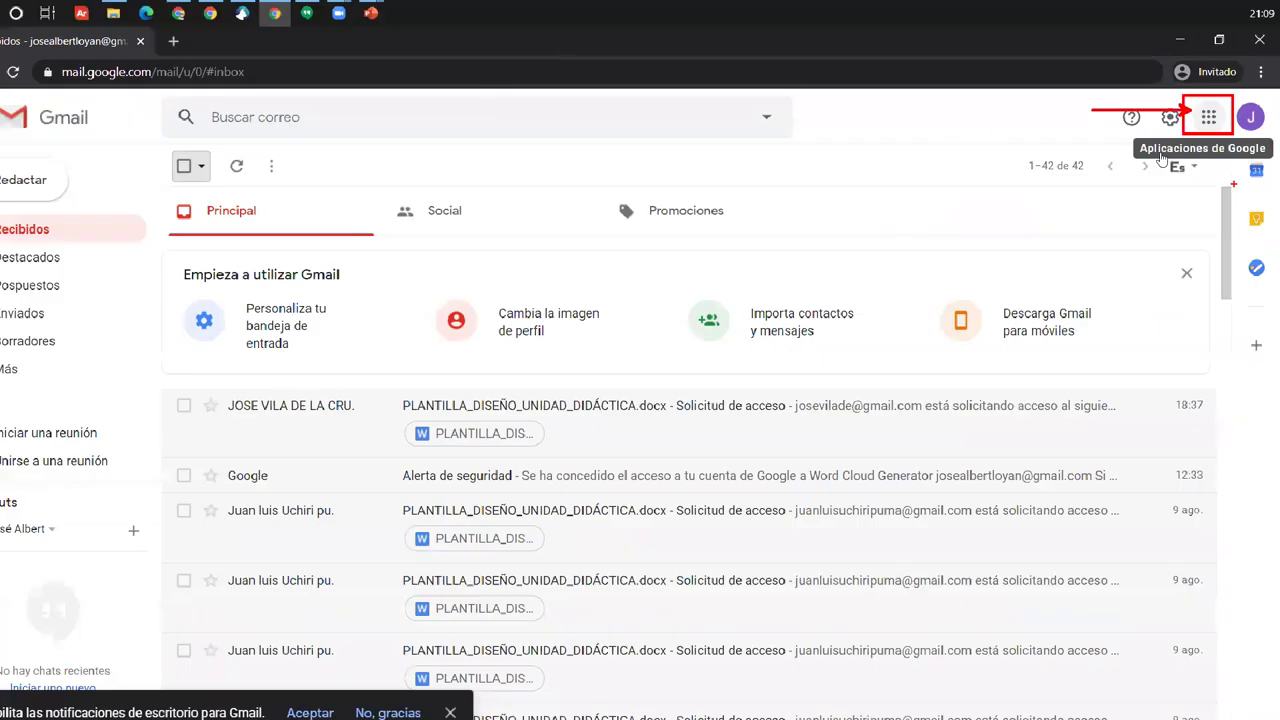
# Show Gmail's Google apps panel and scroll through Drive, Documentos, Meet, Calendar, Contactos and Fotos.
pyautogui.click(1096, 150)
pyautogui.click(1069, 229)
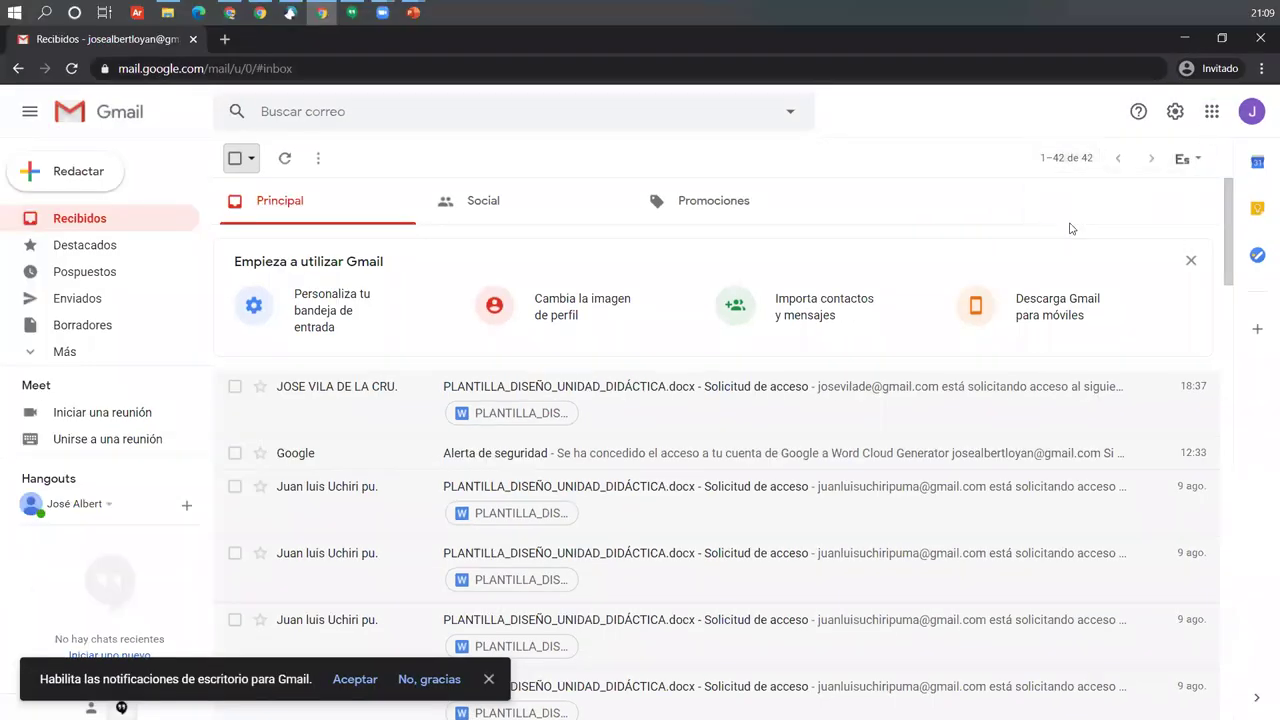
pyautogui.click(1208, 115)
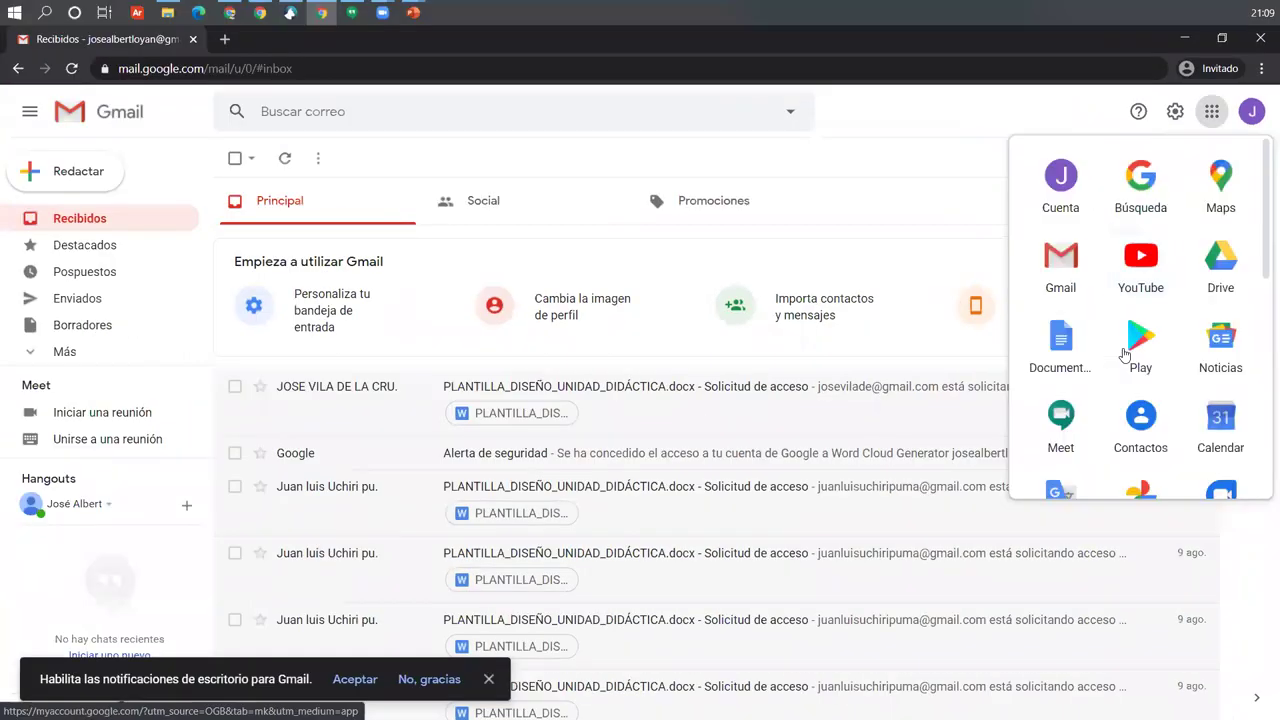
pyautogui.scroll(-7, 1125, 355)
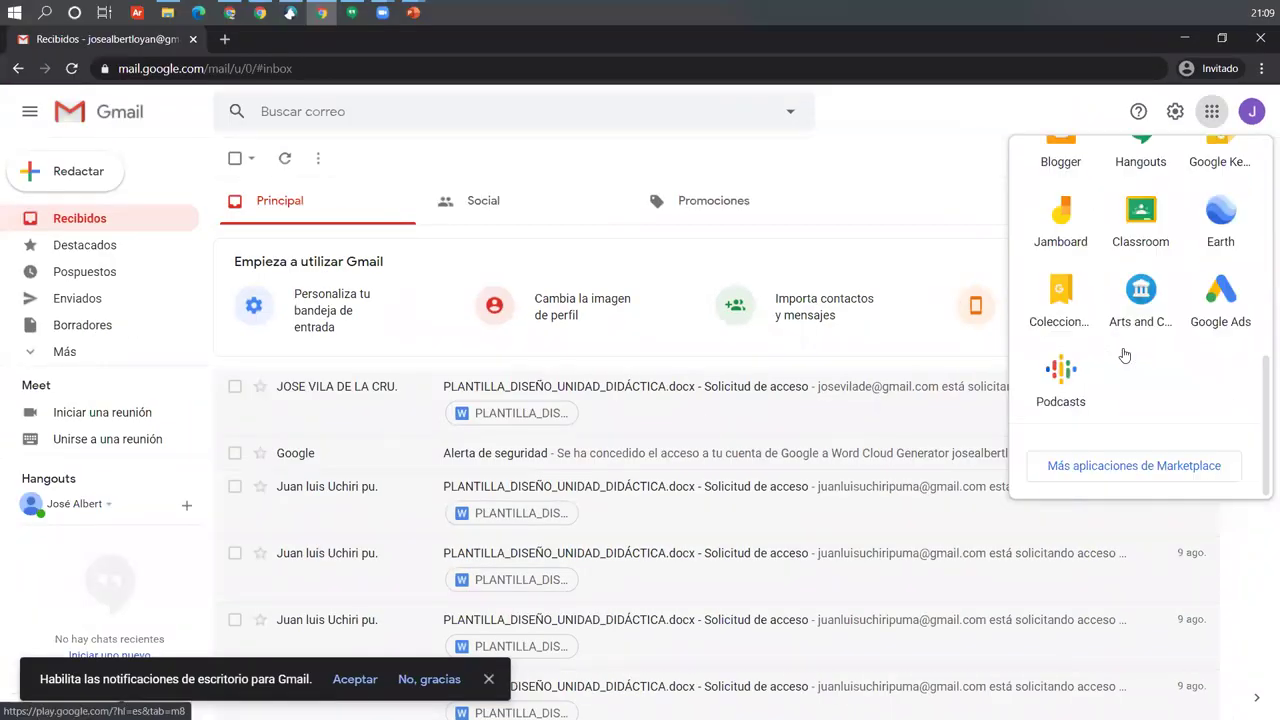
pyautogui.scroll(5, 1125, 355)
pyautogui.scroll(2, 1150, 365)
pyautogui.scroll(-4, 1110, 345)
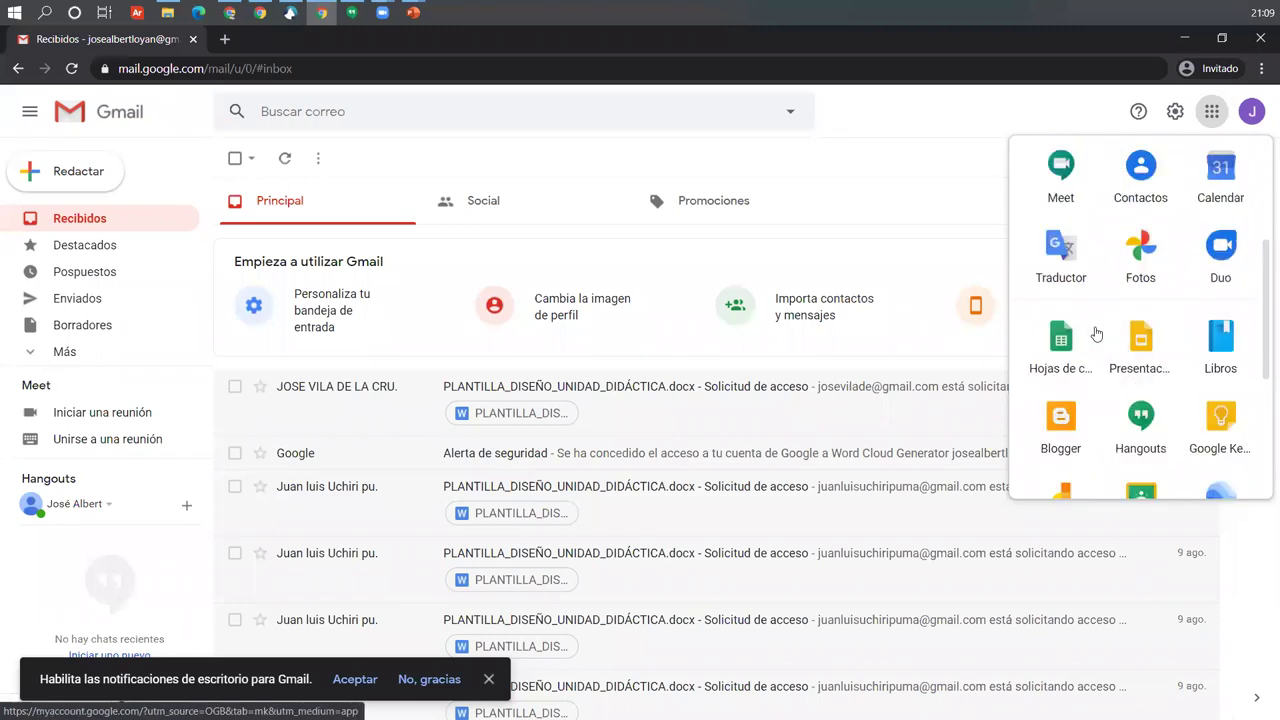
pyautogui.scroll(3, 1100, 342)
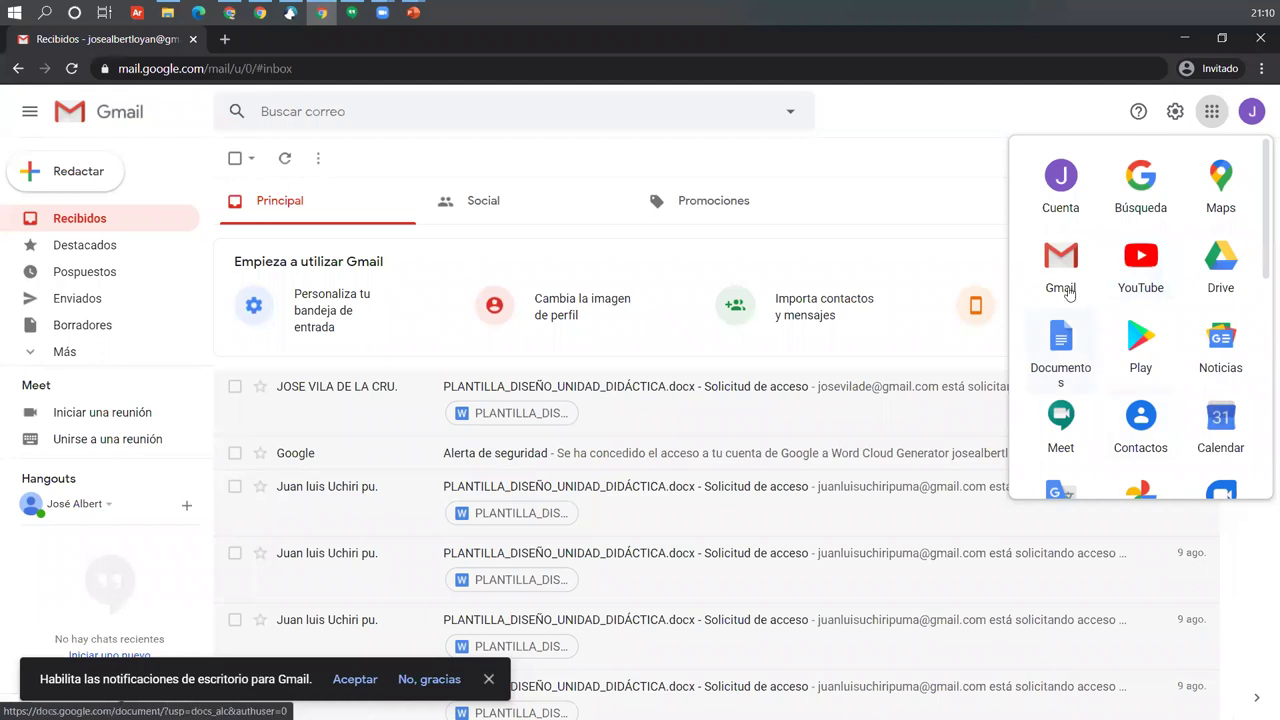
pyautogui.scroll(-2, 1070, 285)
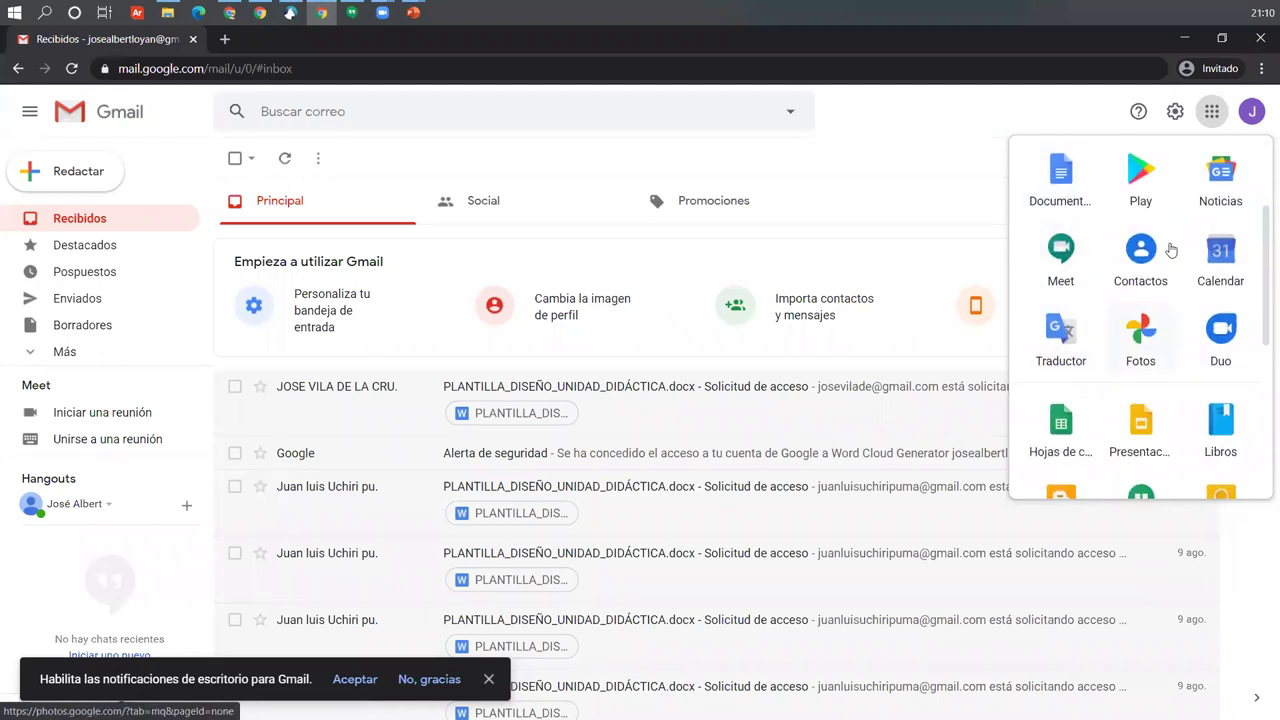
pyautogui.scroll(2, 1168, 250)
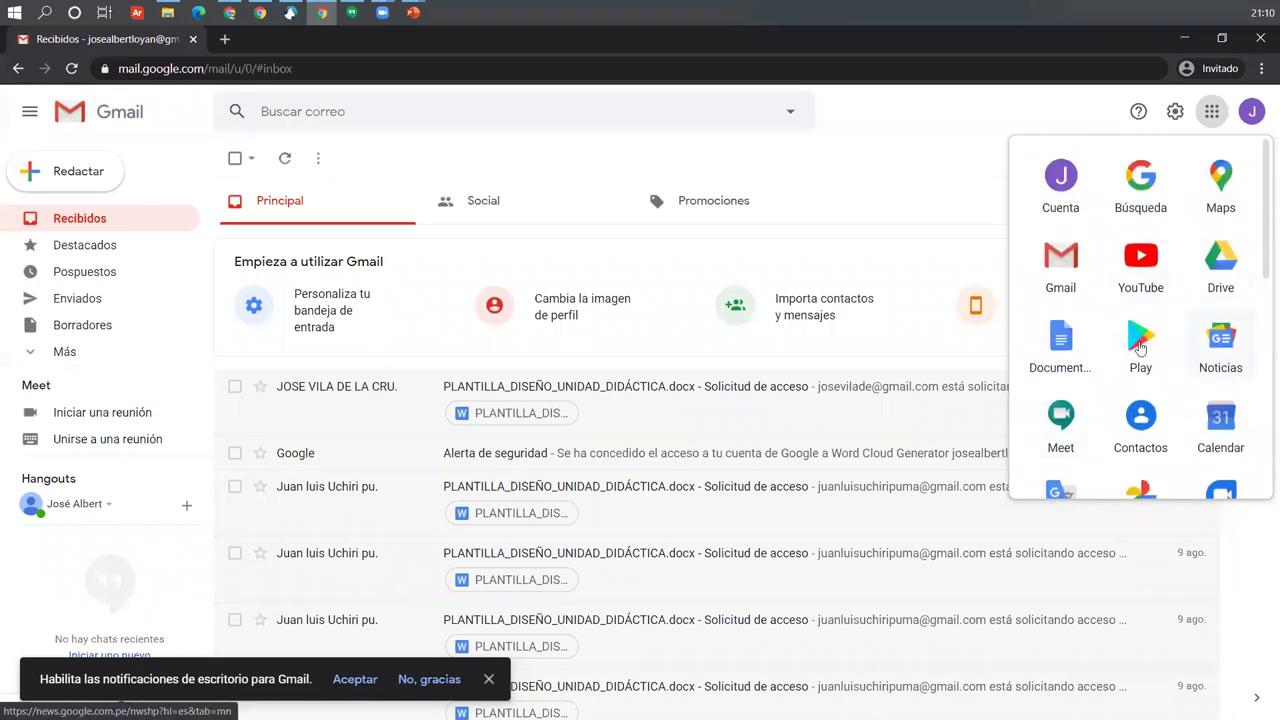
pyautogui.scroll(-1, 1075, 356)
pyautogui.scroll(1, 1075, 356)
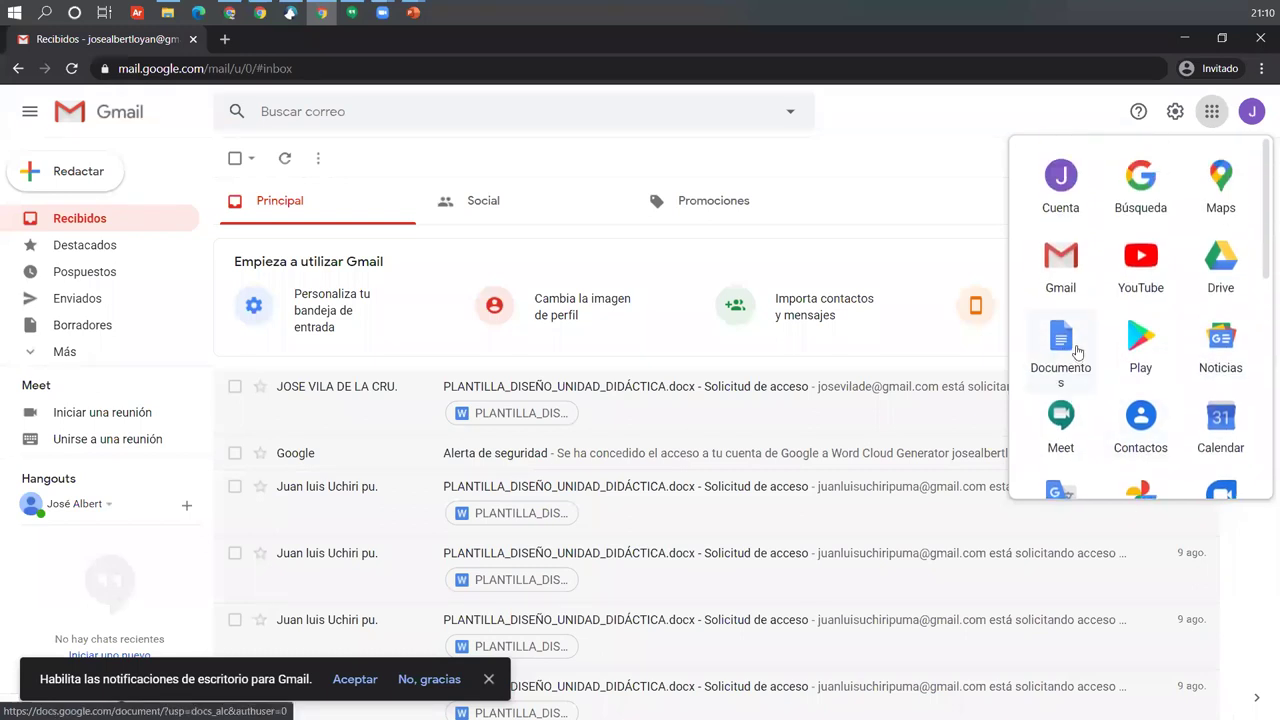
# Reorder the apps grid: Documentos into the first row, Drive into YouTube's place, Búsqueda and Maps moved down.
pyautogui.moveTo(1077, 352); pyautogui.dragTo(1140, 340)
pyautogui.moveTo(1147, 552); pyautogui.dragTo(1152, 280)
pyautogui.moveTo(1061, 337); pyautogui.dragTo(1195, 262)
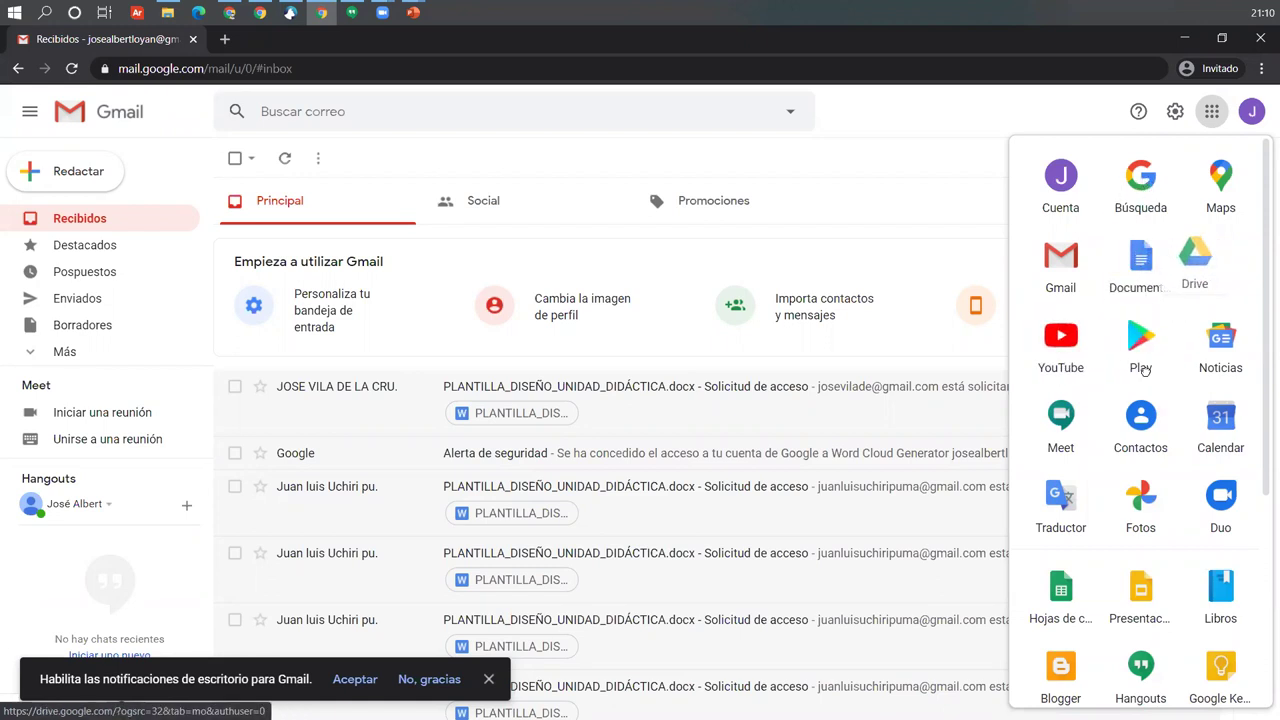
pyautogui.moveTo(1140, 178); pyautogui.dragTo(1210, 495)
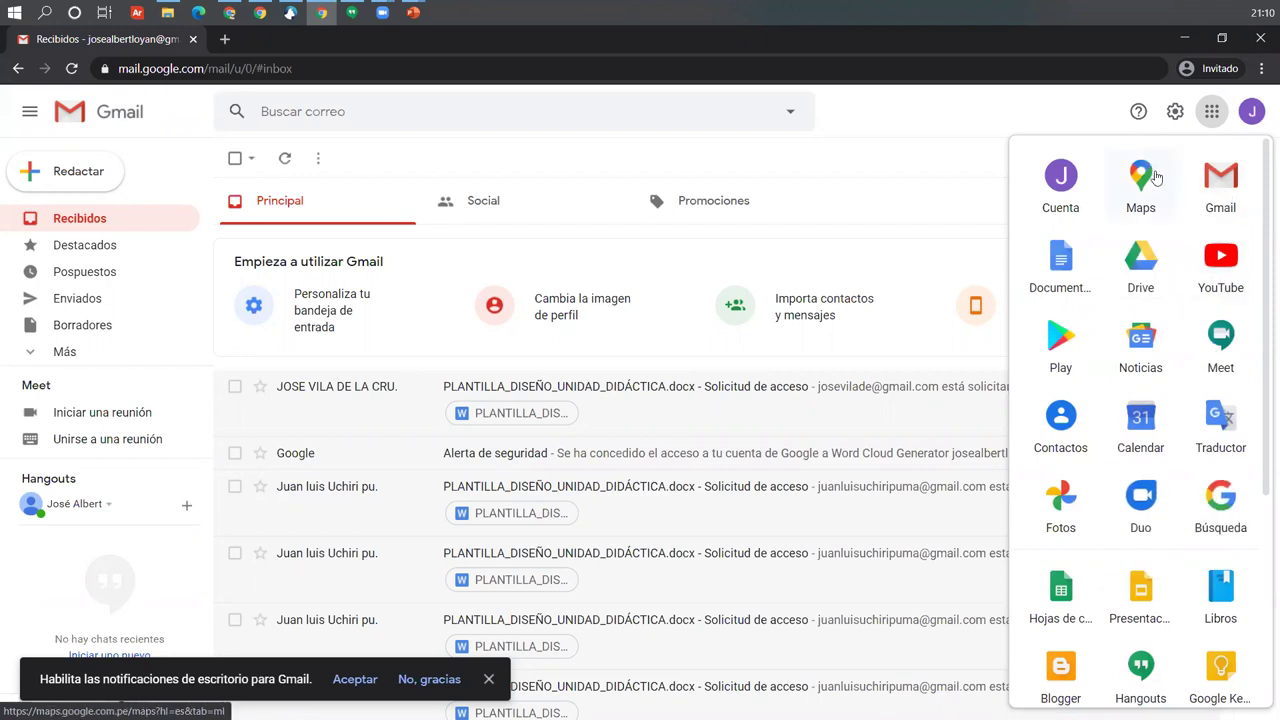
pyautogui.moveTo(1152, 175); pyautogui.dragTo(1207, 486)
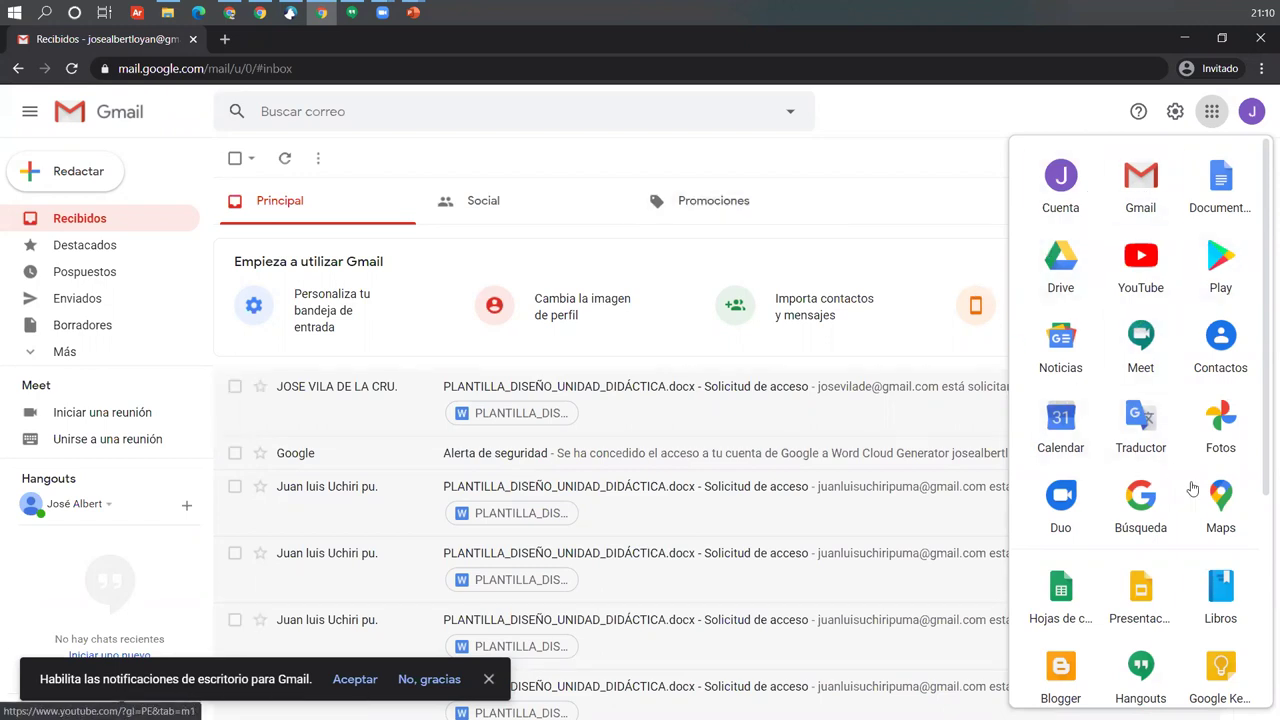
pyautogui.scroll(-3, 1192, 488)
pyautogui.scroll(3, 1192, 488)
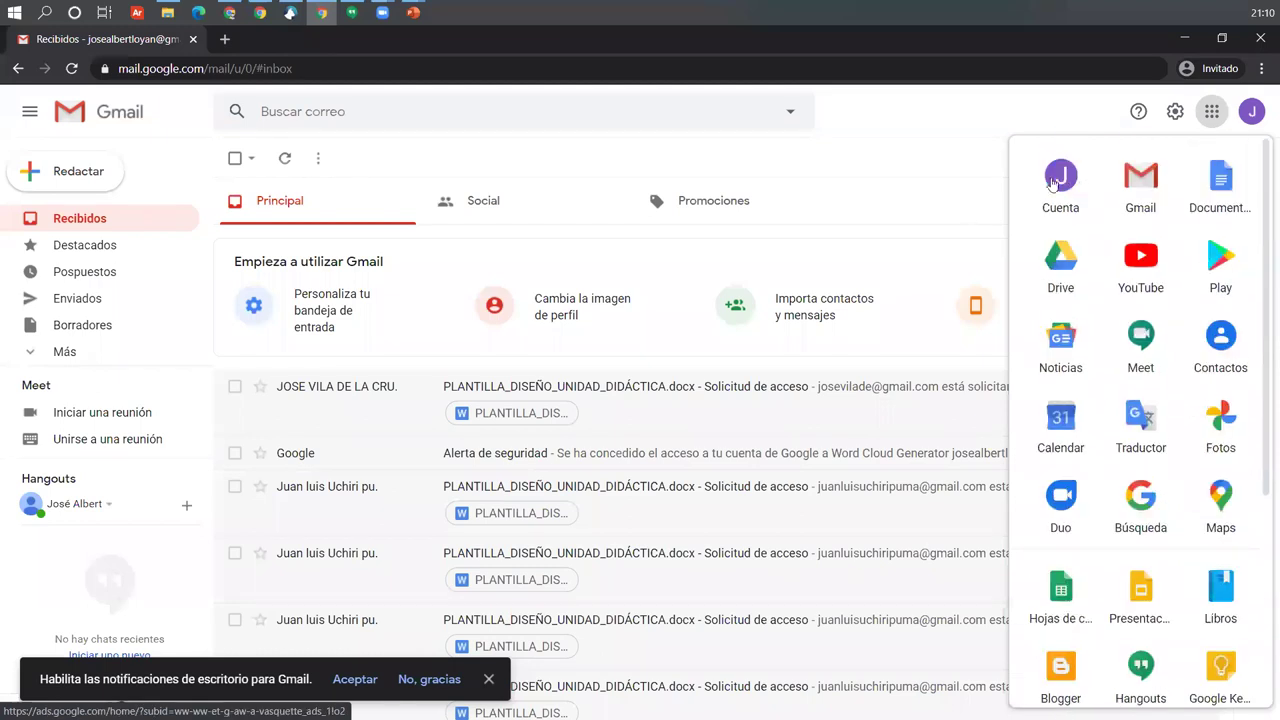
# Launch Documentos from the apps panel in a new tab and browse its templates and recent documents.
pyautogui.click(1221, 178)
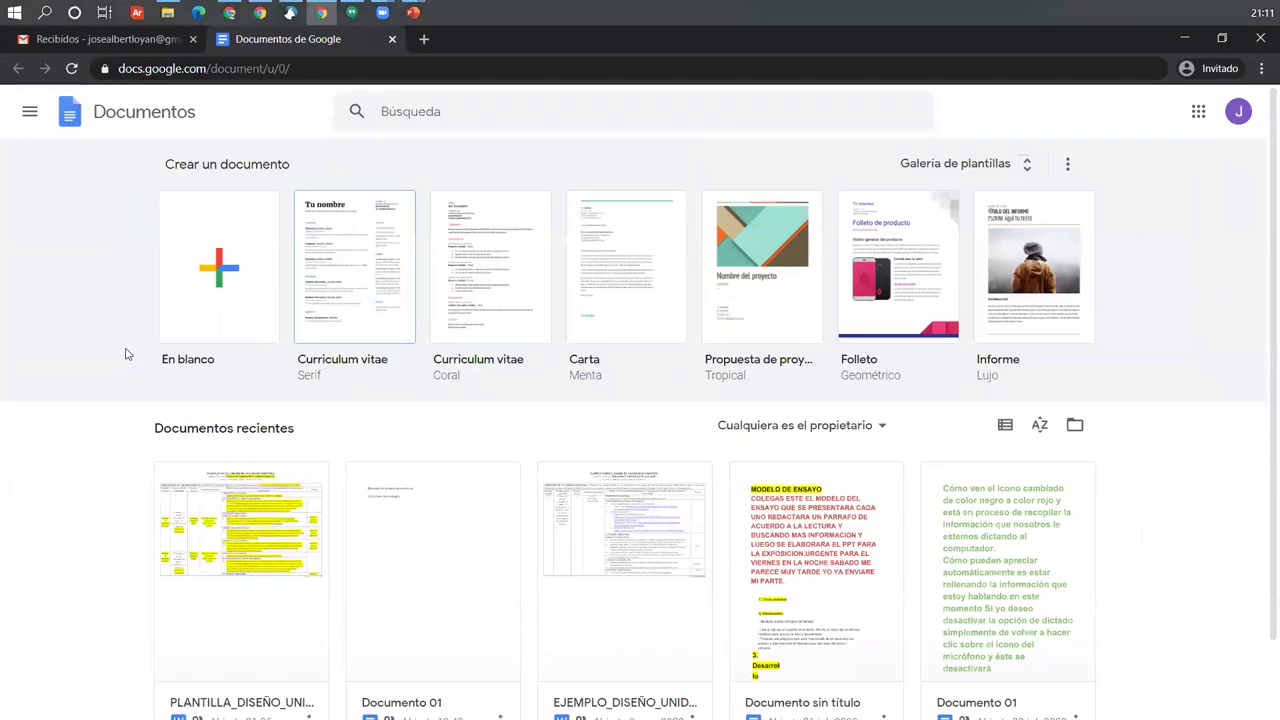
pyautogui.scroll(-1, 122, 382)
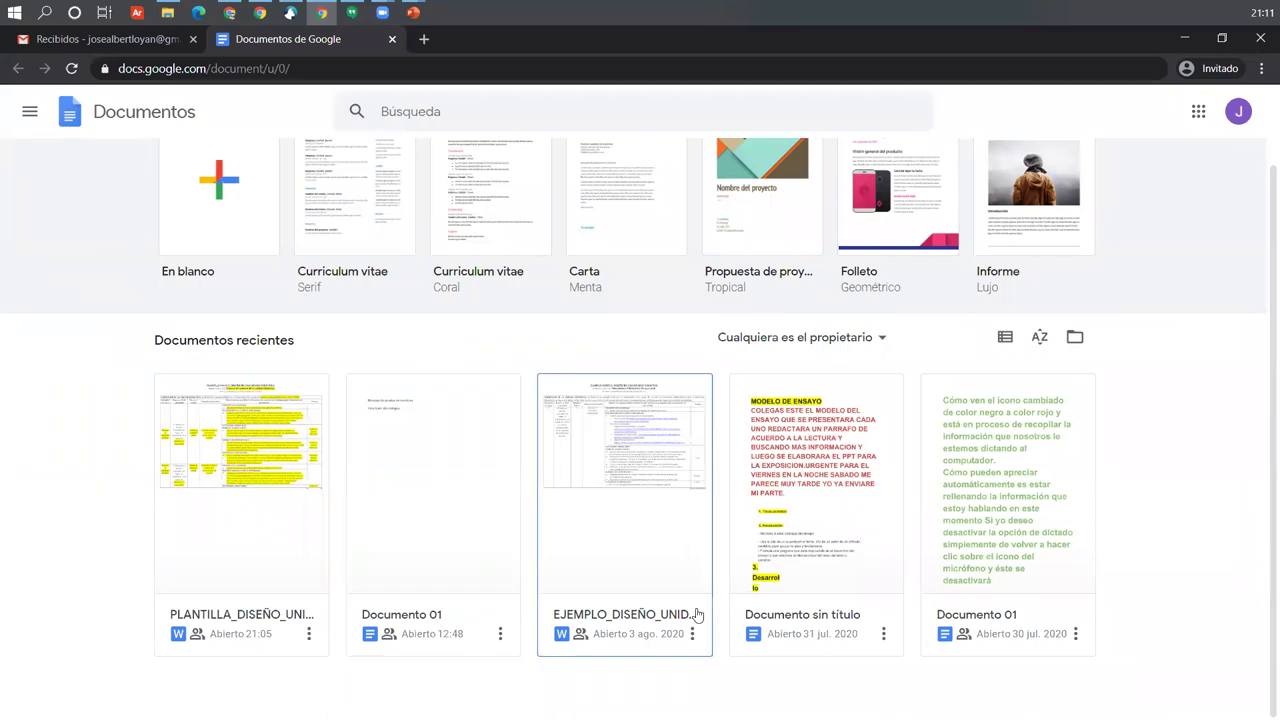
pyautogui.scroll(1, 614, 534)
# Start a blank Docs document, then launch Google Drive from Gmail's apps grid in another tab.
pyautogui.click(199, 278)
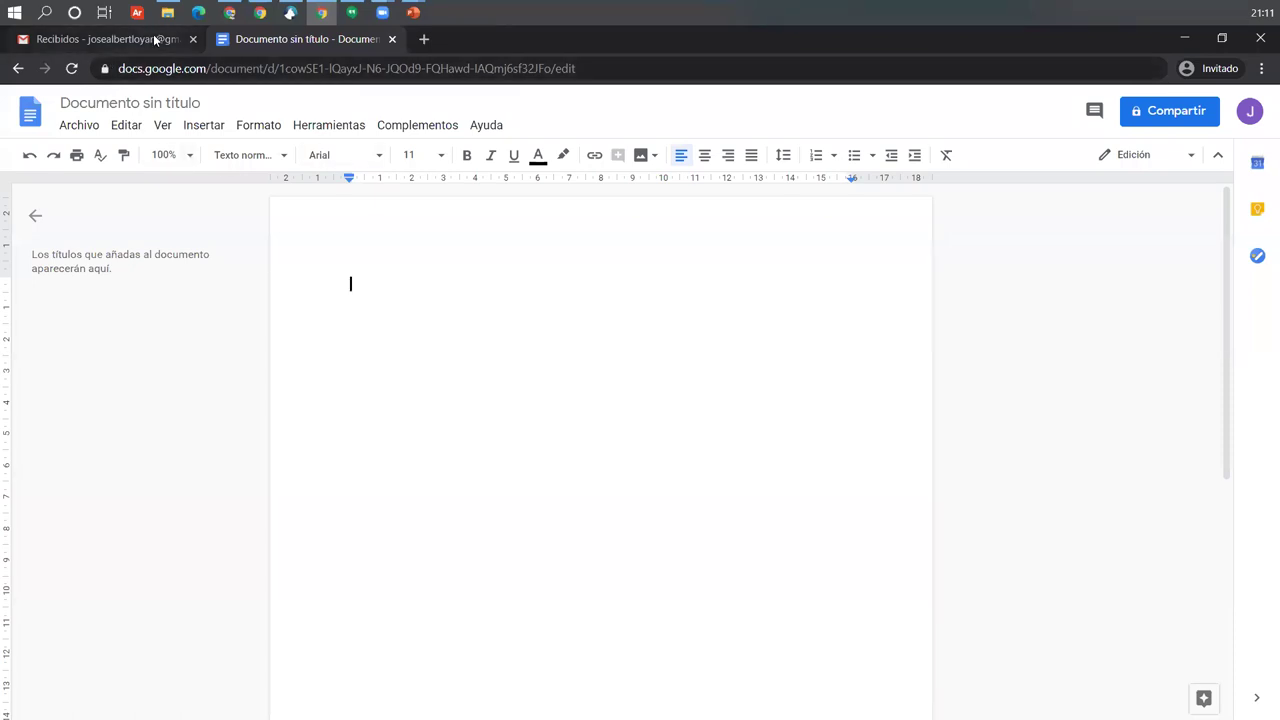
pyautogui.hotkey('ctrl', 'shift', 'Tab')
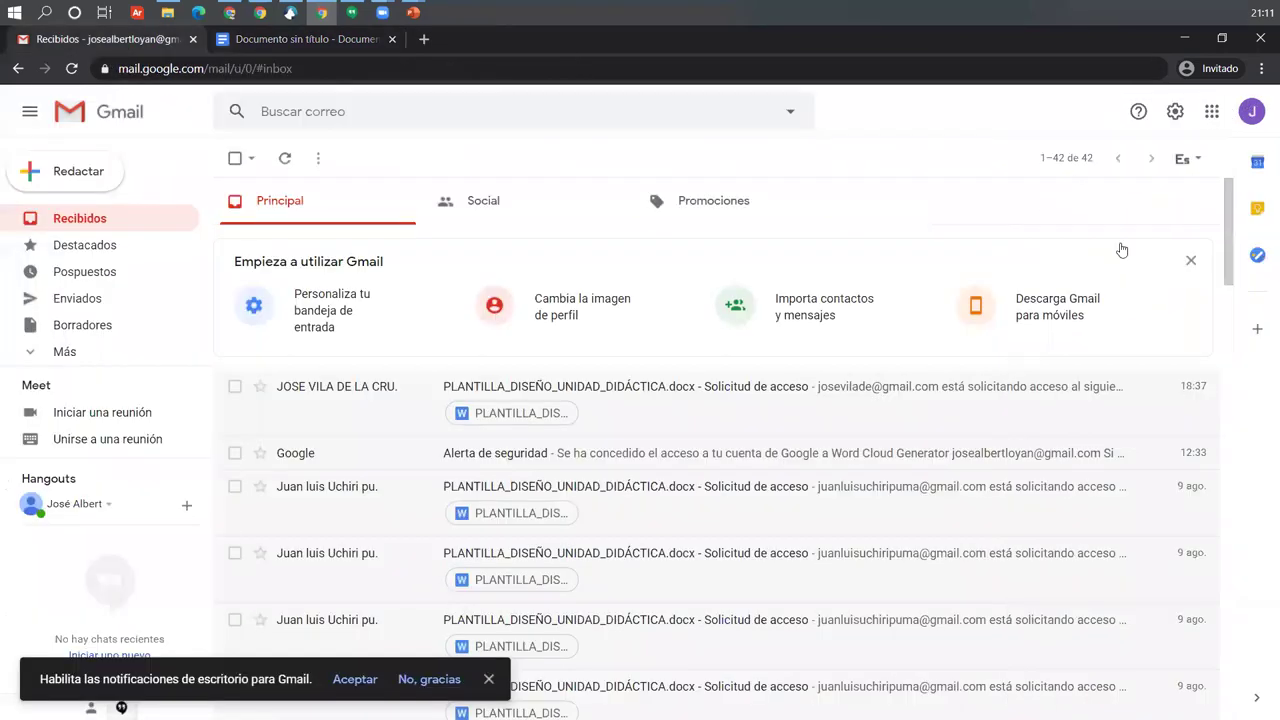
pyautogui.click(1061, 268)
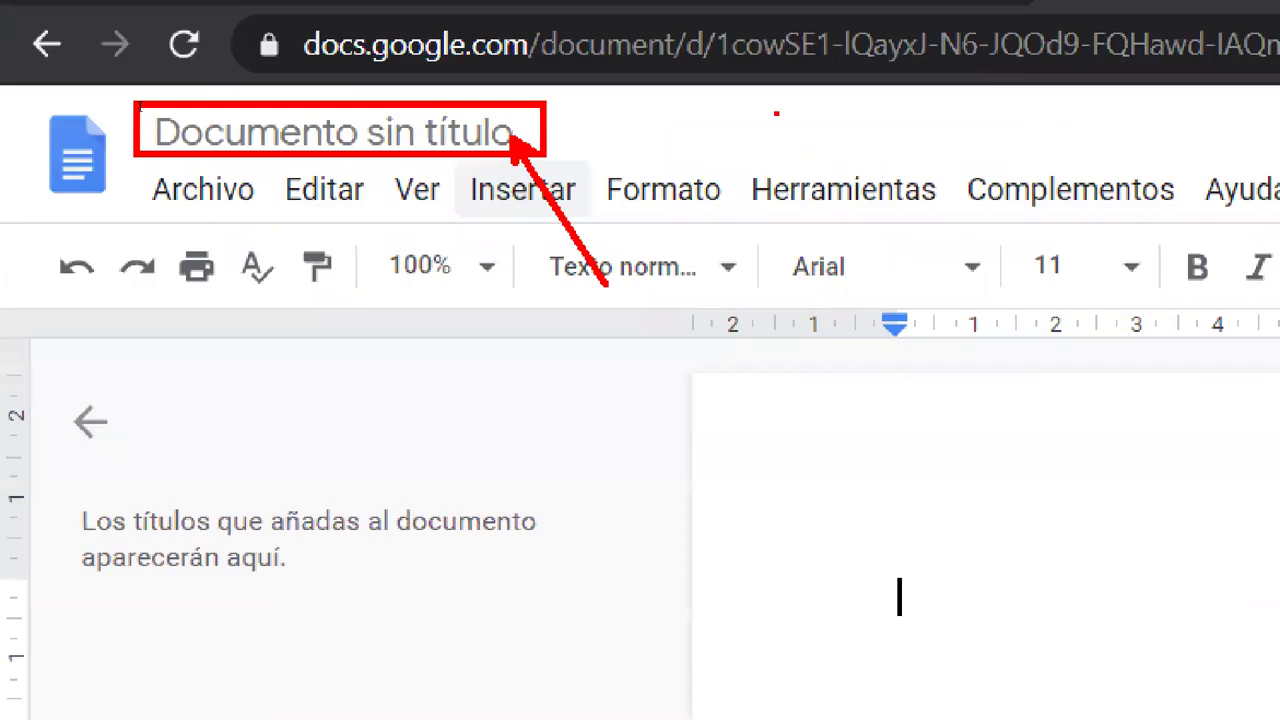
# Rename the document 'Documento de trabajo 001' and switch to the Mi unidad Drive tab.
pyautogui.click(230, 131)
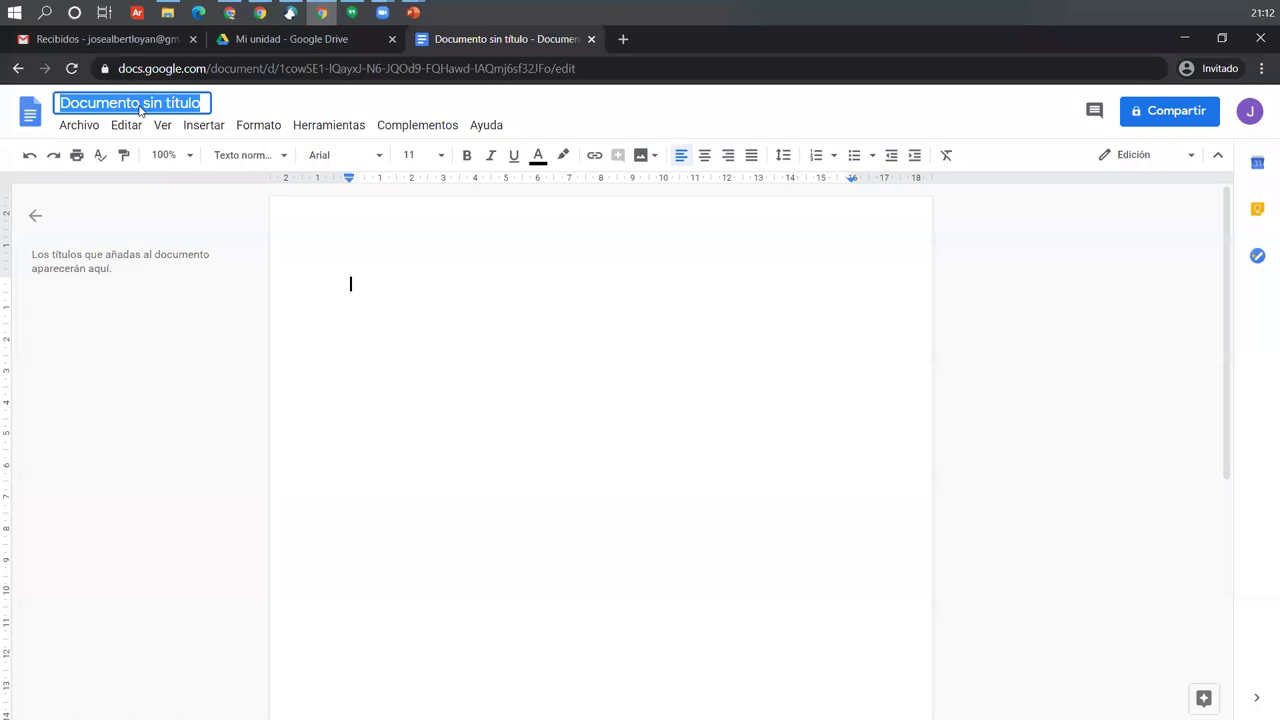
pyautogui.write('Documento de trabajo 001')
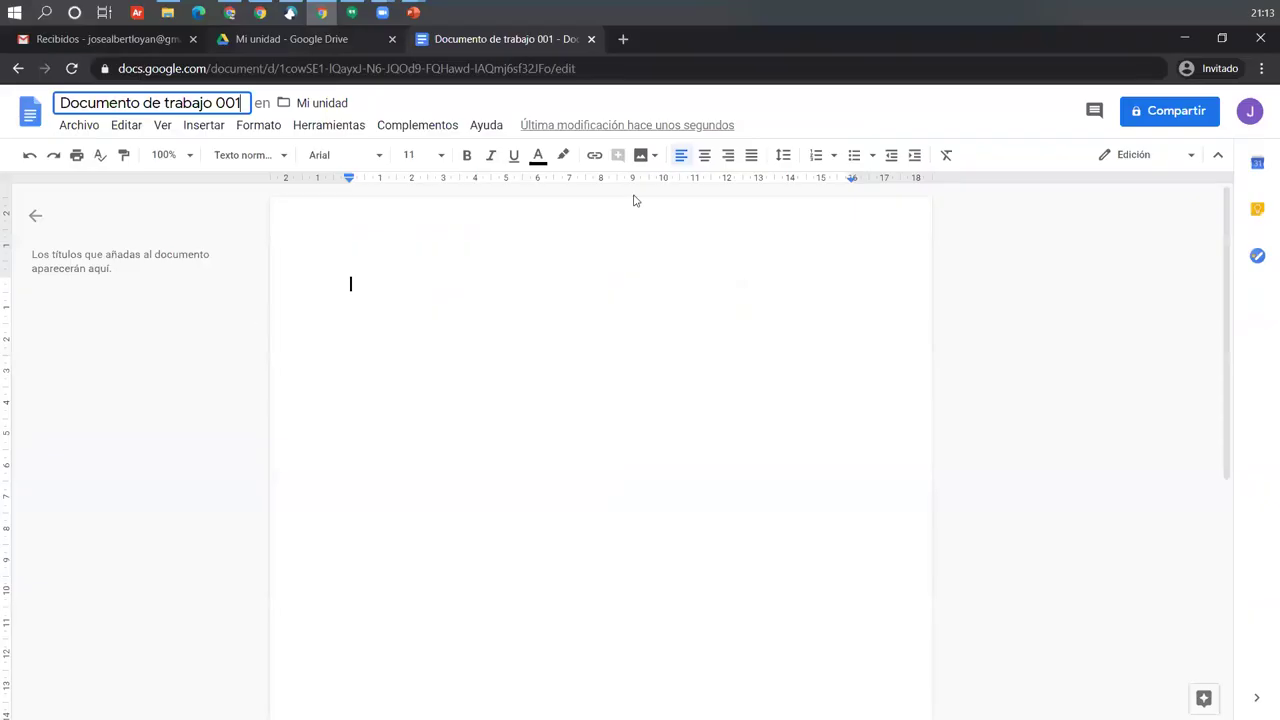
pyautogui.click(277, 47)
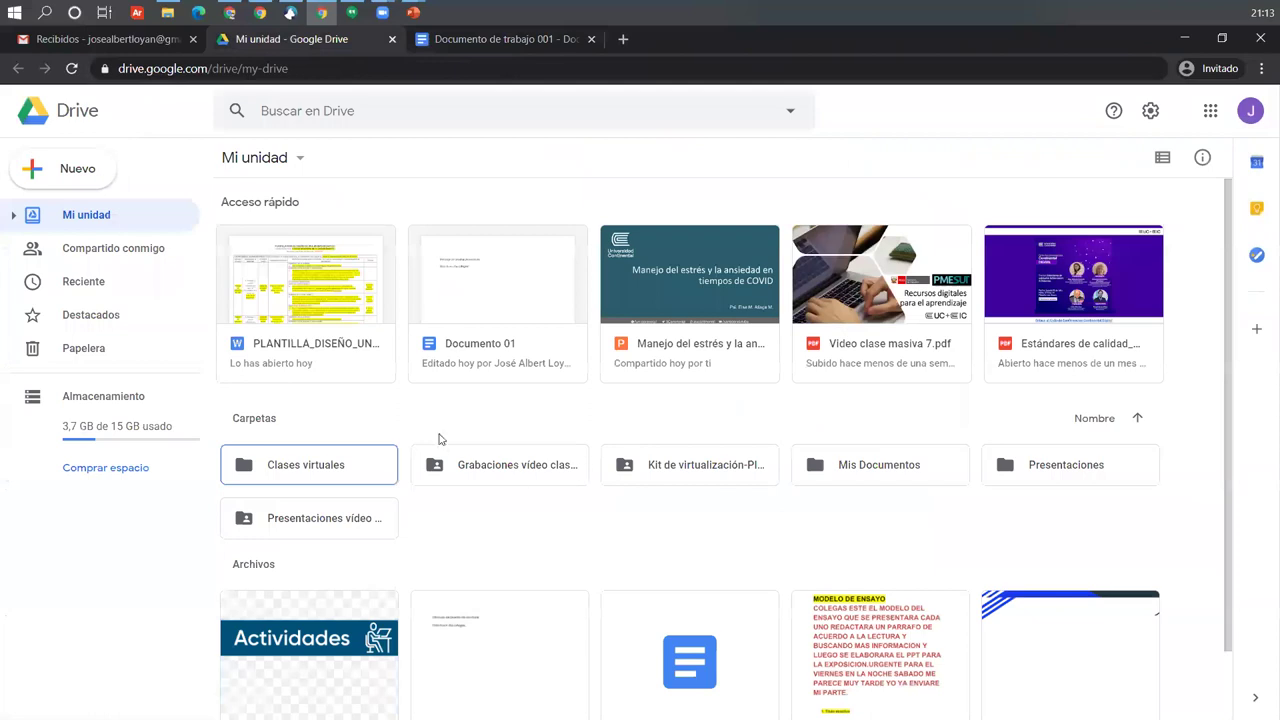
# Find the new document in Drive's Archivos list, then go back to Documento de trabajo 001.
pyautogui.scroll(-1, 689, 571)
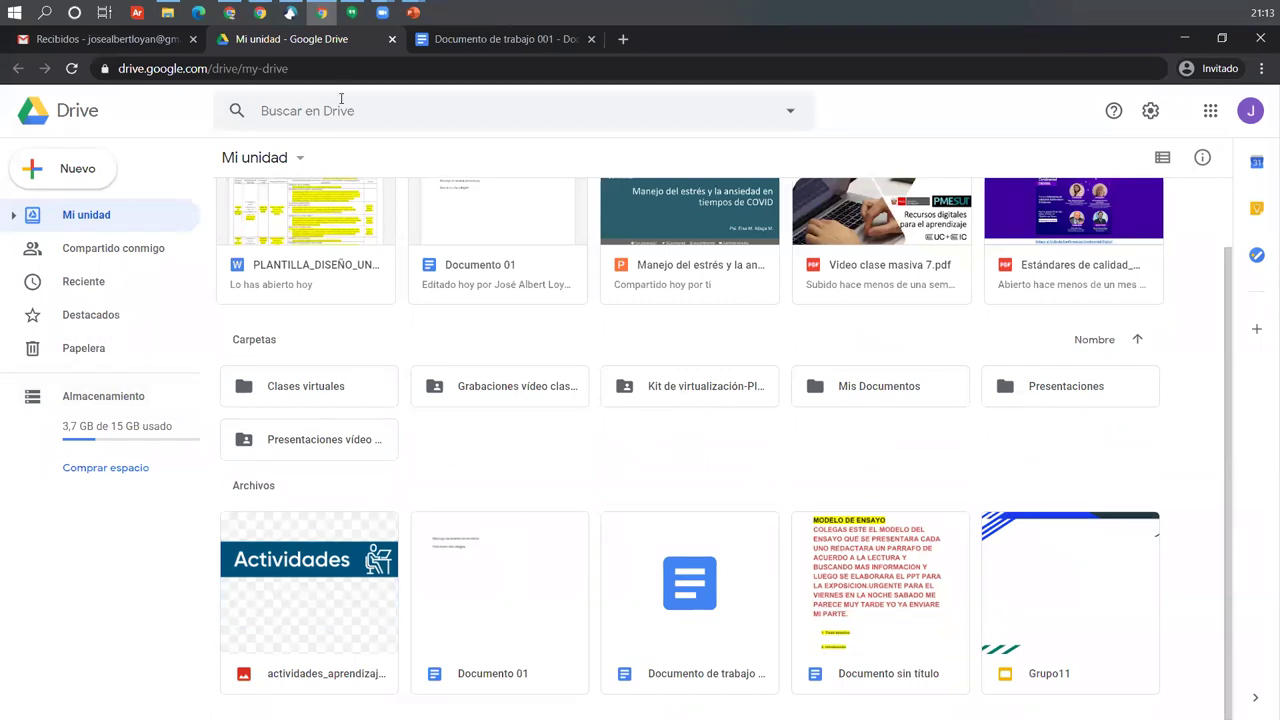
pyautogui.click(480, 40)
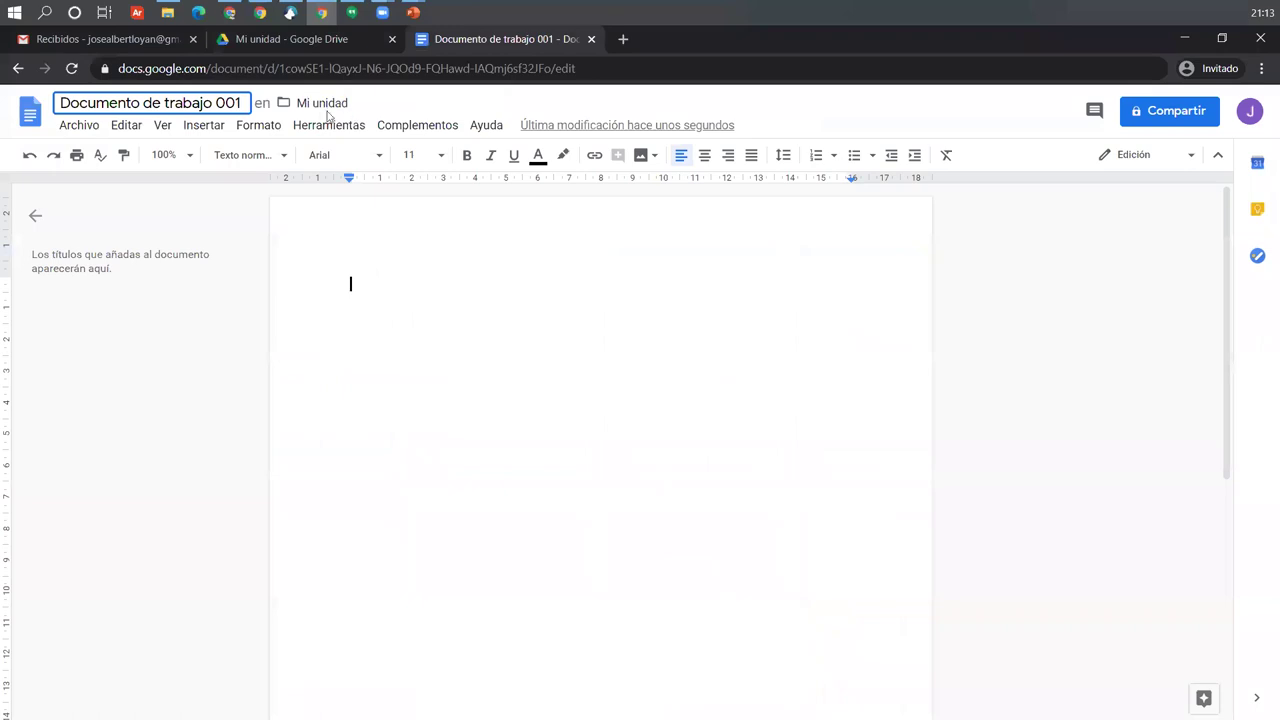
# Show the document's storage folder, undoing a few stray drags on the page with Ctrl+Z.
pyautogui.click(319, 110)
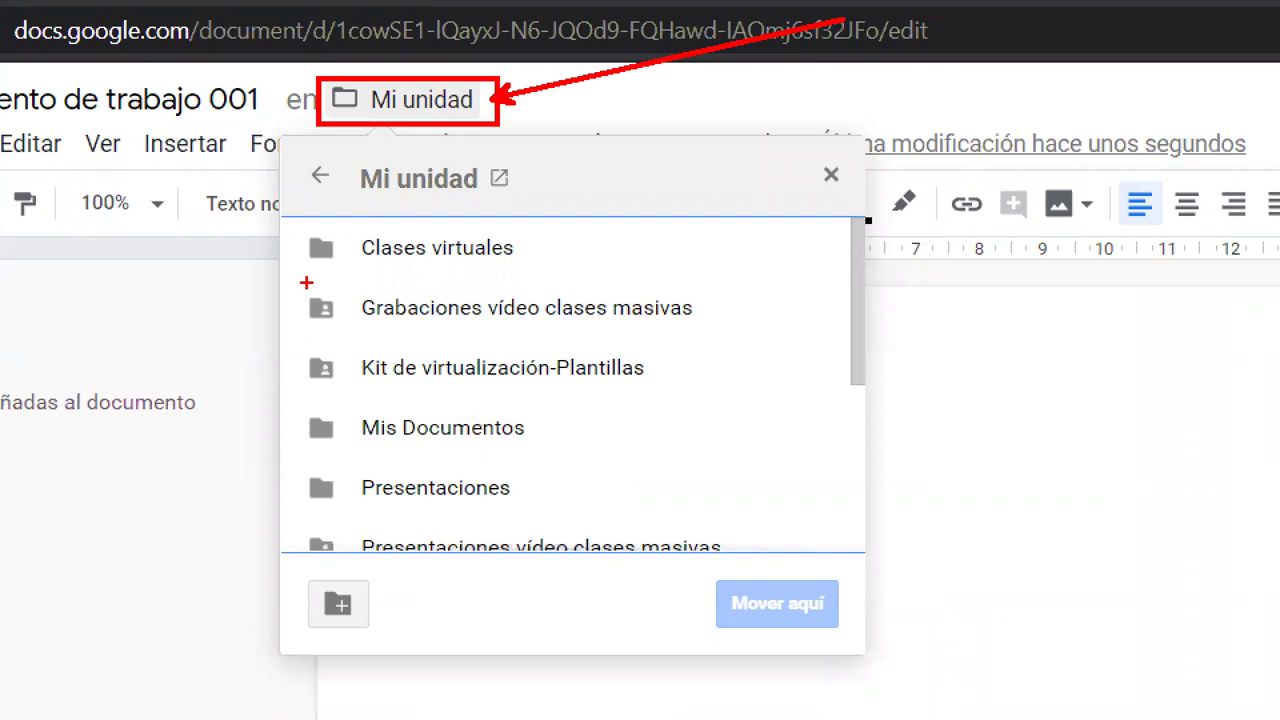
pyautogui.moveTo(283, 176); pyautogui.dragTo(285, 497)
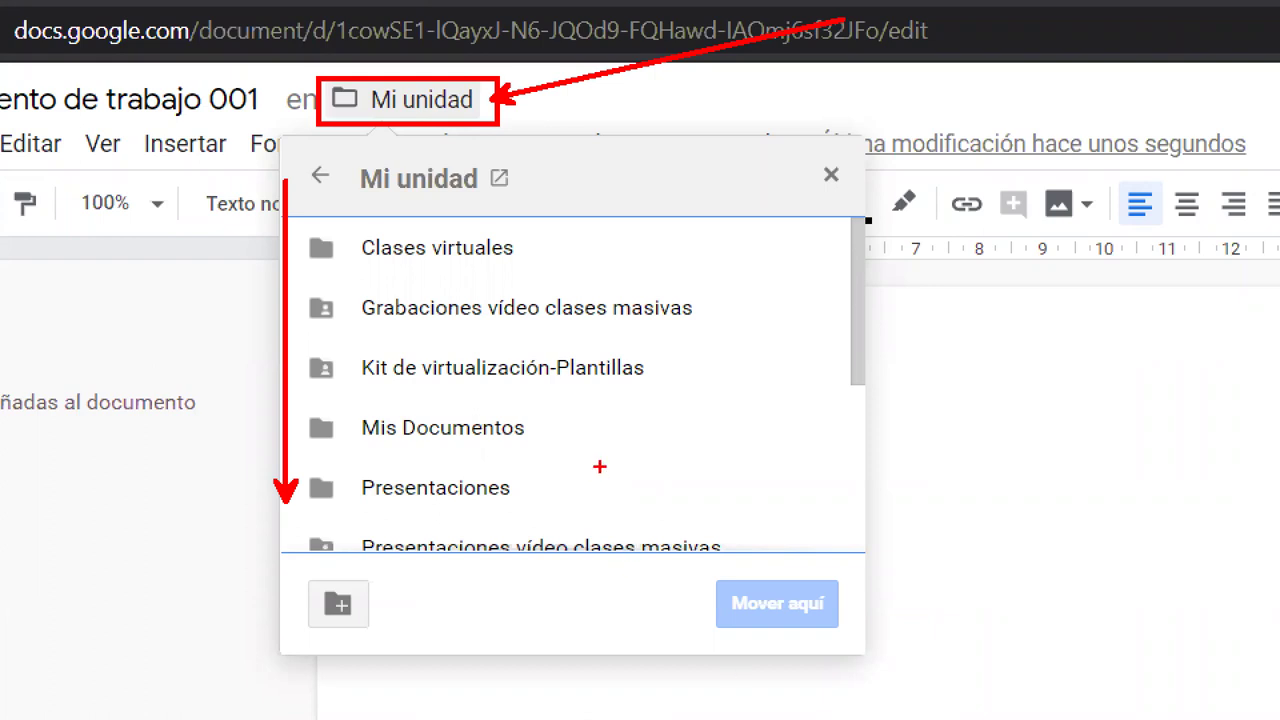
pyautogui.moveTo(566, 389)
pyautogui.mouseDown()
pyautogui.moveTo(334, 468)
pyautogui.moveTo(290, 460)
pyautogui.mouseUp()
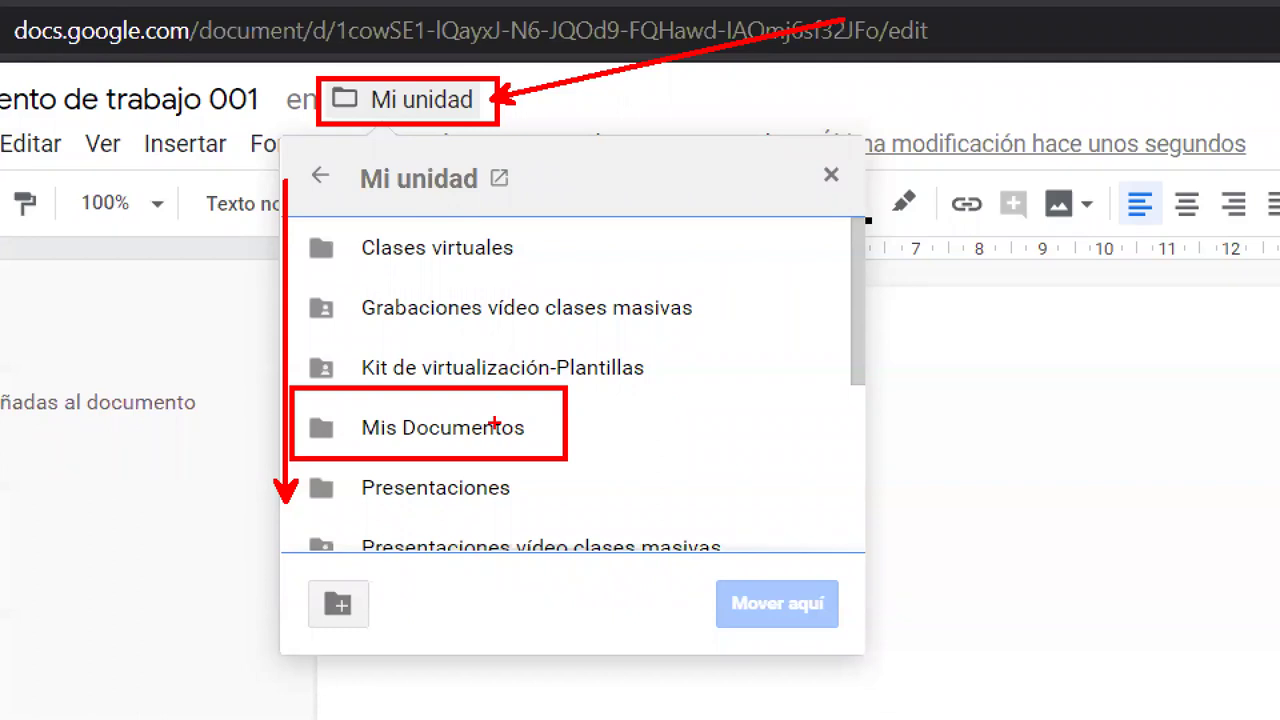
pyautogui.moveTo(680, 397)
pyautogui.mouseDown()
pyautogui.moveTo(566, 425)
pyautogui.moveTo(737, 382)
pyautogui.moveTo(731, 398)
pyautogui.mouseUp()
pyautogui.hotkey('ctrl', 'z')
pyautogui.hotkey('ctrl', 'z')
pyautogui.moveTo(551, 431)
pyautogui.mouseDown()
pyautogui.moveTo(732, 393)
pyautogui.moveTo(551, 427)
pyautogui.mouseUp()
pyautogui.hotkey('ctrl', 'z')
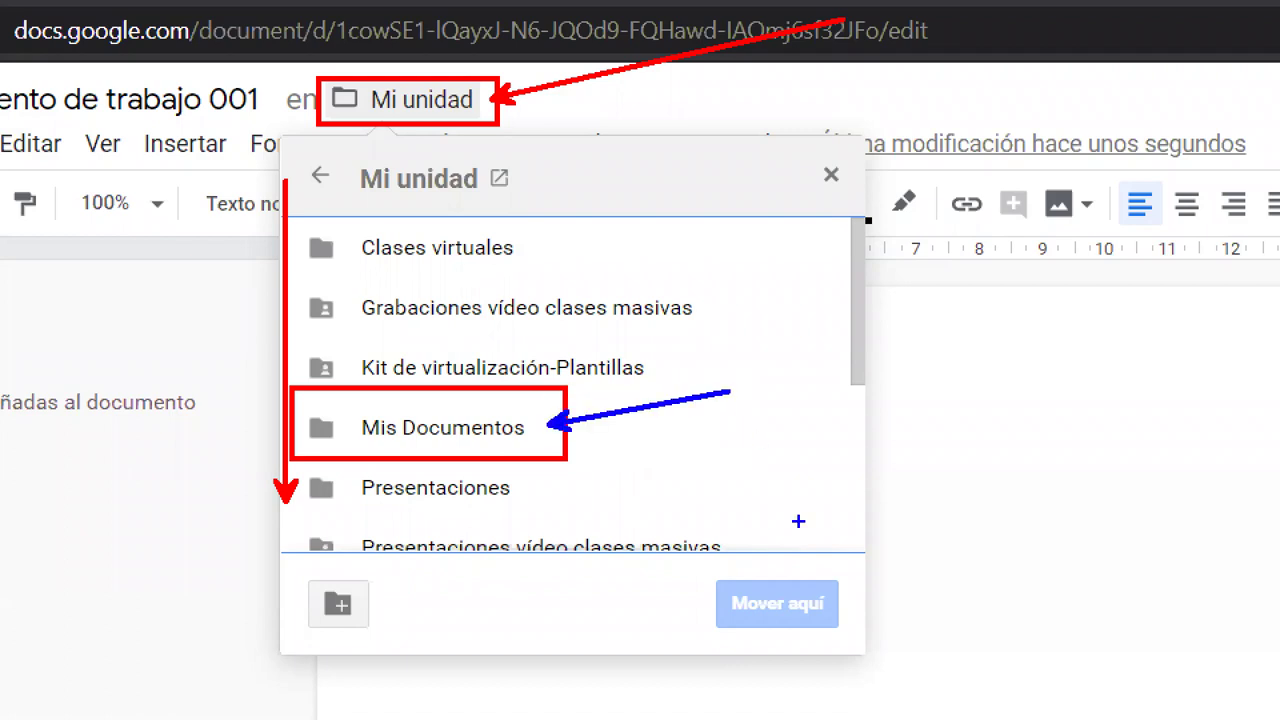
pyautogui.moveTo(680, 566)
pyautogui.mouseDown()
pyautogui.moveTo(849, 623)
pyautogui.moveTo(852, 636)
pyautogui.mouseUp()
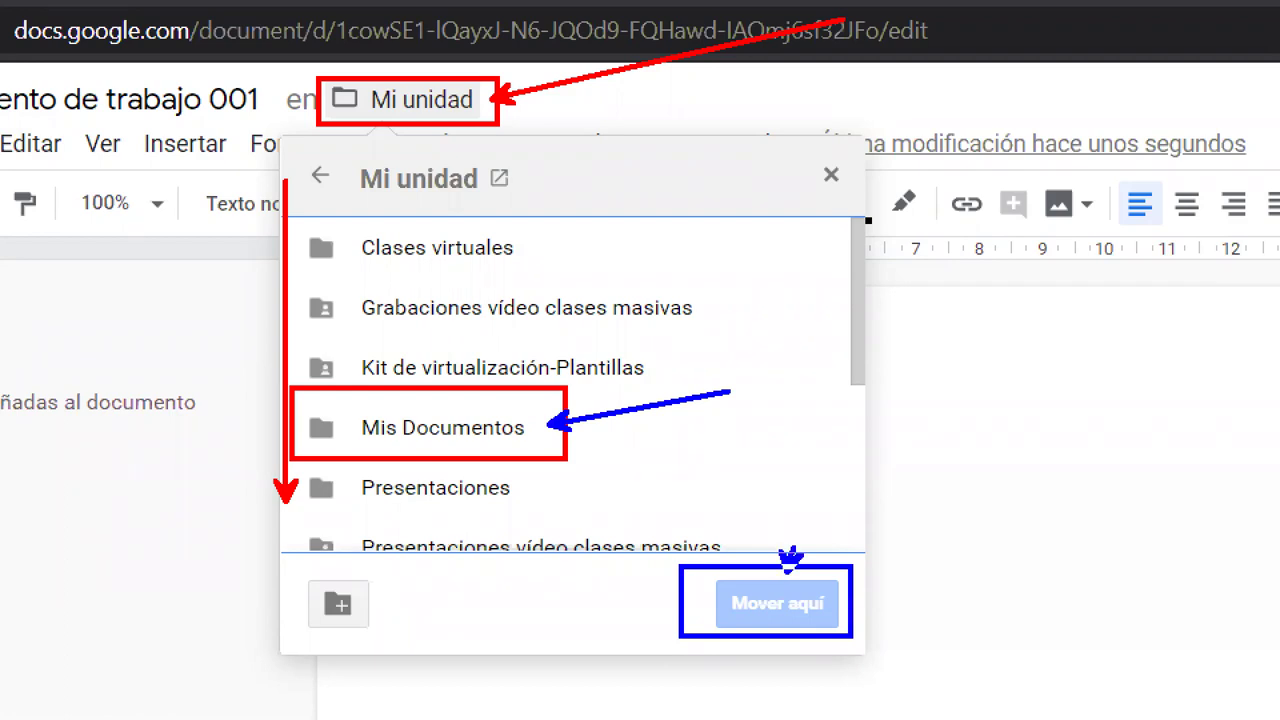
pyautogui.moveTo(820, 410); pyautogui.dragTo(790, 566)
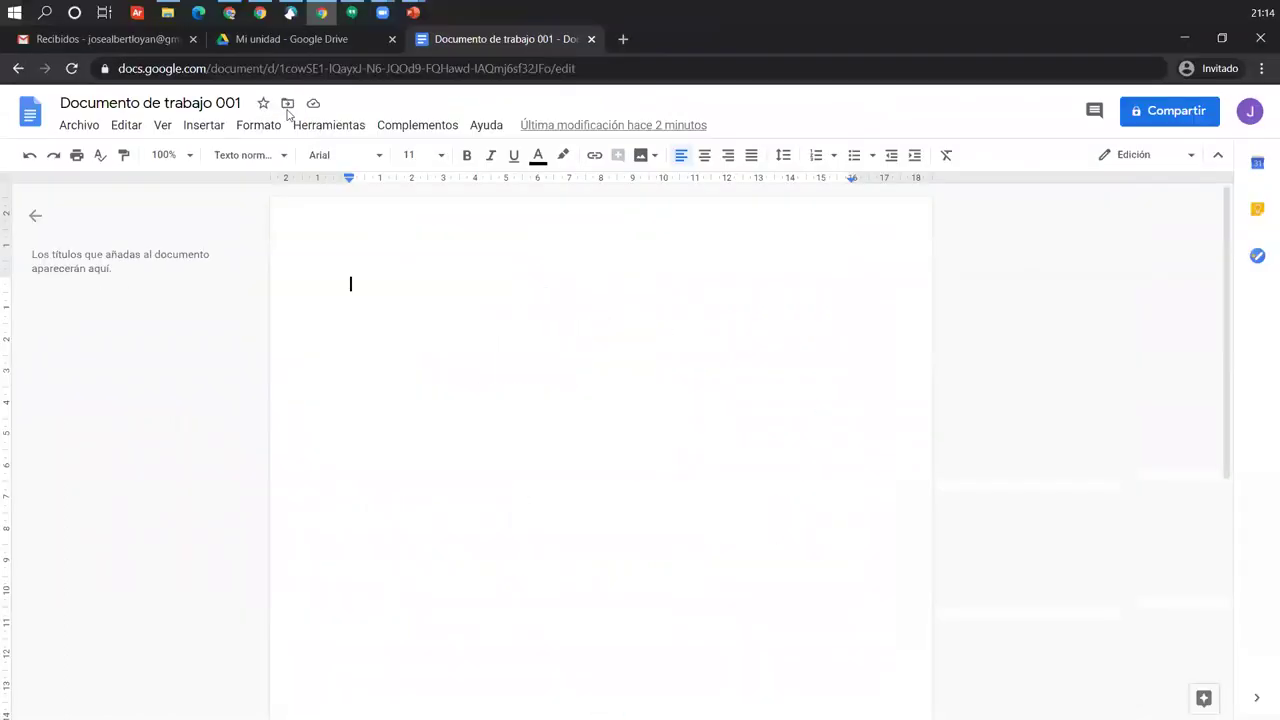
# Move the document from Mi unidad into the Mis Documentos folder.
pyautogui.click(287, 104)
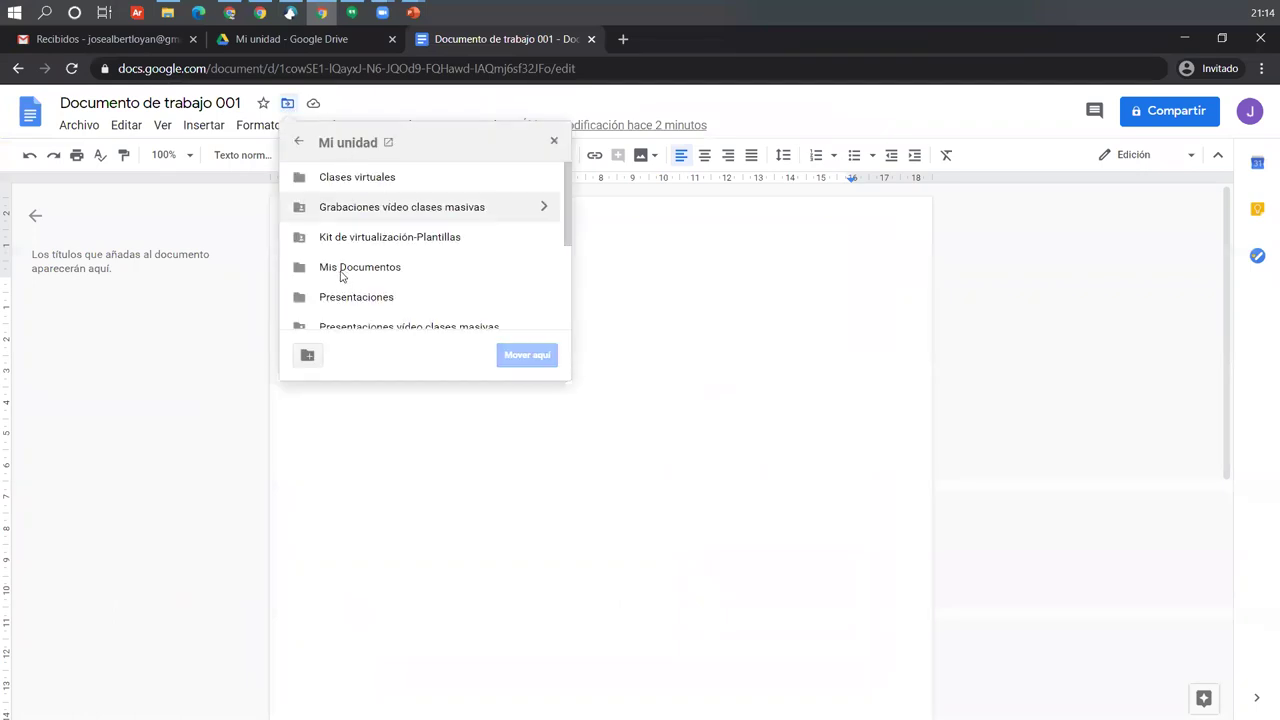
pyautogui.click(350, 268)
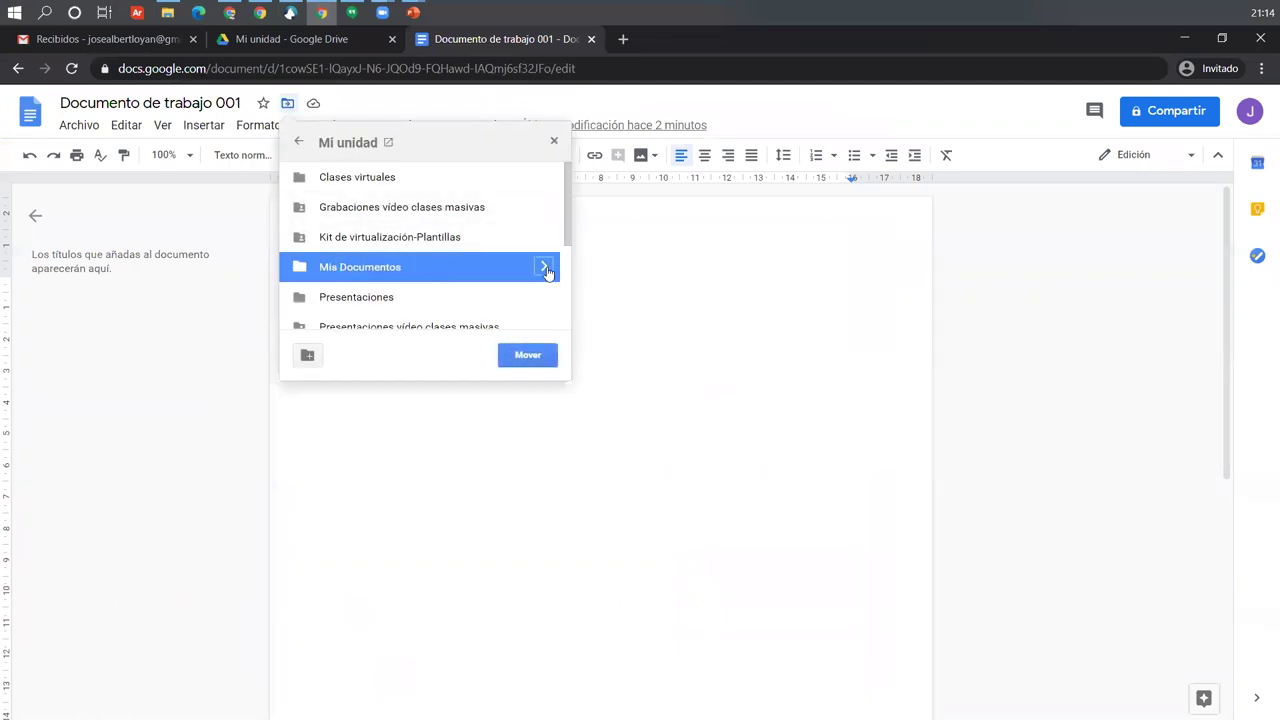
pyautogui.click(546, 267)
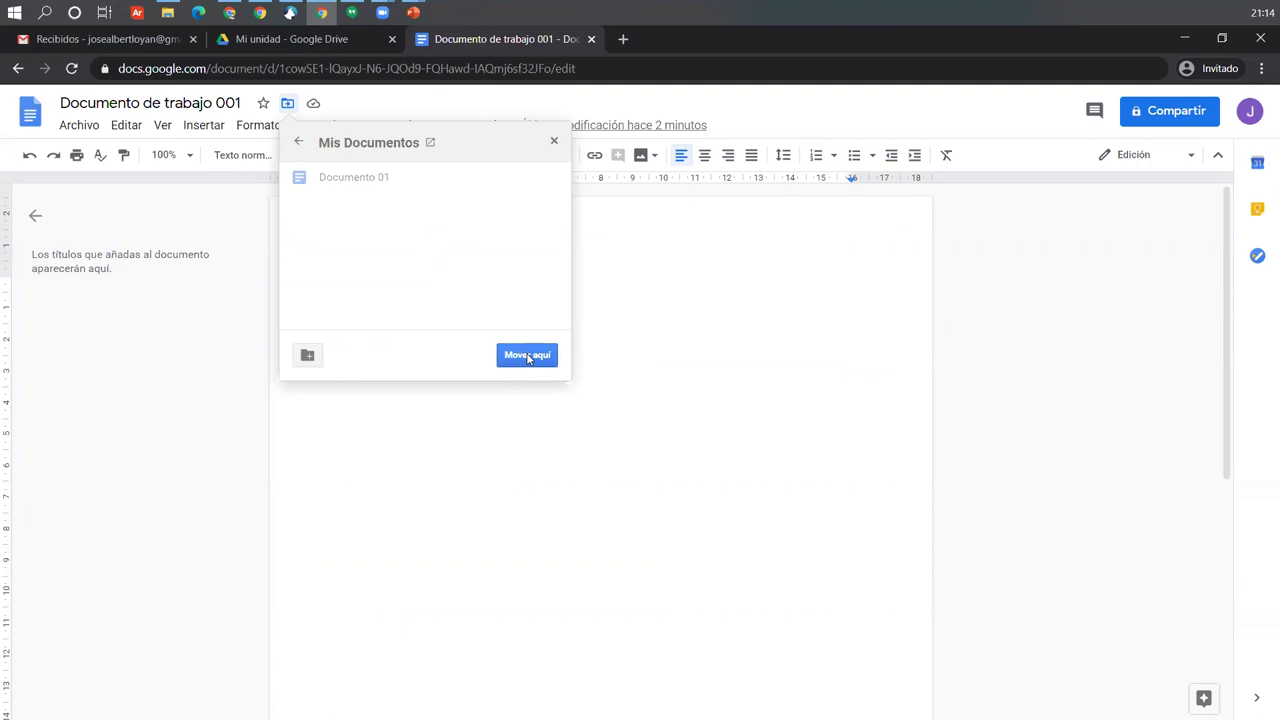
pyautogui.click(527, 356)
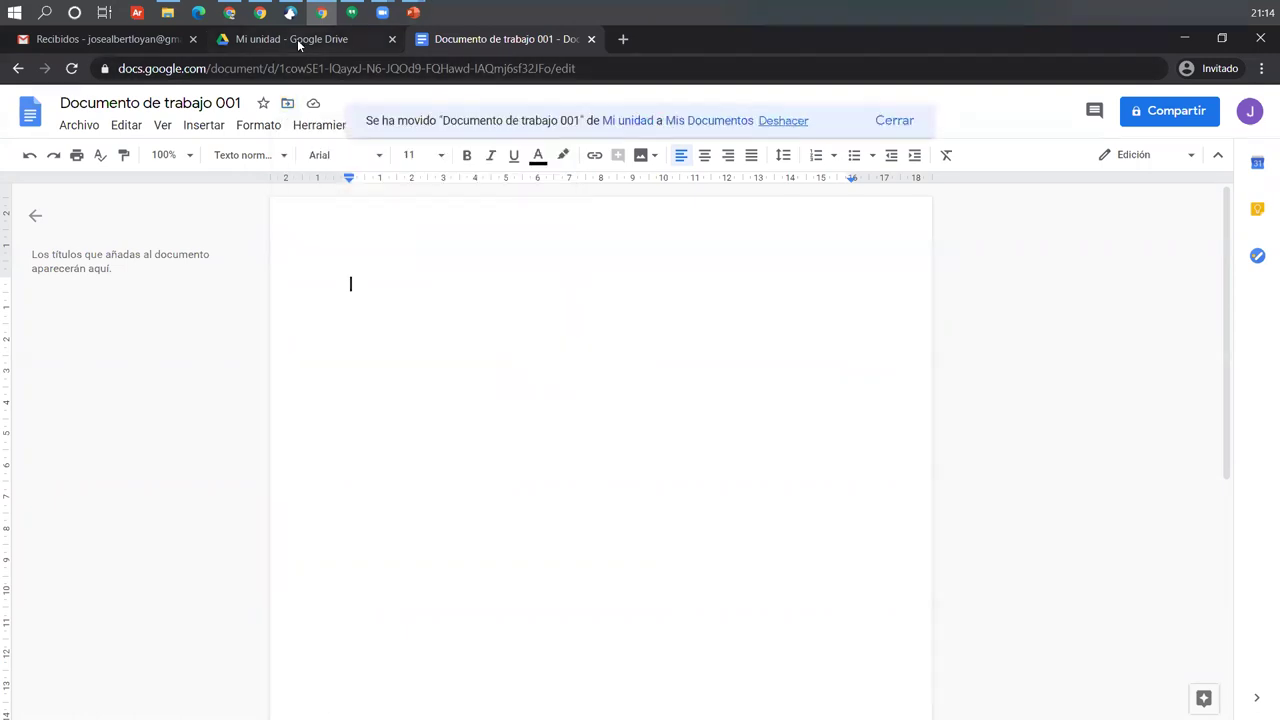
# Check in Drive that Mis Documentos holds the document, go back to Mi unidad, then return to it.
pyautogui.hotkey('ctrl', 'shift', 'Tab')
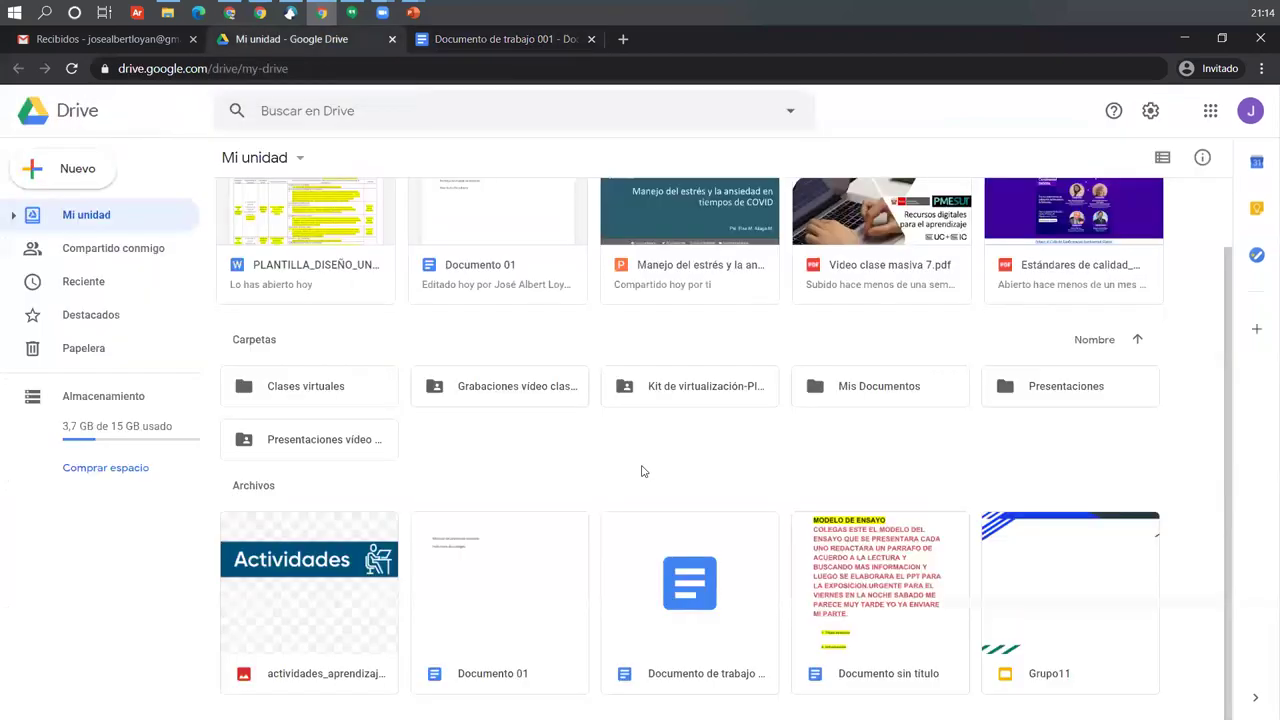
pyautogui.doubleClick(879, 398)
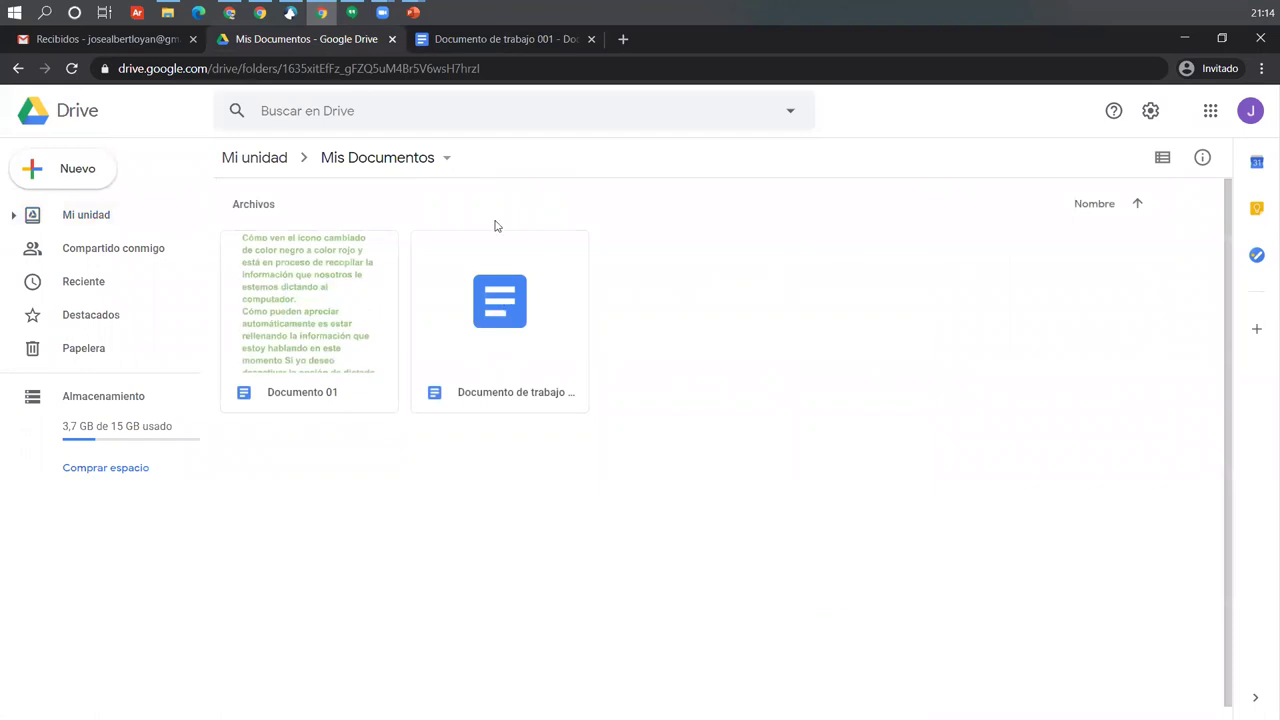
pyautogui.click(254, 157)
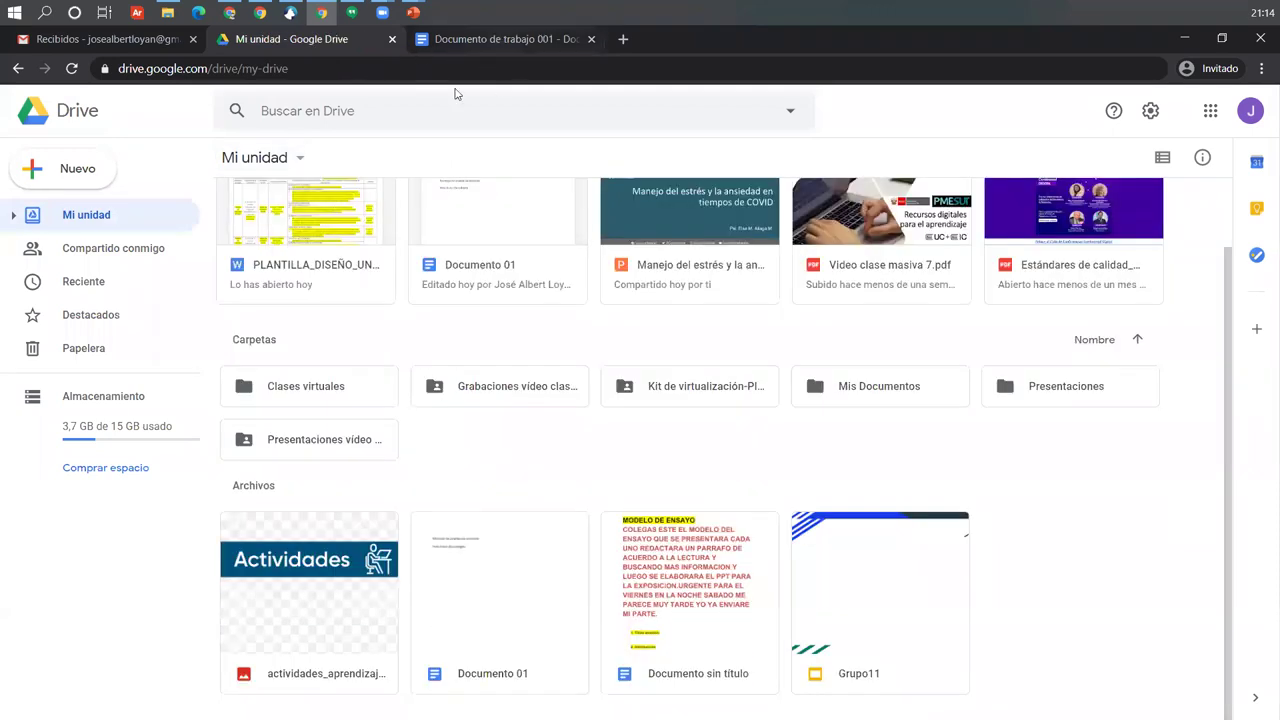
pyautogui.click(500, 39)
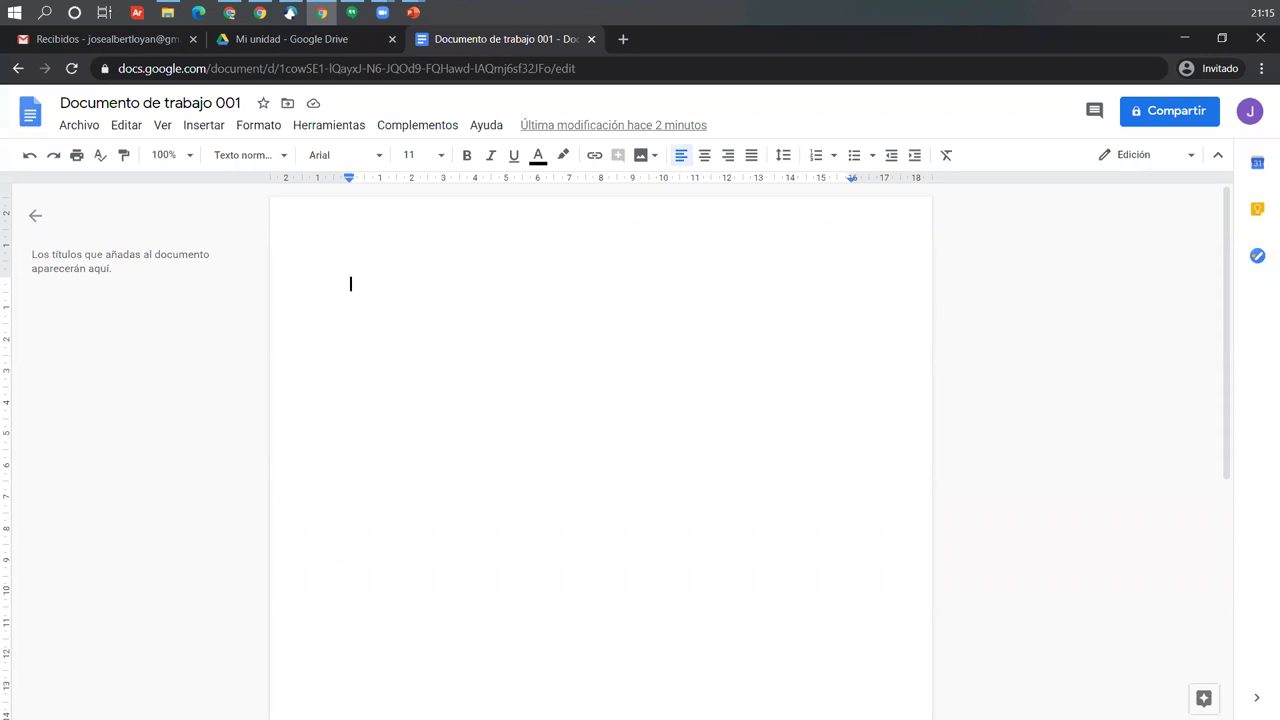
# Paste the text copied from another window into the empty document.
pyautogui.press('super+e')
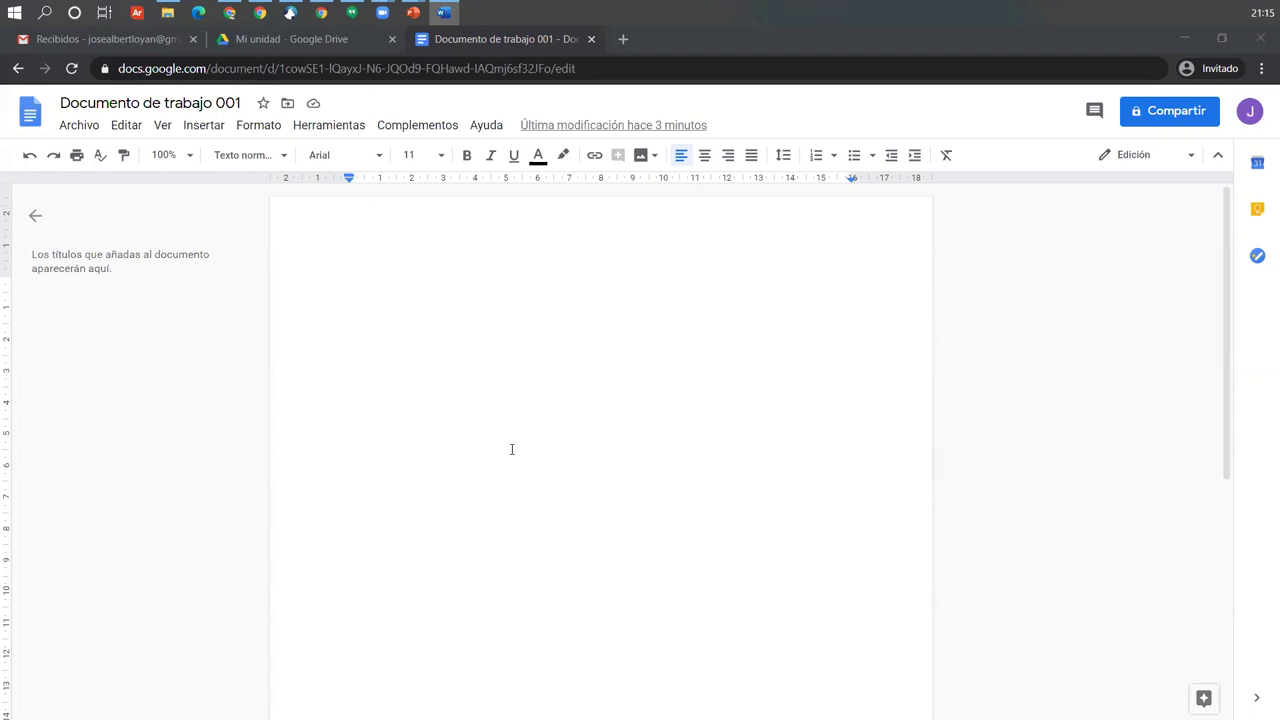
pyautogui.click(398, 283)
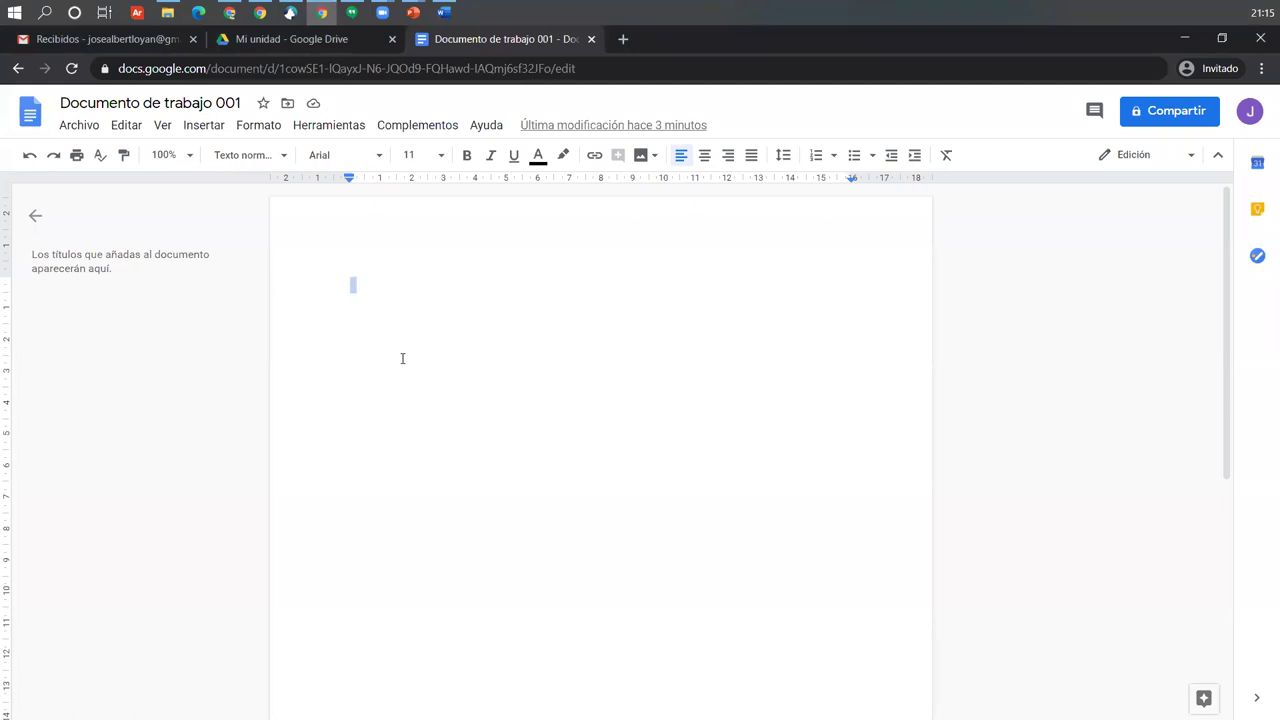
pyautogui.hotkey('ctrl', 'v')
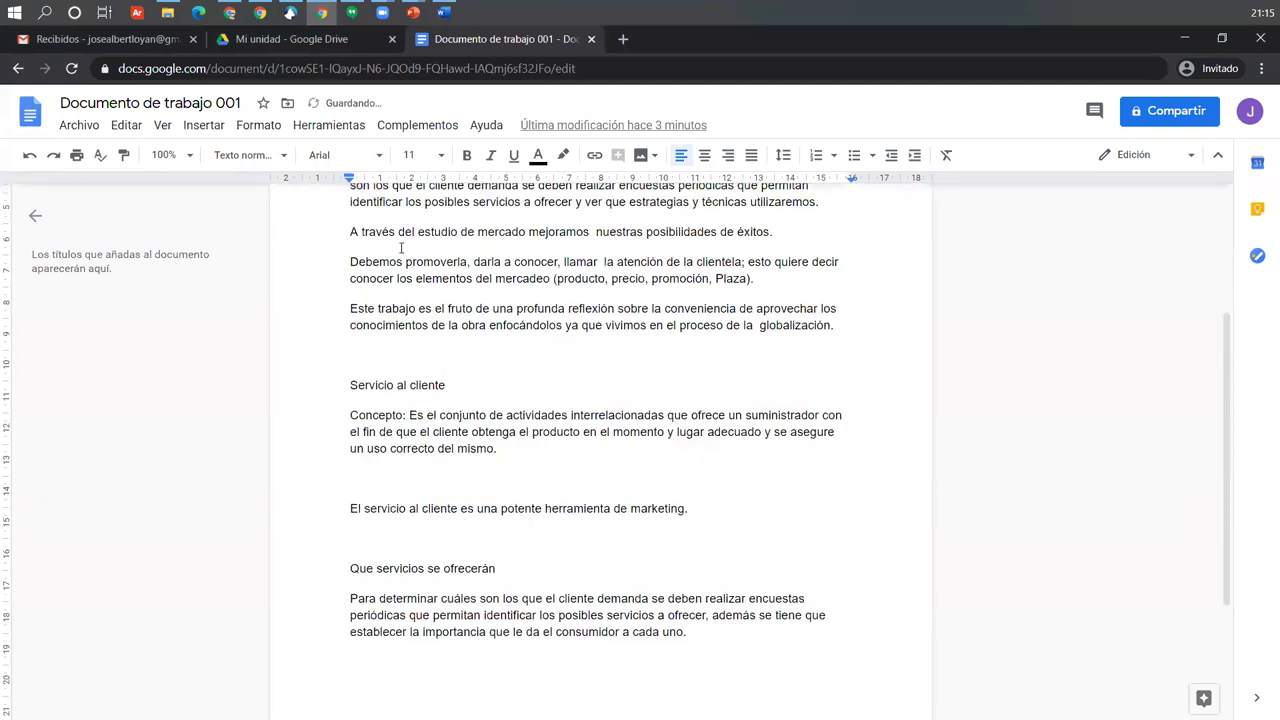
# Scroll back to the top of the pasted text and place the cursor in the word Importancia.
pyautogui.scroll(2, 396, 420)
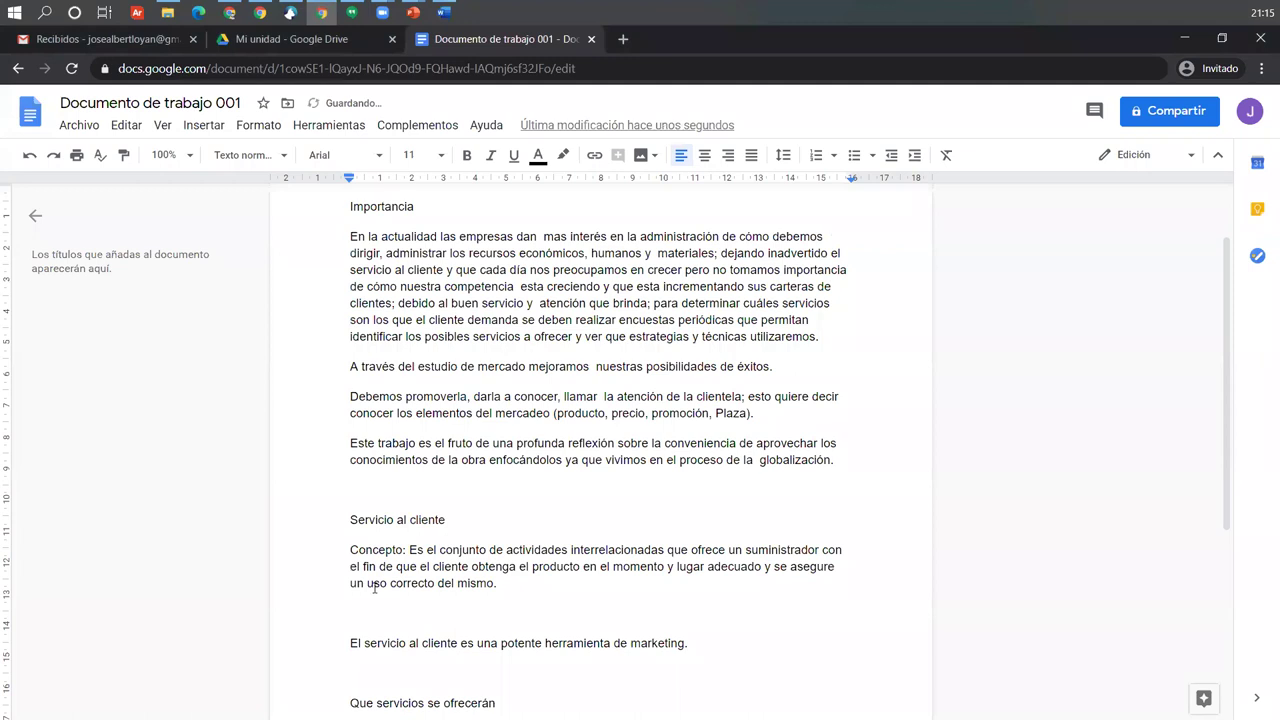
pyautogui.scroll(1, 556, 545)
pyautogui.click(470, 580)
pyautogui.scroll(-2, 345, 243)
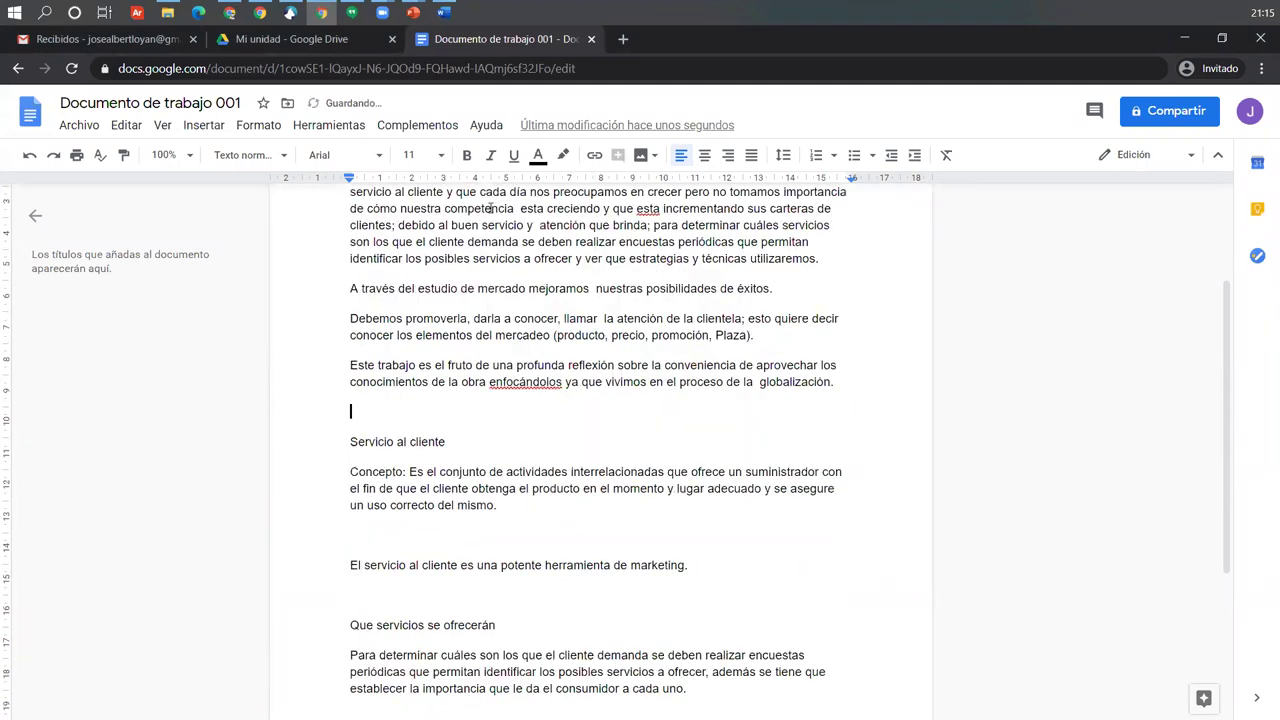
pyautogui.scroll(-3, 643, 331)
pyautogui.scroll(2, 595, 280)
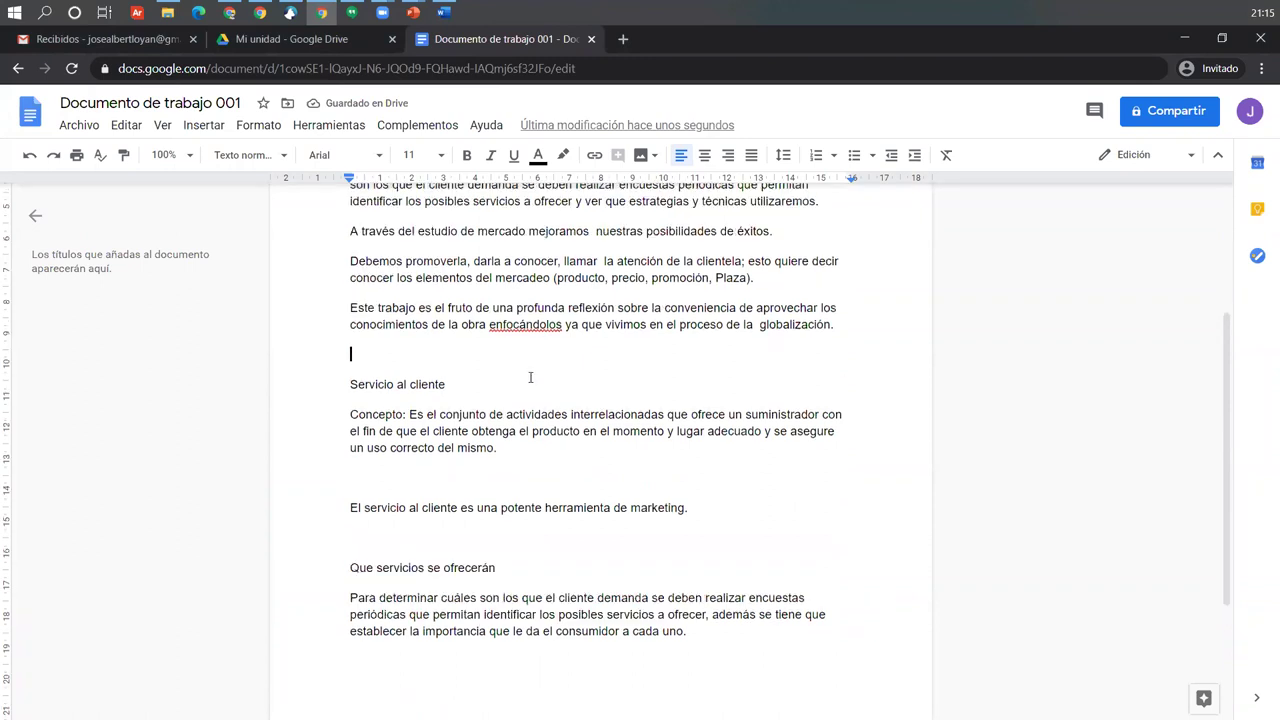
pyautogui.scroll(2, 530, 377)
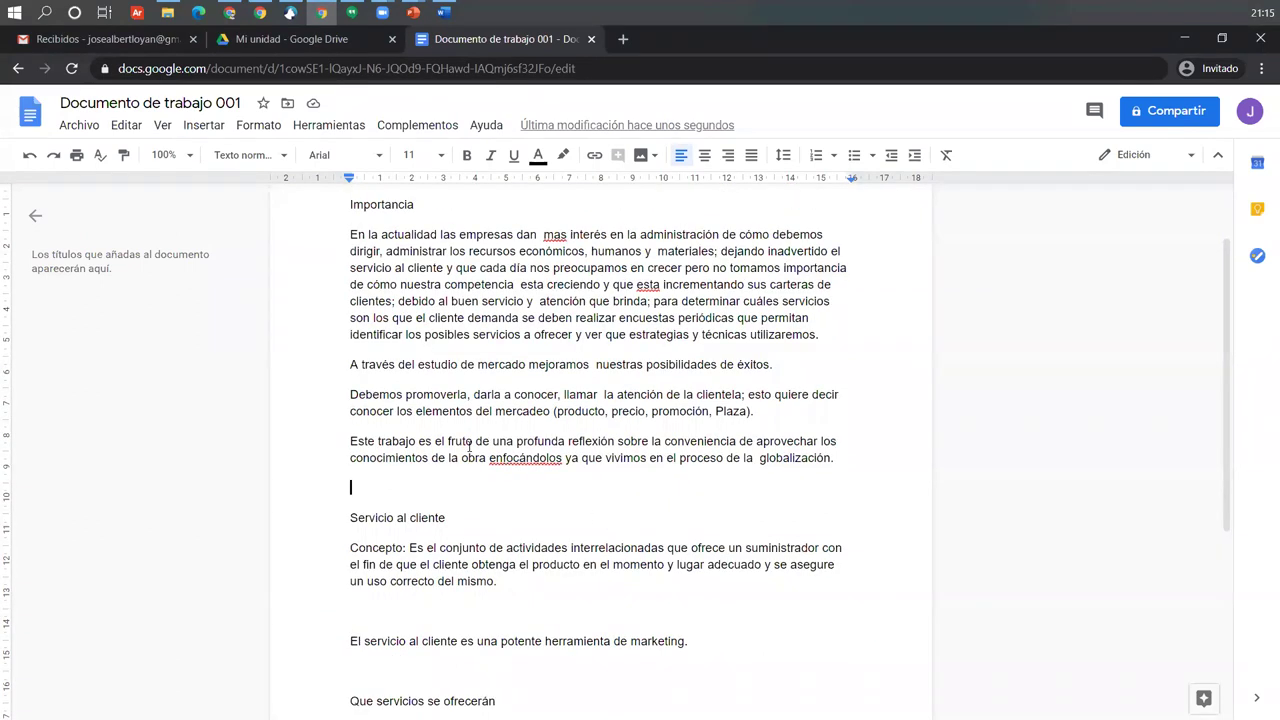
pyautogui.scroll(2, 520, 362)
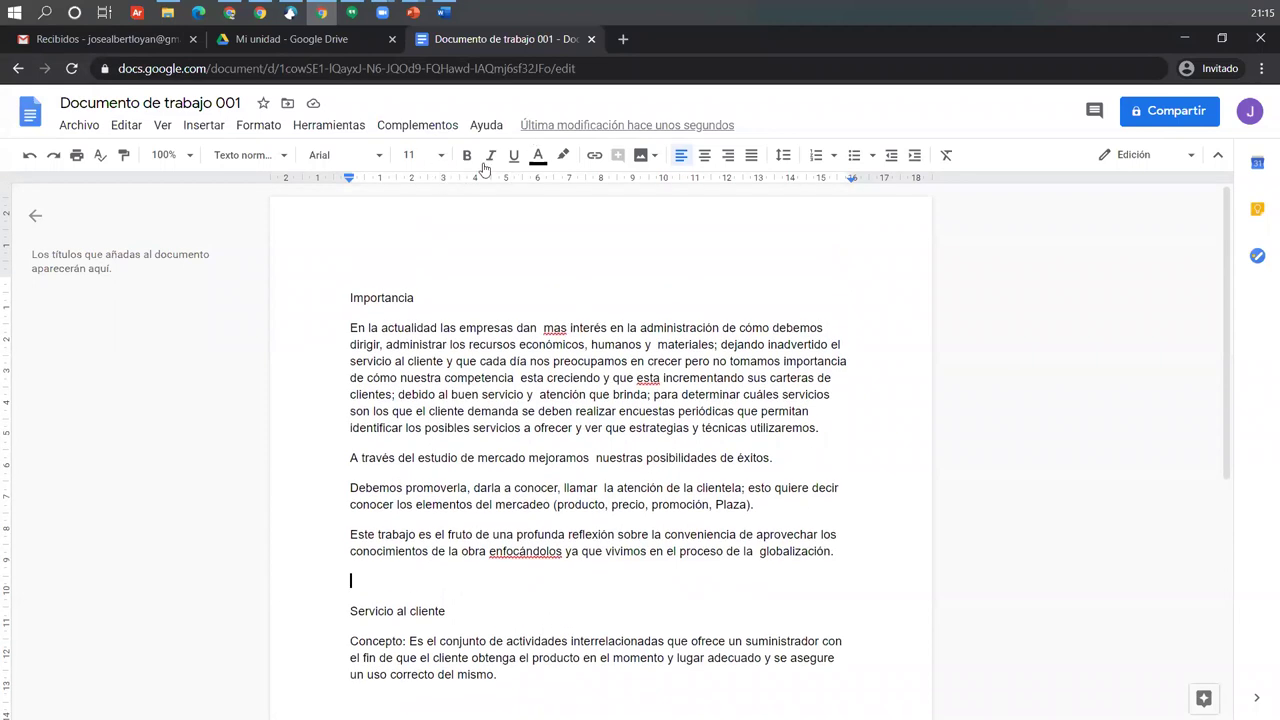
pyautogui.click(377, 292)
# Select the word Importancia, then type 'Tipo de Fuente' and 'tEstilos de texto'.
pyautogui.doubleClick(414, 297)
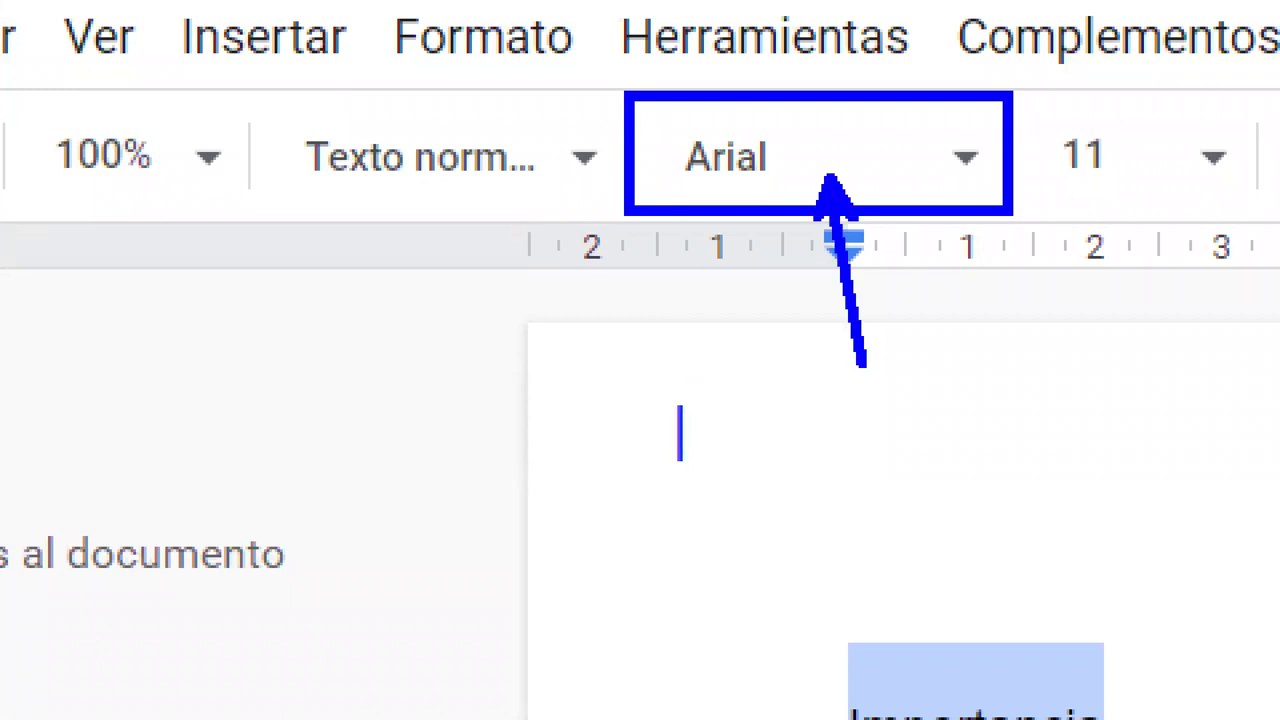
pyautogui.write('Tipo d')
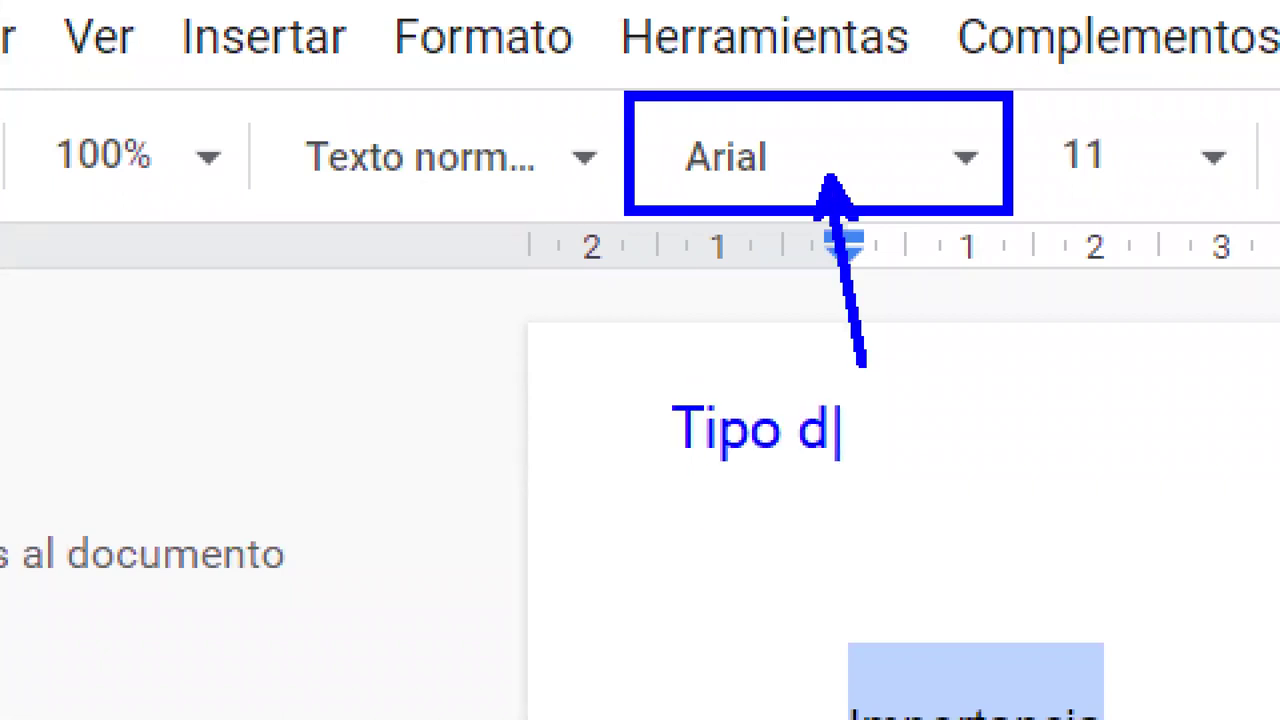
pyautogui.write('e Fuente')
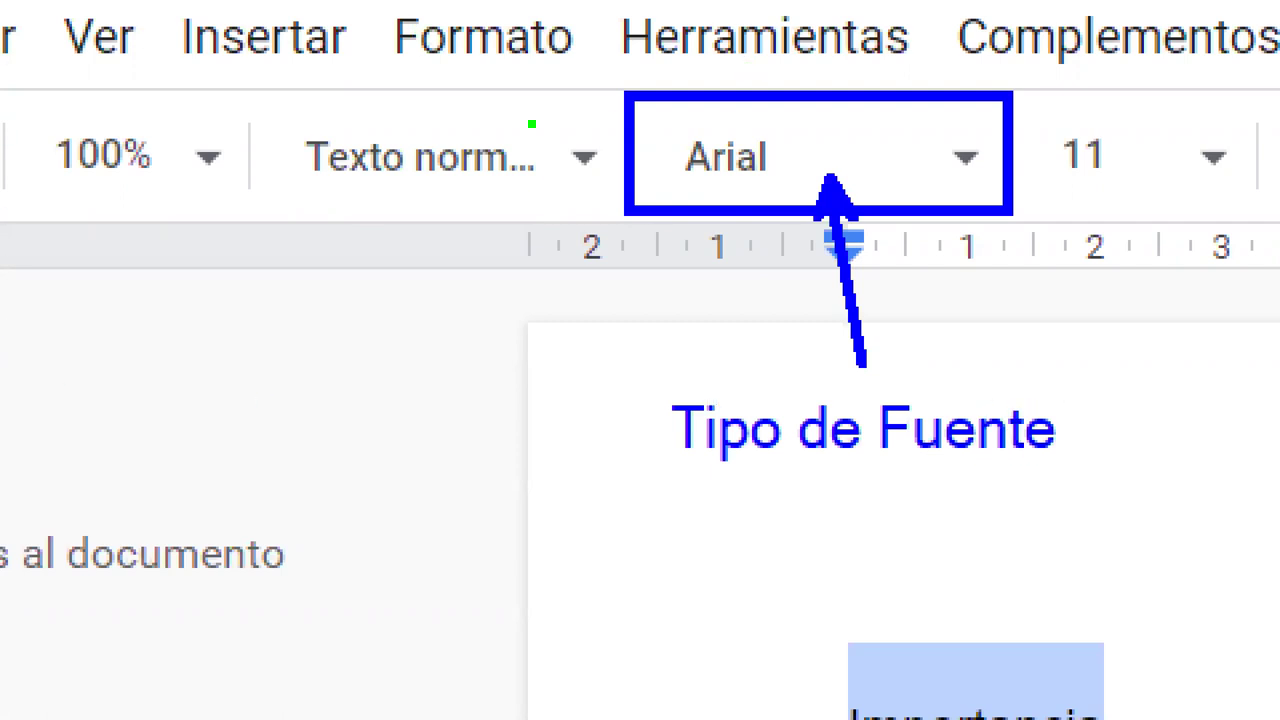
pyautogui.moveTo(260, 93); pyautogui.dragTo(609, 210)
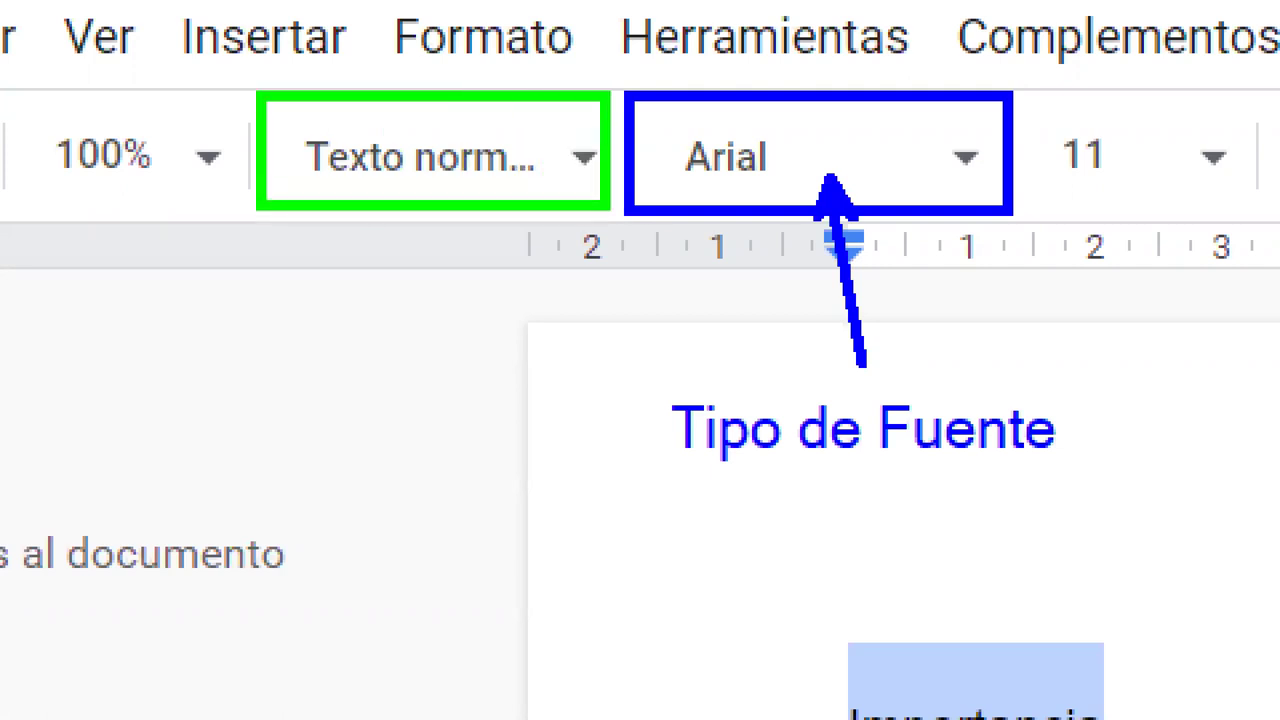
pyautogui.moveTo(346, 177); pyautogui.dragTo(256, 320)
pyautogui.write('t')
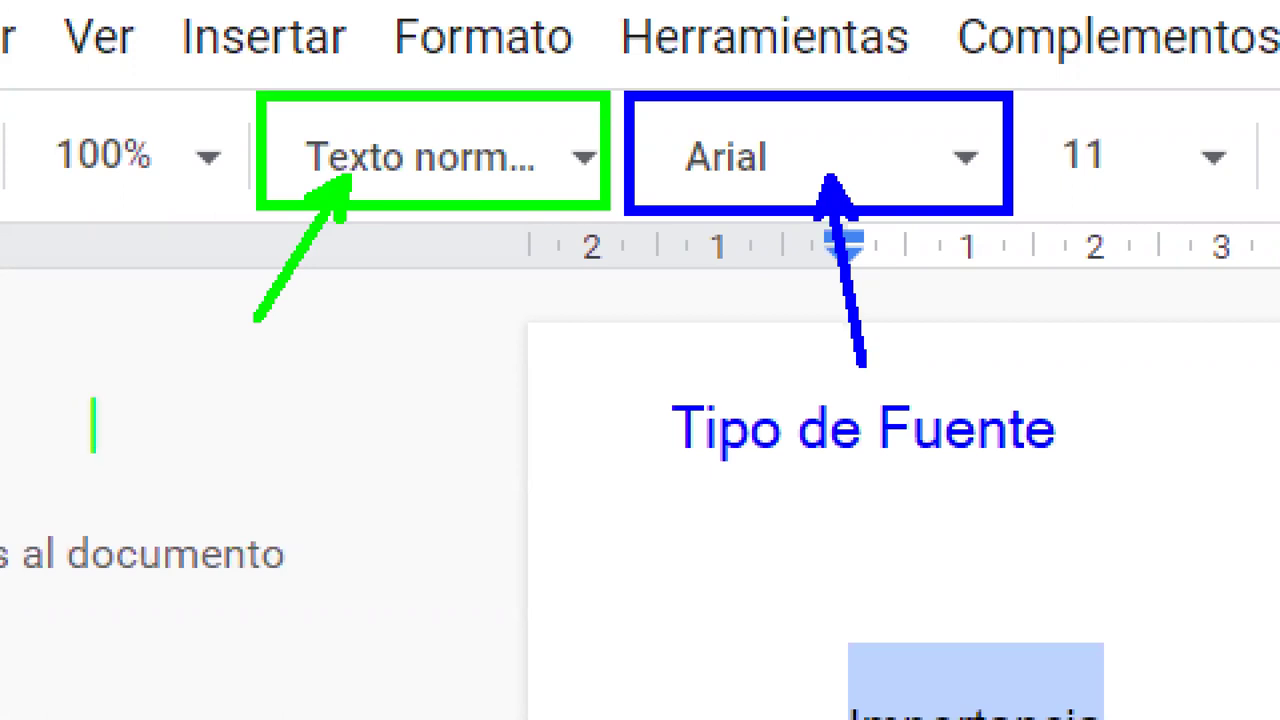
pyautogui.write('Est')
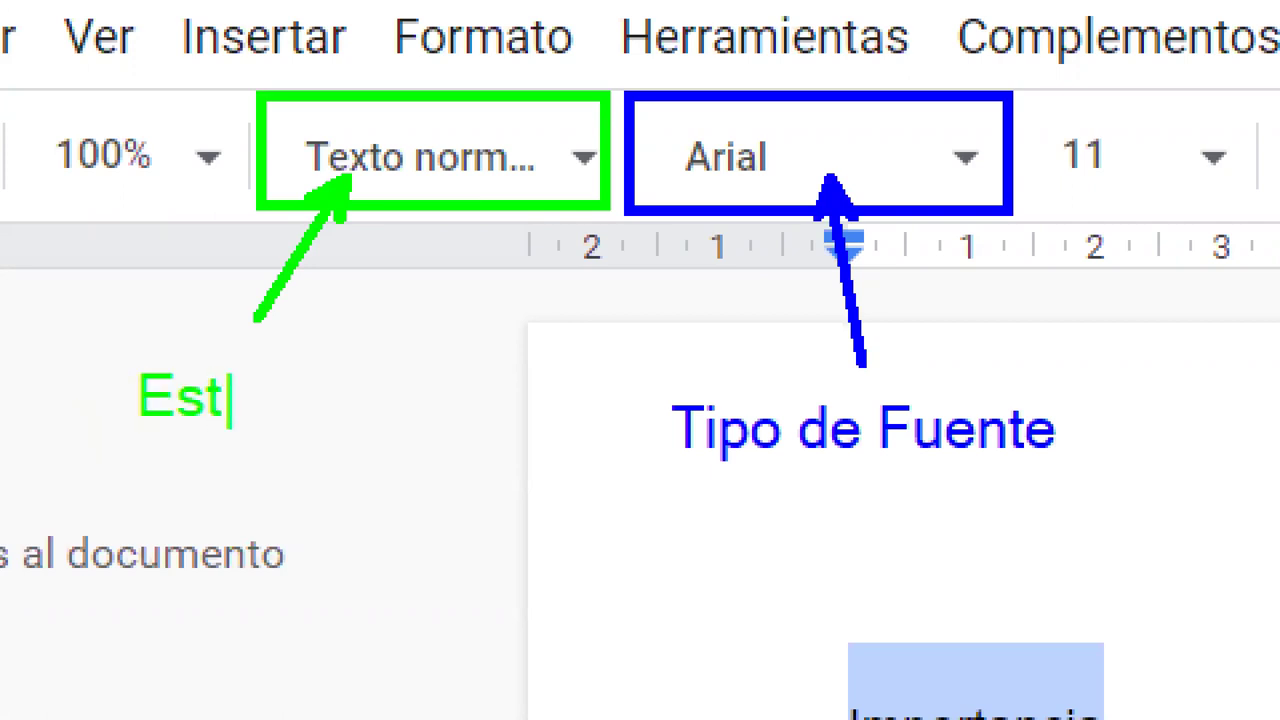
pyautogui.write('ilos de tex')
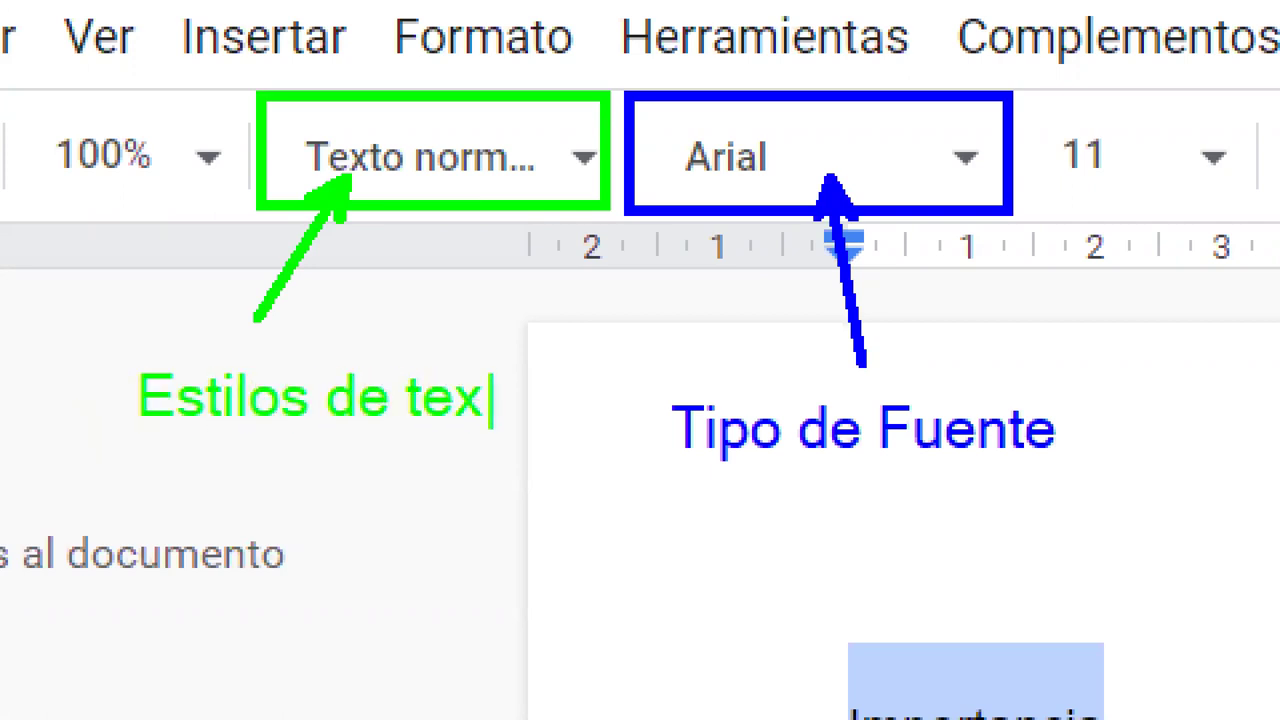
pyautogui.write('to')
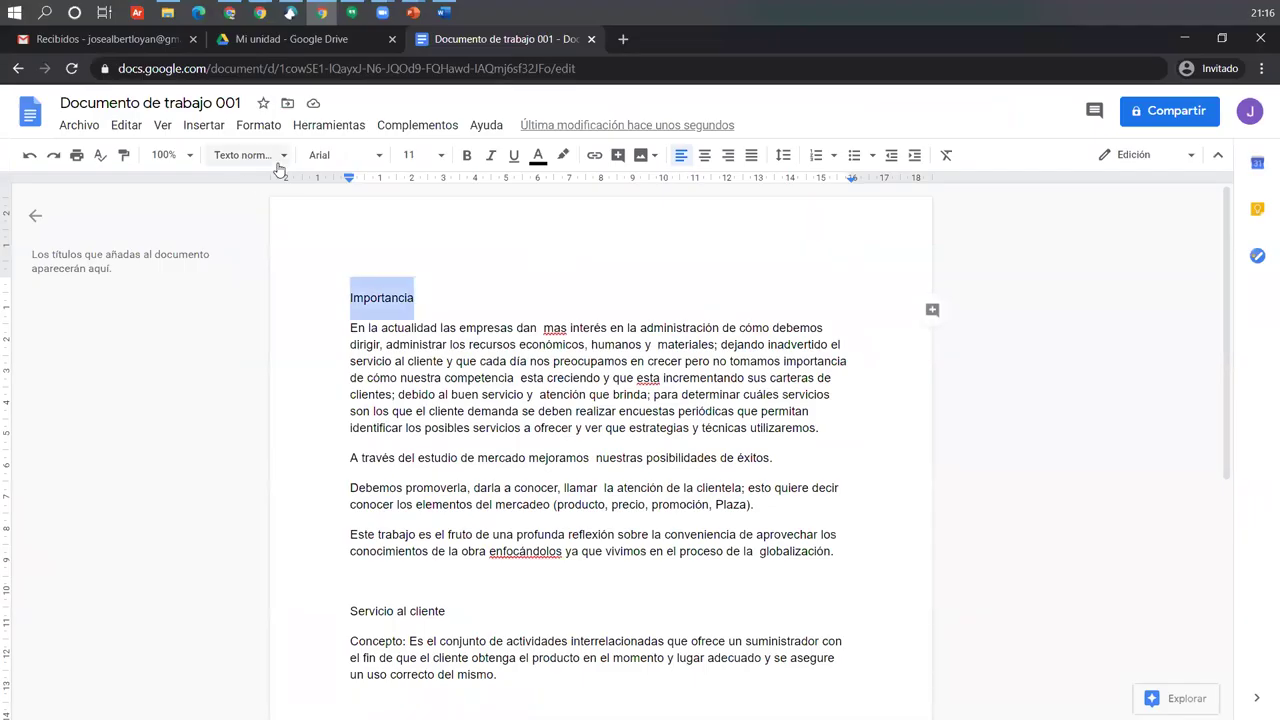
pyautogui.click(274, 160)
pyautogui.moveTo(286, 342)
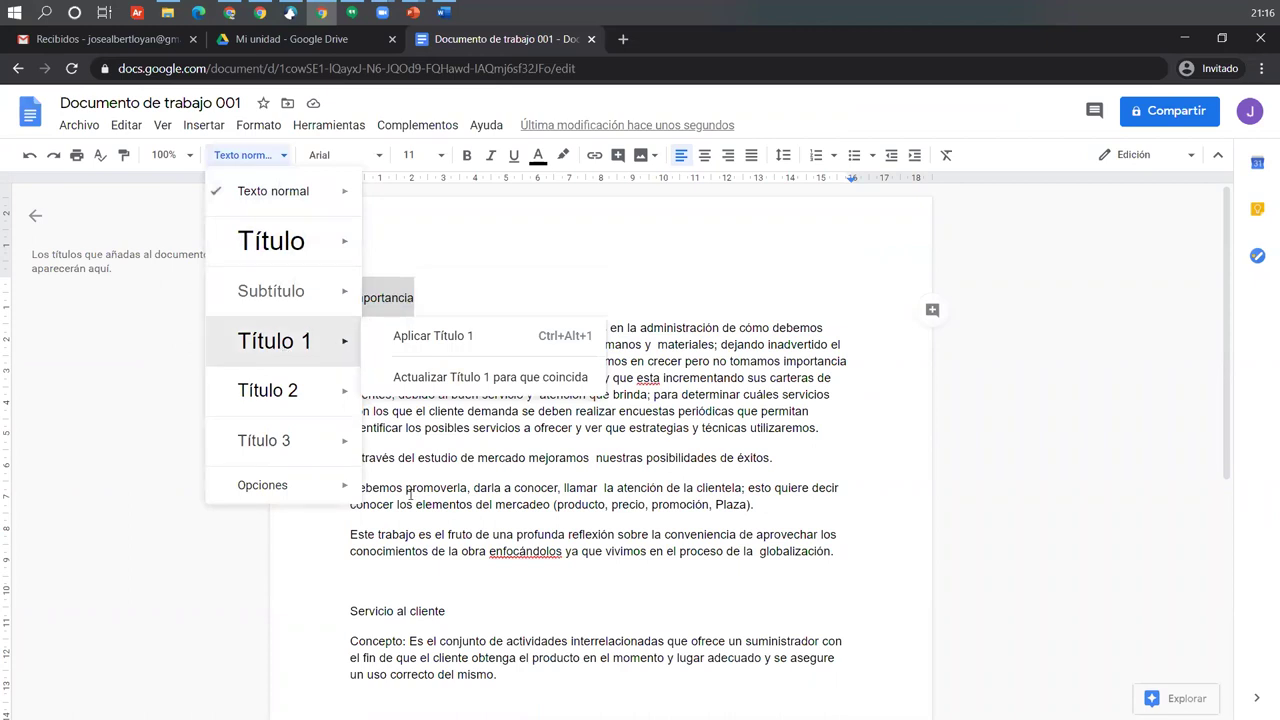
pyautogui.hotkey('ctrl', 'alt', '1')
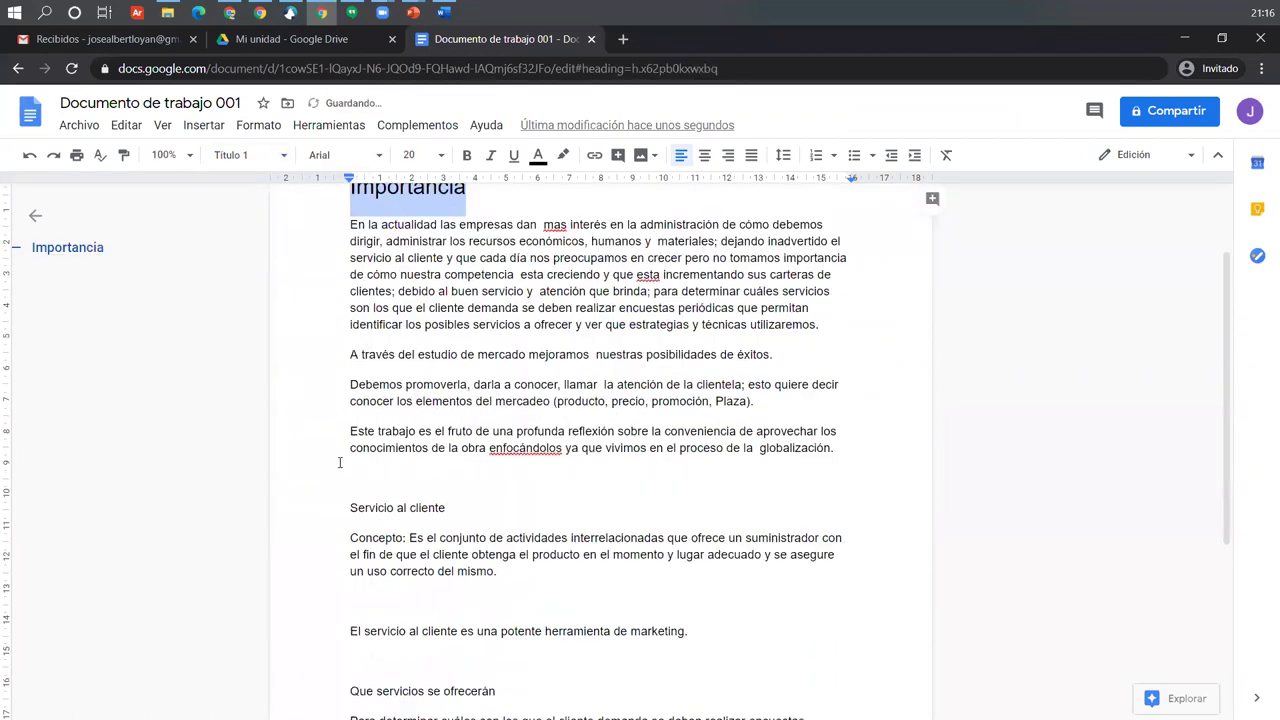
pyautogui.scroll(-1, 340, 462)
pyautogui.tripleClick(340, 460)
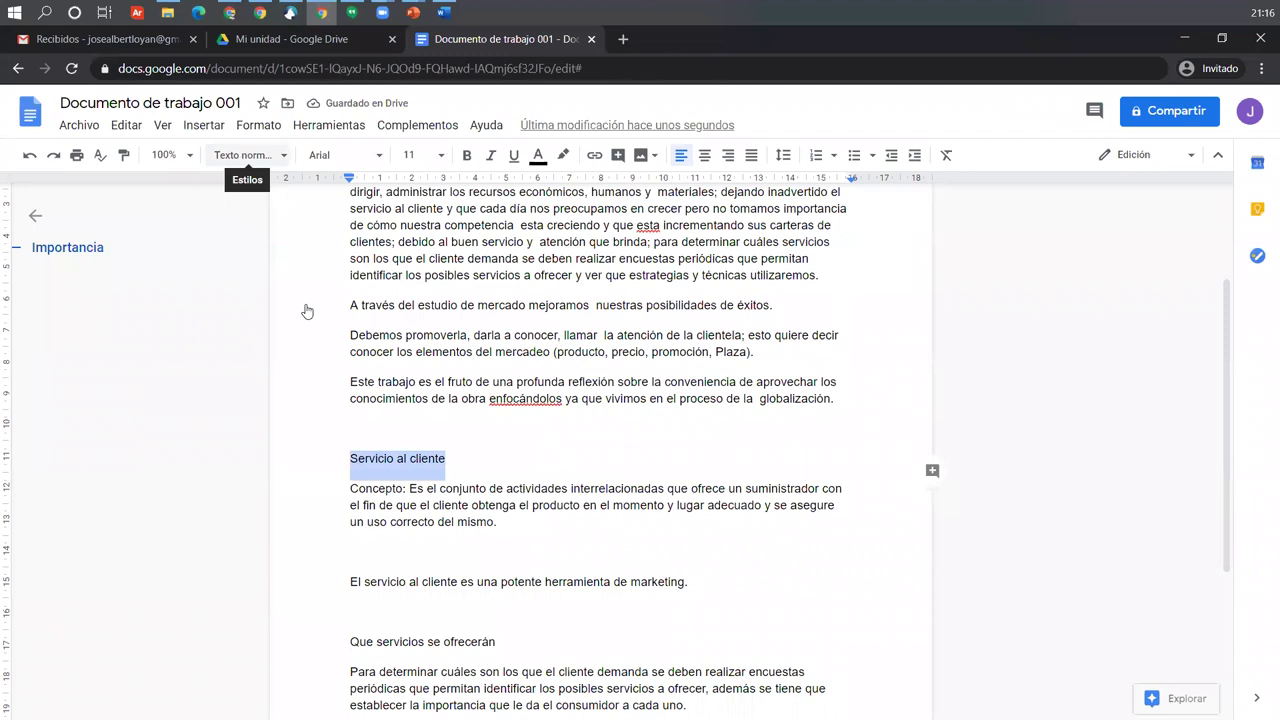
pyautogui.click(241, 154)
pyautogui.moveTo(300, 338)
pyautogui.hotkey('ctrl', 'alt', '1')
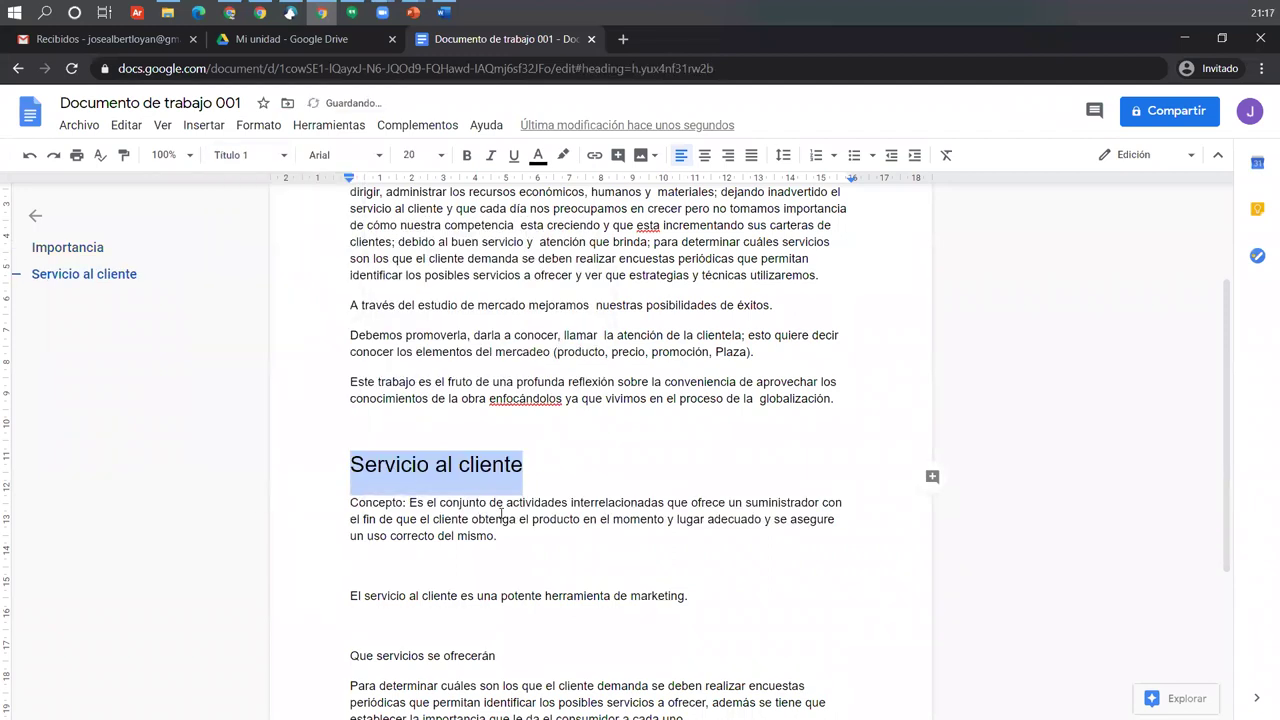
pyautogui.scroll(-3, 551, 407)
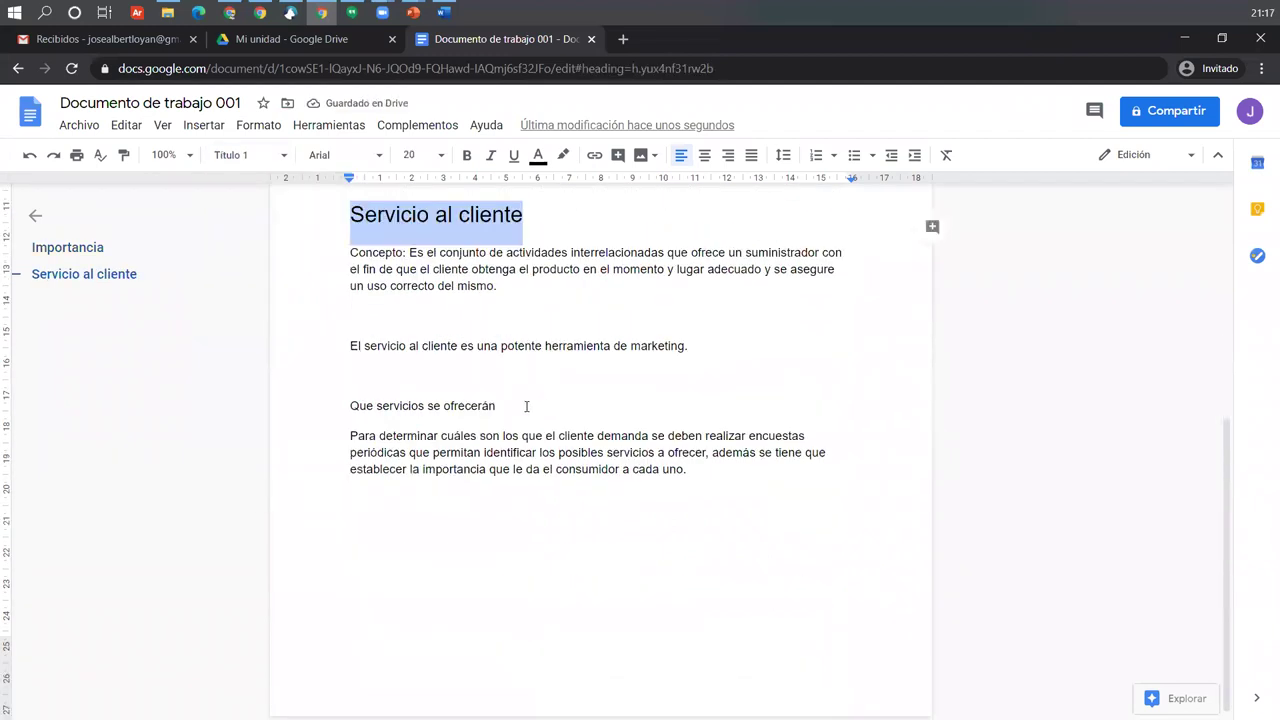
pyautogui.moveTo(495, 406); pyautogui.dragTo(350, 406)
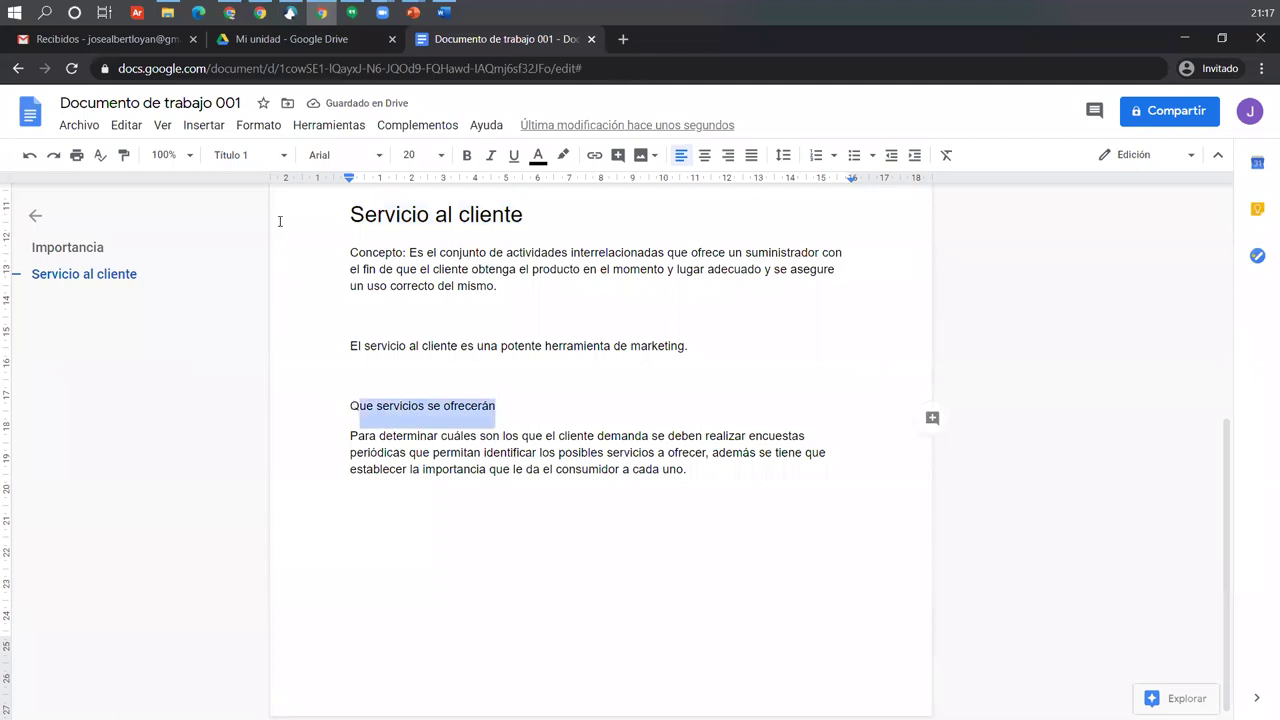
pyautogui.click(269, 157)
pyautogui.moveTo(300, 390)
pyautogui.click(433, 386)
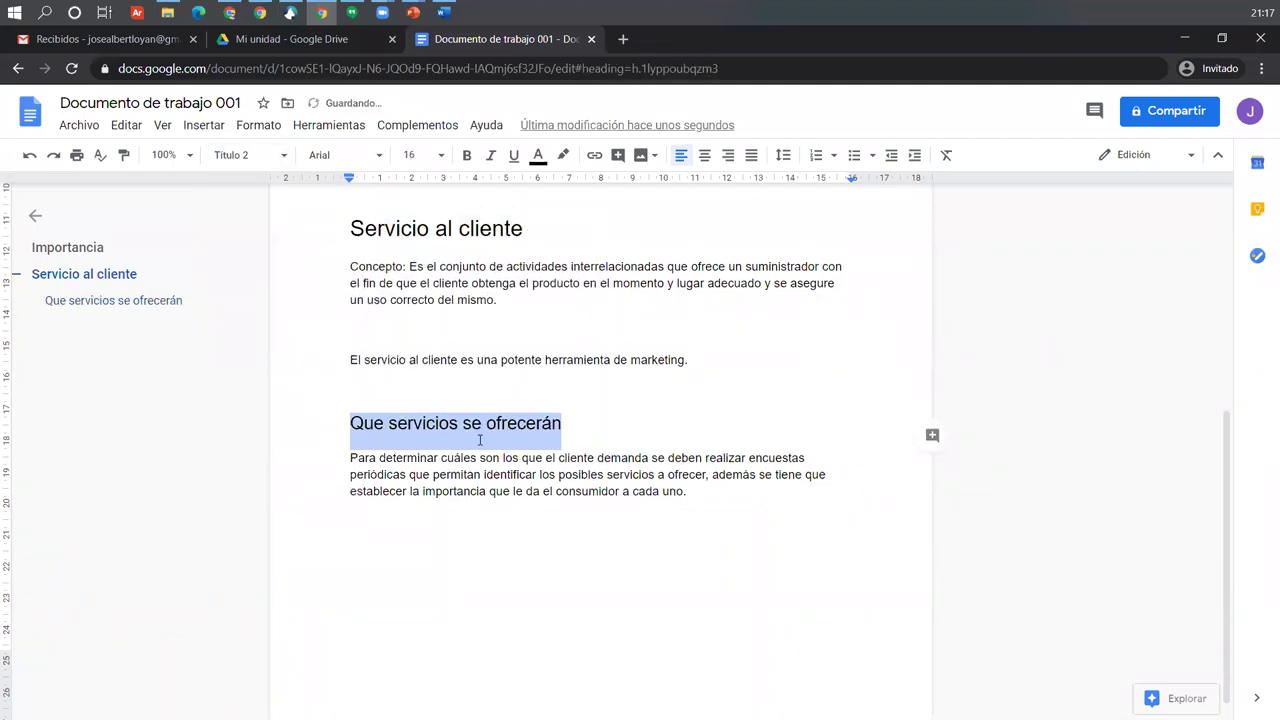
pyautogui.scroll(3, 491, 409)
pyautogui.scroll(1, 491, 409)
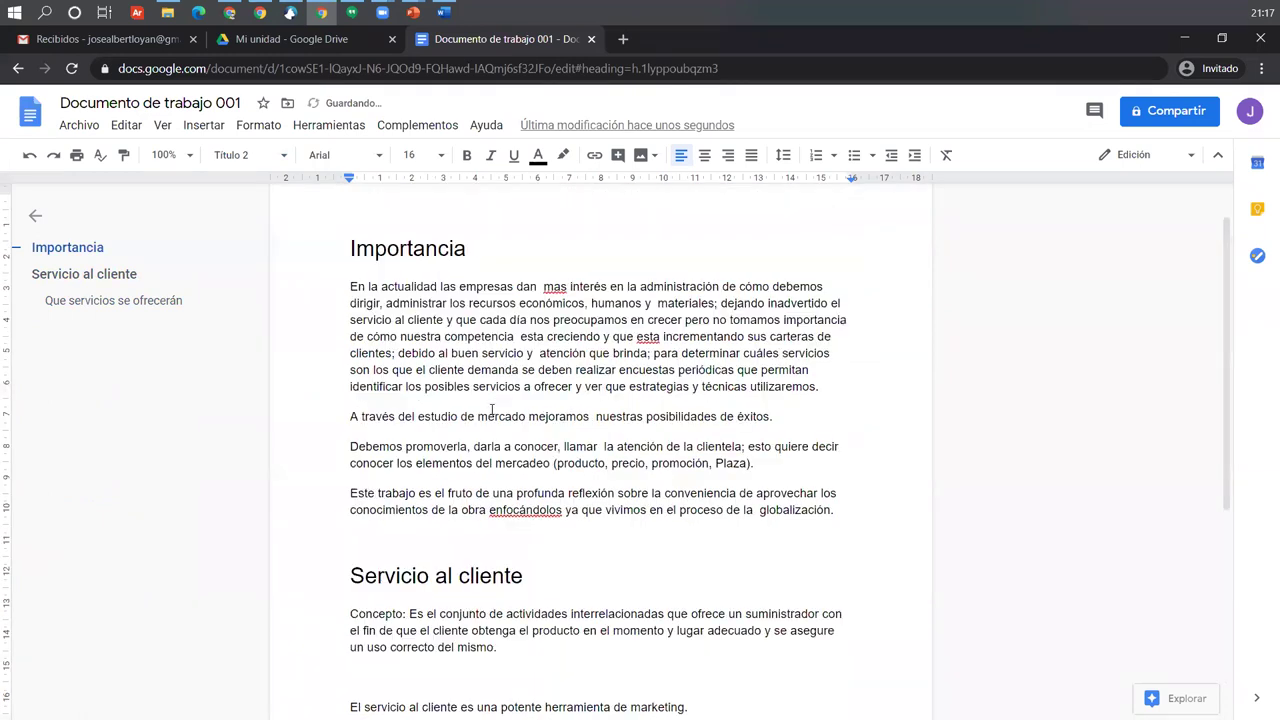
pyautogui.scroll(1, 491, 409)
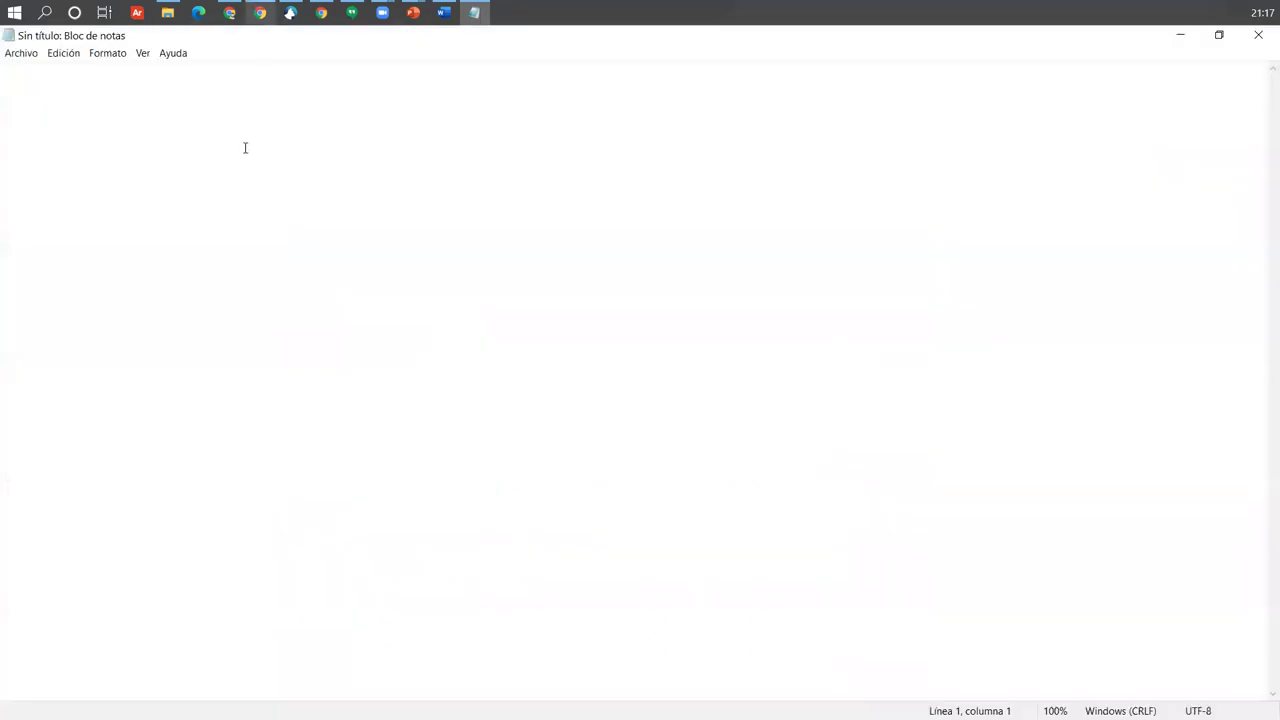
# In Notepad, type the tab-separated pairs Título / Título 1 and Subtítulo / Título 2.
pyautogui.write('Título')
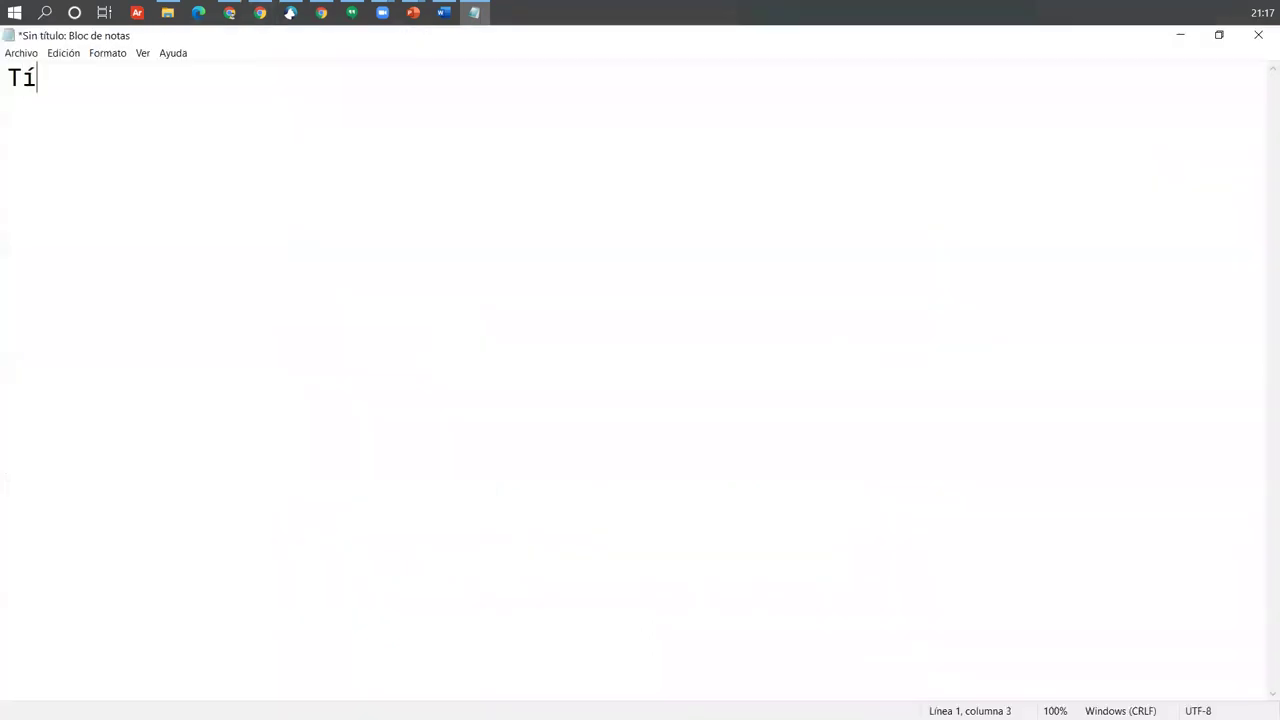
pyautogui.press('Tab')
pyautogui.press('Tab')
pyautogui.press('Tab')
pyautogui.write('Título 1')
pyautogui.press('Return')
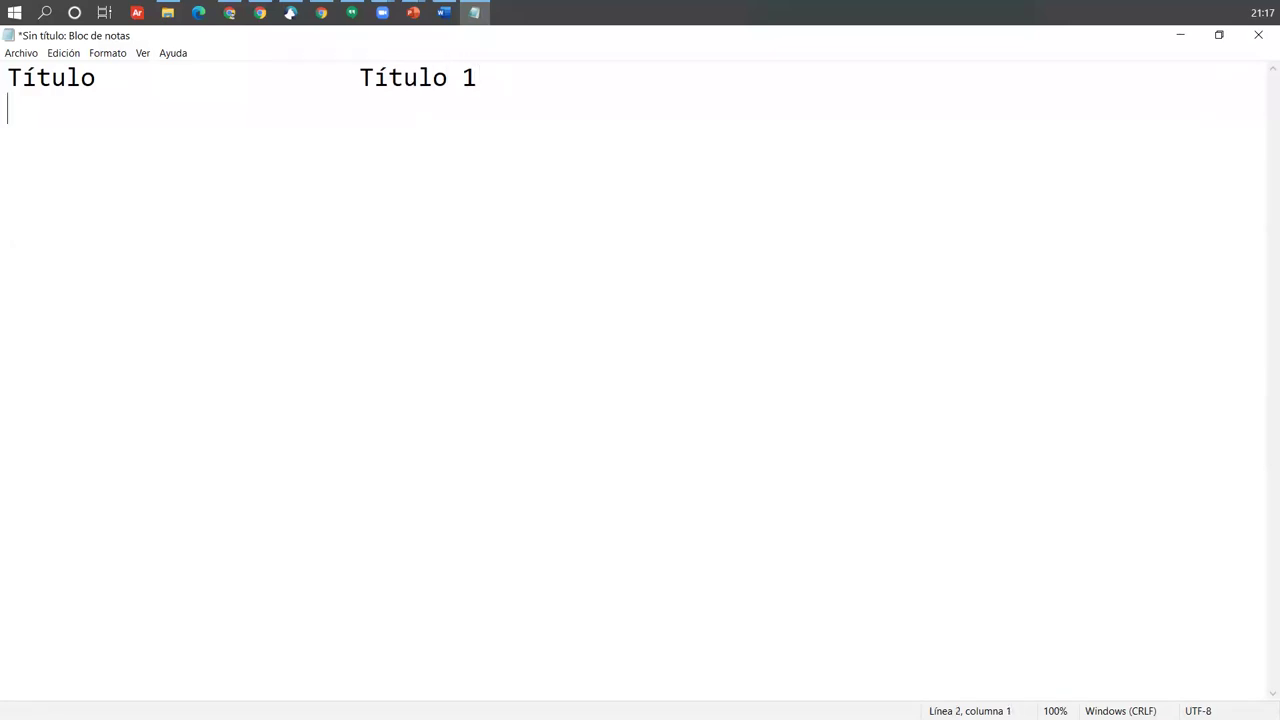
pyautogui.write('Subtítulo')
pyautogui.press('Tab')
pyautogui.press('Tab')
pyautogui.write('Título 2')
# Add the '...' / '...' line and an H6 line, then return to the Google Docs document.
pyautogui.press('Return')
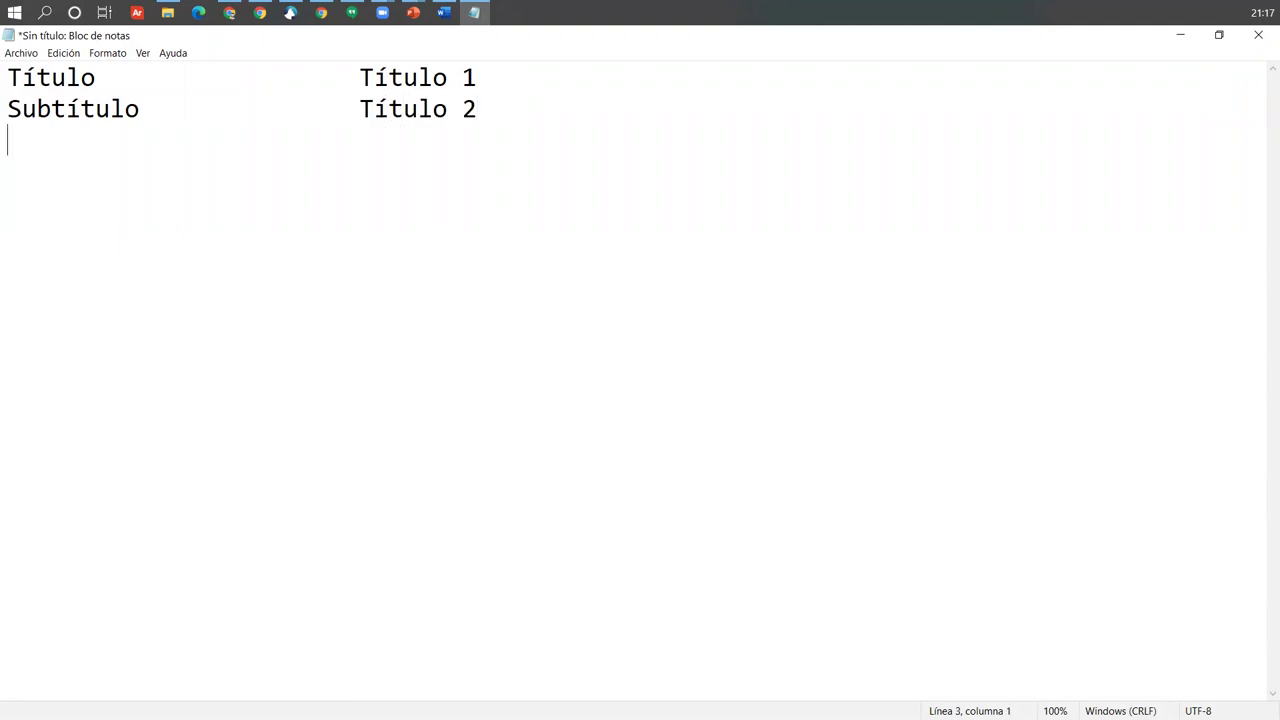
pyautogui.write('....')
pyautogui.press('BackSpace')
pyautogui.press('BackSpace')
pyautogui.press('BackSpace')
pyautogui.press('BackSpace')
pyautogui.write('...')
pyautogui.press('Tab')
pyautogui.press('Tab')
pyautogui.press('Tab')
pyautogui.press('Tab')
pyautogui.press('Tab')
pyautogui.press('Tab')
pyautogui.press('BackSpace')
pyautogui.press('BackSpace')
pyautogui.press('BackSpace')
pyautogui.write('...')
pyautogui.press('Return')
pyautogui.write('H&')
pyautogui.press('BackSpace')
pyautogui.write('6')
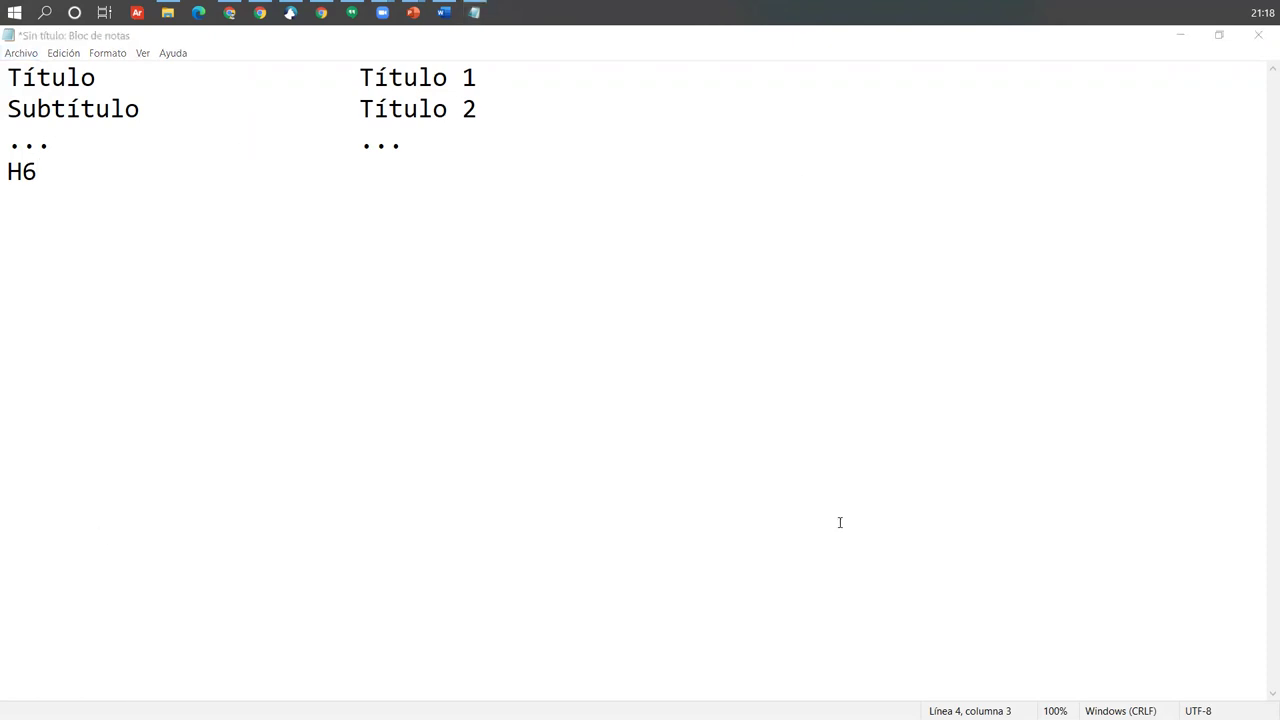
pyautogui.hotkey('alt', 'Tab')
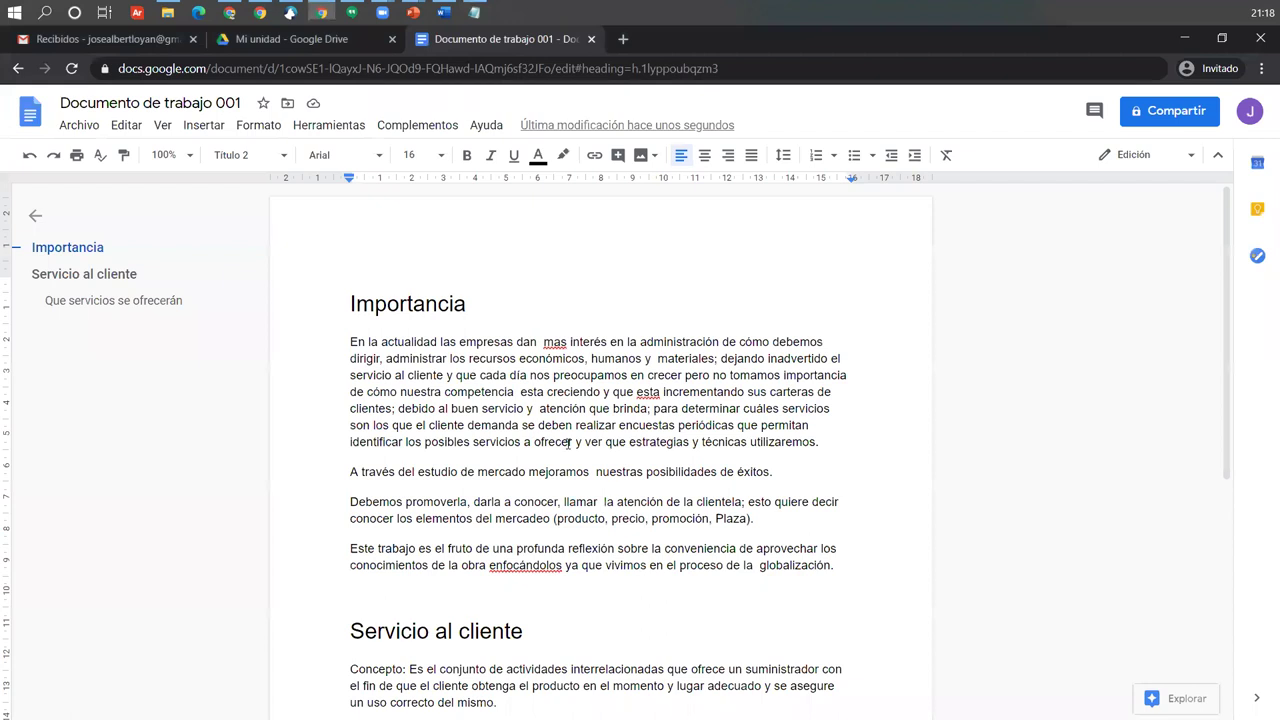
# Insert an empty line above the Importancia heading and set it to Texto normal.
pyautogui.click(585, 308)
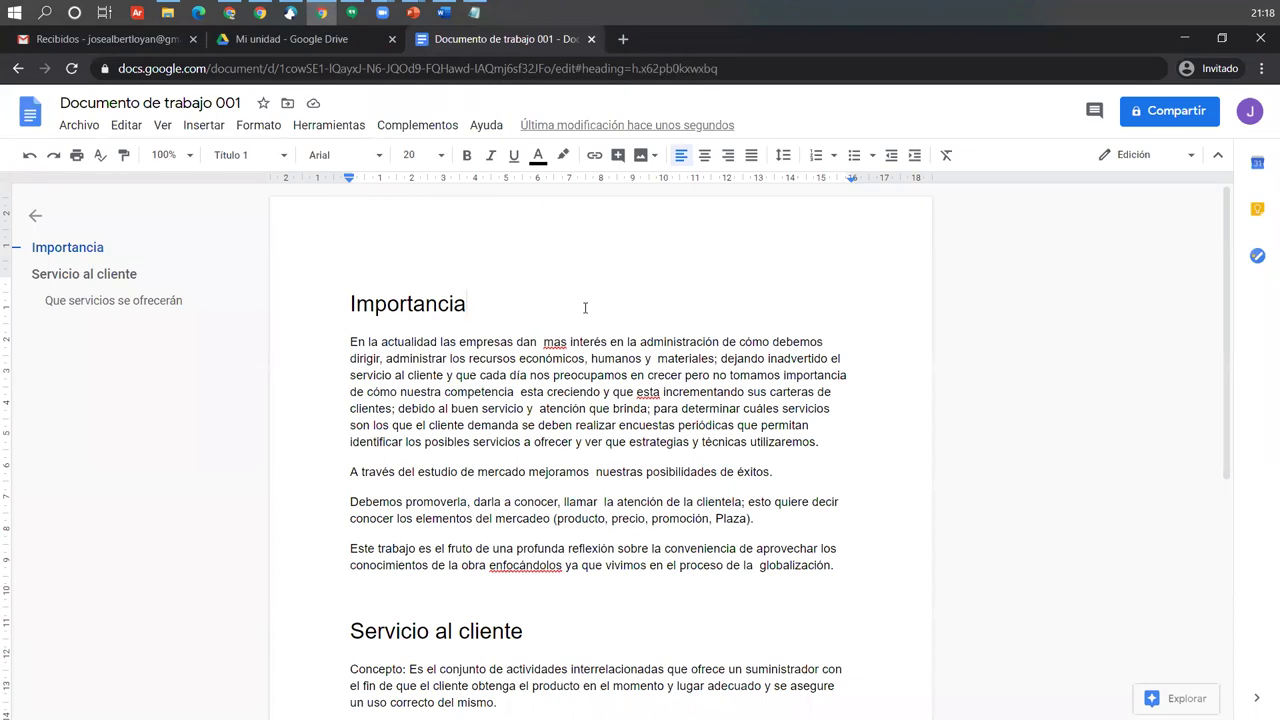
pyautogui.press('Home')
pyautogui.press('Return')
pyautogui.press('Up')
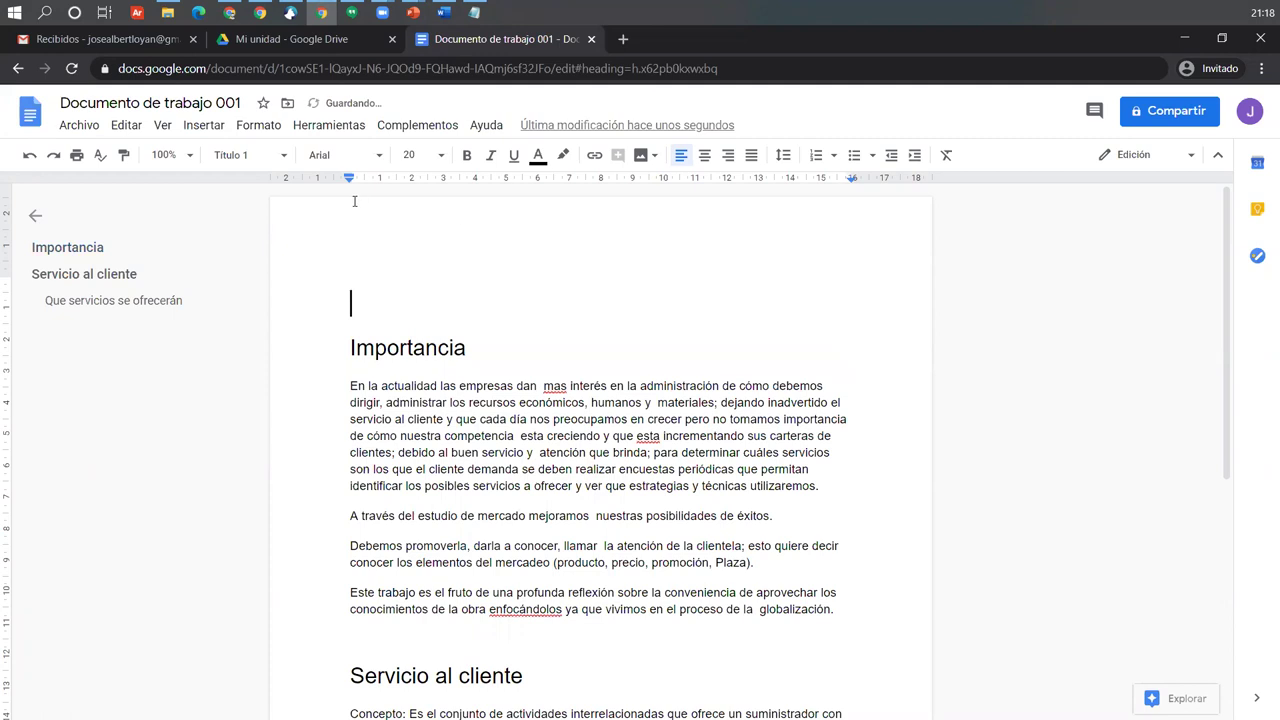
pyautogui.click(272, 157)
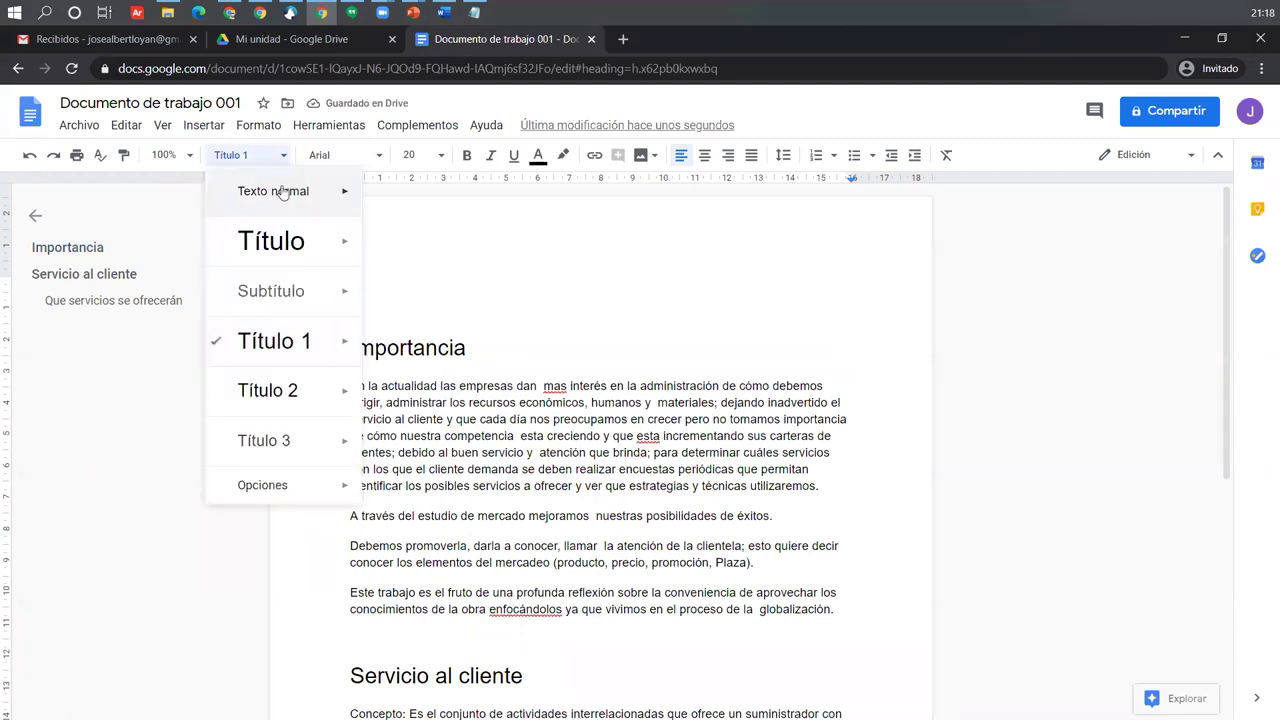
pyautogui.click(283, 192)
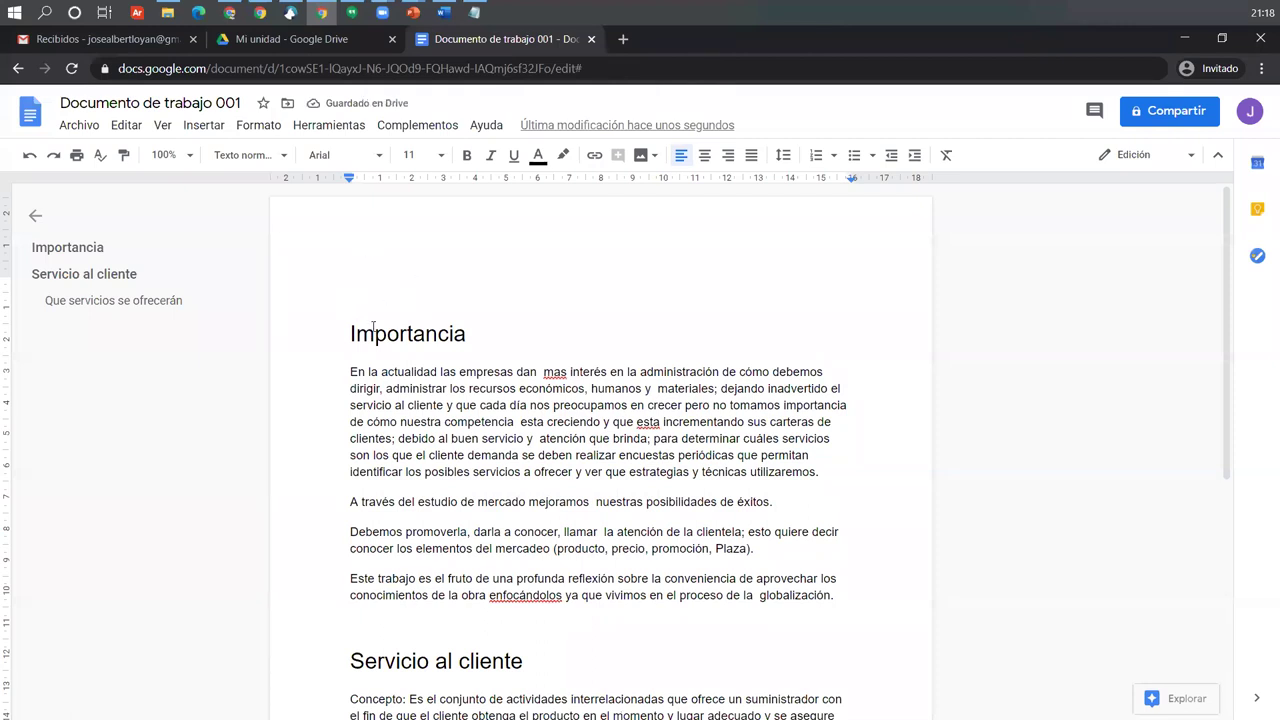
# Select the Importancia heading text, then place the cursor back on the empty top line.
pyautogui.moveTo(352, 327); pyautogui.dragTo(495, 328)
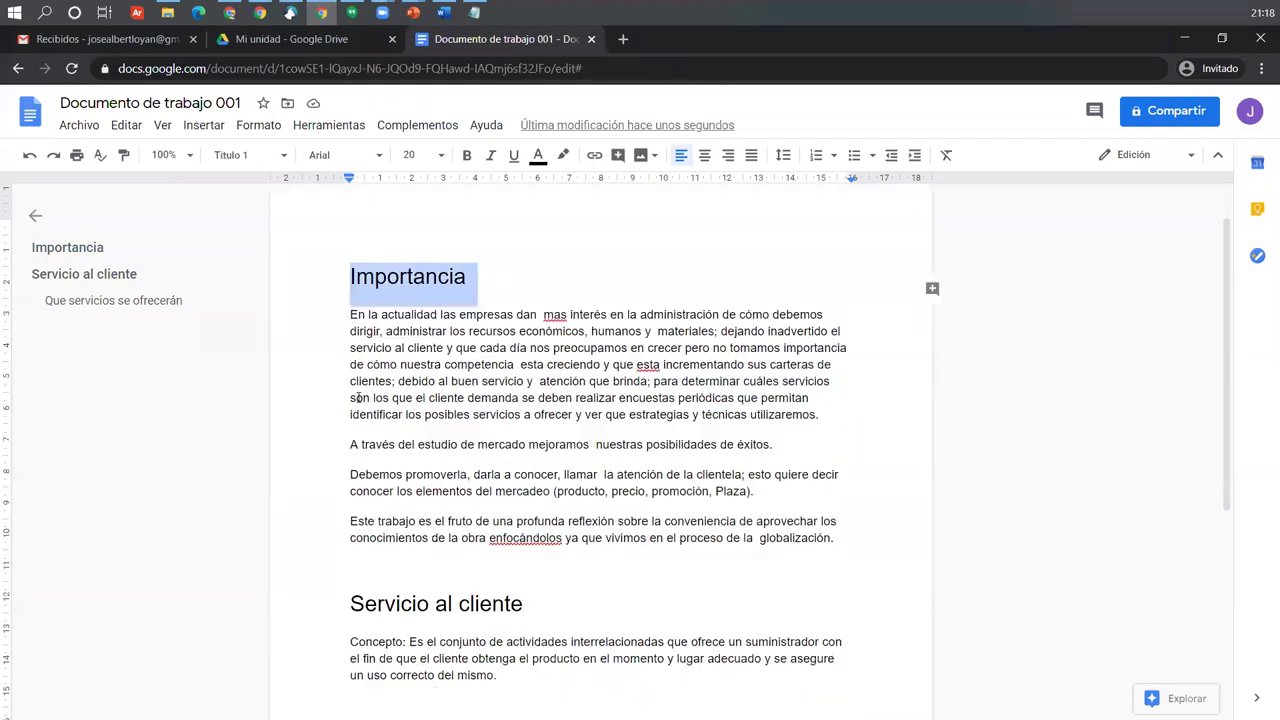
pyautogui.scroll(-2, 468, 402)
pyautogui.scroll(2, 515, 387)
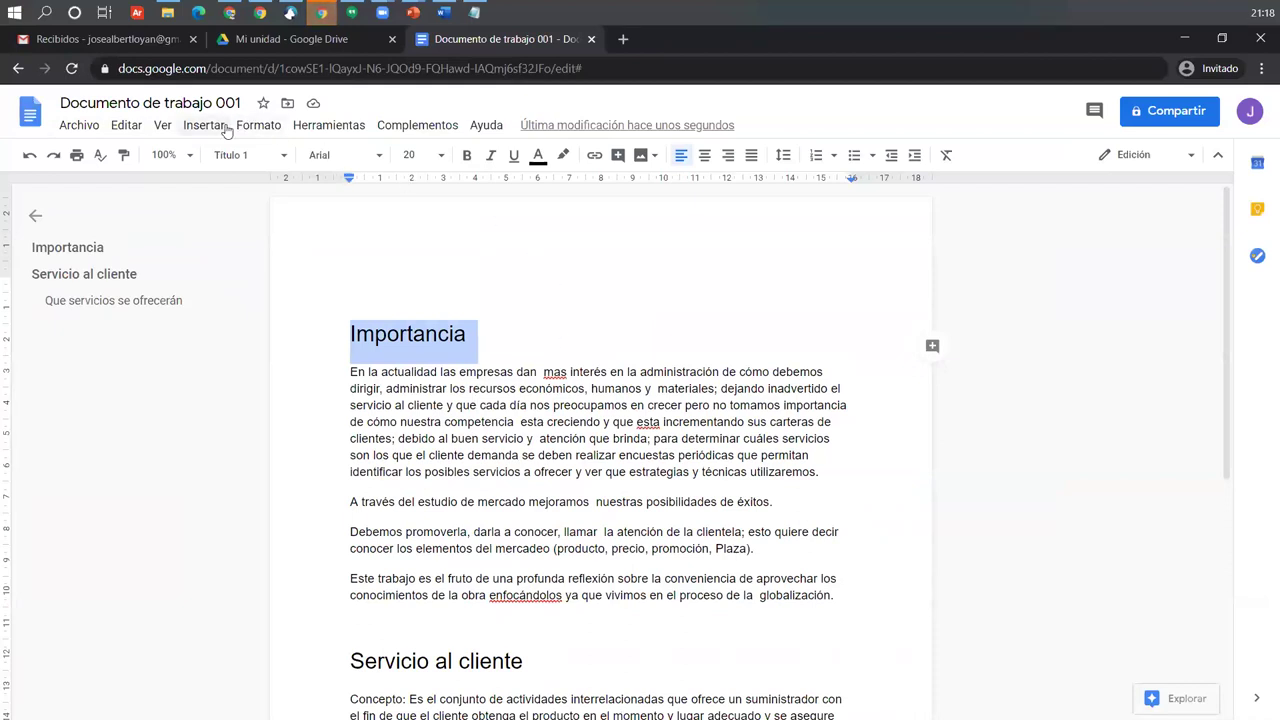
pyautogui.click(386, 278)
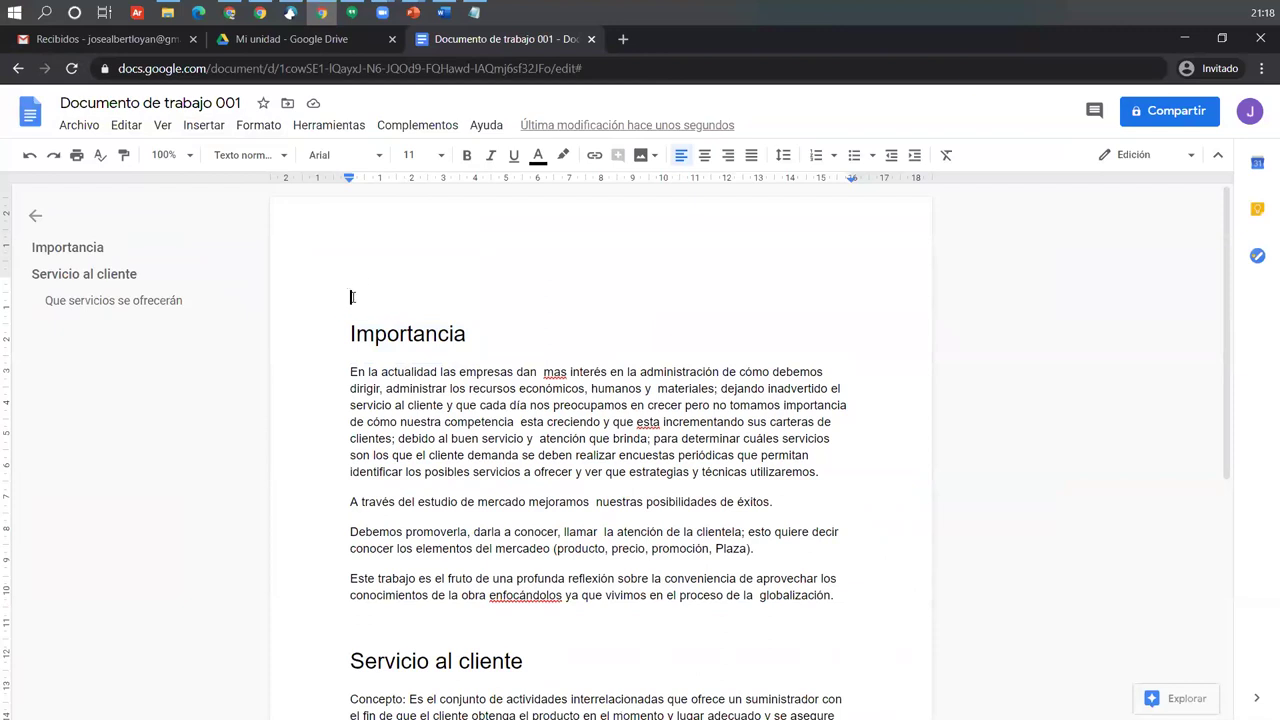
pyautogui.click(381, 293)
# Write the notes '1. Colocar numeros de pagina' and '2. Colocar enlaces a las pagina'.
pyautogui.click(202, 128)
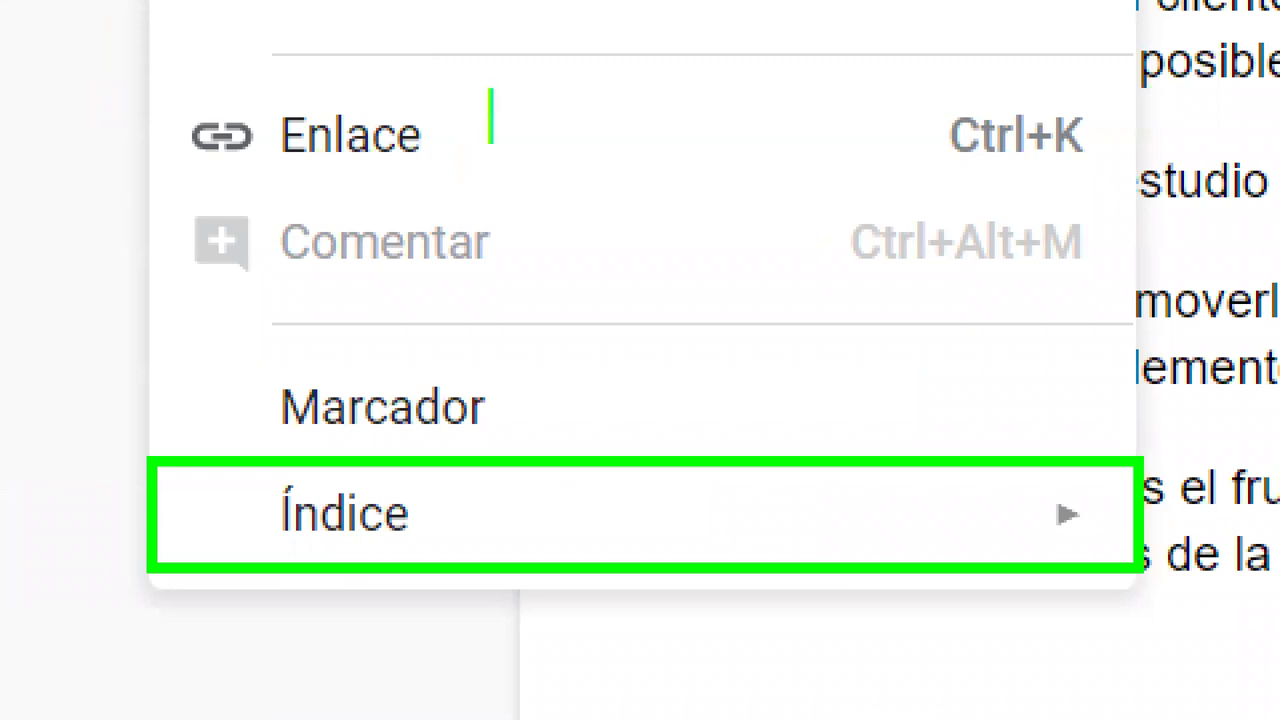
pyautogui.write('1. ')
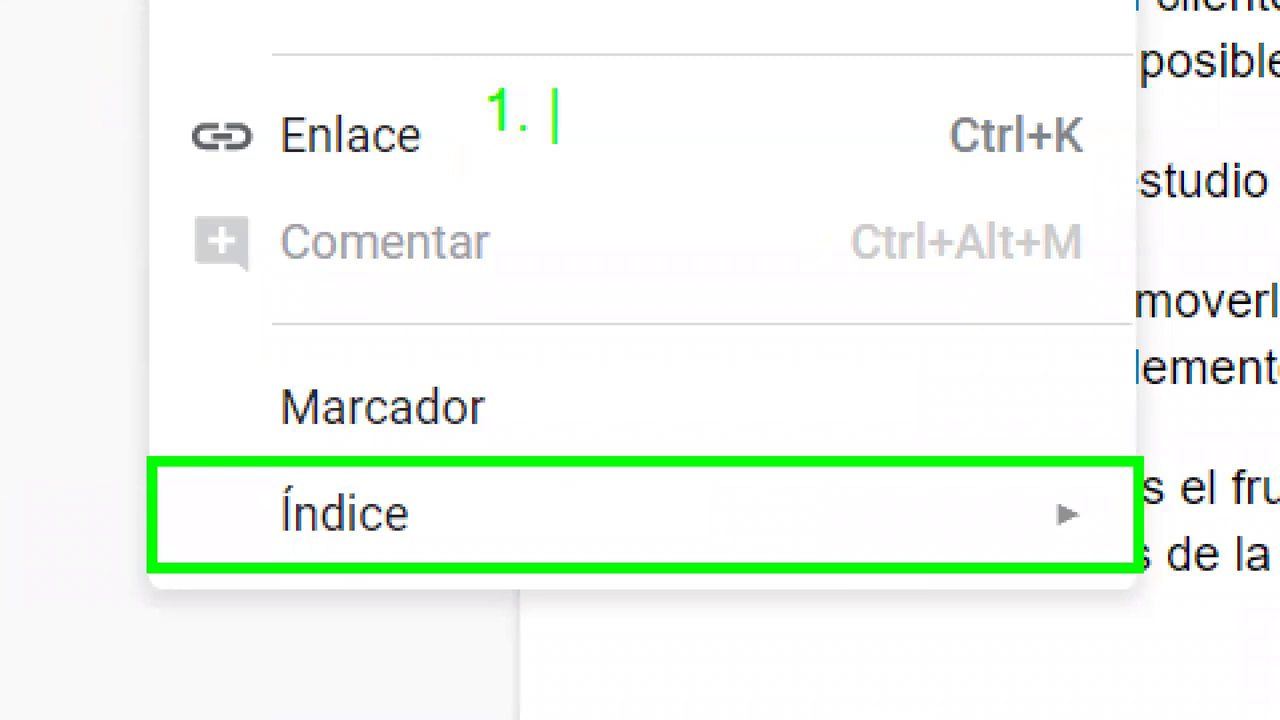
pyautogui.write('Colocar nu')
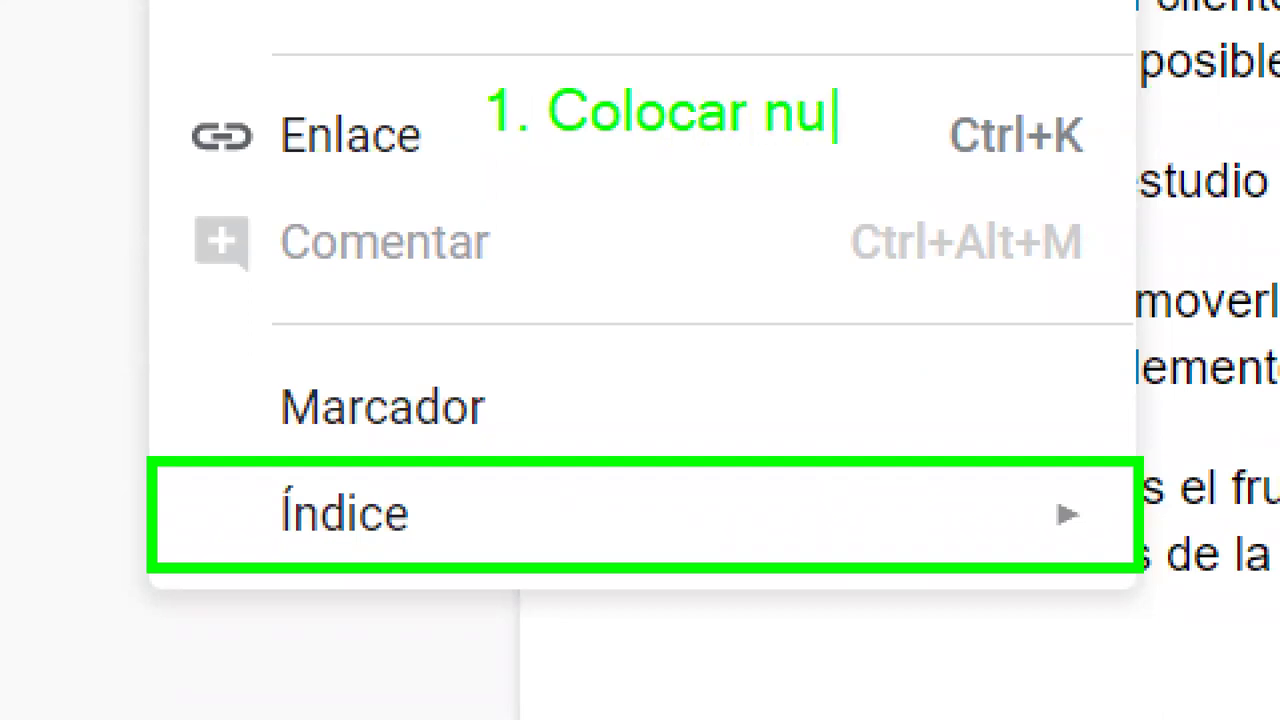
pyautogui.press('BackSpace')
pyautogui.write('umeros de ')
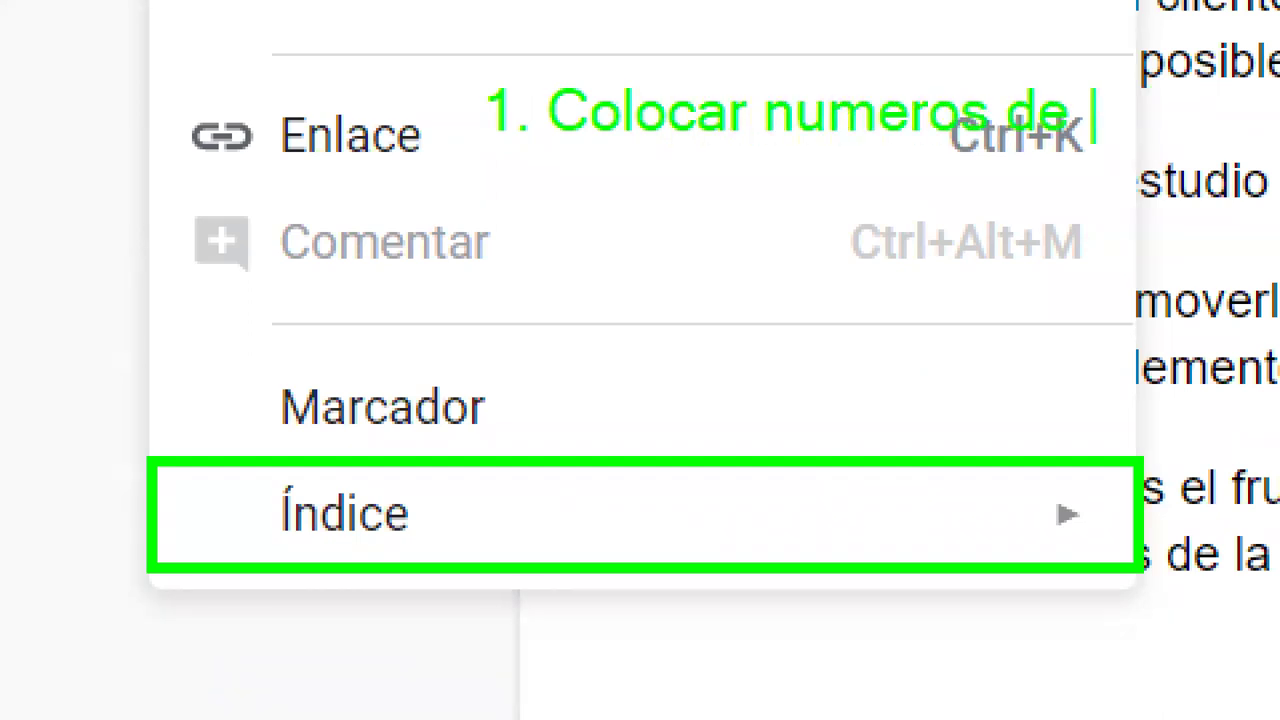
pyautogui.write('p')
pyautogui.press('BackSpace')
pyautogui.write('pagina')
pyautogui.press('Return')
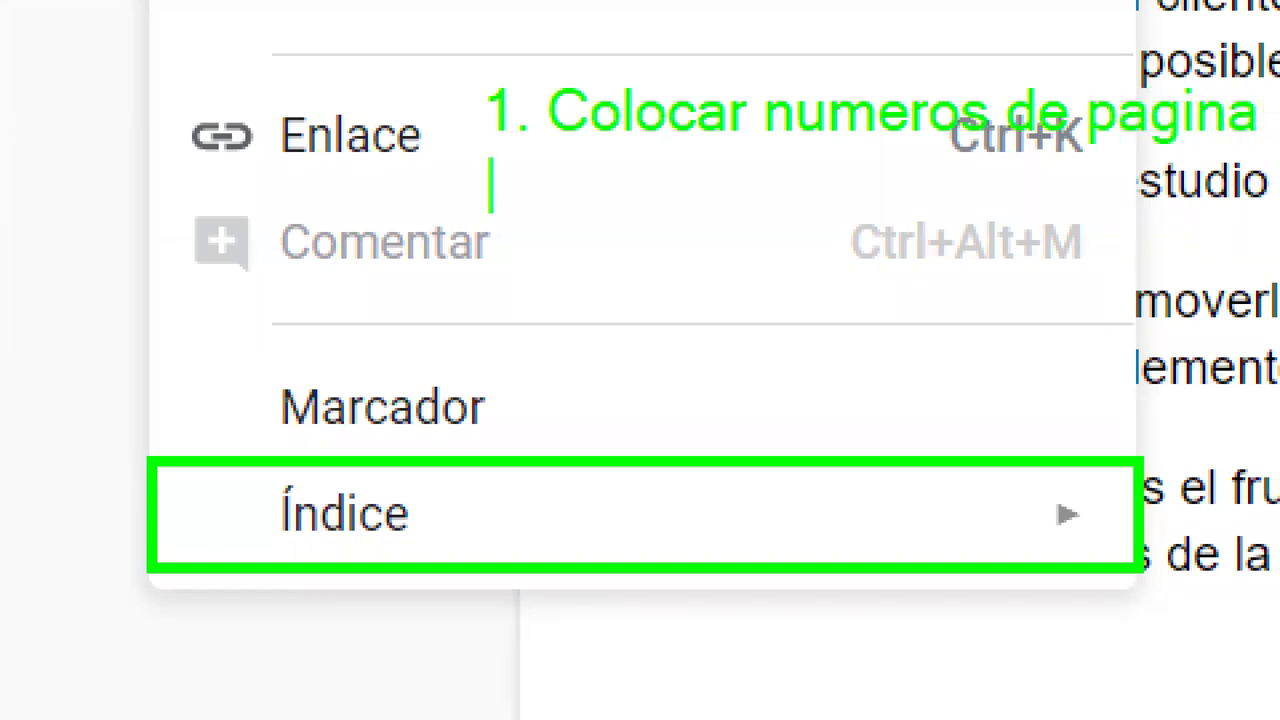
pyautogui.write('2. ')
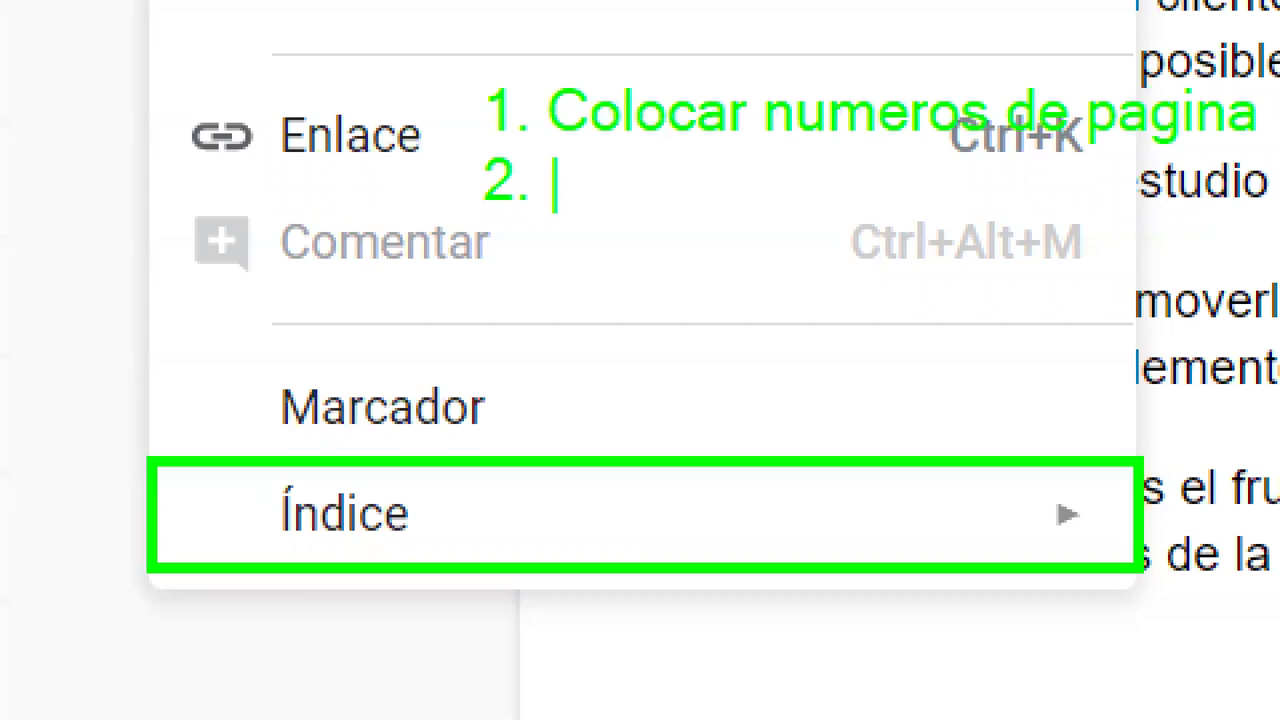
pyautogui.write('Coloca')
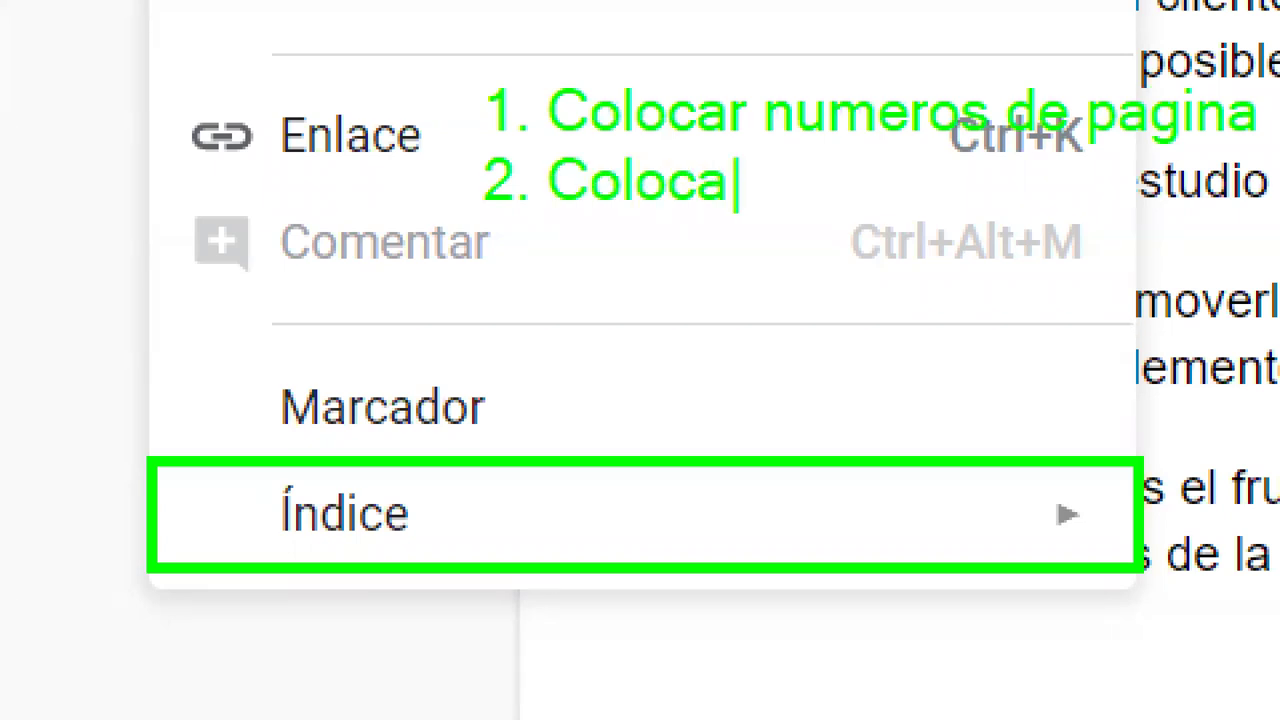
pyautogui.write('r enlaces a ')
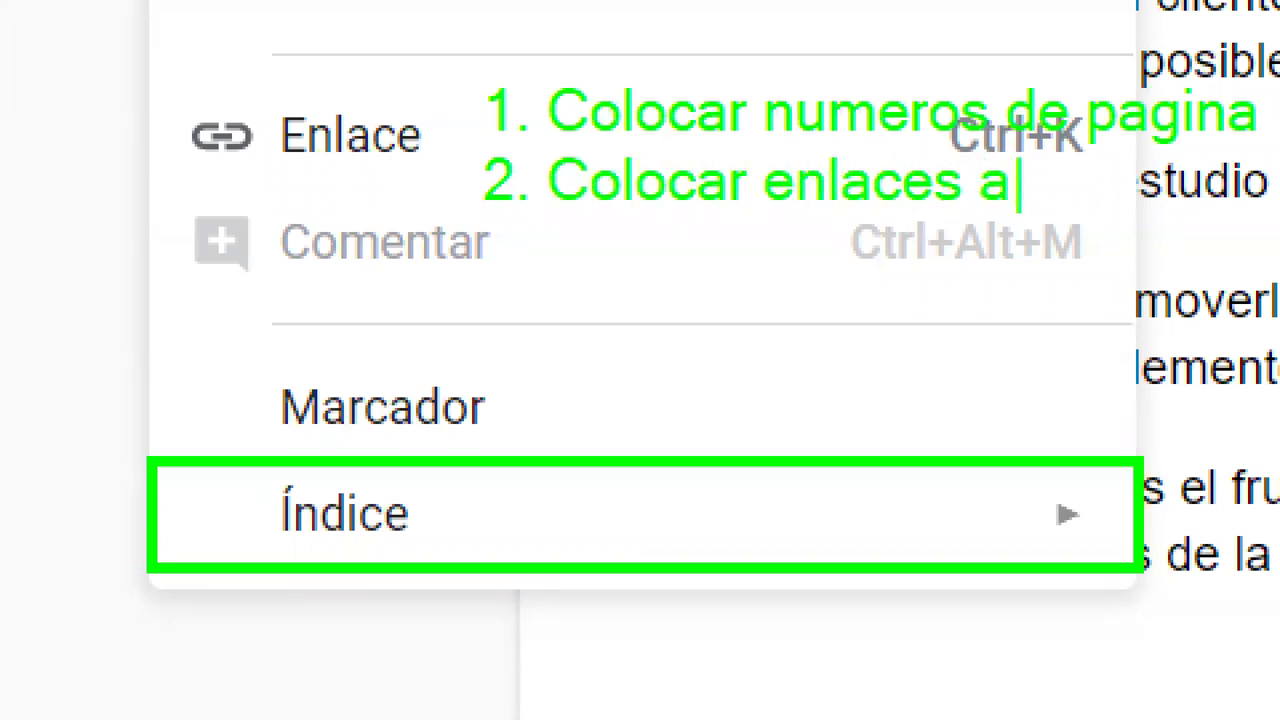
pyautogui.write('las pagi')
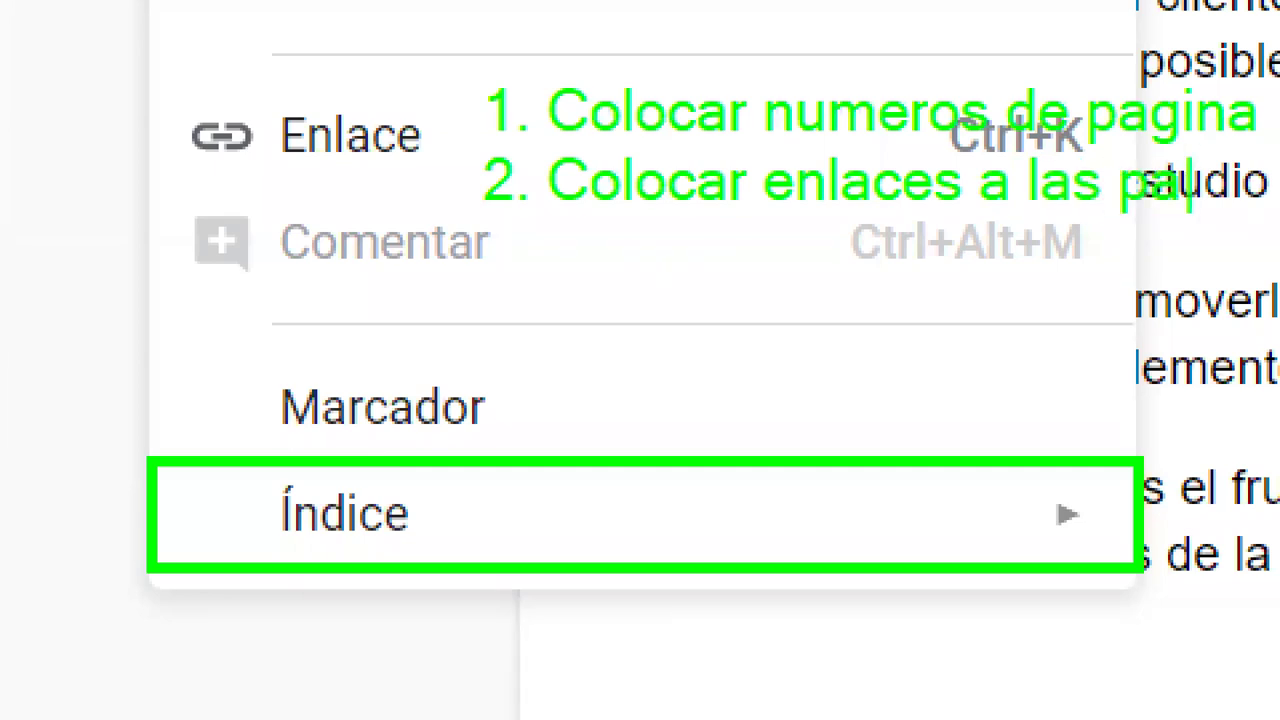
pyautogui.write('nas')
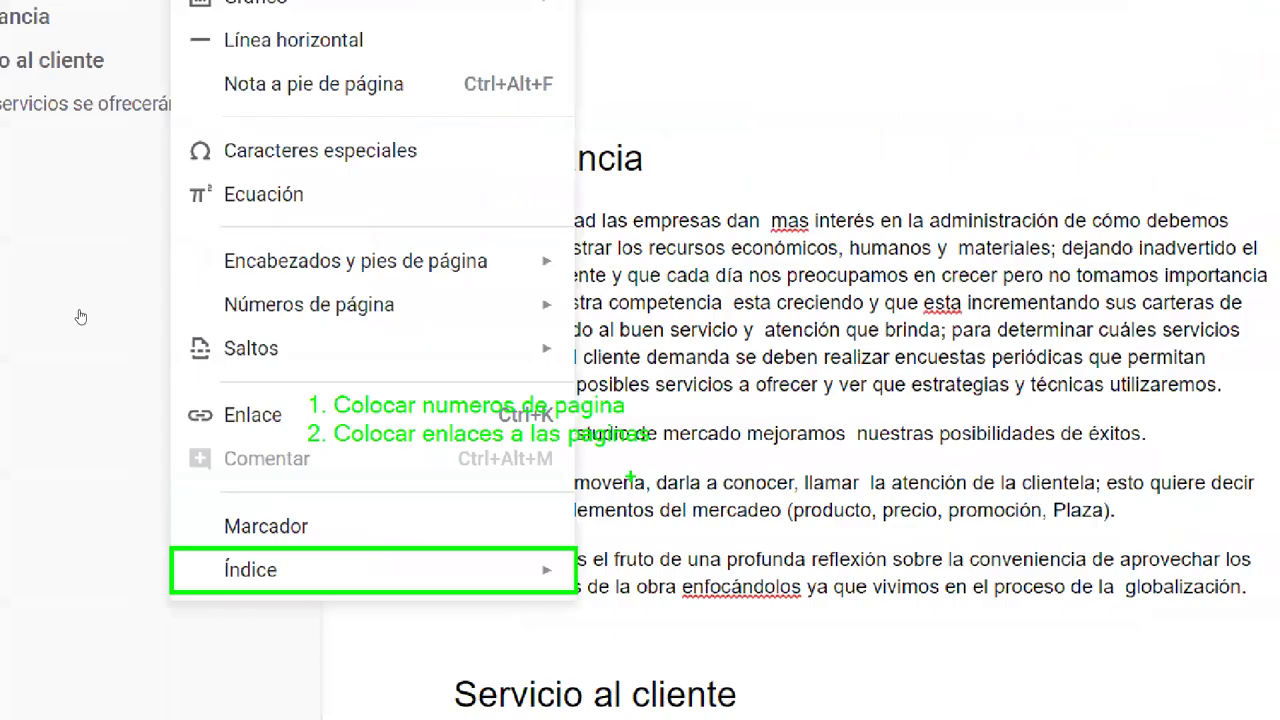
pyautogui.click(80, 316)
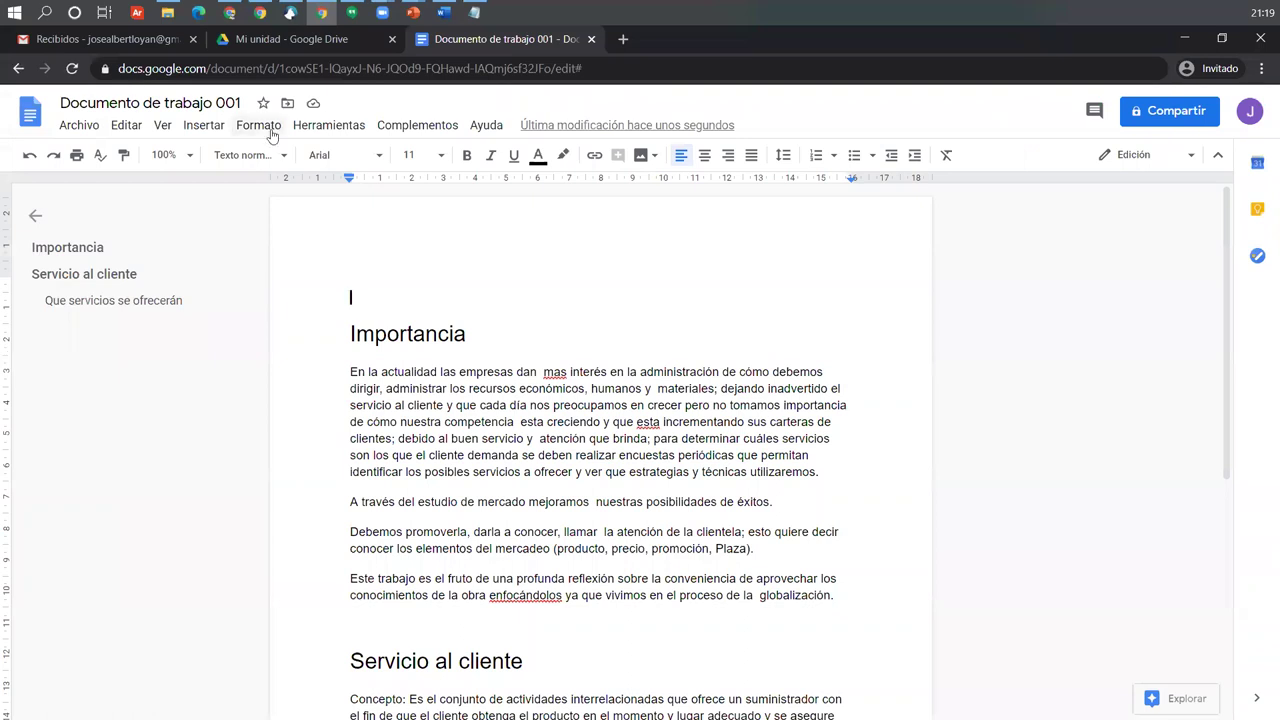
# Insert an Índice with page numbers at the top of the document.
pyautogui.click(203, 125)
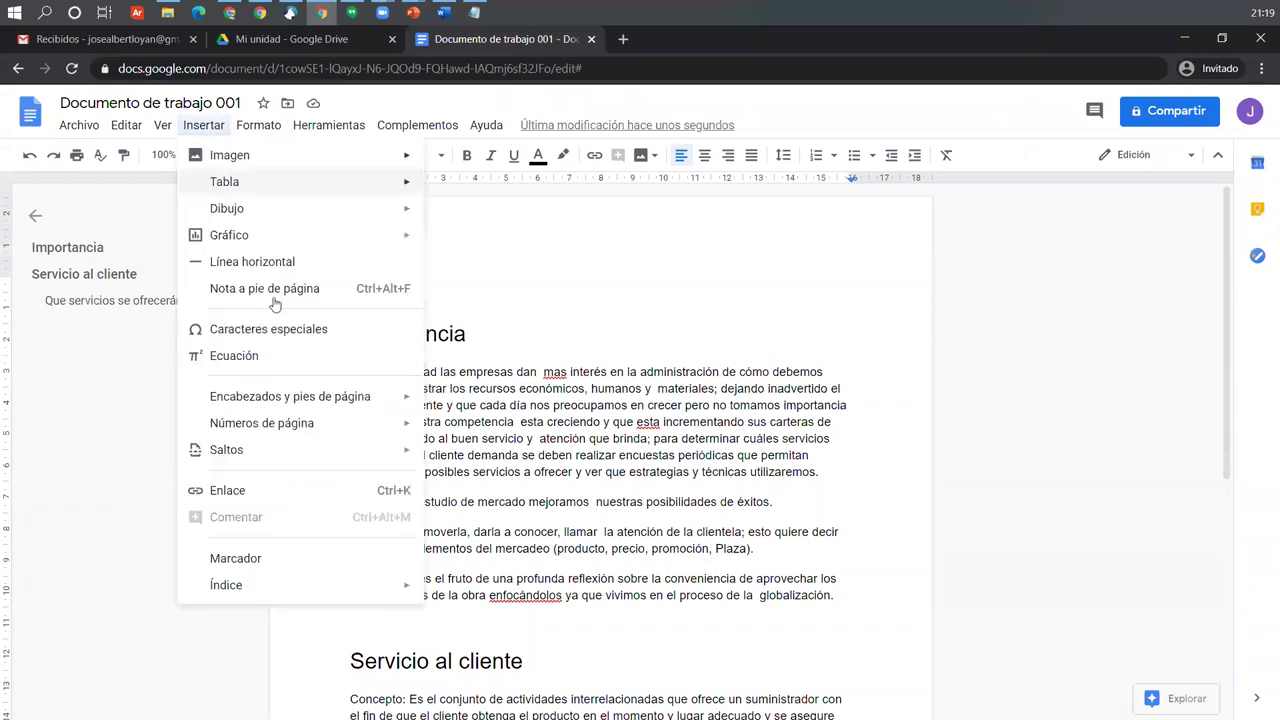
pyautogui.moveTo(318, 593)
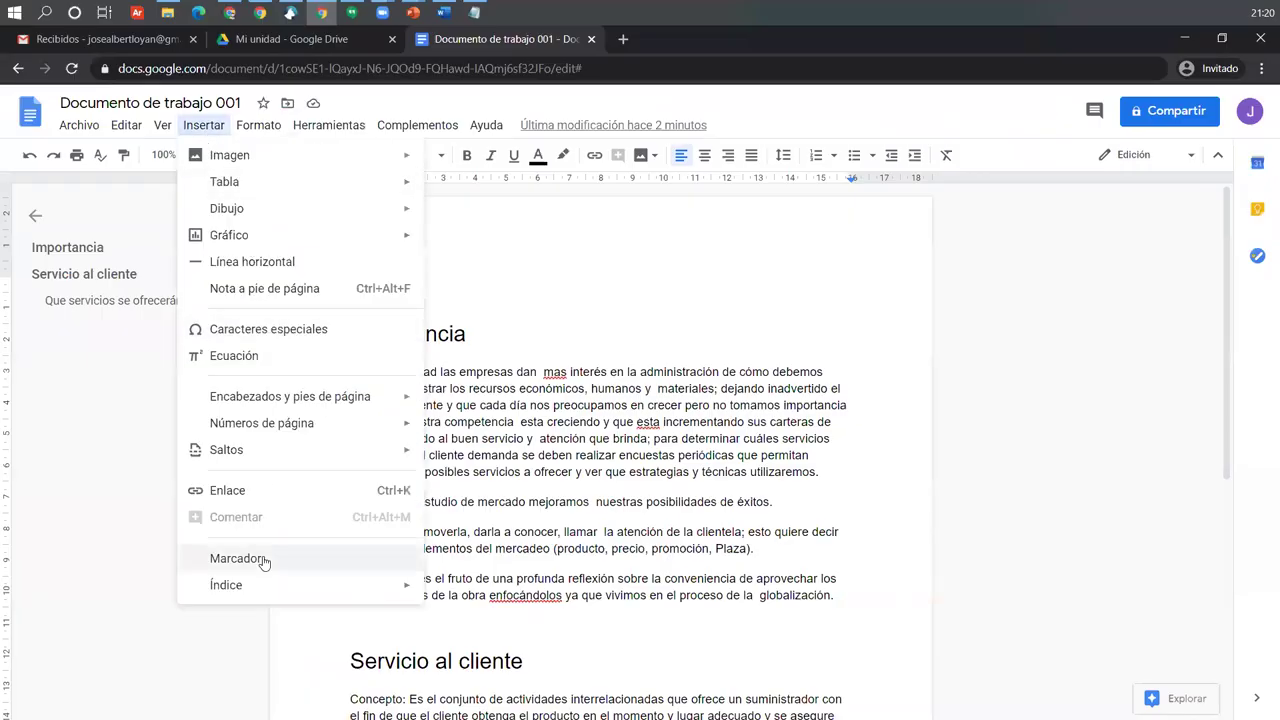
pyautogui.moveTo(289, 588)
pyautogui.click(444, 607)
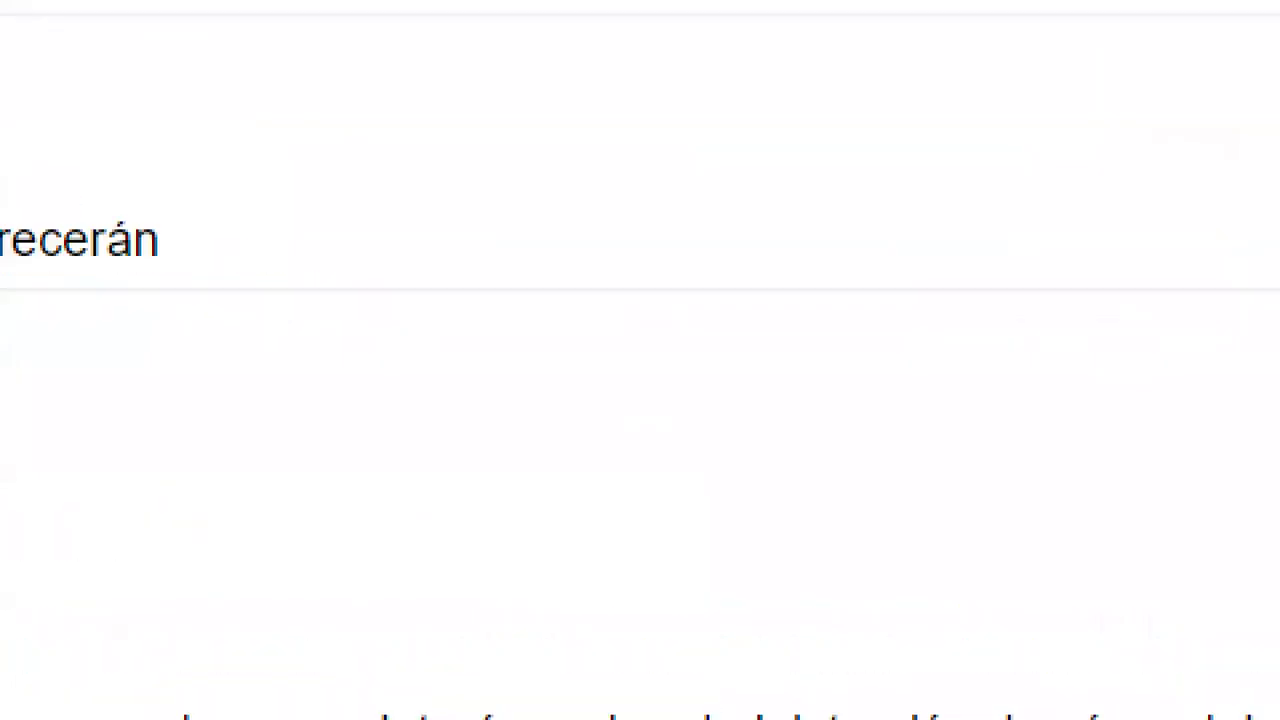
pyautogui.moveTo(92, 210); pyautogui.dragTo(1188, 390)
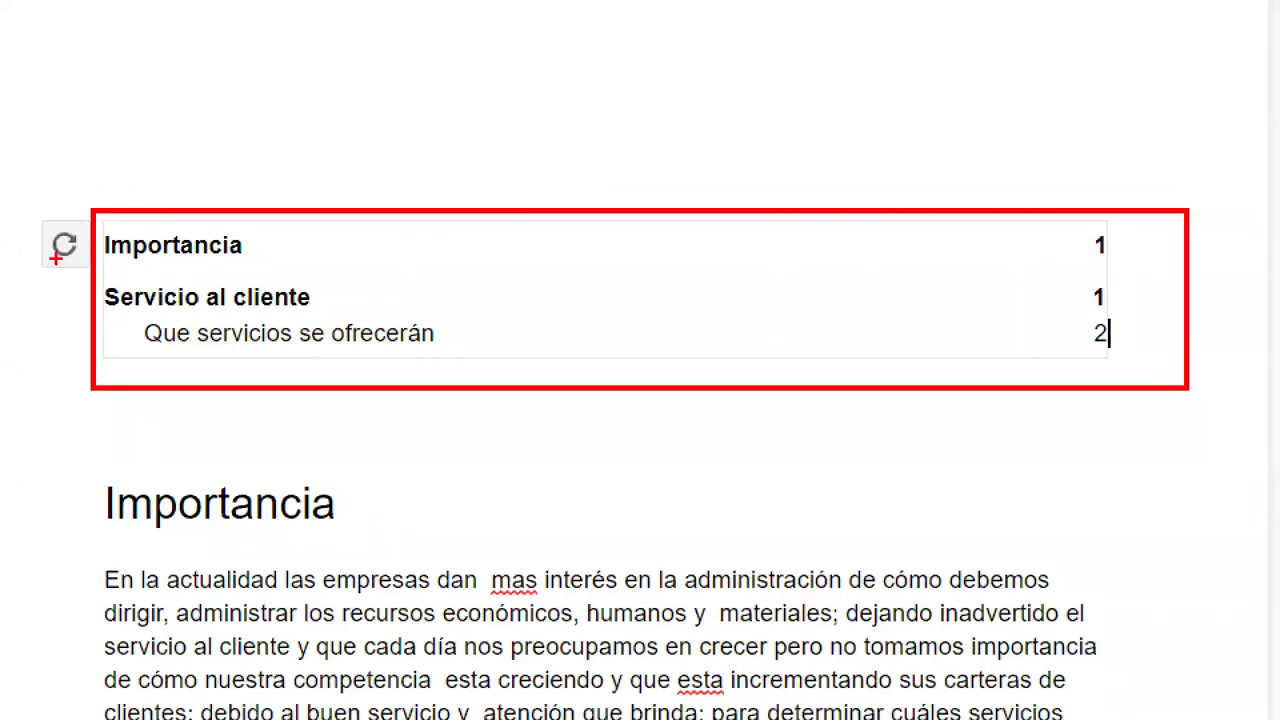
pyautogui.moveTo(29, 195); pyautogui.dragTo(97, 280)
pyautogui.moveTo(75, 217); pyautogui.dragTo(165, 126)
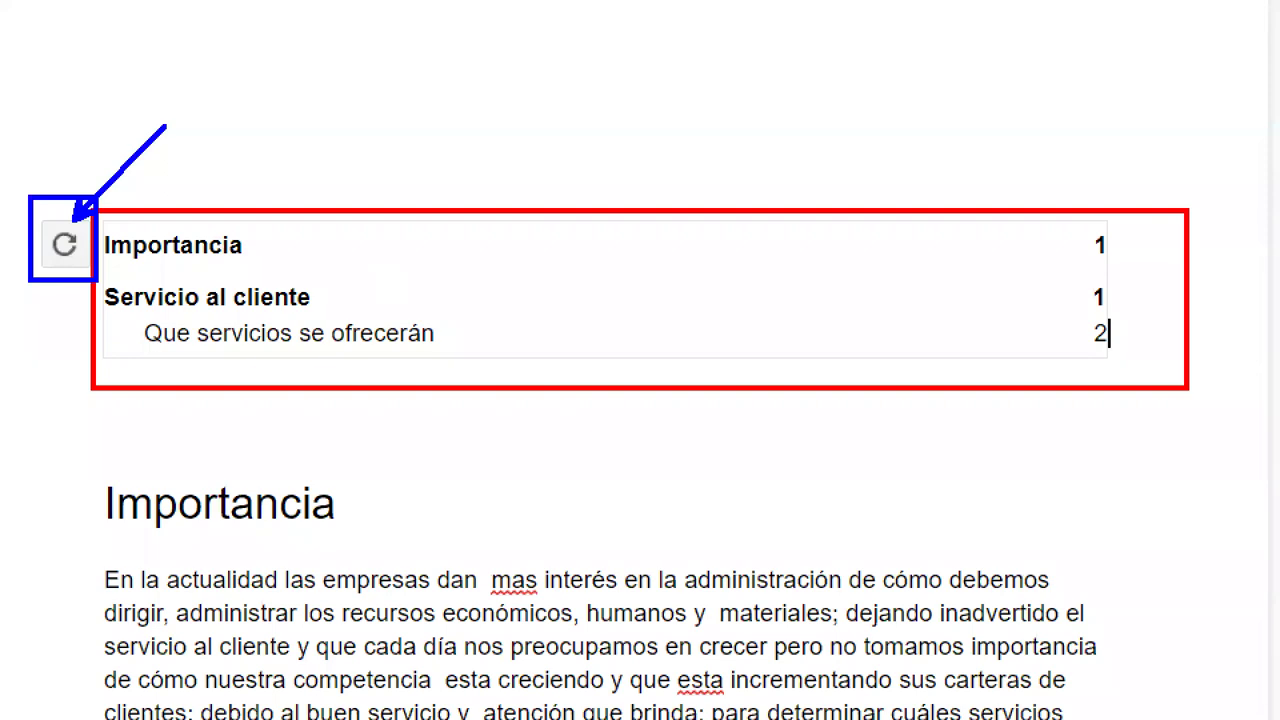
pyautogui.scroll(-2, 136, 247)
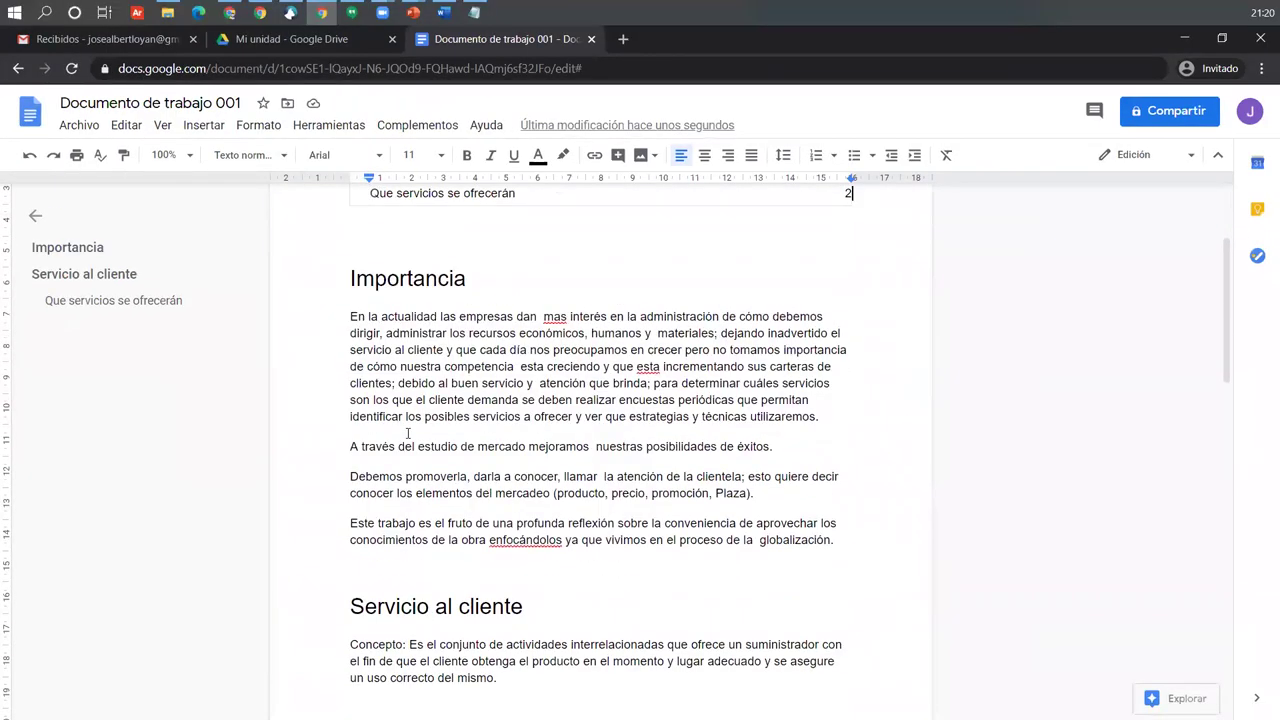
# Jump to Importancia from the contents table and delete the blank lines above it.
pyautogui.scroll(2, 381, 398)
pyautogui.click(384, 331)
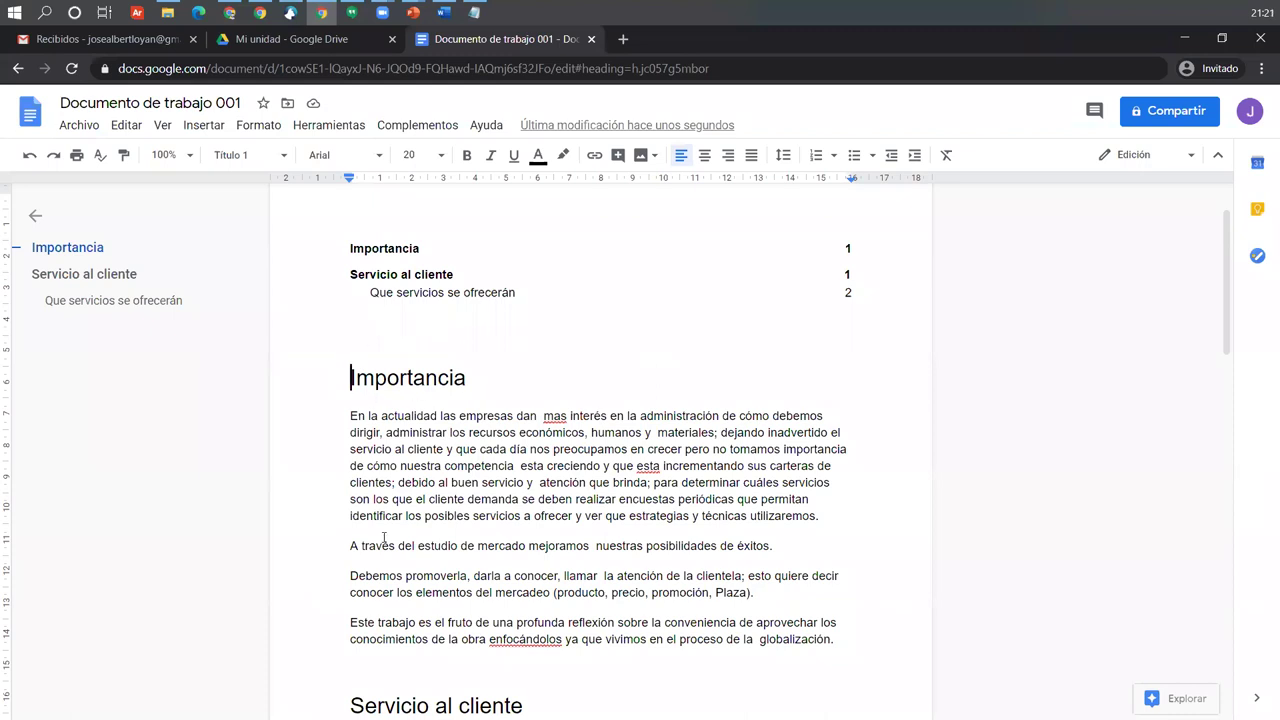
pyautogui.scroll(-9, 410, 658)
pyautogui.scroll(5, 410, 655)
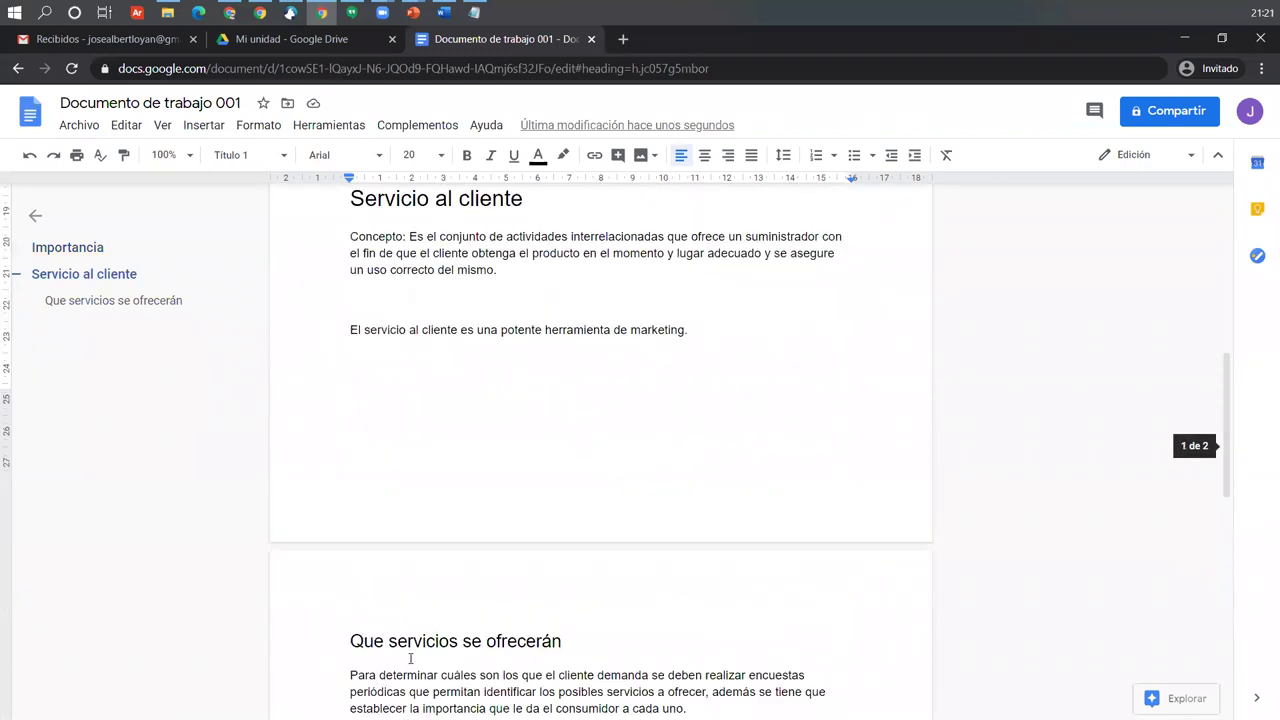
pyautogui.scroll(5, 409, 640)
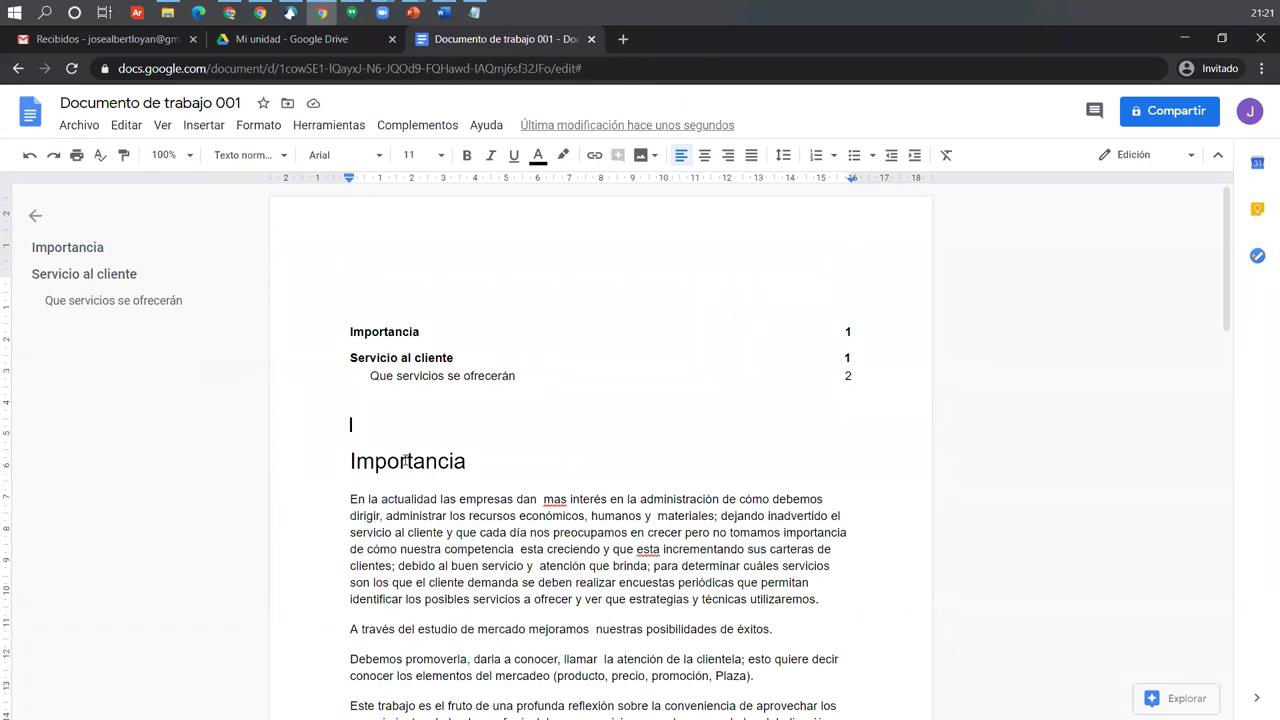
pyautogui.press('Return')
pyautogui.press('Return')
pyautogui.press('Return')
pyautogui.press('Return')
pyautogui.press('Return')
pyautogui.press('Return')
pyautogui.press('Return')
pyautogui.press('Return')
pyautogui.press('Return')
pyautogui.press('Return')
pyautogui.press('Return')
pyautogui.press('Return')
pyautogui.press('Return')
pyautogui.press('Return')
pyautogui.press('Return')
pyautogui.press('Return')
pyautogui.press('Return')
pyautogui.press('Return')
pyautogui.press('Return')
pyautogui.press('Return')
pyautogui.press('Return')
pyautogui.press('Return')
pyautogui.press('Return')
pyautogui.press('Return')
pyautogui.press('Return')
pyautogui.press('Return')
pyautogui.press('Return')
pyautogui.press('Return')
pyautogui.press('Return')
pyautogui.press('Return')
pyautogui.press('Return')
pyautogui.press('Return')
pyautogui.press('Return')
pyautogui.press('Return')
pyautogui.press('Return')
pyautogui.press('Return')
pyautogui.press('Return')
pyautogui.press('BackSpace')
pyautogui.press('BackSpace')
pyautogui.press('BackSpace')
pyautogui.press('BackSpace')
pyautogui.press('BackSpace')
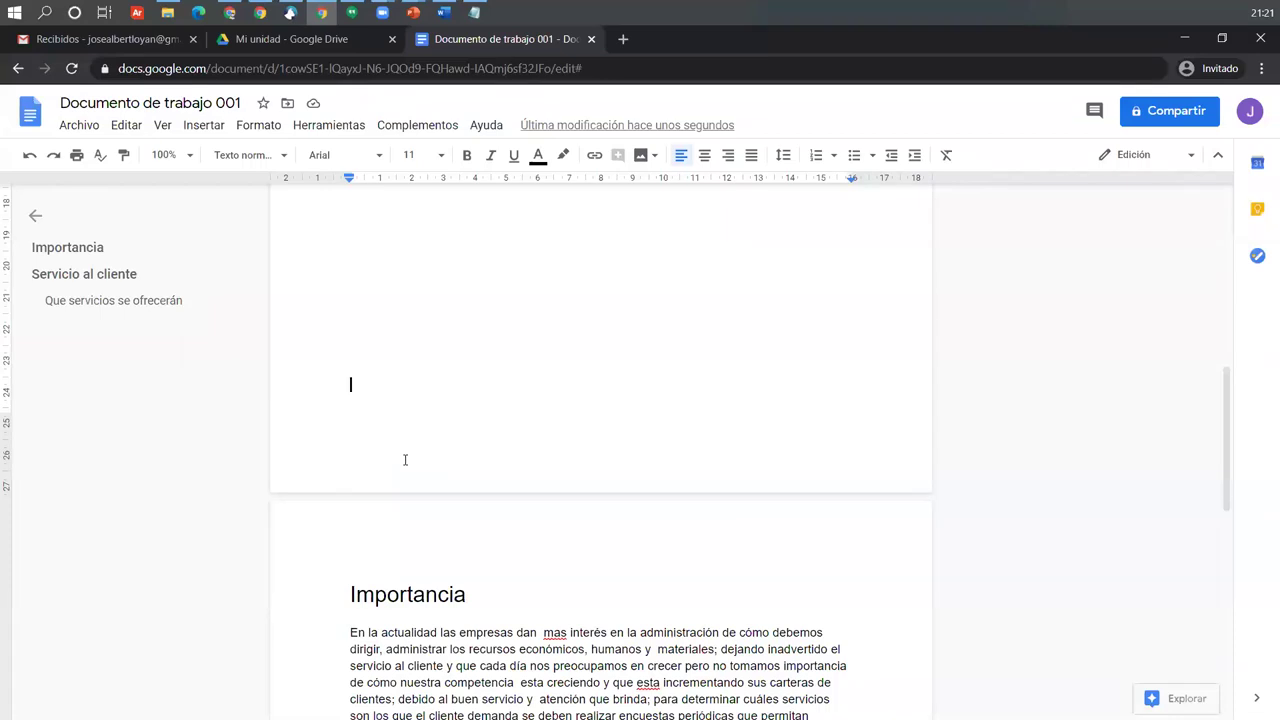
pyautogui.press('BackSpace')
pyautogui.press('BackSpace')
pyautogui.press('BackSpace')
pyautogui.press('BackSpace')
pyautogui.press('BackSpace')
pyautogui.press('BackSpace')
pyautogui.press('BackSpace')
pyautogui.press('BackSpace')
pyautogui.press('BackSpace')
pyautogui.press('BackSpace')
pyautogui.press('BackSpace')
pyautogui.press('BackSpace')
pyautogui.press('BackSpace')
pyautogui.press('BackSpace')
pyautogui.press('BackSpace')
pyautogui.press('BackSpace')
pyautogui.press('BackSpace')
pyautogui.press('BackSpace')
pyautogui.press('BackSpace')
pyautogui.press('BackSpace')
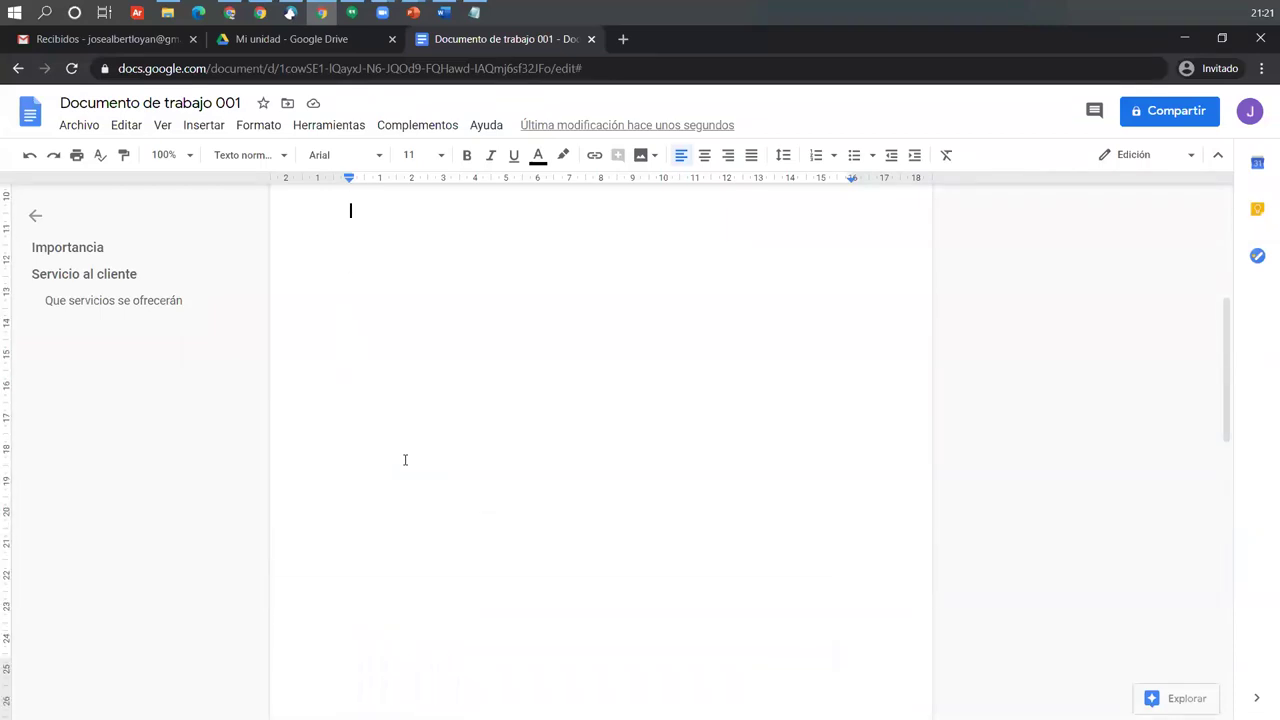
pyautogui.press('BackSpace')
pyautogui.press('BackSpace')
pyautogui.press('BackSpace')
pyautogui.press('BackSpace')
pyautogui.press('BackSpace')
pyautogui.press('BackSpace')
pyautogui.press('BackSpace')
pyautogui.press('BackSpace')
pyautogui.press('BackSpace')
pyautogui.press('BackSpace')
pyautogui.press('BackSpace')
pyautogui.press('BackSpace')
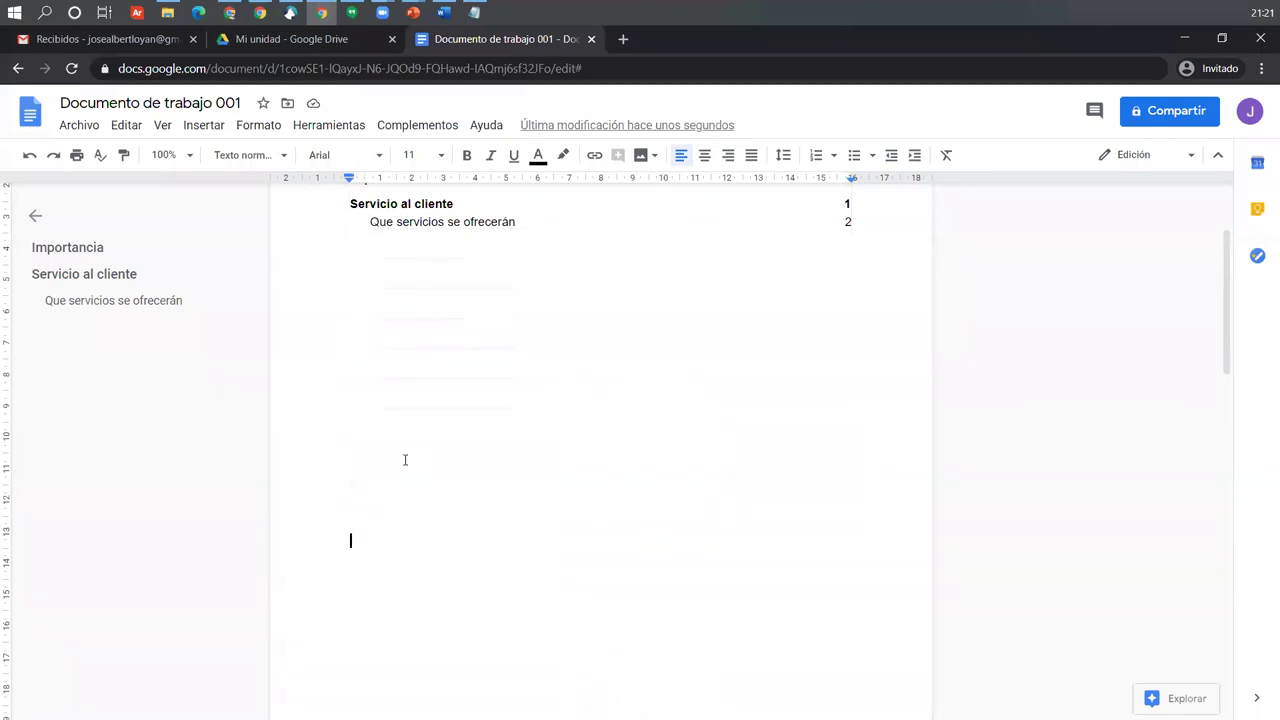
# Select the leftover blank lines below the contents table and delete them.
pyautogui.press('Return')
pyautogui.press('Return')
pyautogui.press('Return')
pyautogui.press('Return')
pyautogui.press('Return')
pyautogui.press('Return')
pyautogui.press('Return')
pyautogui.press('Return')
pyautogui.press('Return')
pyautogui.press('Return')
pyautogui.press('Return')
pyautogui.press('Return')
pyautogui.press('Return')
pyautogui.press('Return')
pyautogui.press('Return')
pyautogui.press('Return')
pyautogui.press('Return')
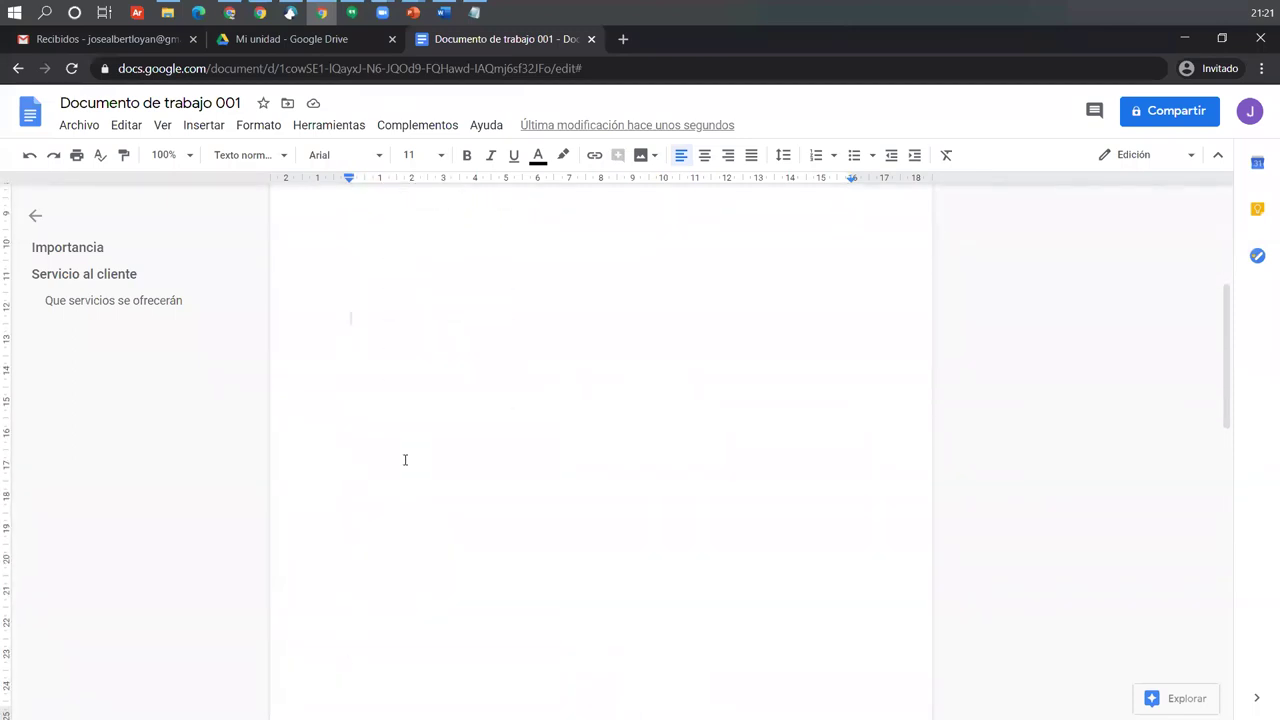
pyautogui.press('BackSpace')
pyautogui.press('BackSpace')
pyautogui.press('BackSpace')
pyautogui.press('BackSpace')
pyautogui.press('BackSpace')
pyautogui.press('BackSpace')
pyautogui.press('BackSpace')
pyautogui.press('BackSpace')
pyautogui.press('BackSpace')
pyautogui.press('BackSpace')
pyautogui.press('BackSpace')
pyautogui.press('BackSpace')
pyautogui.press('BackSpace')
pyautogui.press('BackSpace')
pyautogui.press('BackSpace')
pyautogui.press('BackSpace')
pyautogui.press('BackSpace')
pyautogui.hotkey('shift', 'Down')
pyautogui.hotkey('shift', 'Down')
pyautogui.hotkey('shift', 'Down')
pyautogui.hotkey('shift', 'Down')
pyautogui.hotkey('shift', 'Down')
pyautogui.hotkey('shift', 'Down')
pyautogui.hotkey('shift', 'Down')
pyautogui.hotkey('shift', 'Down')
pyautogui.hotkey('shift', 'Down')
pyautogui.hotkey('shift', 'Down')
pyautogui.hotkey('shift', 'Down')
pyautogui.hotkey('shift', 'Down')
pyautogui.hotkey('shift', 'Down')
pyautogui.hotkey('shift', 'Down')
pyautogui.hotkey('shift', 'Down')
pyautogui.hotkey('shift', 'Down')
pyautogui.hotkey('shift', 'Down')
pyautogui.hotkey('shift', 'Down')
pyautogui.hotkey('shift', 'Down')
pyautogui.hotkey('shift', 'Down')
pyautogui.hotkey('shift', 'Up')
pyautogui.hotkey('shift', 'Up')
pyautogui.hotkey('shift', 'Up')
pyautogui.hotkey('shift', 'Up')
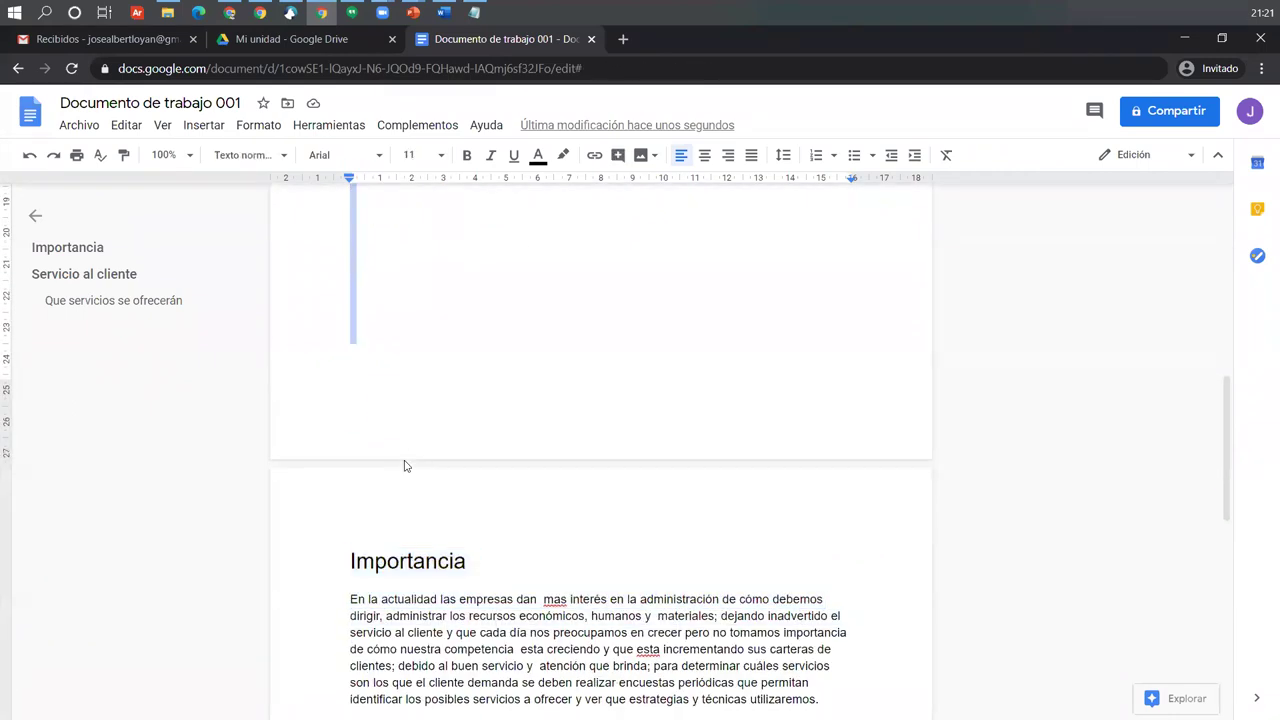
pyautogui.press('BackSpace')
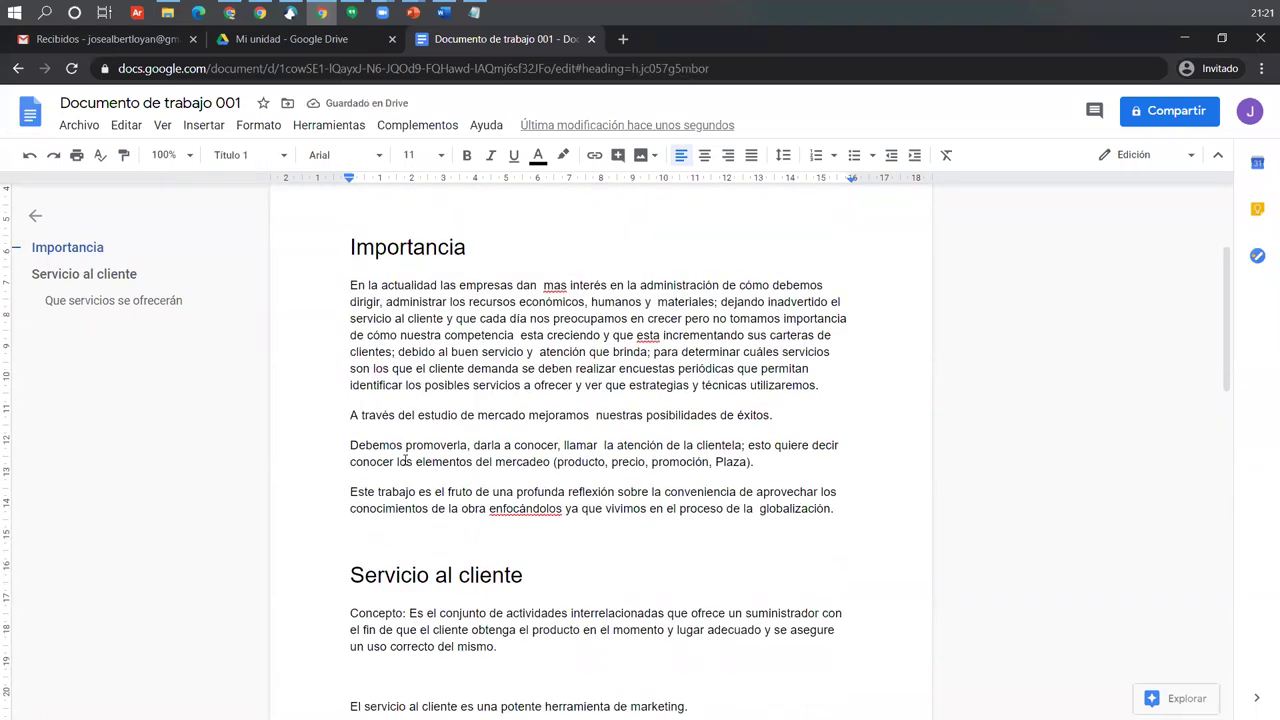
# Review the break types under Insertar, then add a page break before Importancia with Ctrl+Enter.
pyautogui.click(203, 125)
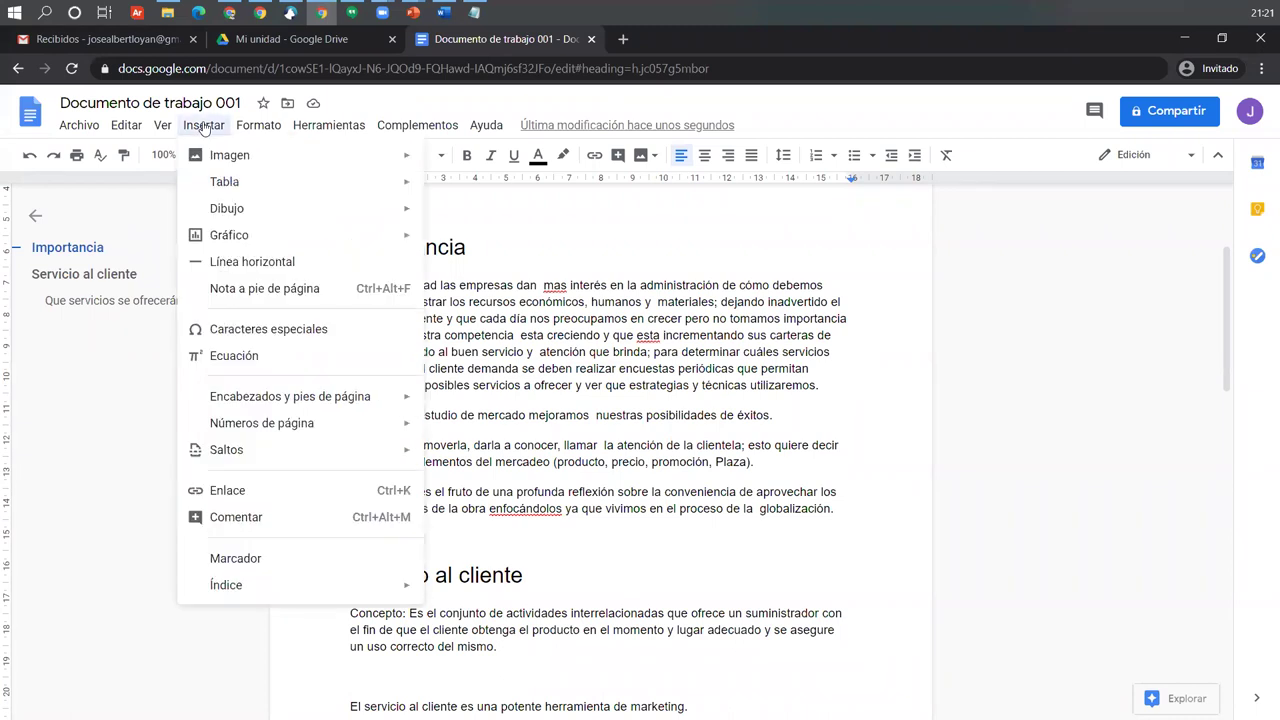
pyautogui.moveTo(412, 449)
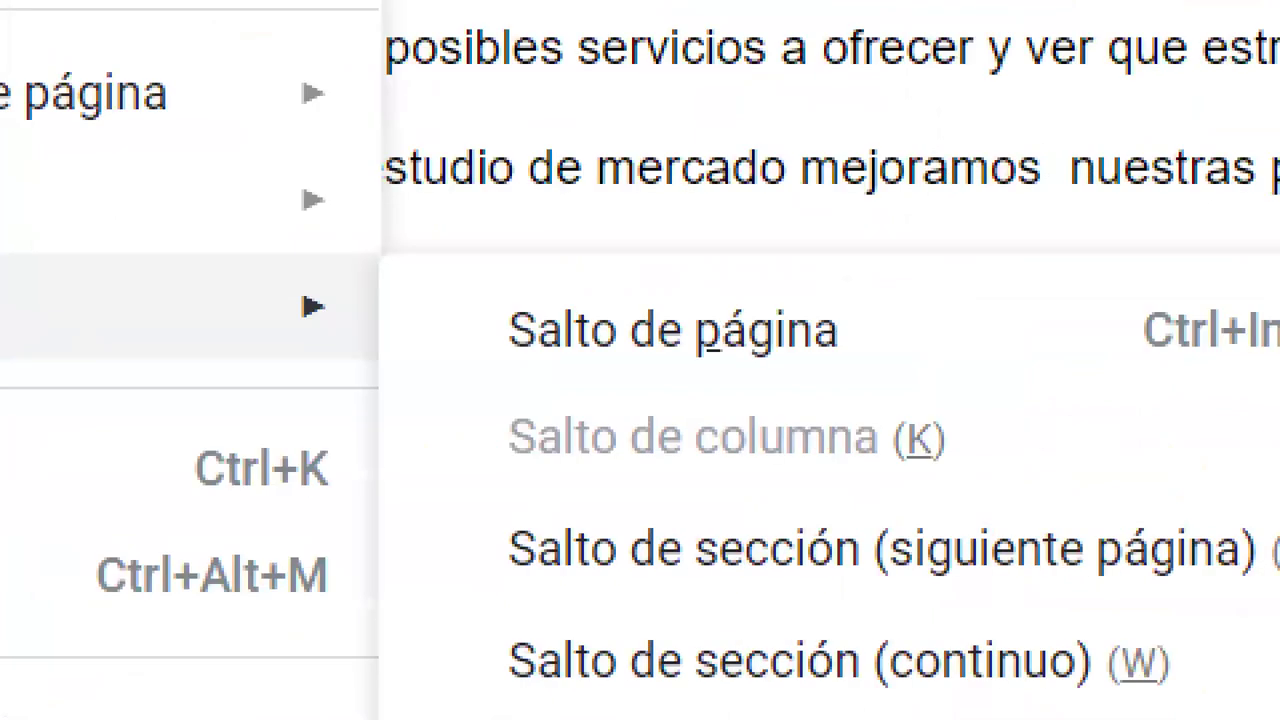
pyautogui.moveTo(230, 243)
pyautogui.mouseDown()
pyautogui.moveTo(1071, 386)
pyautogui.moveTo(1195, 255)
pyautogui.moveTo(1165, 255)
pyautogui.mouseUp()
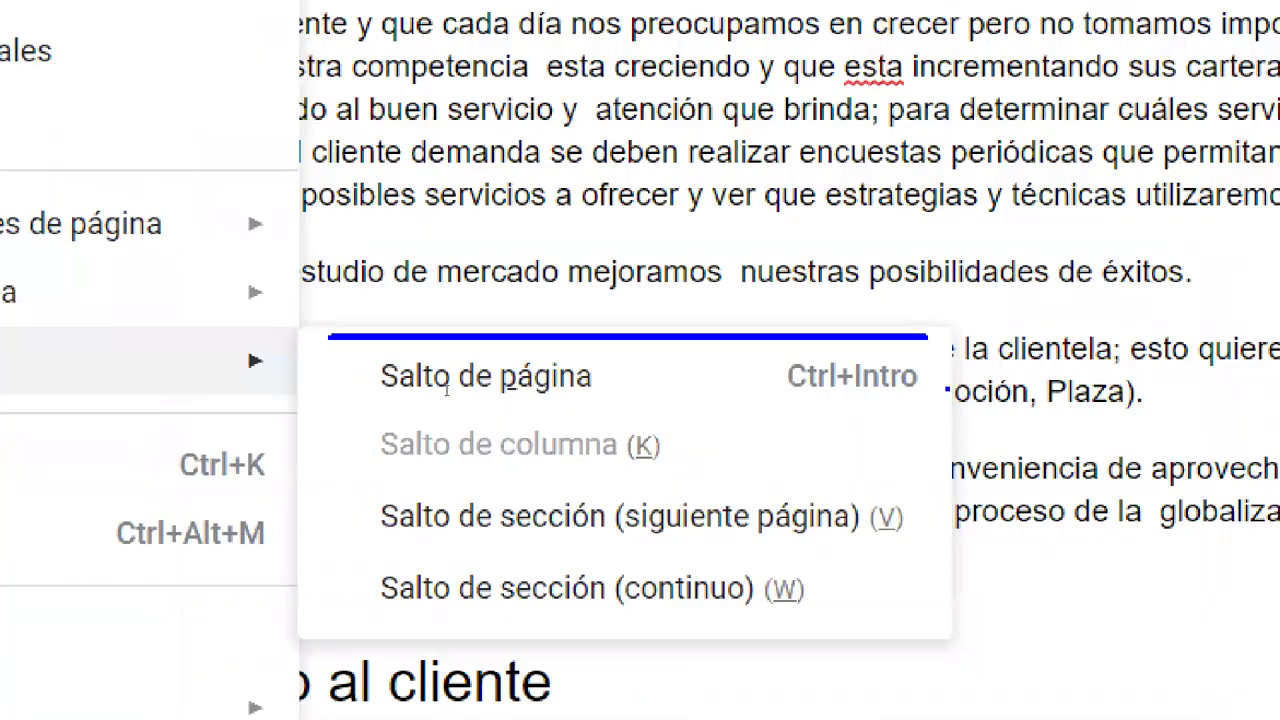
pyautogui.click(447, 388)
pyautogui.scroll(-5, 434, 477)
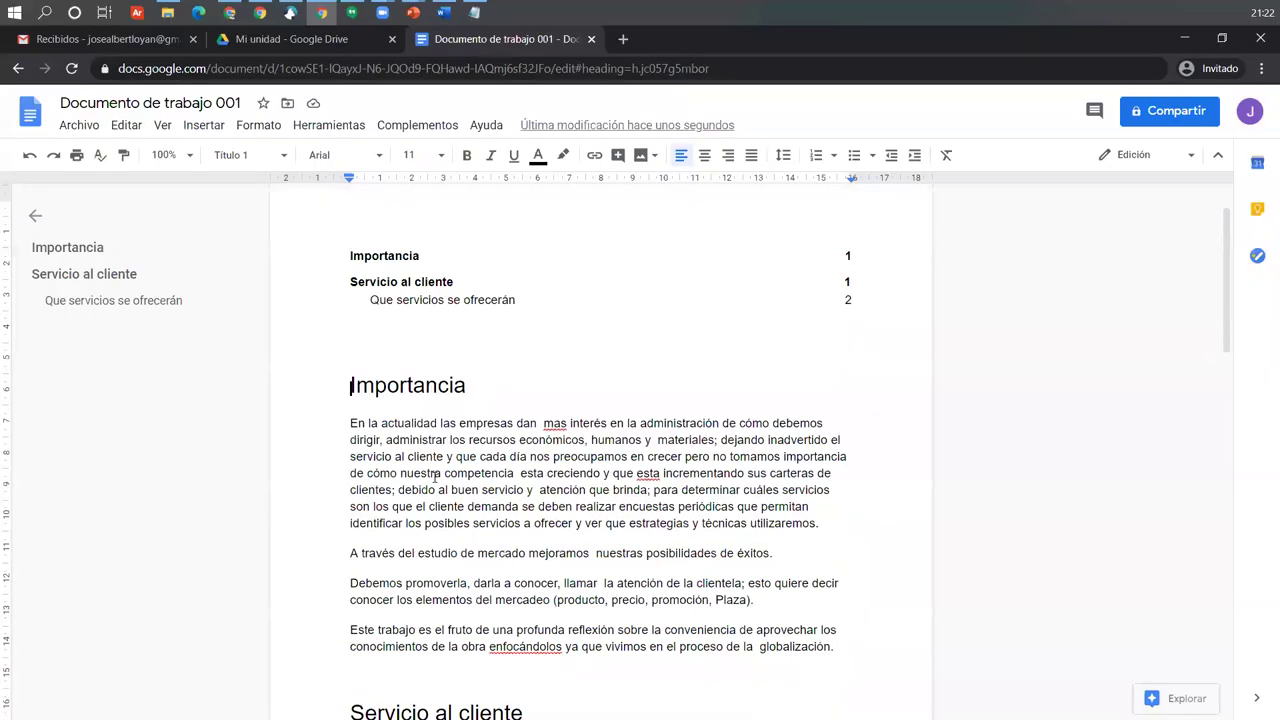
pyautogui.hotkey('ctrl', 'Return')
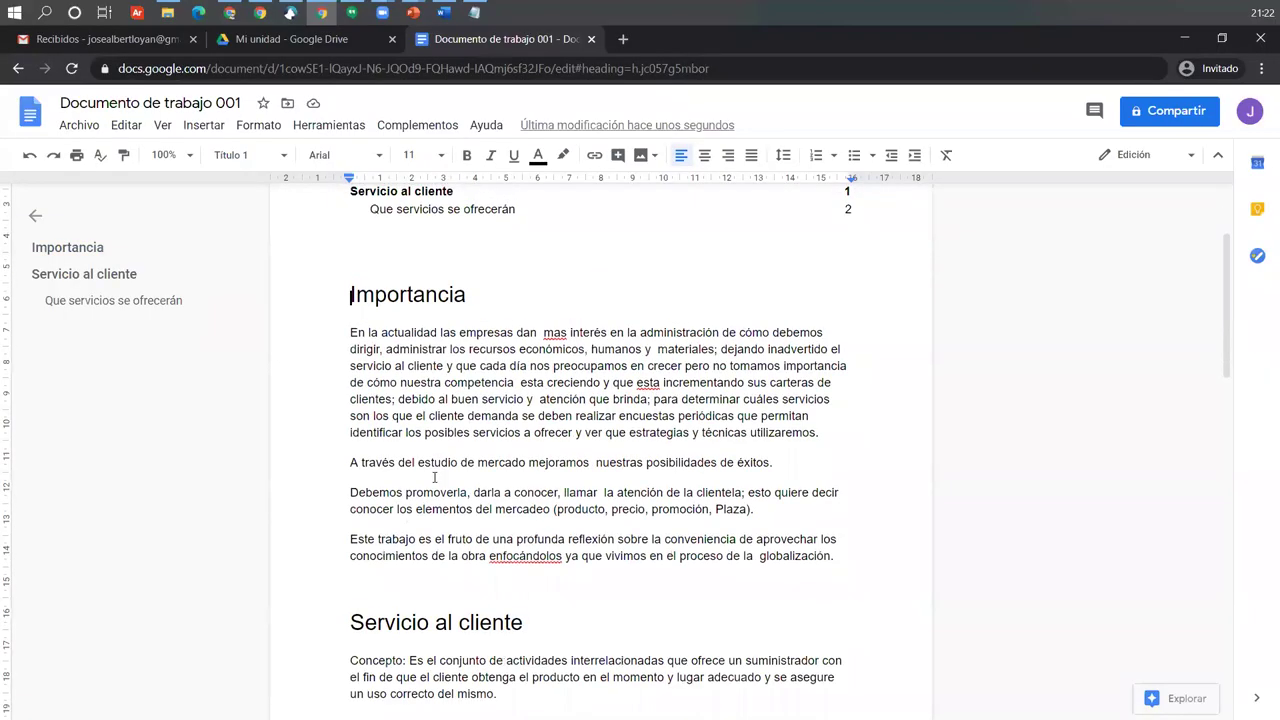
pyautogui.scroll(-4, 434, 477)
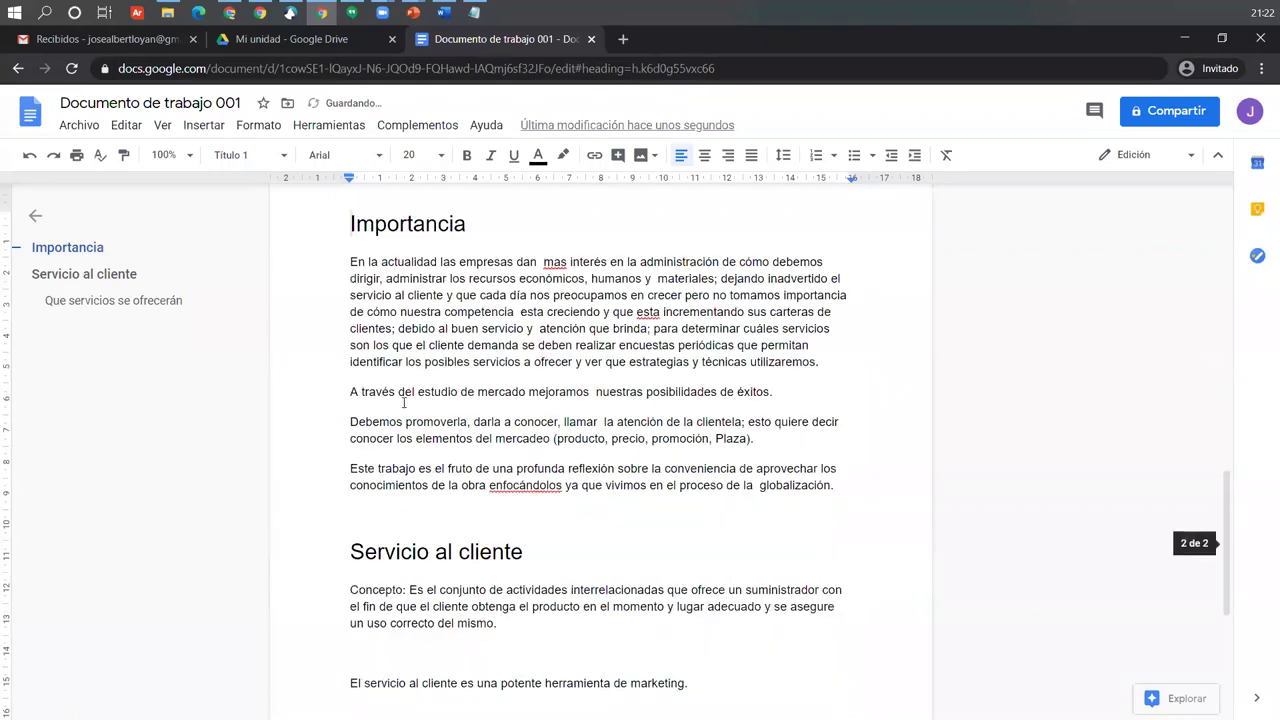
pyautogui.scroll(-3, 404, 408)
pyautogui.scroll(1, 404, 402)
pyautogui.scroll(5, 514, 537)
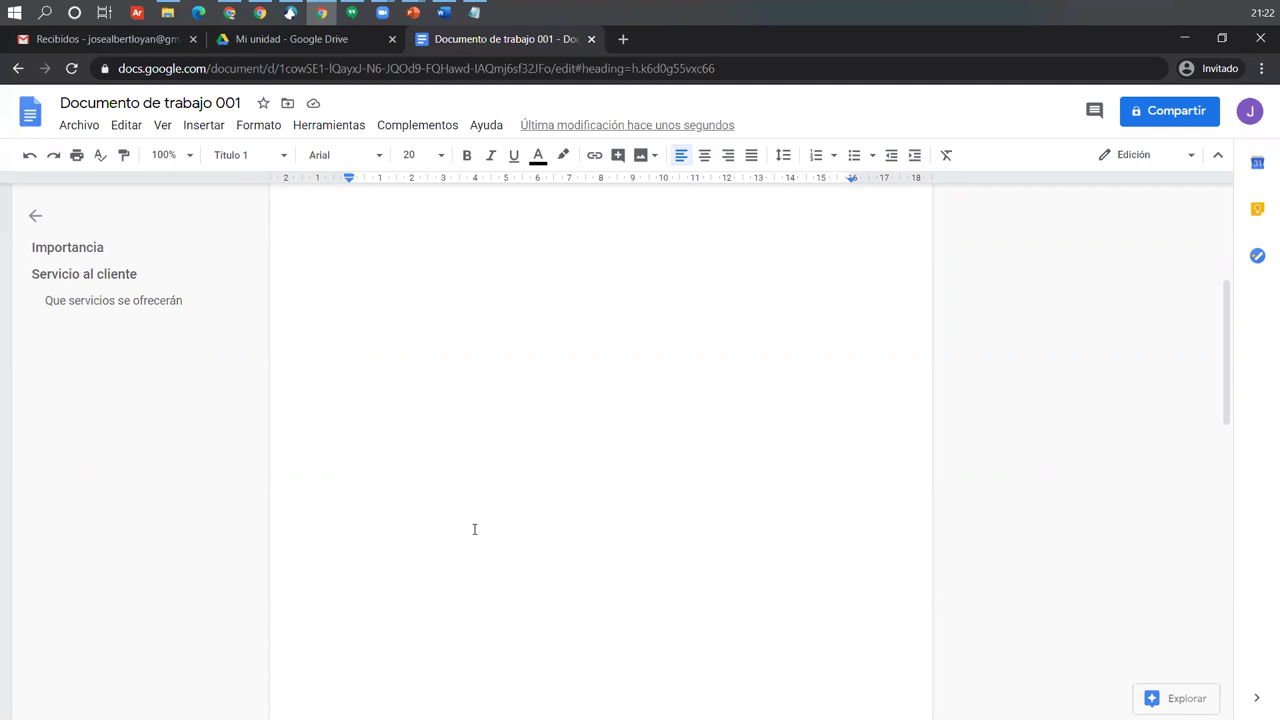
pyautogui.scroll(5, 454, 374)
pyautogui.click(400, 358)
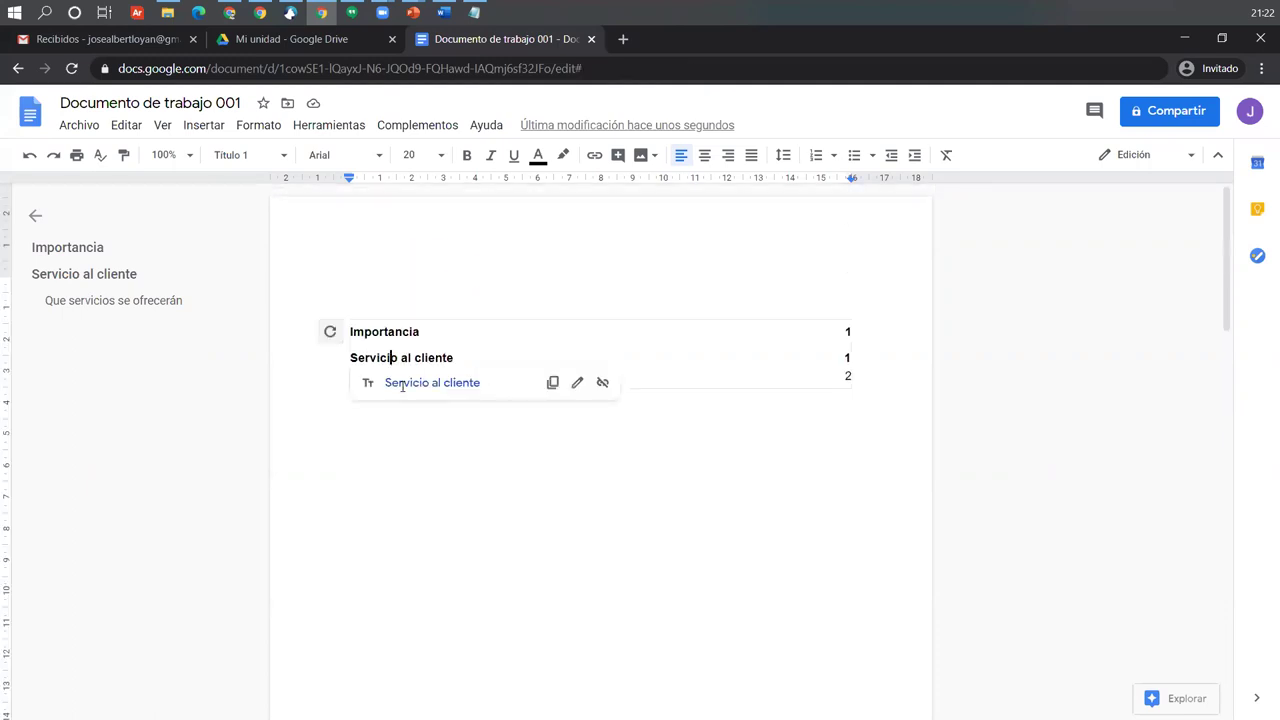
pyautogui.click(78, 288)
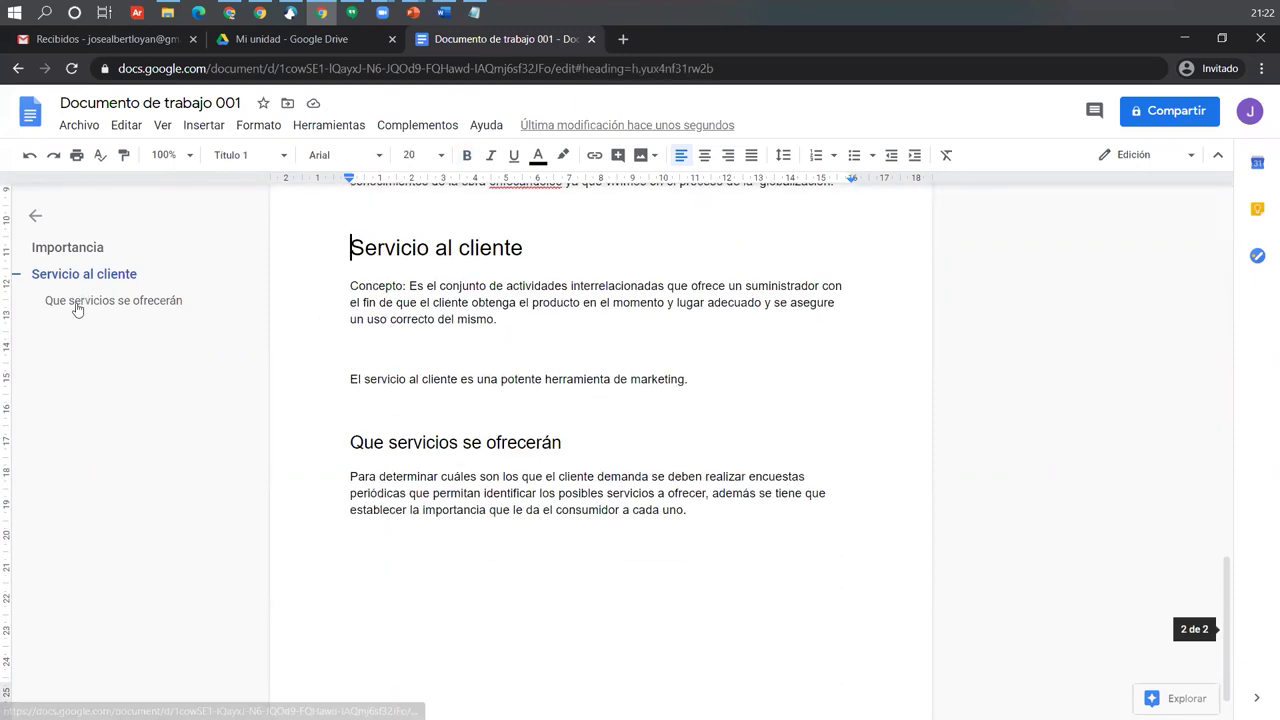
pyautogui.click(78, 249)
pyautogui.scroll(5, 422, 364)
pyautogui.scroll(3, 422, 364)
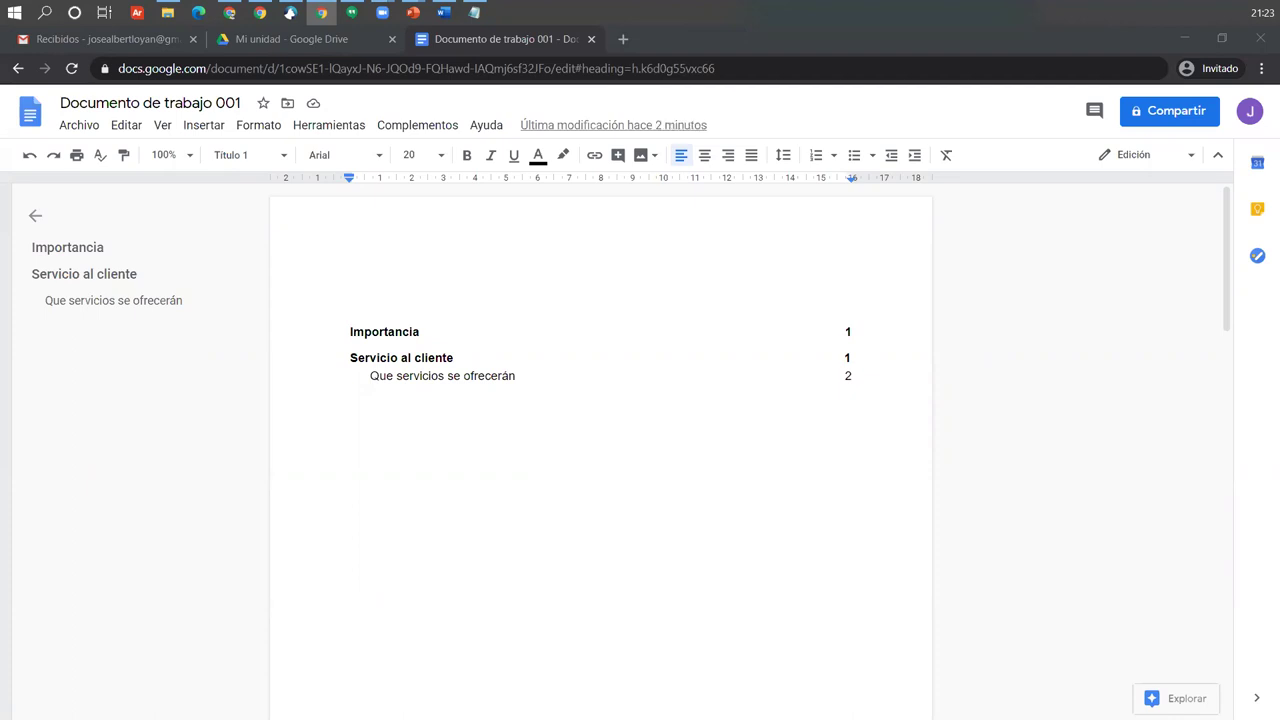
pyautogui.hotkey('alt', 'Tab')
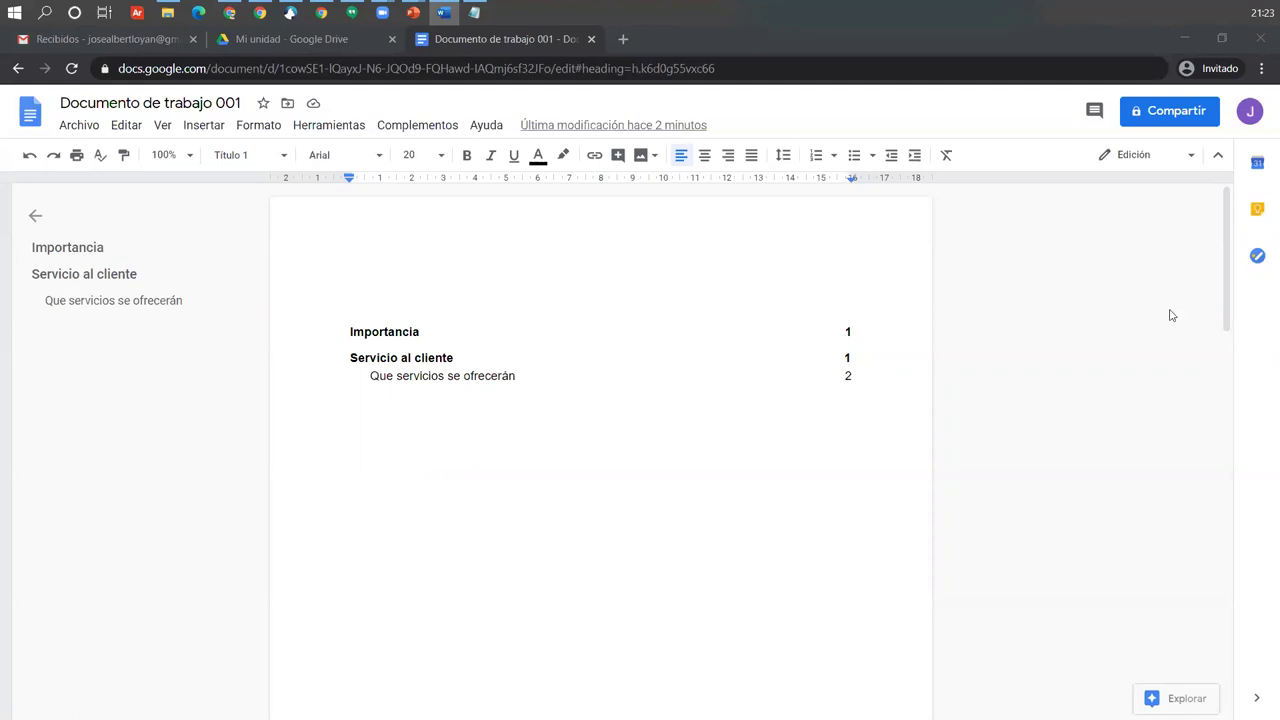
pyautogui.click(204, 126)
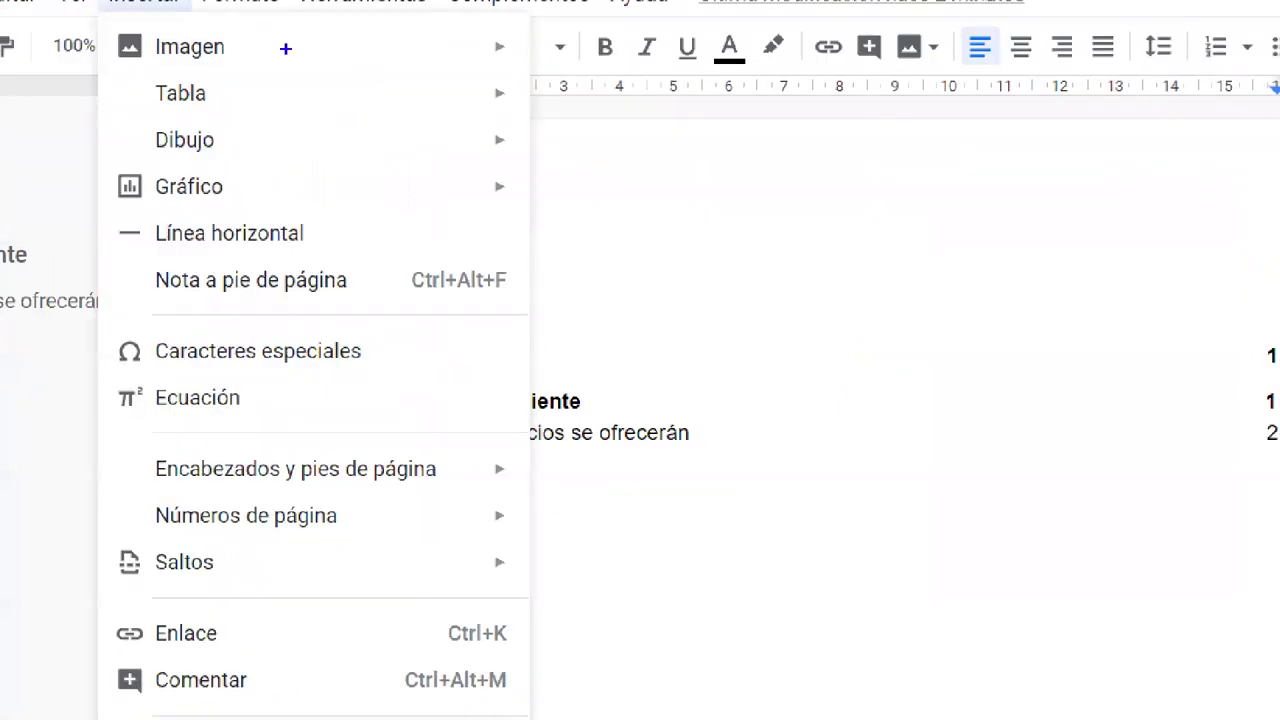
pyautogui.moveTo(262, 28)
pyautogui.mouseDown()
pyautogui.moveTo(266, 62)
pyautogui.moveTo(293, 44)
pyautogui.mouseUp()
pyautogui.moveTo(245, 138); pyautogui.dragTo(287, 95)
pyautogui.moveTo(208, 122)
pyautogui.mouseDown()
pyautogui.moveTo(150, 145)
pyautogui.moveTo(208, 150)
pyautogui.moveTo(198, 122)
pyautogui.mouseUp()
pyautogui.moveTo(620, 162); pyautogui.dragTo(620, 104)
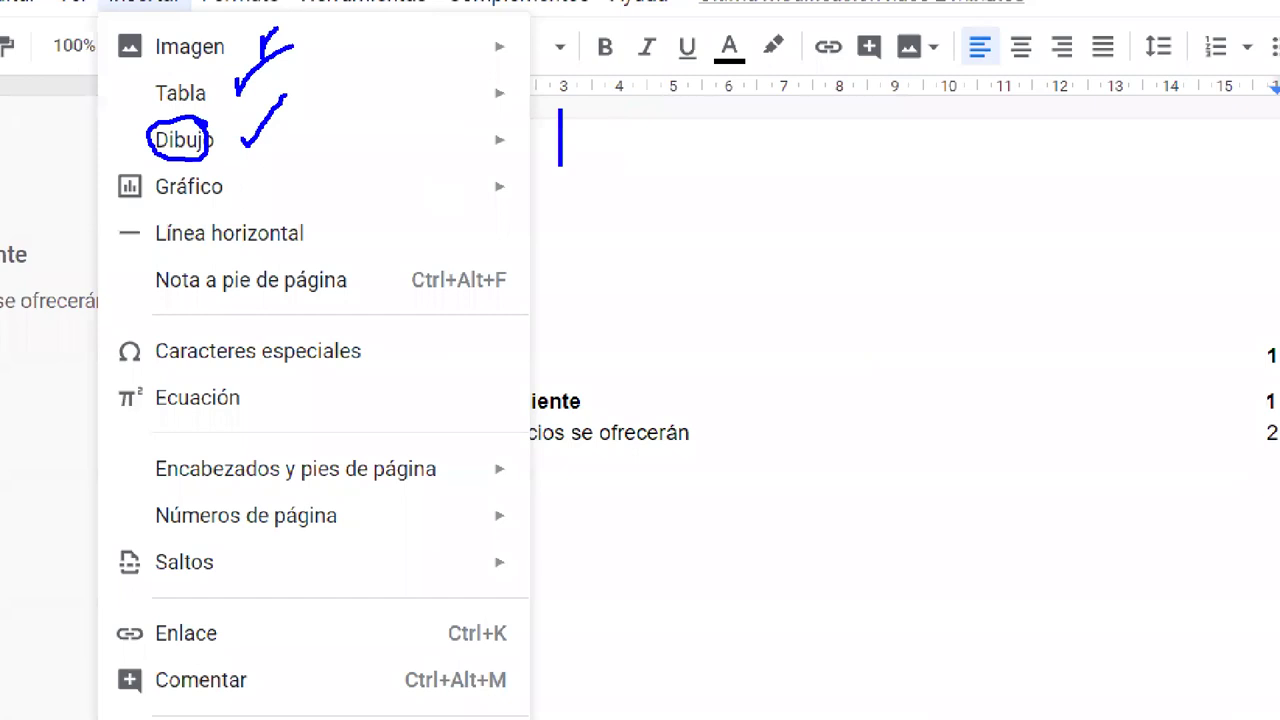
pyautogui.write('Dibujo ')
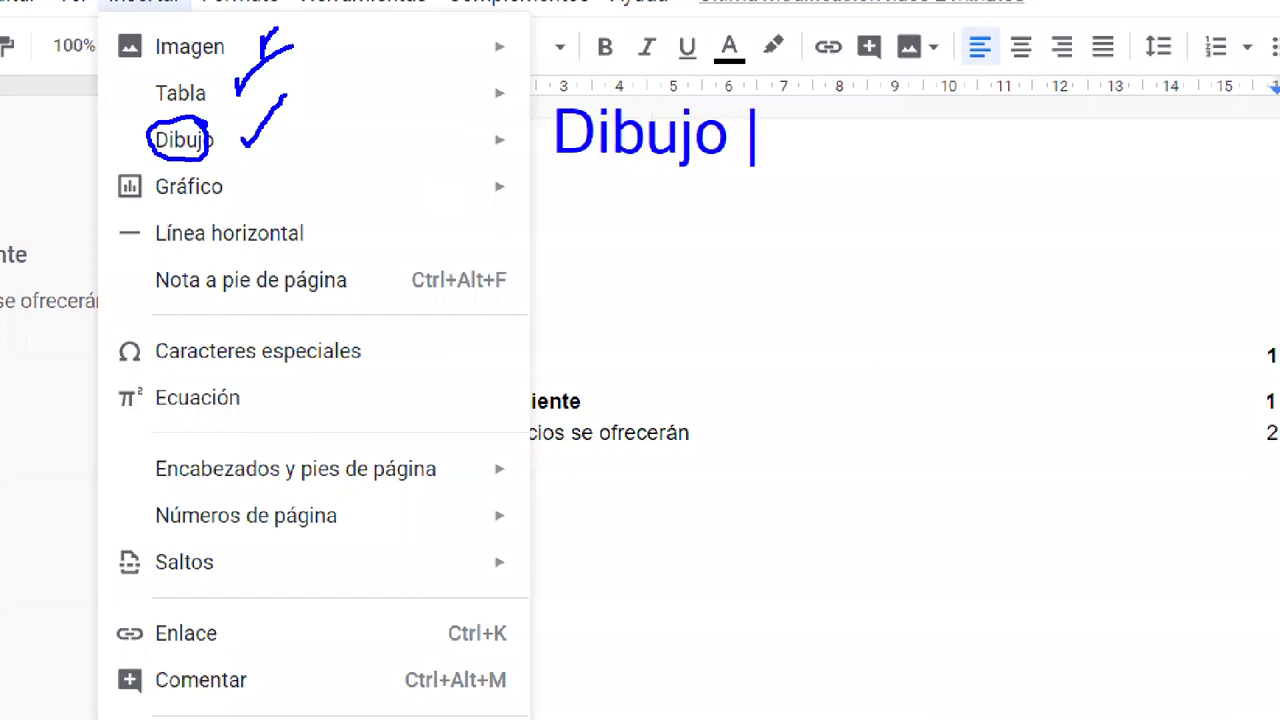
pyautogui.write('en')
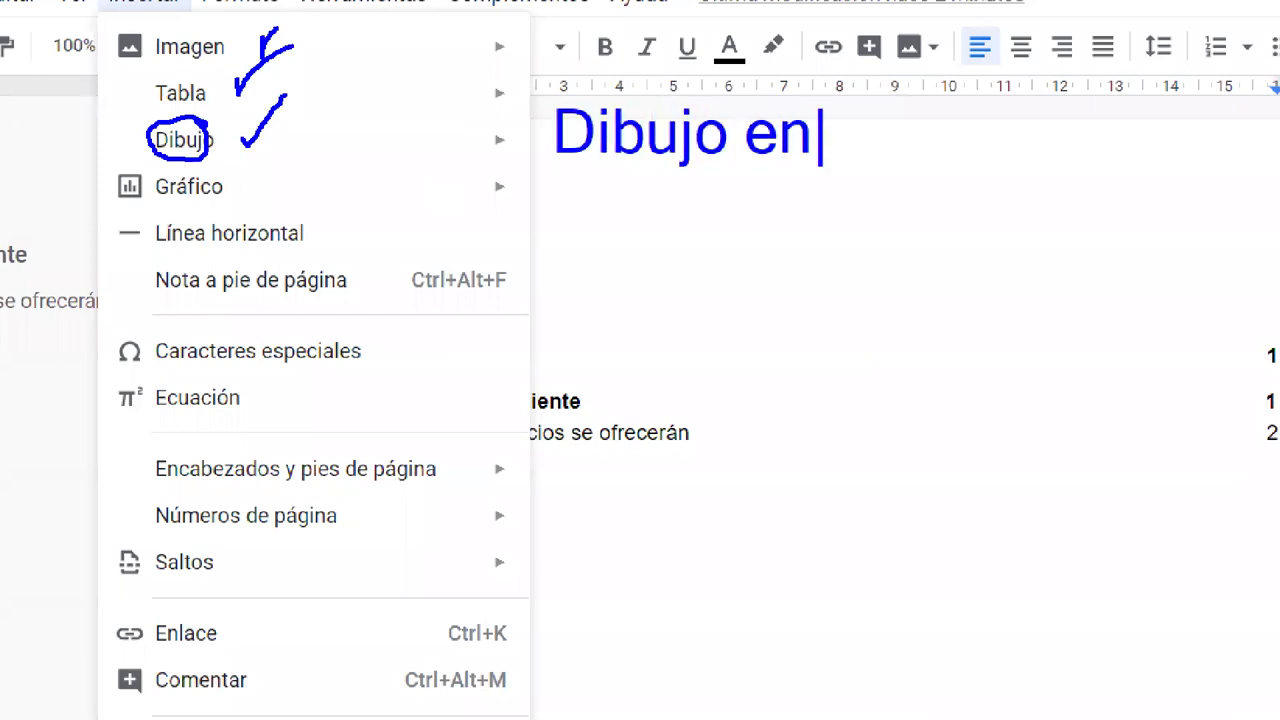
pyautogui.write(' el correo')
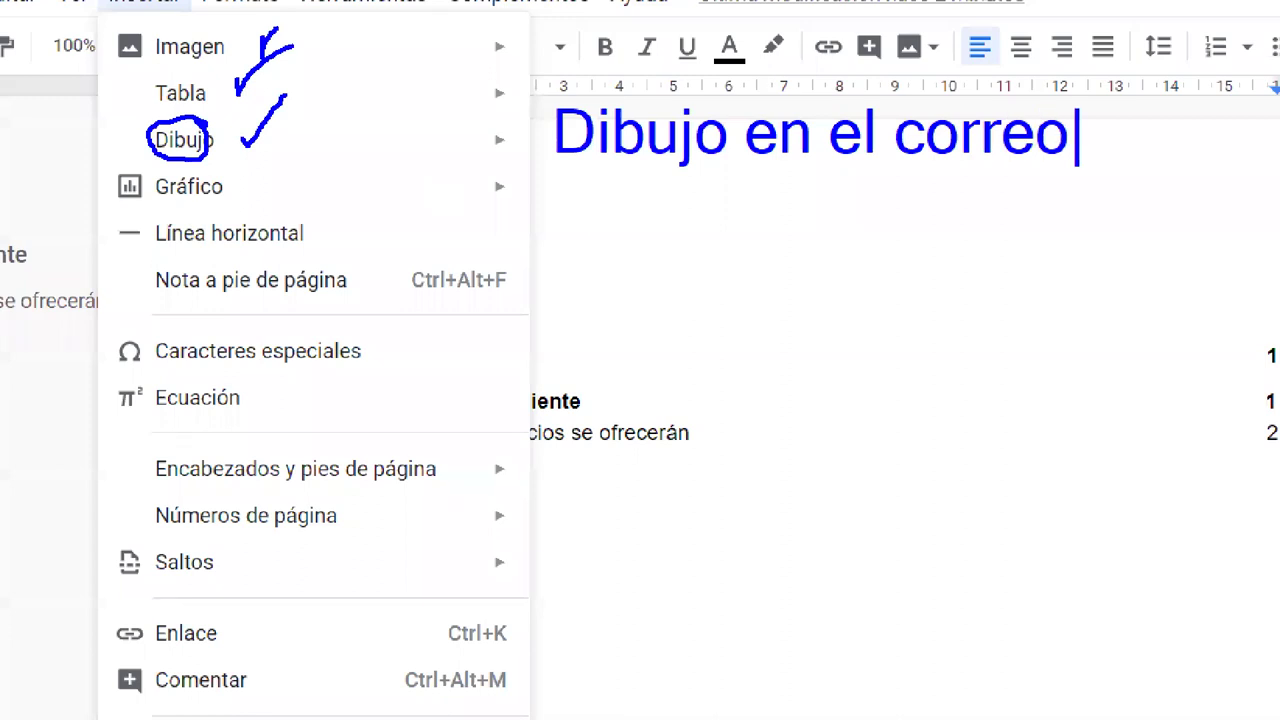
pyautogui.press('Escape')
pyautogui.moveTo(358, 276); pyautogui.dragTo(414, 240)
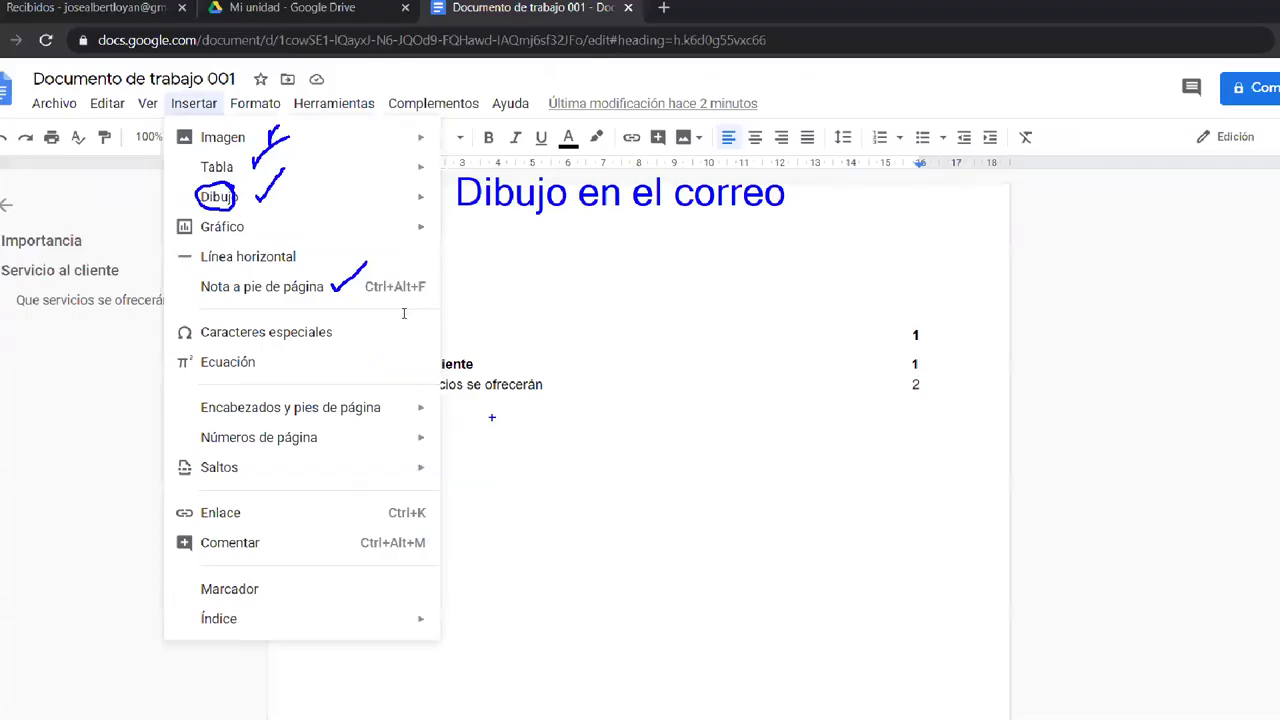
pyautogui.press('Escape')
# Delete the blank lines around the marketing sentence and above Servicio al cliente.
pyautogui.scroll(-12, 434, 517)
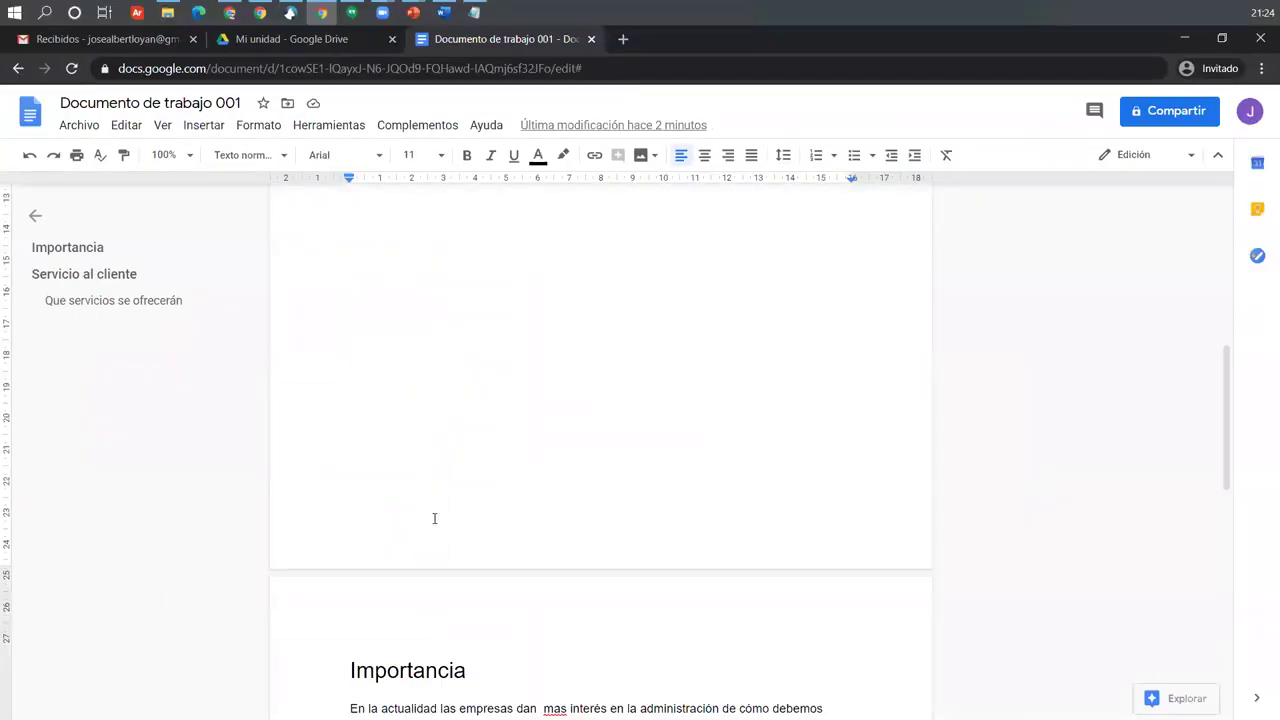
pyautogui.scroll(-3, 434, 517)
pyautogui.scroll(4, 434, 517)
pyautogui.scroll(3, 434, 520)
pyautogui.scroll(-4, 420, 530)
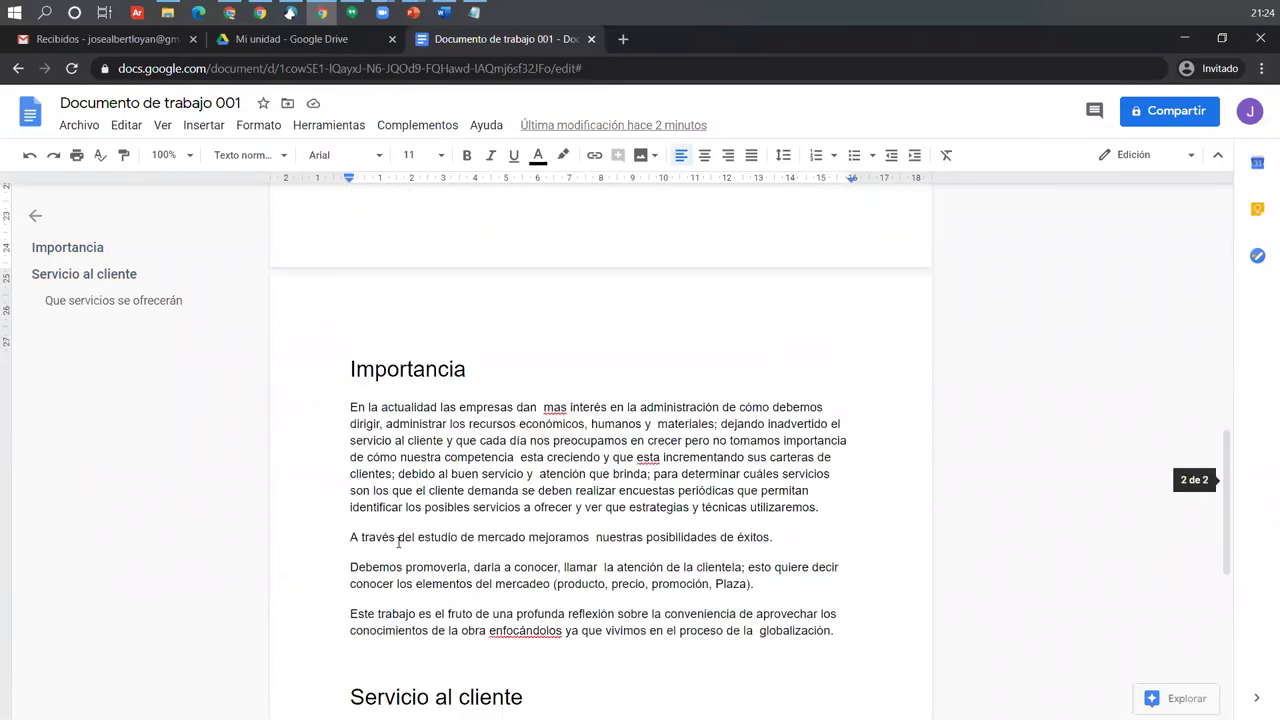
pyautogui.scroll(-1, 398, 543)
pyautogui.click(398, 543)
pyautogui.press('Delete')
pyautogui.press('Down')
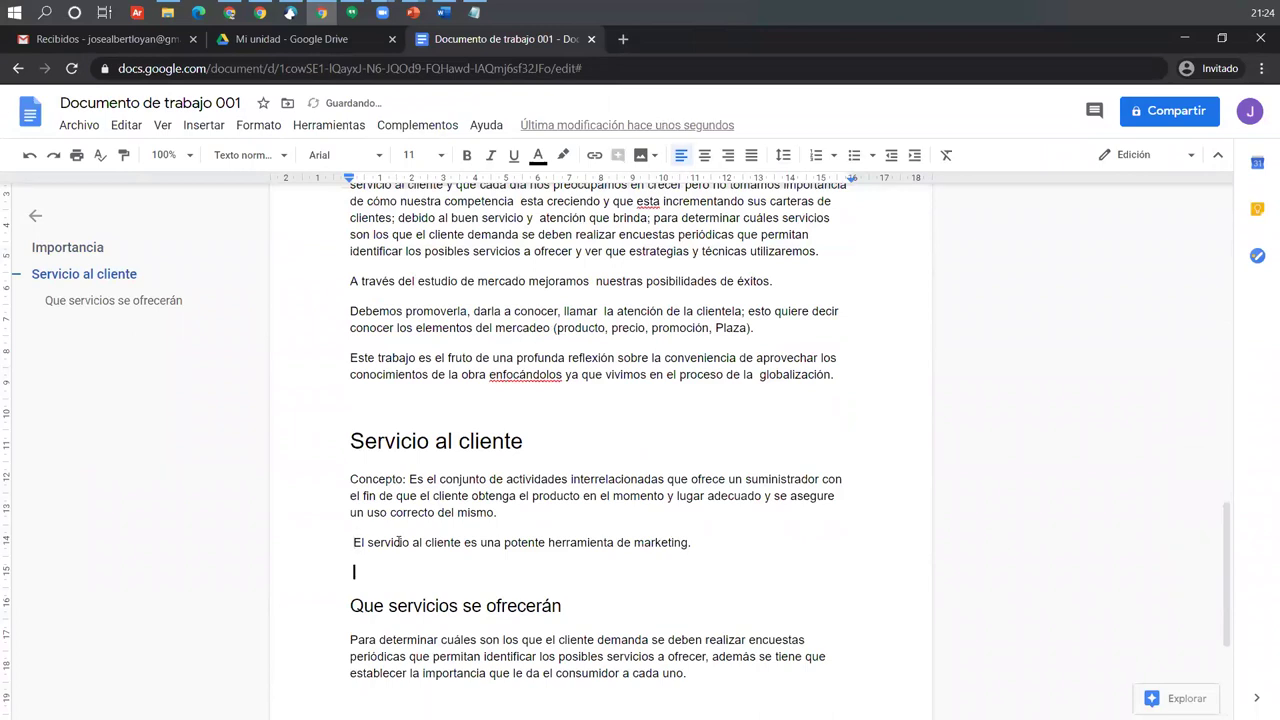
pyautogui.press('Delete')
pyautogui.press('Up')
pyautogui.press('Up')
pyautogui.press('Up')
pyautogui.press('Up')
pyautogui.press('Up')
pyautogui.press('Up')
pyautogui.press('Delete')
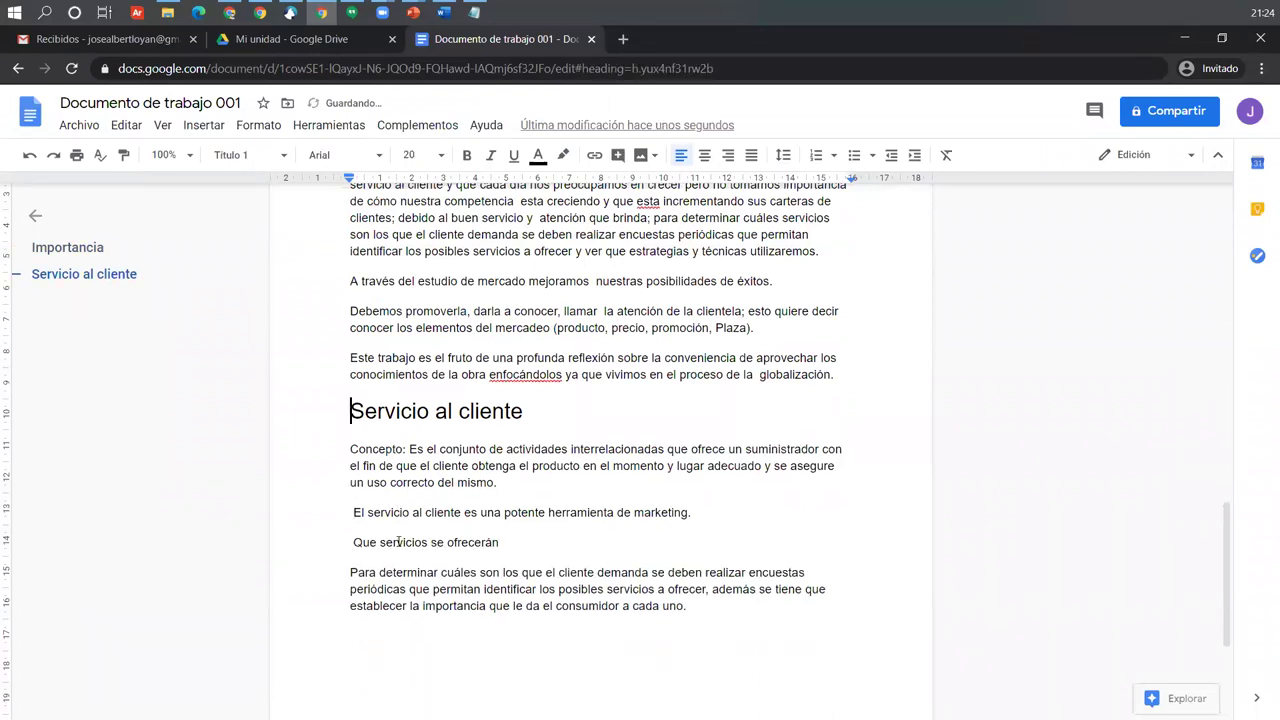
pyautogui.scroll(2, 346, 130)
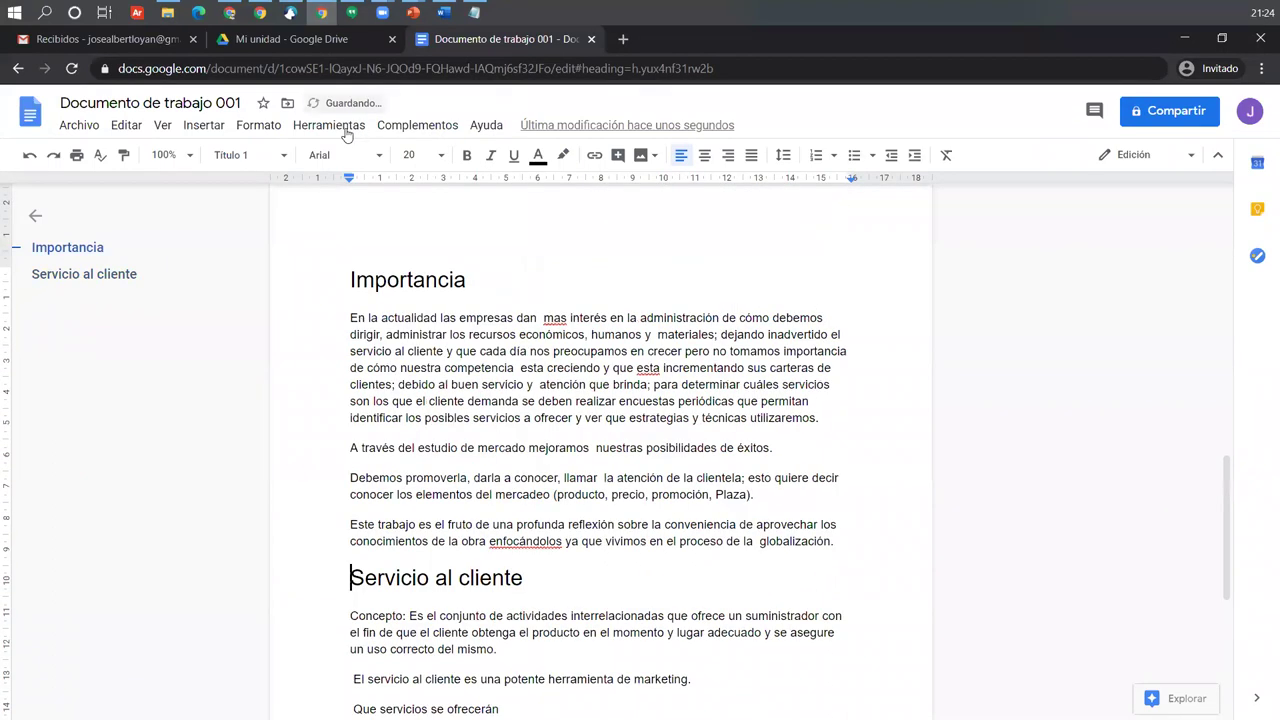
# Open Herramientas > Diccionario to show a side panel with definitions of 'servicio'.
pyautogui.click(345, 131)
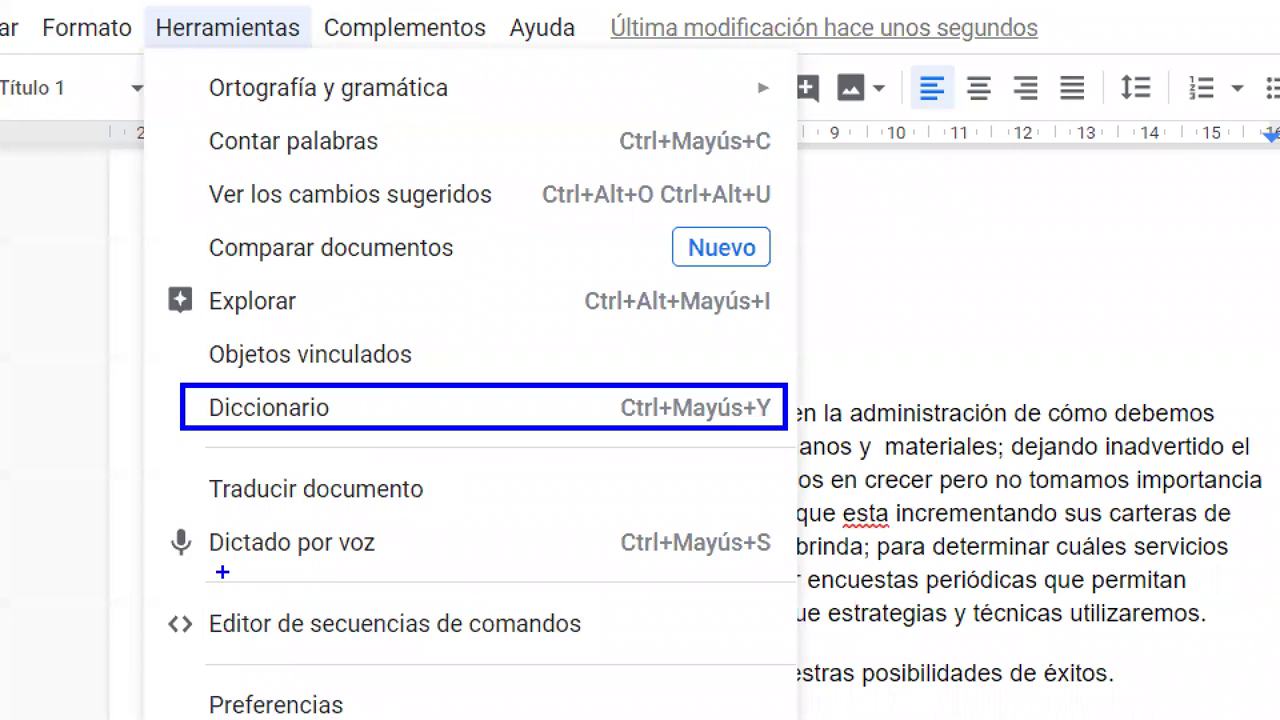
pyautogui.click(281, 30)
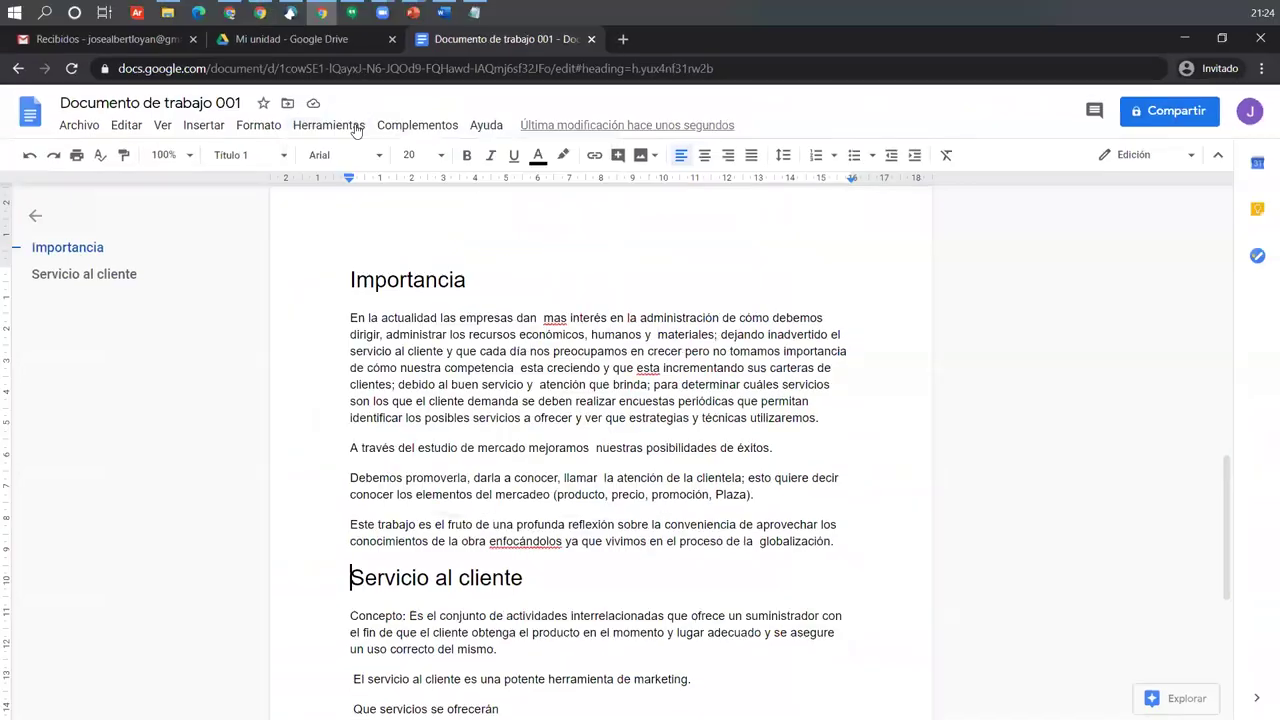
pyautogui.click(258, 126)
pyautogui.moveTo(328, 126)
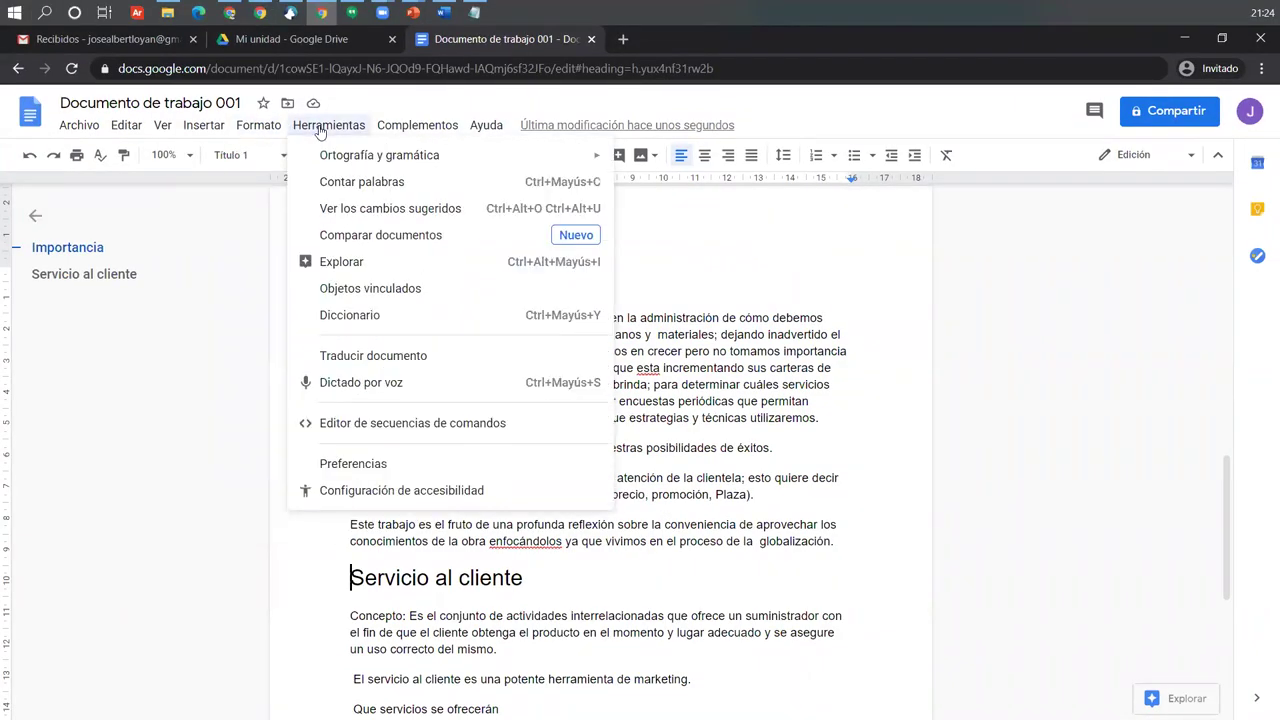
pyautogui.click(370, 315)
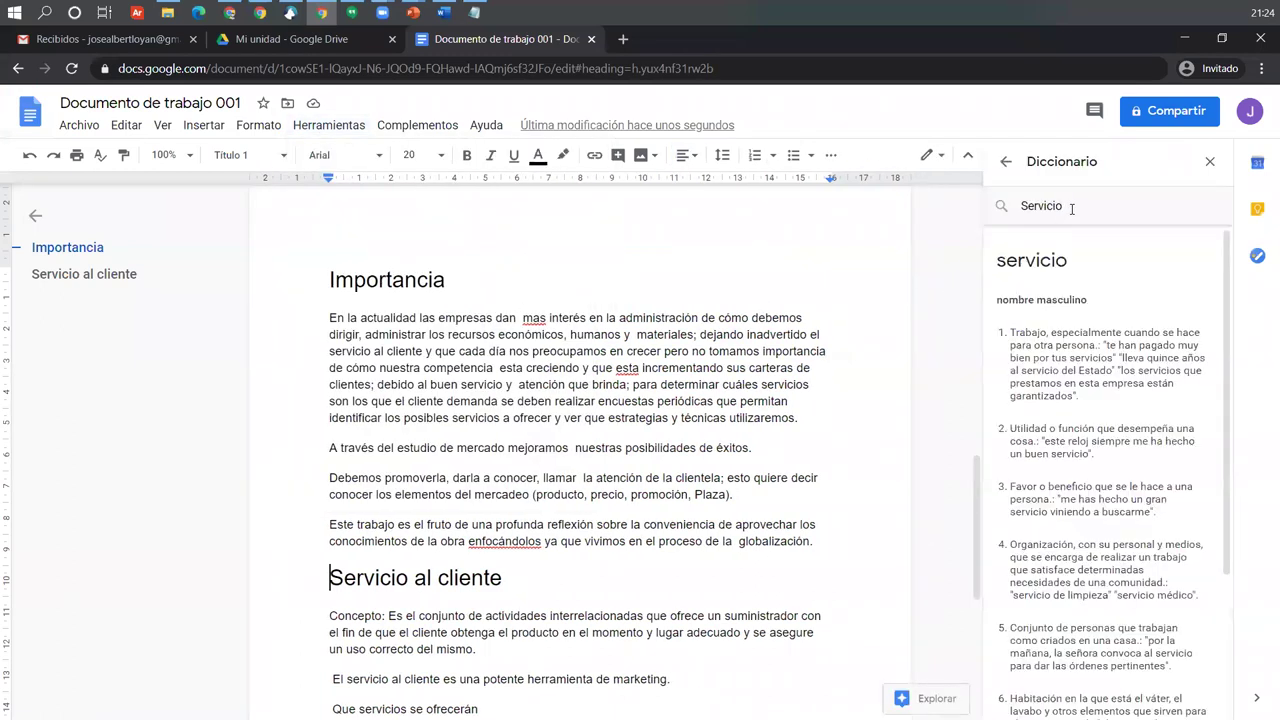
# Select the search term 'Servicio' in the Diccionario panel and review its definitions.
pyautogui.moveTo(1066, 206); pyautogui.dragTo(1014, 208)
pyautogui.scroll(-2, 1065, 440)
pyautogui.scroll(2, 1070, 570)
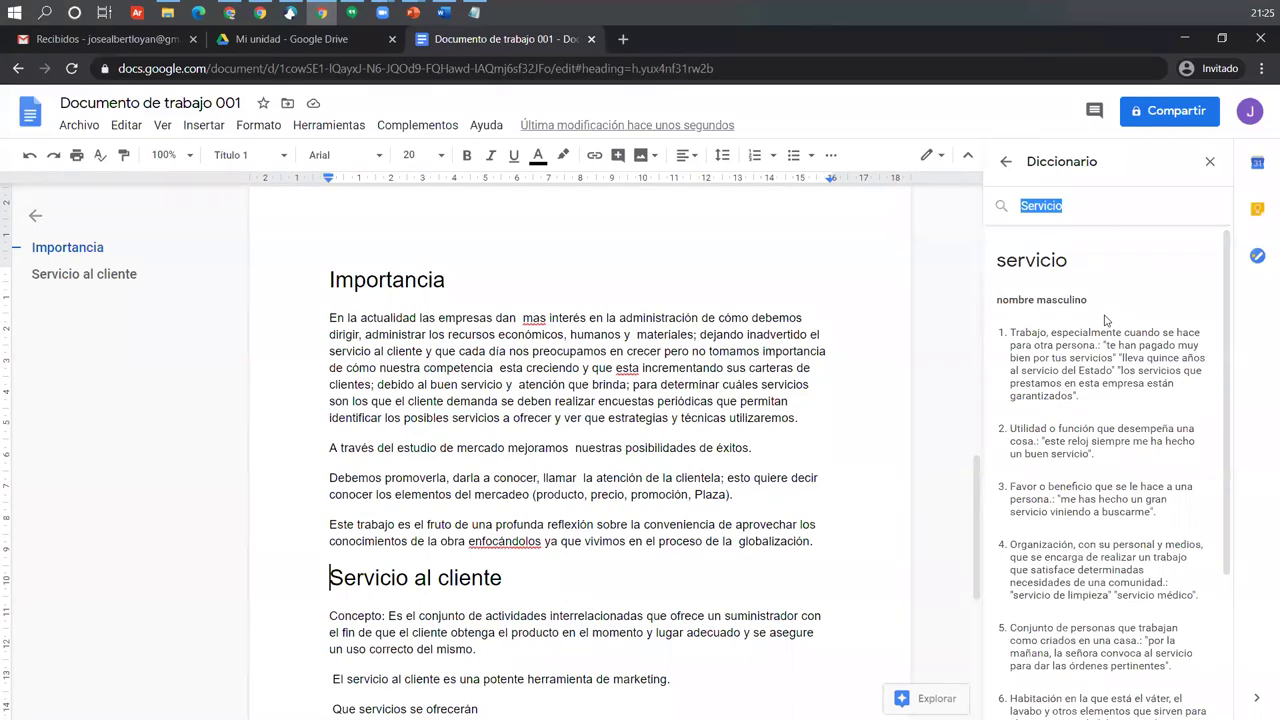
pyautogui.click(1090, 205)
pyautogui.moveTo(1090, 205); pyautogui.dragTo(1015, 203)
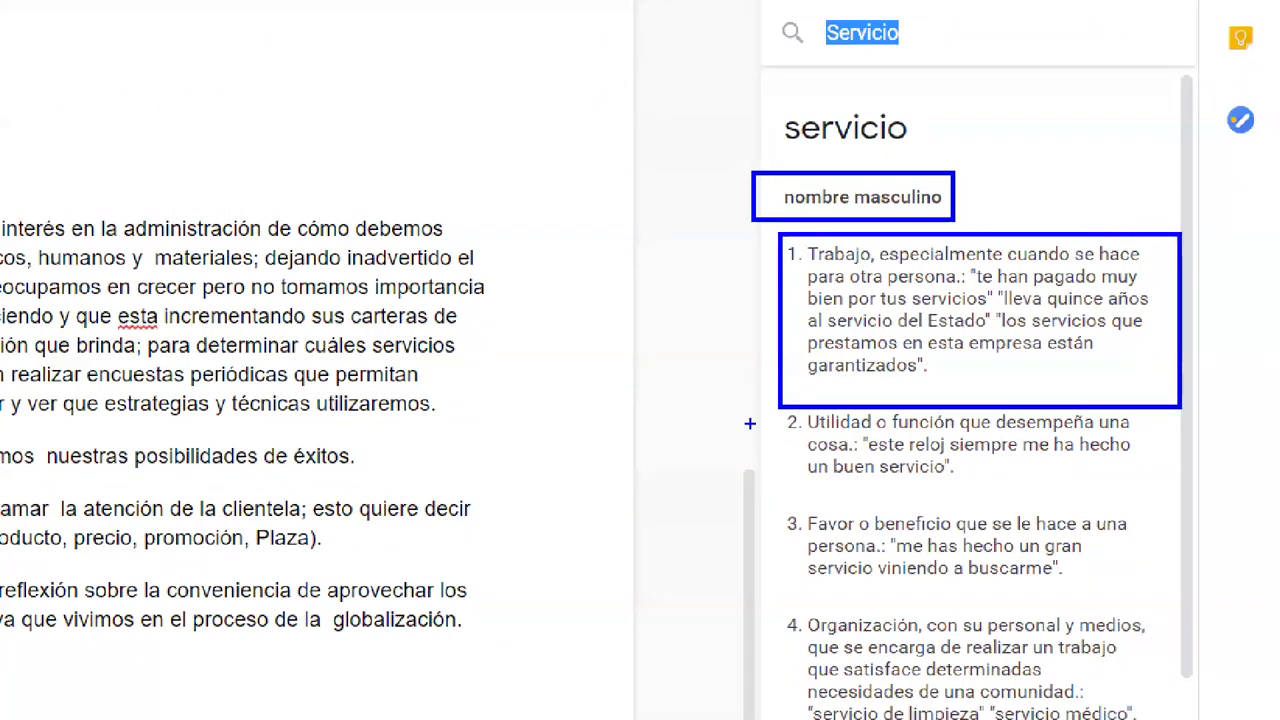
pyautogui.moveTo(768, 494); pyautogui.dragTo(1122, 598)
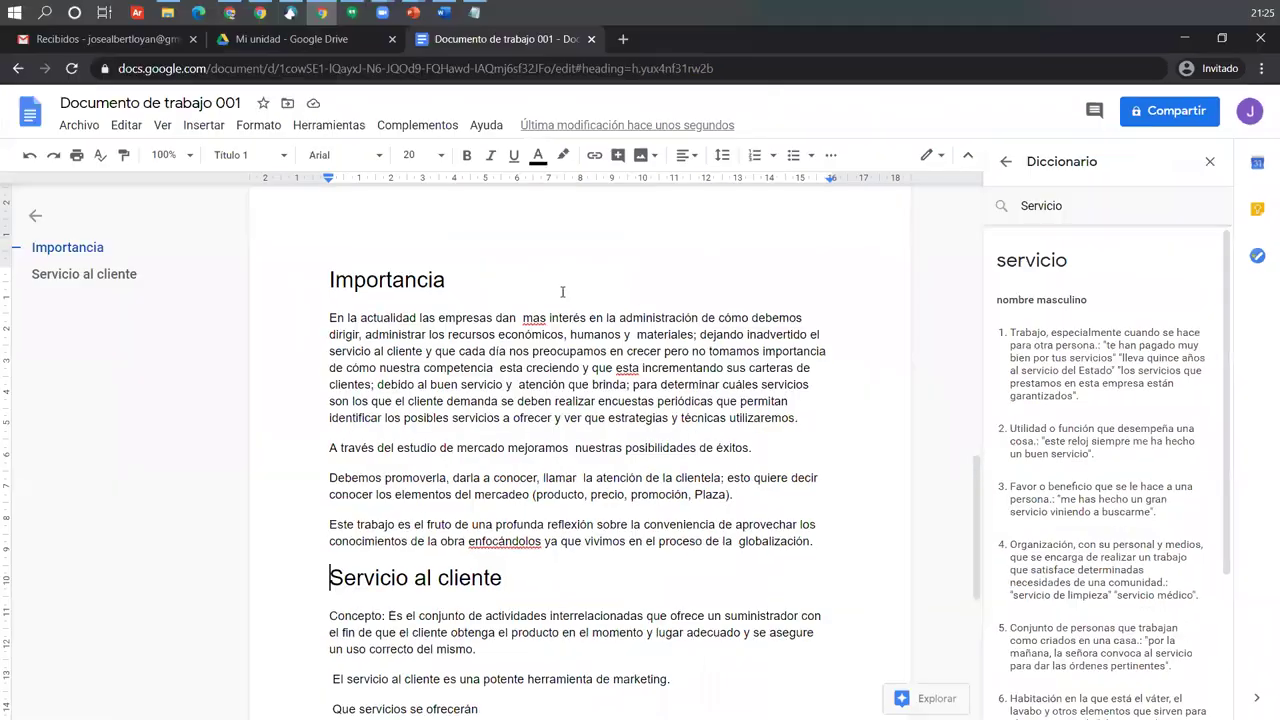
# Select the word 'administración' in the first paragraph.
pyautogui.click(562, 290)
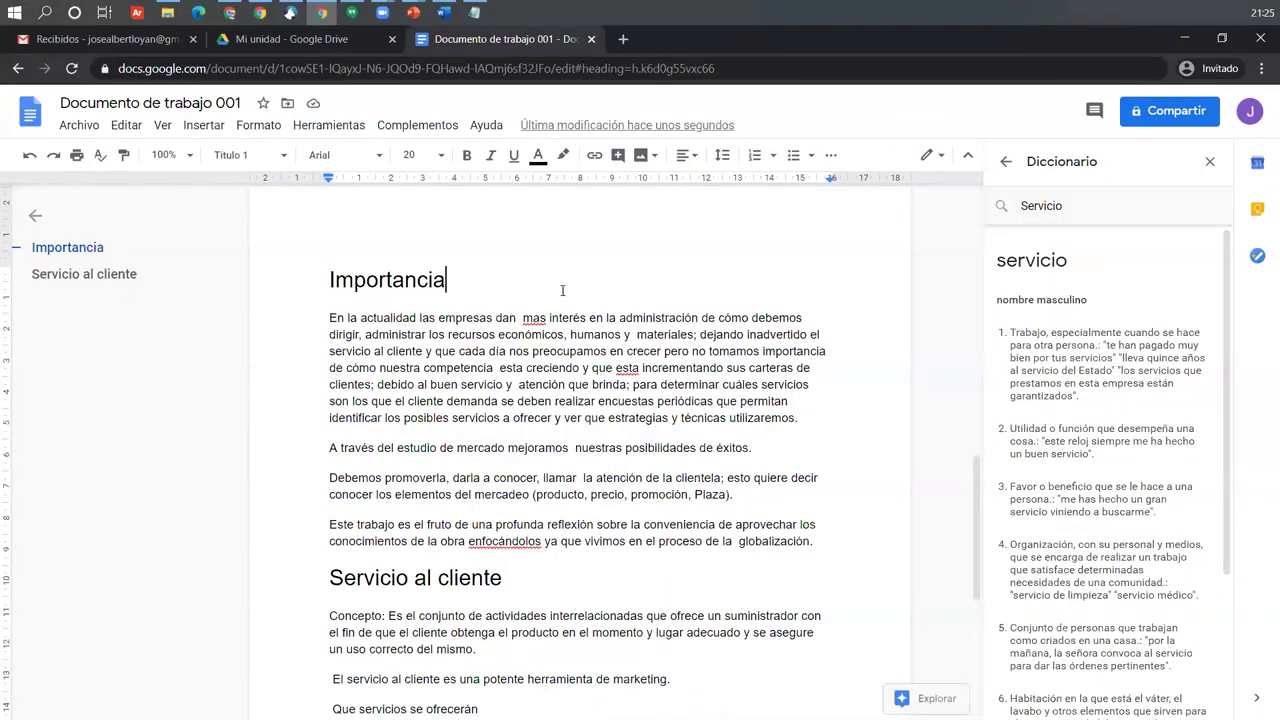
pyautogui.click(348, 127)
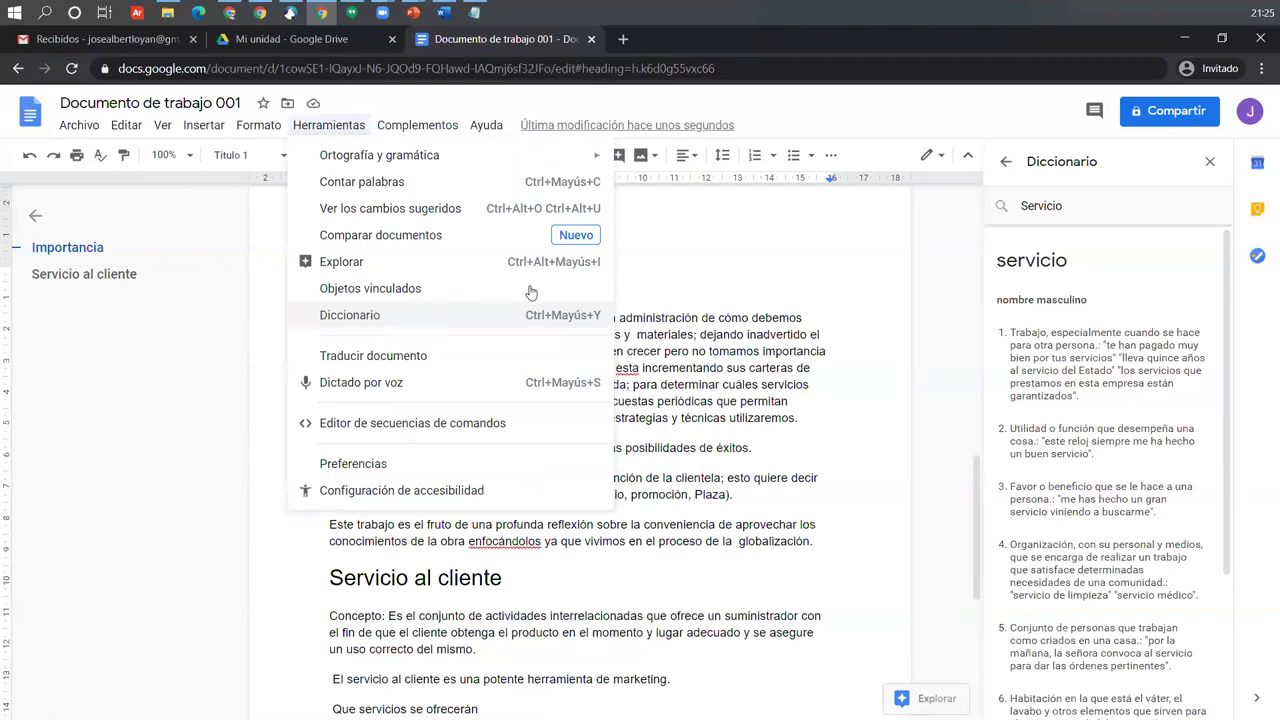
pyautogui.press('Escape')
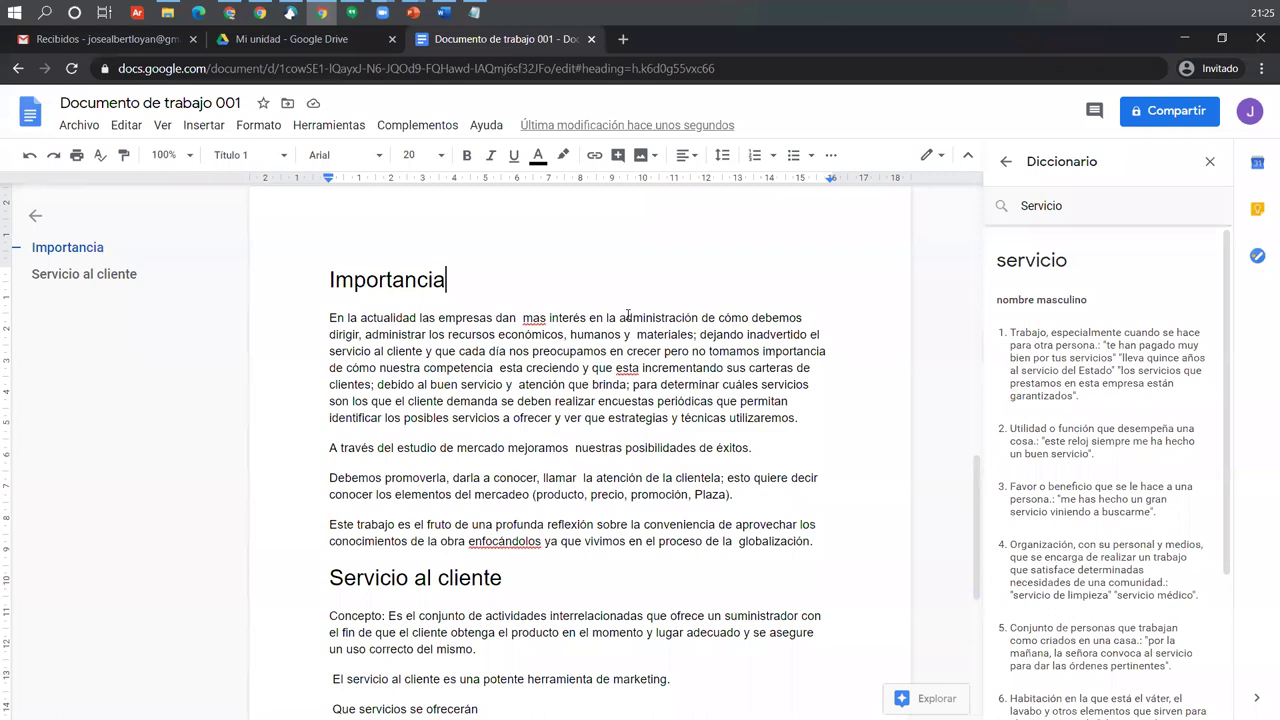
pyautogui.moveTo(620, 317); pyautogui.dragTo(637, 318)
pyautogui.moveTo(692, 318); pyautogui.dragTo(698, 318)
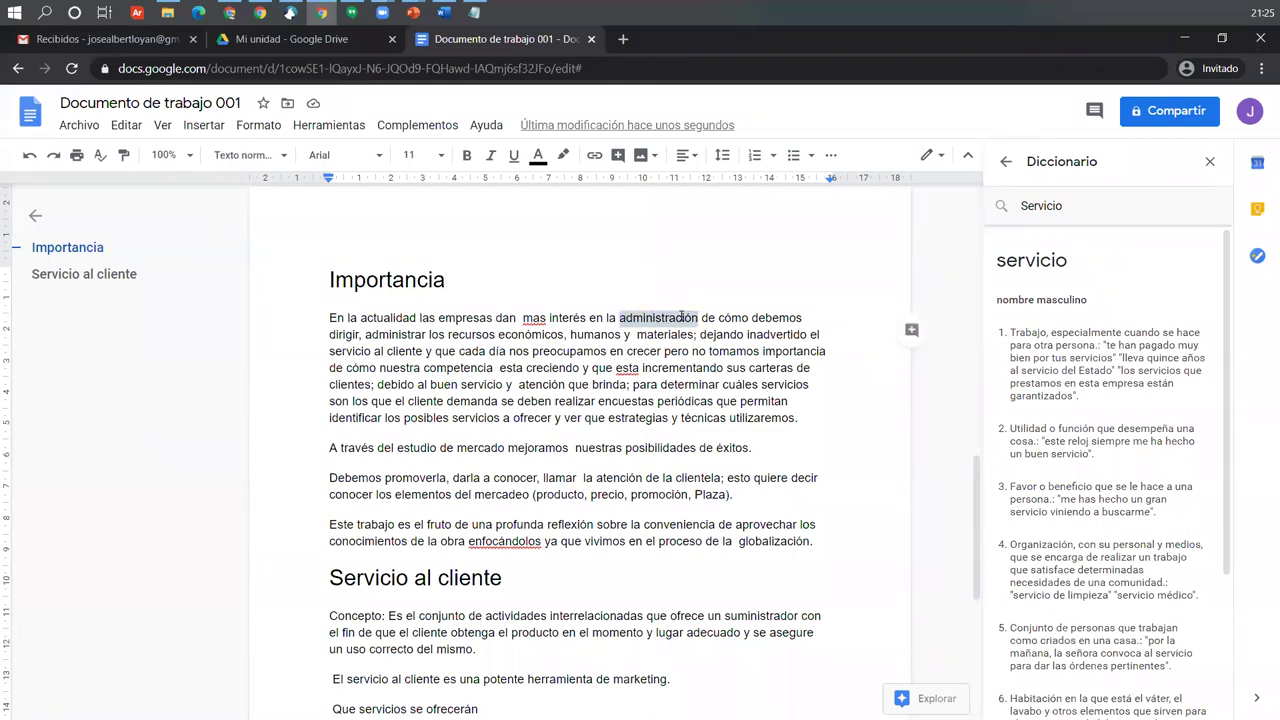
# Bring up the Explorar and Definir options for the selected word 'administración'.
pyautogui.rightClick(683, 318)
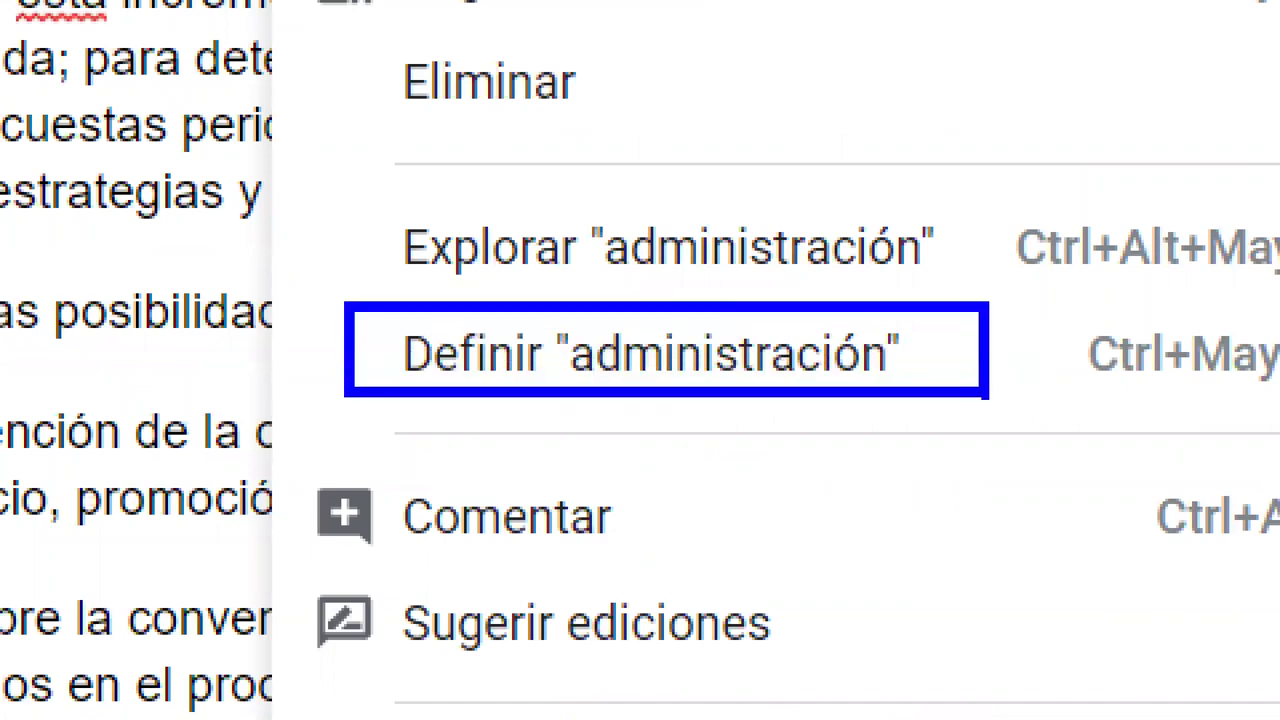
pyautogui.moveTo(351, 206)
pyautogui.mouseDown()
pyautogui.moveTo(1000, 278)
pyautogui.moveTo(958, 278)
pyautogui.mouseUp()
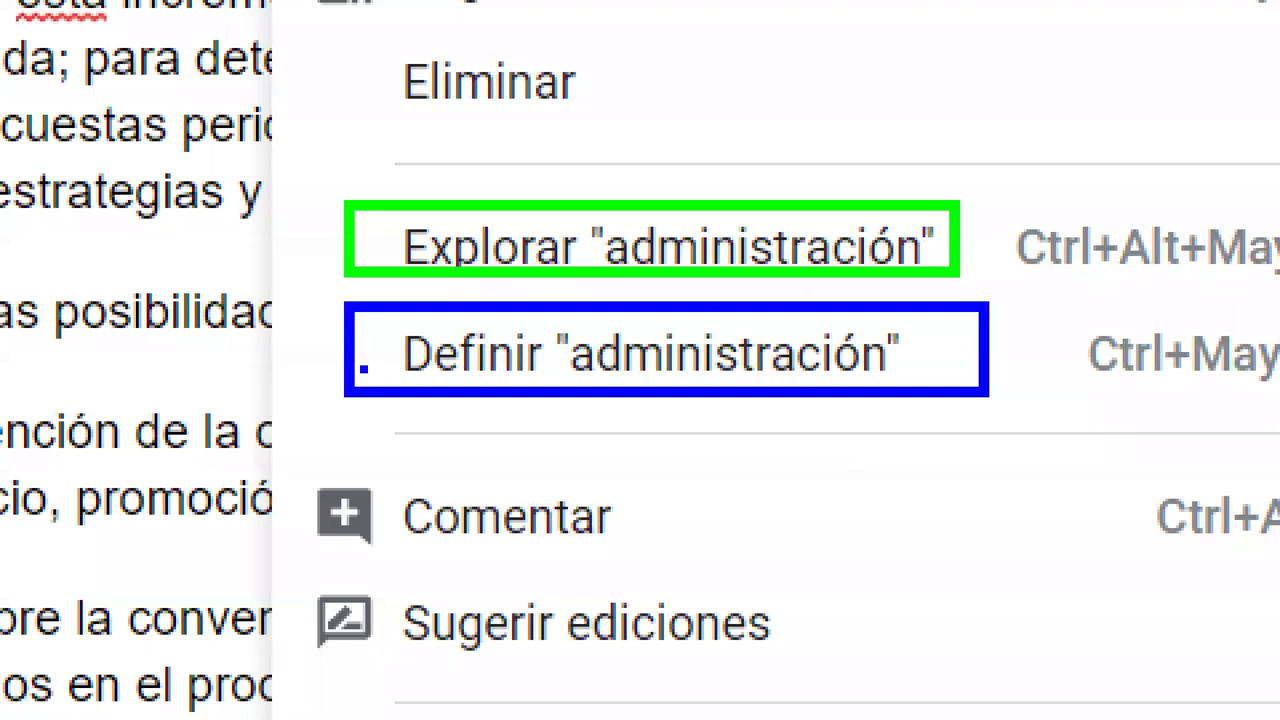
pyautogui.moveTo(377, 354)
pyautogui.mouseDown()
pyautogui.moveTo(268, 418)
pyautogui.moveTo(242, 462)
pyautogui.mouseUp()
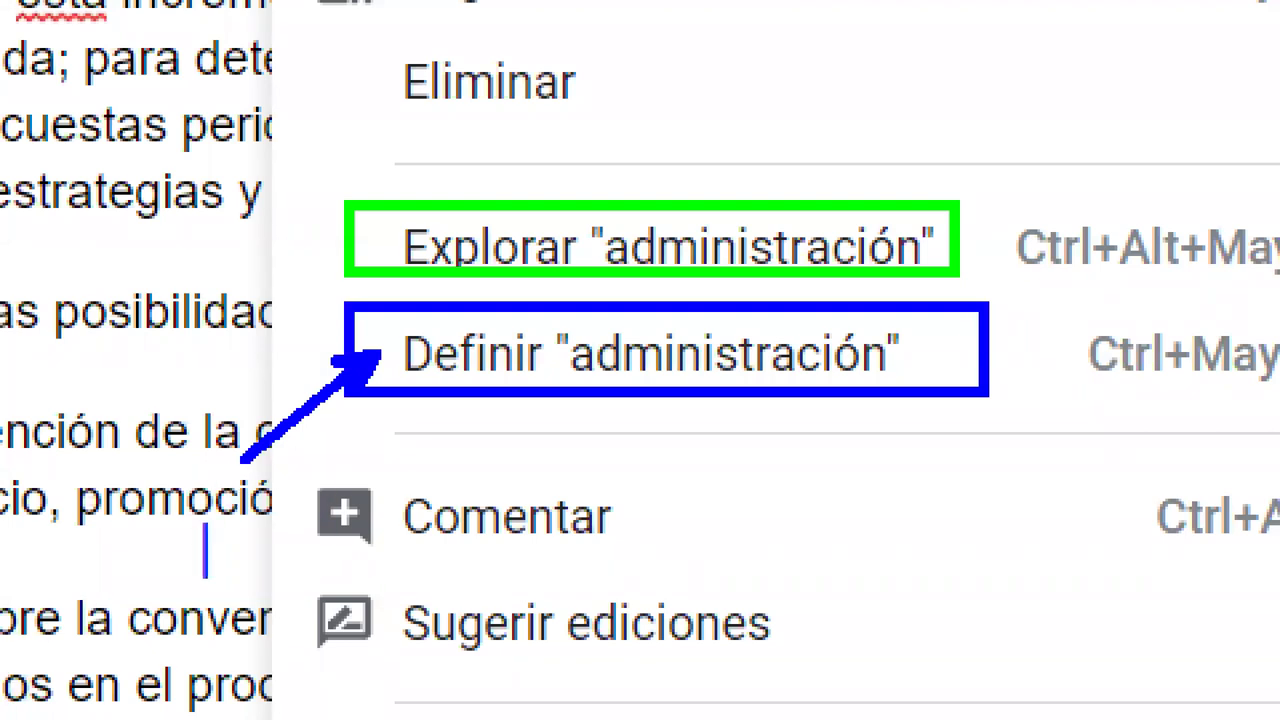
# Type the notes 'Diccionario' and 'Acceder al buscador', then 'Google' on a new line.
pyautogui.write('Diccion')
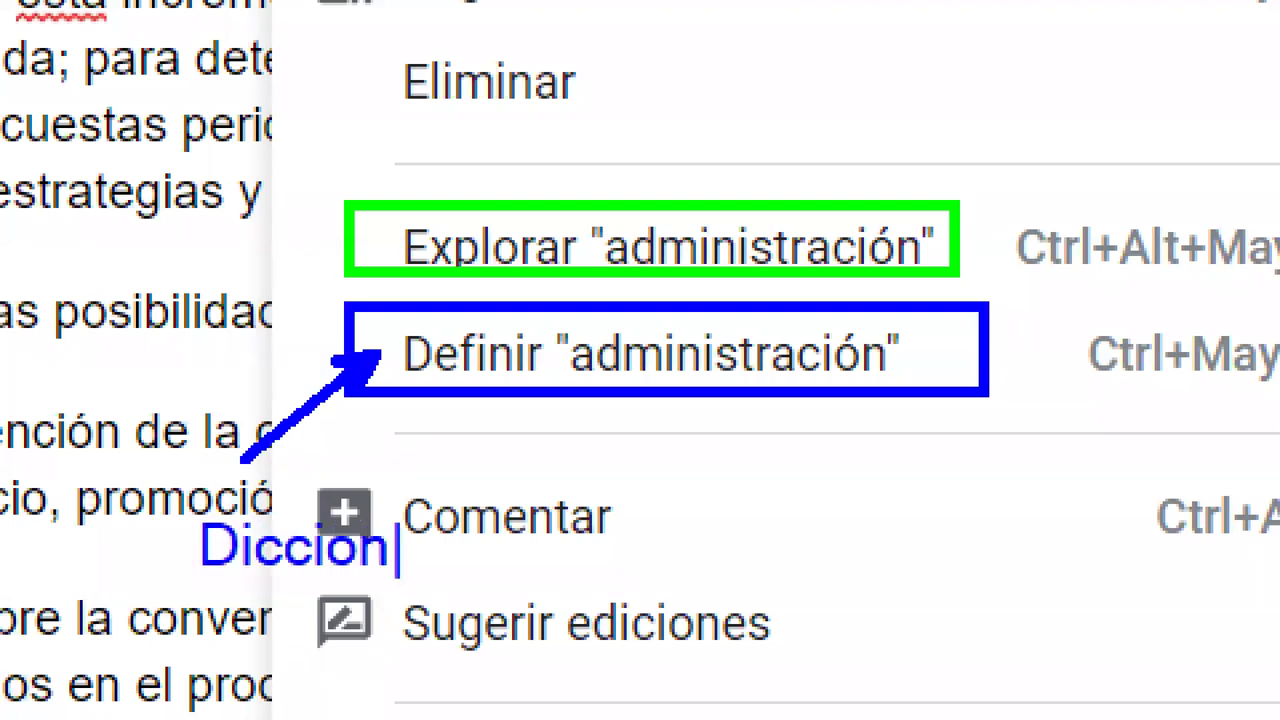
pyautogui.write('ario')
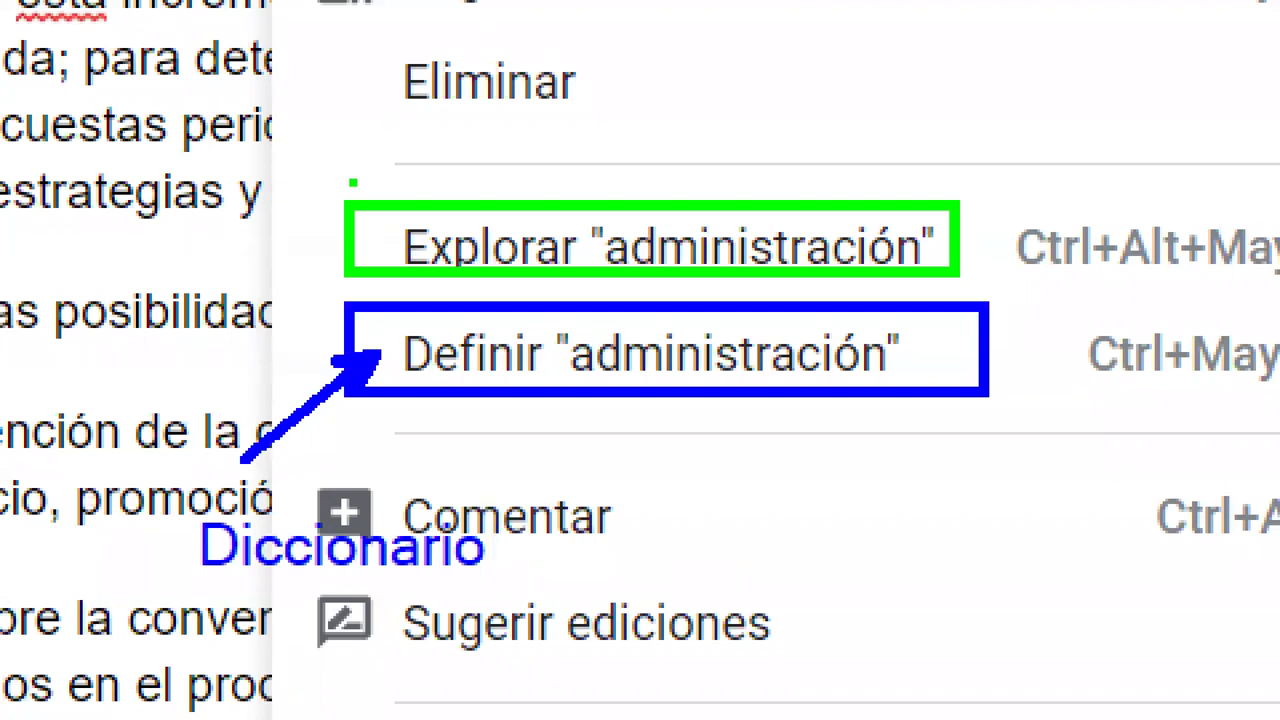
pyautogui.moveTo(387, 241); pyautogui.dragTo(634, 116)
pyautogui.click(652, 68)
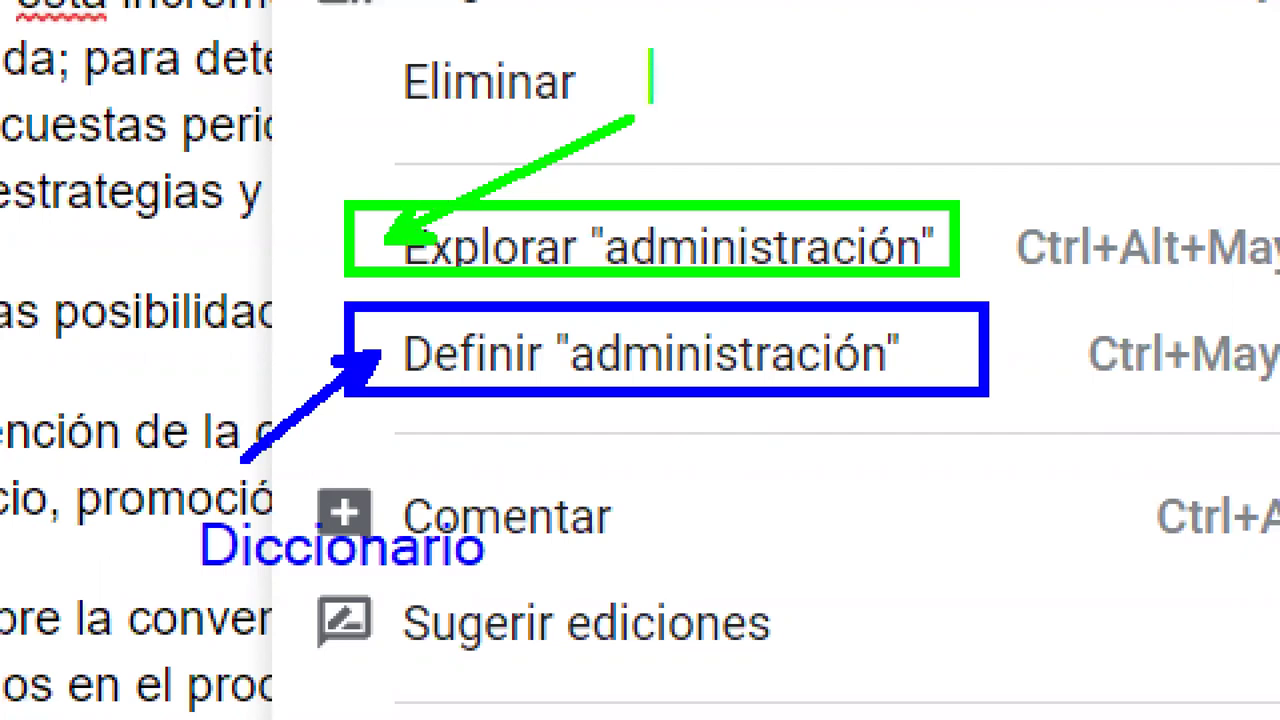
pyautogui.write('Acceder')
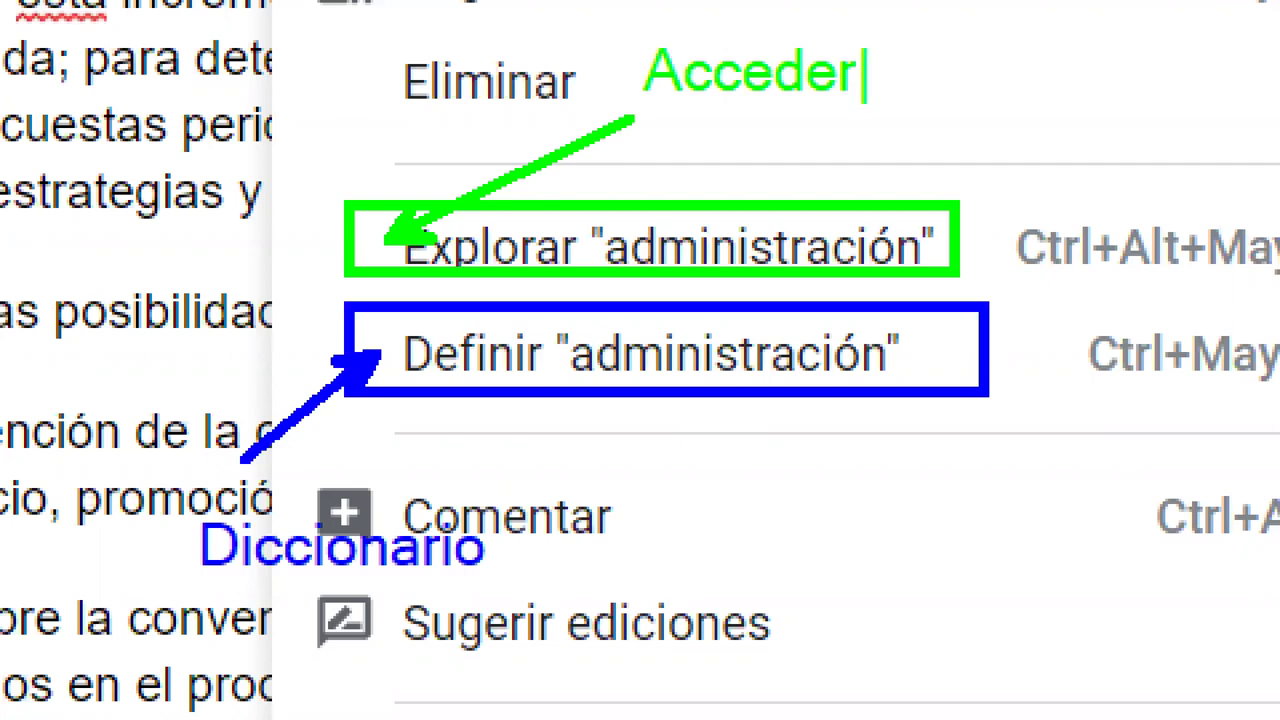
pyautogui.write(' al buscador')
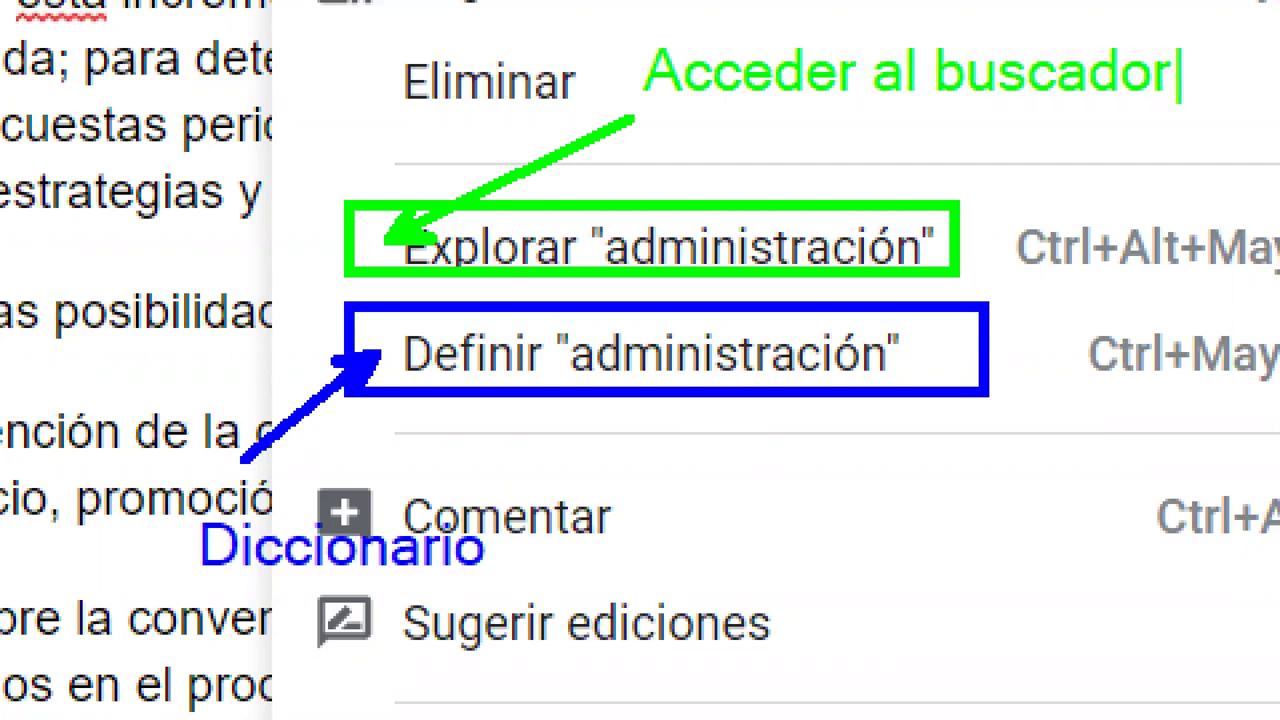
pyautogui.press('Return')
pyautogui.write('Google')
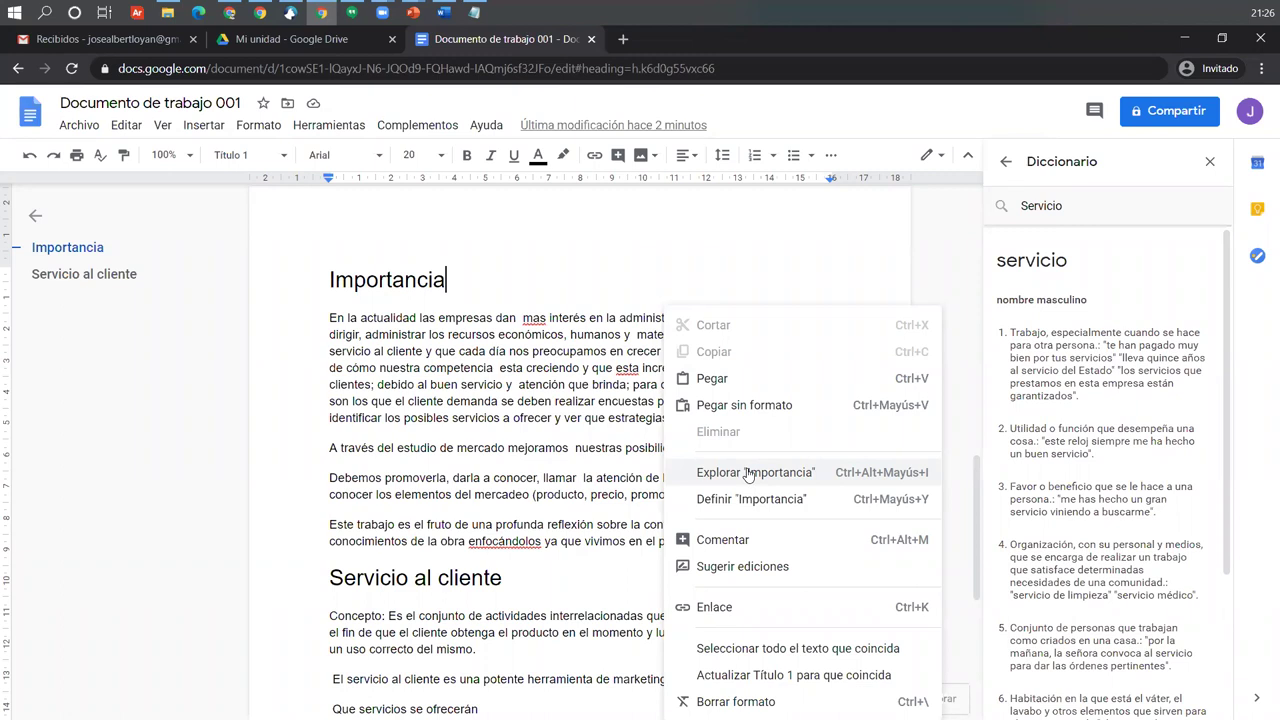
# Explore 'Importancia' on the web, check its Imágenes results, and open all results in Google.
pyautogui.click(749, 474)
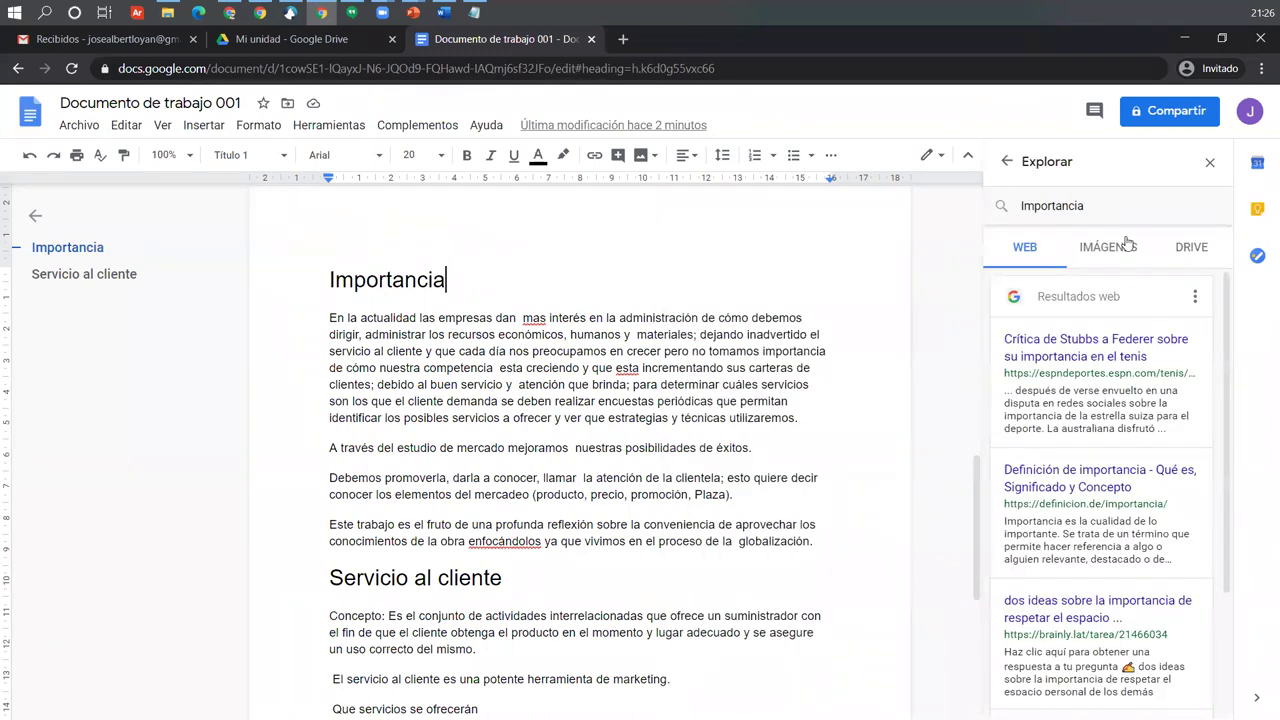
pyautogui.scroll(-2, 1130, 340)
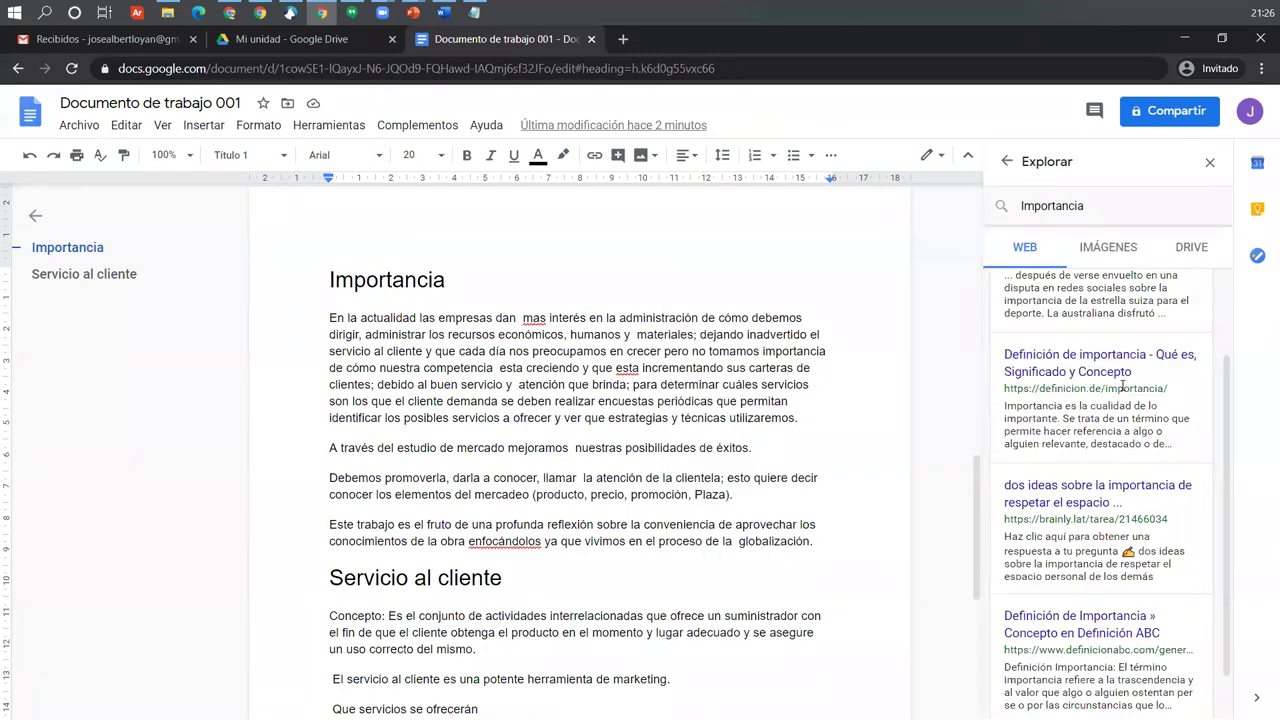
pyautogui.scroll(2, 1122, 385)
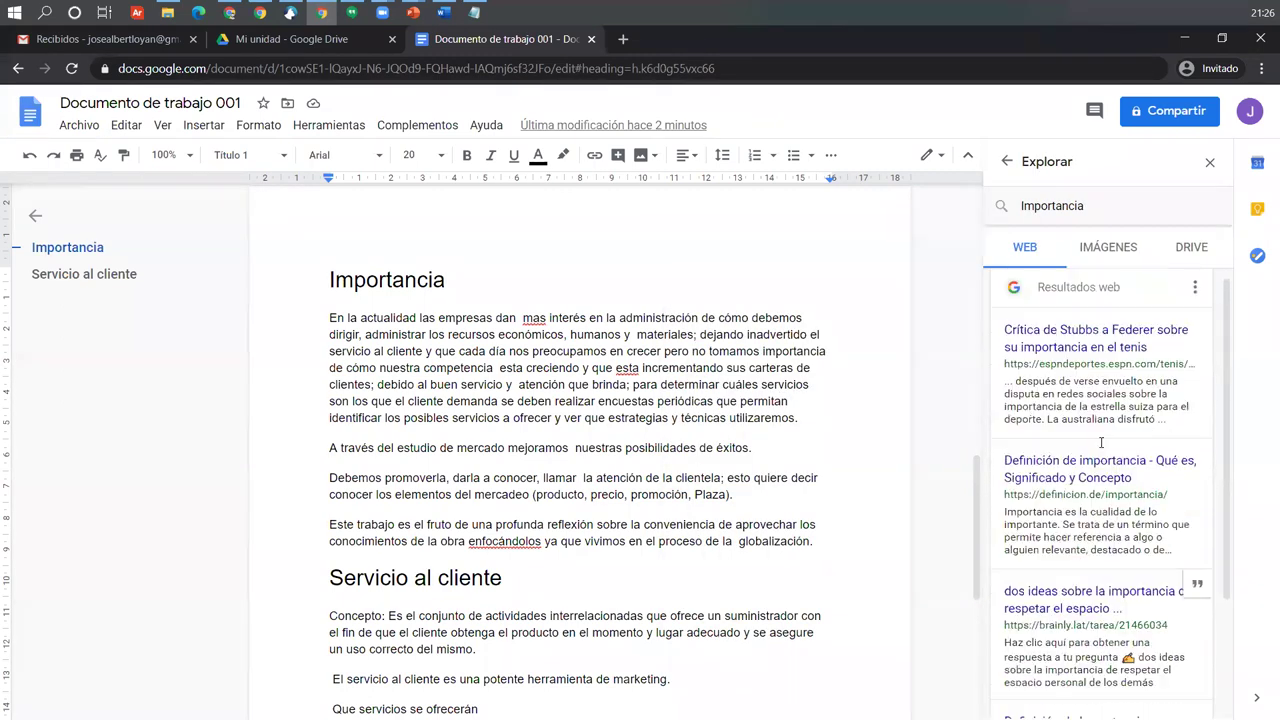
pyautogui.click(1108, 250)
pyautogui.click(1037, 248)
pyautogui.scroll(-2, 1097, 403)
pyautogui.scroll(-1, 1097, 403)
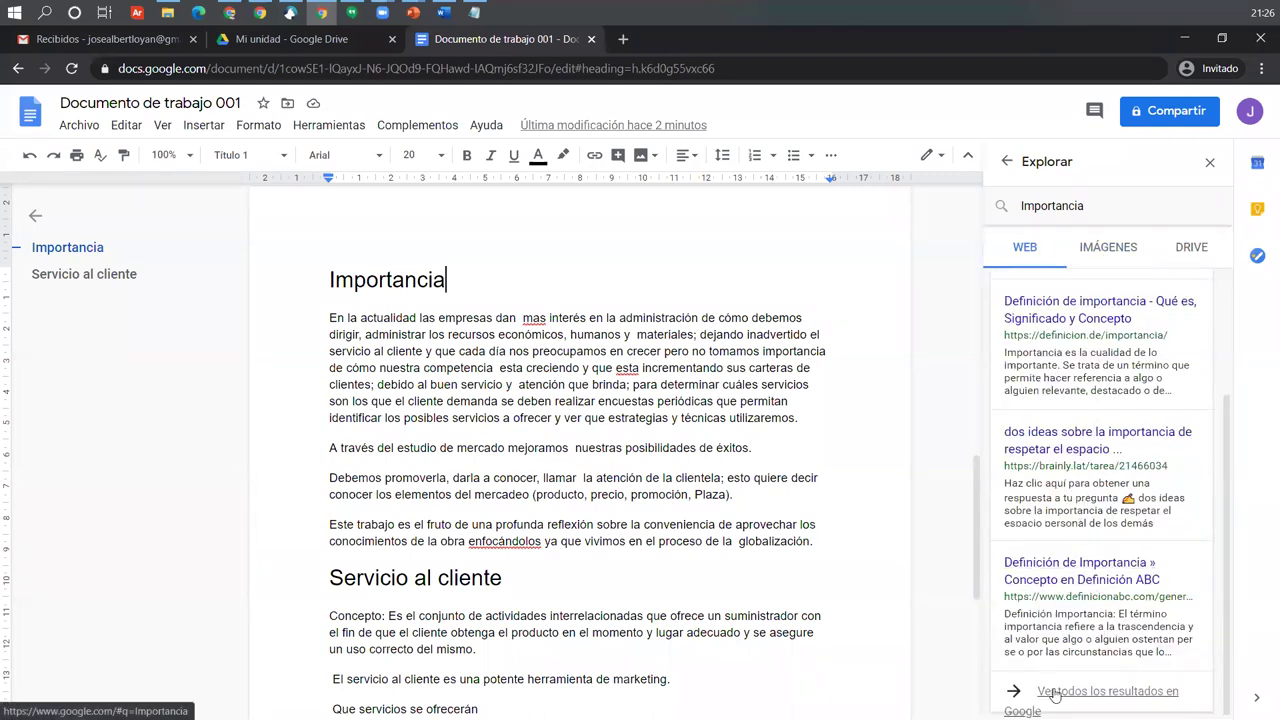
pyautogui.click(1052, 692)
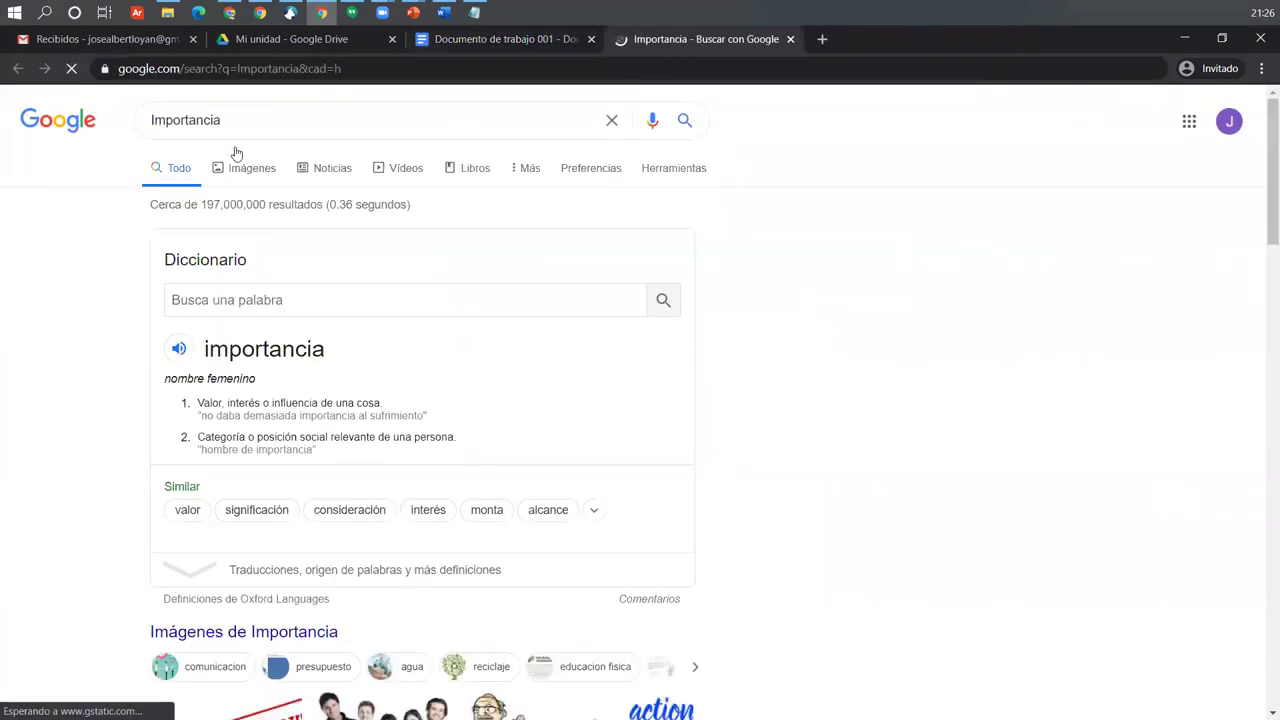
# Scroll through the 'Importancia' Google results to review the dictionary definition and image results.
pyautogui.scroll(-1, 237, 154)
pyautogui.scroll(-5, 305, 436)
pyautogui.scroll(3, 108, 195)
pyautogui.scroll(3, 108, 195)
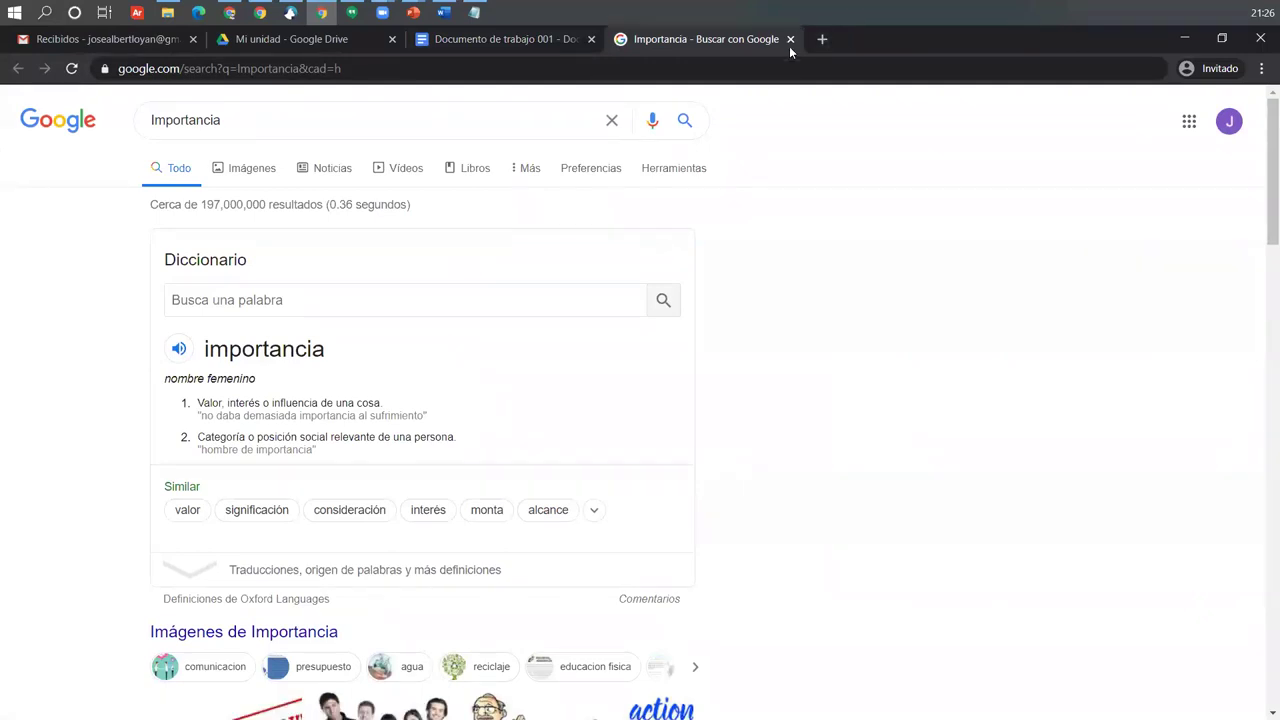
# Close the Google results tab and step back to the empty Explorar starting view.
pyautogui.hotkey('ctrl', 'w')
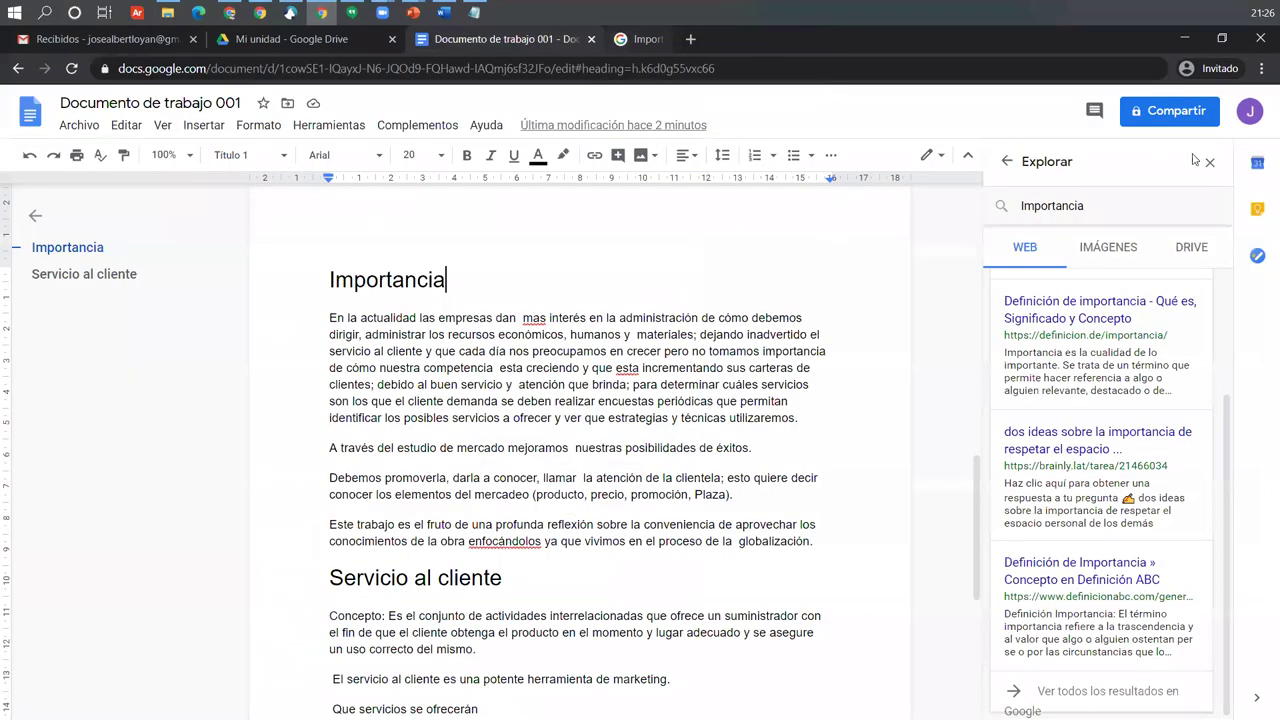
pyautogui.click(1006, 163)
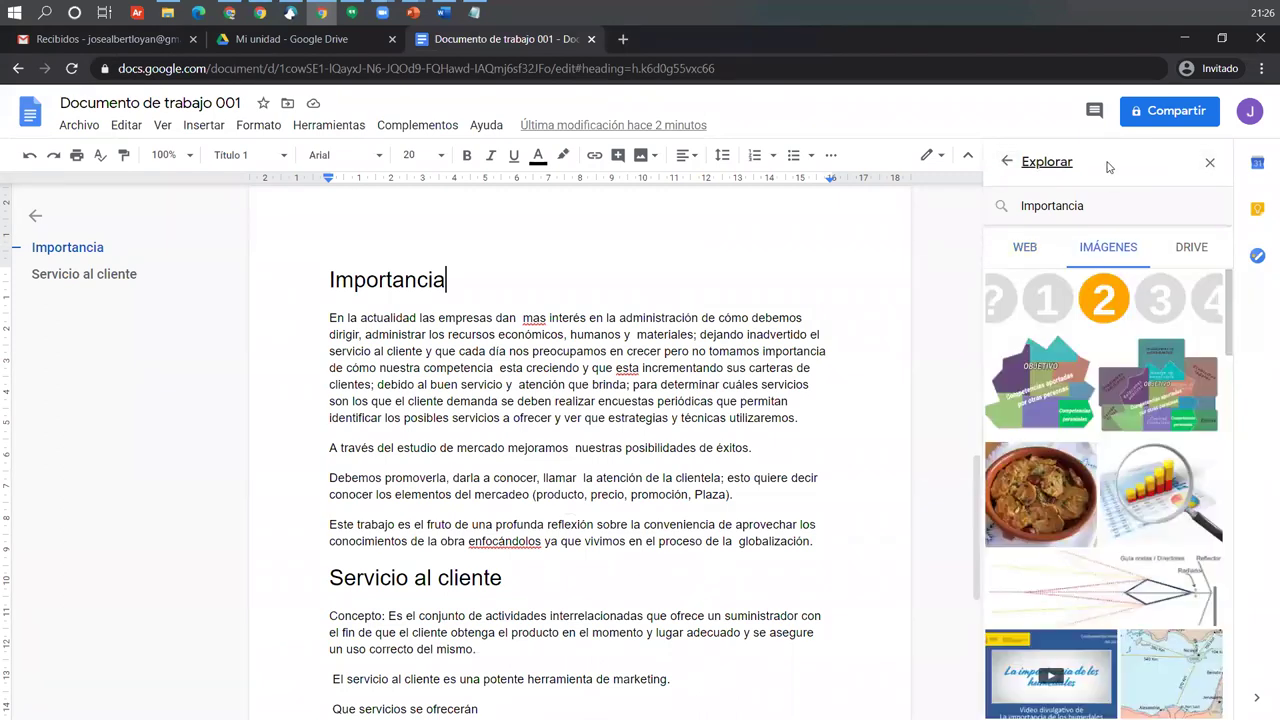
pyautogui.click(1007, 163)
pyautogui.click(1008, 163)
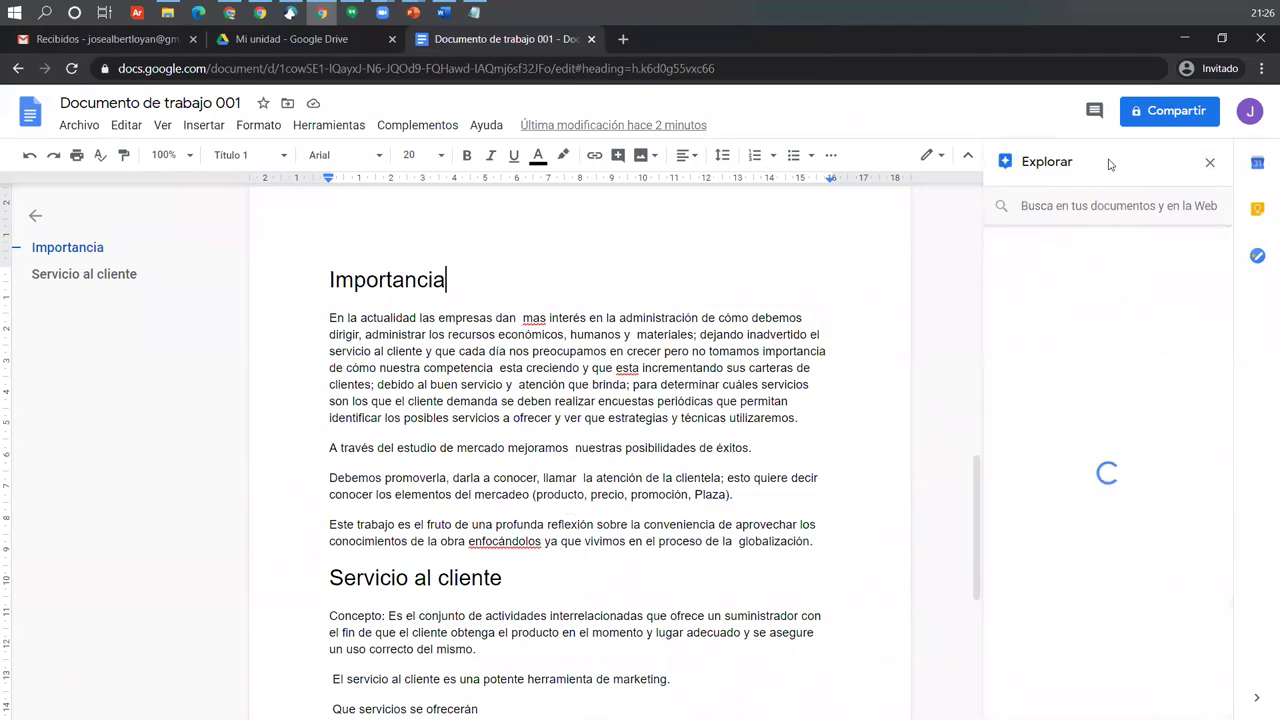
# Close the Explorar and Diccionario side panels and open the Herramientas menu.
pyautogui.click(1208, 163)
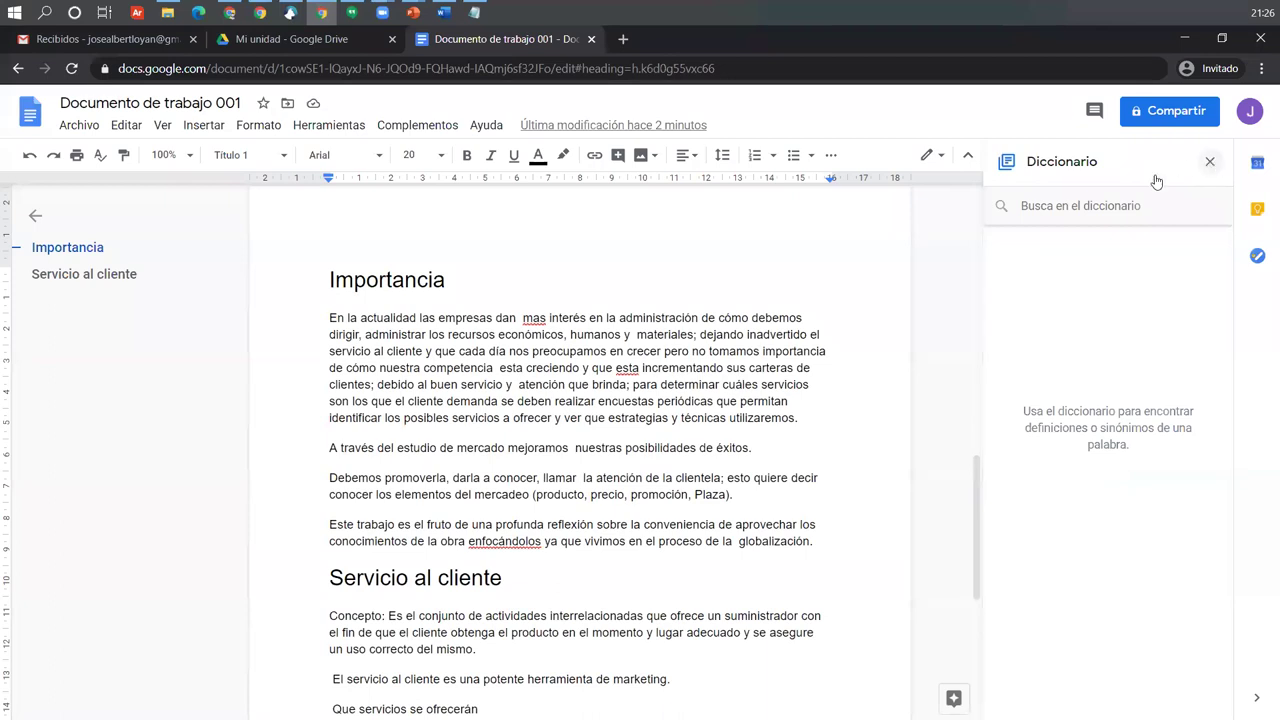
pyautogui.click(1208, 163)
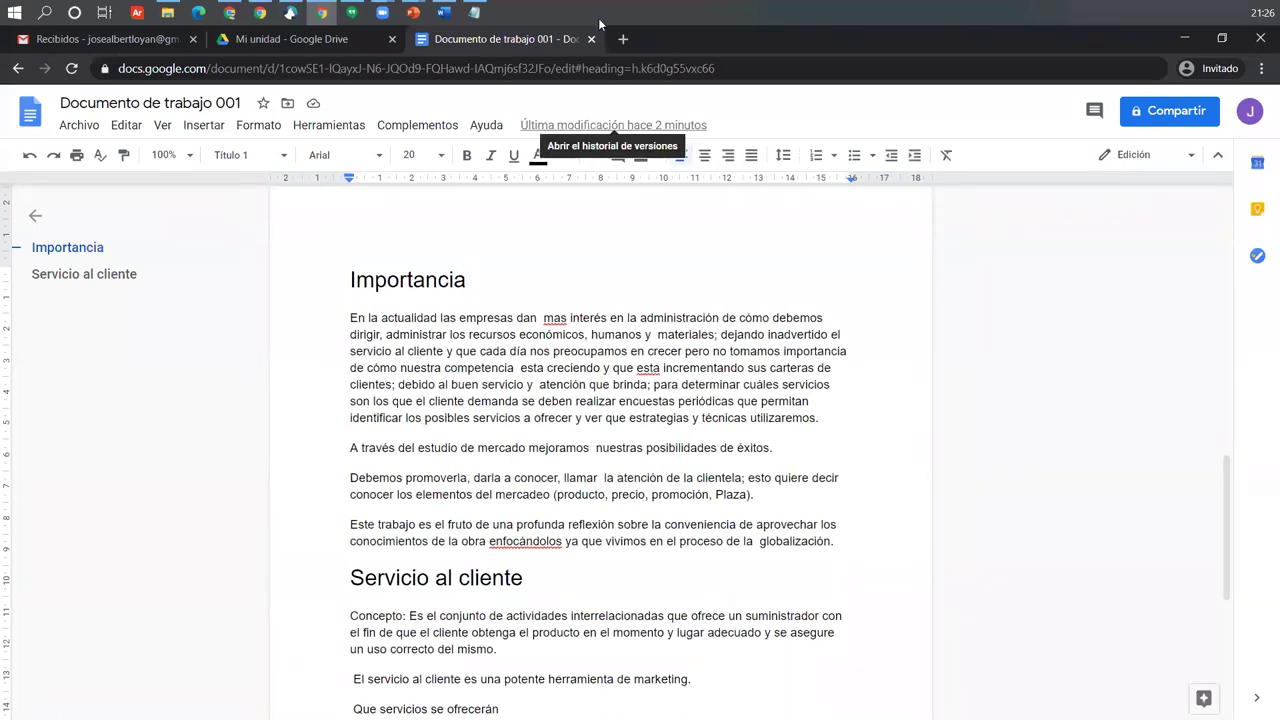
pyautogui.click(318, 127)
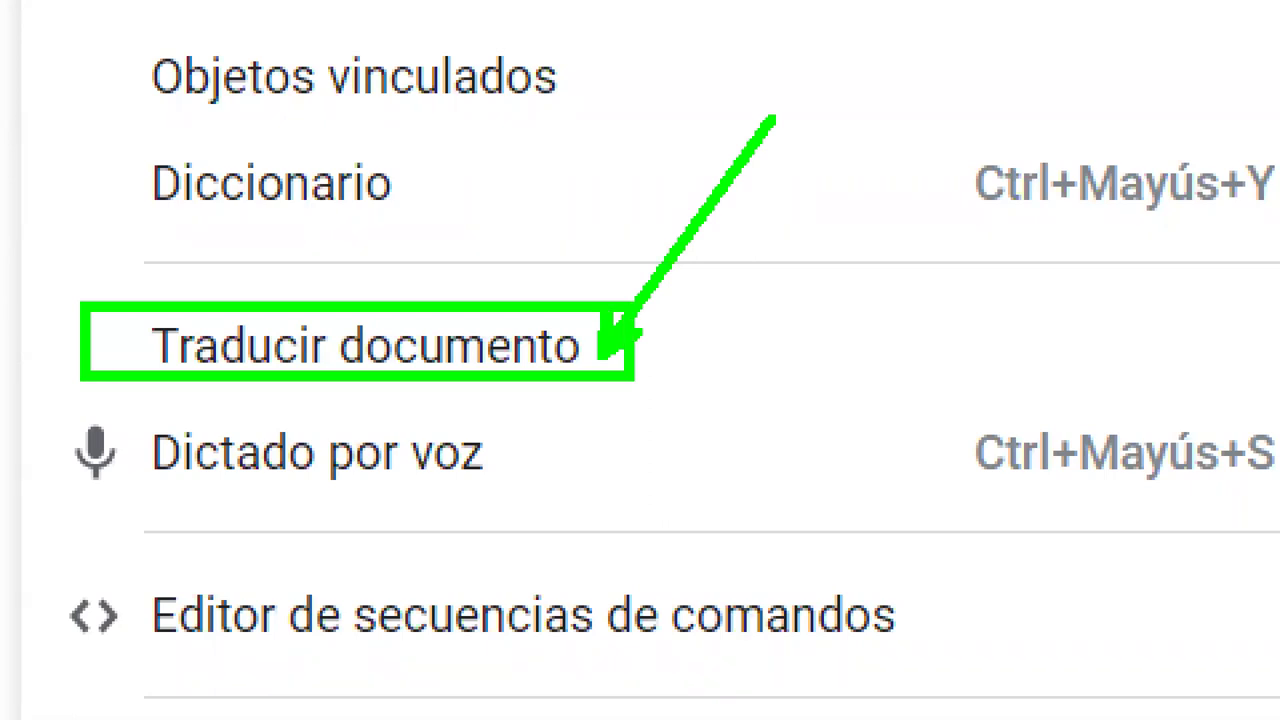
pyautogui.moveTo(40, 402)
pyautogui.mouseDown()
pyautogui.moveTo(80, 425)
pyautogui.moveTo(540, 496)
pyautogui.mouseUp()
pyautogui.moveTo(520, 440); pyautogui.dragTo(815, 385)
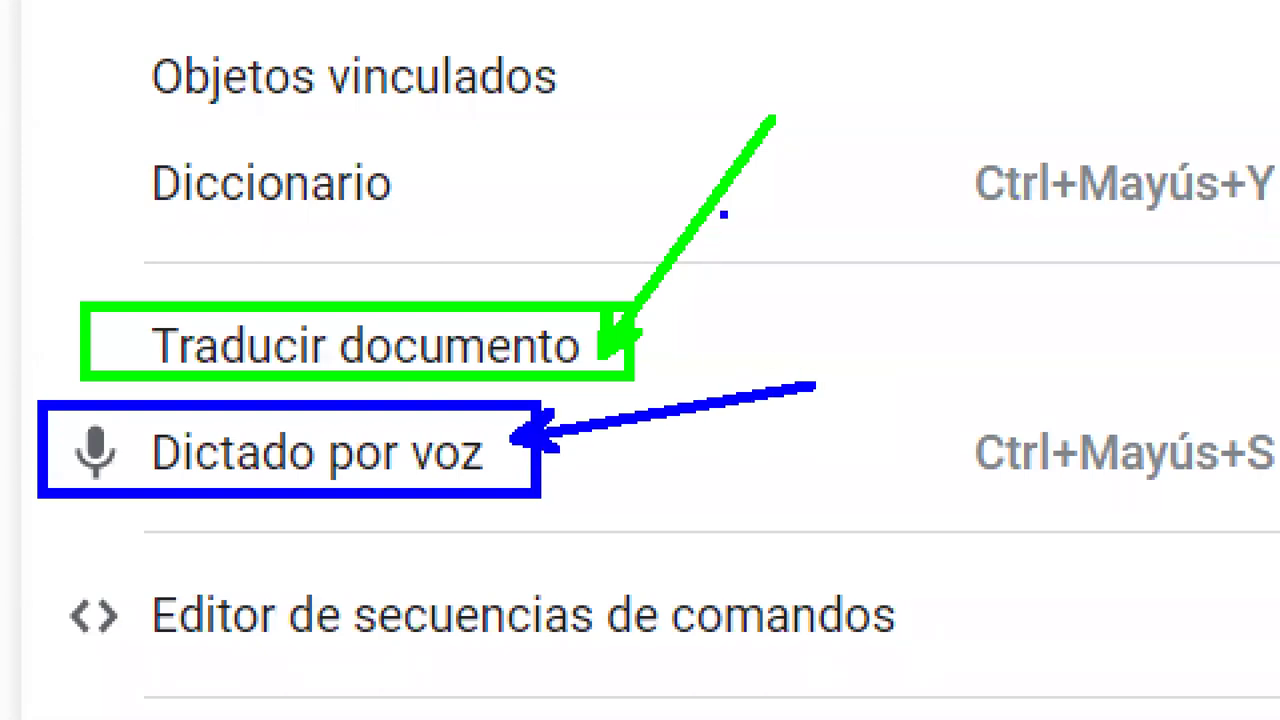
pyautogui.press('g')
pyautogui.press('t')
pyautogui.write('Me ')
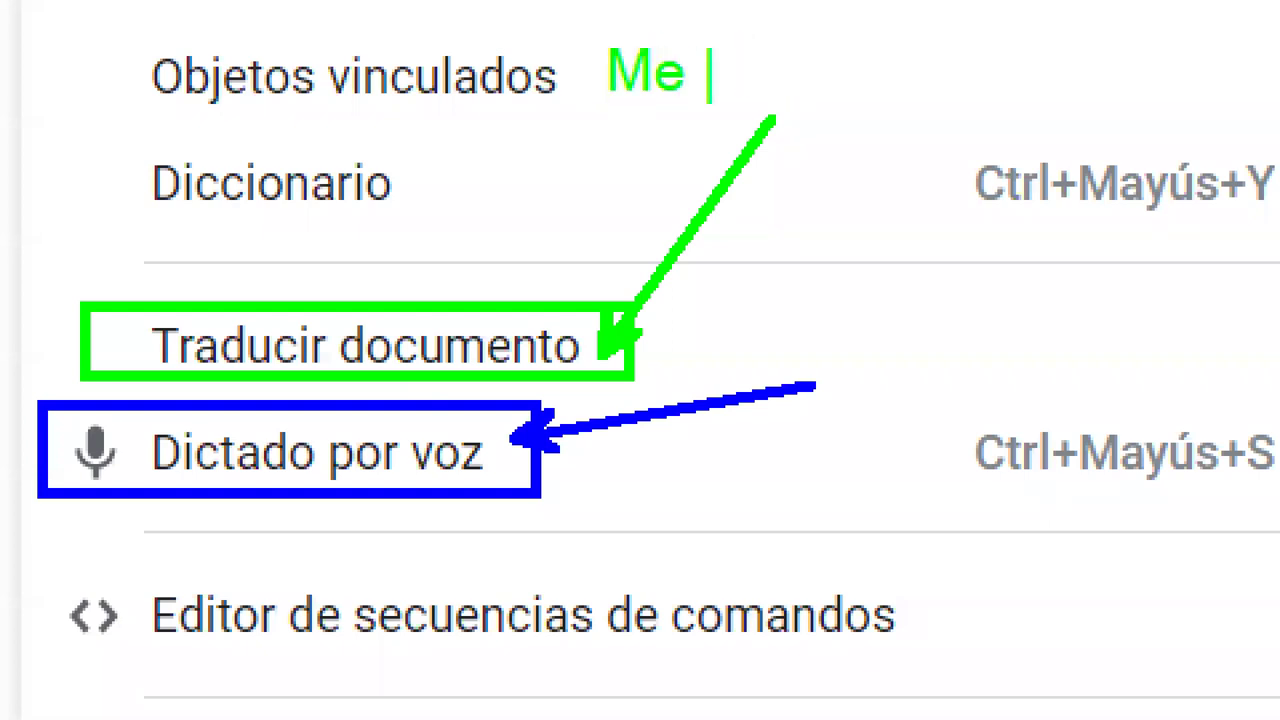
pyautogui.write('genera u')
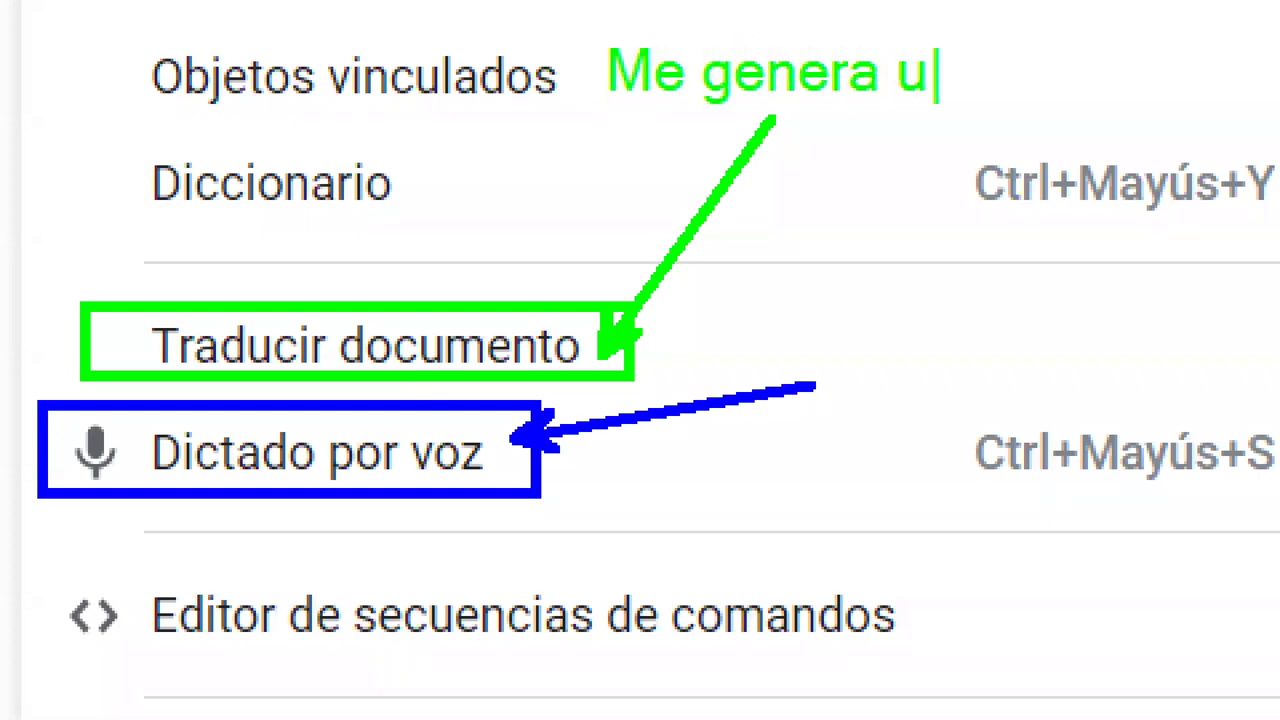
pyautogui.write('n documento')
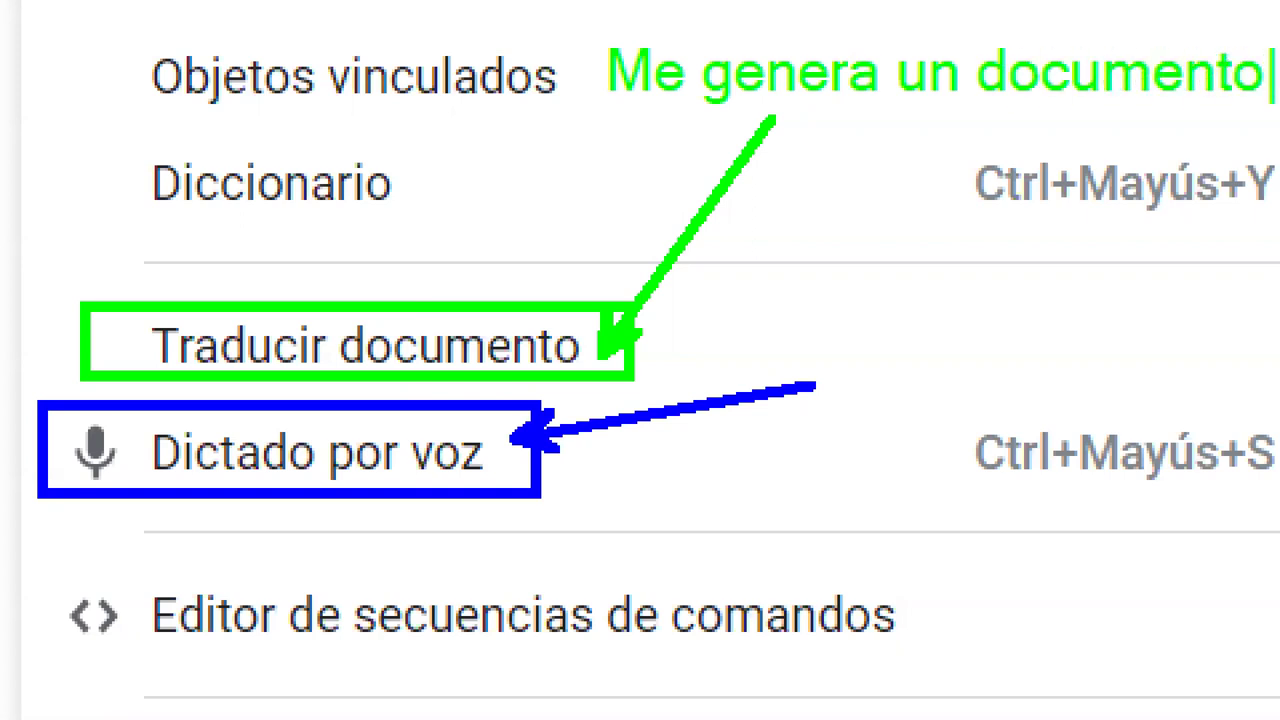
pyautogui.press('Return')
pyautogui.write('Traducc')
pyautogui.press('BackSpace')
pyautogui.write('ido en otro id')
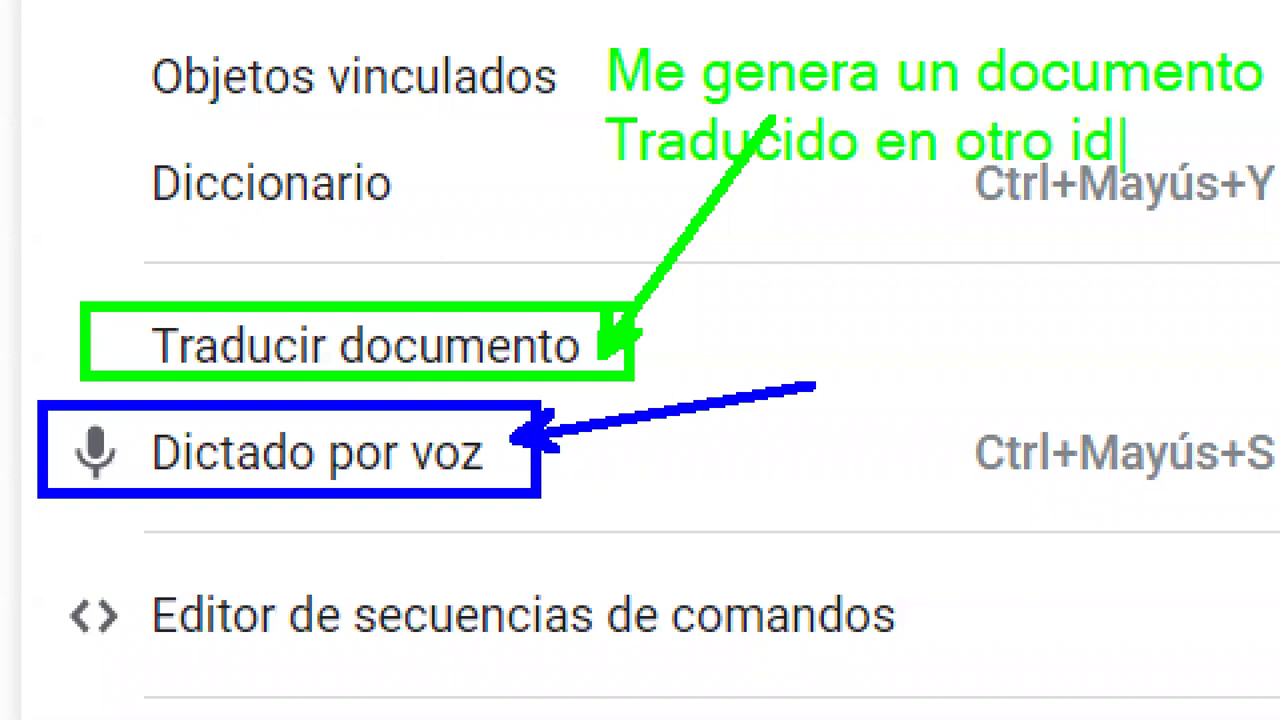
pyautogui.write('io')
pyautogui.write('mal')
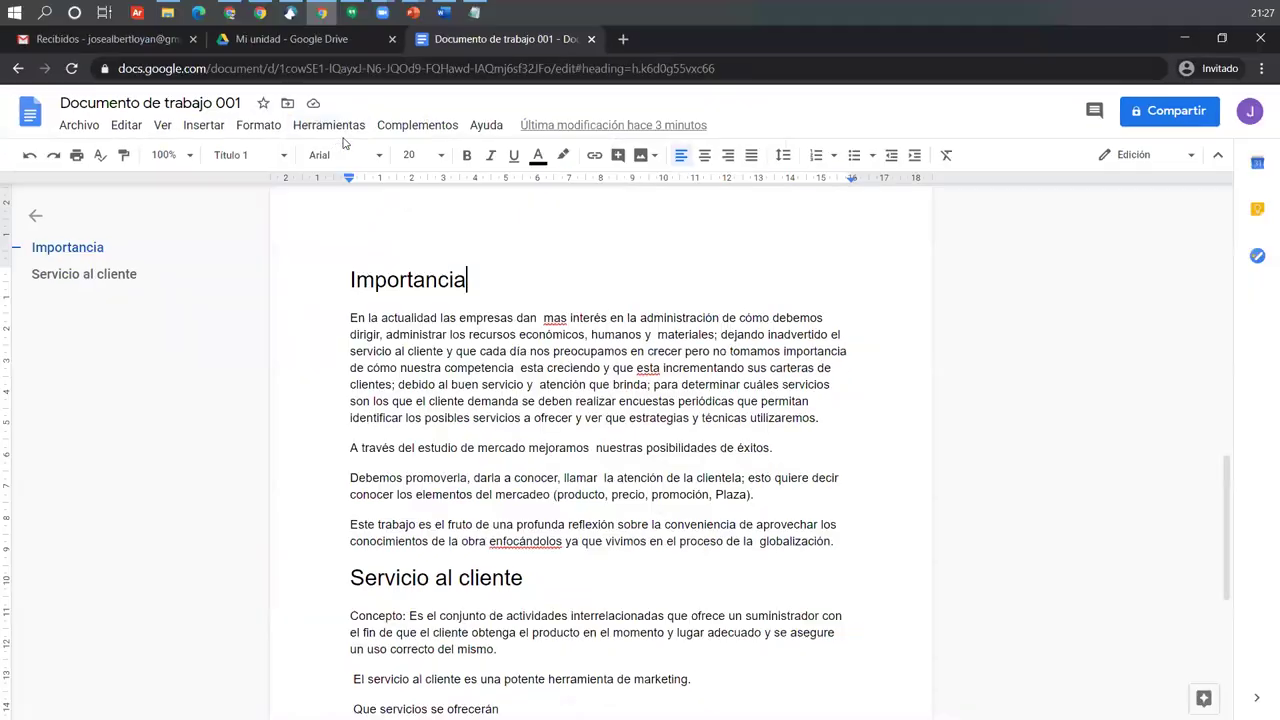
# Review the Traducir documento options for 'Copia traducida de Documento de trabajo 001', then cancel without translating.
pyautogui.click(335, 127)
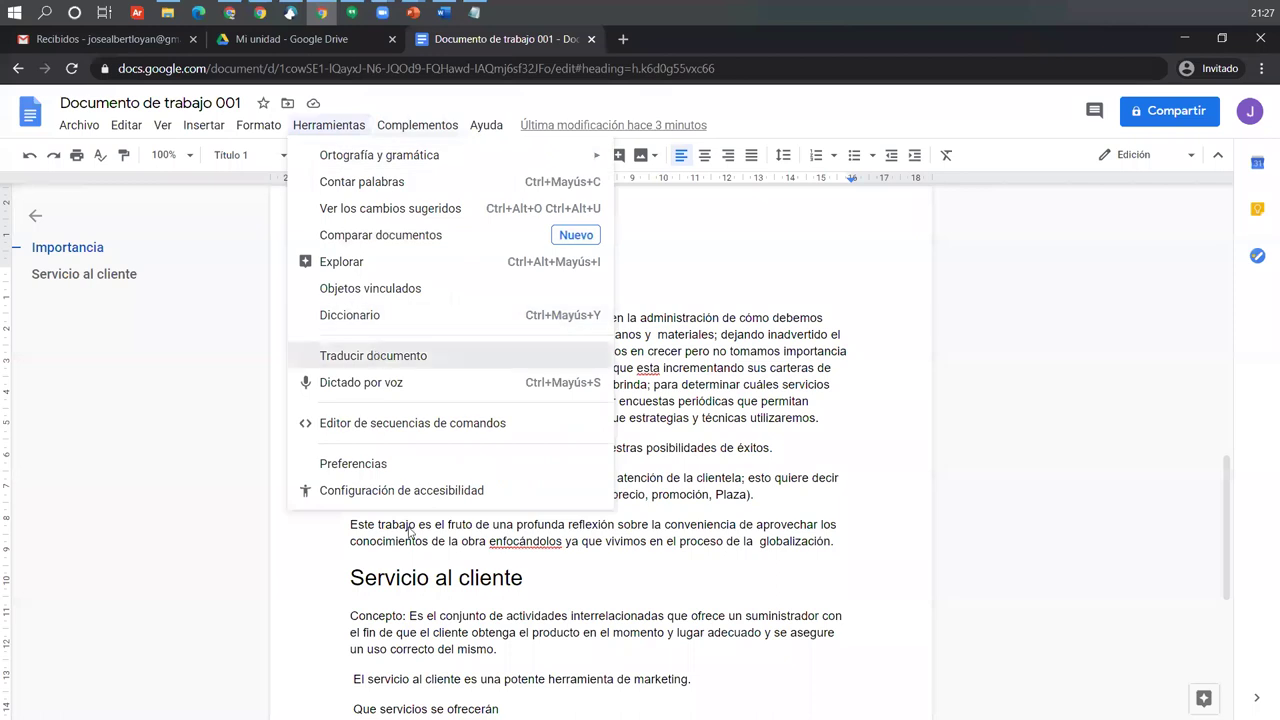
pyautogui.click(491, 352)
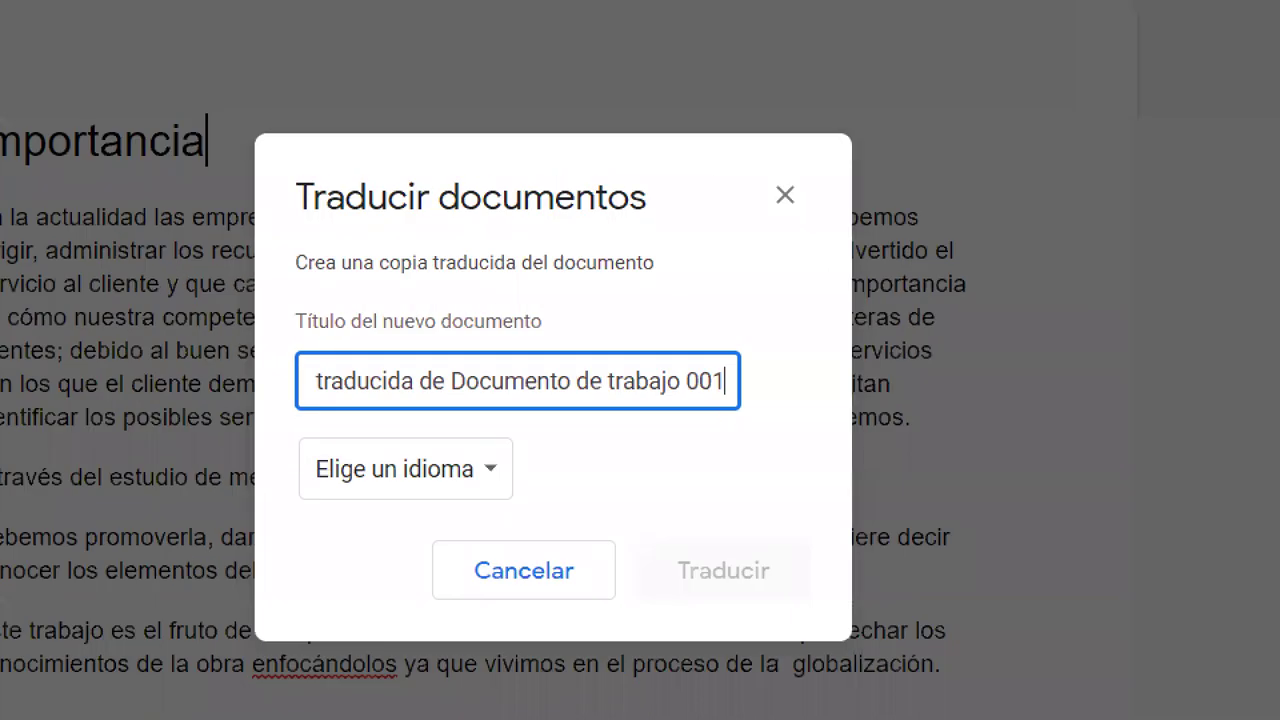
pyautogui.moveTo(263, 259); pyautogui.dragTo(720, 276)
pyautogui.moveTo(297, 331); pyautogui.dragTo(768, 422)
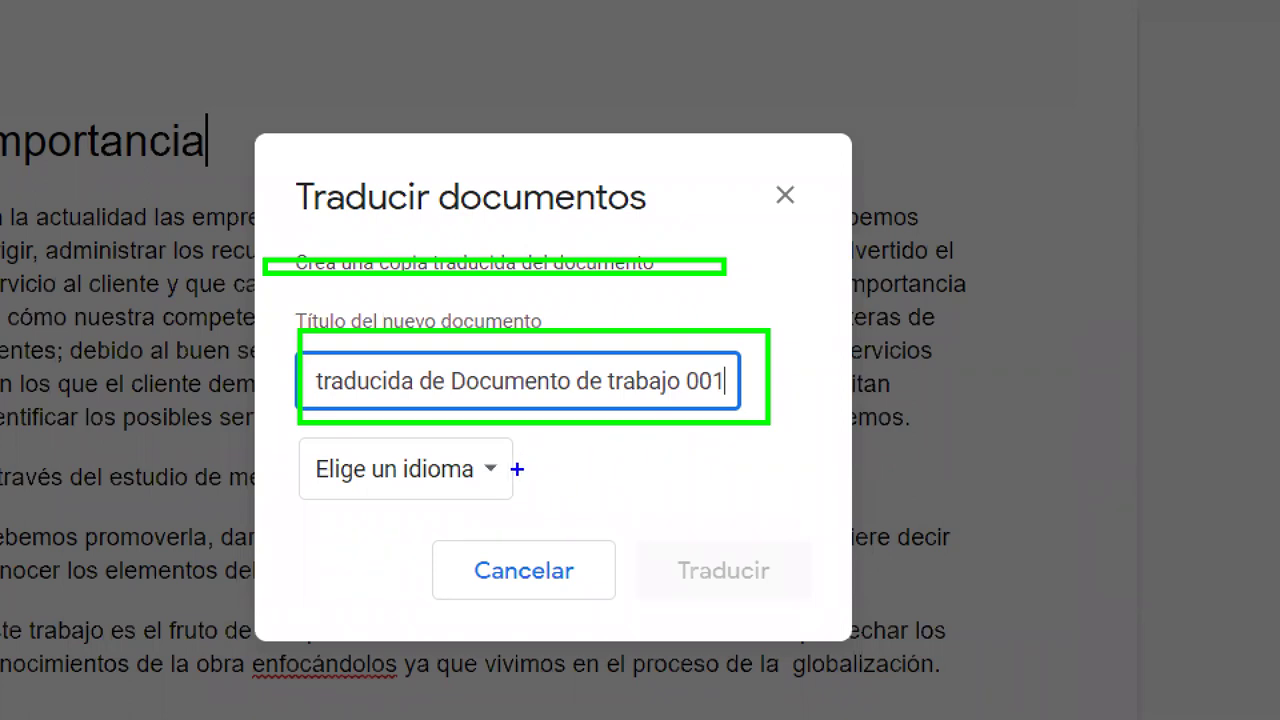
pyautogui.moveTo(490, 477); pyautogui.dragTo(800, 550)
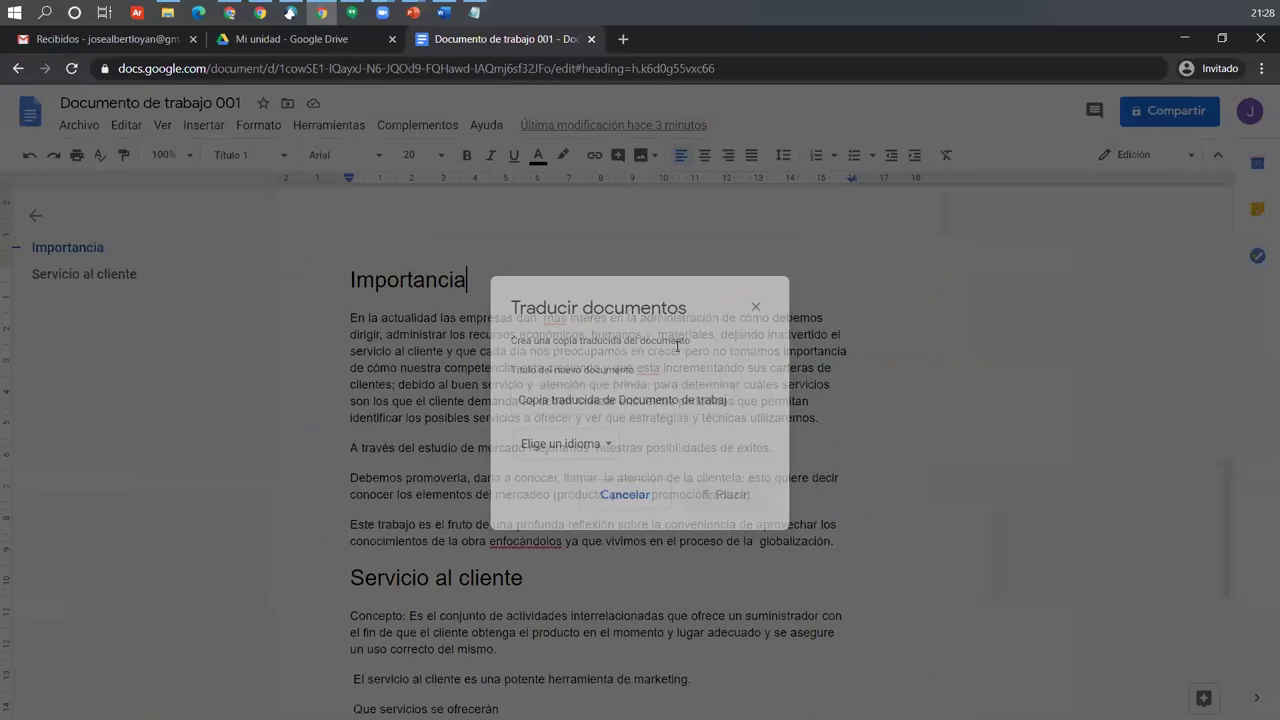
pyautogui.scroll(-4, 643, 297)
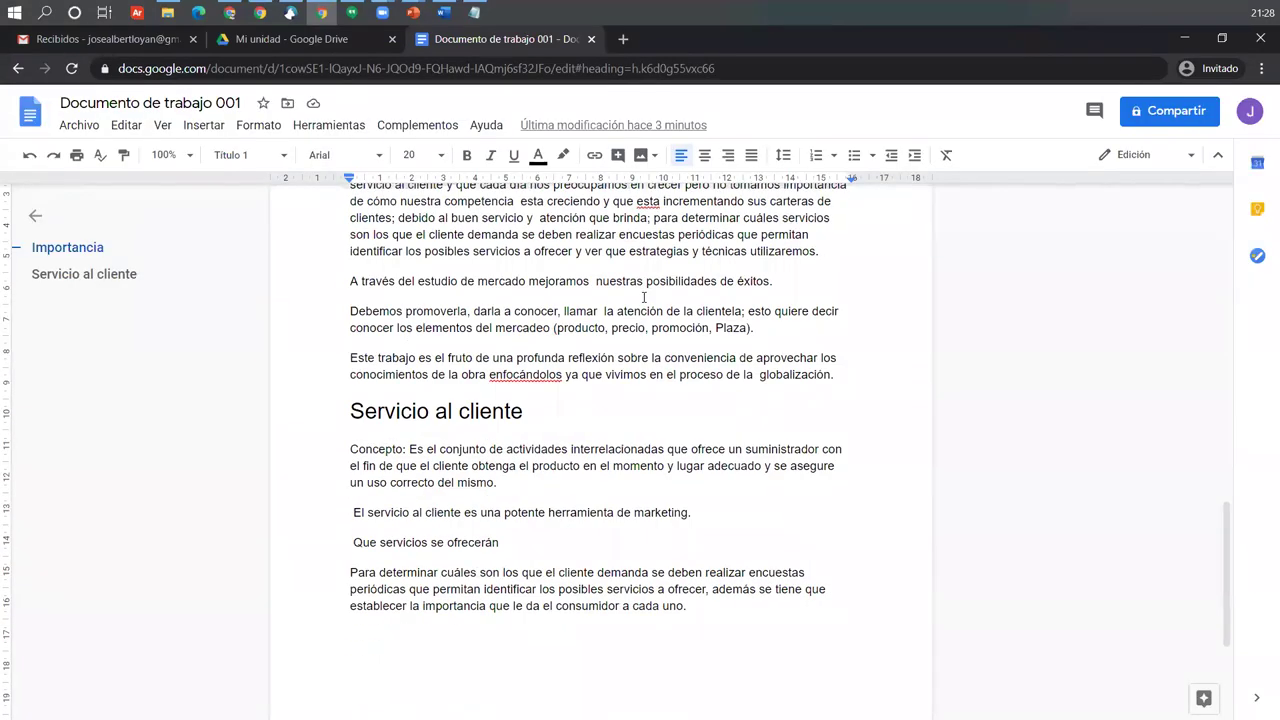
# Start a new empty line below the final paragraph about periodic customer surveys.
pyautogui.scroll(4, 457, 250)
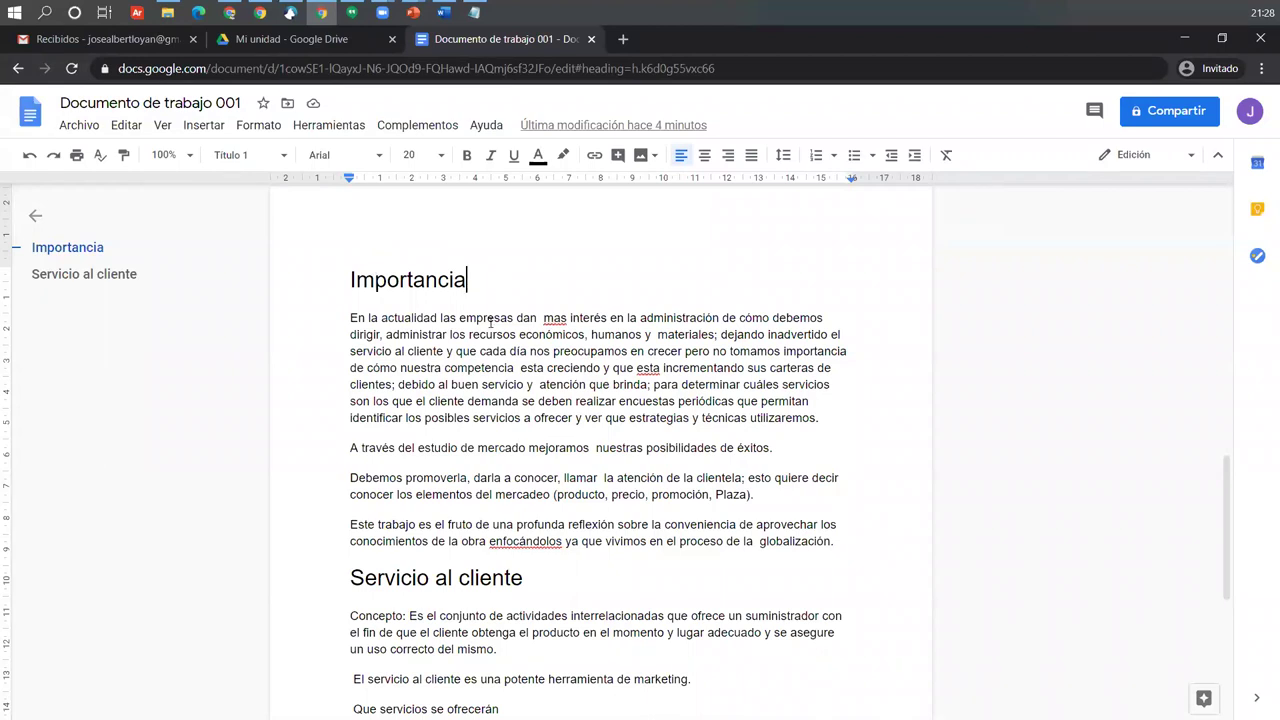
pyautogui.scroll(-5, 485, 380)
pyautogui.click(478, 409)
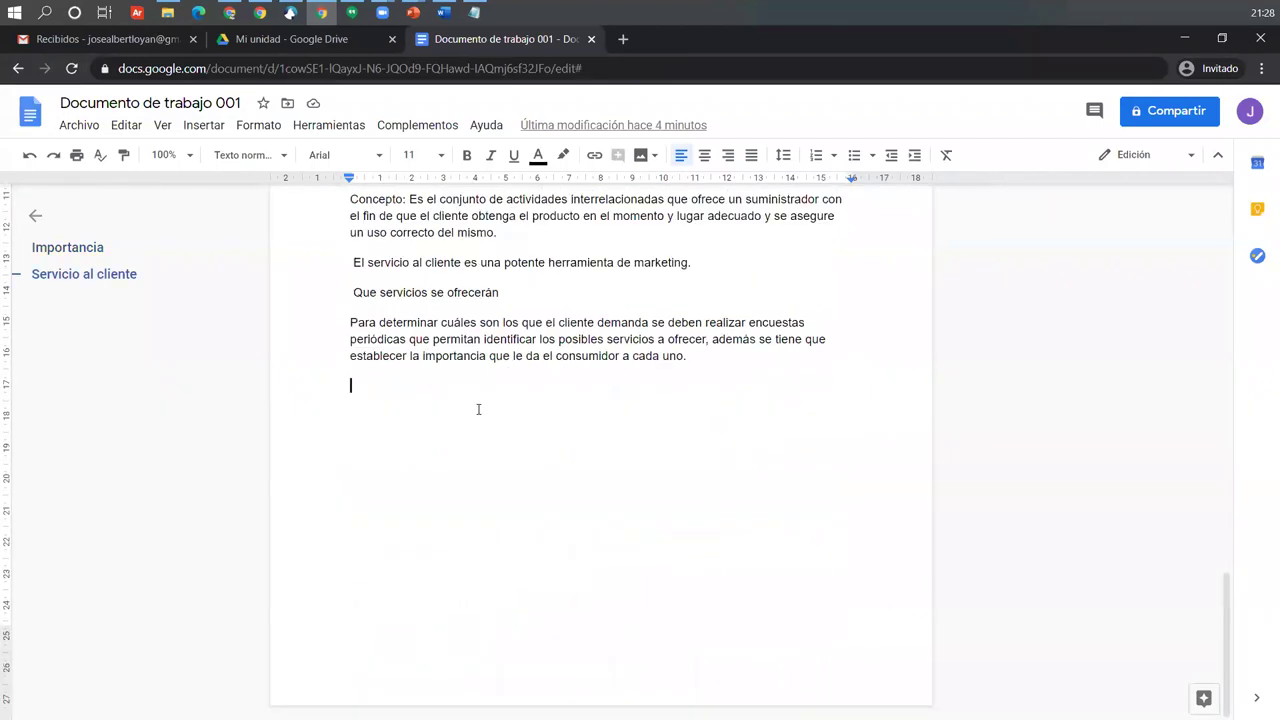
pyautogui.click(346, 127)
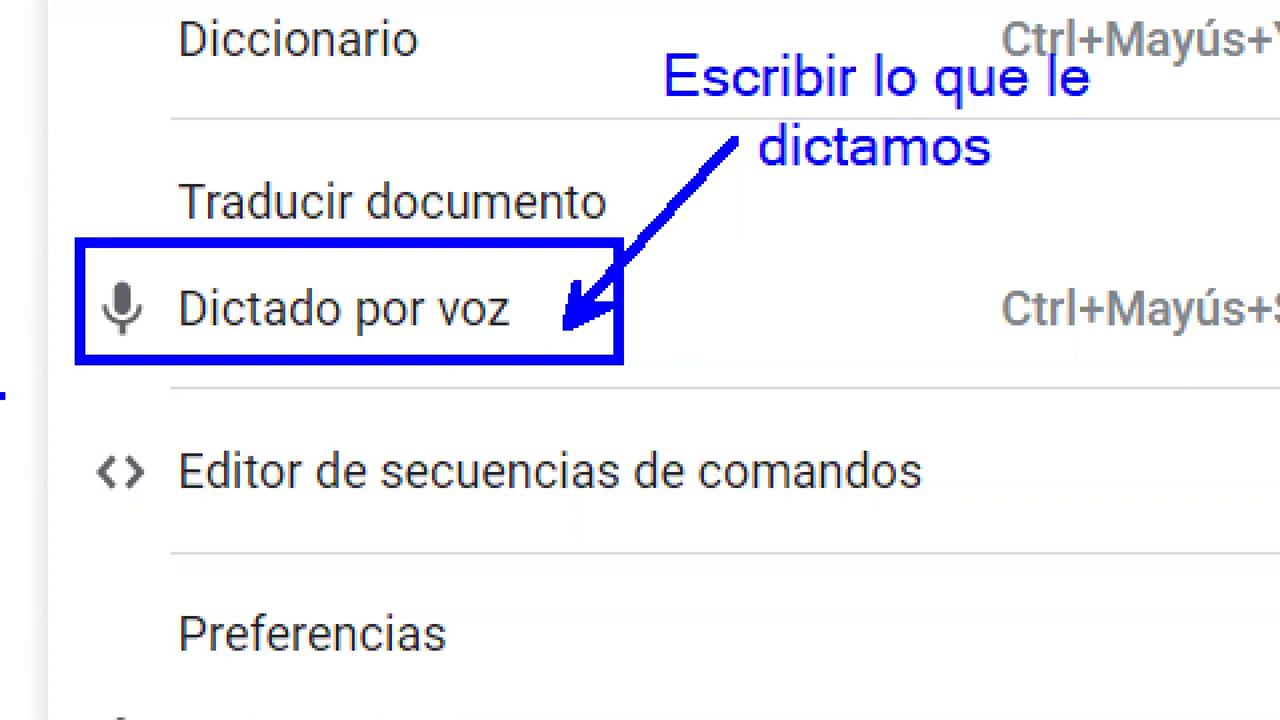
pyautogui.press('Escape')
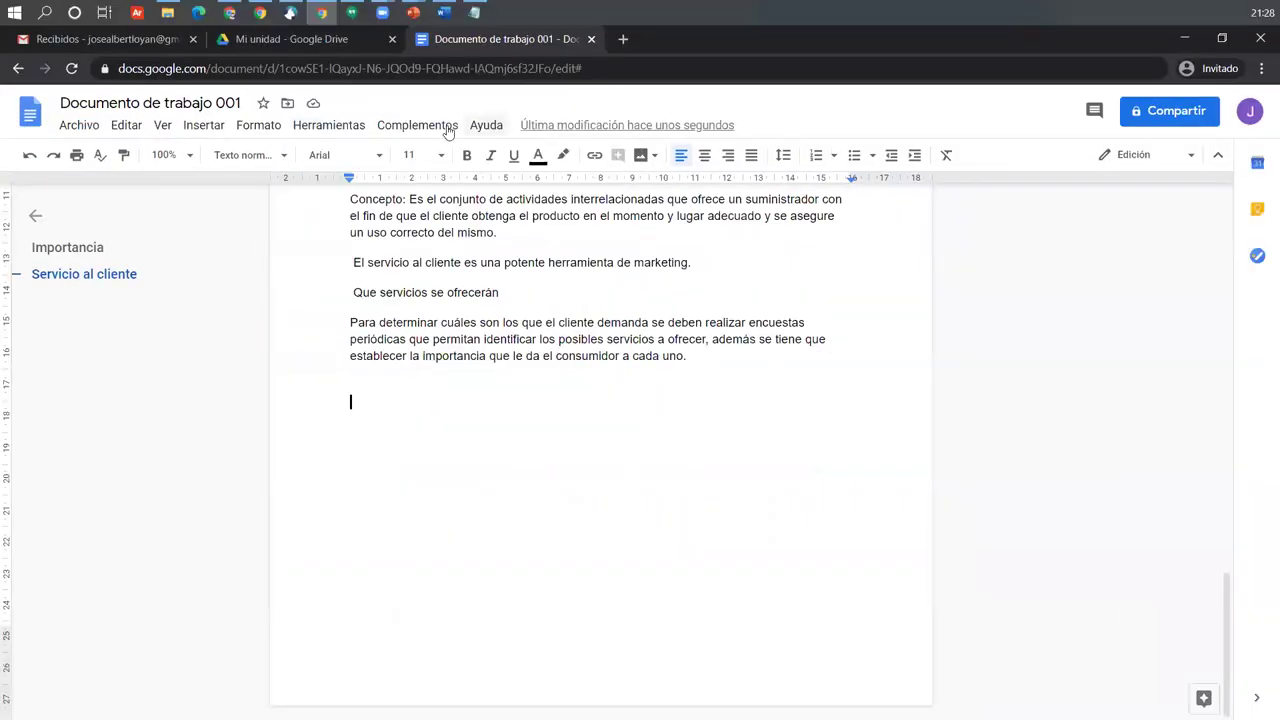
# Turn on Dictado por voz in Español, move its microphone panel right of the page, and start it.
pyautogui.click(348, 129)
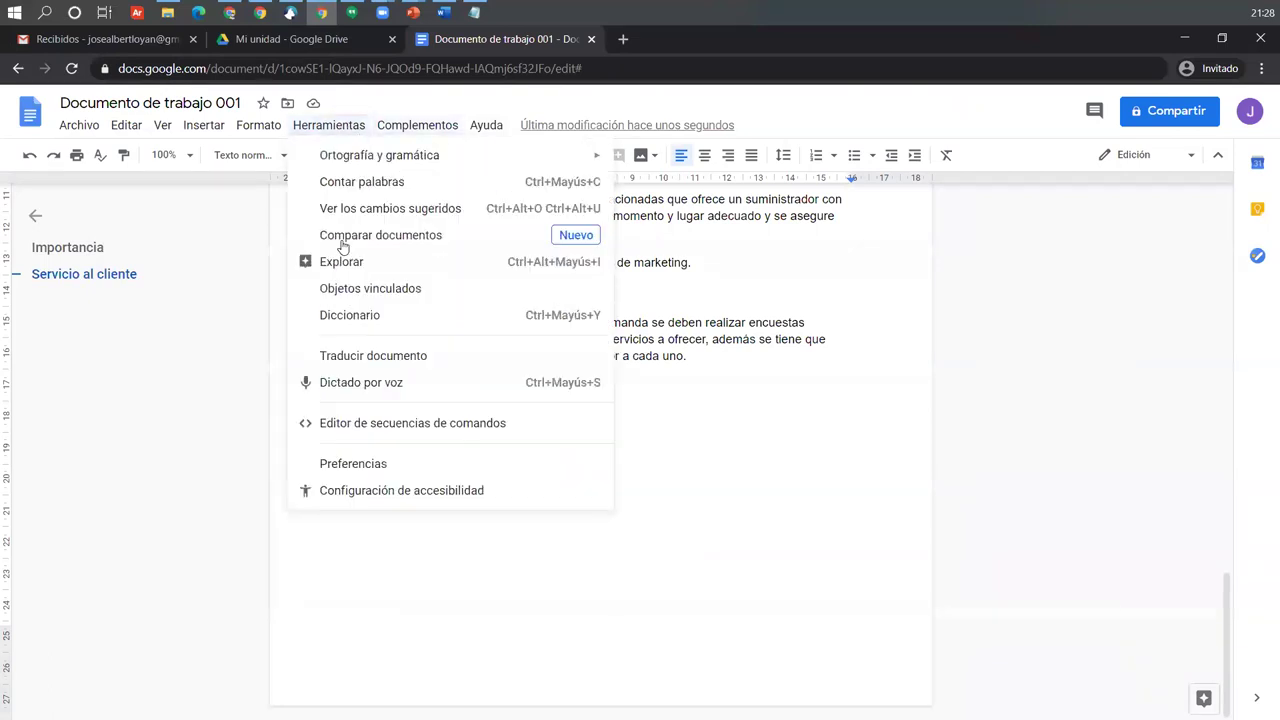
pyautogui.click(365, 390)
pyautogui.moveTo(80, 222); pyautogui.dragTo(963, 237)
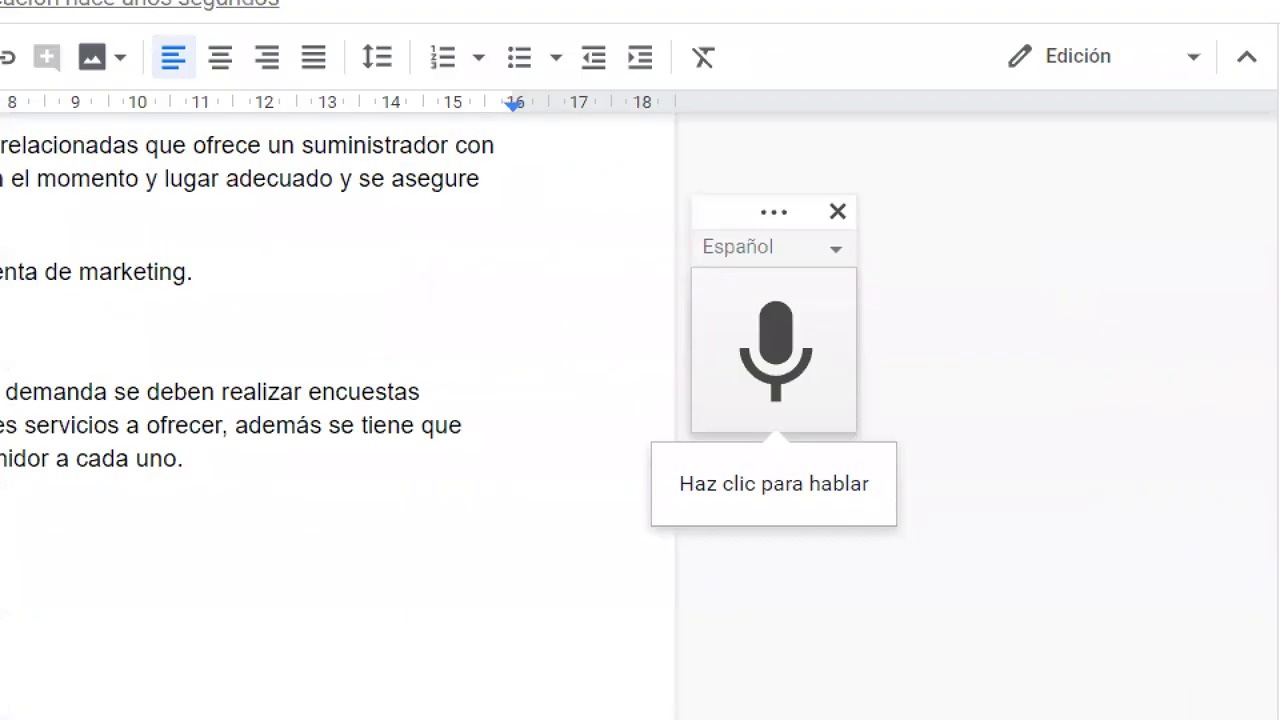
pyautogui.moveTo(660, 259); pyautogui.dragTo(917, 407)
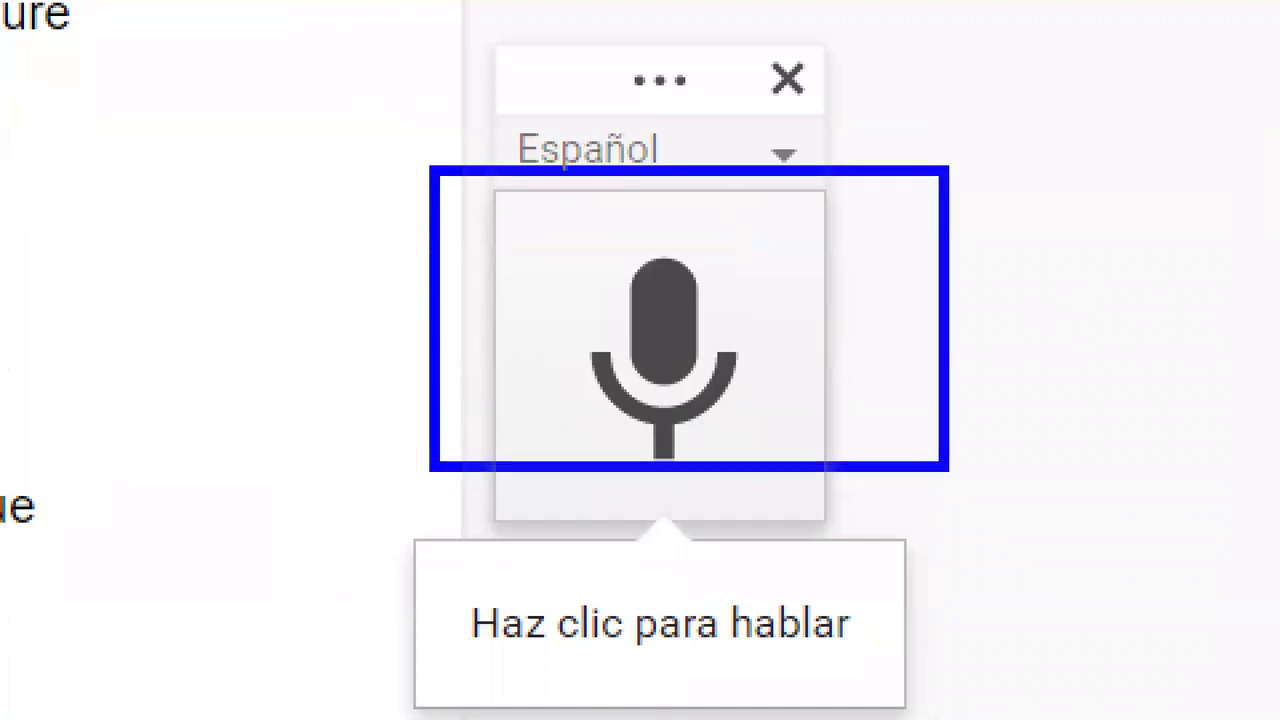
pyautogui.moveTo(945, 467); pyautogui.dragTo(893, 527)
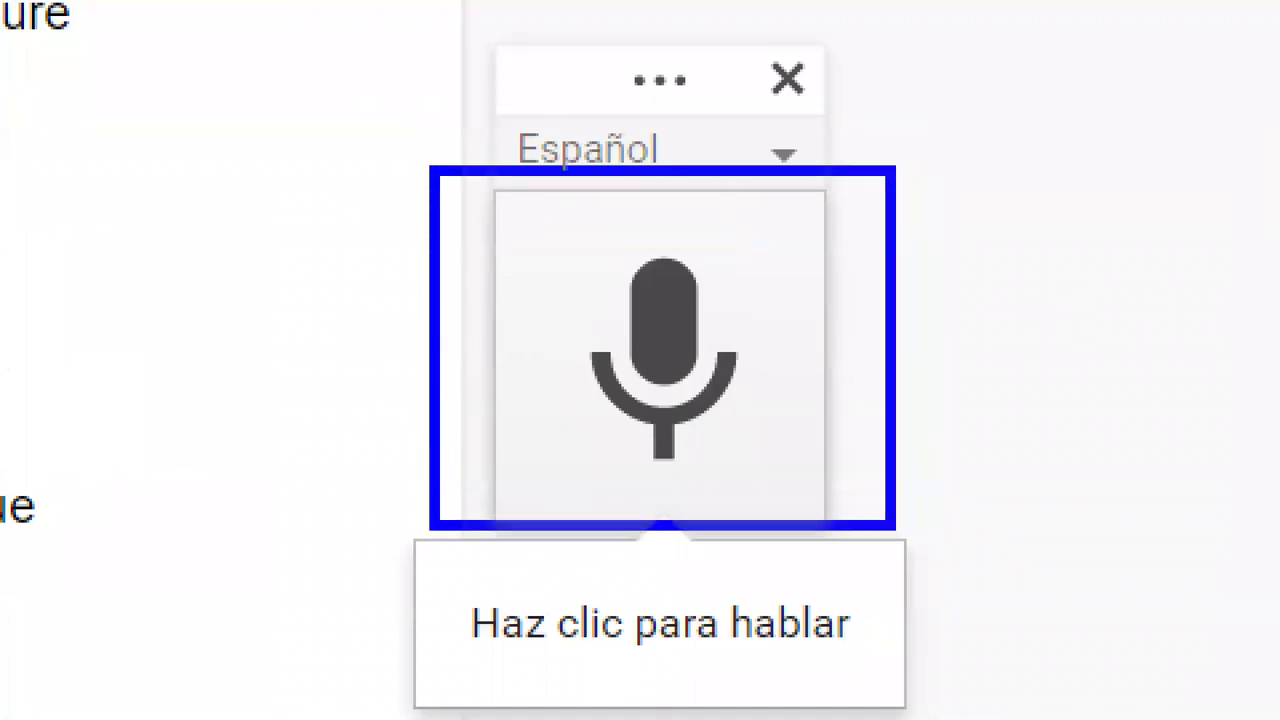
pyautogui.moveTo(790, 400)
pyautogui.mouseDown()
pyautogui.moveTo(1051, 566)
pyautogui.moveTo(1100, 628)
pyautogui.mouseUp()
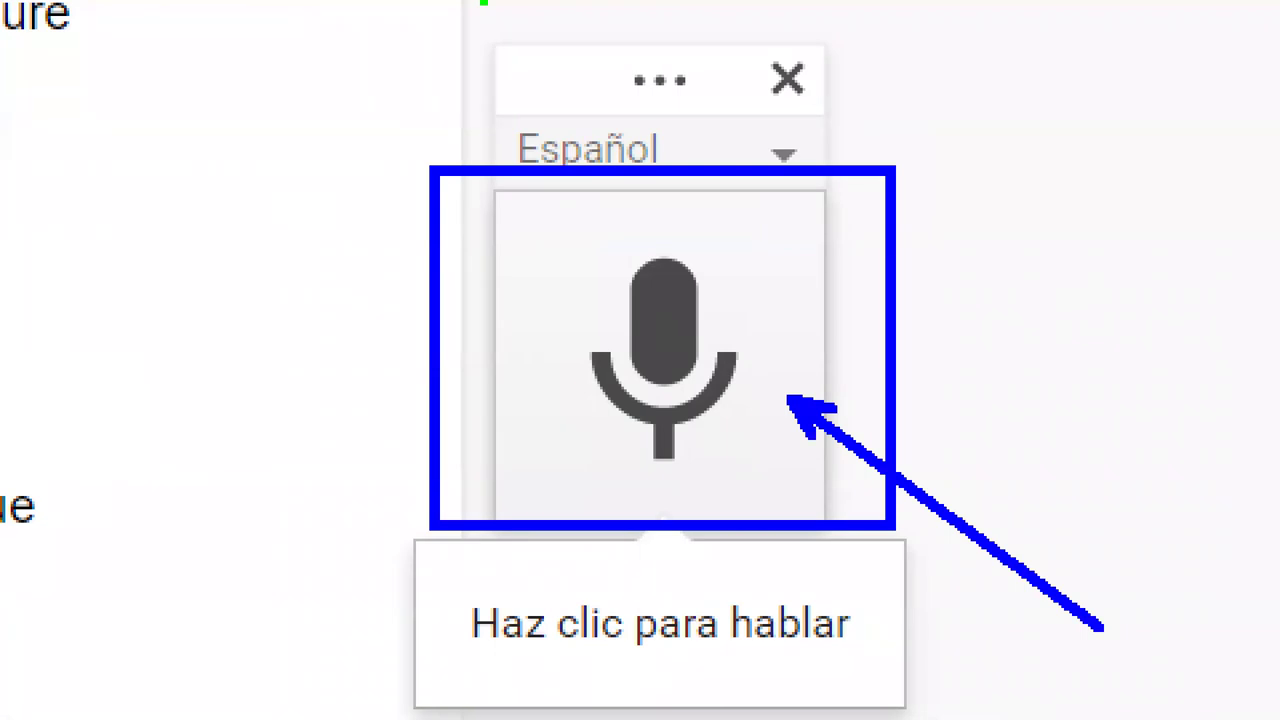
pyautogui.moveTo(632, 125); pyautogui.dragTo(760, 2)
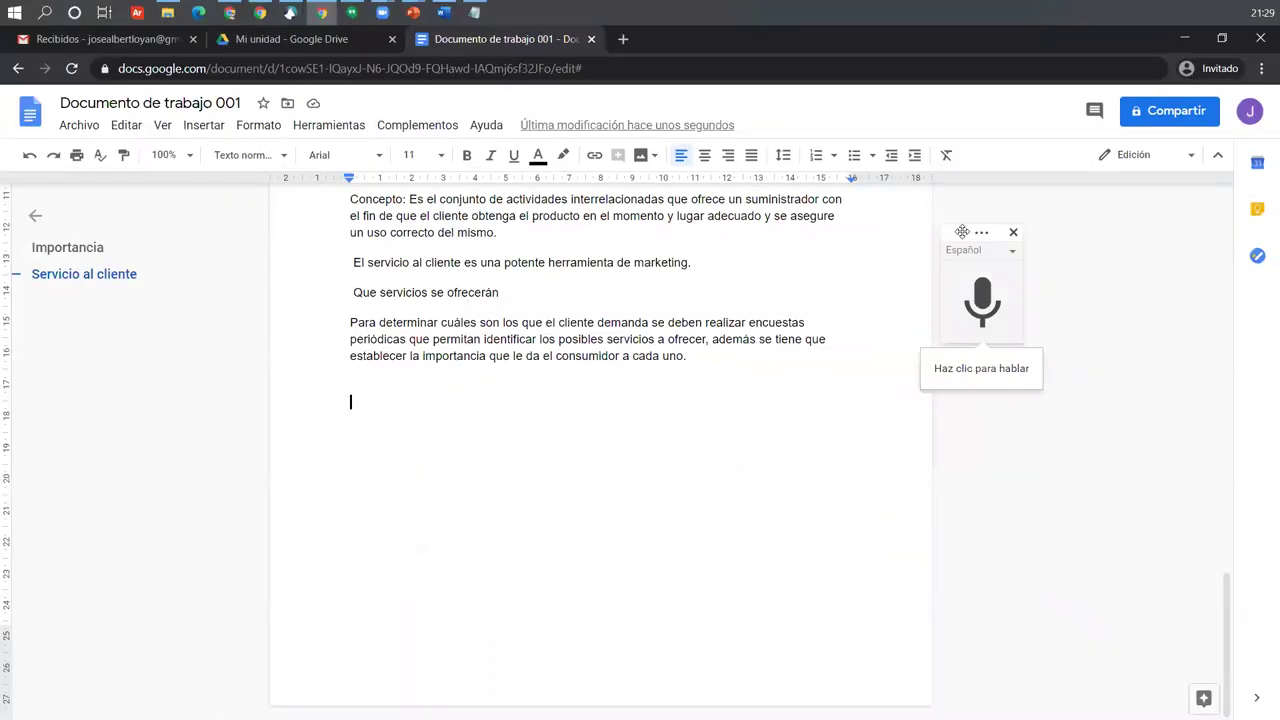
pyautogui.moveTo(962, 231); pyautogui.dragTo(1009, 230)
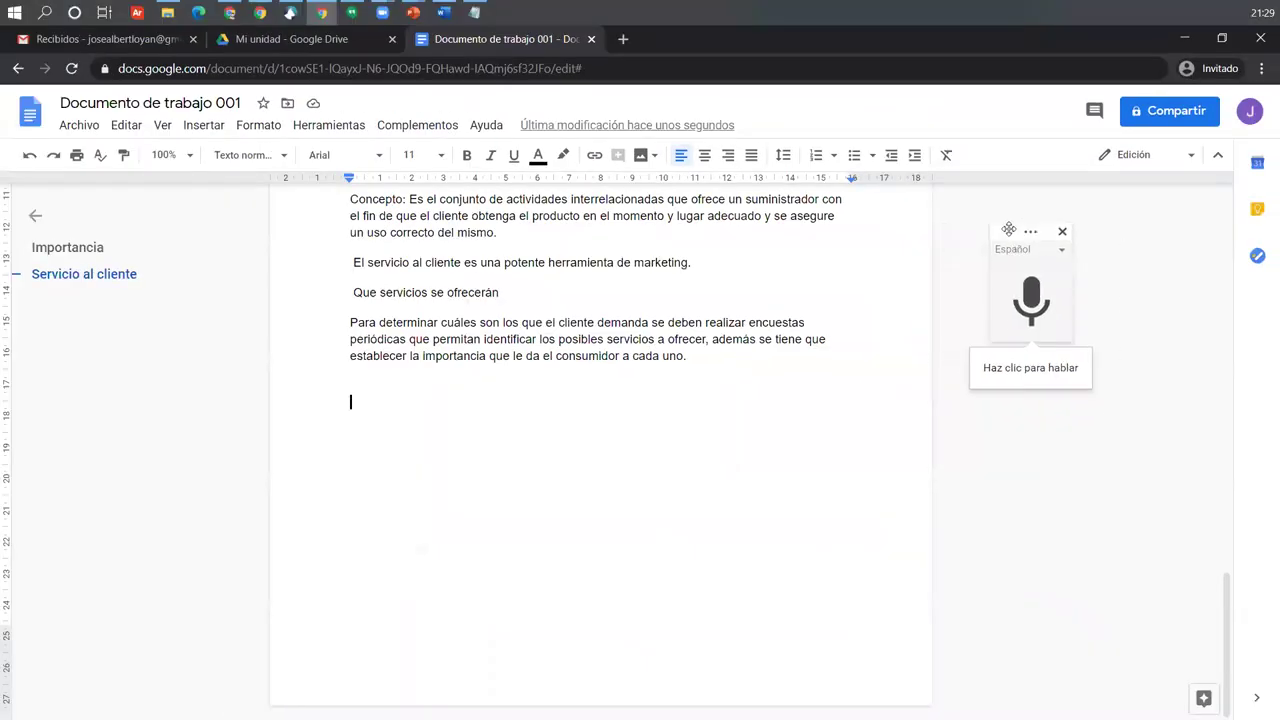
pyautogui.click(1031, 300)
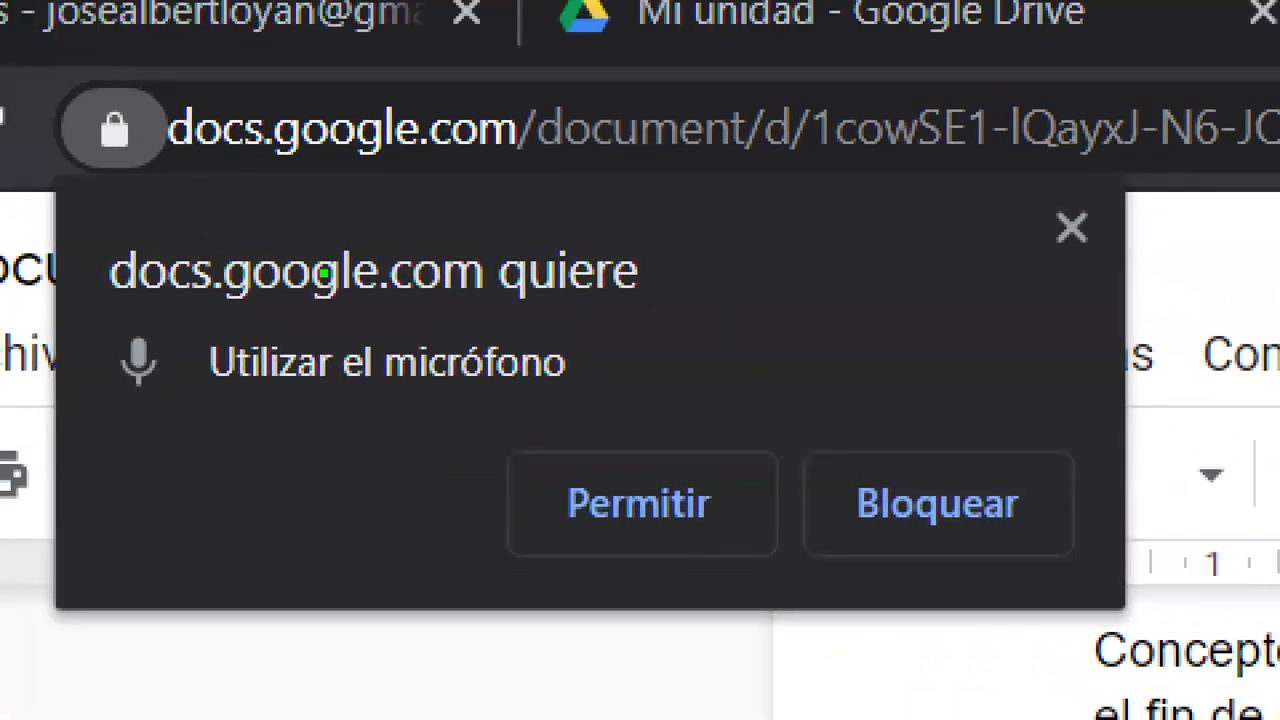
# Allow docs.google.com to use the microphone so voice typing starts listening.
pyautogui.moveTo(103, 234)
pyautogui.mouseDown()
pyautogui.moveTo(417, 318)
pyautogui.moveTo(654, 309)
pyautogui.moveTo(520, 312)
pyautogui.moveTo(503, 300)
pyautogui.moveTo(500, 320)
pyautogui.moveTo(508, 300)
pyautogui.moveTo(740, 306)
pyautogui.mouseUp()
pyautogui.moveTo(217, 390)
pyautogui.mouseDown()
pyautogui.moveTo(608, 360)
pyautogui.moveTo(570, 392)
pyautogui.mouseUp()
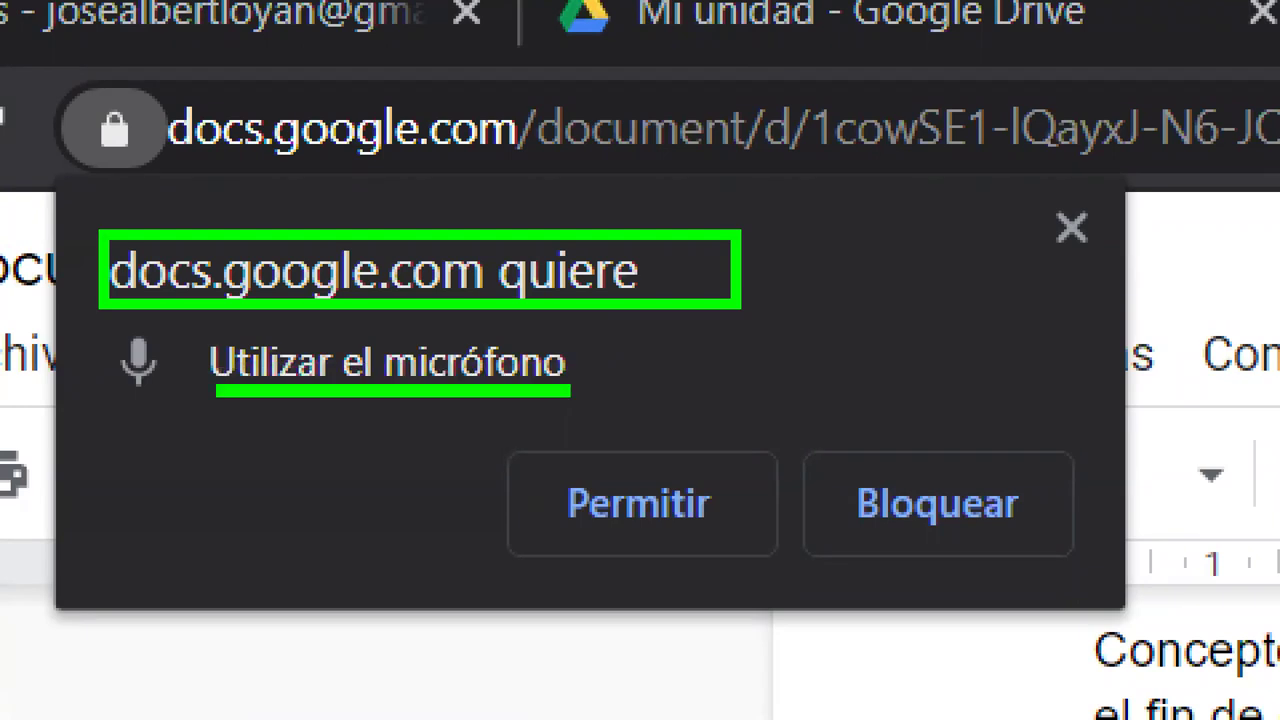
pyautogui.moveTo(476, 432)
pyautogui.mouseDown()
pyautogui.moveTo(818, 540)
pyautogui.moveTo(800, 570)
pyautogui.mouseUp()
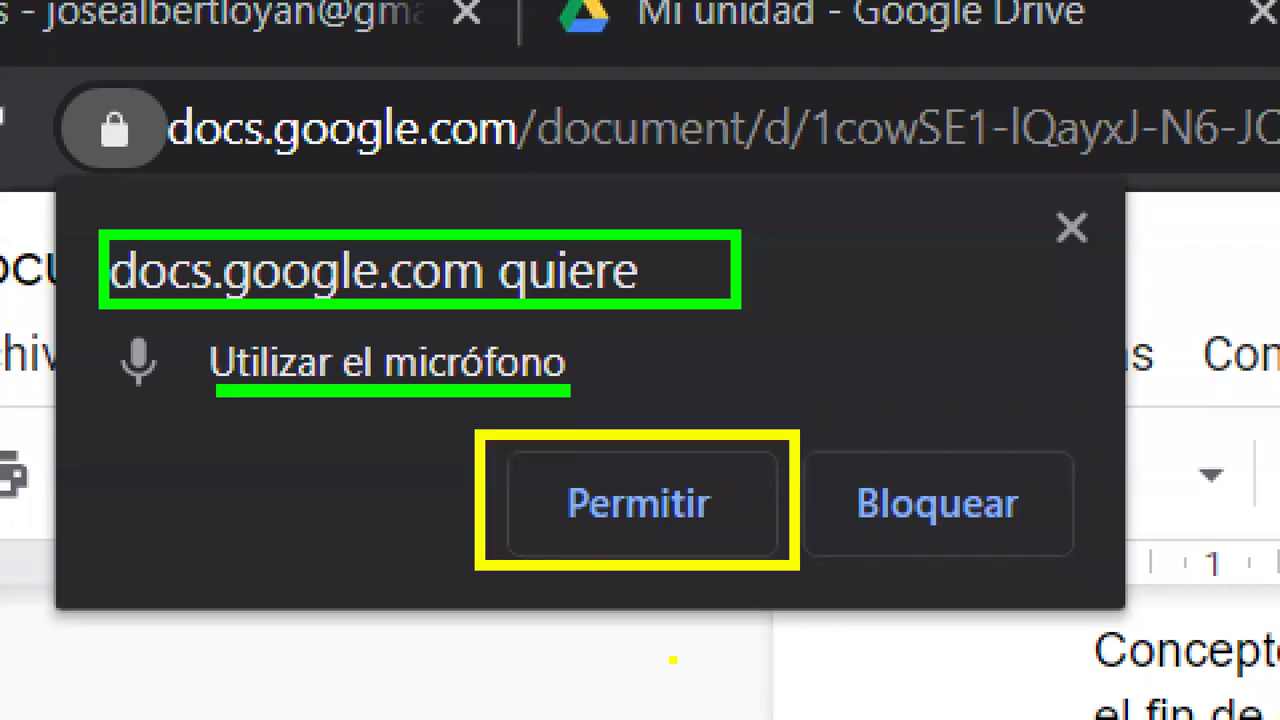
pyautogui.moveTo(630, 537); pyautogui.dragTo(707, 626)
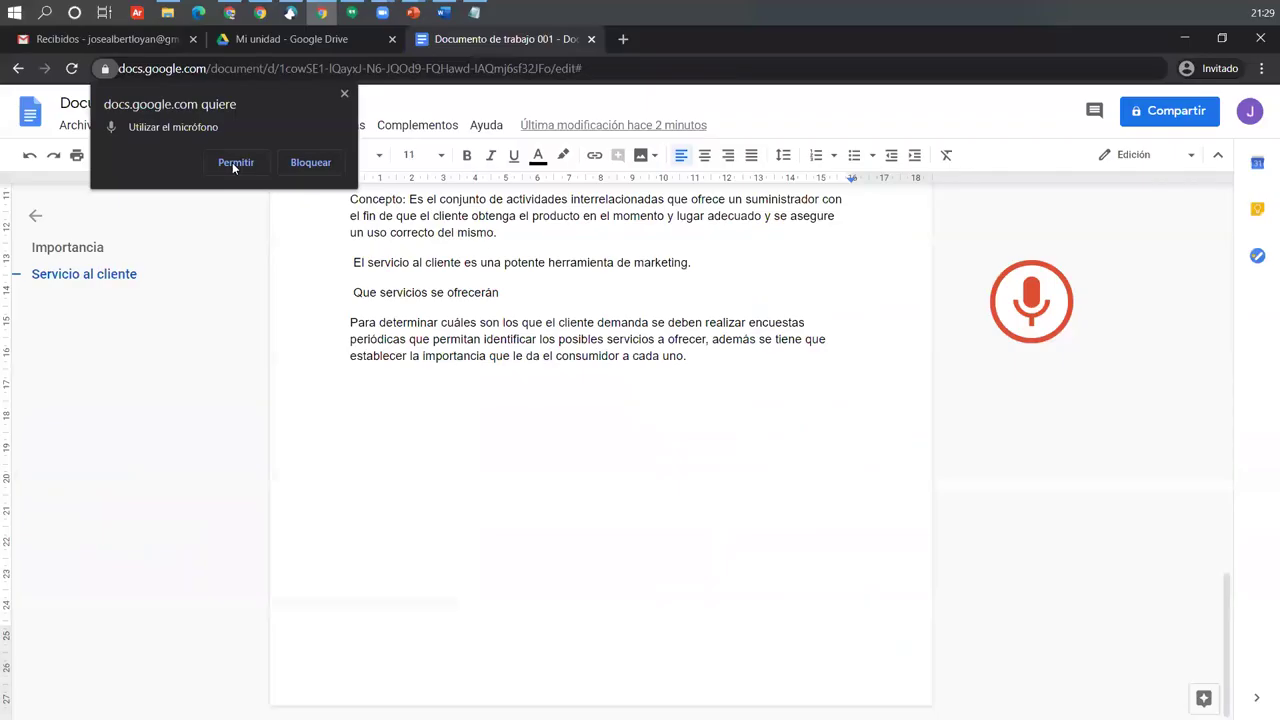
pyautogui.click(638, 503)
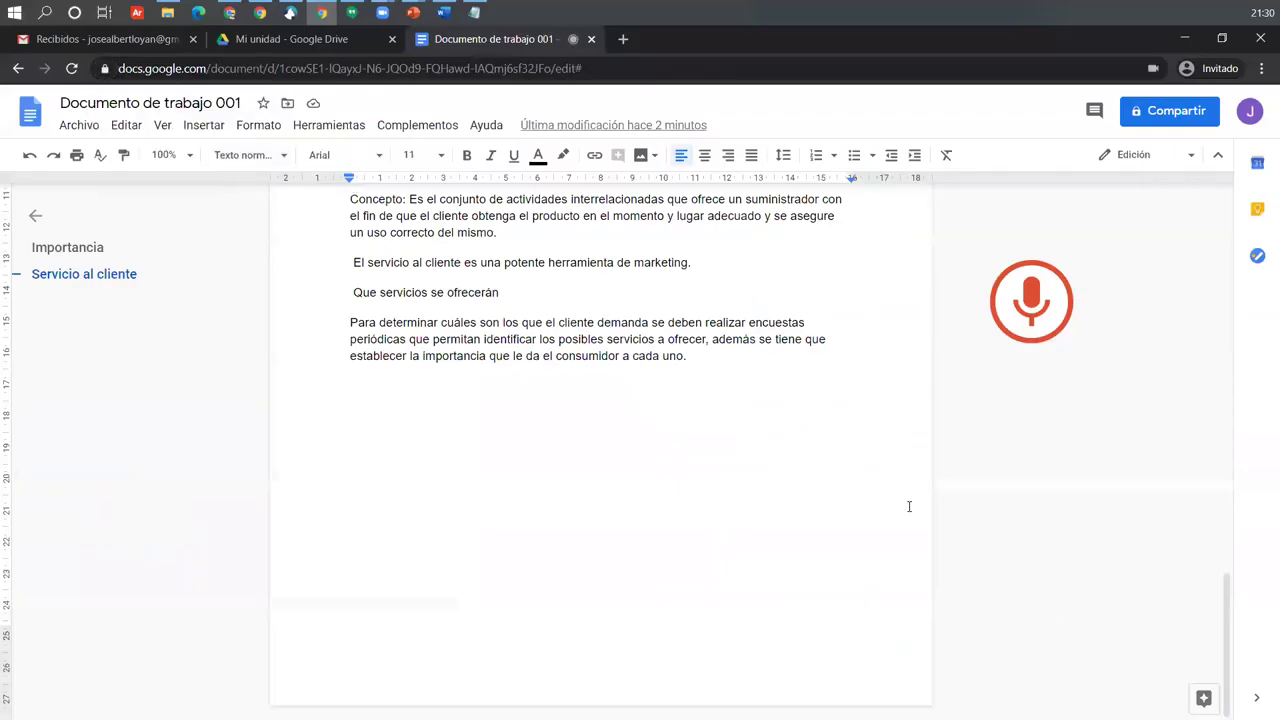
# Dictate the paragraph beginning 'Y lo que va a ocurrir en este momento…' and stop voice typing.
pyautogui.click(1007, 349)
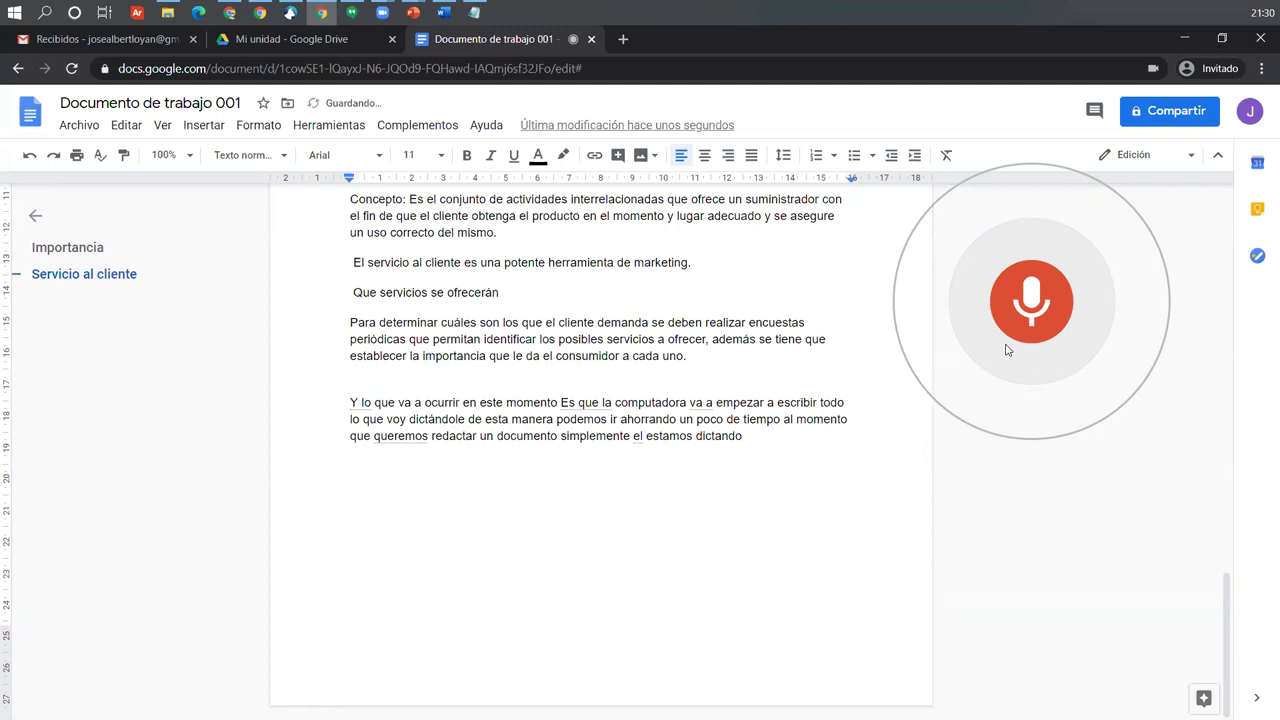
pyautogui.click(1062, 292)
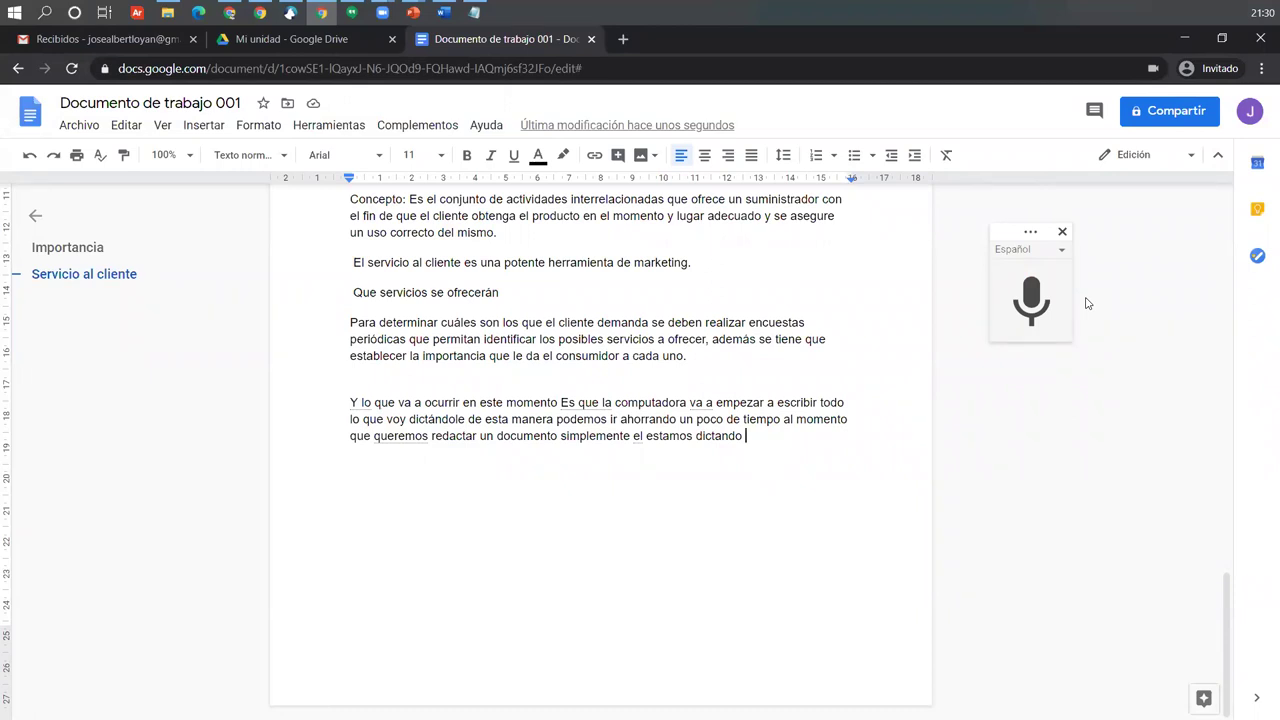
pyautogui.moveTo(1063, 337)
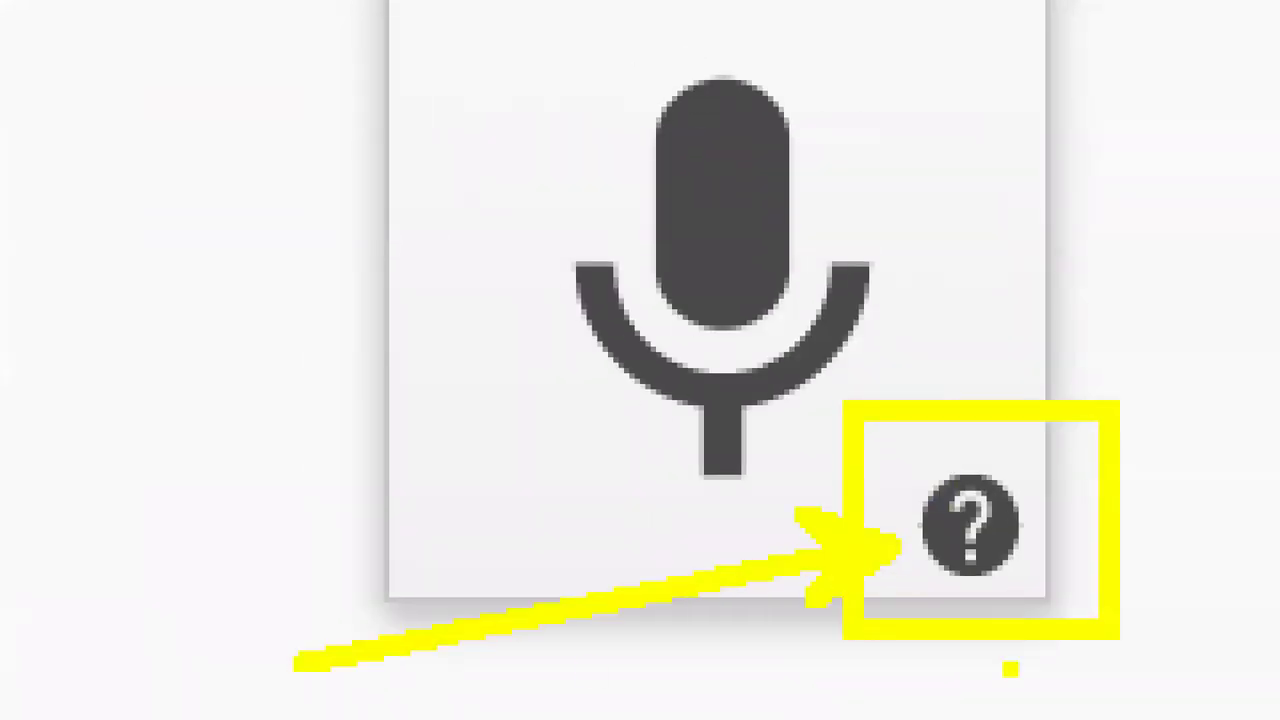
pyautogui.click(1022, 417)
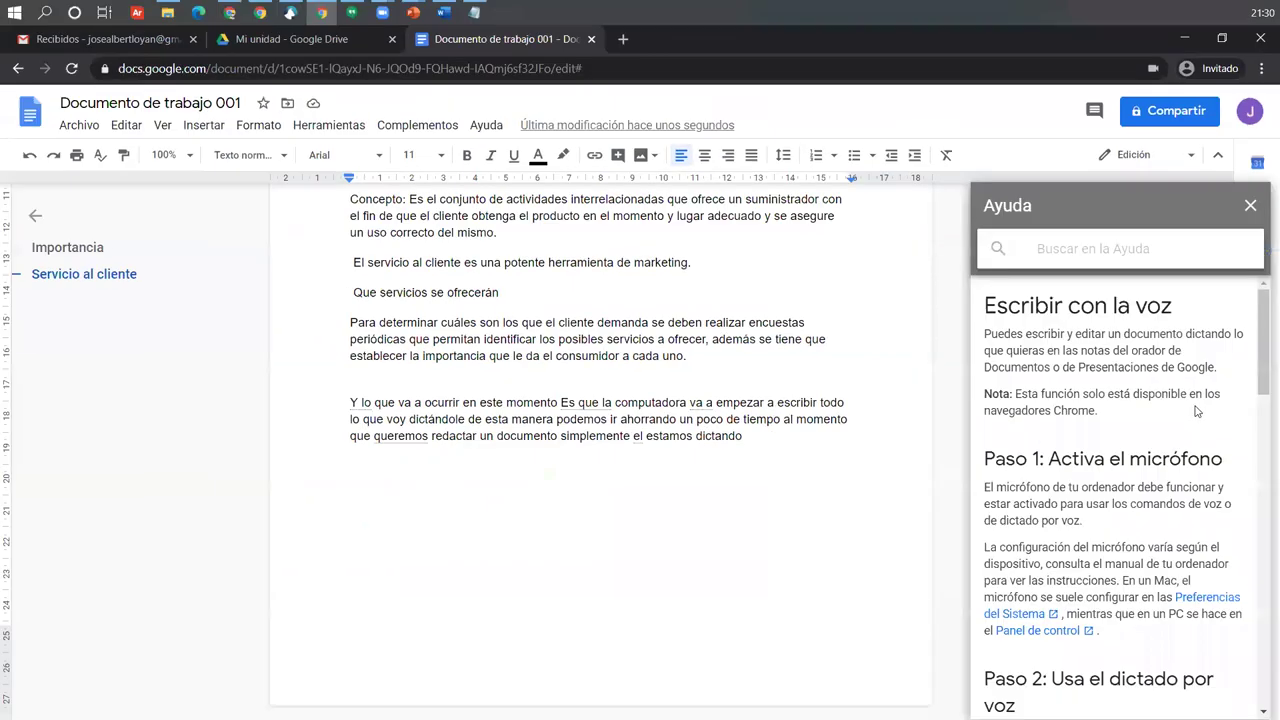
pyautogui.scroll(-3, 1181, 304)
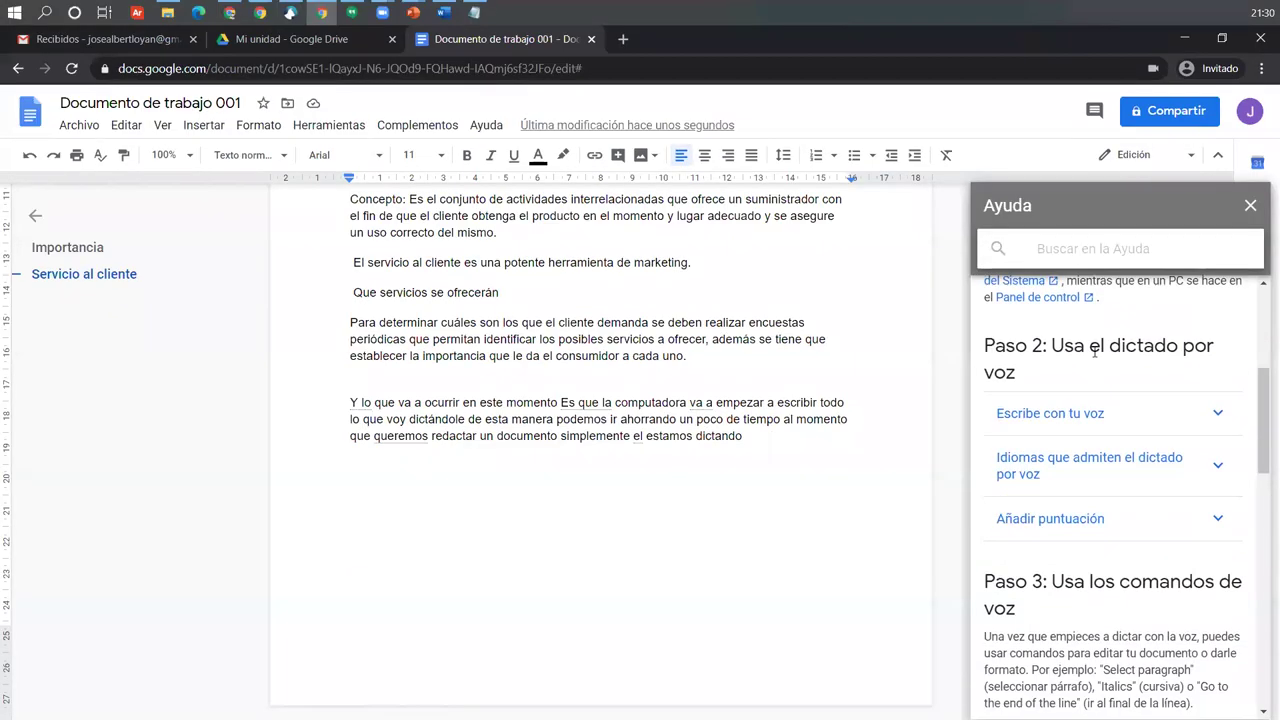
pyautogui.scroll(-1, 1095, 352)
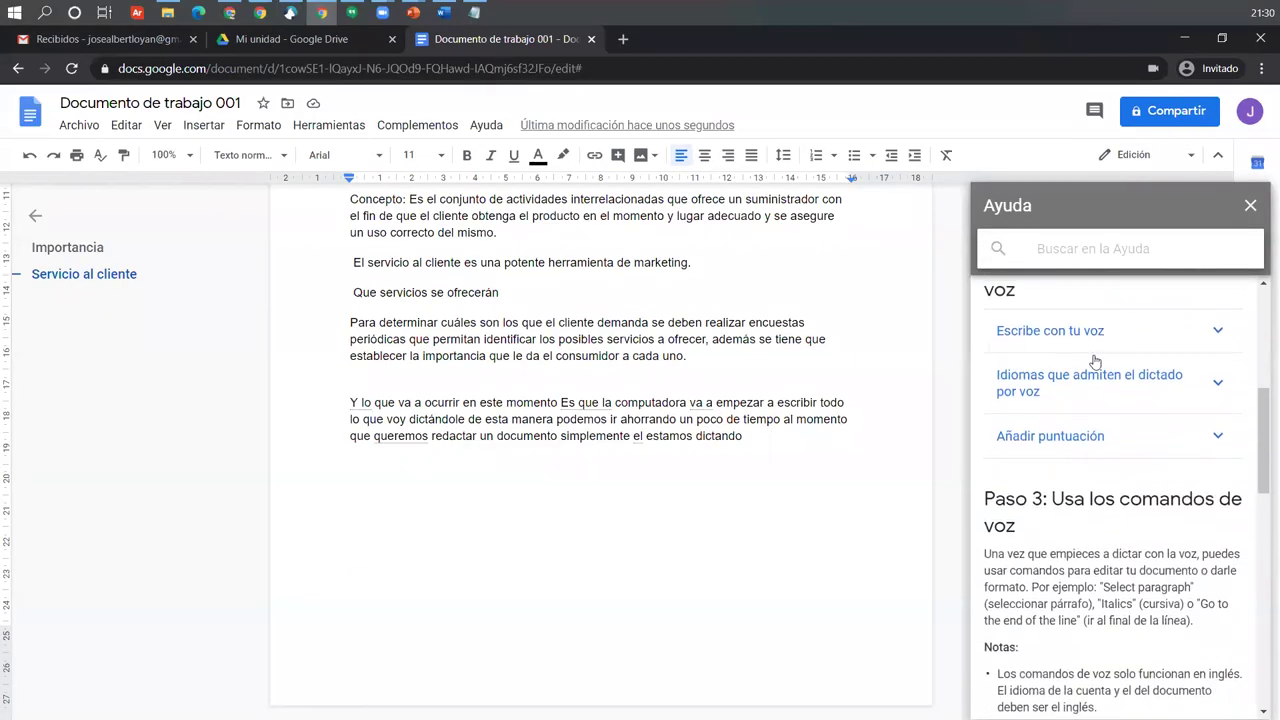
pyautogui.click(1097, 446)
pyautogui.scroll(-2, 1050, 450)
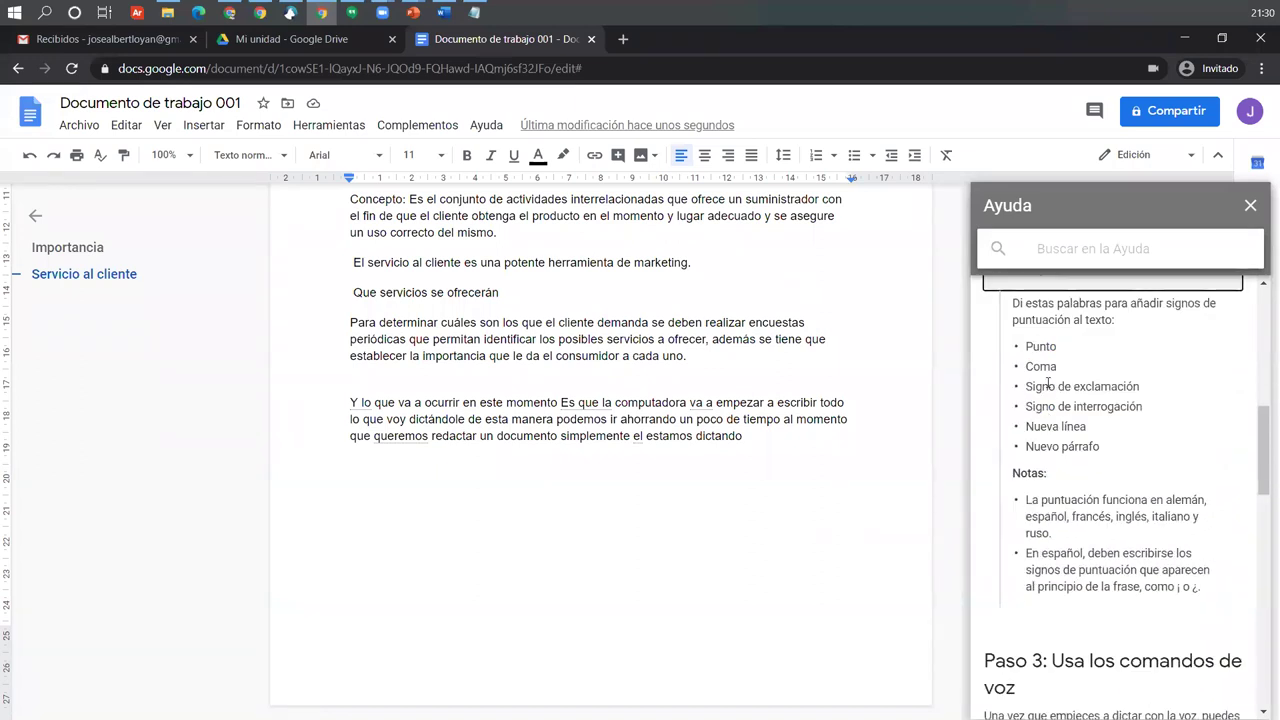
pyautogui.moveTo(1019, 303); pyautogui.dragTo(1159, 323)
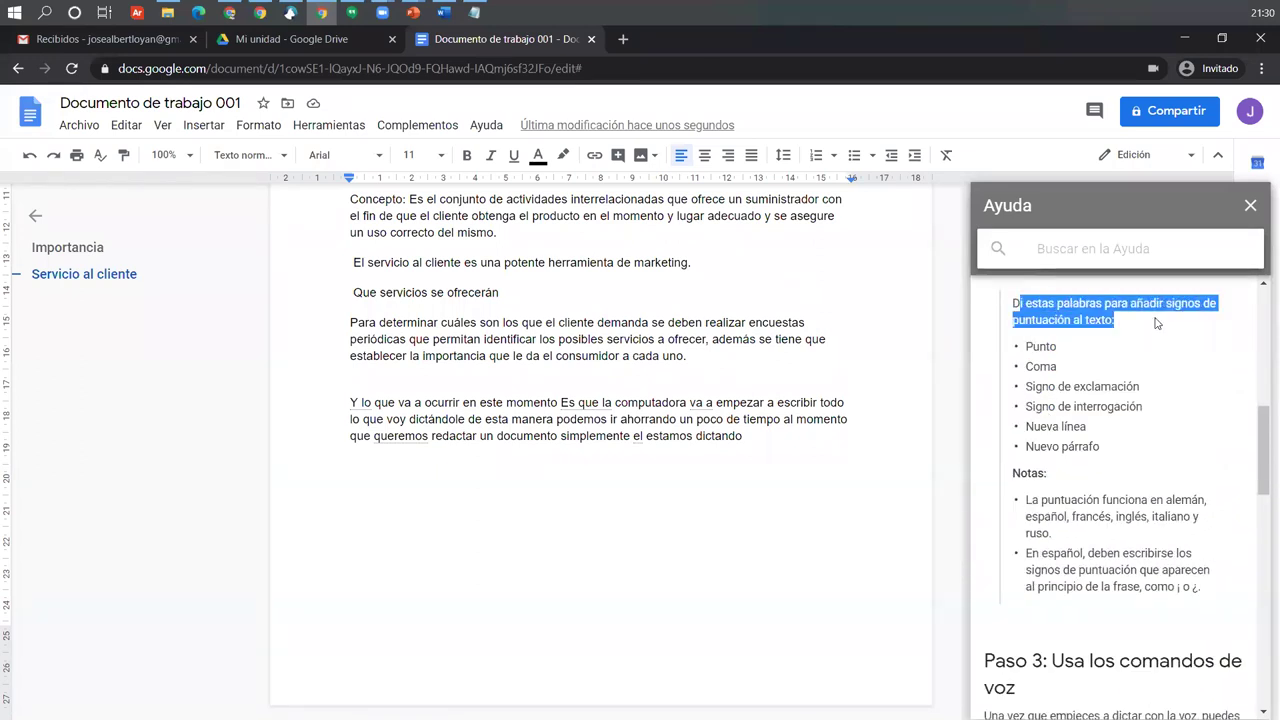
pyautogui.click(1116, 345)
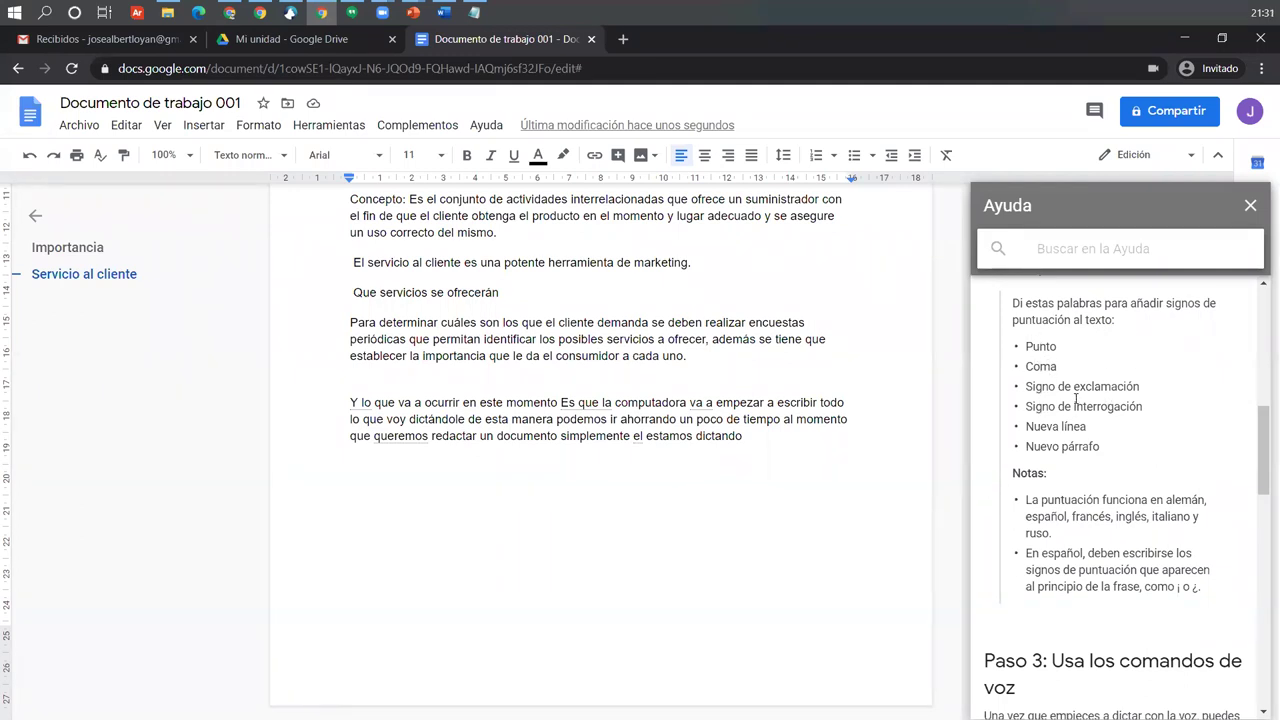
pyautogui.scroll(1, 1076, 381)
pyautogui.scroll(-5, 1076, 381)
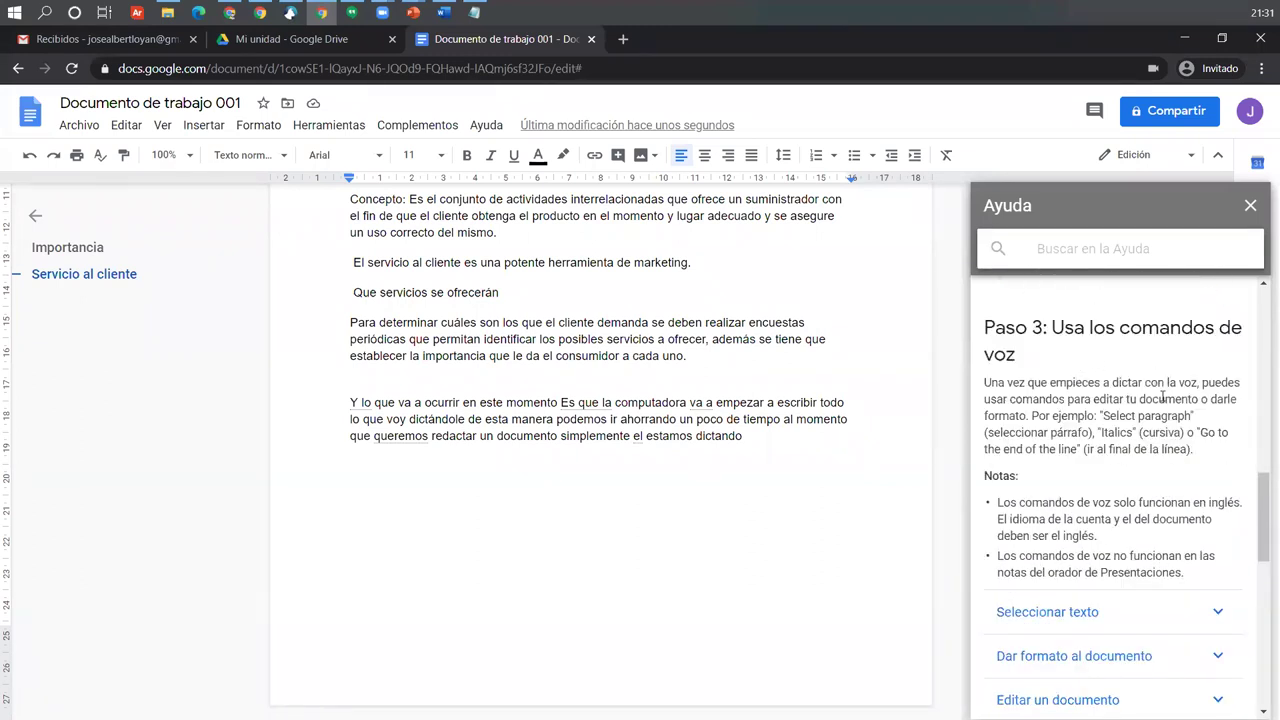
pyautogui.scroll(-2, 1160, 395)
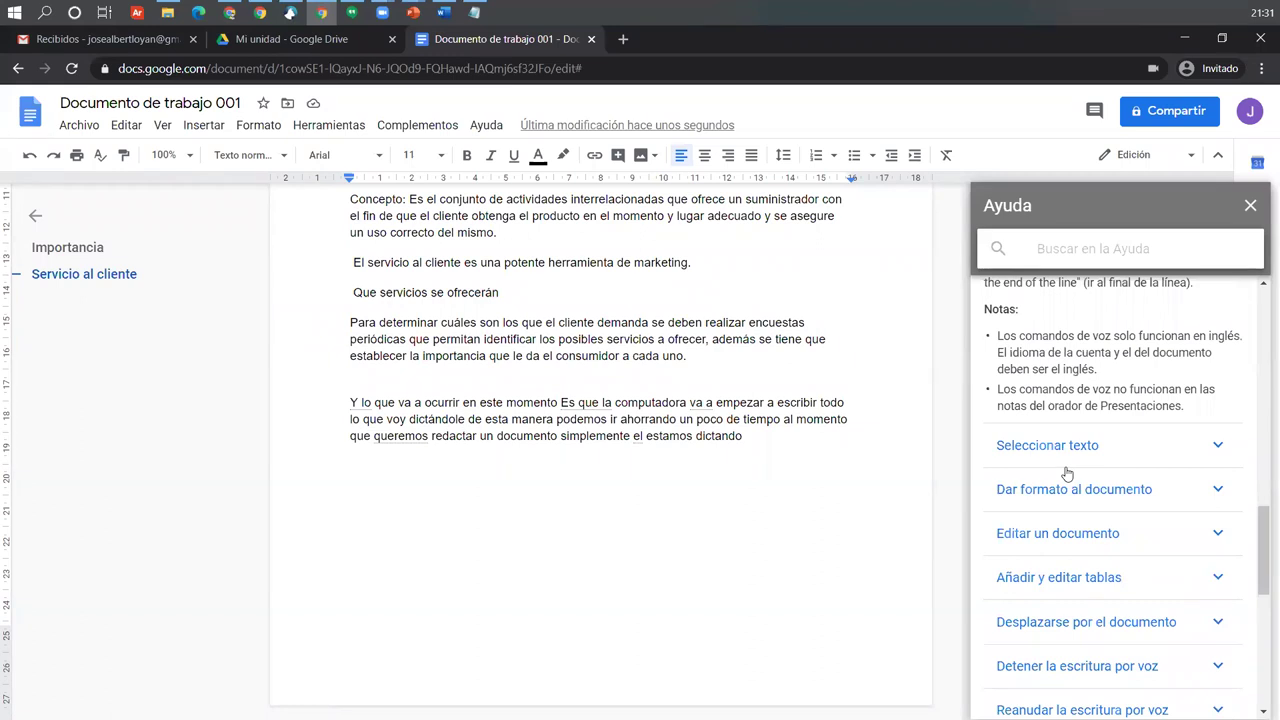
pyautogui.scroll(-1, 1068, 473)
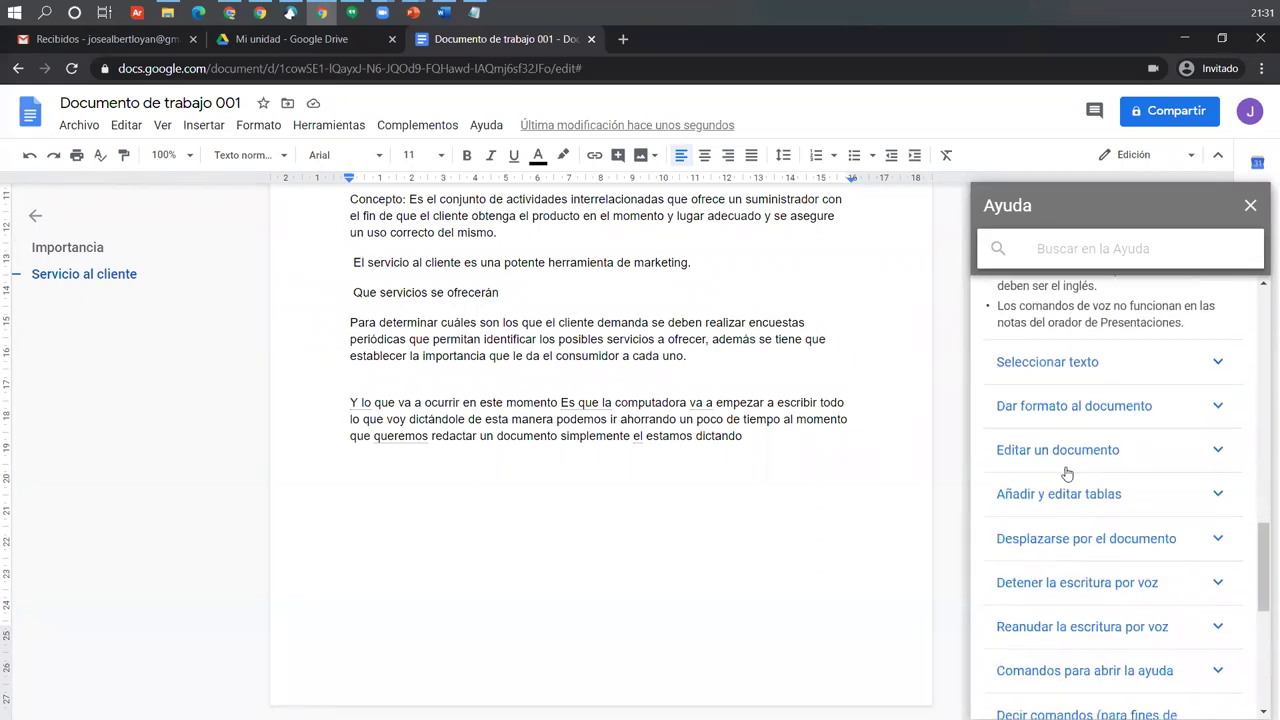
pyautogui.click(1028, 372)
pyautogui.scroll(-3, 1094, 427)
pyautogui.scroll(2, 1094, 427)
pyautogui.scroll(-4, 1090, 459)
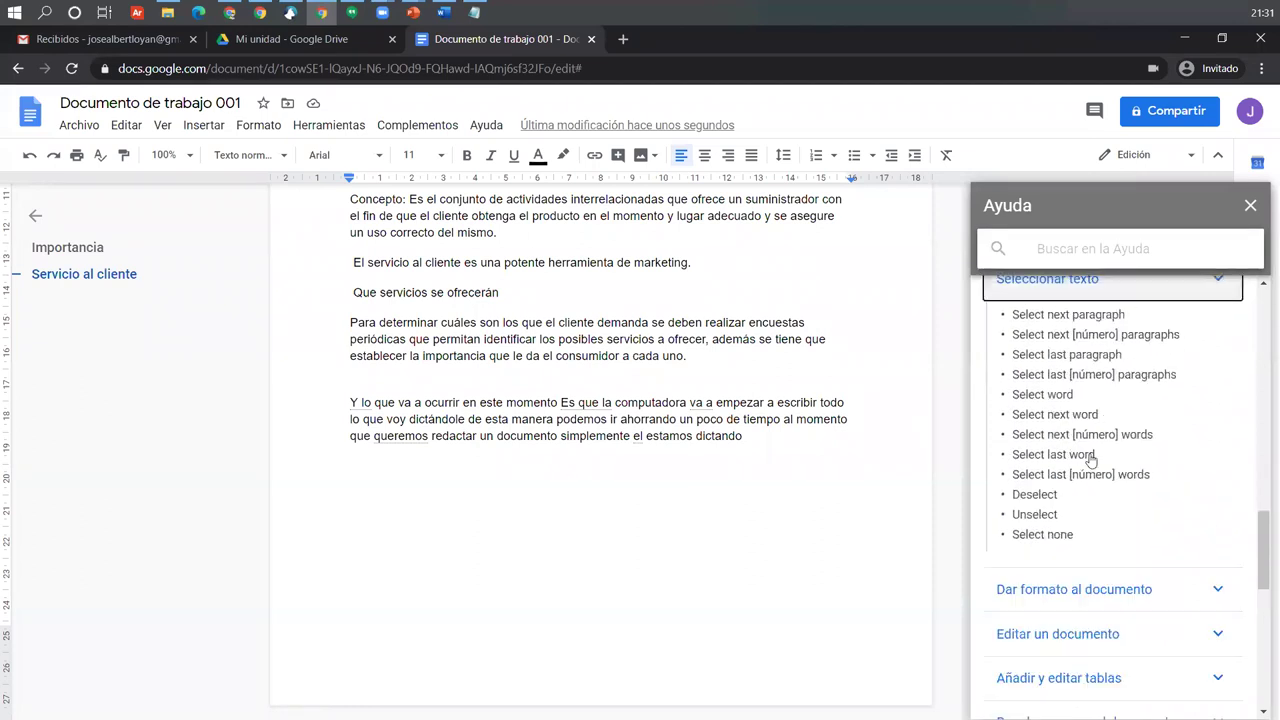
pyautogui.click(1070, 322)
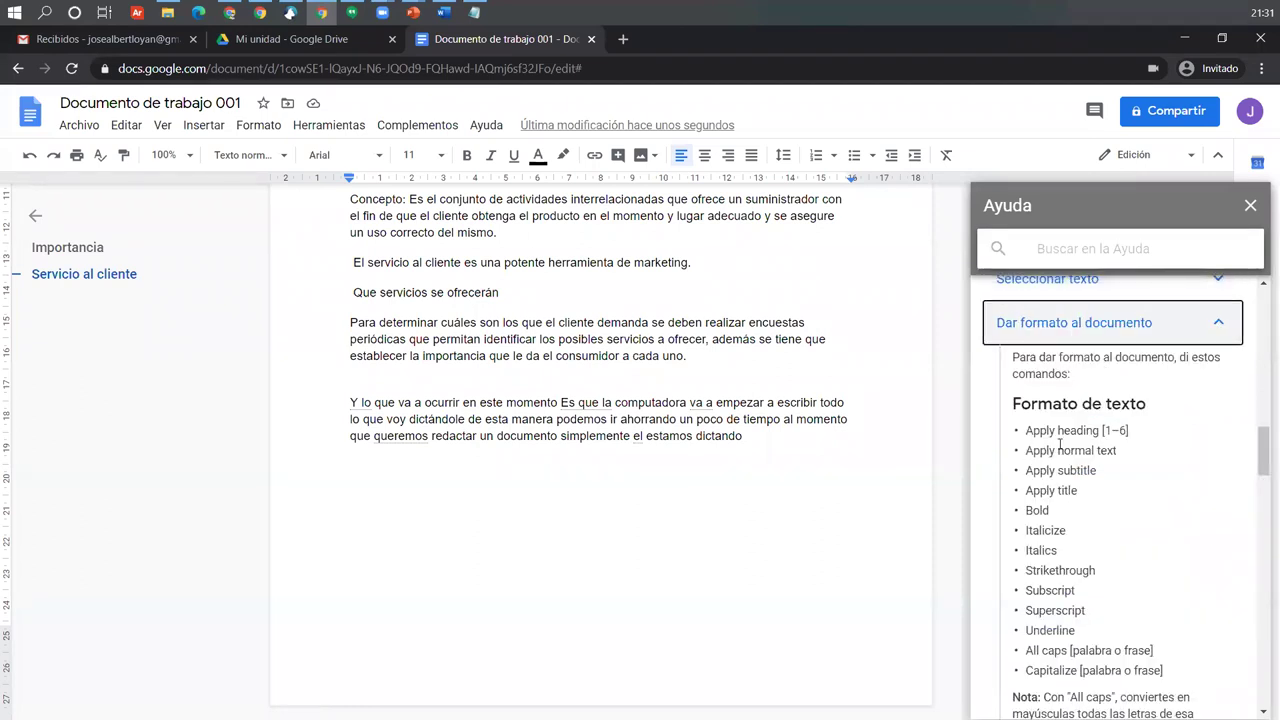
pyautogui.scroll(-7, 1059, 444)
pyautogui.scroll(-6, 1063, 517)
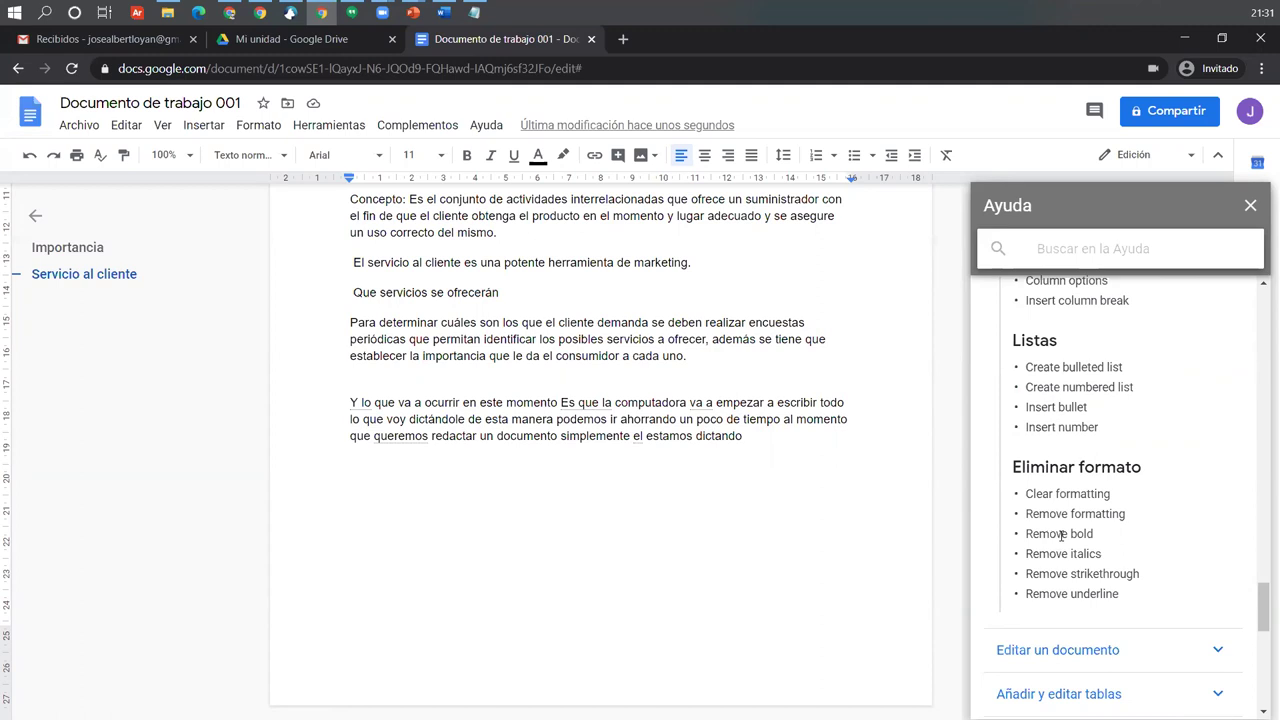
pyautogui.scroll(-2, 1061, 536)
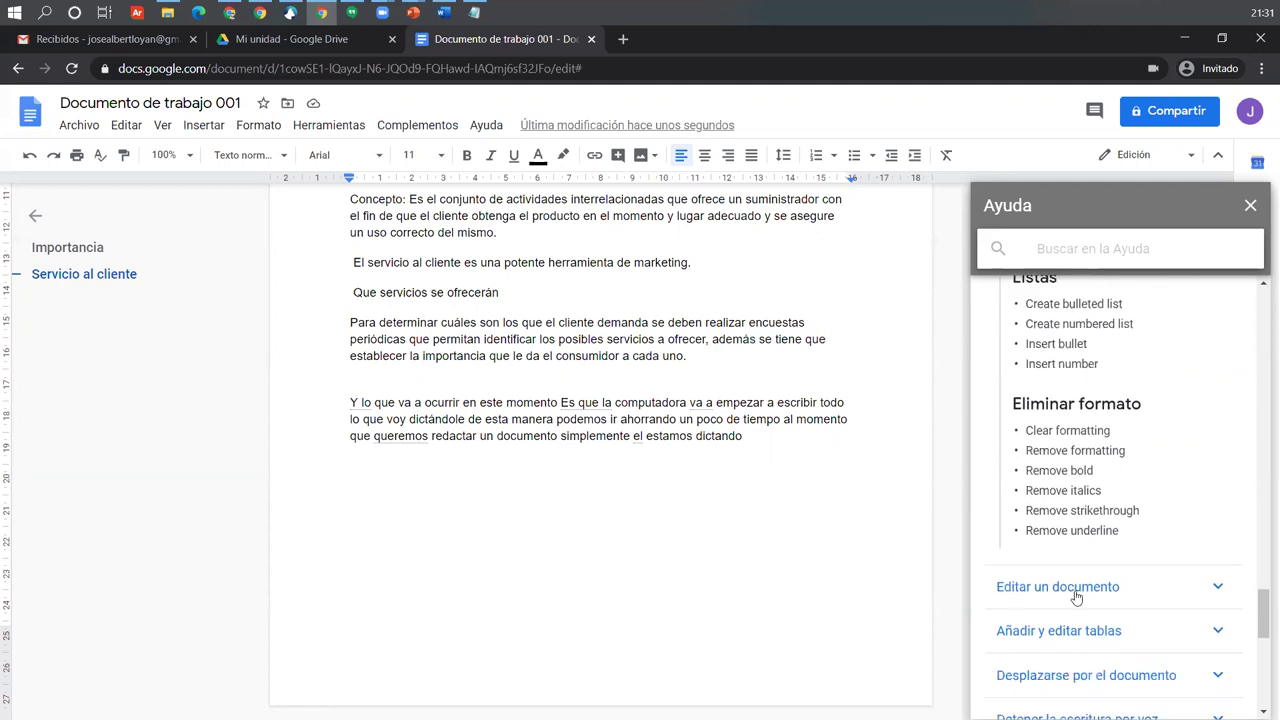
pyautogui.click(1209, 485)
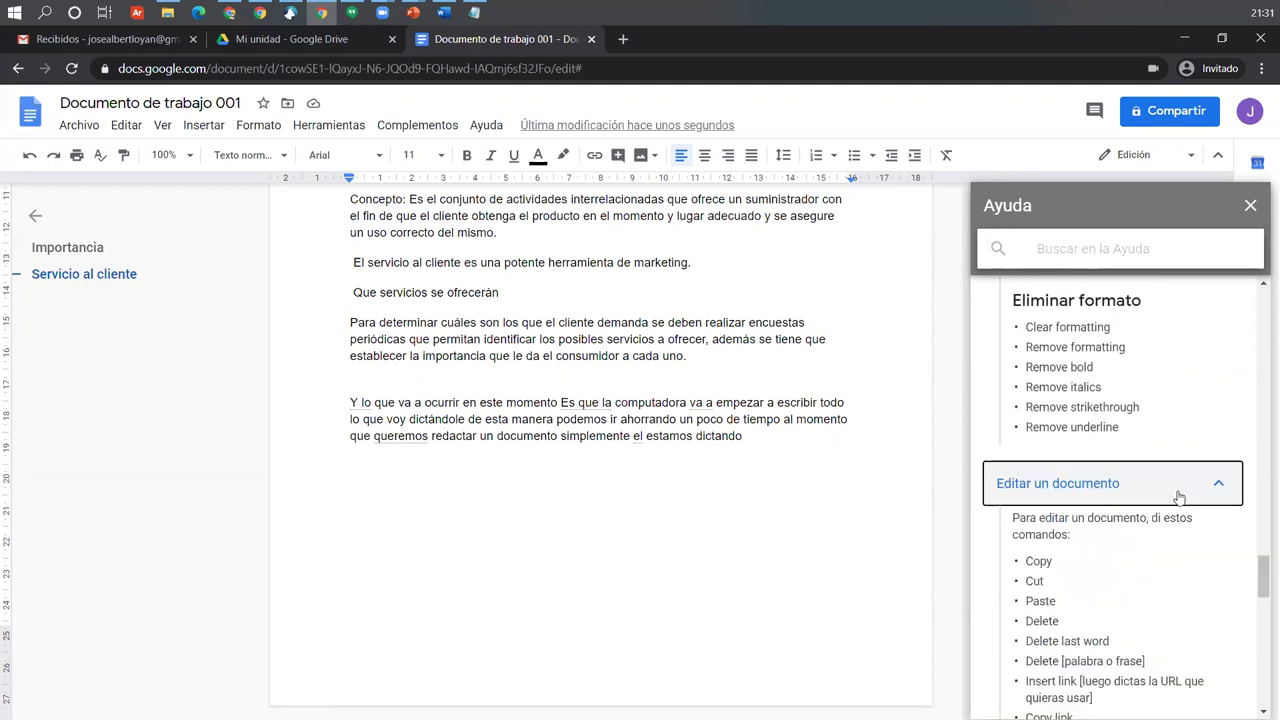
pyautogui.scroll(-4, 1064, 597)
pyautogui.scroll(-5, 1064, 597)
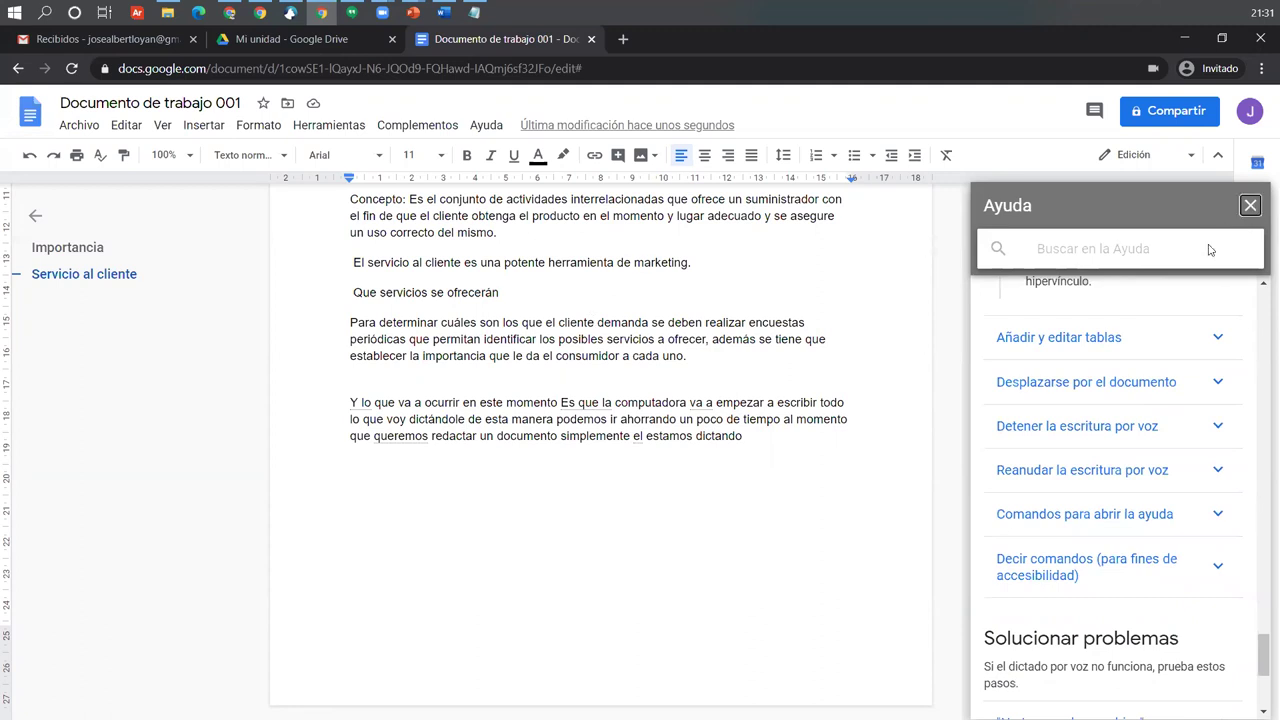
pyautogui.click(1250, 205)
# Move the voice panel aside and select the sentence calling customer service a powerful marketing tool.
pyautogui.moveTo(996, 233); pyautogui.dragTo(1024, 250)
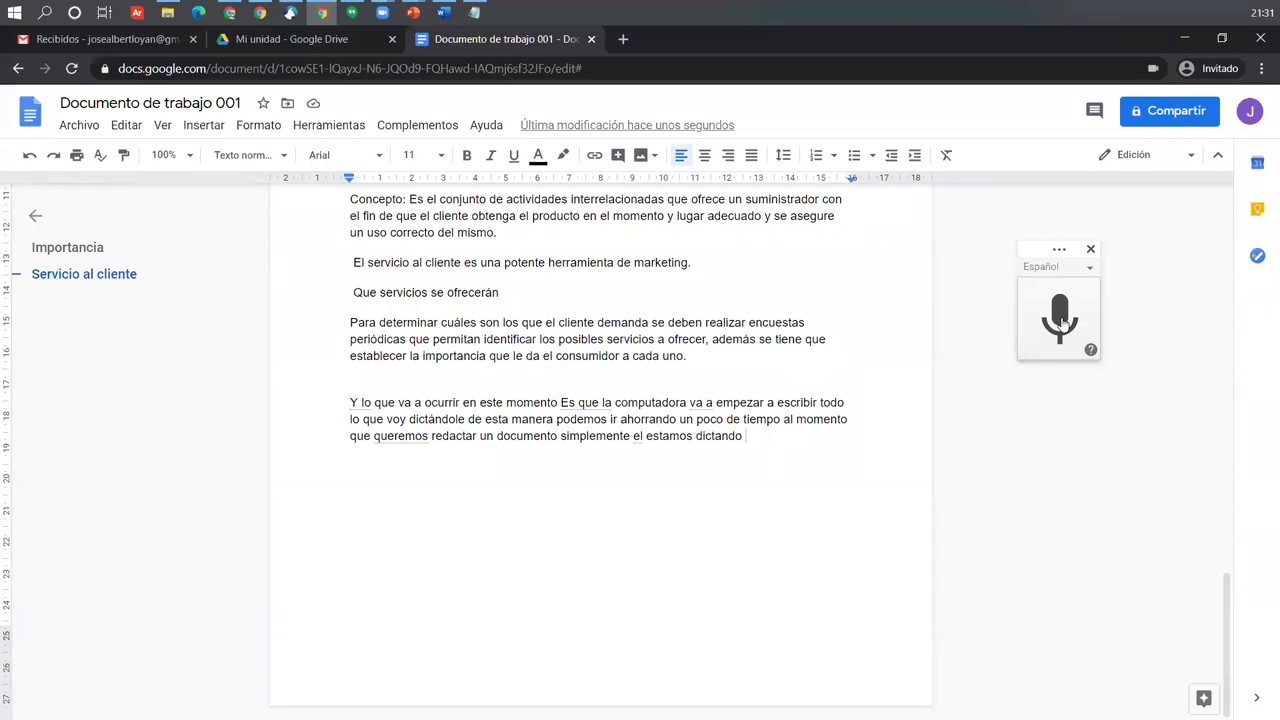
pyautogui.scroll(3, 843, 337)
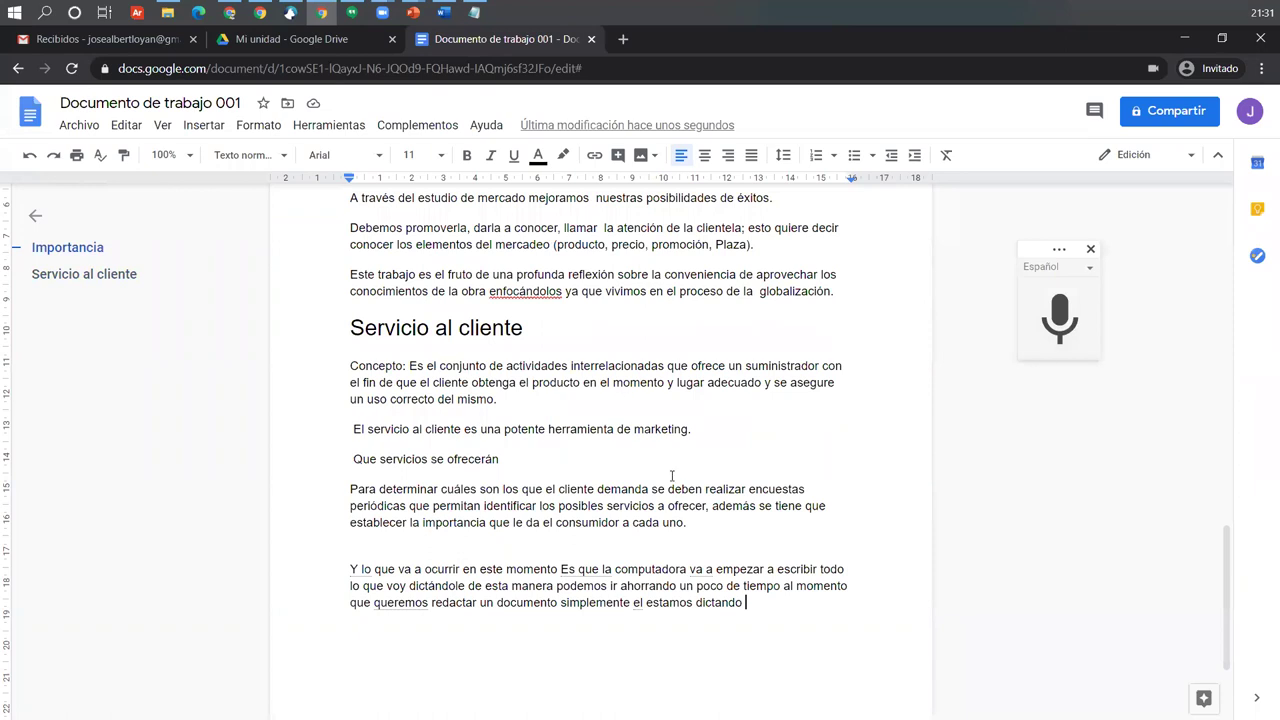
pyautogui.scroll(15, 672, 476)
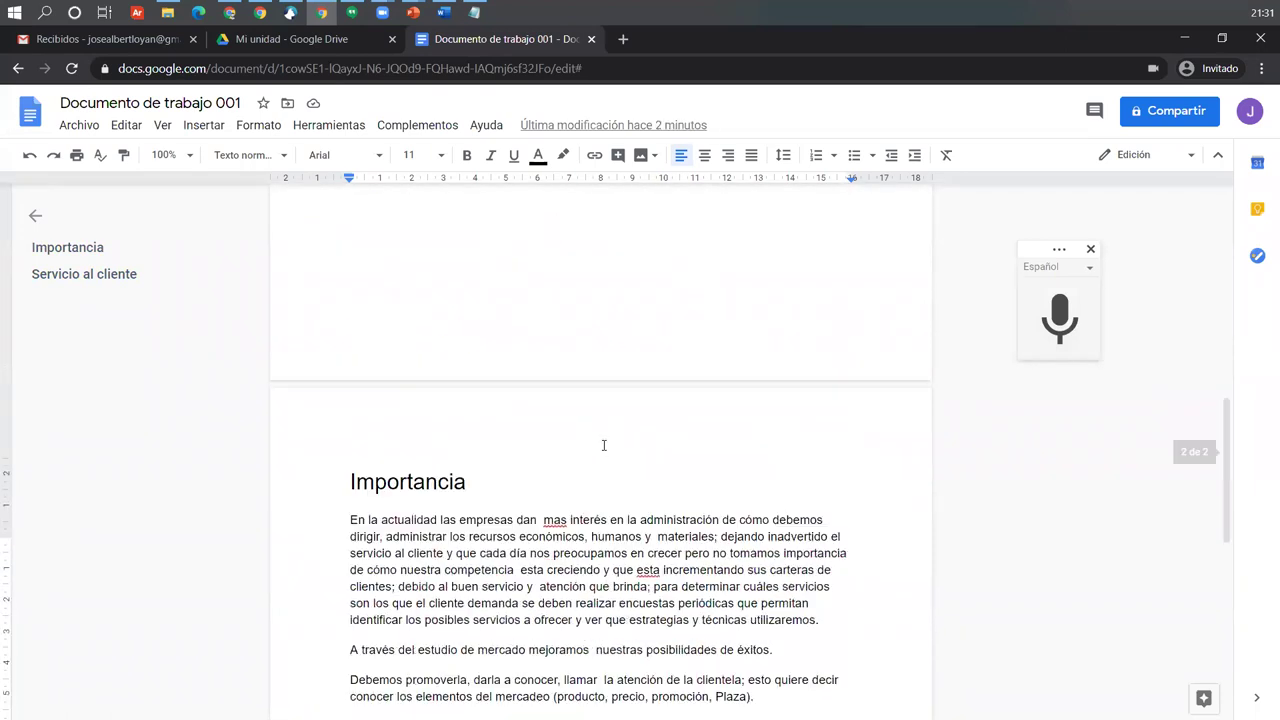
pyautogui.scroll(-9, 603, 446)
pyautogui.scroll(3, 593, 432)
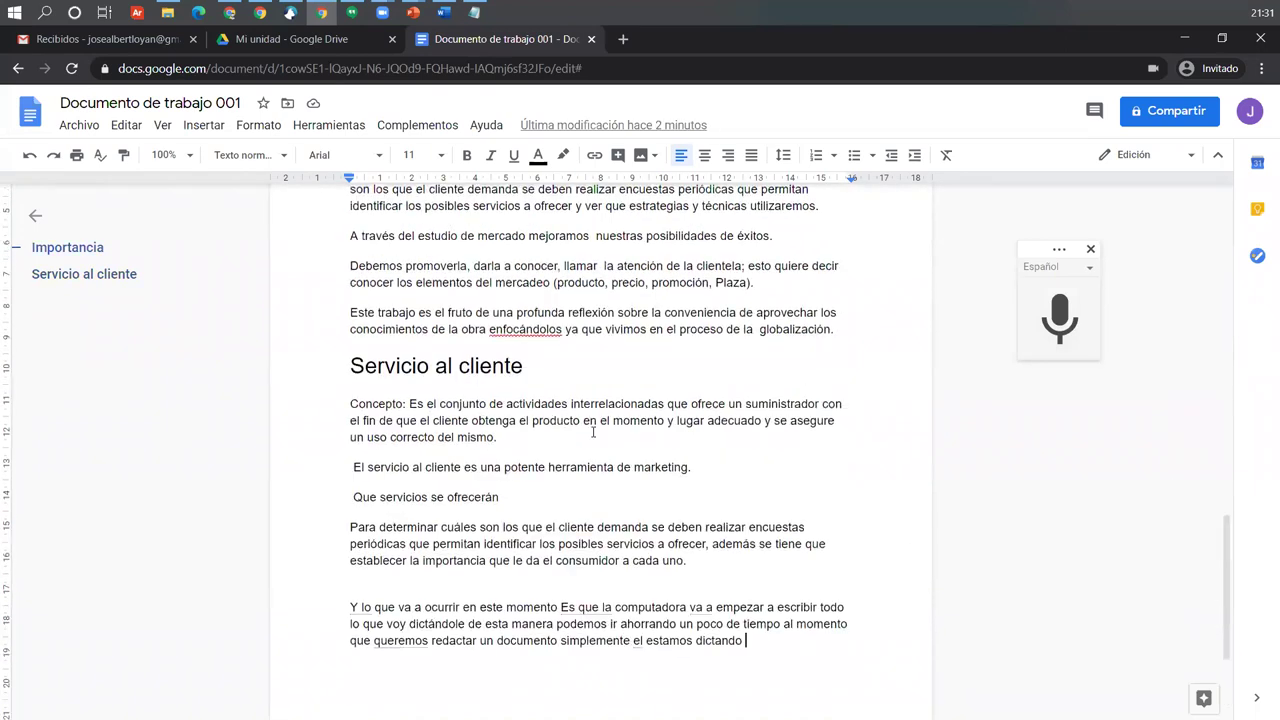
pyautogui.moveTo(694, 467); pyautogui.dragTo(352, 463)
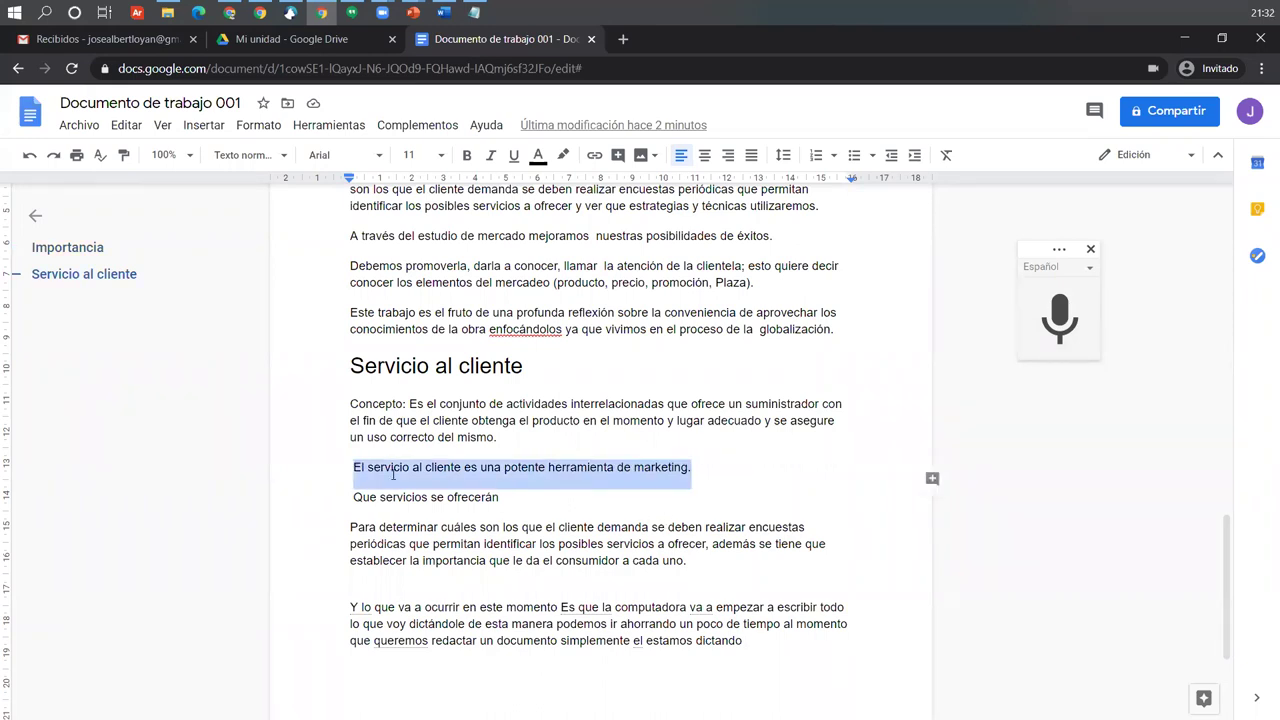
# Add the comment 'Revisar este texto' to the selected sentence.
pyautogui.click(932, 481)
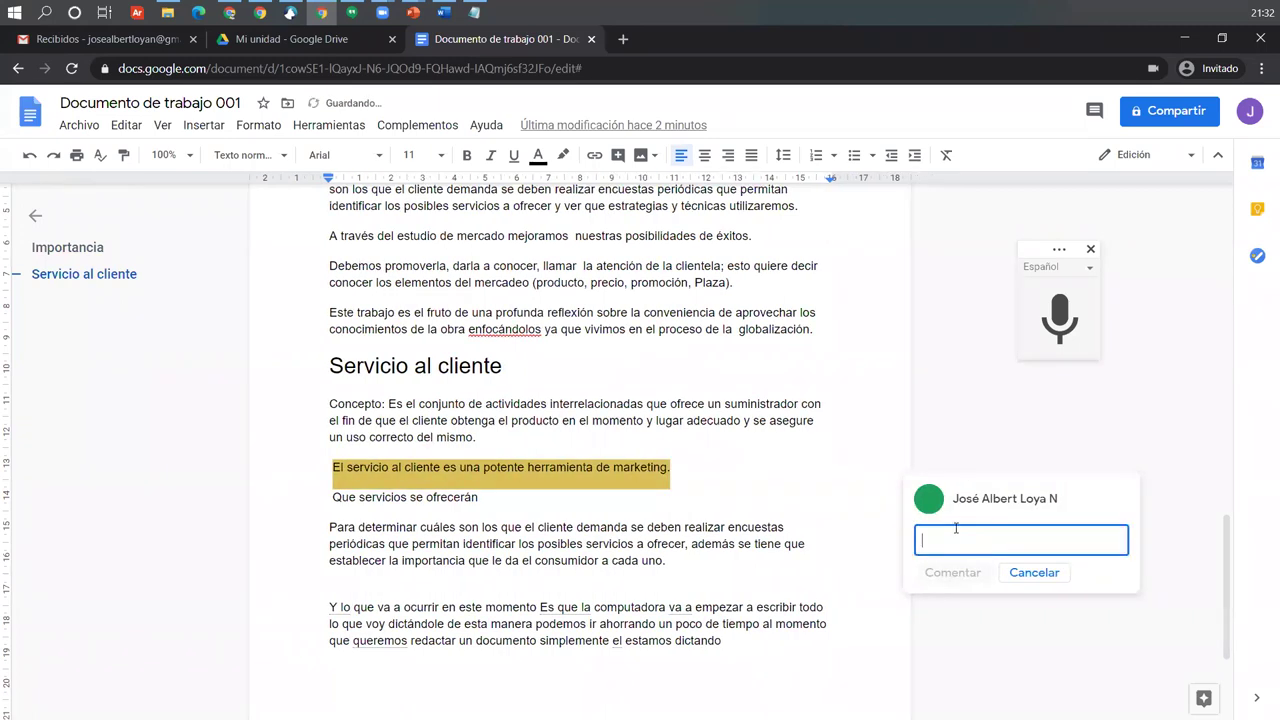
pyautogui.write('Rev')
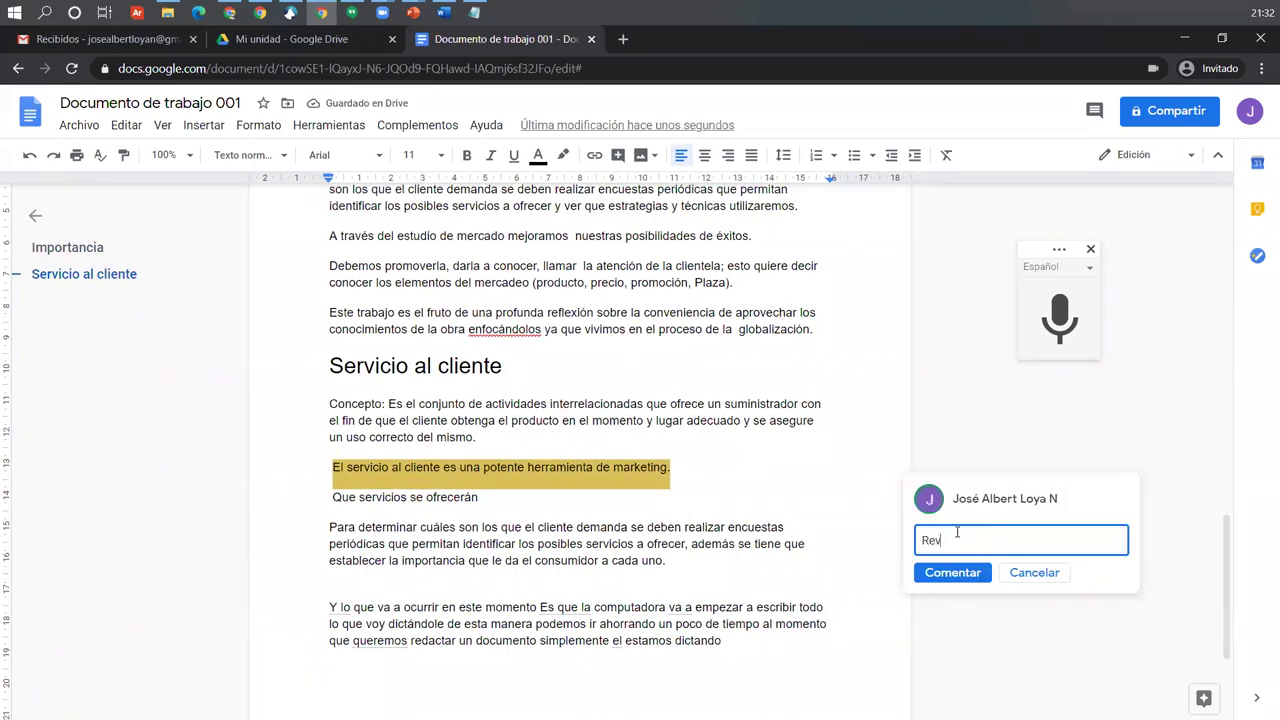
pyautogui.write('isar el est')
pyautogui.press('BackSpace')
pyautogui.press('BackSpace')
pyautogui.press('BackSpace')
pyautogui.write('ste texto')
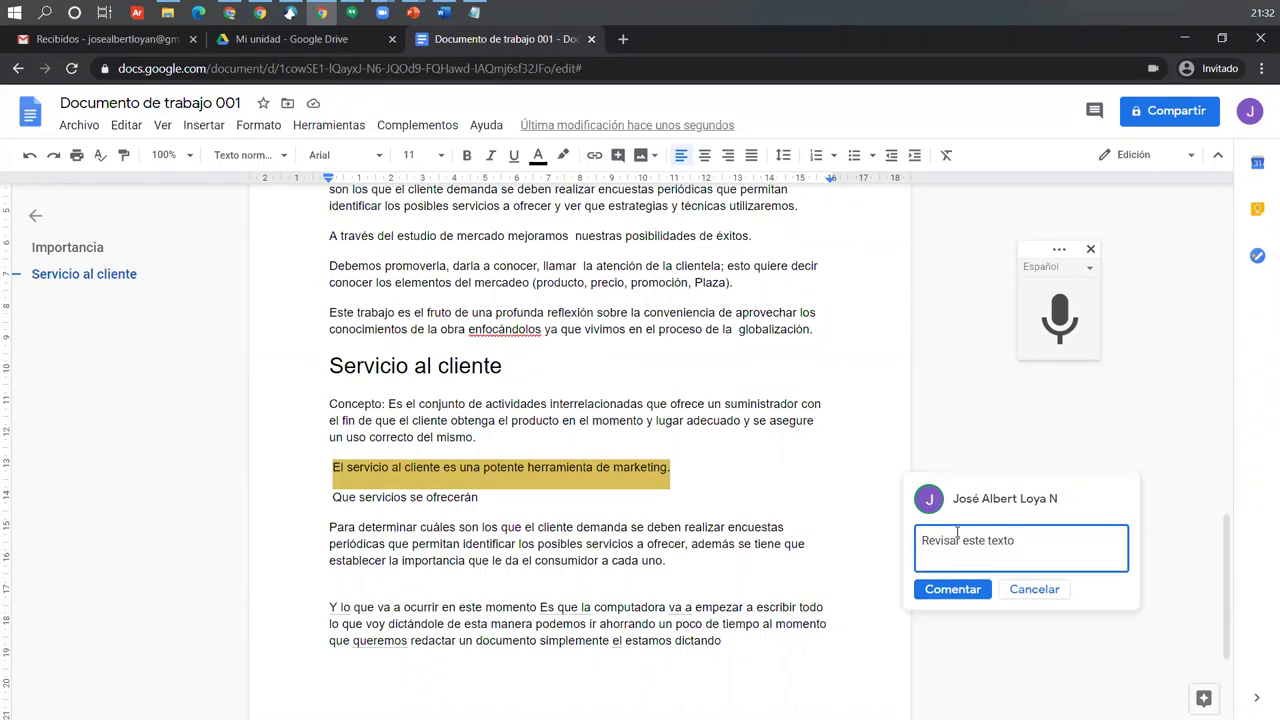
pyautogui.click(951, 590)
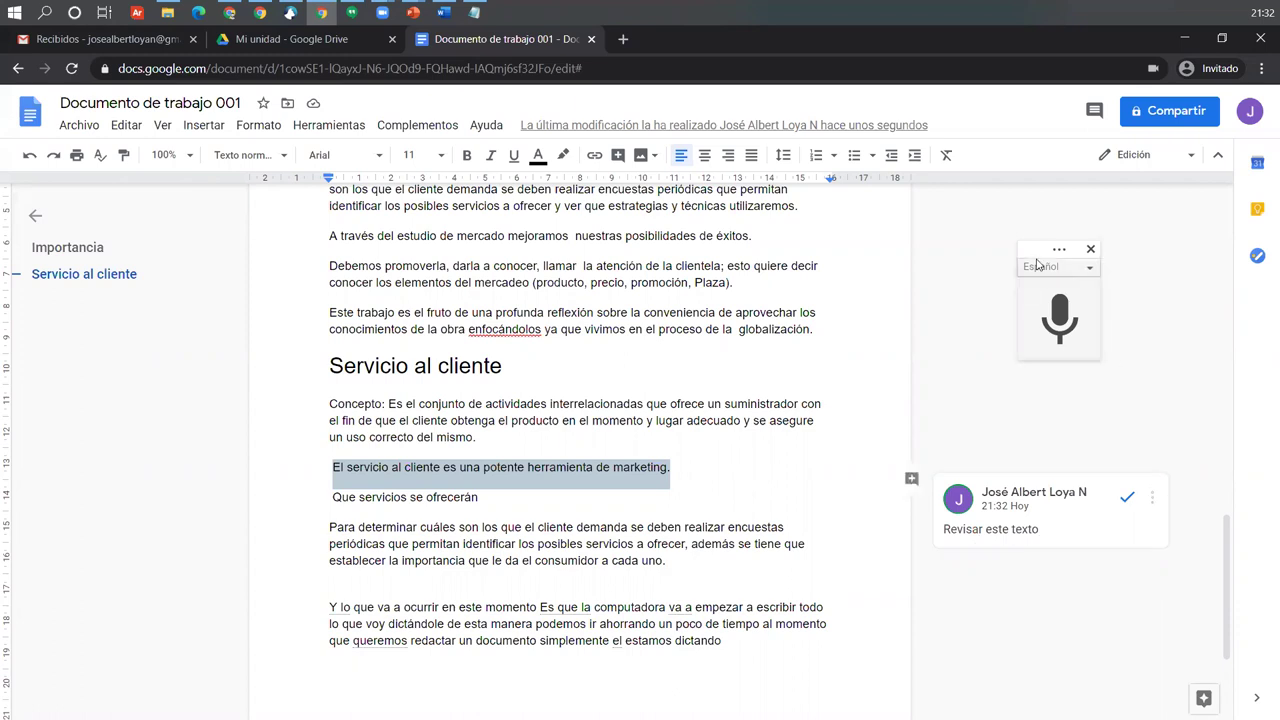
# Turn voice typing off and bring up the Compartir sharing settings.
pyautogui.moveTo(1057, 246); pyautogui.dragTo(983, 279)
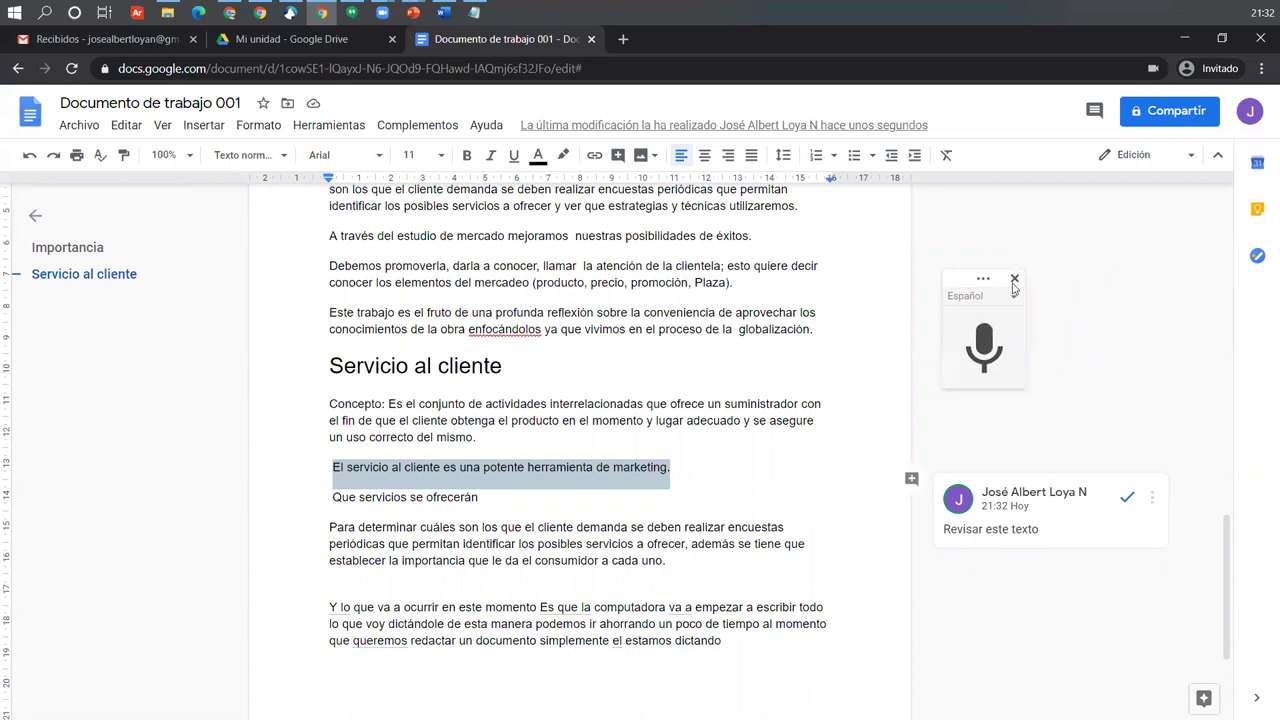
pyautogui.click(1015, 280)
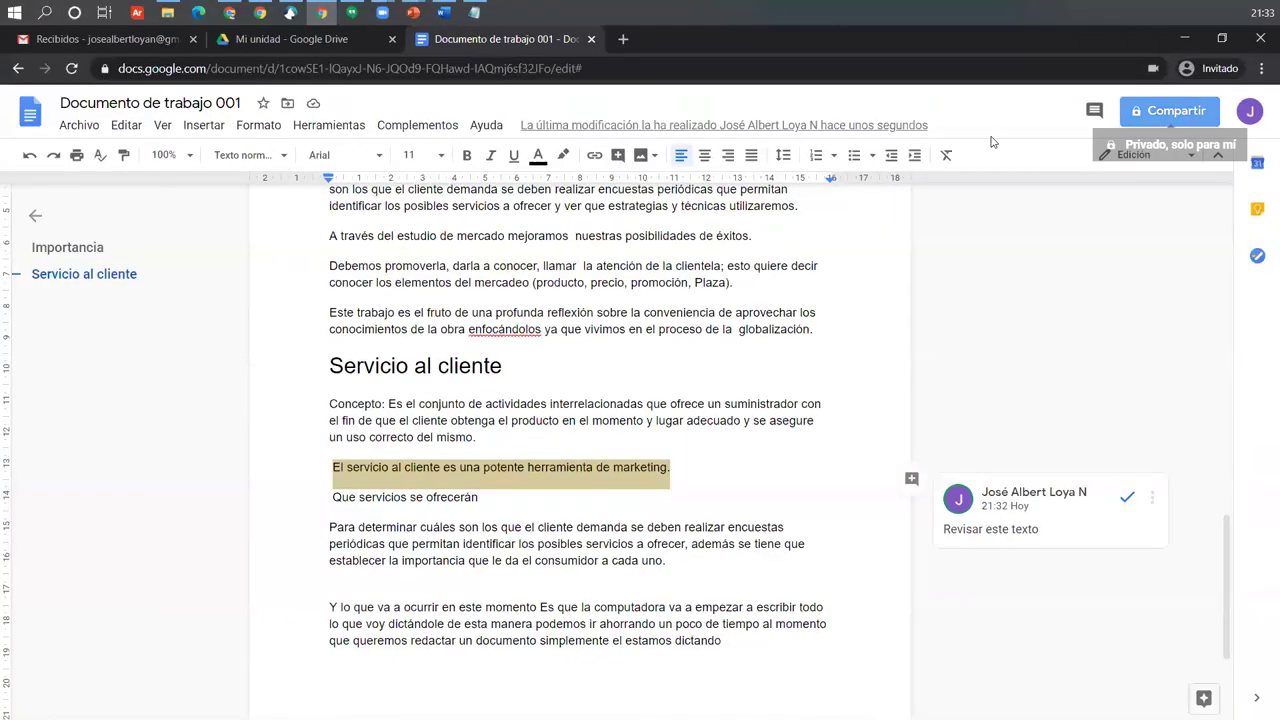
pyautogui.click(920, 157)
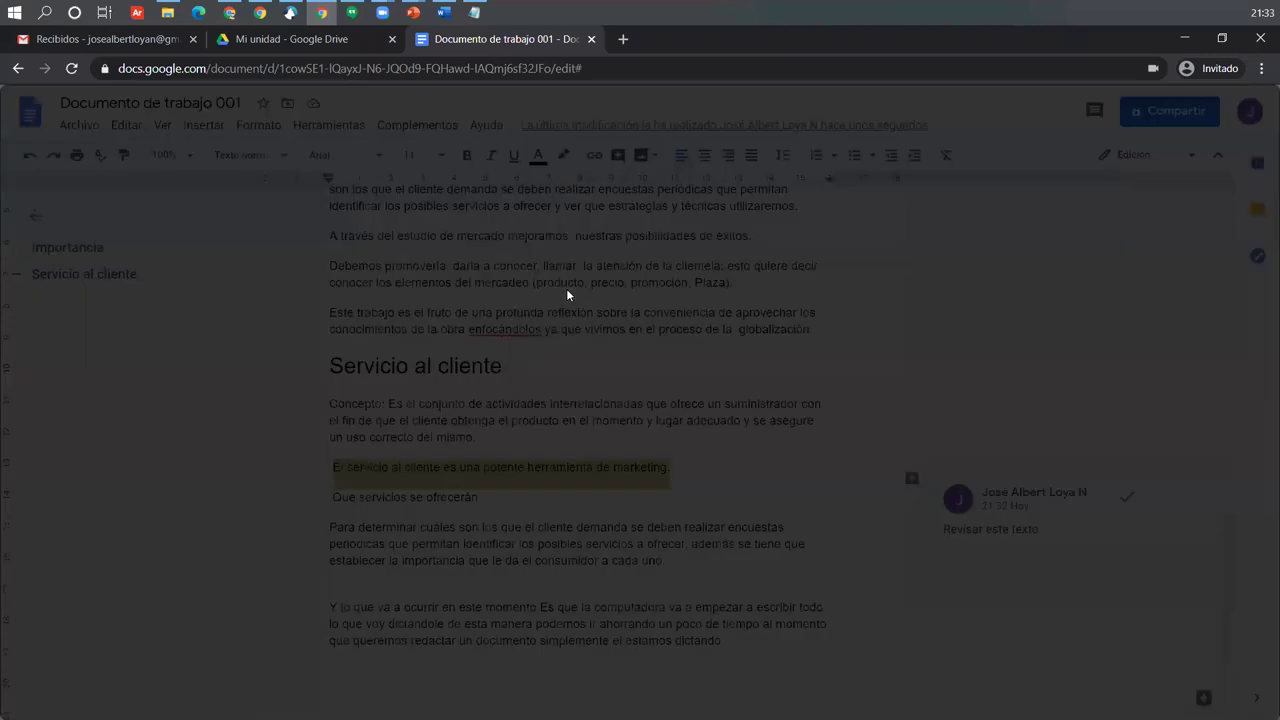
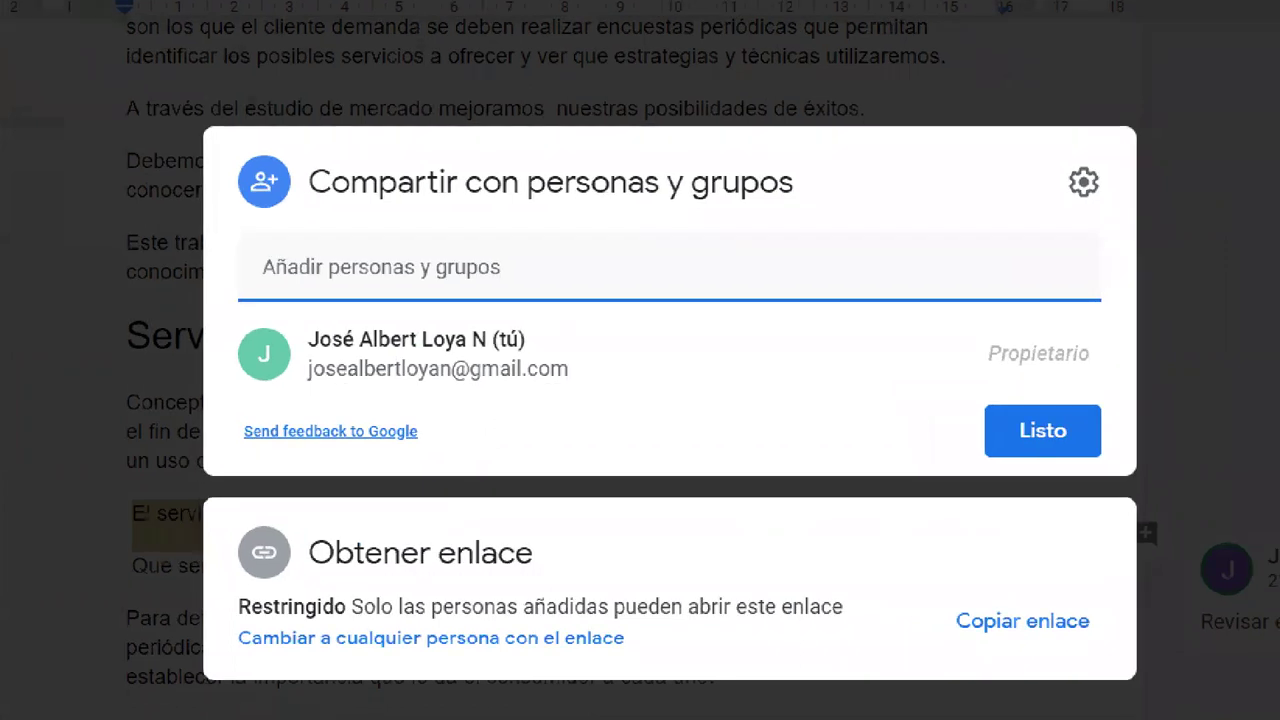
# Highlight areas of the sharing dialog, leaving link access set to Restringido.
pyautogui.moveTo(225, 207); pyautogui.dragTo(1113, 285)
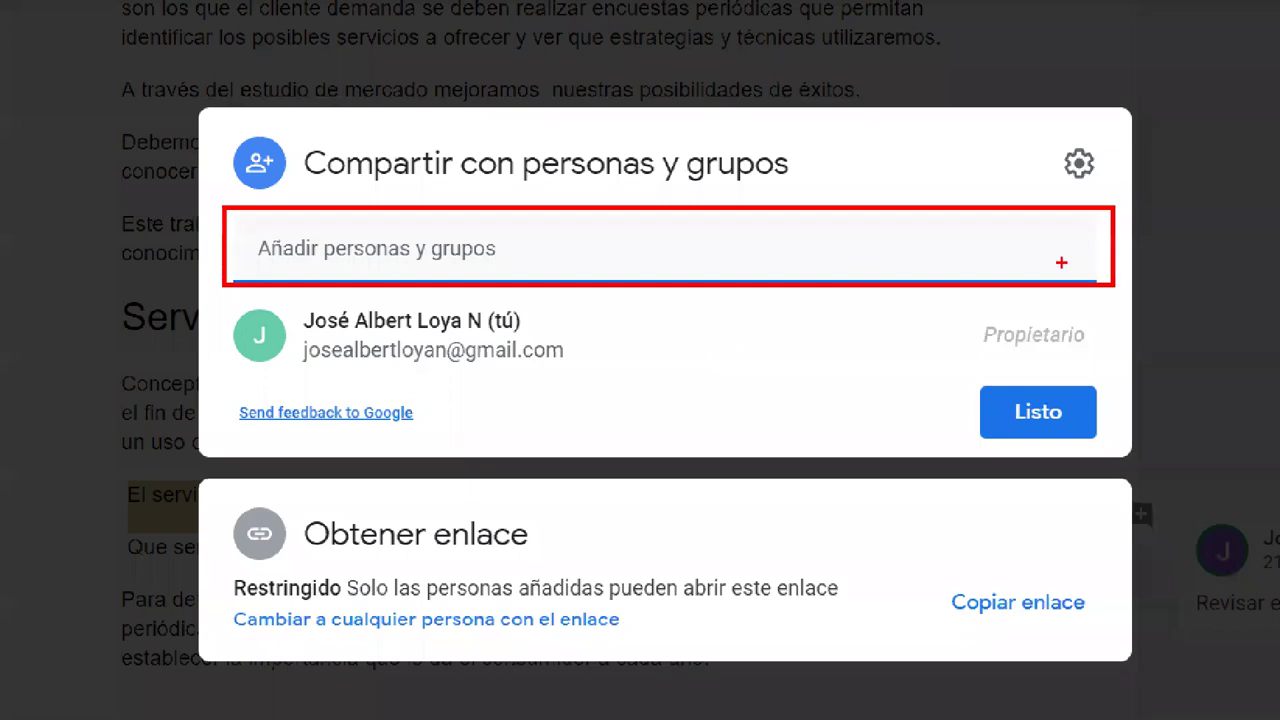
pyautogui.moveTo(1047, 75); pyautogui.dragTo(1020, 250)
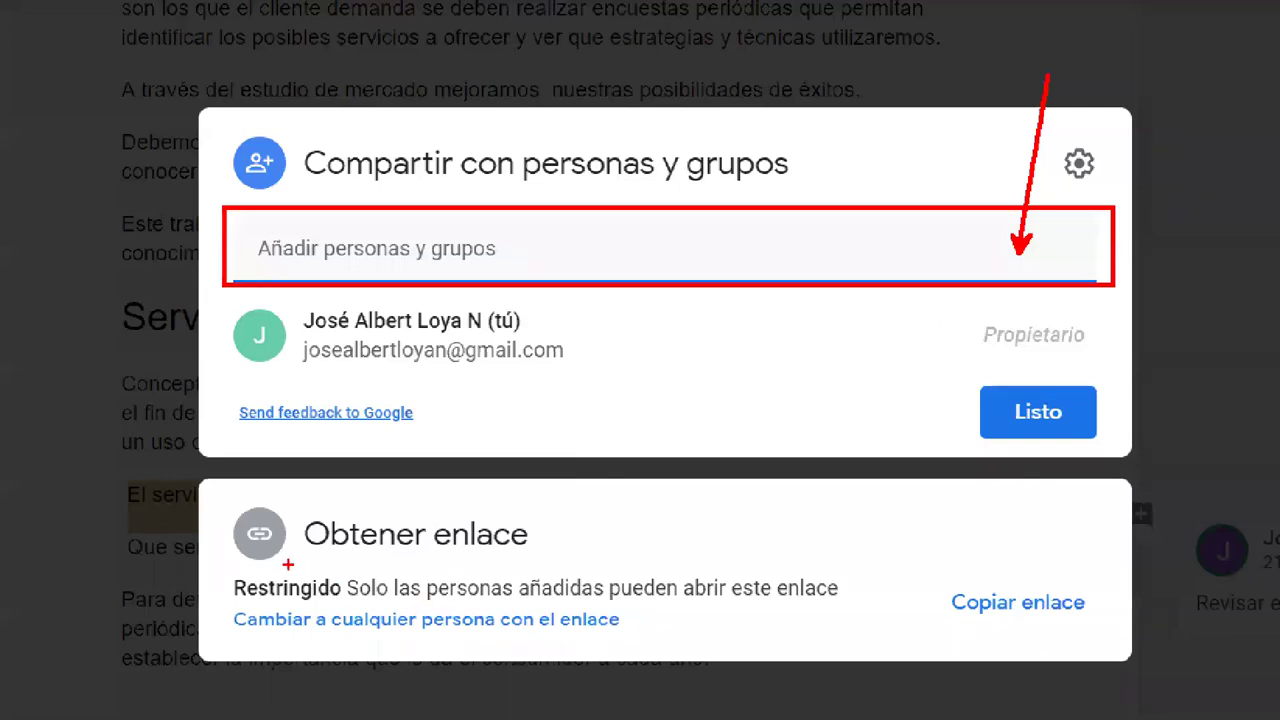
pyautogui.moveTo(220, 508); pyautogui.dragTo(1107, 640)
pyautogui.moveTo(1068, 558); pyautogui.dragTo(1160, 402)
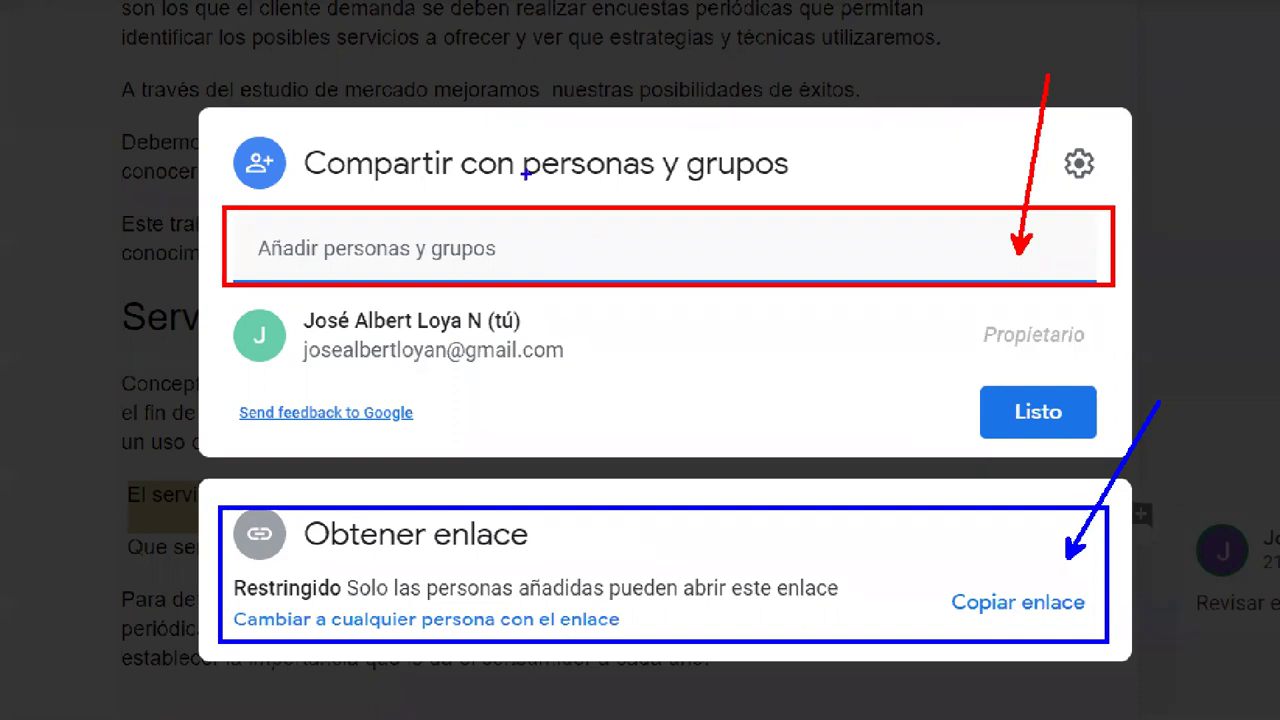
pyautogui.moveTo(320, 237)
pyautogui.mouseDown()
pyautogui.moveTo(302, 248)
pyautogui.moveTo(978, 248)
pyautogui.moveTo(256, 228)
pyautogui.mouseUp()
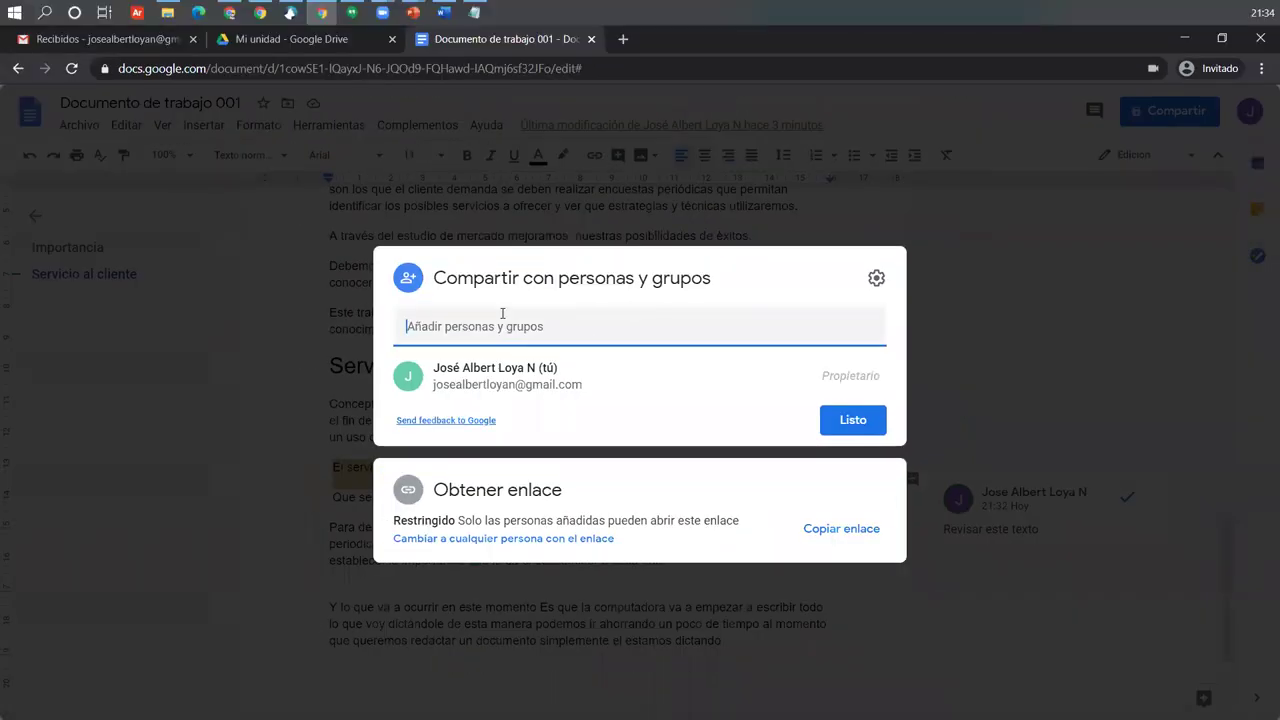
# Add the first suggested contact and write the message 'Para trabajar colaborativamente'.
pyautogui.click(502, 313)
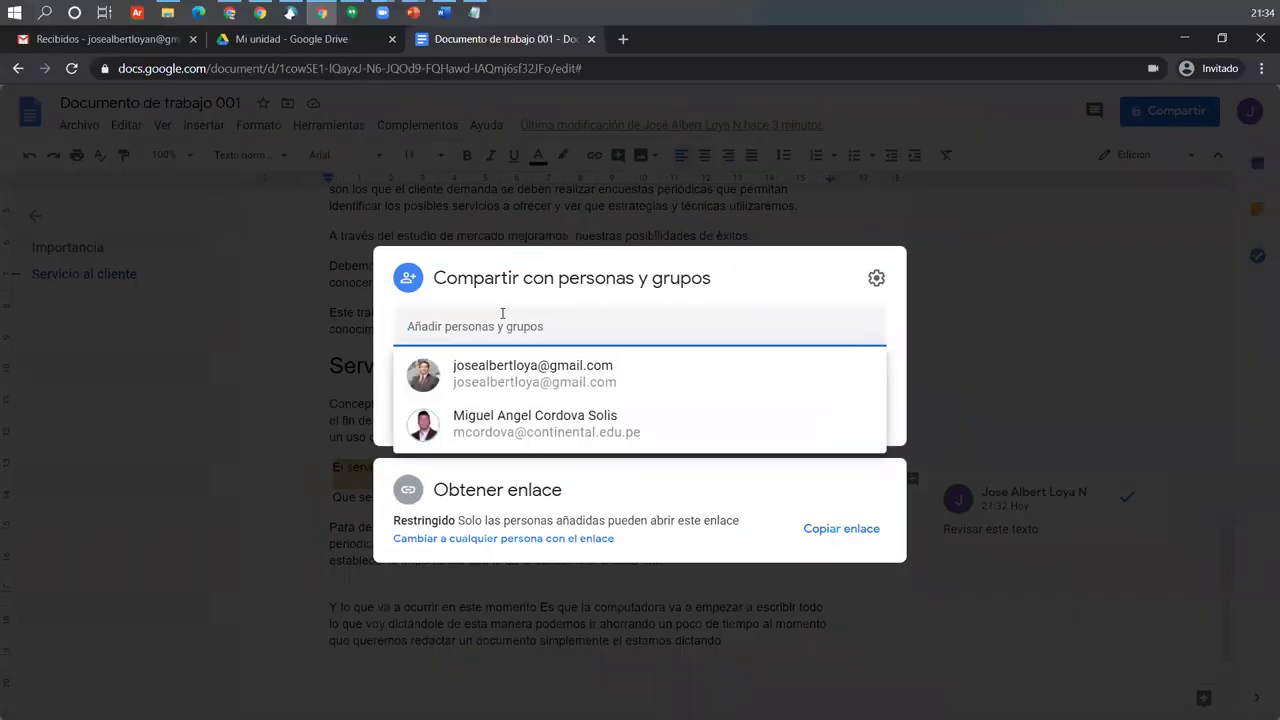
pyautogui.click(513, 370)
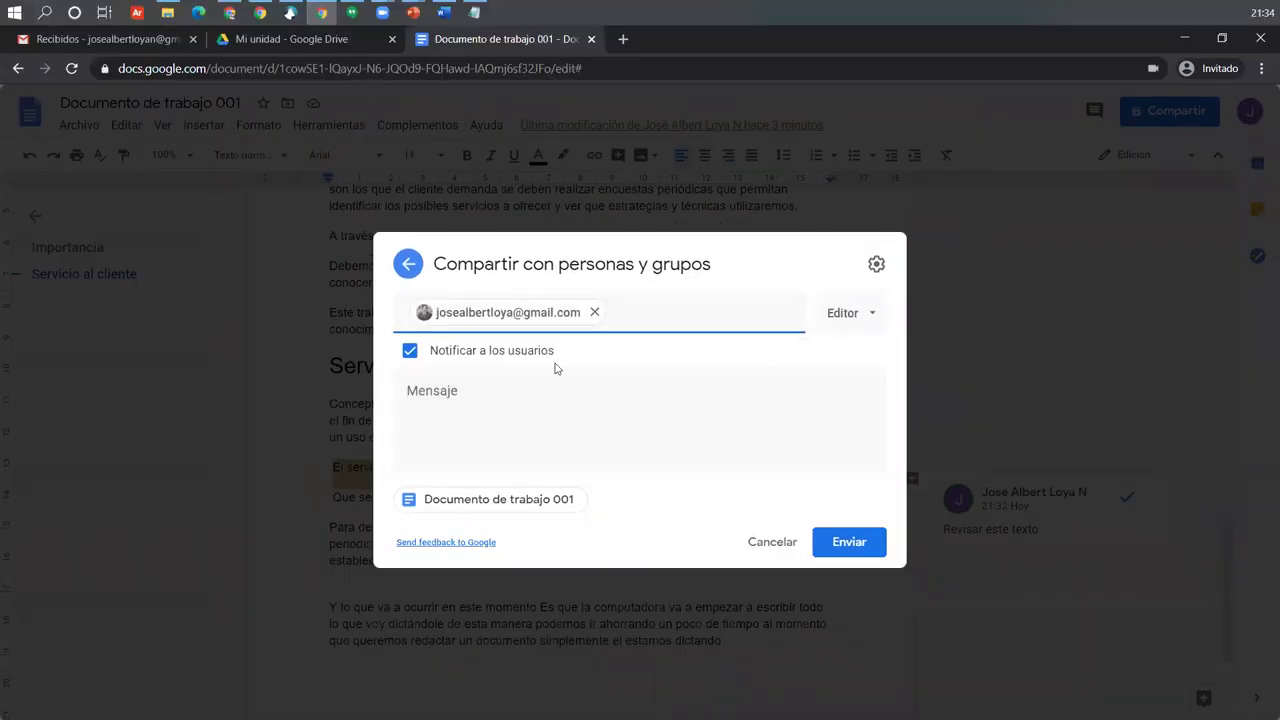
pyautogui.click(494, 416)
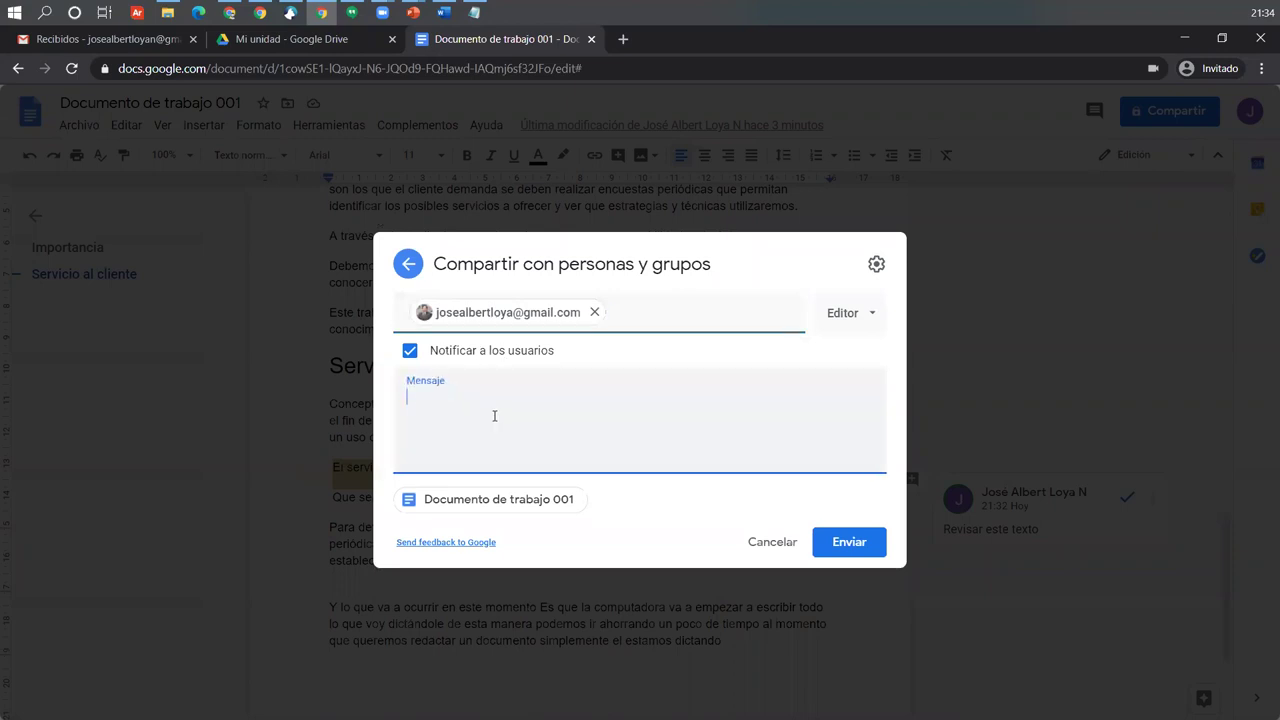
pyautogui.write('Para trabajar colaborativa')
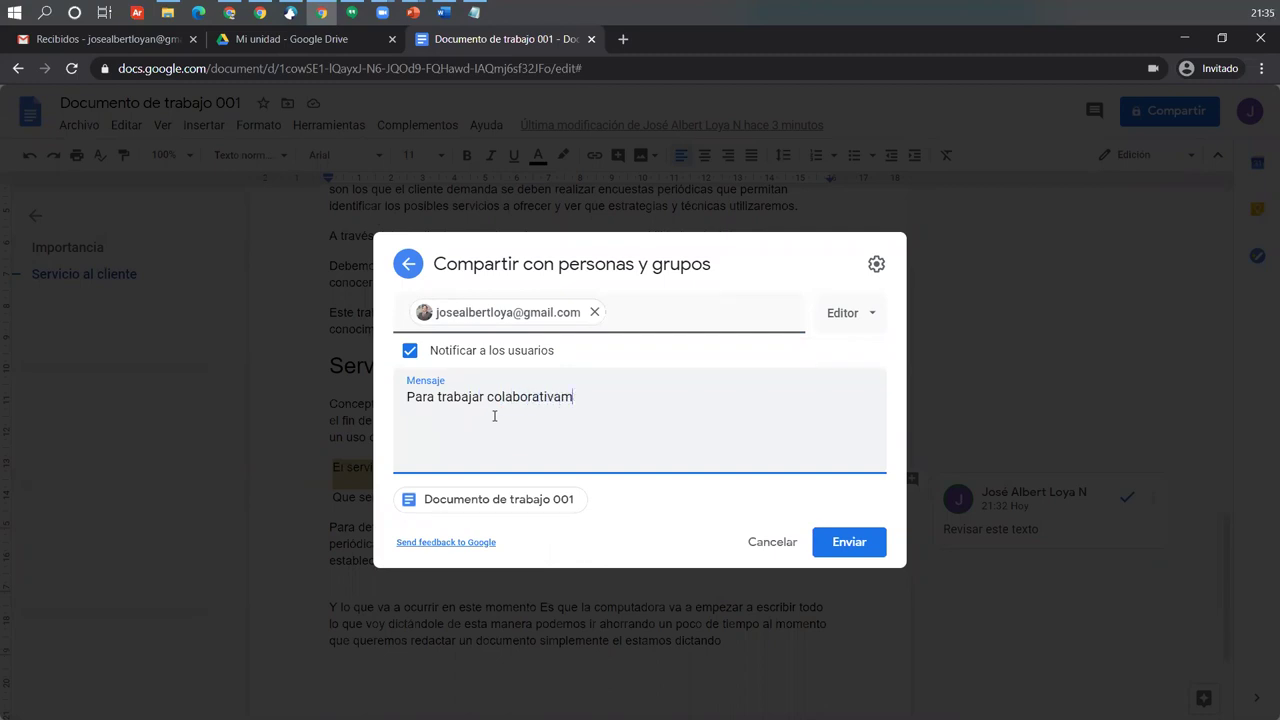
pyautogui.write('mente')
# Keep the contact's role as Editor and send the invitation.
pyautogui.click(848, 318)
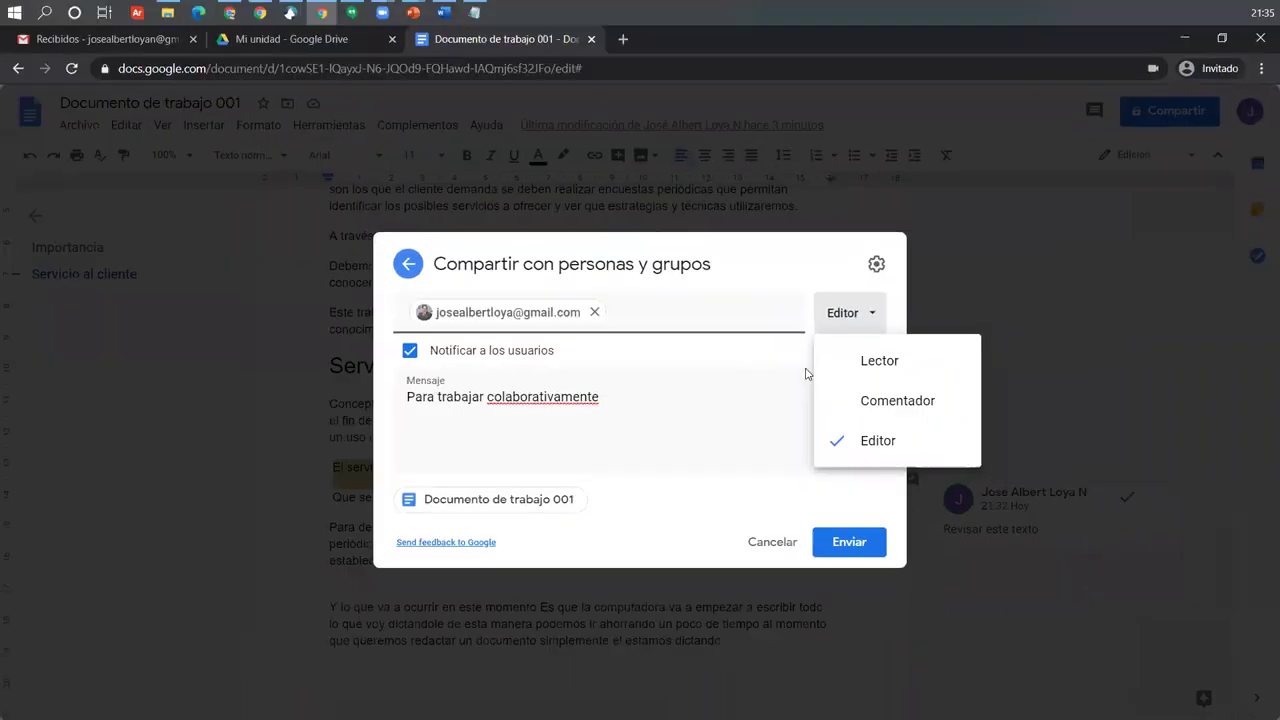
pyautogui.click(388, 520)
pyautogui.click(846, 542)
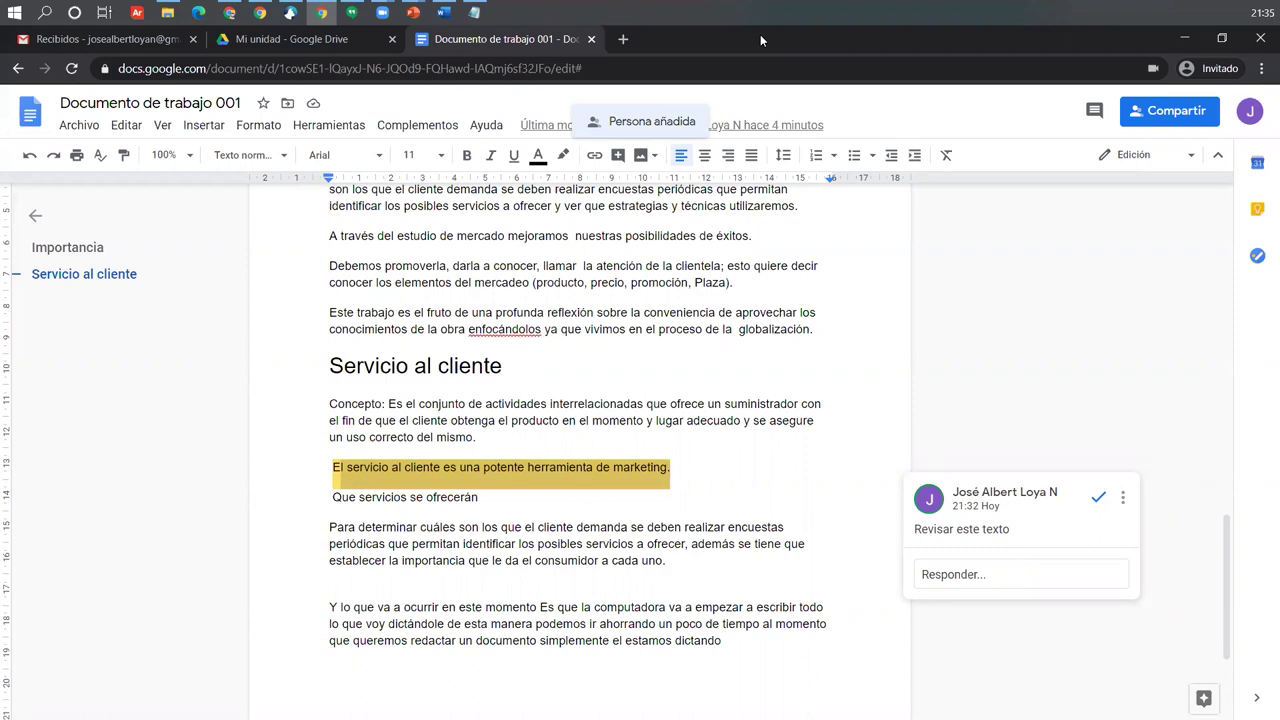
# Snap the browser right, maximize the heading-levels notes, then minimize them.
pyautogui.press('super+Right')
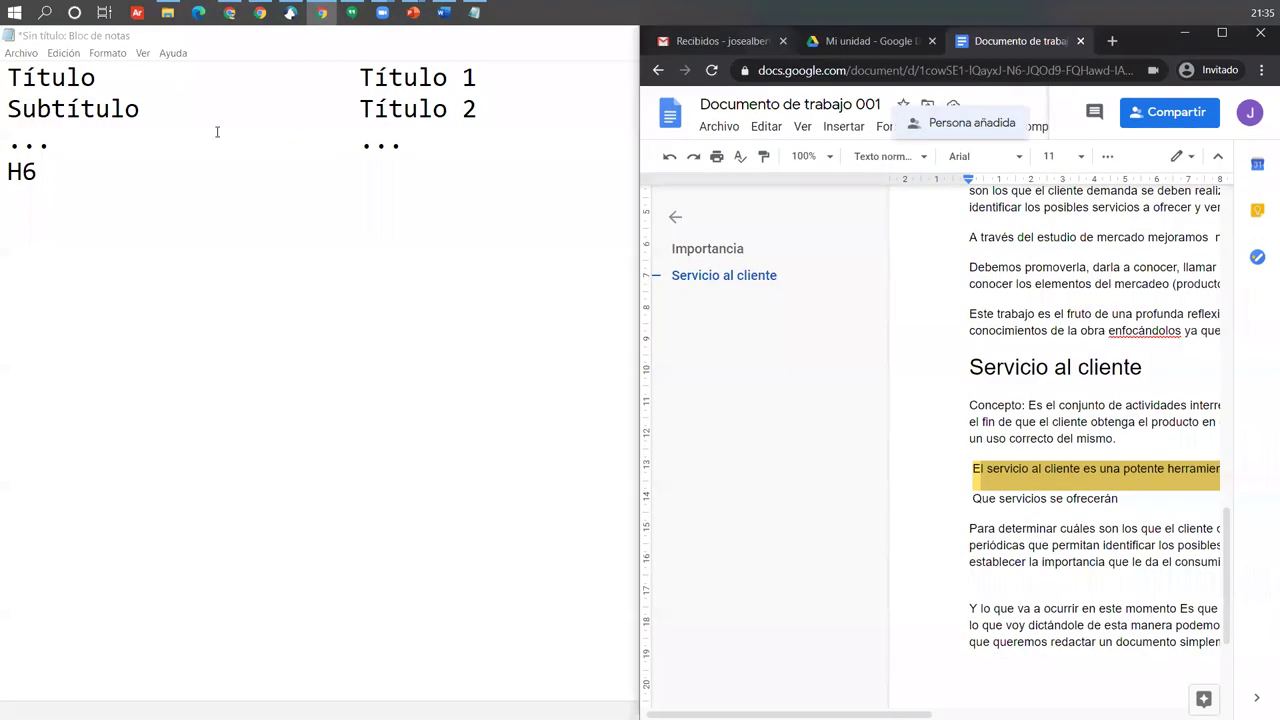
pyautogui.press('super+Up')
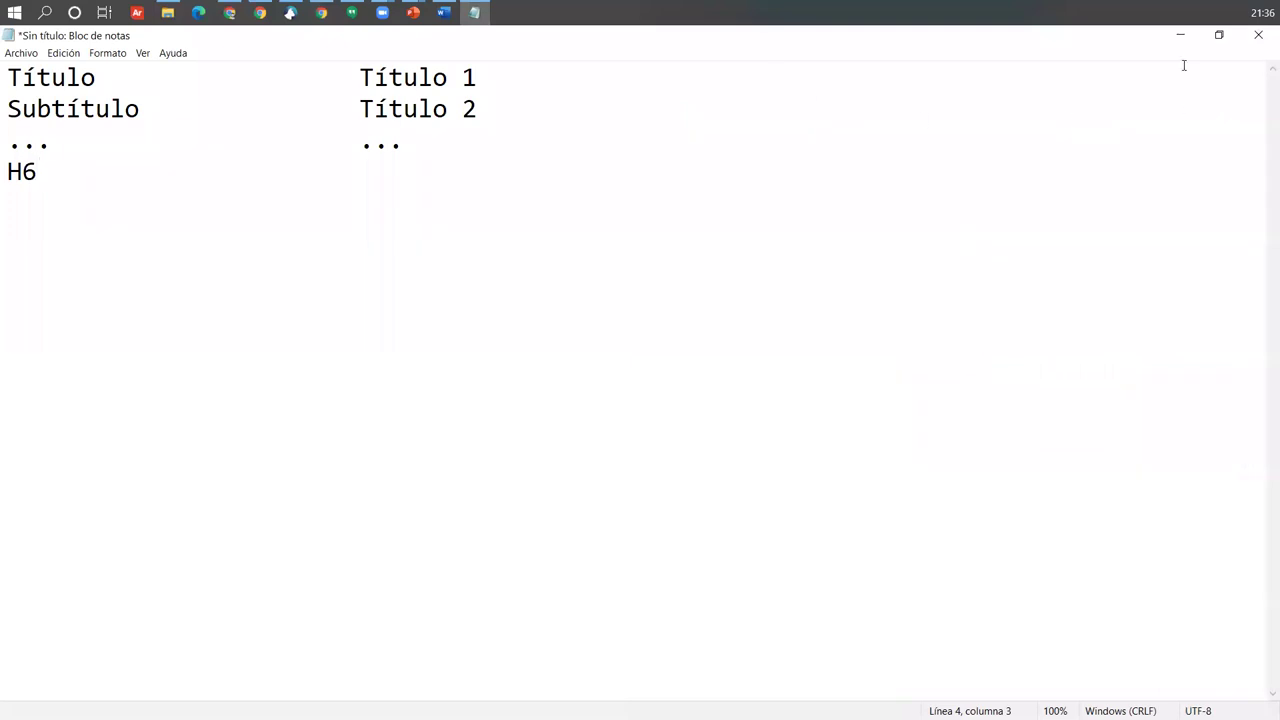
pyautogui.click(1180, 35)
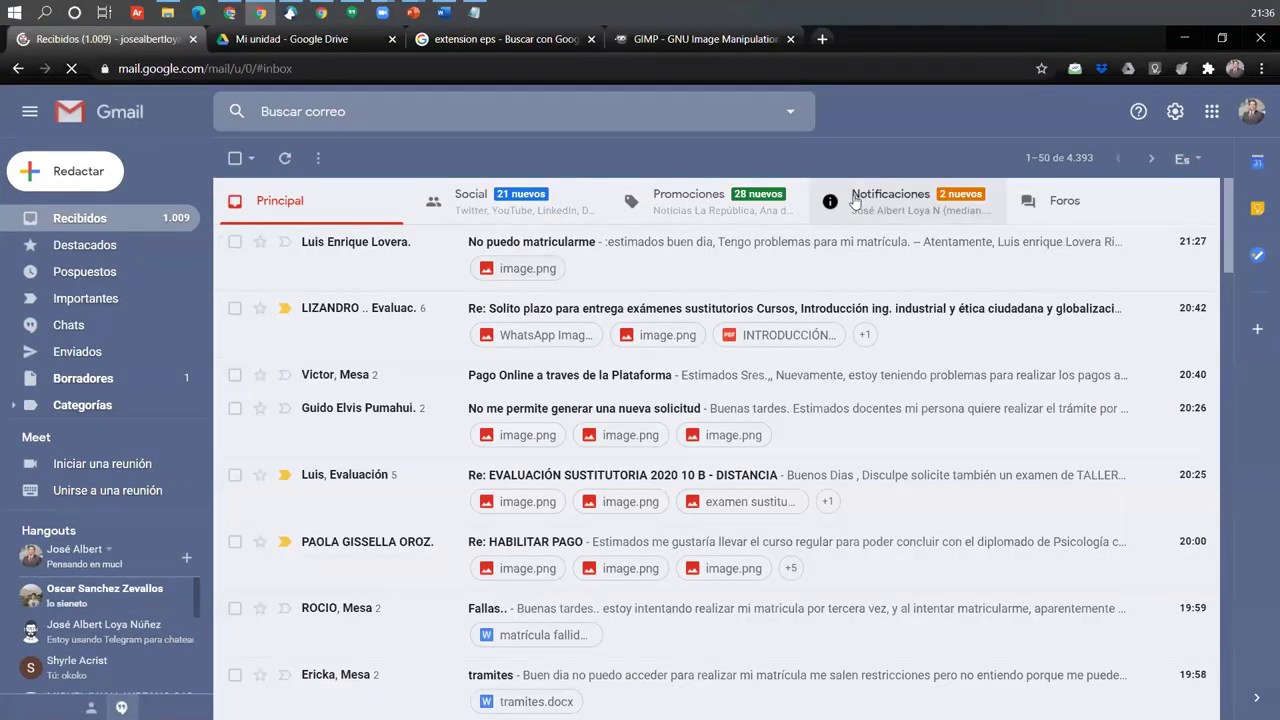
# Show the Notificaciones emails, briefly open the shared document, and close it again.
pyautogui.click(900, 210)
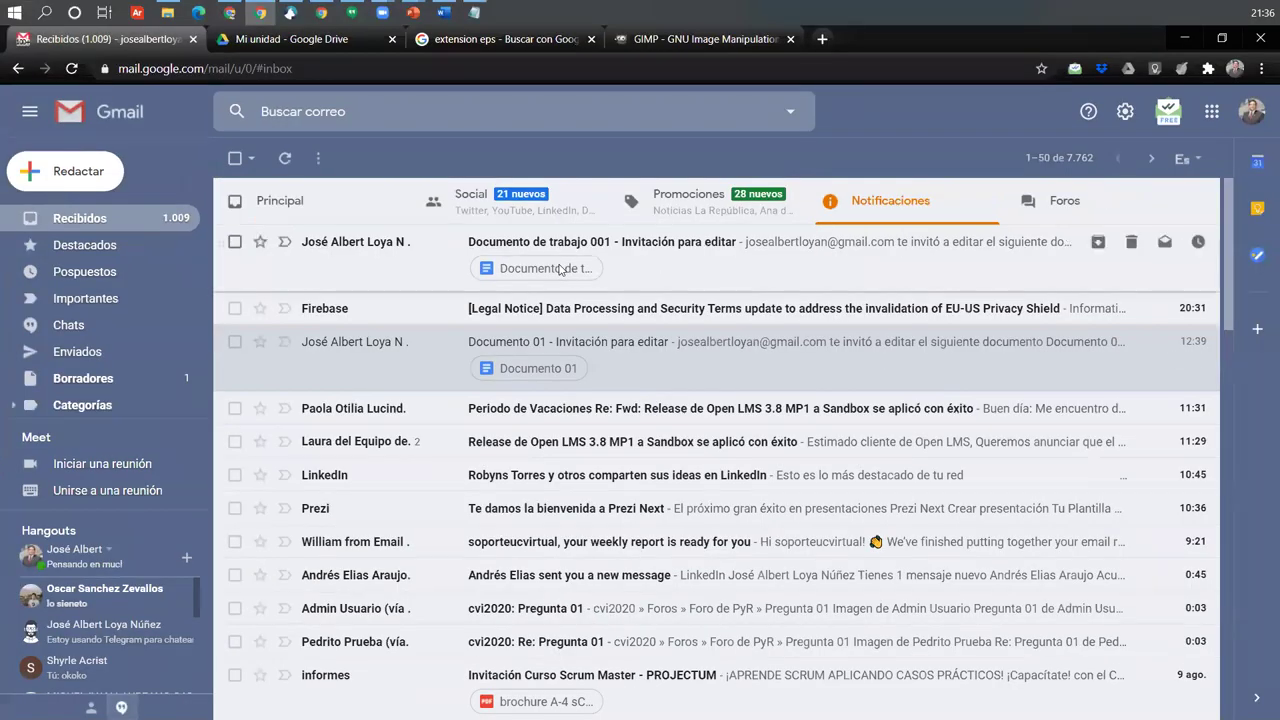
pyautogui.click(560, 268)
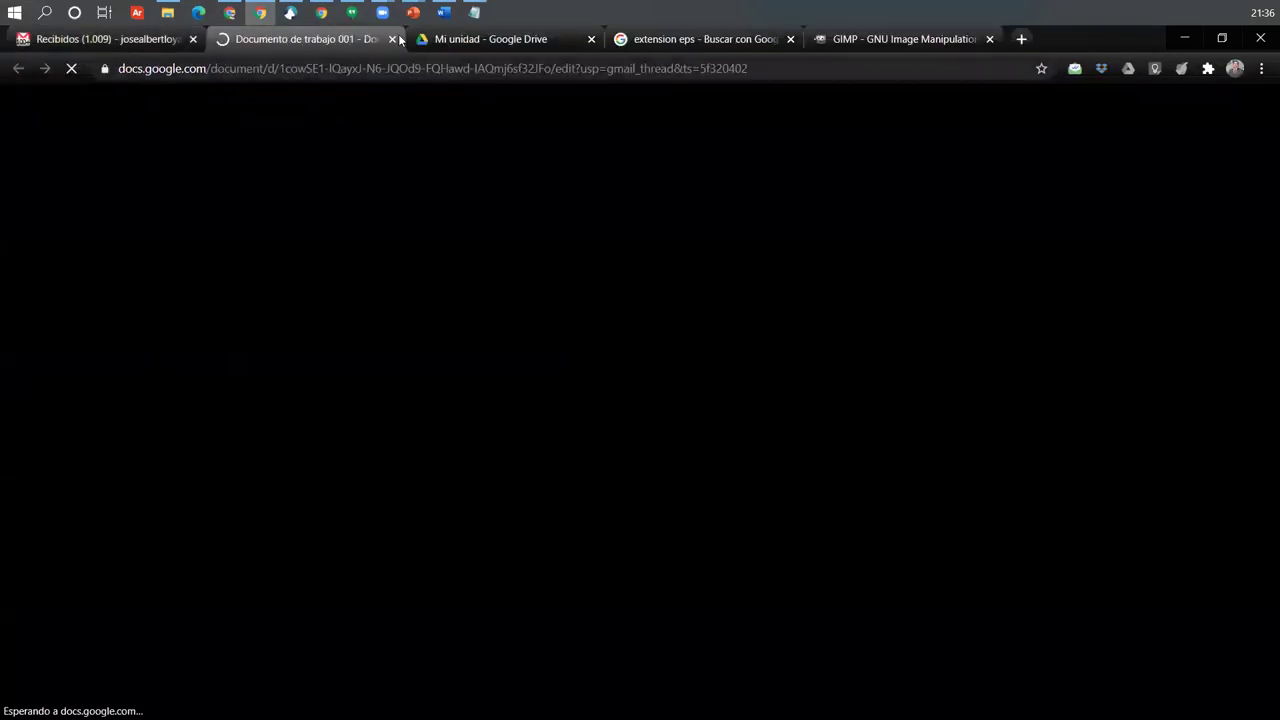
pyautogui.hotkey('ctrl', 'w')
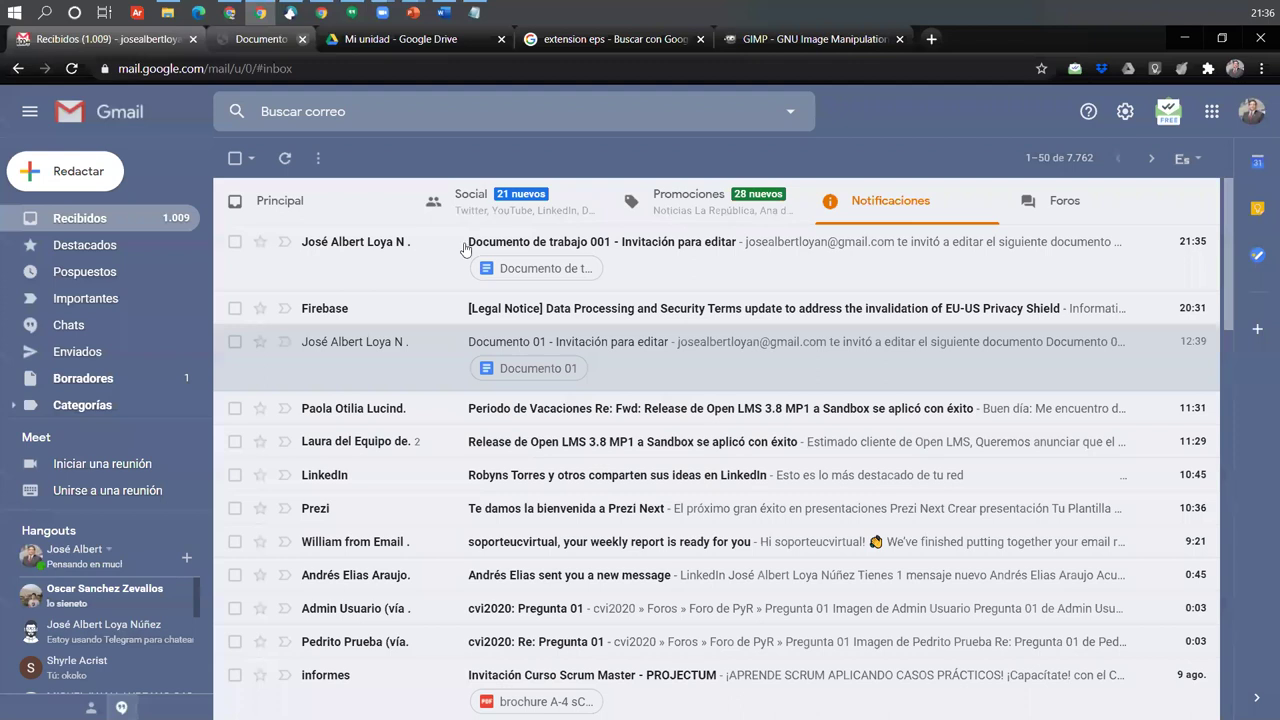
# Open the Documento de trabajo 001 invitation email and follow its document link.
pyautogui.click(408, 250)
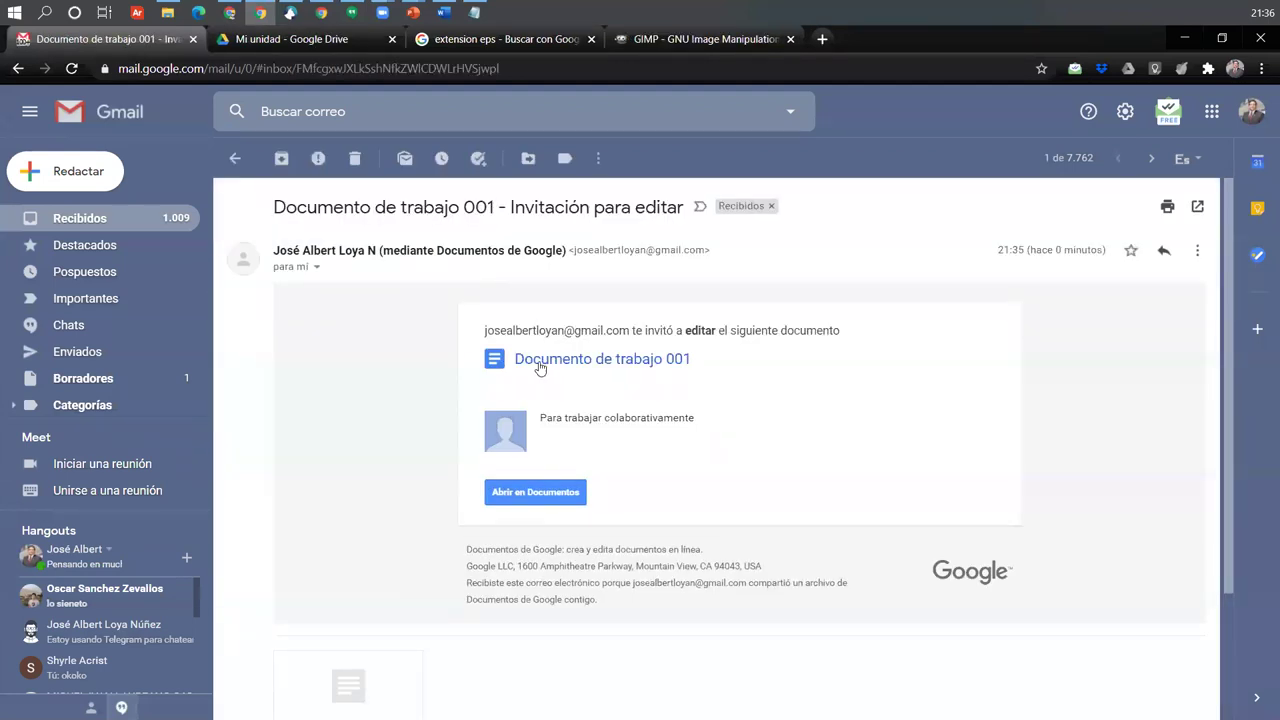
pyautogui.moveTo(544, 420); pyautogui.dragTo(757, 427)
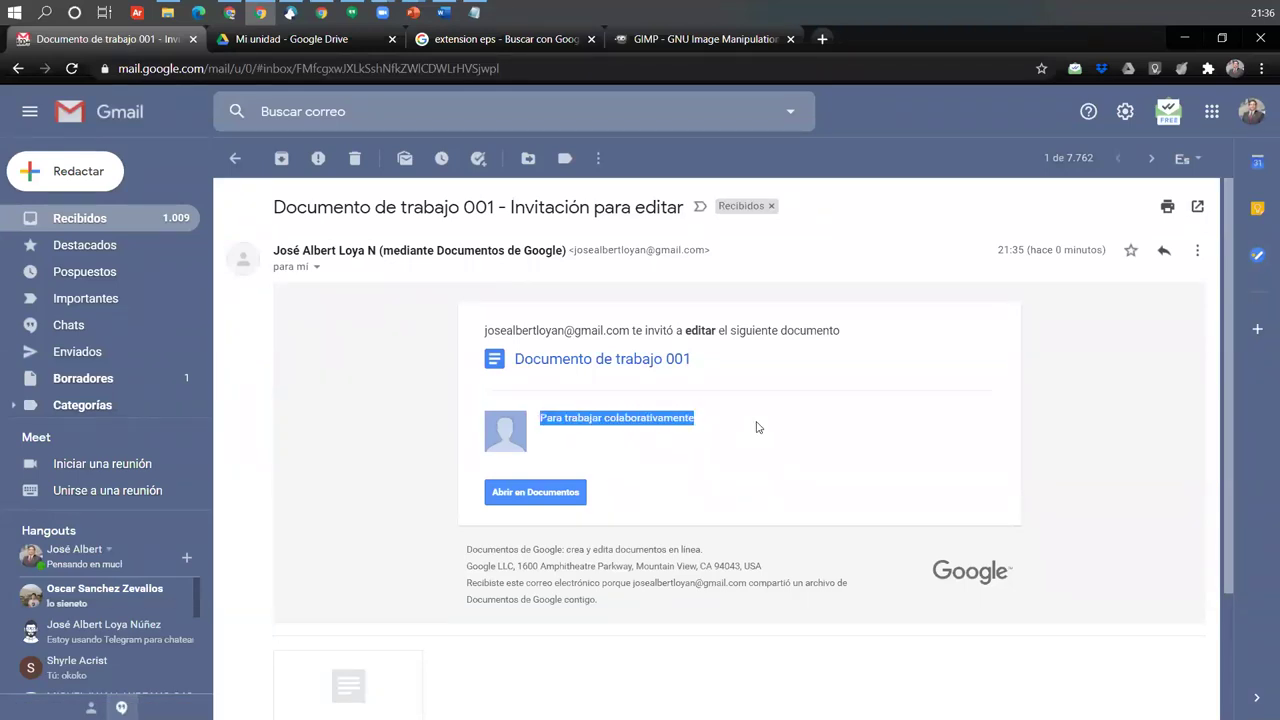
pyautogui.click(757, 427)
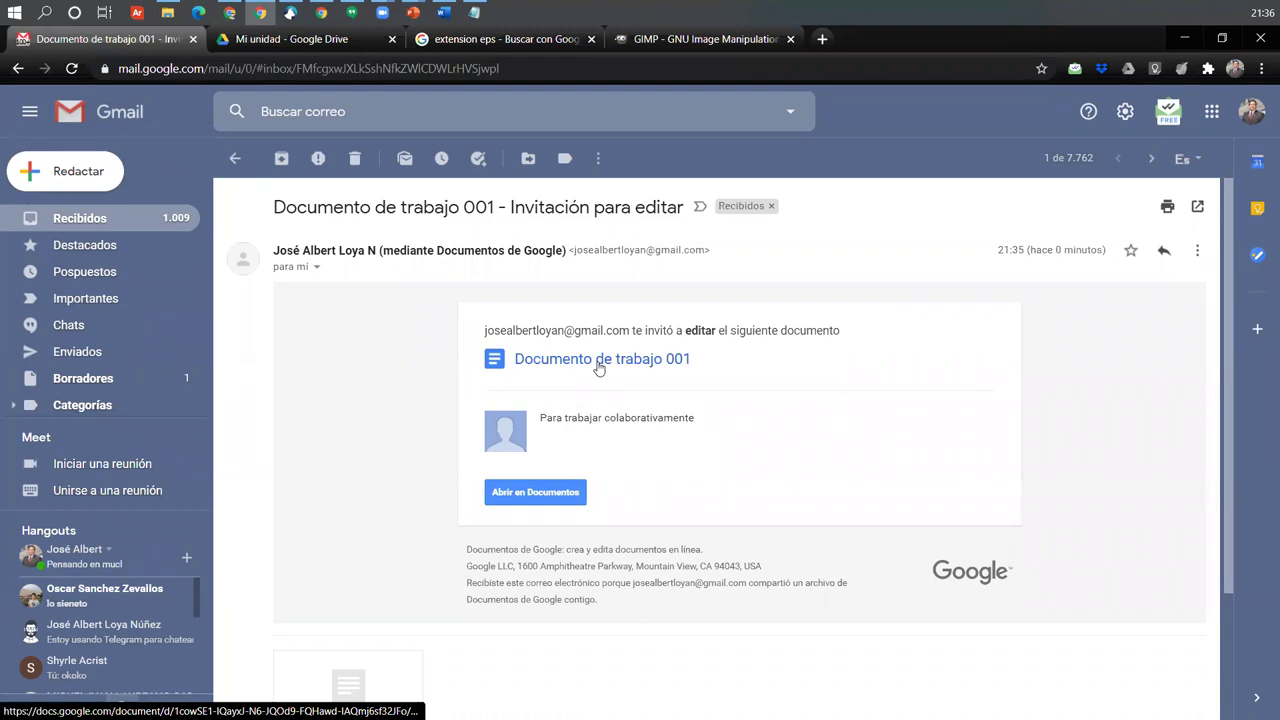
pyautogui.click(578, 370)
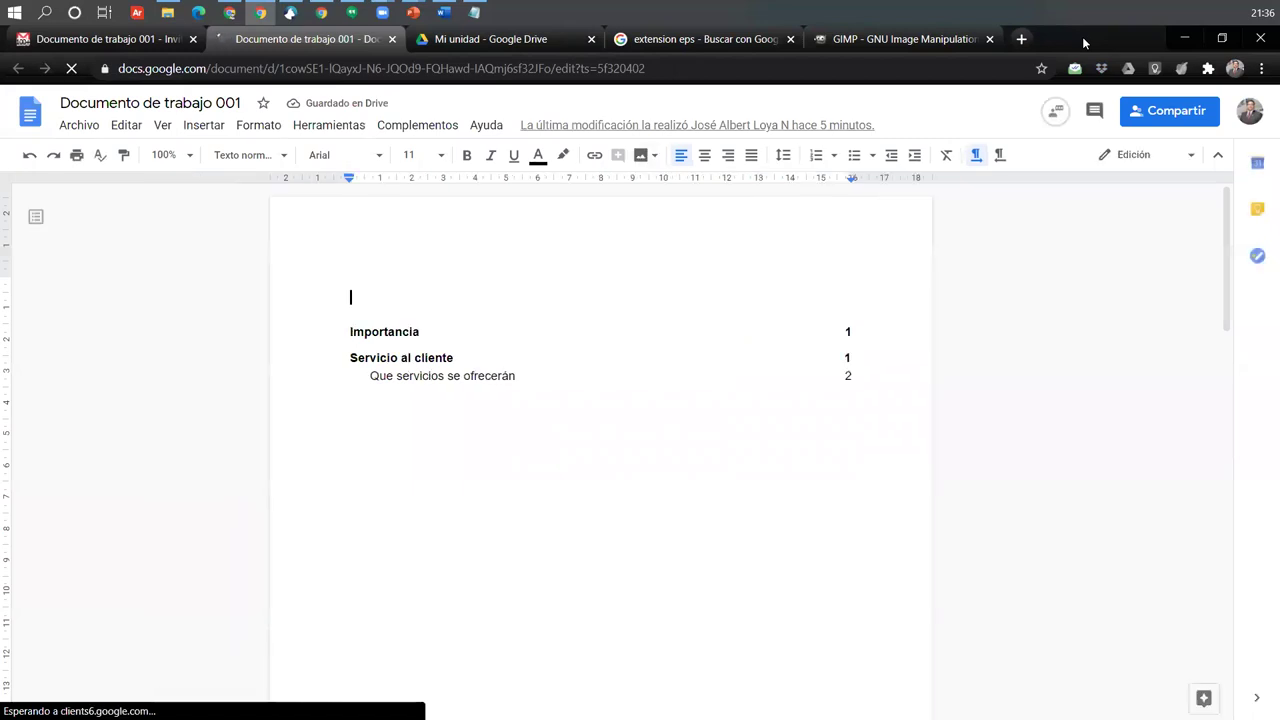
# Place both document copies side by side, send 'Hola' in the chat, then close the chat.
pyautogui.press('super+Left')
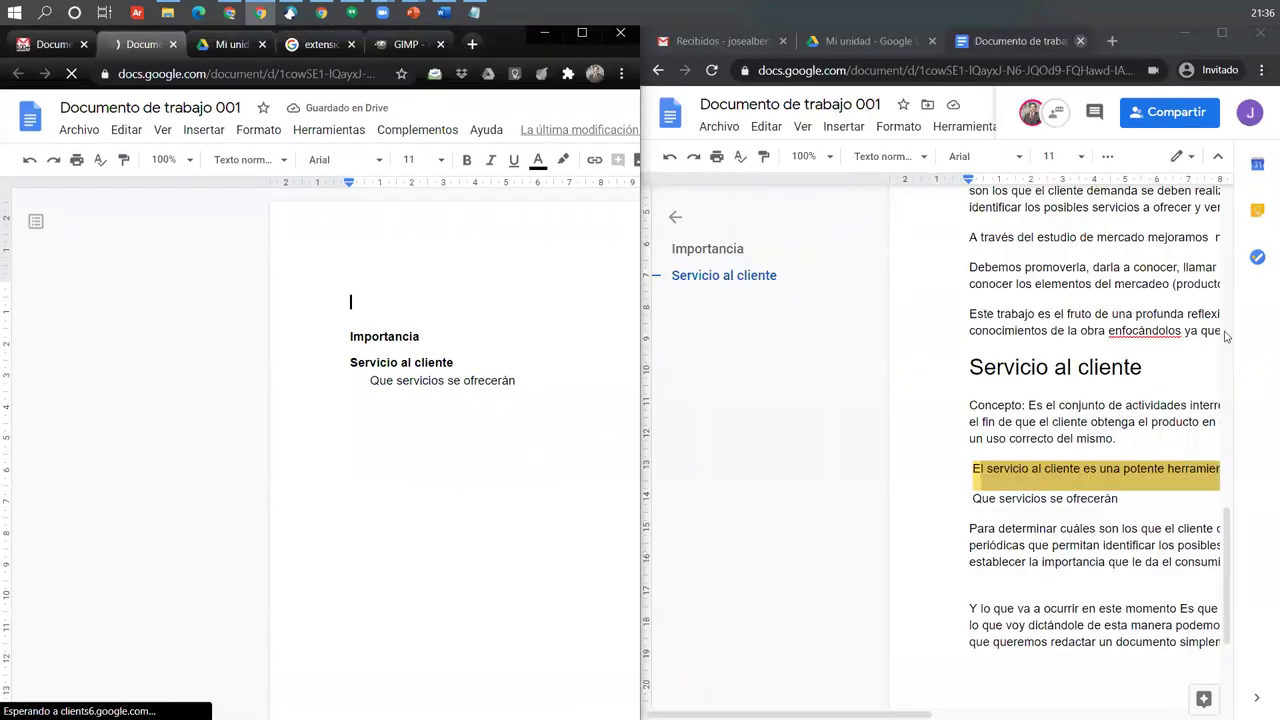
pyautogui.click(1045, 360)
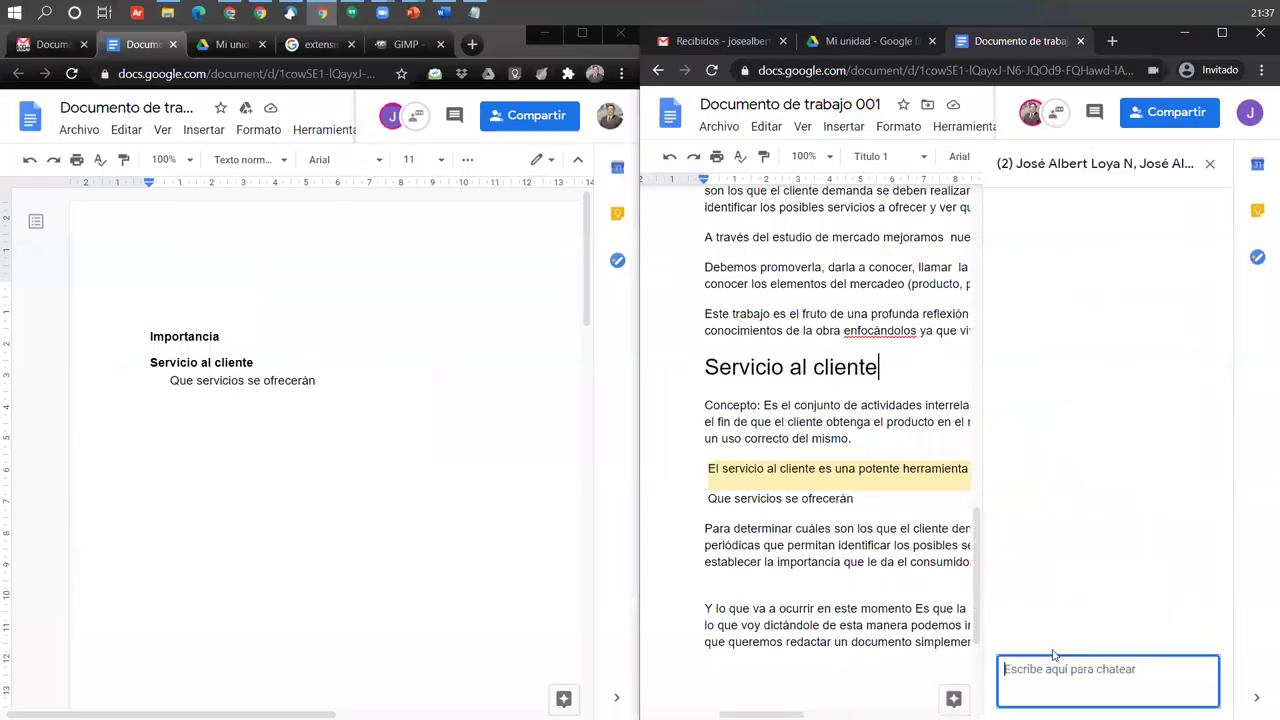
pyautogui.write('Hola')
pyautogui.press('Return')
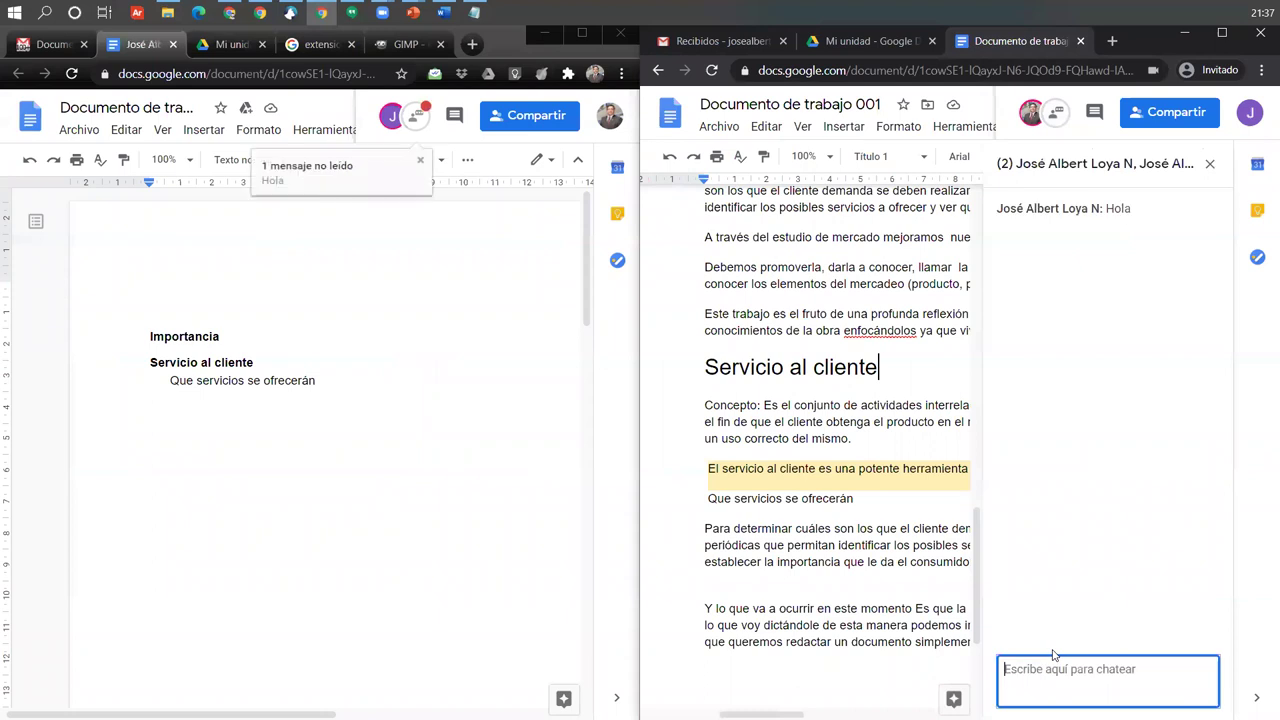
pyautogui.click(418, 128)
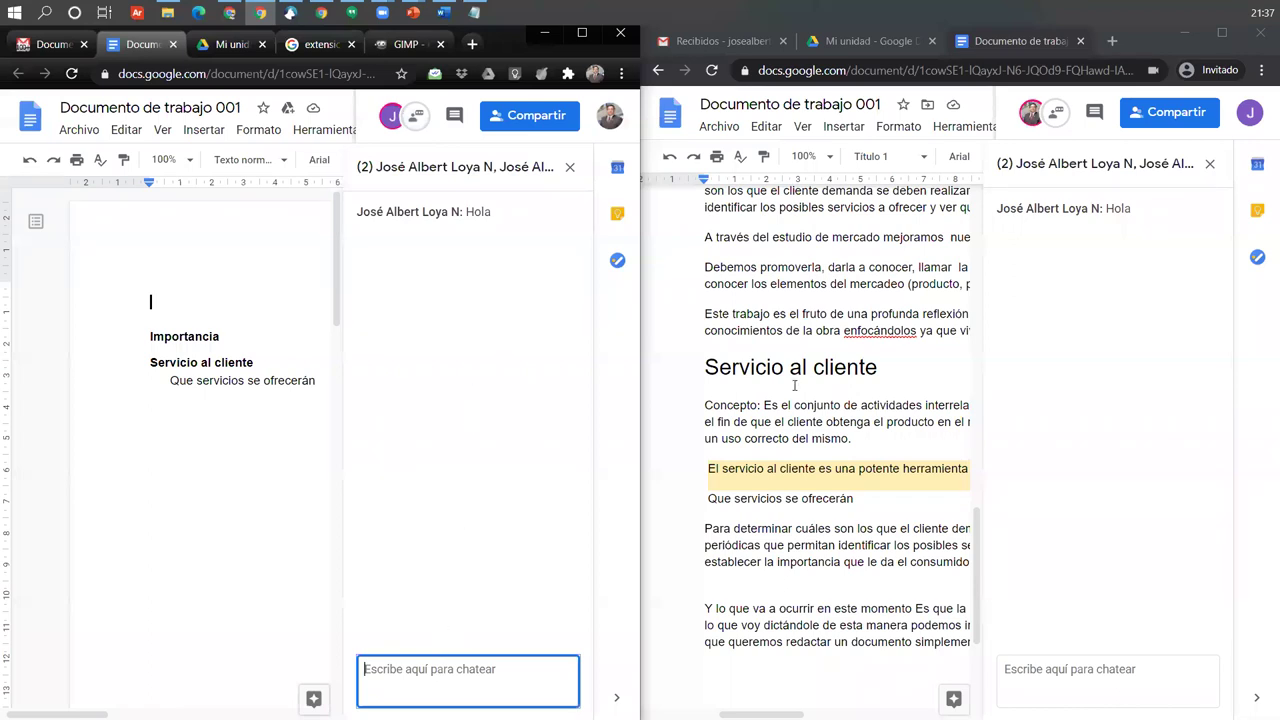
pyautogui.click(255, 424)
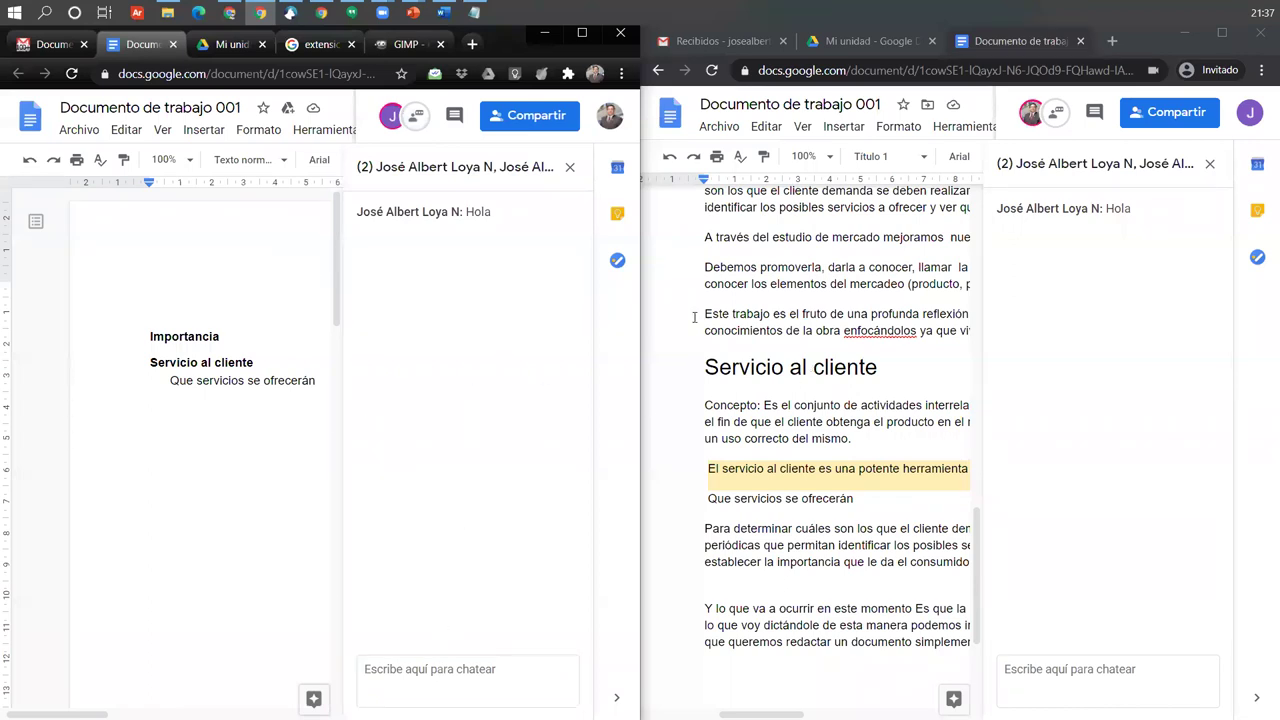
pyautogui.click(571, 167)
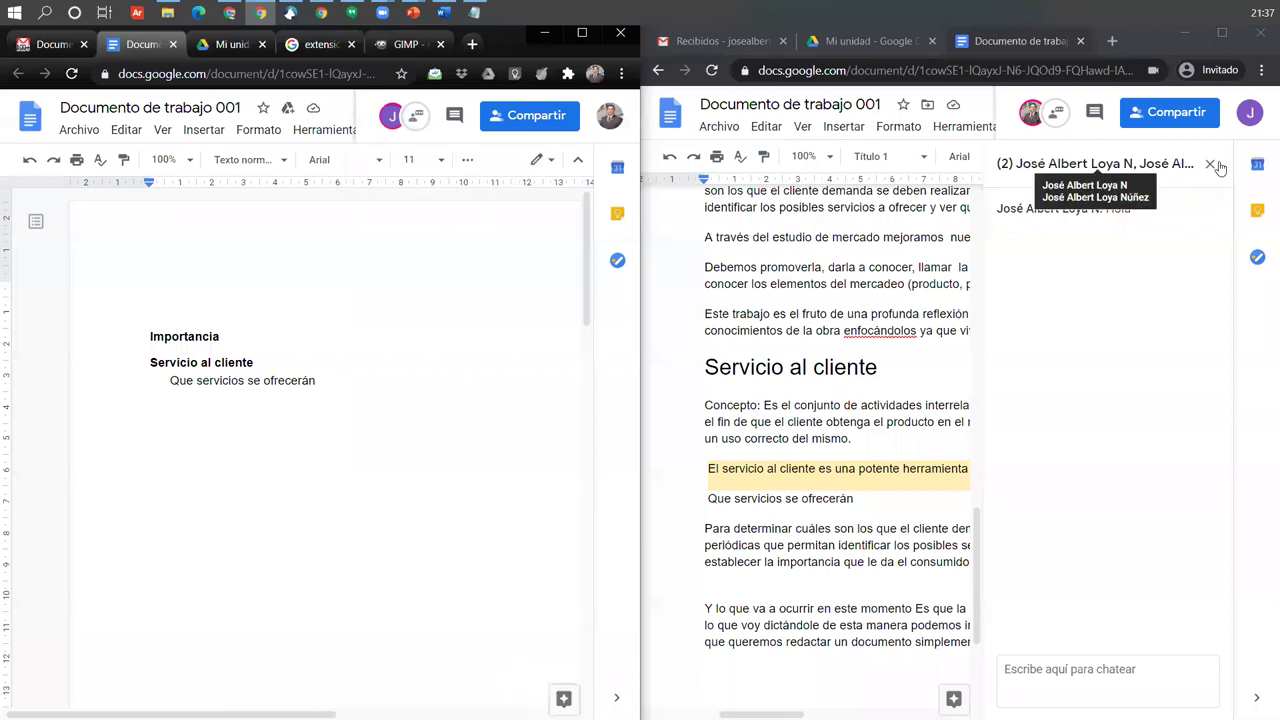
# Reply 'Esta correcto' to the 'Revisar este texto' comment.
pyautogui.scroll(-5, 452, 454)
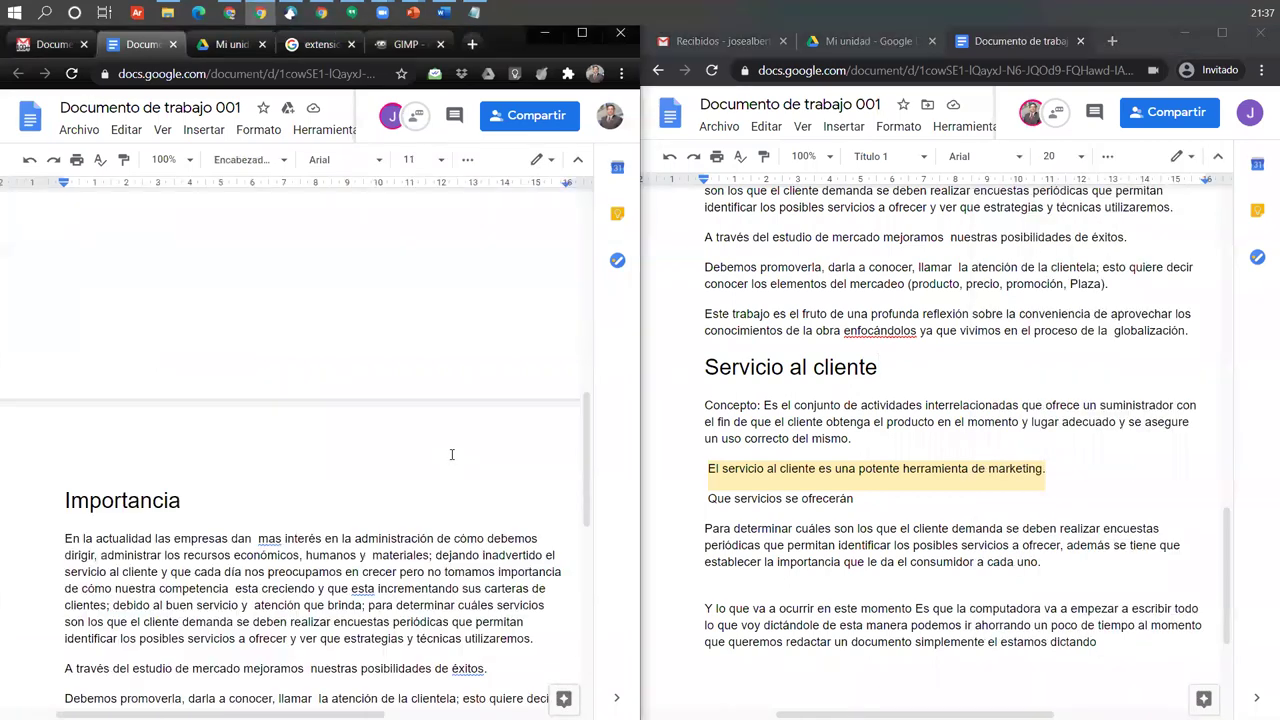
pyautogui.scroll(-6, 277, 405)
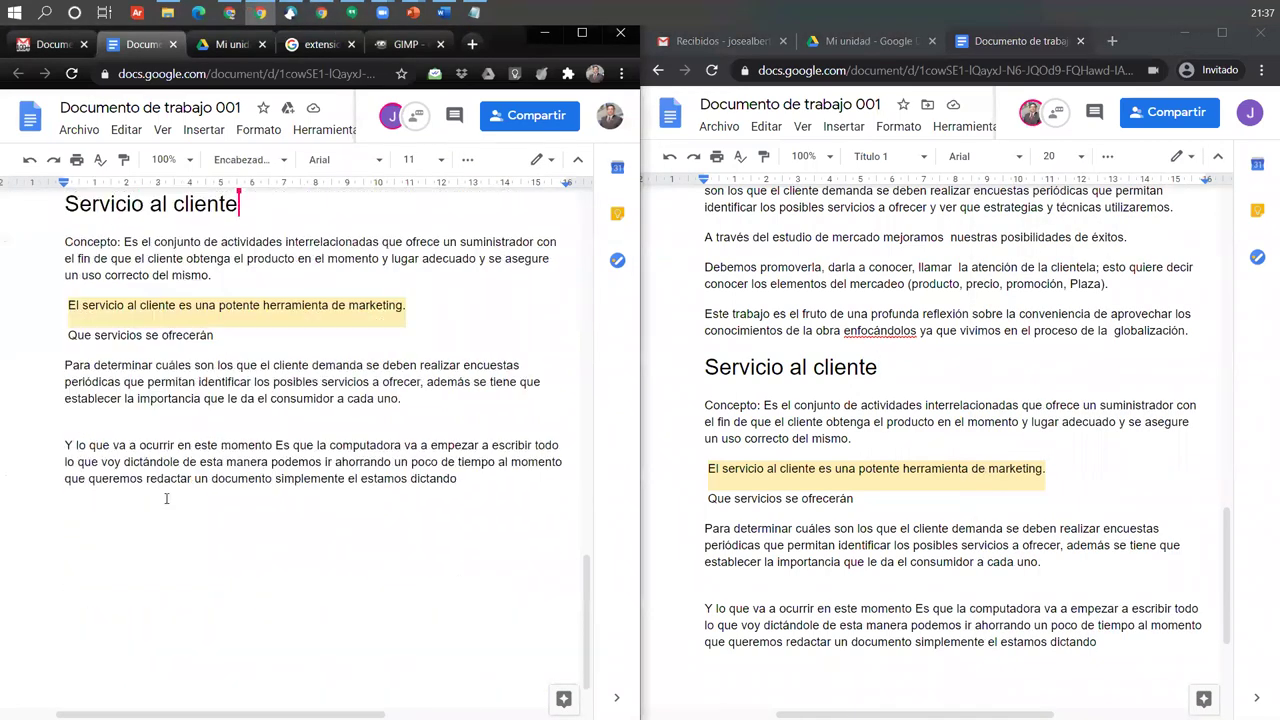
pyautogui.scroll(3, 202, 478)
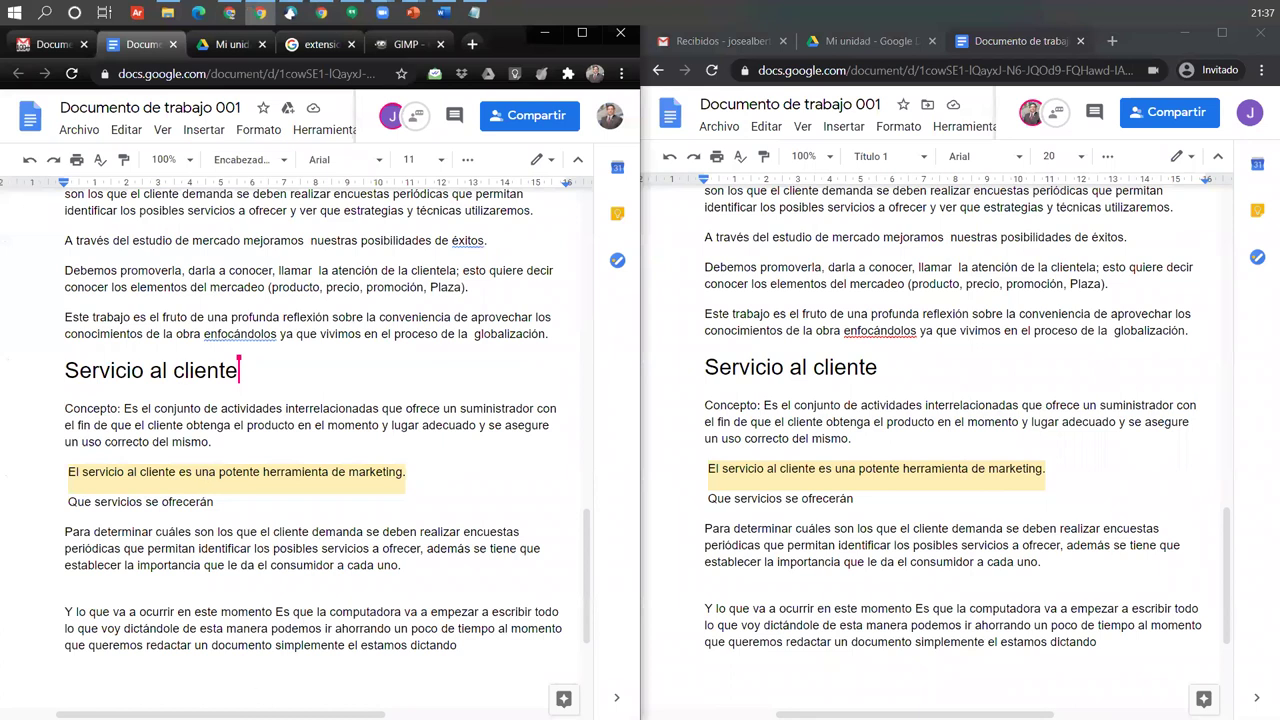
pyautogui.click(200, 471)
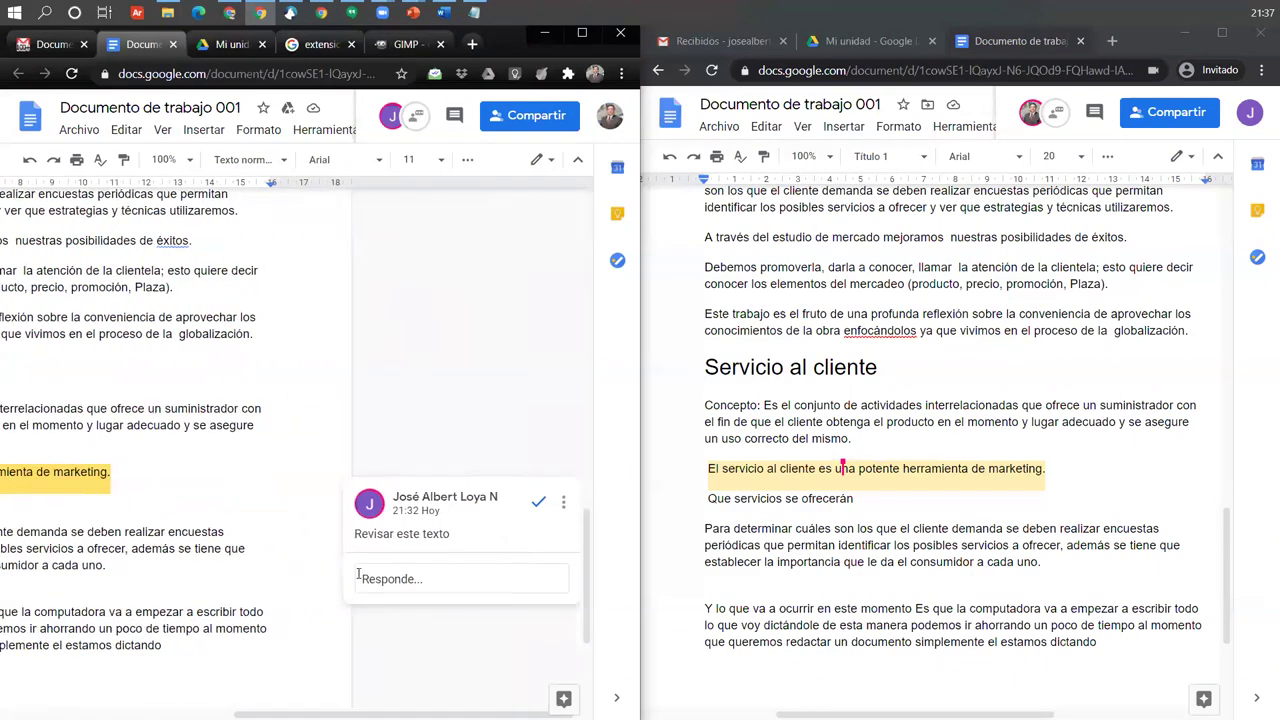
pyautogui.click(506, 580)
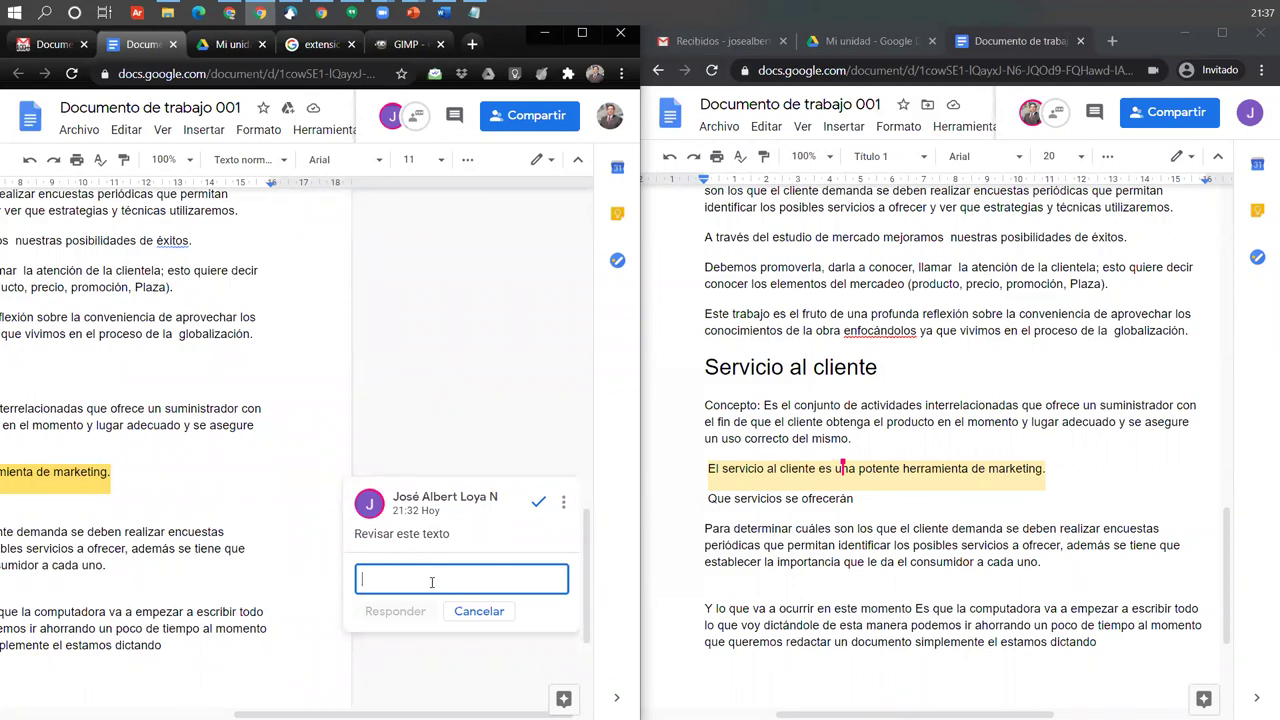
pyautogui.write('Esta correcto')
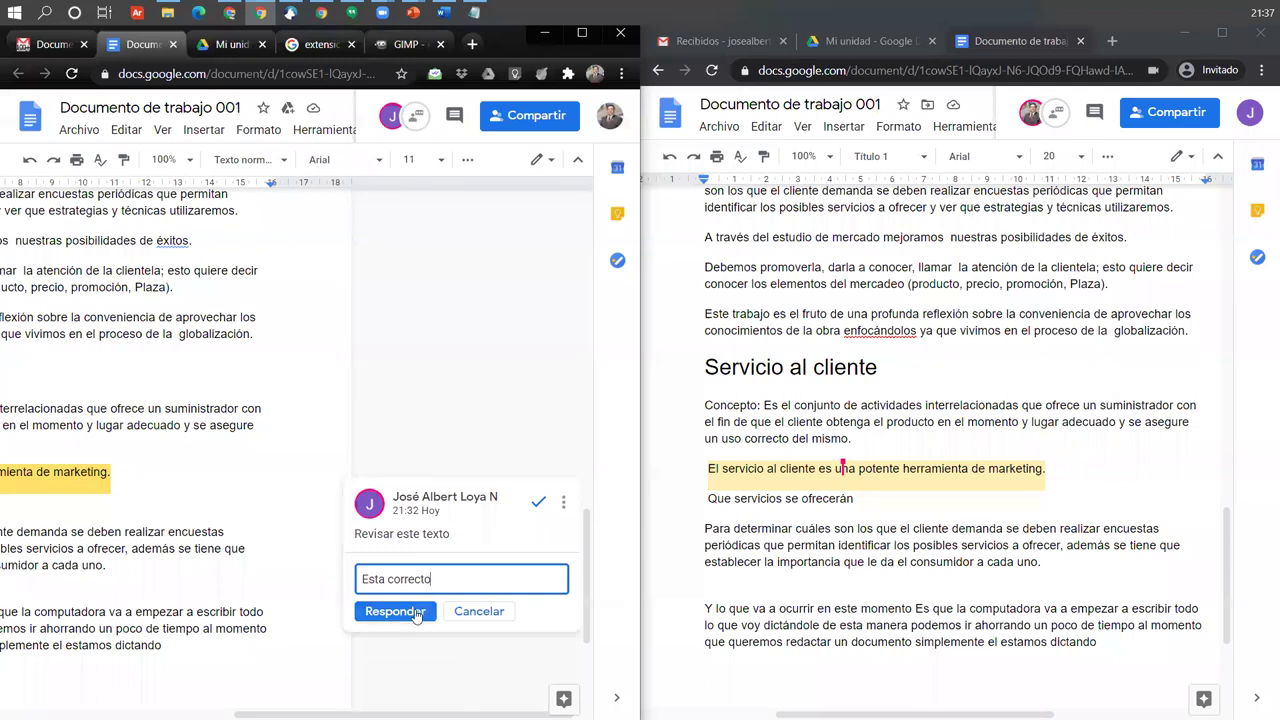
pyautogui.click(420, 611)
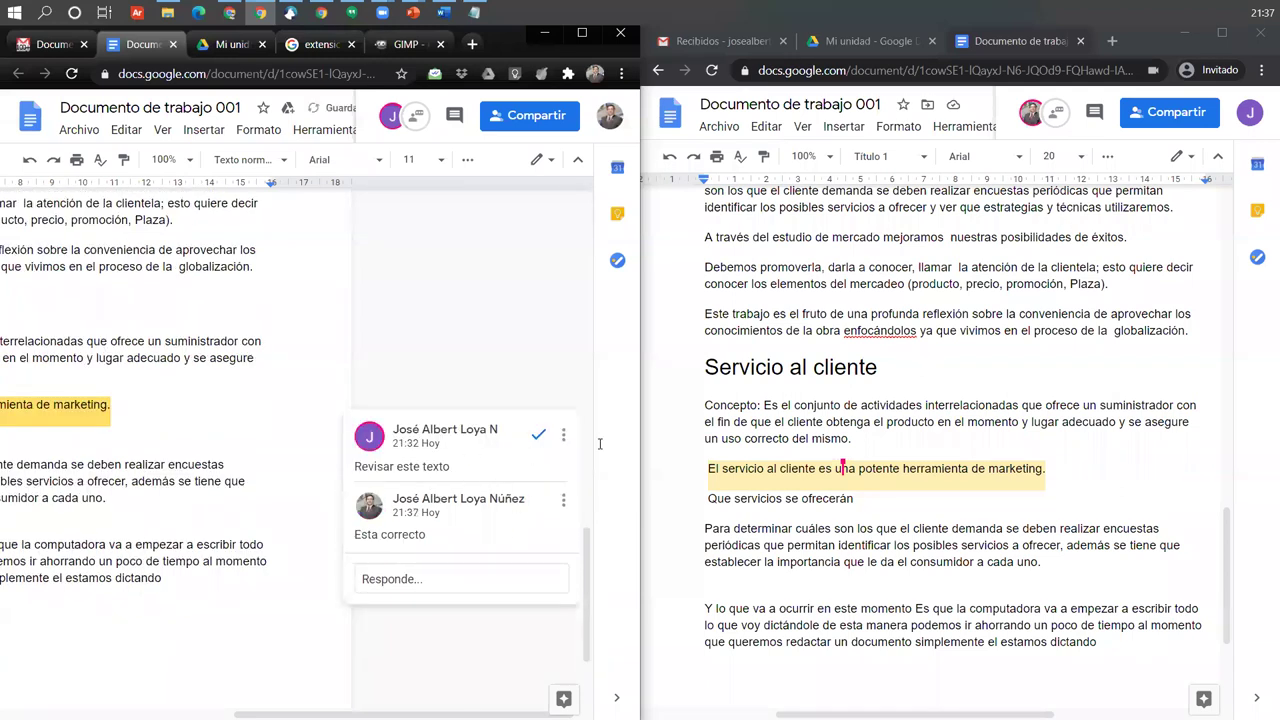
# Resolve the comment thread so the sentence's yellow highlight disappears.
pyautogui.hscroll(3, 1059, 634)
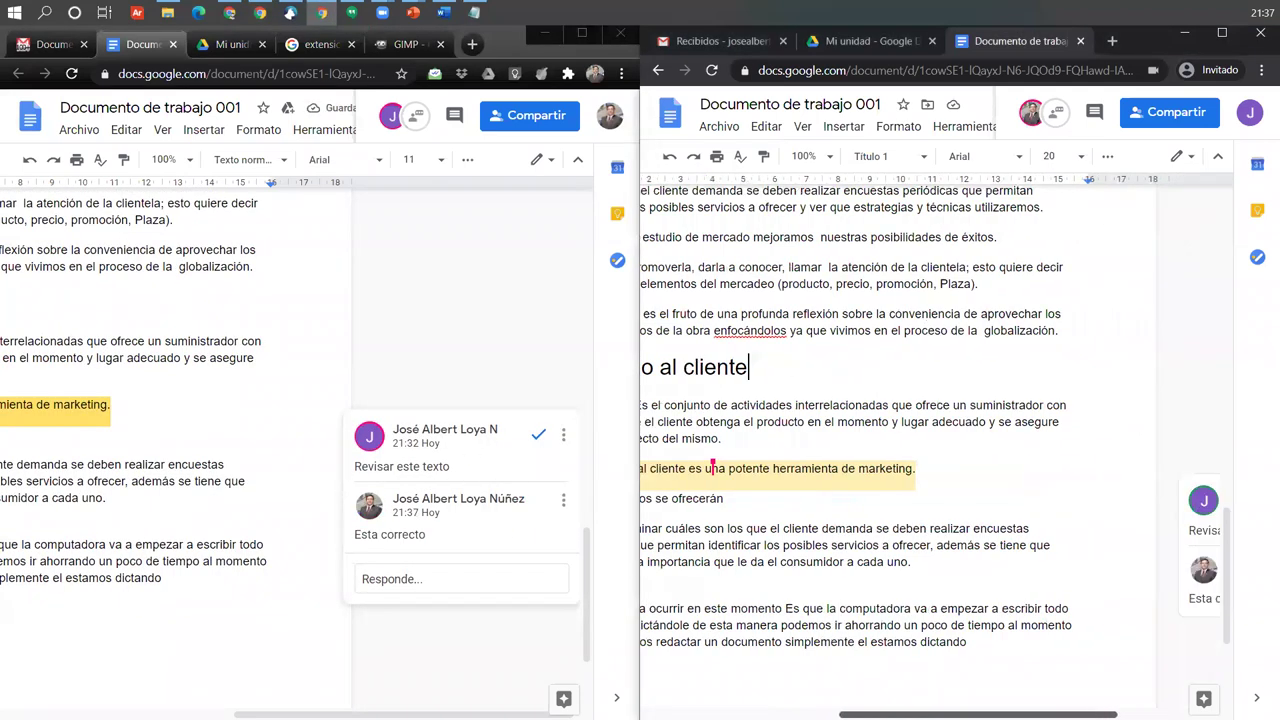
pyautogui.hscroll(2, 1059, 634)
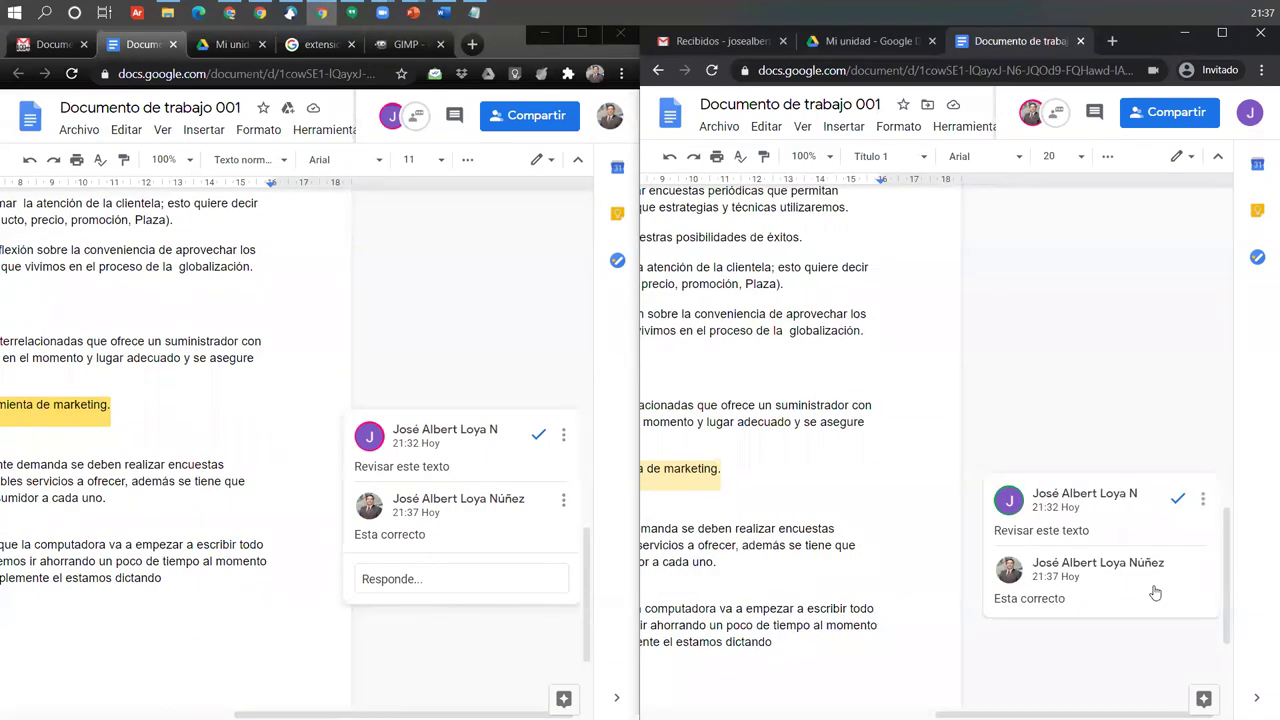
pyautogui.hscroll(-5, 1189, 579)
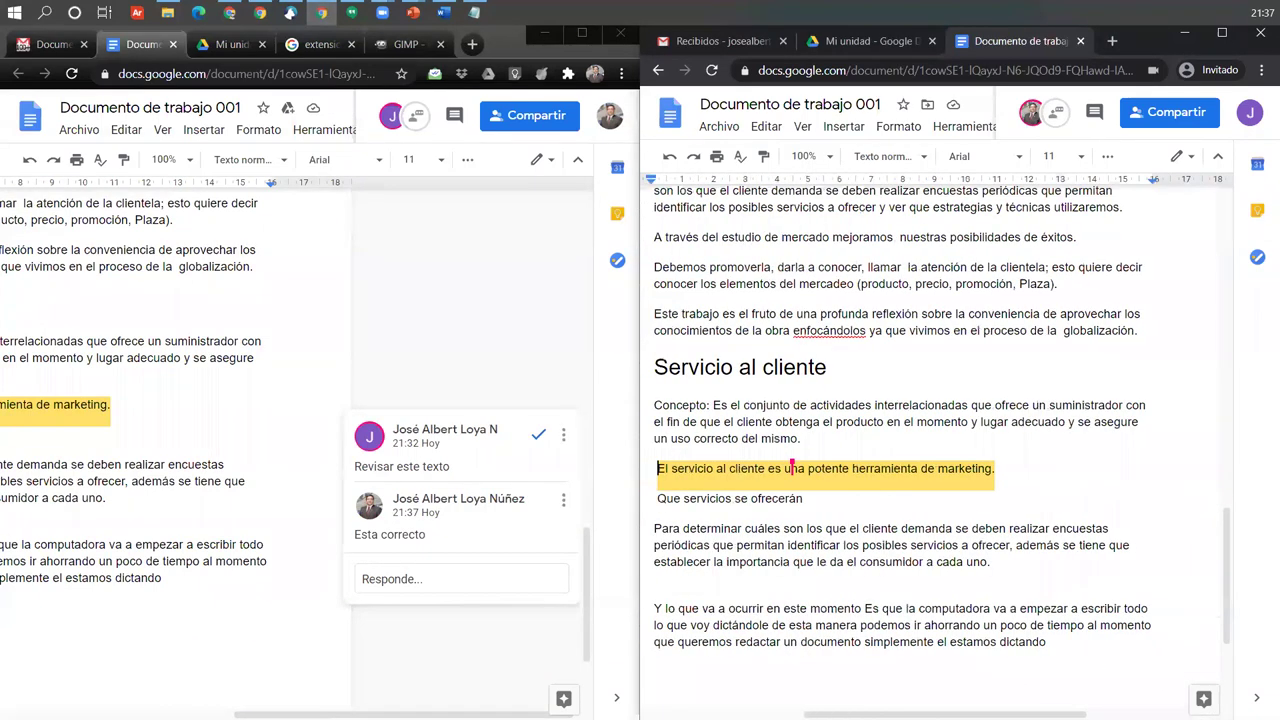
pyautogui.click(786, 466)
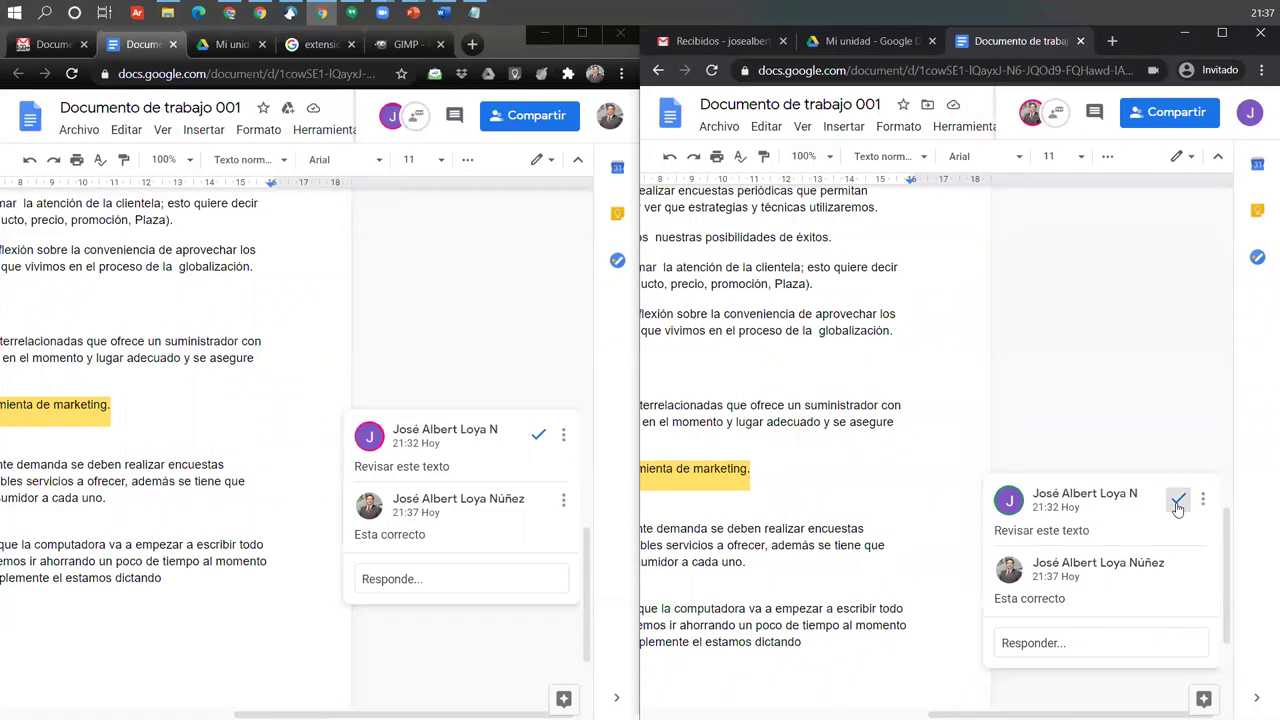
pyautogui.click(1177, 506)
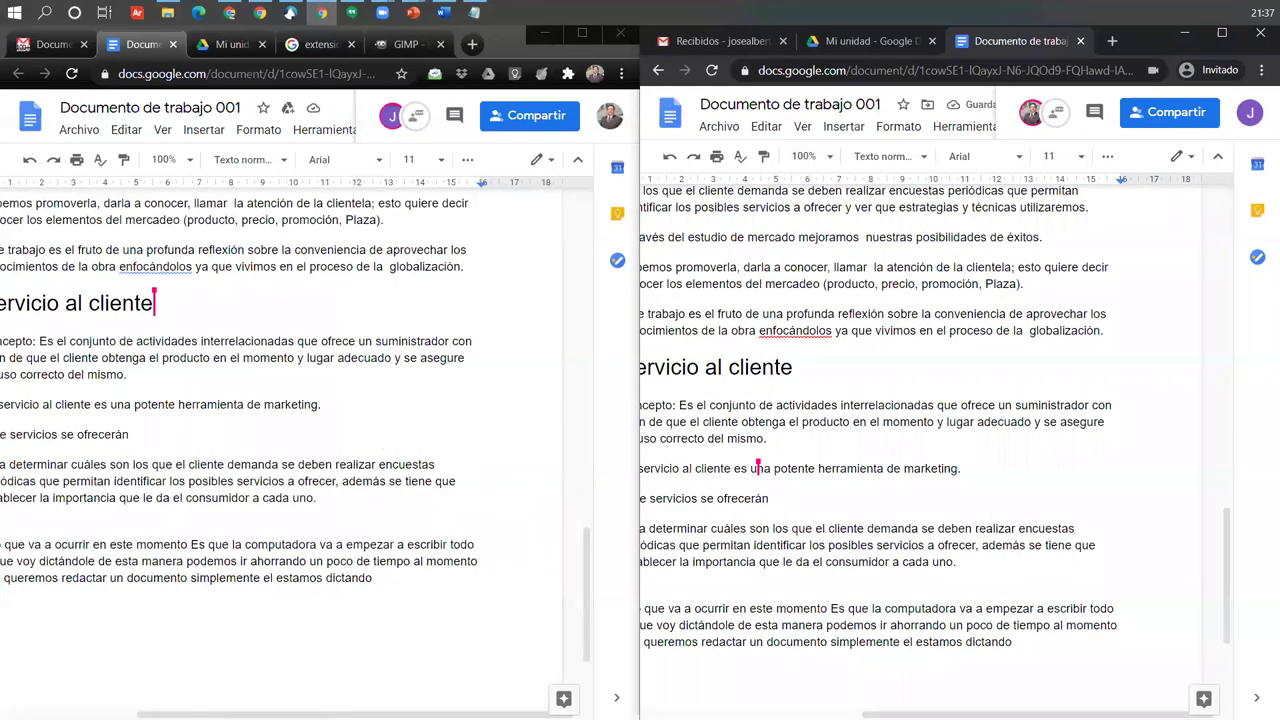
pyautogui.moveTo(355, 714)
pyautogui.mouseDown()
pyautogui.moveTo(228, 714)
pyautogui.moveTo(362, 714)
pyautogui.mouseUp()
pyautogui.moveTo(1030, 714); pyautogui.dragTo(953, 714)
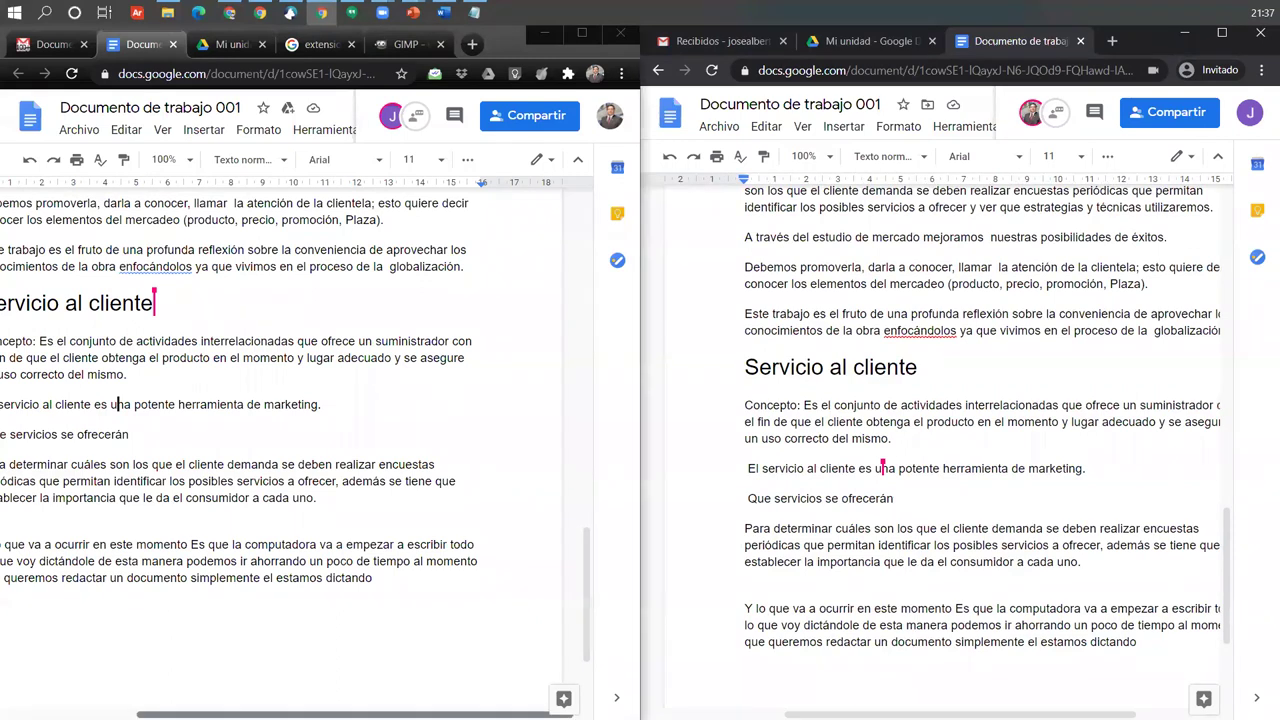
pyautogui.moveTo(360, 714); pyautogui.dragTo(262, 714)
pyautogui.scroll(3, 312, 446)
pyautogui.moveTo(142, 467); pyautogui.dragTo(270, 467)
# Insert a line reading 'información adicional' under the Servicio al cliente heading, above Concepto.
pyautogui.tripleClick(168, 470)
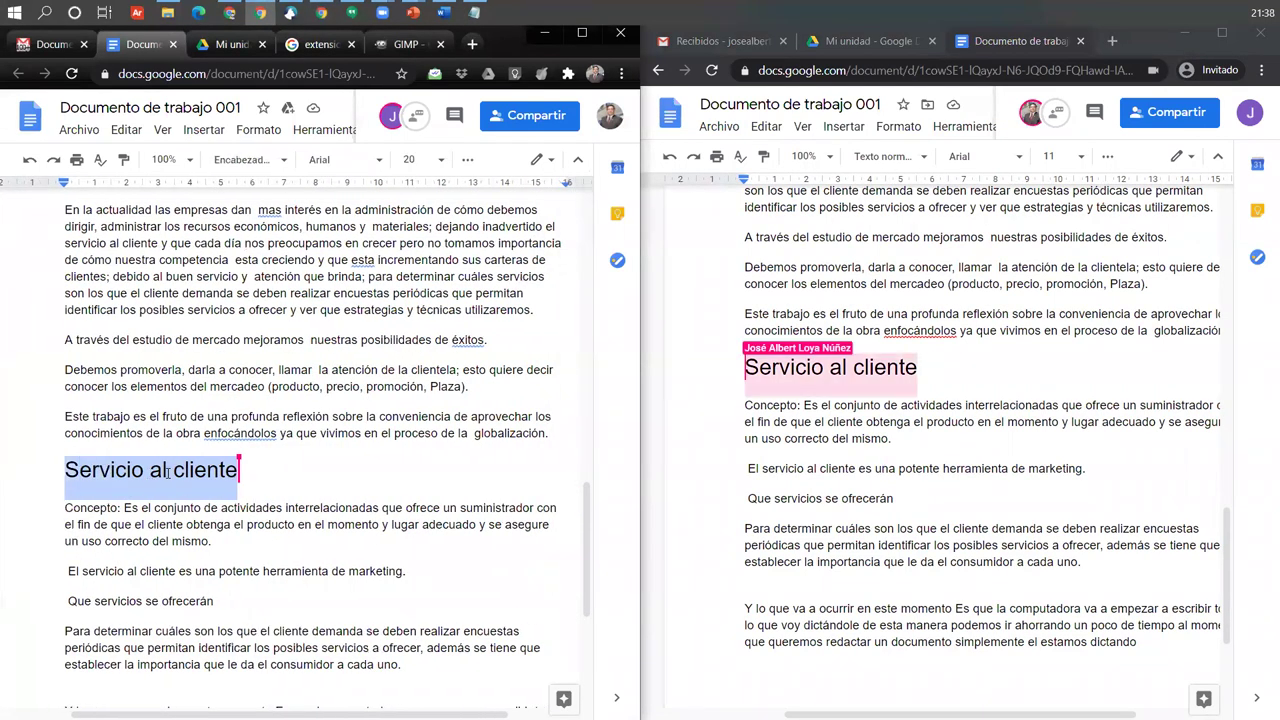
pyautogui.click(282, 532)
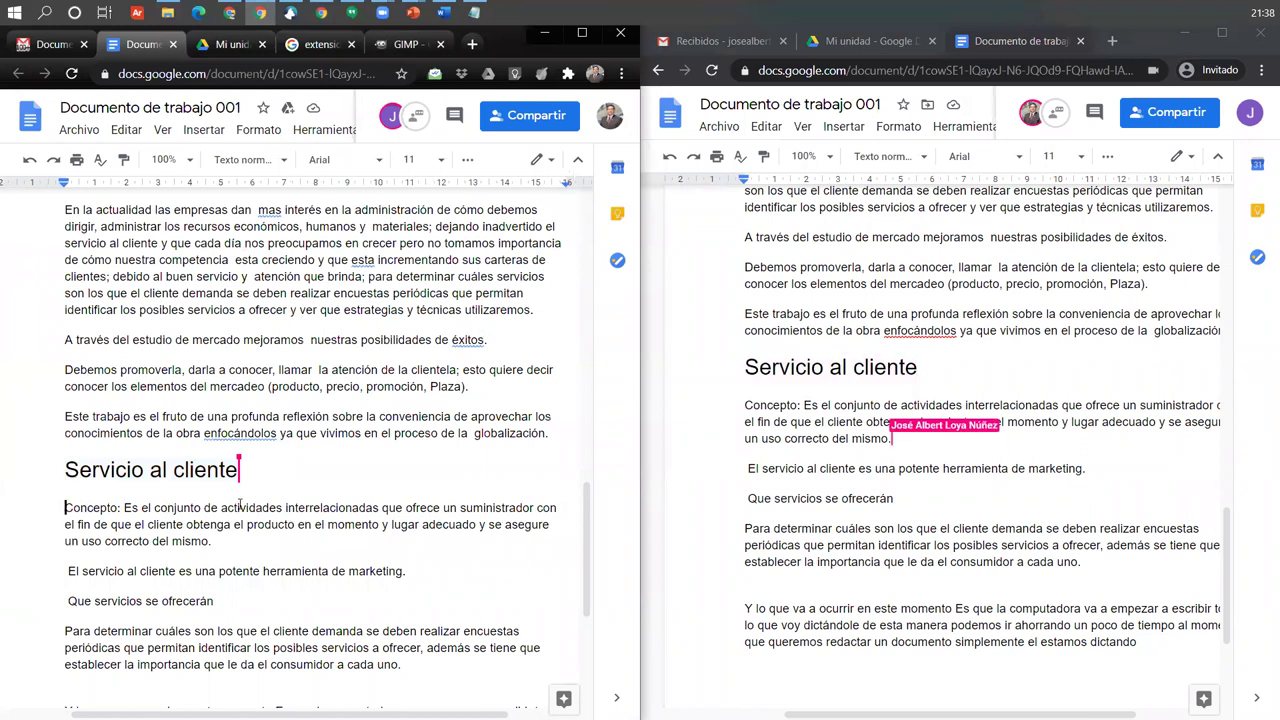
pyautogui.press('Return')
pyautogui.press('Up')
pyautogui.write('Co')
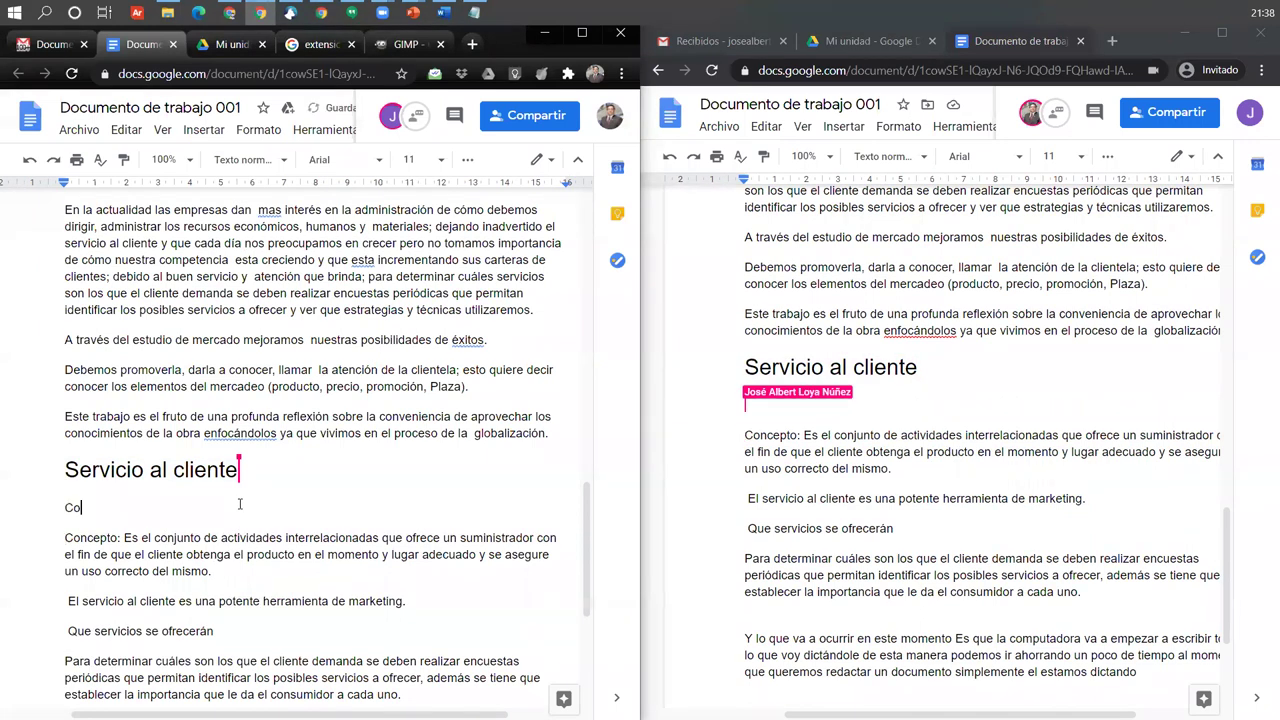
pyautogui.write('laar inor')
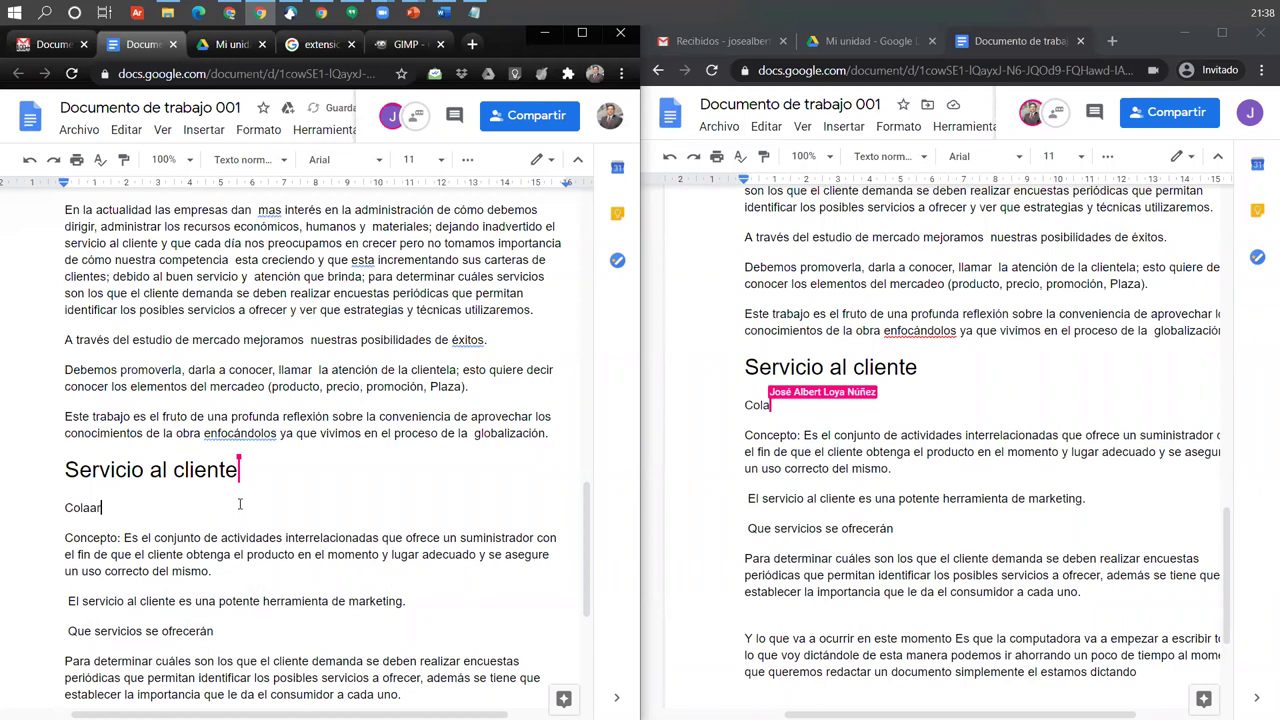
pyautogui.press('BackSpace')
pyautogui.press('BackSpace')
pyautogui.write('formaci')
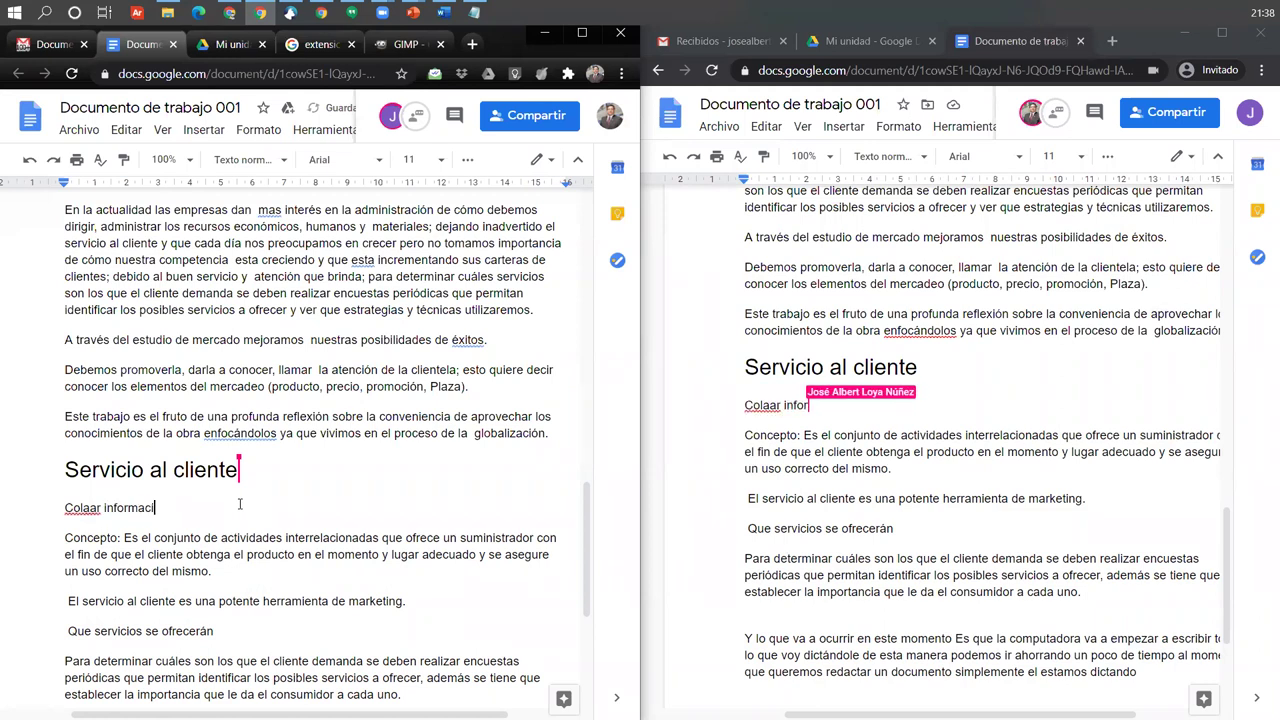
pyautogui.write('ón adicional')
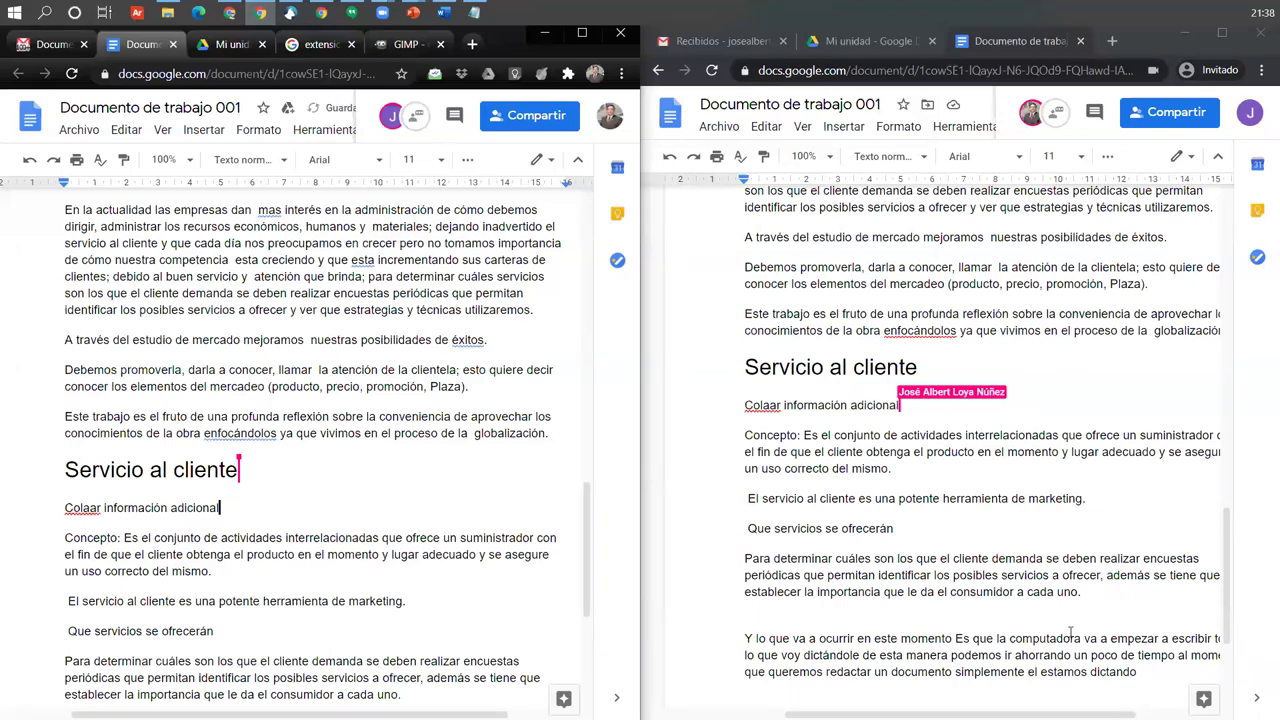
pyautogui.write(':')
pyautogui.press('Return')
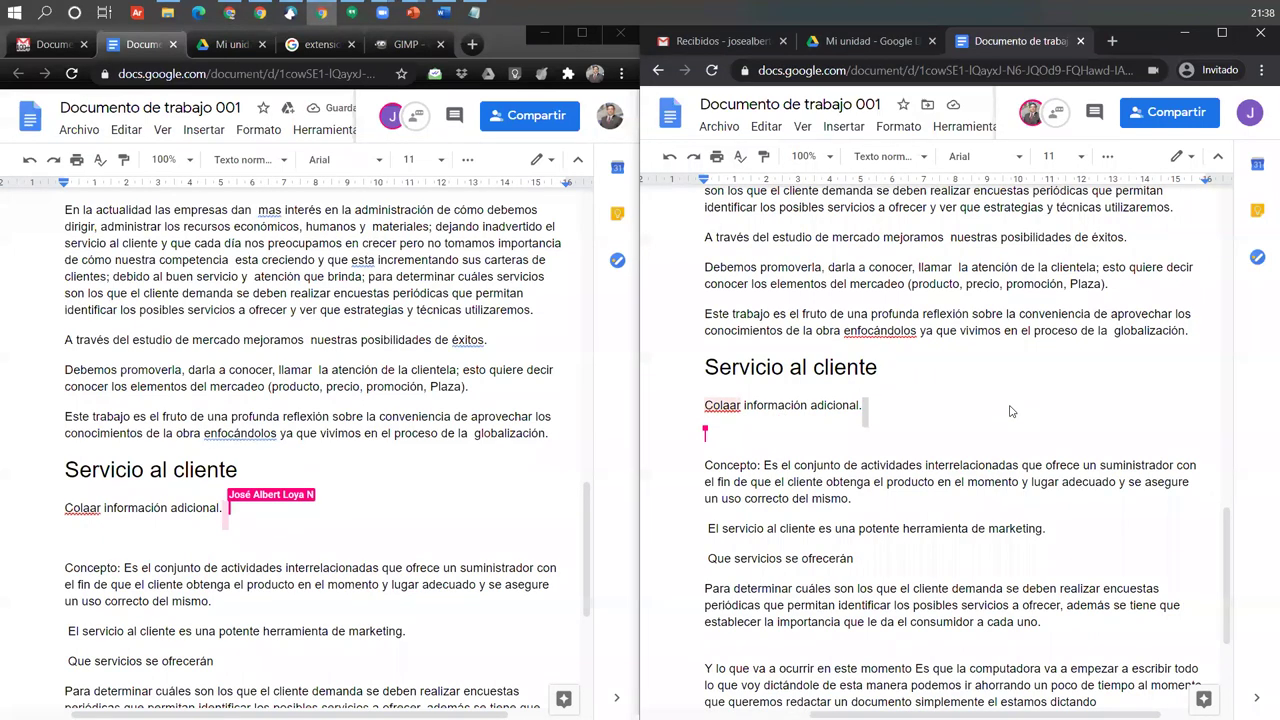
# Correct the misspelled first word 'Colaar' to 'Colocar'.
pyautogui.click(731, 406)
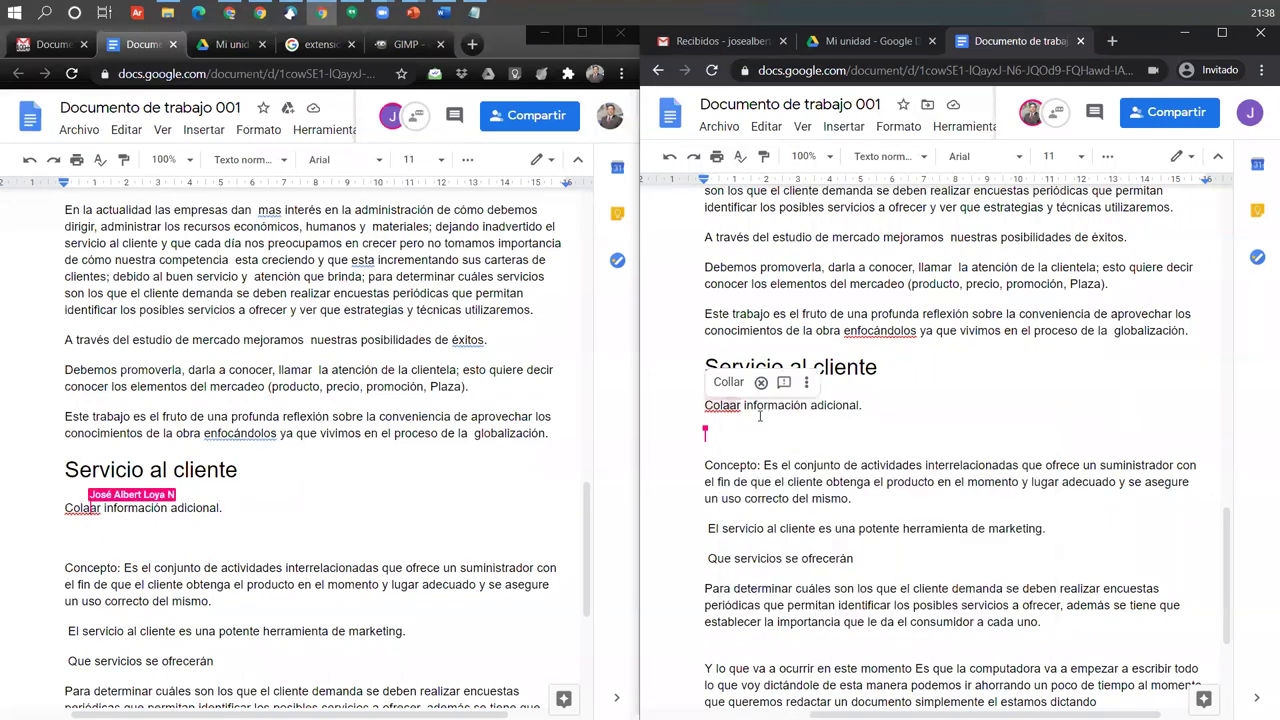
pyautogui.press('BackSpace')
pyautogui.write('oca')
pyautogui.write('¿')
pyautogui.press('BackSpace')
pyautogui.press('BackSpace')
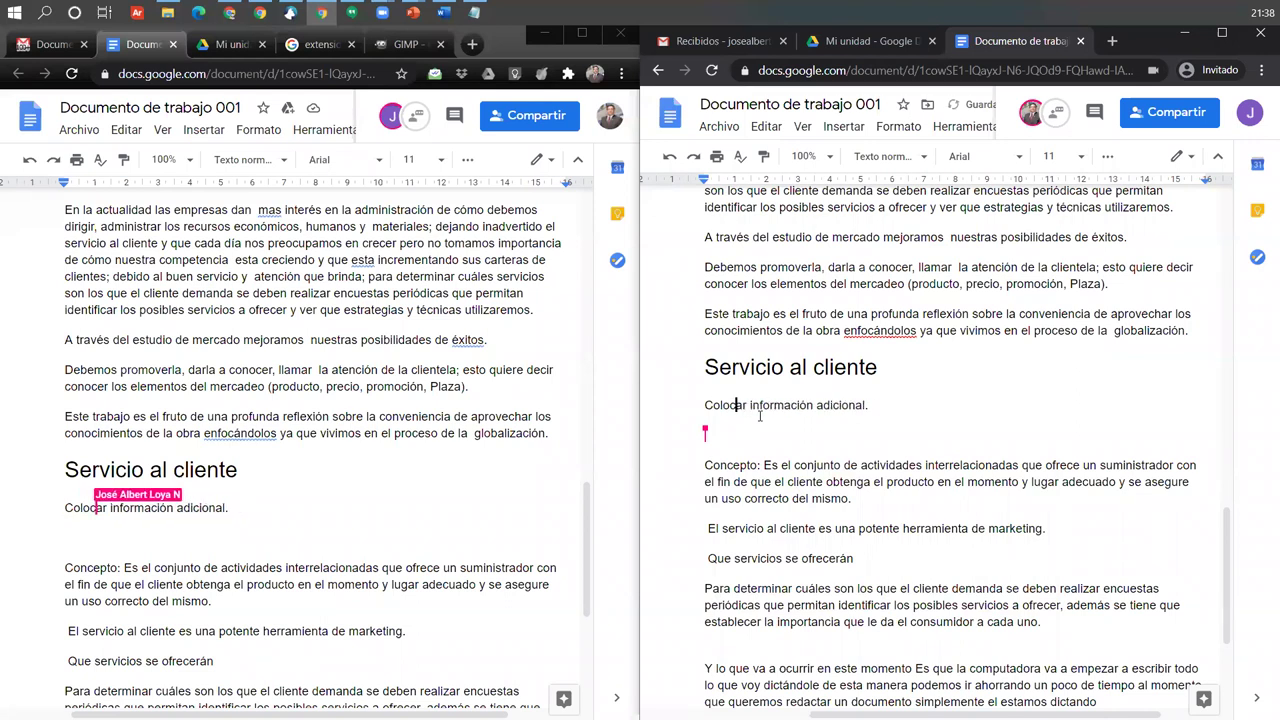
# Check the collaborator's cursor and profile card across the two synced copies.
pyautogui.click(912, 481)
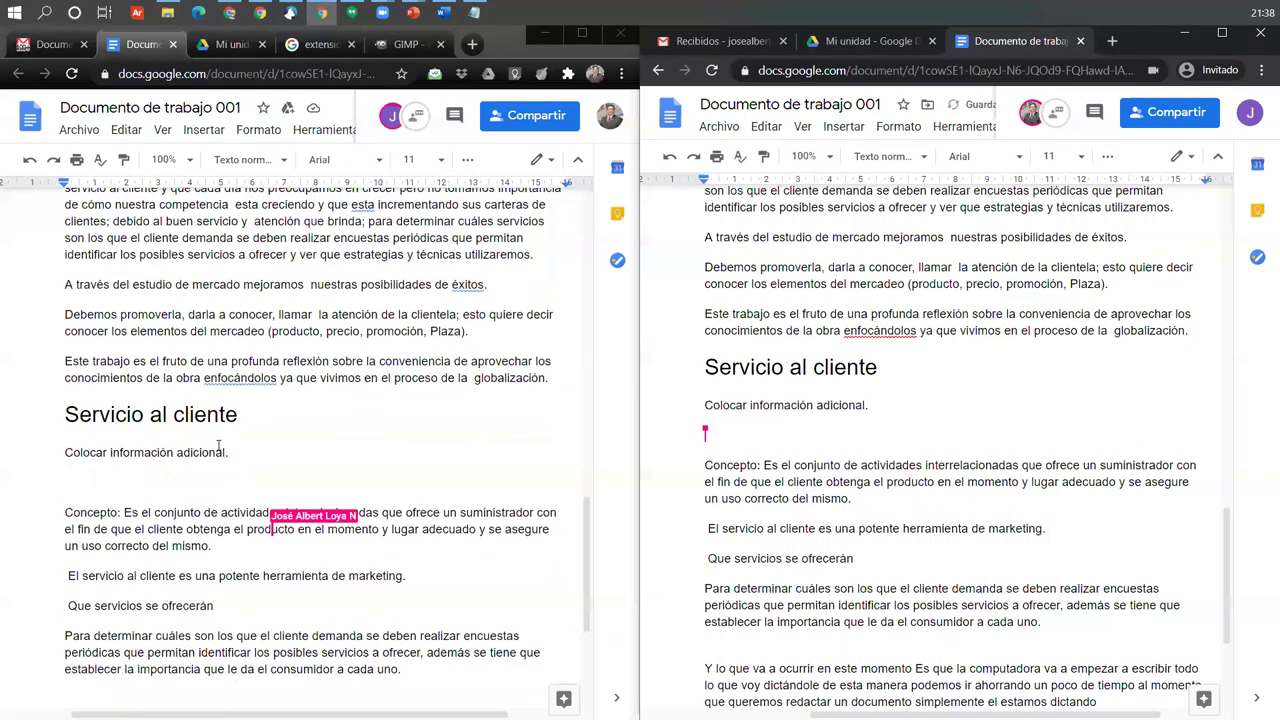
pyautogui.click(894, 374)
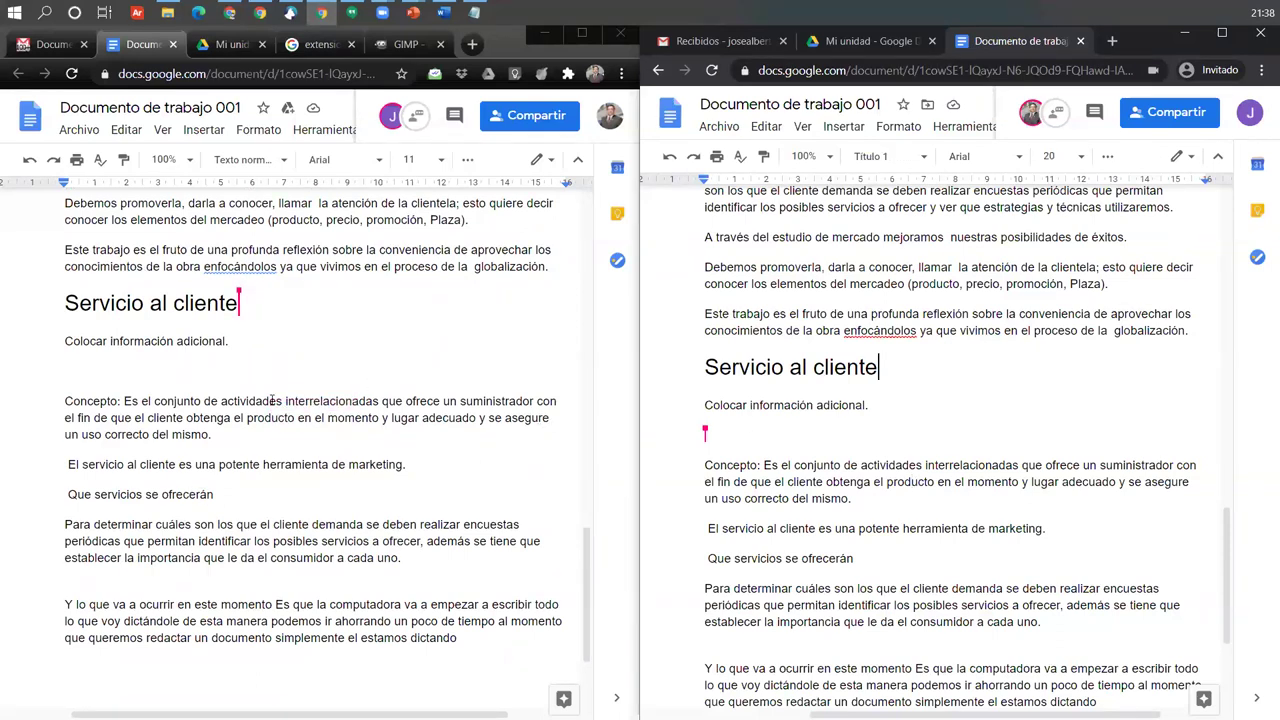
pyautogui.click(271, 401)
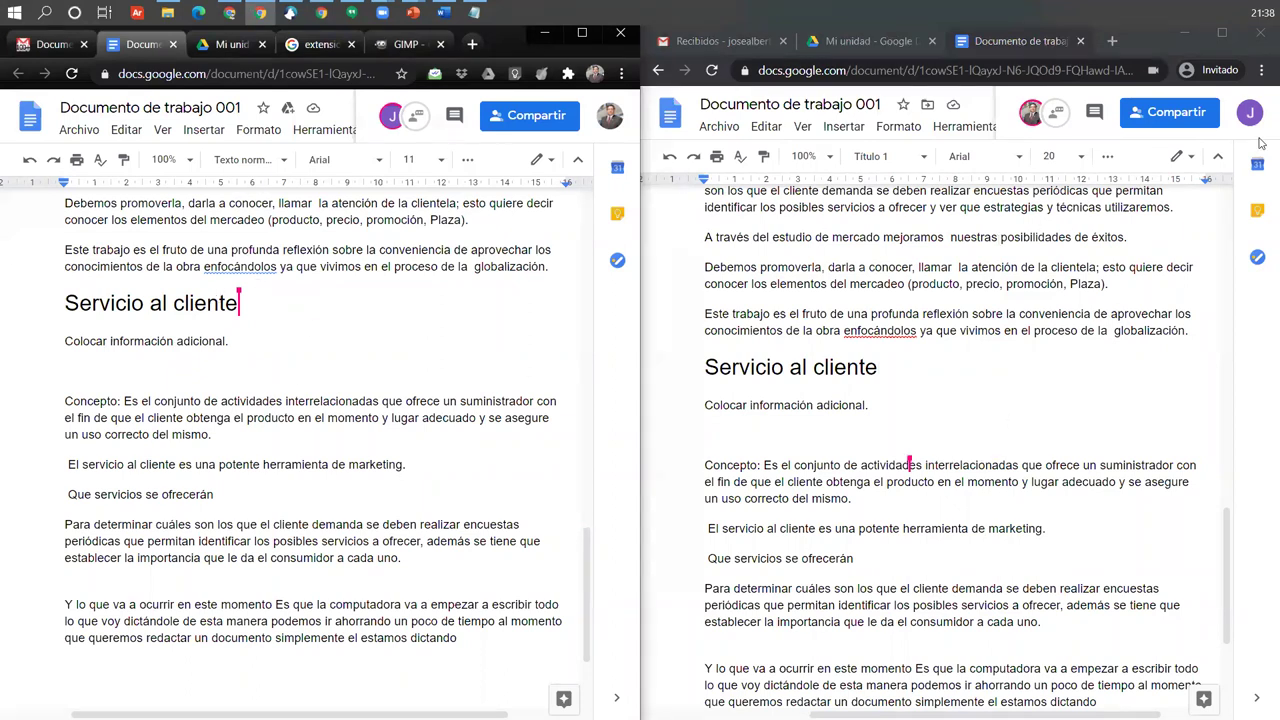
pyautogui.click(1031, 113)
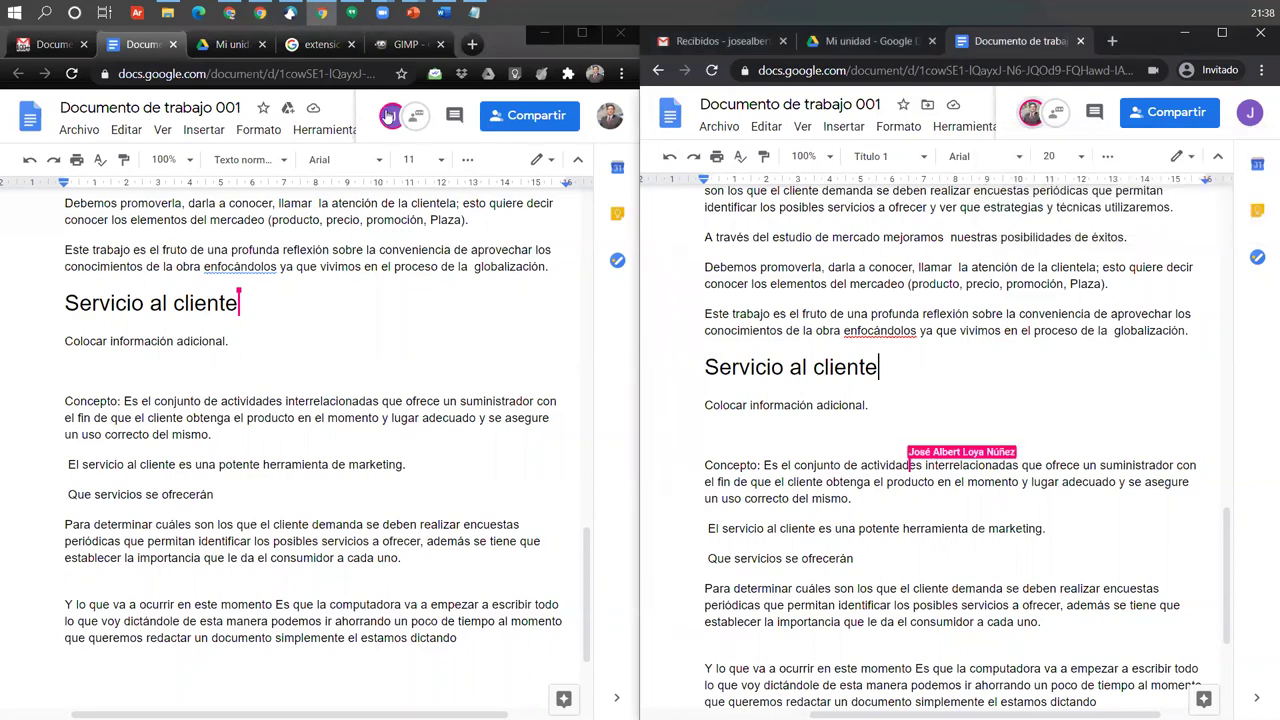
pyautogui.click(388, 115)
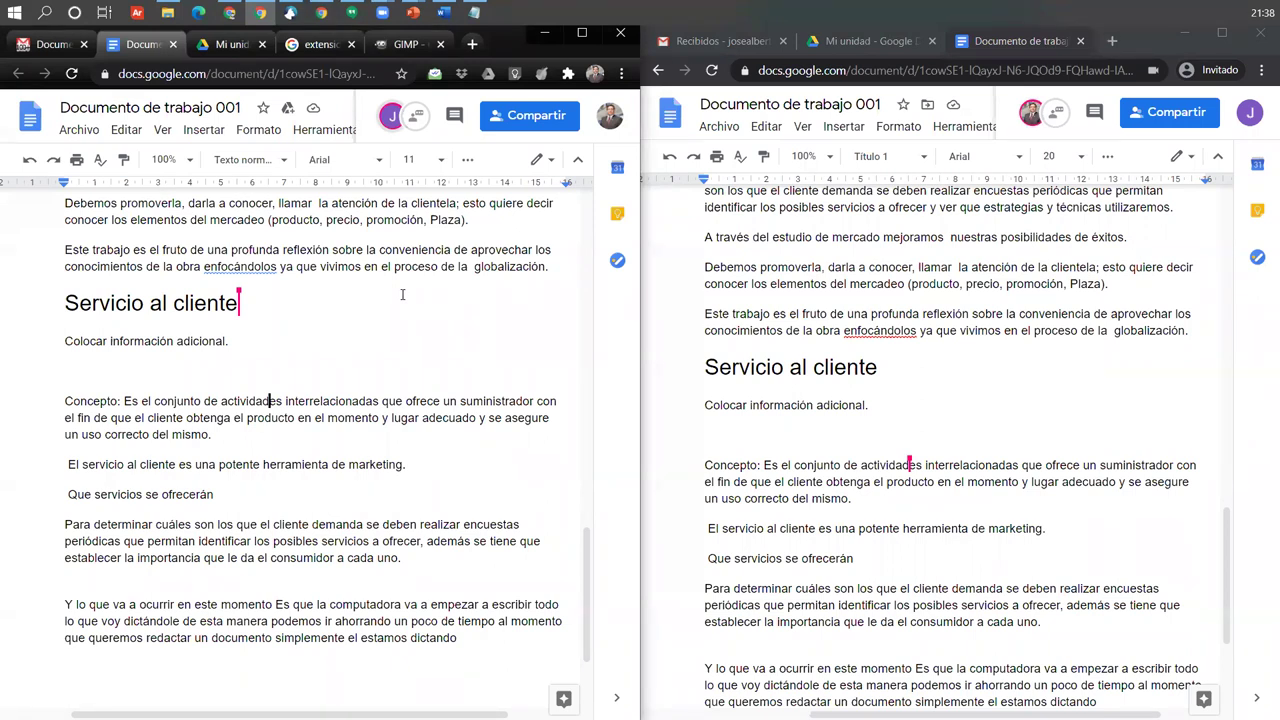
pyautogui.scroll(5, 420, 392)
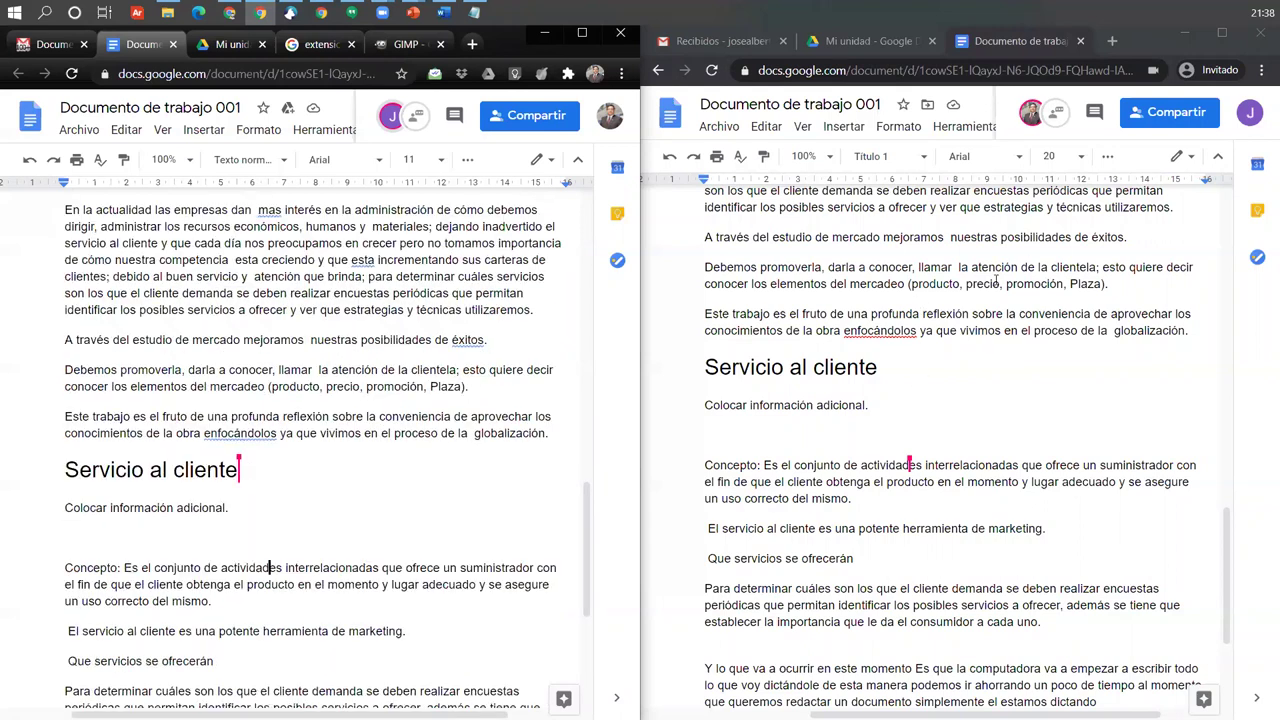
pyautogui.scroll(2, 996, 280)
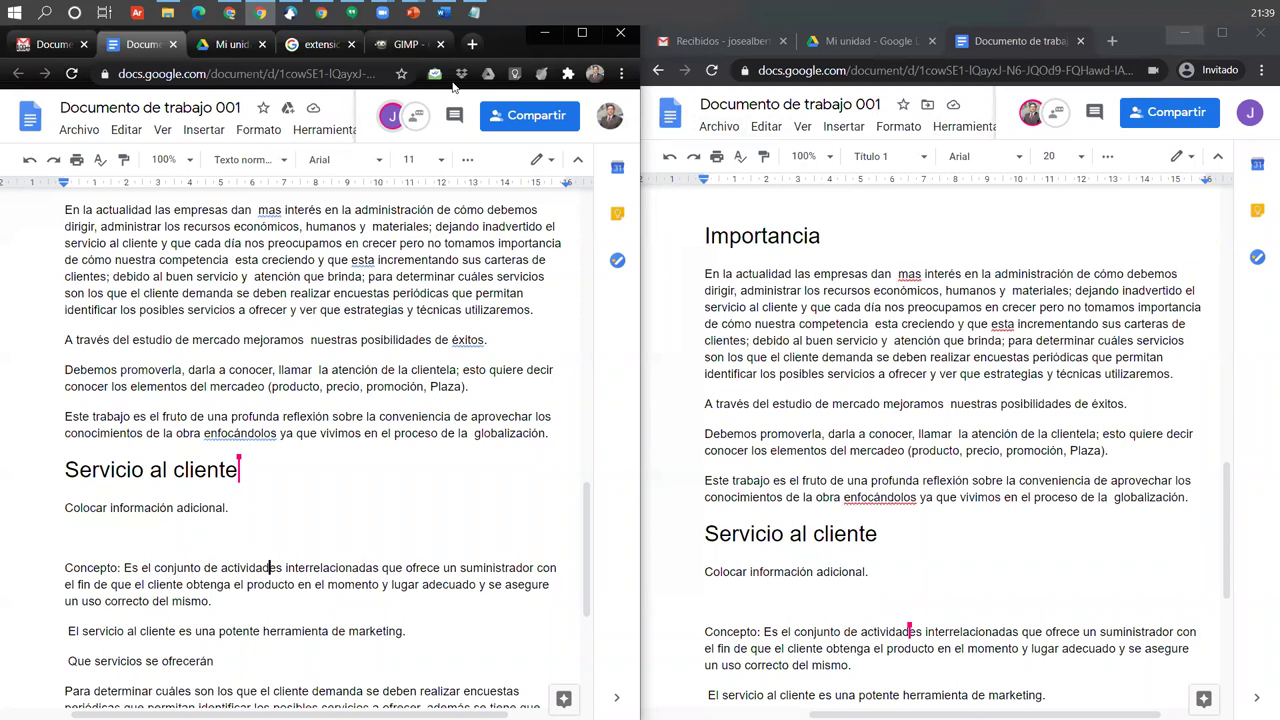
# Maximize the right copy and open Archivo > Historial de versiones > Ver historial de versiones.
pyautogui.click(544, 33)
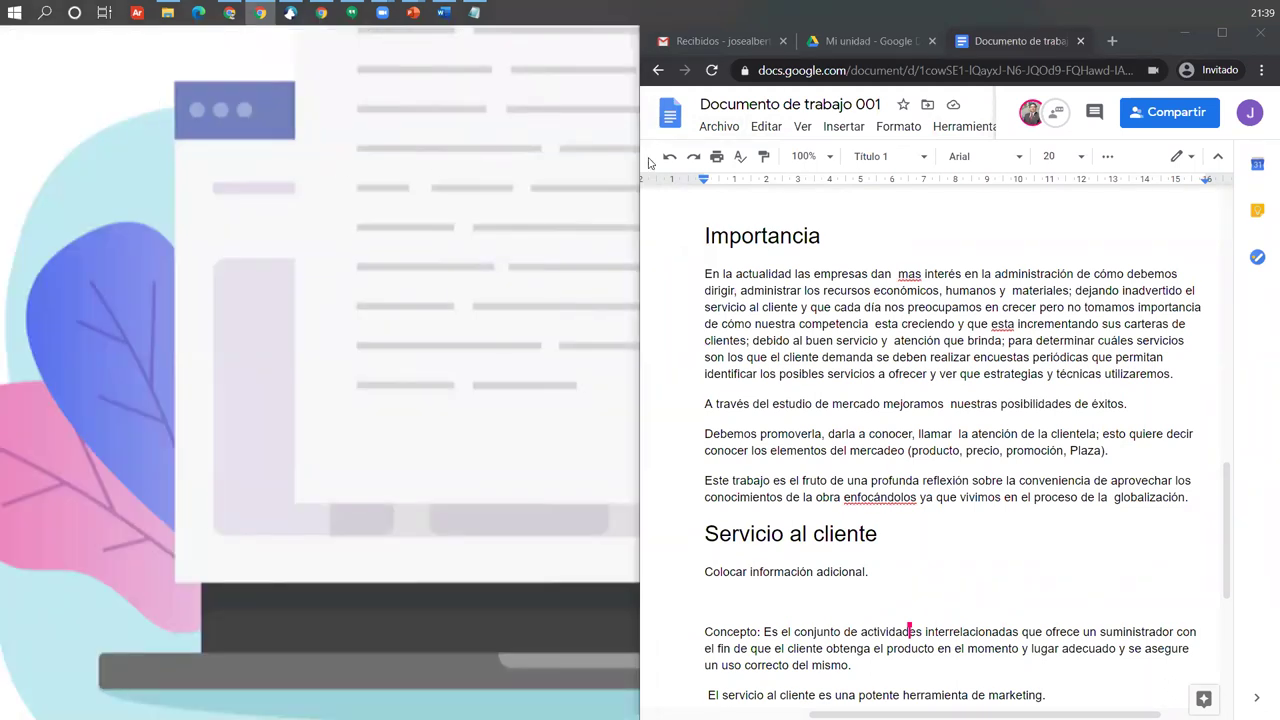
pyautogui.click(1219, 34)
pyautogui.click(73, 130)
pyautogui.moveTo(218, 289)
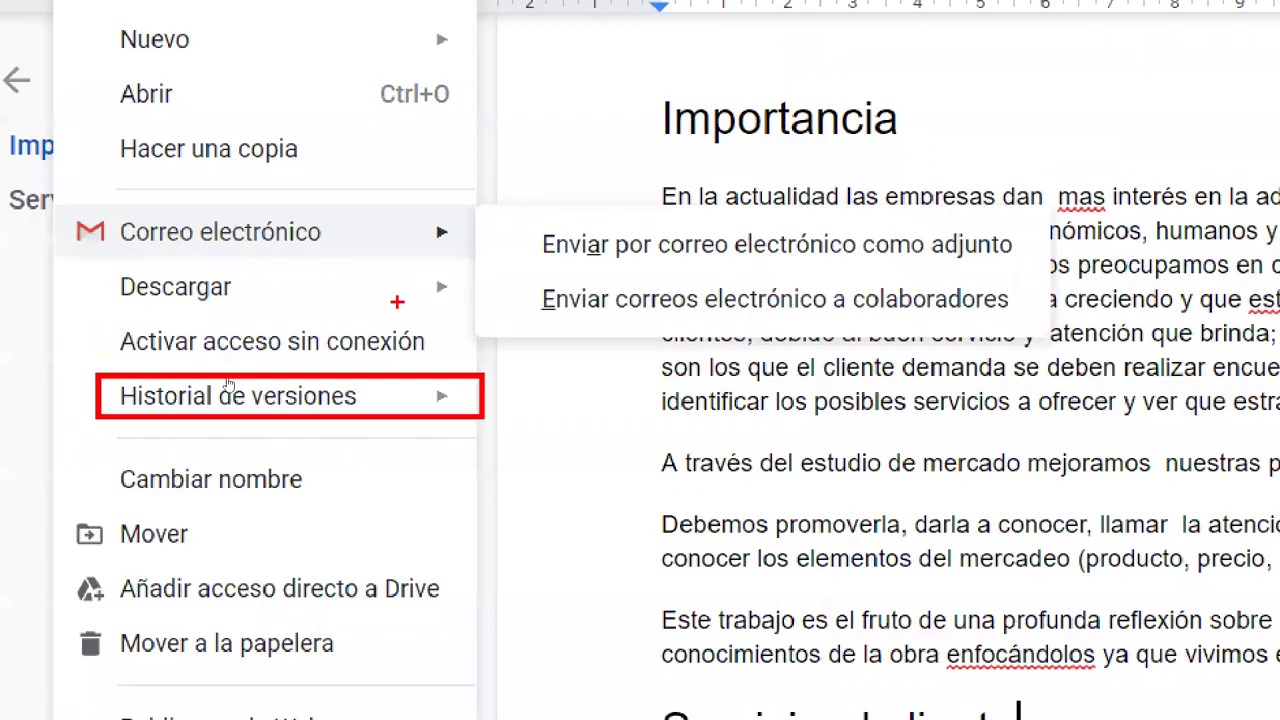
pyautogui.moveTo(413, 397)
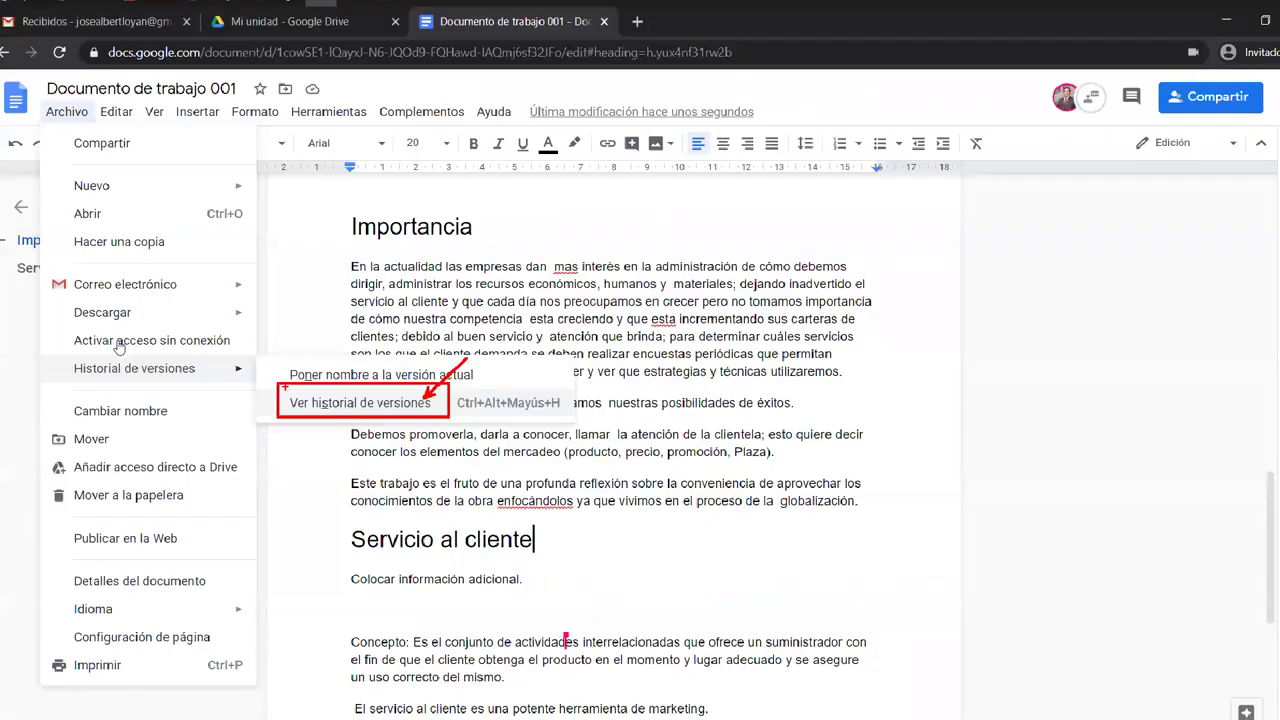
pyautogui.click(357, 403)
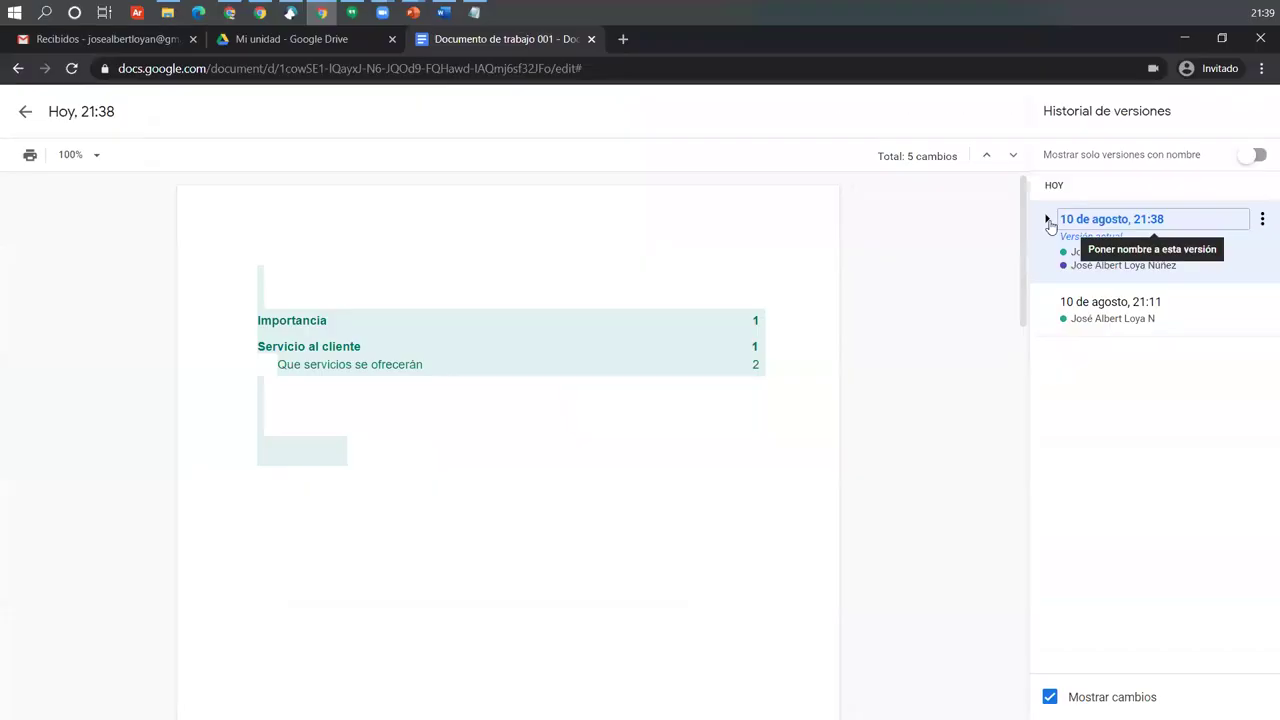
# View the 21:24, 21:21, 21:22, 21:28 and 21:30 versions, then return to 21:38 and exit history.
pyautogui.click(1047, 218)
pyautogui.scroll(-5, 765, 434)
pyautogui.scroll(-3, 786, 431)
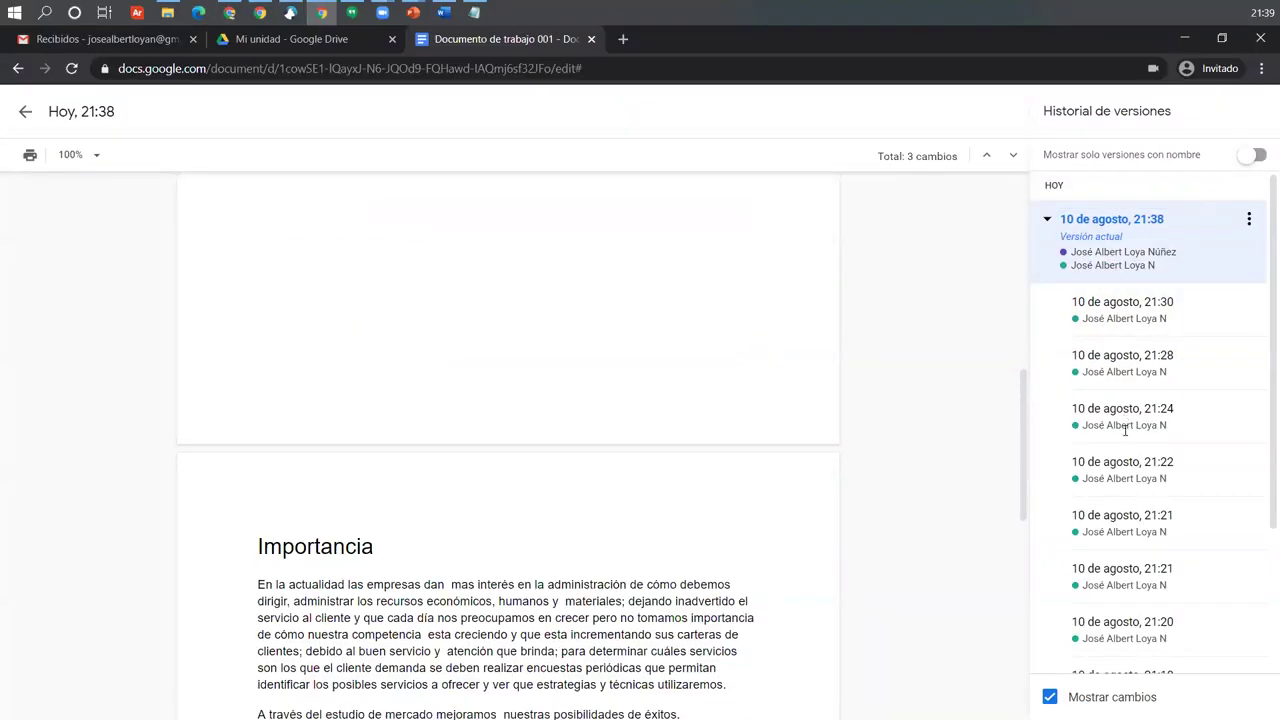
pyautogui.click(1127, 420)
pyautogui.click(1135, 515)
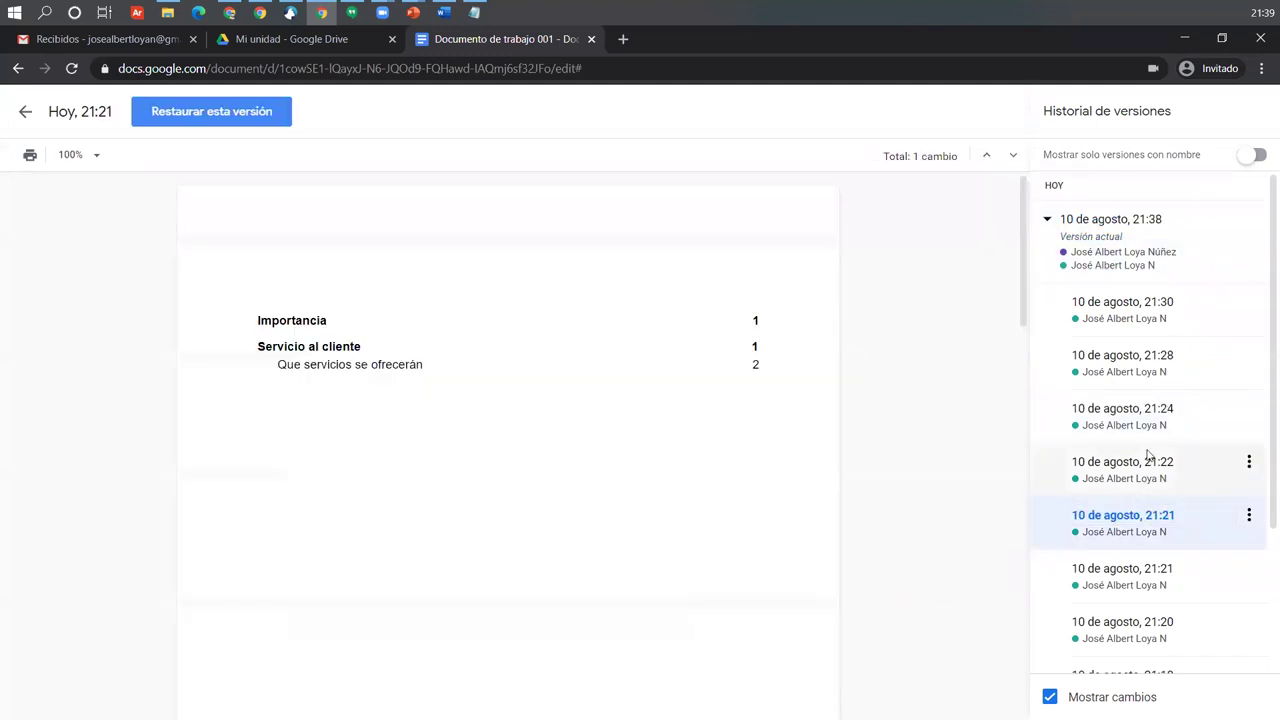
pyautogui.click(1150, 460)
pyautogui.click(1137, 345)
pyautogui.click(1125, 310)
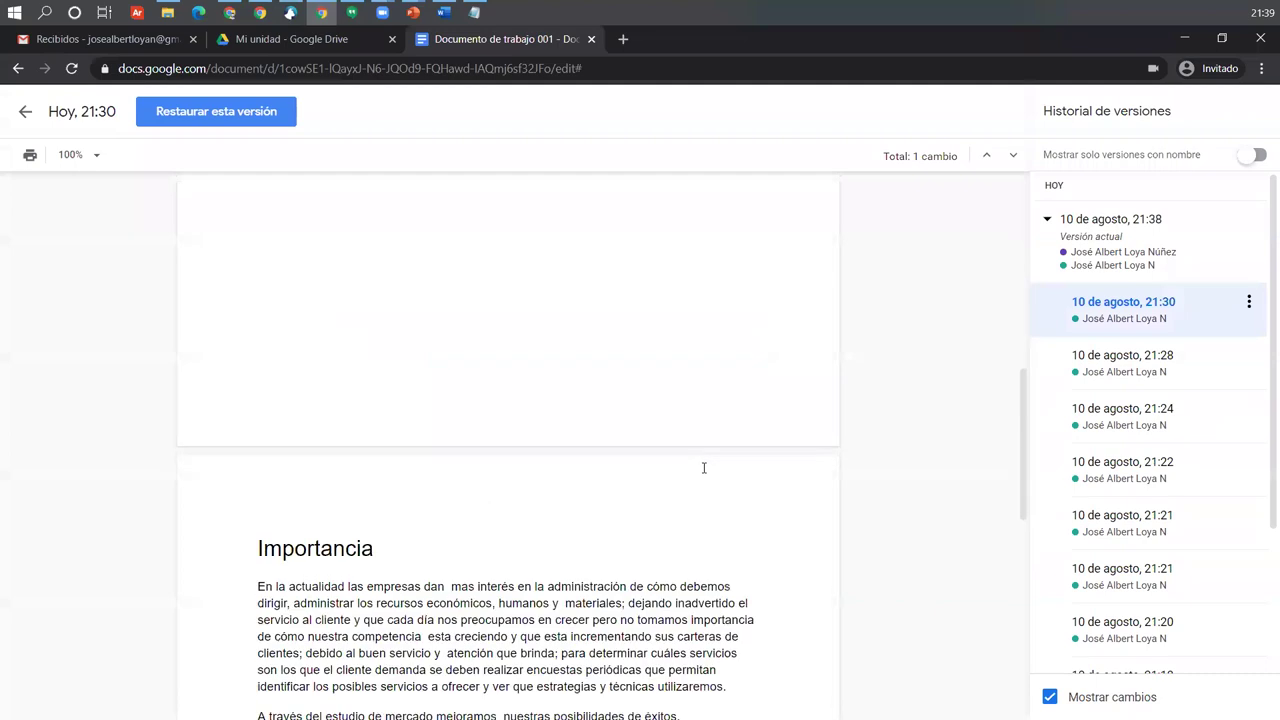
pyautogui.scroll(-3, 704, 469)
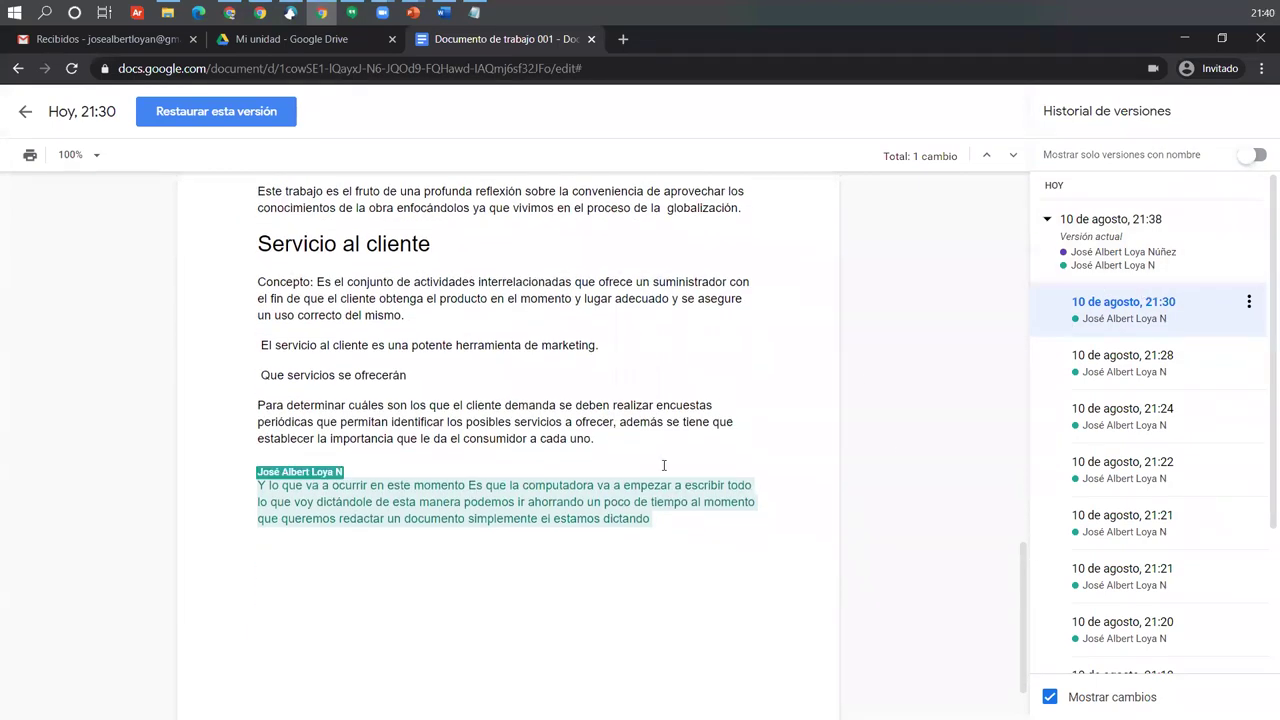
pyautogui.click(1115, 252)
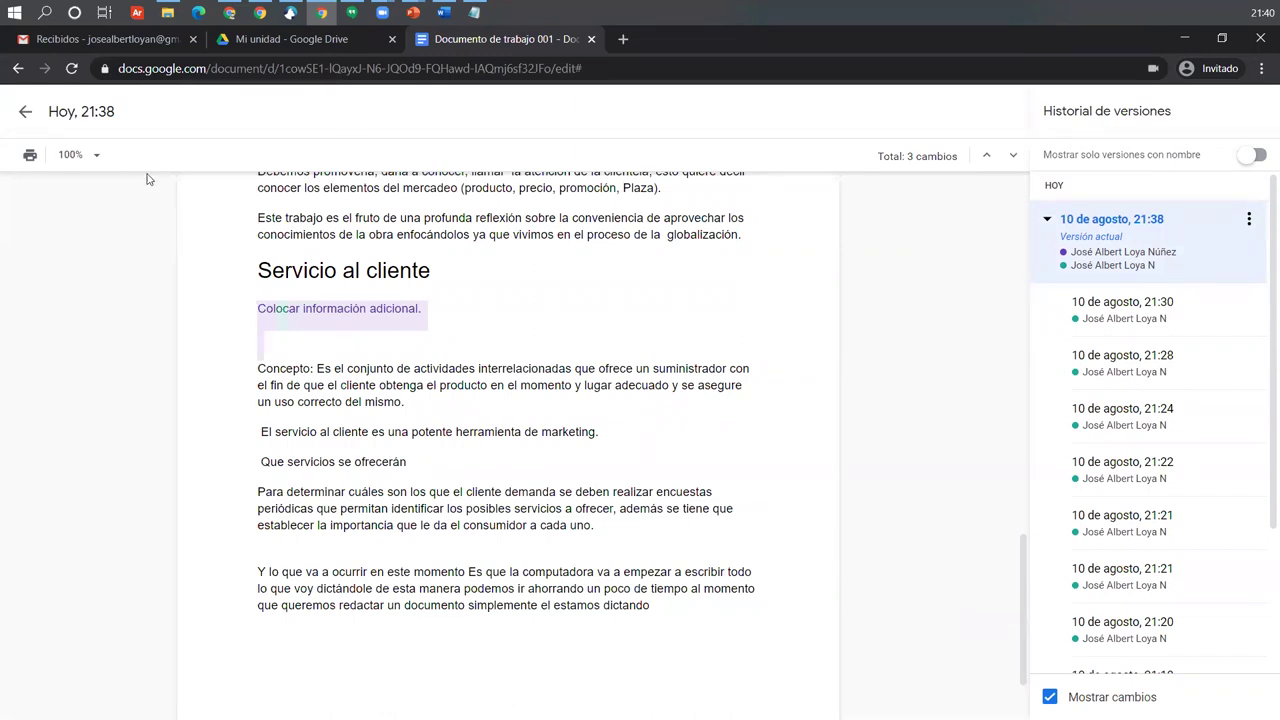
pyautogui.click(22, 113)
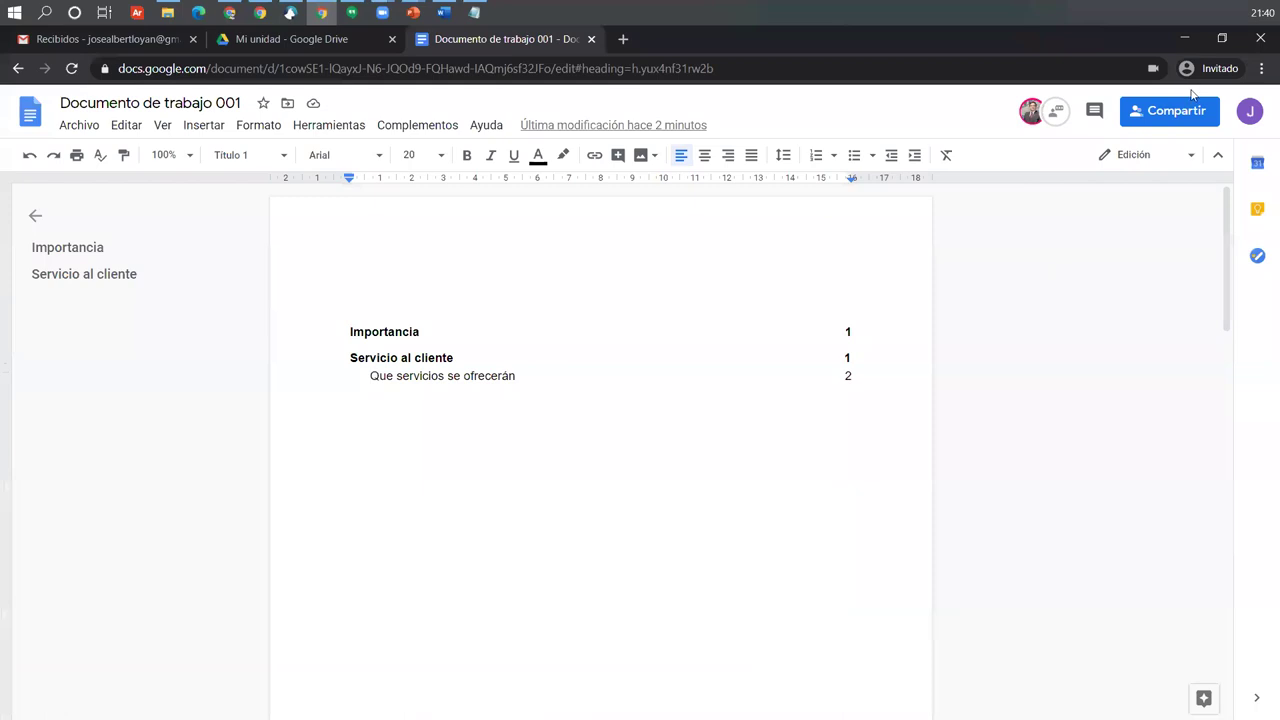
# Switch link access to 'cualquier persona con el enlace' with Editor rights and copy the link.
pyautogui.click(1162, 128)
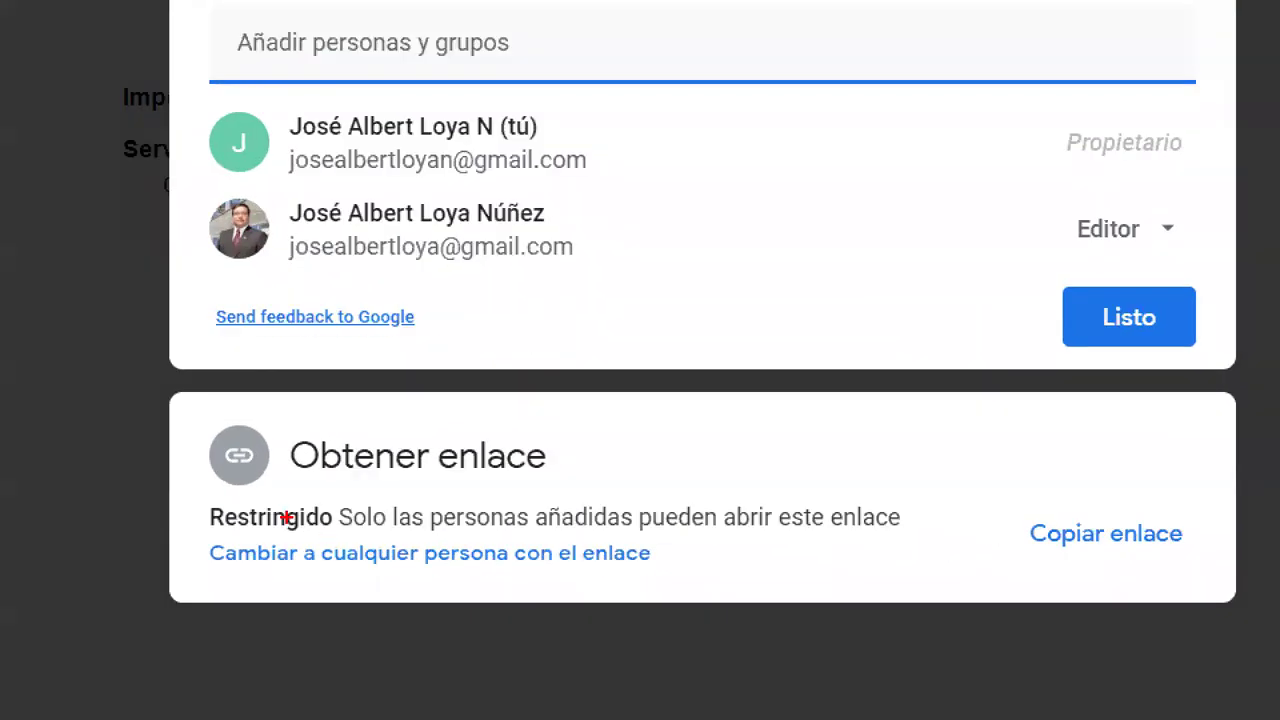
pyautogui.moveTo(203, 487); pyautogui.dragTo(937, 541)
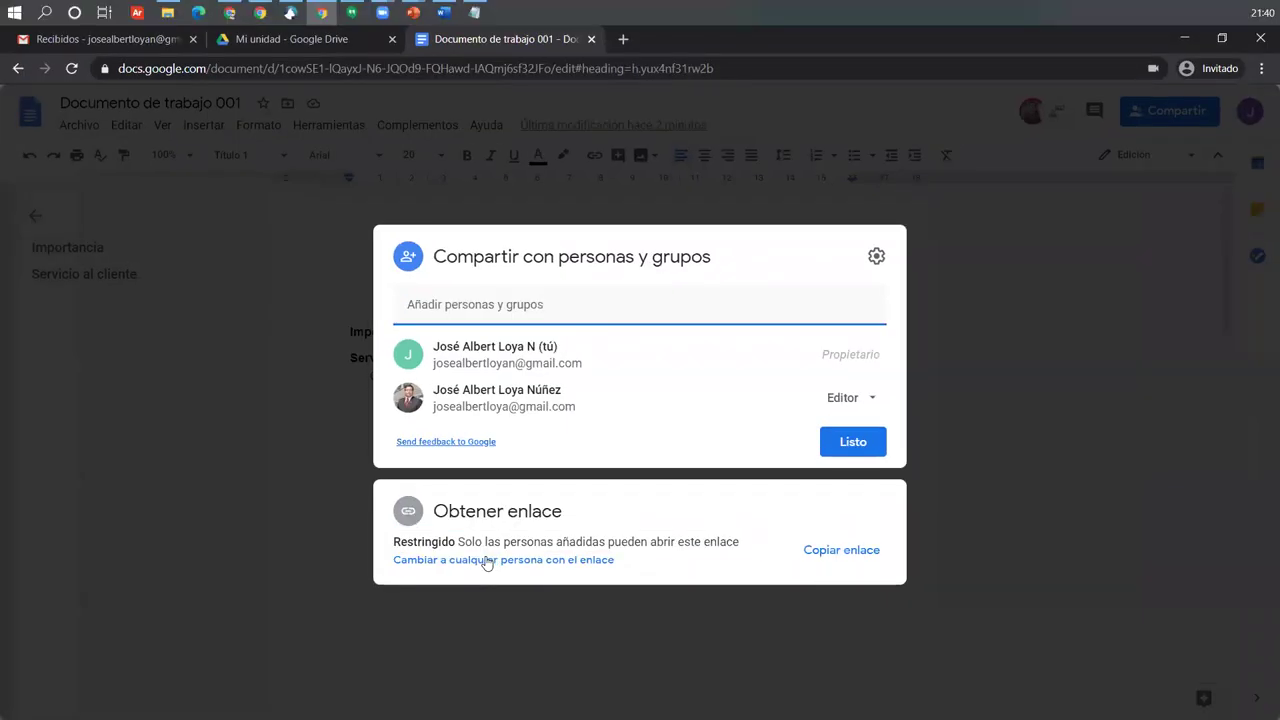
pyautogui.click(398, 556)
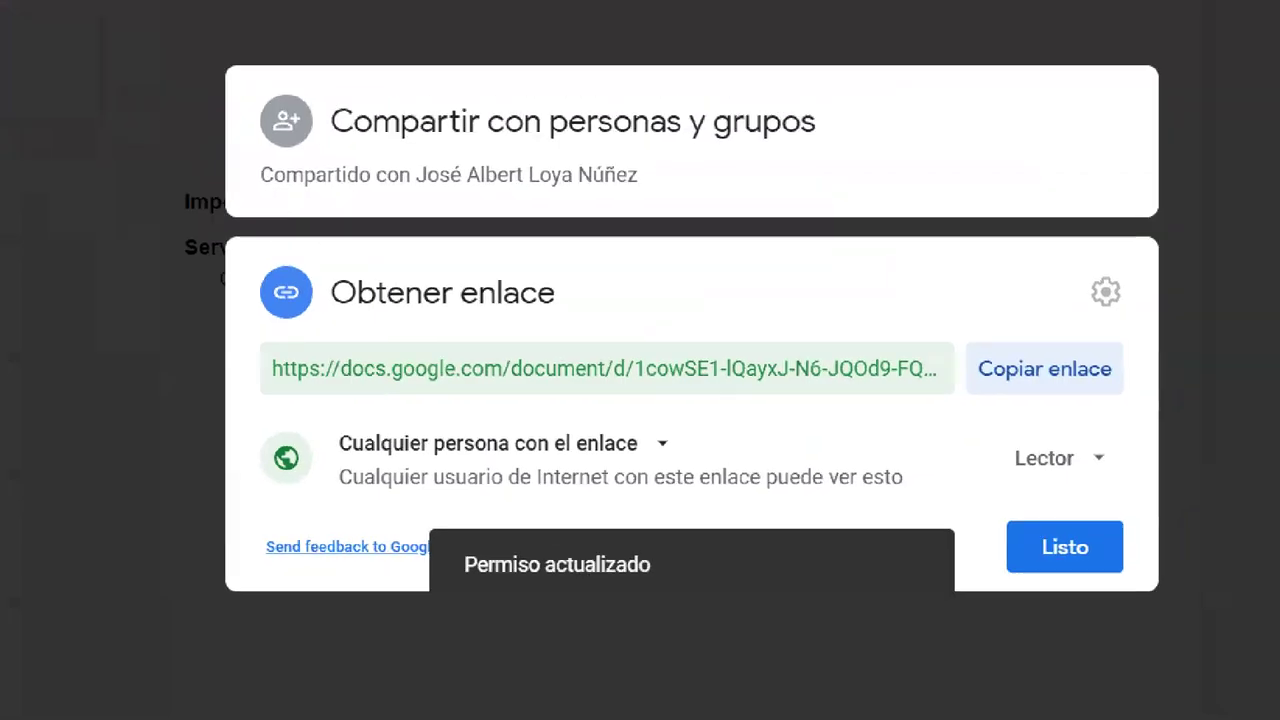
pyautogui.moveTo(259, 407); pyautogui.dragTo(861, 502)
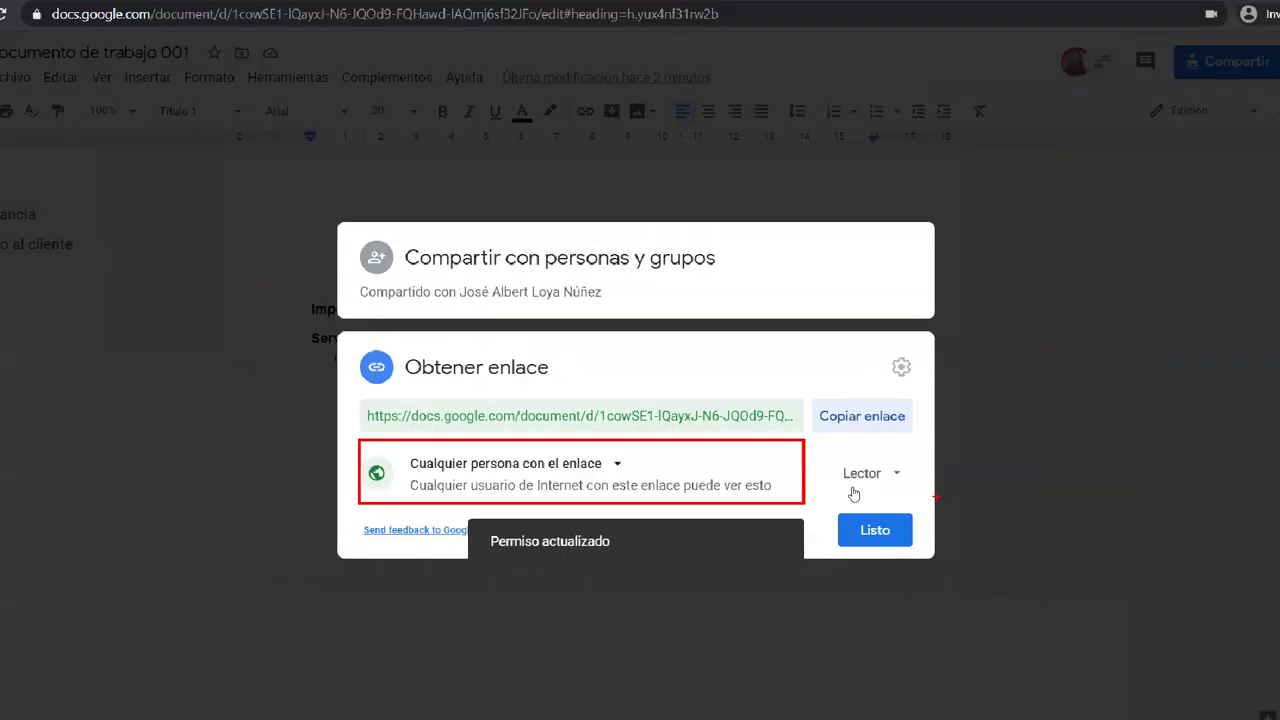
pyautogui.click(860, 476)
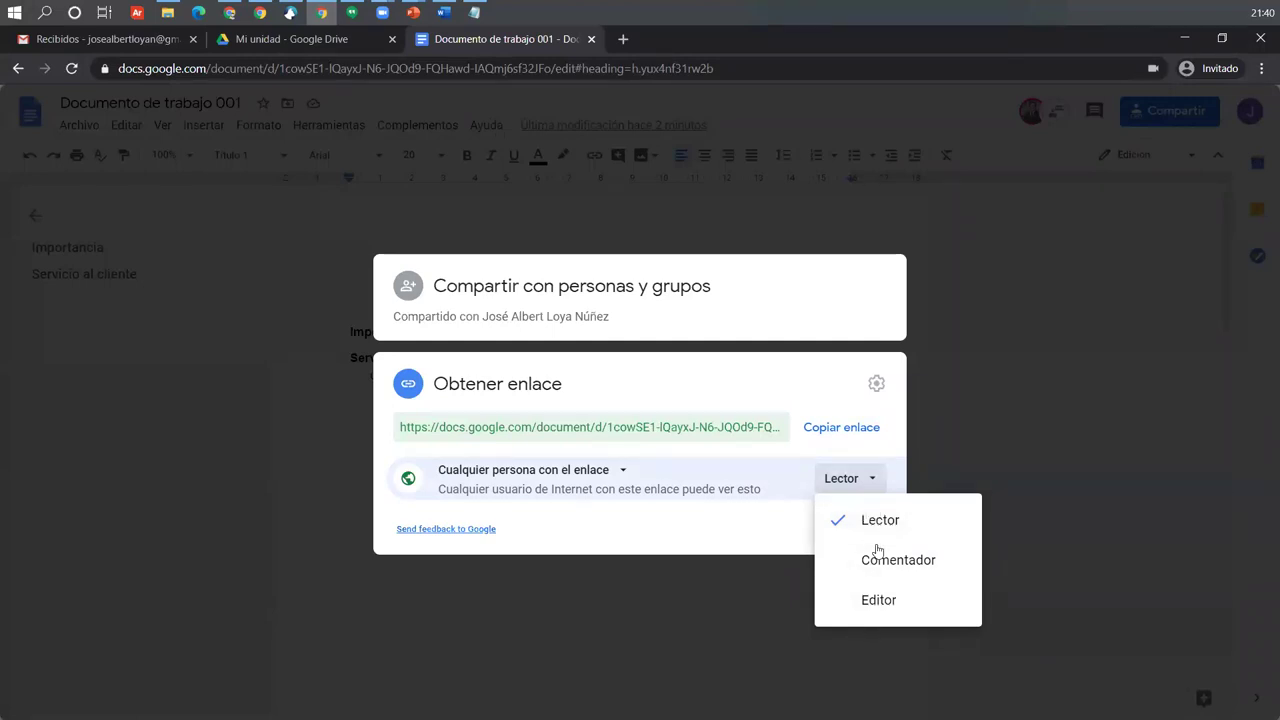
pyautogui.click(867, 601)
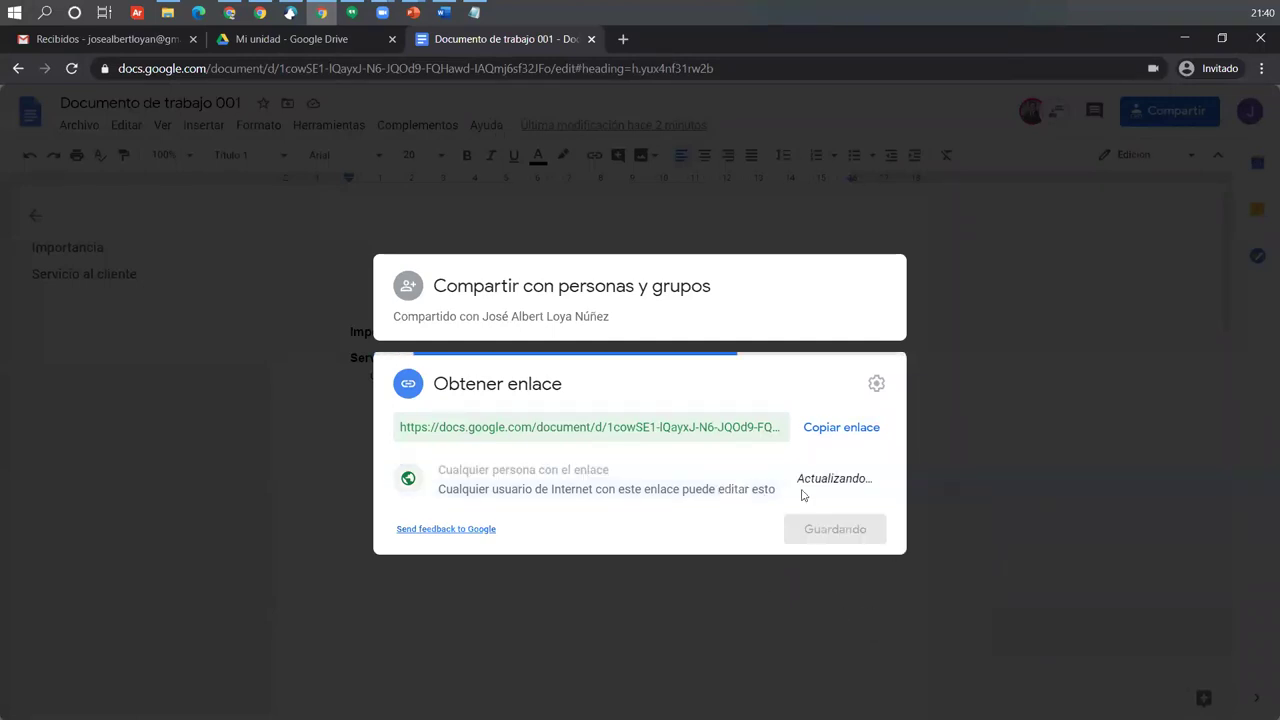
pyautogui.click(843, 430)
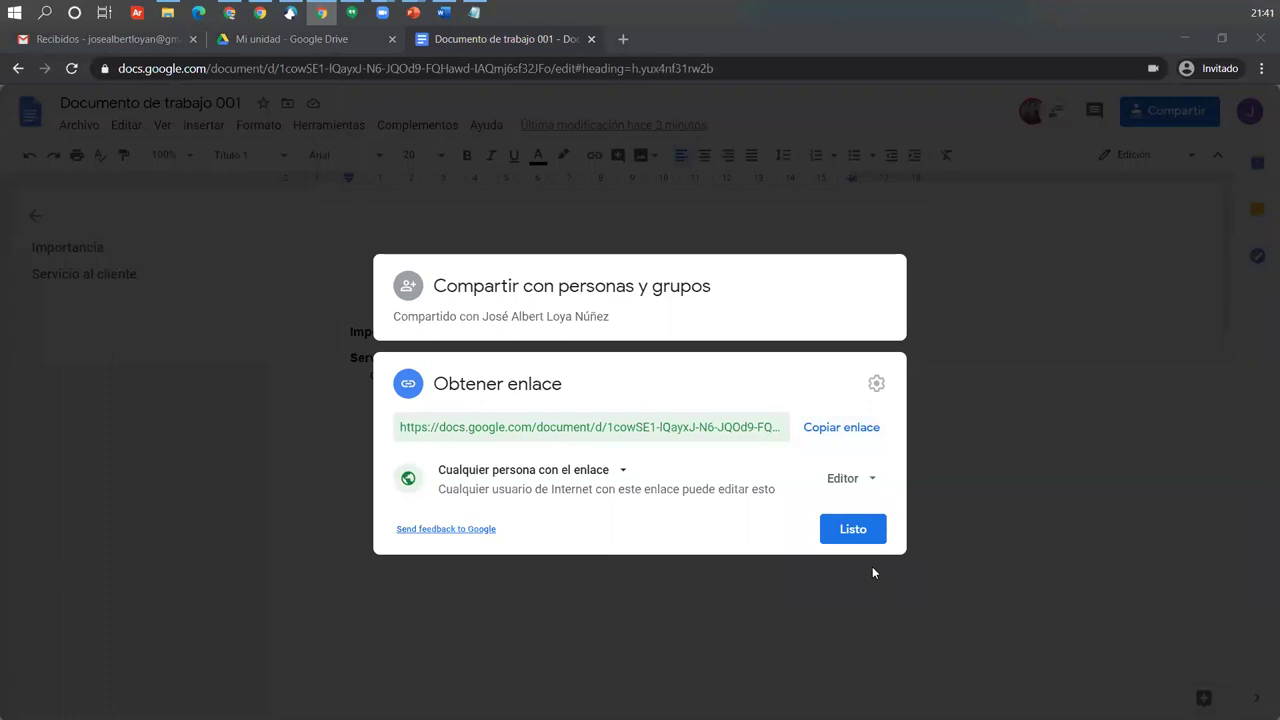
# Close the sharing settings and scroll down to the Servicio al cliente section.
pyautogui.click(853, 530)
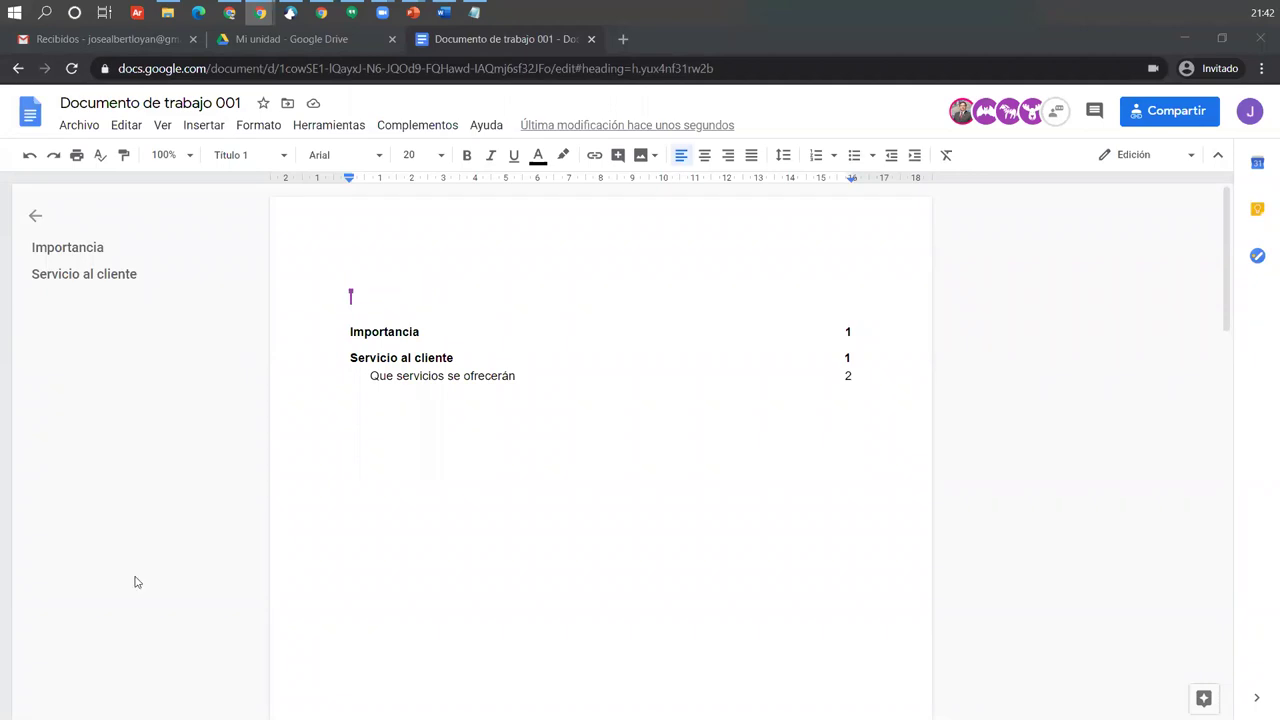
pyautogui.scroll(-5, 514, 457)
pyautogui.scroll(-7, 514, 457)
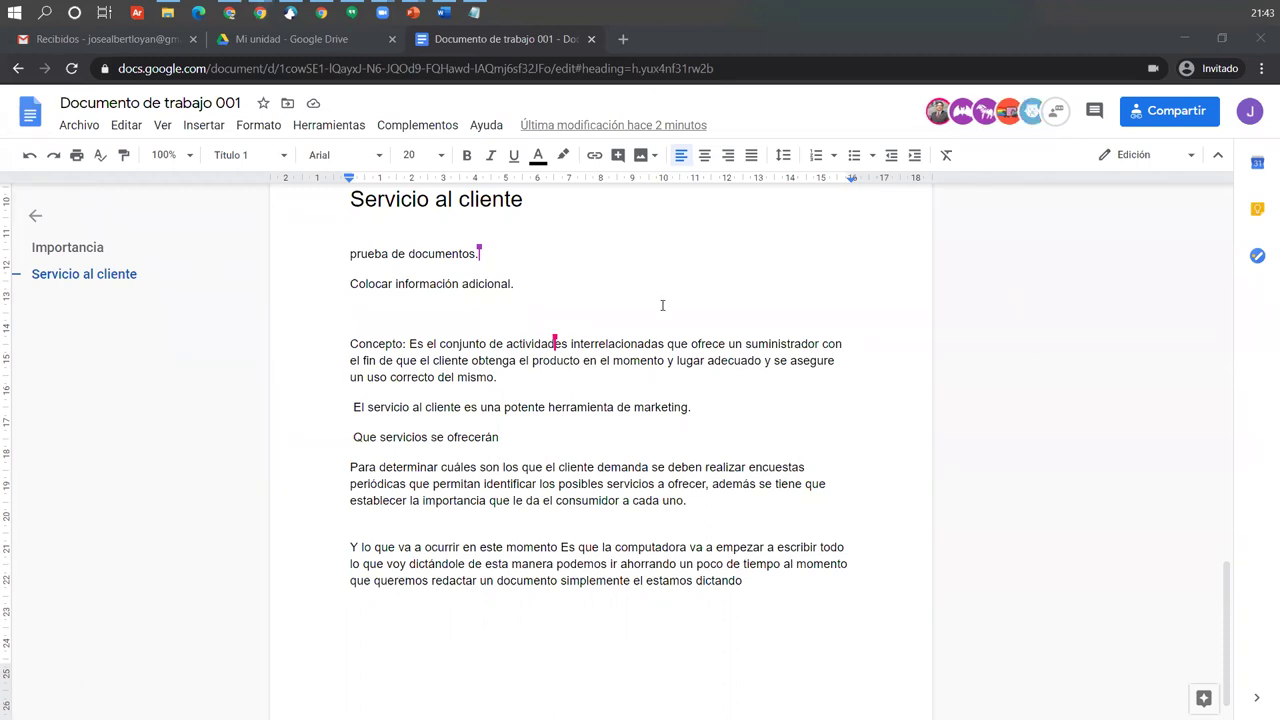
# Place the cursor after 'Colocar información adicional.' and return to the top of the document.
pyautogui.click(516, 283)
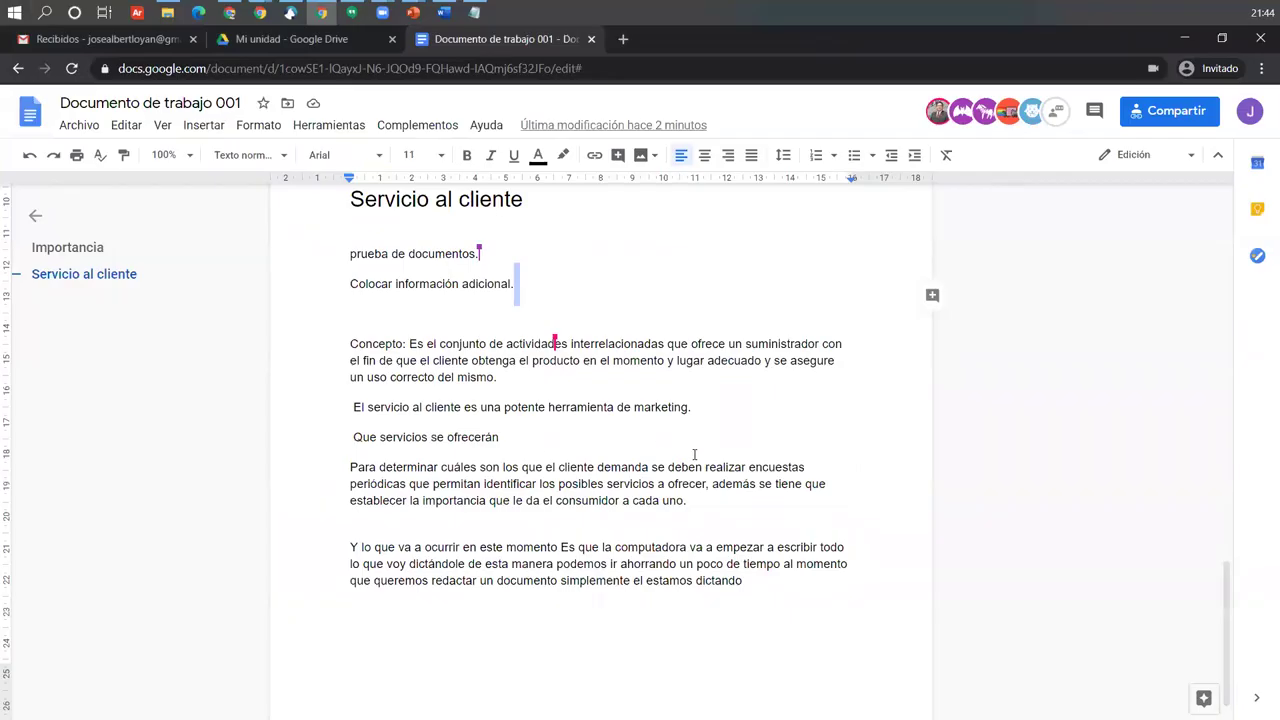
pyautogui.scroll(-1, 694, 460)
pyautogui.scroll(3, 620, 478)
pyautogui.scroll(10, 620, 478)
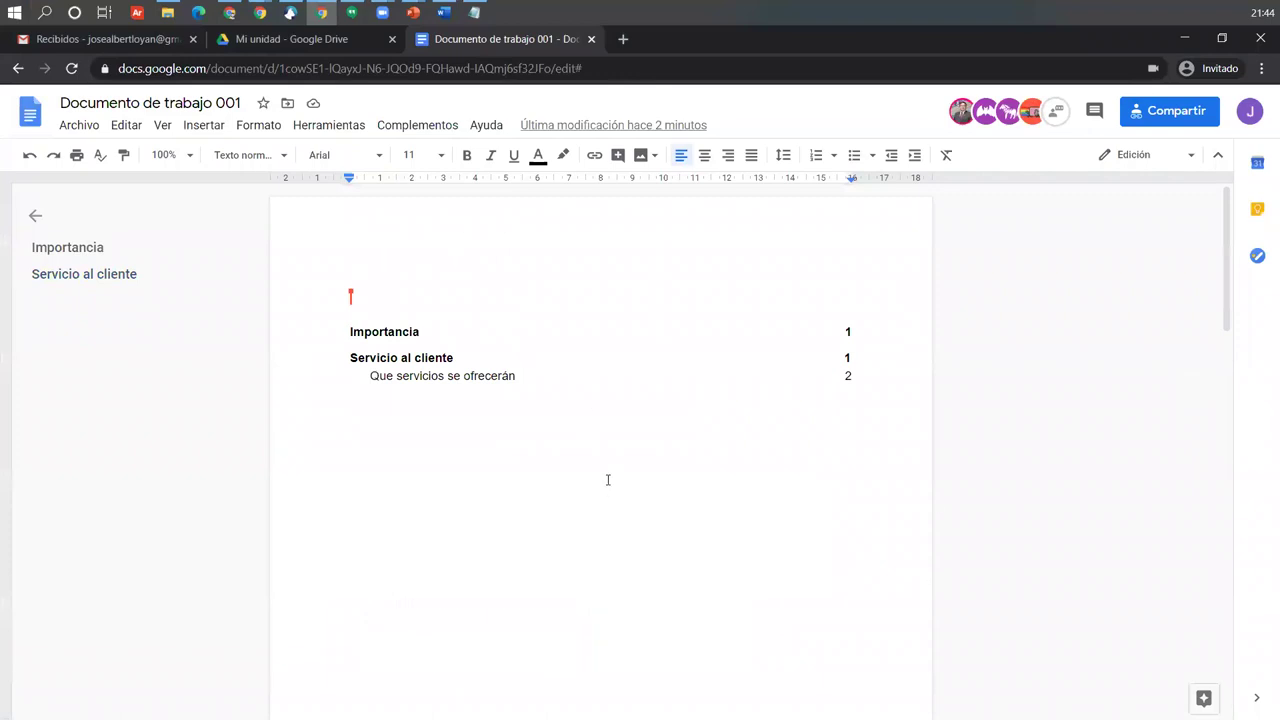
pyautogui.scroll(-5, 607, 480)
pyautogui.scroll(4, 607, 478)
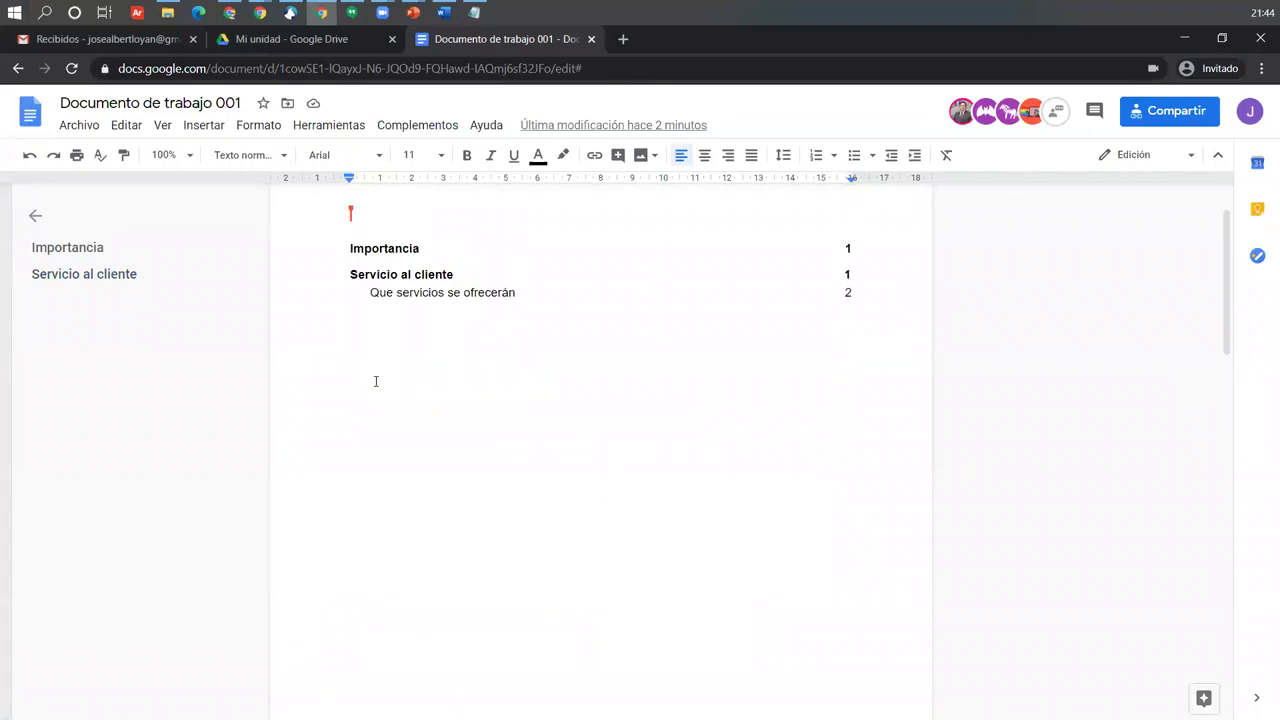
pyautogui.click(70, 130)
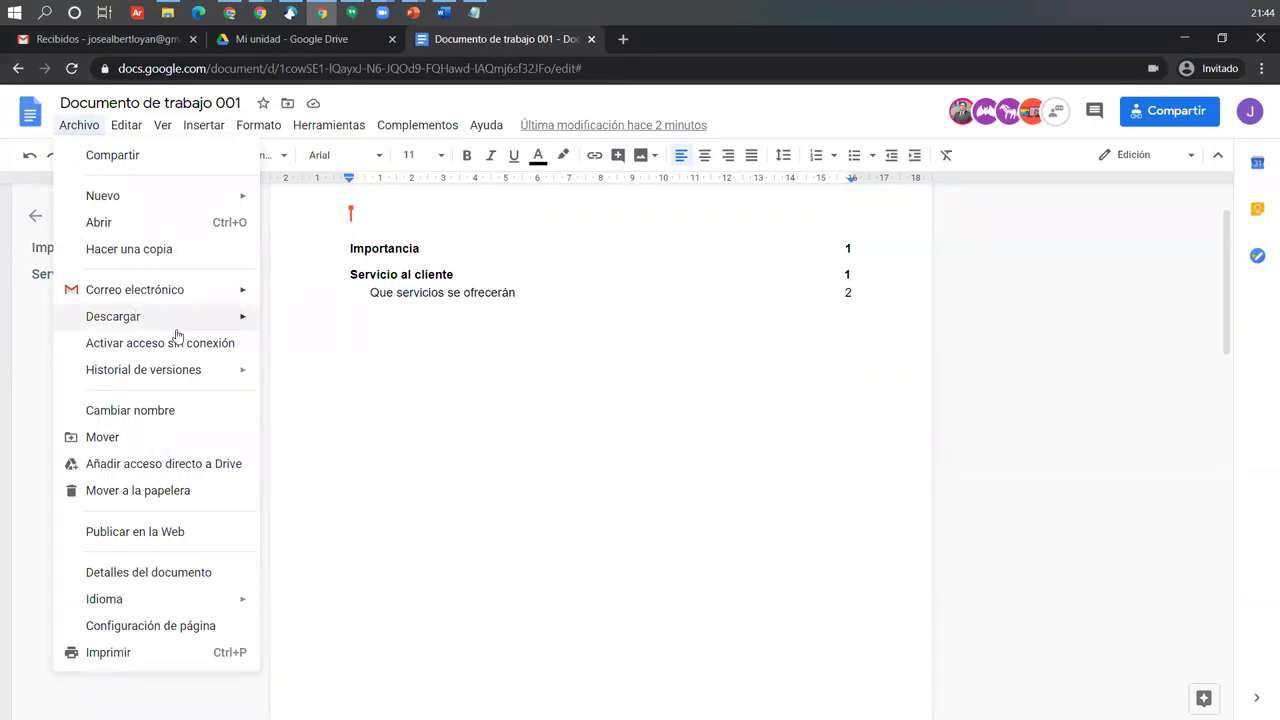
pyautogui.moveTo(183, 323)
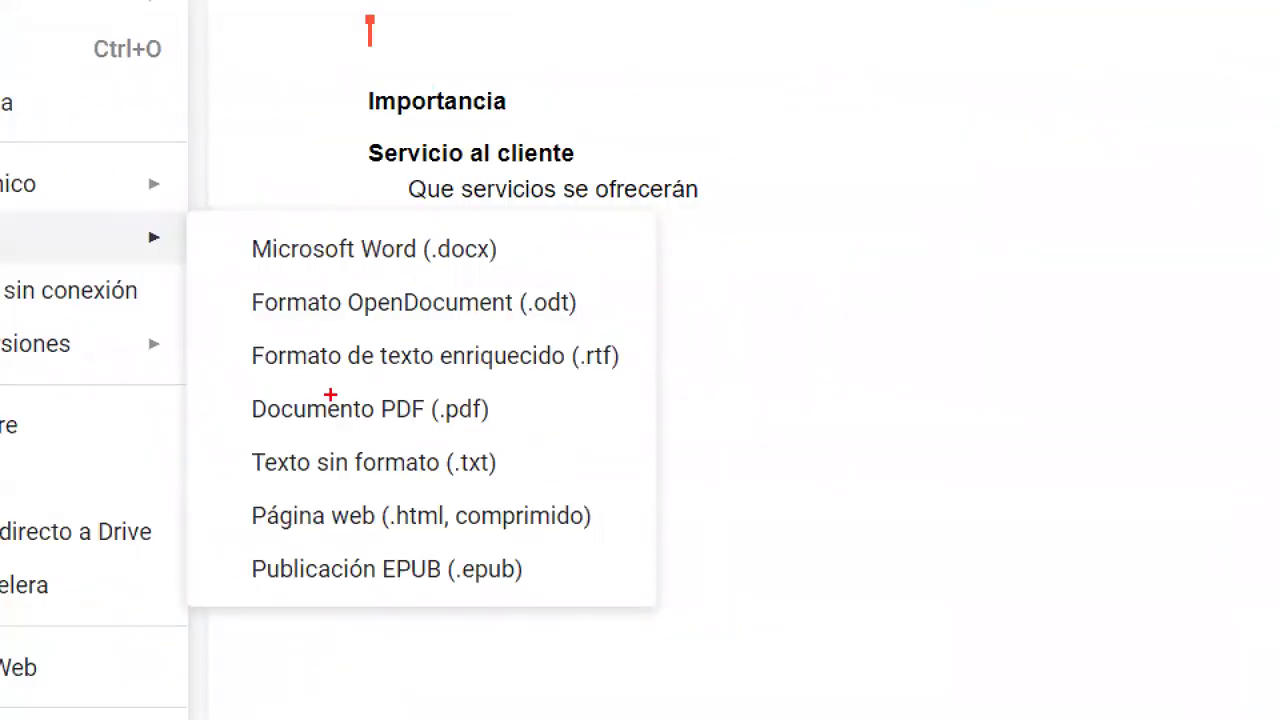
pyautogui.moveTo(214, 222)
pyautogui.mouseDown()
pyautogui.moveTo(589, 263)
pyautogui.moveTo(573, 271)
pyautogui.mouseUp()
pyautogui.moveTo(223, 283); pyautogui.dragTo(594, 320)
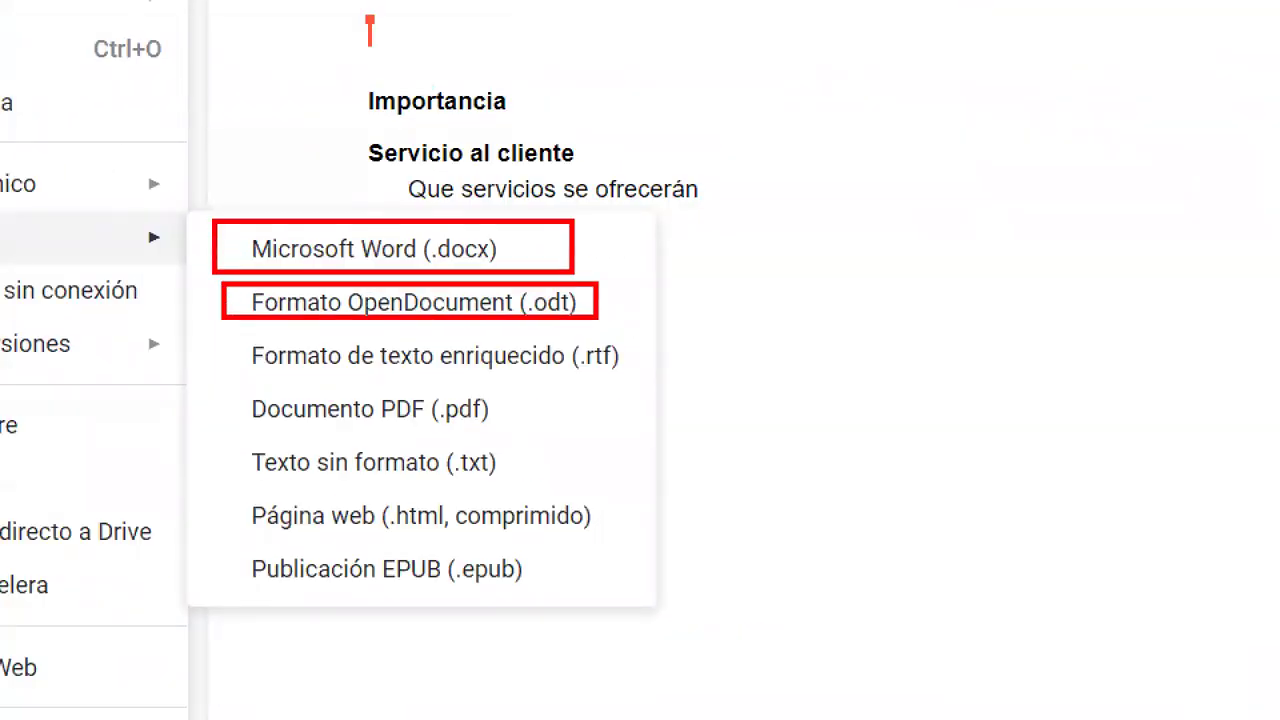
pyautogui.moveTo(214, 332)
pyautogui.mouseDown()
pyautogui.moveTo(232, 350)
pyautogui.moveTo(651, 391)
pyautogui.moveTo(644, 381)
pyautogui.mouseUp()
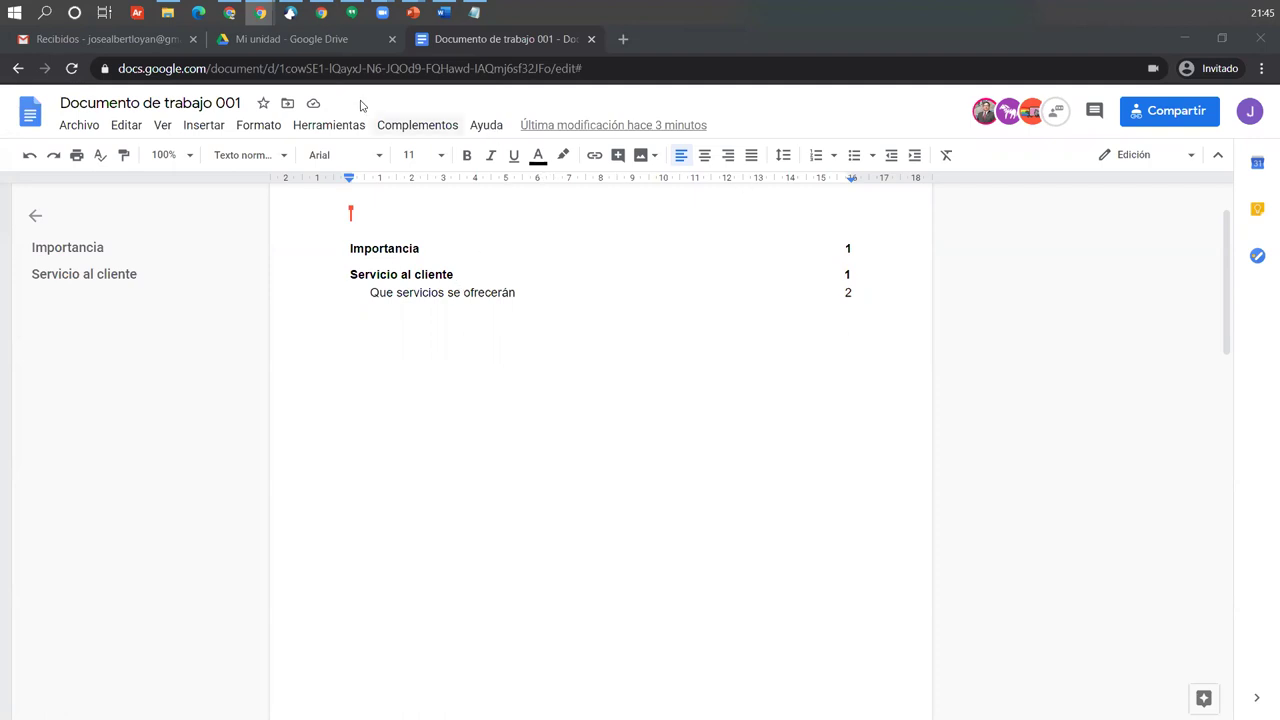
# Start voice typing from Herramientas and read through its voice command help.
pyautogui.click(344, 130)
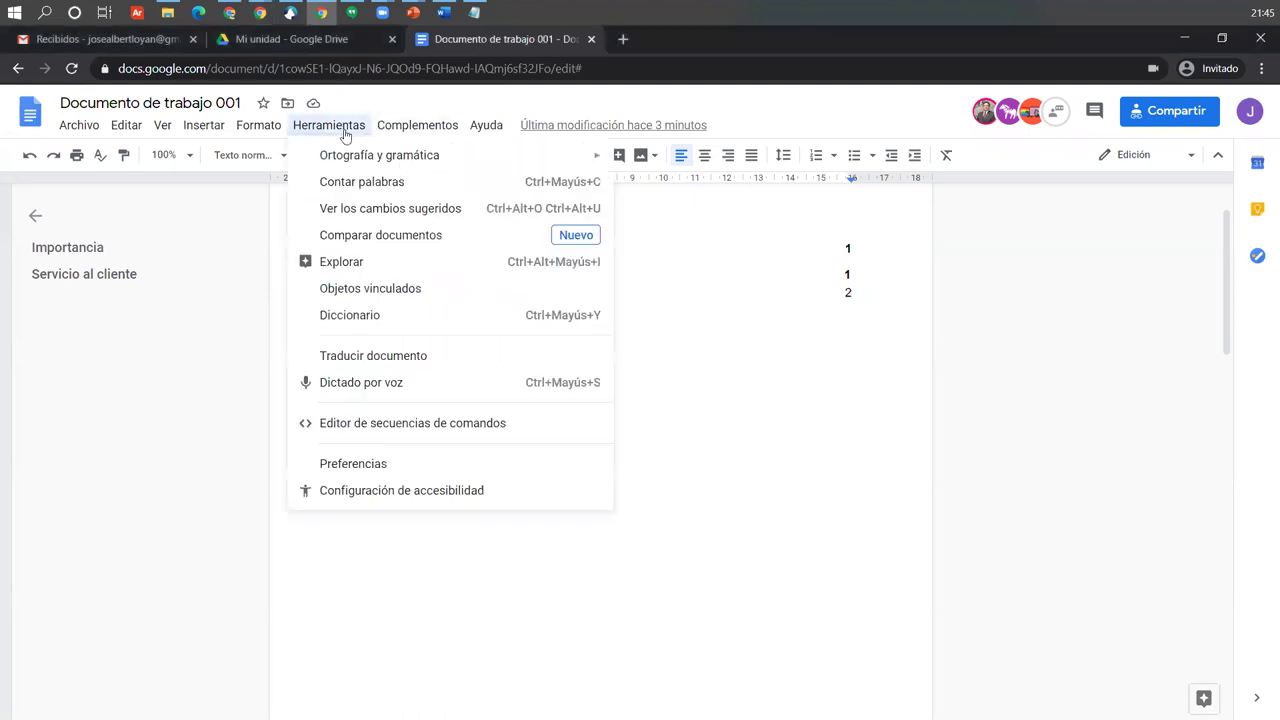
pyautogui.click(357, 382)
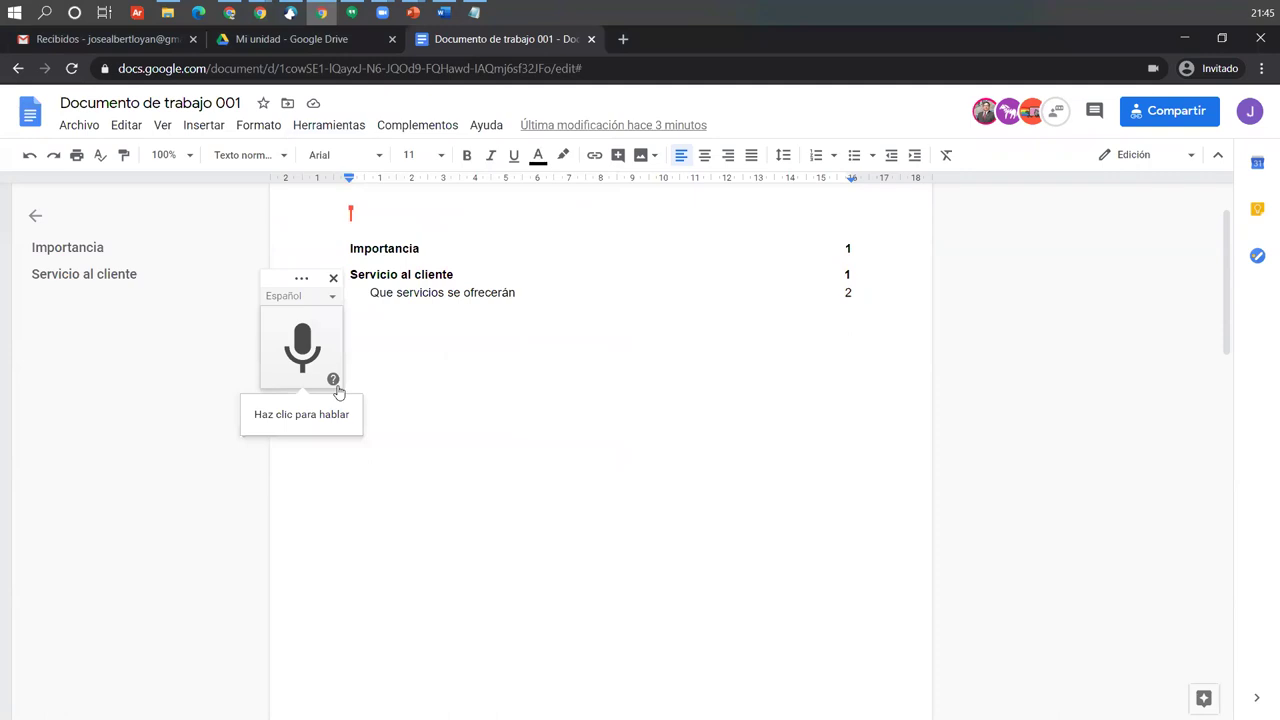
pyautogui.click(277, 415)
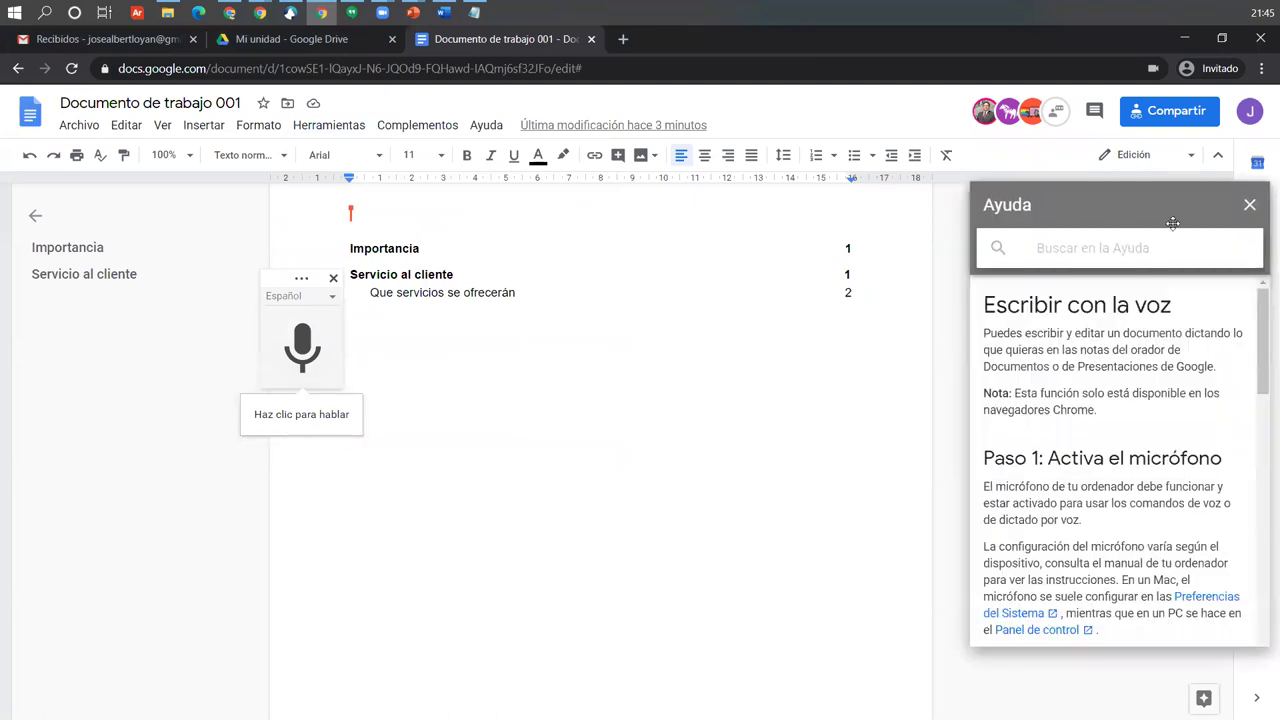
pyautogui.scroll(-2, 1121, 388)
pyautogui.scroll(-3, 1121, 388)
pyautogui.scroll(2, 1070, 370)
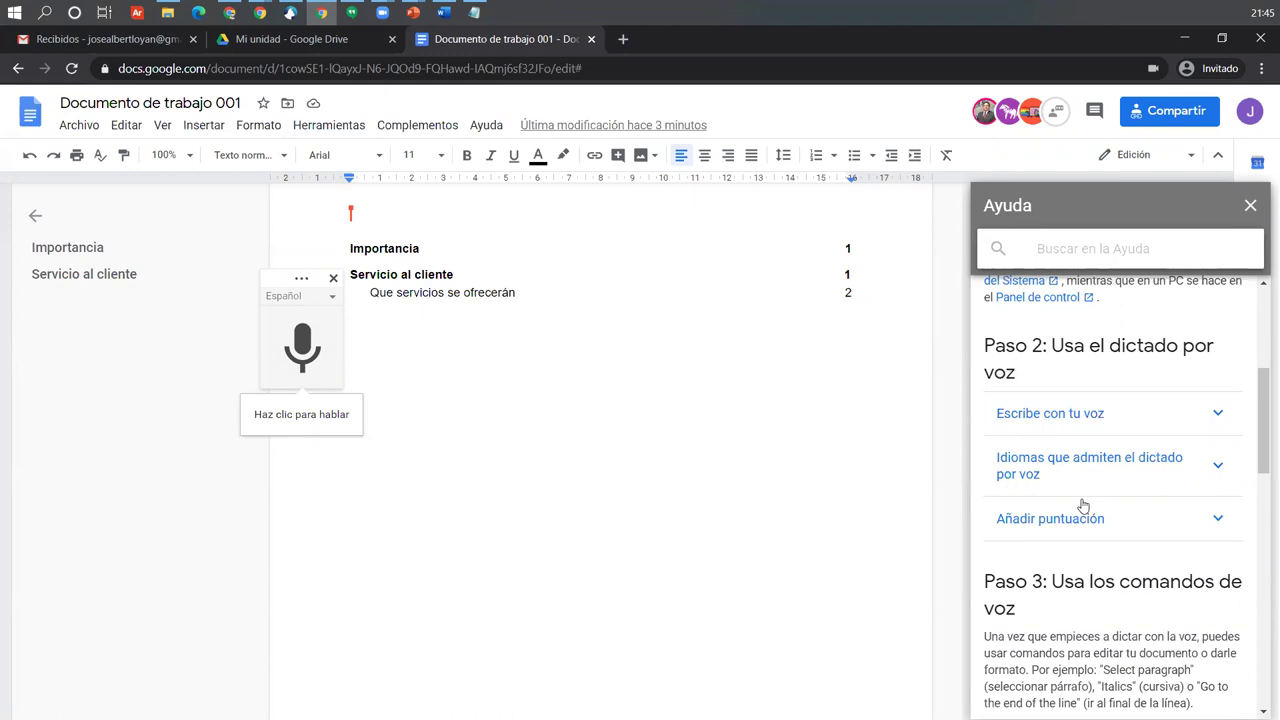
pyautogui.scroll(-5, 1083, 505)
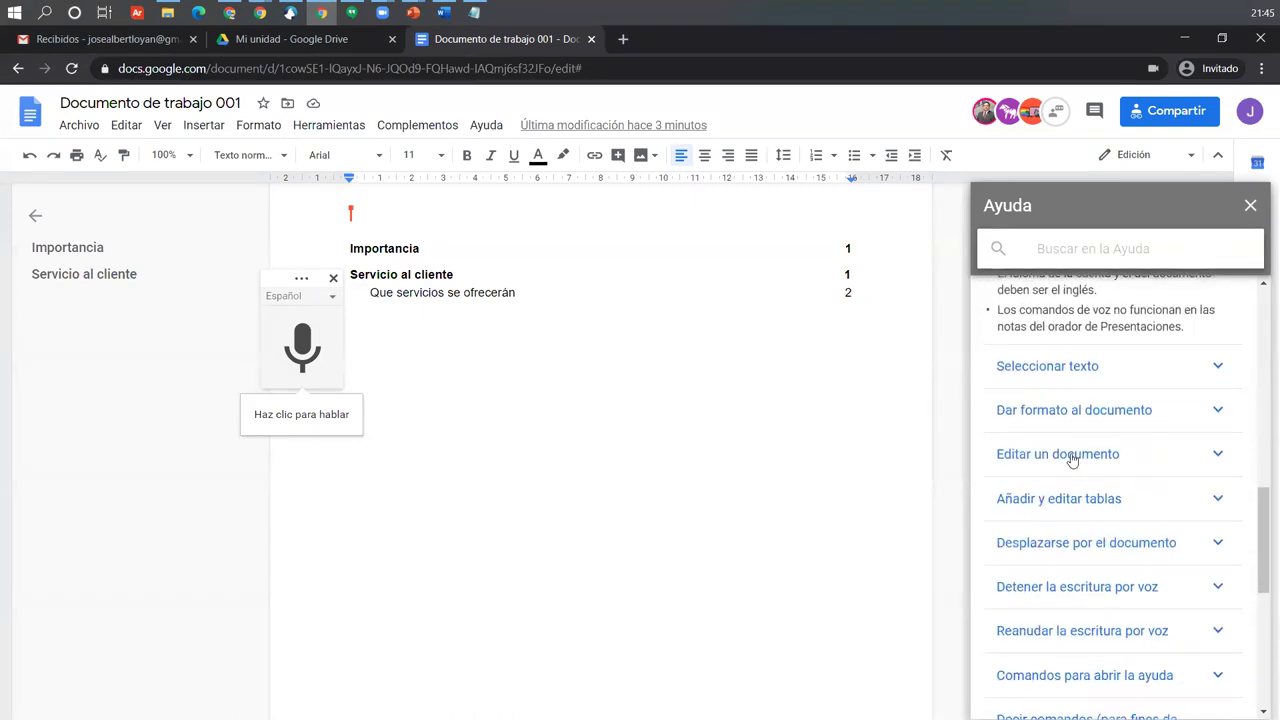
pyautogui.scroll(-1, 1058, 383)
pyautogui.scroll(1, 1058, 382)
pyautogui.scroll(-1, 1035, 480)
pyautogui.scroll(-3, 1107, 491)
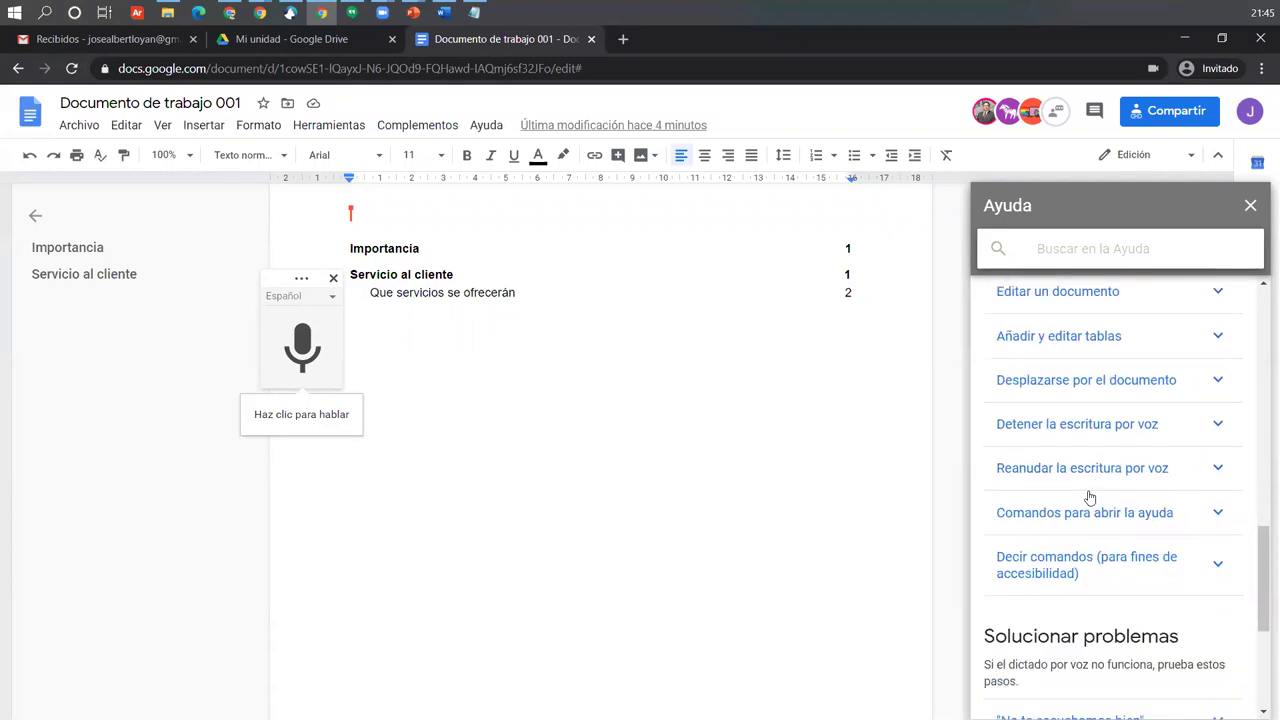
pyautogui.scroll(4, 1097, 490)
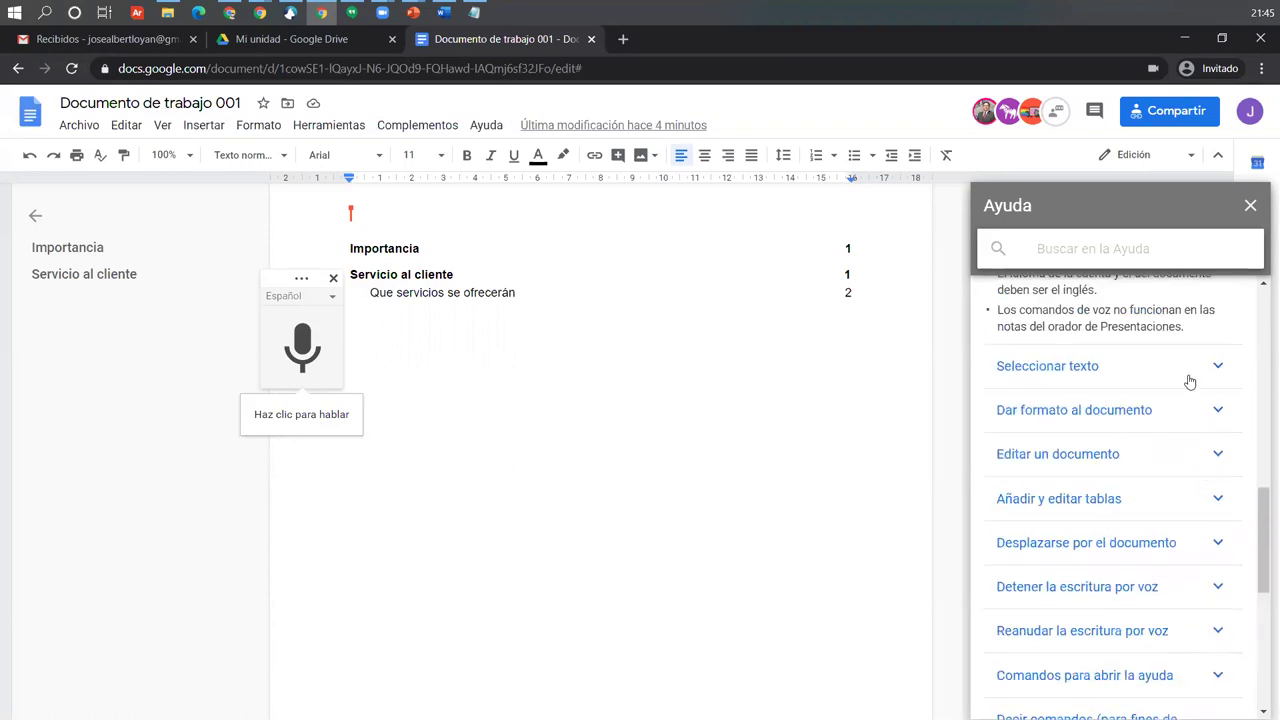
# Expand the text-selection voice commands, highlighting the Deselect and characters entries.
pyautogui.click(1218, 368)
pyautogui.scroll(-2, 1082, 423)
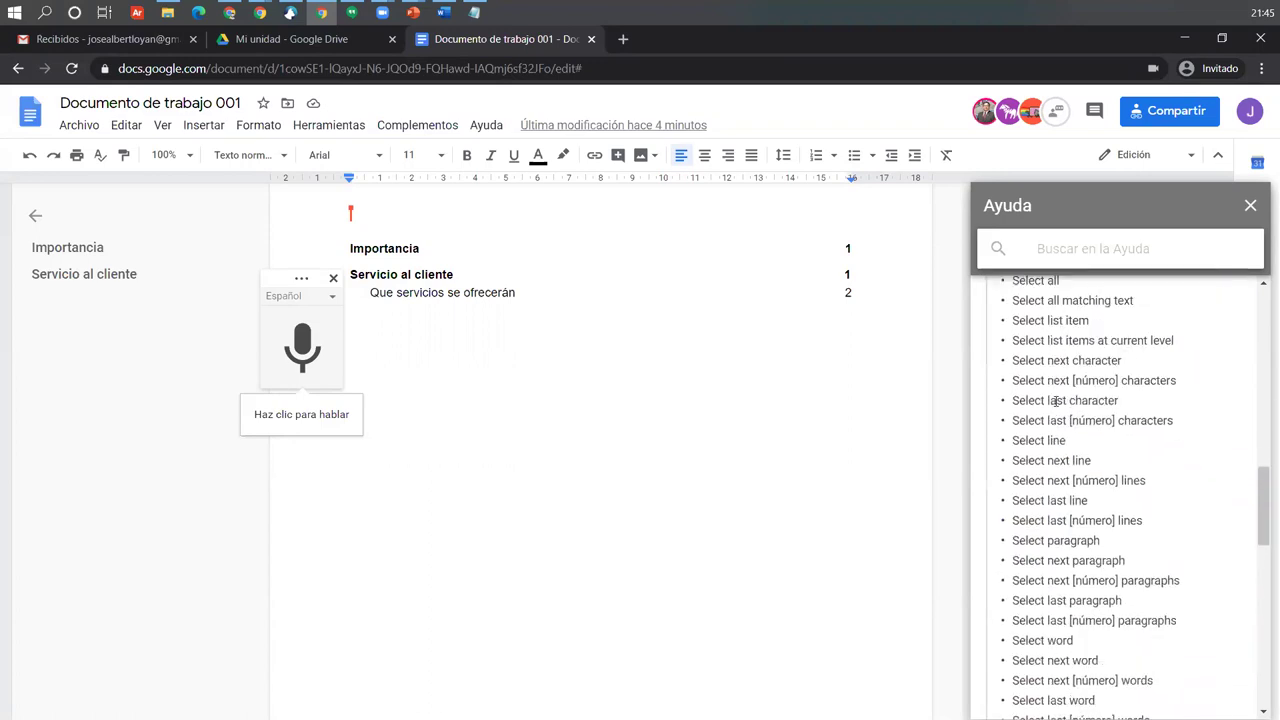
pyautogui.scroll(-3, 1085, 488)
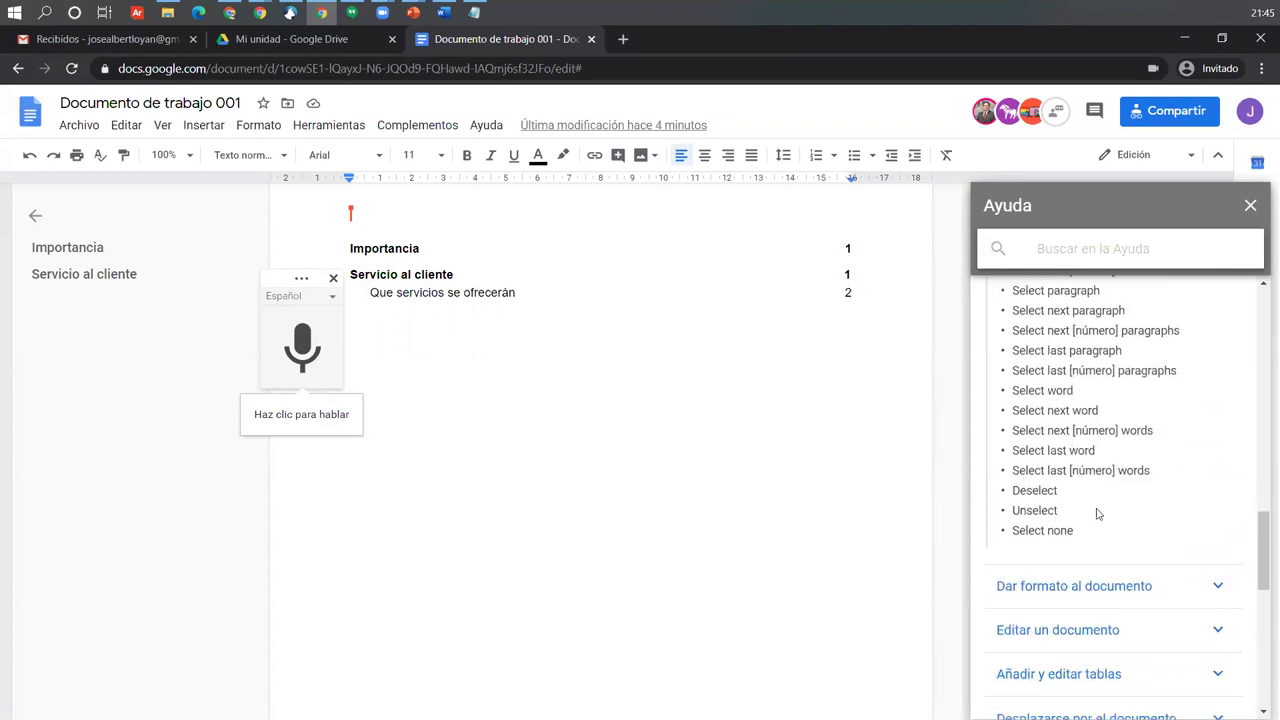
pyautogui.moveTo(1072, 492); pyautogui.dragTo(1012, 510)
pyautogui.scroll(3, 1036, 450)
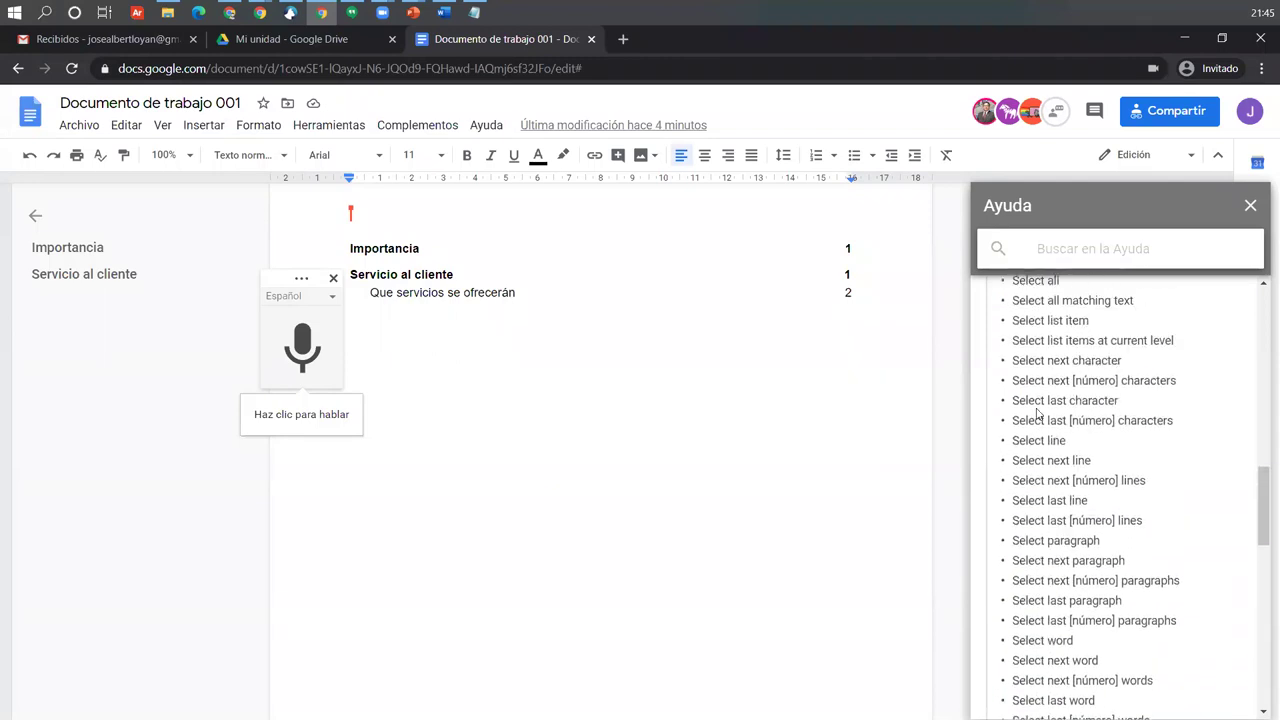
pyautogui.moveTo(1094, 421); pyautogui.dragTo(1214, 423)
pyautogui.scroll(-5, 1117, 499)
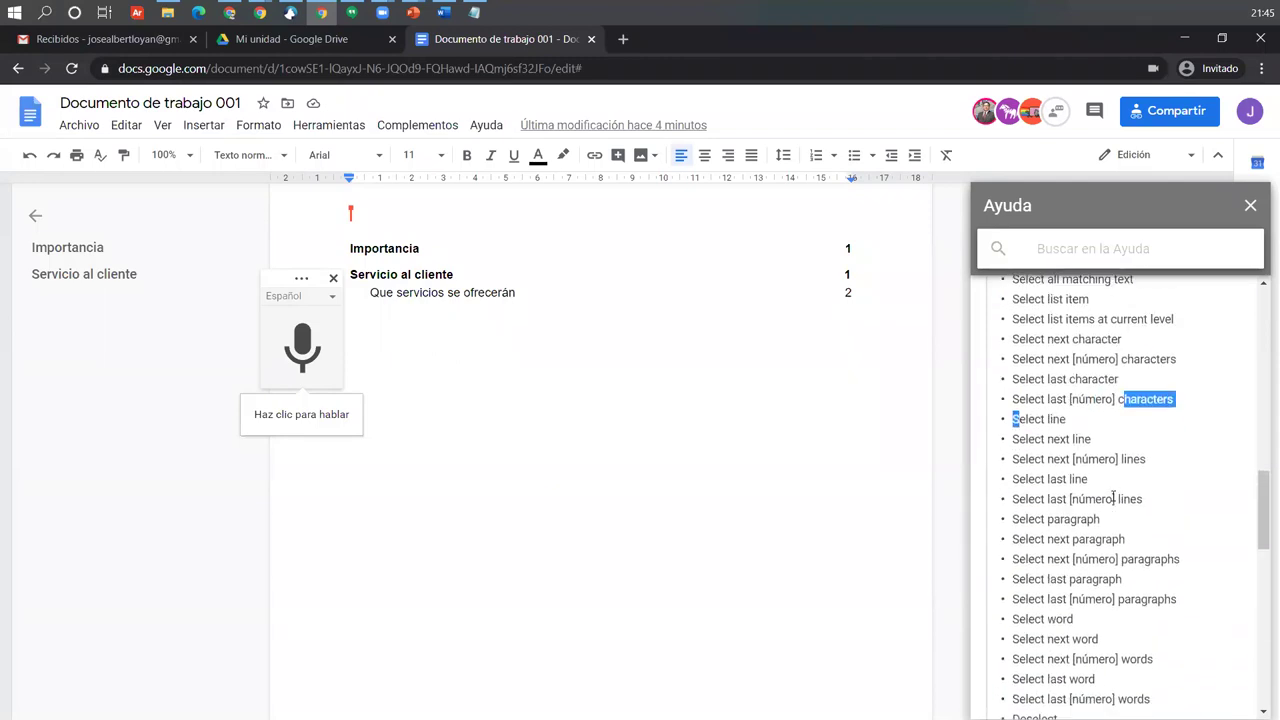
pyautogui.scroll(-2, 1120, 458)
pyautogui.scroll(2, 1214, 390)
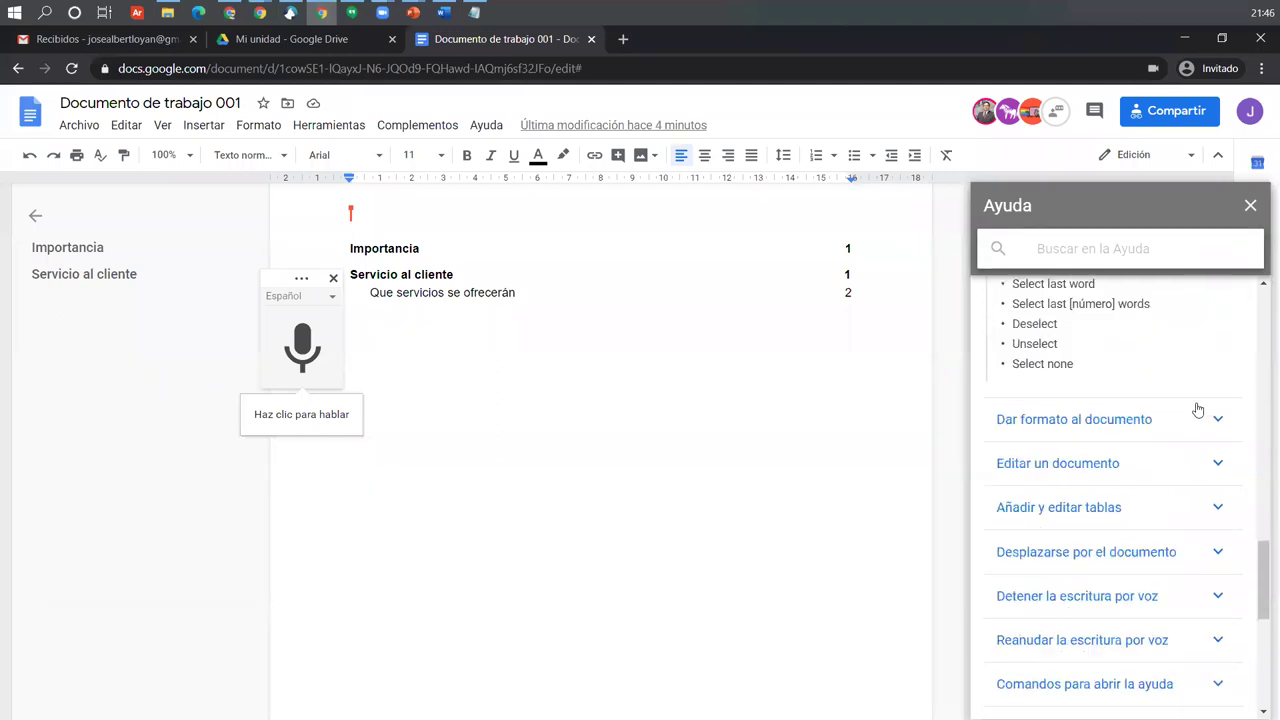
# Expand 'Dar formato al documento' commands, then close the Ayuda panel.
pyautogui.click(1221, 420)
pyautogui.scroll(-3, 1097, 508)
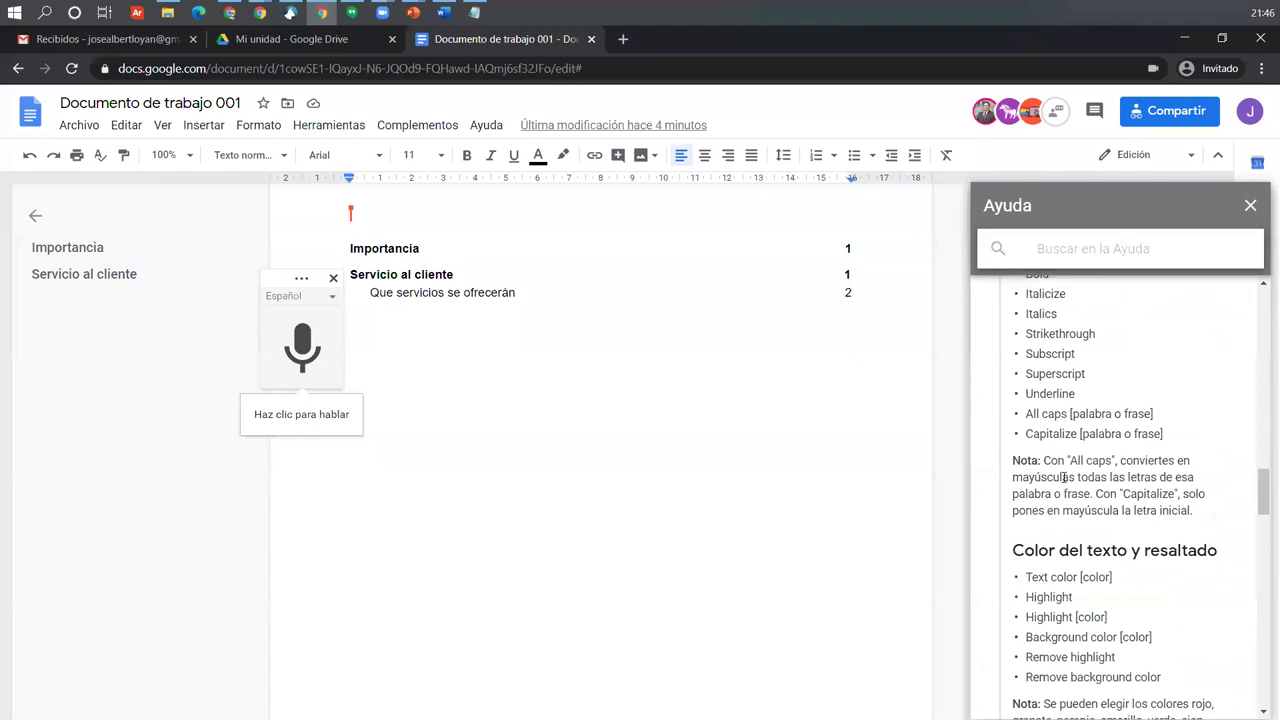
pyautogui.click(1250, 205)
# Move the voice typing widget up into the right margin, then jump to the Importancia heading.
pyautogui.moveTo(281, 278); pyautogui.dragTo(1048, 262)
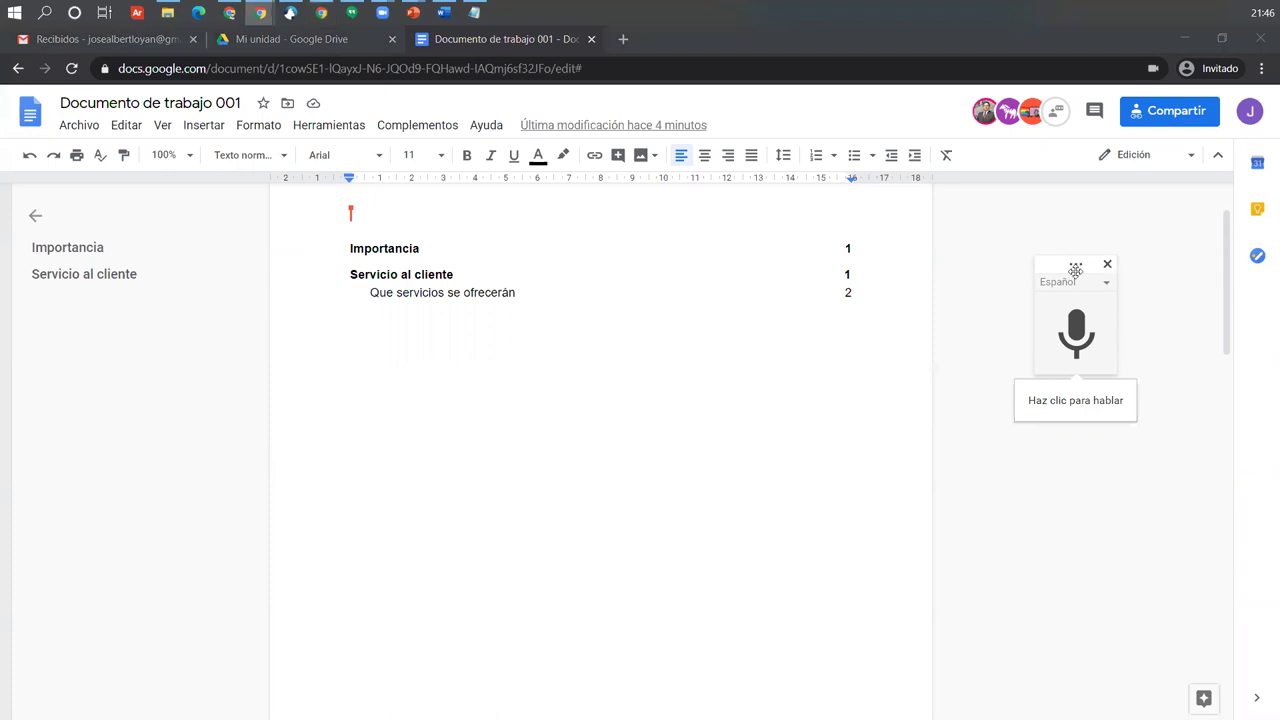
pyautogui.moveTo(1036, 268); pyautogui.dragTo(1095, 198)
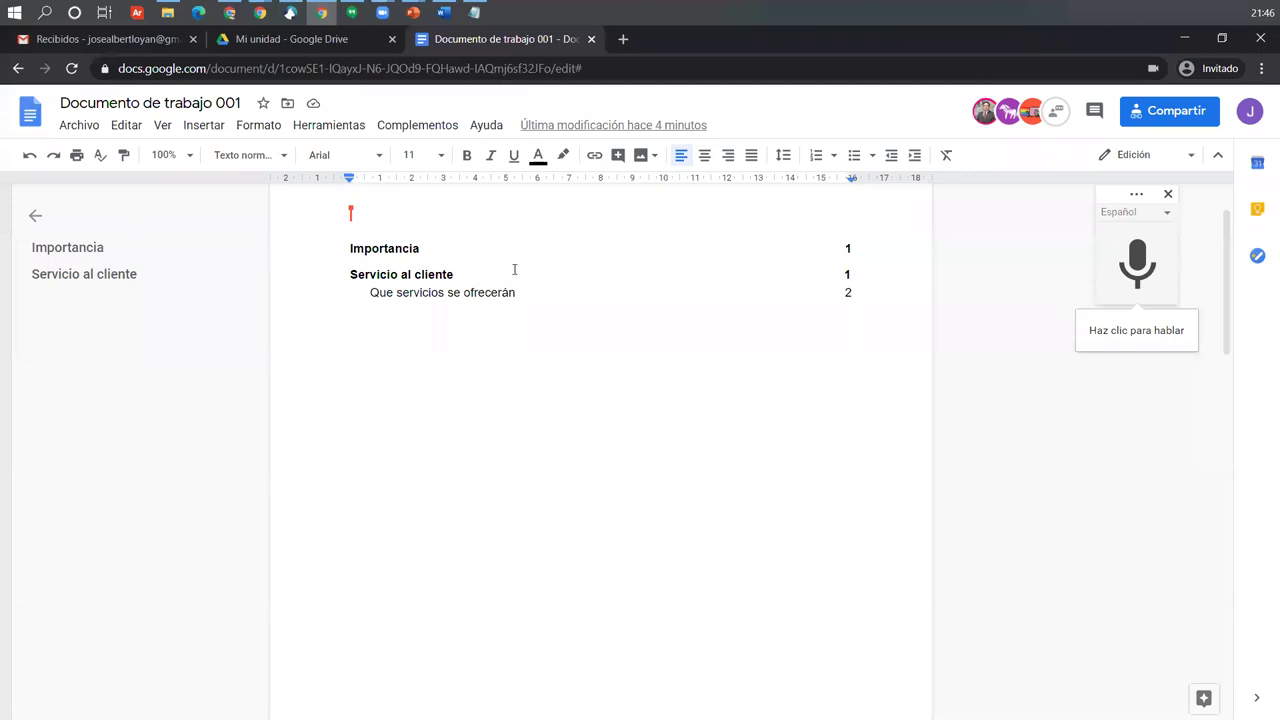
pyautogui.click(80, 127)
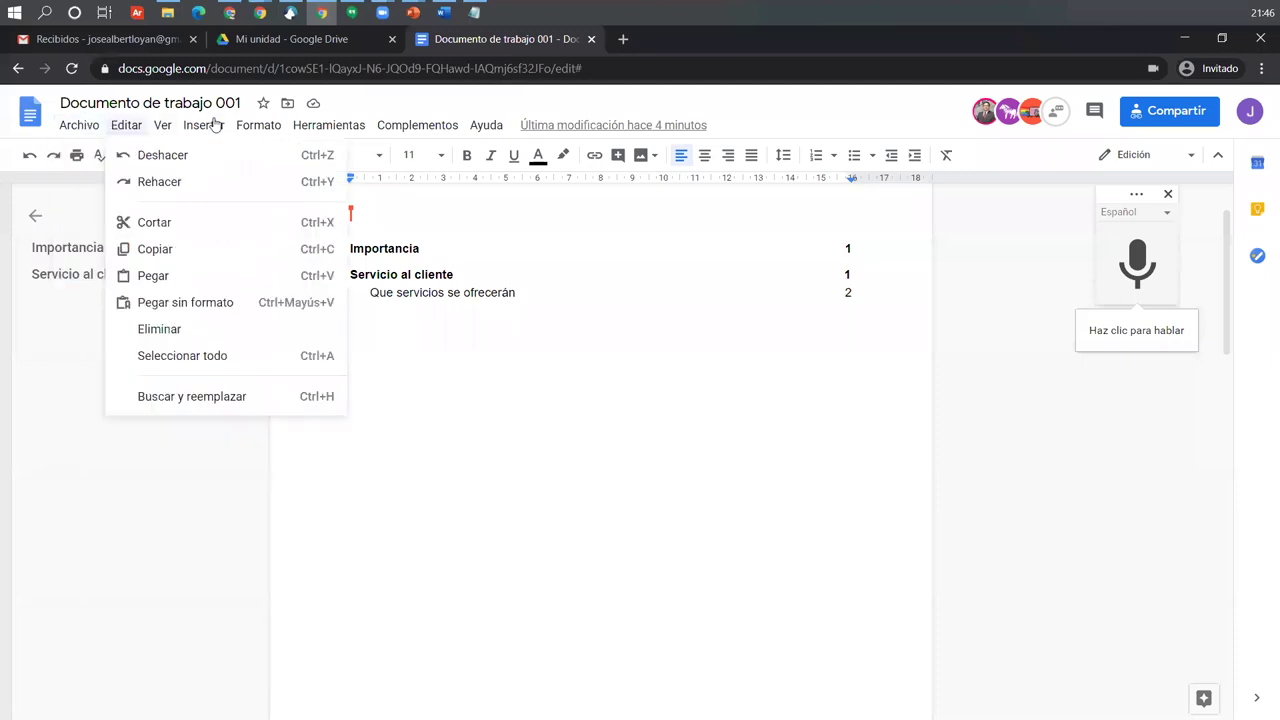
pyautogui.moveTo(419, 118)
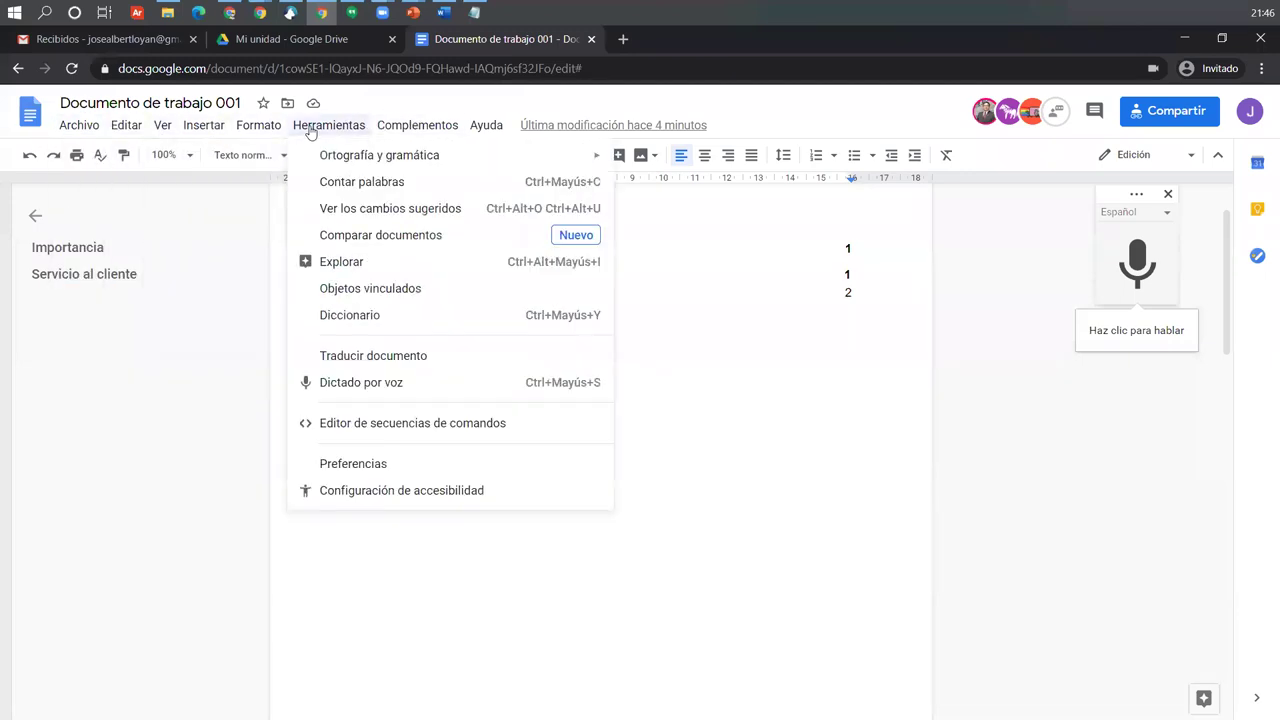
pyautogui.moveTo(203, 125)
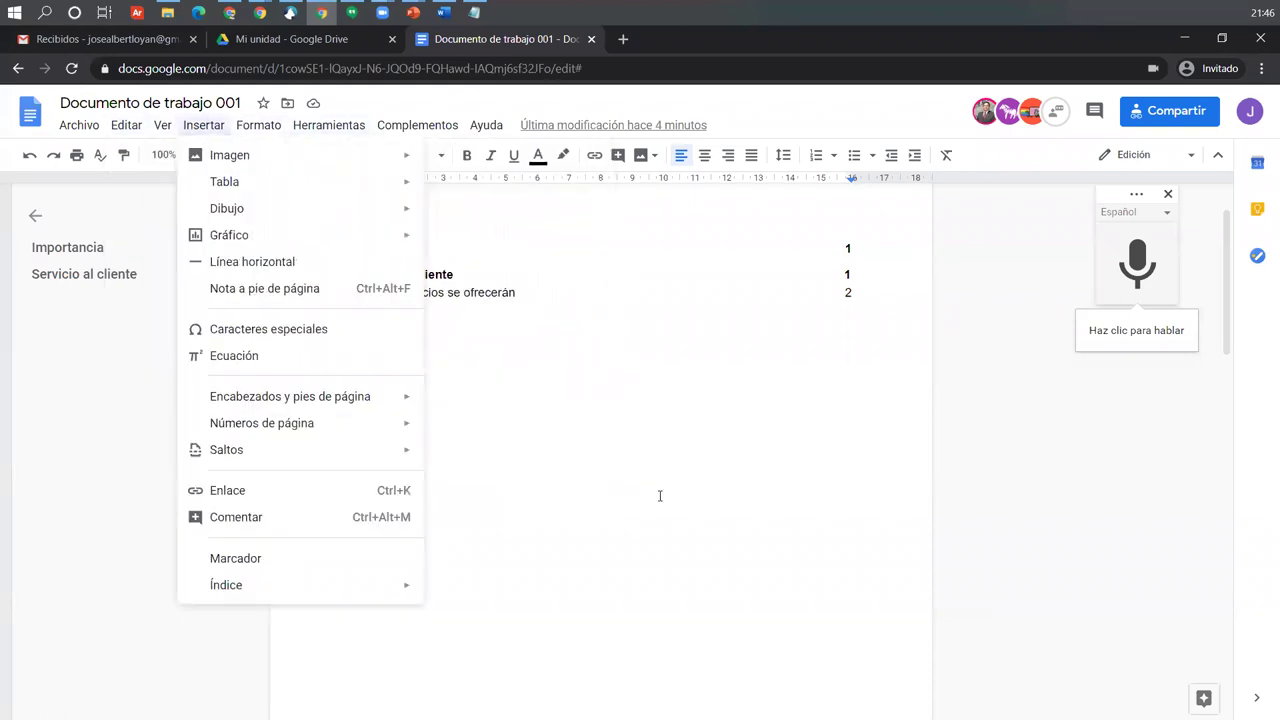
pyautogui.click(641, 412)
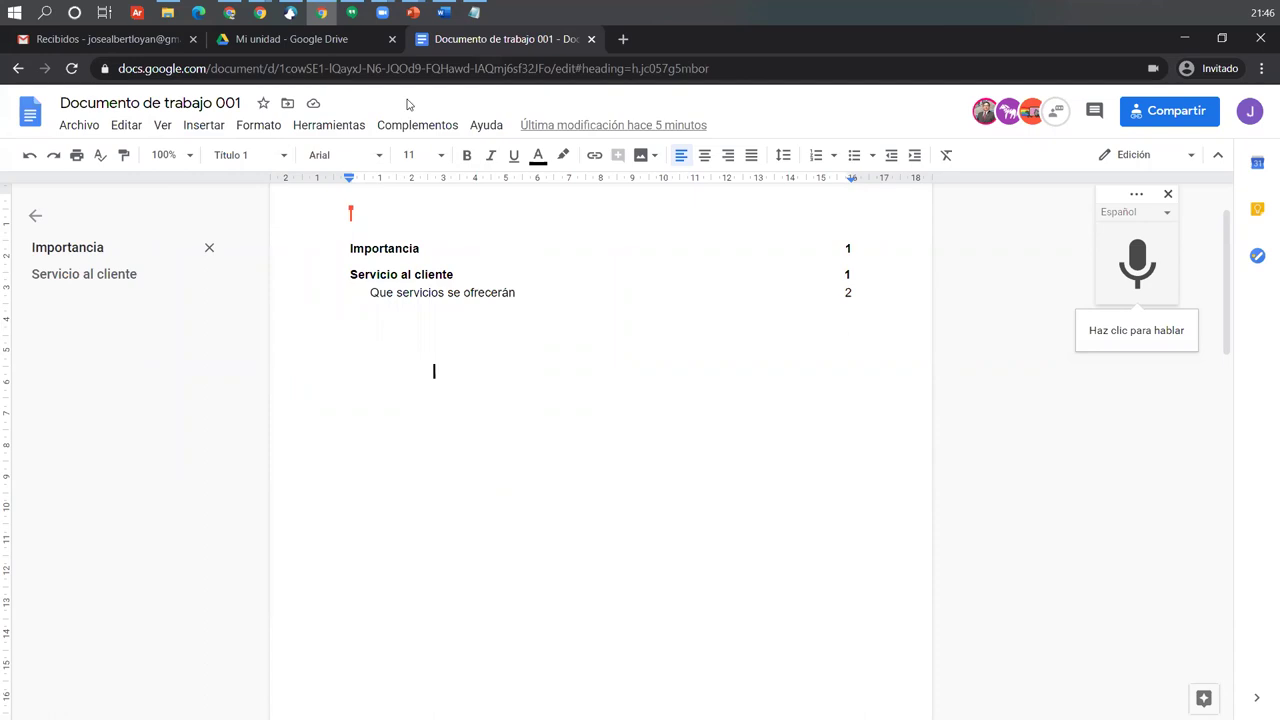
pyautogui.click(358, 441)
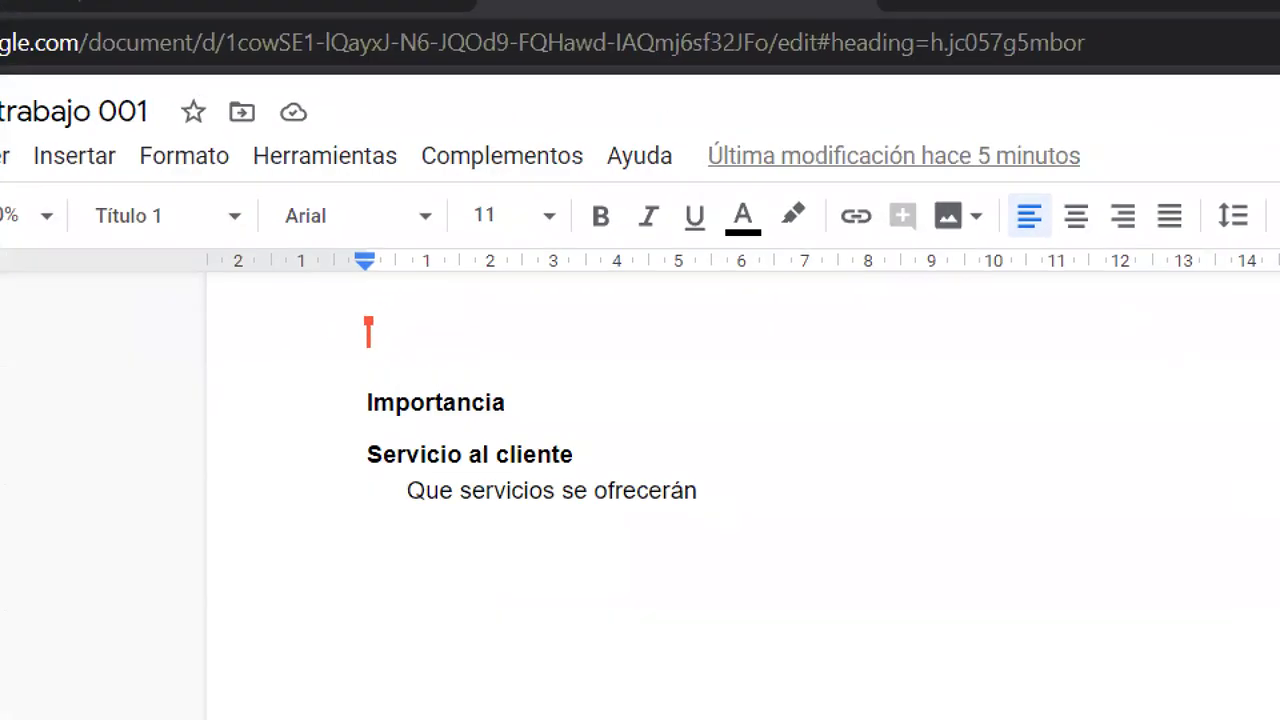
# Show the Complementos menu listing Word Cloud Generator and Equation Editor ++.
pyautogui.moveTo(386, 117)
pyautogui.mouseDown()
pyautogui.moveTo(592, 184)
pyautogui.moveTo(875, 422)
pyautogui.mouseUp()
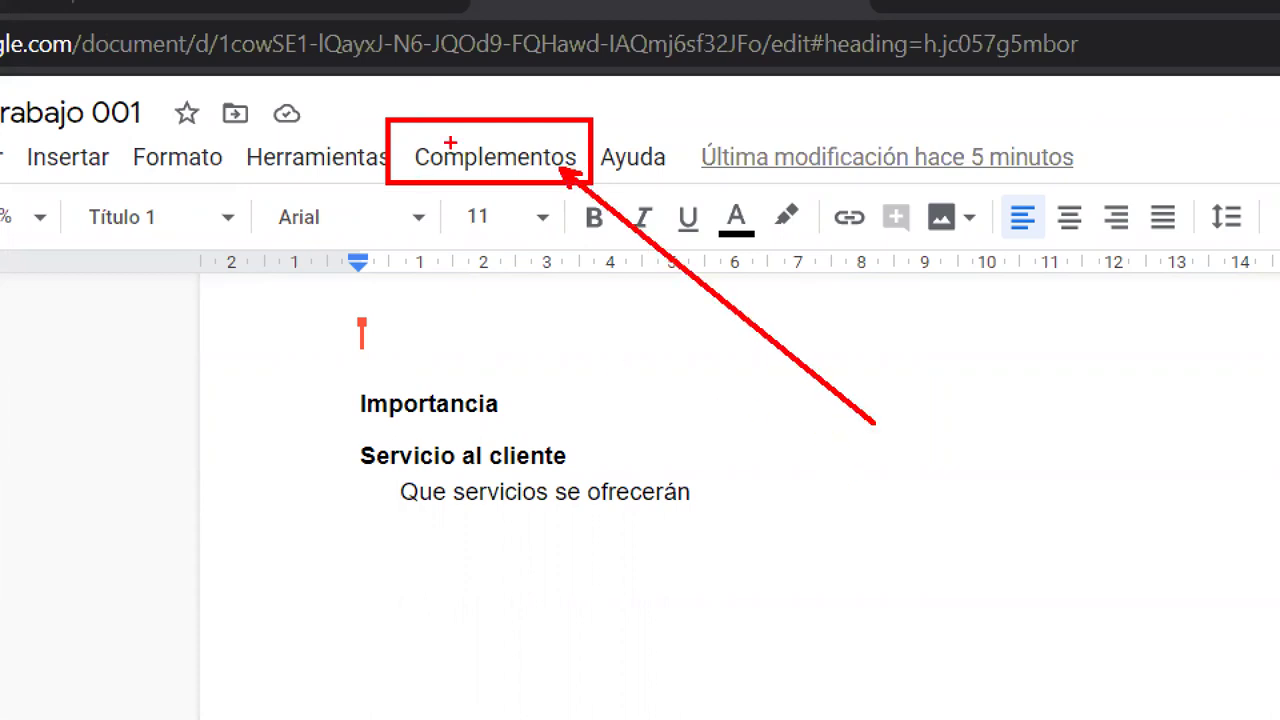
pyautogui.press('Escape')
pyautogui.click(460, 160)
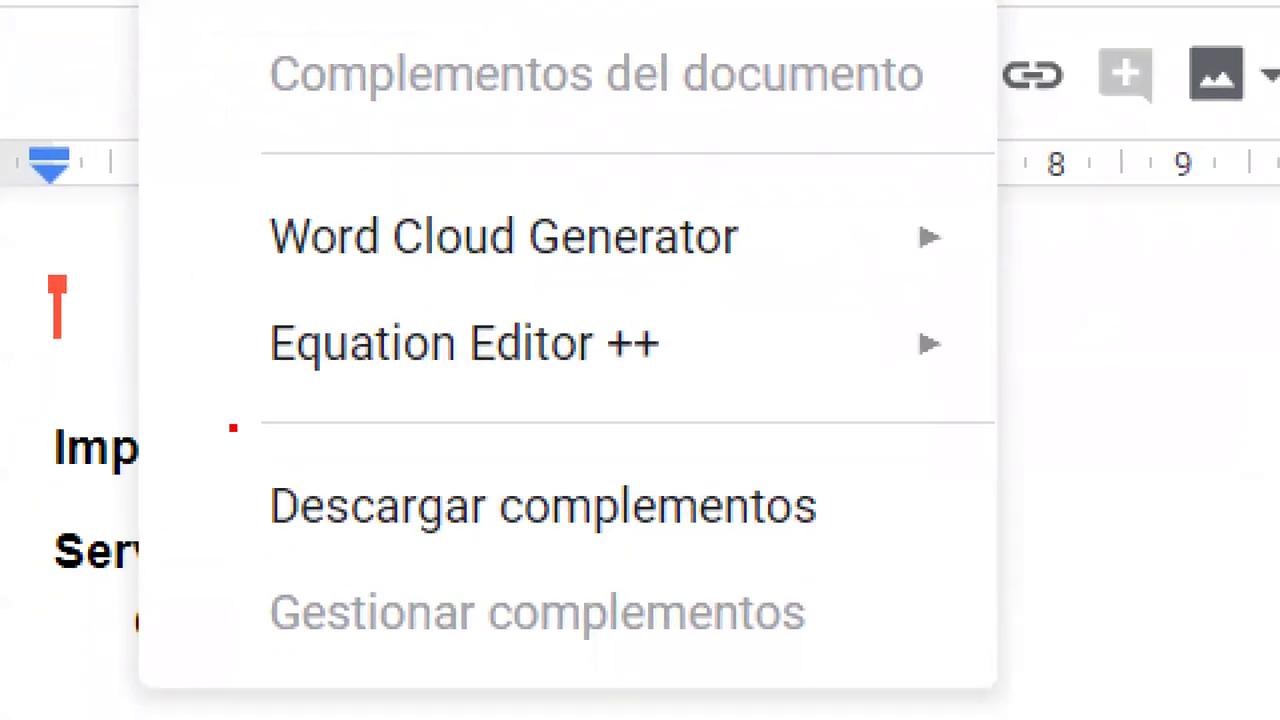
pyautogui.moveTo(229, 275)
pyautogui.mouseDown()
pyautogui.moveTo(300, 334)
pyautogui.moveTo(808, 389)
pyautogui.mouseUp()
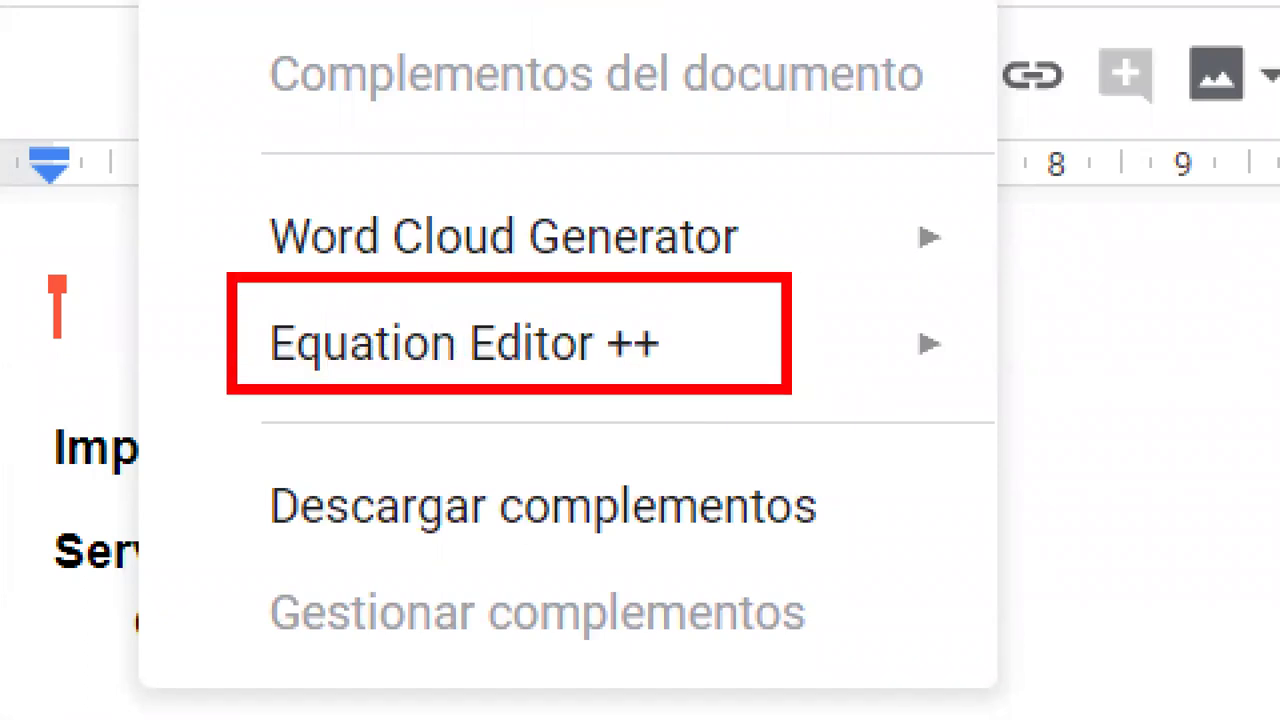
pyautogui.moveTo(735, 340); pyautogui.dragTo(1030, 497)
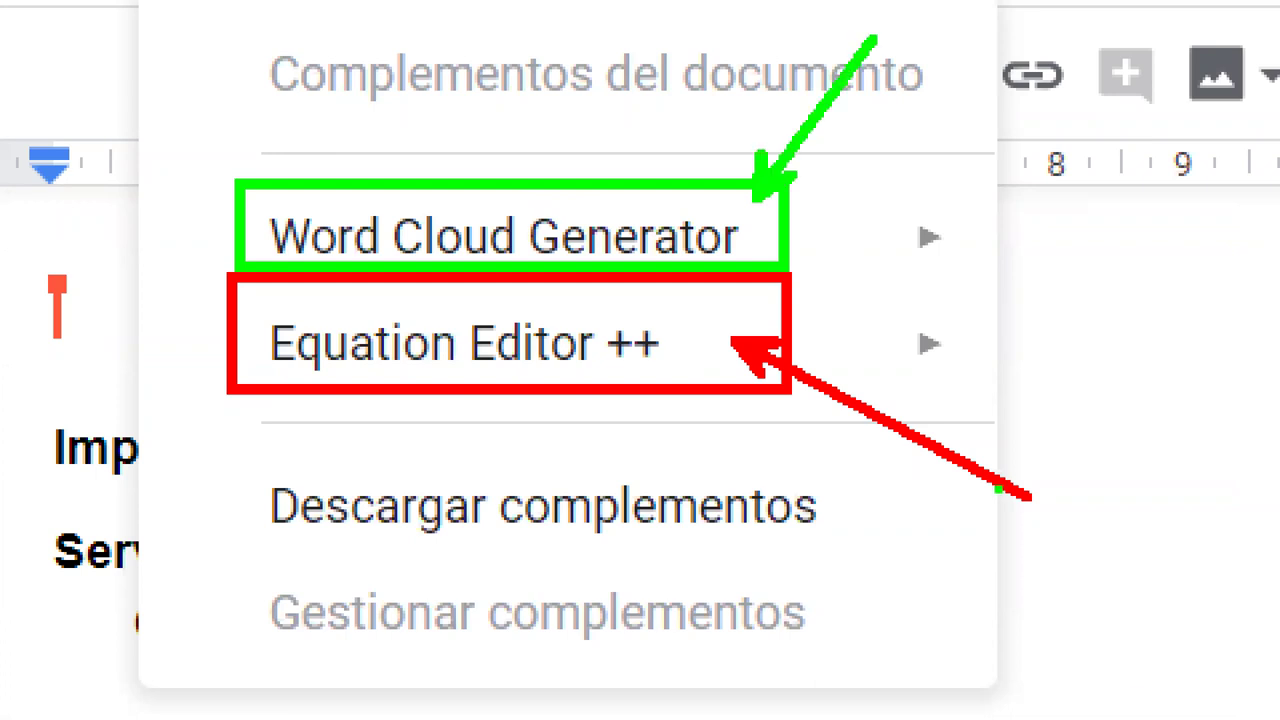
pyautogui.click(378, 133)
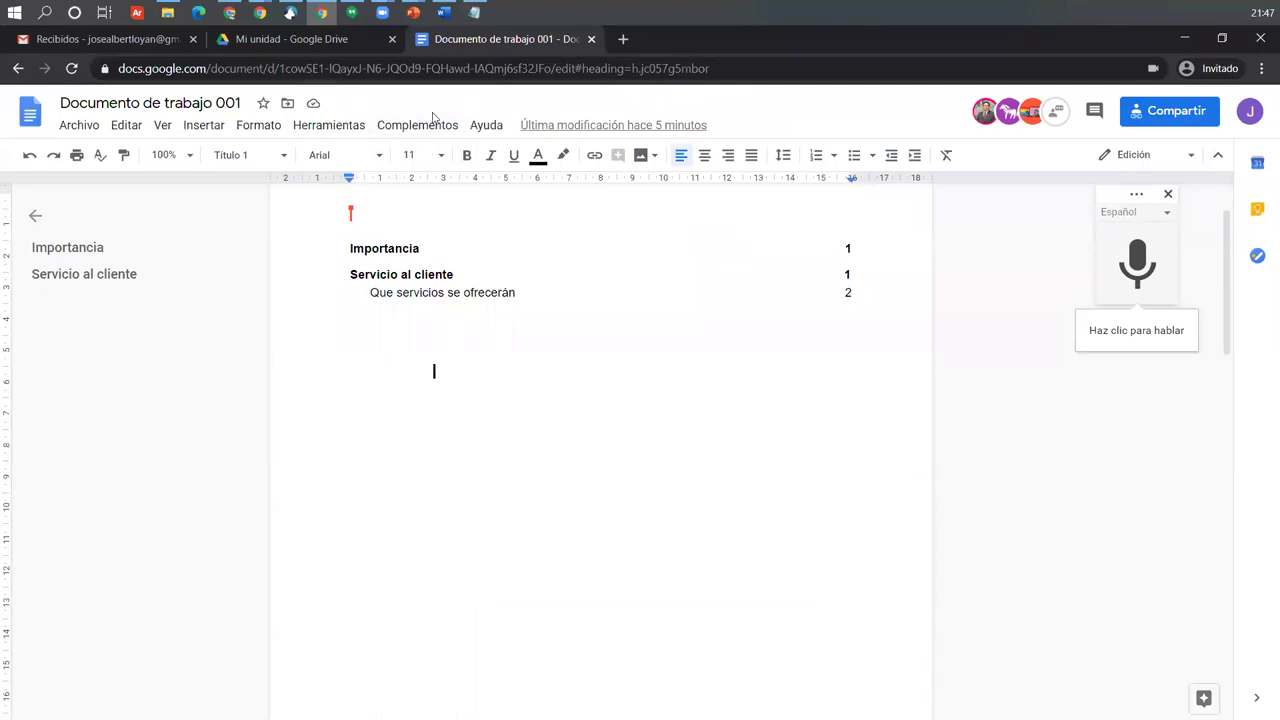
pyautogui.click(401, 133)
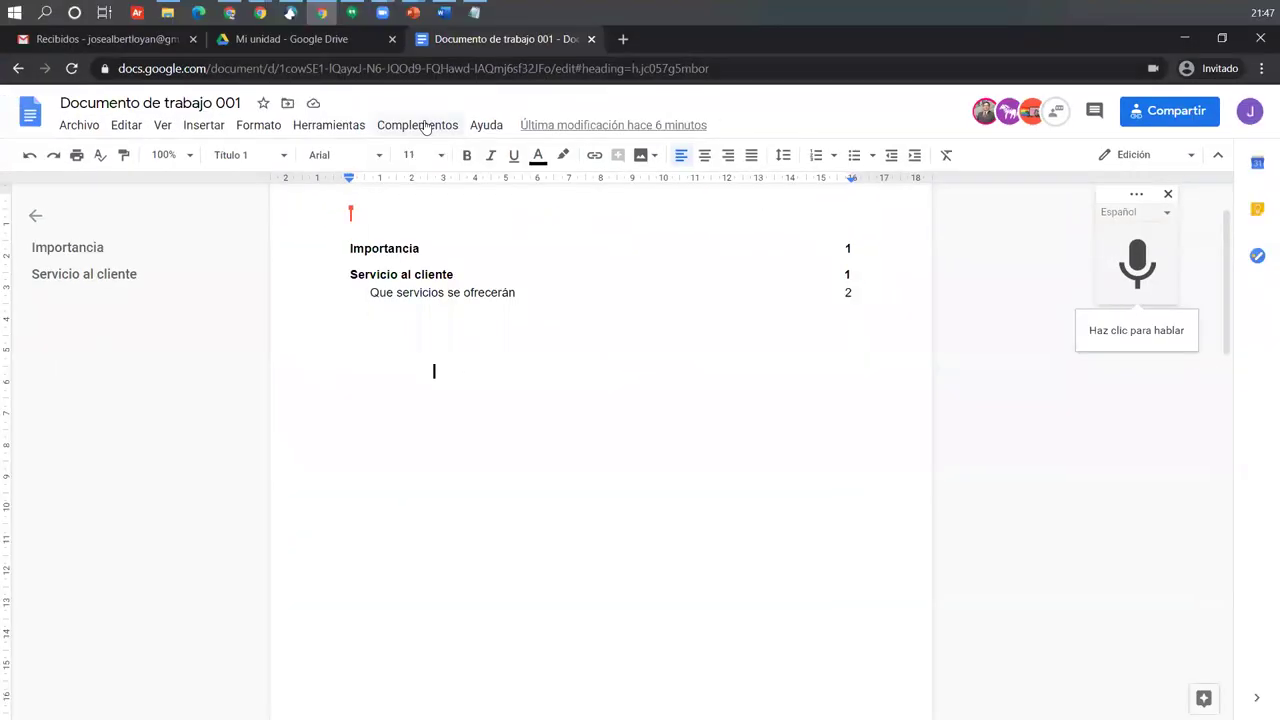
# Open the G Suite Marketplace from Complementos and browse add-ons that work with Docs.
pyautogui.click(420, 126)
pyautogui.click(443, 265)
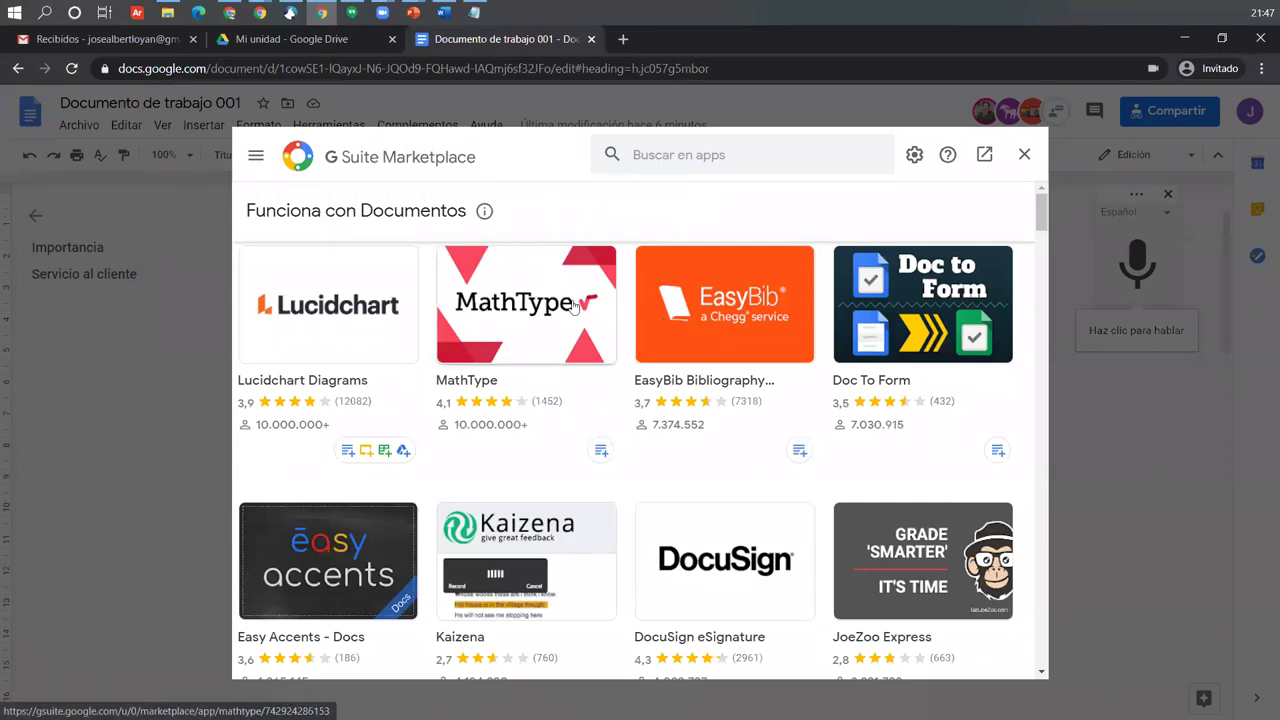
pyautogui.scroll(-1, 465, 410)
pyautogui.scroll(-7, 465, 410)
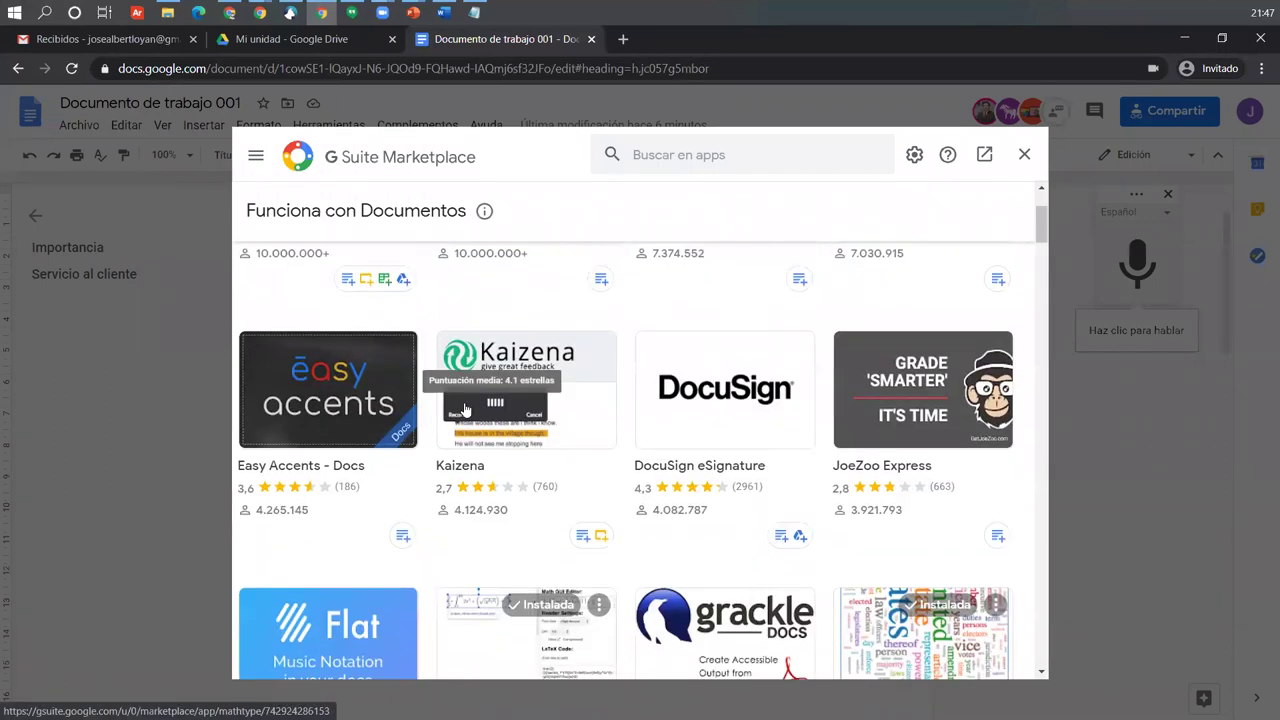
pyautogui.scroll(-10, 465, 410)
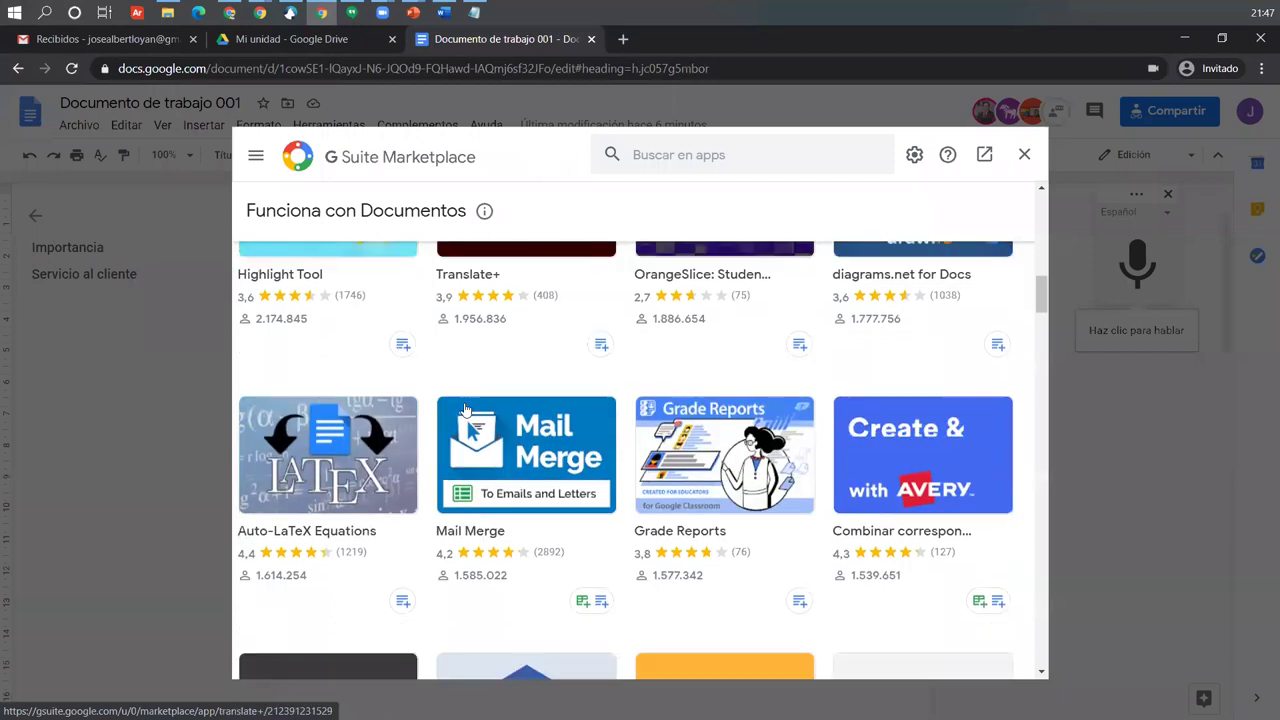
pyautogui.scroll(-9, 688, 404)
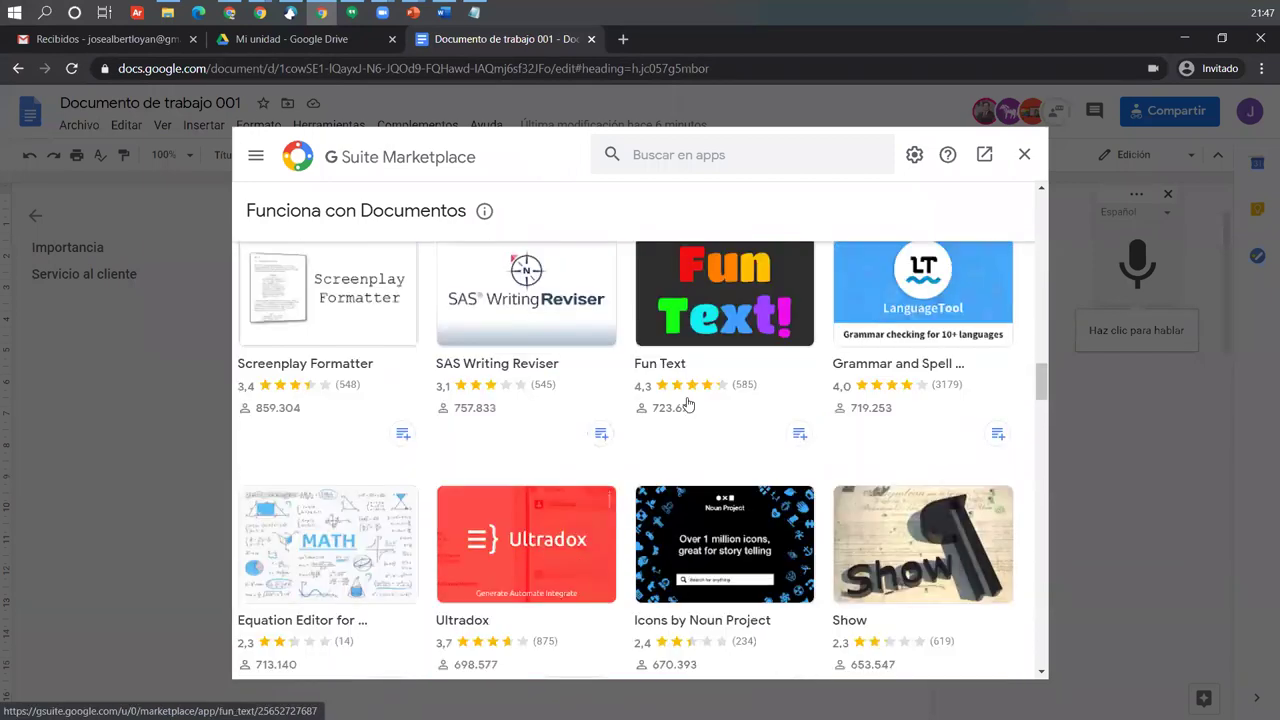
pyautogui.scroll(6, 688, 404)
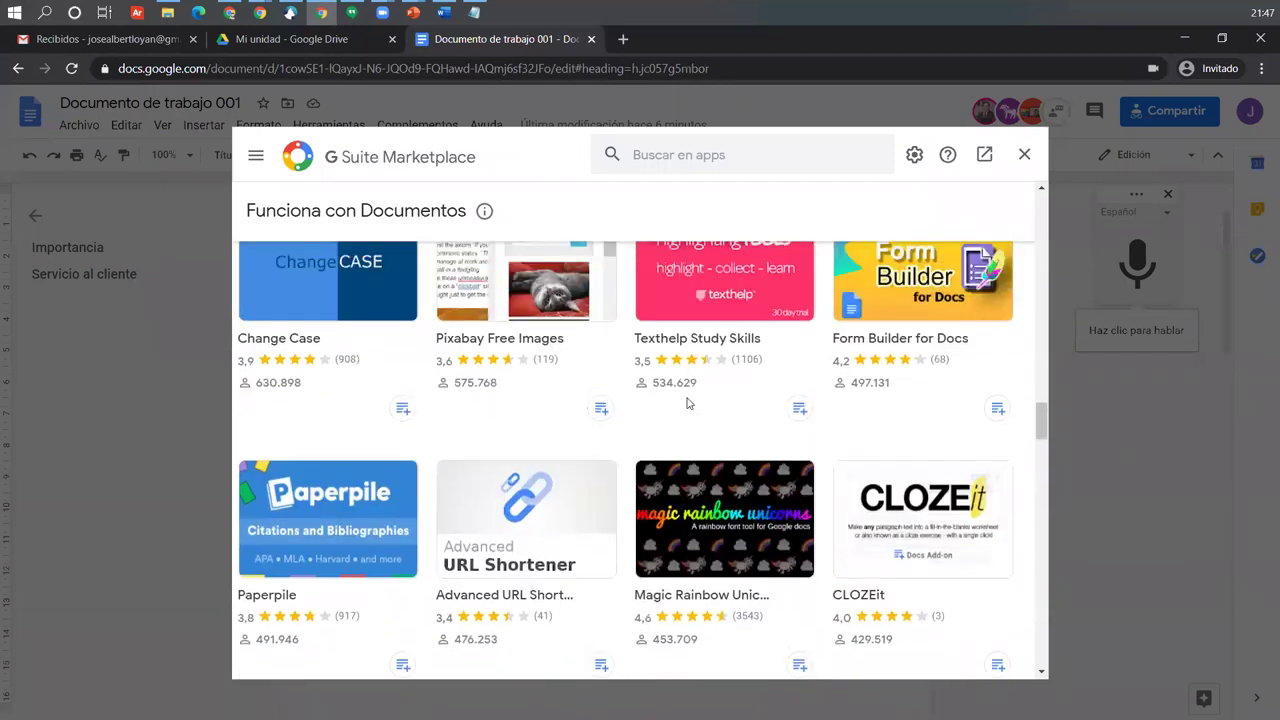
pyautogui.scroll(6, 688, 404)
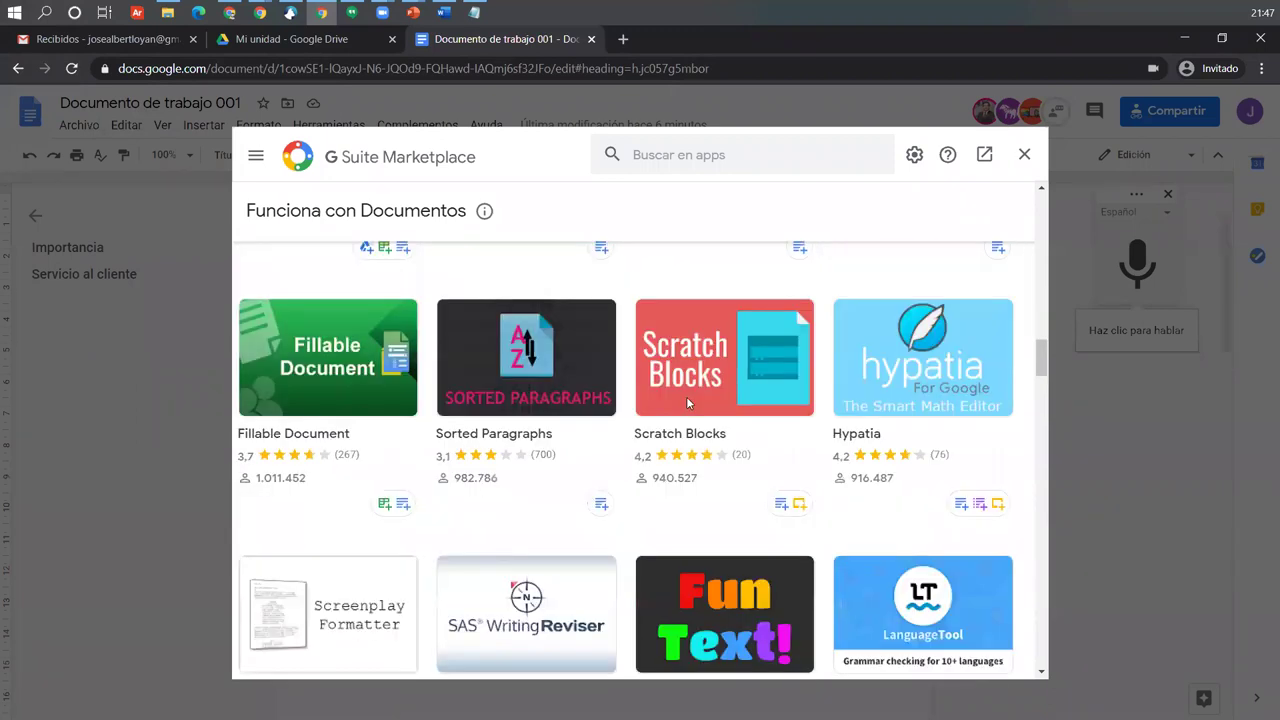
pyautogui.scroll(10, 688, 404)
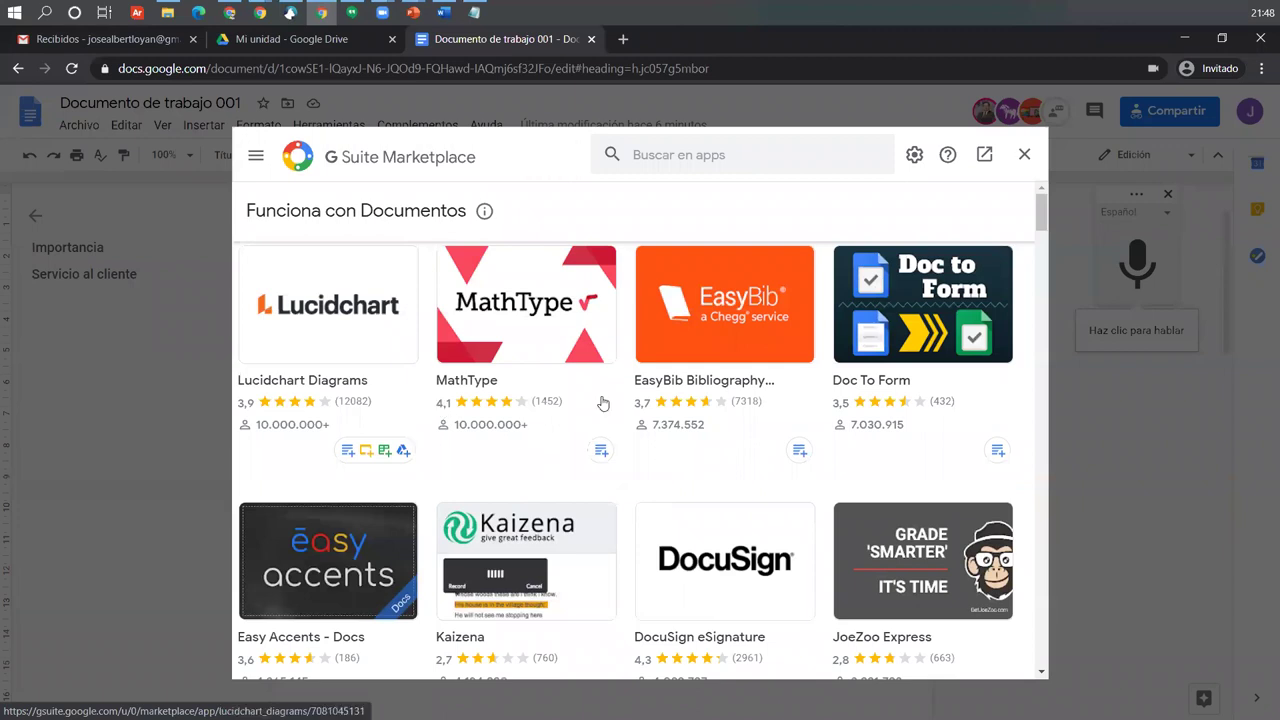
pyautogui.scroll(-4, 603, 403)
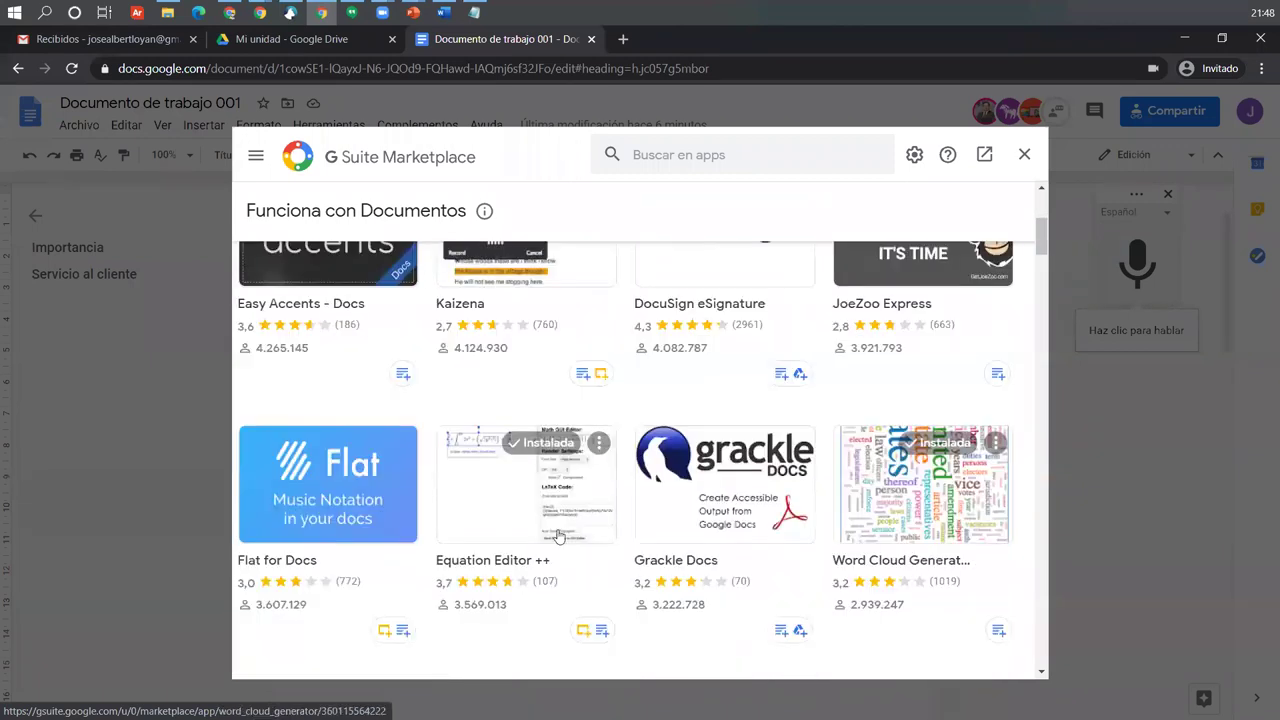
pyautogui.scroll(-1, 558, 537)
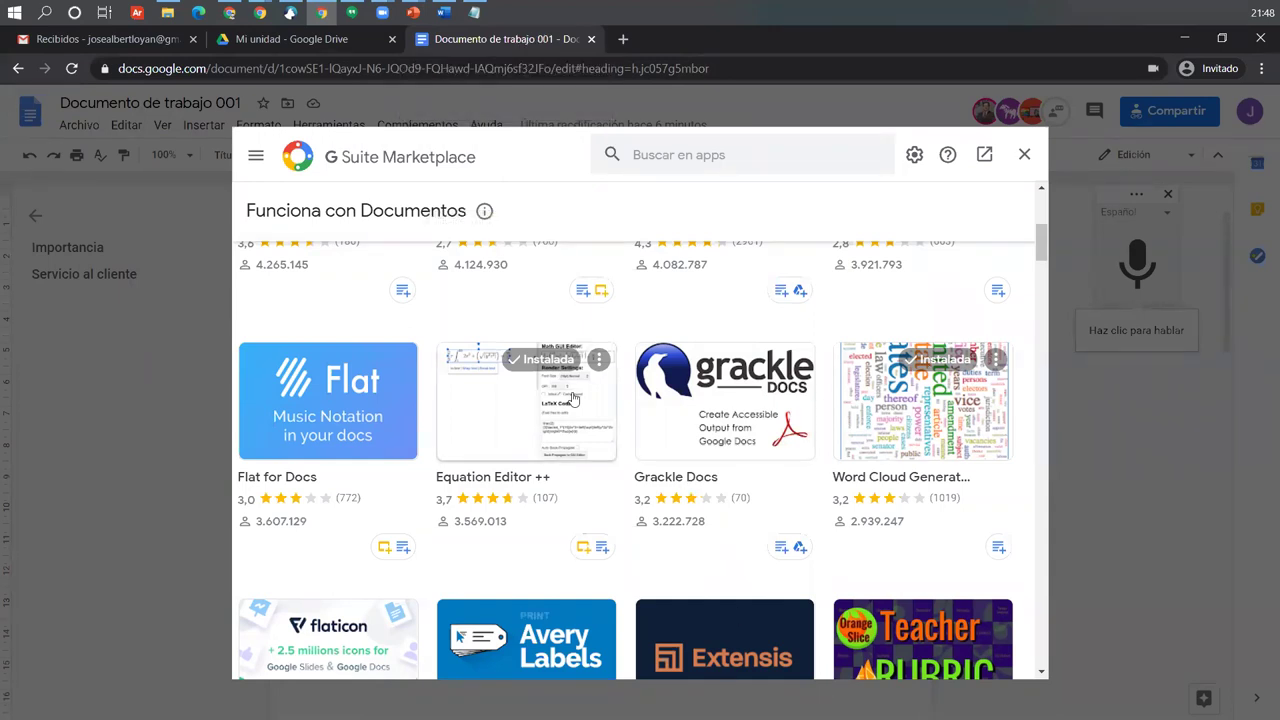
# Scroll to the Flat/Icons row and open the Icons for Slides & Docs page.
pyautogui.scroll(-2, 547, 563)
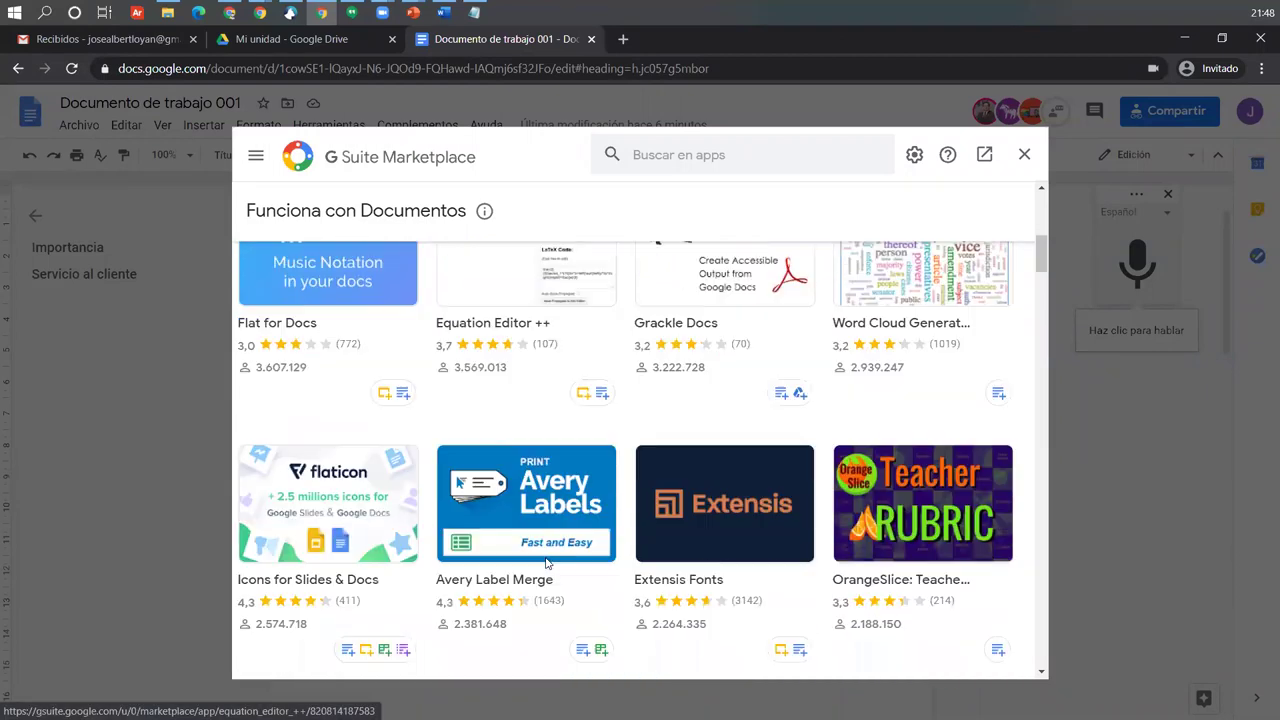
pyautogui.scroll(-5, 547, 563)
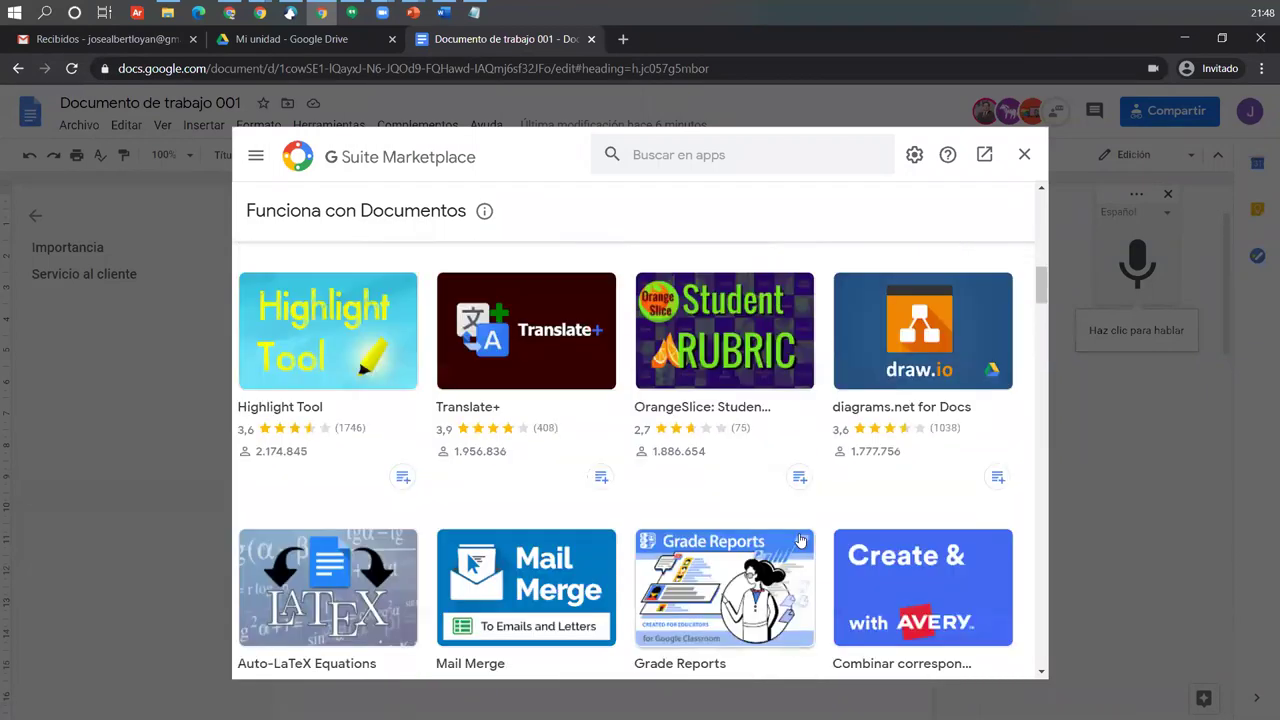
pyautogui.scroll(-3, 800, 540)
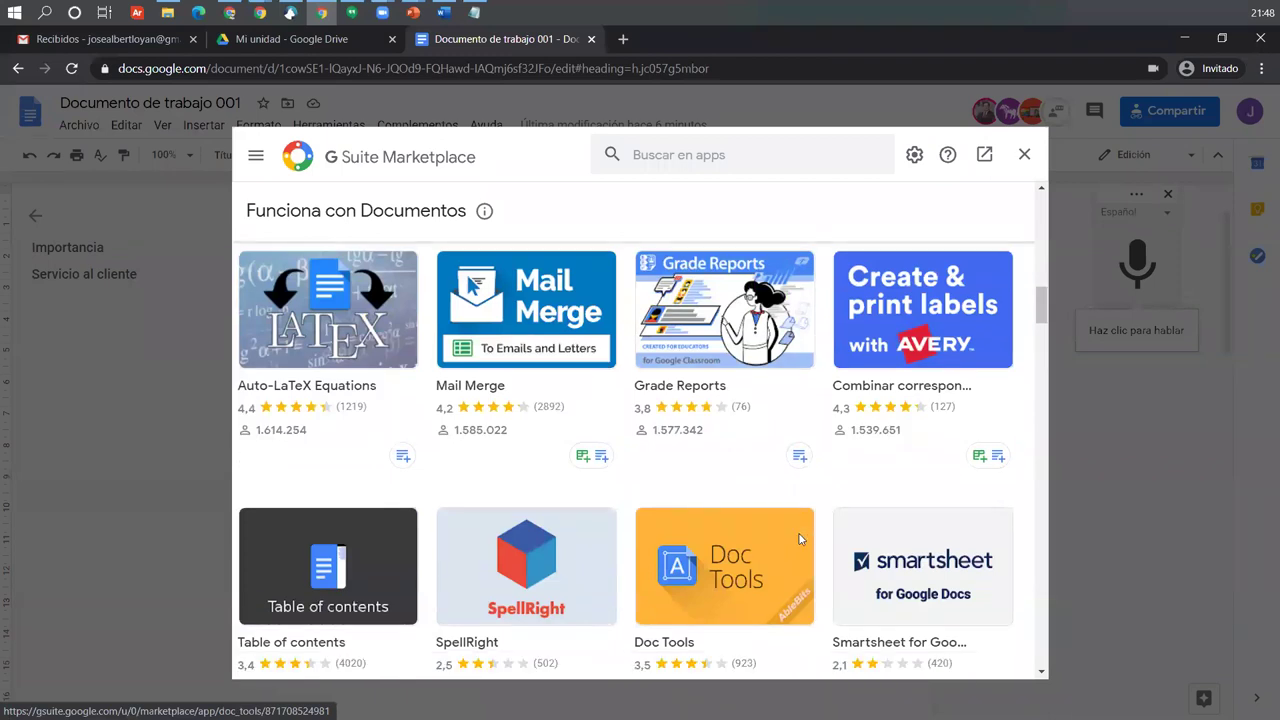
pyautogui.scroll(-4, 799, 539)
pyautogui.scroll(-2, 800, 540)
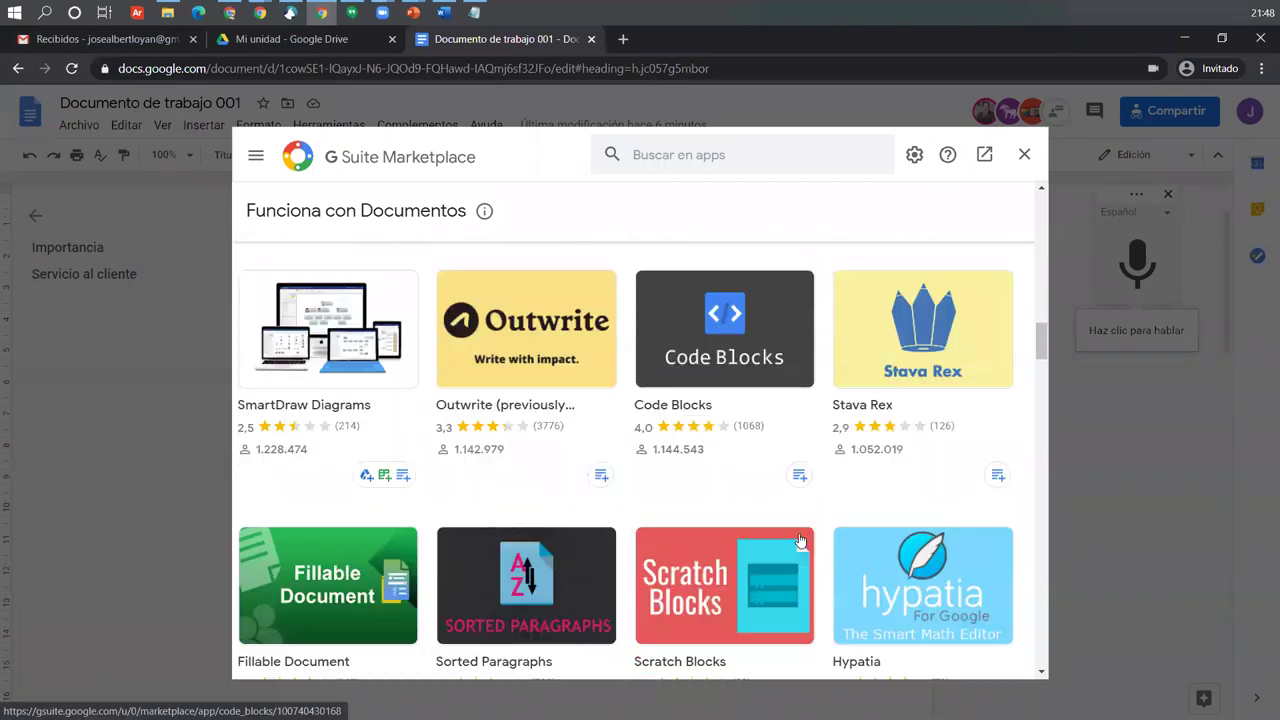
pyautogui.scroll(3, 785, 565)
pyautogui.scroll(4, 503, 470)
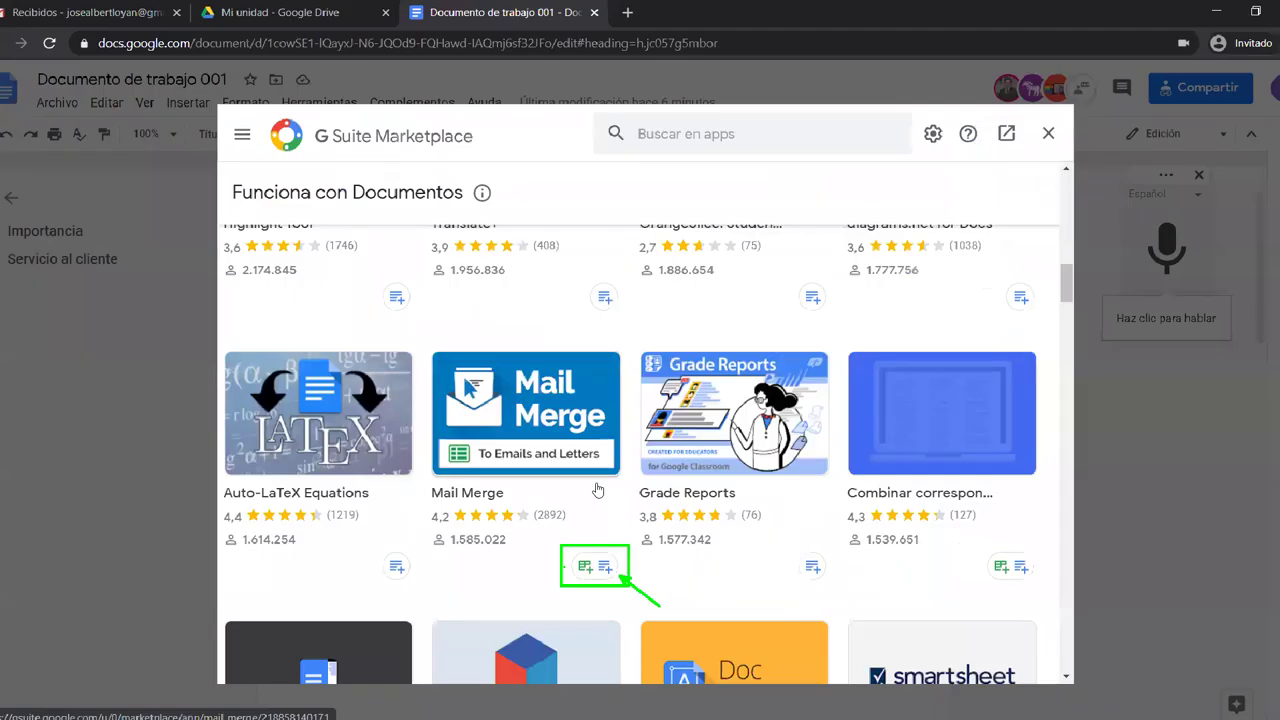
pyautogui.scroll(-5, 595, 490)
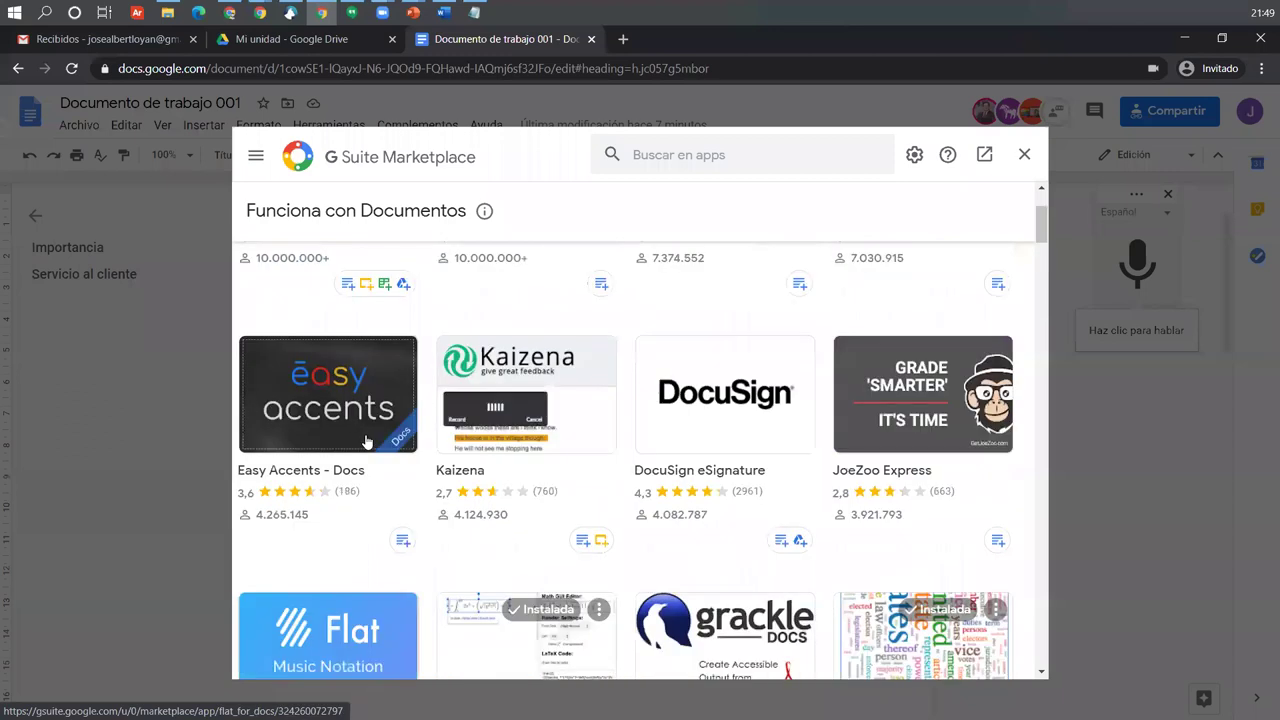
pyautogui.scroll(3, 365, 442)
pyautogui.scroll(-6, 479, 358)
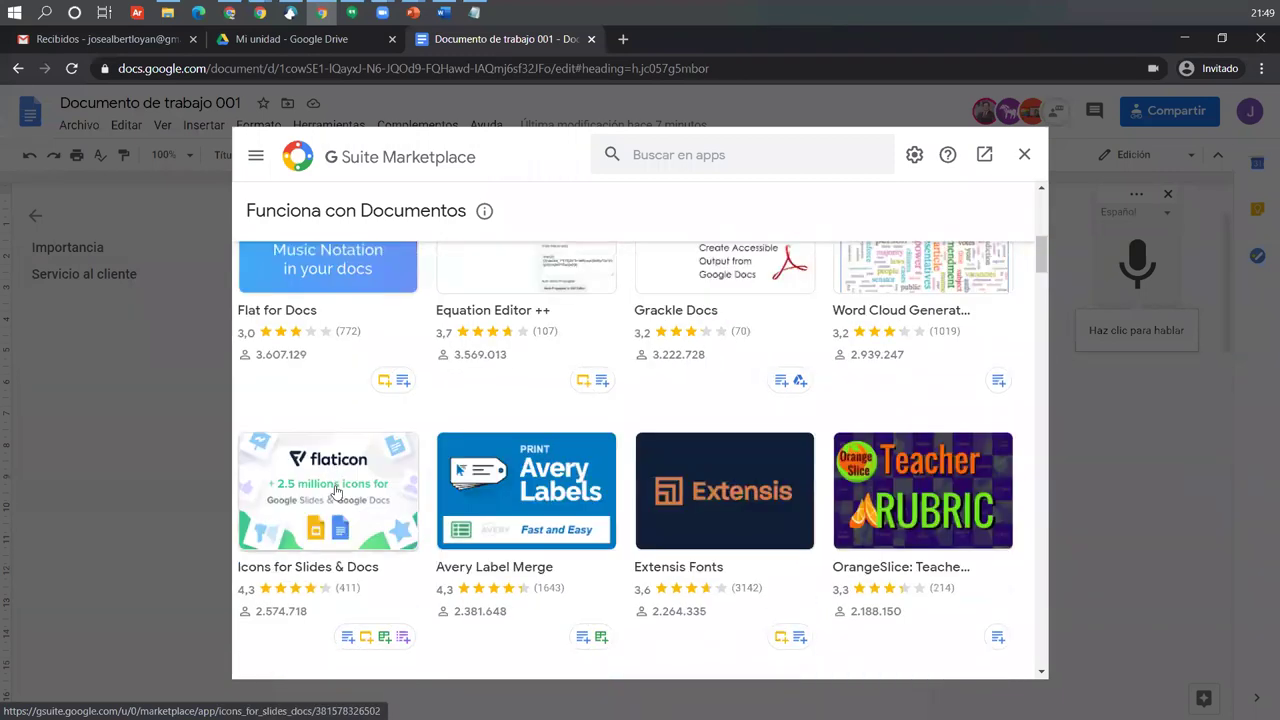
pyautogui.click(420, 480)
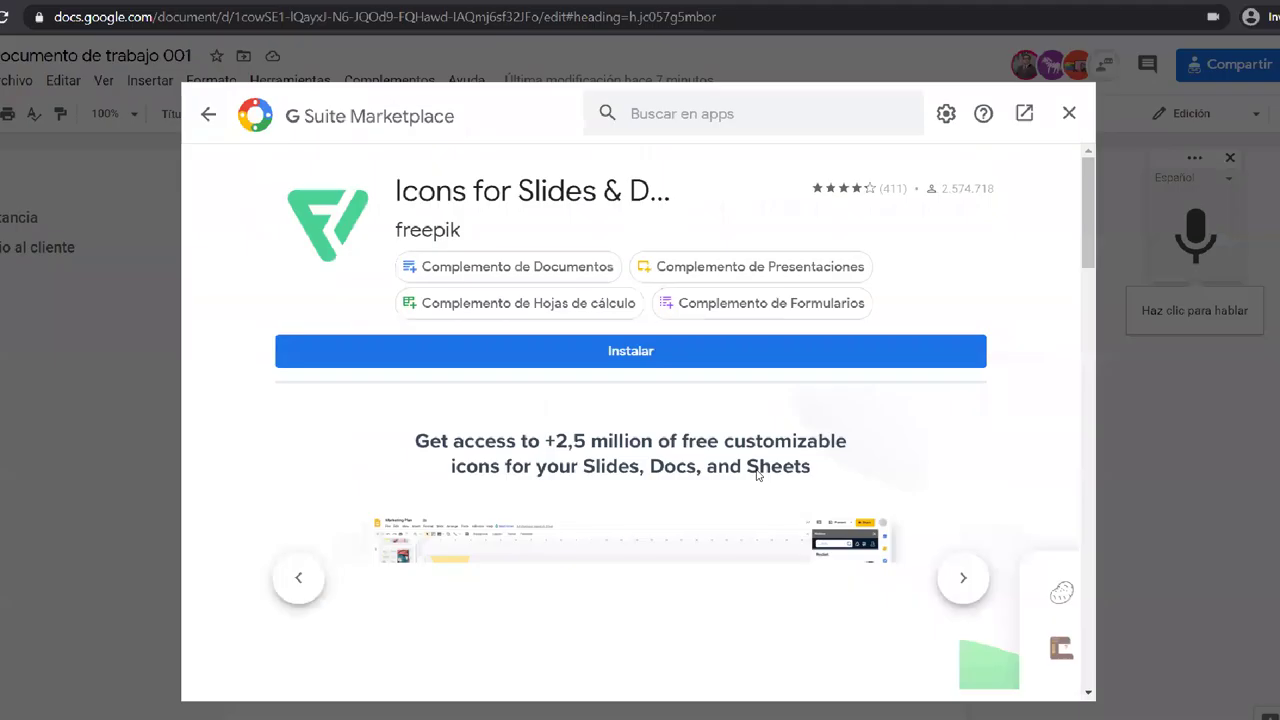
# Browse the Icons for Slides & Docs screenshots and begin installing the add-on.
pyautogui.scroll(-3, 757, 475)
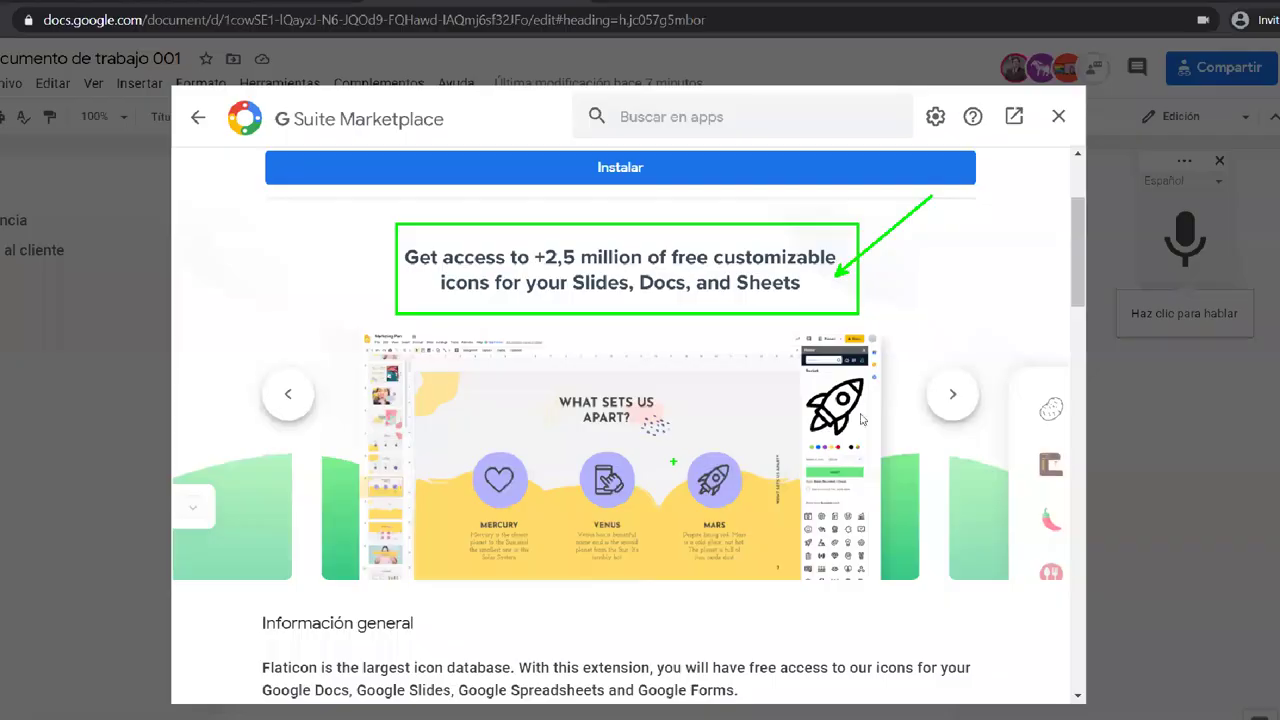
pyautogui.click(1088, 350)
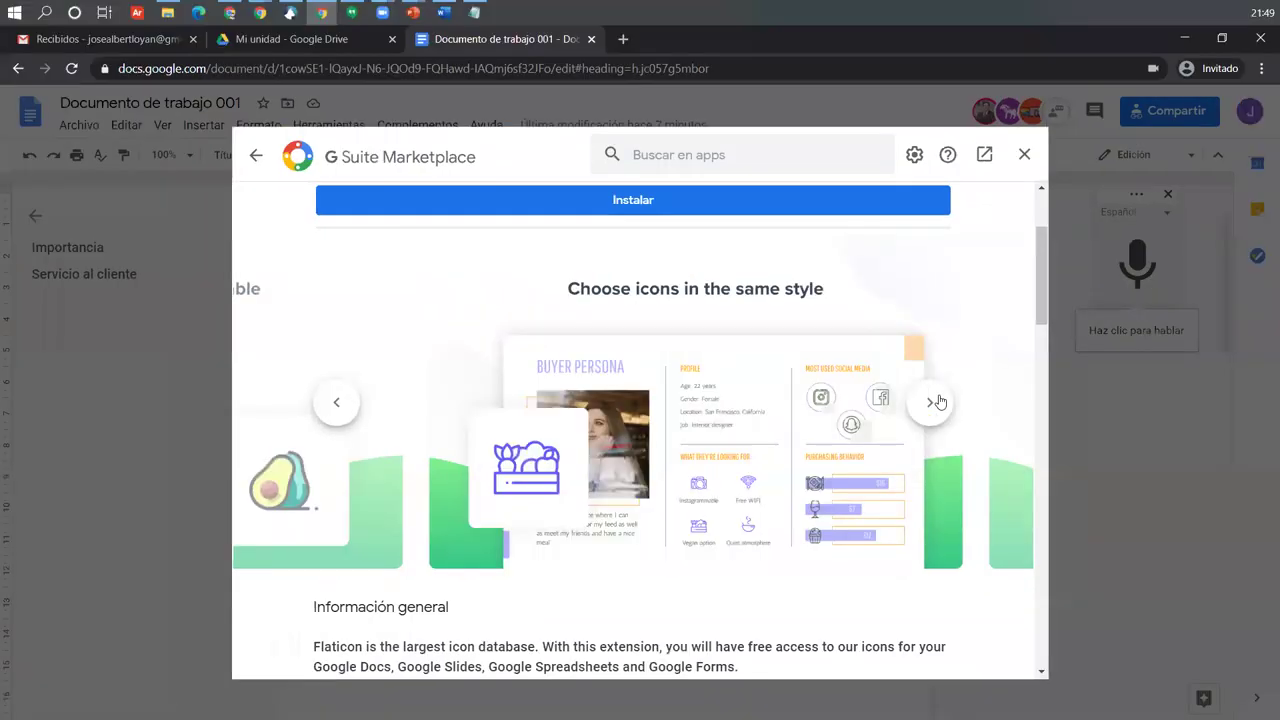
pyautogui.click(930, 402)
pyautogui.click(930, 402)
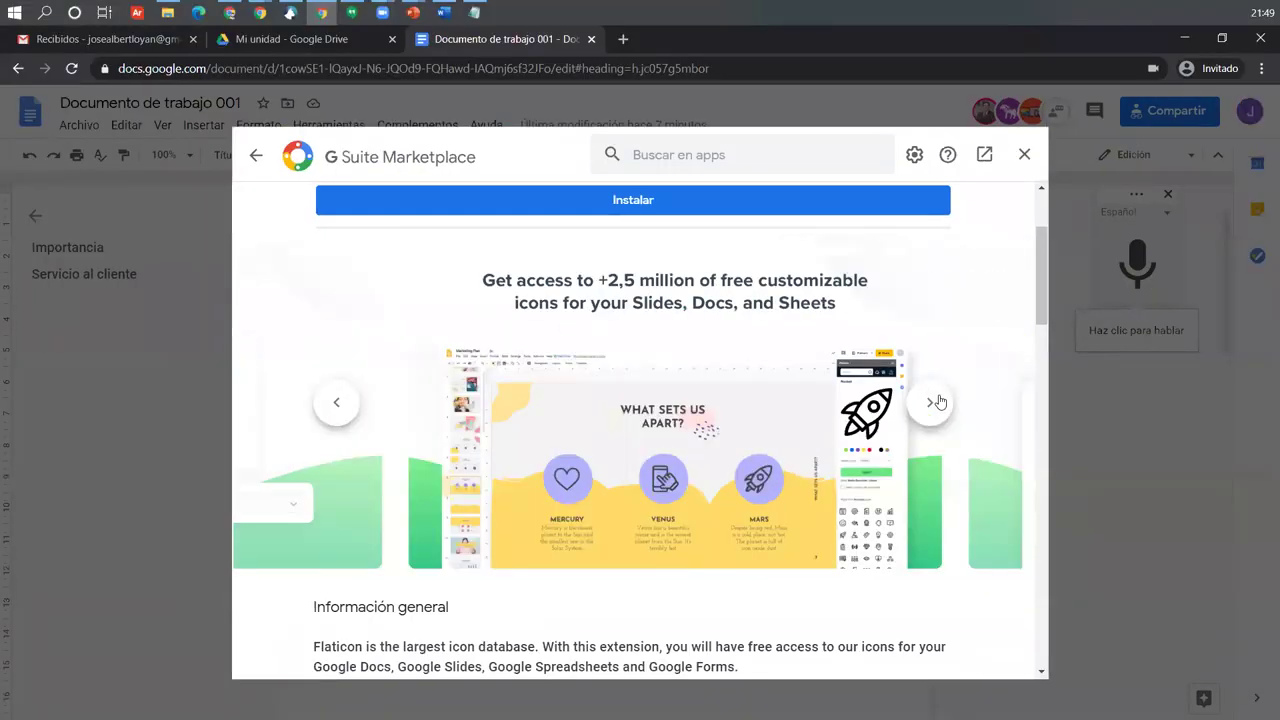
pyautogui.click(930, 402)
pyautogui.scroll(2, 731, 428)
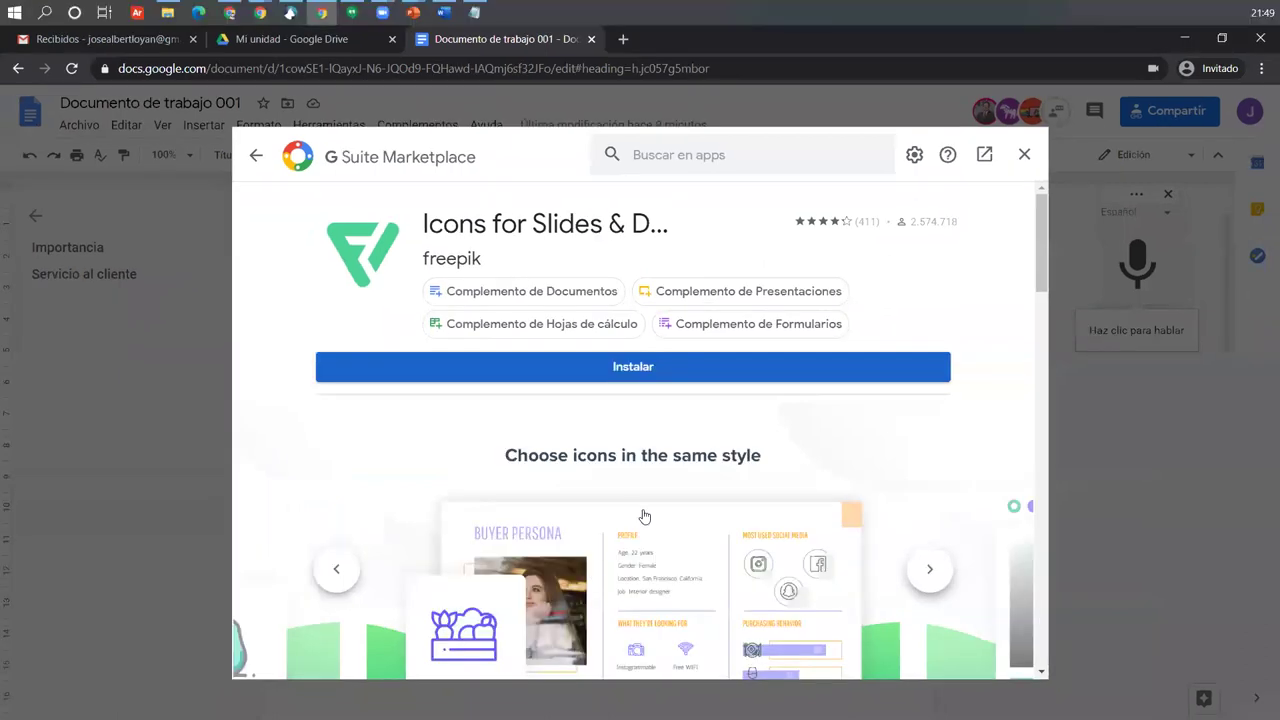
pyautogui.click(628, 355)
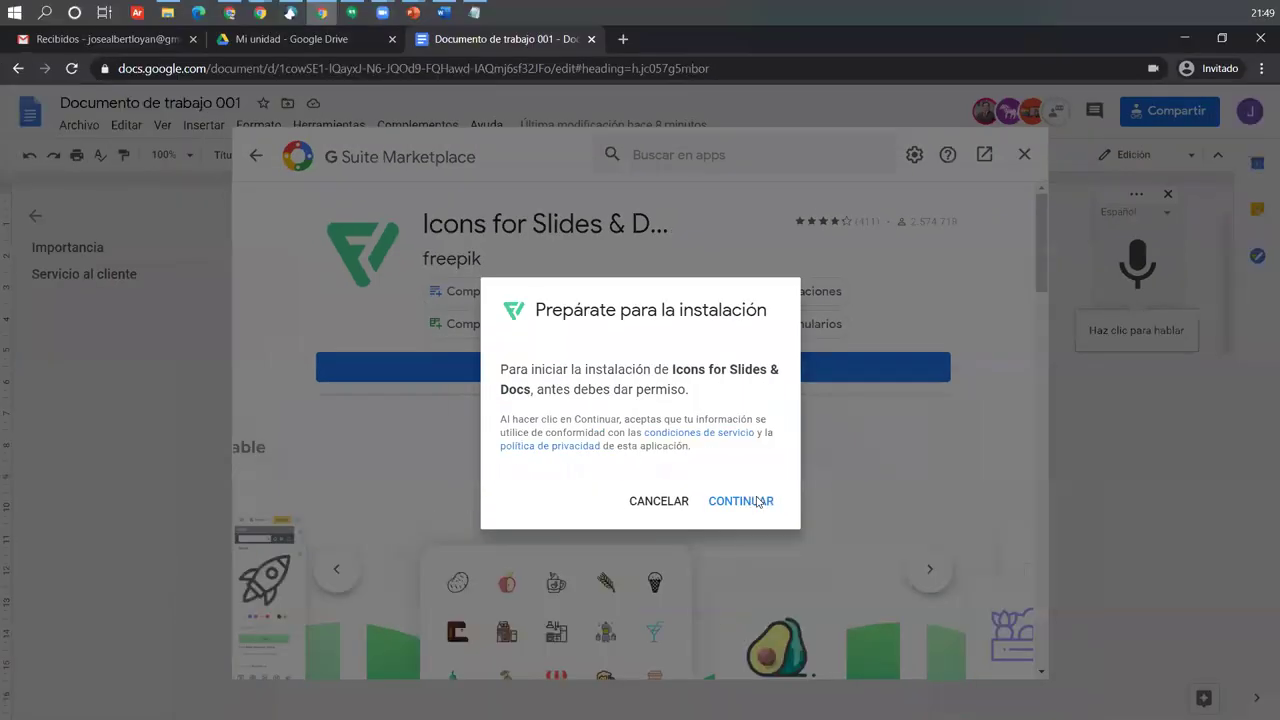
# Continue the installation and allow Flaticon for GSuit to access the Google account.
pyautogui.click(758, 501)
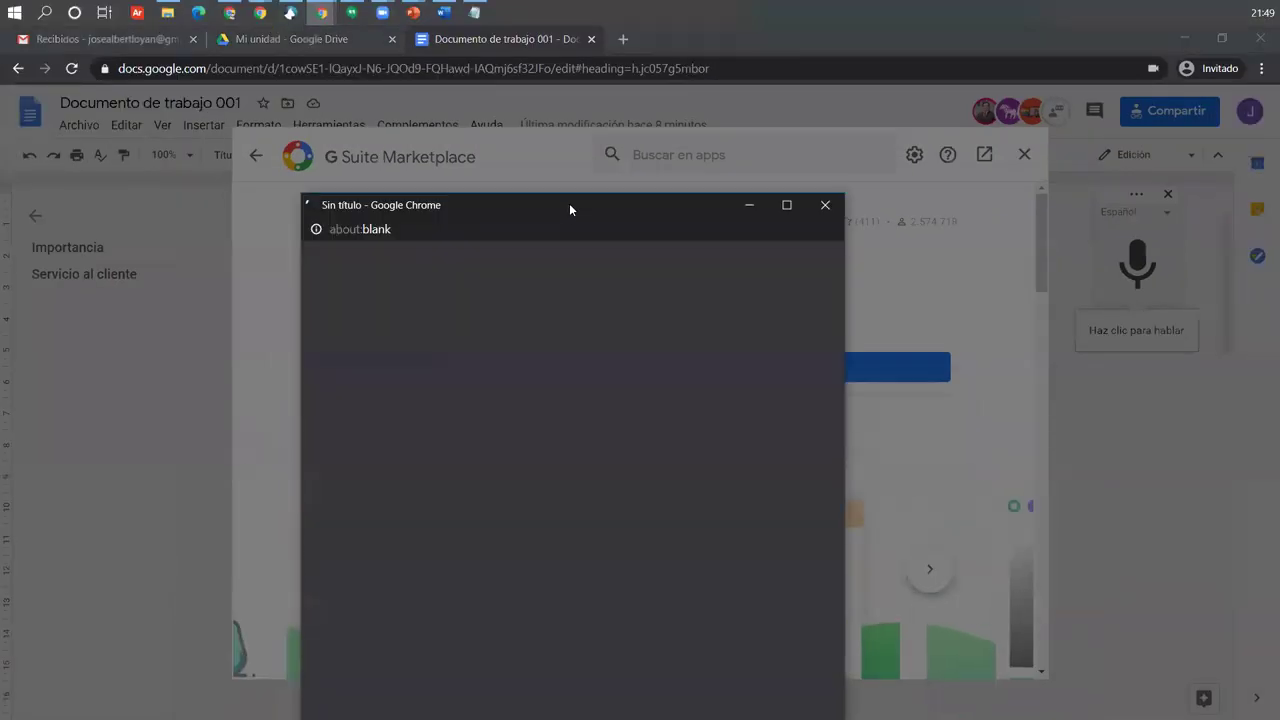
pyautogui.moveTo(569, 209); pyautogui.dragTo(673, 102)
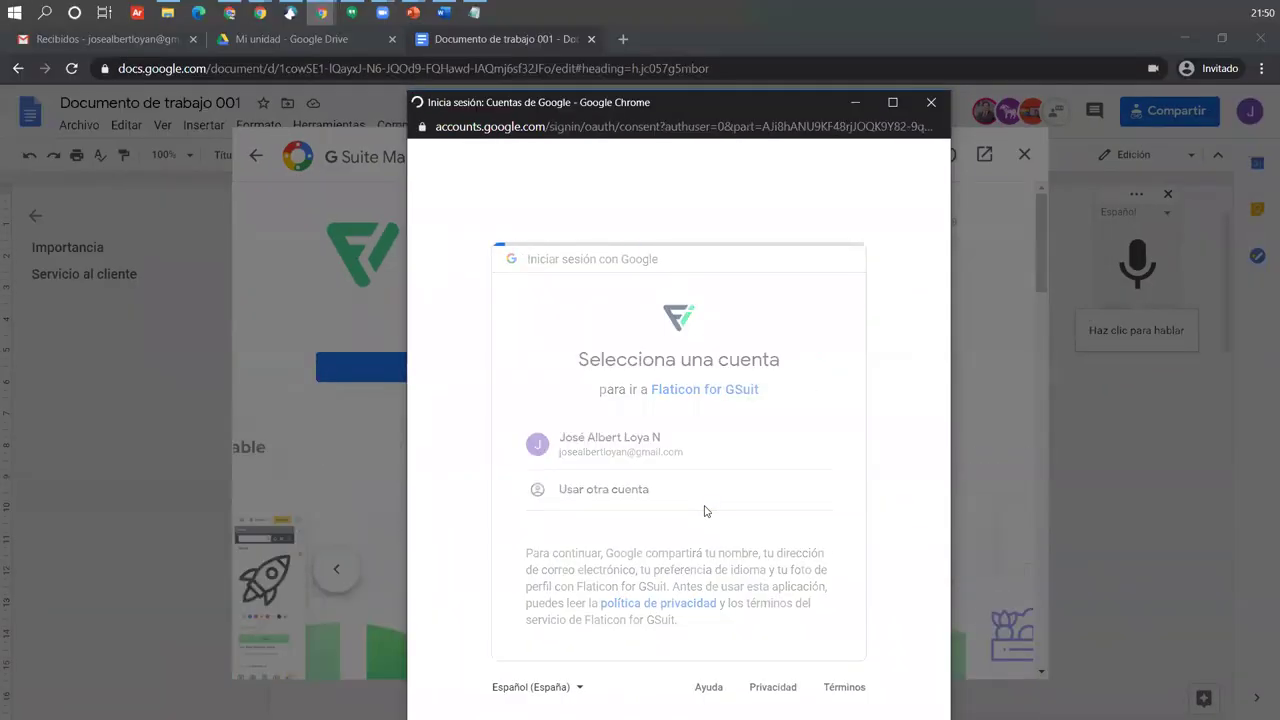
pyautogui.scroll(-1, 675, 283)
pyautogui.scroll(-1, 675, 283)
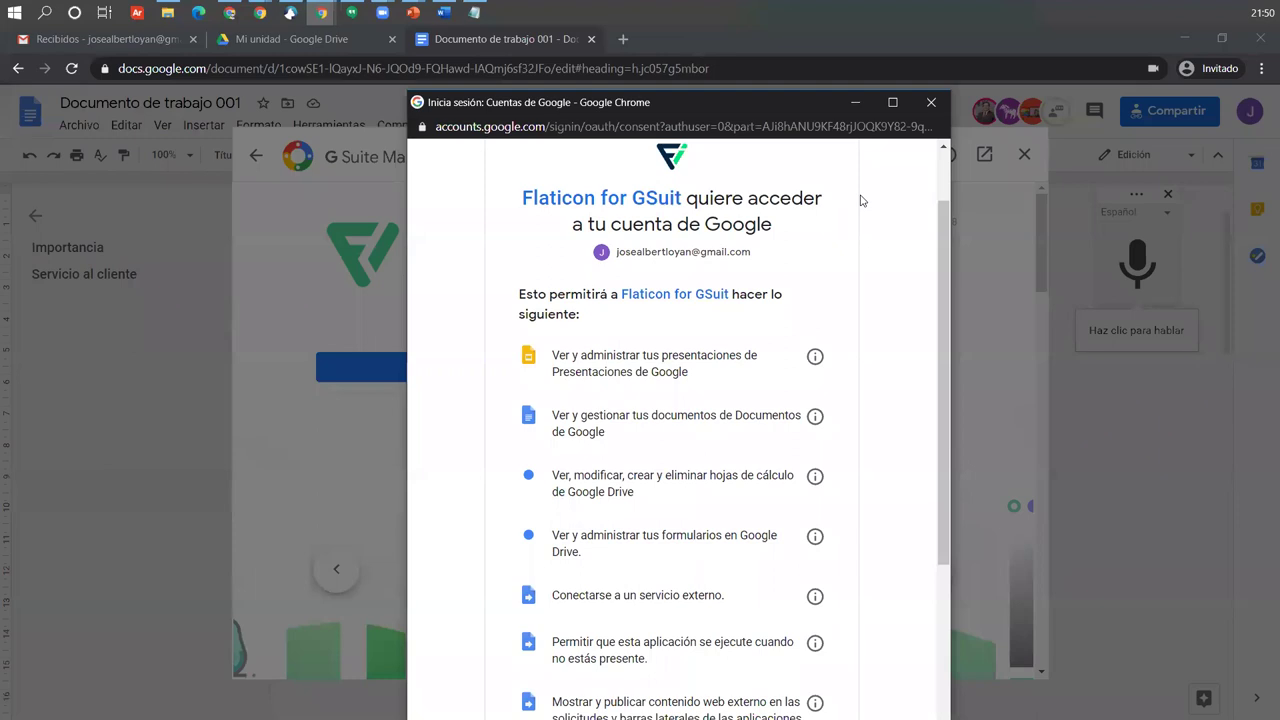
pyautogui.moveTo(575, 223); pyautogui.dragTo(757, 224)
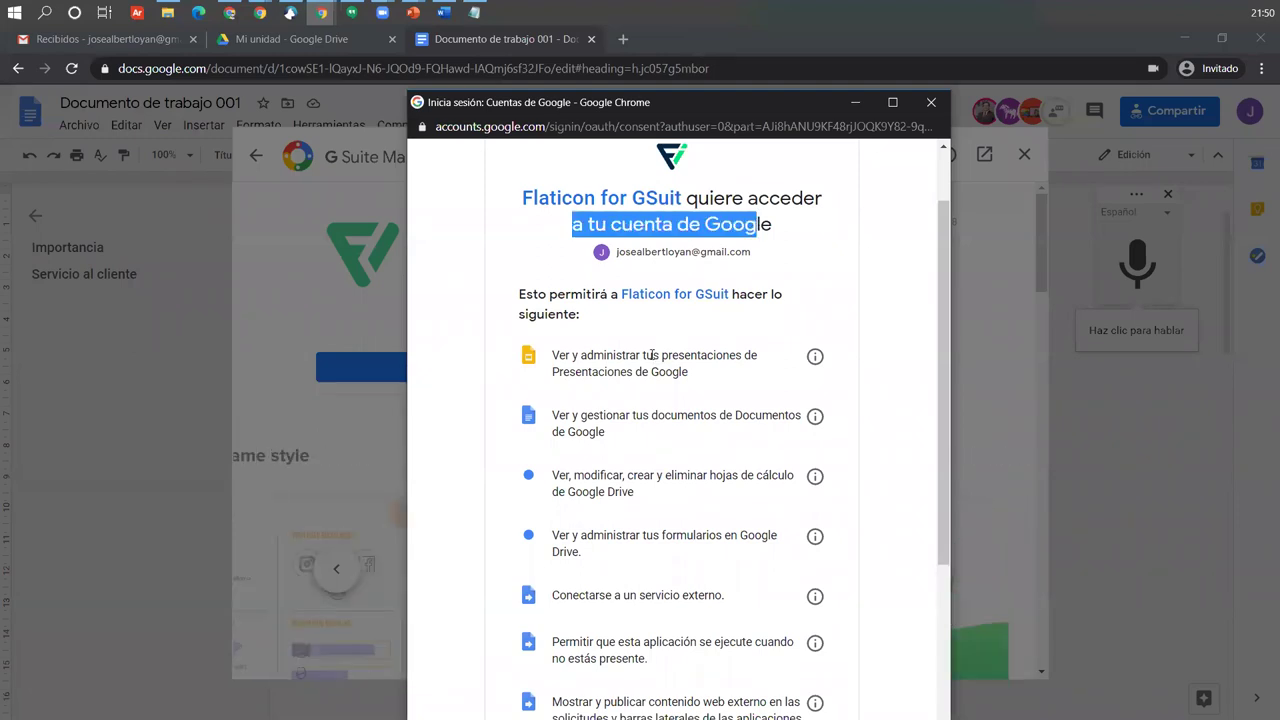
pyautogui.scroll(-1, 591, 339)
pyautogui.scroll(-3, 591, 339)
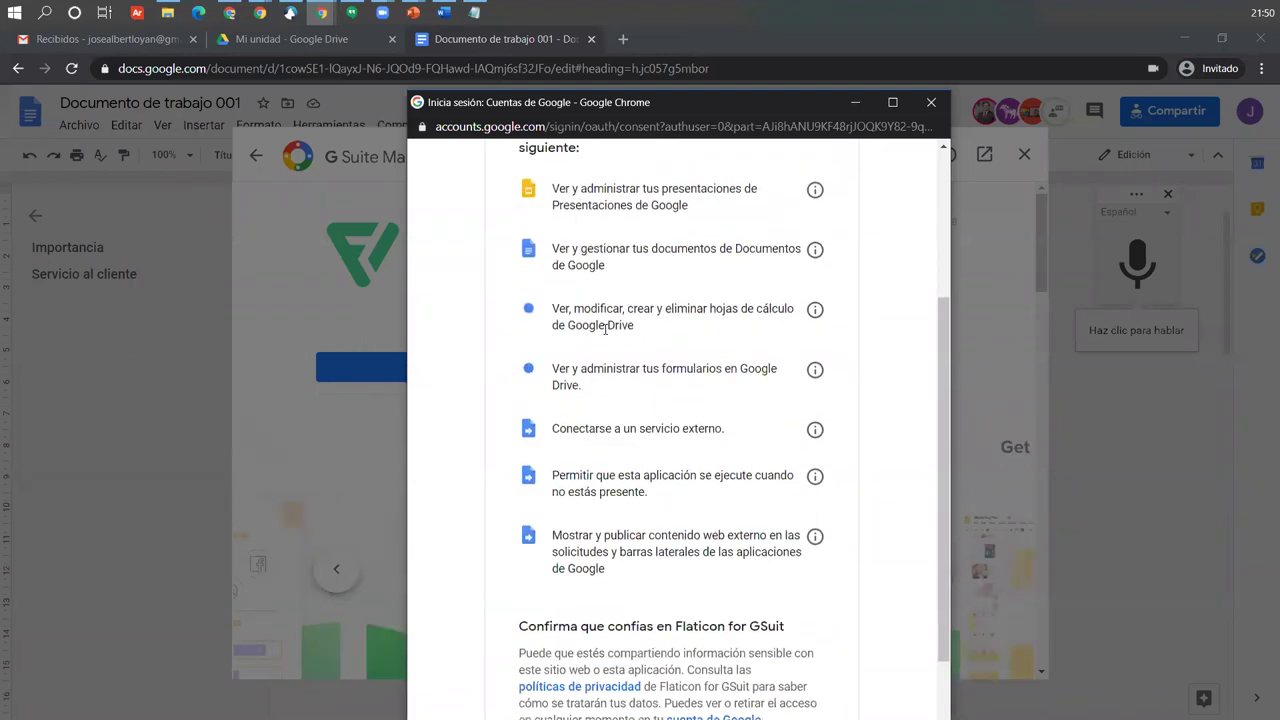
pyautogui.scroll(-3, 600, 491)
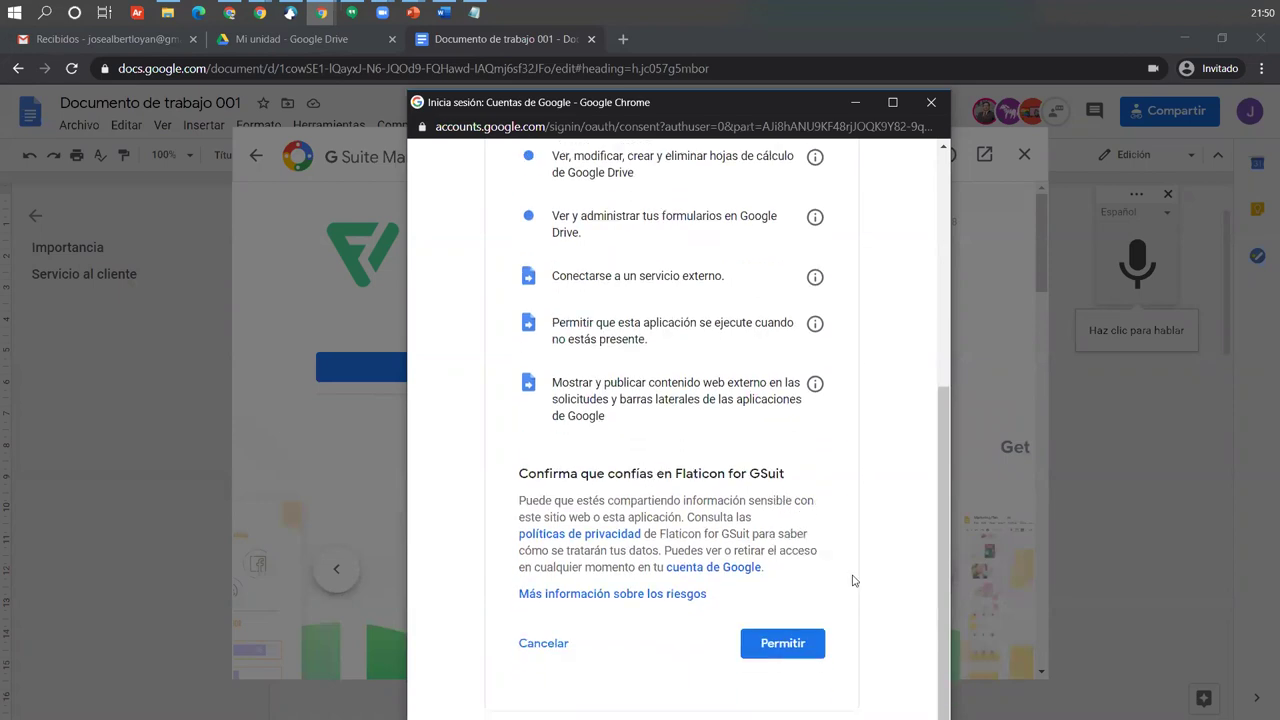
pyautogui.click(758, 634)
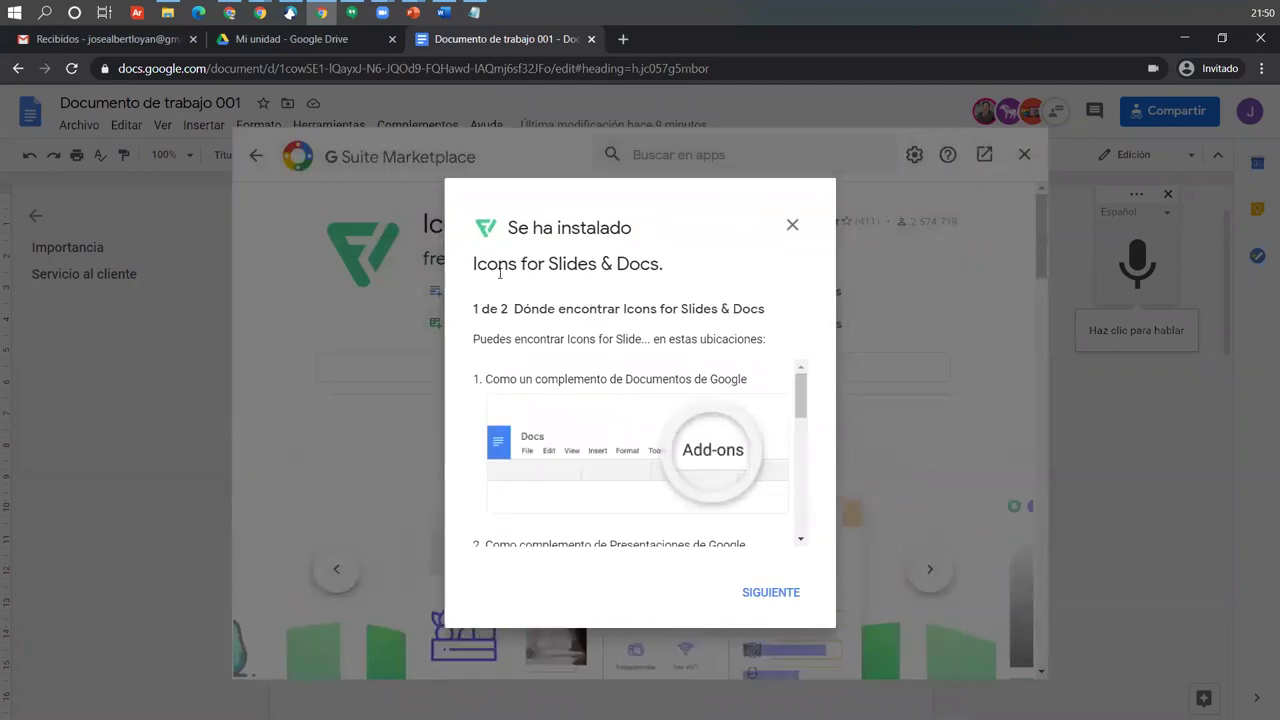
# Read where to find Icons for Slides & Docs and advance to the notice's next step.
pyautogui.moveTo(560, 305); pyautogui.dragTo(778, 318)
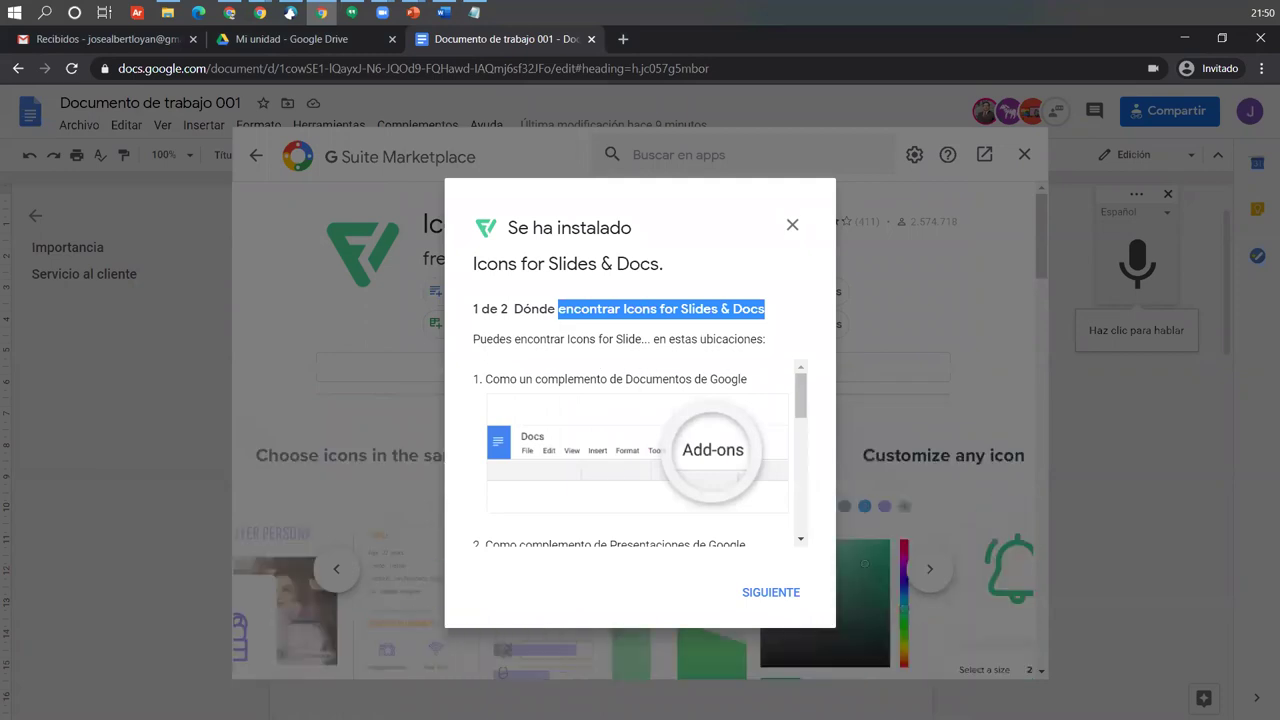
pyautogui.scroll(-3, 477, 378)
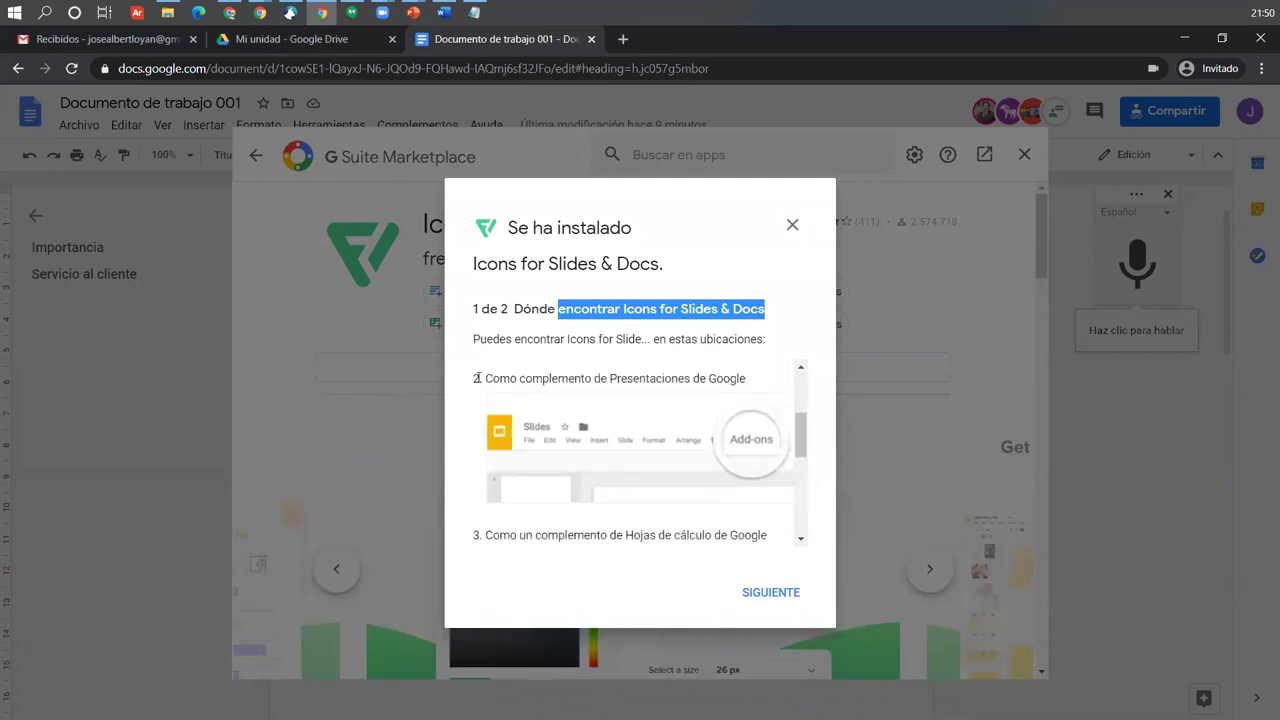
pyautogui.scroll(3, 600, 412)
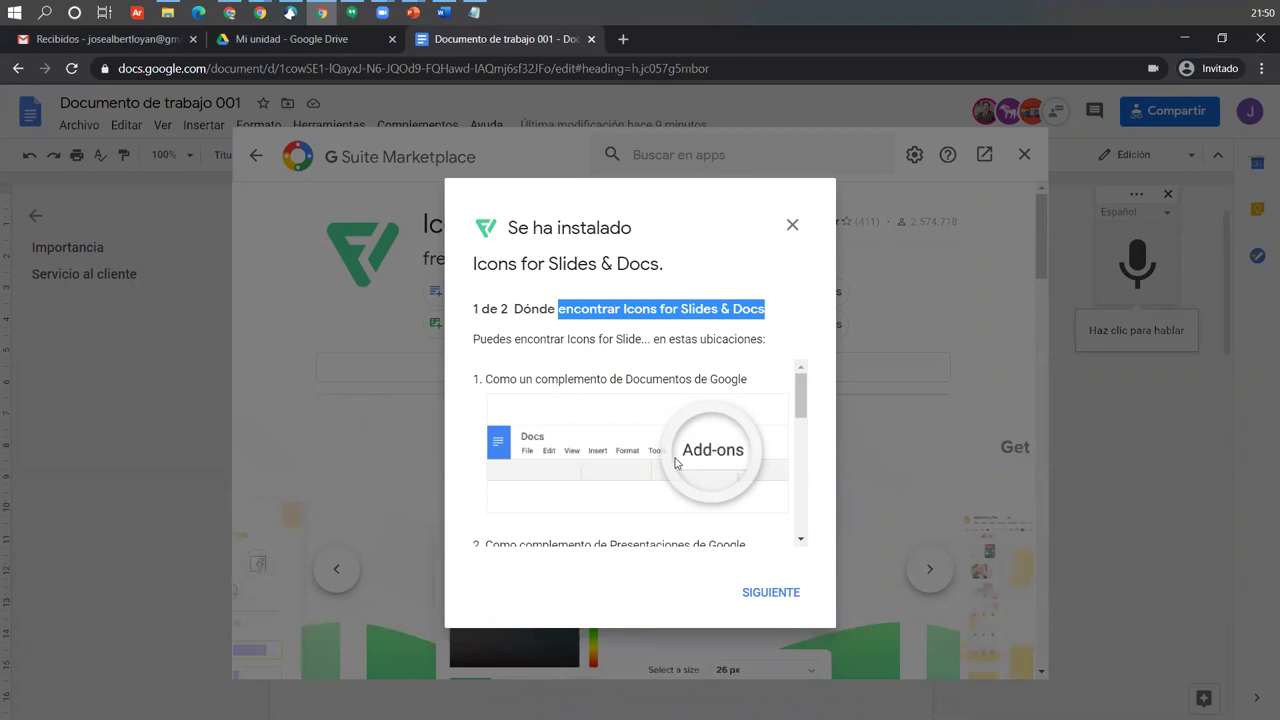
pyautogui.scroll(-2, 661, 440)
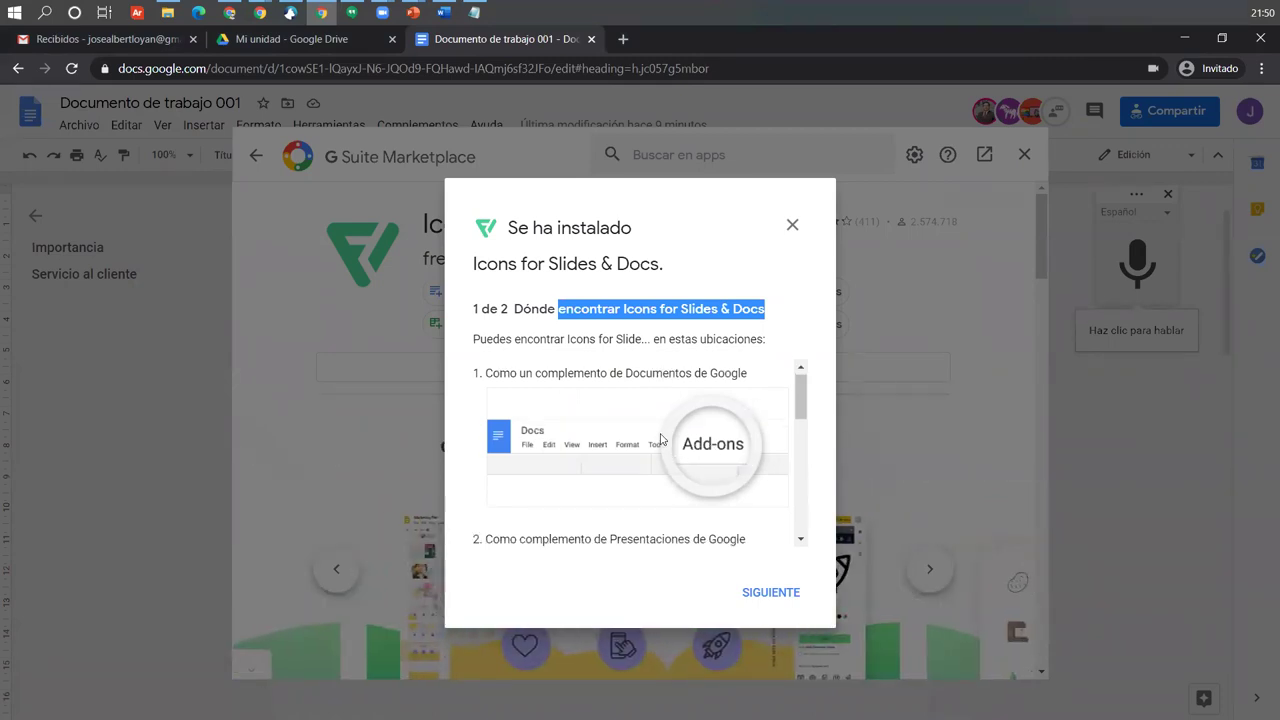
pyautogui.scroll(-4, 661, 440)
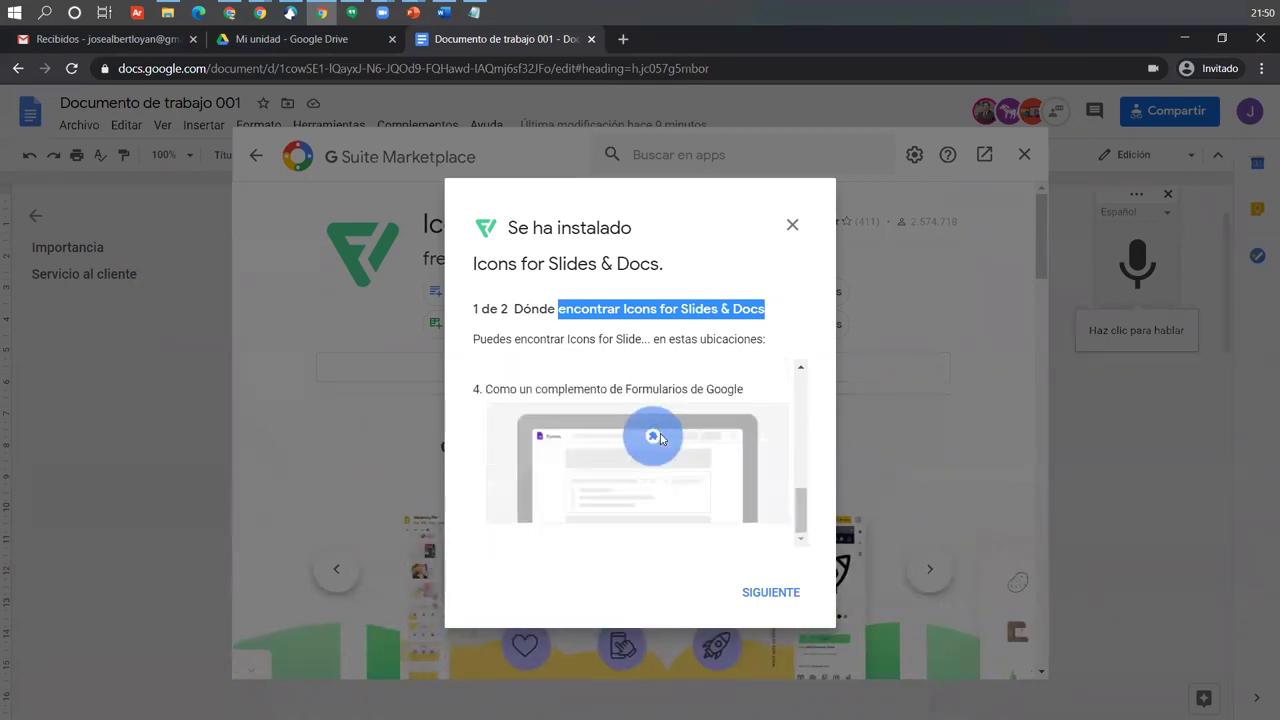
pyautogui.click(778, 600)
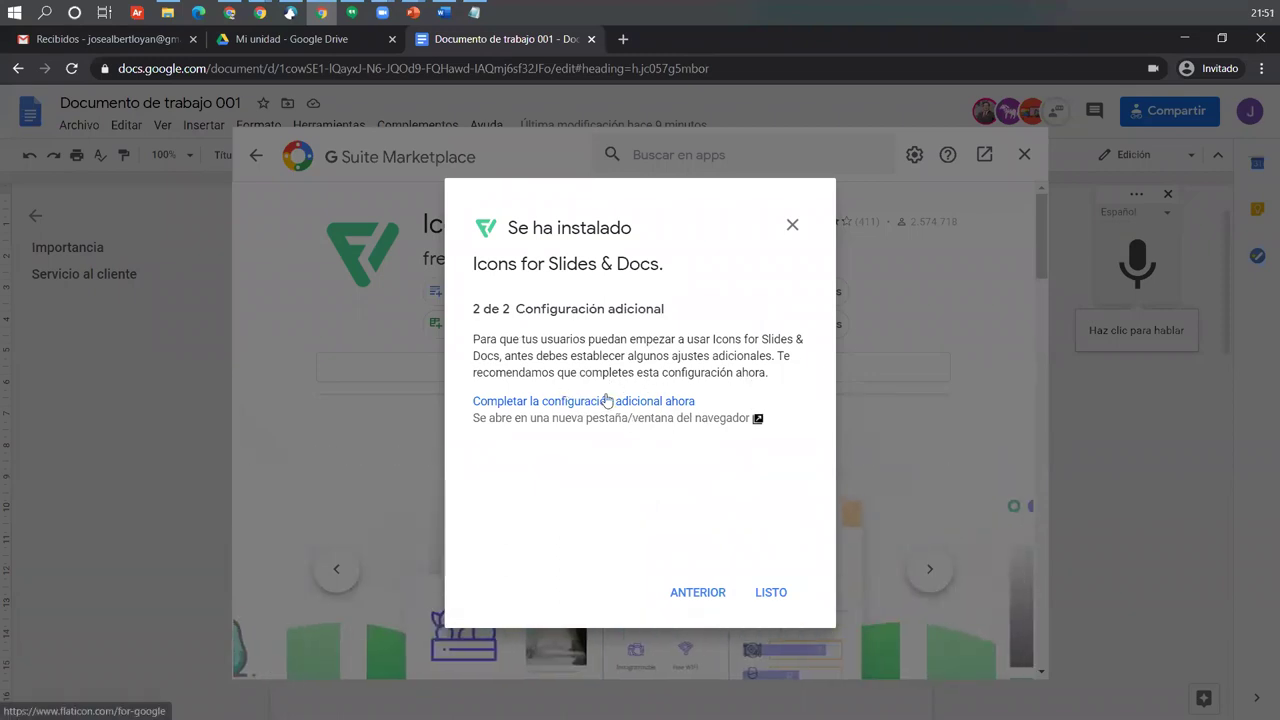
# Open the Flaticon additional setup in a new tab, then dismiss the notice and close the Marketplace.
pyautogui.click(581, 402)
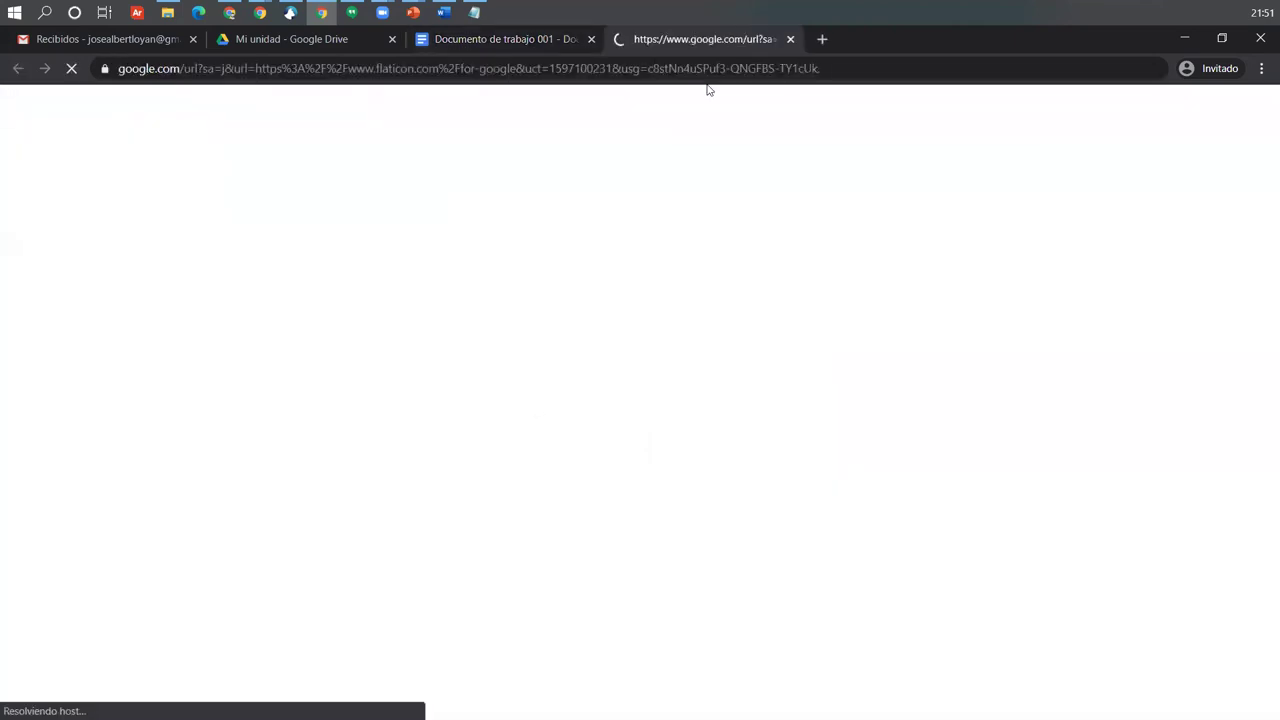
pyautogui.click(528, 32)
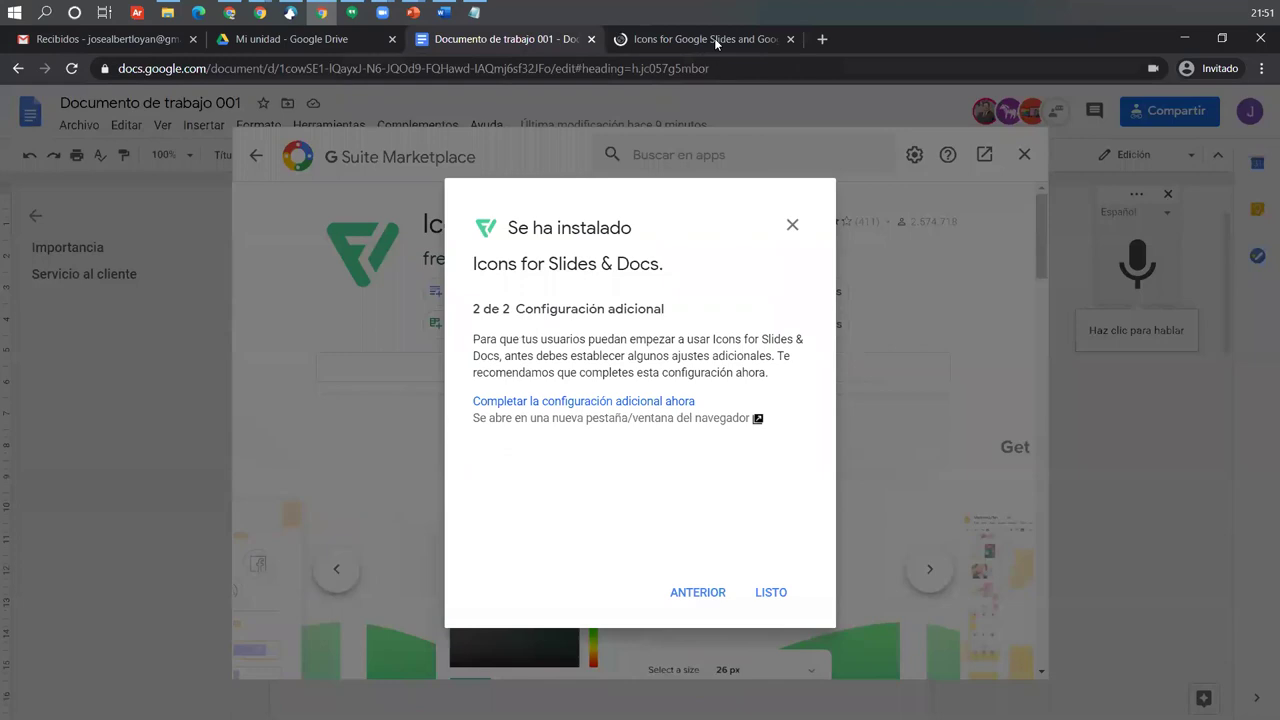
pyautogui.click(714, 38)
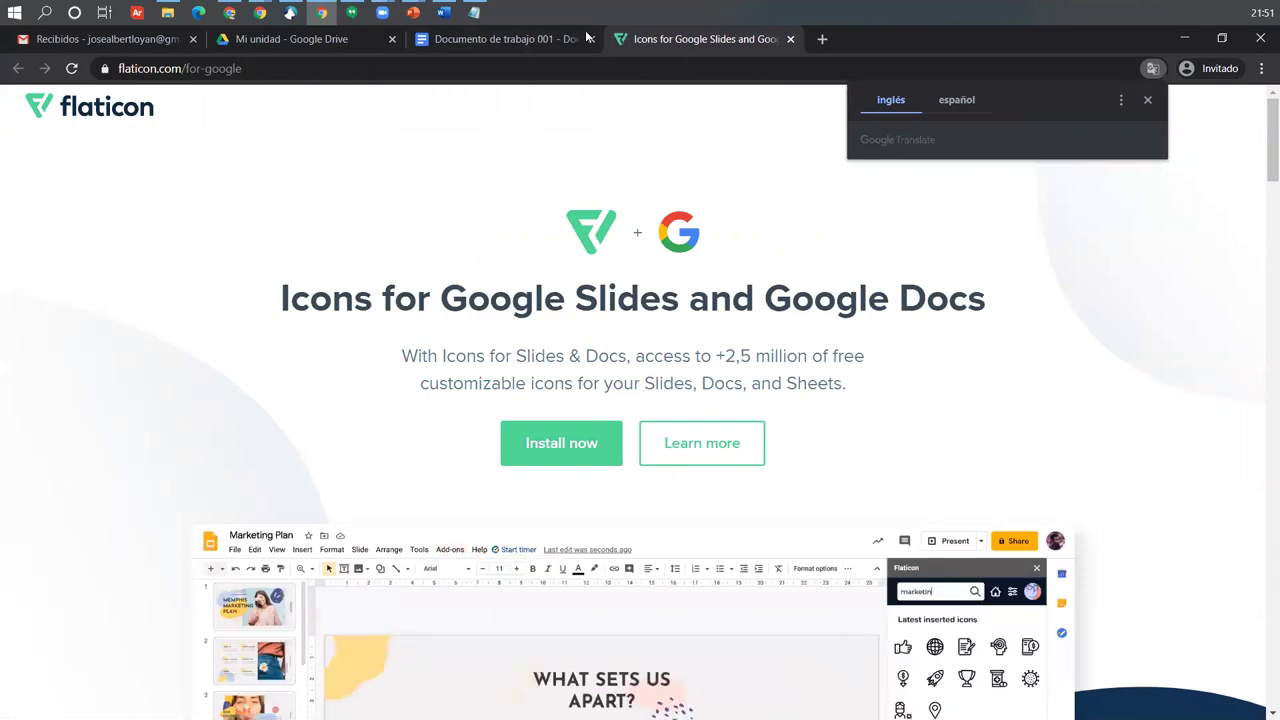
pyautogui.click(520, 40)
pyautogui.click(773, 591)
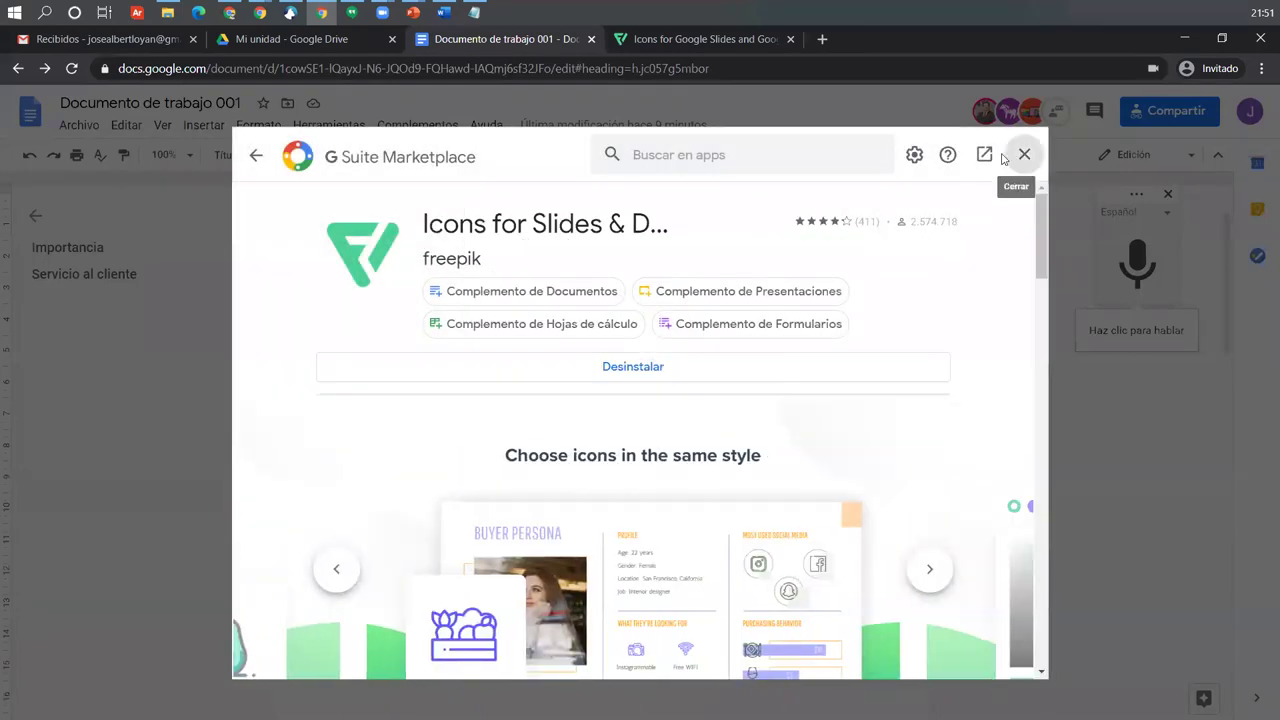
pyautogui.click(1004, 156)
# From the Complementos menu, start Word Cloud Generator with the Modern style.
pyautogui.click(405, 125)
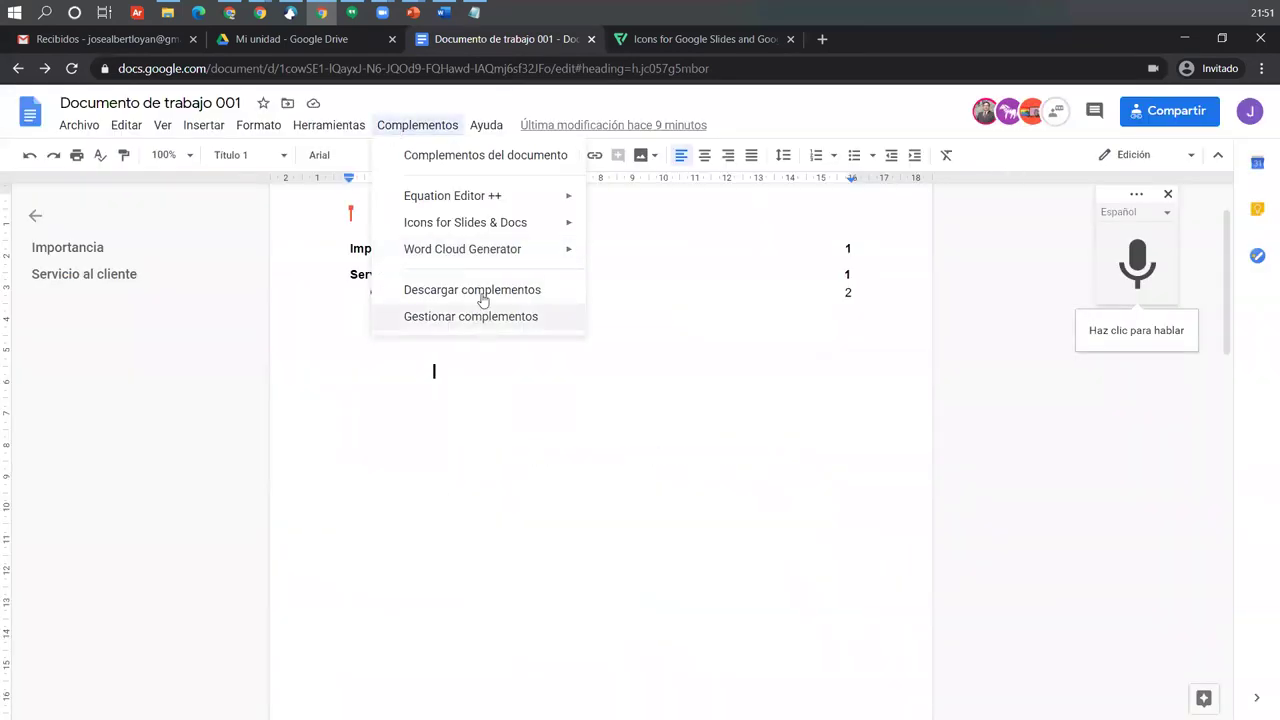
pyautogui.moveTo(503, 232)
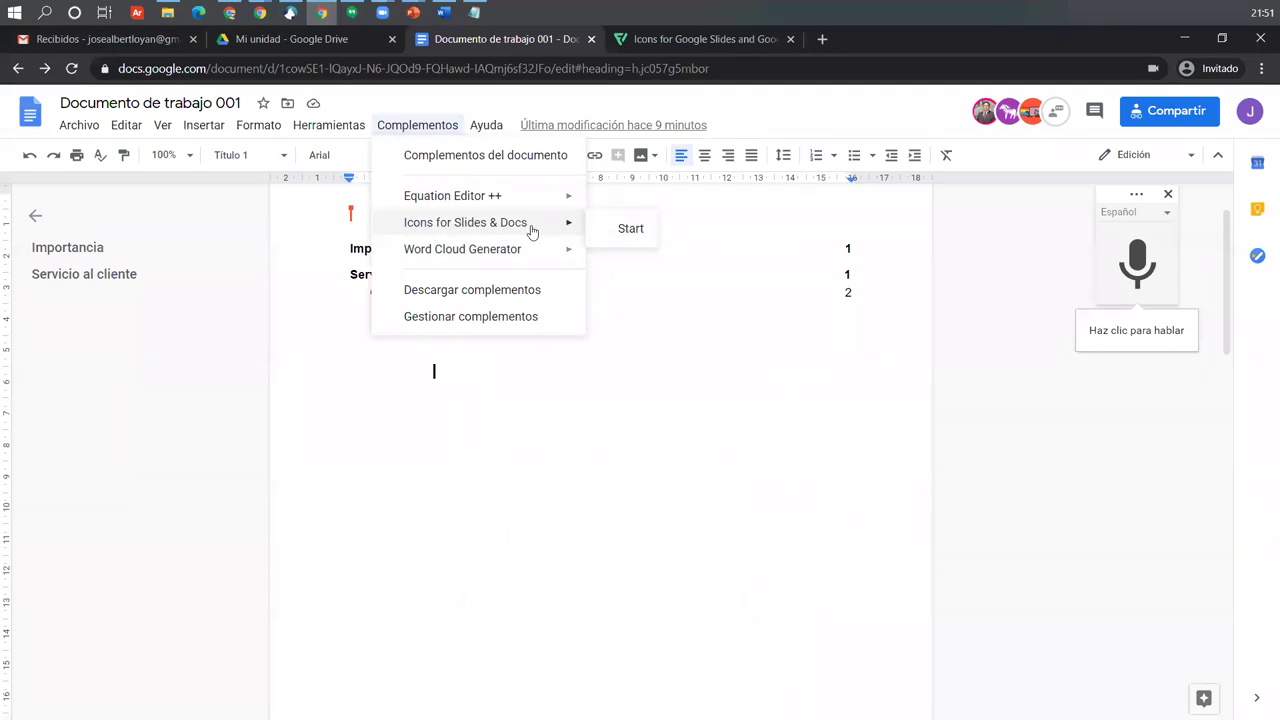
pyautogui.moveTo(455, 254)
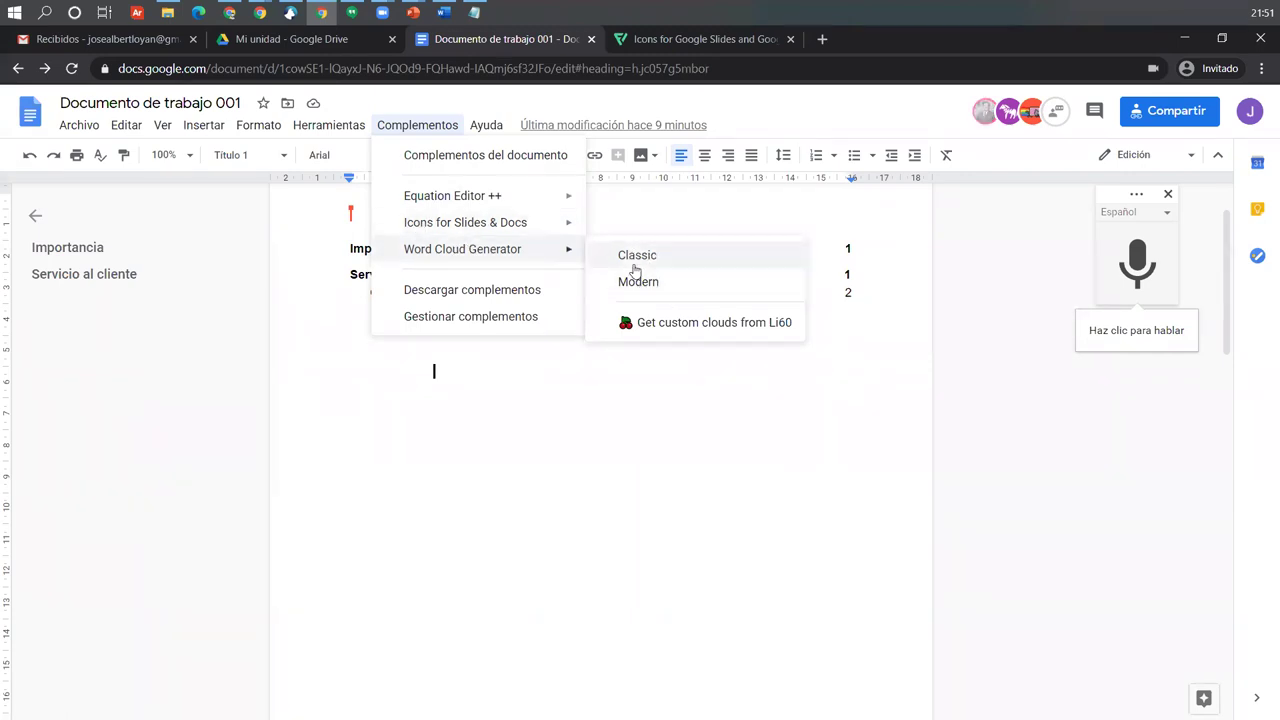
pyautogui.moveTo(471, 195)
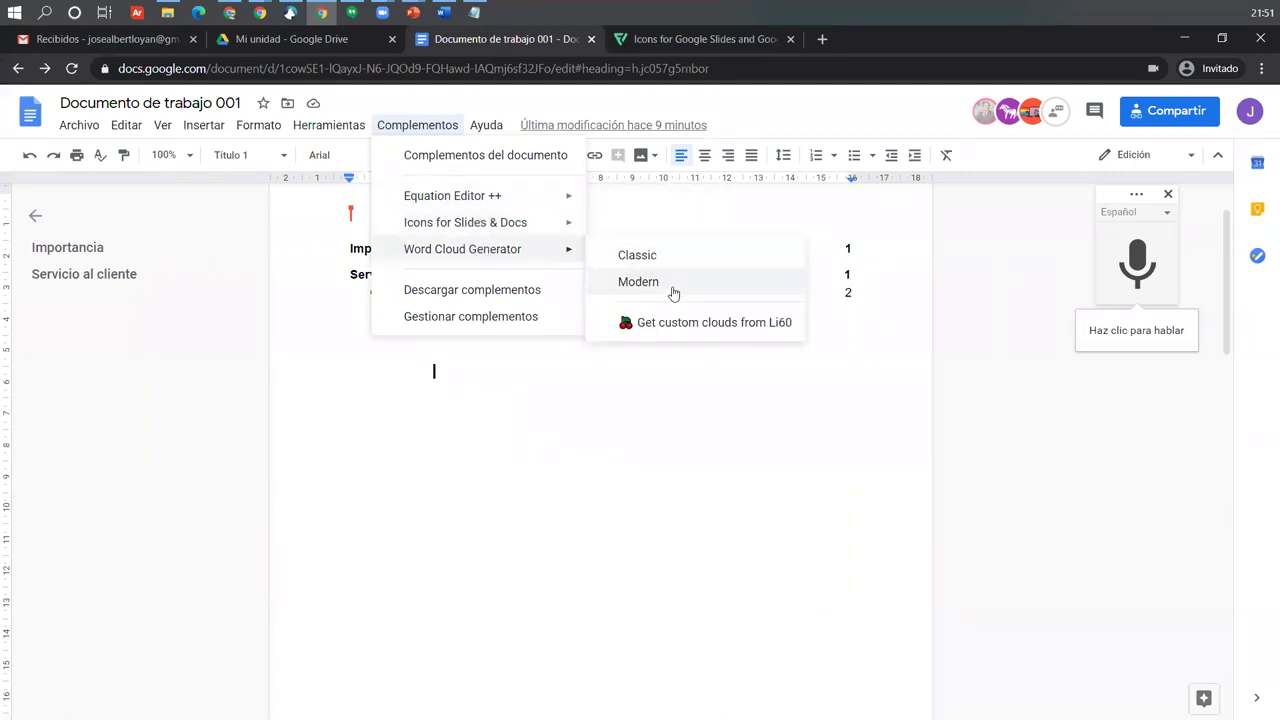
pyautogui.click(673, 293)
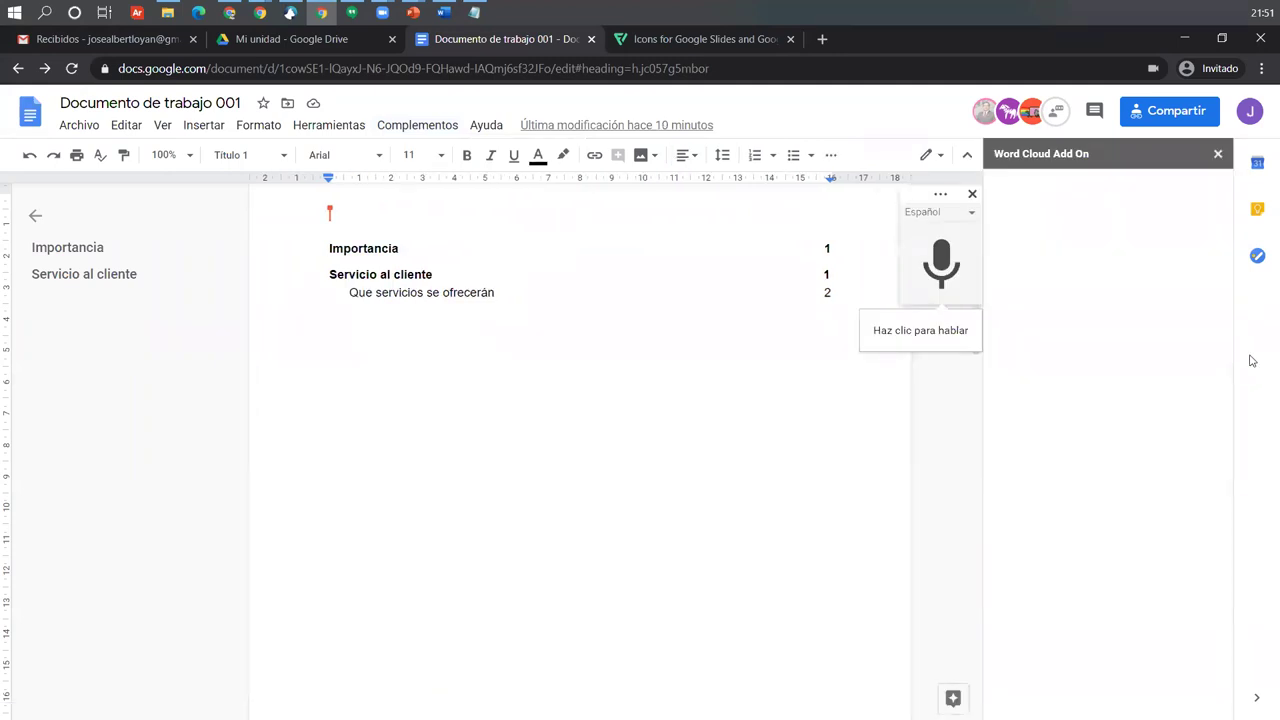
# Move the voice widget aside, download the word cloud as chart (1).png and preview it.
pyautogui.moveTo(913, 196); pyautogui.dragTo(828, 210)
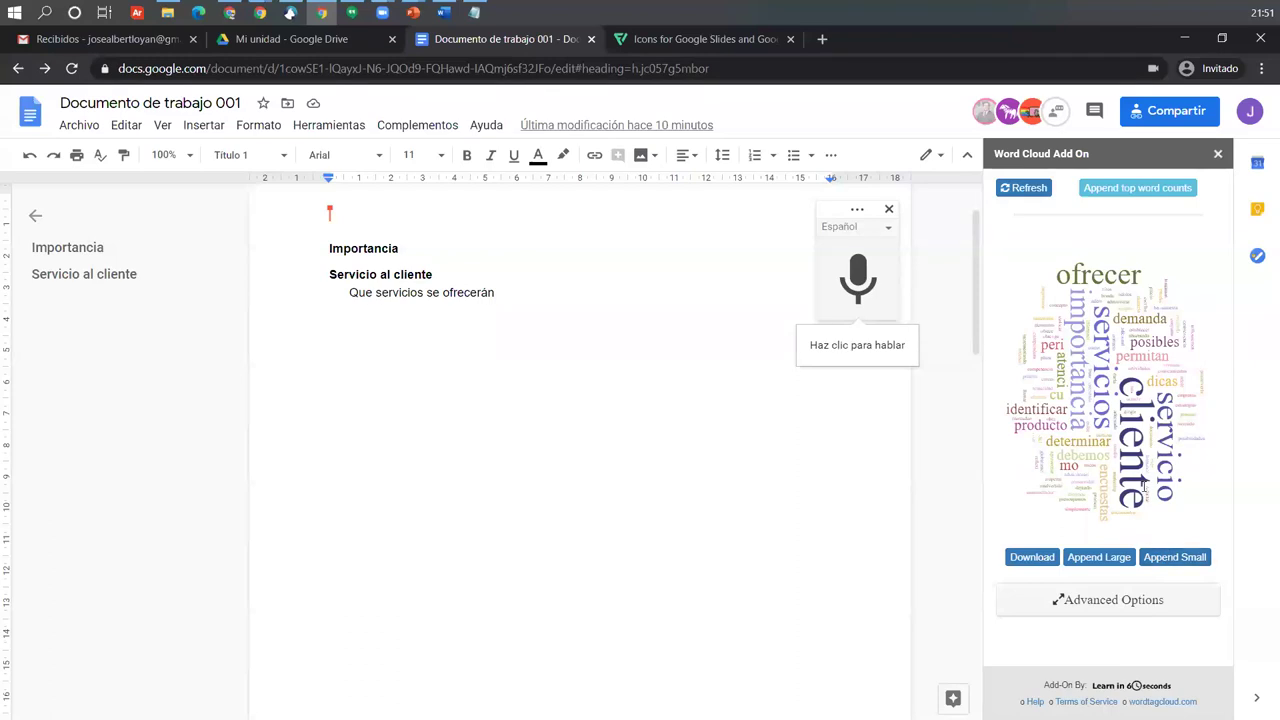
pyautogui.click(1020, 558)
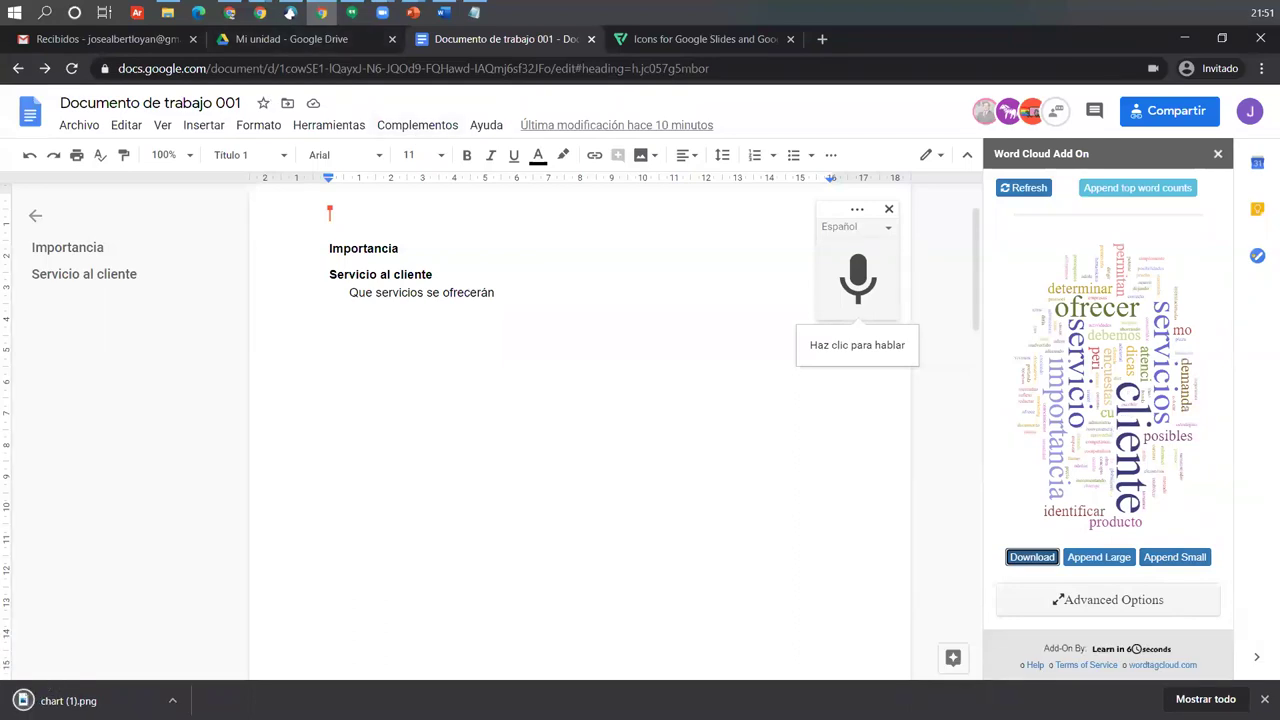
pyautogui.click(78, 695)
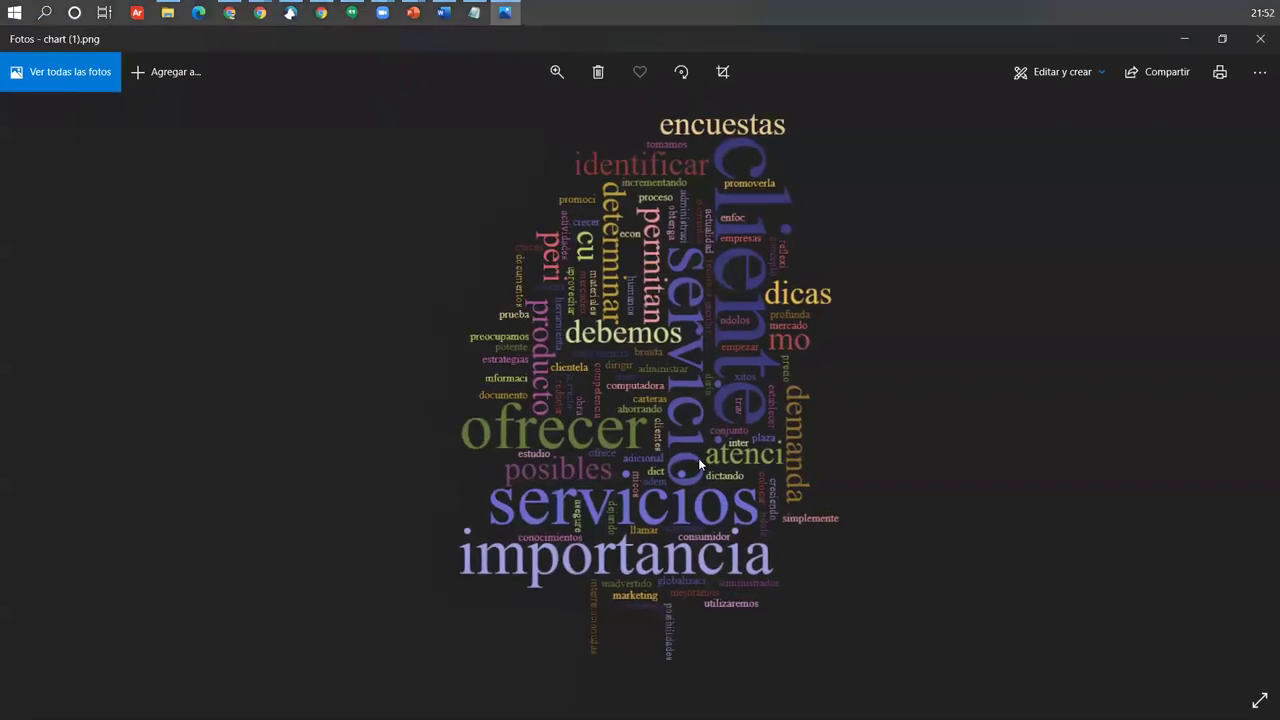
pyautogui.click(1260, 38)
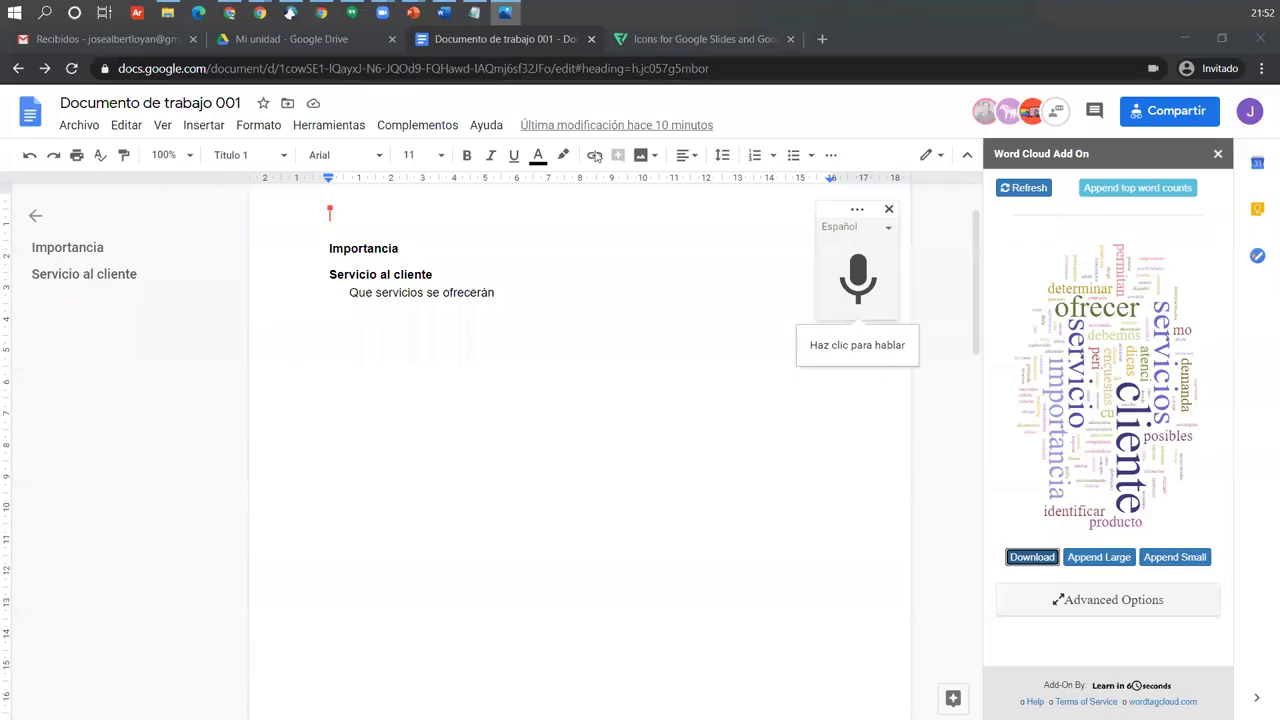
# Dismiss the open menus, close the Word Cloud Add On sidebar, and bring up Complementos.
pyautogui.click(448, 130)
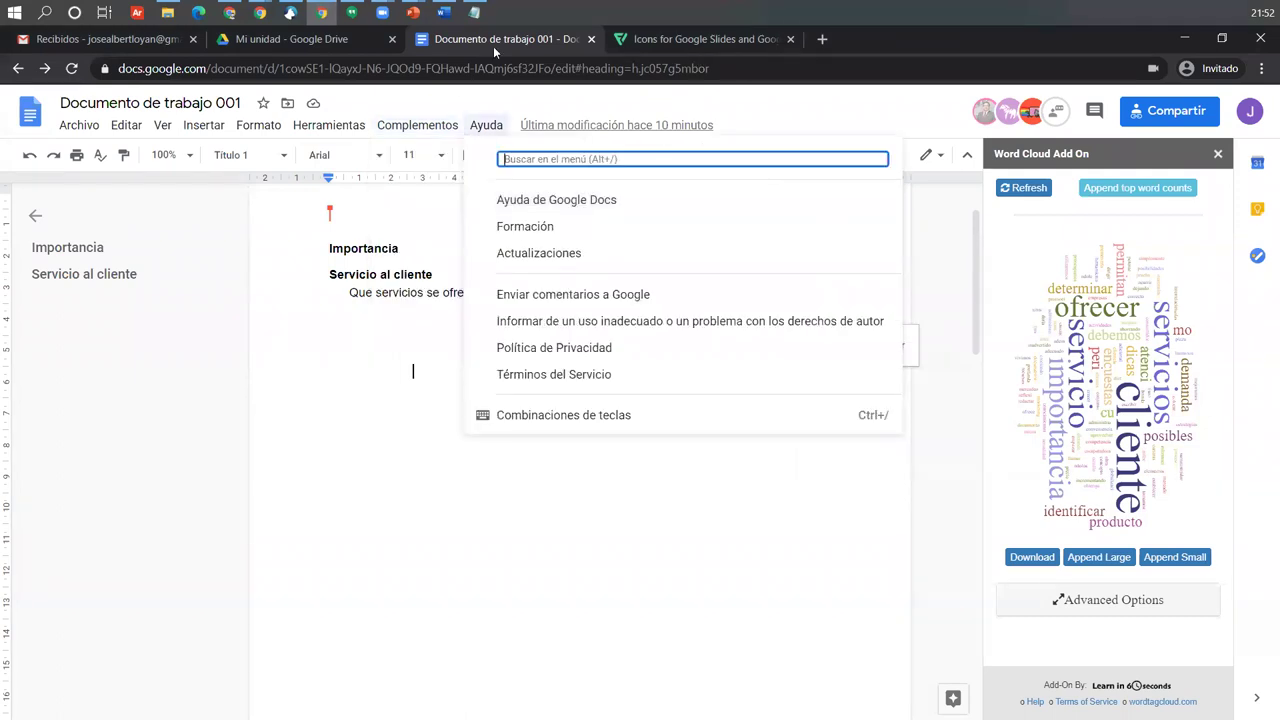
pyautogui.hotkey('ctrl', 'shift', 's')
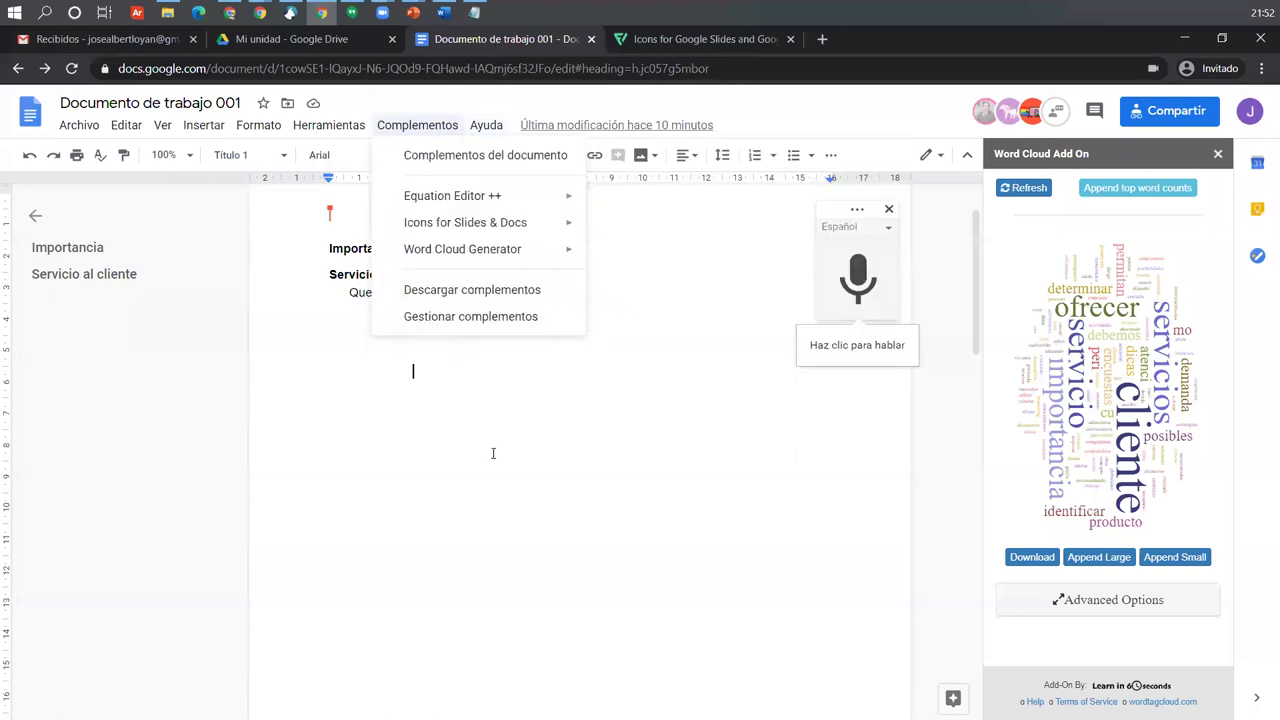
pyautogui.click(590, 213)
pyautogui.click(578, 376)
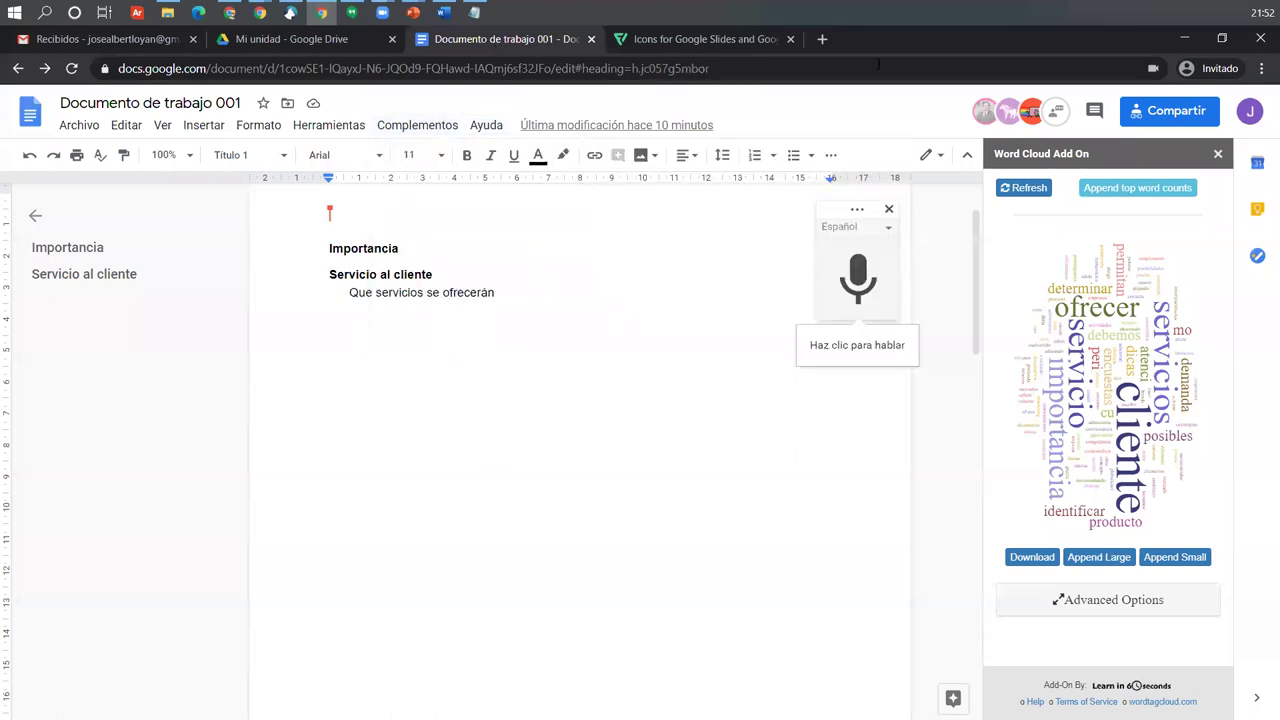
pyautogui.click(1218, 153)
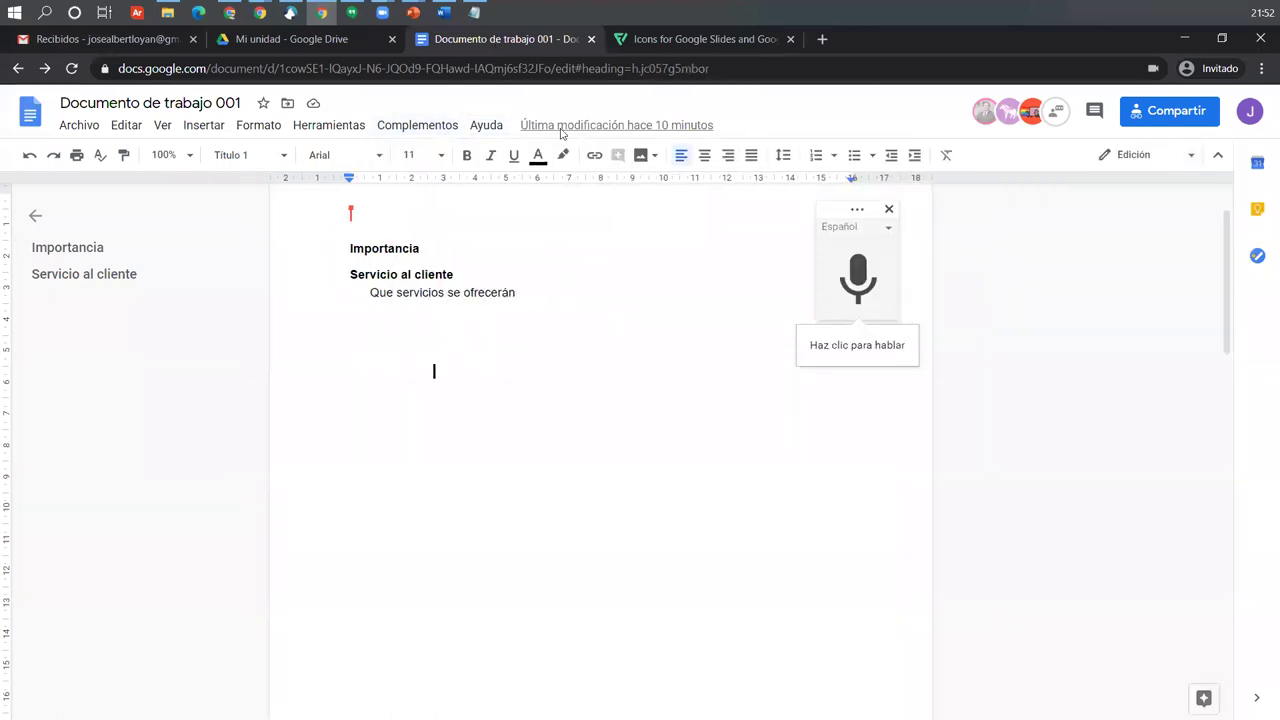
pyautogui.click(385, 128)
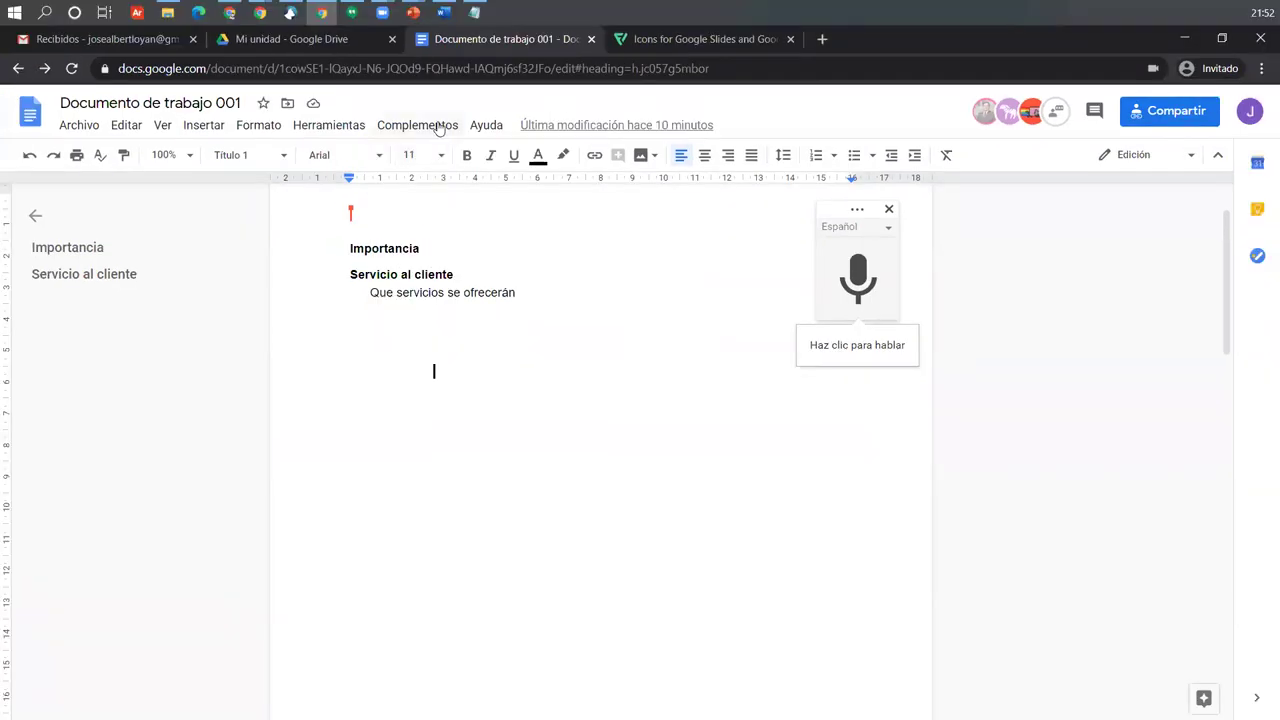
# Open Complementos > Gestionar complementos and view the Icons for Slides & Docs details page.
pyautogui.click(389, 10)
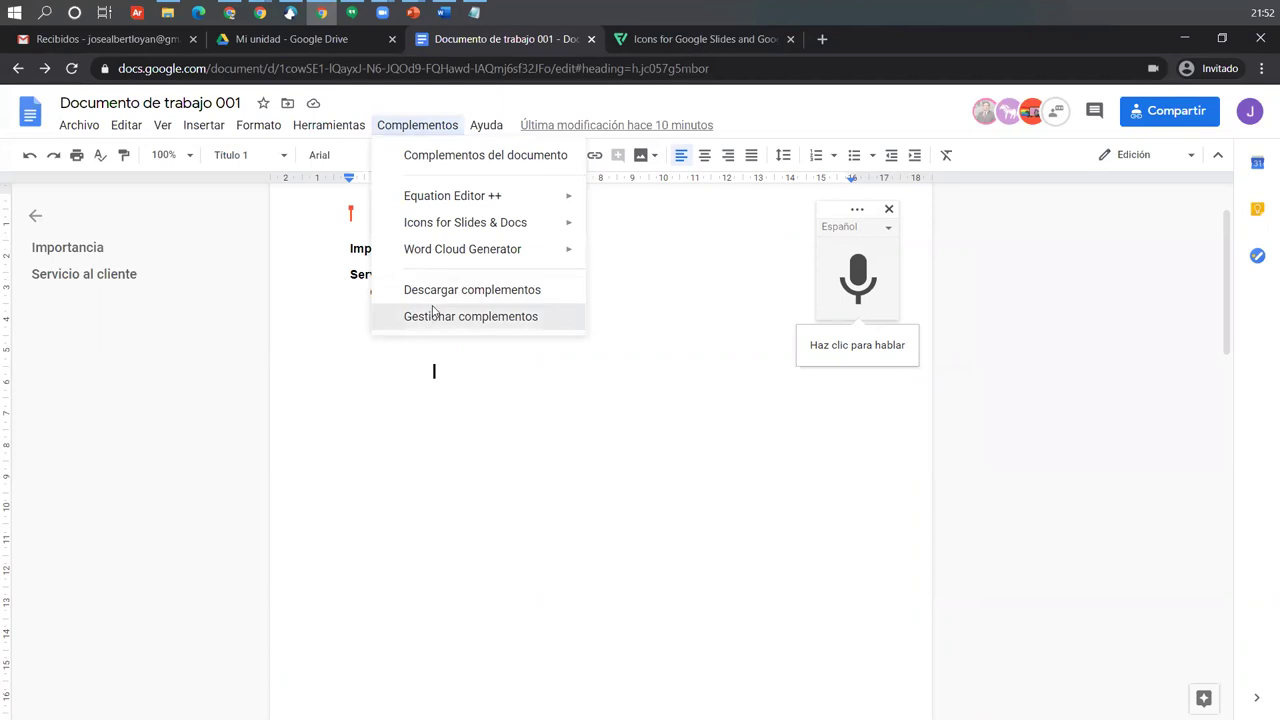
pyautogui.click(440, 316)
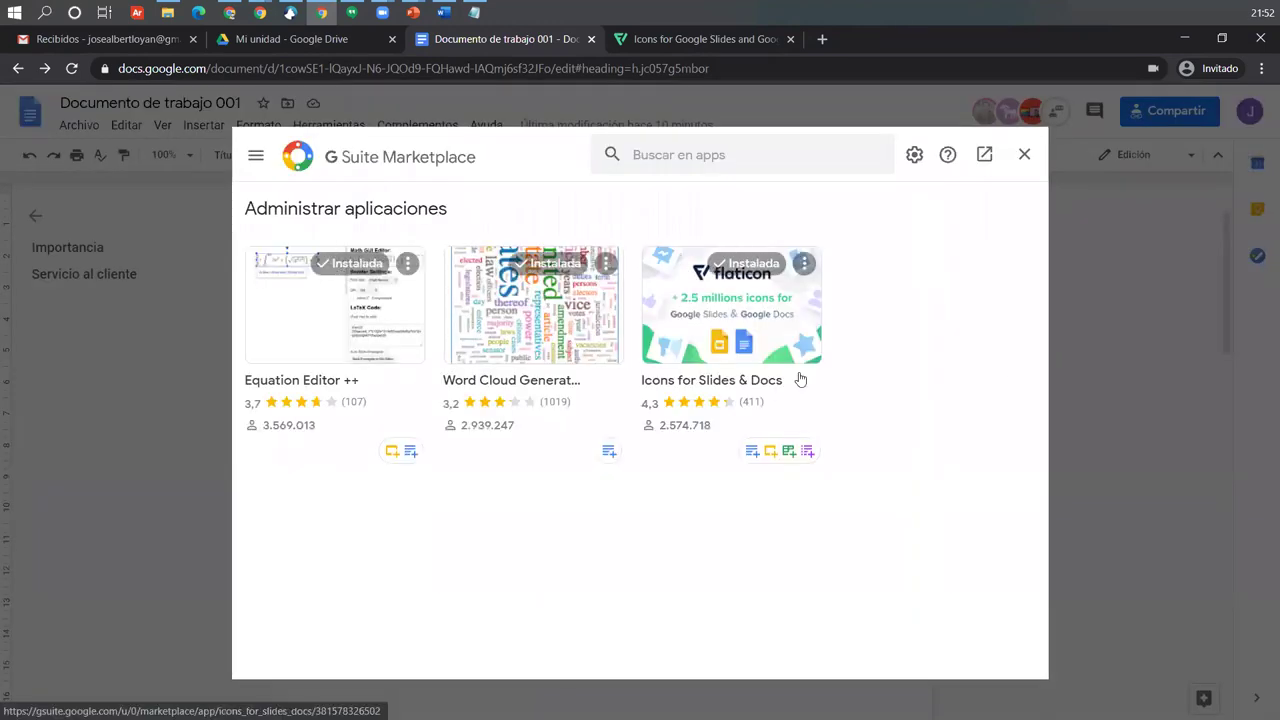
pyautogui.click(736, 318)
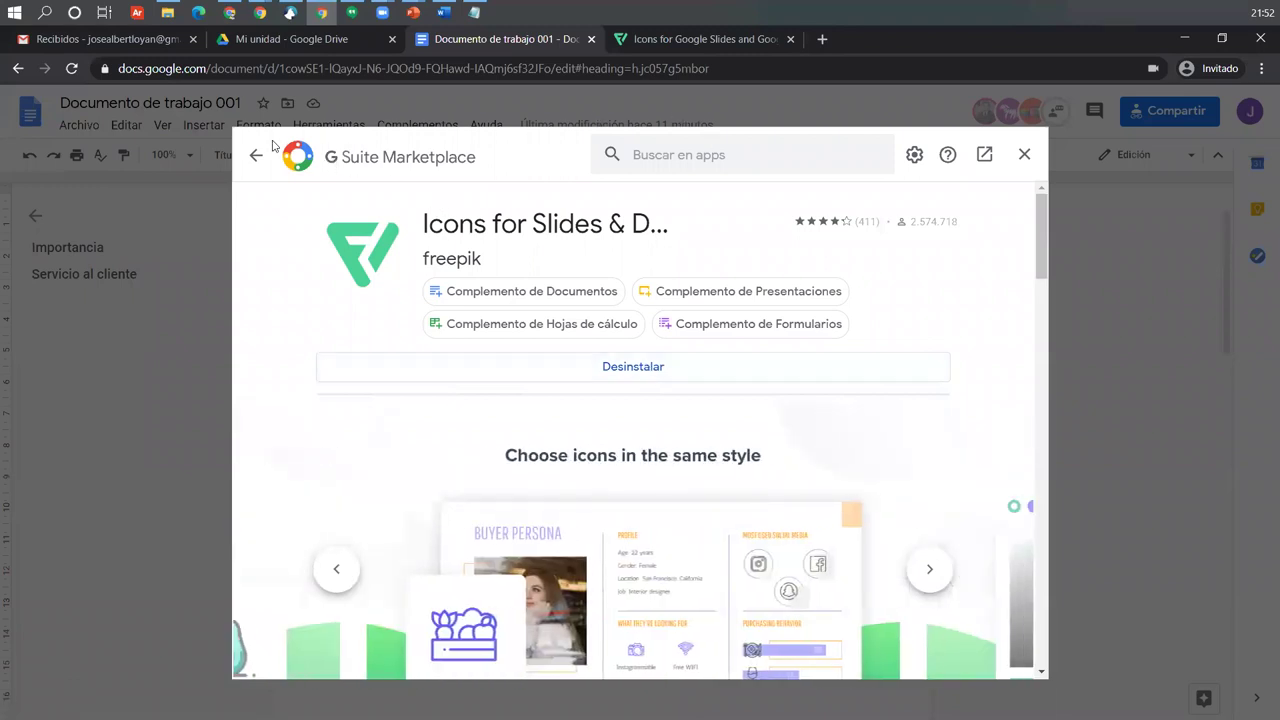
# Go back to Administrar aplicaciones showing Equation Editor ++, Word Cloud Generator and Icons for Slides & Docs.
pyautogui.click(250, 166)
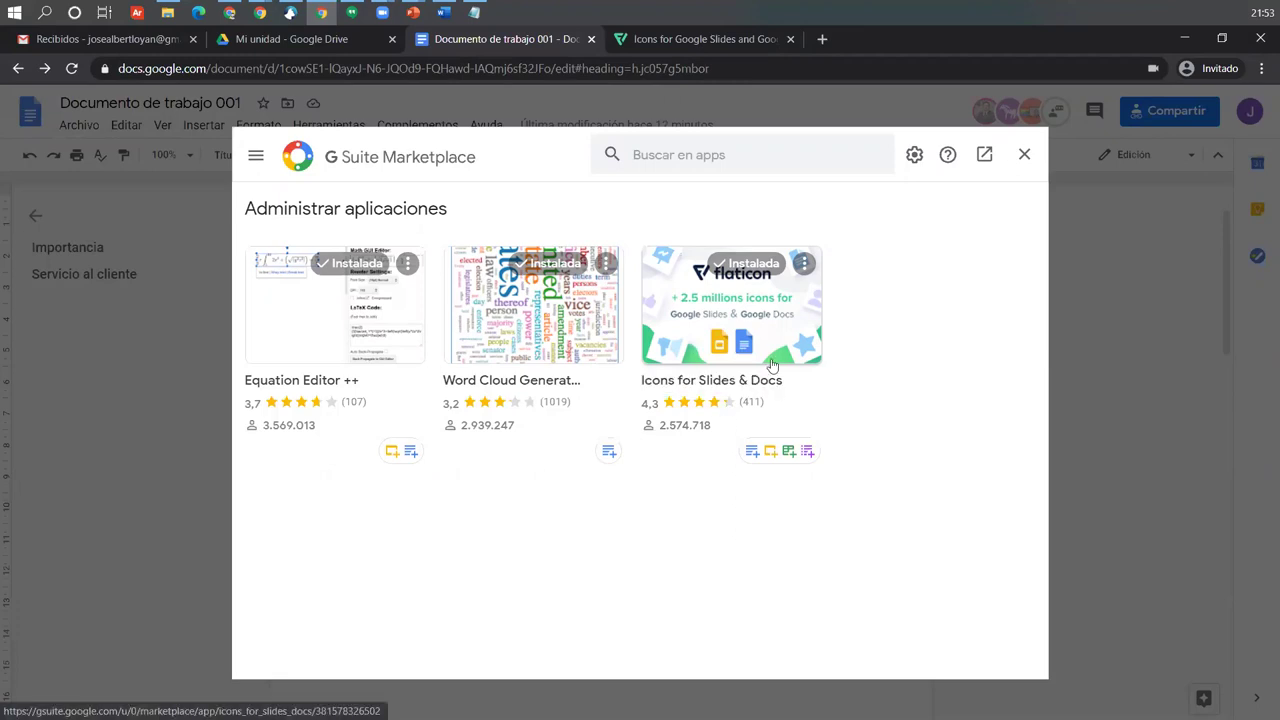
pyautogui.moveTo(772, 456)
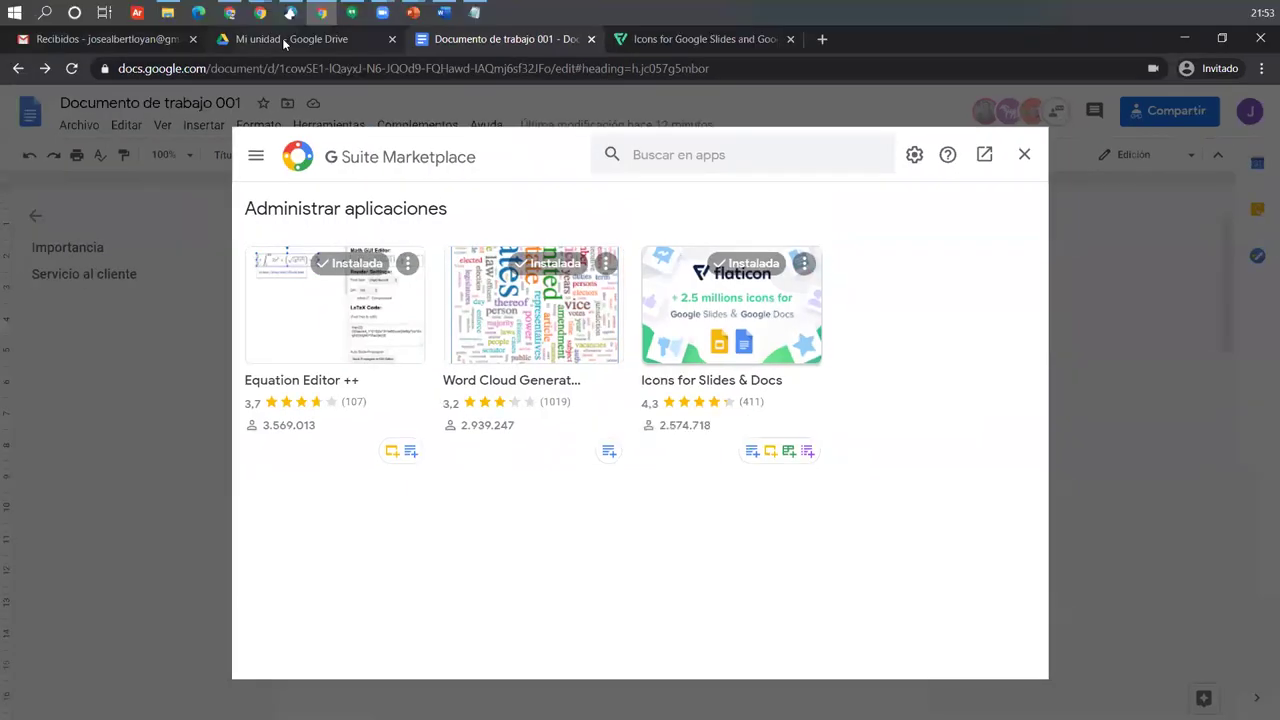
pyautogui.click(284, 40)
# Create a new Google Slides presentation from Drive and check its Complementos menu add-ons.
pyautogui.click(104, 168)
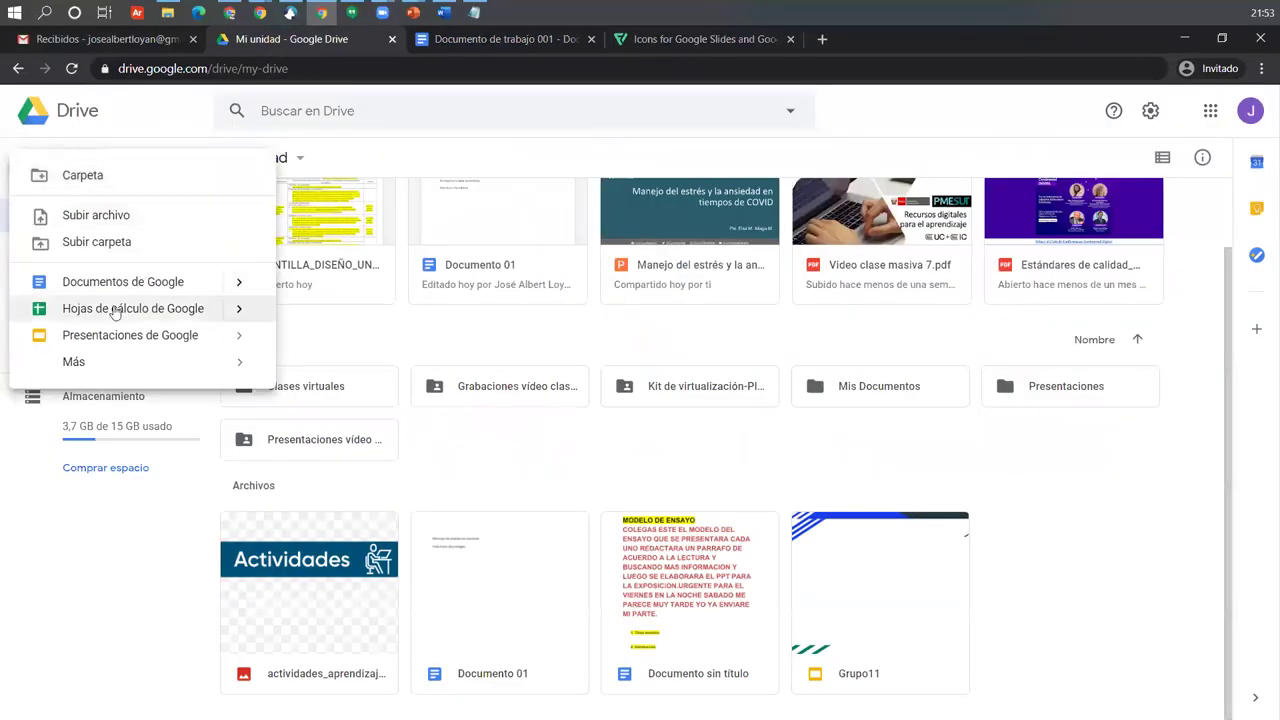
pyautogui.click(127, 336)
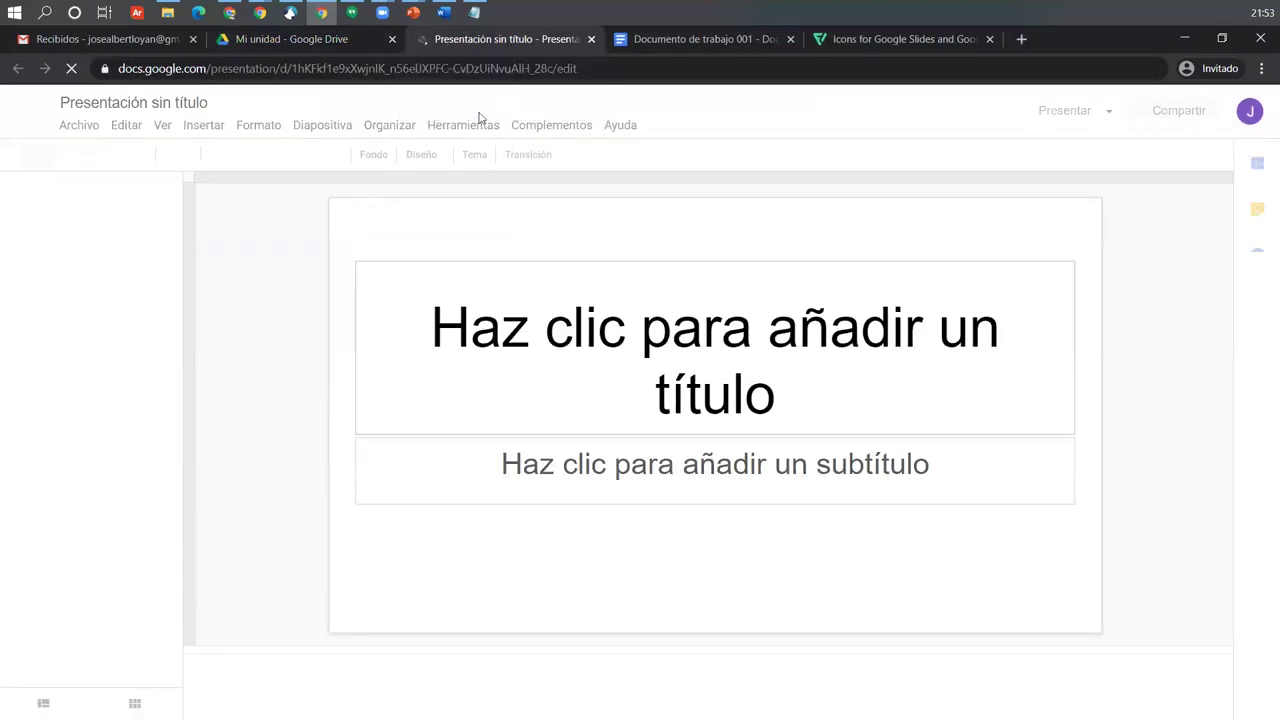
pyautogui.click(548, 125)
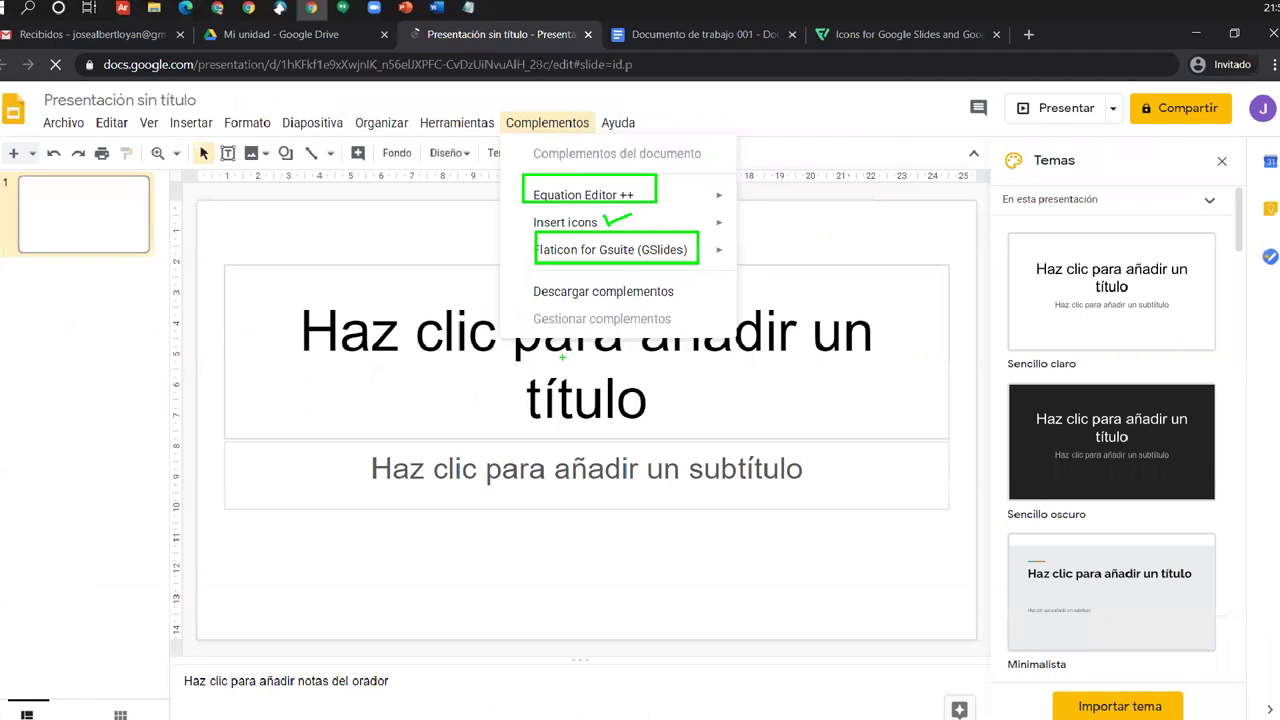
pyautogui.click(349, 55)
pyautogui.click(540, 128)
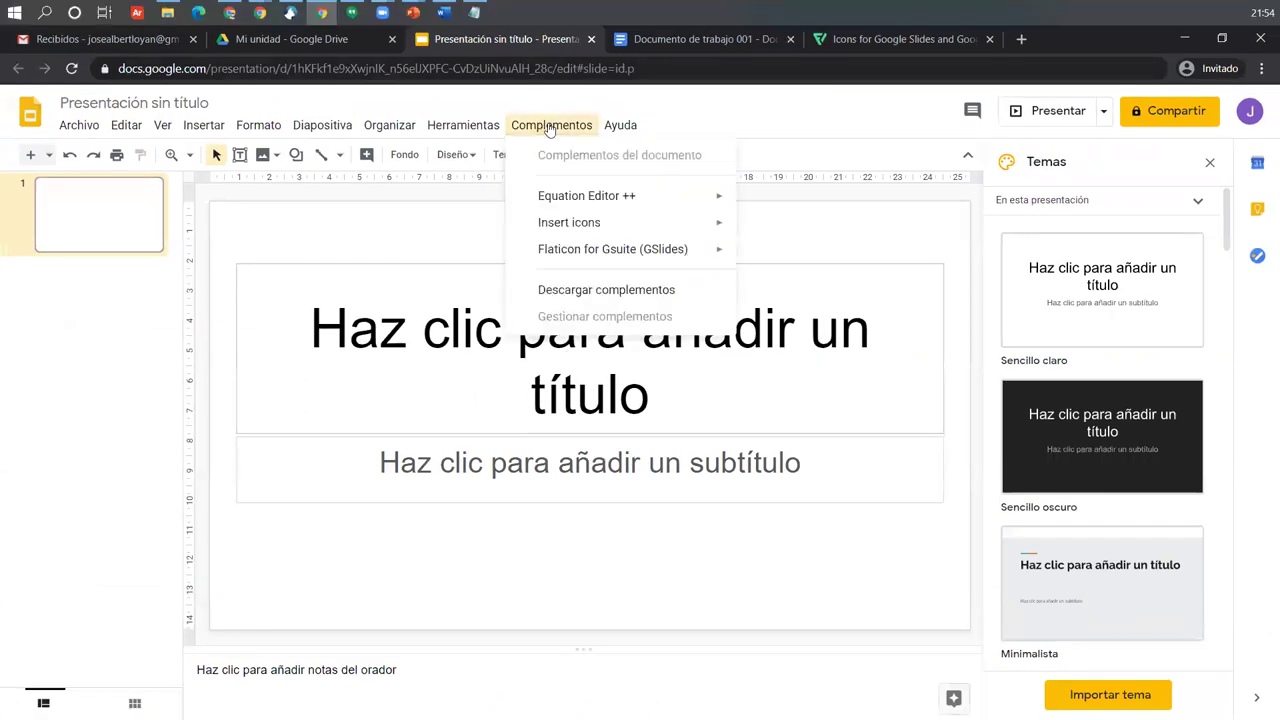
# Open Descargar complementos in Slides and browse the add-ons available for presentations.
pyautogui.click(643, 295)
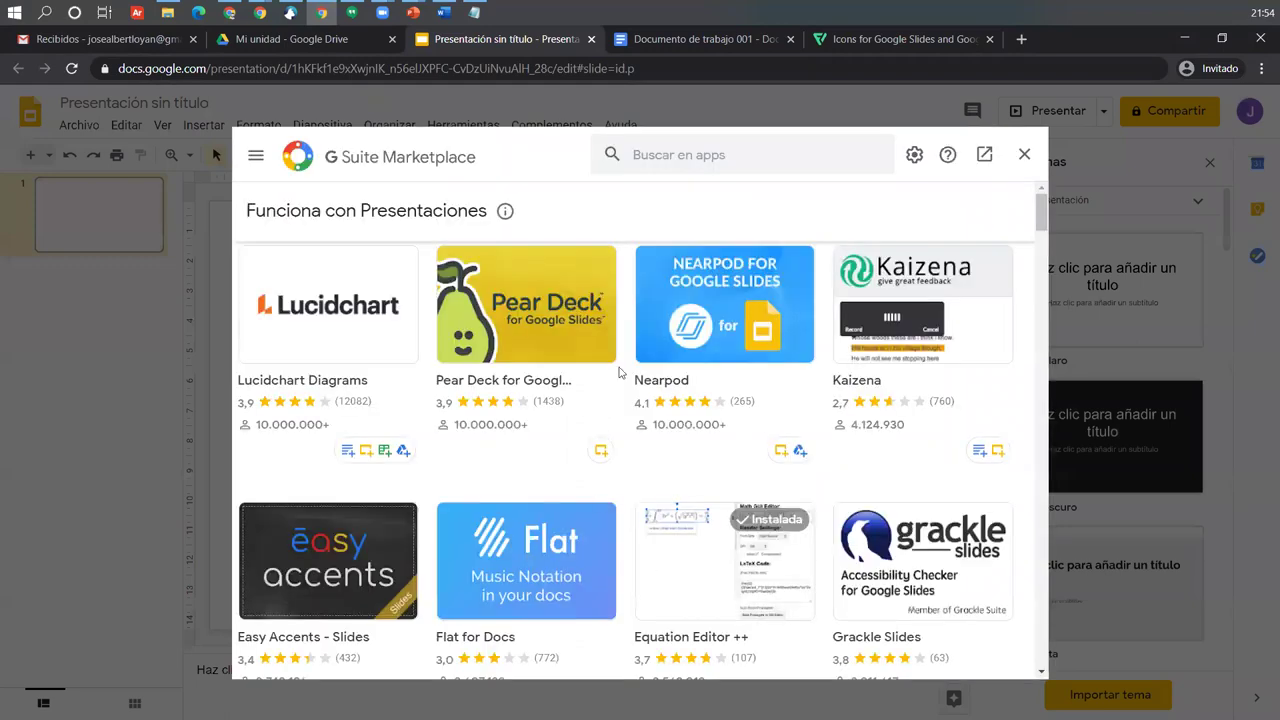
pyautogui.scroll(-1, 620, 450)
pyautogui.scroll(1, 700, 410)
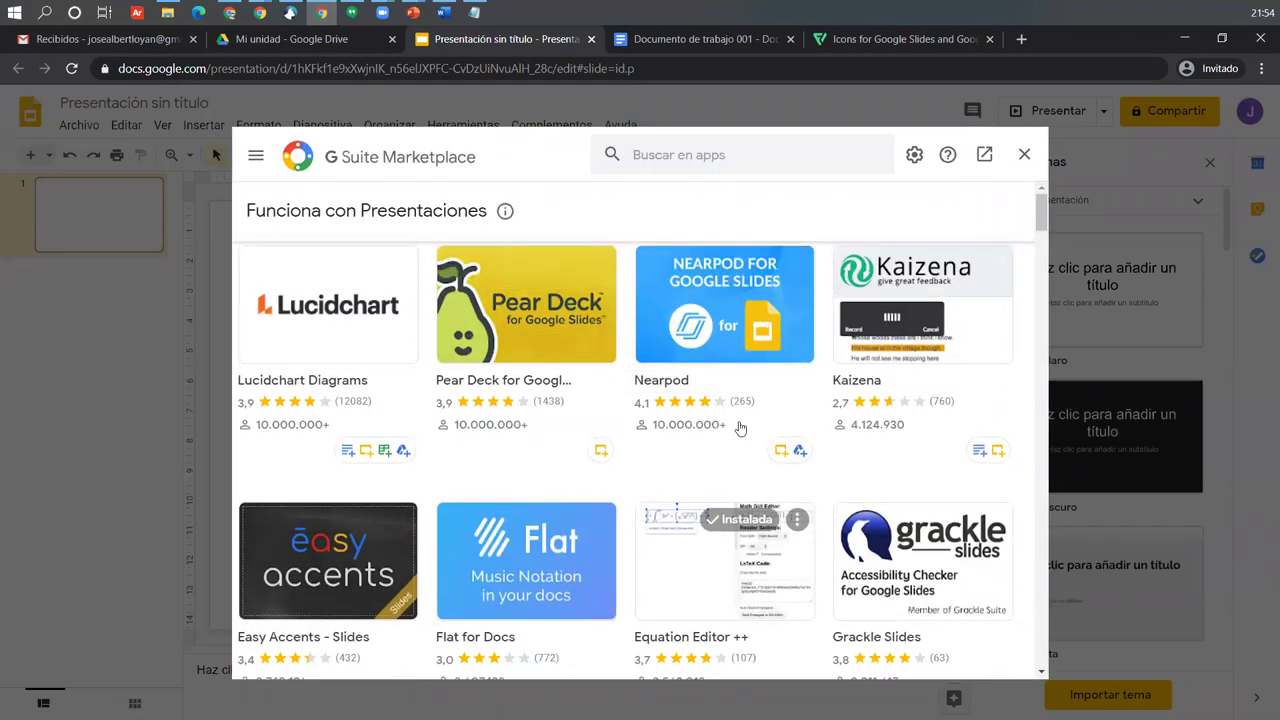
pyautogui.scroll(-1, 378, 489)
pyautogui.scroll(-3, 368, 472)
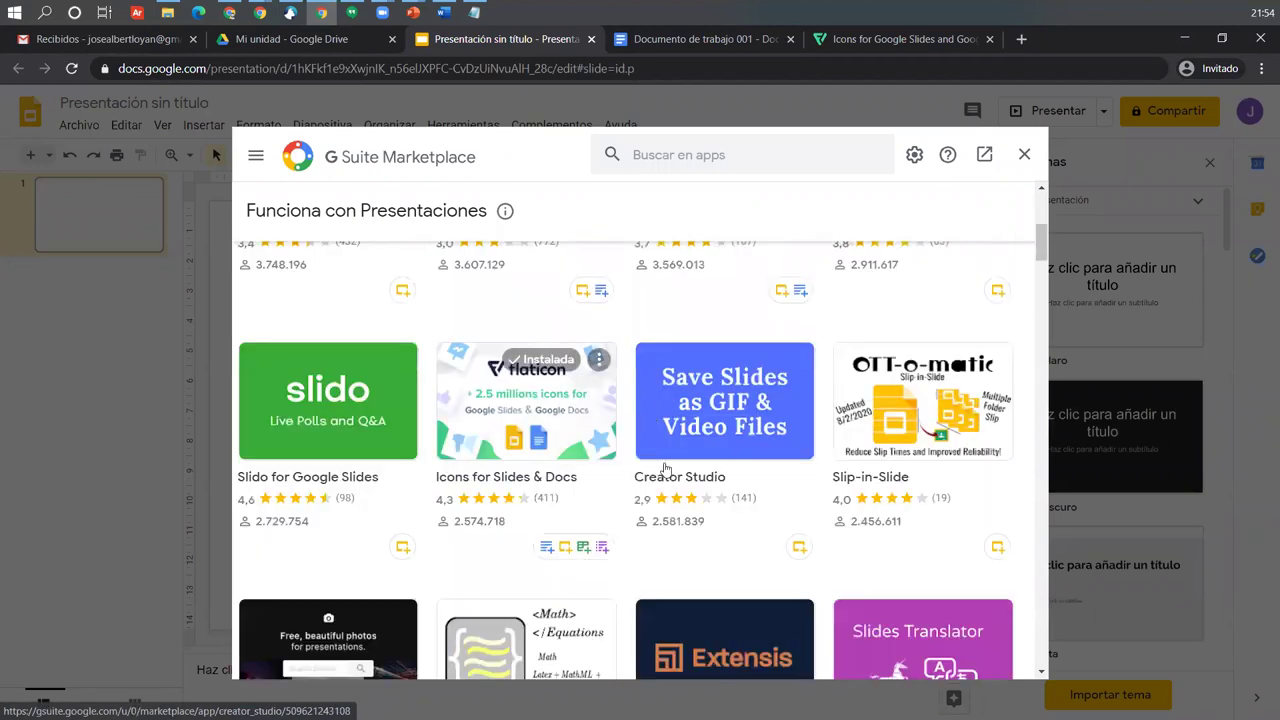
pyautogui.scroll(-5, 657, 466)
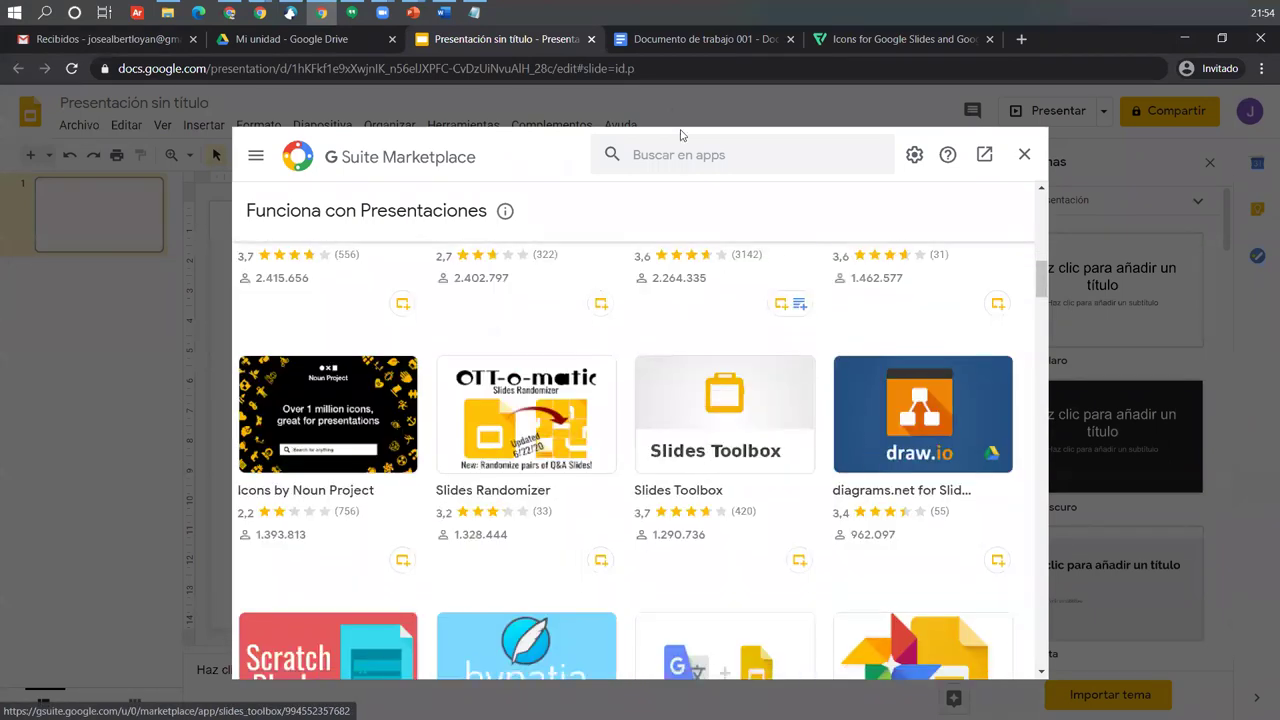
pyautogui.scroll(-2, 683, 297)
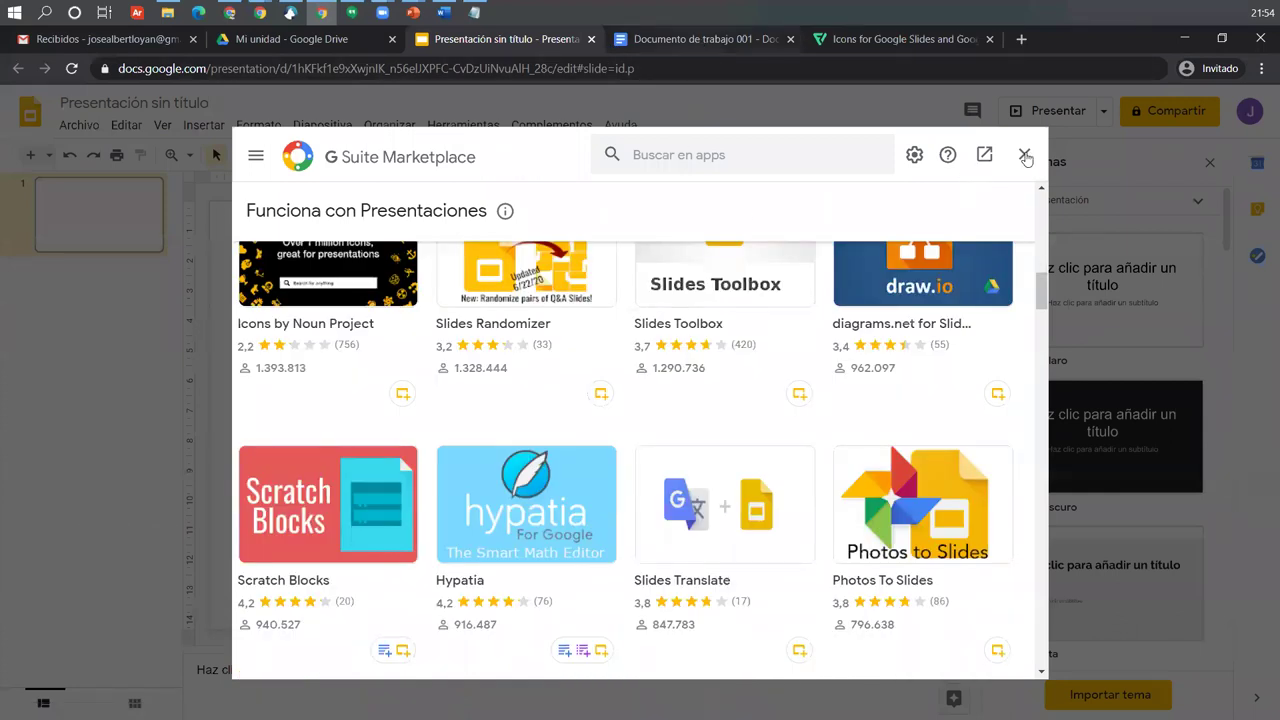
# Compare with the Docs add-on store, then return to the presentation and open a new tab.
pyautogui.hotkey('ctrl', 'Tab')
pyautogui.click(1024, 154)
pyautogui.click(440, 128)
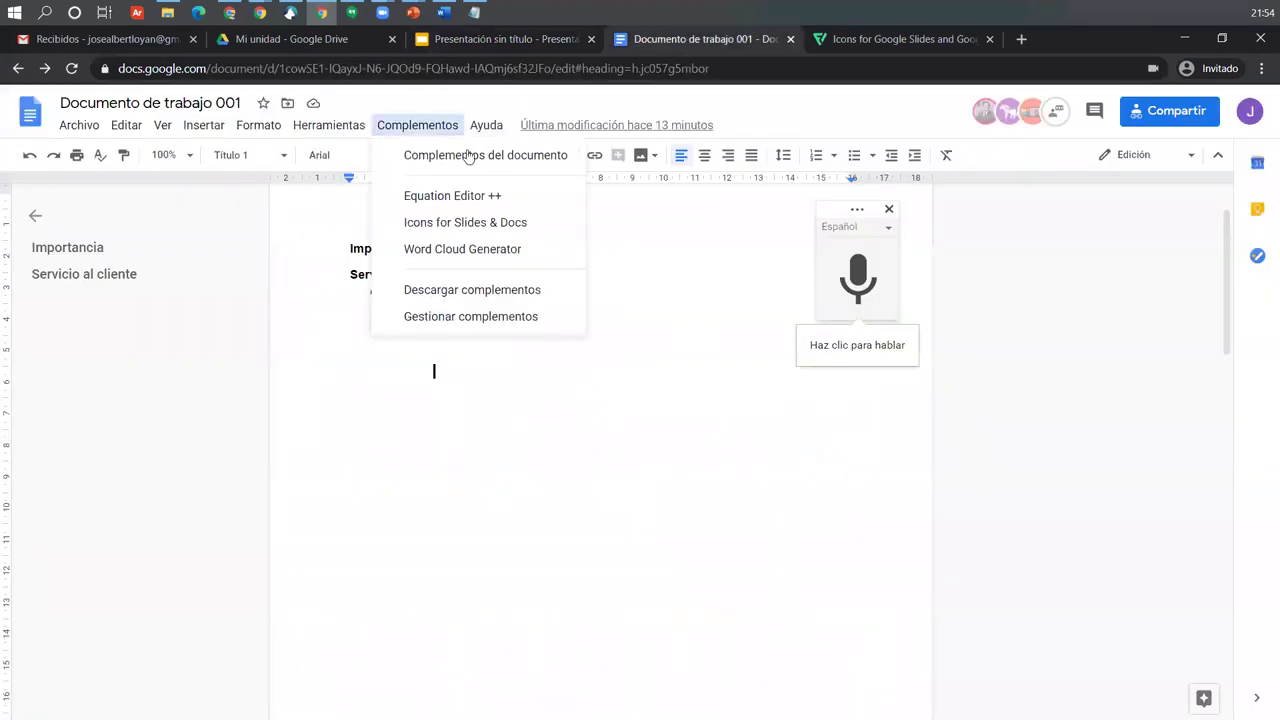
pyautogui.click(503, 292)
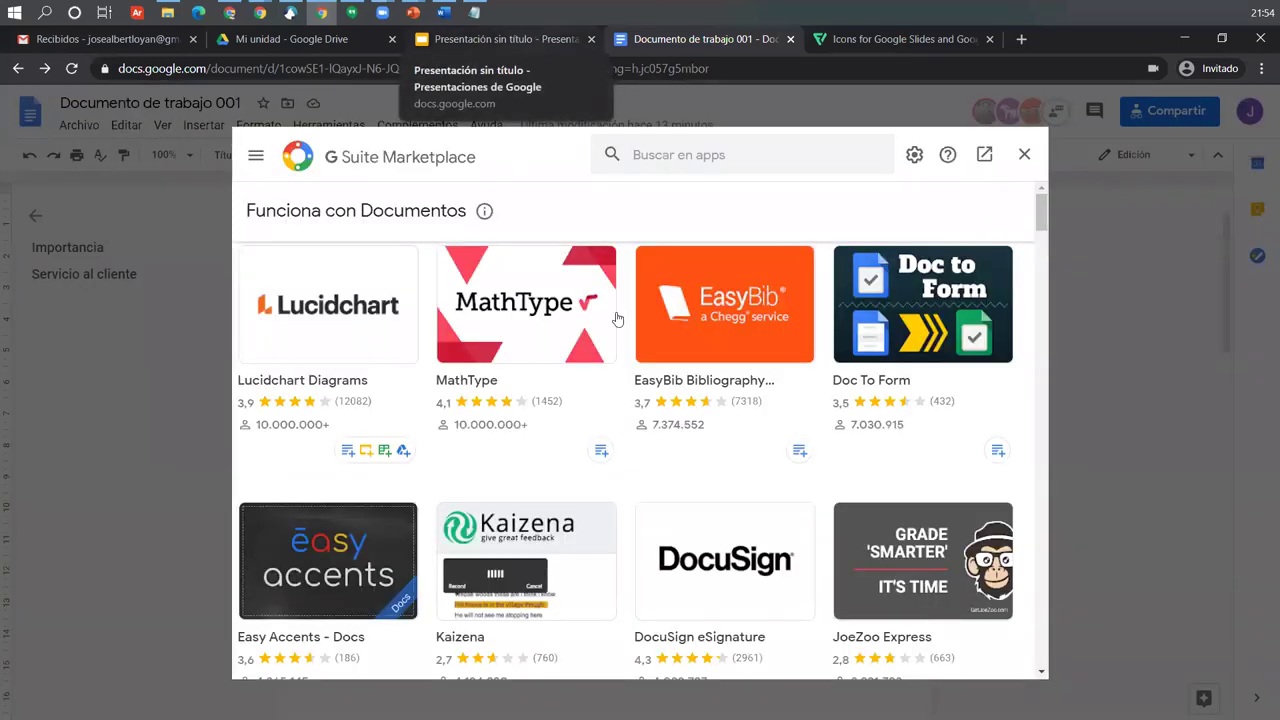
pyautogui.hotkey('ctrl', 'shift', 'Tab')
pyautogui.scroll(8, 636, 386)
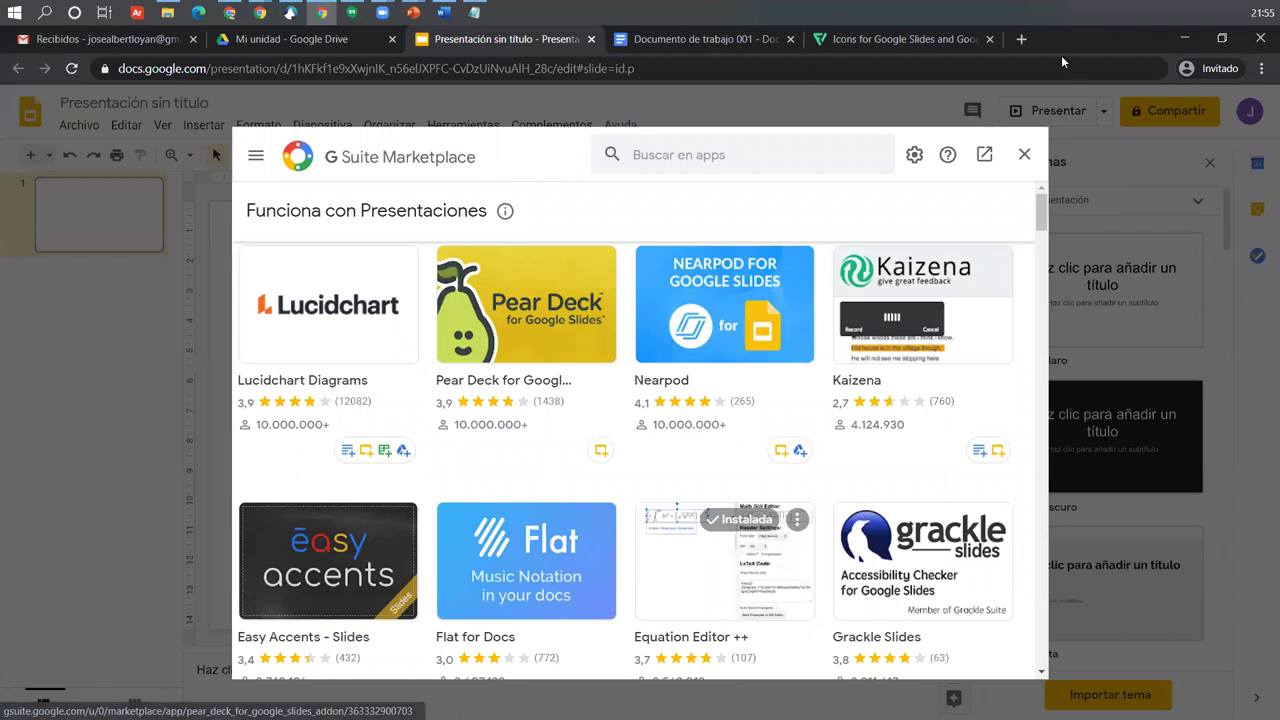
pyautogui.click(1020, 38)
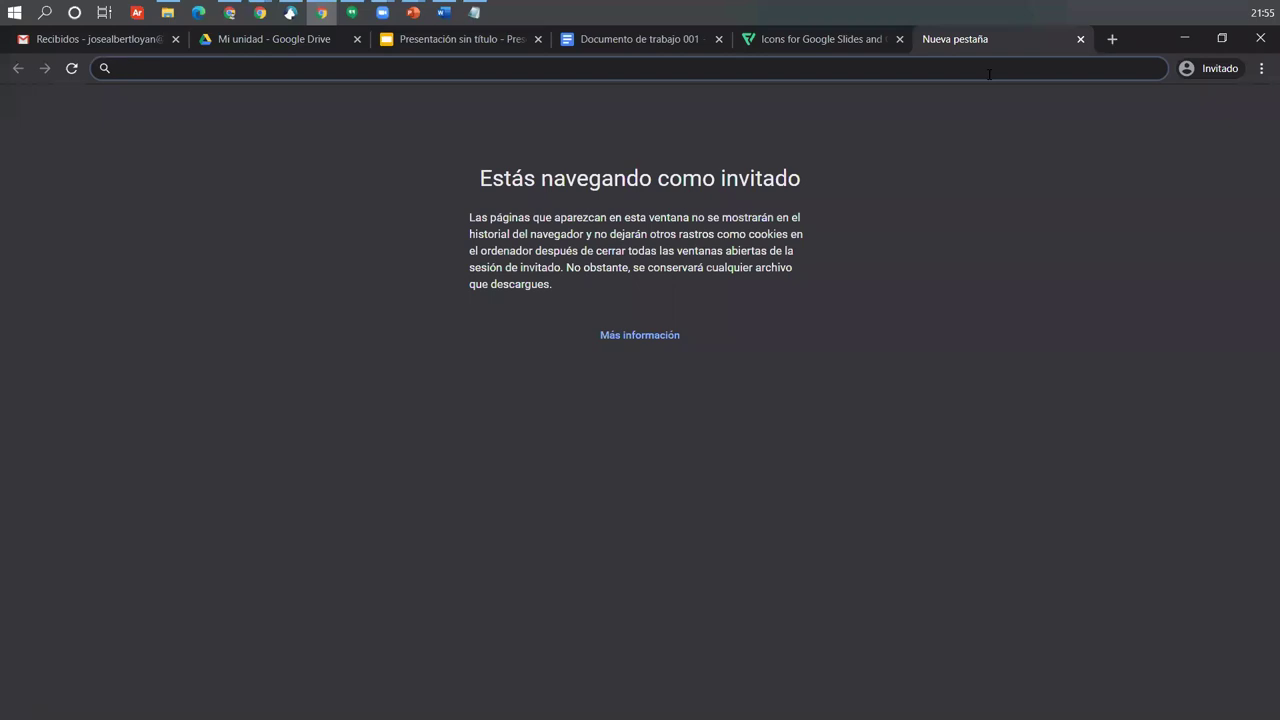
# Search Google for 'zoom it' and outline the Microsoft Docs ZoomIt result with a green box.
pyautogui.write('zoom it')
pyautogui.press('Return')
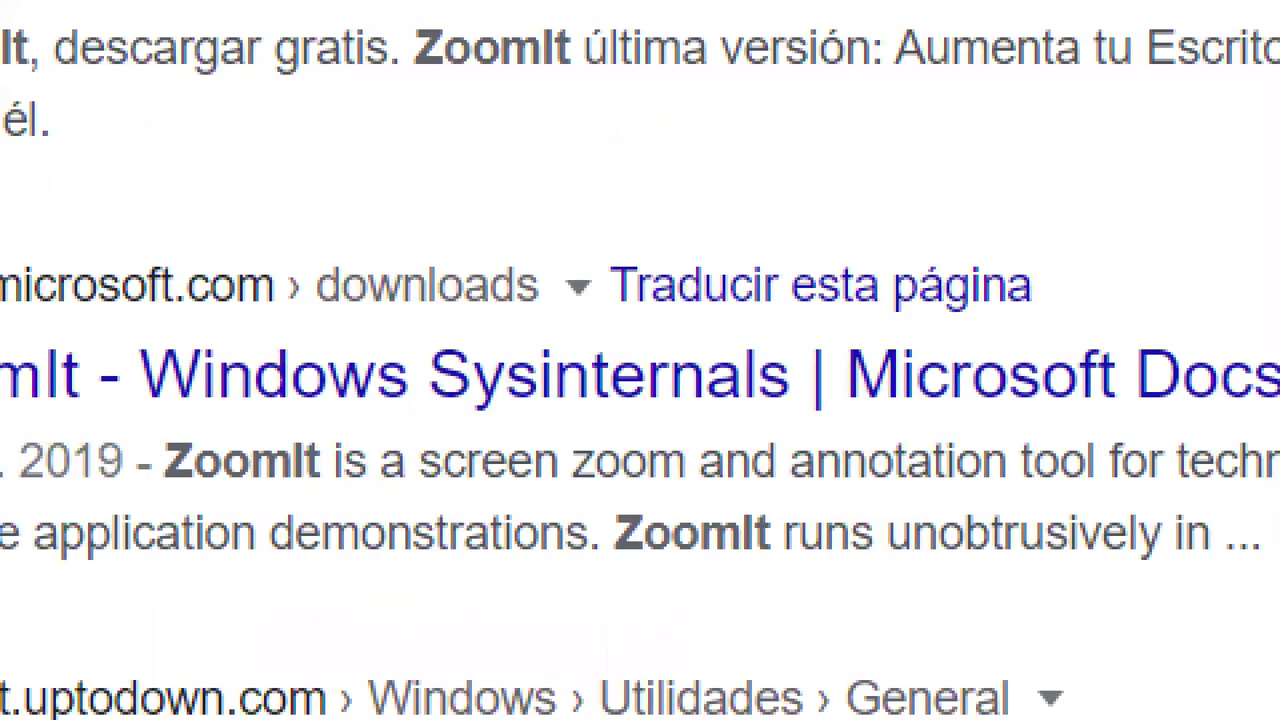
pyautogui.moveTo(595, 333); pyautogui.dragTo(845, 373)
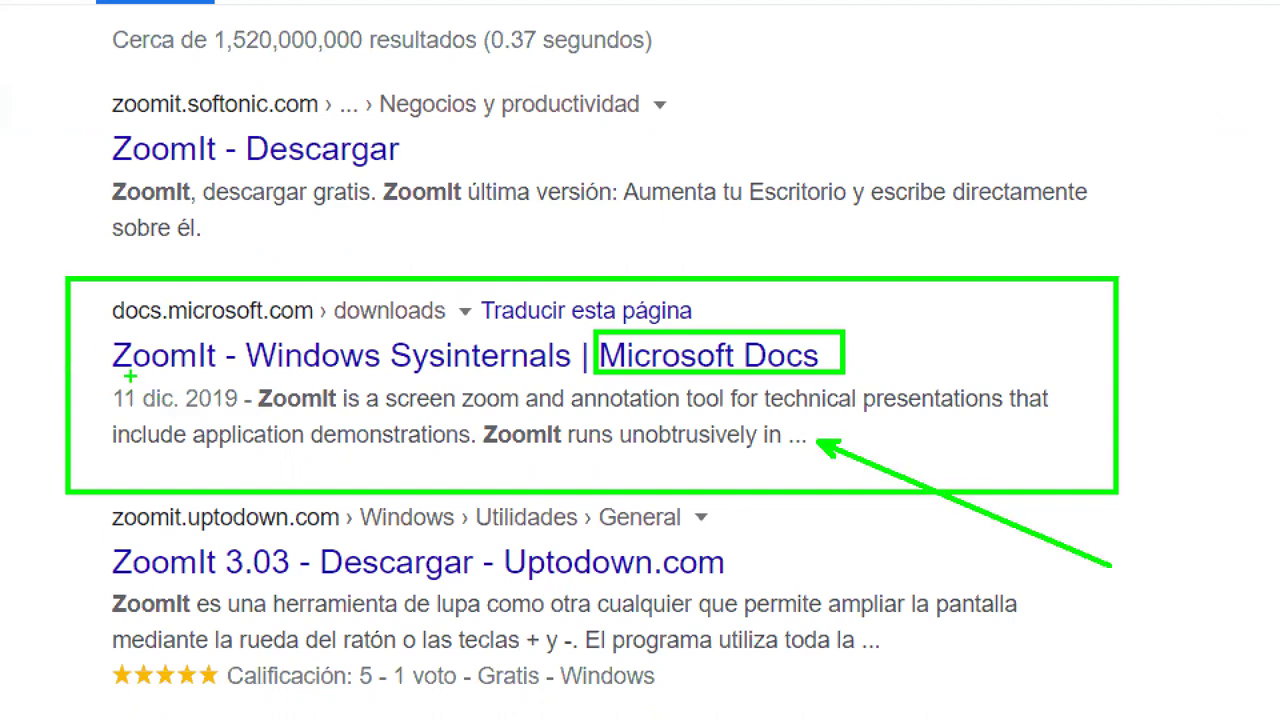
pyautogui.press('Escape')
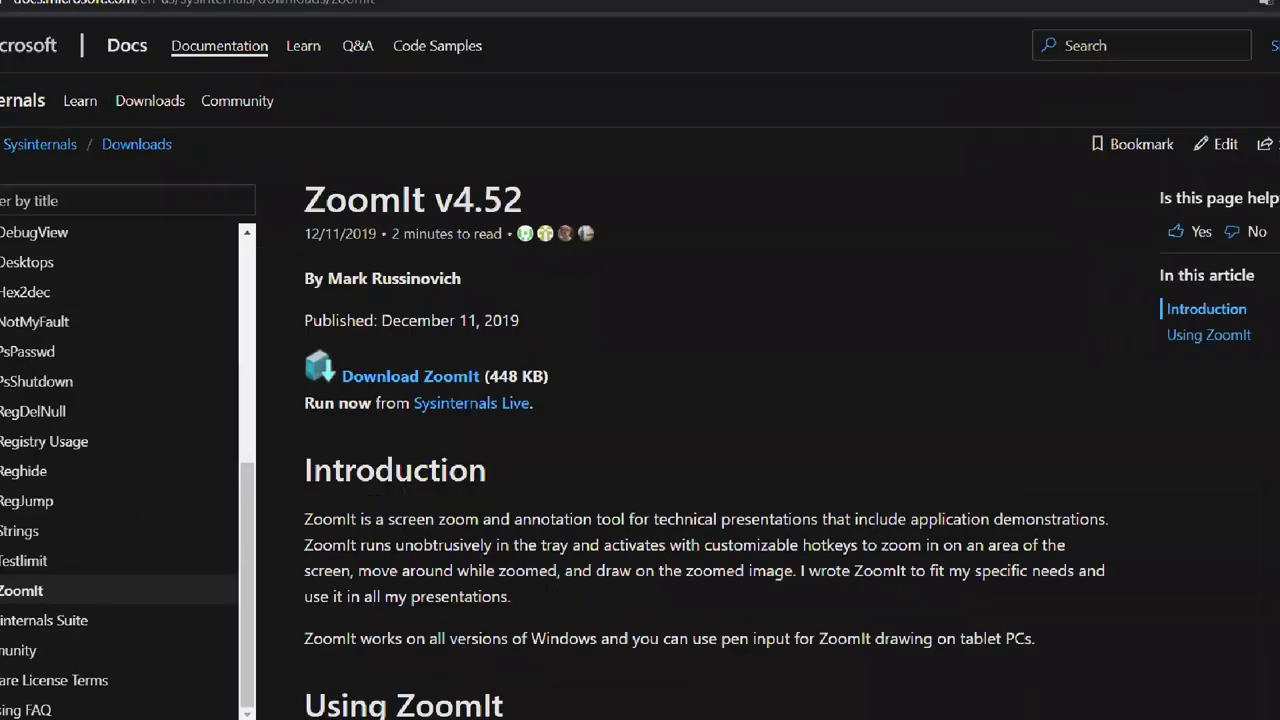
# Scroll the ZoomIt page down to its Shortcuts table.
pyautogui.click(478, 70)
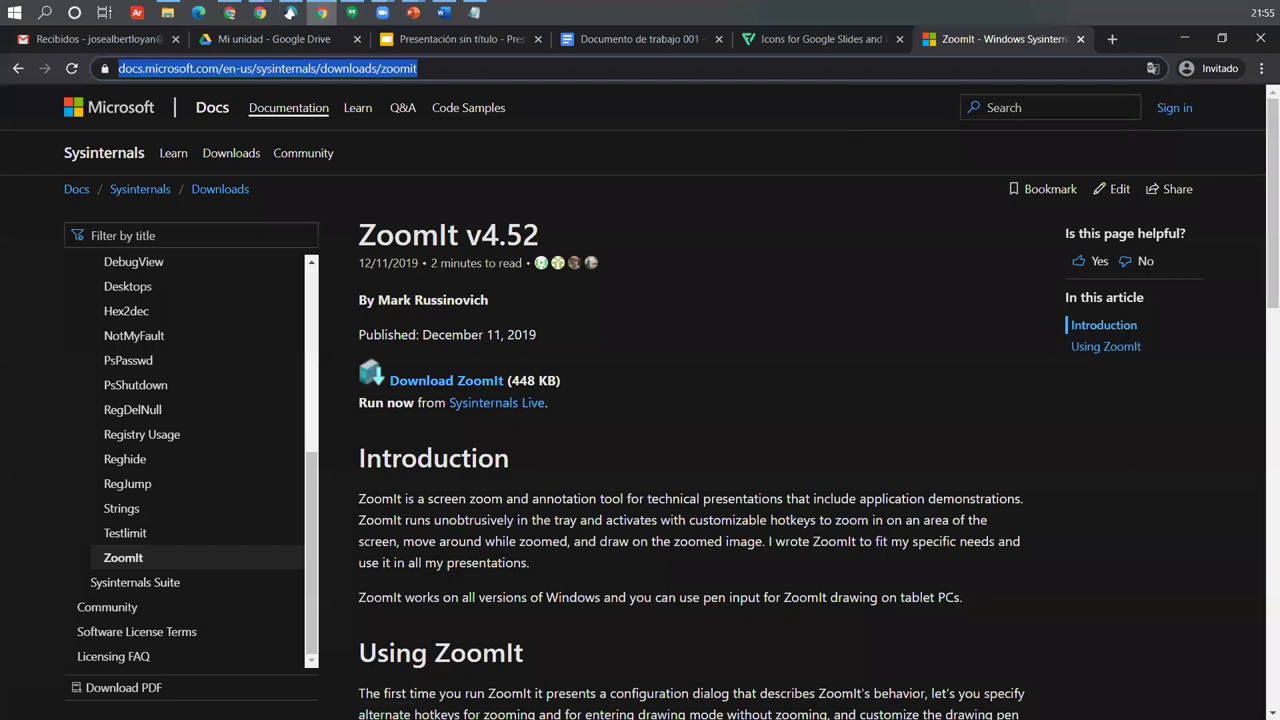
pyautogui.hotkey('ctrl', '1')
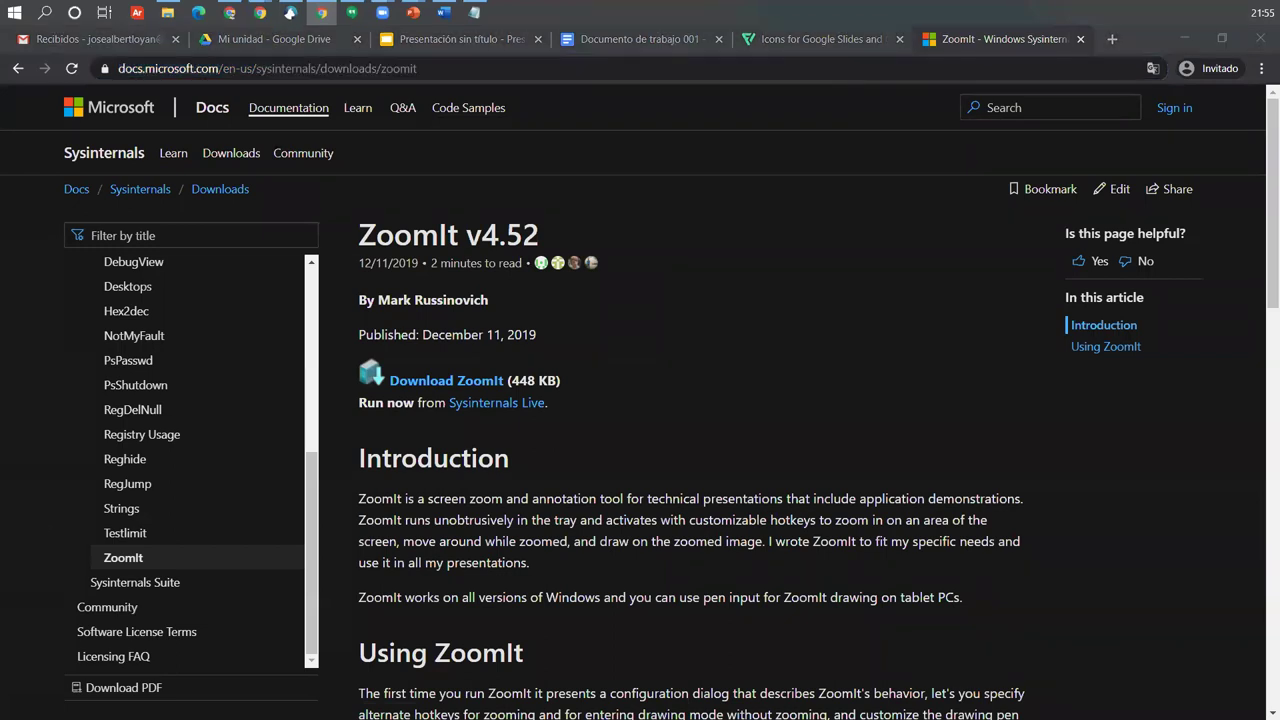
pyautogui.click(681, 406)
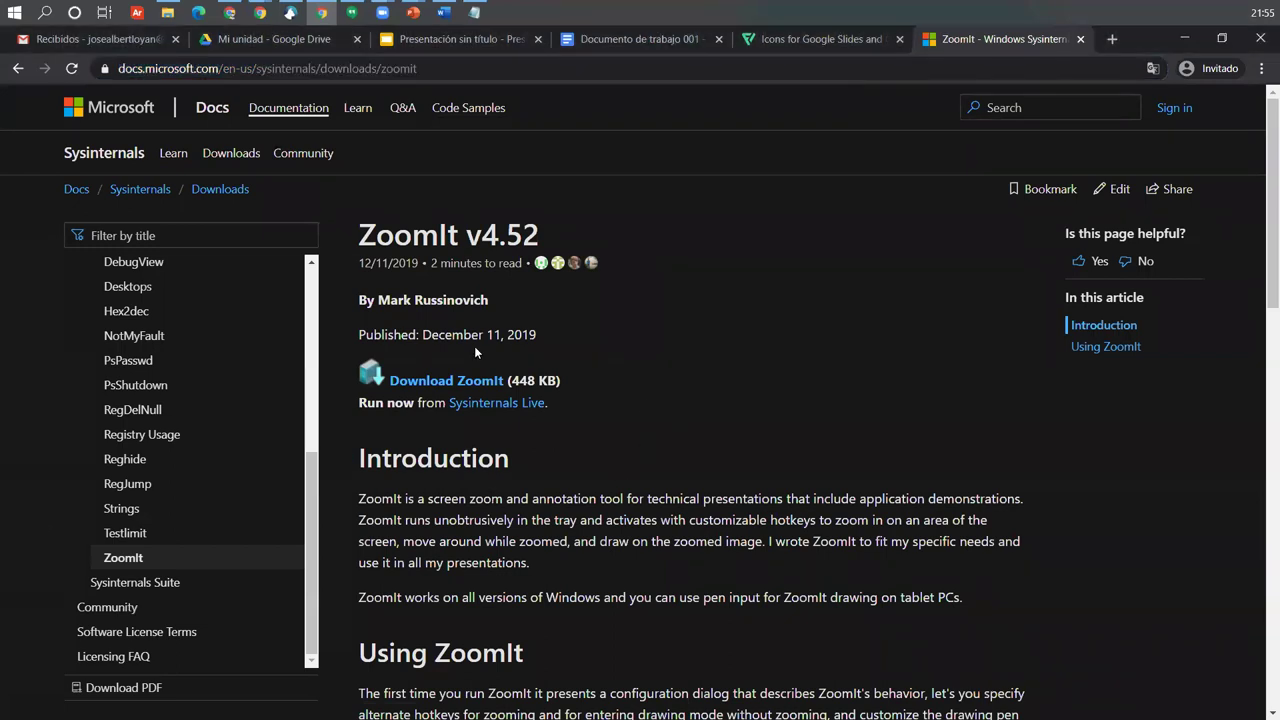
pyautogui.scroll(-1, 550, 403)
pyautogui.scroll(-3, 551, 403)
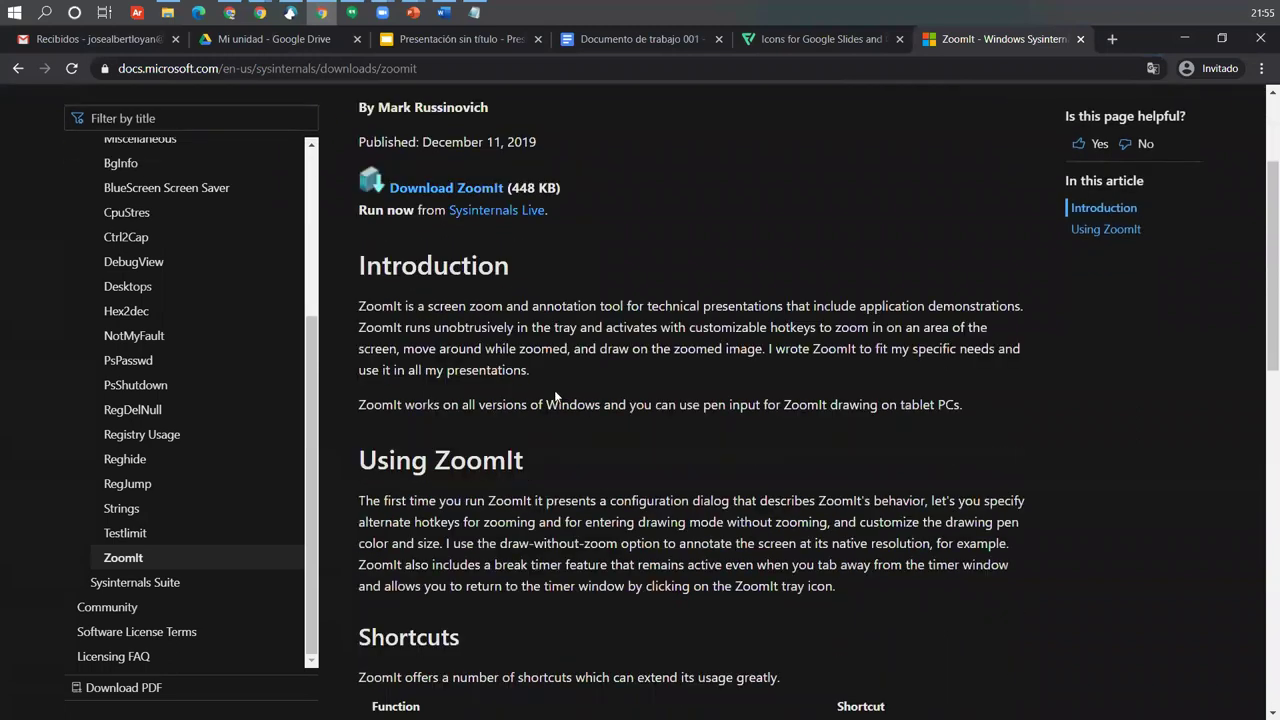
pyautogui.scroll(-5, 570, 359)
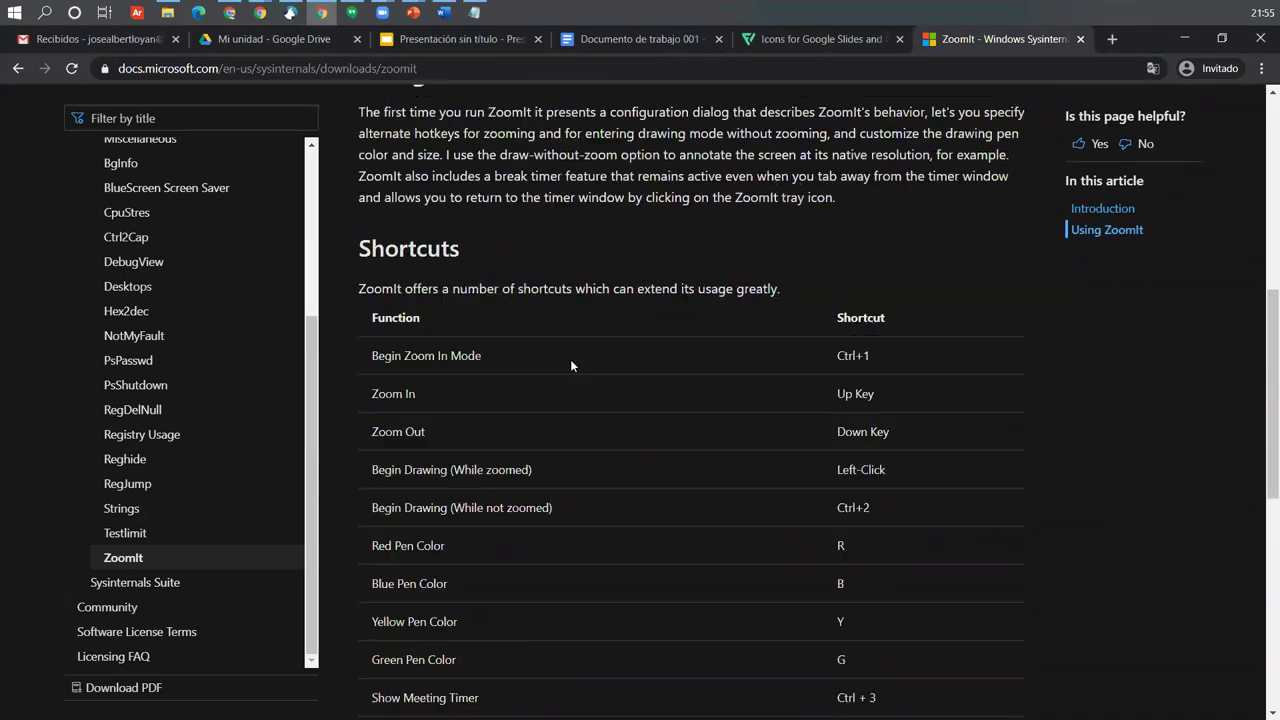
pyautogui.scroll(-2, 570, 359)
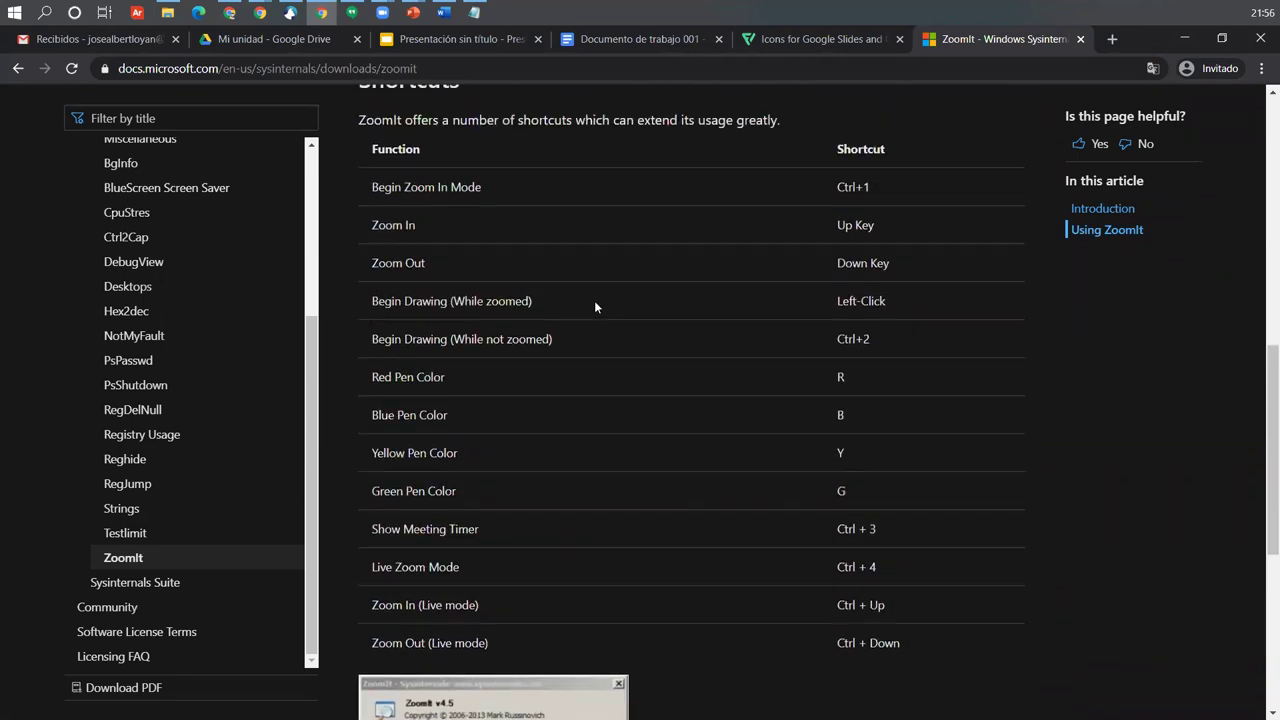
# Magnify the page with Ctrl+1, box the Filter by title field, and draw a green arrow to it.
pyautogui.hotkey('ctrl', '1')
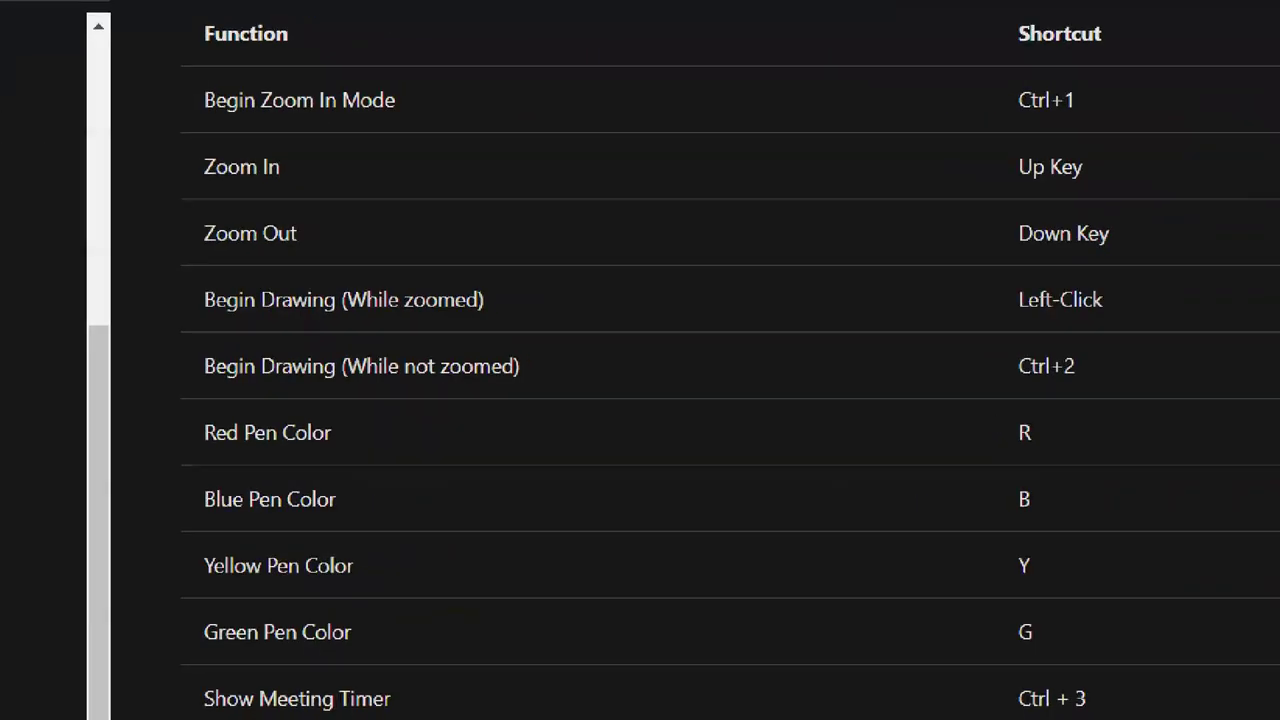
pyautogui.scroll(2, 640, 360)
pyautogui.scroll(-1, 640, 360)
pyautogui.scroll(-3, 640, 360)
pyautogui.scroll(3, 640, 360)
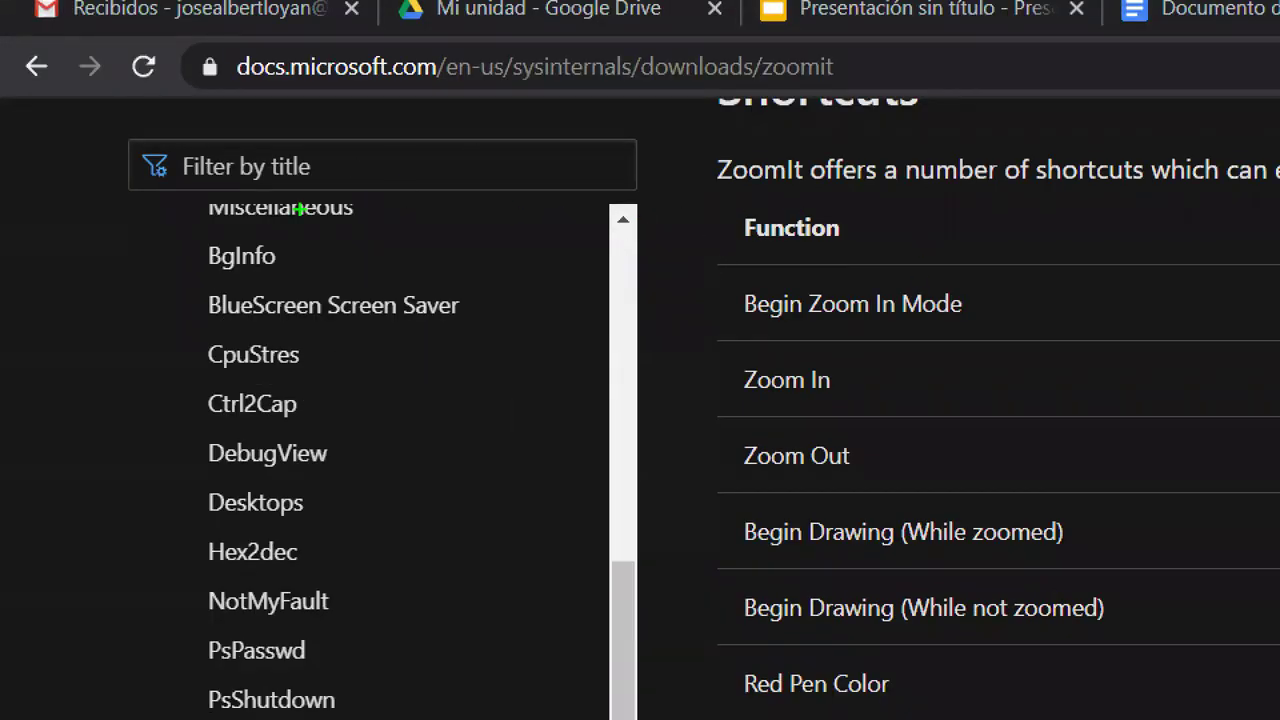
pyautogui.moveTo(91, 121)
pyautogui.mouseDown()
pyautogui.moveTo(606, 218)
pyautogui.moveTo(671, 216)
pyautogui.mouseUp()
pyautogui.press('g')
pyautogui.moveTo(598, 172); pyautogui.dragTo(886, 390)
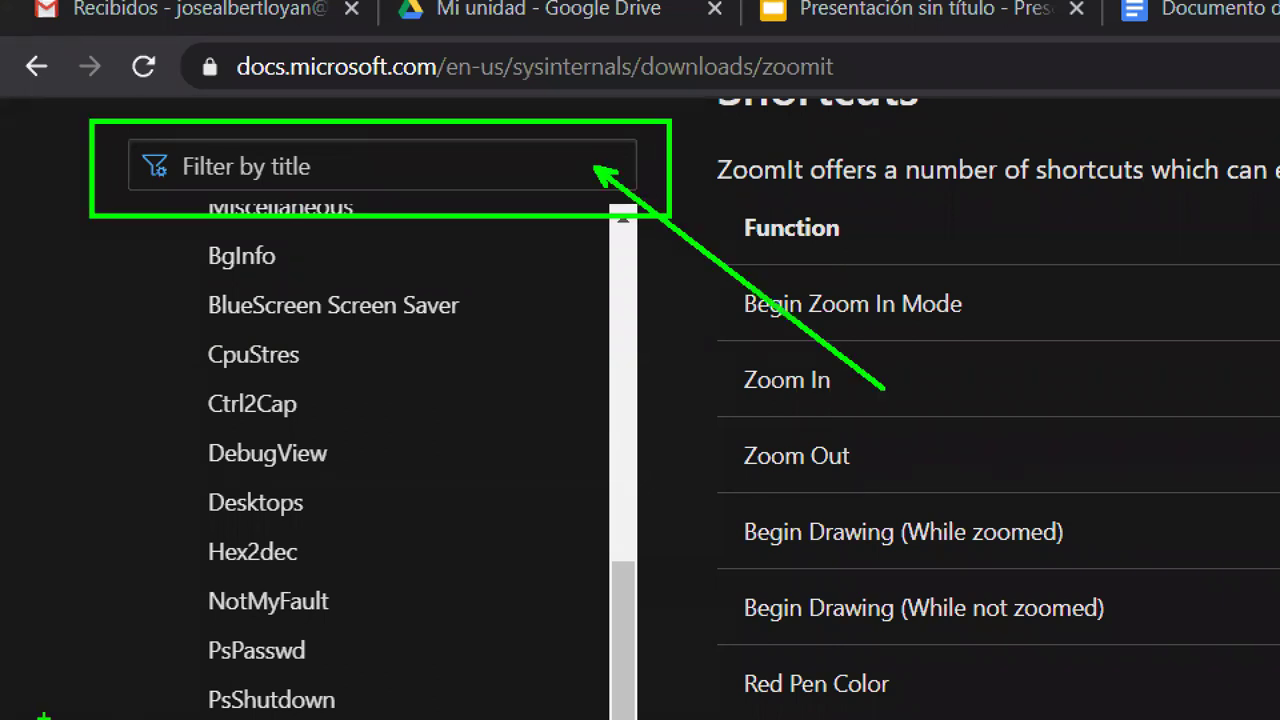
# Add the on-screen text annotation 'Agregar texto', then exit the magnified view.
pyautogui.press('t')
pyautogui.write('A')
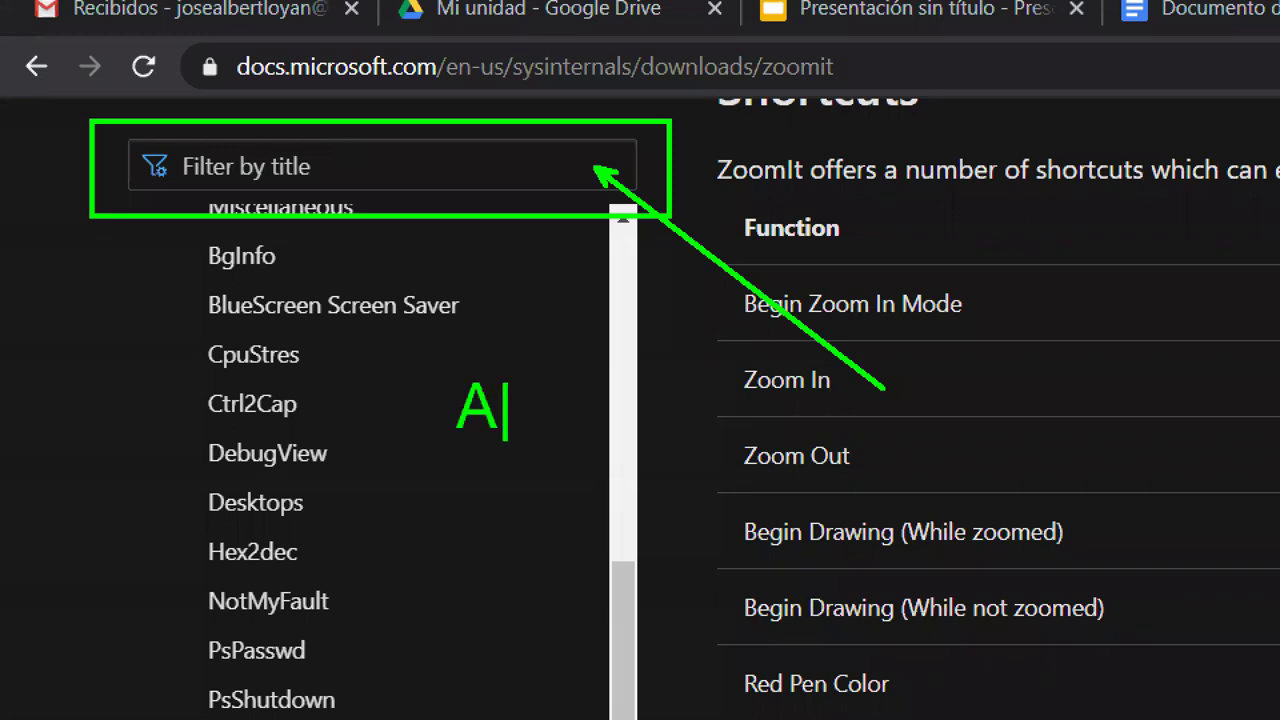
pyautogui.press('BackSpace')
pyautogui.write('Agreg')
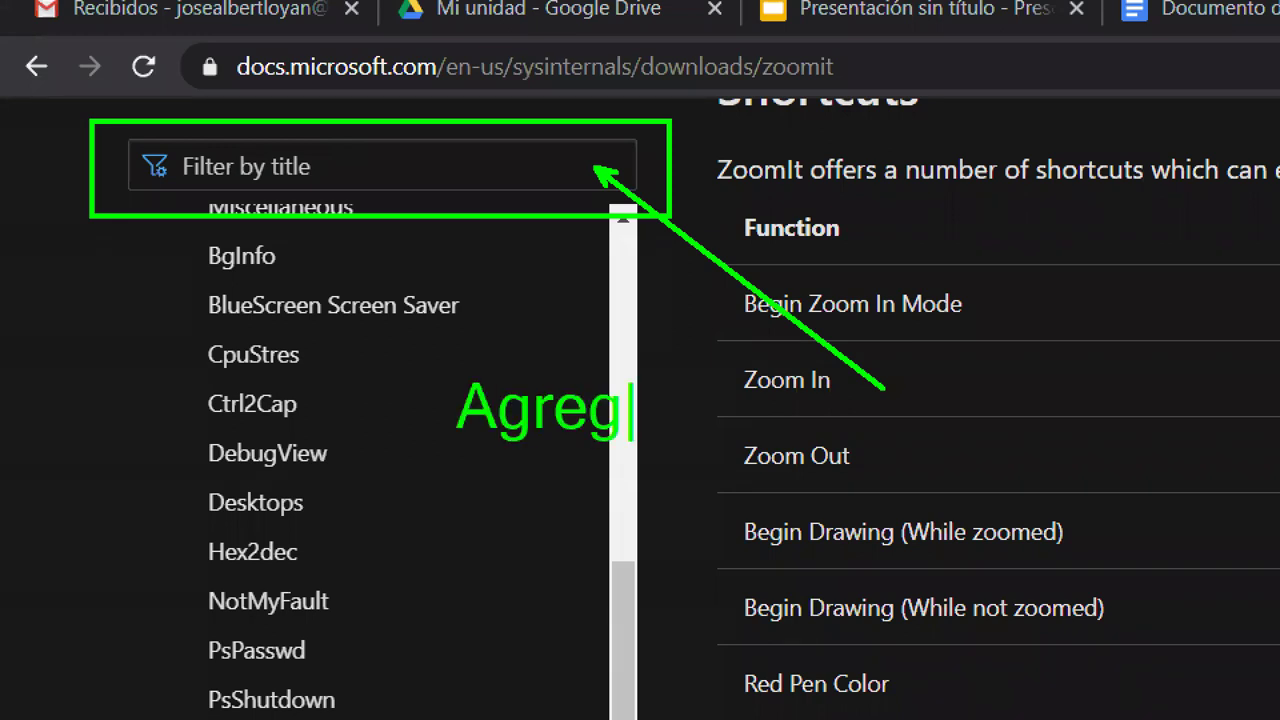
pyautogui.write('ar texto')
pyautogui.press('Escape')
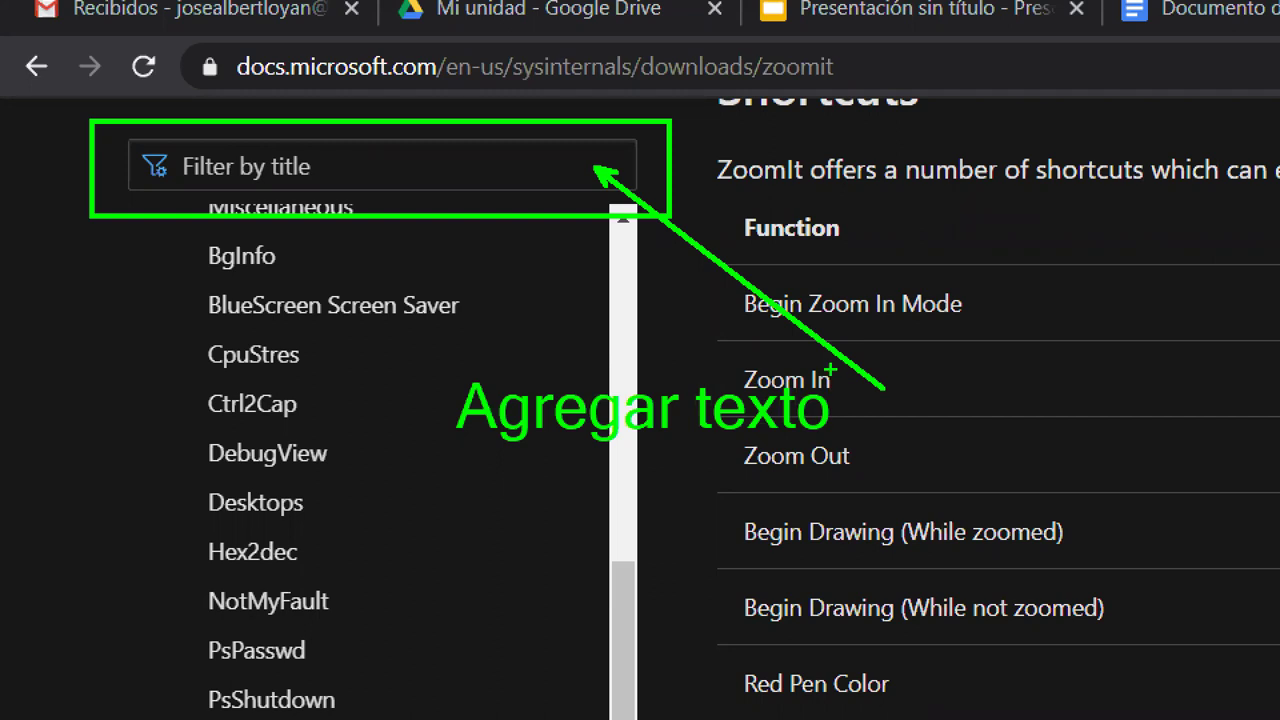
pyautogui.press('Escape')
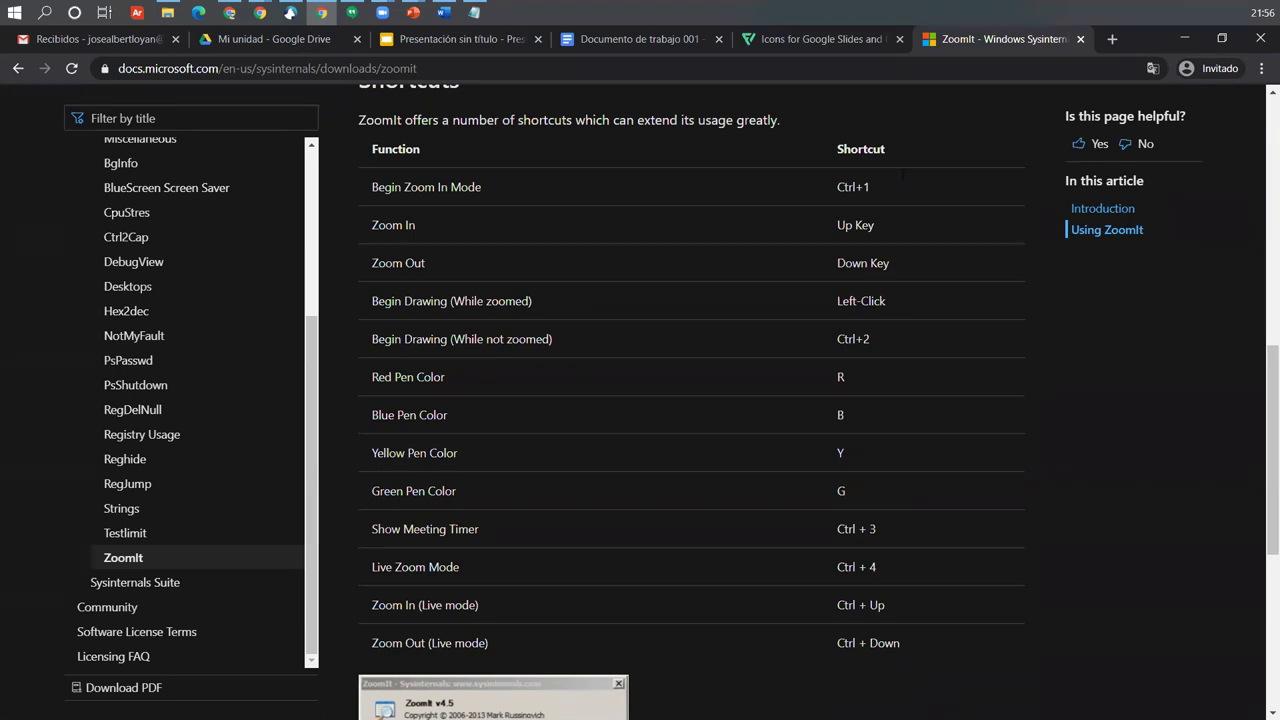
pyautogui.hotkey('ctrl', '1')
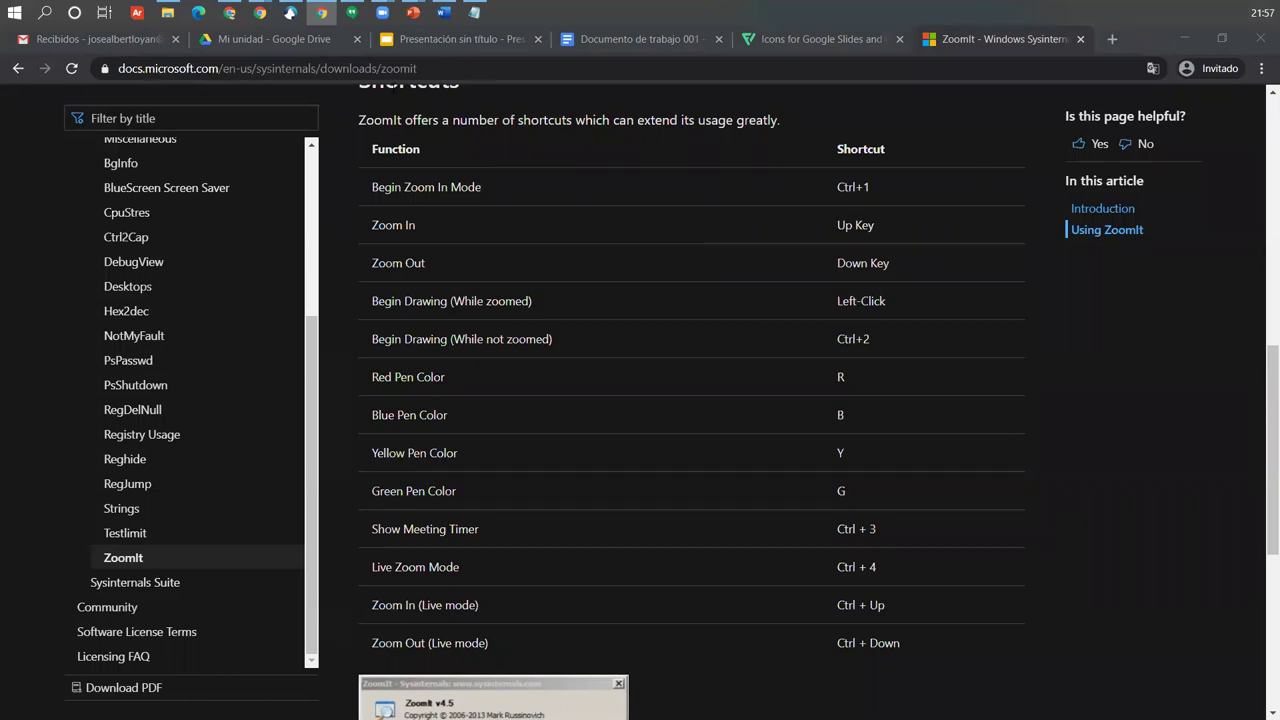
# Check the Gmail inbox and Google apps grid, then open Drive's Nuevo creation options.
pyautogui.click(104, 42)
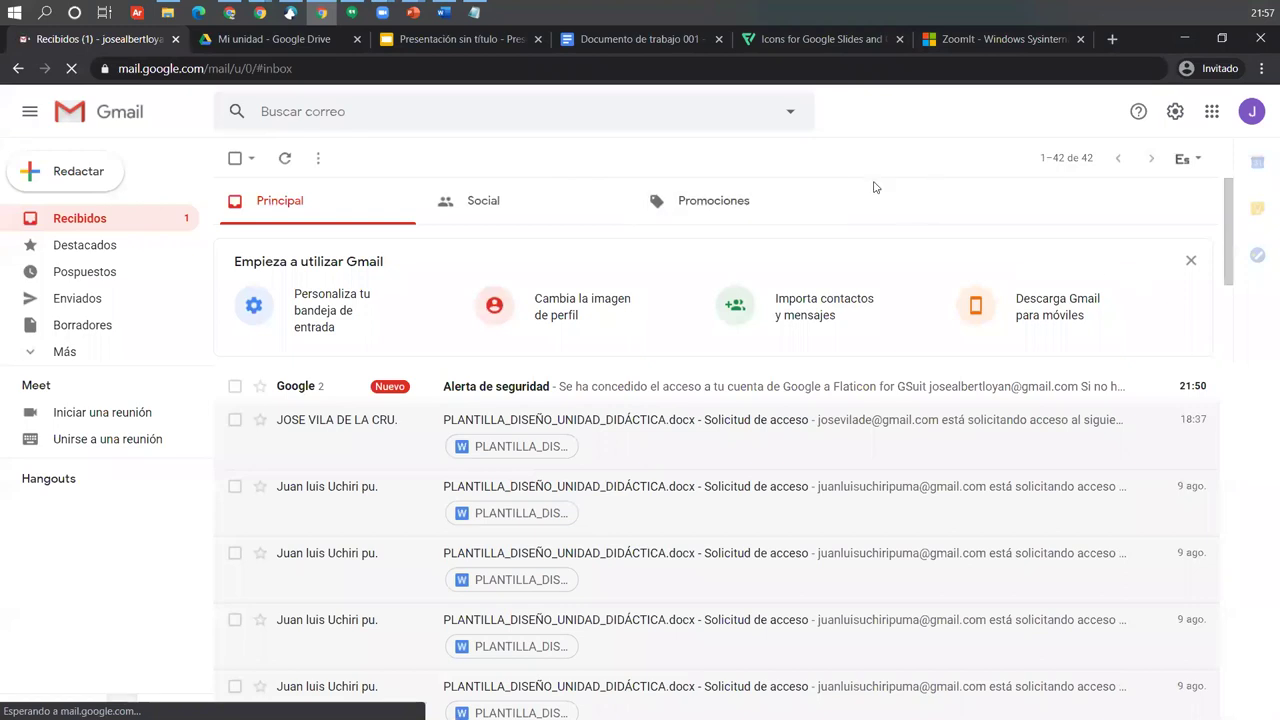
pyautogui.click(1207, 116)
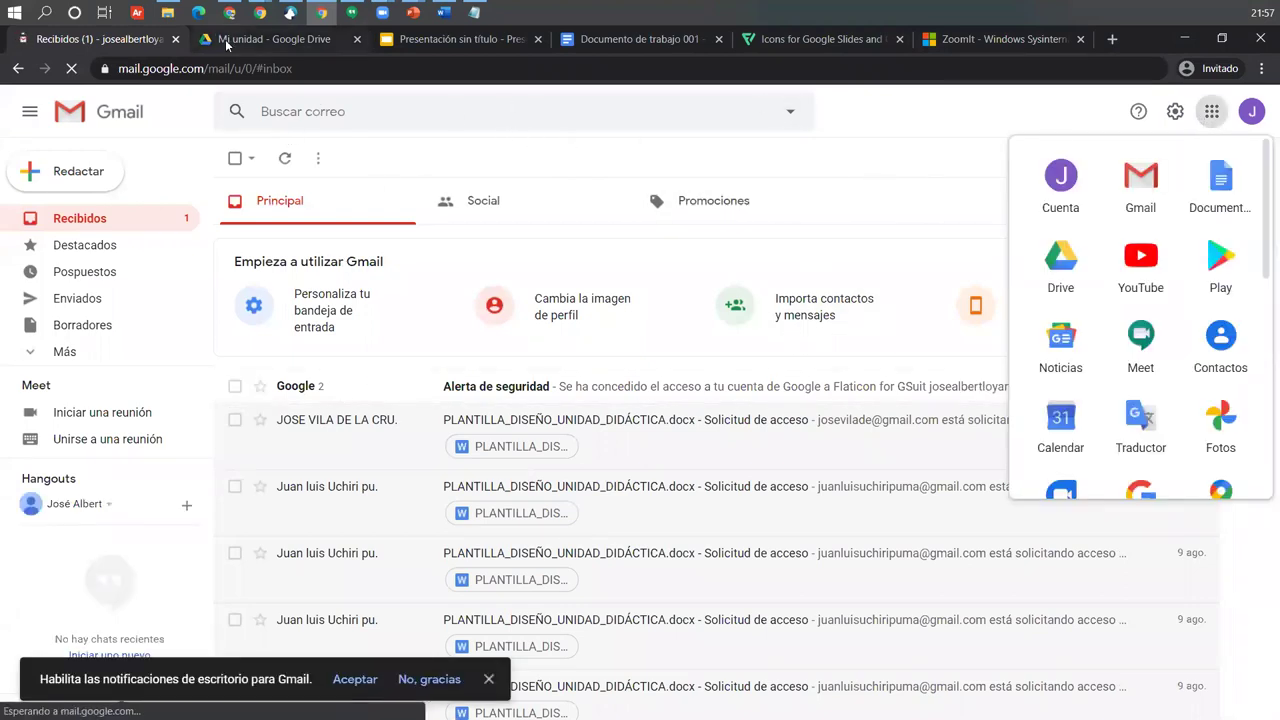
pyautogui.hotkey('ctrl', 'Tab')
pyautogui.click(138, 44)
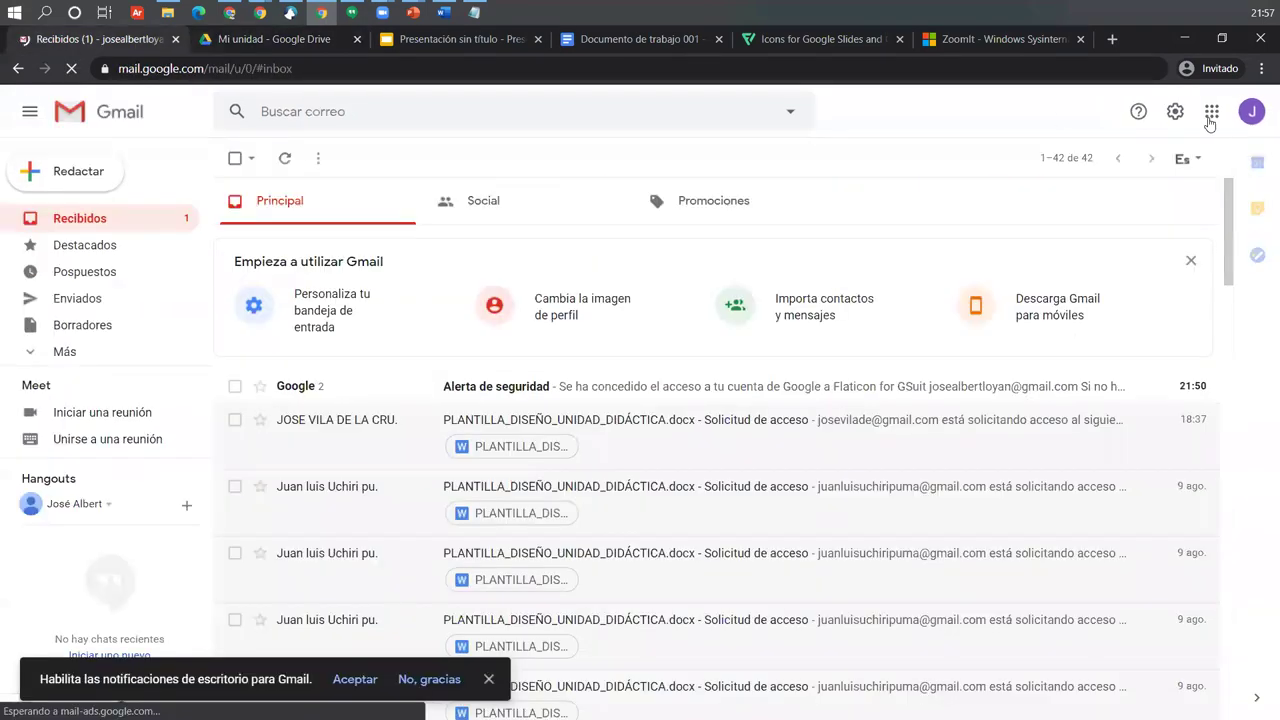
pyautogui.click(320, 40)
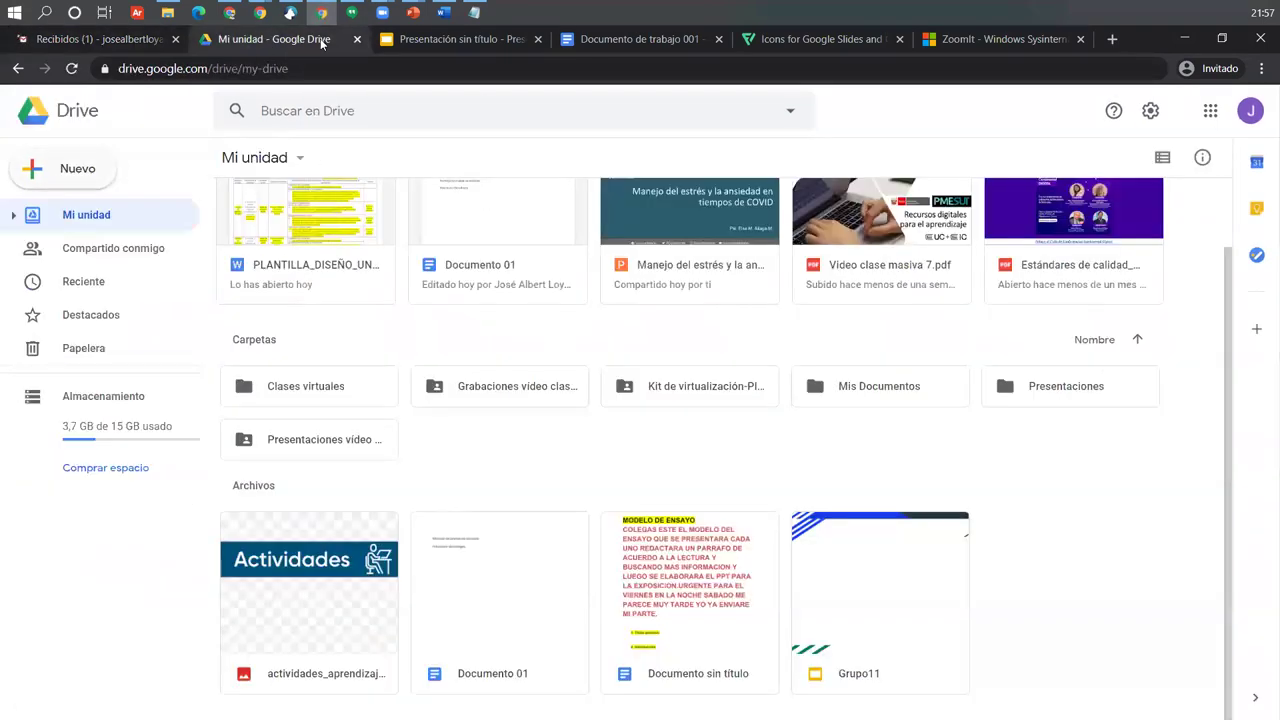
pyautogui.click(60, 168)
# Create a new Google Form and step through the Visita guiada tour until Entendido.
pyautogui.moveTo(114, 364)
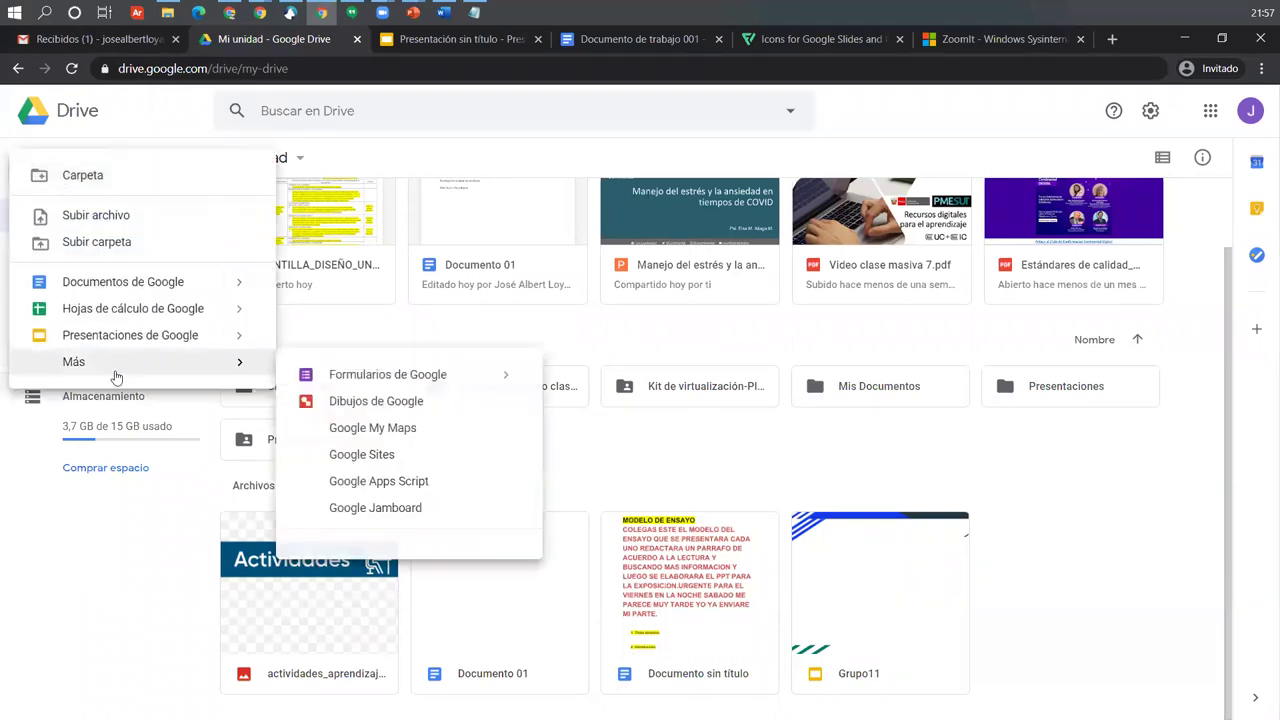
pyautogui.click(388, 375)
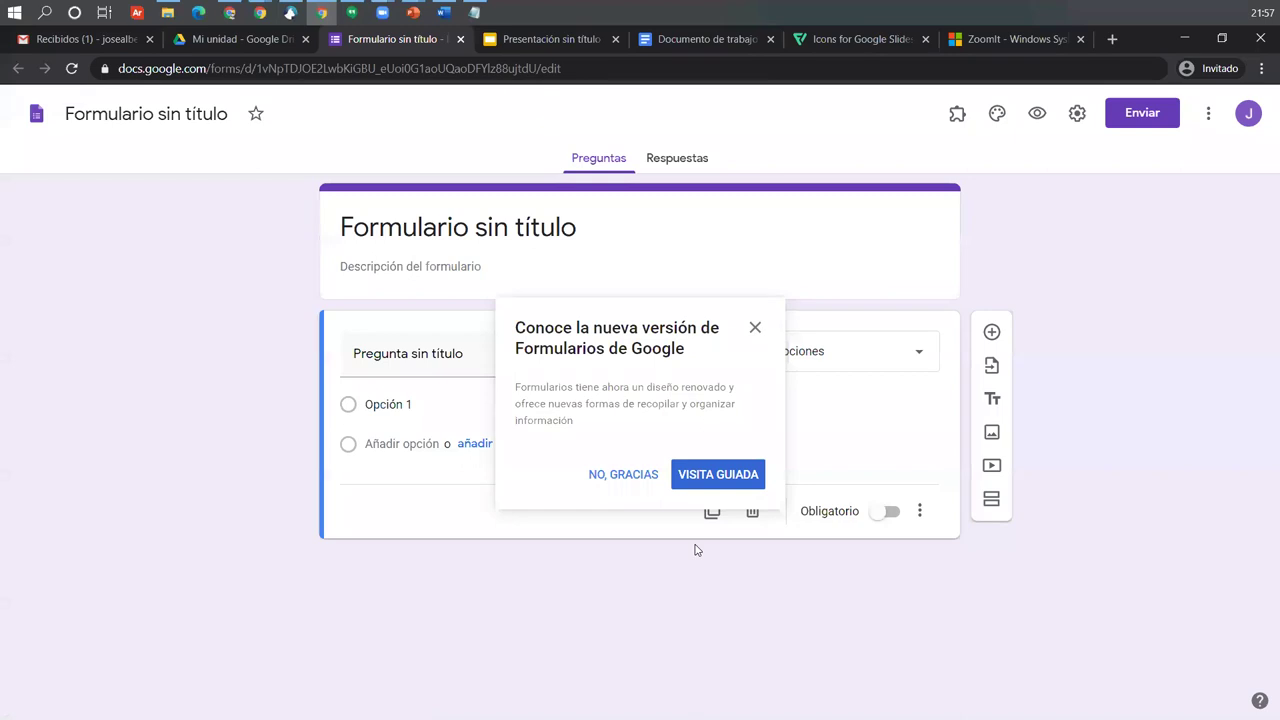
pyautogui.click(728, 477)
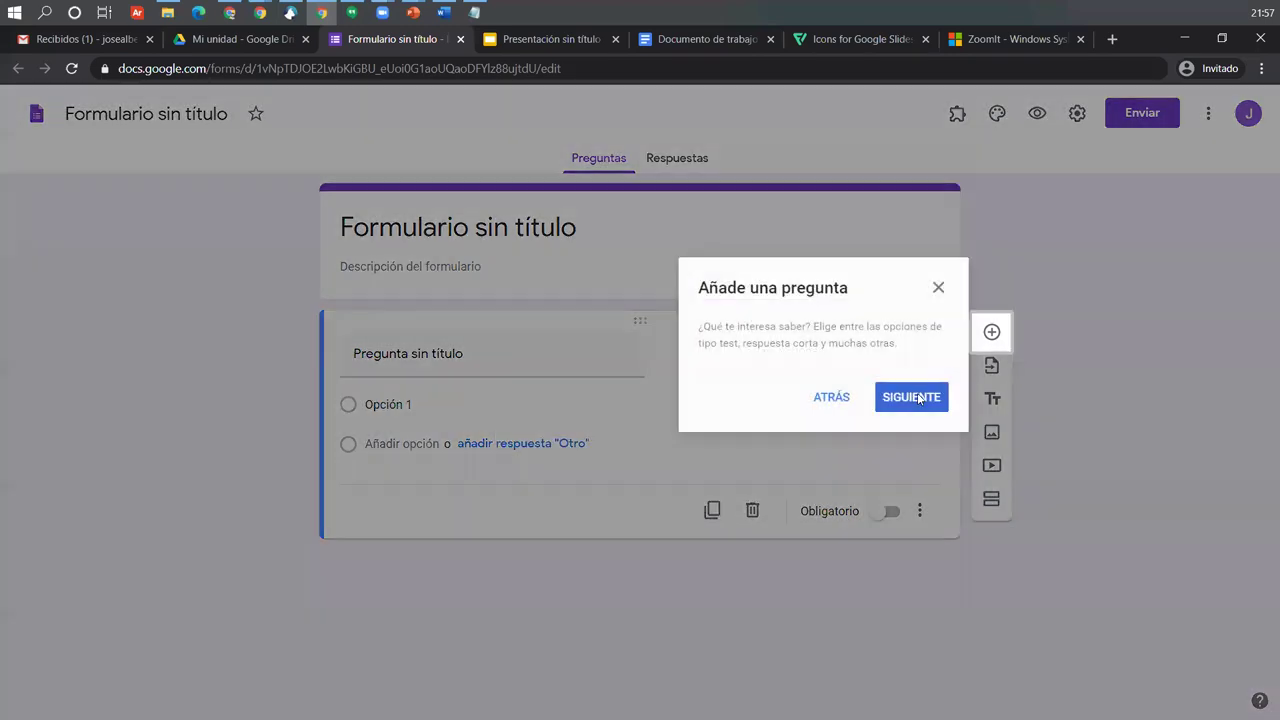
pyautogui.click(909, 394)
pyautogui.click(1043, 285)
pyautogui.click(1104, 300)
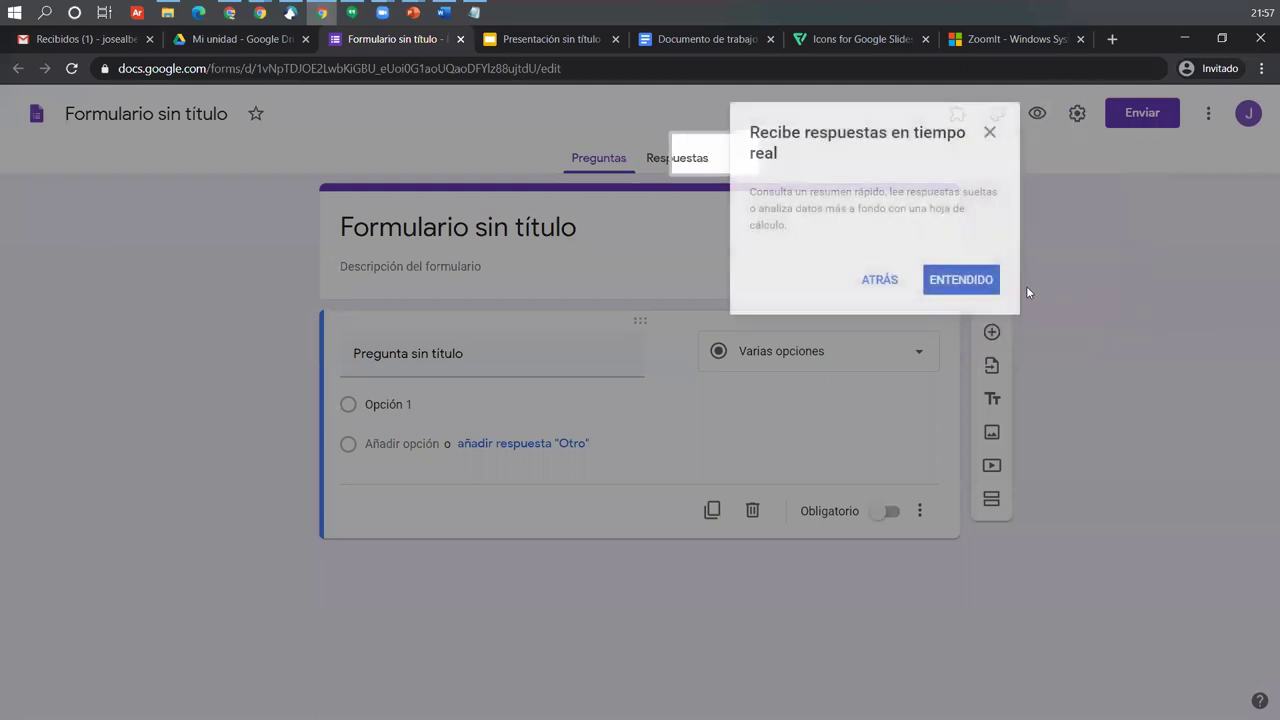
pyautogui.click(960, 279)
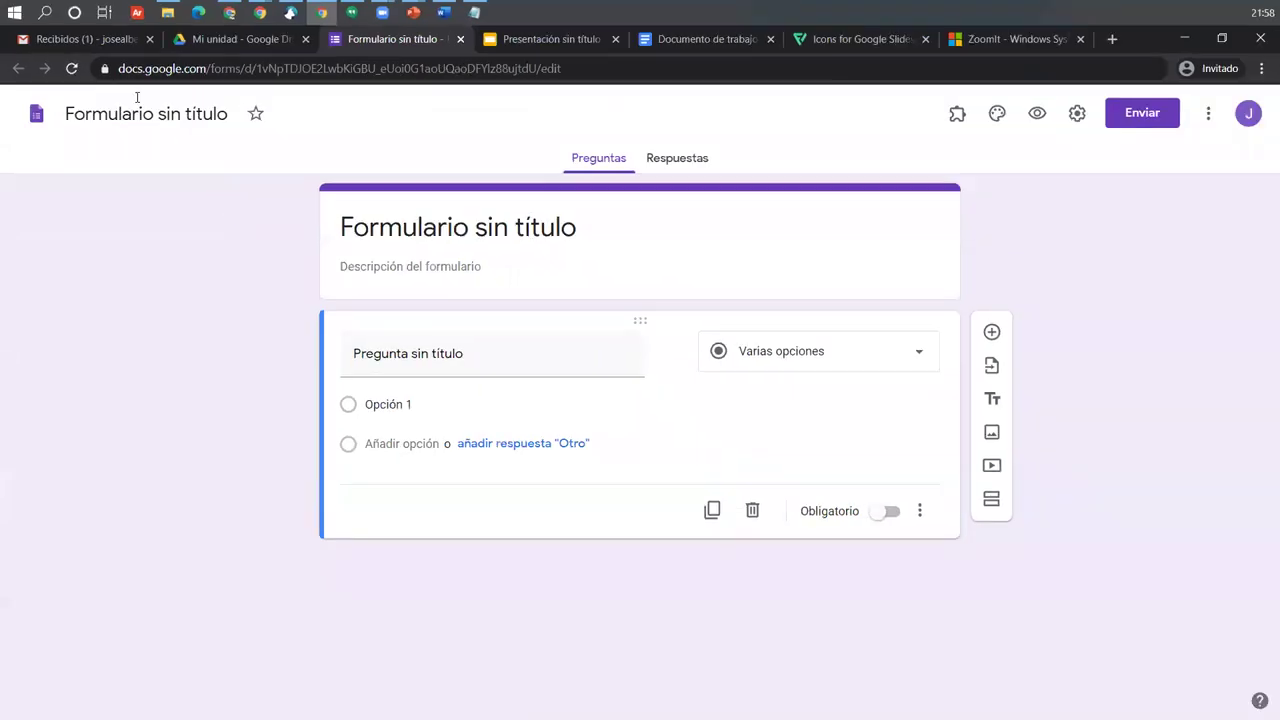
pyautogui.click(448, 262)
pyautogui.write('Form')
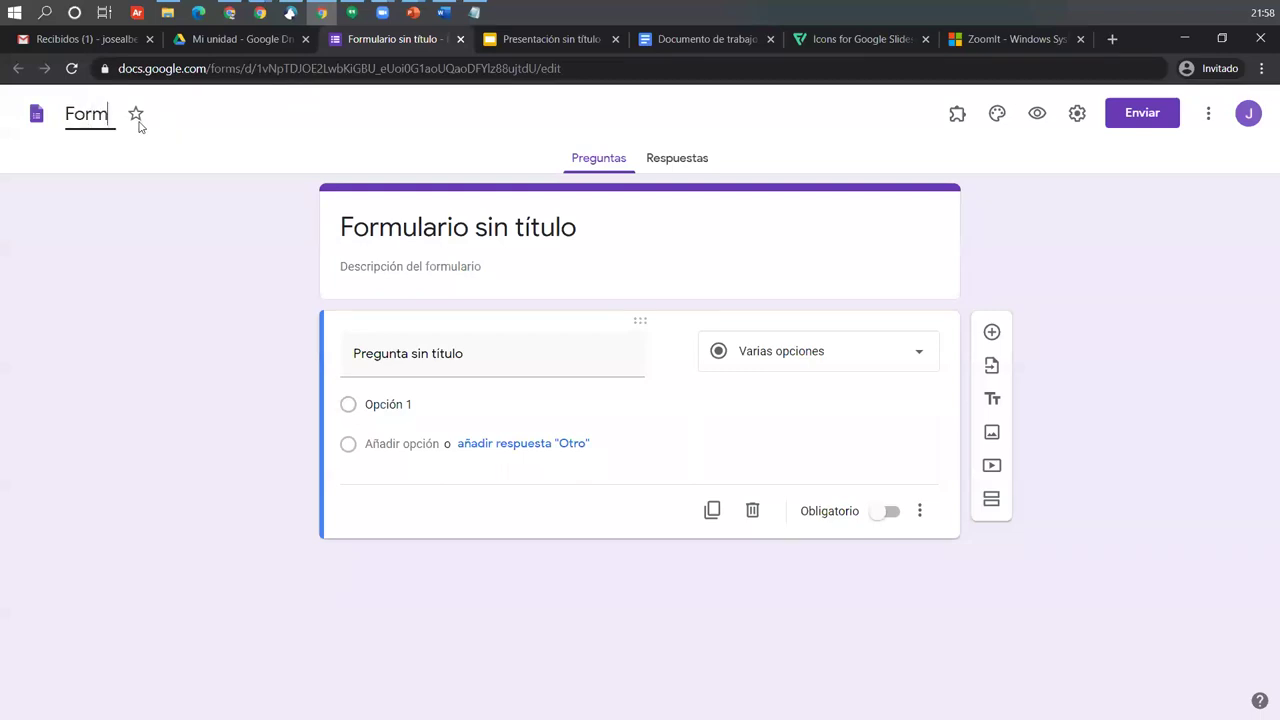
pyautogui.write('ulario 01')
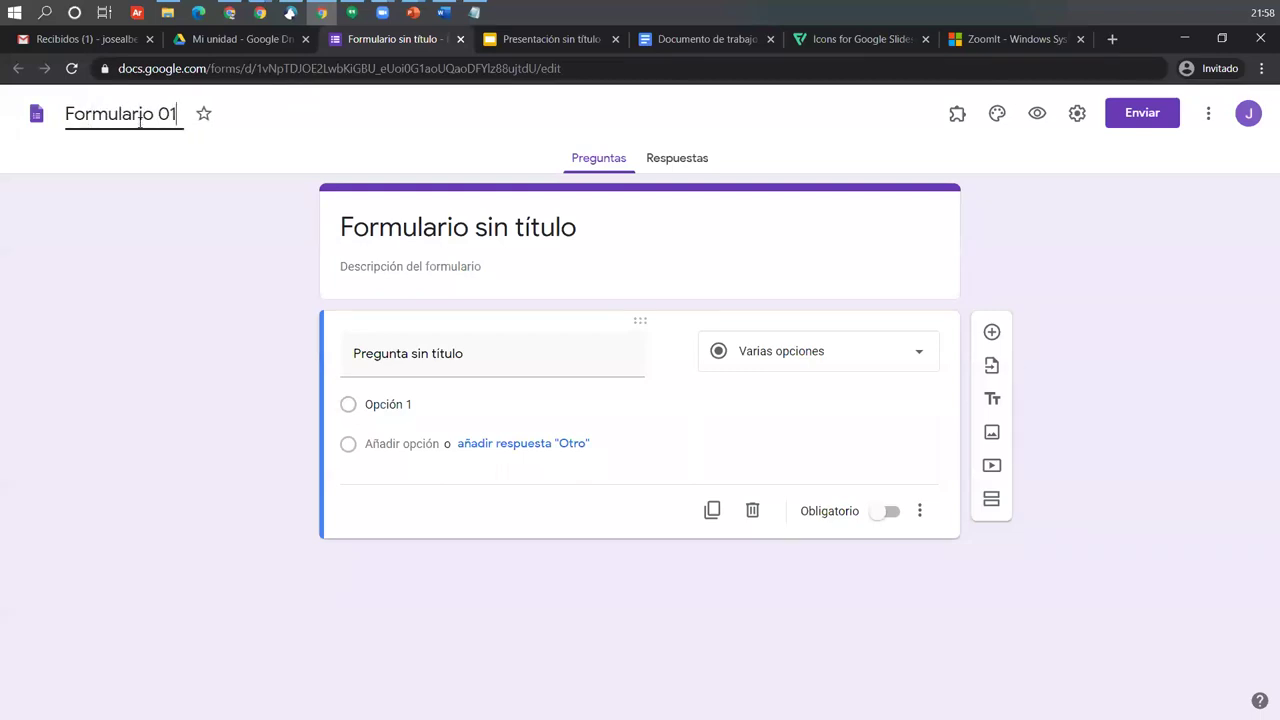
pyautogui.click(188, 266)
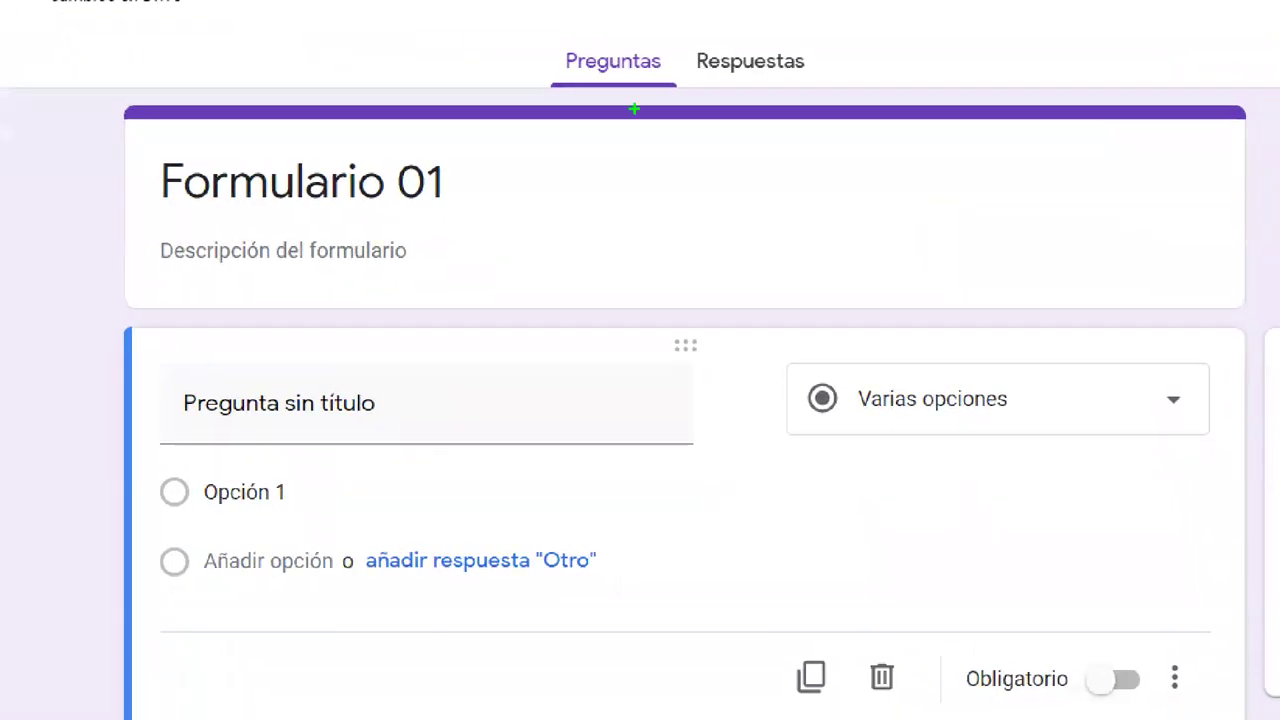
pyautogui.moveTo(542, 29); pyautogui.dragTo(681, 95)
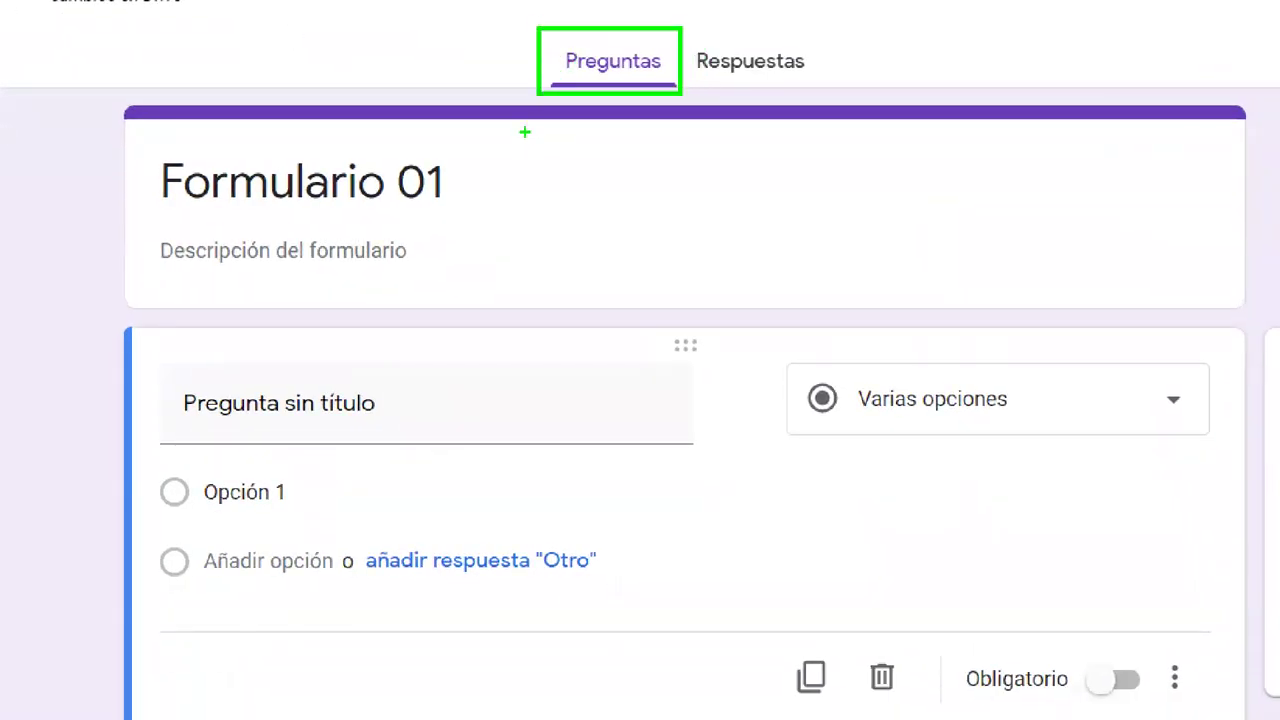
pyautogui.moveTo(620, 472); pyautogui.dragTo(621, 54)
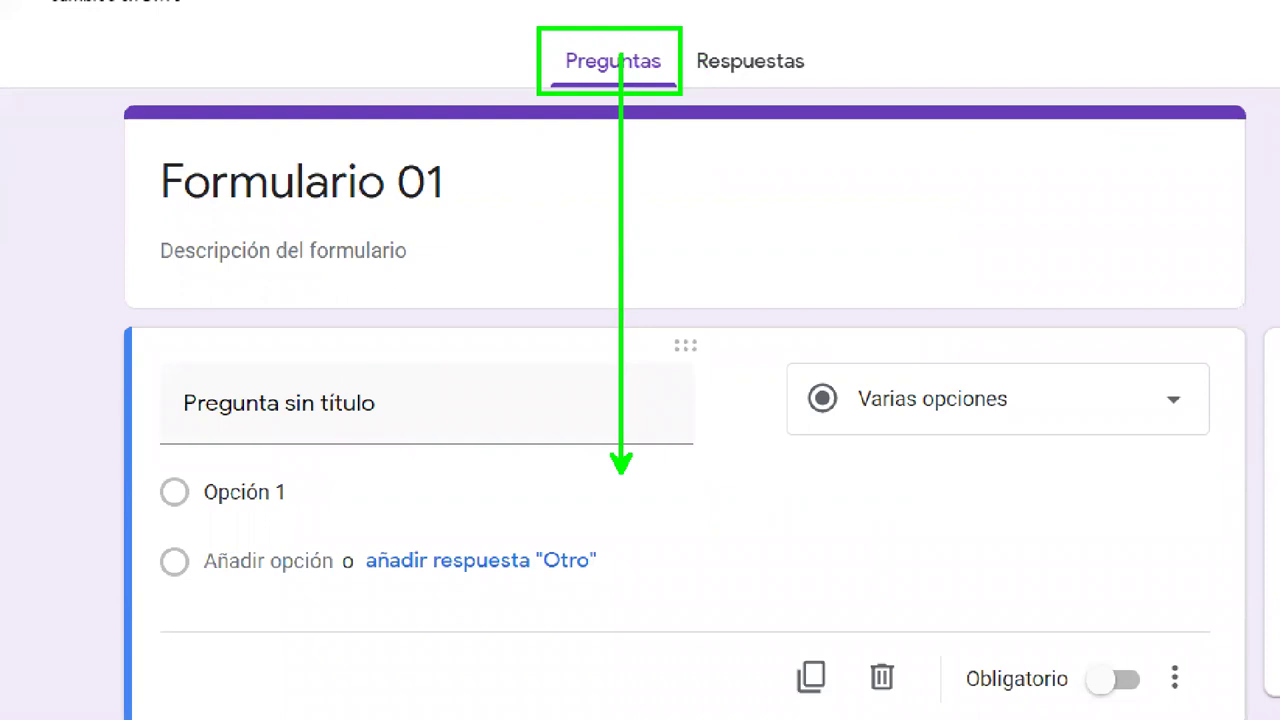
pyautogui.press('r')
pyautogui.moveTo(693, 22); pyautogui.dragTo(818, 82)
pyautogui.moveTo(789, 298); pyautogui.dragTo(789, 60)
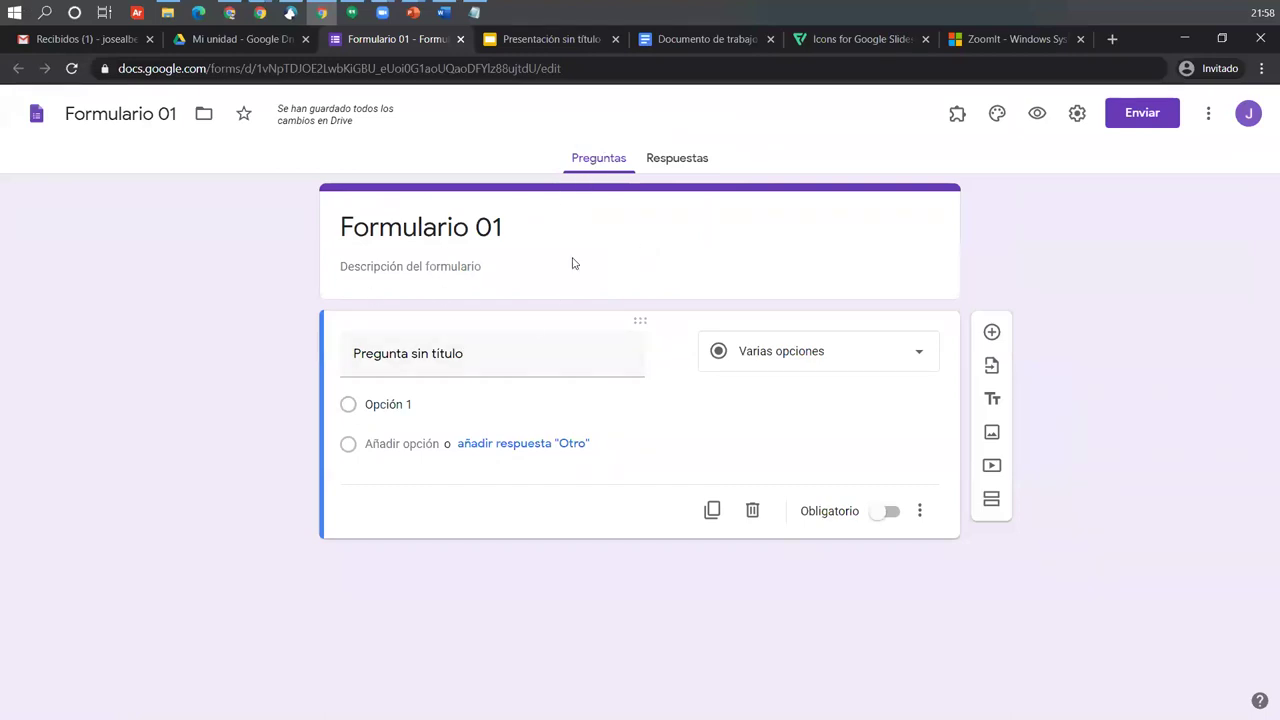
pyautogui.click(386, 218)
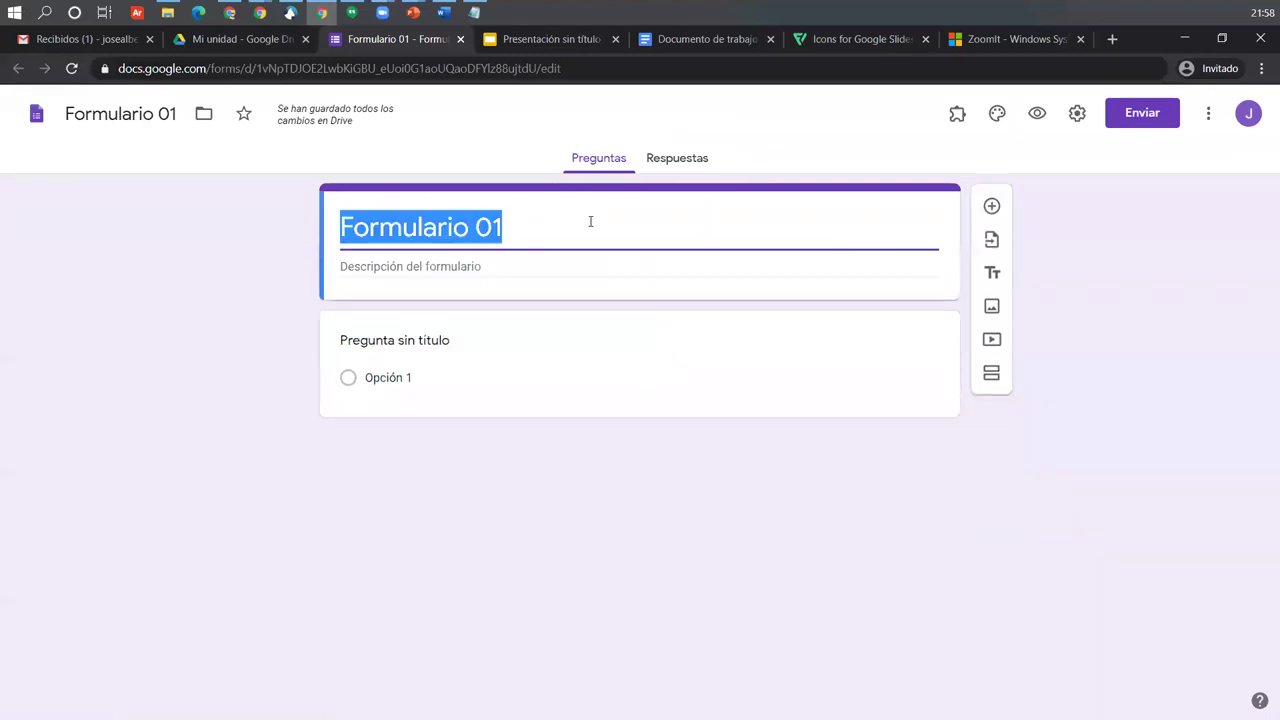
pyautogui.click(412, 267)
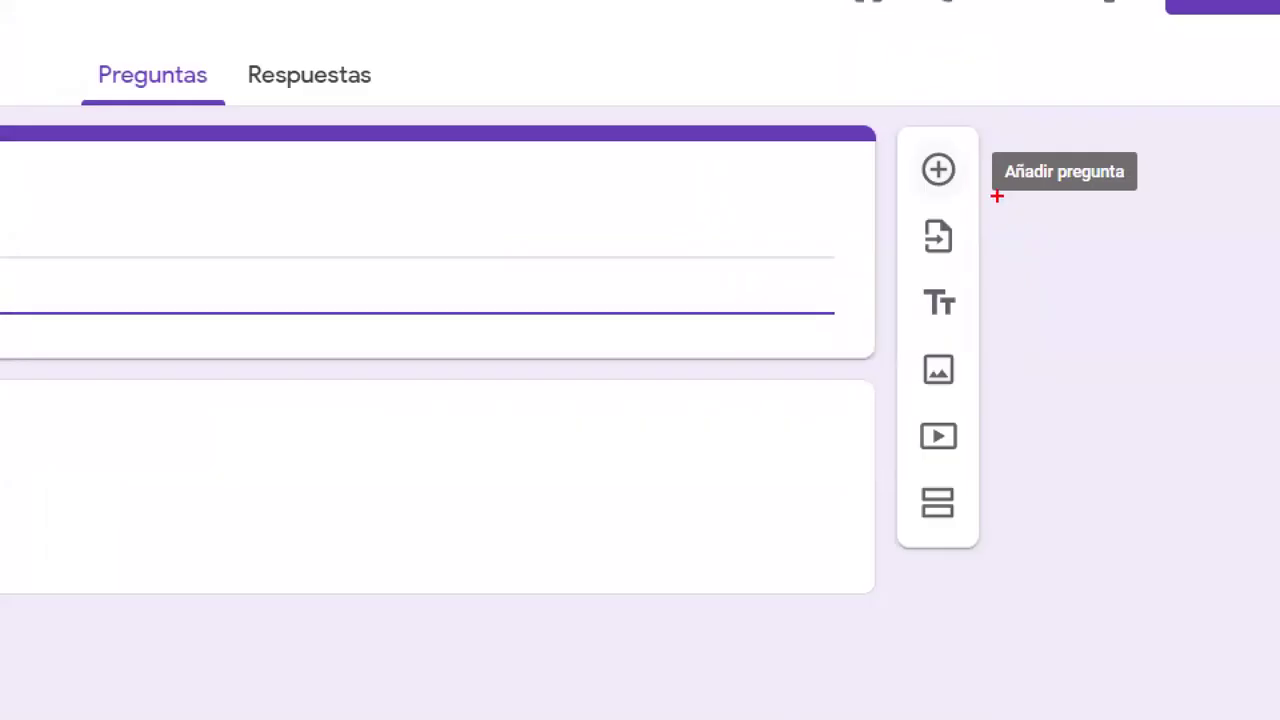
pyautogui.moveTo(971, 147); pyautogui.dragTo(1038, 106)
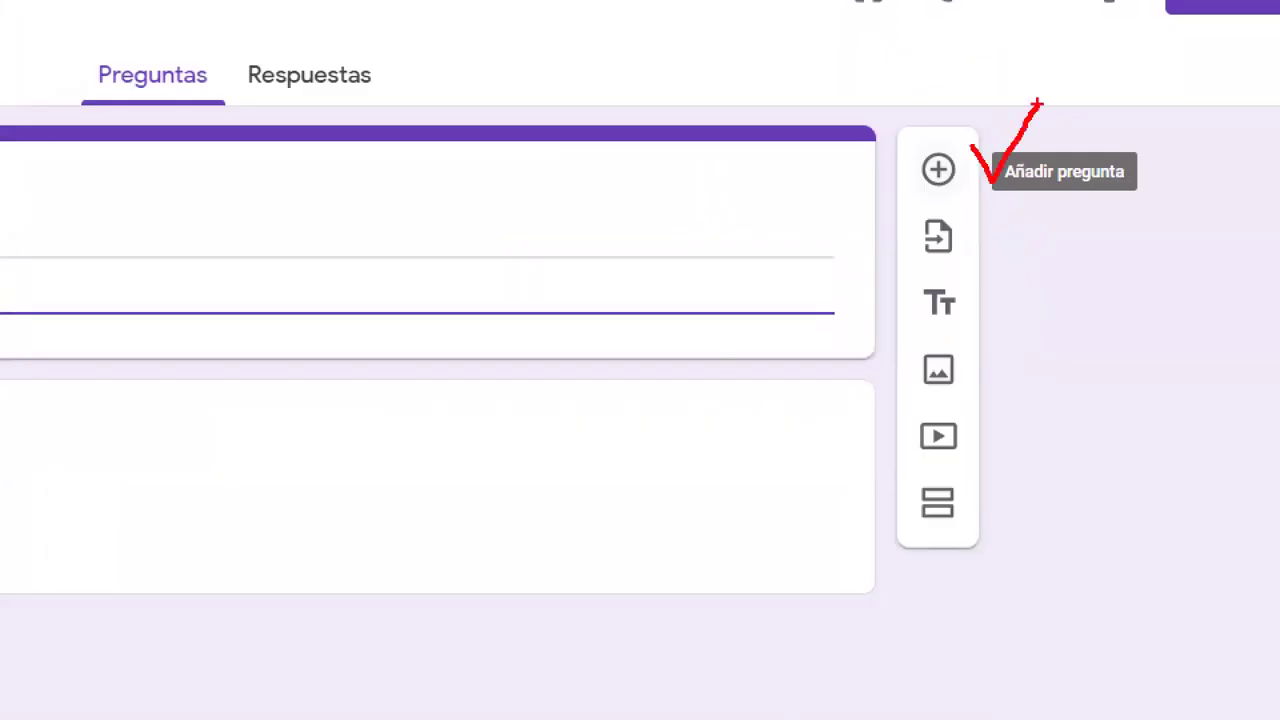
pyautogui.moveTo(970, 237)
pyautogui.mouseDown()
pyautogui.moveTo(993, 264)
pyautogui.moveTo(1074, 130)
pyautogui.mouseUp()
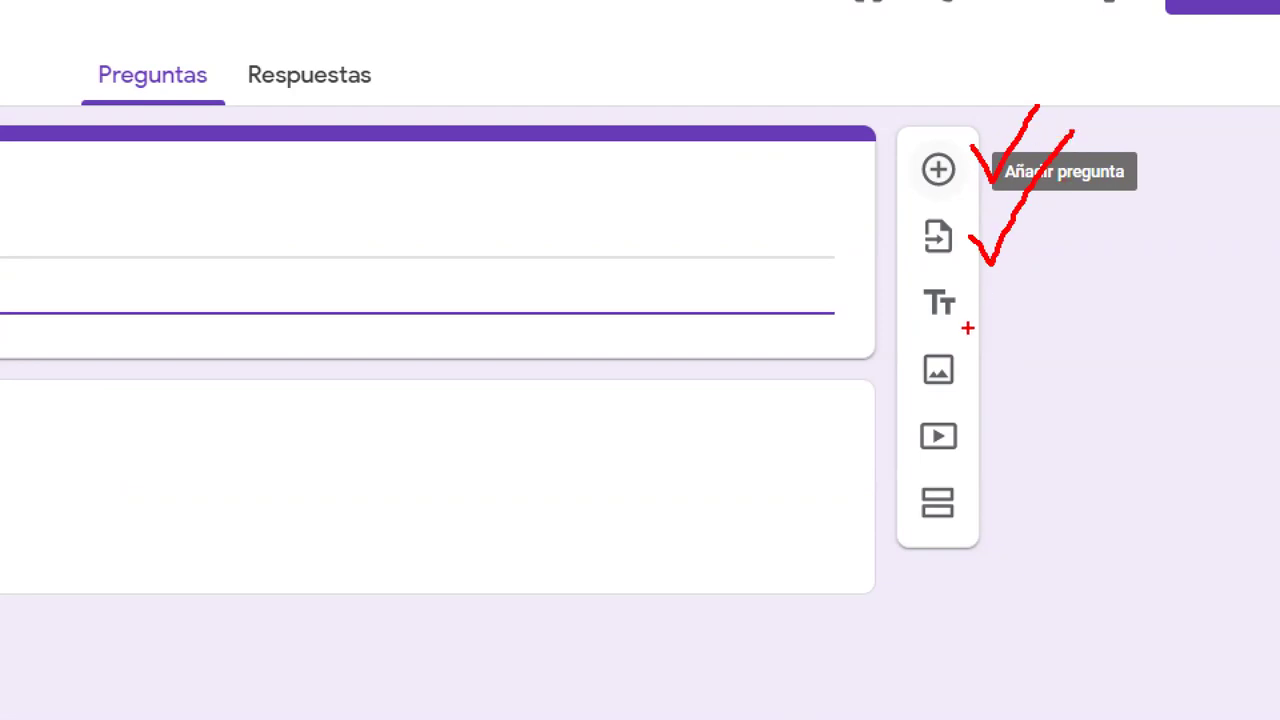
pyautogui.moveTo(971, 286); pyautogui.dragTo(1048, 244)
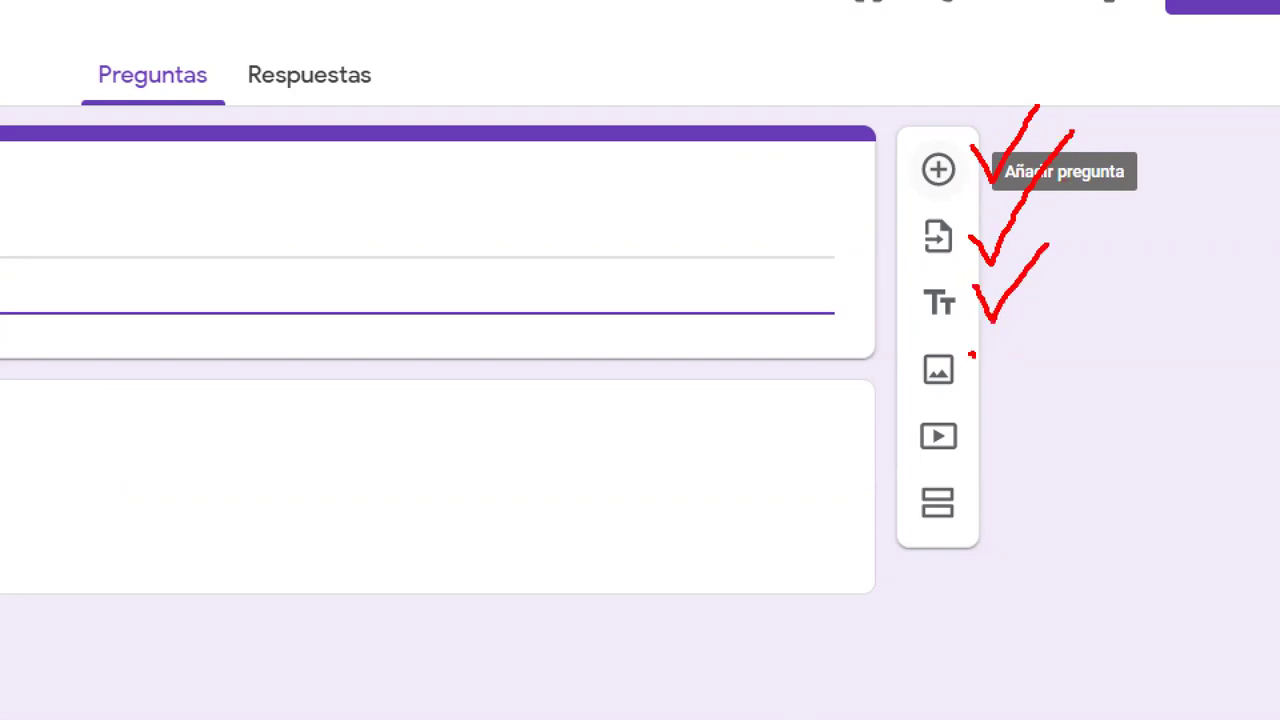
pyautogui.moveTo(969, 356); pyautogui.dragTo(1064, 305)
pyautogui.moveTo(975, 430); pyautogui.dragTo(1058, 388)
pyautogui.moveTo(962, 494)
pyautogui.mouseDown()
pyautogui.moveTo(975, 535)
pyautogui.moveTo(1032, 478)
pyautogui.mouseUp()
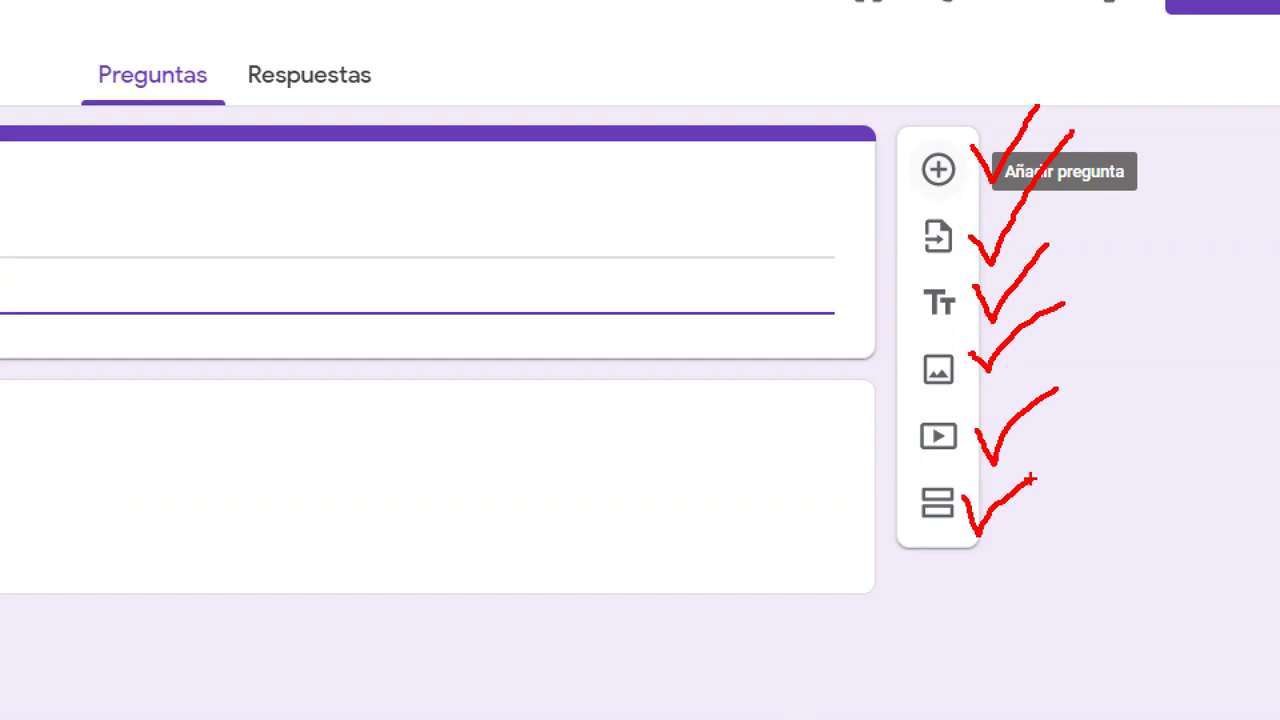
pyautogui.press('Escape')
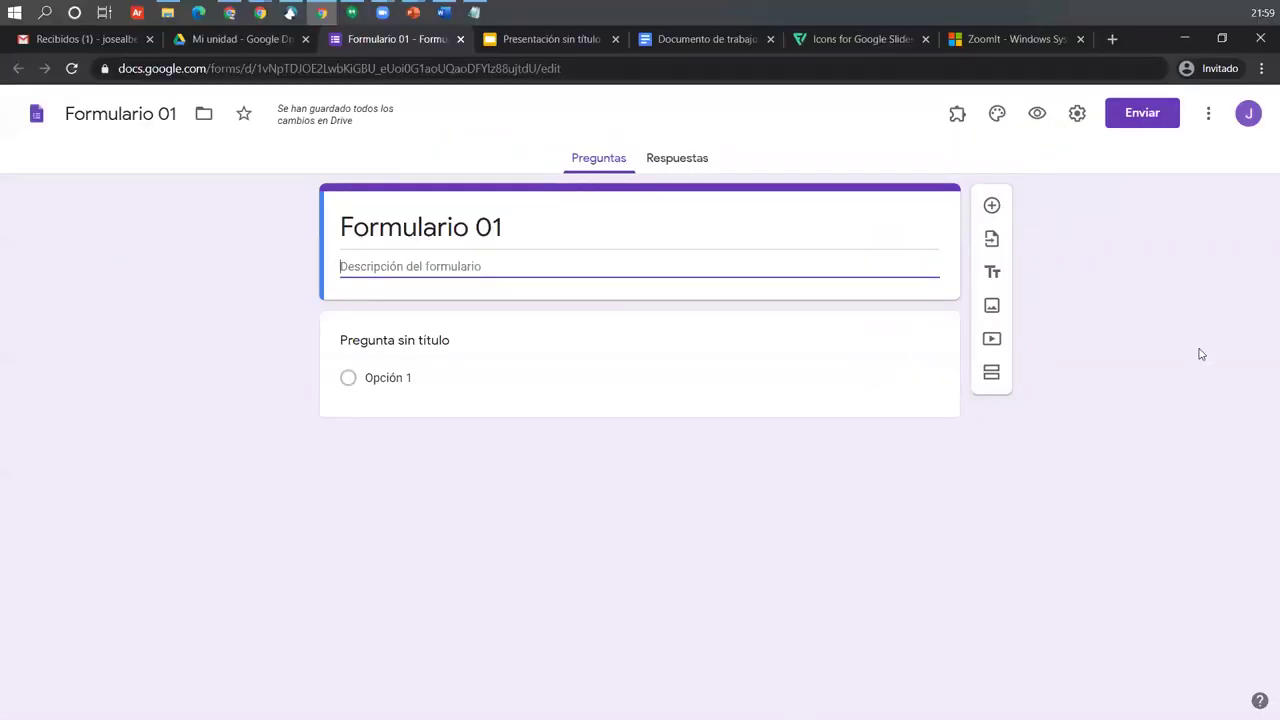
# Title the form 'Encuesta de satisfacción' and select the 'Pregunta sin título' card for editing.
pyautogui.click(609, 220)
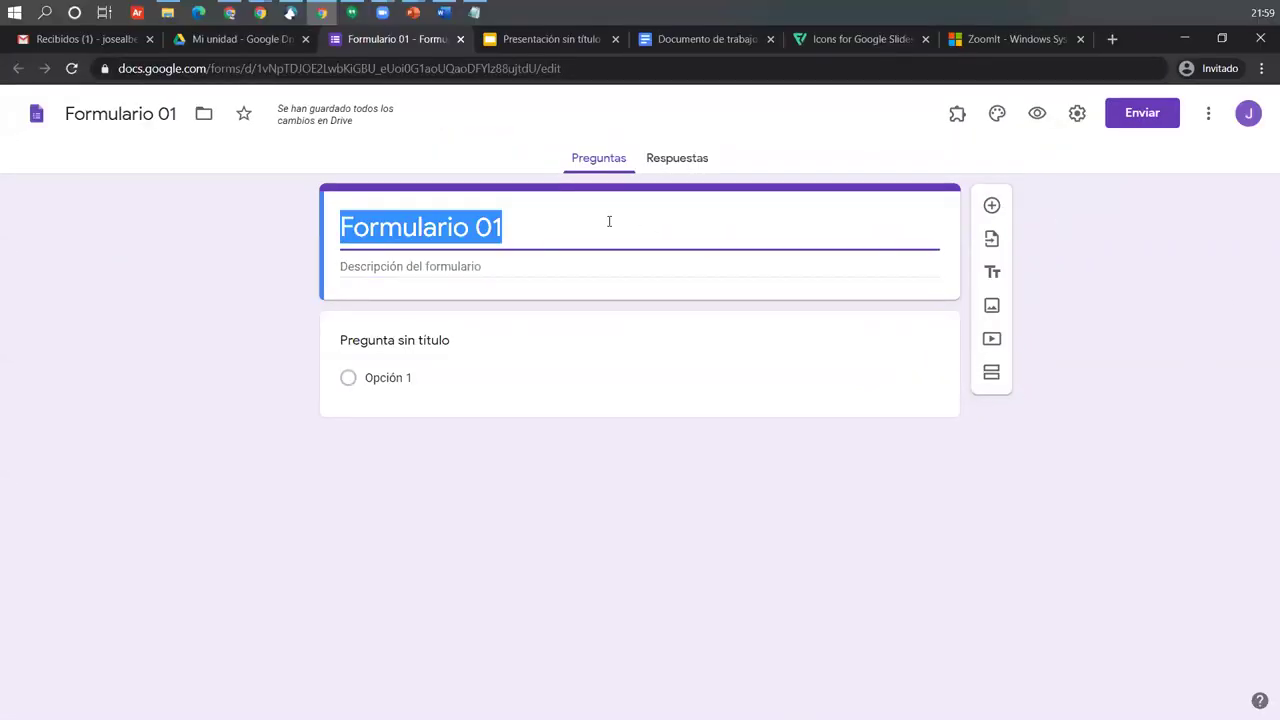
pyautogui.write('Encue')
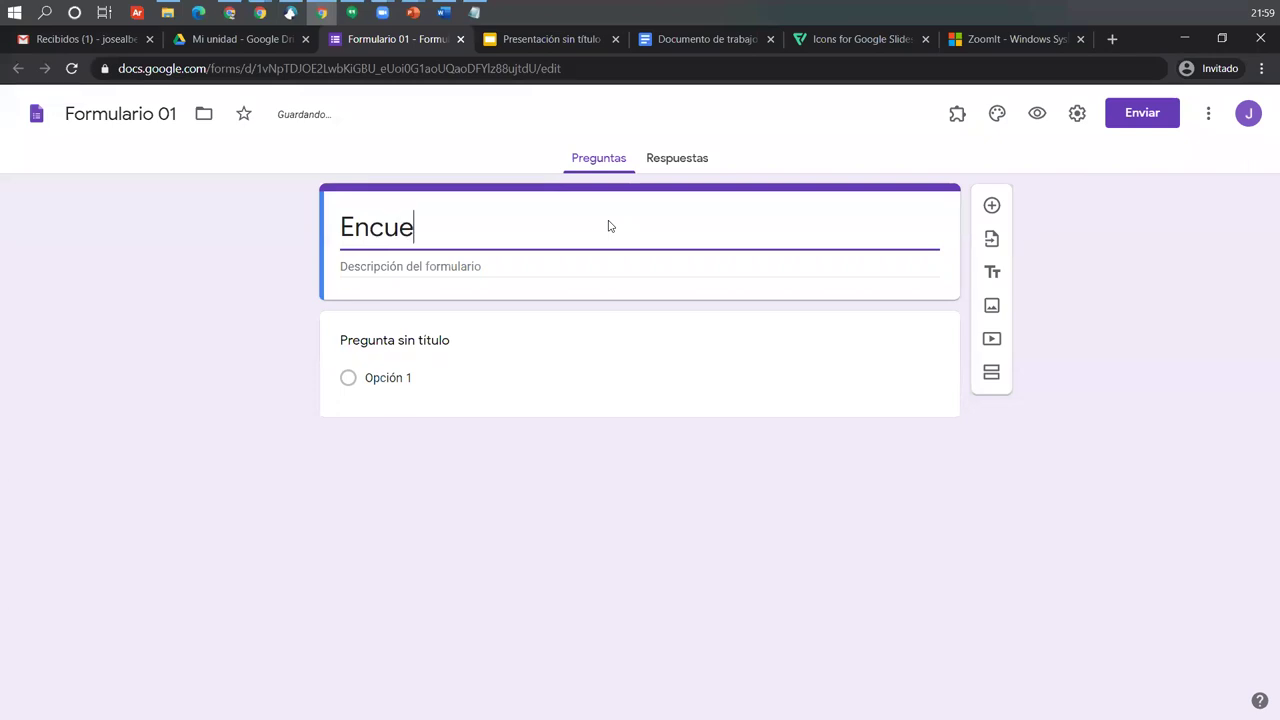
pyautogui.write('sta de satisga')
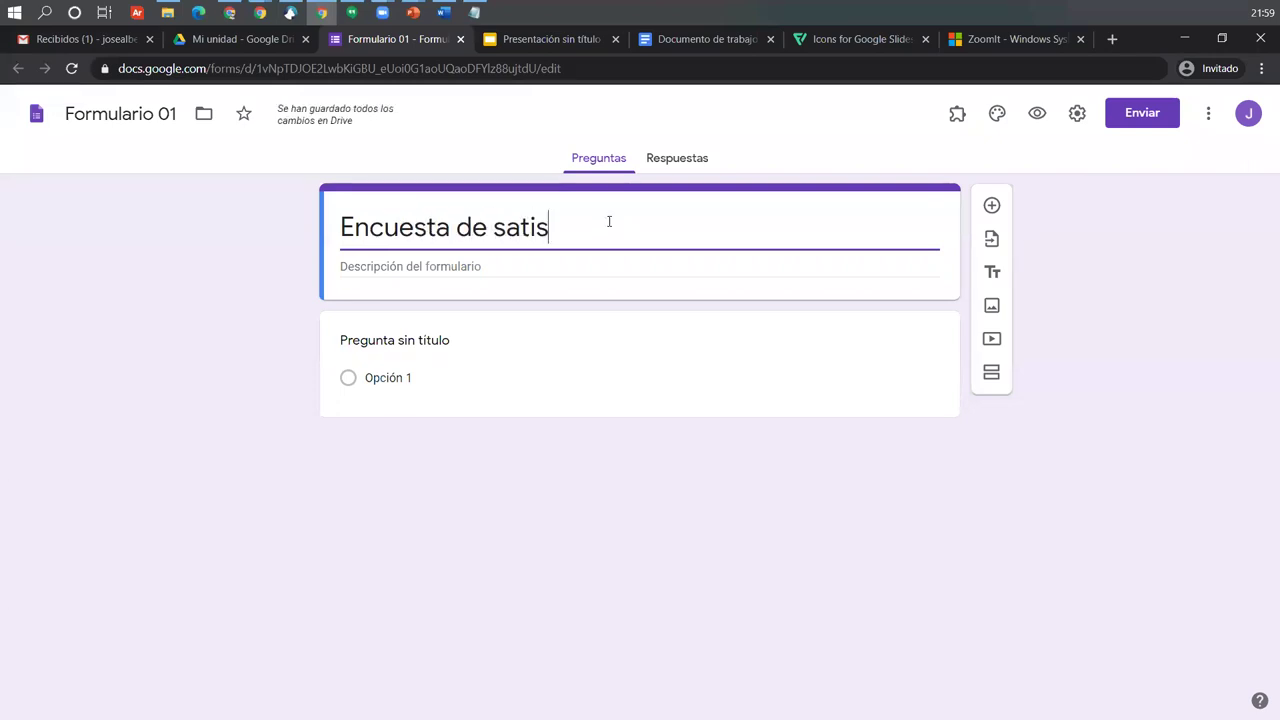
pyautogui.press('BackSpace')
pyautogui.press('BackSpace')
pyautogui.write('fac')
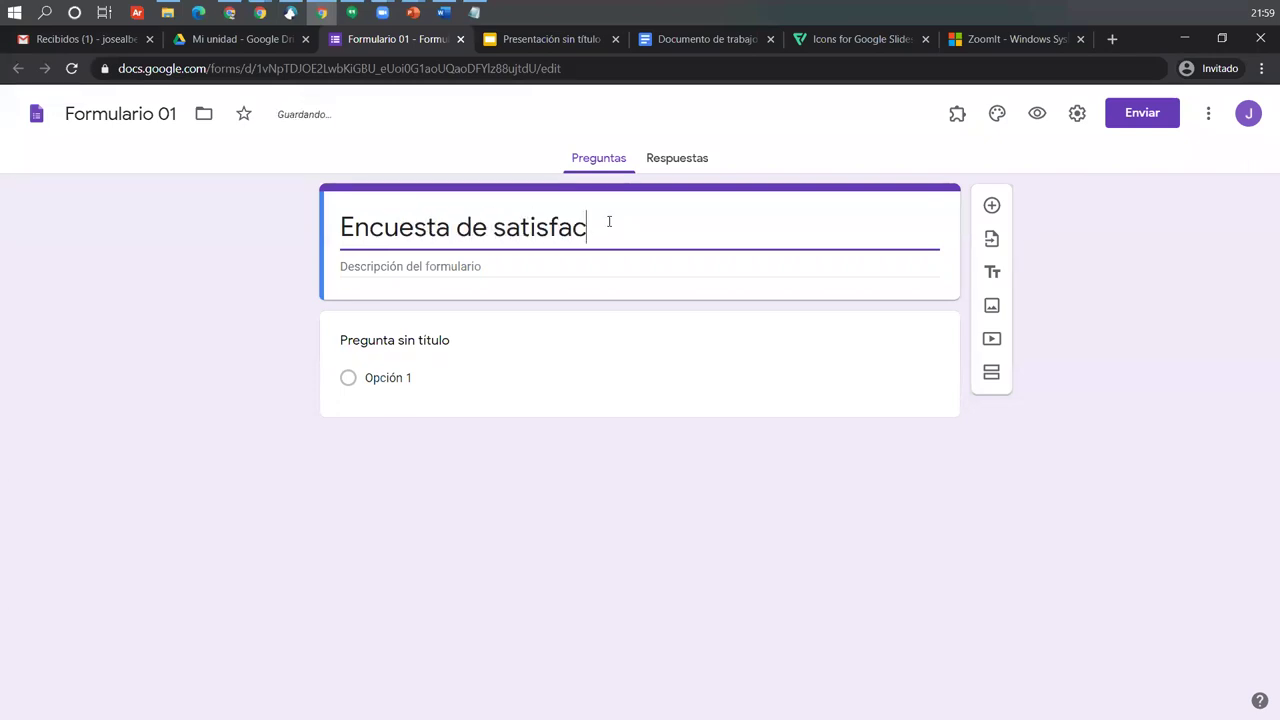
pyautogui.write('ción')
pyautogui.click(379, 272)
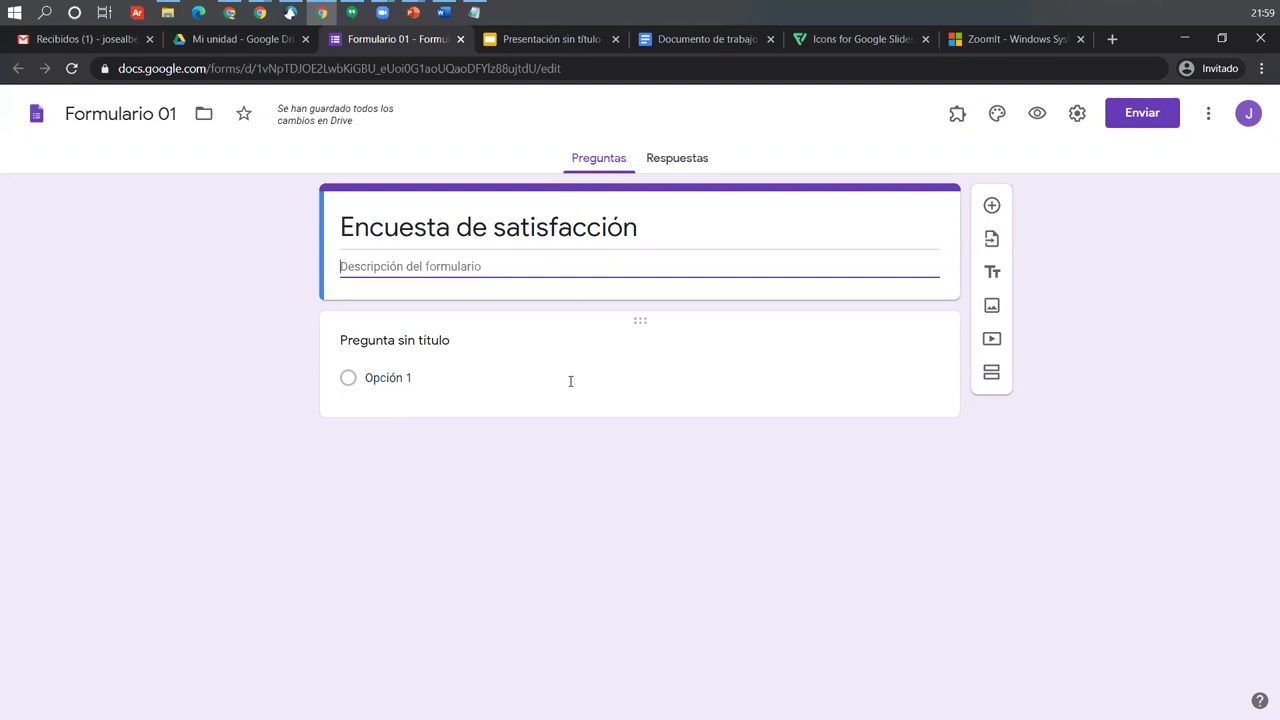
pyautogui.click(634, 326)
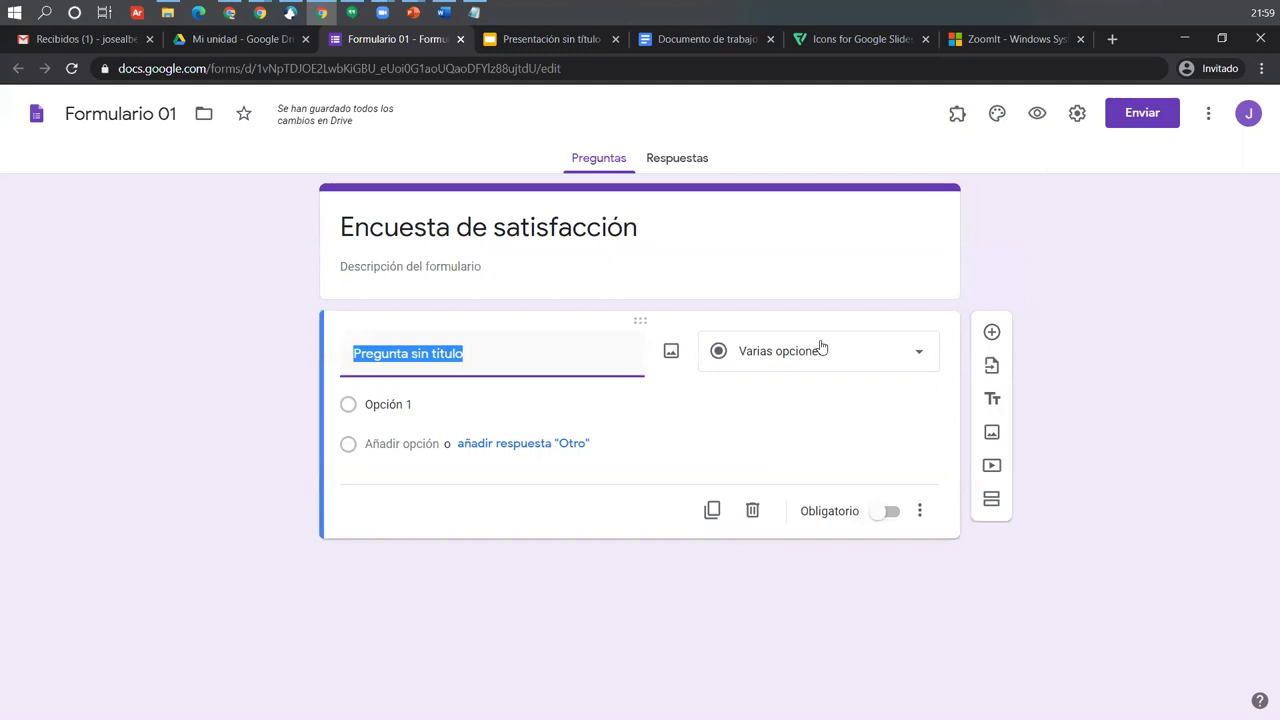
# Title the first question 'Sexo'.
pyautogui.write('Sexk+')
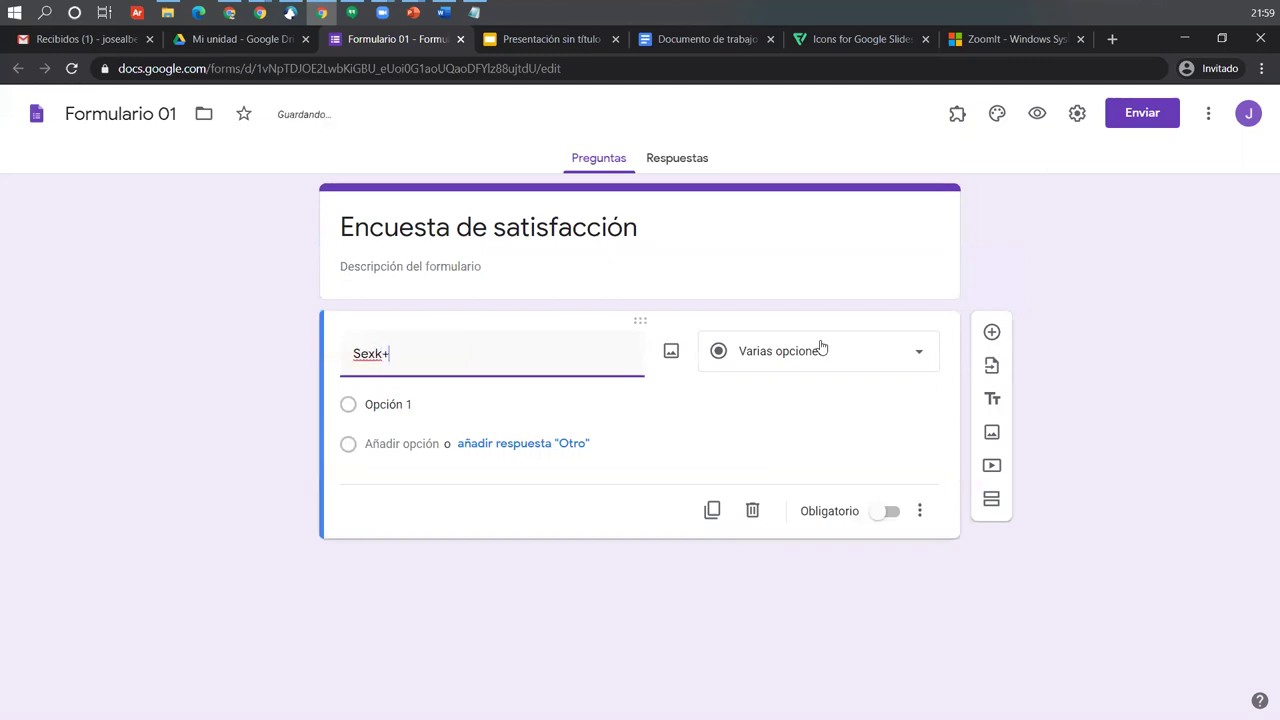
pyautogui.press('BackSpace')
pyautogui.press('BackSpace')
pyautogui.write('o')
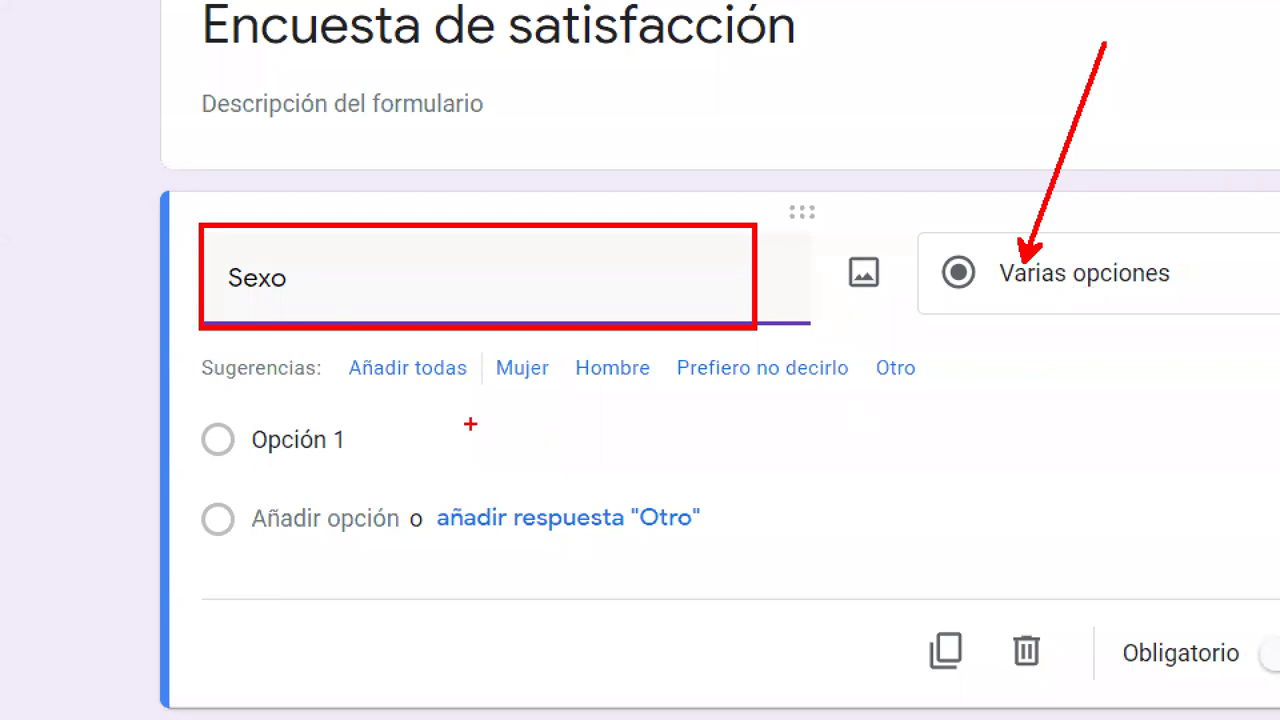
pyautogui.moveTo(343, 336); pyautogui.dragTo(981, 394)
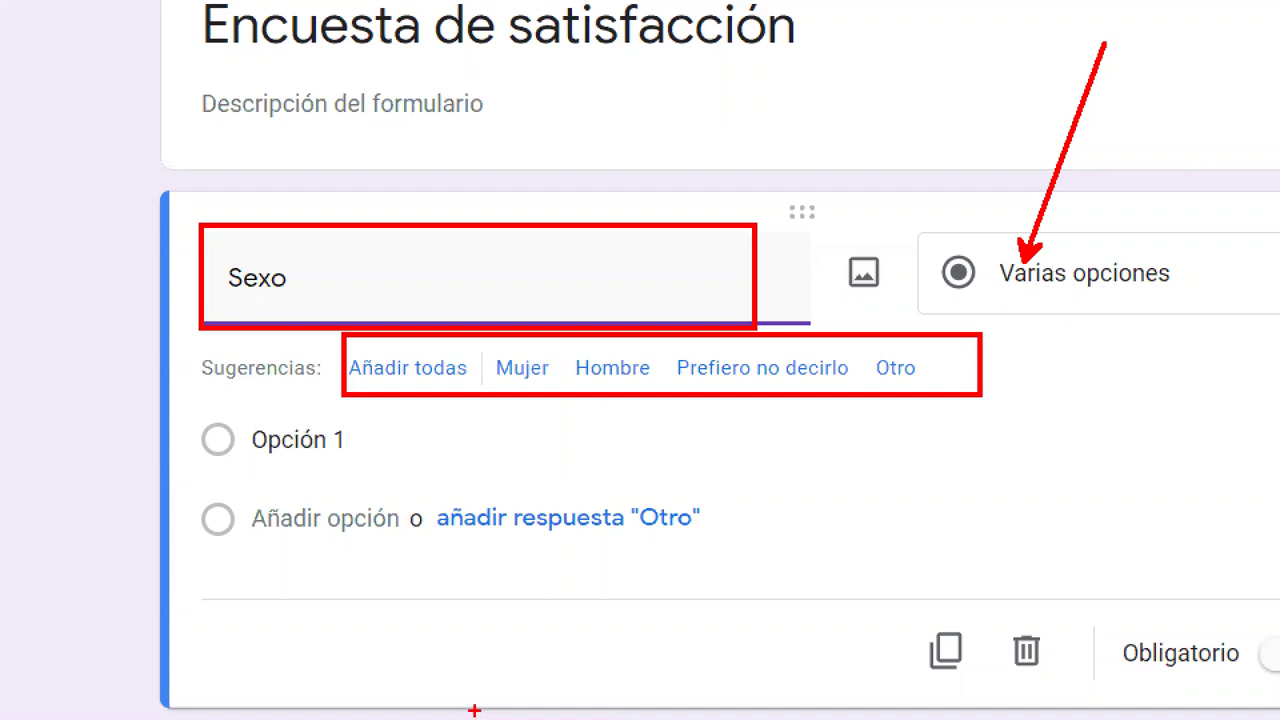
pyautogui.press('Escape')
# Give the question the answer choices Mujer and Hombre, removing 'Prefiero no decirlo'.
pyautogui.click(500, 398)
pyautogui.click(620, 398)
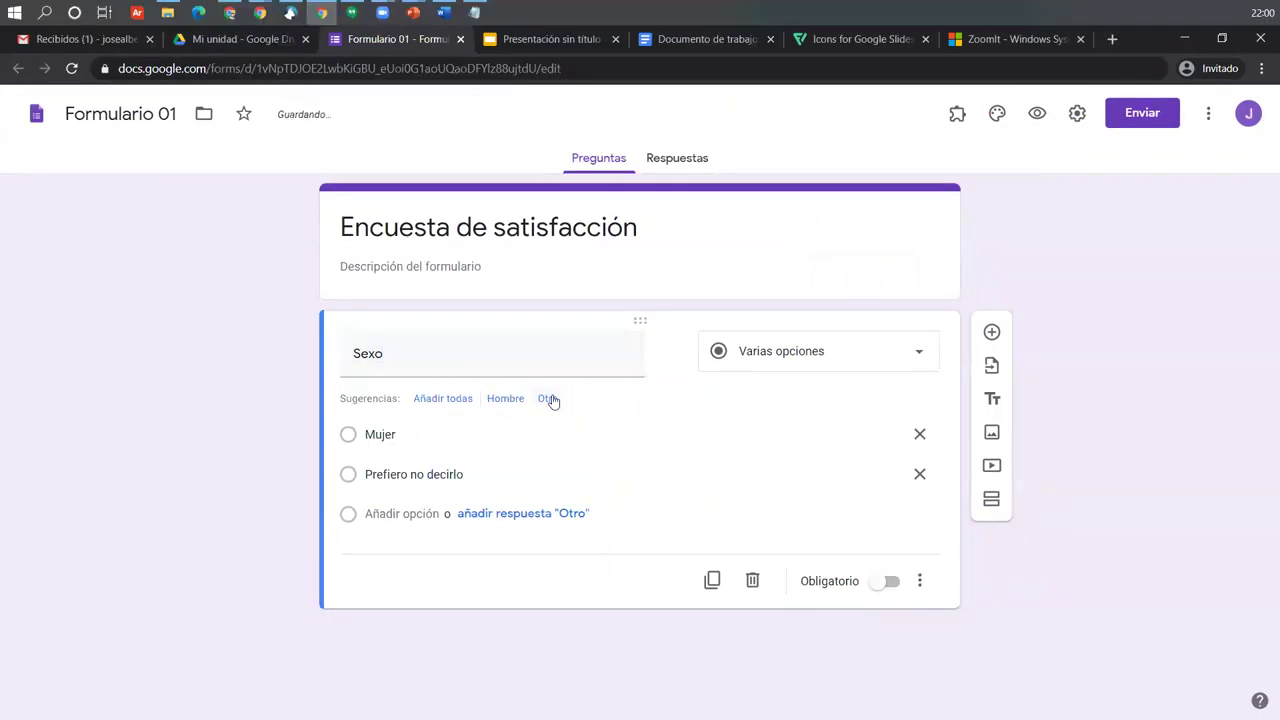
pyautogui.click(920, 474)
pyautogui.click(505, 398)
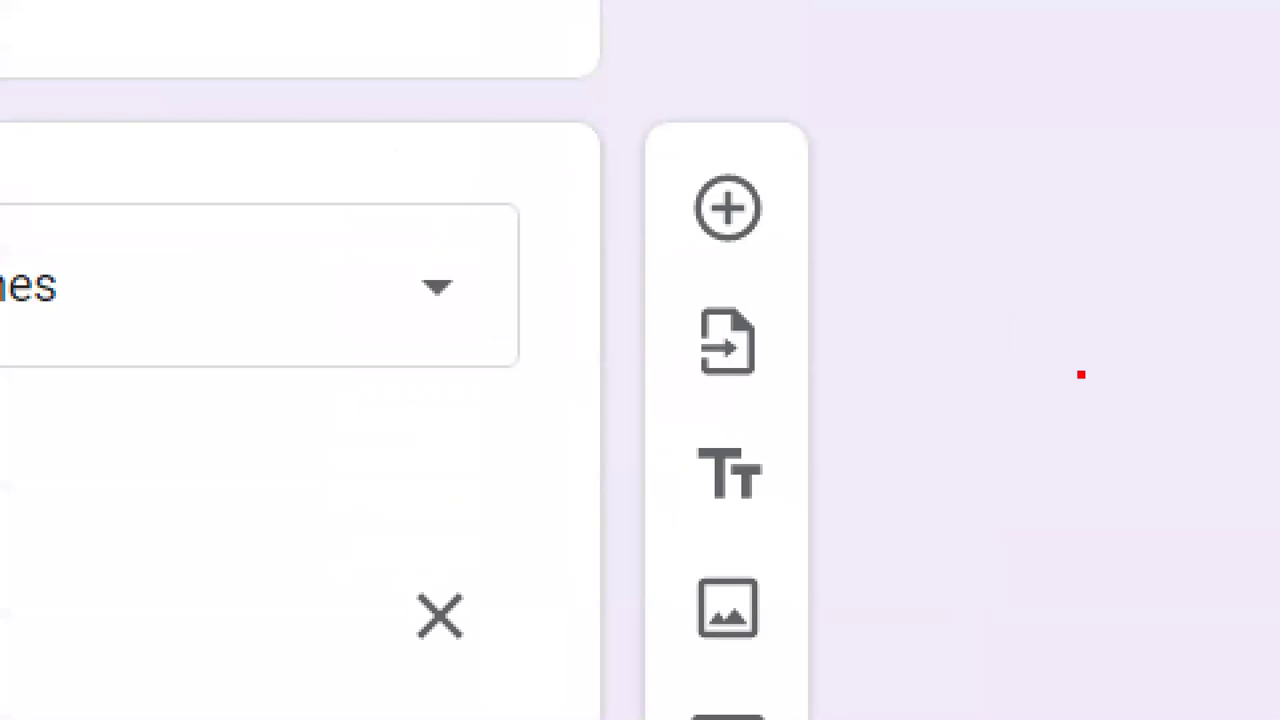
pyautogui.moveTo(663, 118); pyautogui.dragTo(799, 283)
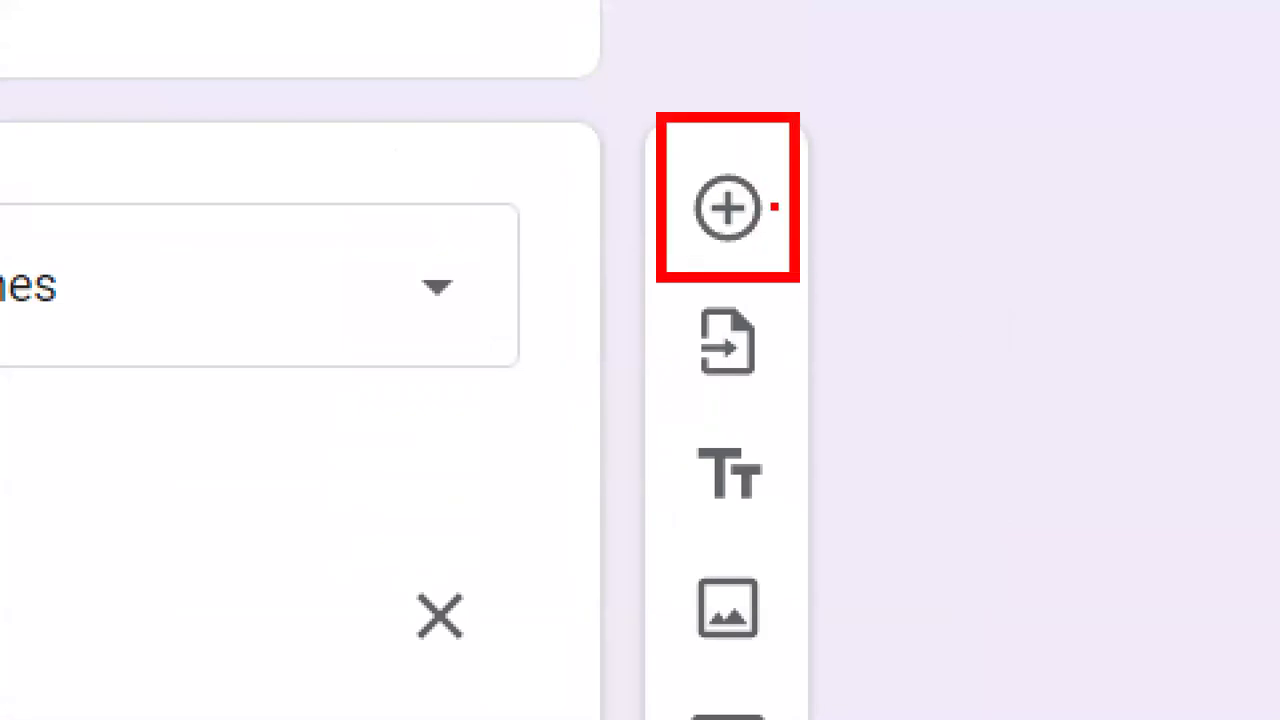
pyautogui.moveTo(751, 183); pyautogui.dragTo(1020, 393)
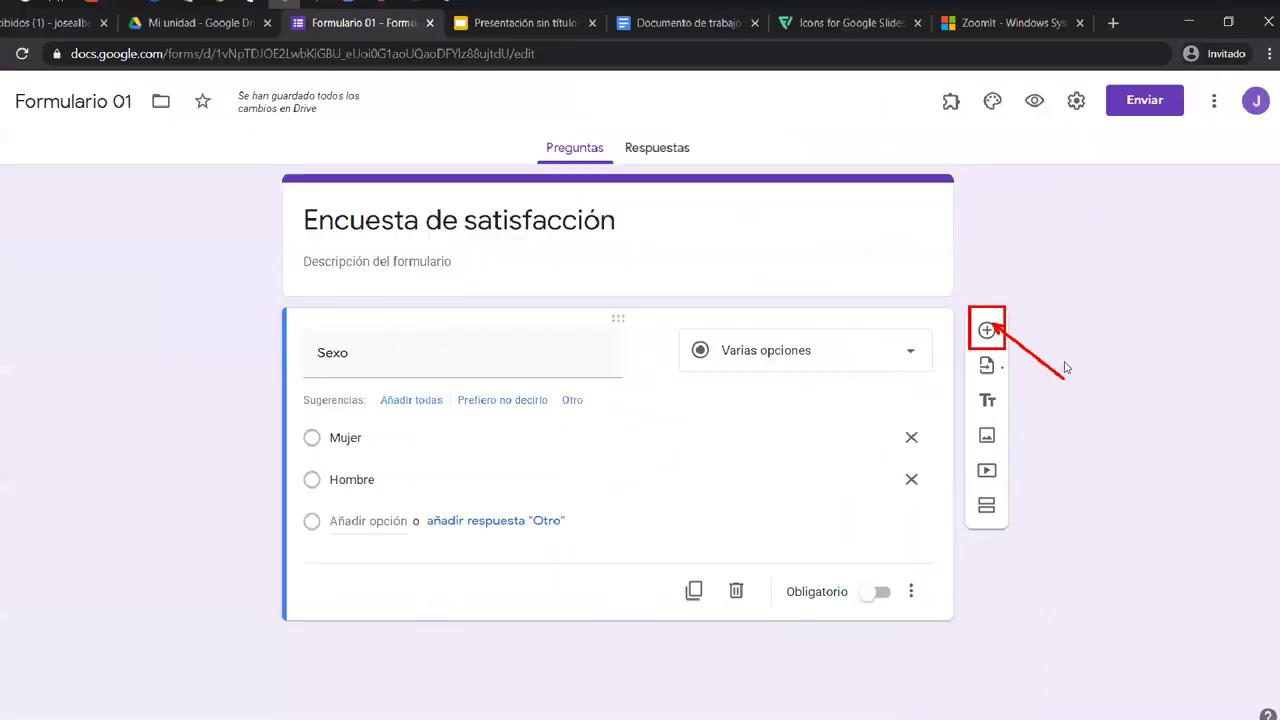
# Add an 'Edad' question, then add a third question and view its question types.
pyautogui.click(987, 330)
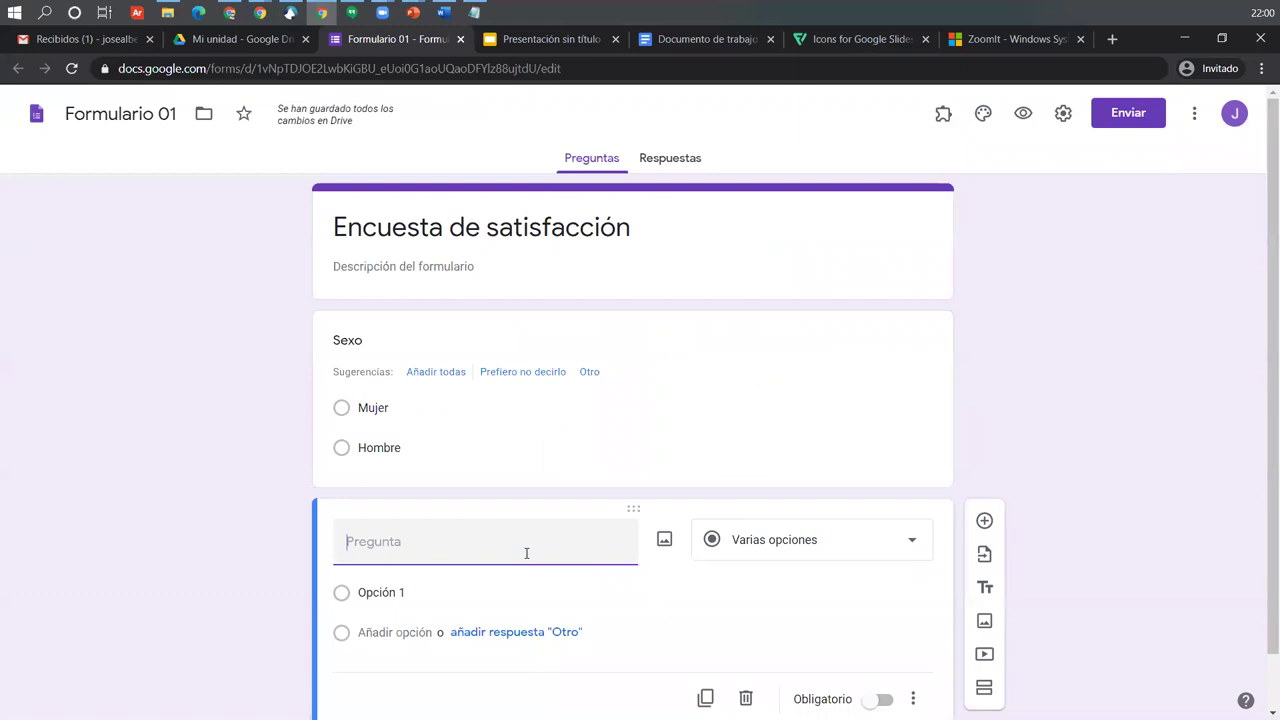
pyautogui.write('Edad')
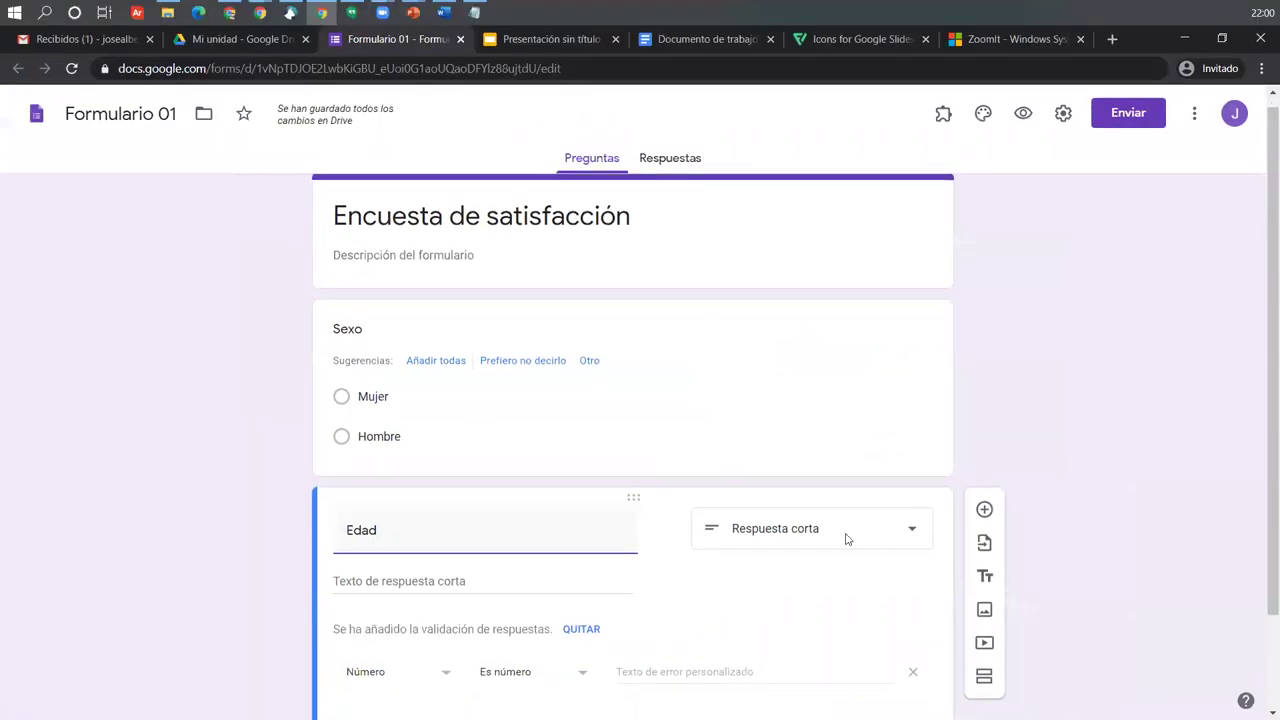
pyautogui.click(984, 394)
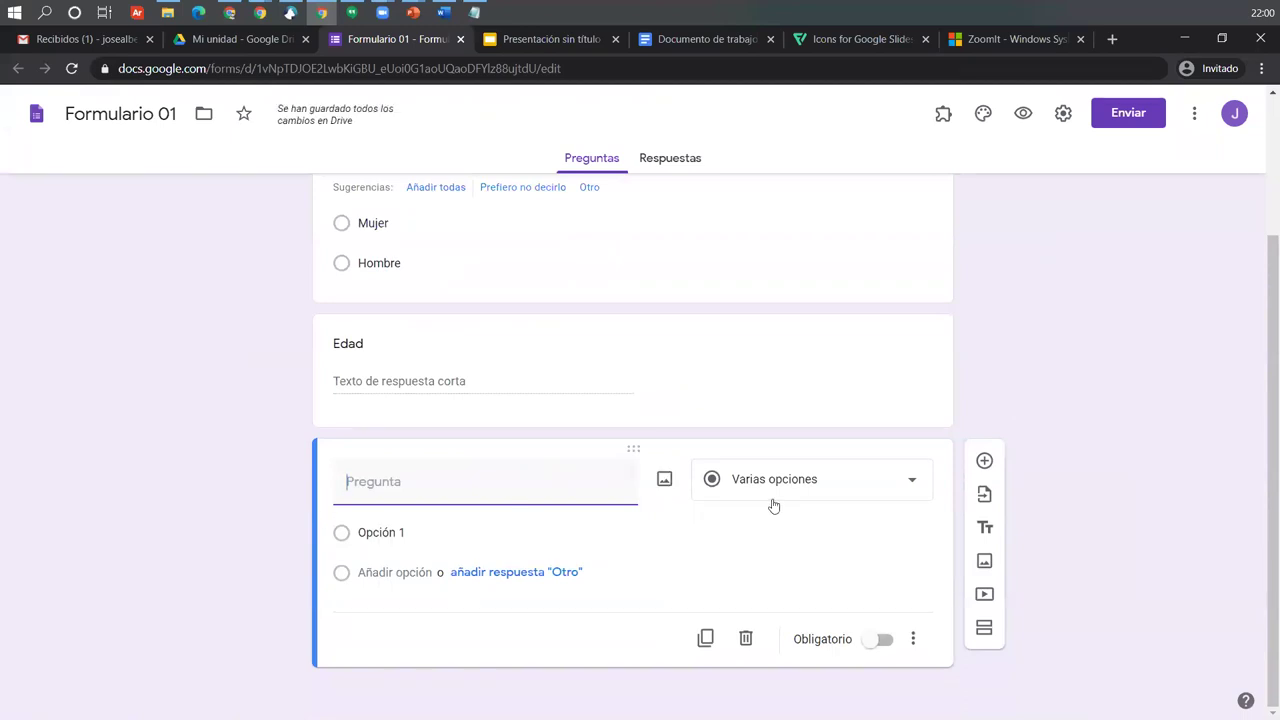
pyautogui.click(775, 495)
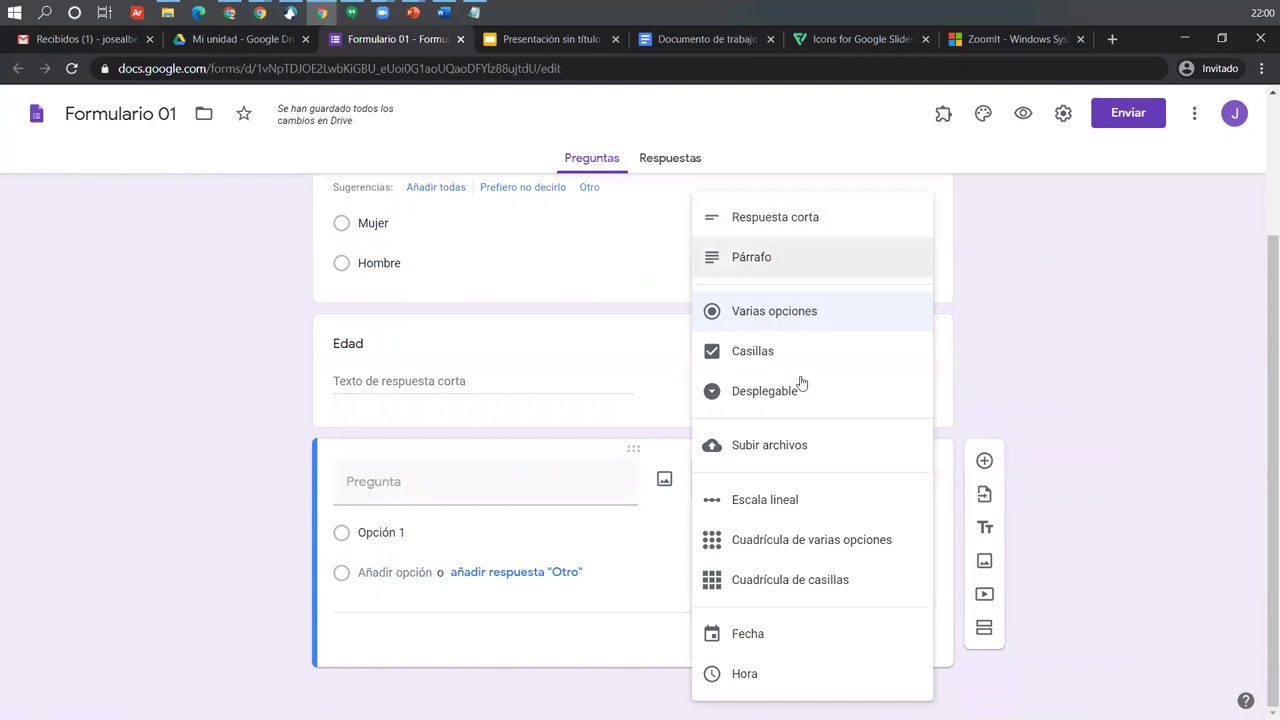
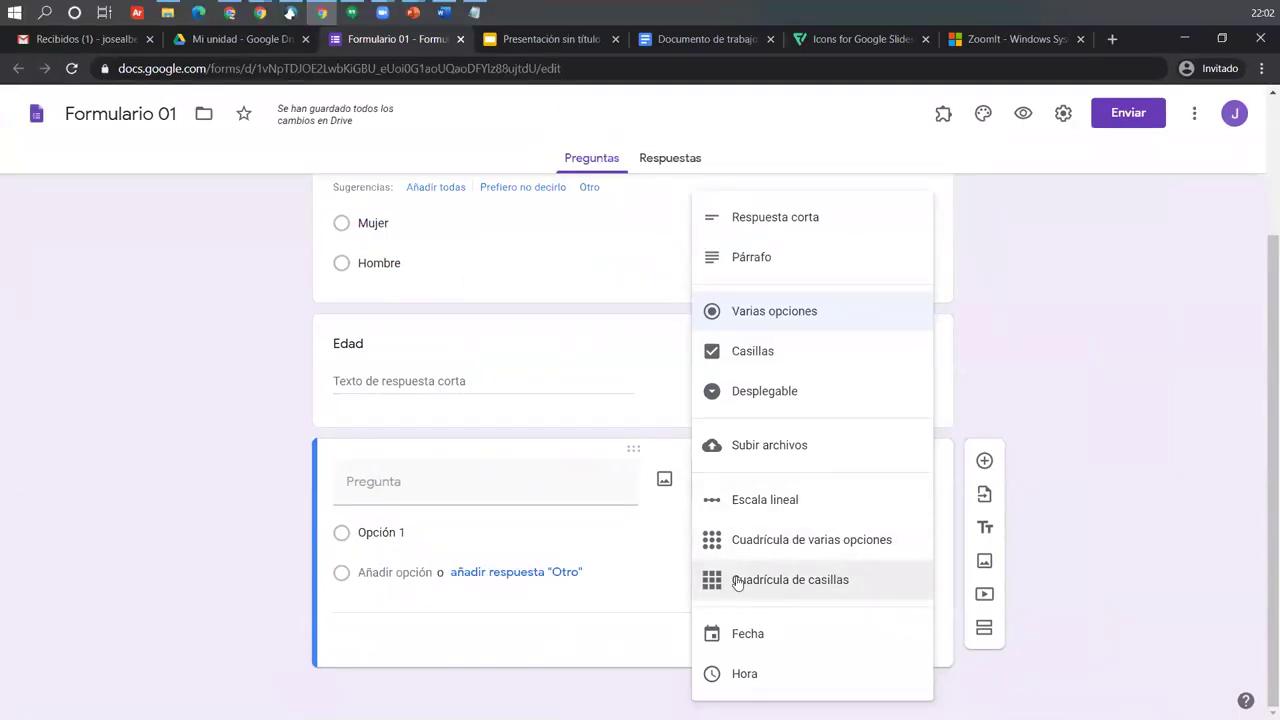
# Make the new question a multiple-choice grid titled 'Con frecuencia visitas las siguientes paginas web'.
pyautogui.click(780, 543)
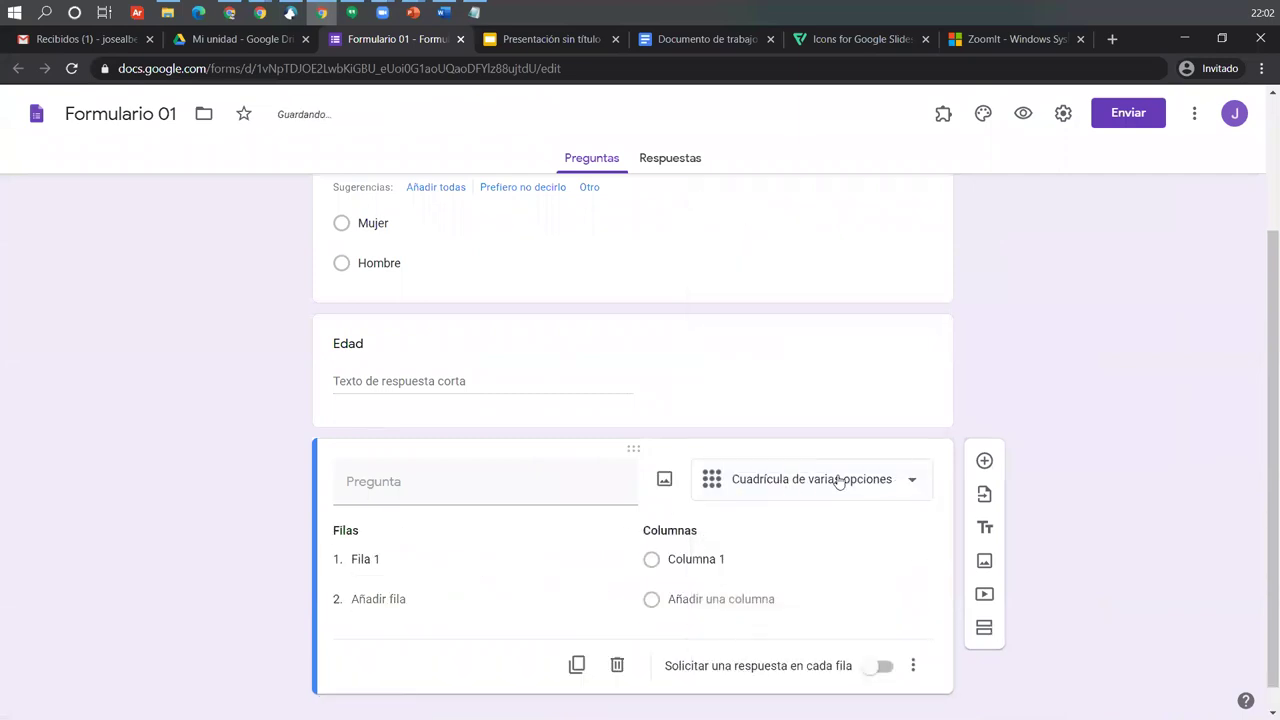
pyautogui.click(500, 485)
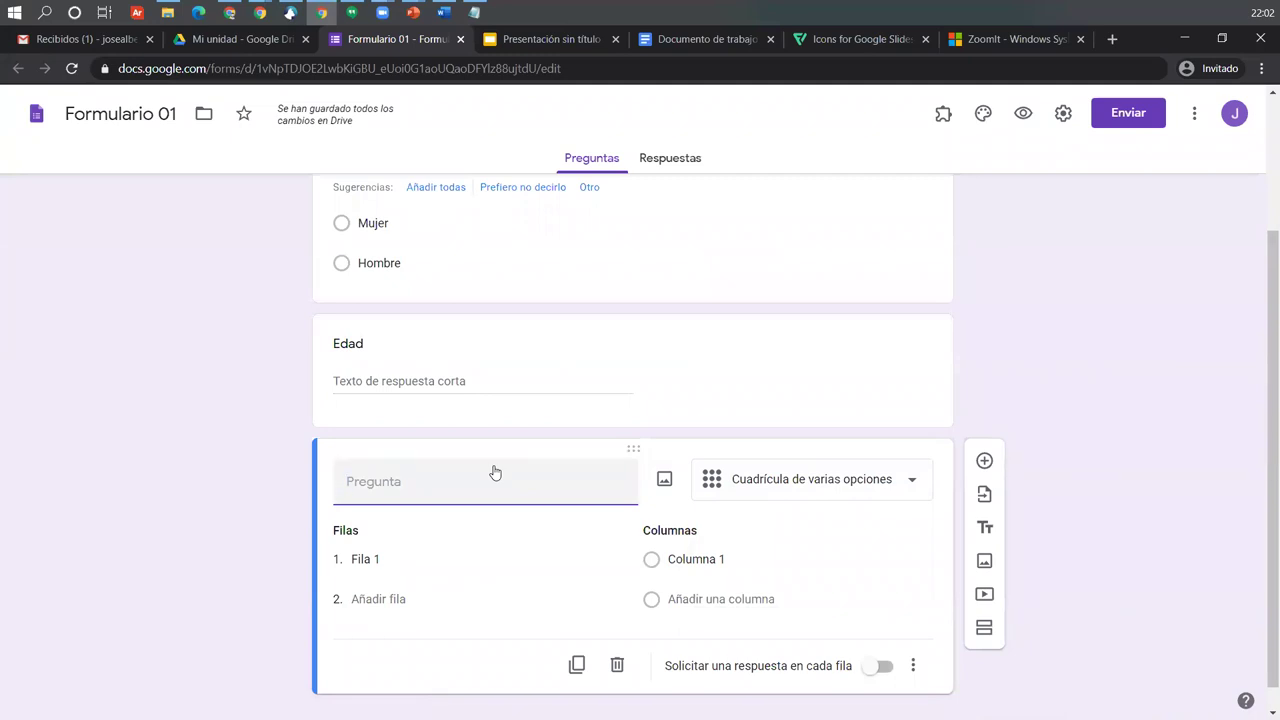
pyautogui.write('Co')
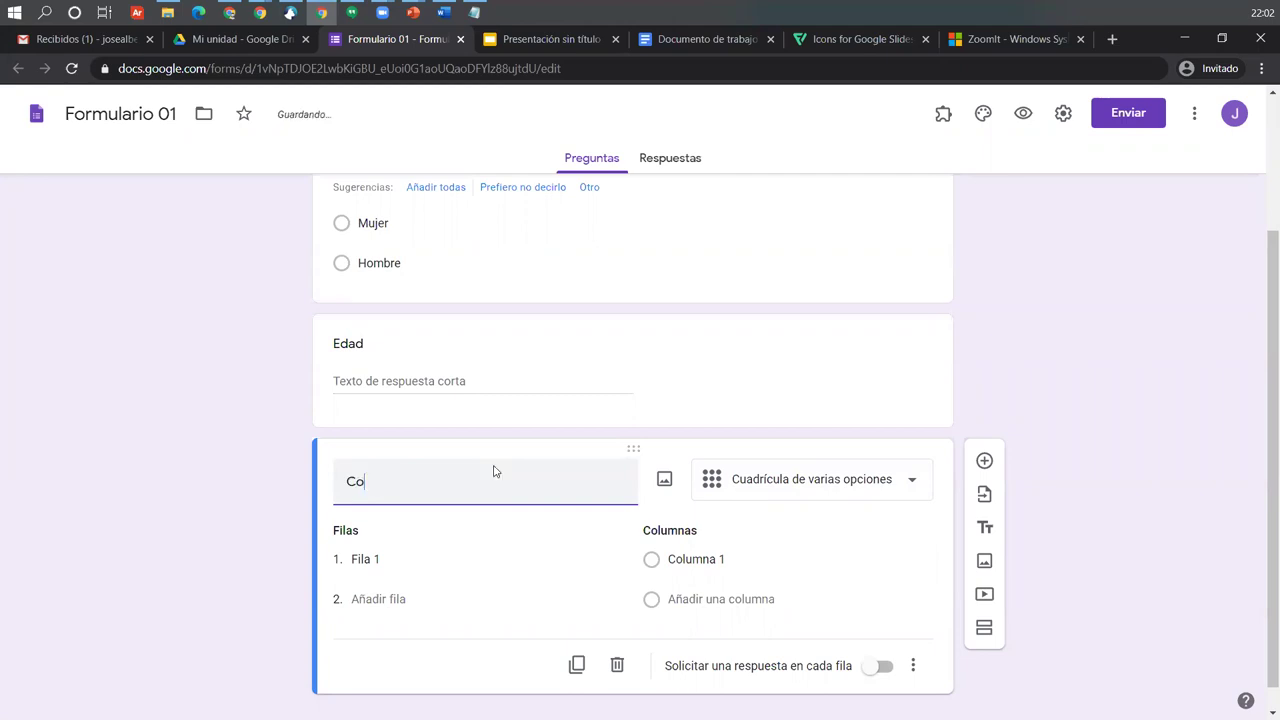
pyautogui.write('n frecy')
pyautogui.write('ue')
pyautogui.write('nca')
pyautogui.press('BackSpace')
pyautogui.write('ia ')
pyautogui.write('usas las')
pyautogui.press('BackSpace')
pyautogui.press('BackSpace')
pyautogui.press('BackSpace')
pyautogui.press('BackSpace')
pyautogui.write('visita')
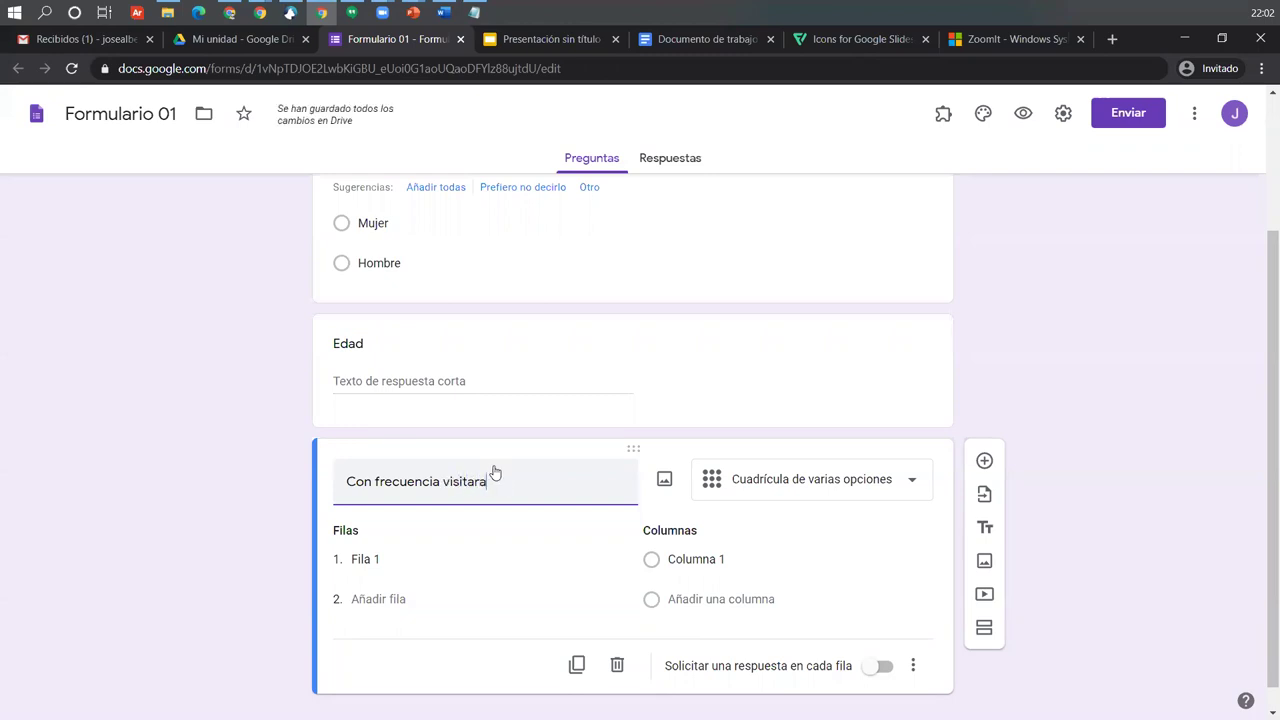
pyautogui.write('s las siguient')
pyautogui.write('es pa')
pyautogui.write('ginas web')
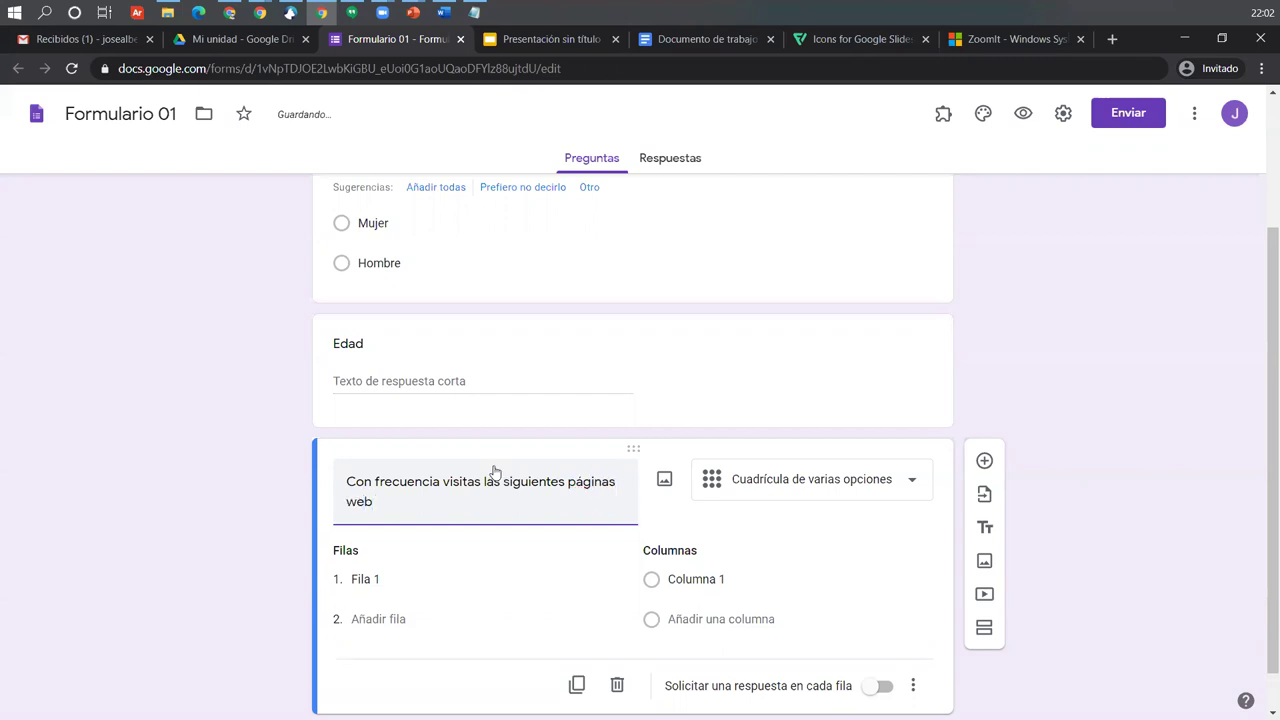
# Set the grid columns to Nunca, de 1 a 3 veces por semana, and de 3 a 7 veces por semana.
pyautogui.click(698, 532)
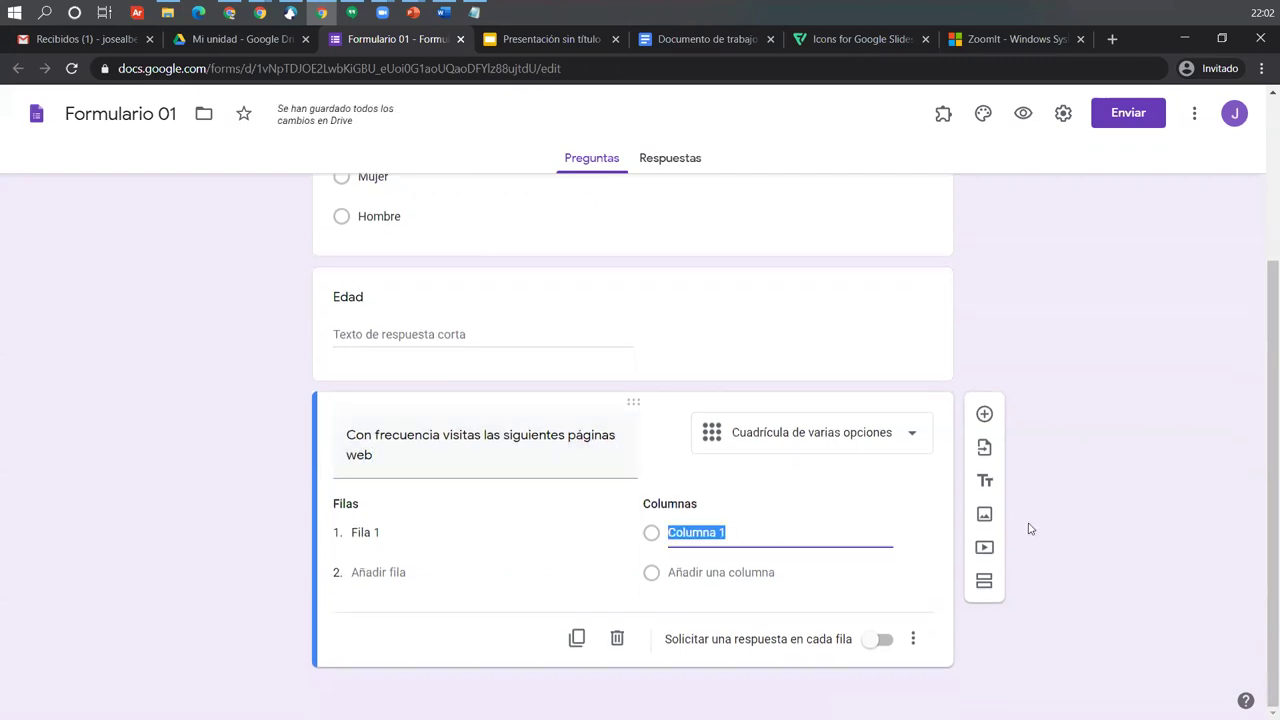
pyautogui.write('NUnca')
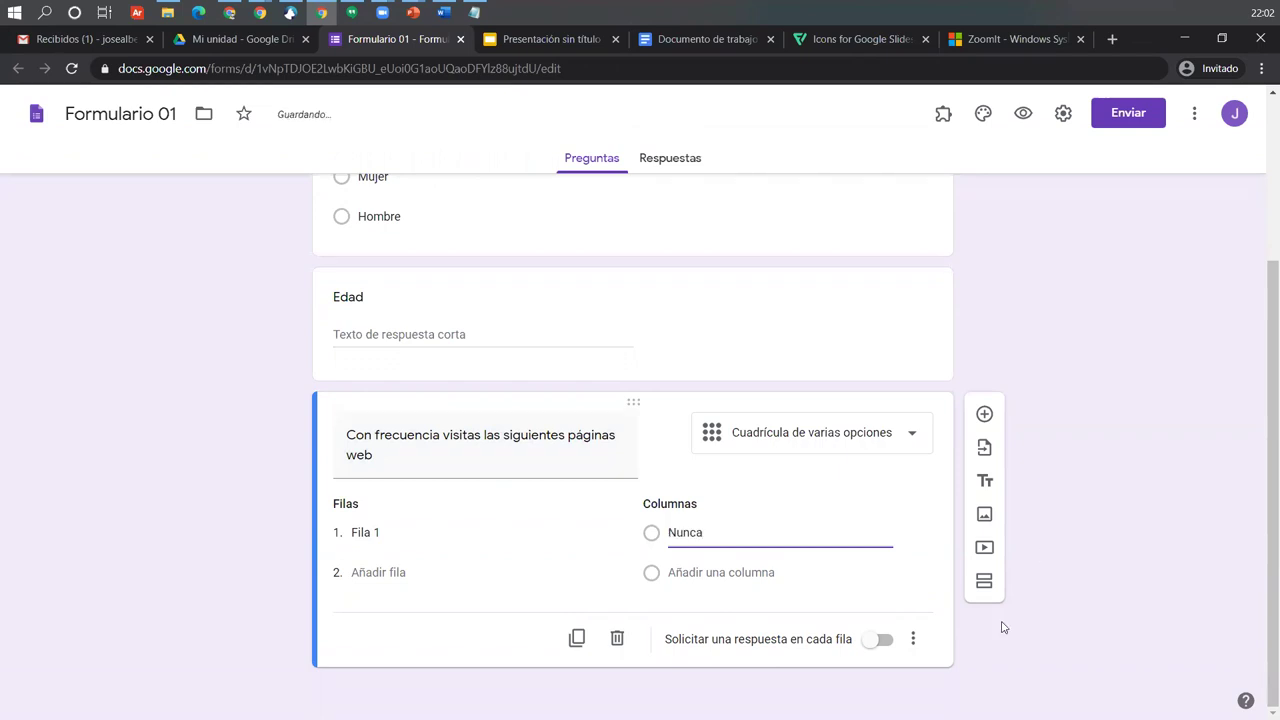
pyautogui.click(741, 573)
pyautogui.write('de 1 a')
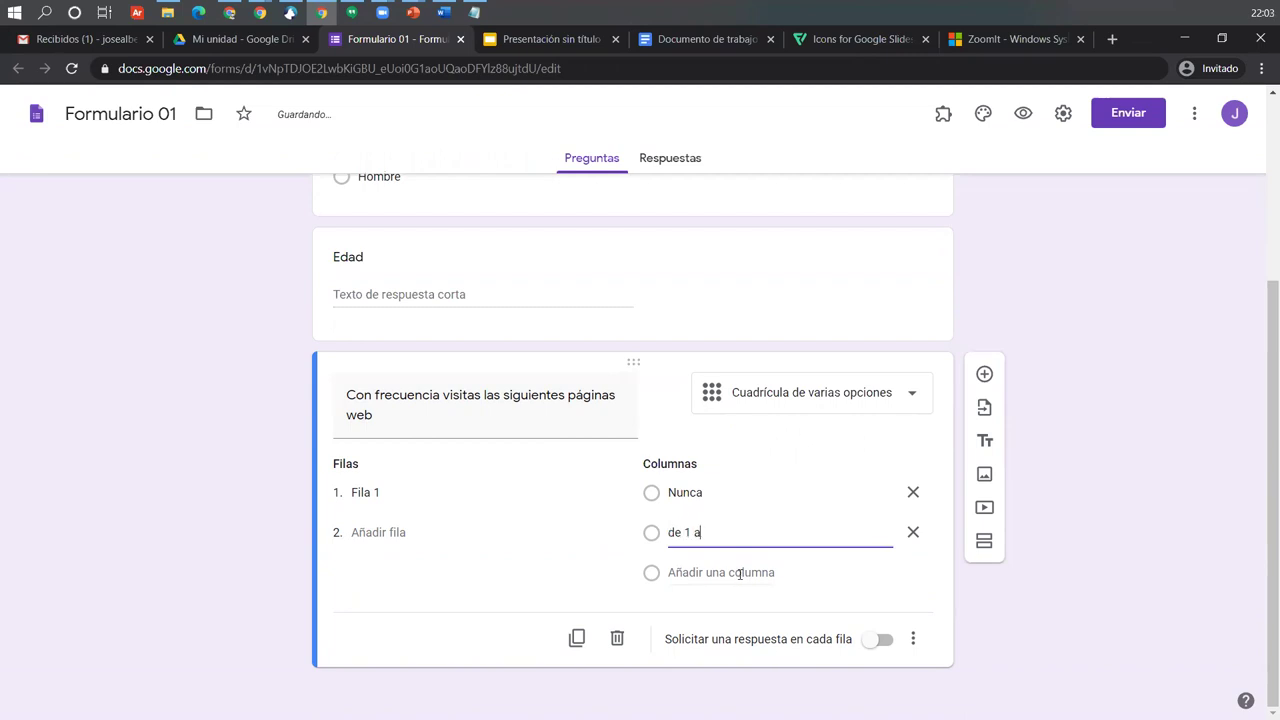
pyautogui.write(' 3 veces por semana')
pyautogui.click(682, 572)
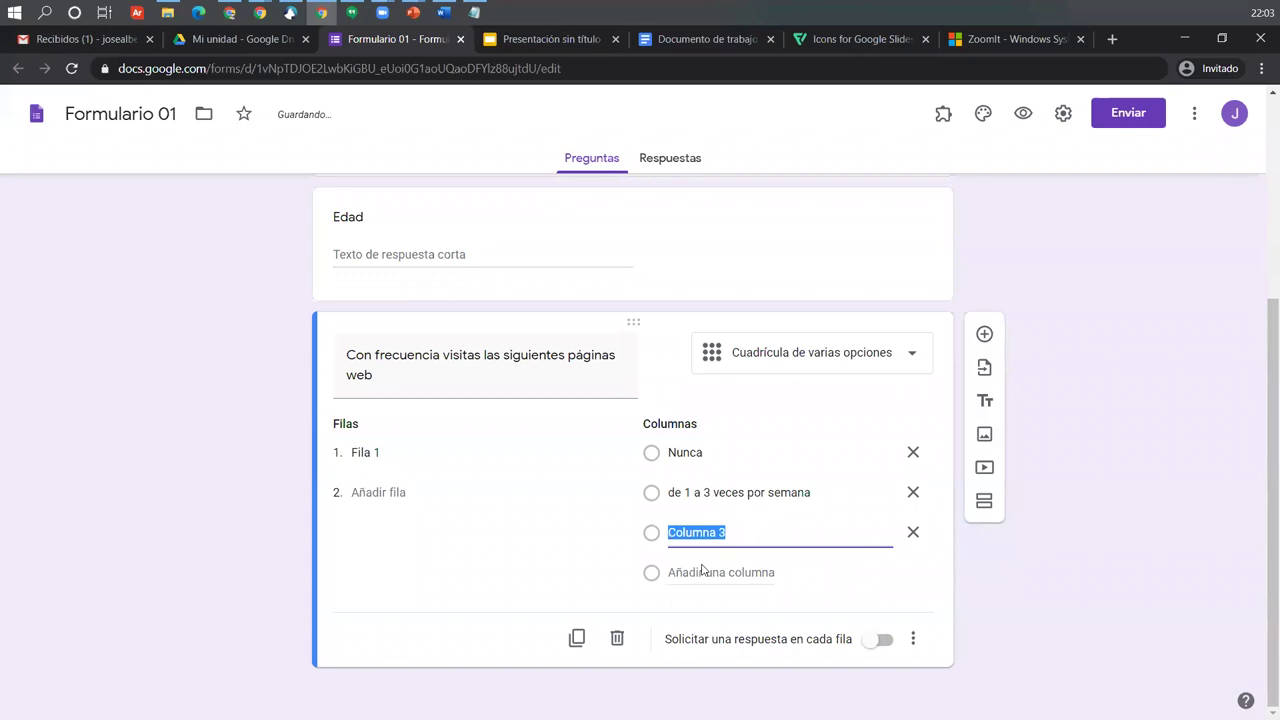
pyautogui.write('3')
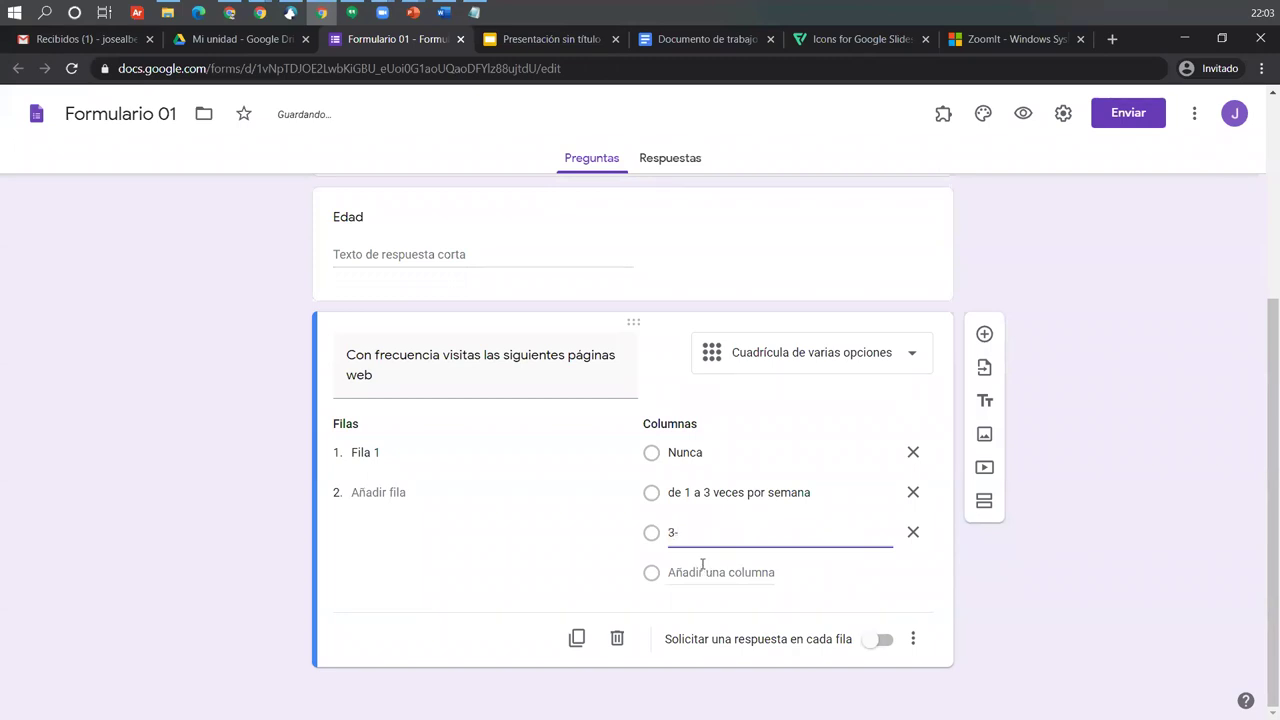
pyautogui.press('BackSpace')
pyautogui.write('de 3  a 7 veces por sema')
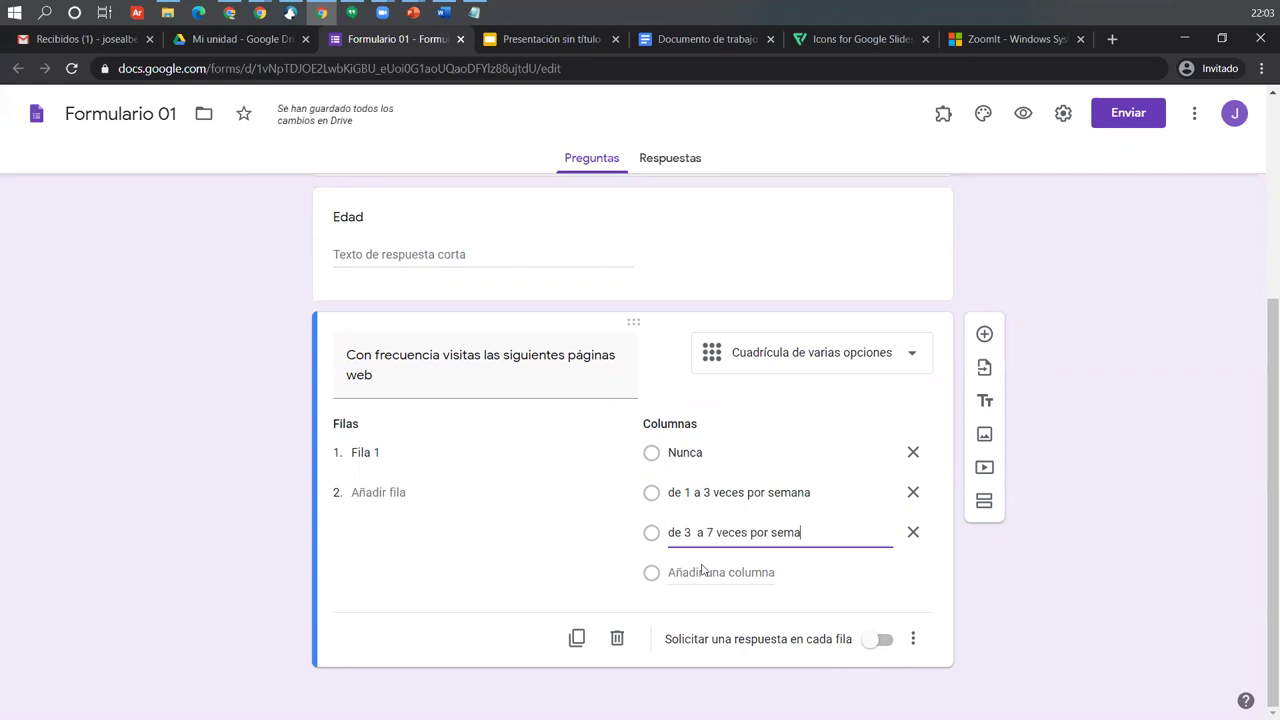
pyautogui.write('na')
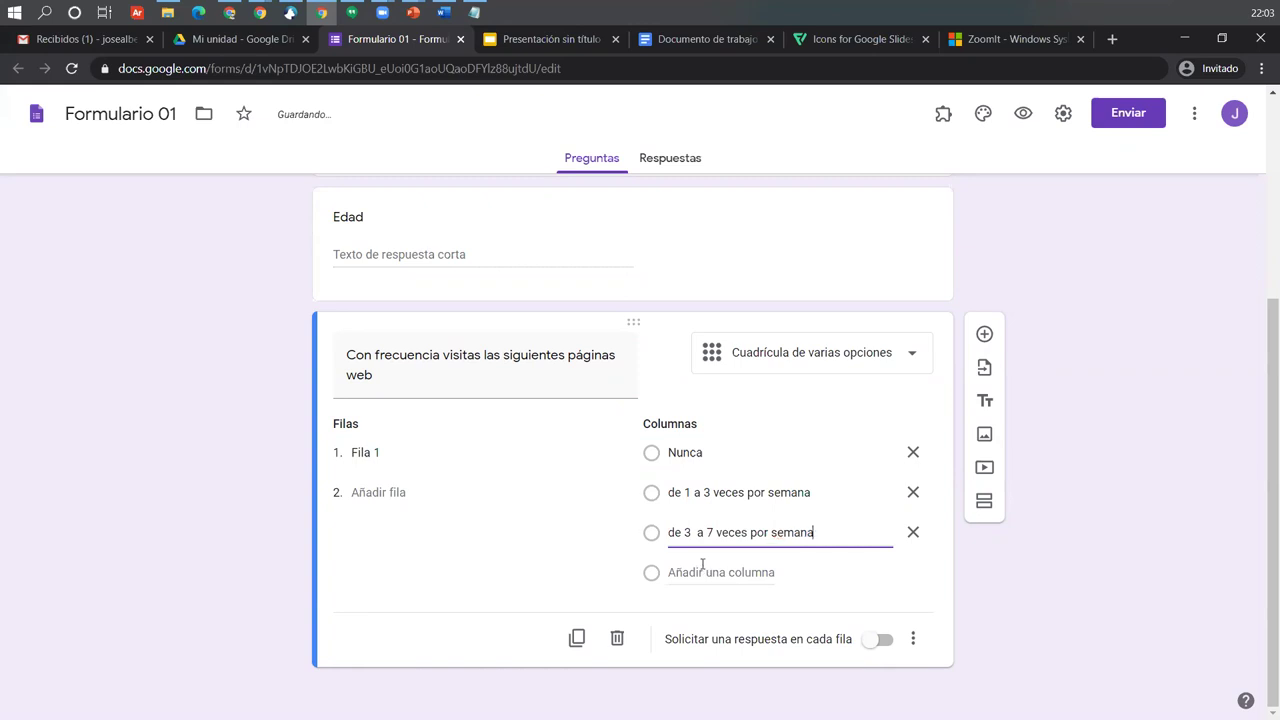
# Set the grid rows to Facebook, Google Acad(émico) and RPP.
pyautogui.click(396, 451)
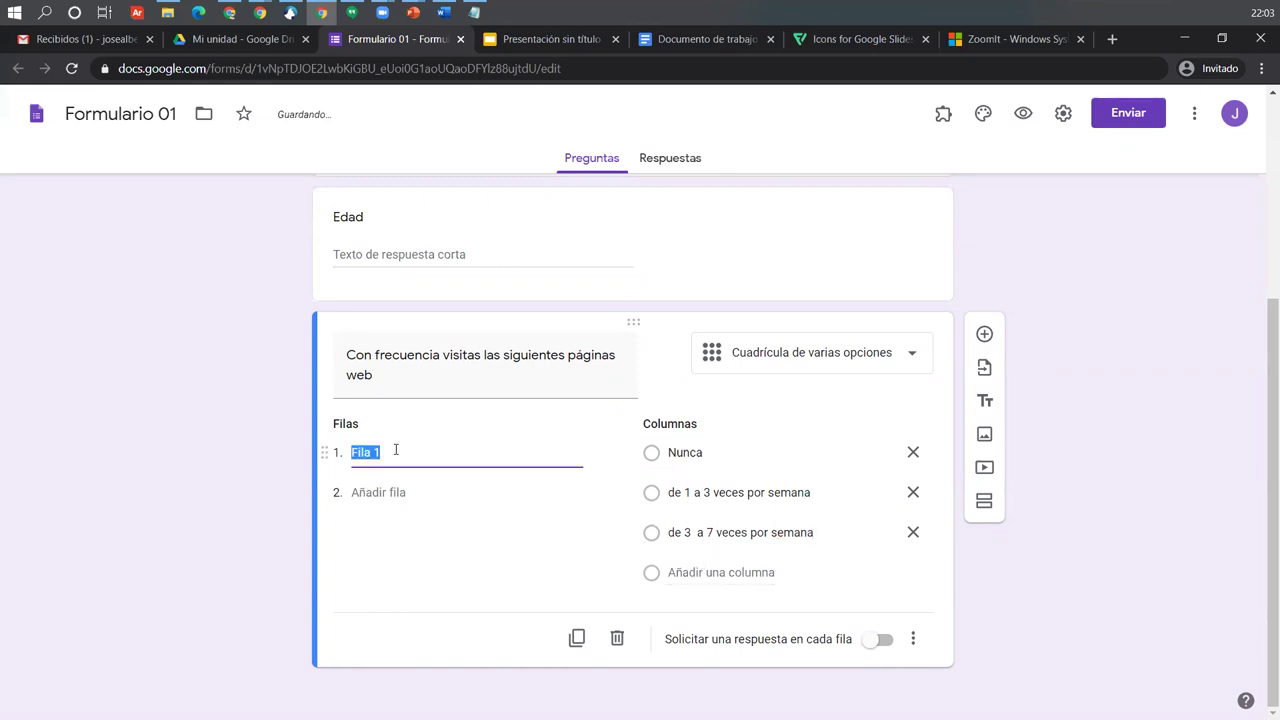
pyautogui.write('Fa')
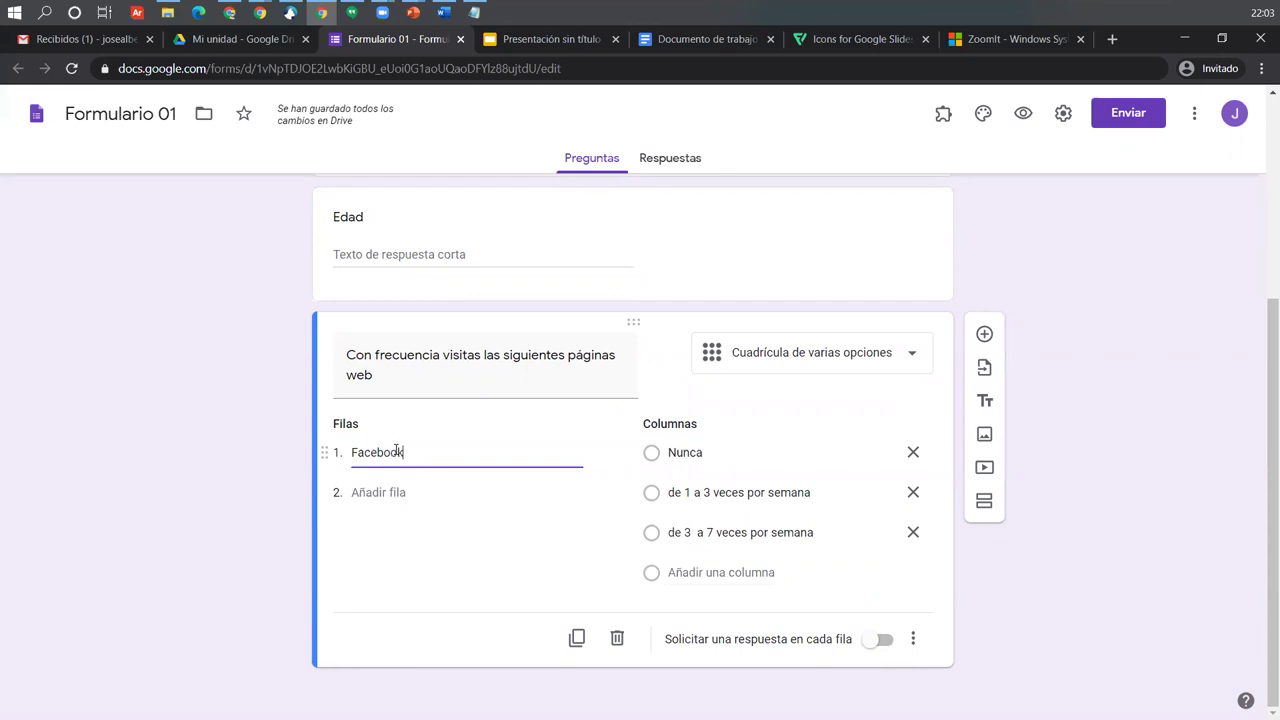
pyautogui.write('cebook')
pyautogui.click(377, 492)
pyautogui.write('Google Académi')
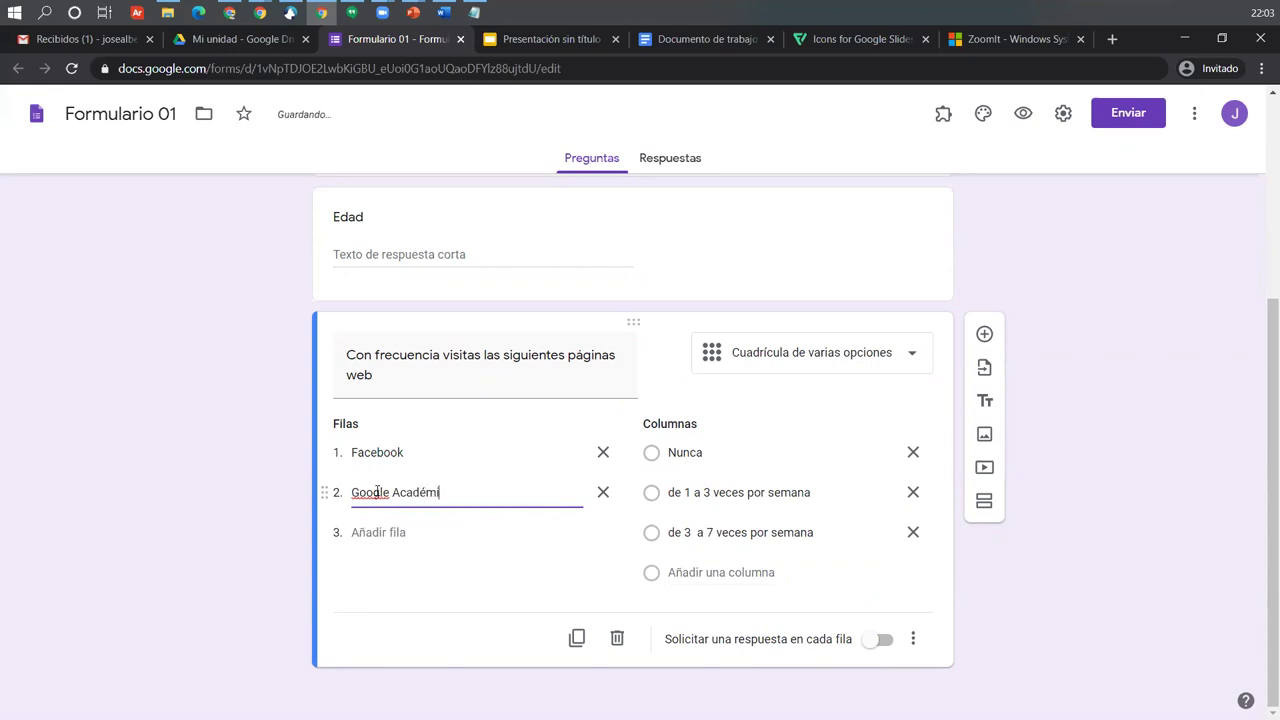
pyautogui.click(402, 532)
pyautogui.write('Rpp')
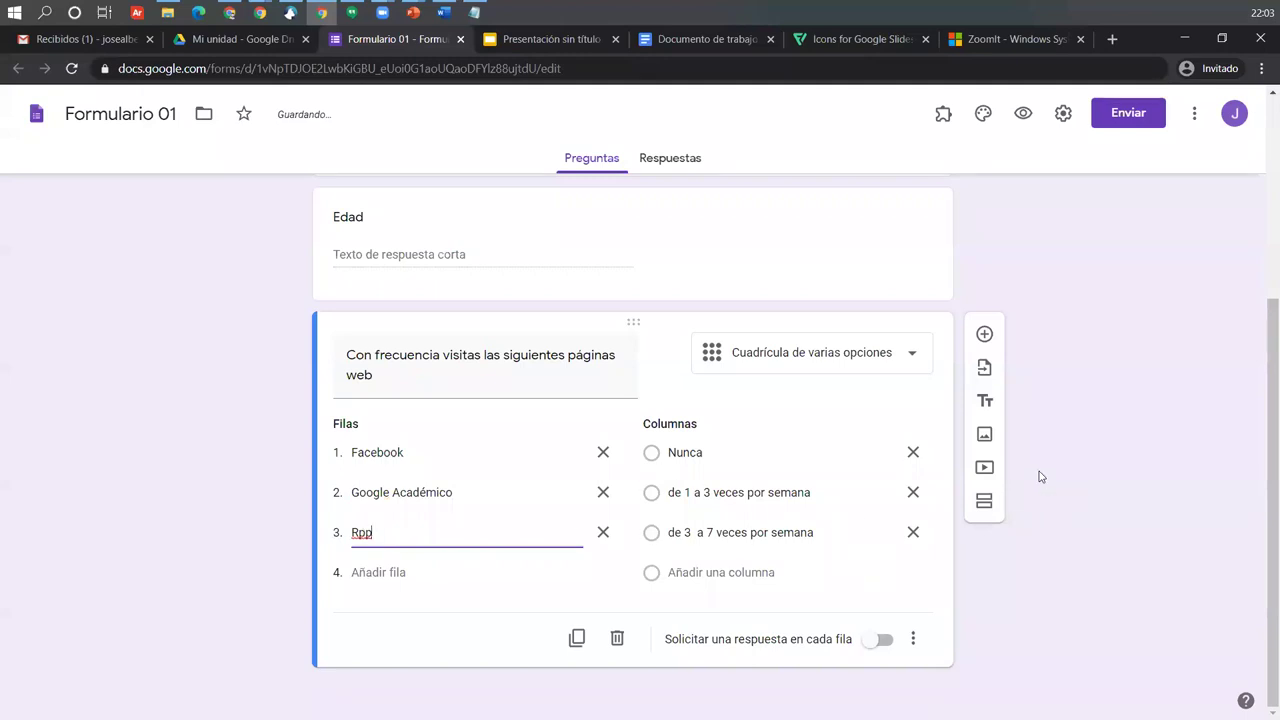
pyautogui.press('BackSpace')
pyautogui.press('BackSpace')
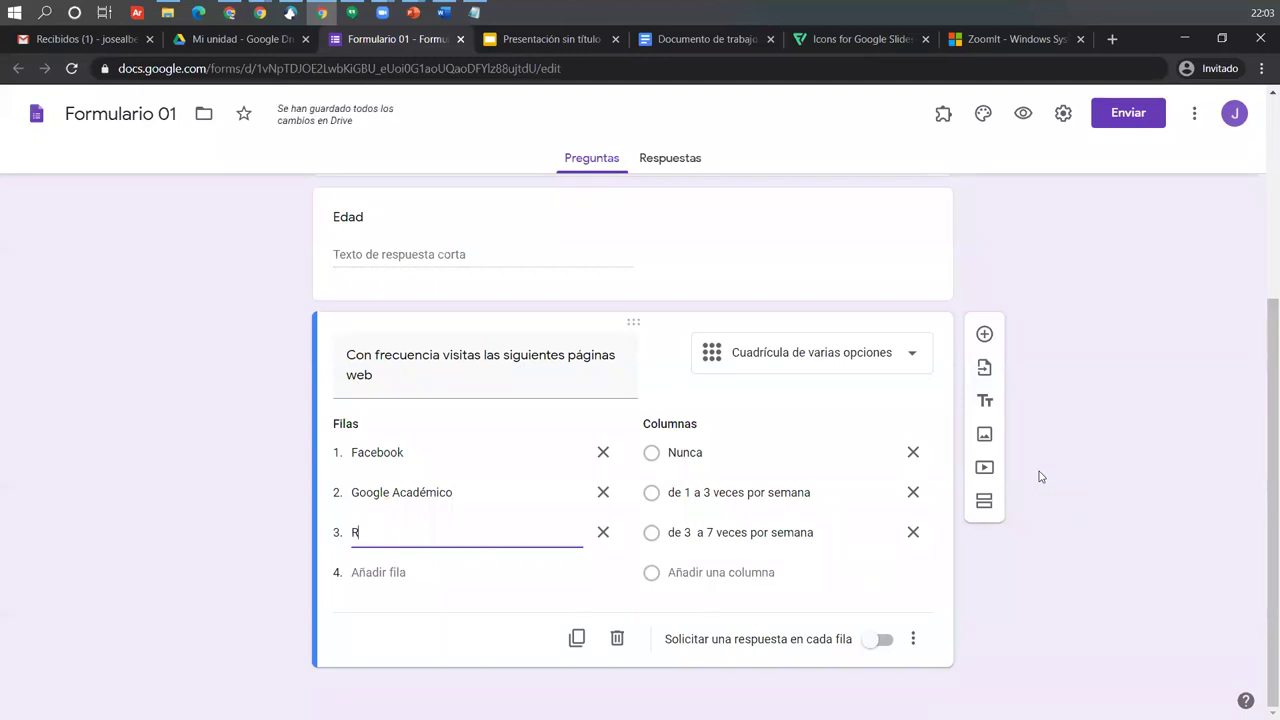
pyautogui.write('PP')
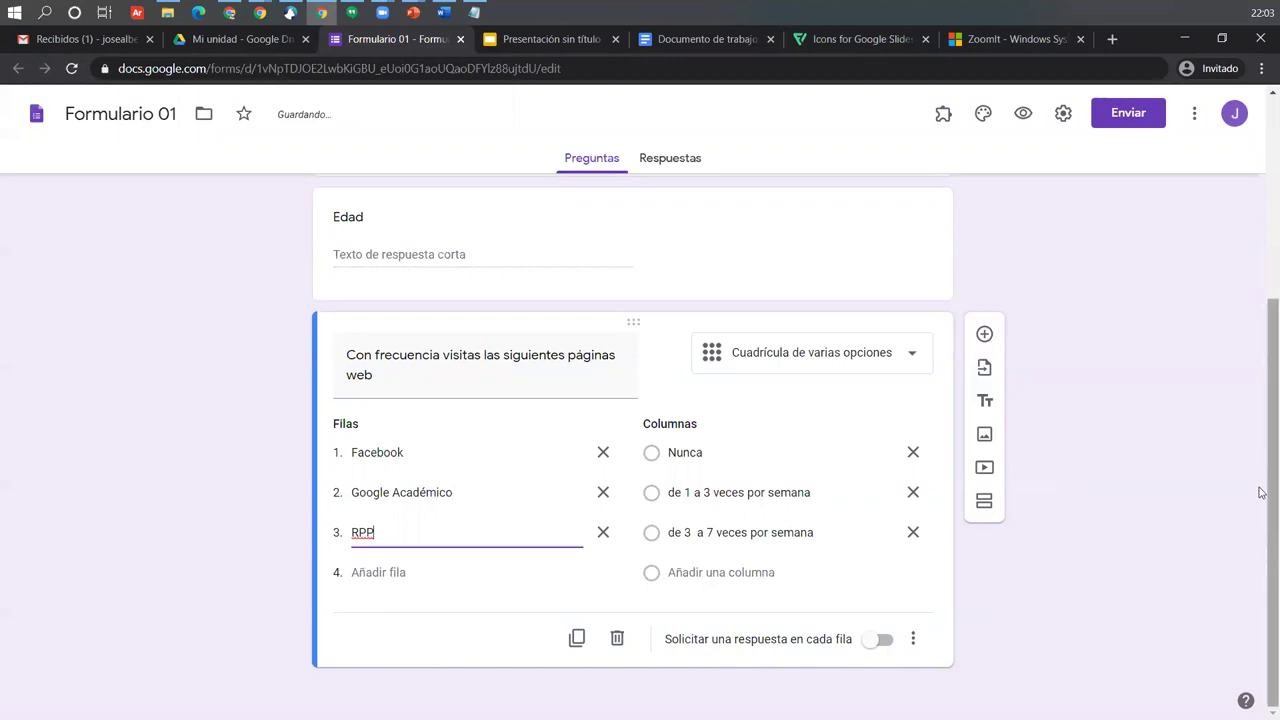
pyautogui.click(566, 514)
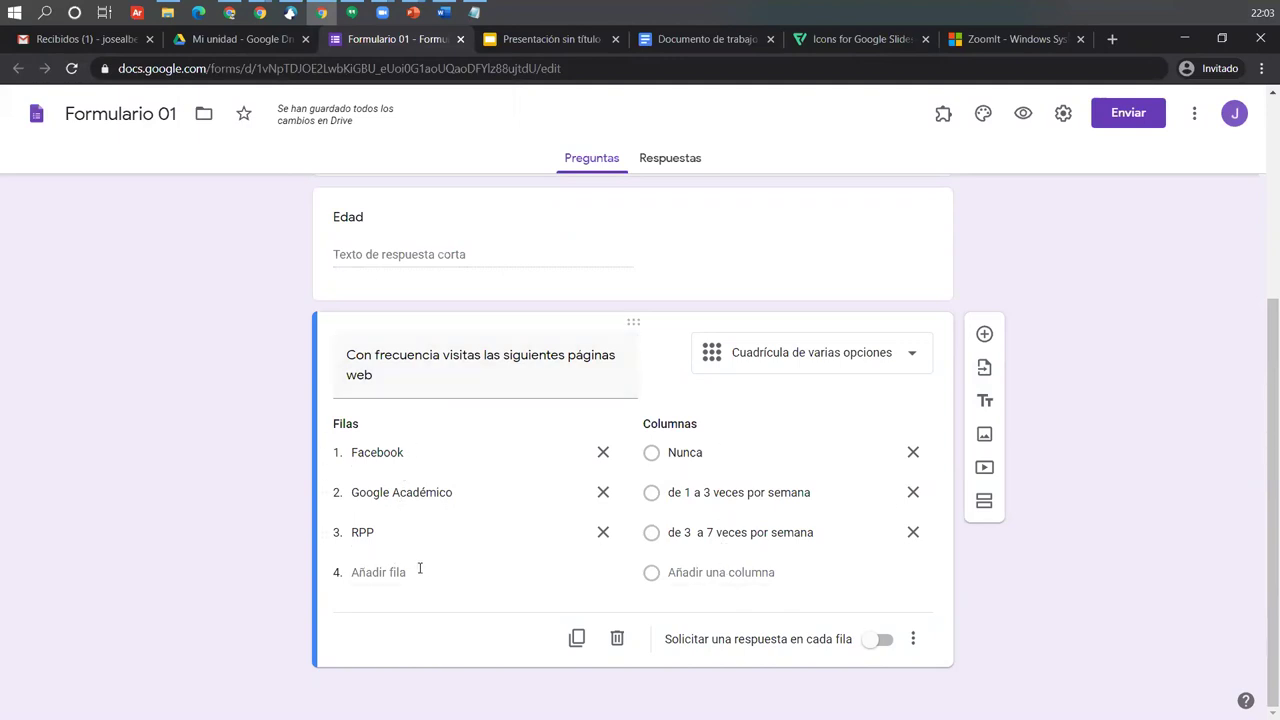
pyautogui.scroll(1, 372, 338)
pyautogui.scroll(3, 368, 337)
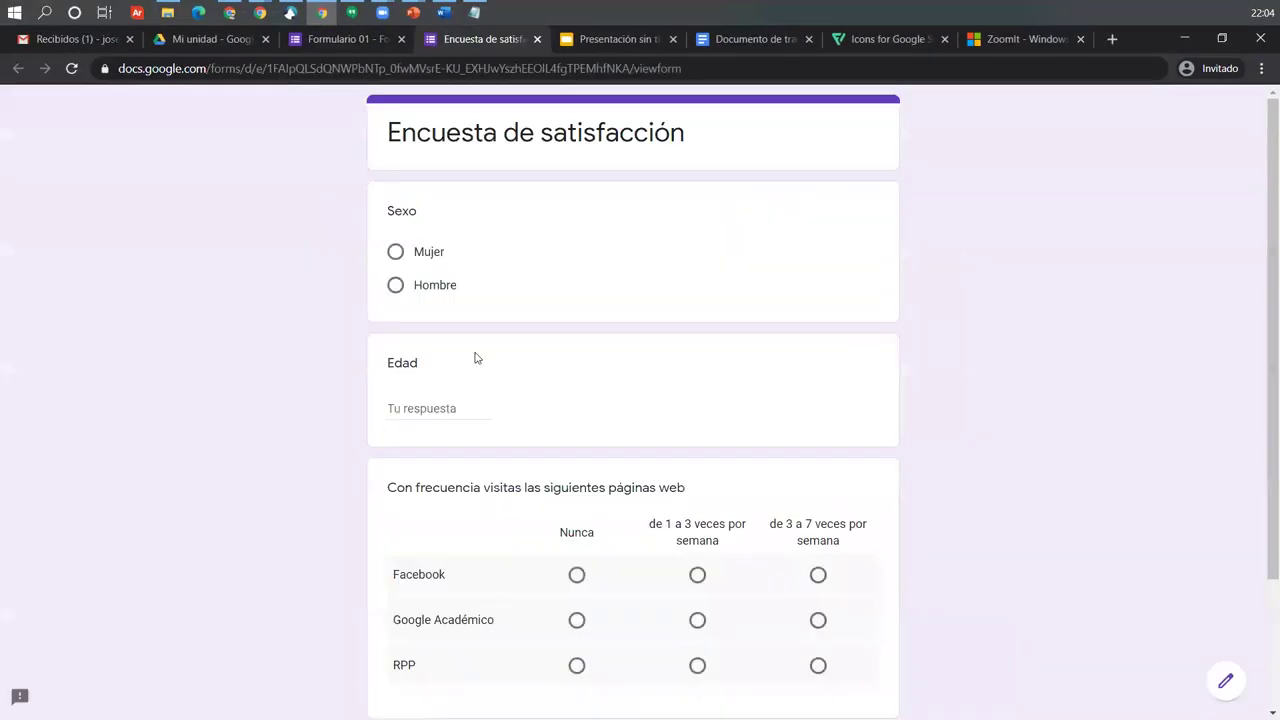
pyautogui.scroll(-1, 605, 388)
pyautogui.scroll(-1, 526, 437)
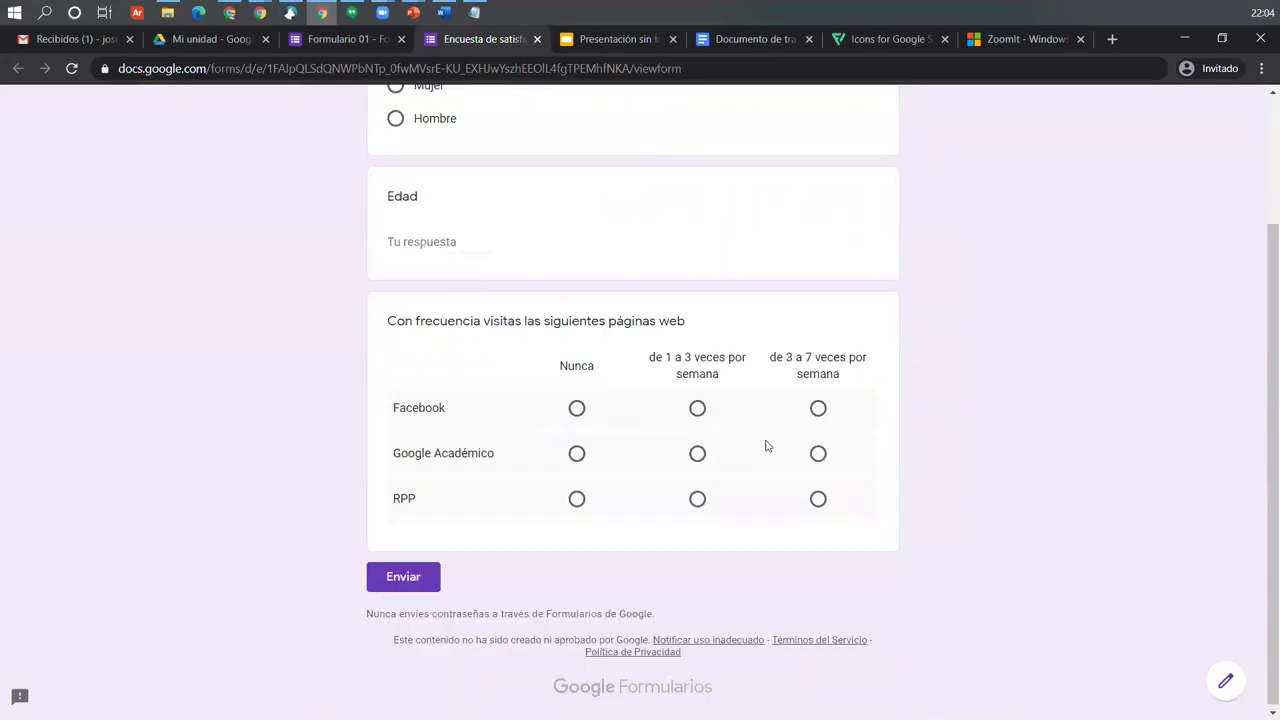
pyautogui.scroll(2, 486, 460)
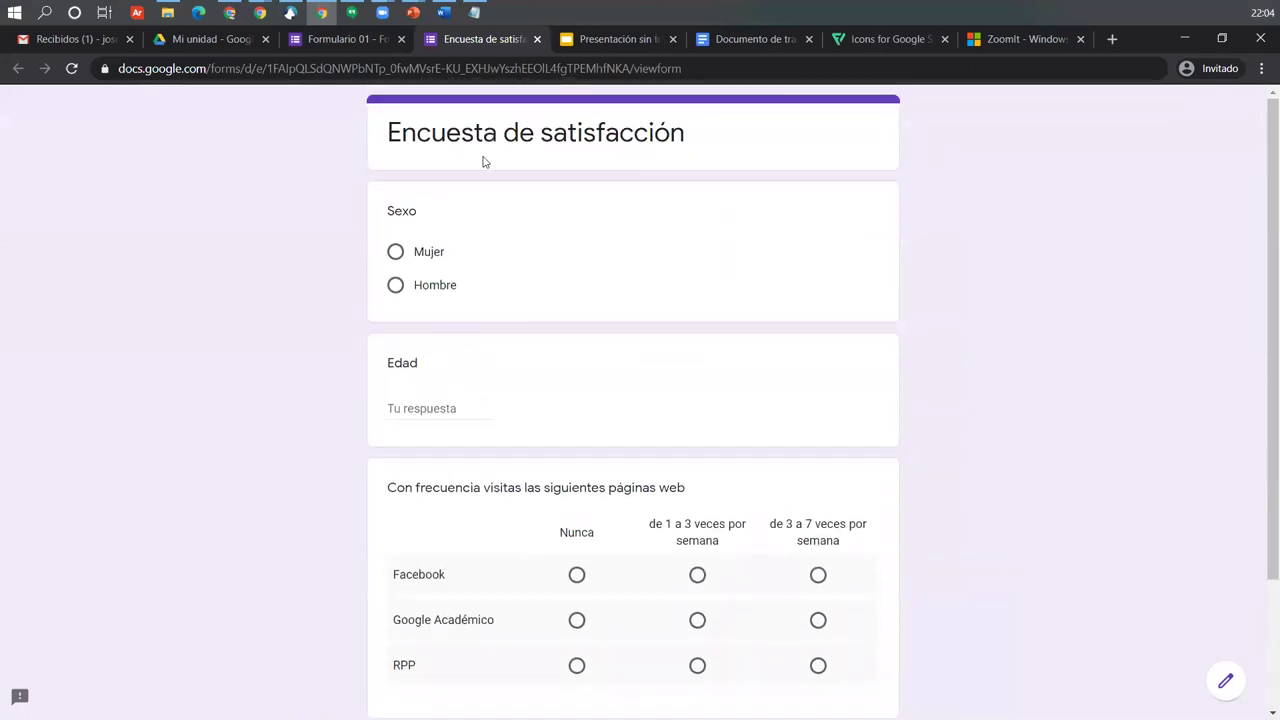
# Add a new question below the grid titled '¿Qué opinas del servicio?'.
pyautogui.click(381, 46)
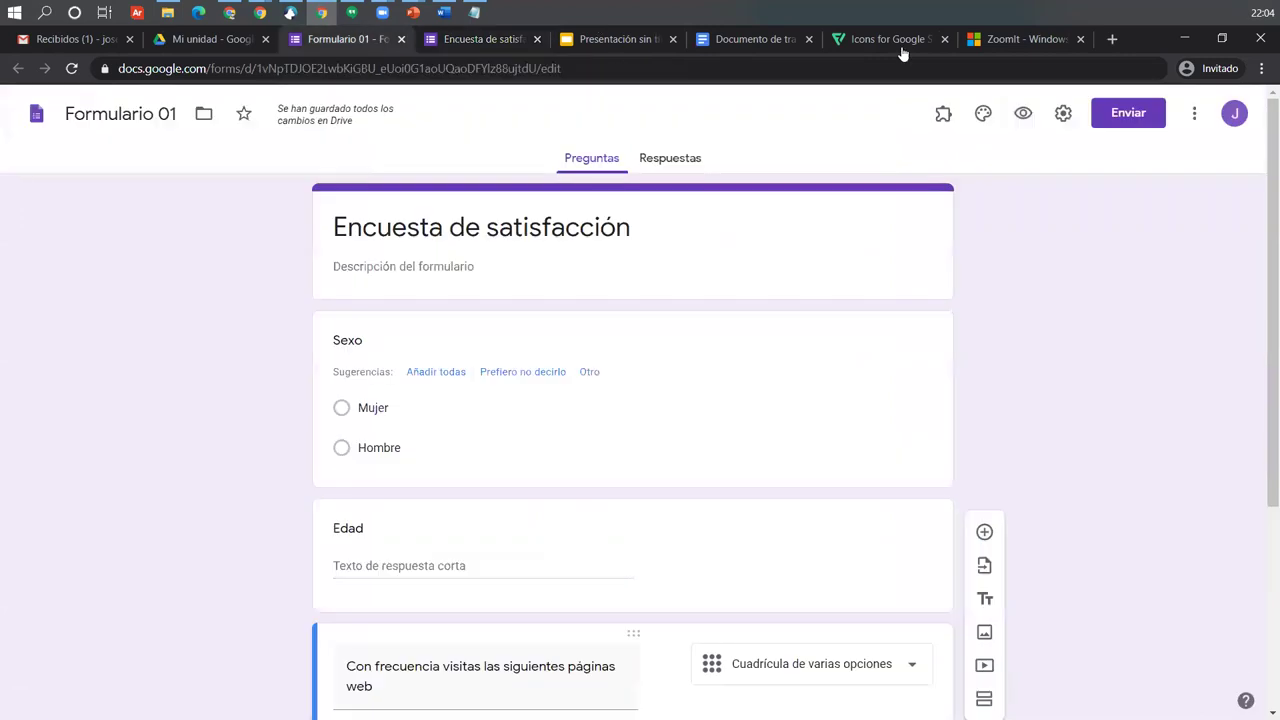
pyautogui.scroll(-3, 466, 555)
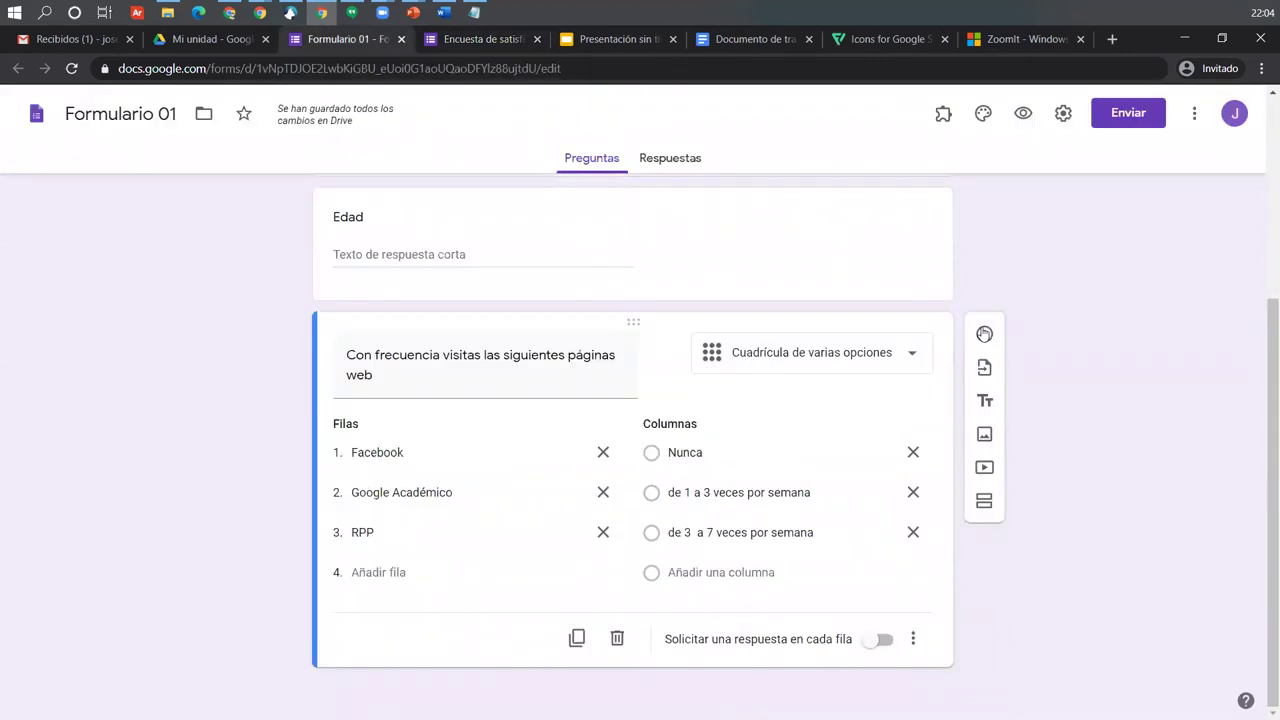
pyautogui.click(984, 339)
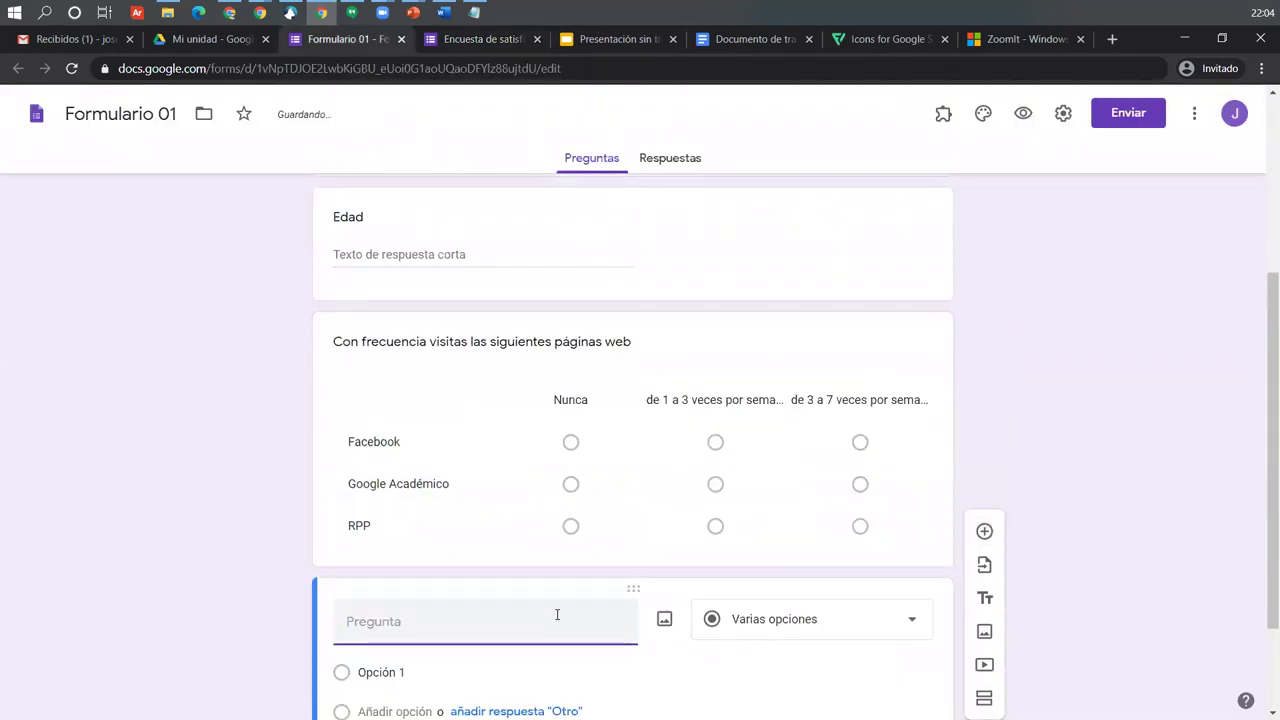
pyautogui.write('qu')
pyautogui.press('BackSpace')
pyautogui.press('BackSpace')
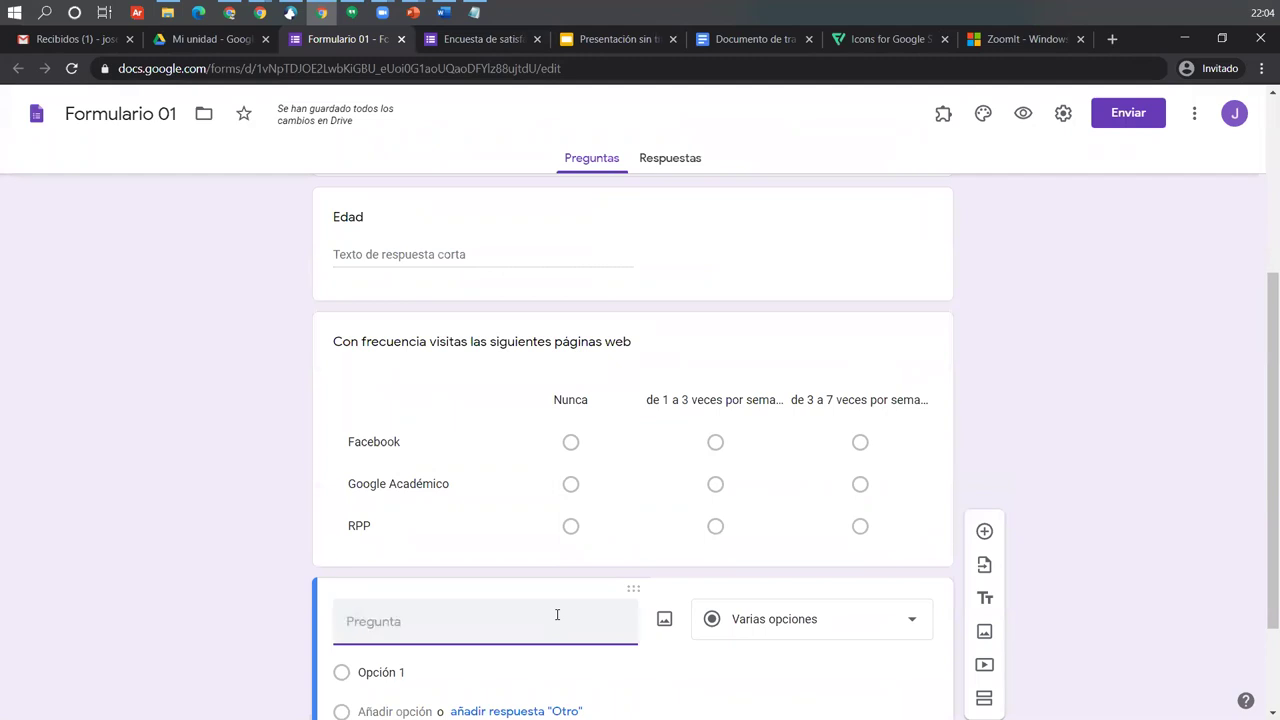
pyautogui.write('¿?')
pyautogui.press('Left')
pyautogui.write('qUE')
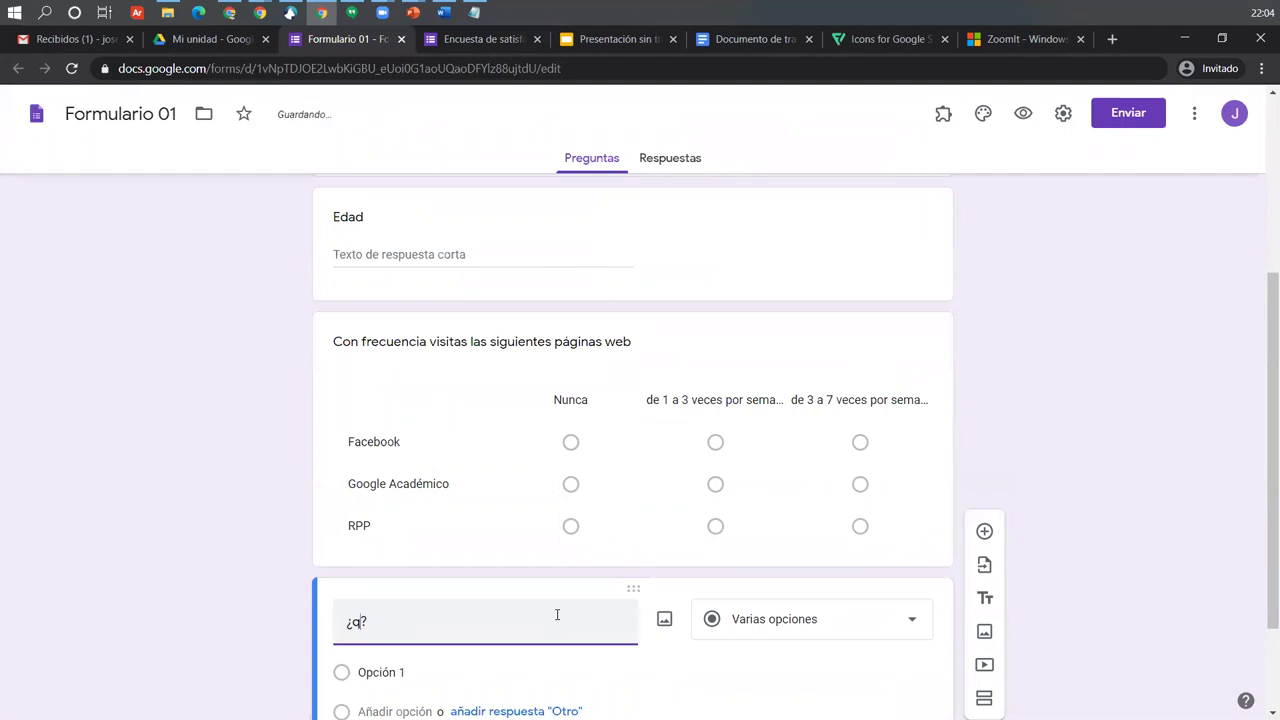
pyautogui.press('BackSpace')
pyautogui.press('BackSpace')
pyautogui.press('BackSpace')
pyautogui.press('BackSpace')
pyautogui.write('Qué opin')
pyautogui.write('as del servicio')
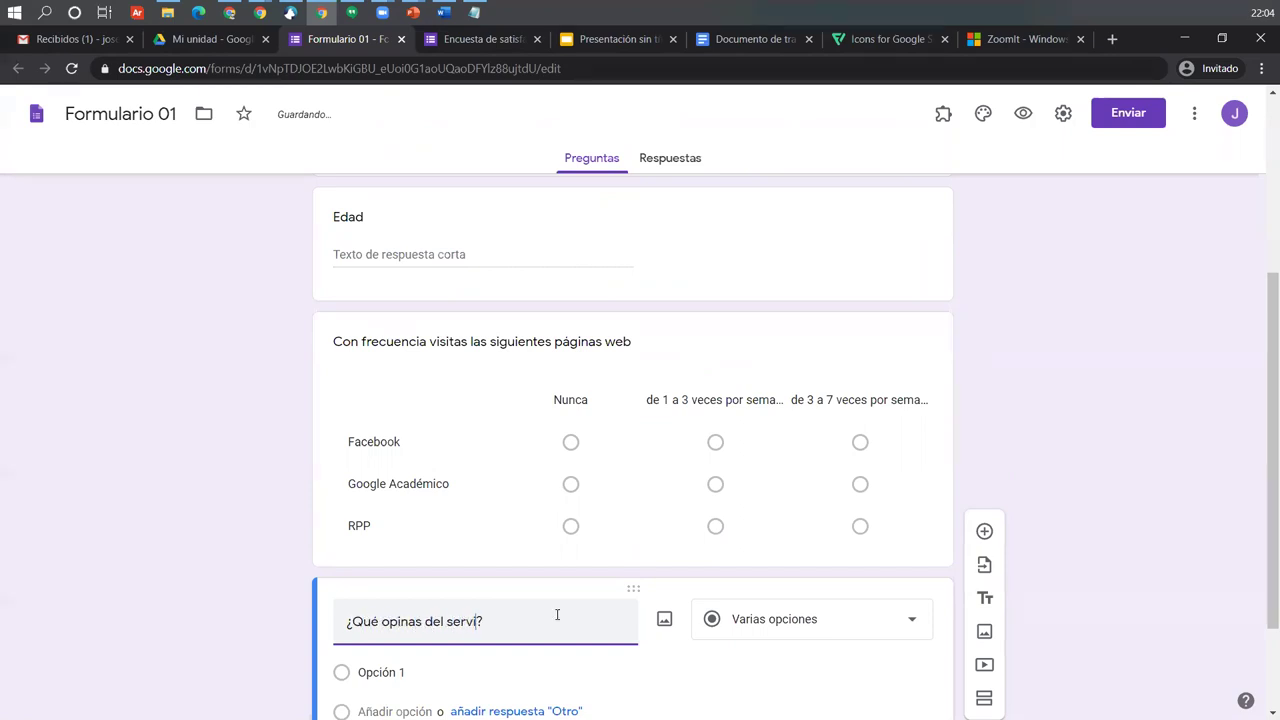
# Make it a linear scale with labels Muy malo for 1 and Muy bueno for 5.
pyautogui.scroll(-3, 557, 615)
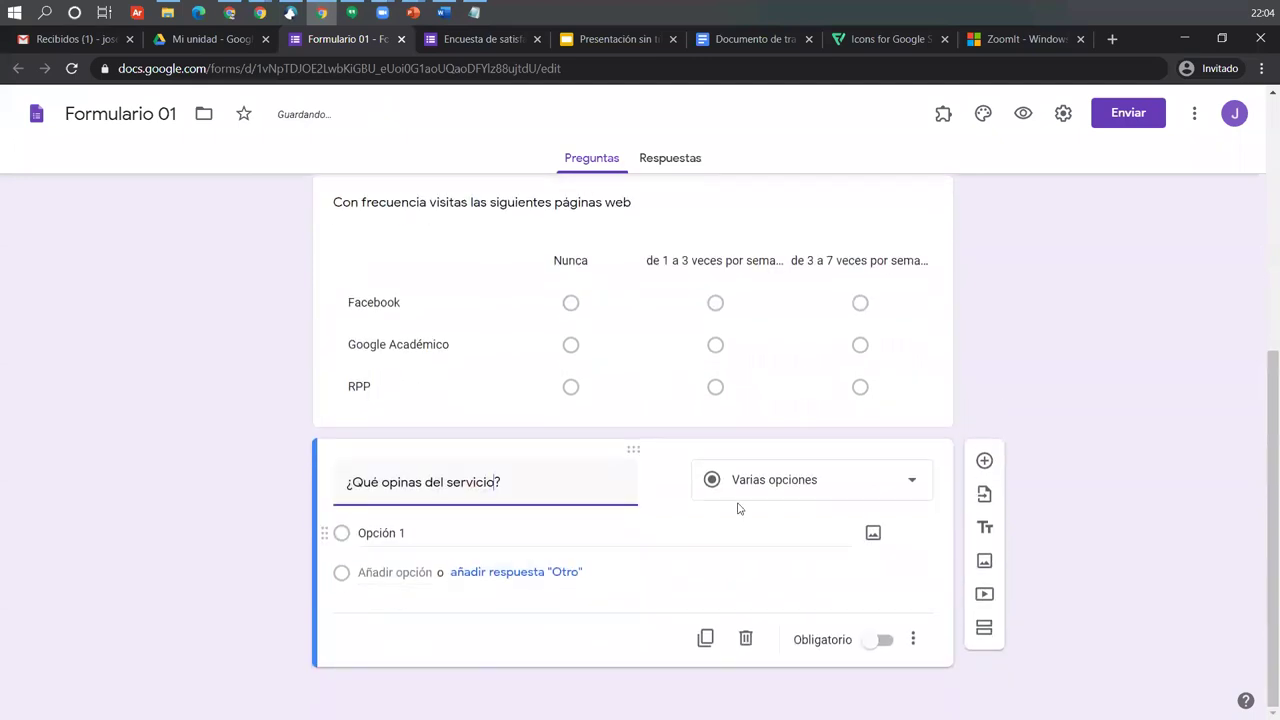
pyautogui.click(757, 486)
pyautogui.click(789, 503)
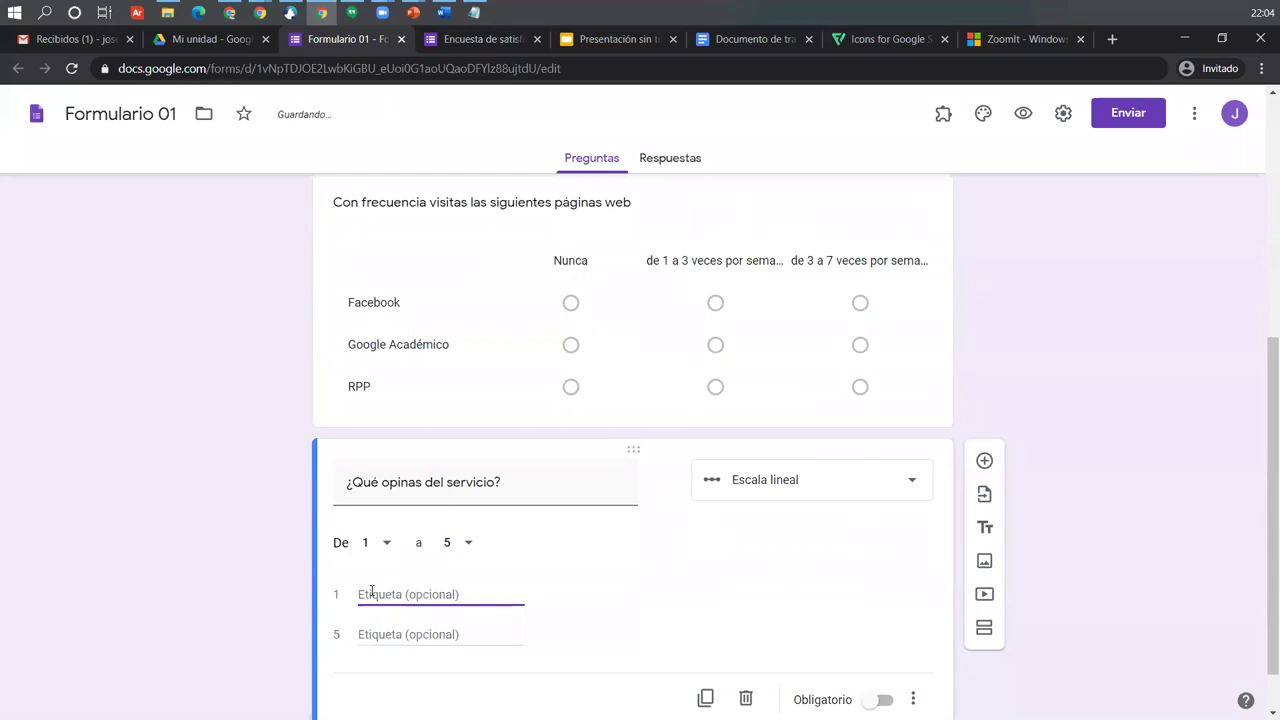
pyautogui.write('Muy malo')
pyautogui.press('Tab')
pyautogui.write('Muy Bueno')
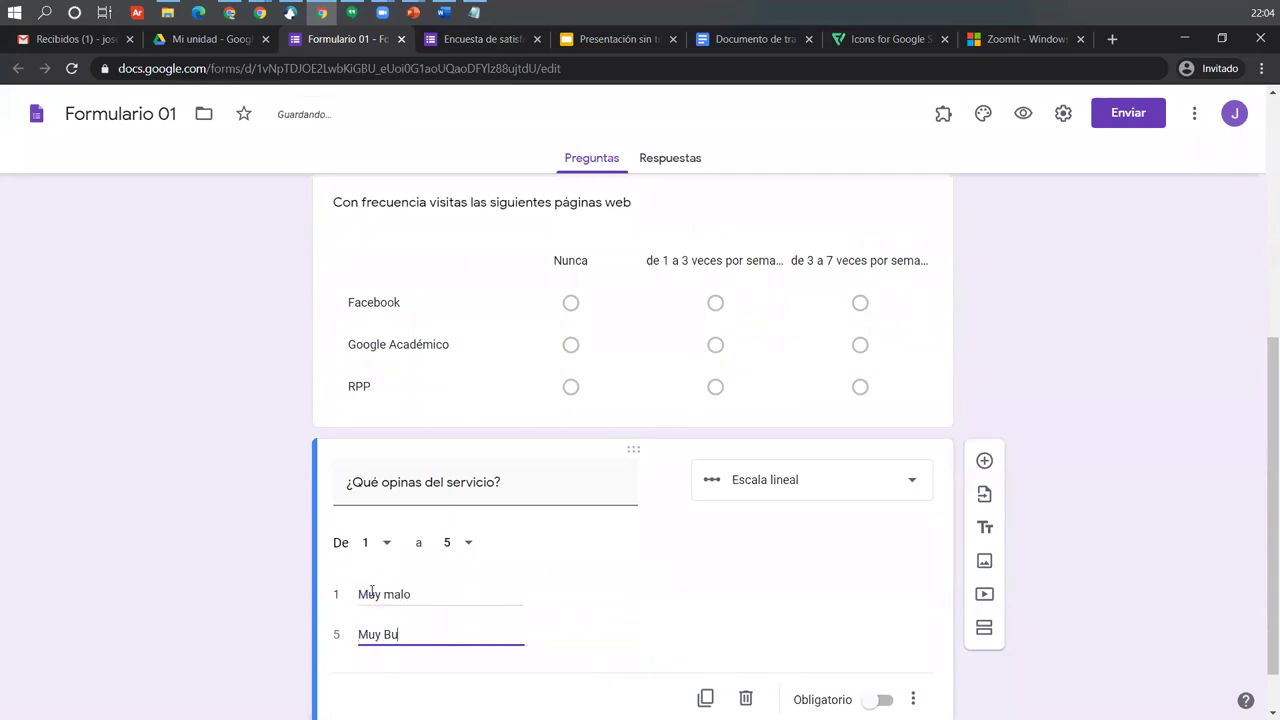
pyautogui.press('BackSpace')
pyautogui.press('BackSpace')
pyautogui.press('BackSpace')
# Finish the Muy bueno label, then reload the live survey to see the new rating question.
pyautogui.write('bue')
pyautogui.click(752, 546)
pyautogui.click(496, 42)
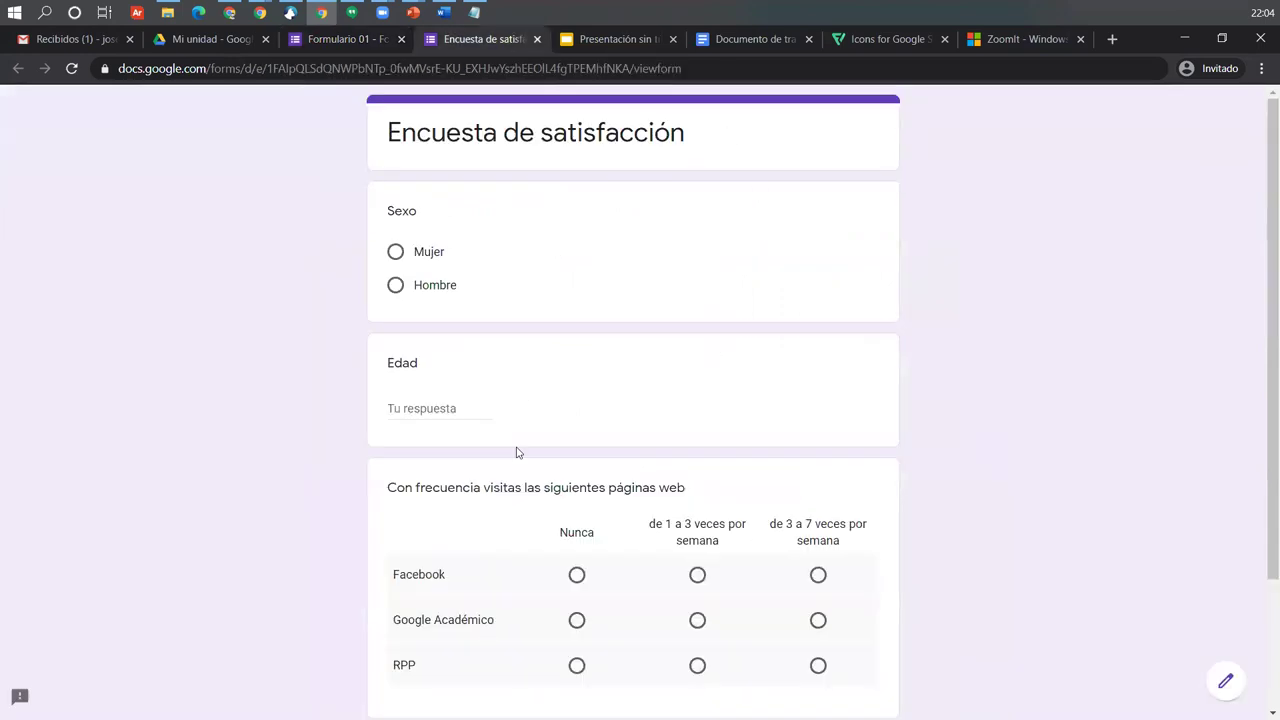
pyautogui.scroll(-2, 514, 451)
pyautogui.click(71, 68)
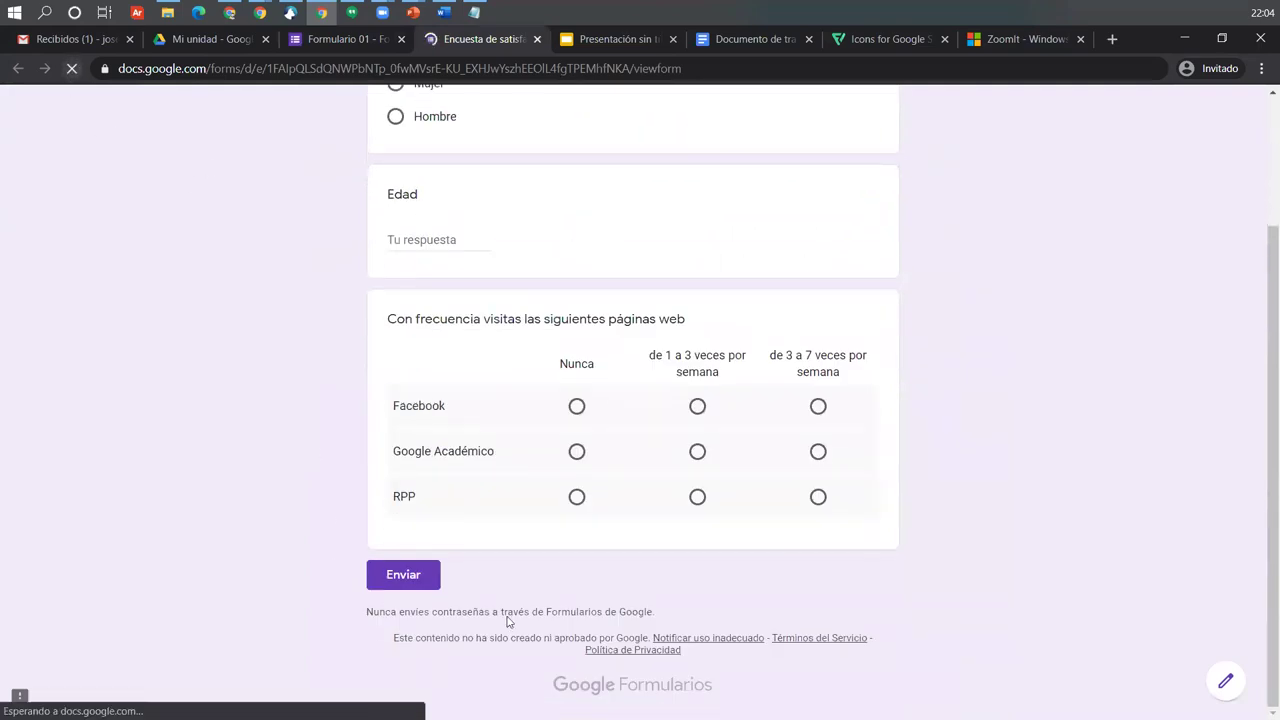
pyautogui.scroll(-2, 511, 603)
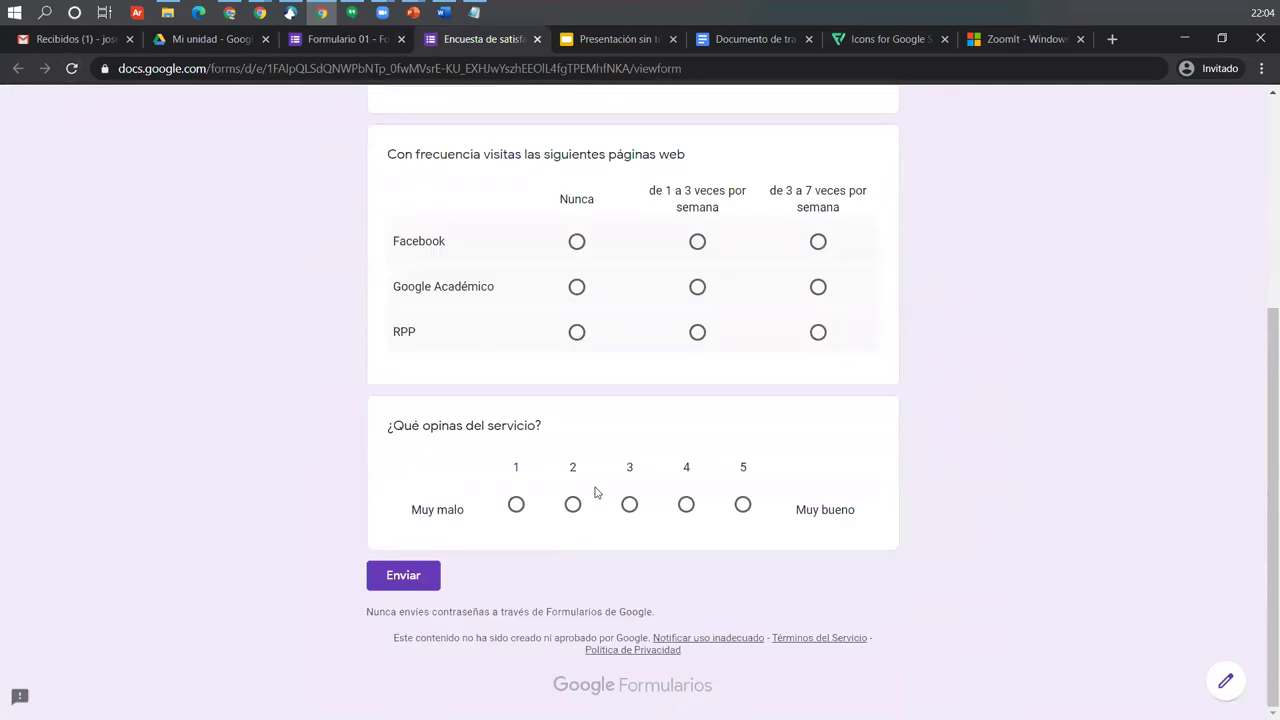
pyautogui.scroll(3, 594, 491)
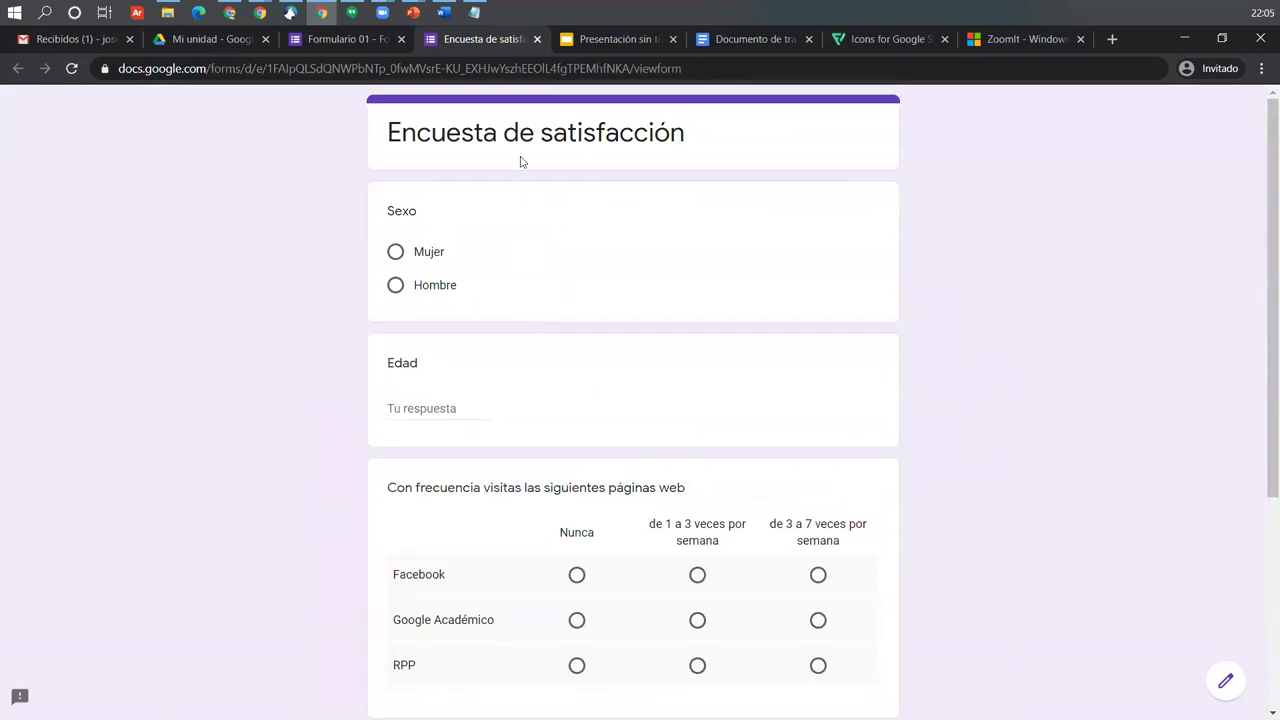
# Return to the Formulario 01 editor and look over the web-pages grid question.
pyautogui.click(342, 38)
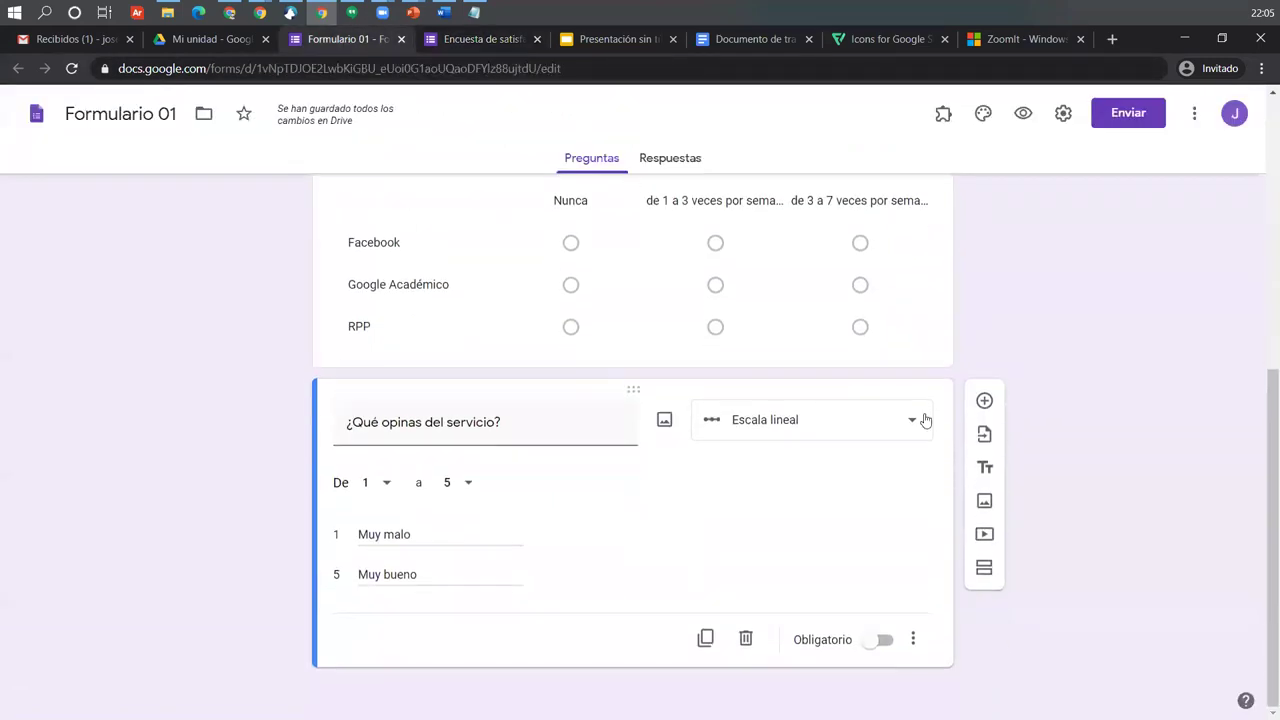
pyautogui.scroll(4, 923, 420)
pyautogui.scroll(-1, 822, 418)
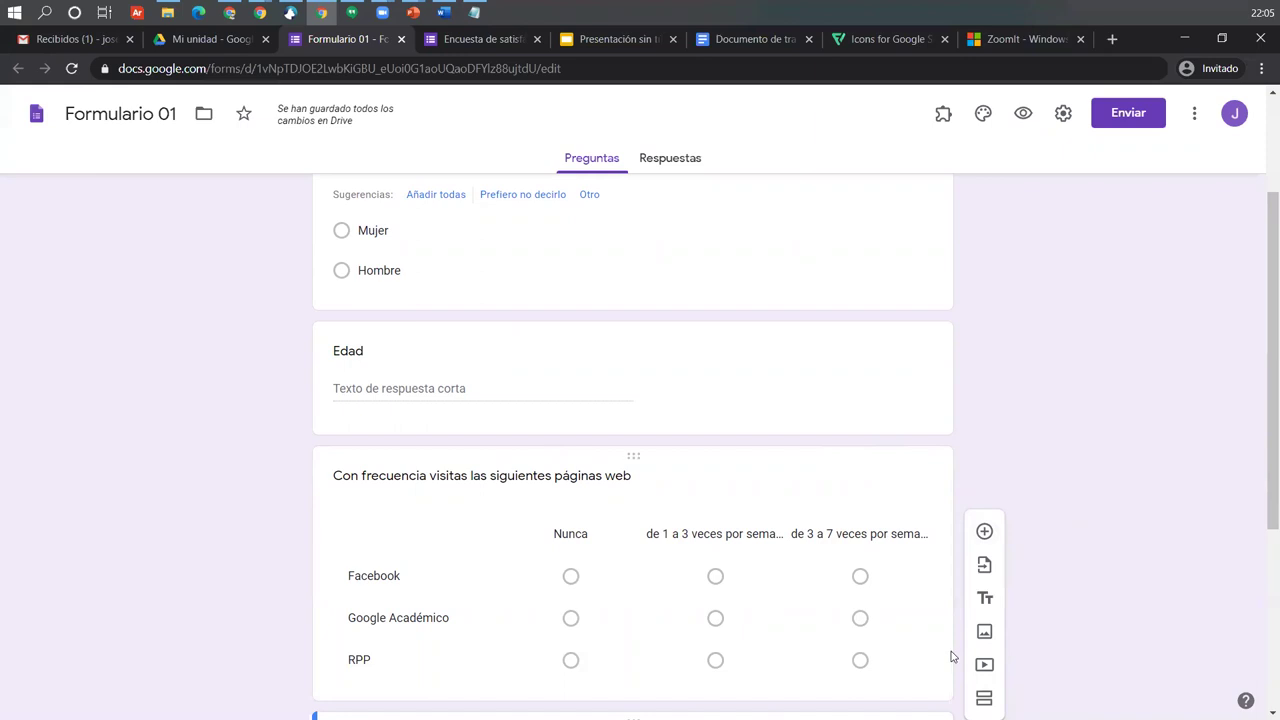
pyautogui.scroll(-1, 955, 655)
pyautogui.scroll(2, 917, 411)
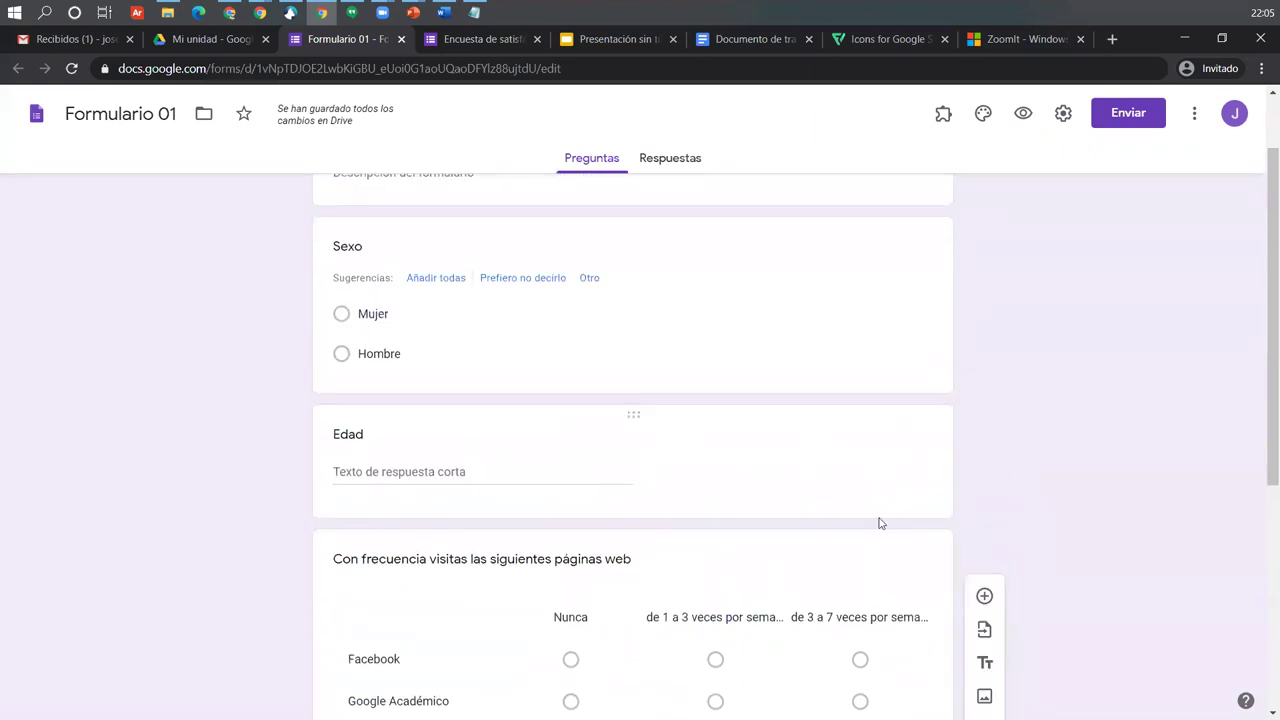
pyautogui.click(905, 560)
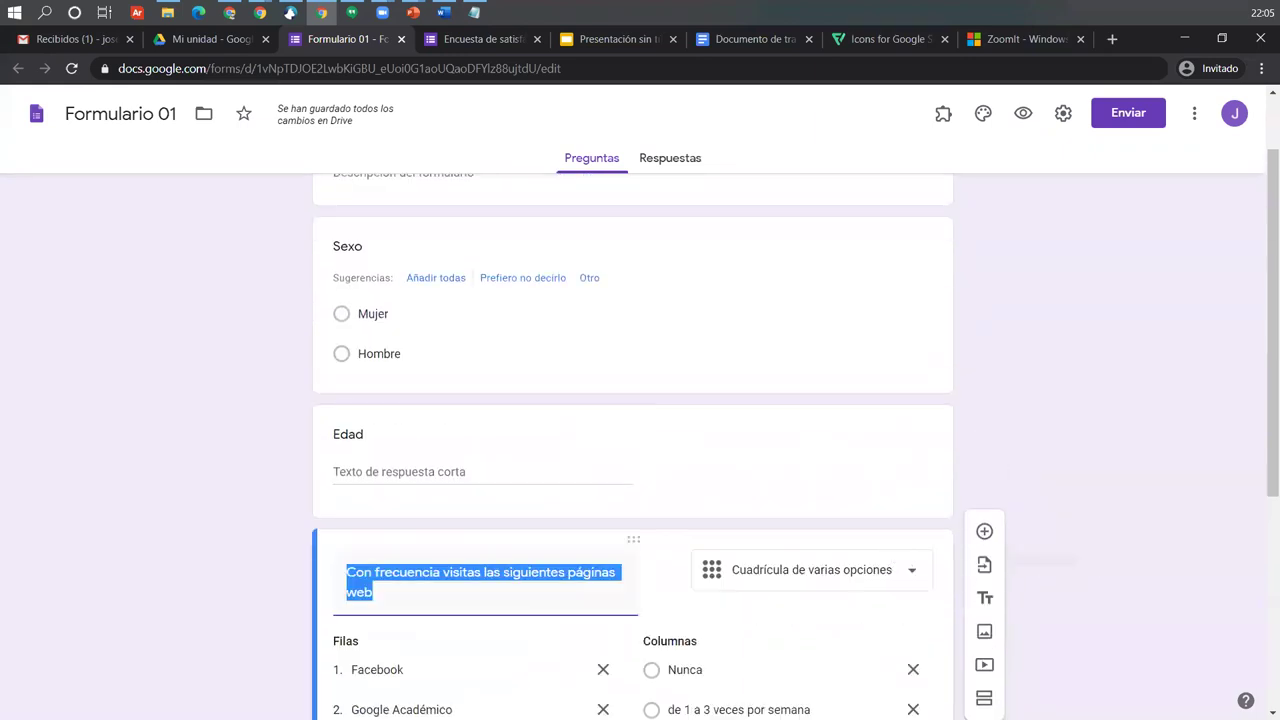
pyautogui.click(1010, 677)
# Select the Edad question and add a new section right after it.
pyautogui.scroll(-5, 557, 559)
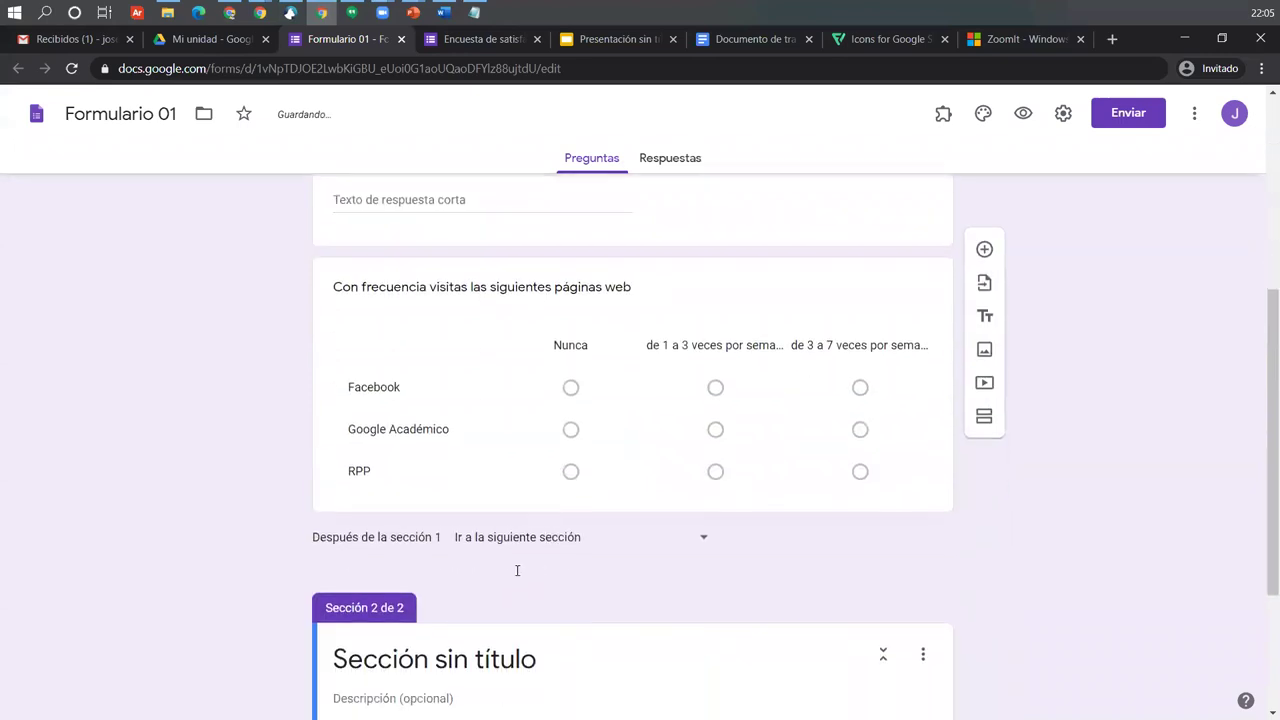
pyautogui.scroll(-1, 420, 564)
pyautogui.scroll(6, 657, 429)
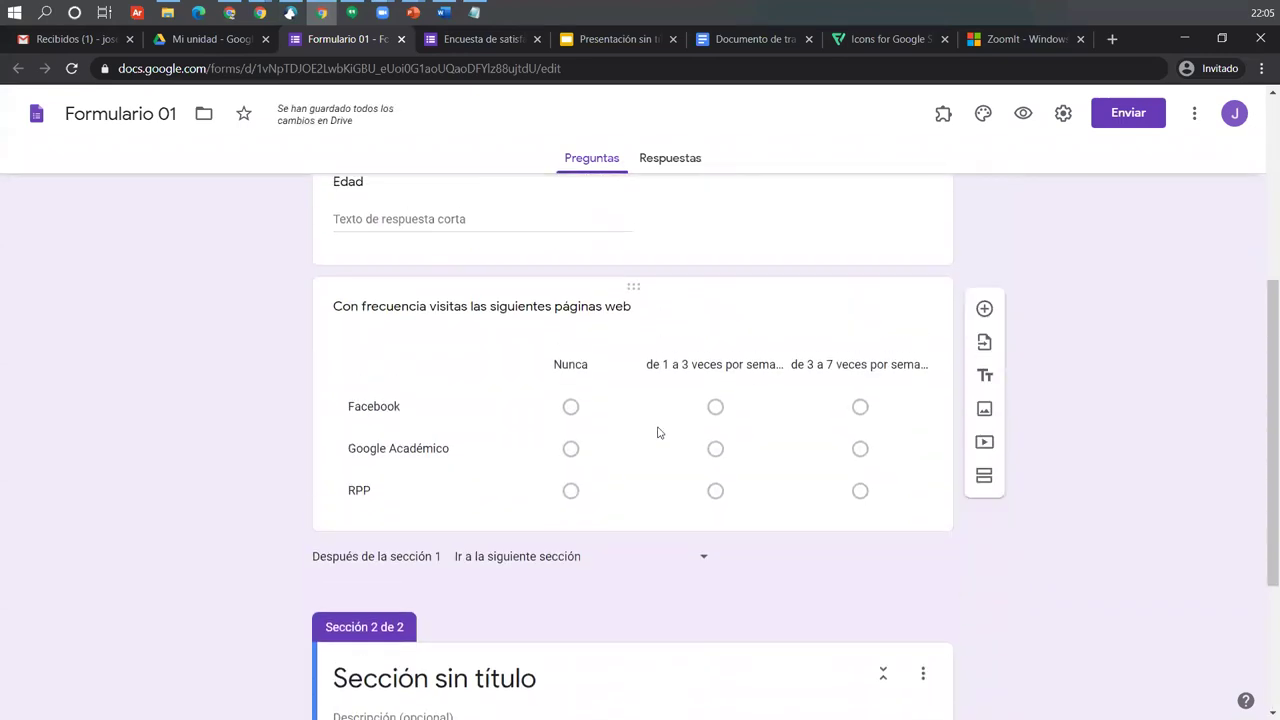
pyautogui.scroll(1, 935, 495)
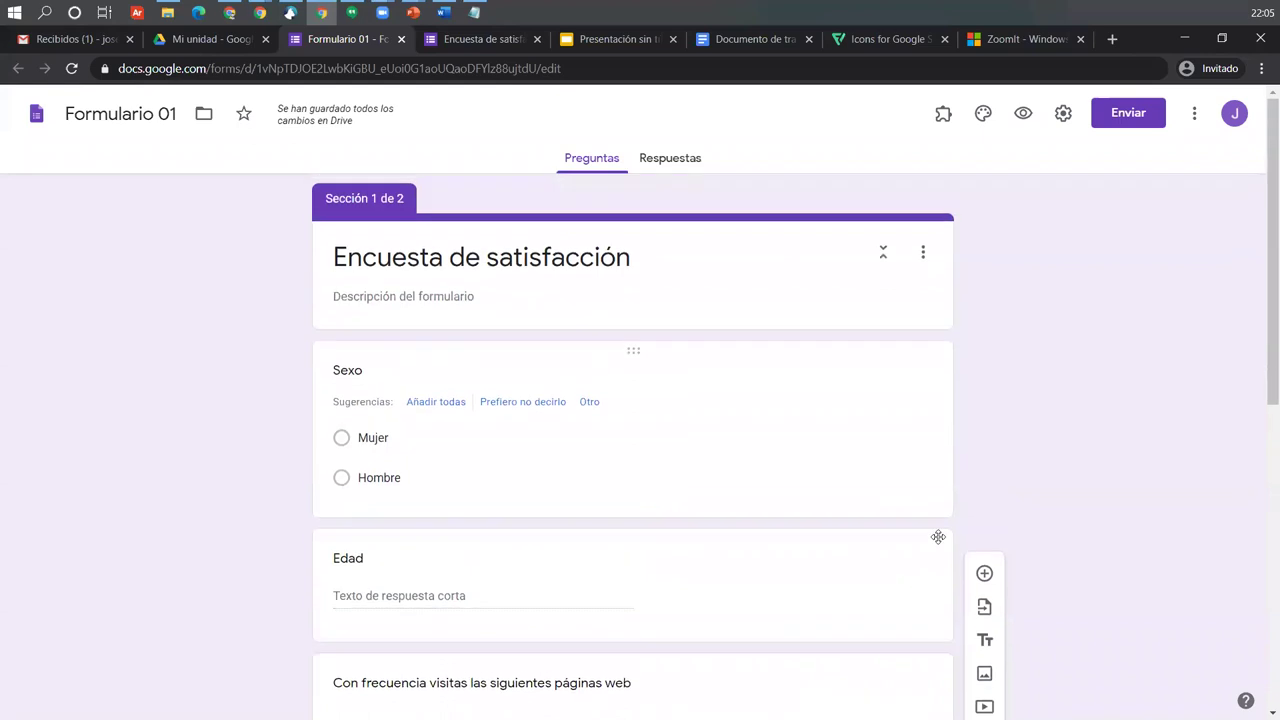
pyautogui.click(897, 592)
pyautogui.click(984, 698)
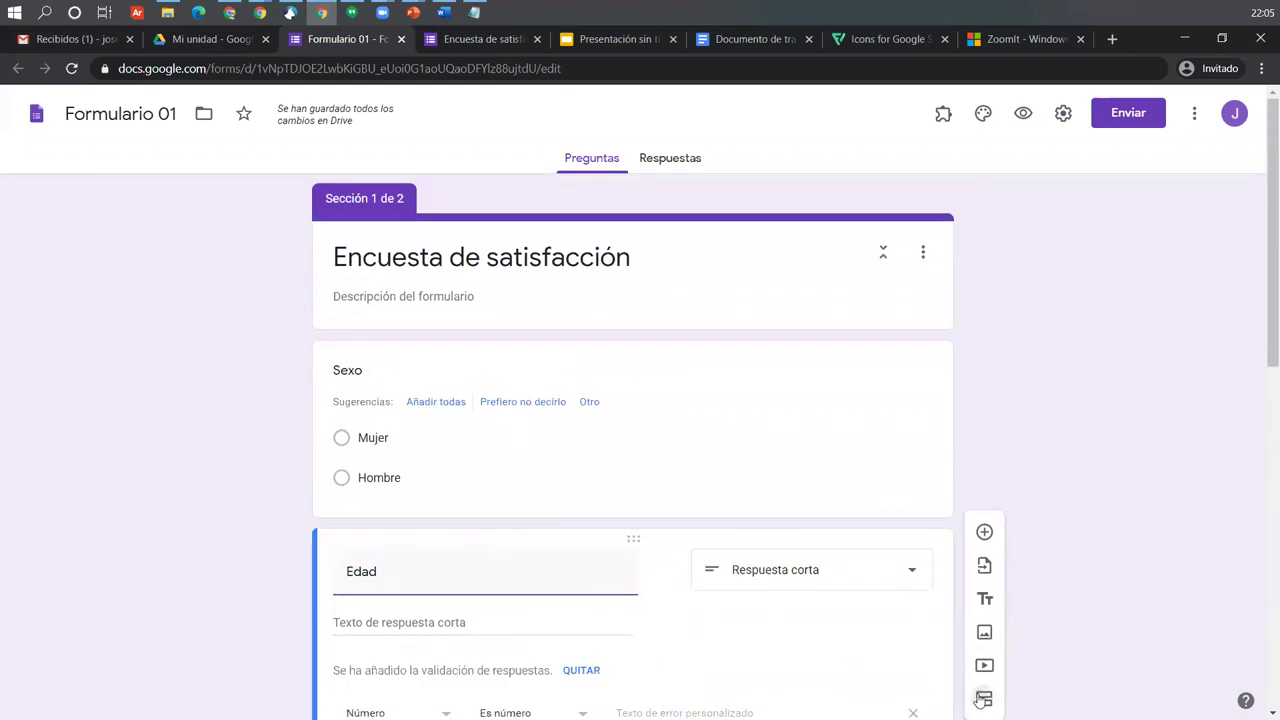
pyautogui.scroll(-3, 340, 351)
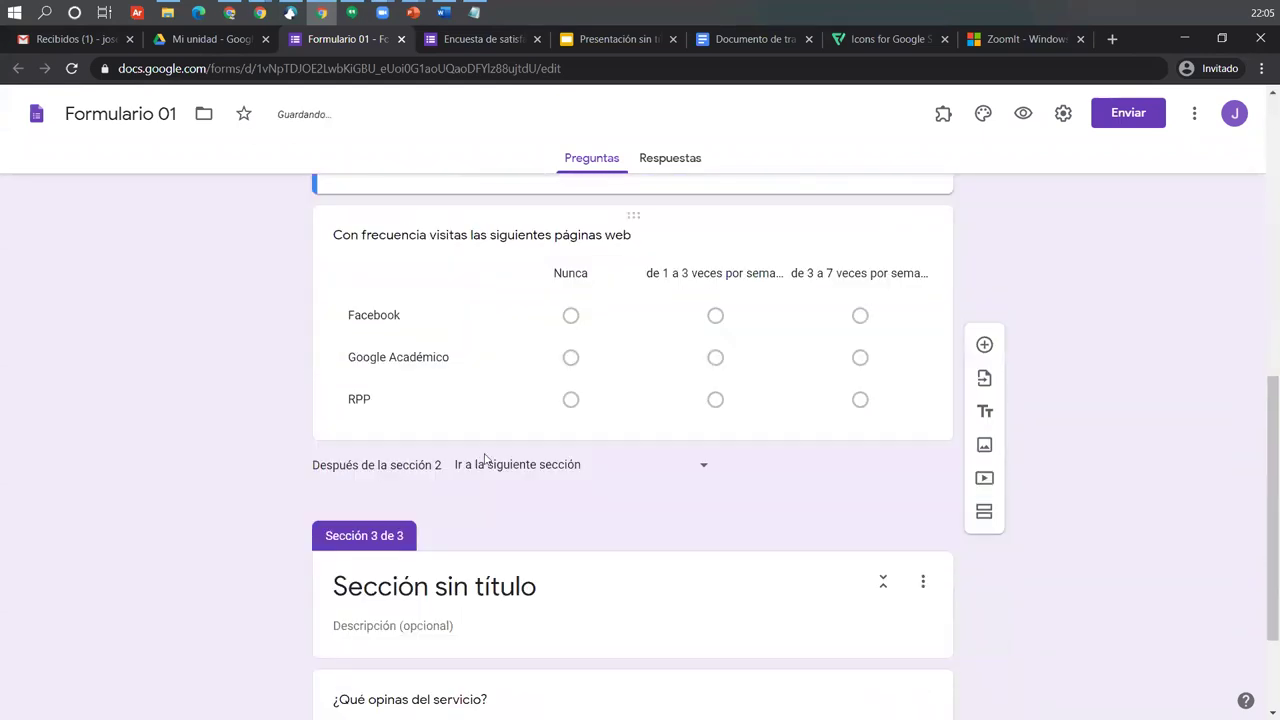
pyautogui.scroll(6, 477, 444)
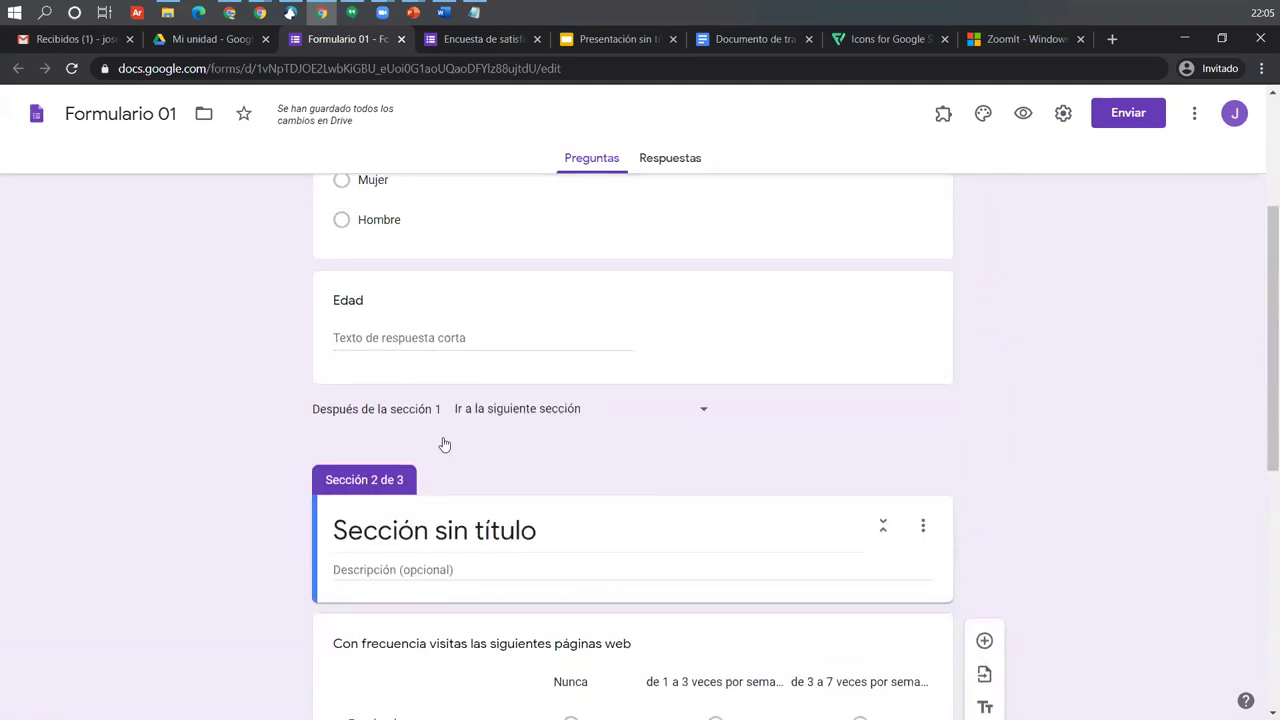
pyautogui.scroll(-6, 485, 560)
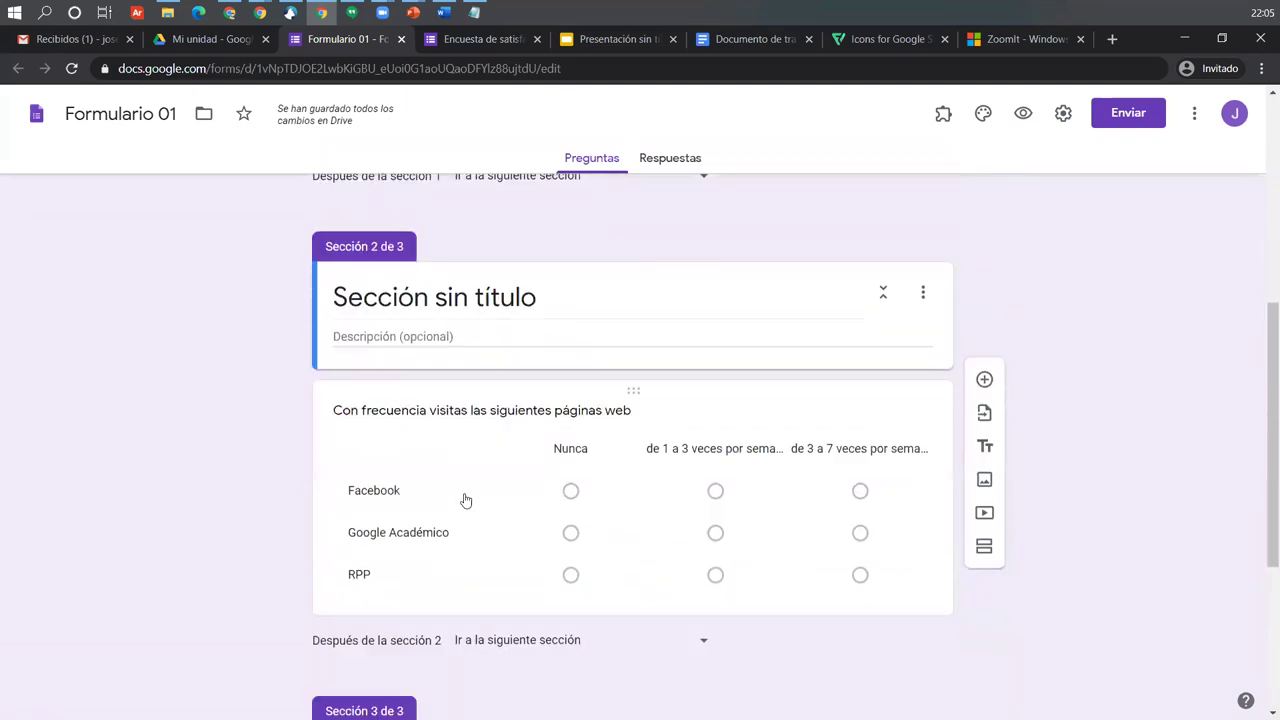
pyautogui.scroll(8, 496, 469)
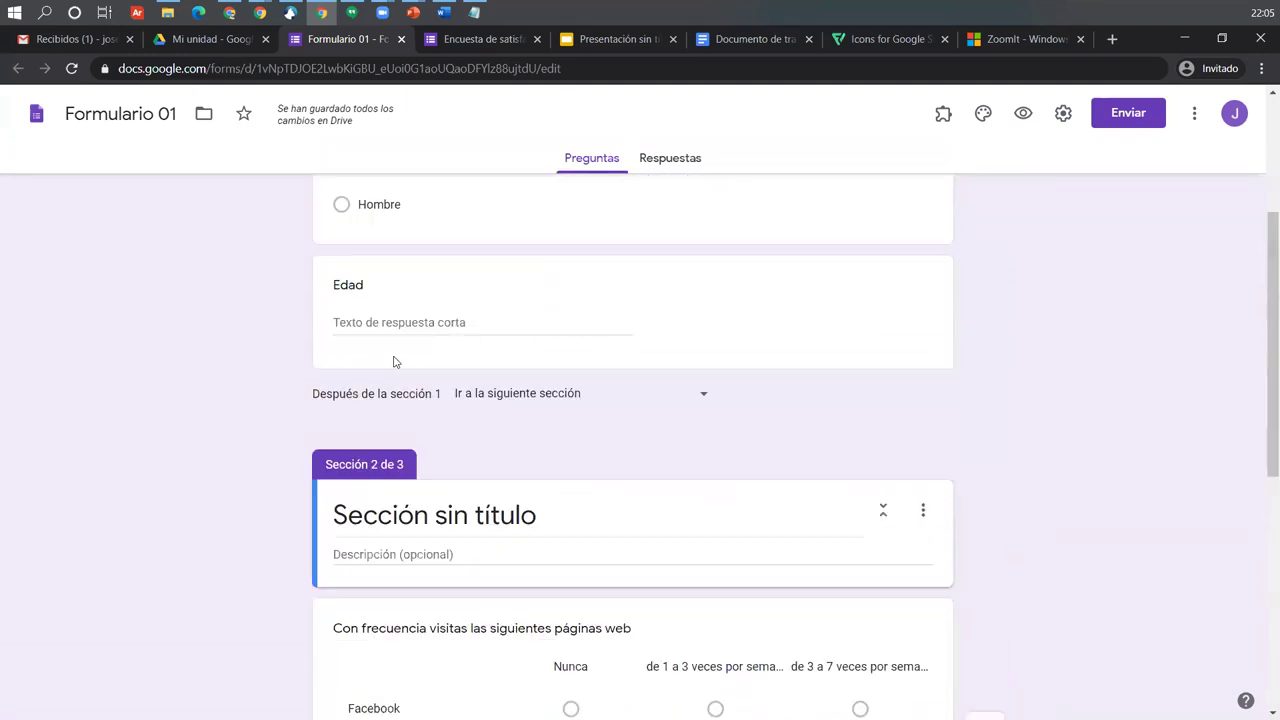
pyautogui.click(519, 300)
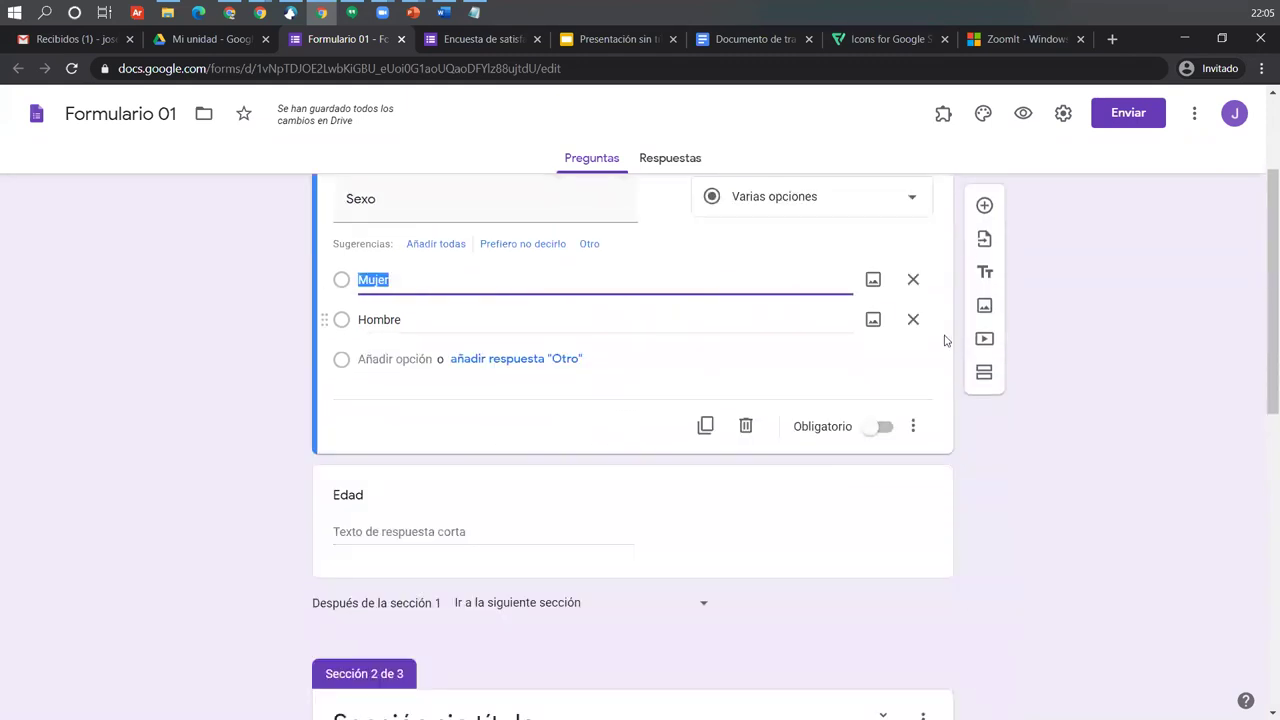
# Turn on section branching for Sexo, sending Mujer to section 2 and choosing Hombre's section.
pyautogui.scroll(2, 705, 372)
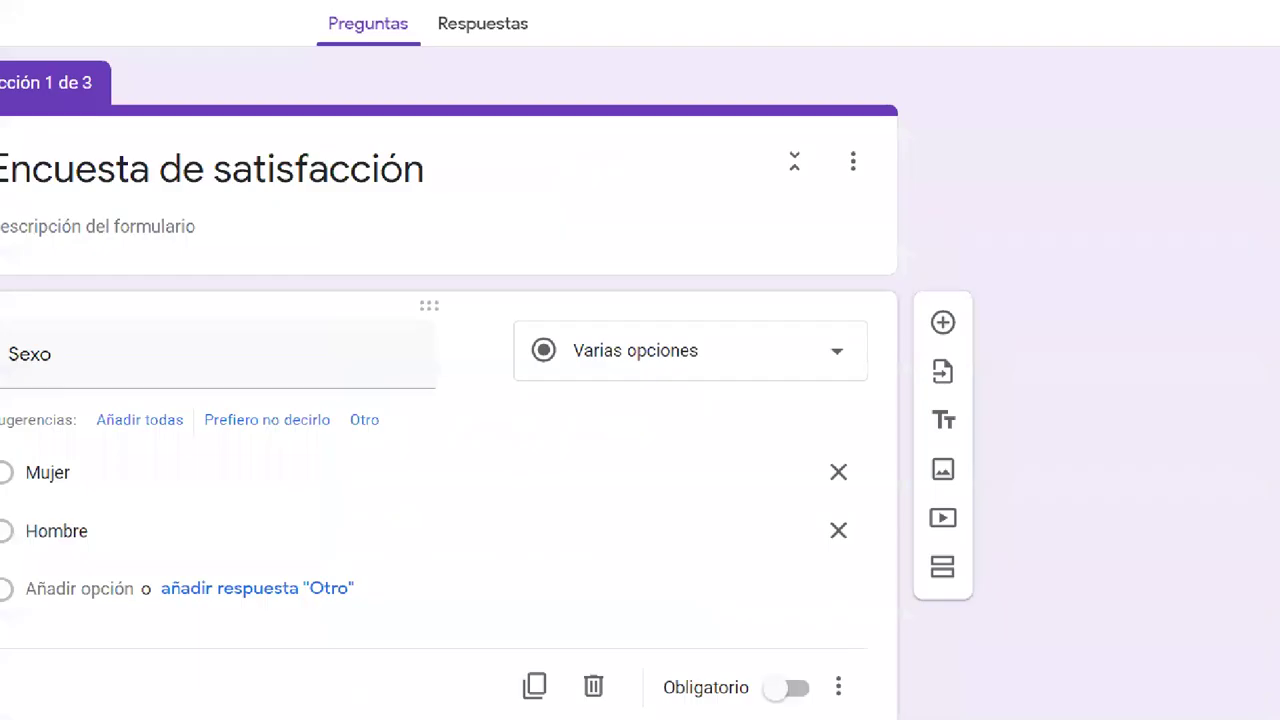
pyautogui.moveTo(34, 195)
pyautogui.mouseDown()
pyautogui.moveTo(934, 582)
pyautogui.moveTo(1148, 582)
pyautogui.mouseUp()
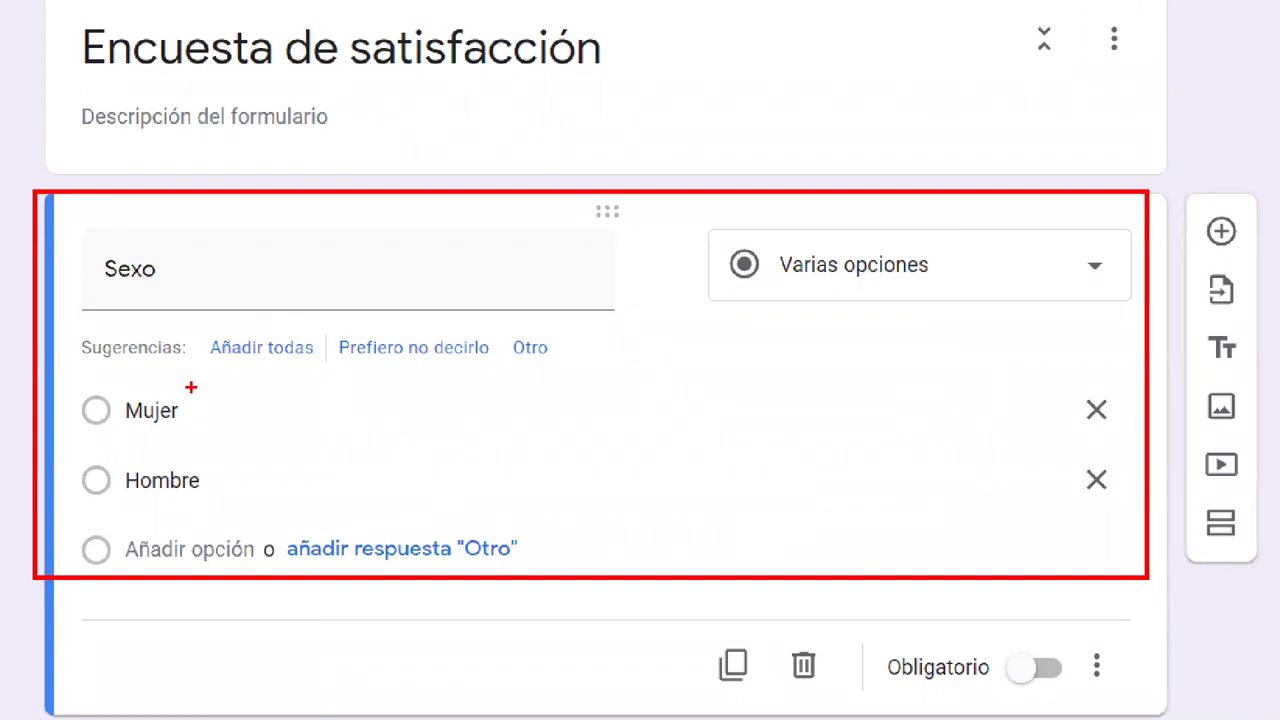
pyautogui.press('Escape')
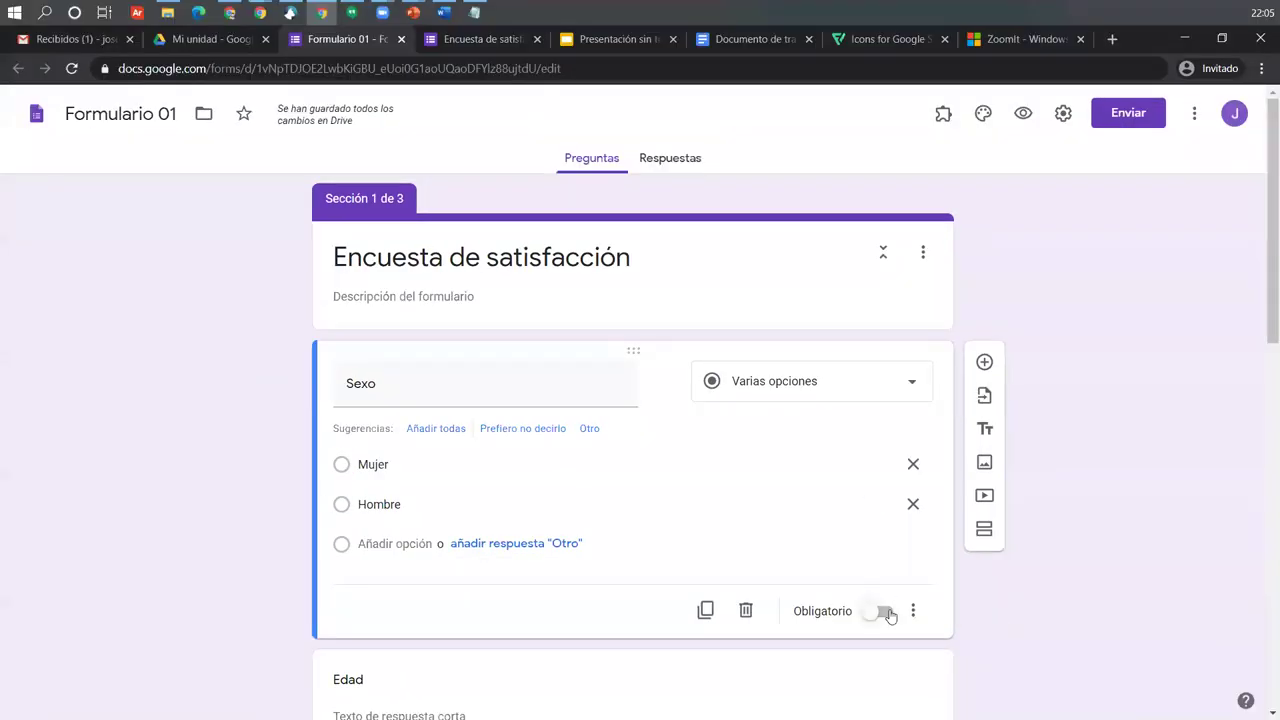
pyautogui.click(912, 612)
pyautogui.hotkey('ctrl', '1')
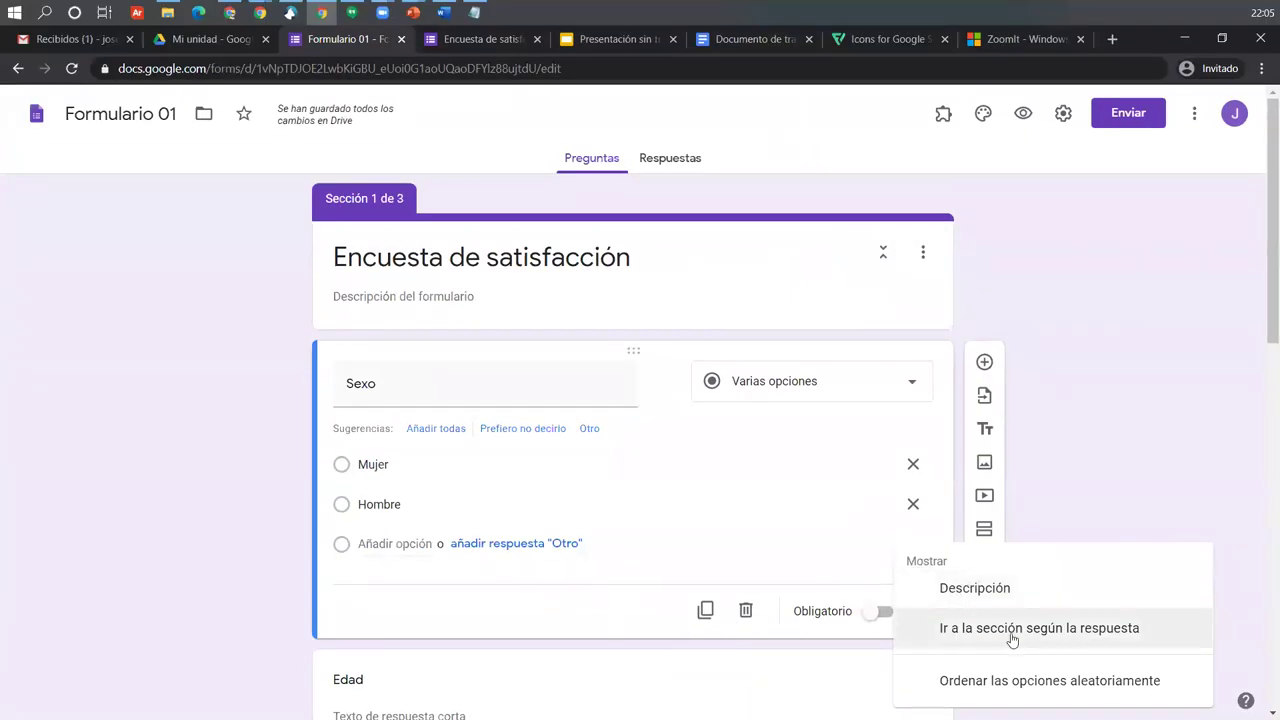
pyautogui.click(1012, 630)
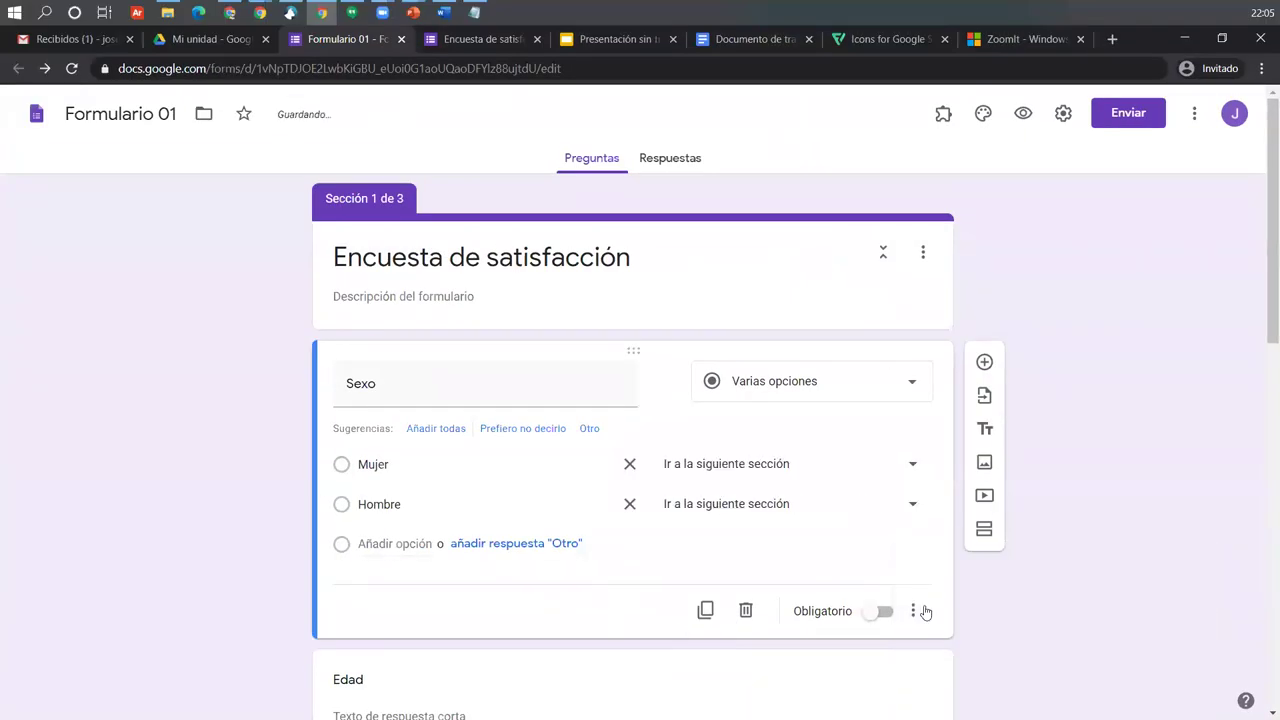
pyautogui.click(738, 470)
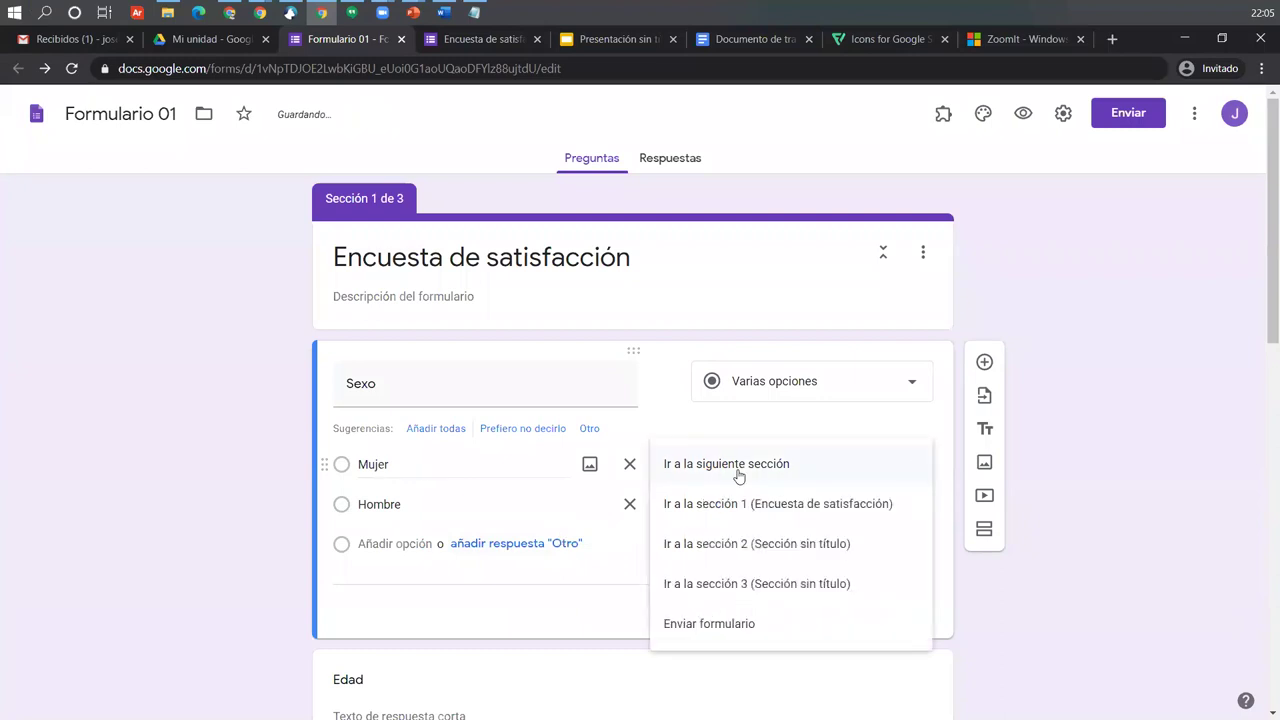
pyautogui.click(763, 546)
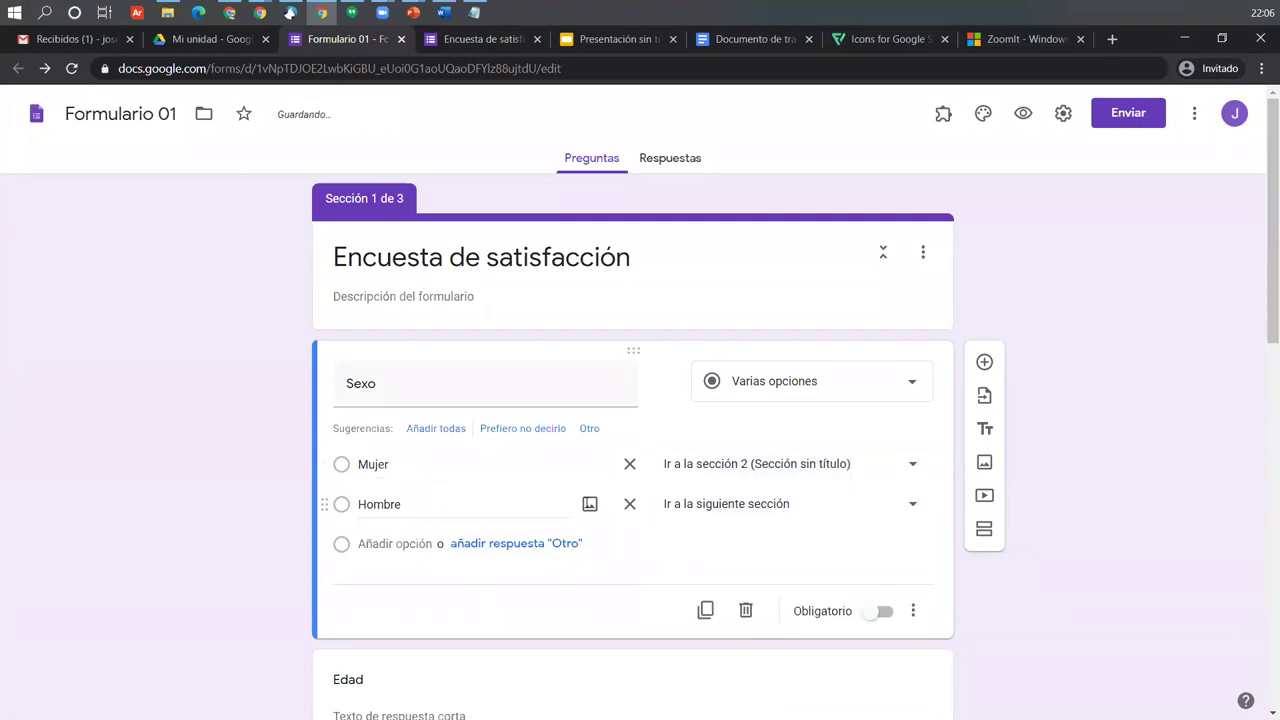
pyautogui.click(710, 506)
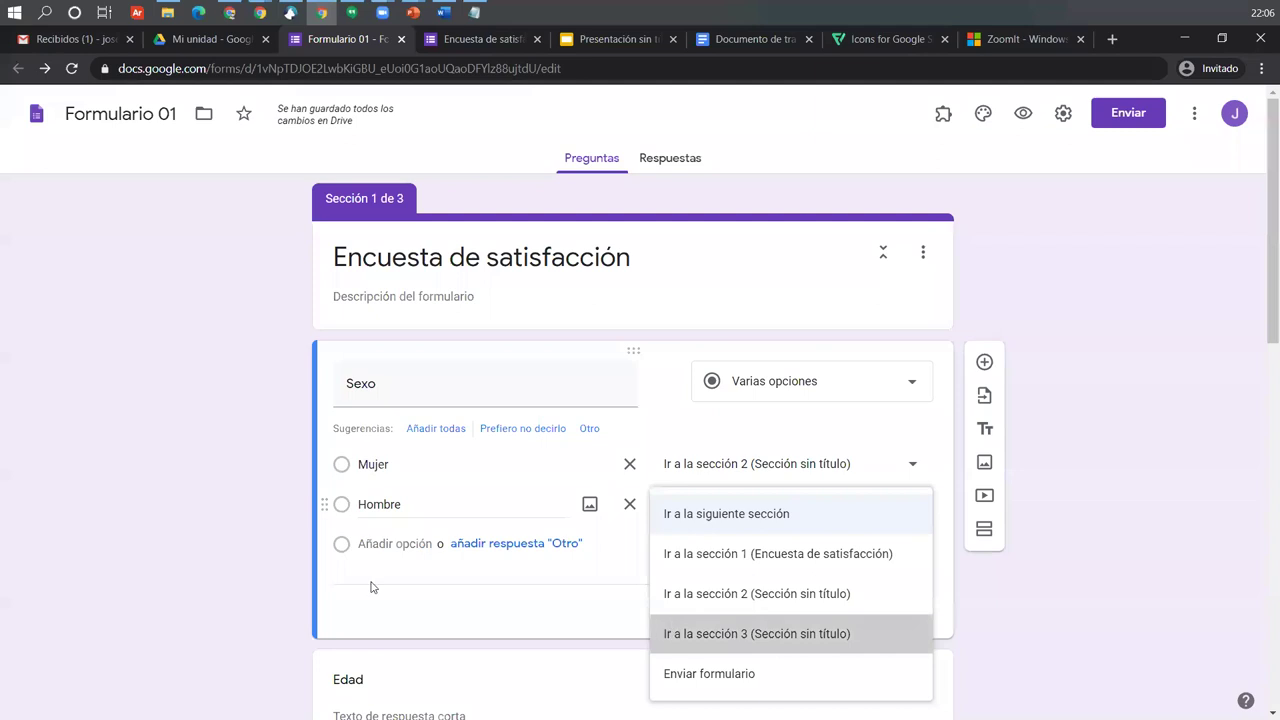
pyautogui.scroll(-10, 245, 514)
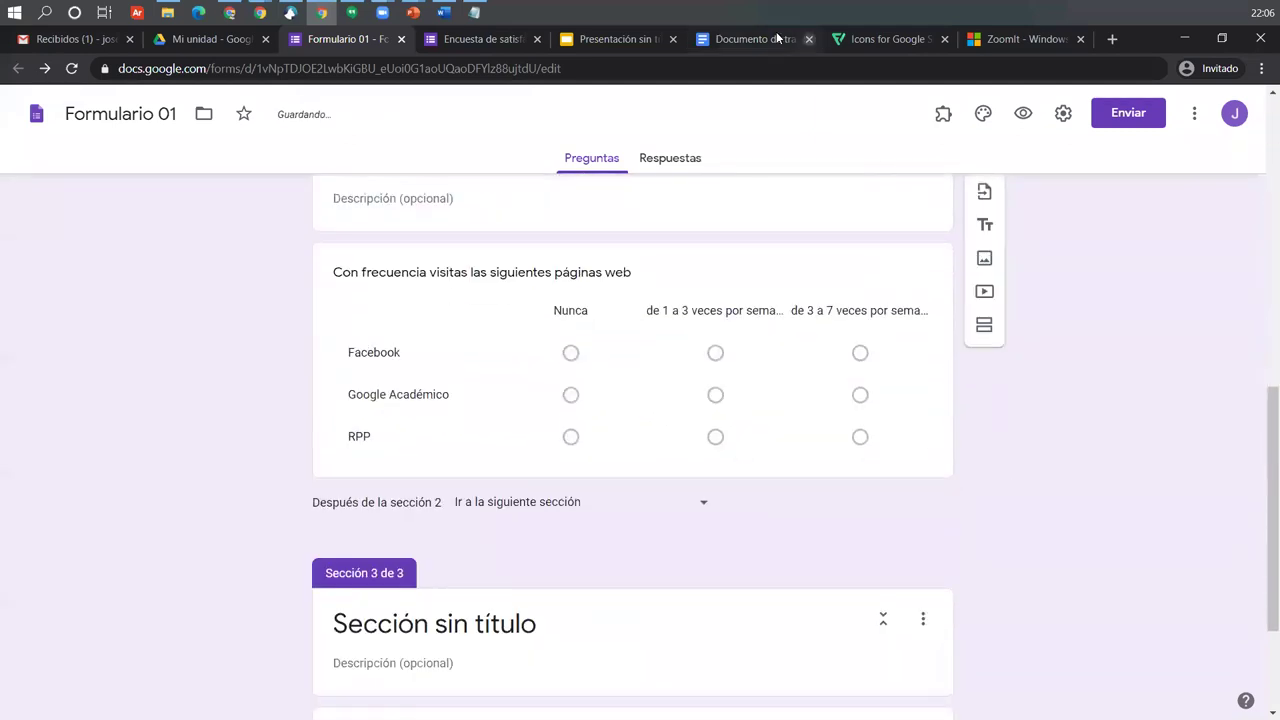
# Reload the live survey, test the branching with Mujer and Hombre answers, then return to the editor.
pyautogui.click(482, 39)
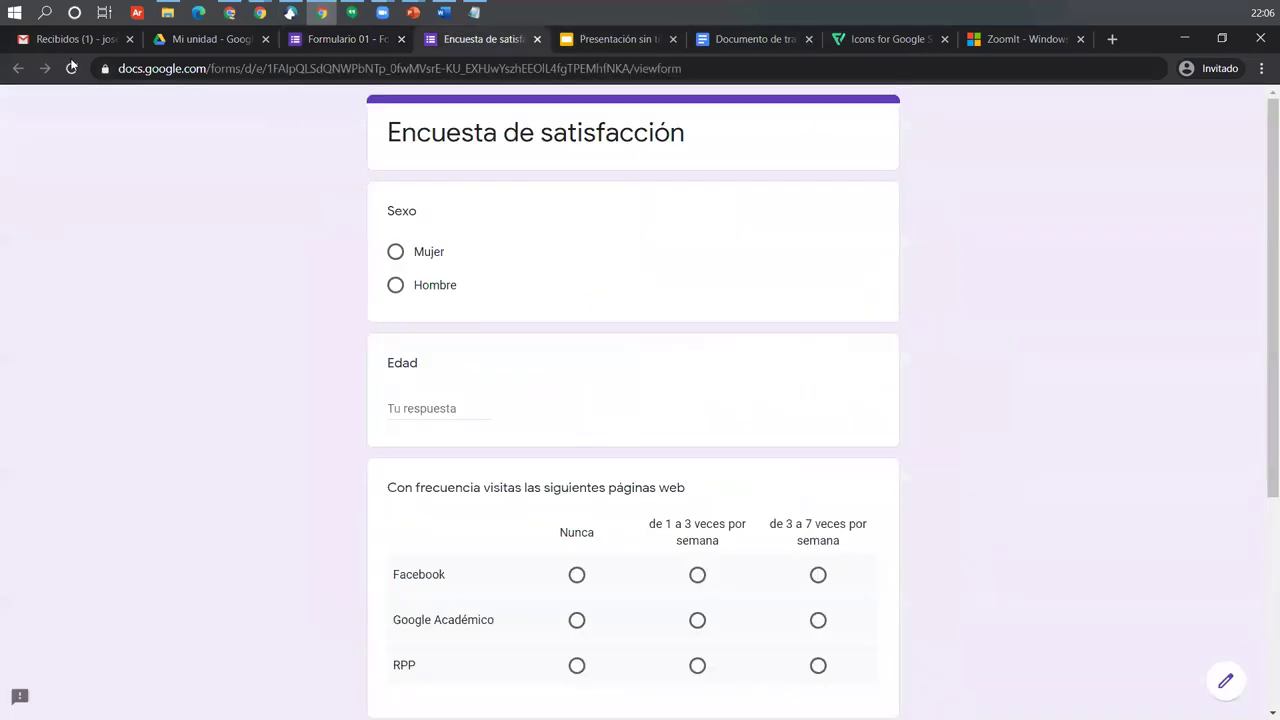
pyautogui.click(71, 66)
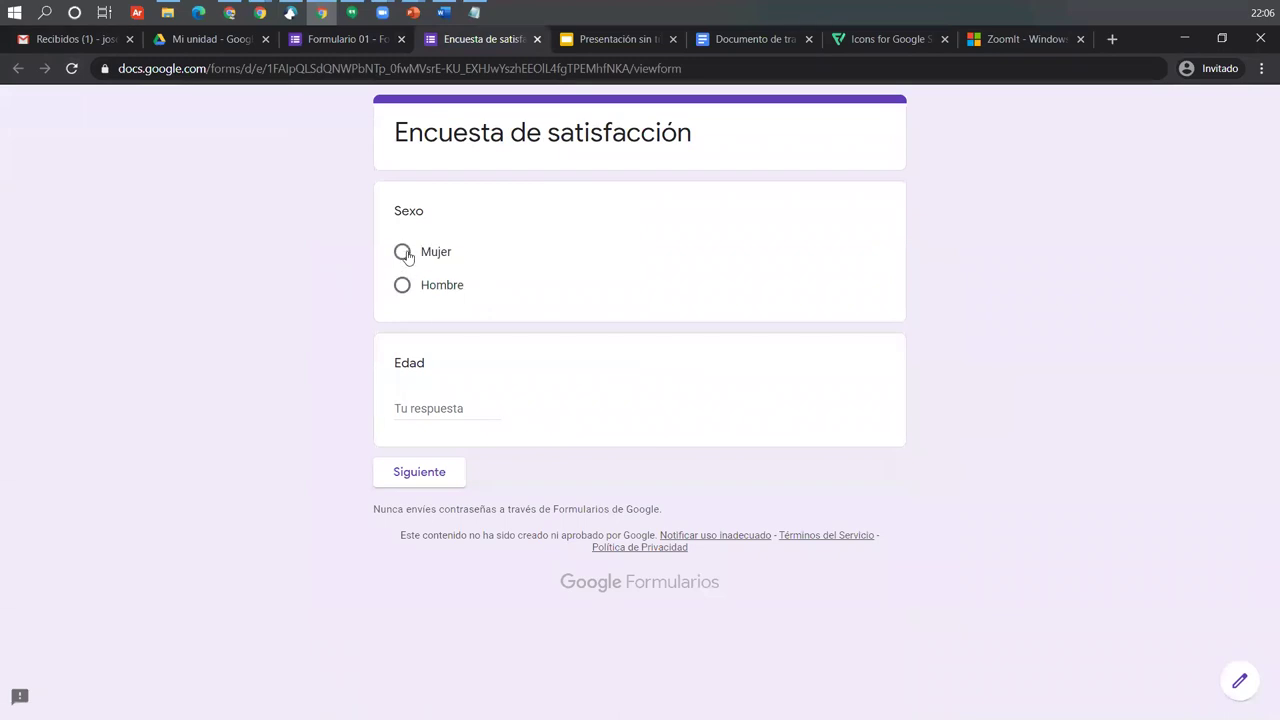
pyautogui.click(403, 253)
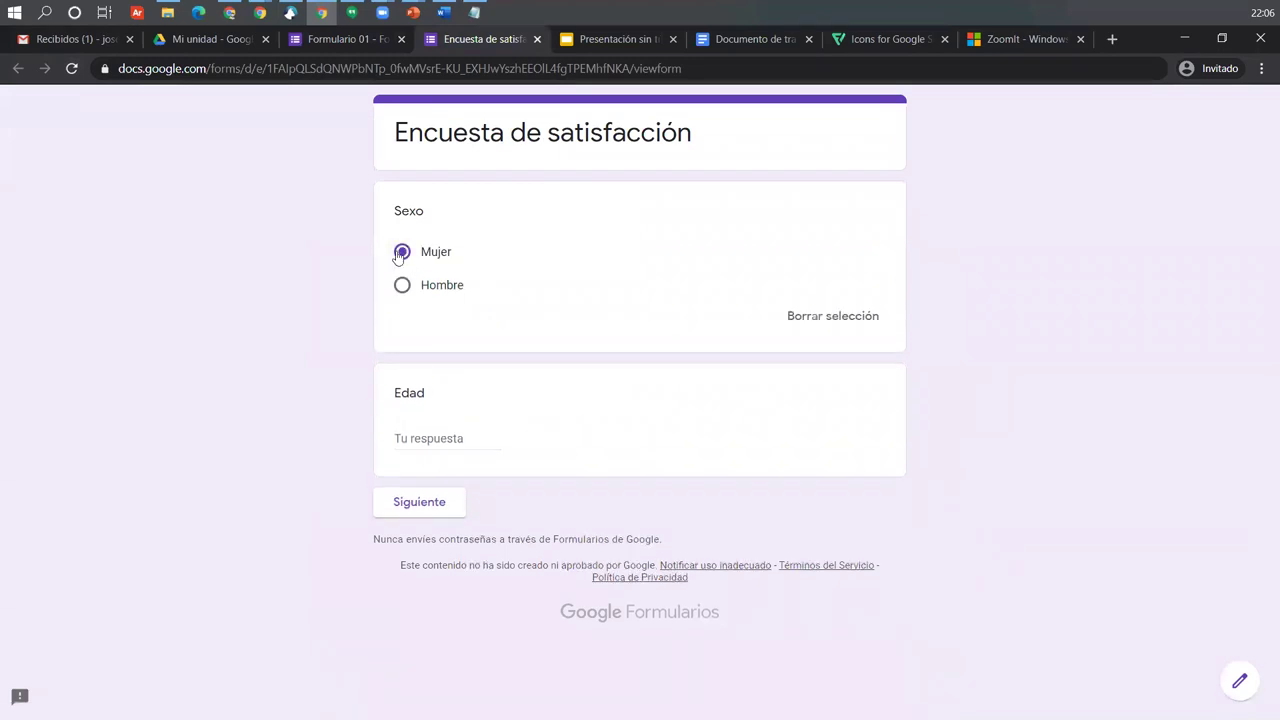
pyautogui.click(420, 503)
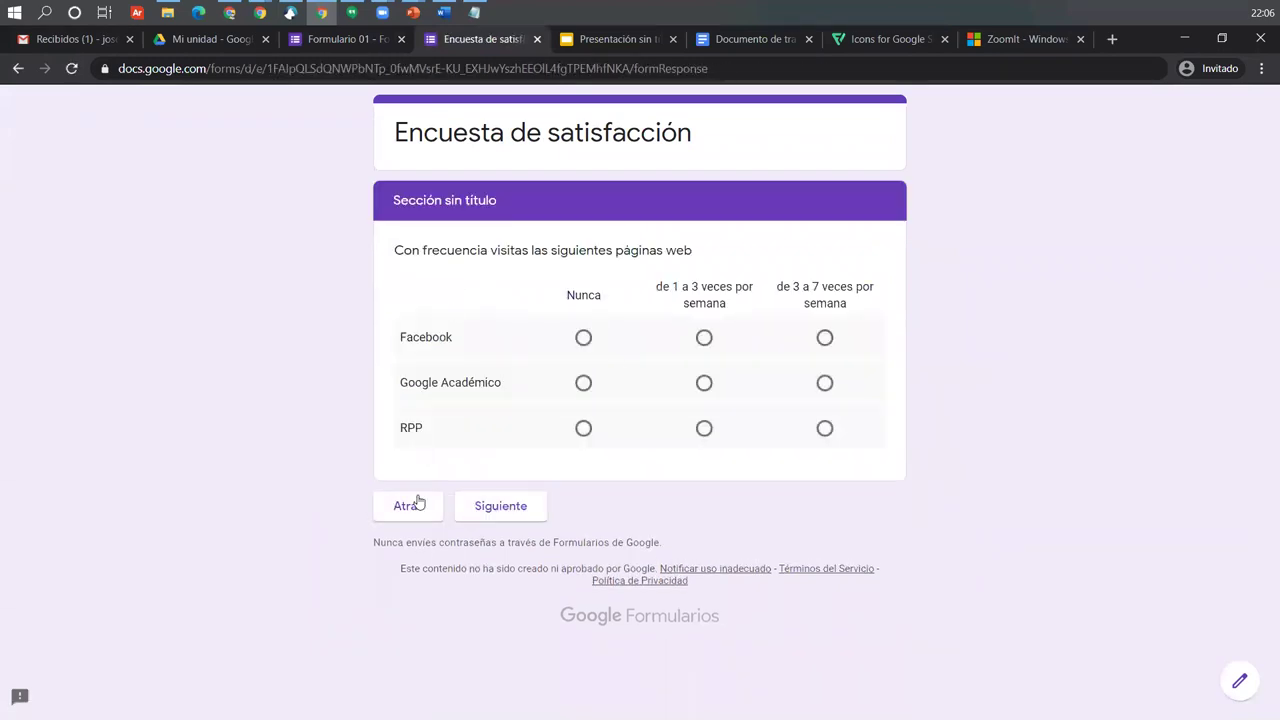
pyautogui.click(418, 503)
pyautogui.click(420, 294)
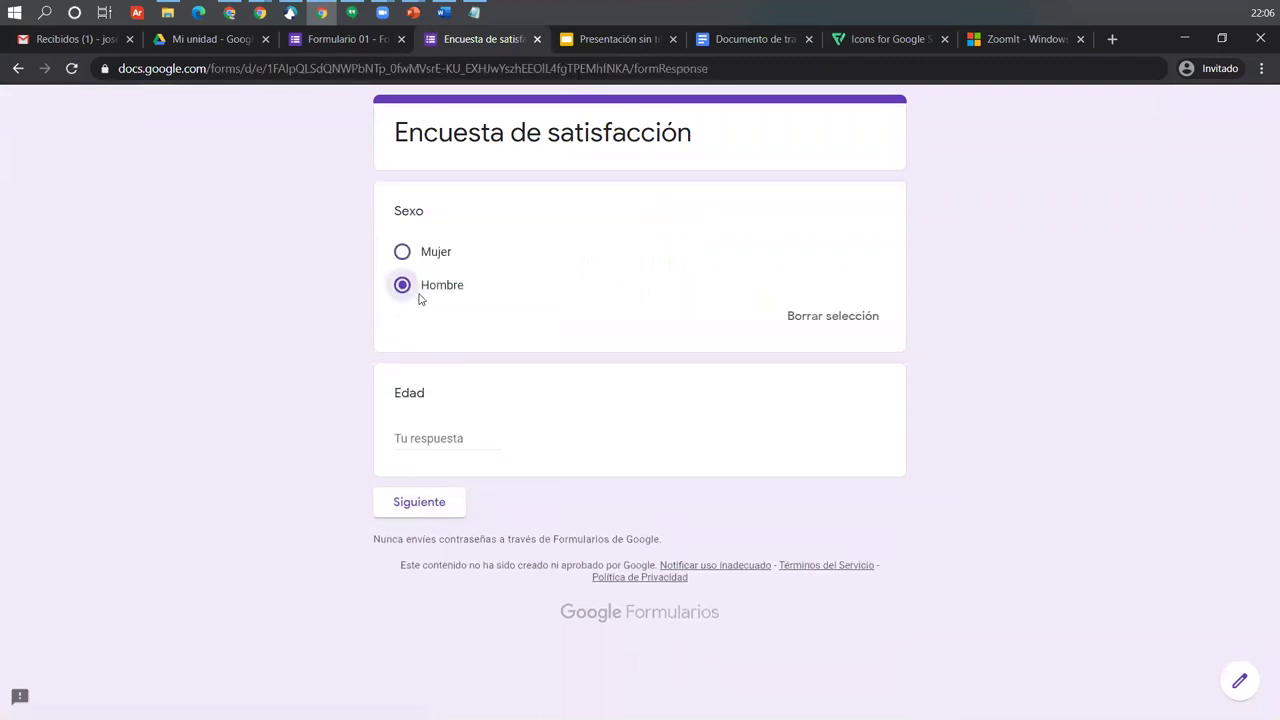
pyautogui.click(416, 502)
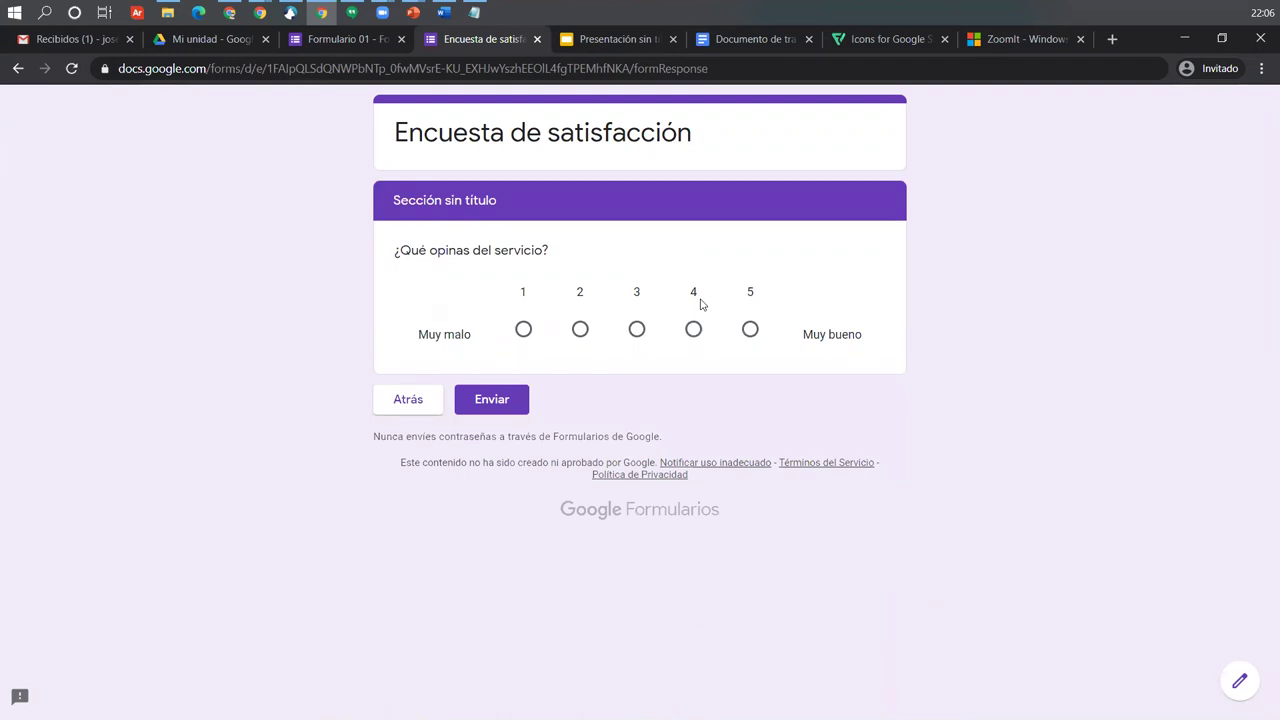
pyautogui.click(337, 39)
pyautogui.scroll(2, 595, 337)
# Title the third section 'Sección 2'.
pyautogui.scroll(-4, 706, 343)
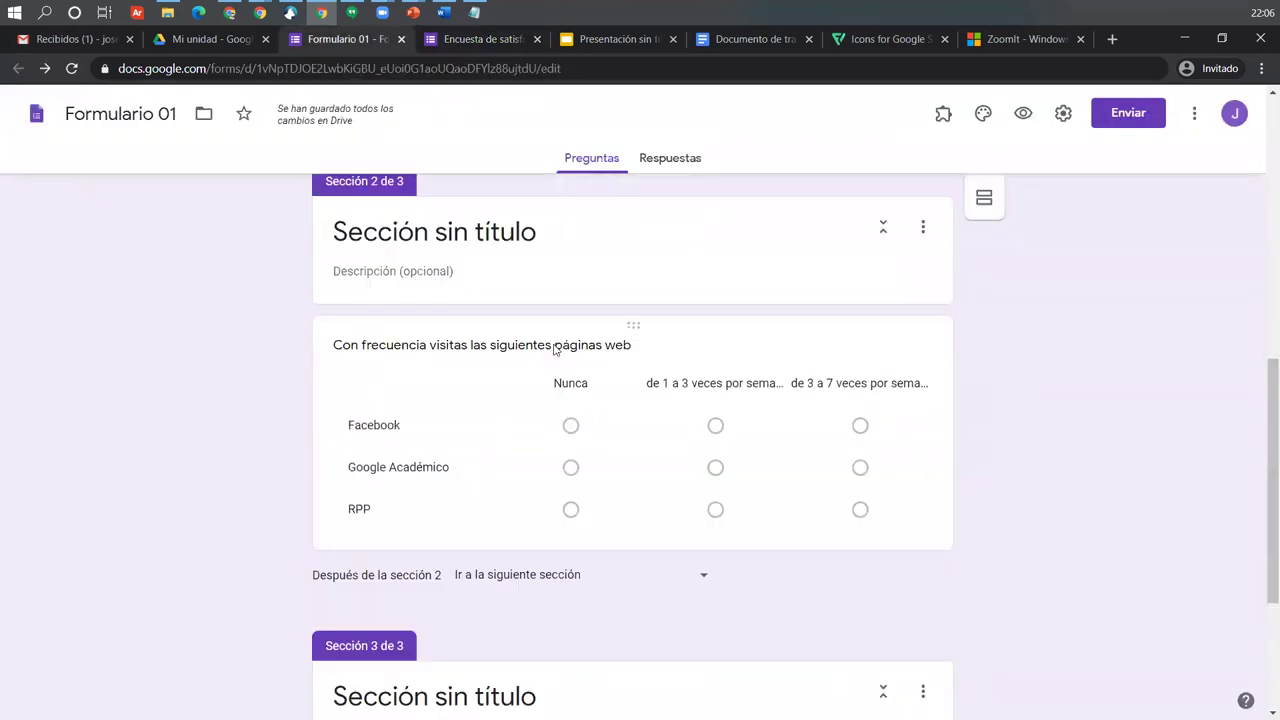
pyautogui.scroll(5, 306, 440)
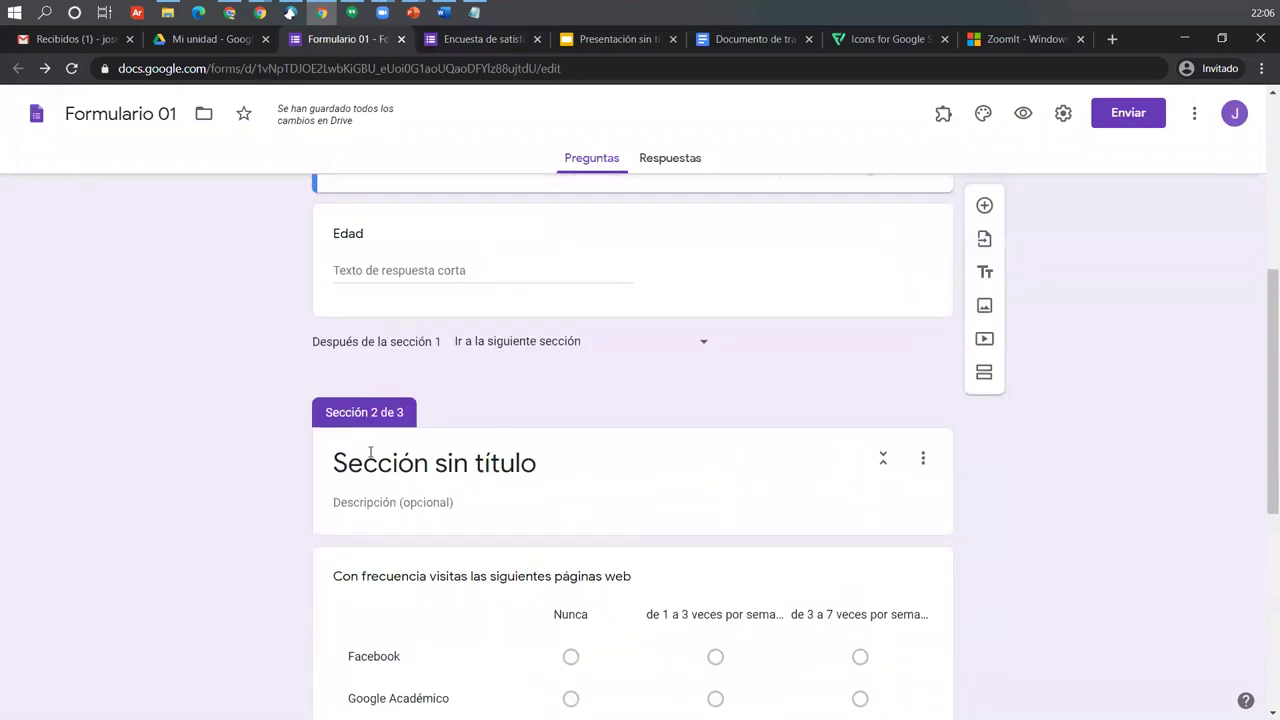
pyautogui.click(370, 453)
pyautogui.scroll(-1, 474, 371)
pyautogui.scroll(-2, 486, 371)
pyautogui.click(467, 575)
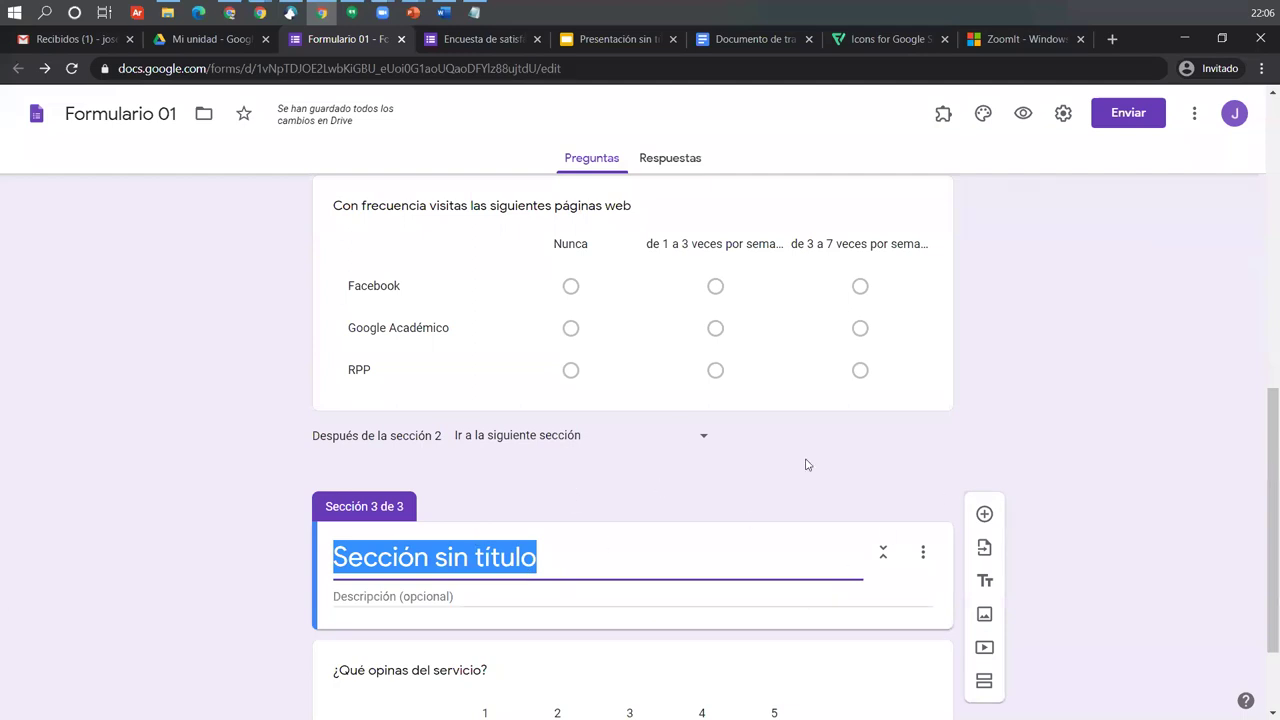
pyautogui.scroll(-1, 818, 520)
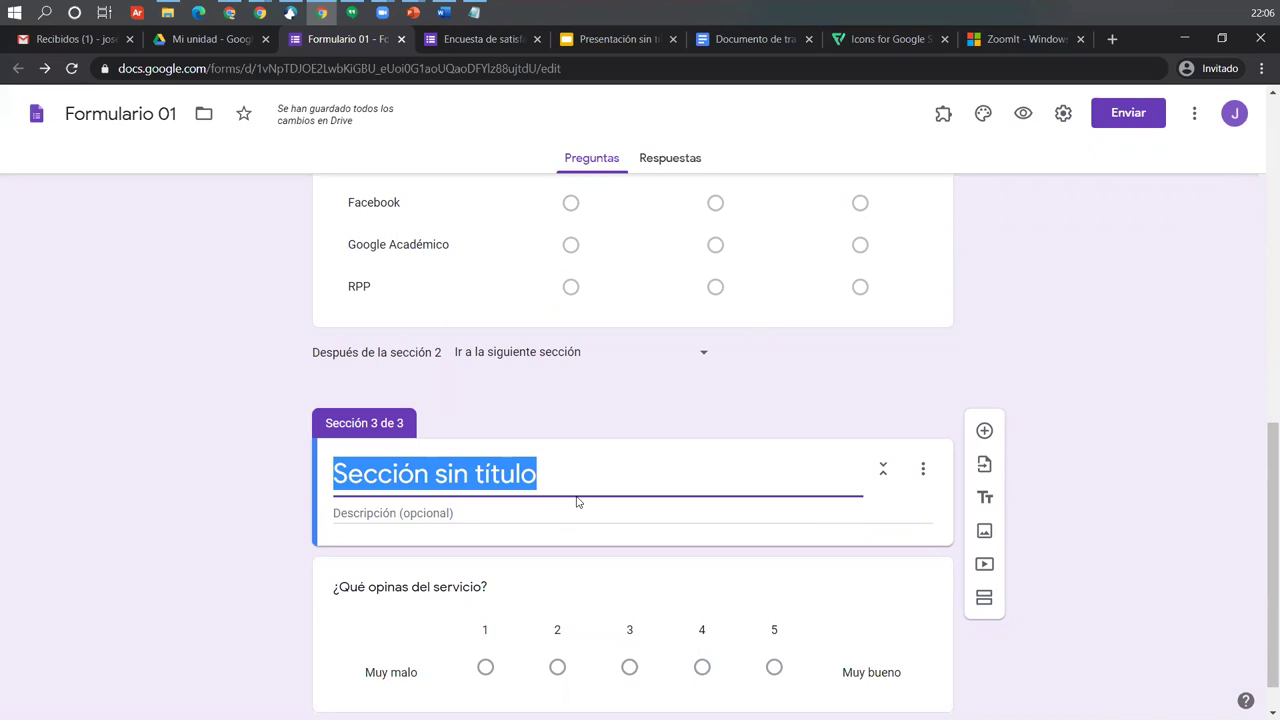
pyautogui.write('Seccion')
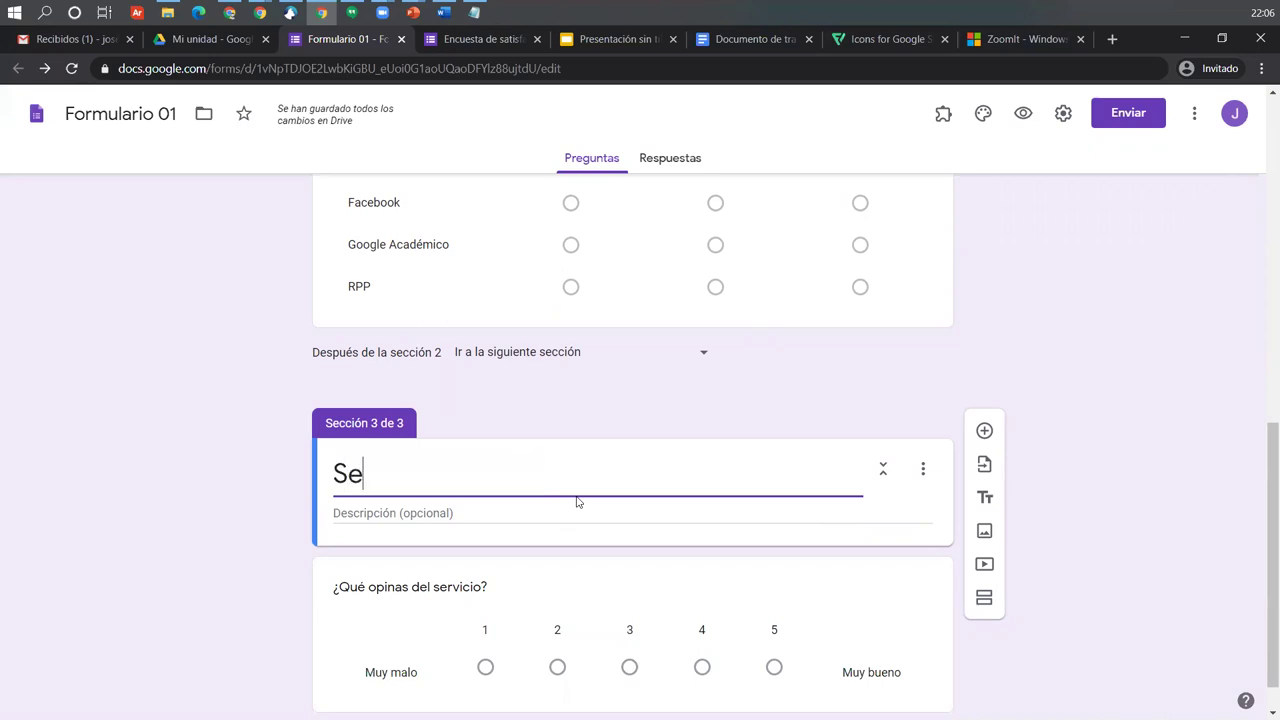
pyautogui.press('BackSpace')
pyautogui.press('BackSpace')
pyautogui.write('ón 2')
# Title the second section 'Sección 1'.
pyautogui.scroll(4, 576, 502)
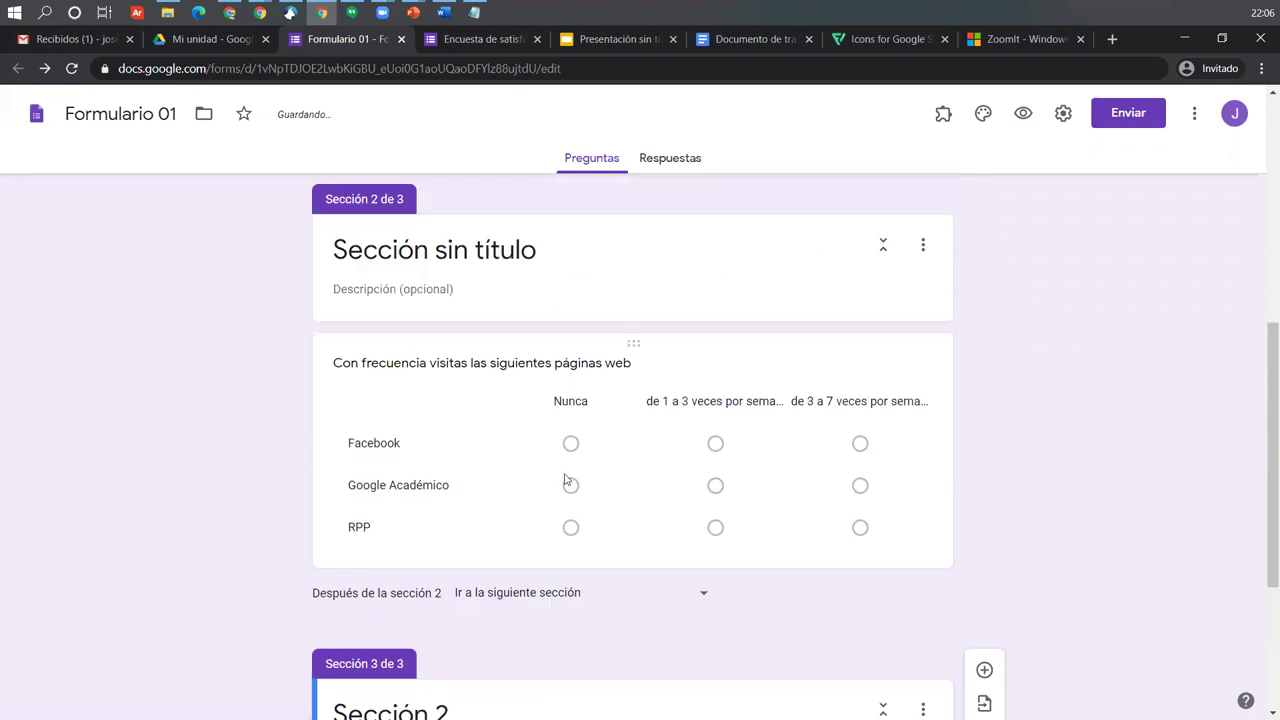
pyautogui.click(525, 425)
pyautogui.write('Seción 1')
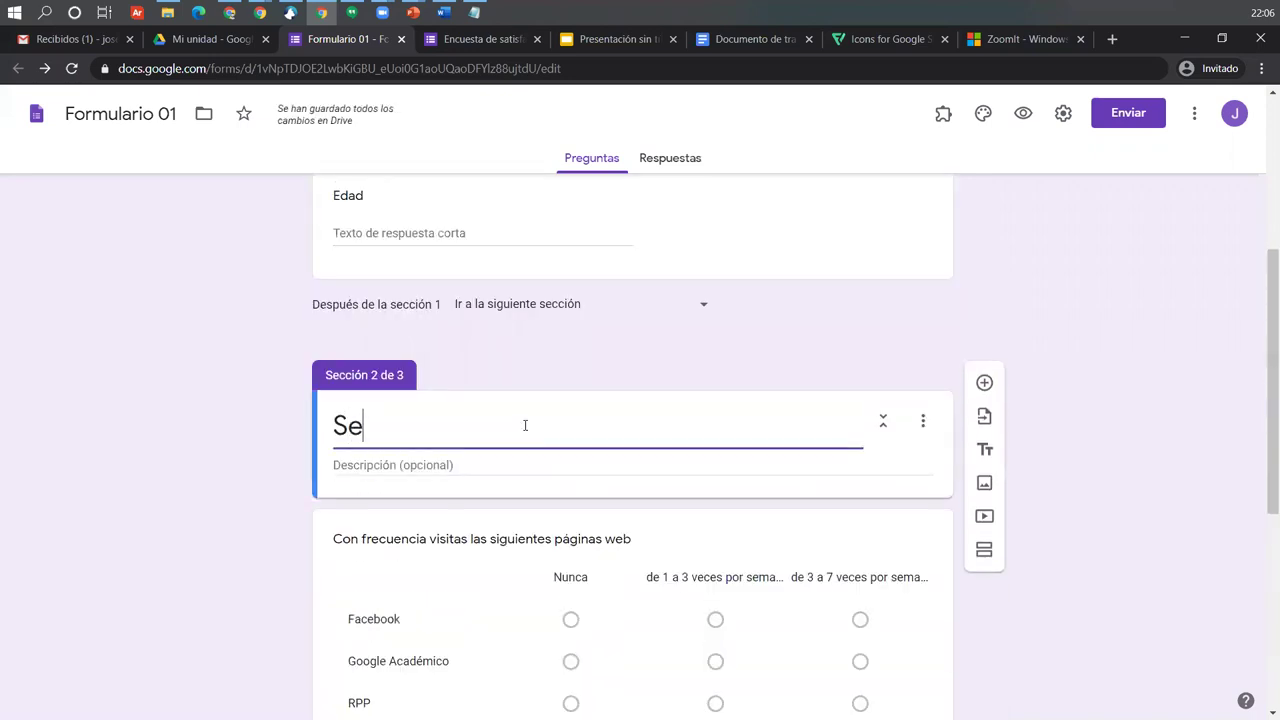
pyautogui.press('BackSpace')
pyautogui.press('BackSpace')
pyautogui.press('BackSpace')
pyautogui.press('BackSpace')
pyautogui.press('BackSpace')
pyautogui.write('cu')
pyautogui.press('BackSpace')
pyautogui.write('i')
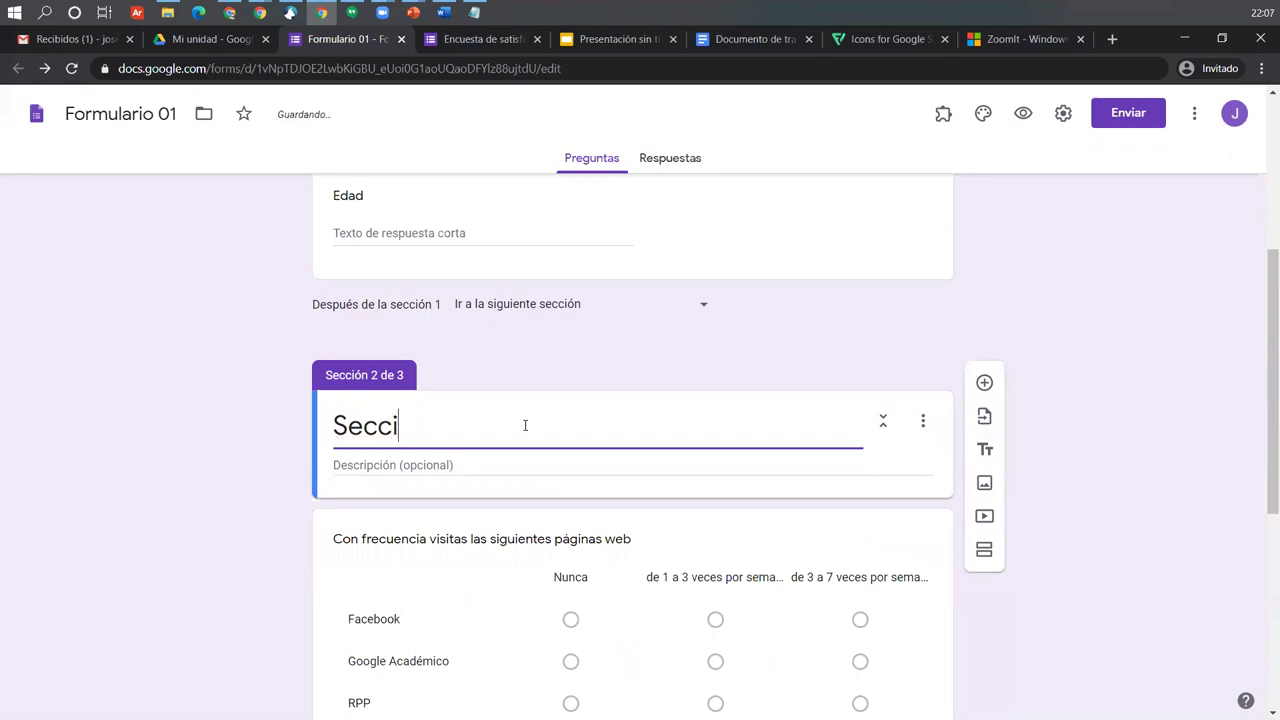
pyautogui.write('ón 1')
pyautogui.scroll(4, 660, 343)
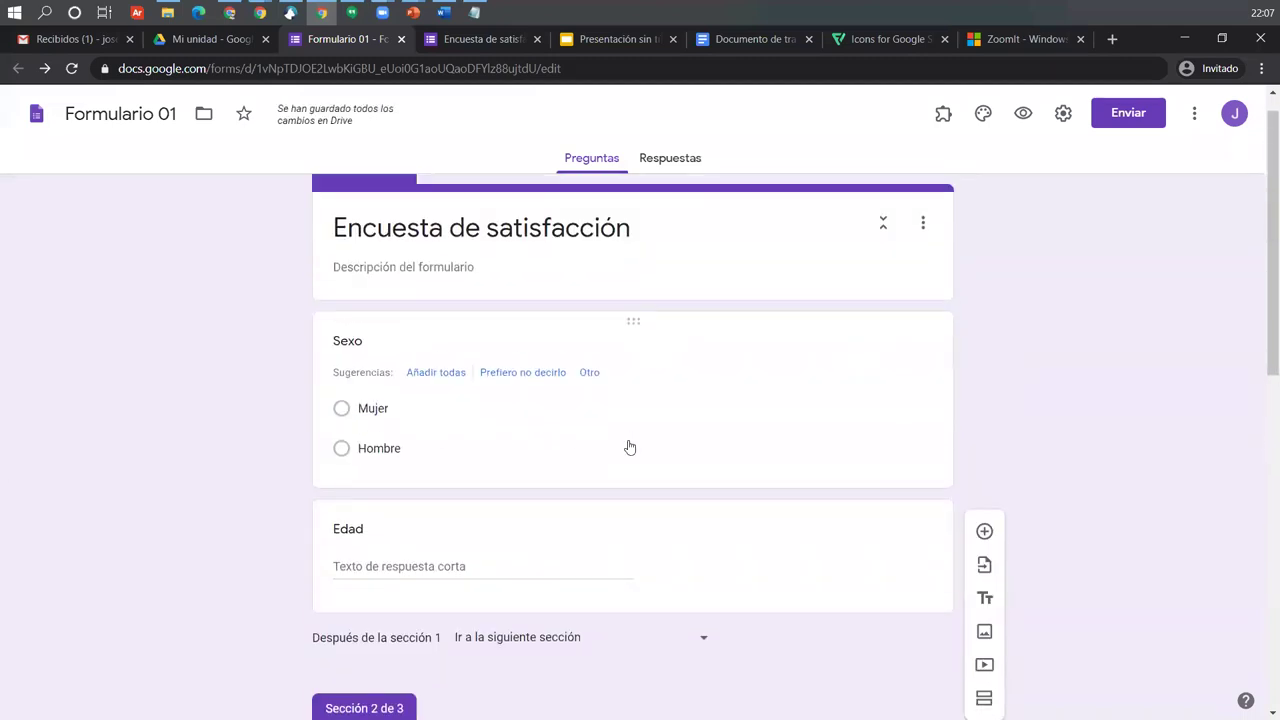
# Switch on Obligatorio for the Sexo question.
pyautogui.click(629, 447)
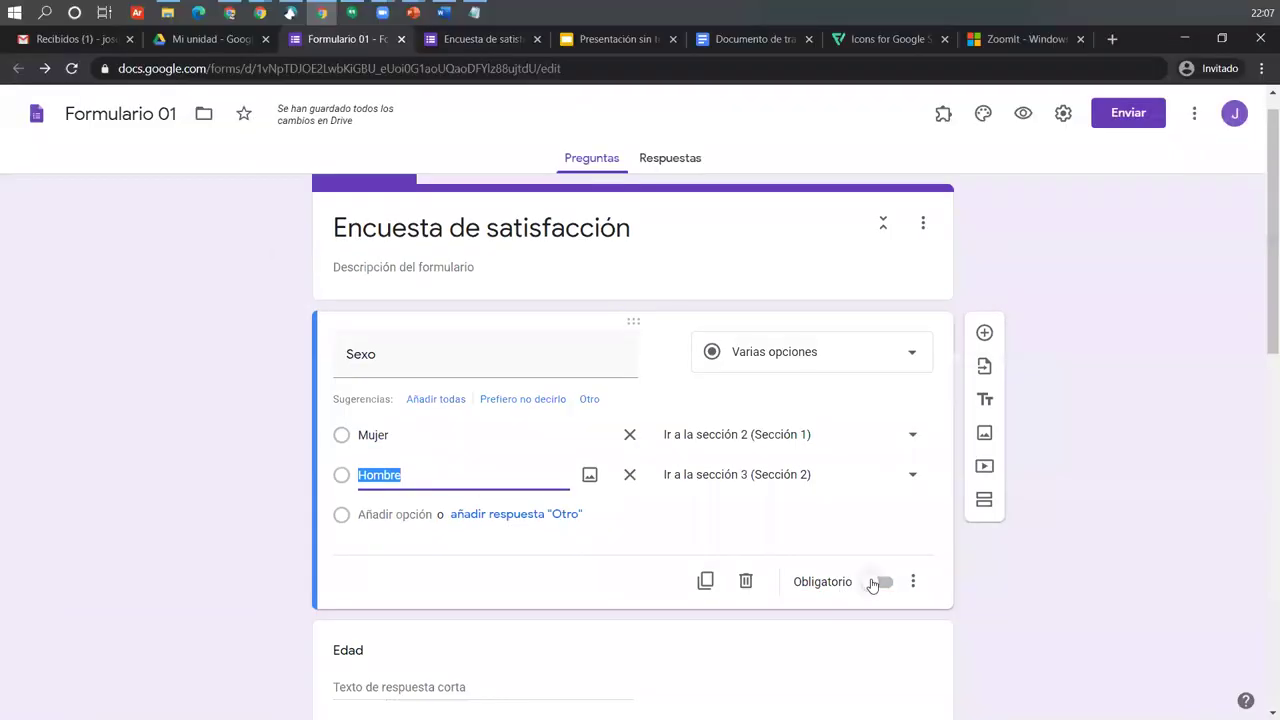
pyautogui.click(1063, 564)
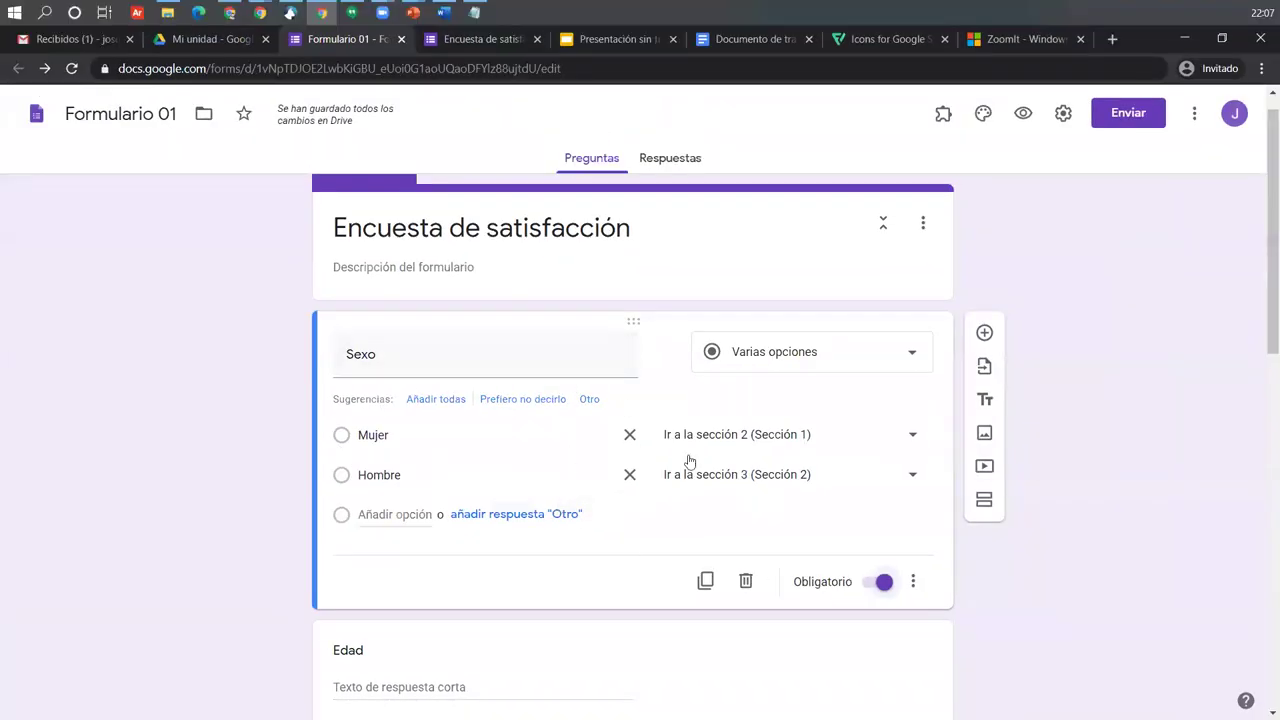
# Replace Edad's old validation with a Número validation using the Mayor que condition.
pyautogui.scroll(-3, 620, 560)
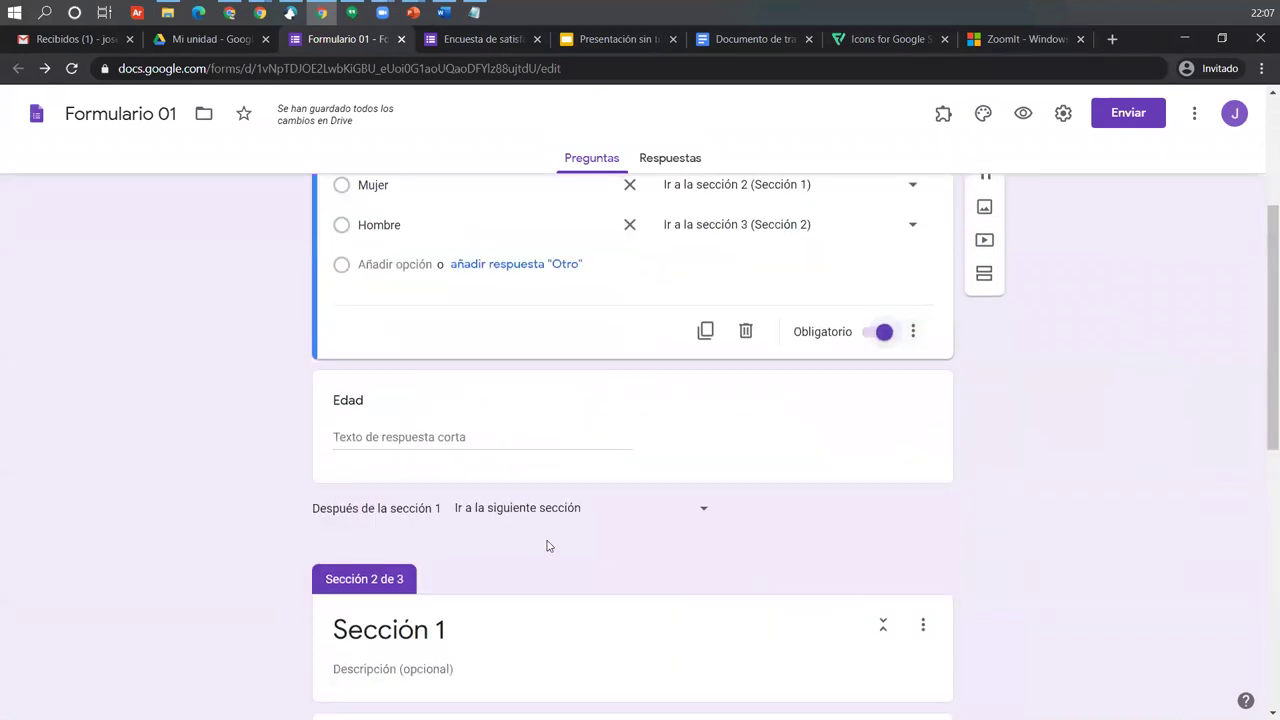
pyautogui.click(648, 412)
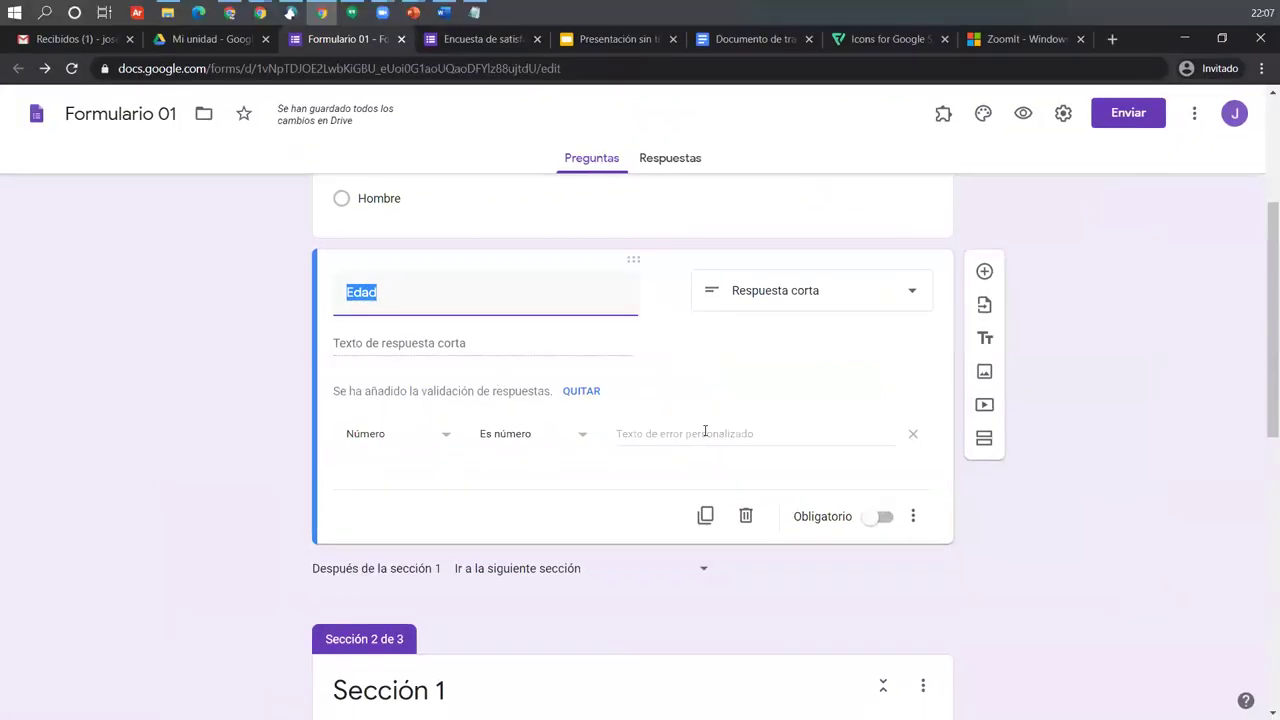
pyautogui.click(582, 392)
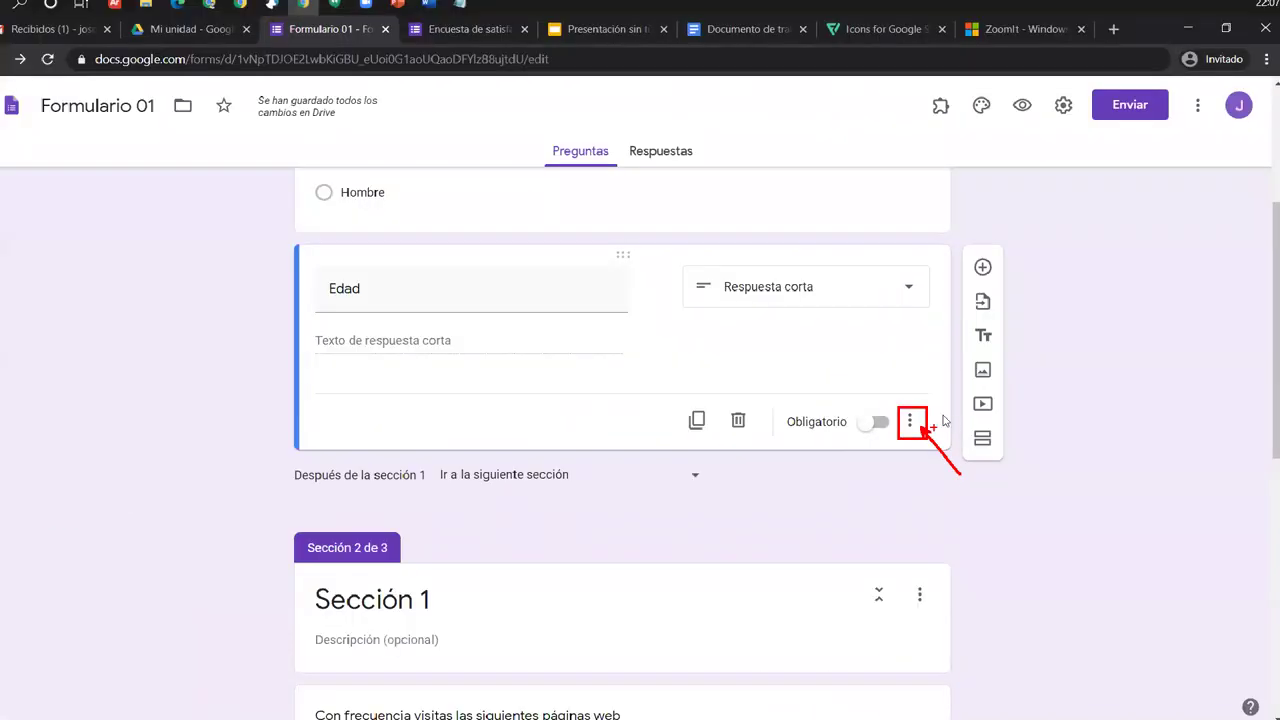
pyautogui.click(762, 420)
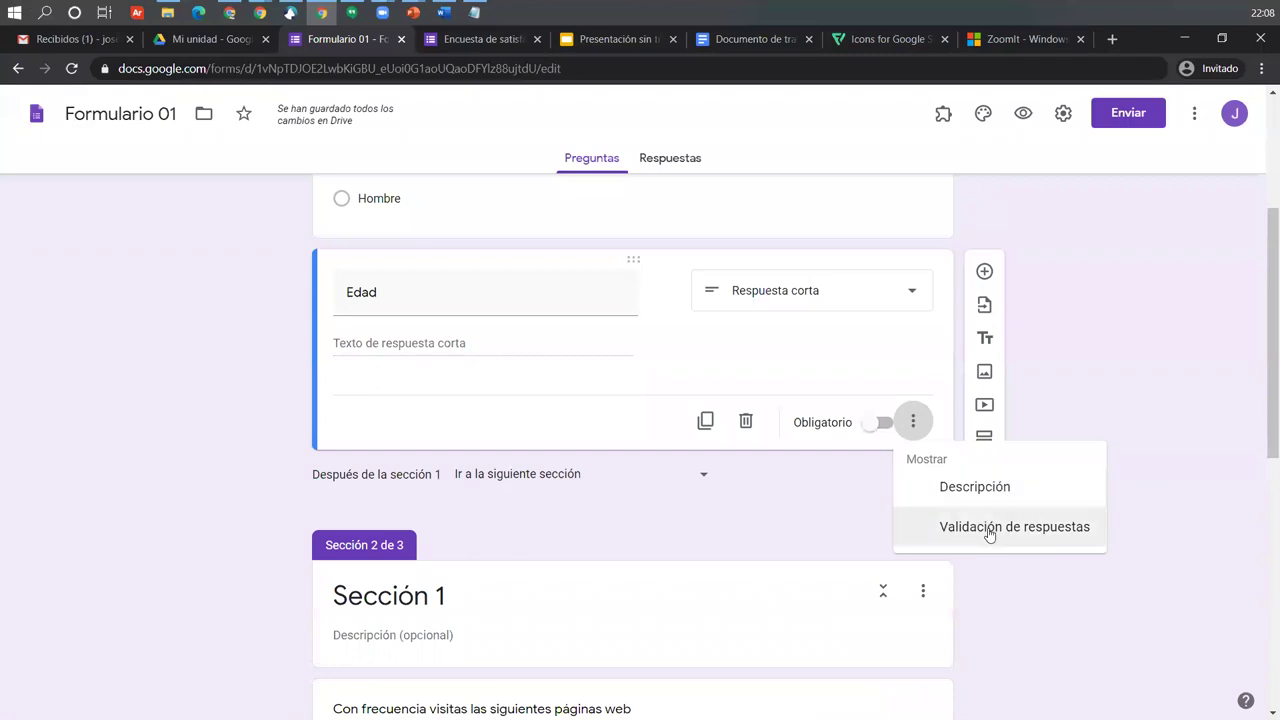
pyautogui.click(916, 468)
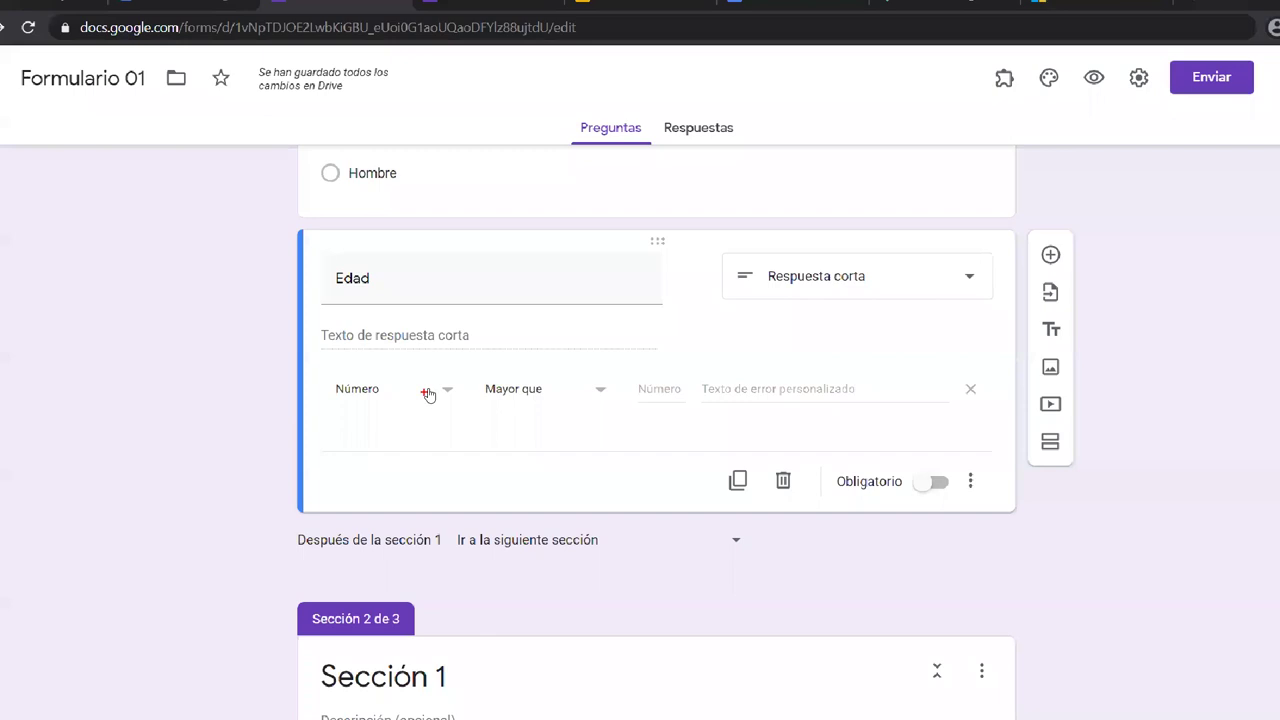
pyautogui.click(419, 384)
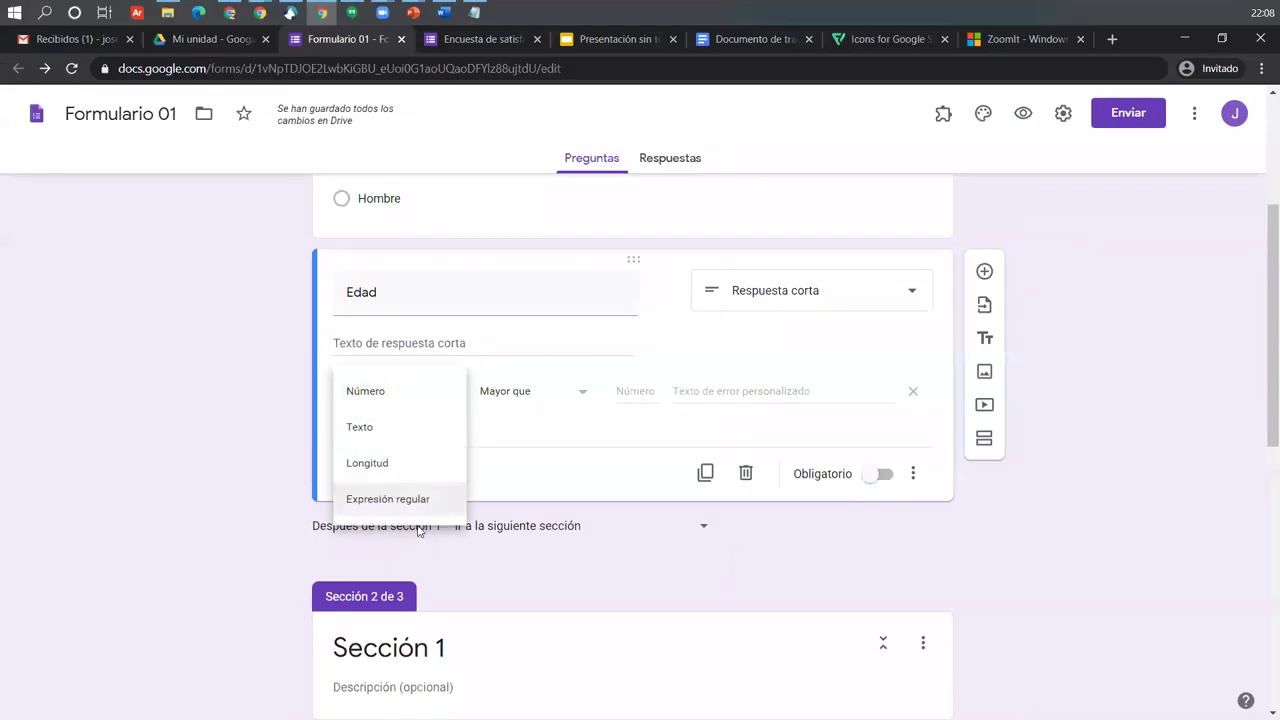
pyautogui.click(549, 400)
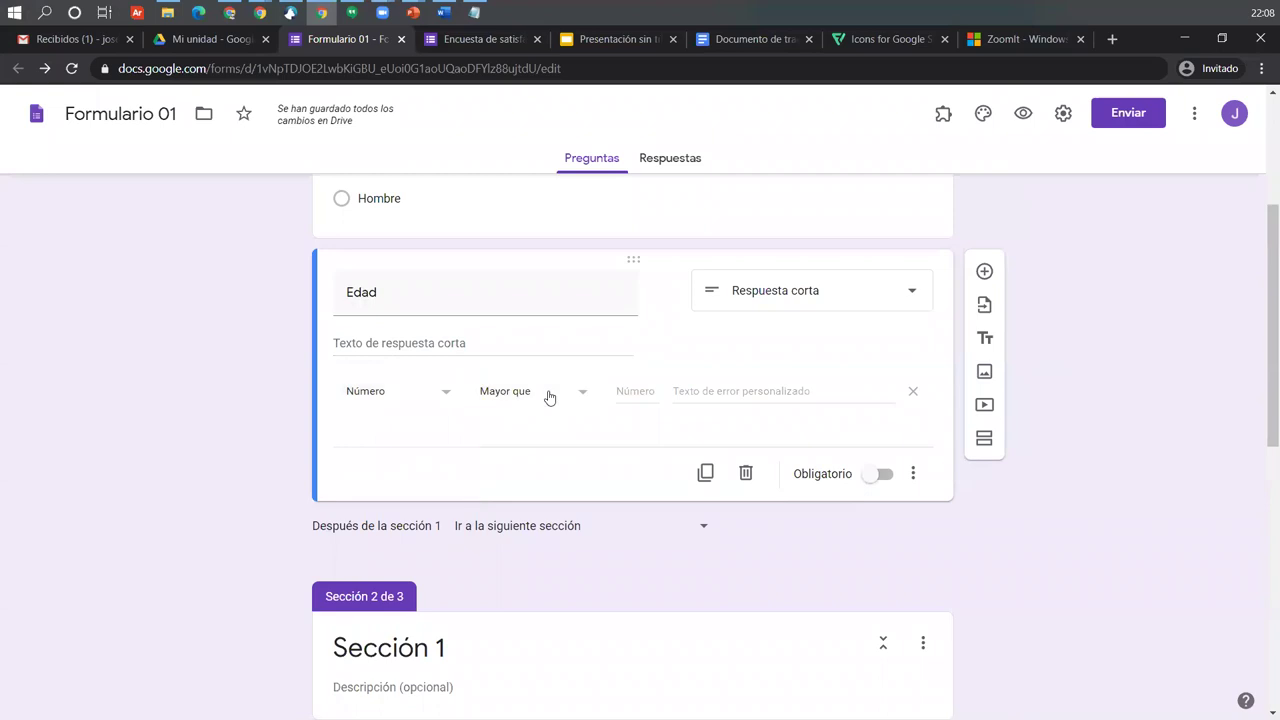
pyautogui.click(549, 398)
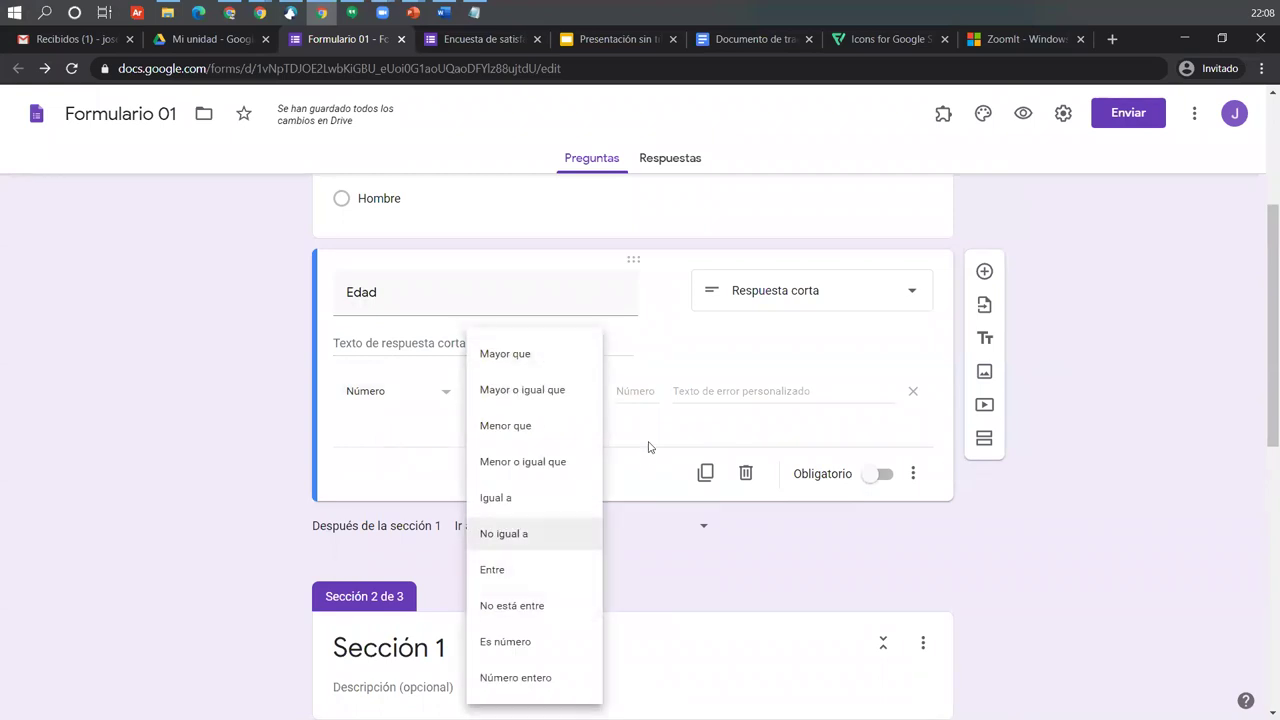
pyautogui.click(648, 447)
# Set the Mayor que threshold for Edad to 0.
pyautogui.click(506, 385)
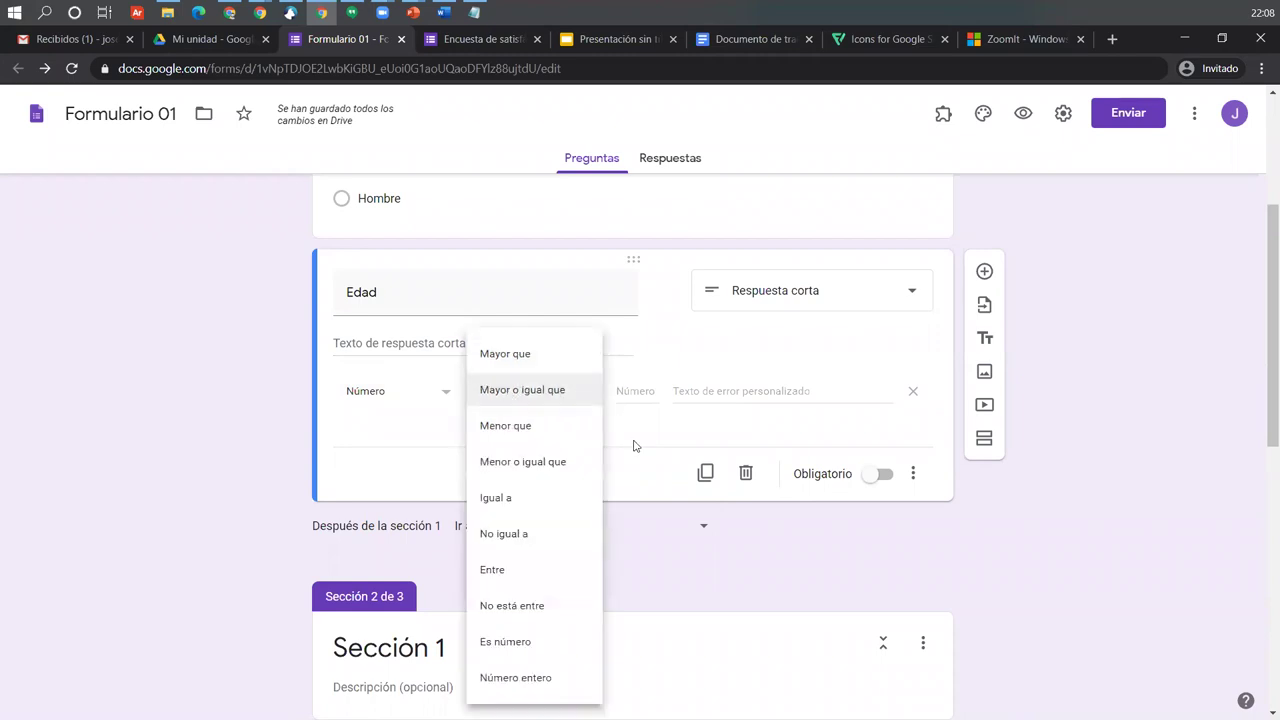
pyautogui.click(632, 396)
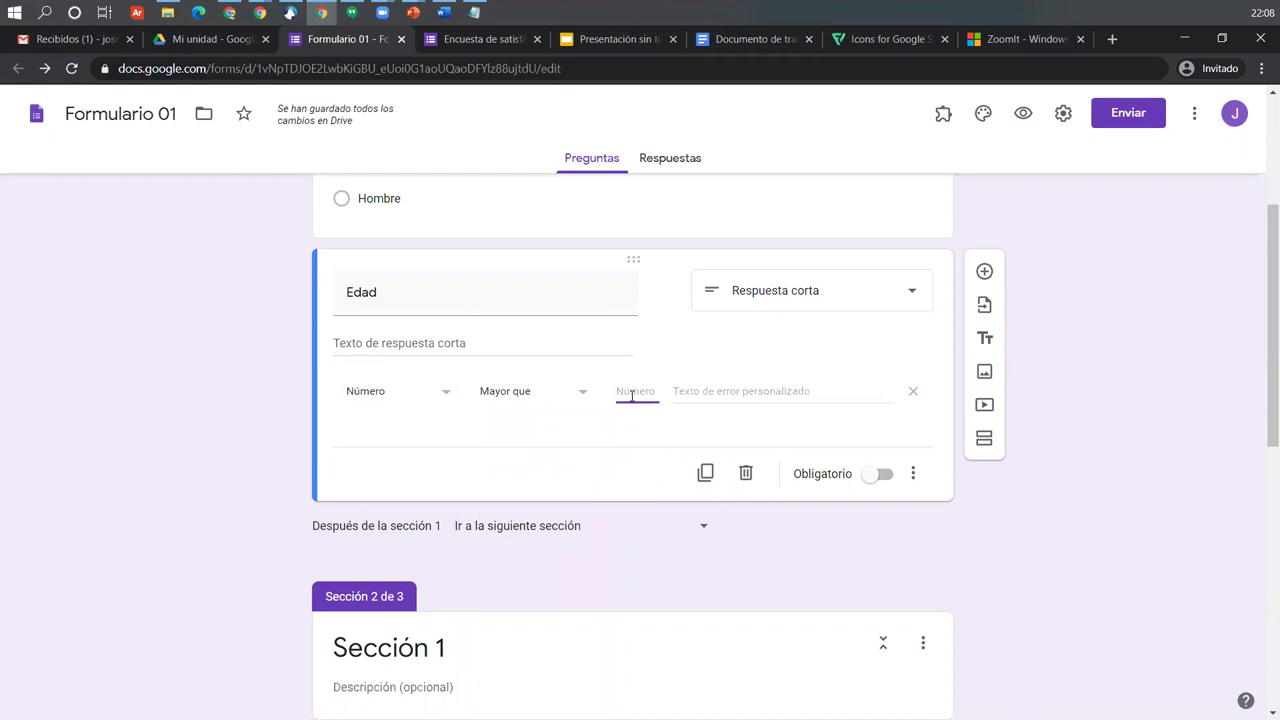
pyautogui.write('9')
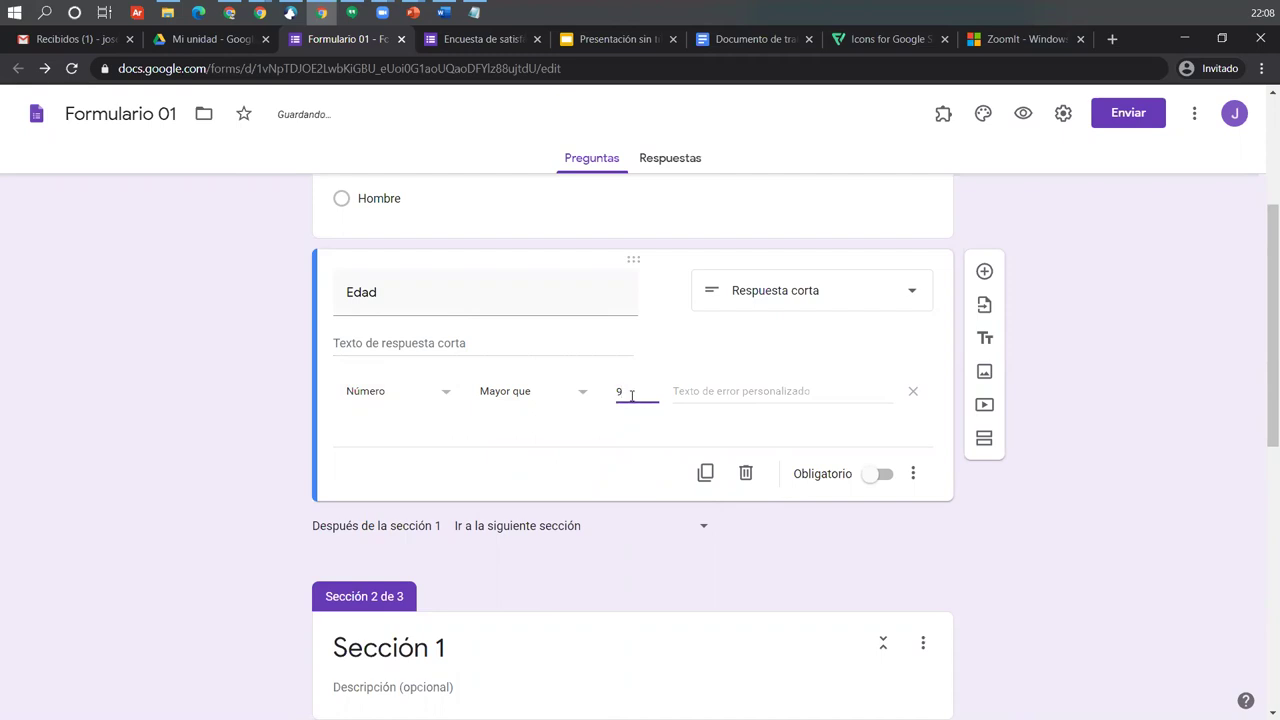
pyautogui.press('BackSpace')
pyautogui.write('899999')
pyautogui.hotkey('ctrl', 'a')
pyautogui.press('BackSpace')
pyautogui.write('0')
pyautogui.click(605, 431)
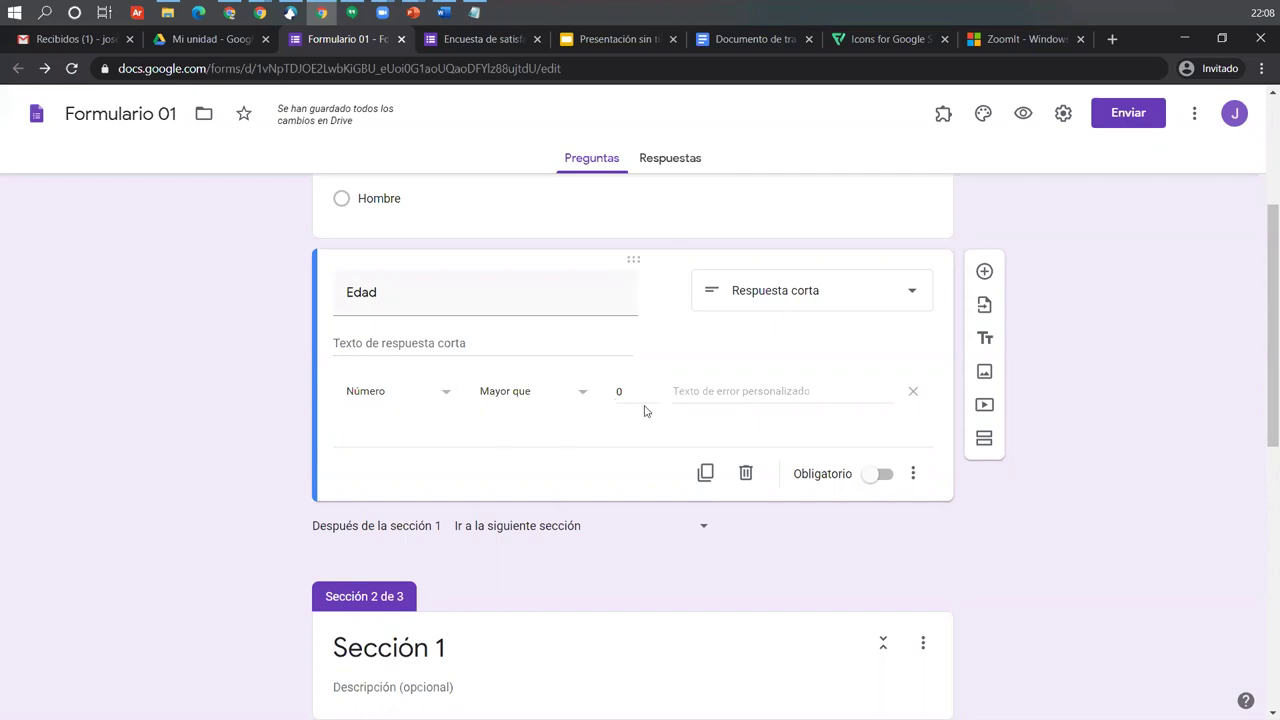
# Make the frequency grid question require an answer in every row.
pyautogui.scroll(-4, 489, 451)
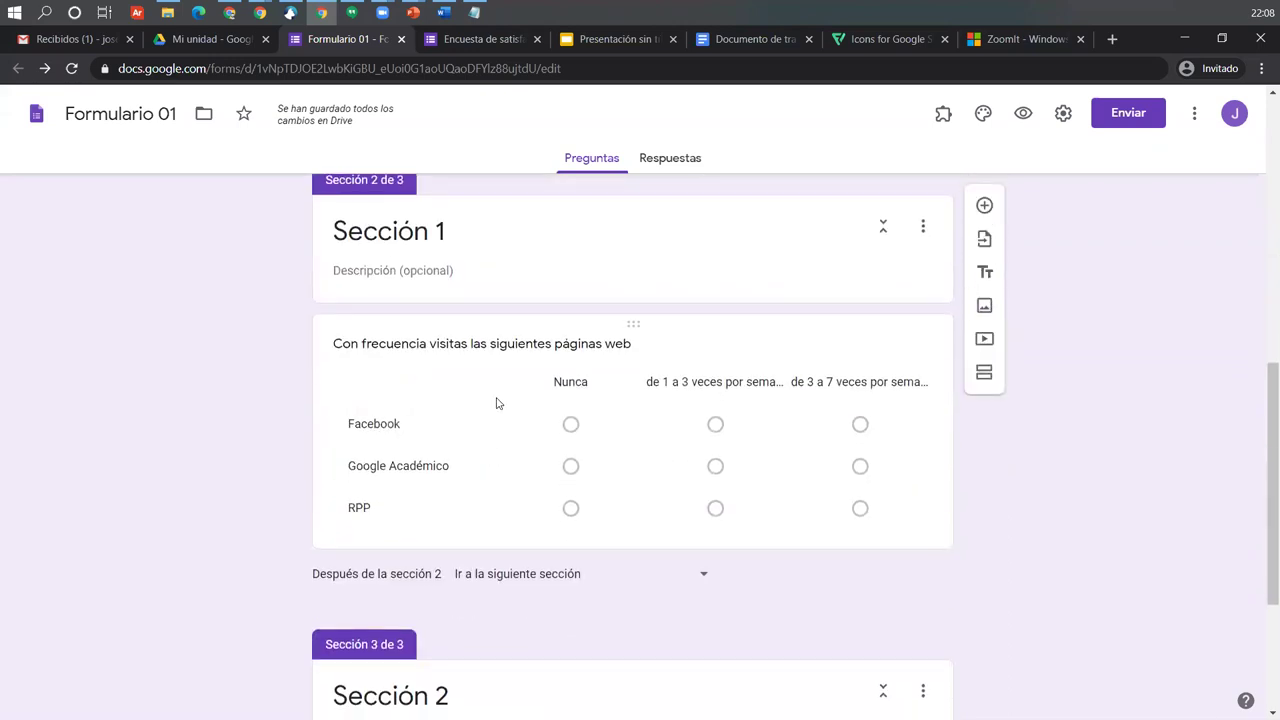
pyautogui.click(497, 400)
pyautogui.click(884, 484)
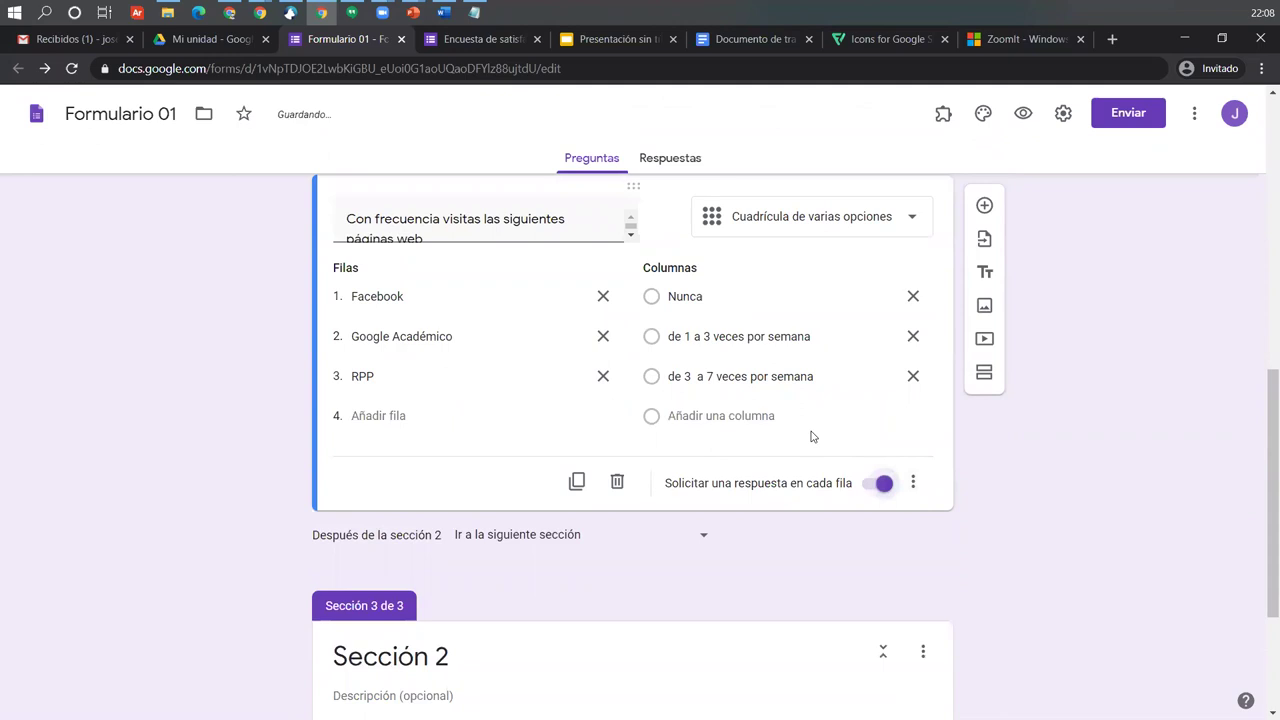
# Turn on Obligatorio for the ¿Qué opinas del servicio? linear-scale question.
pyautogui.scroll(-3, 724, 392)
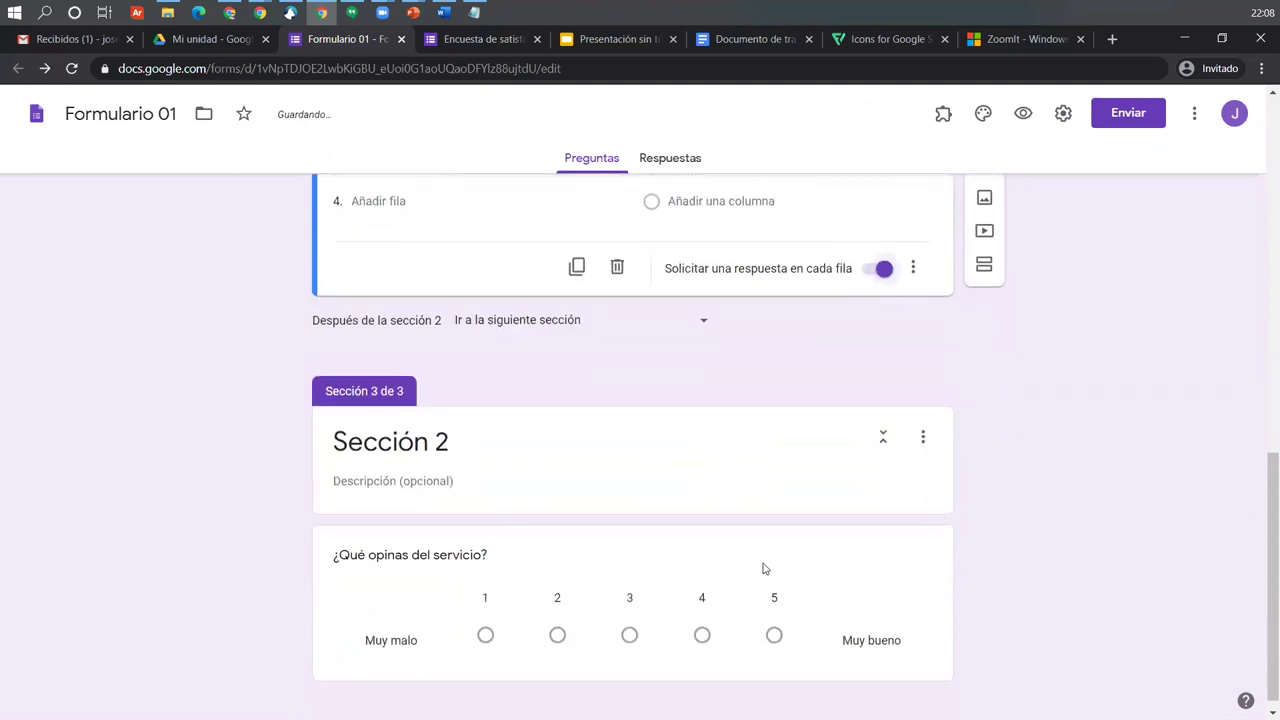
pyautogui.click(868, 570)
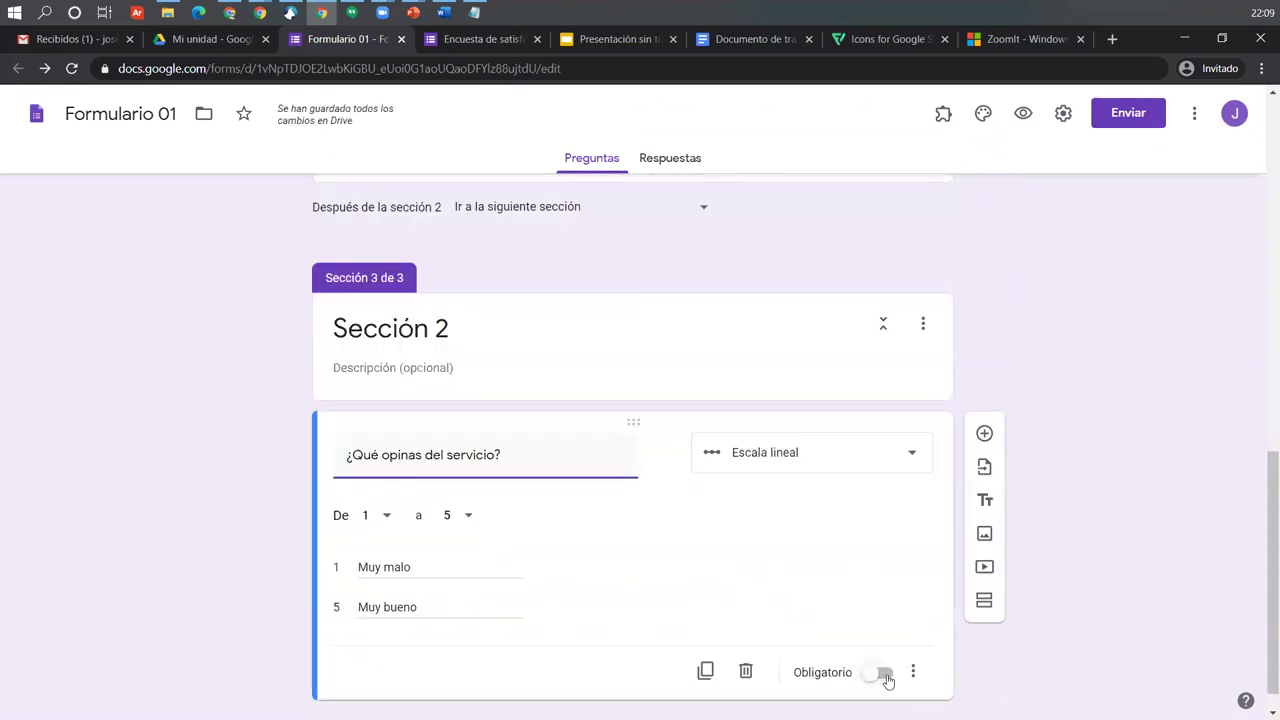
pyautogui.click(886, 674)
# Review the form, preview the live survey back to its first section, then close that tab.
pyautogui.scroll(5, 700, 585)
pyautogui.scroll(4, 700, 585)
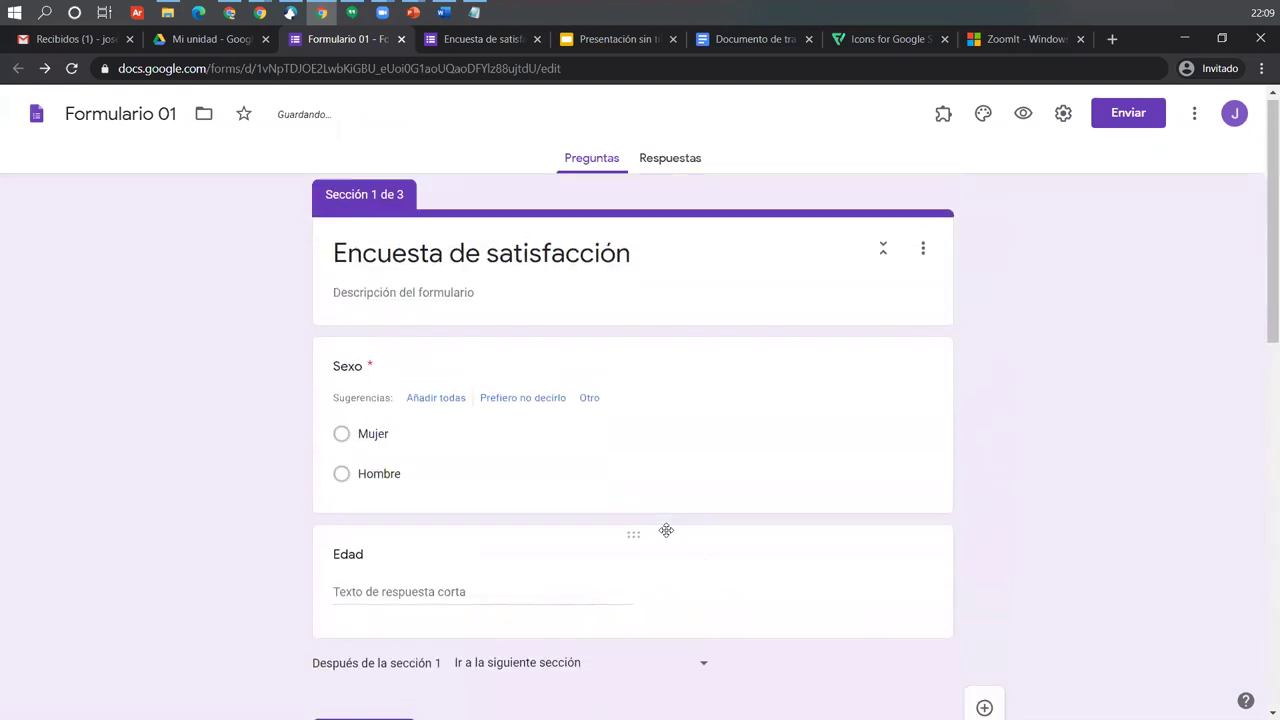
pyautogui.scroll(-10, 514, 262)
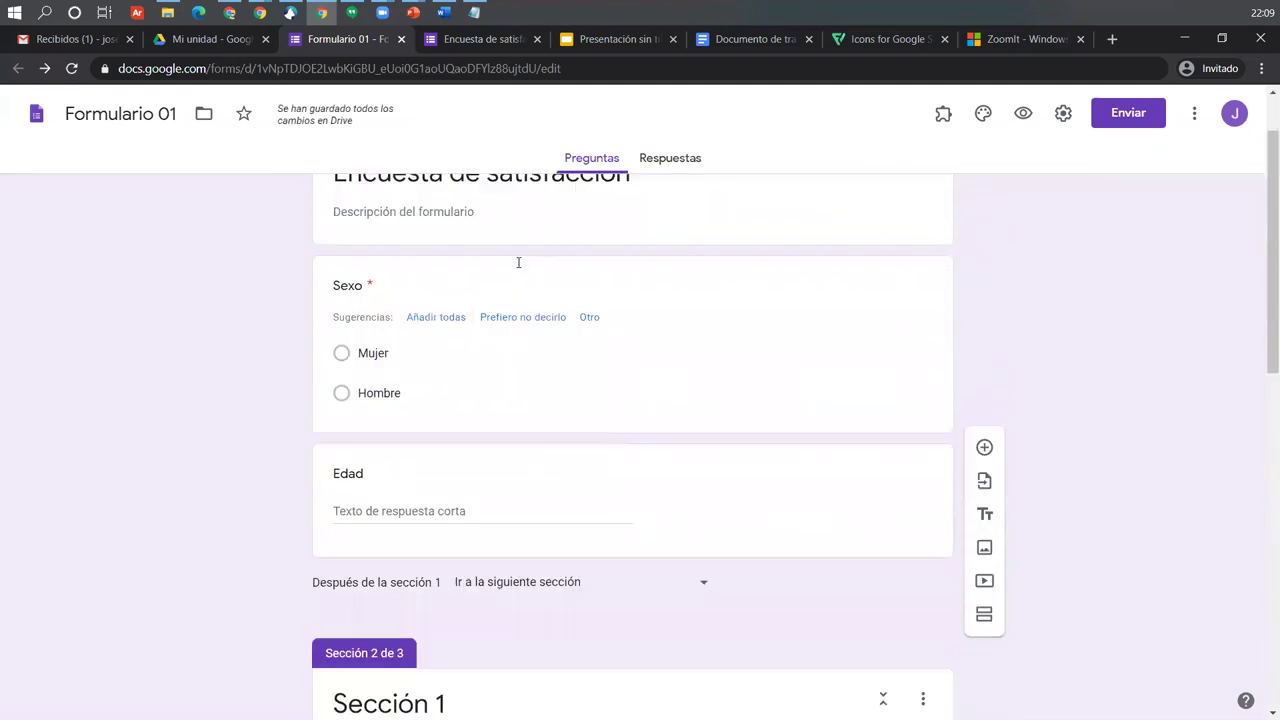
pyautogui.scroll(10, 680, 555)
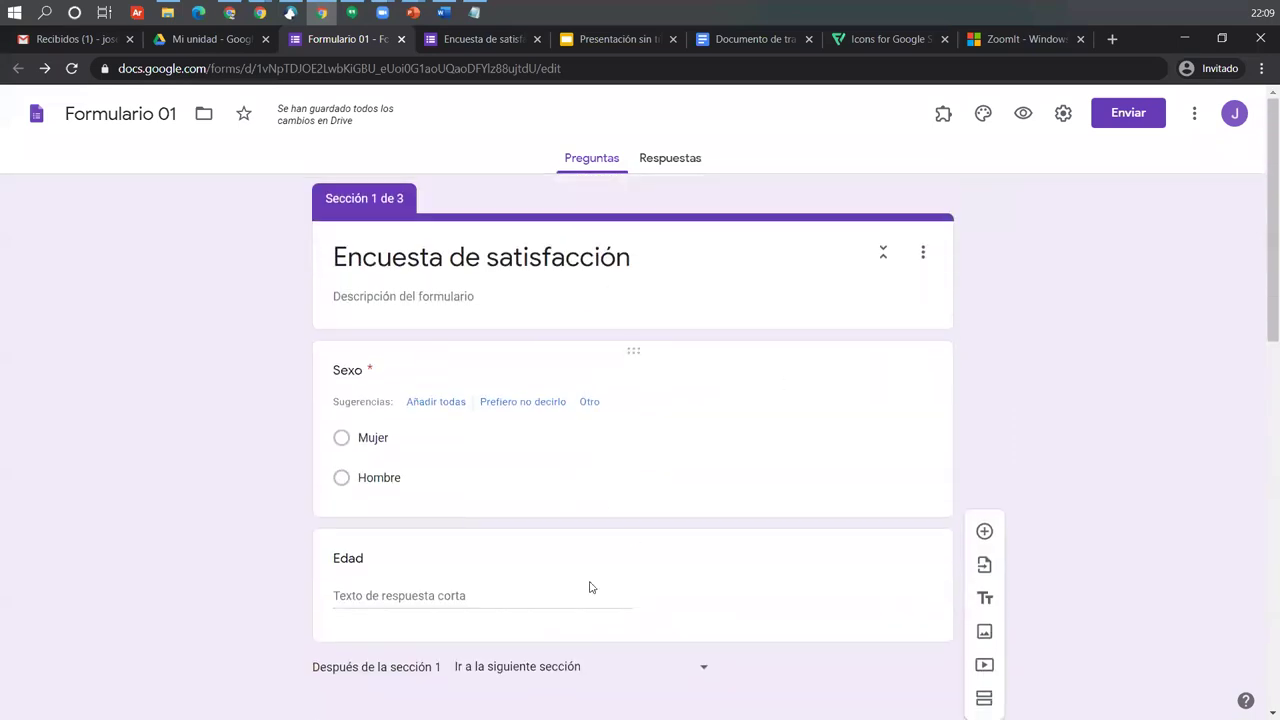
pyautogui.scroll(-6, 546, 543)
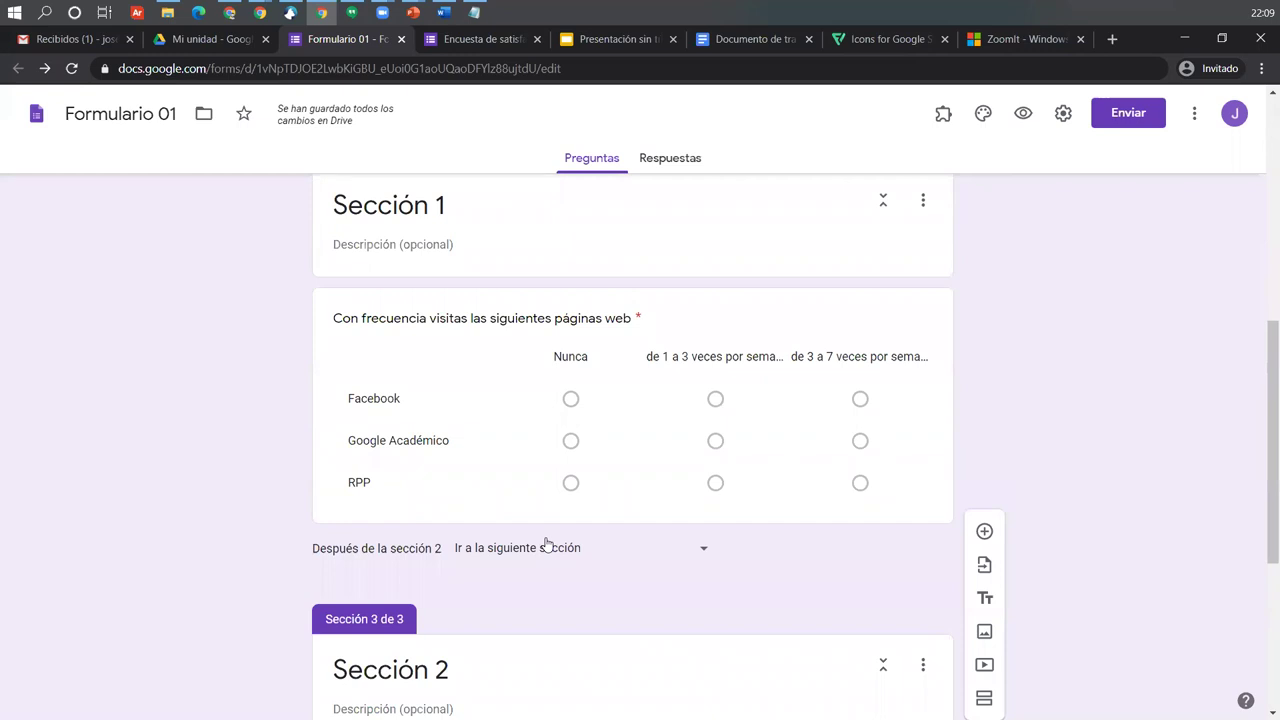
pyautogui.scroll(6, 806, 518)
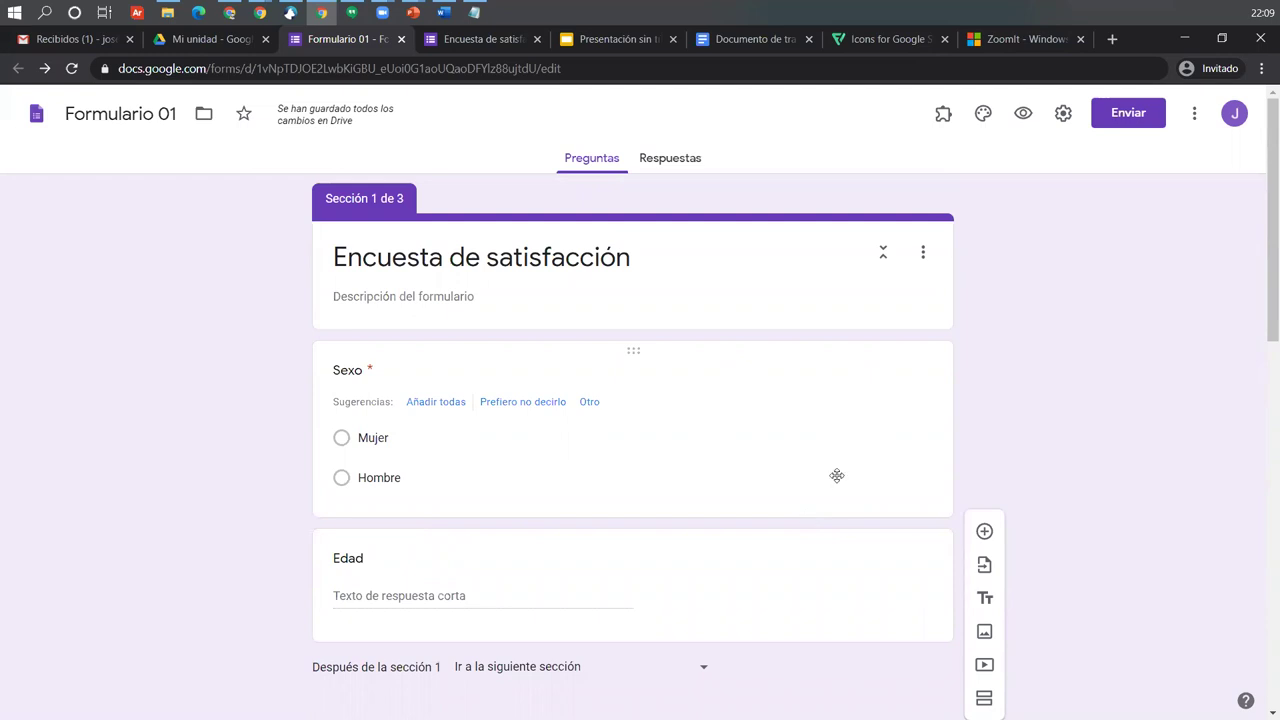
pyautogui.scroll(-1, 837, 474)
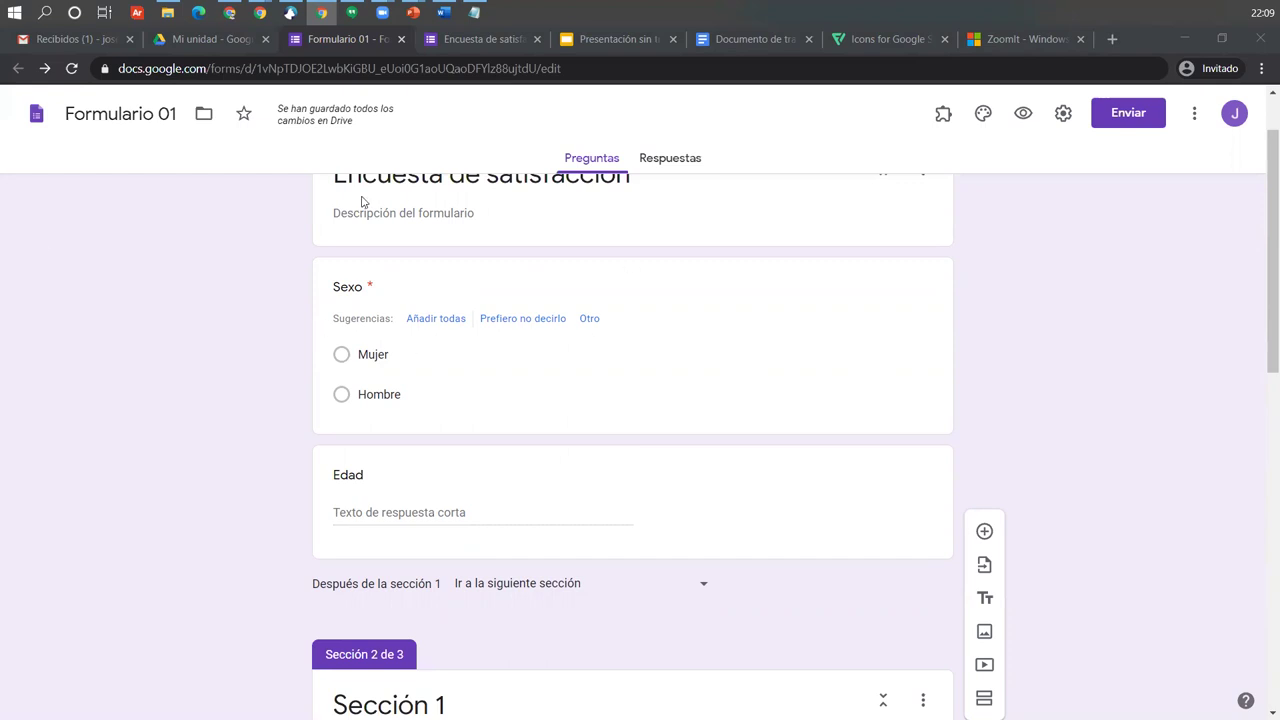
pyautogui.scroll(1, 723, 354)
pyautogui.scroll(-10, 554, 414)
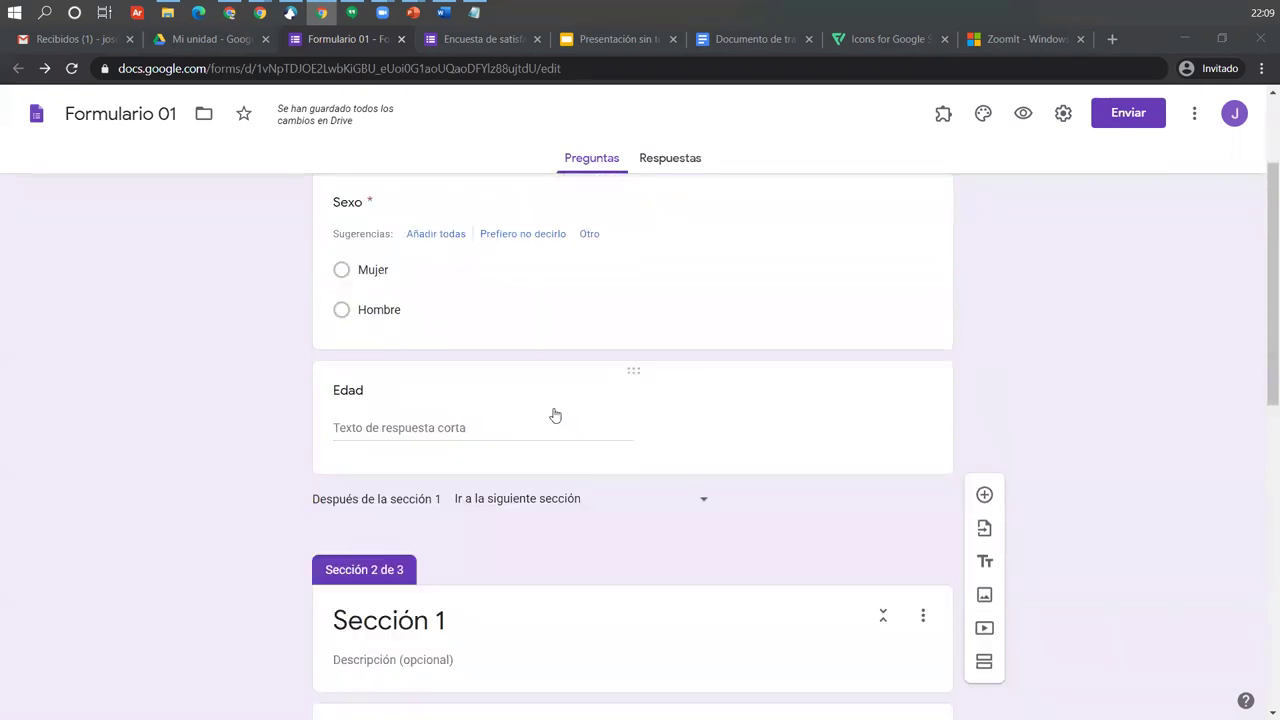
pyautogui.scroll(2, 240, 347)
pyautogui.scroll(6, 608, 351)
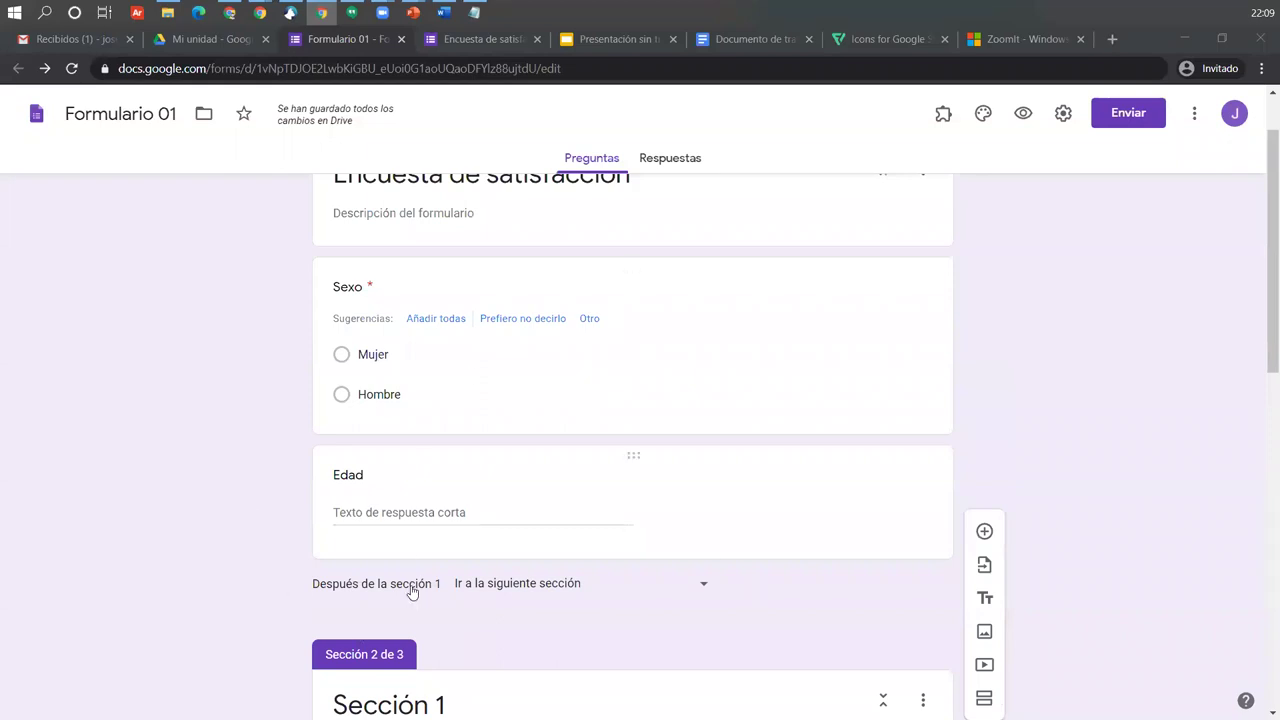
pyautogui.scroll(1, 386, 366)
pyautogui.scroll(1, 386, 366)
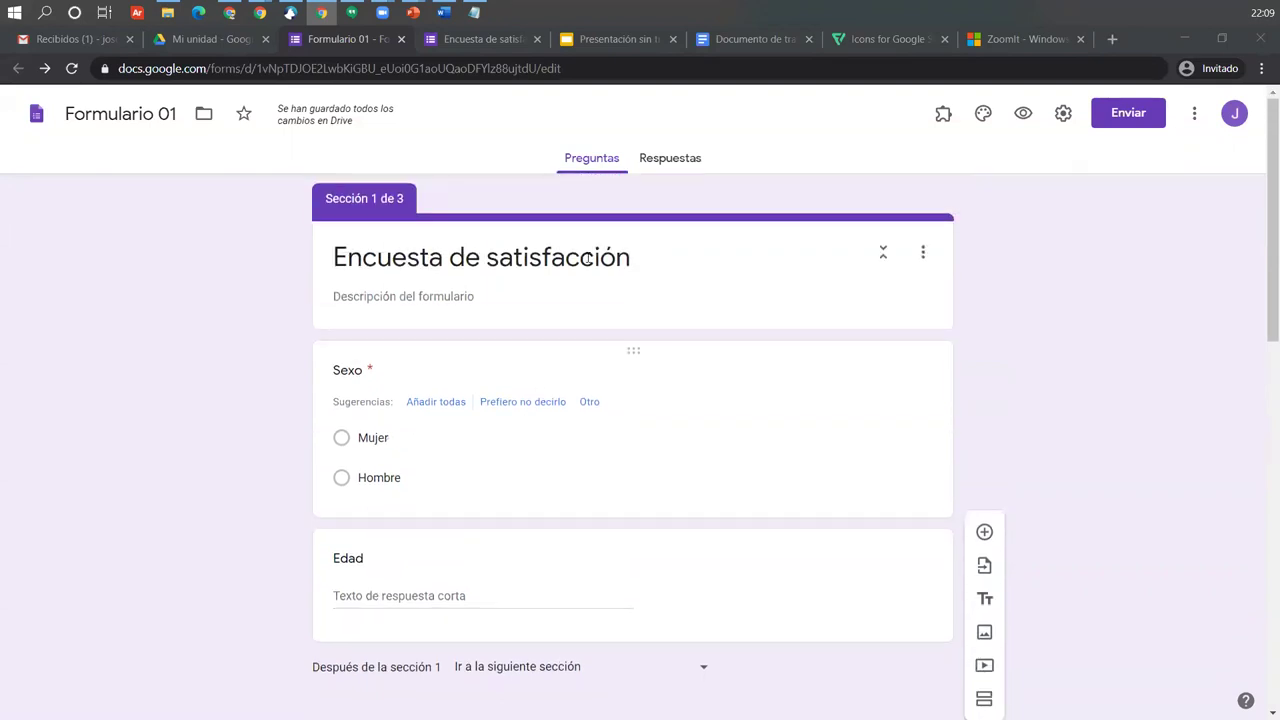
pyautogui.click(506, 44)
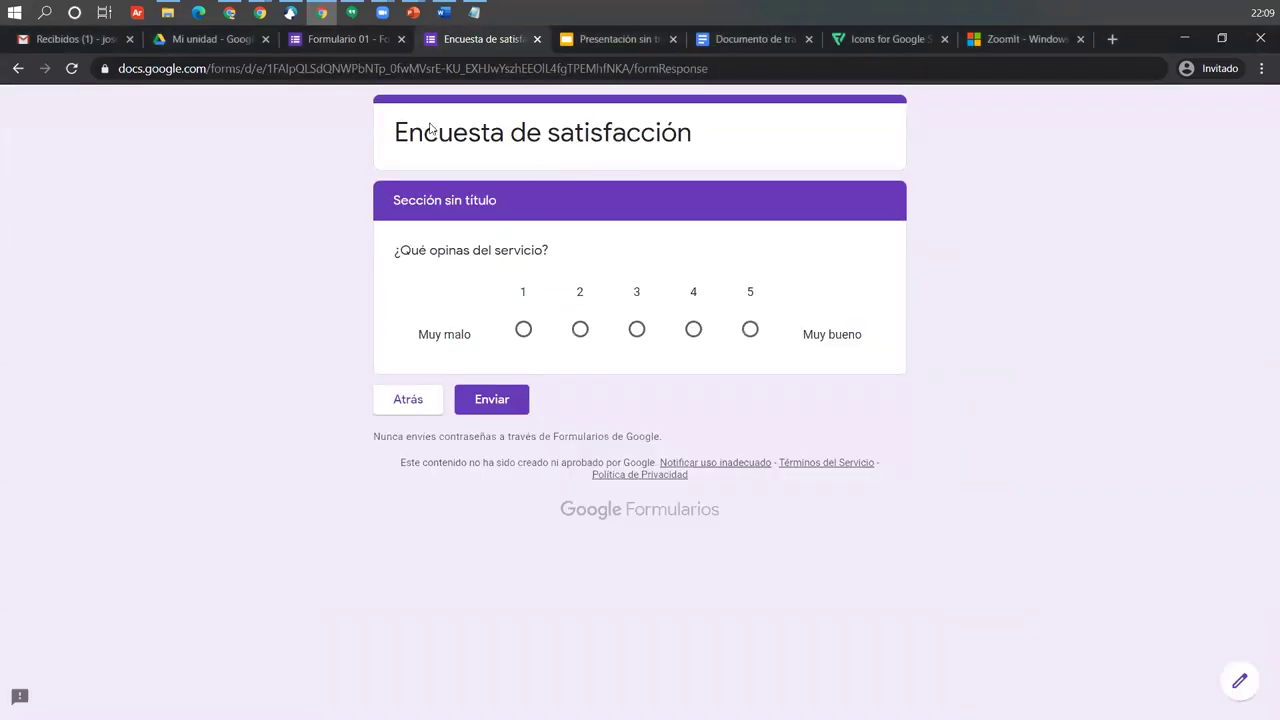
pyautogui.click(410, 406)
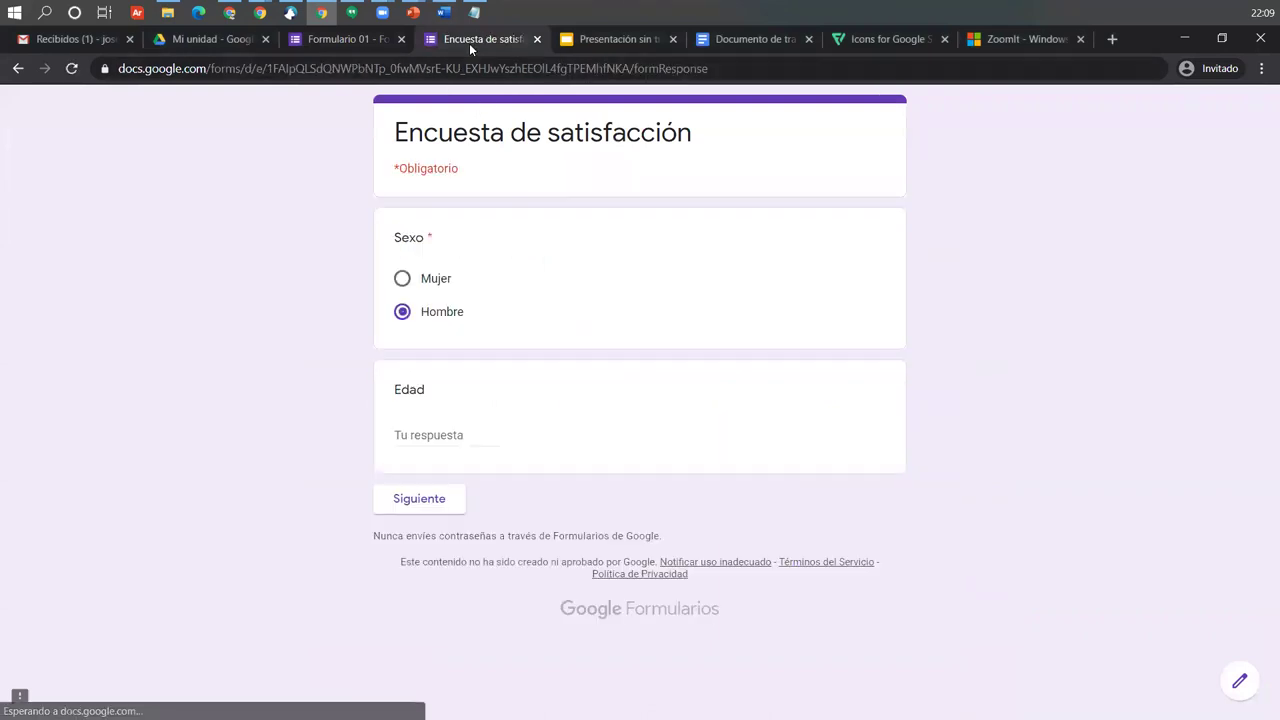
pyautogui.middleClick(485, 38)
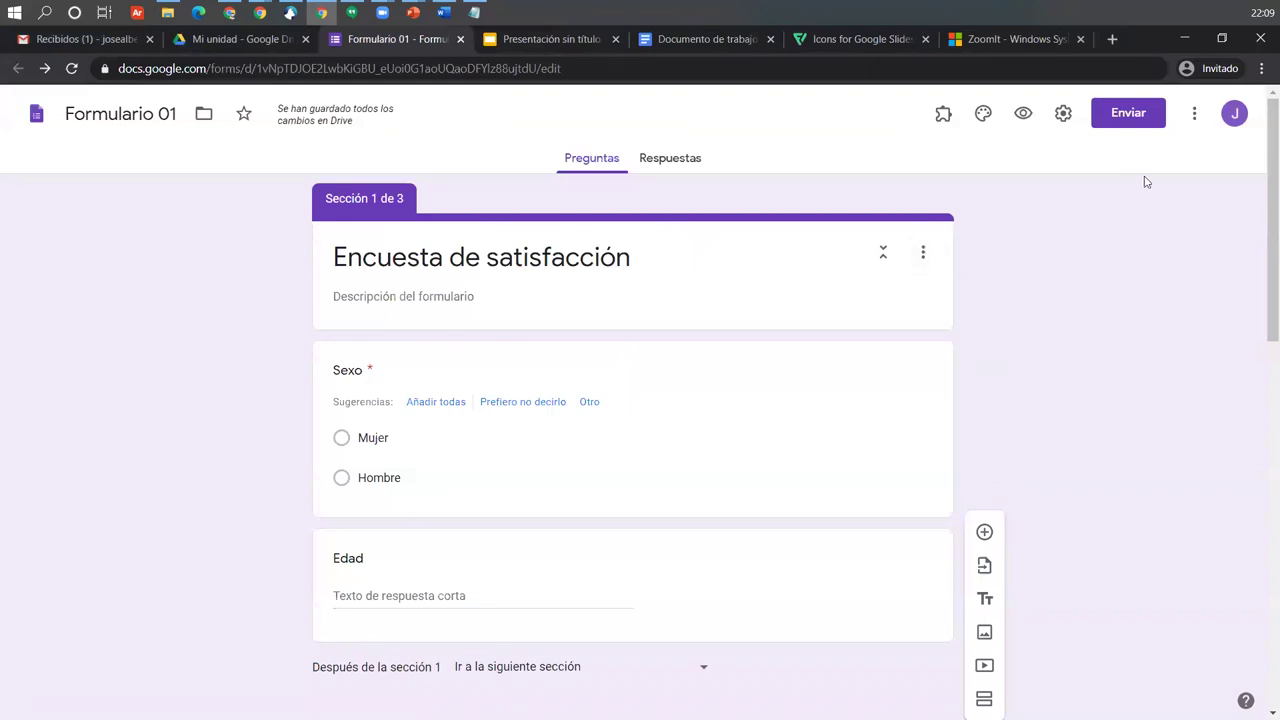
# Copy the shortened link from the Enviar dialog's link option with Acortar URL ticked.
pyautogui.click(1112, 116)
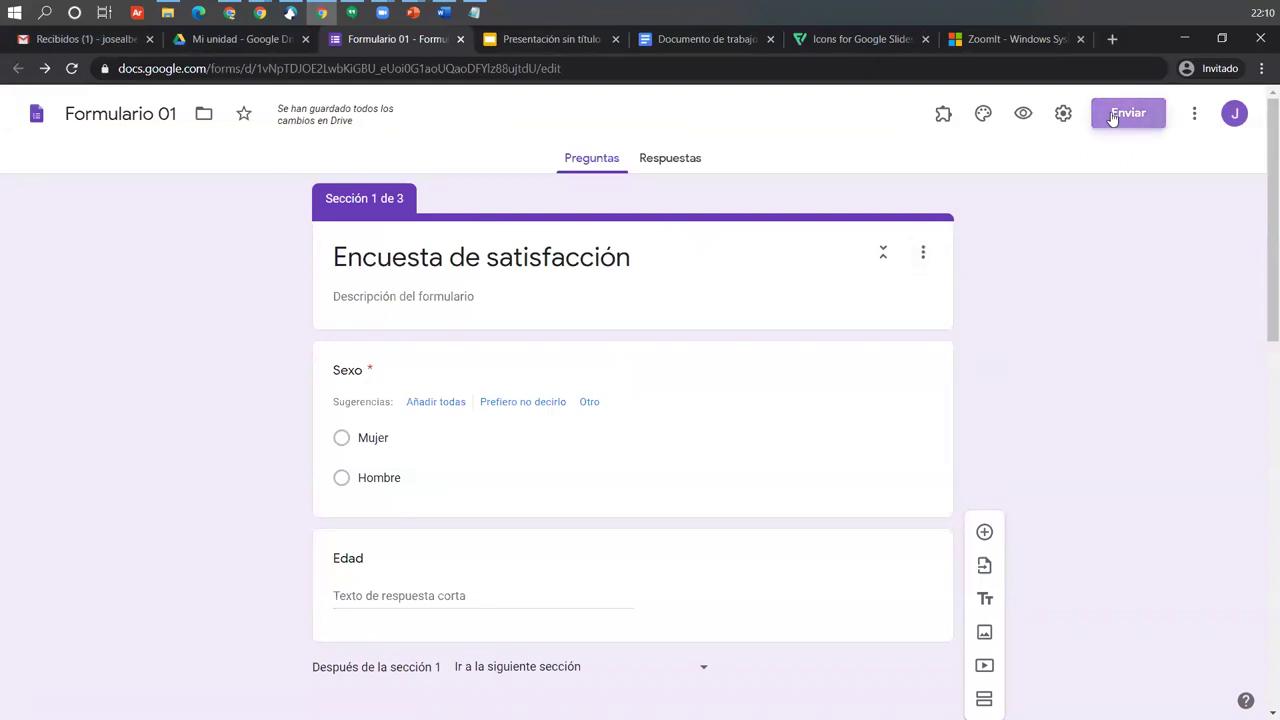
pyautogui.click(1133, 113)
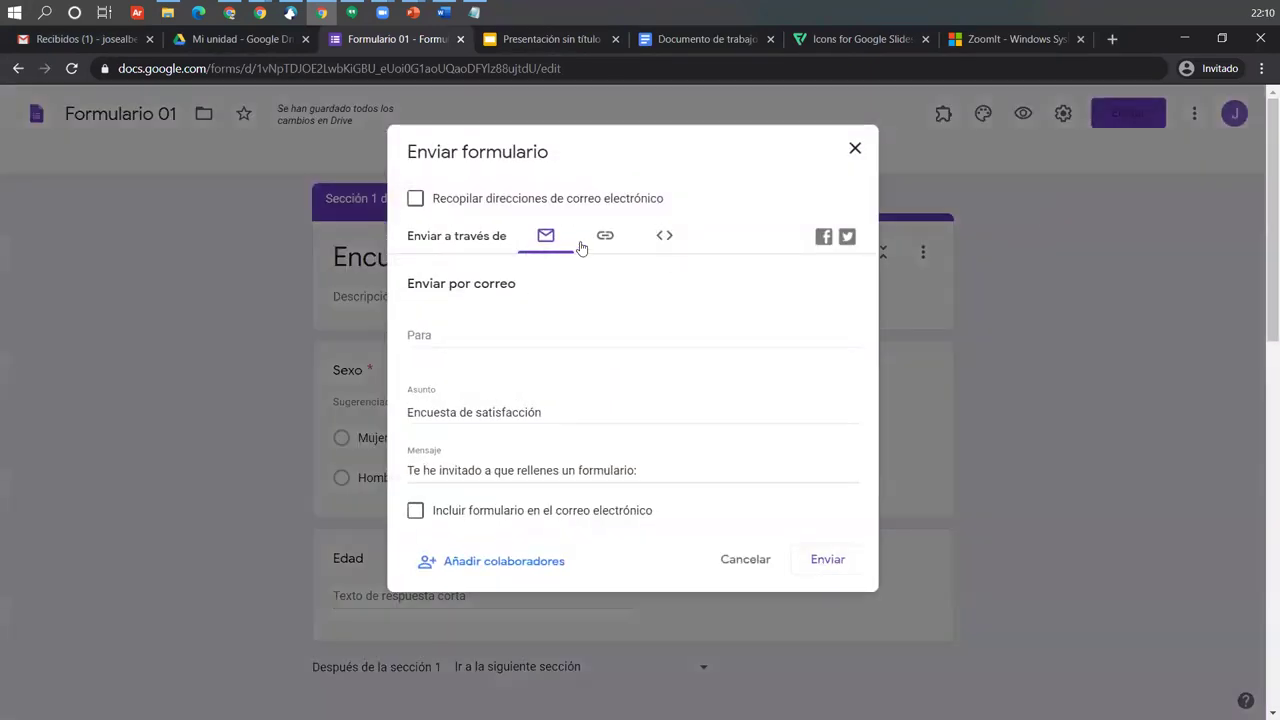
pyautogui.click(604, 236)
pyautogui.click(451, 347)
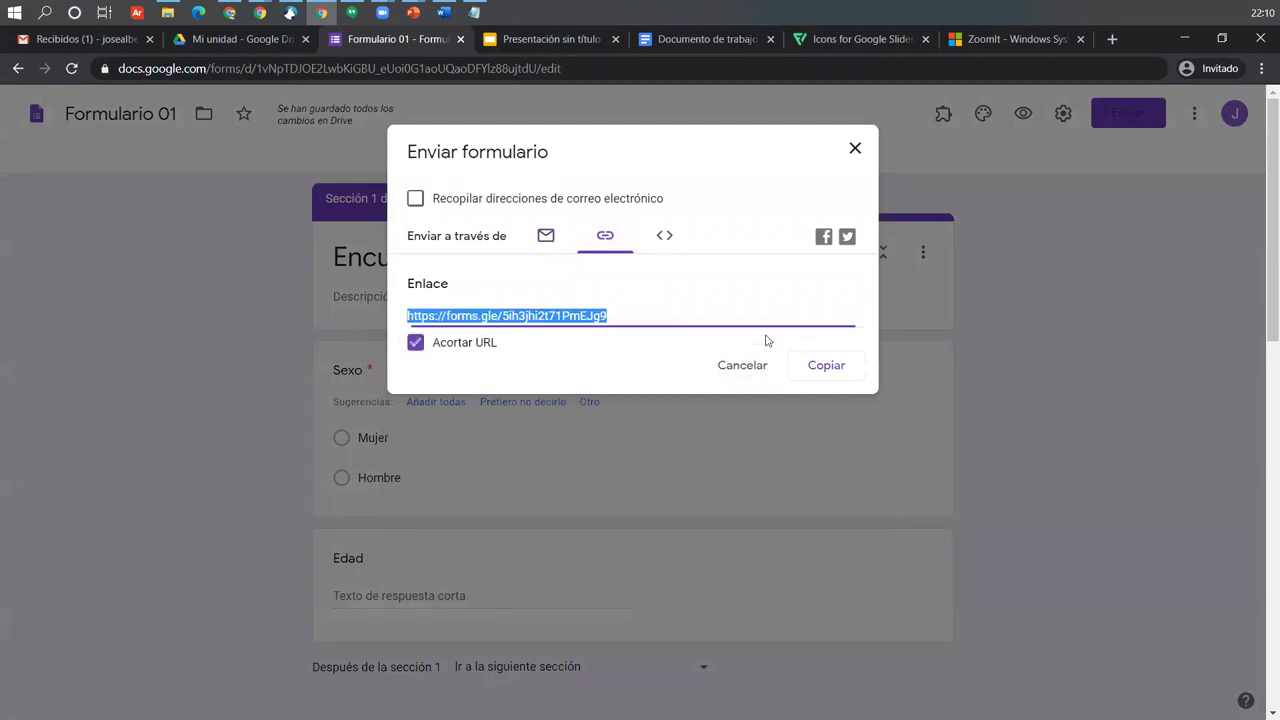
pyautogui.click(844, 369)
pyautogui.click(818, 363)
pyautogui.click(852, 149)
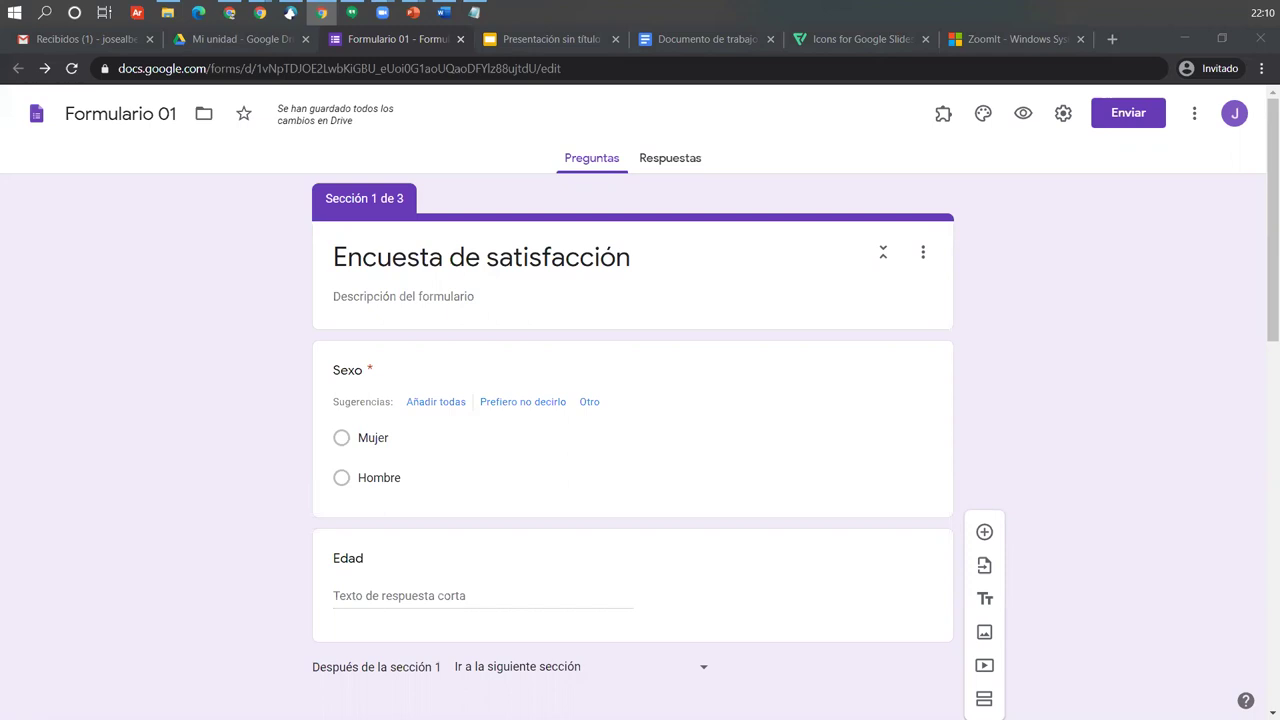
# Browse the general, presentation and quiz settings, then cancel without changes.
pyautogui.click(1064, 118)
pyautogui.click(1064, 116)
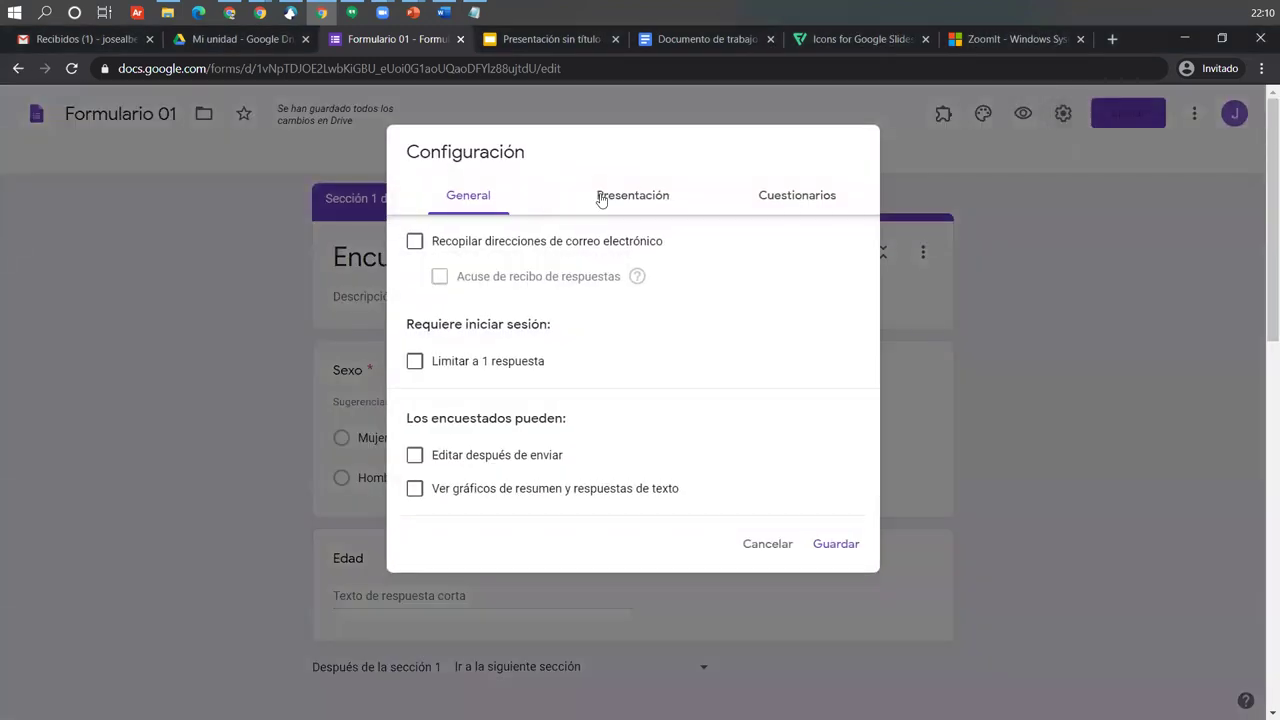
pyautogui.click(628, 197)
pyautogui.click(758, 197)
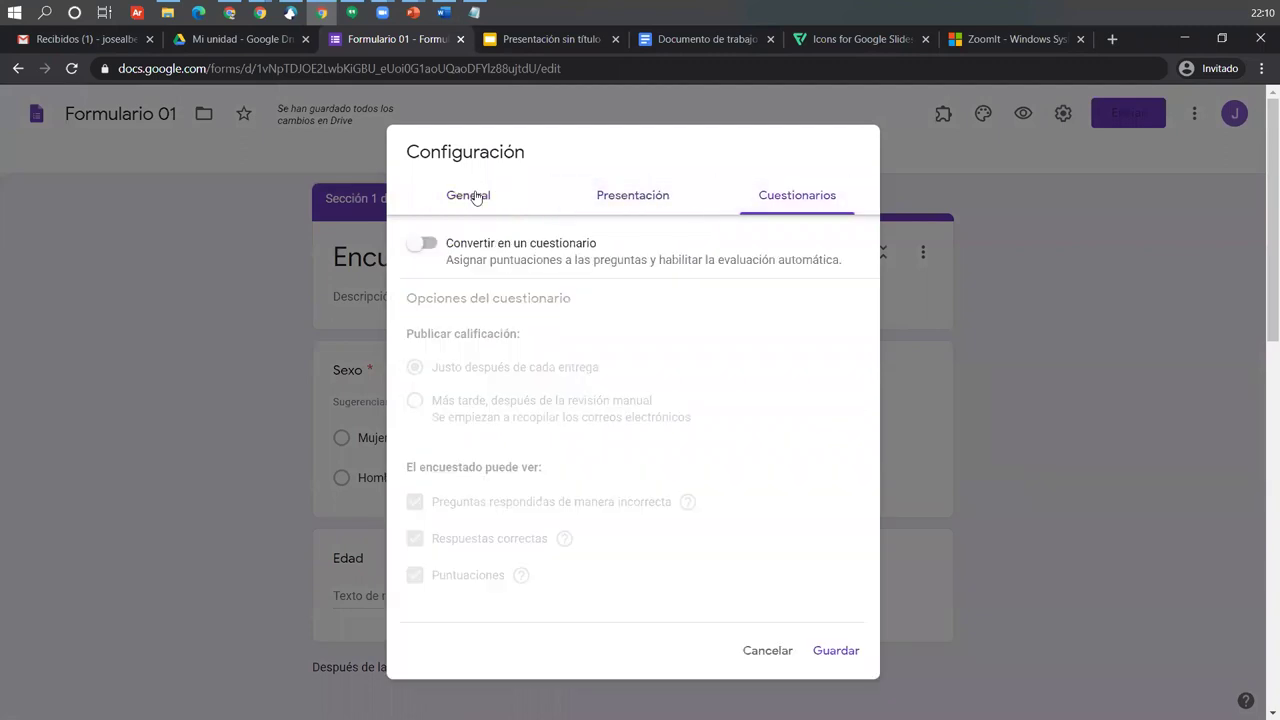
pyautogui.click(477, 197)
pyautogui.click(767, 543)
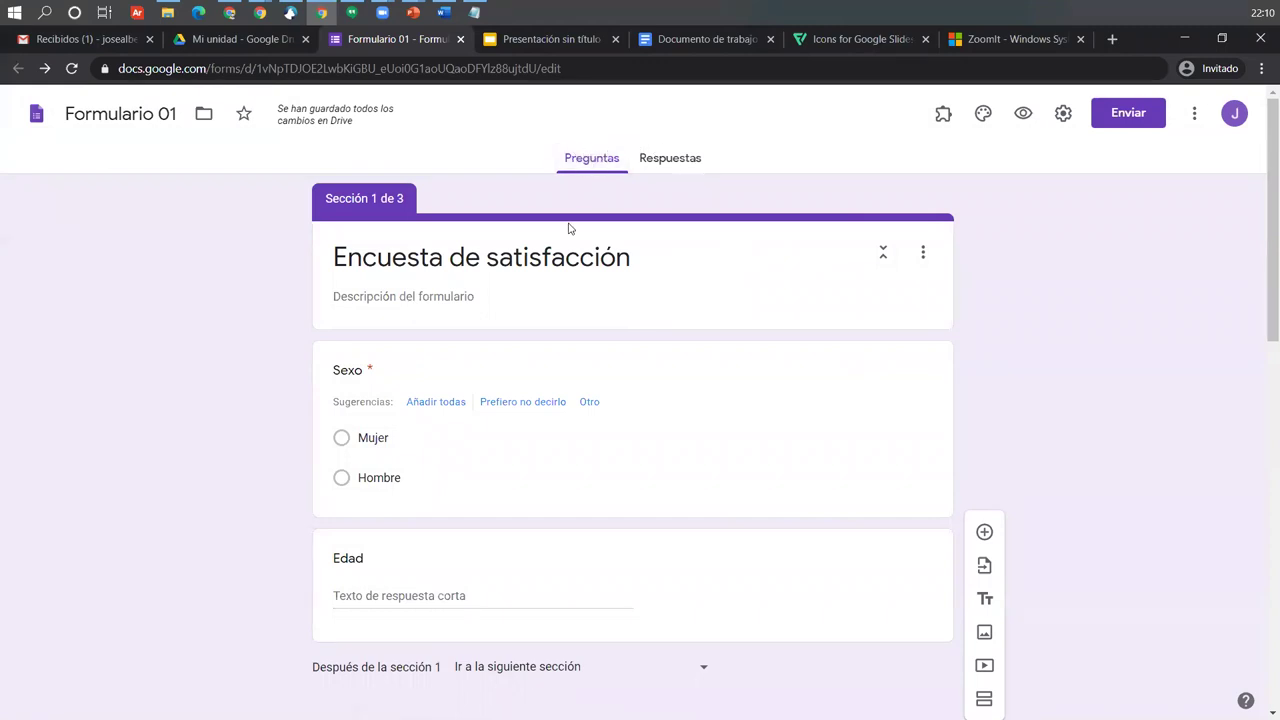
# Scroll the Resumen view's Sexo pie chart and Edad answers as new responses come in.
pyautogui.scroll(-3, 543, 300)
pyautogui.scroll(3, 531, 300)
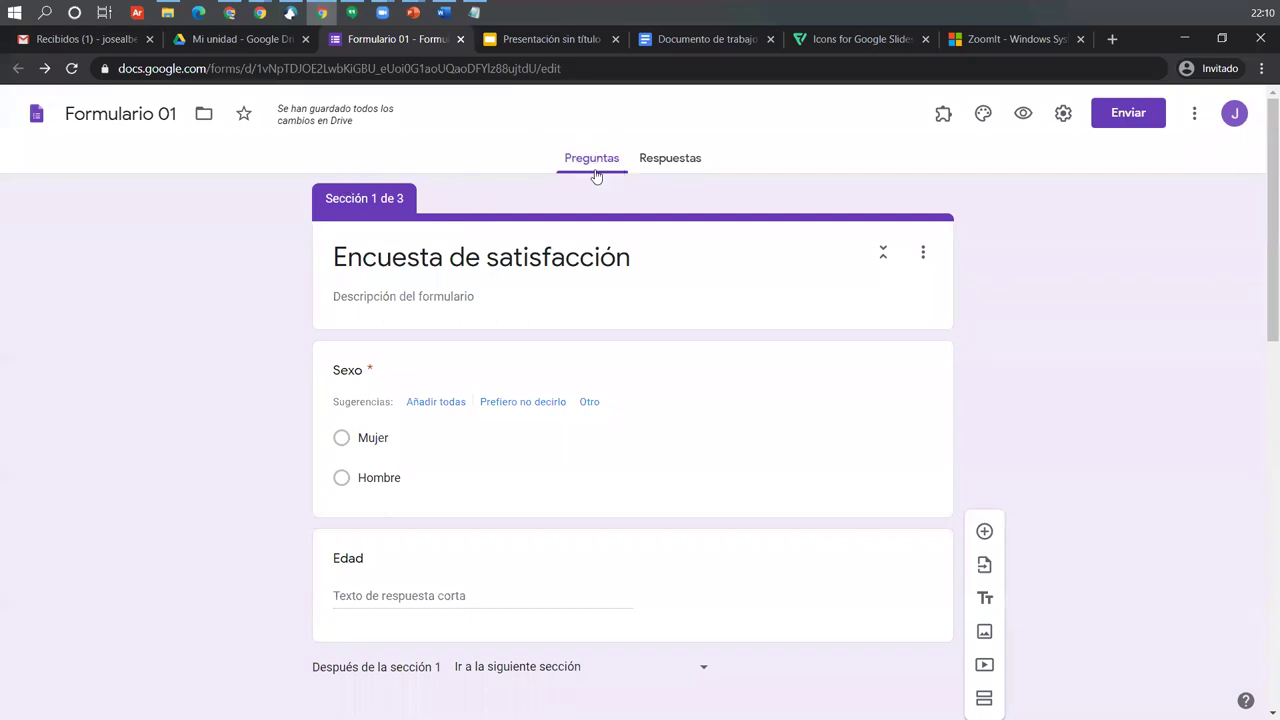
pyautogui.click(660, 163)
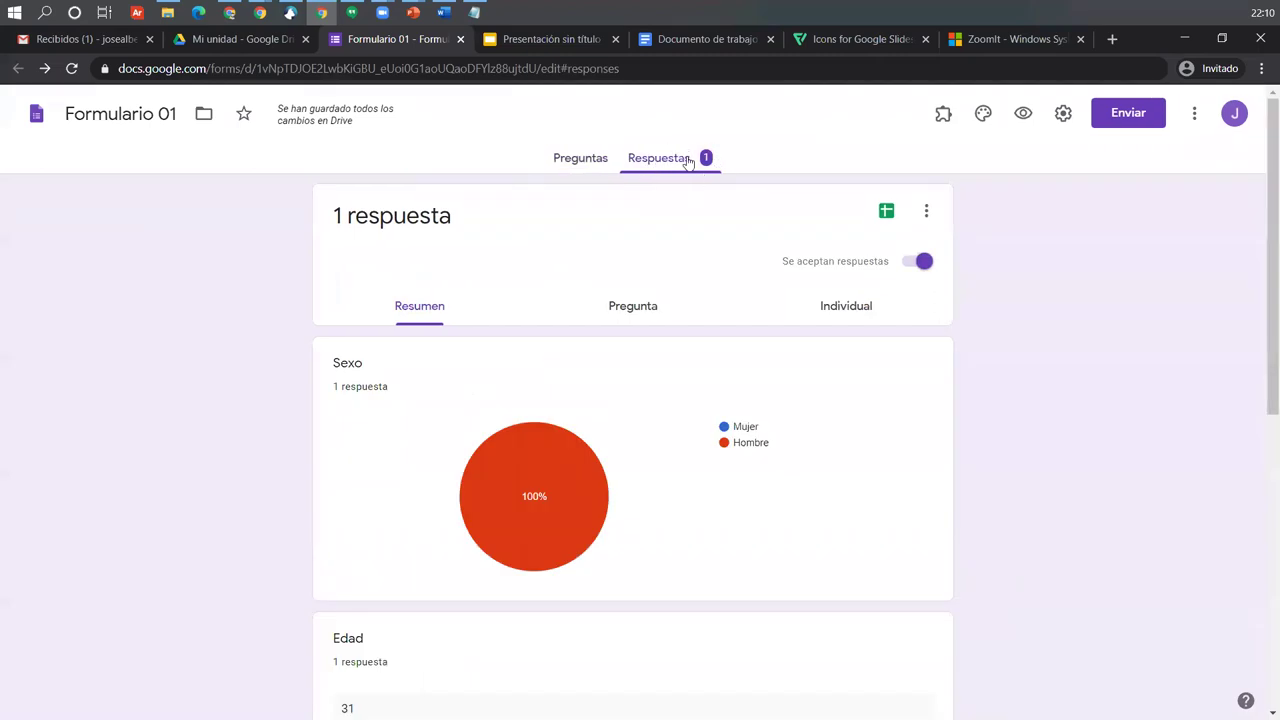
pyautogui.scroll(-2, 709, 177)
pyautogui.scroll(2, 725, 205)
pyautogui.scroll(-1, 629, 371)
pyautogui.scroll(-1, 643, 400)
pyautogui.scroll(2, 540, 385)
pyautogui.scroll(-4, 640, 362)
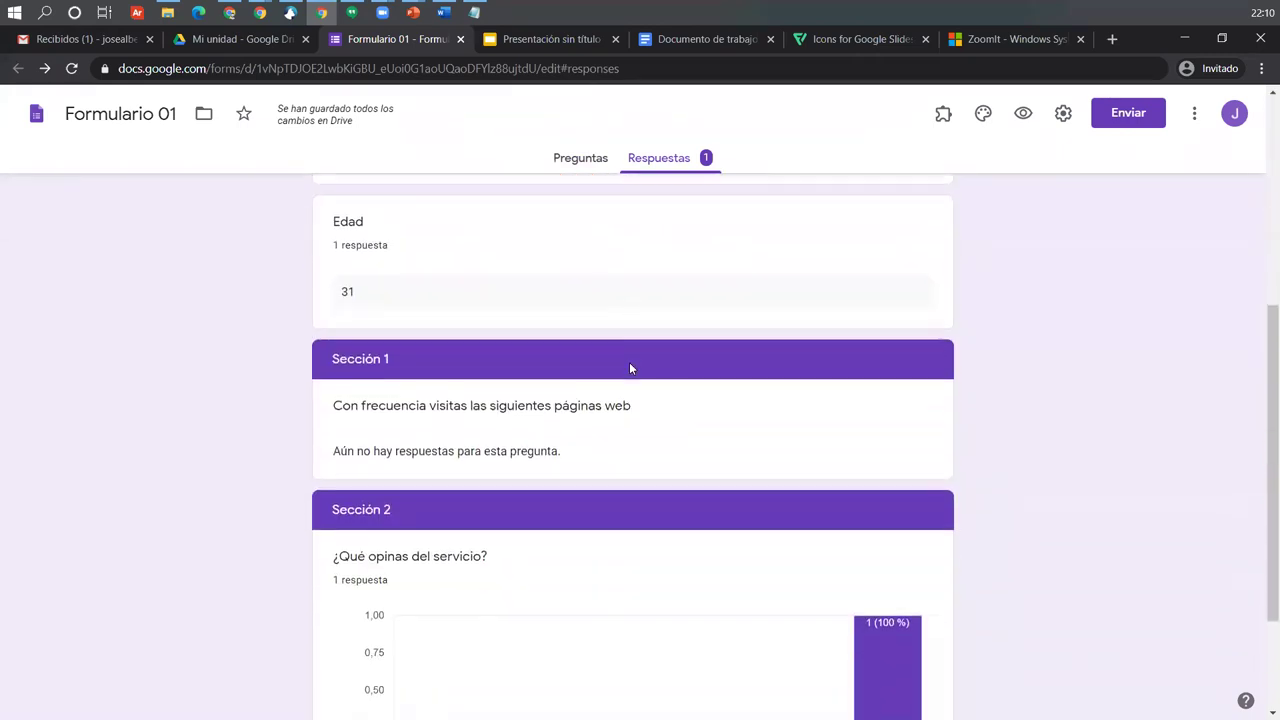
pyautogui.scroll(-2, 630, 368)
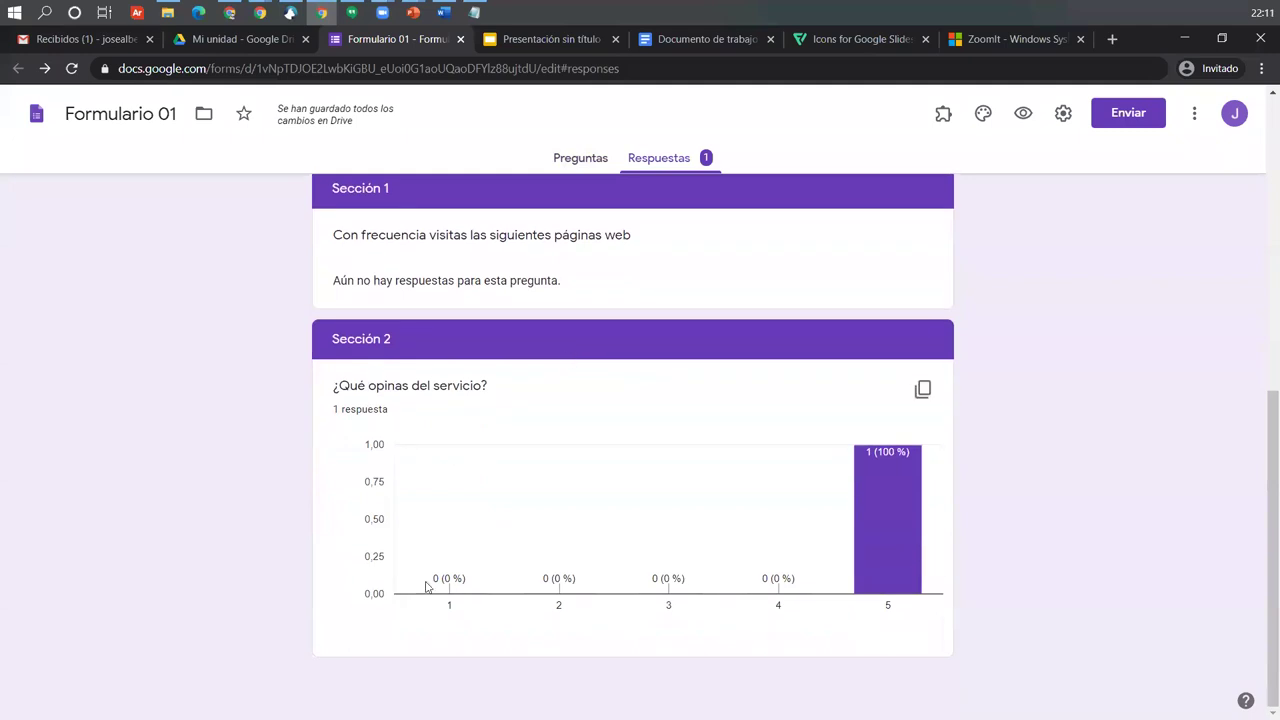
pyautogui.scroll(6, 471, 494)
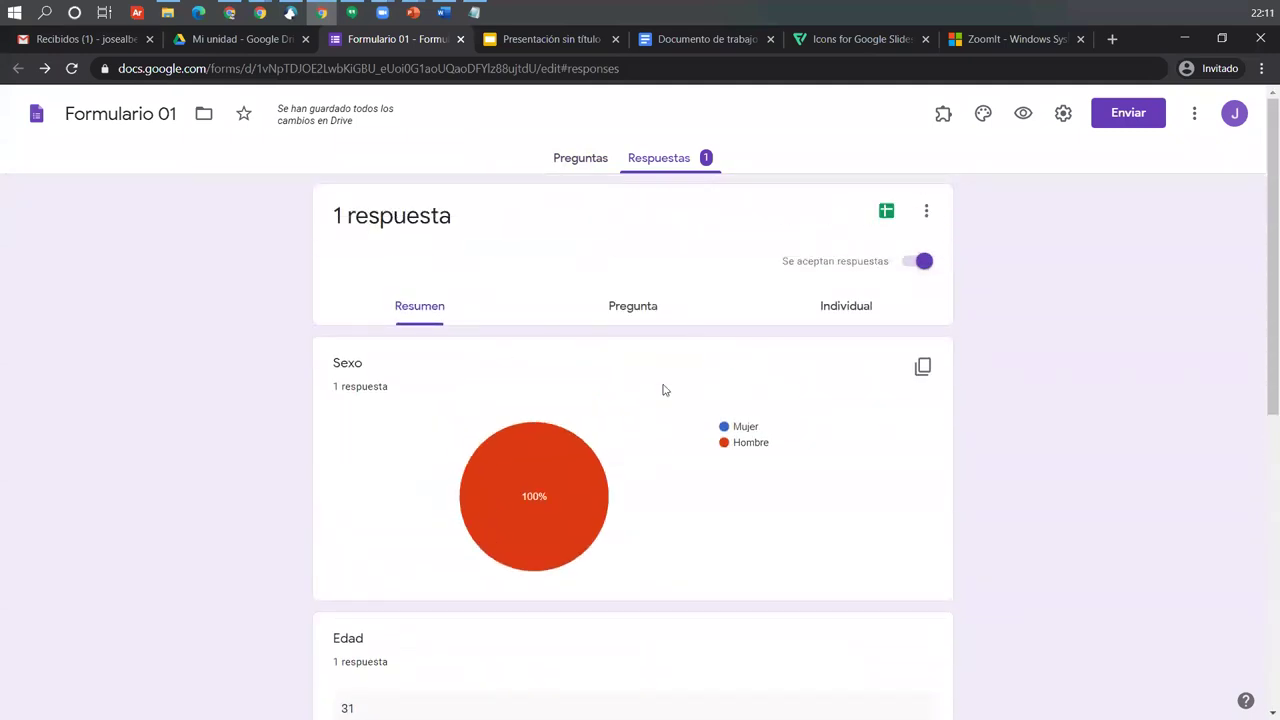
pyautogui.scroll(-2, 564, 382)
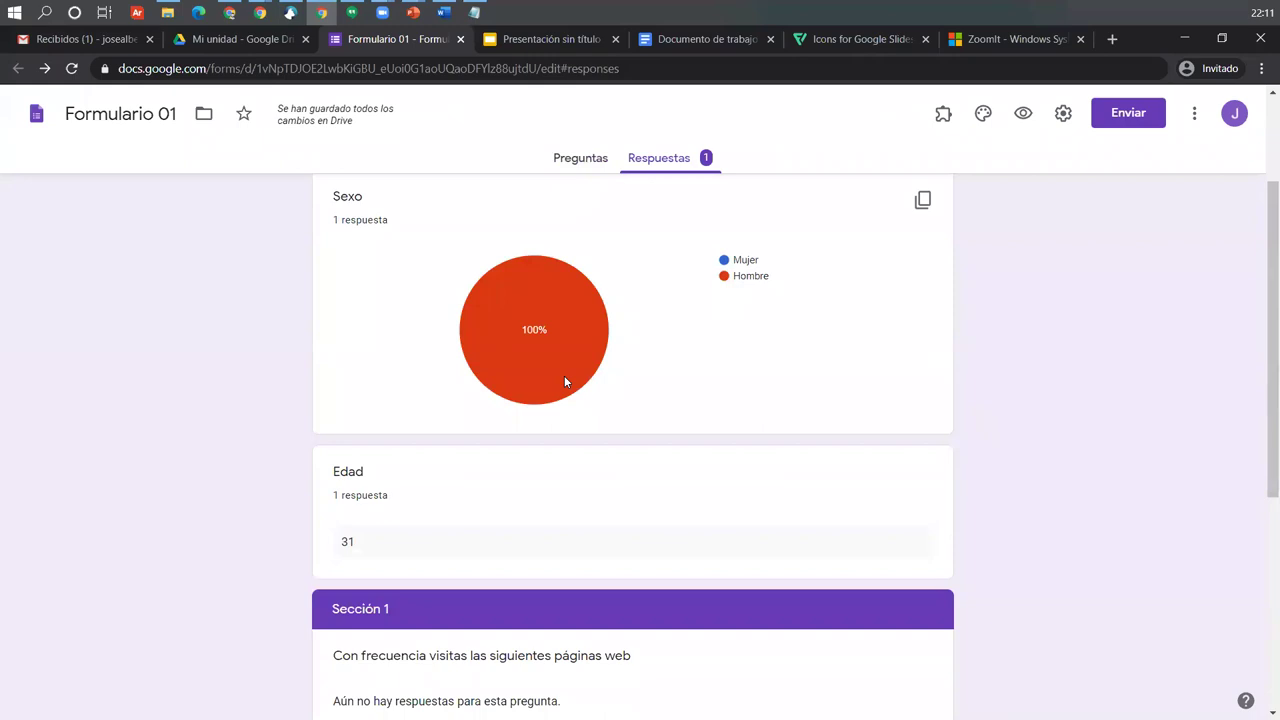
pyautogui.scroll(-3, 564, 375)
pyautogui.scroll(4, 423, 346)
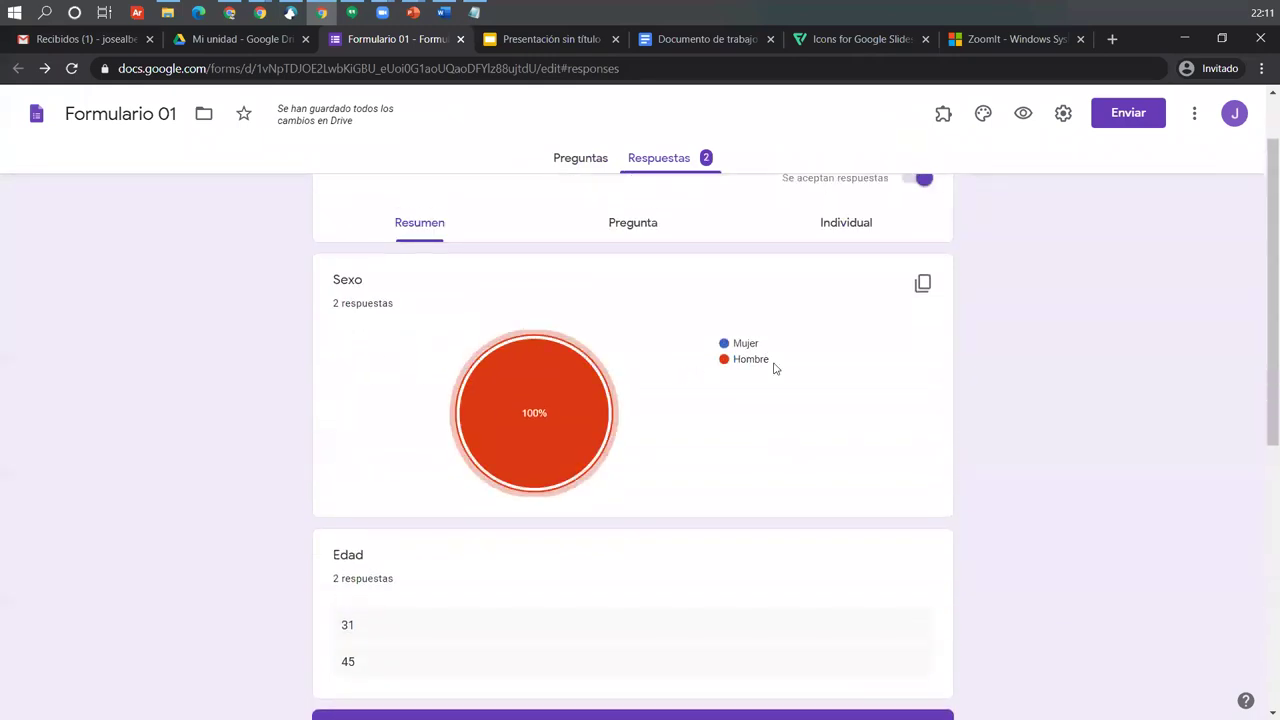
pyautogui.scroll(-4, 643, 471)
pyautogui.moveTo(342, 441); pyautogui.dragTo(624, 441)
pyautogui.scroll(-2, 543, 437)
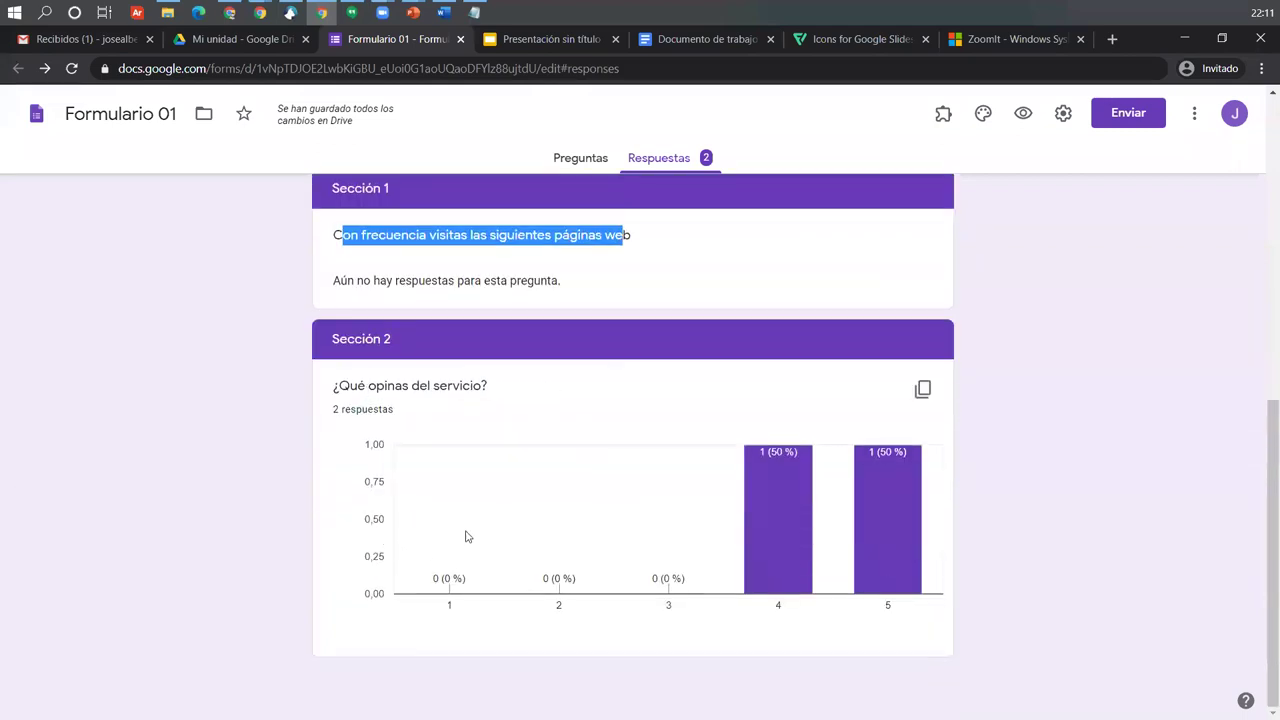
pyautogui.scroll(7, 500, 535)
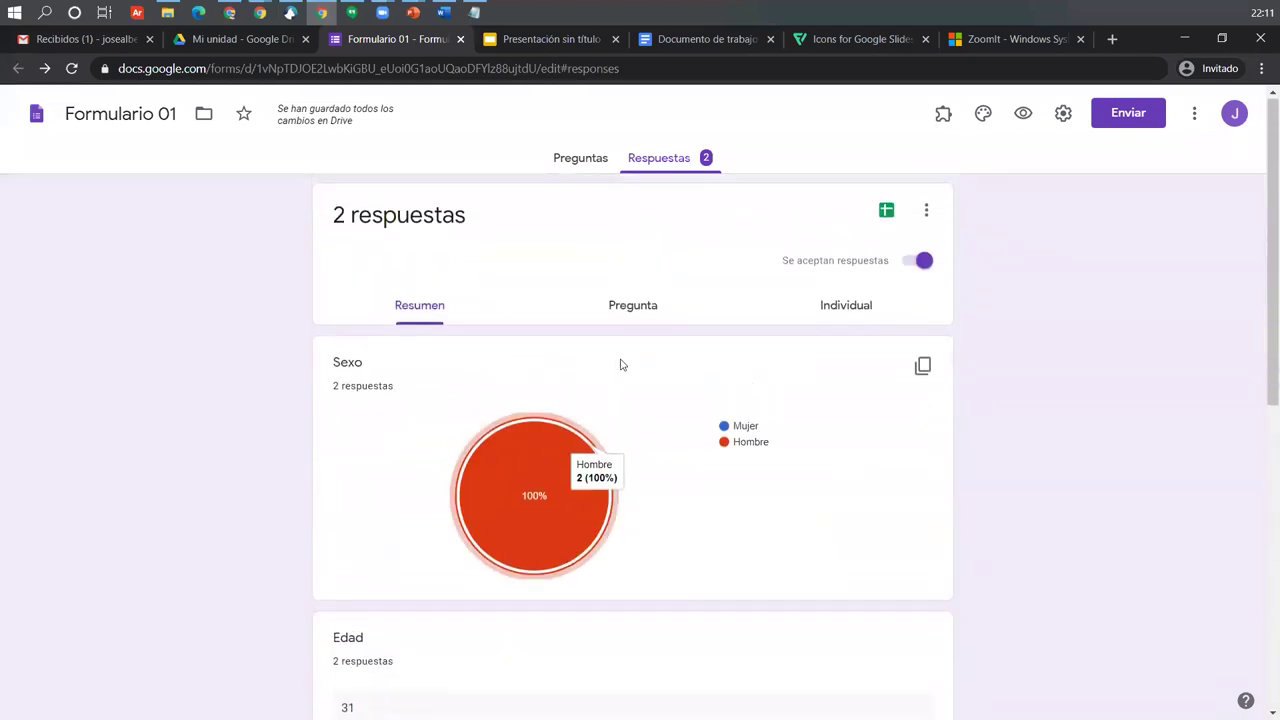
pyautogui.scroll(-2, 480, 436)
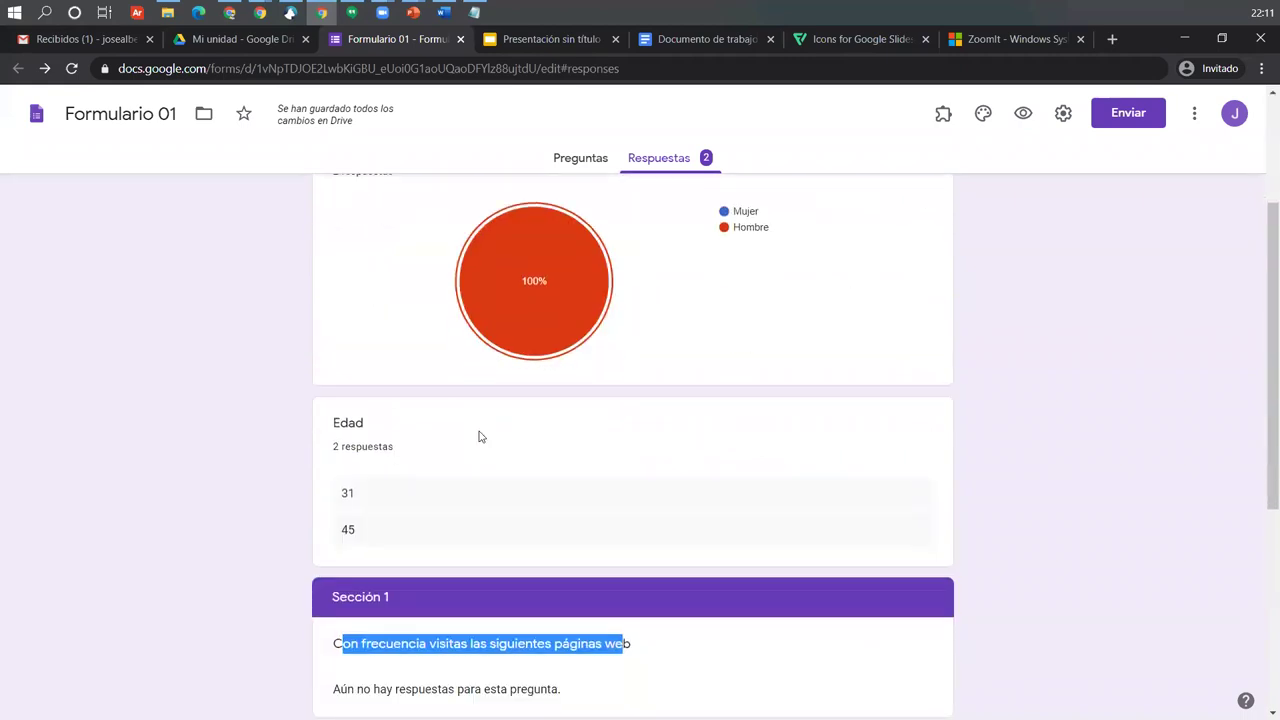
pyautogui.scroll(-1, 479, 436)
pyautogui.click(330, 526)
pyautogui.moveTo(330, 526); pyautogui.dragTo(640, 537)
pyautogui.scroll(2, 551, 409)
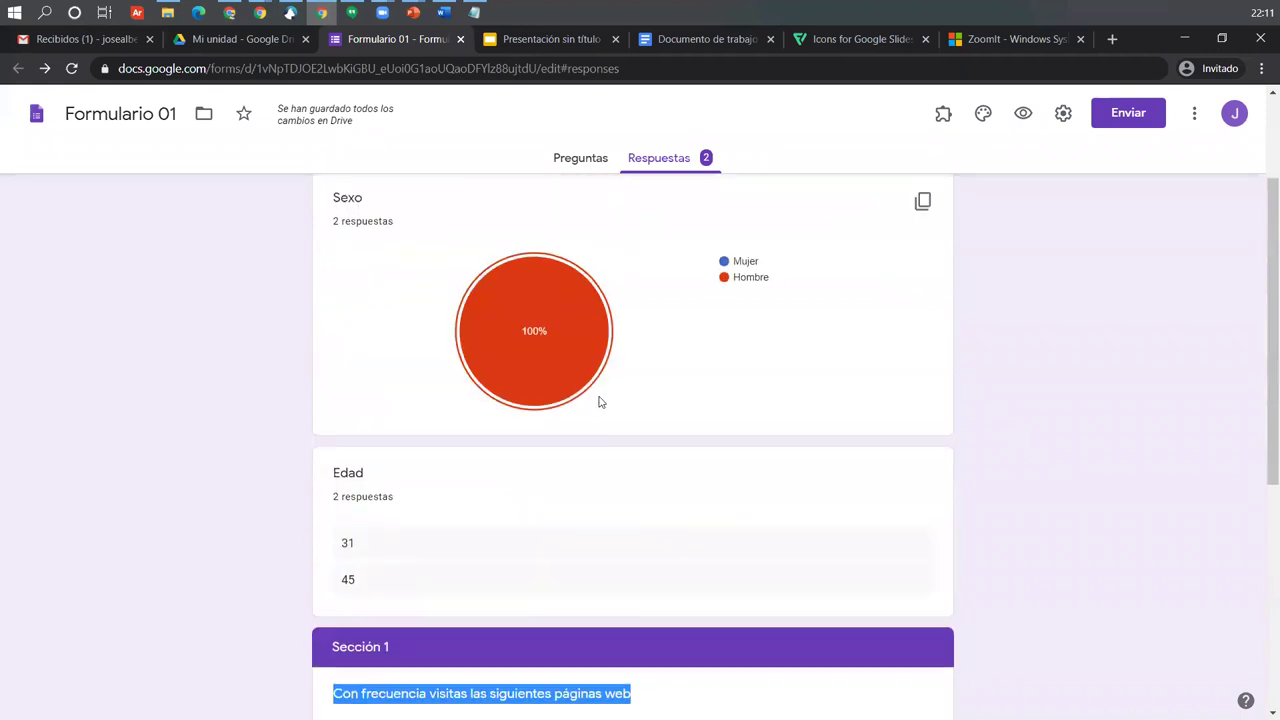
pyautogui.scroll(1, 600, 402)
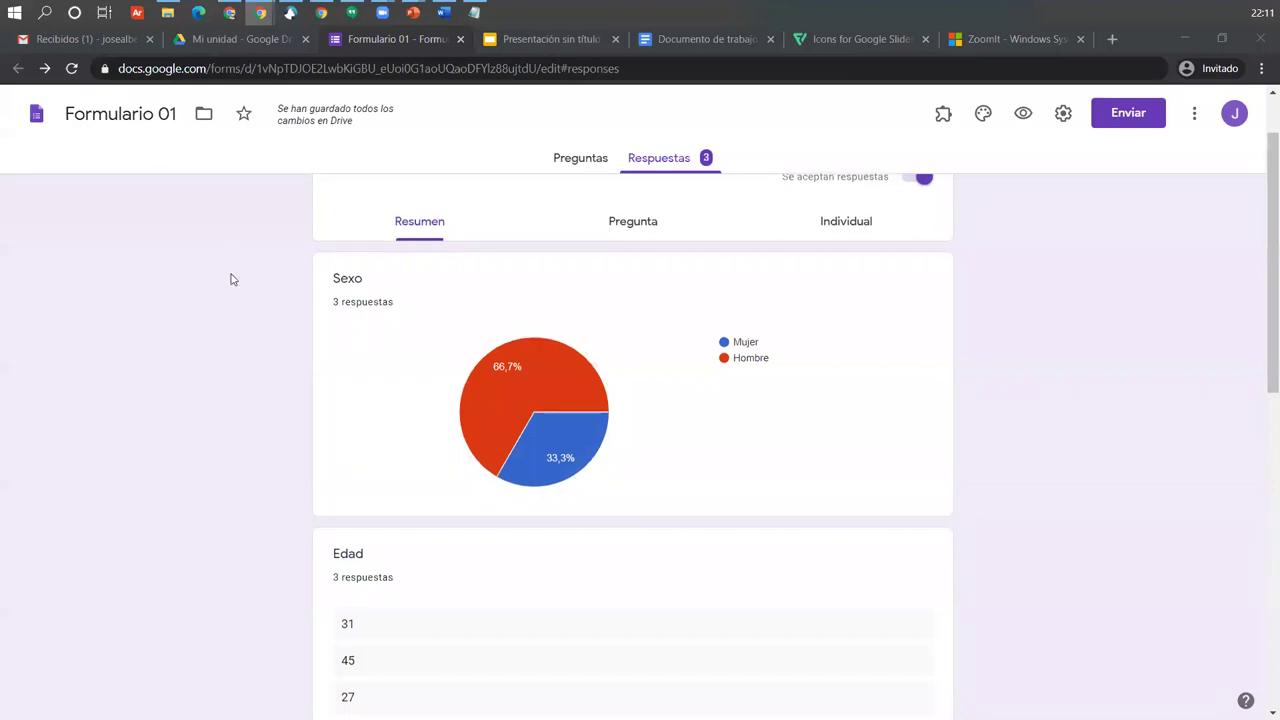
# Scroll through the Sección 1 and Sección 2 charts for four responses, then back to the top.
pyautogui.scroll(-2, 231, 277)
pyautogui.scroll(-2, 549, 340)
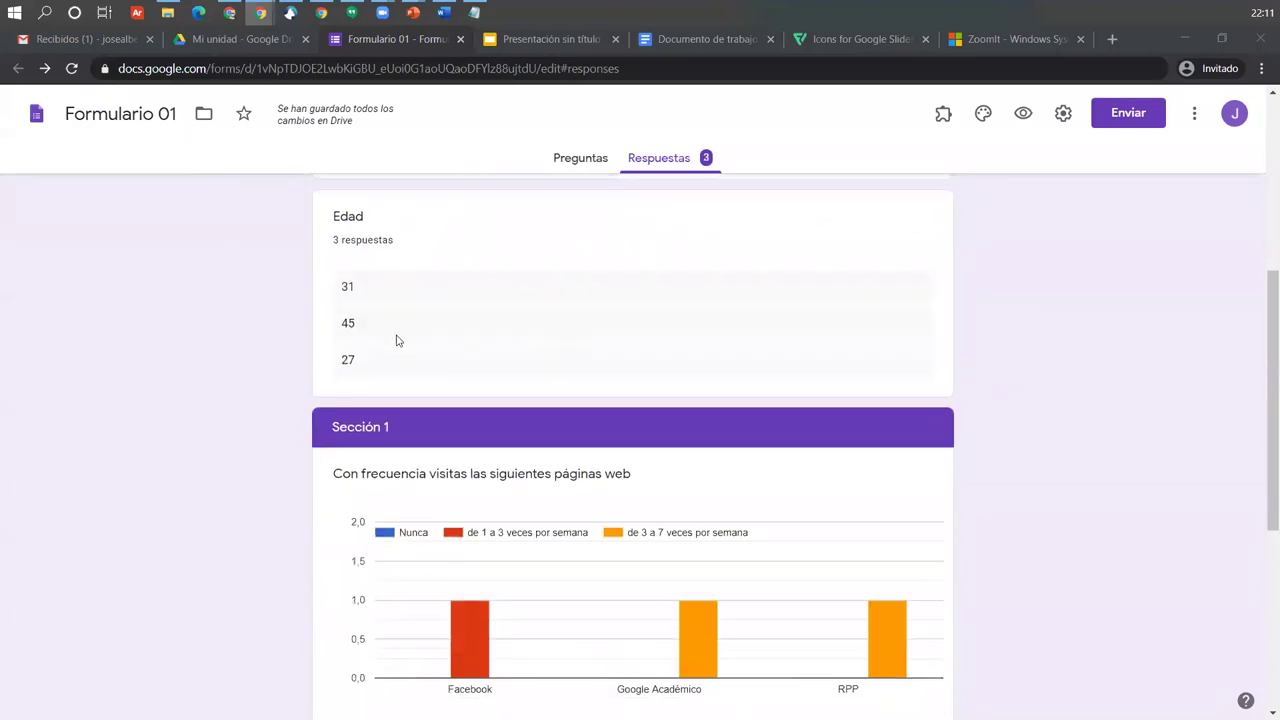
pyautogui.scroll(-3, 397, 340)
pyautogui.scroll(3, 528, 374)
pyautogui.scroll(-2, 569, 517)
pyautogui.scroll(-3, 600, 390)
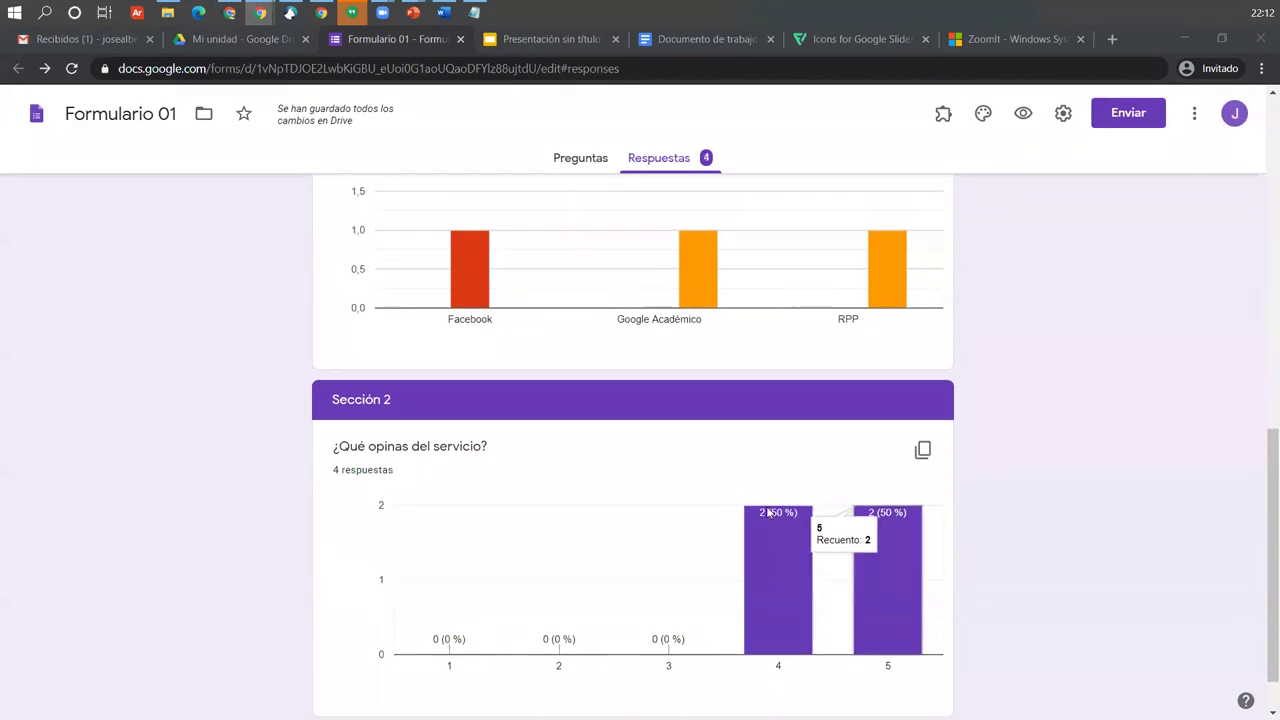
pyautogui.scroll(3, 449, 497)
pyautogui.scroll(1, 449, 497)
pyautogui.scroll(3, 620, 433)
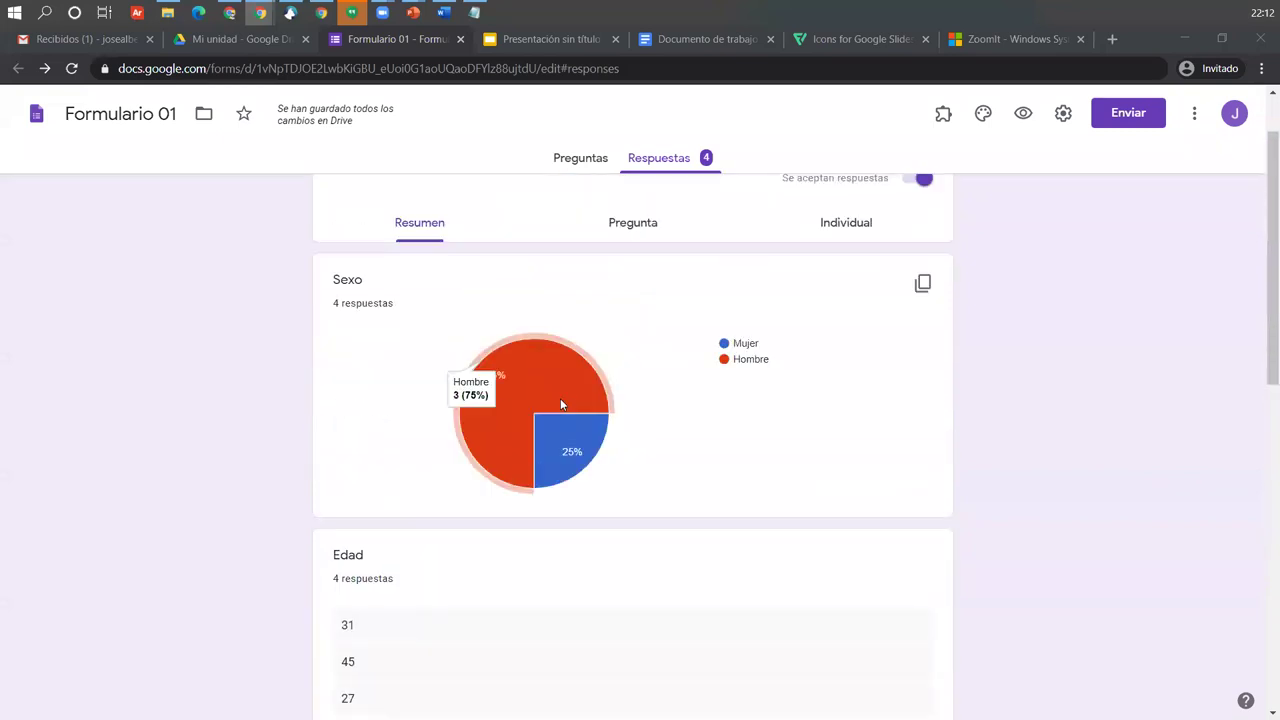
pyautogui.scroll(-1, 548, 411)
pyautogui.scroll(1, 548, 411)
pyautogui.scroll(-7, 548, 411)
pyautogui.scroll(8, 548, 411)
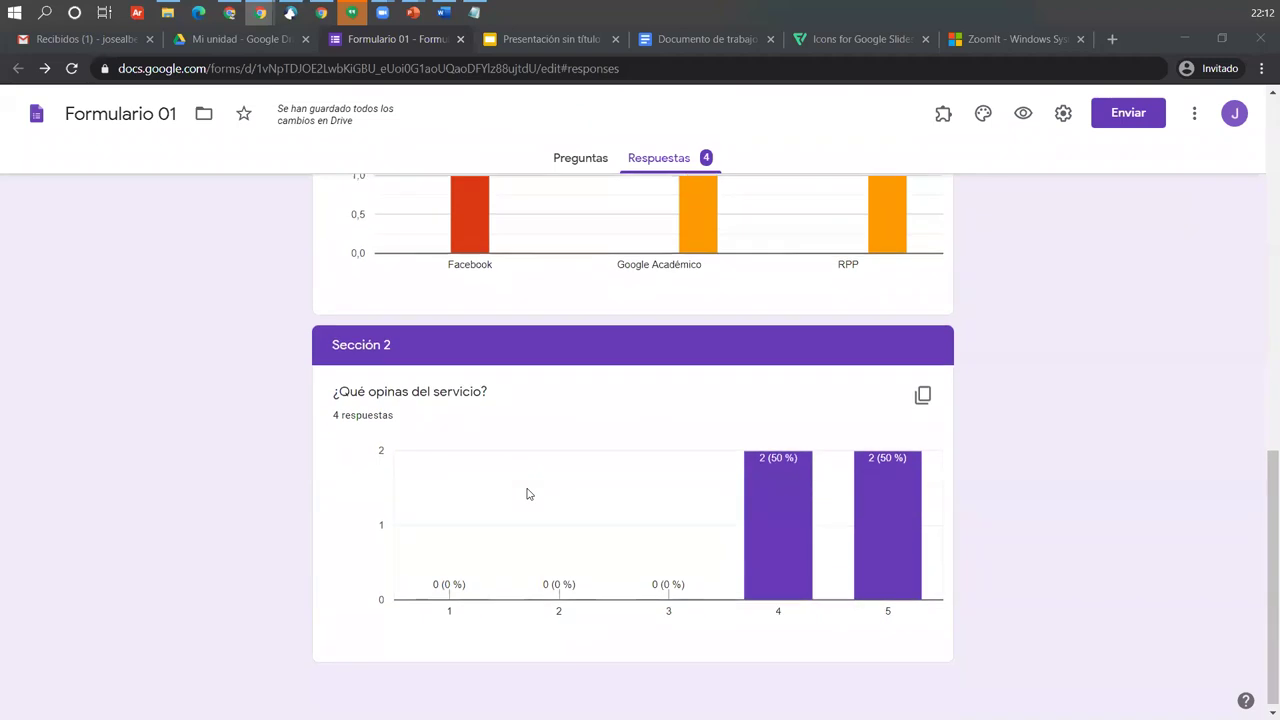
pyautogui.scroll(-2, 291, 543)
pyautogui.scroll(2, 380, 543)
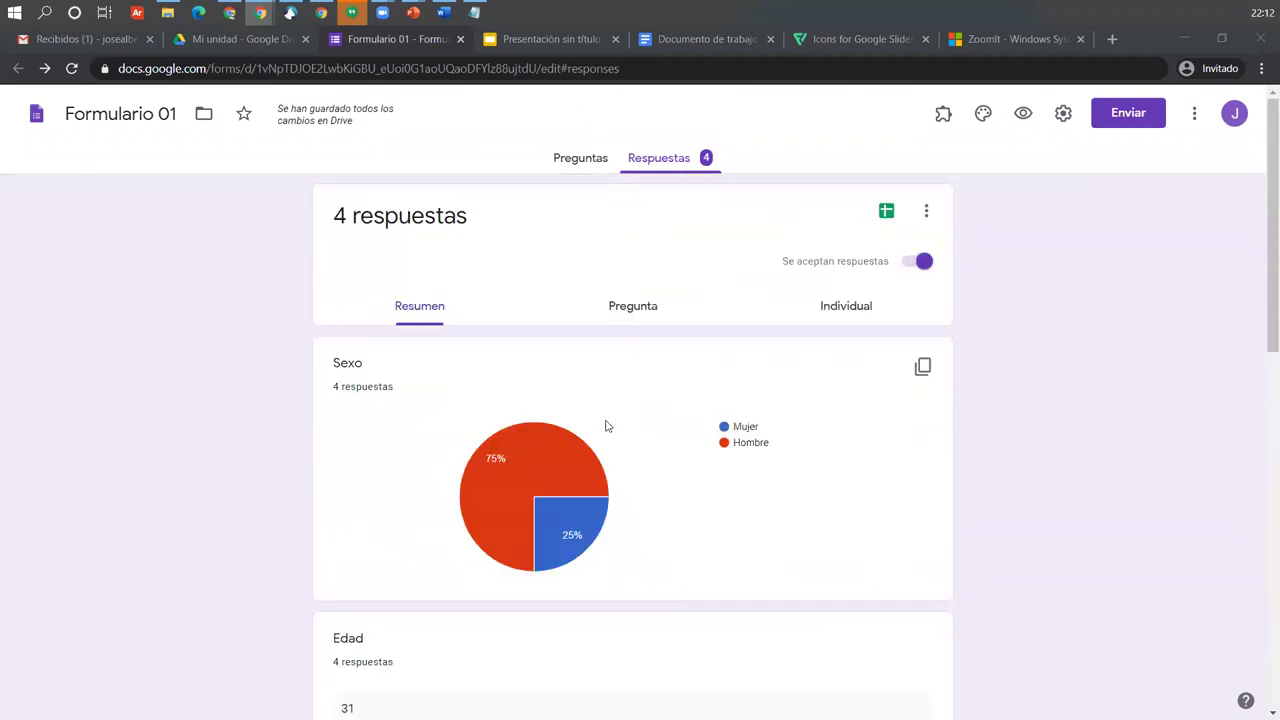
# Show the per-question answers for Sexo in the Pregunta view.
pyautogui.click(624, 306)
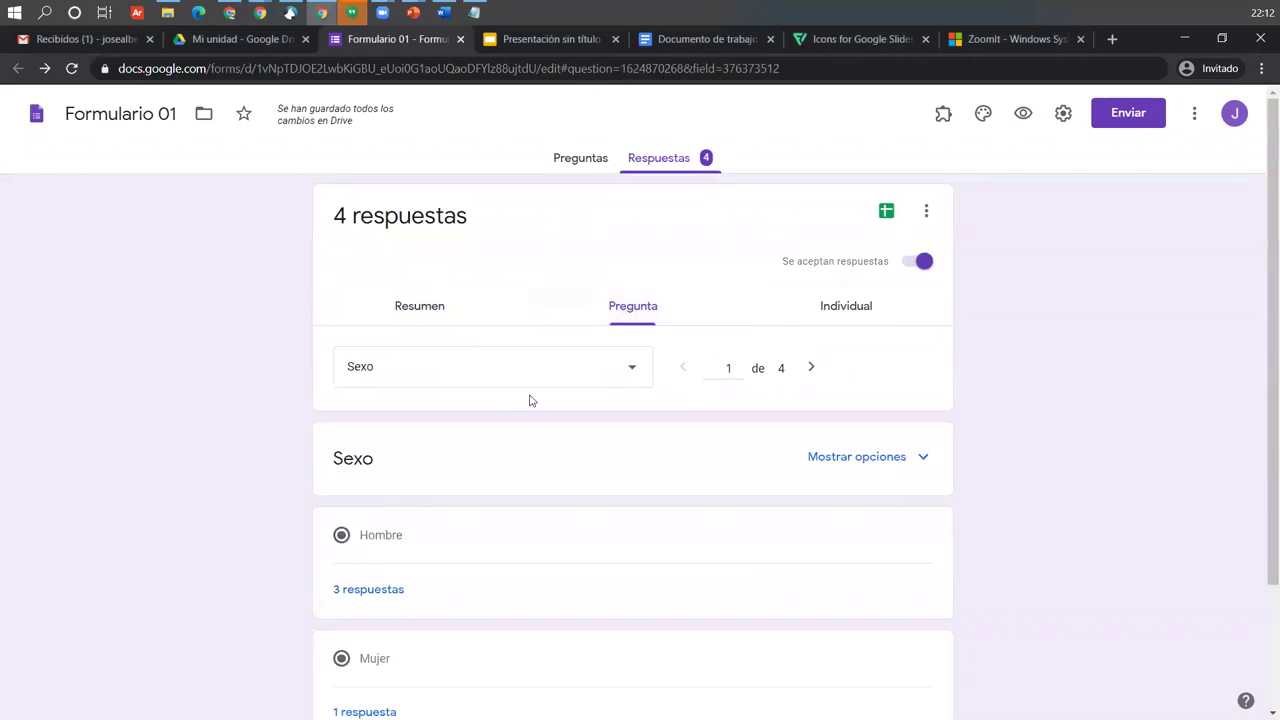
pyautogui.scroll(-1, 514, 283)
pyautogui.click(500, 281)
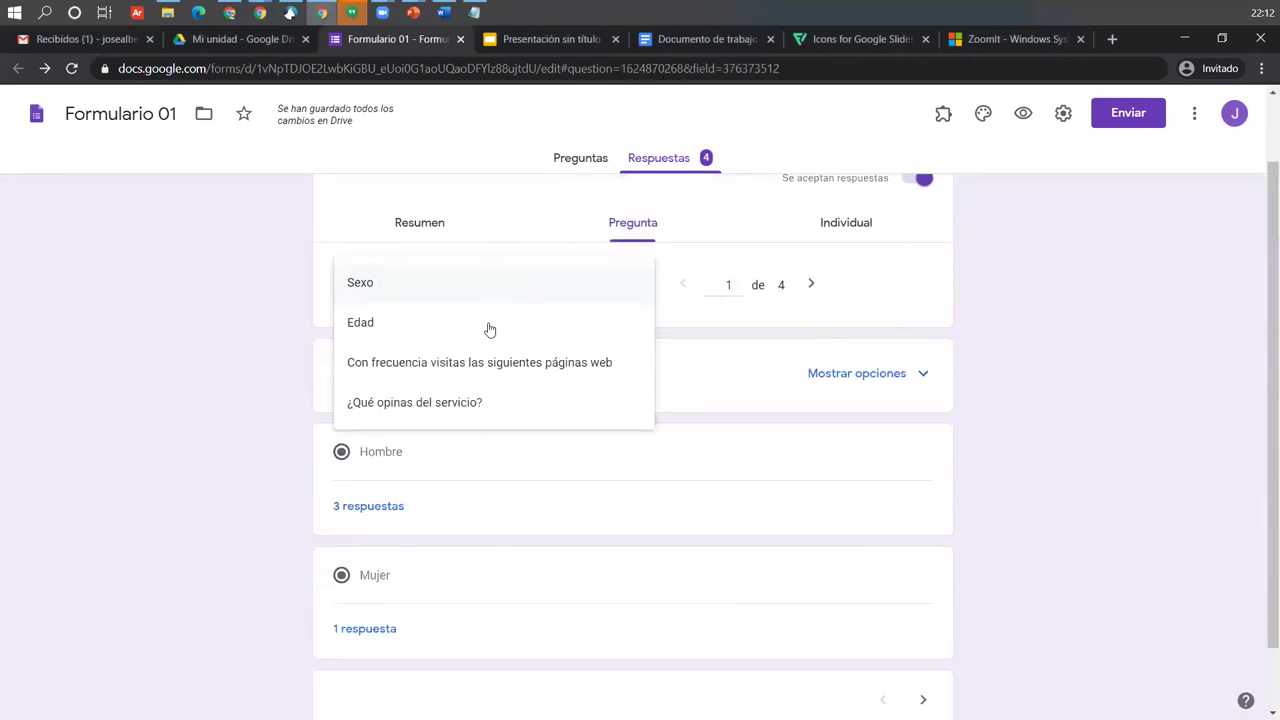
pyautogui.click(526, 276)
pyautogui.scroll(-1, 437, 423)
pyautogui.scroll(2, 771, 384)
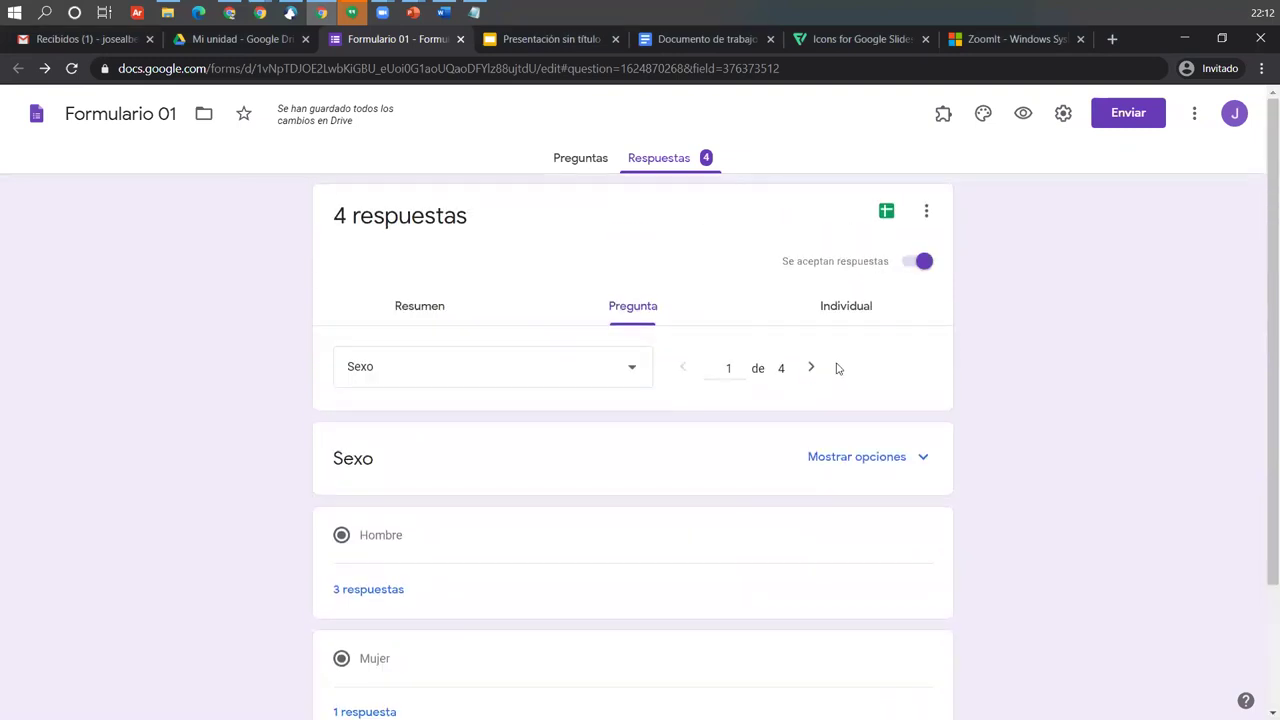
# Step through the Edad, web pages and service-rating answers, then open the Individual view.
pyautogui.click(811, 367)
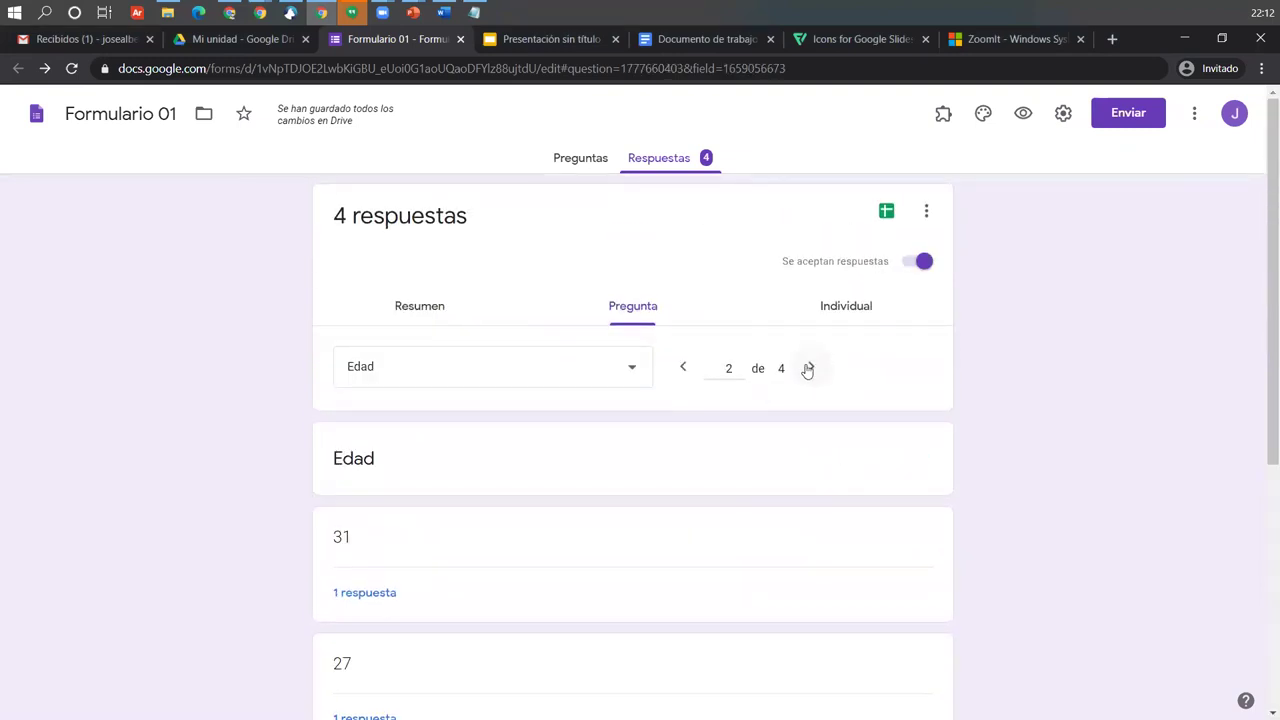
pyautogui.click(808, 368)
pyautogui.click(808, 368)
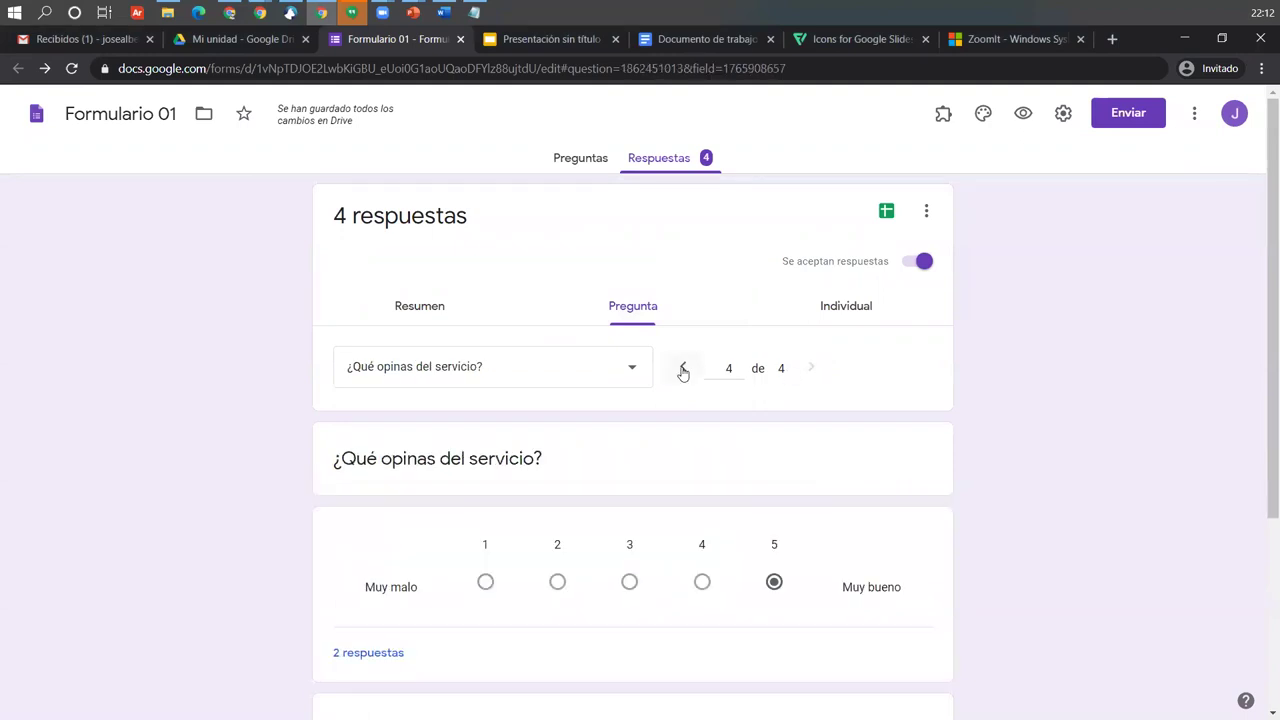
pyautogui.click(684, 368)
pyautogui.click(812, 368)
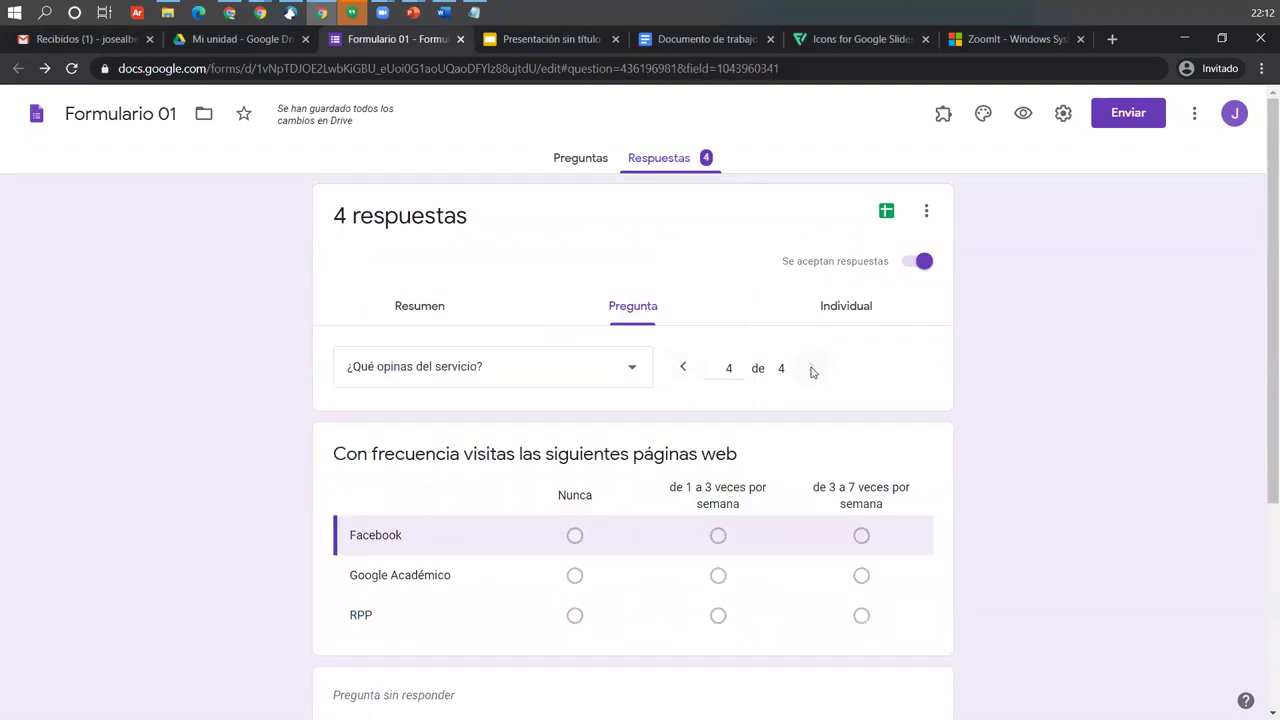
pyautogui.scroll(-3, 540, 432)
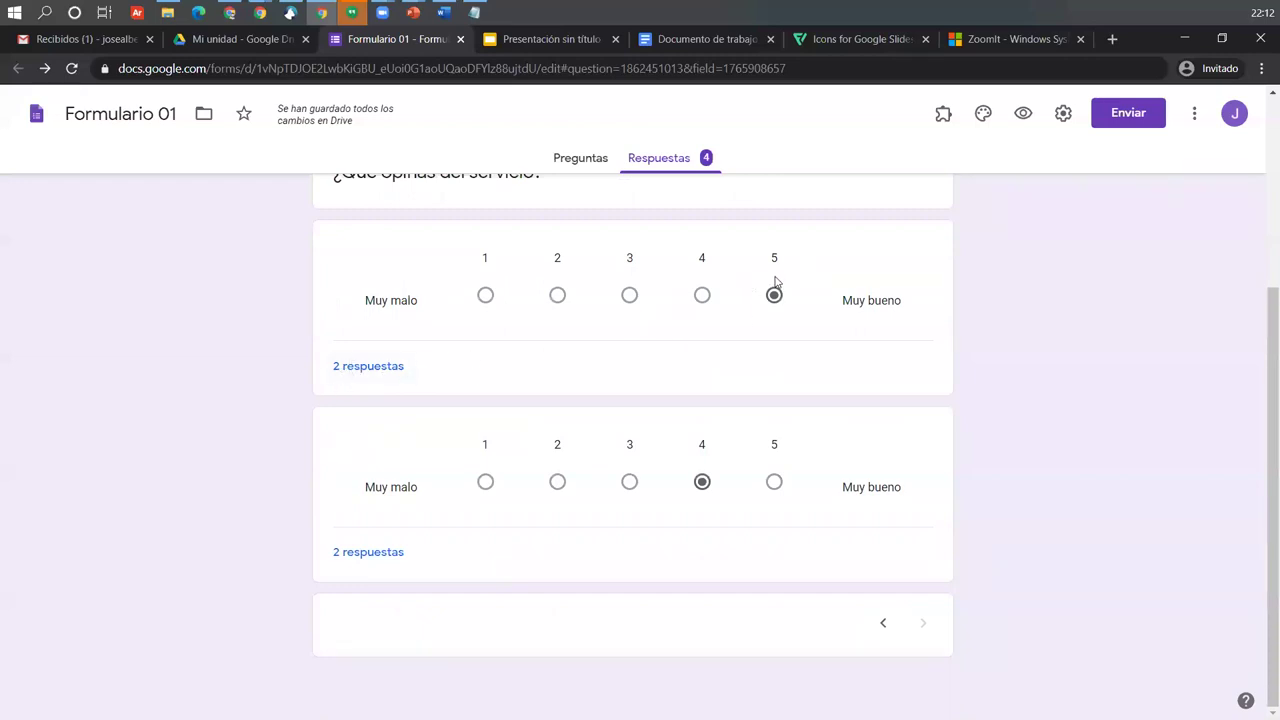
pyautogui.scroll(5, 641, 468)
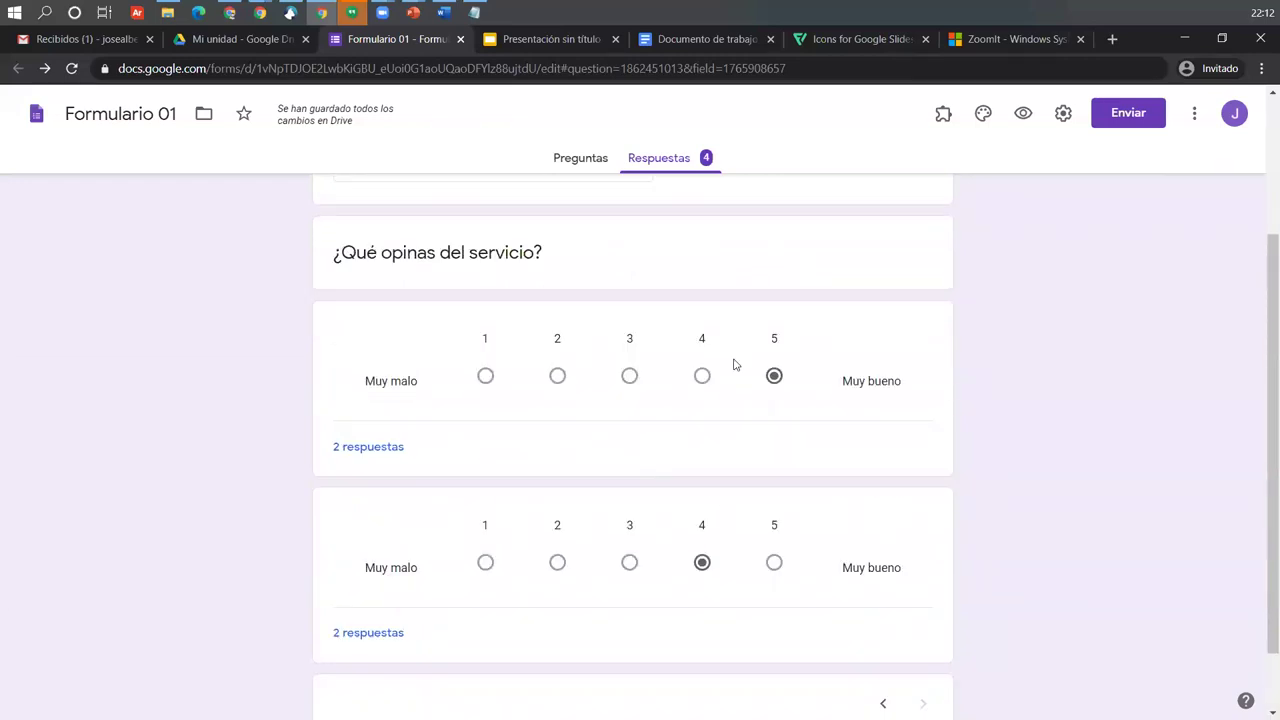
pyautogui.click(830, 302)
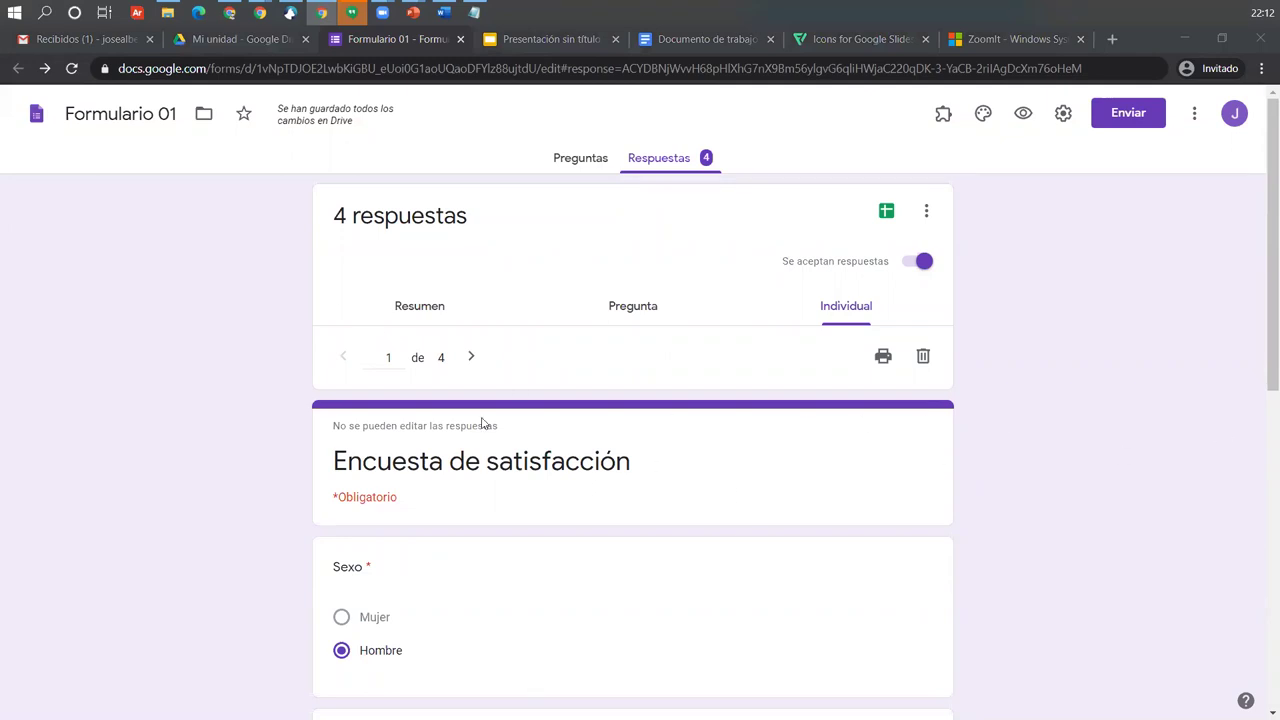
# Scroll through the individual response, highlighting its answer Hombre.
pyautogui.scroll(-7, 481, 424)
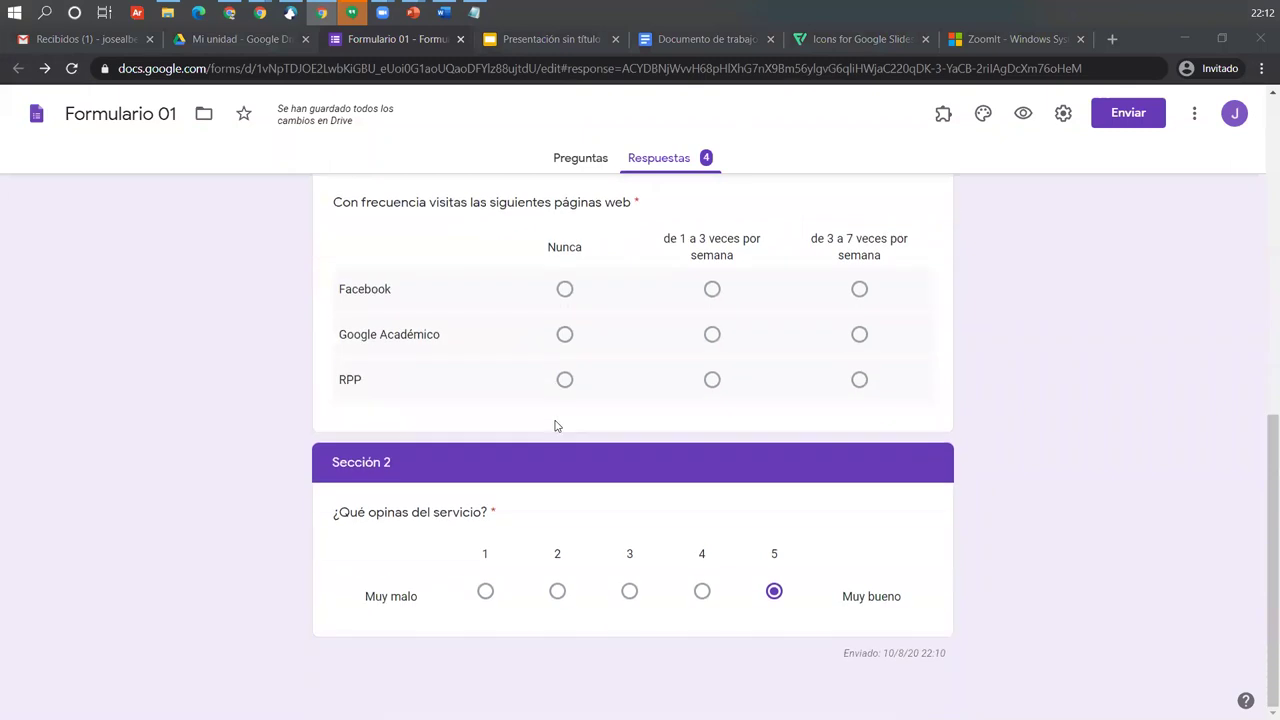
pyautogui.scroll(3, 711, 537)
pyautogui.scroll(-3, 557, 447)
pyautogui.scroll(3, 805, 519)
pyautogui.scroll(5, 805, 519)
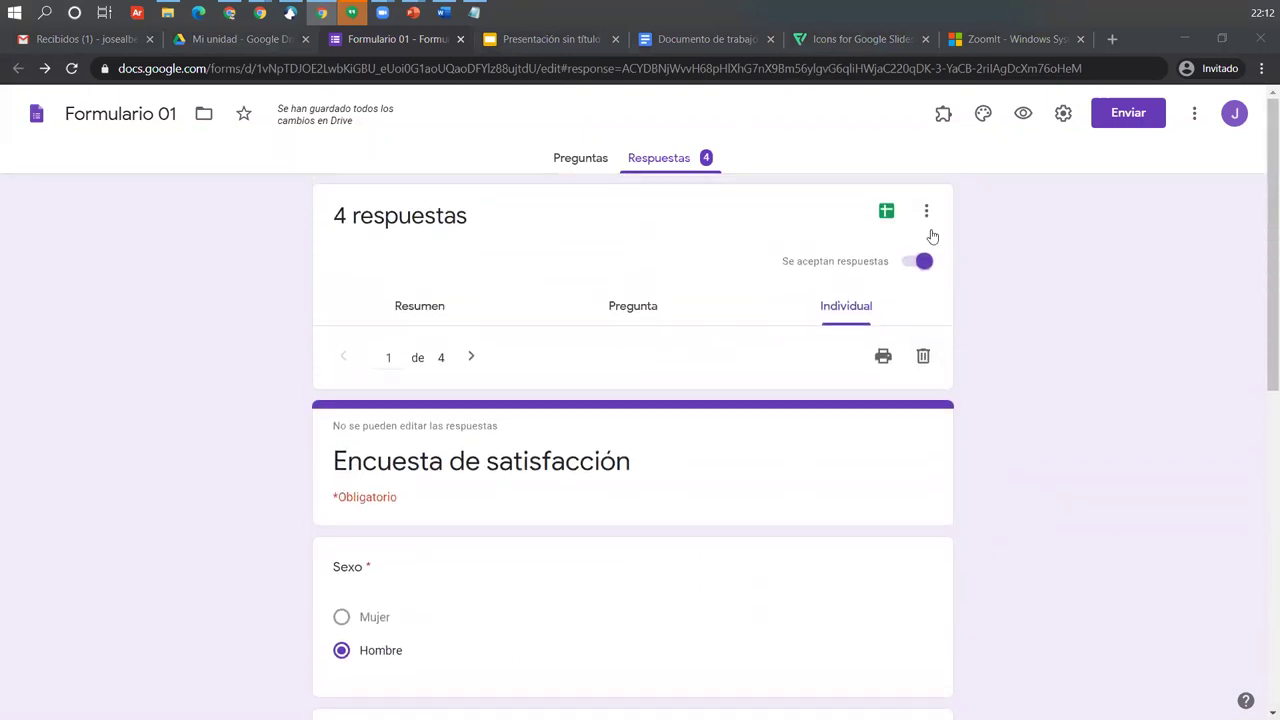
pyautogui.scroll(-6, 674, 509)
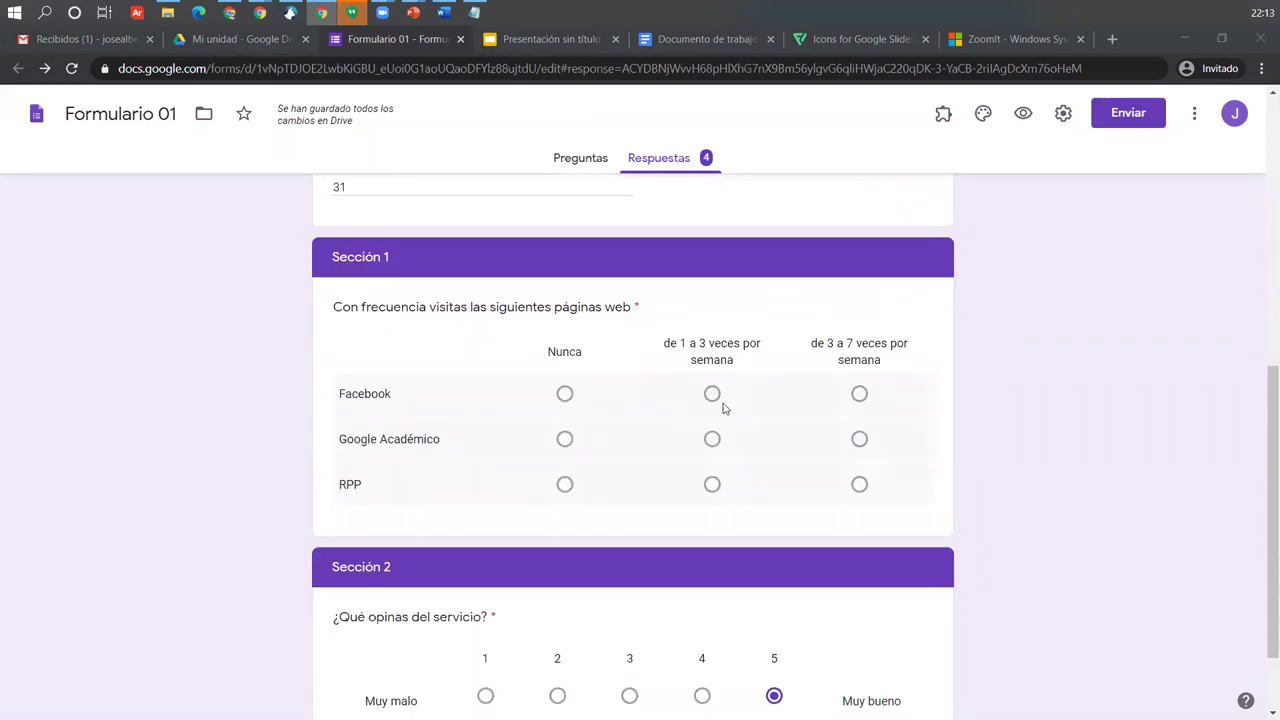
pyautogui.moveTo(645, 313); pyautogui.dragTo(280, 306)
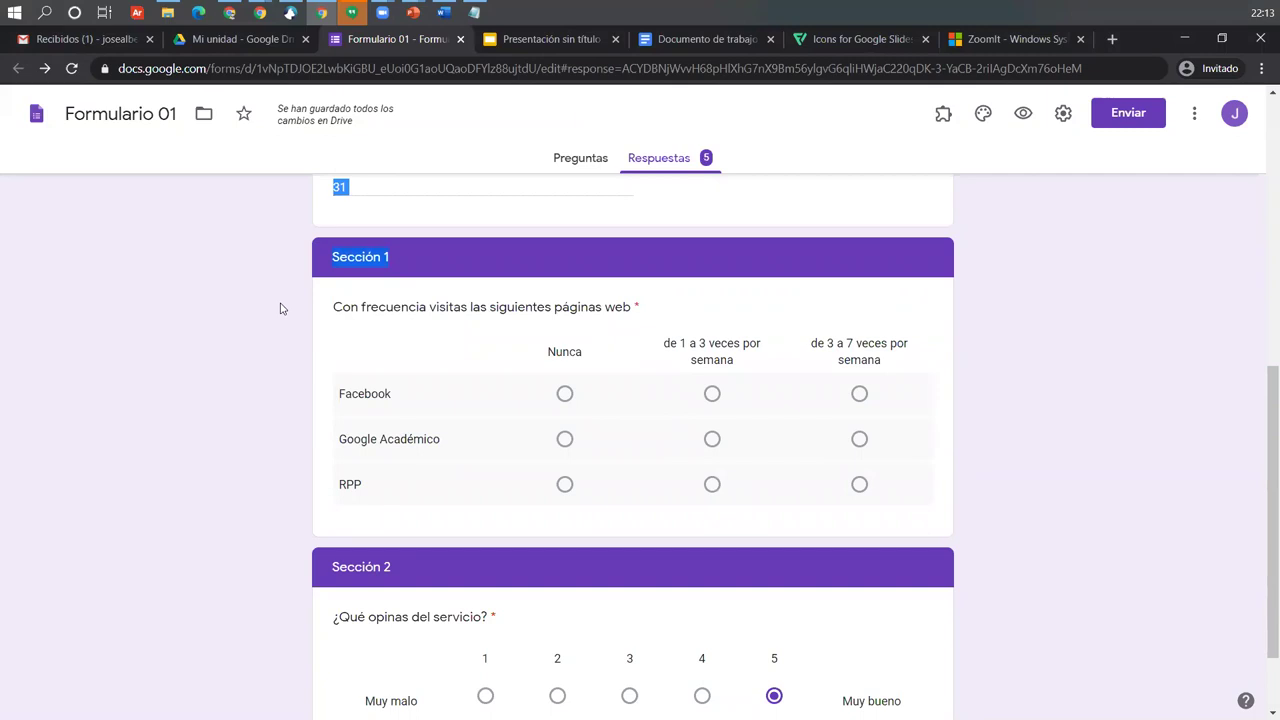
pyautogui.click(345, 327)
pyautogui.scroll(5, 360, 340)
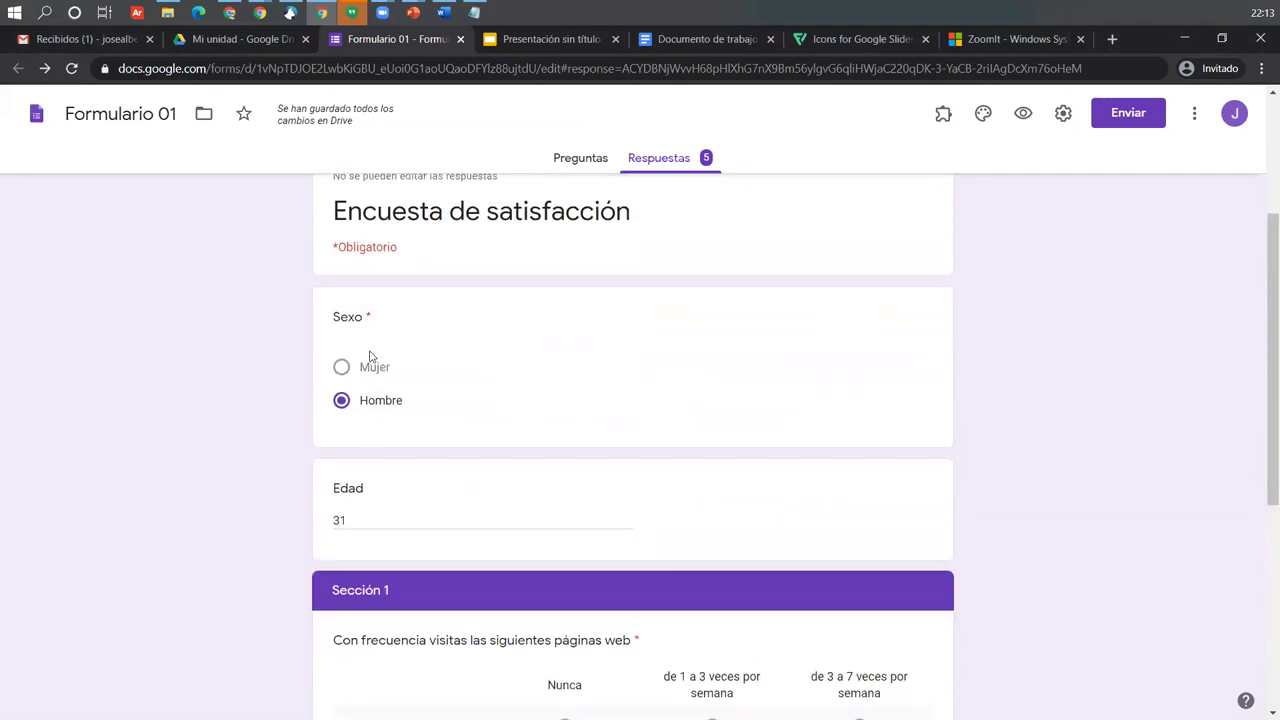
pyautogui.doubleClick(376, 572)
pyautogui.scroll(-5, 671, 634)
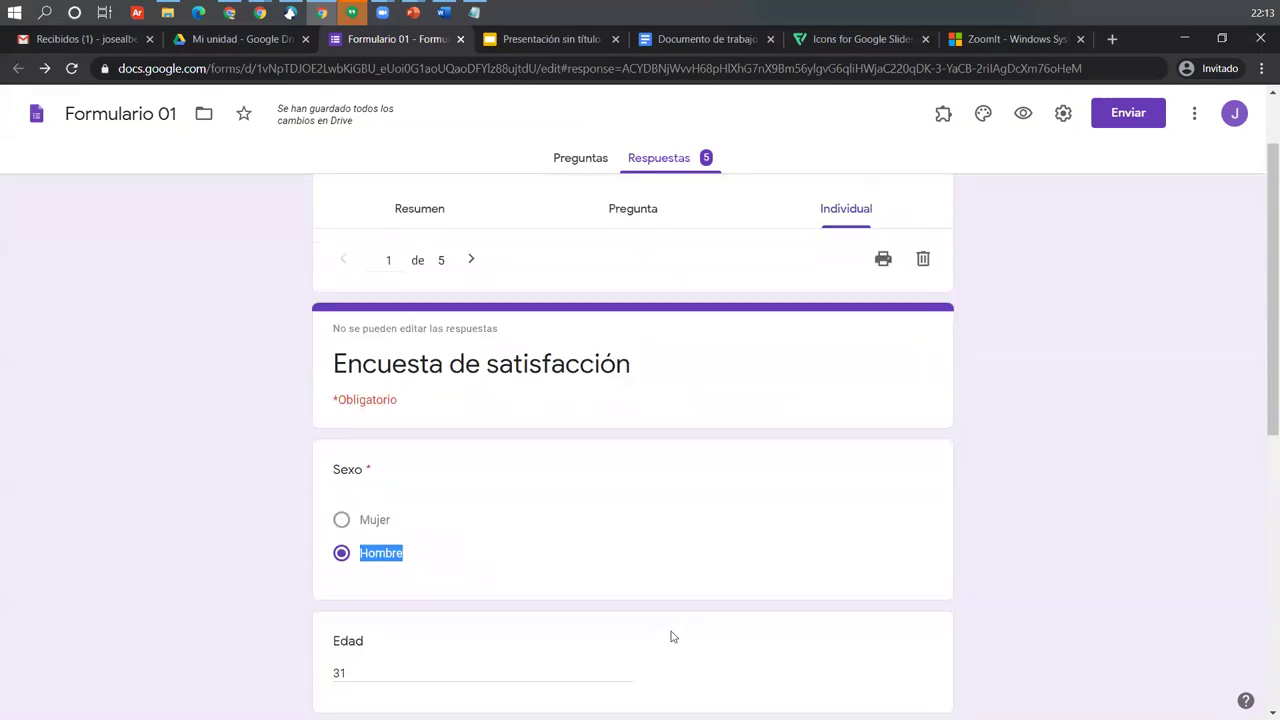
pyautogui.scroll(1, 463, 437)
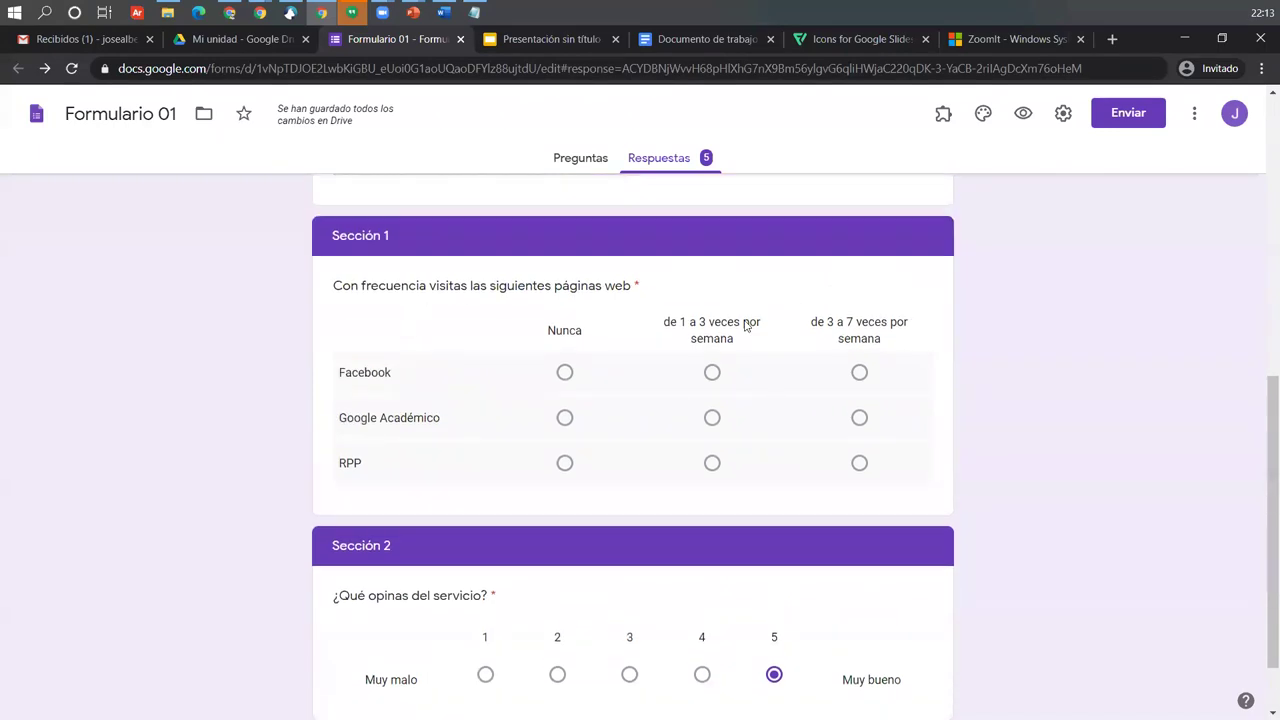
pyautogui.scroll(-1, 680, 660)
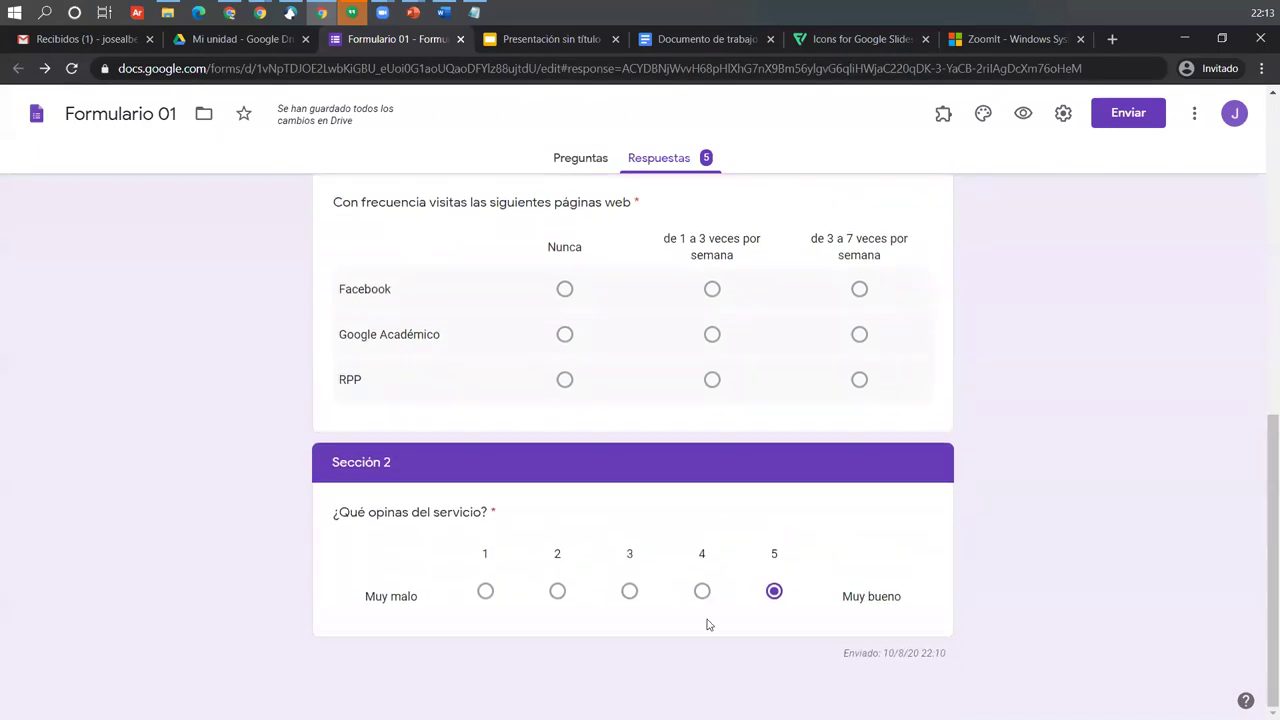
pyautogui.scroll(7, 737, 620)
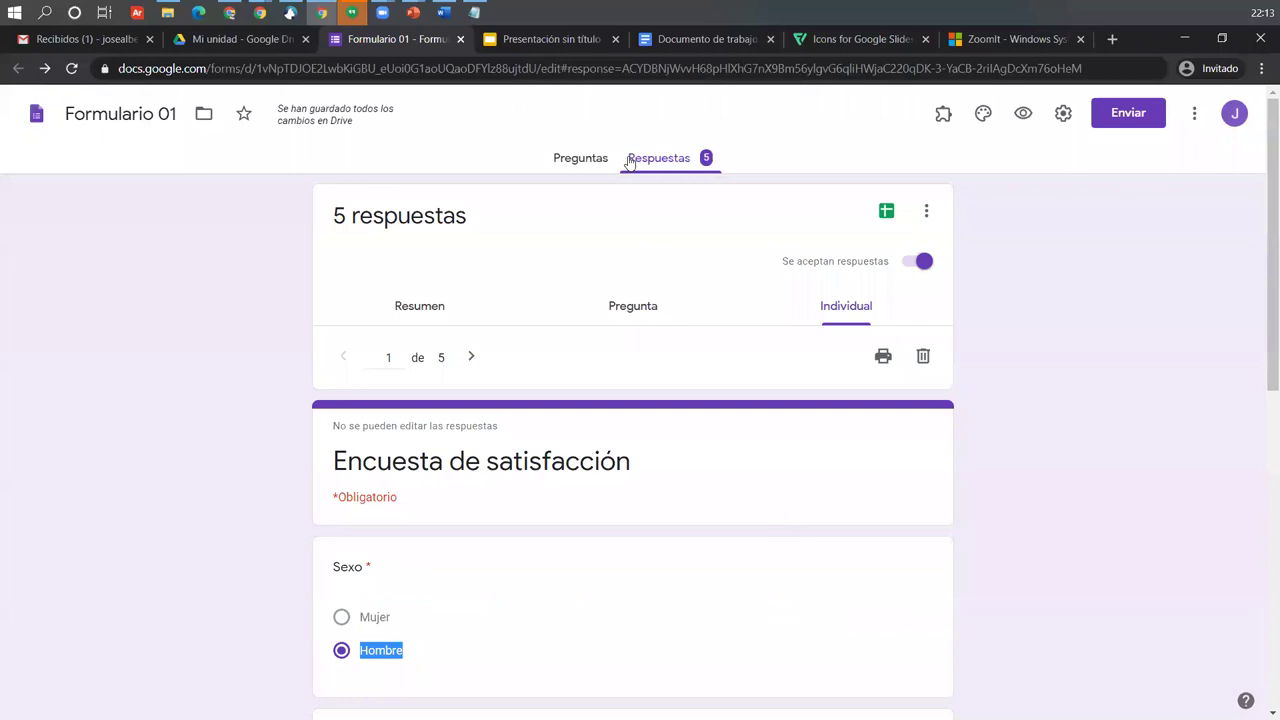
# Glance at the questions, return to the six-response Resumen summary, then go to Google Drive.
pyautogui.click(566, 163)
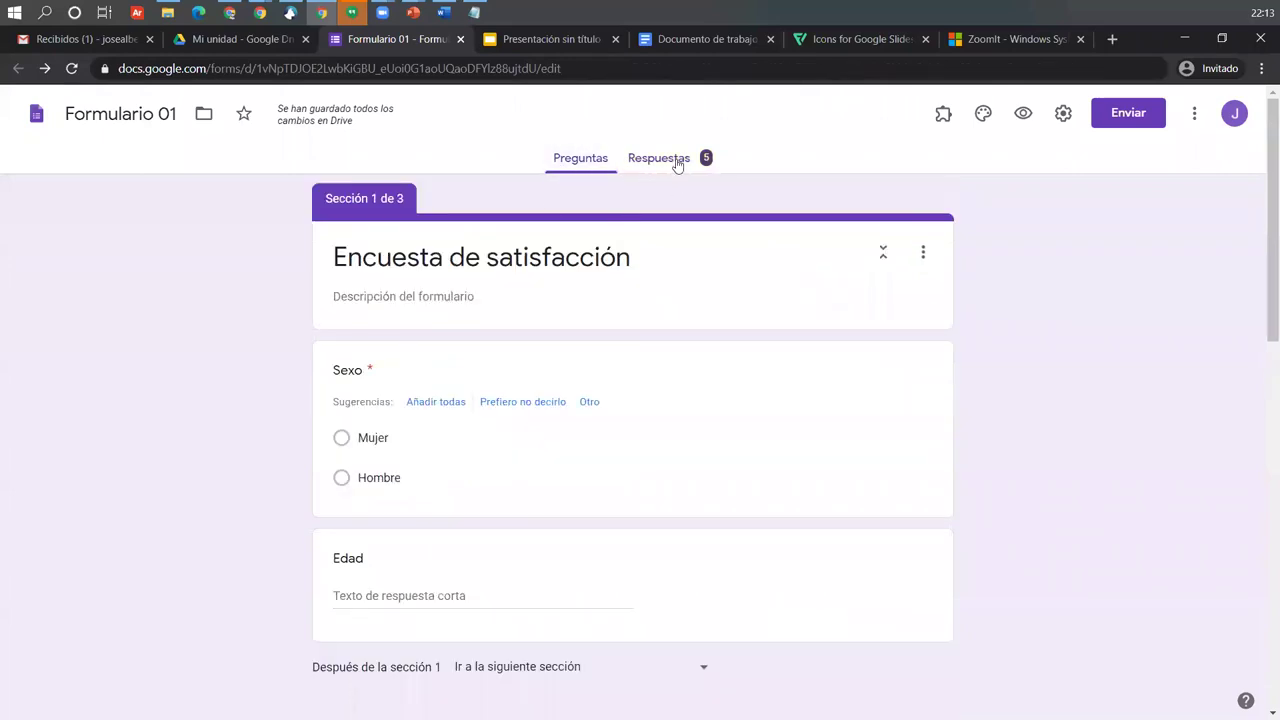
pyautogui.click(676, 162)
pyautogui.click(416, 309)
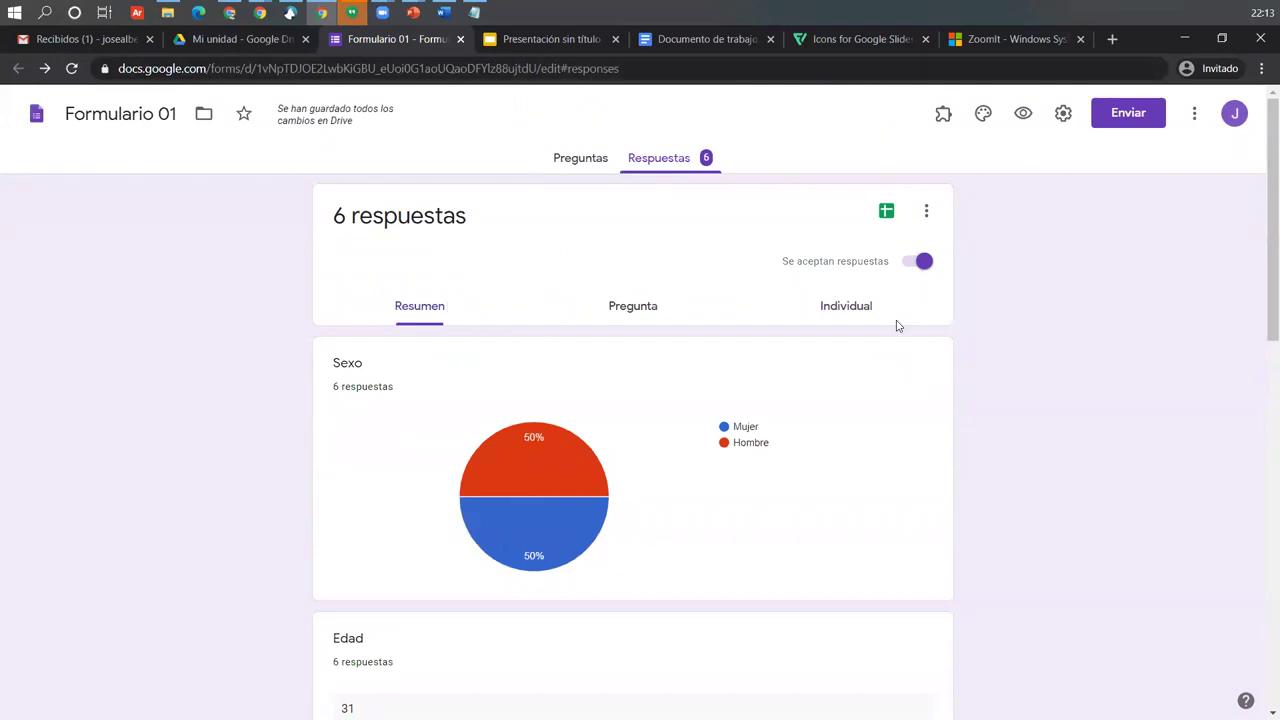
pyautogui.click(274, 41)
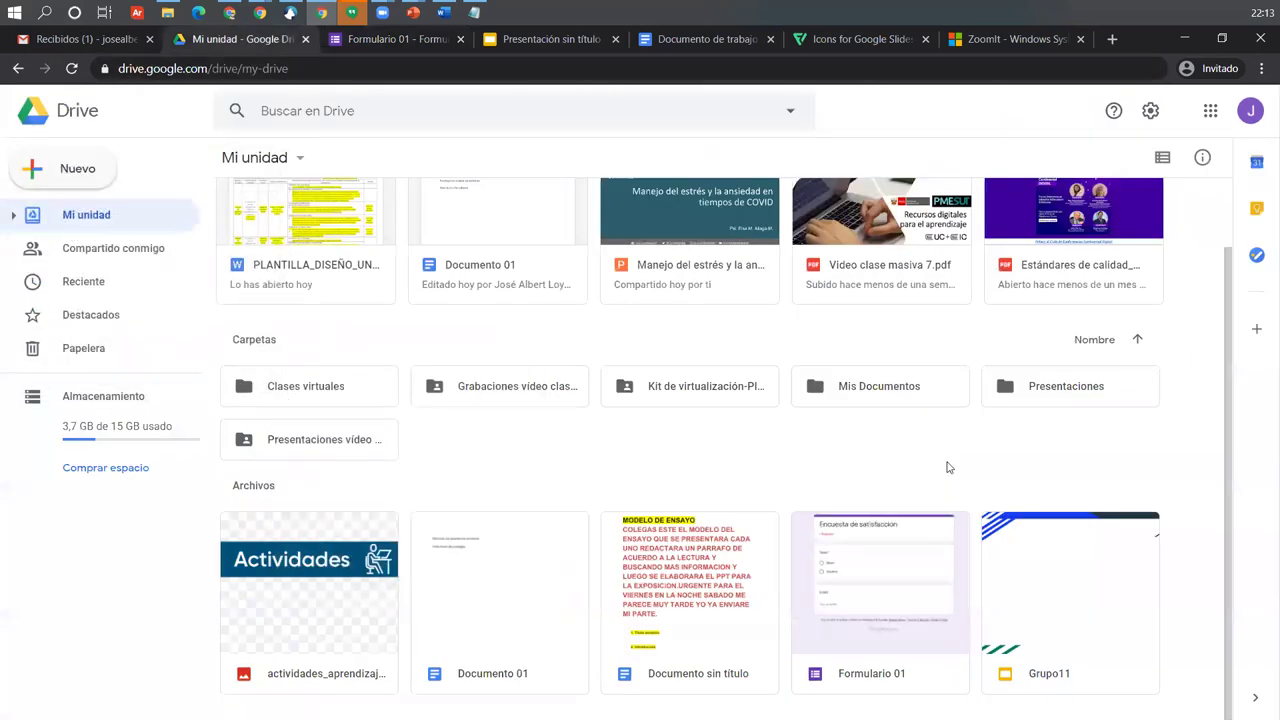
# Switch to the Recibidos Gmail inbox tab.
pyautogui.click(92, 41)
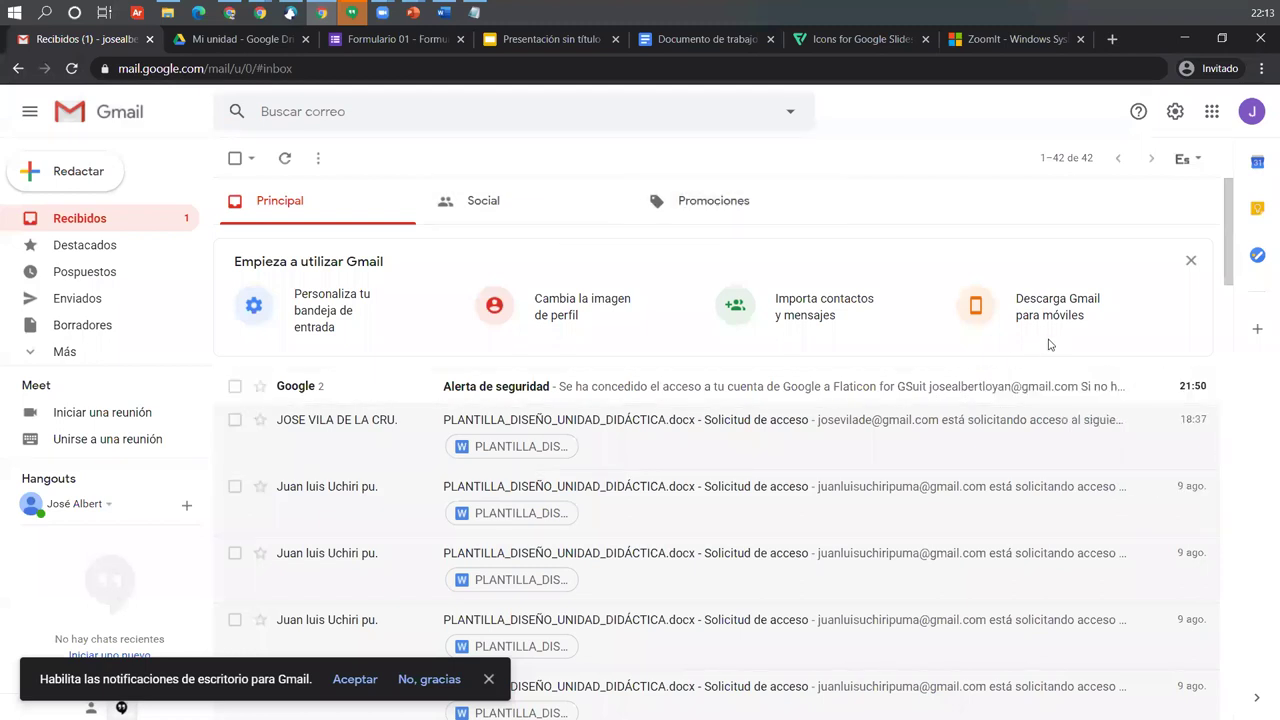
pyautogui.click(1221, 114)
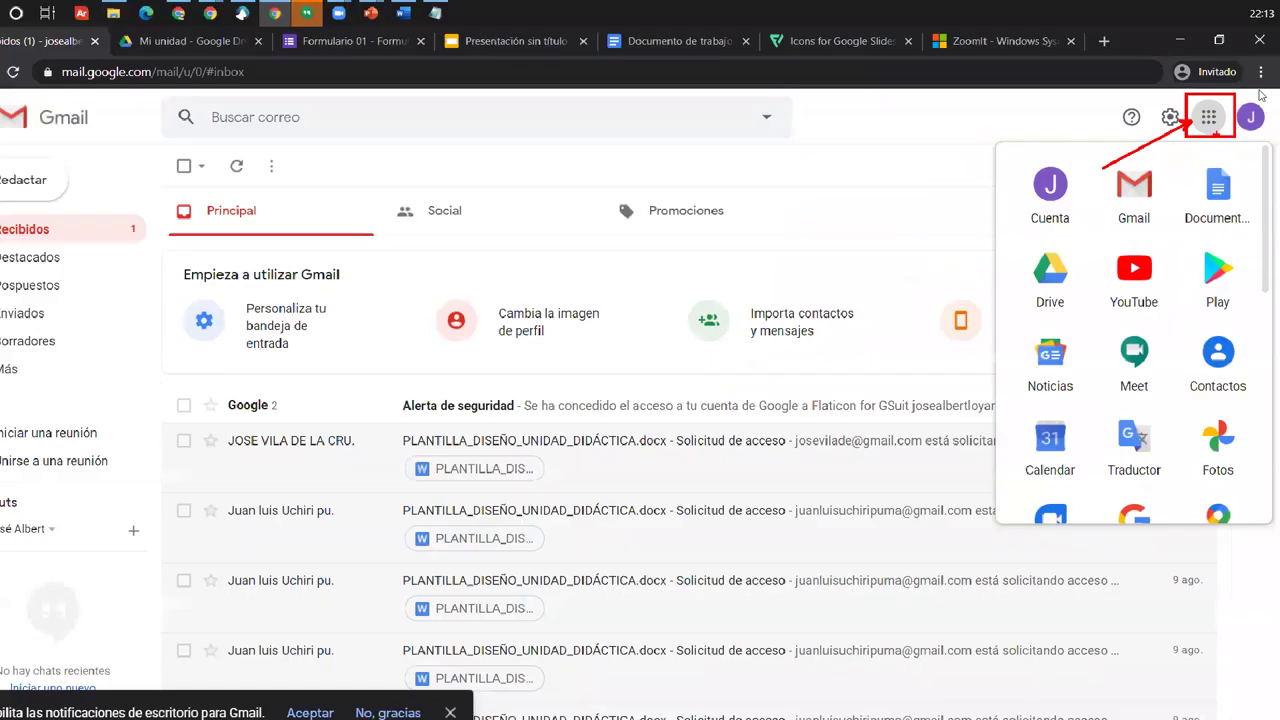
pyautogui.click(1205, 111)
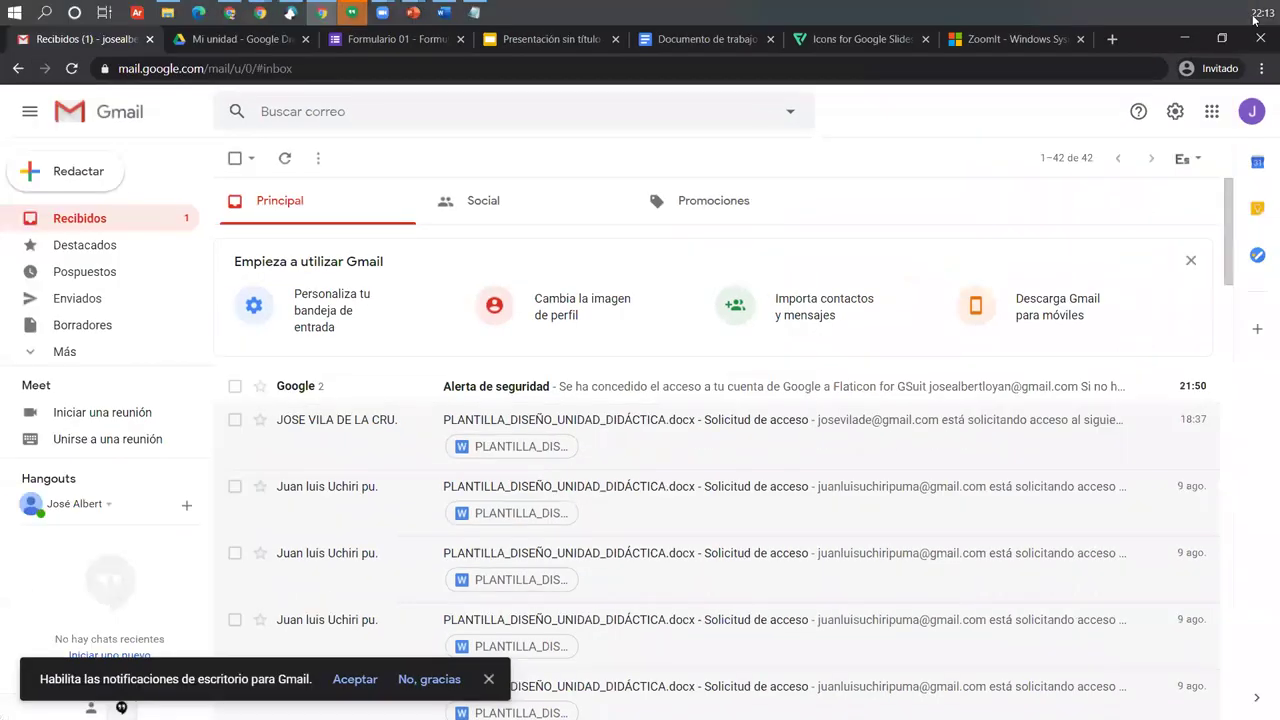
pyautogui.click(1208, 111)
pyautogui.scroll(-8, 1195, 398)
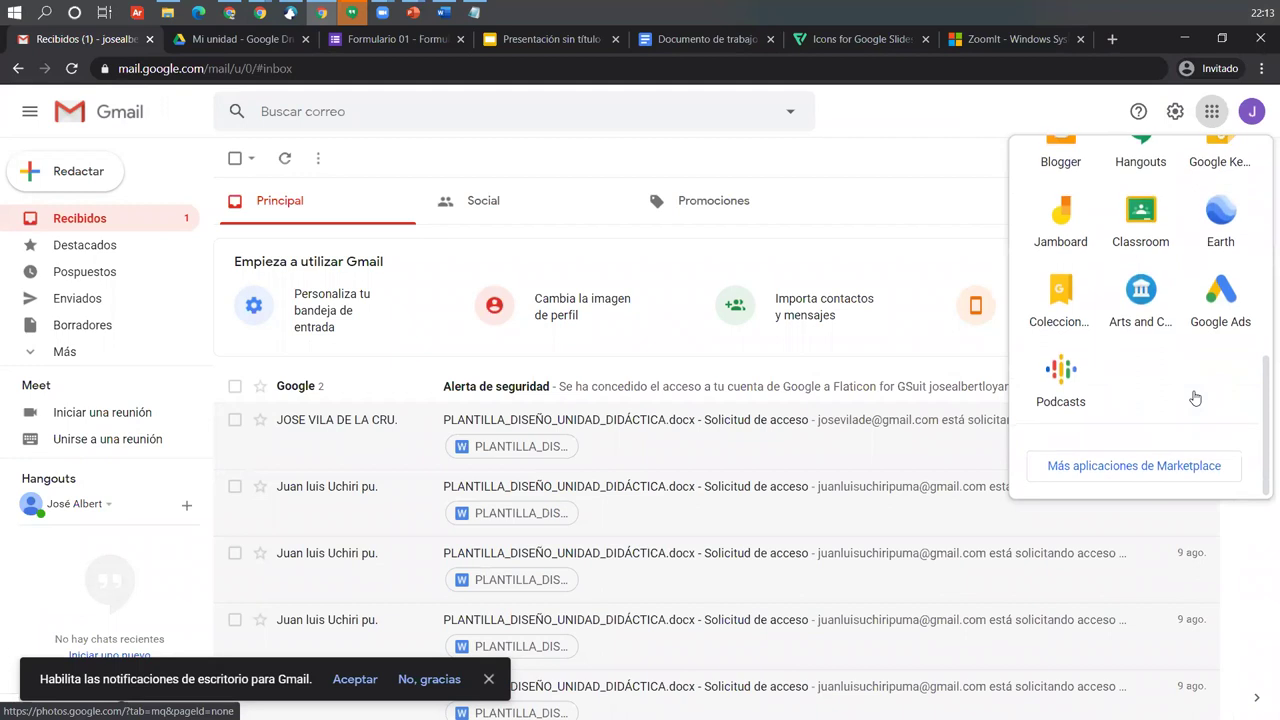
pyautogui.scroll(5, 1195, 398)
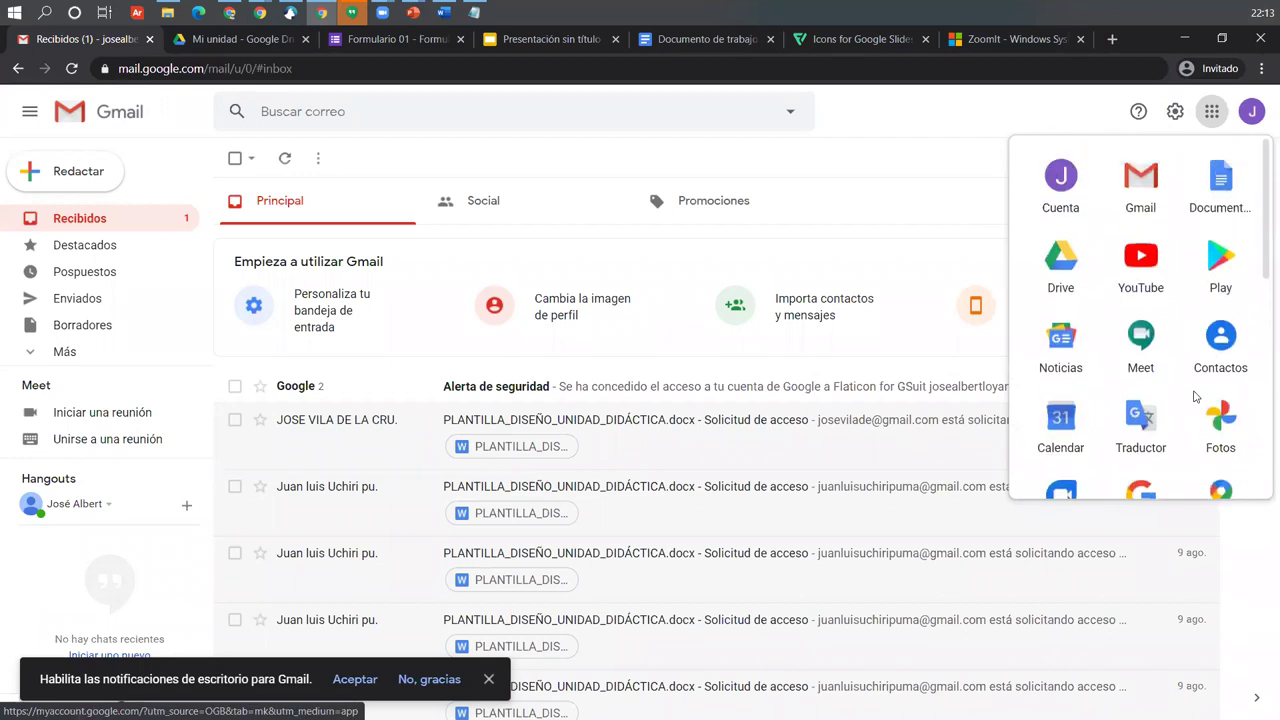
pyautogui.scroll(-8, 1195, 398)
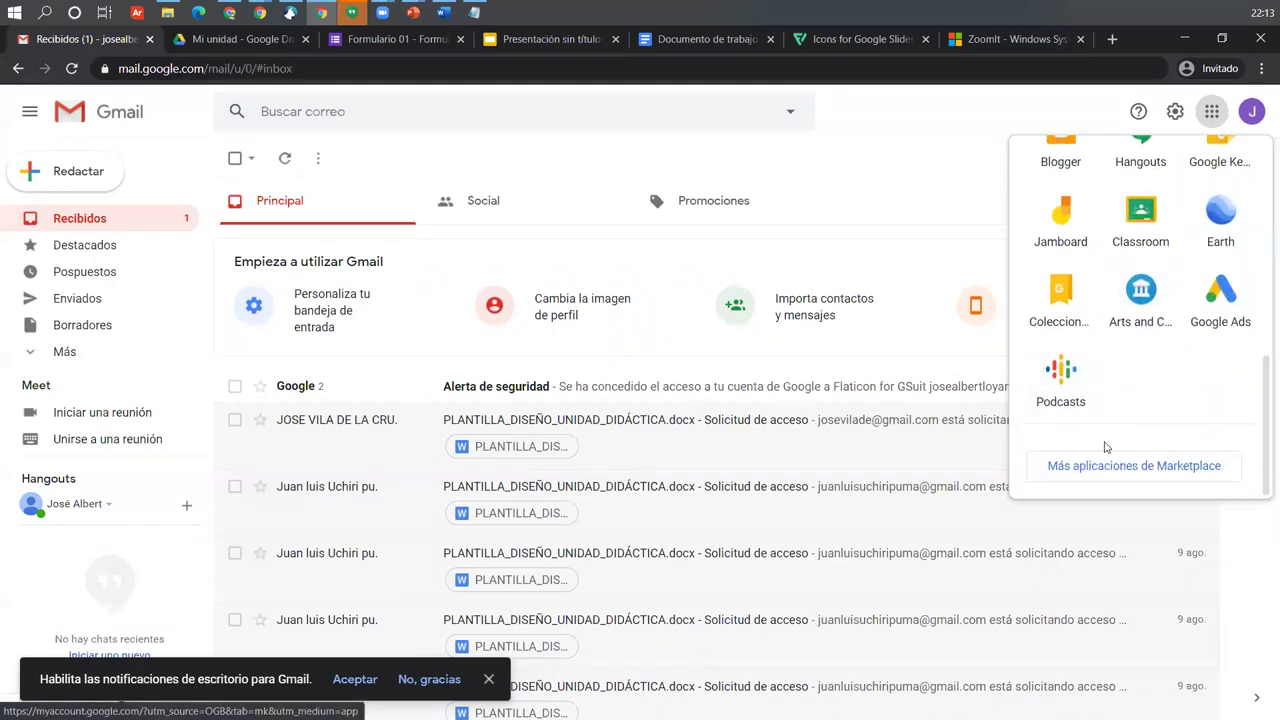
pyautogui.scroll(8, 1164, 394)
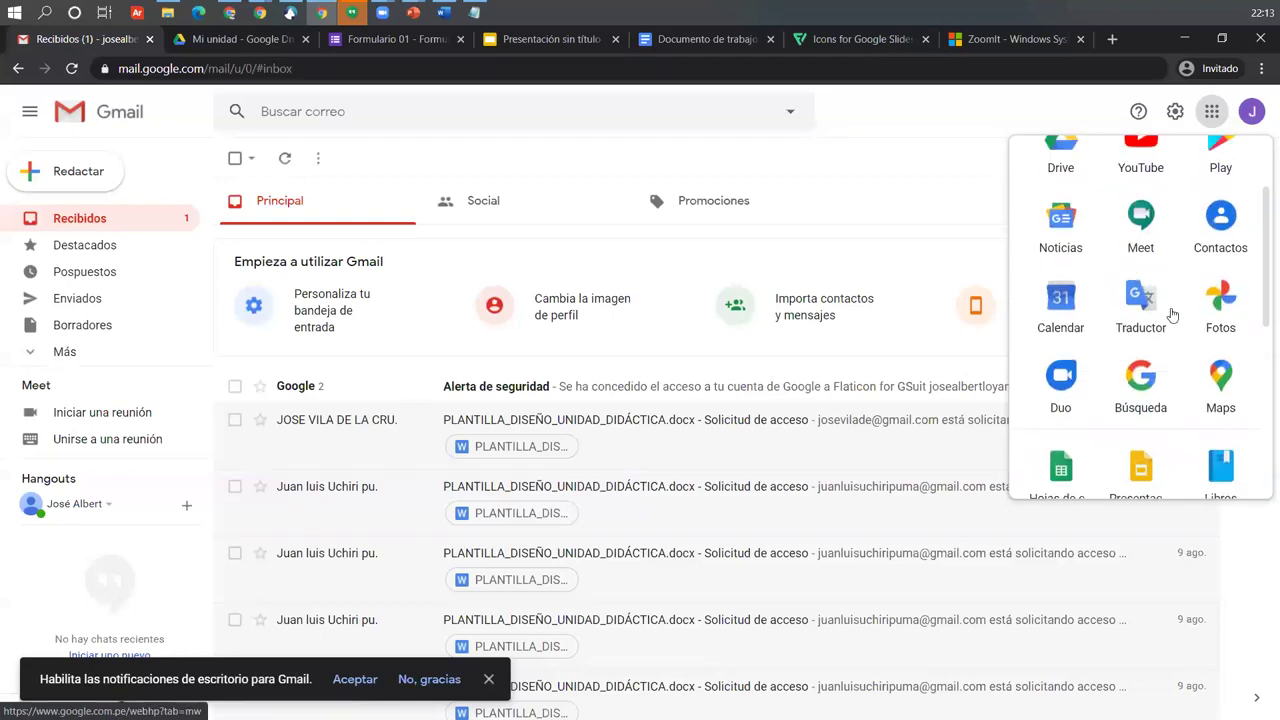
pyautogui.click(870, 156)
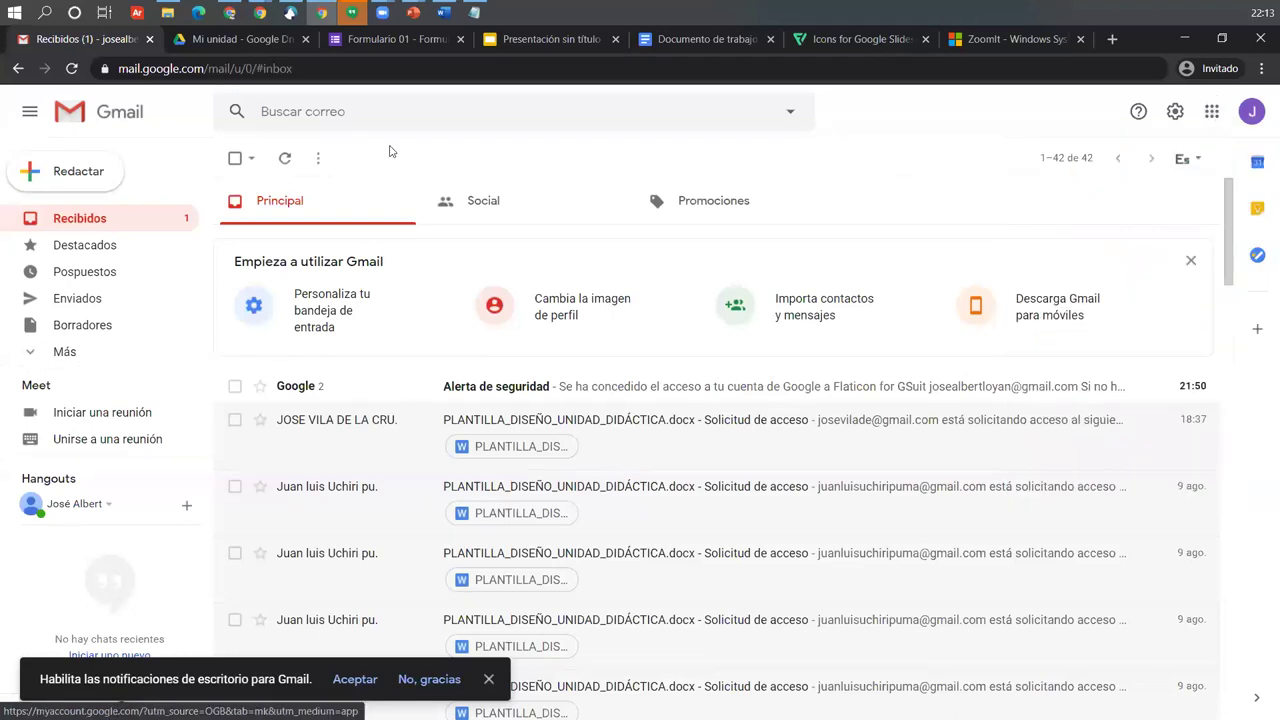
# From Mi unidad, create a blank form via Nuevo > Más > Formularios de Google.
pyautogui.click(214, 40)
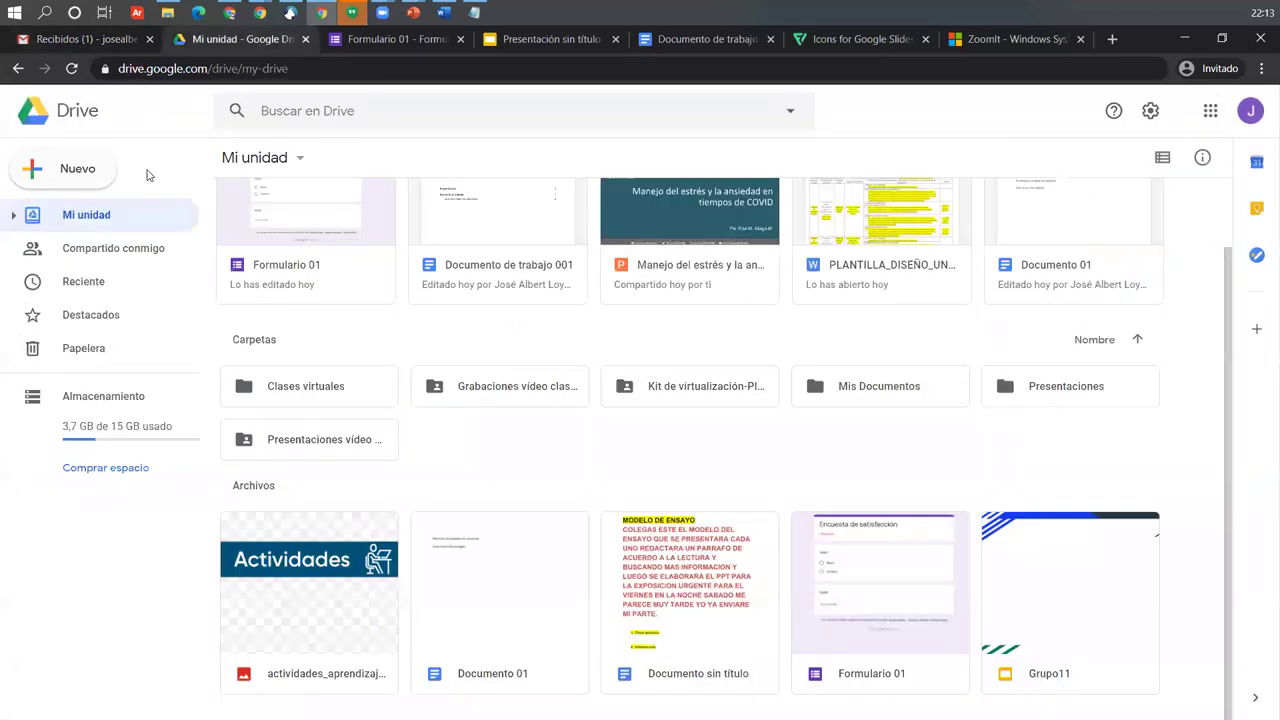
pyautogui.click(65, 182)
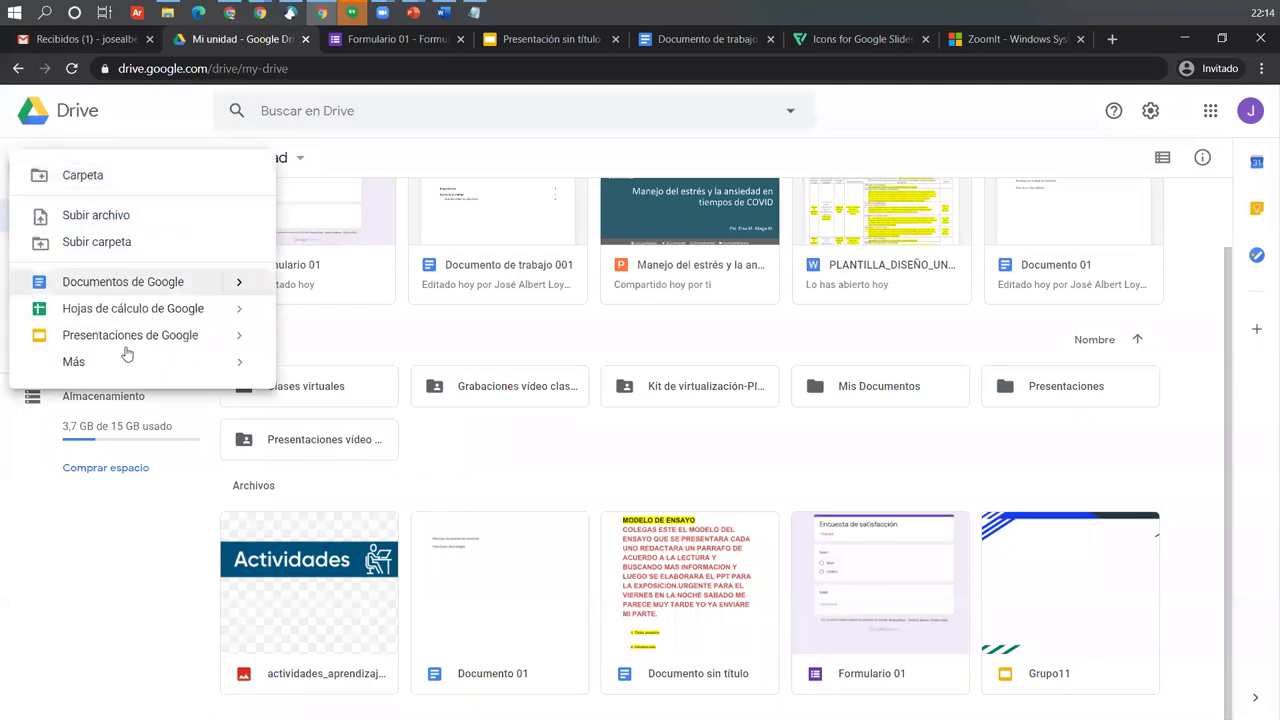
pyautogui.moveTo(129, 366)
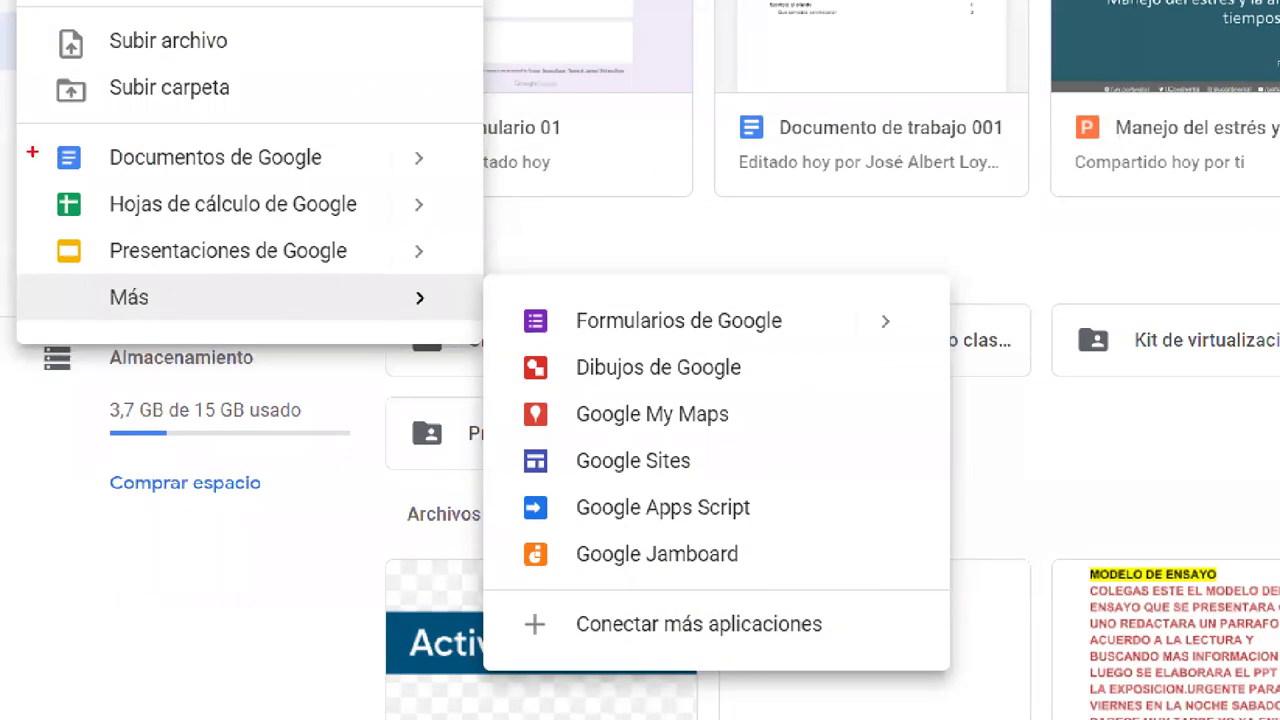
pyautogui.moveTo(28, 150); pyautogui.dragTo(40, 262)
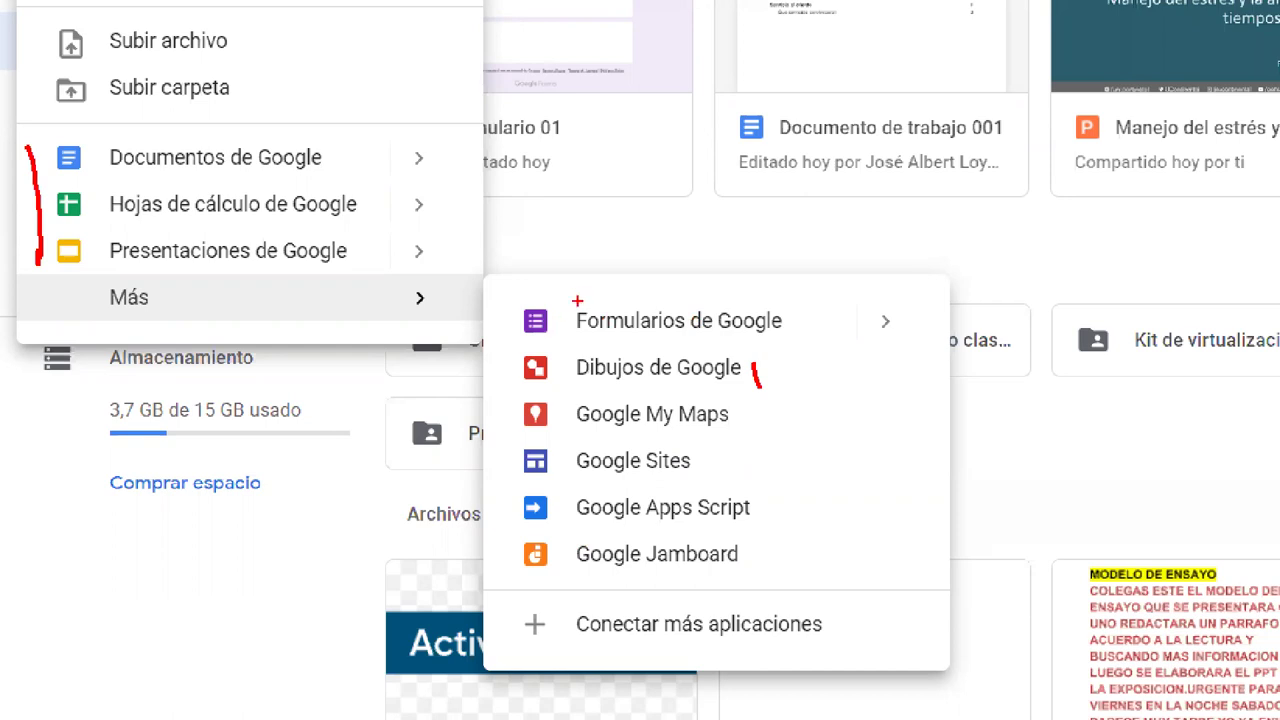
pyautogui.moveTo(508, 294)
pyautogui.mouseDown()
pyautogui.moveTo(894, 340)
pyautogui.moveTo(853, 339)
pyautogui.mouseUp()
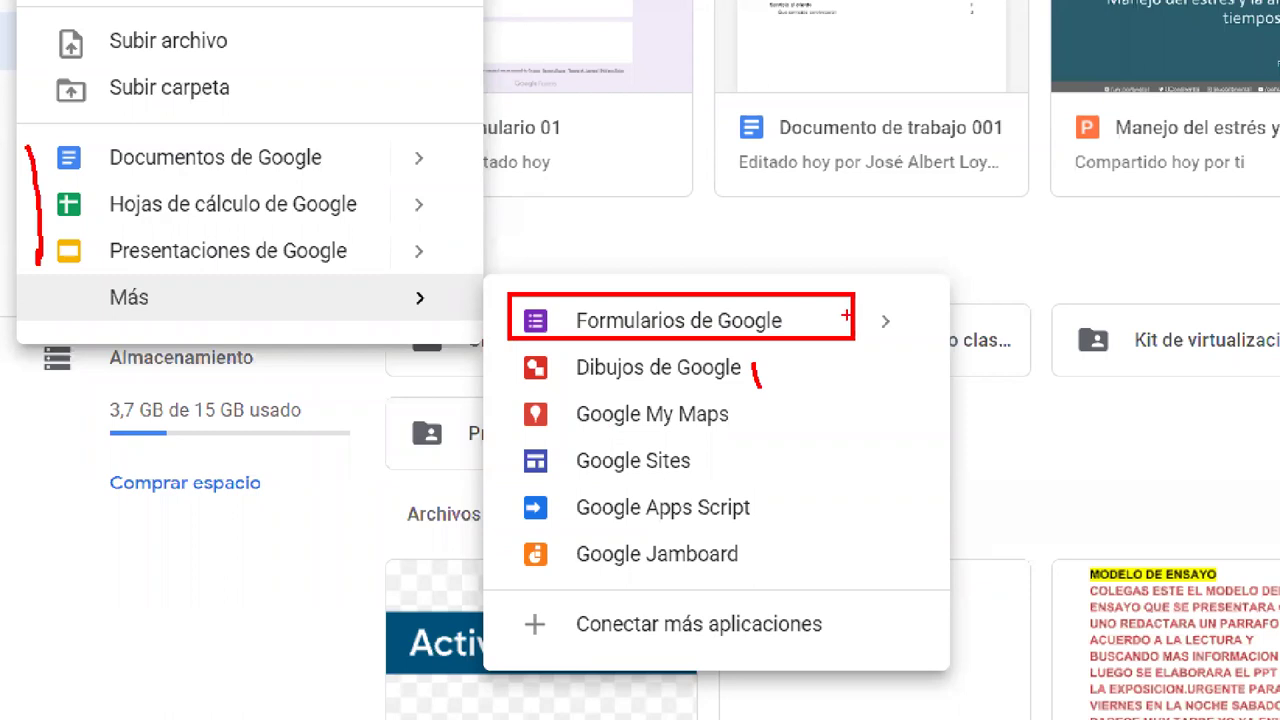
pyautogui.moveTo(912, 204); pyautogui.dragTo(812, 324)
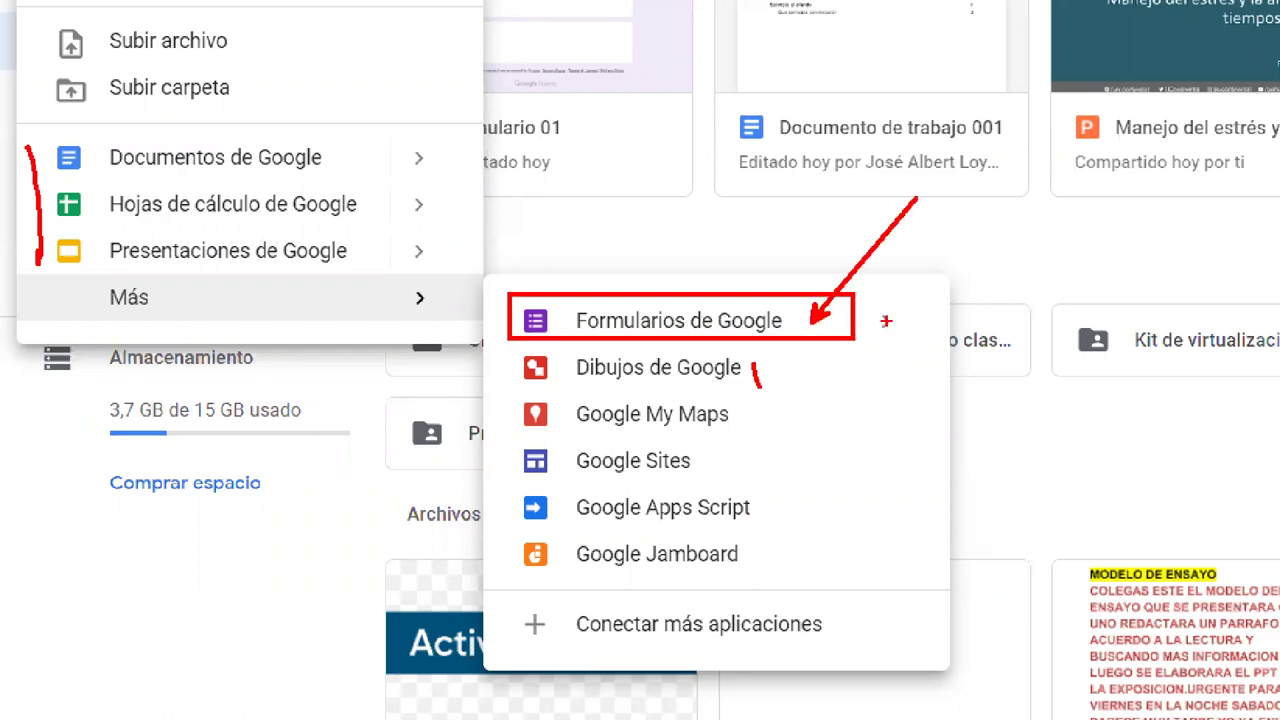
pyautogui.press('Escape')
pyautogui.click(60, 170)
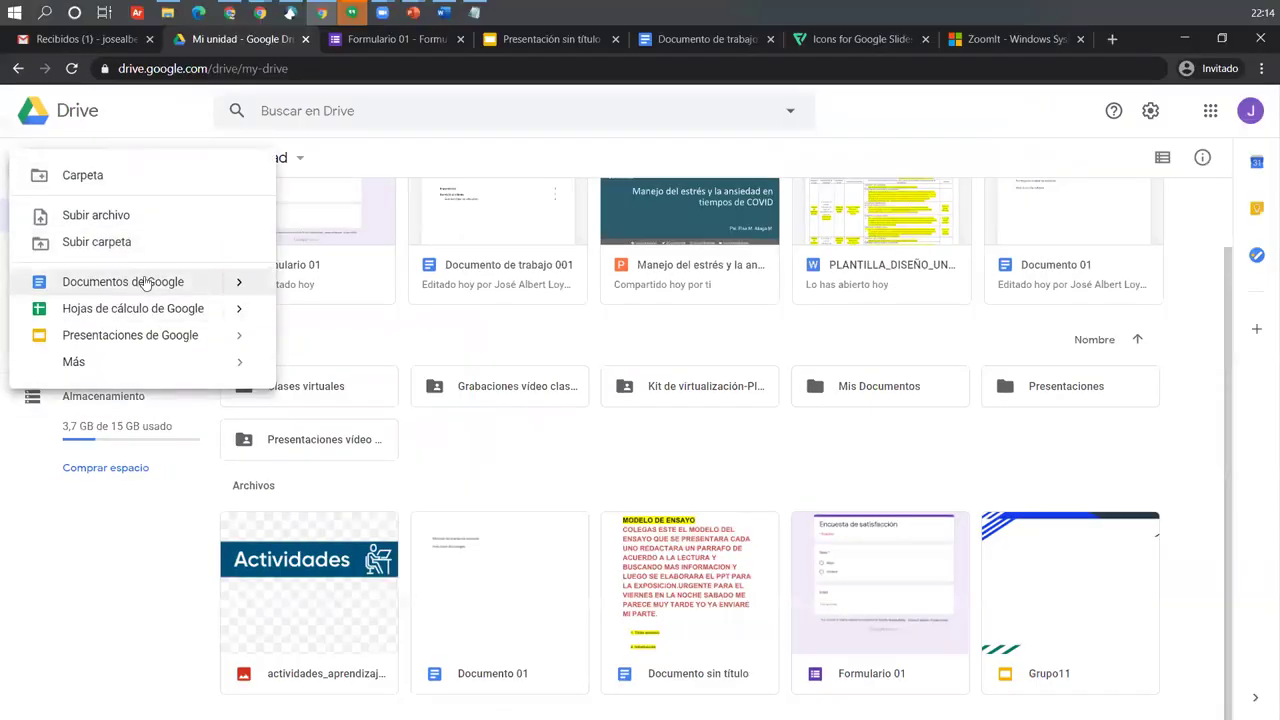
pyautogui.moveTo(177, 371)
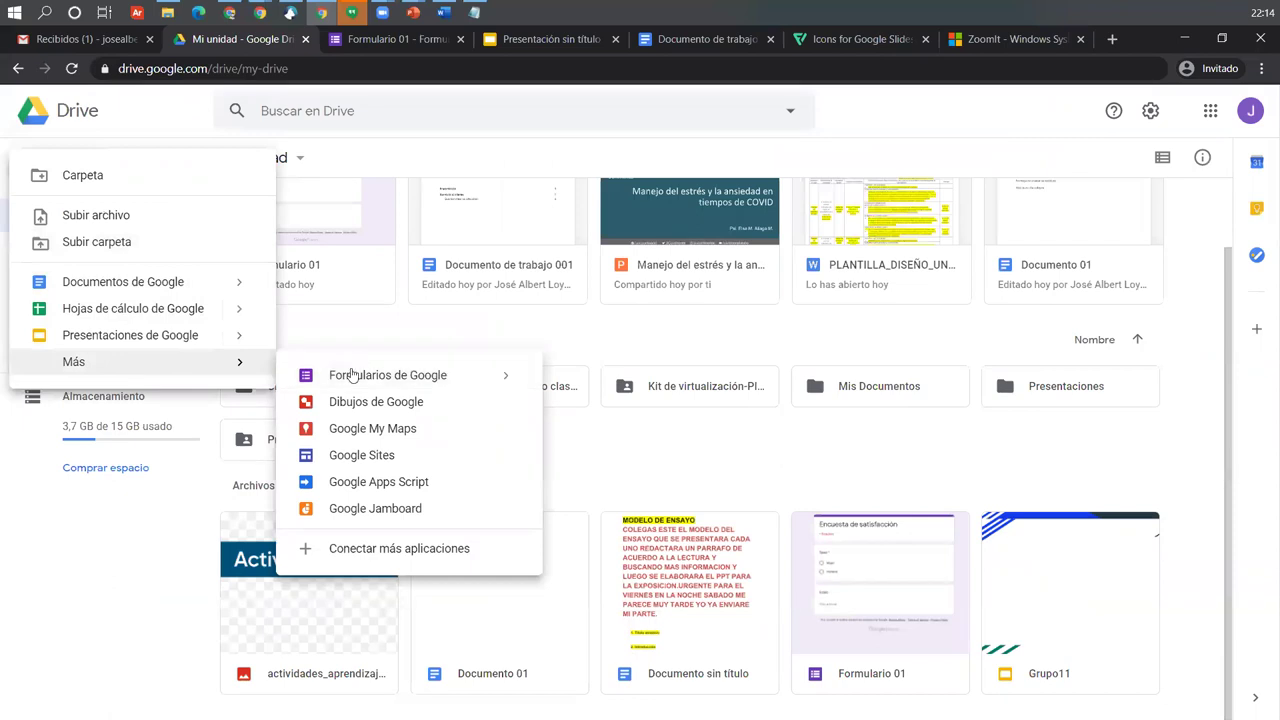
pyautogui.click(352, 375)
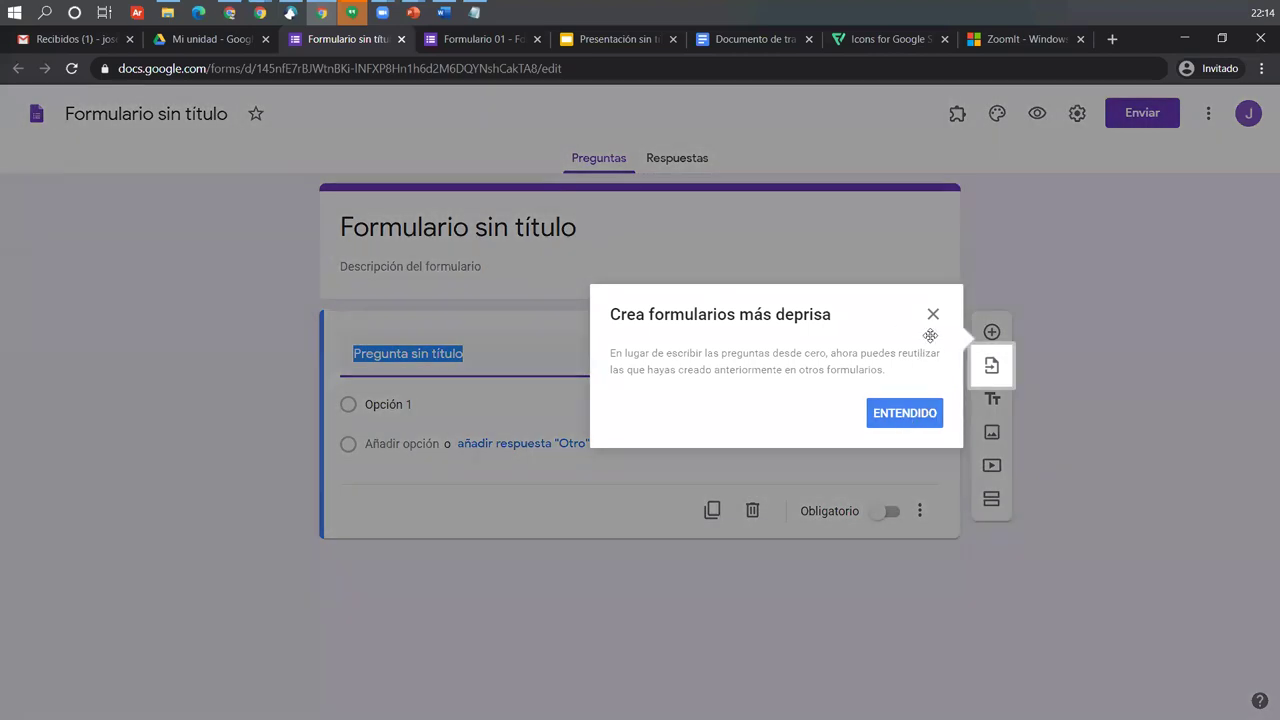
# Dismiss the tip and retitle the untitled form 'Formulario 002'.
pyautogui.click(933, 314)
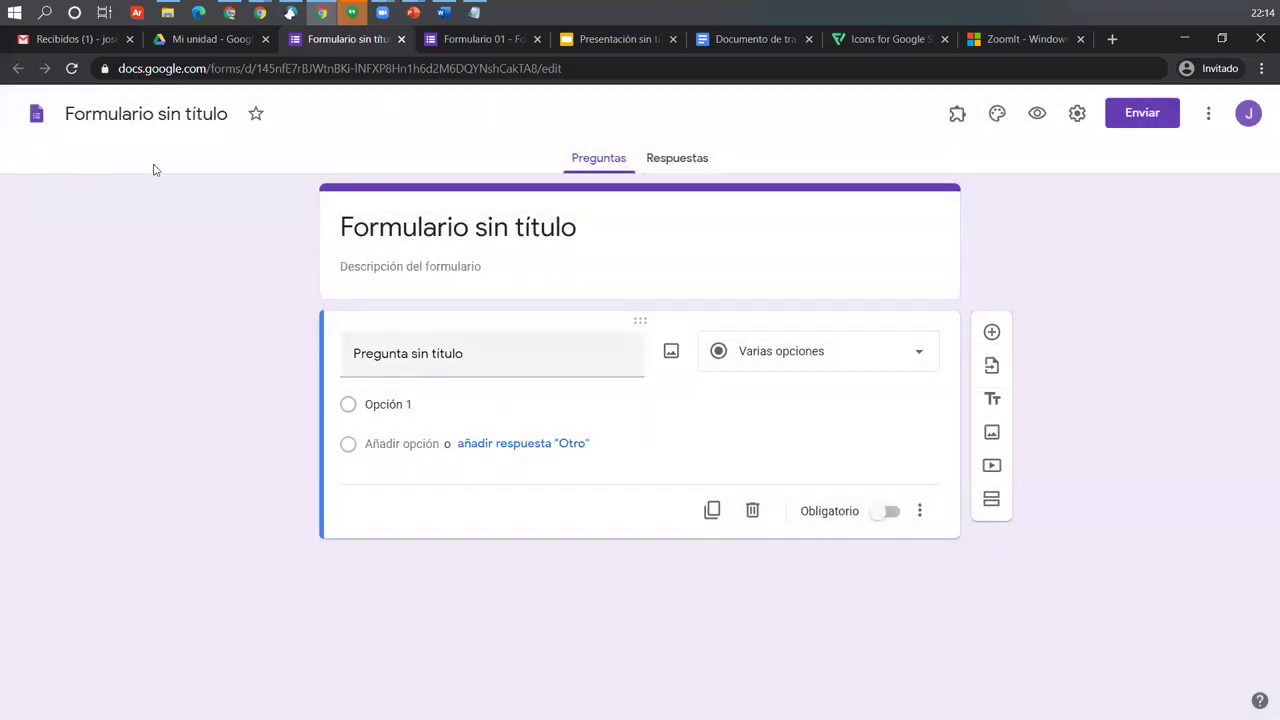
pyautogui.click(132, 114)
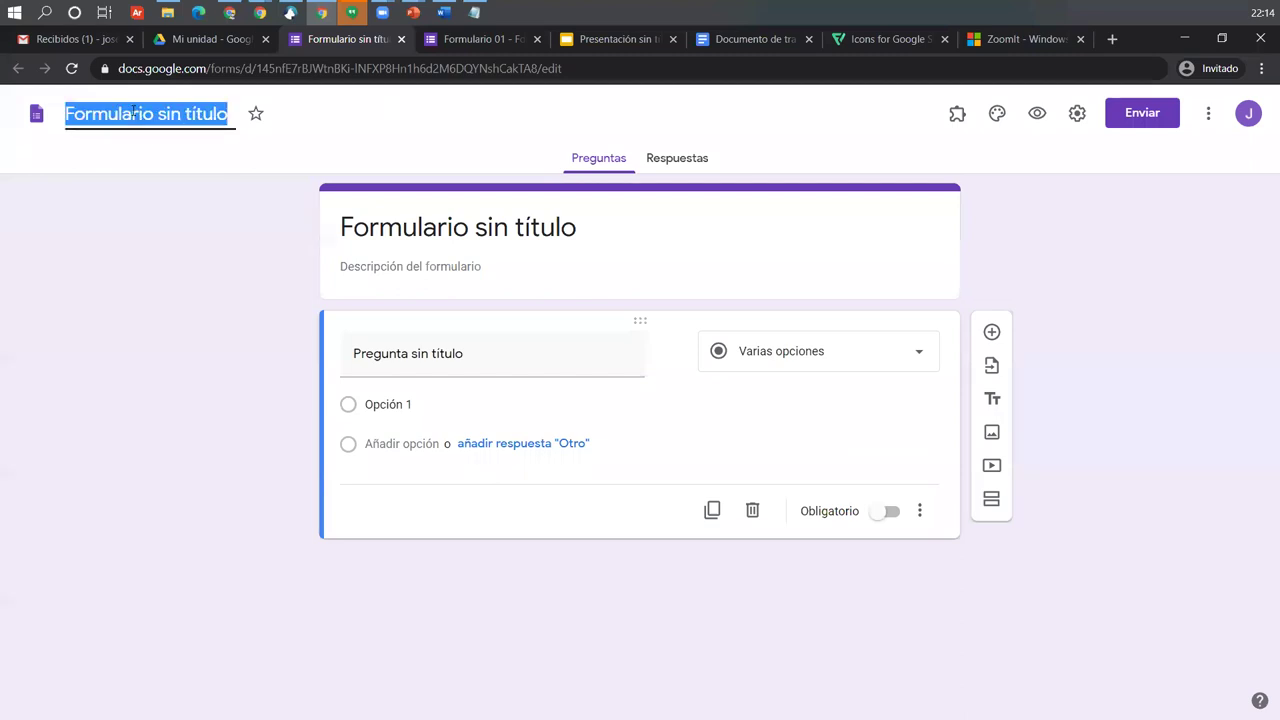
pyautogui.write('Formulario')
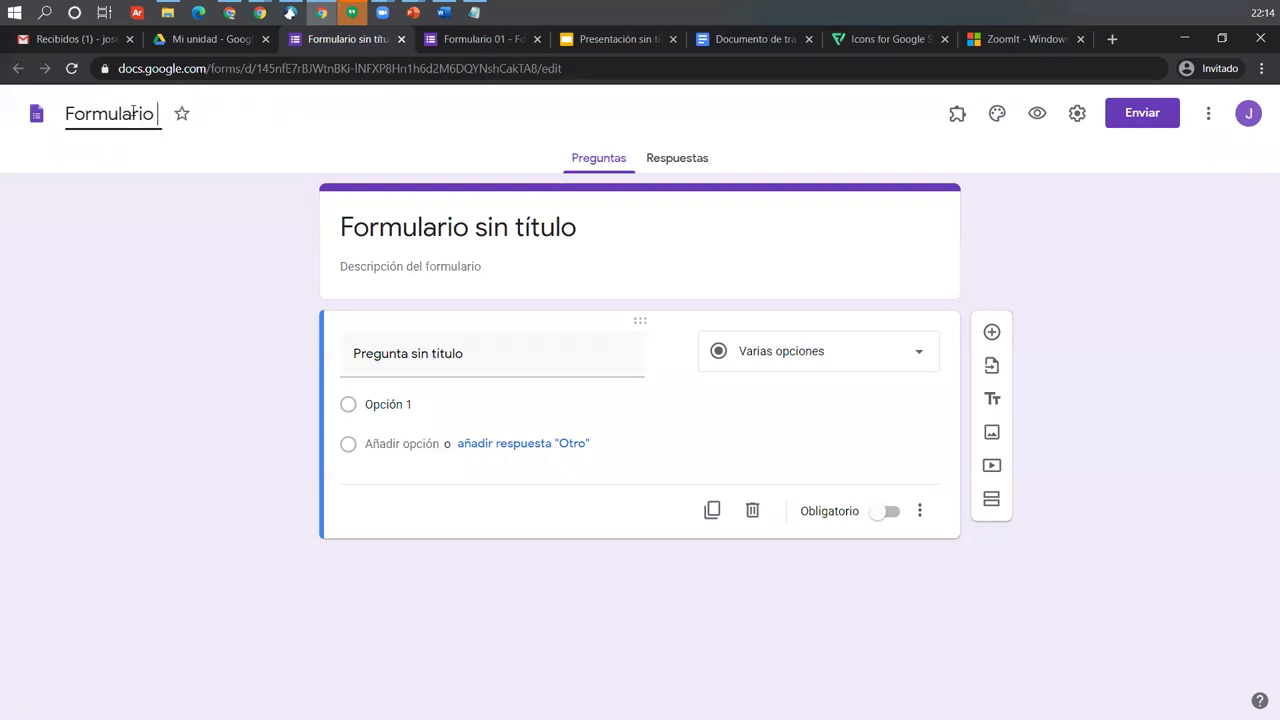
pyautogui.write(' 01')
pyautogui.press('BackSpace')
pyautogui.press('BackSpace')
pyautogui.press('BackSpace')
pyautogui.write('002')
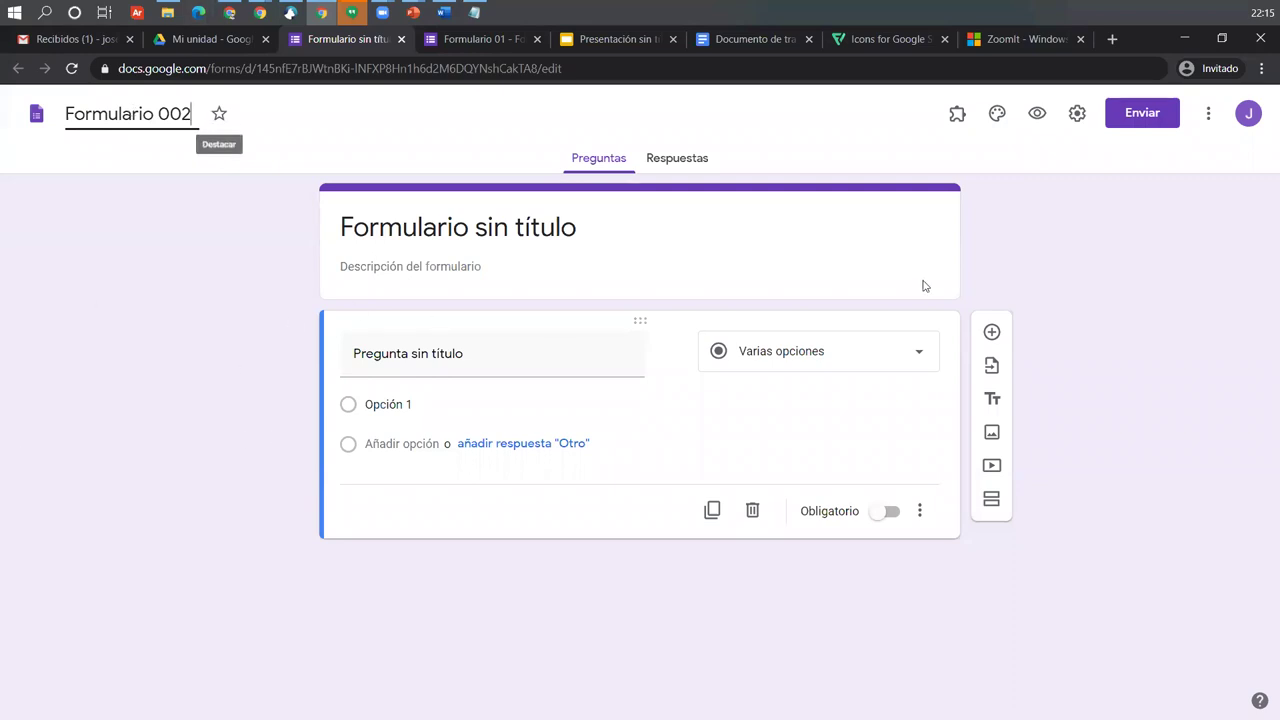
pyautogui.click(1049, 223)
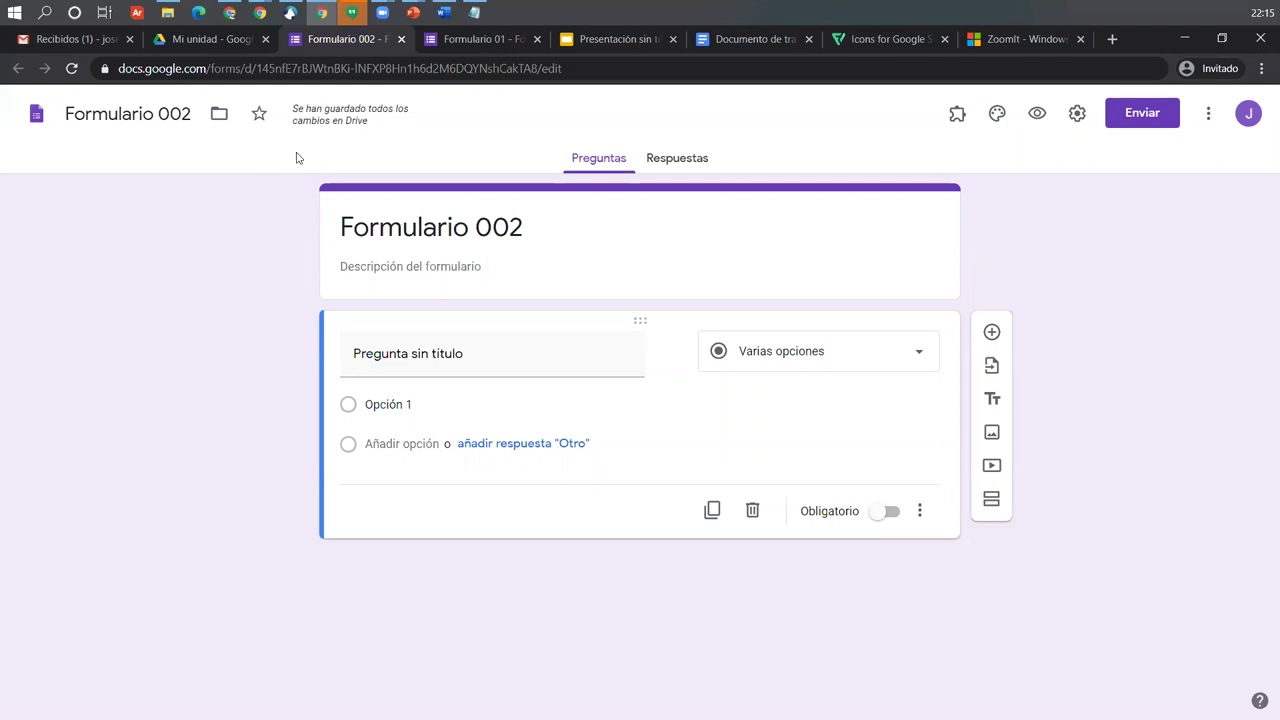
pyautogui.moveTo(300, 120)
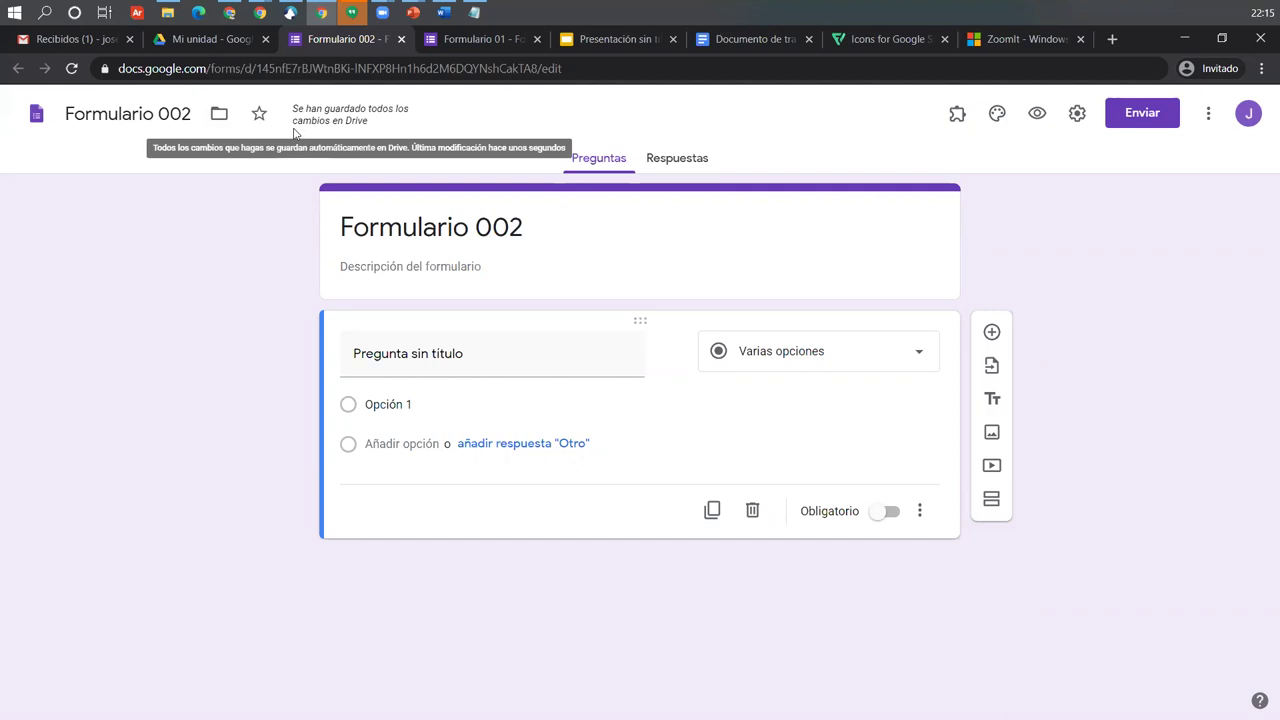
pyautogui.hotkey('ctrl', 'shift', 'Tab')
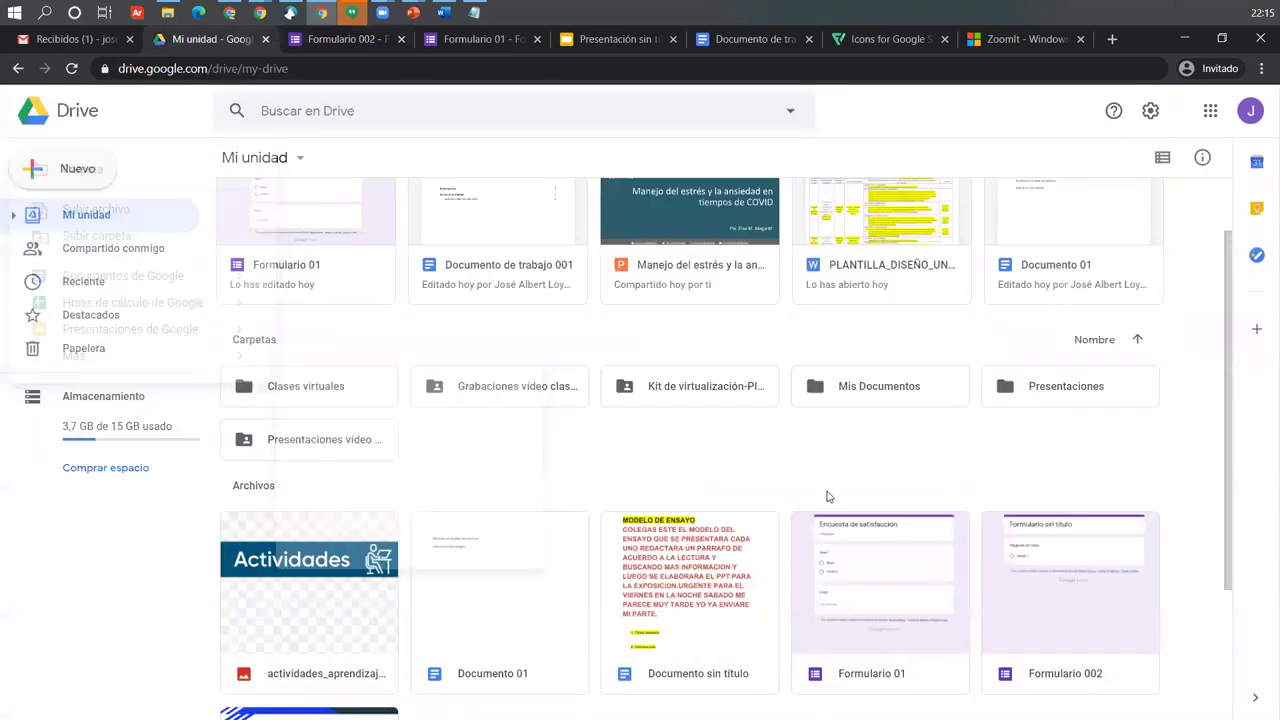
pyautogui.scroll(-2, 1000, 470)
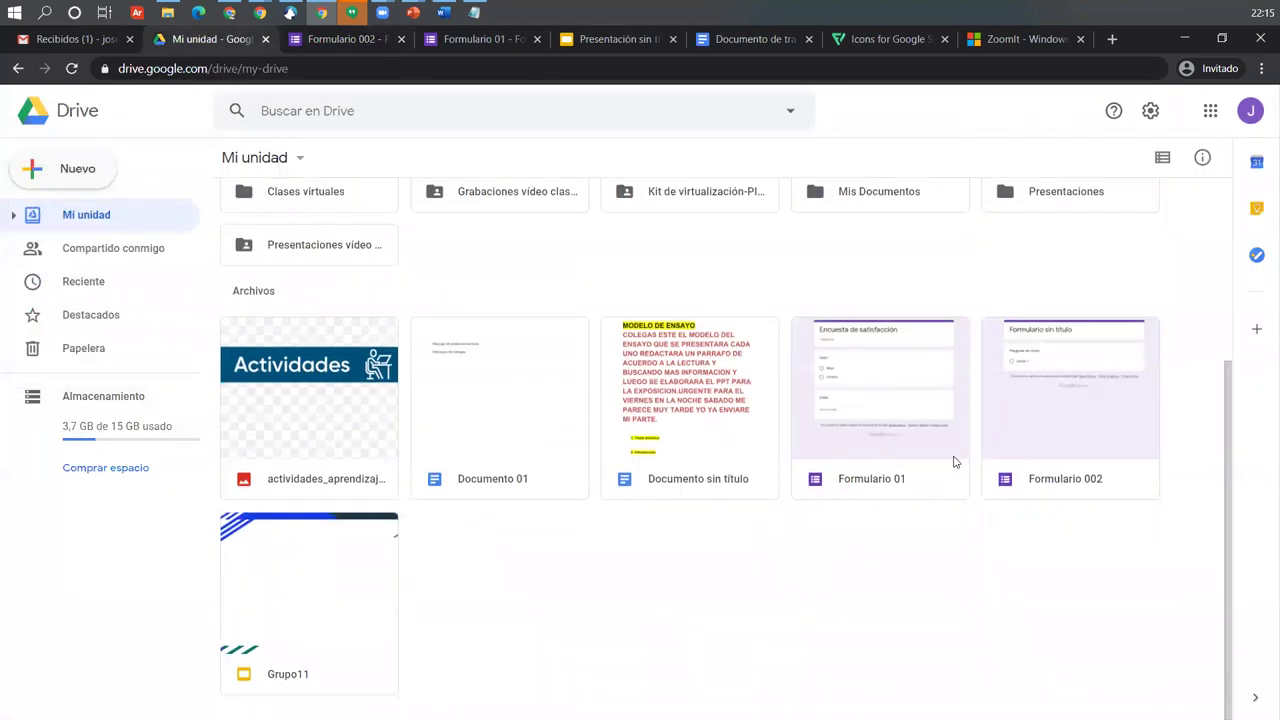
pyautogui.click(345, 42)
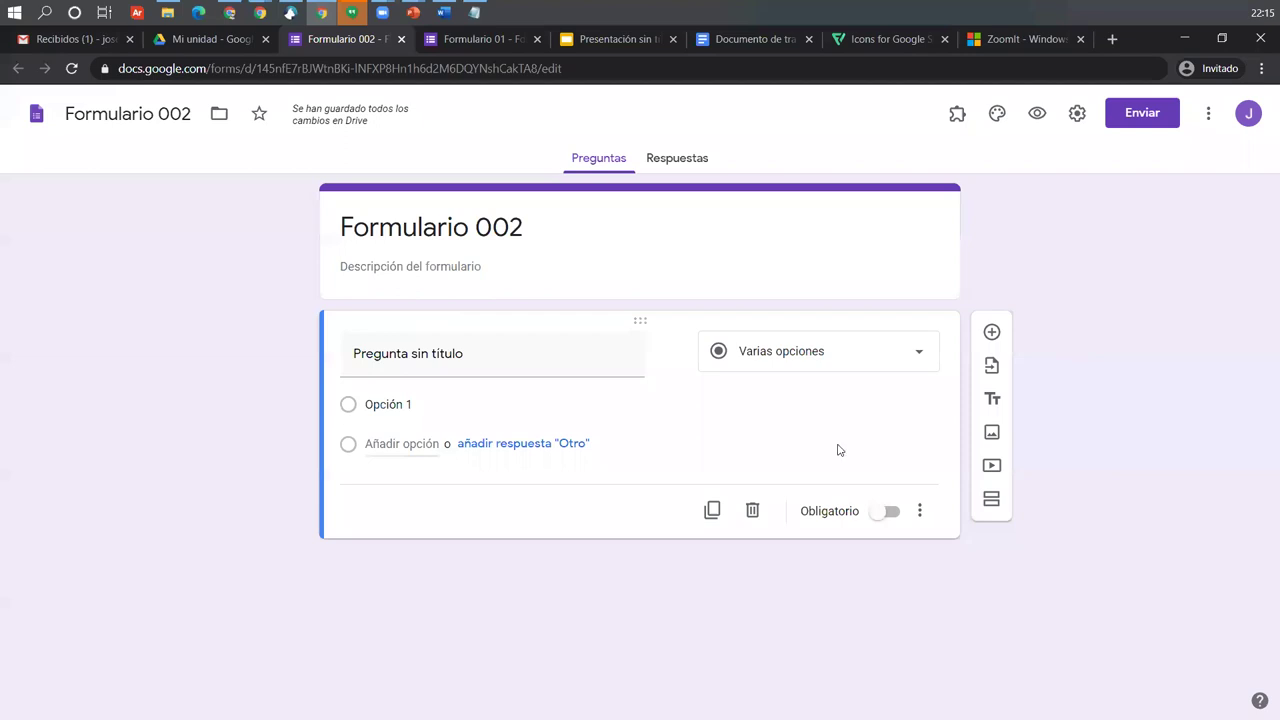
# Title the first question Sexo, add options Mujer and Hombre, and switch it to Desplegable.
pyautogui.click(876, 367)
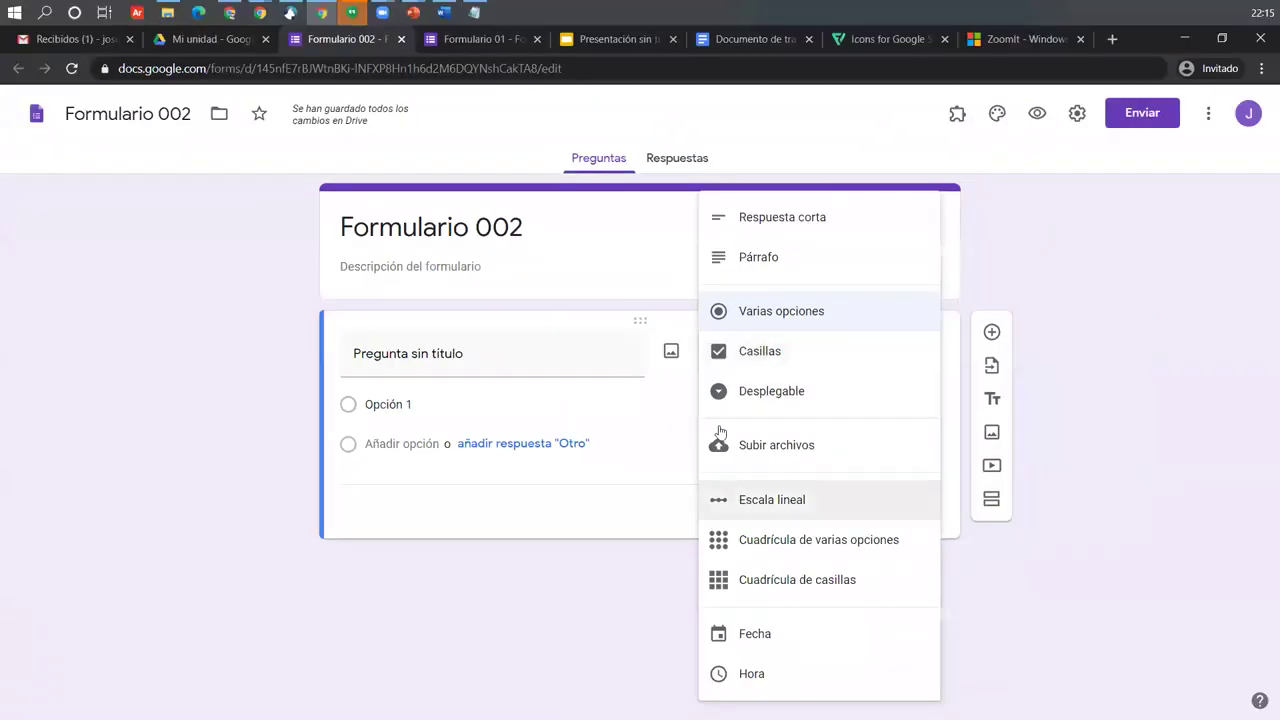
pyautogui.click(86, 715)
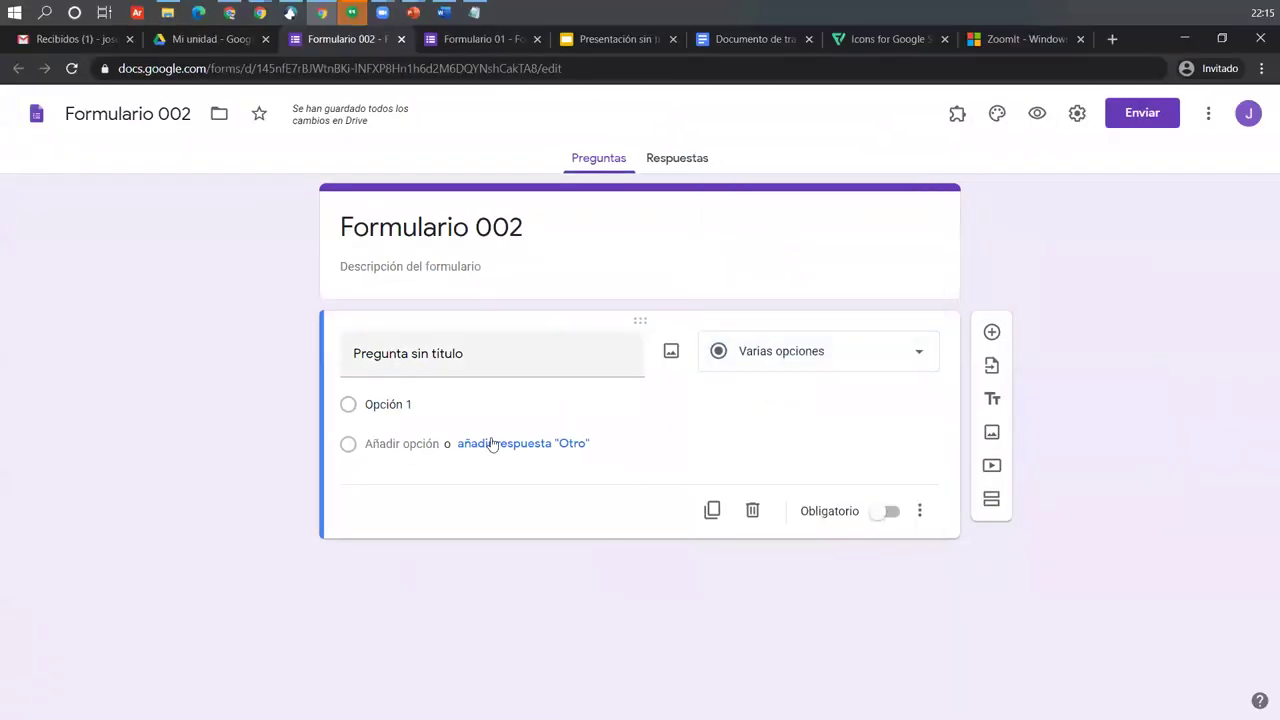
pyautogui.click(484, 358)
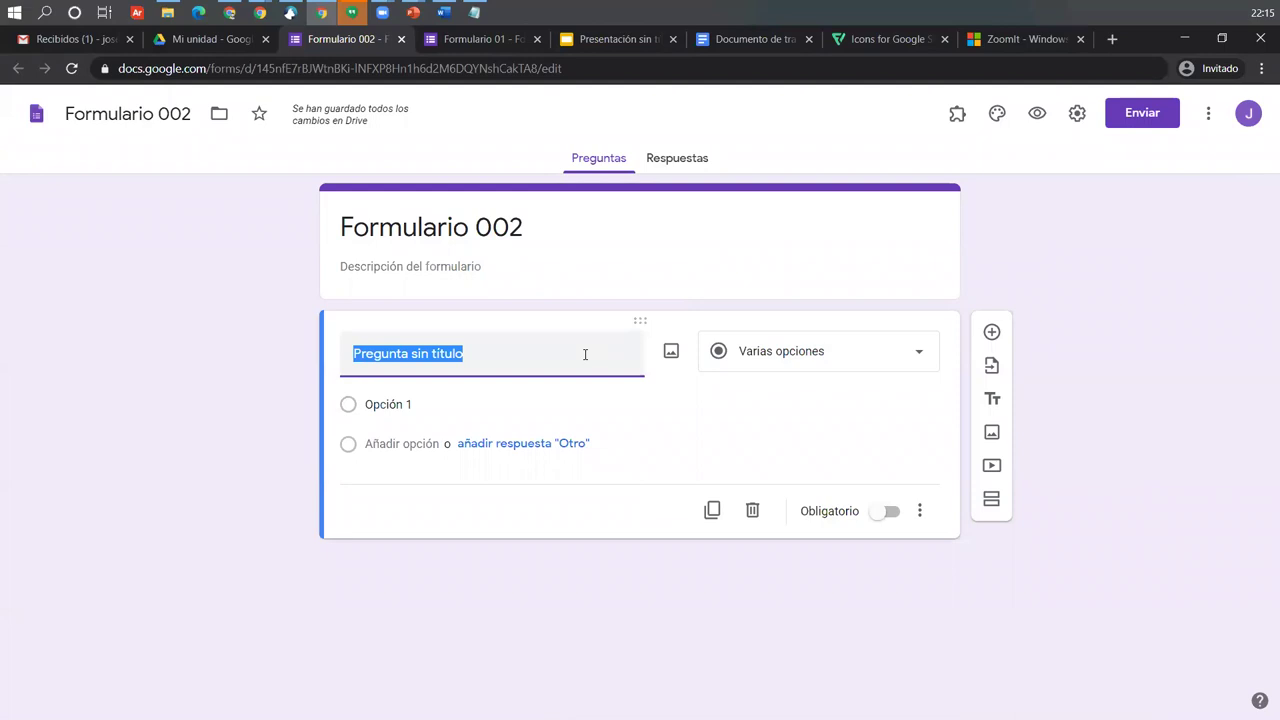
pyautogui.write('S')
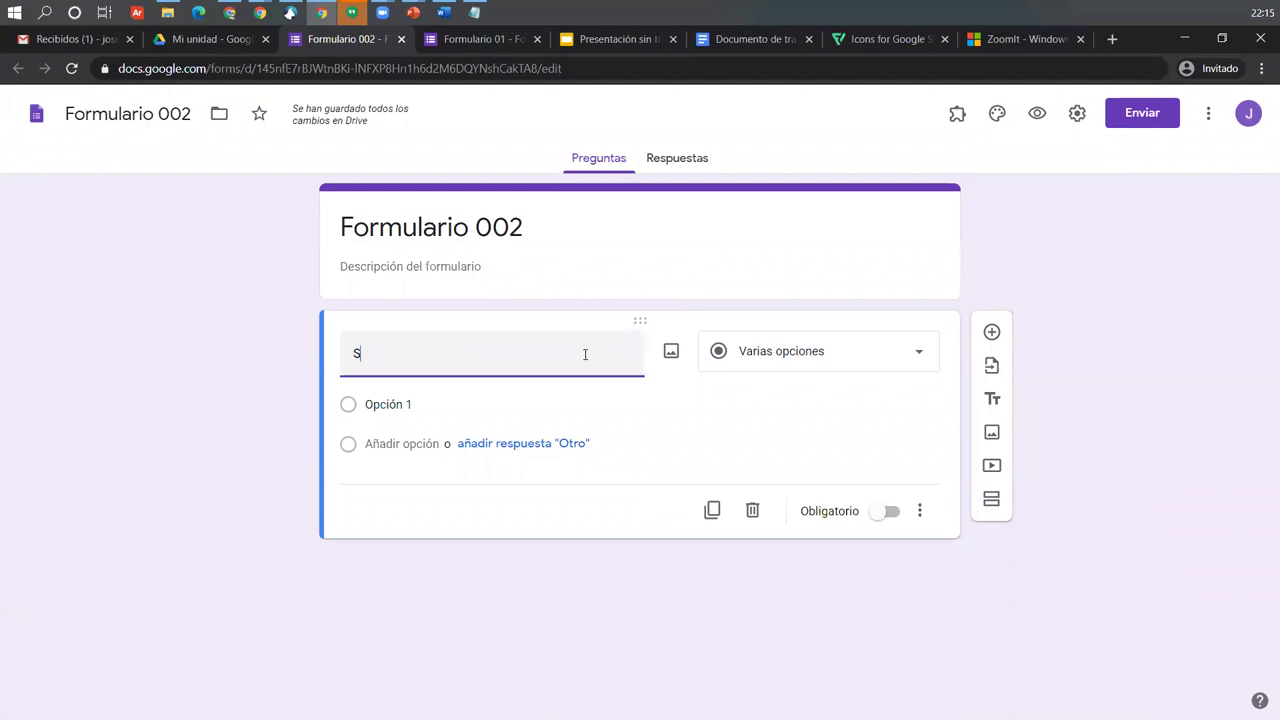
pyautogui.write('exo')
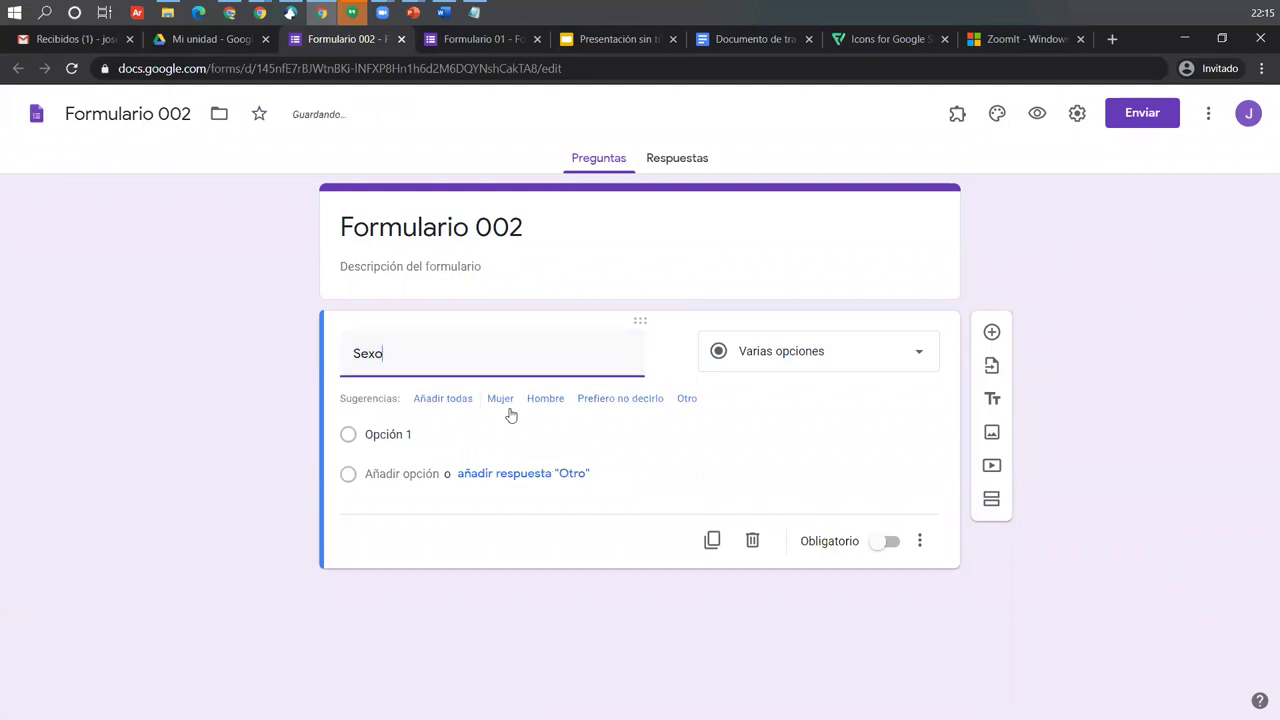
pyautogui.click(545, 399)
pyautogui.click(513, 401)
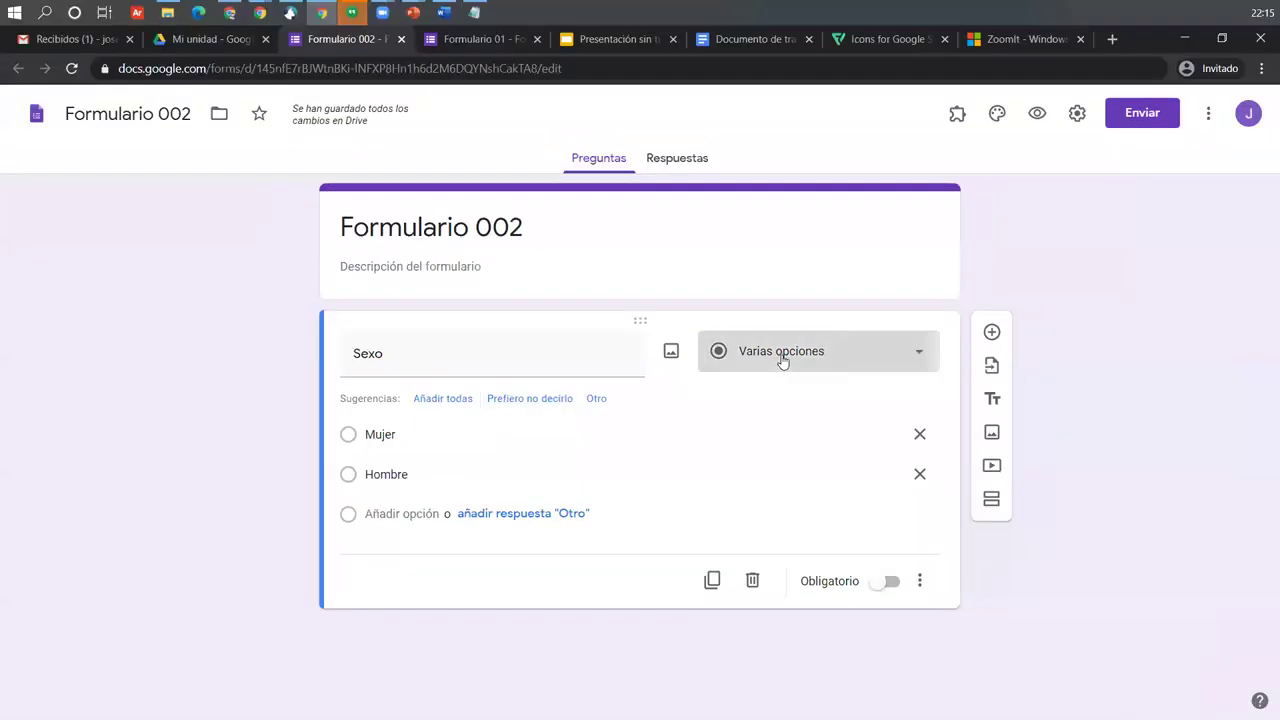
pyautogui.click(818, 359)
pyautogui.click(795, 410)
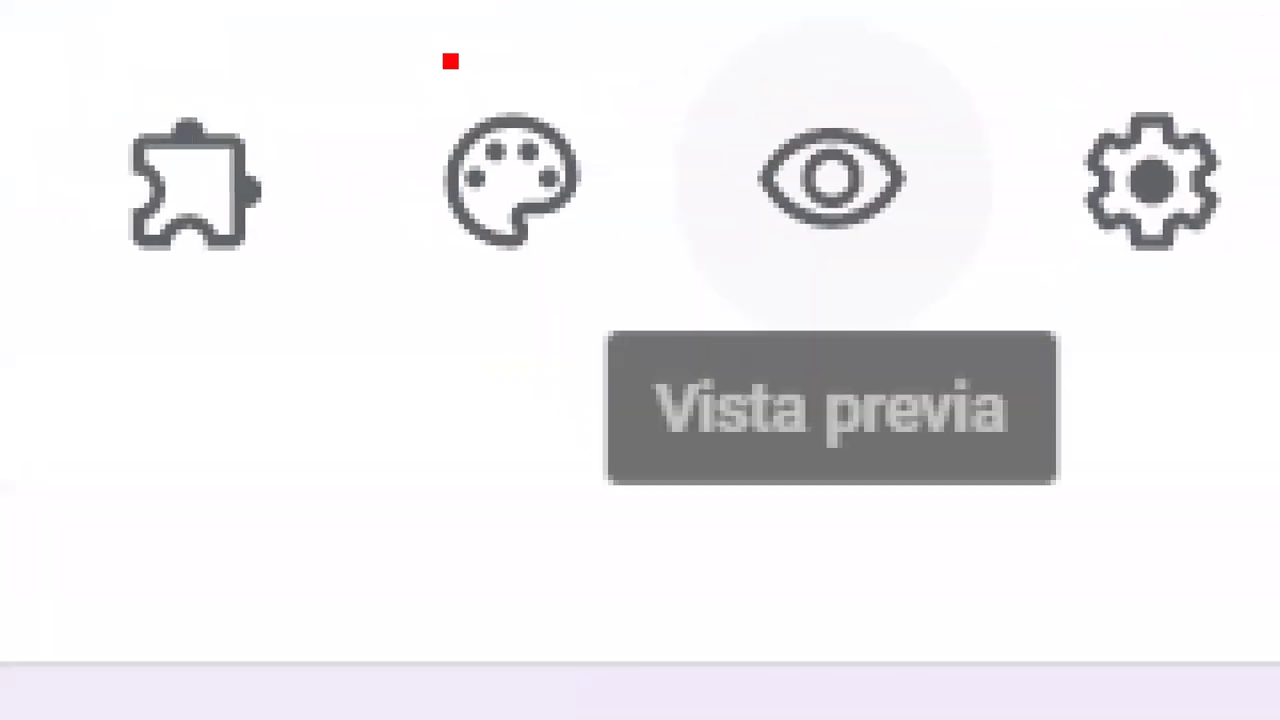
pyautogui.moveTo(643, 45); pyautogui.dragTo(1028, 528)
pyautogui.press('Escape')
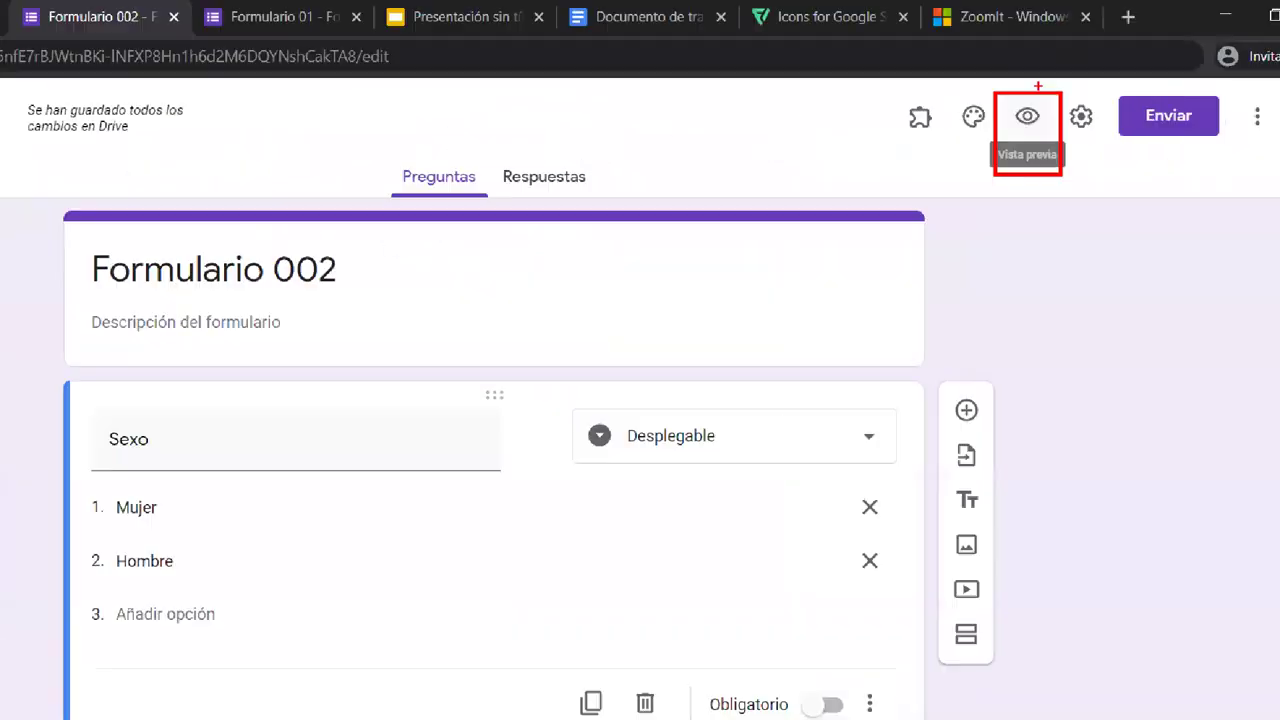
pyautogui.click(1040, 110)
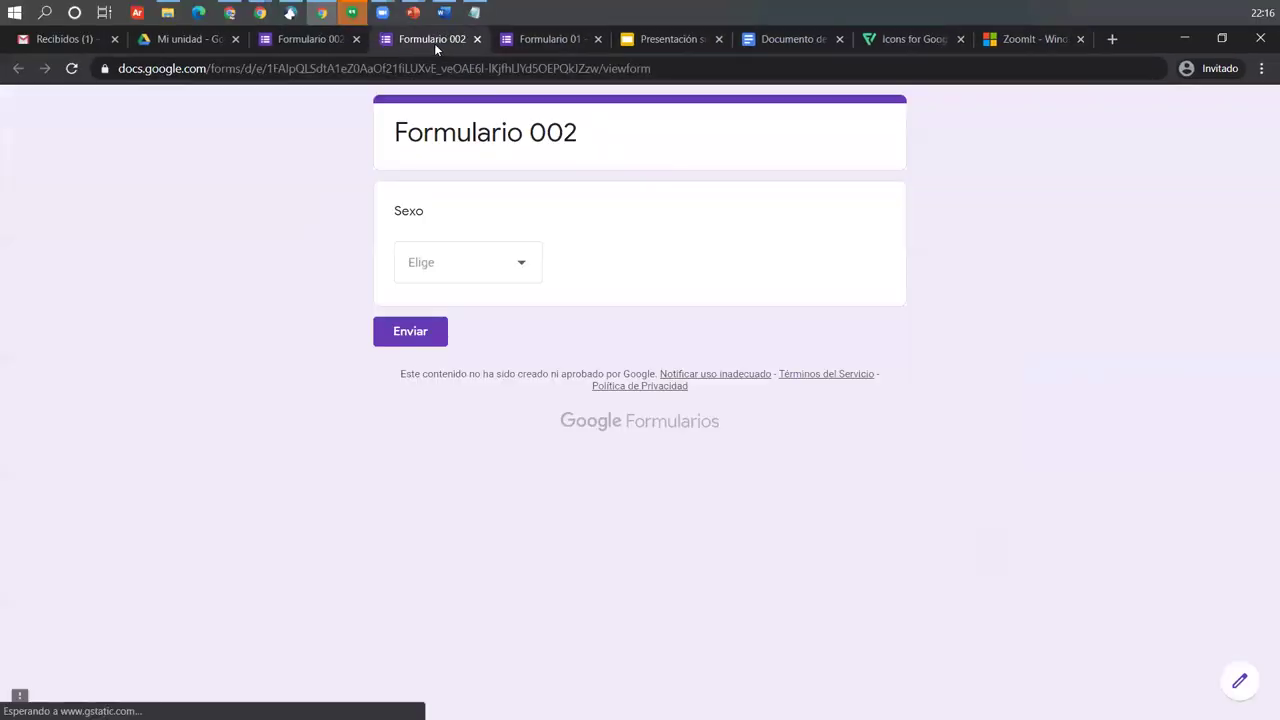
pyautogui.moveTo(386, 209); pyautogui.dragTo(480, 217)
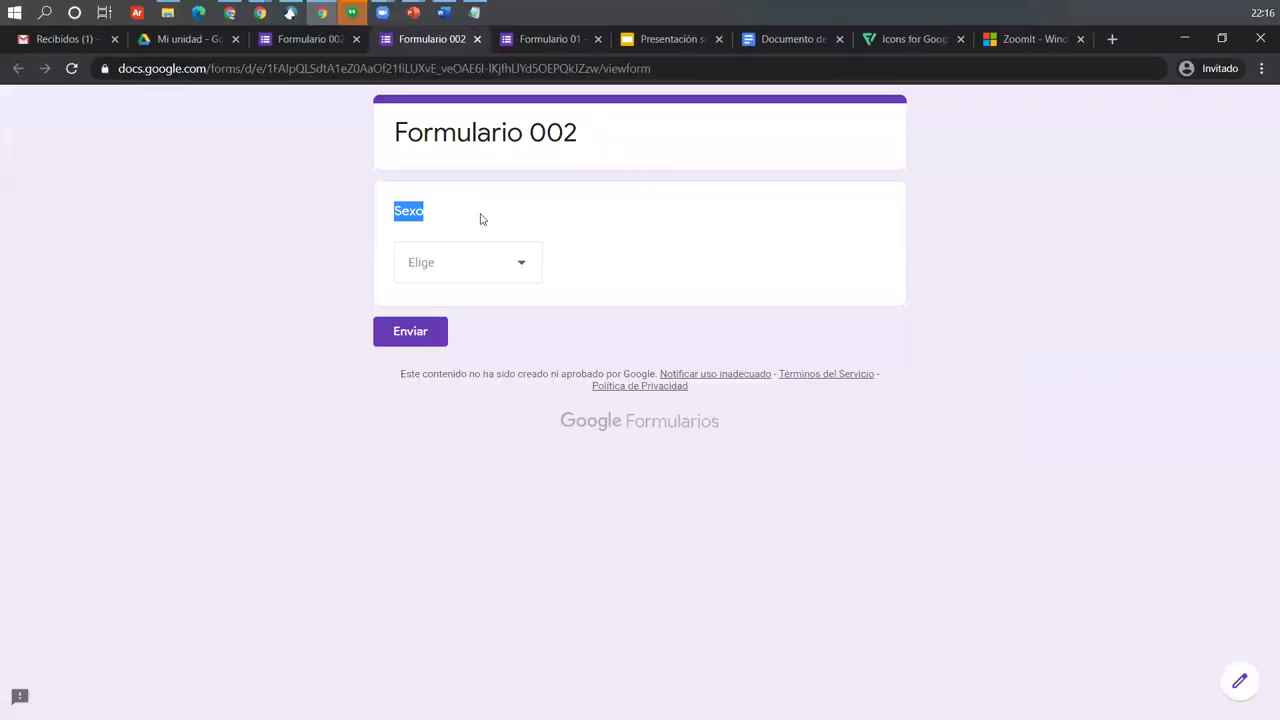
pyautogui.click(505, 270)
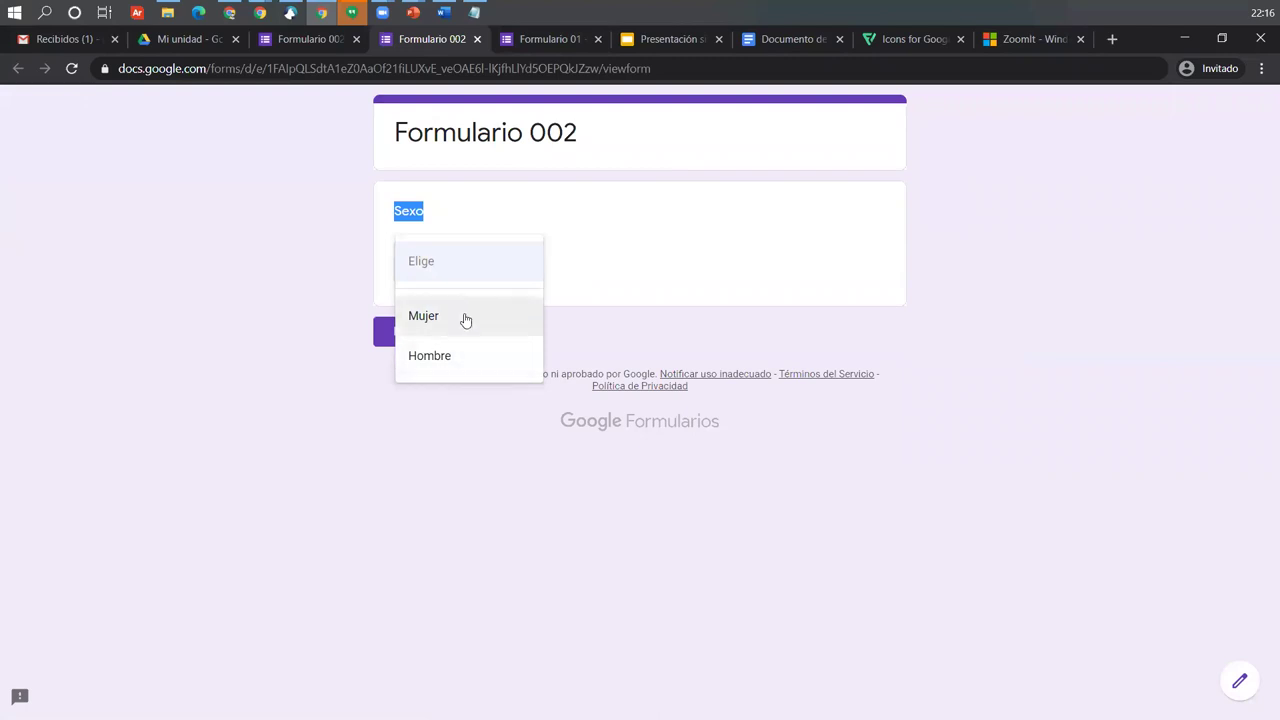
pyautogui.press('Escape')
pyautogui.click(314, 39)
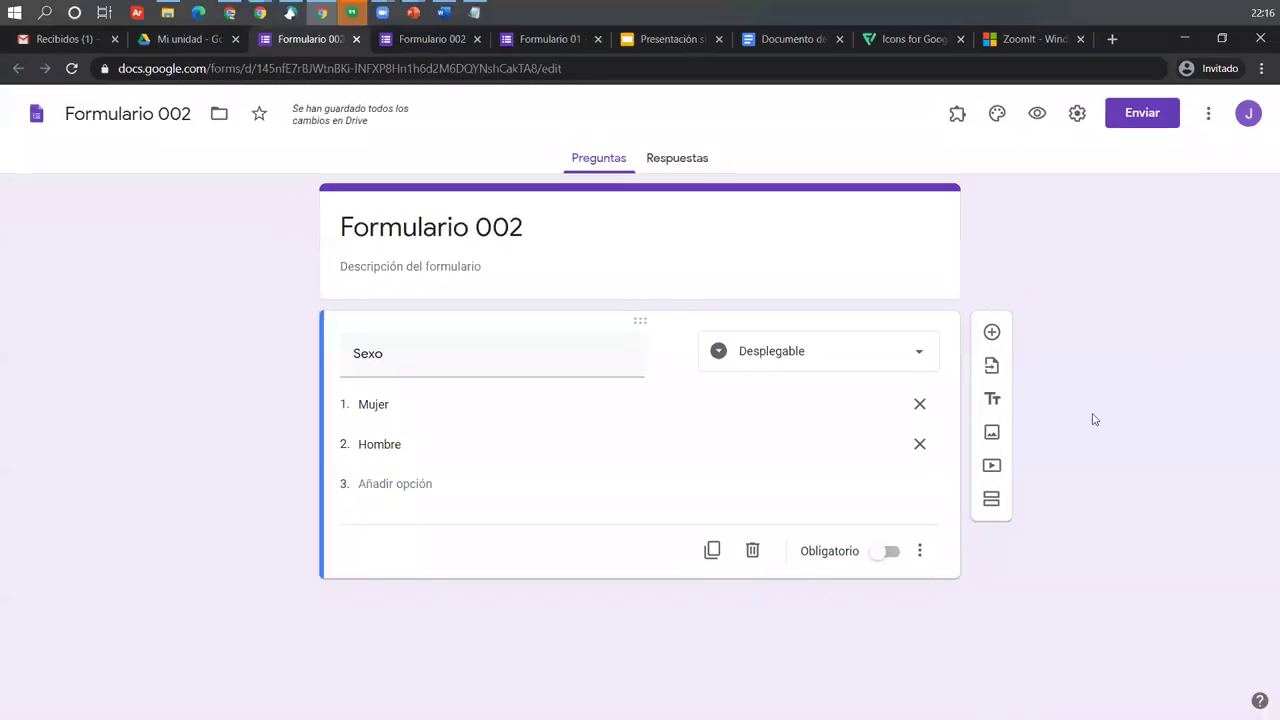
# Add a new question below Sexo titled 'Tengo más de 2 correos electrónicos'.
pyautogui.click(995, 333)
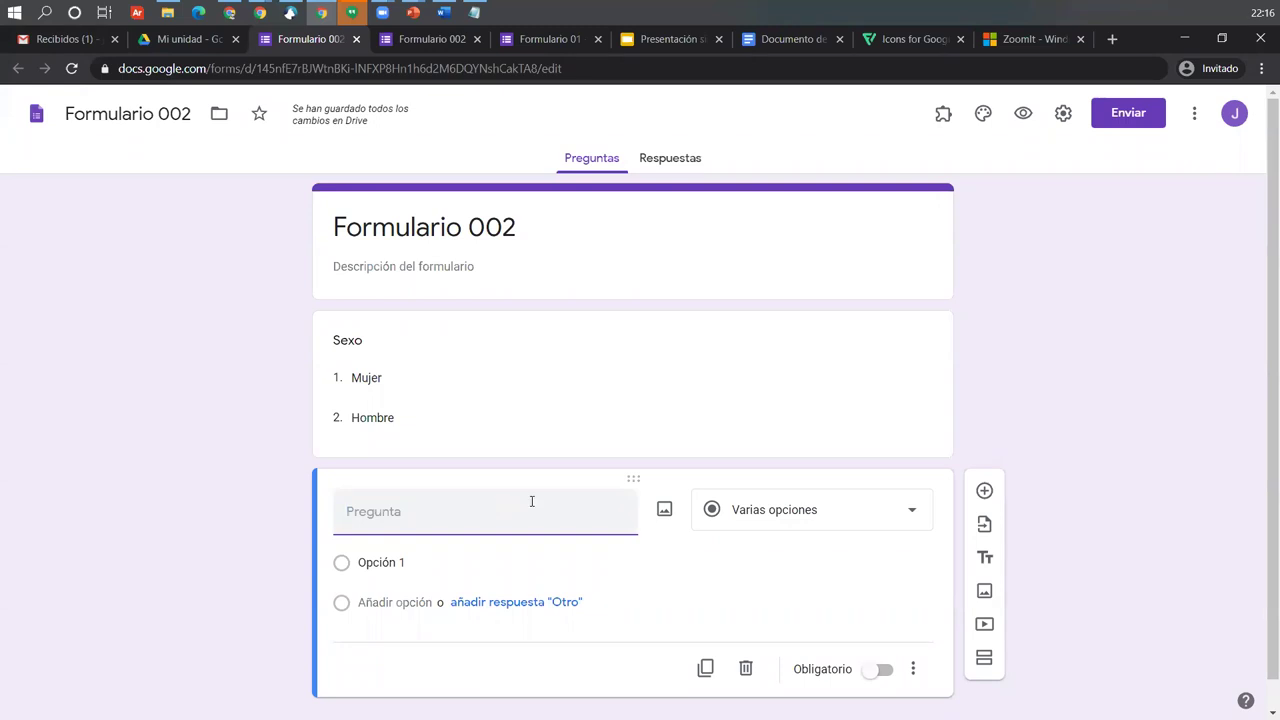
pyautogui.write('Cuen')
pyautogui.press('BackSpace')
pyautogui.write('¿')
pyautogui.press('BackSpace')
pyautogui.write('¿')
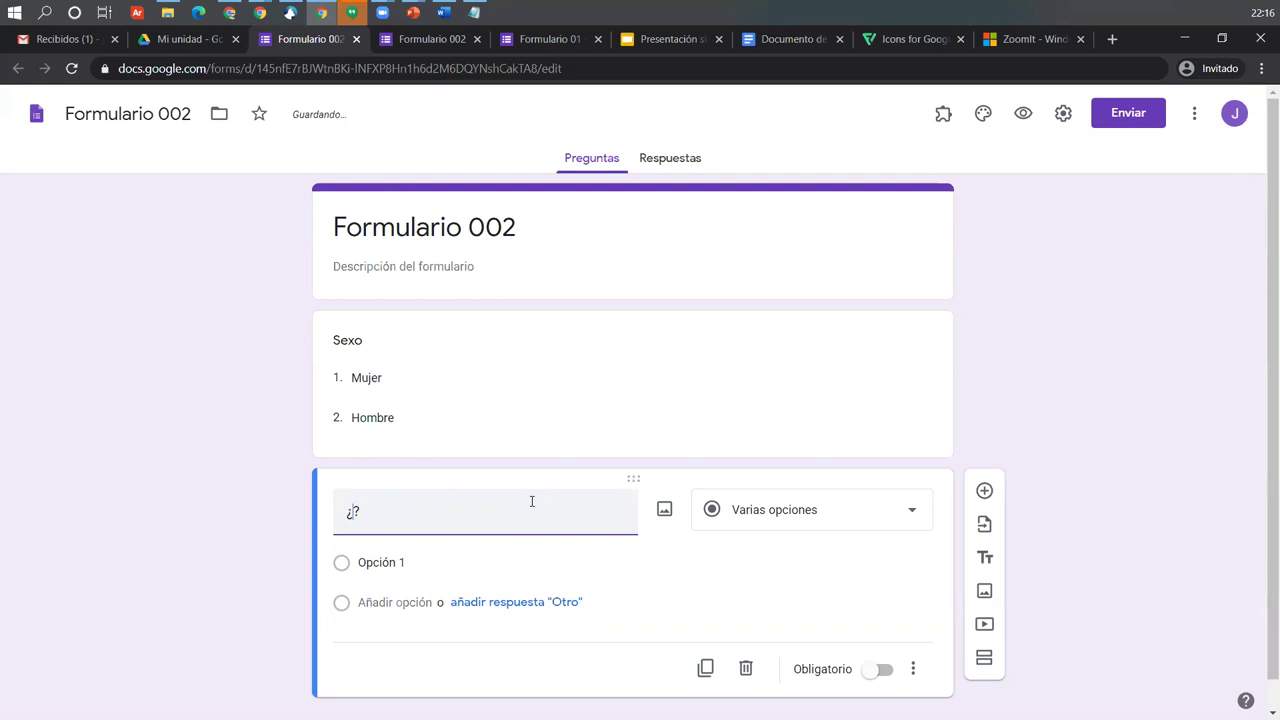
pyautogui.write('Cuento')
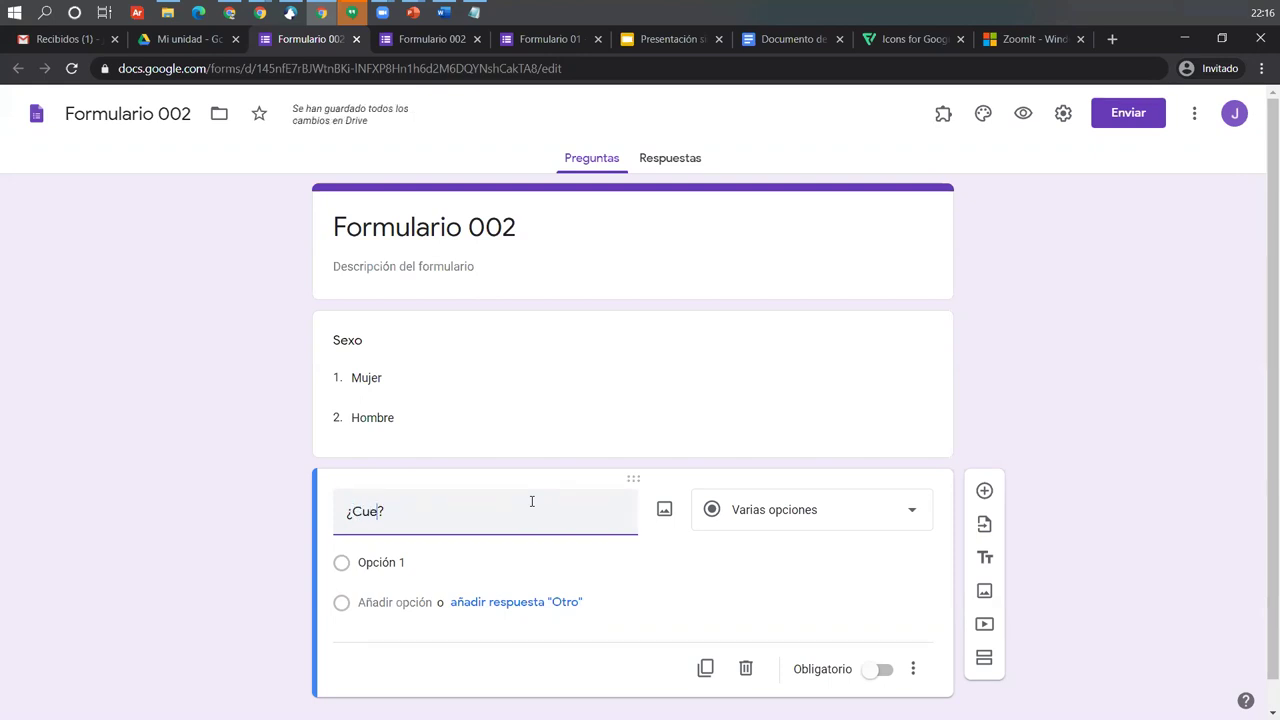
pyautogui.write(' con correoele')
pyautogui.press('BackSpace')
pyautogui.press('BackSpace')
pyautogui.press('BackSpace')
pyautogui.press('BackSpace')
pyautogui.press('BackSpace')
pyautogui.press('BackSpace')
pyautogui.press('BackSpace')
pyautogui.press('BackSpace')
pyautogui.press('BackSpace')
pyautogui.press('BackSpace')
pyautogui.press('BackSpace')
pyautogui.press('BackSpace')
pyautogui.press('BackSpace')
pyautogui.press('BackSpace')
pyautogui.press('BackSpace')
pyautogui.press('BackSpace')
pyautogui.press('BackSpace')
pyautogui.press('BackSpace')
pyautogui.press('BackSpace')
pyautogui.press('BackSpace')
pyautogui.press('BackSpace')
pyautogui.press('BackSpace')
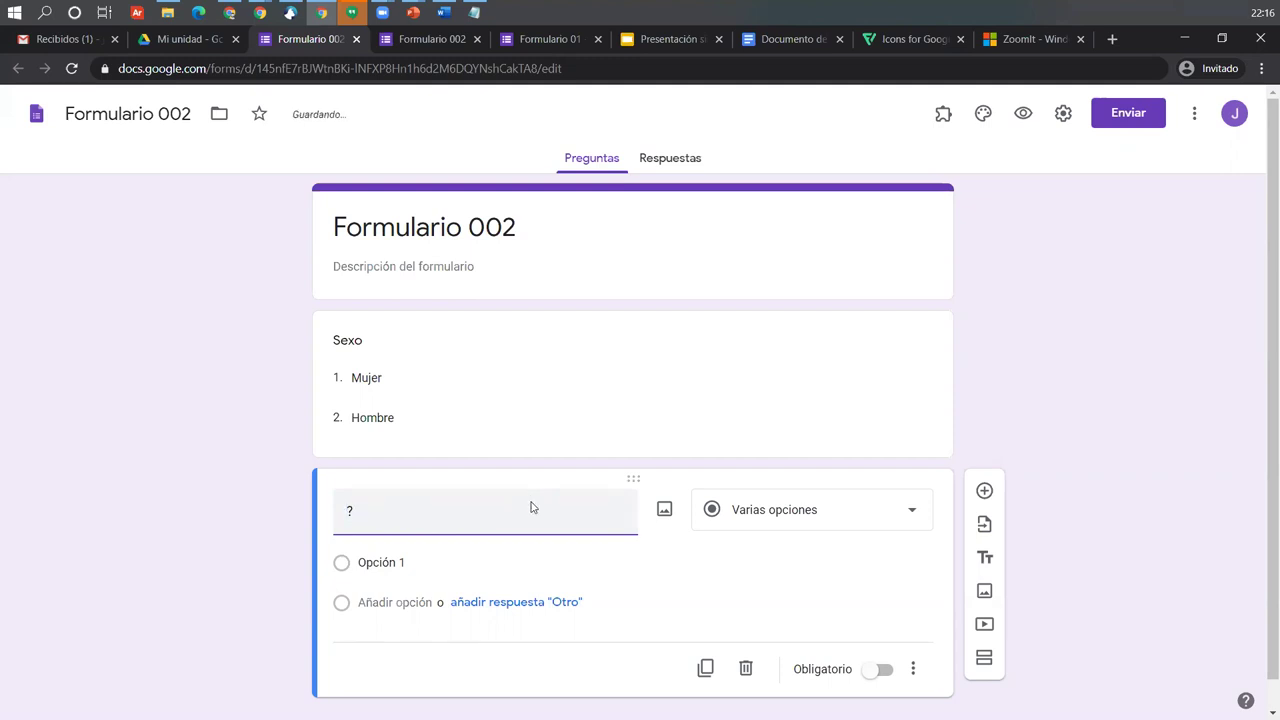
pyautogui.press('Delete')
pyautogui.write('Tengo más de 2 cor')
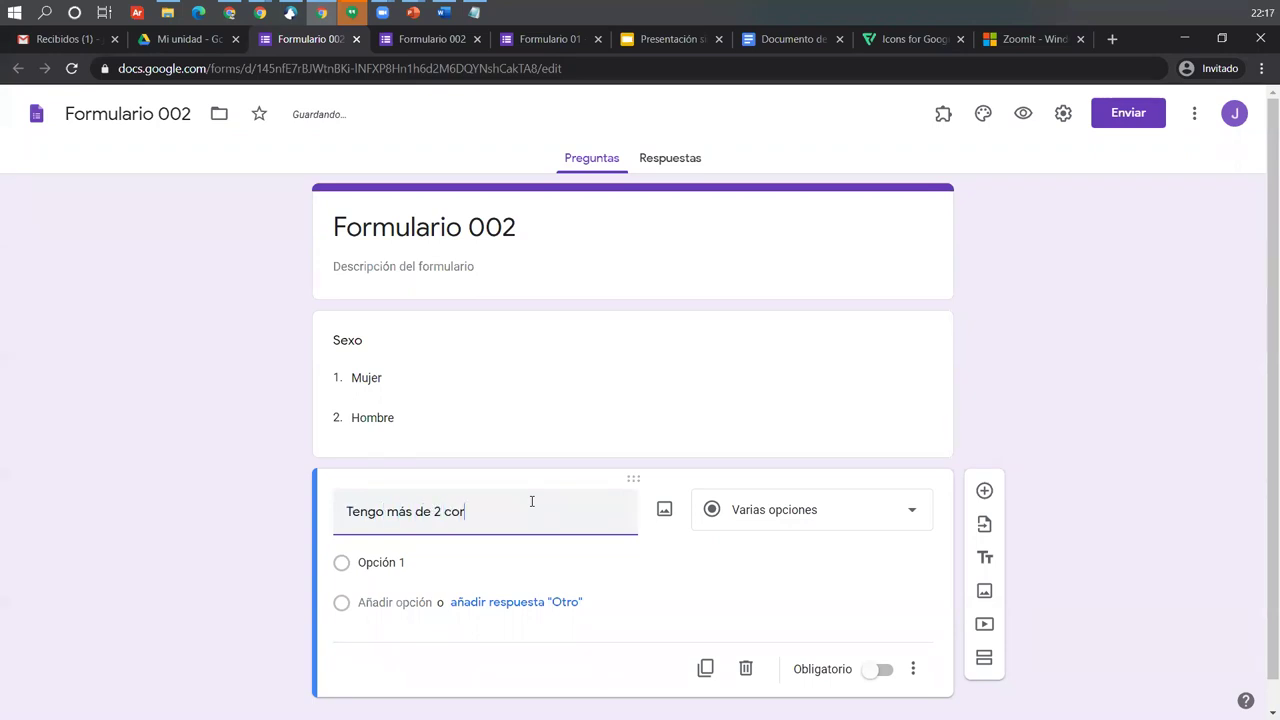
pyautogui.write('reos elec')
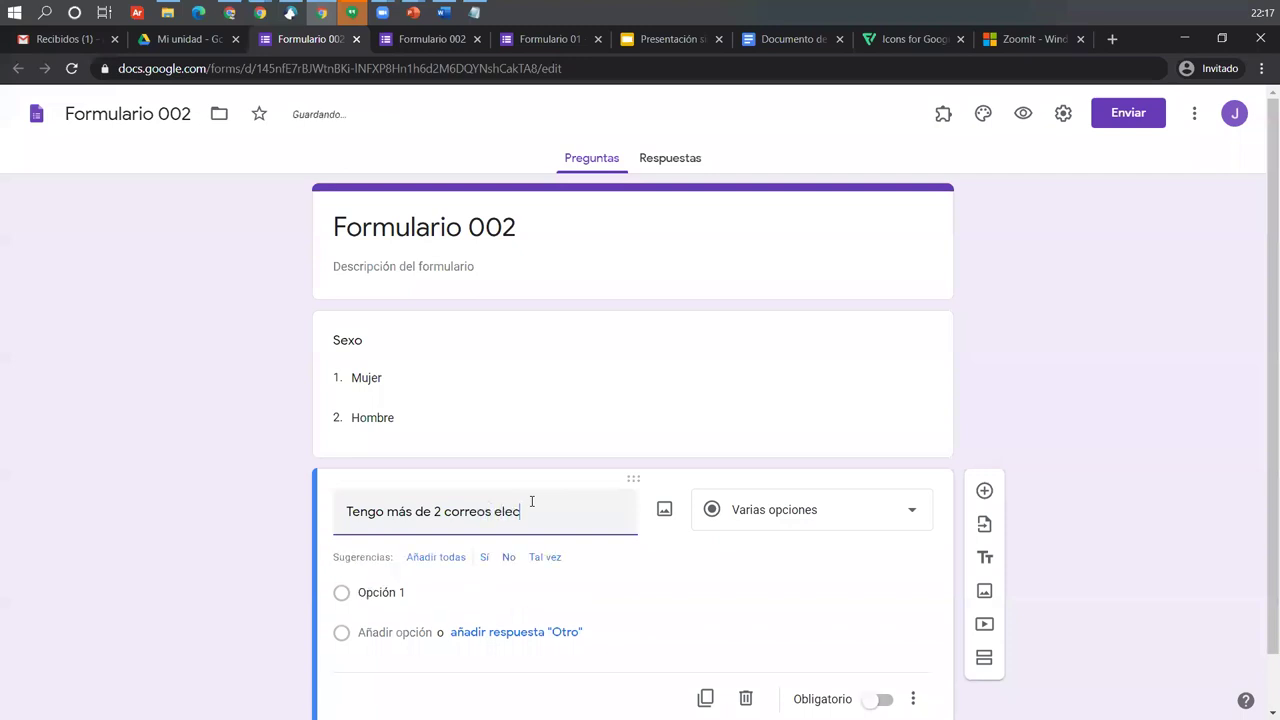
pyautogui.write('trónicos')
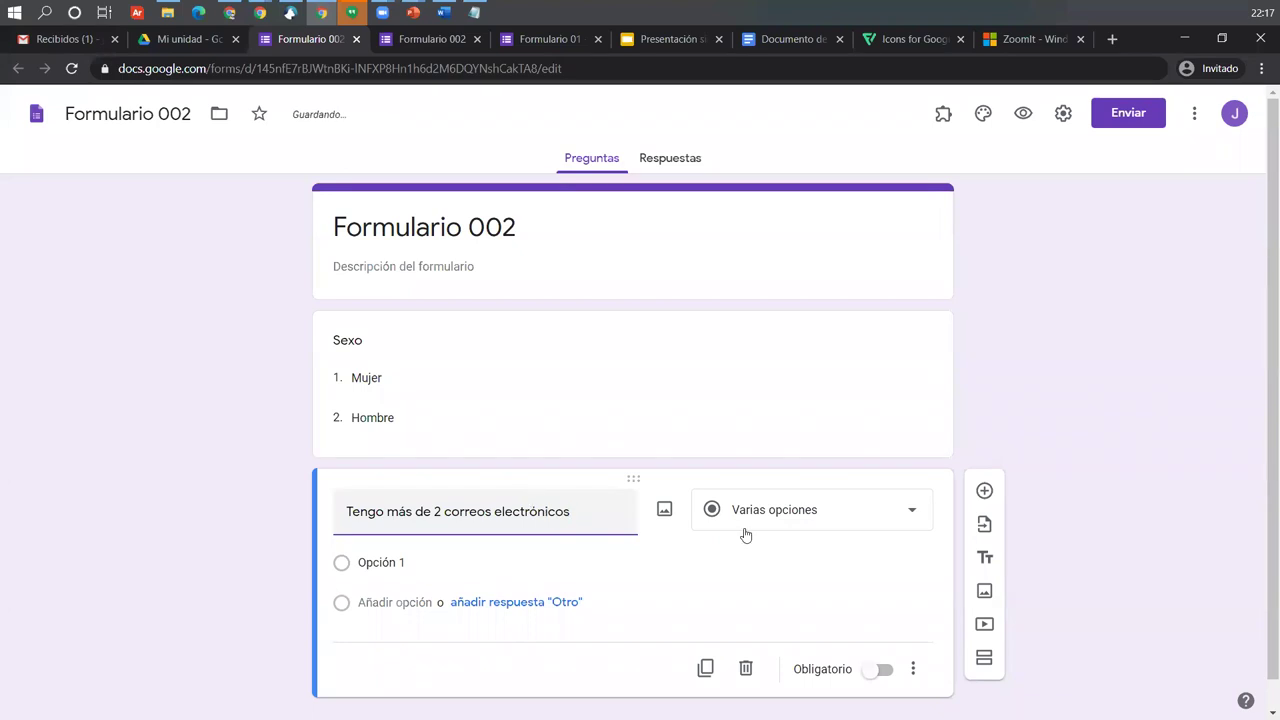
# Keep it as Varias opciones with answers SI and No.
pyautogui.click(749, 515)
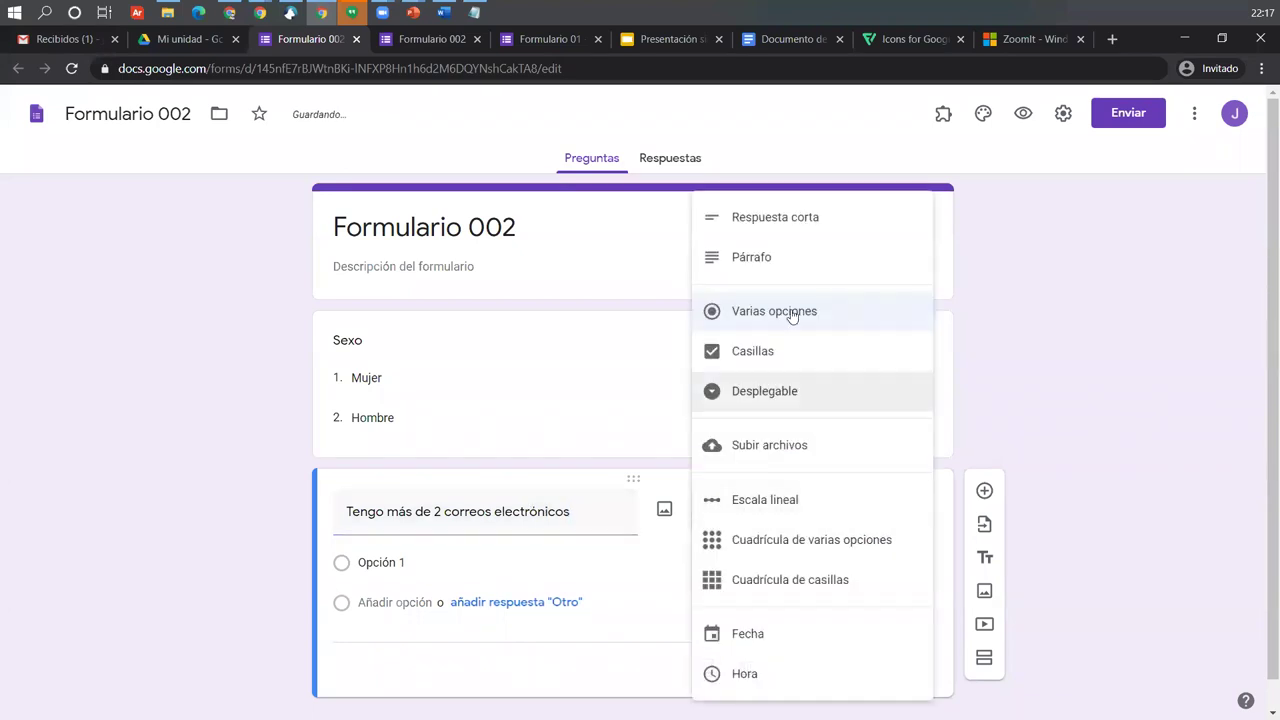
pyautogui.click(1061, 395)
pyautogui.click(415, 562)
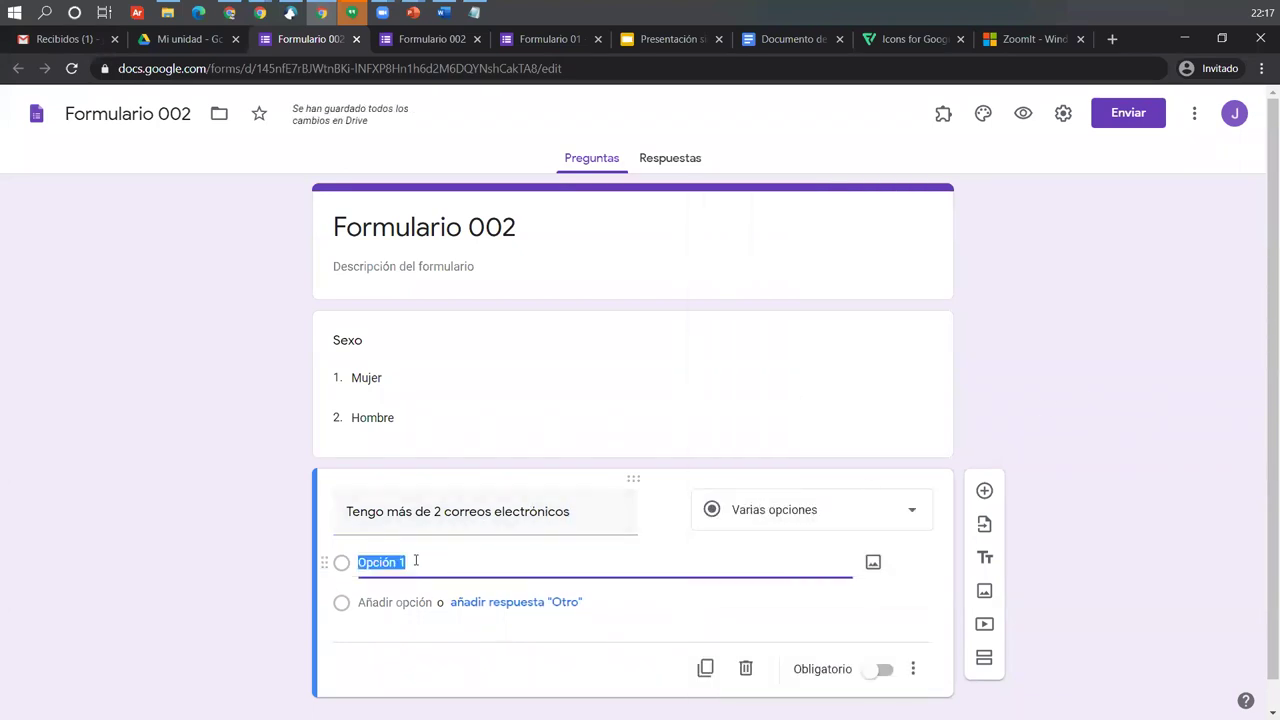
pyautogui.write('SI')
pyautogui.press('Return')
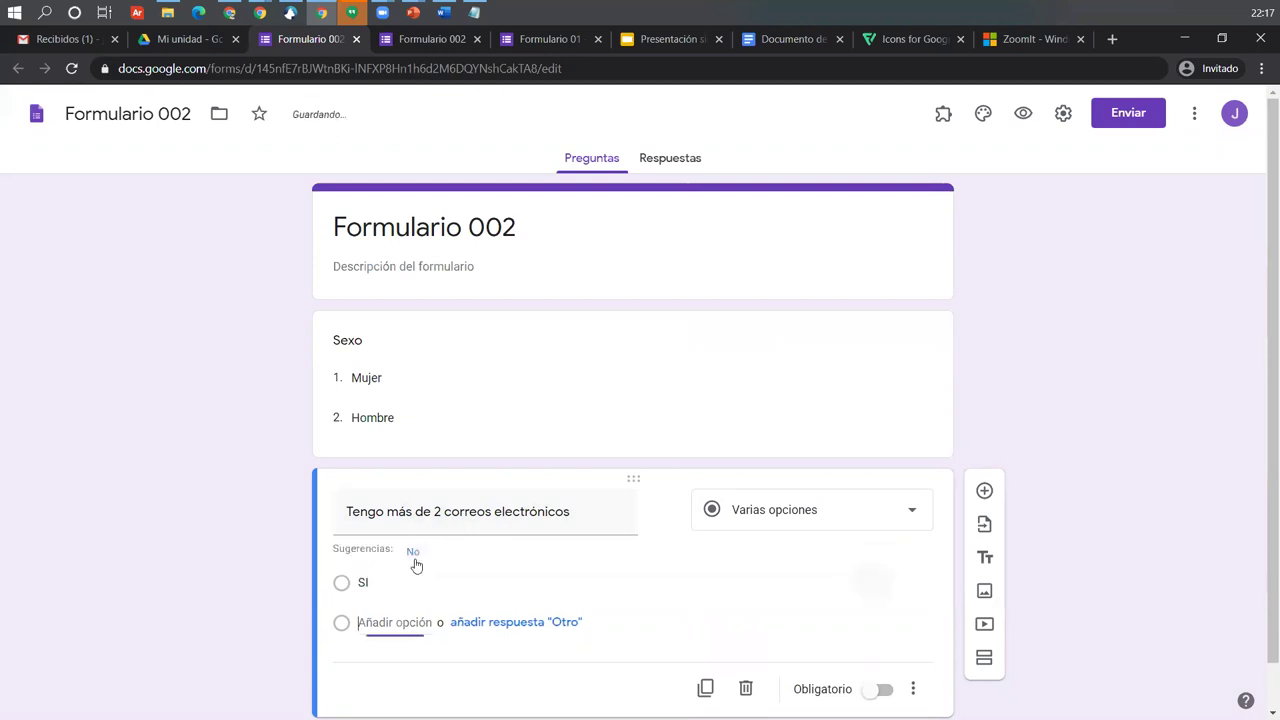
pyautogui.click(414, 558)
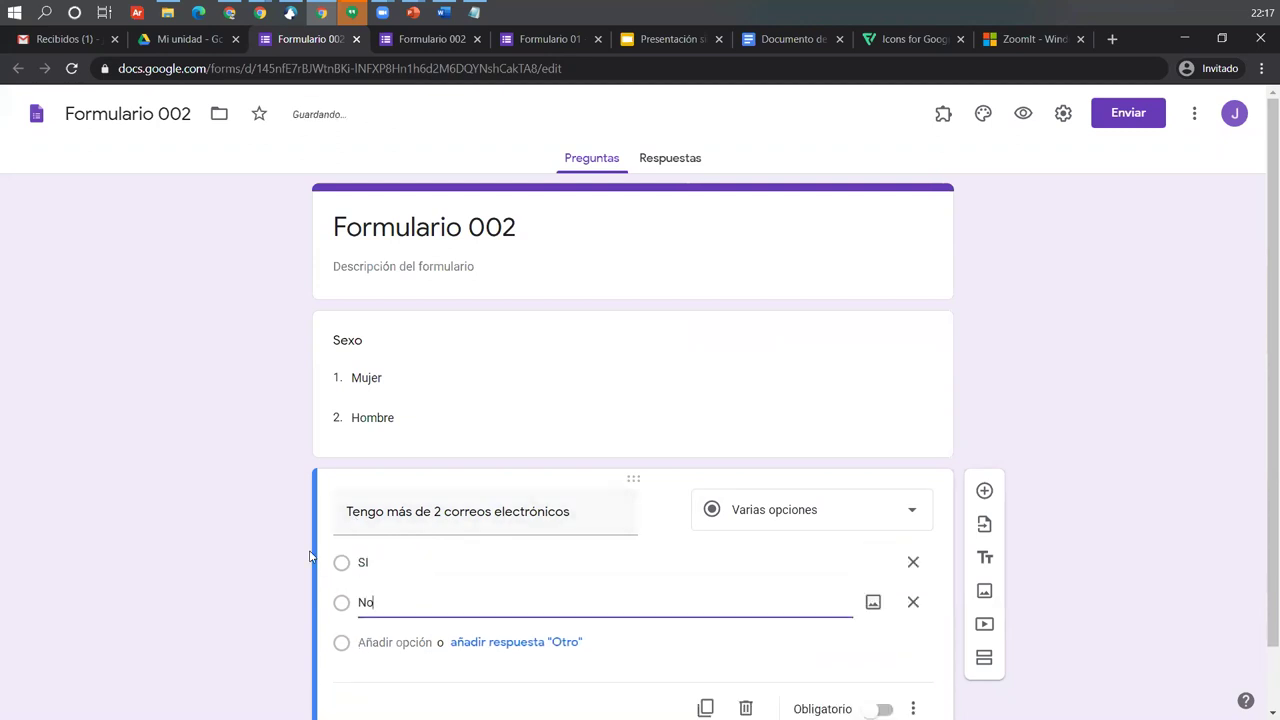
pyautogui.scroll(-1, 714, 540)
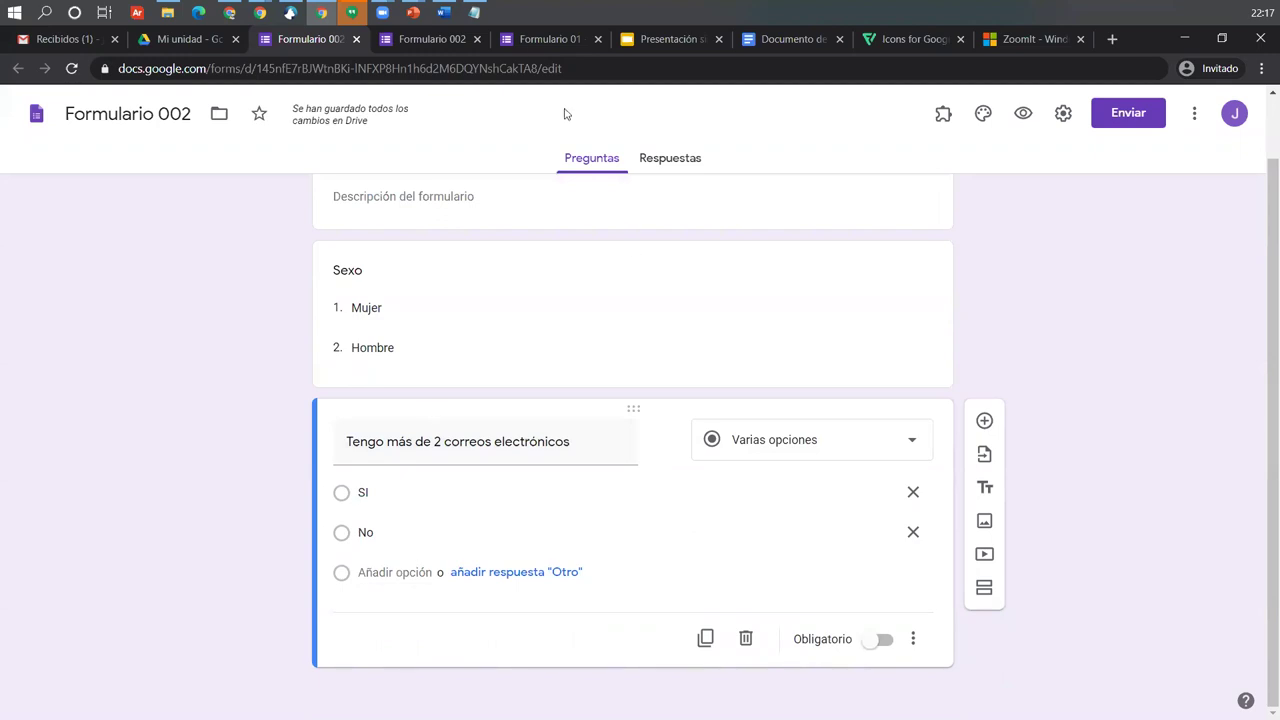
pyautogui.click(531, 36)
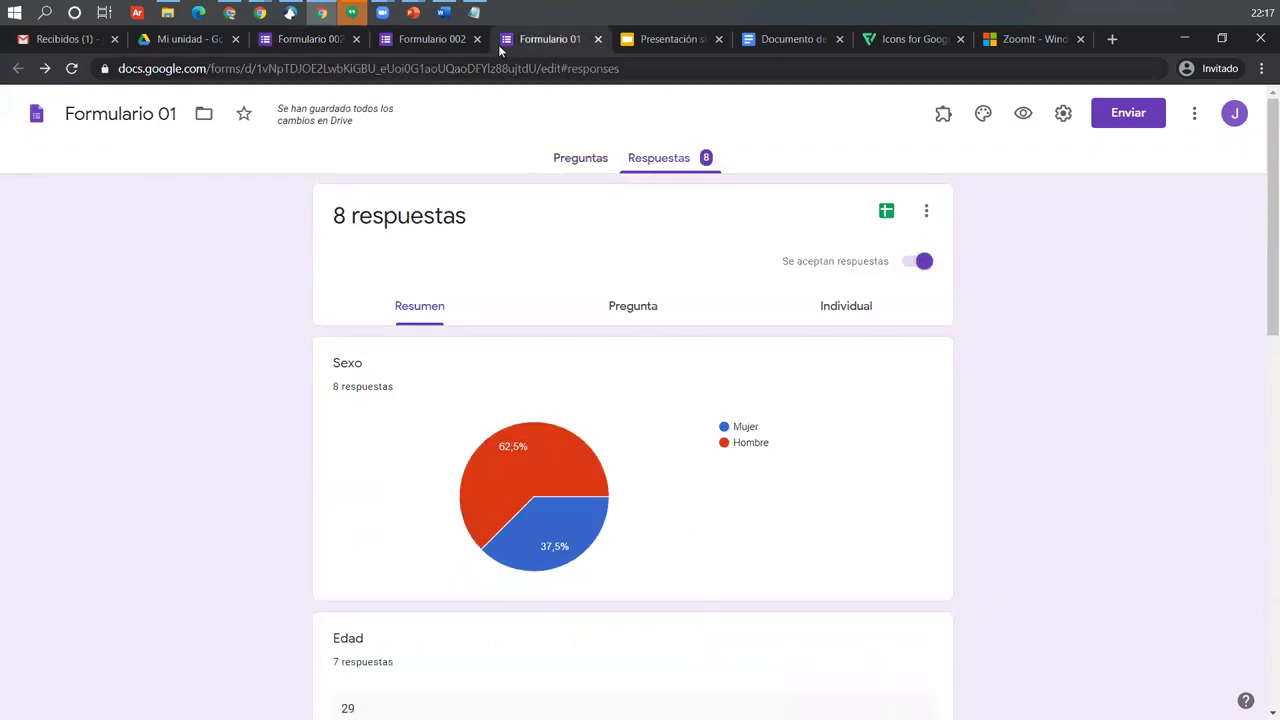
pyautogui.click(428, 40)
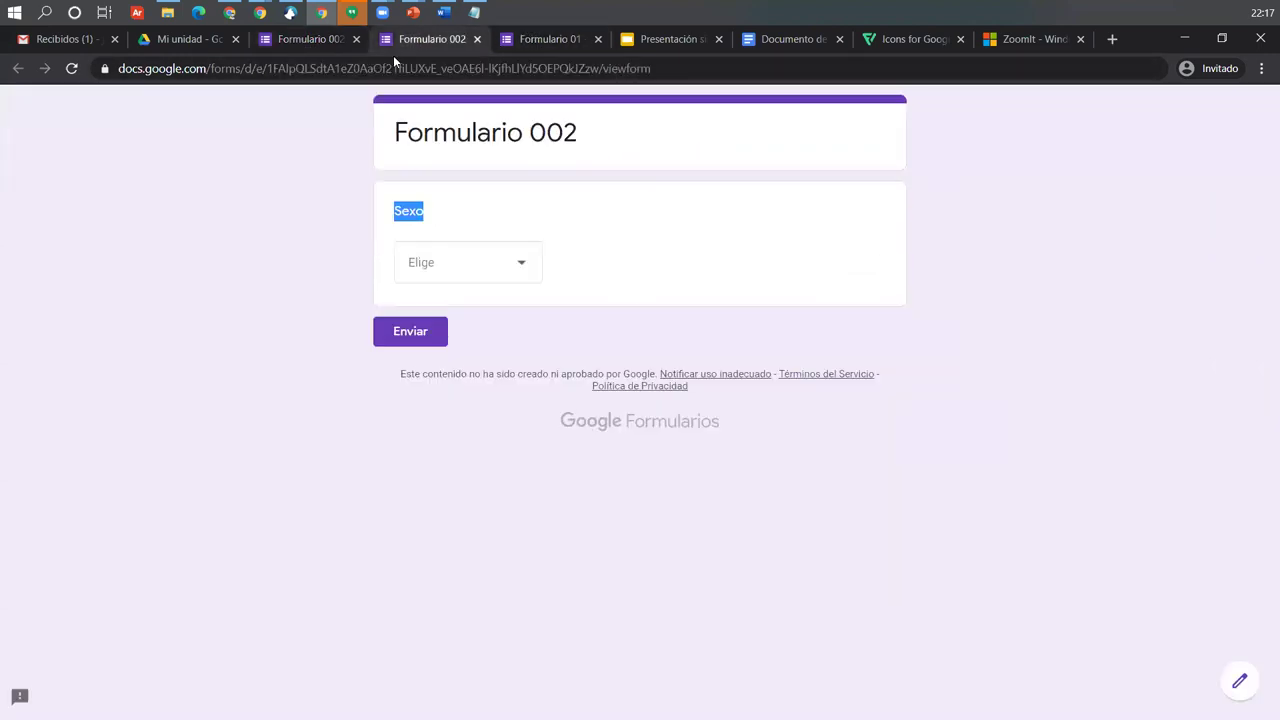
pyautogui.click(72, 68)
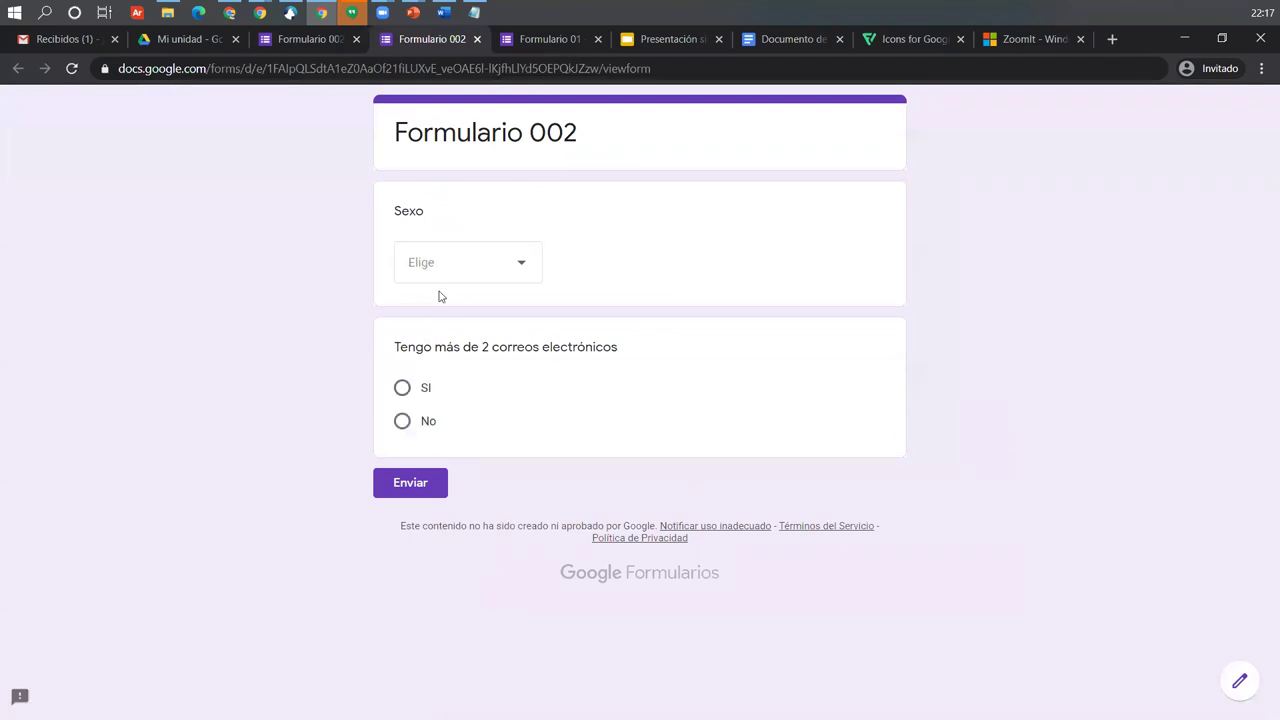
pyautogui.click(330, 38)
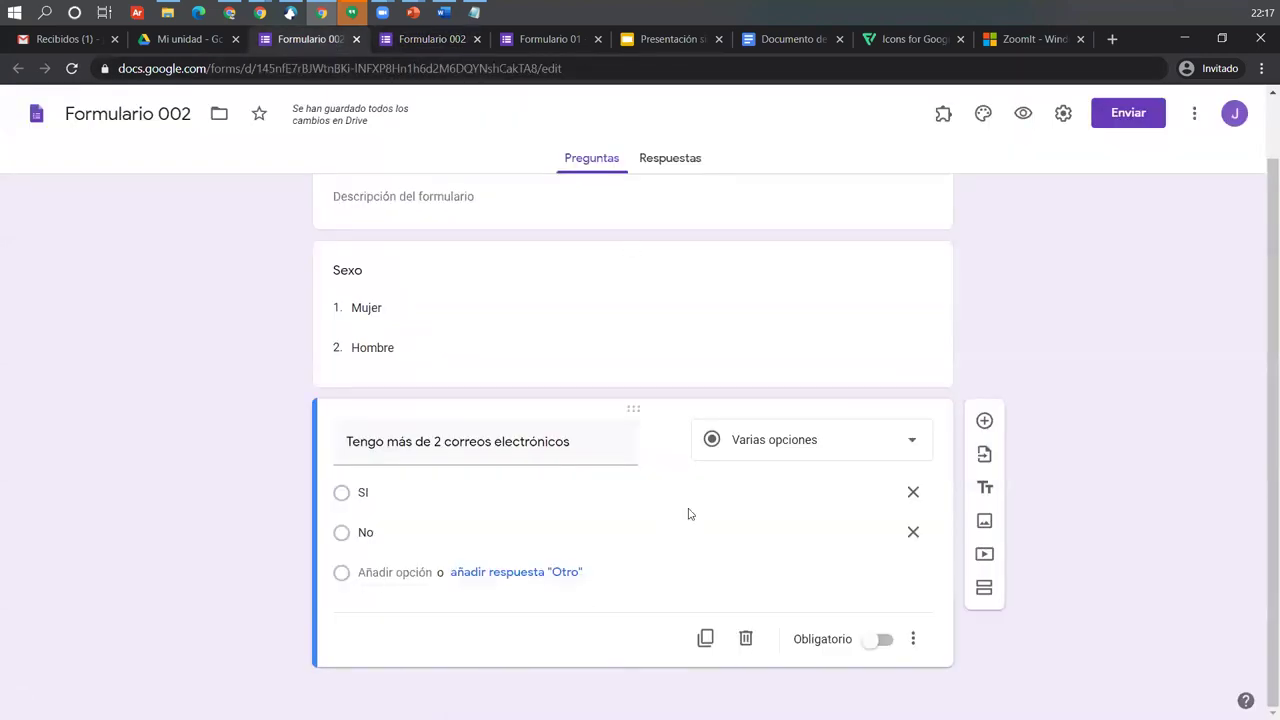
# Add a Casillas question titled 'Qué navegadores tengo en mi computadora' below the Sí/No question.
pyautogui.click(984, 420)
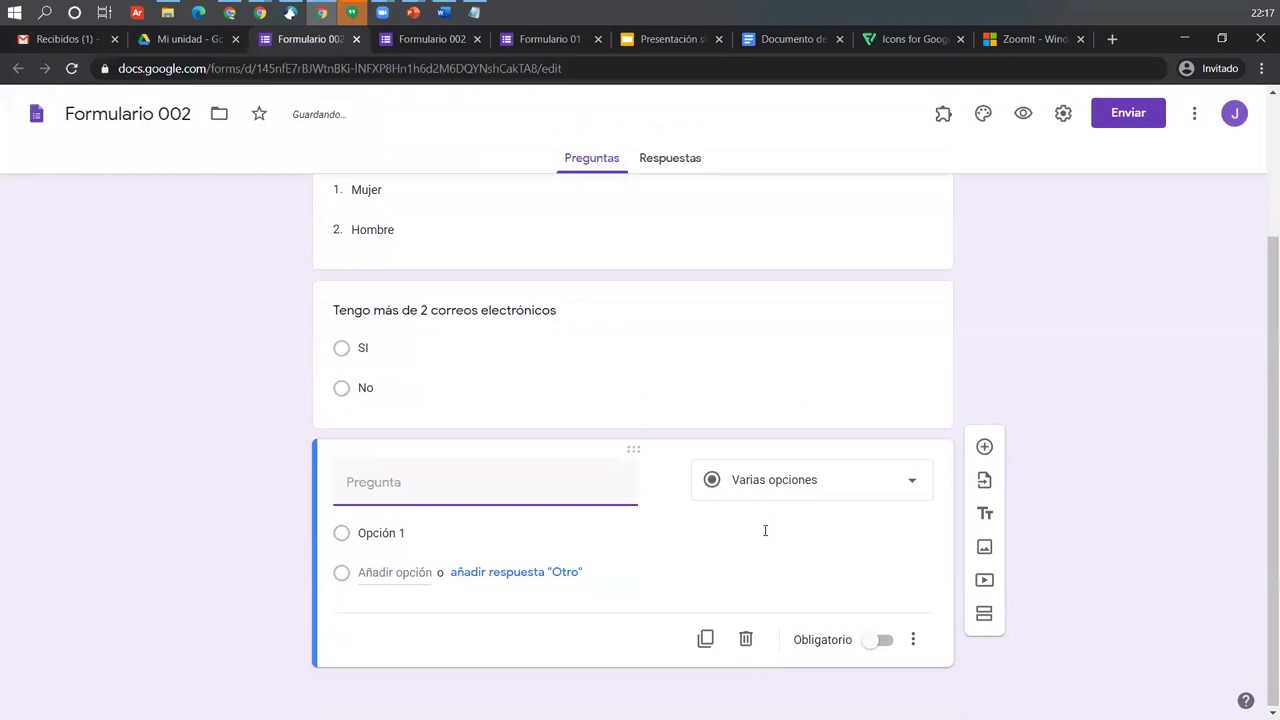
pyautogui.click(766, 485)
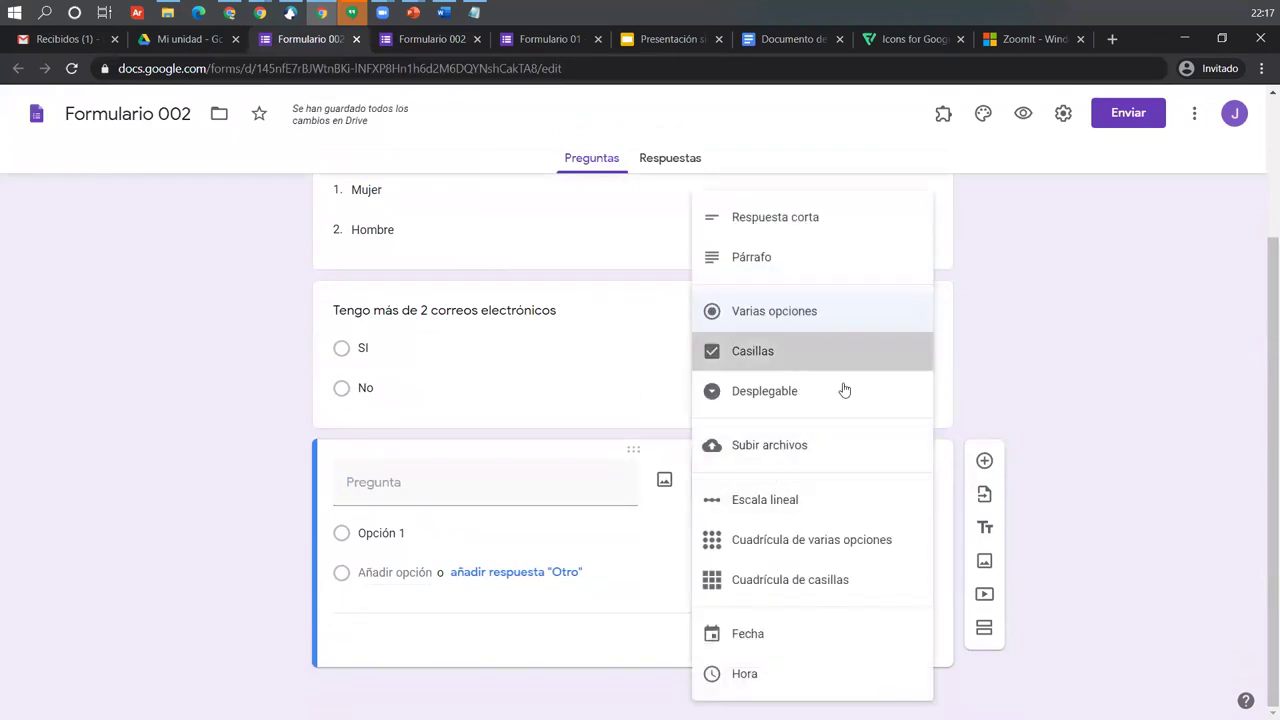
pyautogui.click(486, 485)
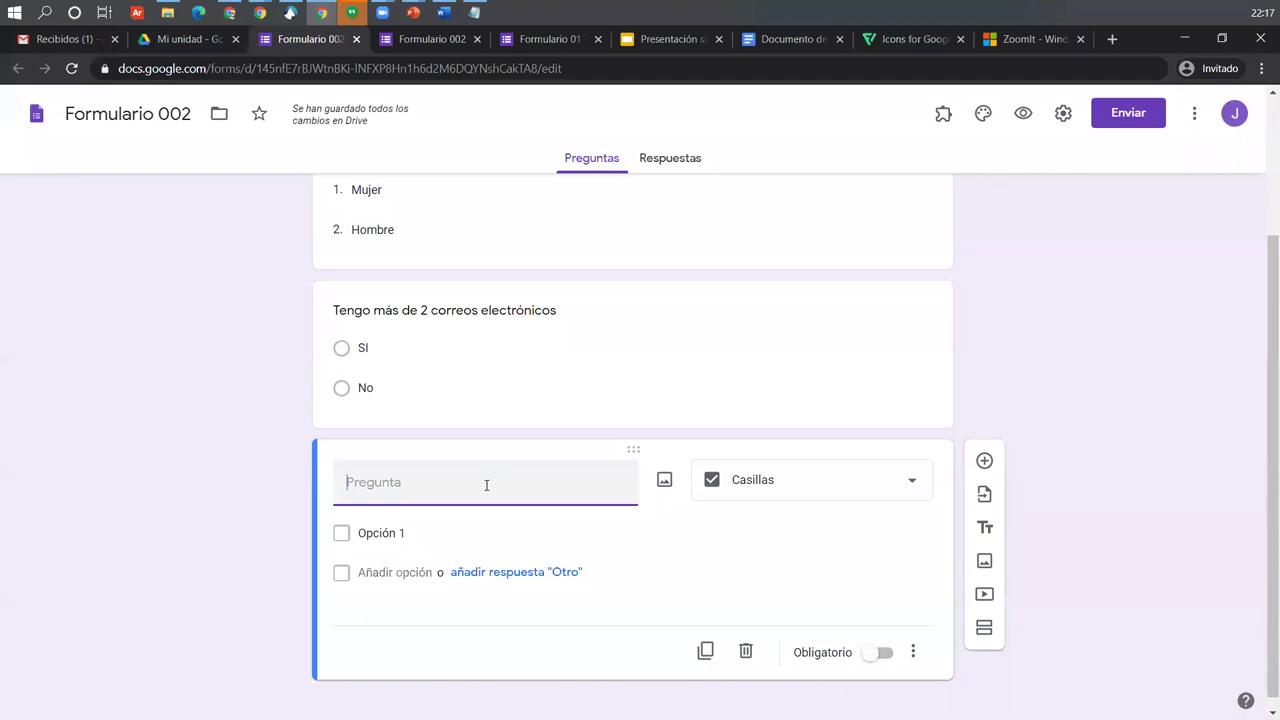
pyautogui.write('Qu')
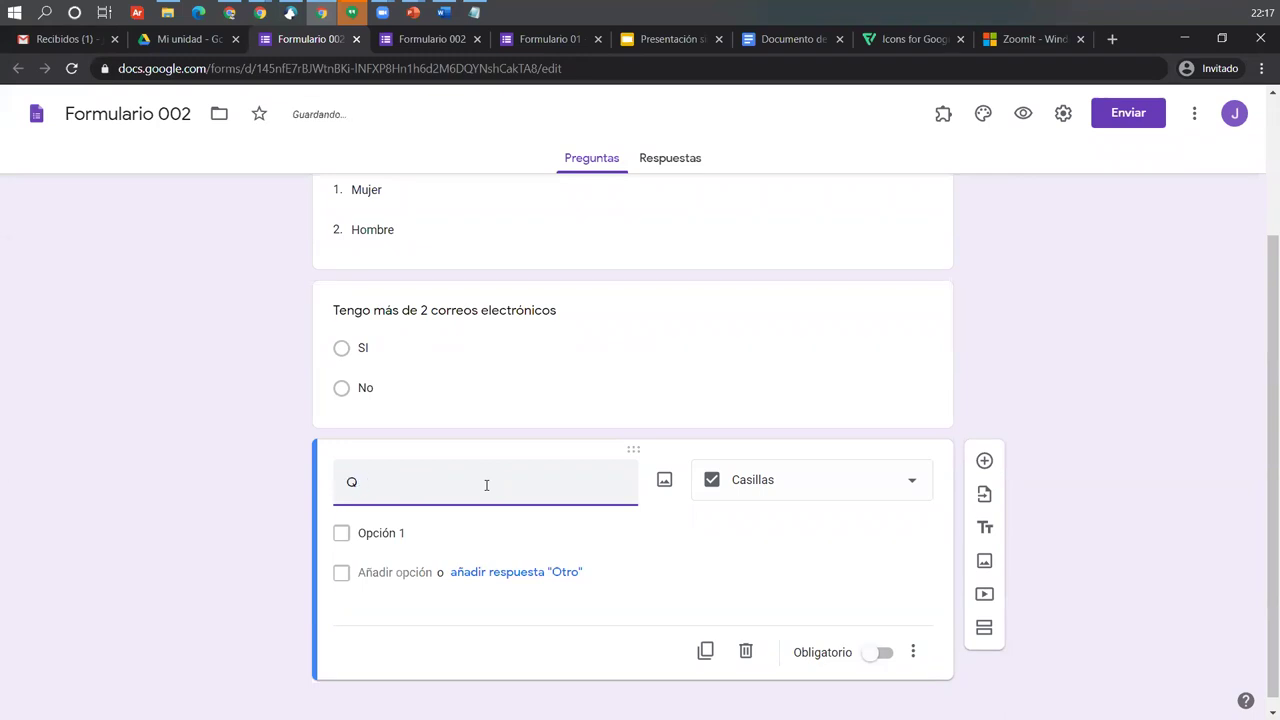
pyautogui.write('u')
pyautogui.press('BackSpace')
pyautogui.press('BackSpace')
pyautogui.write('Qué navegadores tengp')
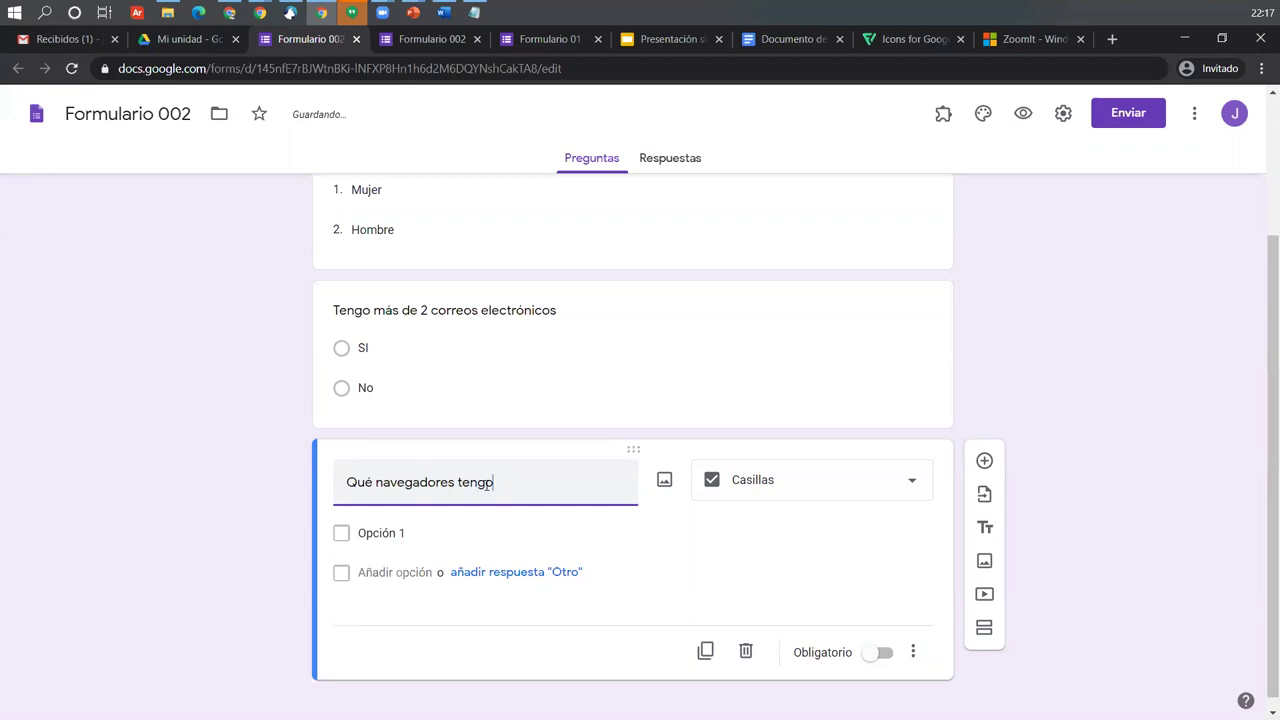
pyautogui.write(' en mi computadora')
pyautogui.press('Tab')
pyautogui.press('Tab')
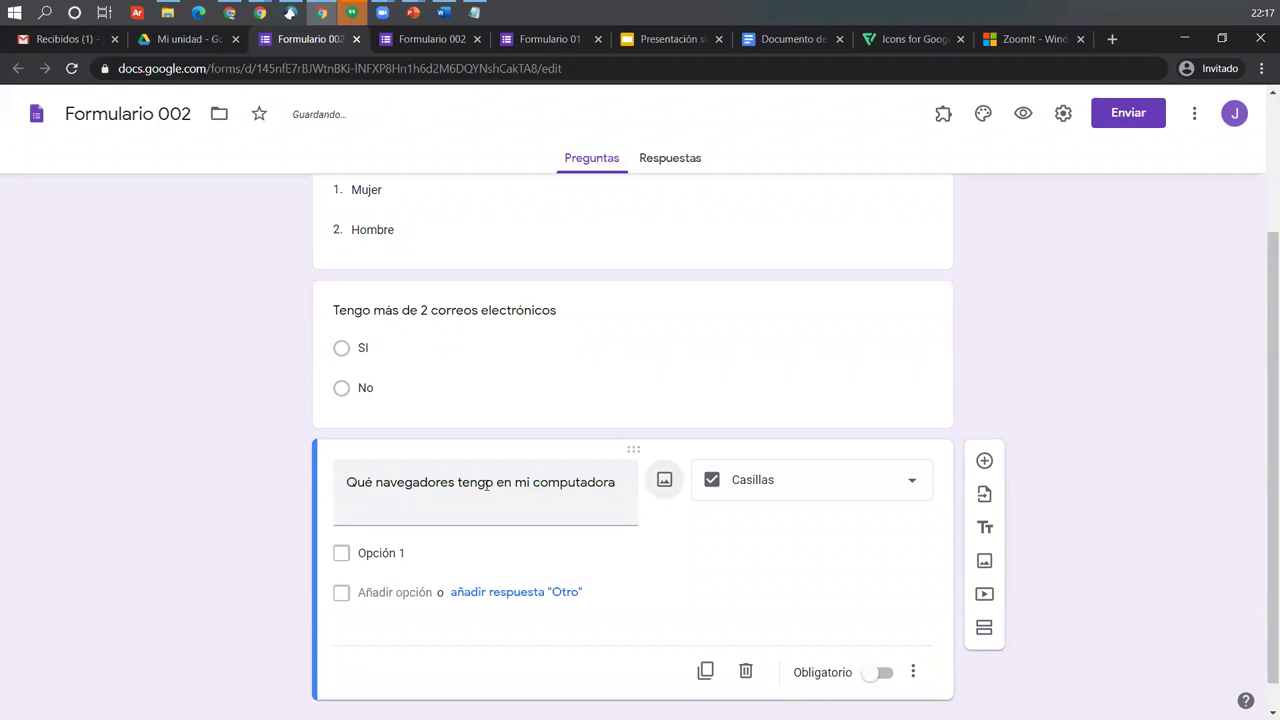
pyautogui.press('Tab')
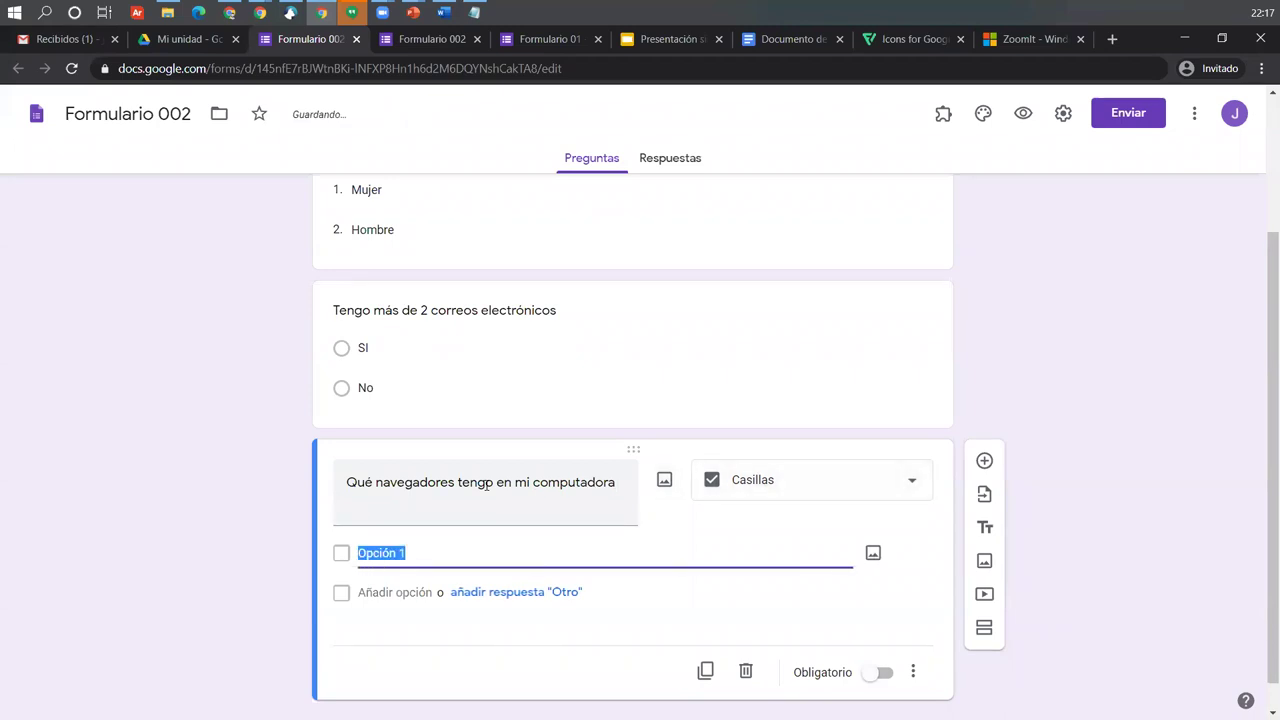
# Enter the choices Internet explorer, Microsoft Edge, Google Chrome, Mozilla Firefox, Opera and Safarí.
pyautogui.write('Inter')
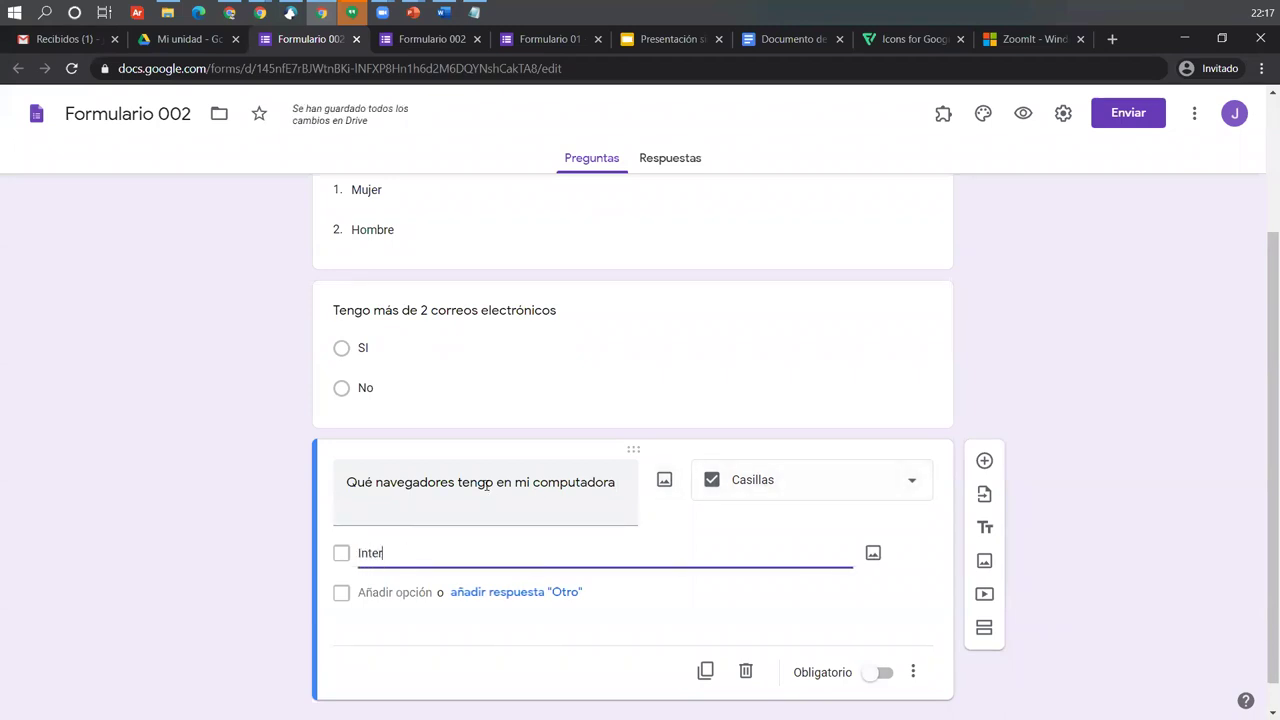
pyautogui.write('net explorer')
pyautogui.press('Tab')
pyautogui.press('Tab')
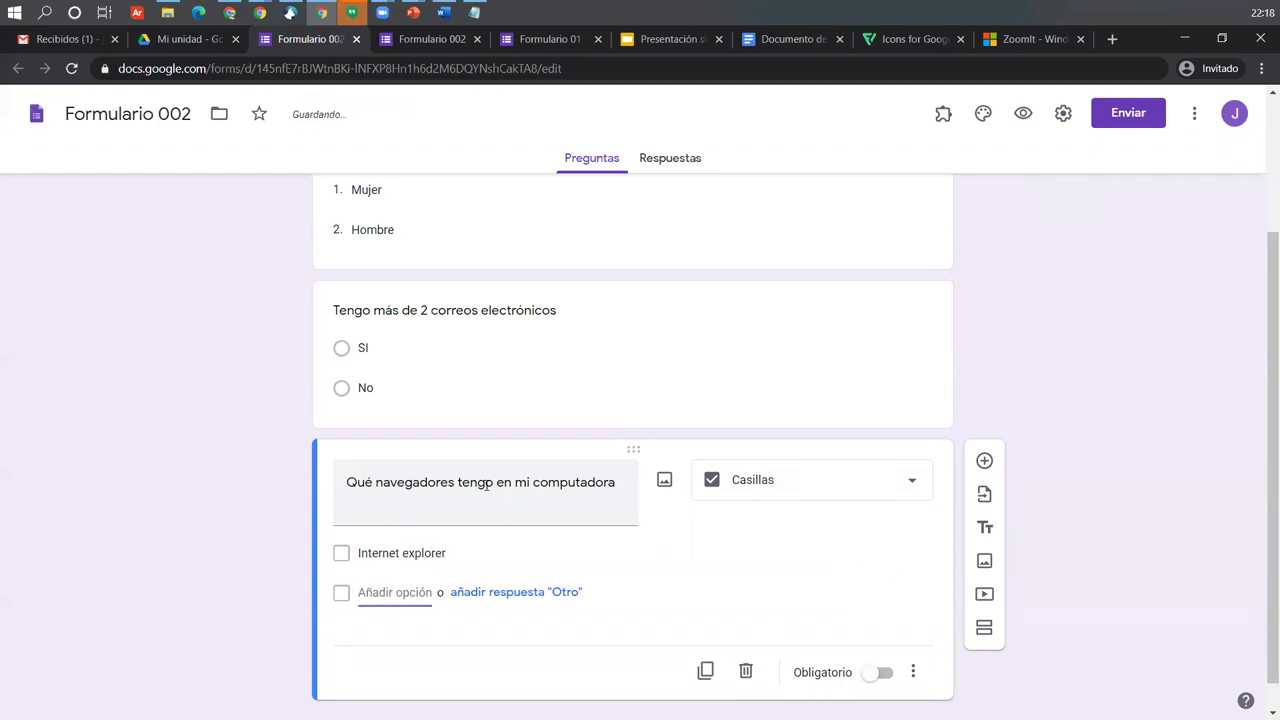
pyautogui.write('Mi')
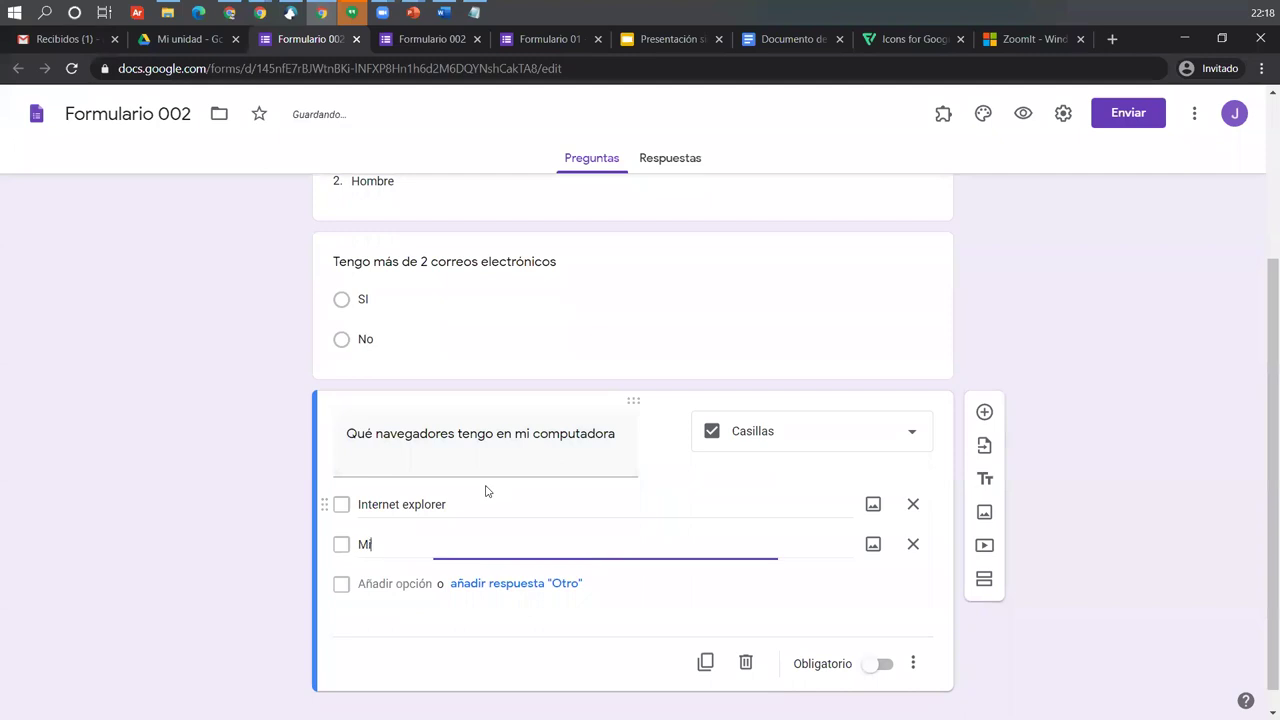
pyautogui.write('crosoft ')
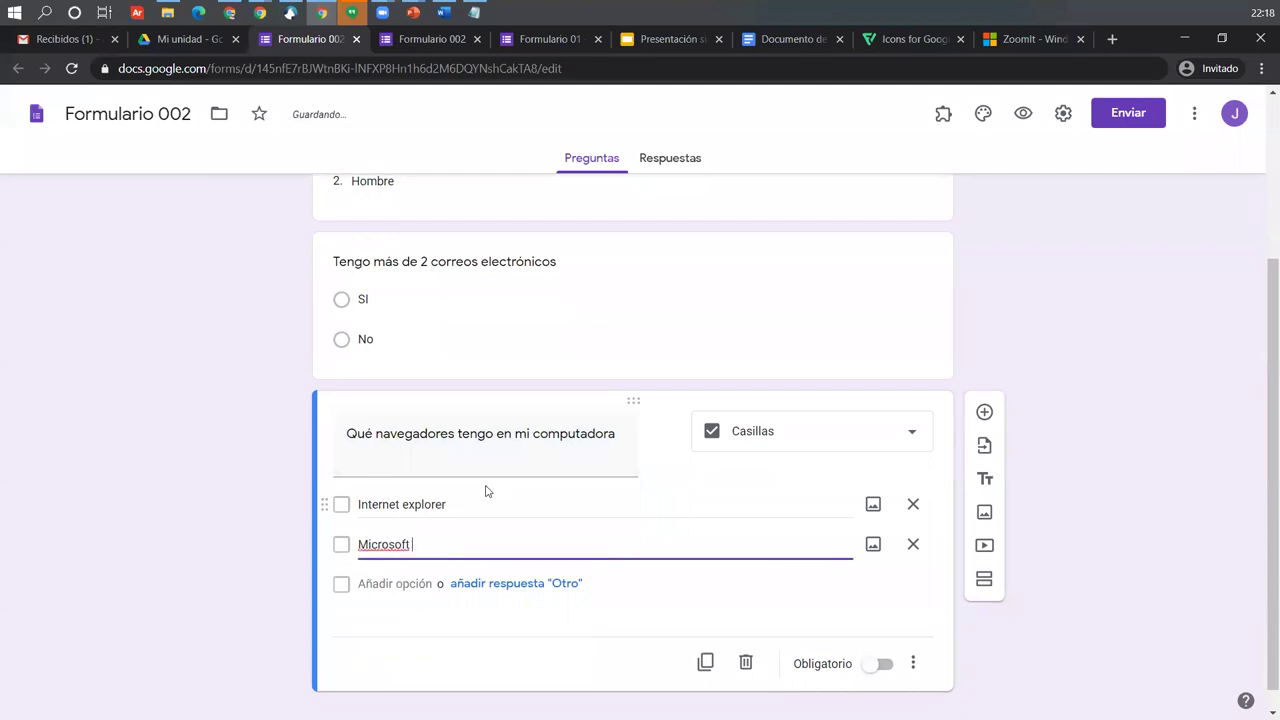
pyautogui.write('Edge')
pyautogui.press('Tab')
pyautogui.press('Tab')
pyautogui.press('Tab')
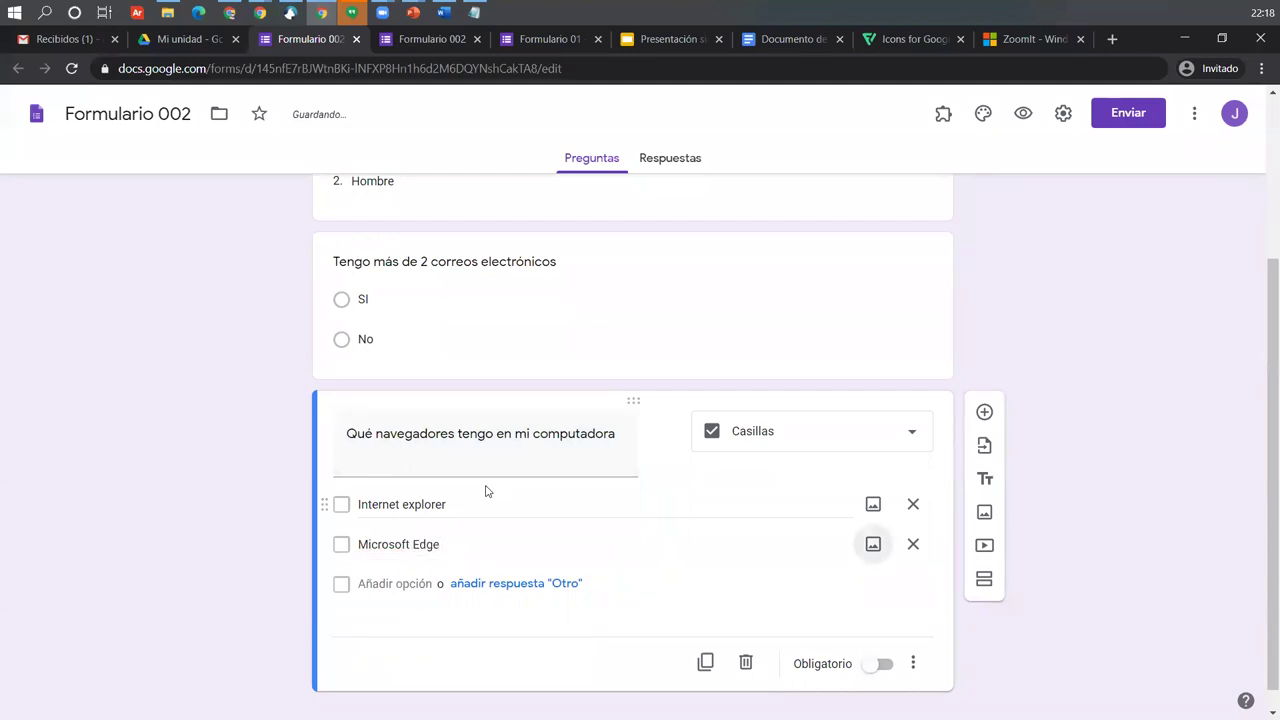
pyautogui.write('Google')
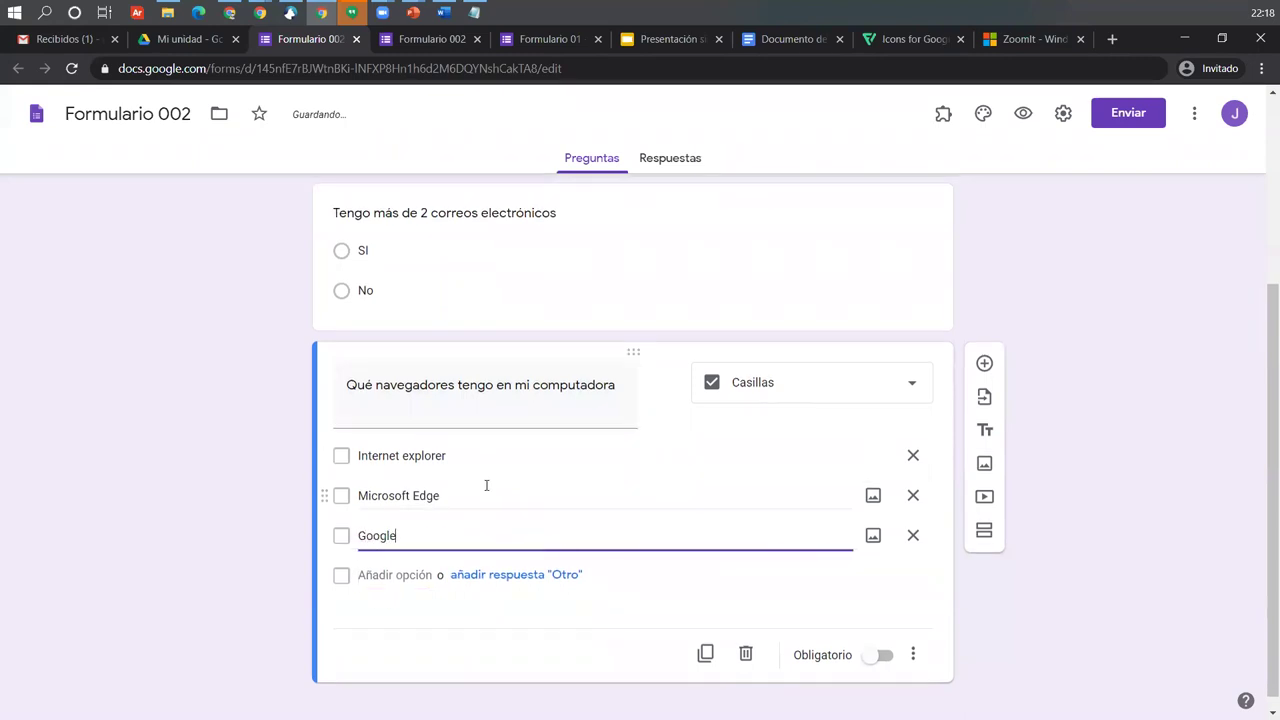
pyautogui.write(' Chrome')
pyautogui.press('Tab')
pyautogui.press('Tab')
pyautogui.press('Tab')
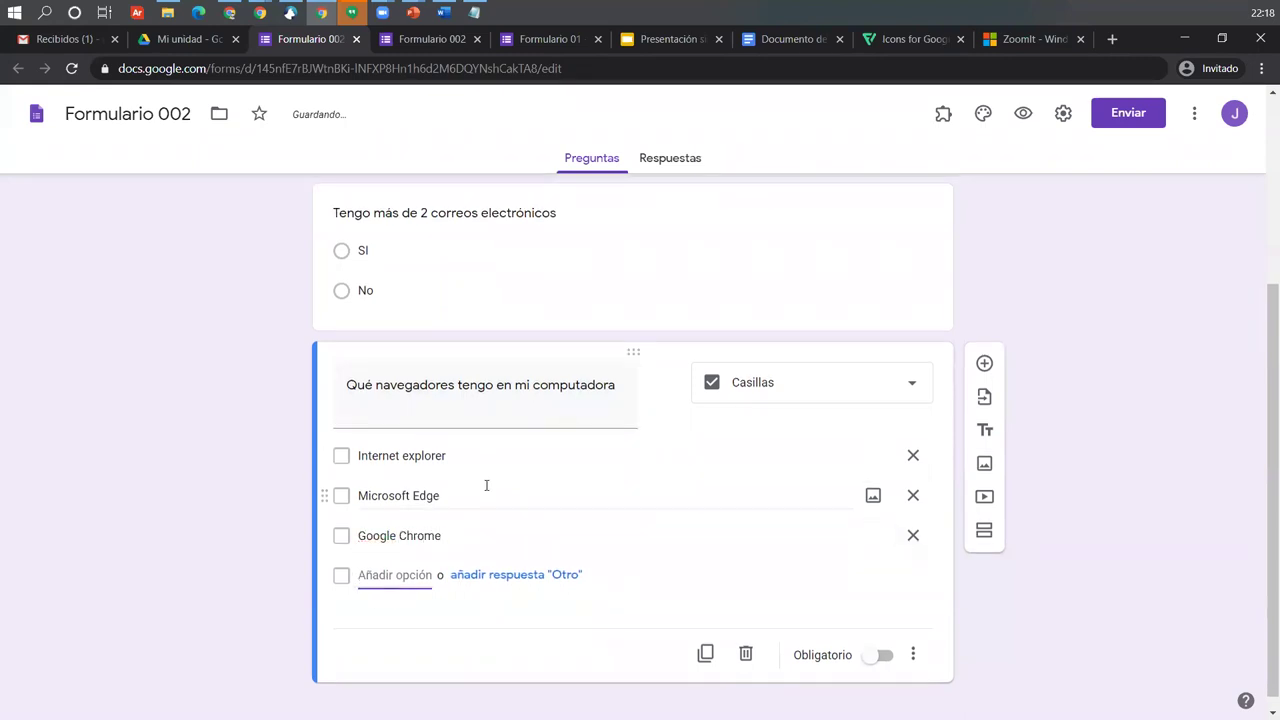
pyautogui.write('M')
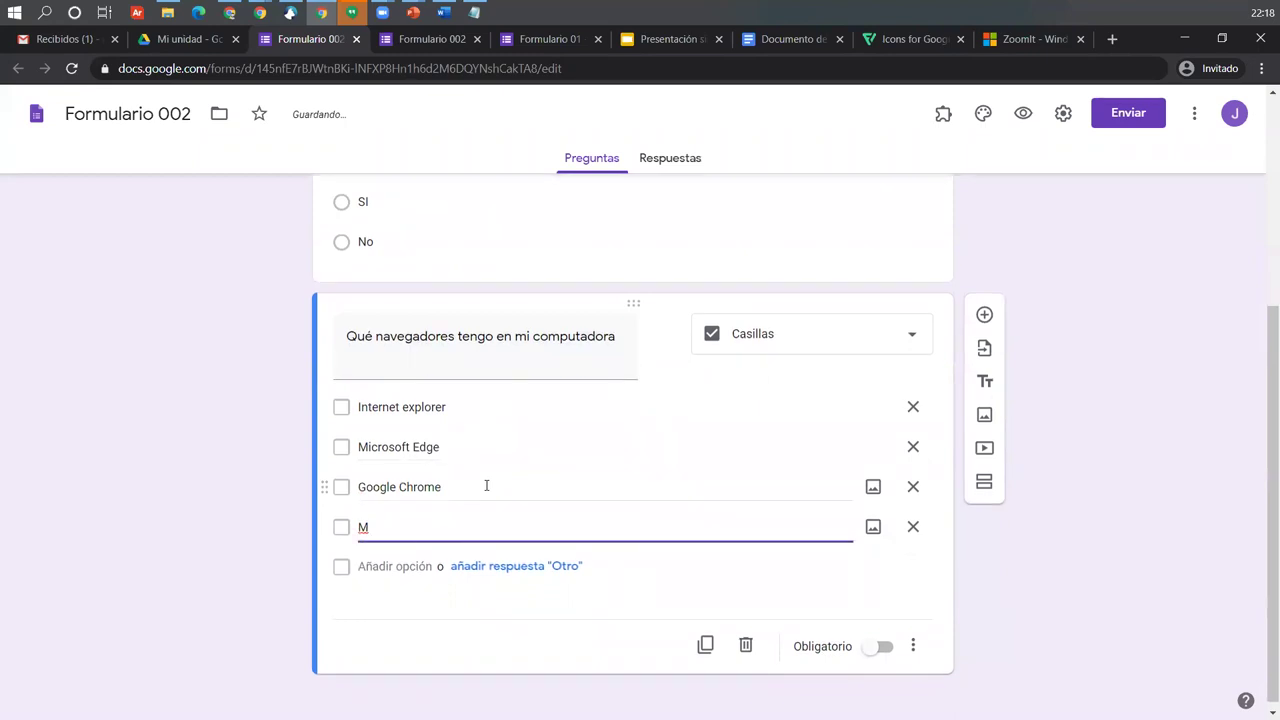
pyautogui.write('izilla Dn')
pyautogui.press('BackSpace')
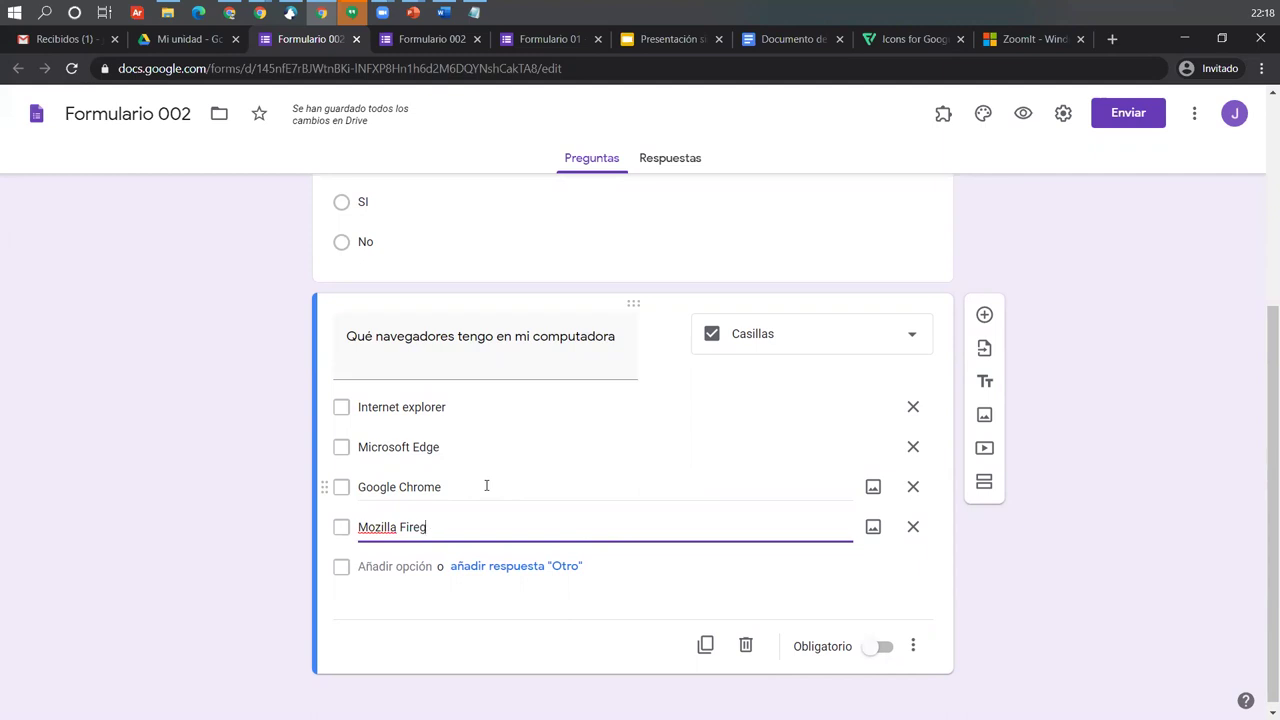
pyautogui.press('Tab')
pyautogui.press('Tab')
pyautogui.press('Tab')
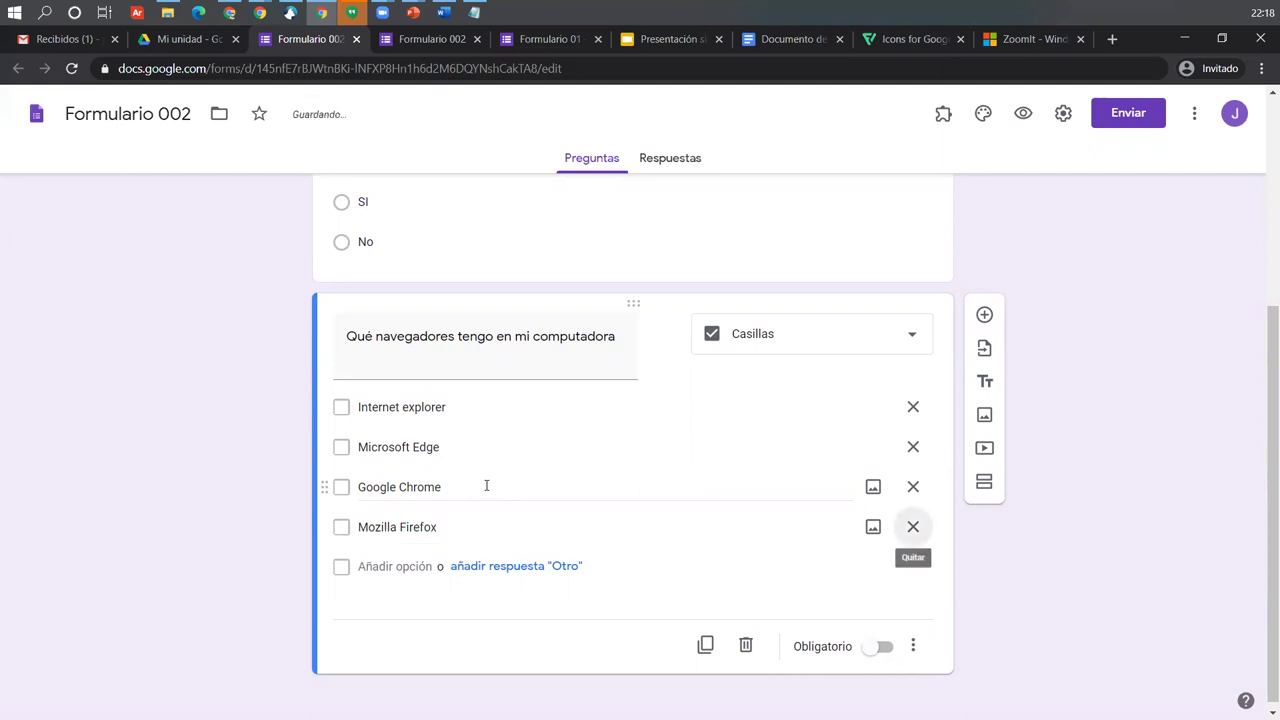
pyautogui.write('Ope')
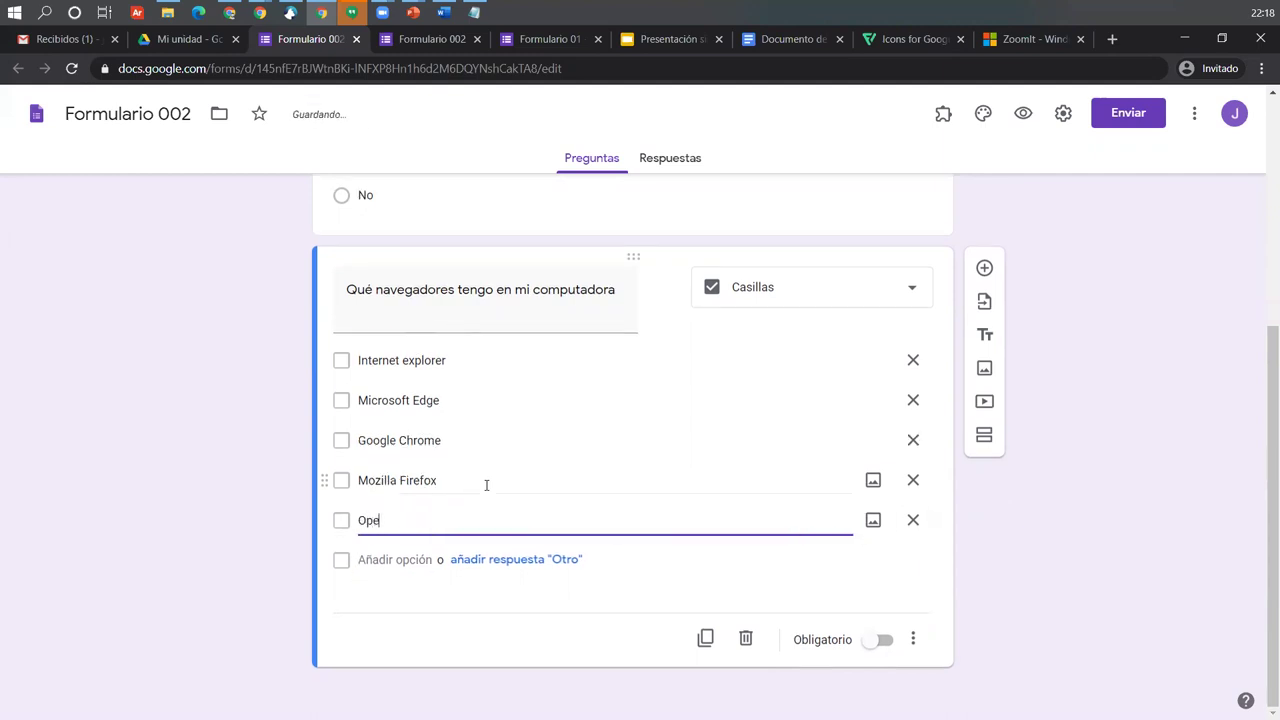
pyautogui.write('ra')
pyautogui.press('Tab')
pyautogui.press('Tab')
pyautogui.press('Tab')
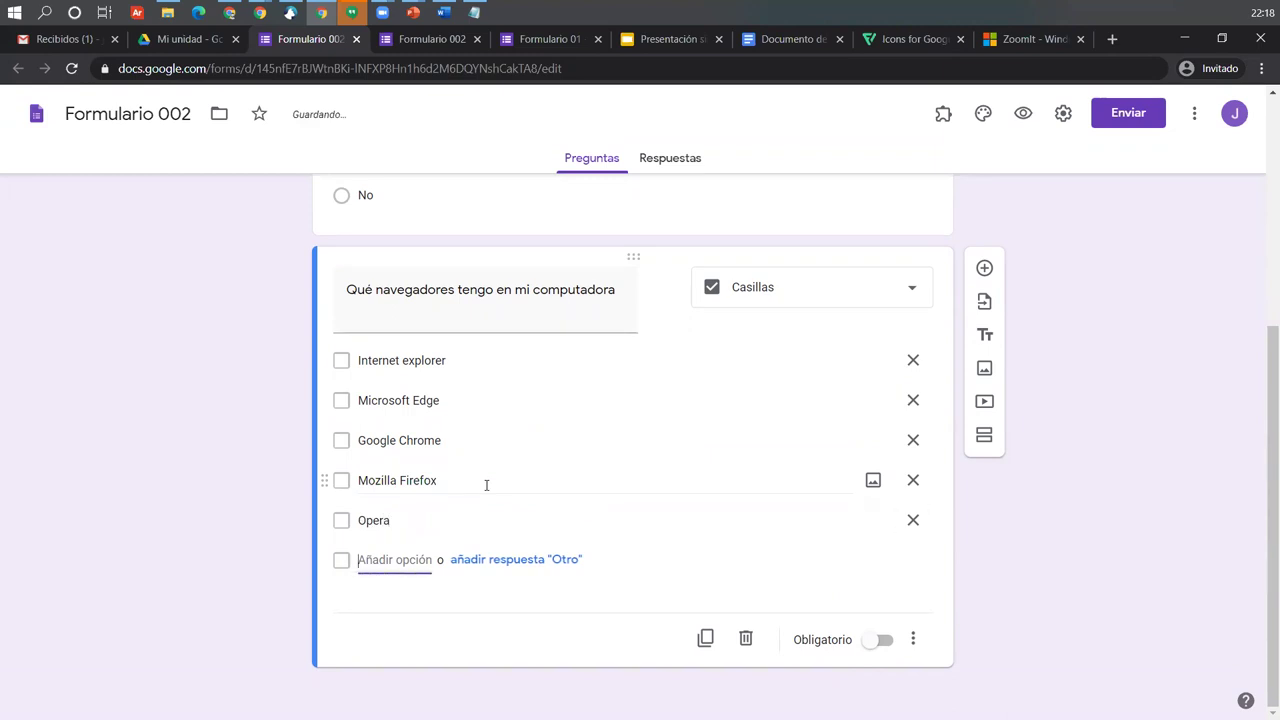
pyautogui.write('Safar')
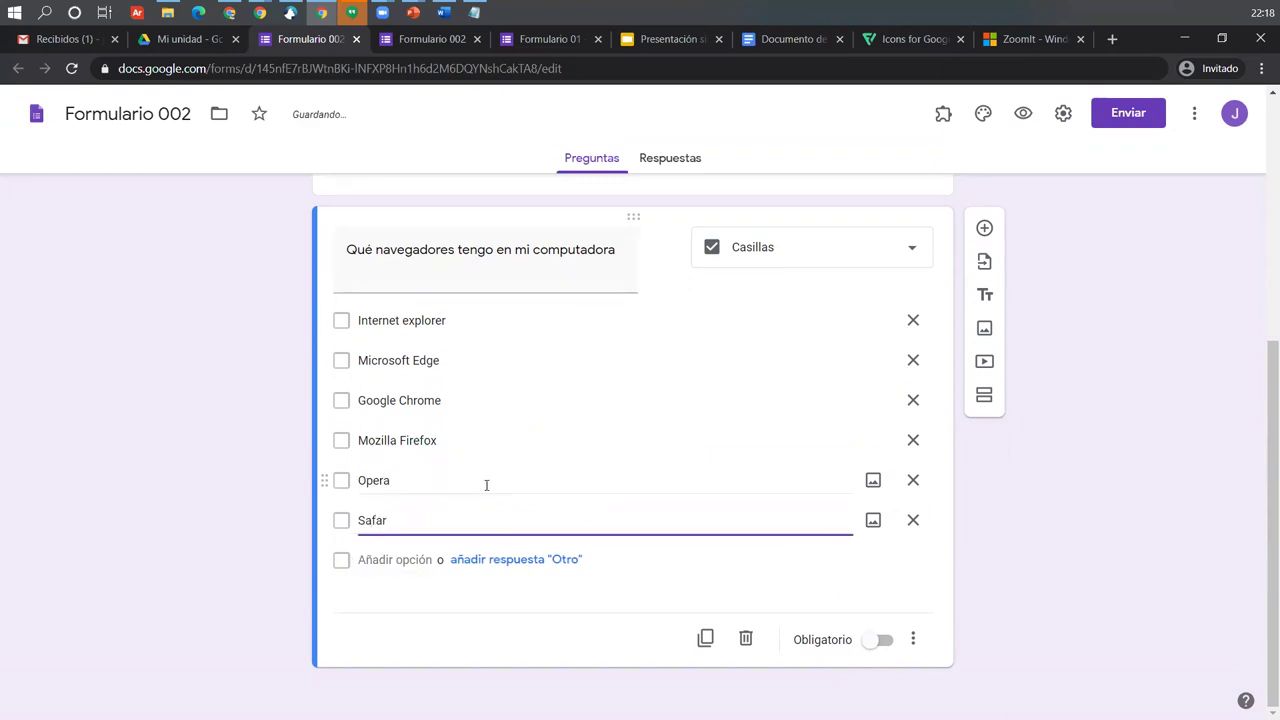
pyautogui.write('i')
pyautogui.press('Tab')
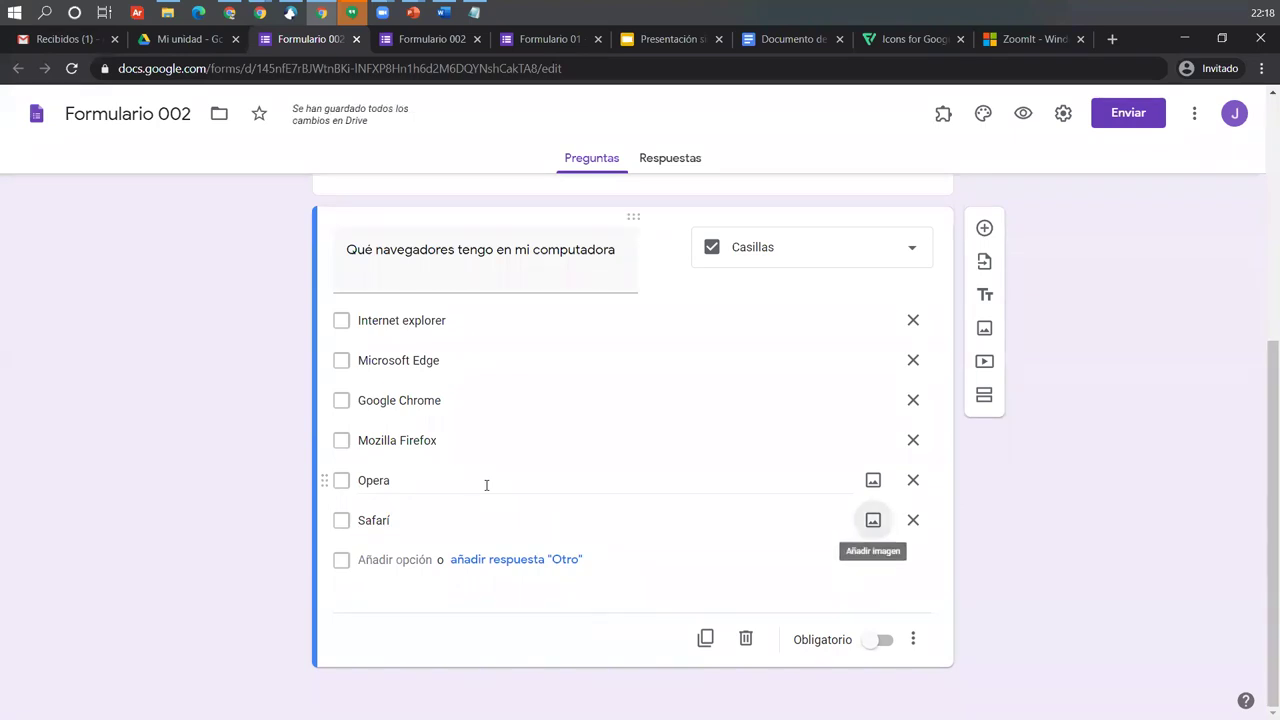
# Add a blank seventh choice, Opción 7, to the browsers question.
pyautogui.click(395, 559)
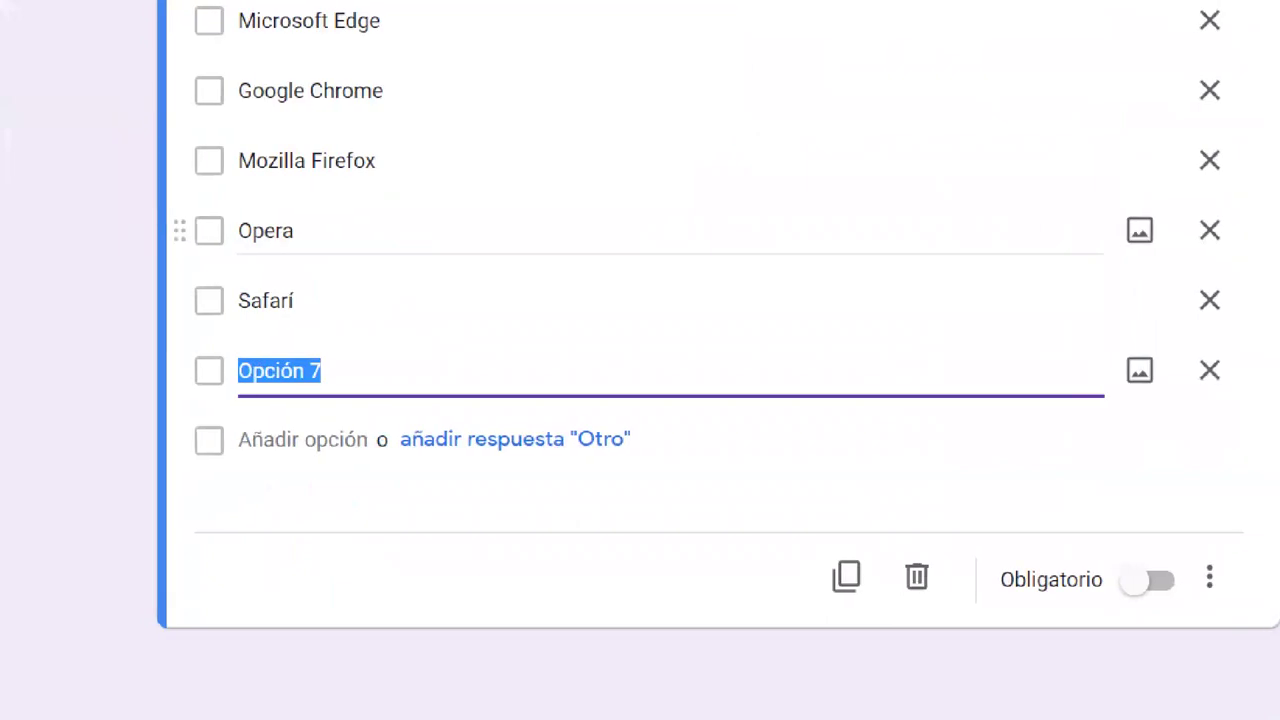
pyautogui.moveTo(387, 408)
pyautogui.mouseDown()
pyautogui.moveTo(653, 463)
pyautogui.moveTo(790, 525)
pyautogui.mouseUp()
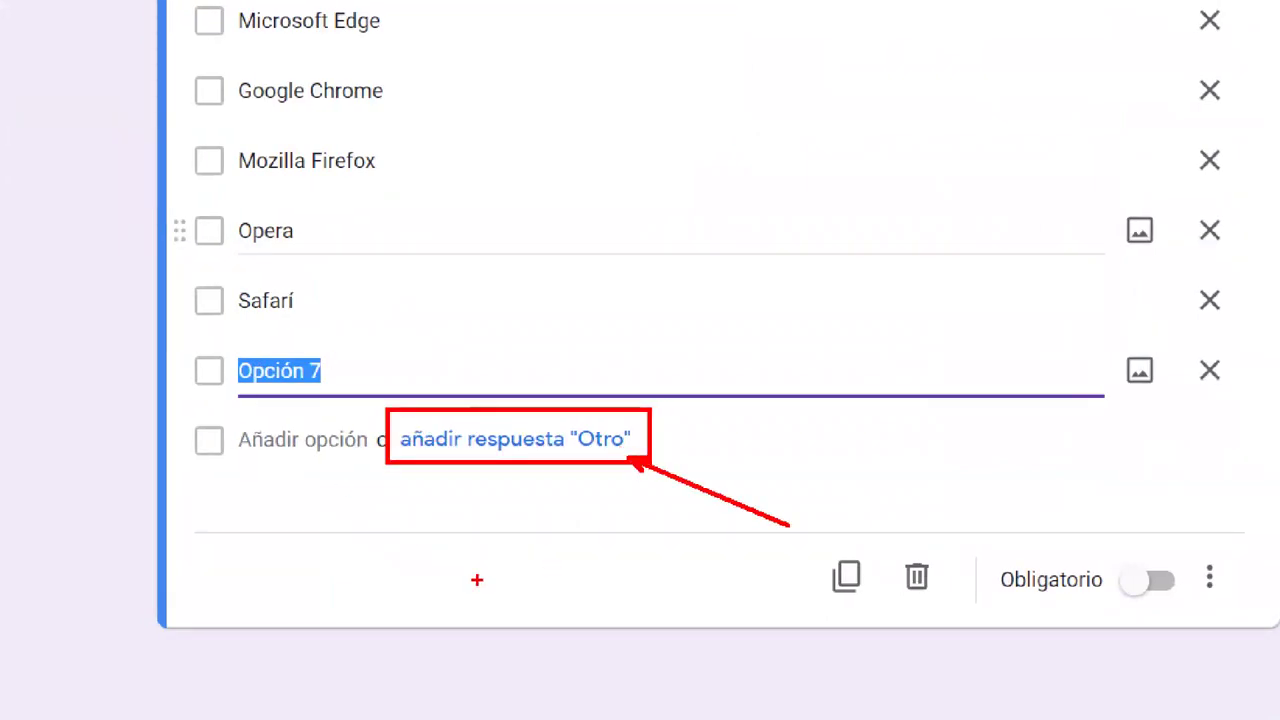
pyautogui.press('Escape')
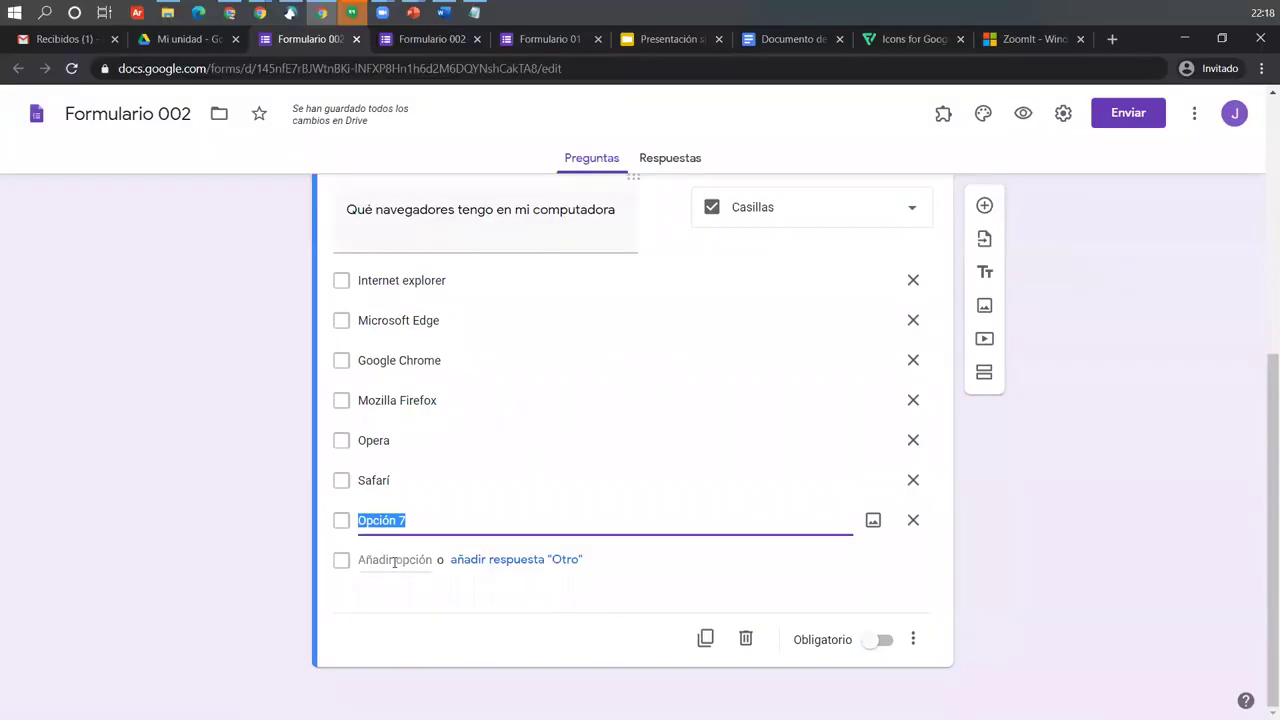
# Add an Otro choice and the 'Otra' write-in answer, then view Formulario 01.
pyautogui.click(395, 560)
pyautogui.write('Otro')
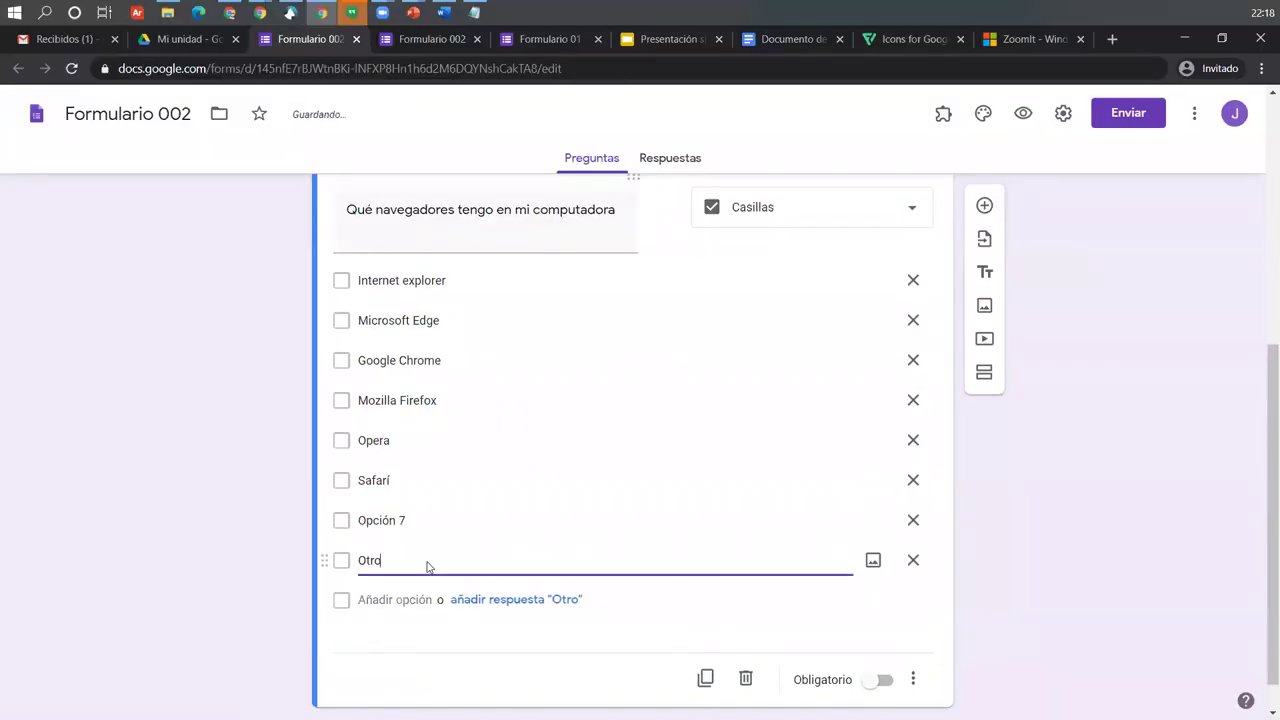
pyautogui.click(501, 601)
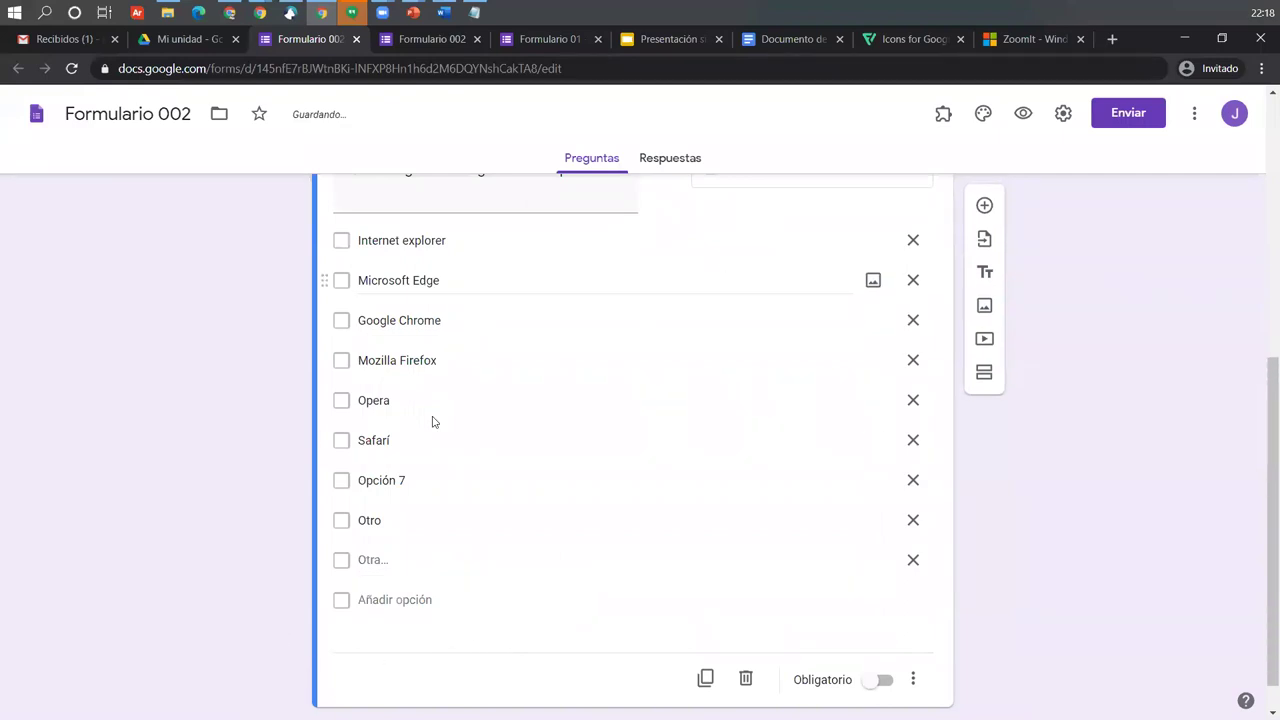
pyautogui.click(529, 39)
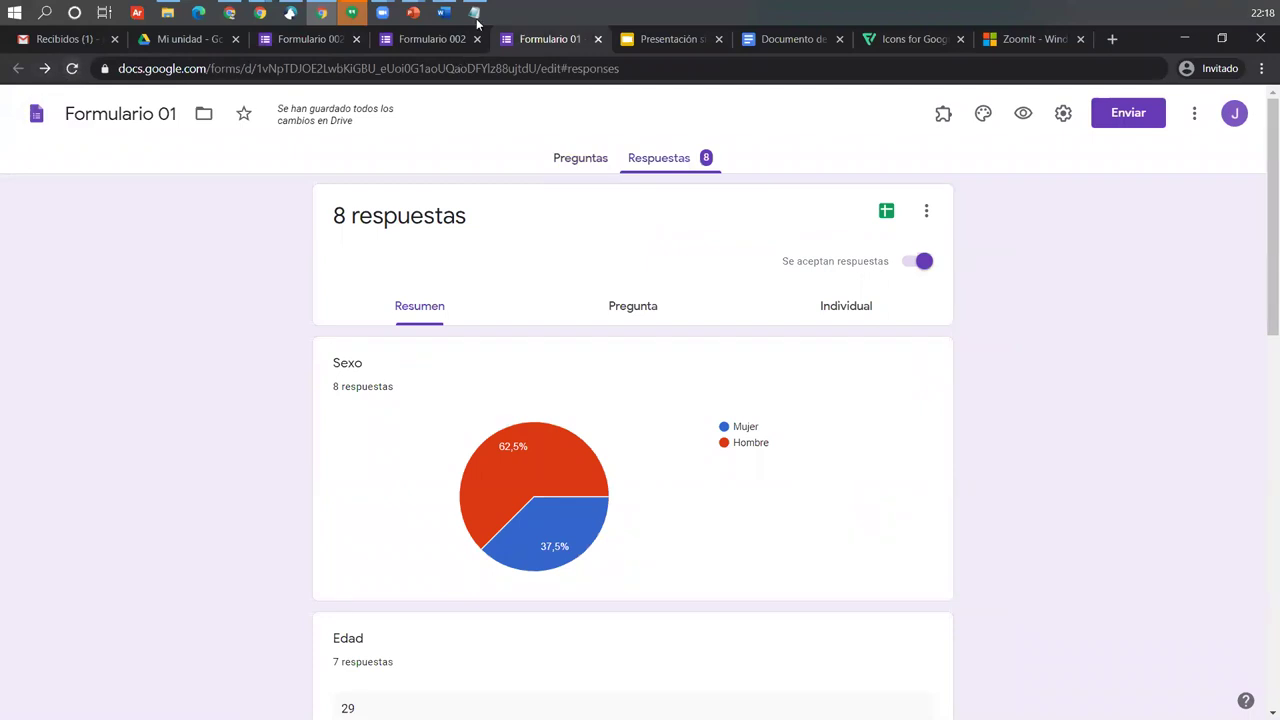
pyautogui.click(424, 37)
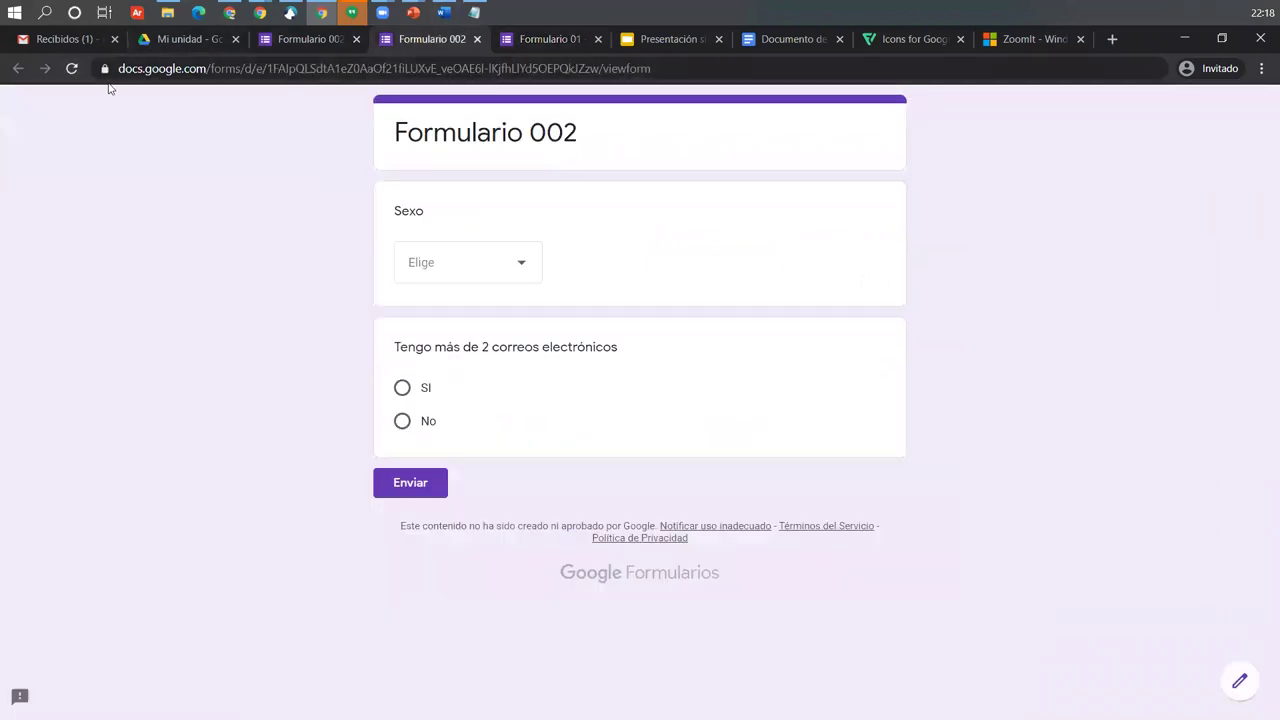
pyautogui.click(71, 68)
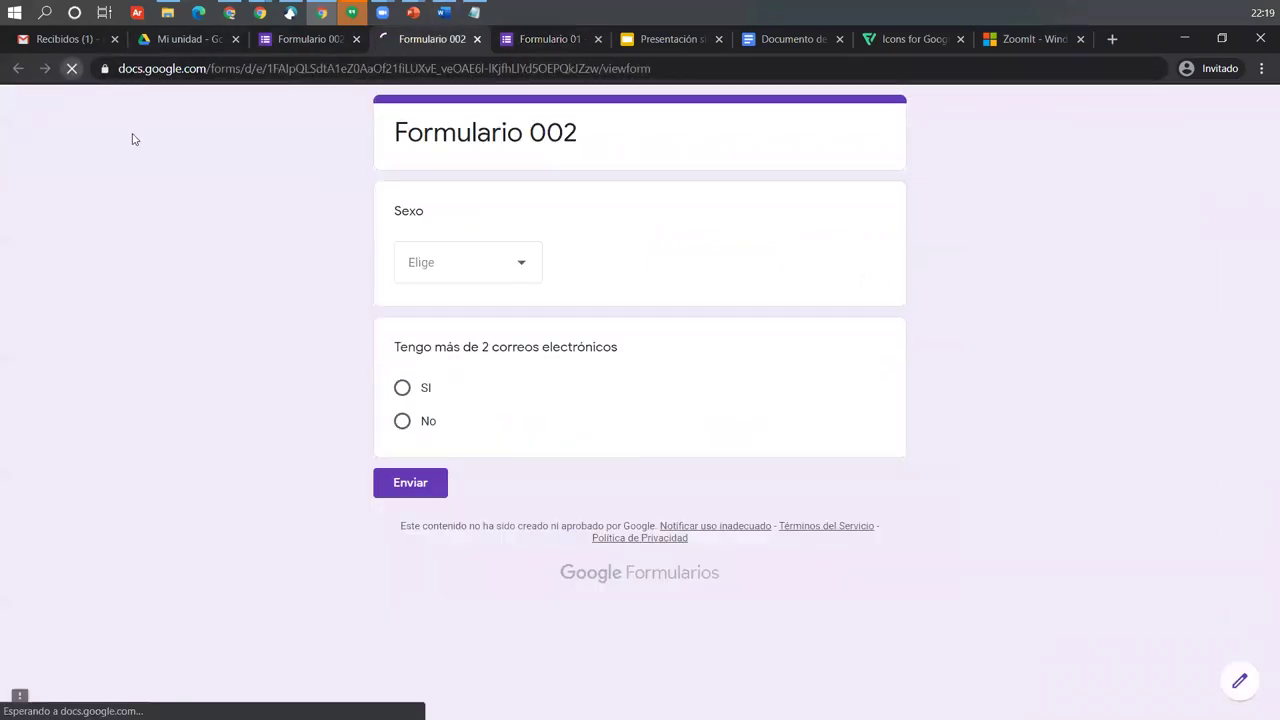
pyautogui.scroll(-3, 480, 229)
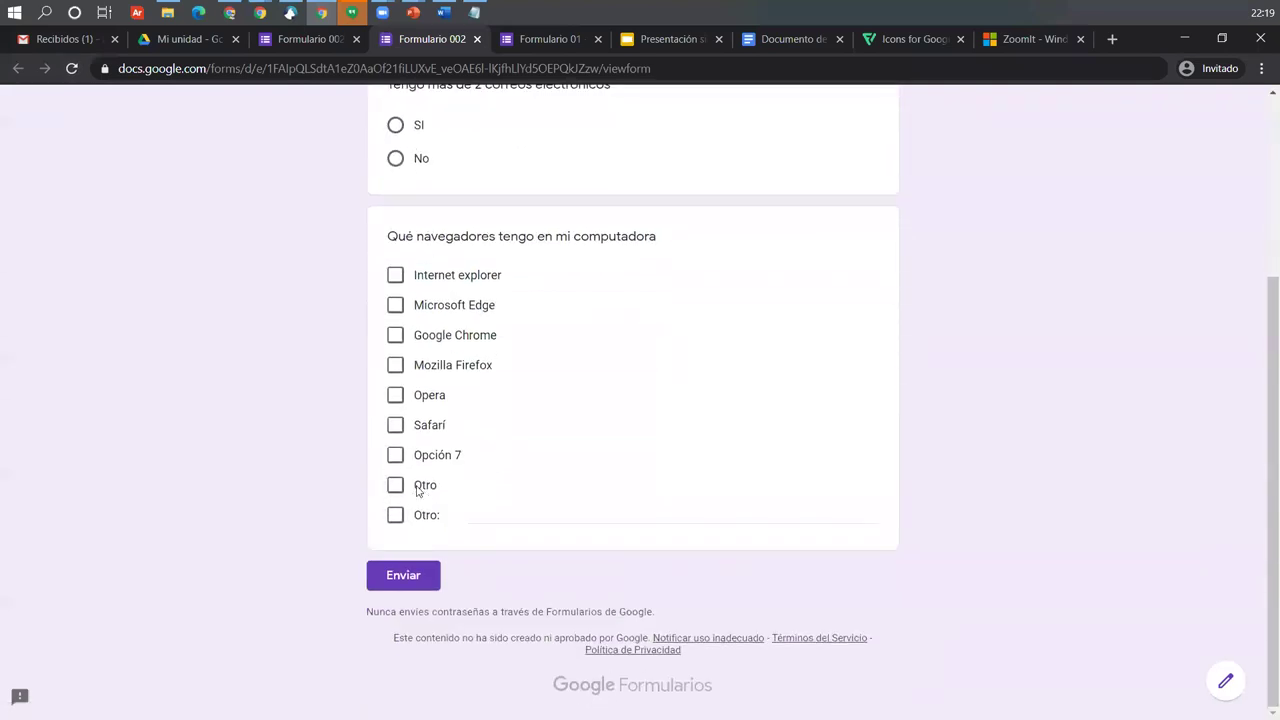
pyautogui.click(426, 485)
pyautogui.click(425, 485)
pyautogui.click(395, 519)
pyautogui.click(418, 516)
pyautogui.click(472, 513)
pyautogui.write('para rellenar')
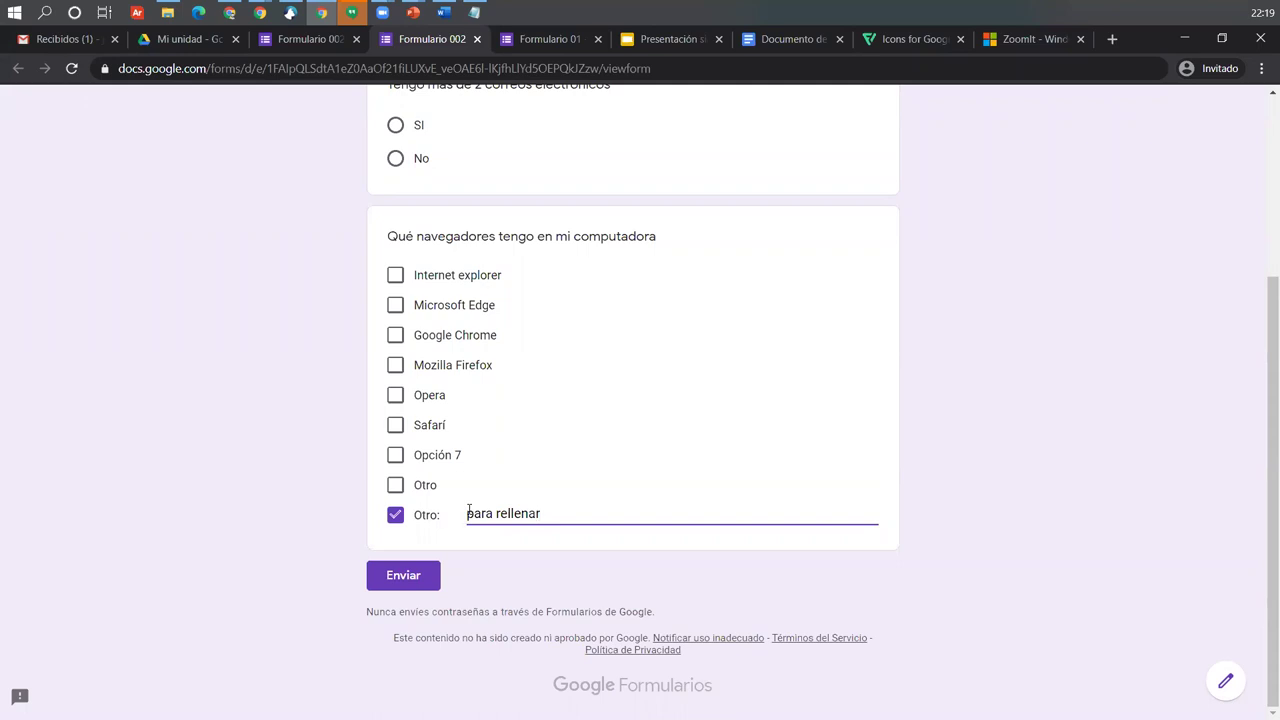
pyautogui.click(340, 40)
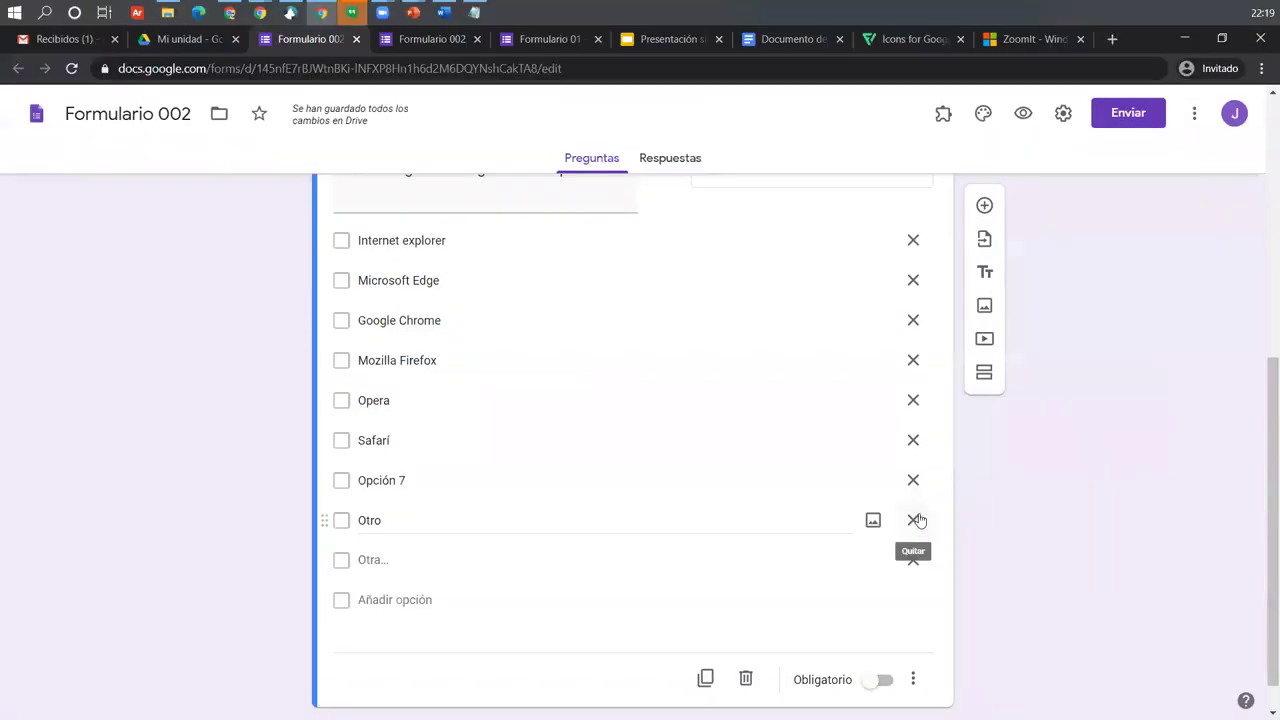
# Delete the Otro and Opción 7 choices from the browsers question.
pyautogui.click(913, 521)
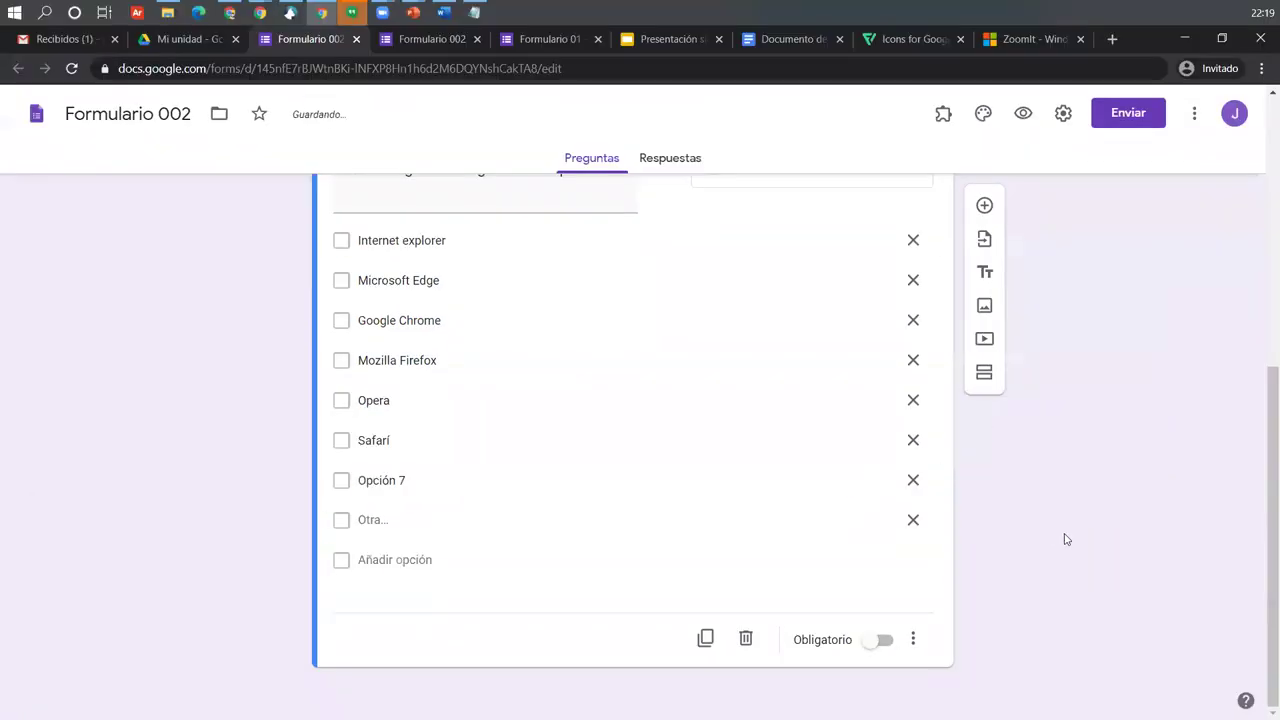
pyautogui.click(921, 484)
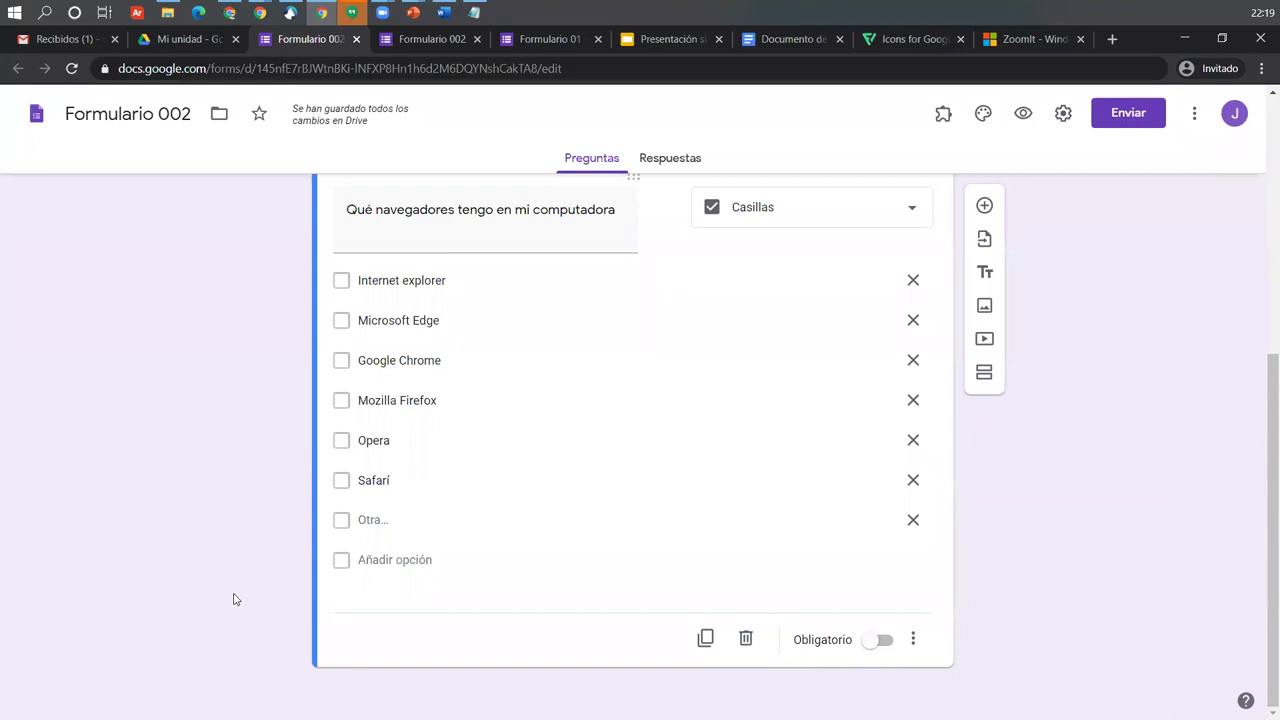
pyautogui.scroll(5, 236, 596)
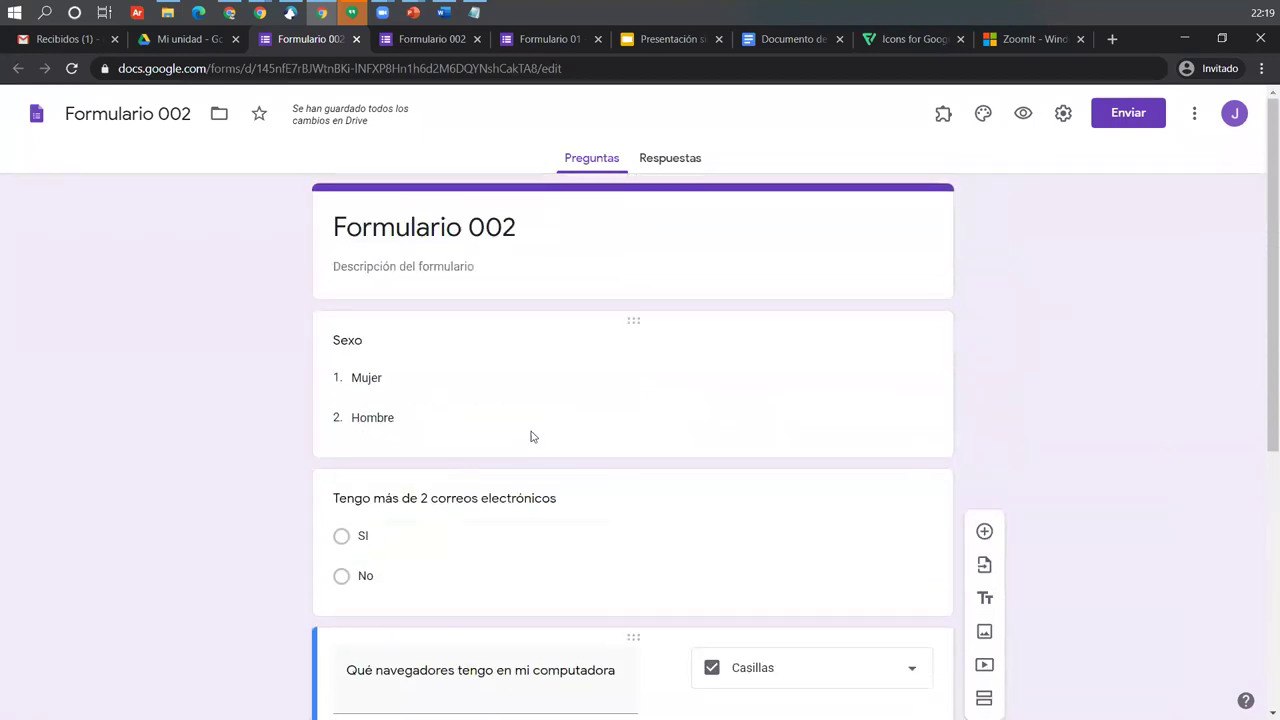
# Review the Sexo, Sí/No and browsers questions throughout Formulario 002.
pyautogui.click(646, 399)
pyautogui.scroll(-2, 600, 500)
pyautogui.click(663, 524)
pyautogui.scroll(-3, 600, 500)
pyautogui.click(508, 466)
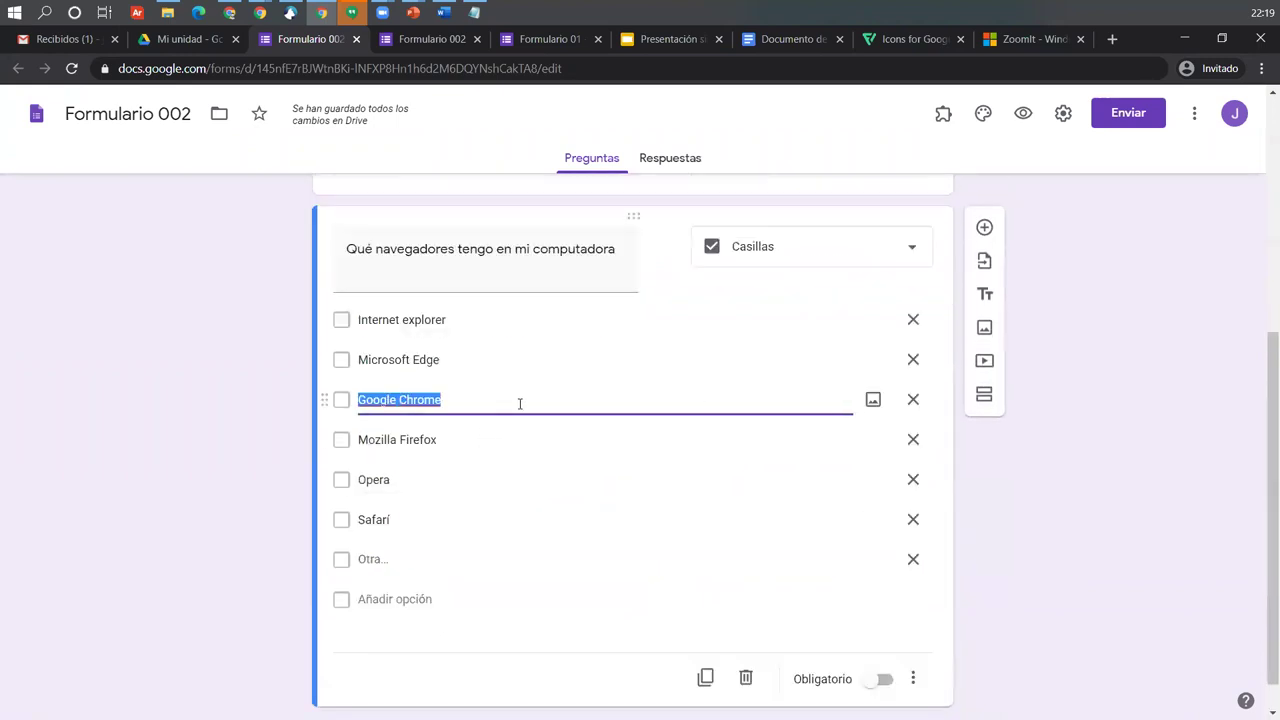
pyautogui.scroll(5, 131, 460)
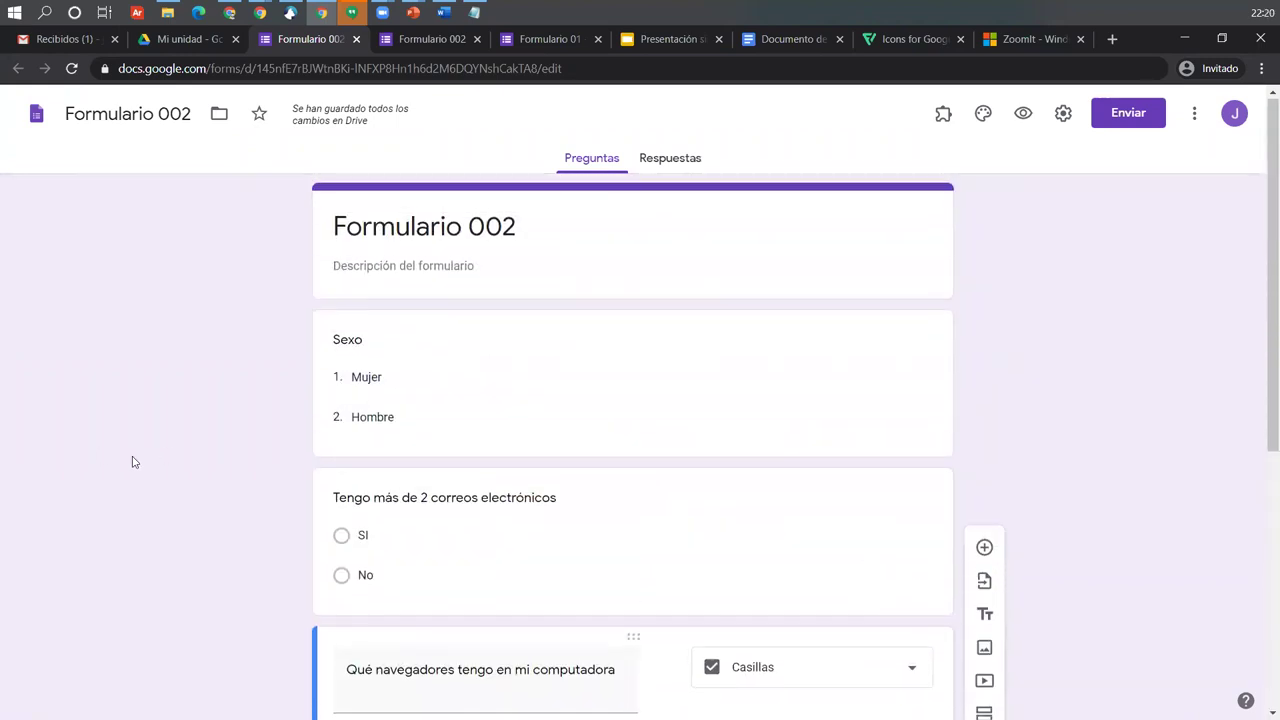
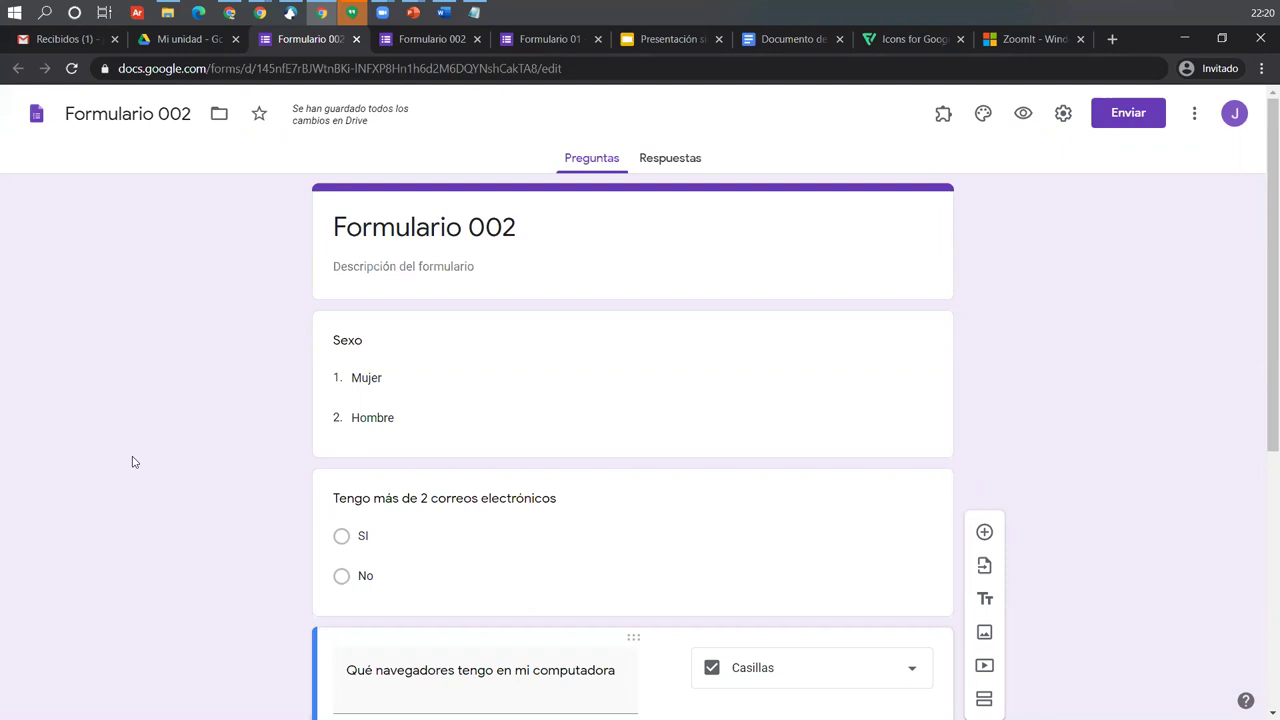
# Glance at the filled-in Formulario 002, then view Formulario 01's responses: 8 responses, still accepting.
pyautogui.click(425, 39)
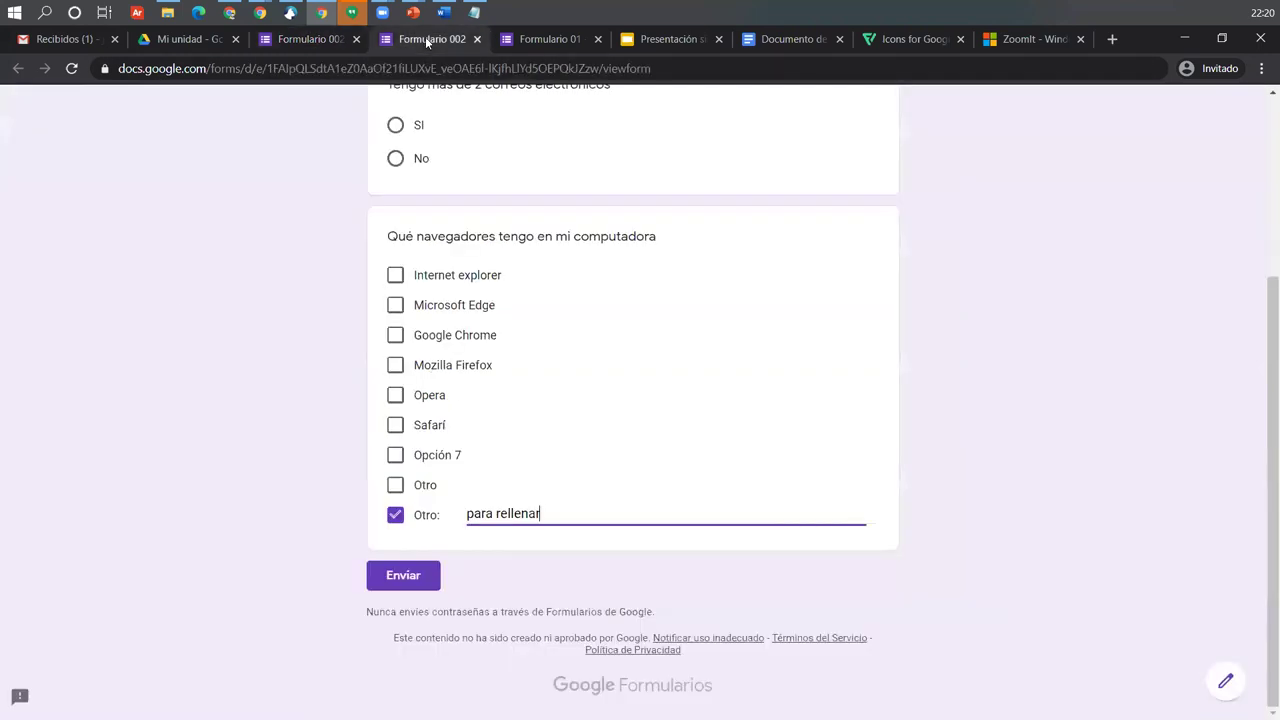
pyautogui.scroll(3, 420, 135)
pyautogui.click(548, 39)
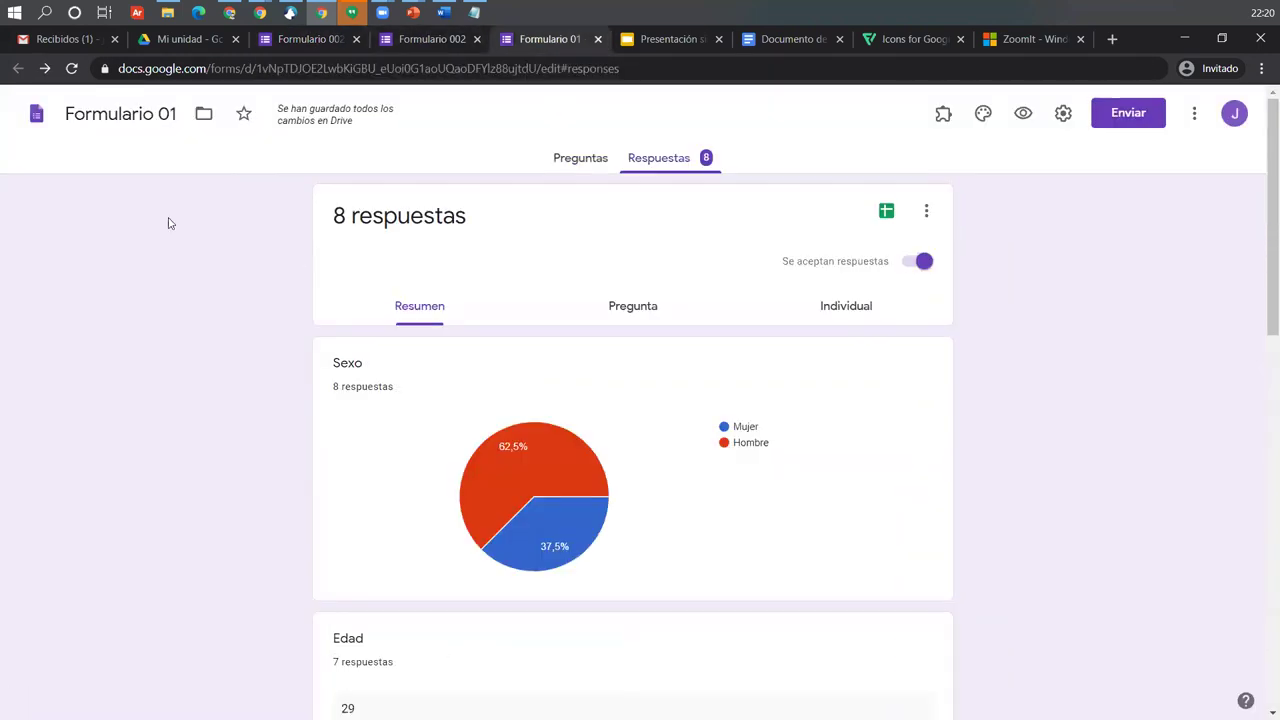
pyautogui.moveTo(784, 262); pyautogui.dragTo(930, 268)
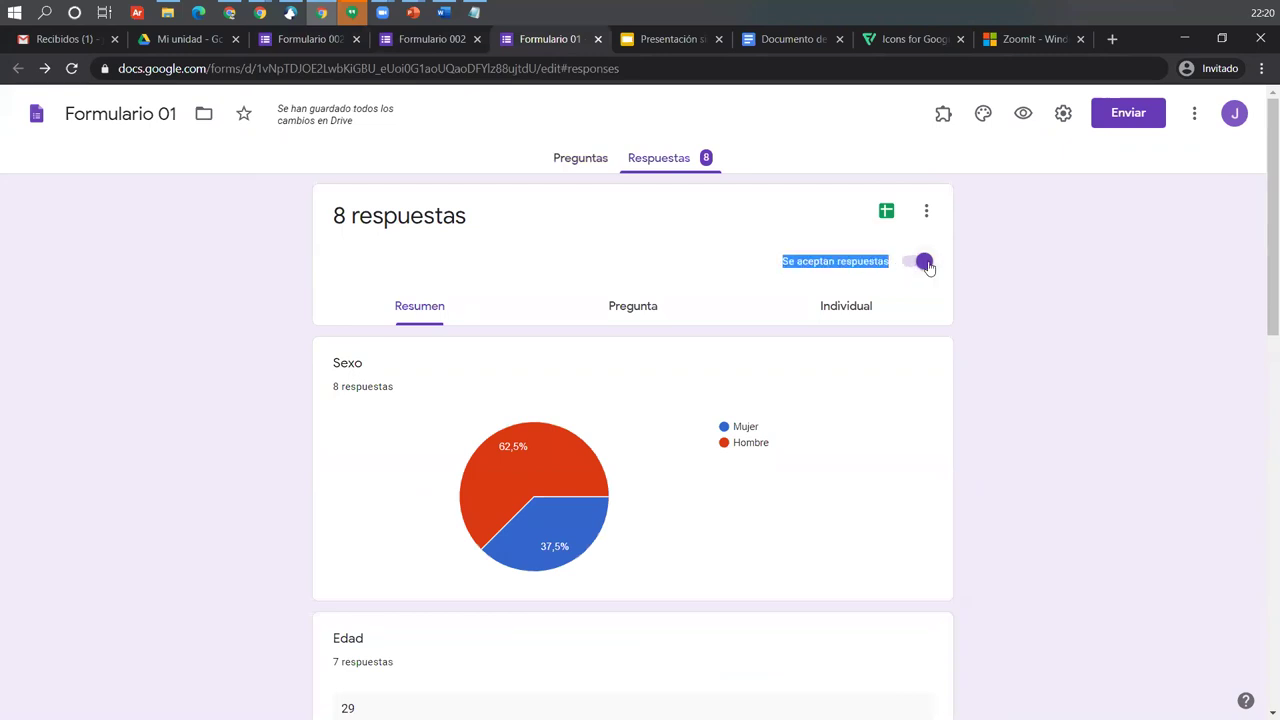
pyautogui.click(928, 211)
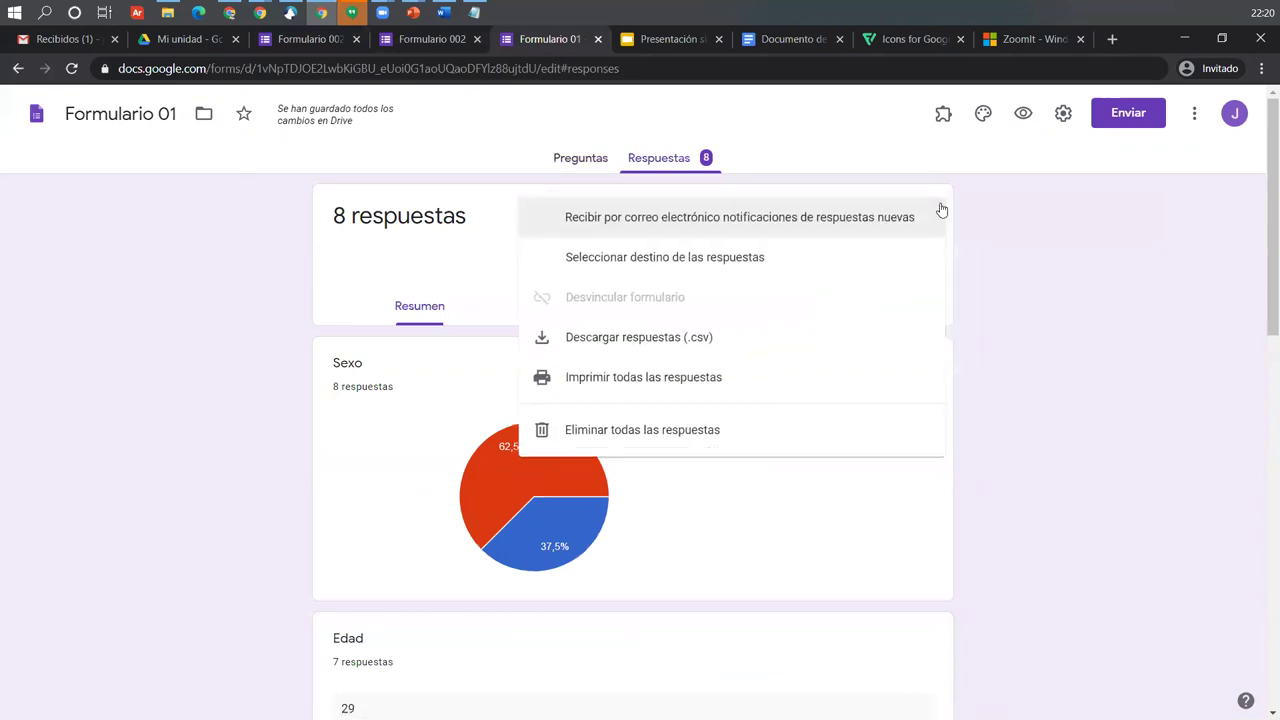
pyautogui.click(1018, 270)
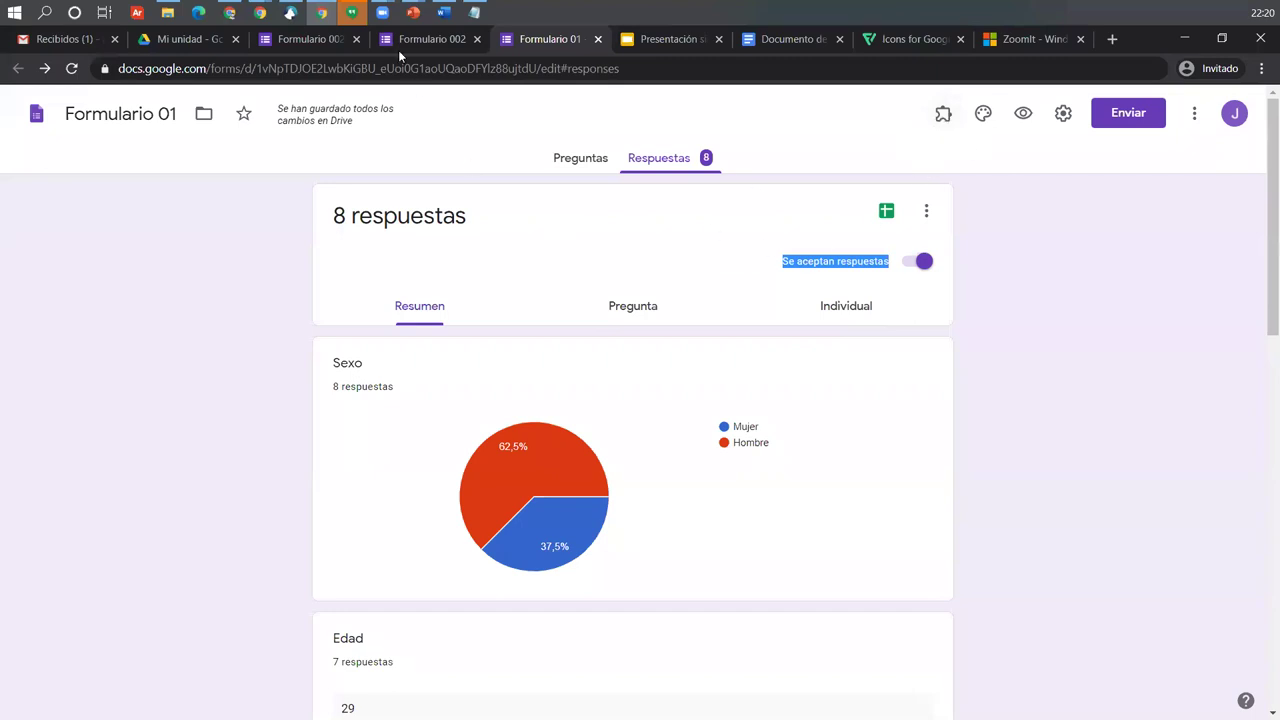
# Return to the Formulario 002 editor and scroll to the checkbox question with six browsers plus Otra.
pyautogui.click(310, 40)
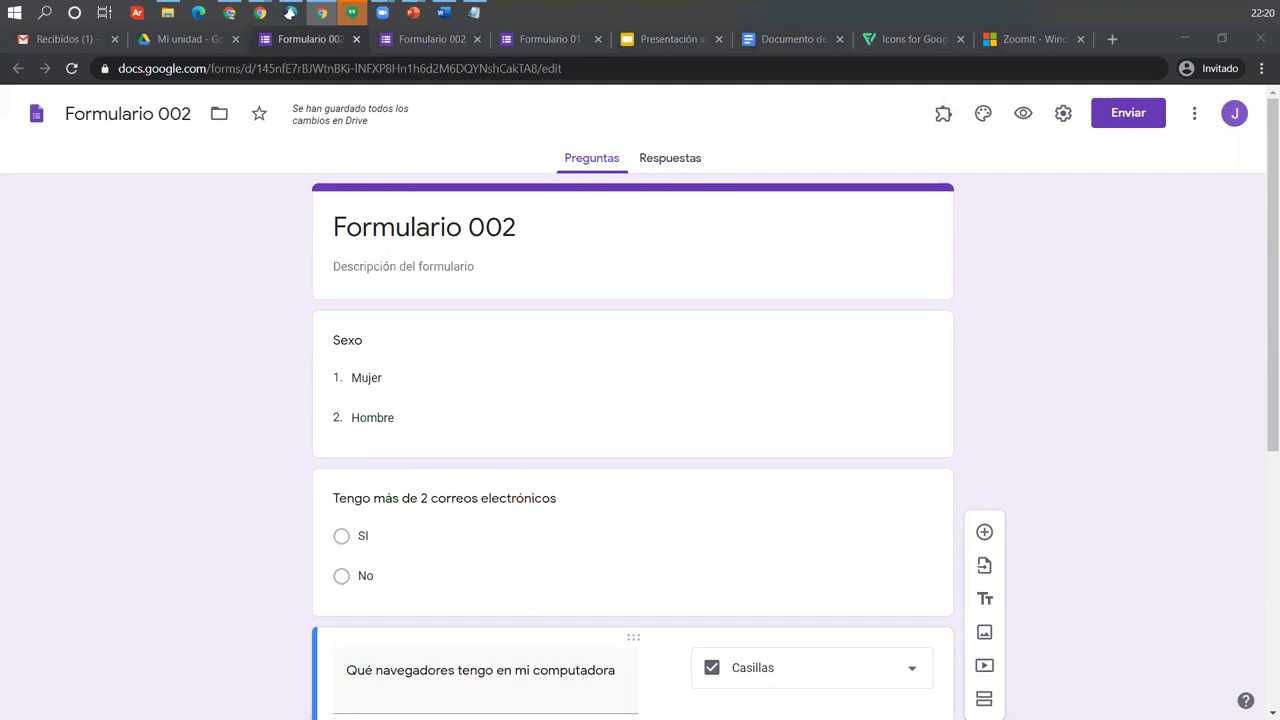
pyautogui.scroll(-5, 617, 457)
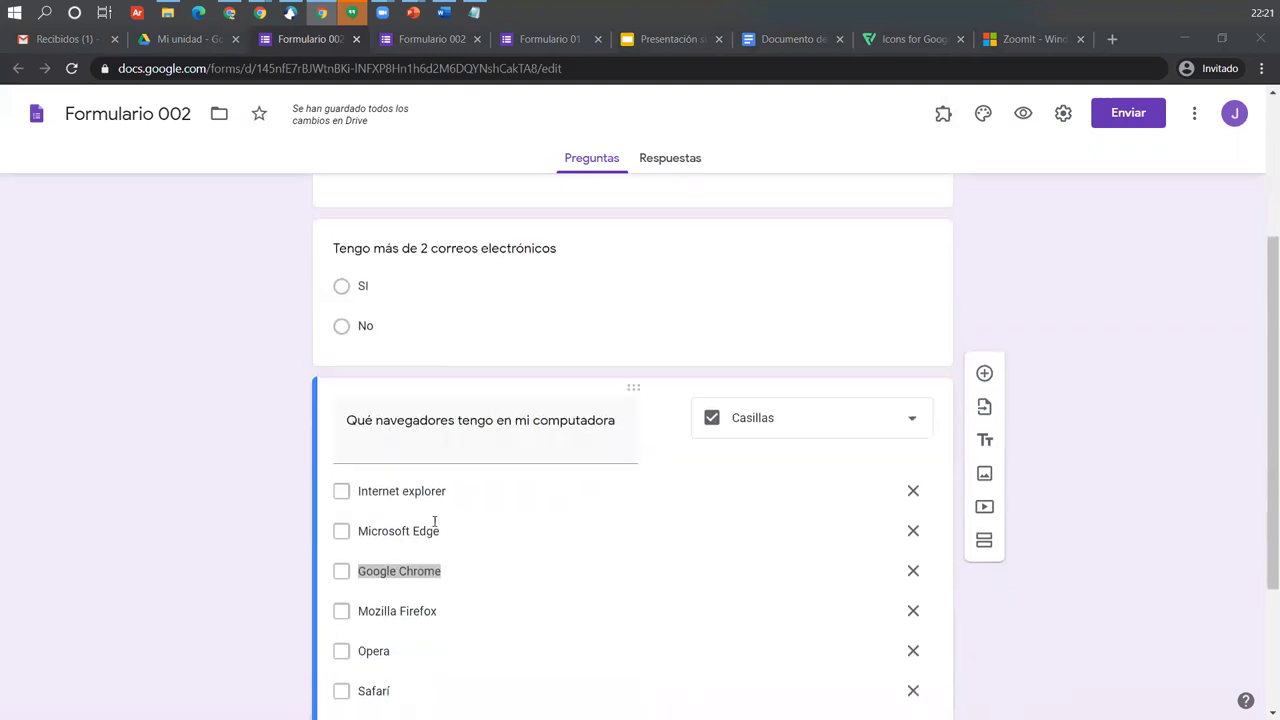
pyautogui.scroll(3, 637, 483)
pyautogui.scroll(3, 637, 483)
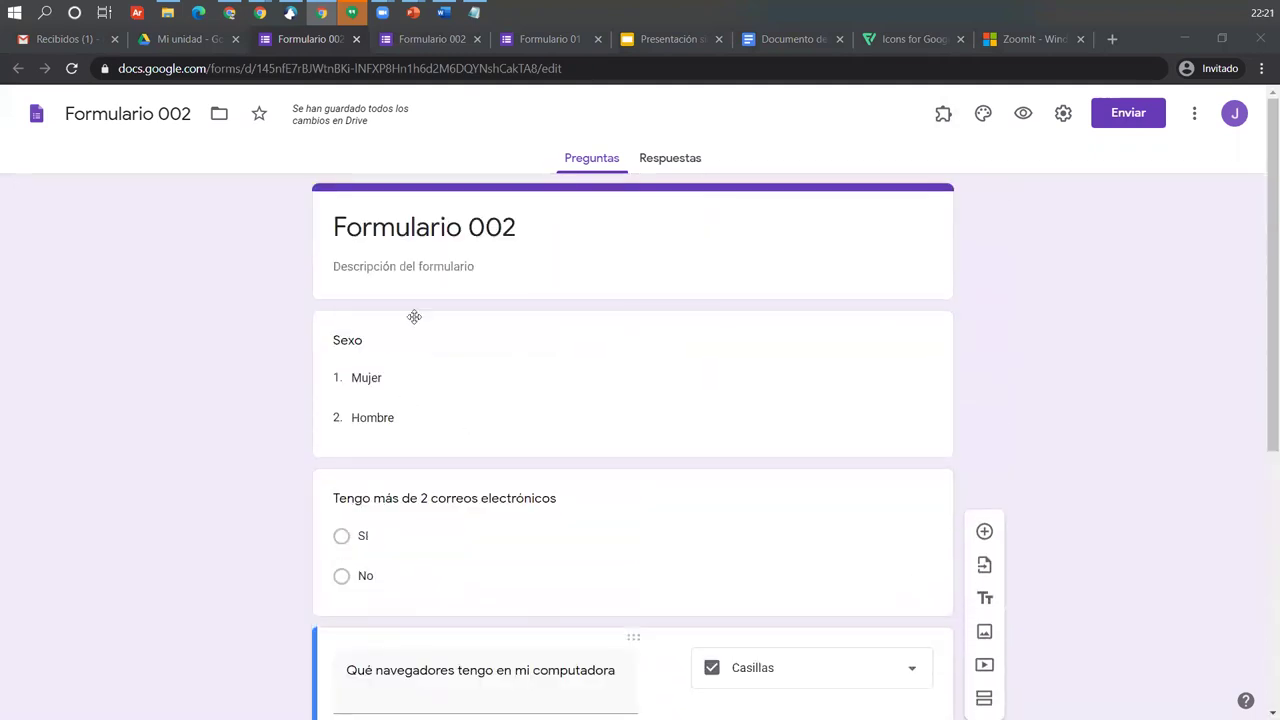
pyautogui.scroll(-5, 480, 375)
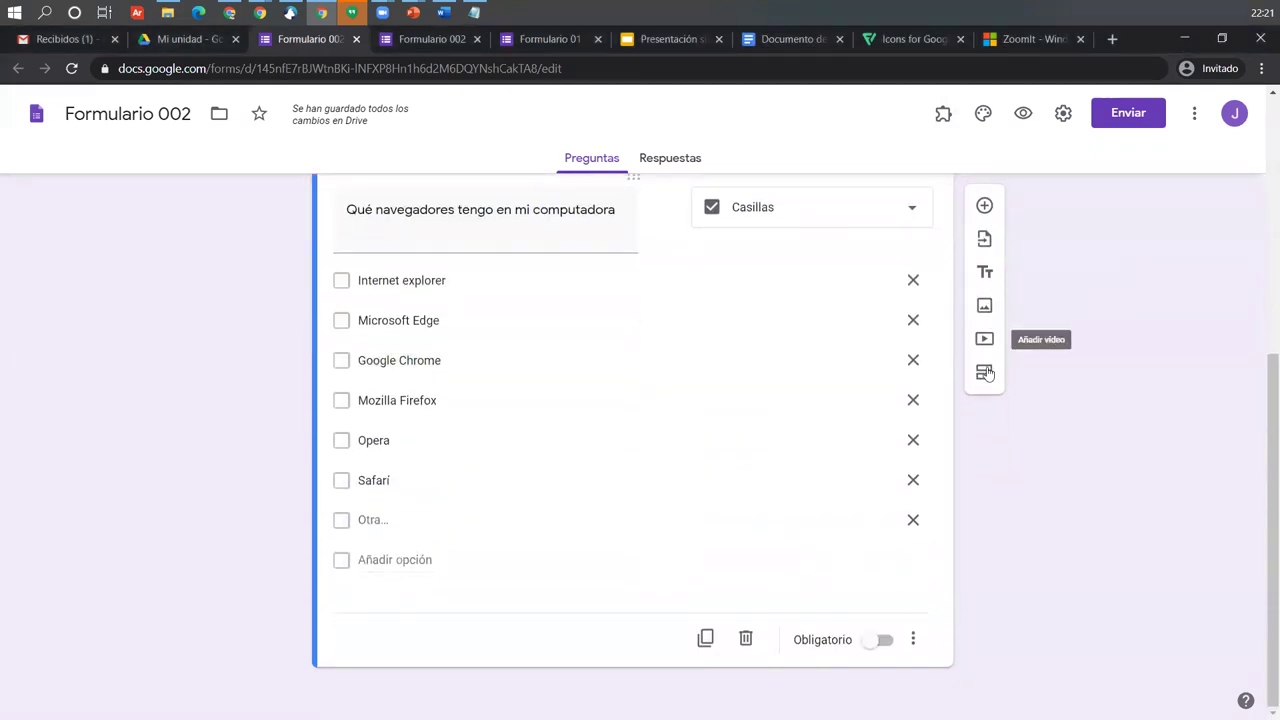
# Insert a section after the browsers question, delete its blank question, and title it 'Sección 01'.
pyautogui.click(982, 207)
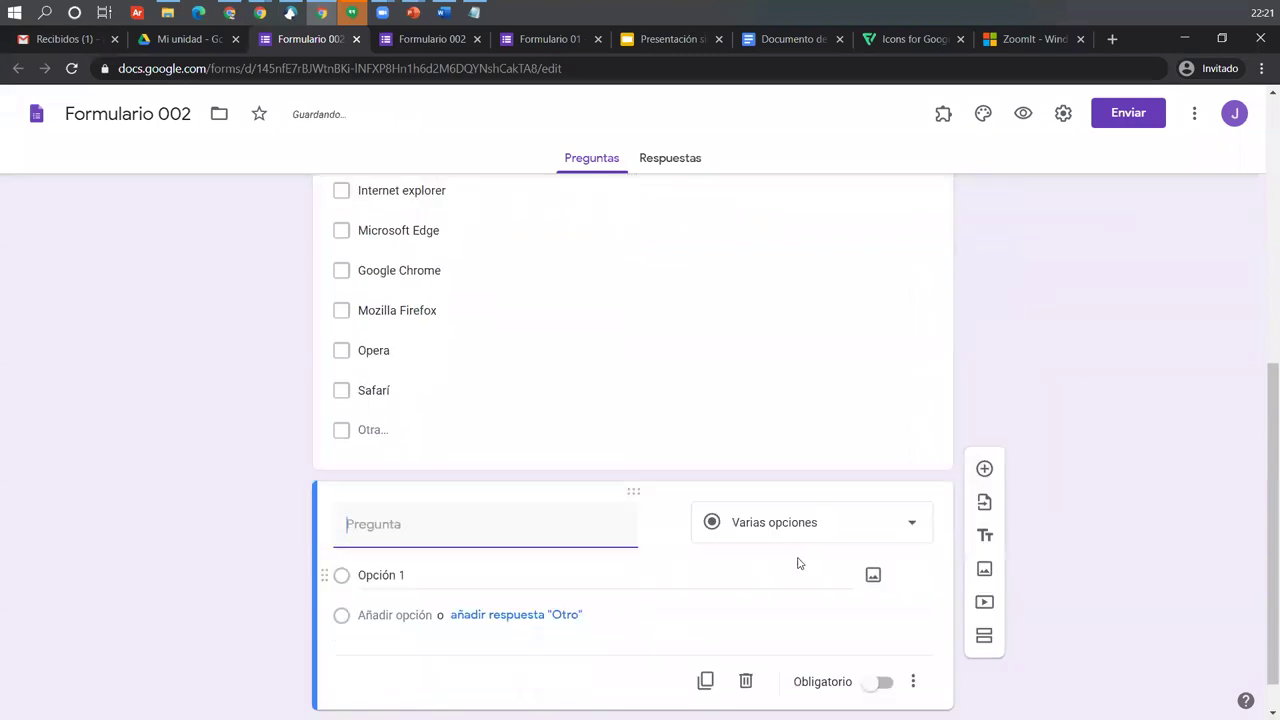
pyautogui.click(985, 630)
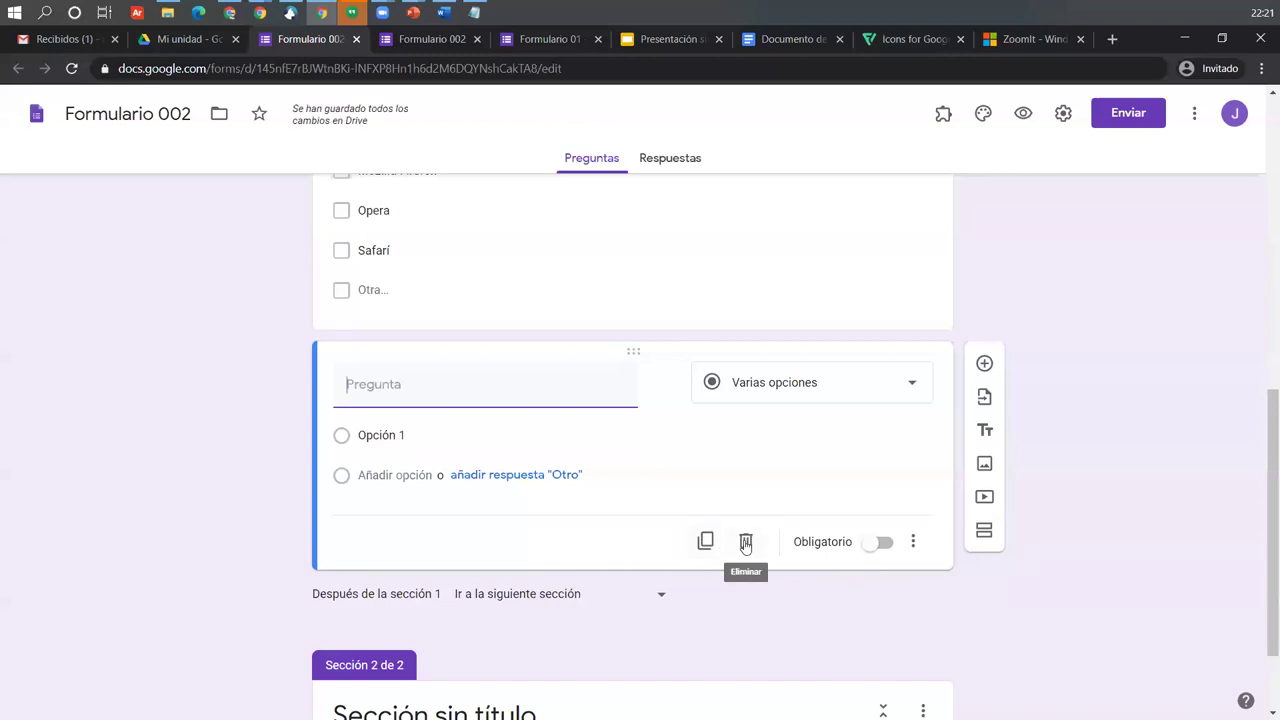
pyautogui.click(745, 541)
pyautogui.click(466, 590)
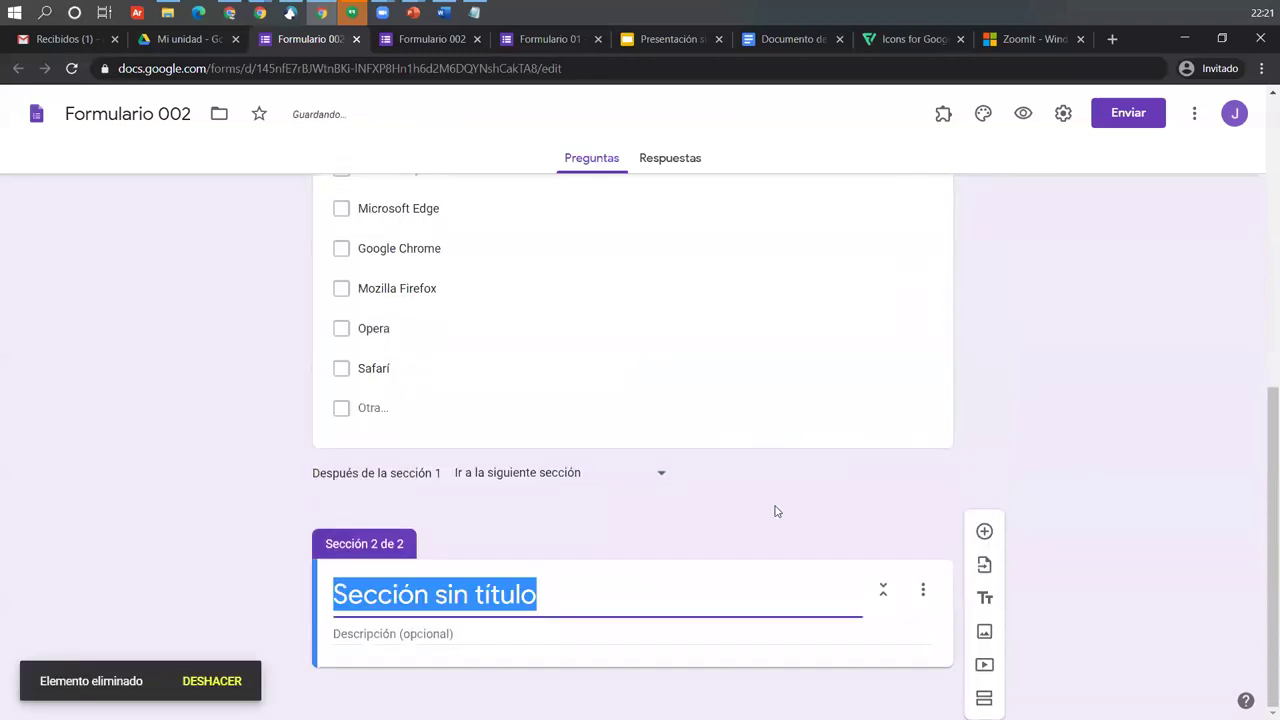
pyautogui.write('Sección 01')
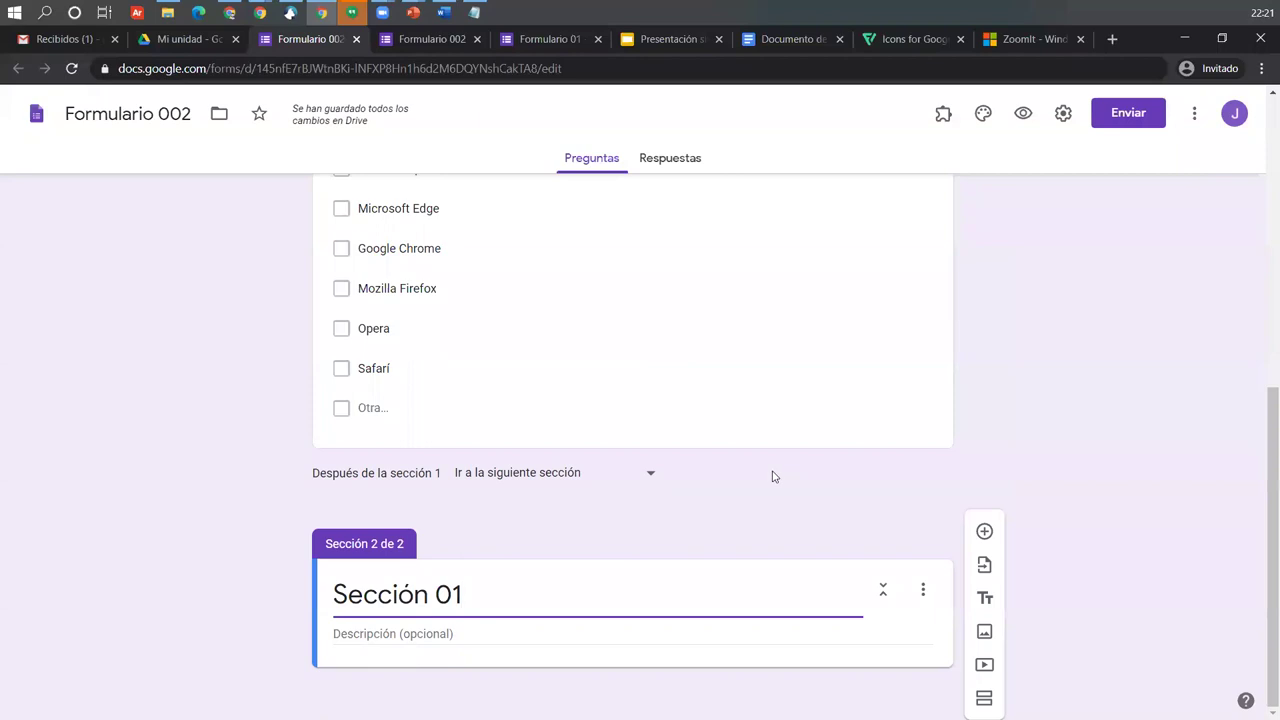
pyautogui.click(984, 533)
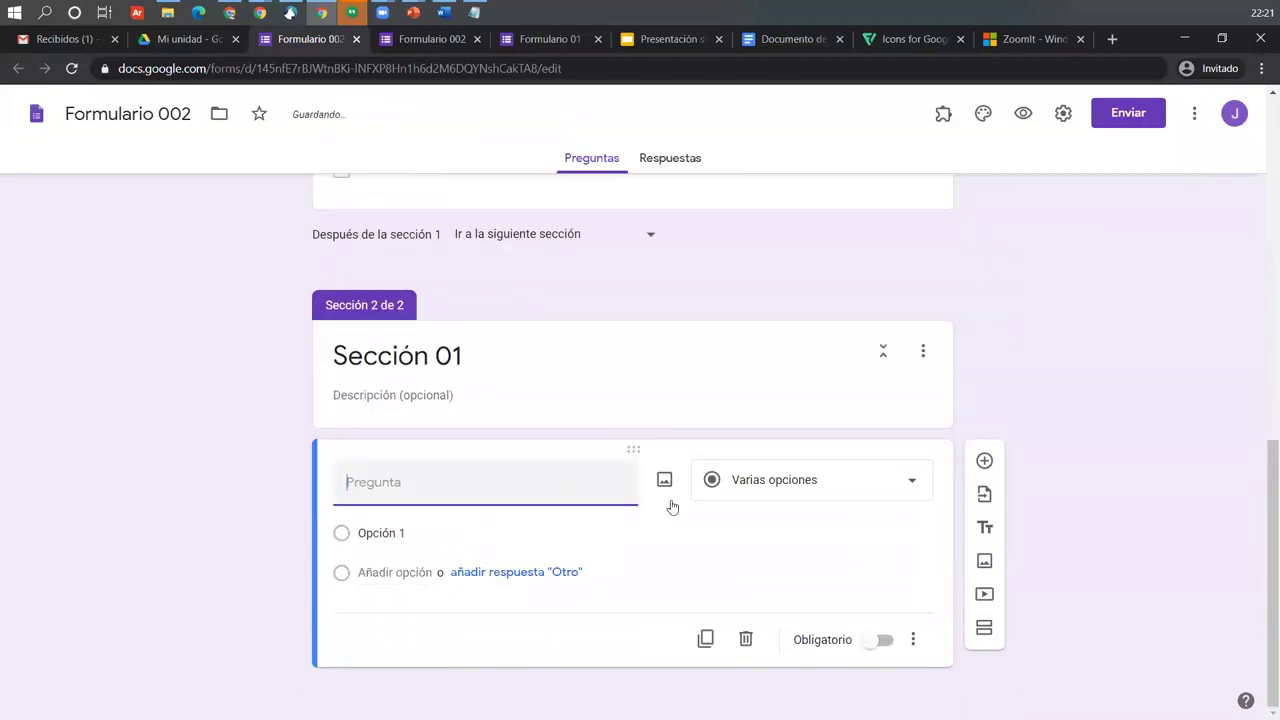
# Make the new question a Respuesta corta titled 'Provincia de origen', left not required.
pyautogui.click(802, 481)
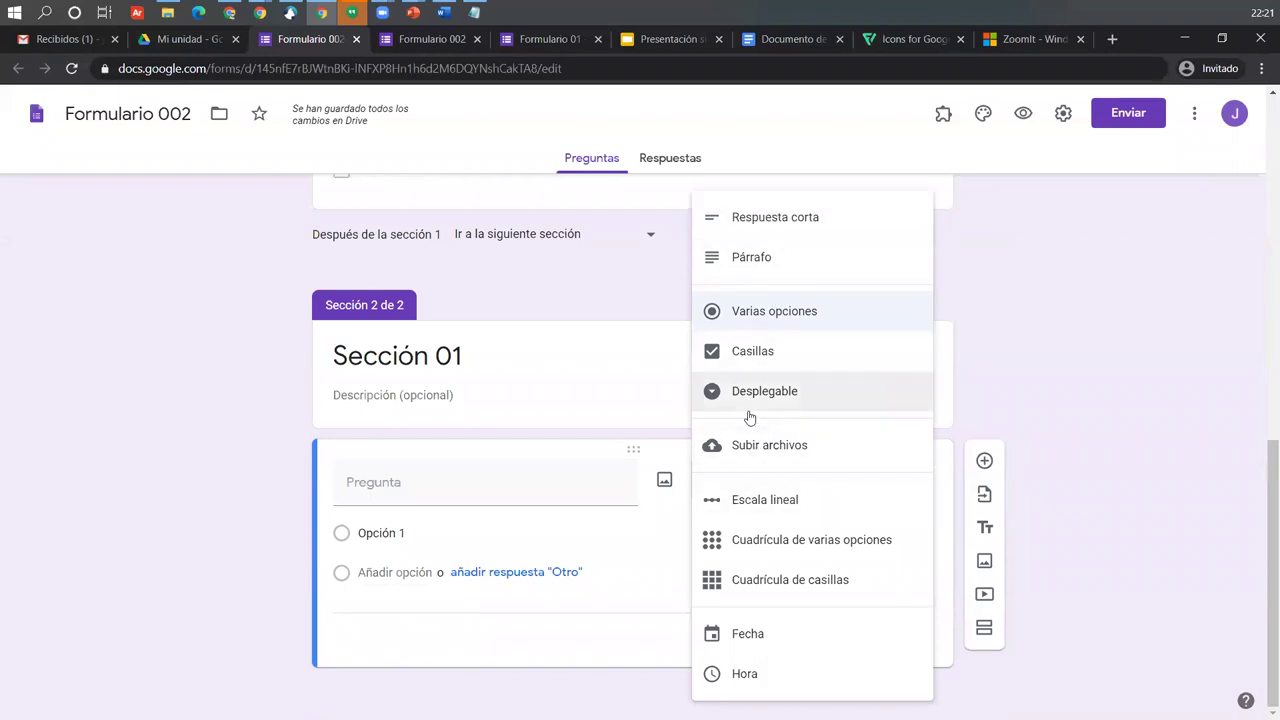
pyautogui.click(760, 224)
pyautogui.click(440, 510)
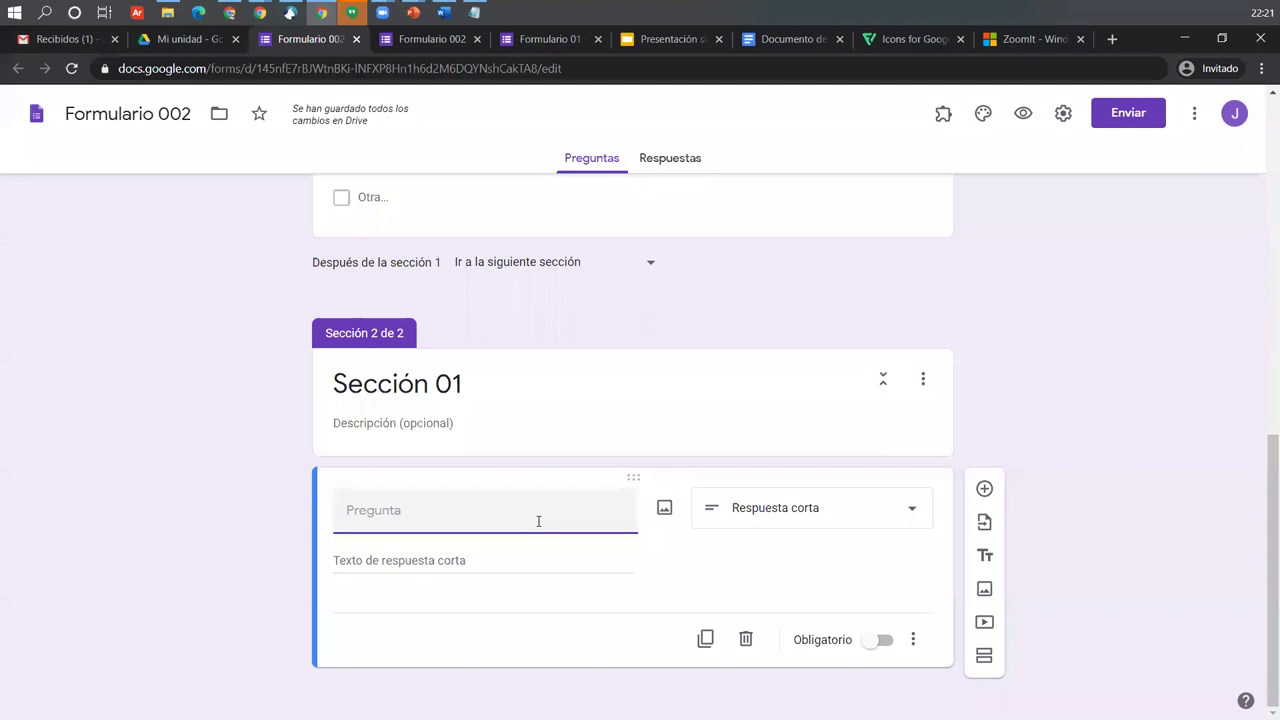
pyautogui.write('LUgargar')
pyautogui.press('BackSpace')
pyautogui.press('BackSpace')
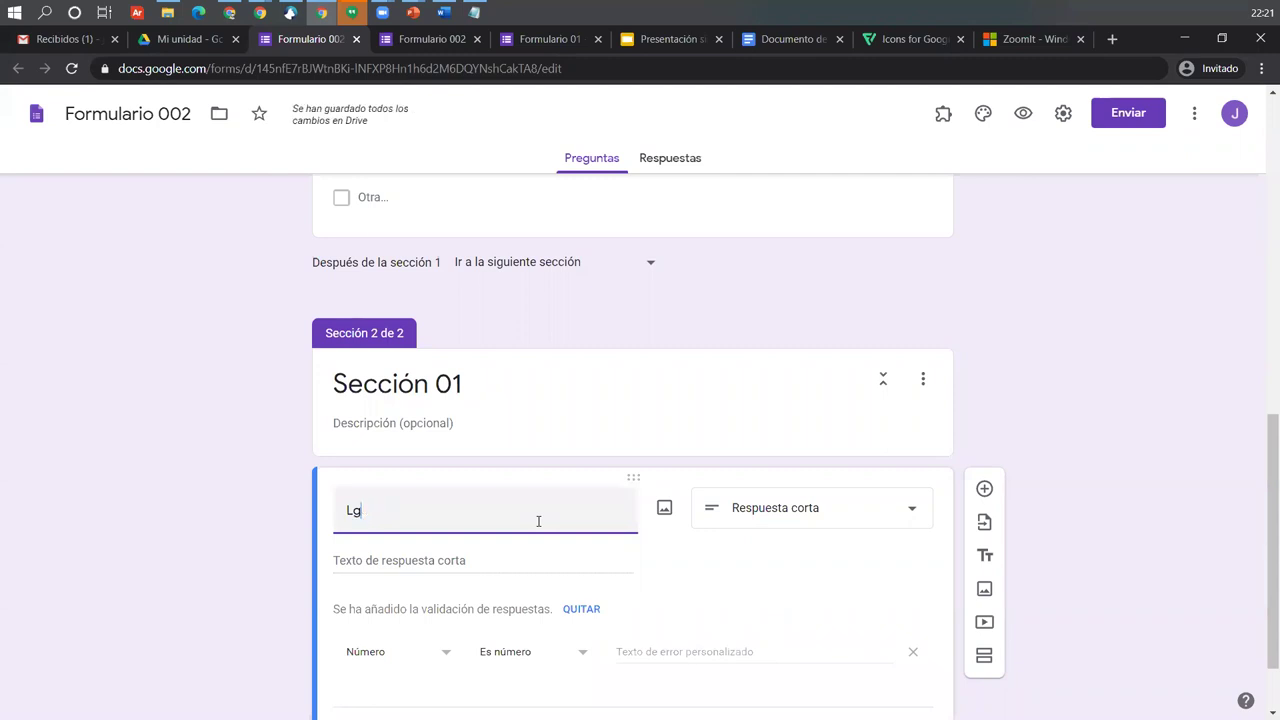
pyautogui.press('BackSpace')
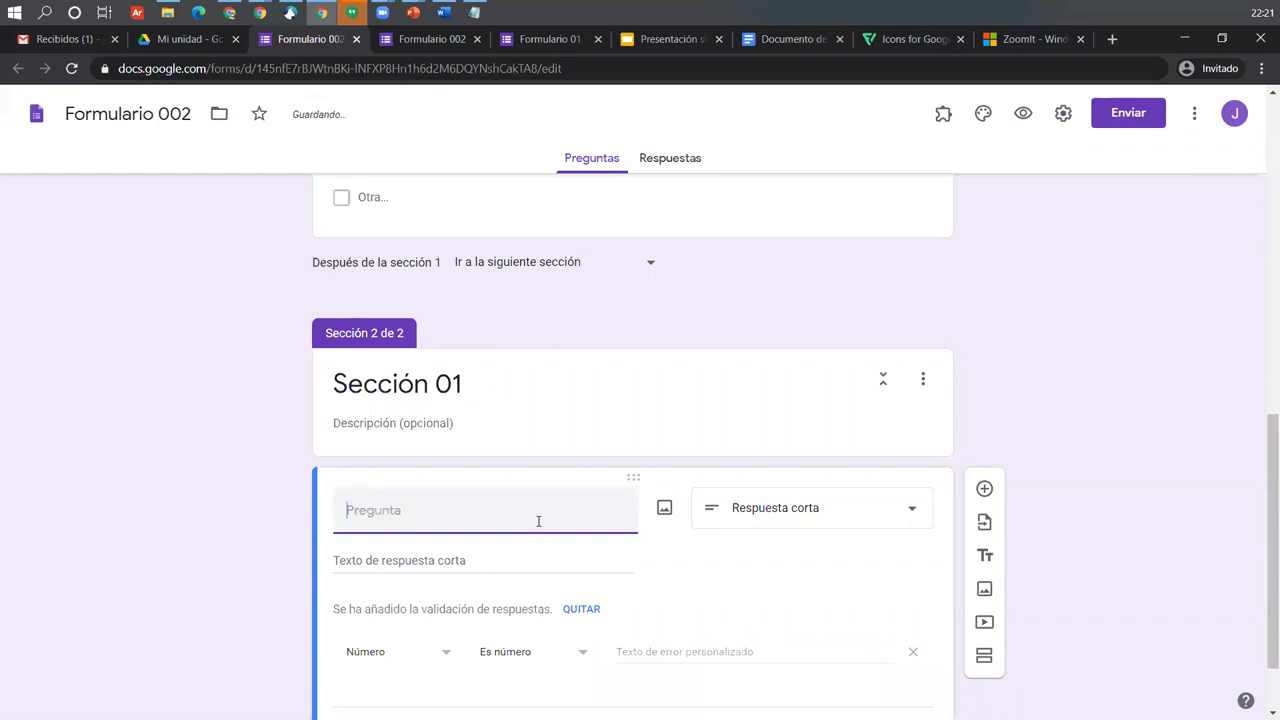
pyautogui.write('Provincia d')
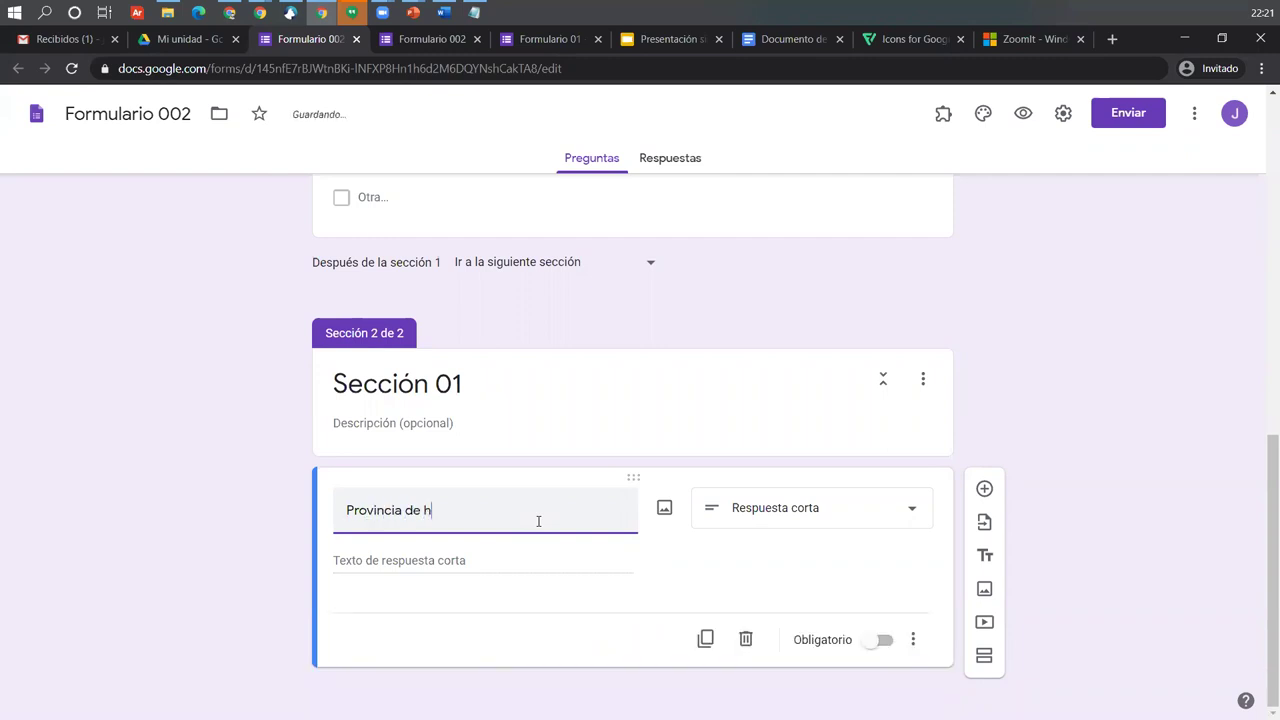
pyautogui.write('e origen')
pyautogui.click(734, 572)
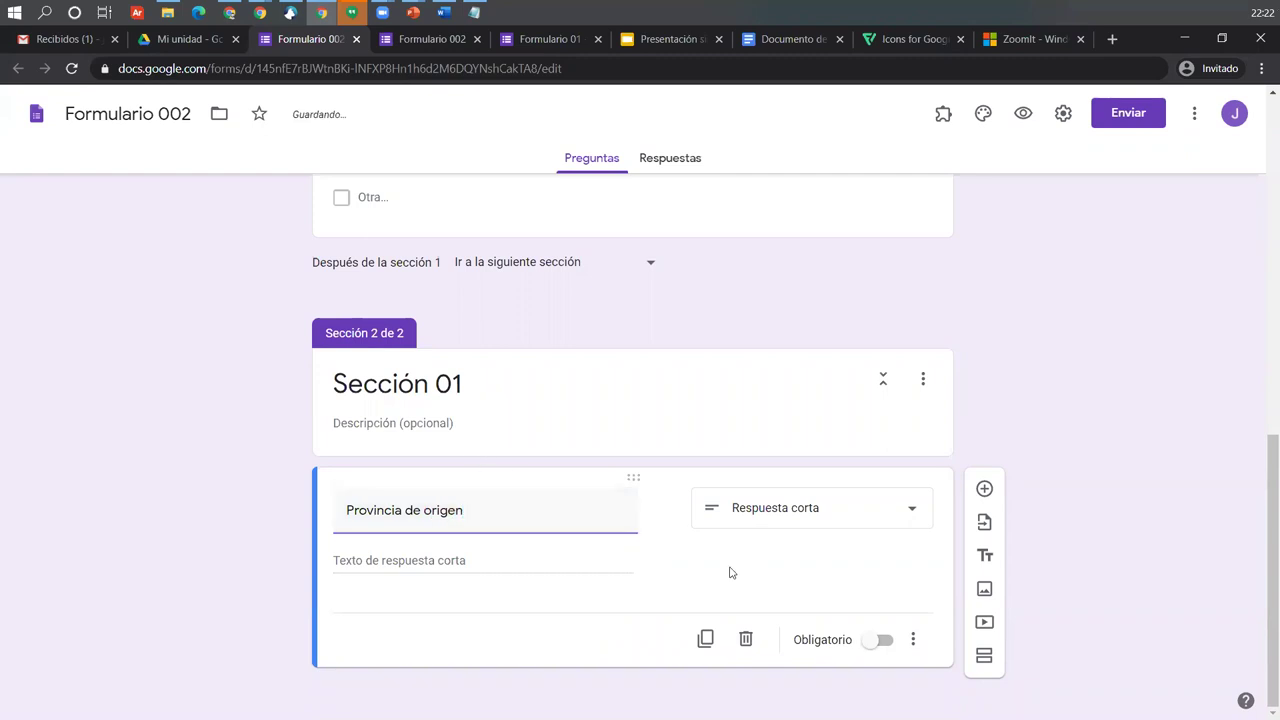
pyautogui.click(785, 515)
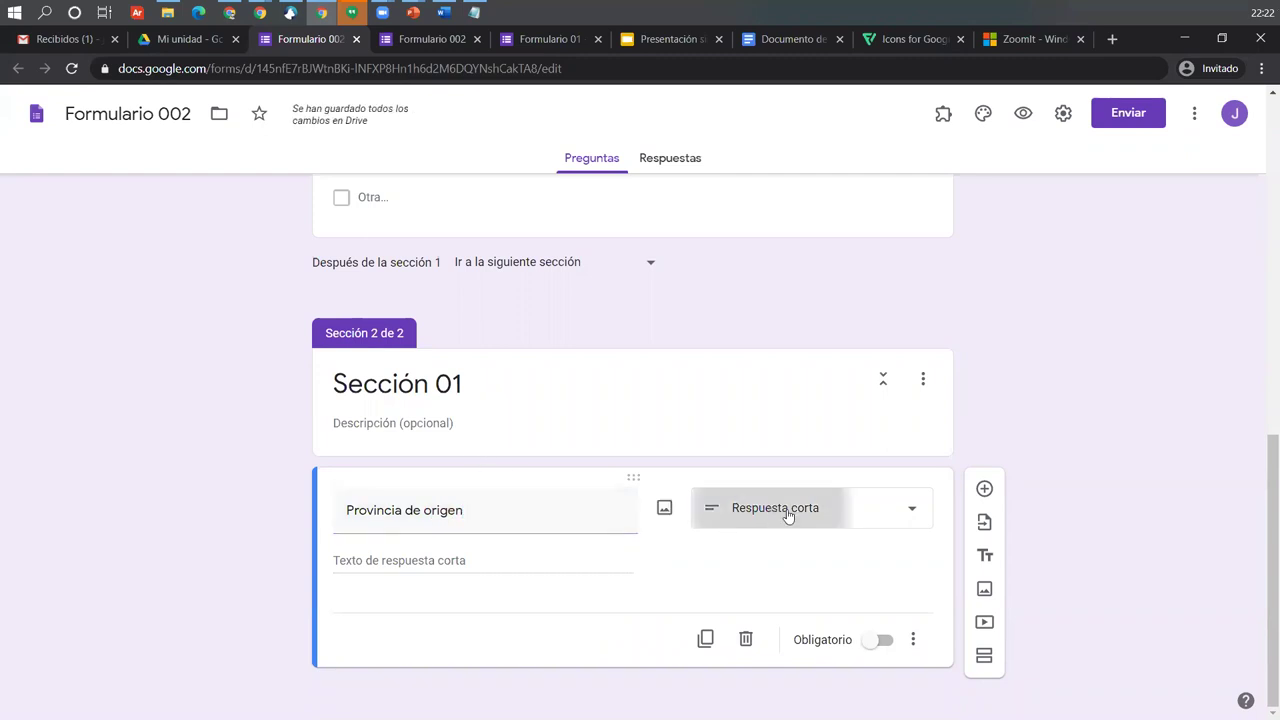
pyautogui.click(779, 222)
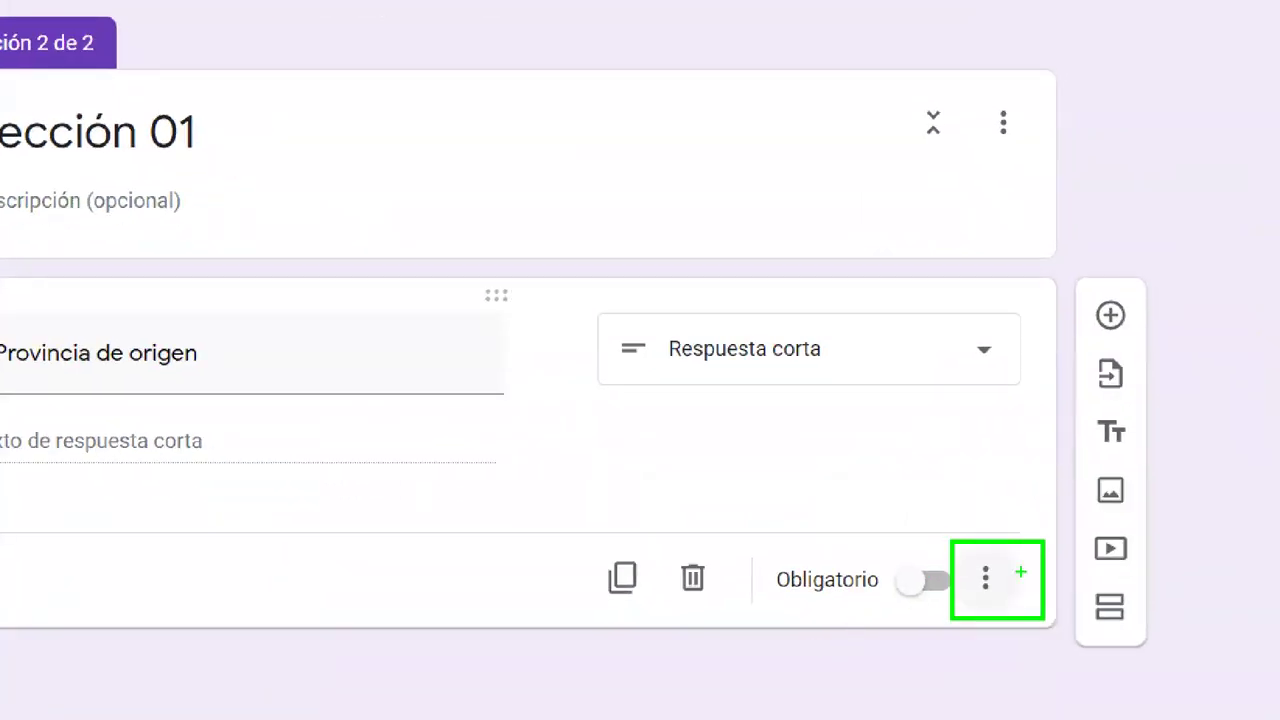
pyautogui.moveTo(1094, 366); pyautogui.dragTo(995, 592)
# Turn on response validation for the Provincia de origen question.
pyautogui.press('Escape')
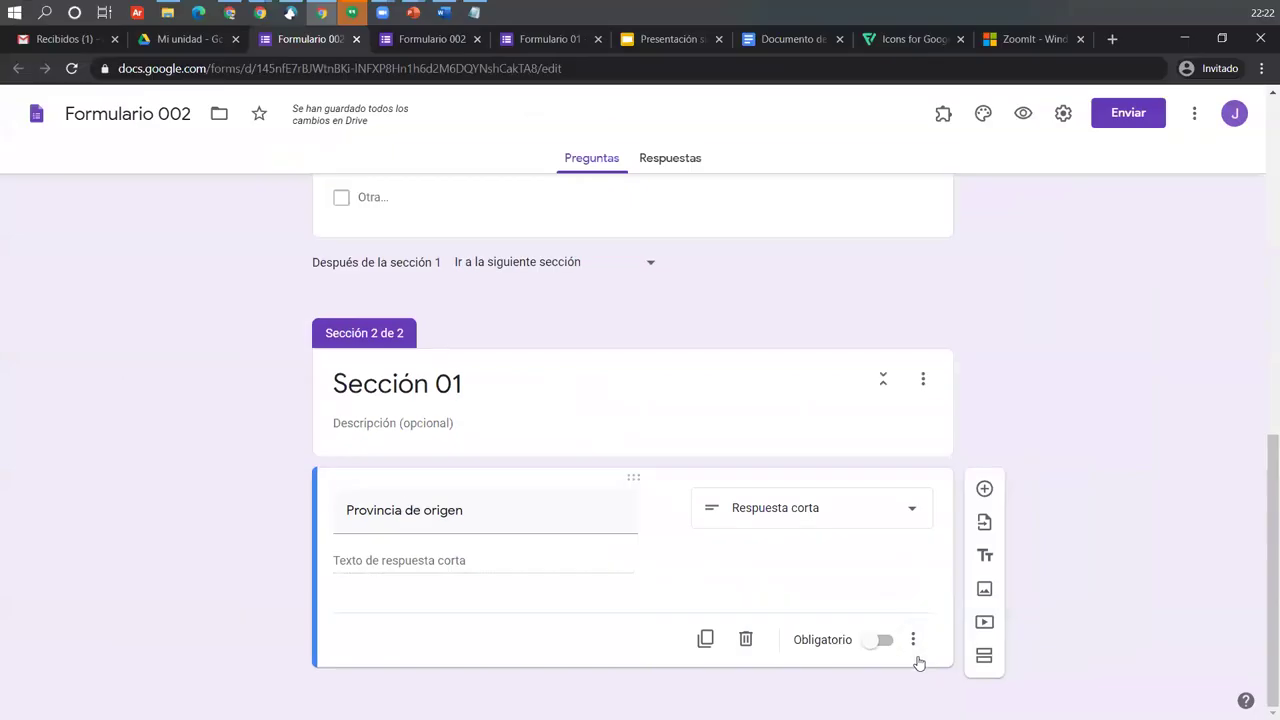
pyautogui.click(913, 639)
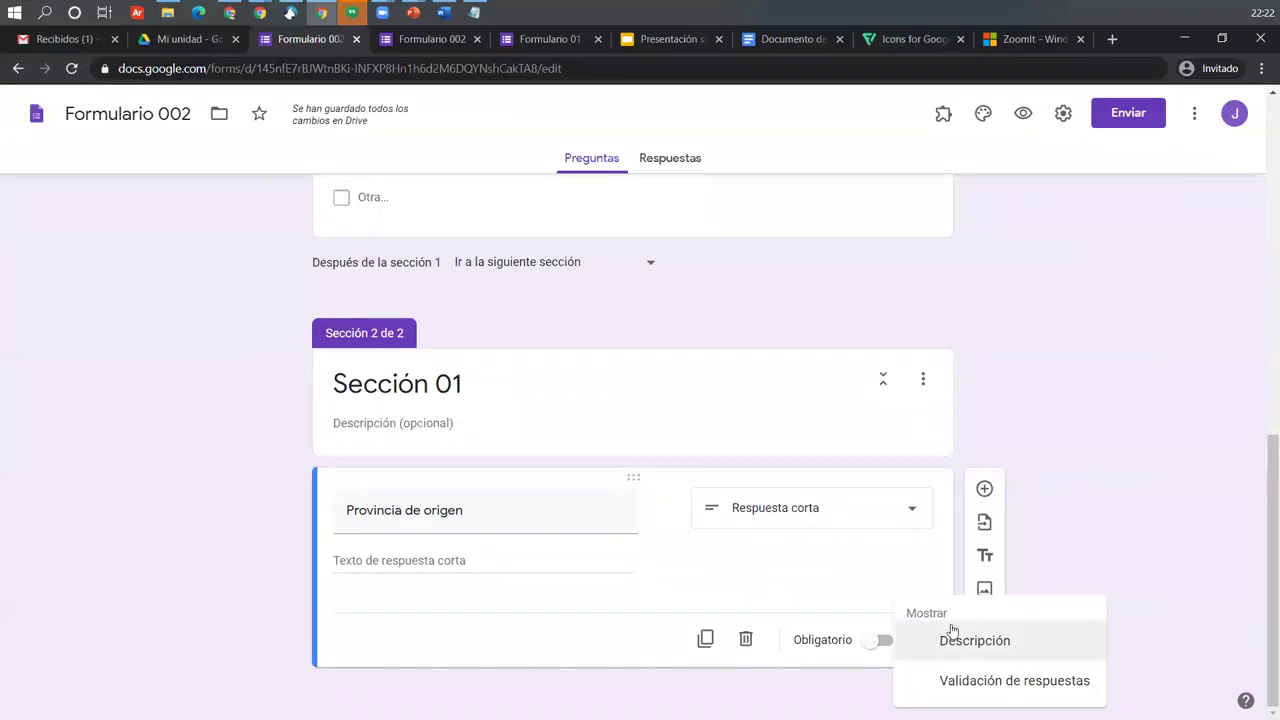
pyautogui.hotkey('ctrl', '1')
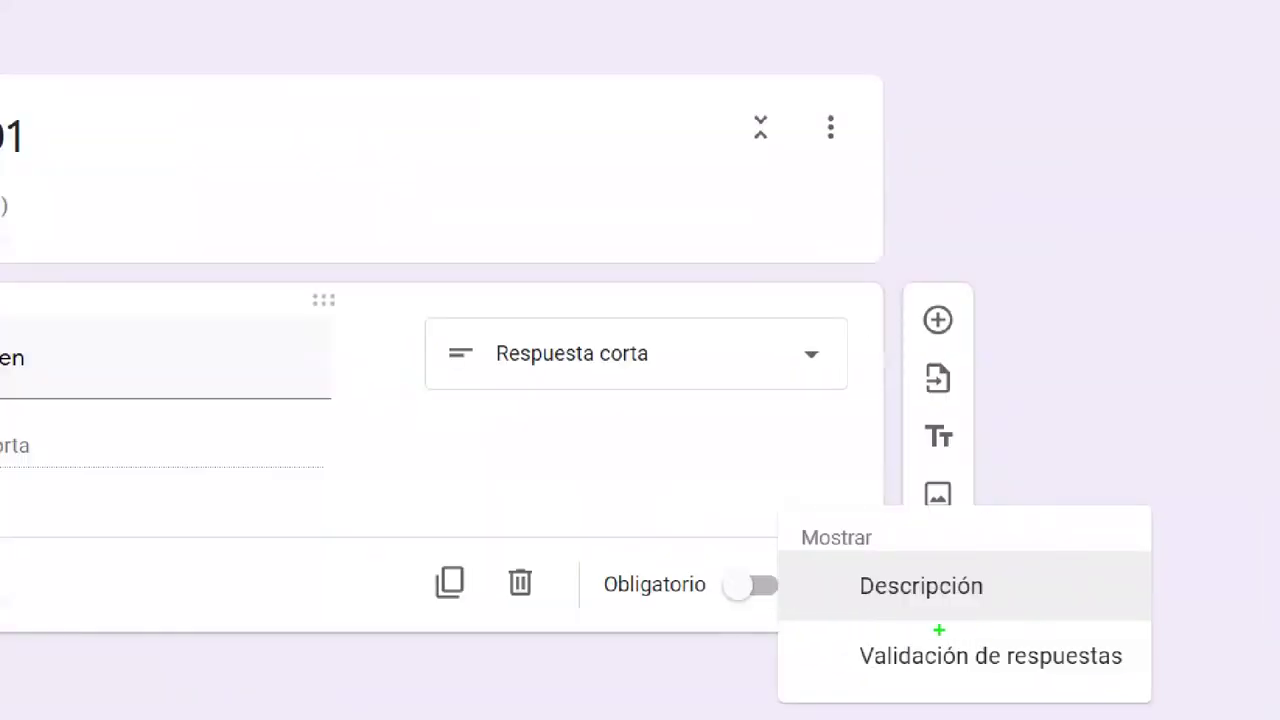
pyautogui.moveTo(789, 620)
pyautogui.mouseDown()
pyautogui.moveTo(1040, 686)
pyautogui.moveTo(1118, 692)
pyautogui.mouseUp()
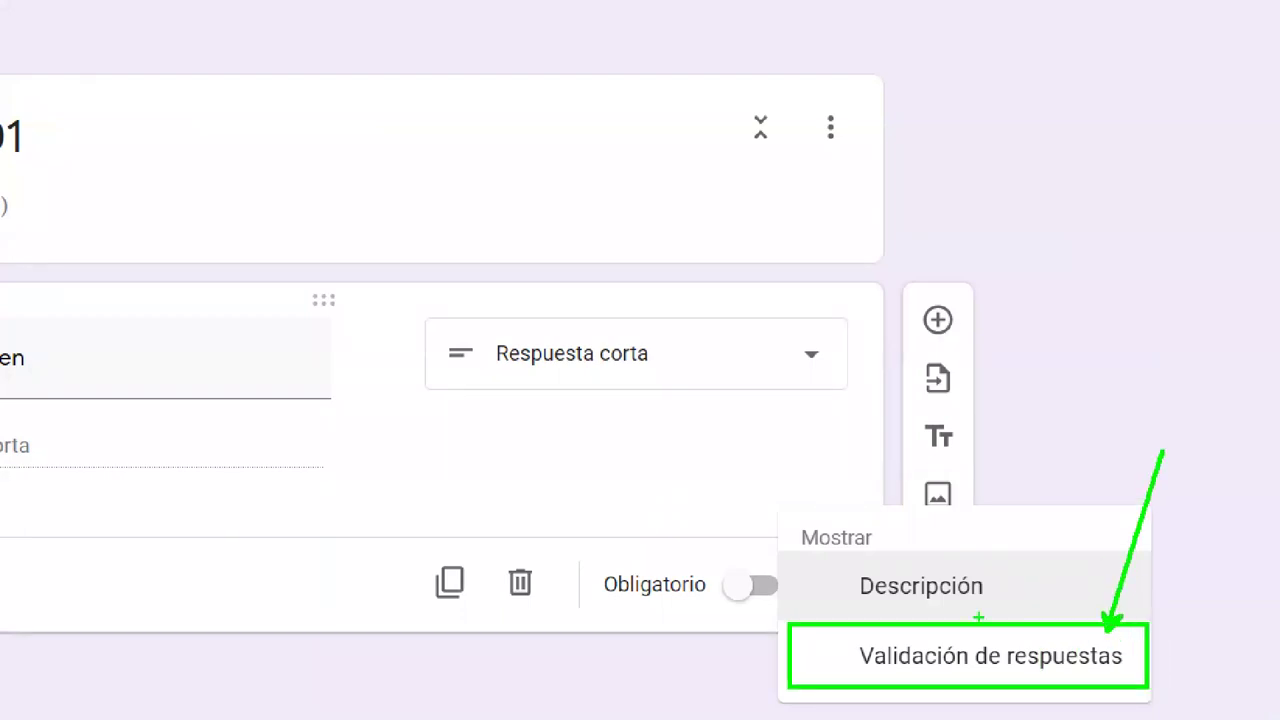
pyautogui.press('Escape')
pyautogui.click(798, 654)
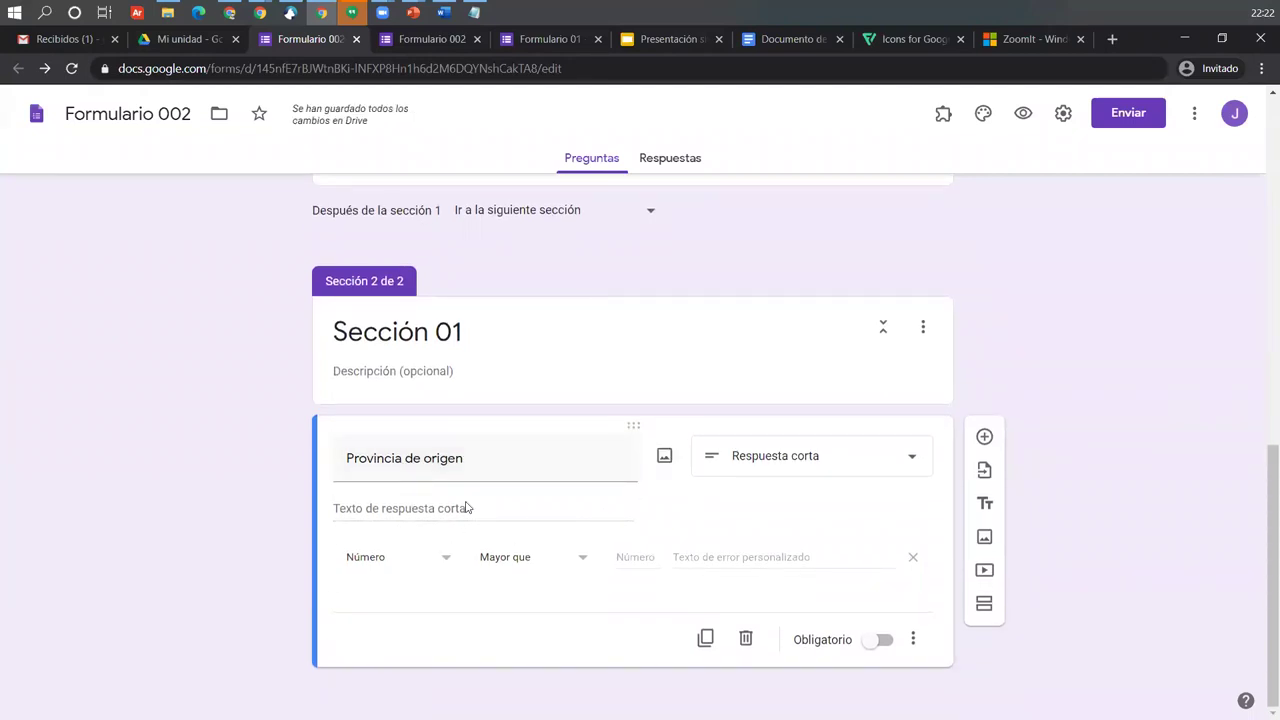
# Set the validation to Texto – Contiene and add a new question below.
pyautogui.click(438, 562)
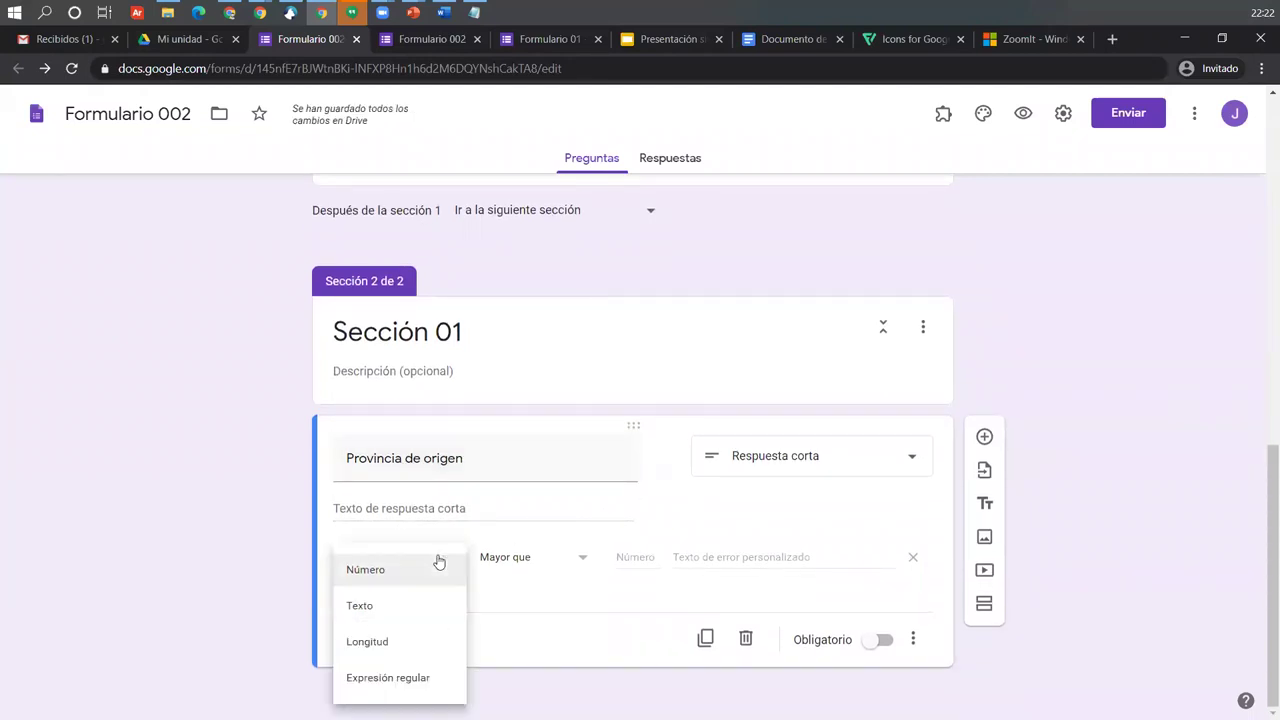
pyautogui.click(395, 612)
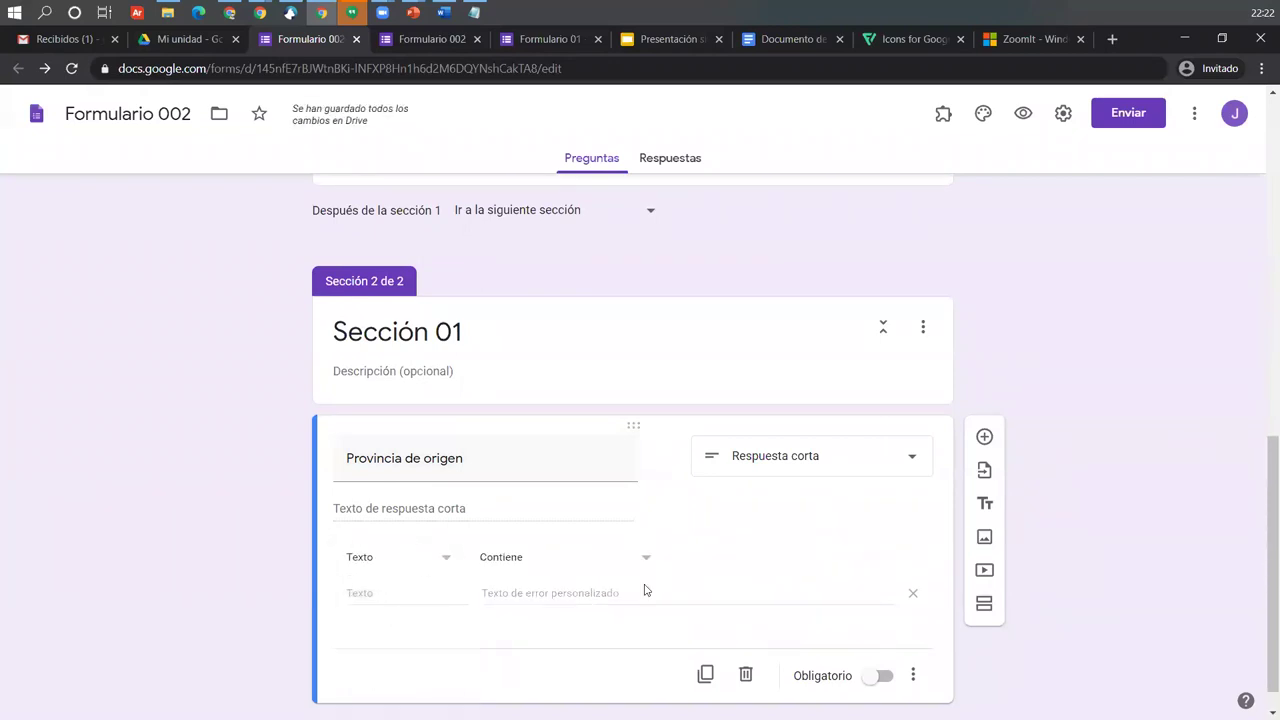
pyautogui.click(531, 558)
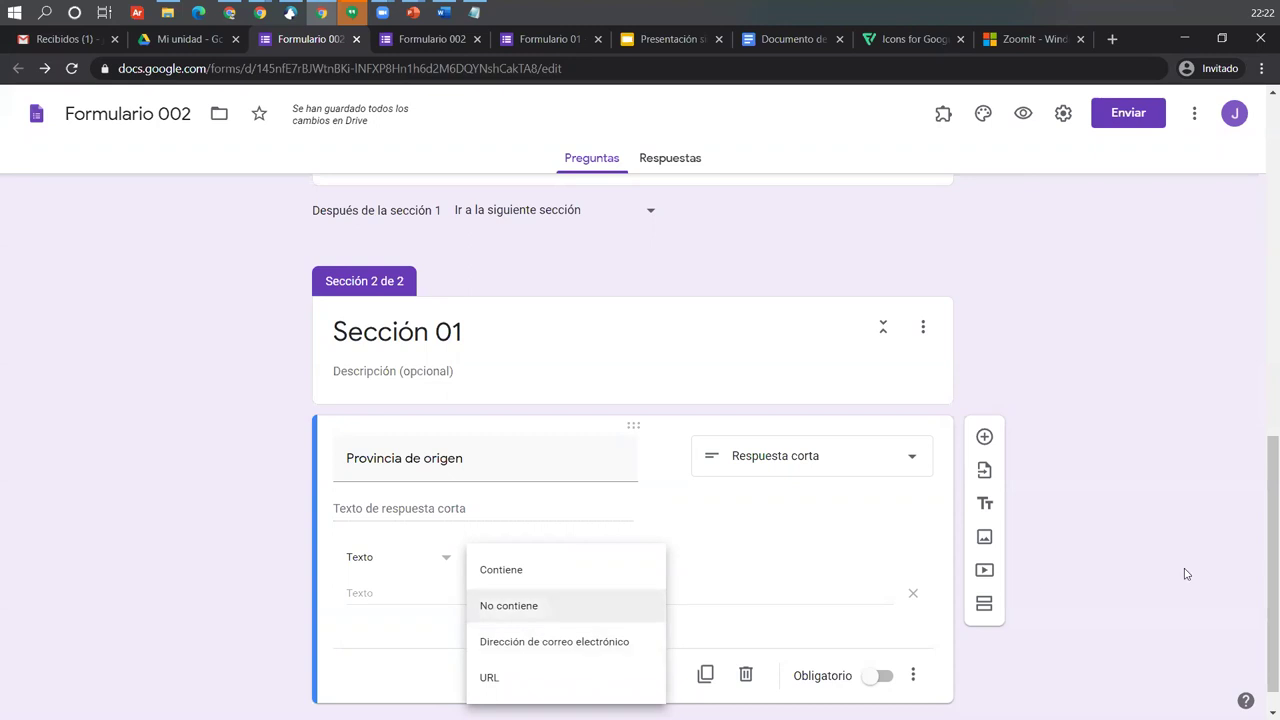
pyautogui.click(738, 590)
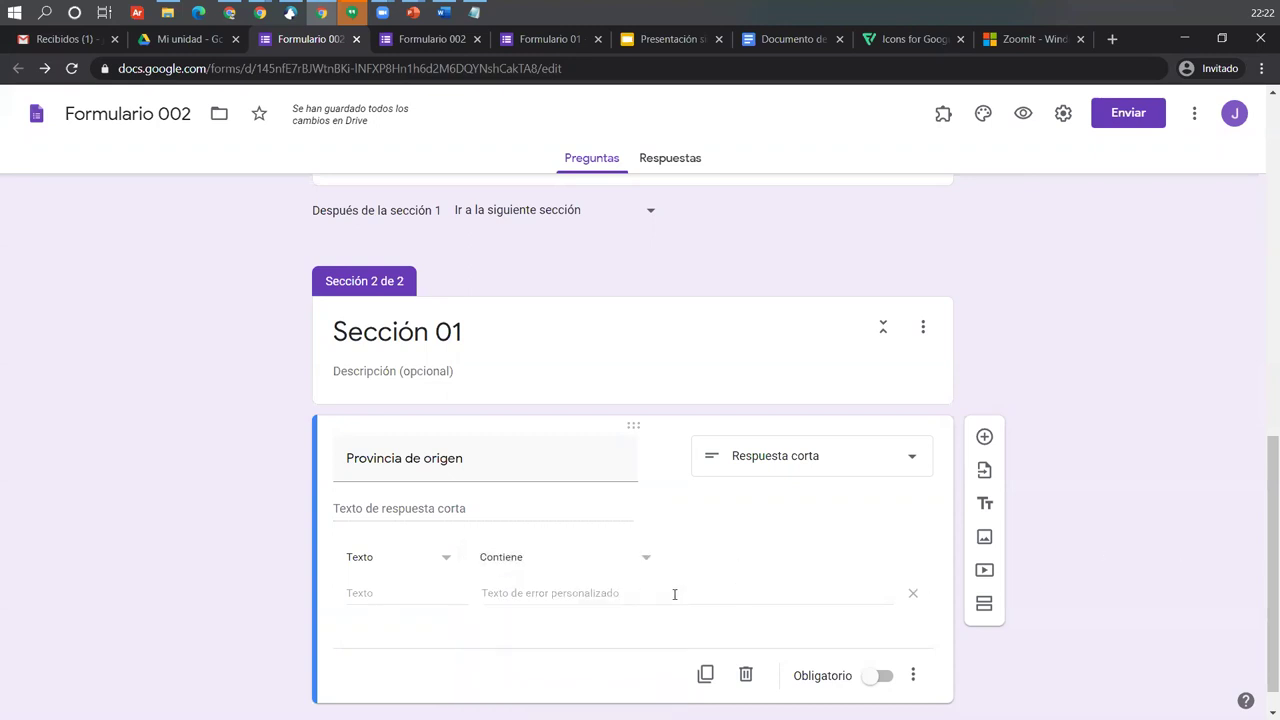
pyautogui.click(984, 437)
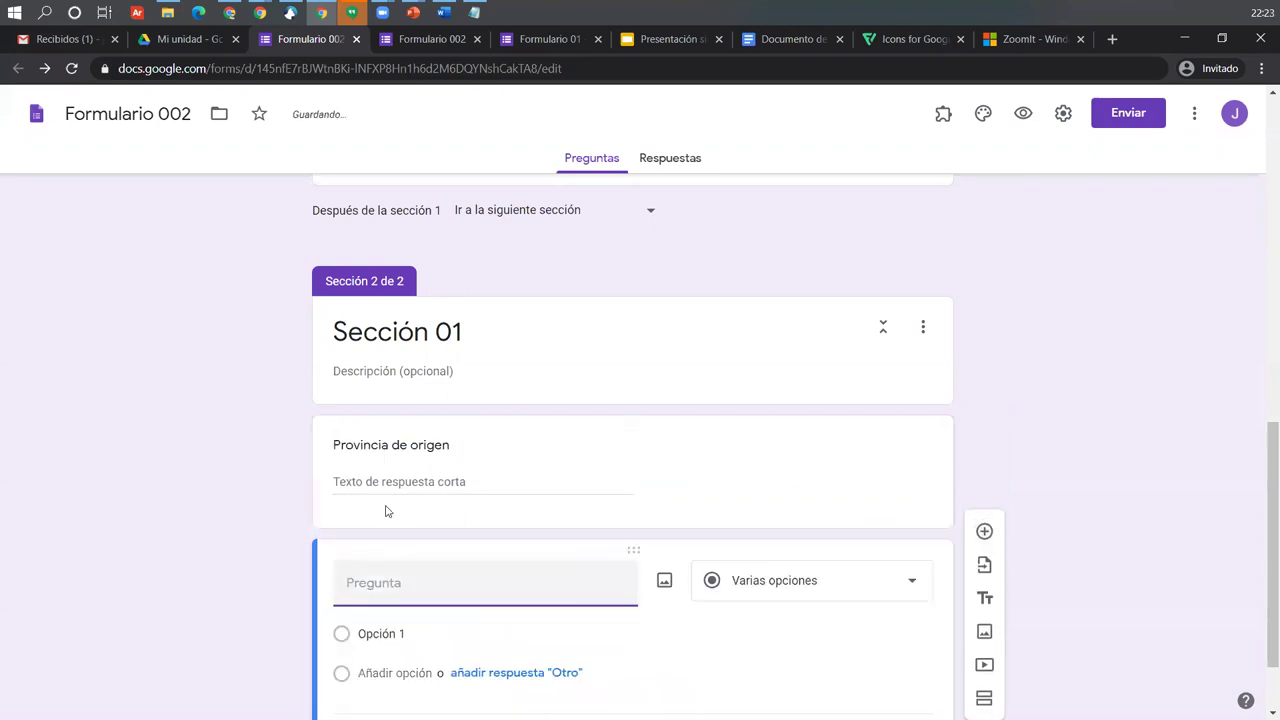
# Delete the extra empty questions, leaving question types unchanged.
pyautogui.click(403, 464)
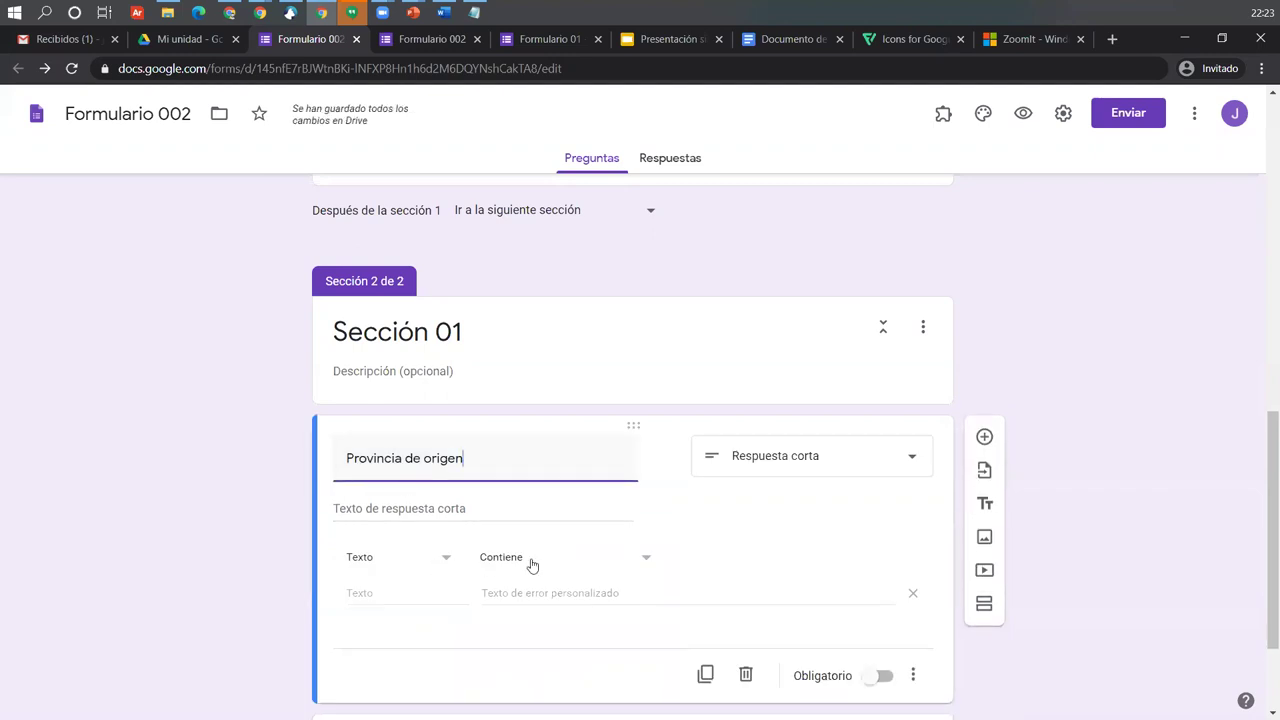
pyautogui.click(986, 441)
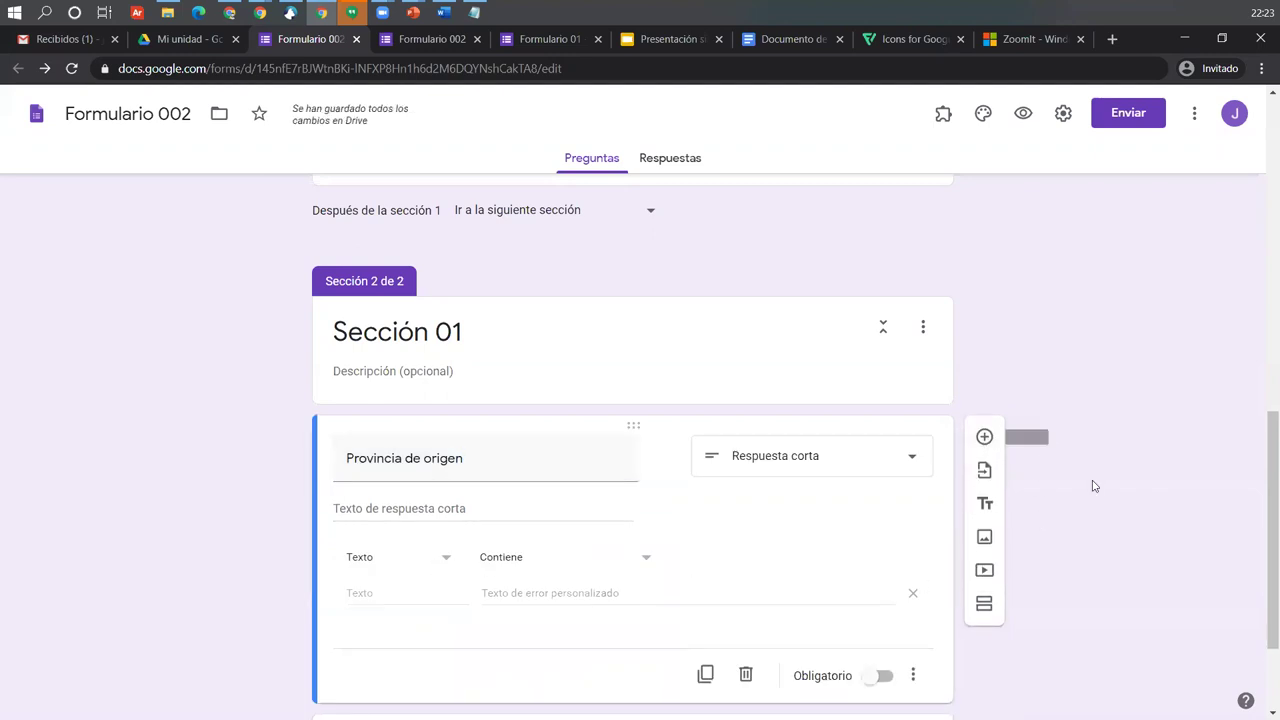
pyautogui.scroll(-2, 1085, 500)
pyautogui.click(630, 612)
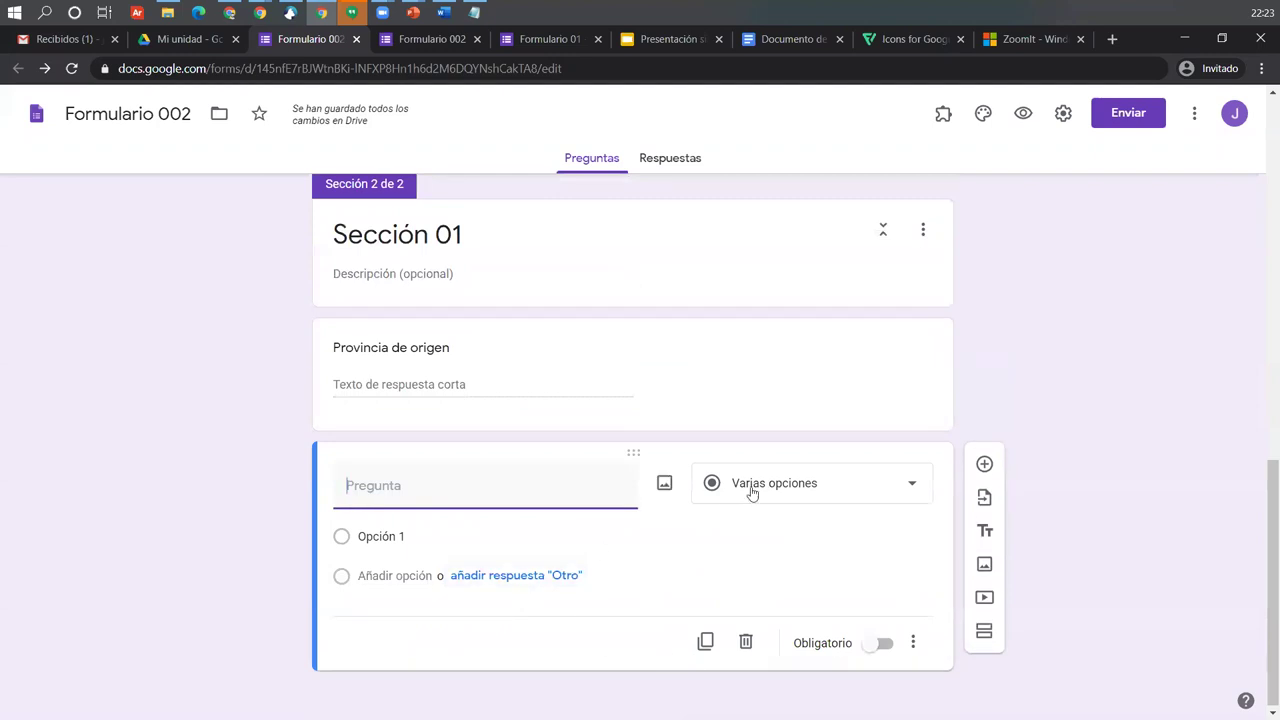
pyautogui.click(984, 464)
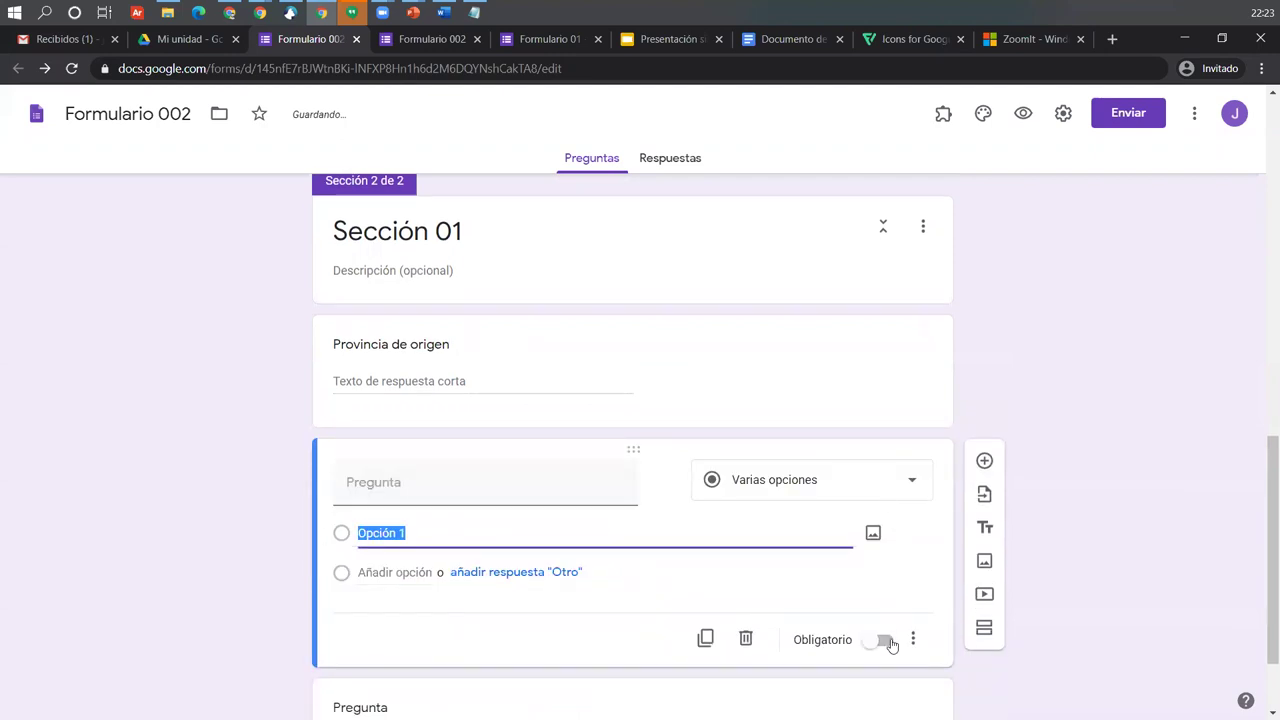
pyautogui.click(747, 639)
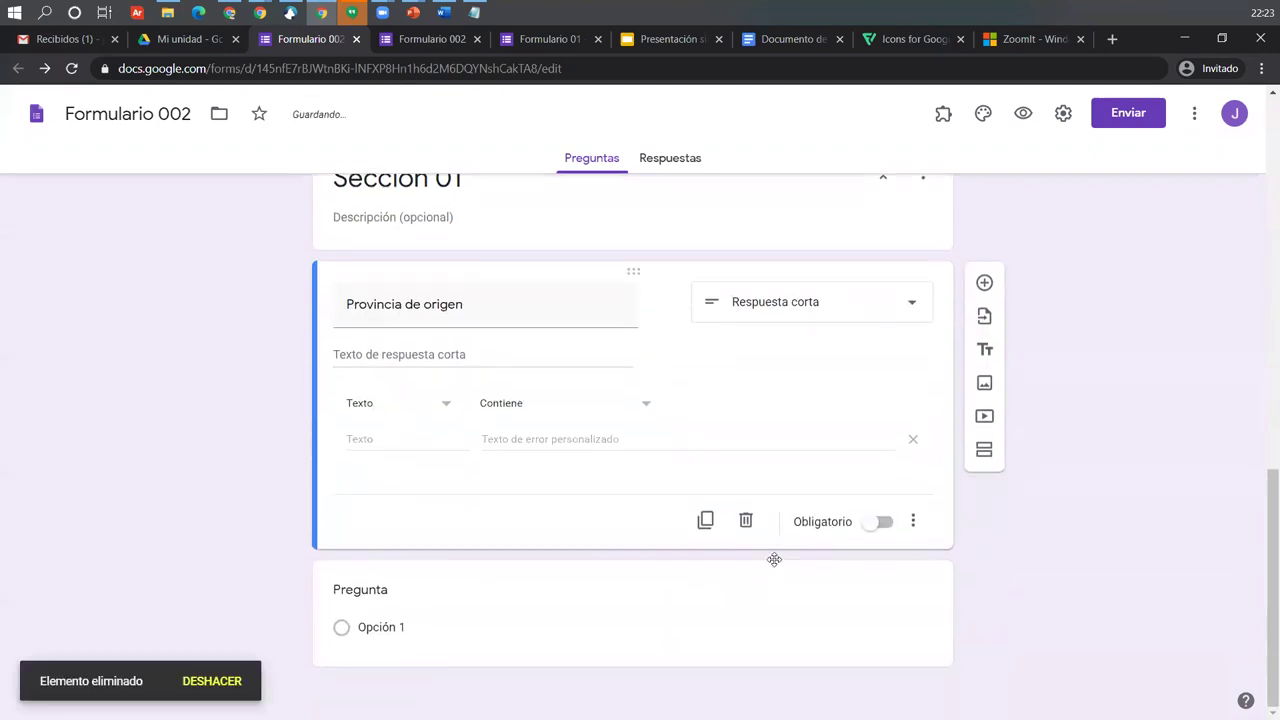
pyautogui.click(822, 630)
pyautogui.click(745, 639)
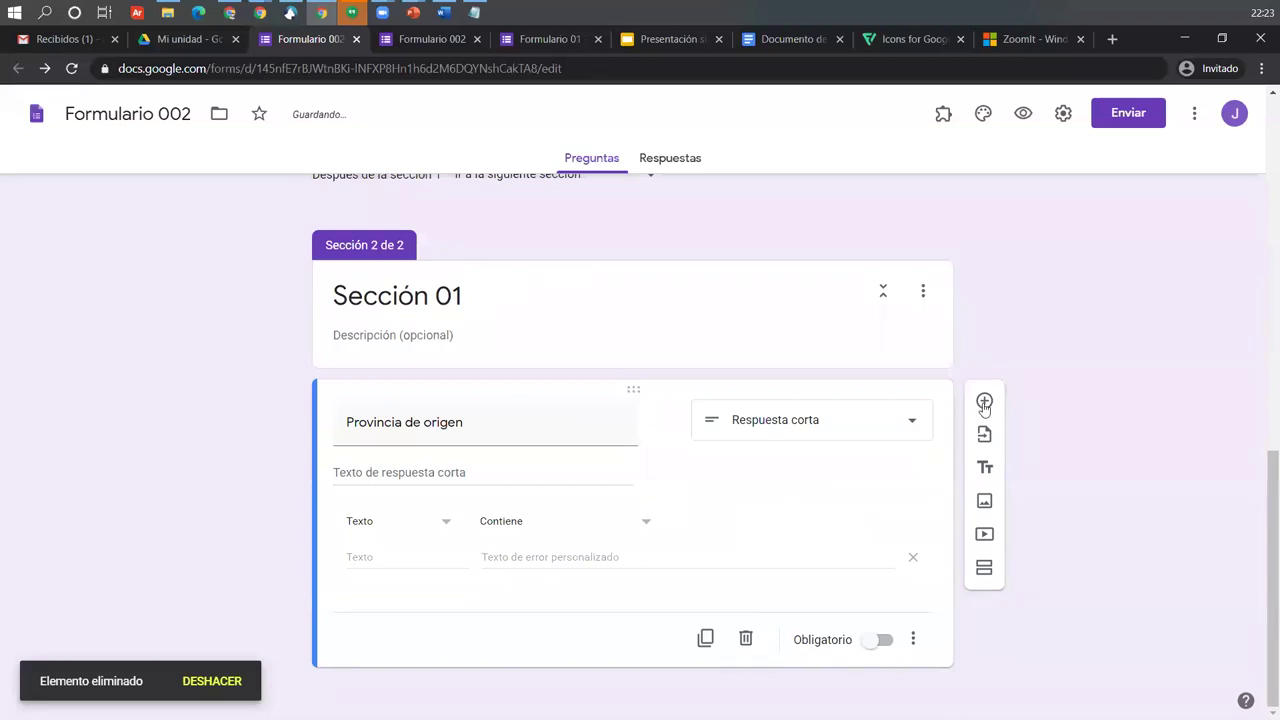
pyautogui.click(883, 423)
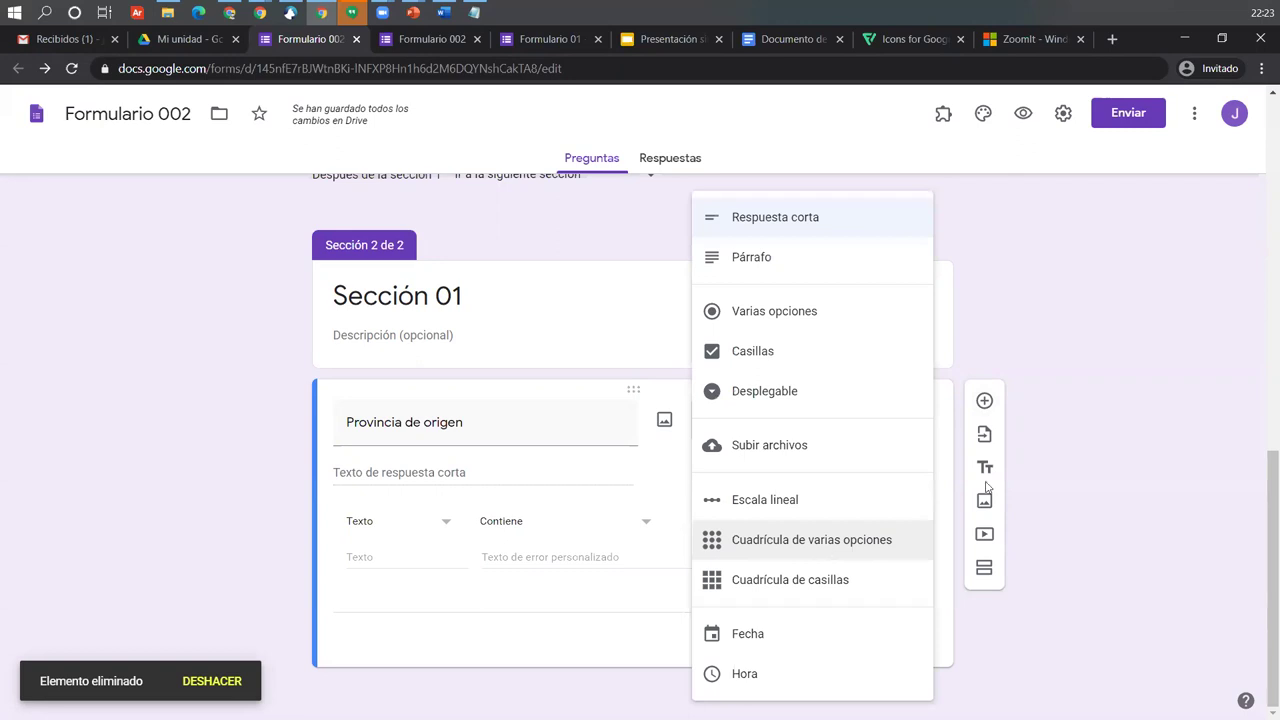
pyautogui.click(1067, 450)
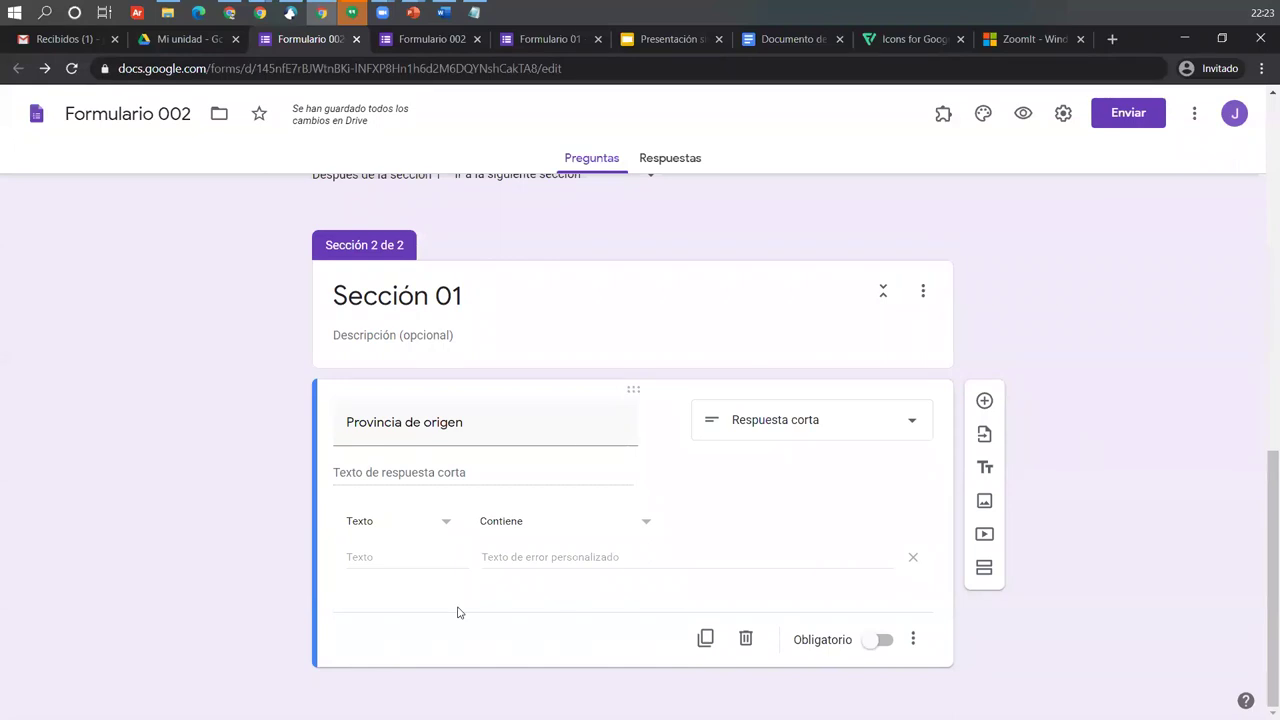
# Import the 'Con frecuencia visitas las siguientes páginas web' grid question from Formulario 01.
pyautogui.click(984, 440)
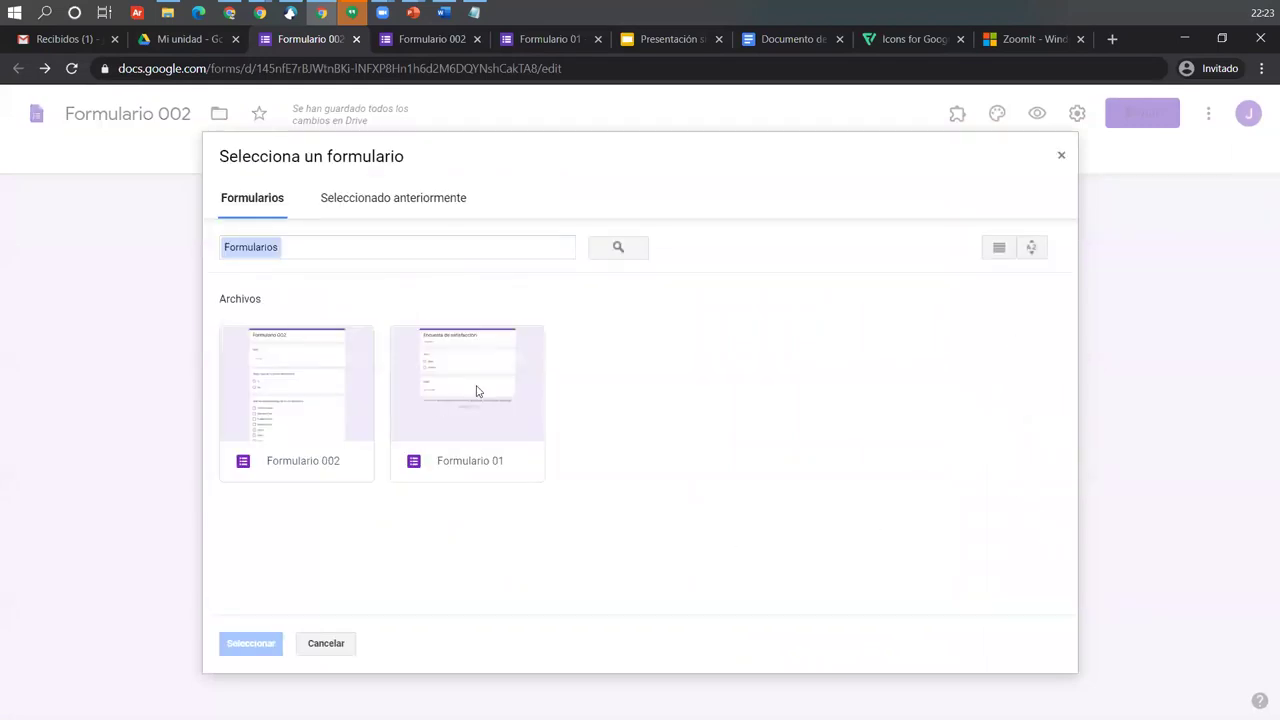
pyautogui.click(460, 390)
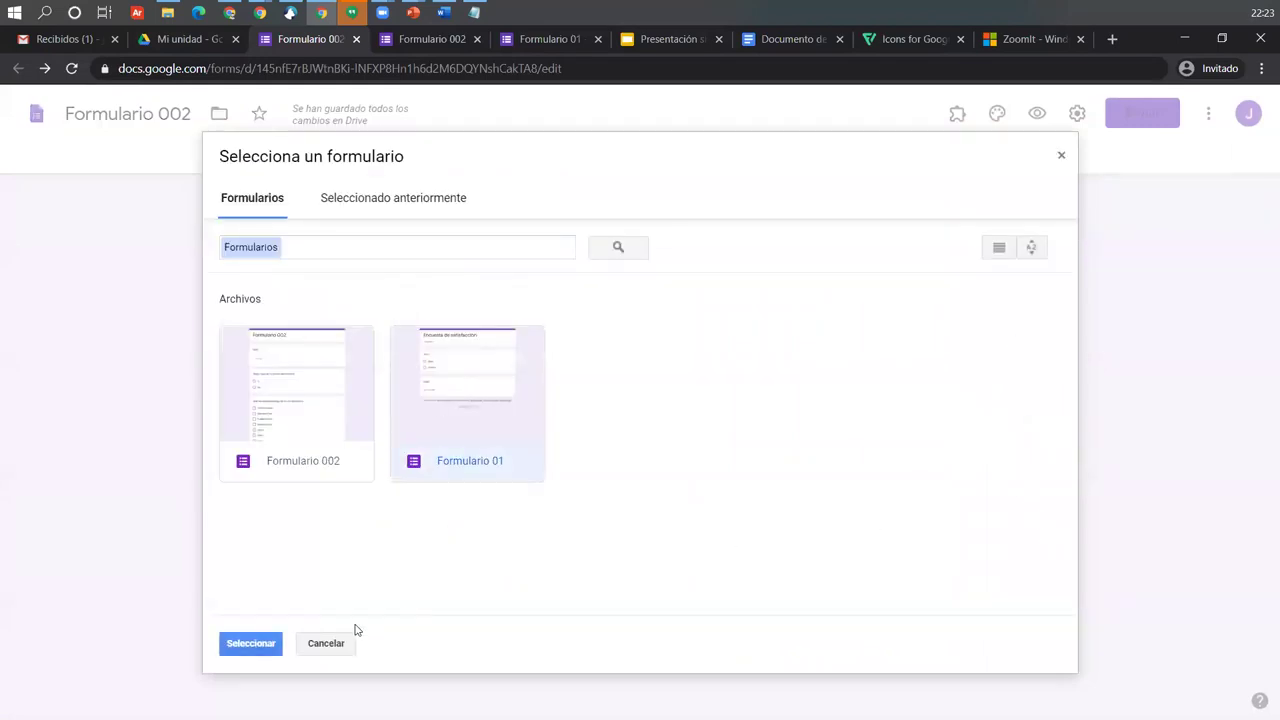
pyautogui.click(240, 648)
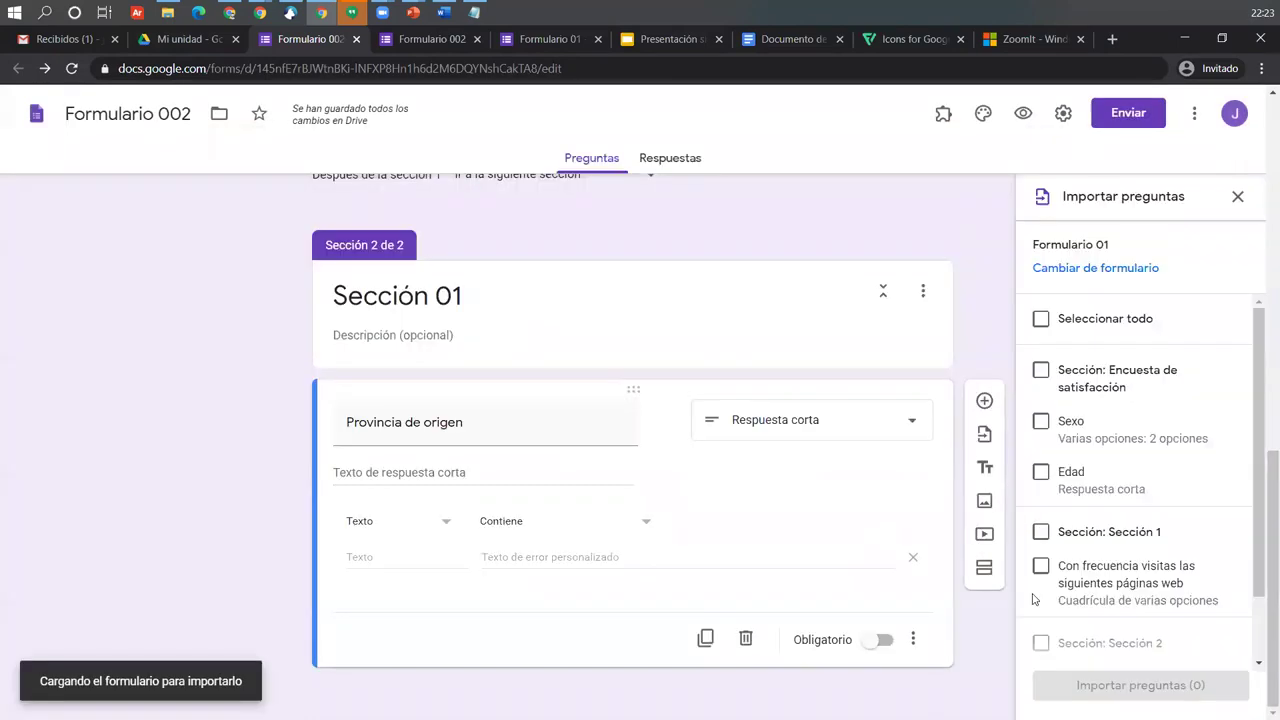
pyautogui.scroll(-2, 1119, 455)
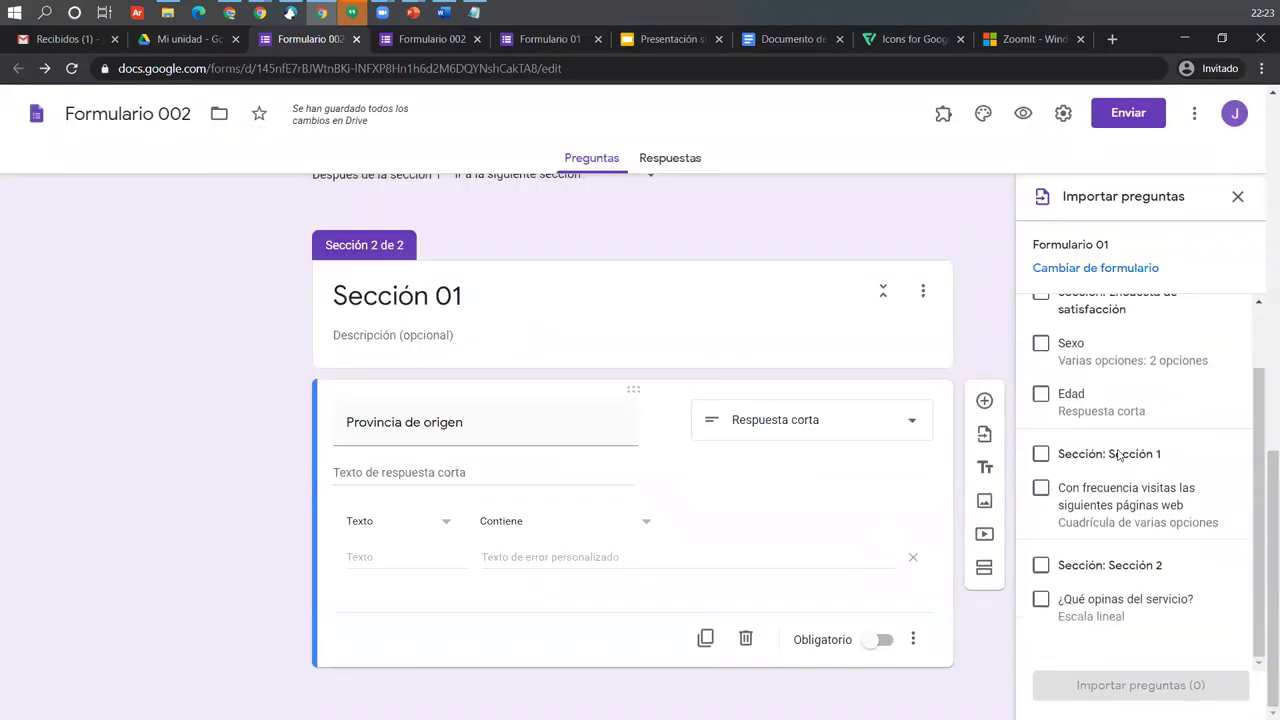
pyautogui.scroll(2, 1148, 403)
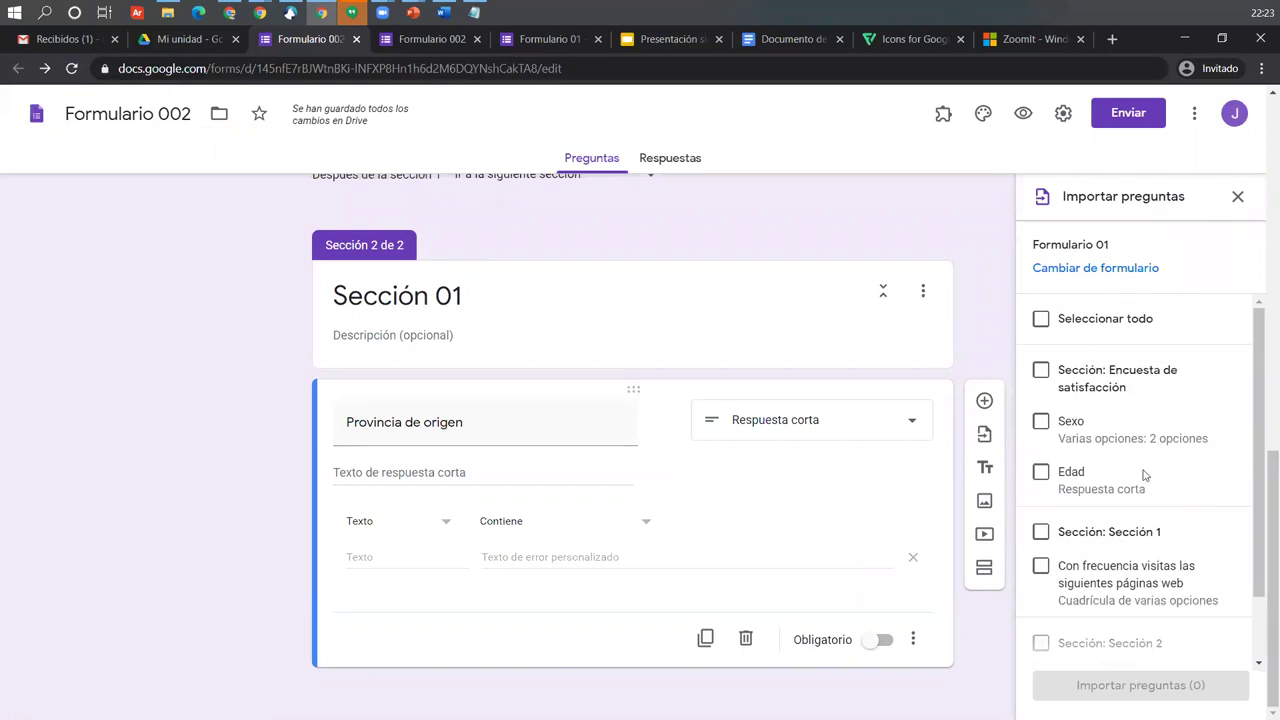
pyautogui.click(1040, 567)
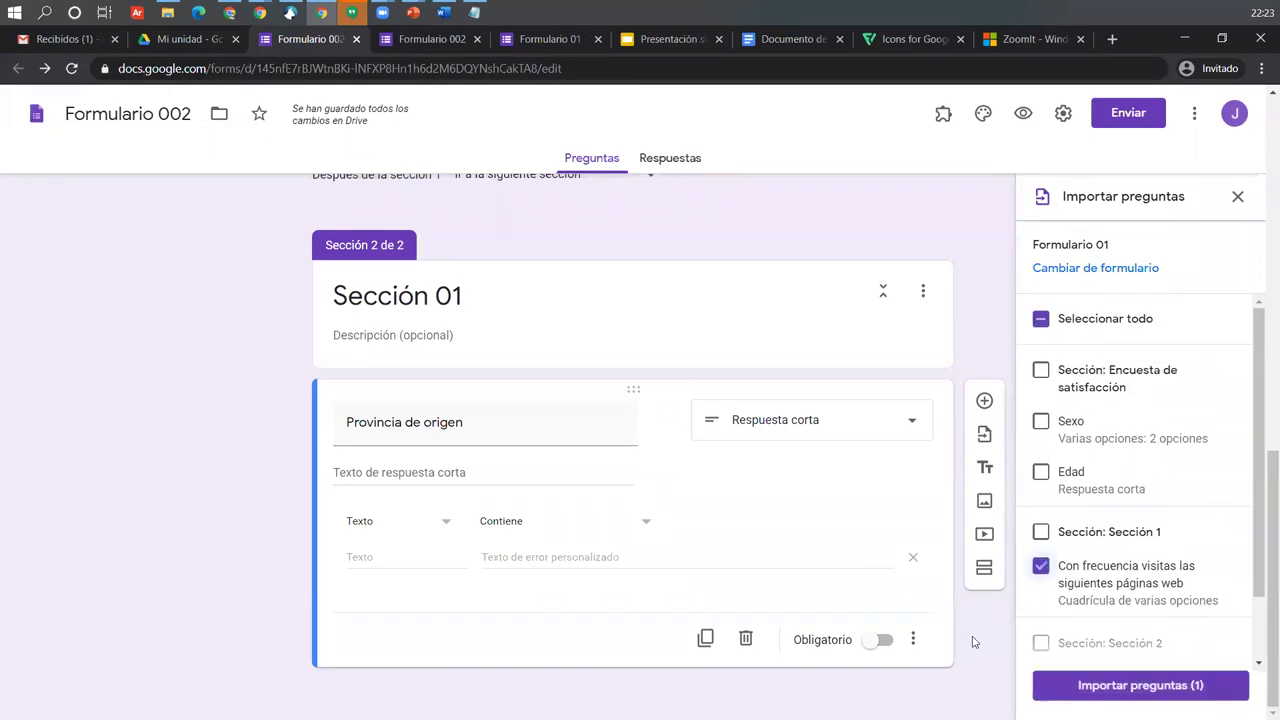
pyautogui.click(1075, 690)
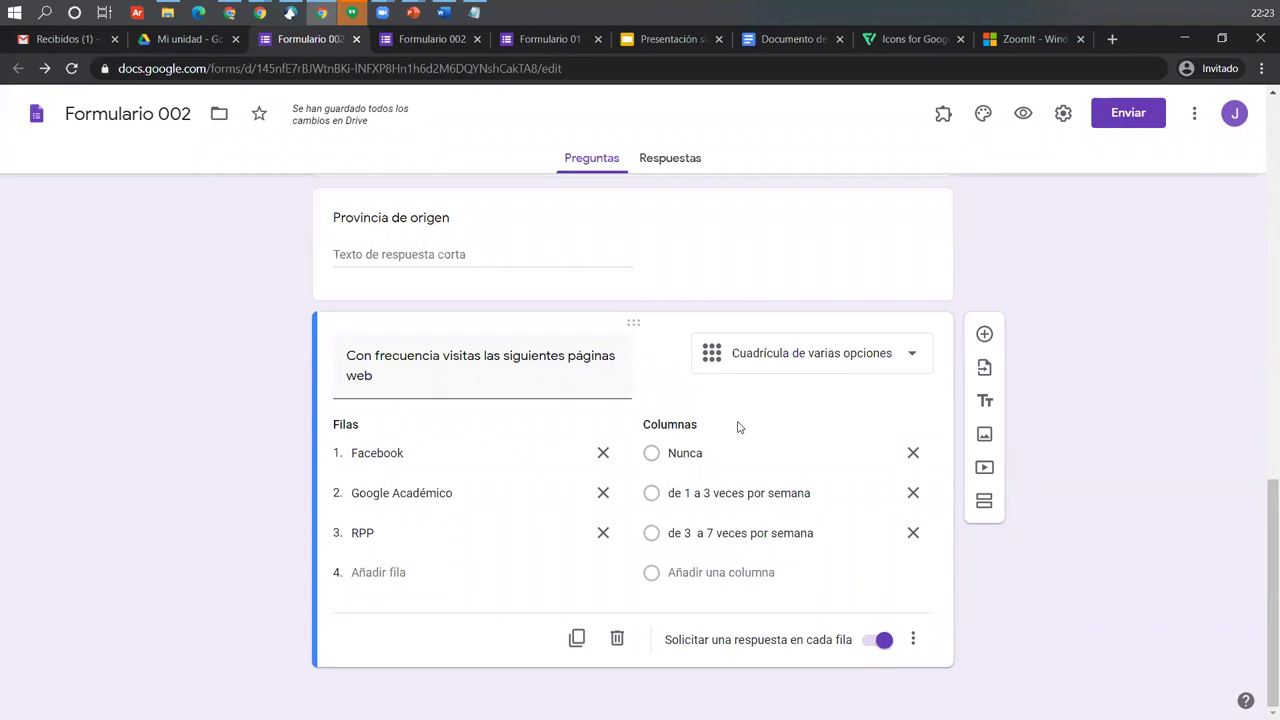
pyautogui.click(984, 334)
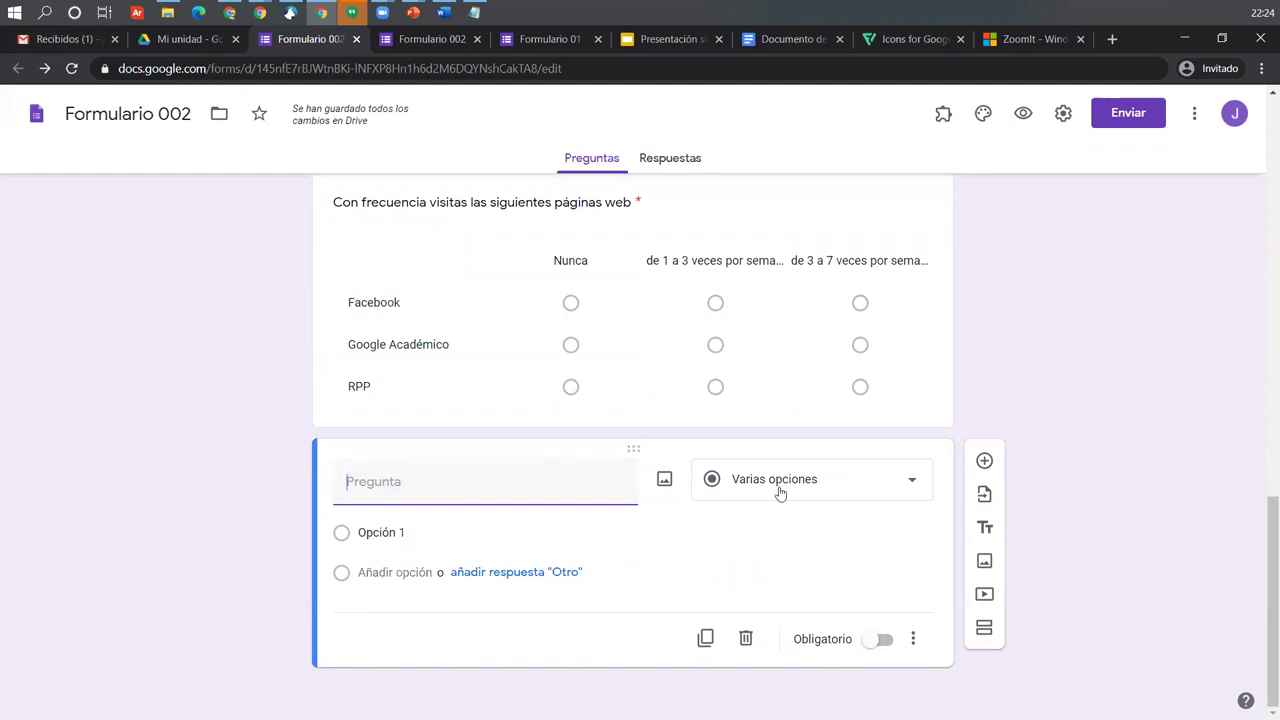
# Make the new question a grid titled 'Indique en que horario usa la siguientes aplicación'.
pyautogui.click(779, 492)
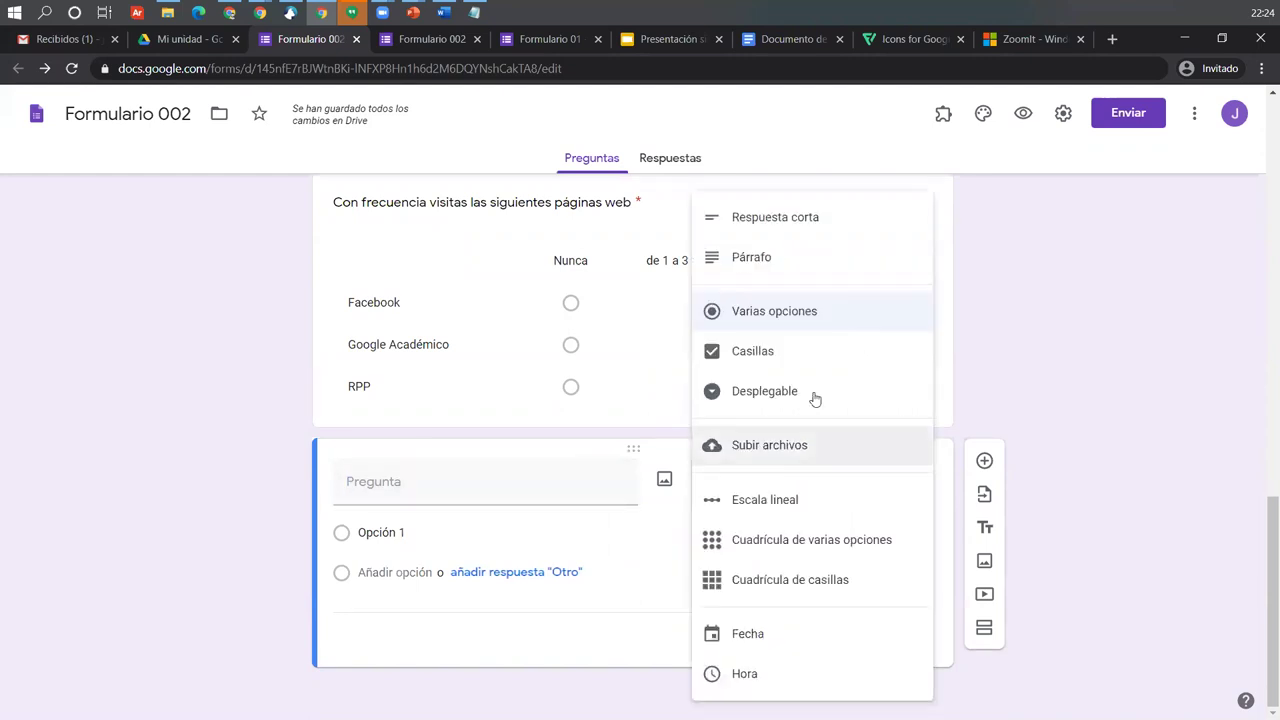
pyautogui.click(765, 548)
pyautogui.click(523, 486)
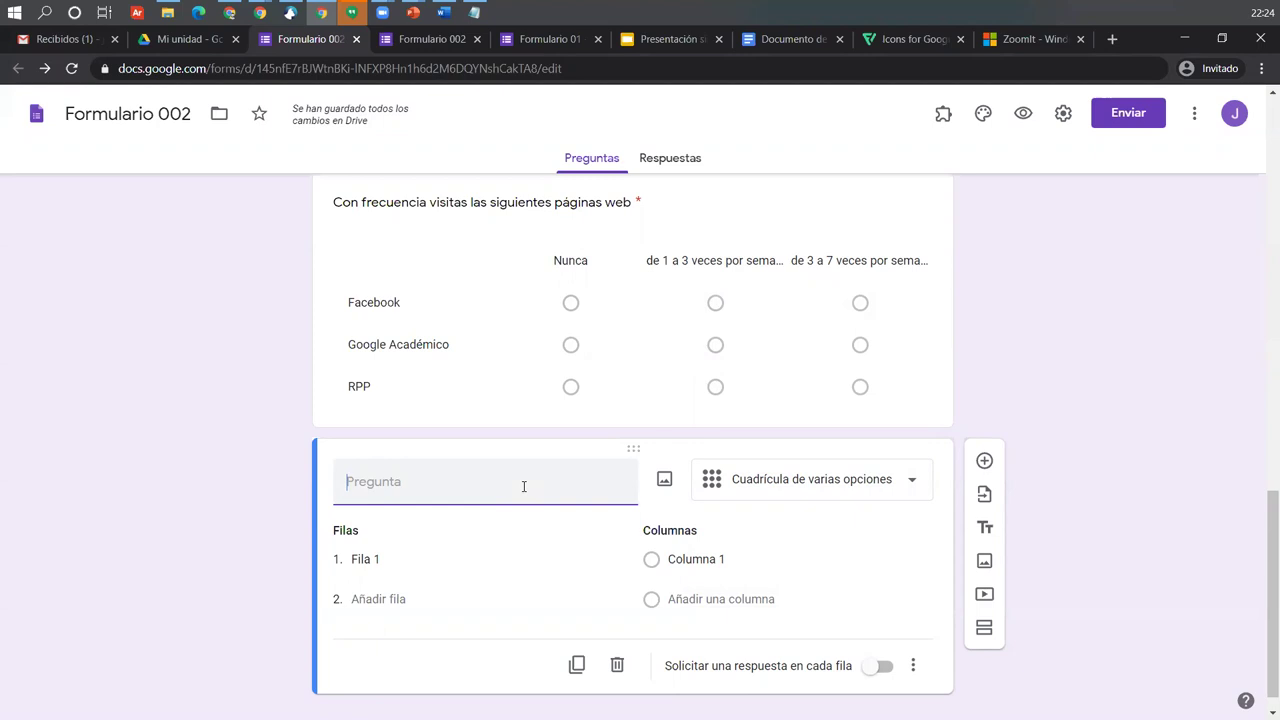
pyautogui.write('¿')
pyautogui.press('BackSpace')
pyautogui.write('¿')
pyautogui.write('ndique')
pyautogui.write('te')
pyautogui.press('BackSpace')
pyautogui.press('BackSpace')
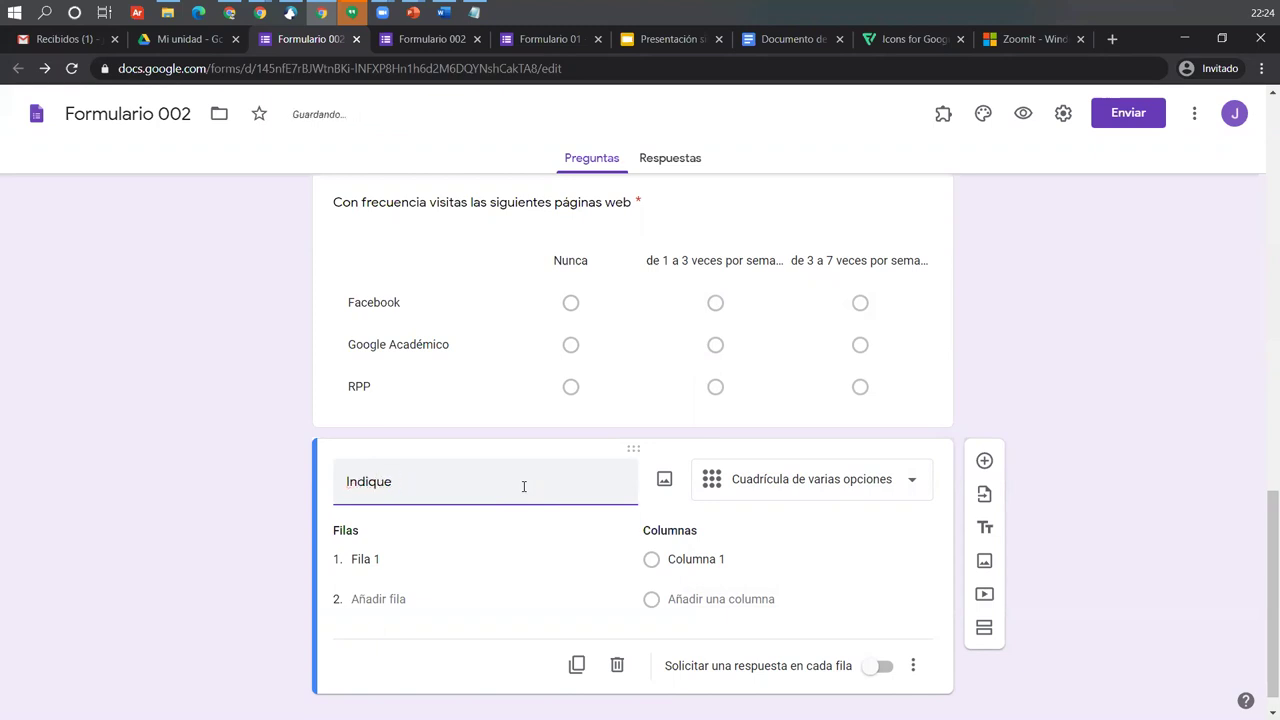
pyautogui.press('BackSpace')
pyautogui.press('BackSpace')
pyautogui.press('BackSpace')
pyautogui.press('BackSpace')
pyautogui.press('BackSpace')
pyautogui.press('BackSpace')
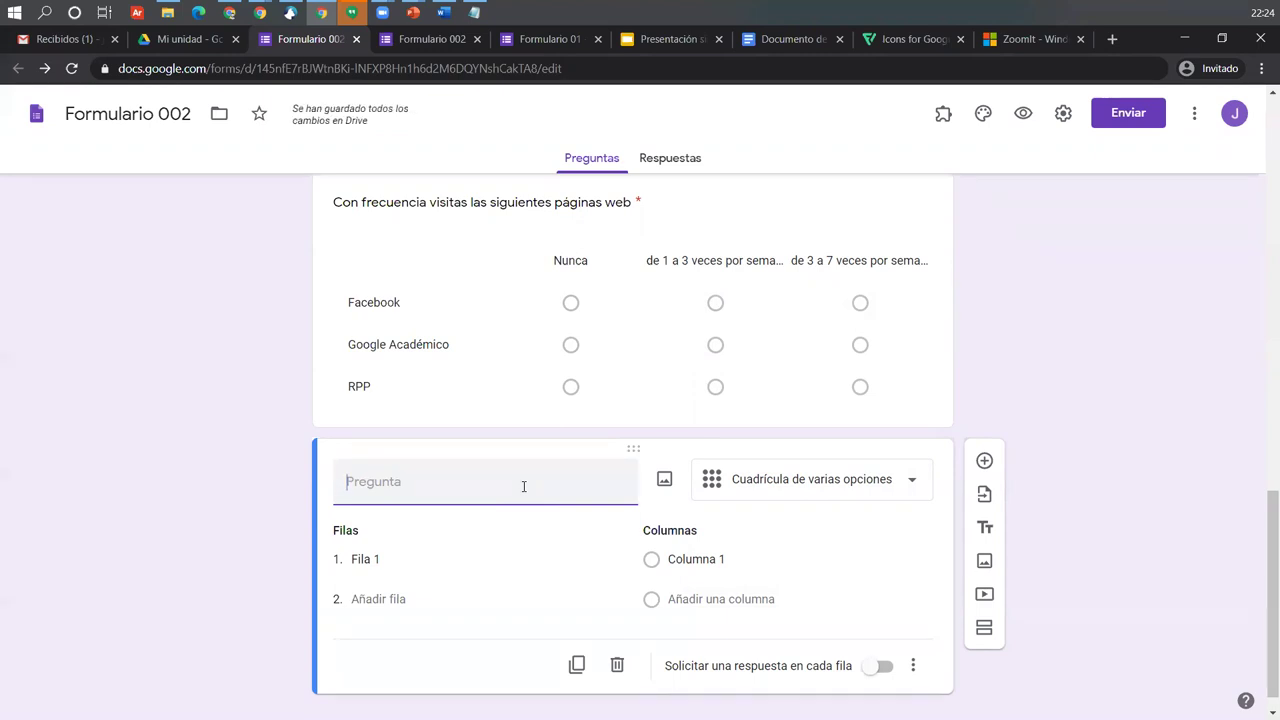
pyautogui.write('I')
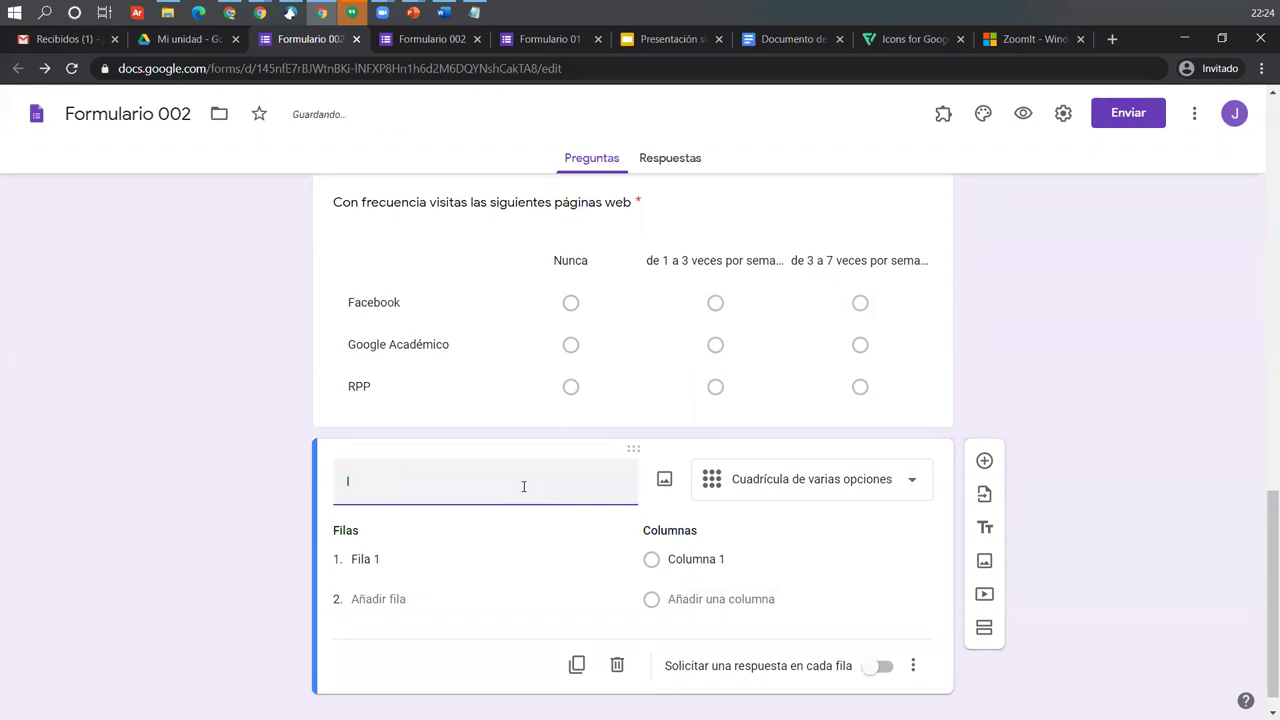
pyautogui.write('ndique qye ')
pyautogui.write('e aplicación')
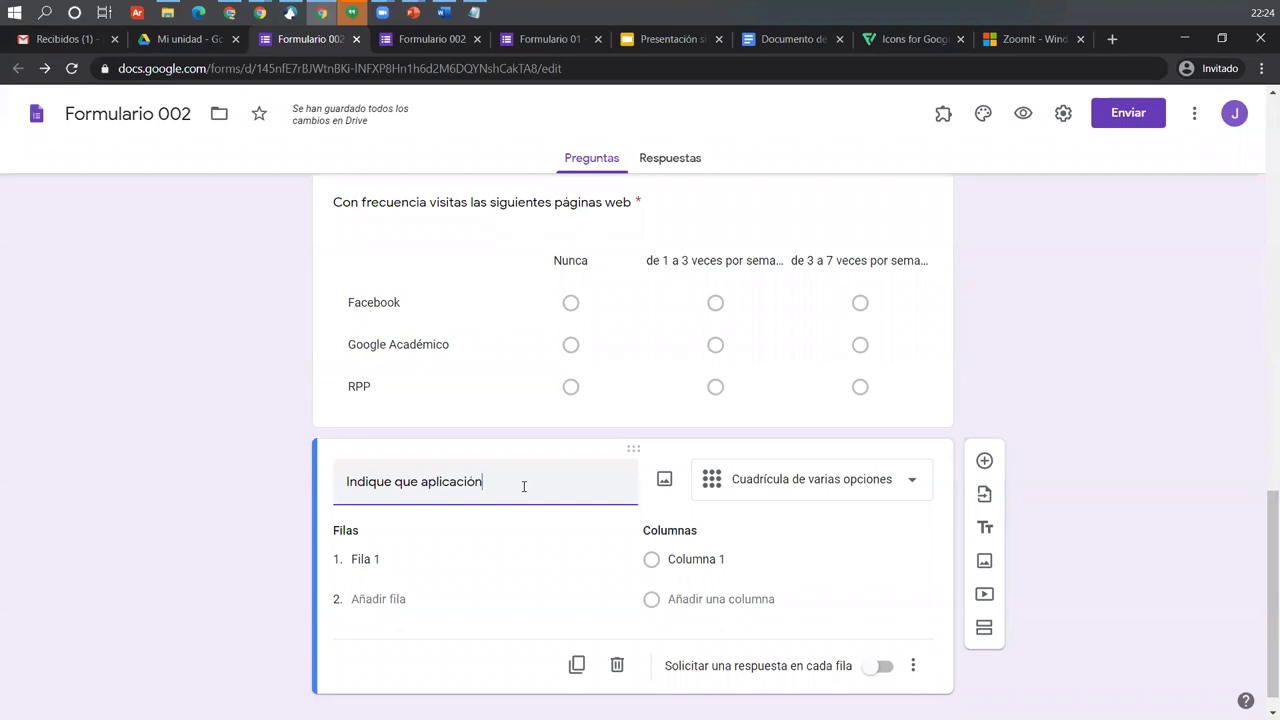
pyautogui.press('BackSpace')
pyautogui.press('BackSpace')
pyautogui.press('BackSpace')
pyautogui.press('BackSpace')
pyautogui.press('BackSpace')
pyautogui.press('BackSpace')
pyautogui.press('BackSpace')
pyautogui.press('BackSpace')
pyautogui.press('BackSpace')
pyautogui.press('BackSpace')
pyautogui.press('BackSpace')
pyautogui.press('BackSpace')
pyautogui.press('BackSpace')
pyautogui.press('BackSpace')
pyautogui.press('BackSpace')
pyautogui.press('BackSpace')
pyautogui.press('BackSpace')
pyautogui.press('BackSpace')
pyautogui.press('BackSpace')
pyautogui.press('BackSpace')
pyautogui.write('Indique en que horario usa la siguientes ap')
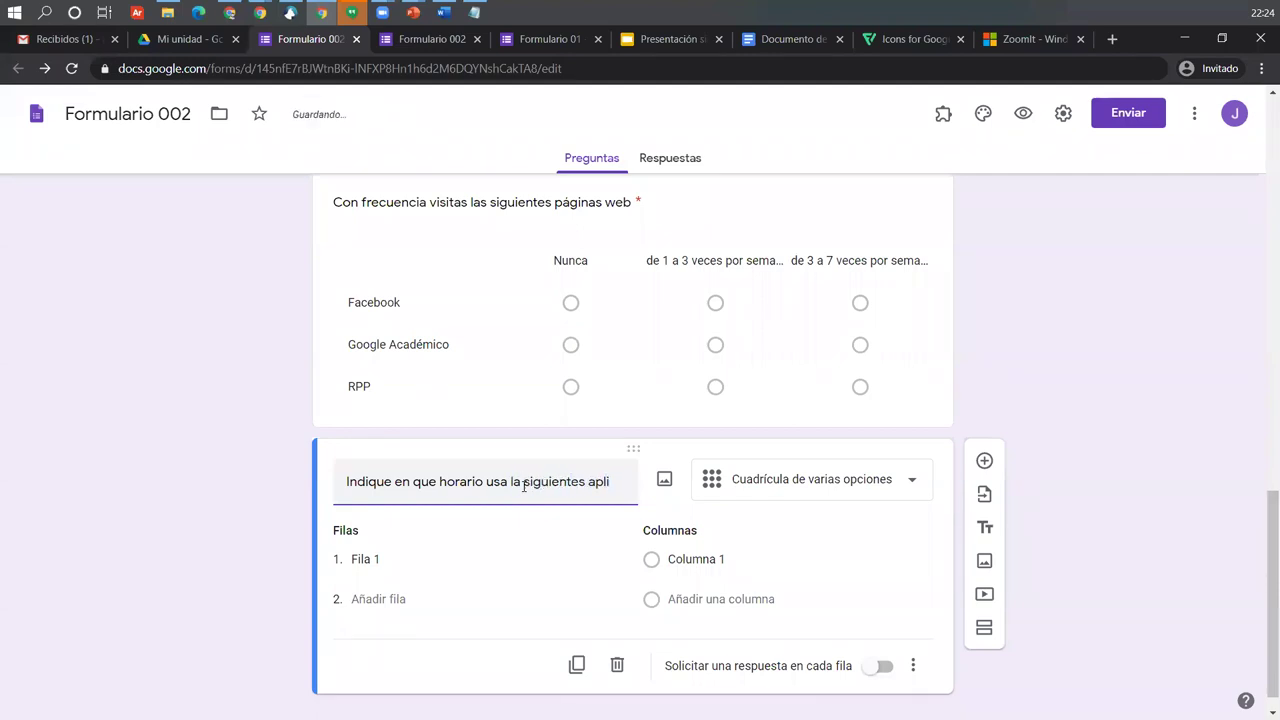
pyautogui.write('lica')
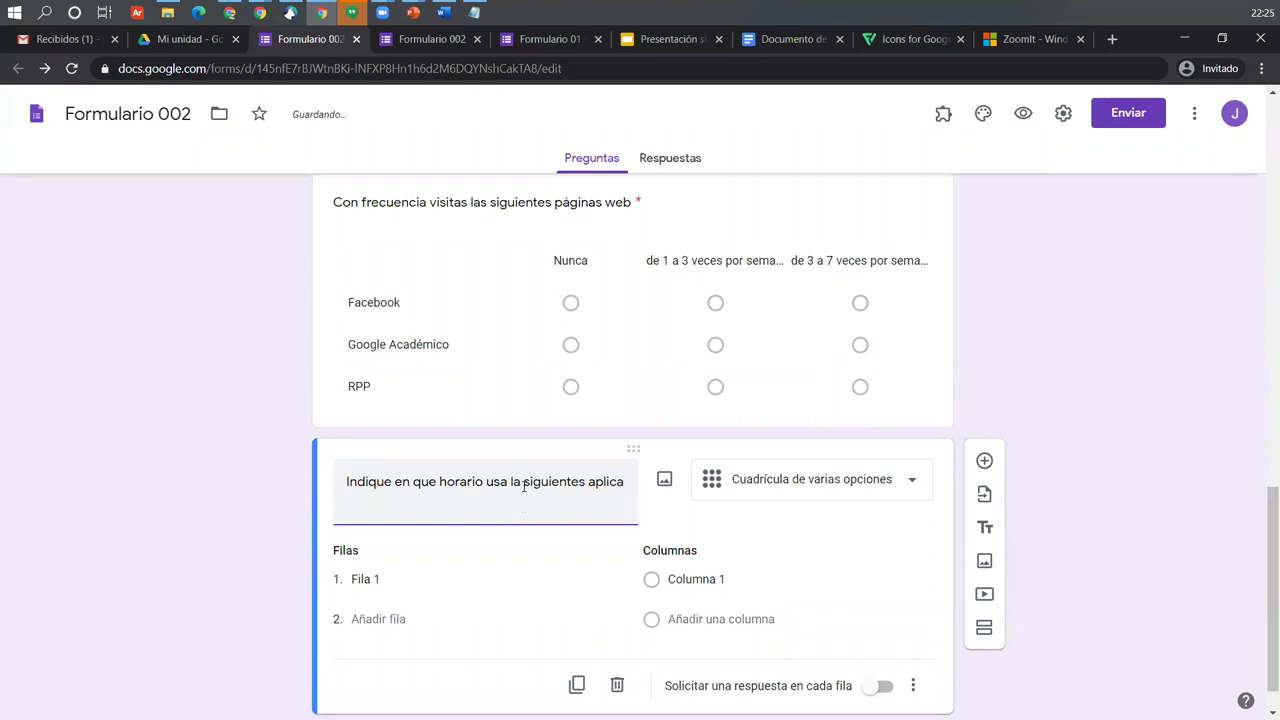
pyautogui.write('ción')
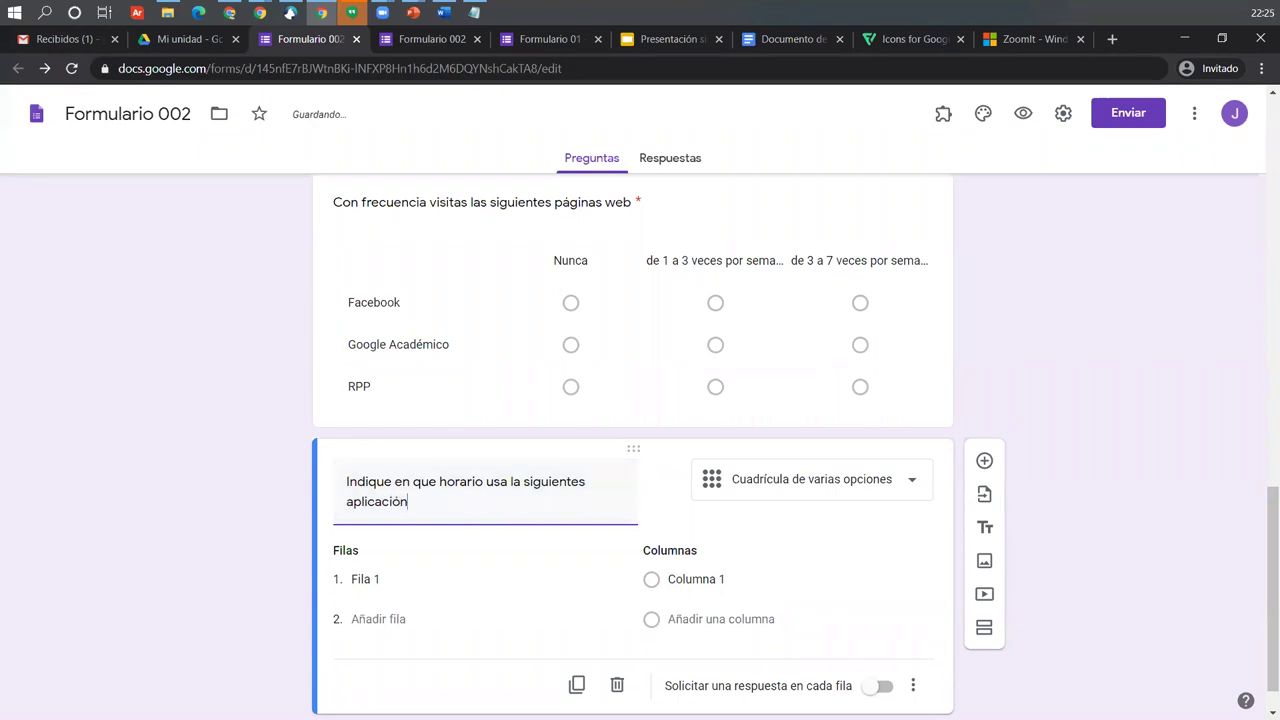
# Change that question's type to Cuadrícula de casillas.
pyautogui.scroll(-1, 426, 640)
pyautogui.scroll(1, 431, 519)
pyautogui.click(836, 528)
pyautogui.click(762, 558)
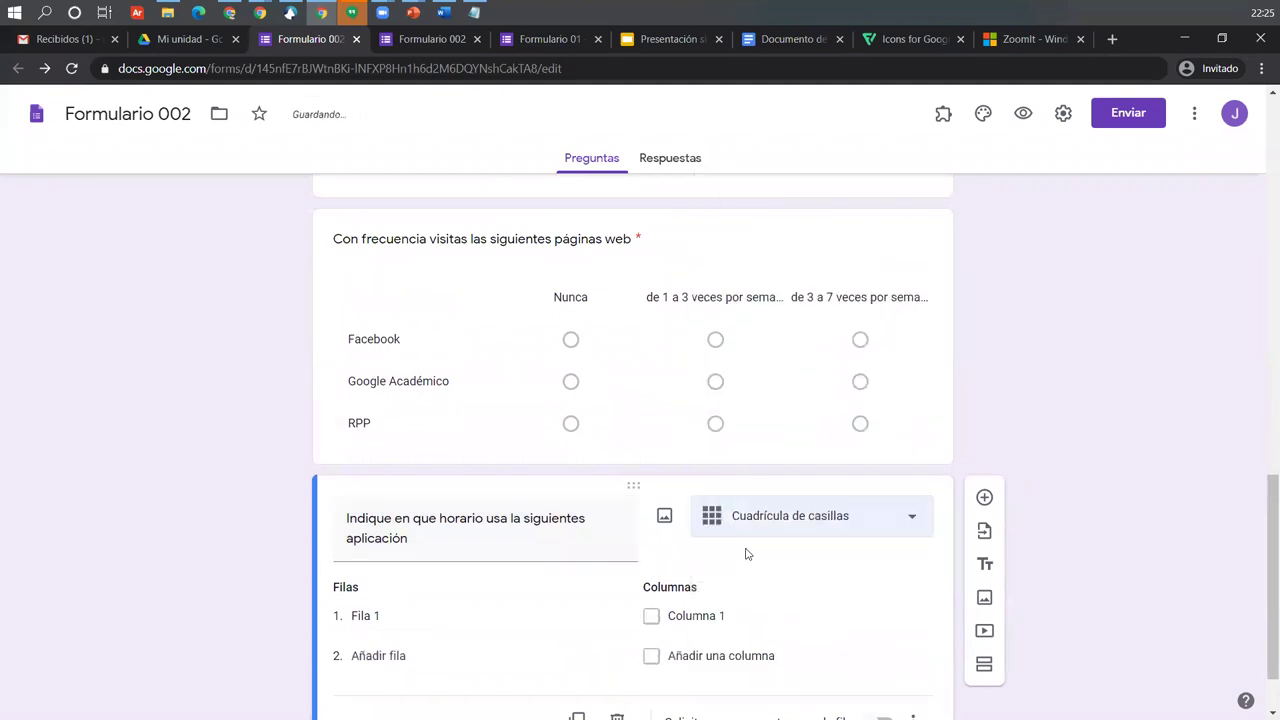
pyautogui.scroll(-1, 697, 597)
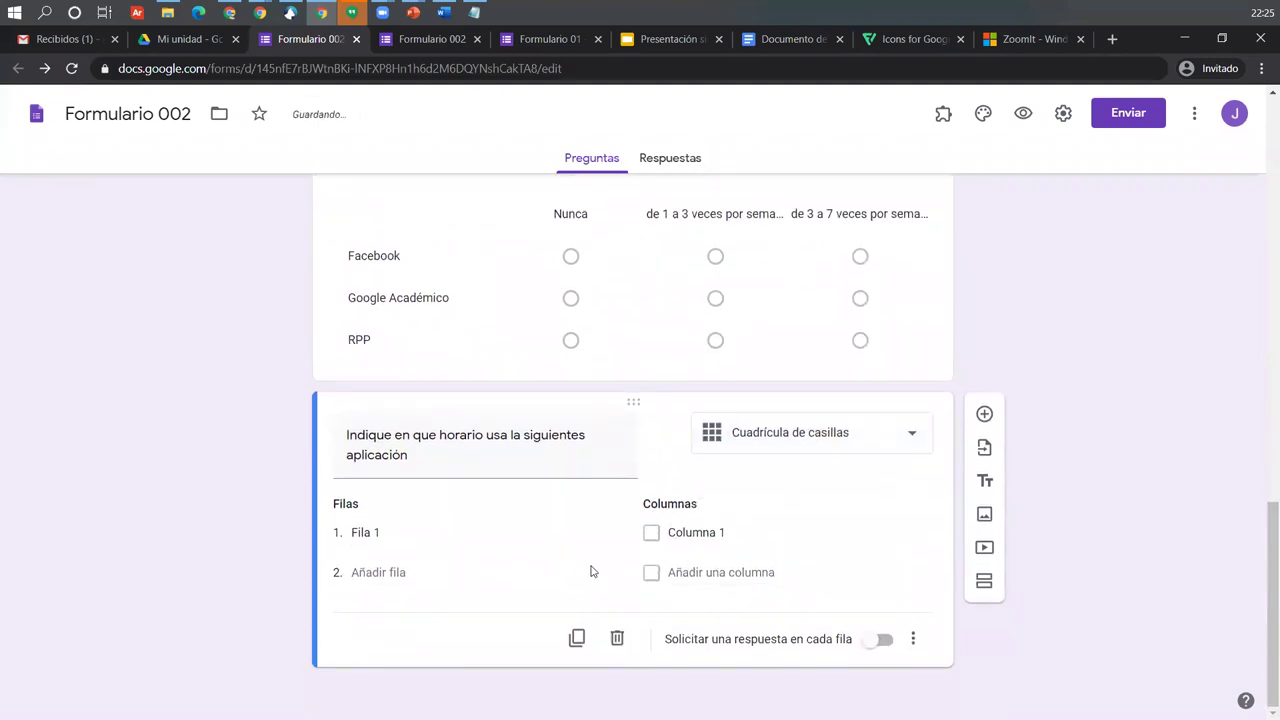
pyautogui.scroll(5, 657, 586)
pyautogui.scroll(-2, 670, 600)
pyautogui.scroll(-3, 698, 626)
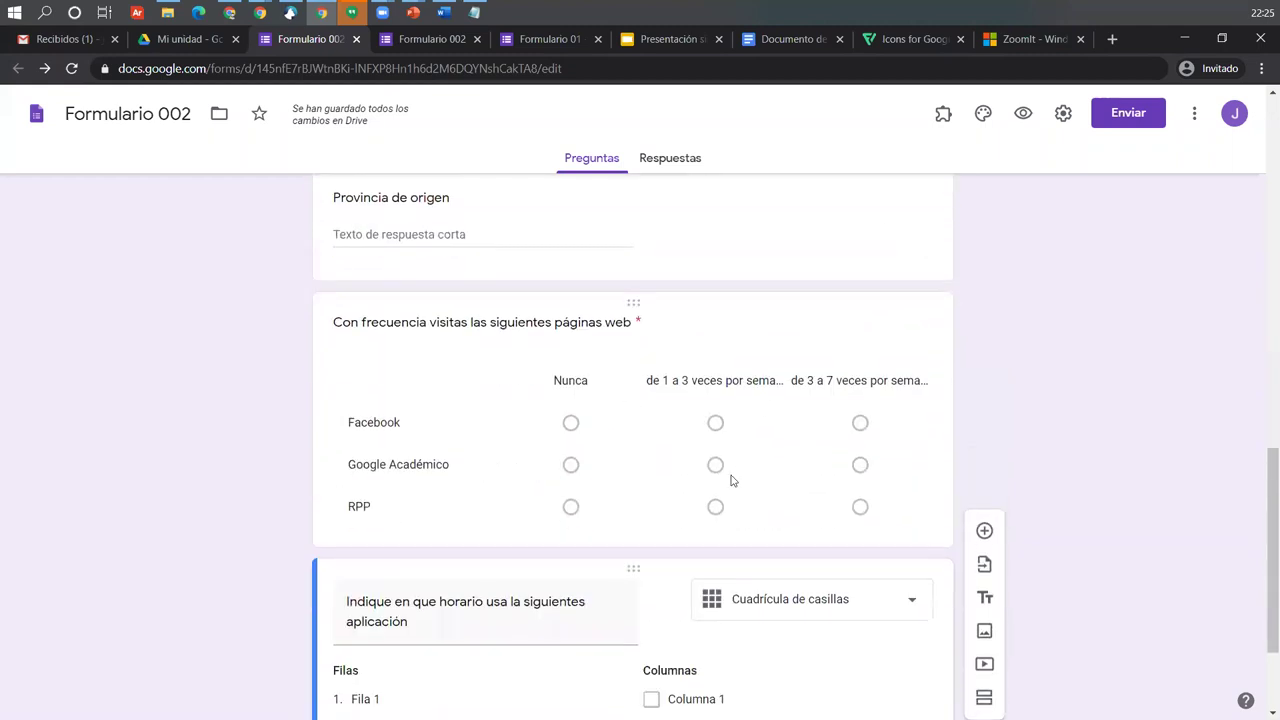
# Enter the grid rows Whatsapp, Facebook, Instagram and Telegram.
pyautogui.click(390, 614)
pyautogui.write('Whatsapp')
pyautogui.press('Tab')
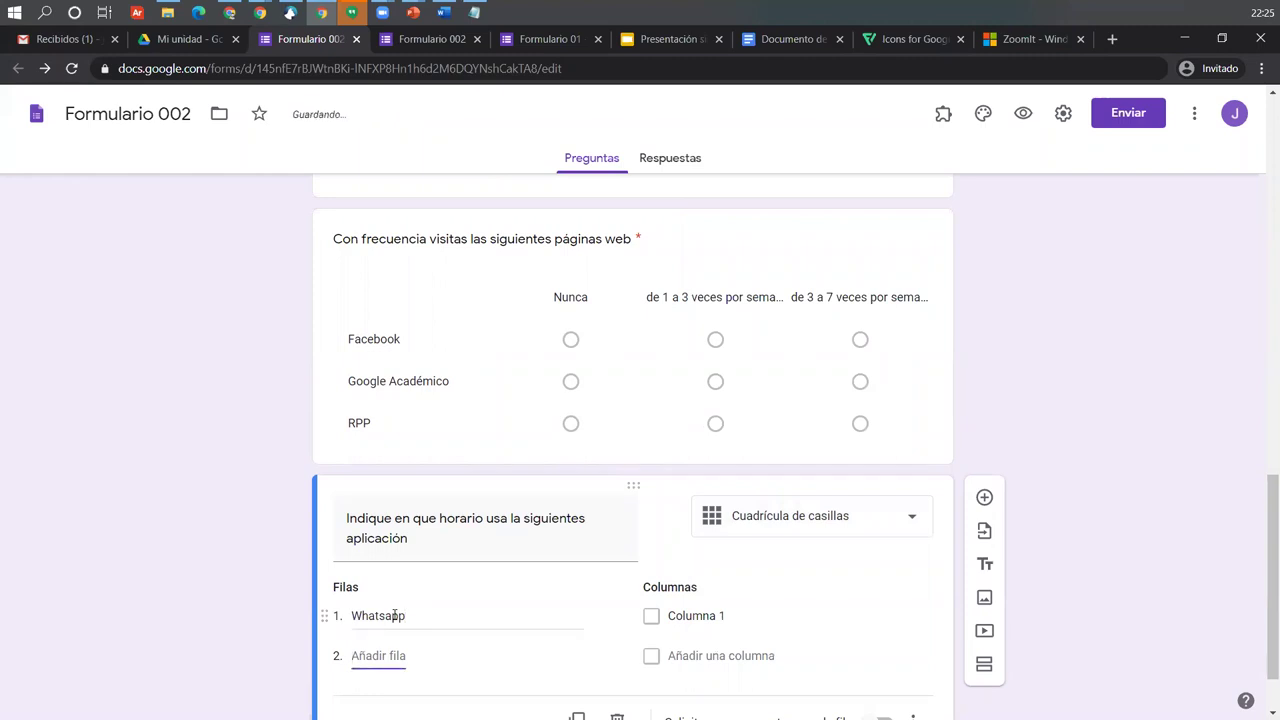
pyautogui.write('Facebook')
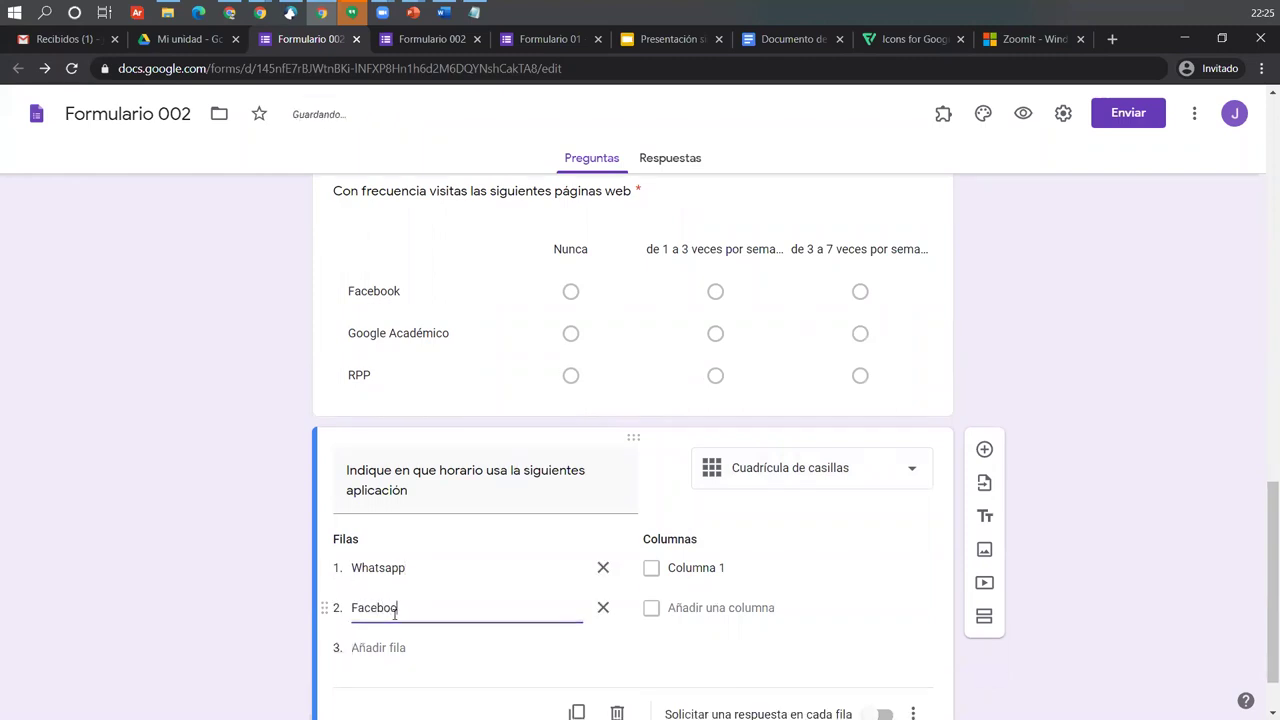
pyautogui.press('Tab')
pyautogui.write('Instagram')
pyautogui.press('Tab')
pyautogui.press('Tab')
pyautogui.write('Tele')
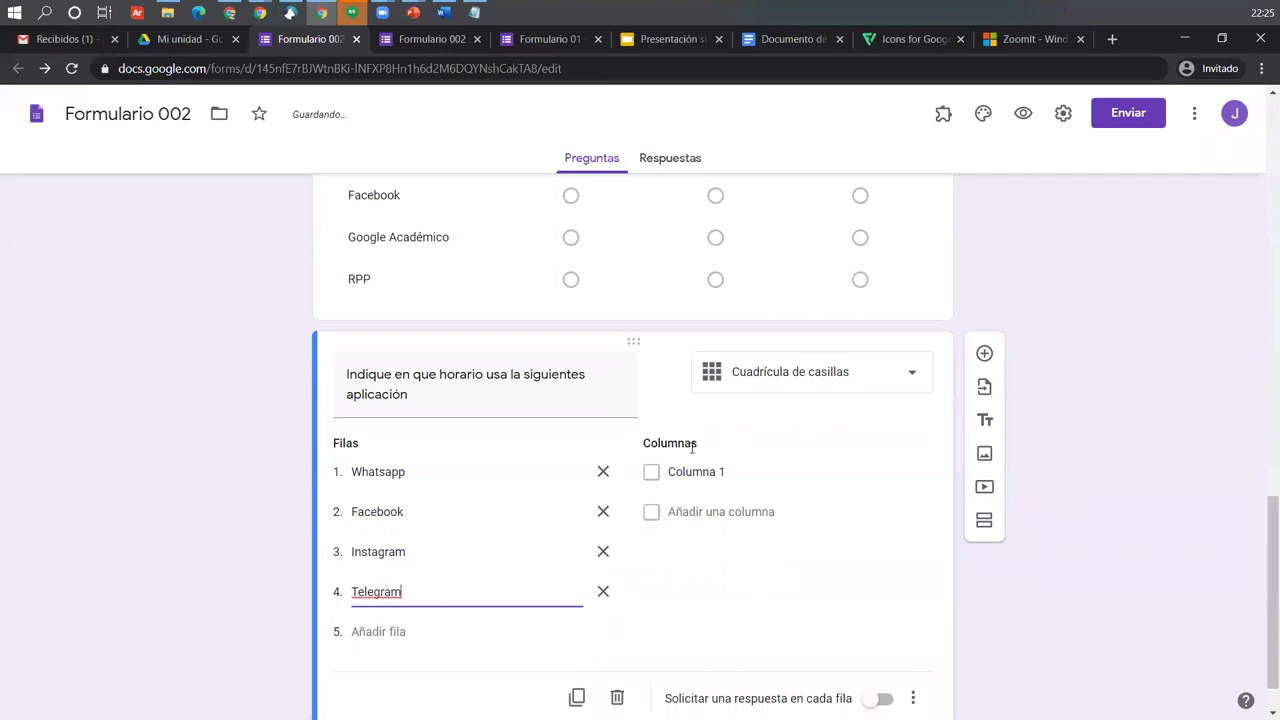
# Enter the grid columns No uso, En la mañana, En la tarde and En la noche.
pyautogui.click(798, 474)
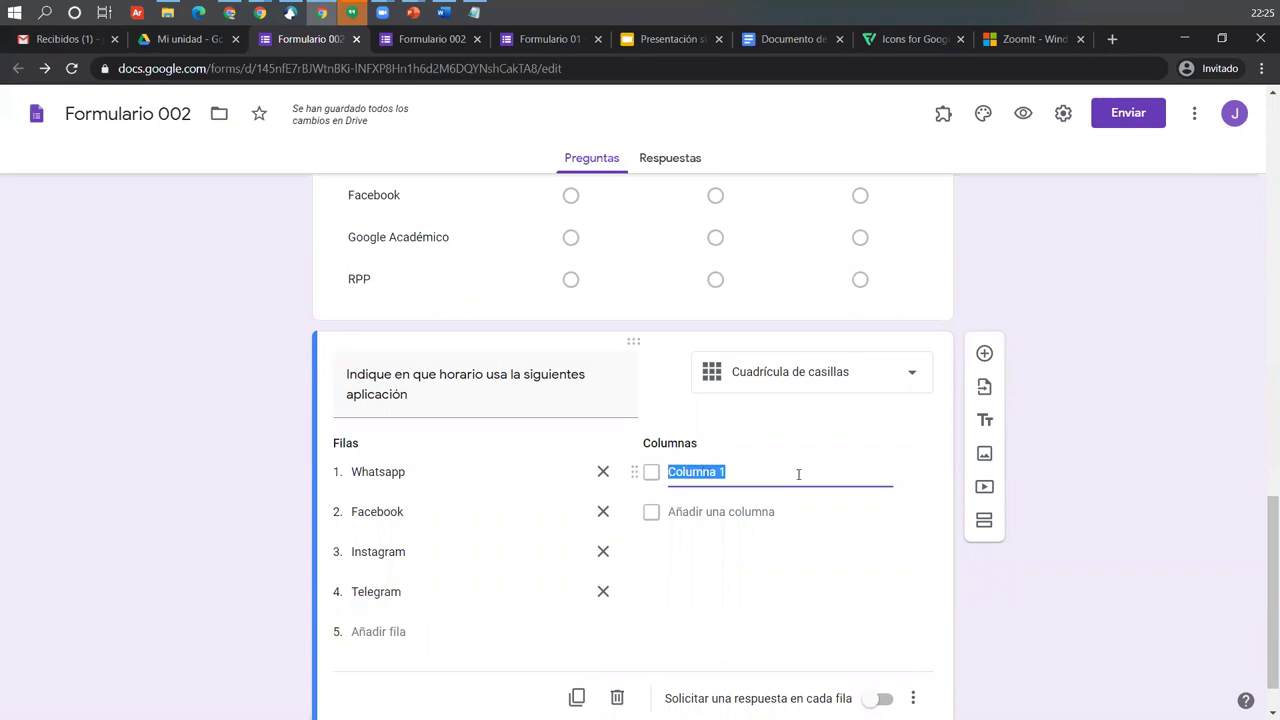
pyautogui.write('En')
pyautogui.write('No uso')
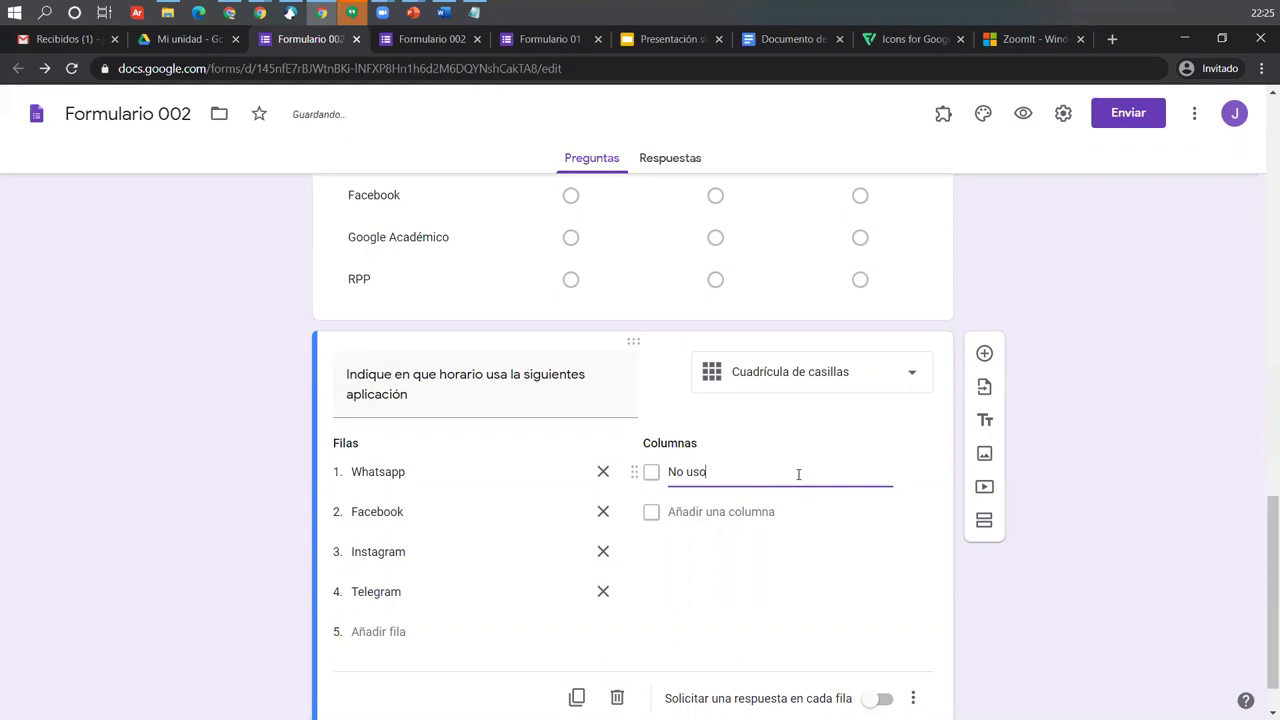
pyautogui.click(762, 512)
pyautogui.write('E')
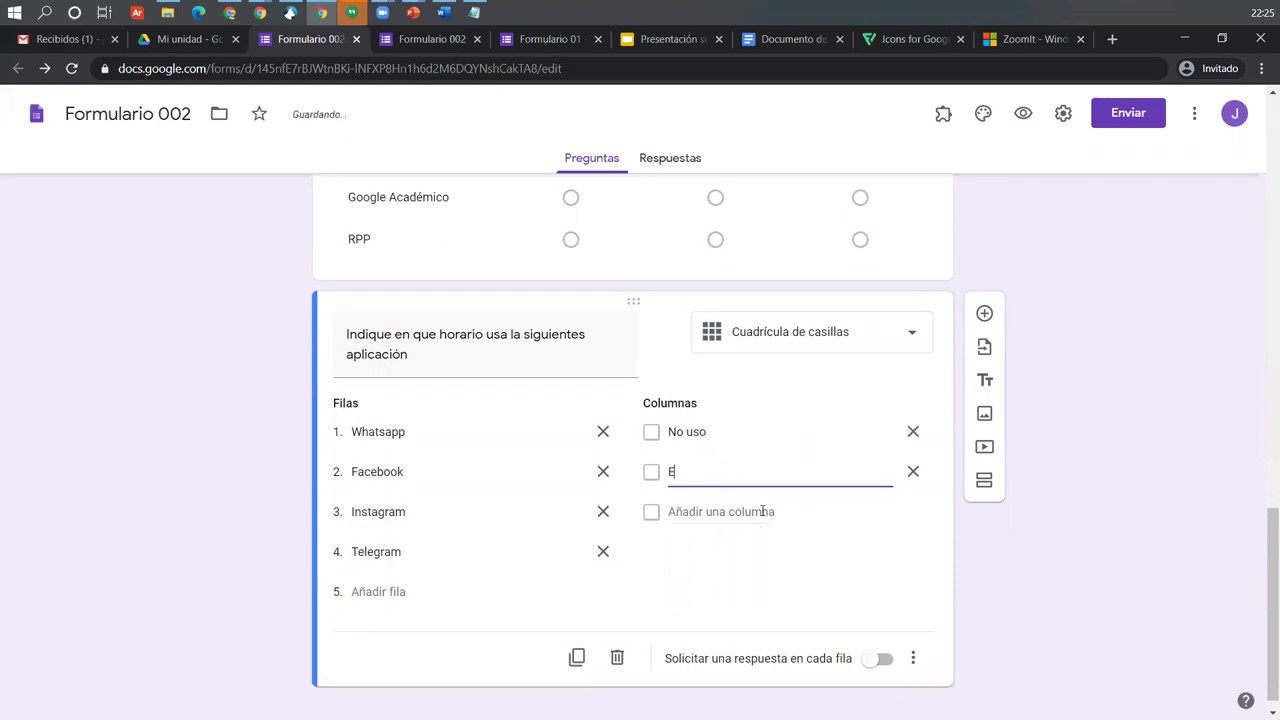
pyautogui.write('n la mañana')
pyautogui.press('Tab')
pyautogui.press('Tab')
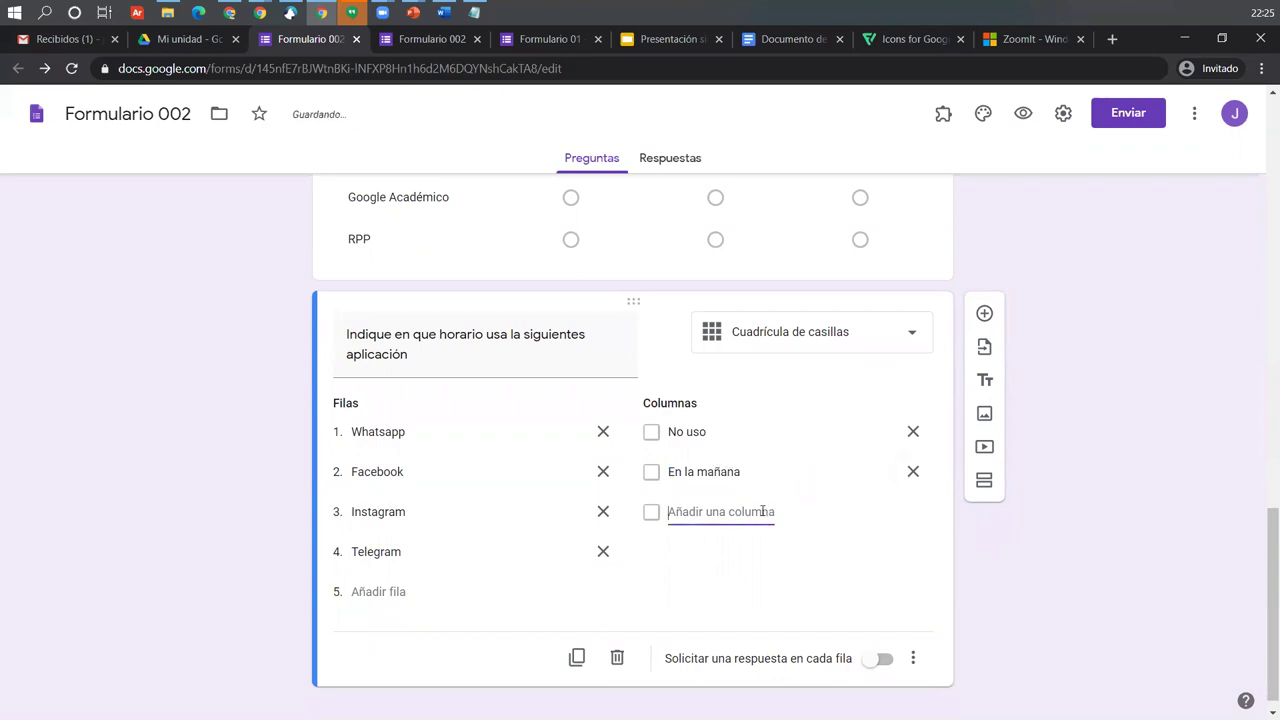
pyautogui.write('En la tarde')
pyautogui.press('Tab')
pyautogui.press('Tab')
pyautogui.write('En la noche')
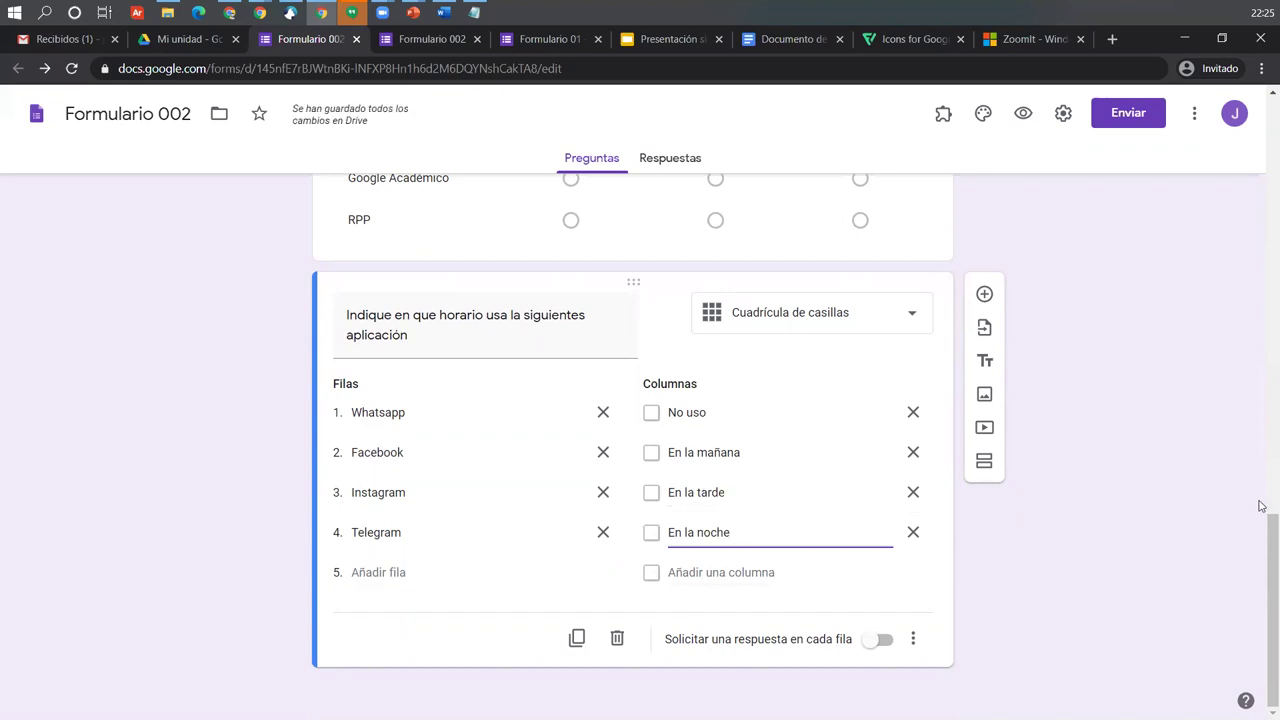
pyautogui.click(510, 48)
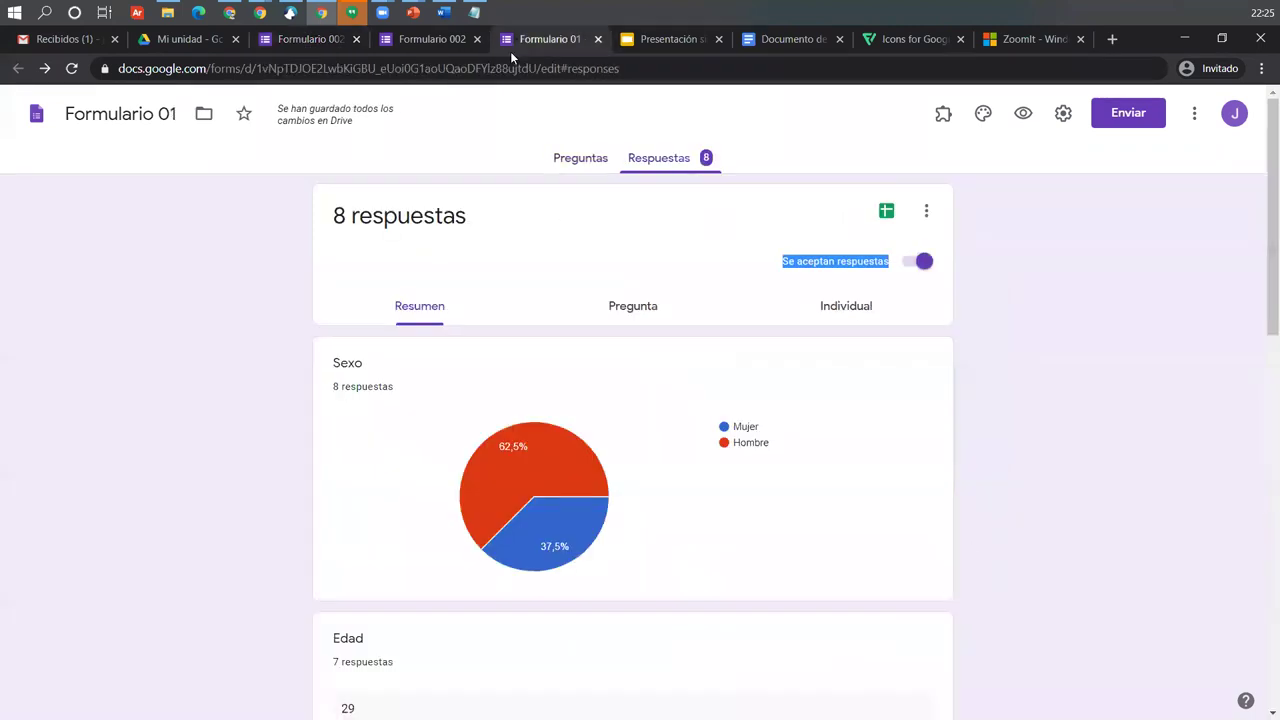
pyautogui.click(433, 36)
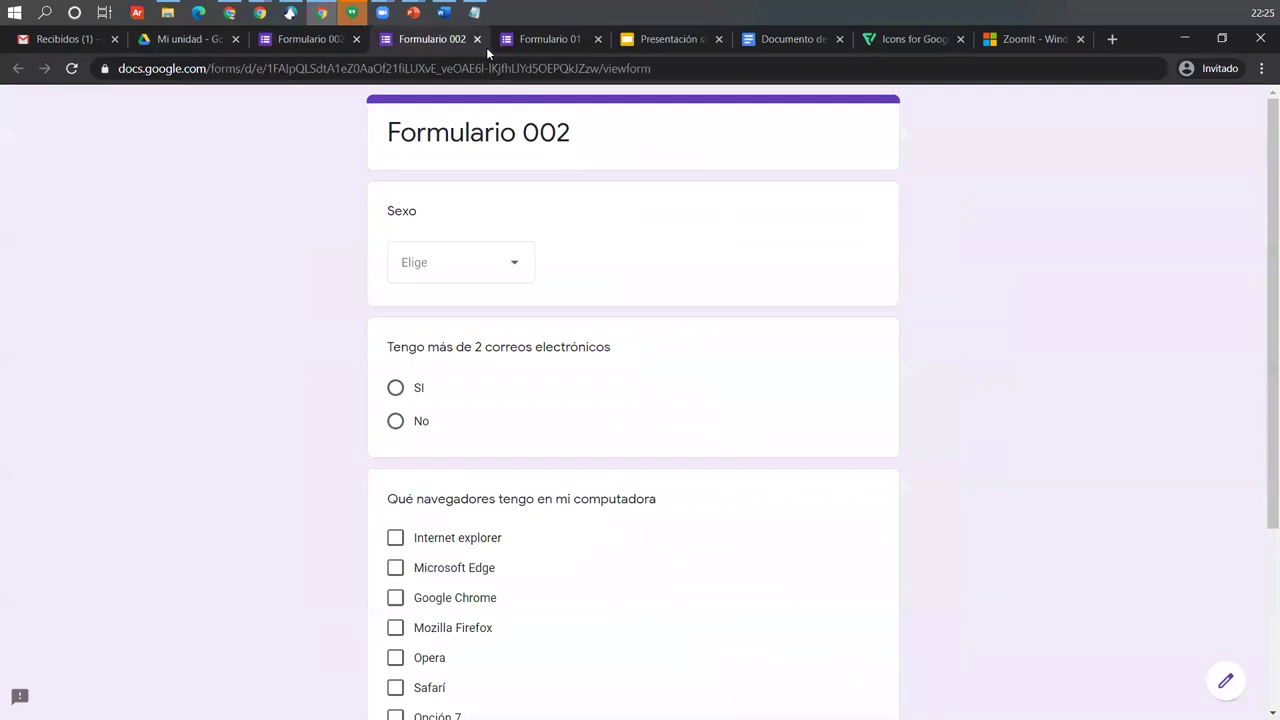
pyautogui.click(73, 68)
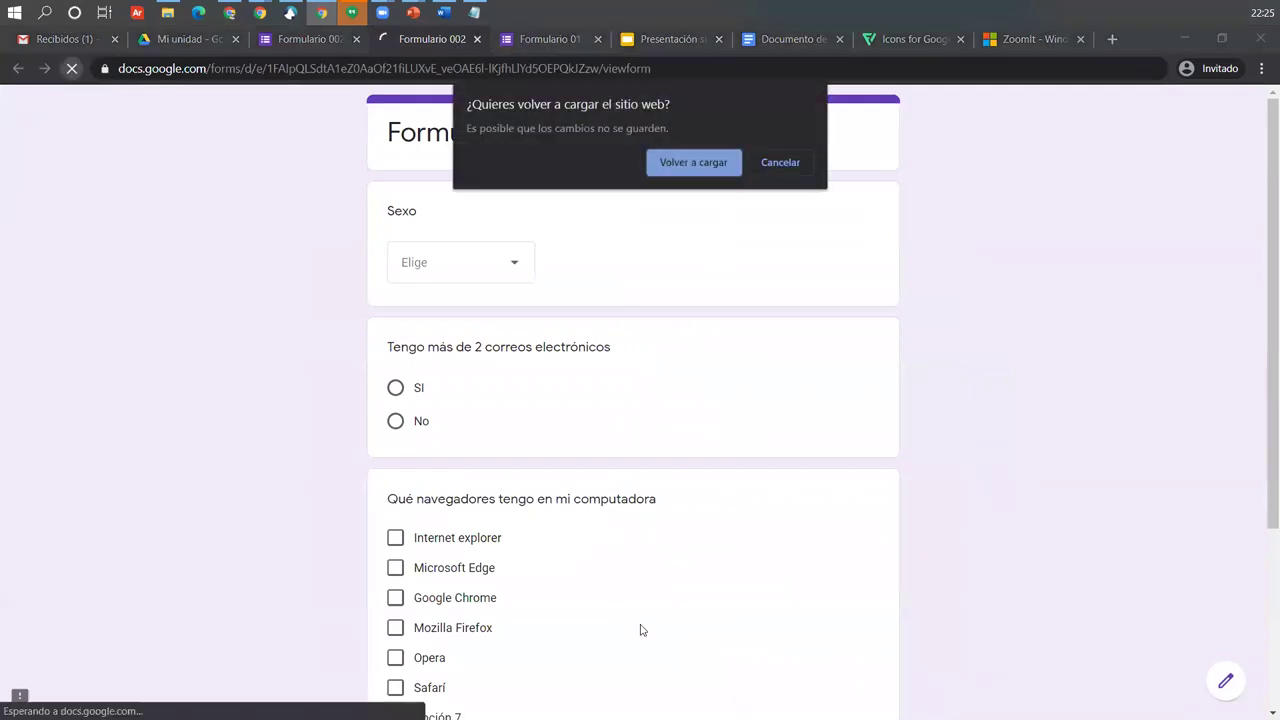
pyautogui.click(704, 163)
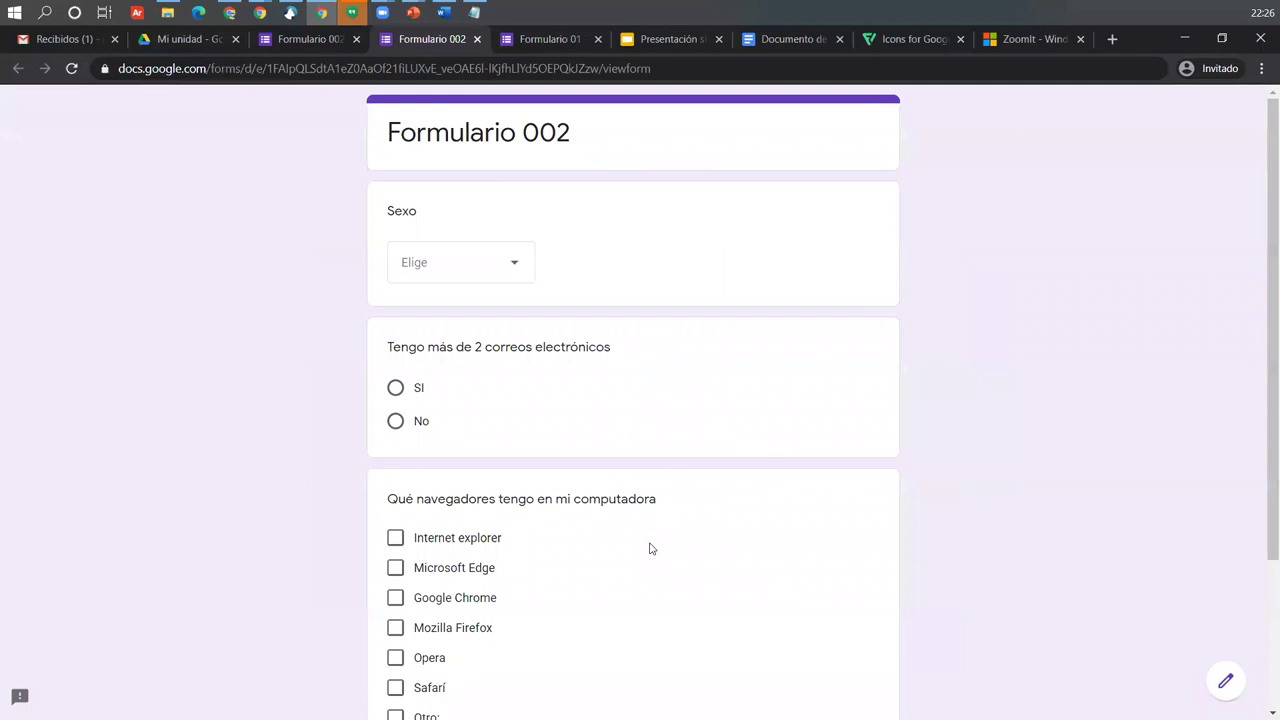
pyautogui.scroll(-3, 497, 443)
pyautogui.click(400, 577)
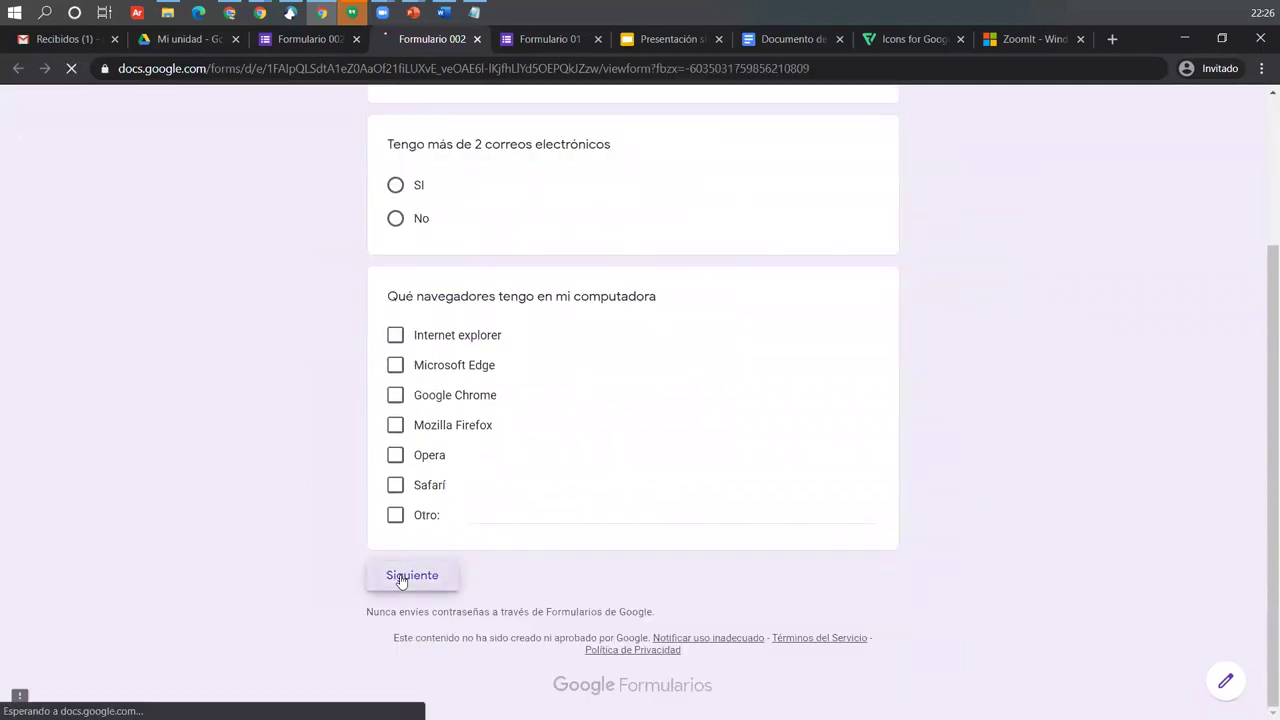
pyautogui.scroll(-4, 735, 450)
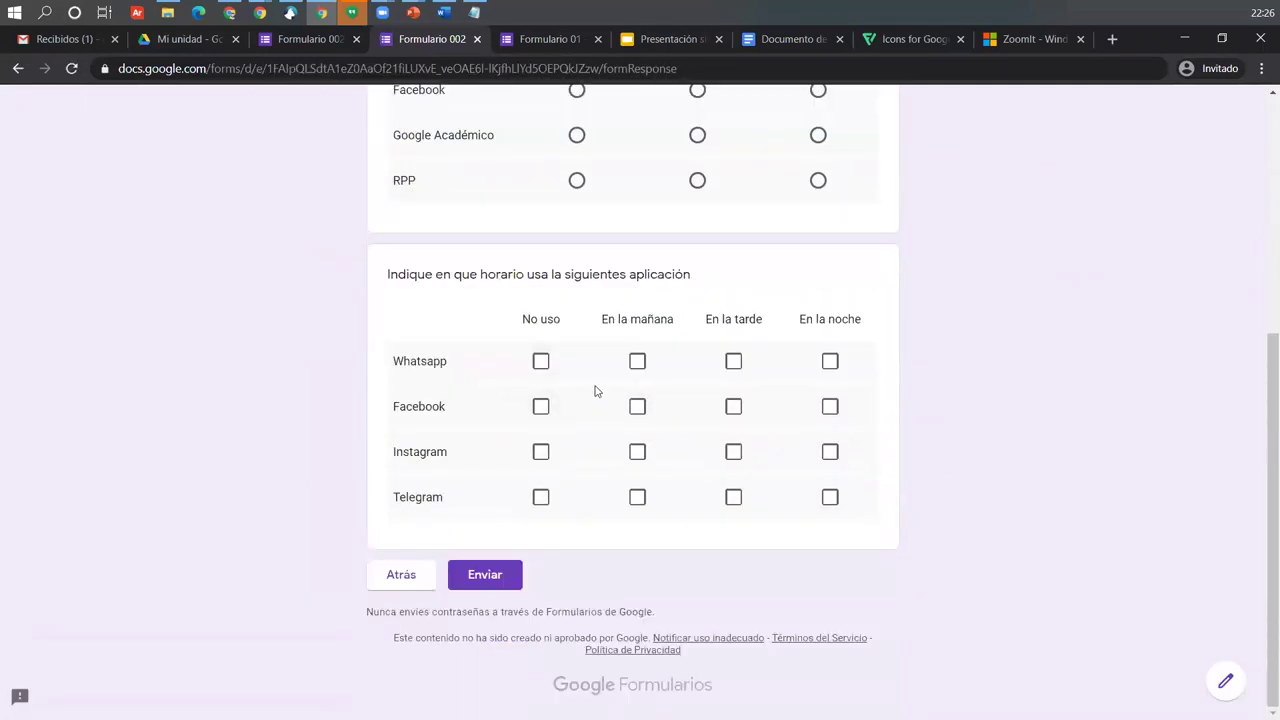
pyautogui.click(637, 366)
pyautogui.click(735, 365)
pyautogui.click(822, 364)
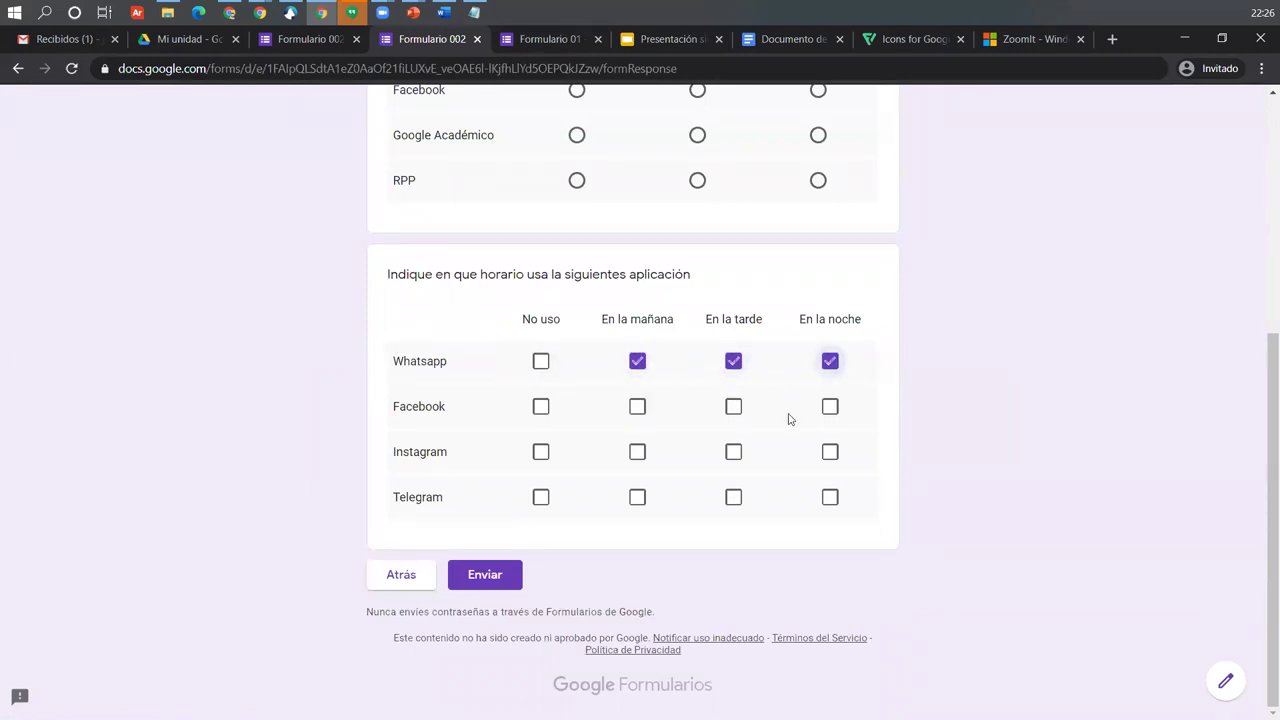
pyautogui.scroll(2, 788, 419)
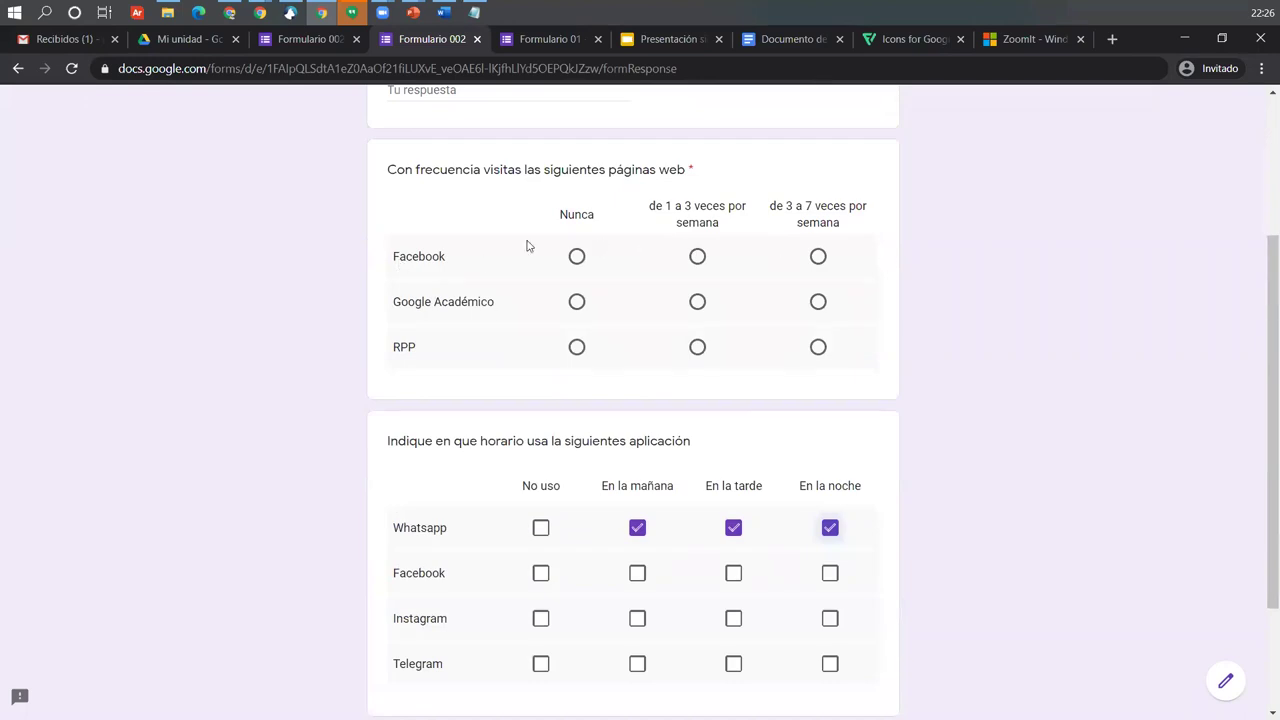
pyautogui.click(697, 257)
pyautogui.click(577, 257)
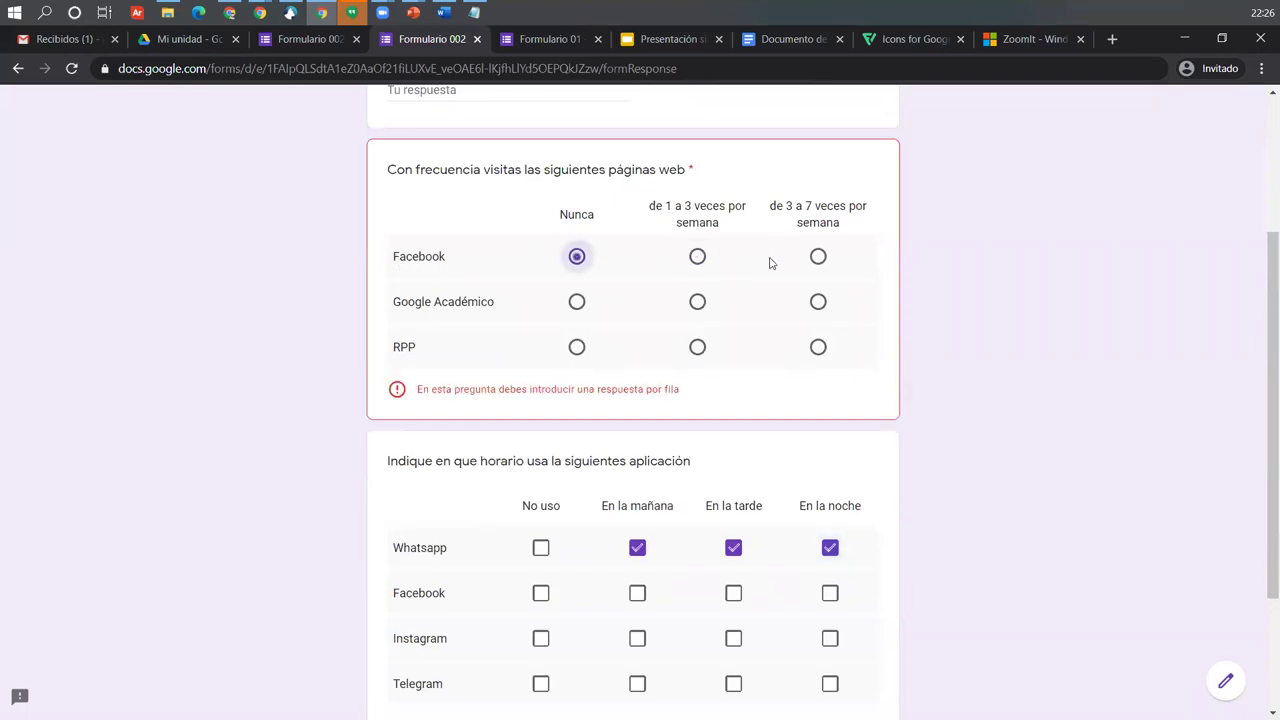
pyautogui.click(818, 257)
pyautogui.click(697, 257)
pyautogui.click(580, 302)
pyautogui.click(697, 302)
pyautogui.click(818, 302)
pyautogui.click(818, 347)
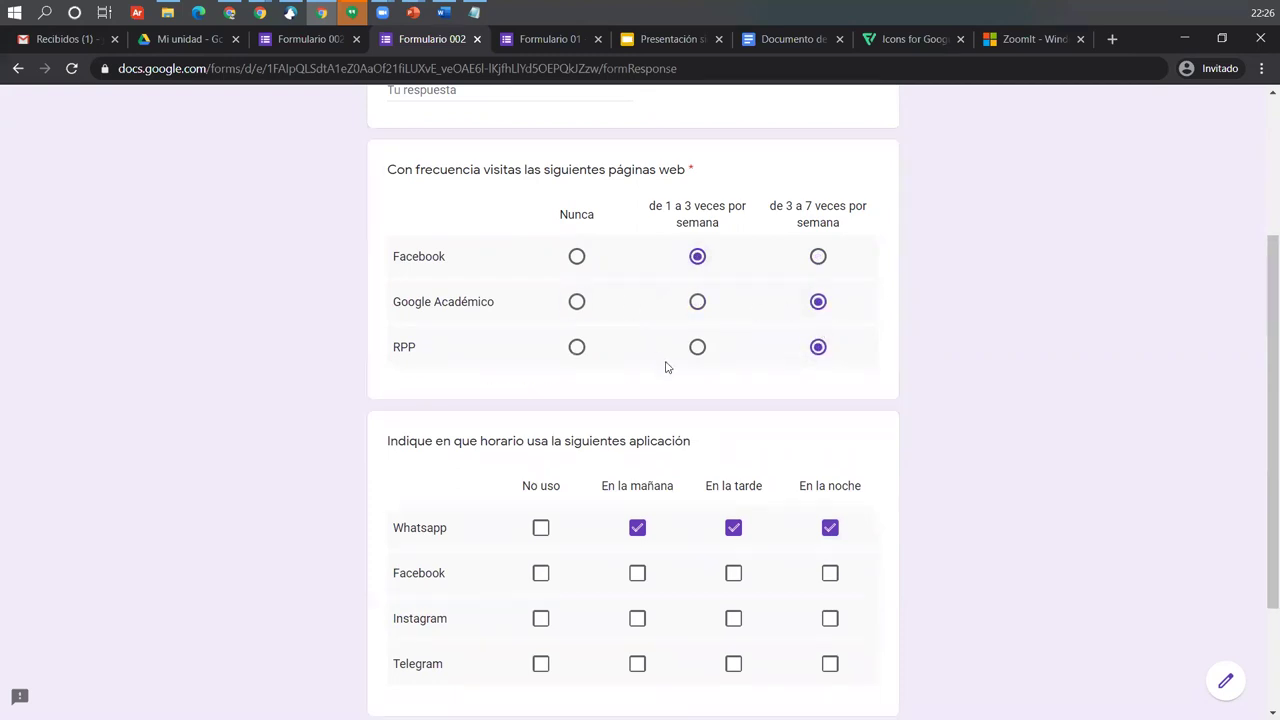
pyautogui.scroll(-3, 666, 367)
pyautogui.click(830, 406)
pyautogui.click(733, 406)
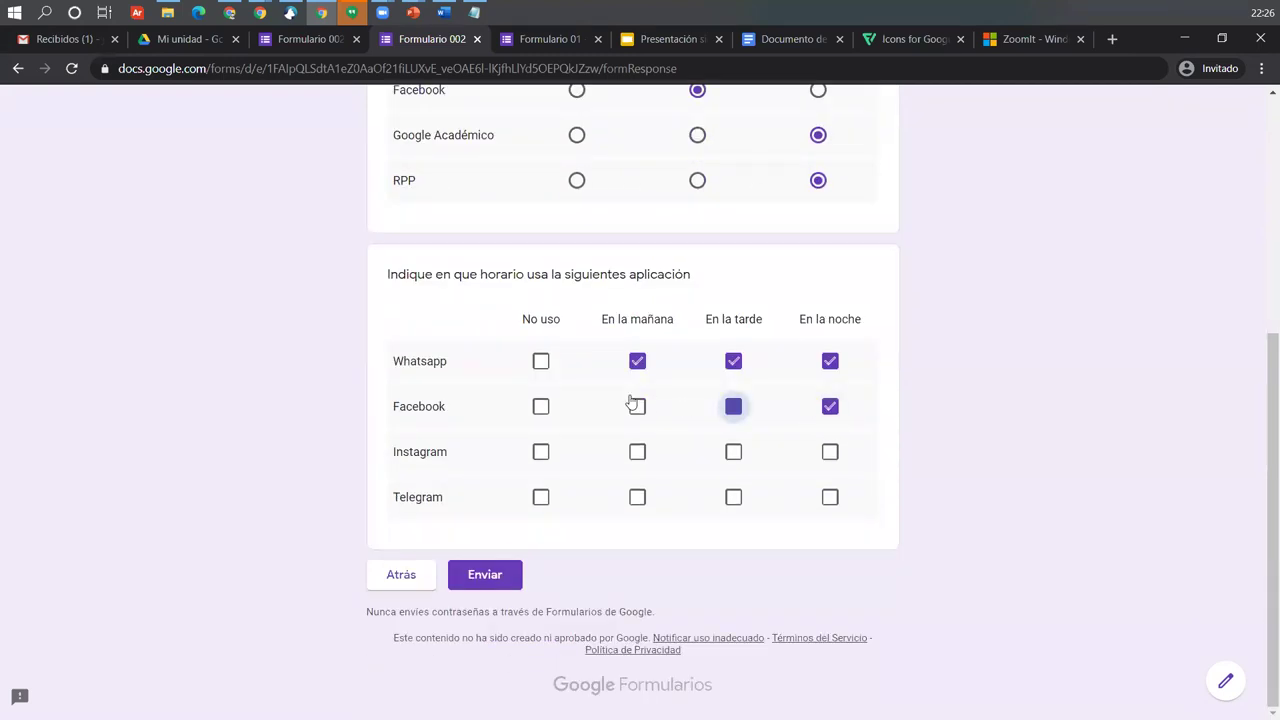
pyautogui.click(634, 405)
pyautogui.click(539, 406)
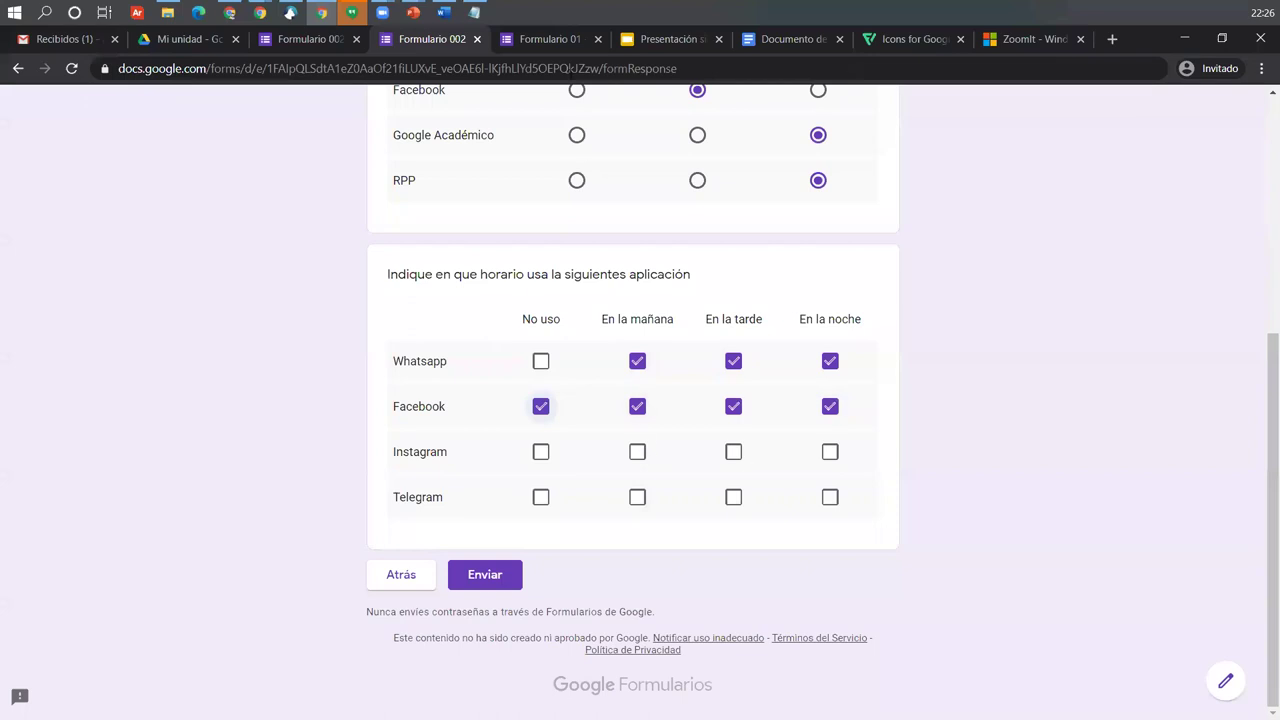
pyautogui.click(304, 46)
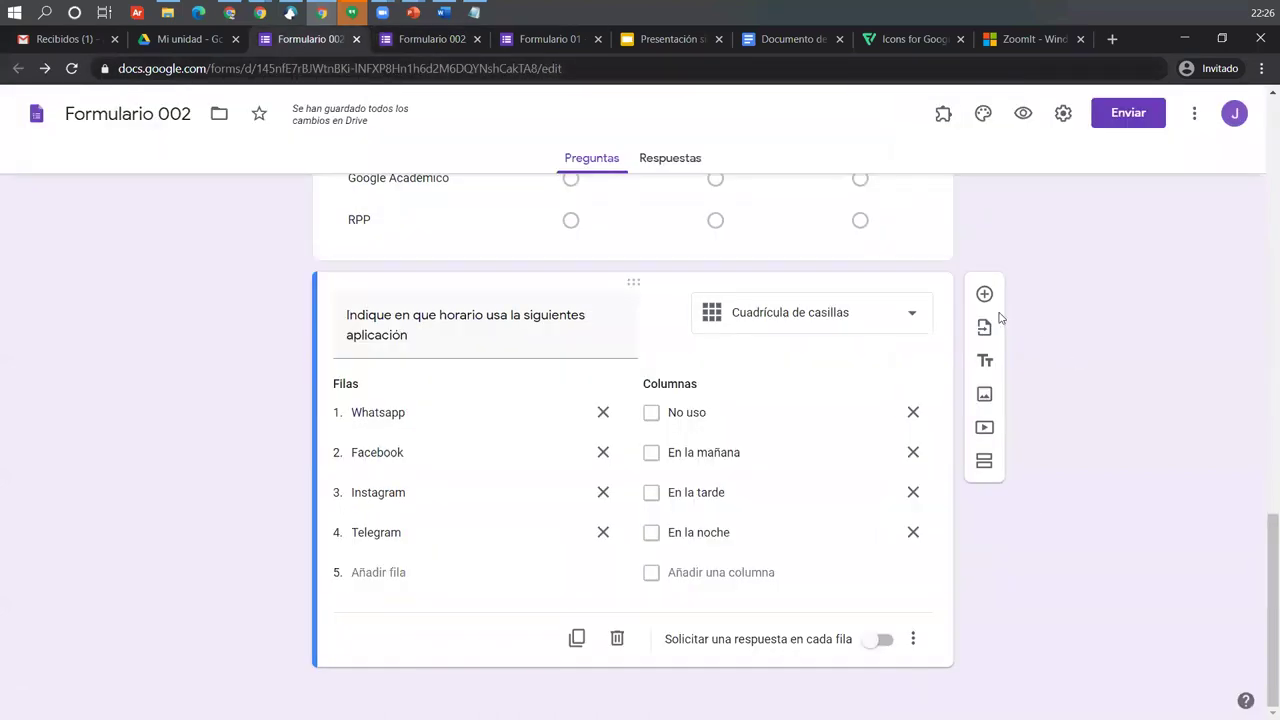
# Add a question below the checkbox grid and set its type to Subir archivos.
pyautogui.scroll(1, 994, 318)
pyautogui.click(985, 377)
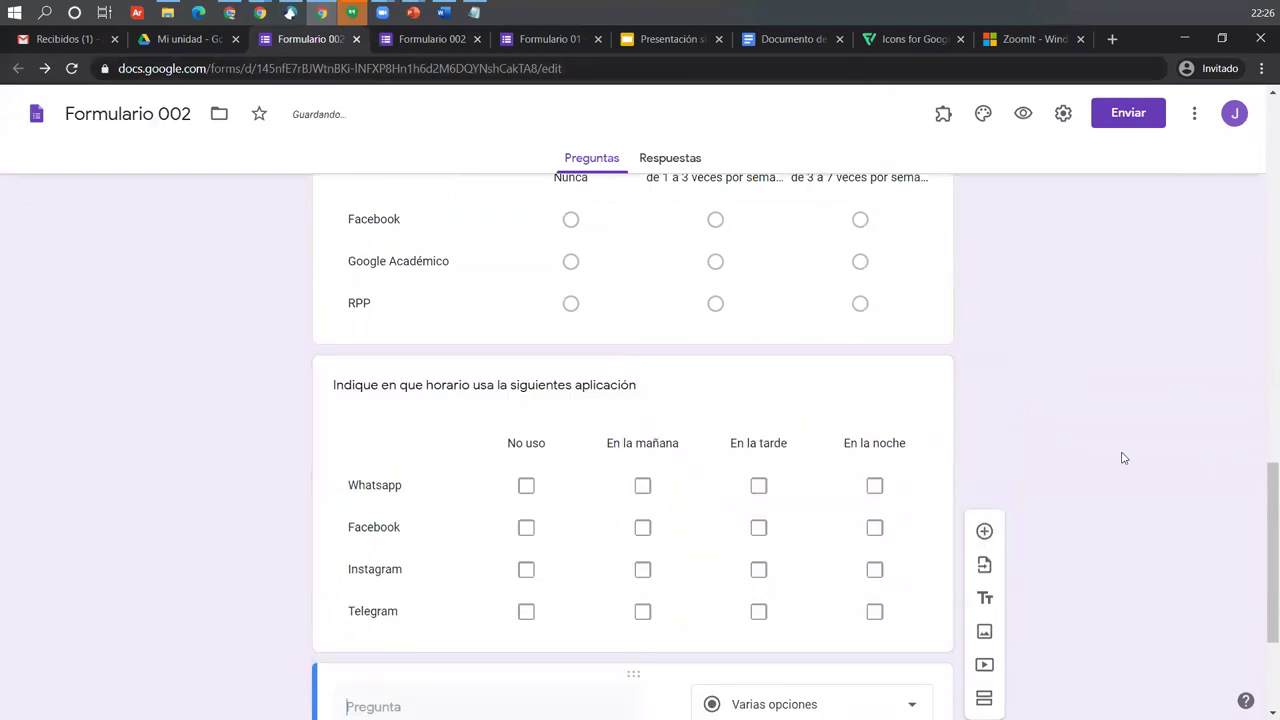
pyautogui.click(800, 489)
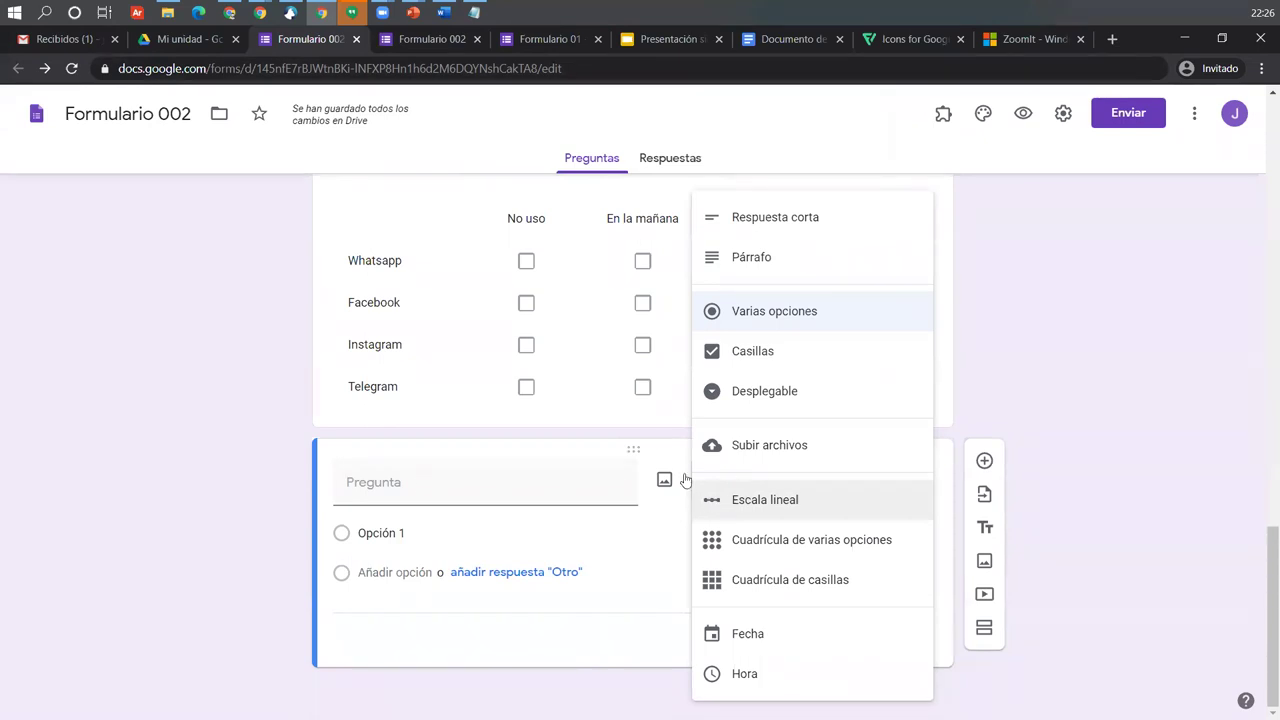
pyautogui.click(860, 462)
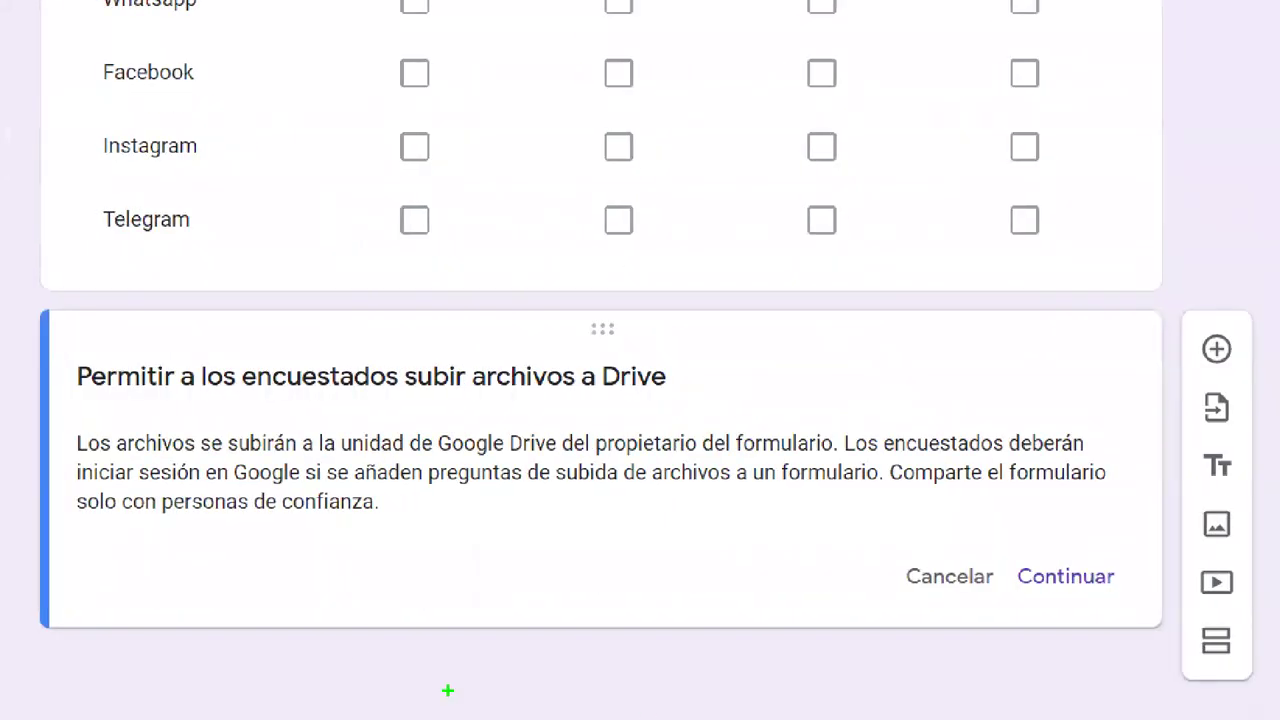
pyautogui.moveTo(31, 294)
pyautogui.mouseDown()
pyautogui.moveTo(957, 643)
pyautogui.moveTo(1189, 661)
pyautogui.moveTo(1178, 655)
pyautogui.moveTo(1215, 718)
pyautogui.mouseUp()
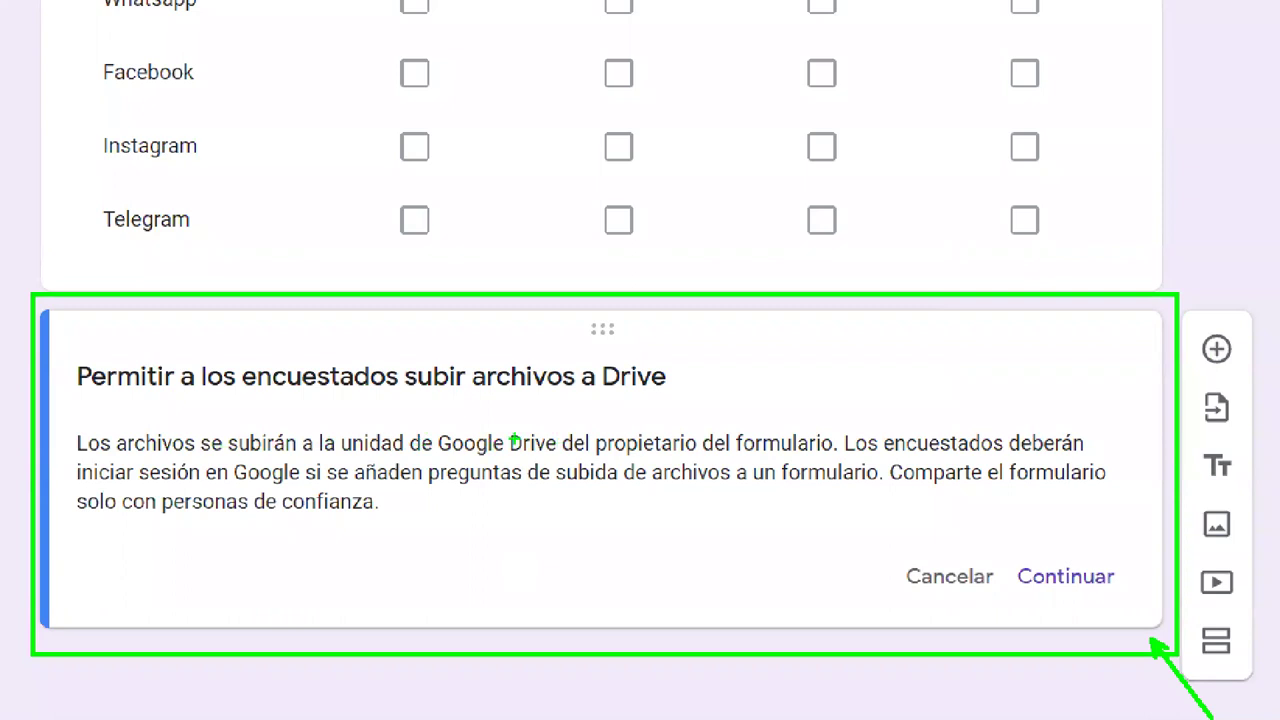
pyautogui.moveTo(436, 422); pyautogui.dragTo(557, 463)
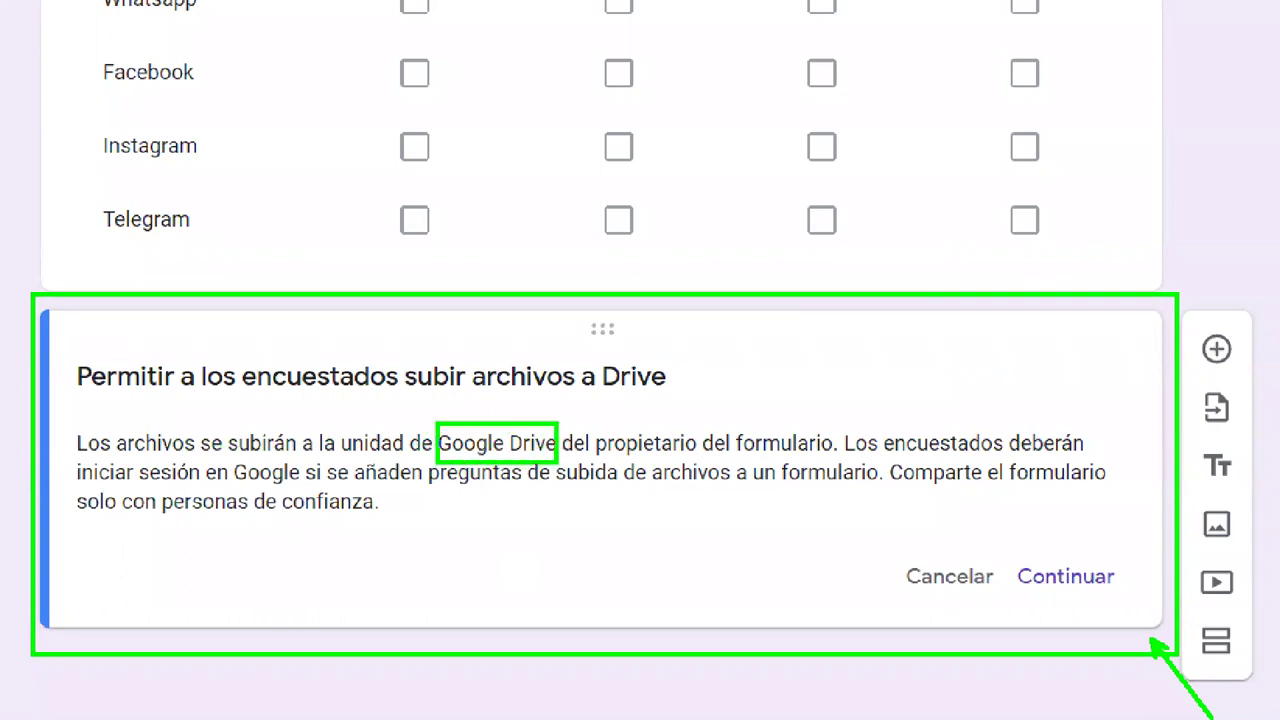
pyautogui.moveTo(656, 434); pyautogui.dragTo(787, 350)
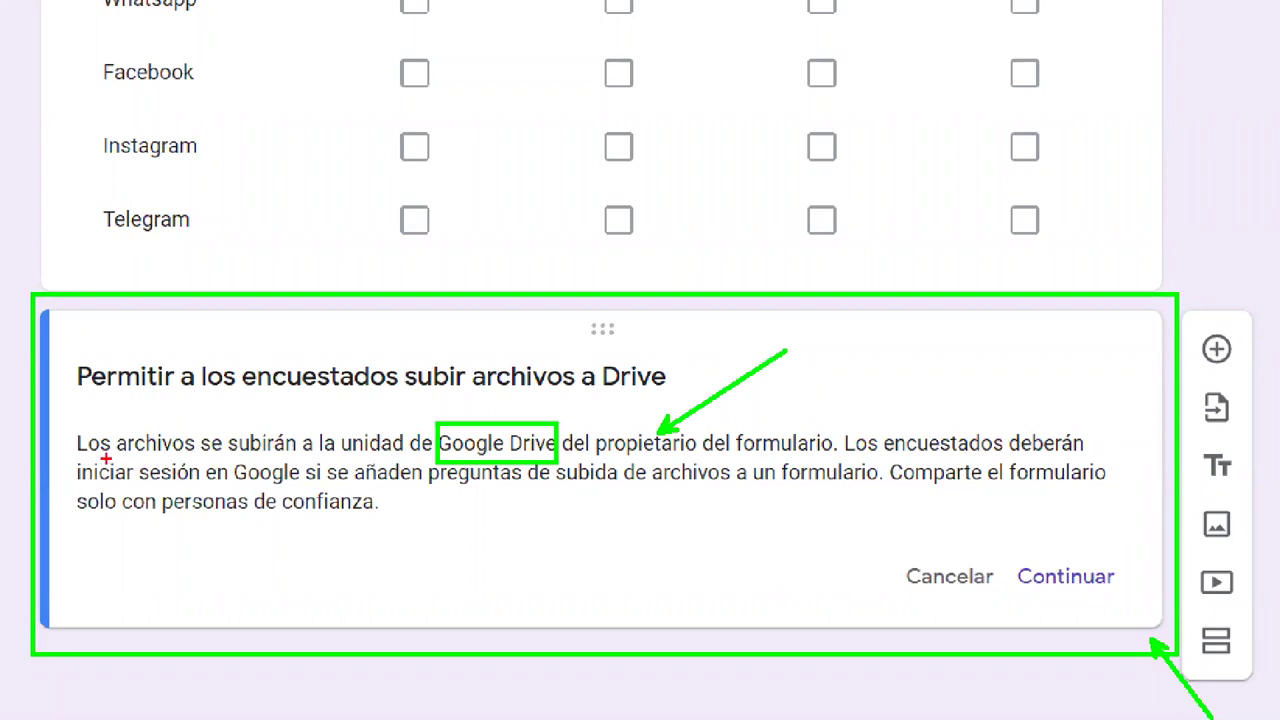
pyautogui.moveTo(66, 455); pyautogui.dragTo(302, 487)
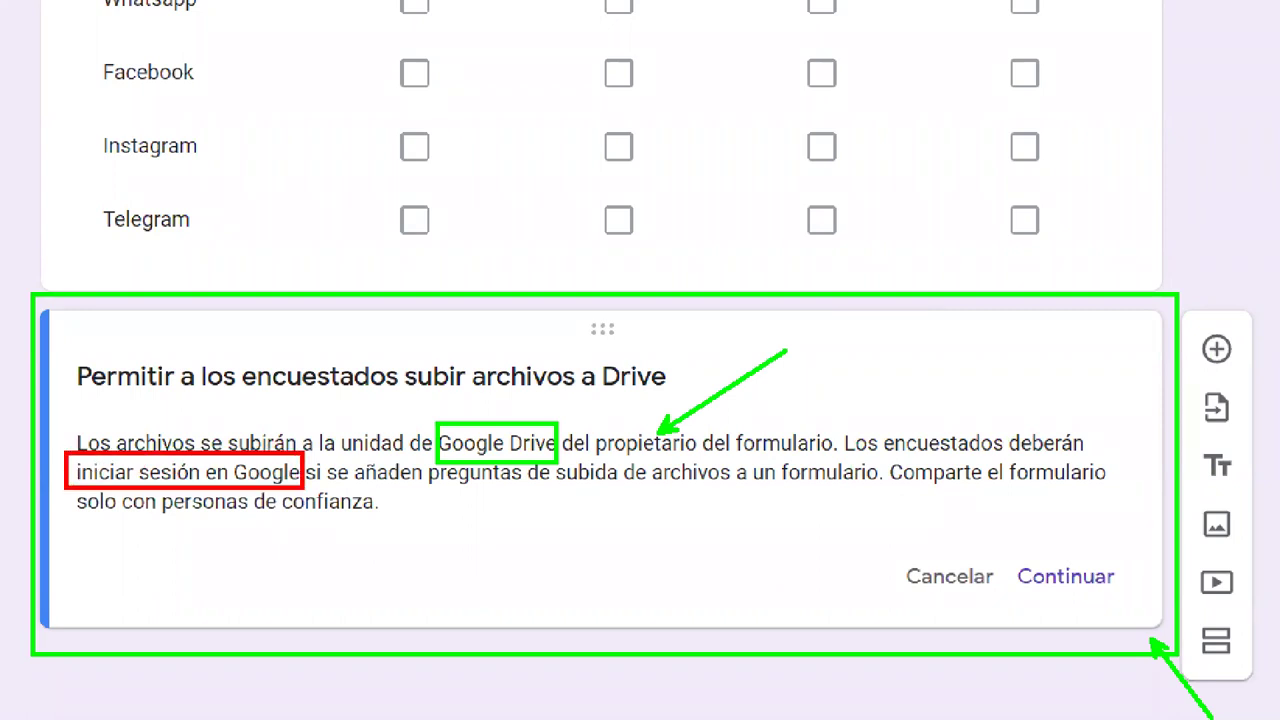
pyautogui.moveTo(292, 403); pyautogui.dragTo(281, 466)
pyautogui.moveTo(1006, 546)
pyautogui.mouseDown()
pyautogui.moveTo(1060, 596)
pyautogui.moveTo(1140, 606)
pyautogui.mouseUp()
pyautogui.moveTo(920, 522); pyautogui.dragTo(1100, 560)
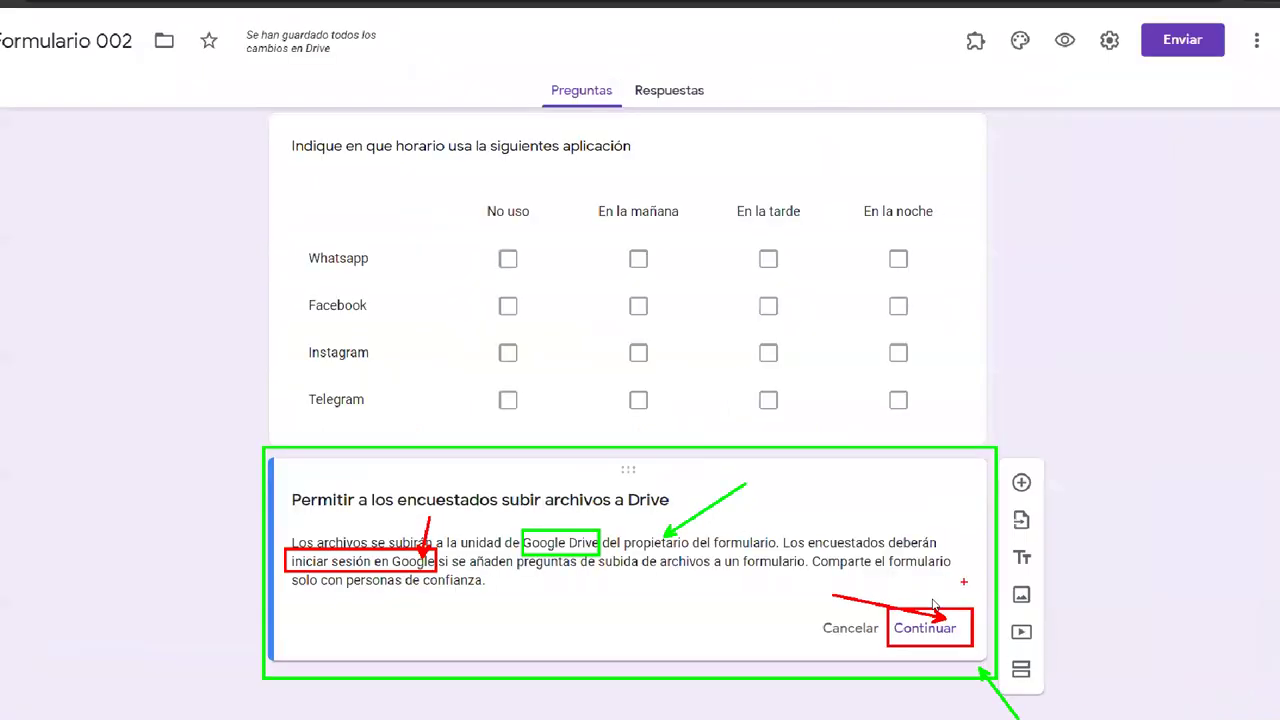
pyautogui.click(925, 628)
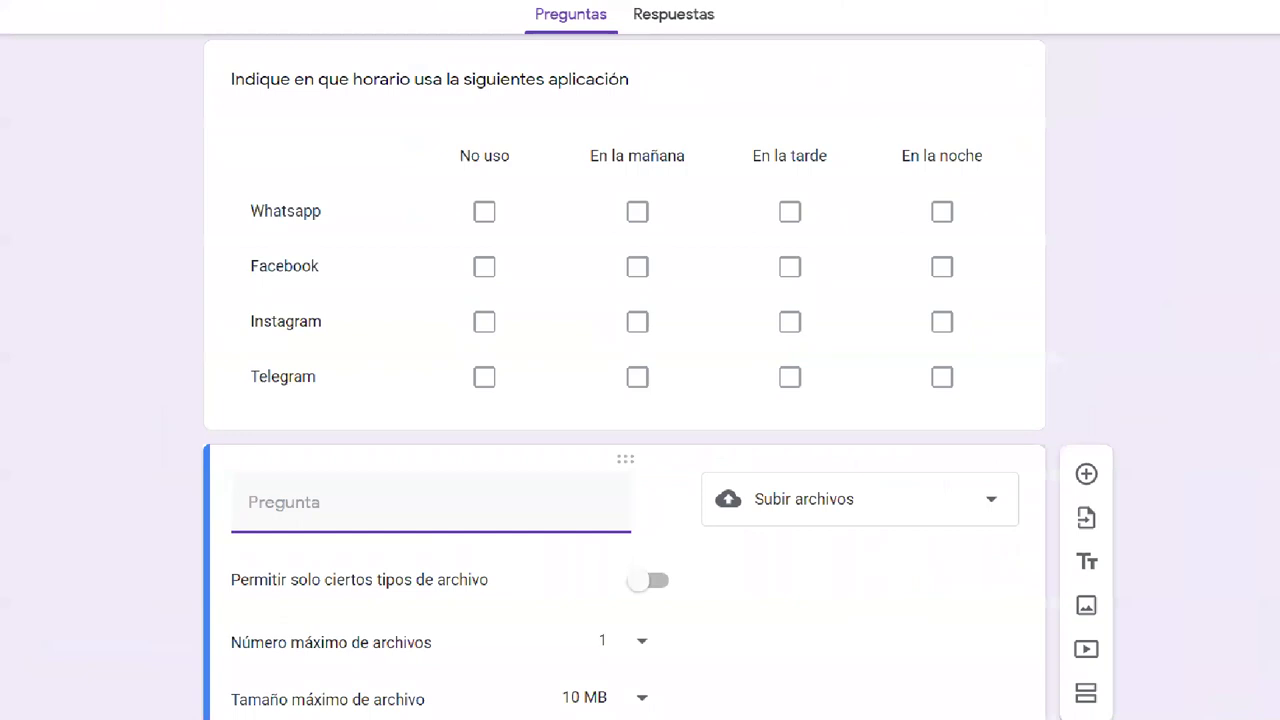
pyautogui.moveTo(229, 441)
pyautogui.mouseDown()
pyautogui.moveTo(549, 498)
pyautogui.moveTo(629, 499)
pyautogui.mouseUp()
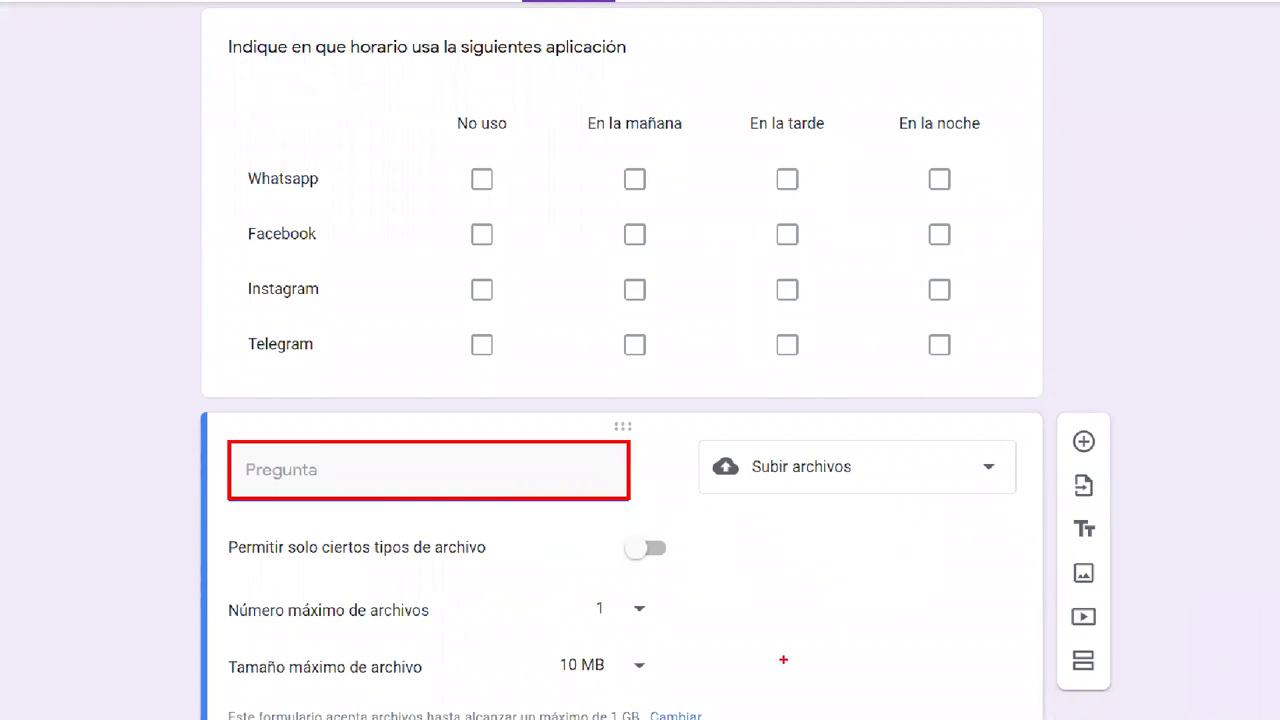
pyautogui.moveTo(226, 535); pyautogui.dragTo(494, 559)
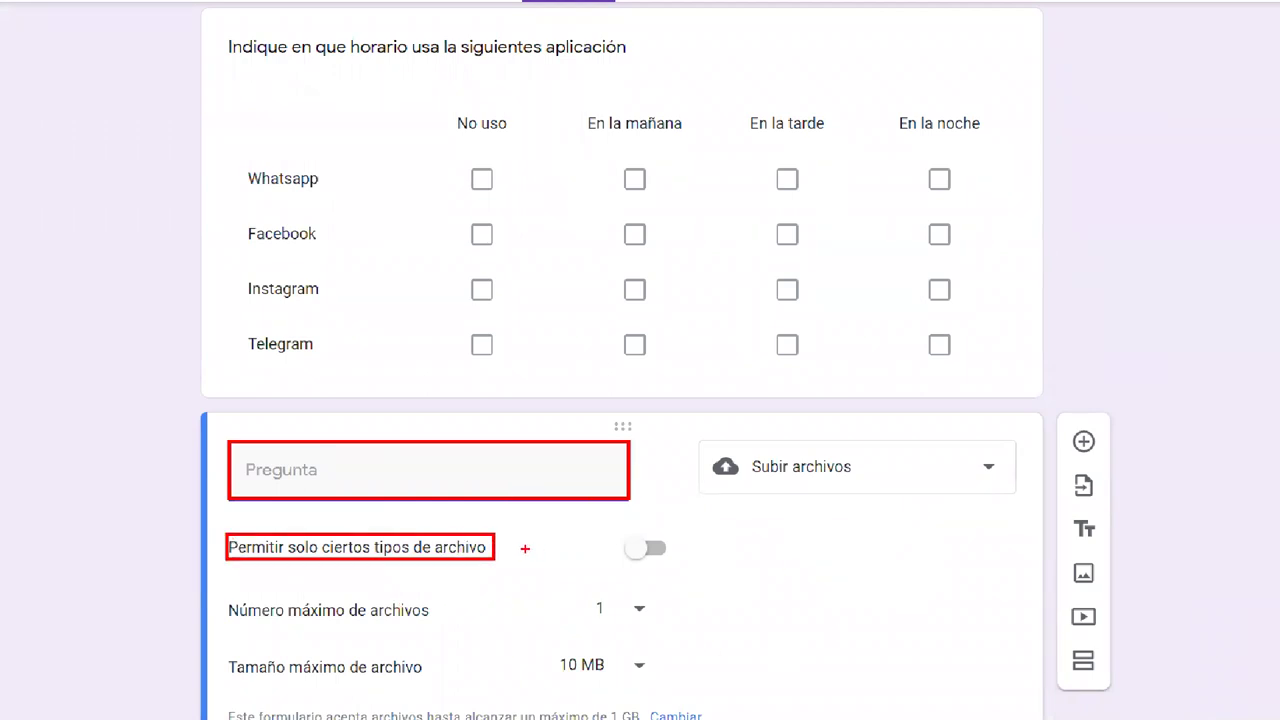
pyautogui.moveTo(514, 547); pyautogui.dragTo(677, 519)
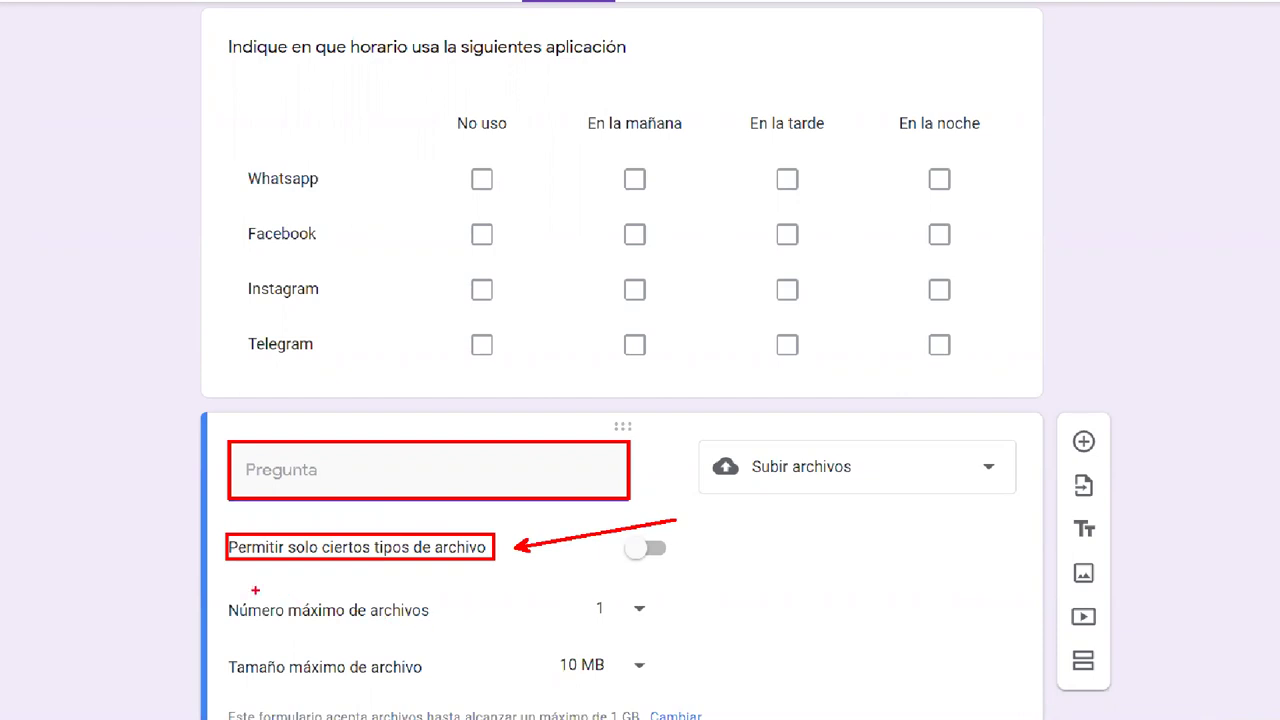
pyautogui.moveTo(221, 578)
pyautogui.mouseDown()
pyautogui.moveTo(634, 645)
pyautogui.moveTo(721, 602)
pyautogui.mouseUp()
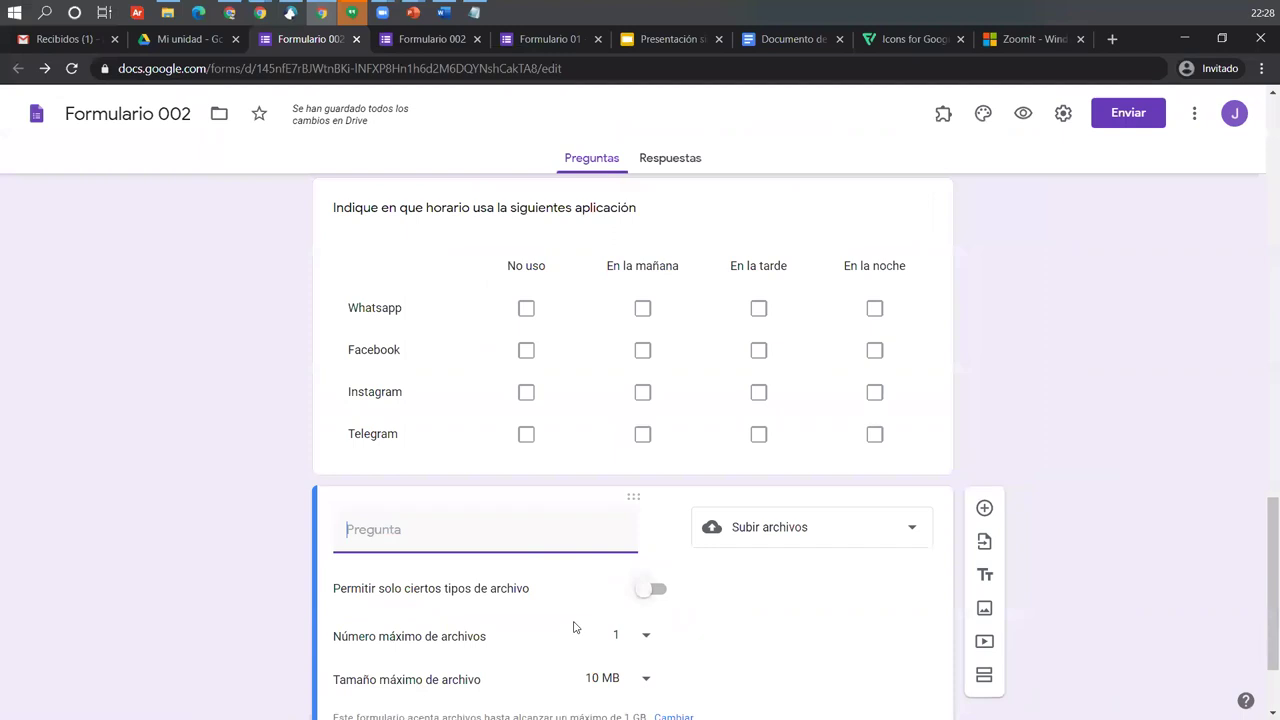
pyautogui.scroll(-1, 574, 626)
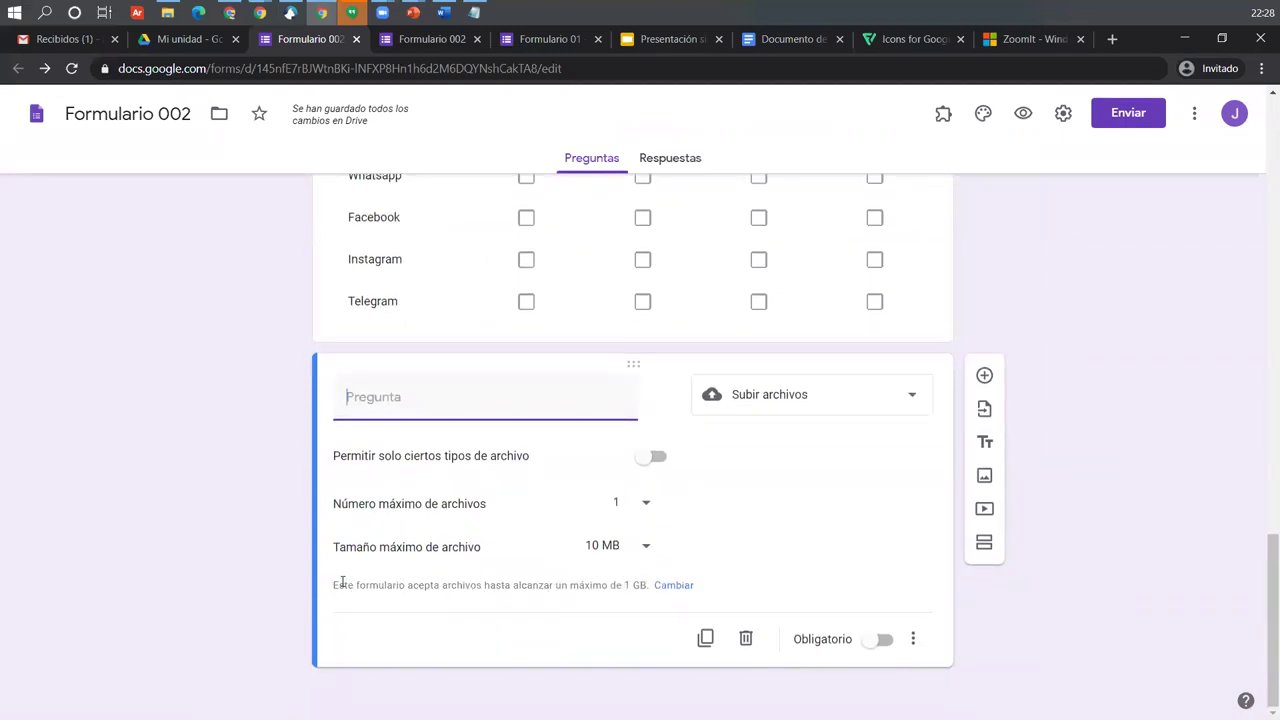
pyautogui.moveTo(338, 583); pyautogui.dragTo(669, 597)
pyautogui.click(711, 594)
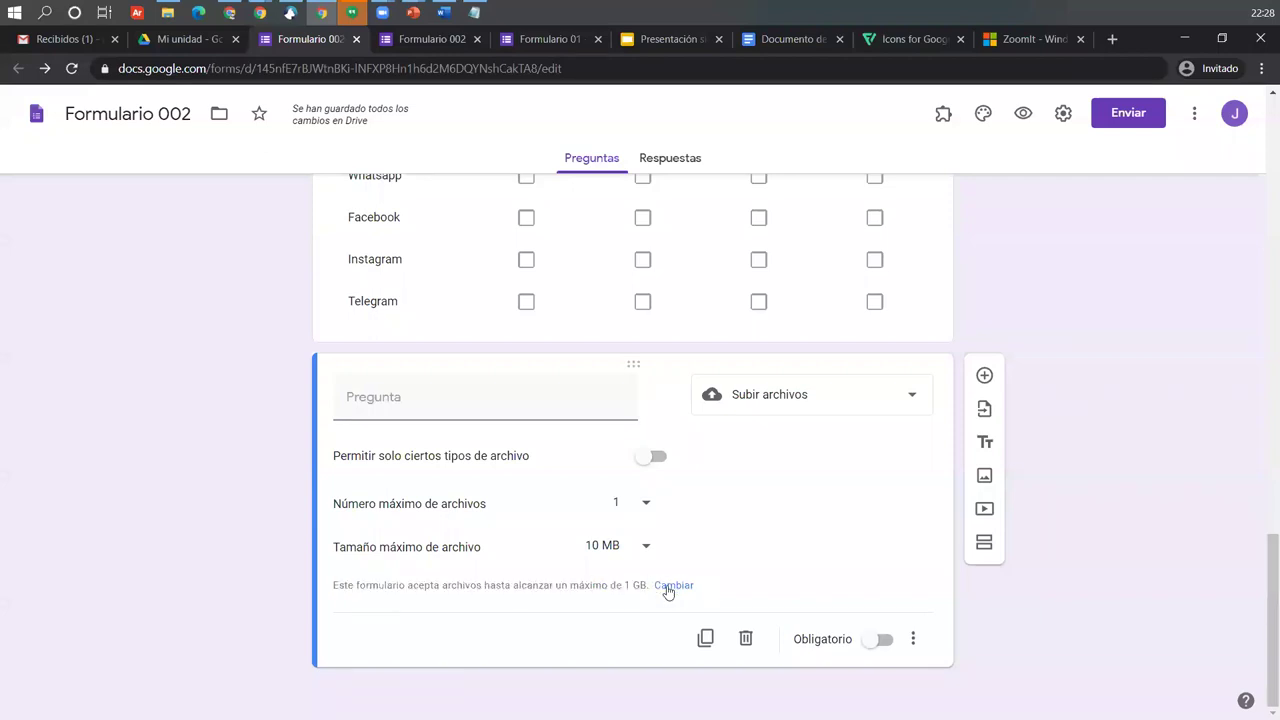
pyautogui.click(672, 585)
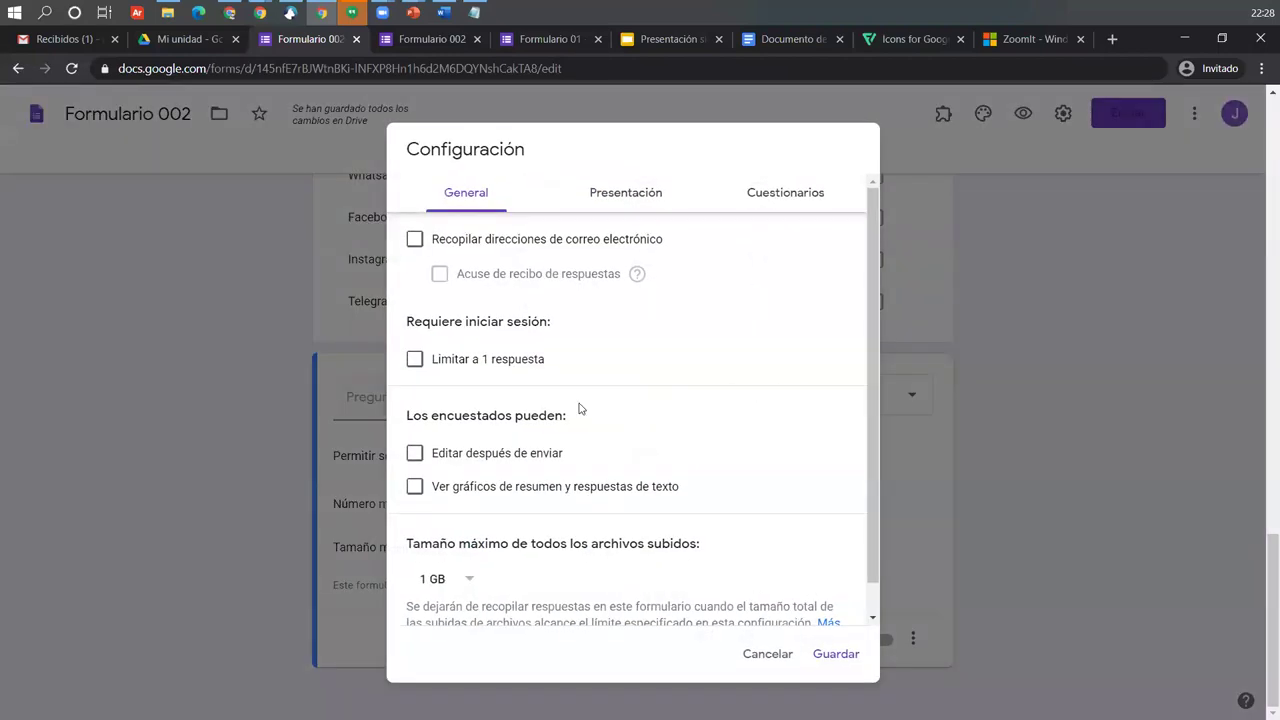
pyautogui.scroll(-1, 546, 482)
pyautogui.click(442, 547)
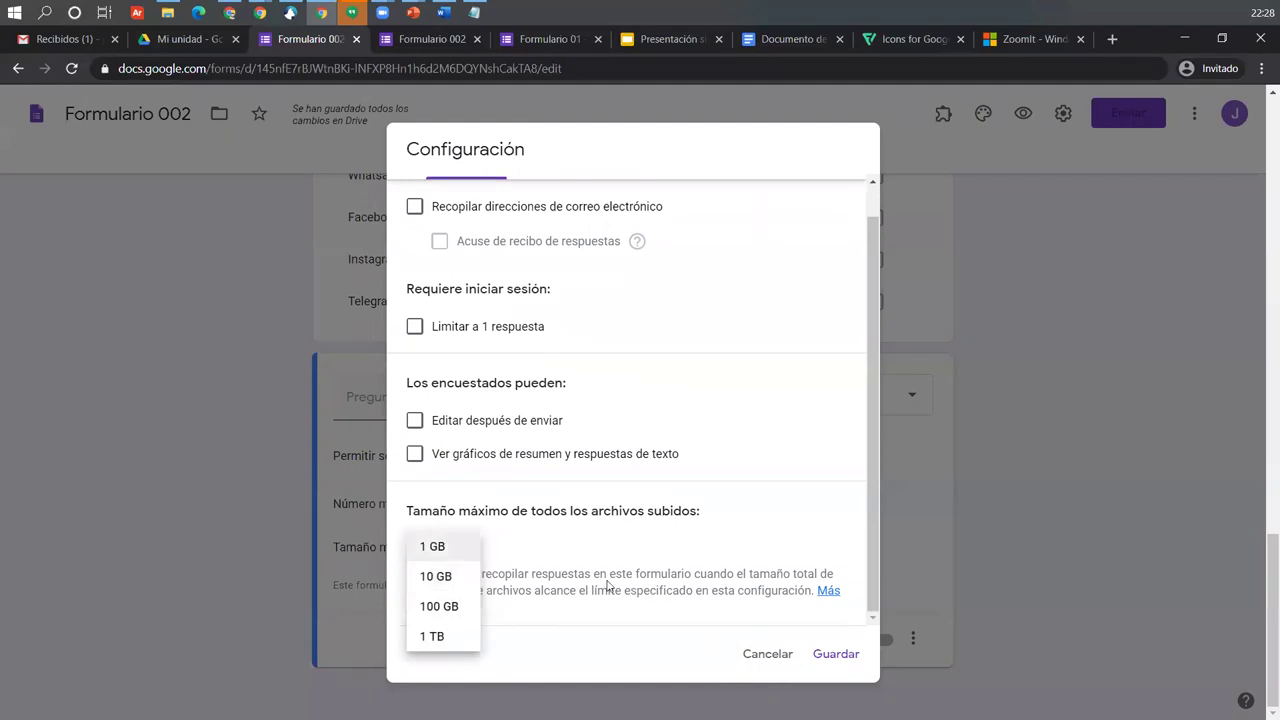
pyautogui.click(760, 655)
pyautogui.click(760, 655)
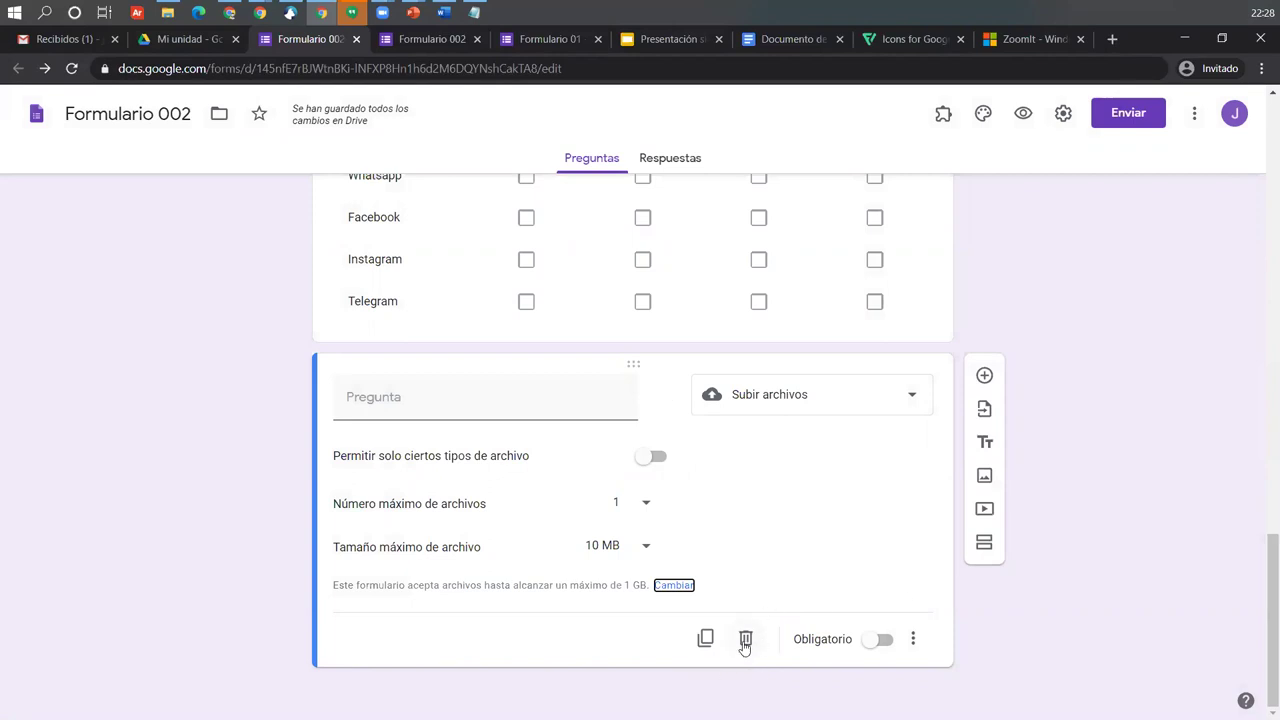
# Title the upload question 'Compartenos una imagen', dismissing the spelling menu and import dialog.
pyautogui.click(553, 398)
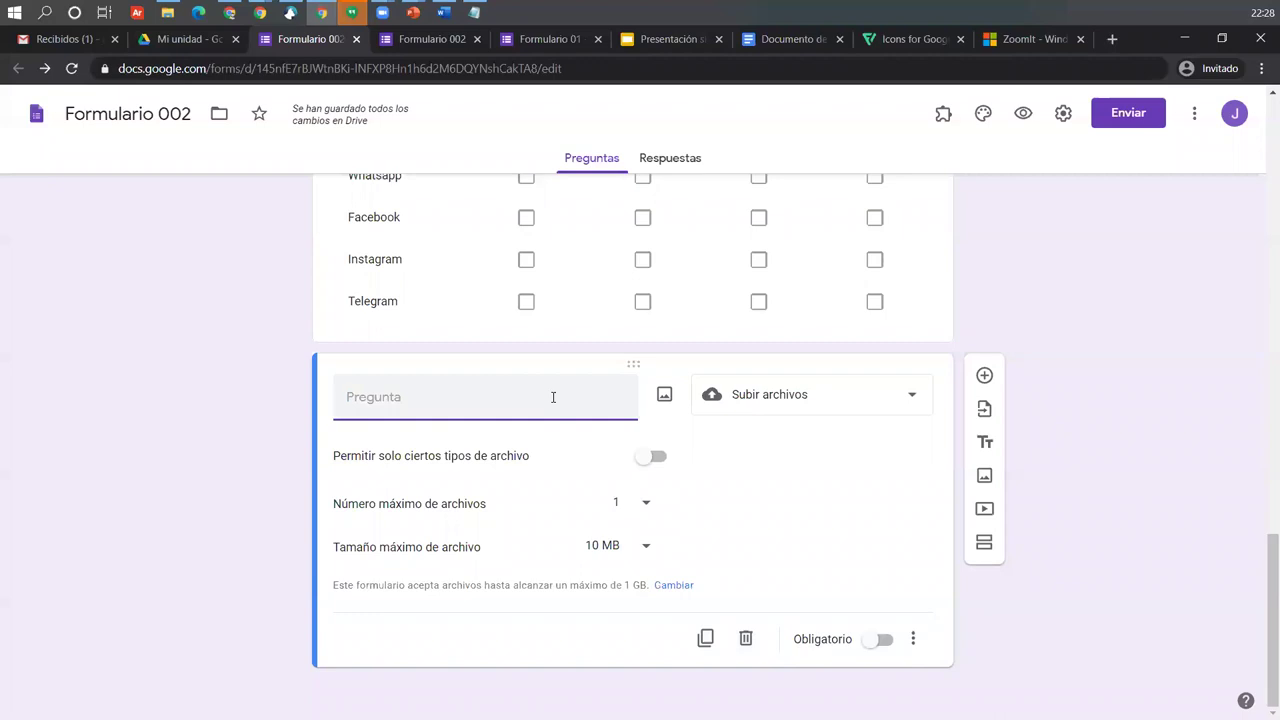
pyautogui.write('WNVIA')
pyautogui.press('BackSpace')
pyautogui.press('BackSpace')
pyautogui.press('BackSpace')
pyautogui.press('BackSpace')
pyautogui.press('BackSpace')
pyautogui.press('BackSpace')
pyautogui.write('Compartenos una imagen')
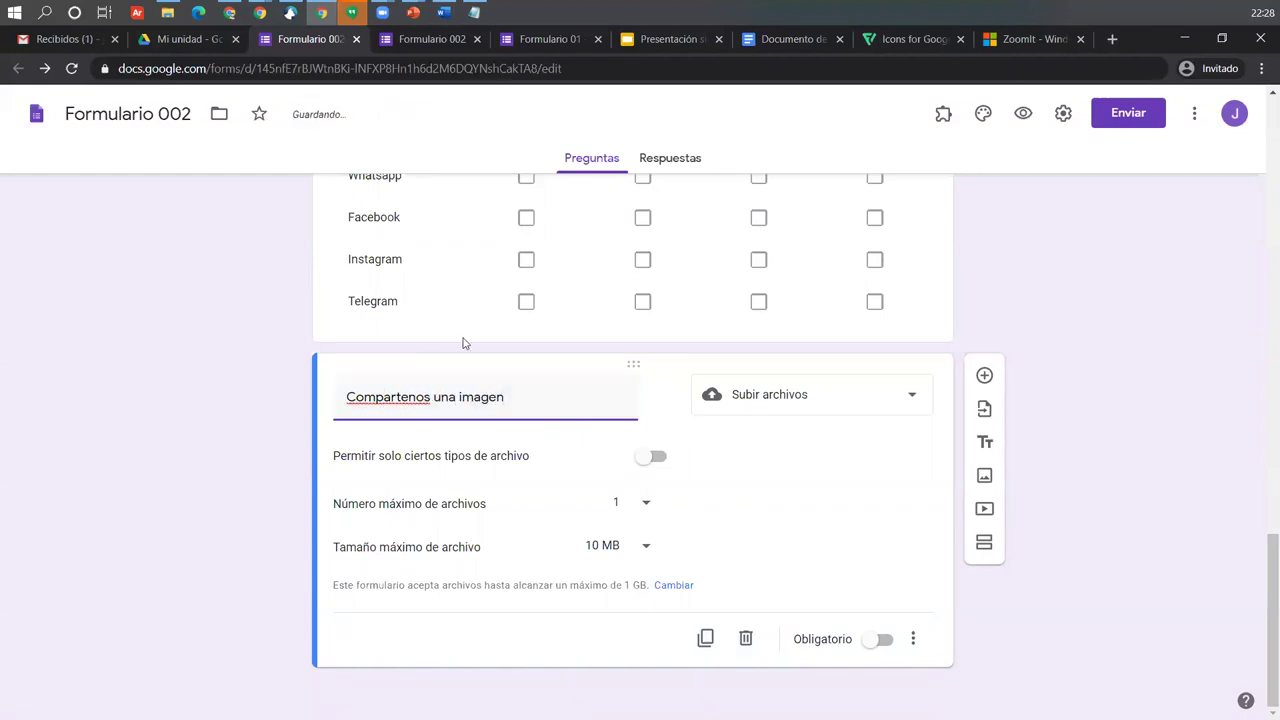
pyautogui.rightClick(404, 395)
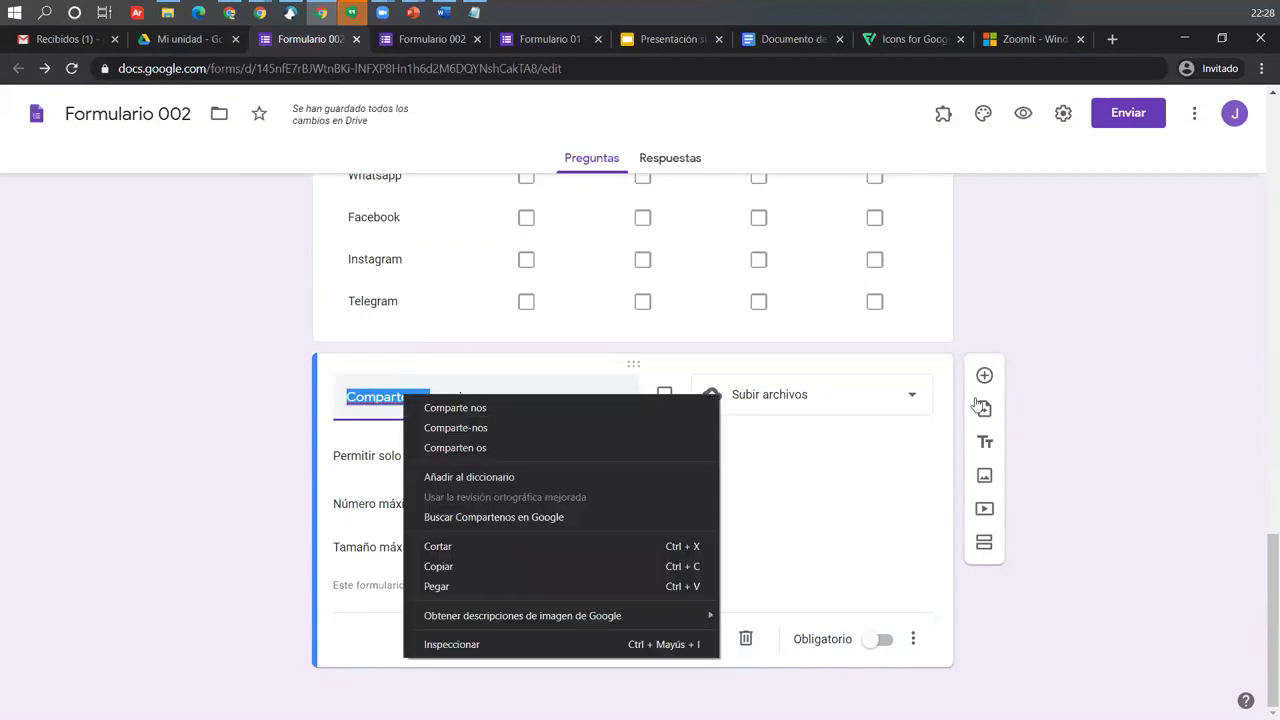
pyautogui.click(982, 408)
pyautogui.click(1062, 155)
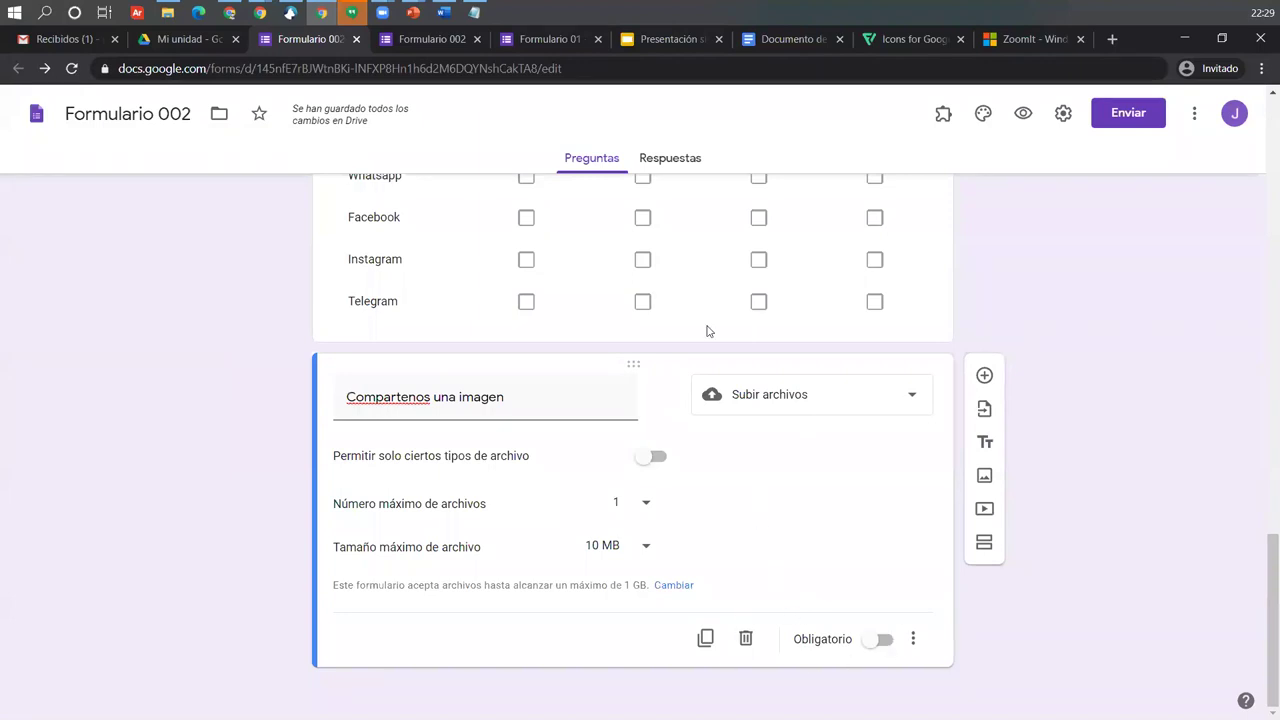
# Add a Párrafo question below the image question titled 'Ingresa una recomendación para nosotros'.
pyautogui.click(986, 377)
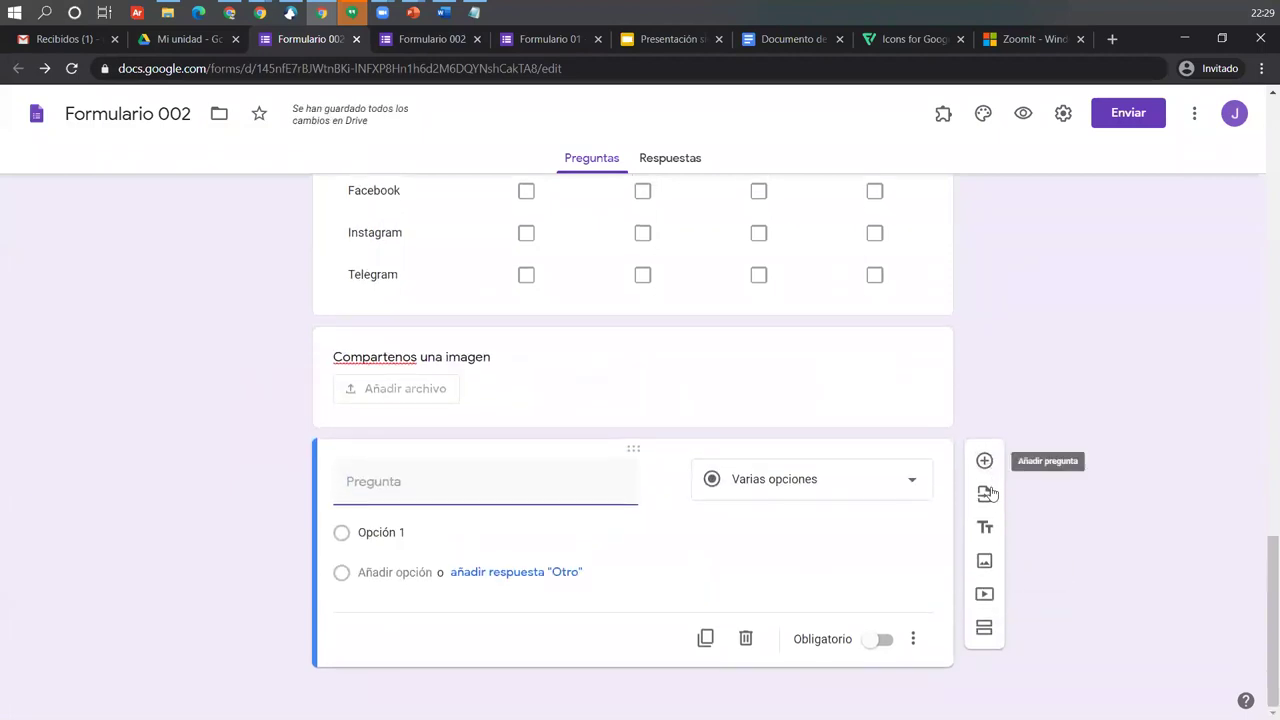
pyautogui.click(822, 488)
pyautogui.click(822, 258)
pyautogui.click(462, 514)
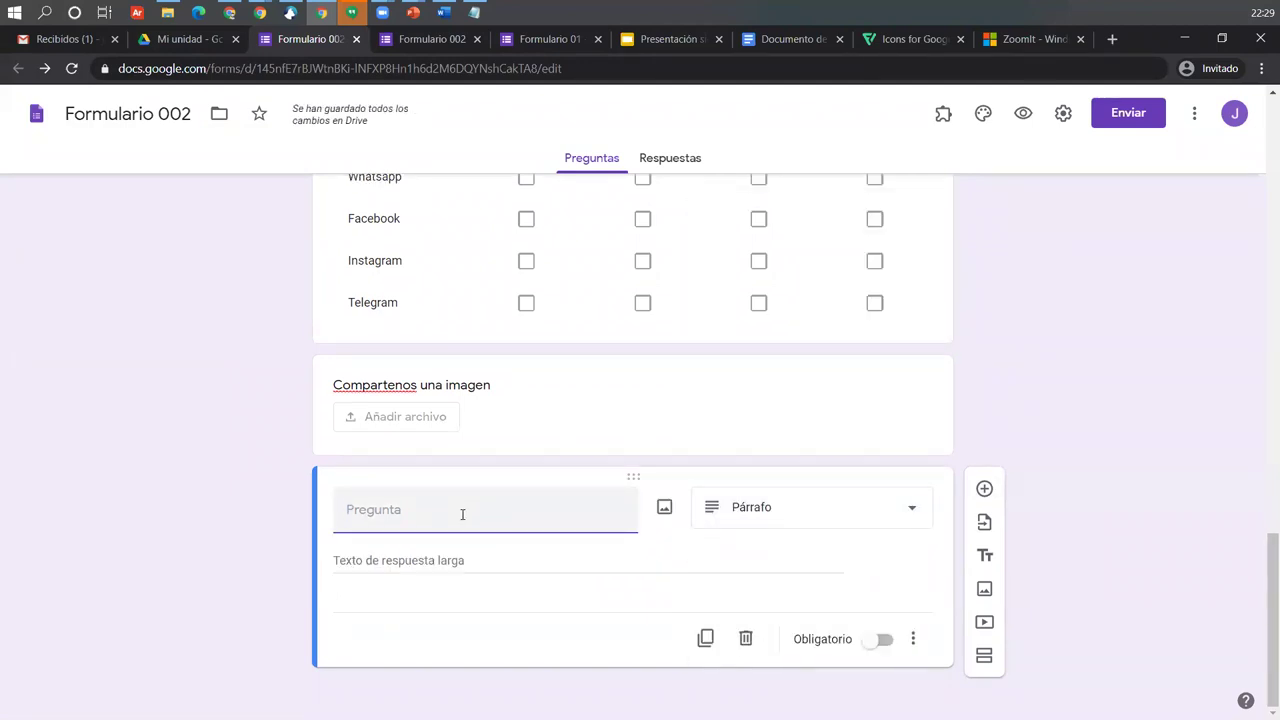
pyautogui.write('Ingresa una recoman')
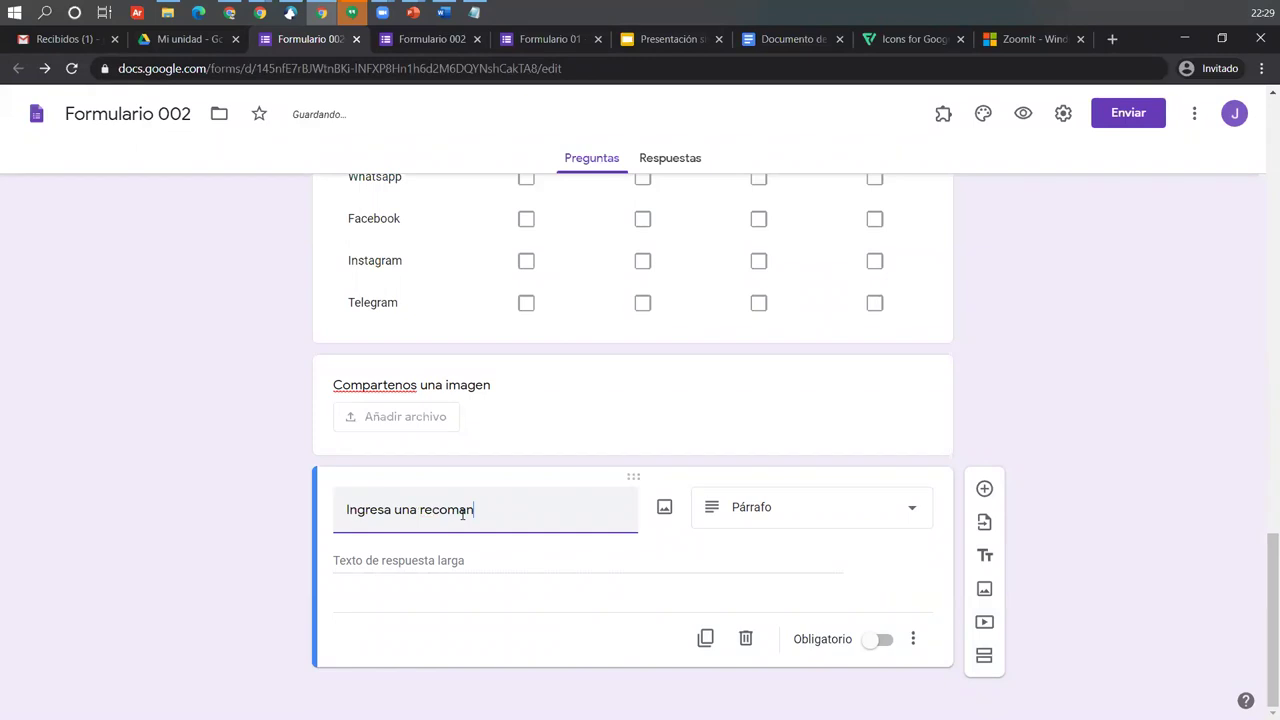
pyautogui.write('dación para nosostros')
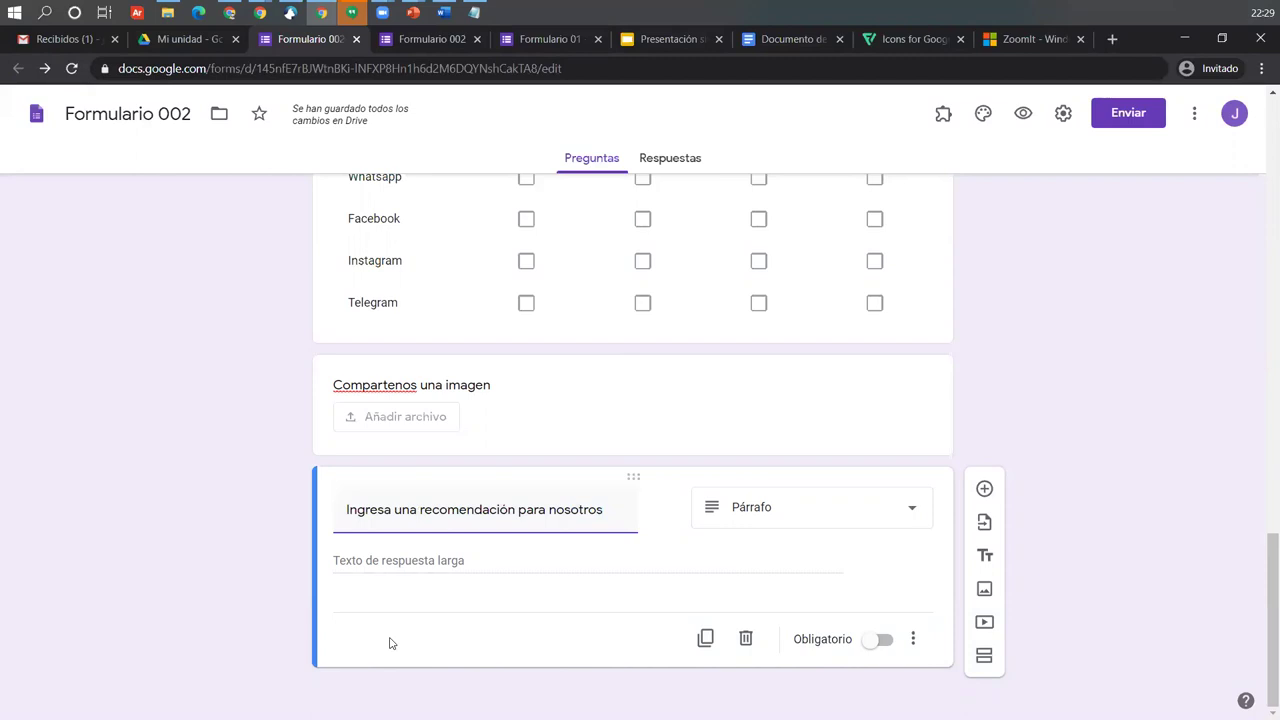
# Add Longitud response validation with Número máximo de caracteres 140 to the recommendation question.
pyautogui.click(913, 642)
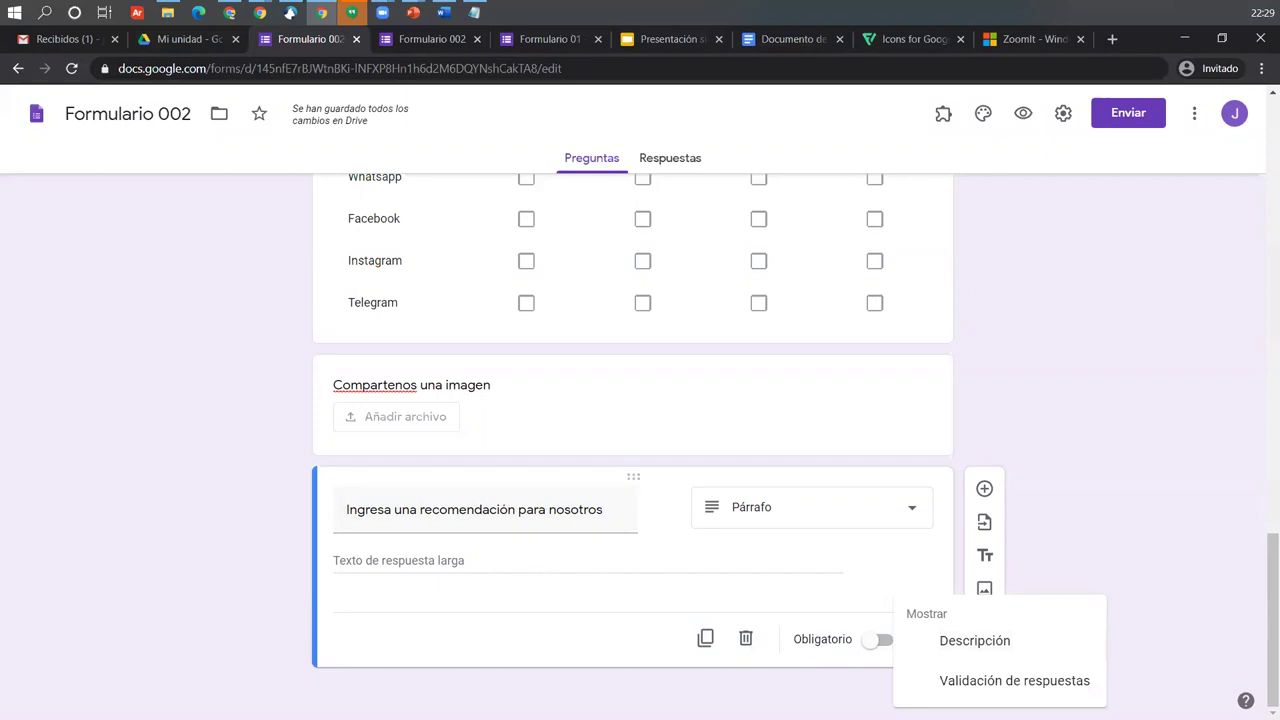
pyautogui.click(940, 688)
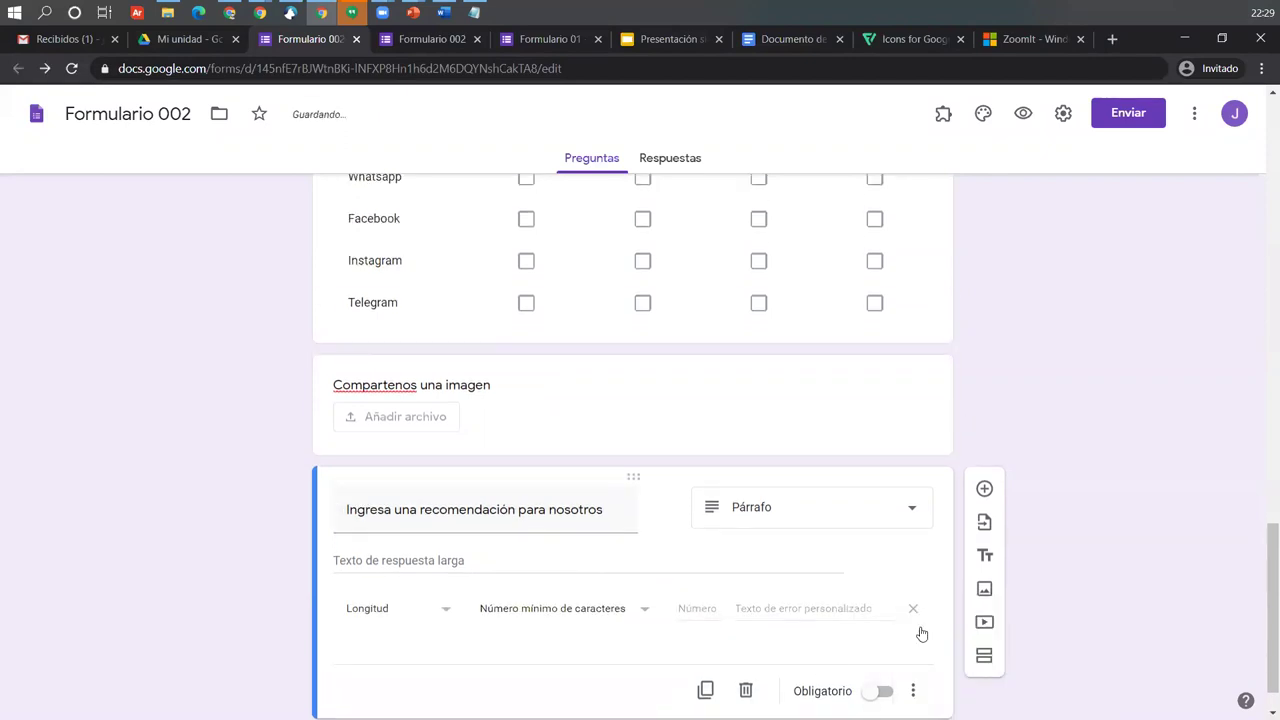
pyautogui.click(418, 618)
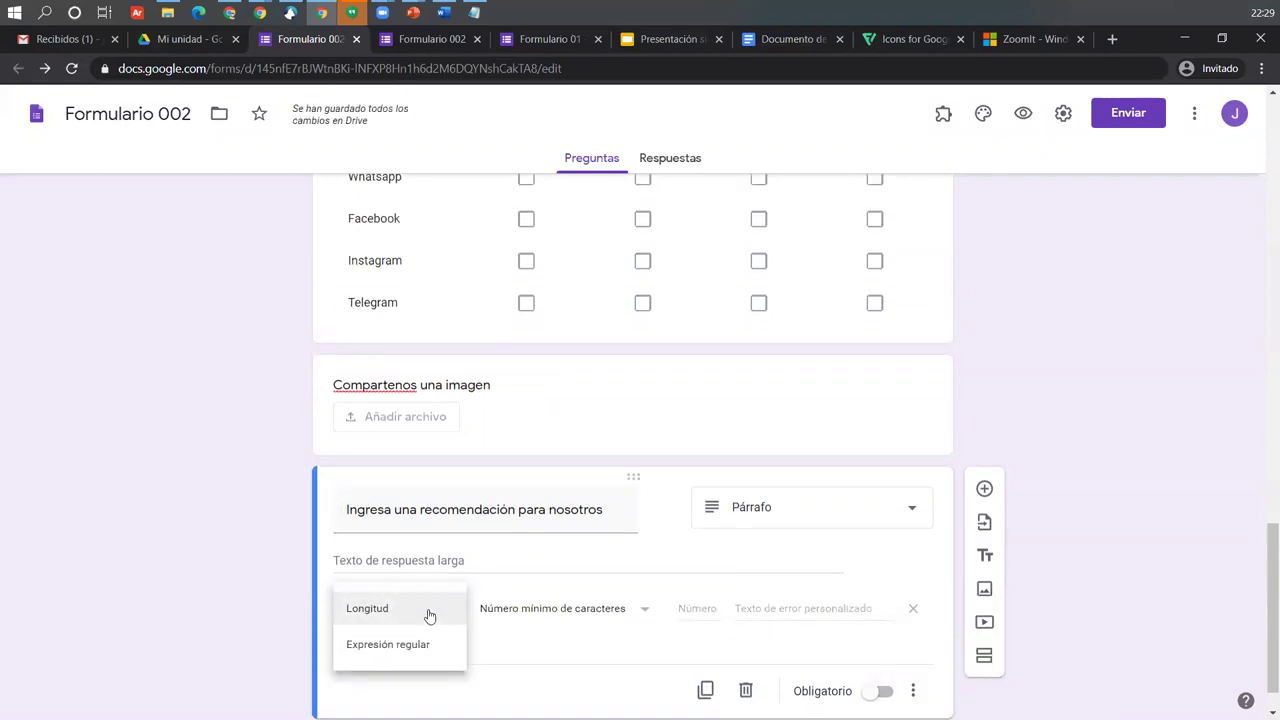
pyautogui.click(429, 612)
pyautogui.click(527, 619)
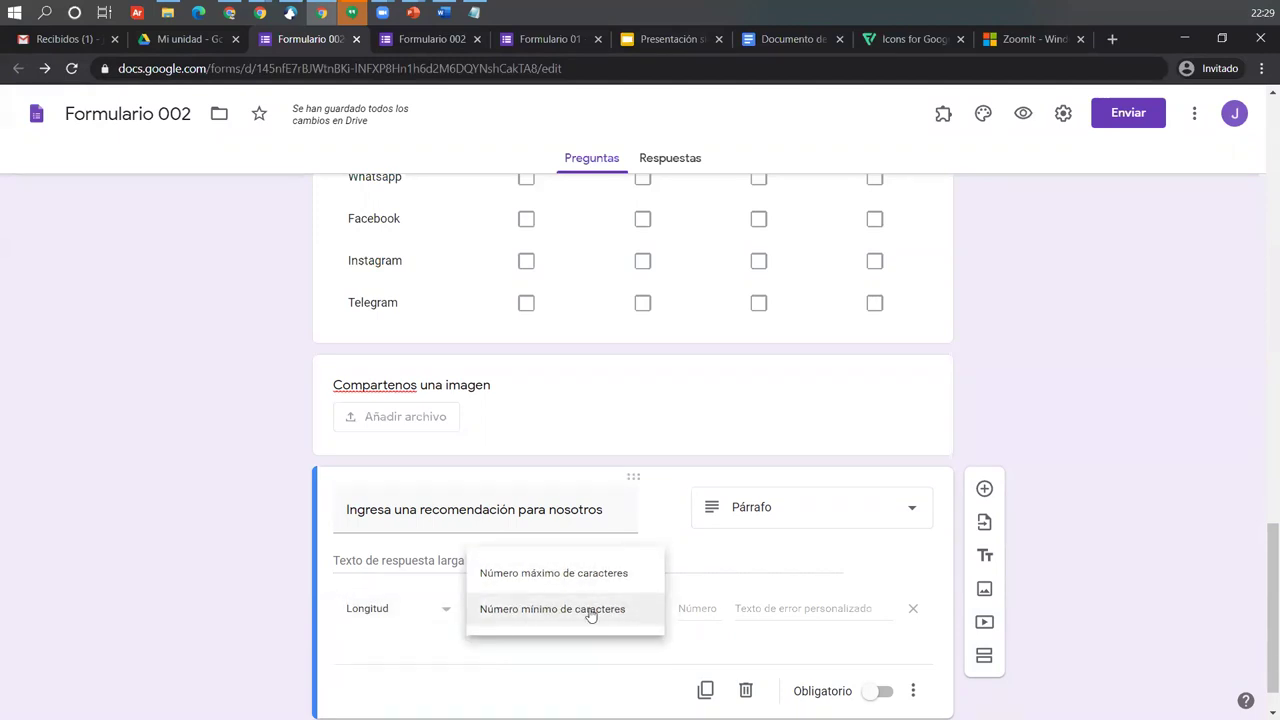
pyautogui.click(590, 574)
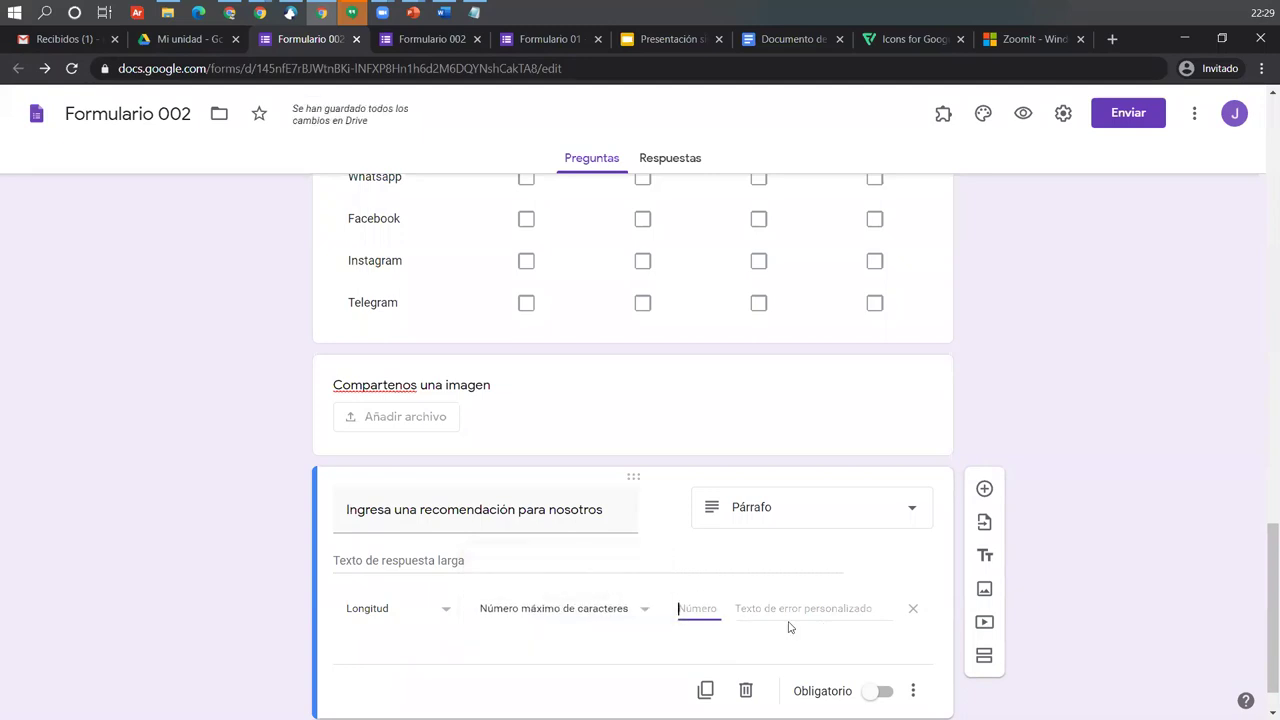
pyautogui.write('140')
pyautogui.scroll(4, 466, 603)
pyautogui.scroll(-3, 429, 603)
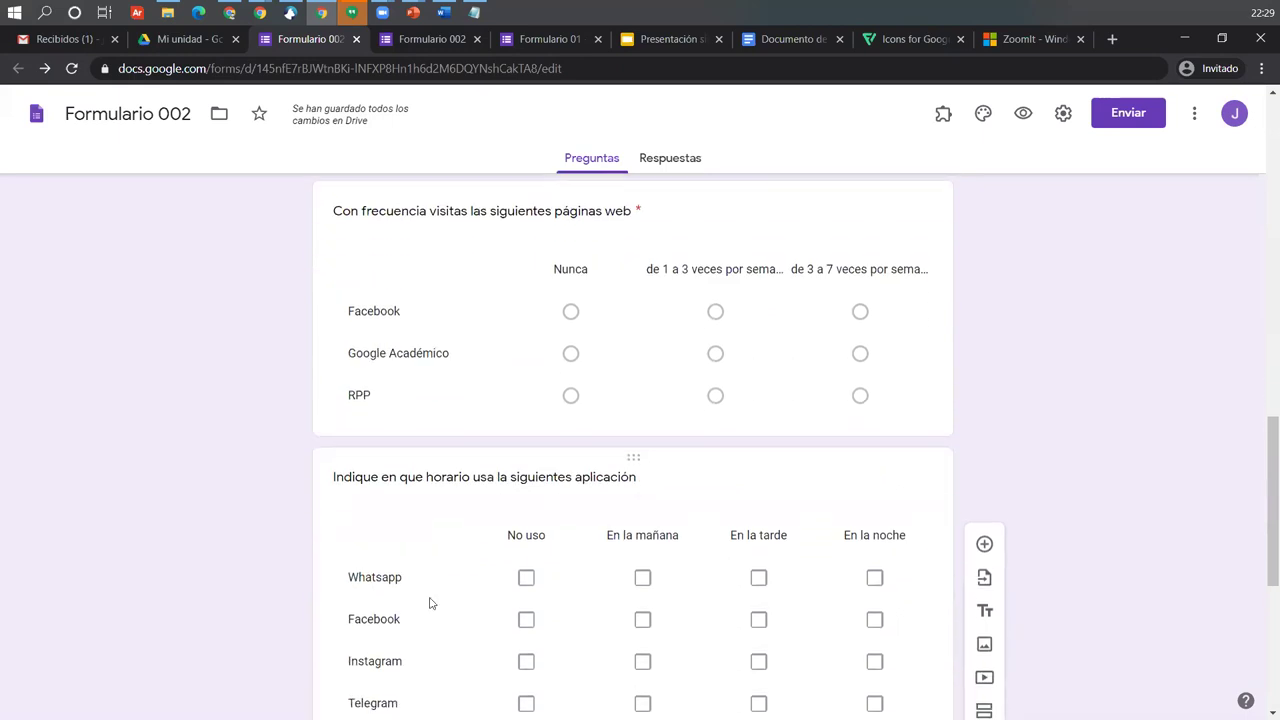
pyautogui.scroll(15, 403, 594)
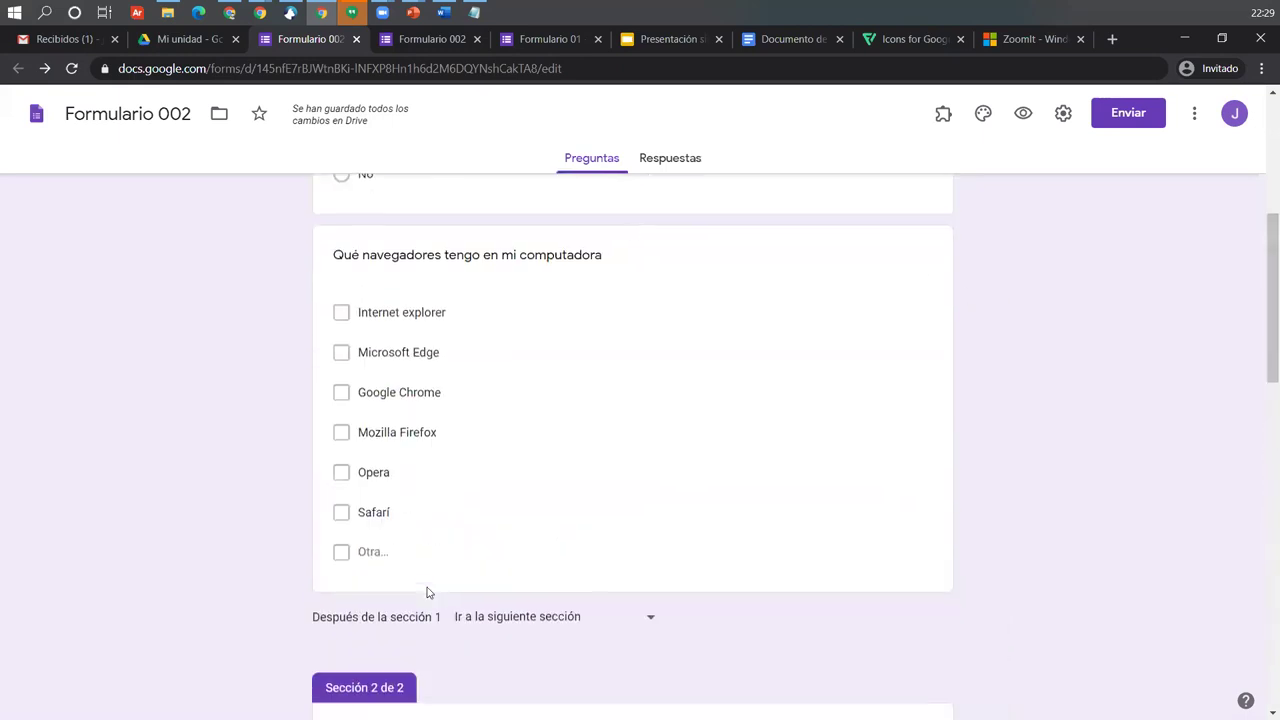
pyautogui.scroll(2, 427, 592)
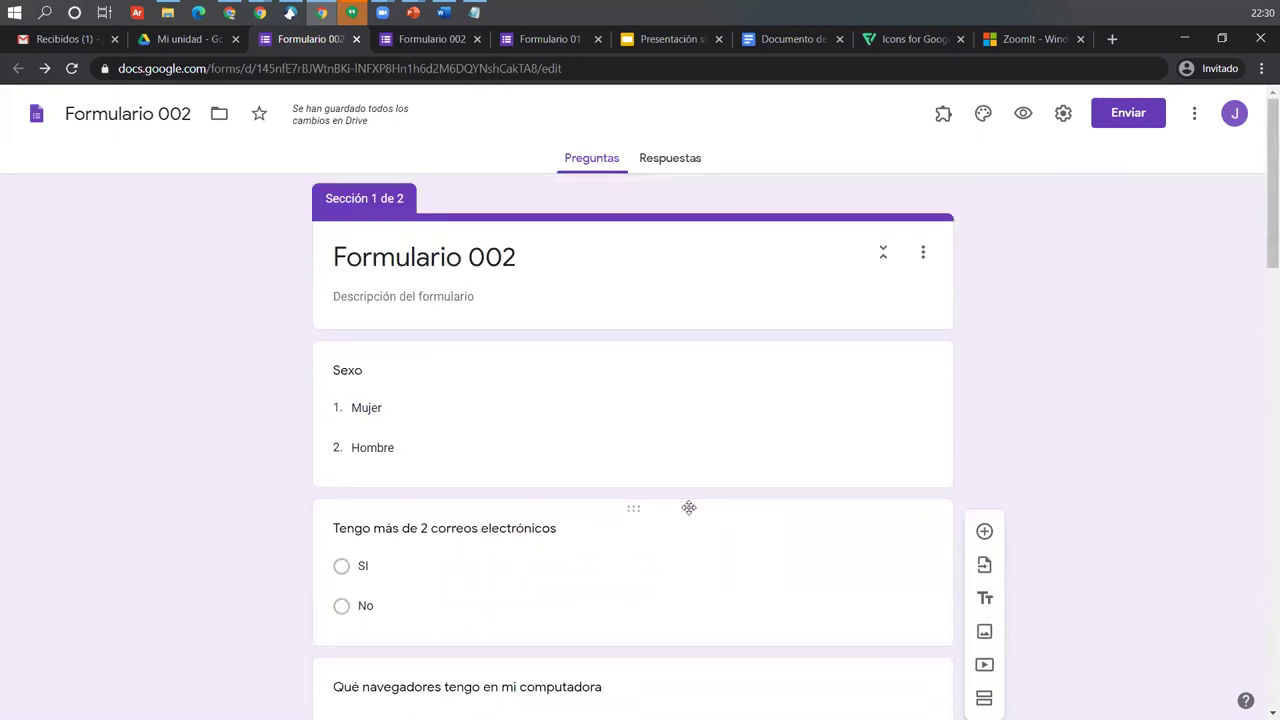
pyautogui.click(637, 408)
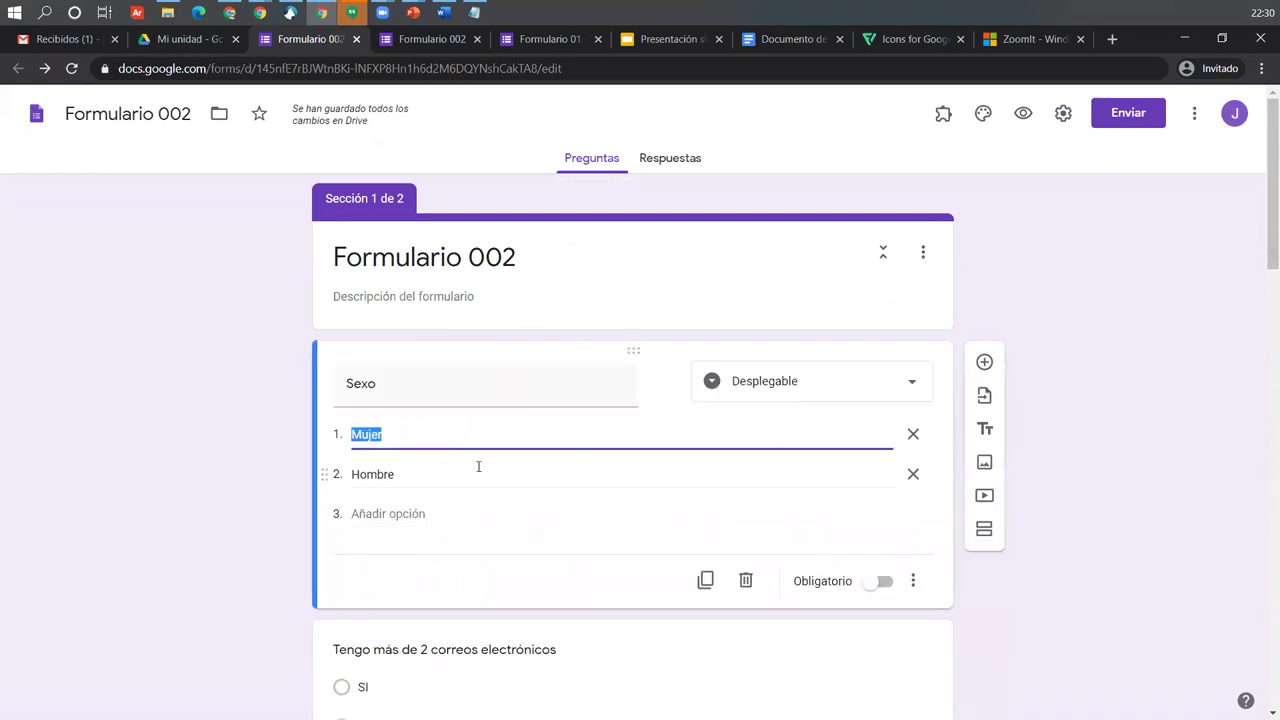
pyautogui.click(913, 581)
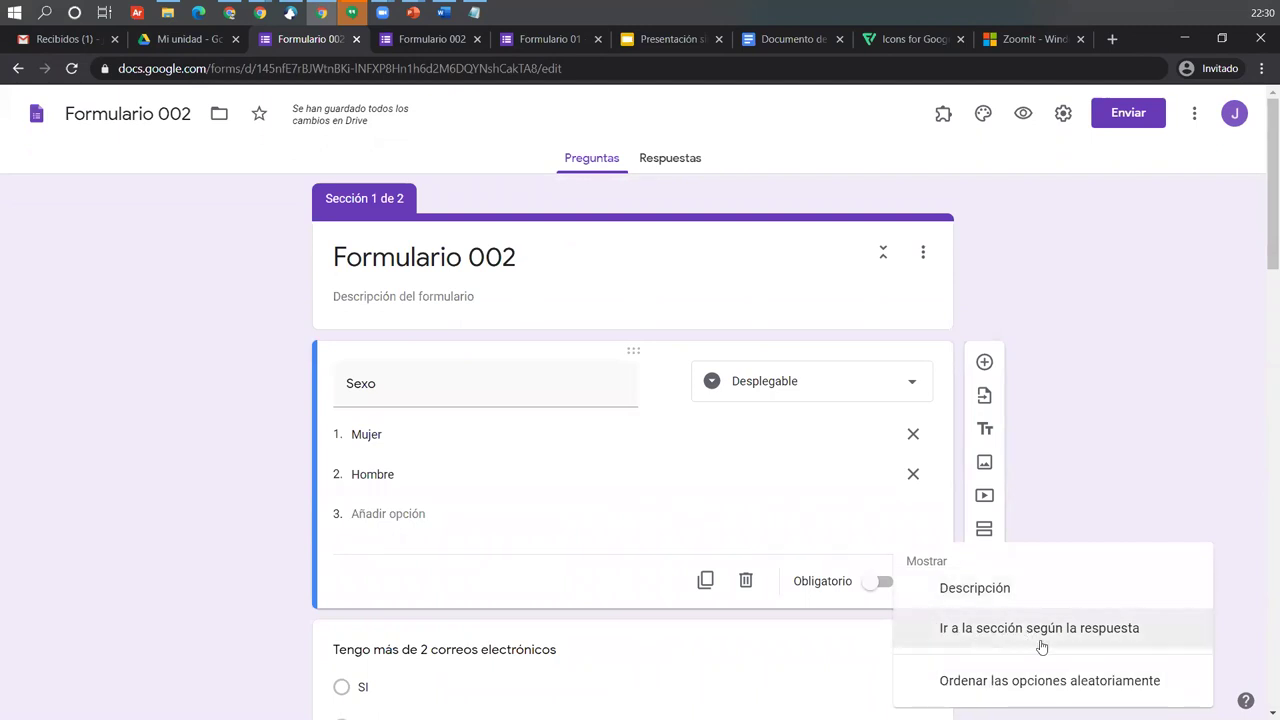
pyautogui.click(1121, 468)
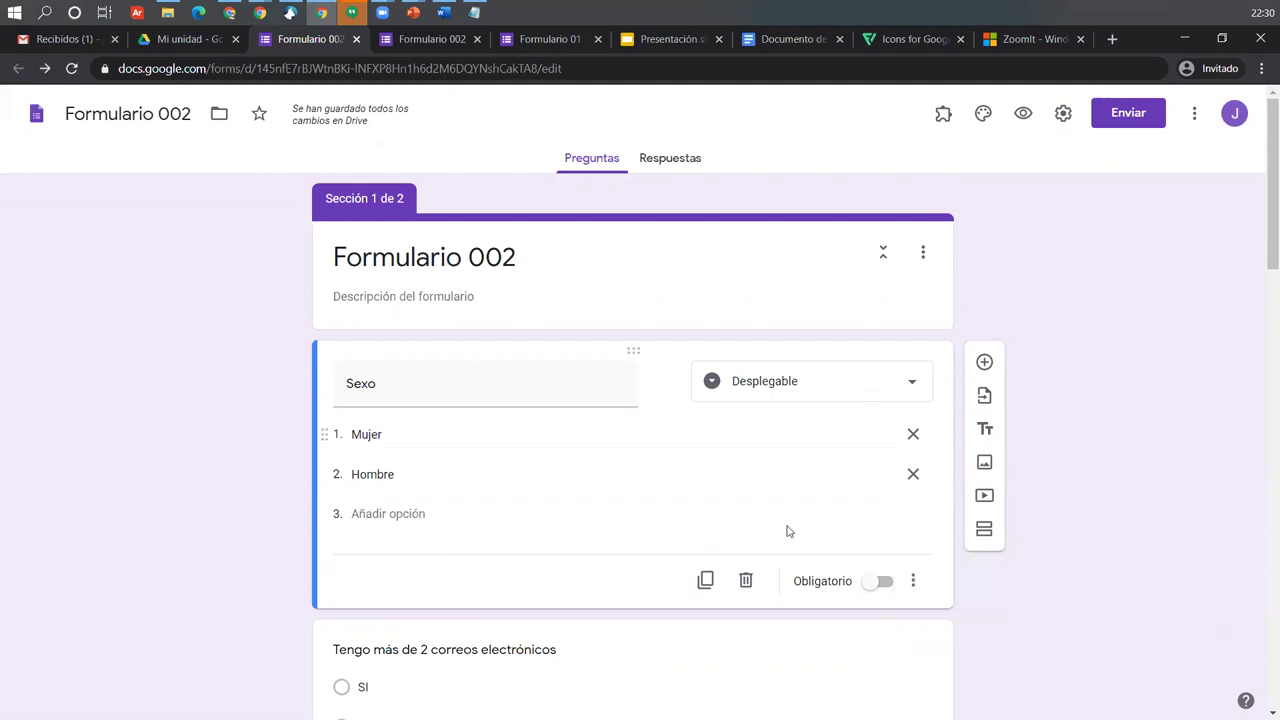
pyautogui.scroll(-5, 785, 530)
pyautogui.scroll(2, 760, 372)
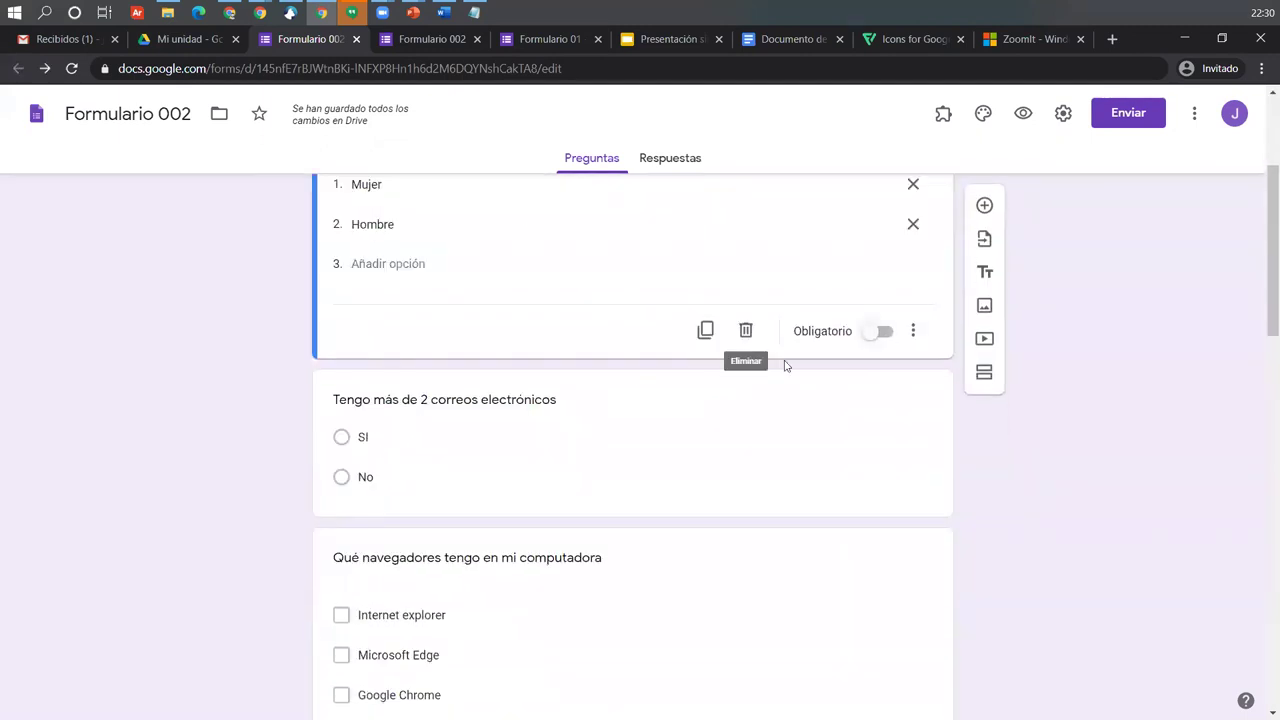
pyautogui.click(575, 500)
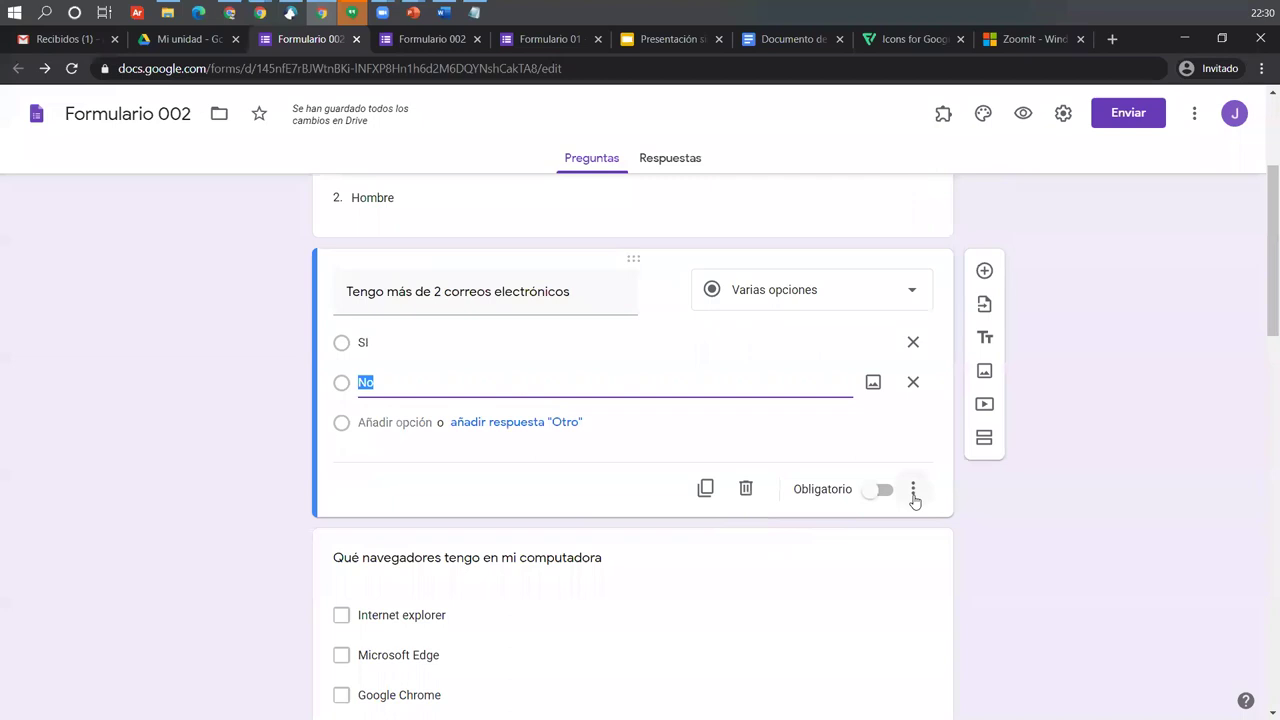
pyautogui.scroll(-6, 820, 560)
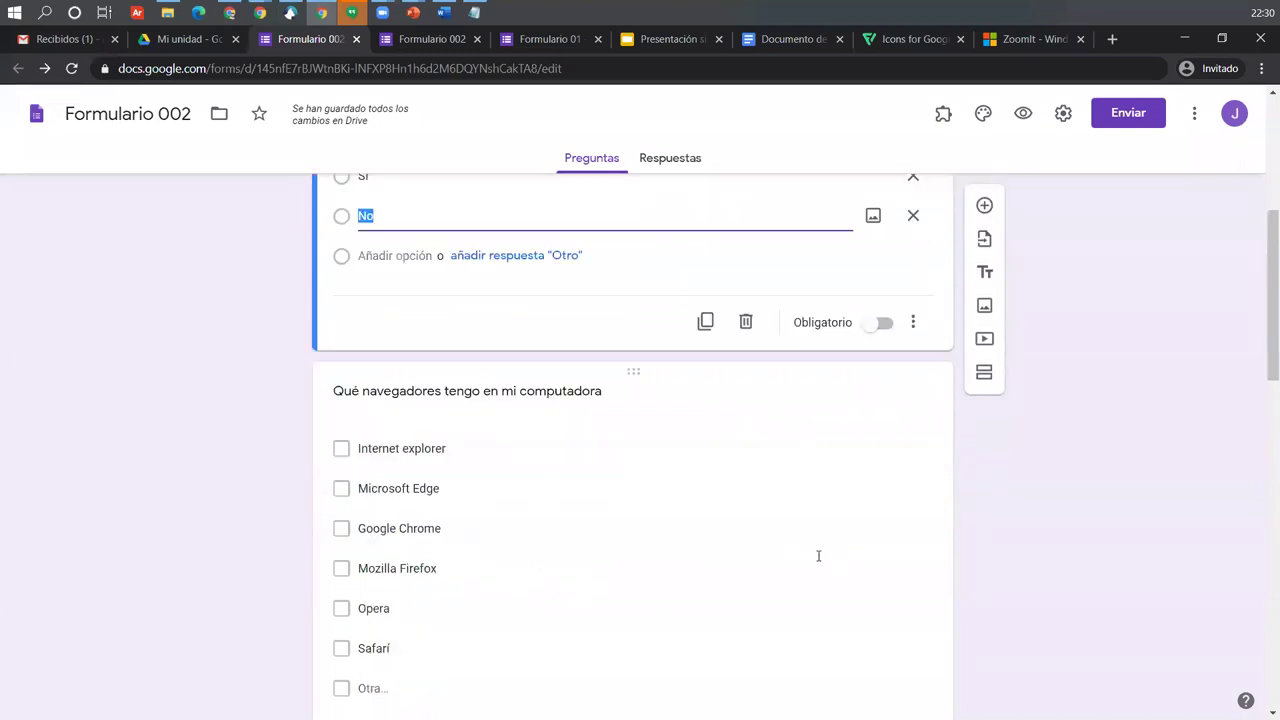
pyautogui.scroll(6, 818, 562)
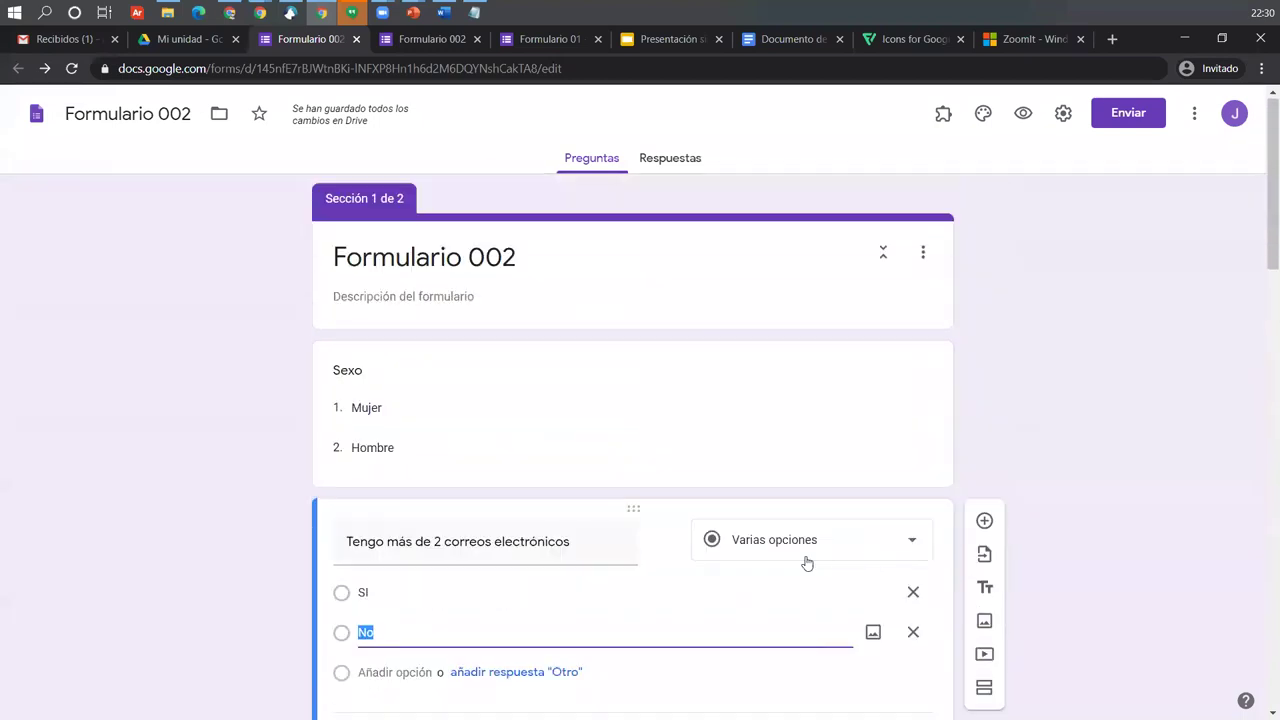
pyautogui.click(330, 577)
pyautogui.scroll(-9, 731, 654)
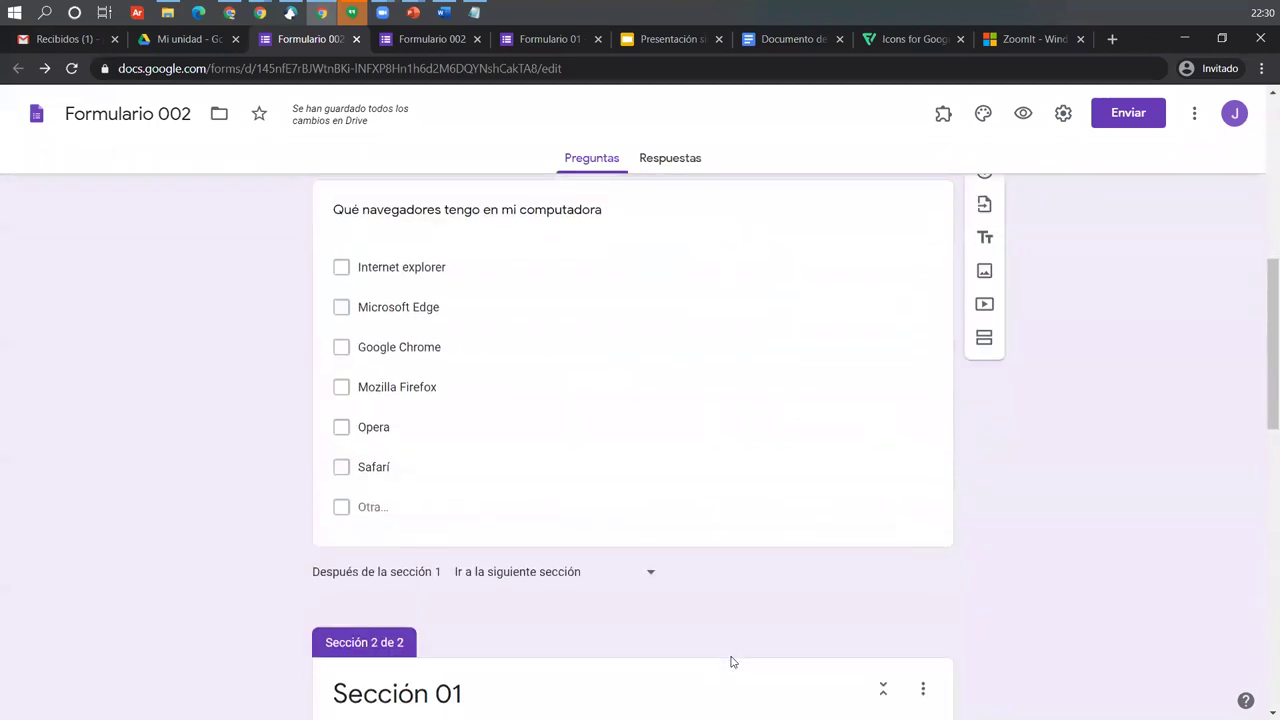
pyautogui.scroll(-6, 680, 550)
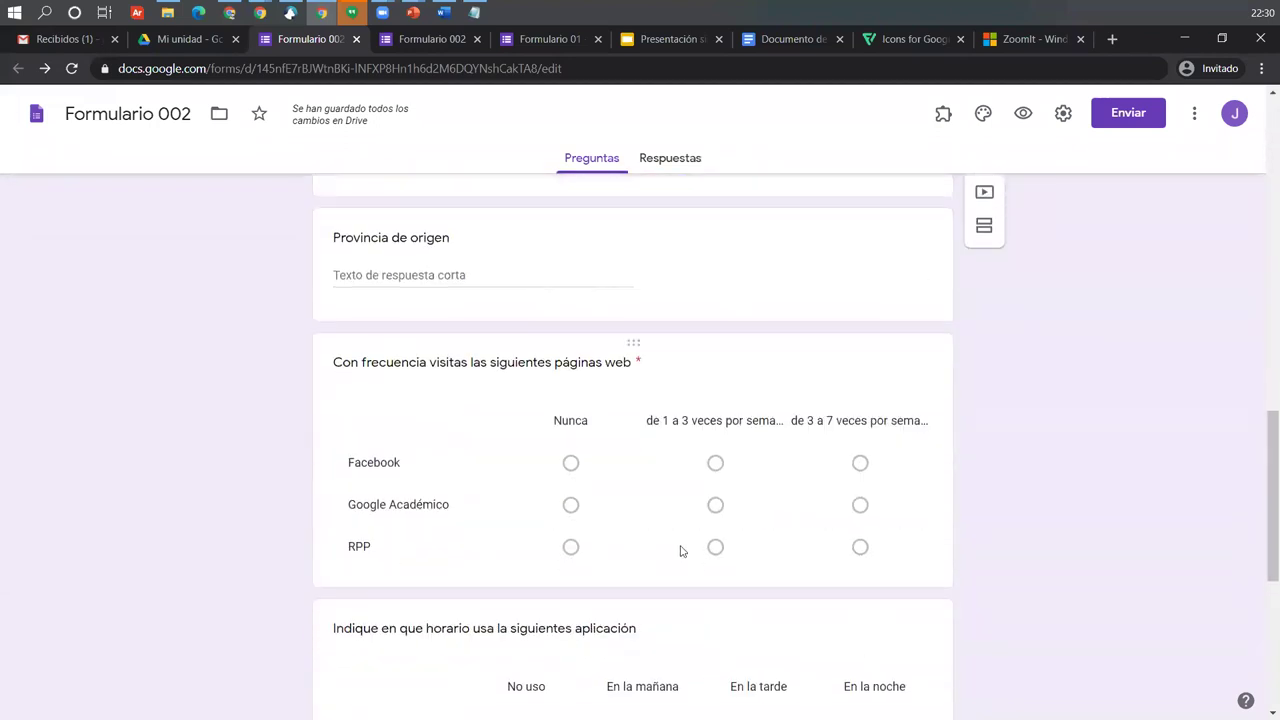
pyautogui.scroll(8, 680, 550)
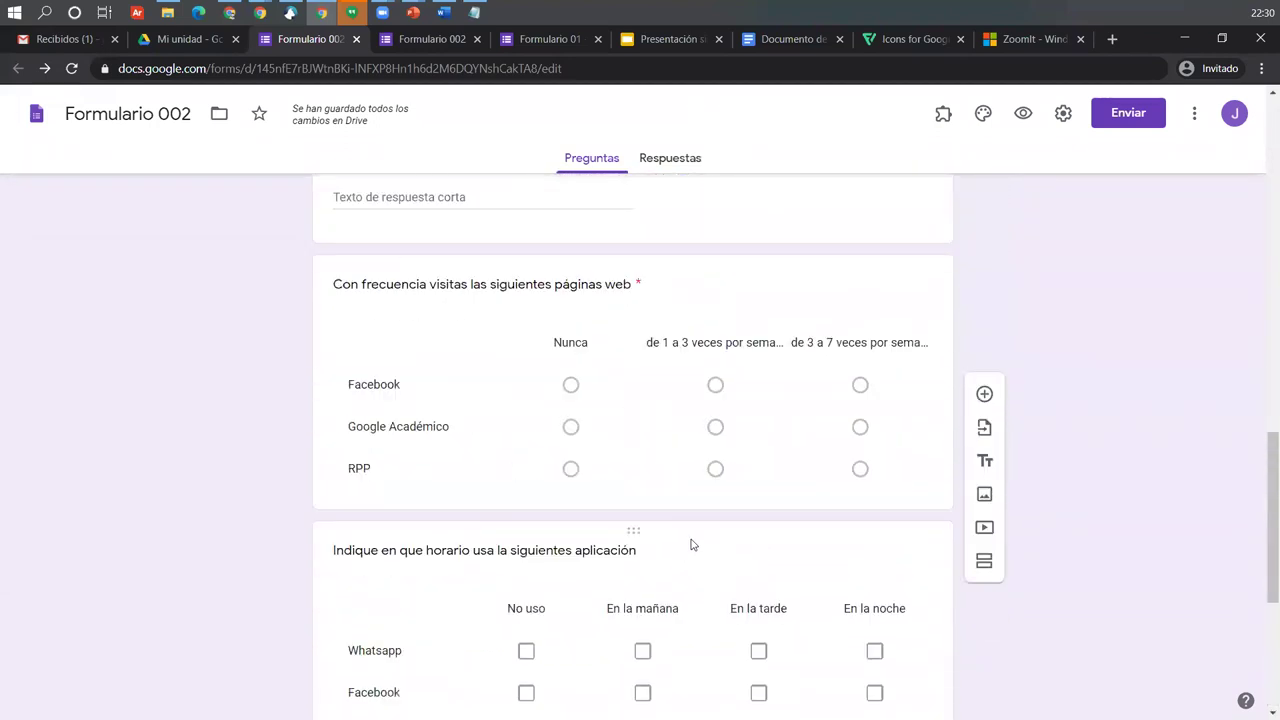
pyautogui.scroll(5, 585, 396)
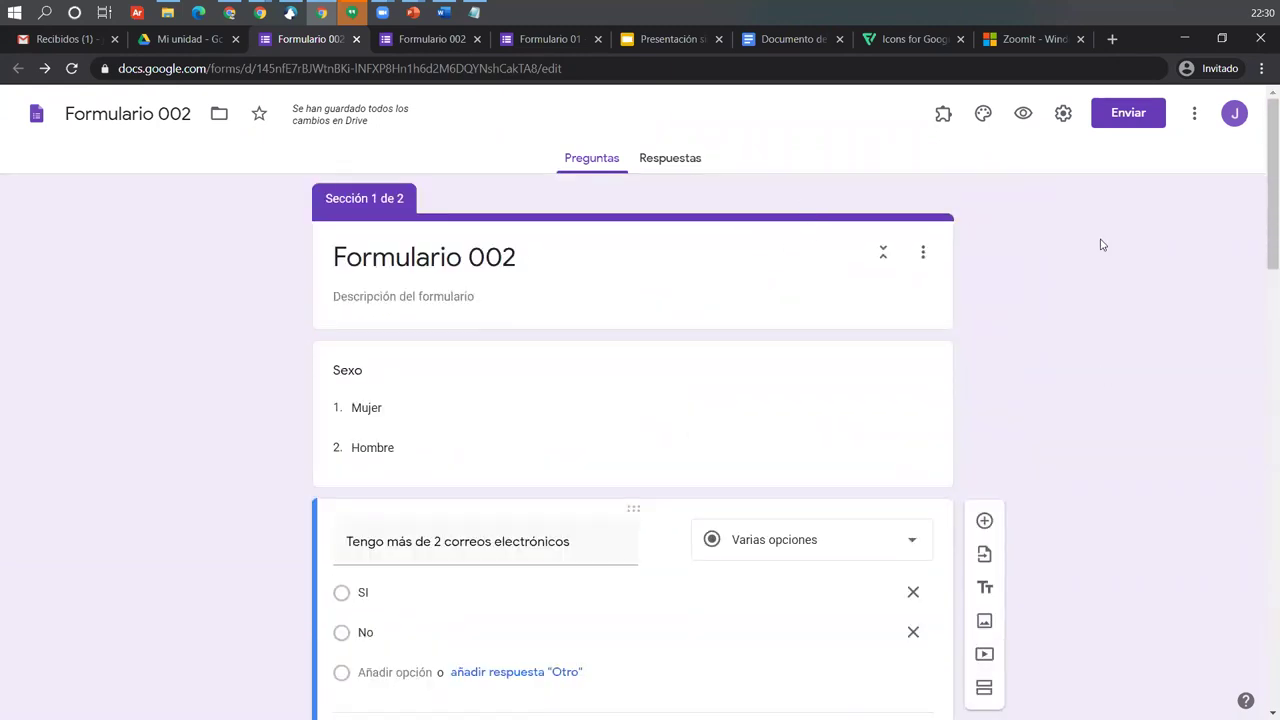
# Switch the theme colour to blue and the font style to Alegre, then bring up Elegir imagen.
pyautogui.click(983, 113)
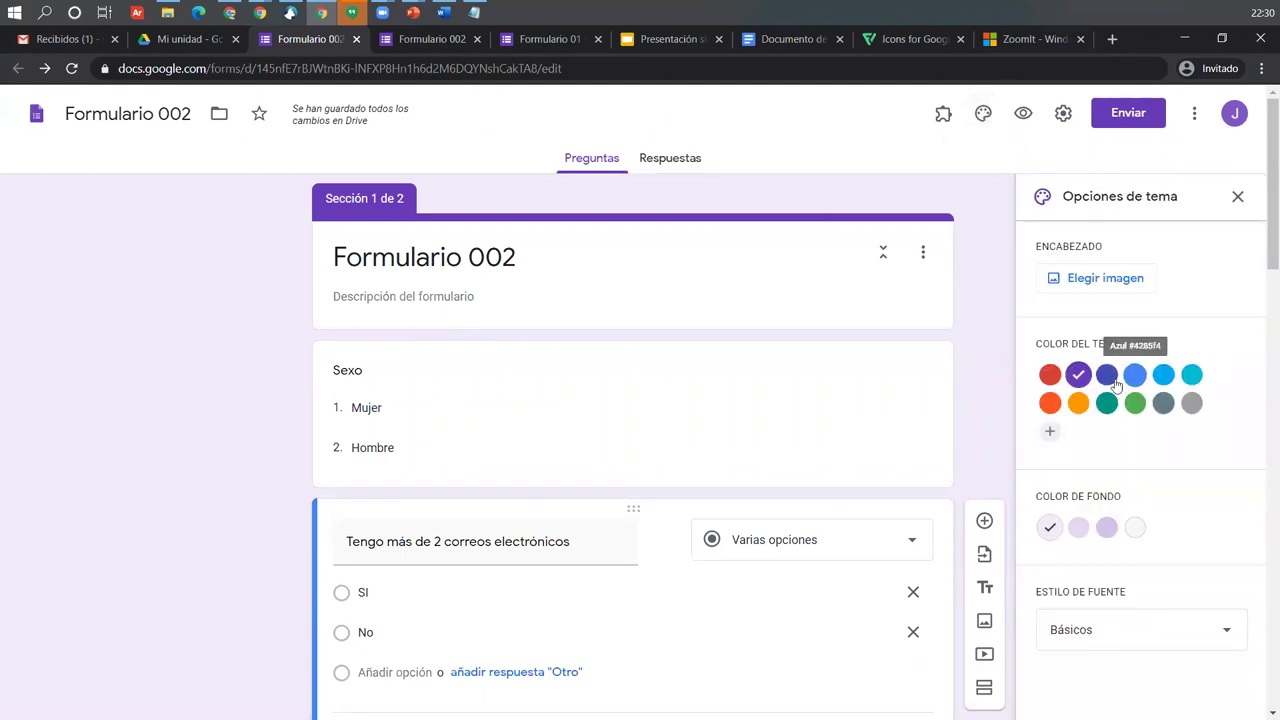
pyautogui.click(1191, 375)
pyautogui.click(1135, 375)
pyautogui.click(1100, 632)
pyautogui.click(1100, 687)
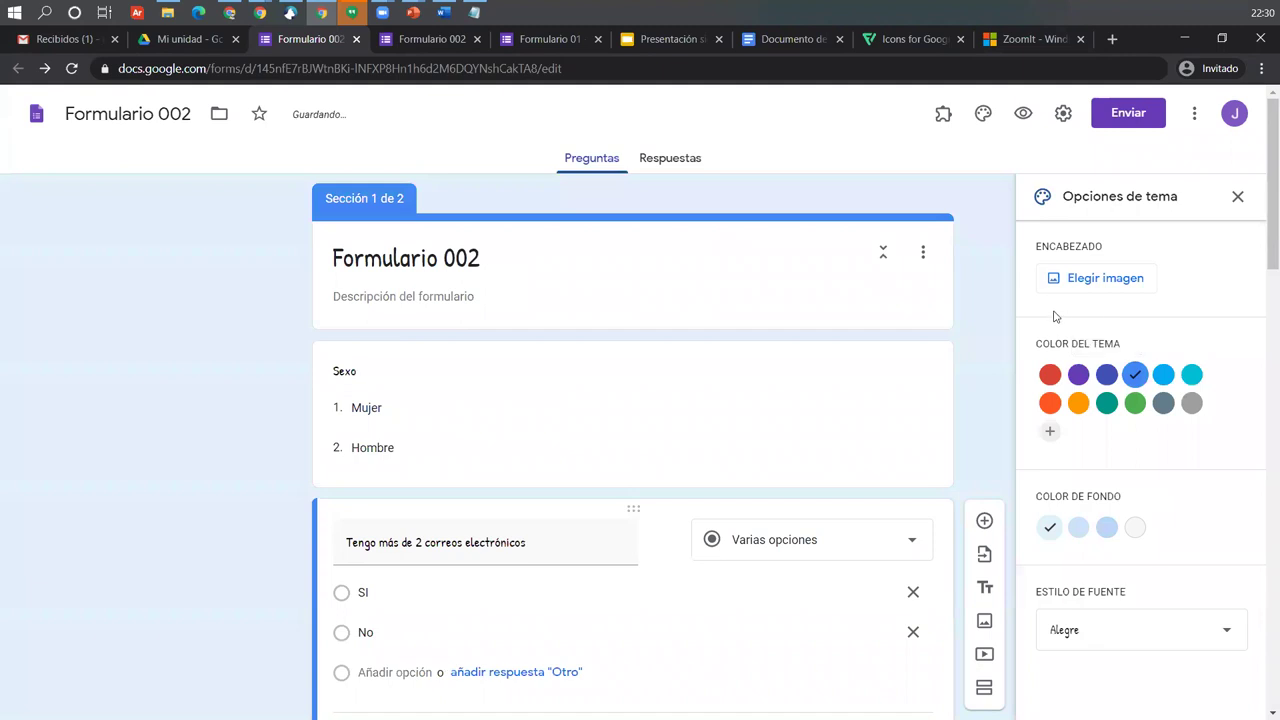
pyautogui.click(1093, 290)
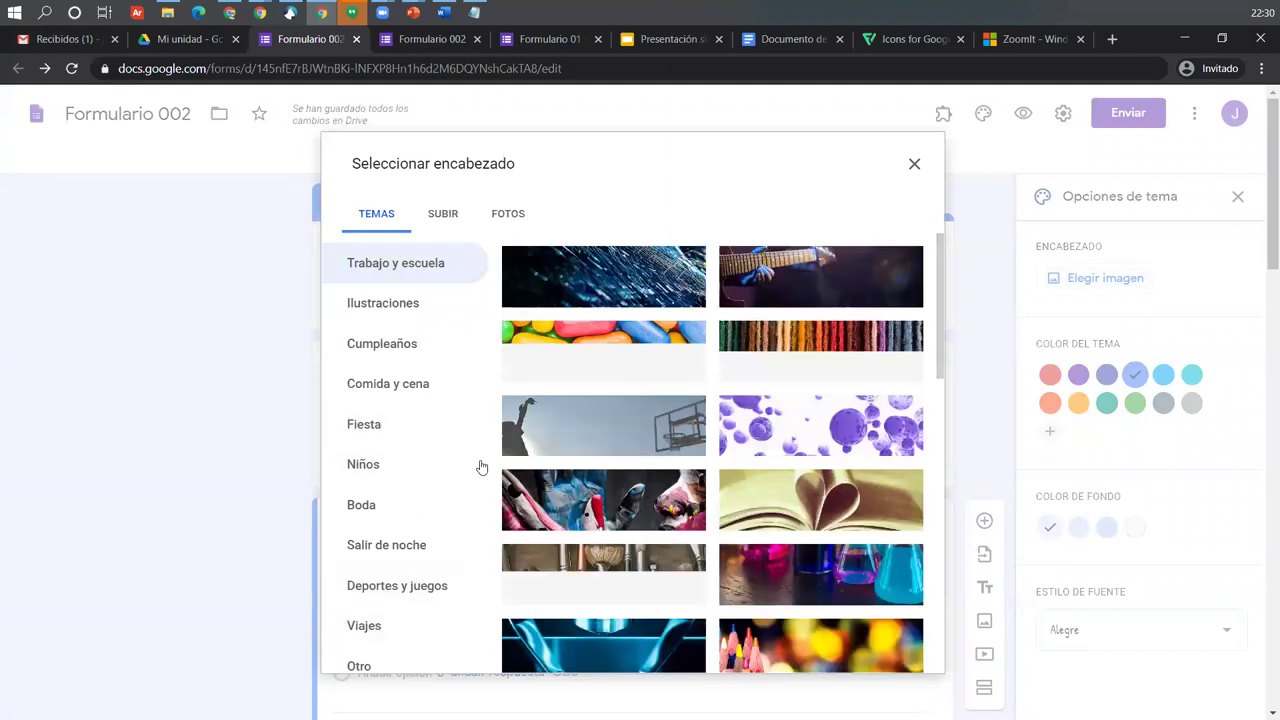
# Upload the portada image from Descargas as the header and crop it slightly higher.
pyautogui.scroll(-5, 480, 467)
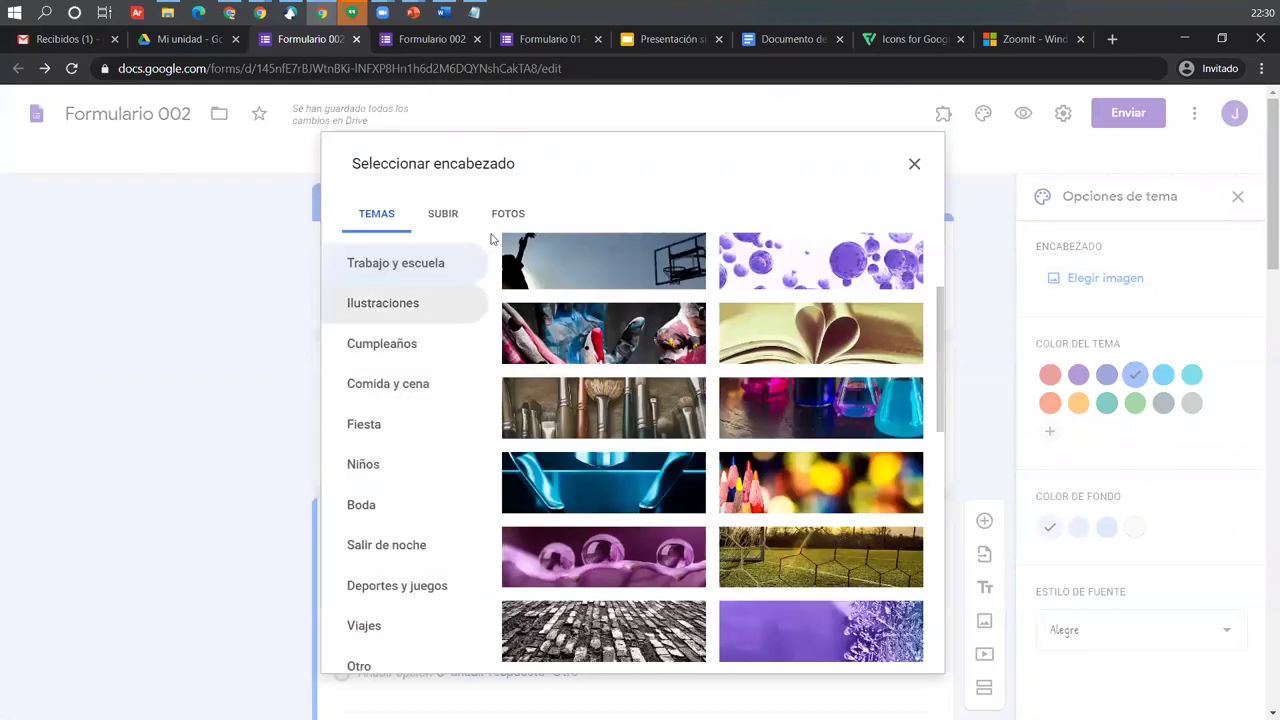
pyautogui.click(443, 211)
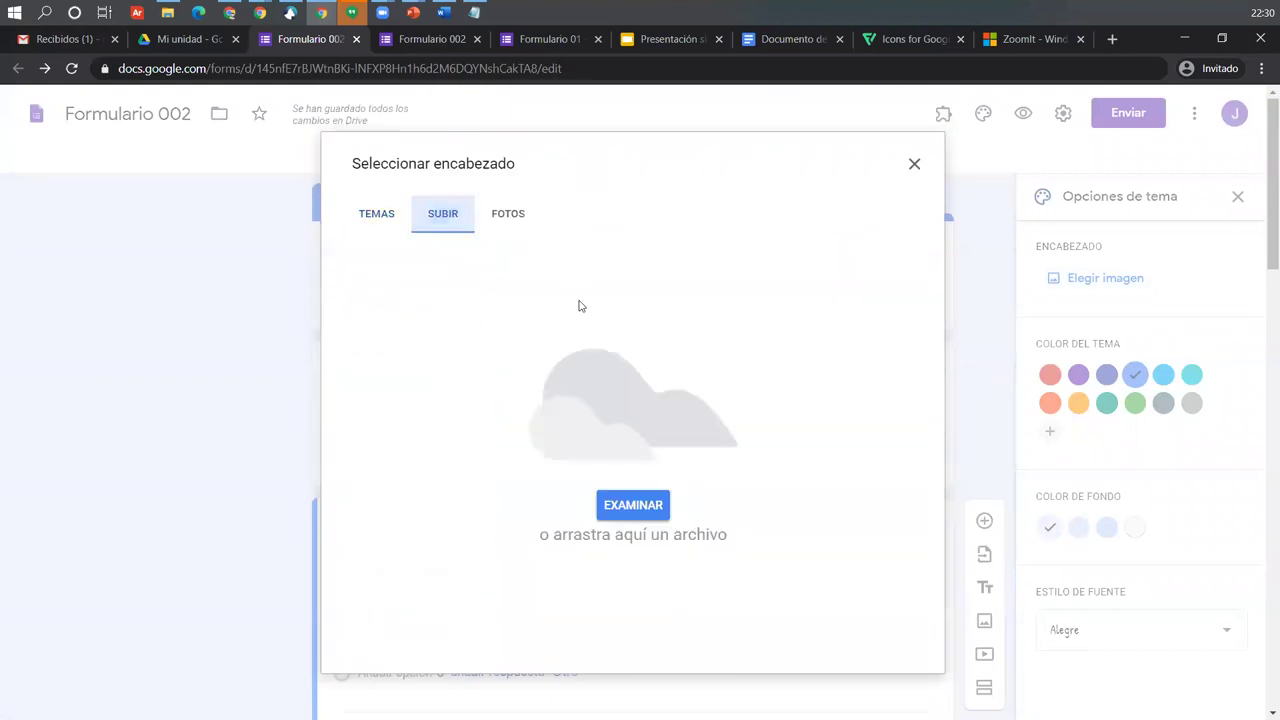
pyautogui.click(635, 504)
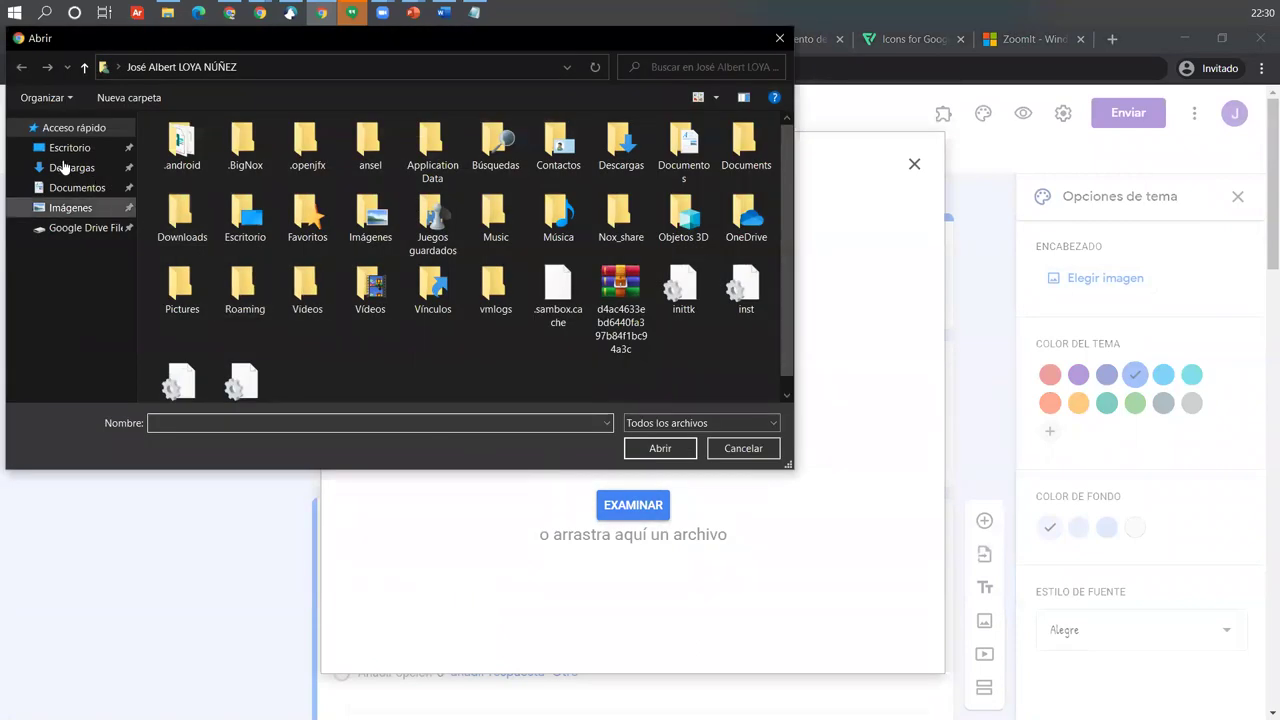
pyautogui.click(64, 149)
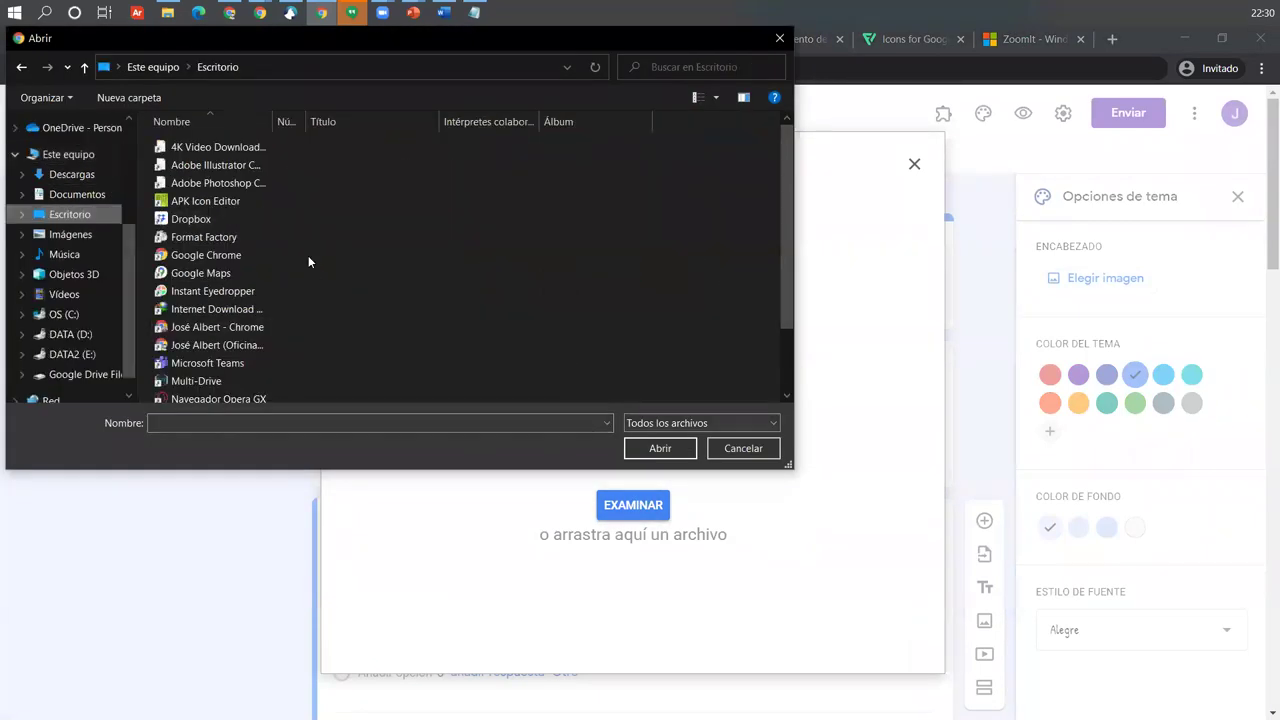
pyautogui.click(45, 175)
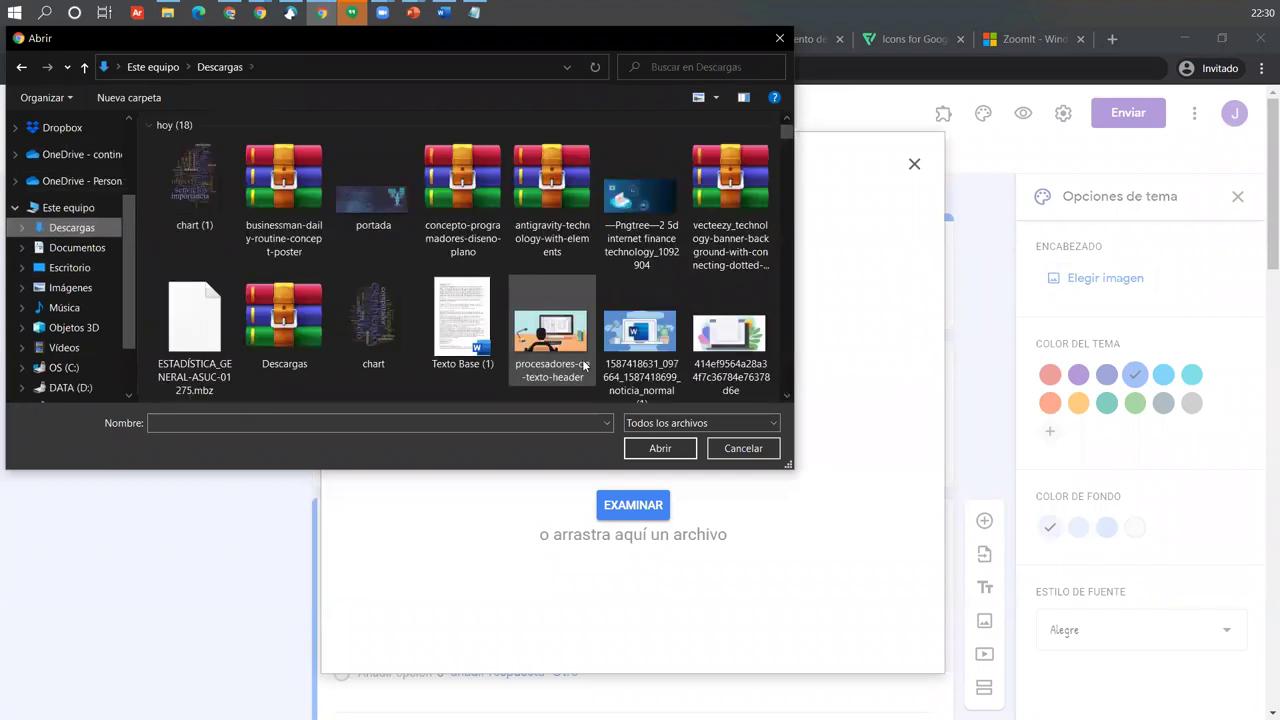
pyautogui.click(405, 200)
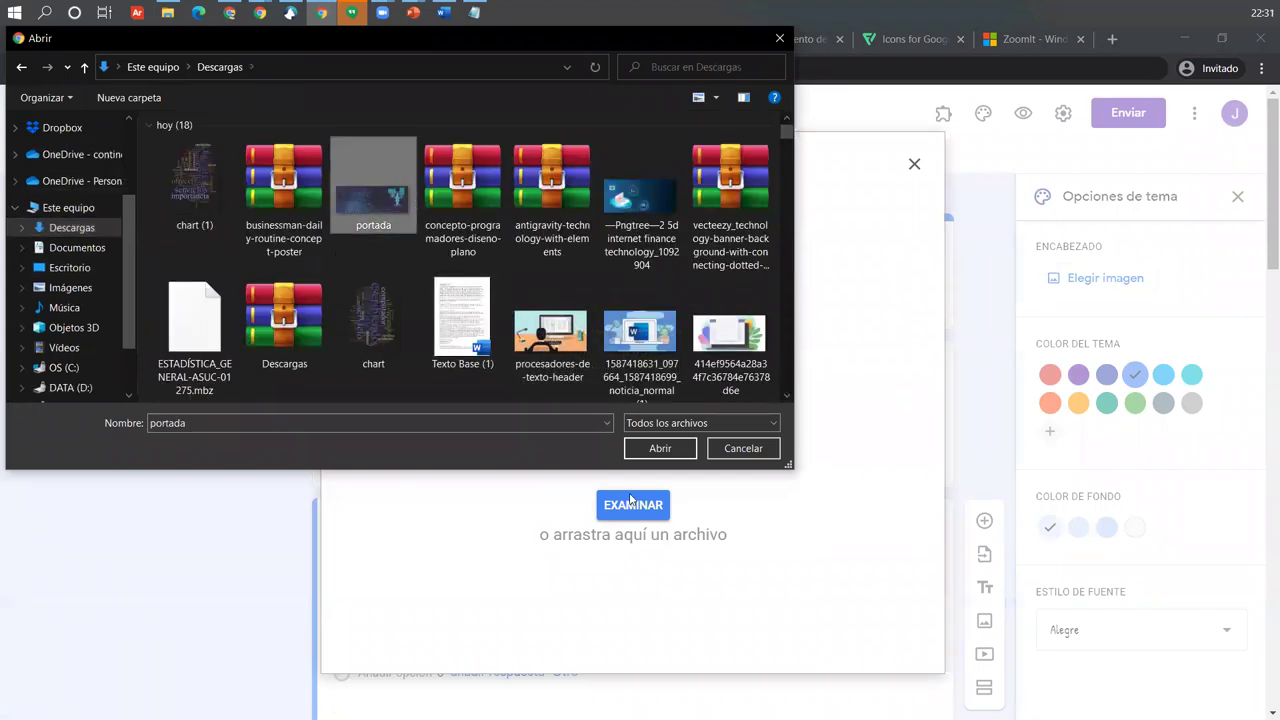
pyautogui.click(650, 456)
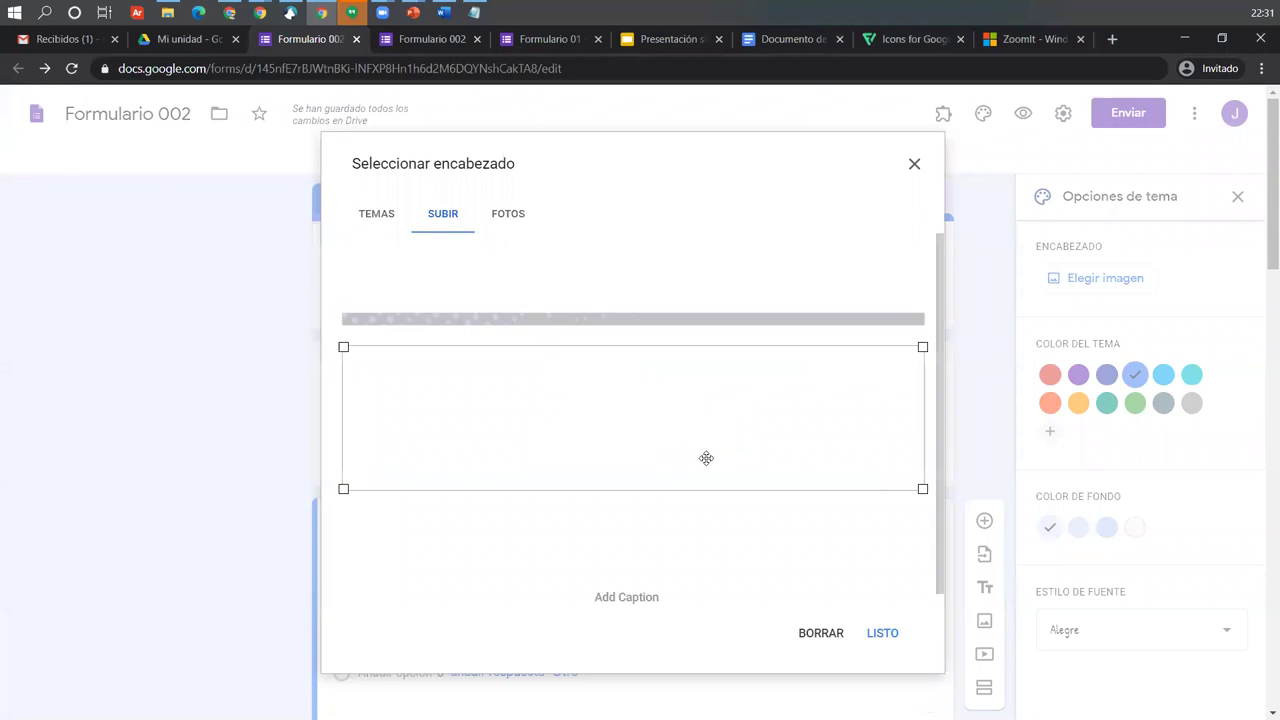
pyautogui.moveTo(684, 455); pyautogui.dragTo(687, 427)
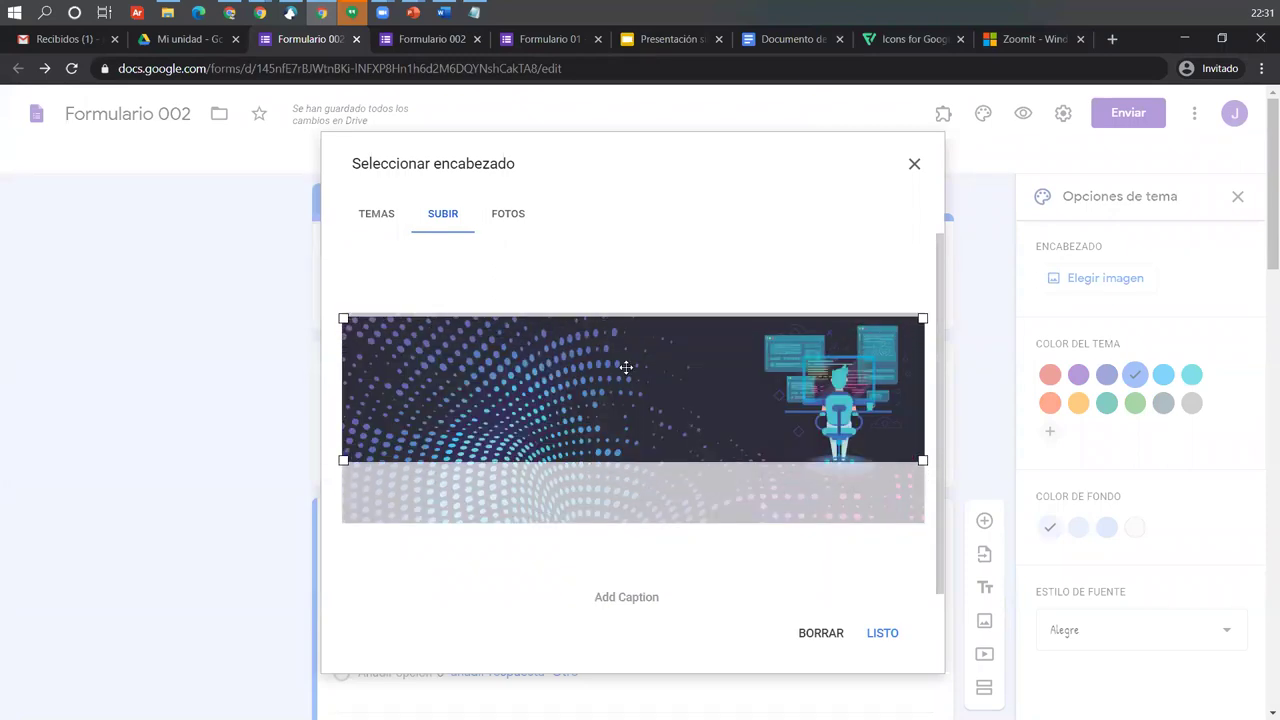
pyautogui.click(882, 633)
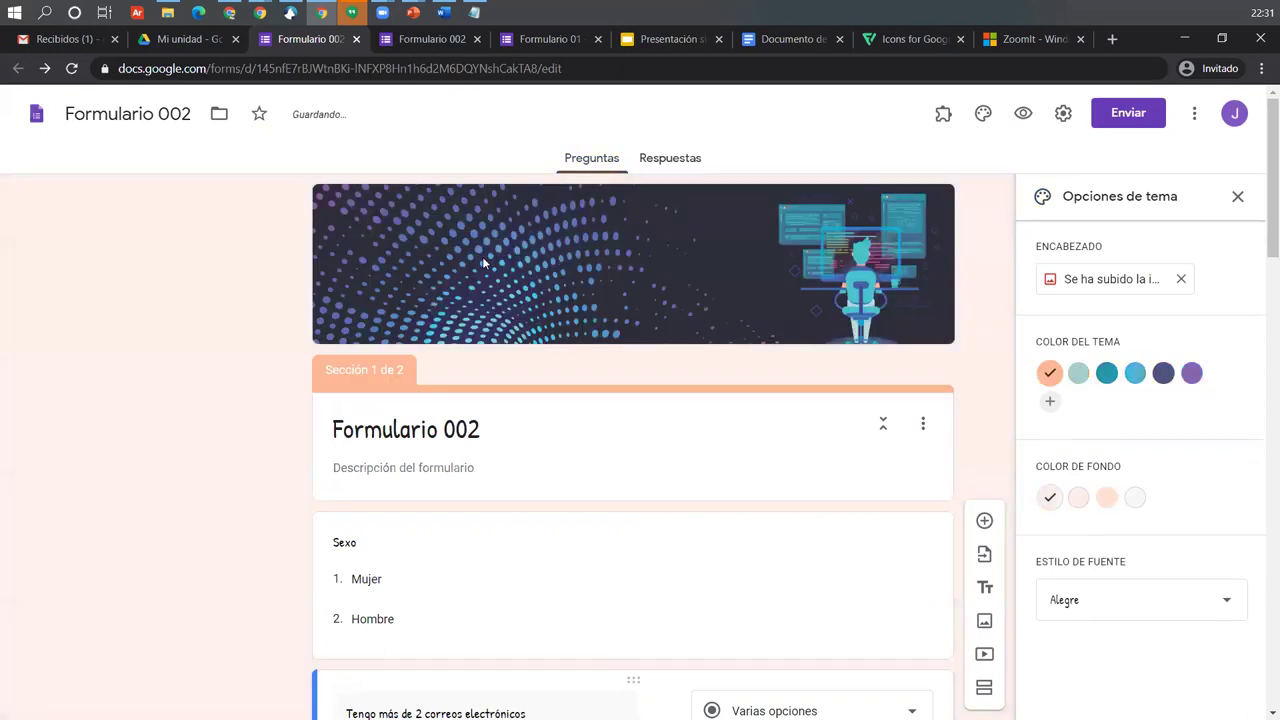
# Set a light blue theme colour with the deeper light blue background, then close the theme panel.
pyautogui.scroll(-3, 212, 425)
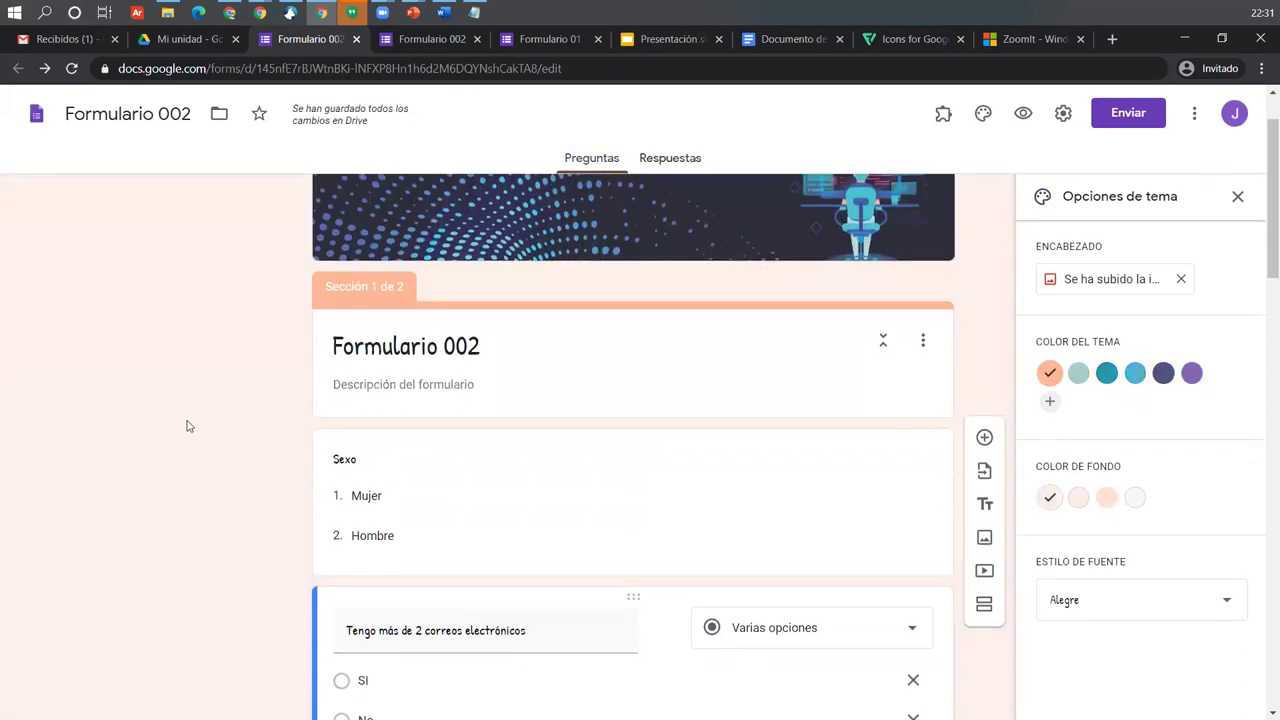
pyautogui.scroll(2, 212, 425)
pyautogui.scroll(1, 212, 425)
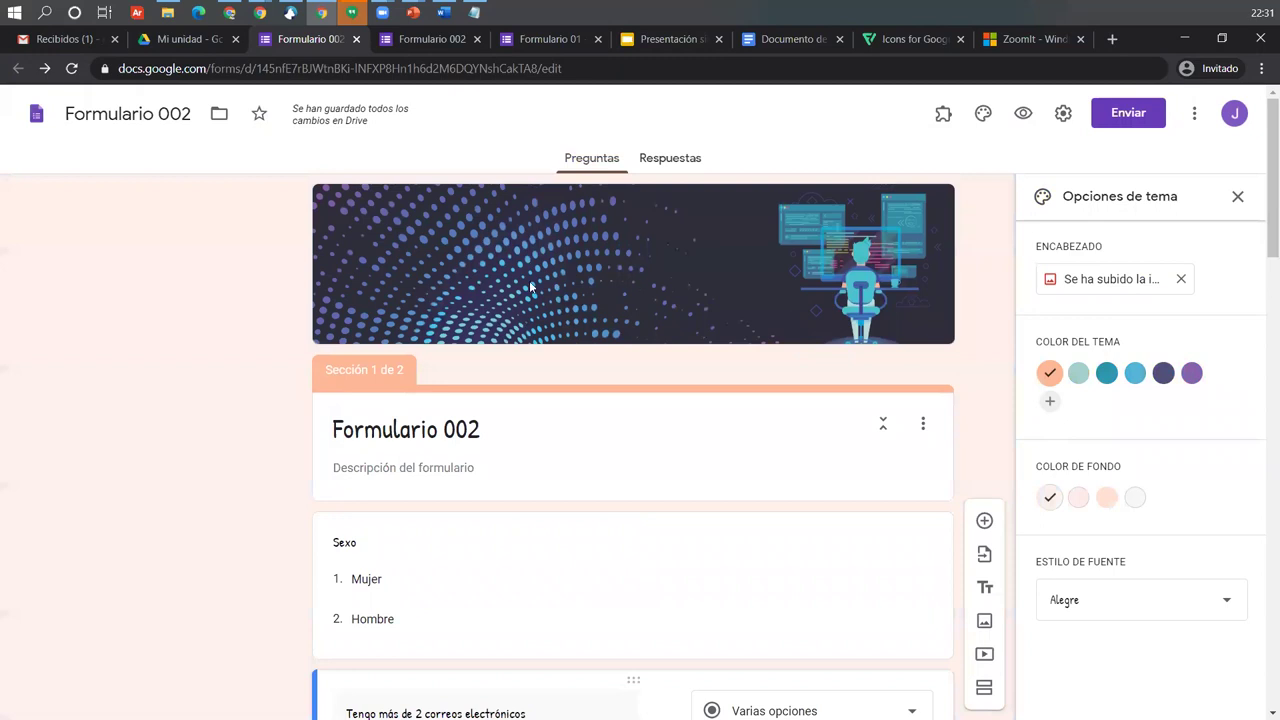
pyautogui.scroll(-5, 483, 440)
pyautogui.scroll(3, 700, 337)
pyautogui.scroll(2, 702, 330)
pyautogui.click(1135, 372)
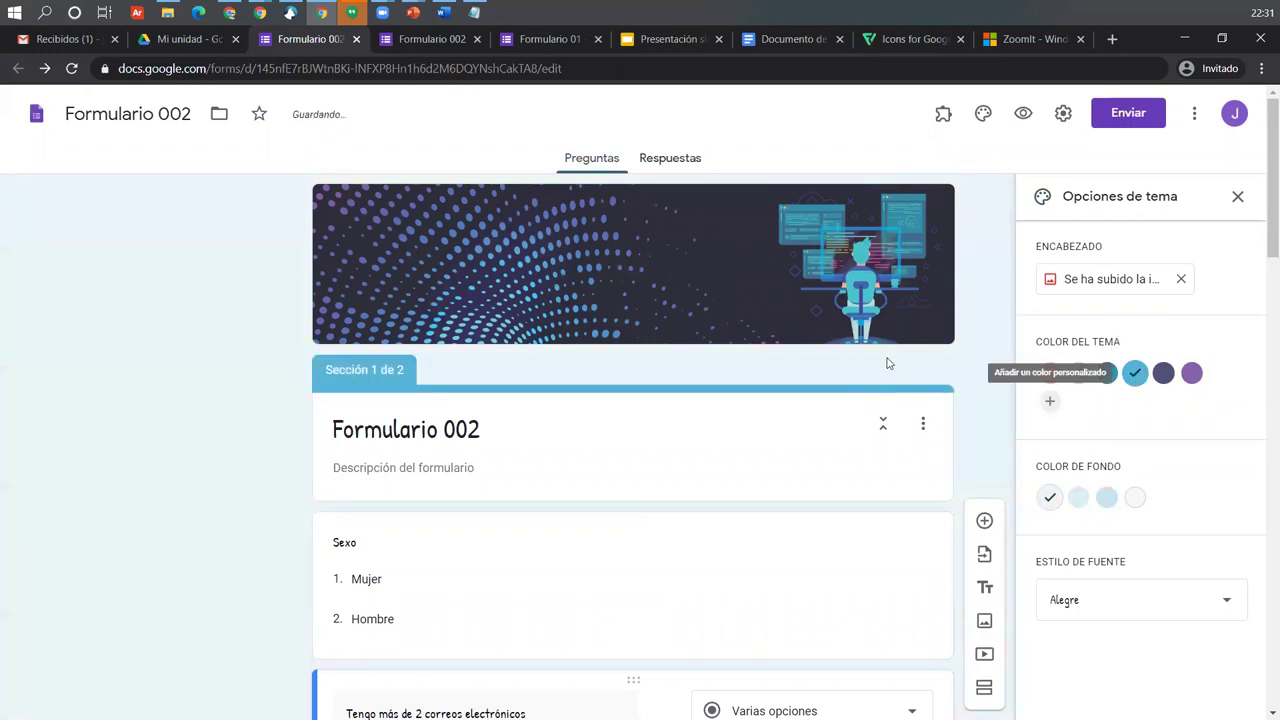
pyautogui.click(1106, 498)
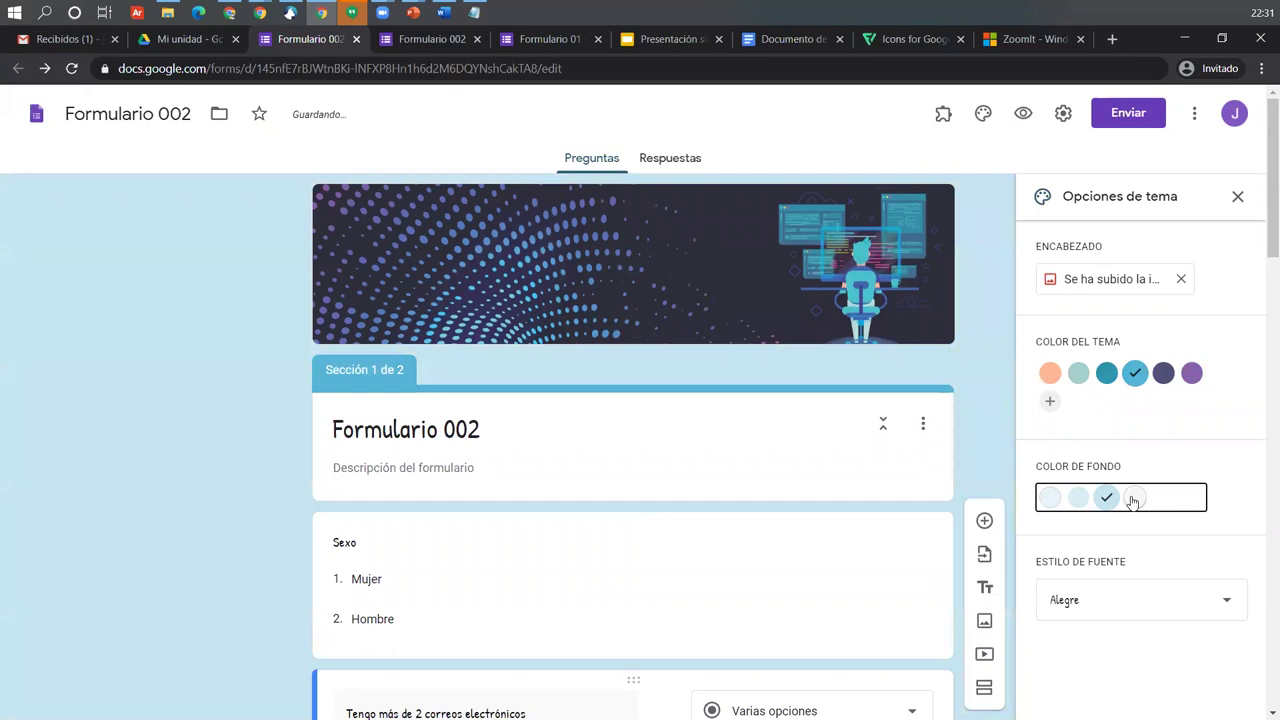
pyautogui.click(1133, 499)
pyautogui.click(1077, 497)
pyautogui.click(1108, 498)
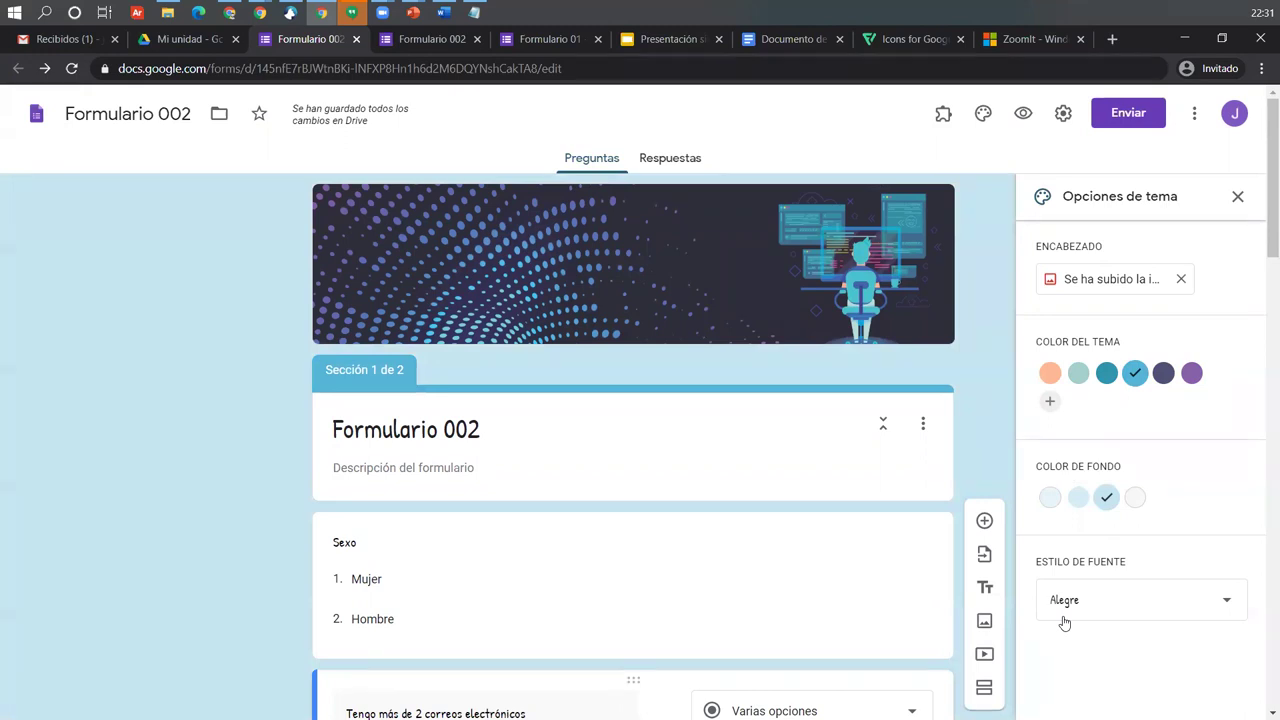
pyautogui.click(1237, 196)
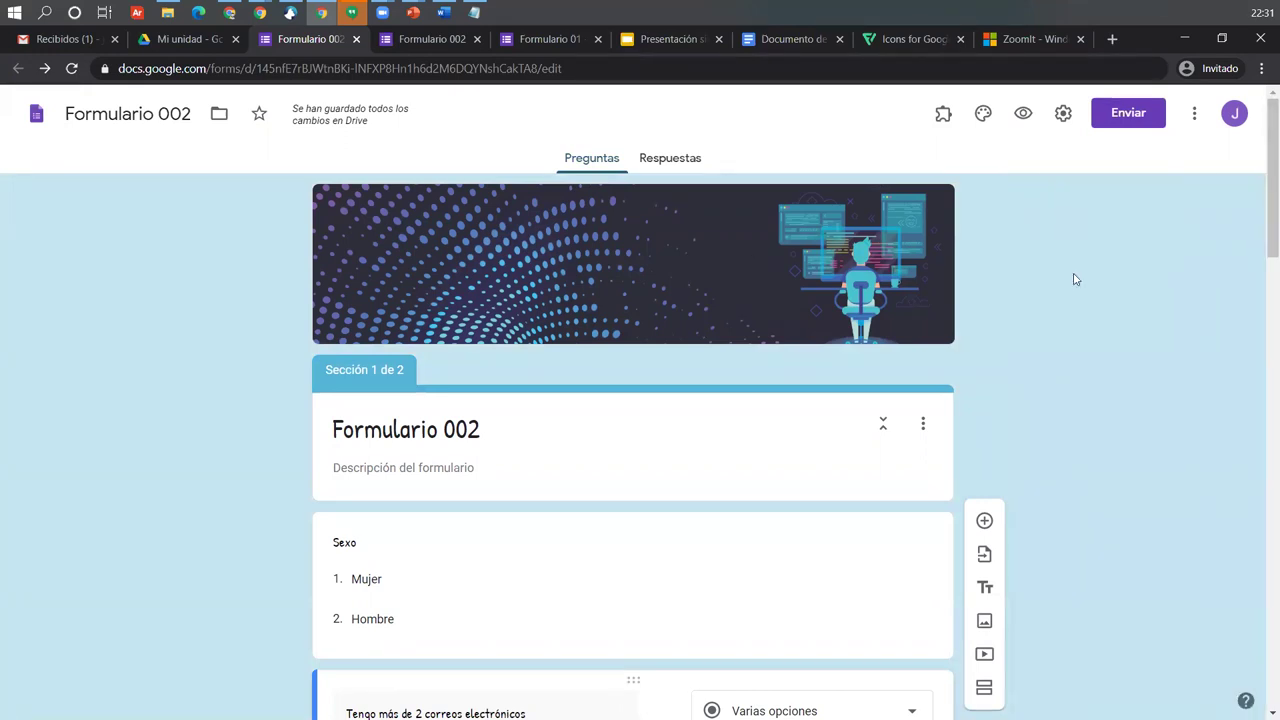
# In Configuración, turn on email collection and limit respondents to one response.
pyautogui.click(1062, 118)
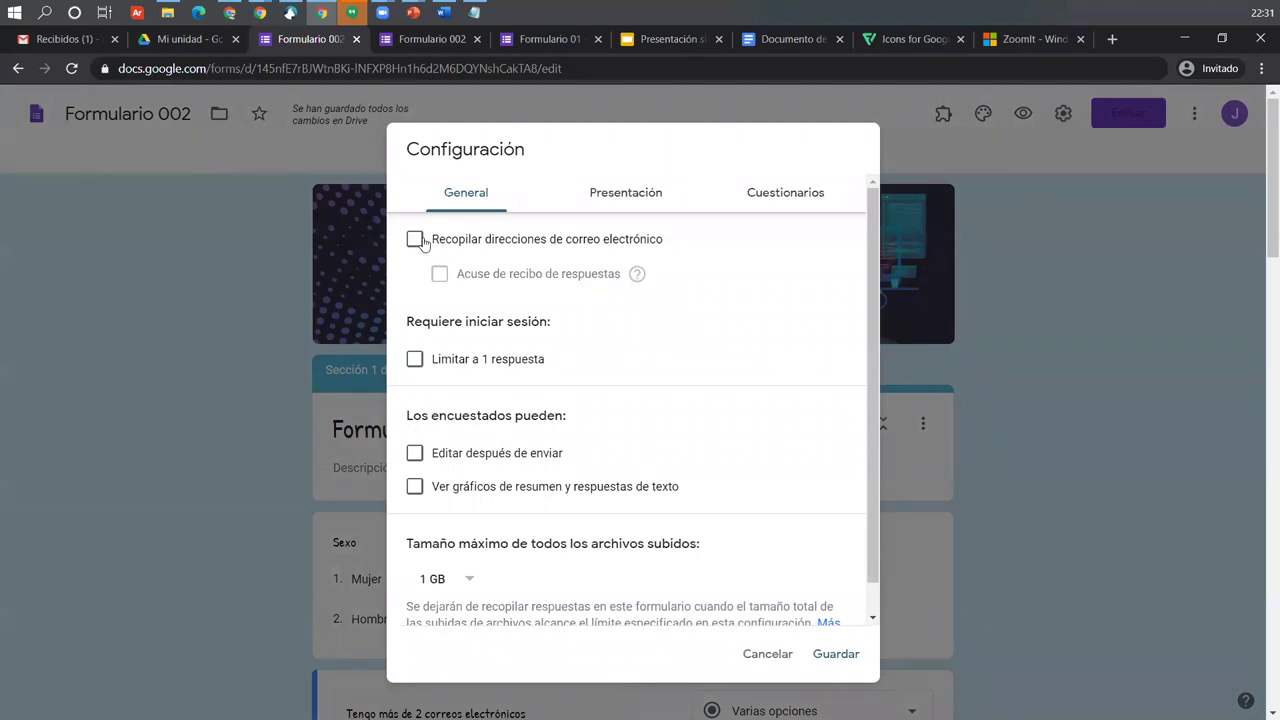
pyautogui.click(527, 245)
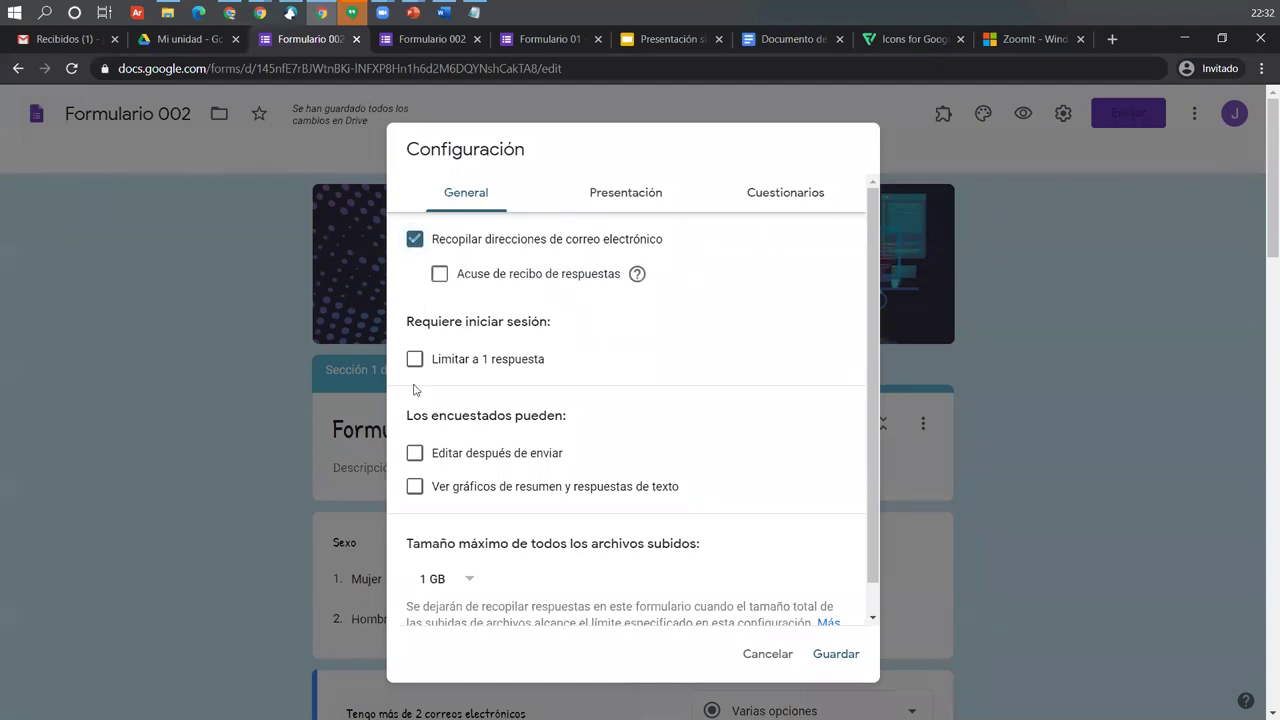
pyautogui.click(448, 362)
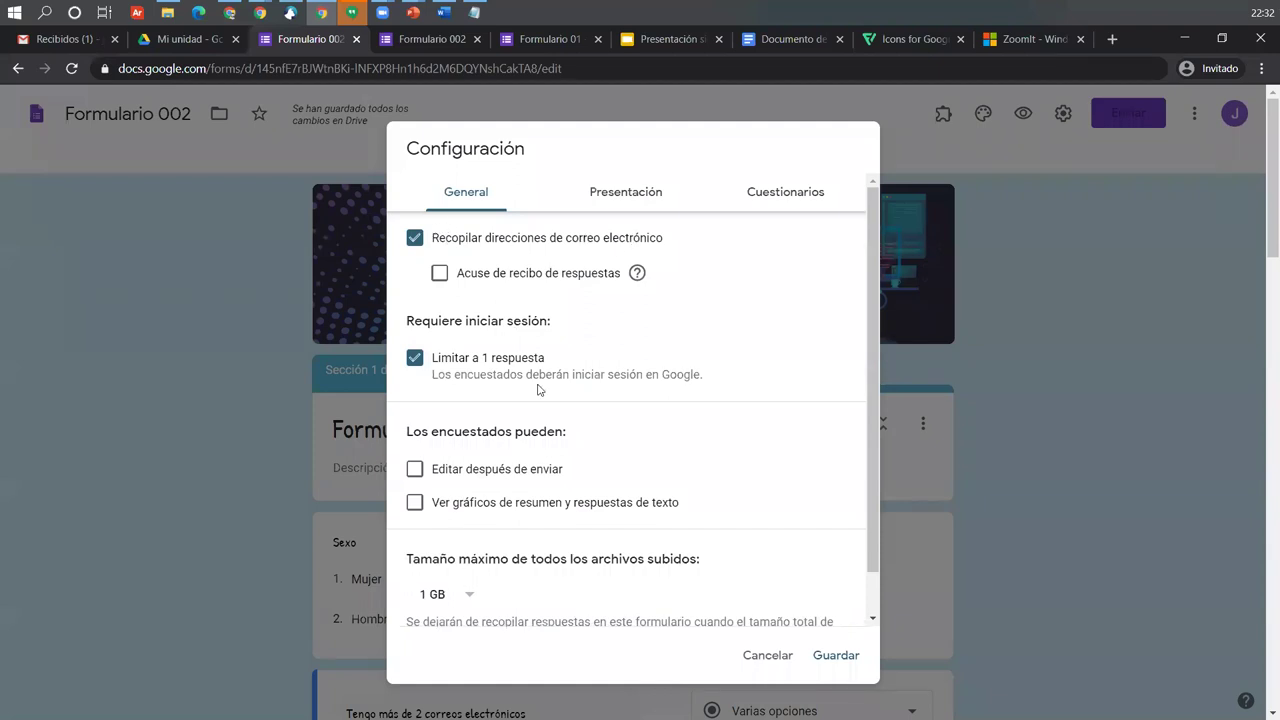
pyautogui.click(641, 384)
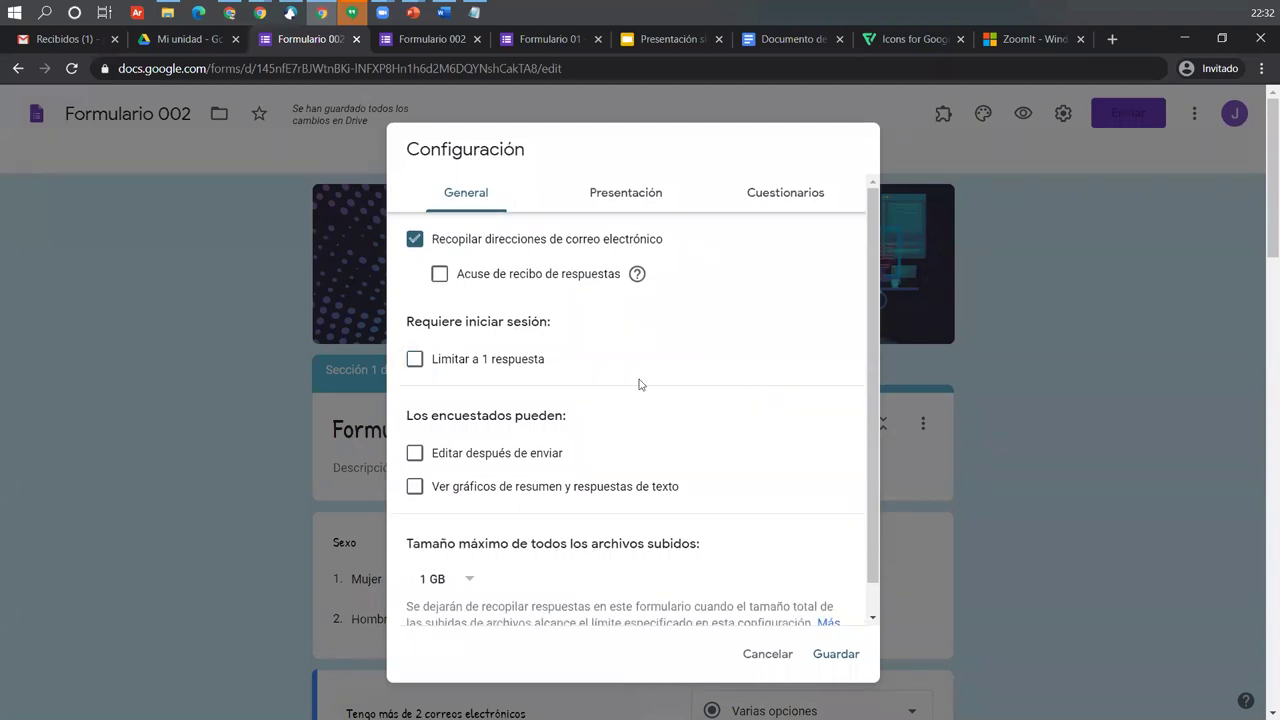
pyautogui.click(462, 366)
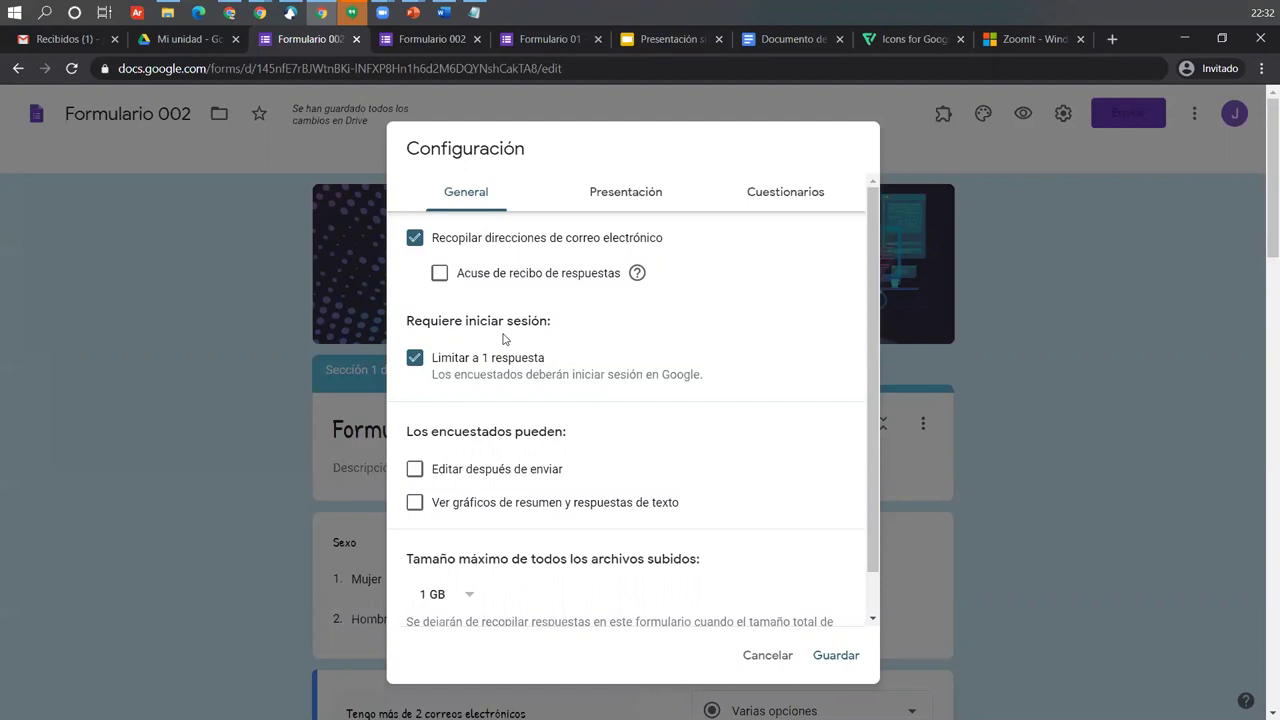
# Point out the respondent permissions and maximum upload size settings, then move to Presentación.
pyautogui.scroll(-2, 523, 340)
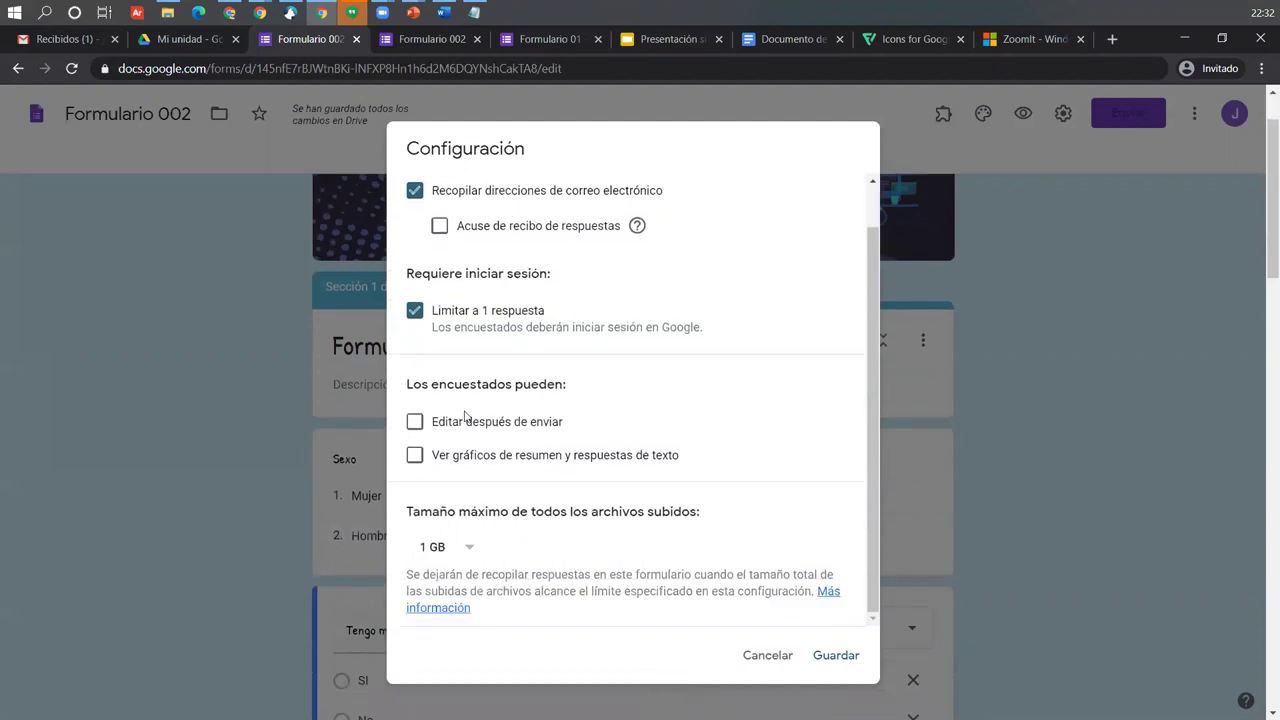
pyautogui.moveTo(420, 385); pyautogui.dragTo(603, 395)
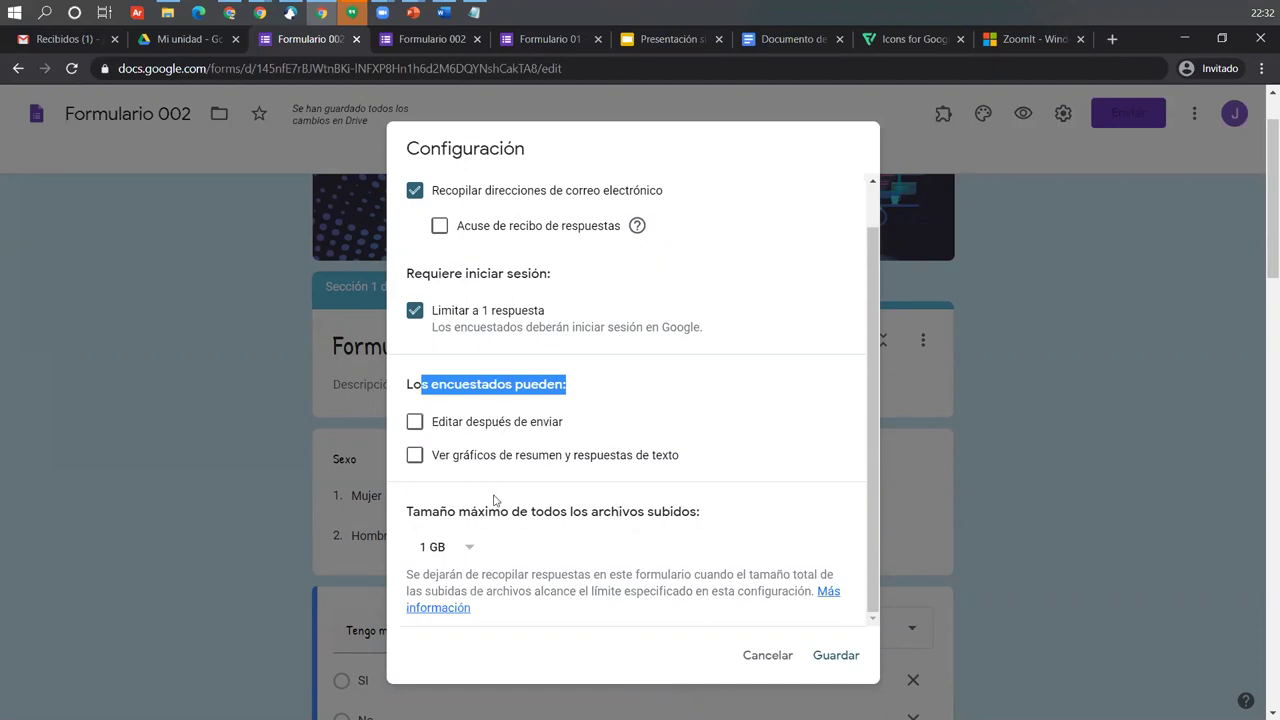
pyautogui.scroll(1, 531, 469)
pyautogui.scroll(-1, 483, 490)
pyautogui.moveTo(406, 511); pyautogui.dragTo(690, 512)
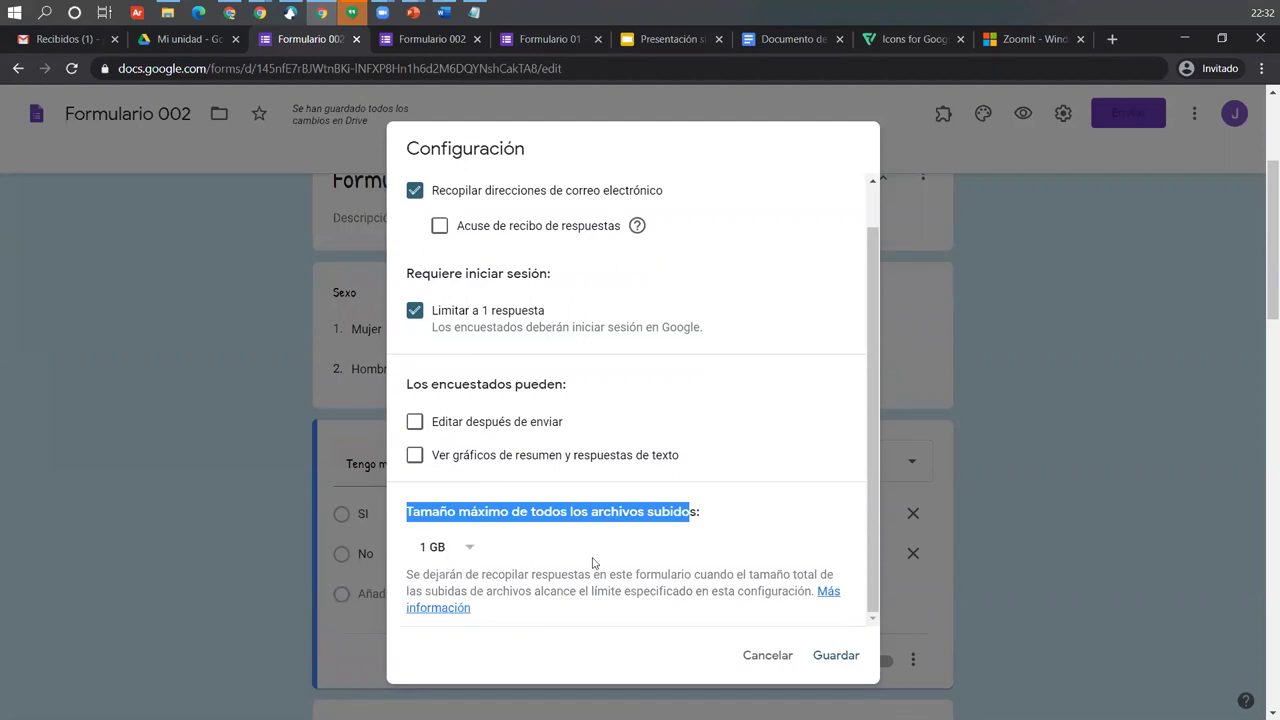
pyautogui.scroll(1, 635, 543)
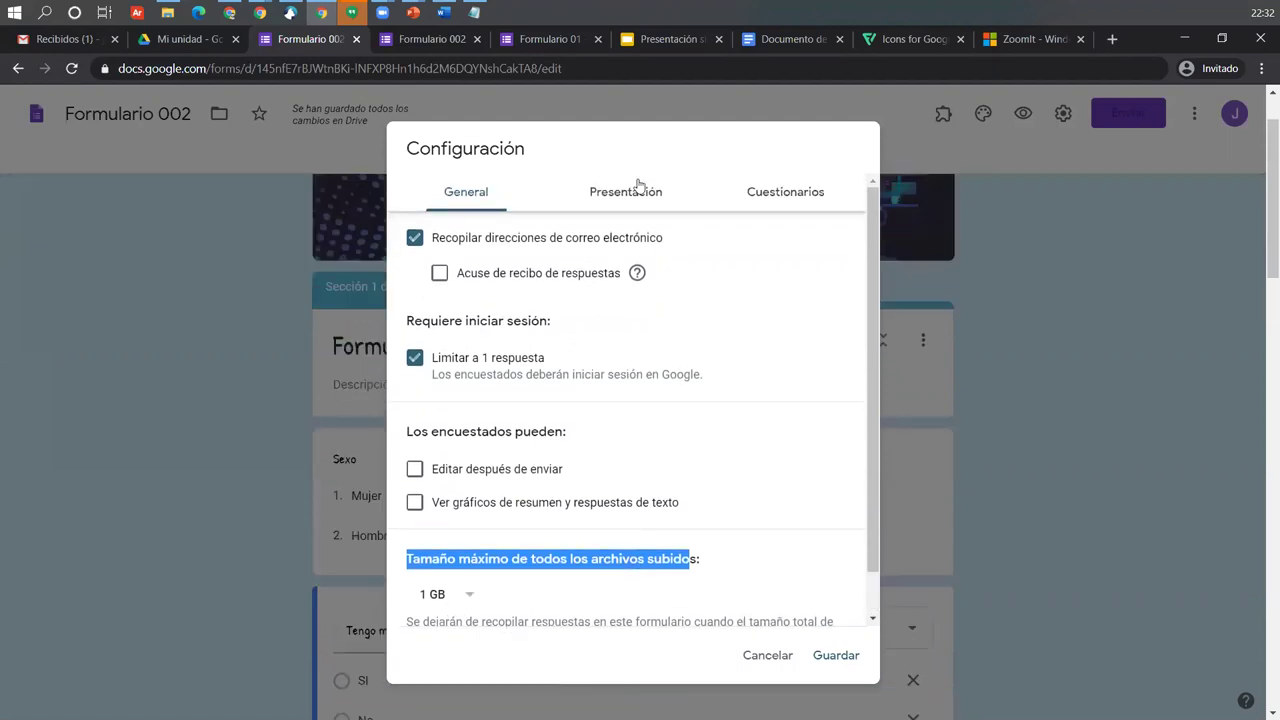
pyautogui.click(638, 187)
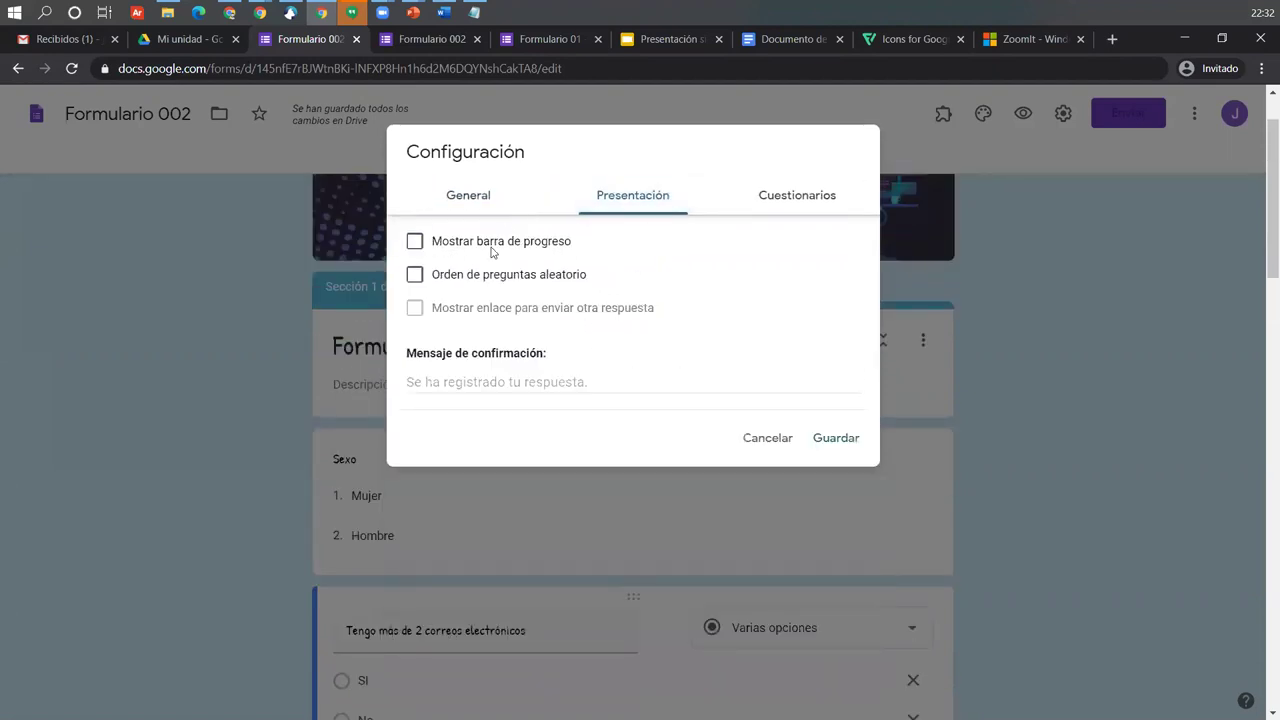
# Show a progress bar and set the confirmation message to 'Muchas gracias por sus participa…'.
pyautogui.click(465, 244)
pyautogui.click(460, 382)
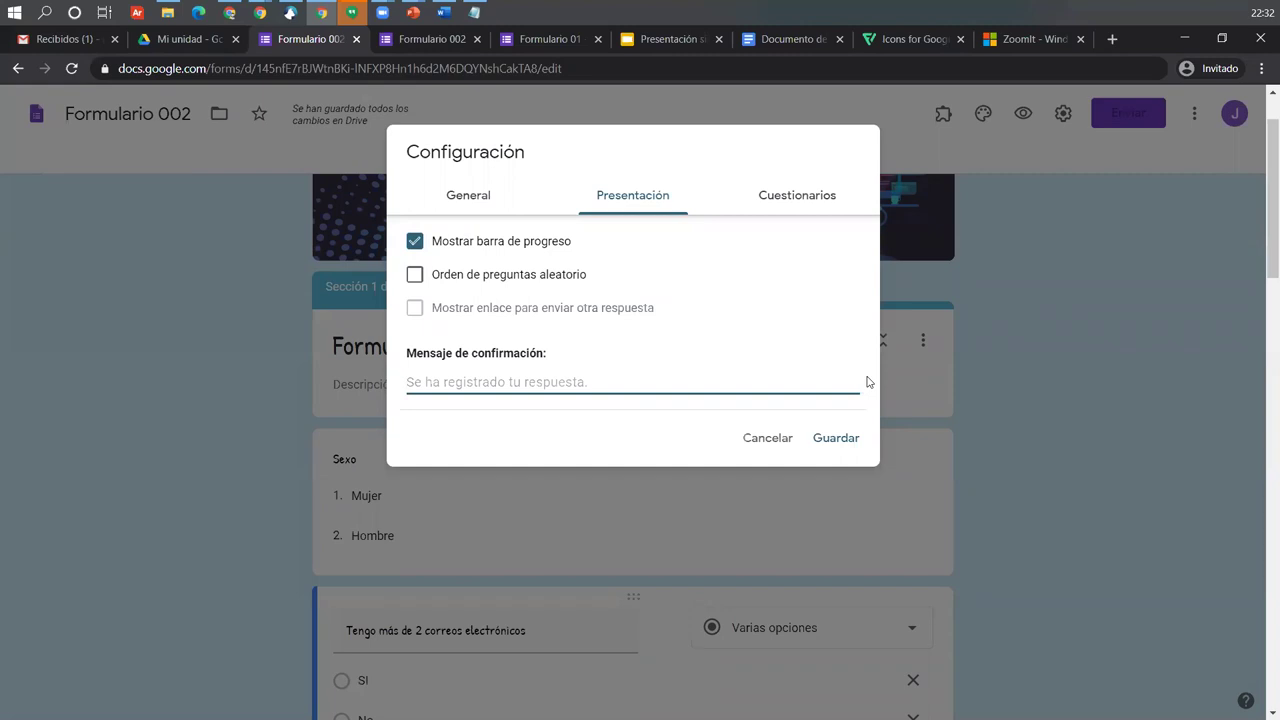
pyautogui.write('MUH')
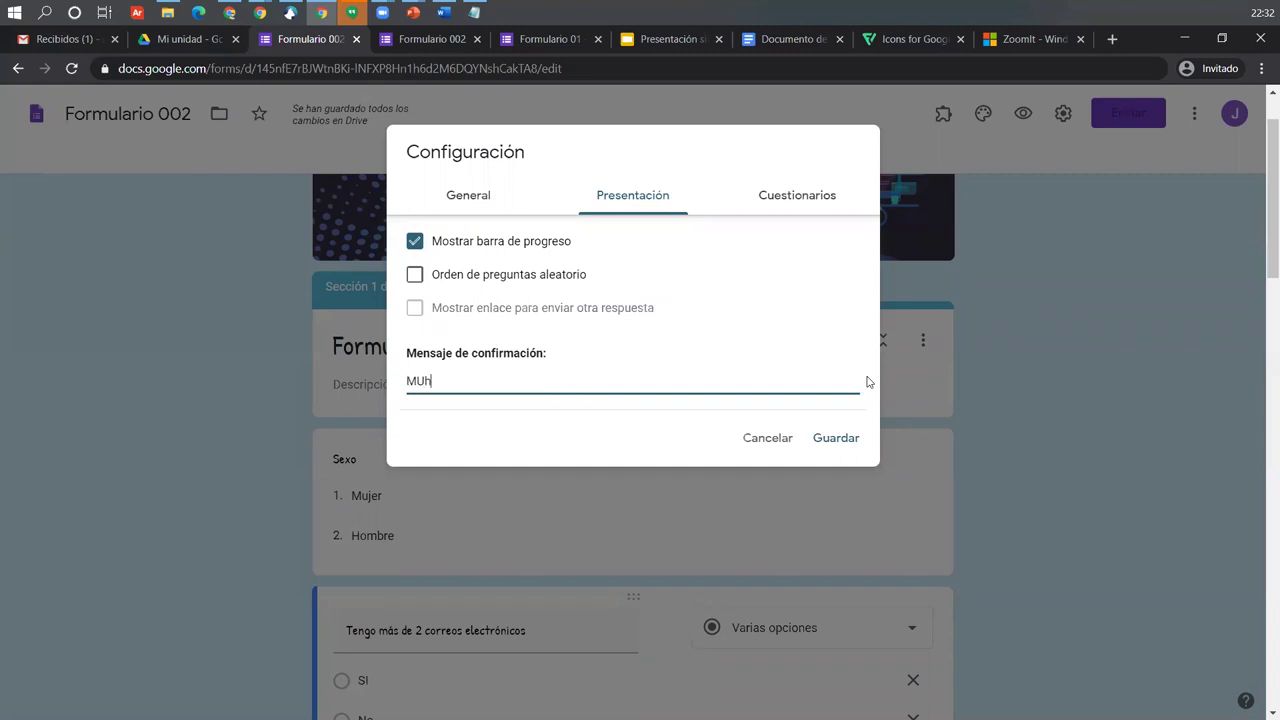
pyautogui.press('BackSpace')
pyautogui.press('BackSpace')
pyautogui.press('BackSpace')
pyautogui.write('Muchas gracia')
pyautogui.press('BackSpace')
pyautogui.write('ias por sus particip')
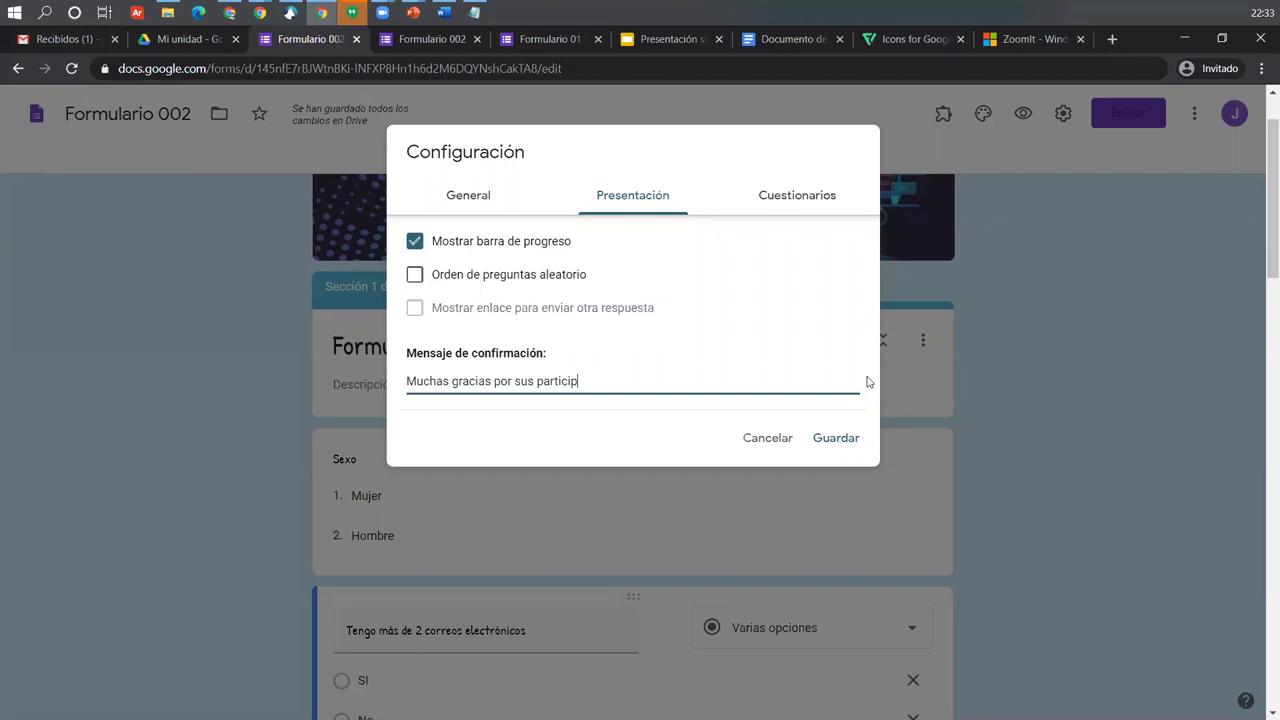
pyautogui.write('ación')
# Look over the Cuestionarios tab, return to General and save the settings.
pyautogui.click(803, 196)
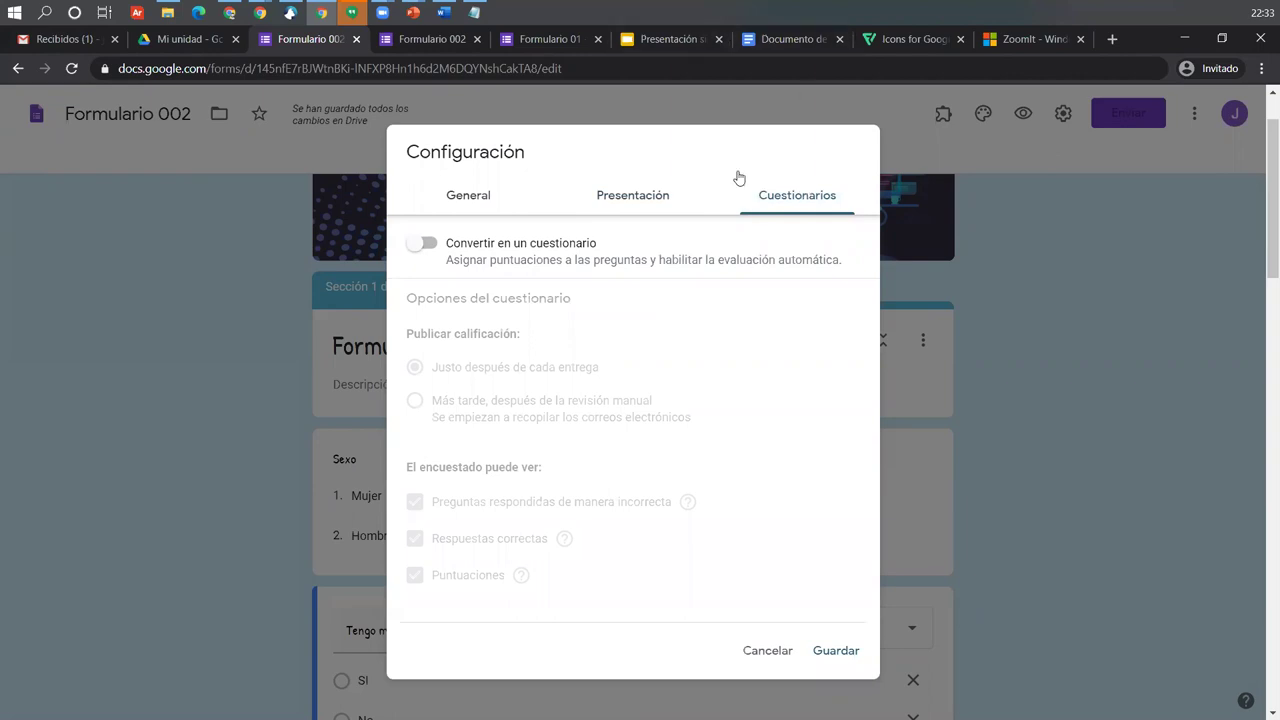
pyautogui.click(648, 192)
pyautogui.click(447, 198)
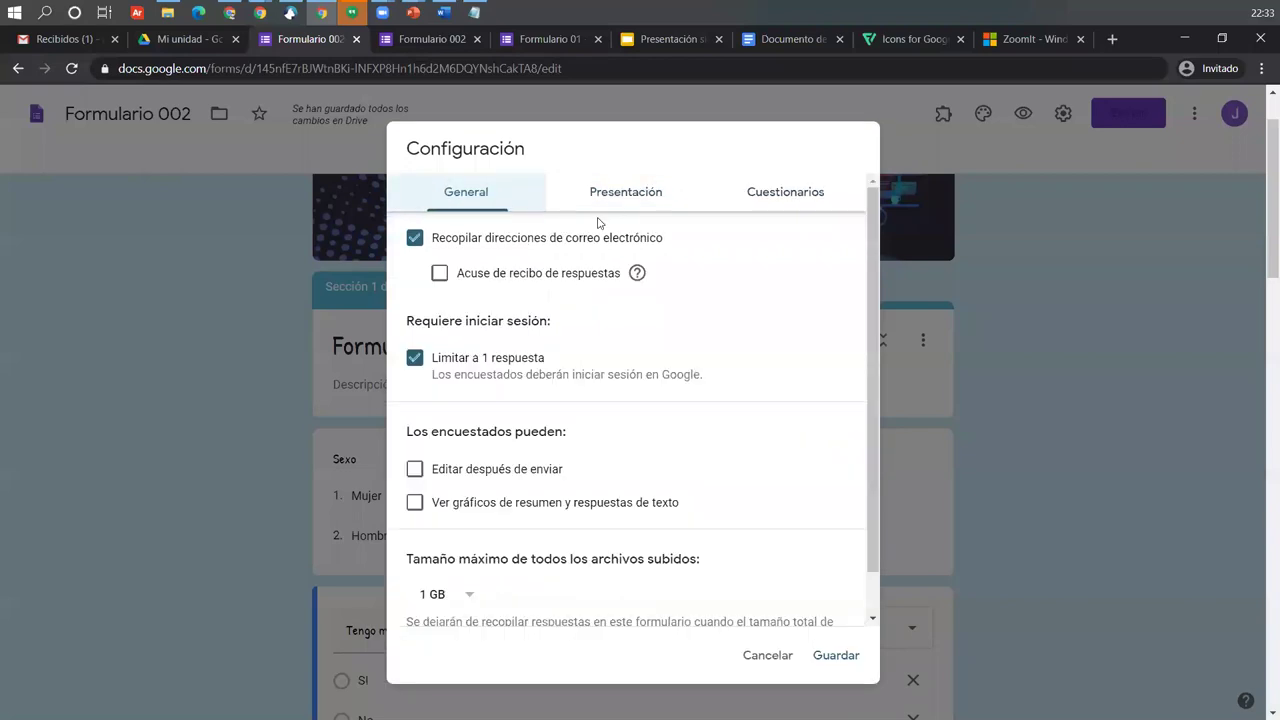
pyautogui.click(836, 656)
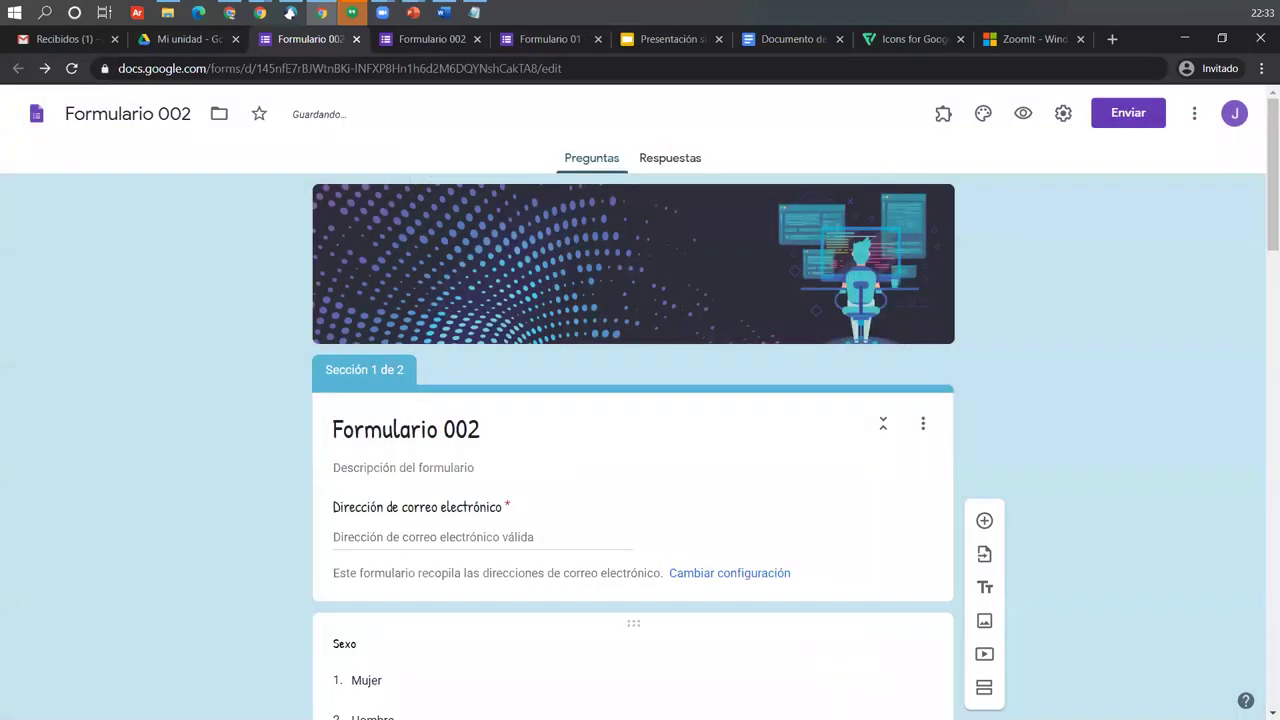
# From Enviar, copy the shortened forms.gle link to the form.
pyautogui.scroll(-2, 730, 302)
pyautogui.scroll(-15, 730, 302)
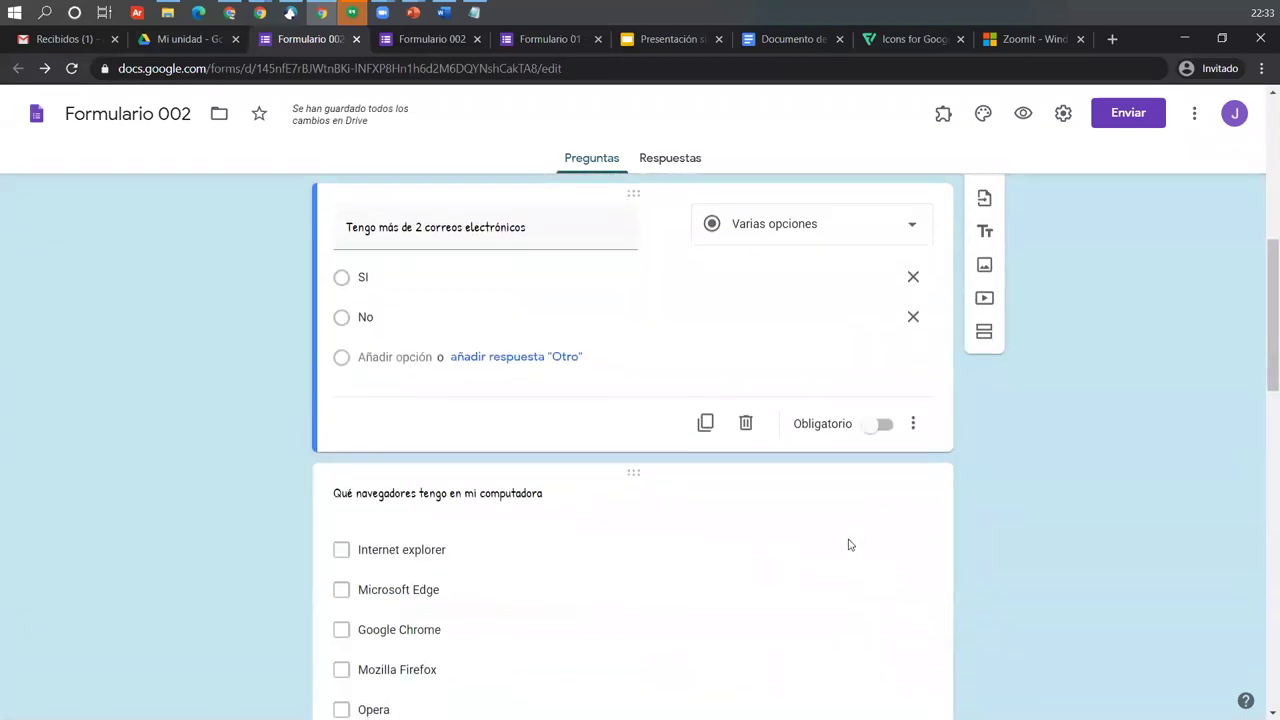
pyautogui.scroll(18, 848, 538)
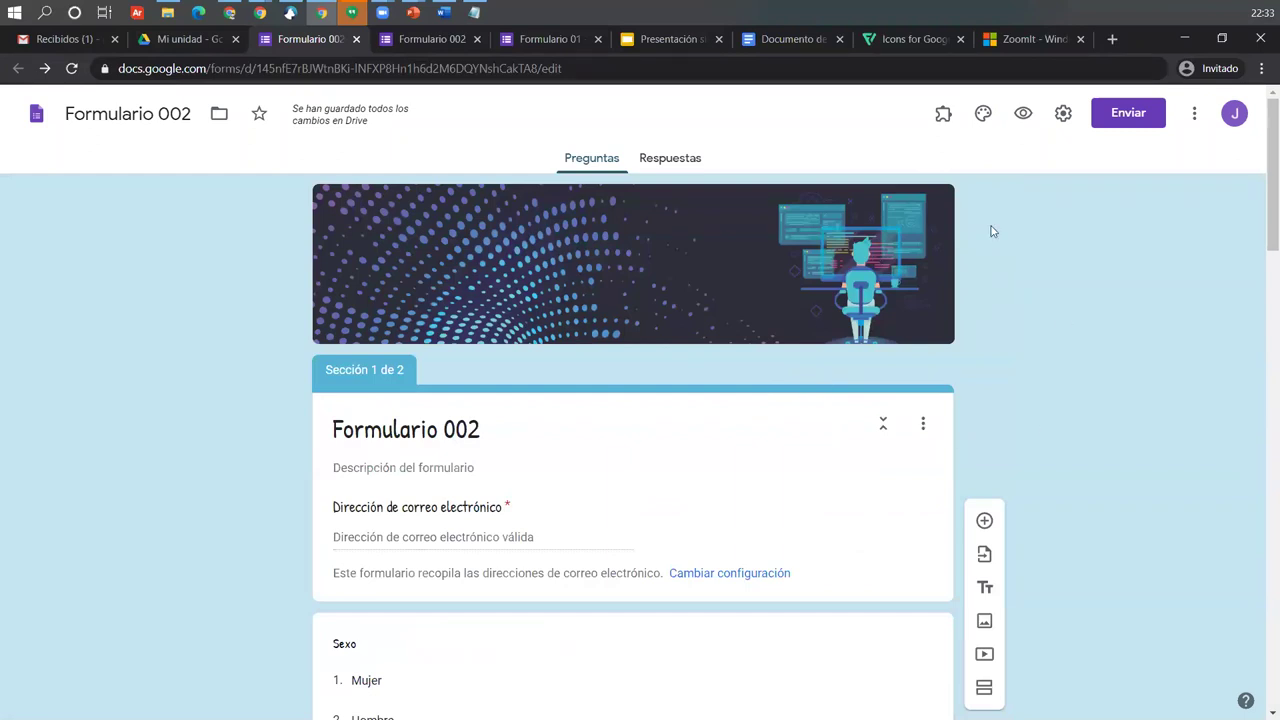
pyautogui.click(1110, 116)
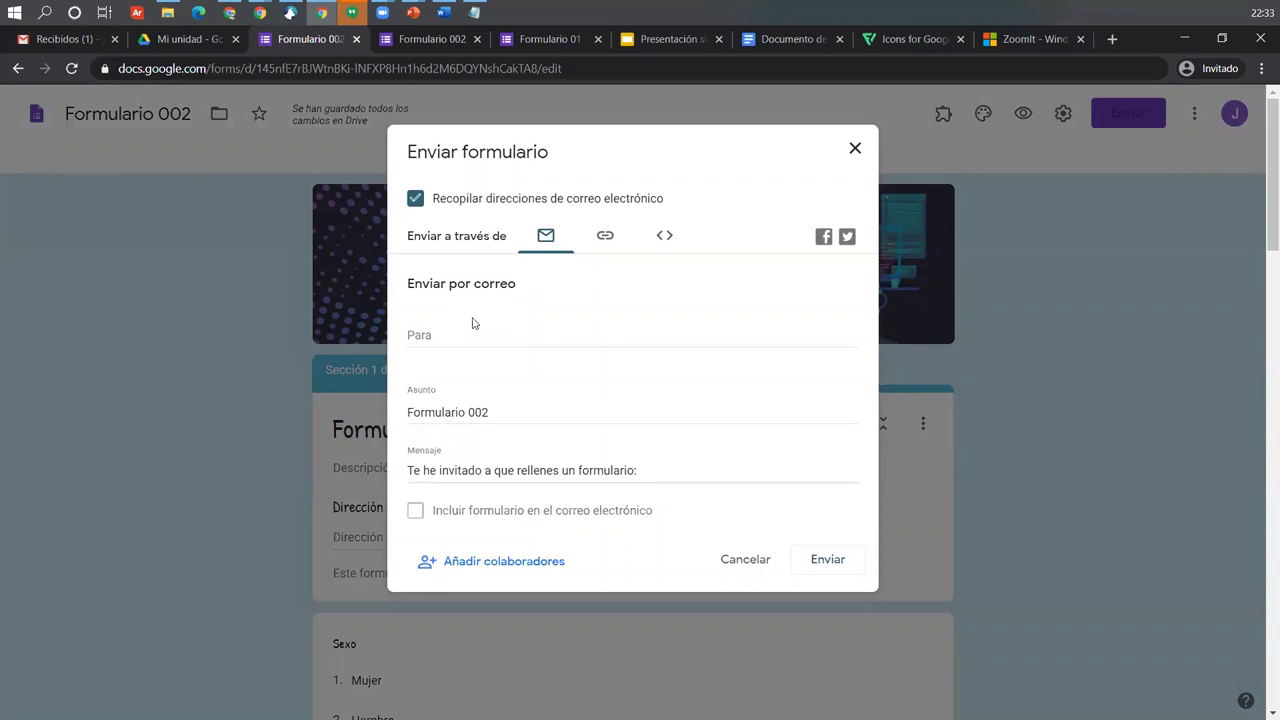
pyautogui.click(426, 335)
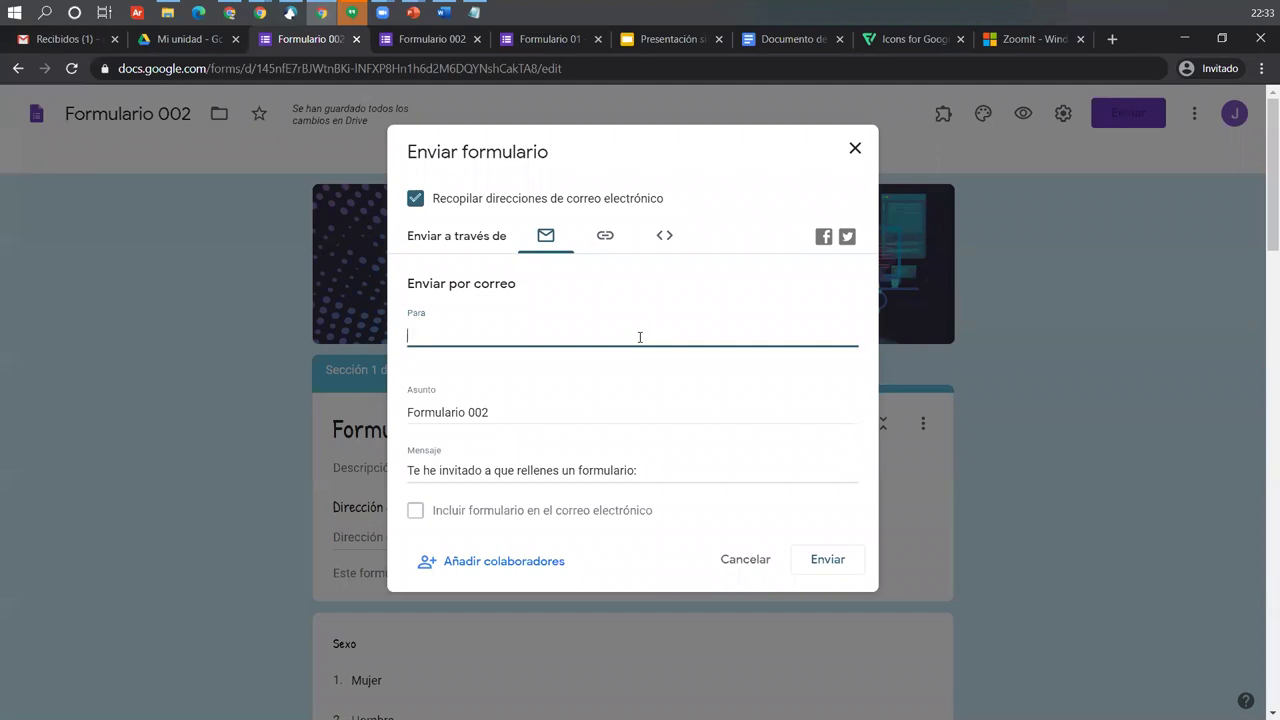
pyautogui.click(597, 238)
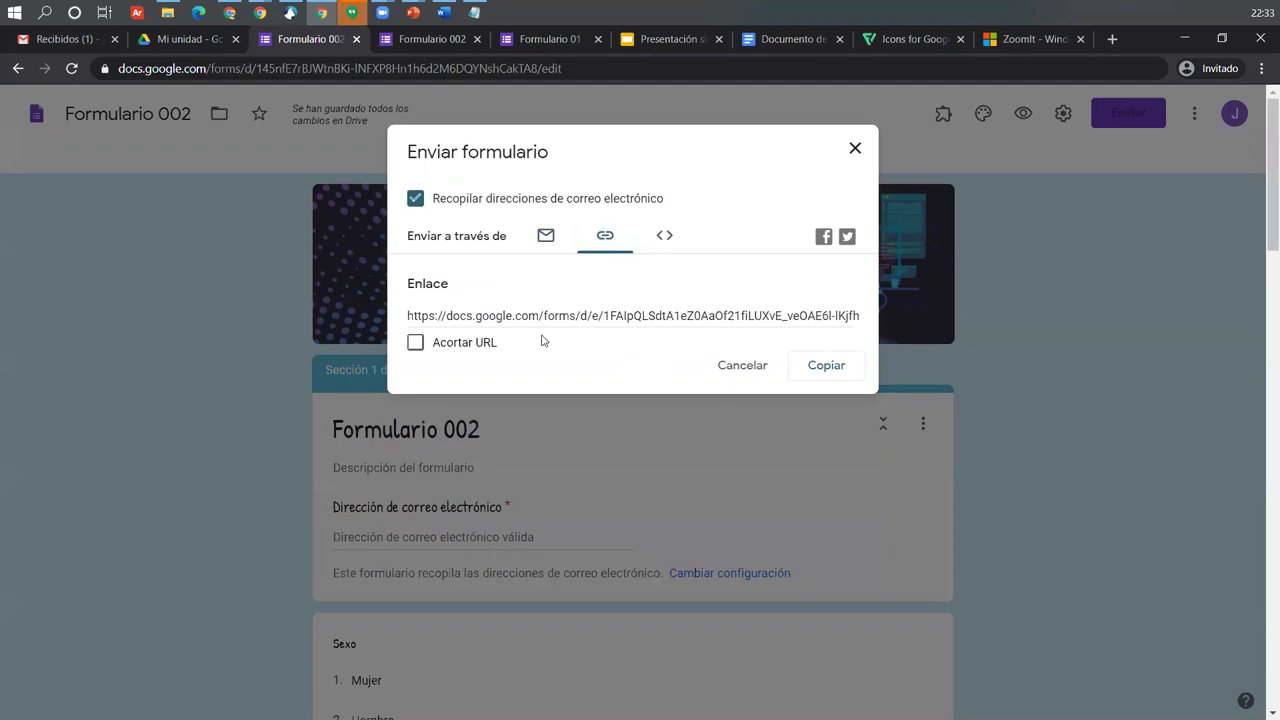
pyautogui.click(415, 344)
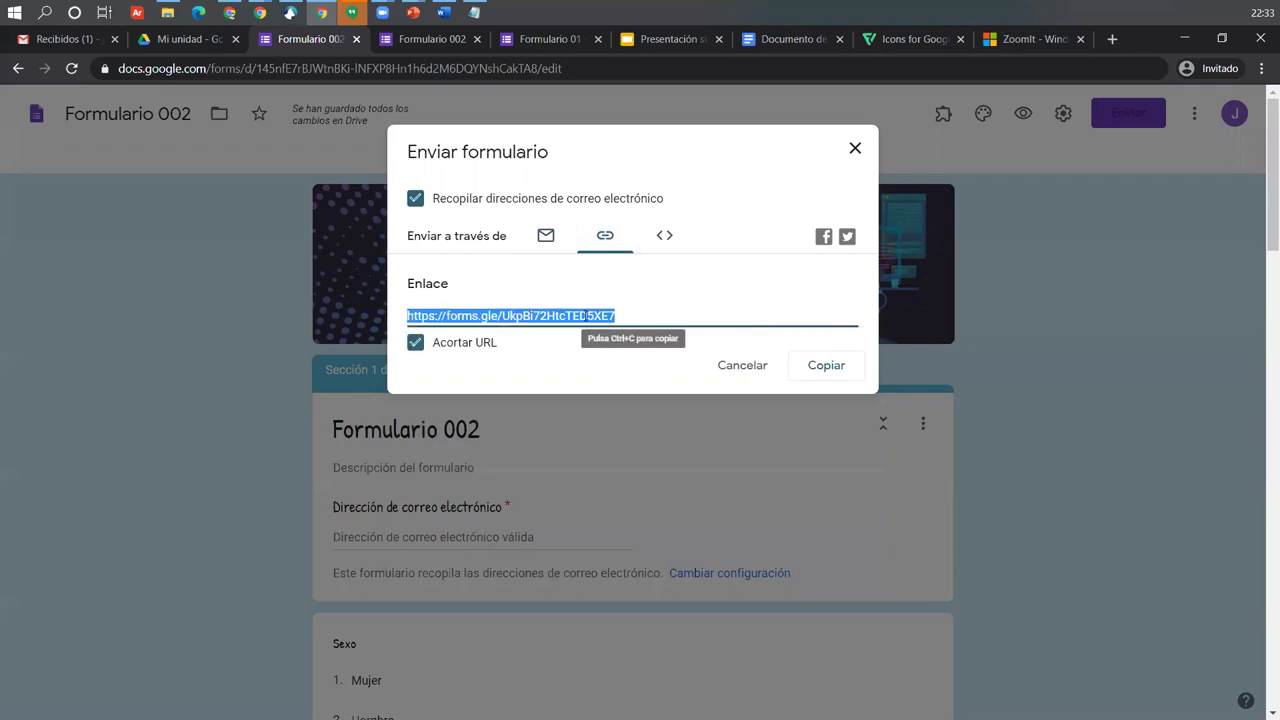
pyautogui.click(817, 366)
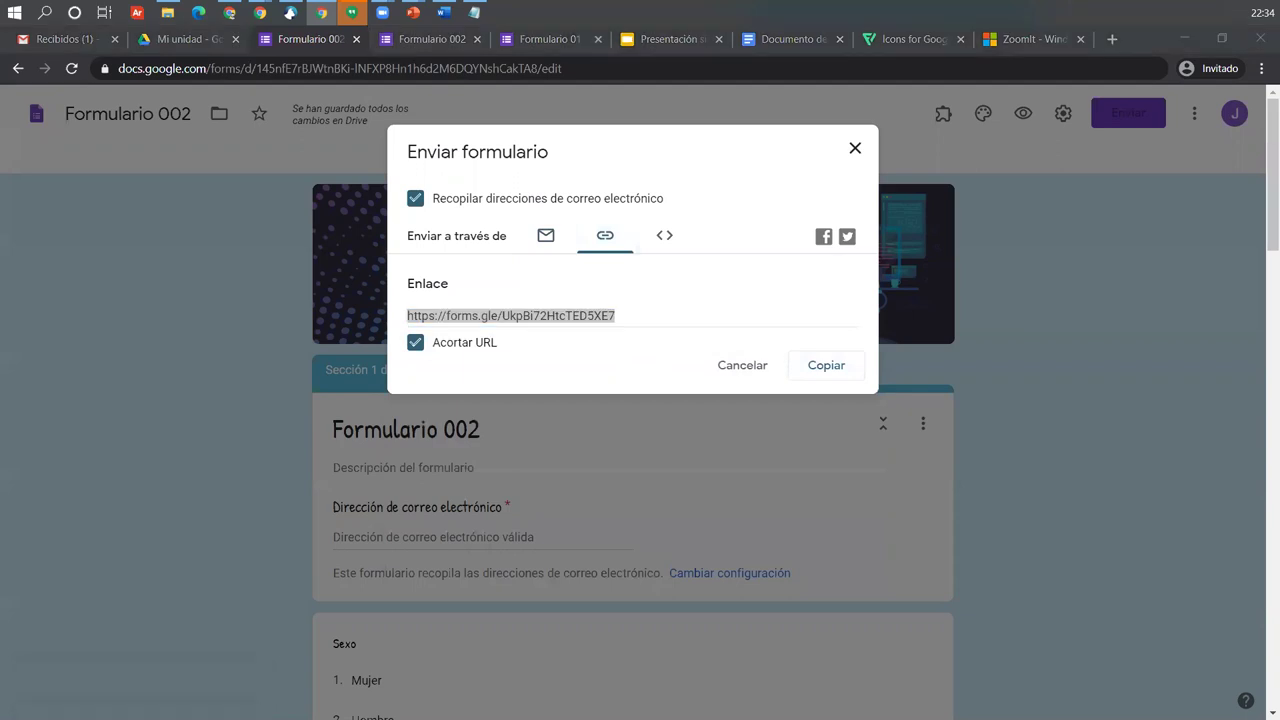
# Check the HTML embed option, which is unavailable, then close the sending dialog.
pyautogui.click(665, 235)
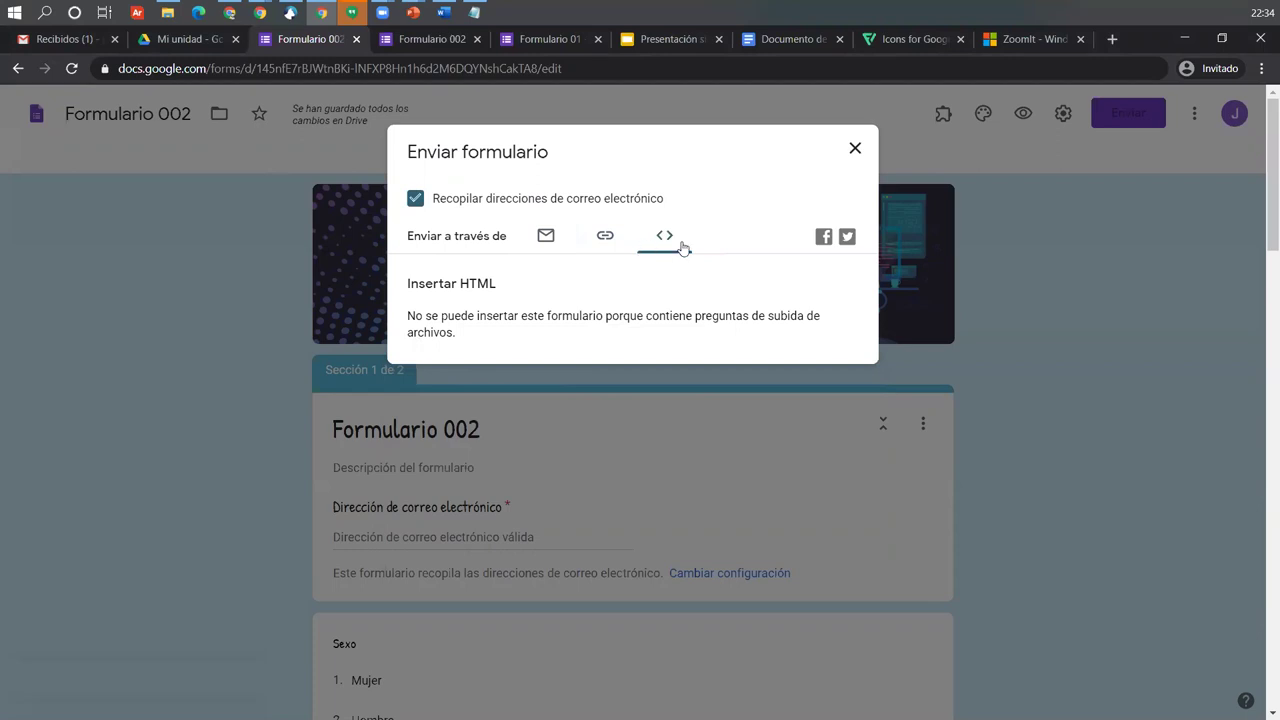
pyautogui.scroll(-10, 513, 417)
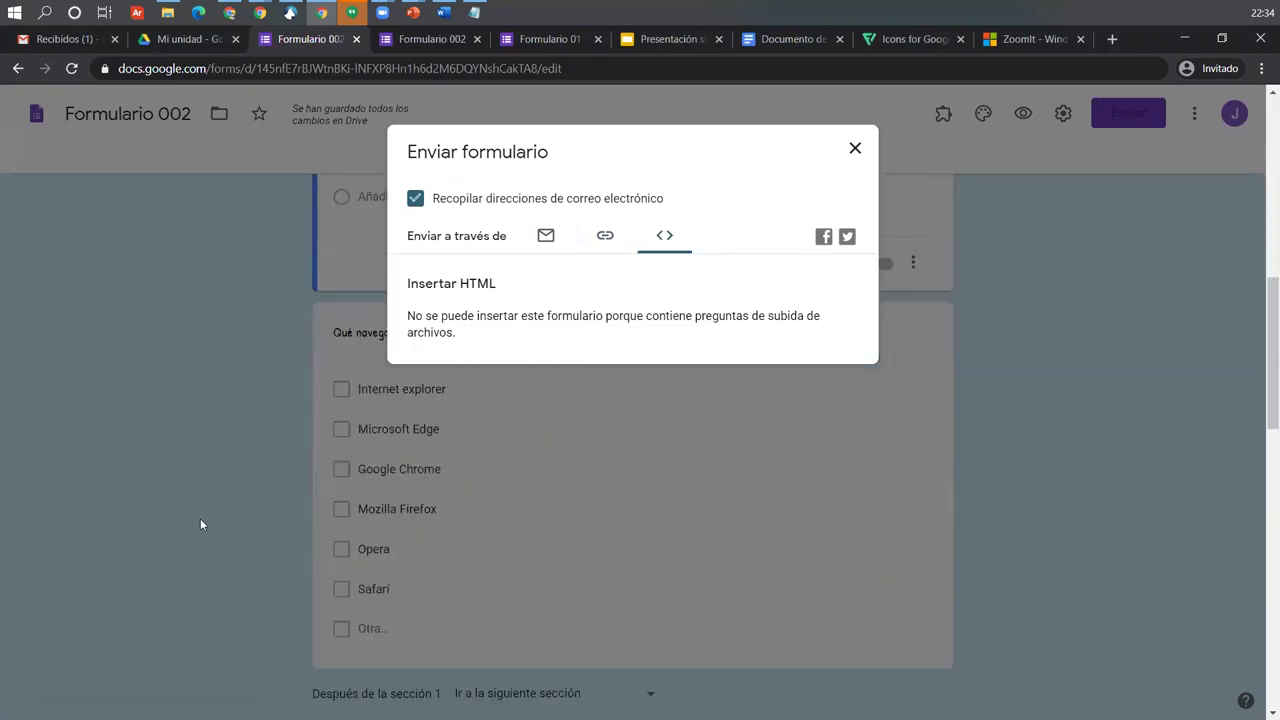
pyautogui.scroll(-3, 434, 543)
pyautogui.scroll(2, 408, 514)
pyautogui.scroll(-5, 477, 542)
pyautogui.scroll(-3, 421, 541)
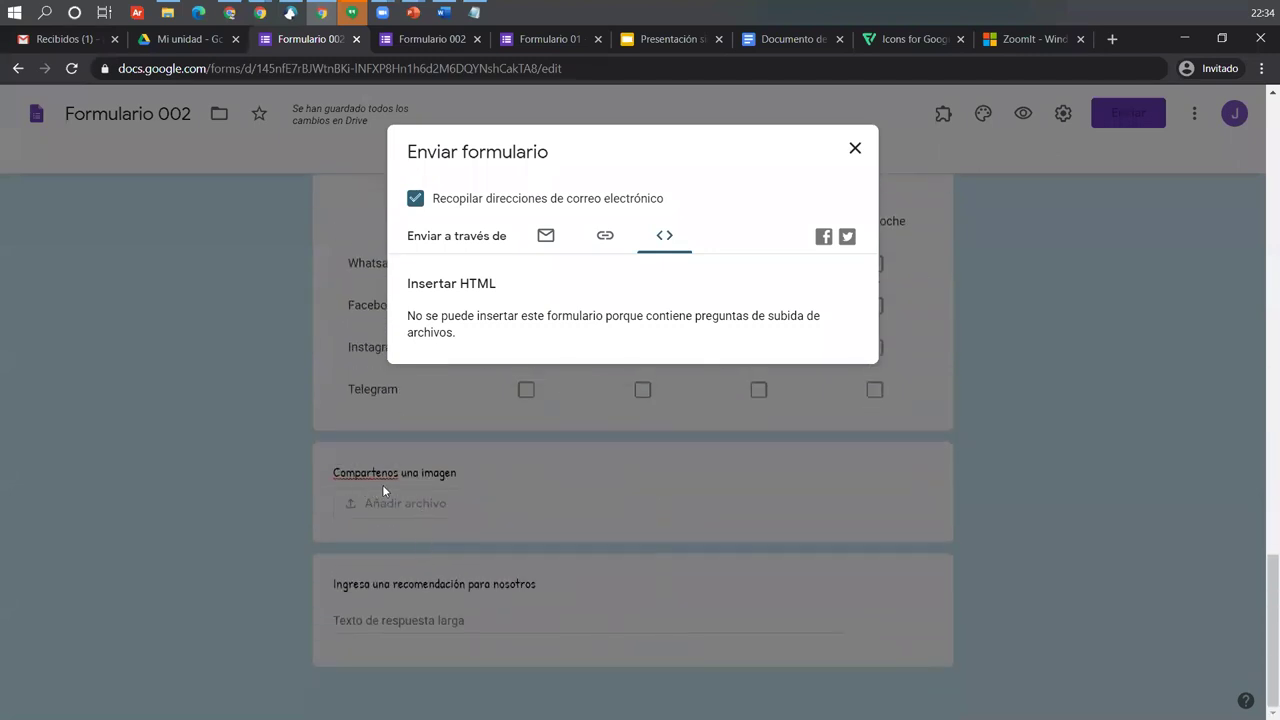
pyautogui.scroll(12, 596, 430)
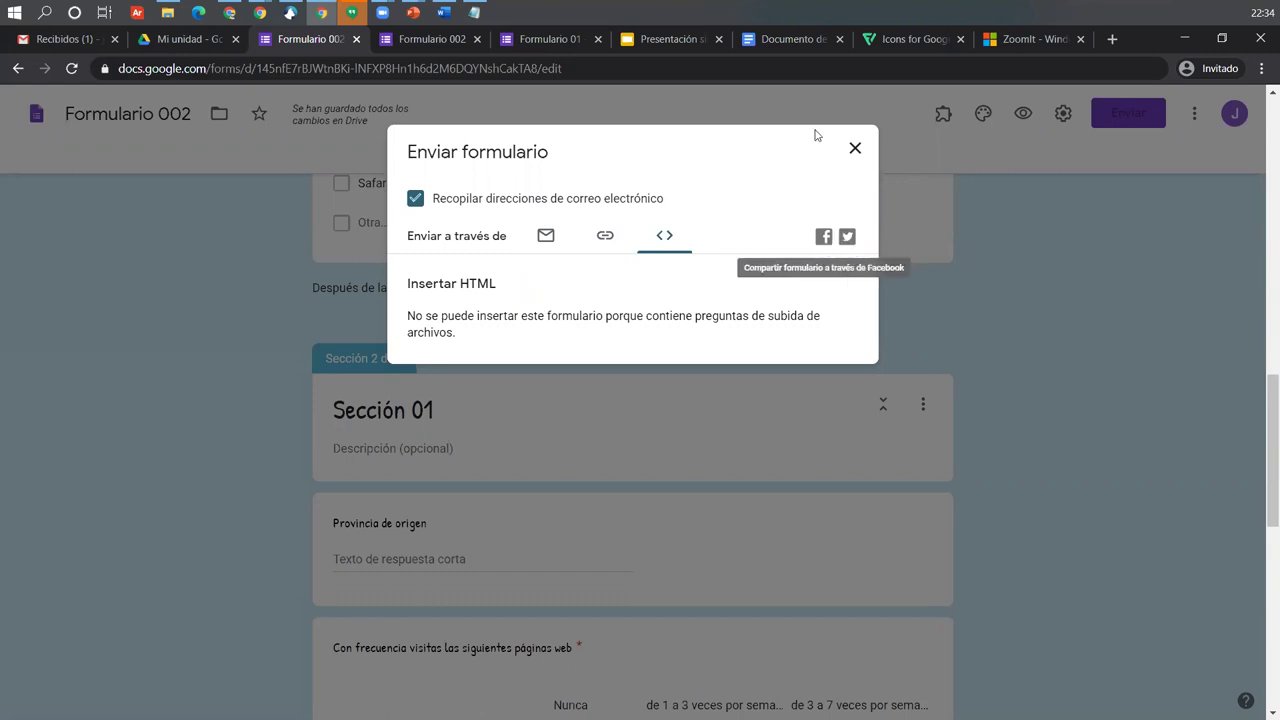
pyautogui.click(855, 148)
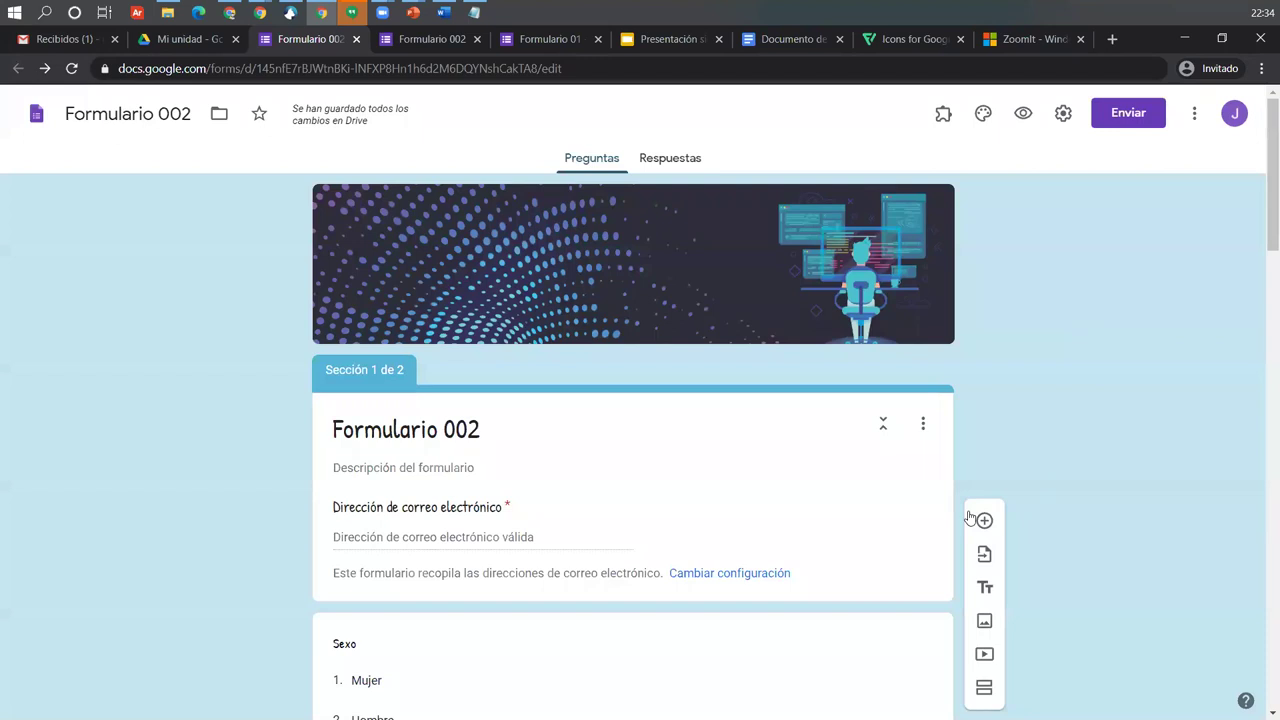
# Choose Añadir colaboradores from the top-right three-dot menu.
pyautogui.scroll(-8, 566, 451)
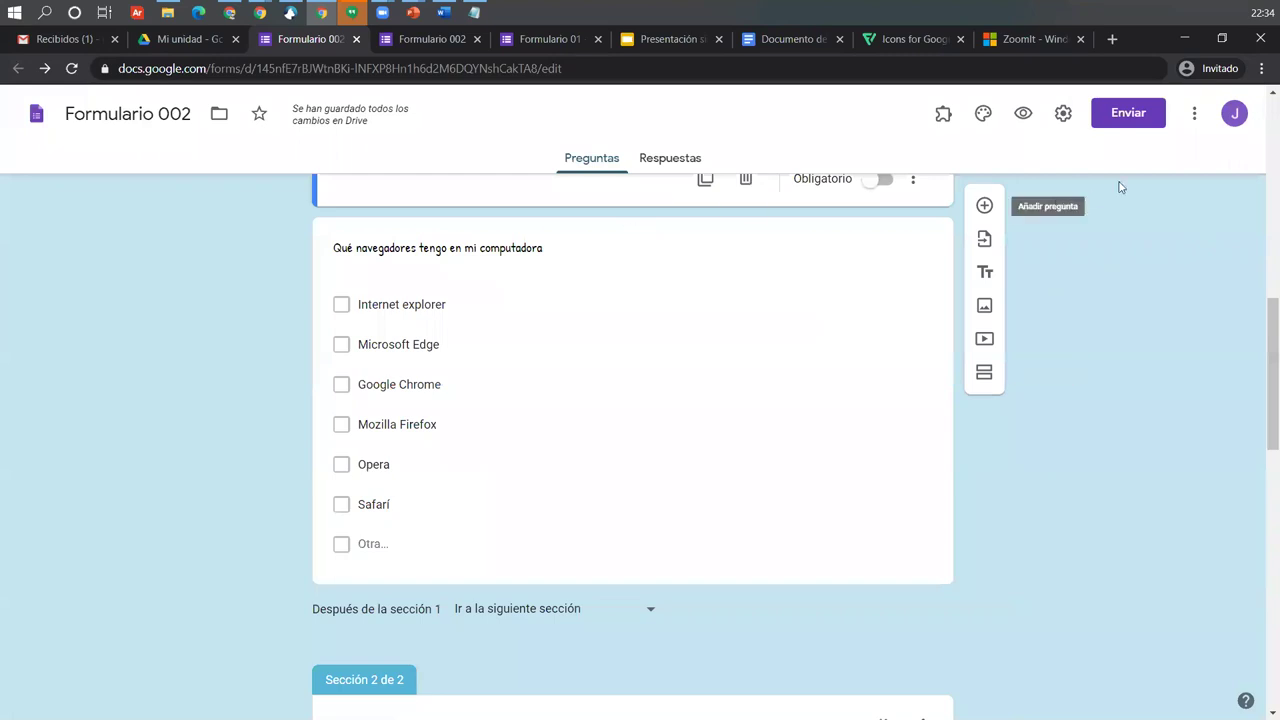
pyautogui.click(1192, 120)
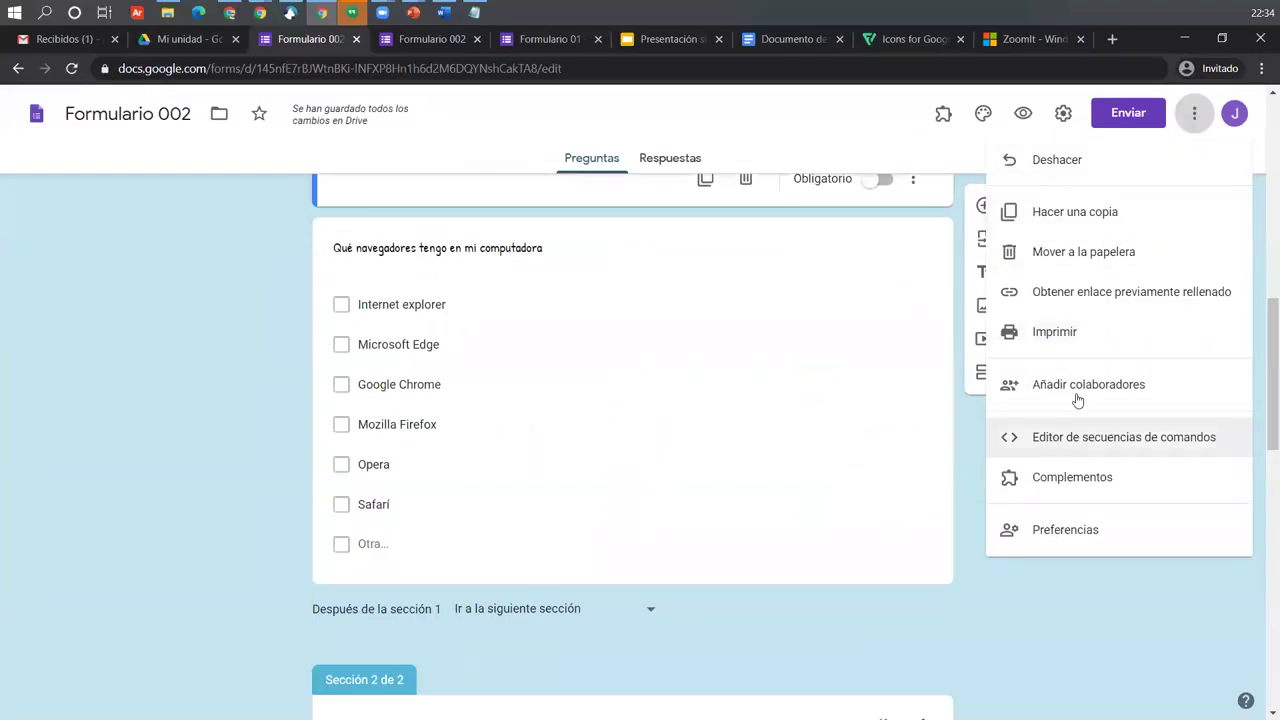
pyautogui.click(1078, 397)
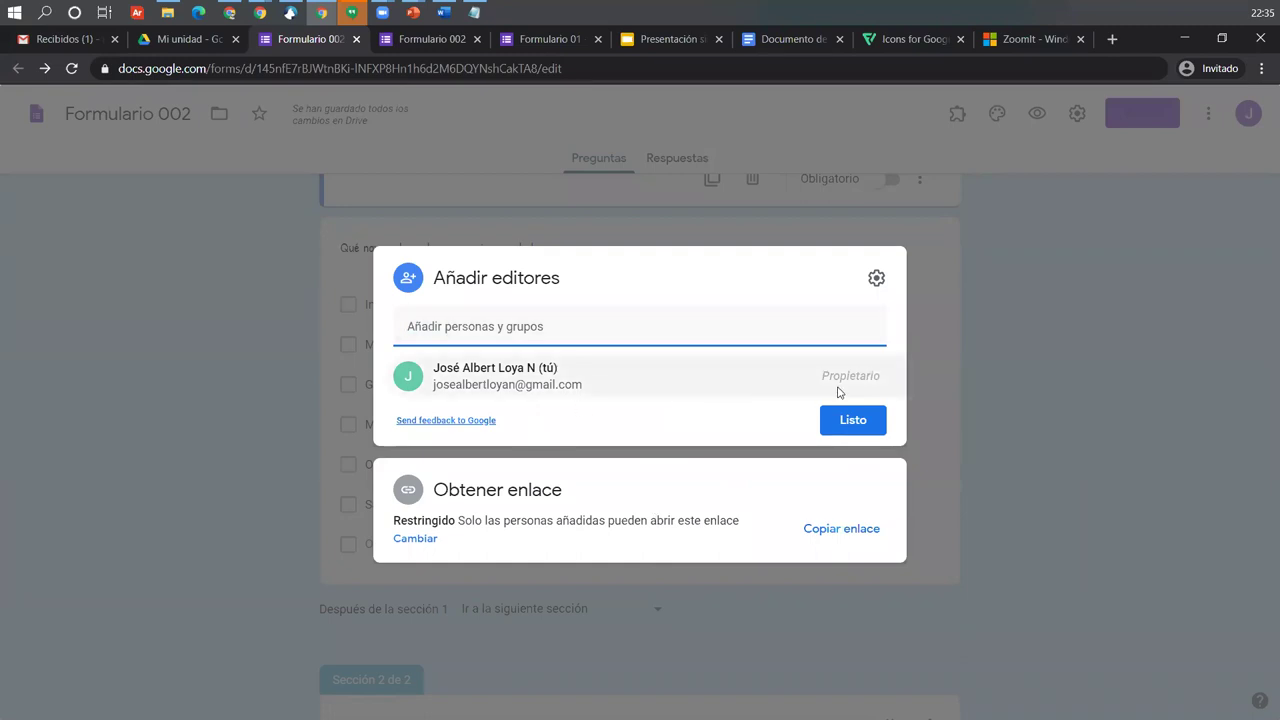
# Try a suggested contact with the Editor role, then cancel and close the sharing dialog with no one added.
pyautogui.click(773, 330)
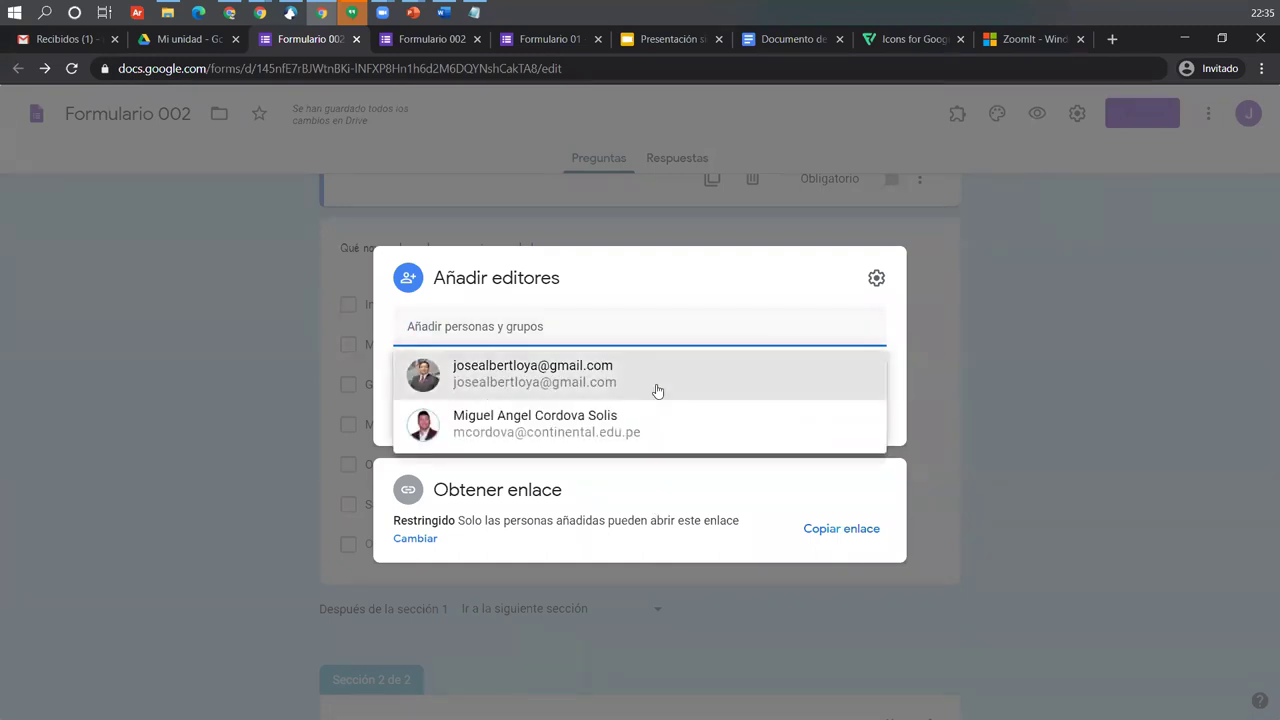
pyautogui.click(654, 386)
pyautogui.click(850, 297)
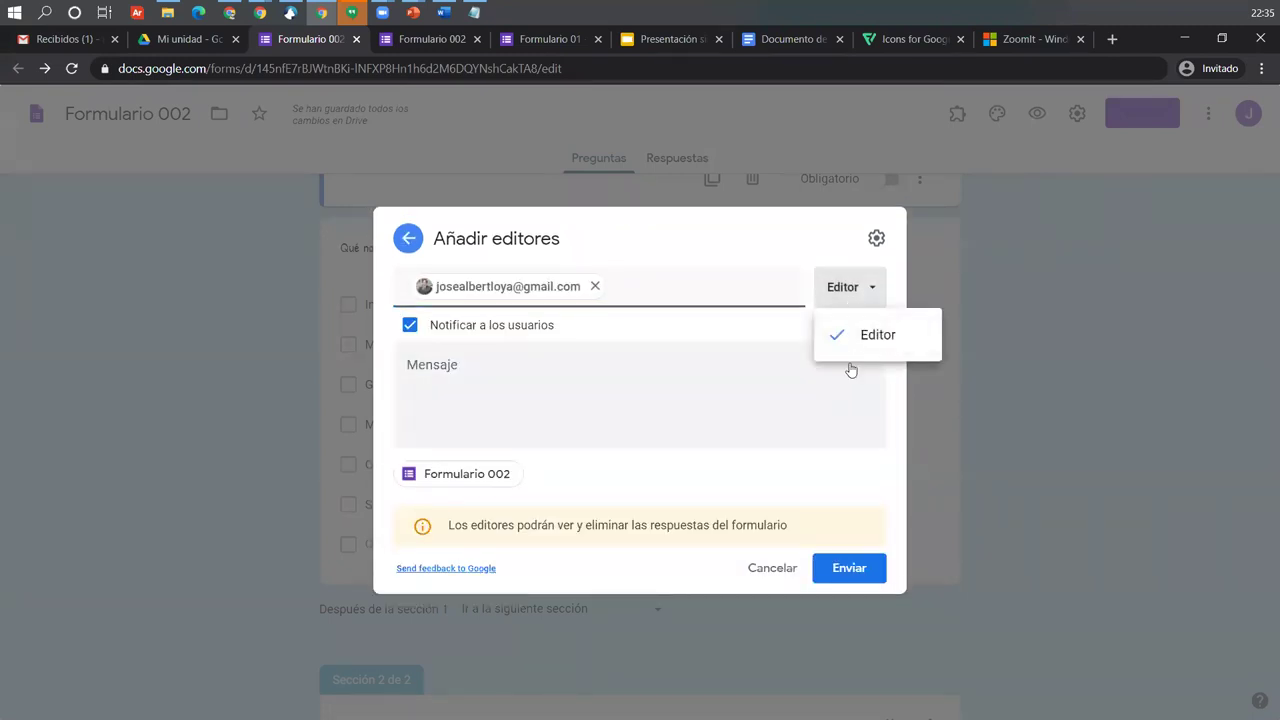
pyautogui.click(651, 351)
pyautogui.click(760, 570)
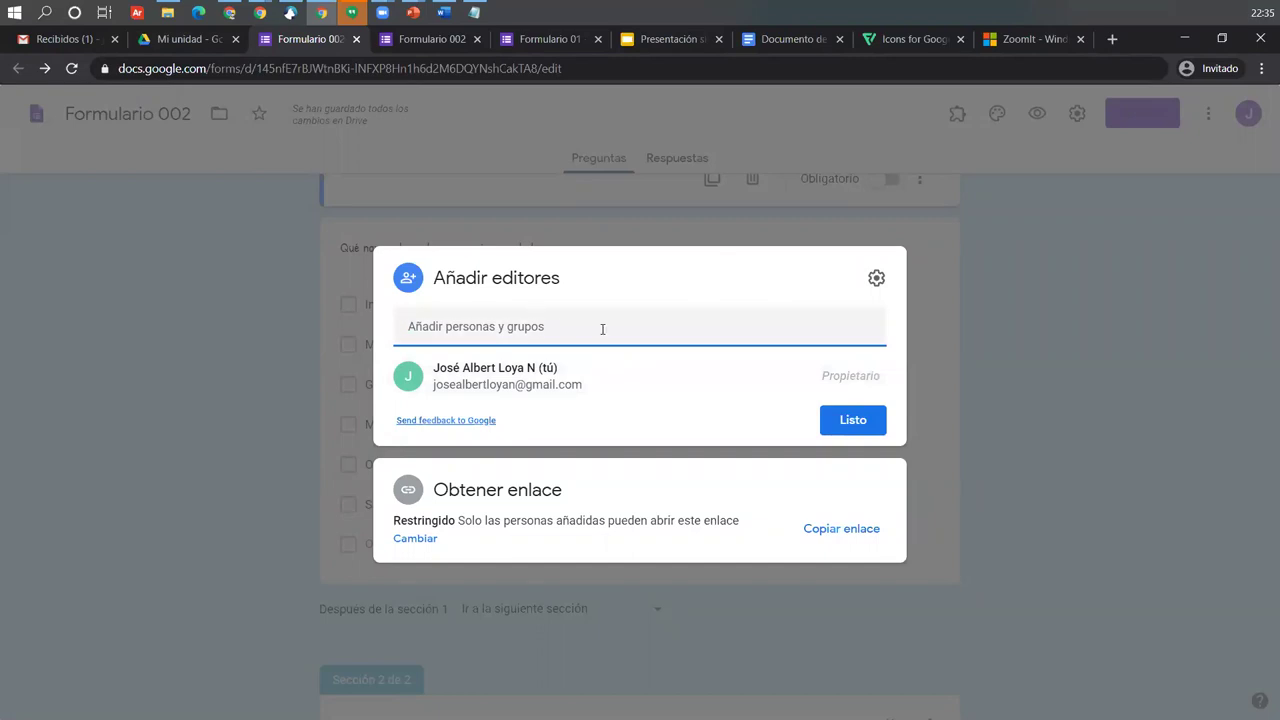
pyautogui.click(1019, 470)
pyautogui.scroll(2, 409, 606)
pyautogui.scroll(-1, 410, 605)
pyautogui.scroll(10, 409, 606)
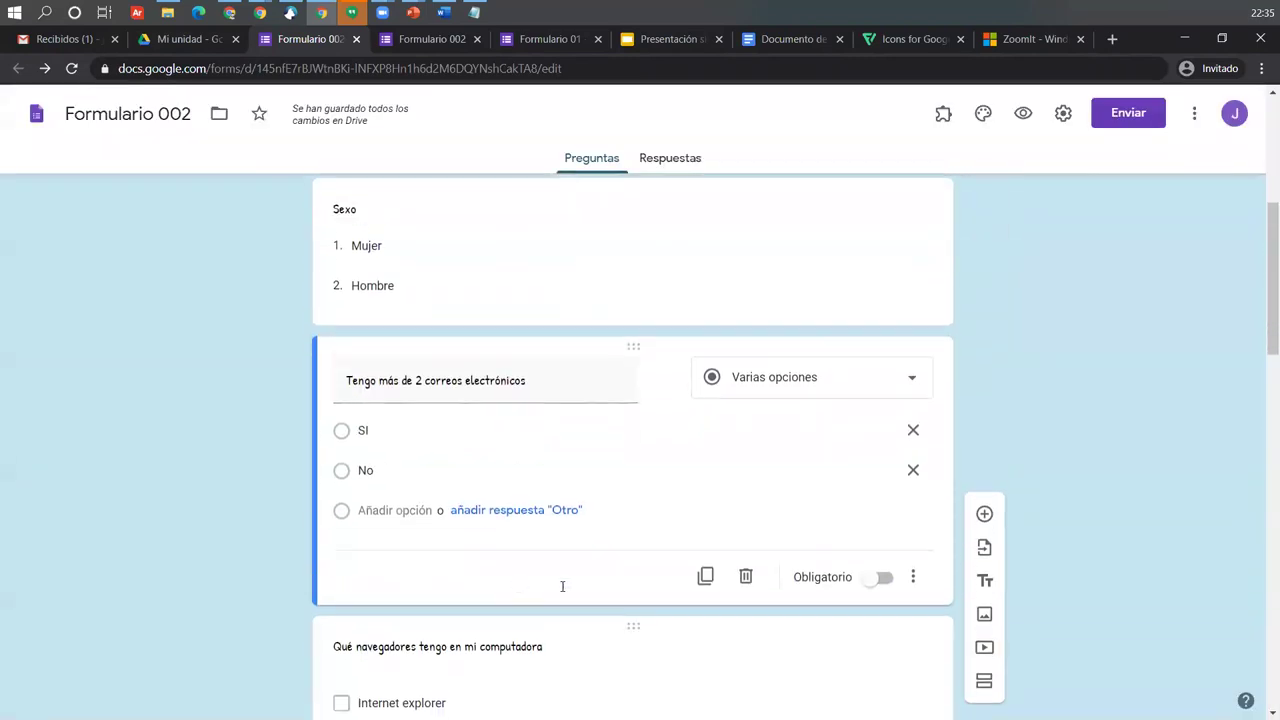
# Choose Complementos from the three-dot More menu to open the G Suite Marketplace.
pyautogui.click(1194, 113)
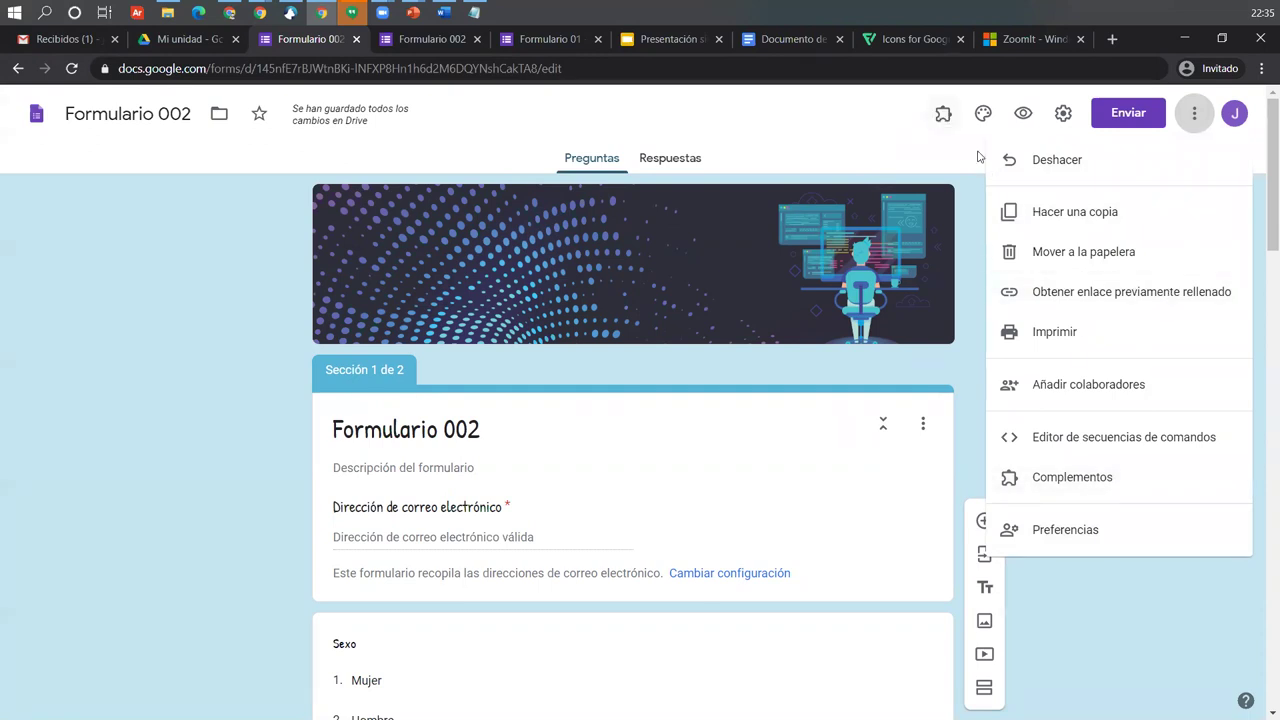
pyautogui.click(1084, 476)
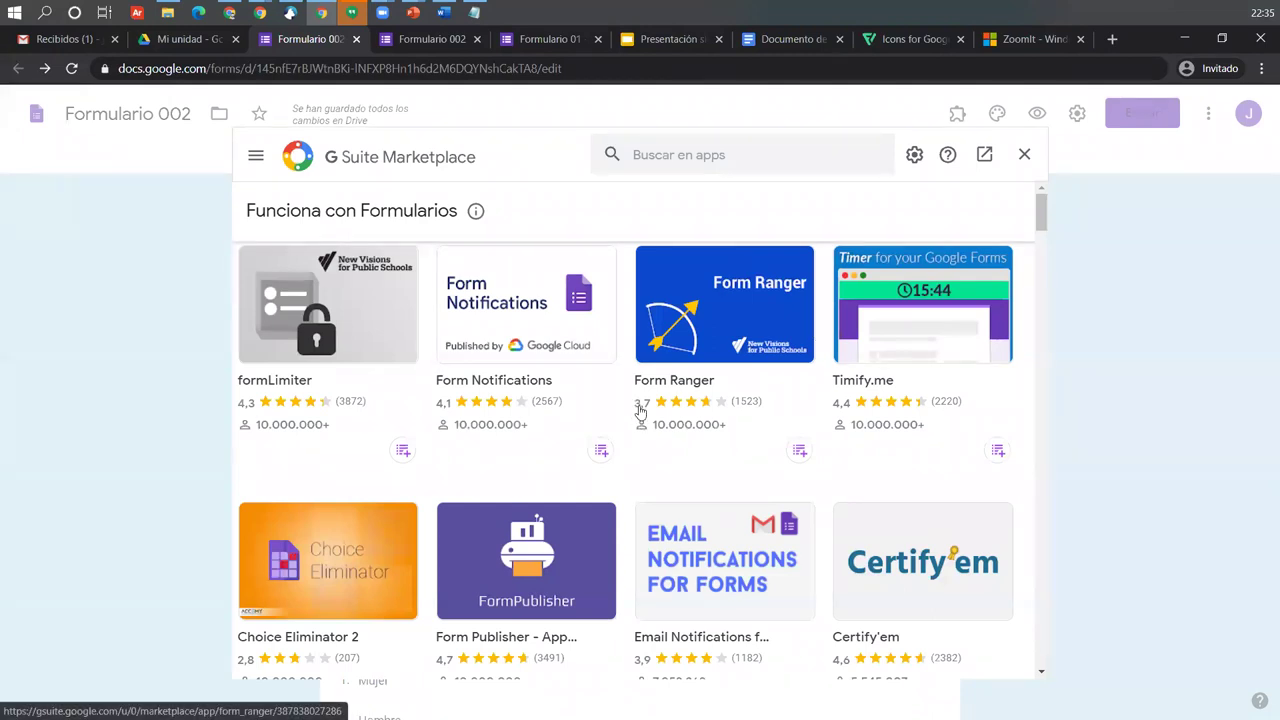
pyautogui.scroll(-3, 940, 488)
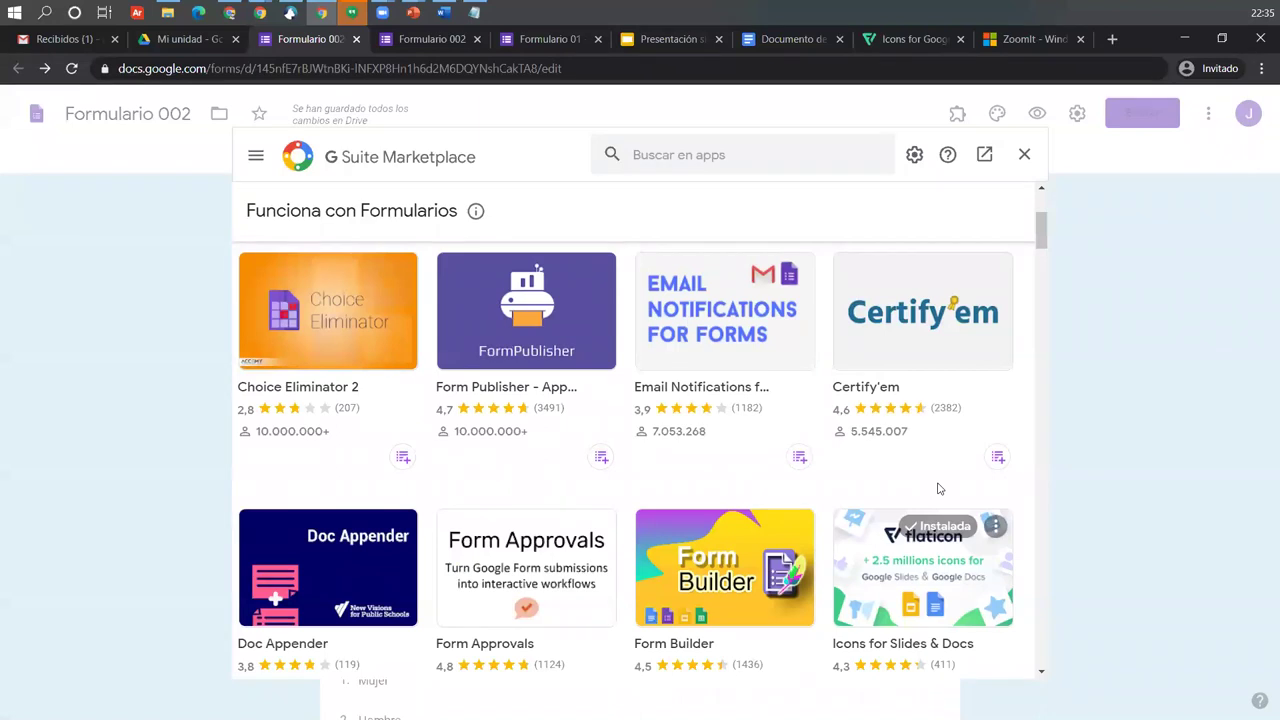
pyautogui.scroll(2, 938, 487)
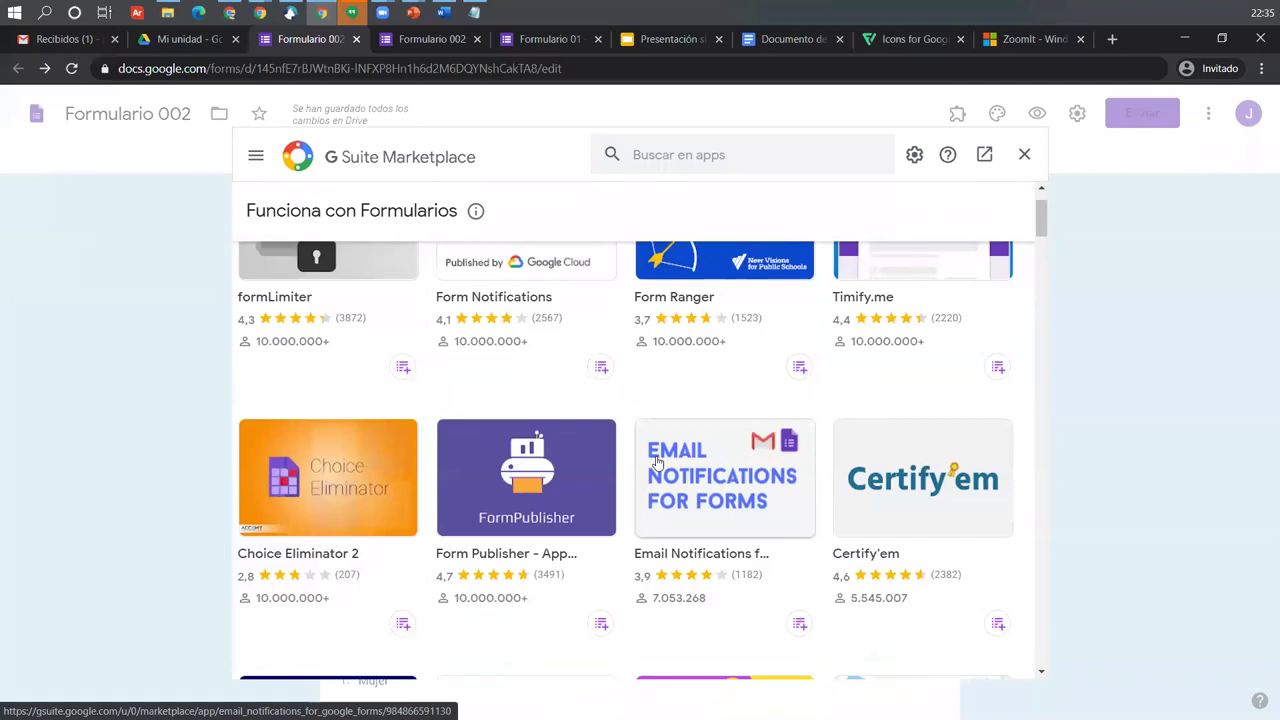
pyautogui.scroll(-1, 657, 462)
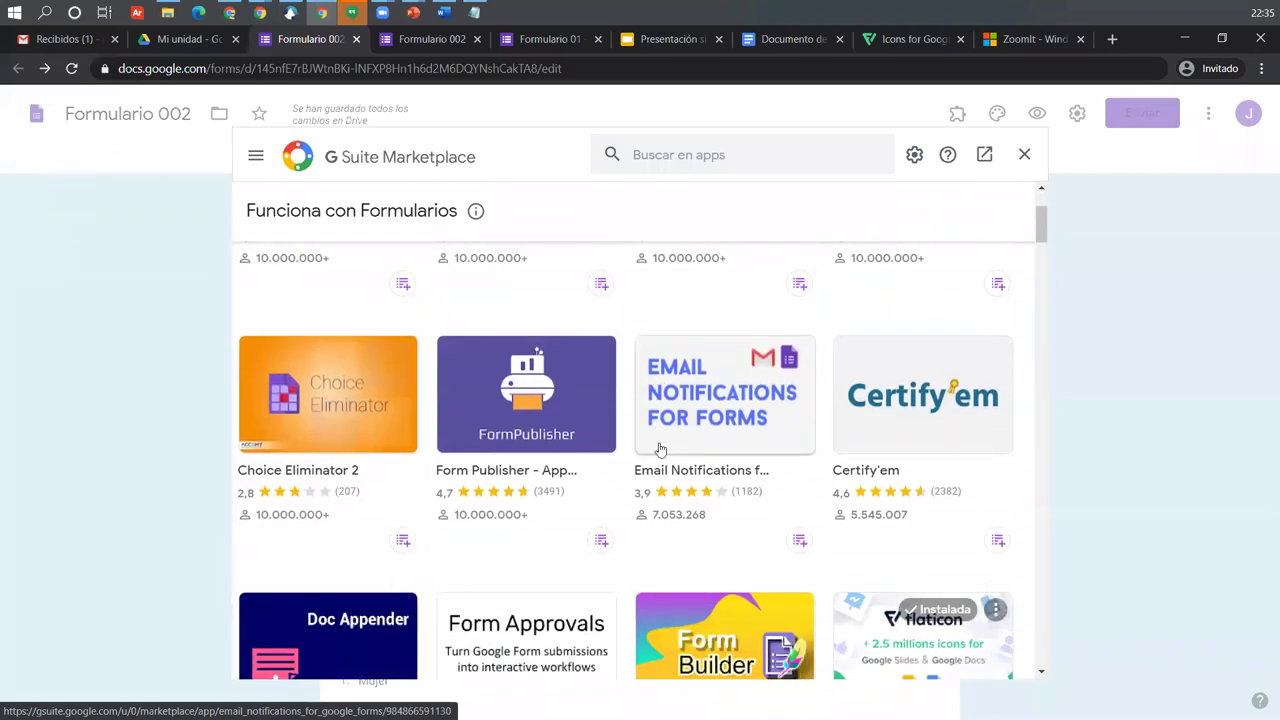
pyautogui.scroll(-1, 735, 418)
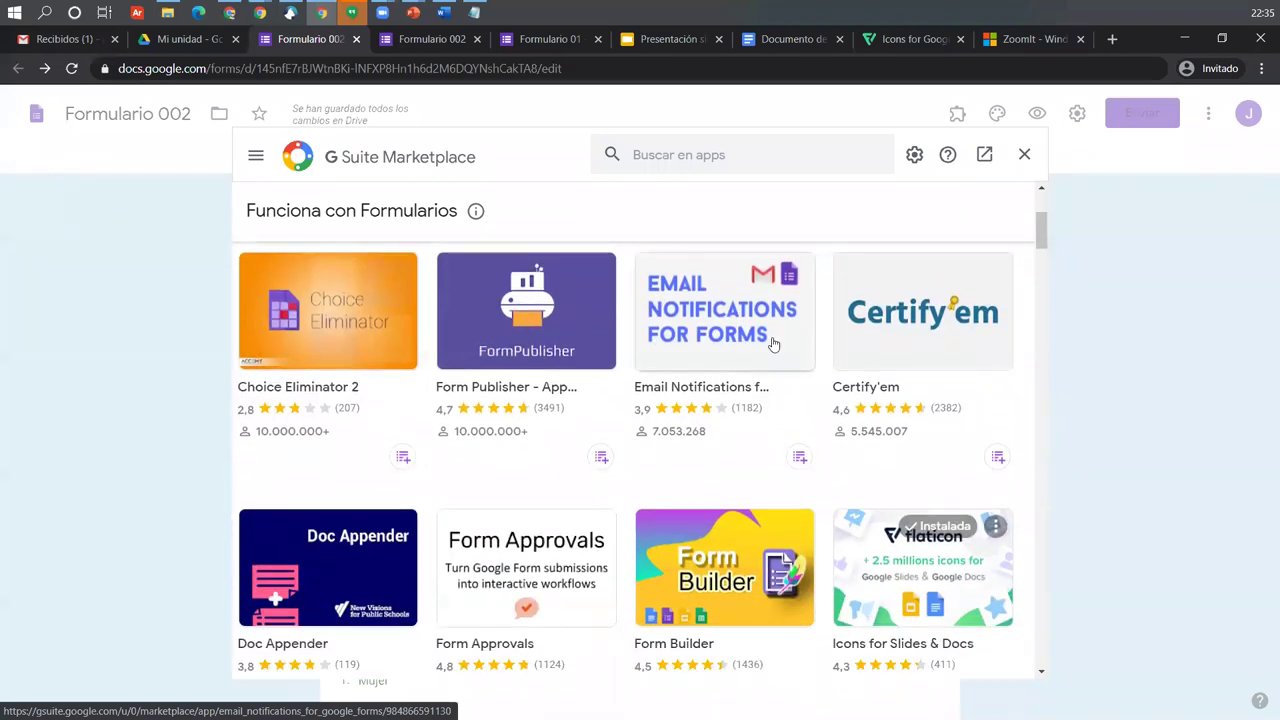
pyautogui.scroll(-6, 755, 402)
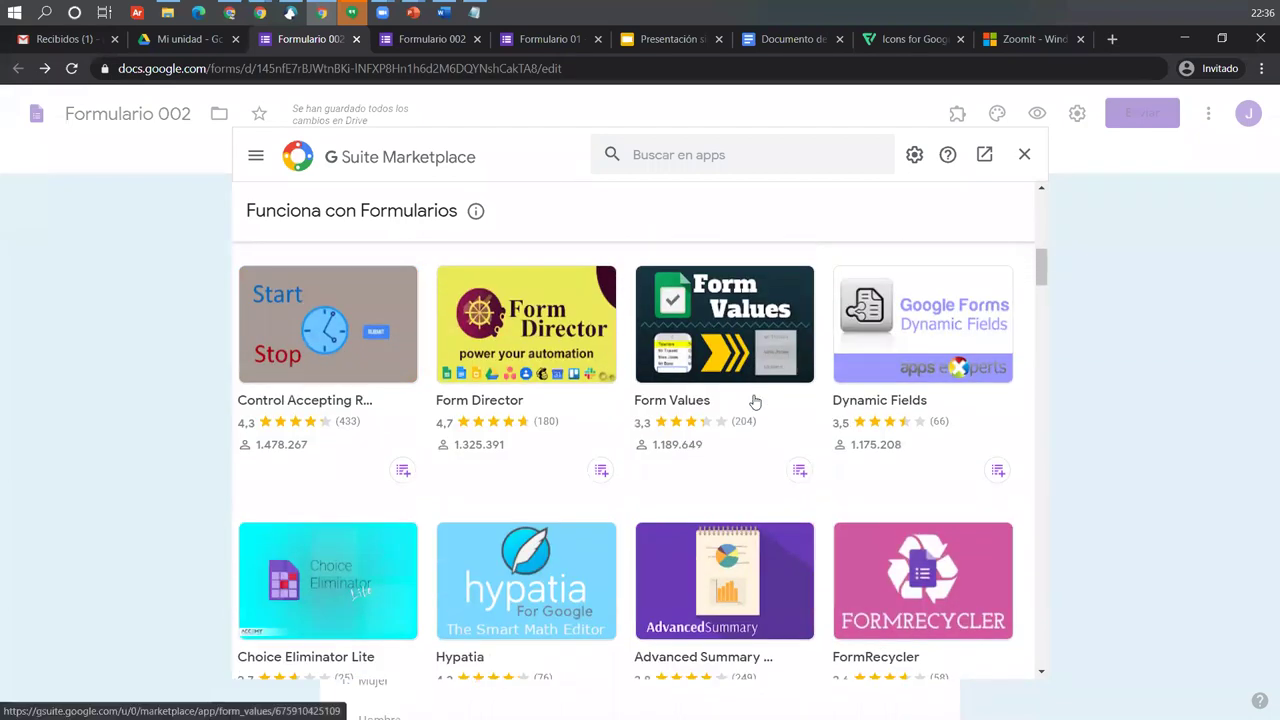
pyautogui.scroll(-3, 755, 402)
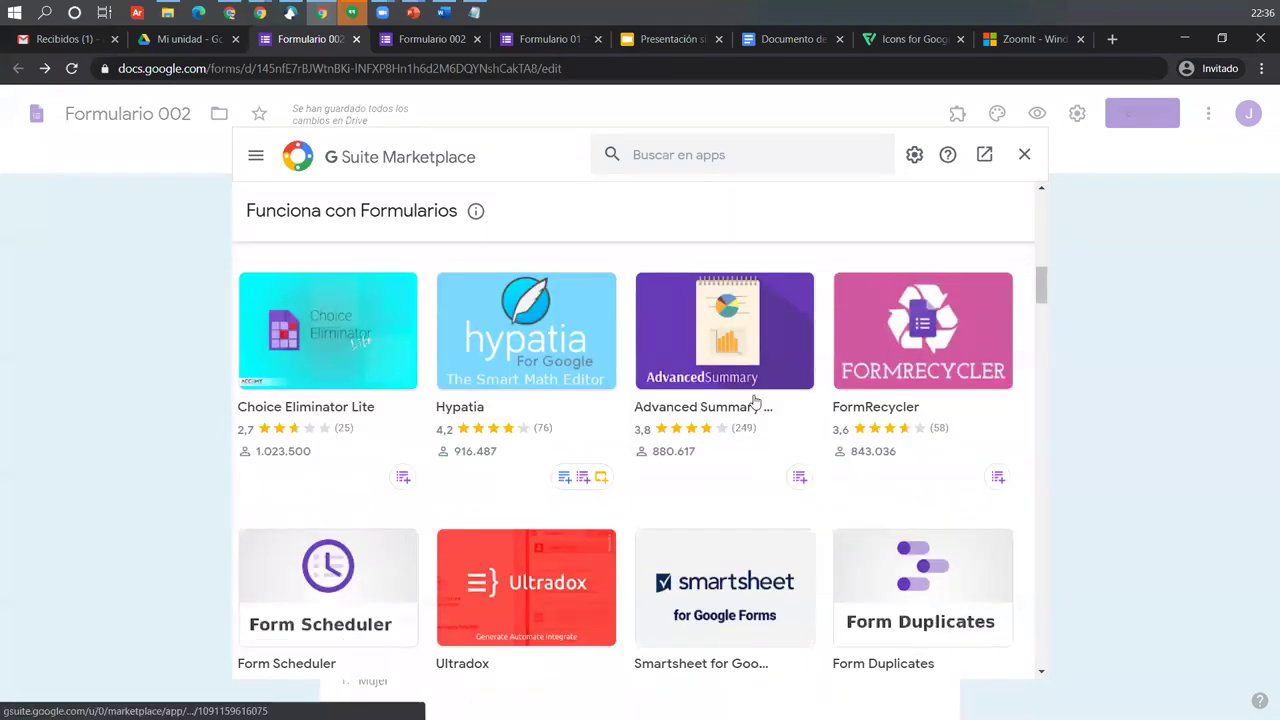
pyautogui.scroll(10, 755, 402)
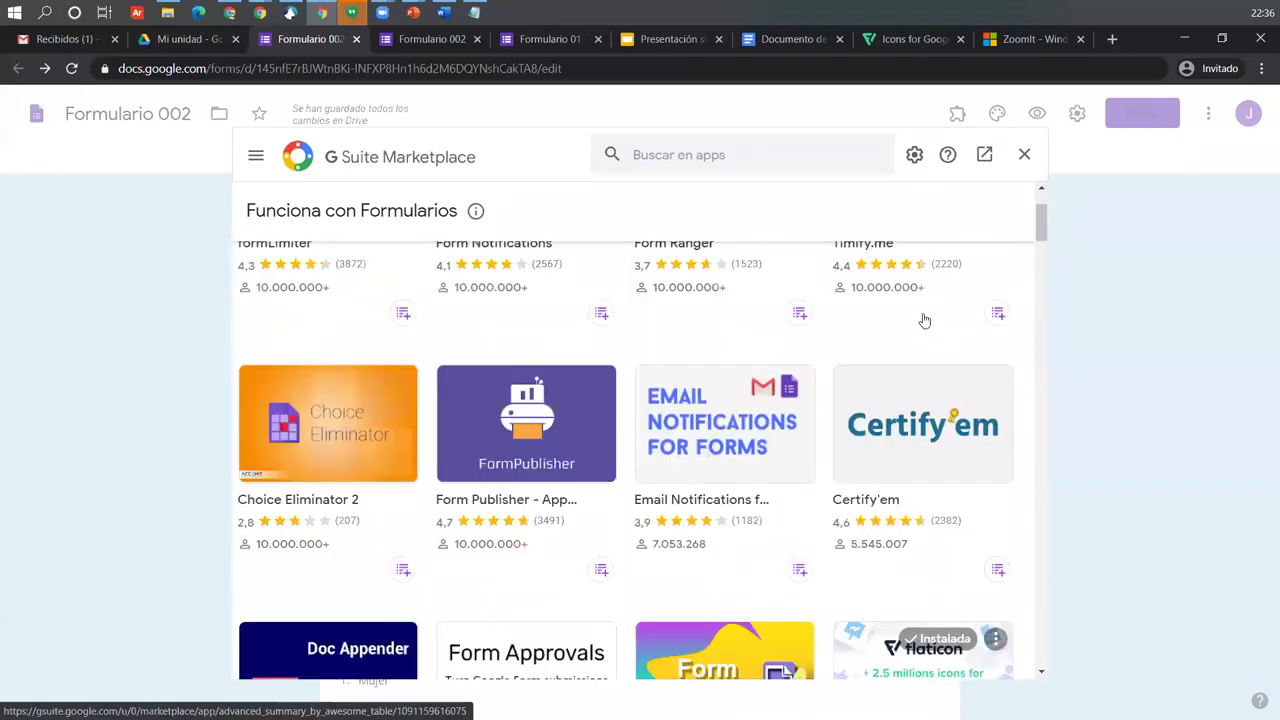
pyautogui.scroll(2, 924, 320)
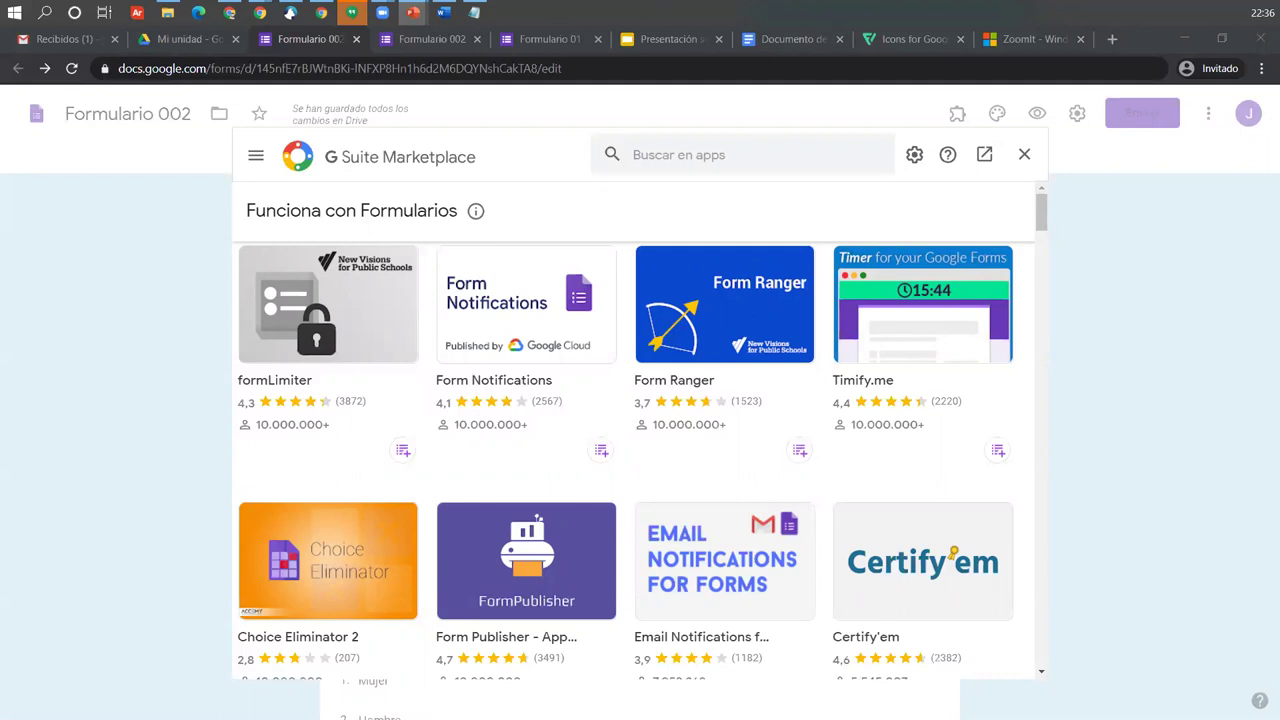
# Search the Marketplace apps for 'Choice Limit - Form Limit' via the 'limi' suggestion.
pyautogui.click(794, 152)
pyautogui.write('limi')
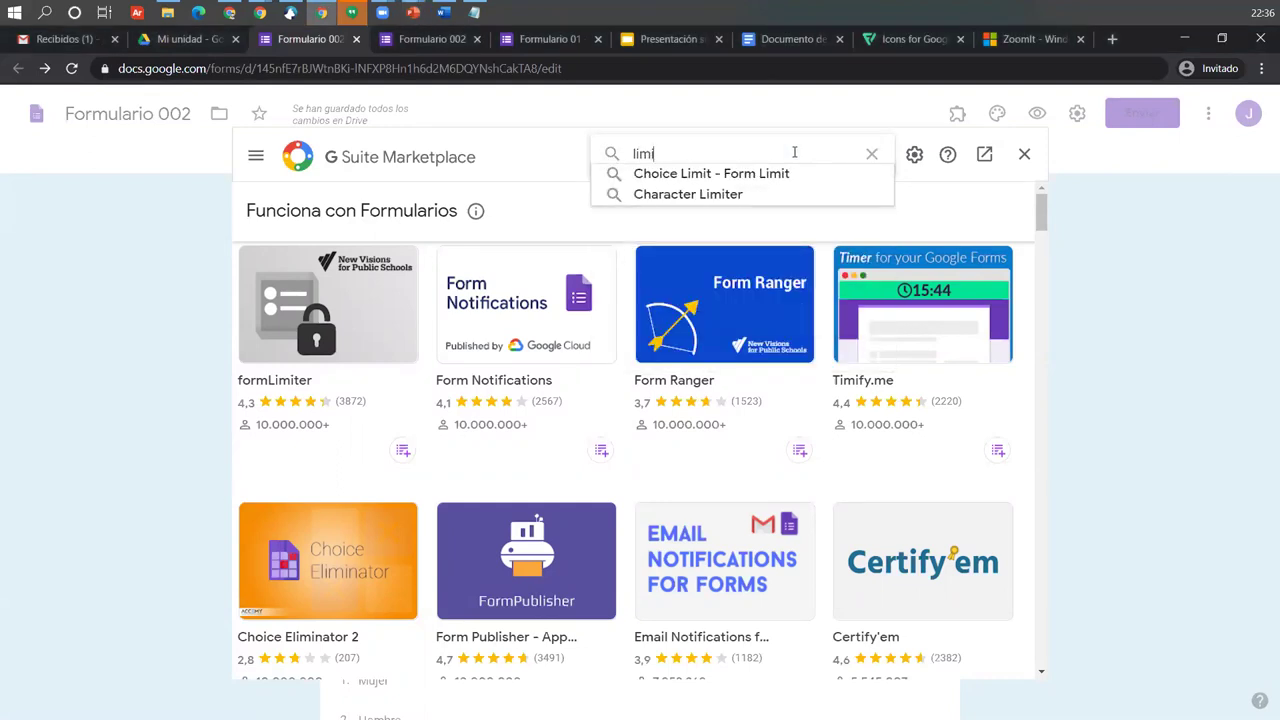
pyautogui.press('Down')
pyautogui.press('Return')
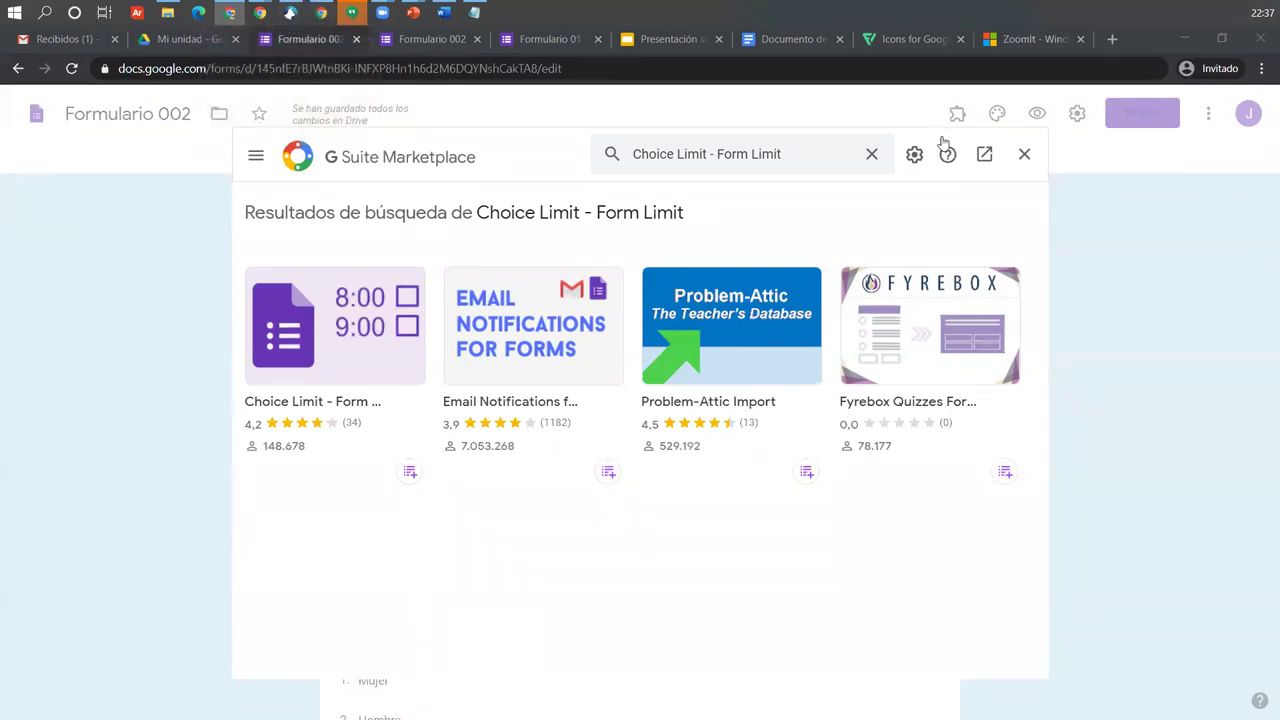
# Replace the search with 'form' and run the formLimiter suggestion.
pyautogui.moveTo(798, 154); pyautogui.dragTo(477, 157)
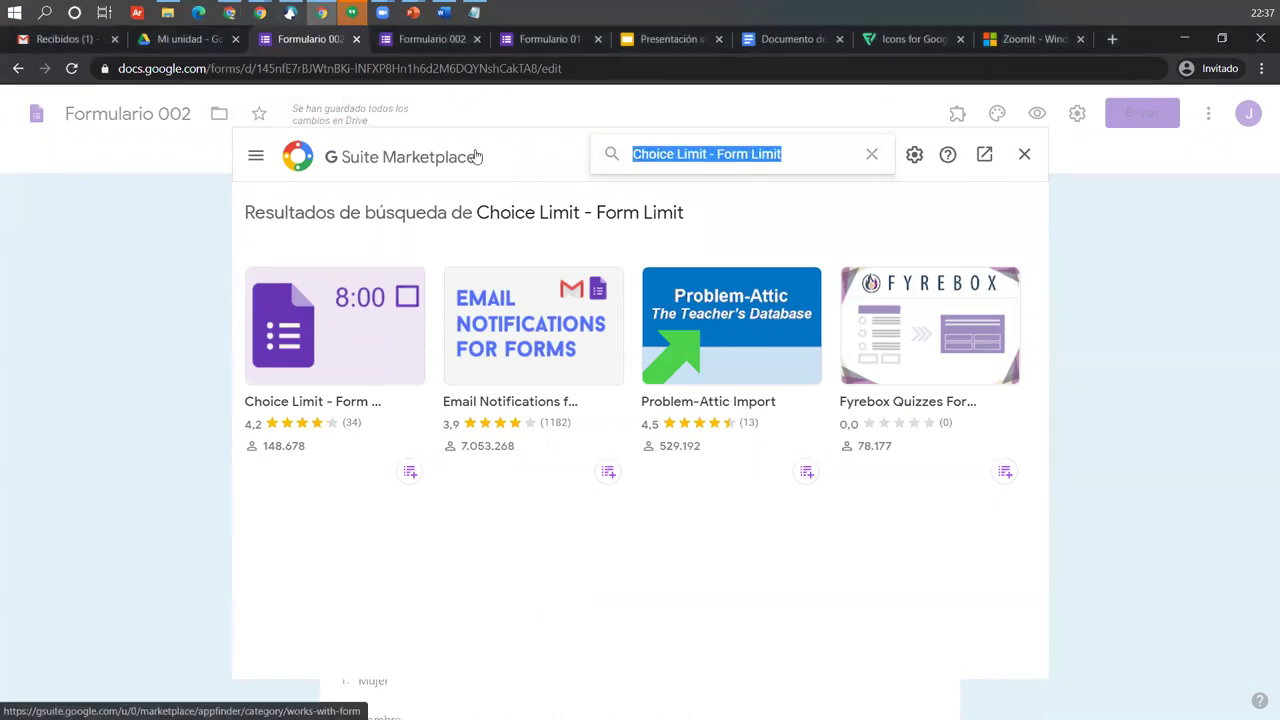
pyautogui.write('form')
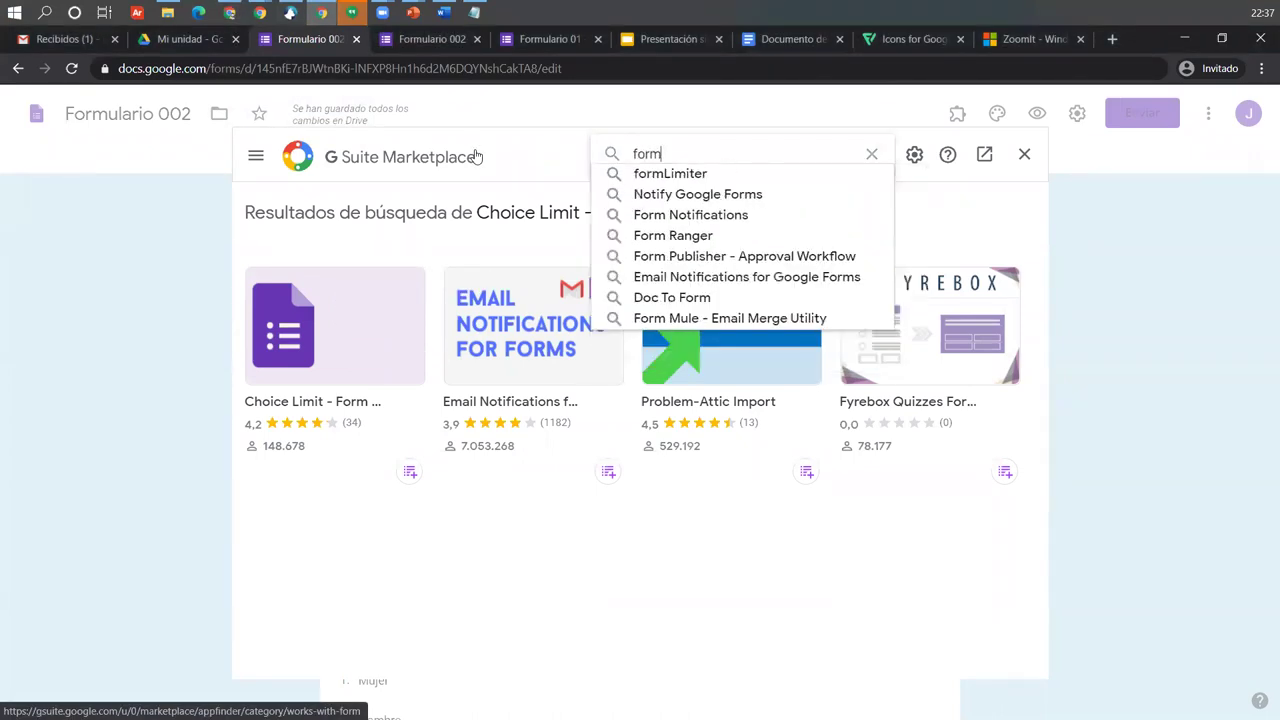
pyautogui.press('Down')
pyautogui.press('Return')
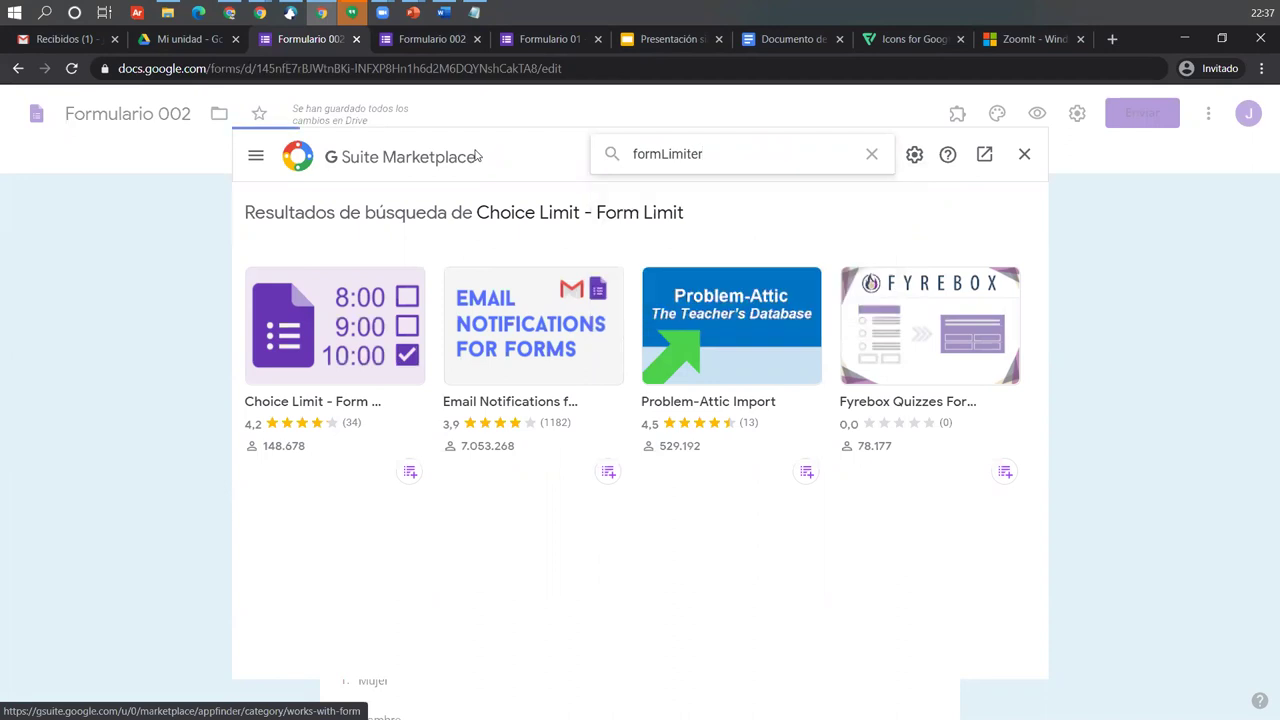
# Open the formLimiter details page and browse its screenshots.
pyautogui.click(391, 329)
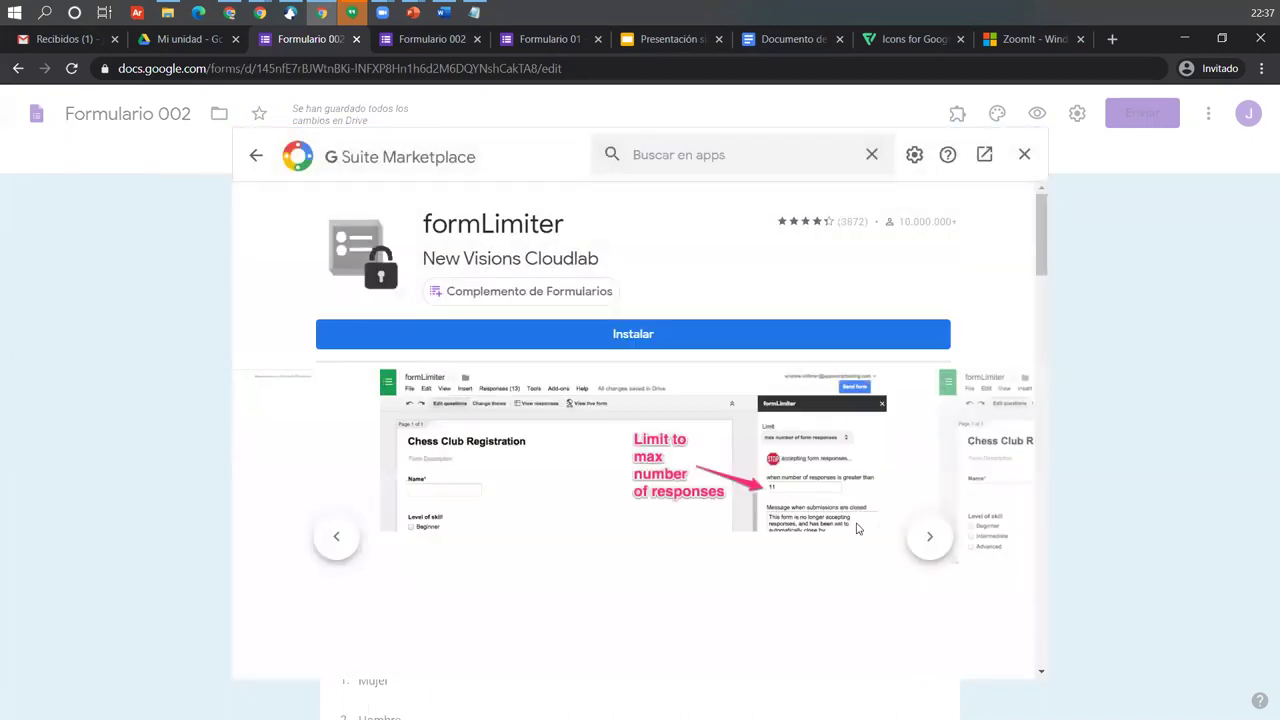
pyautogui.scroll(-2, 820, 512)
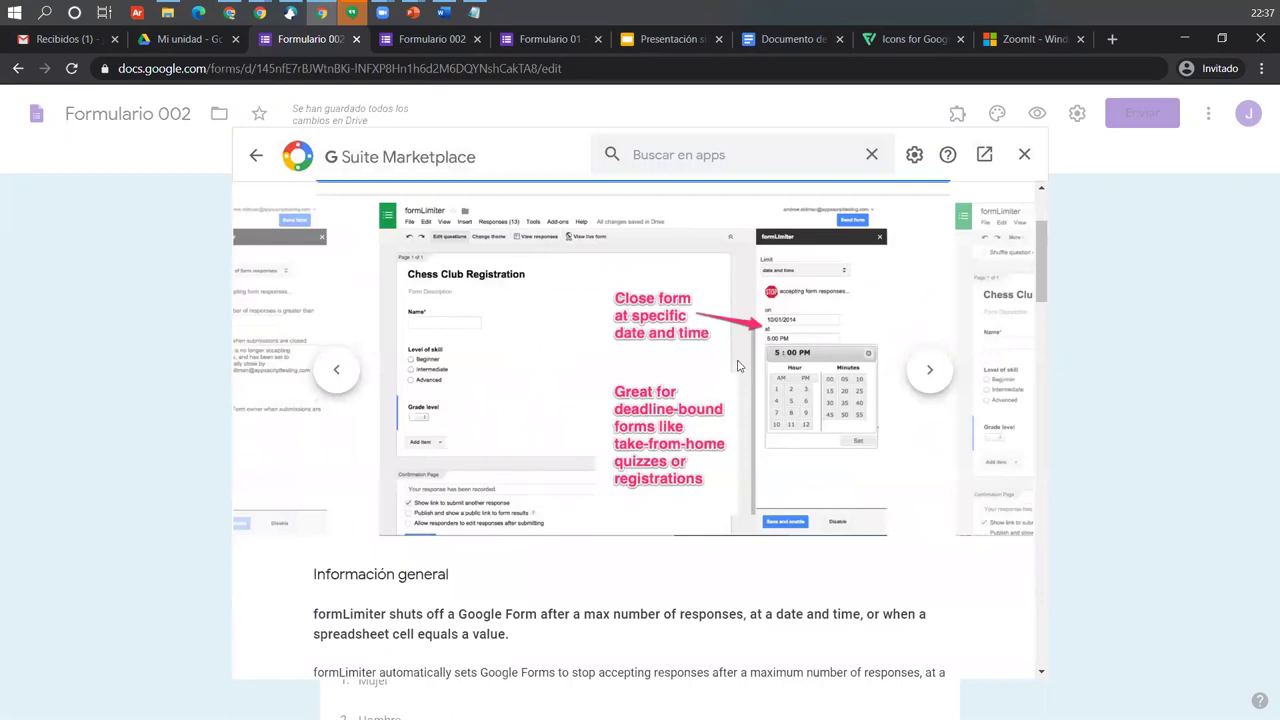
pyautogui.click(927, 372)
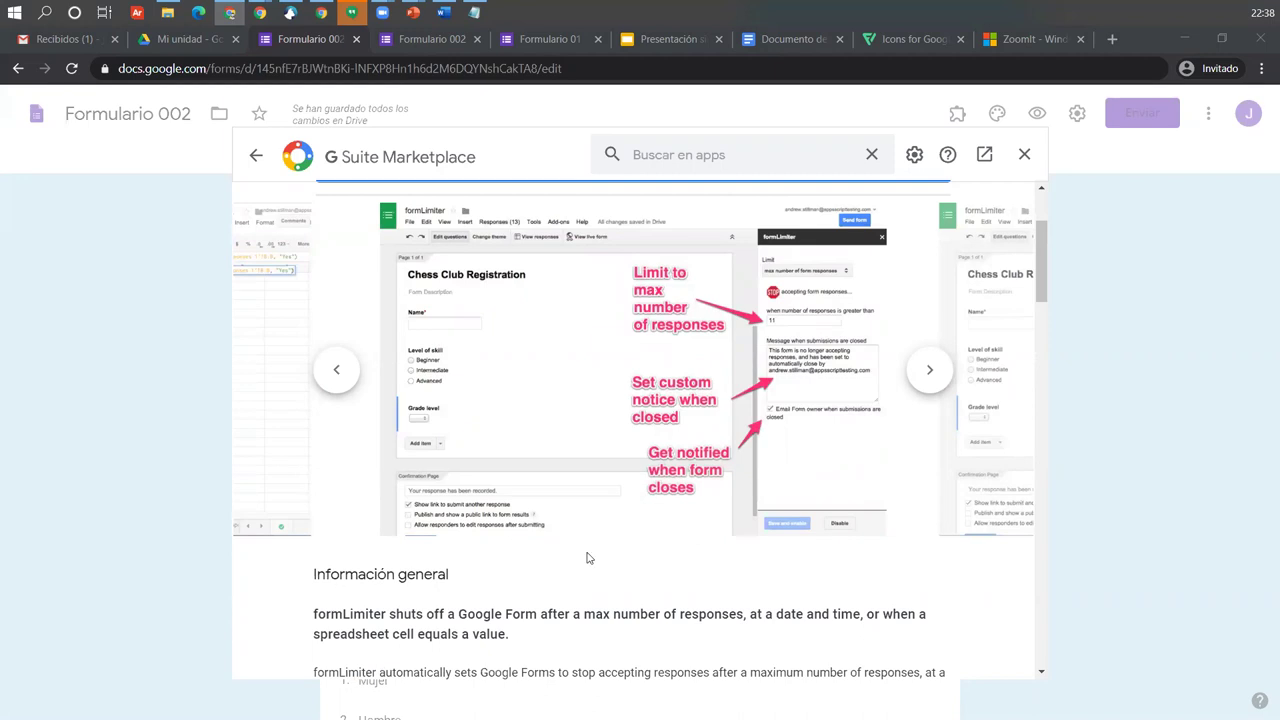
pyautogui.scroll(3, 586, 557)
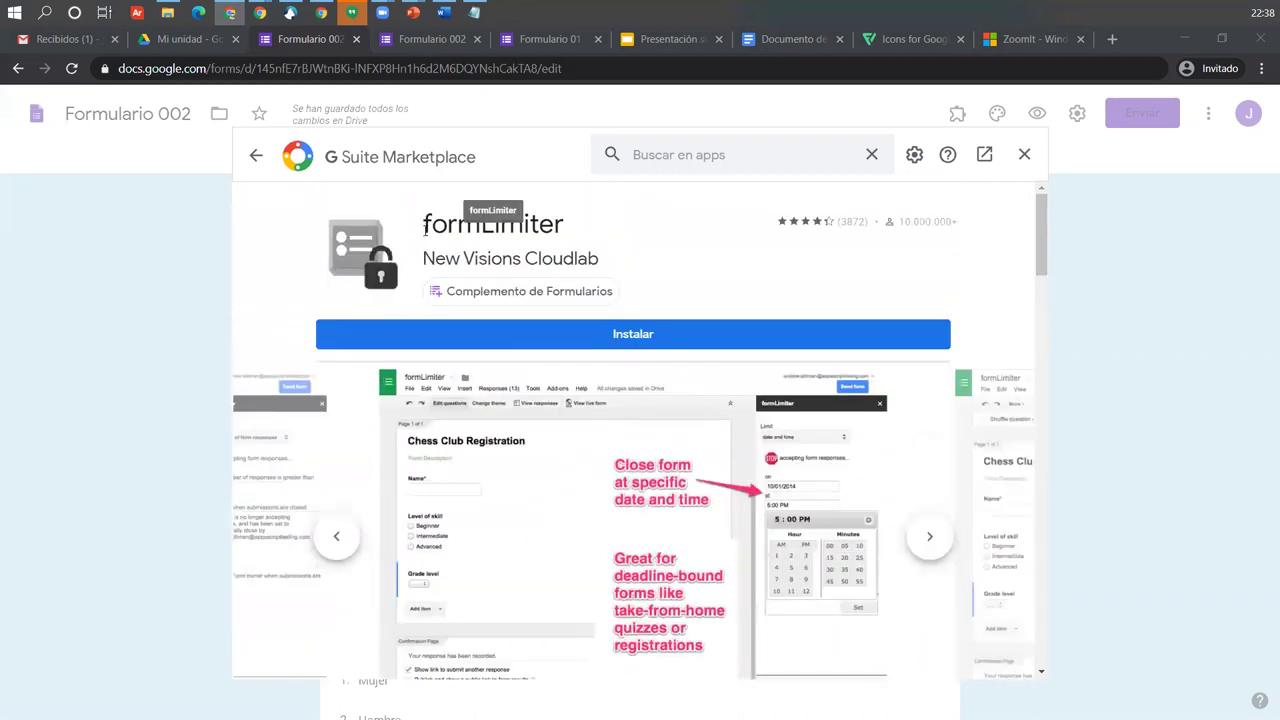
# Copy the formLimiter title and return to the search results.
pyautogui.moveTo(424, 228); pyautogui.dragTo(594, 234)
pyautogui.rightClick(603, 238)
pyautogui.click(577, 241)
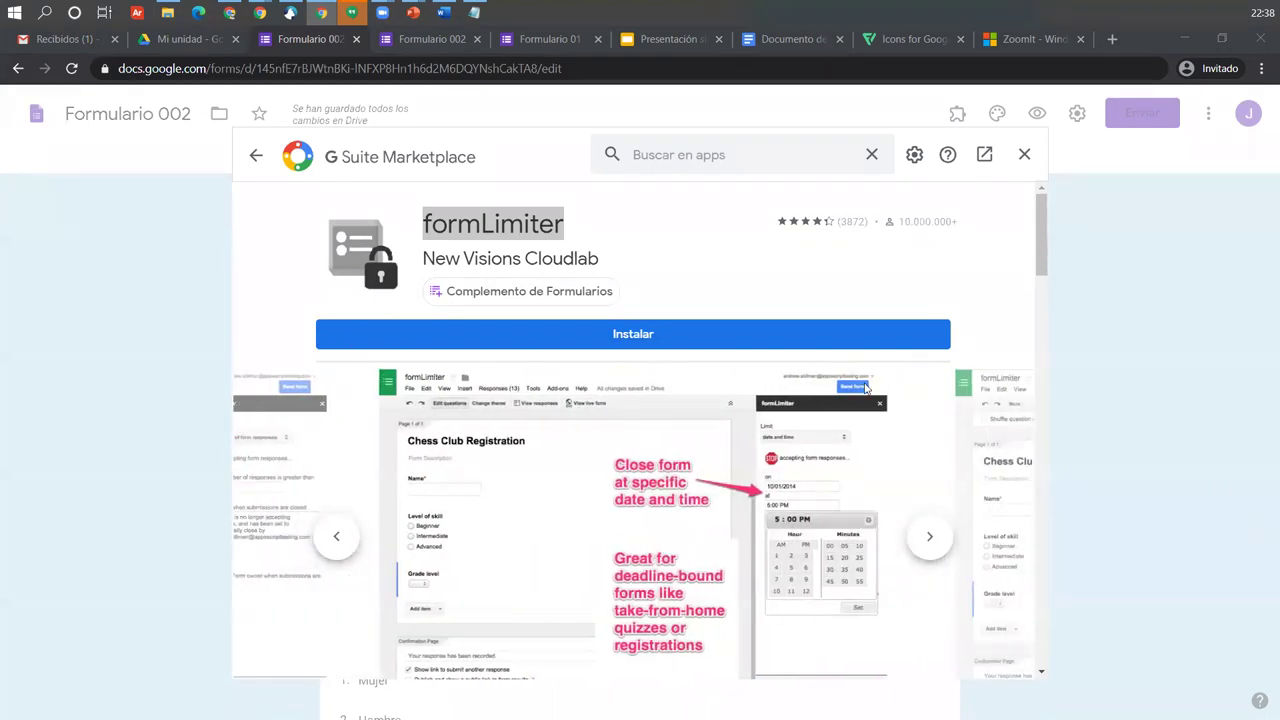
pyautogui.click(258, 158)
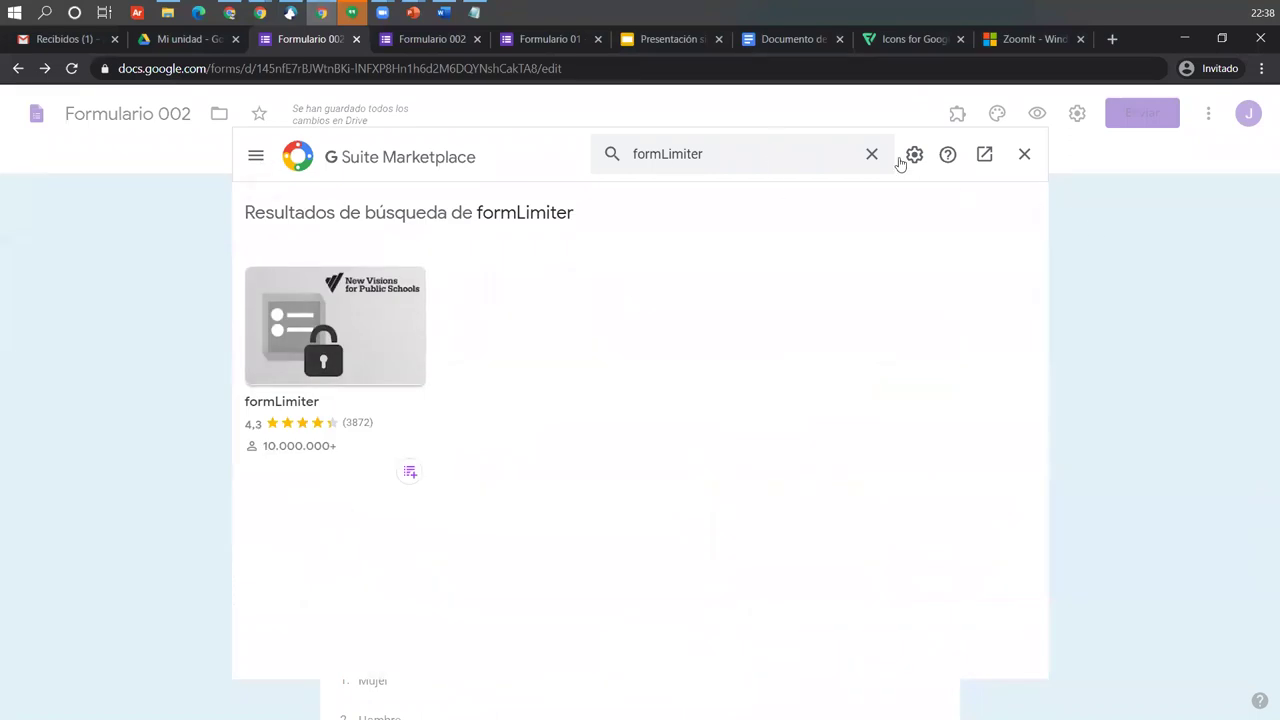
# Clear the formLimiter search and search for Timify.me from the 't' suggestions.
pyautogui.doubleClick(640, 153)
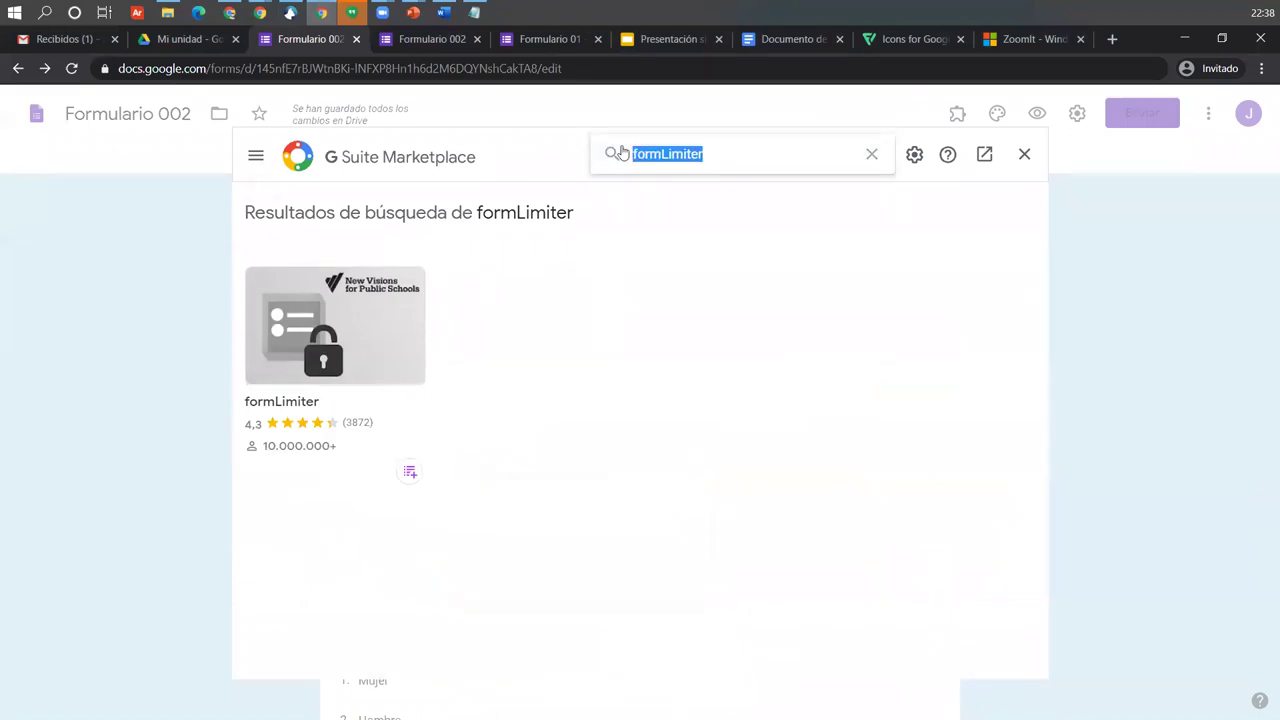
pyautogui.press('BackSpace')
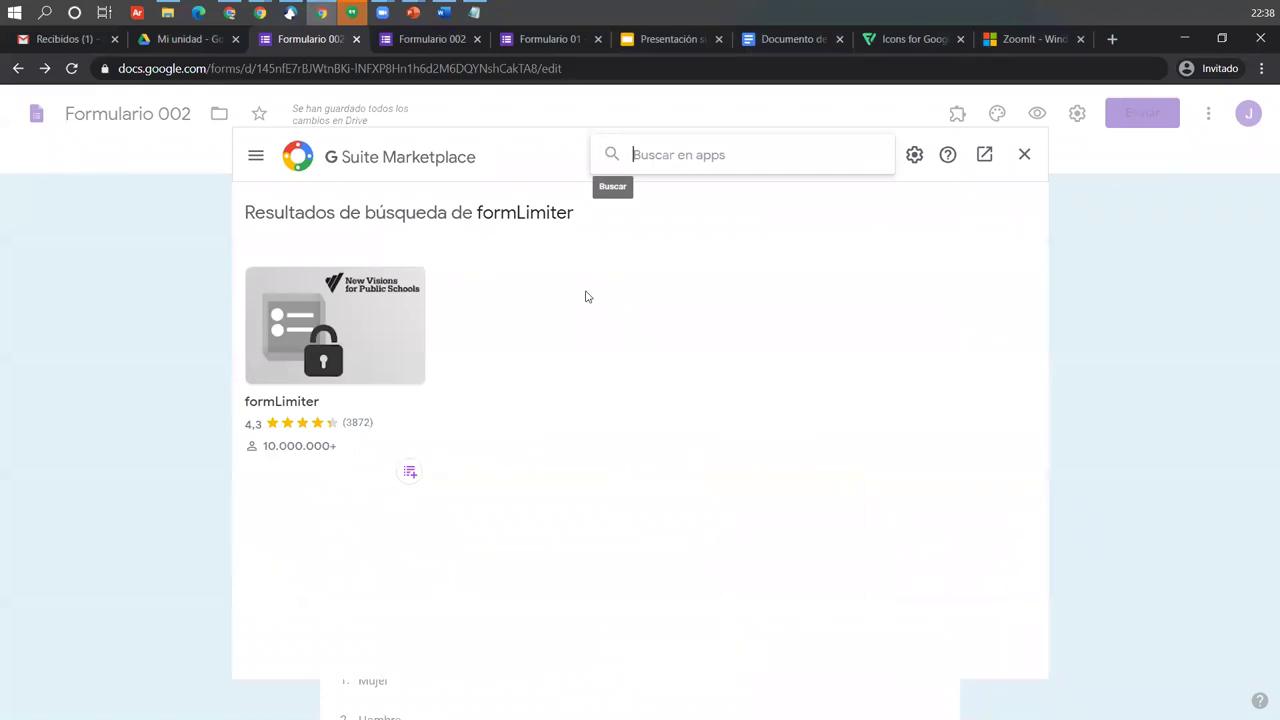
pyautogui.click(774, 489)
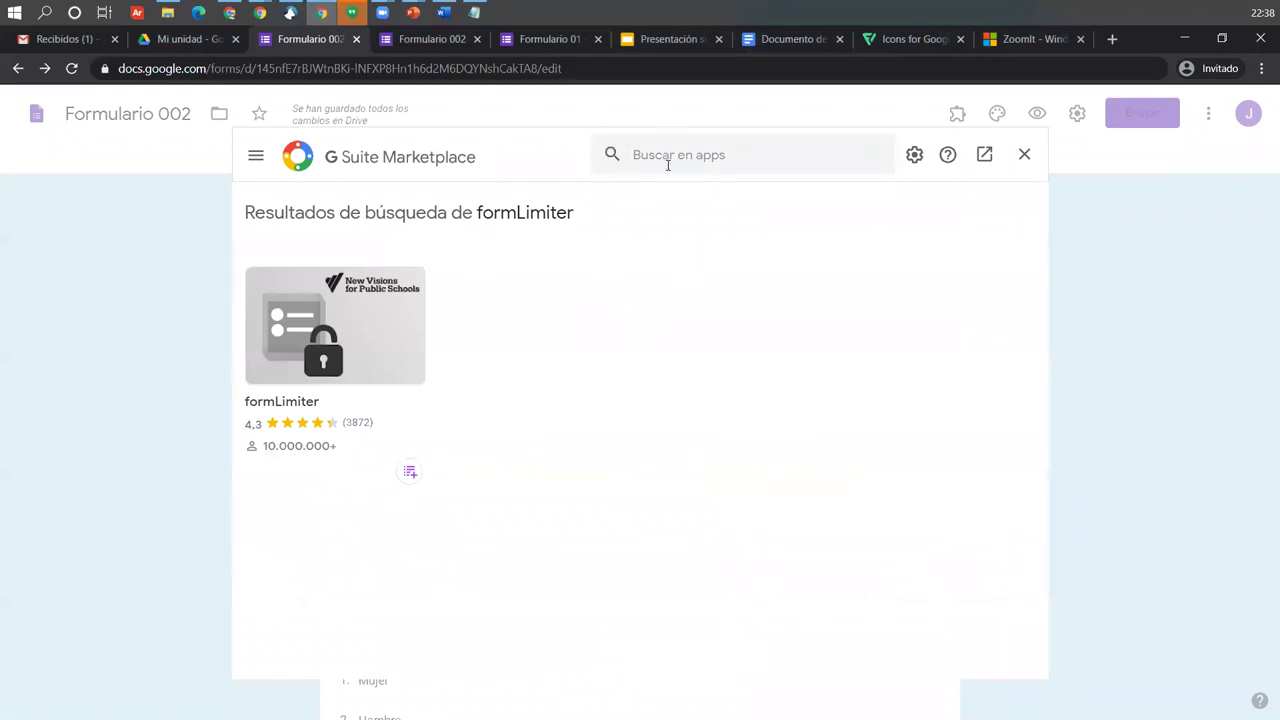
pyautogui.click(668, 160)
pyautogui.write('t')
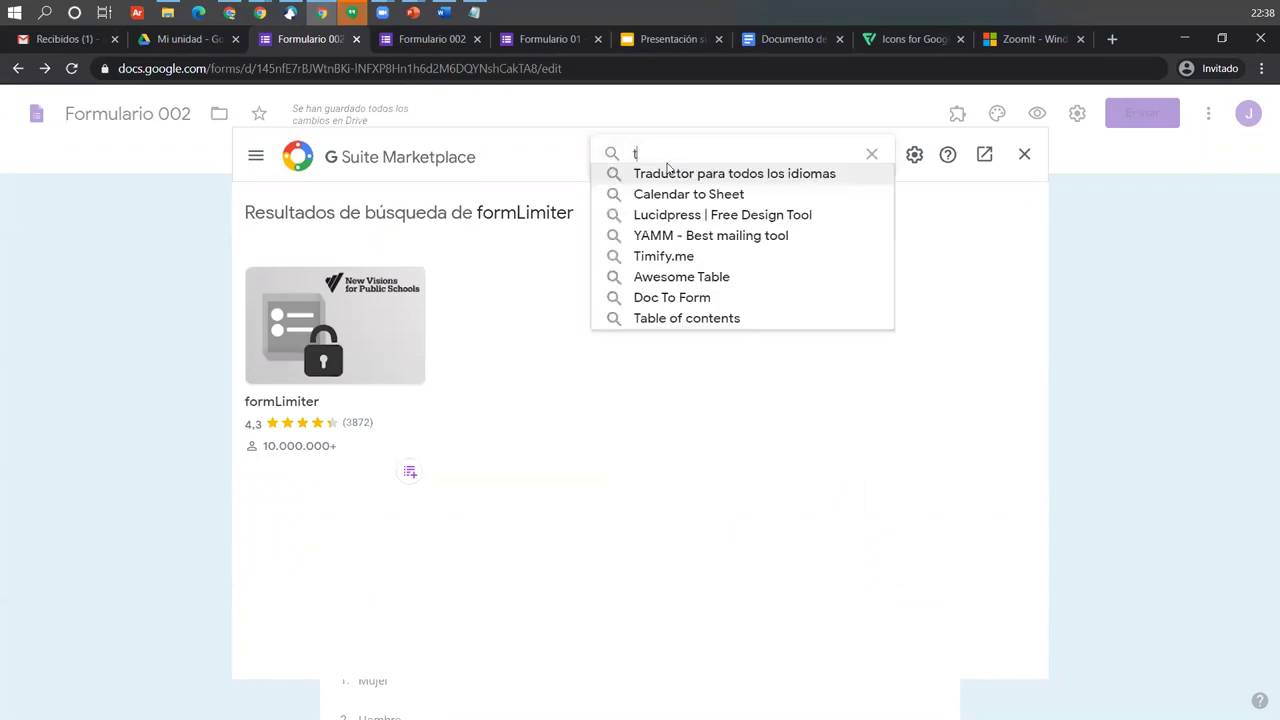
pyautogui.click(727, 258)
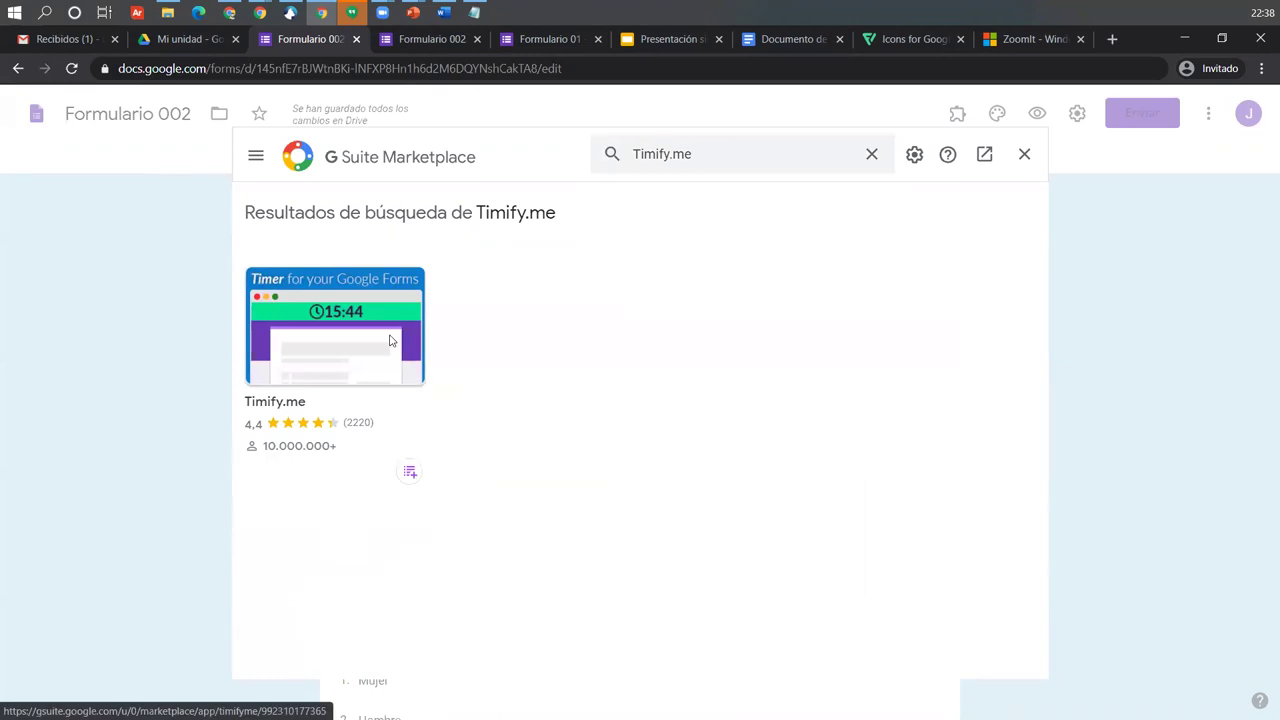
# Open the Timify.me details page and scroll through its features.
pyautogui.click(390, 342)
pyautogui.scroll(-1, 593, 413)
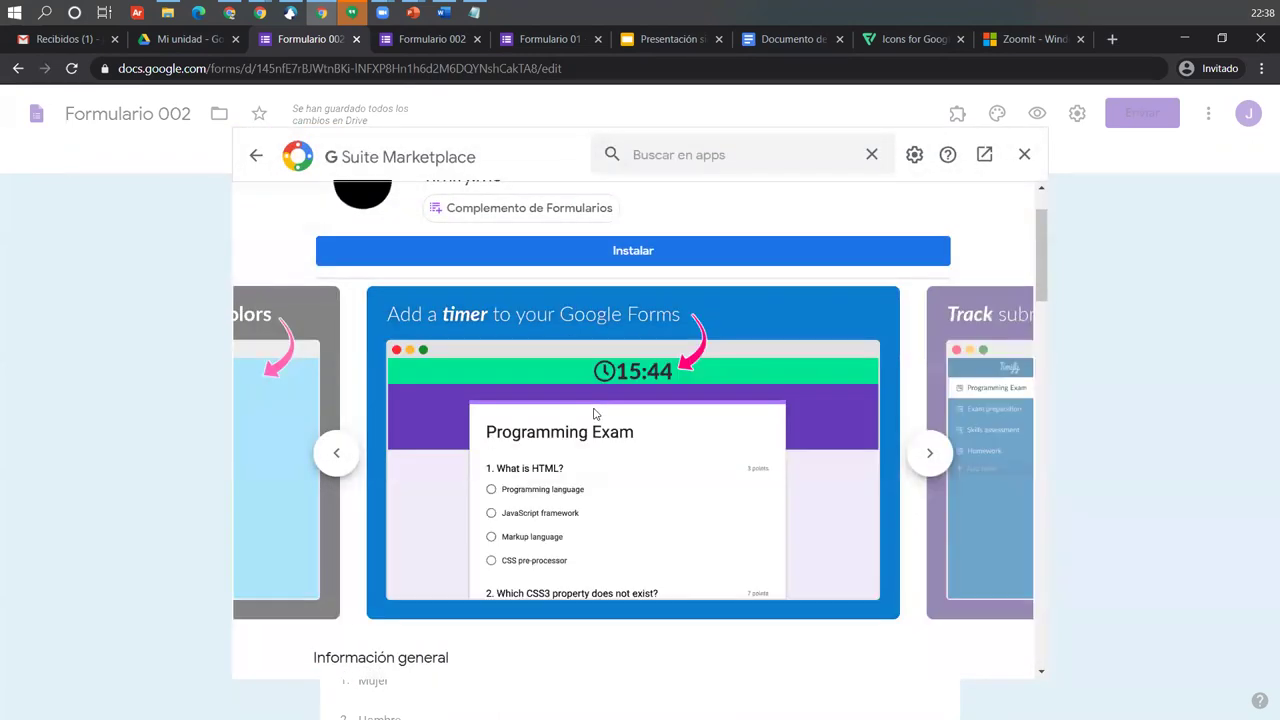
pyautogui.scroll(1, 593, 413)
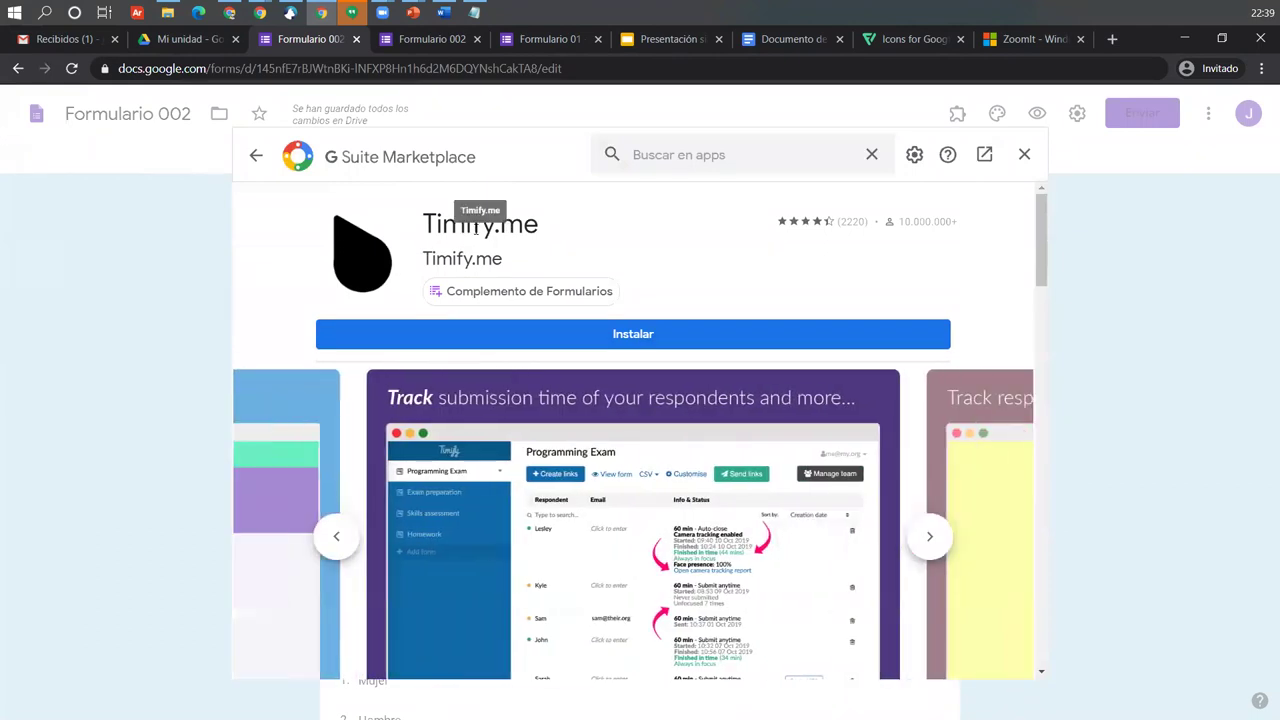
pyautogui.scroll(-1, 580, 428)
pyautogui.scroll(1, 450, 460)
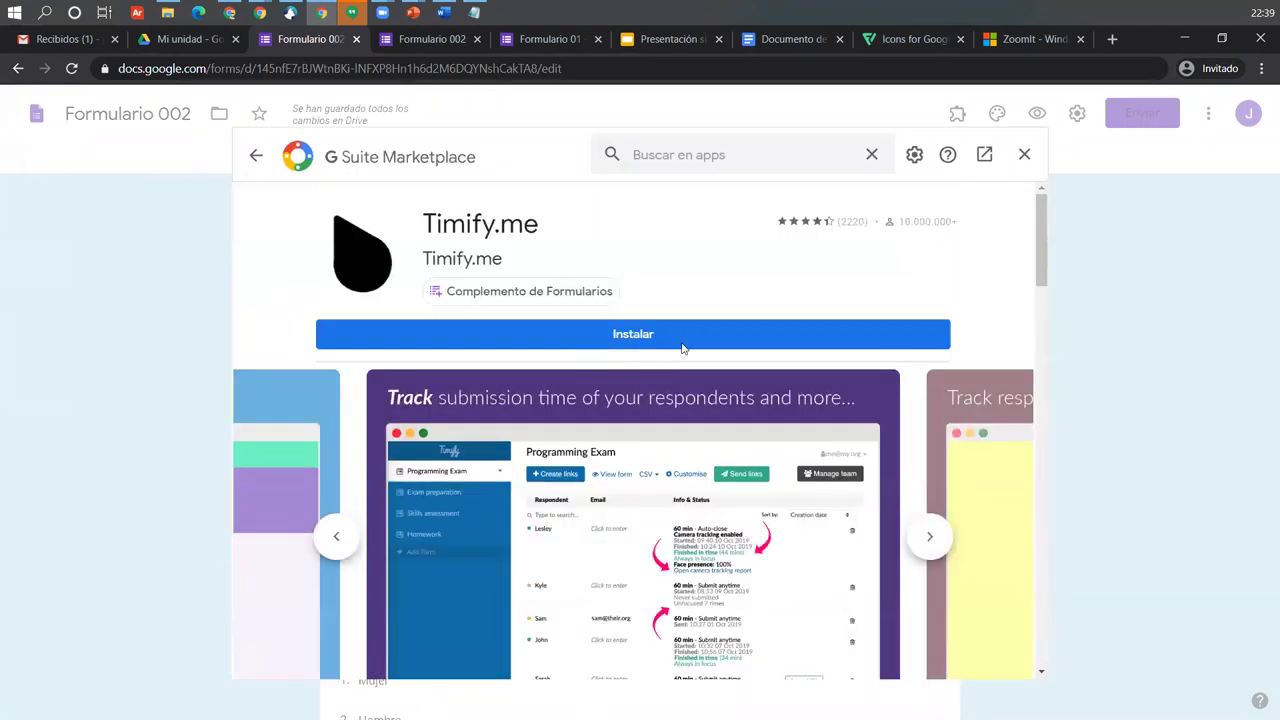
pyautogui.scroll(-1, 361, 493)
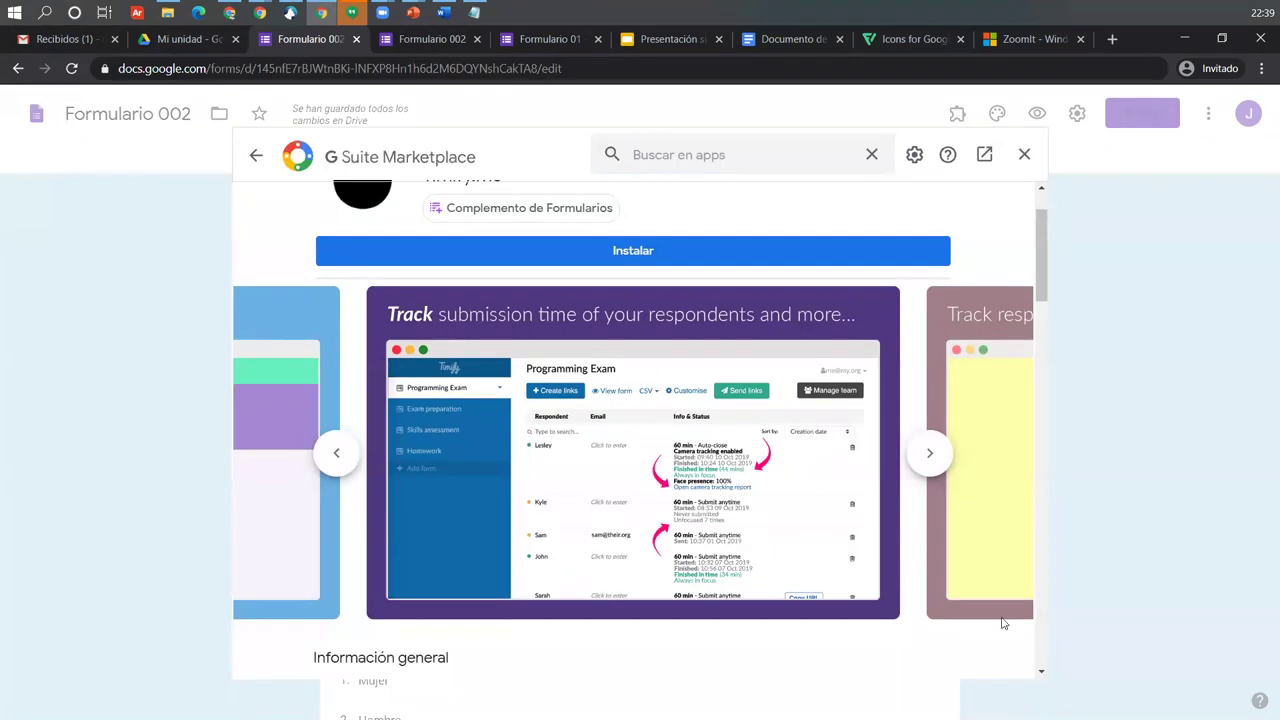
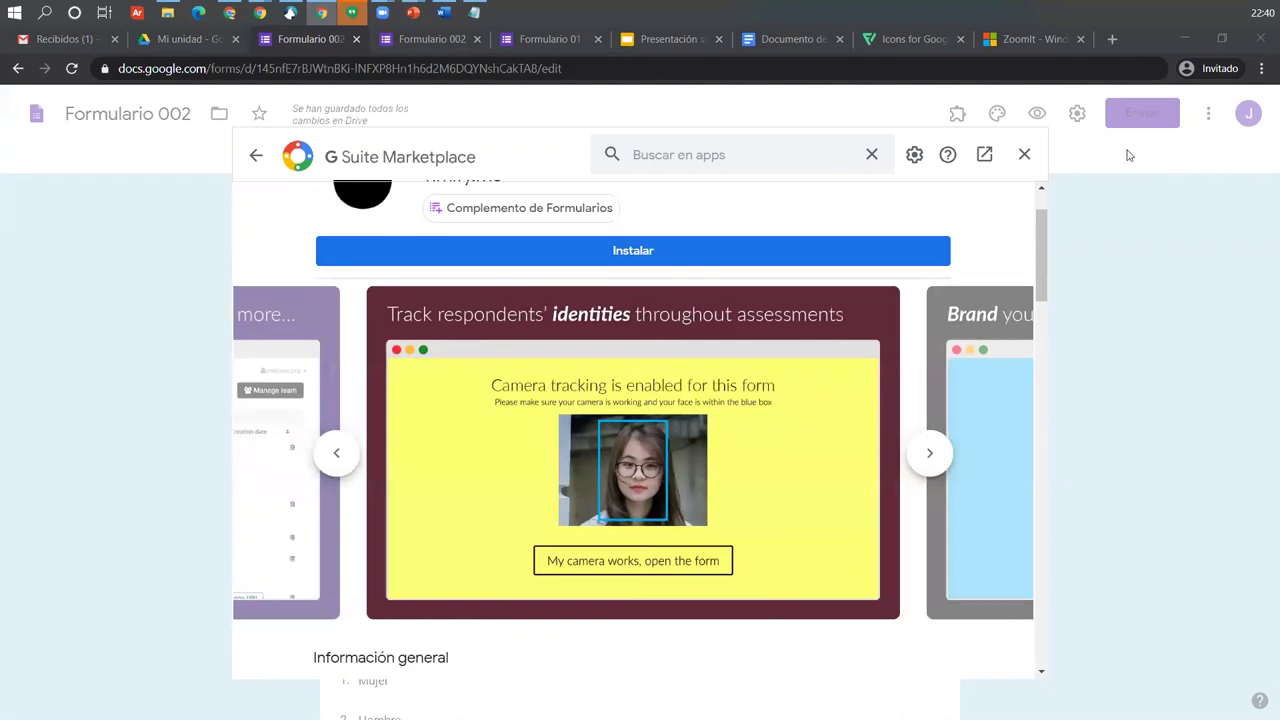
# Close the add-ons marketplace and scroll through the Respuestas summary charts for the single response.
pyautogui.click(1024, 153)
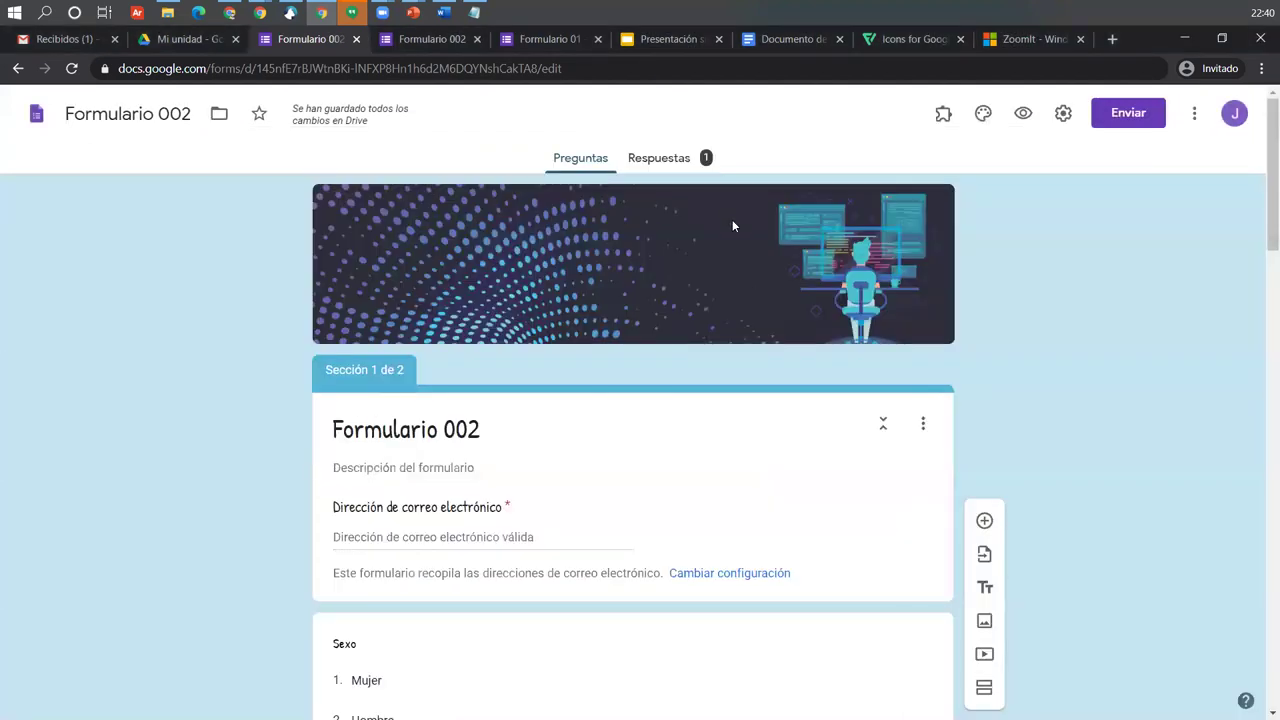
pyautogui.click(675, 170)
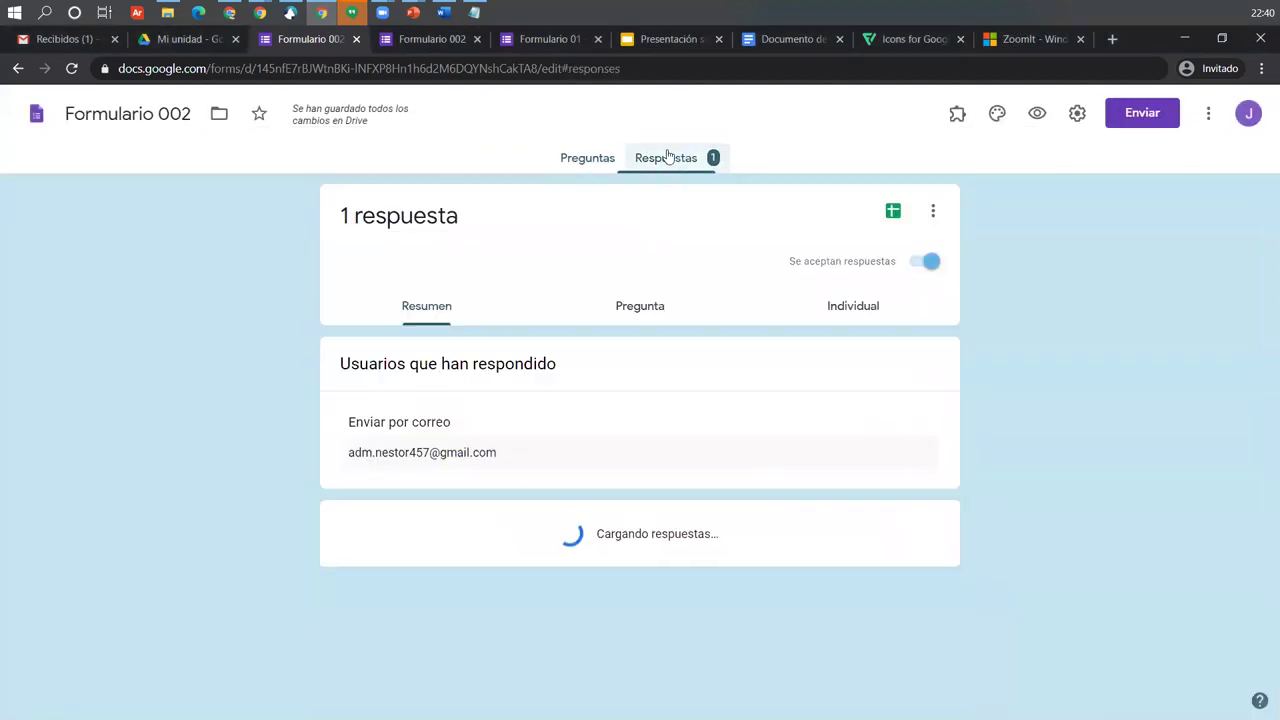
pyautogui.scroll(-2, 706, 538)
pyautogui.scroll(2, 706, 538)
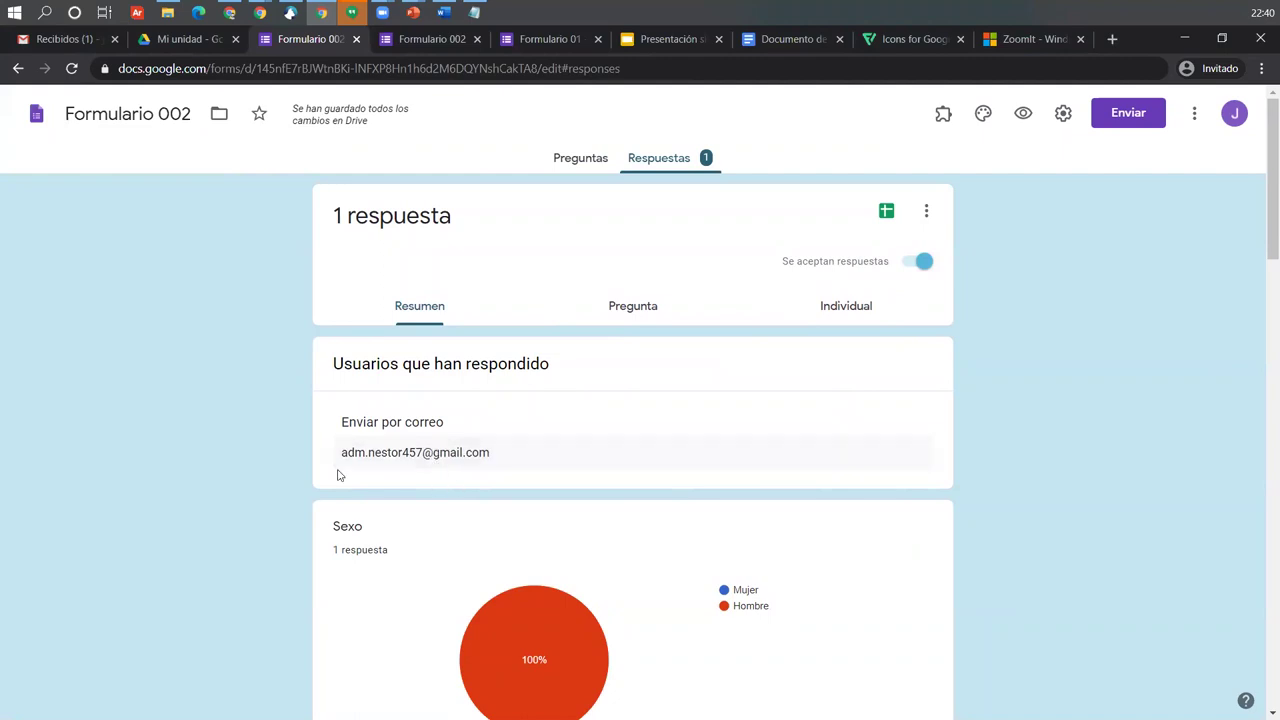
pyautogui.scroll(-3, 785, 433)
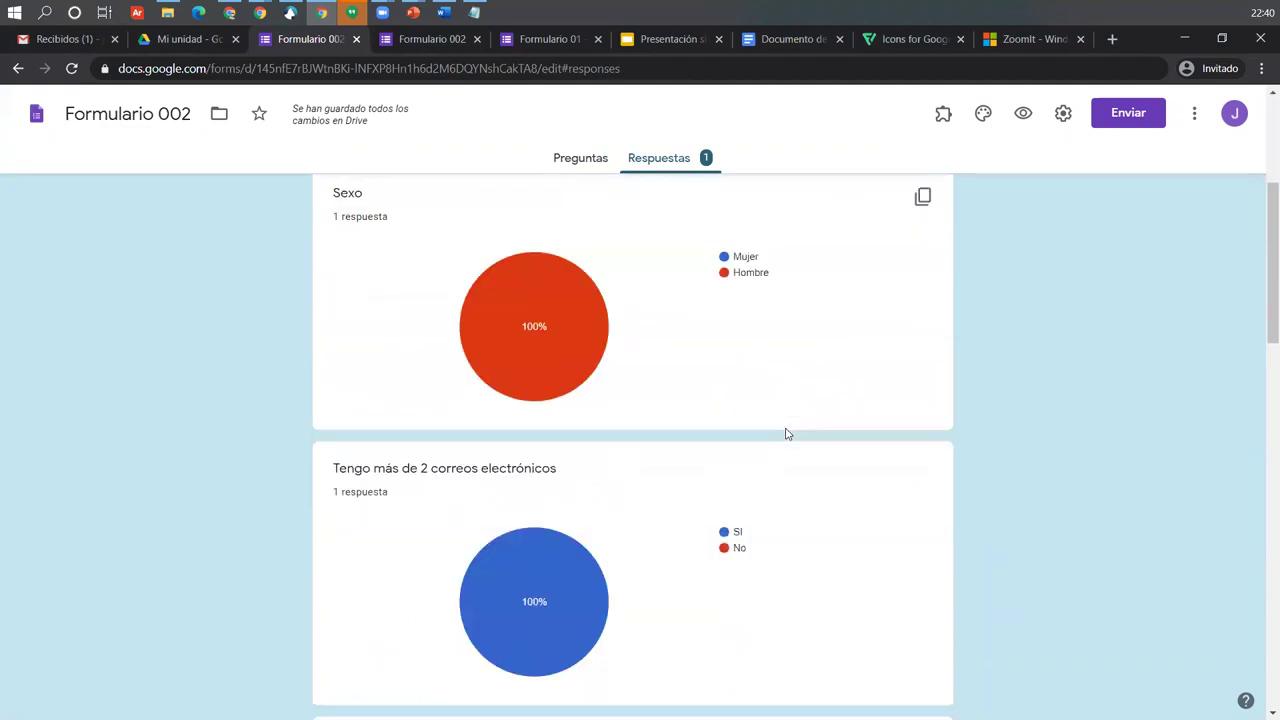
pyautogui.scroll(-5, 785, 433)
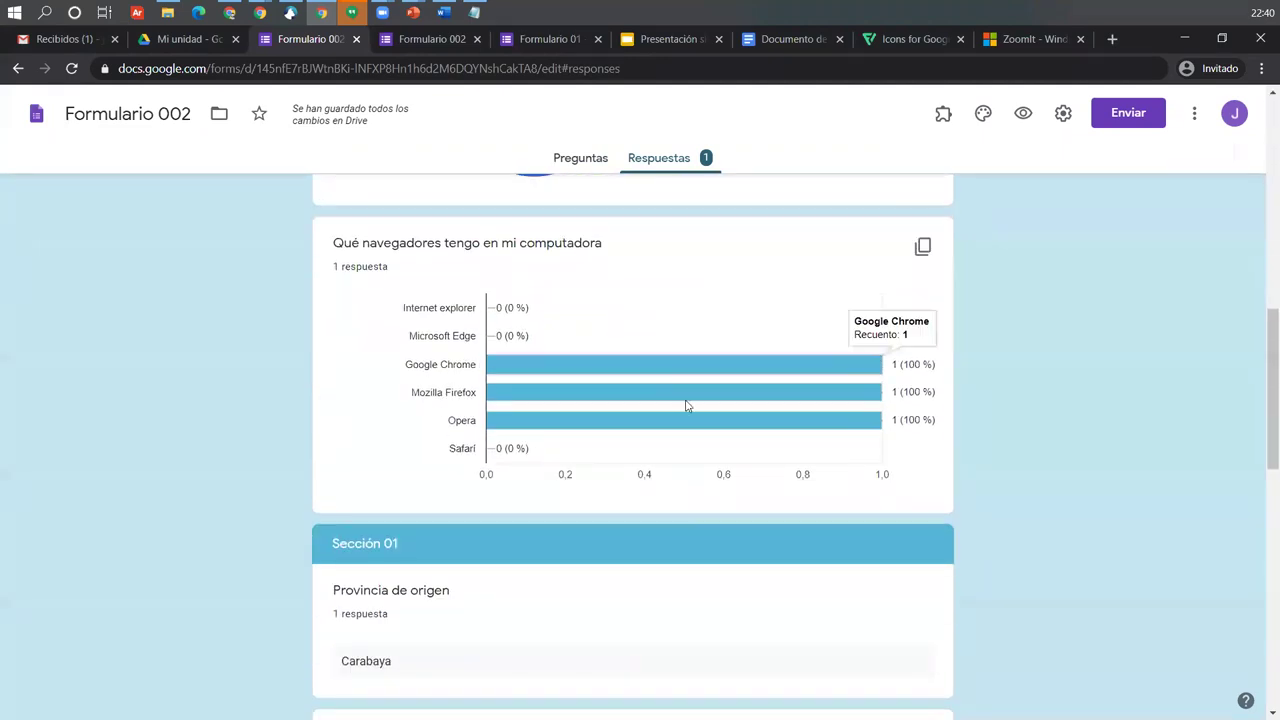
pyautogui.scroll(-3, 471, 451)
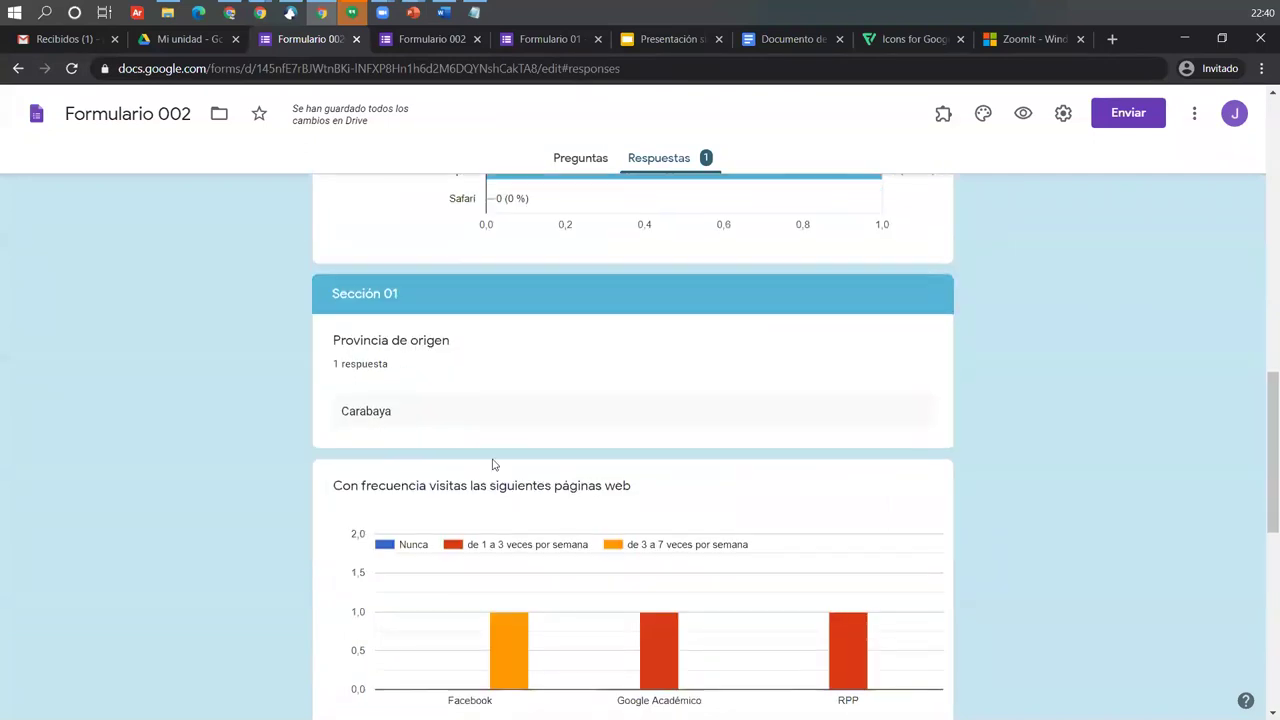
pyautogui.scroll(-6, 492, 464)
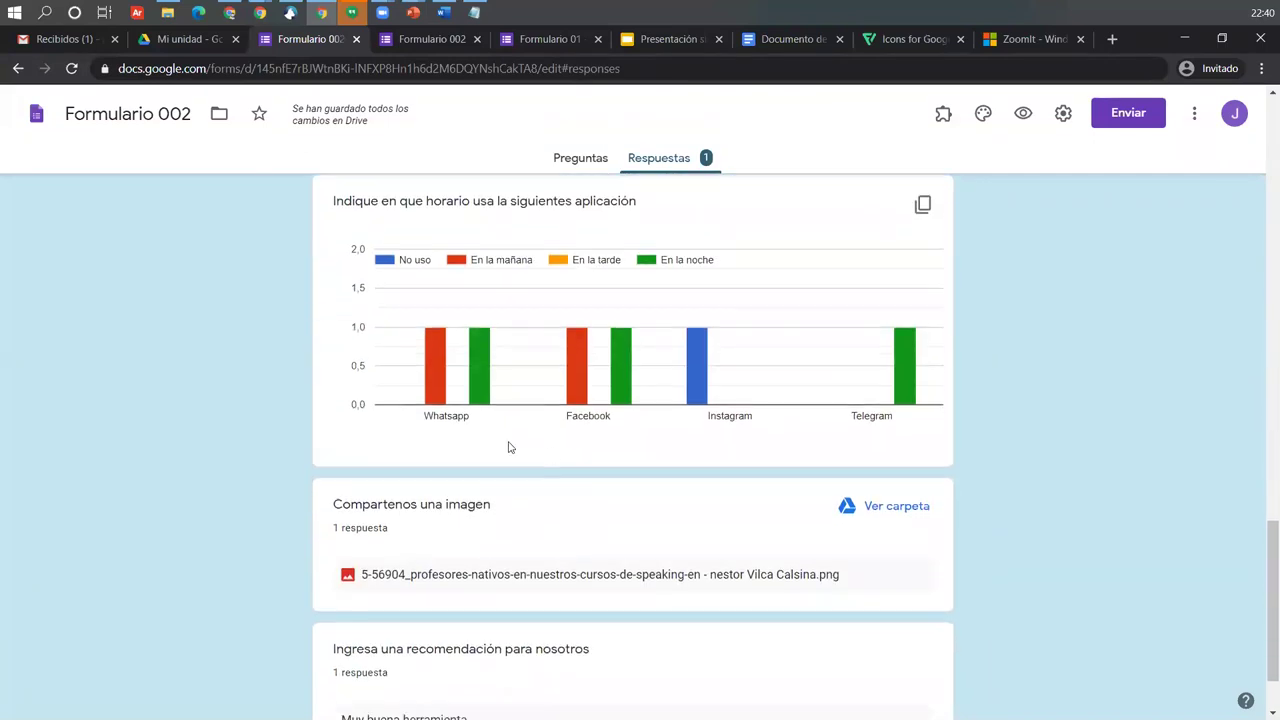
pyautogui.scroll(-1, 508, 447)
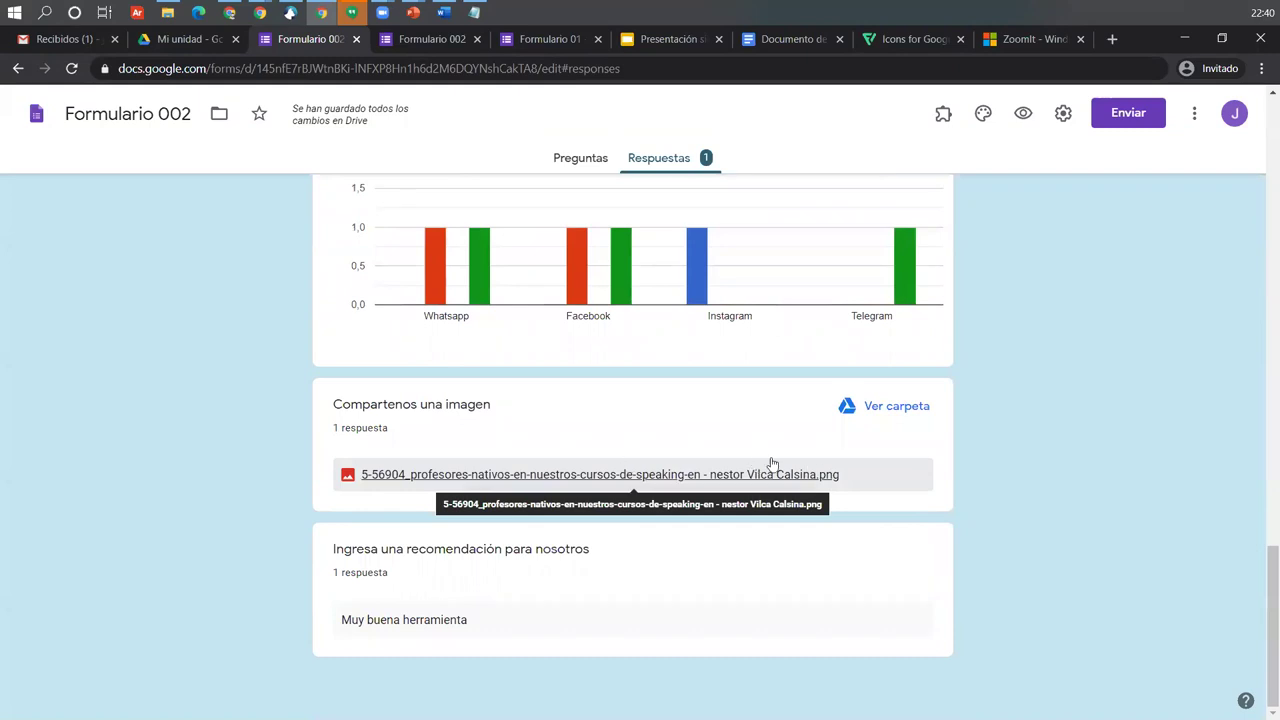
# Preview the uploaded PNG in the 'Compartenos una imagen (File responses)' Drive folder, then return to the form.
pyautogui.click(890, 408)
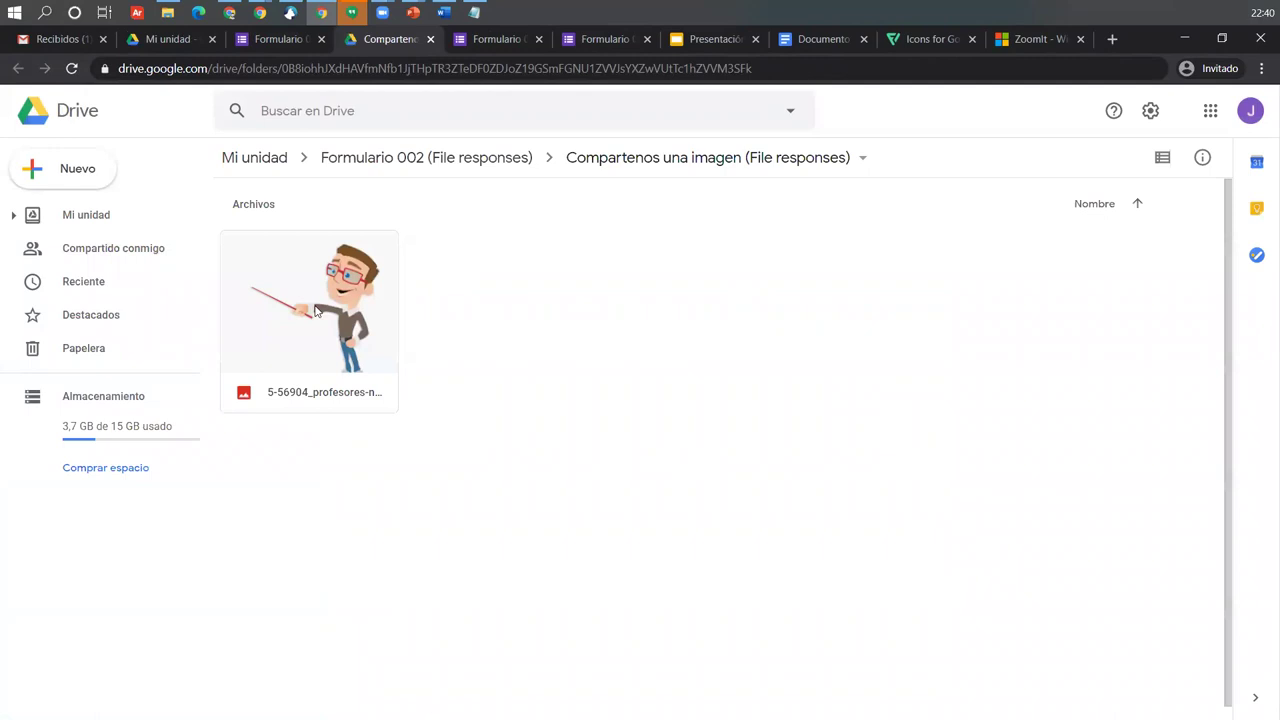
pyautogui.click(340, 308)
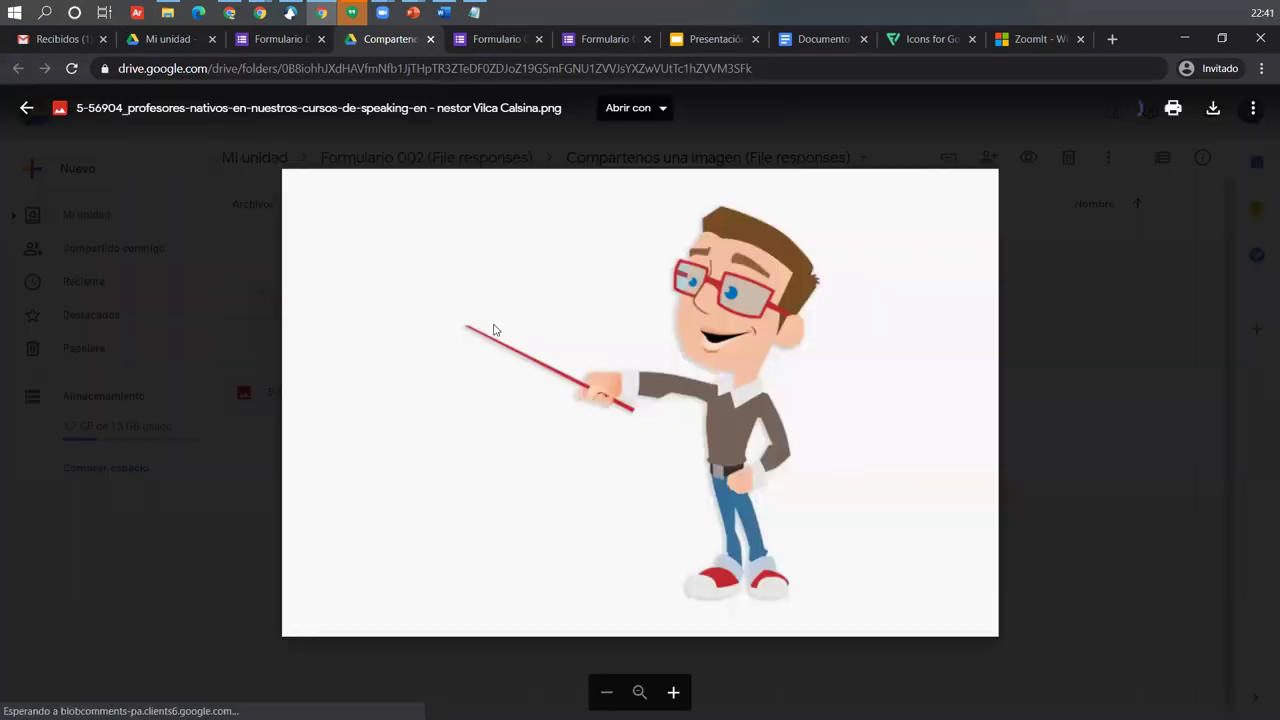
pyautogui.click(24, 112)
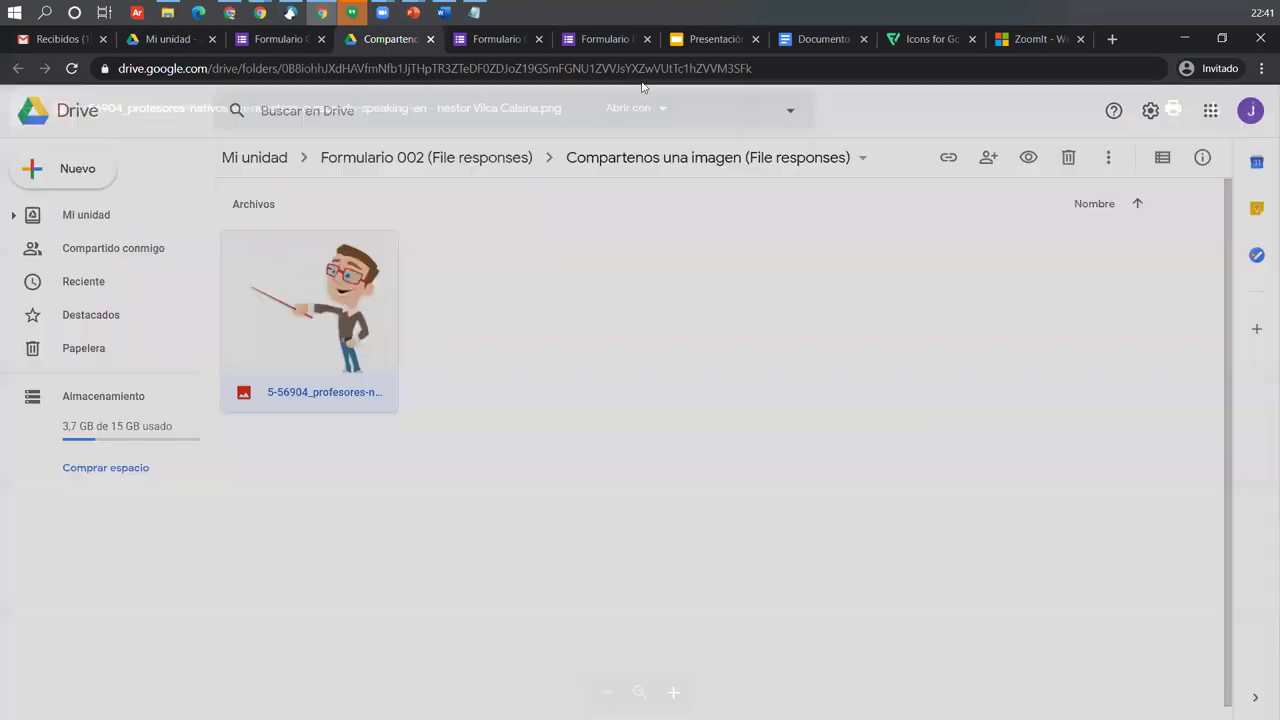
pyautogui.click(494, 43)
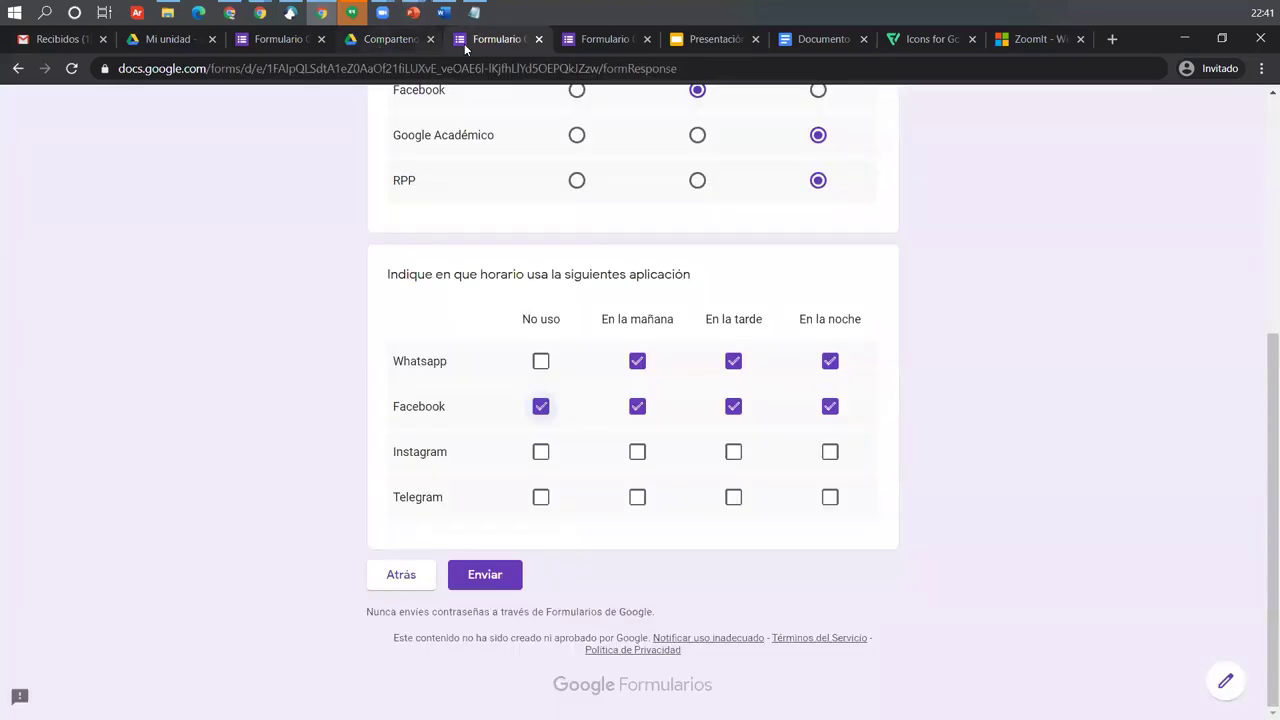
# Scroll through the Formulario 002 summary, now showing 2 responses and Sexo split 50/50.
pyautogui.click(280, 38)
pyautogui.scroll(15, 655, 450)
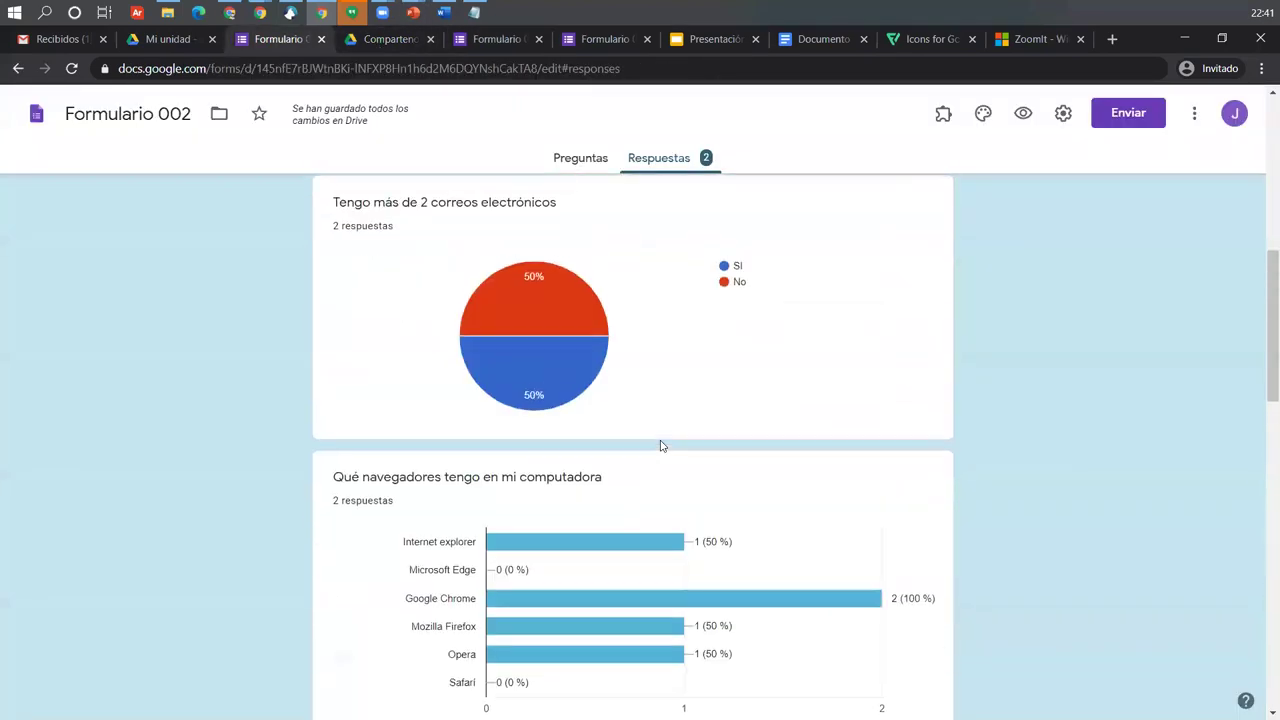
pyautogui.scroll(10, 660, 445)
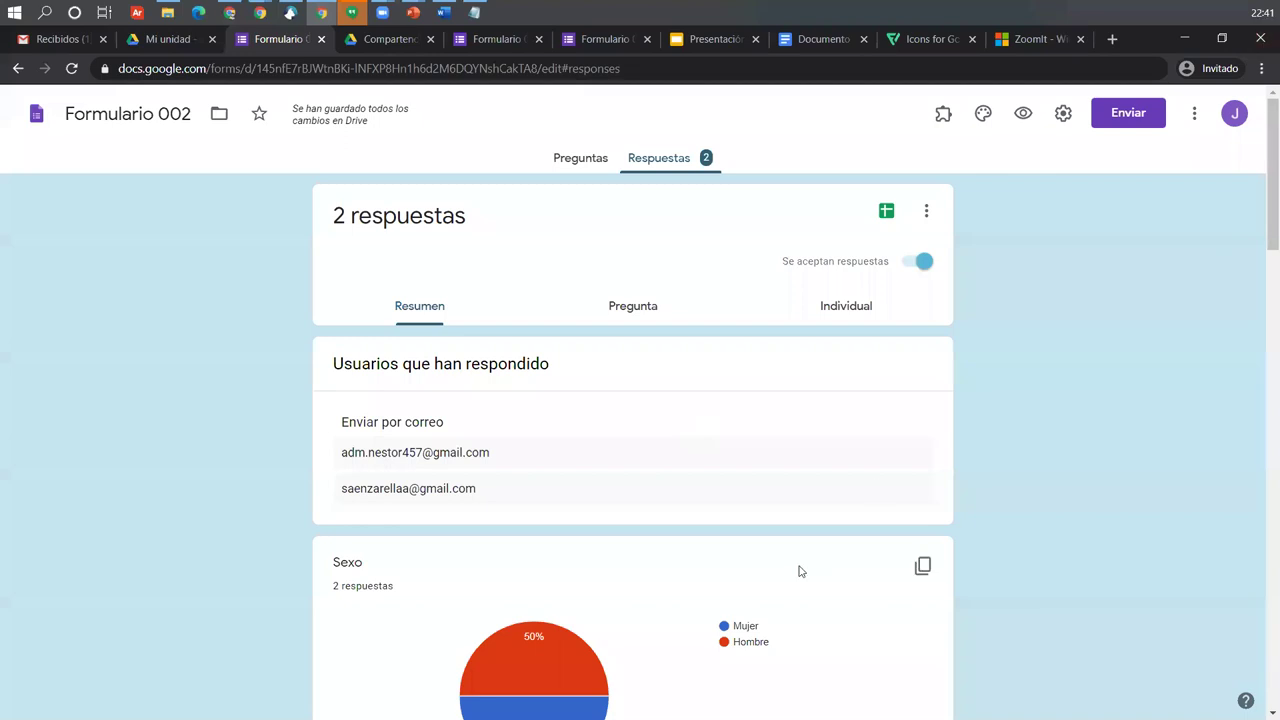
pyautogui.scroll(-3, 706, 560)
pyautogui.scroll(-12, 705, 470)
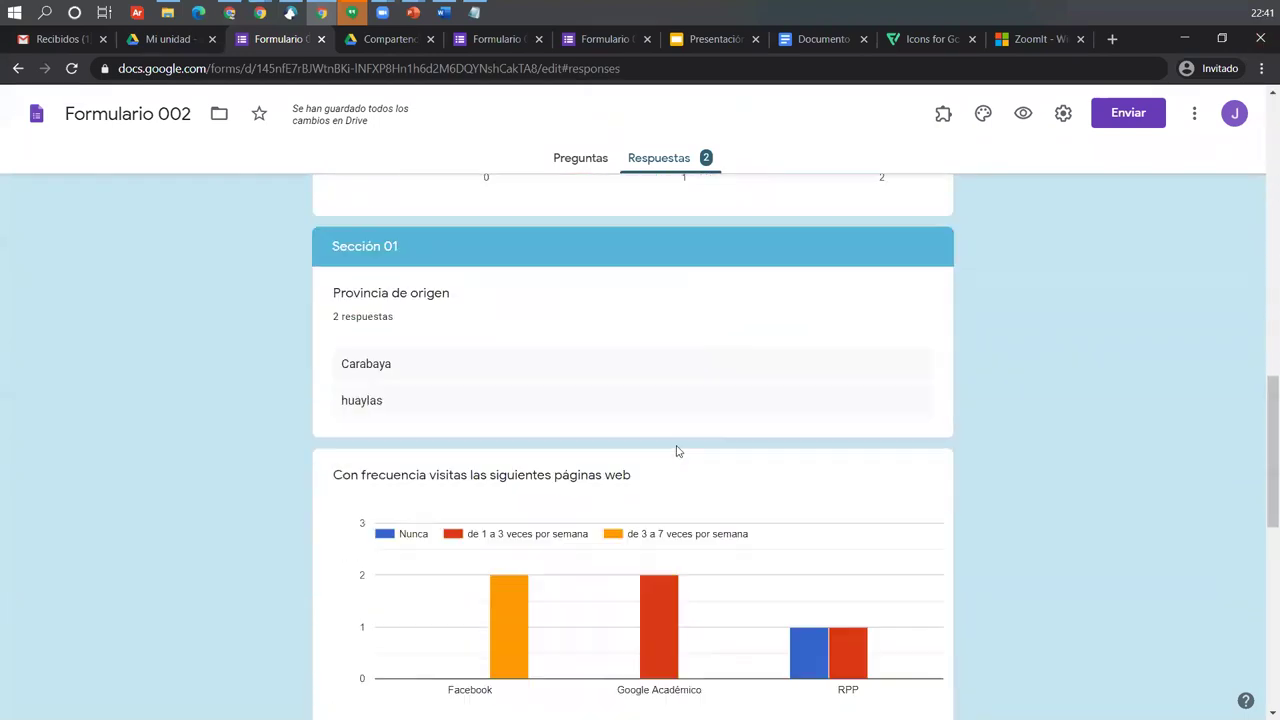
pyautogui.scroll(3, 651, 463)
pyautogui.scroll(12, 650, 463)
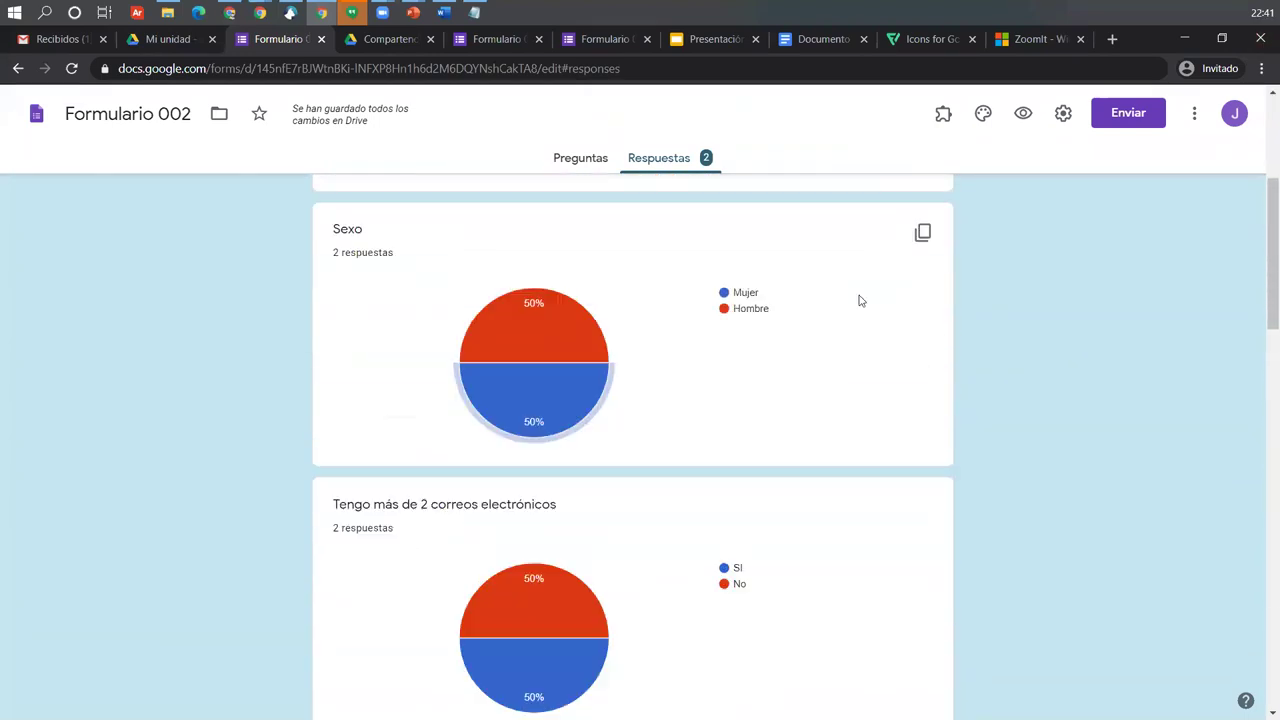
pyautogui.scroll(1, 770, 435)
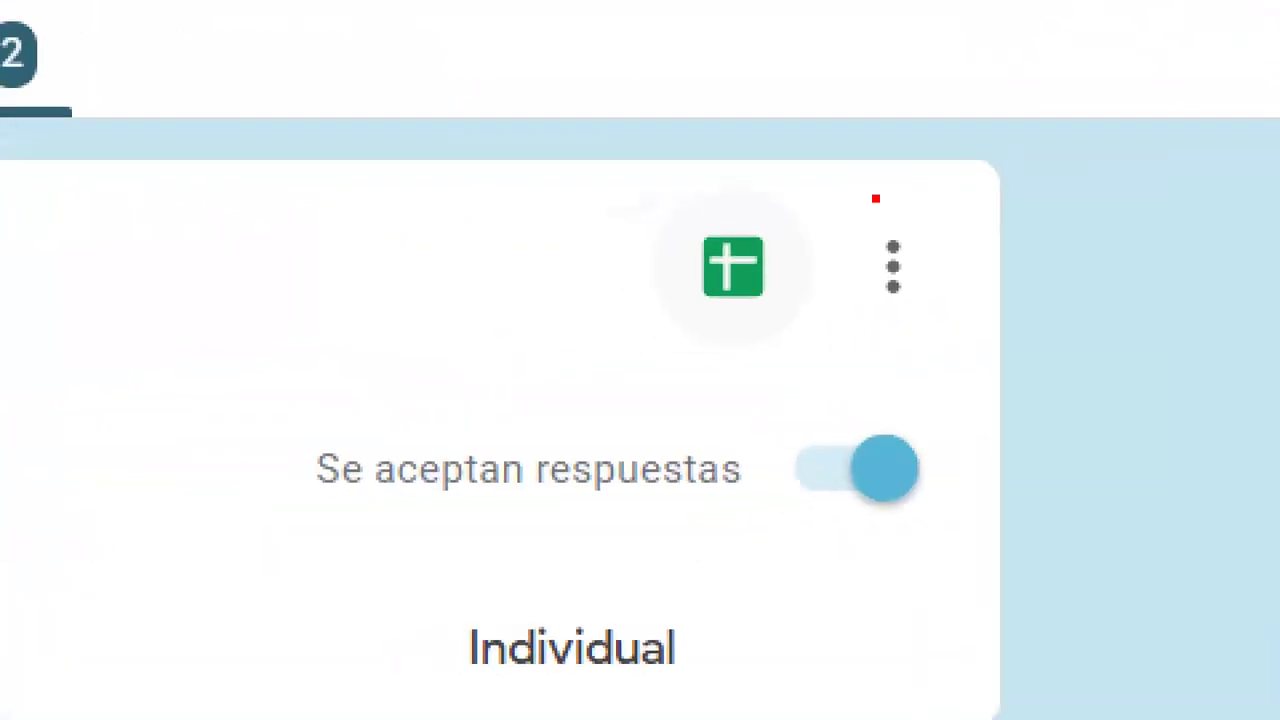
# Link the responses to a new spreadsheet, 'Formulario 002 (respuestas)', from the Respuestas tab.
pyautogui.moveTo(676, 190)
pyautogui.mouseDown()
pyautogui.moveTo(857, 344)
pyautogui.moveTo(820, 338)
pyautogui.mouseUp()
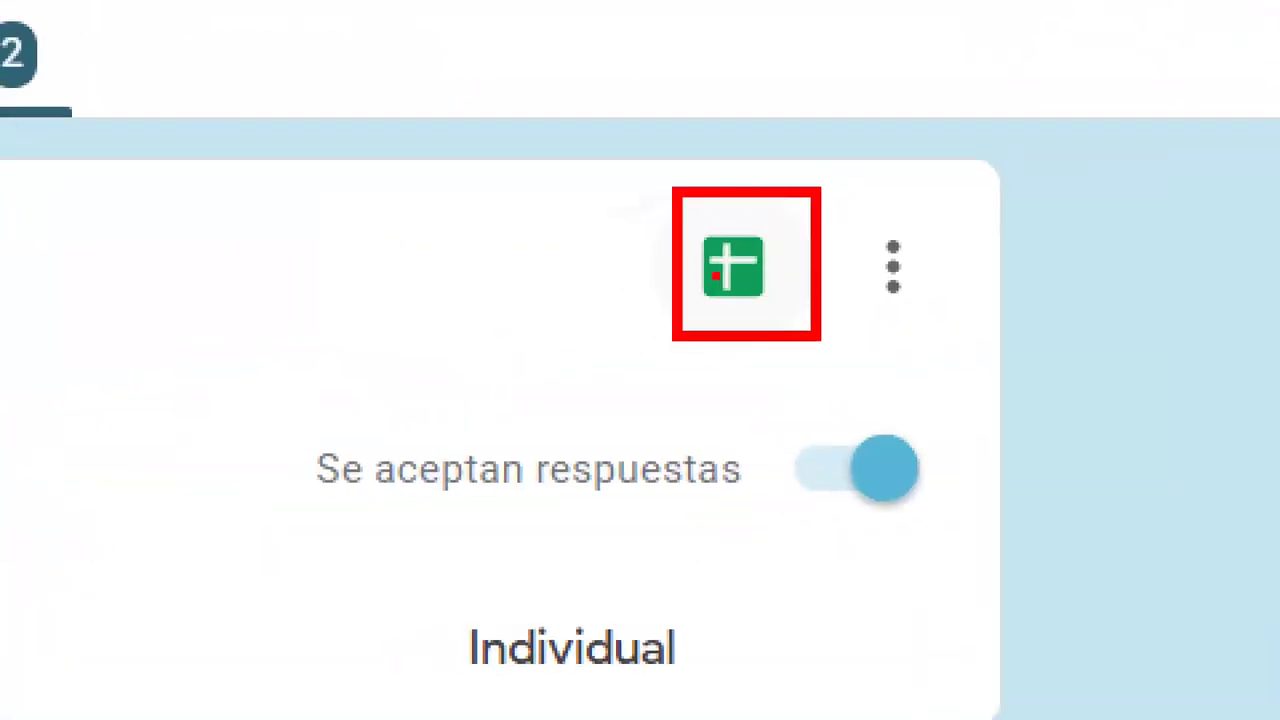
pyautogui.moveTo(715, 276); pyautogui.dragTo(1134, 518)
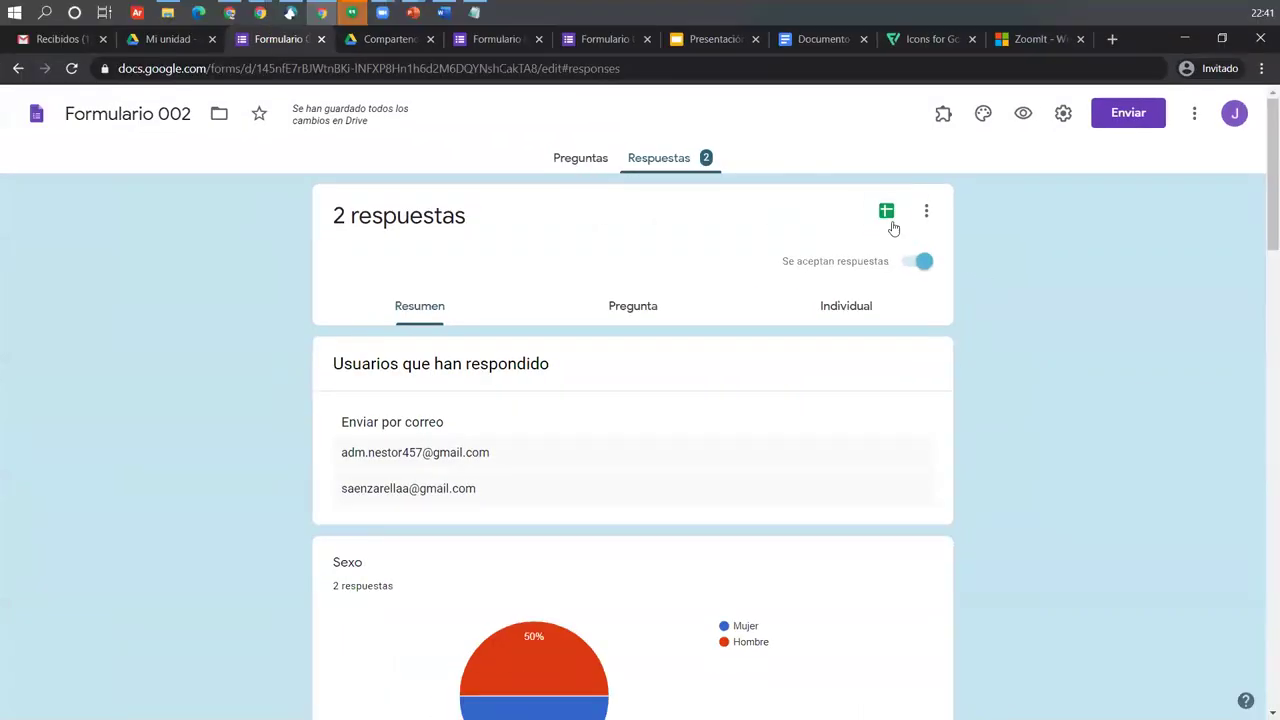
pyautogui.click(884, 218)
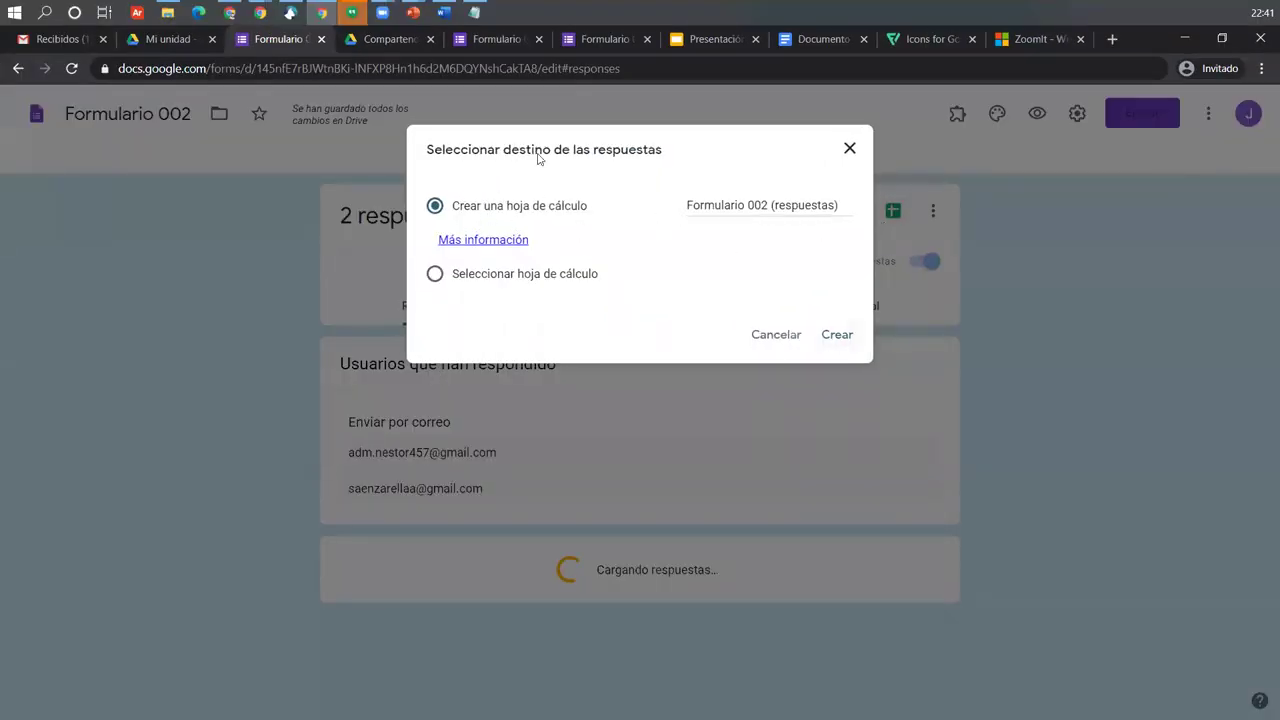
pyautogui.click(838, 335)
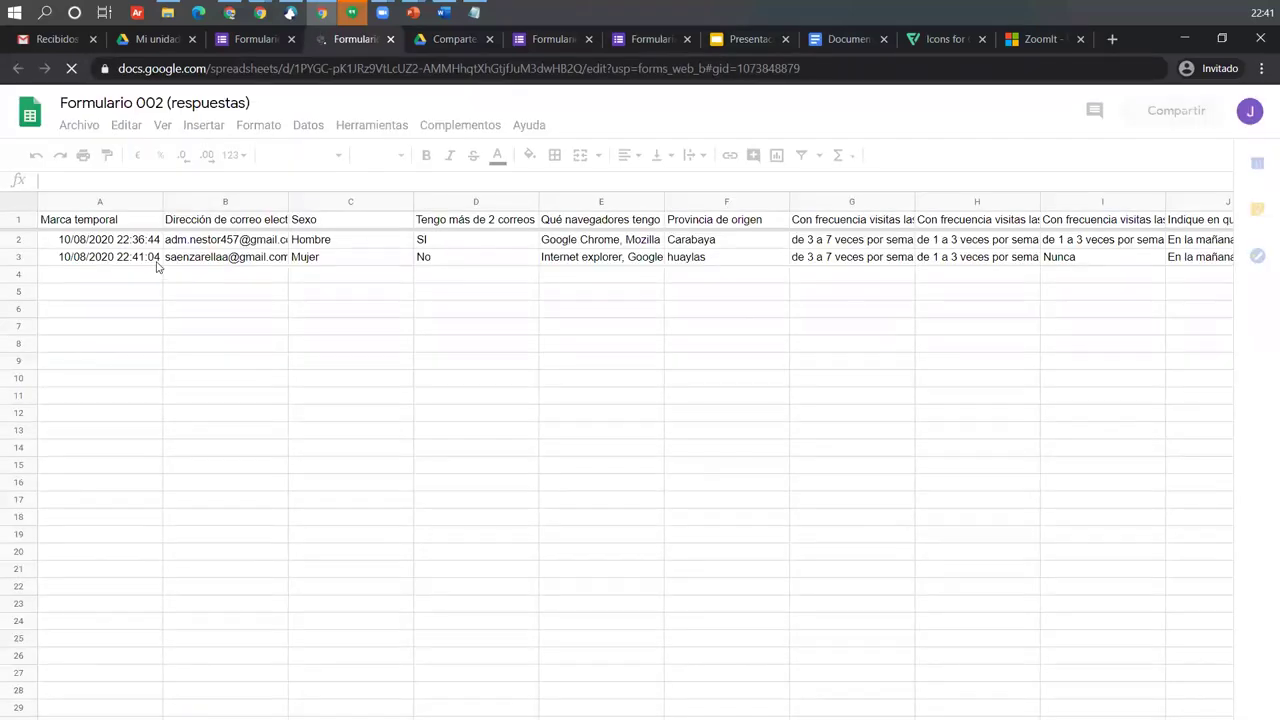
# Browse the first response's answers across row 2 of the responses spreadsheet.
pyautogui.click(254, 38)
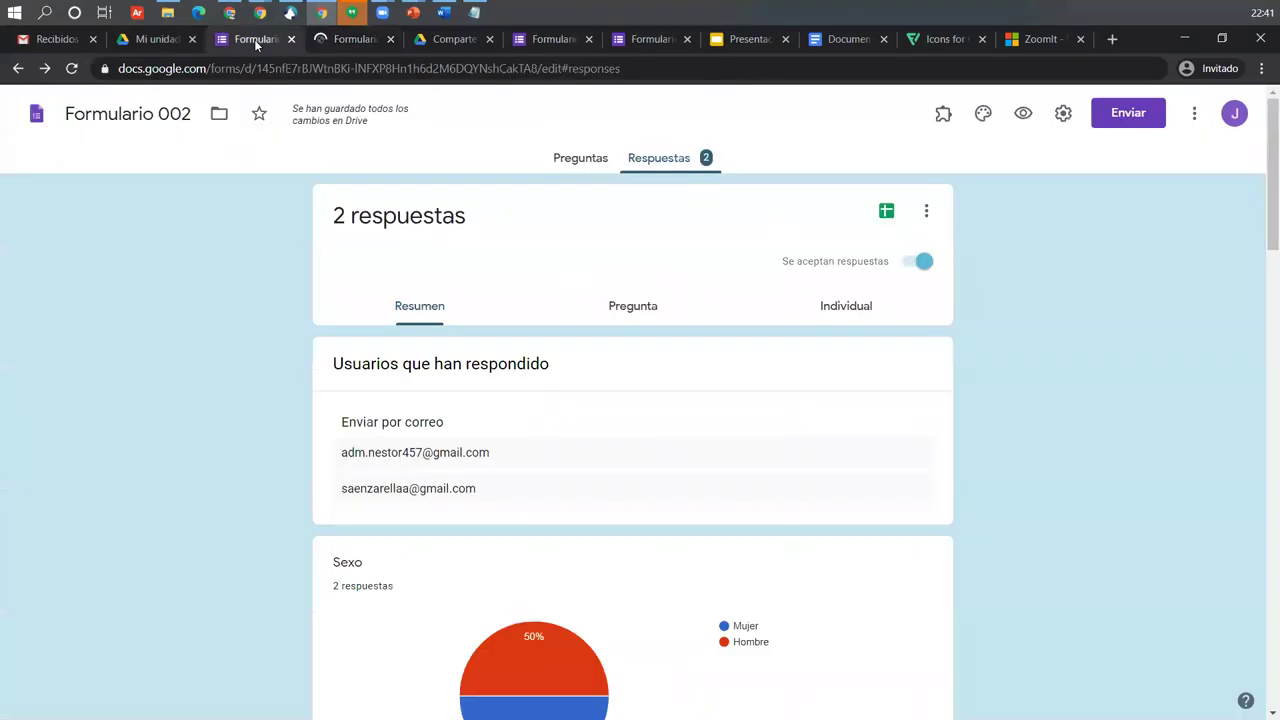
pyautogui.click(349, 44)
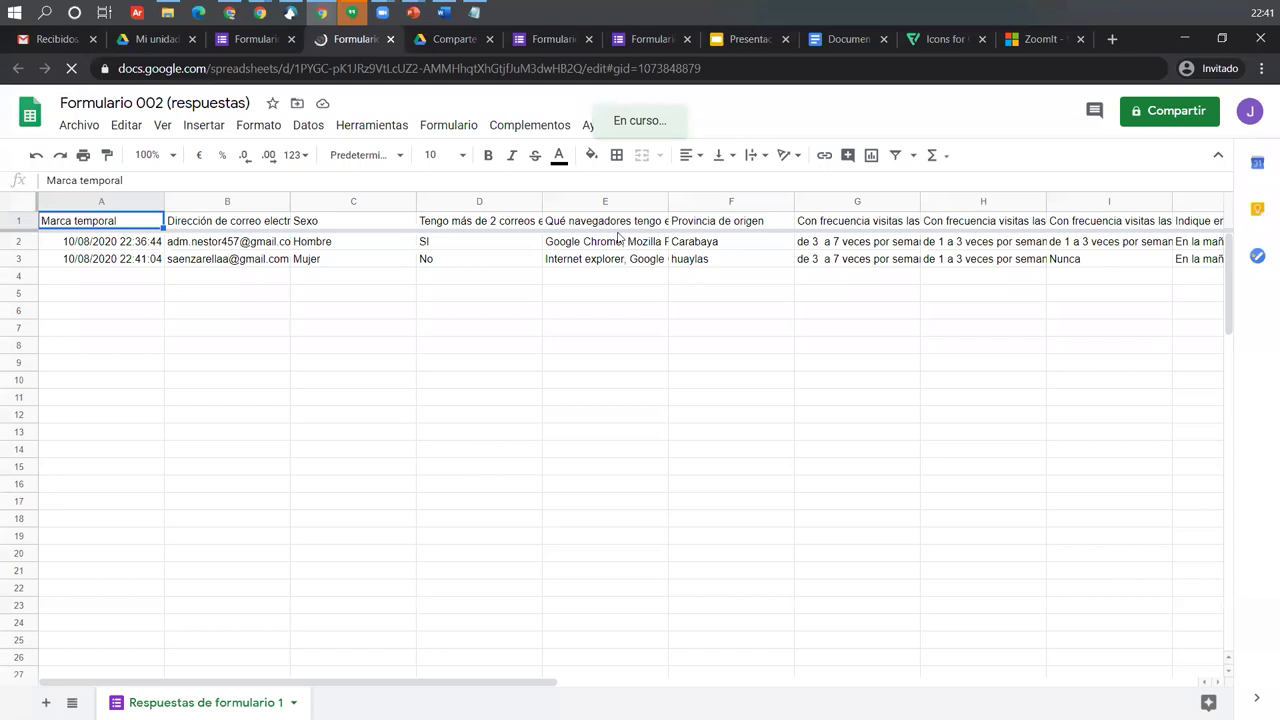
pyautogui.click(435, 238)
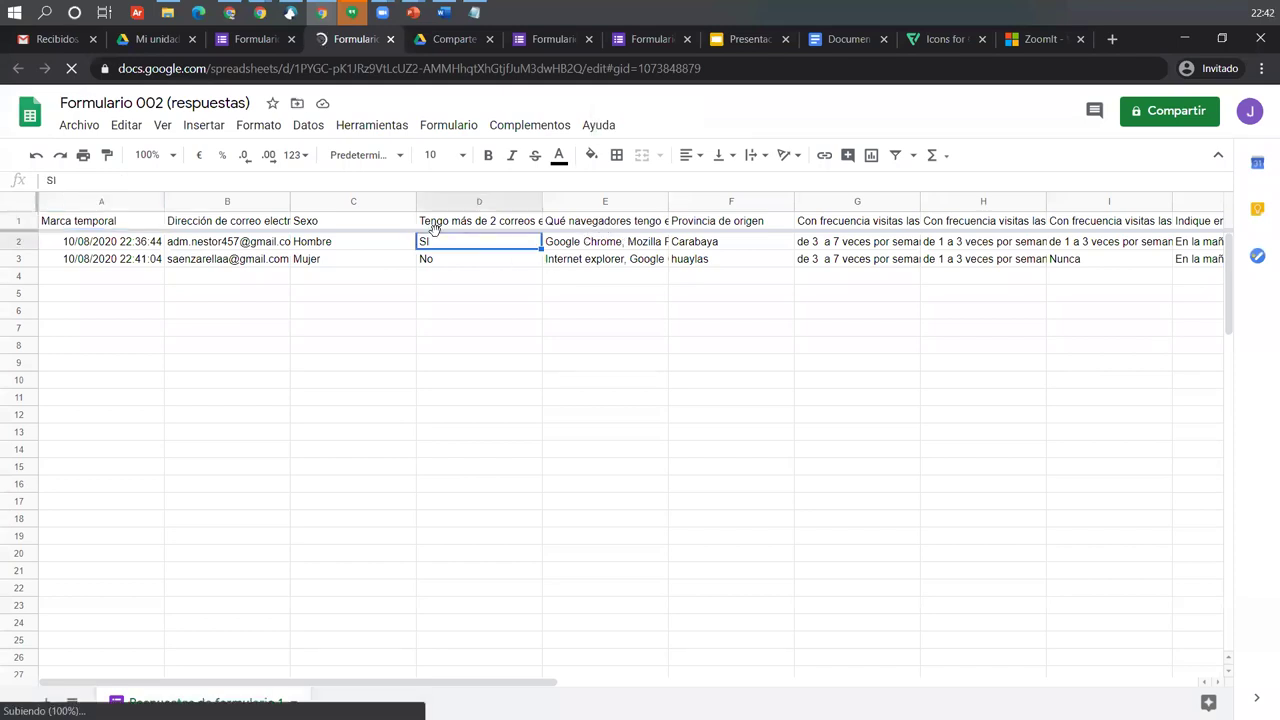
pyautogui.press('Left')
pyautogui.press('Left')
pyautogui.press('Left')
pyautogui.press('Right')
pyautogui.press('Right')
pyautogui.press('Right')
pyautogui.press('Right')
pyautogui.press('Right')
pyautogui.press('Right')
pyautogui.press('Right')
pyautogui.press('Right')
pyautogui.press('Right')
pyautogui.press('Right')
pyautogui.press('Right')
pyautogui.press('Right')
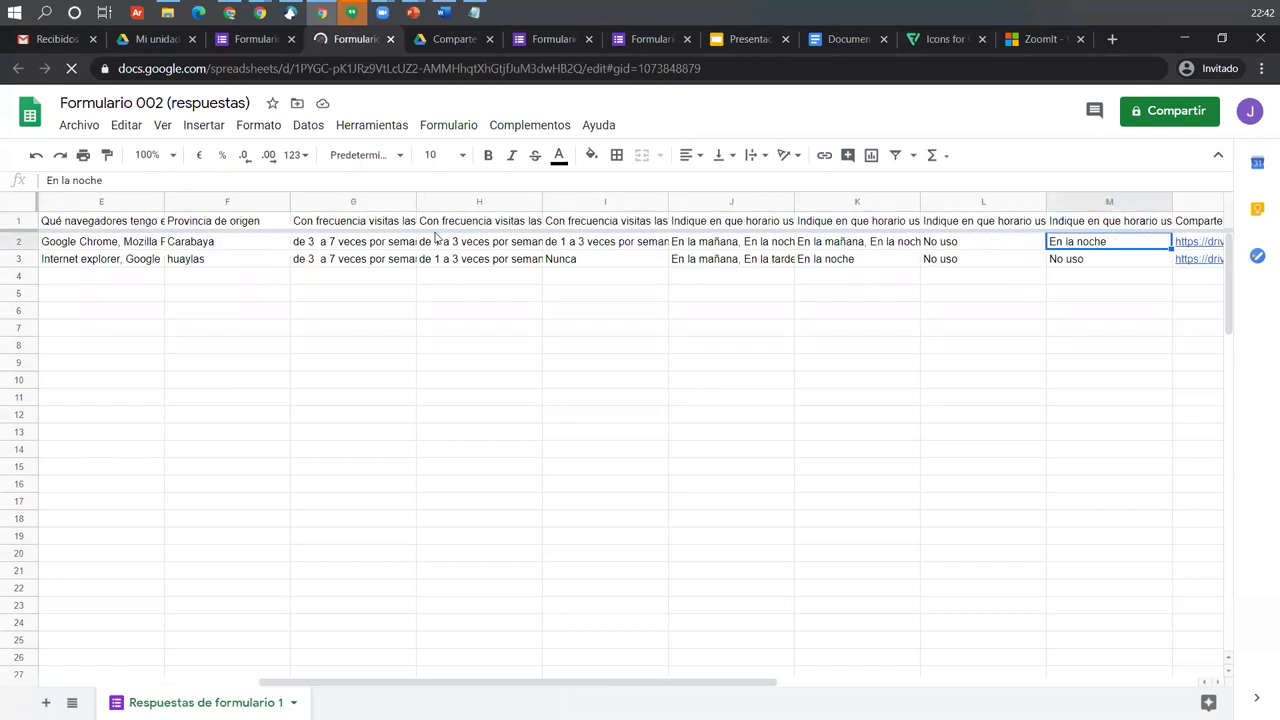
pyautogui.press('Left')
pyautogui.press('Left')
pyautogui.press('Left')
pyautogui.press('Home')
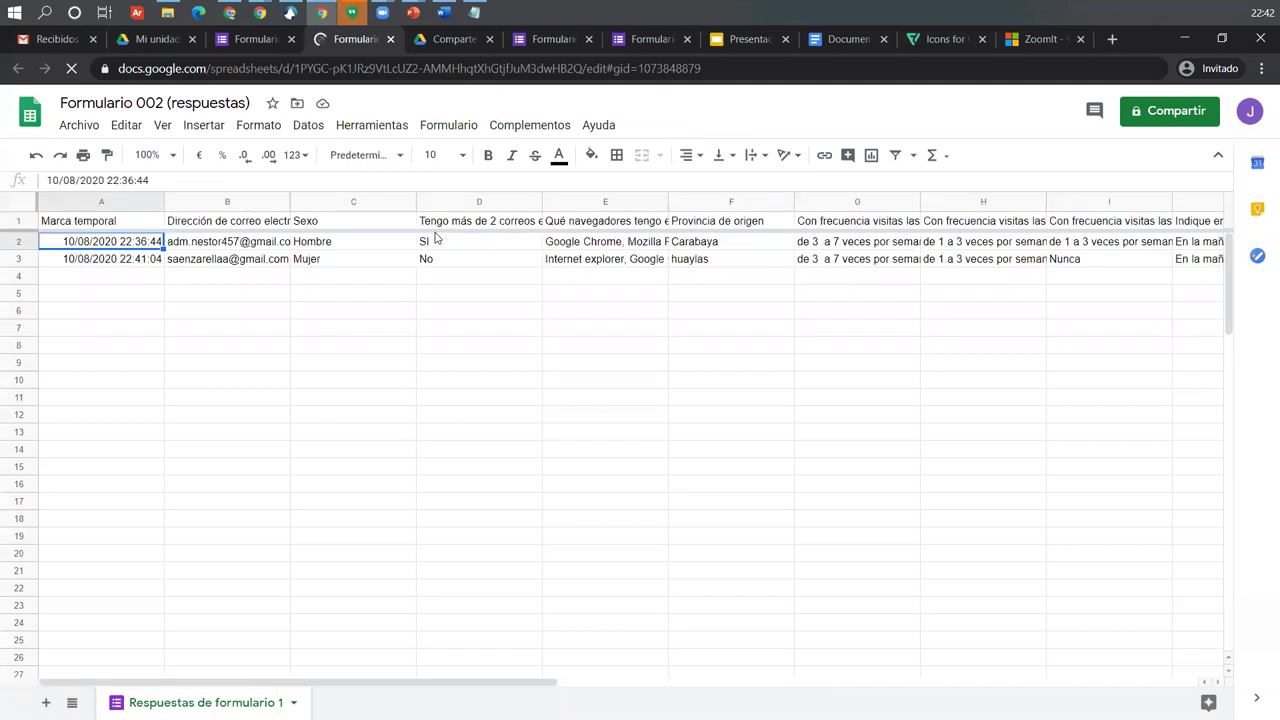
pyautogui.press('Right')
pyautogui.press('Right')
pyautogui.press('Right')
pyautogui.press('Right')
pyautogui.press('Right')
pyautogui.press('Right')
pyautogui.press('Right')
pyautogui.press('Right')
pyautogui.press('Right')
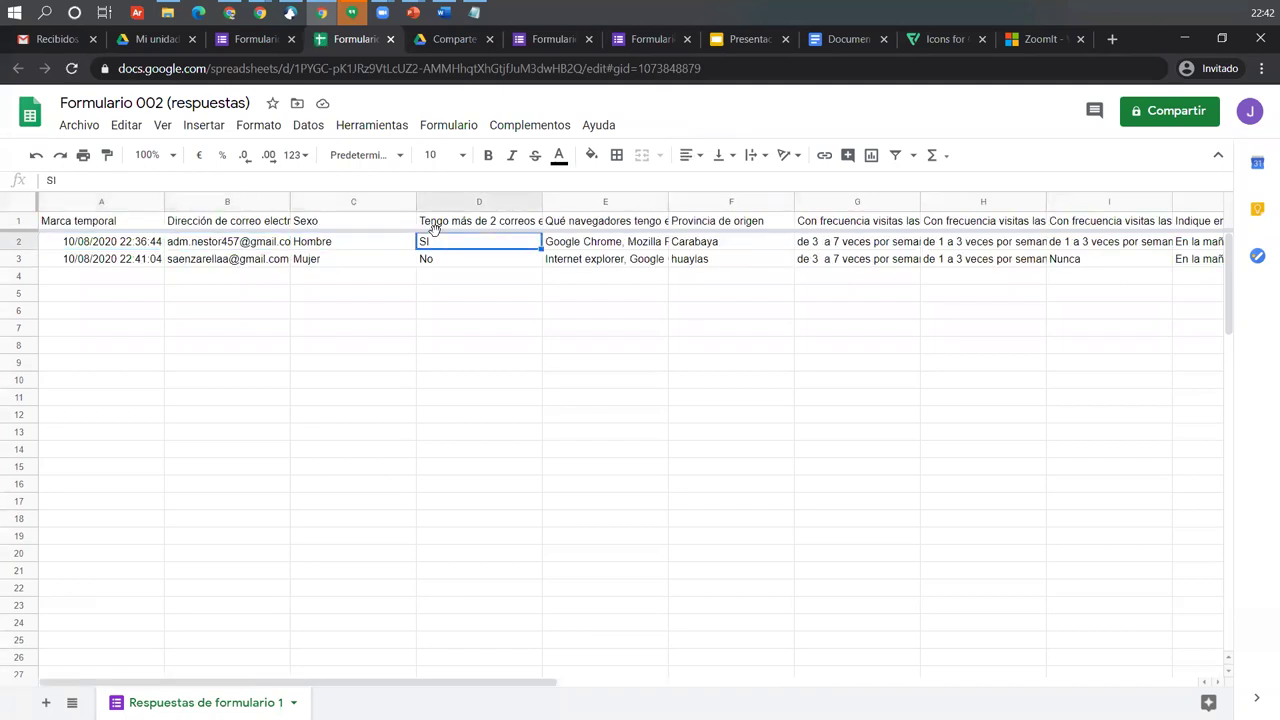
pyautogui.press('Right')
pyautogui.press('Right')
pyautogui.press('Right')
pyautogui.press('Right')
pyautogui.press('Right')
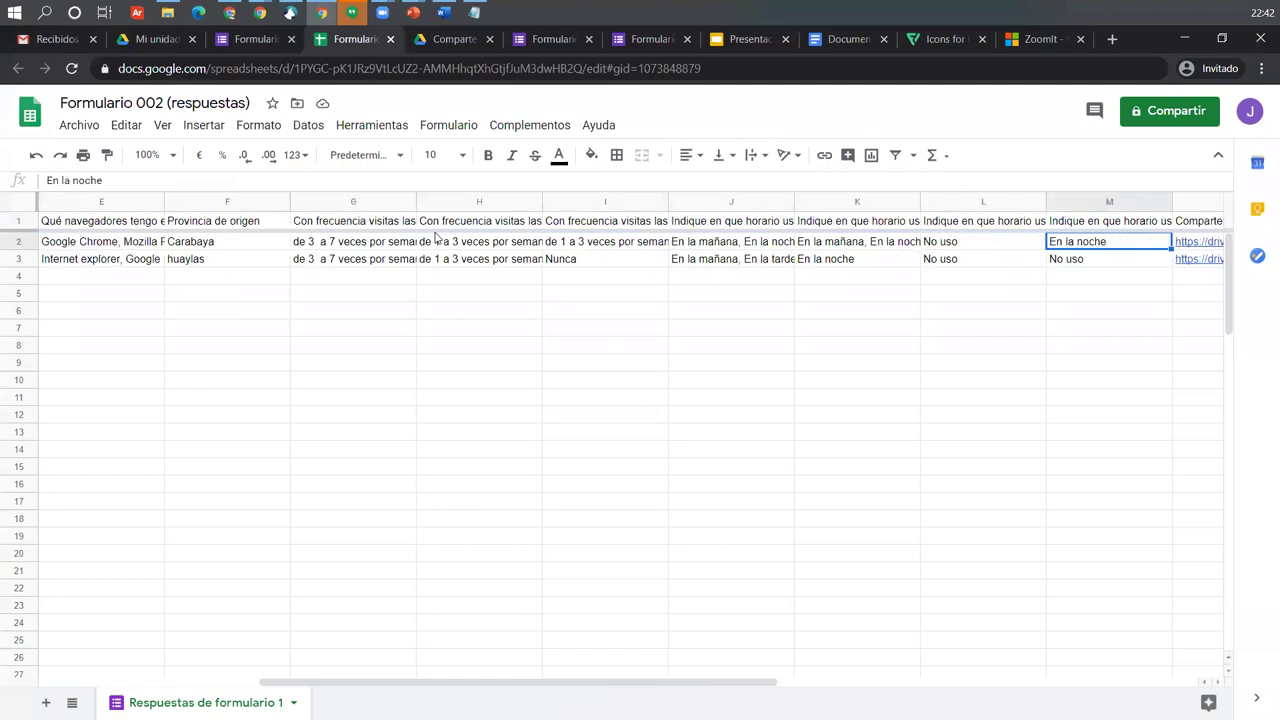
pyautogui.press('Left')
pyautogui.press('Left')
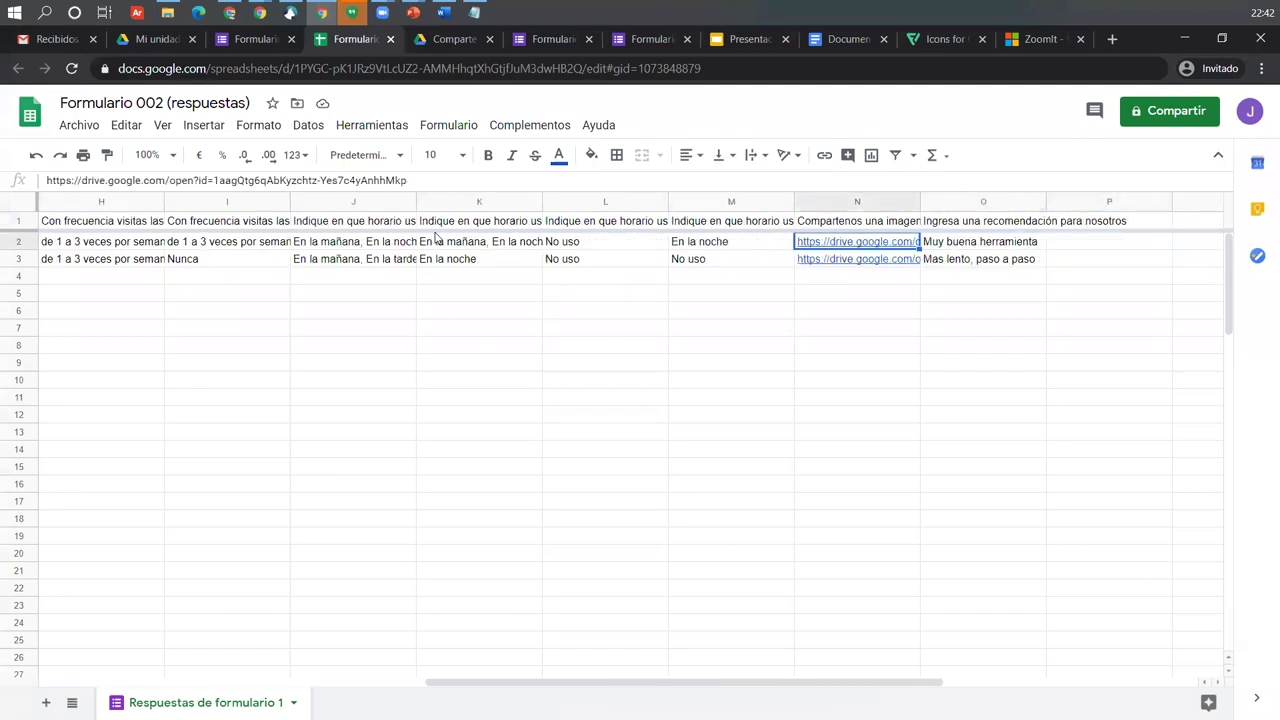
# Preview the image links in cells N3 and N2, then return to the Formulario 002 response page.
pyautogui.click(885, 262)
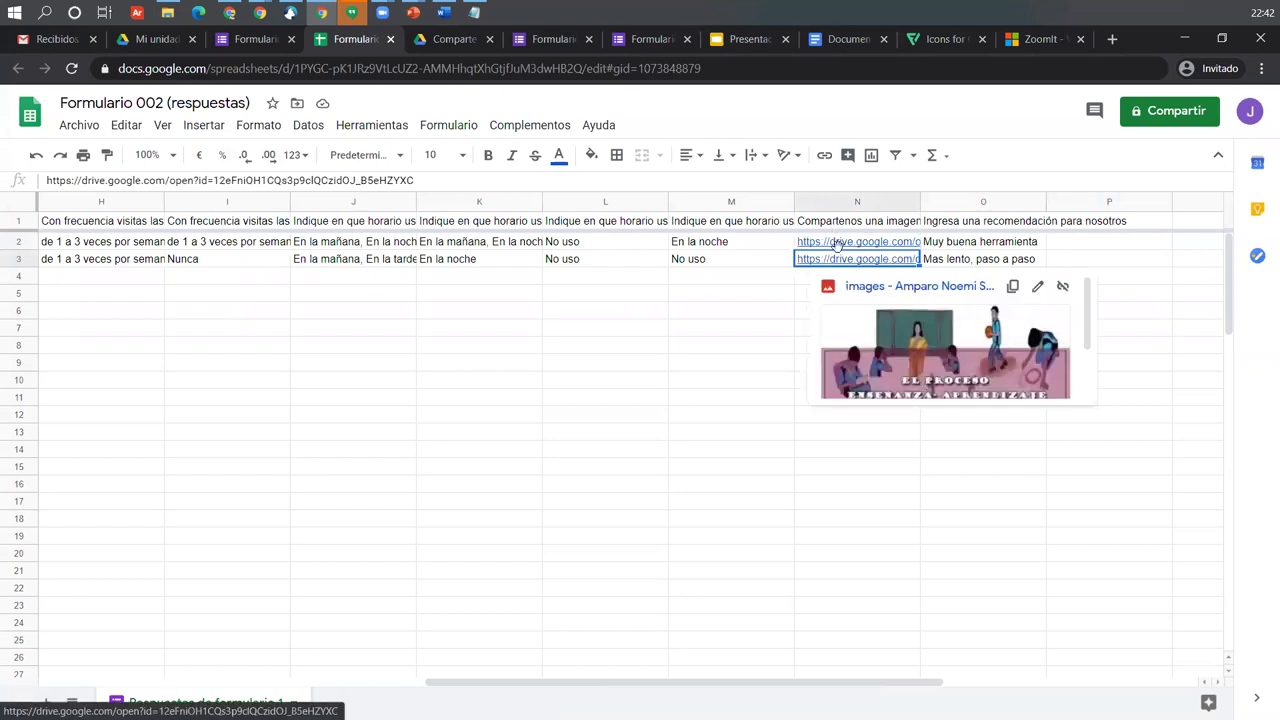
pyautogui.click(843, 242)
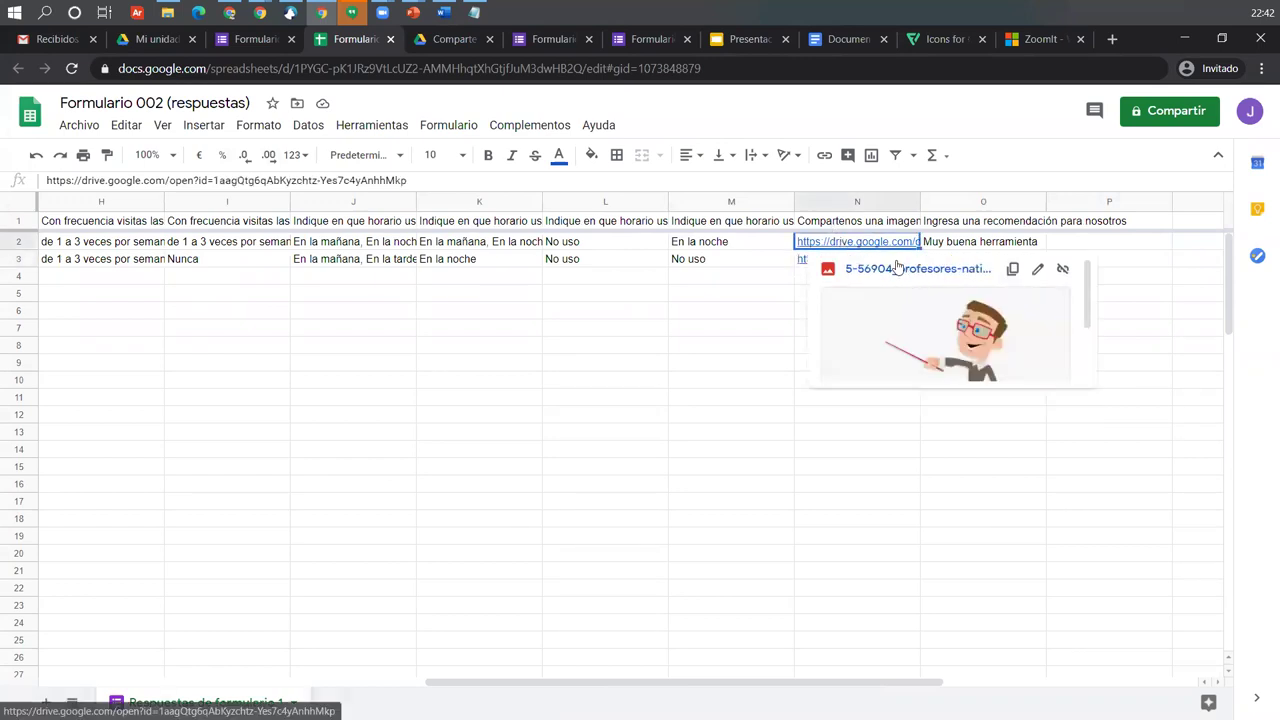
pyautogui.scroll(-2, 945, 342)
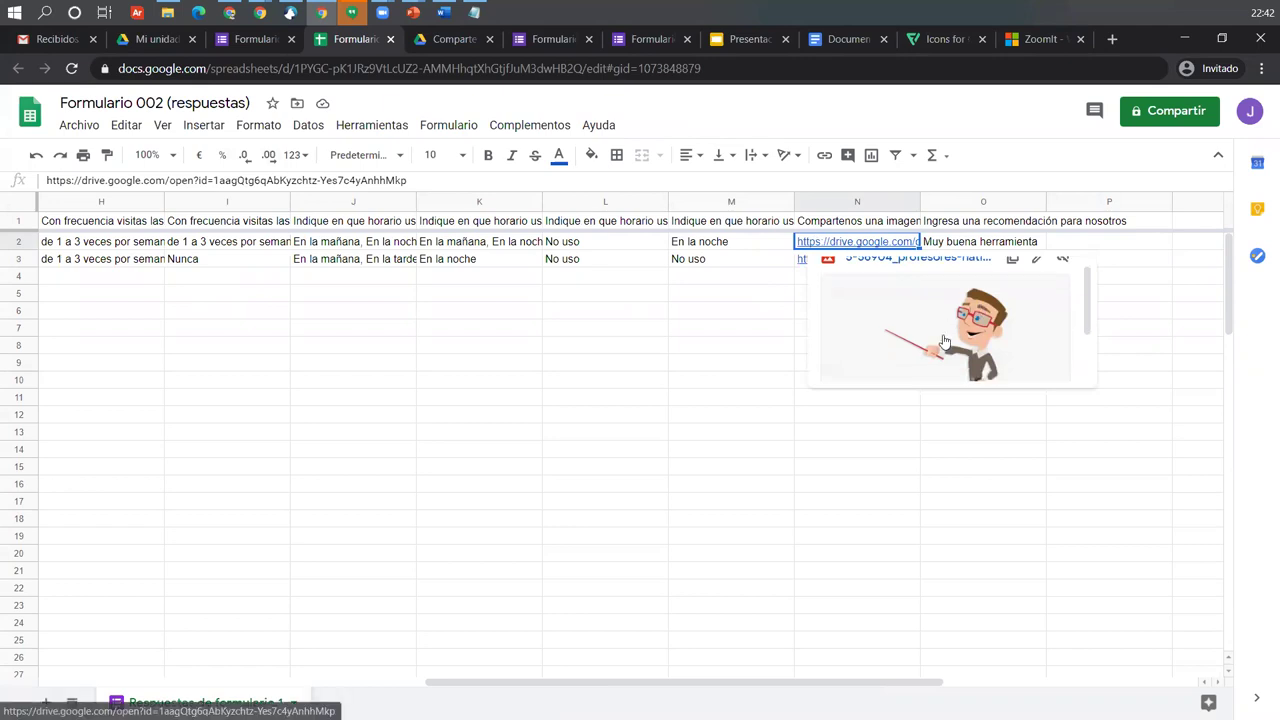
pyautogui.scroll(2, 950, 343)
pyautogui.scroll(-2, 946, 343)
pyautogui.scroll(2, 946, 343)
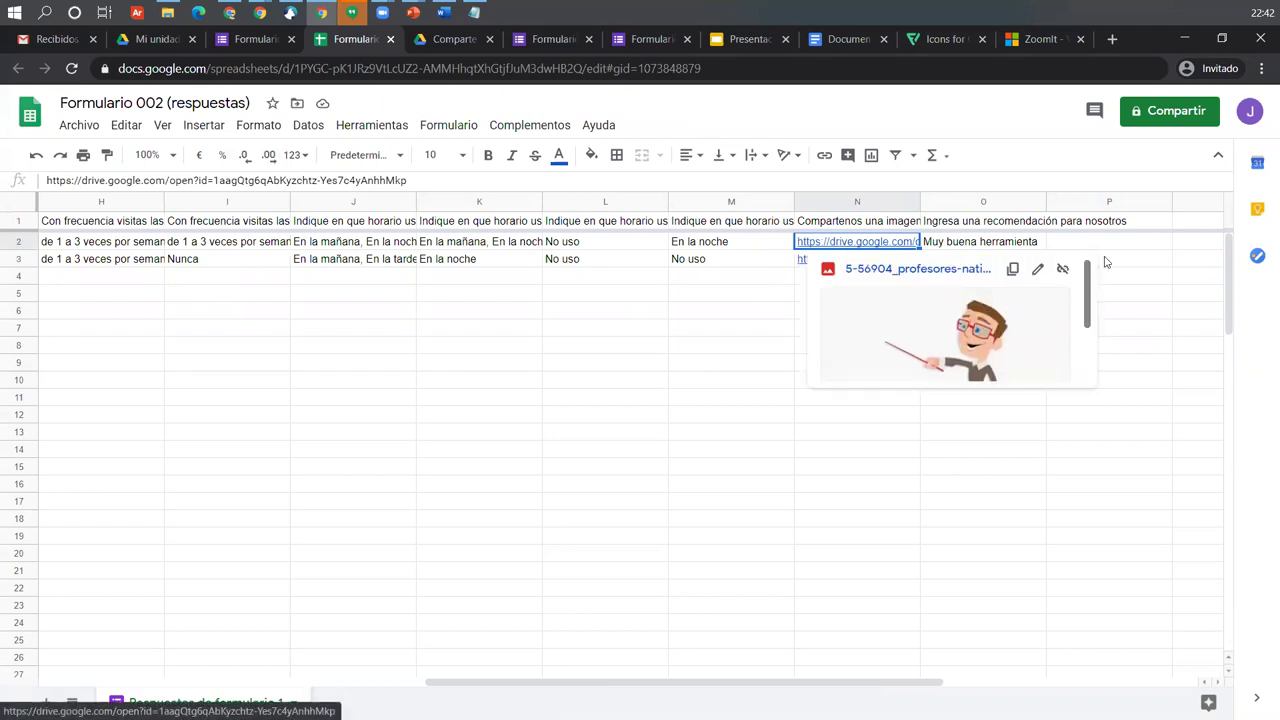
pyautogui.click(1101, 264)
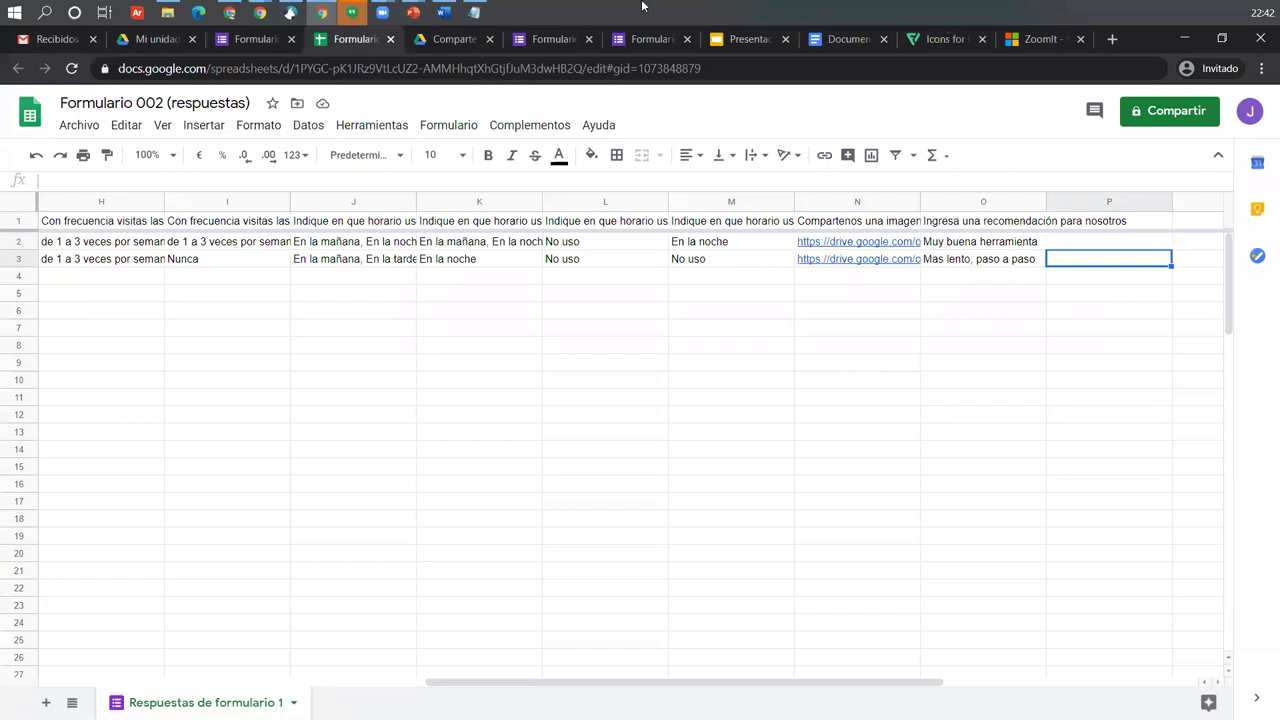
pyautogui.click(555, 39)
pyautogui.scroll(3, 684, 211)
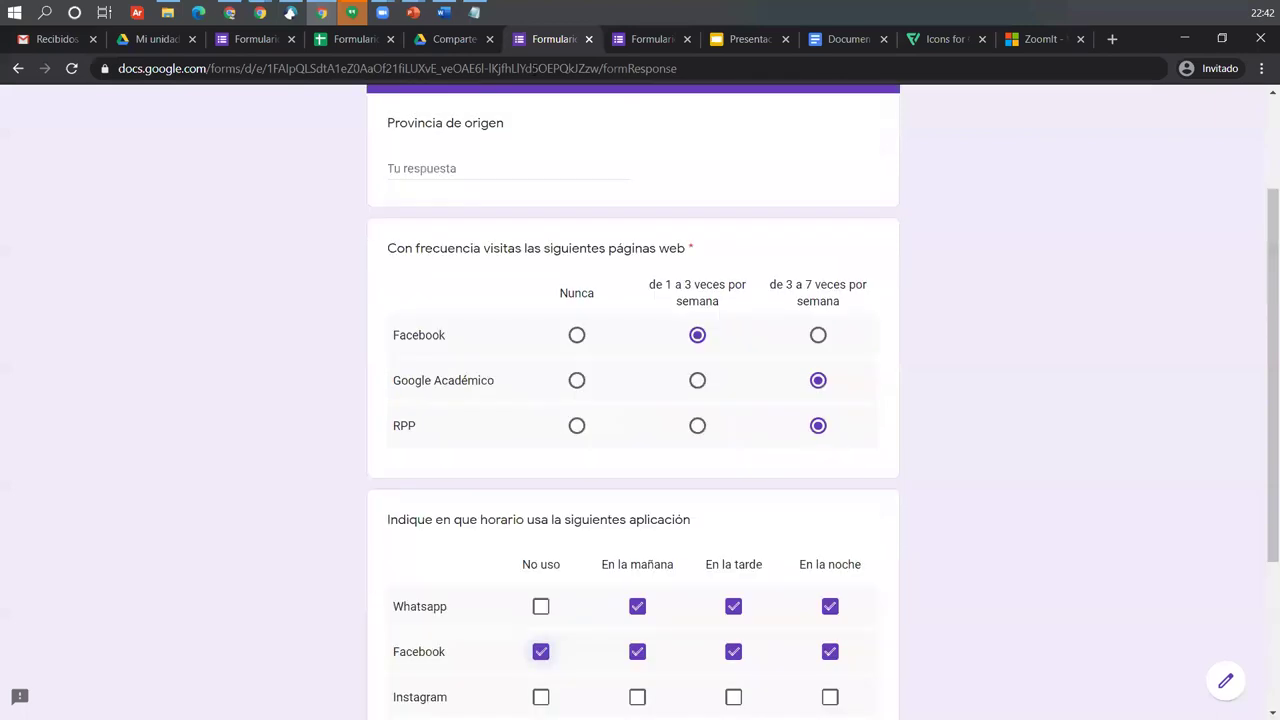
pyautogui.click(238, 42)
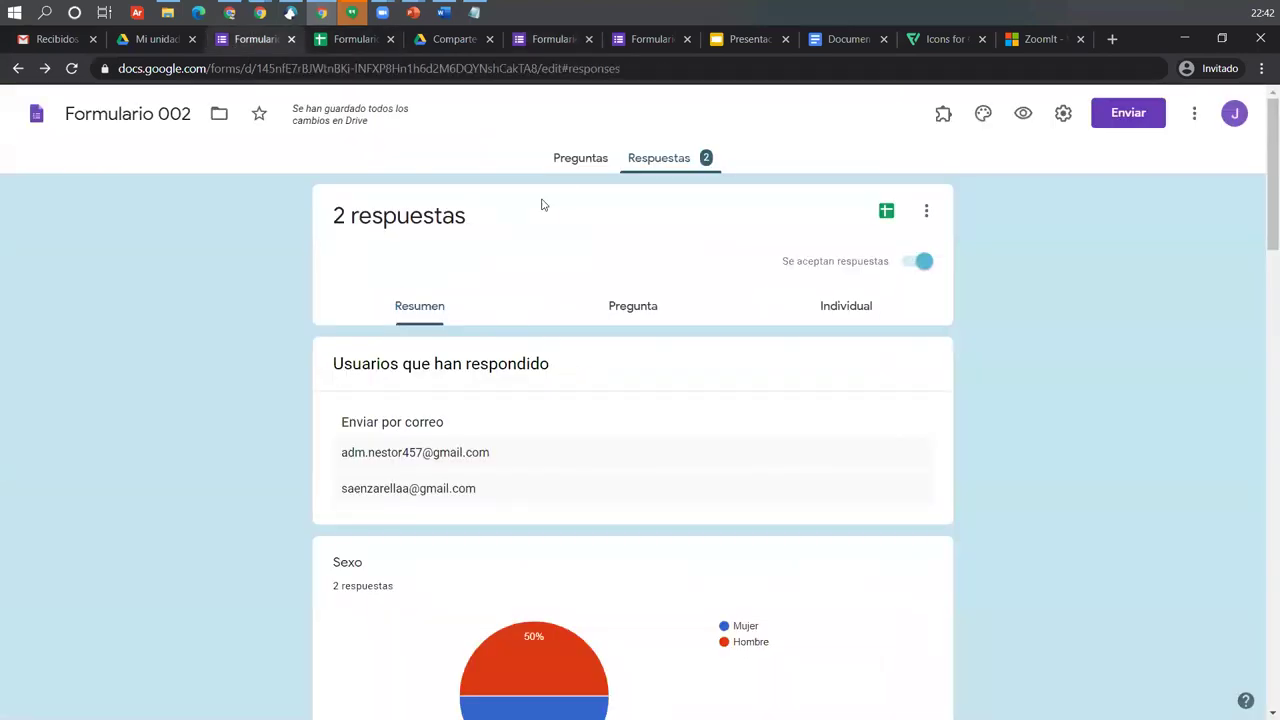
pyautogui.click(580, 158)
pyautogui.scroll(-2, 514, 369)
pyautogui.scroll(-5, 420, 425)
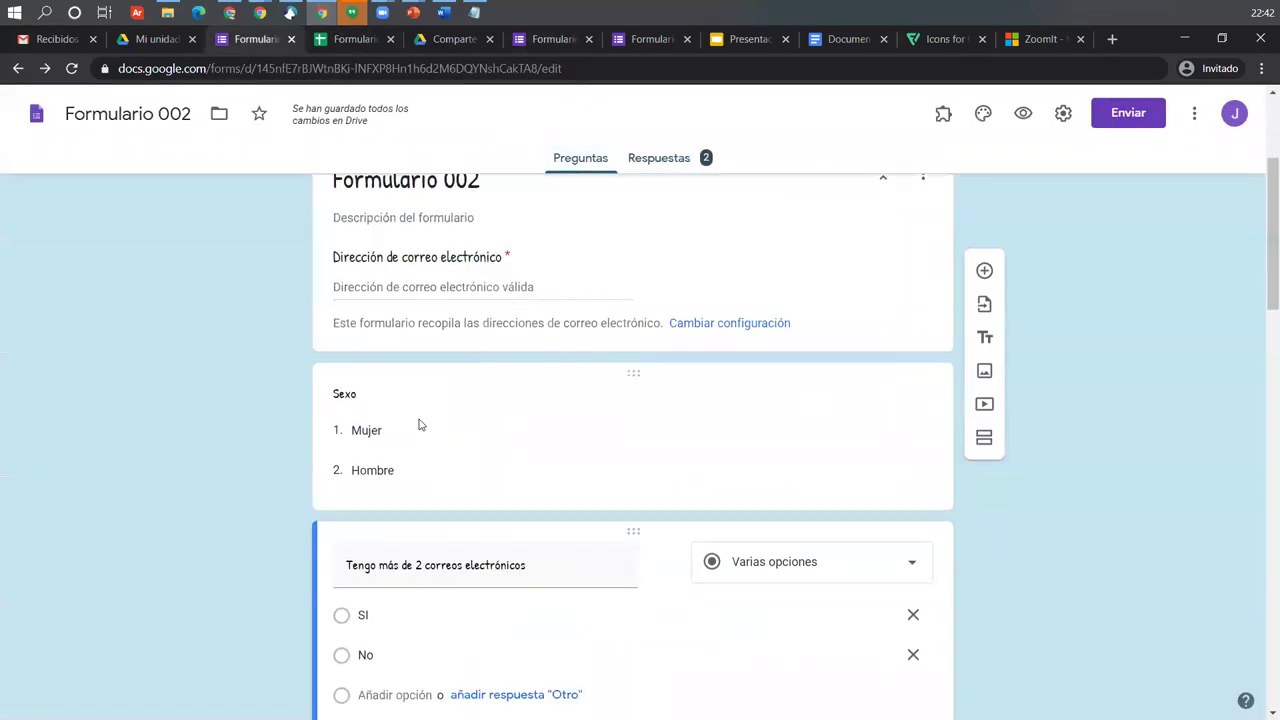
pyautogui.scroll(-9, 393, 443)
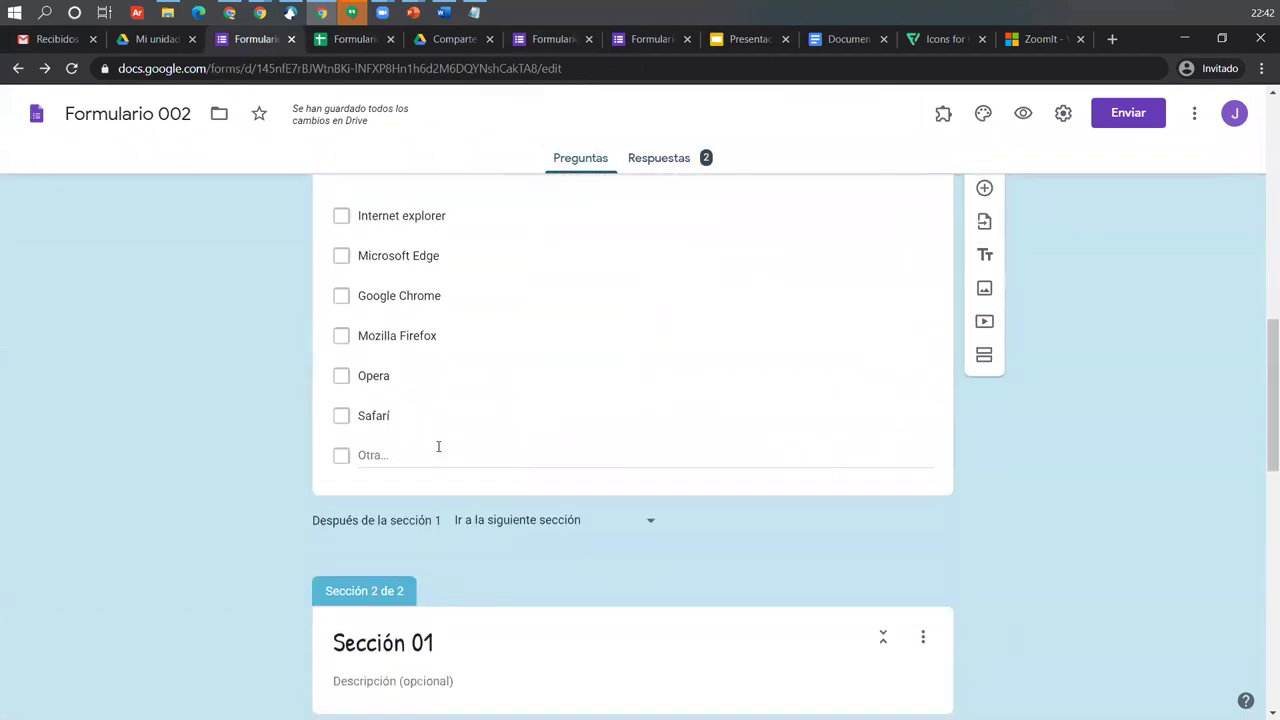
pyautogui.scroll(-3, 495, 415)
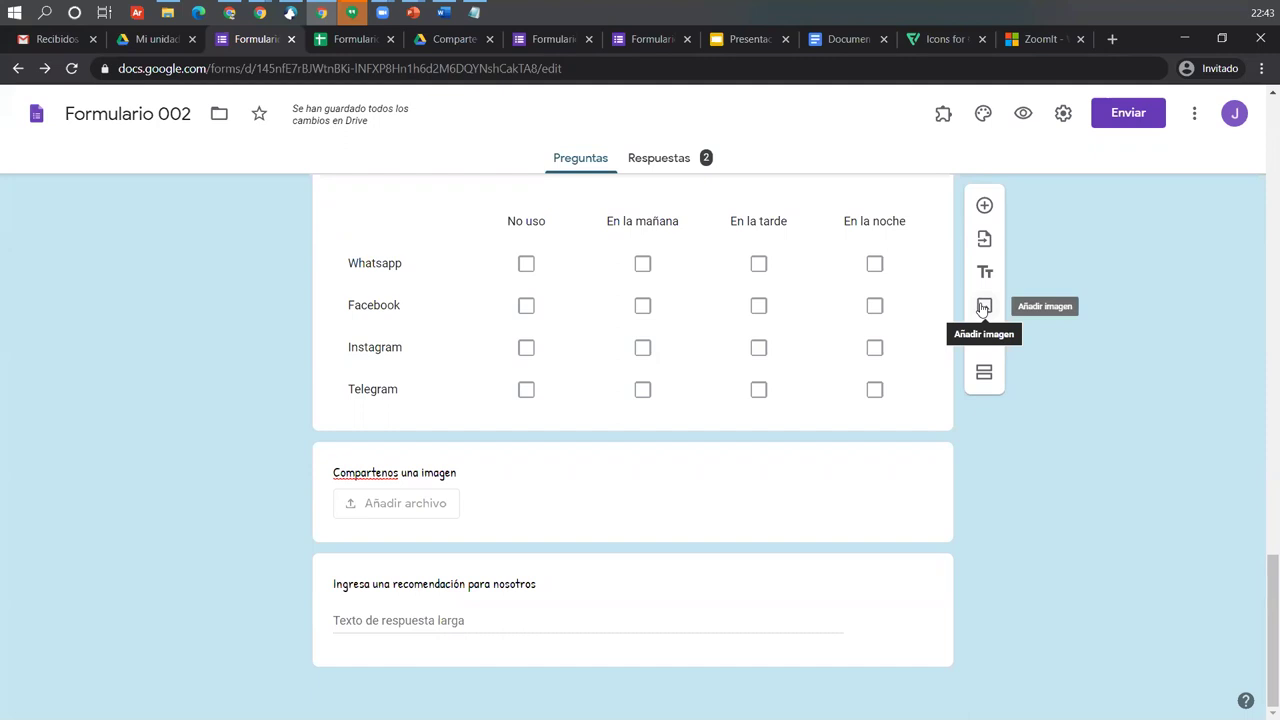
pyautogui.click(983, 307)
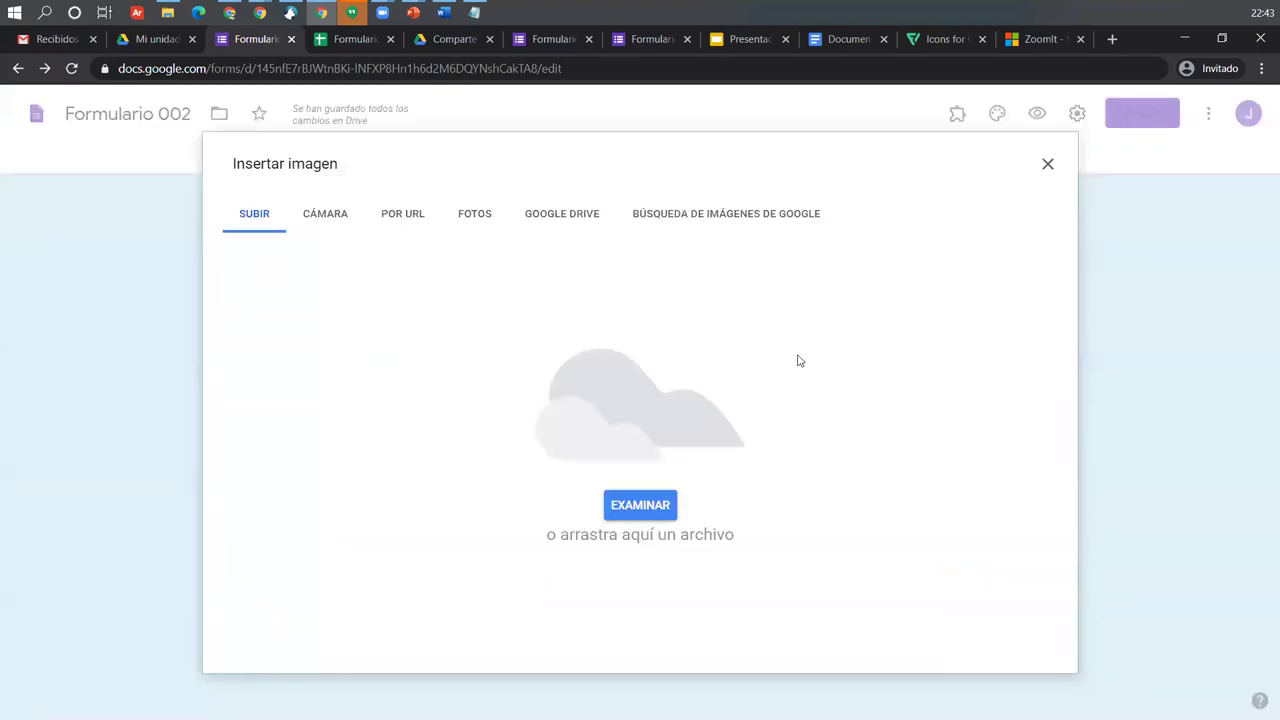
pyautogui.click(1048, 164)
pyautogui.scroll(5, 283, 460)
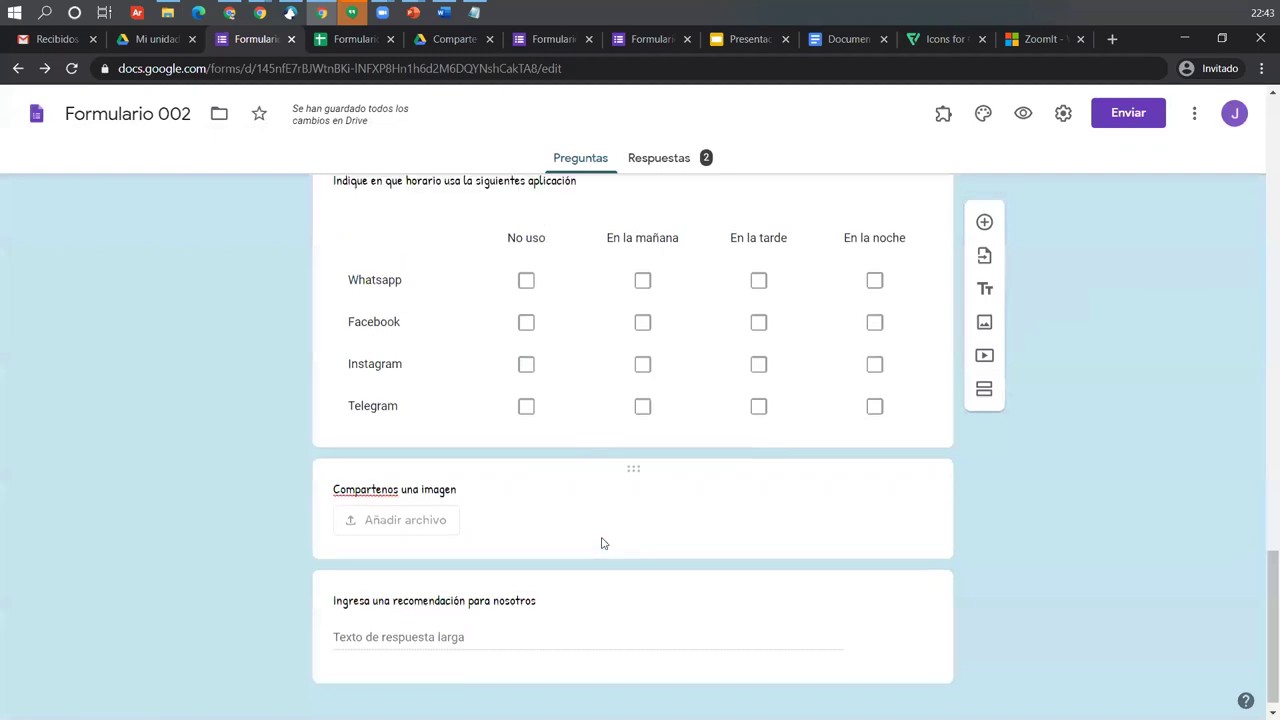
pyautogui.scroll(10, 490, 403)
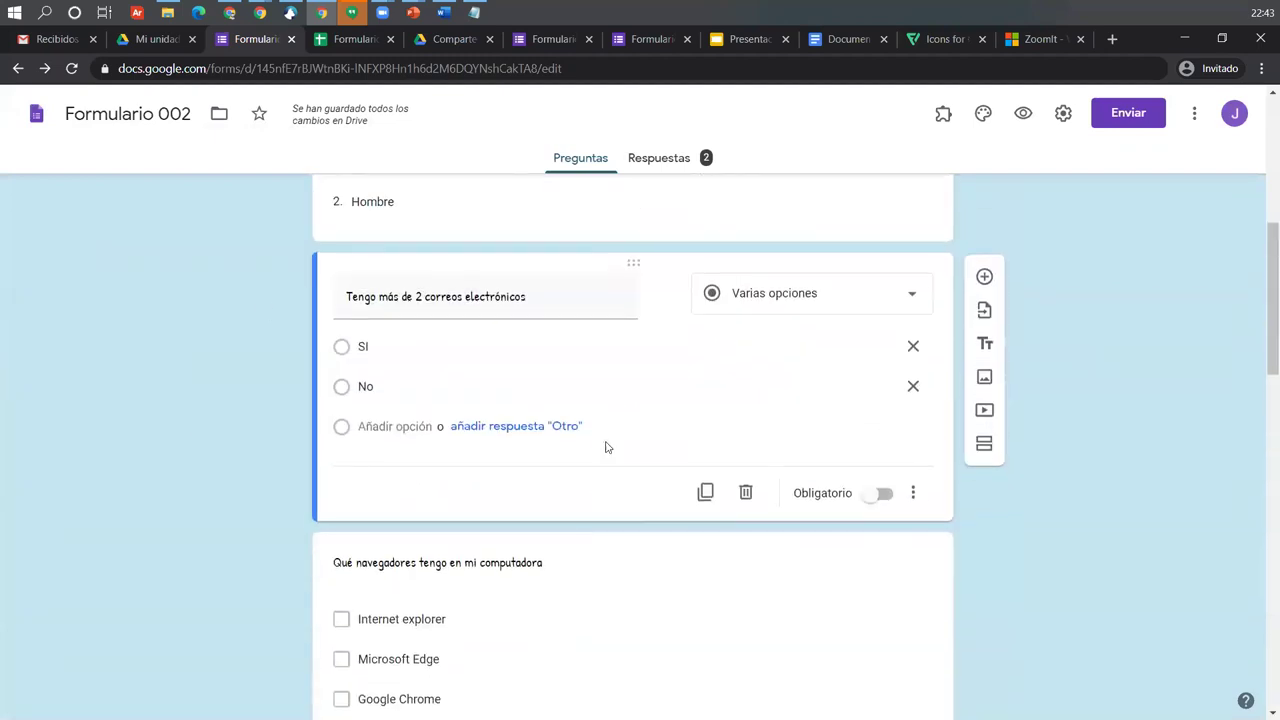
pyautogui.scroll(2, 472, 427)
pyautogui.scroll(-1, 880, 510)
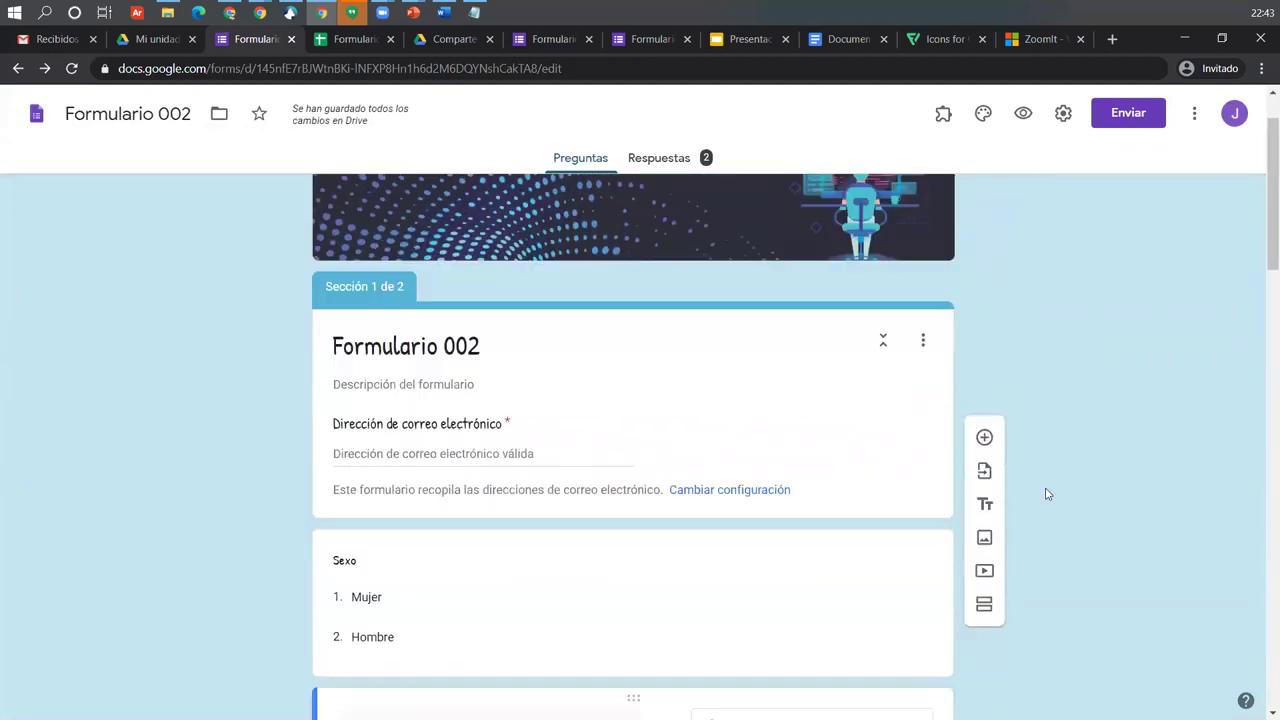
pyautogui.click(985, 572)
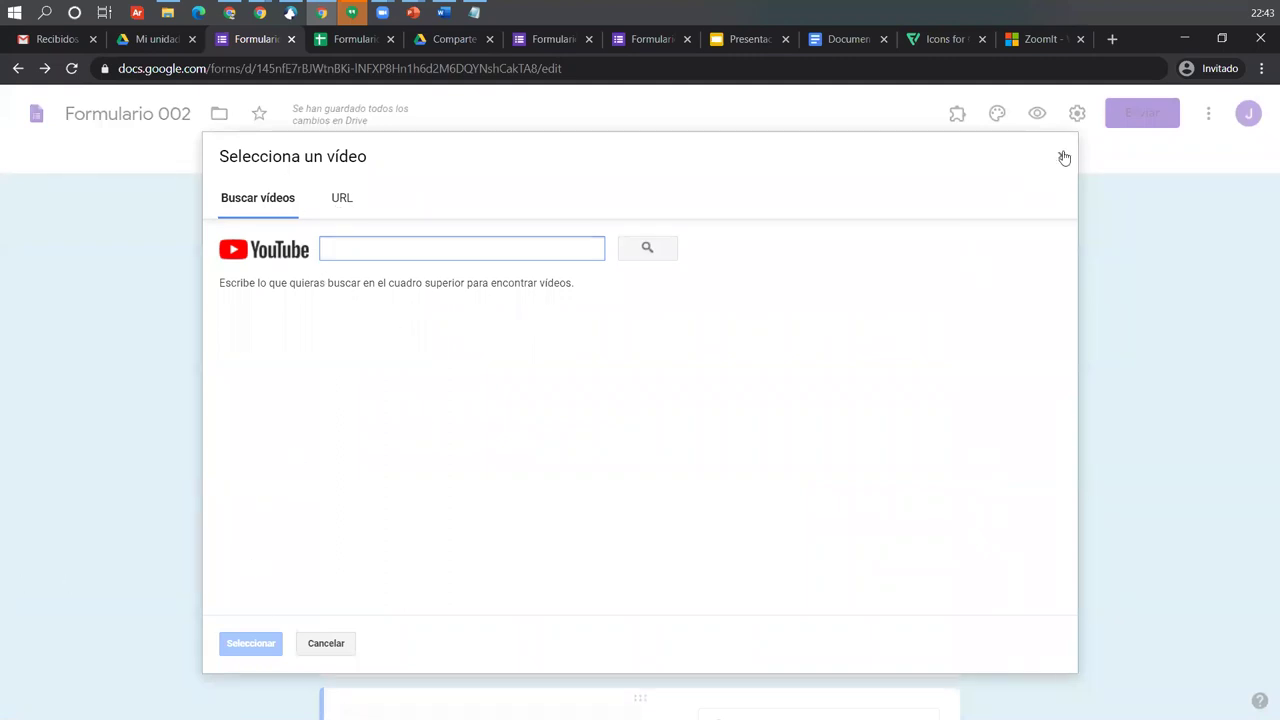
pyautogui.click(1064, 158)
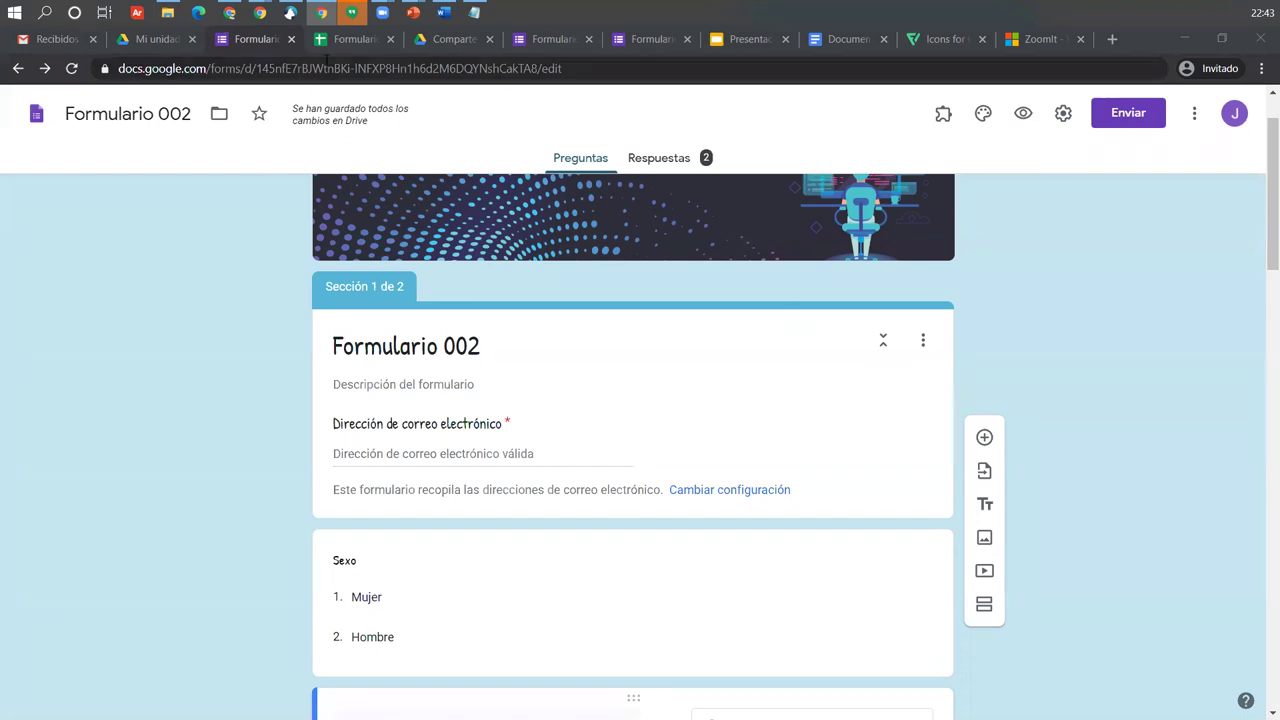
pyautogui.scroll(1, 649, 214)
pyautogui.scroll(-3, 593, 421)
pyautogui.scroll(-10, 593, 421)
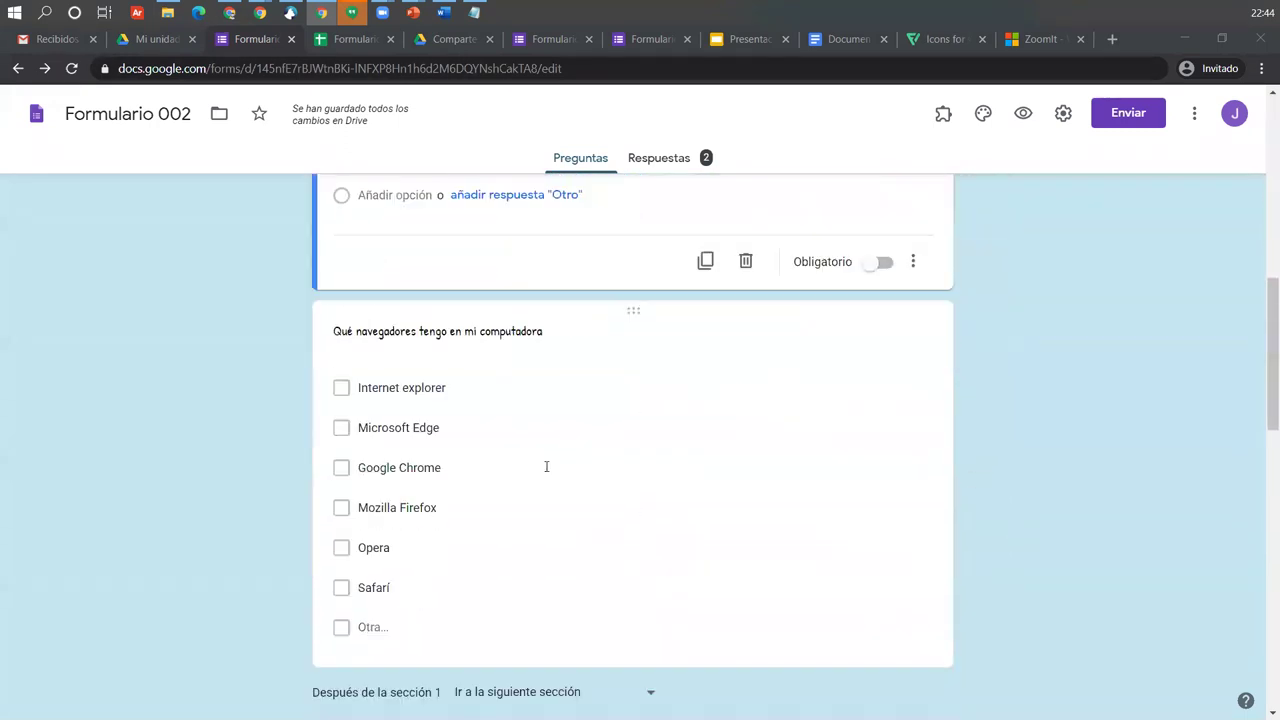
pyautogui.scroll(5, 631, 397)
pyautogui.scroll(4, 416, 196)
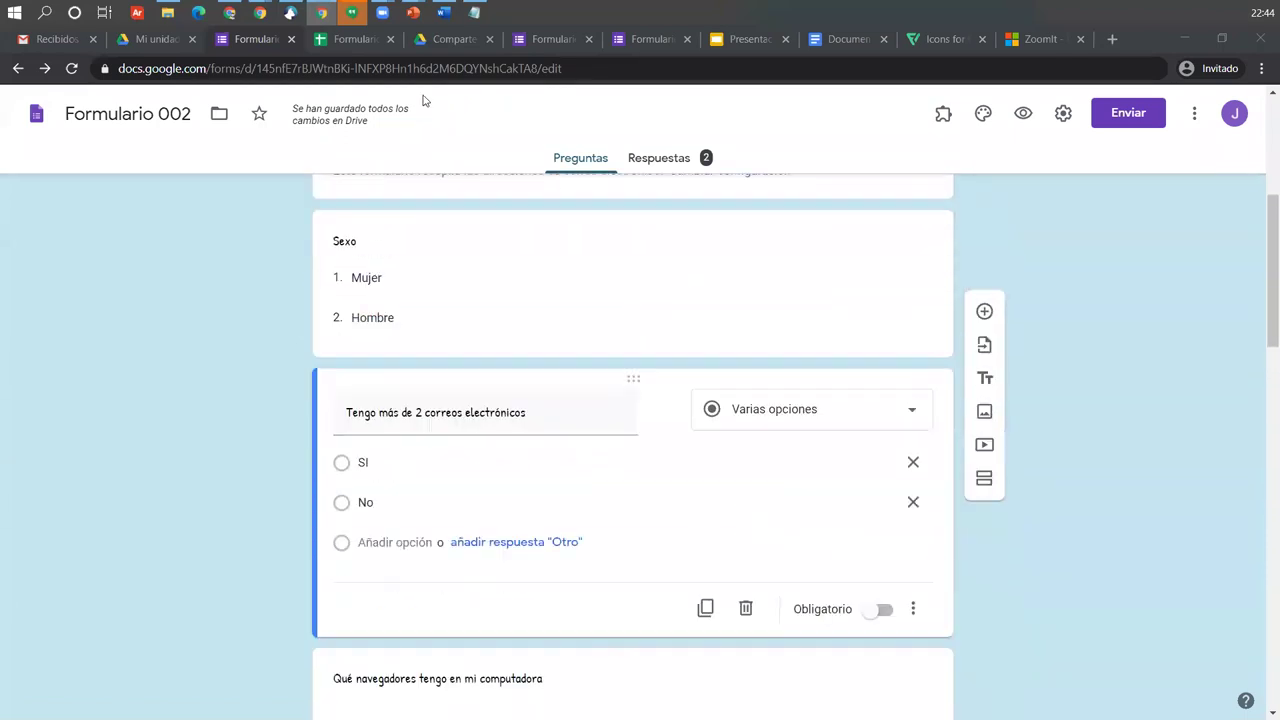
pyautogui.click(550, 39)
pyautogui.scroll(2, 708, 451)
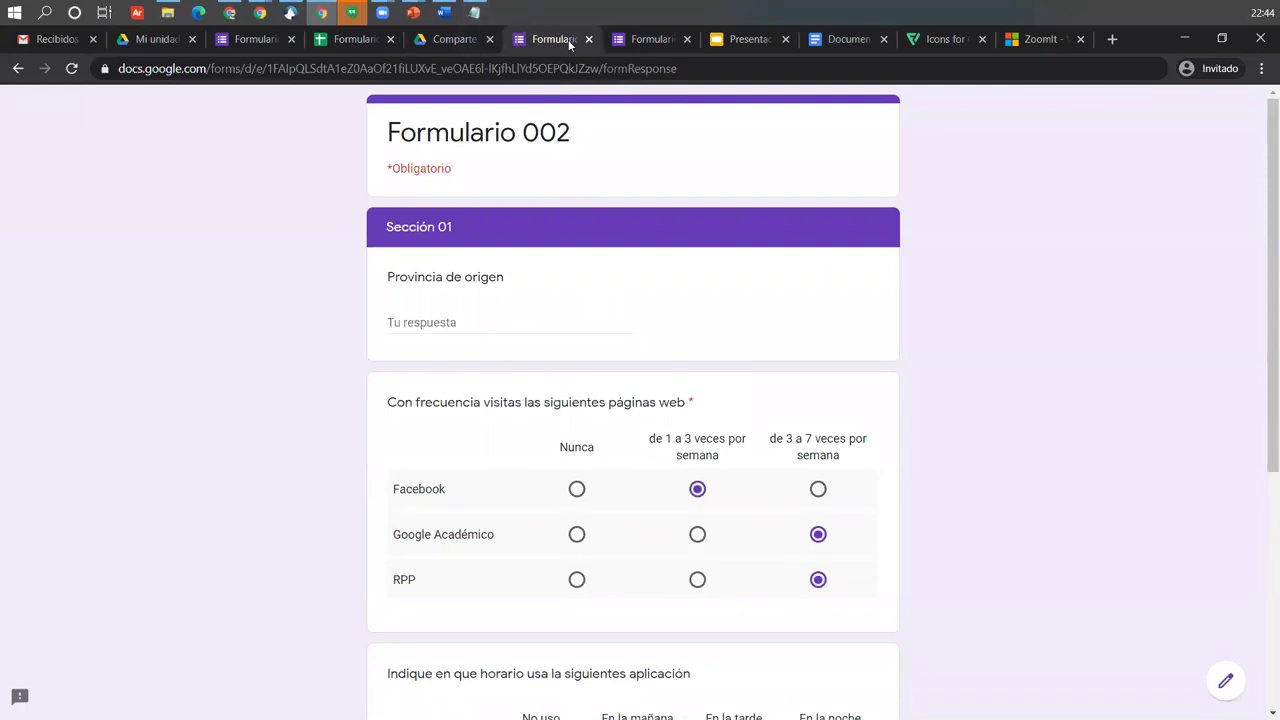
# Open Formulario 01's Preguntas view and scroll through the 'Encuesta de satisfacción' sections.
pyautogui.click(649, 40)
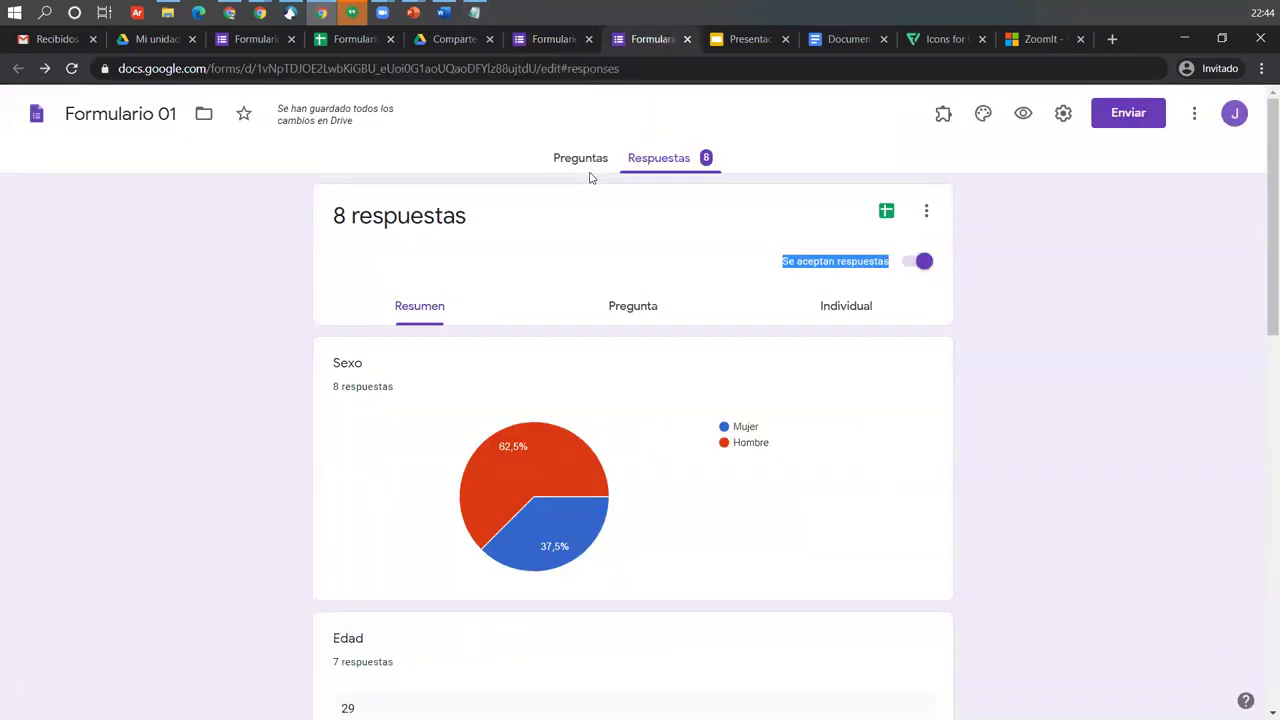
pyautogui.click(593, 158)
pyautogui.scroll(-3, 594, 394)
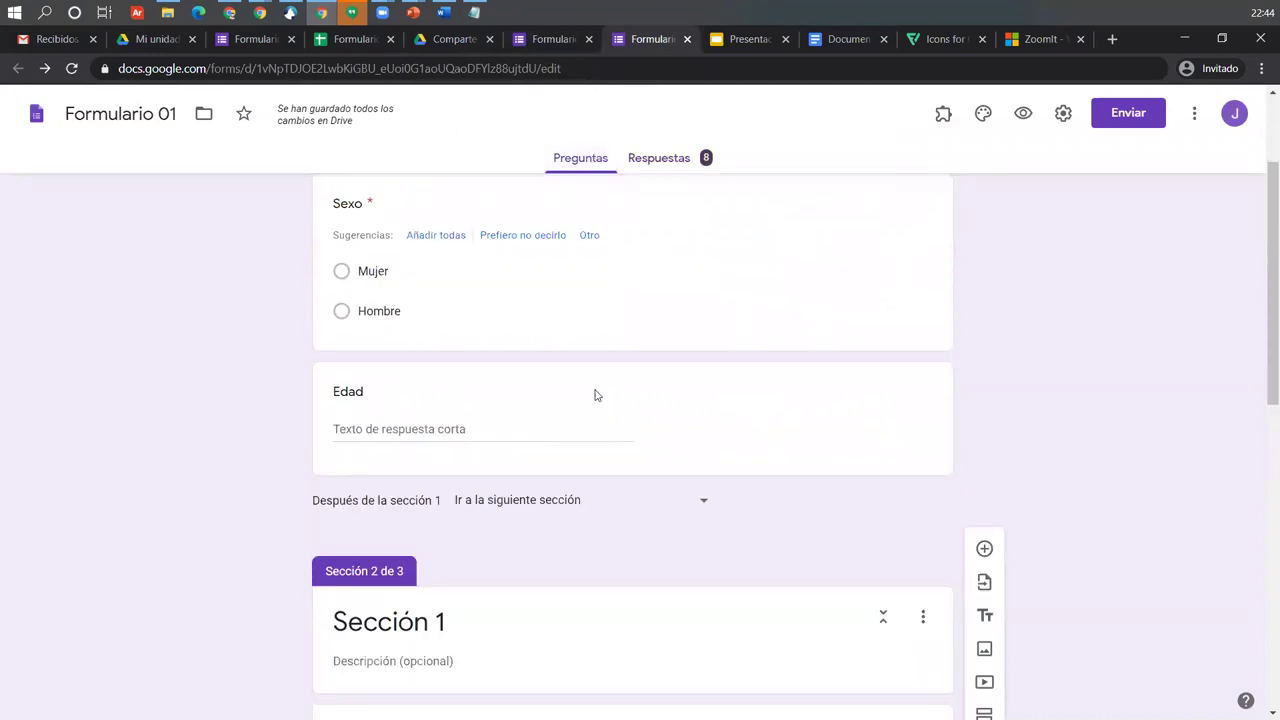
pyautogui.scroll(3, 644, 470)
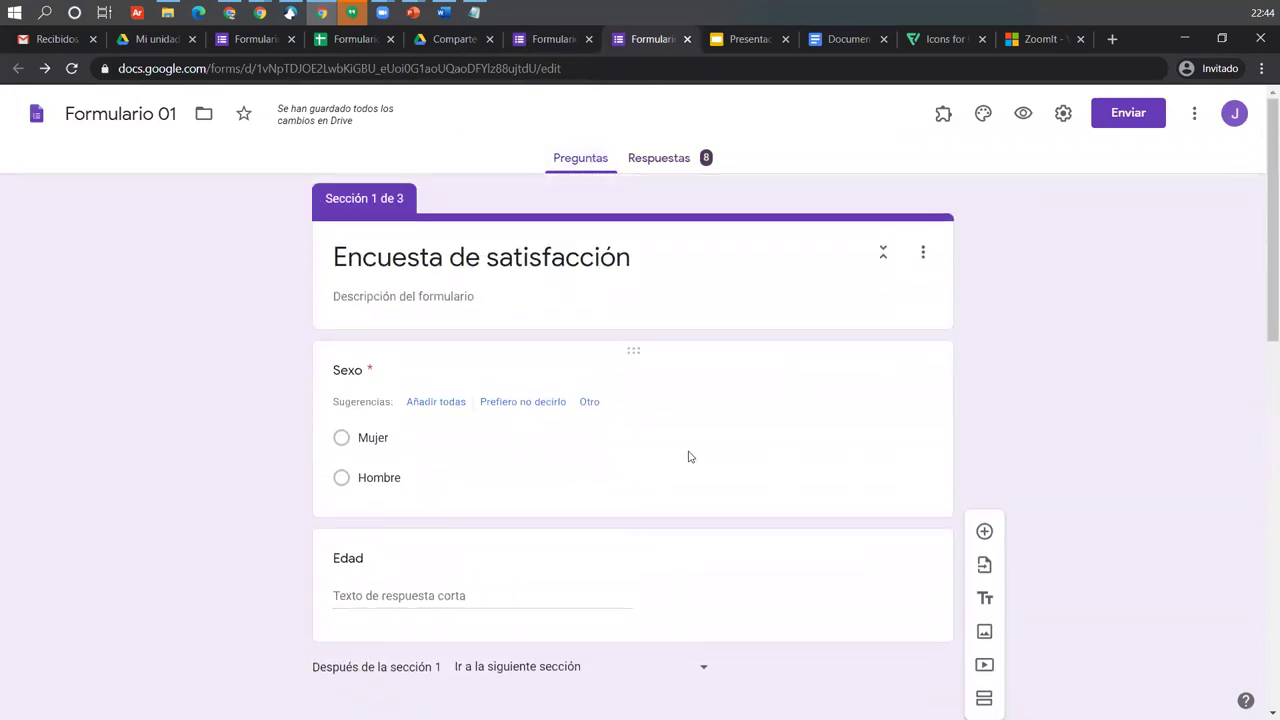
pyautogui.scroll(-8, 686, 457)
pyautogui.scroll(-2, 580, 436)
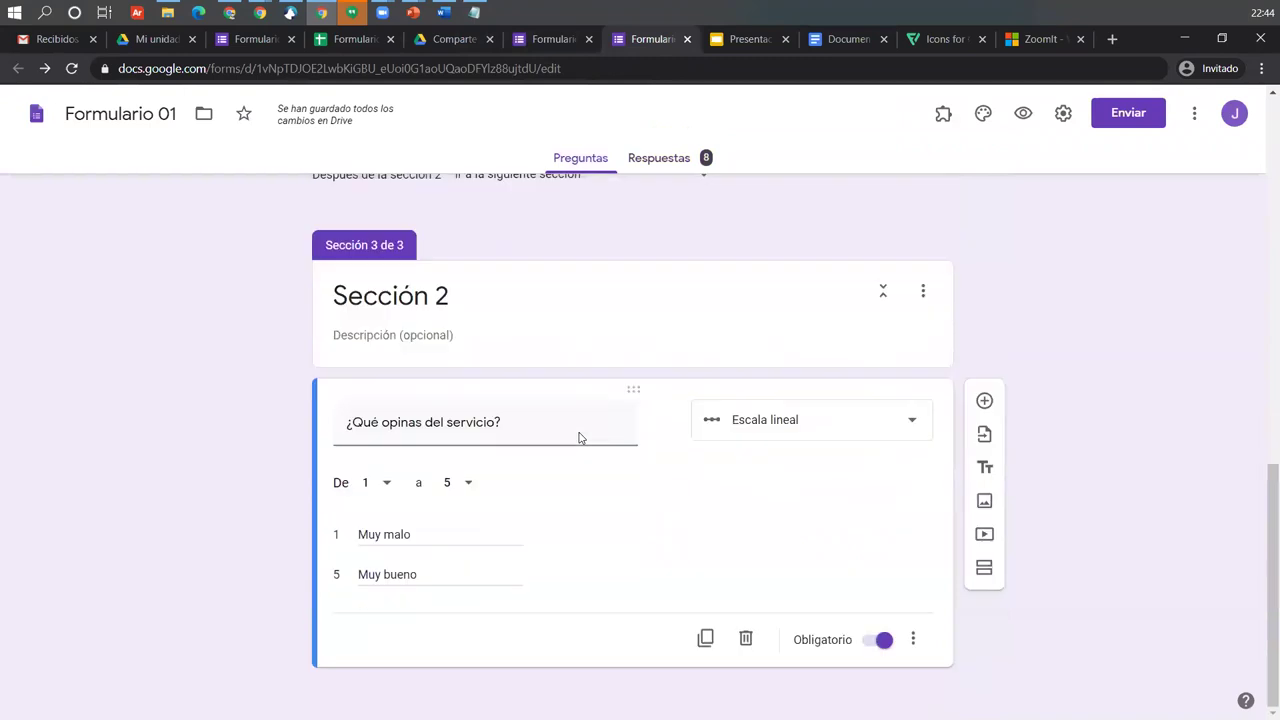
pyautogui.scroll(10, 494, 460)
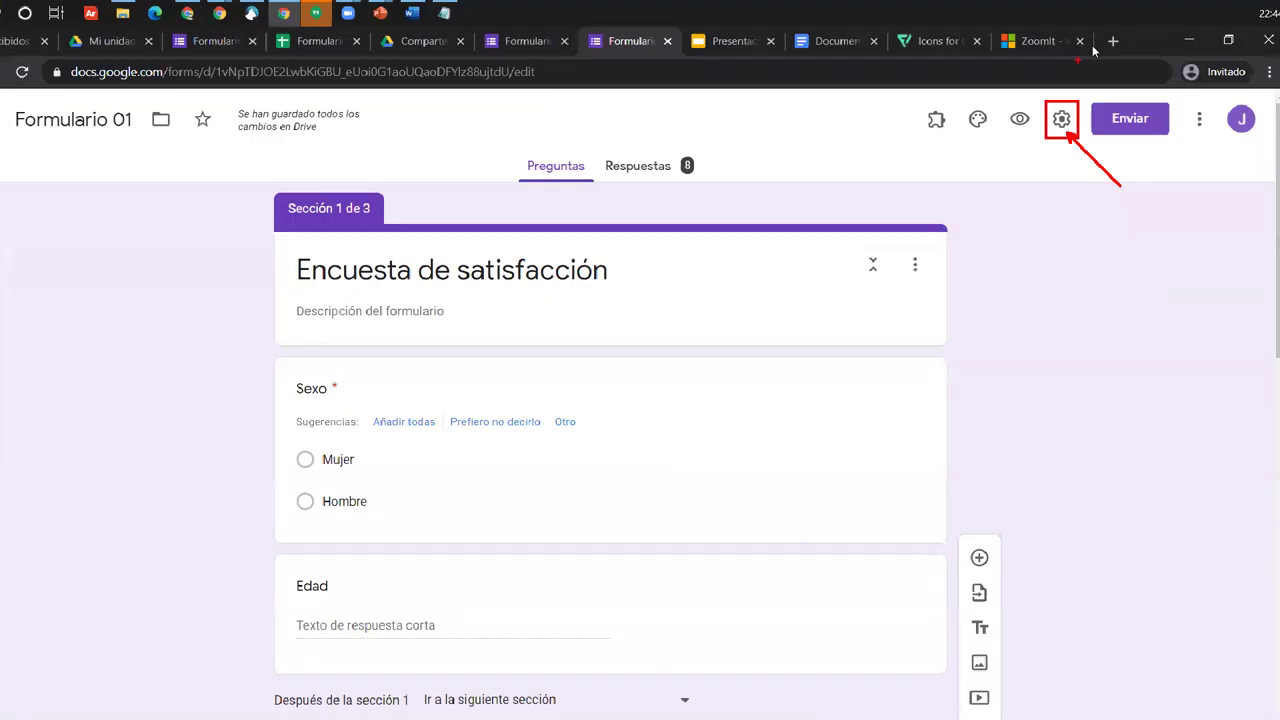
pyautogui.click(1061, 119)
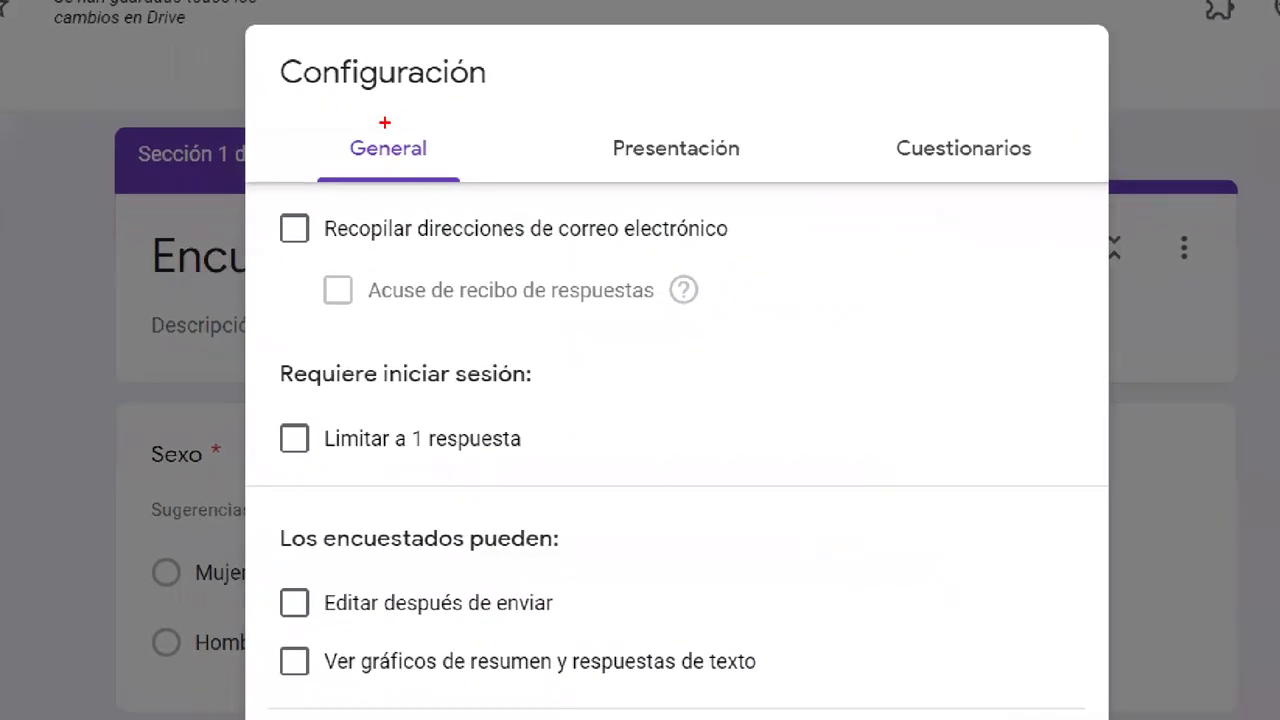
pyautogui.moveTo(386, 123); pyautogui.dragTo(424, 86)
pyautogui.moveTo(632, 117); pyautogui.dragTo(668, 93)
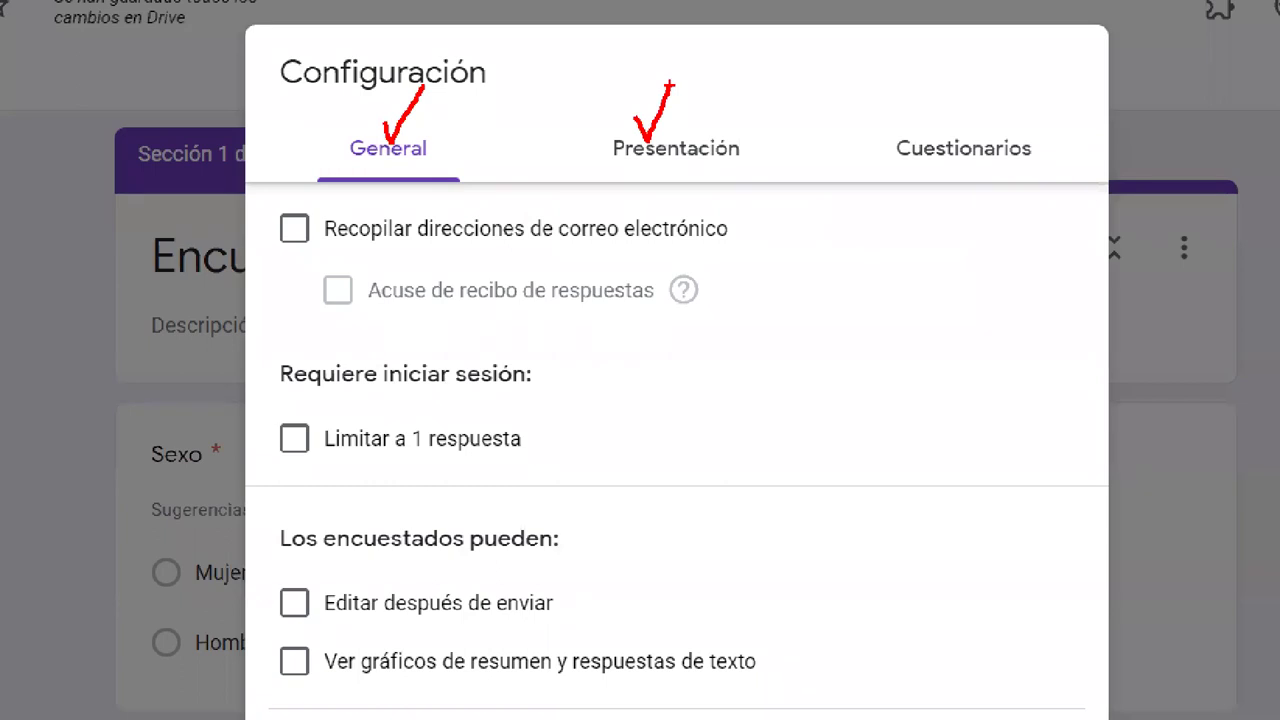
pyautogui.moveTo(864, 136)
pyautogui.mouseDown()
pyautogui.moveTo(1077, 162)
pyautogui.moveTo(1046, 160)
pyautogui.moveTo(1070, 26)
pyautogui.mouseUp()
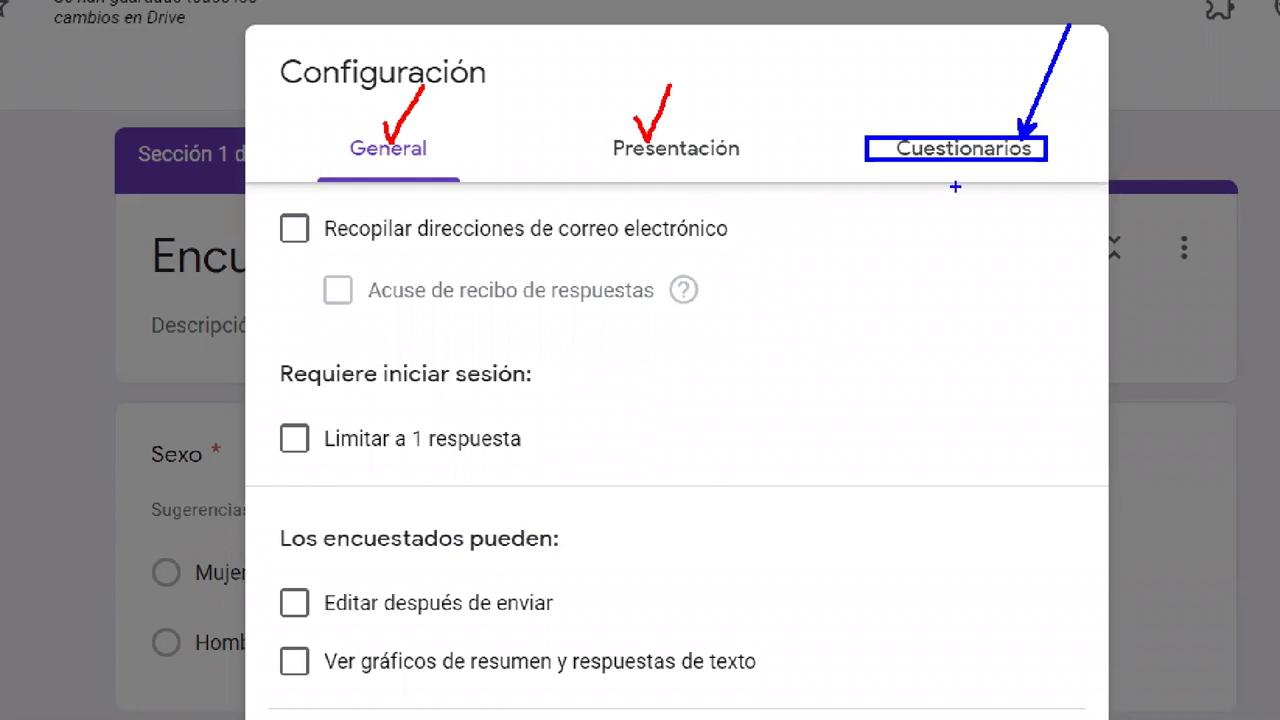
pyautogui.press('Escape')
pyautogui.click(955, 152)
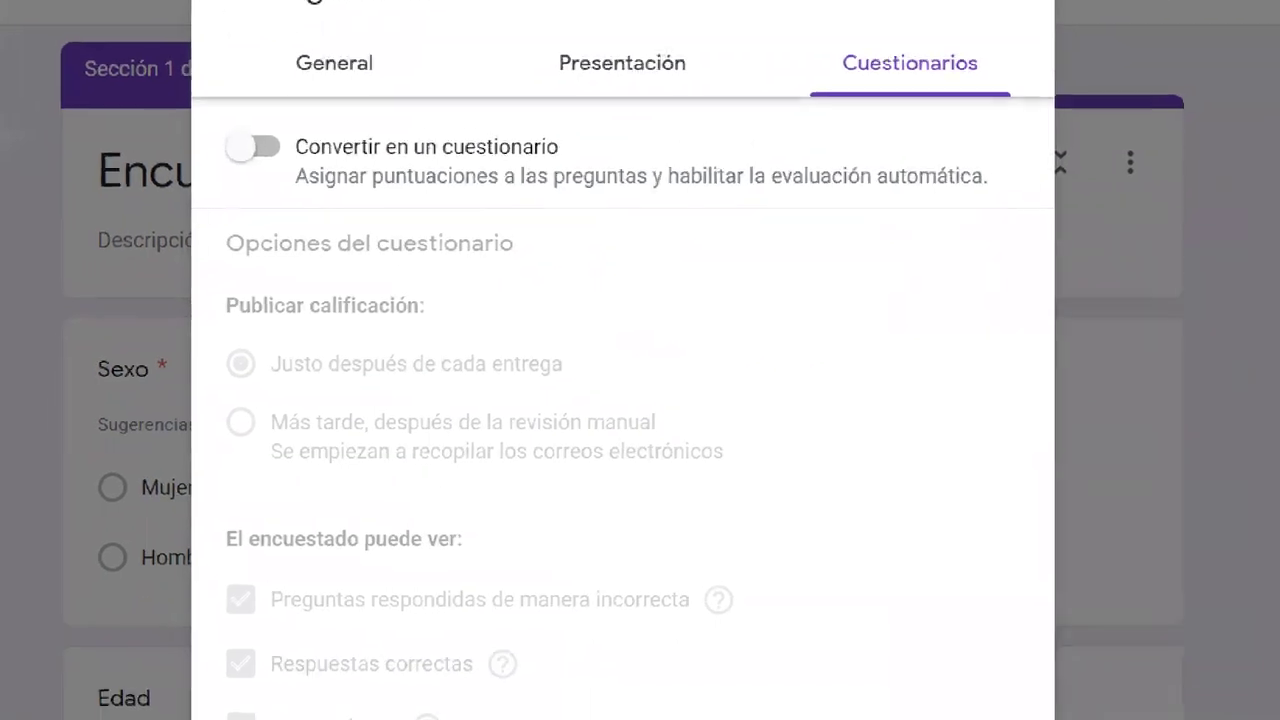
pyautogui.moveTo(205, 101)
pyautogui.mouseDown()
pyautogui.moveTo(289, 140)
pyautogui.moveTo(954, 191)
pyautogui.moveTo(1080, 216)
pyautogui.mouseUp()
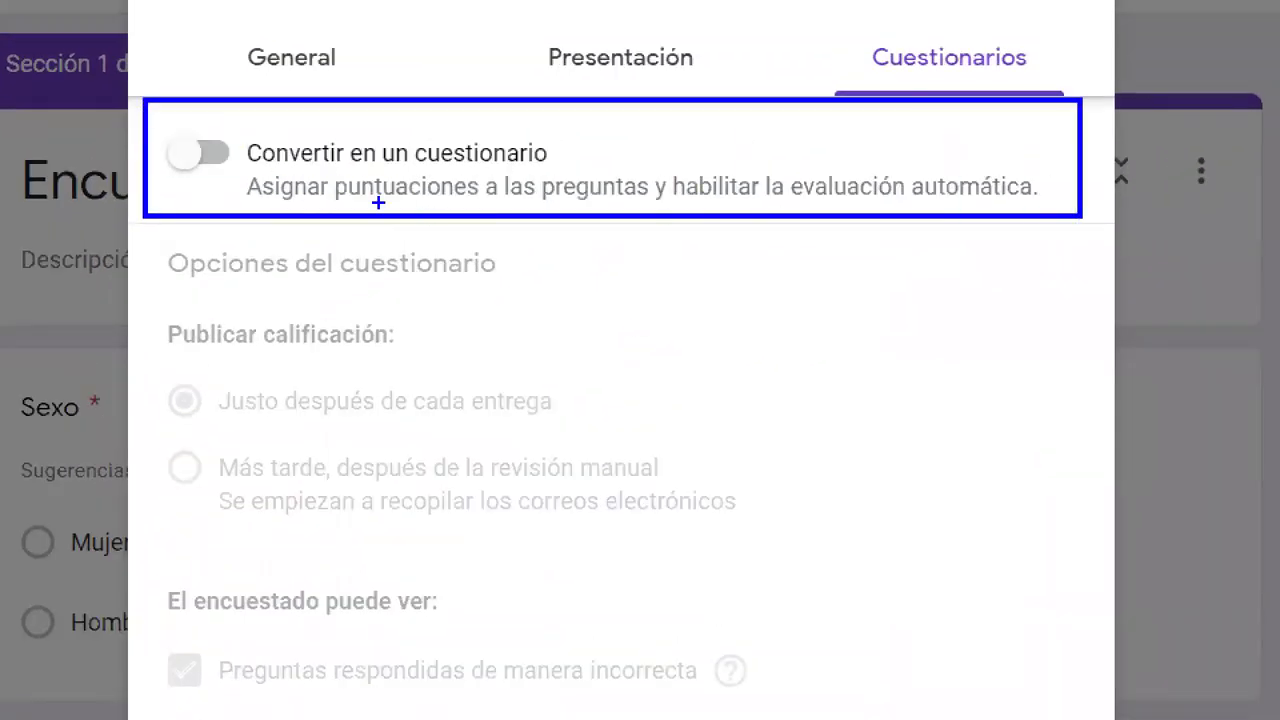
pyautogui.moveTo(627, 148); pyautogui.dragTo(808, 47)
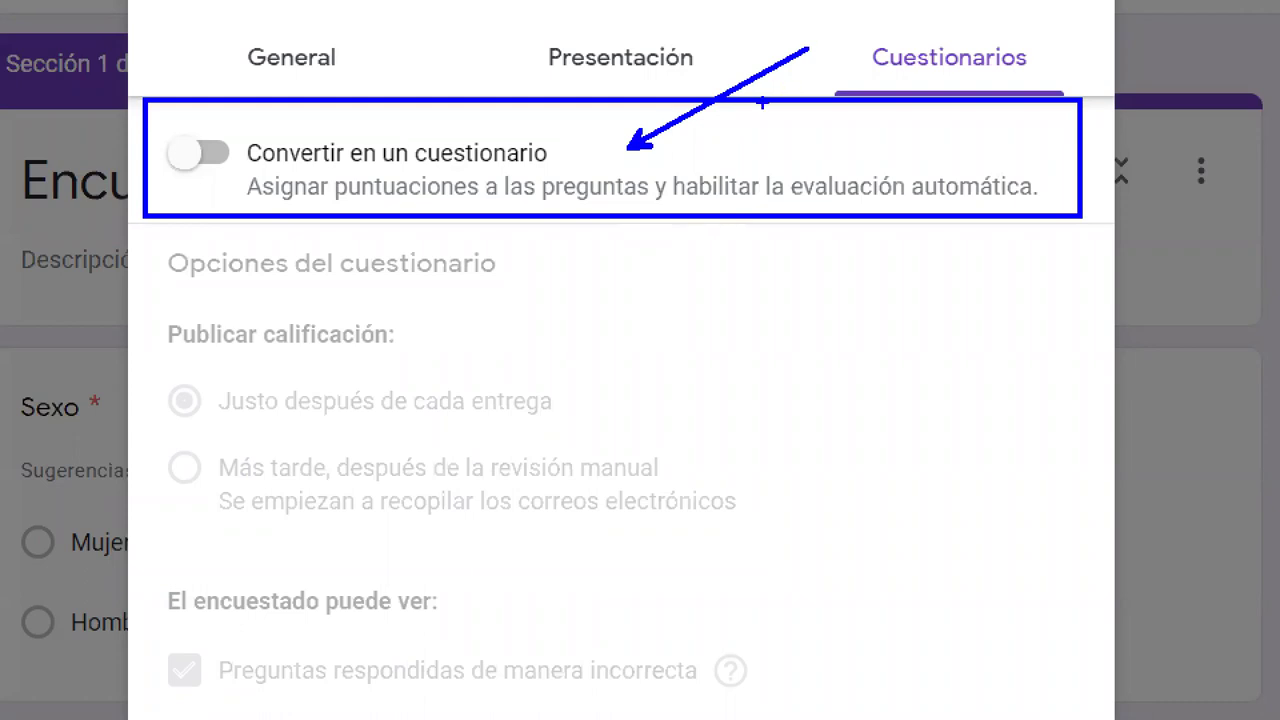
pyautogui.press('Escape')
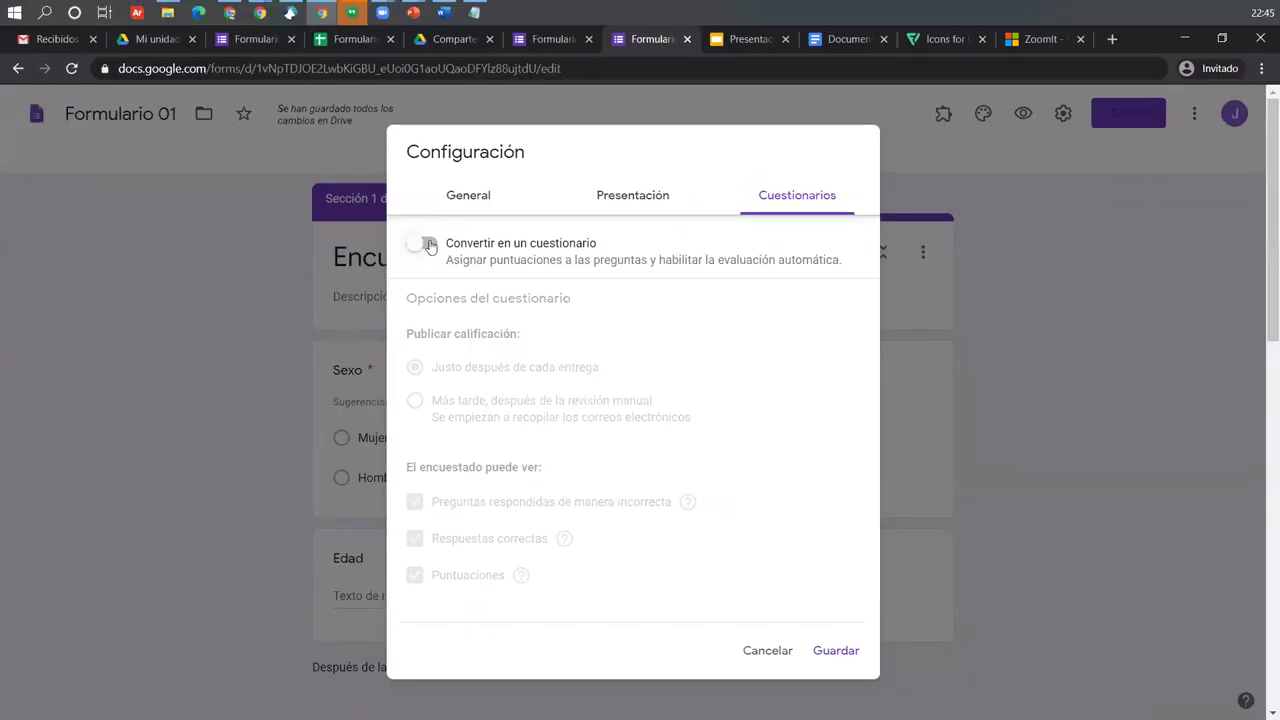
# Enable 'Convertir en un cuestionario' with grades released 'Justo después de cada entrega', and save.
pyautogui.click(428, 244)
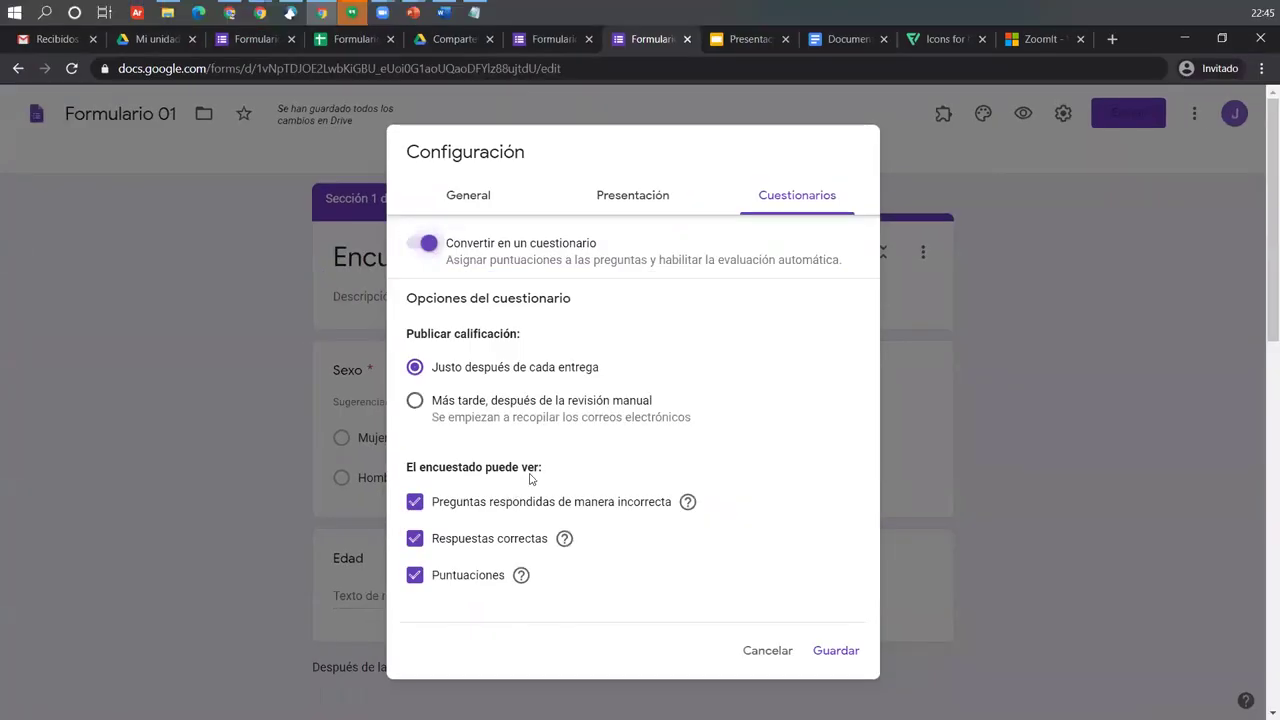
pyautogui.hotkey('ctrl', '1')
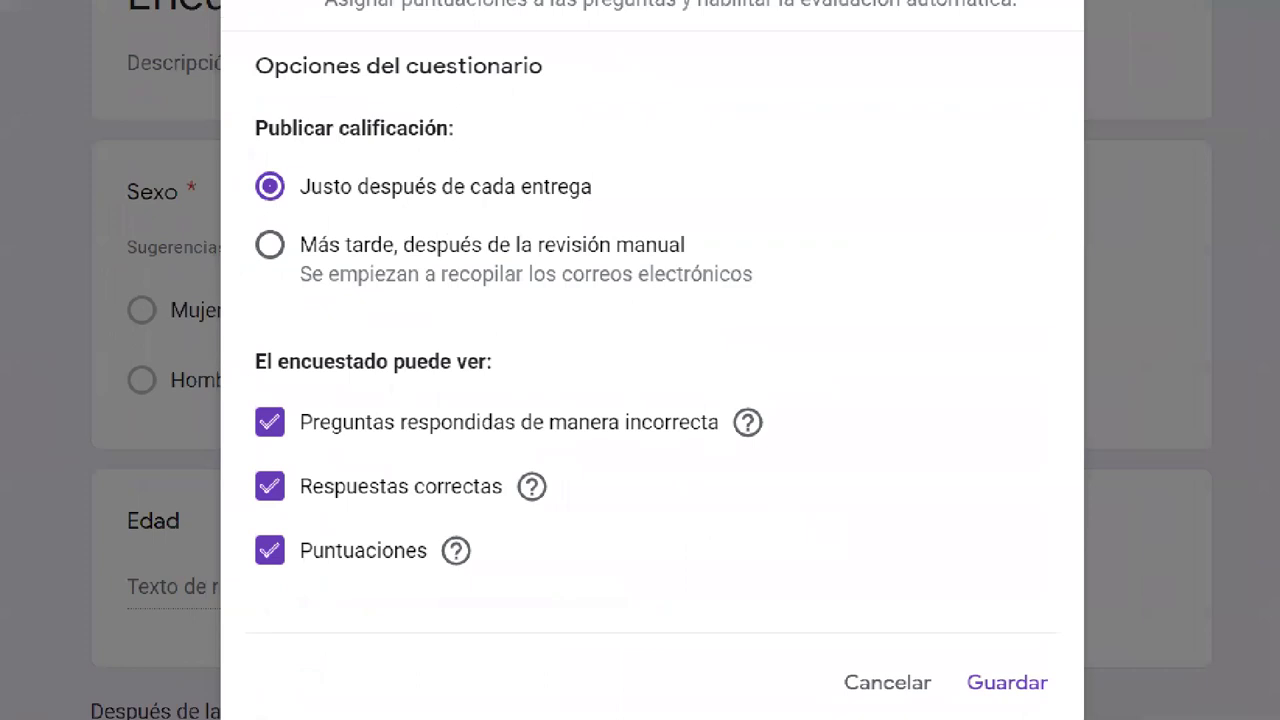
pyautogui.moveTo(226, 95)
pyautogui.mouseDown()
pyautogui.moveTo(482, 140)
pyautogui.moveTo(630, 40)
pyautogui.mouseUp()
pyautogui.moveTo(316, 198); pyautogui.dragTo(680, 198)
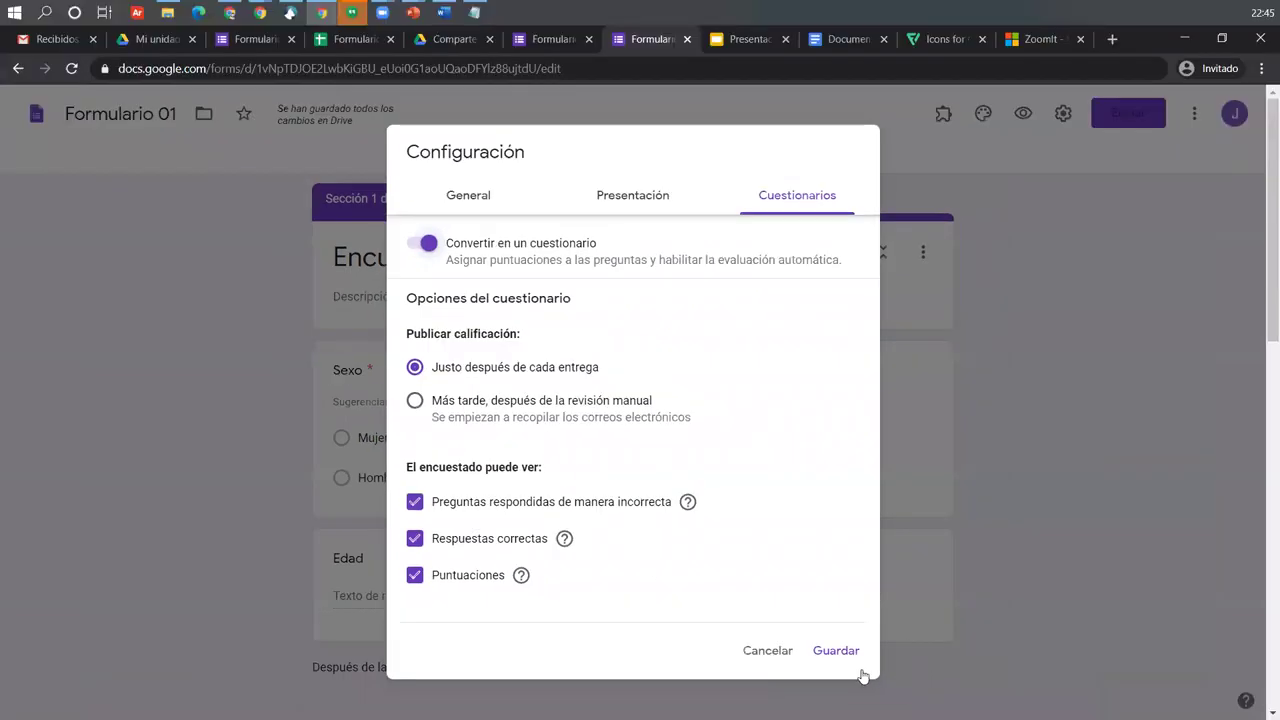
pyautogui.click(1008, 683)
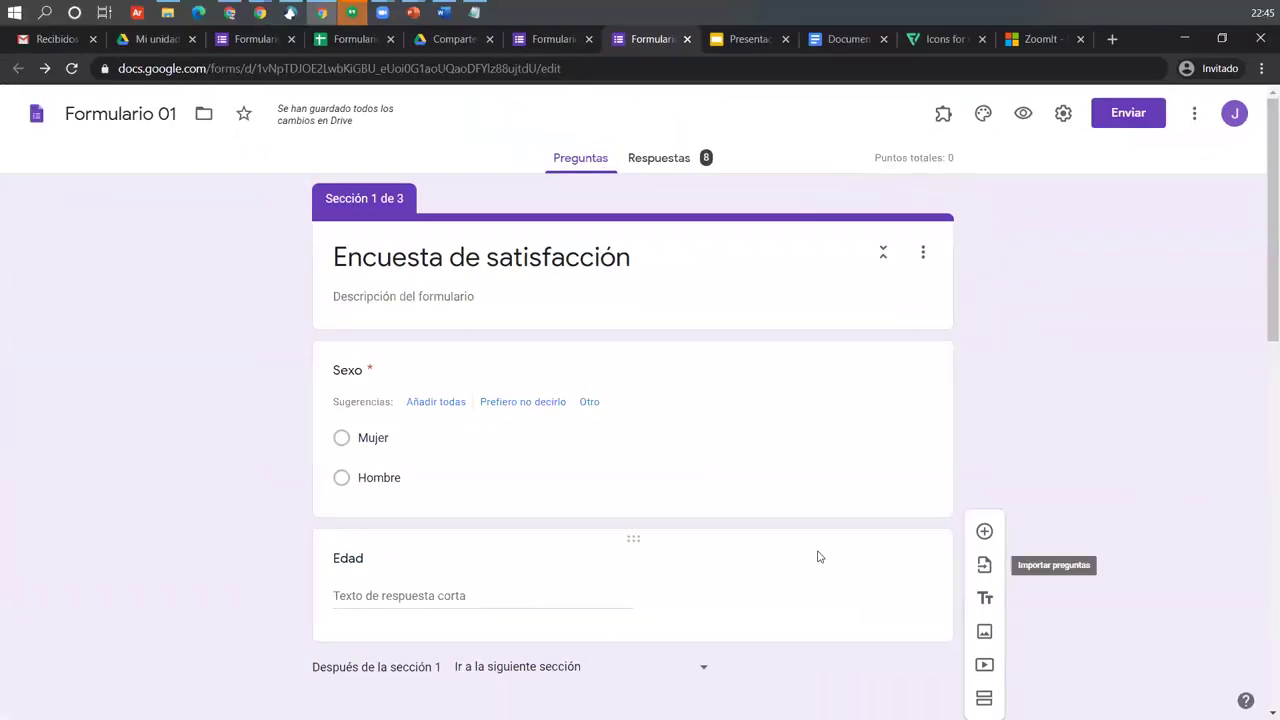
# Set Mujer as the correct Sexo answer, worth 5 points.
pyautogui.scroll(-3, 849, 549)
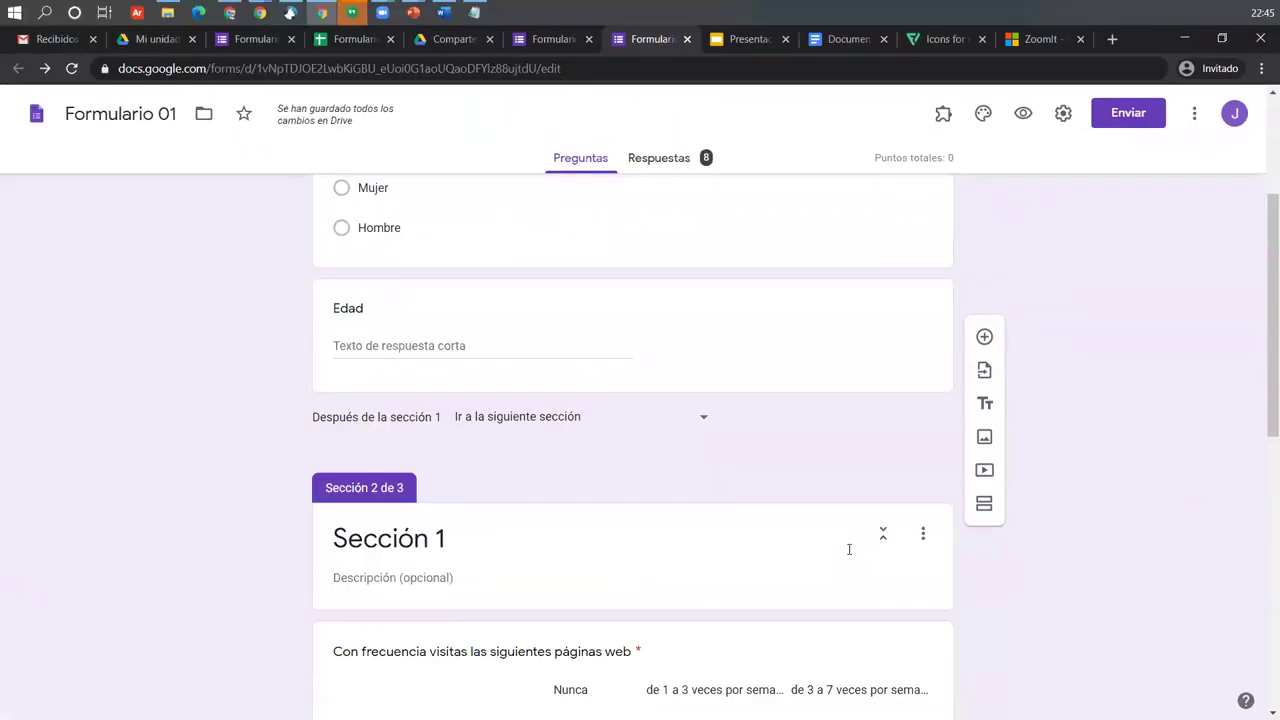
pyautogui.scroll(-7, 849, 549)
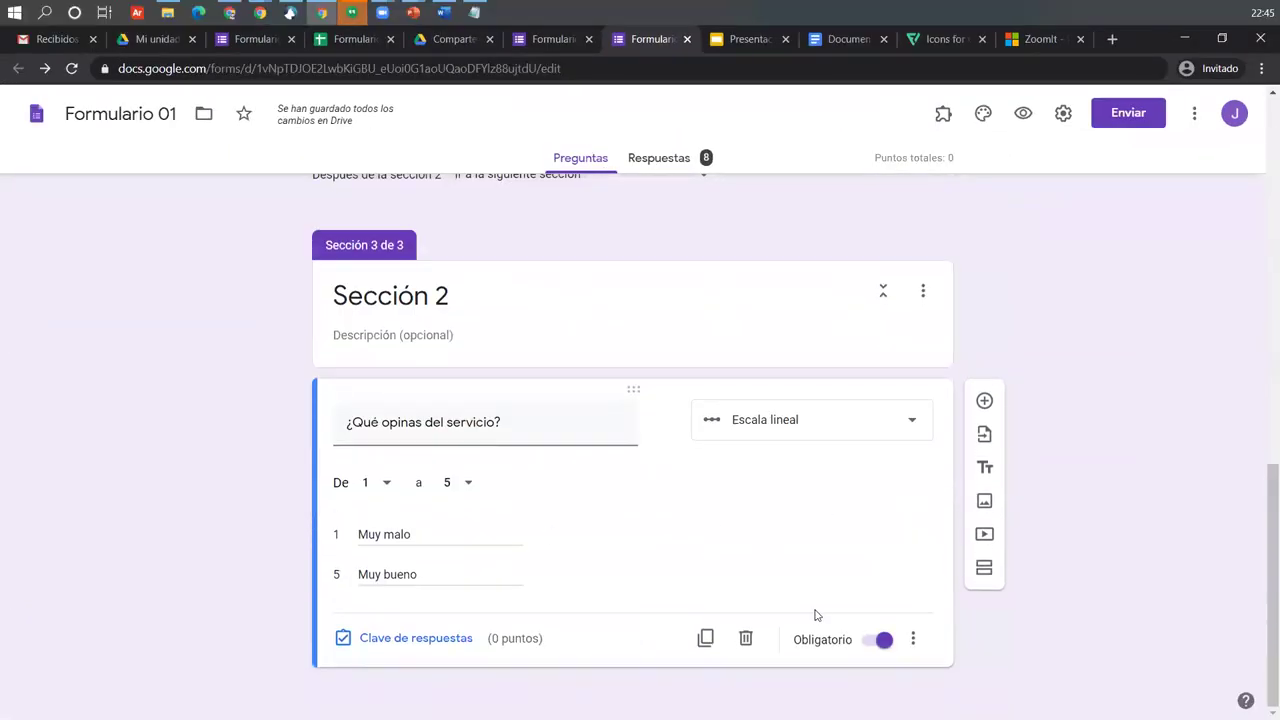
pyautogui.scroll(12, 815, 615)
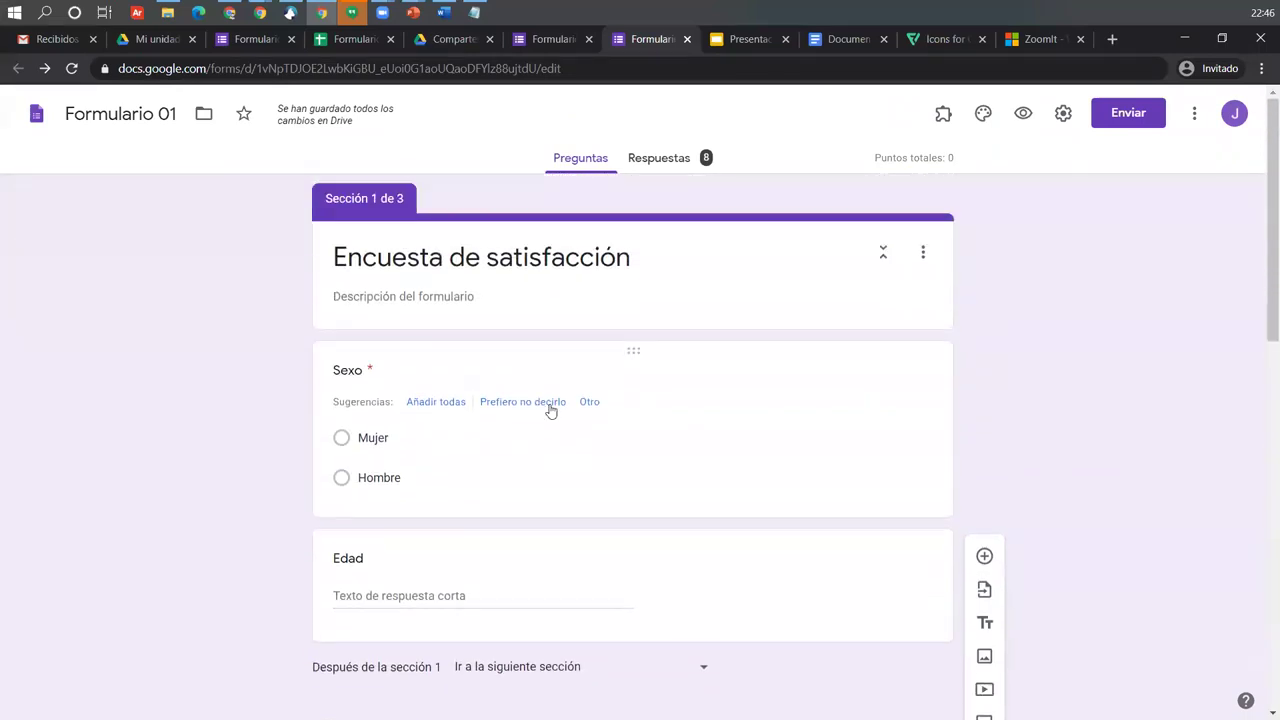
pyautogui.click(362, 354)
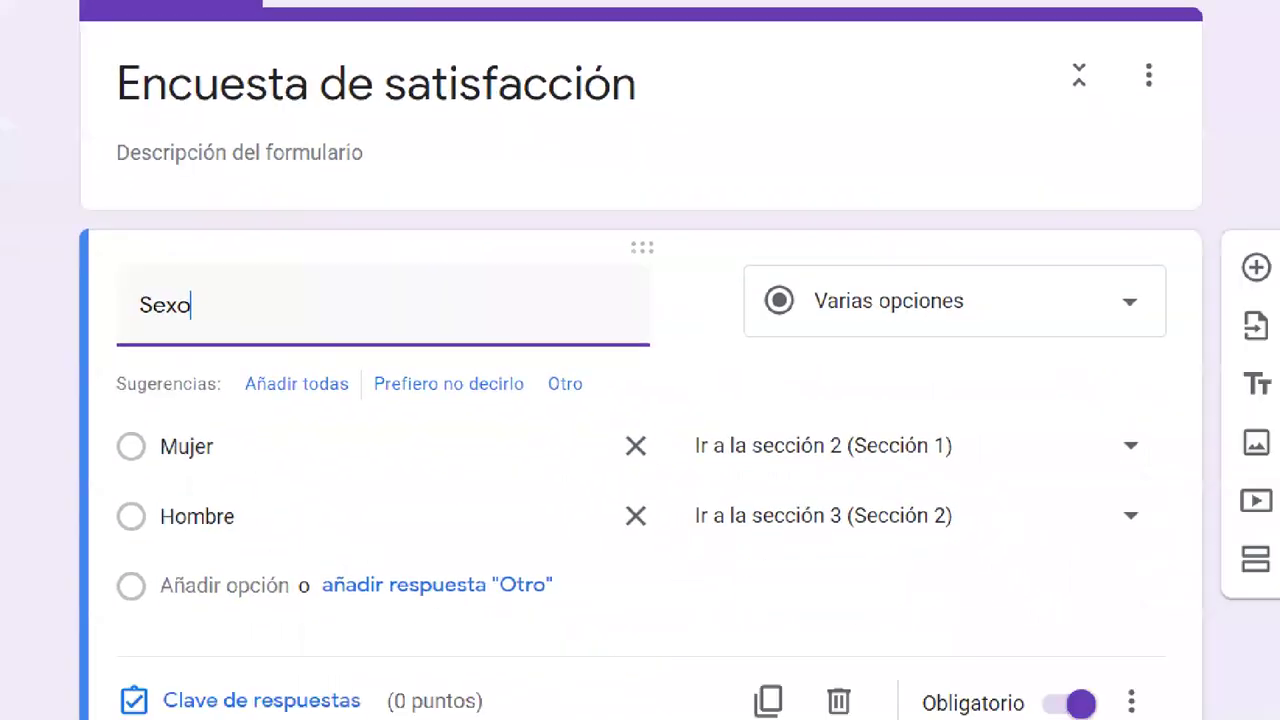
pyautogui.moveTo(86, 588)
pyautogui.mouseDown()
pyautogui.moveTo(395, 660)
pyautogui.moveTo(580, 664)
pyautogui.mouseUp()
pyautogui.moveTo(522, 604); pyautogui.dragTo(654, 436)
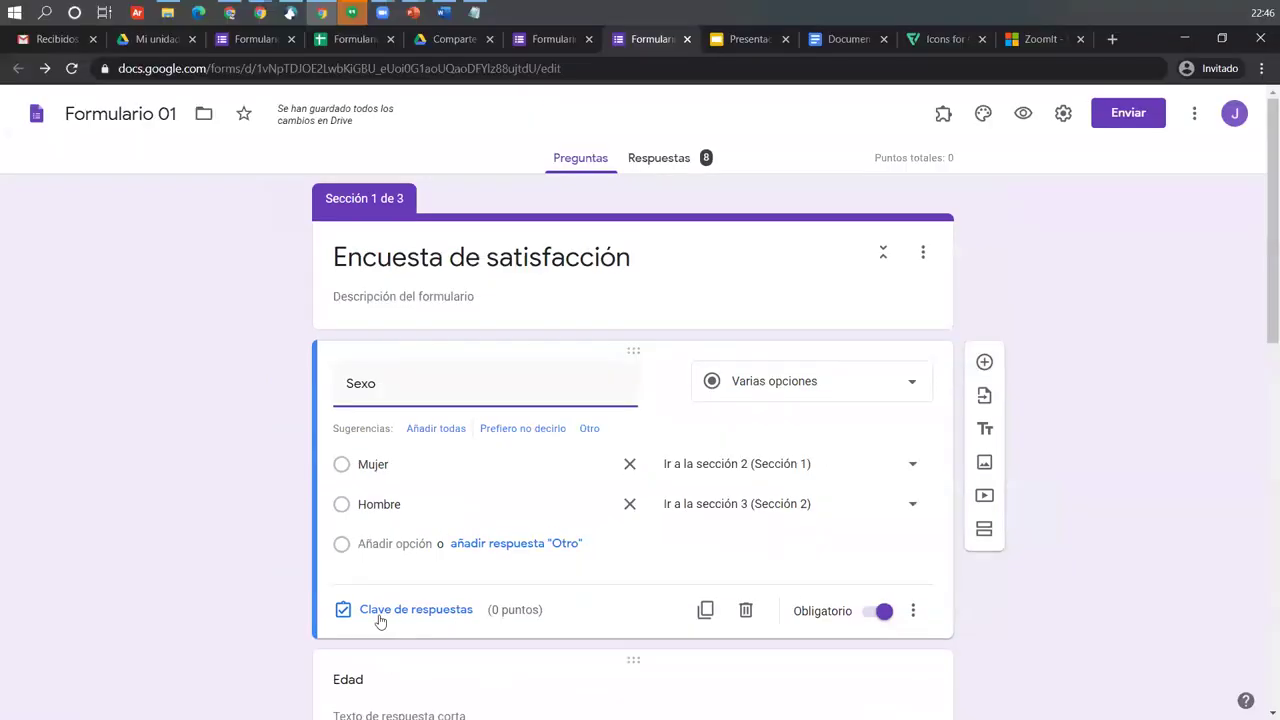
pyautogui.click(145, 634)
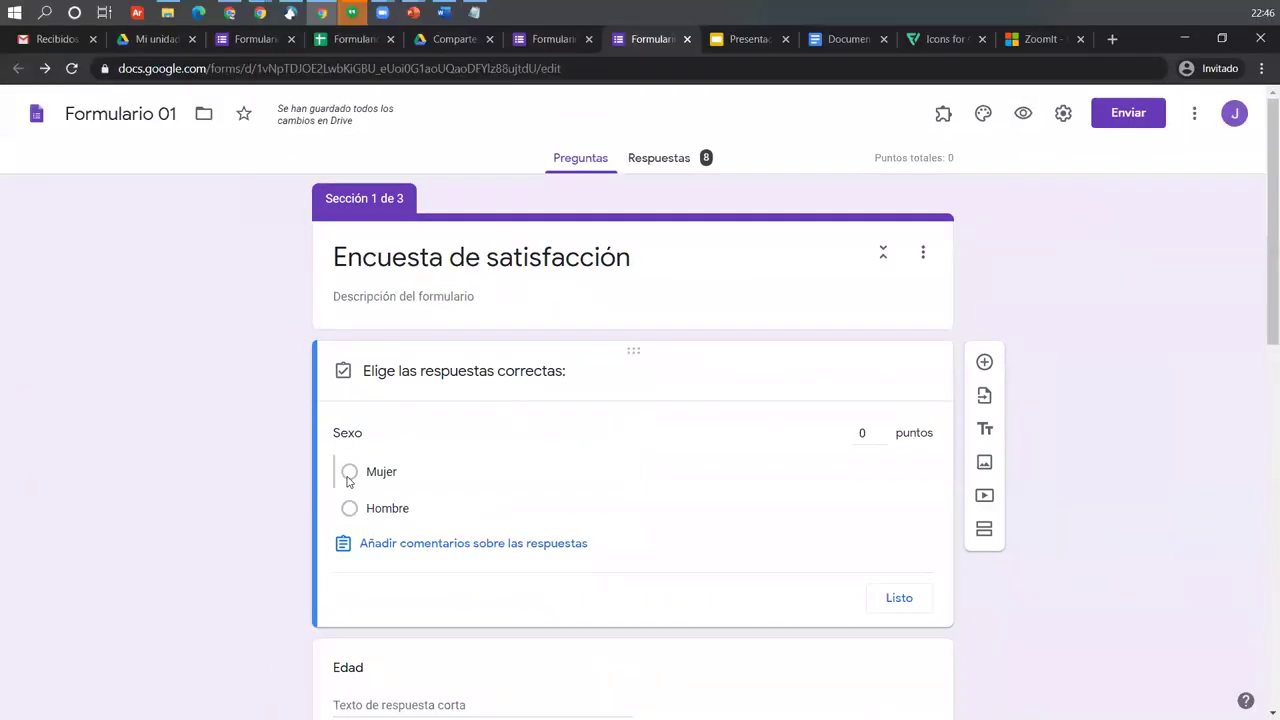
pyautogui.click(128, 462)
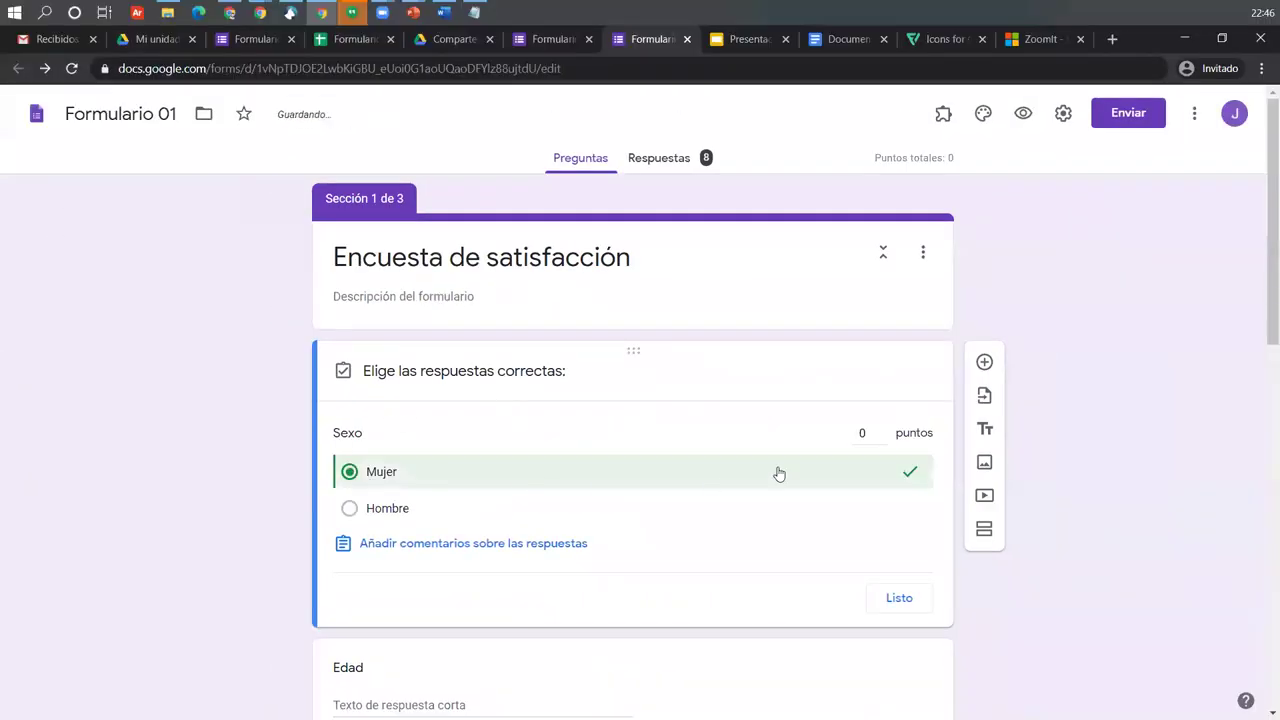
pyautogui.click(867, 433)
pyautogui.click(883, 428)
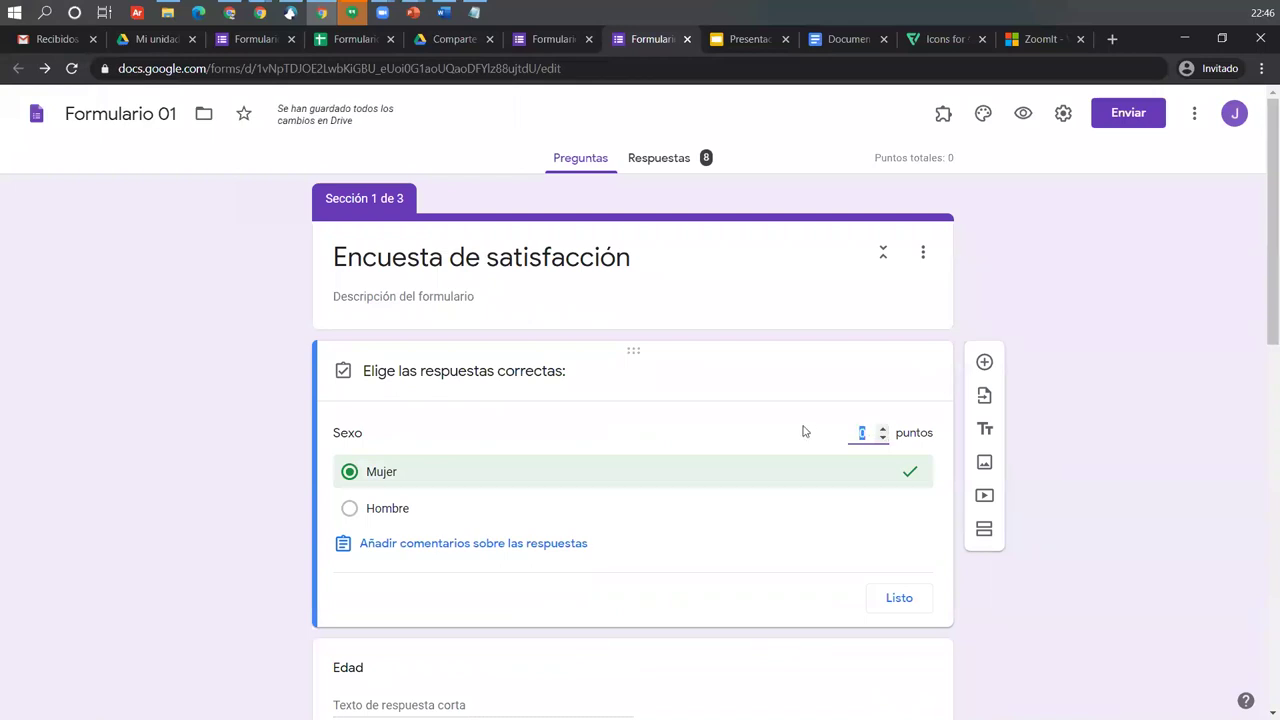
pyautogui.click(906, 605)
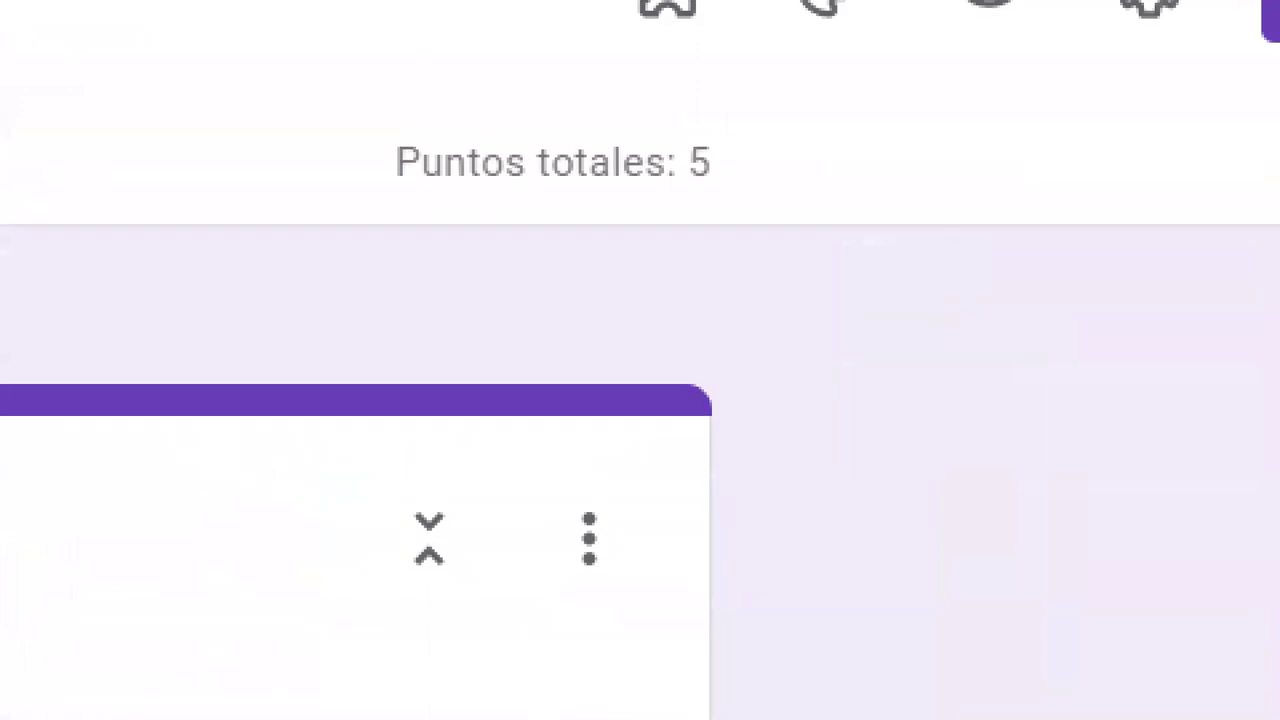
pyautogui.moveTo(268, 97); pyautogui.dragTo(766, 229)
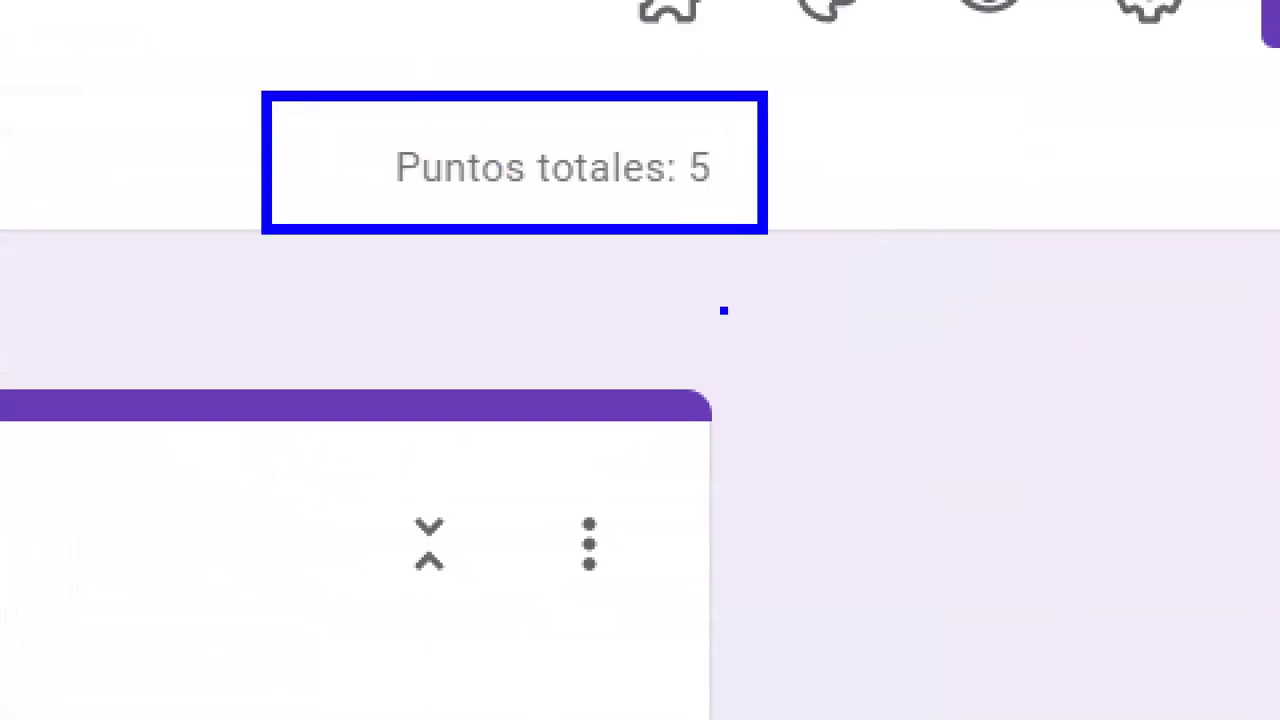
pyautogui.scroll(-3, 731, 411)
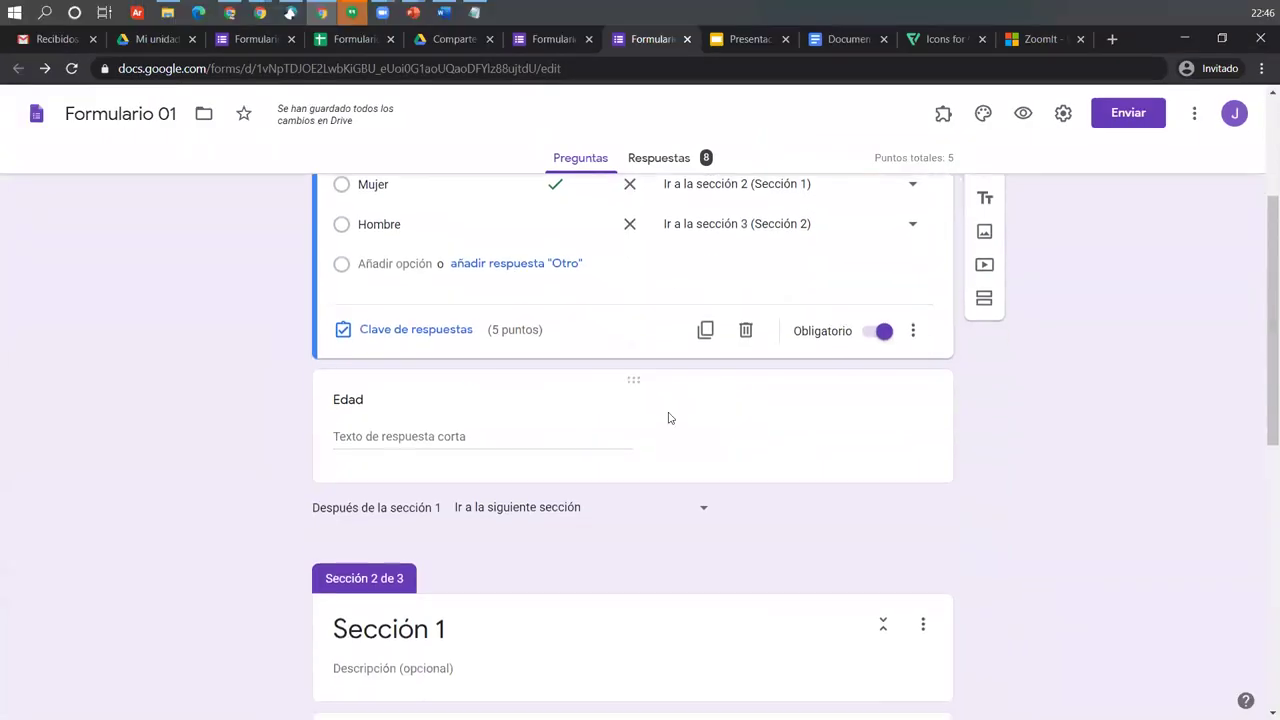
# Give Edad 5 points with 25, 29 and 31 correct and all other answers marked incorrect.
pyautogui.click(503, 406)
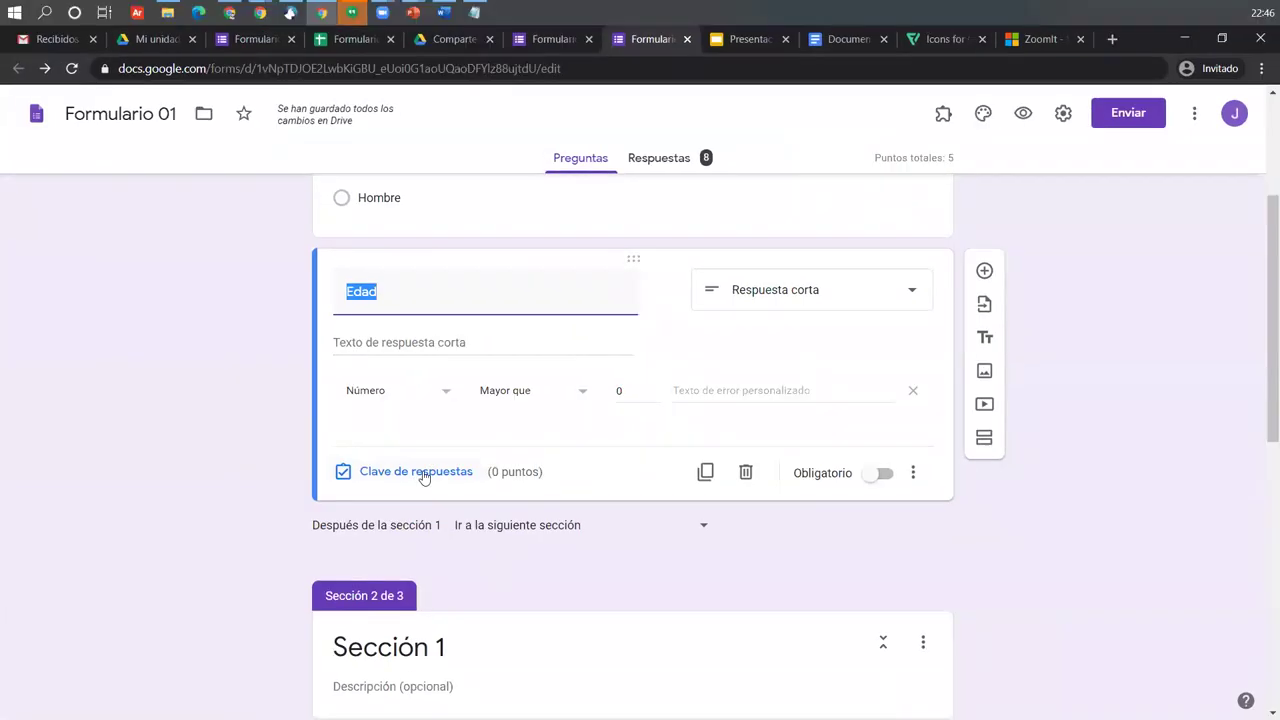
pyautogui.click(445, 475)
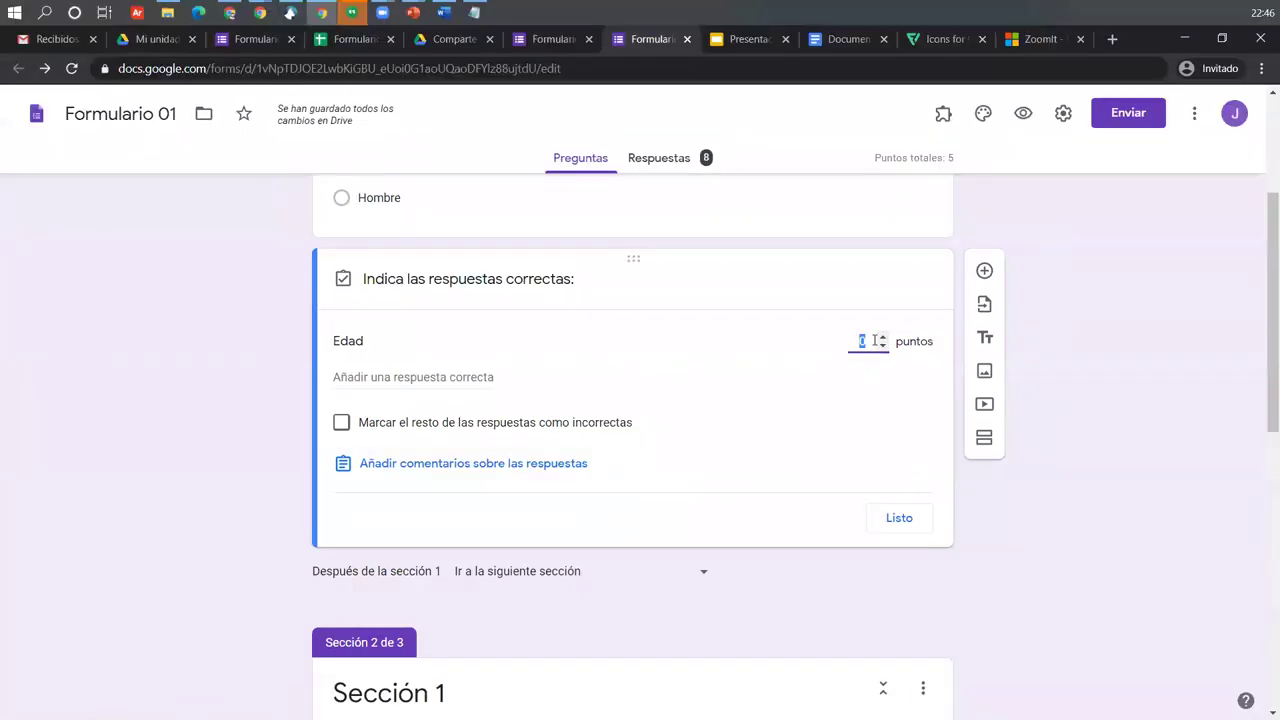
pyautogui.click(1114, 258)
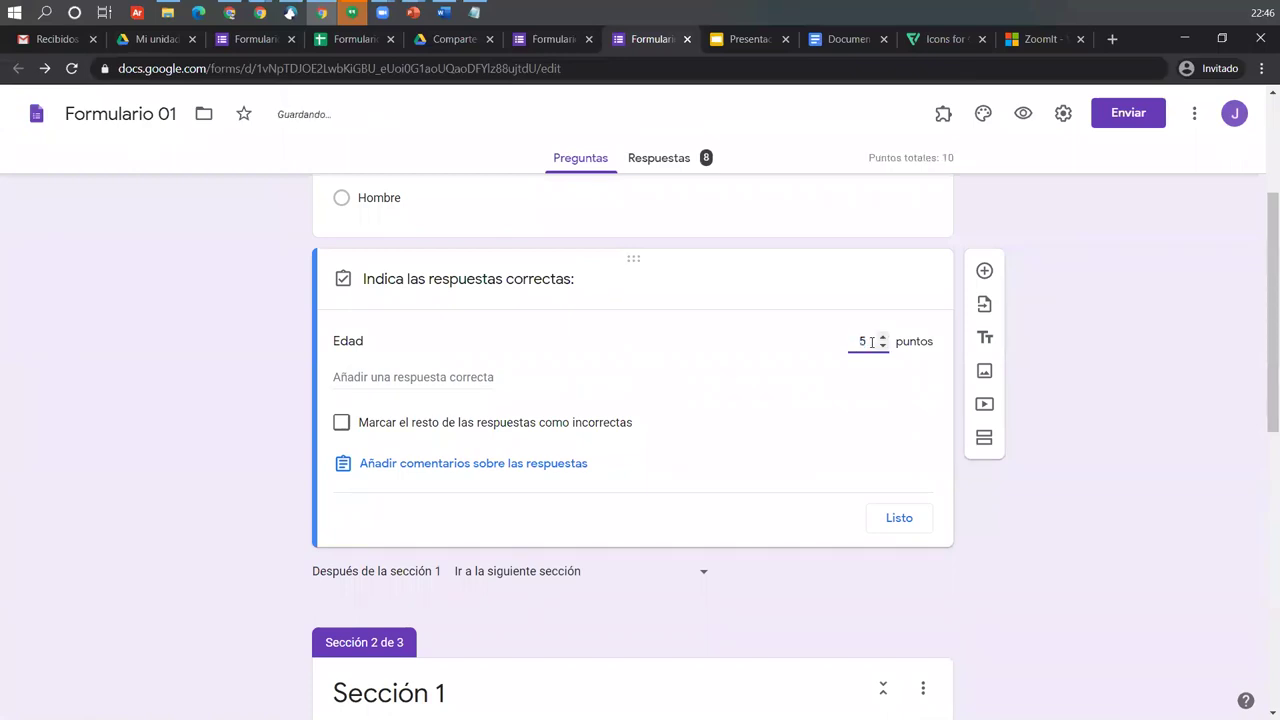
pyautogui.click(376, 376)
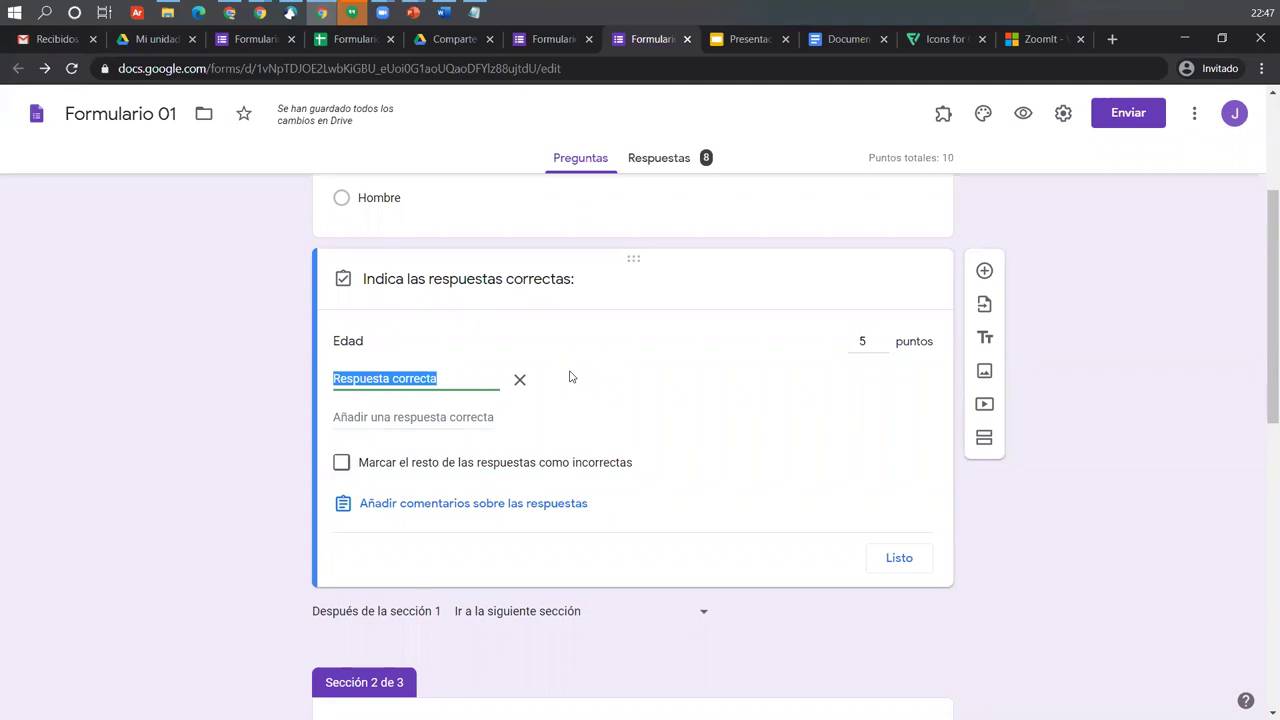
pyautogui.write('25')
pyautogui.click(401, 416)
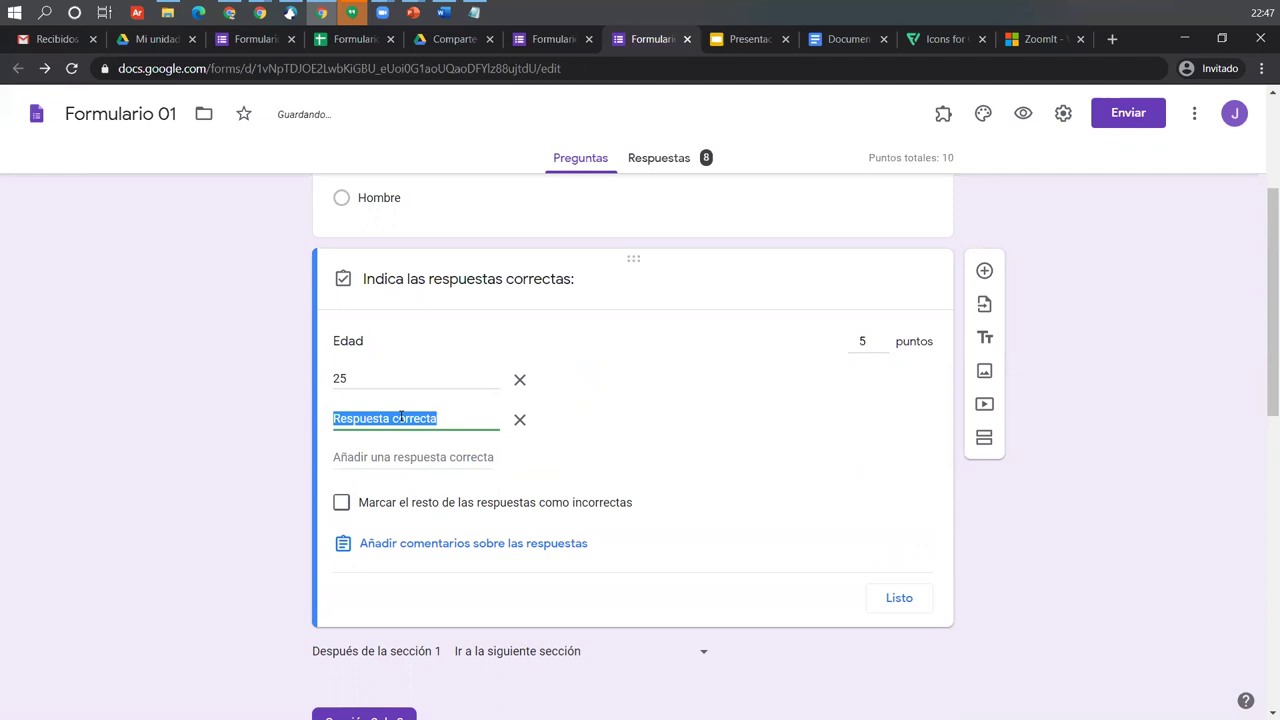
pyautogui.write('29')
pyautogui.click(381, 458)
pyautogui.write('31')
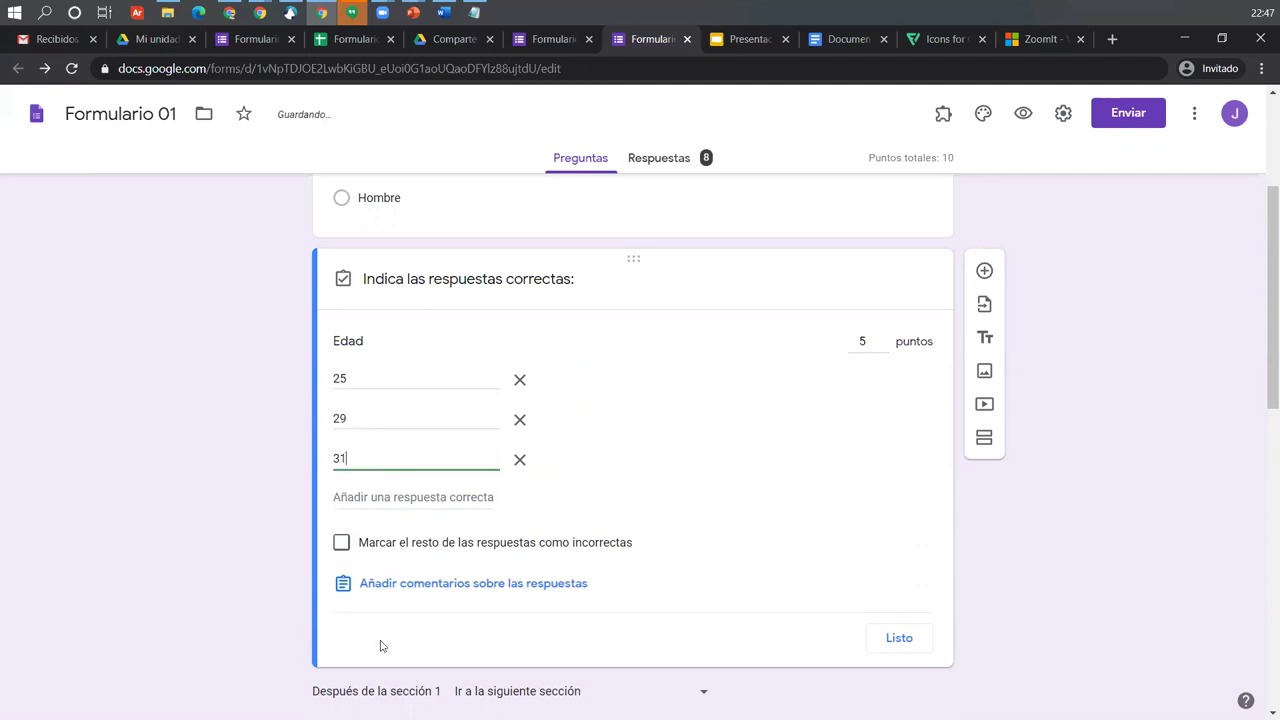
pyautogui.click(341, 542)
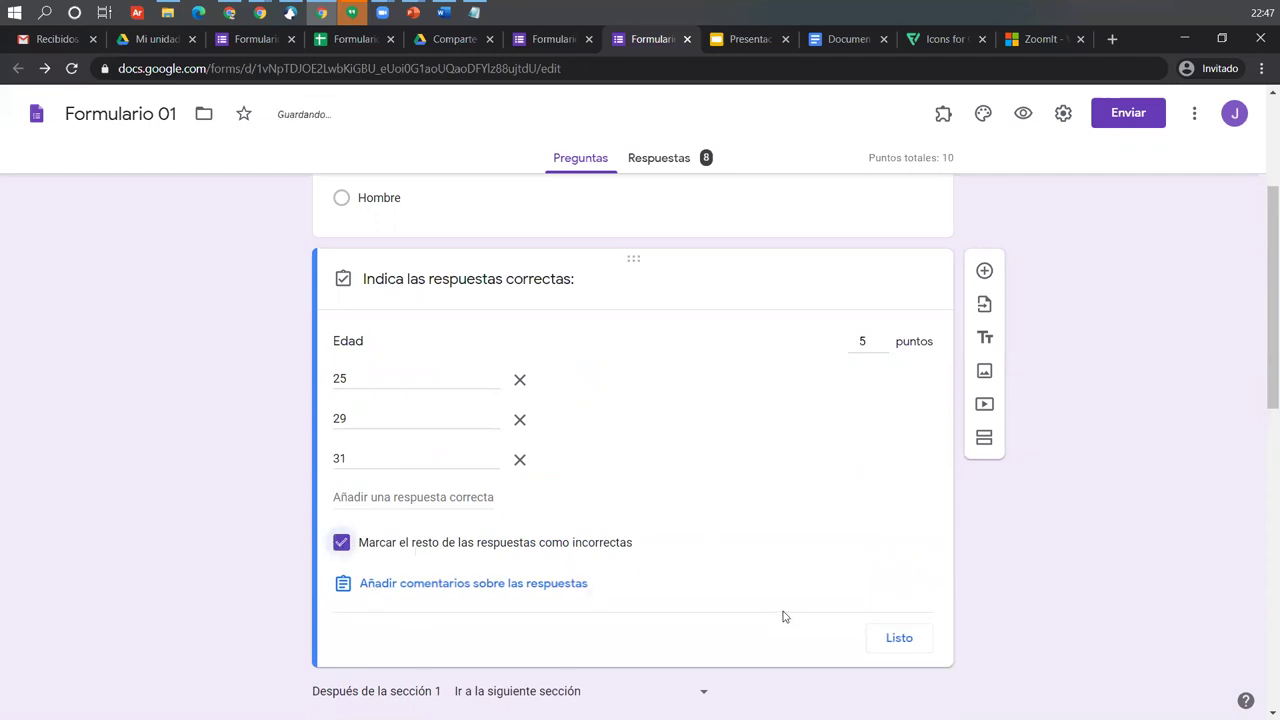
pyautogui.click(897, 640)
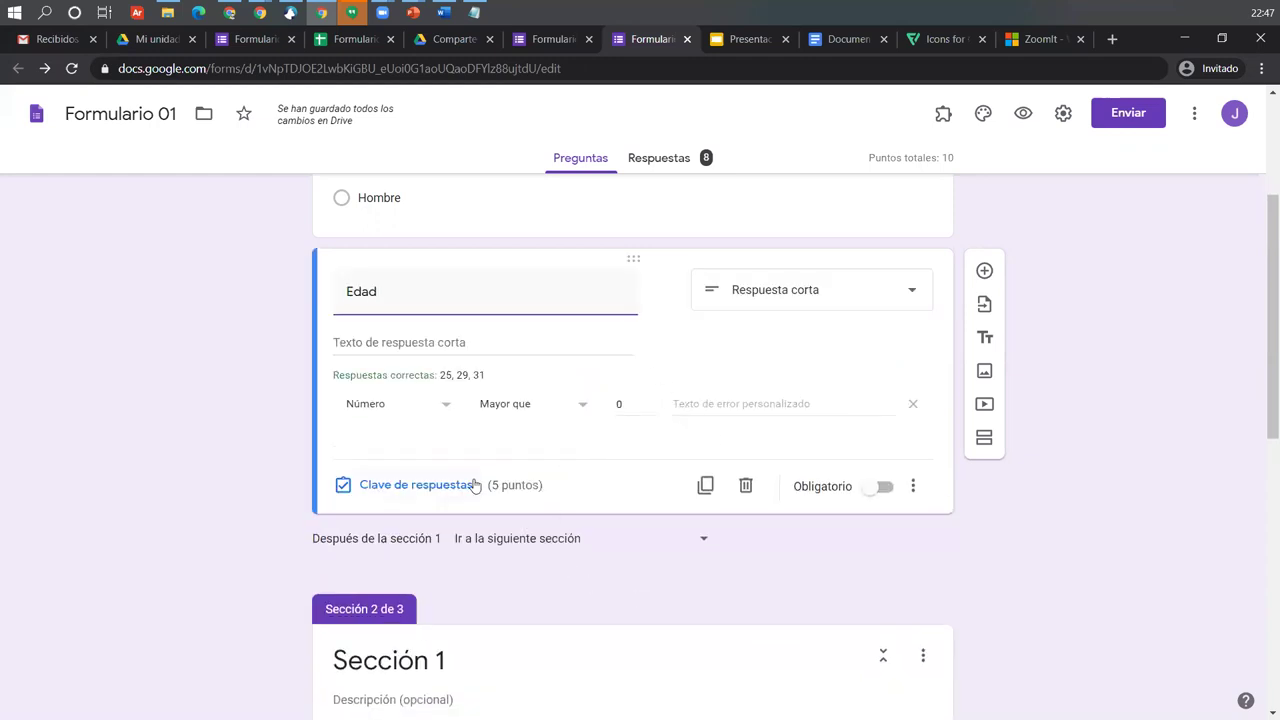
pyautogui.scroll(-4, 477, 484)
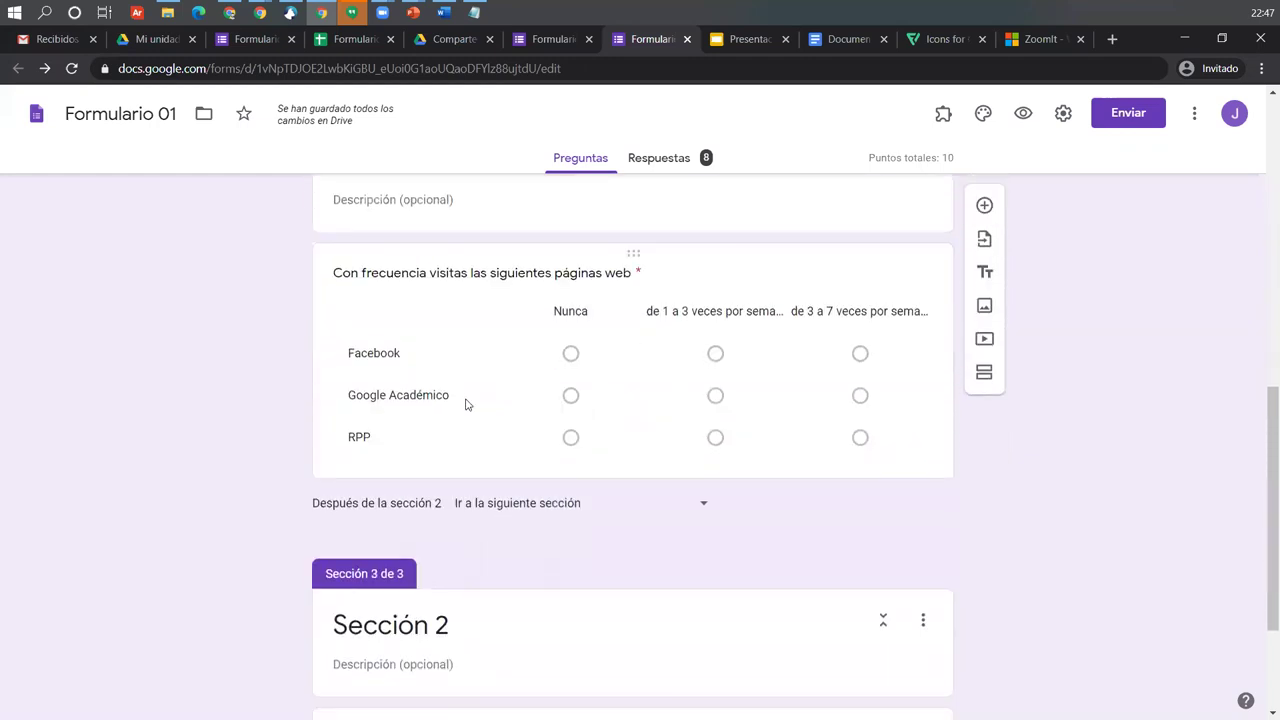
pyautogui.click(467, 403)
pyautogui.click(420, 400)
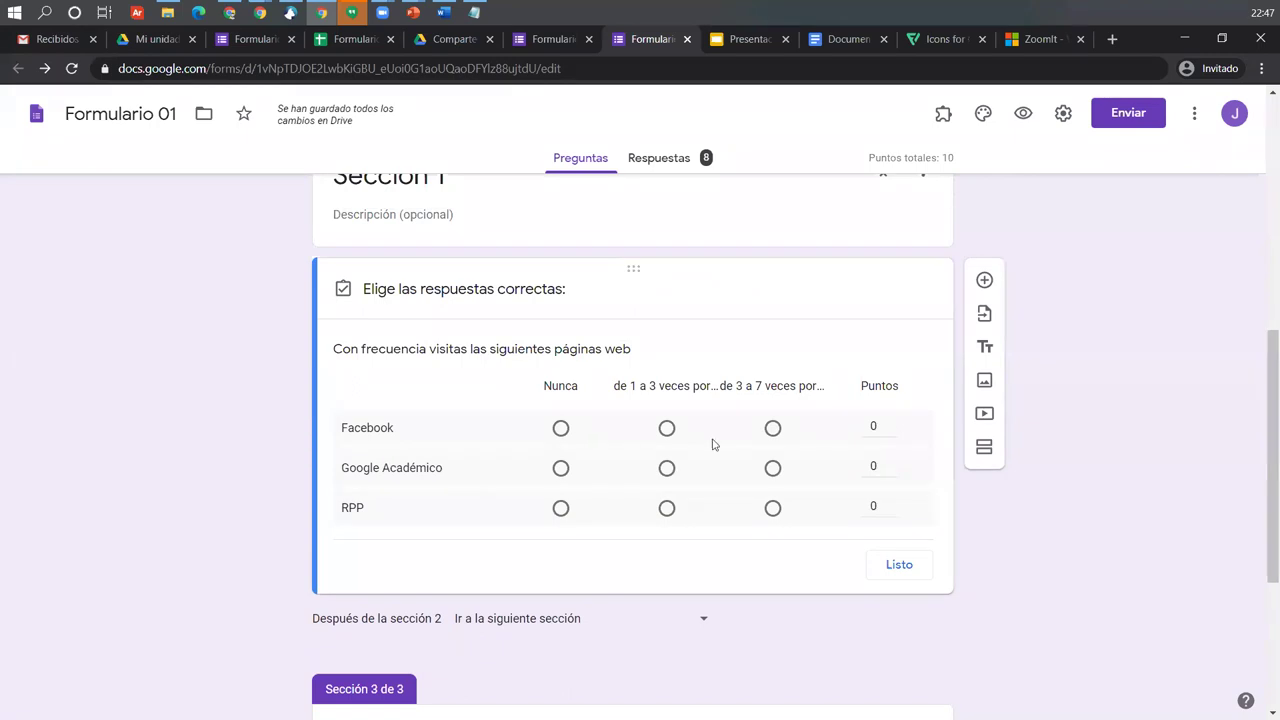
pyautogui.click(773, 428)
pyautogui.click(772, 468)
pyautogui.click(772, 508)
pyautogui.click(876, 429)
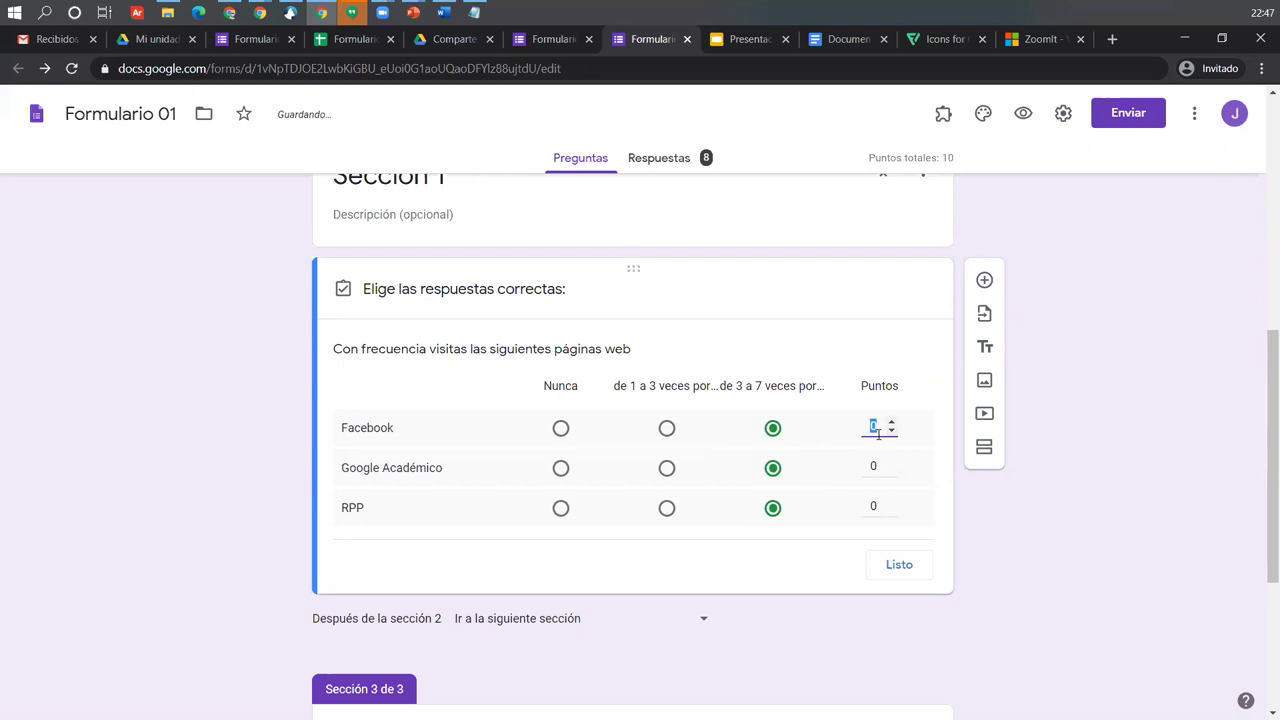
pyautogui.write('1')
pyautogui.click(872, 465)
pyautogui.write('2')
pyautogui.press('BackSpace')
pyautogui.write('1')
pyautogui.click(872, 508)
pyautogui.write('1')
pyautogui.click(898, 566)
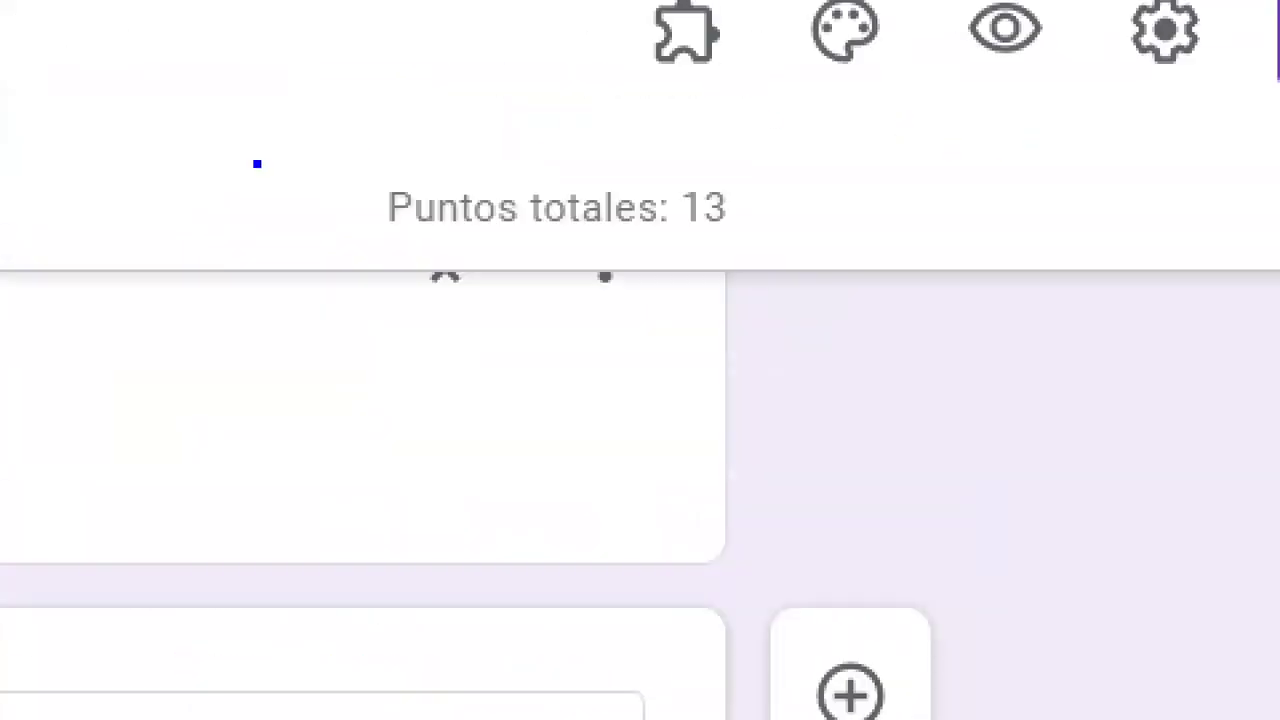
pyautogui.moveTo(257, 163)
pyautogui.mouseDown()
pyautogui.moveTo(923, 326)
pyautogui.moveTo(900, 309)
pyautogui.mouseUp()
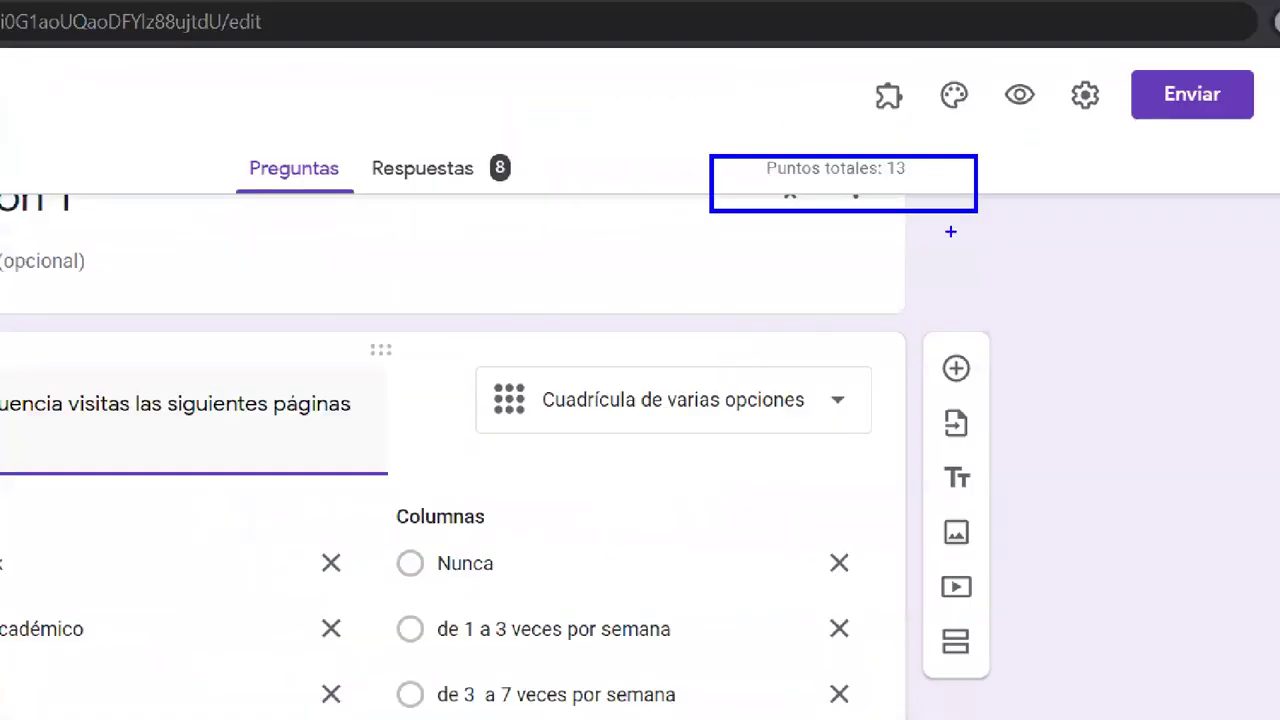
# Assign 7 points to the '¿Qué opinas del servicio?' linear-scale question, making the quiz total 20.
pyautogui.scroll(-3, 908, 223)
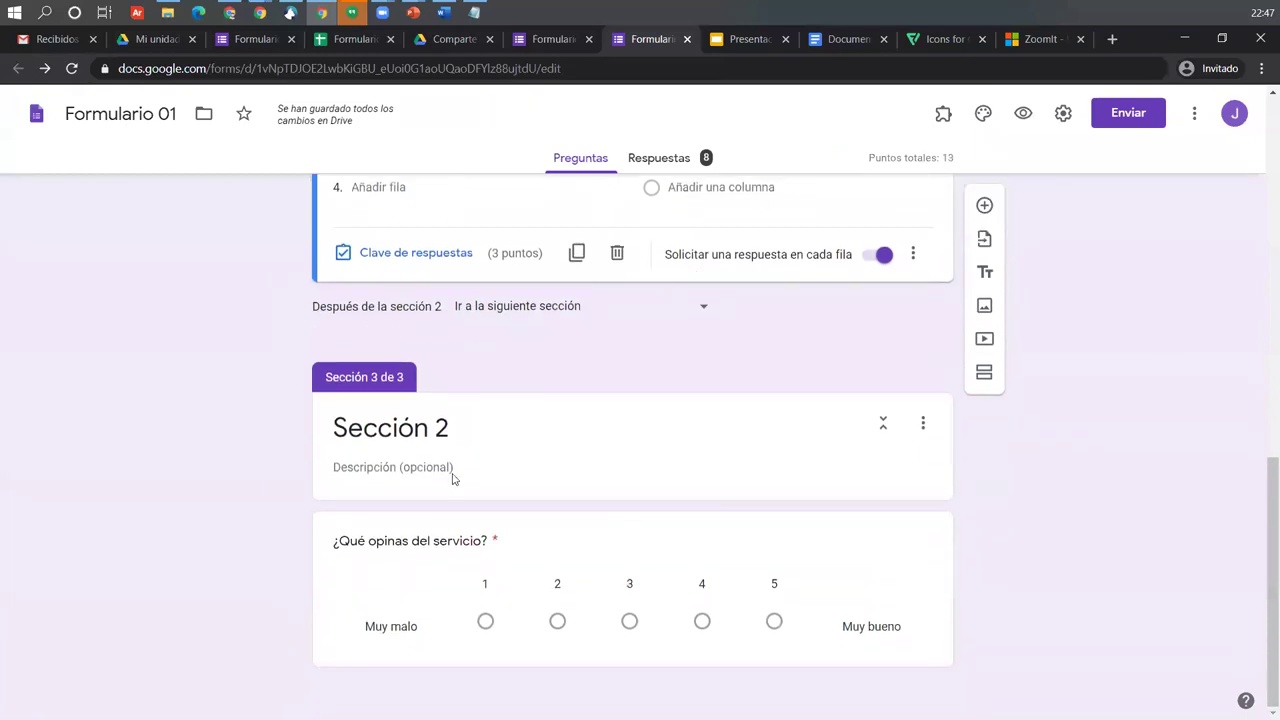
pyautogui.click(802, 574)
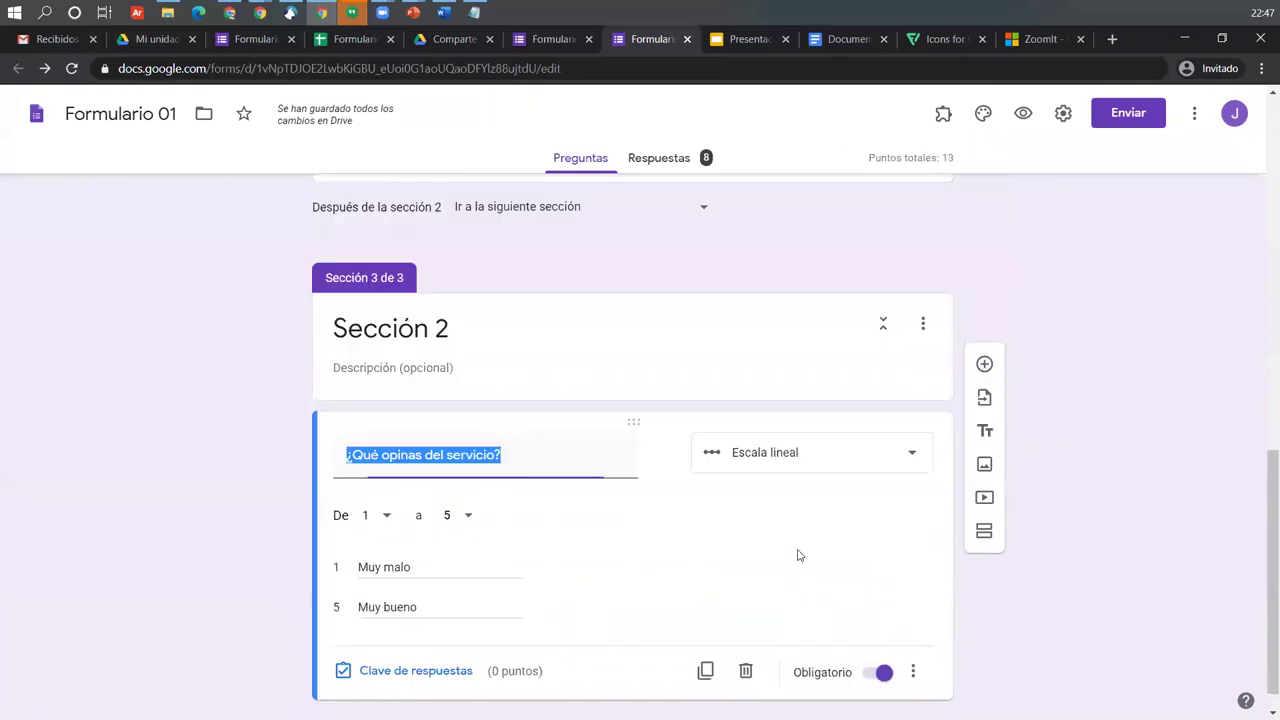
pyautogui.click(460, 670)
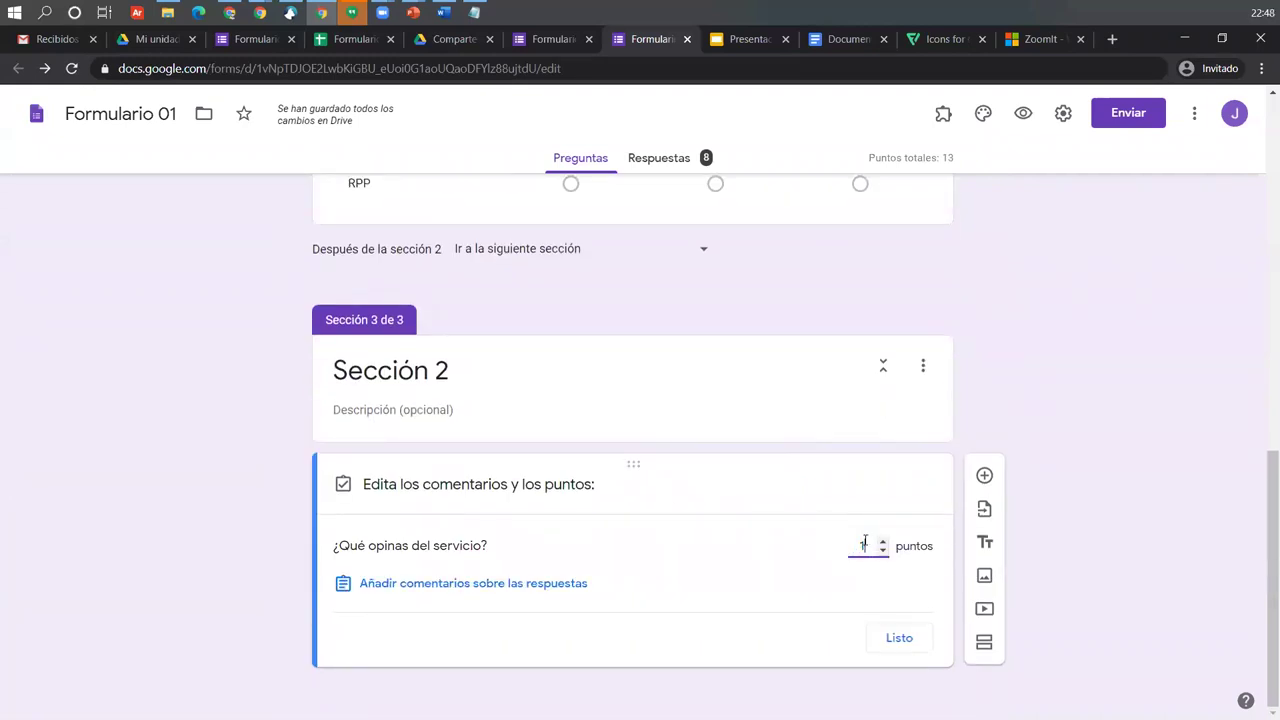
pyautogui.write('1')
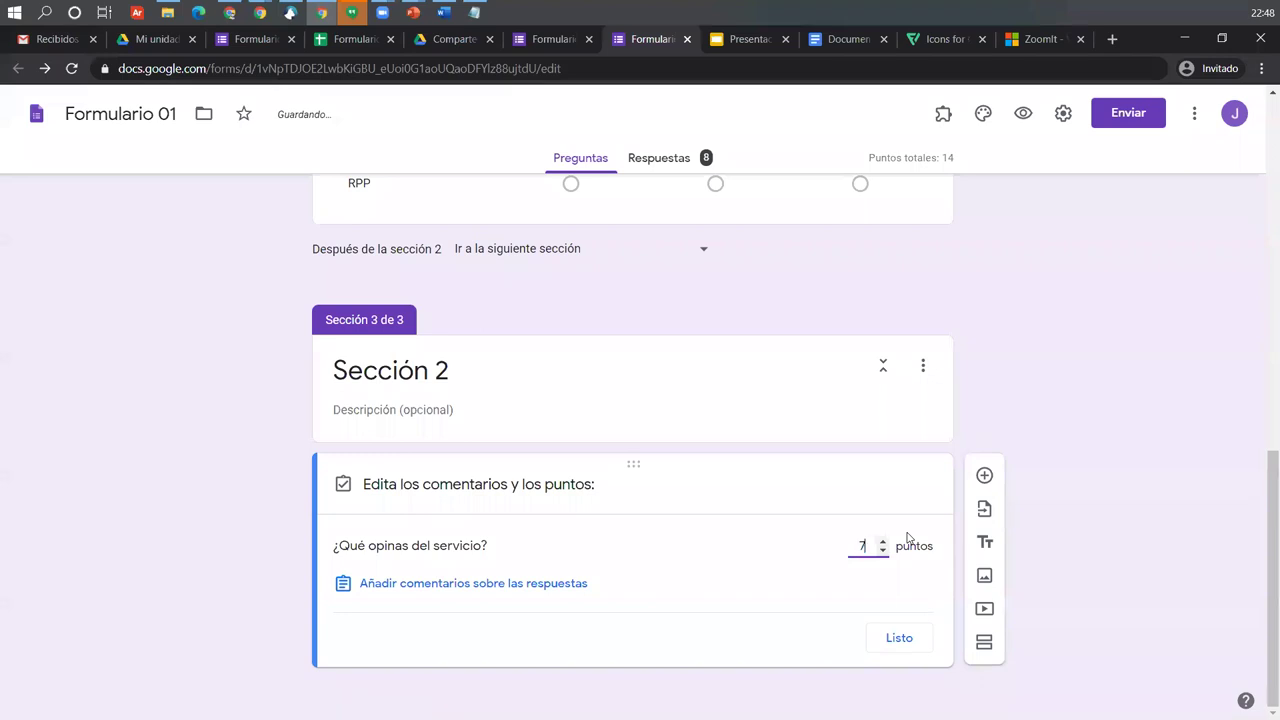
pyautogui.click(577, 645)
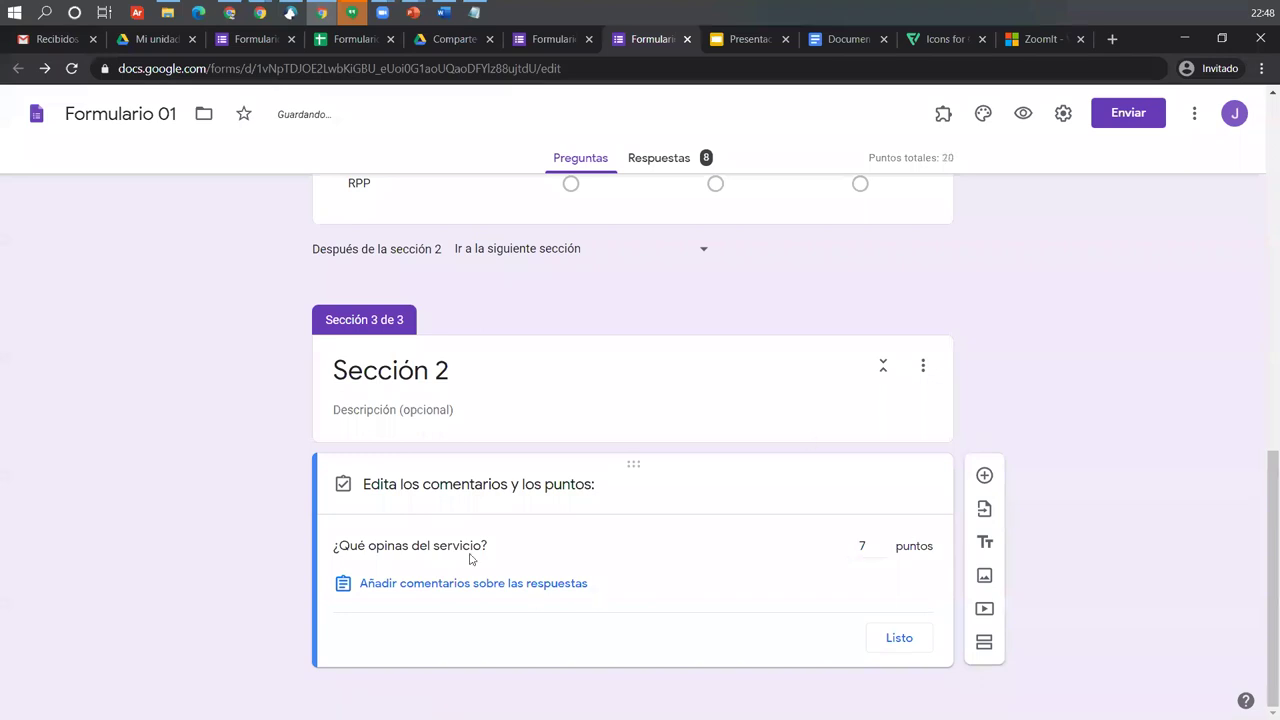
pyautogui.click(900, 639)
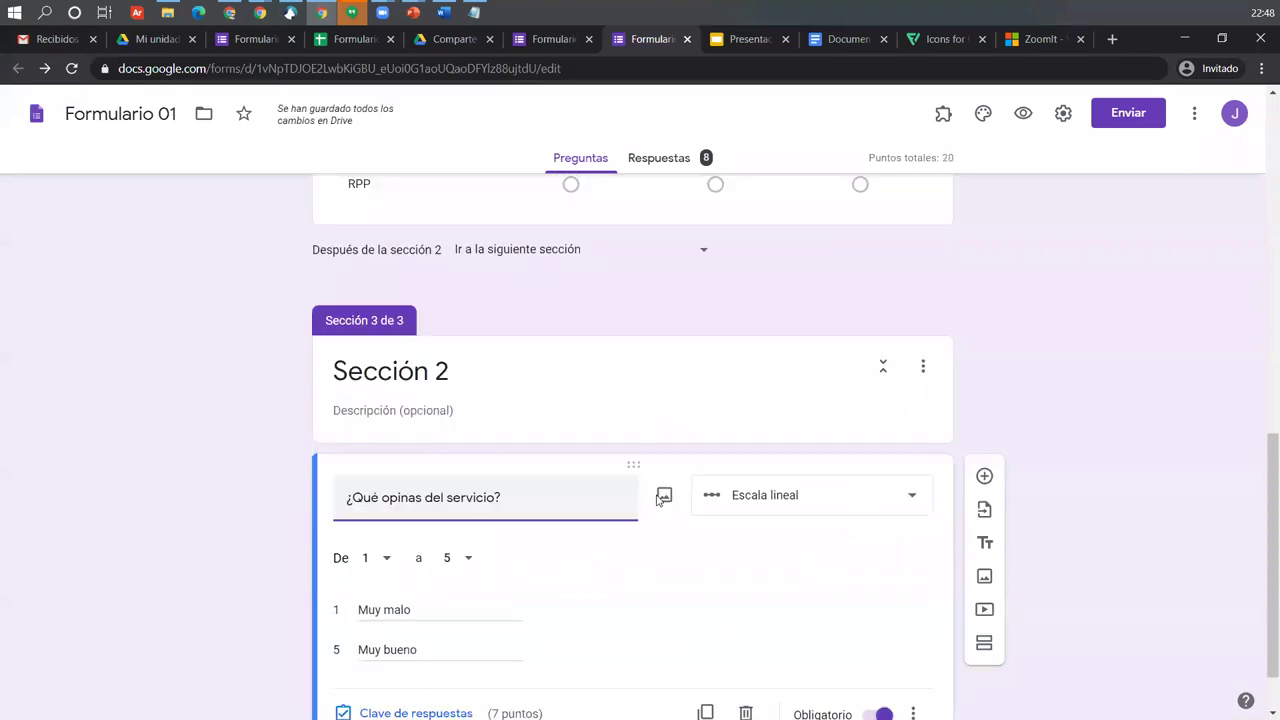
pyautogui.scroll(10, 657, 500)
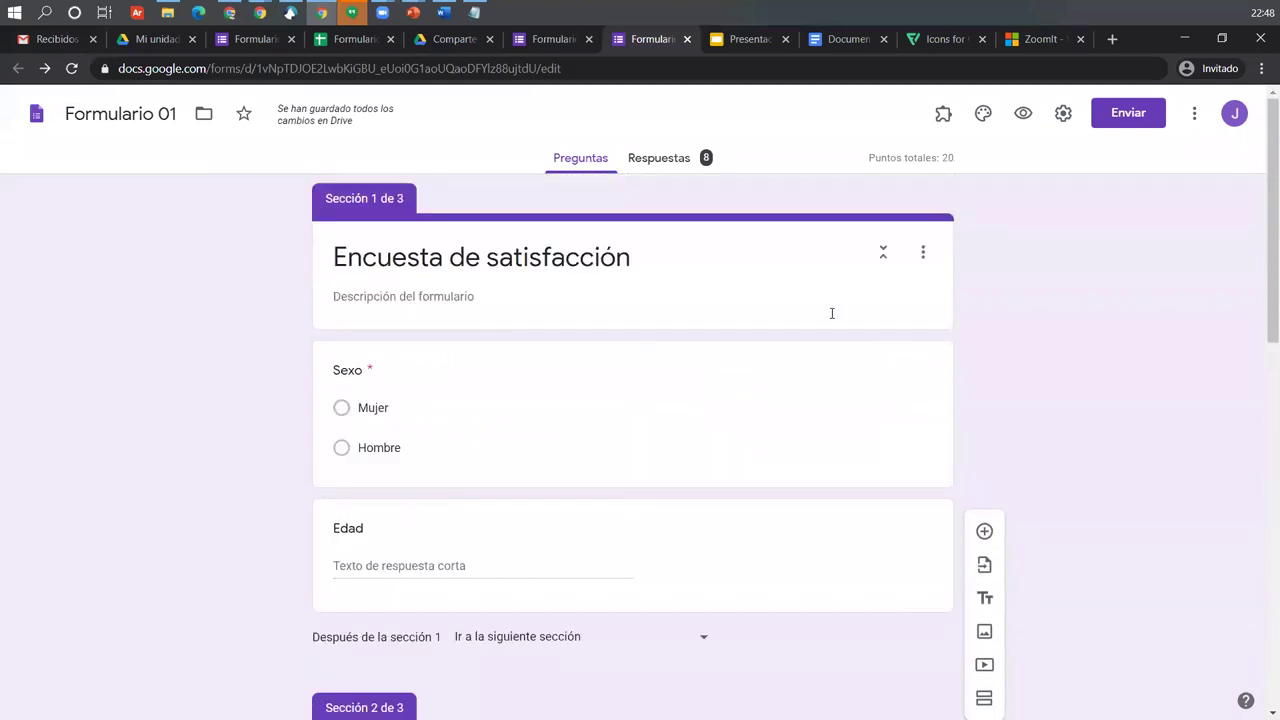
# Preview the form and answer Sexo as Mujer and Edad as 29.
pyautogui.click(1026, 114)
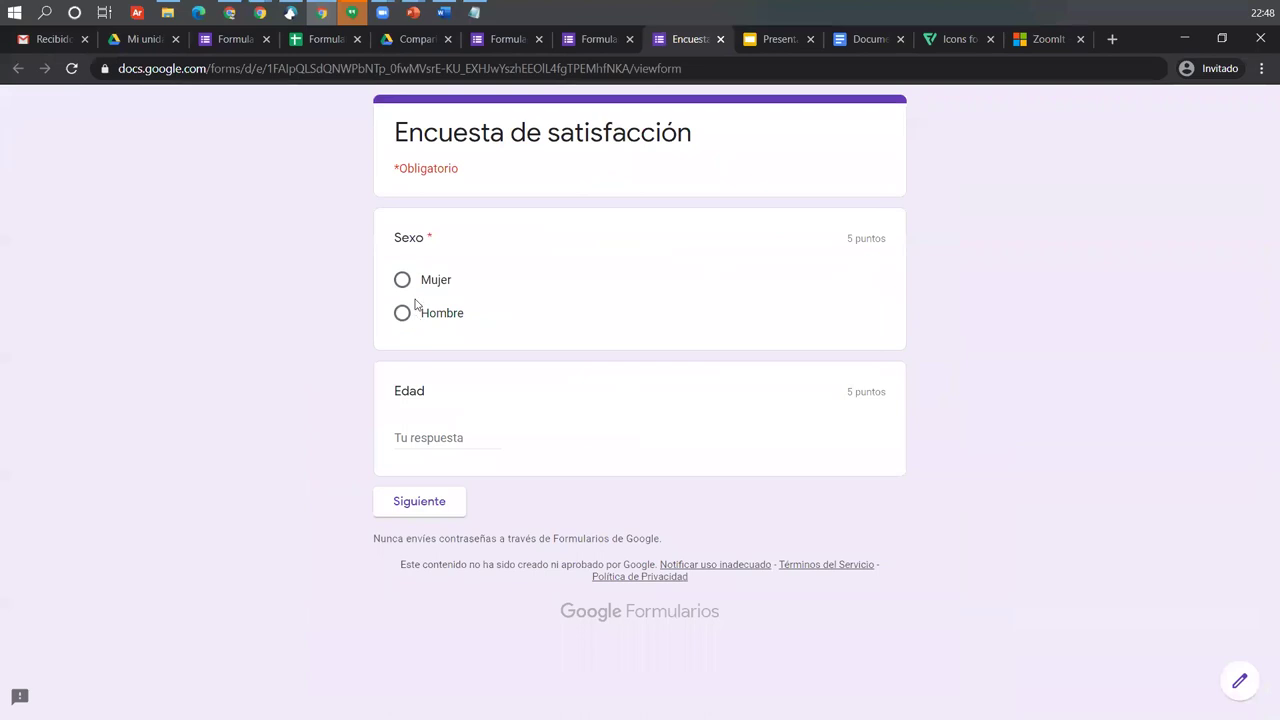
pyautogui.click(418, 284)
pyautogui.click(421, 437)
pyautogui.write('29')
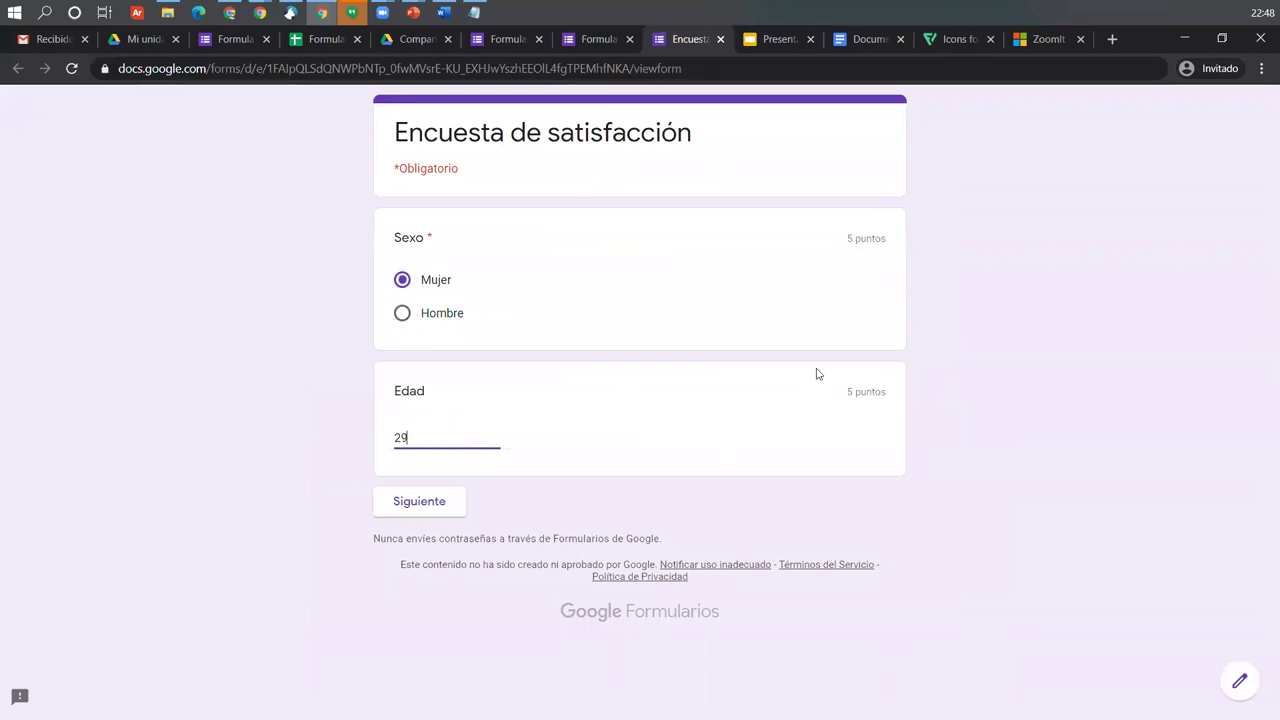
pyautogui.click(384, 512)
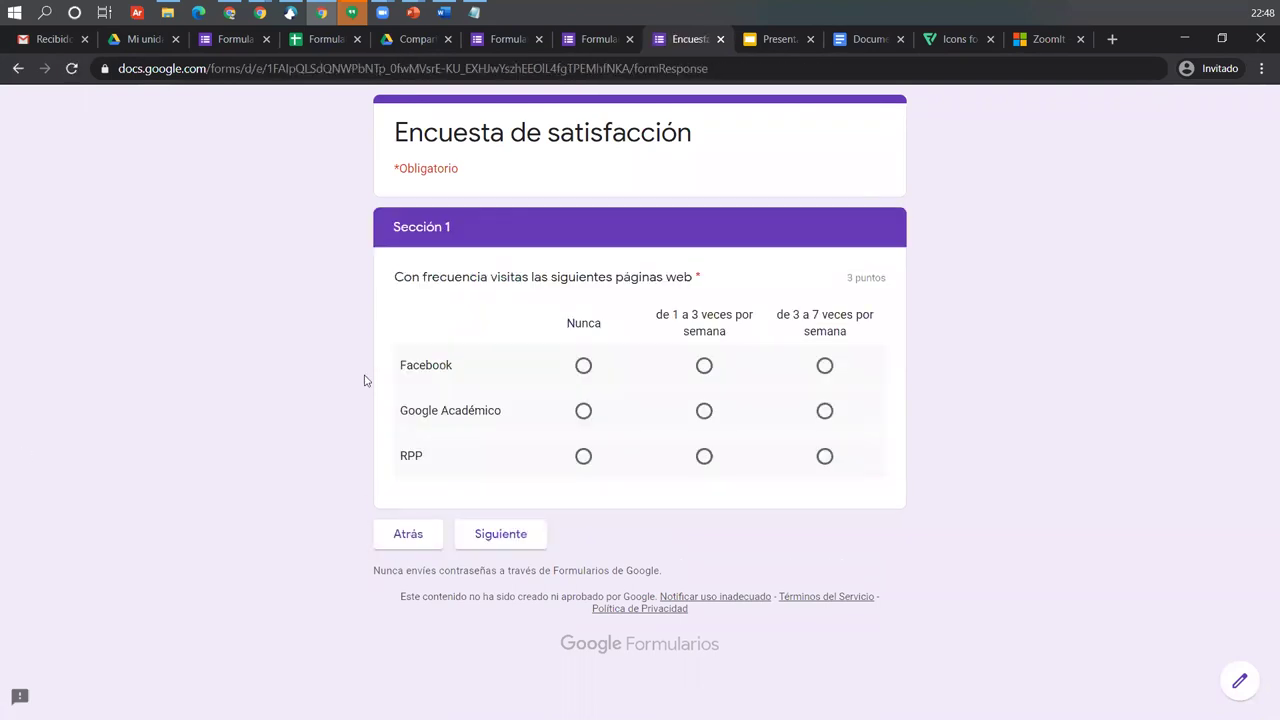
# In the grid, mark Facebook 3 to 7 times a week, and Google Académico and RPP 1 to 3 times.
pyautogui.click(824, 365)
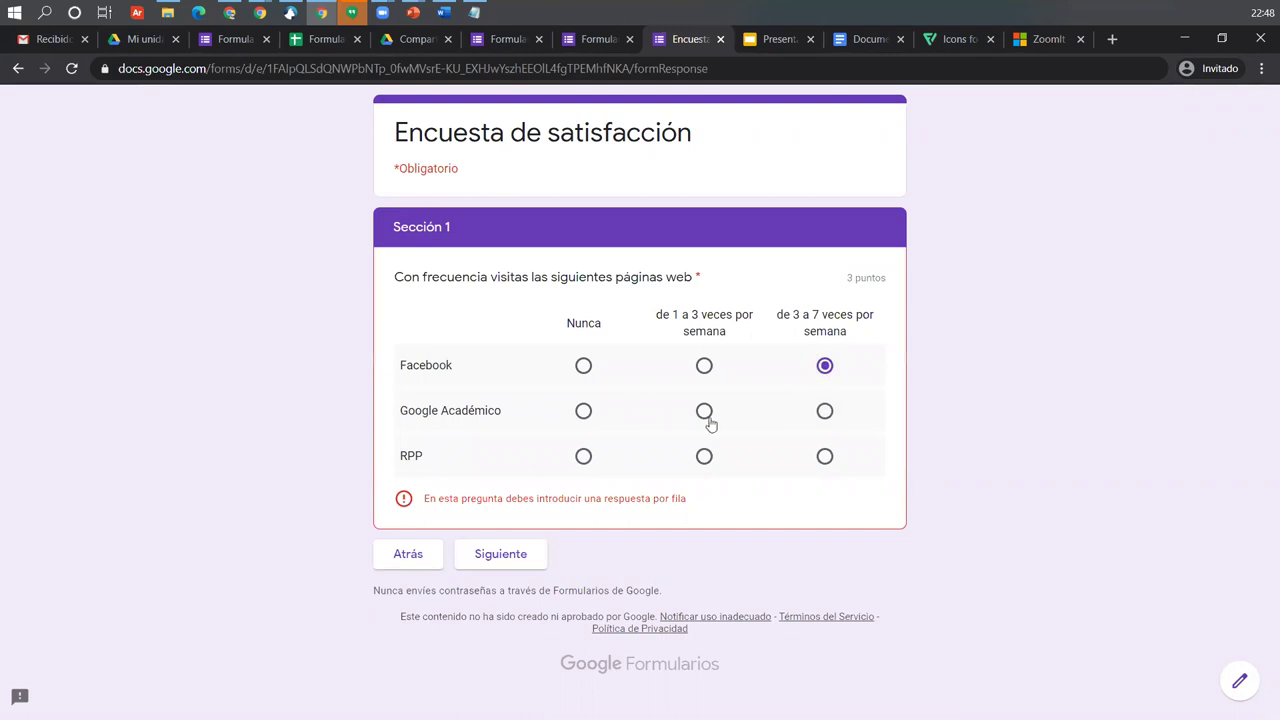
pyautogui.click(704, 456)
pyautogui.click(704, 411)
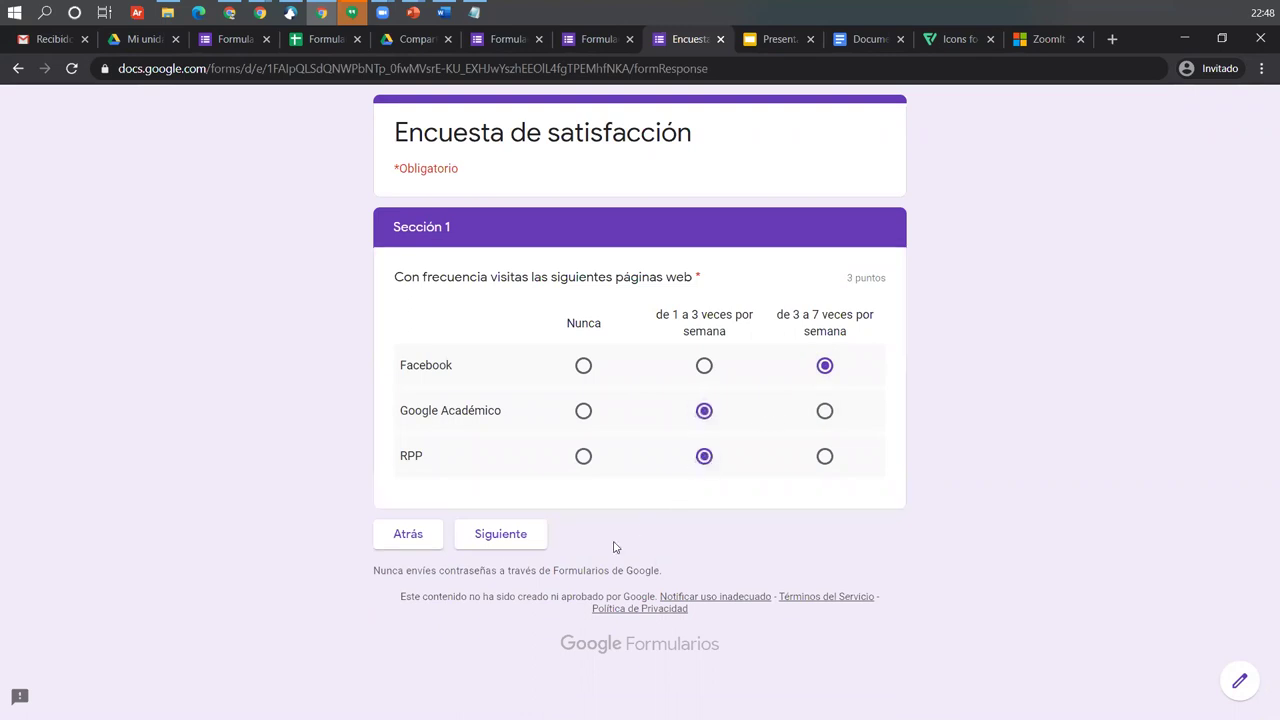
pyautogui.click(494, 535)
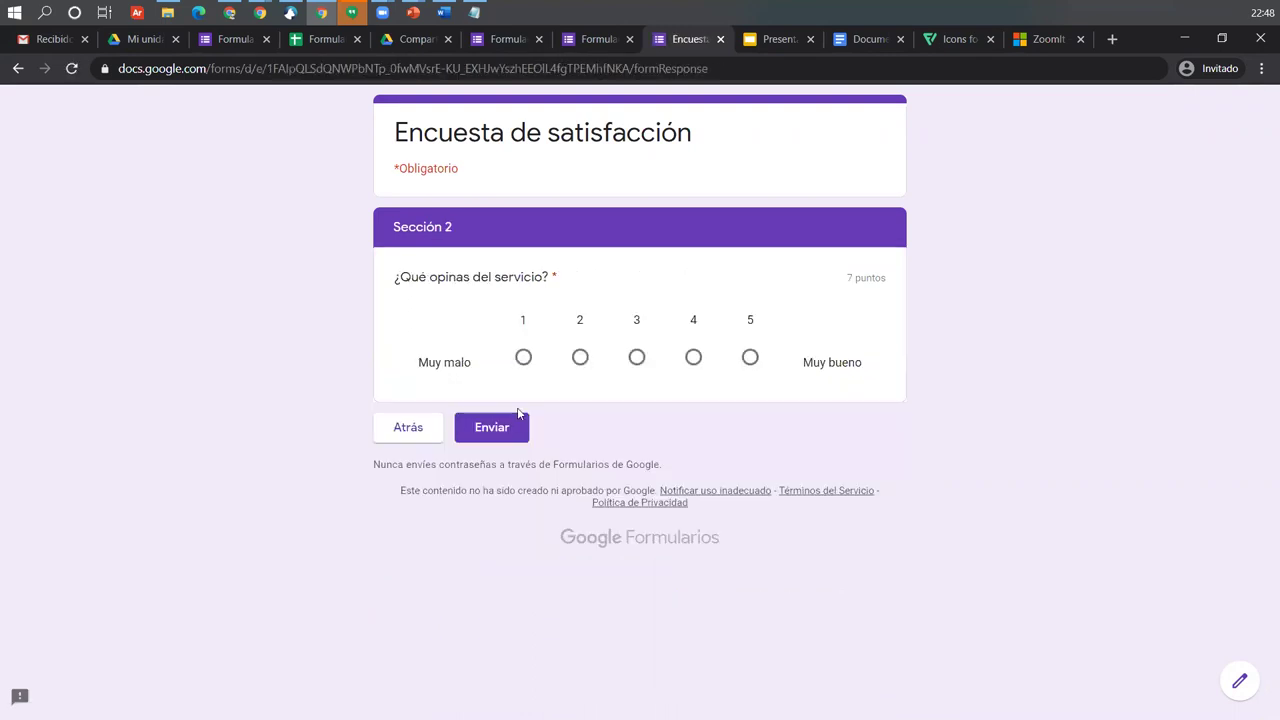
# Rate the service 4, submit the response, and view its score.
pyautogui.click(693, 357)
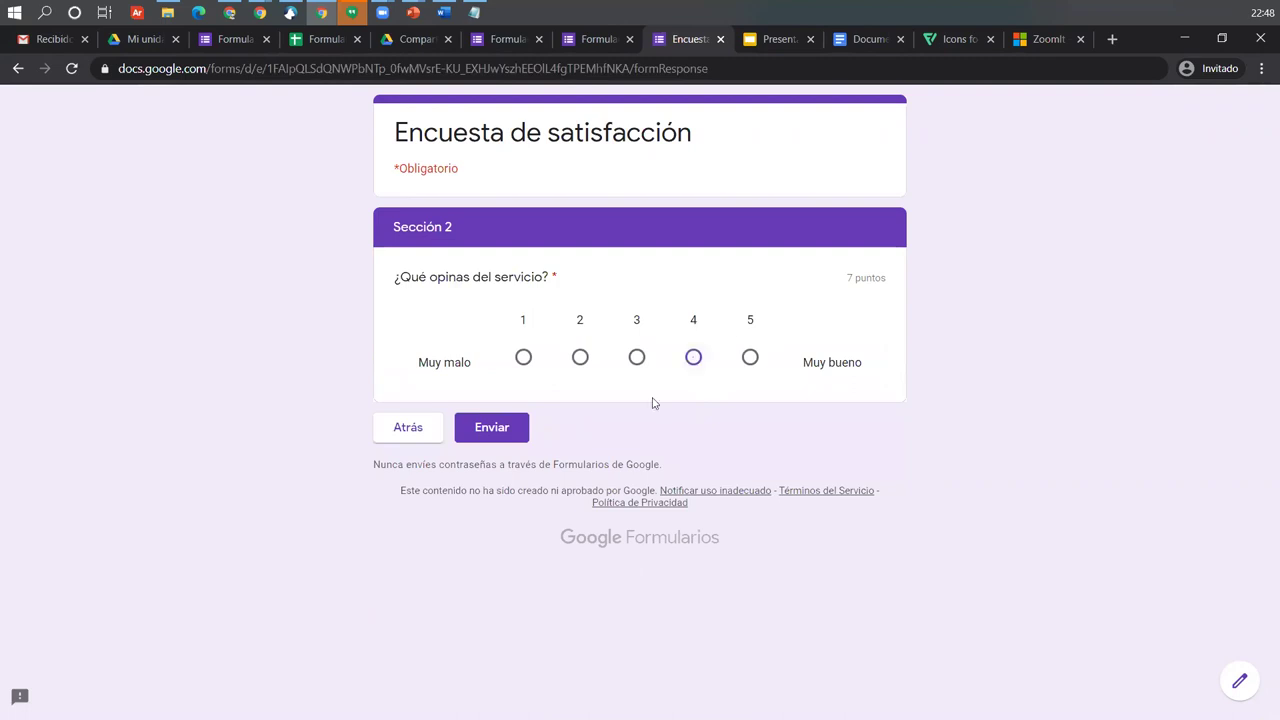
pyautogui.click(520, 430)
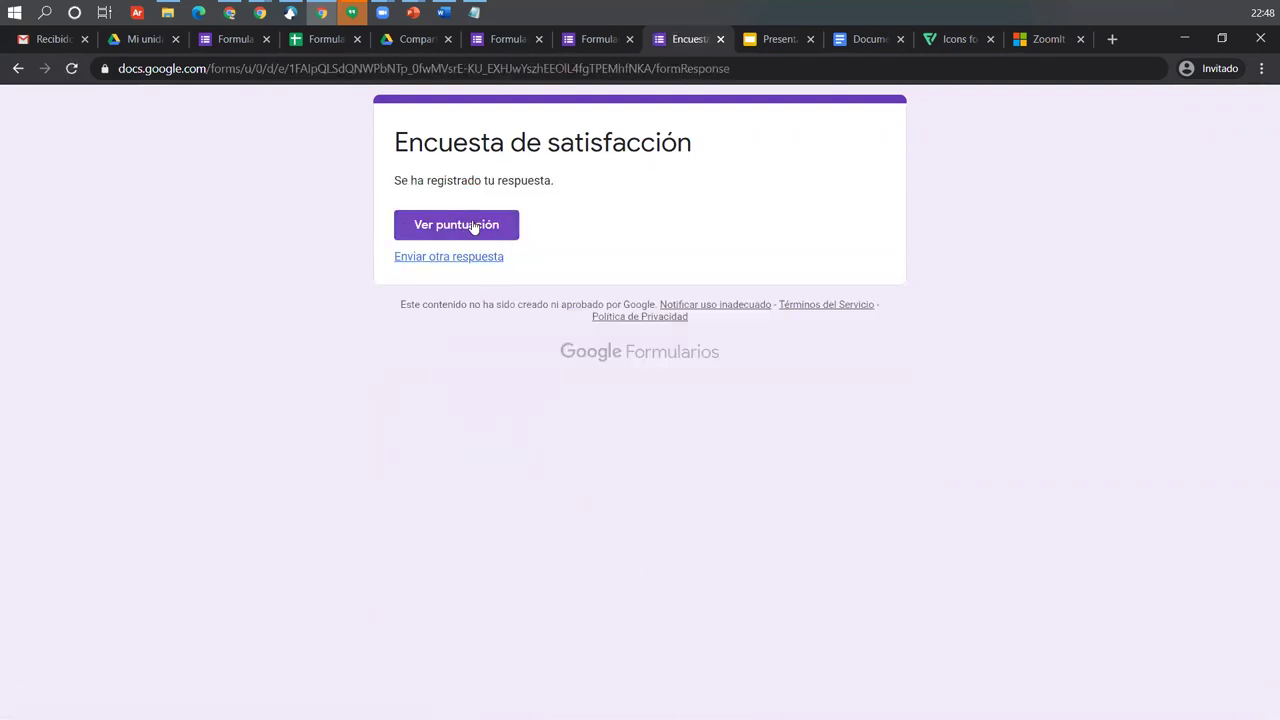
pyautogui.click(474, 227)
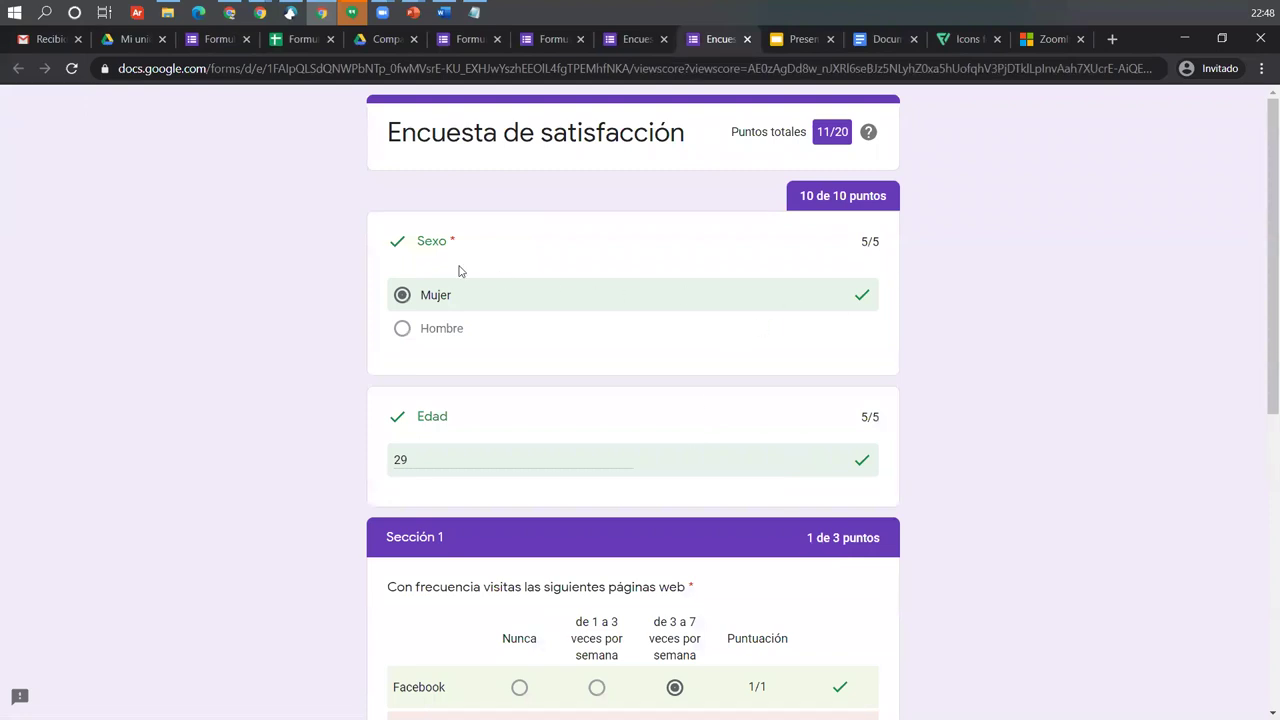
# Review the graded answers, pointing out the Edad section and the 11/20 total score.
pyautogui.scroll(-3, 459, 311)
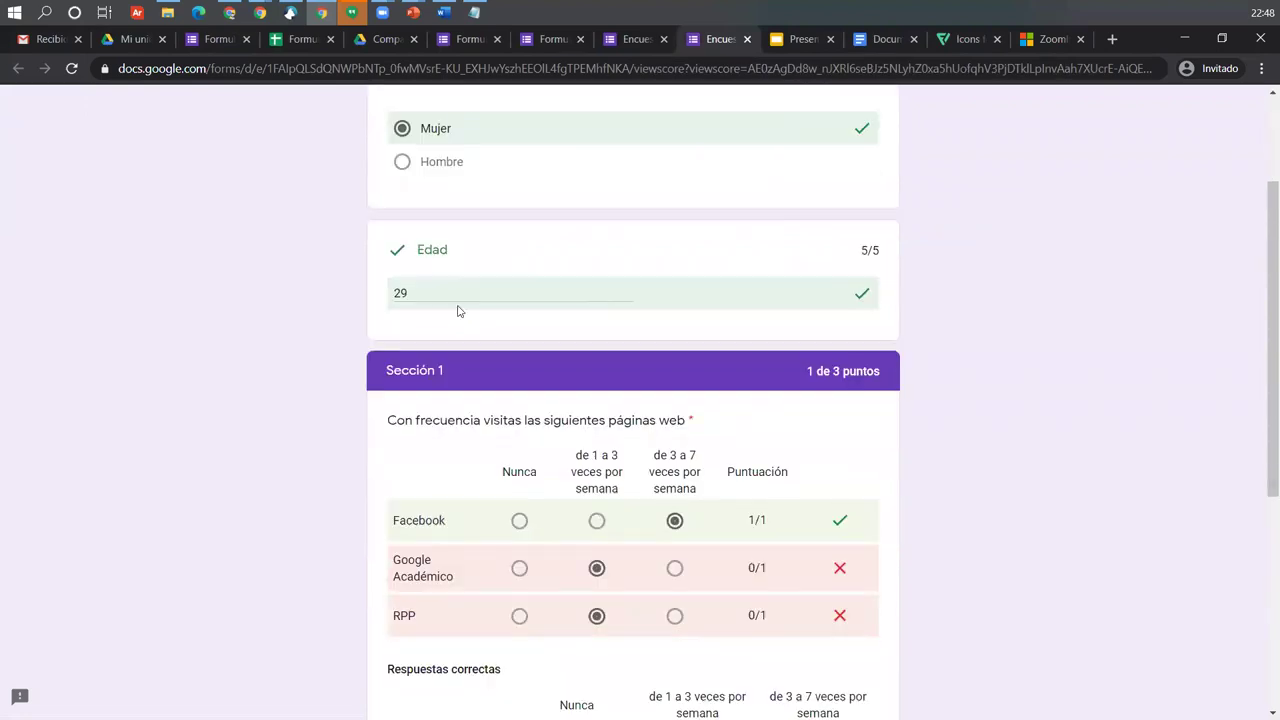
pyautogui.moveTo(410, 247); pyautogui.dragTo(672, 259)
pyautogui.scroll(-3, 848, 286)
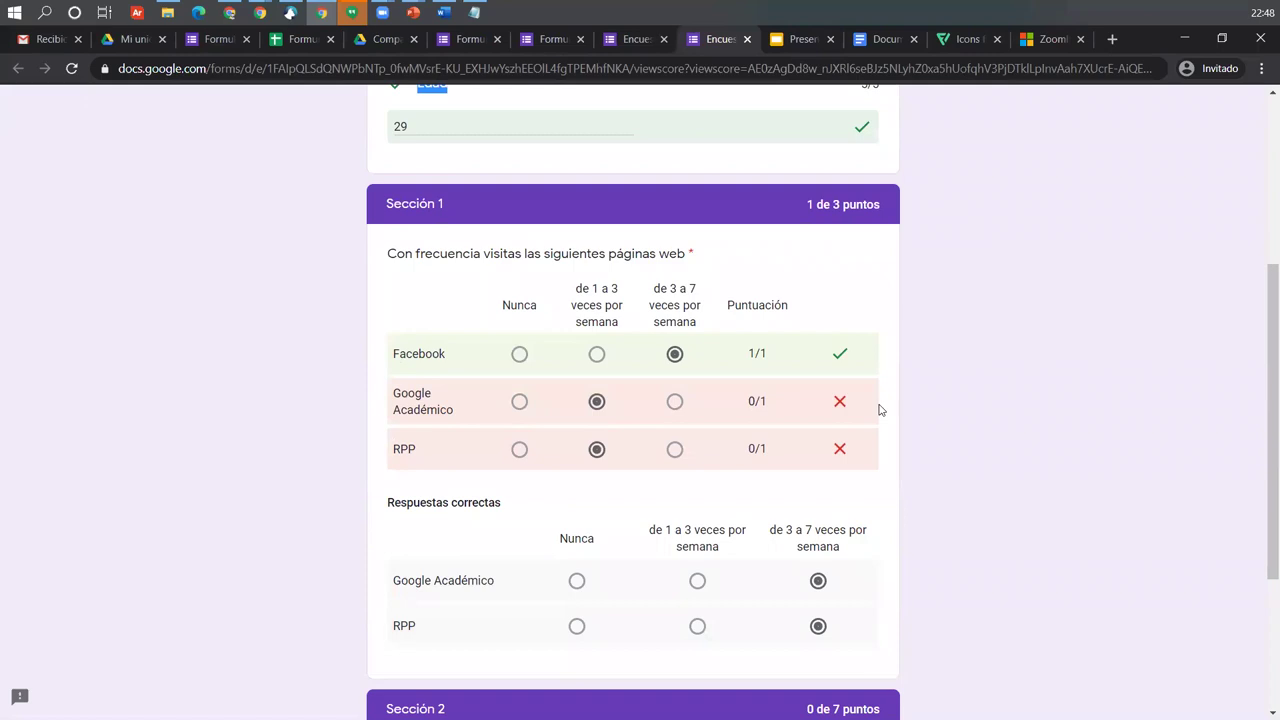
pyautogui.scroll(-3, 884, 427)
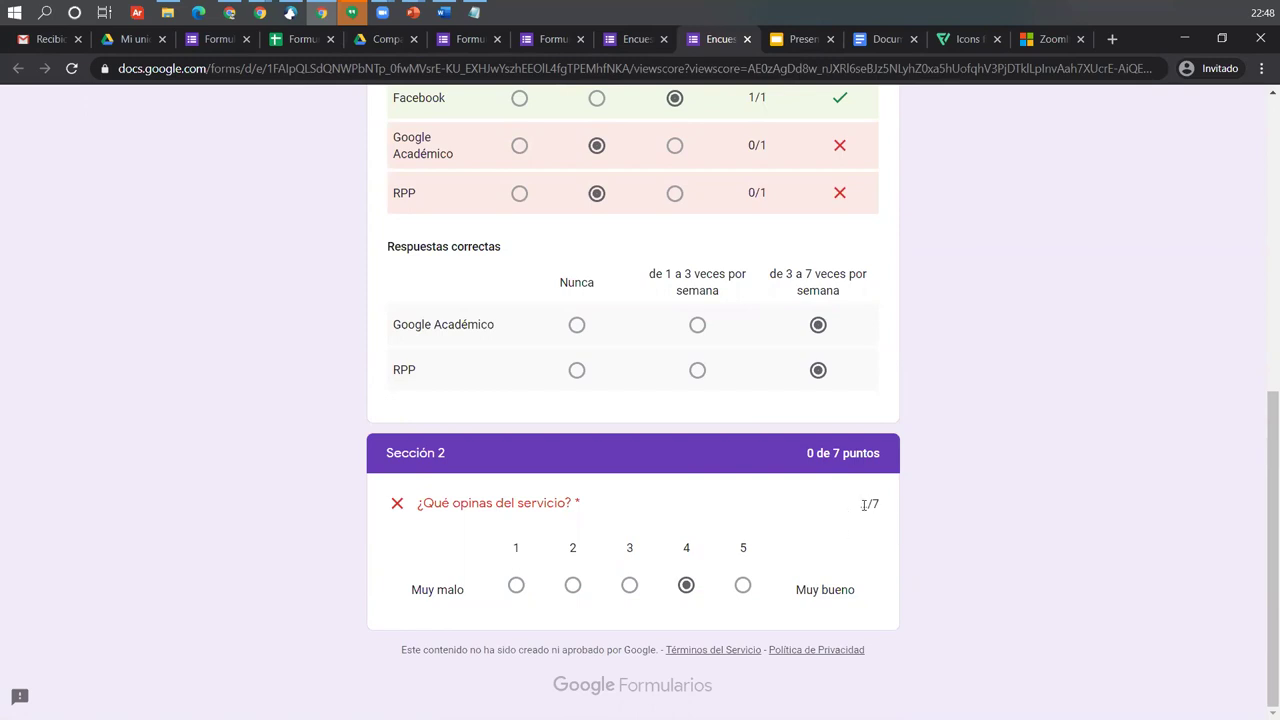
pyautogui.scroll(7, 820, 478)
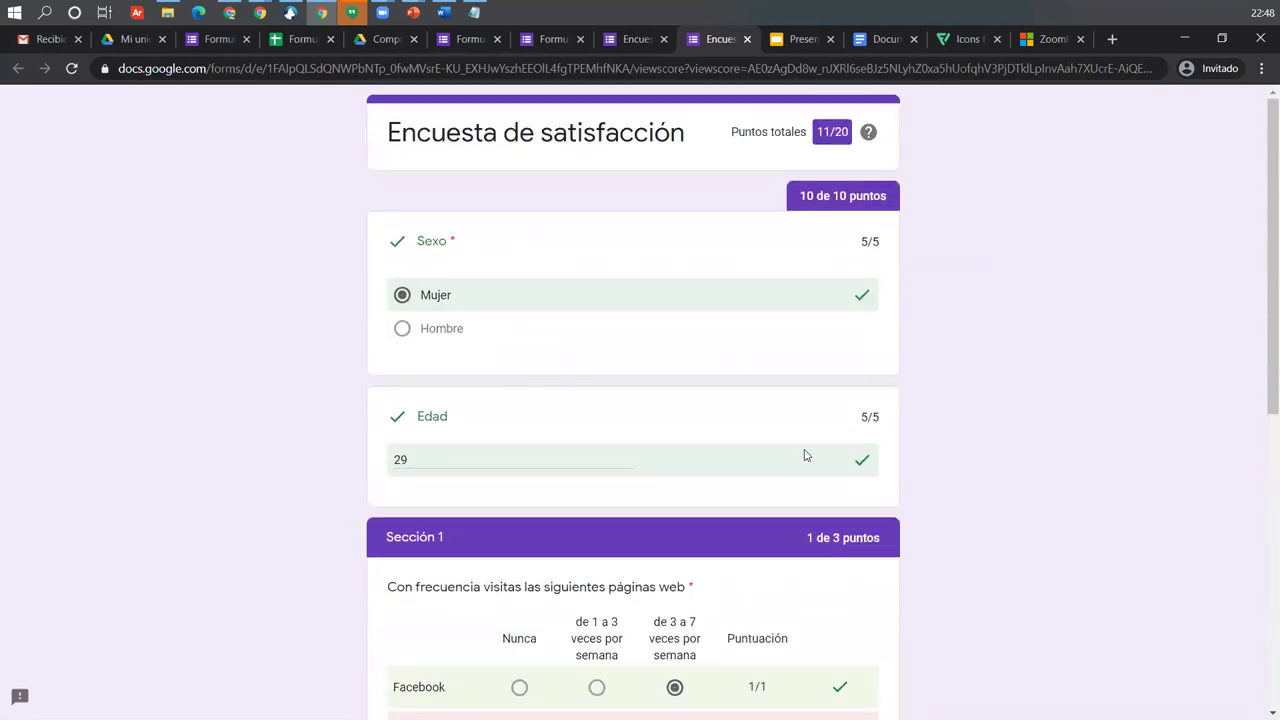
pyautogui.moveTo(848, 132); pyautogui.dragTo(818, 132)
pyautogui.click(927, 170)
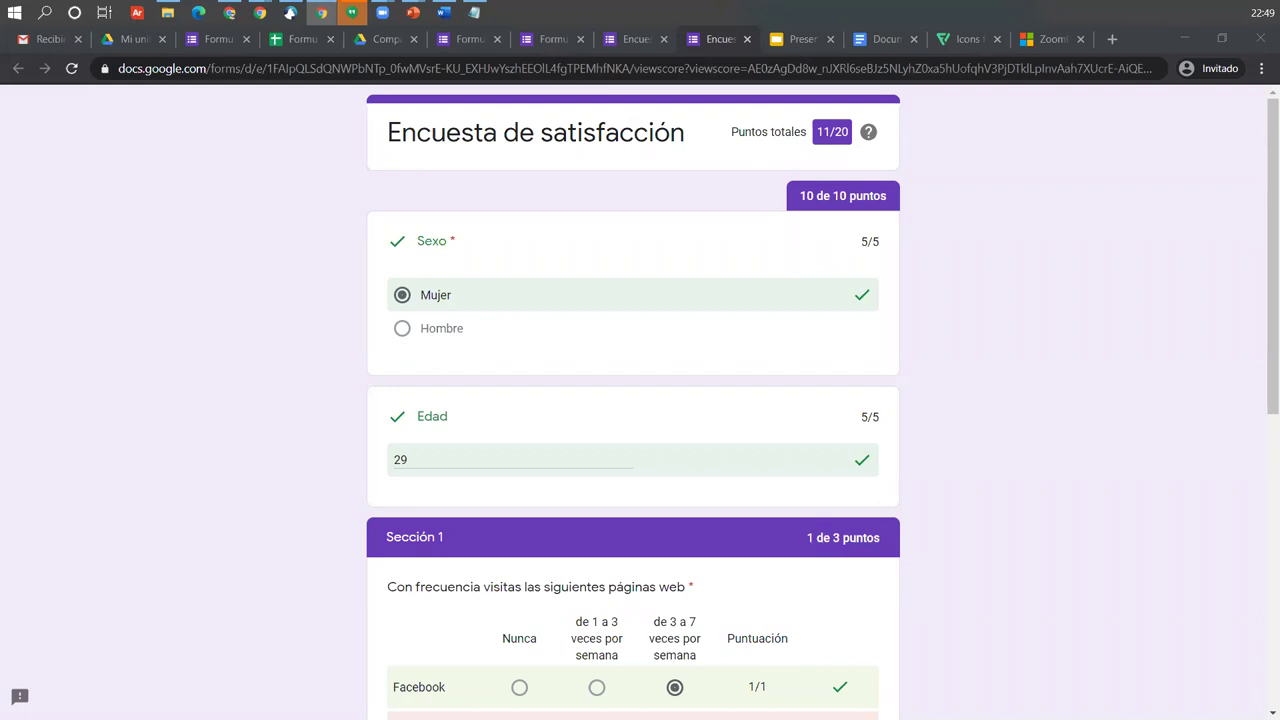
# From My Drive, create a blank form via Nuevo > Más > Formularios de Google.
pyautogui.click(205, 40)
pyautogui.click(142, 39)
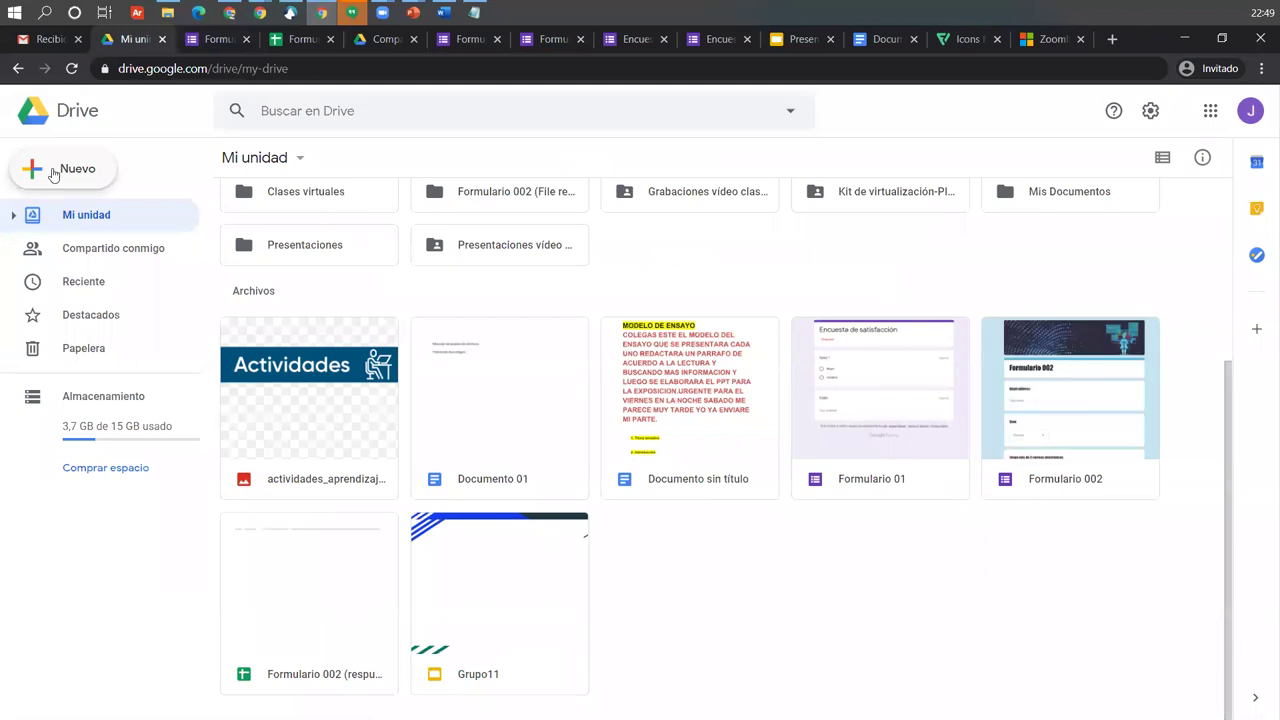
pyautogui.click(54, 172)
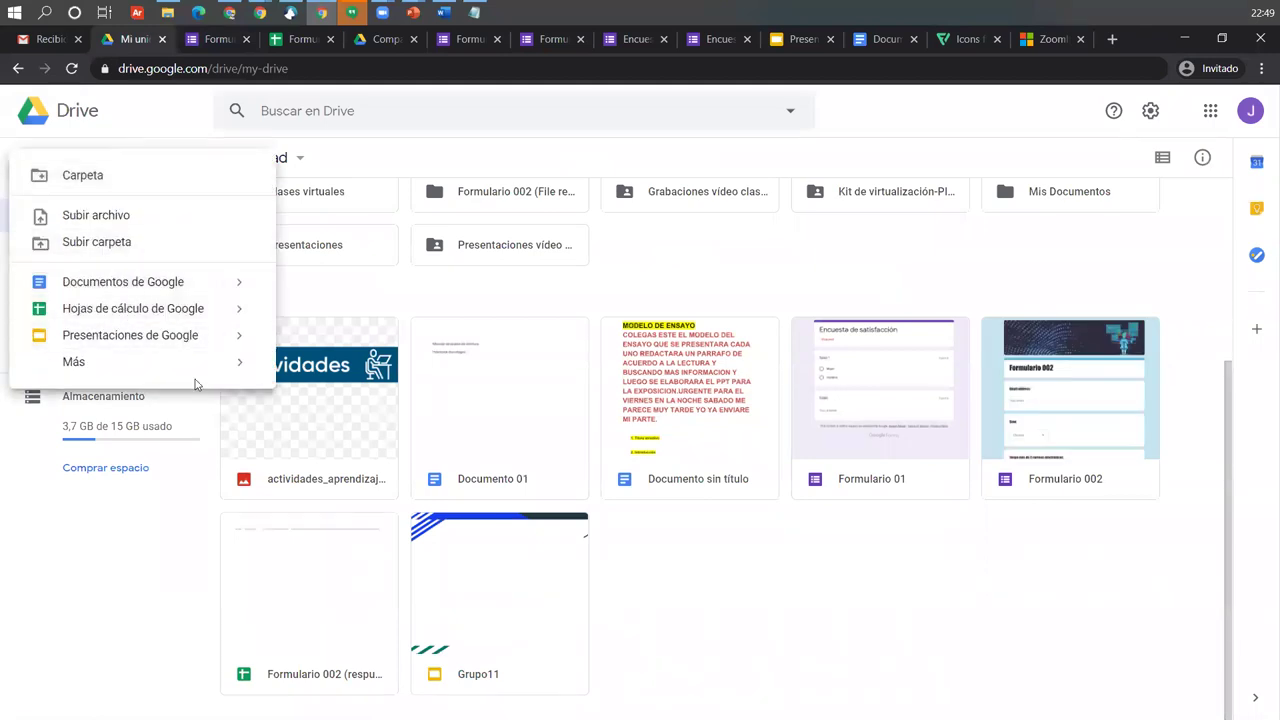
pyautogui.moveTo(240, 362)
pyautogui.click(355, 377)
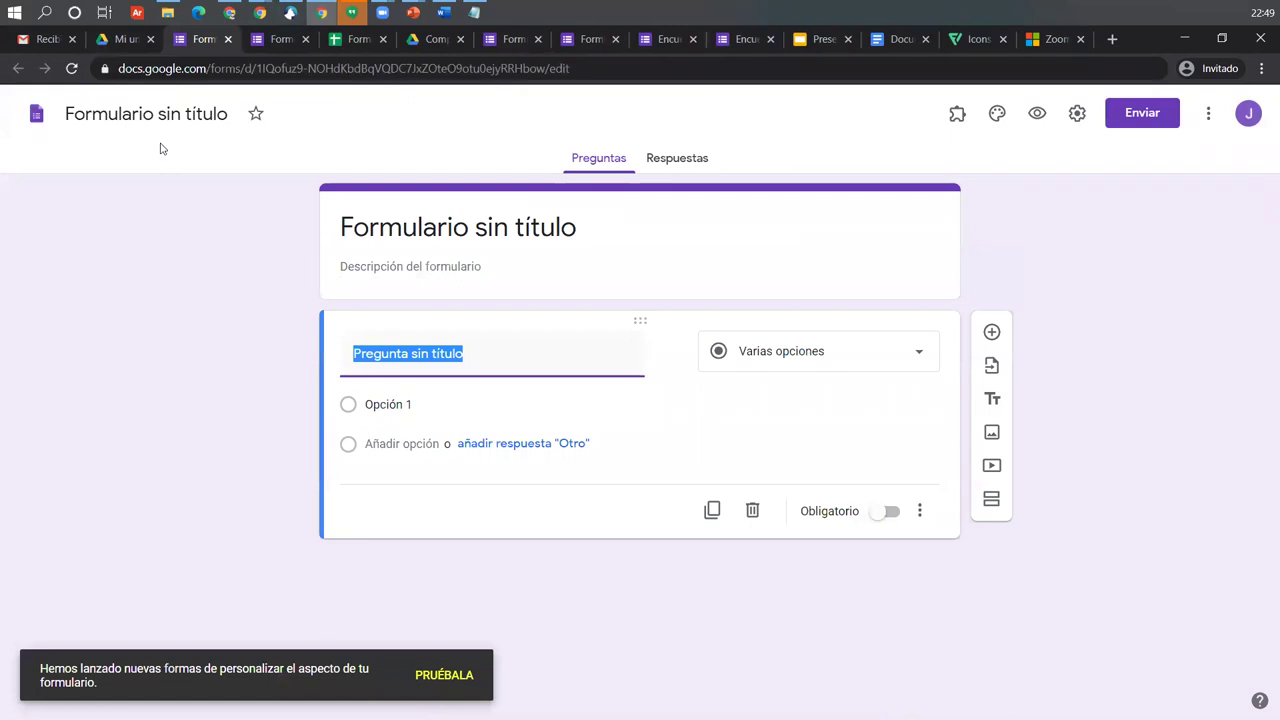
# Rename the untitled form to 'Cuestionario 01'.
pyautogui.click(160, 112)
pyautogui.write('Cuestio')
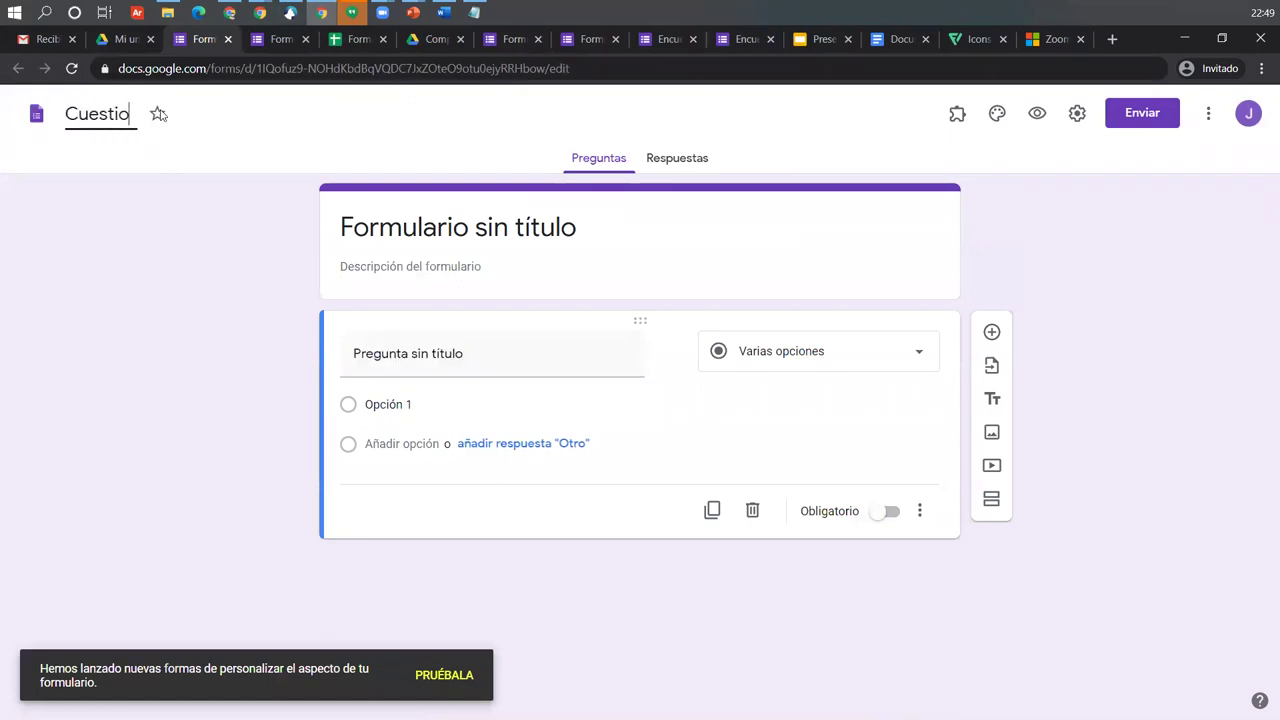
pyautogui.write('nario 01')
pyautogui.press('Return')
pyautogui.click(446, 366)
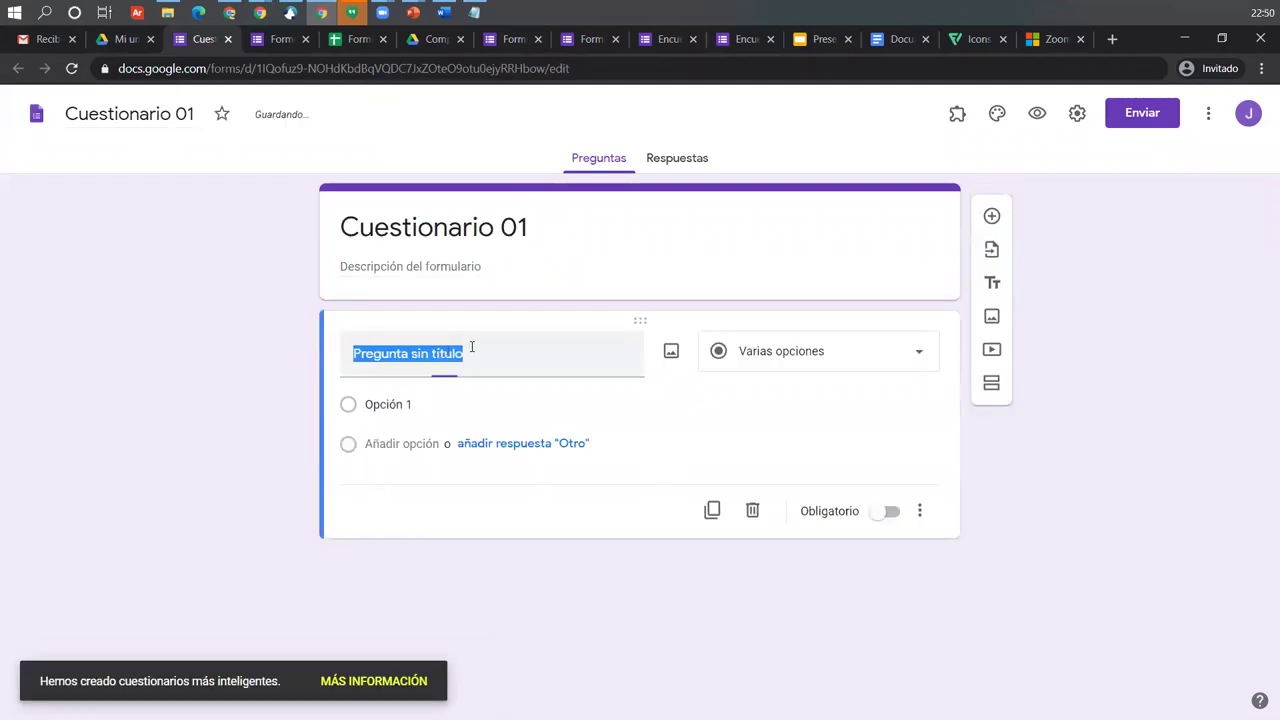
pyautogui.click(530, 352)
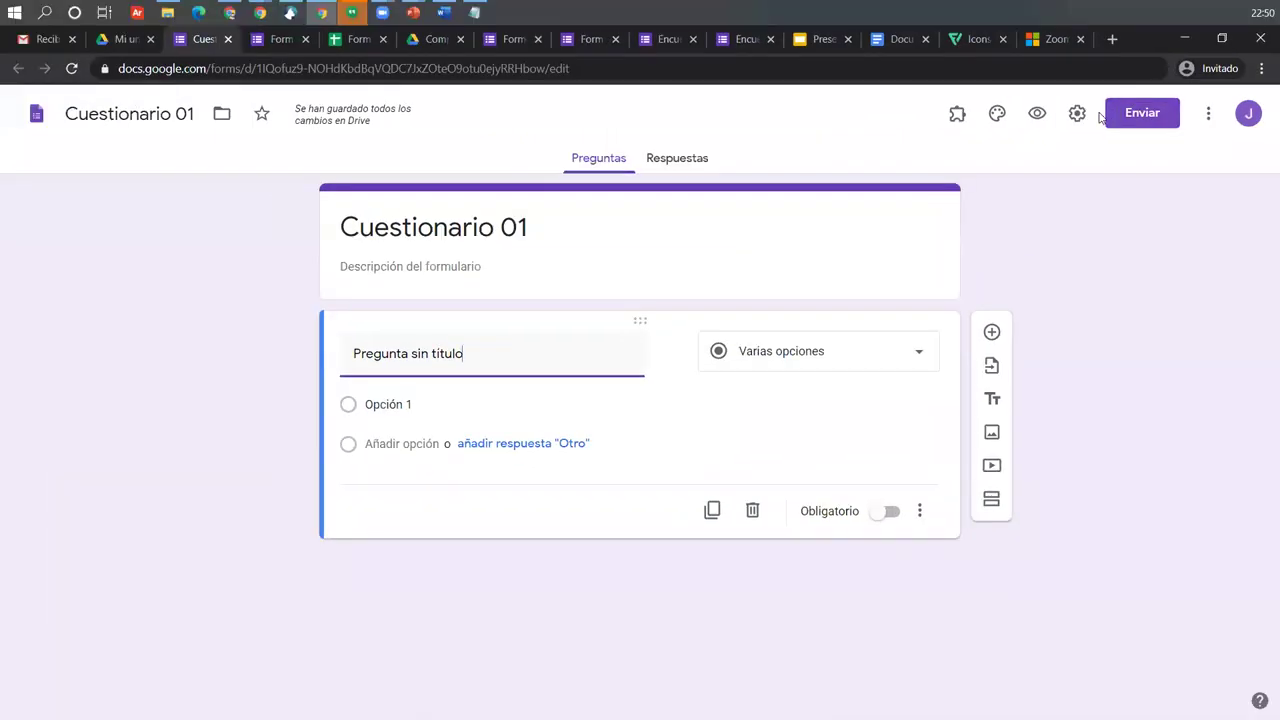
# Switch on 'Convertir en un cuestionario' in the quiz settings and save.
pyautogui.click(1077, 113)
pyautogui.click(798, 195)
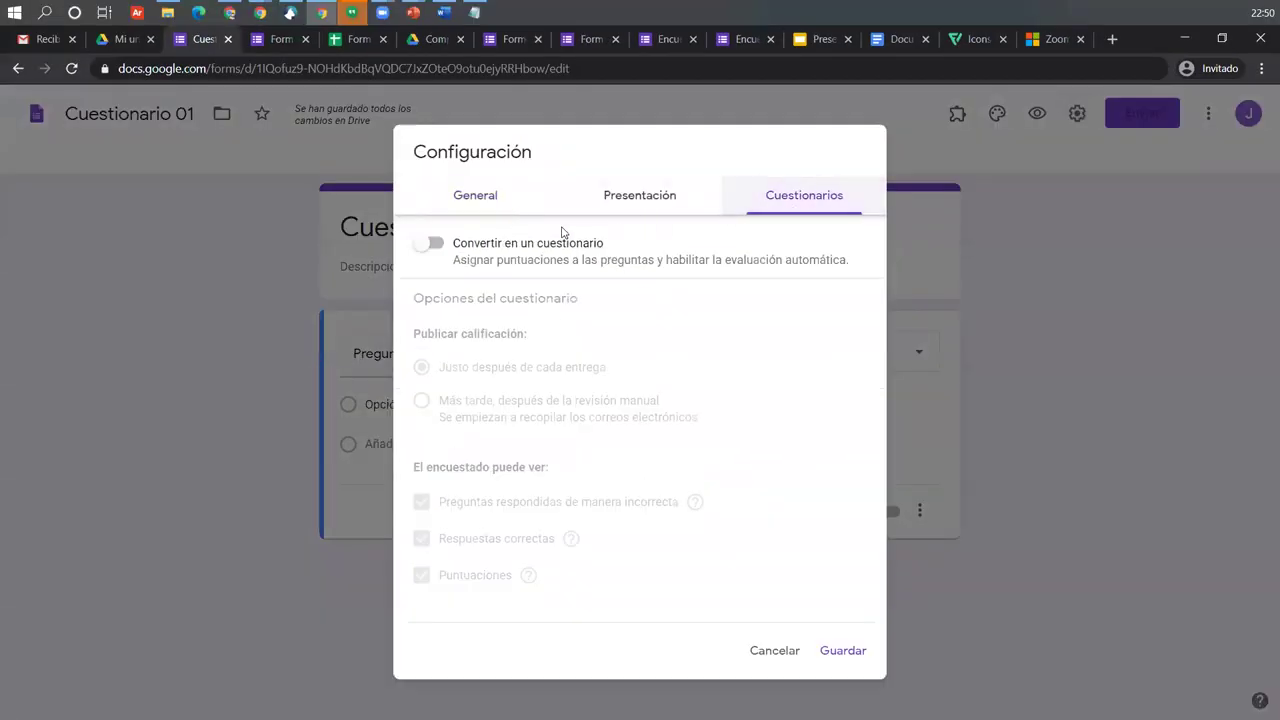
pyautogui.click(433, 244)
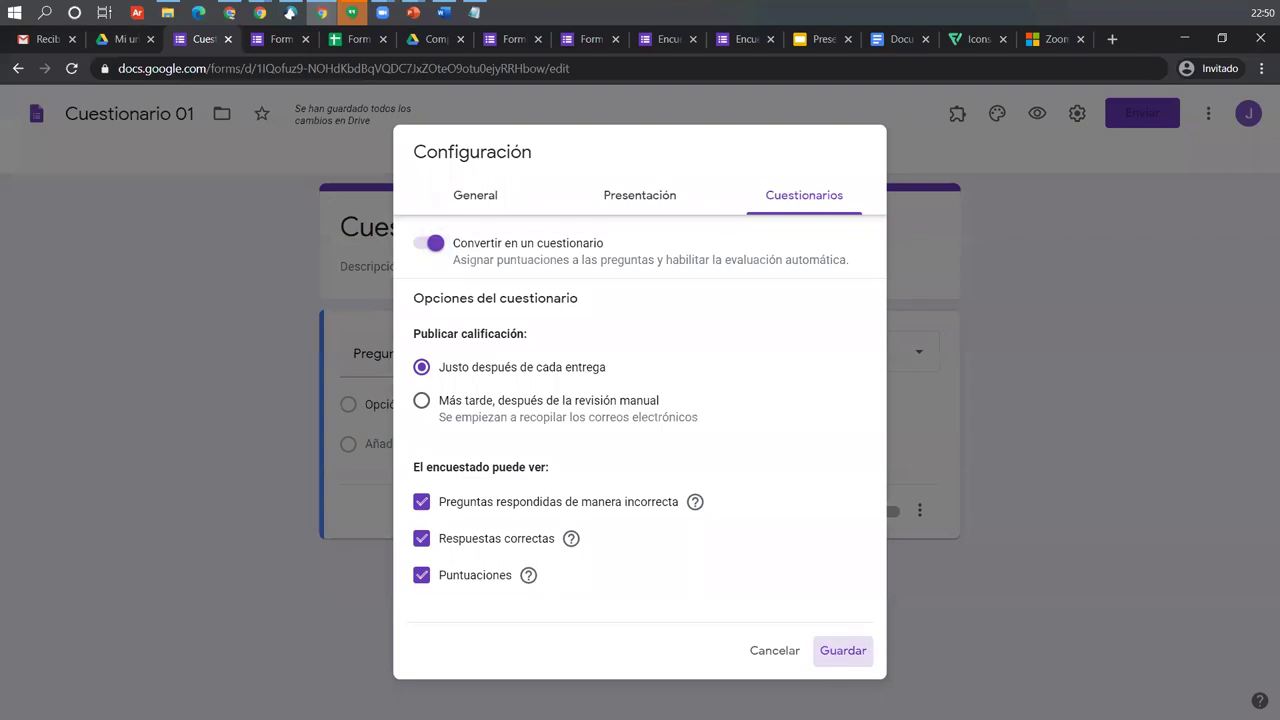
pyautogui.click(843, 650)
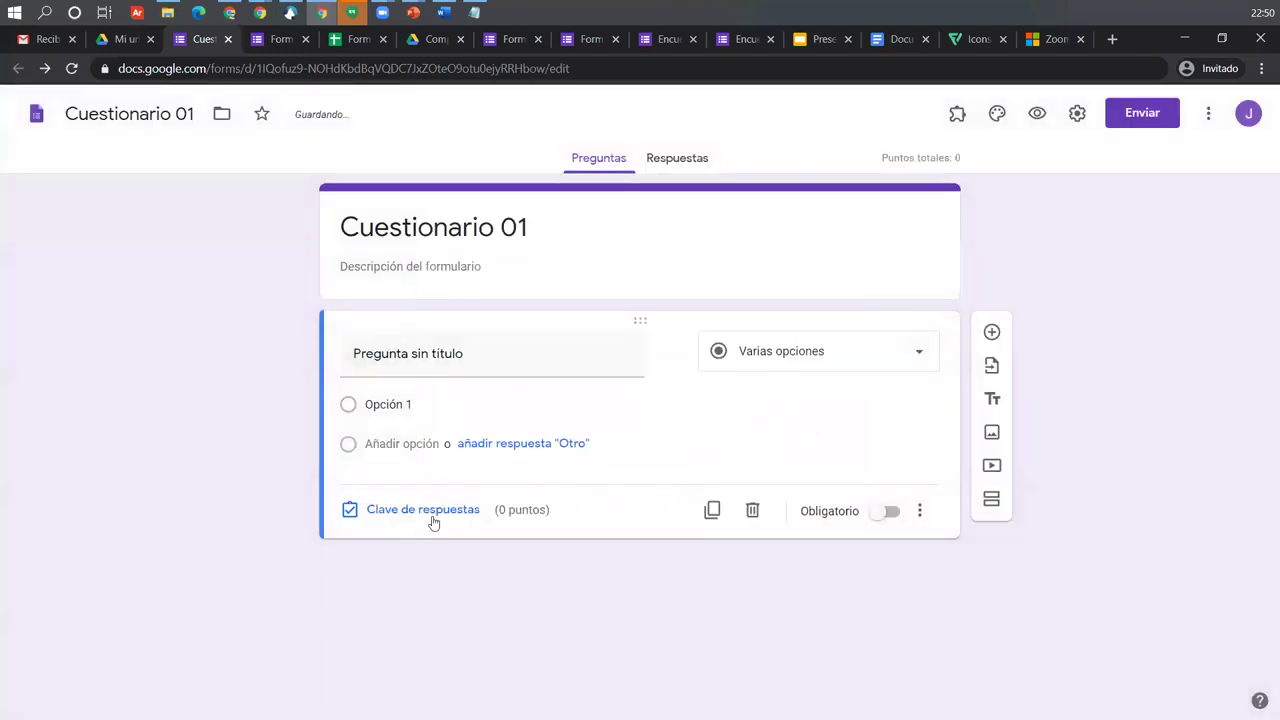
# Title the question 'No es una actividad de la plataforma Moodle' and make the first choice Chat.
pyautogui.click(435, 346)
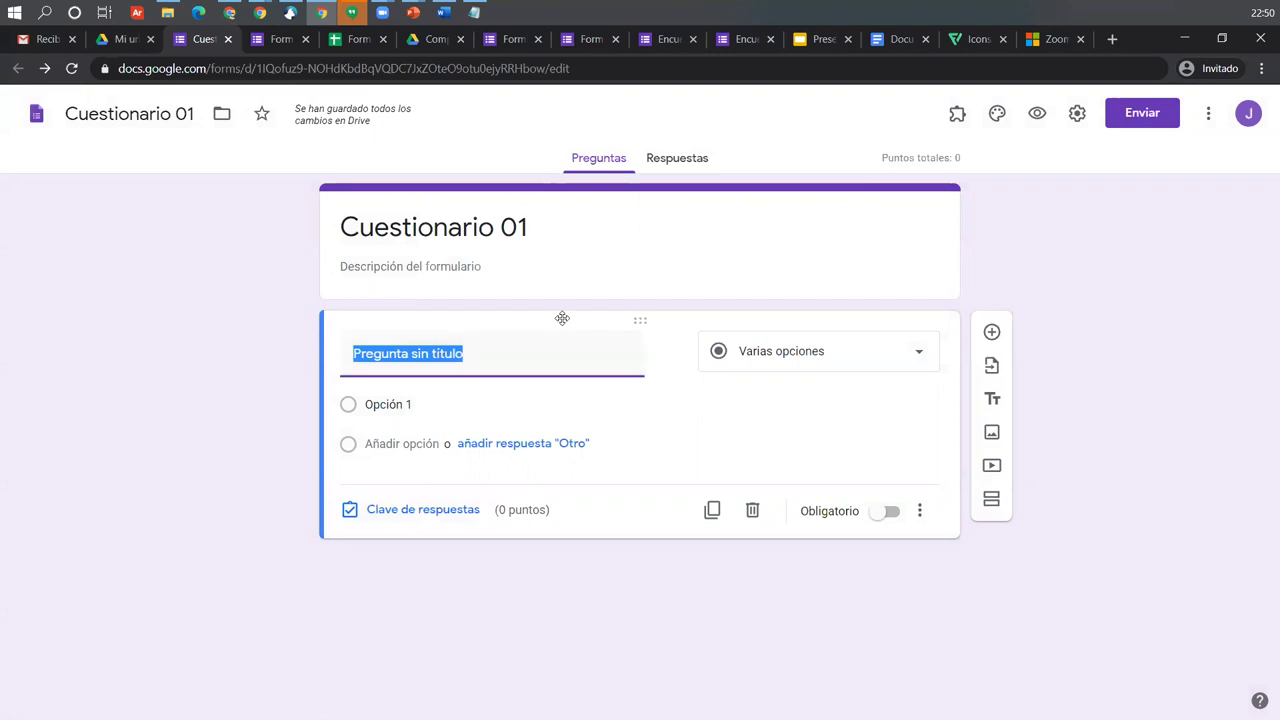
pyautogui.write('No es una ')
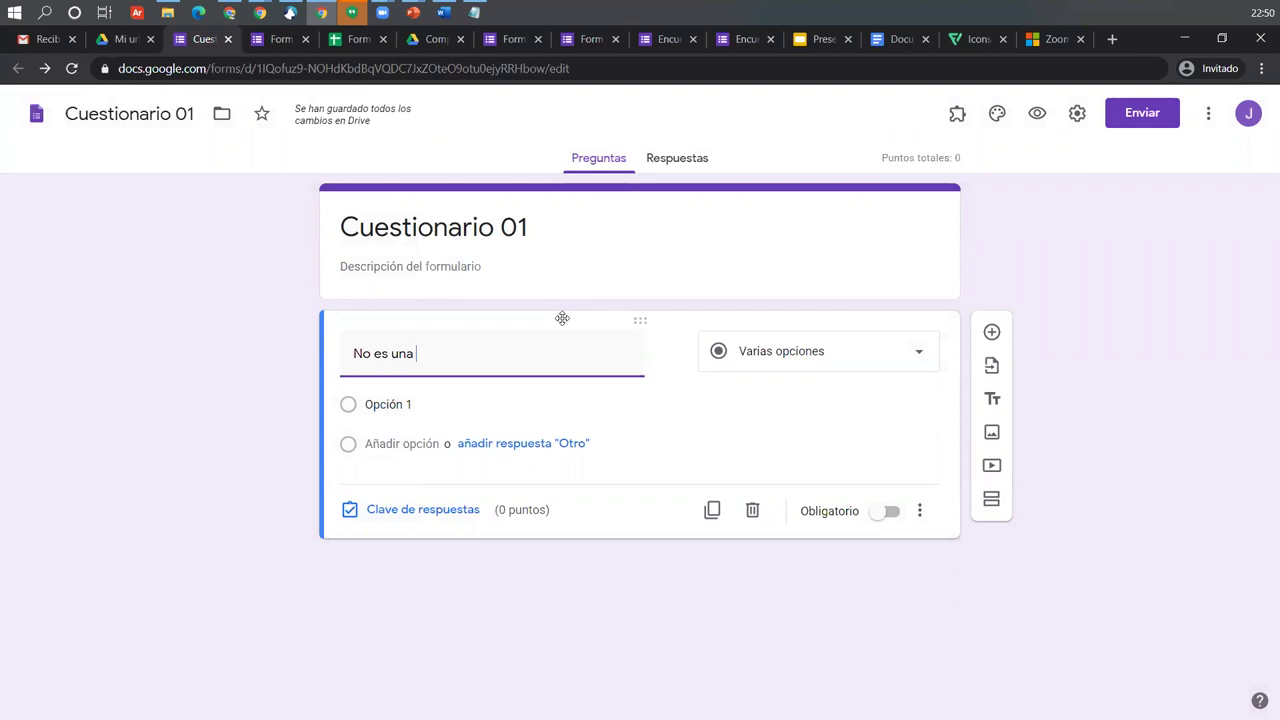
pyautogui.write('activida')
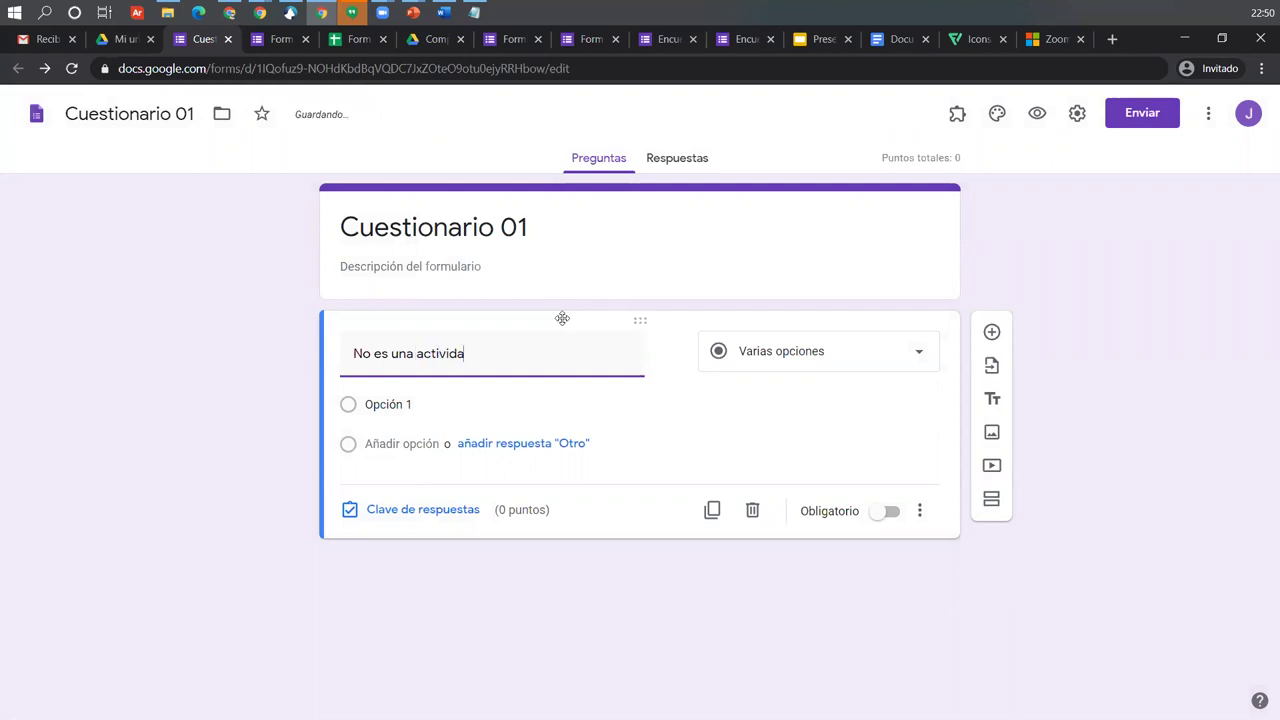
pyautogui.write('d de la platafor')
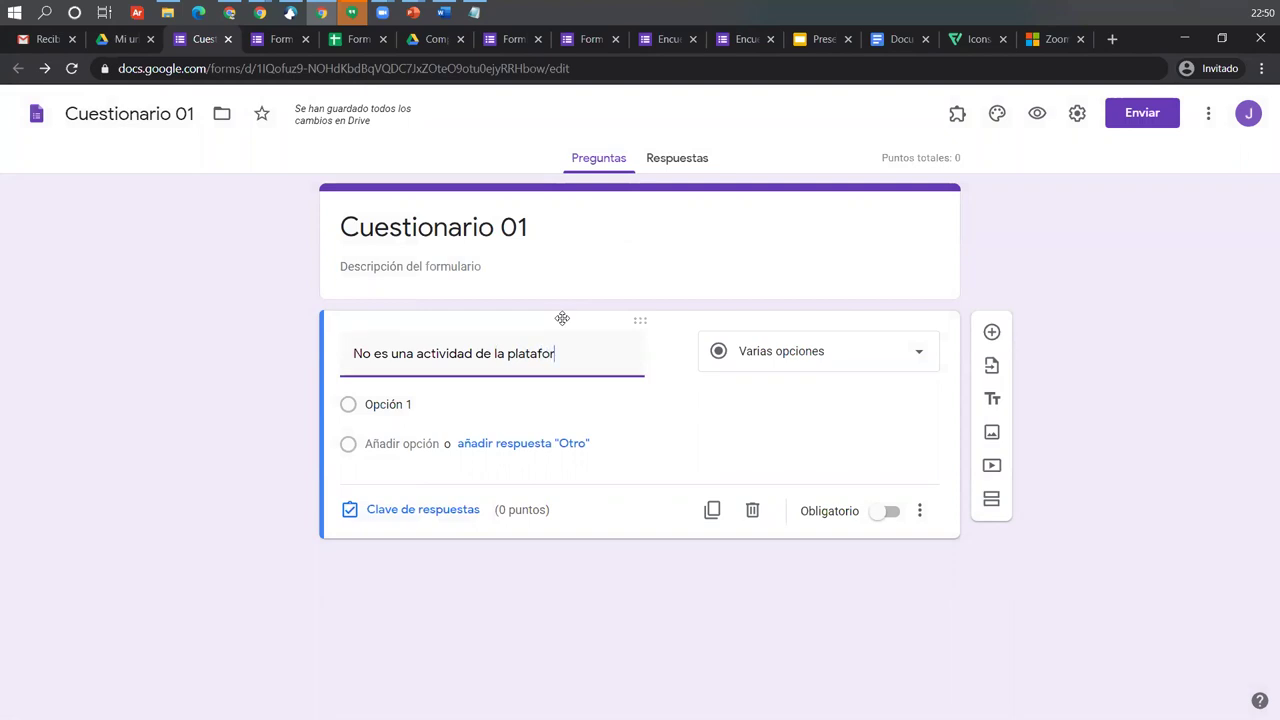
pyautogui.write('ma Moodle')
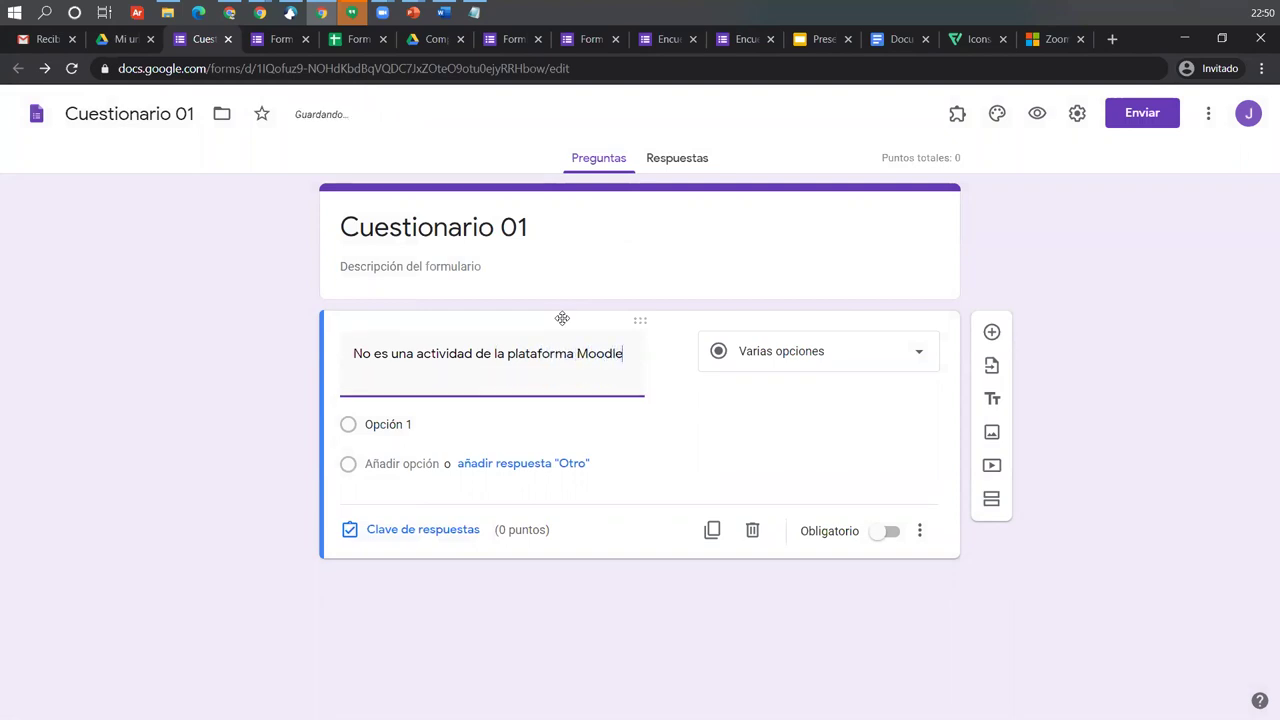
pyautogui.click(425, 423)
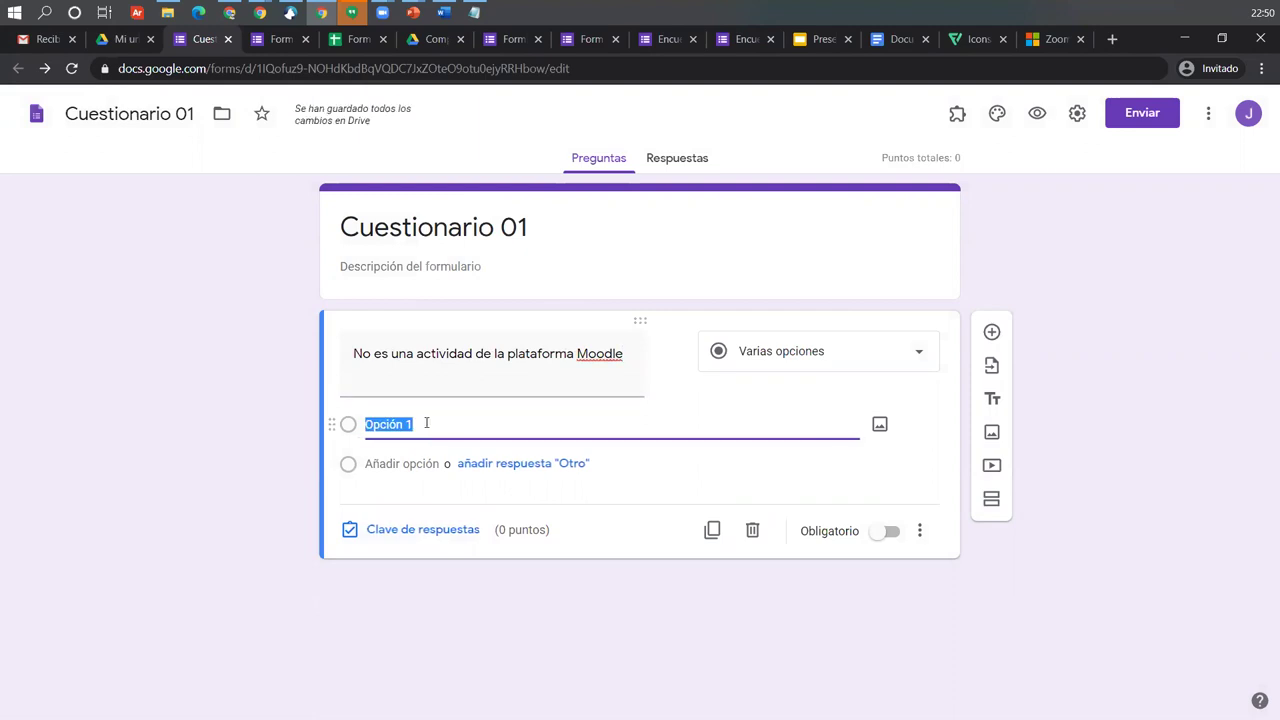
pyautogui.write('Char')
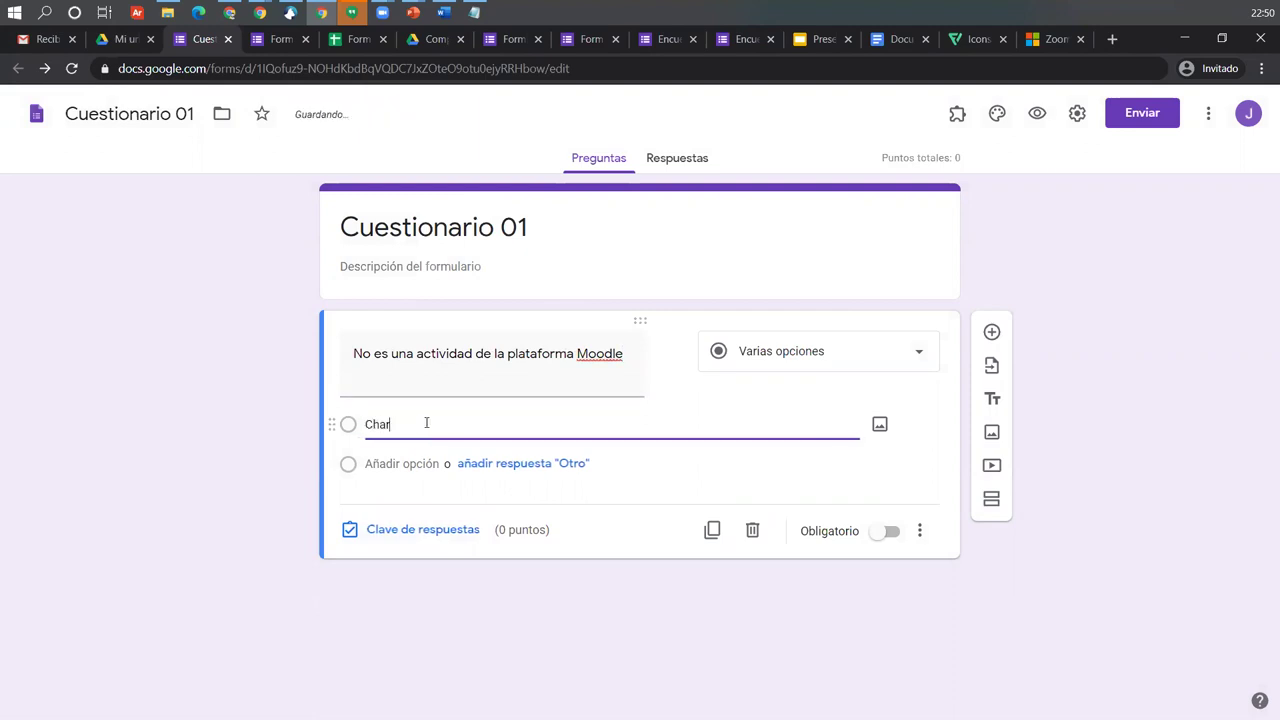
# Add the answer choices Foro, Página and Tarea.
pyautogui.press('Tab')
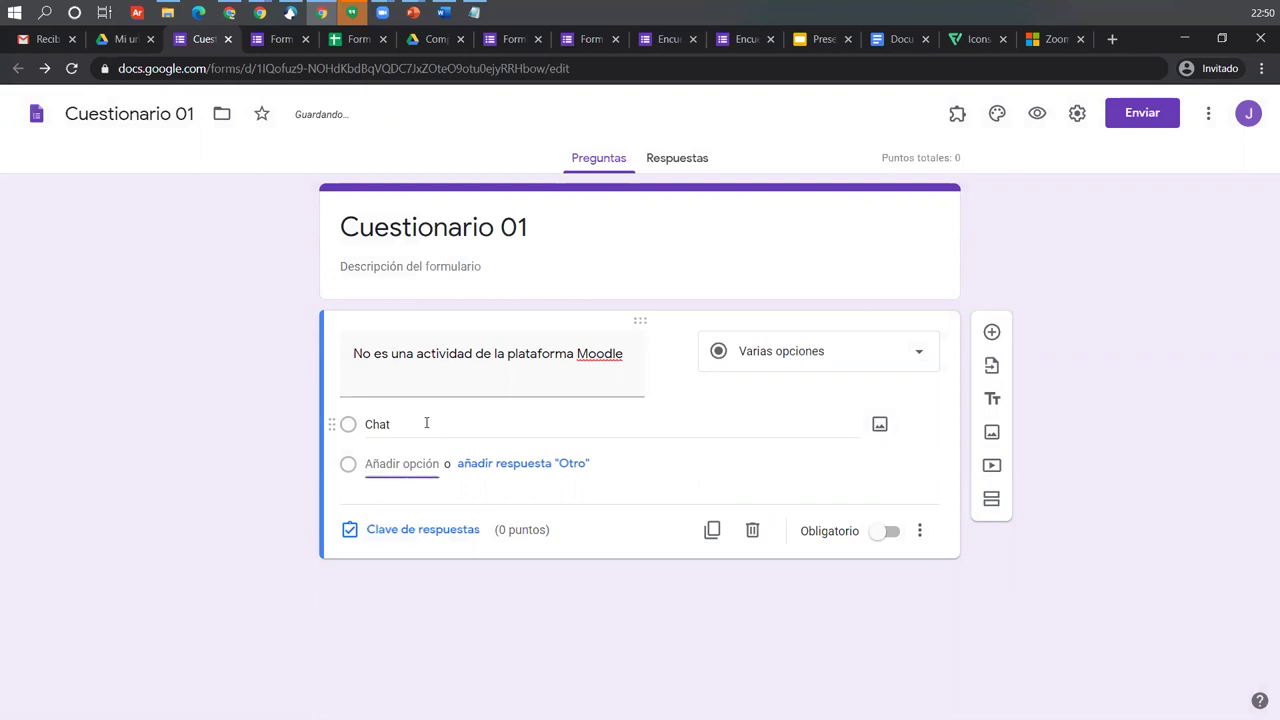
pyautogui.write('Foro')
pyautogui.press('Tab')
pyautogui.press('Tab')
pyautogui.press('Tab')
pyautogui.write('Pá')
pyautogui.press('BackSpace')
pyautogui.write('ágina')
pyautogui.press('Tab')
pyautogui.press('Tab')
pyautogui.press('Tab')
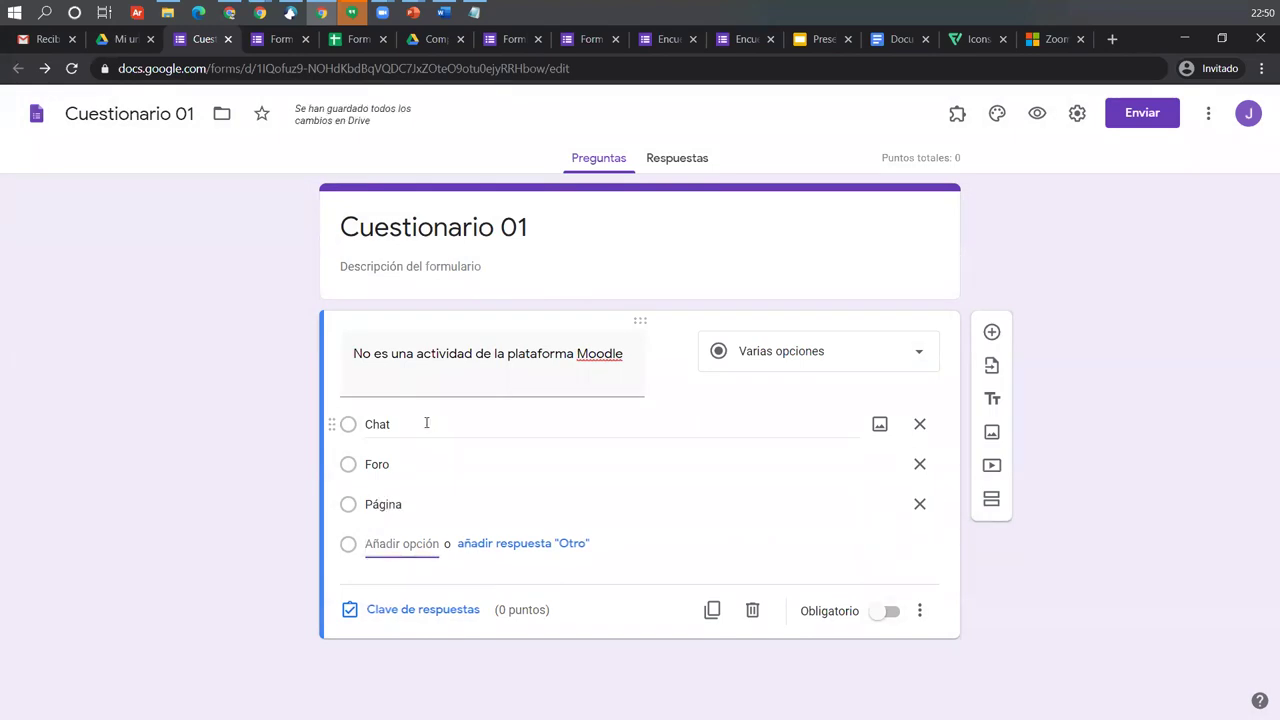
pyautogui.write('Tarea')
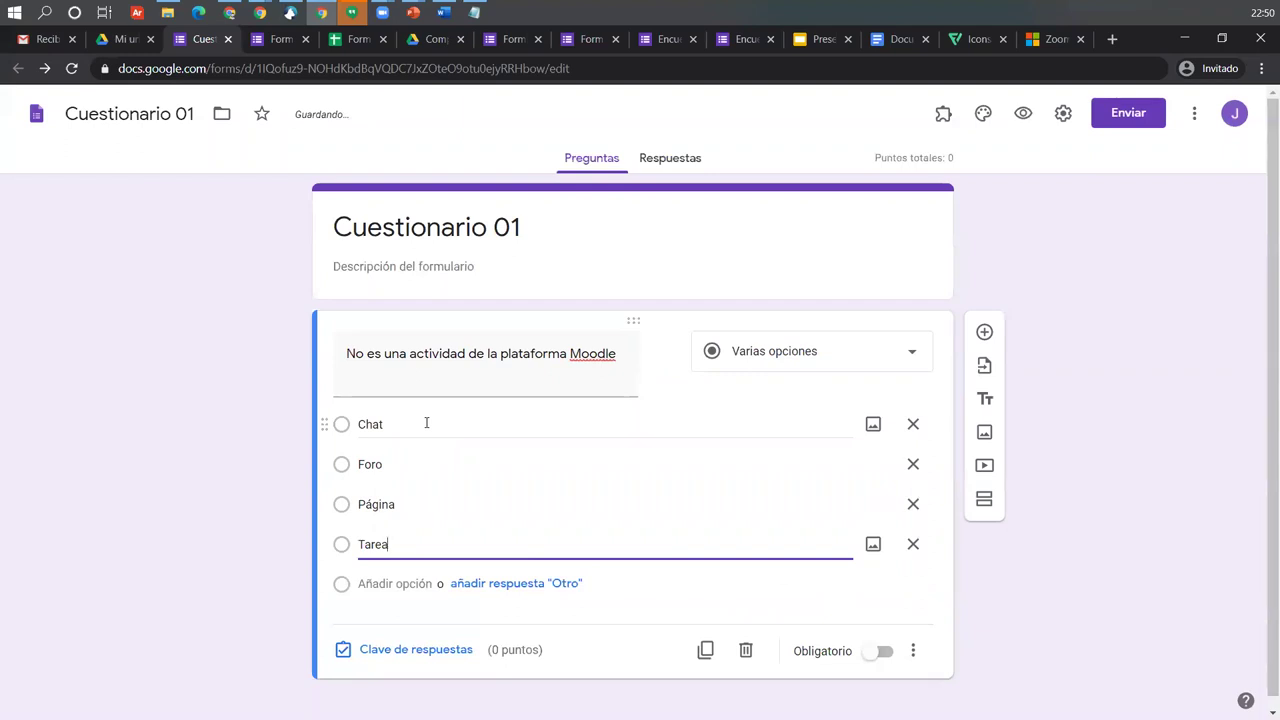
pyautogui.click(283, 451)
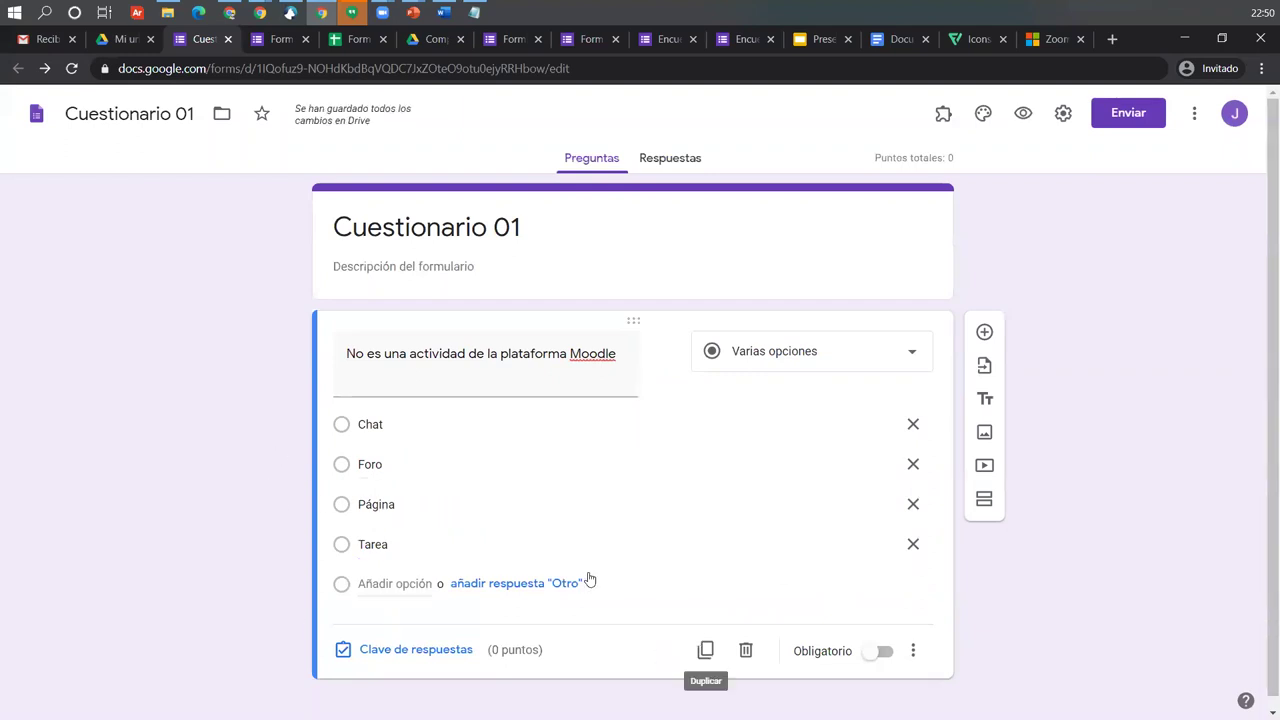
# Open the Moodle question's answer key and make it worth 5 points.
pyautogui.scroll(-1, 760, 630)
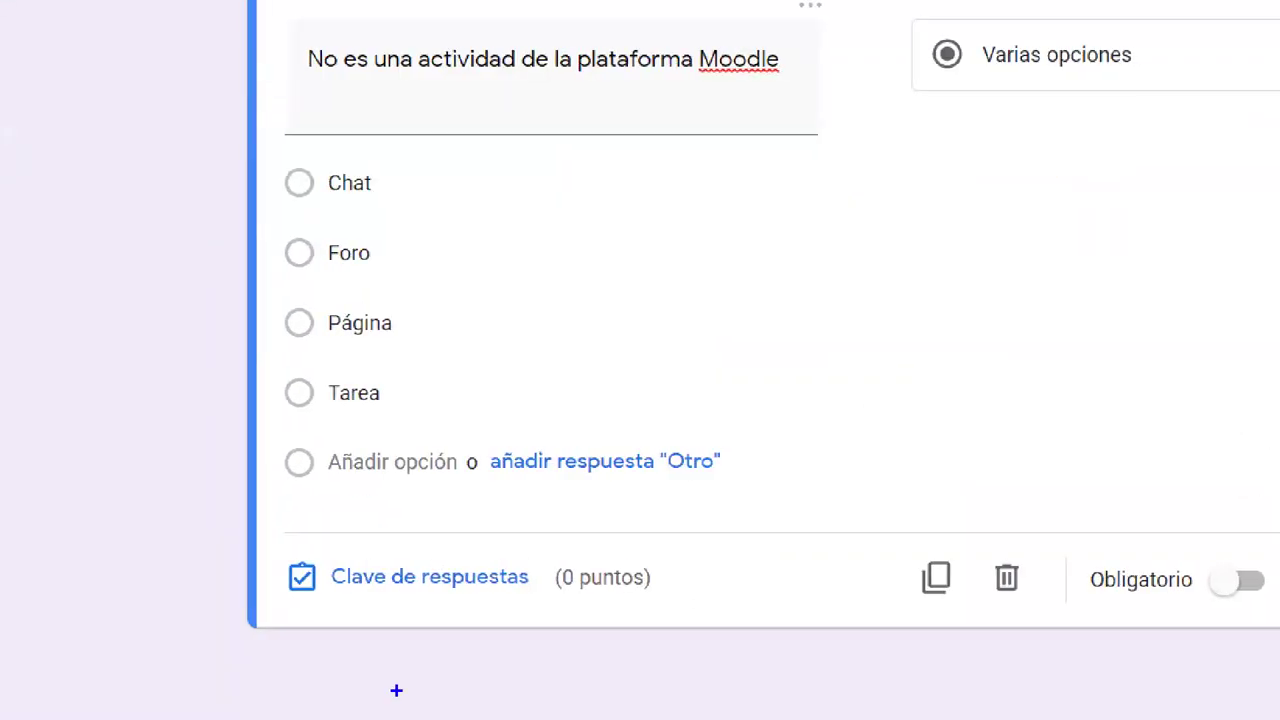
pyautogui.moveTo(247, 533); pyautogui.dragTo(584, 615)
pyautogui.moveTo(543, 565); pyautogui.dragTo(766, 372)
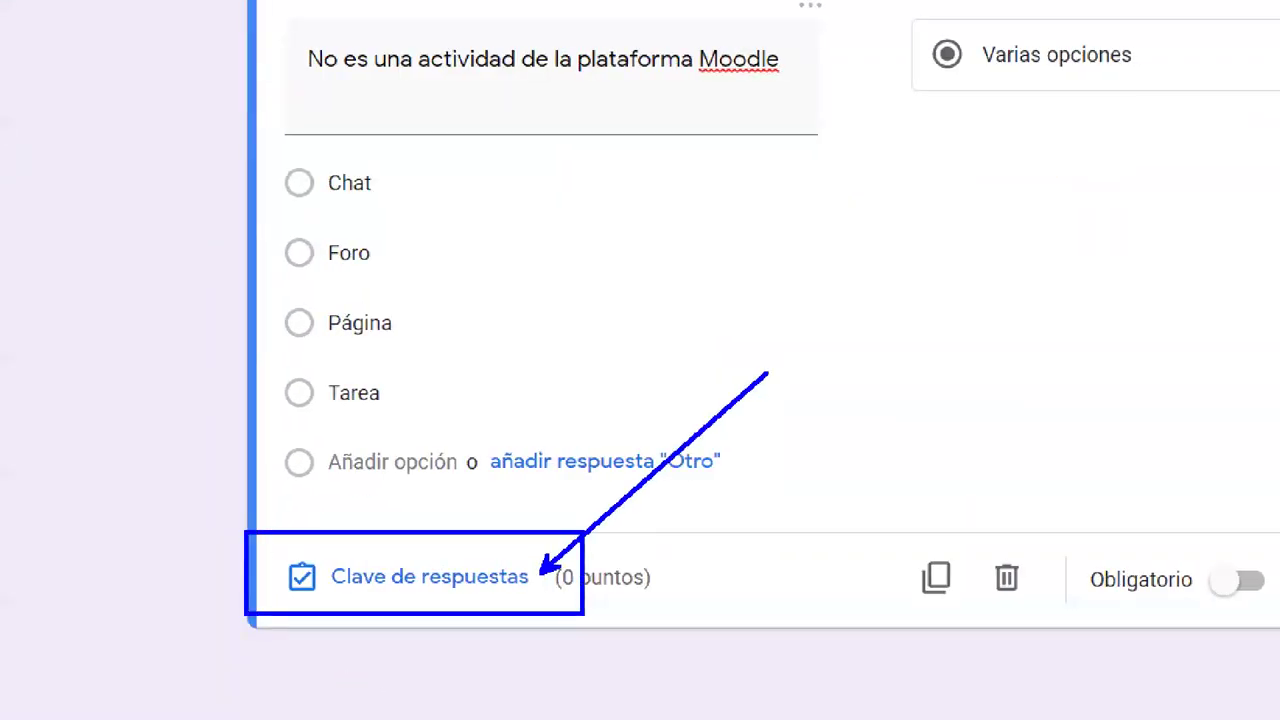
pyautogui.click(418, 628)
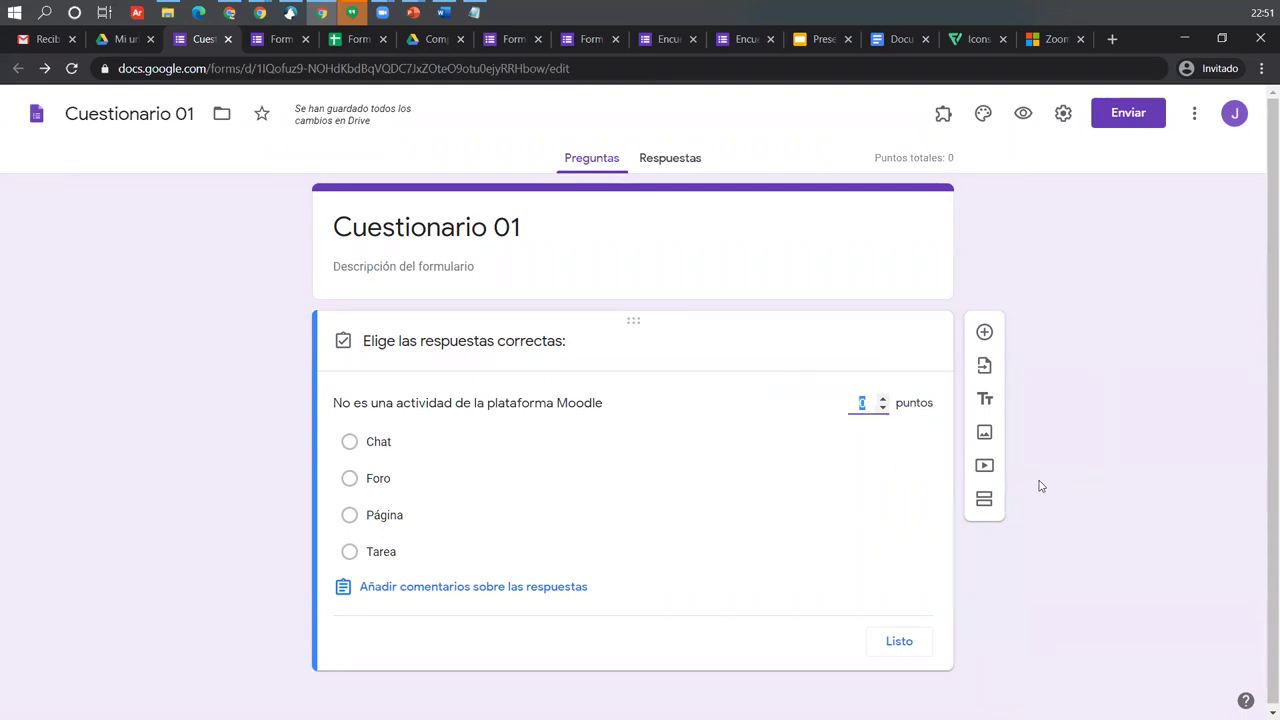
pyautogui.write('5')
# Try out different correct-answer choices, leaving only Chat marked correct.
pyautogui.click(881, 470)
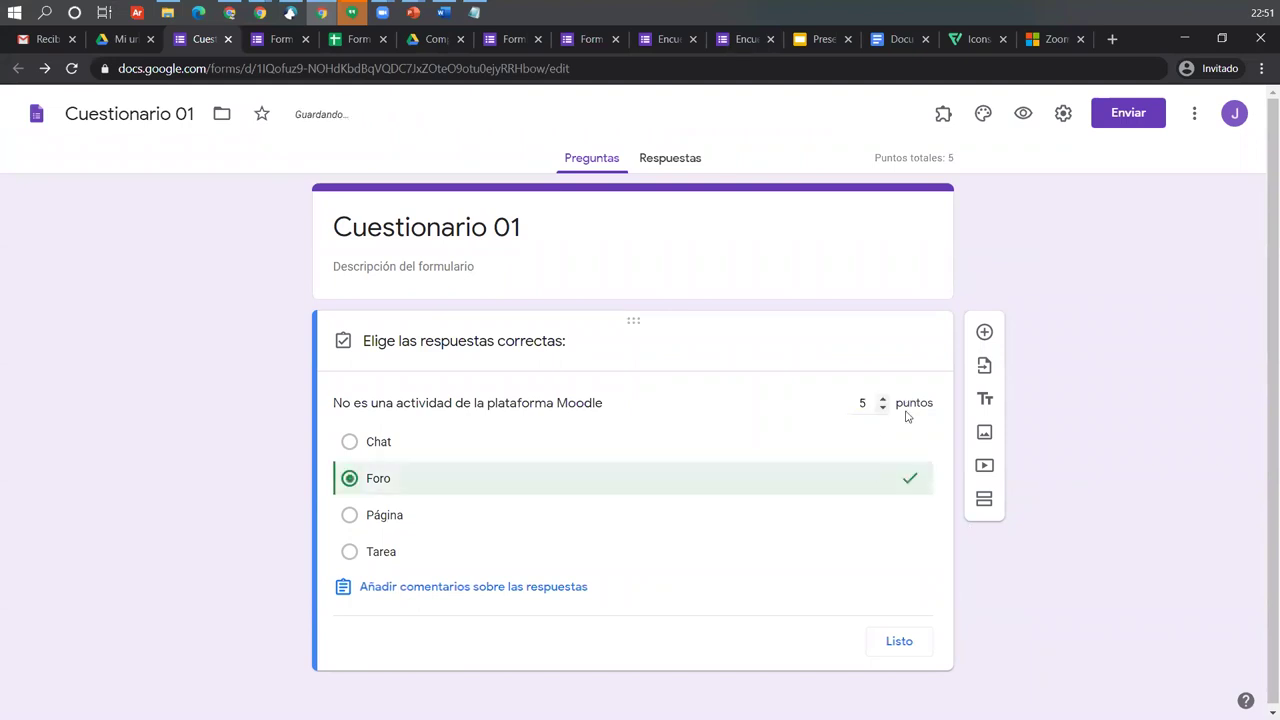
pyautogui.click(389, 448)
pyautogui.click(375, 512)
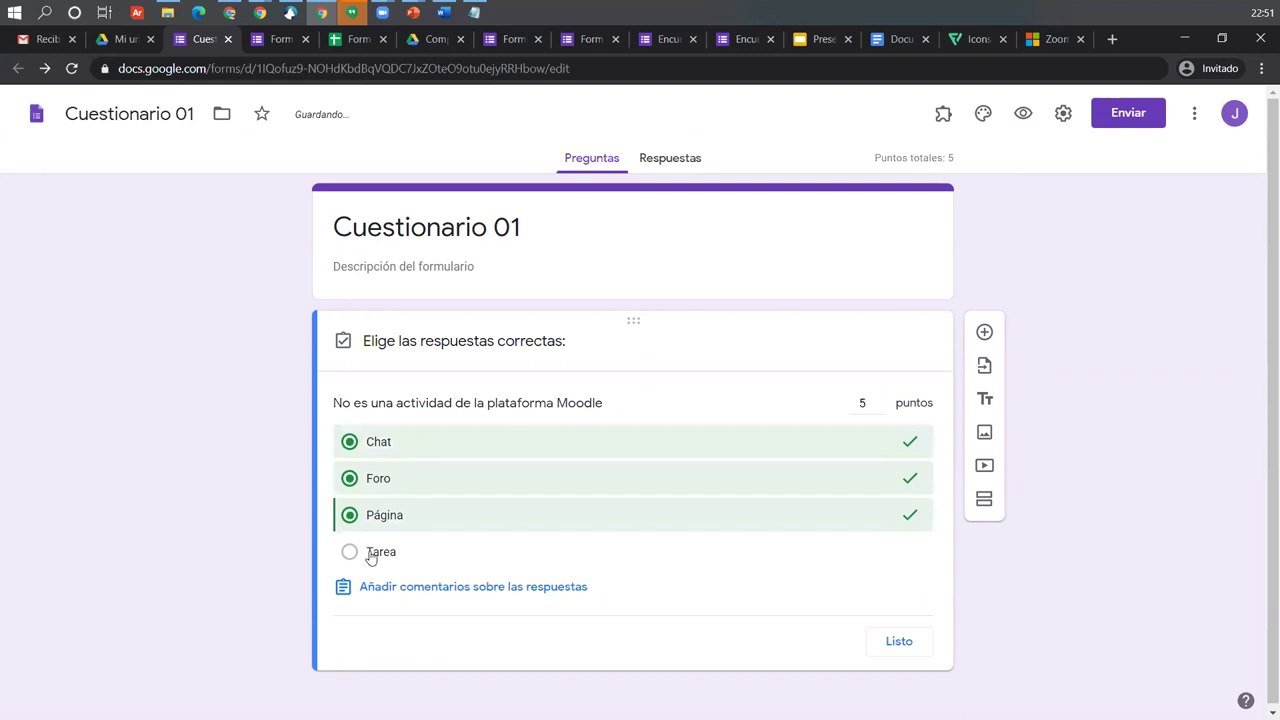
pyautogui.click(372, 552)
pyautogui.click(378, 527)
pyautogui.click(378, 478)
pyautogui.click(370, 452)
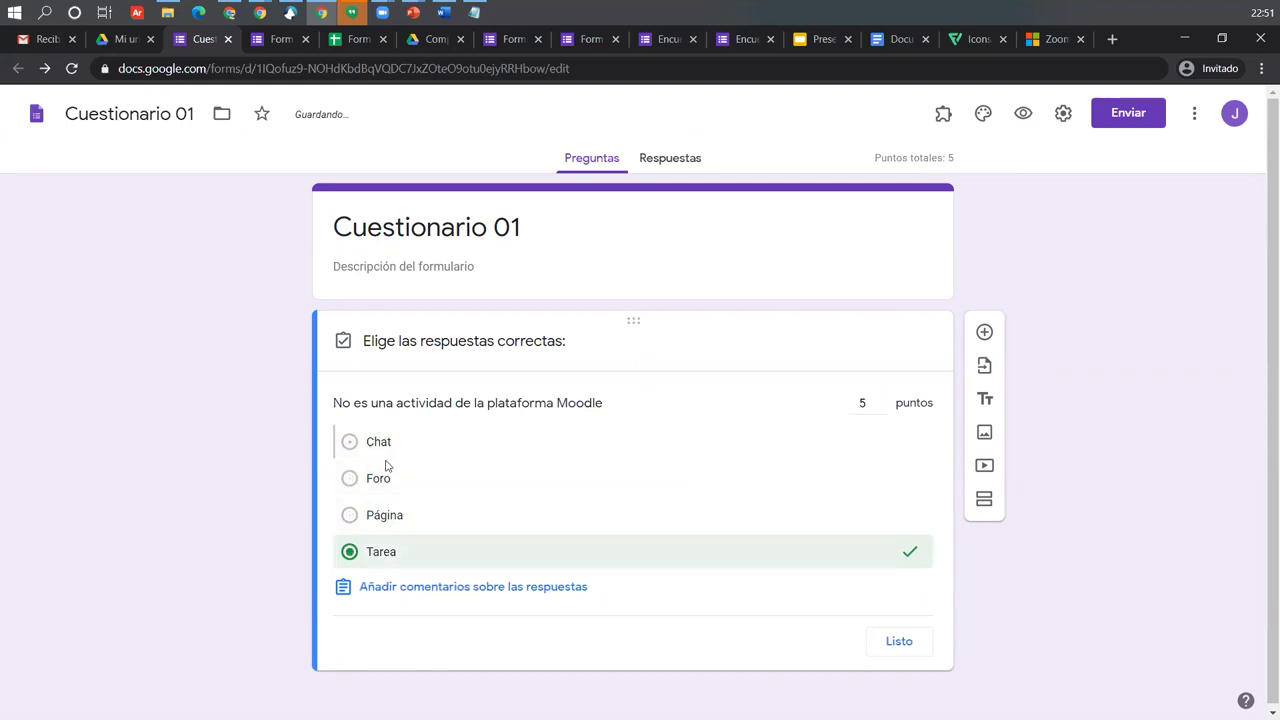
pyautogui.click(363, 556)
pyautogui.click(375, 512)
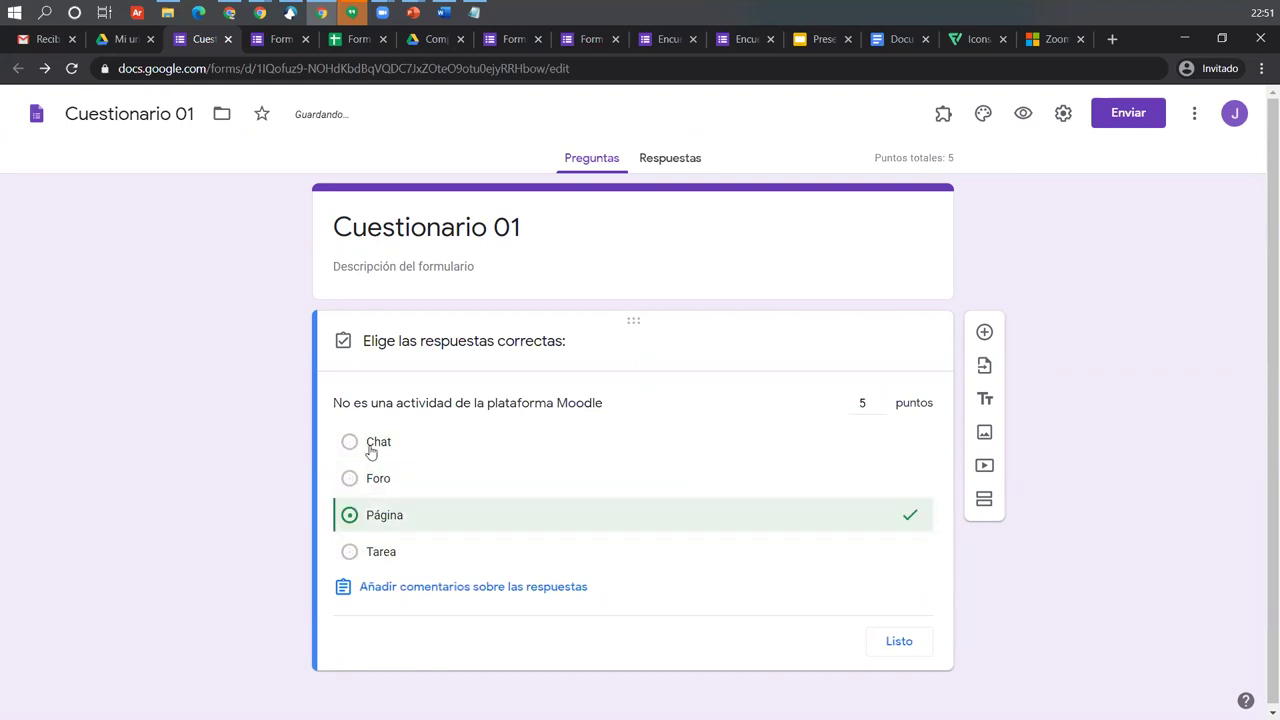
pyautogui.click(360, 513)
pyautogui.click(381, 479)
pyautogui.click(382, 445)
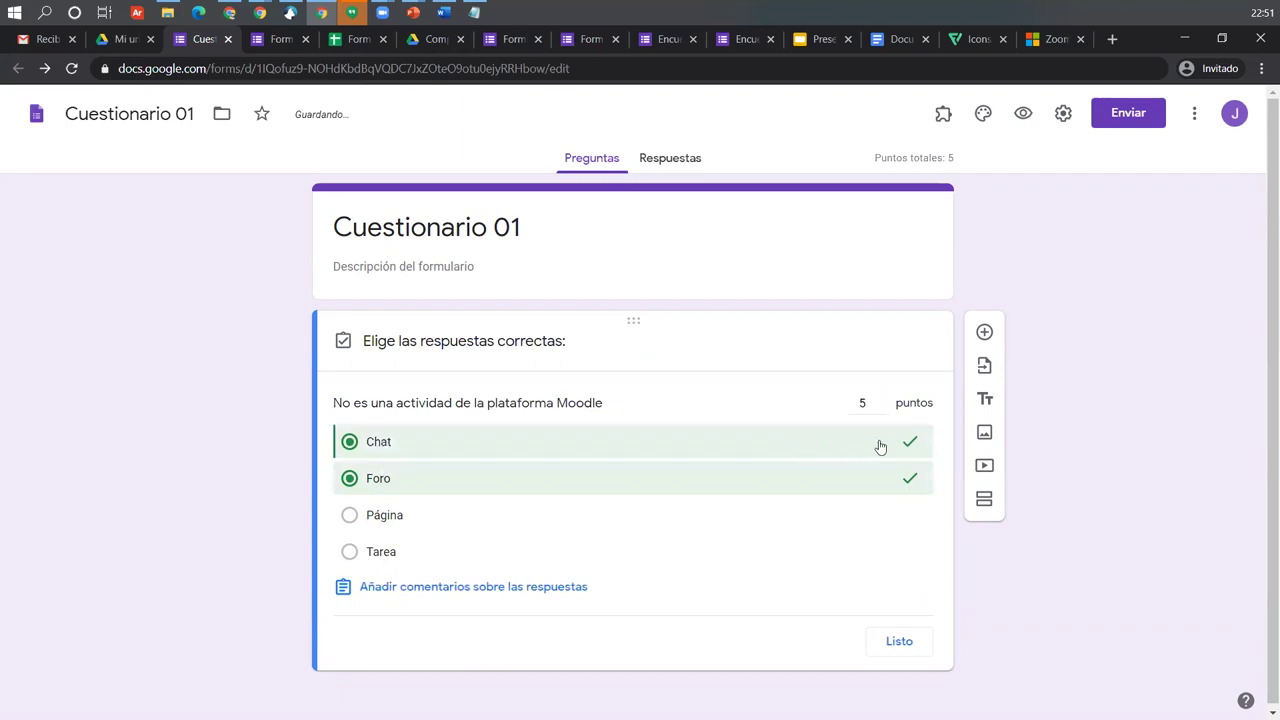
pyautogui.click(912, 443)
pyautogui.click(563, 481)
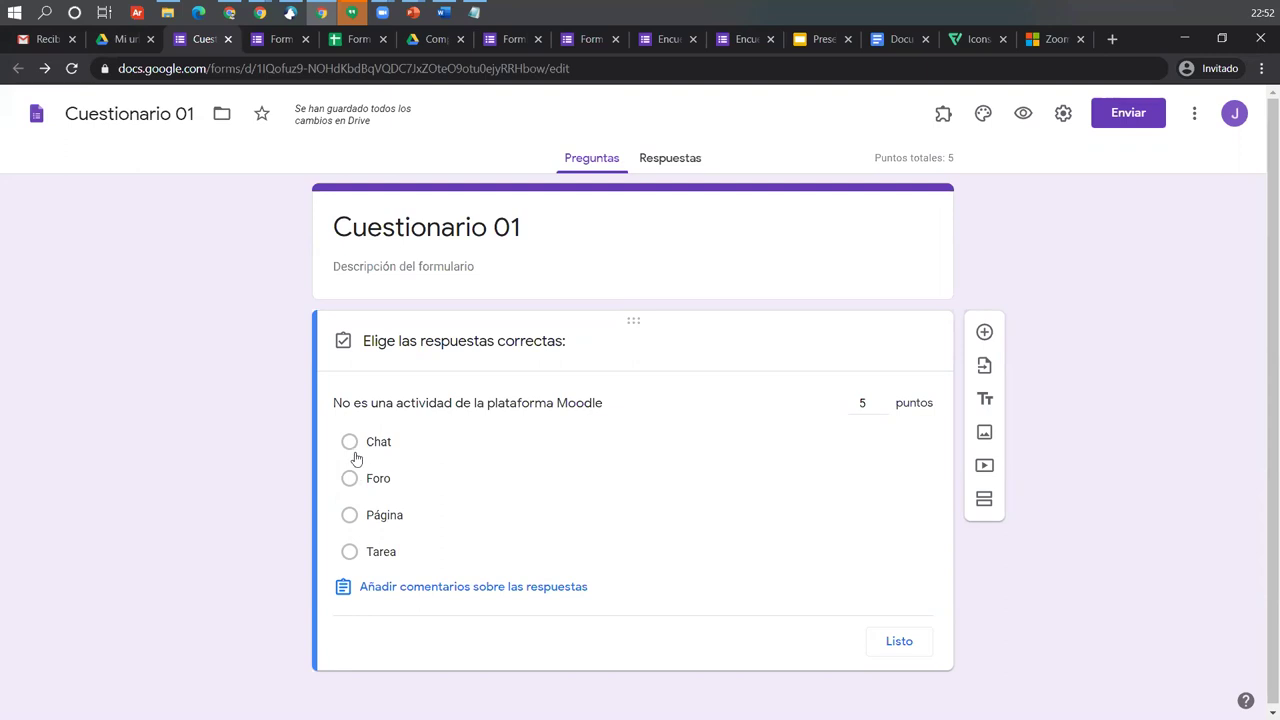
pyautogui.click(403, 445)
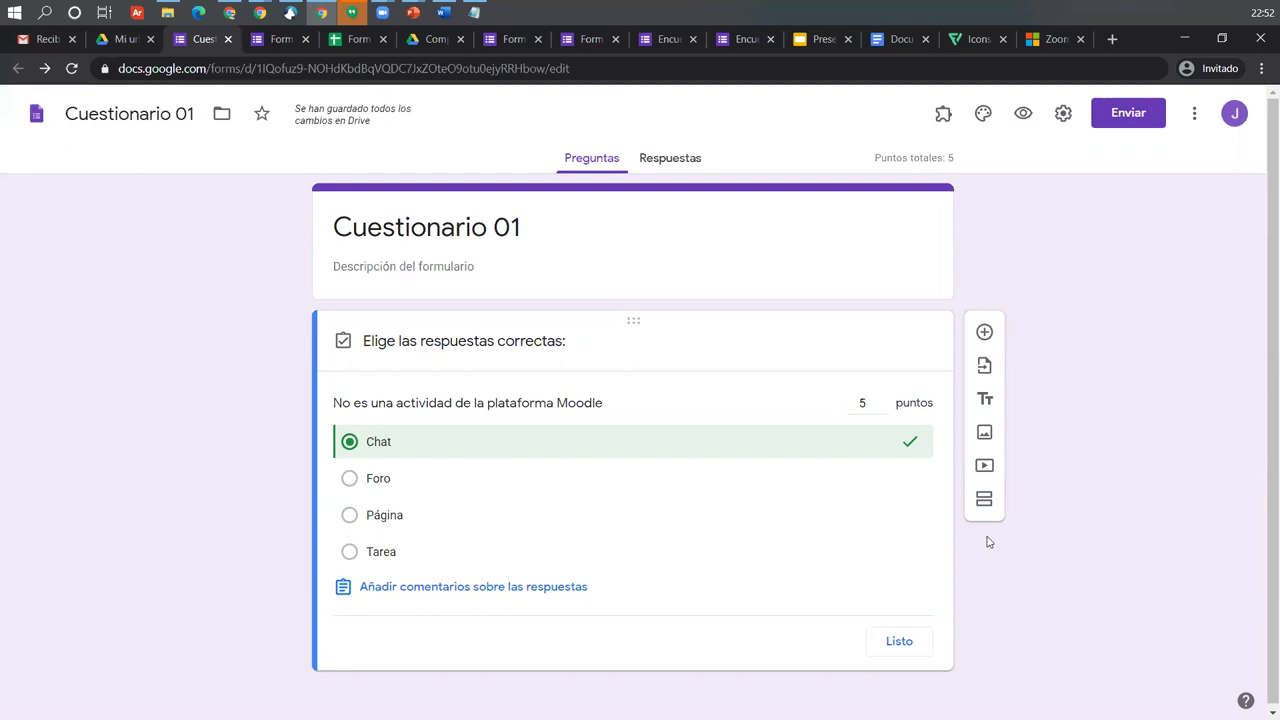
pyautogui.click(1112, 40)
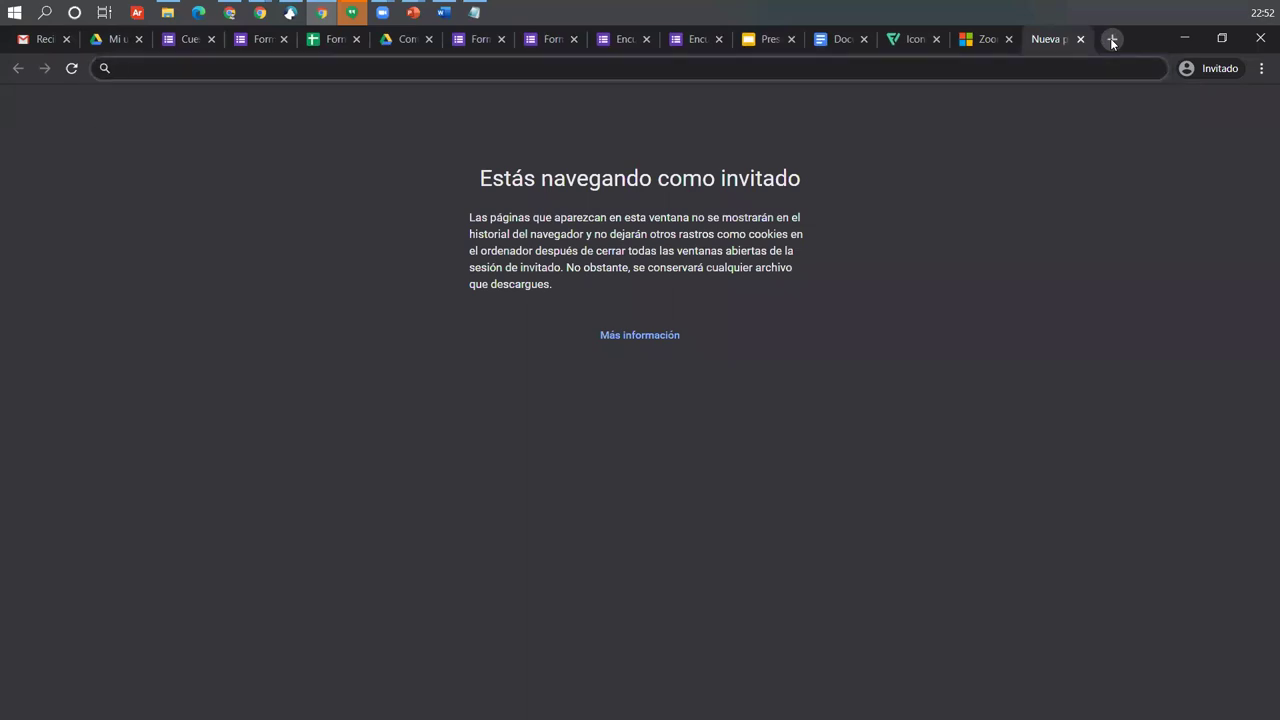
pyautogui.hotkey('ctrl', 'w')
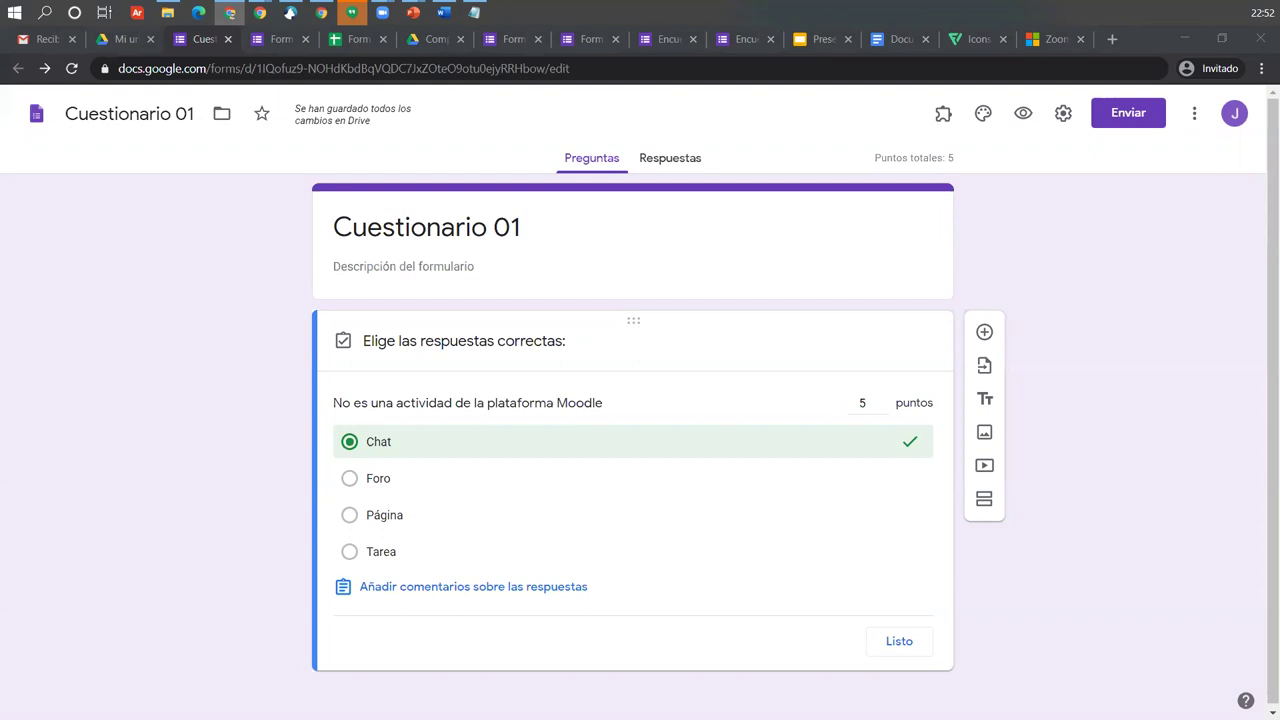
# Switch the correct answer from Chat to Página and close the answer key.
pyautogui.click(370, 513)
pyautogui.click(349, 442)
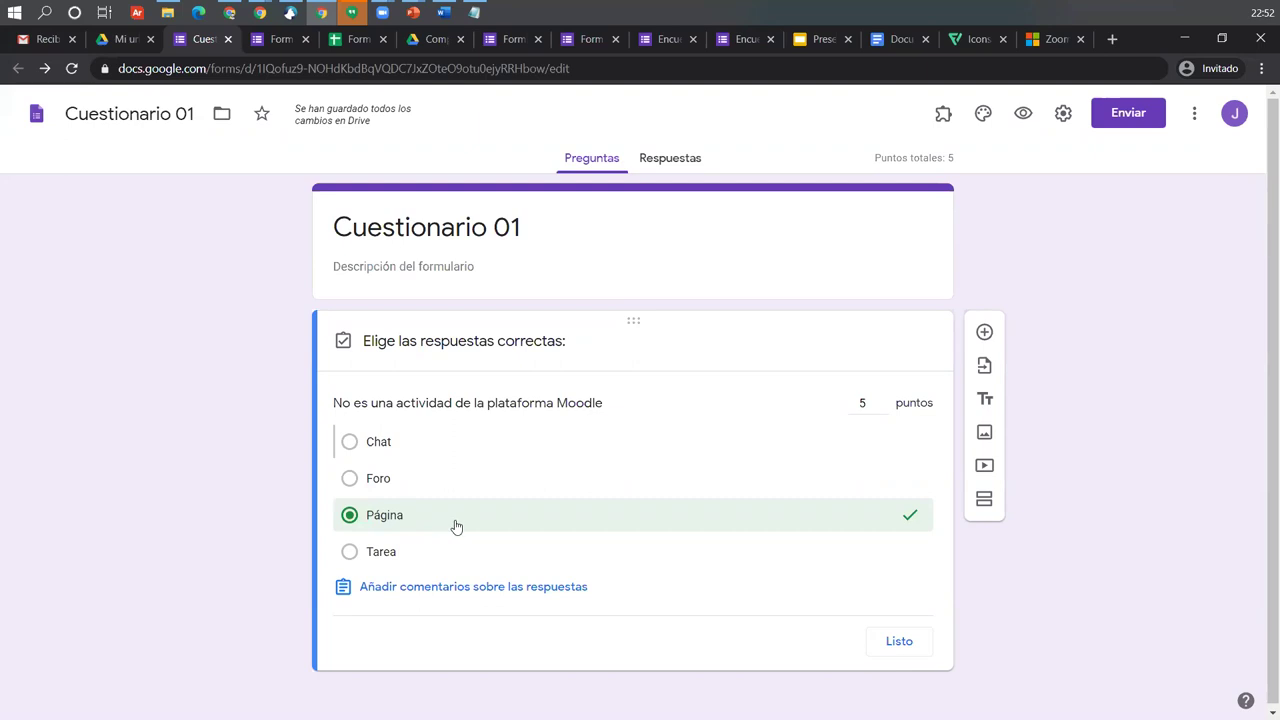
pyautogui.click(899, 642)
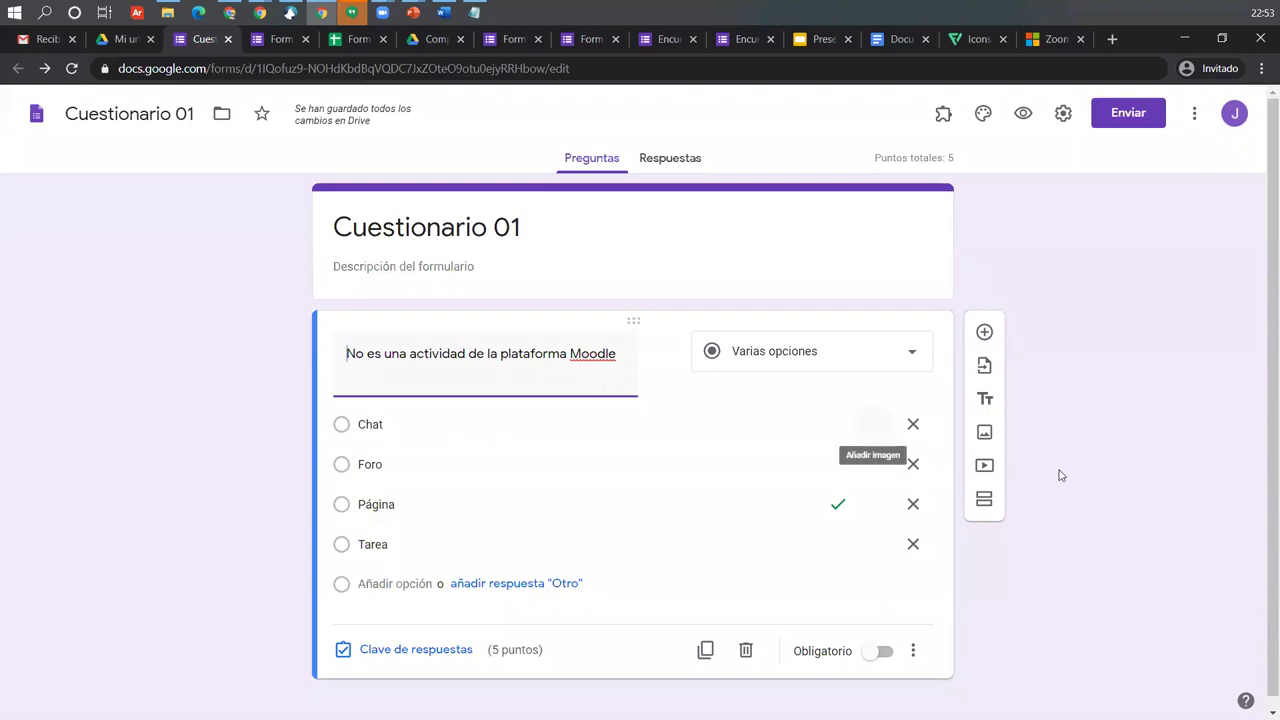
# Add a checkbox question titled 'Indique cual o cuales son navegadores de internet'.
pyautogui.scroll(-1, 491, 517)
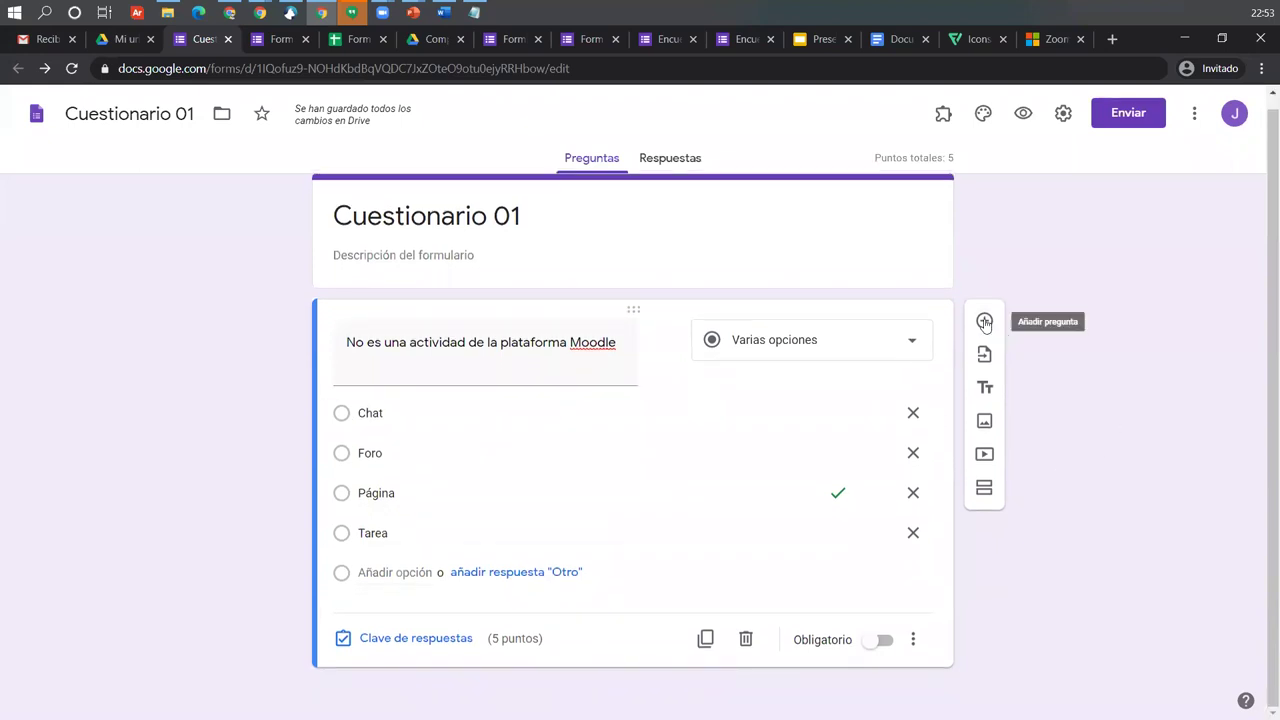
pyautogui.click(984, 321)
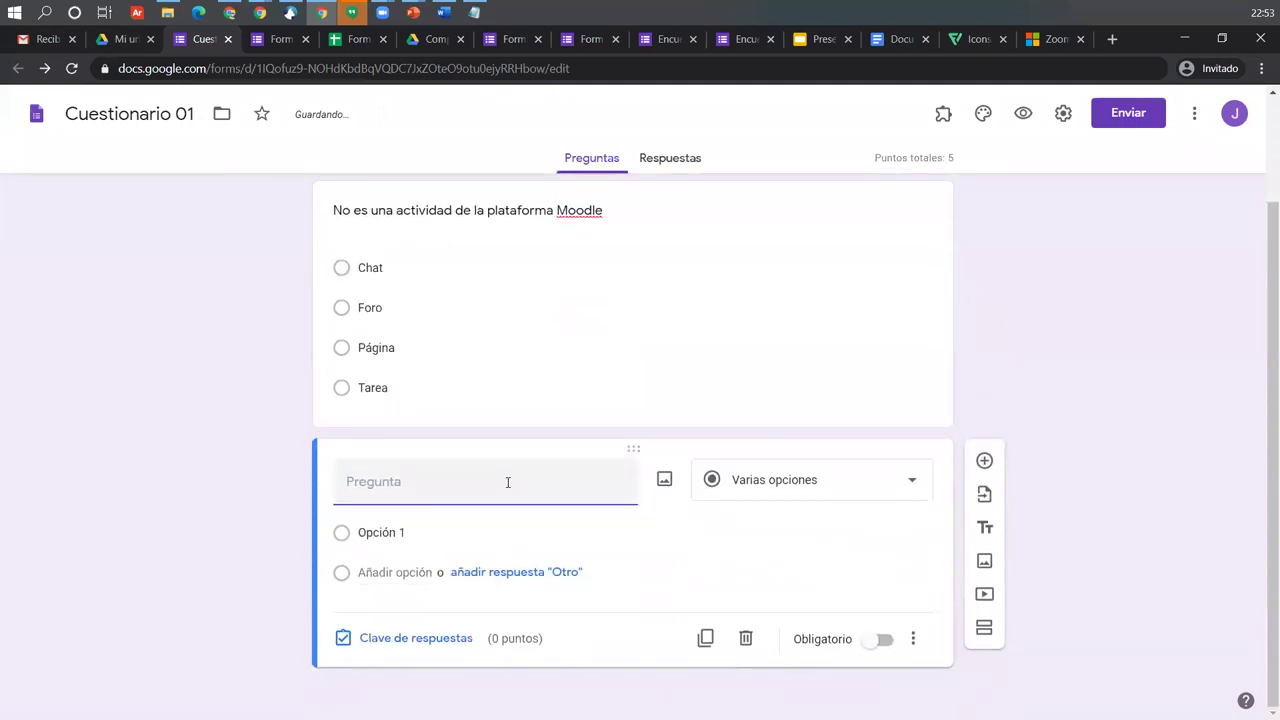
pyautogui.write('¿')
pyautogui.press('BackSpace')
pyautogui.write('¿de')
pyautogui.press('BackSpace')
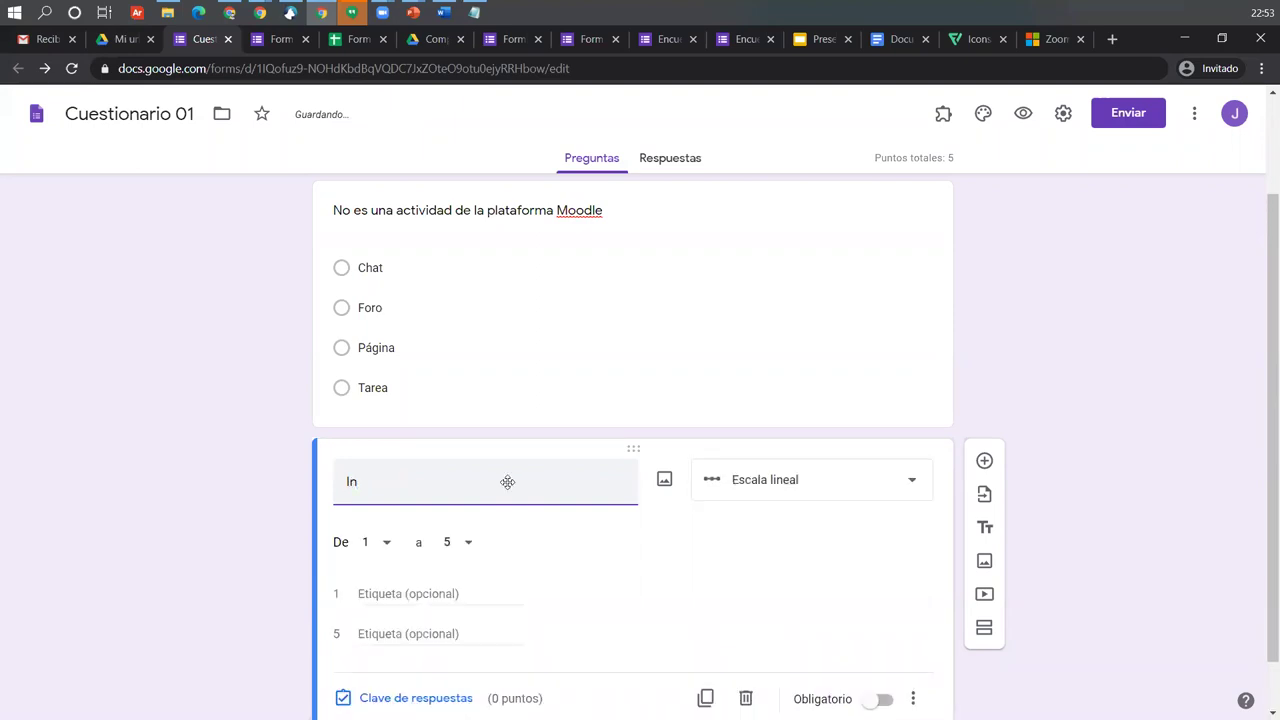
pyautogui.write('dique ua')
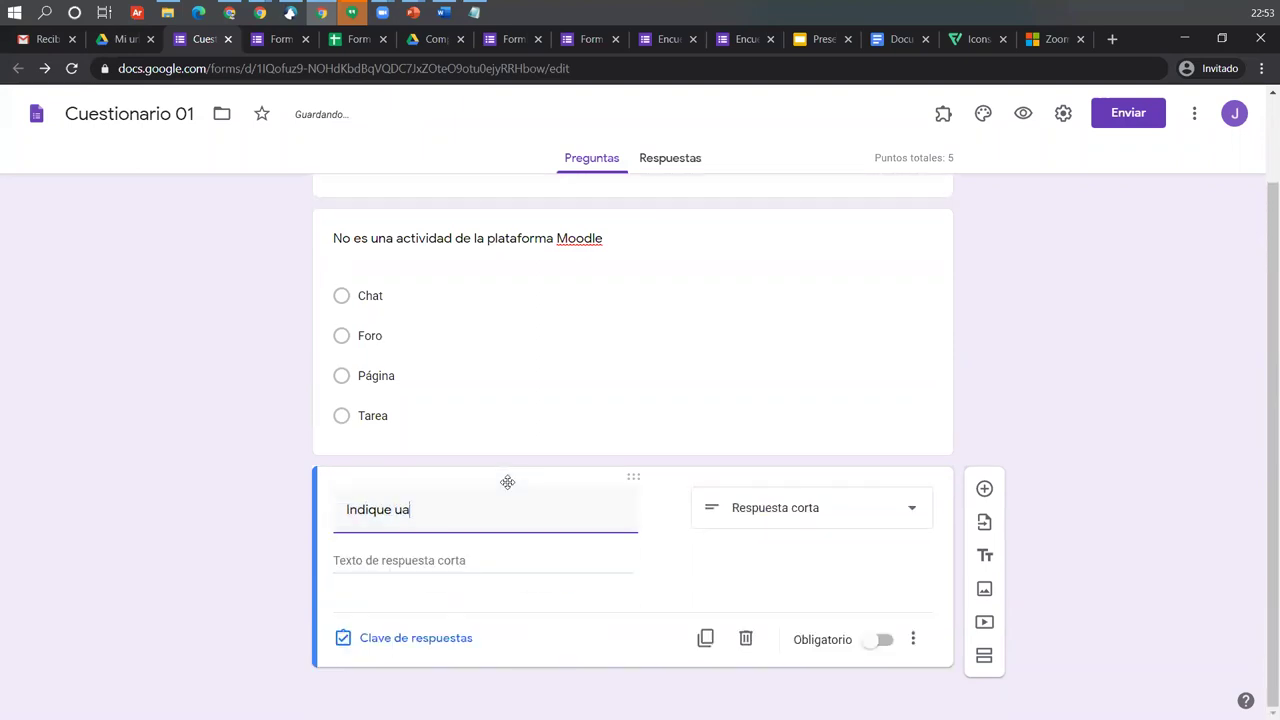
pyautogui.press('BackSpace')
pyautogui.press('BackSpace')
pyautogui.write('cual')
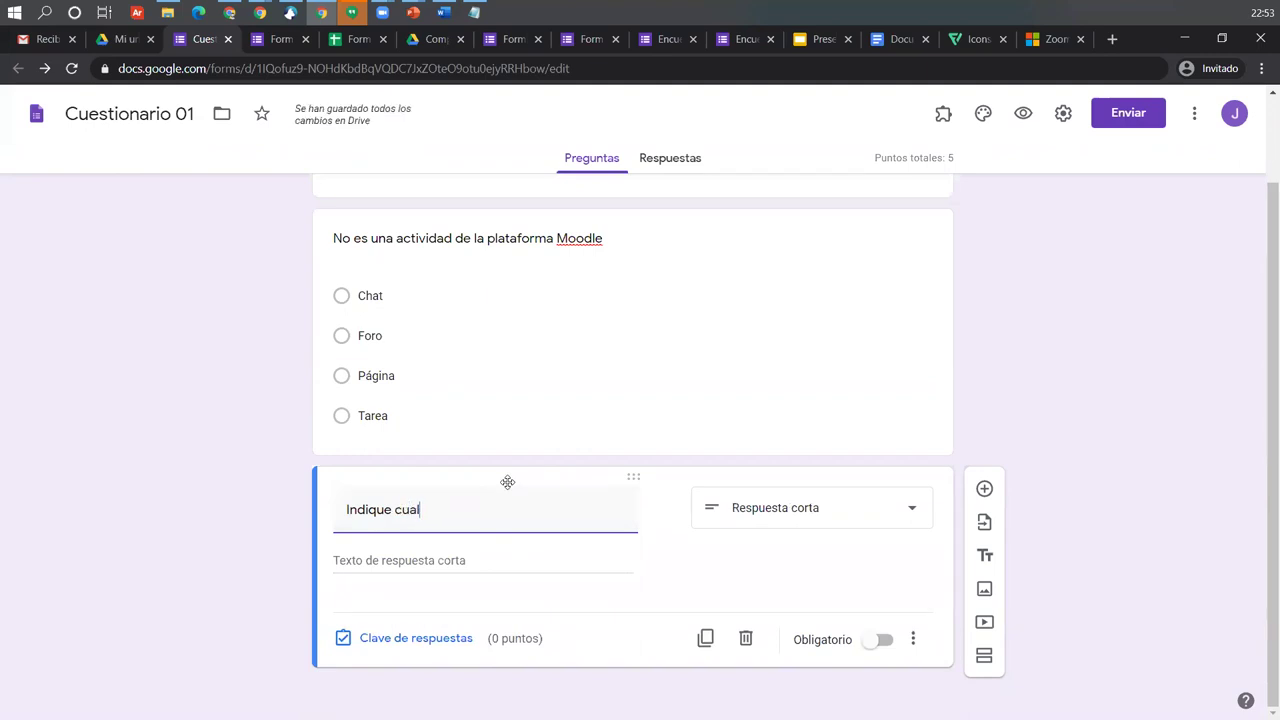
pyautogui.write(' es una')
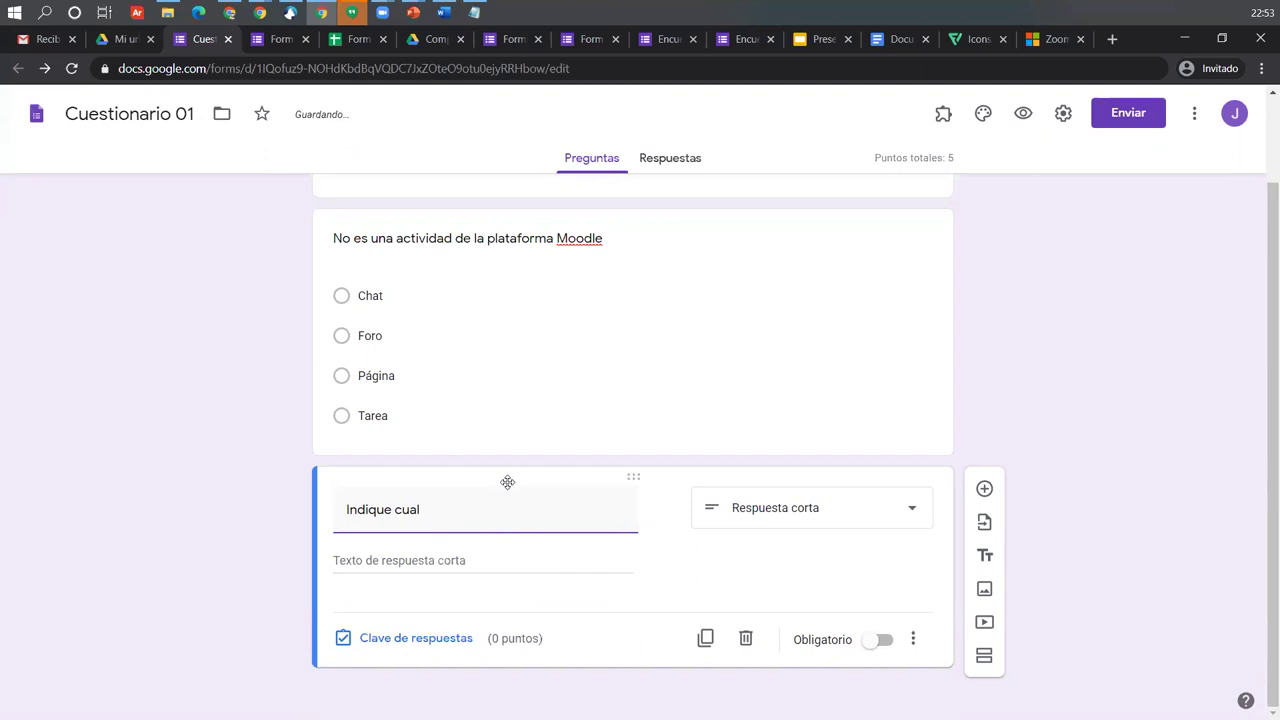
pyautogui.write(' o cuales son navegadores de i')
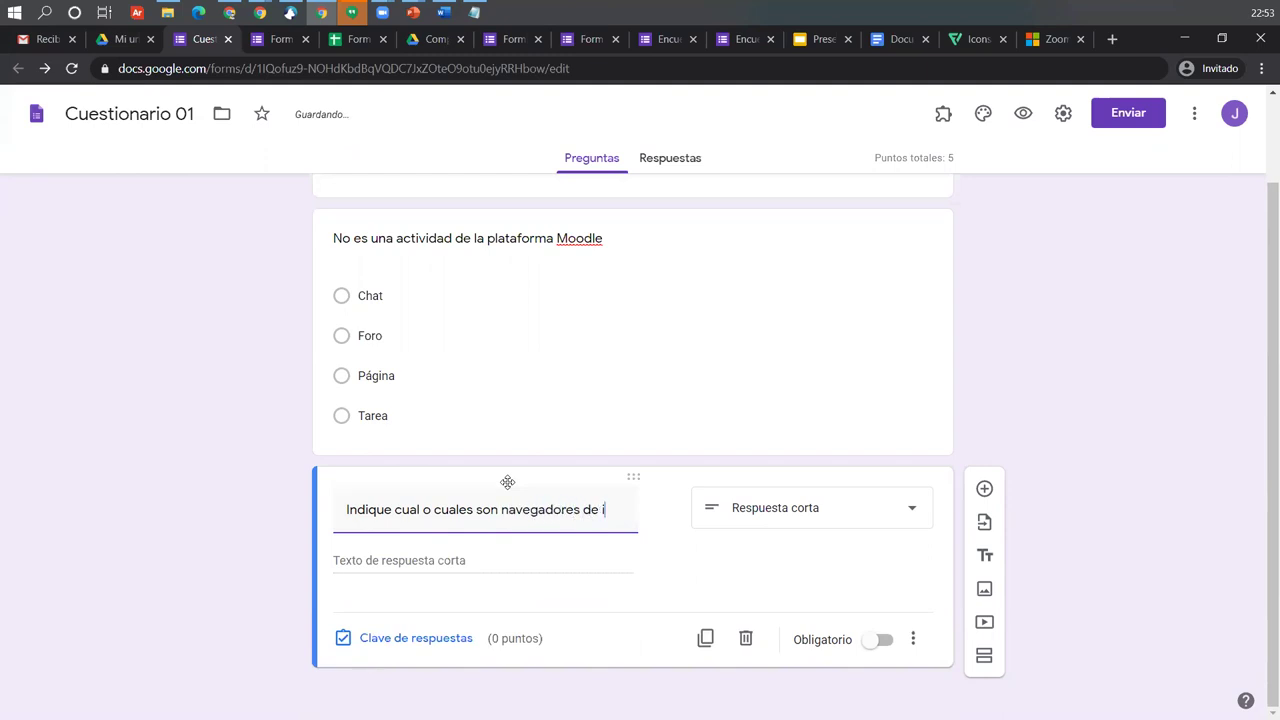
pyautogui.write('nternet')
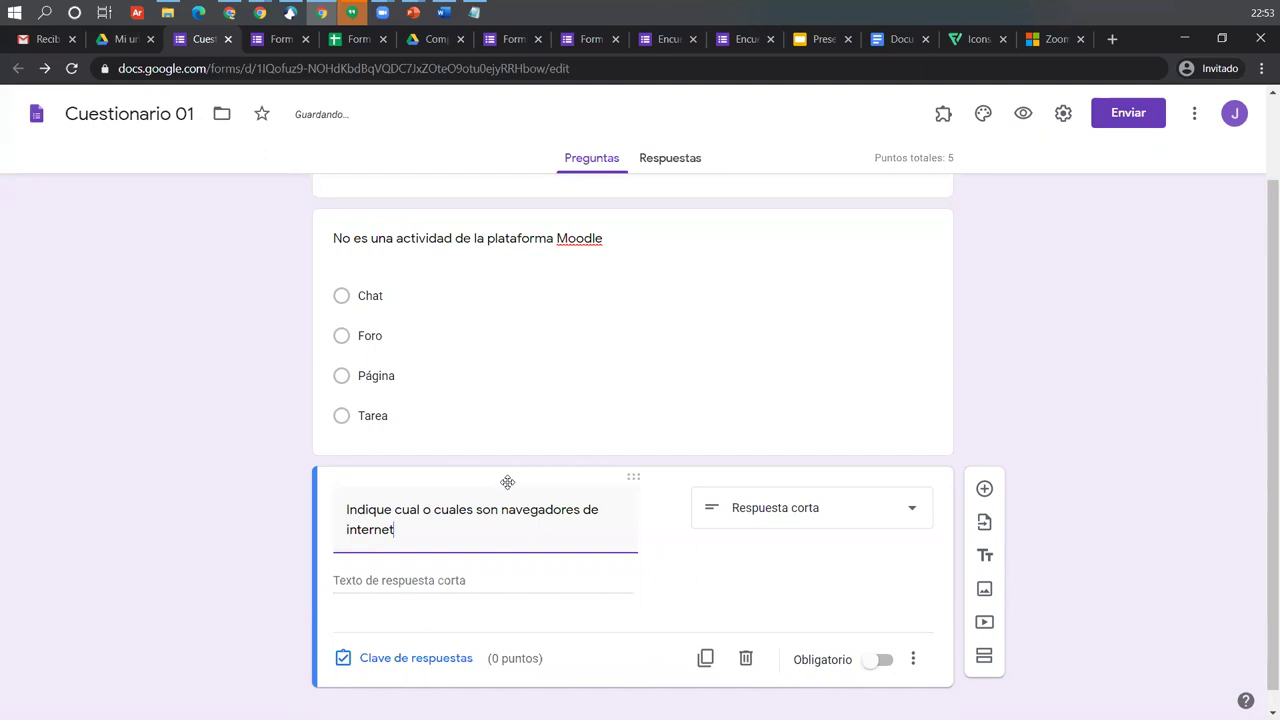
pyautogui.click(827, 512)
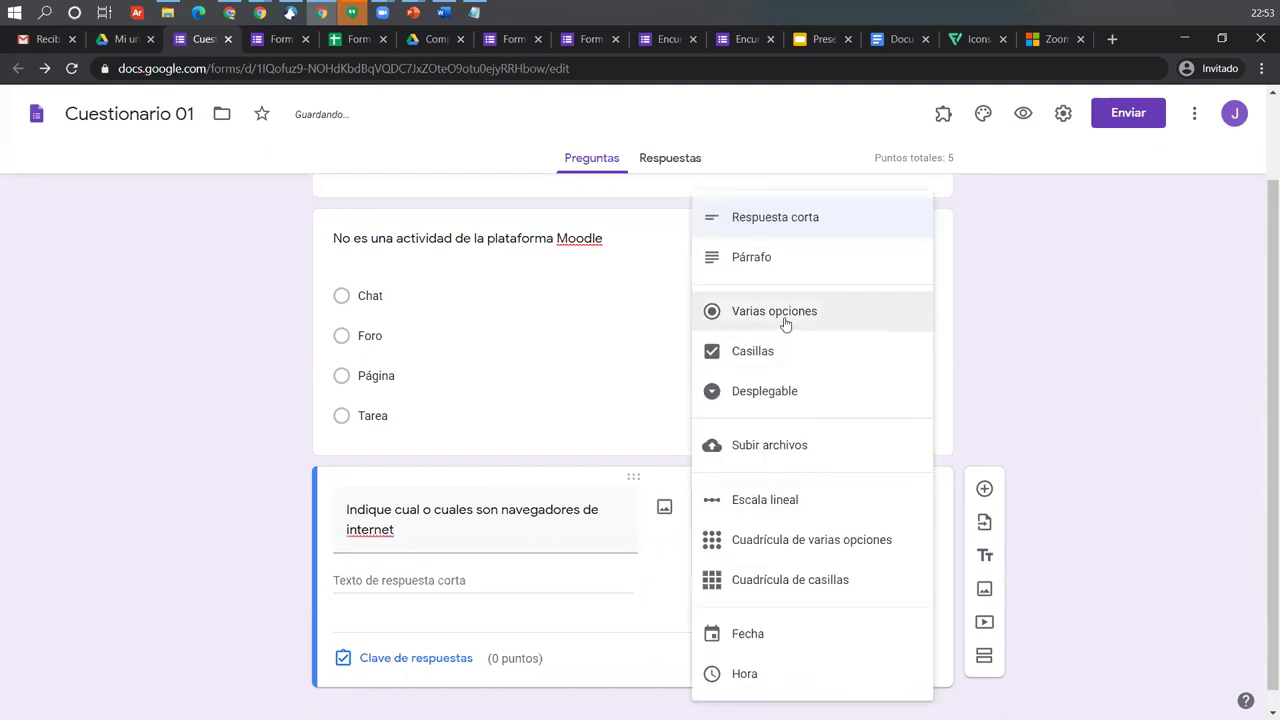
pyautogui.click(771, 358)
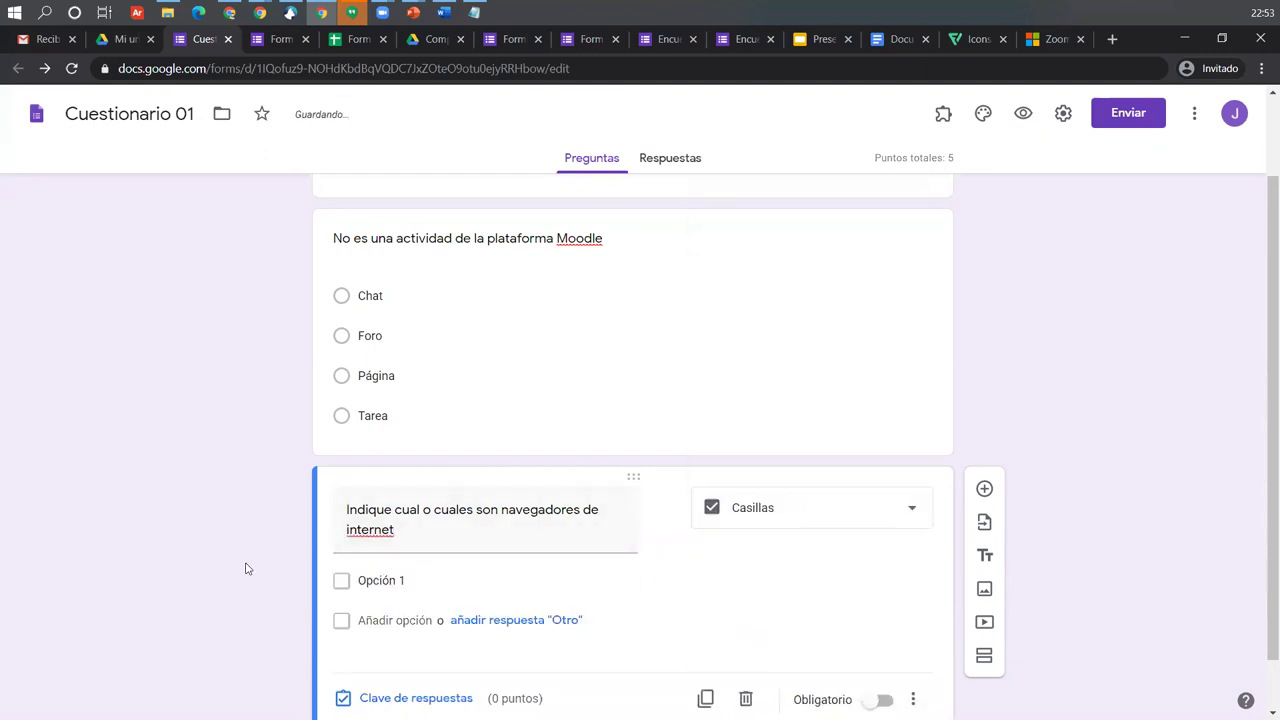
# Enter the options Google, Opera, Google Chrome and Mozilla Firefox.
pyautogui.click(472, 584)
pyautogui.write('Google')
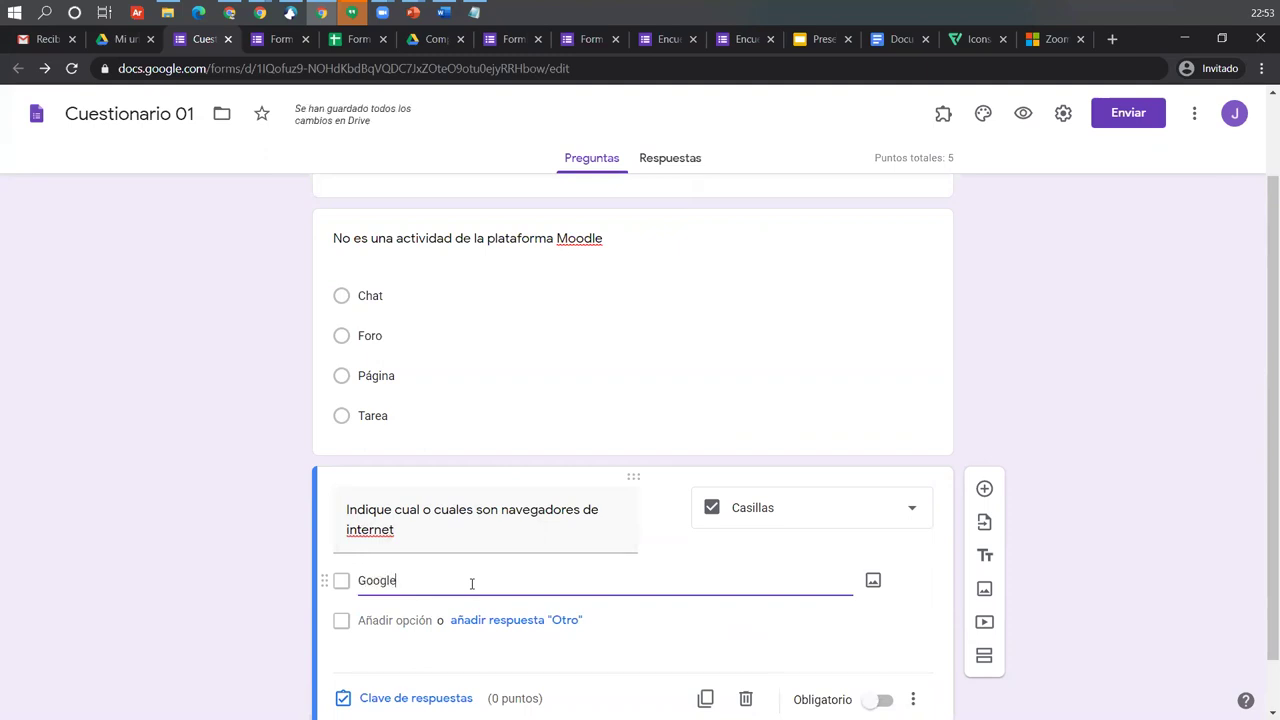
pyautogui.press('Tab')
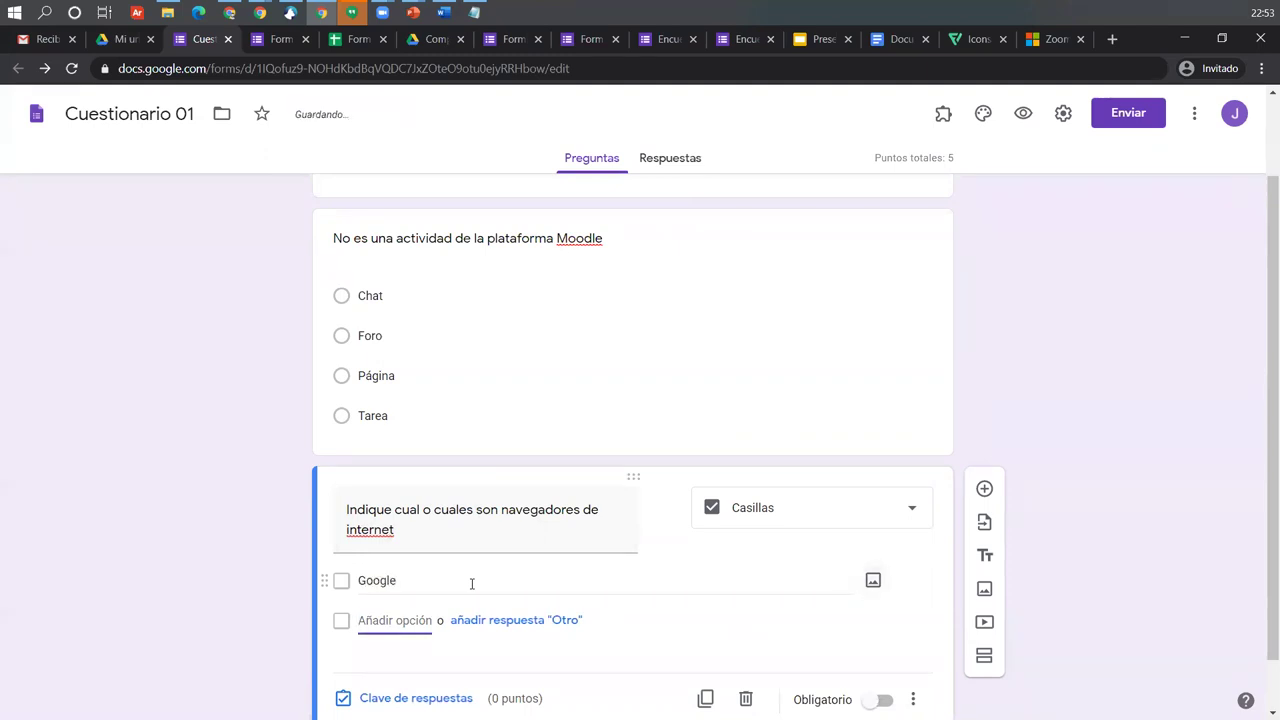
pyautogui.write('Fire')
pyautogui.press('BackSpace')
pyautogui.press('BackSpace')
pyautogui.write('Ope')
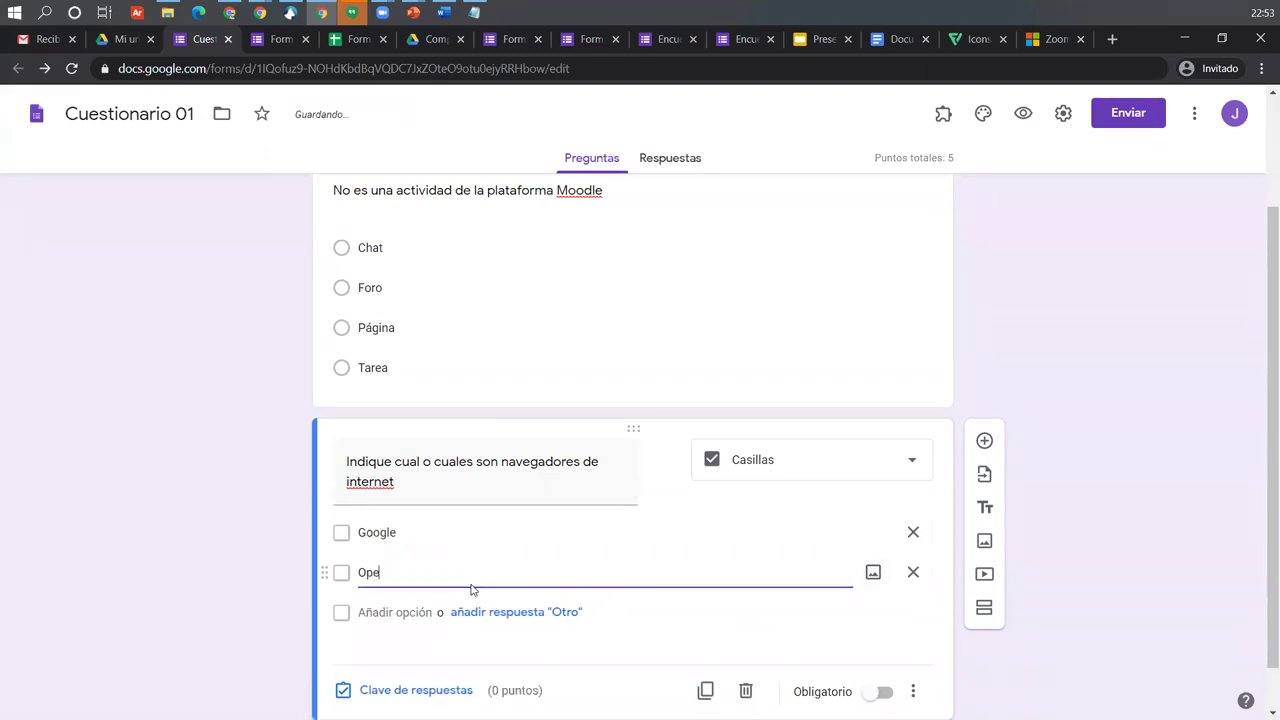
pyautogui.write('ra')
pyautogui.press('Tab')
pyautogui.press('Tab')
pyautogui.press('Tab')
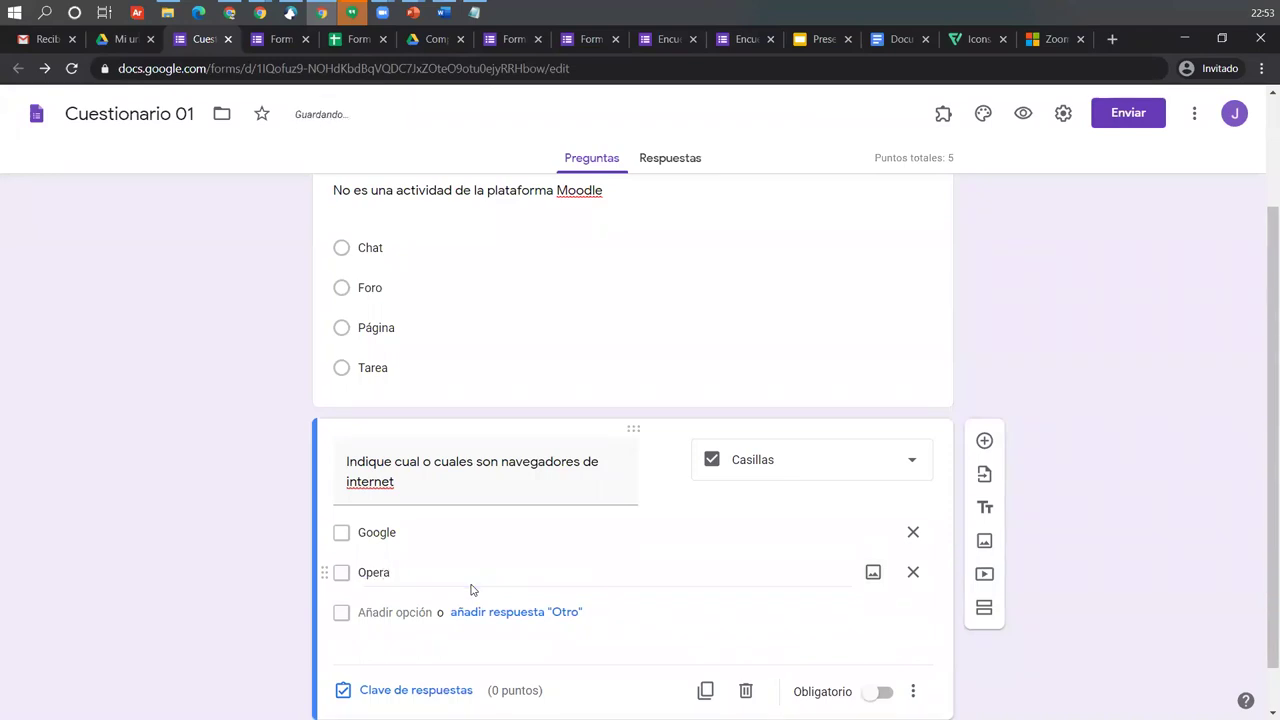
pyautogui.write('Goog')
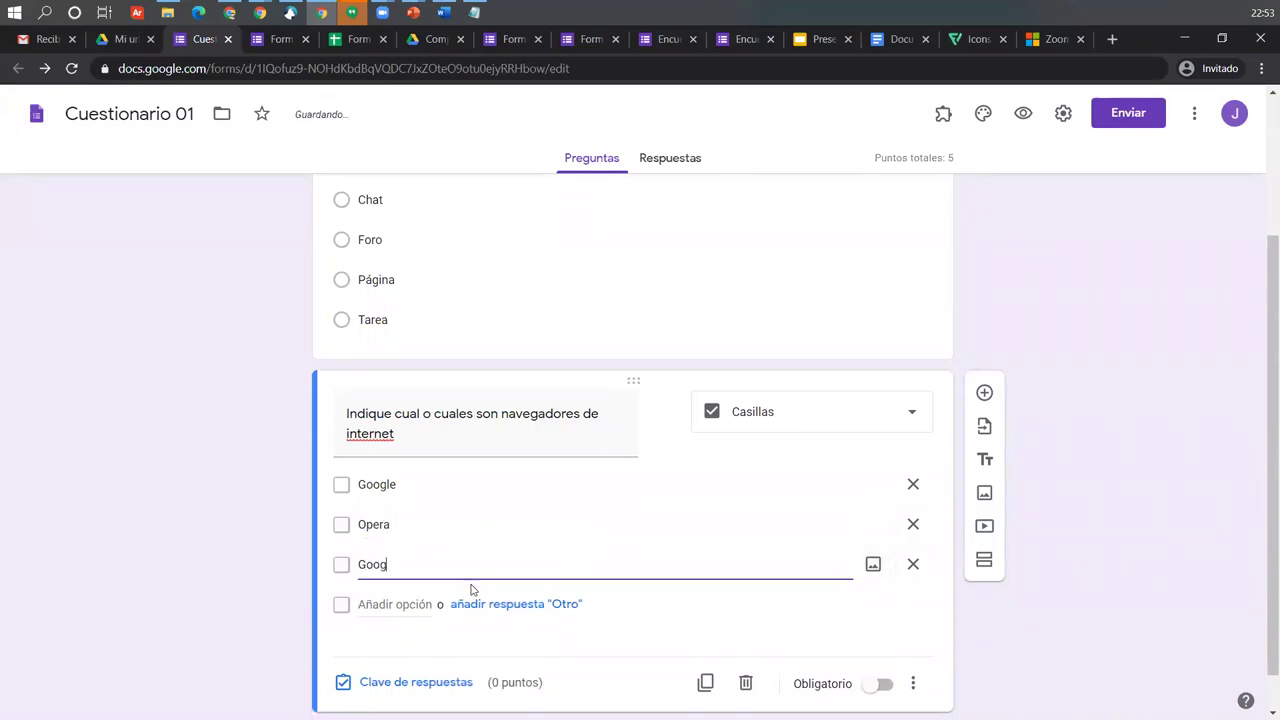
pyautogui.write('le')
pyautogui.press('BackSpace')
pyautogui.write('le Chrome')
pyautogui.press('Tab')
pyautogui.press('Tab')
pyautogui.press('Tab')
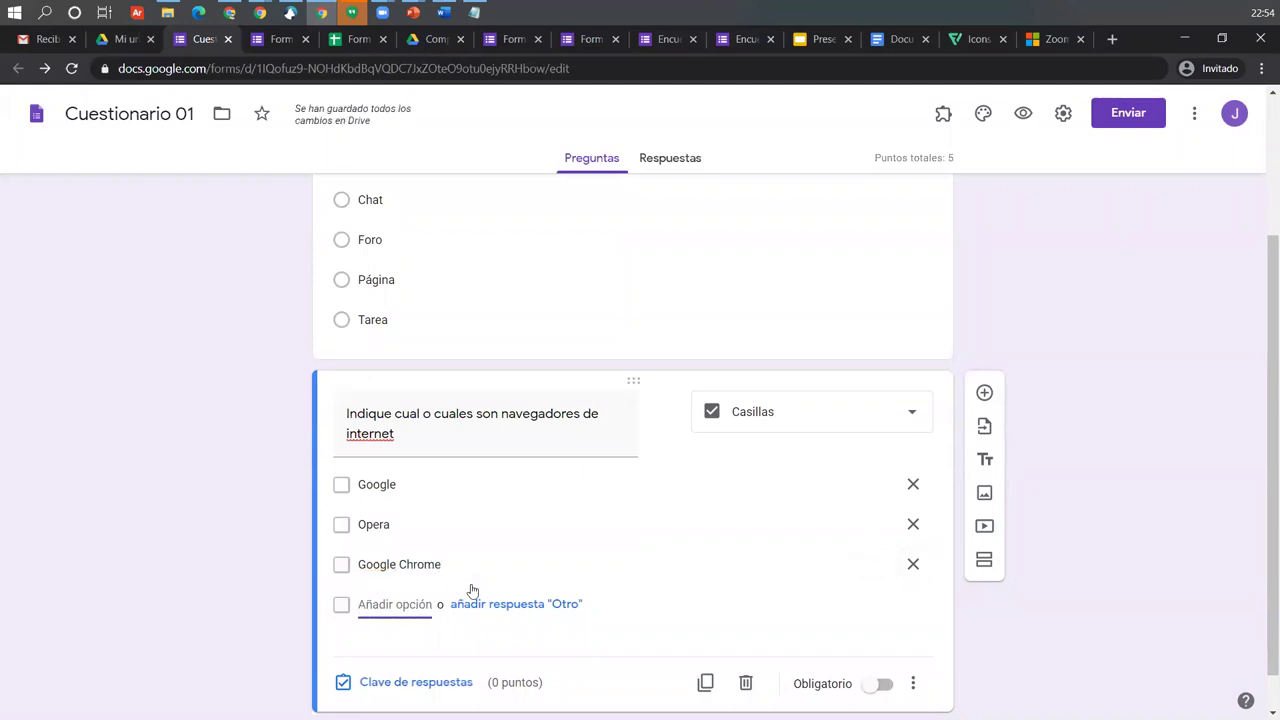
pyautogui.write('Mozilla Fire')
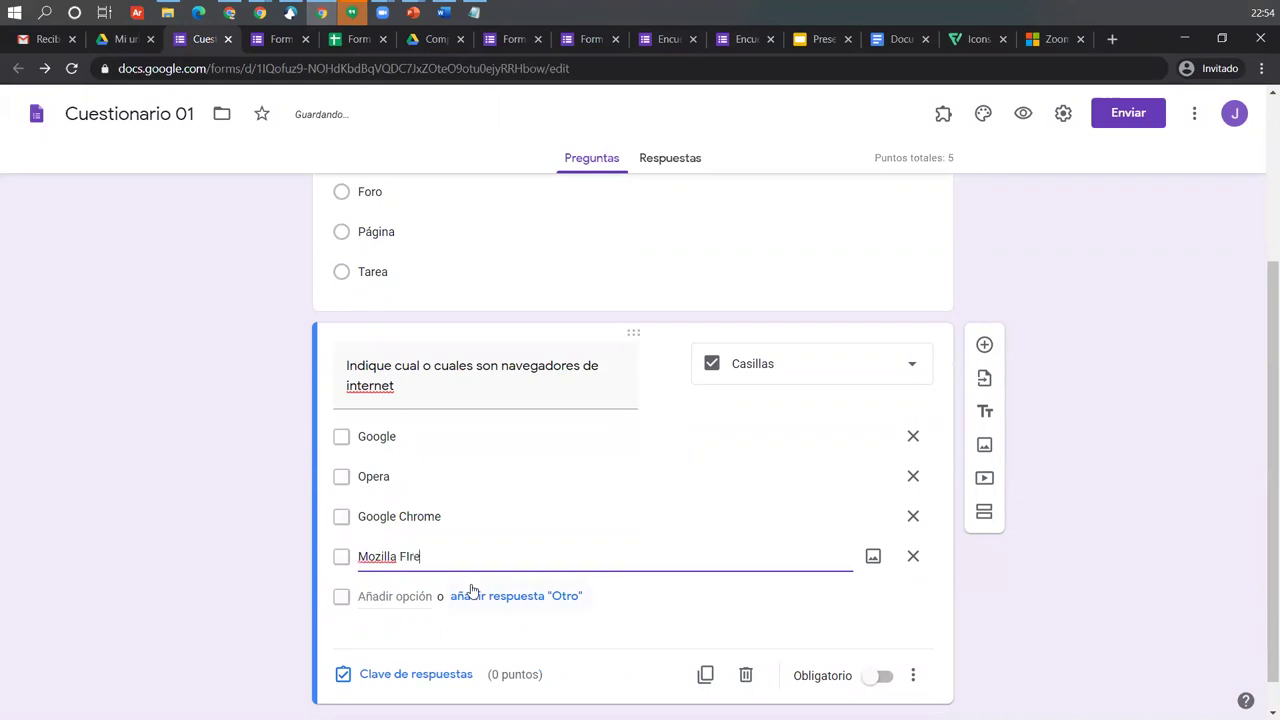
pyautogui.write('fox')
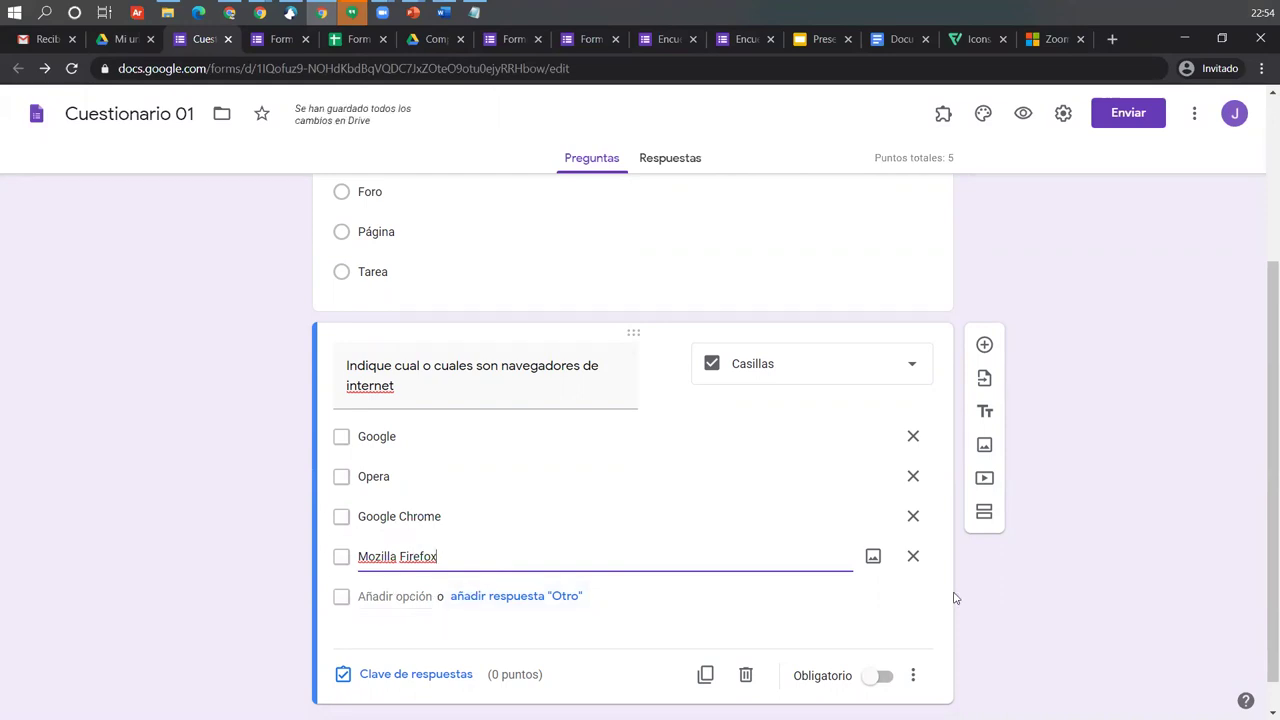
pyautogui.click(1124, 566)
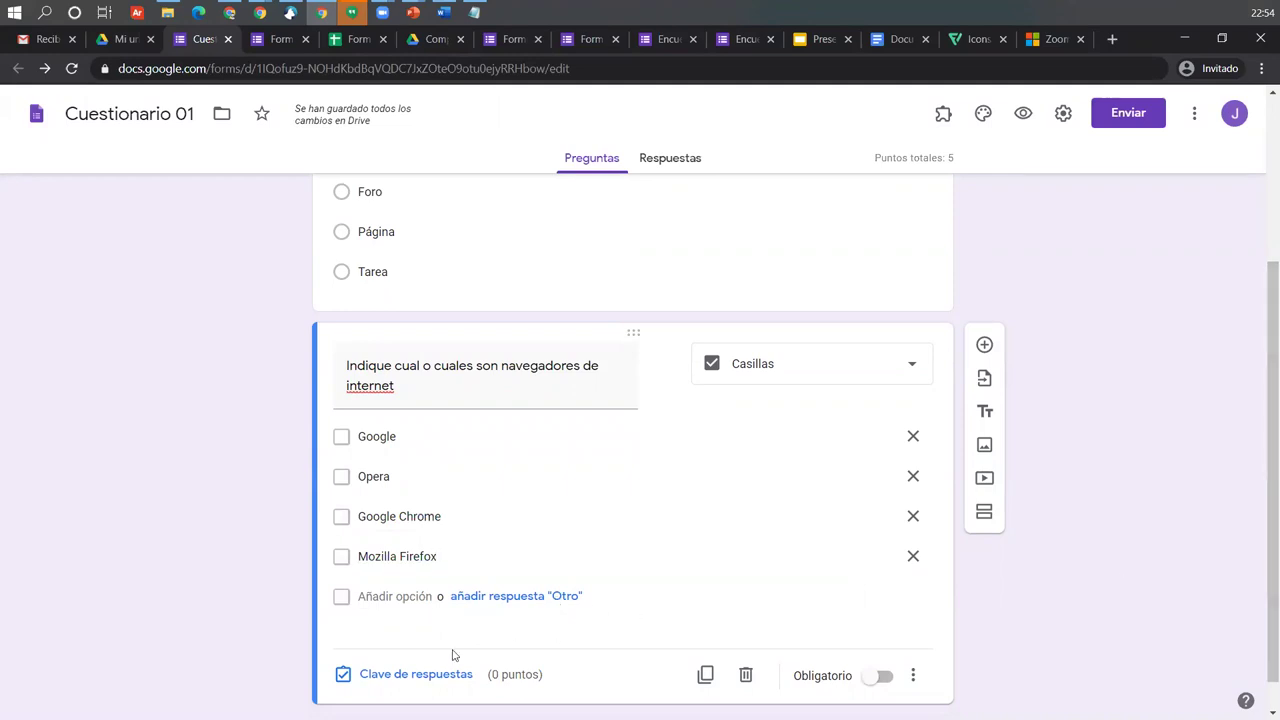
# Give the browsers question 5 points with Google Chrome, Mozilla Firefox and Opera keyed correct.
pyautogui.click(353, 683)
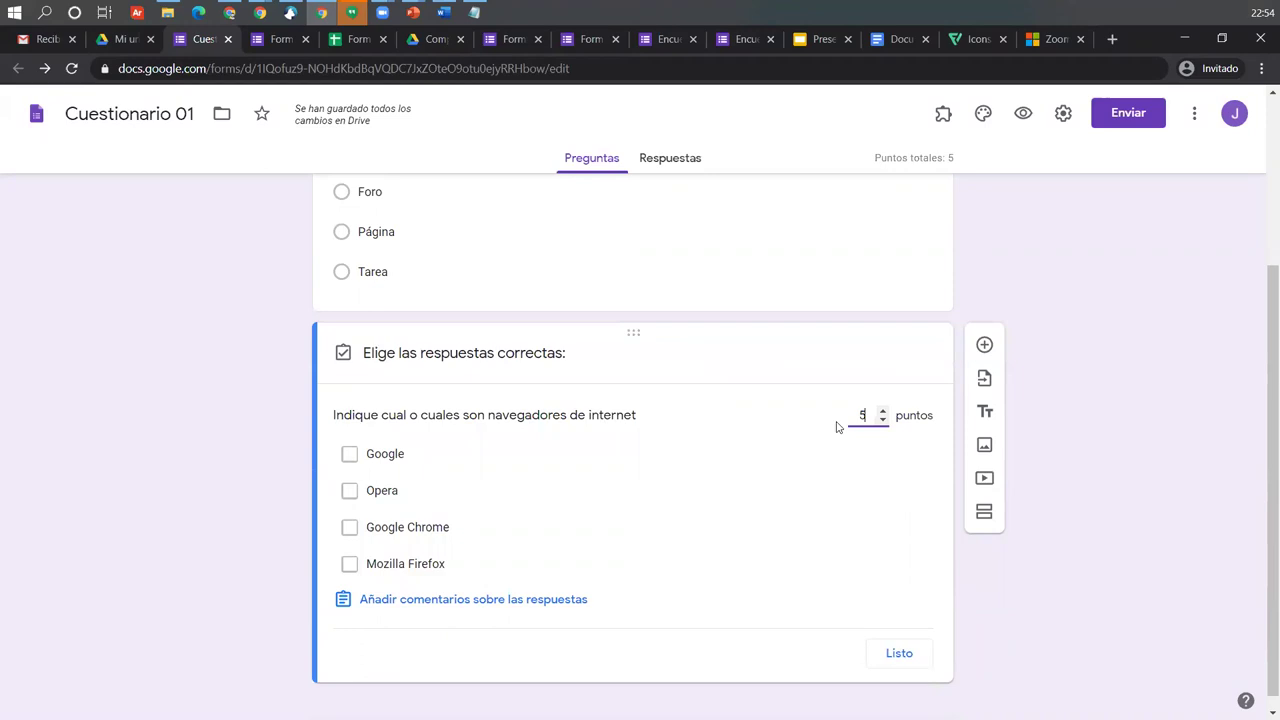
pyautogui.click(803, 605)
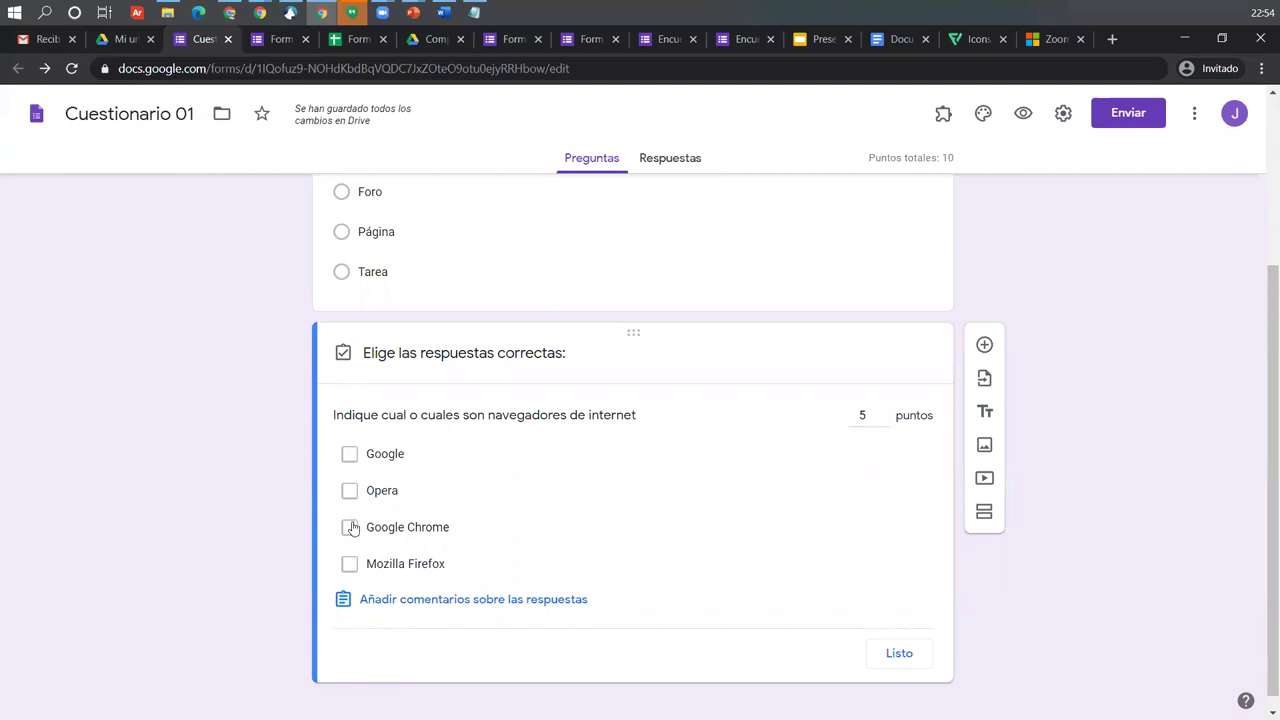
pyautogui.click(350, 527)
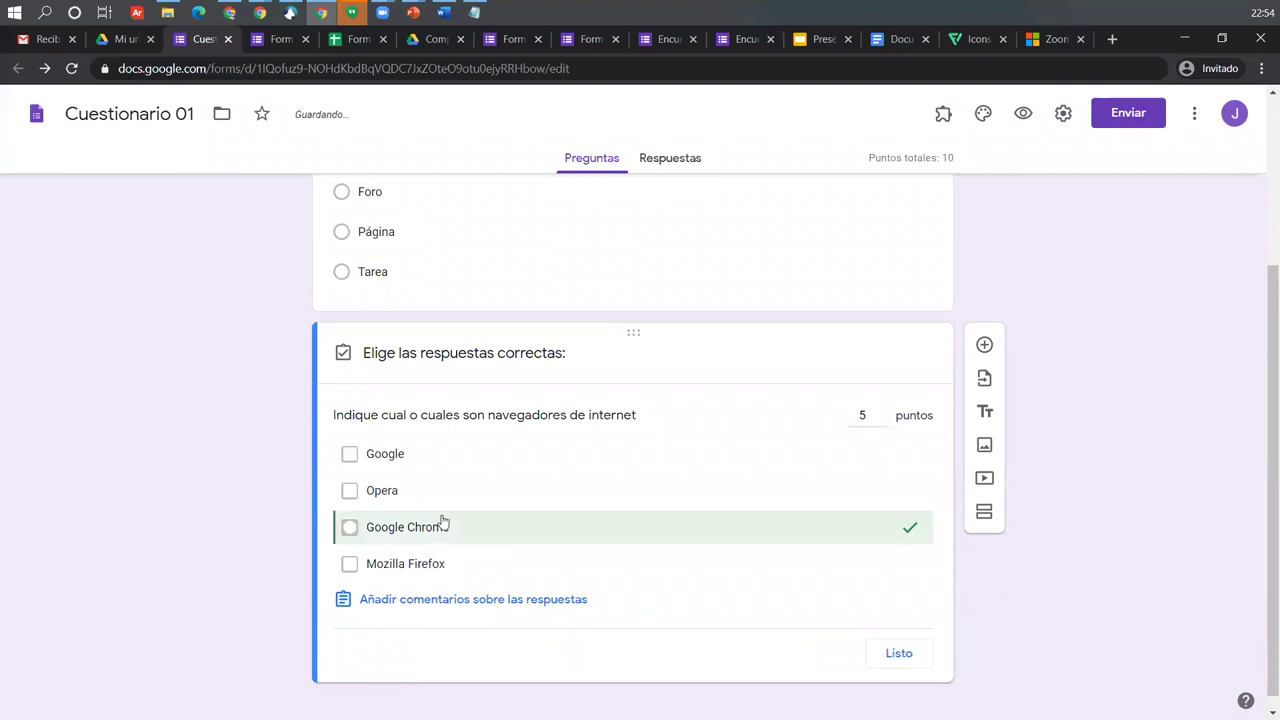
pyautogui.click(350, 566)
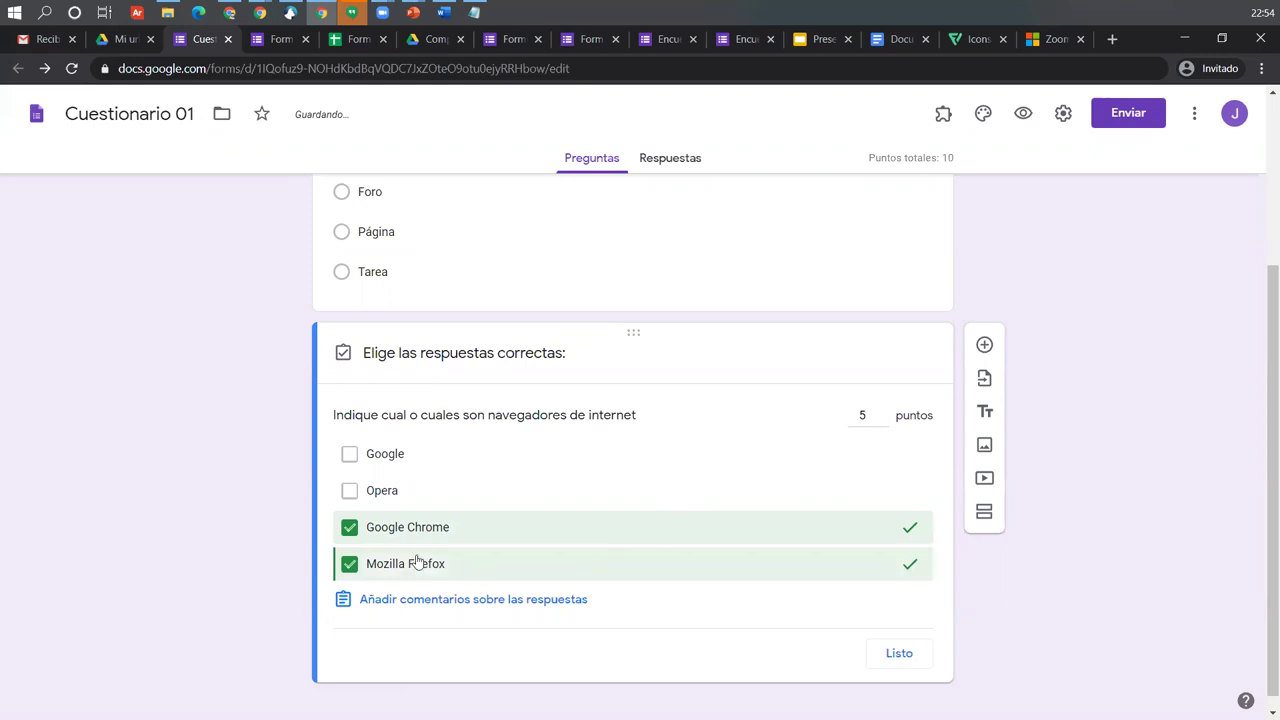
pyautogui.click(349, 490)
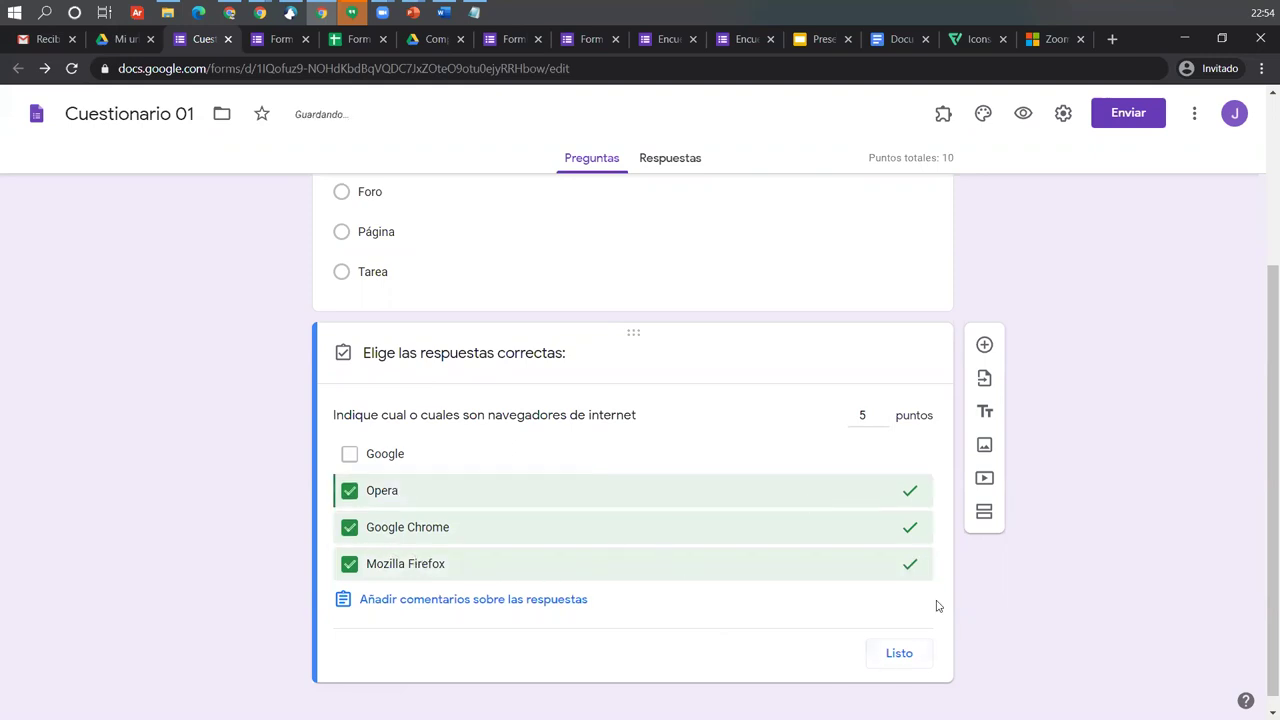
pyautogui.click(893, 654)
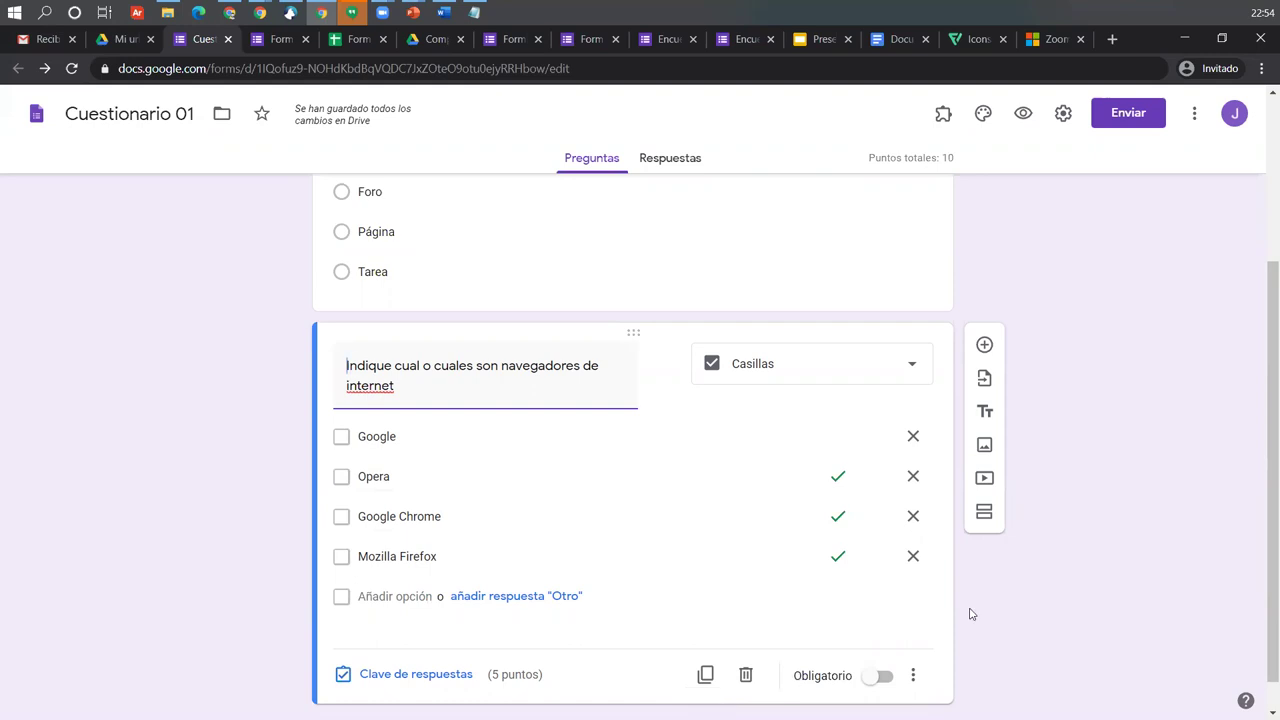
pyautogui.scroll(-1, 969, 614)
# Add a short-answer question about the Gmail application for generating virtual meetings.
pyautogui.click(985, 308)
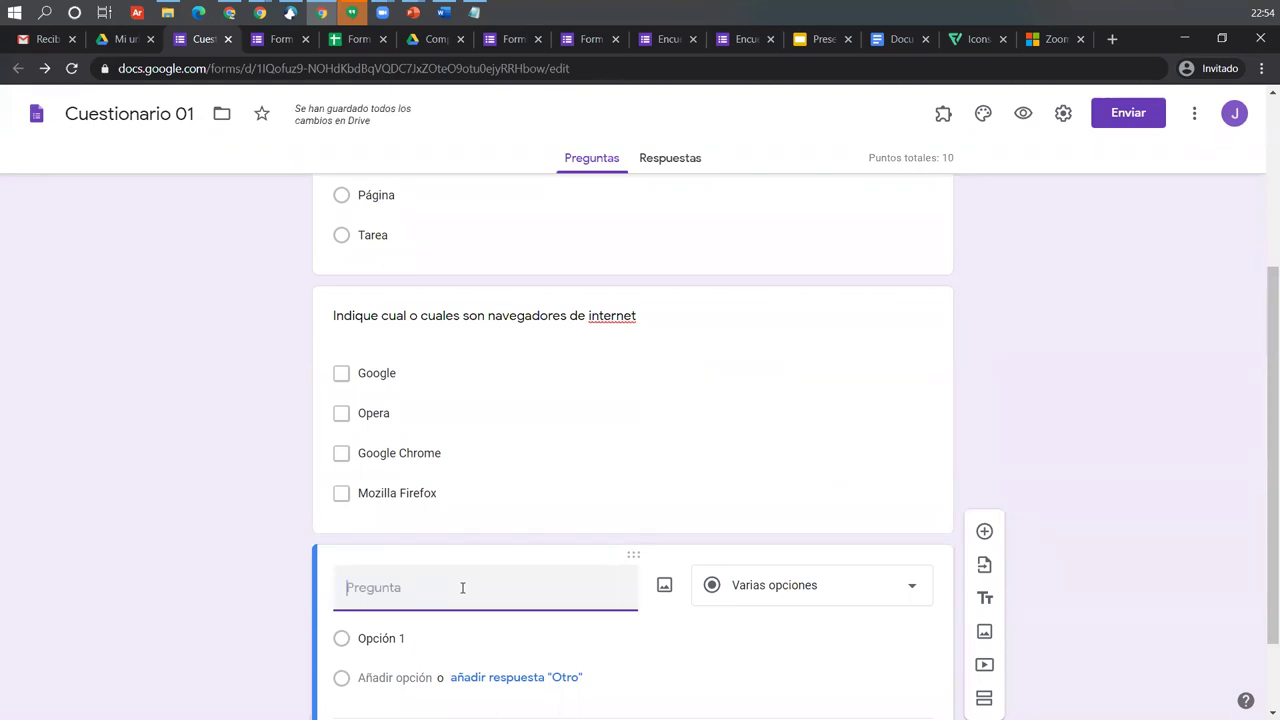
pyautogui.write('Aplicación del correo electro')
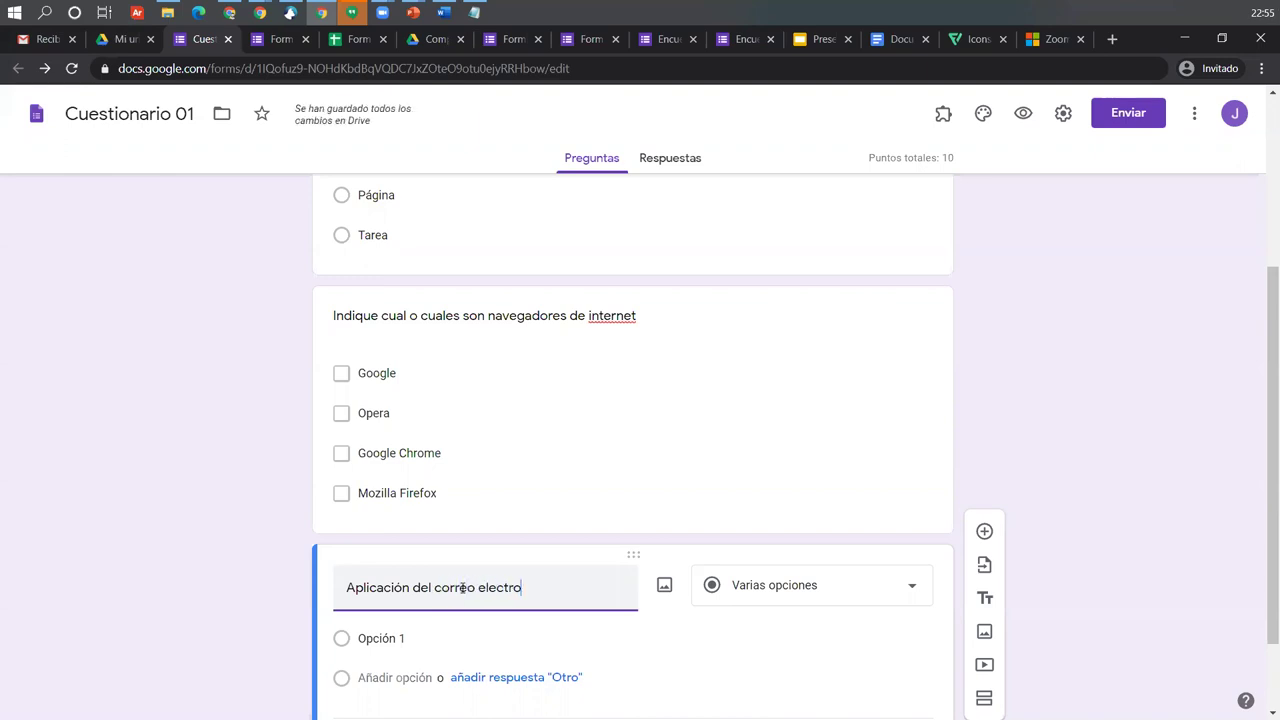
pyautogui.write('nico de ')
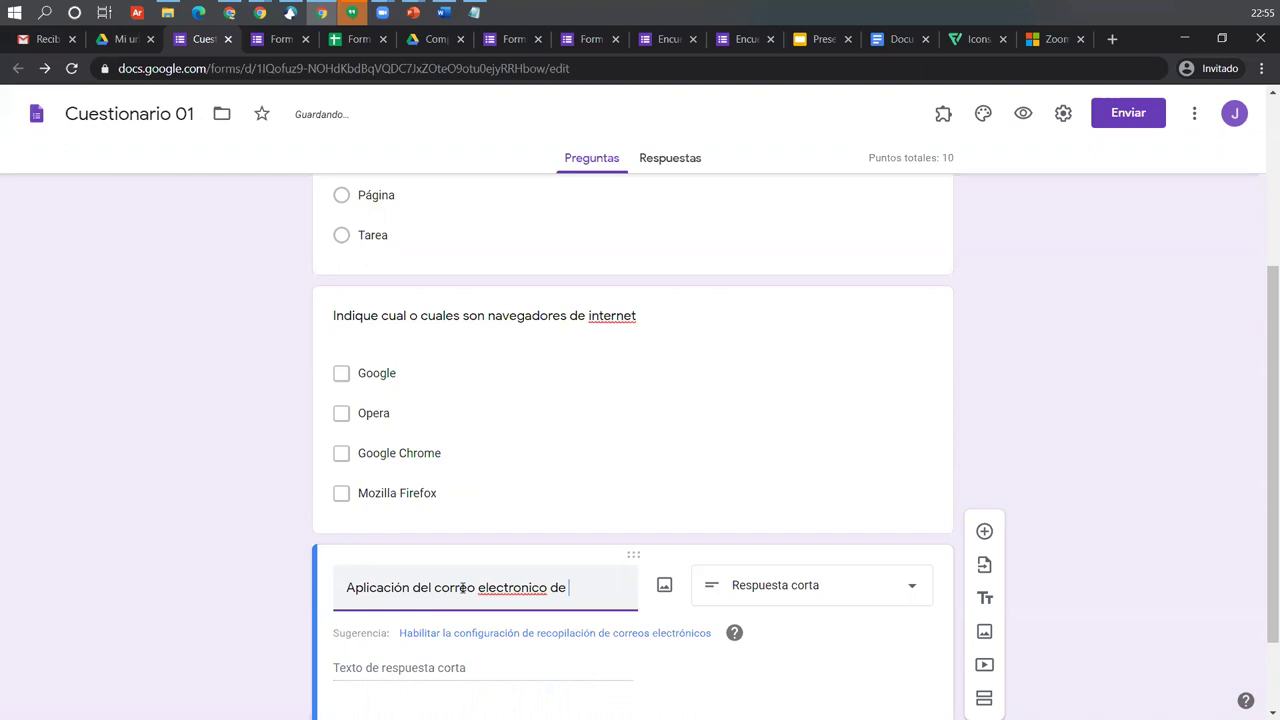
pyautogui.write('Gmail q')
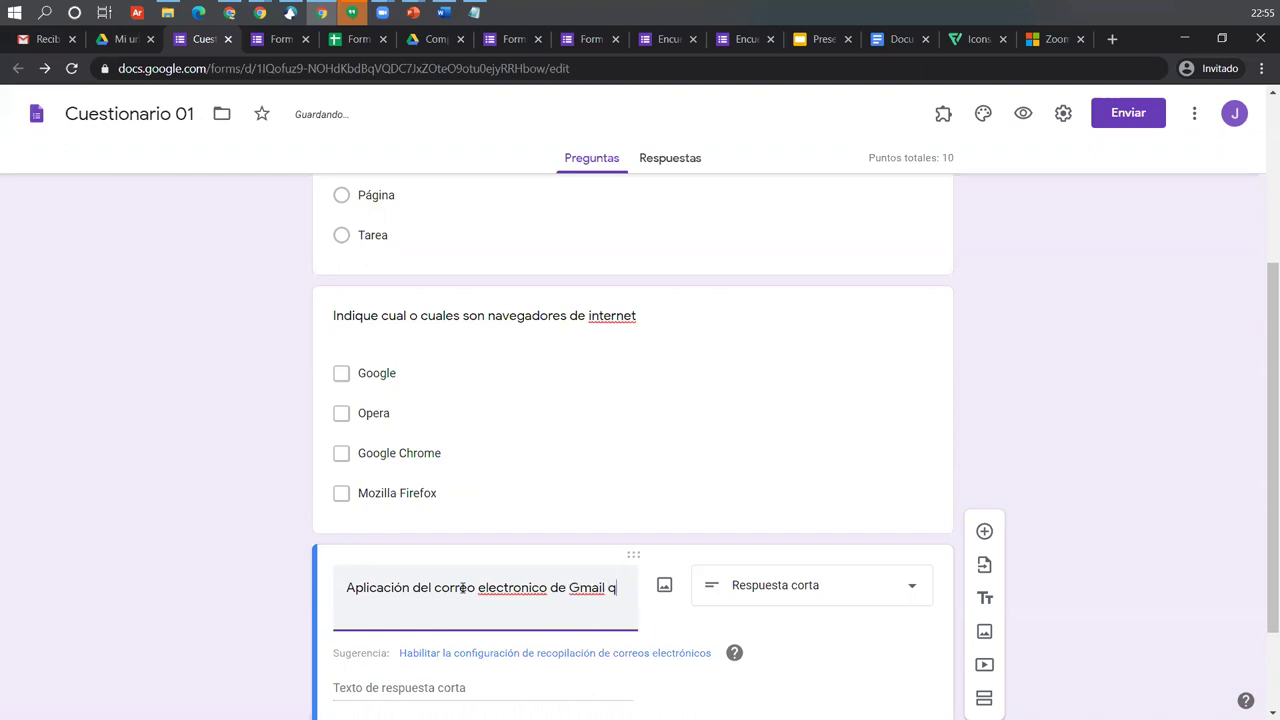
pyautogui.write('ue me permite generar')
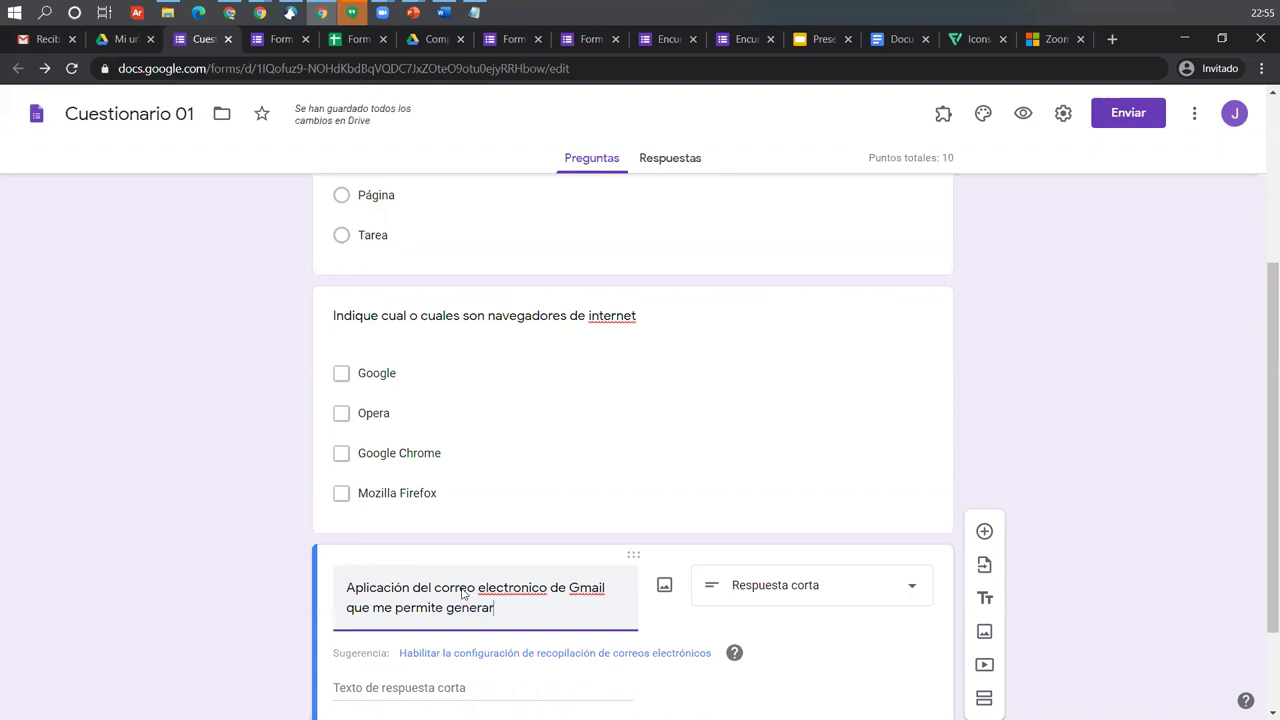
pyautogui.write(' Reu')
pyautogui.press('BackSpace')
pyautogui.press('BackSpace')
pyautogui.press('BackSpace')
pyautogui.write('r')
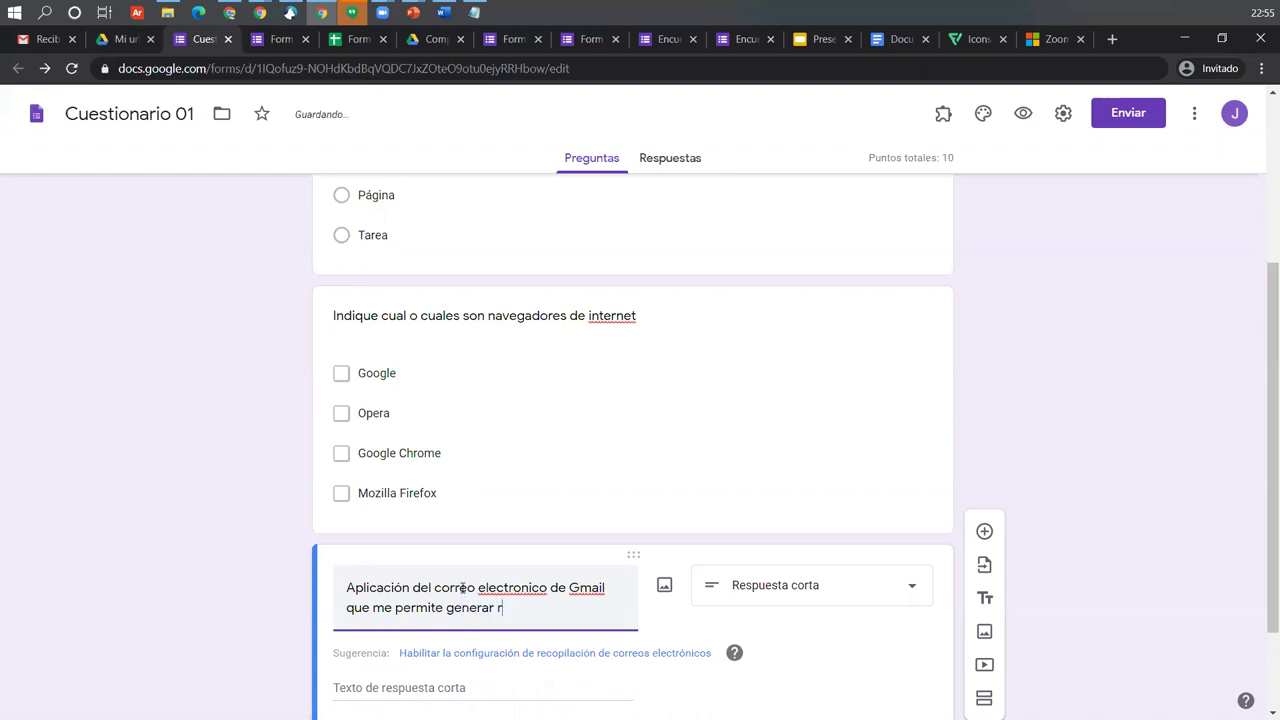
pyautogui.write('euniones virtuales')
pyautogui.click(808, 448)
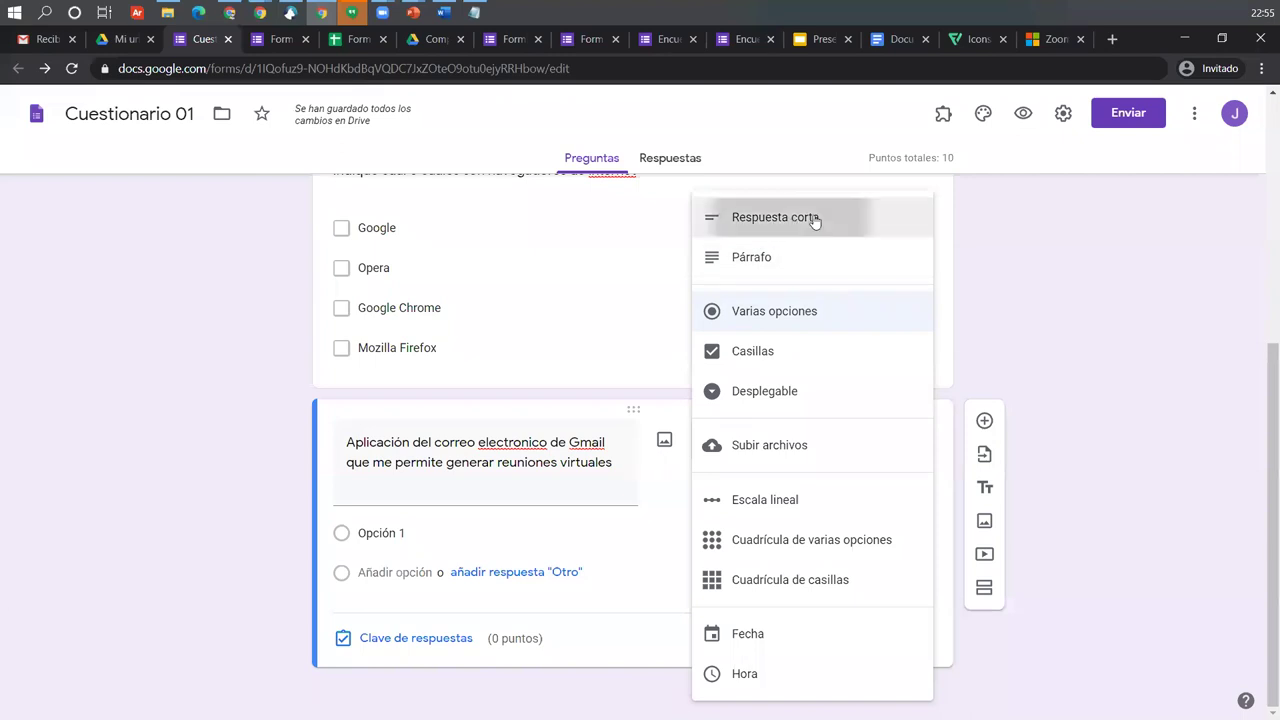
pyautogui.click(815, 222)
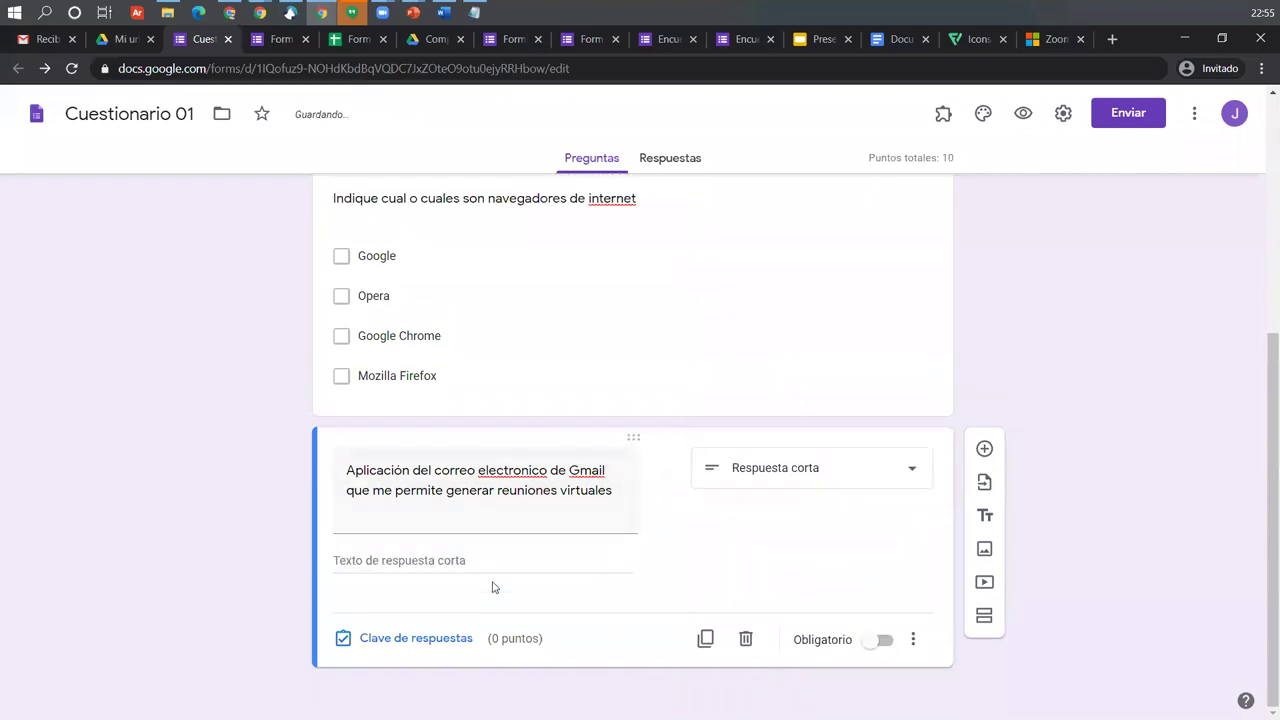
# Correct 'electronico' to 'electrónico' in the question title using the spelling suggestion.
pyautogui.tripleClick(509, 470)
pyautogui.rightClick(509, 470)
pyautogui.press('Escape')
pyautogui.click(509, 470)
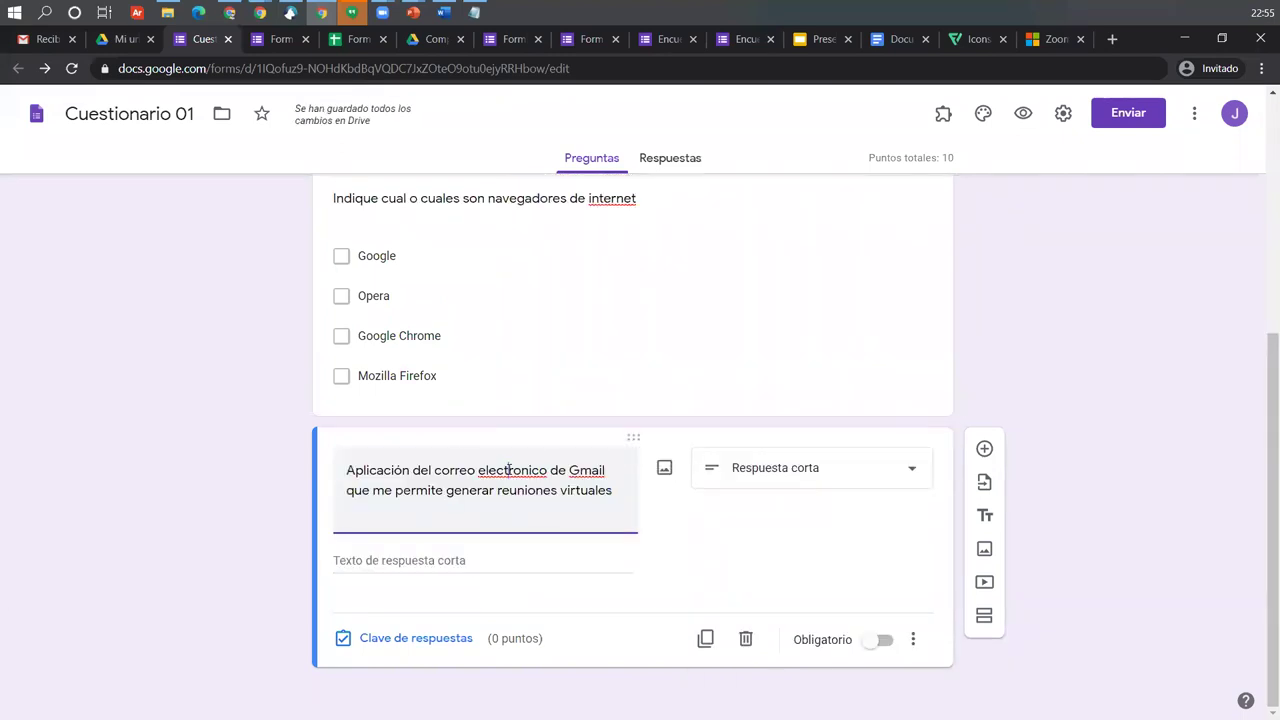
pyautogui.rightClick(509, 470)
pyautogui.click(588, 484)
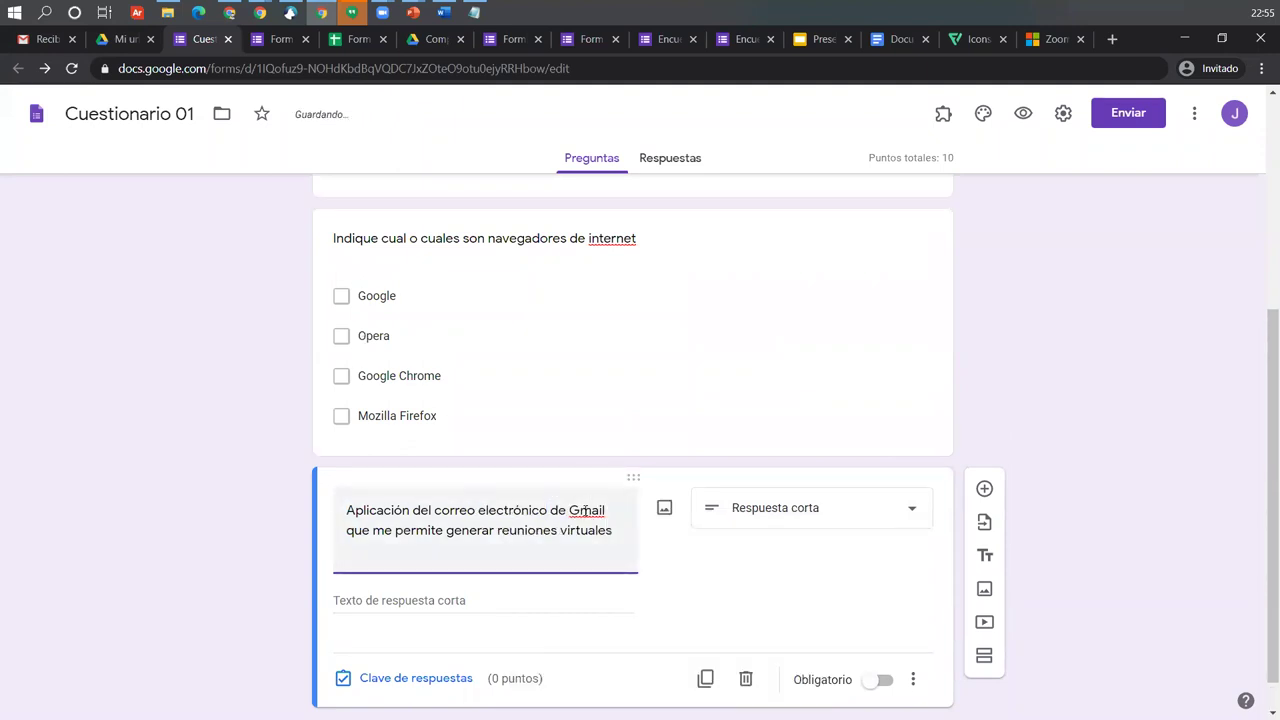
# Check spelling suggestions for 'Gmail' in the question title but leave it unchanged.
pyautogui.rightClick(586, 511)
pyautogui.click(426, 654)
pyautogui.scroll(-1, 366, 650)
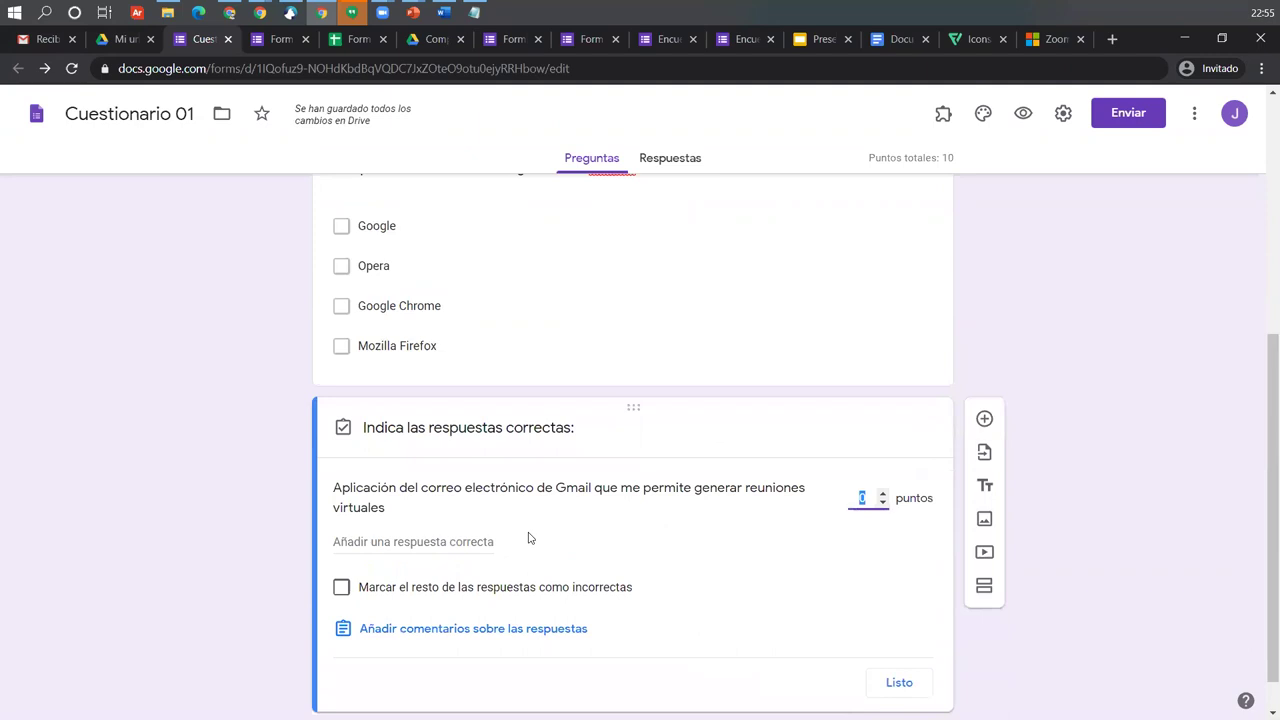
pyautogui.scroll(-1, 774, 452)
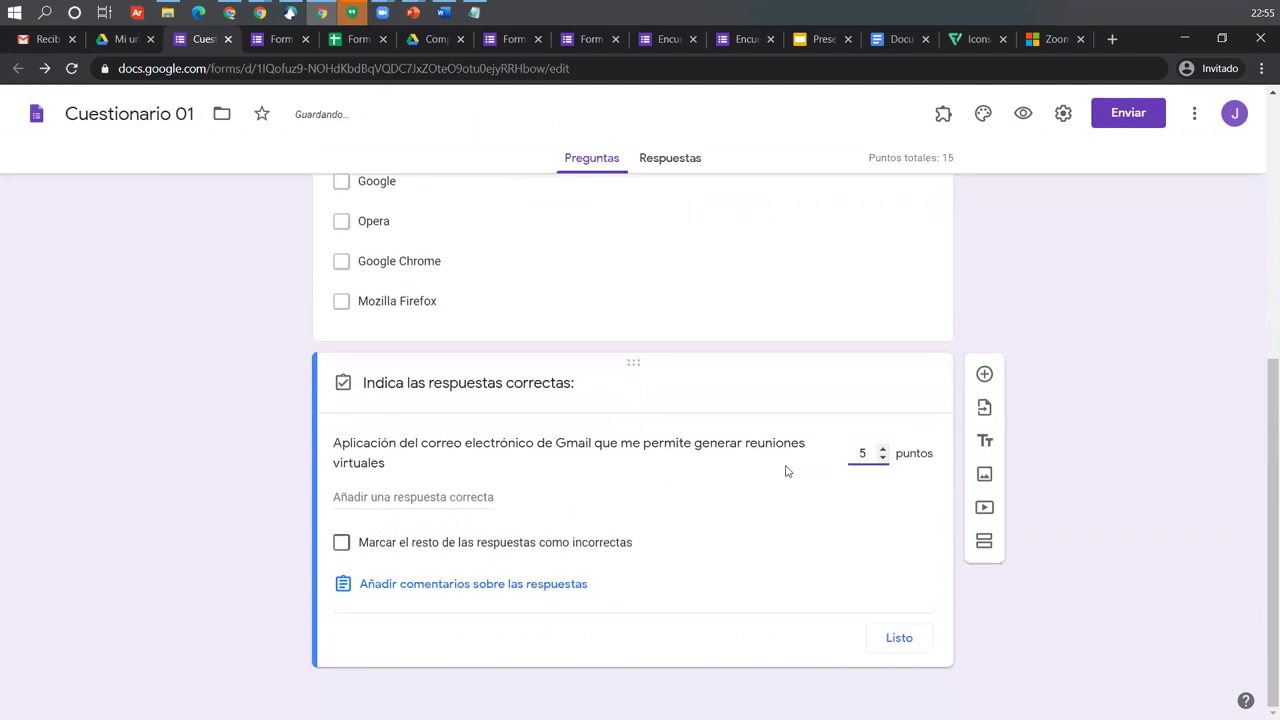
# Key 'Meet' and 'Google meet' as accepted answers worth 5 points.
pyautogui.click(452, 497)
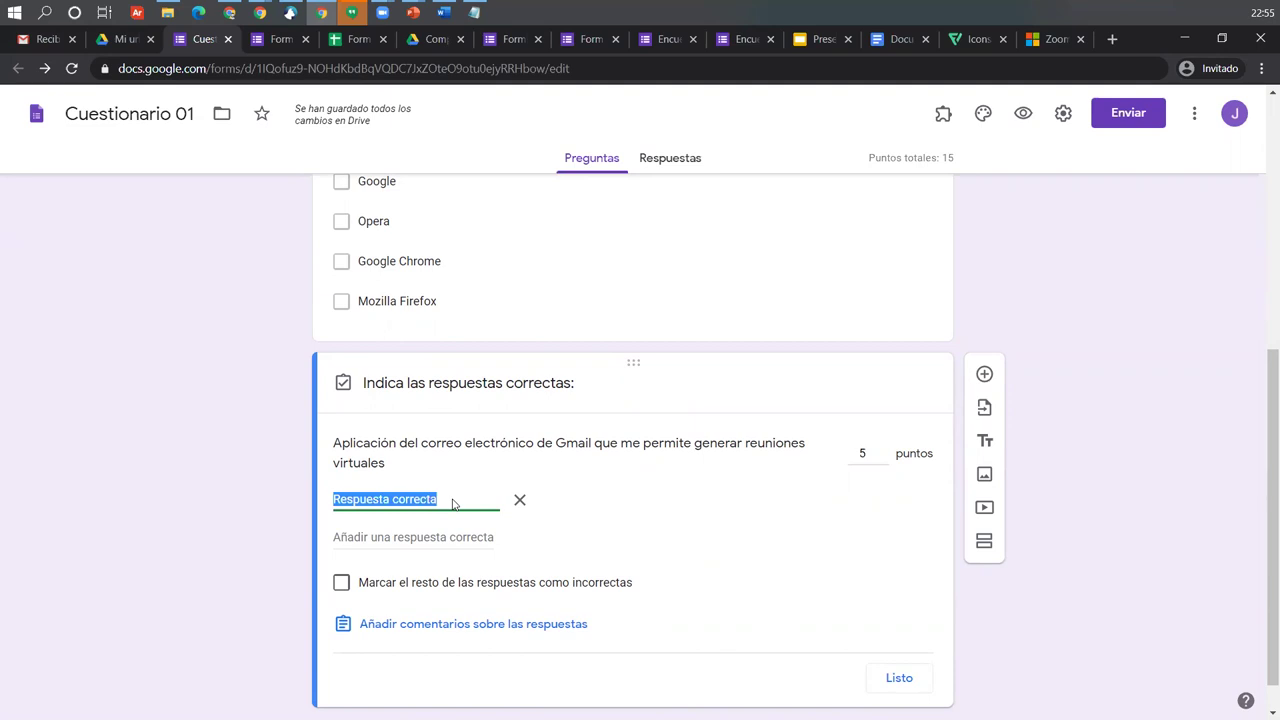
pyautogui.write('Meet')
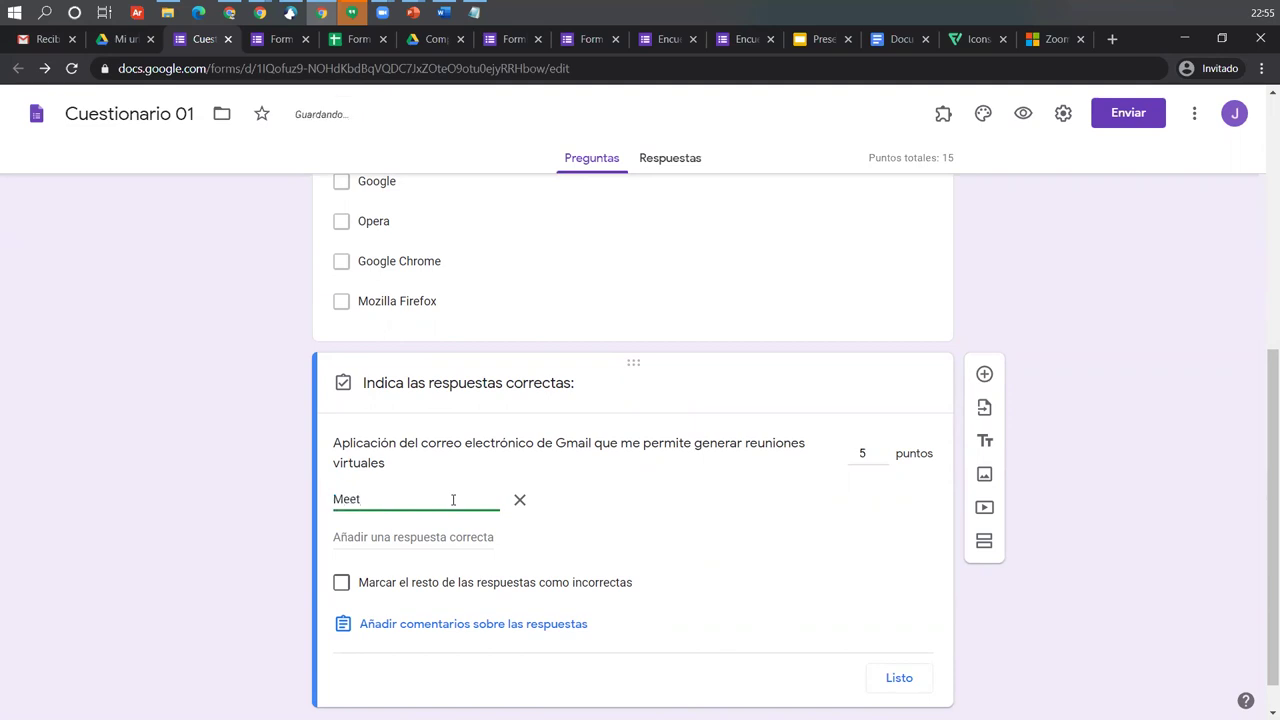
pyautogui.press('Return')
pyautogui.write('Google ')
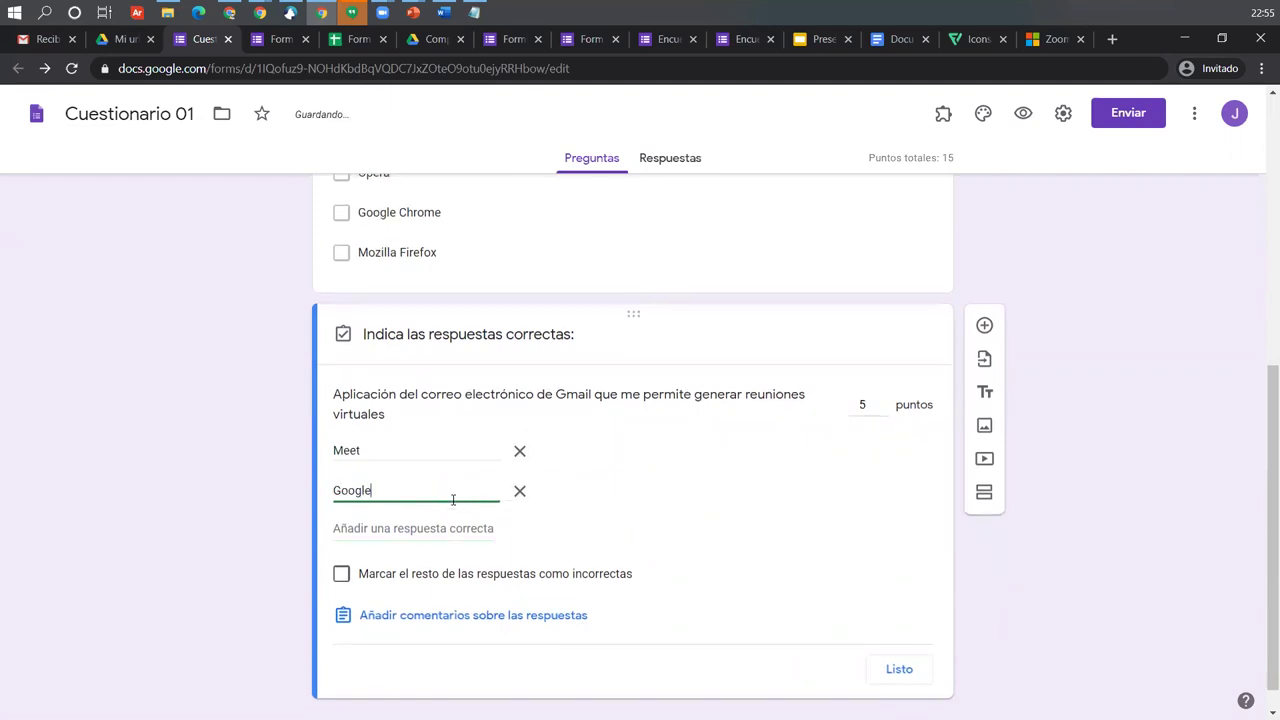
pyautogui.write('meet')
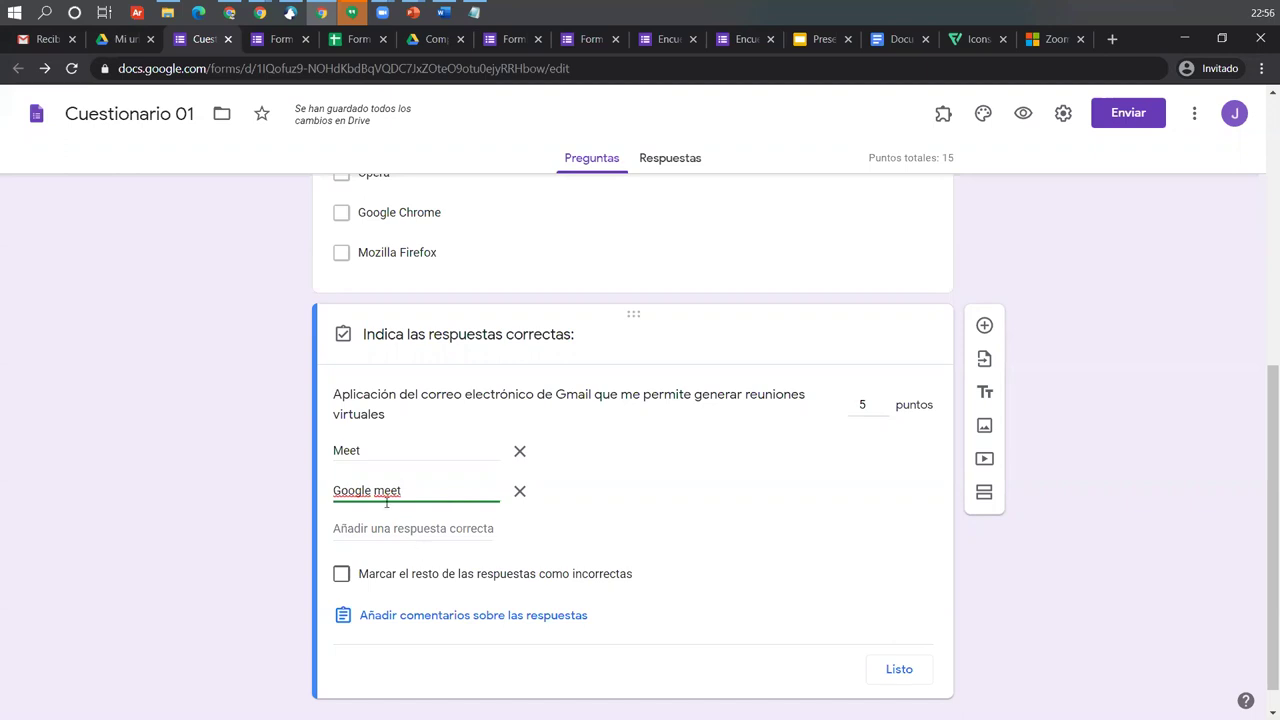
pyautogui.moveTo(383, 447); pyautogui.dragTo(333, 450)
pyautogui.click(381, 448)
pyautogui.tripleClick(422, 490)
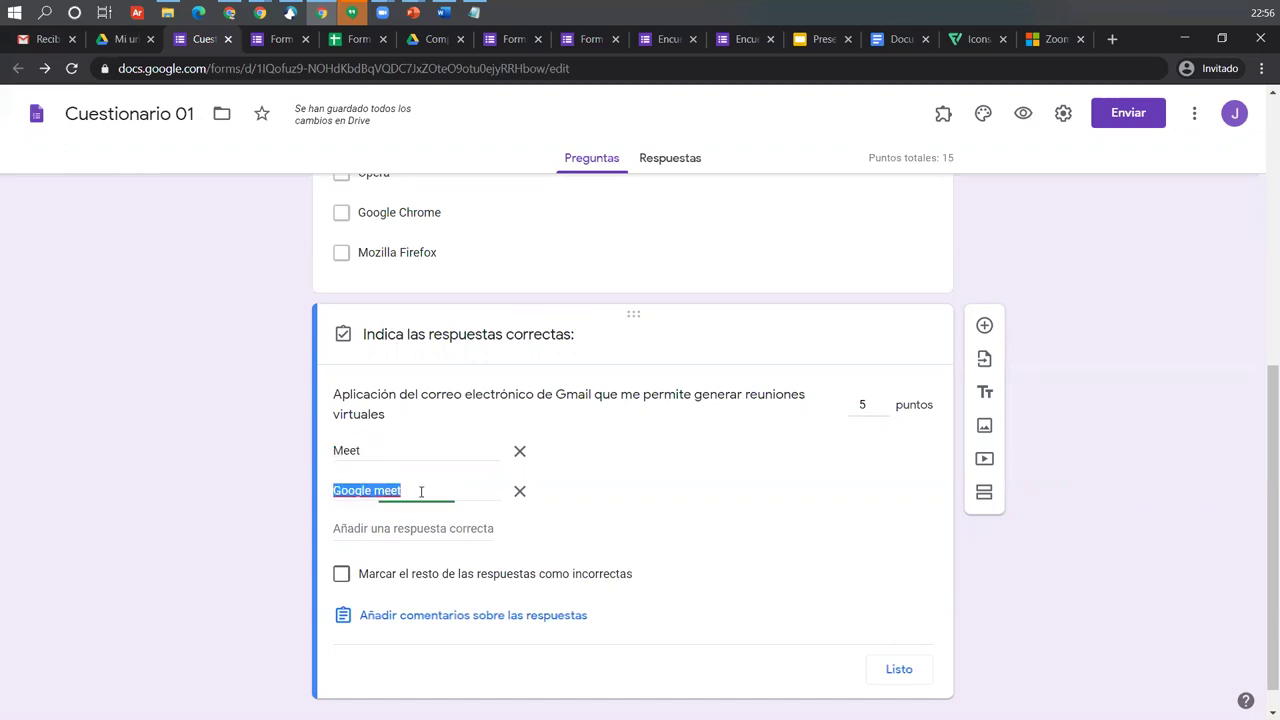
pyautogui.press('End')
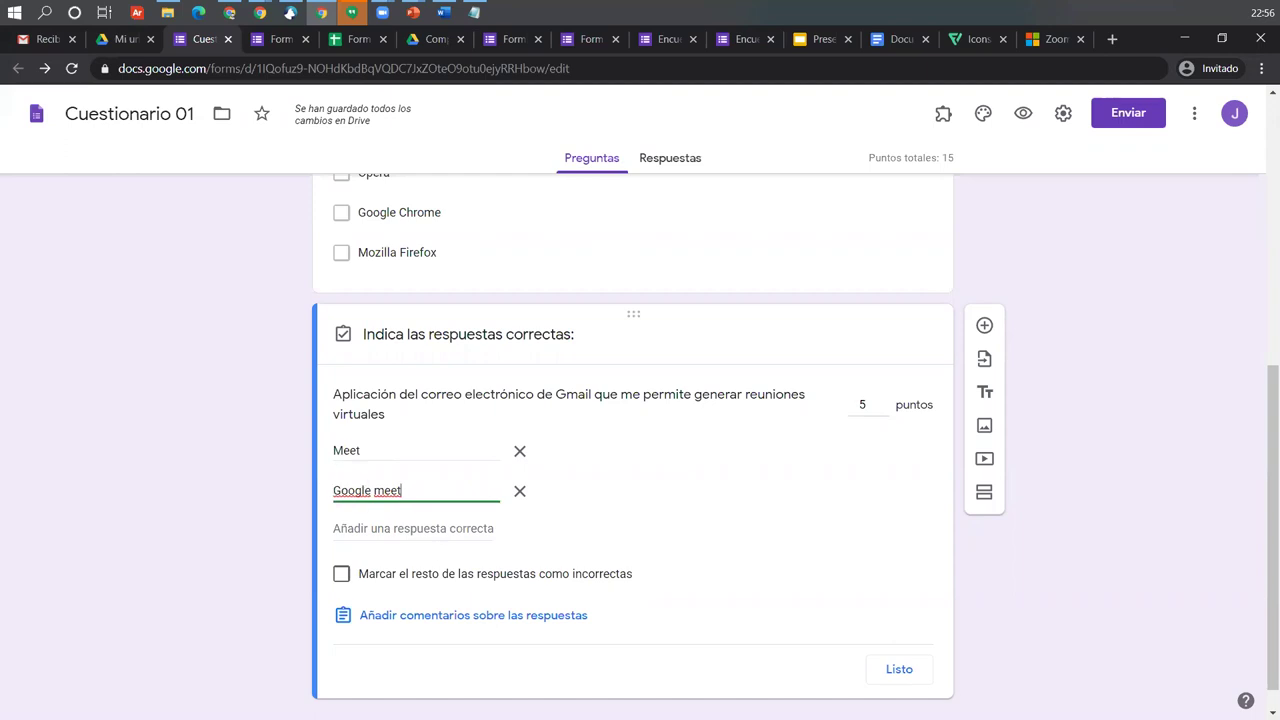
pyautogui.click(895, 671)
pyautogui.scroll(-1, 414, 563)
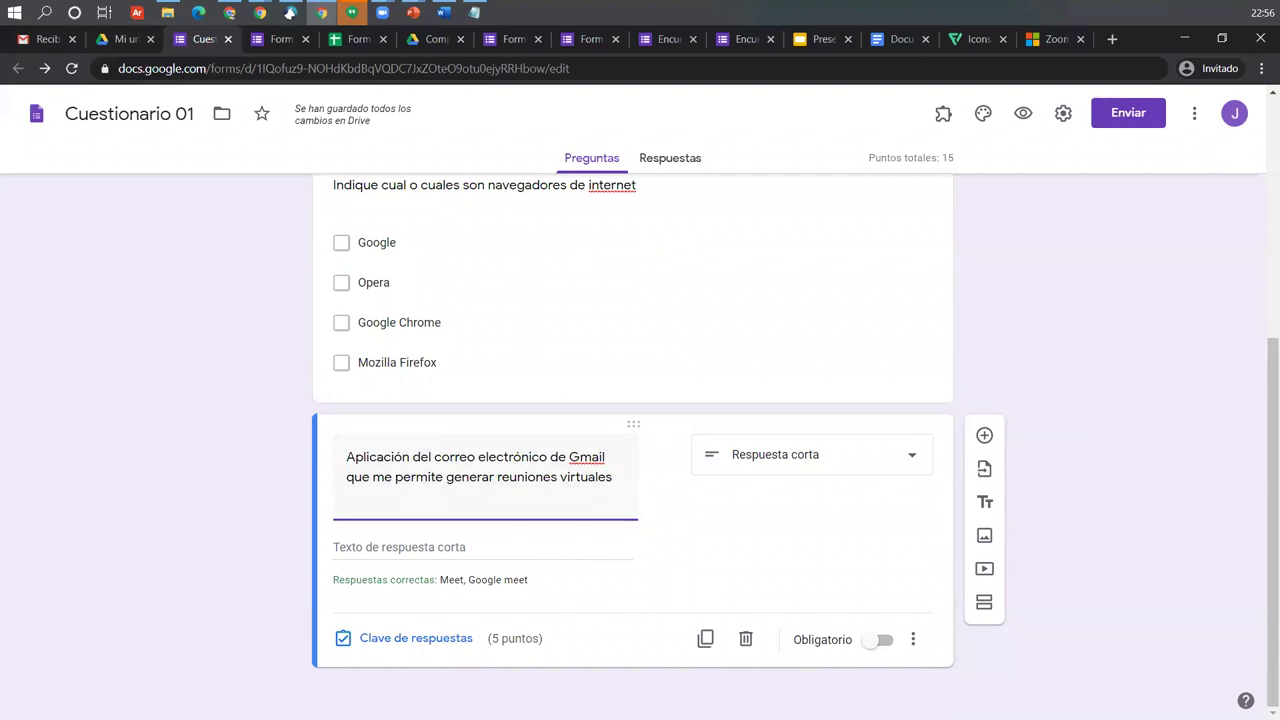
# Insert a new question below the Gmail one, keeping its type as Varias opciones.
pyautogui.click(985, 436)
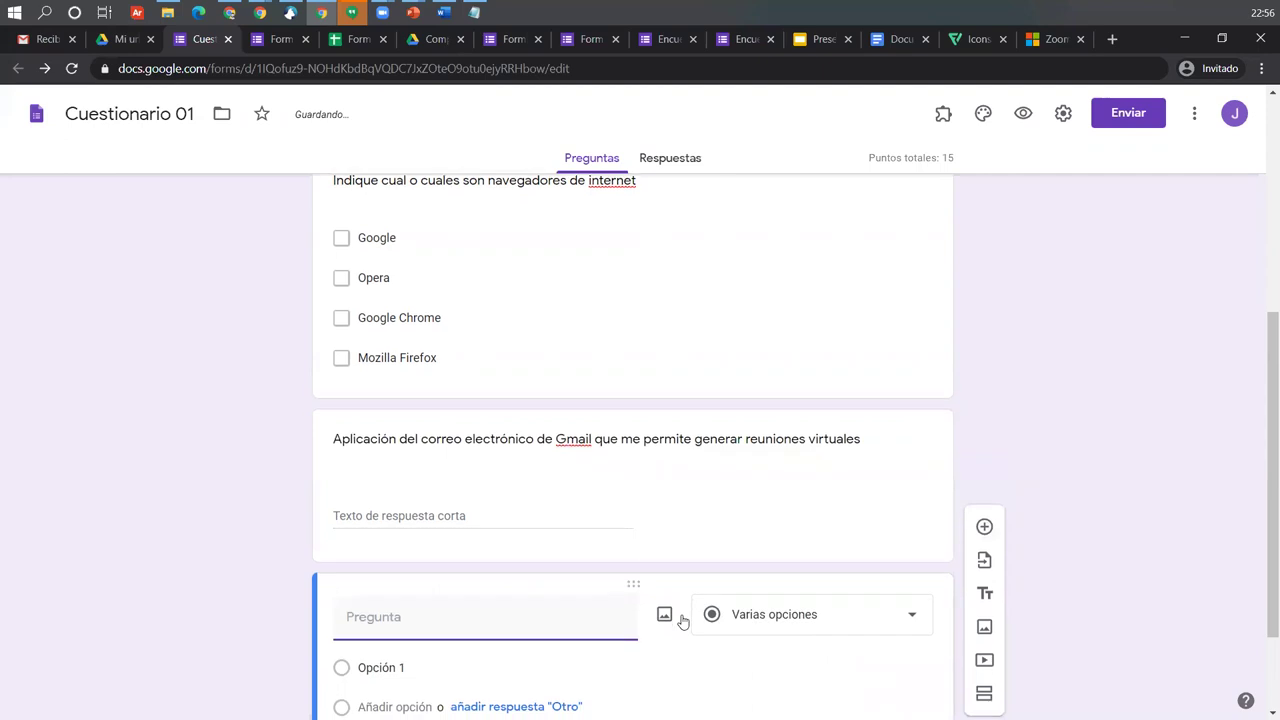
pyautogui.click(757, 484)
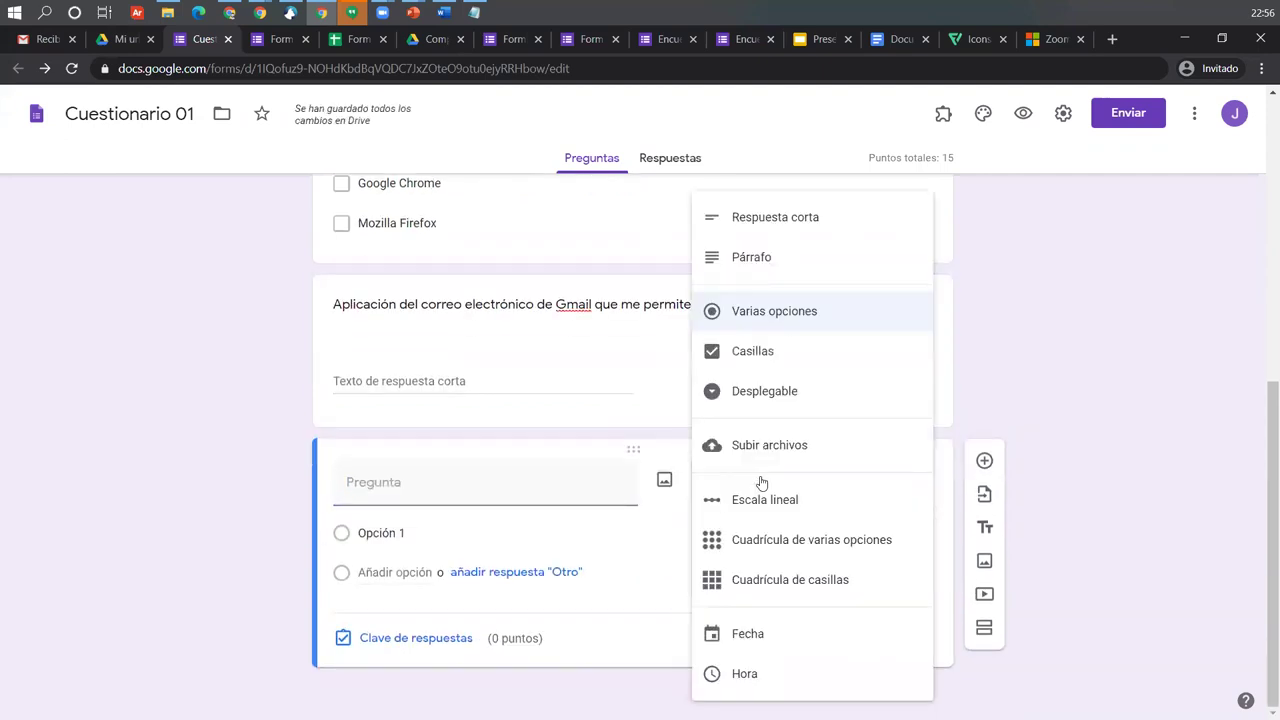
pyautogui.click(747, 318)
pyautogui.click(480, 491)
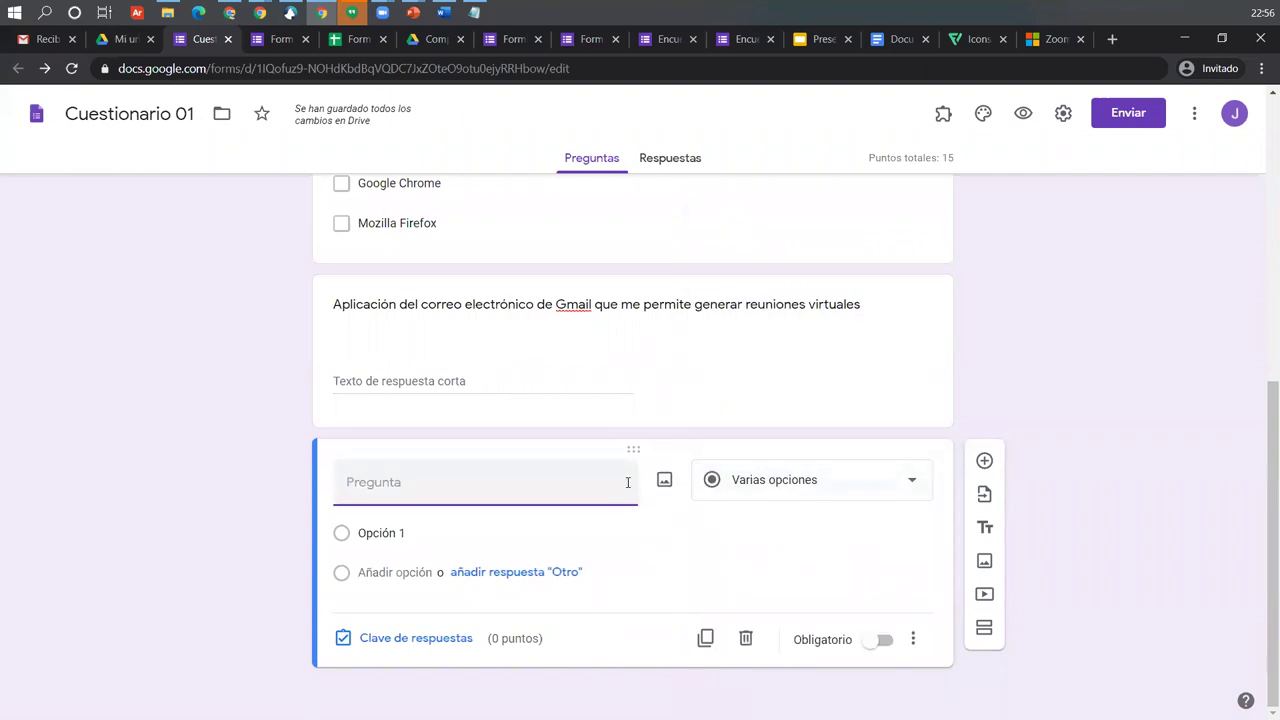
# Draft a few openings for the new question's title, then clear it to rewrite.
pyautogui.write('Sele')
pyautogui.press('BackSpace')
pyautogui.press('BackSpace')
pyautogui.write('Sle')
pyautogui.press('BackSpace')
pyautogui.press('BackSpace')
pyautogui.press('BackSpace')
pyautogui.write('Indique')
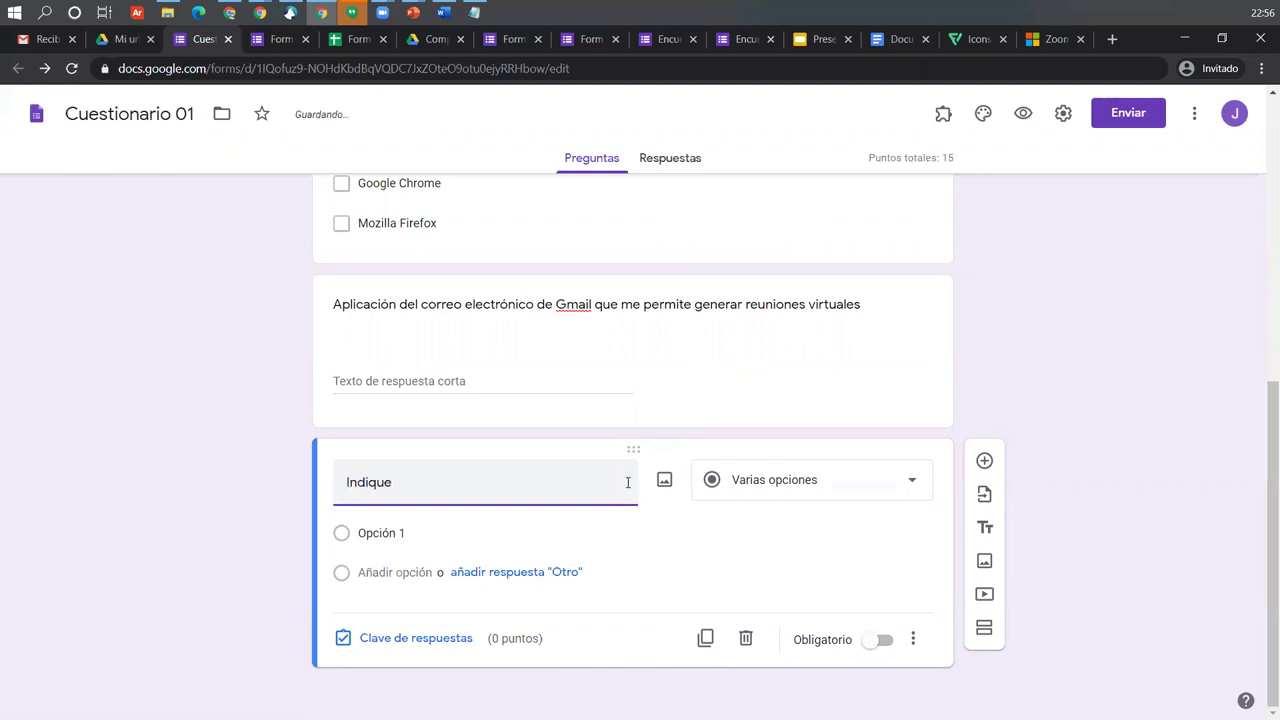
pyautogui.press('BackSpace')
pyautogui.press('BackSpace')
pyautogui.press('BackSpace')
pyautogui.press('BackSpace')
pyautogui.write('Es verdad o')
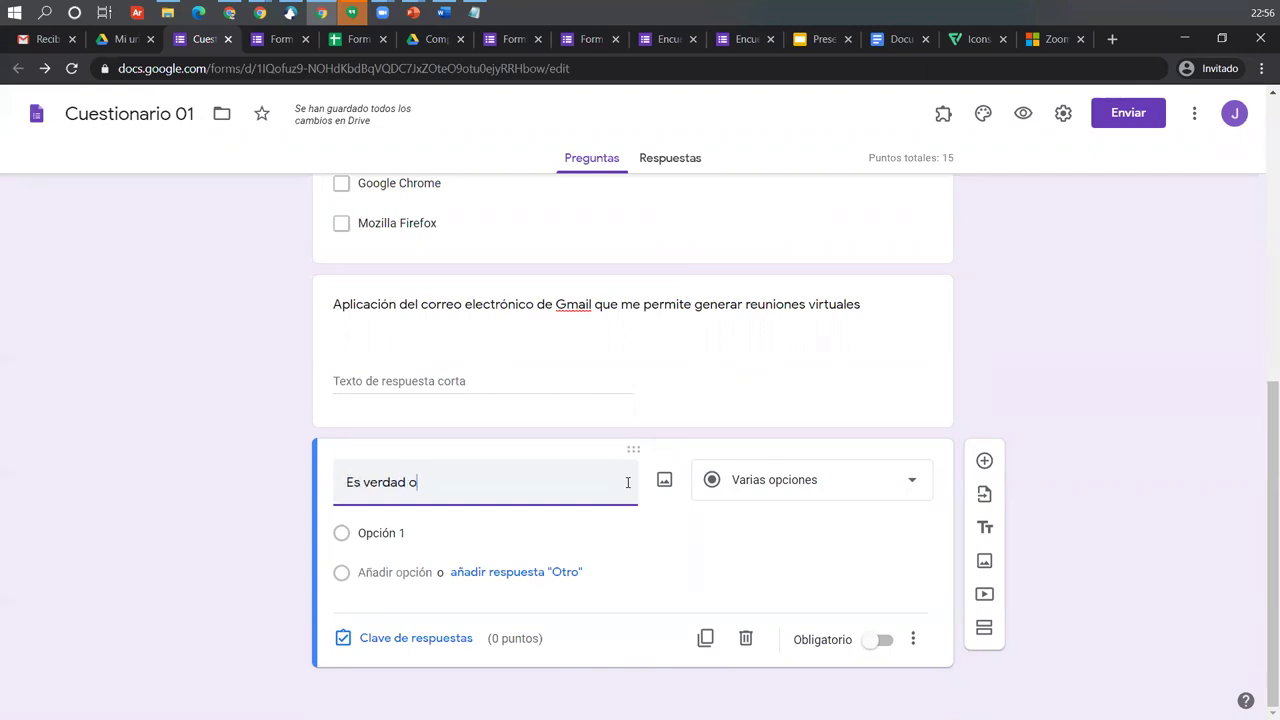
pyautogui.press('BackSpace')
pyautogui.press('BackSpace')
pyautogui.press('BackSpace')
pyautogui.press('BackSpace')
pyautogui.press('BackSpace')
pyautogui.press('BackSpace')
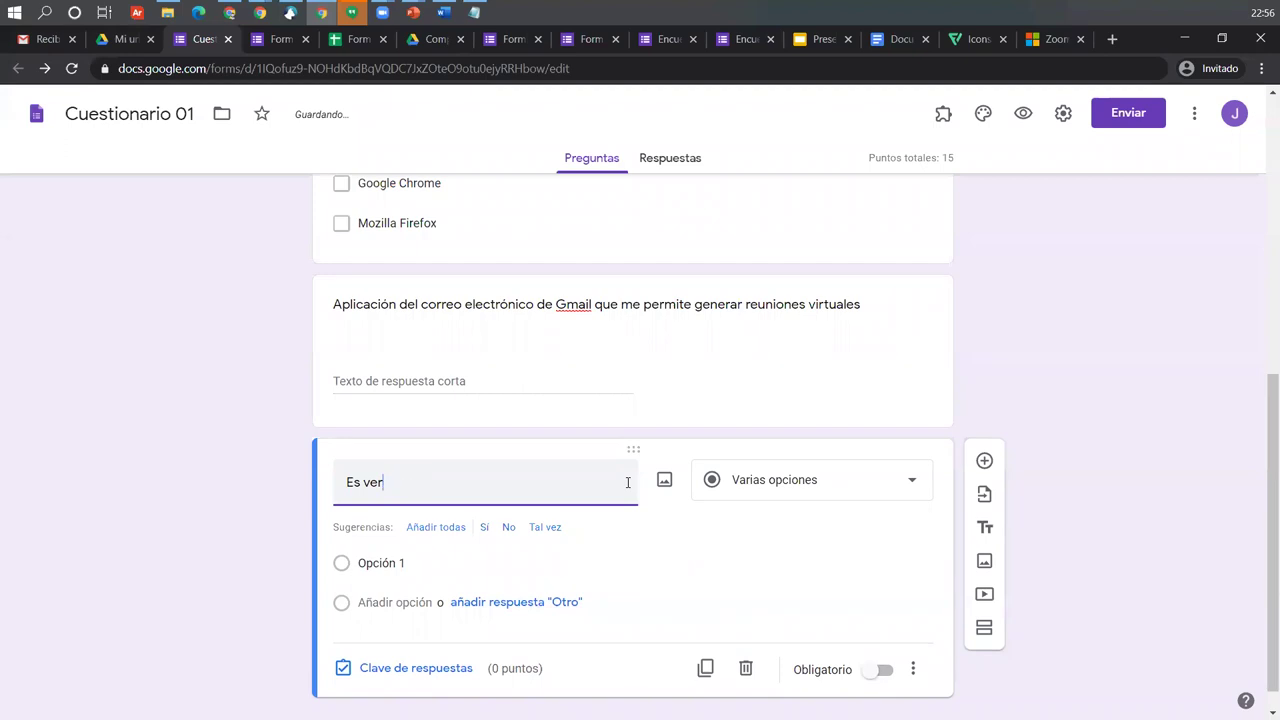
pyautogui.write('verdad')
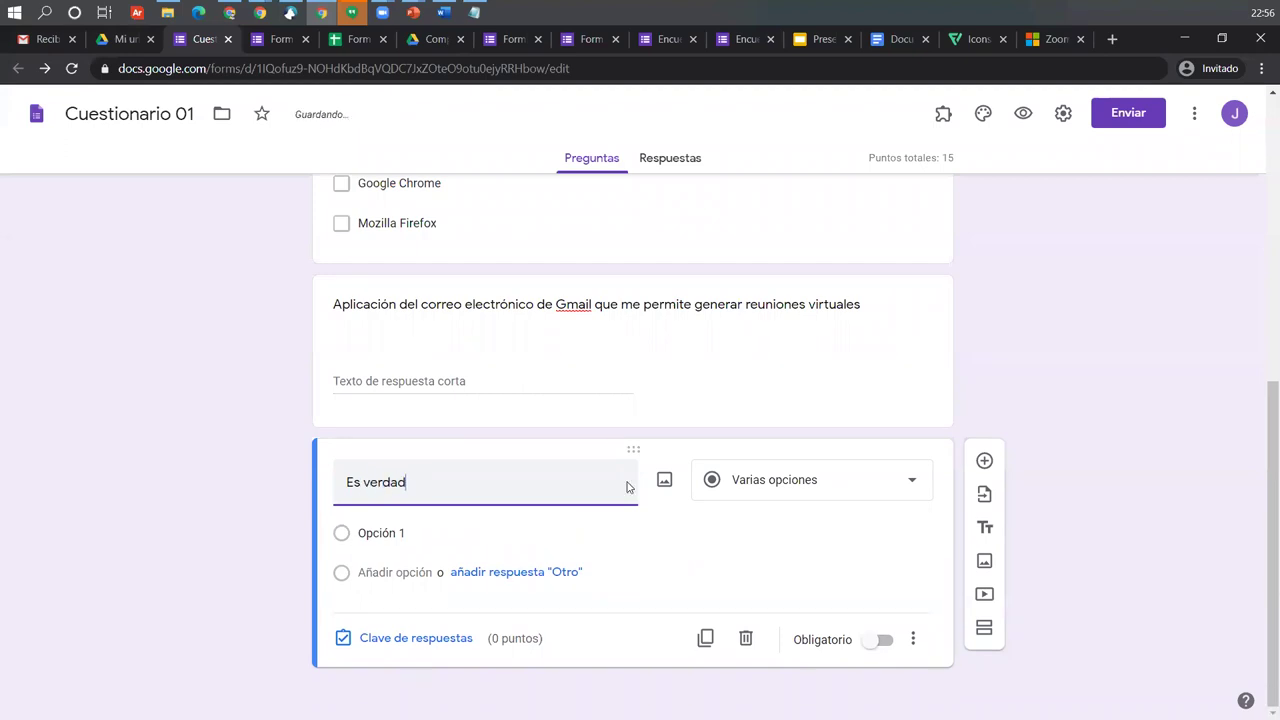
pyautogui.write('ero o fal')
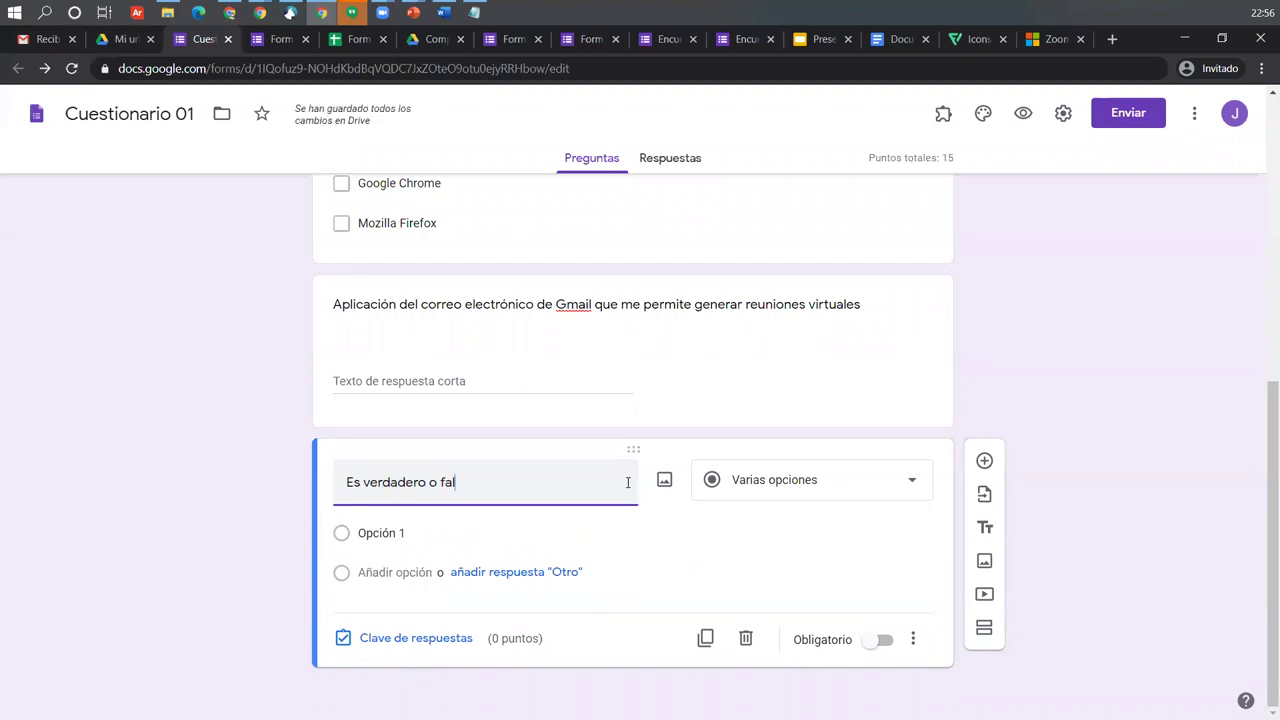
pyautogui.write('so que podemo')
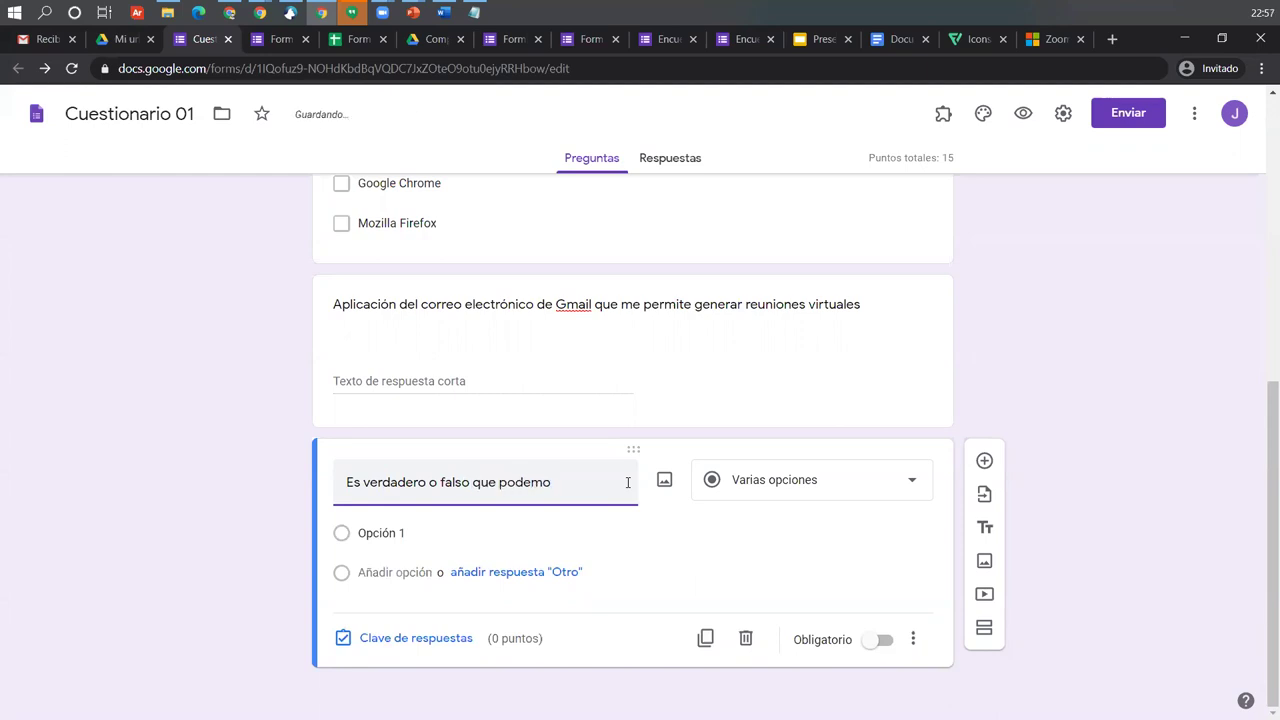
pyautogui.press('BackSpace')
pyautogui.hotkey('ctrl', 'a')
pyautogui.press('BackSpace')
# Type the title asking, true or false, whether Drive documents can be shared collaboratively.
pyautogui.write('Indique si es ver')
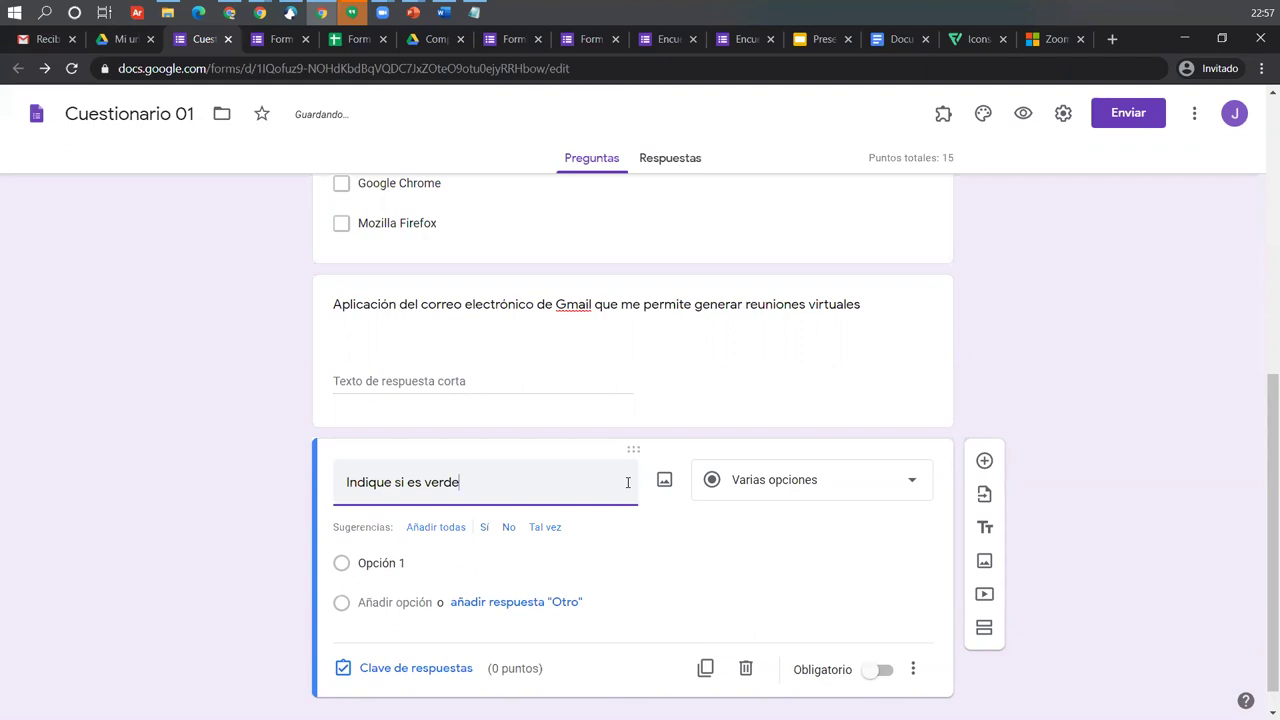
pyautogui.write('dero o falt')
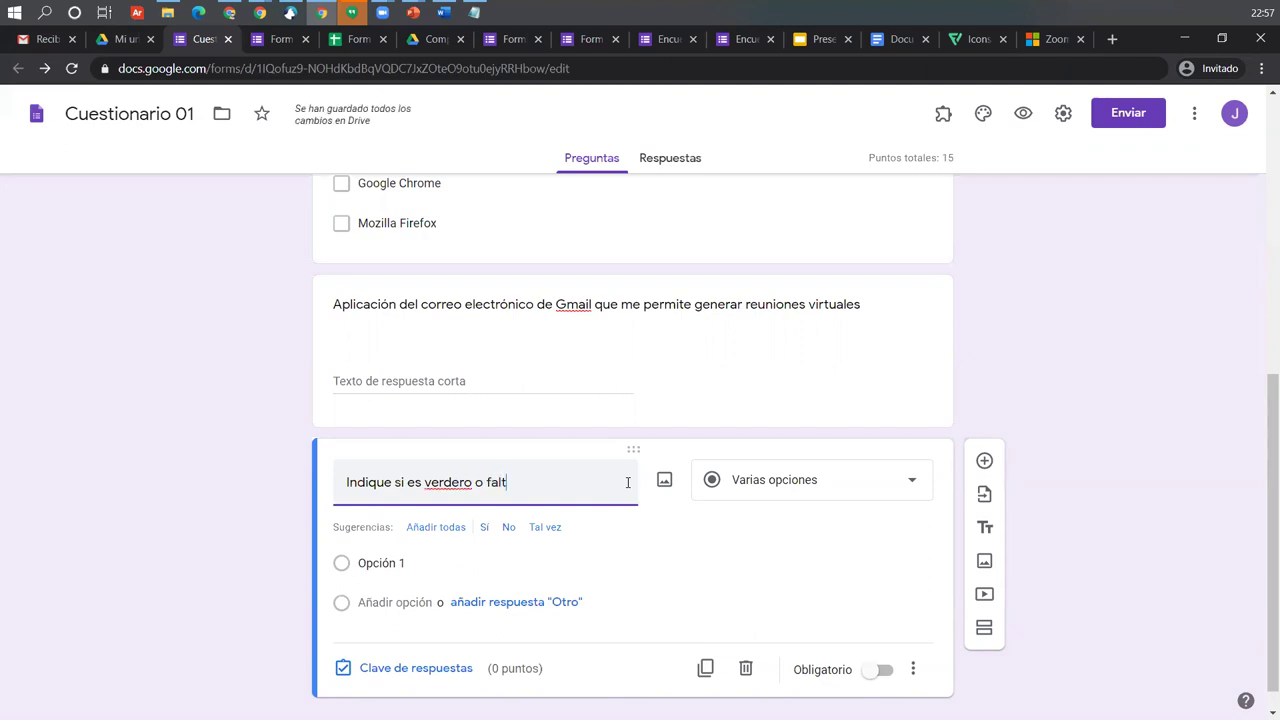
pyautogui.press('BackSpace')
pyautogui.write('ls')
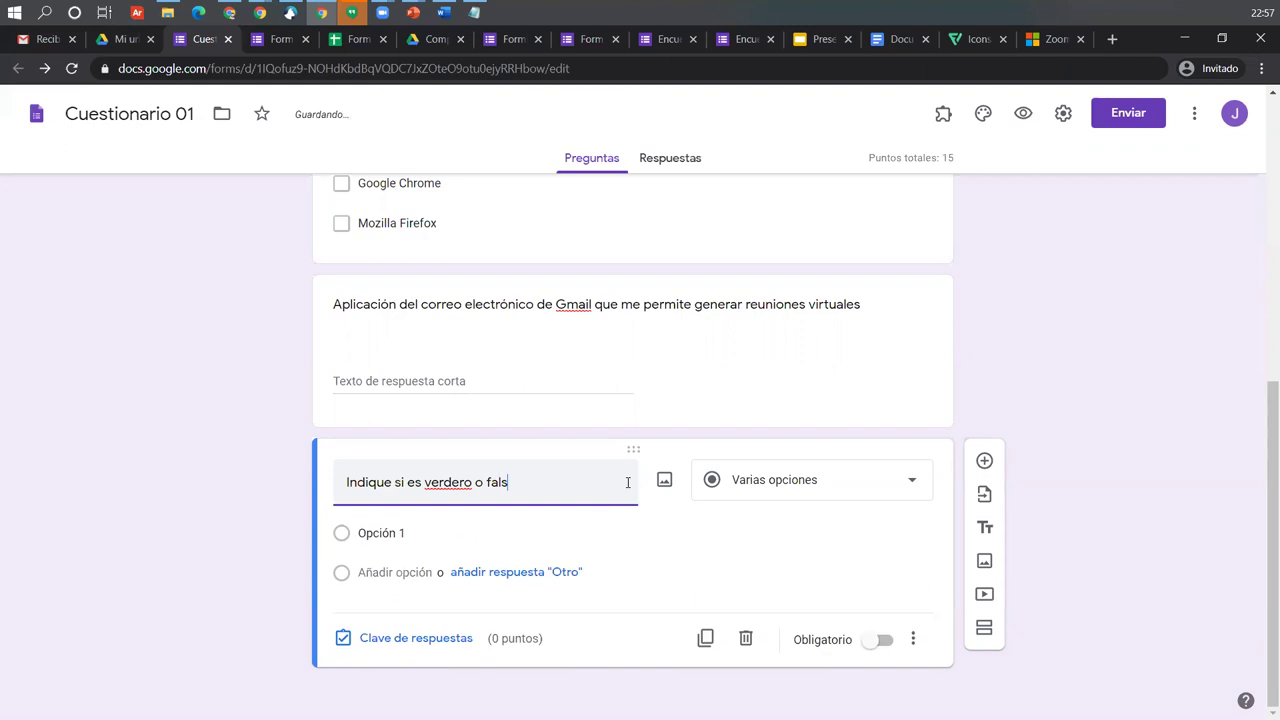
pyautogui.write('o que sxiste la po')
pyautogui.write('siblidad de comp')
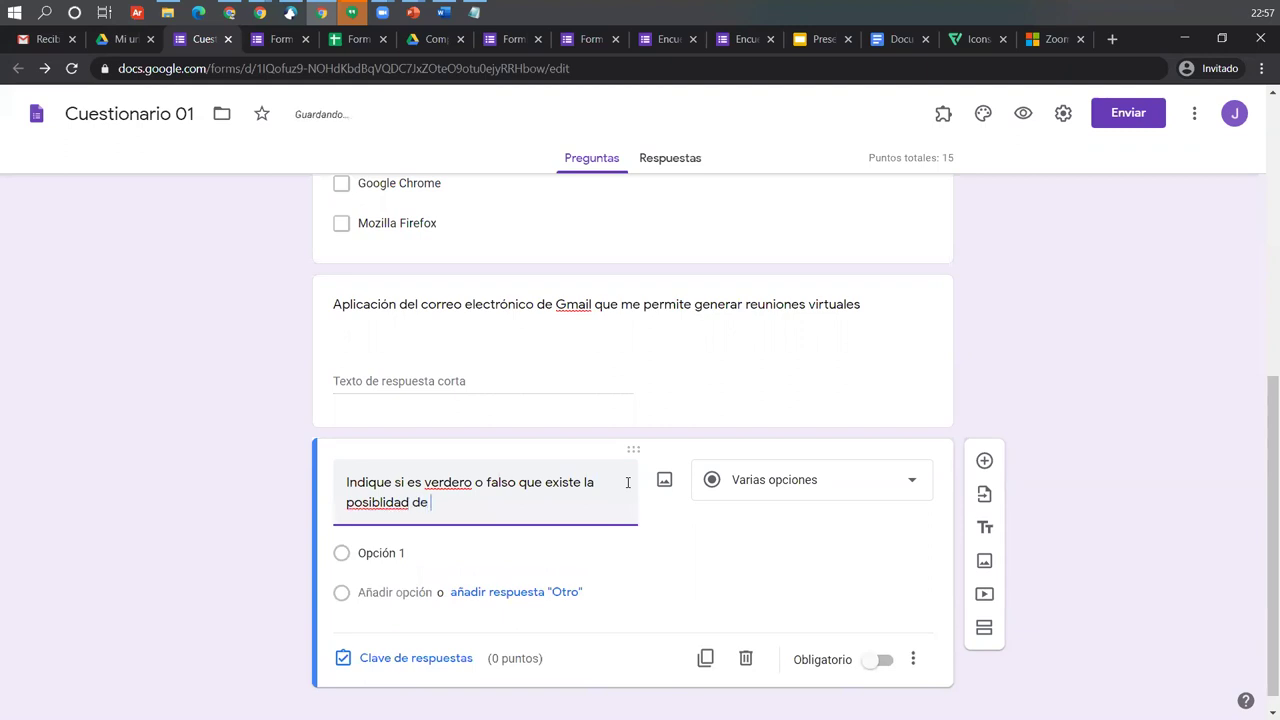
pyautogui.write('artir d')
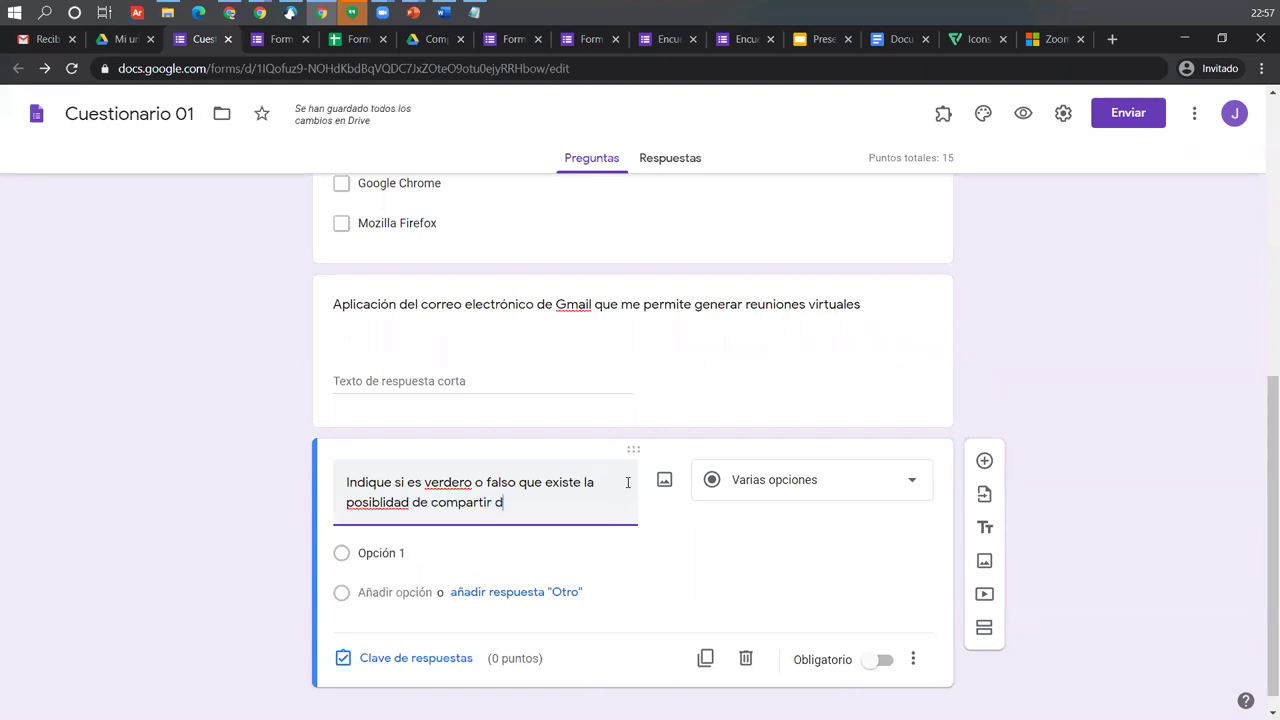
pyautogui.write('ocuemnto')
pyautogui.press('BackSpace')
pyautogui.press('BackSpace')
pyautogui.press('BackSpace')
pyautogui.press('BackSpace')
pyautogui.write('mentos de')
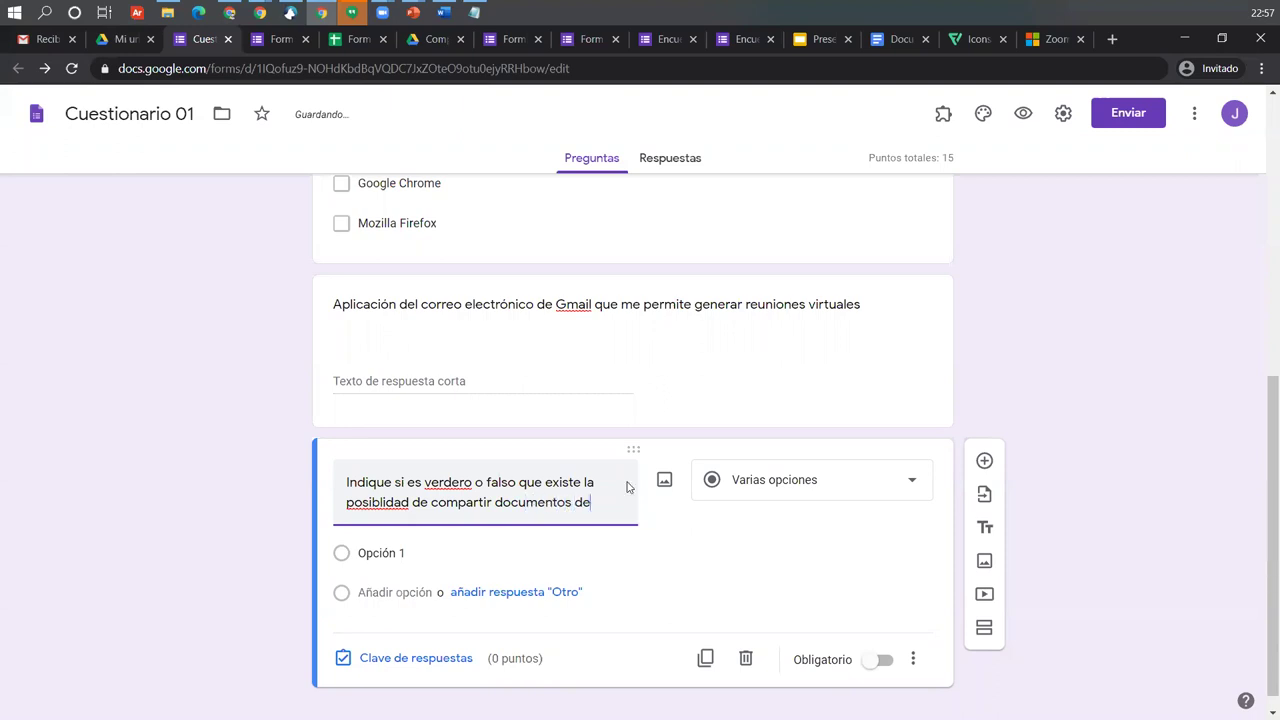
pyautogui.write(' driv')
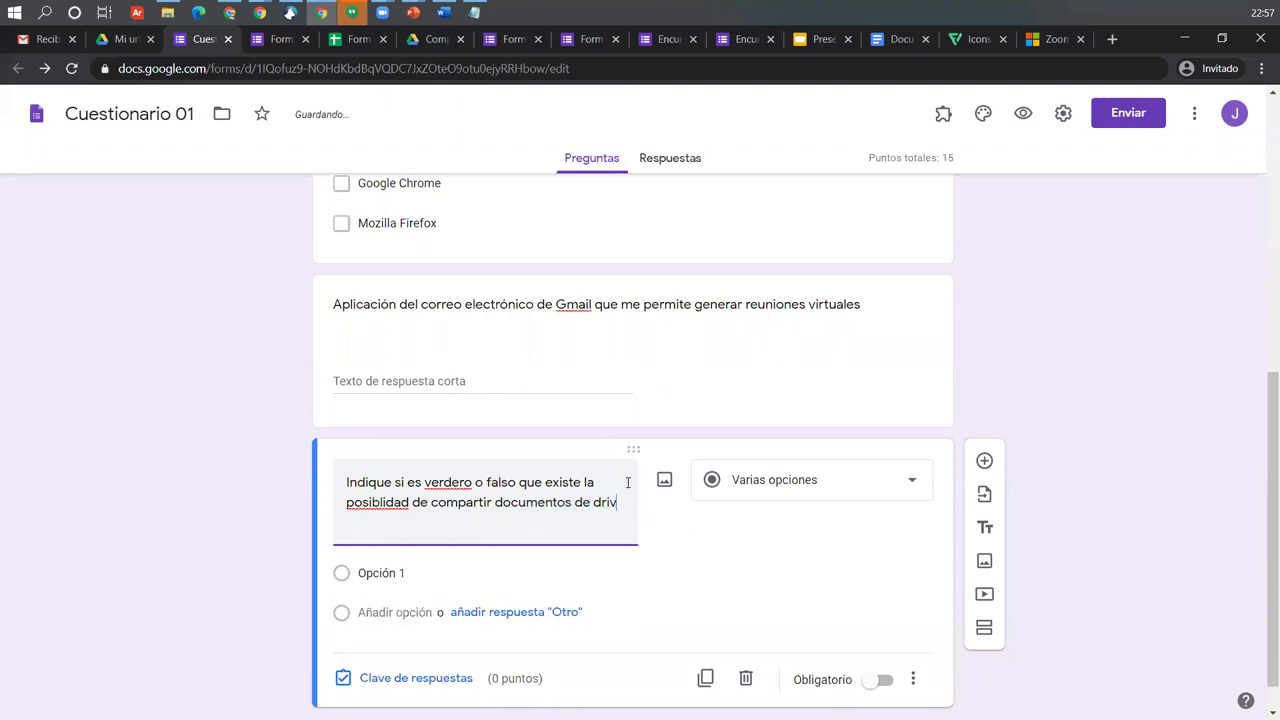
pyautogui.write('e para trabjar de')
pyautogui.press('BackSpace')
pyautogui.press('BackSpace')
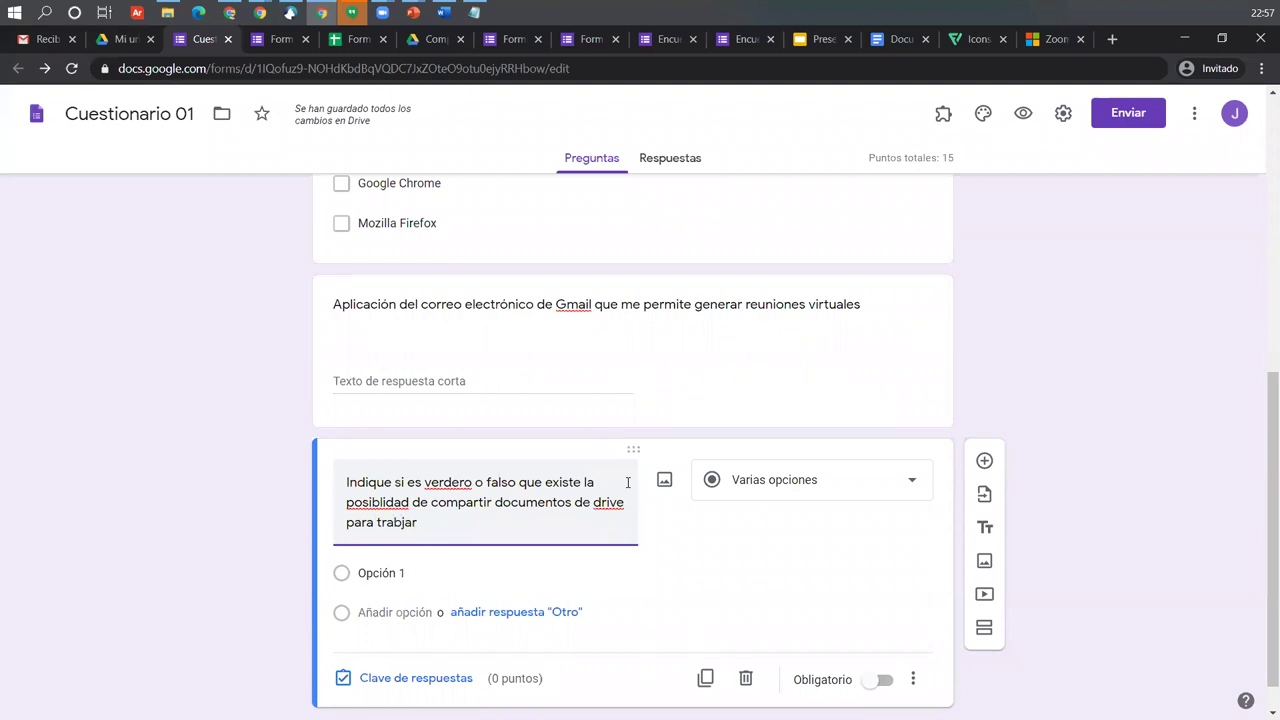
pyautogui.write('ajar de')
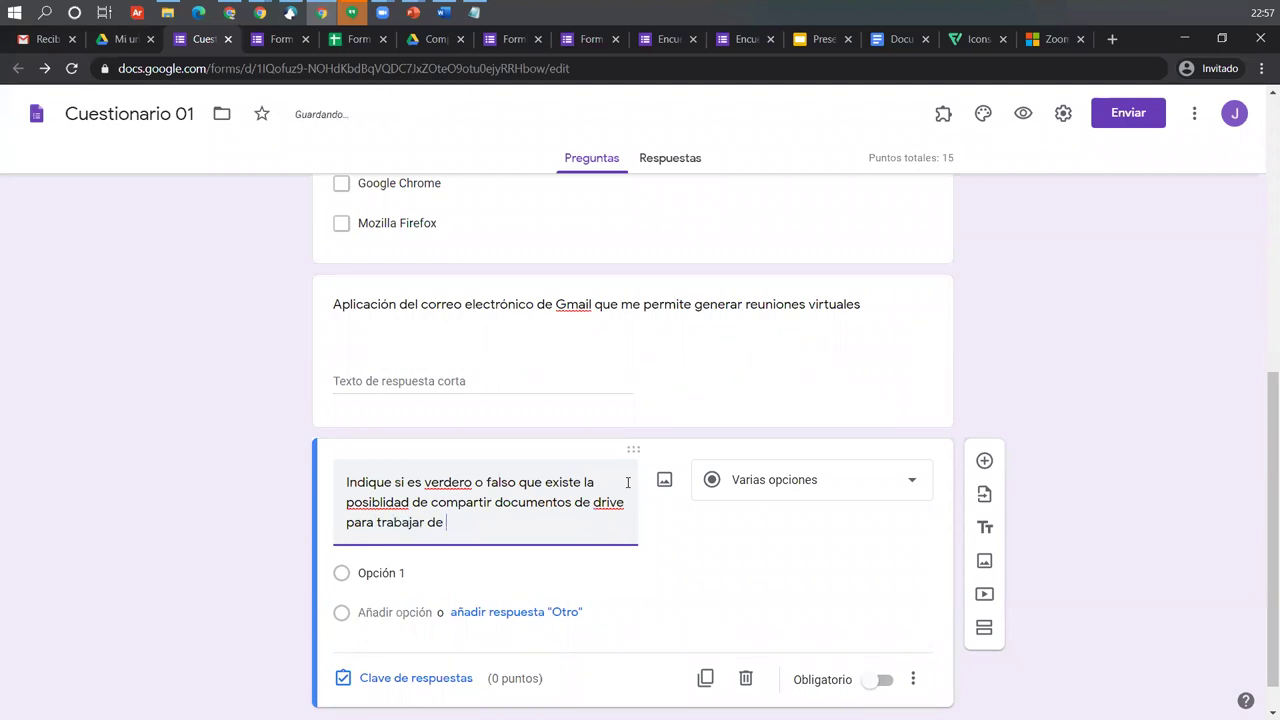
pyautogui.write(' manera colaborativa')
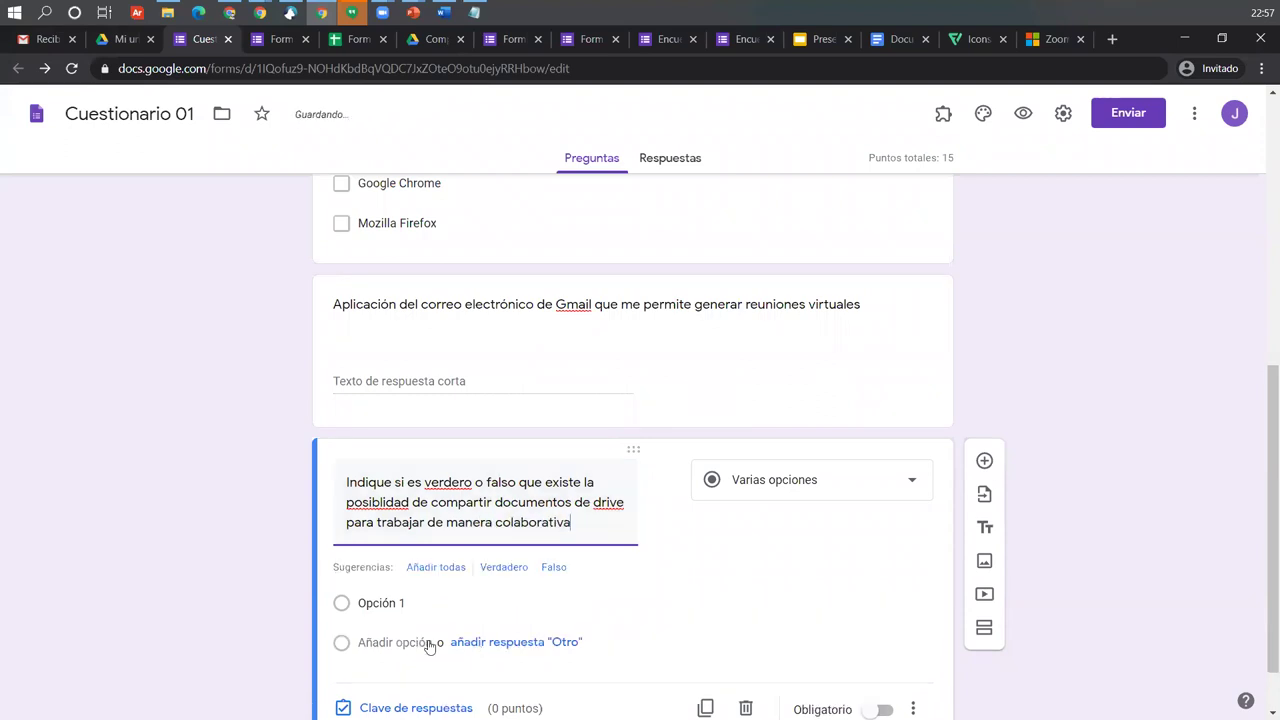
# Add the suggested Verdadero and Falso options and correct the misspelling to 'posibilidad'.
pyautogui.click(428, 567)
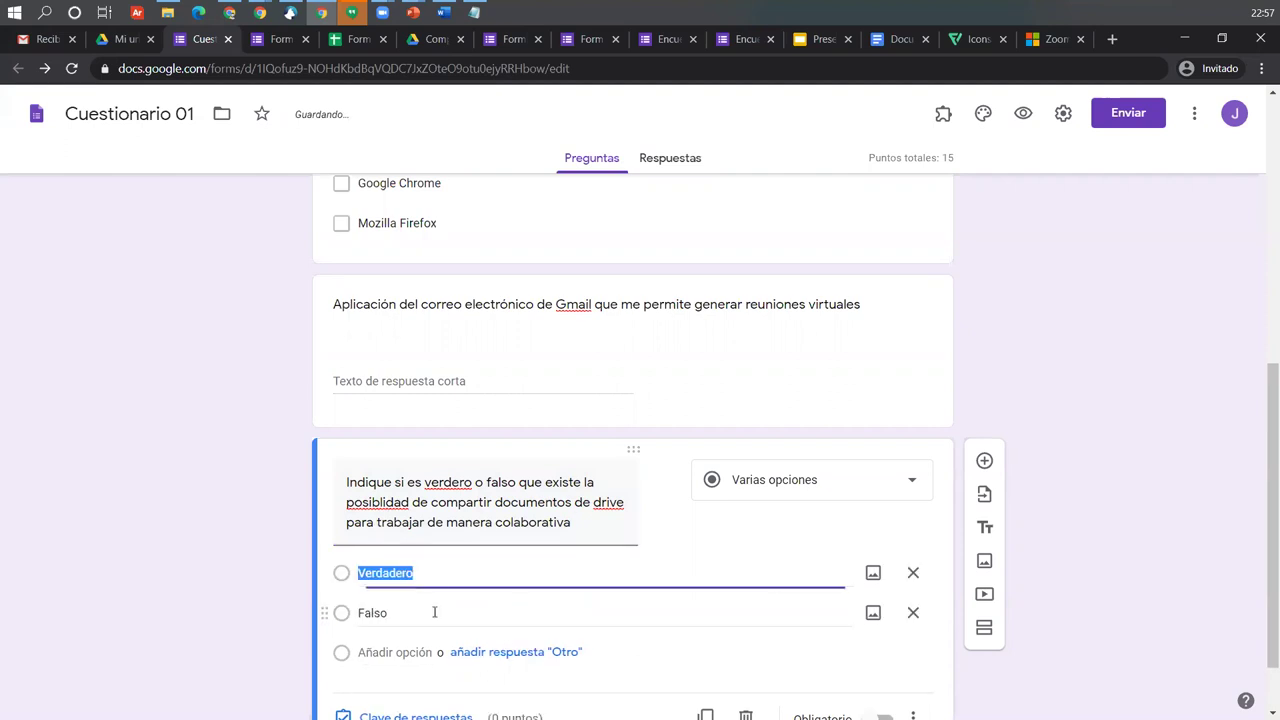
pyautogui.tripleClick(358, 506)
pyautogui.rightClick(362, 510)
pyautogui.press('Escape')
pyautogui.click(365, 508)
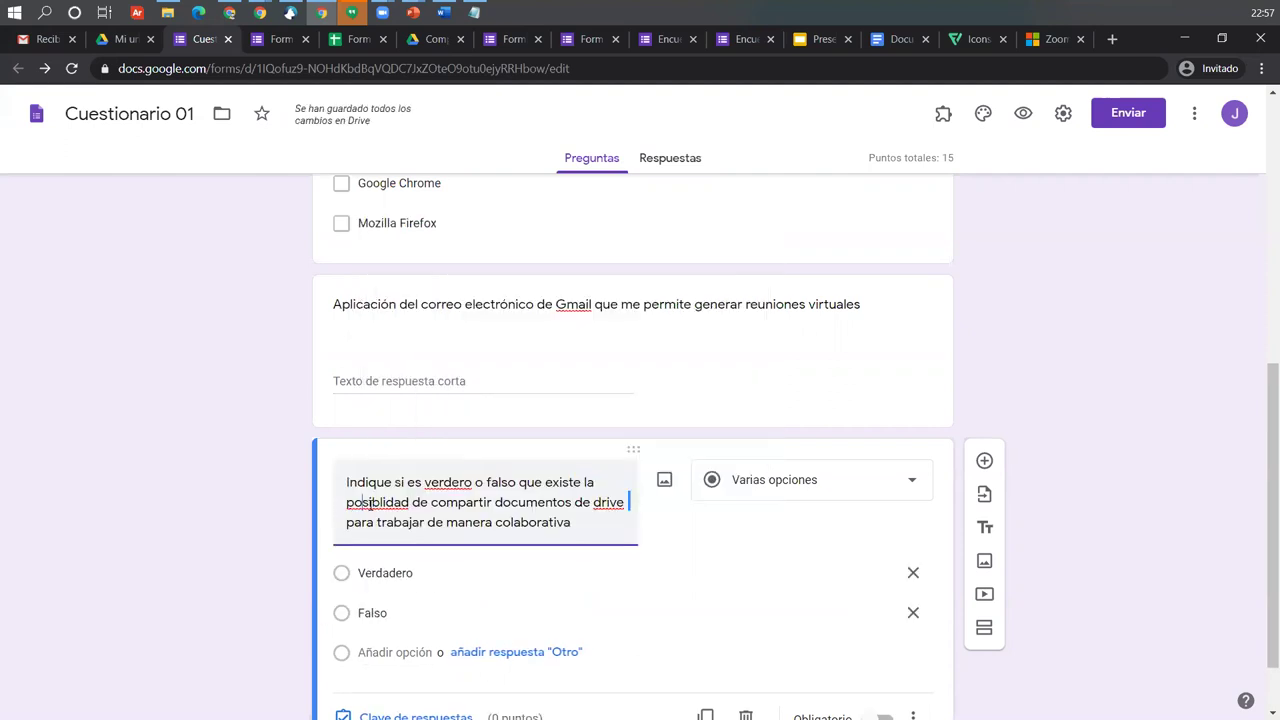
pyautogui.rightClick(368, 508)
pyautogui.click(461, 271)
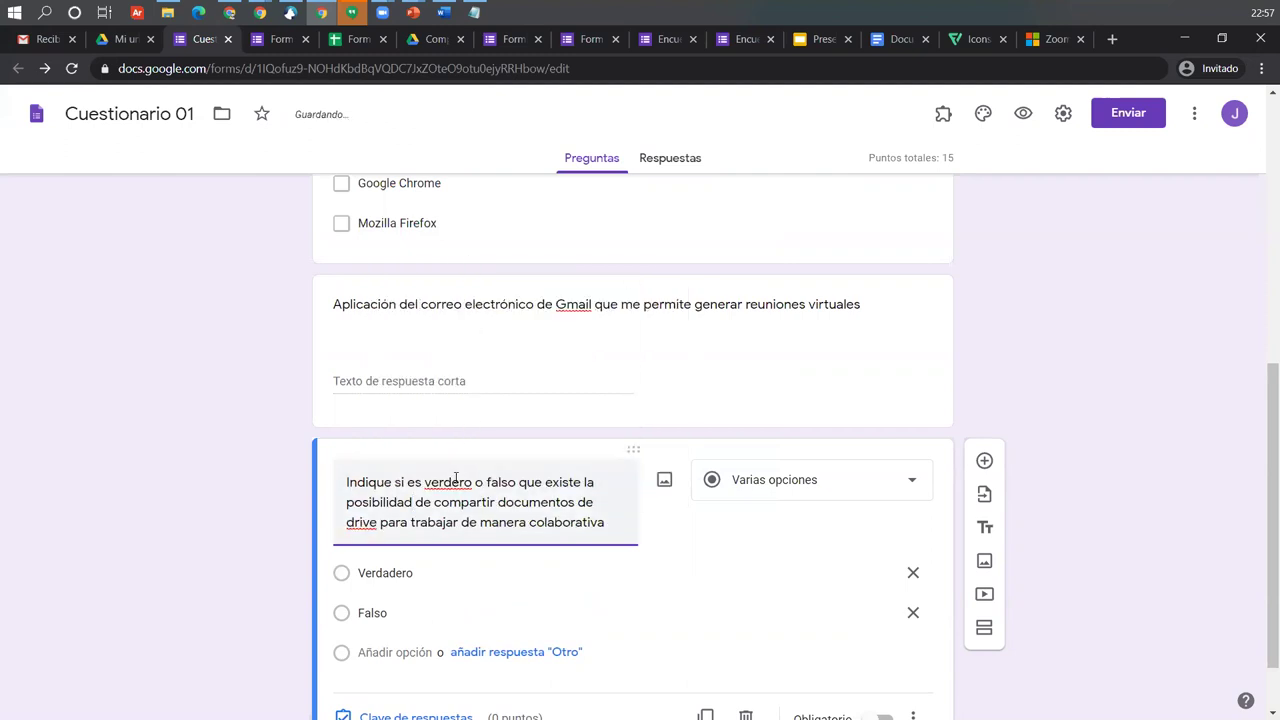
# Fix 'verdero' to 'verdadero' in the question wording.
pyautogui.rightClick(457, 481)
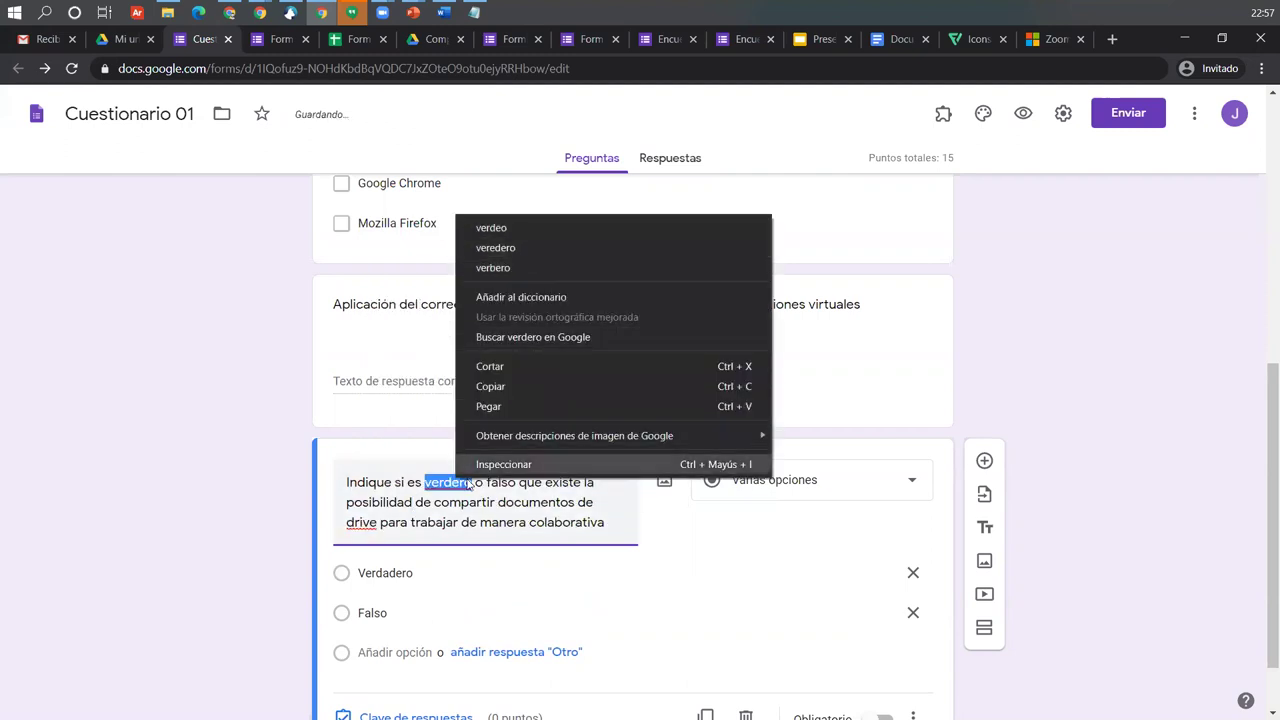
pyautogui.click(455, 503)
pyautogui.click(452, 481)
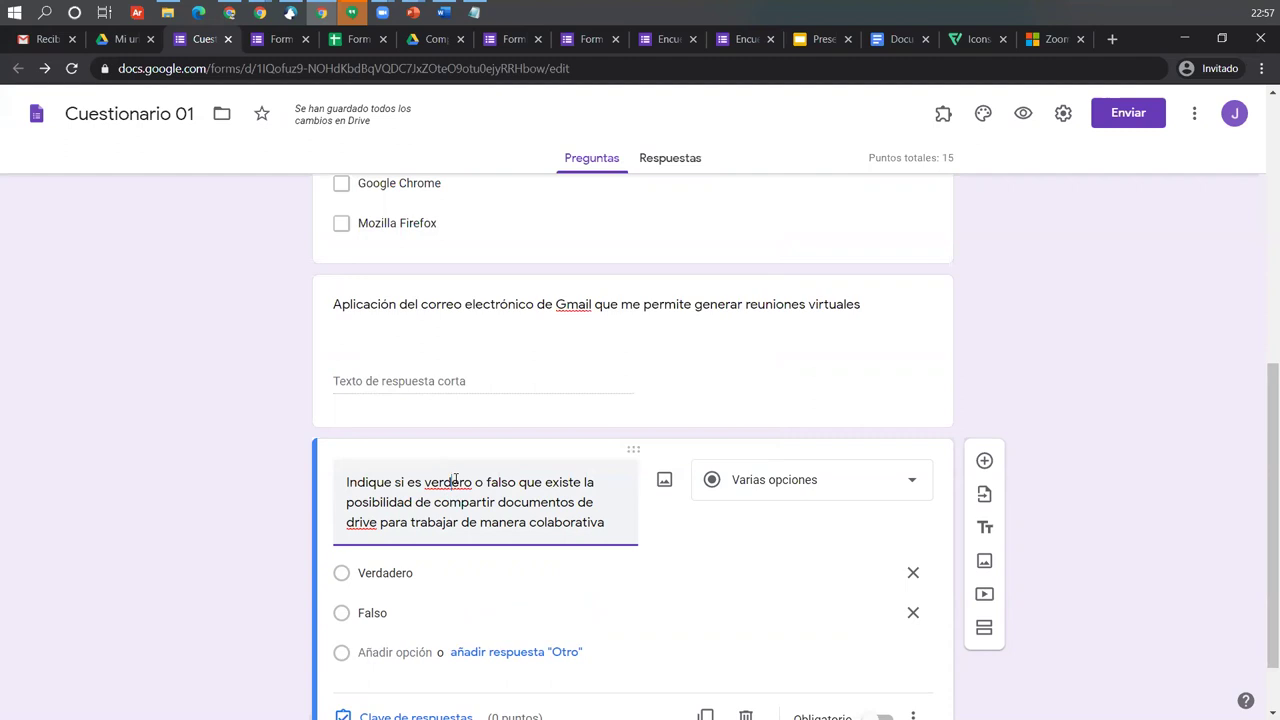
pyautogui.write('da')
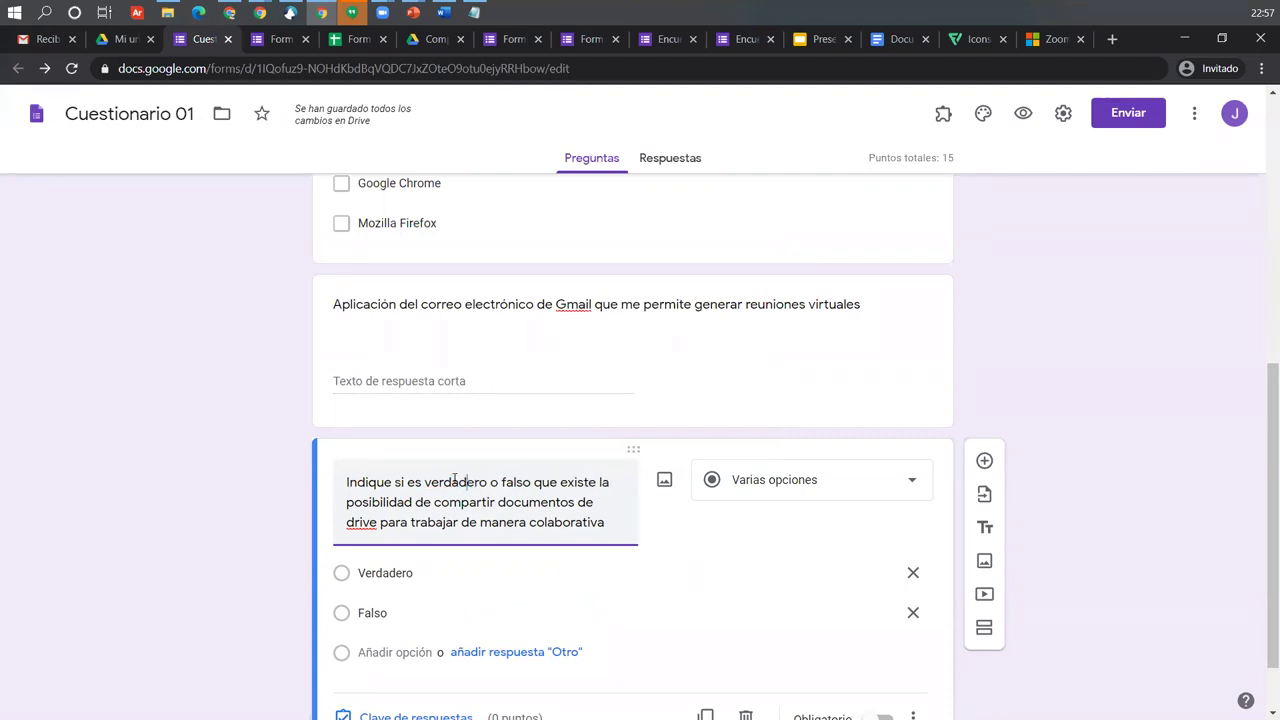
pyautogui.click(246, 534)
pyautogui.scroll(-1, 443, 486)
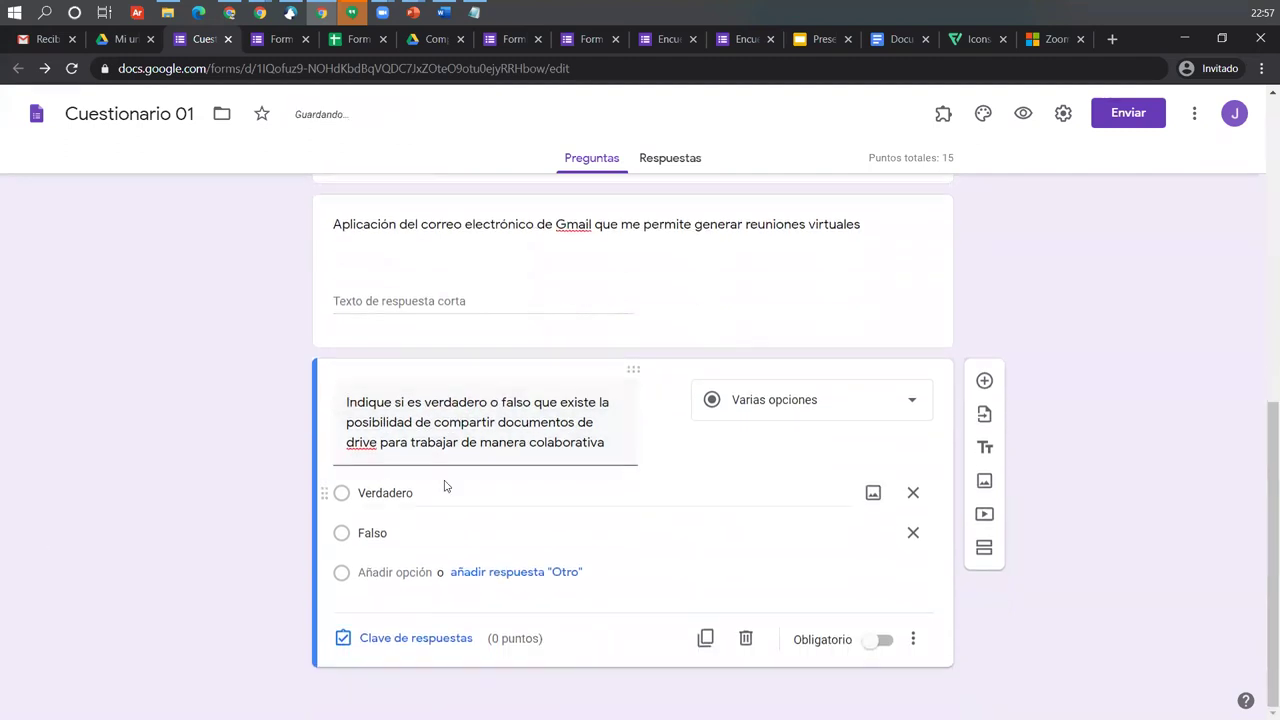
# Key Verdadero as the correct answer worth 5 points, bringing the total to 20.
pyautogui.click(423, 645)
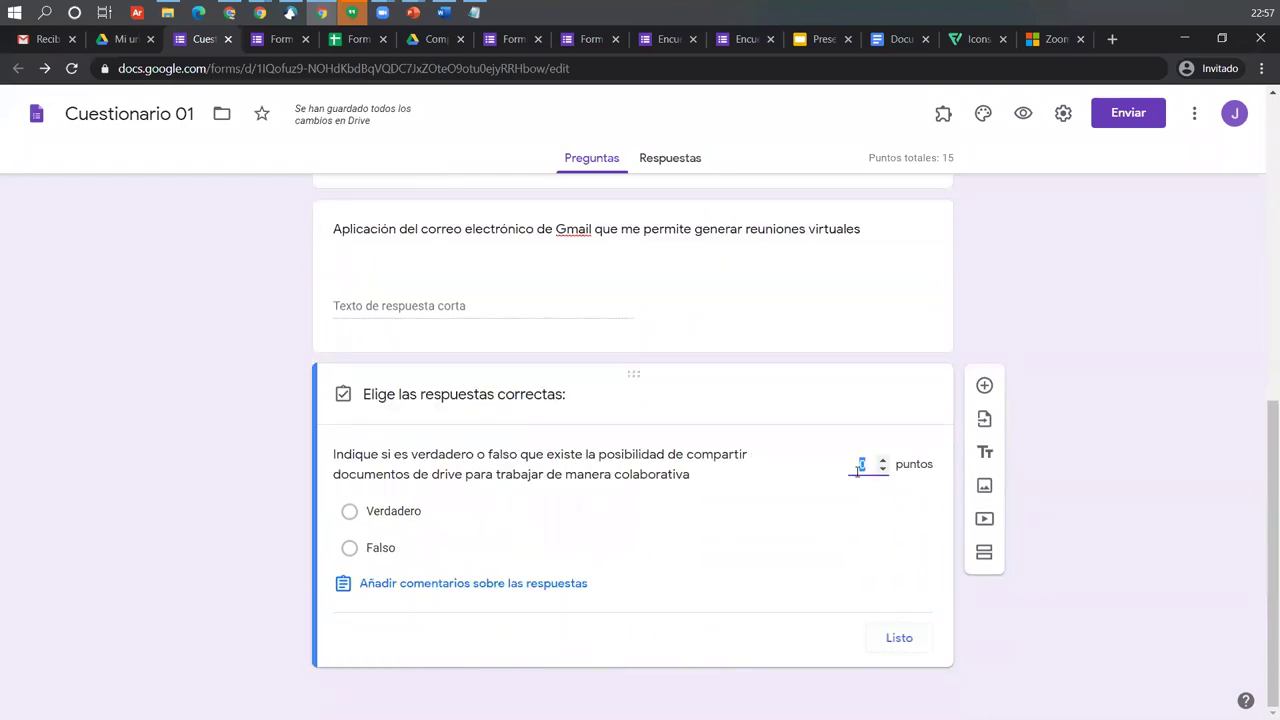
pyautogui.click(398, 514)
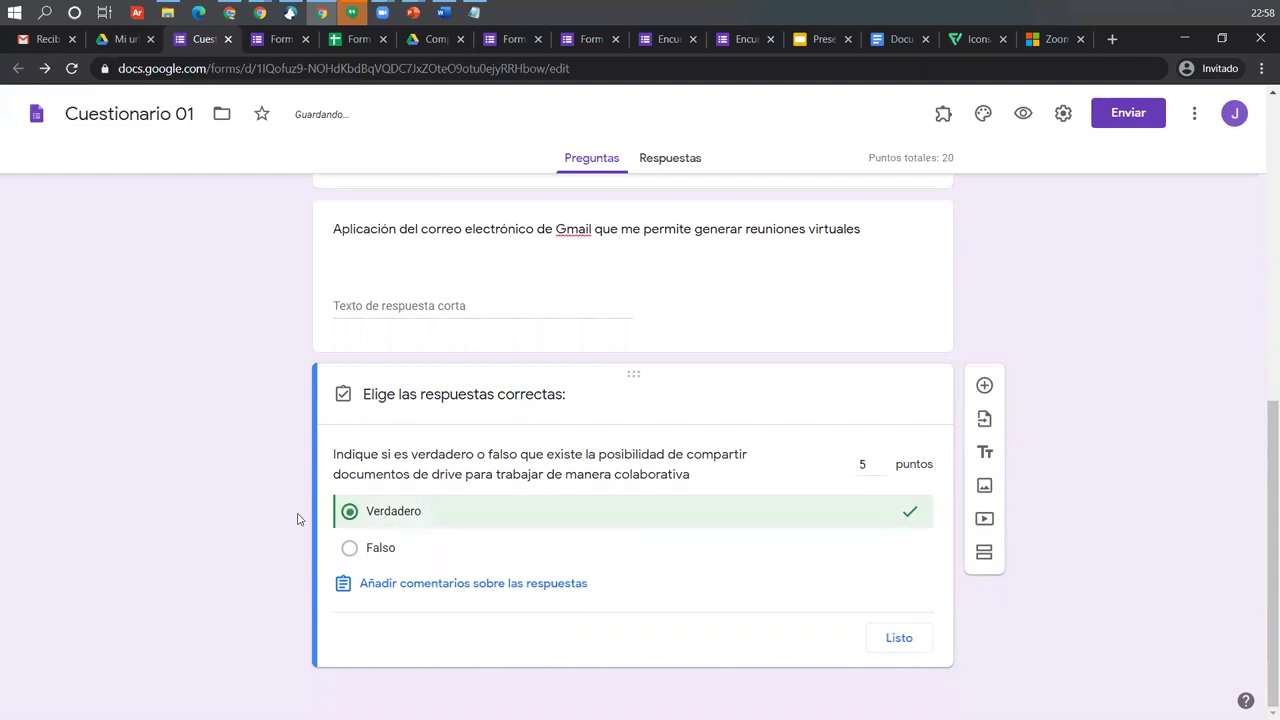
pyautogui.click(906, 630)
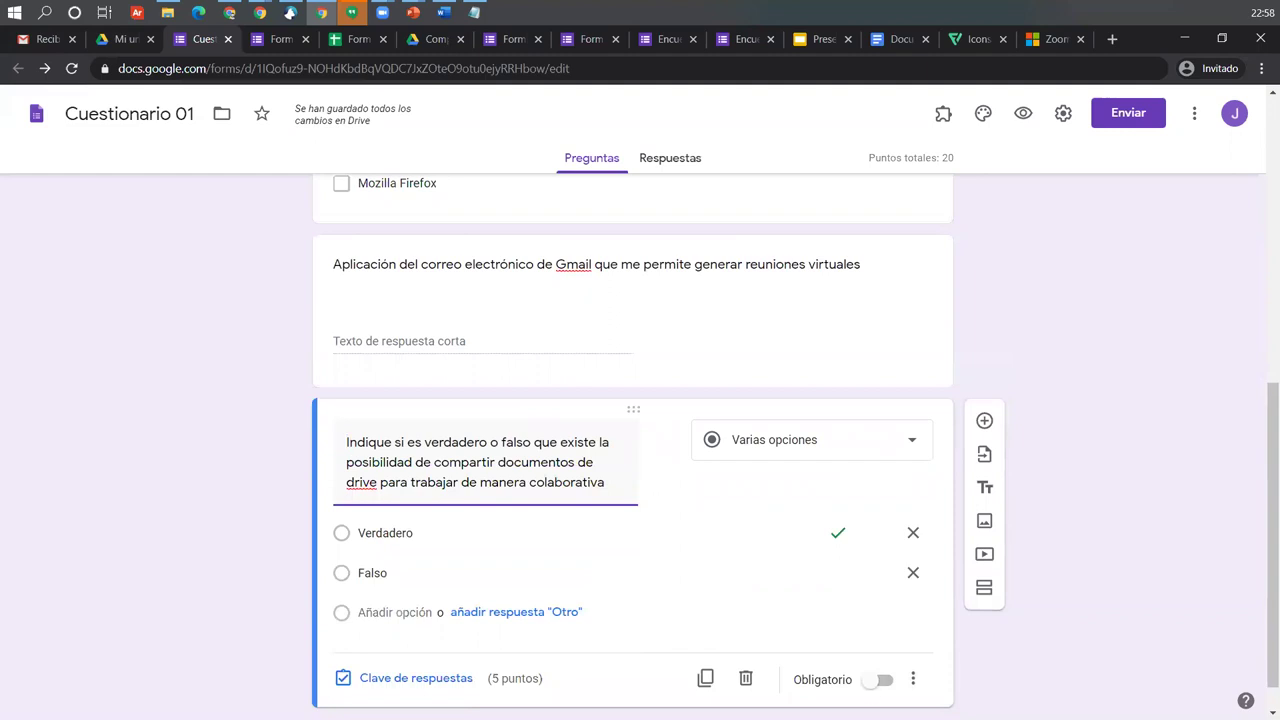
pyautogui.scroll(4, 860, 580)
pyautogui.scroll(-2, 836, 575)
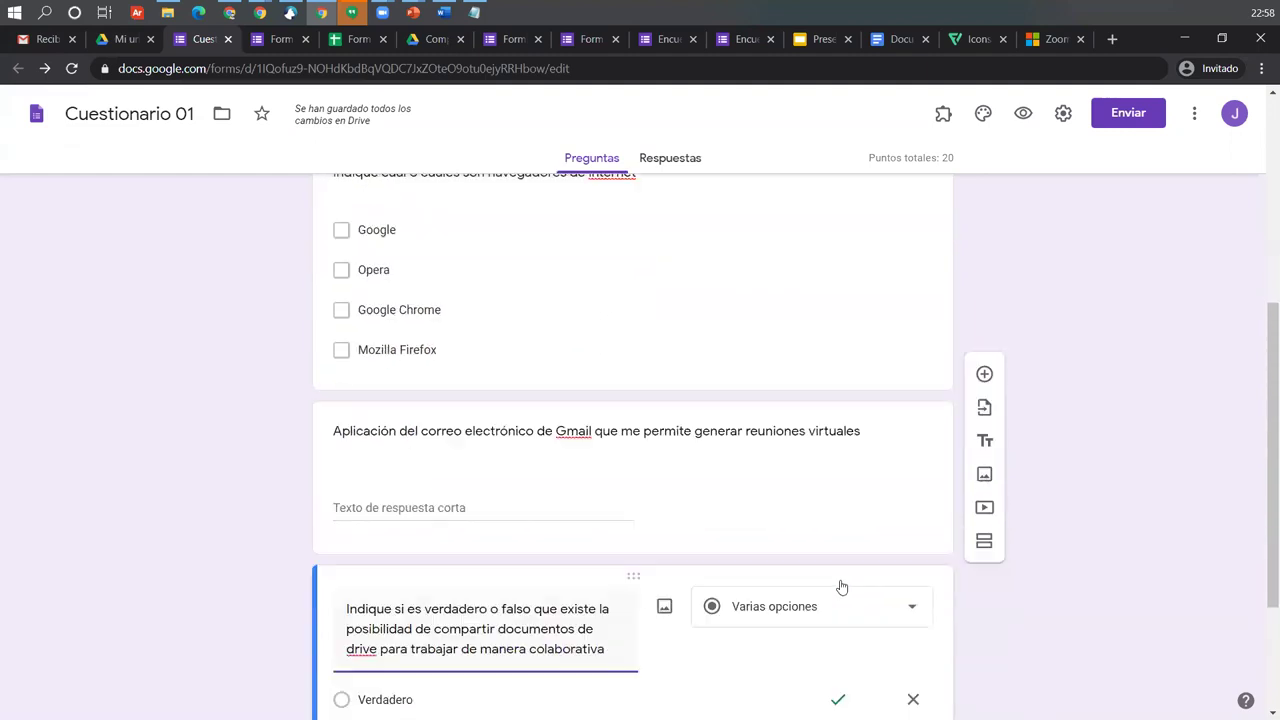
pyautogui.click(838, 526)
pyautogui.scroll(3, 766, 543)
pyautogui.click(820, 560)
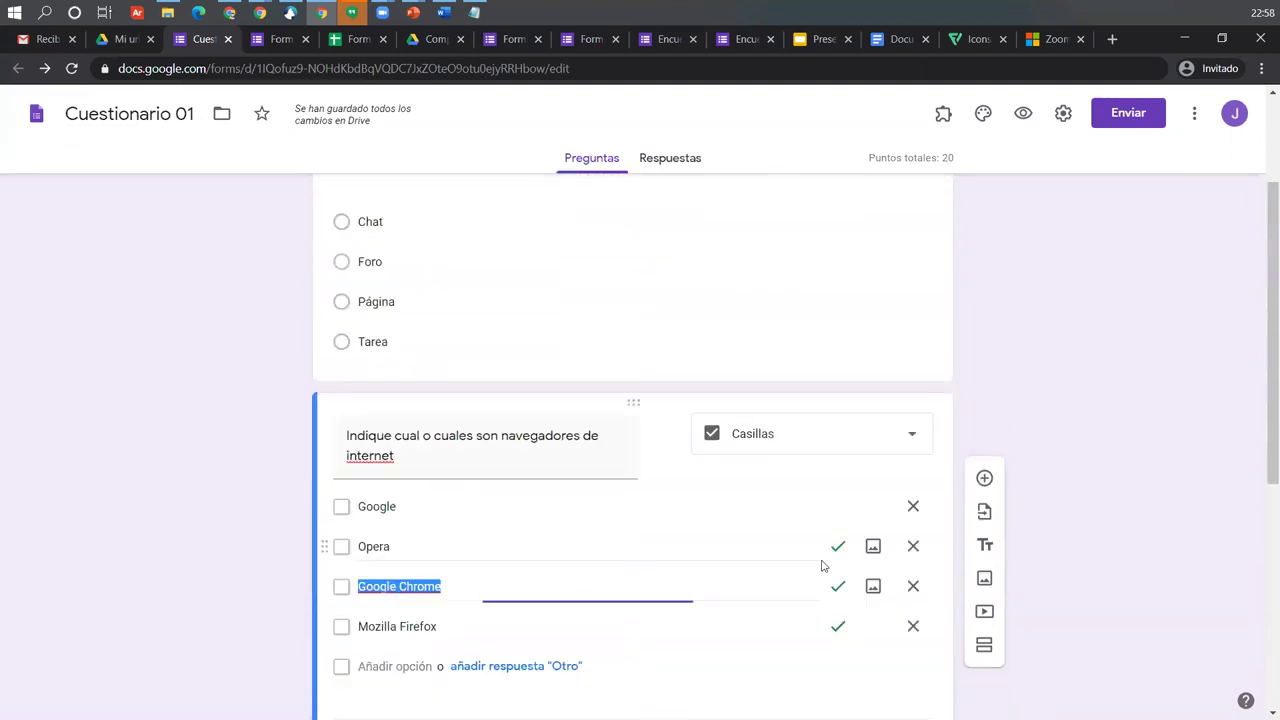
pyautogui.scroll(5, 803, 605)
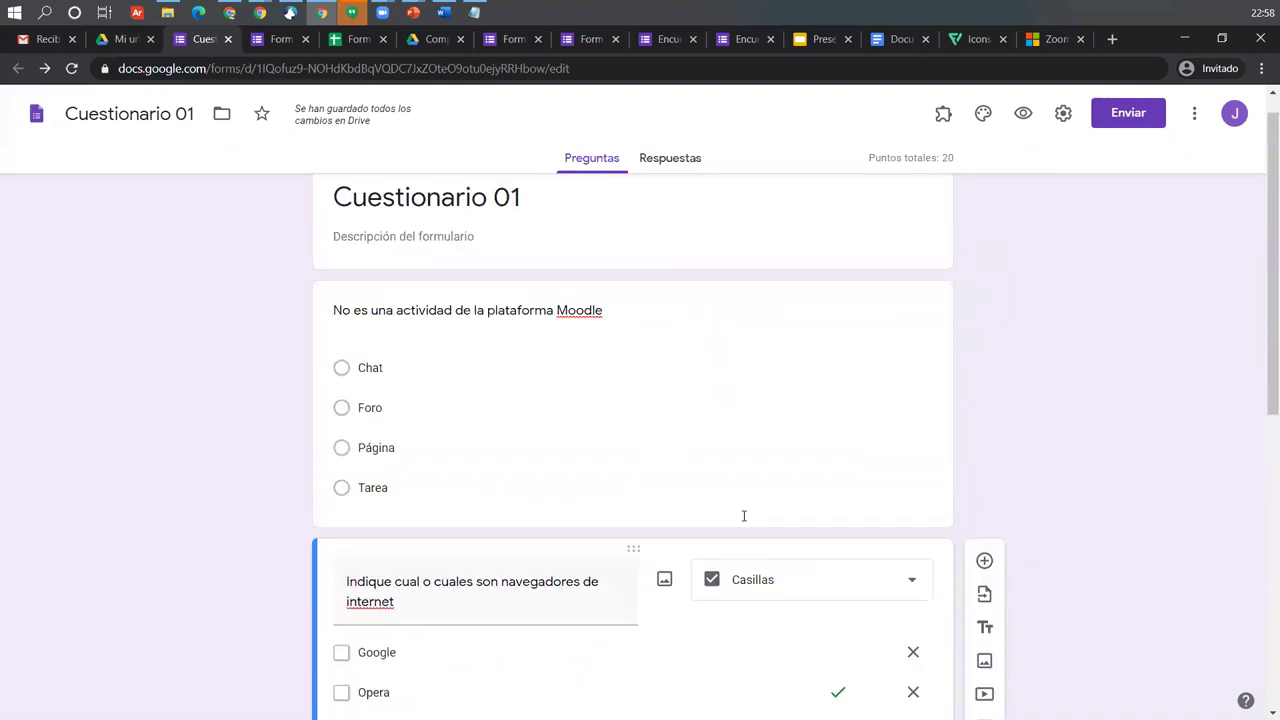
pyautogui.click(760, 490)
pyautogui.scroll(-6, 783, 563)
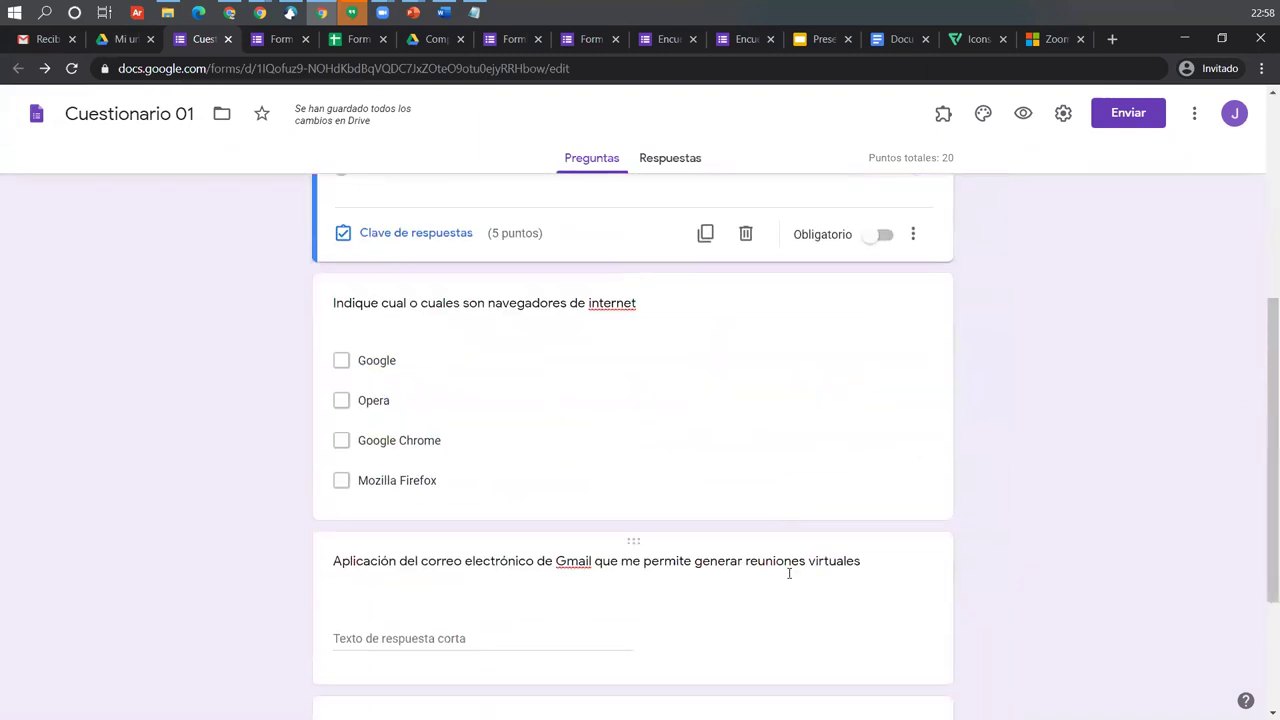
pyautogui.scroll(1, 774, 584)
pyautogui.scroll(-1, 551, 648)
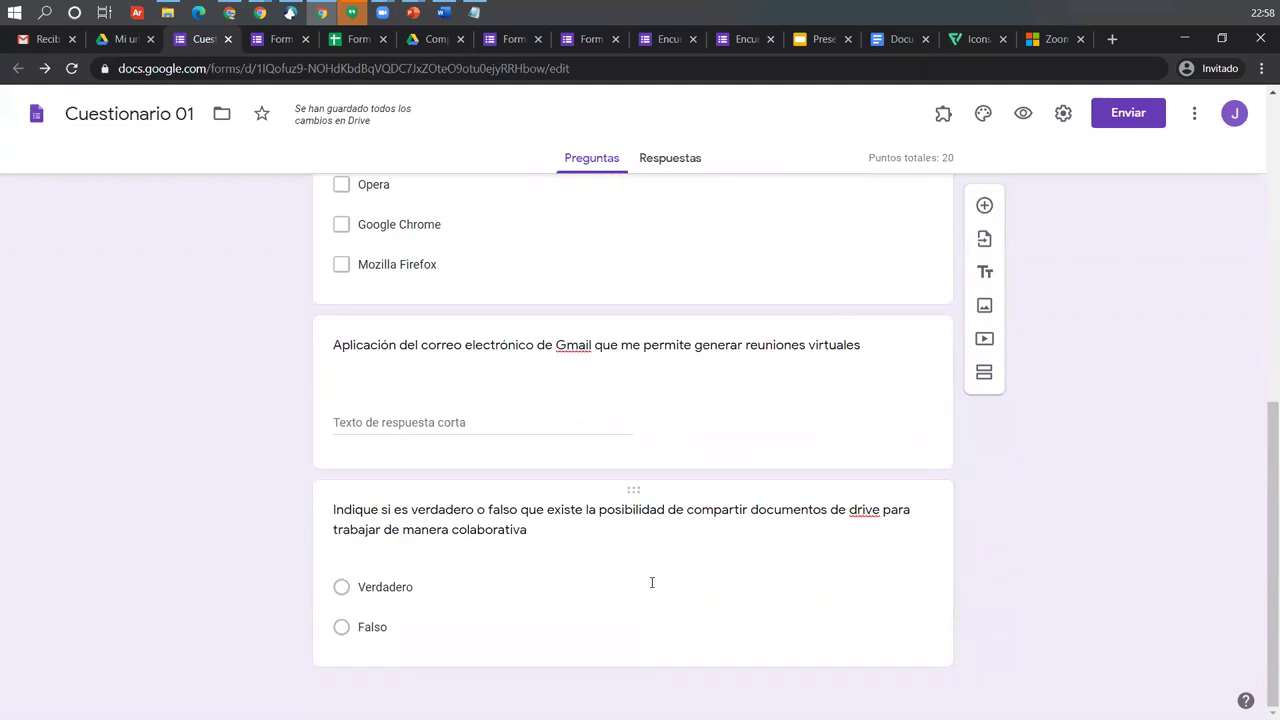
pyautogui.scroll(3, 677, 548)
pyautogui.scroll(3, 677, 548)
pyautogui.scroll(-2, 857, 557)
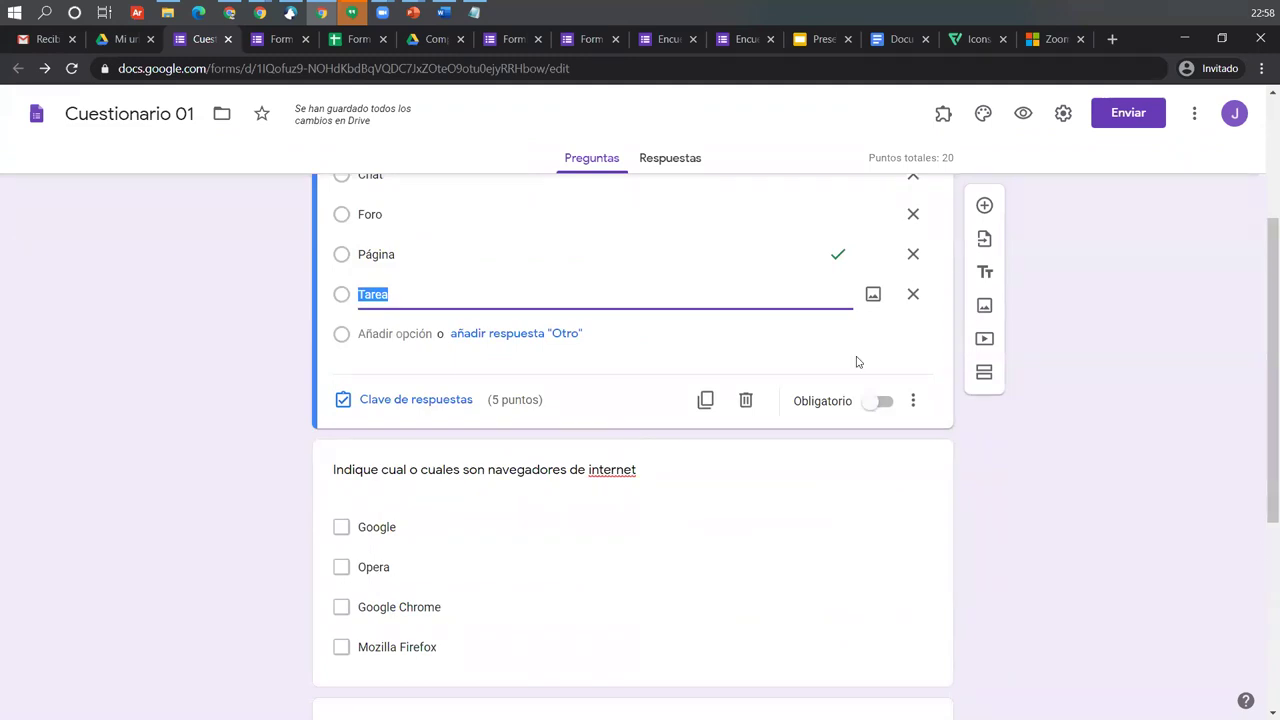
pyautogui.click(1100, 258)
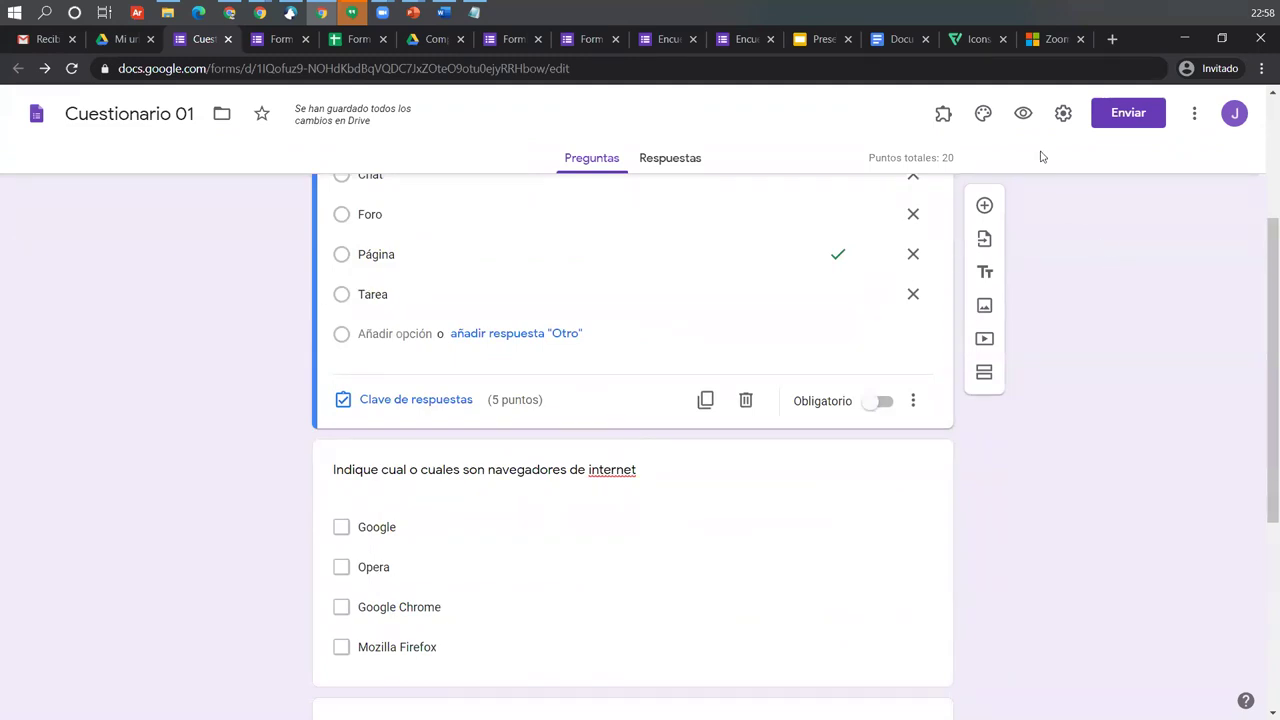
# Copy a shortened share link for Cuestionario 01 from the Enviar dialog.
pyautogui.click(1132, 112)
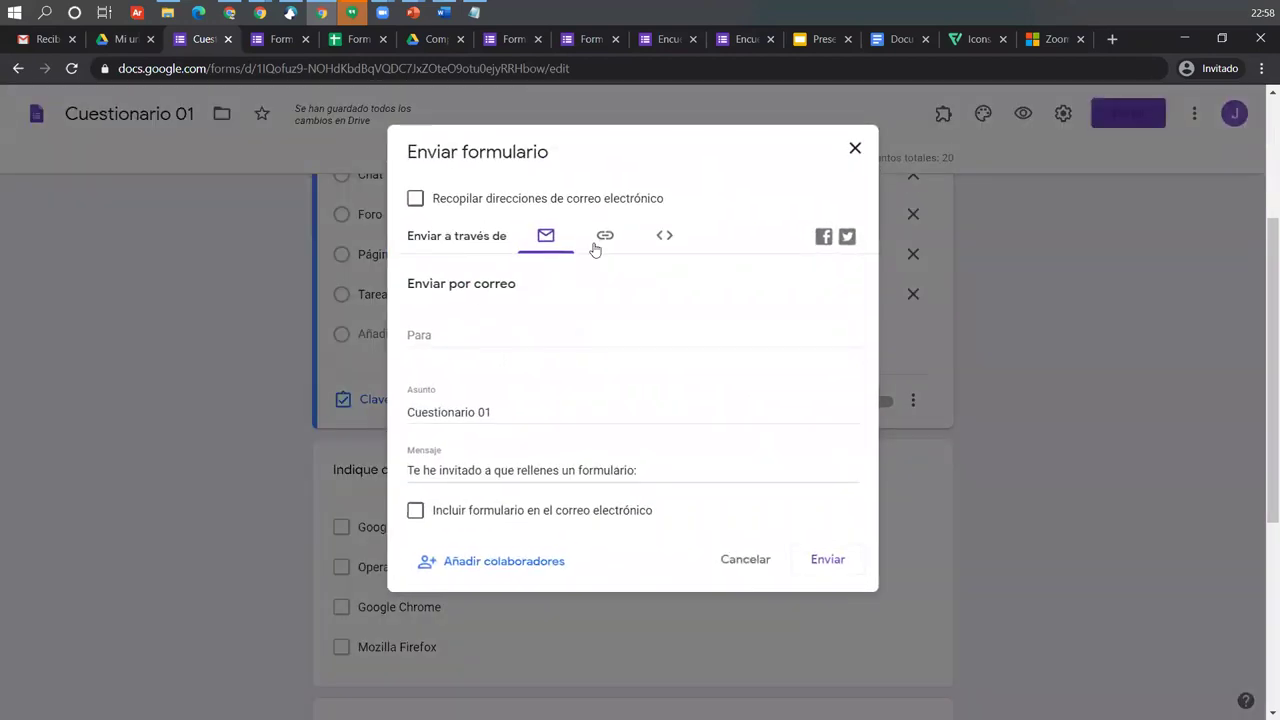
pyautogui.click(600, 242)
pyautogui.click(446, 350)
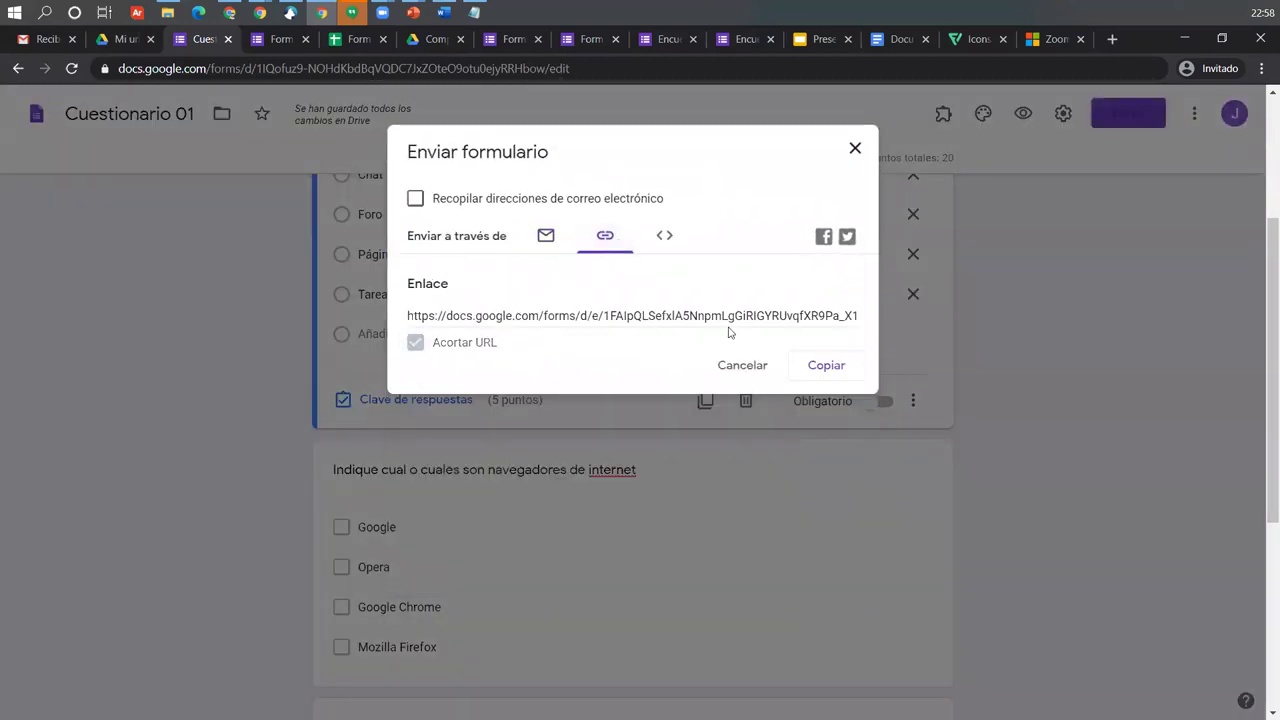
pyautogui.click(823, 363)
pyautogui.click(854, 148)
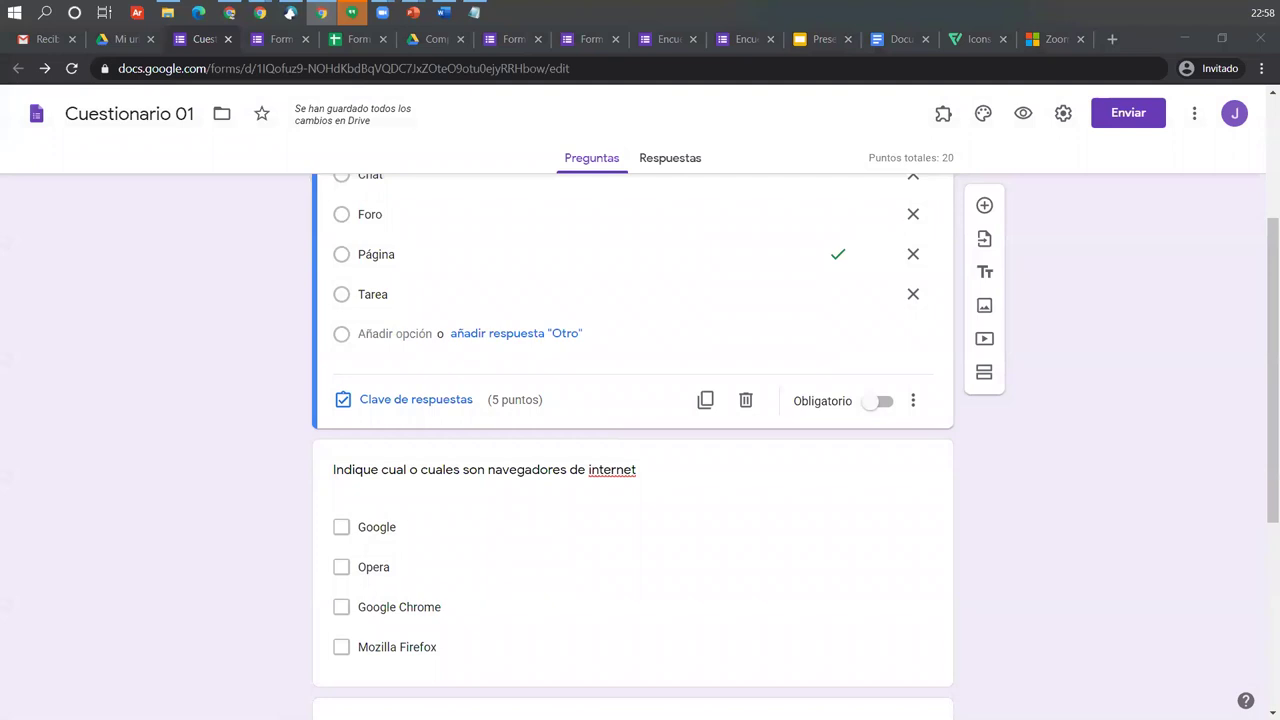
# Open the copied quiz link in a new browser tab.
pyautogui.click(664, 160)
pyautogui.click(1115, 39)
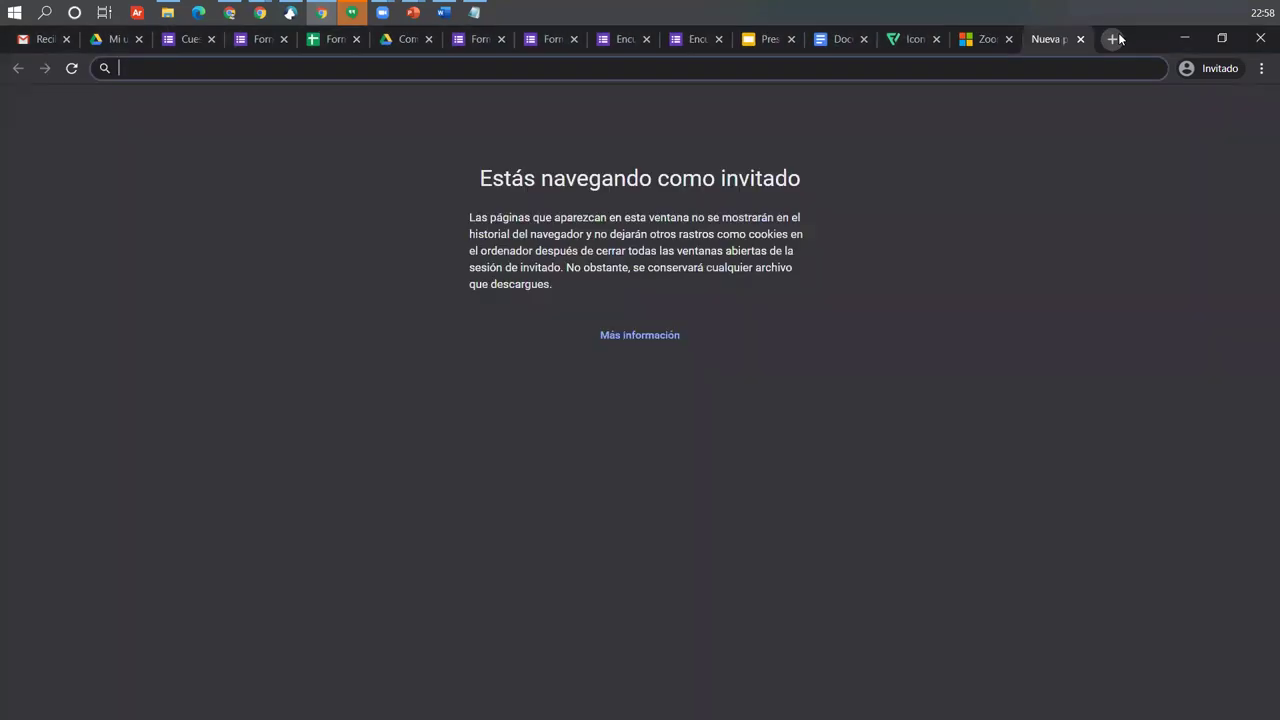
pyautogui.write('forms.gle/ieydhcgRS2danXxW8')
pyautogui.press('Return')
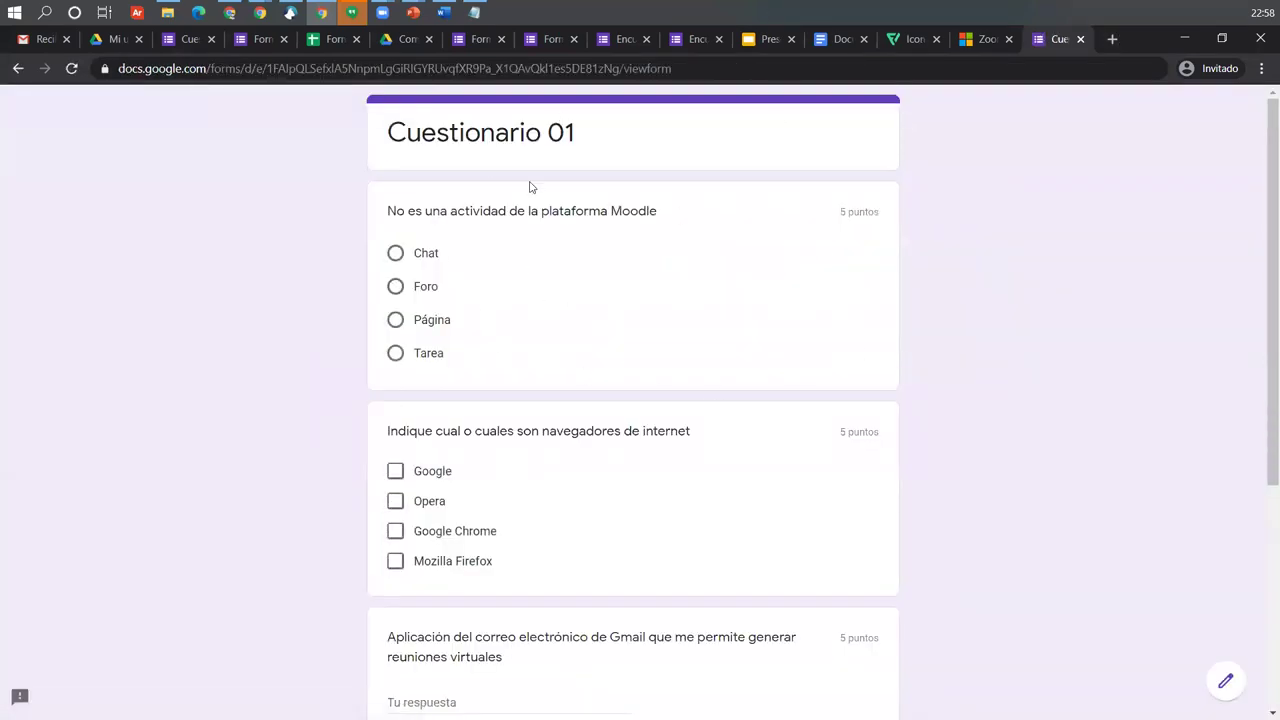
pyautogui.scroll(-4, 566, 497)
pyautogui.scroll(4, 594, 294)
# Return to the editor's Preguntas view, which now shows one response.
pyautogui.click(189, 39)
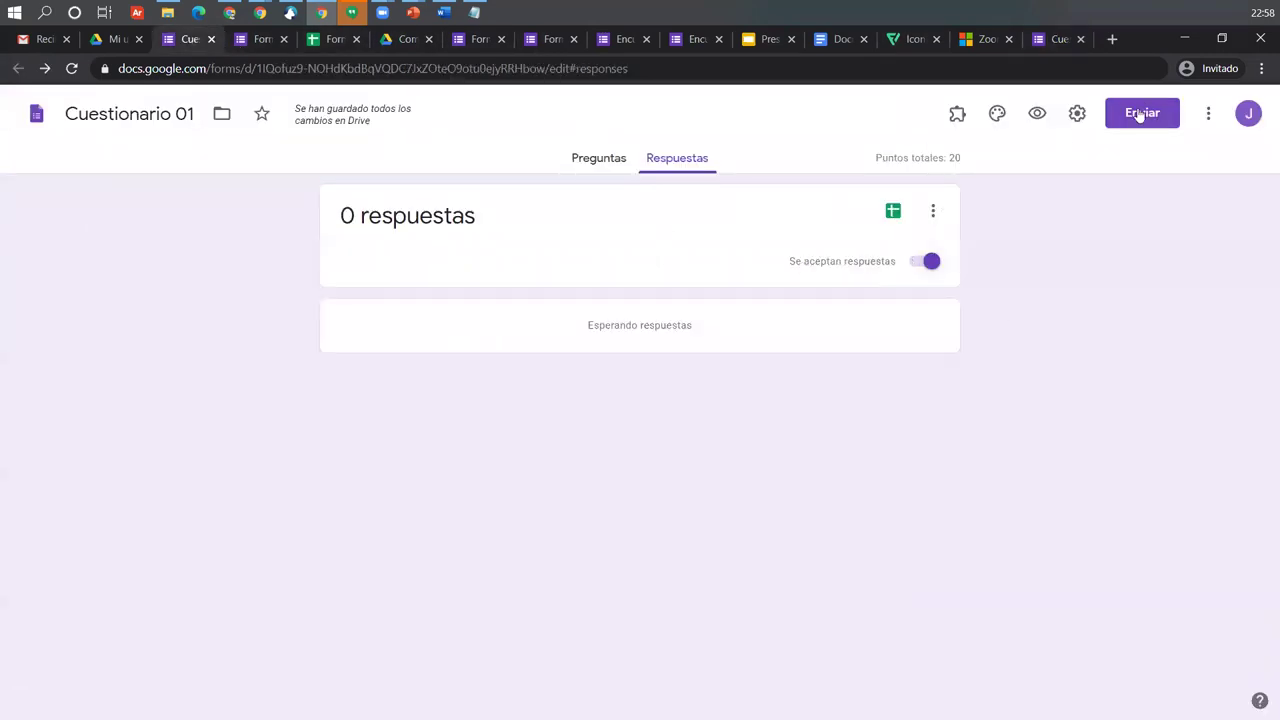
pyautogui.click(579, 162)
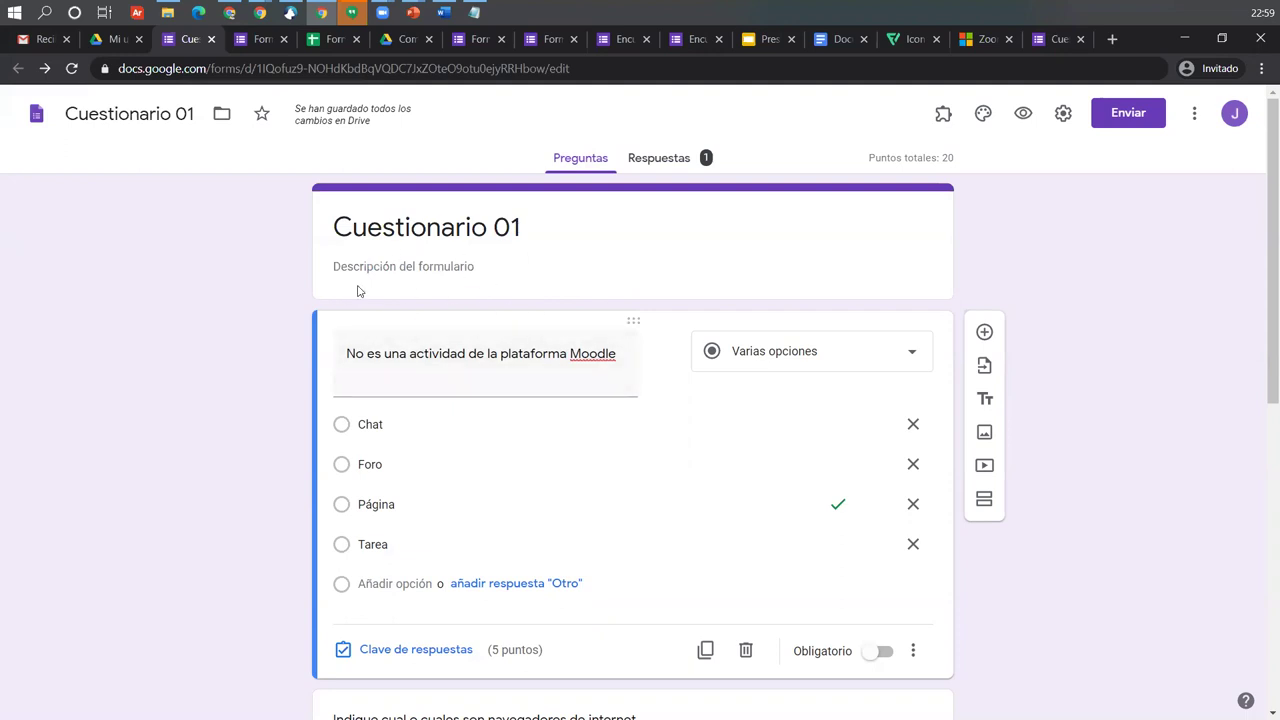
pyautogui.scroll(-6, 568, 409)
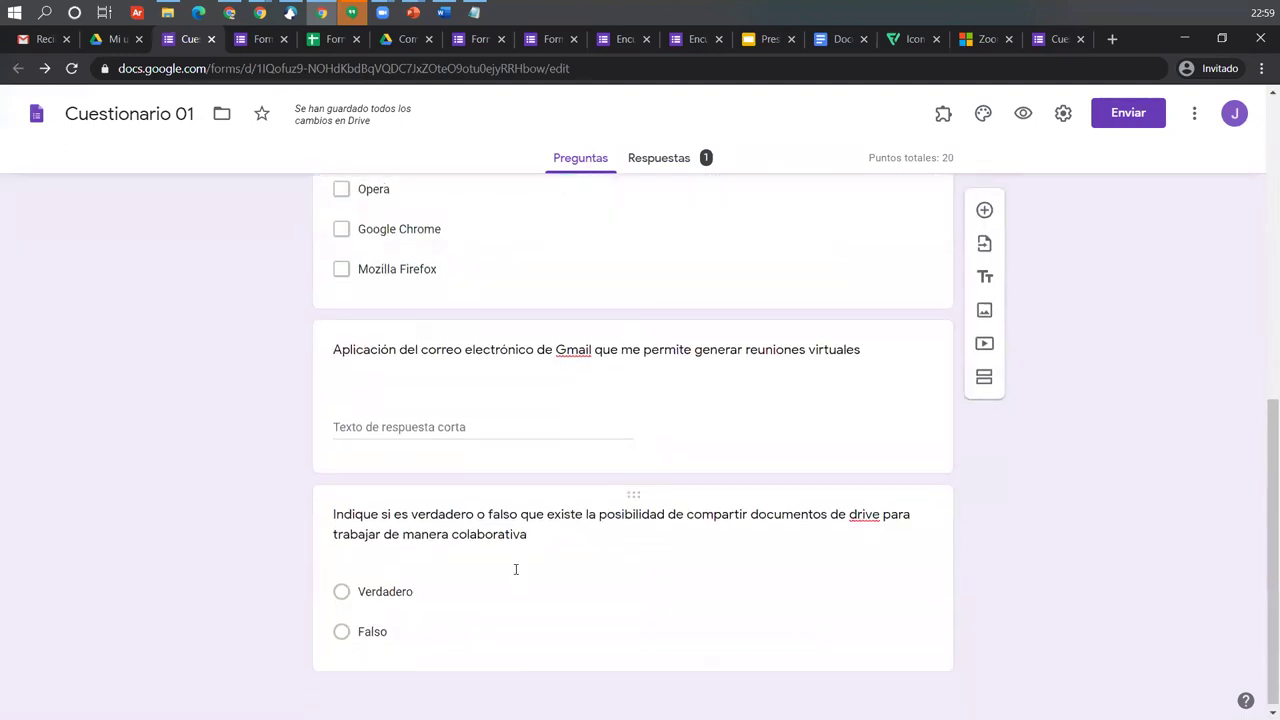
pyautogui.scroll(6, 514, 569)
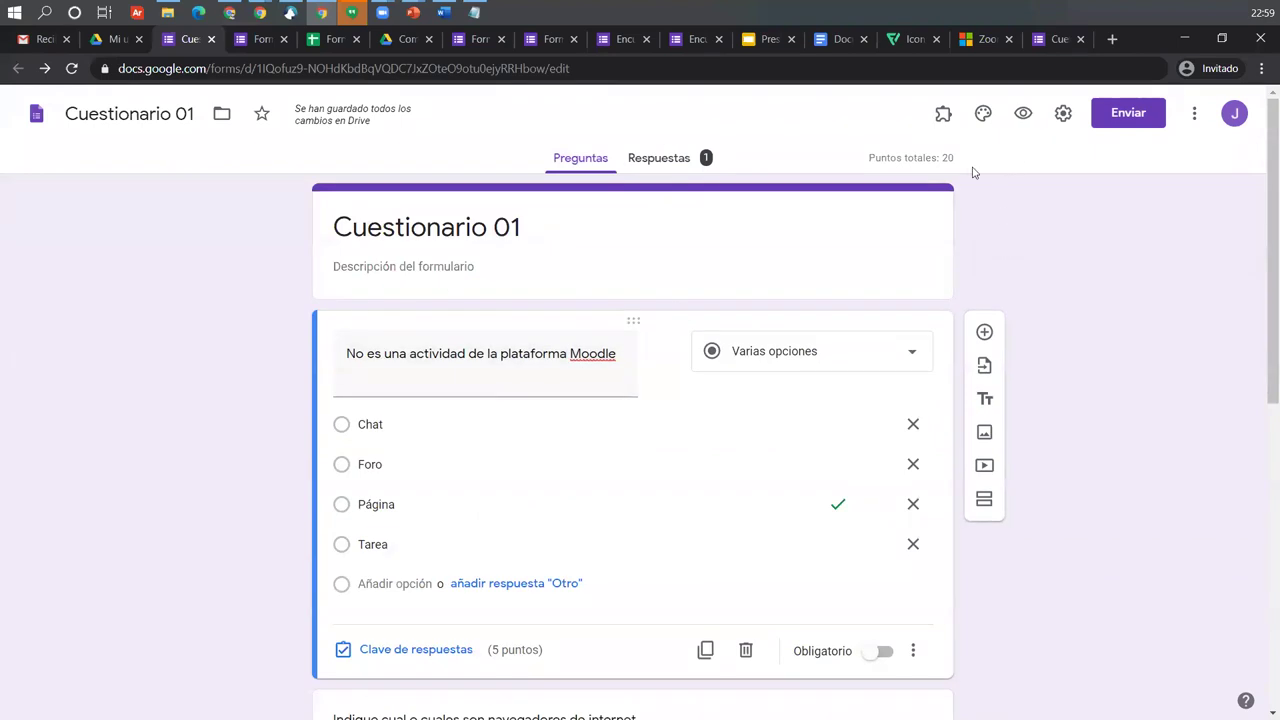
pyautogui.click(1066, 118)
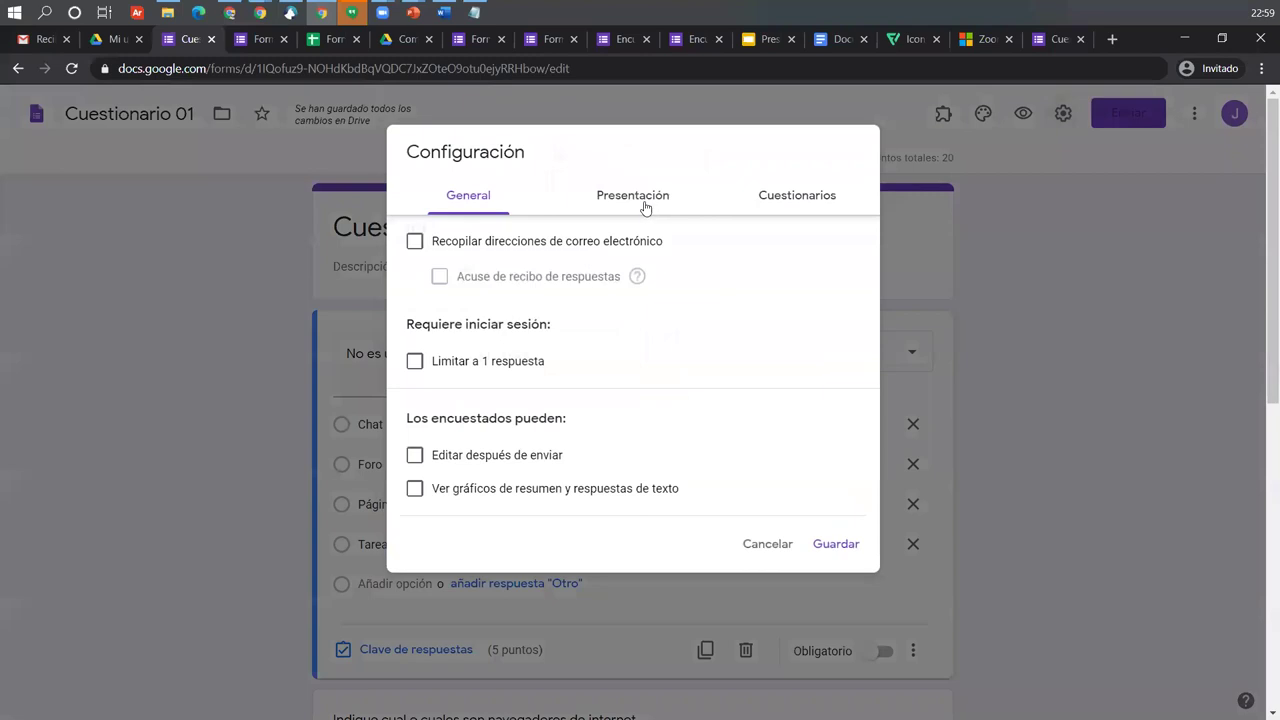
pyautogui.click(448, 250)
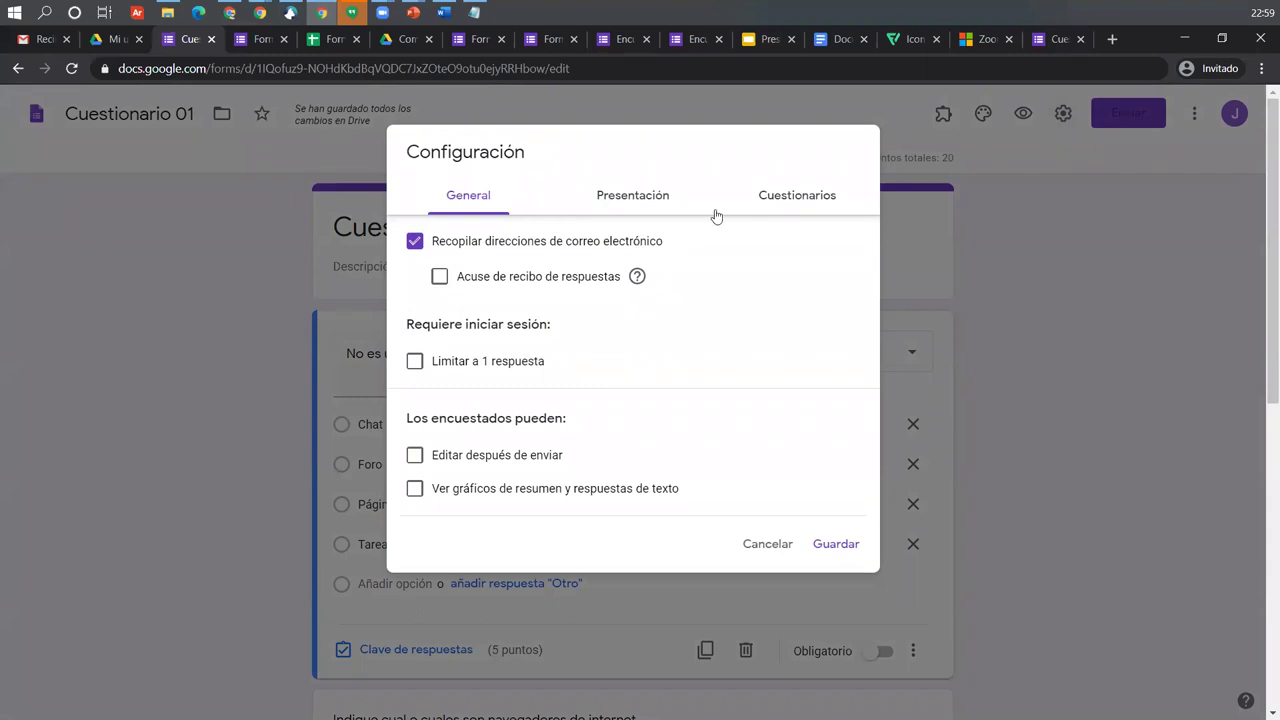
pyautogui.click(757, 546)
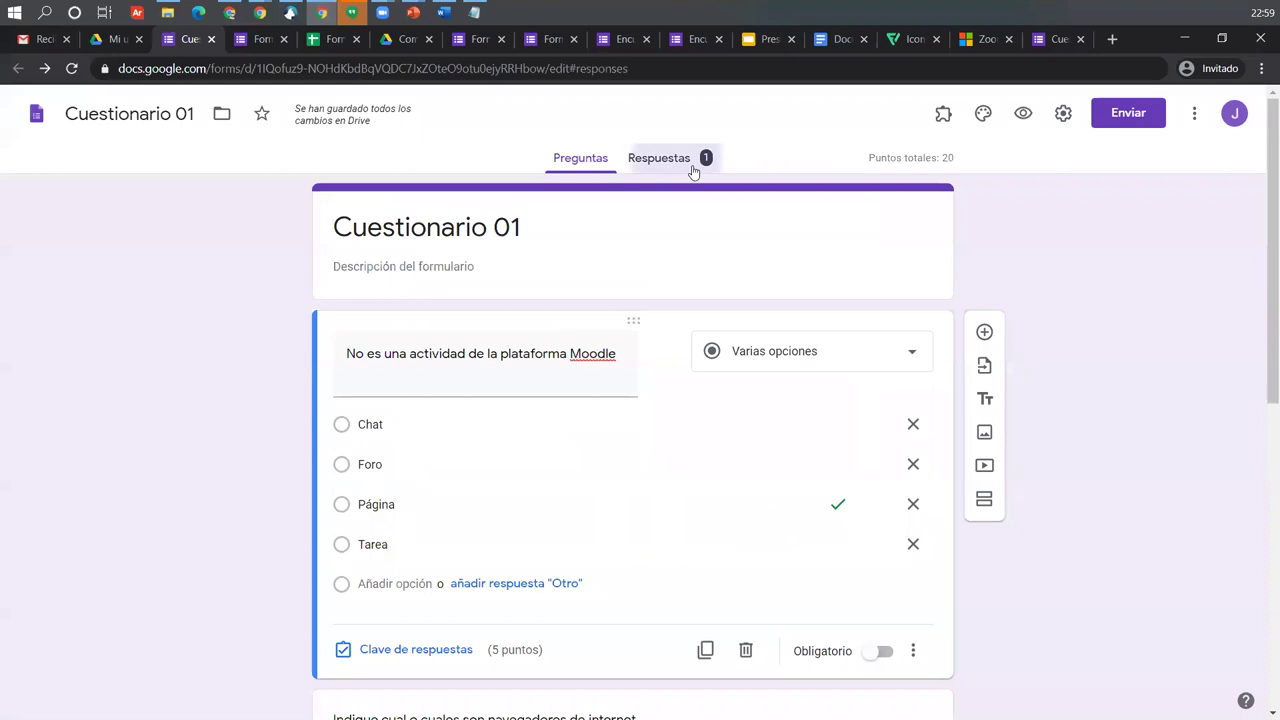
# View the Respuestas summary: one response scored 15/20, with per-question charts.
pyautogui.click(690, 164)
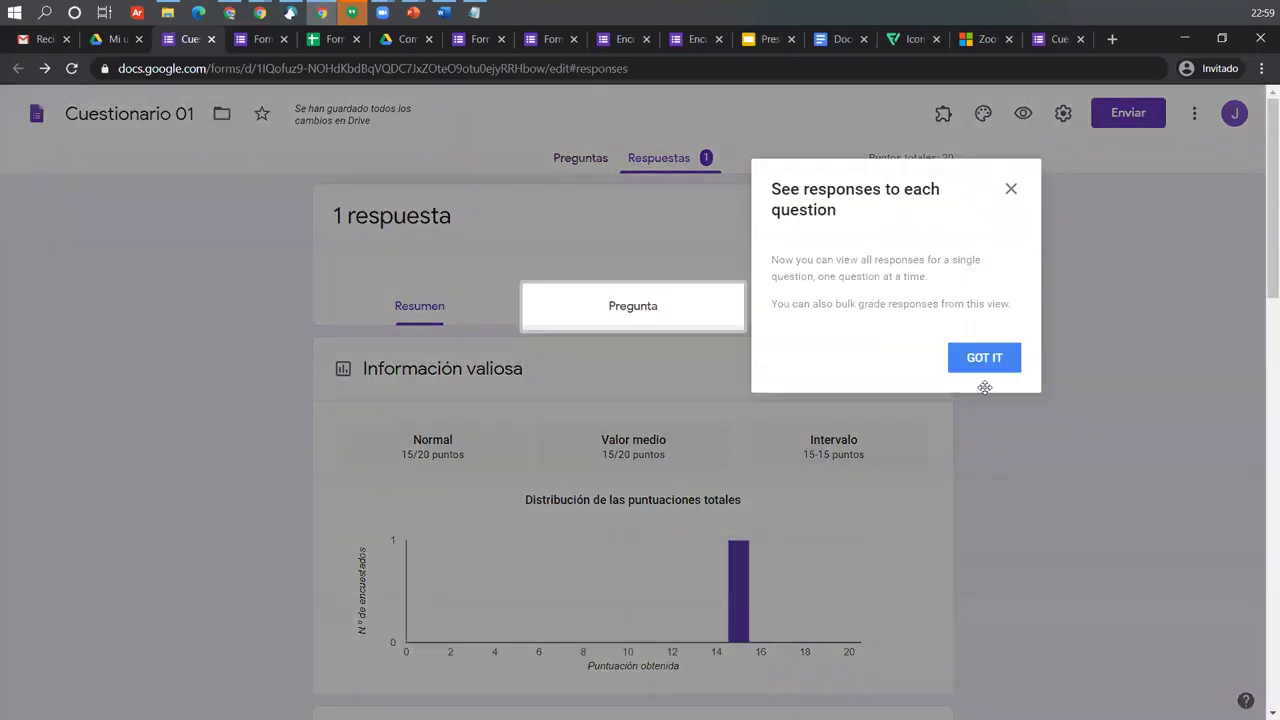
pyautogui.click(983, 359)
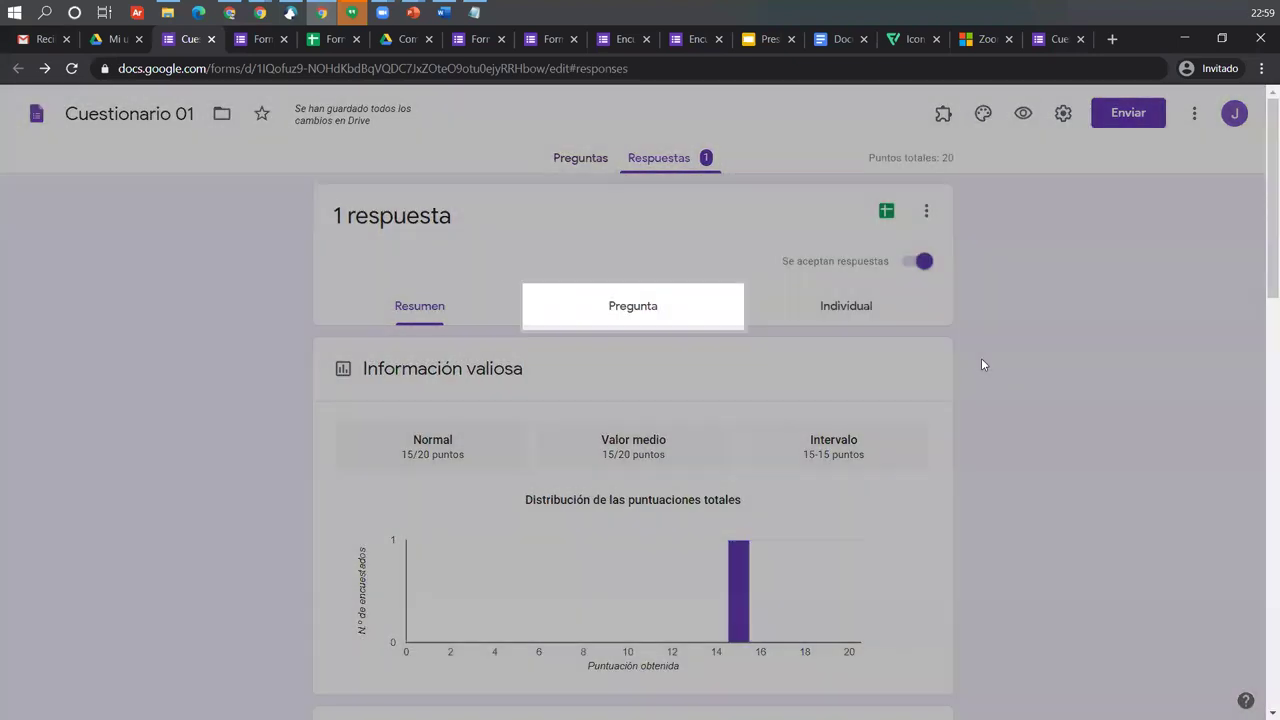
pyautogui.scroll(-5, 714, 369)
pyautogui.scroll(-8, 885, 321)
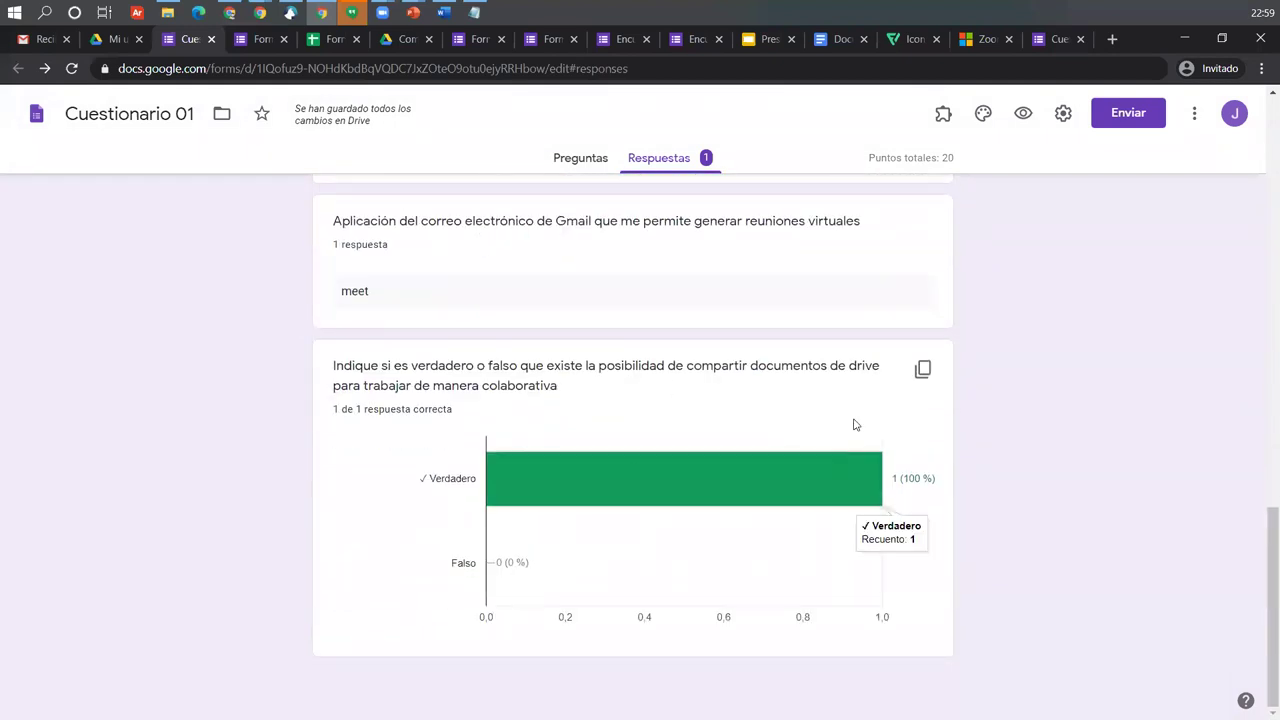
pyautogui.scroll(8, 820, 430)
pyautogui.scroll(5, 864, 425)
pyautogui.scroll(-3, 903, 400)
pyautogui.scroll(3, 850, 270)
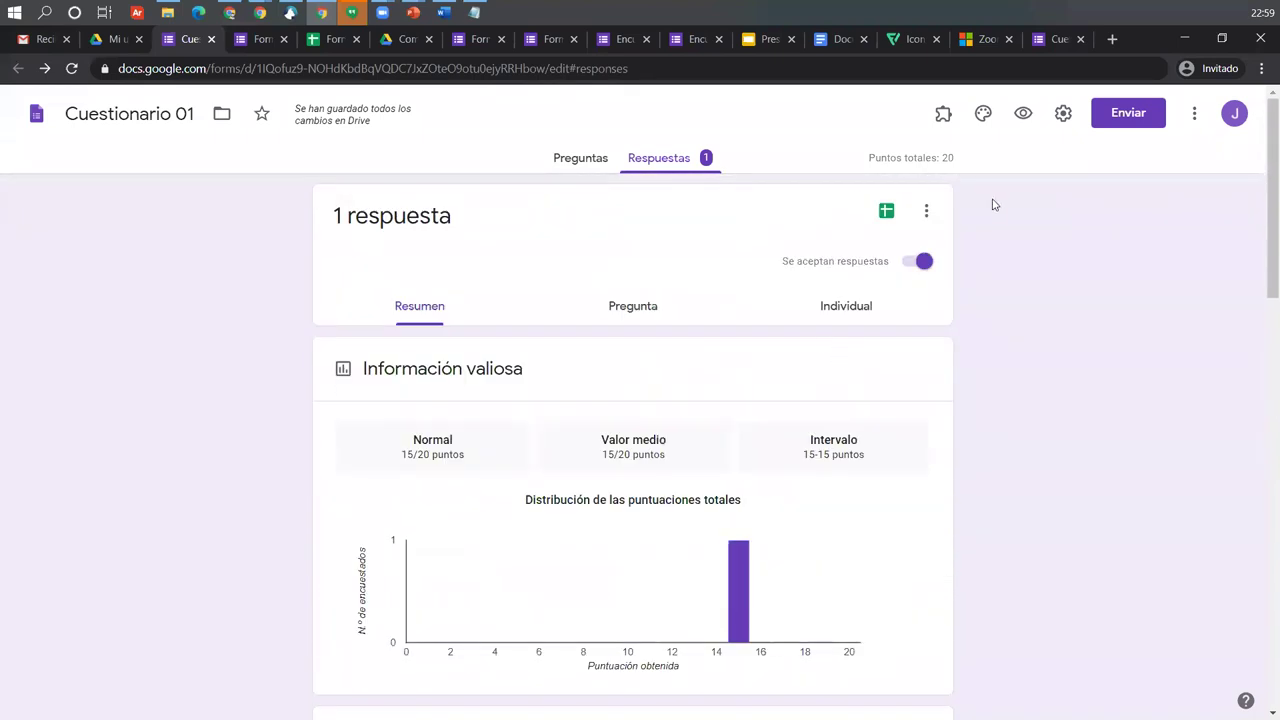
# Answer the live quiz with Página, Google, Google Chrome, Meet and Falso, and submit.
pyautogui.click(1060, 39)
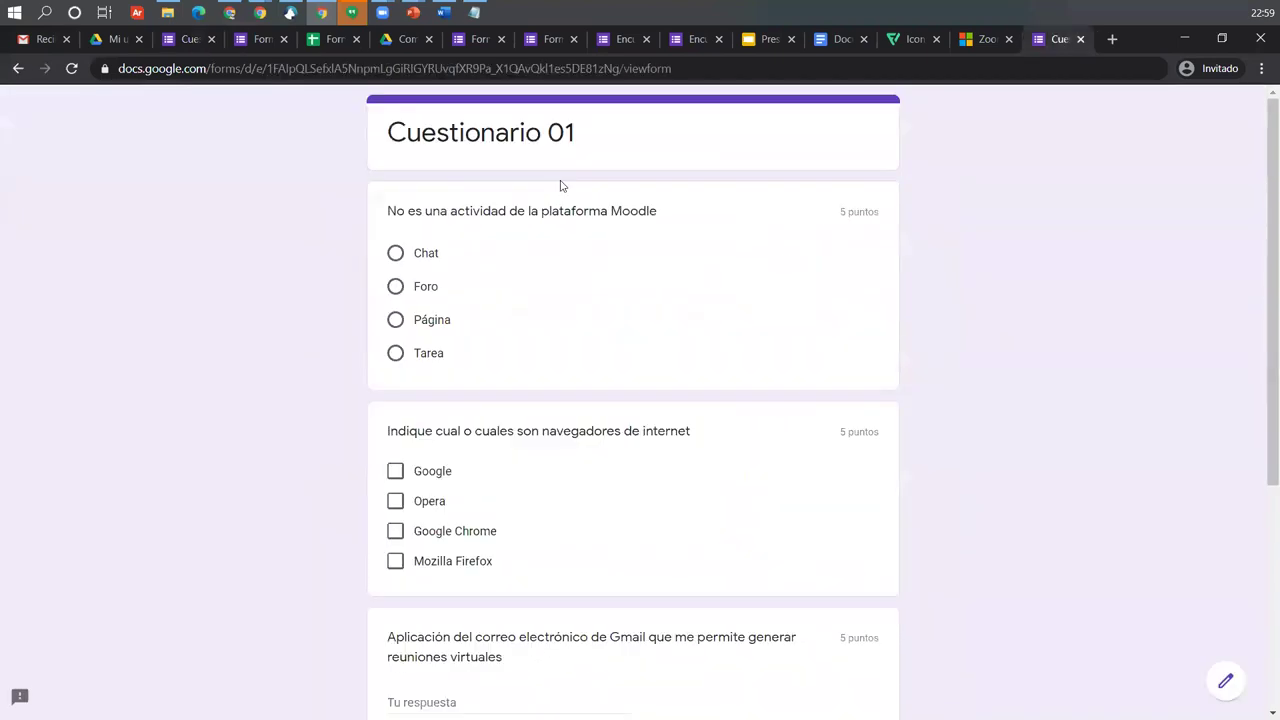
pyautogui.click(425, 320)
pyautogui.click(420, 561)
pyautogui.click(430, 503)
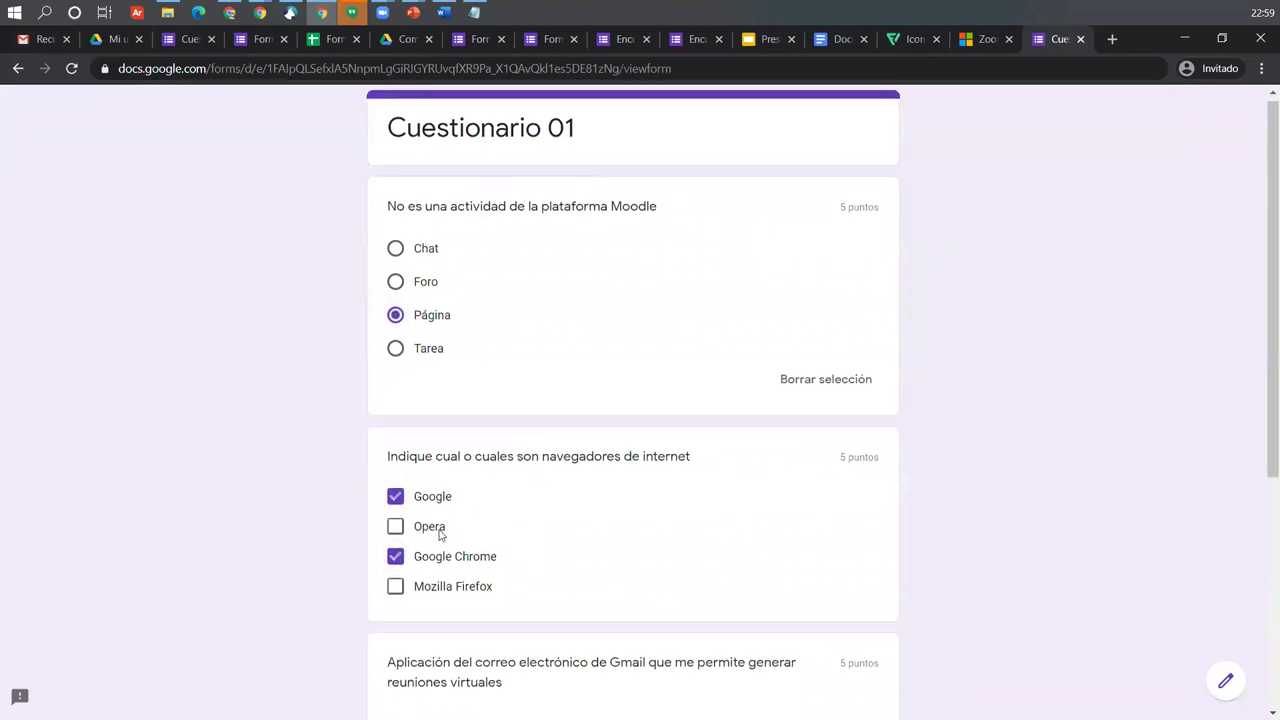
pyautogui.scroll(-3, 500, 391)
pyautogui.click(478, 398)
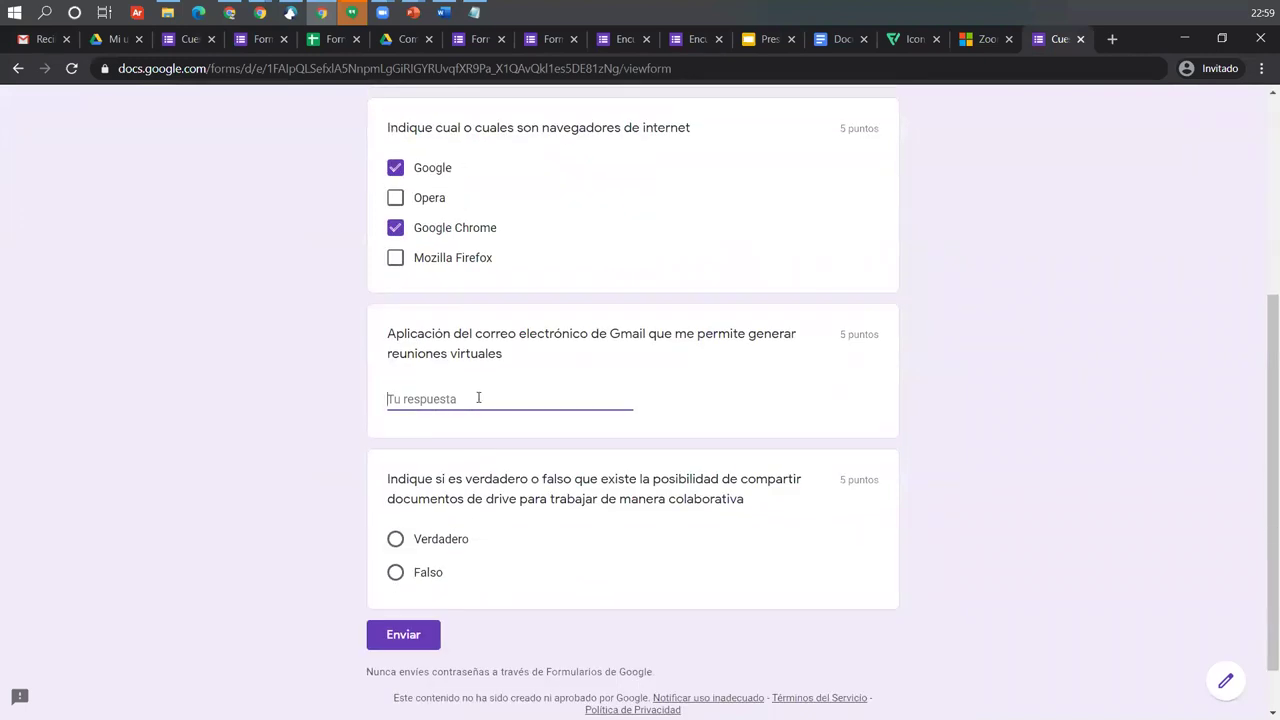
pyautogui.write('Mee')
pyautogui.click(420, 580)
pyautogui.click(420, 665)
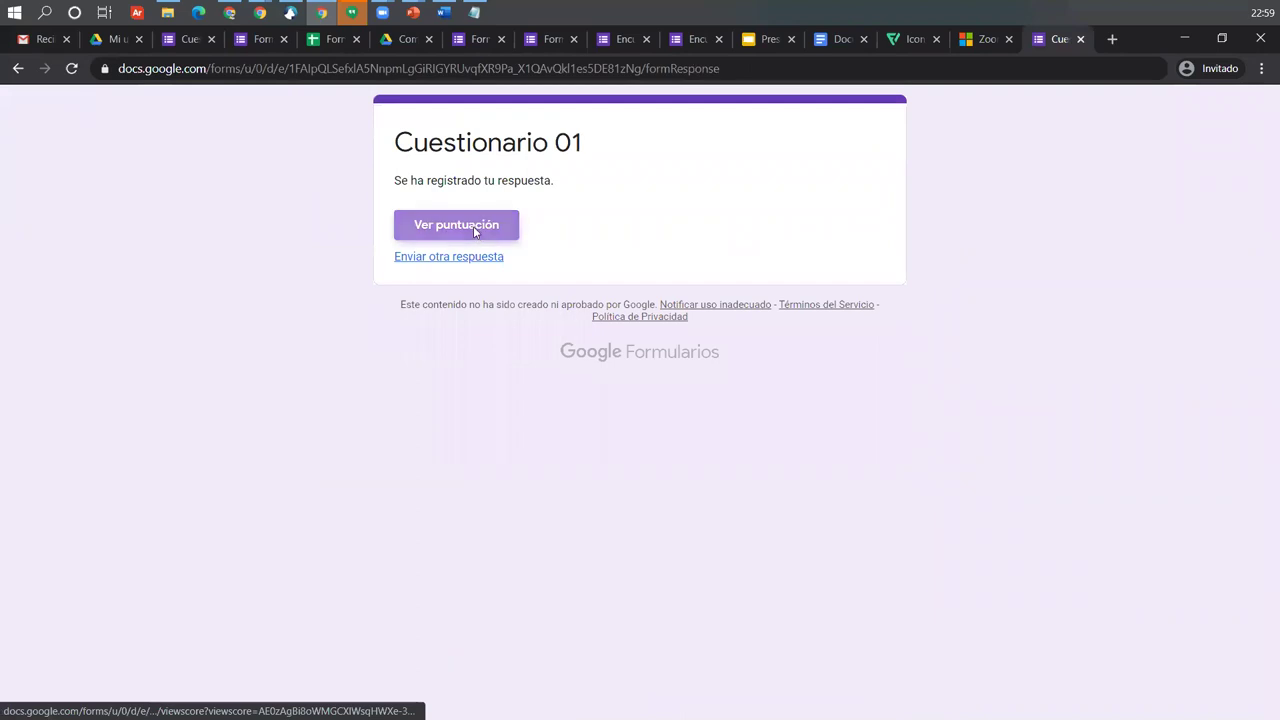
# Review the 10/20 graded score, then return to the submitted page.
pyautogui.click(475, 228)
pyautogui.scroll(-2, 443, 299)
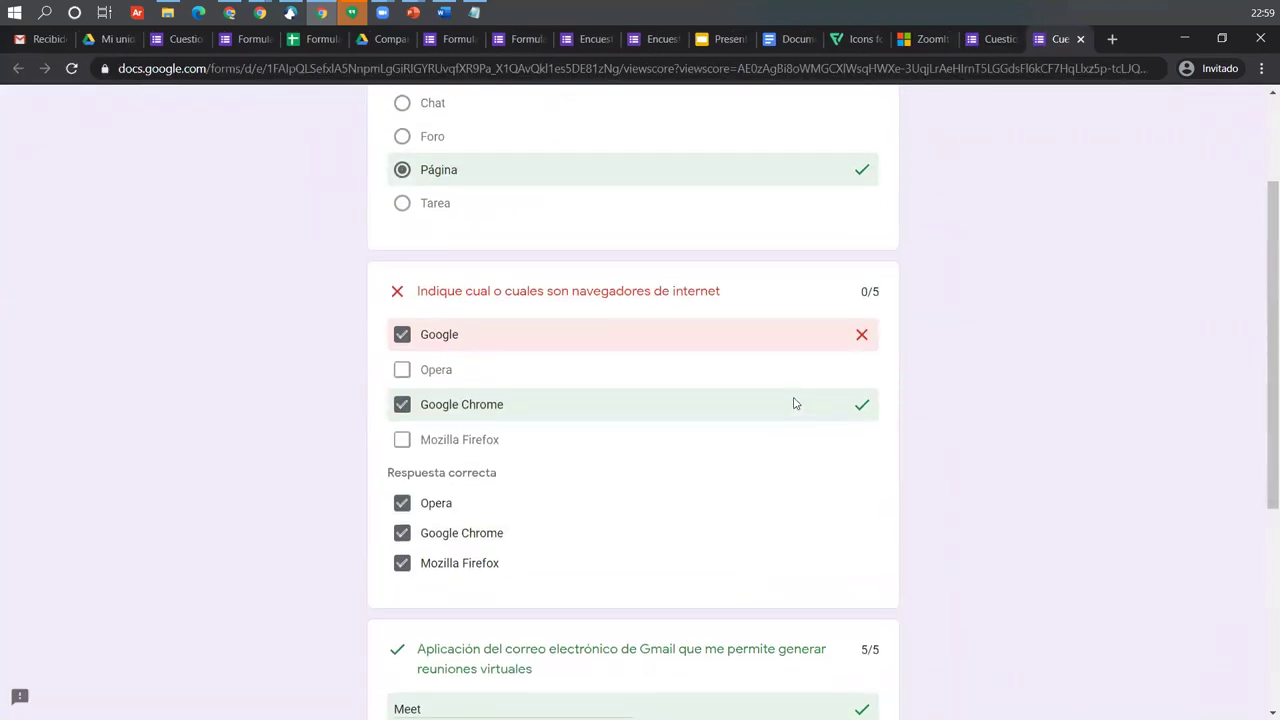
pyautogui.scroll(2, 700, 297)
pyautogui.scroll(-2, 700, 297)
pyautogui.scroll(-4, 546, 487)
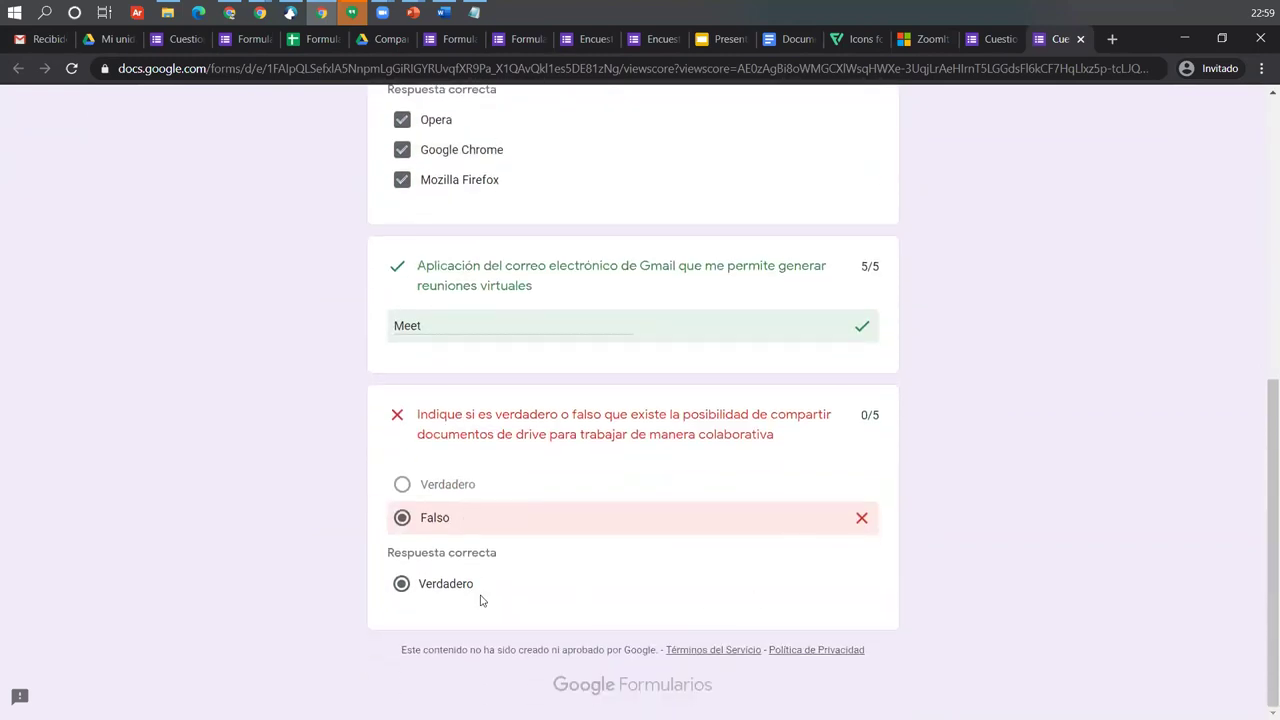
pyautogui.click(993, 39)
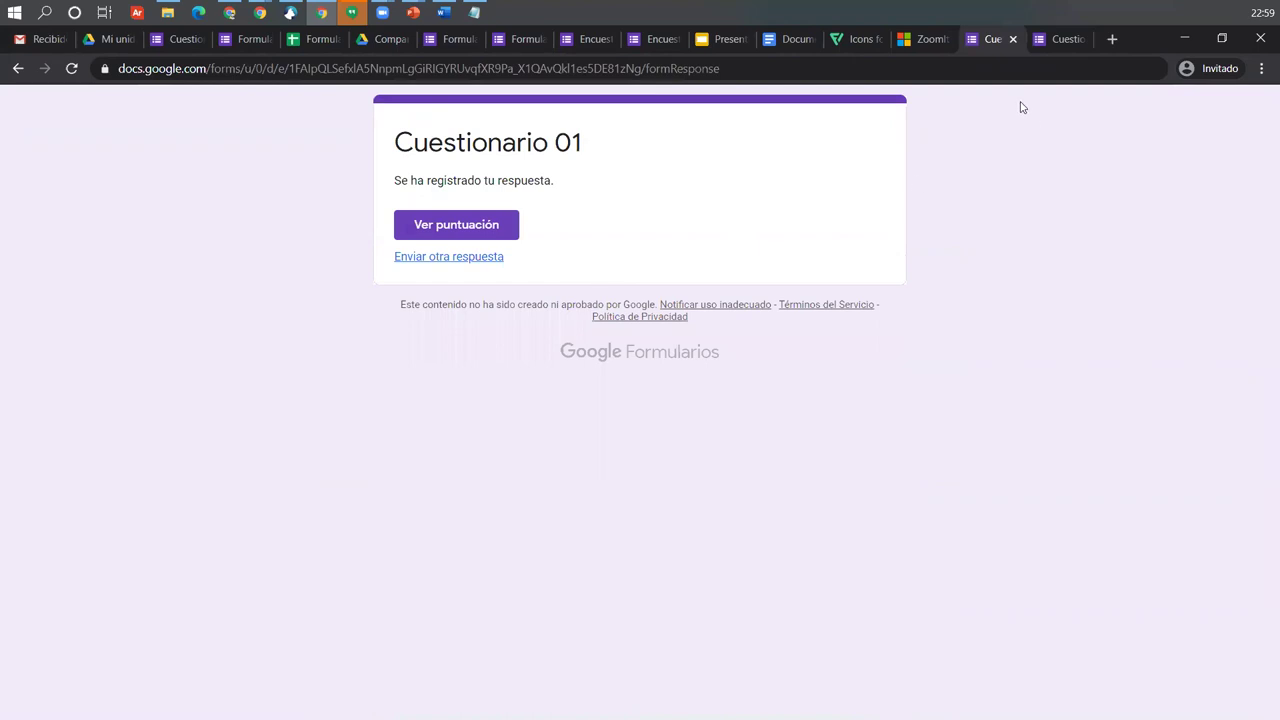
# Read the summary stats: 2 responses, average 12,5/20, range 10–15 points.
pyautogui.click(176, 41)
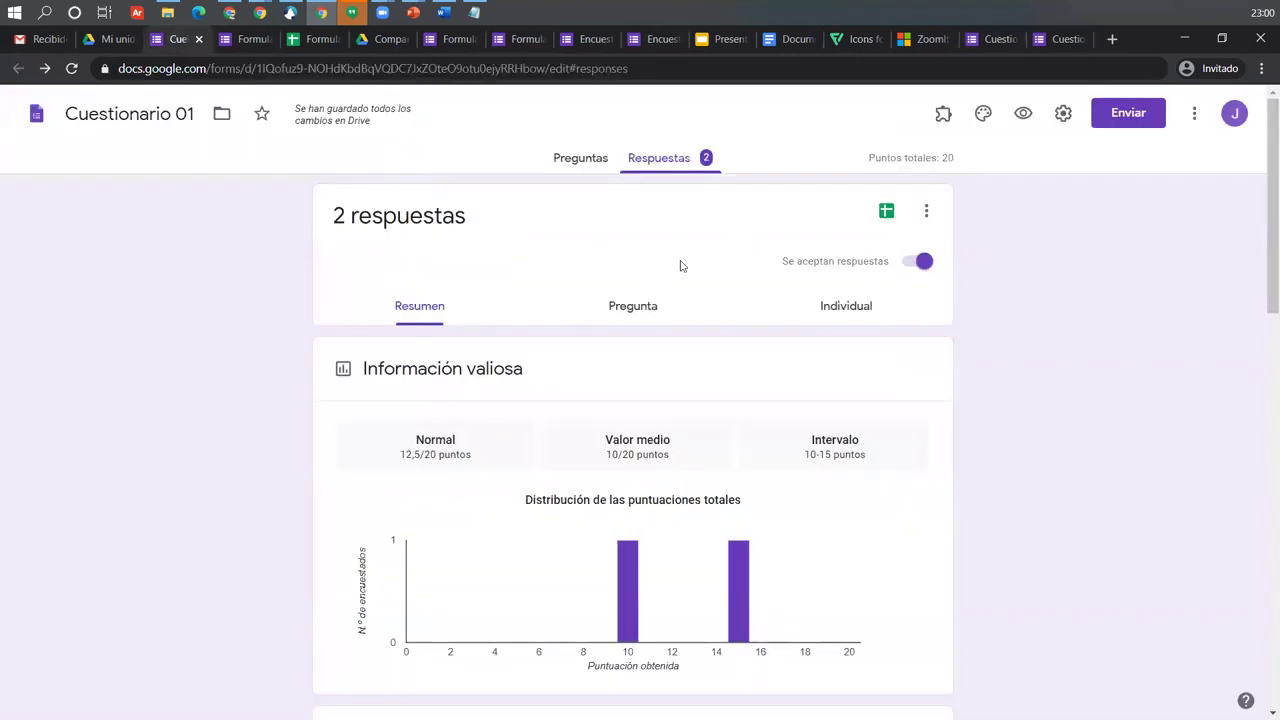
pyautogui.scroll(-1, 680, 265)
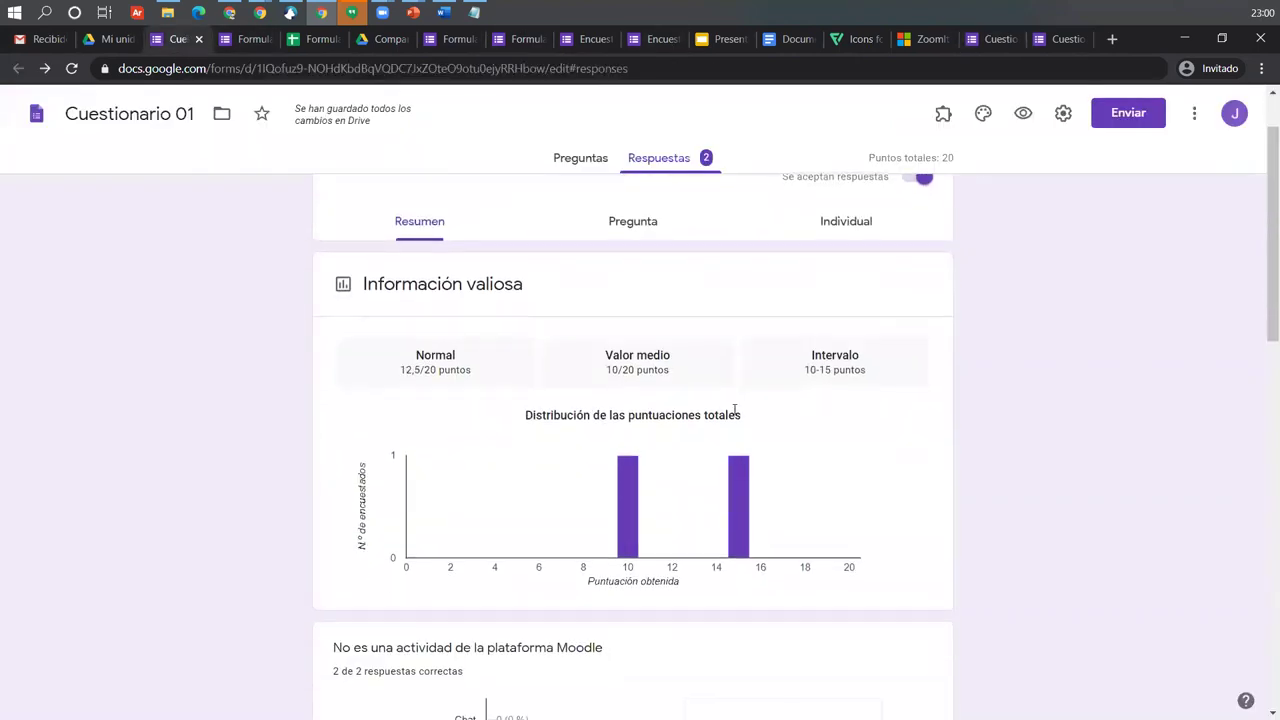
pyautogui.scroll(-5, 737, 409)
pyautogui.scroll(-3, 733, 414)
pyautogui.scroll(8, 734, 414)
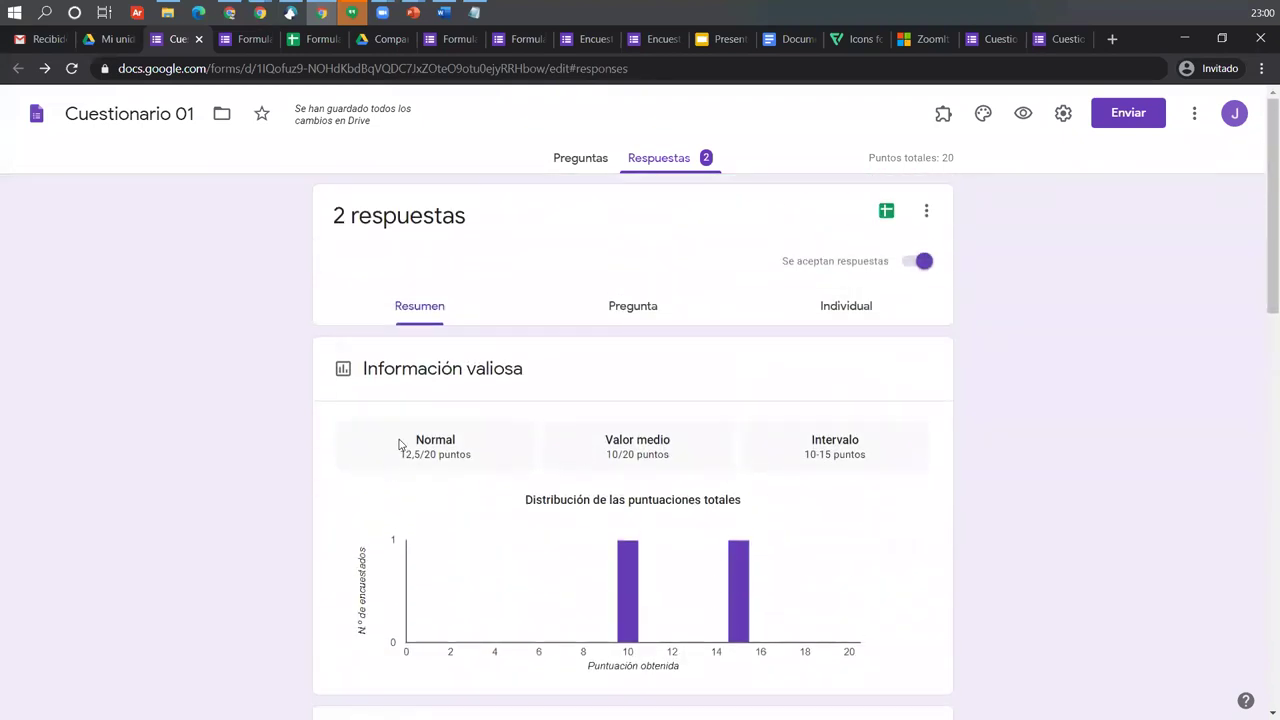
pyautogui.doubleClick(436, 441)
pyautogui.moveTo(597, 441); pyautogui.dragTo(724, 447)
pyautogui.moveTo(805, 437); pyautogui.dragTo(905, 447)
pyautogui.moveTo(519, 499); pyautogui.dragTo(817, 500)
# Scroll through each question's answer chart in the Resumen.
pyautogui.scroll(-3, 818, 500)
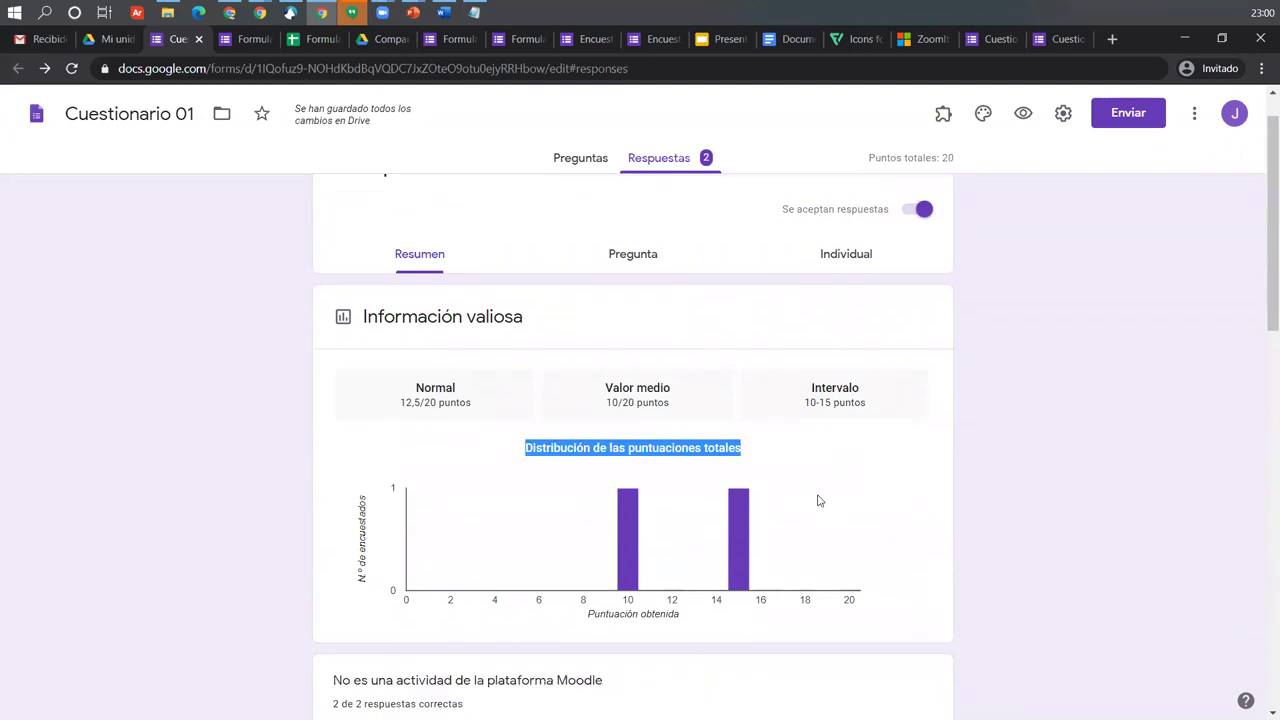
pyautogui.scroll(1, 780, 460)
pyautogui.scroll(-1, 700, 440)
pyautogui.scroll(-4, 697, 437)
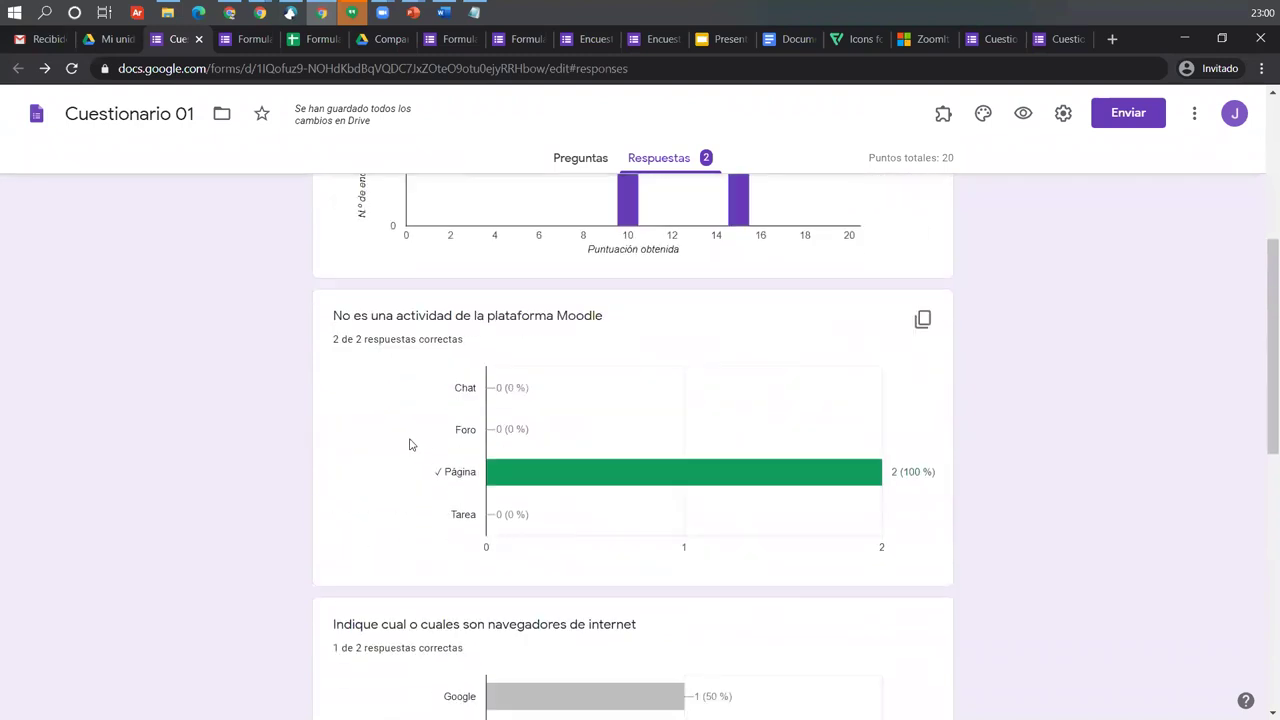
pyautogui.scroll(2, 596, 367)
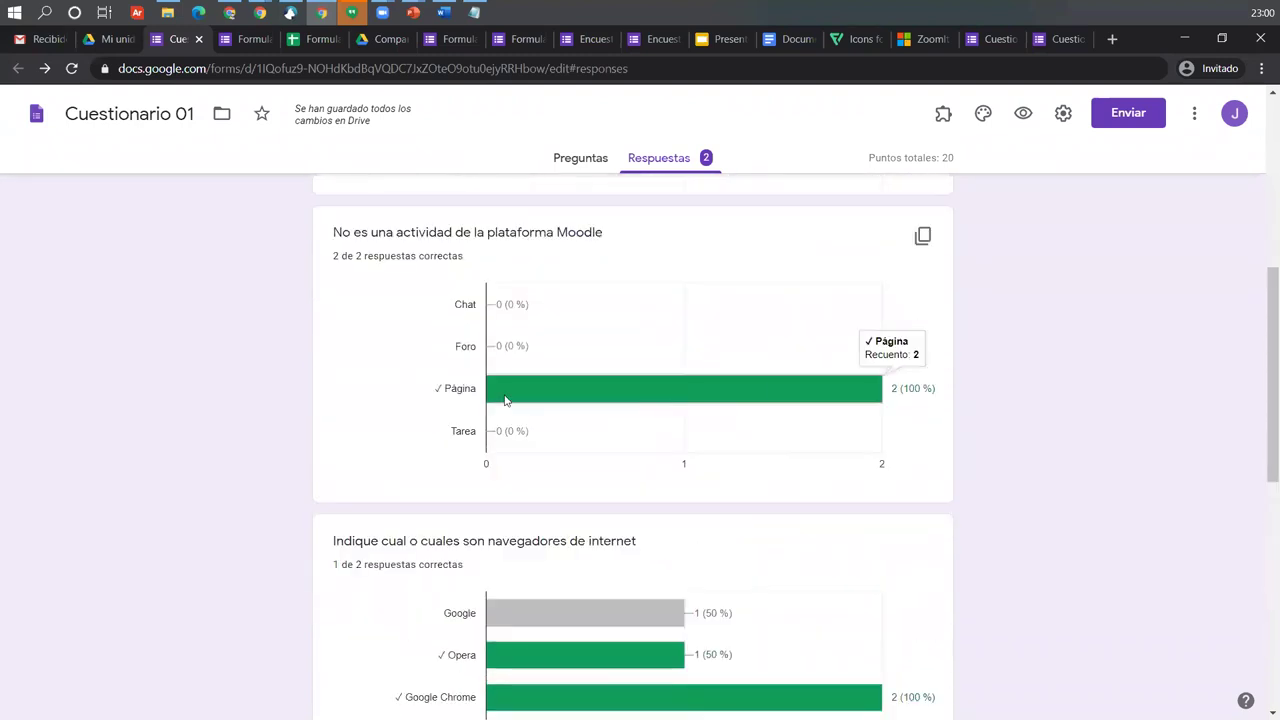
pyautogui.scroll(-1, 621, 474)
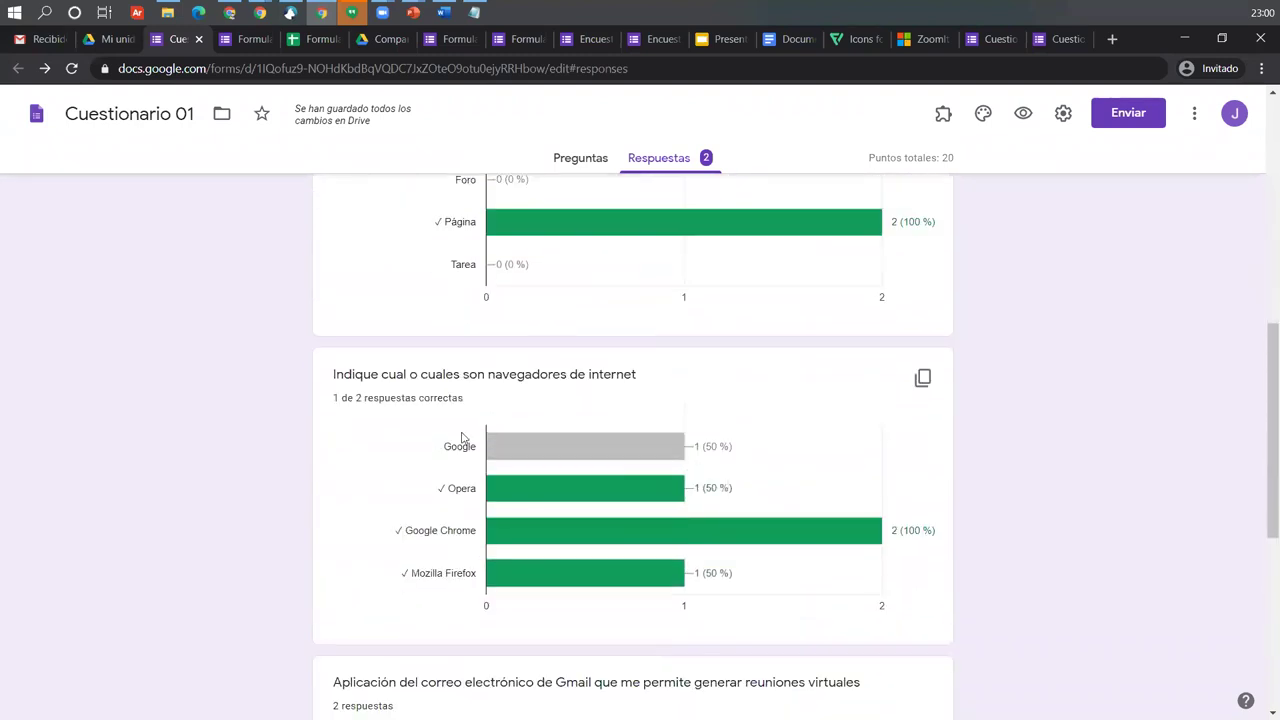
pyautogui.scroll(-3, 577, 451)
pyautogui.scroll(-2, 447, 450)
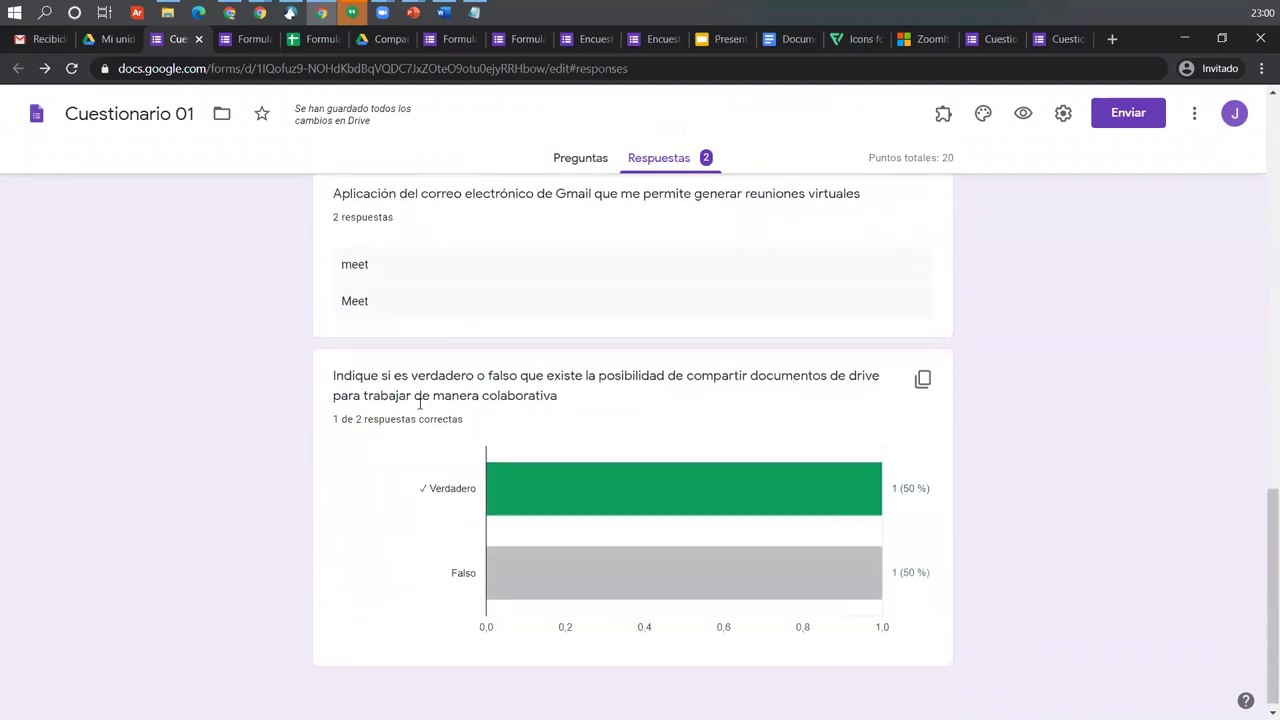
pyautogui.scroll(3, 812, 425)
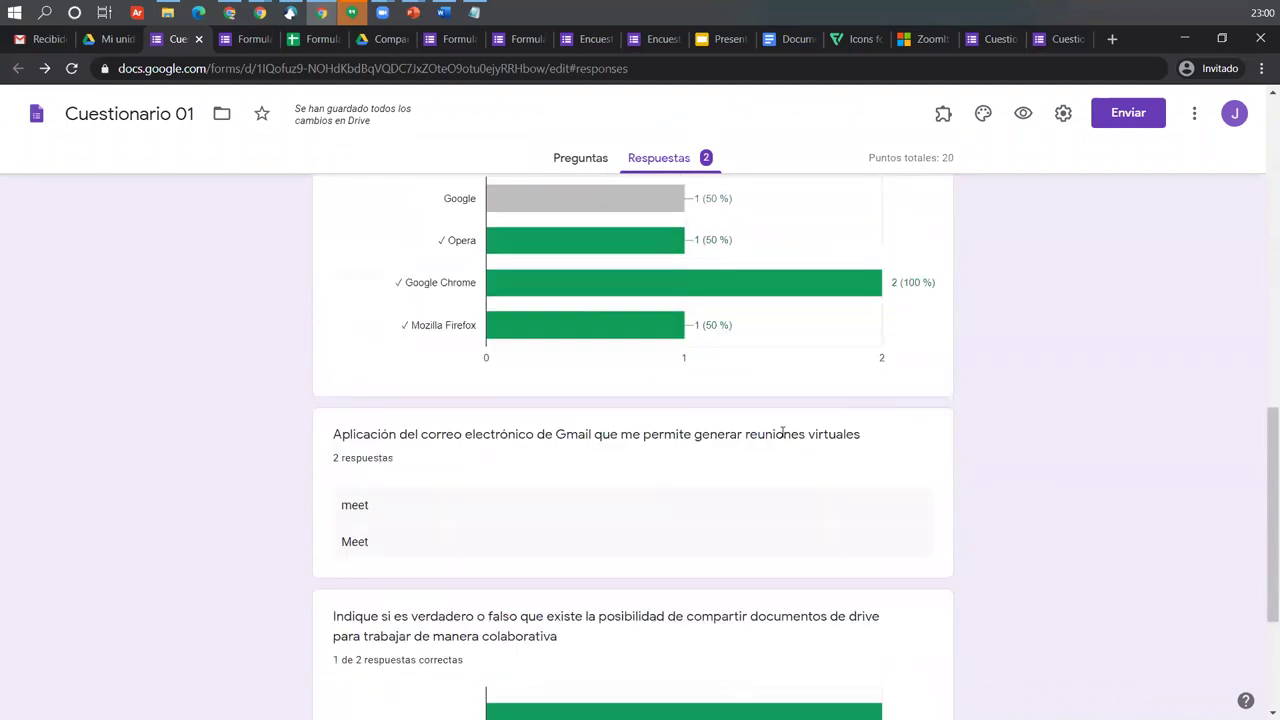
# Glance at the scored quiz tab, then return to the top of the summary.
pyautogui.click(1053, 44)
pyautogui.scroll(3, 1046, 271)
pyautogui.scroll(-2, 337, 425)
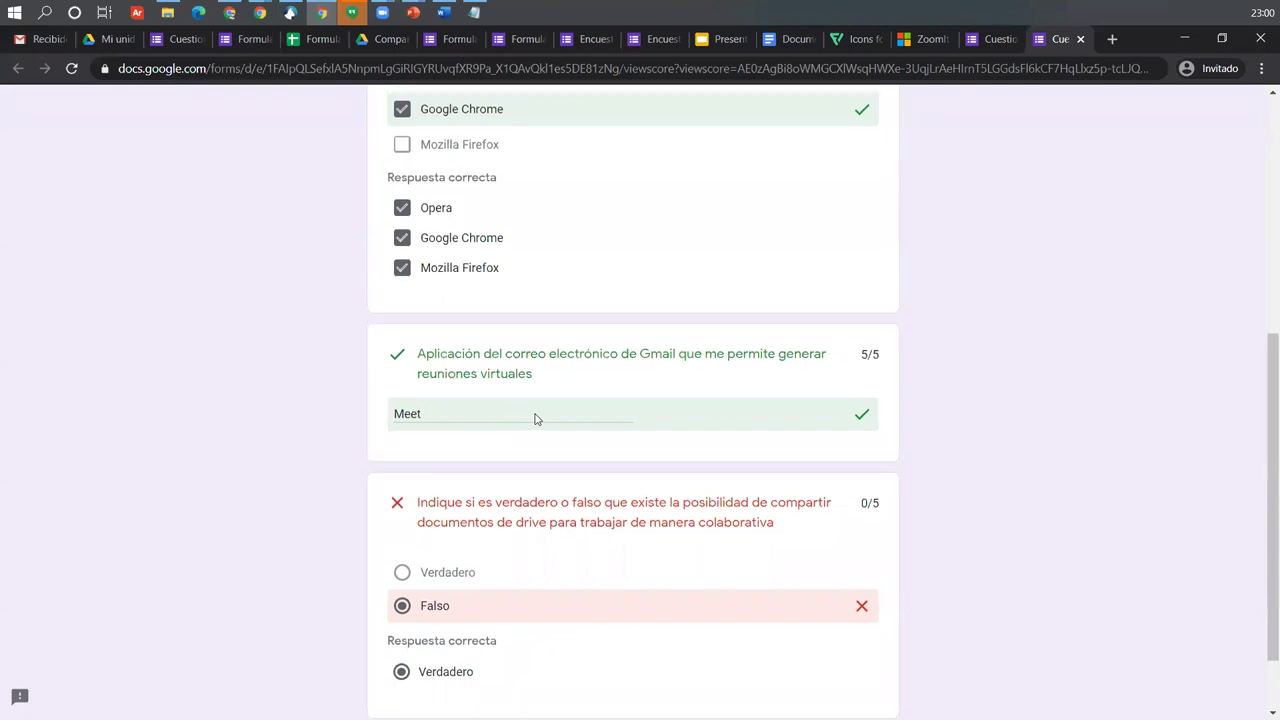
pyautogui.scroll(6, 413, 94)
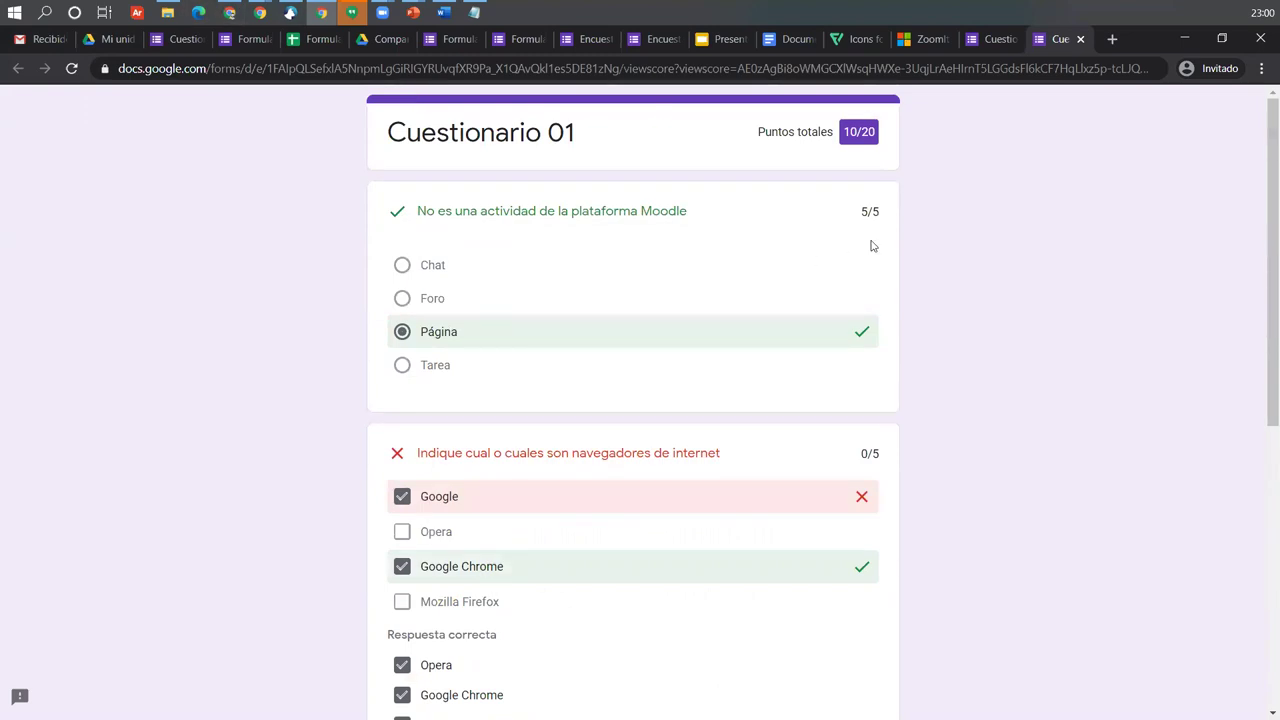
pyautogui.click(160, 48)
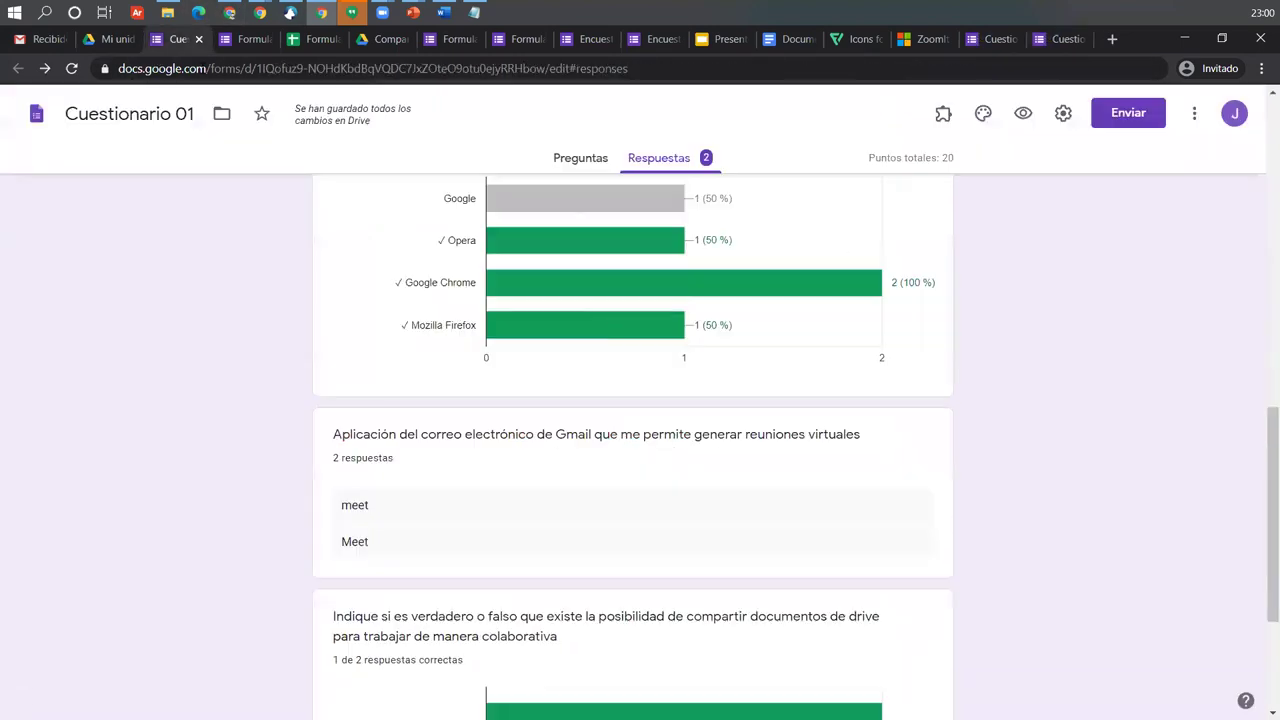
pyautogui.scroll(10, 963, 383)
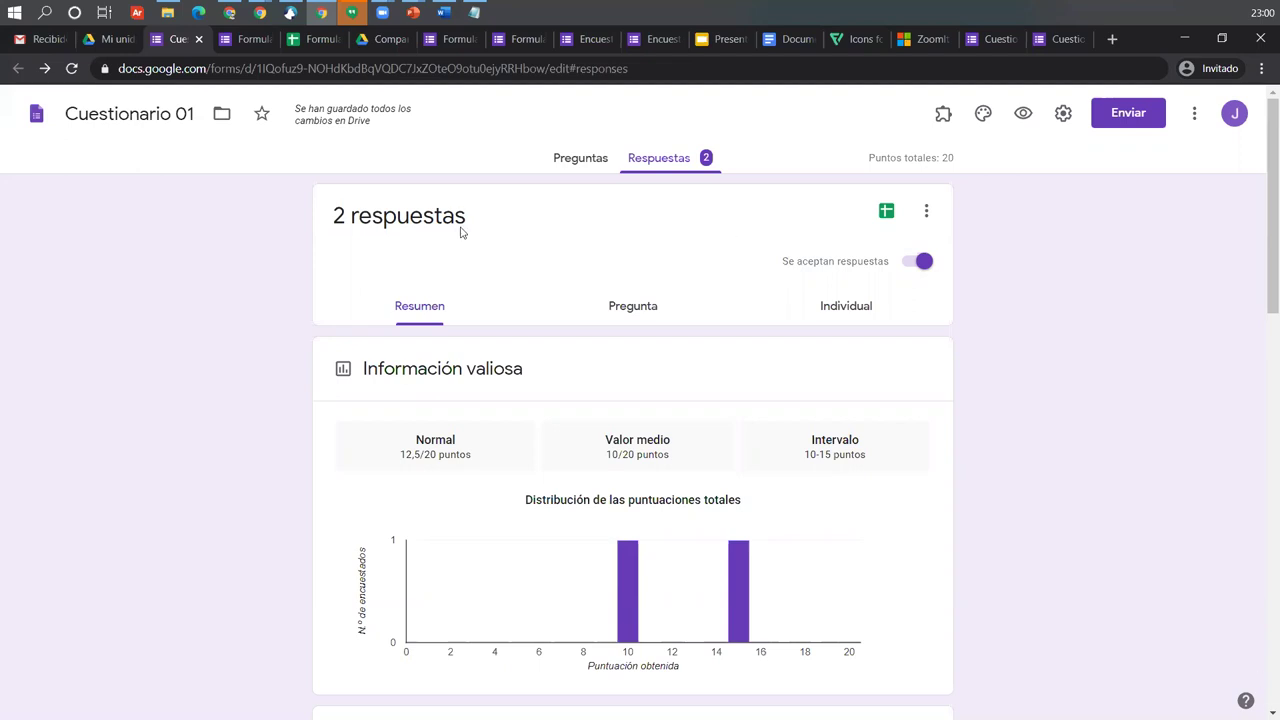
# Glance at the questions, then return to the response summary and scroll through it.
pyautogui.click(574, 160)
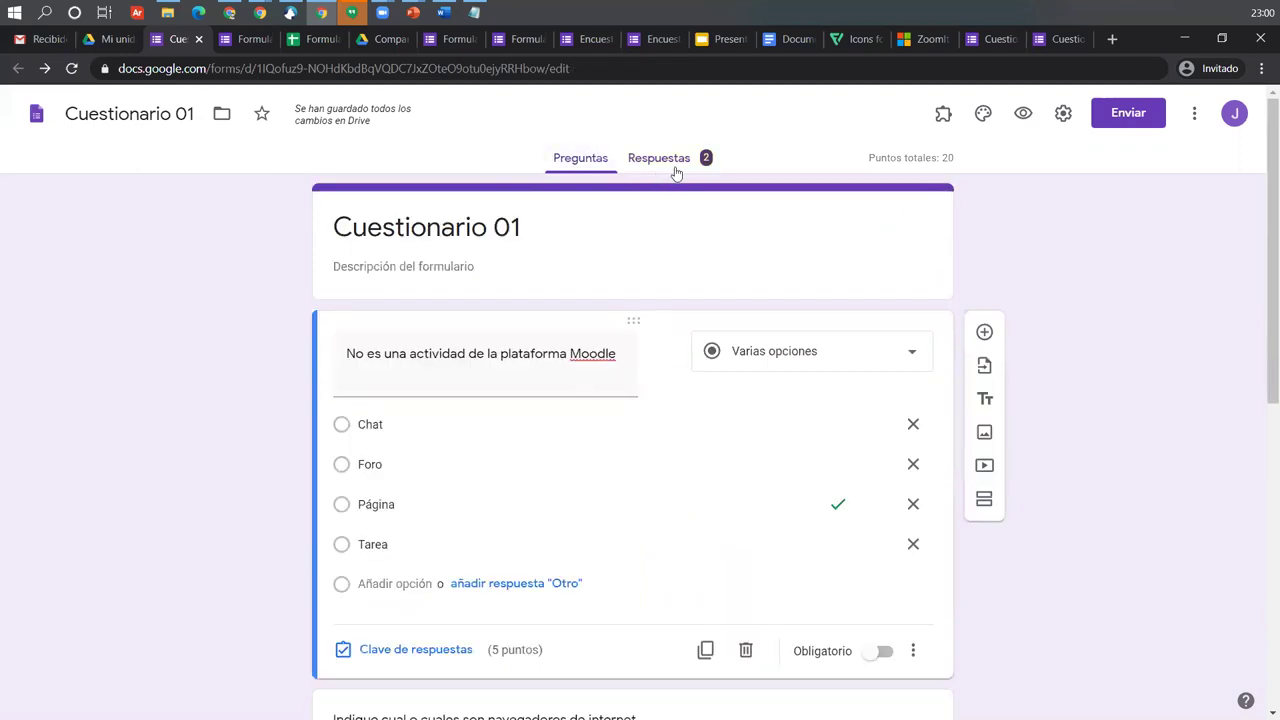
pyautogui.click(673, 166)
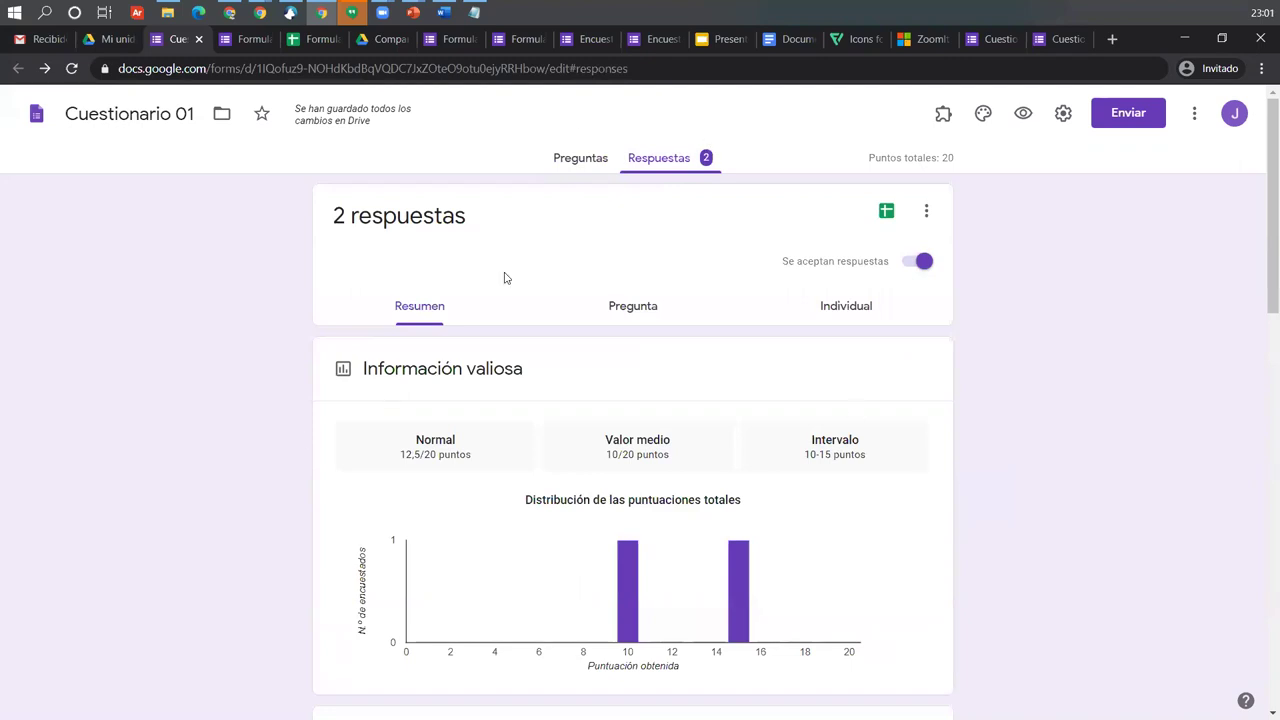
pyautogui.scroll(-20, 637, 370)
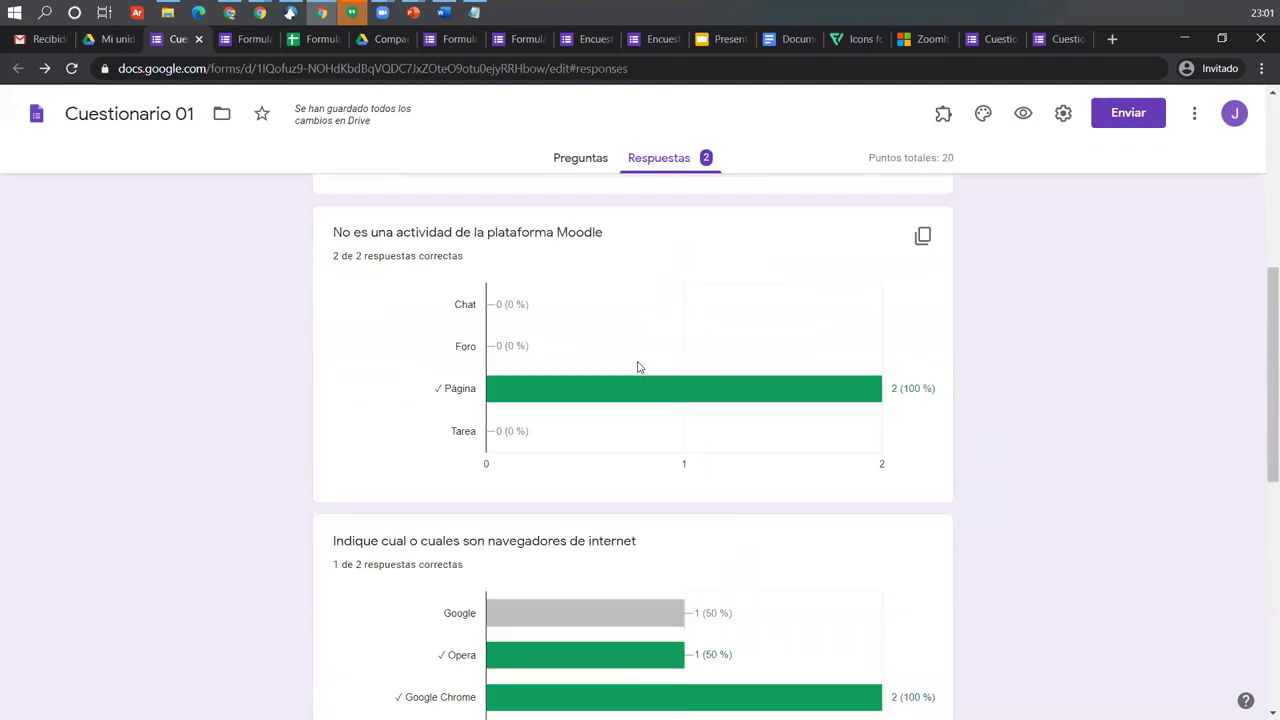
pyautogui.scroll(20, 637, 380)
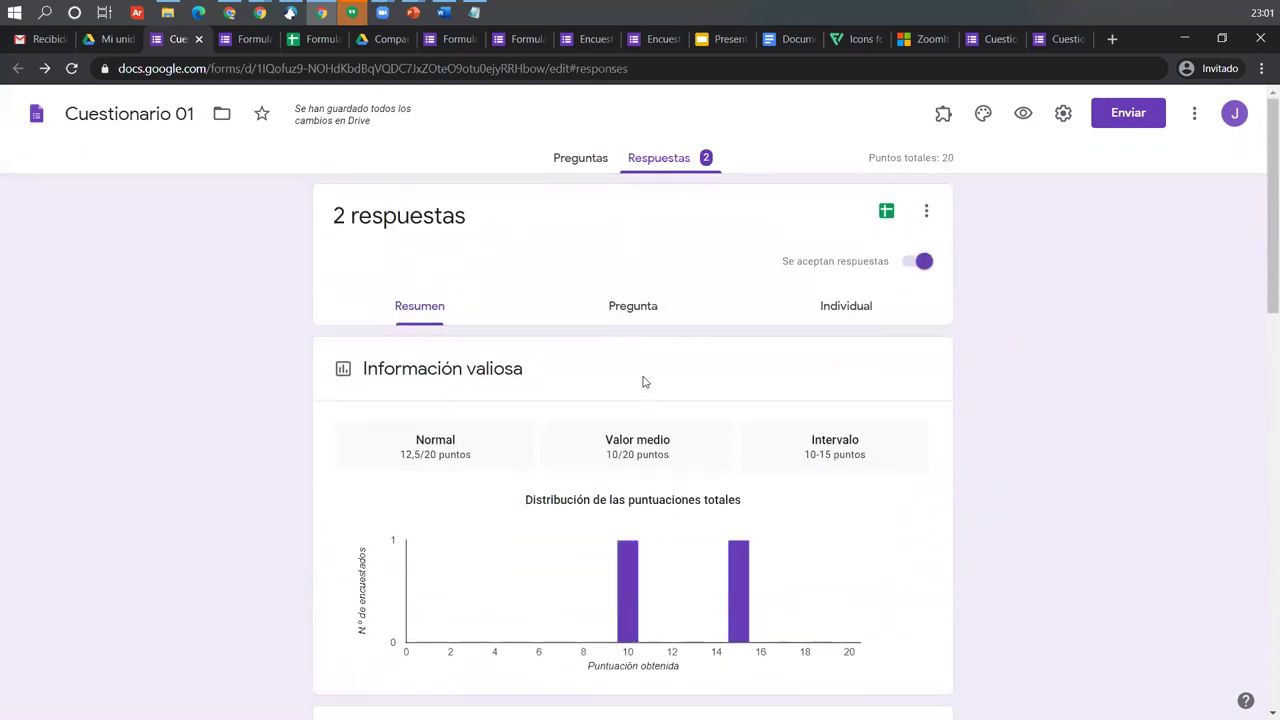
pyautogui.scroll(-2, 733, 344)
pyautogui.scroll(-10, 733, 344)
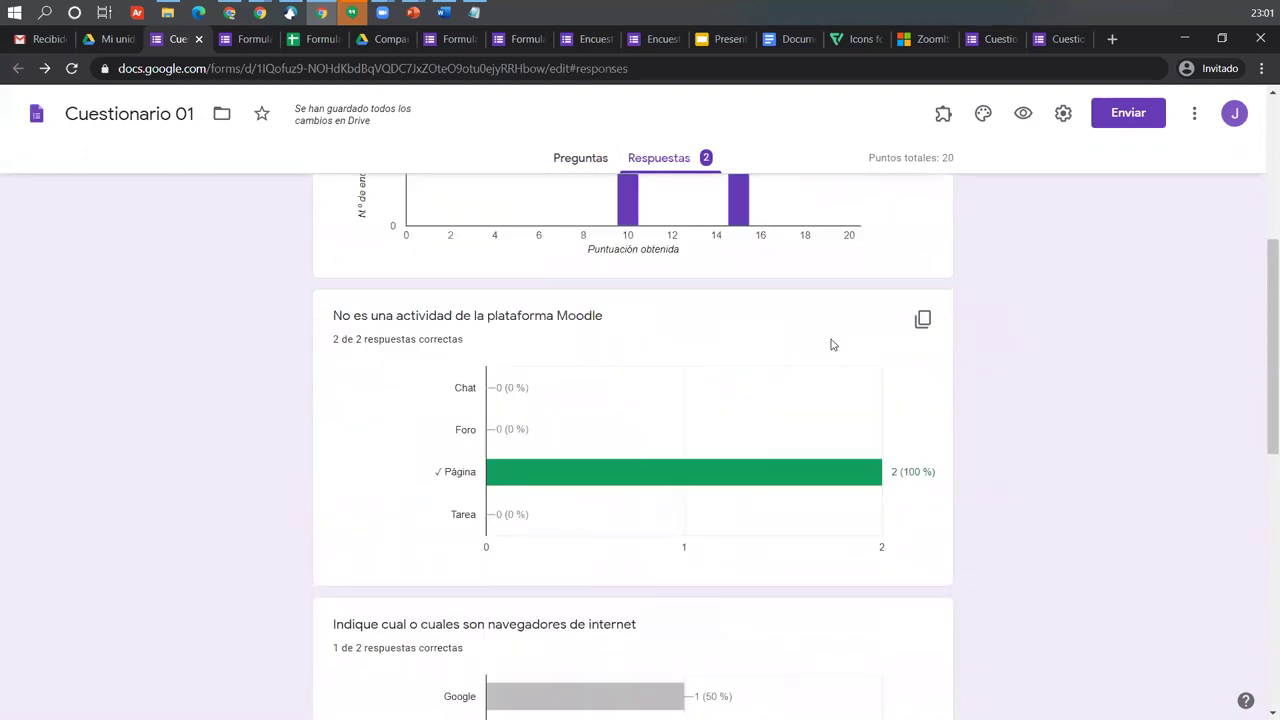
pyautogui.scroll(10, 794, 406)
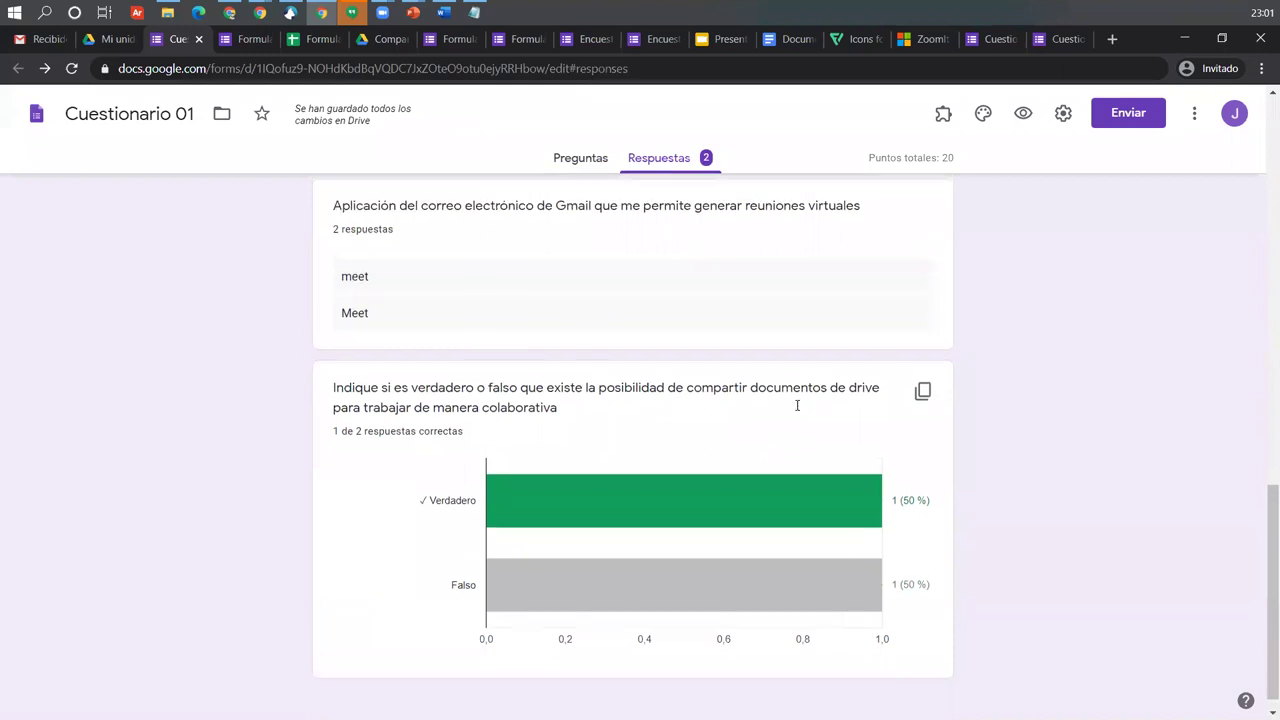
pyautogui.scroll(1, 756, 334)
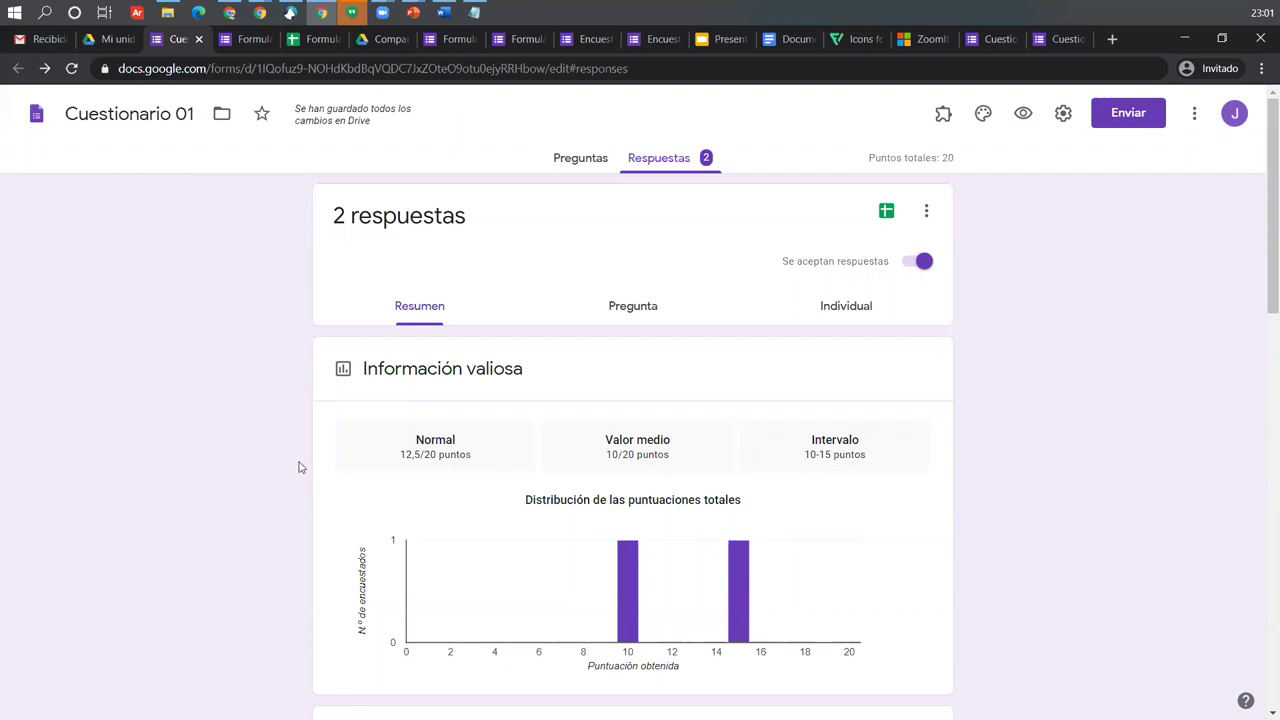
# Check the installed add-ons, then open the Complementos marketplace from the three-dot menu.
pyautogui.click(947, 113)
pyautogui.click(1066, 388)
pyautogui.click(943, 114)
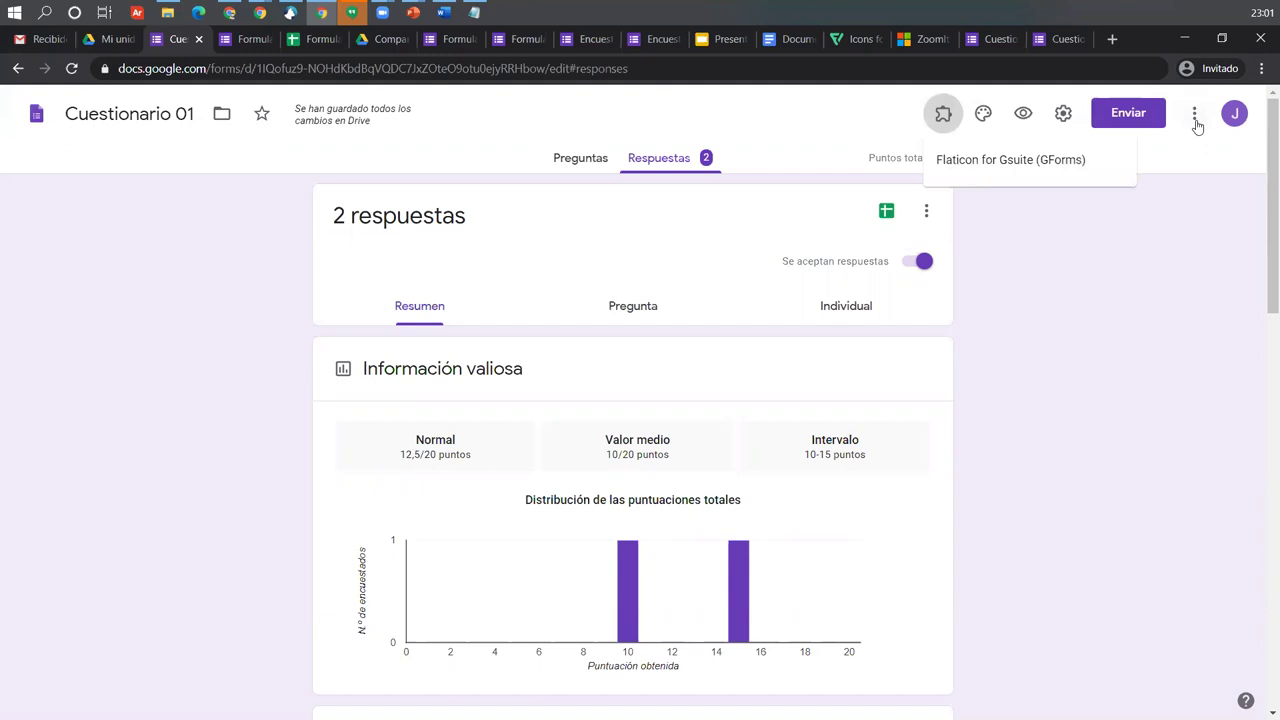
pyautogui.click(1186, 122)
pyautogui.click(1192, 117)
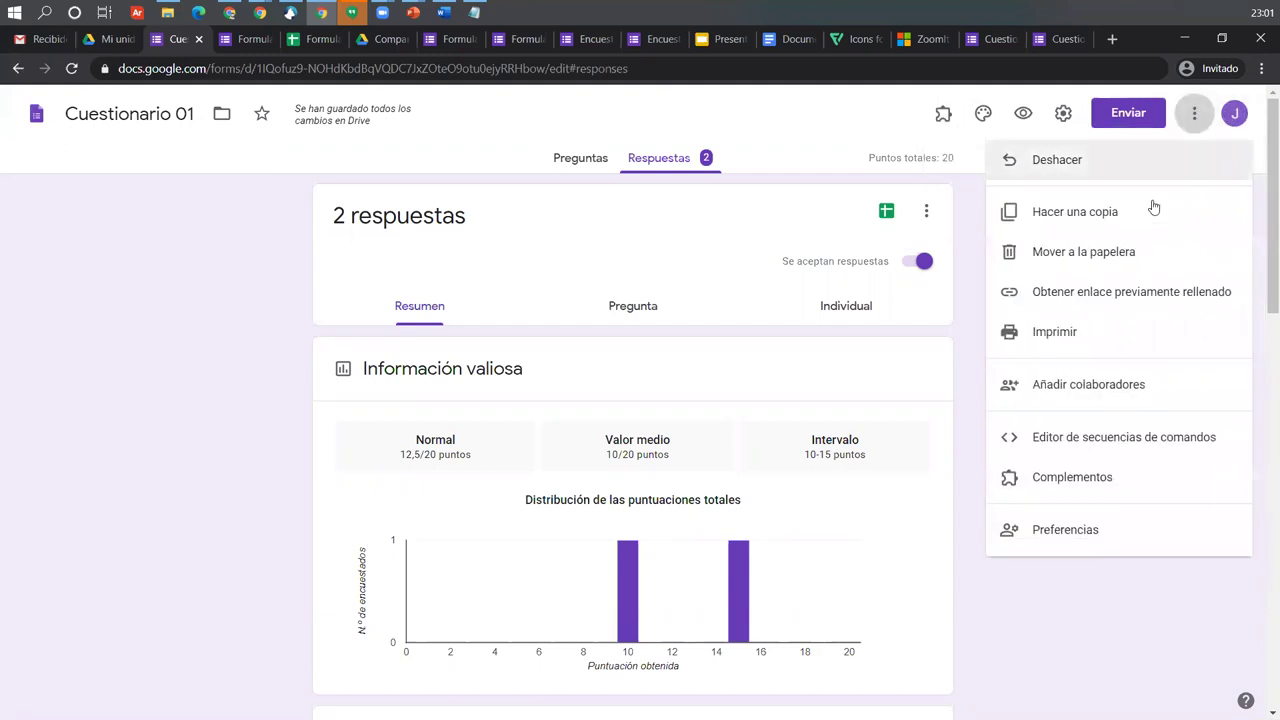
pyautogui.click(1065, 480)
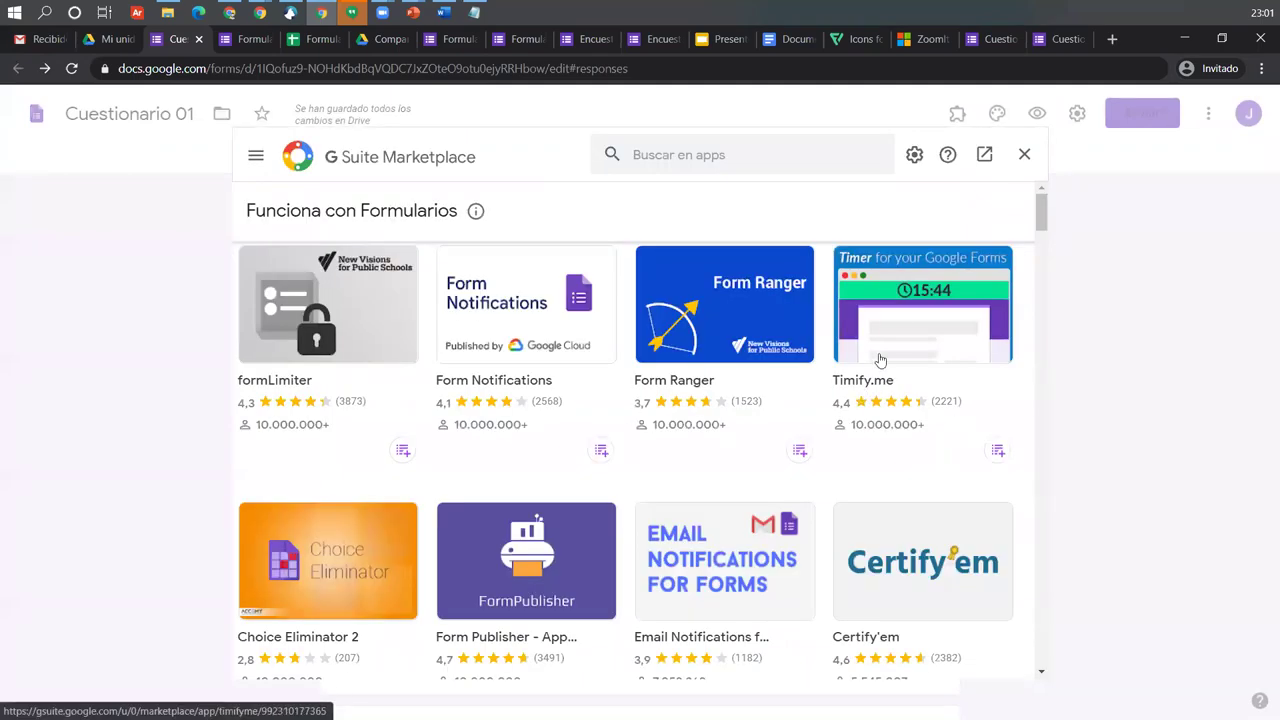
# Install Timify.me from the Marketplace, choosing the Google account and allowing its access.
pyautogui.click(911, 245)
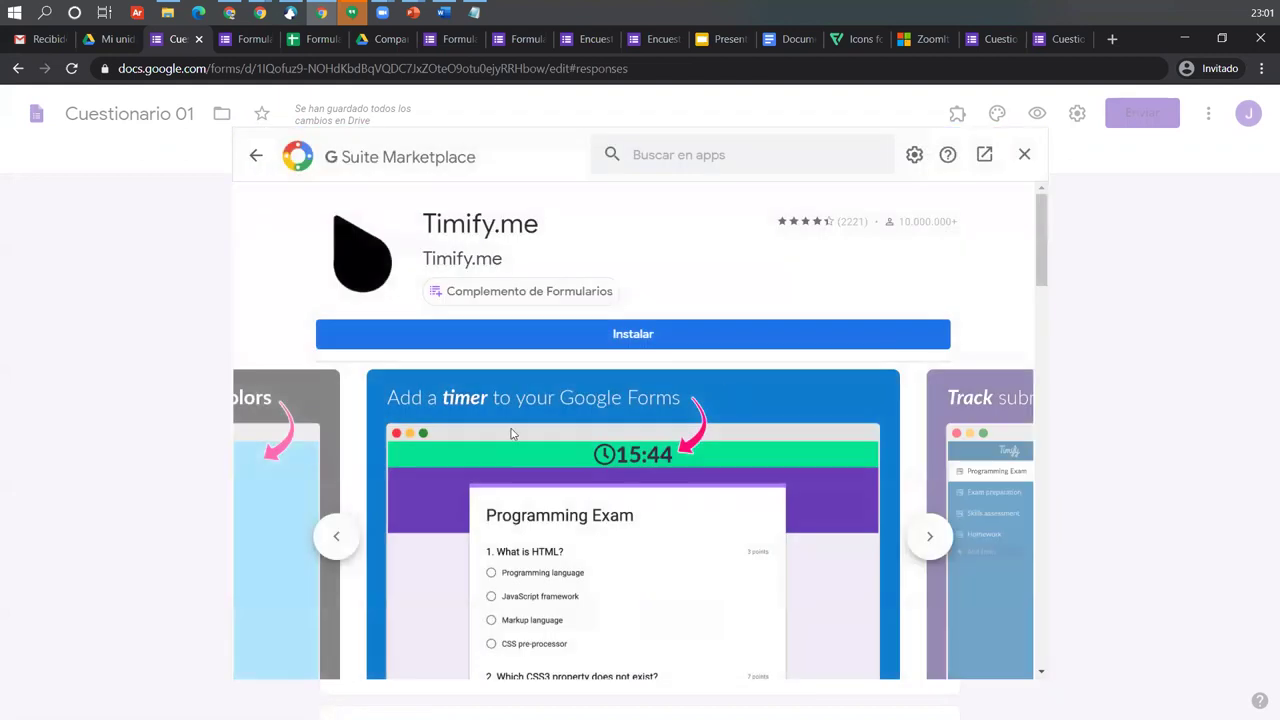
pyautogui.scroll(-2, 692, 268)
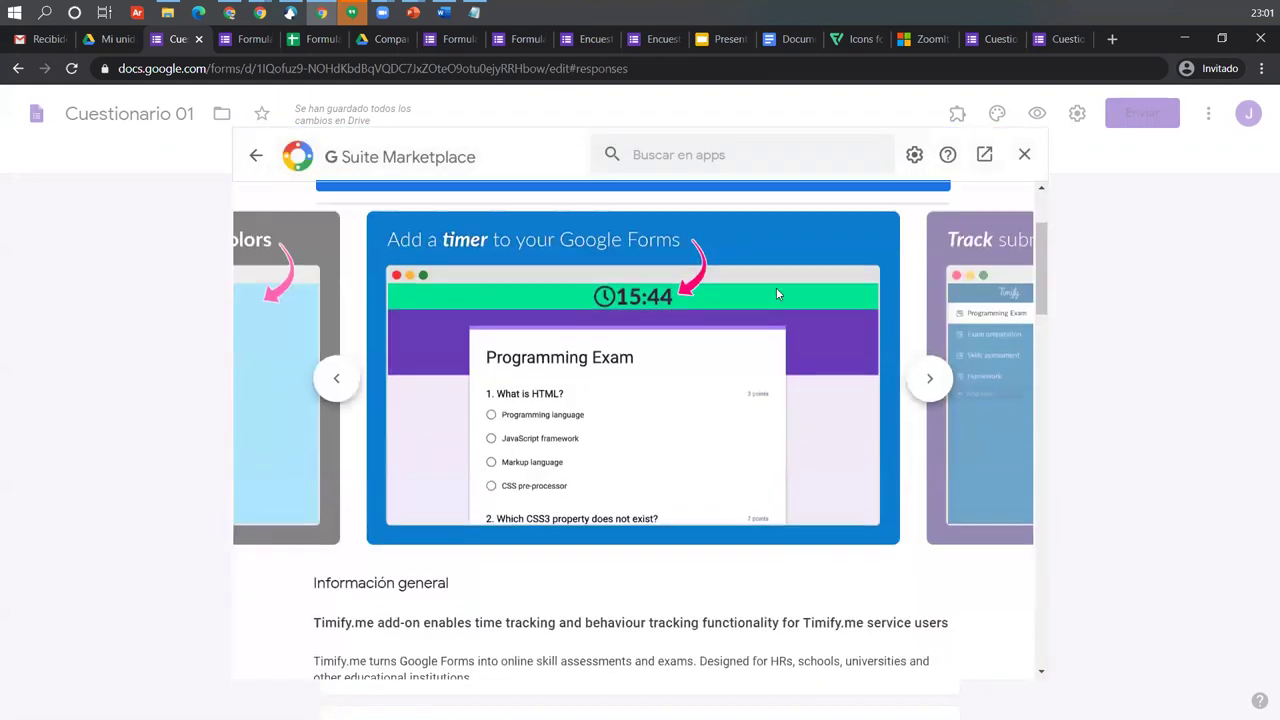
pyautogui.scroll(1, 700, 260)
pyautogui.click(703, 258)
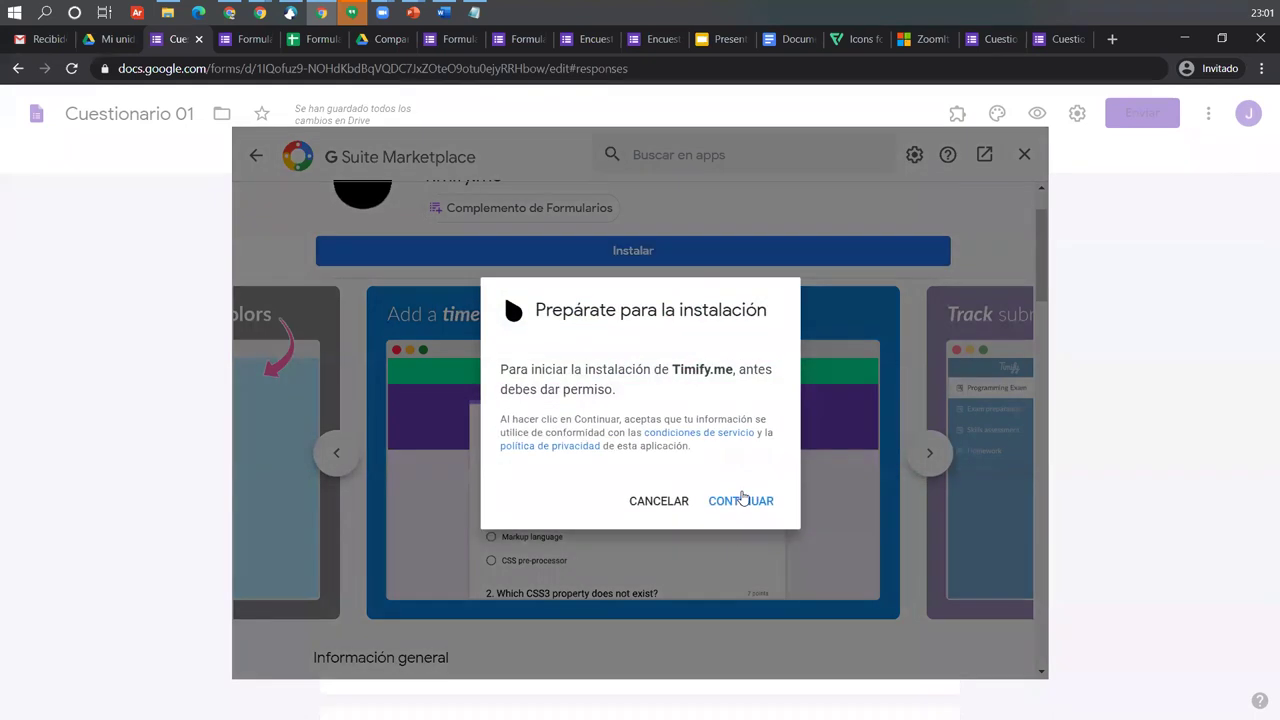
pyautogui.click(739, 508)
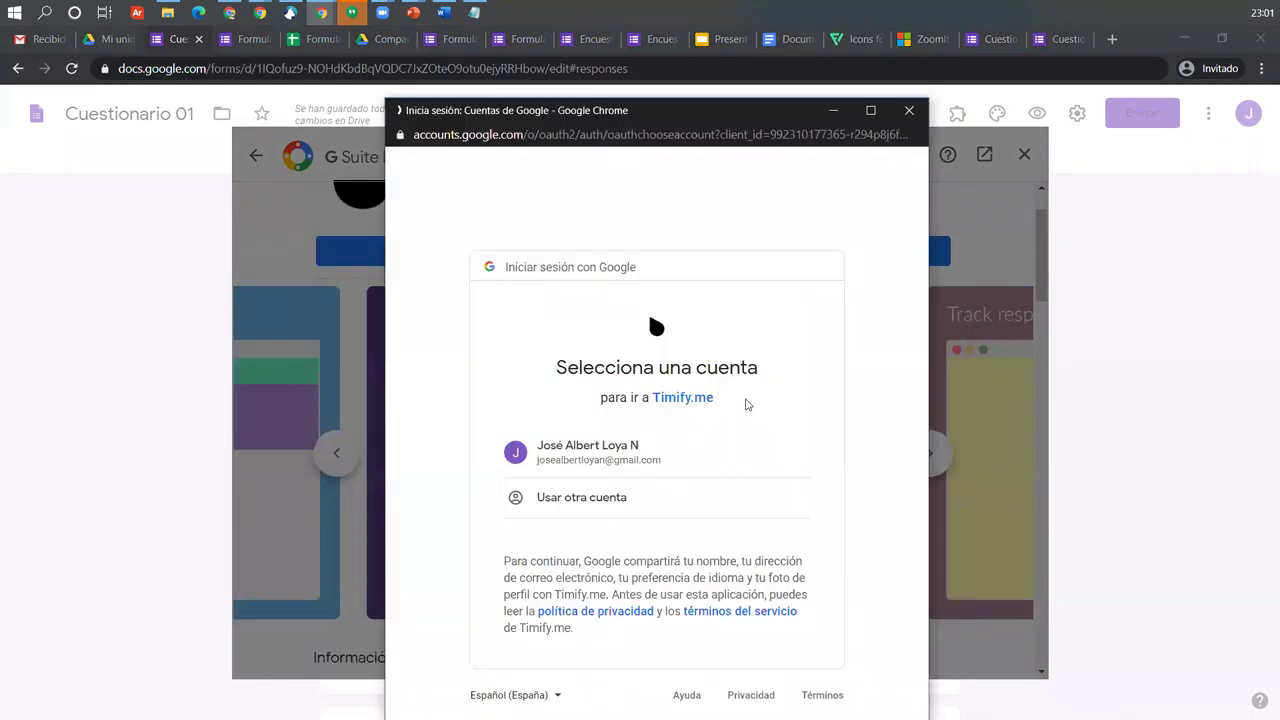
pyautogui.click(560, 451)
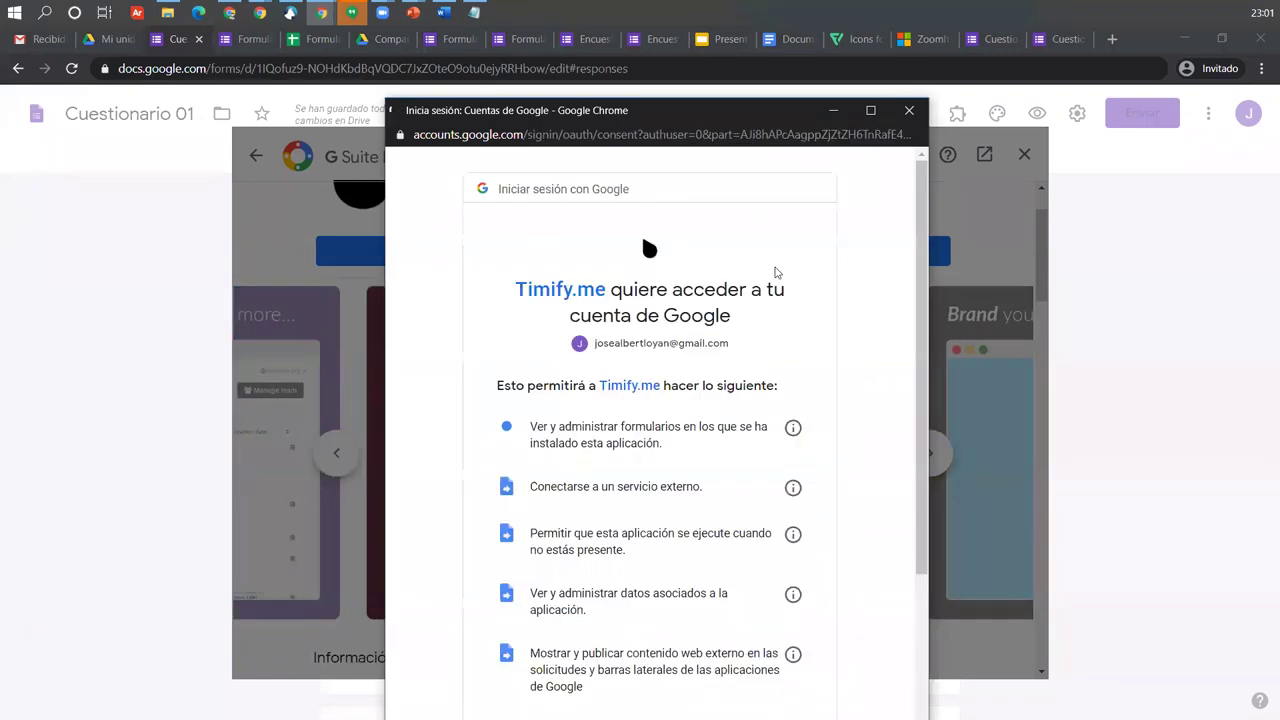
pyautogui.scroll(-3, 752, 473)
pyautogui.click(757, 651)
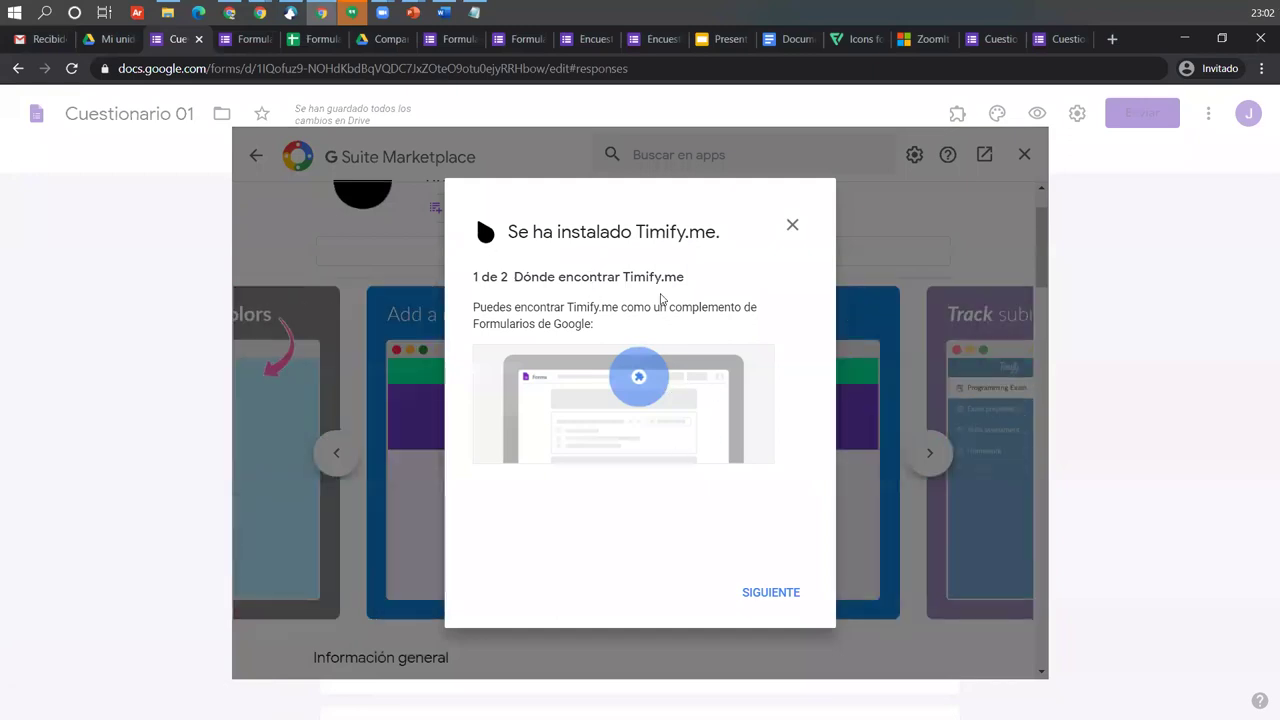
# Advance the install dialog and launch 'Completar la configuración adicional ahora' for Timify.me.
pyautogui.click(770, 594)
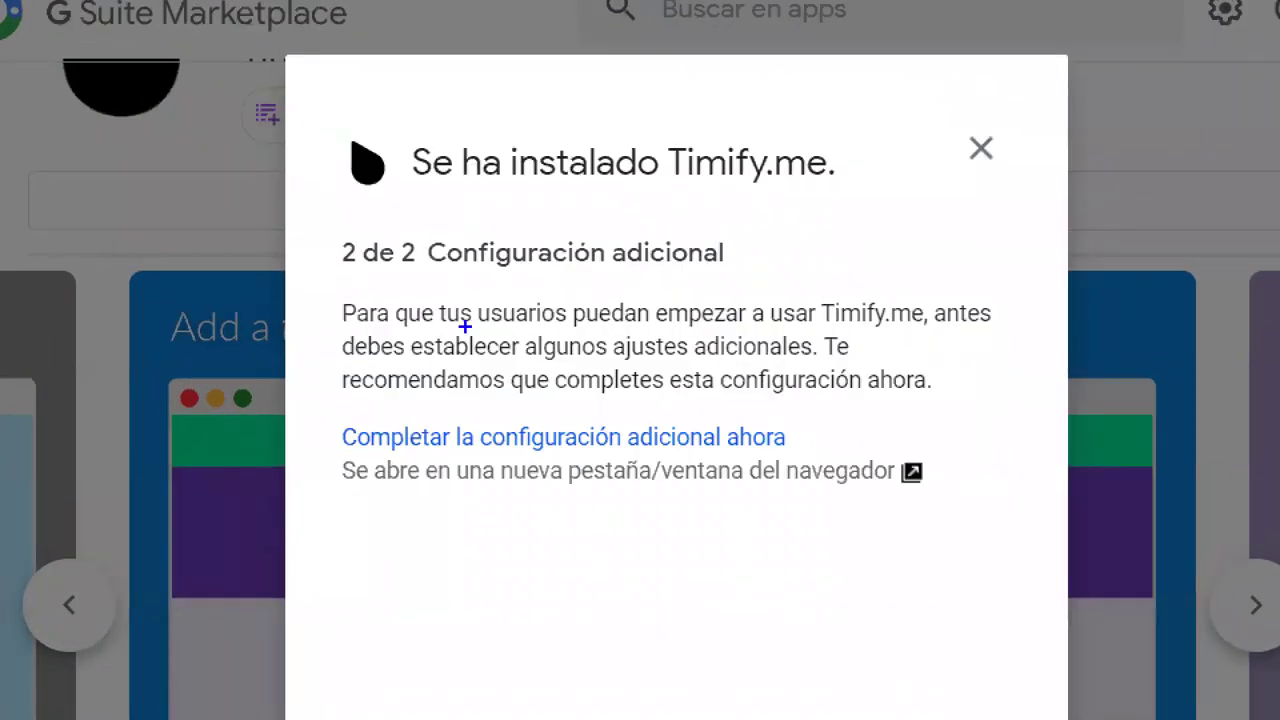
pyautogui.moveTo(299, 296)
pyautogui.mouseDown()
pyautogui.moveTo(451, 377)
pyautogui.moveTo(1010, 378)
pyautogui.moveTo(1004, 414)
pyautogui.mouseUp()
pyautogui.moveTo(894, 351); pyautogui.dragTo(994, 160)
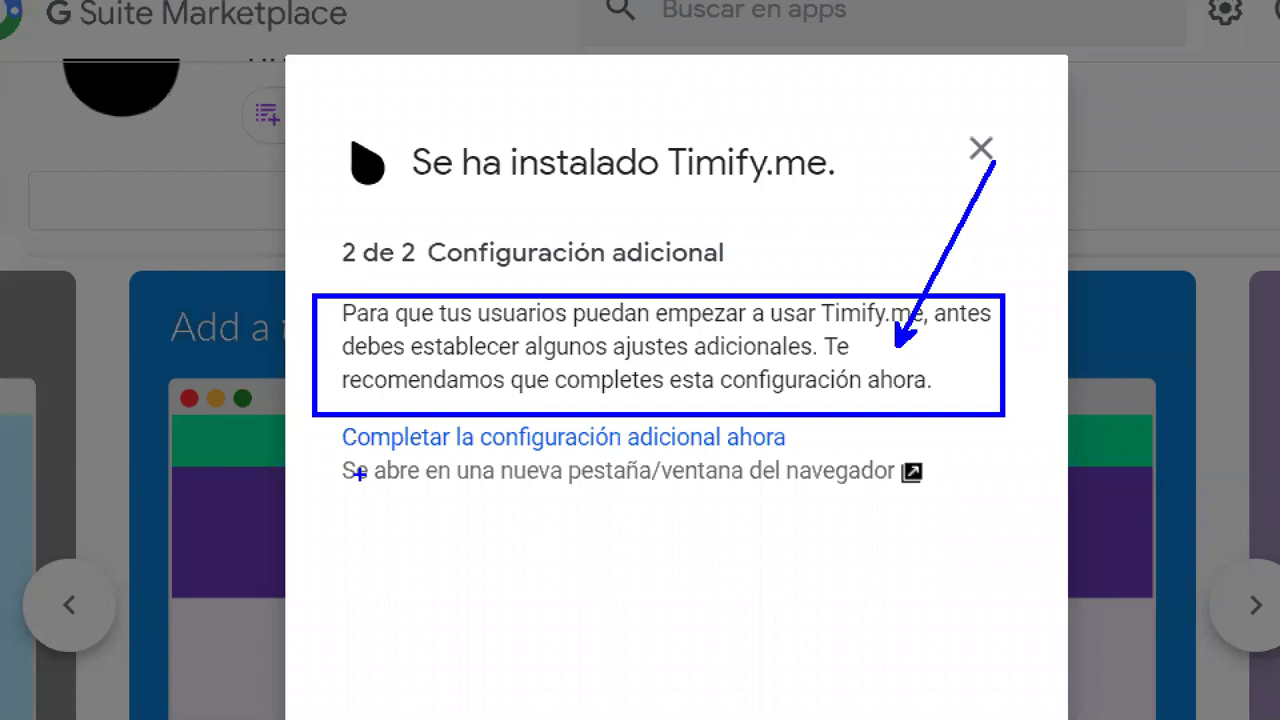
pyautogui.moveTo(323, 423)
pyautogui.mouseDown()
pyautogui.moveTo(803, 461)
pyautogui.moveTo(897, 598)
pyautogui.mouseUp()
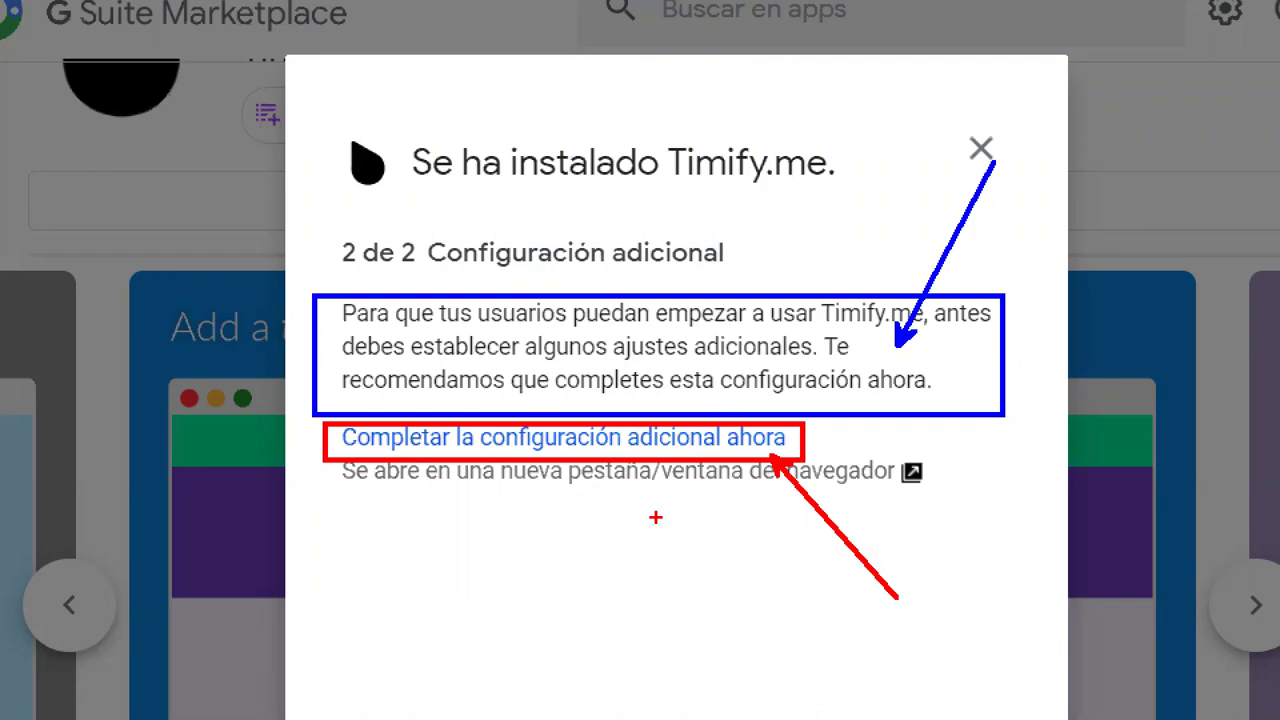
pyautogui.press('Escape')
pyautogui.click(570, 372)
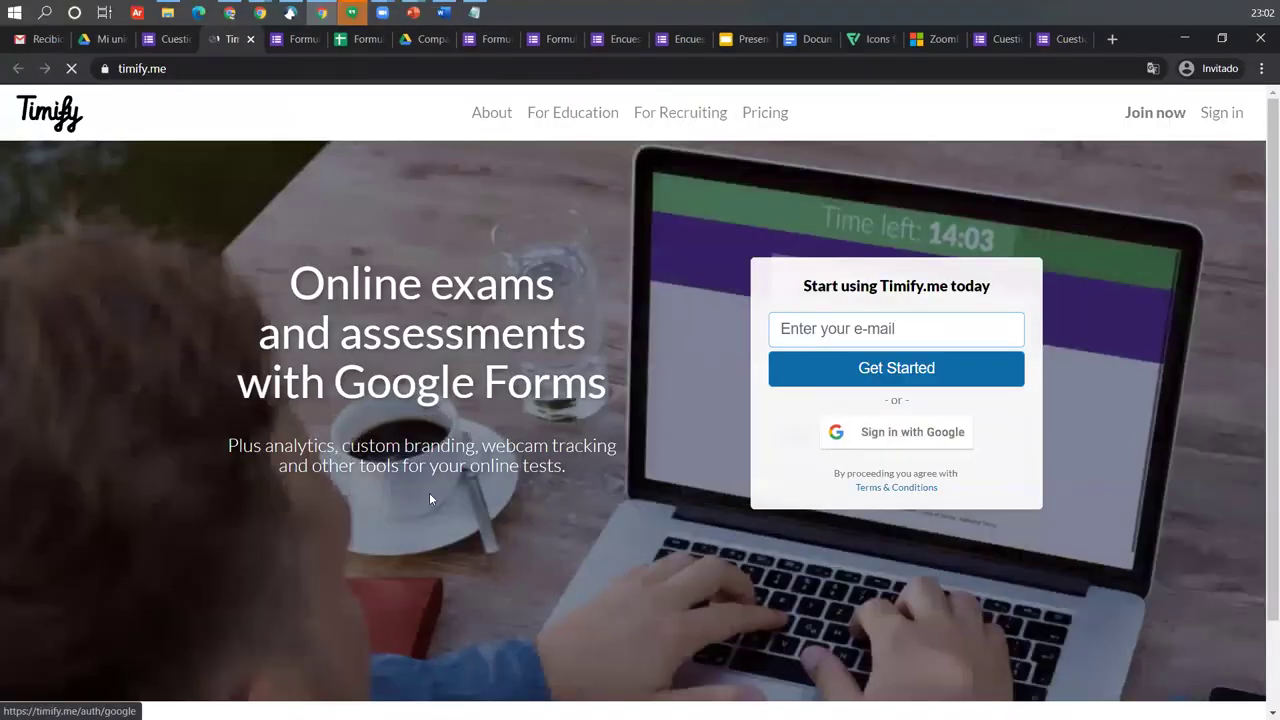
# Sign in to Timify.me with Google using the chosen account.
pyautogui.click(905, 441)
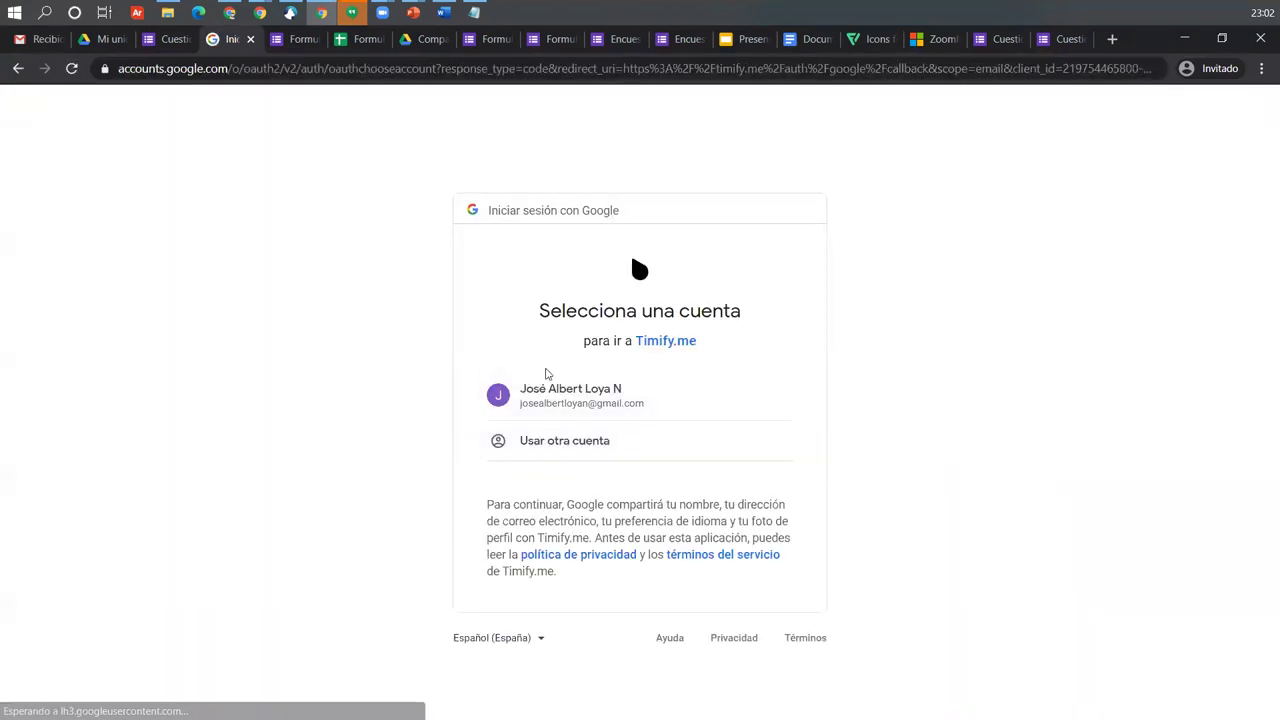
pyautogui.click(551, 391)
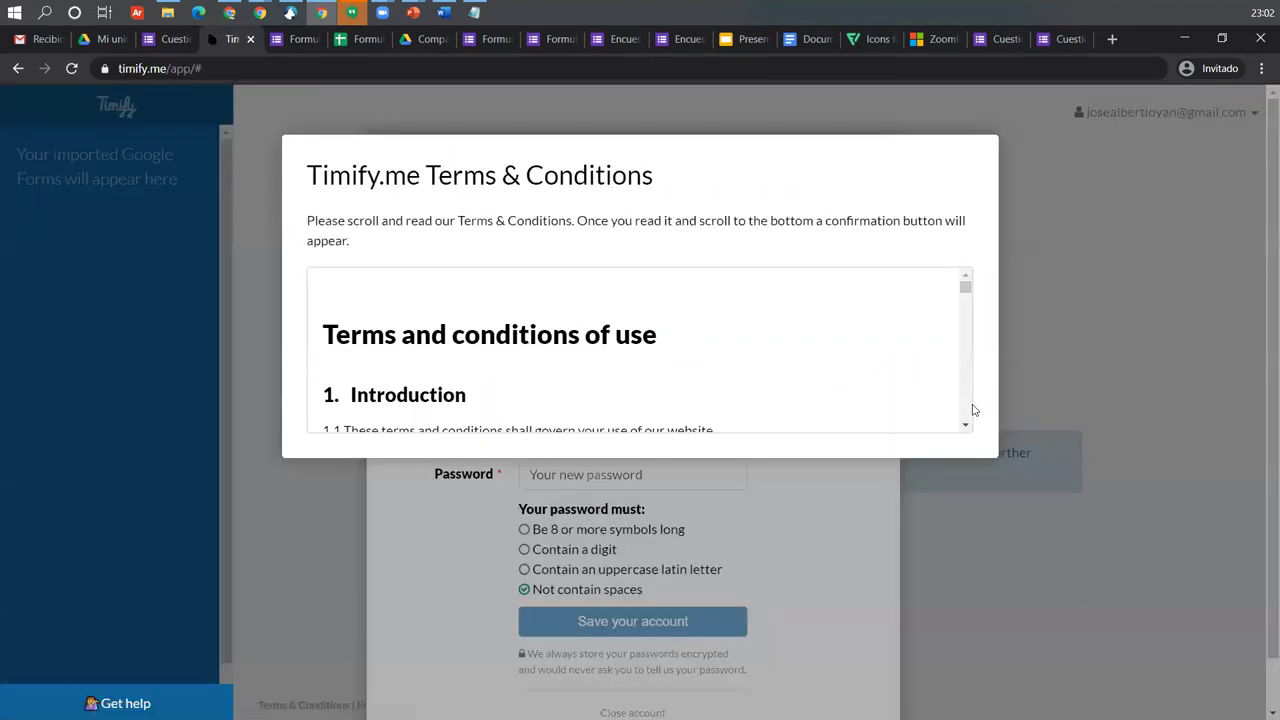
# Scroll to the end of the Terms & Conditions, accept them, and open the Purpose list.
pyautogui.scroll(-15, 799, 333)
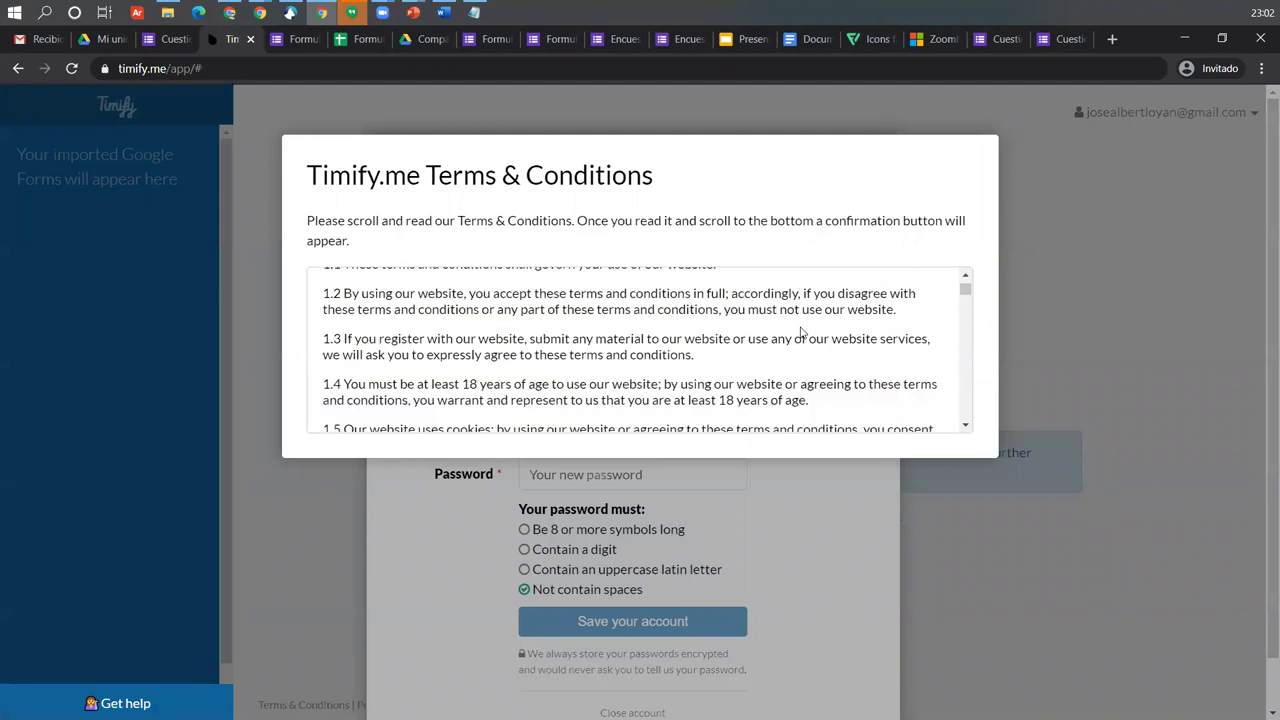
pyautogui.scroll(-6, 800, 333)
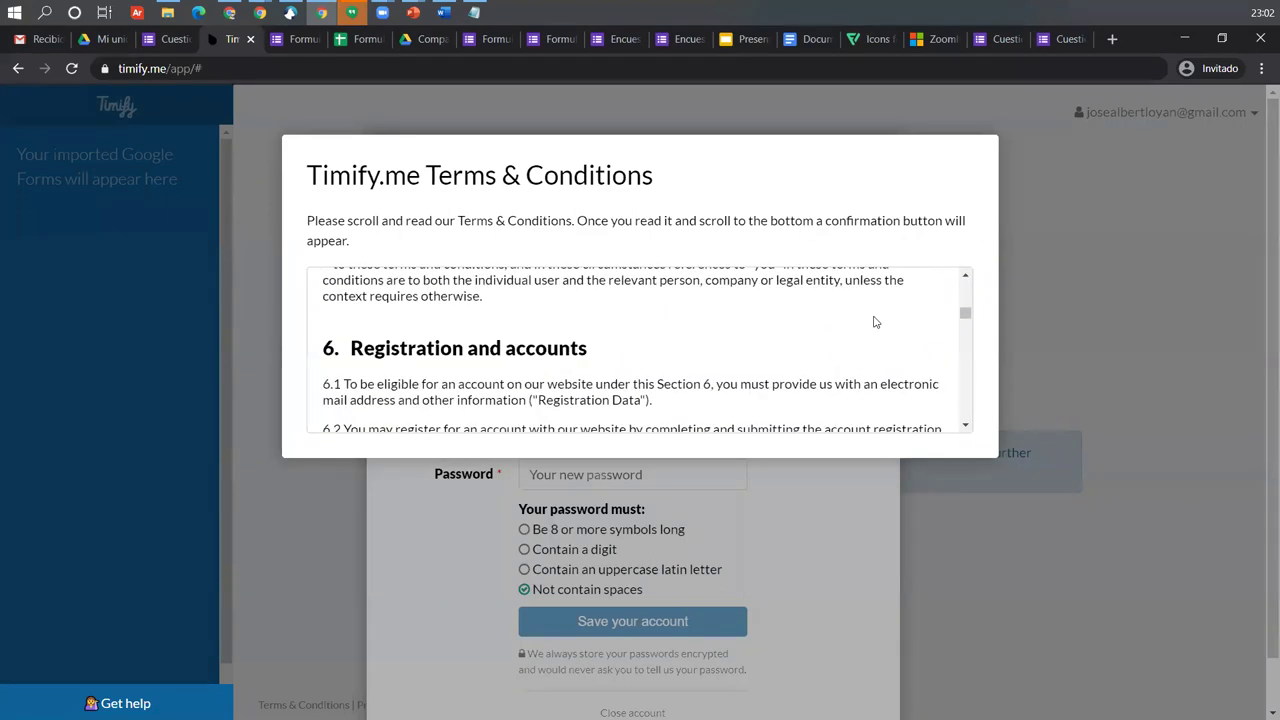
pyautogui.moveTo(969, 314); pyautogui.dragTo(968, 365)
pyautogui.moveTo(968, 421); pyautogui.dragTo(957, 429)
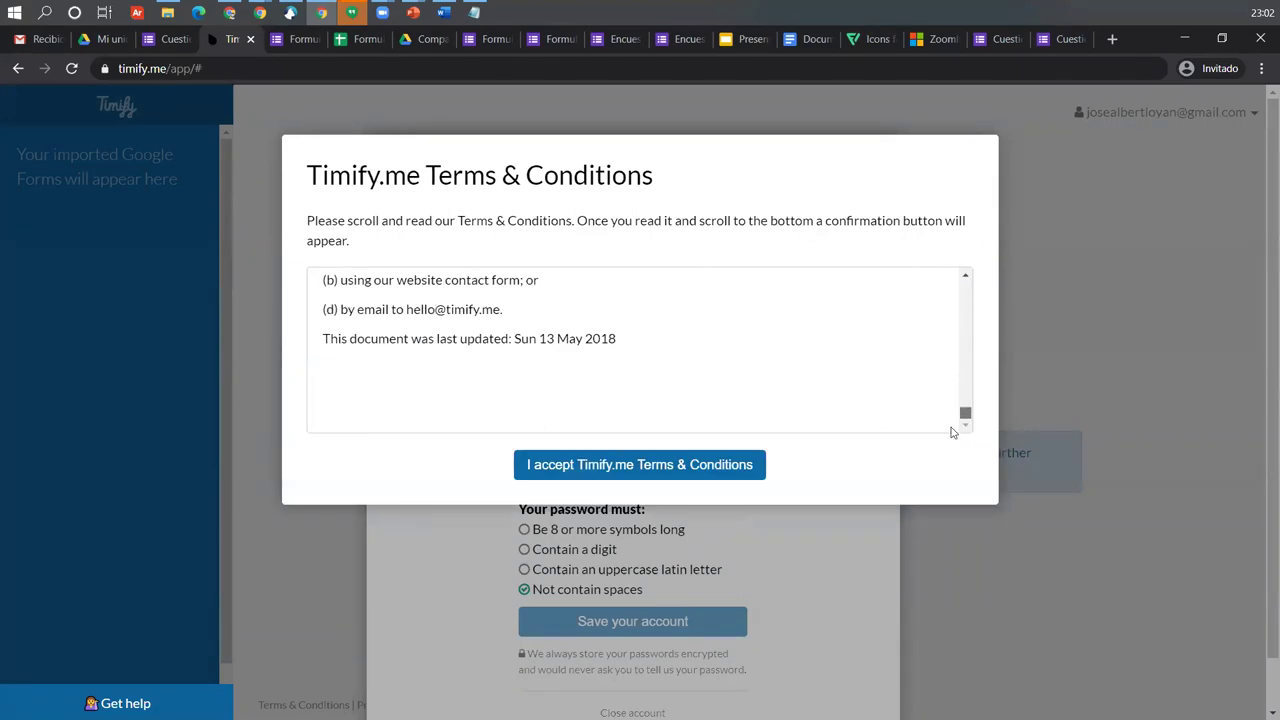
pyautogui.click(686, 462)
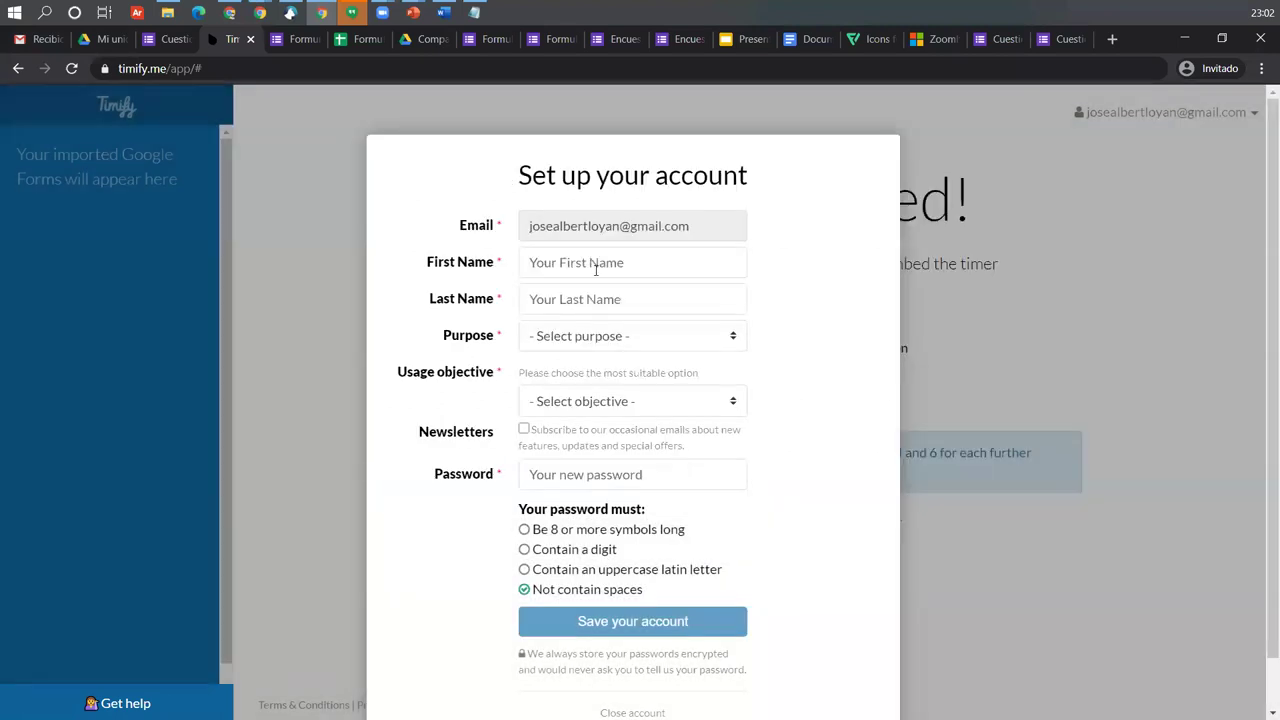
pyautogui.click(595, 266)
pyautogui.click(589, 308)
pyautogui.click(581, 345)
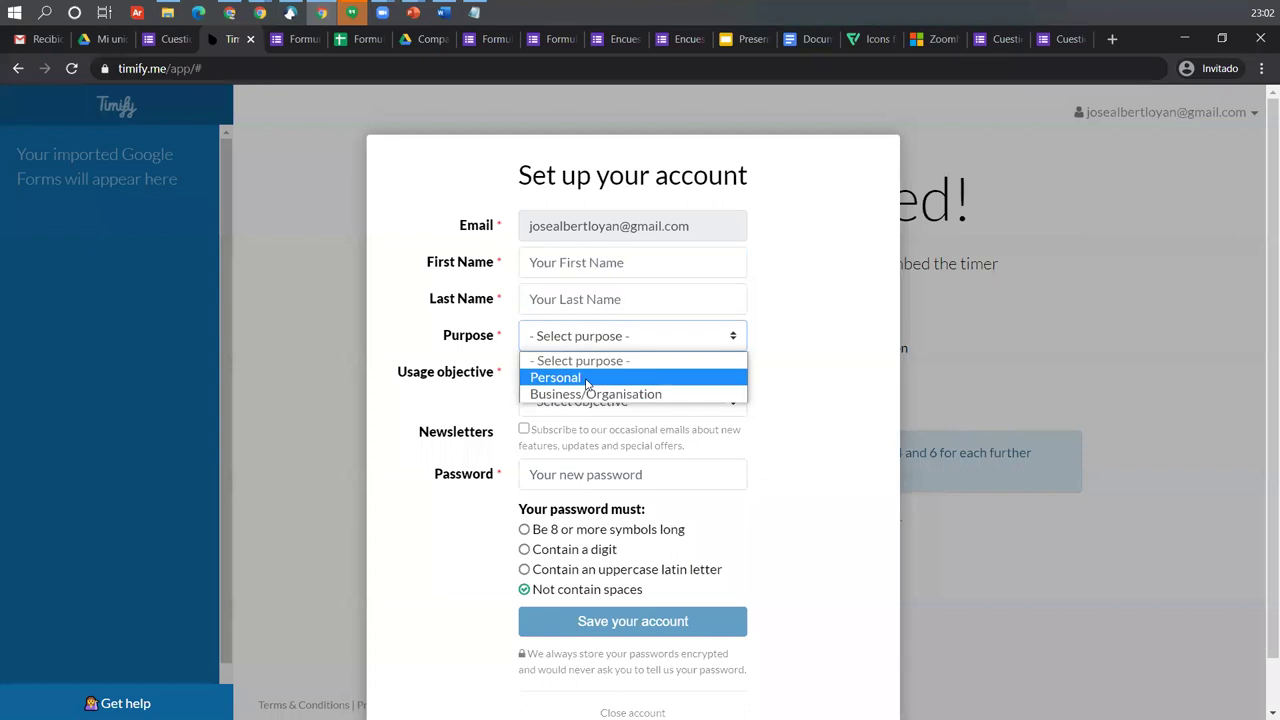
# Choose Personal as the account purpose and Education as the usage objective.
pyautogui.click(587, 373)
pyautogui.click(590, 404)
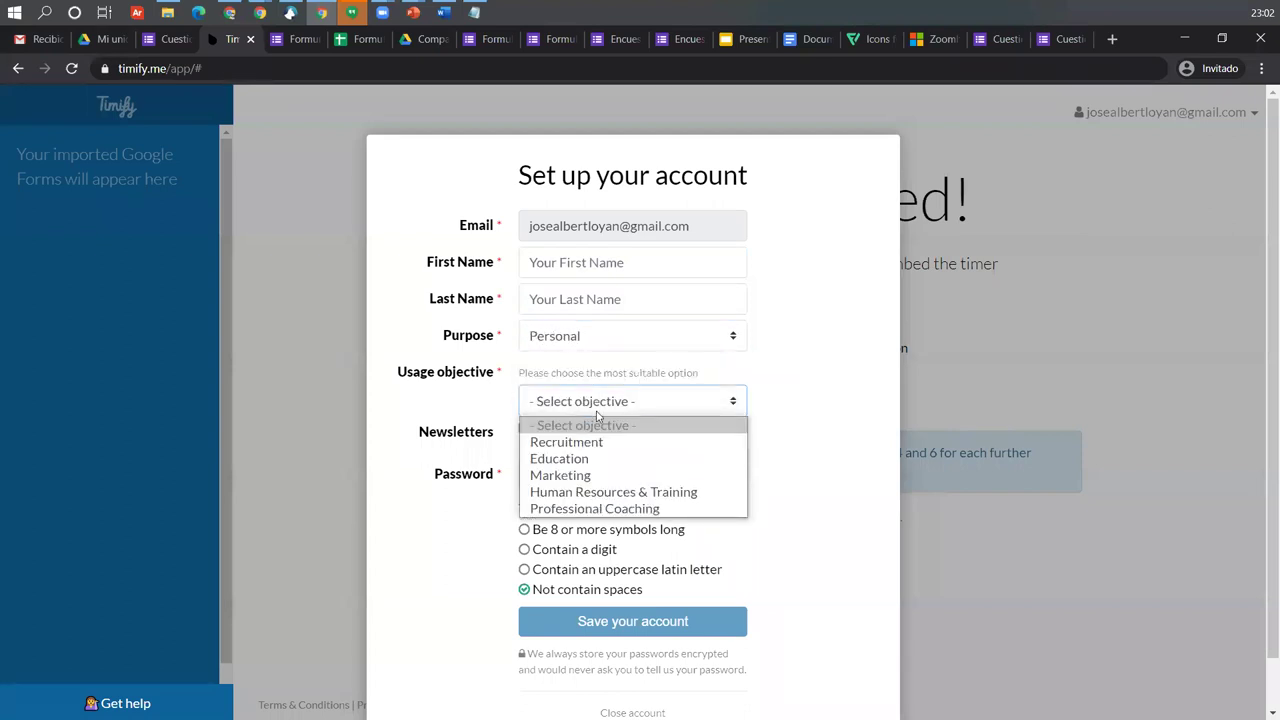
pyautogui.click(605, 458)
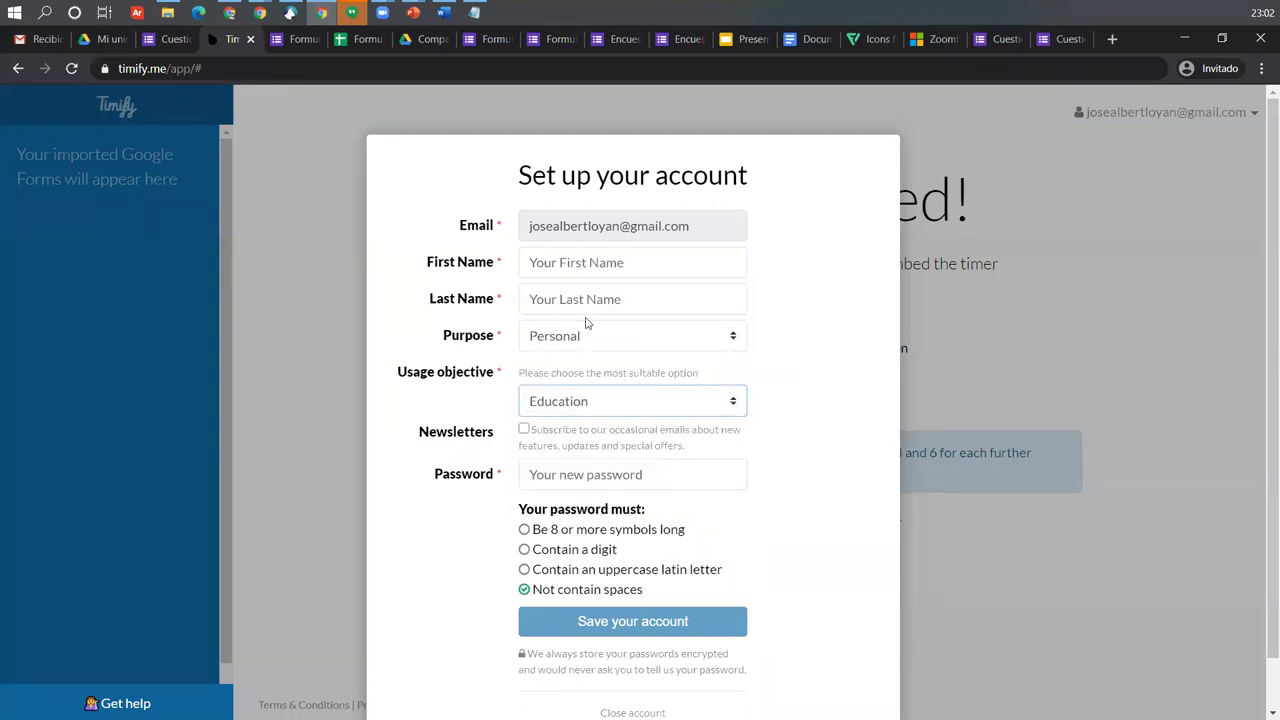
# Enter the first name, last name and a password, then save the Timify.me account.
pyautogui.click(630, 271)
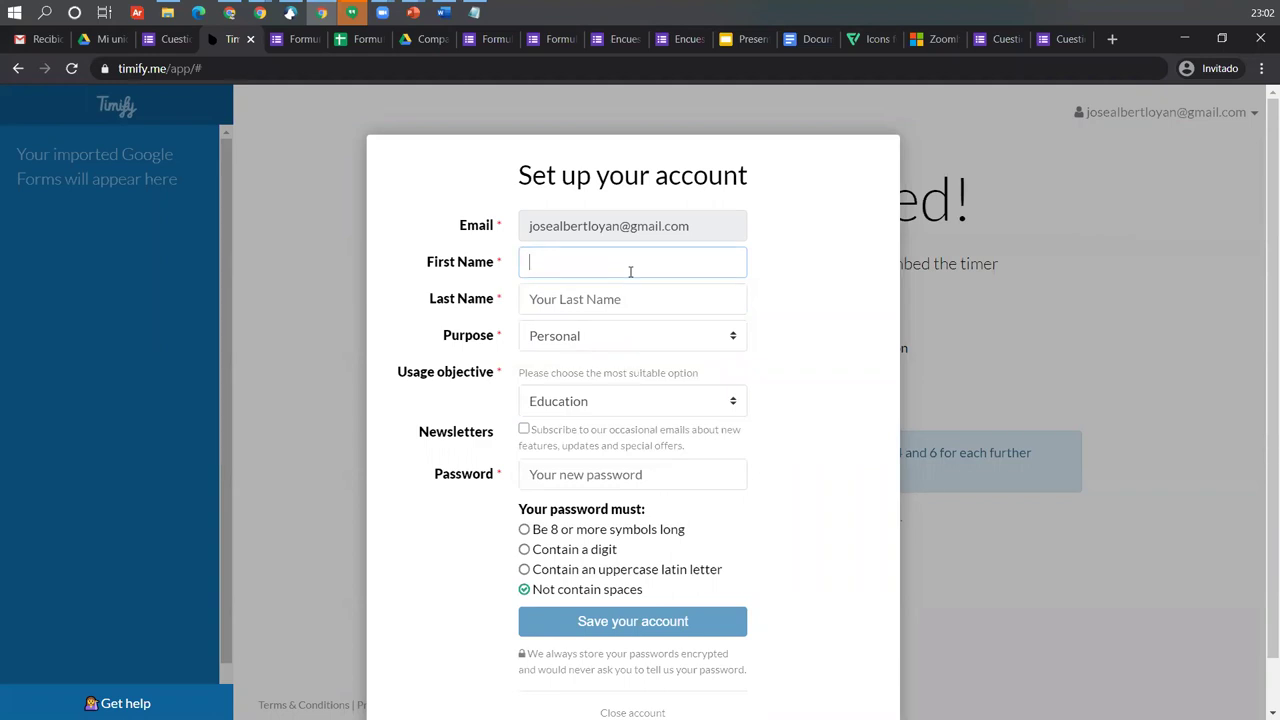
pyautogui.write('Jose')
pyautogui.press('Tab')
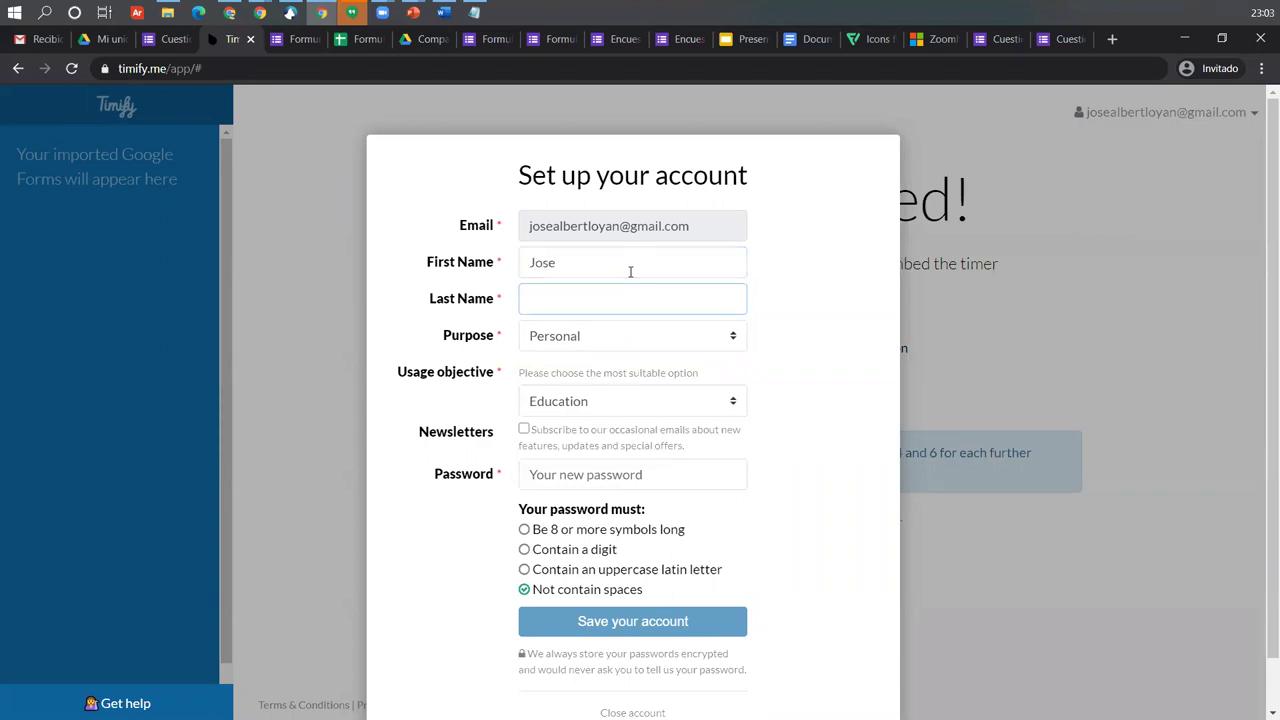
pyautogui.write('LOy')
pyautogui.click(616, 479)
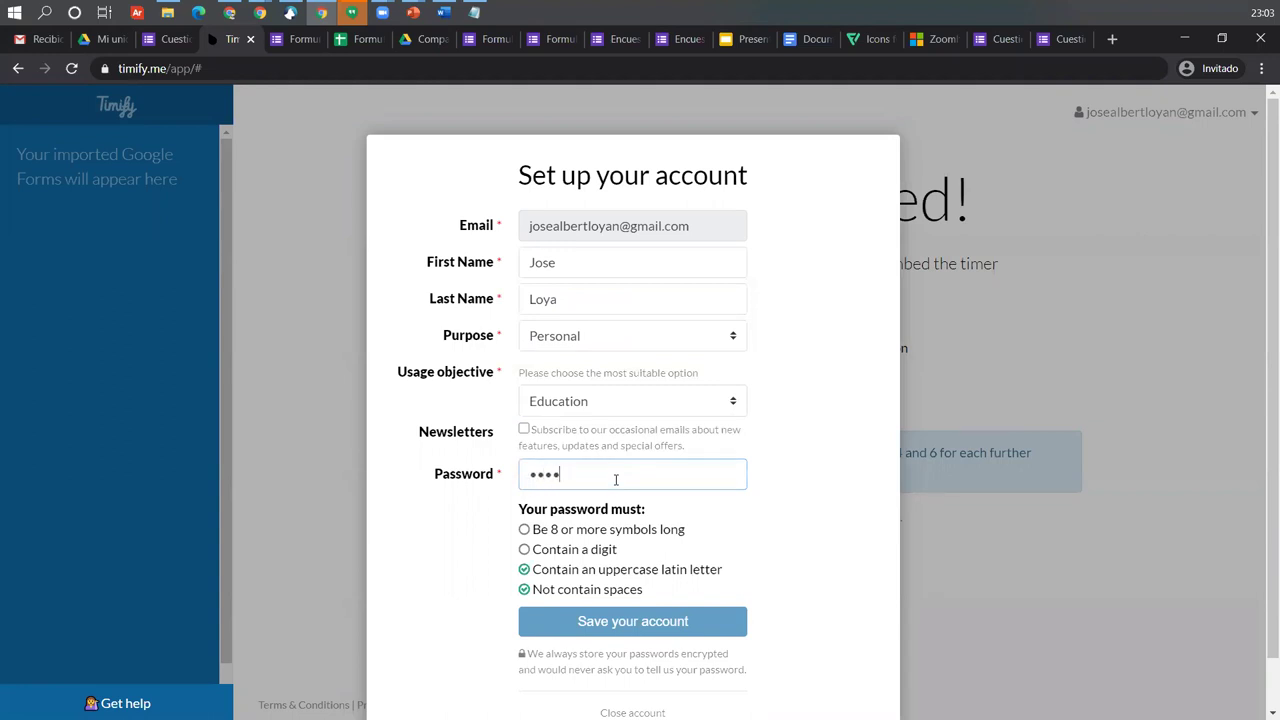
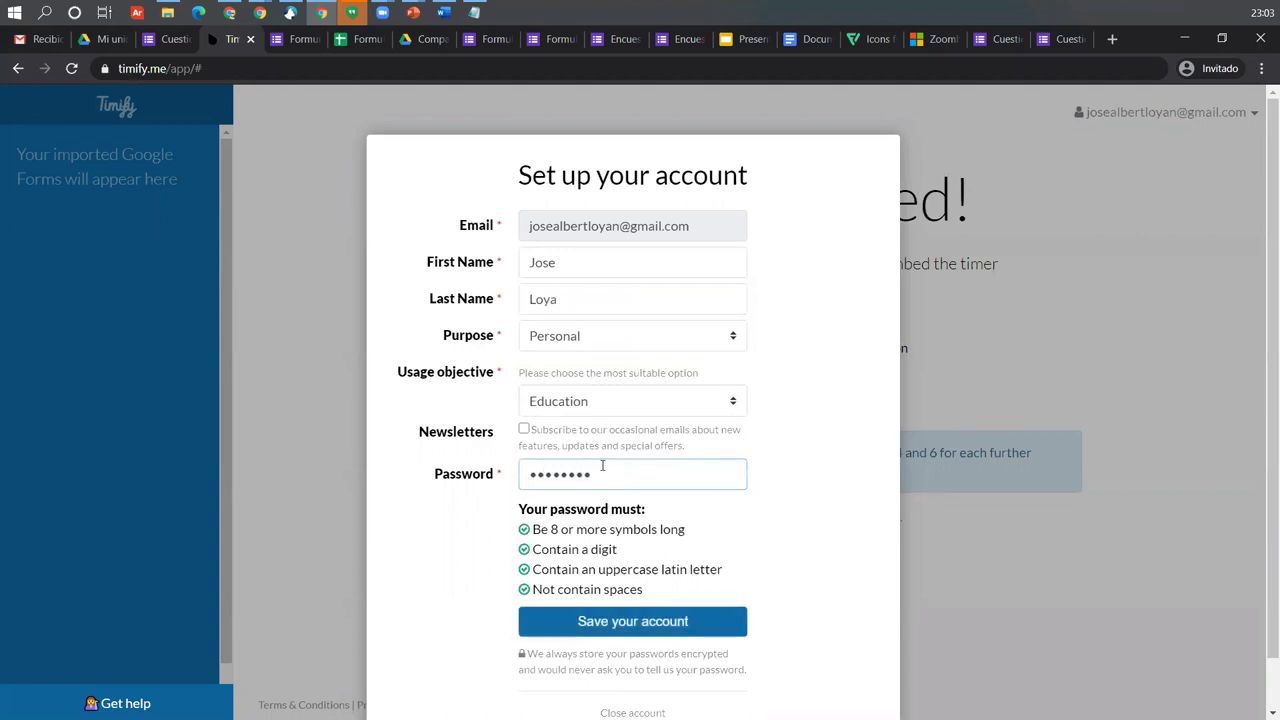
pyautogui.scroll(-1, 683, 651)
pyautogui.click(662, 568)
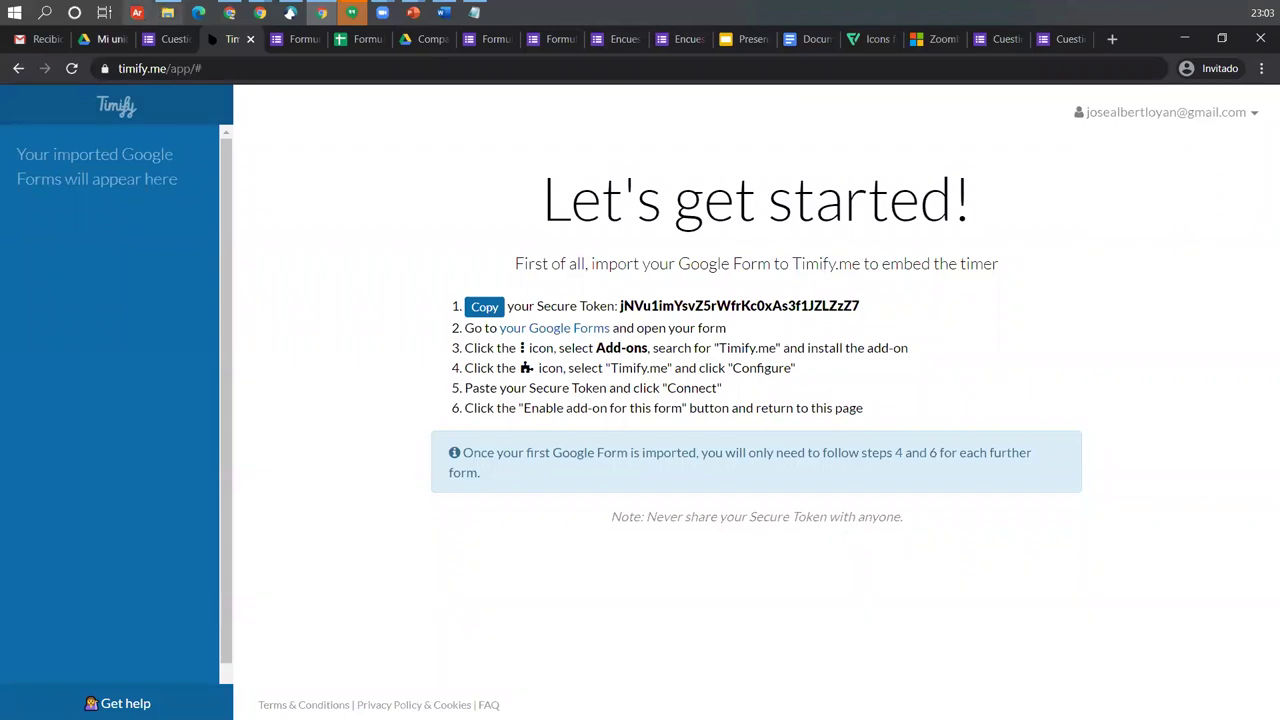
# Copy the Secure Token shown on the Let's get started page.
pyautogui.click(485, 307)
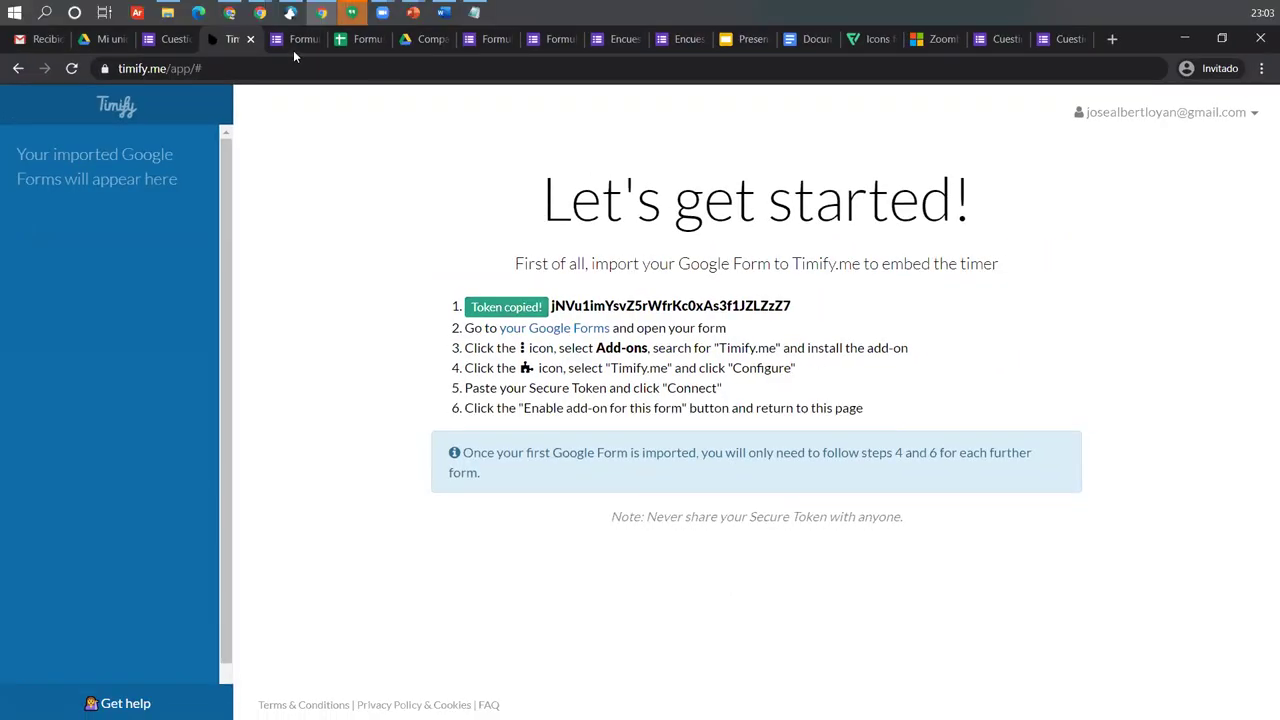
# Return to the Cuestionario 01 tab, dismiss the install notice and close the Marketplace.
pyautogui.click(293, 48)
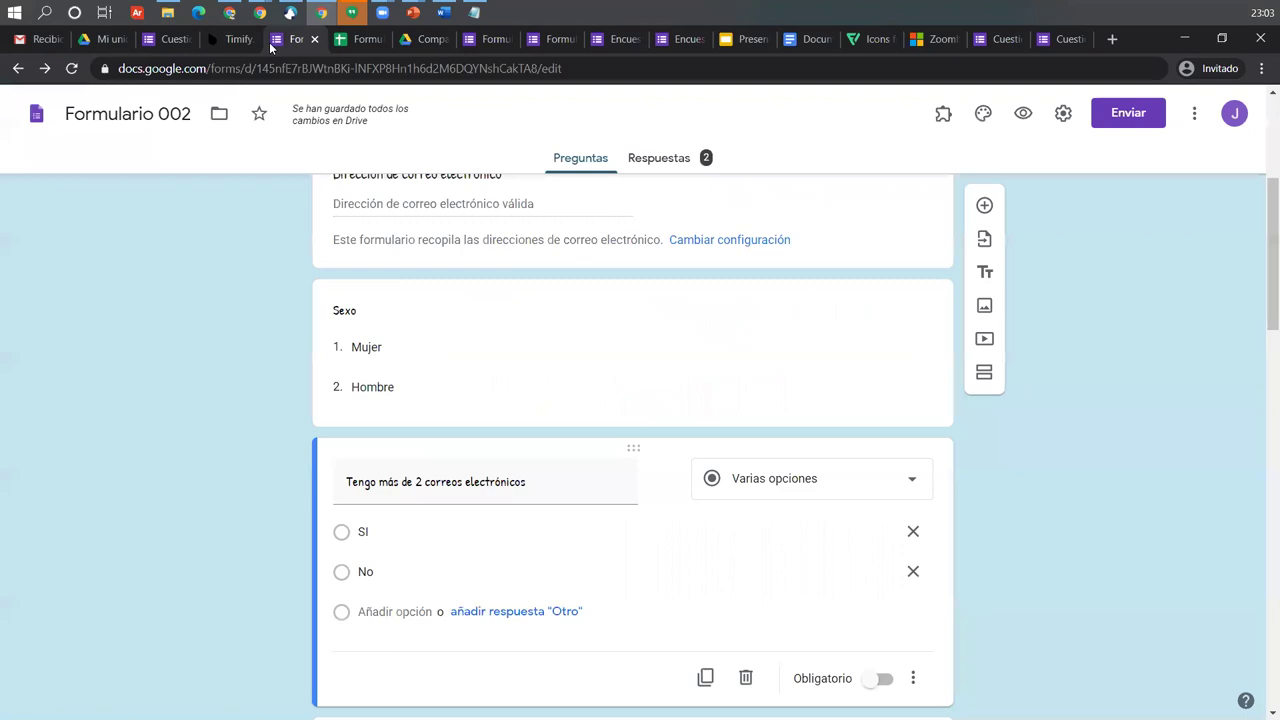
pyautogui.click(166, 48)
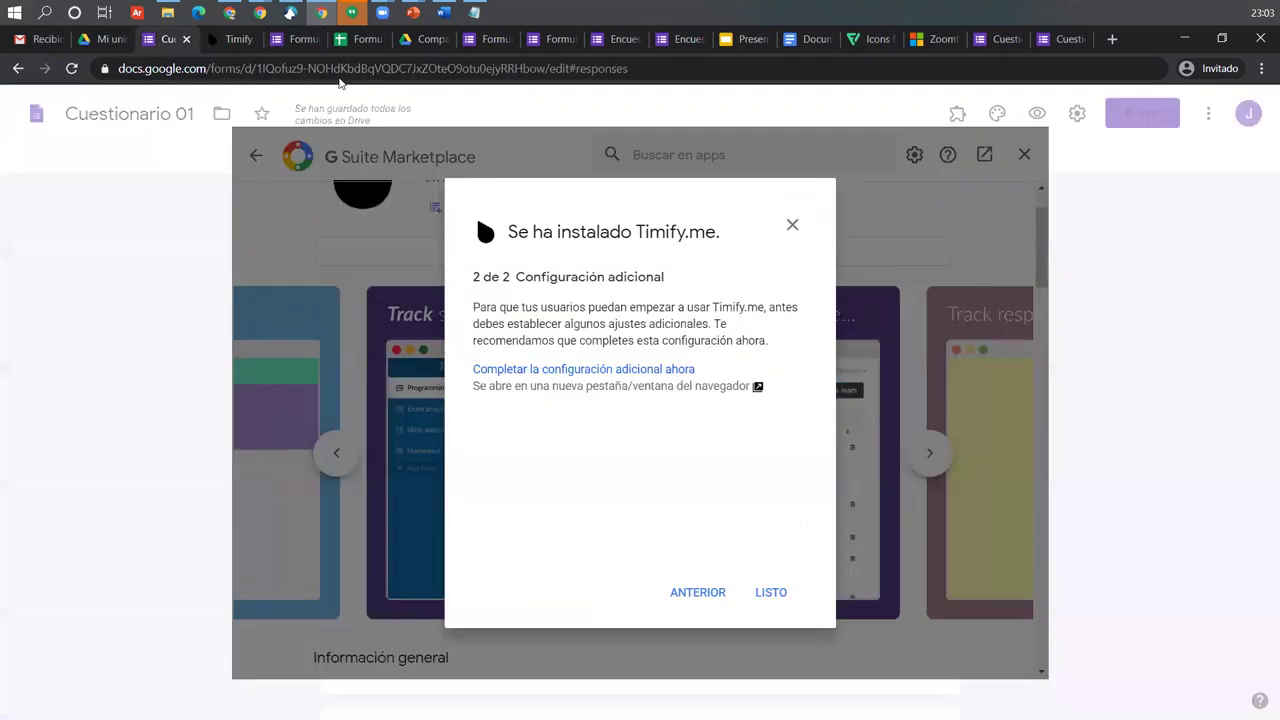
pyautogui.click(769, 594)
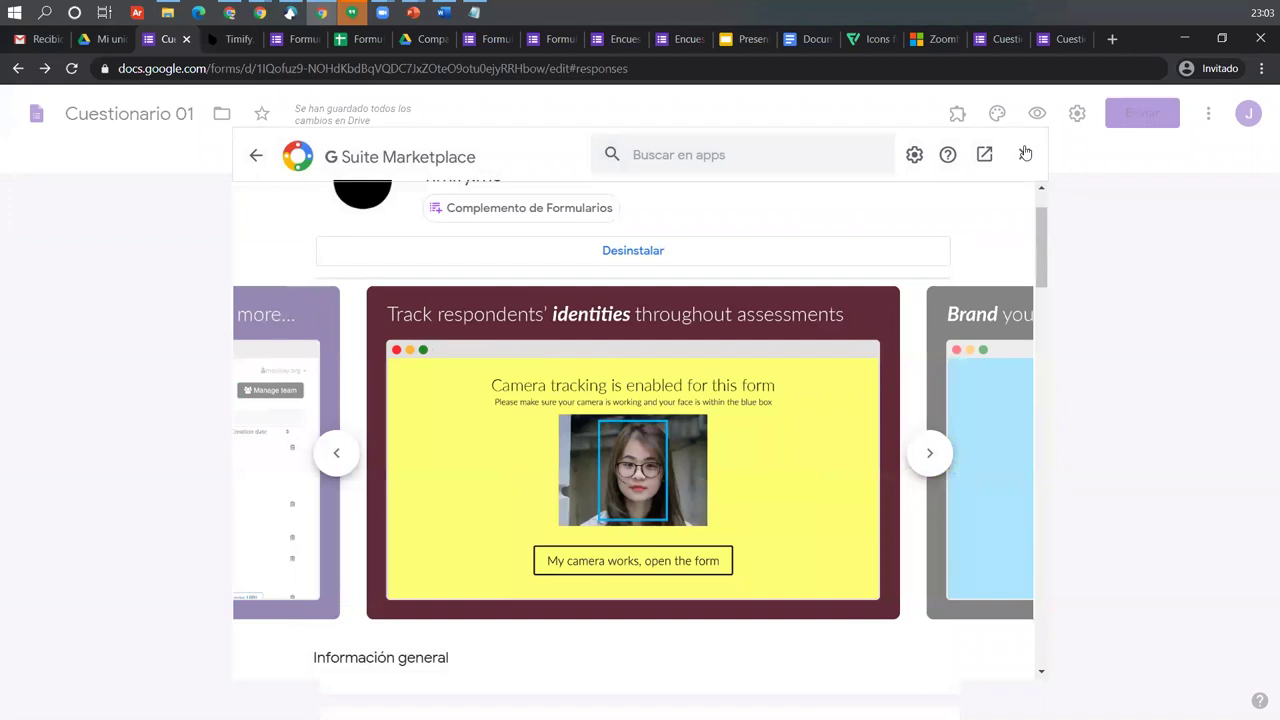
pyautogui.click(1025, 153)
# Open the Timify.me configuration panel from Add-ons and focus its token field.
pyautogui.click(945, 115)
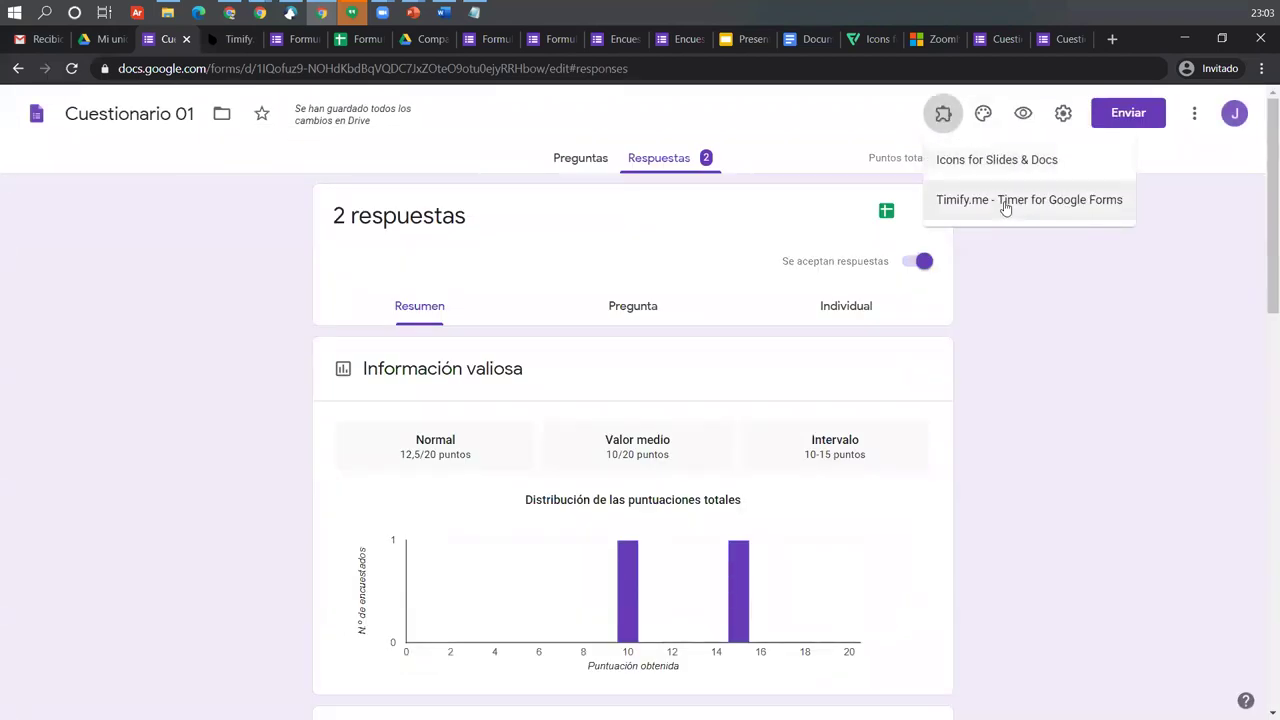
pyautogui.click(1004, 201)
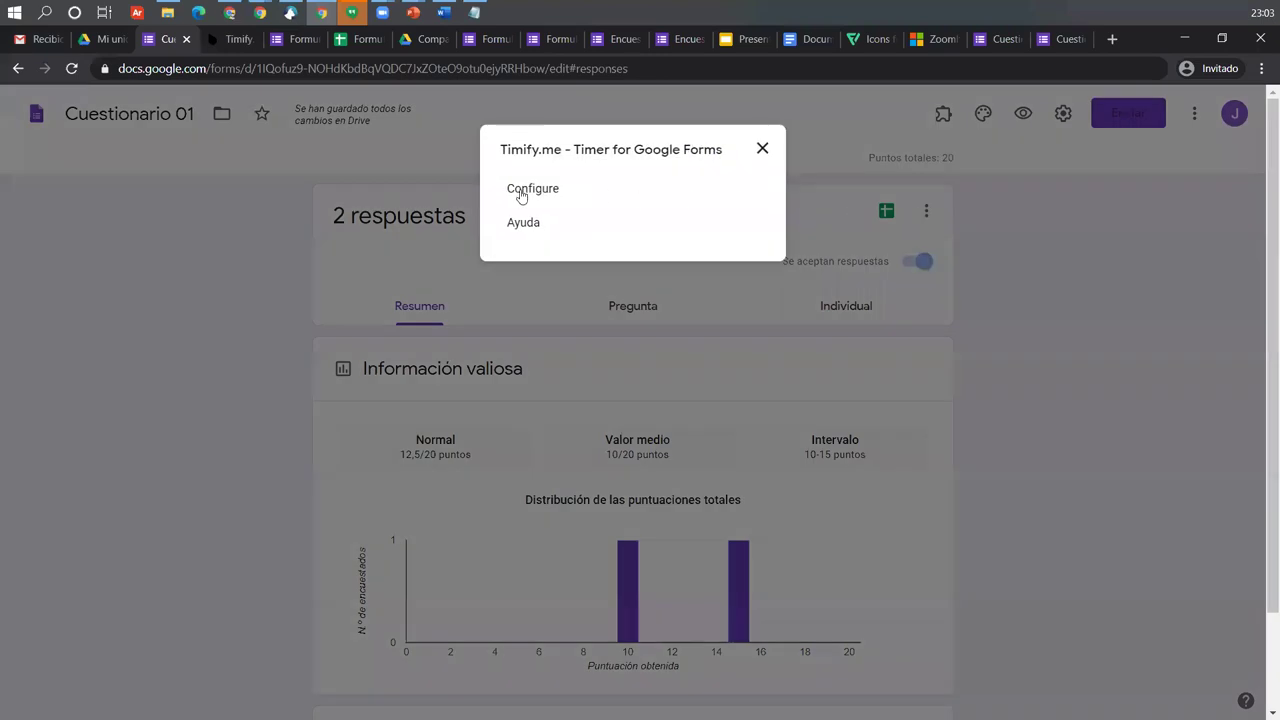
pyautogui.click(520, 194)
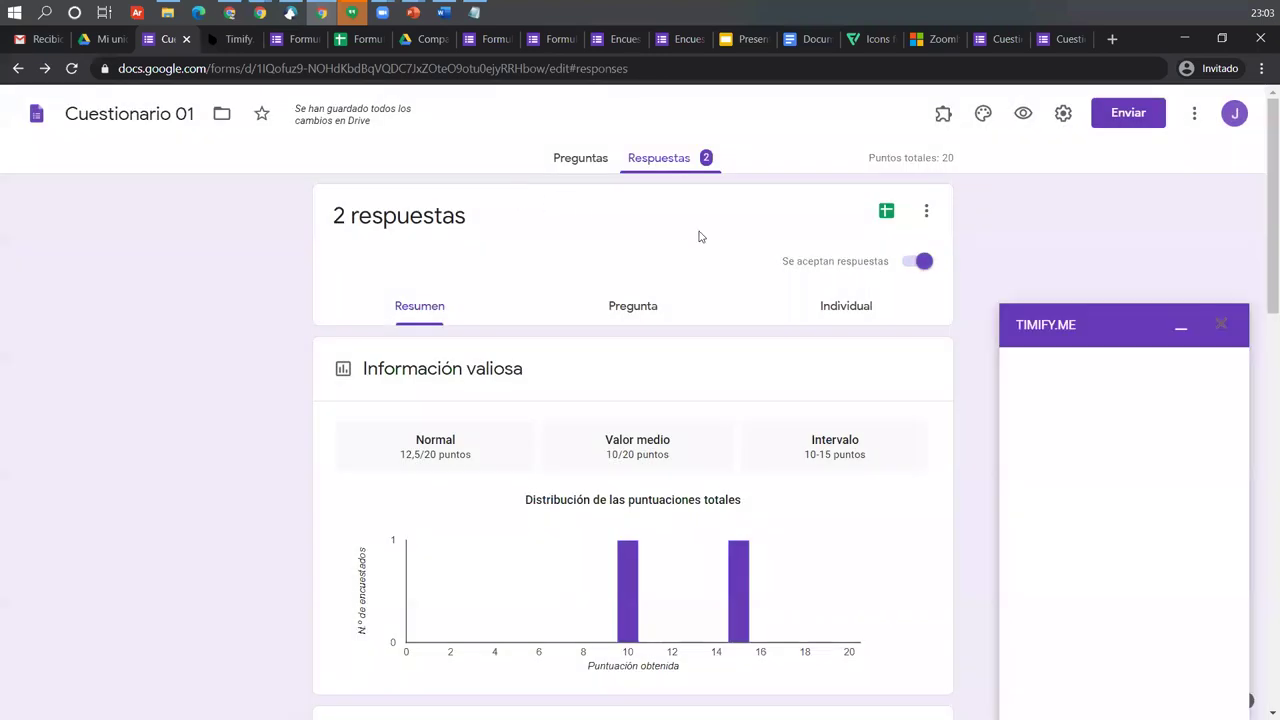
pyautogui.click(1098, 402)
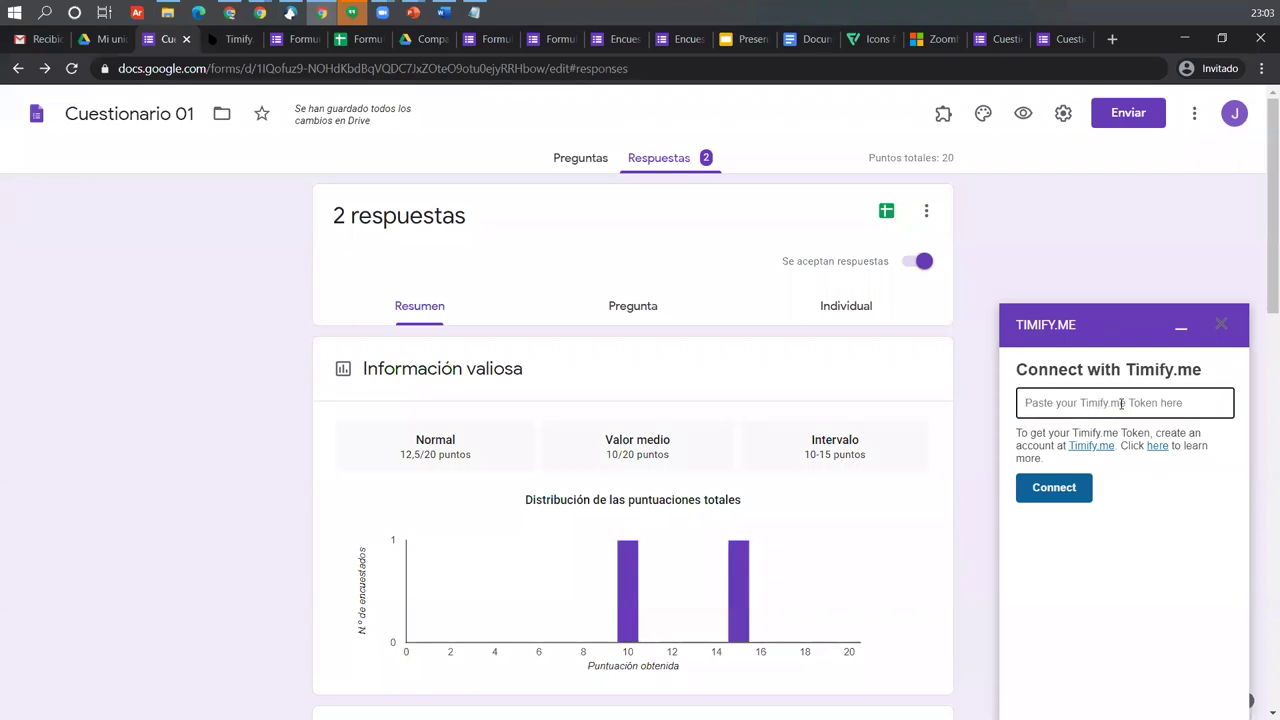
# Paste the token, connect and enable Timify.me for Cuestionario 01, then return to Timify.me.
pyautogui.hotkey('ctrl', 'v')
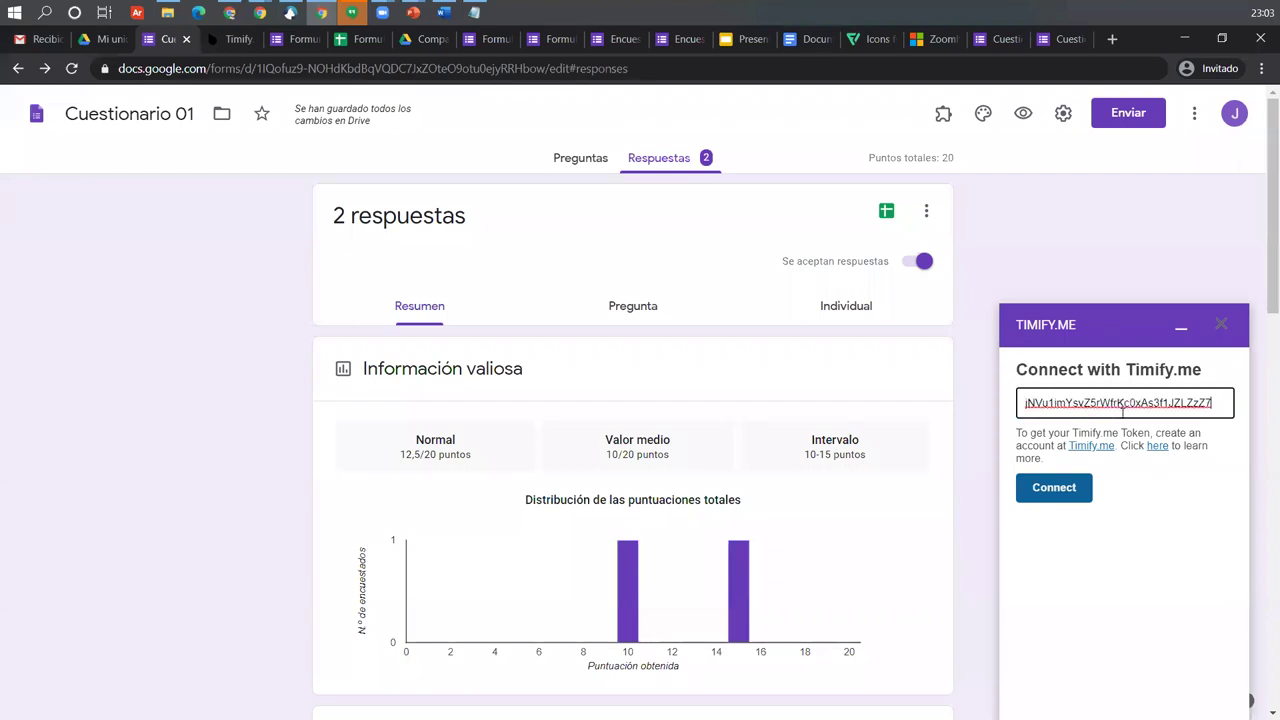
pyautogui.click(1075, 490)
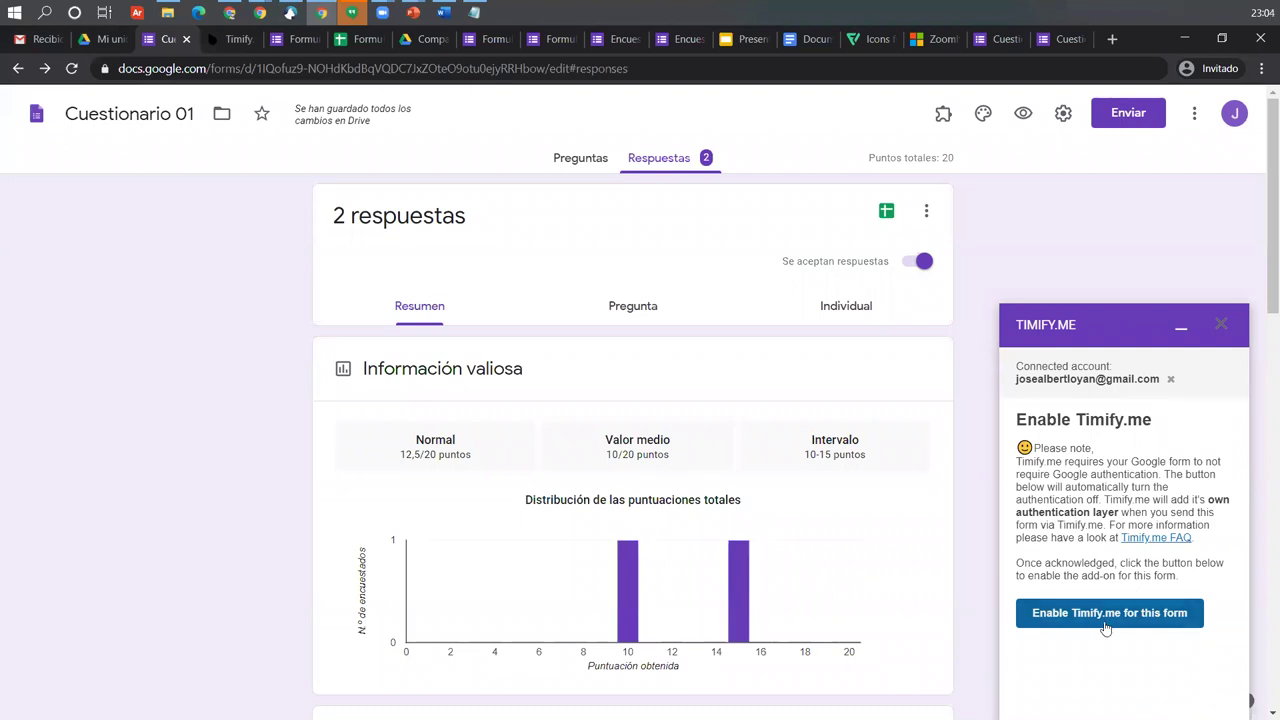
pyautogui.click(1150, 627)
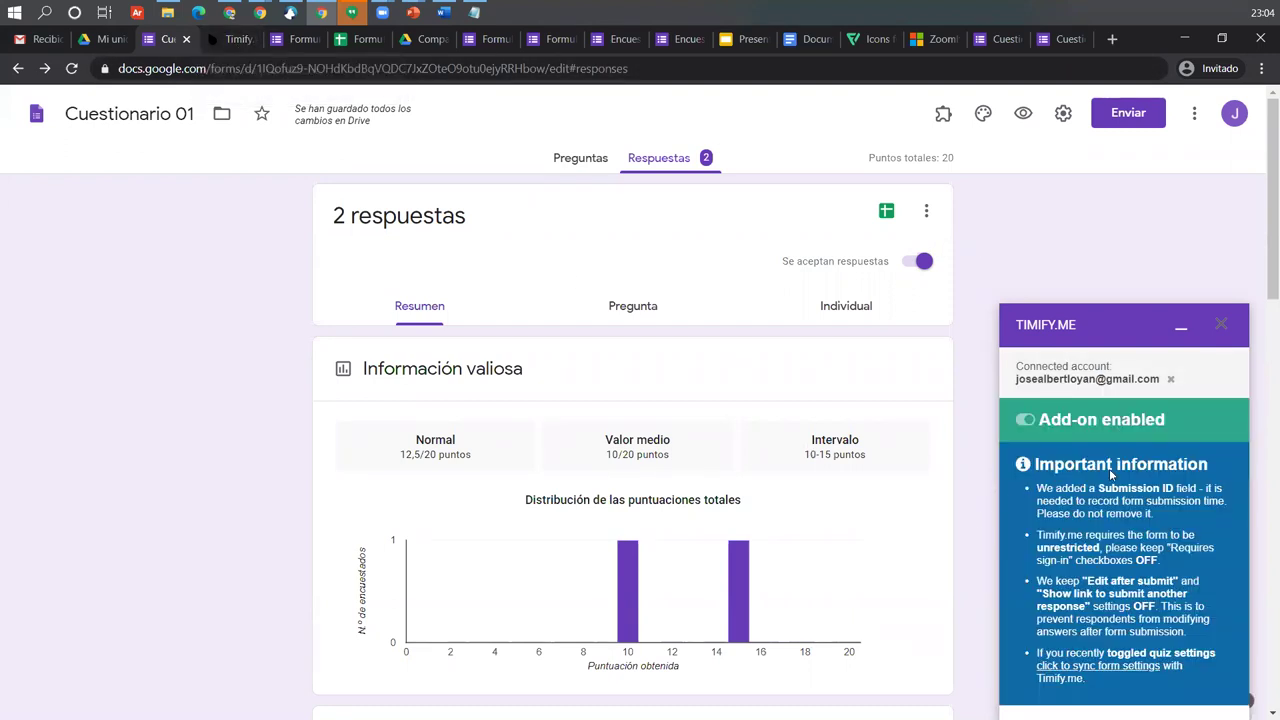
pyautogui.scroll(-3, 1110, 475)
pyautogui.click(232, 39)
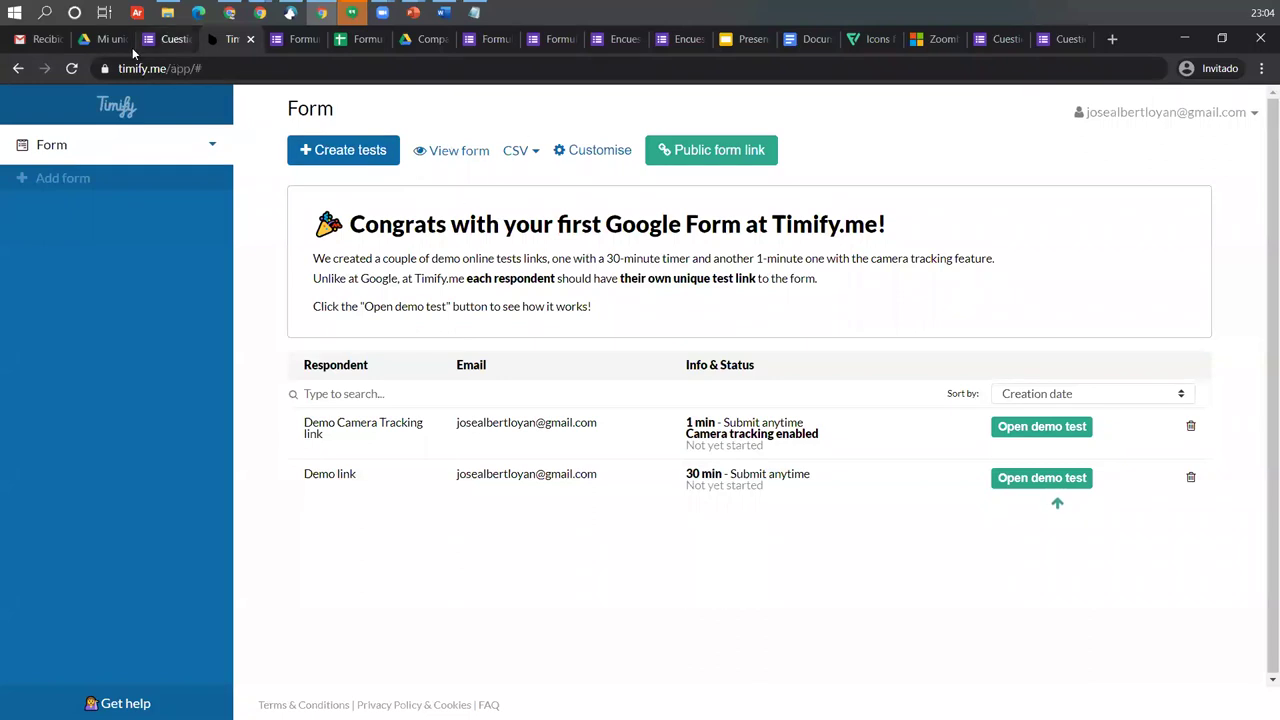
# Reload Timify.me, open Create tests for the imported form and focus Add respondents.
pyautogui.click(76, 73)
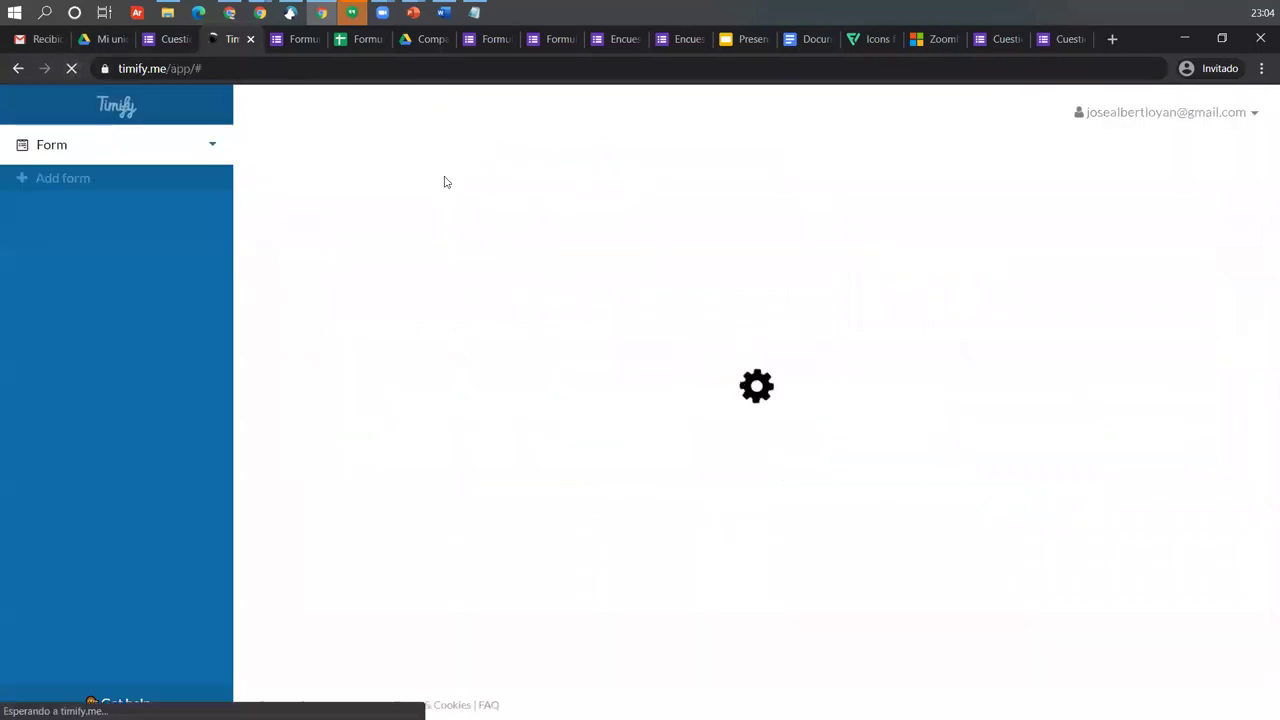
pyautogui.moveTo(490, 232); pyautogui.dragTo(940, 244)
pyautogui.click(972, 259)
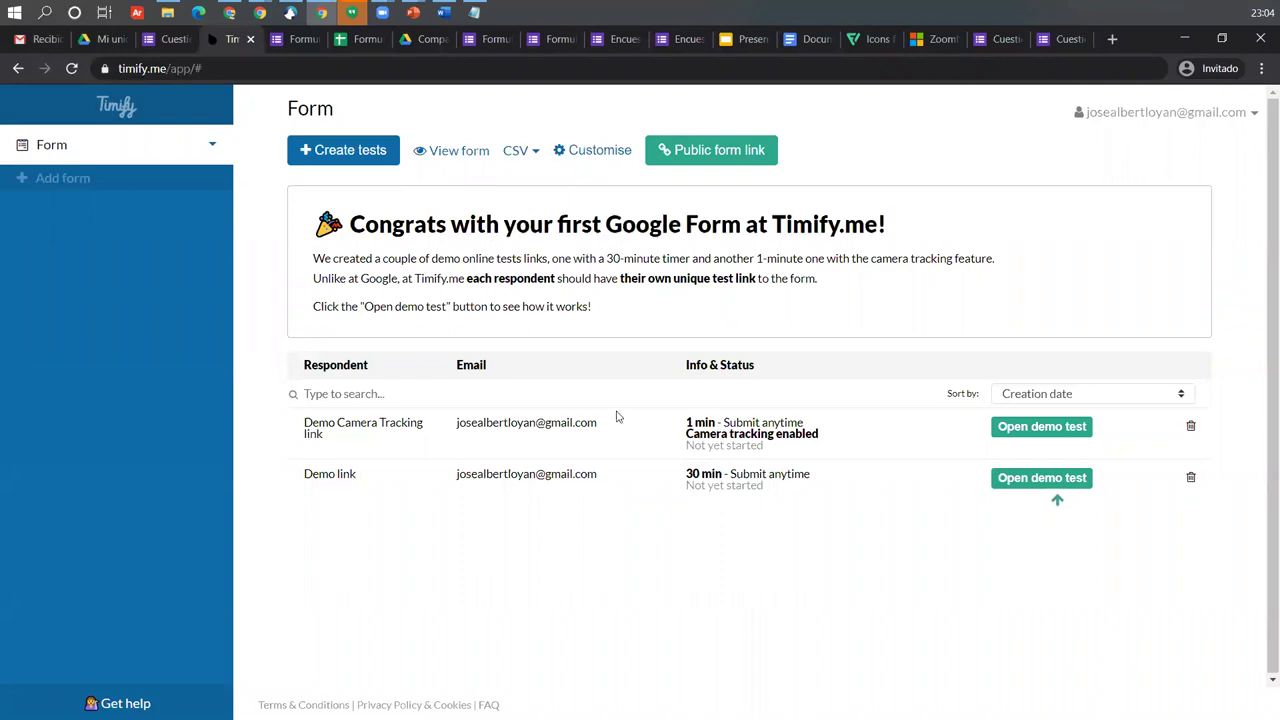
pyautogui.click(367, 157)
pyautogui.click(465, 297)
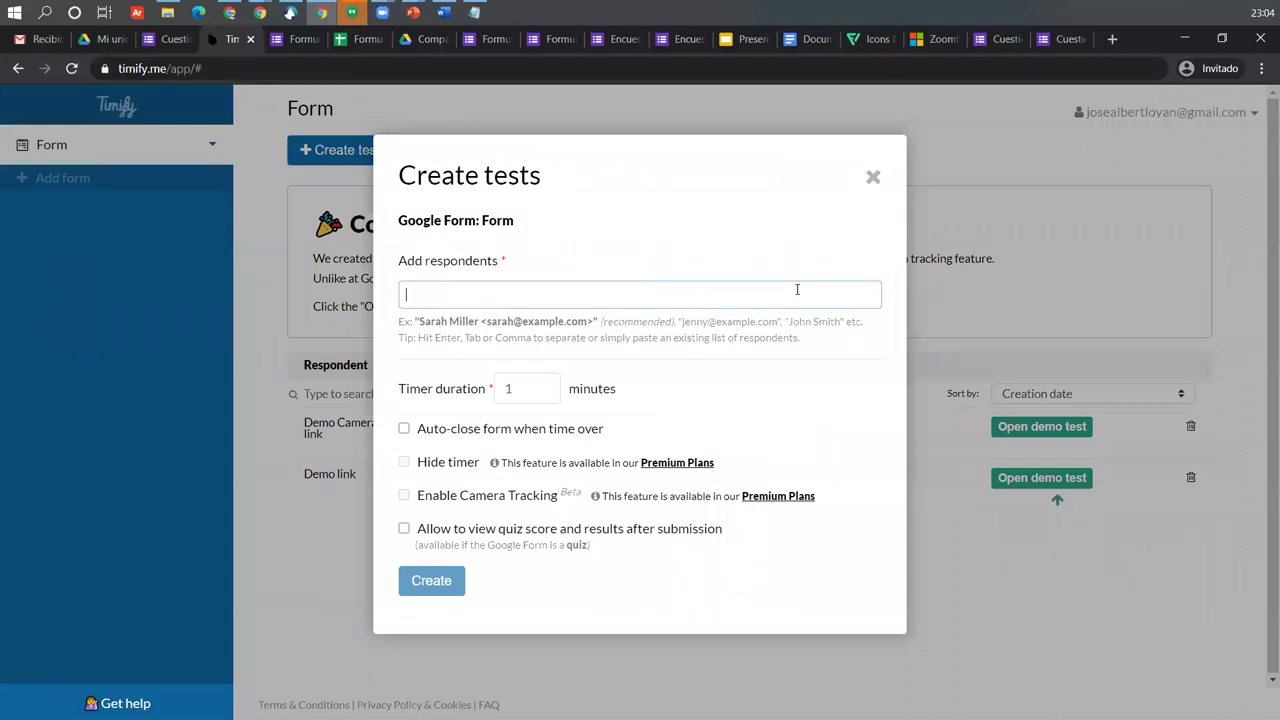
# Add the respondent's e-mail, set a 5-minute timer duration, and create the timed test.
pyautogui.click(691, 294)
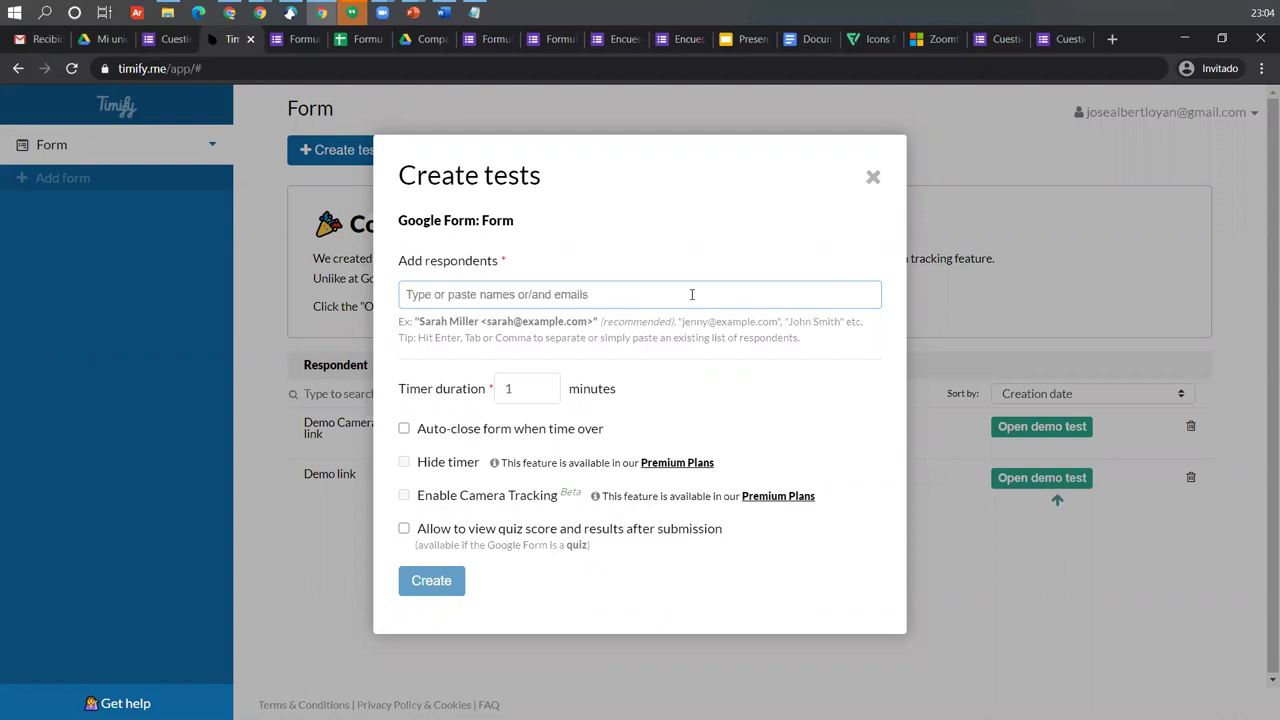
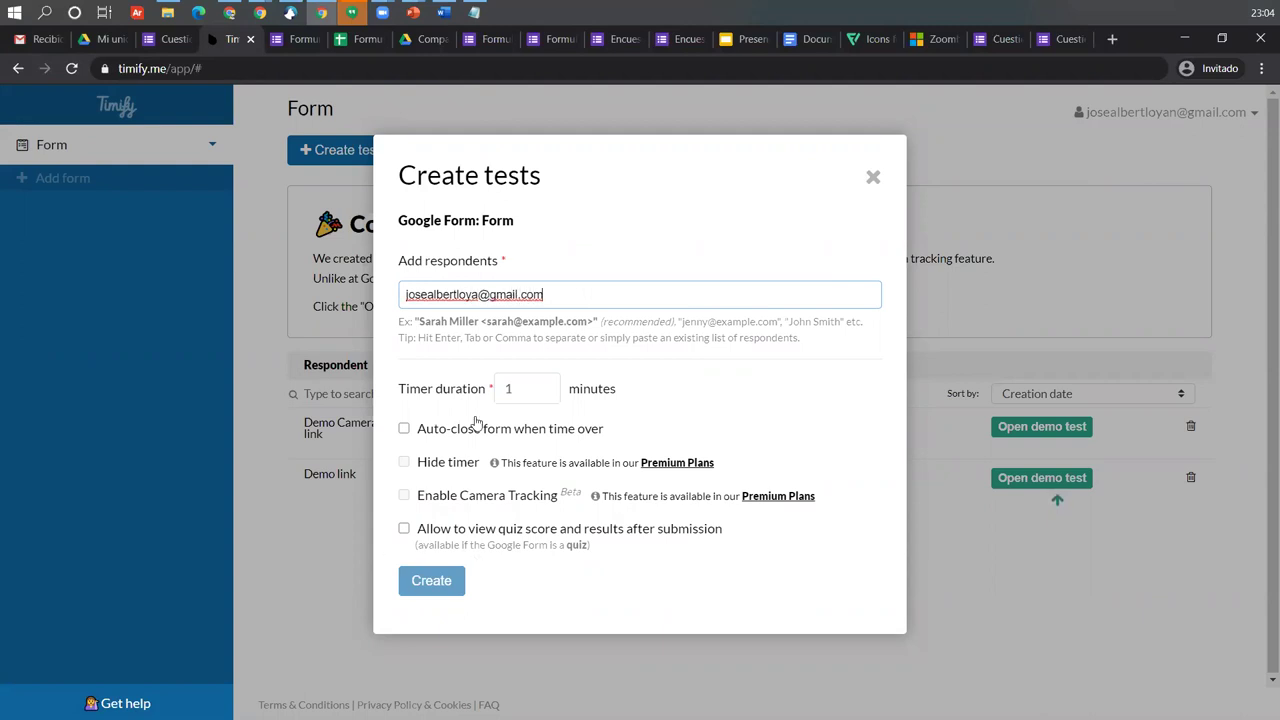
pyautogui.press('Tab')
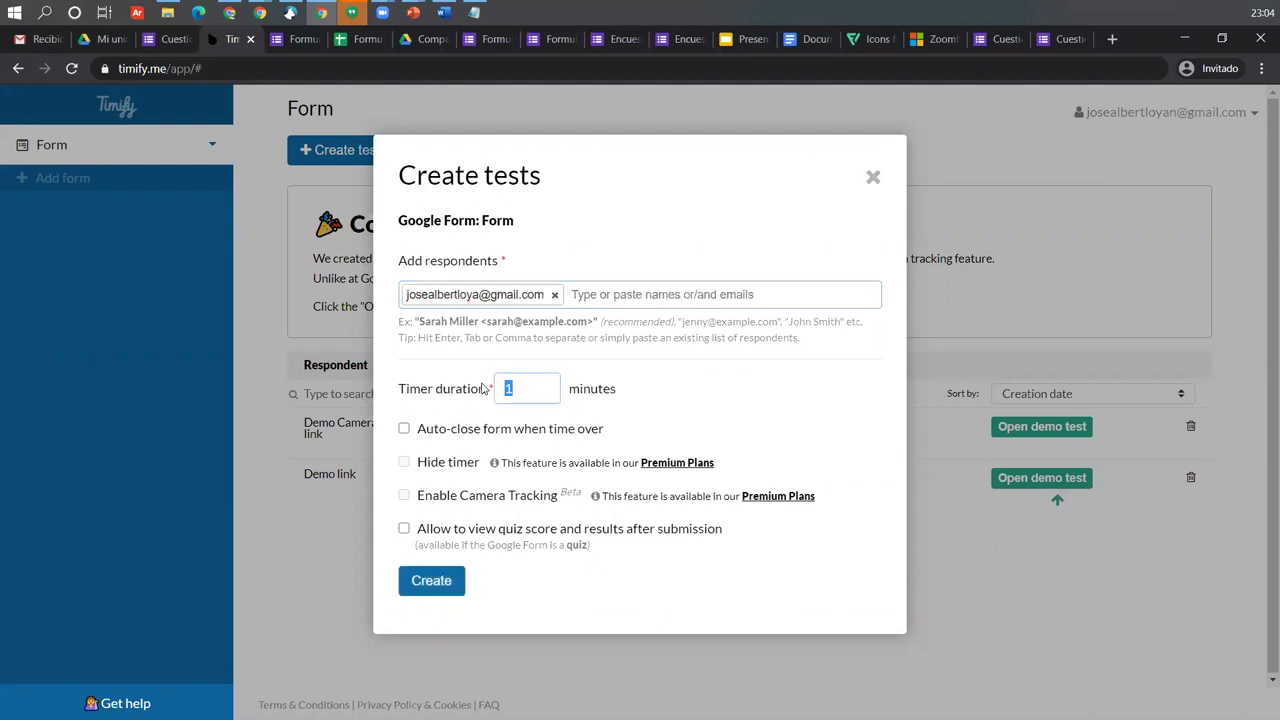
pyautogui.write('5')
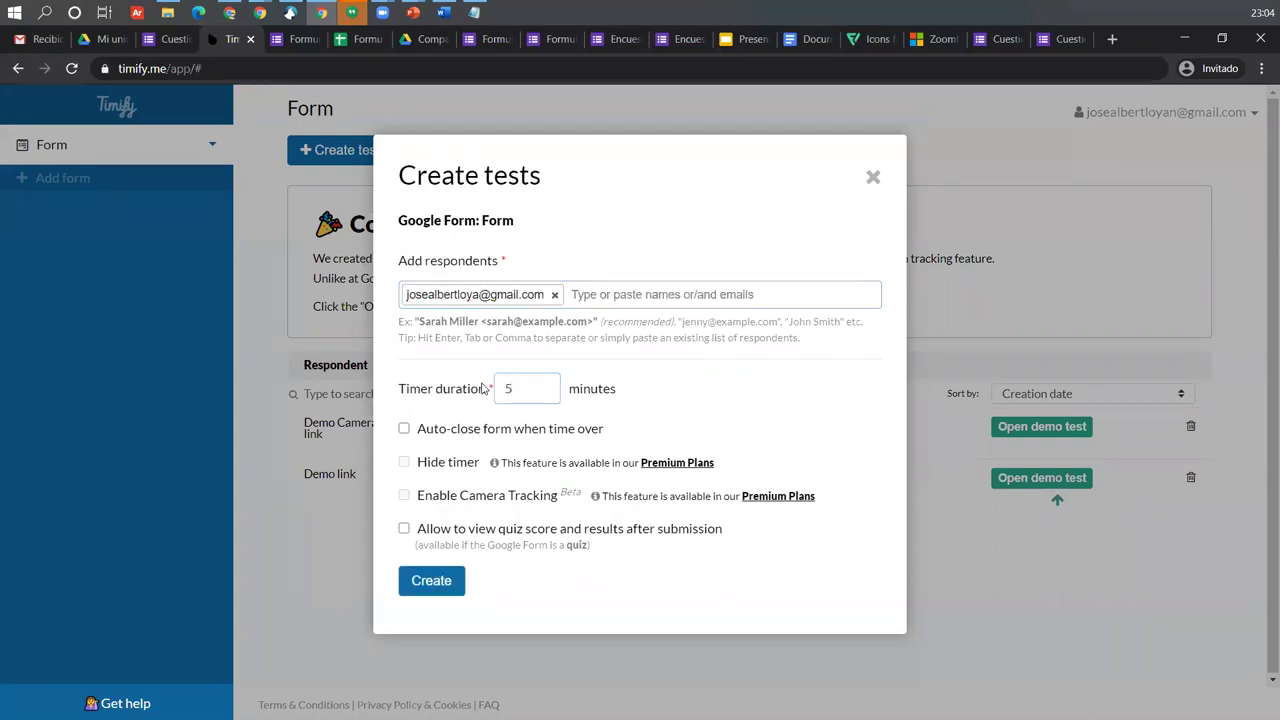
pyautogui.click(703, 505)
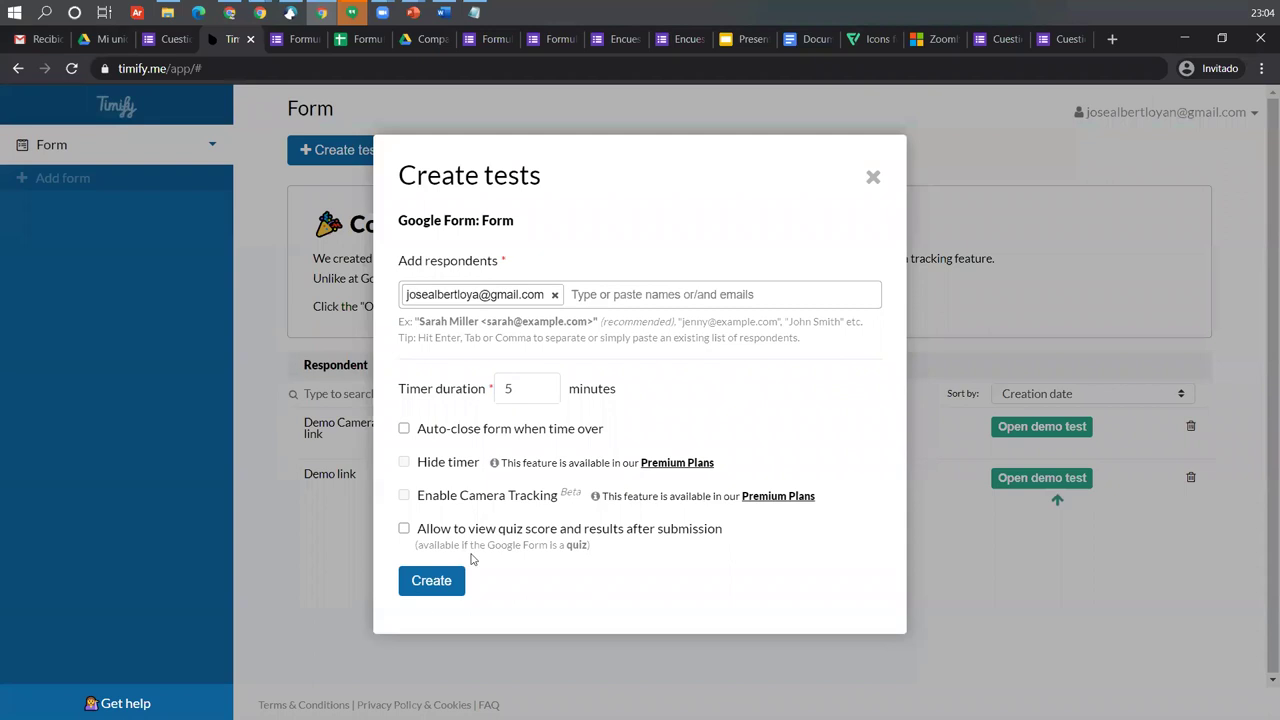
pyautogui.click(431, 583)
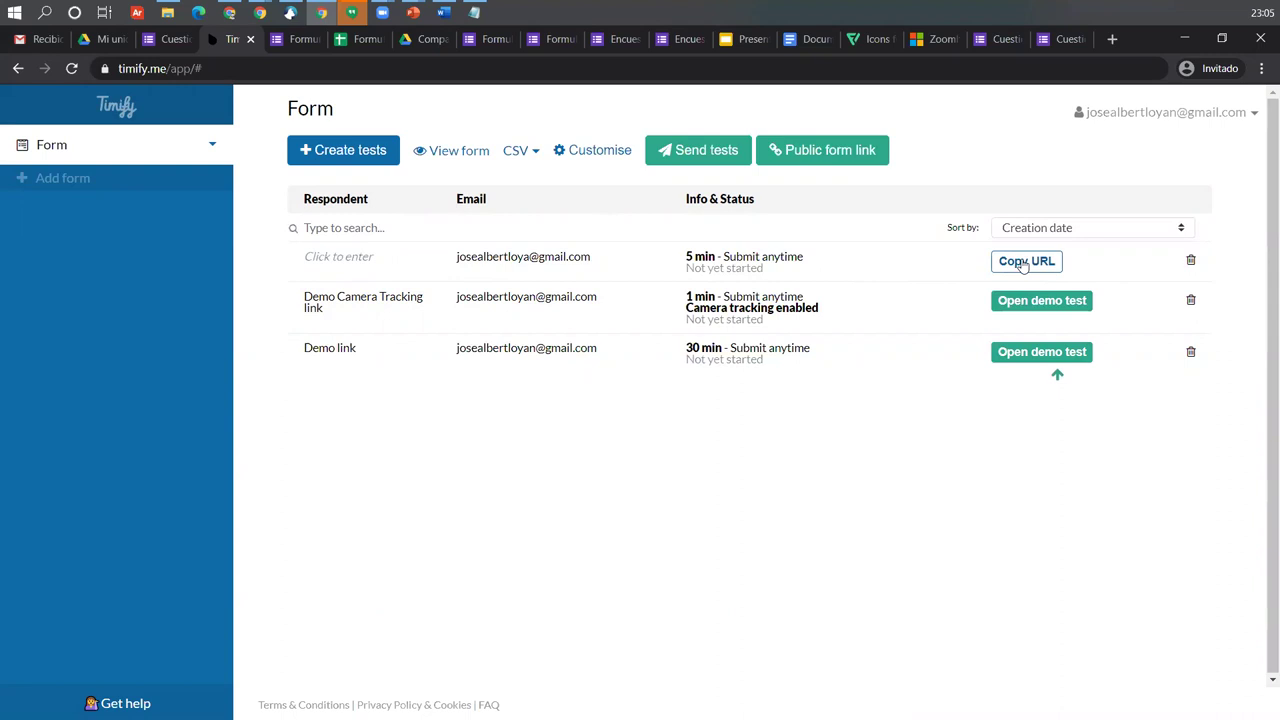
# Bring Chrome back to the front and copy the new 5 min test's personal URL.
pyautogui.moveTo(243, 6)
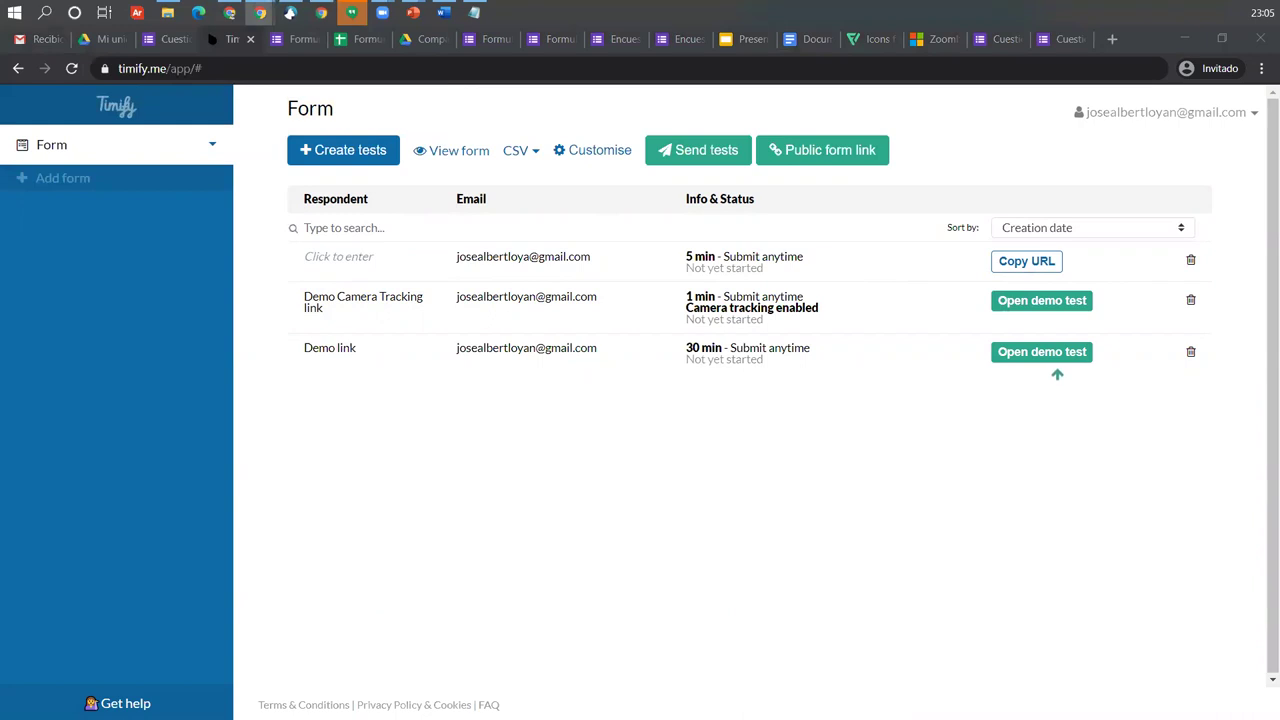
pyautogui.click(212, 39)
pyautogui.click(1043, 261)
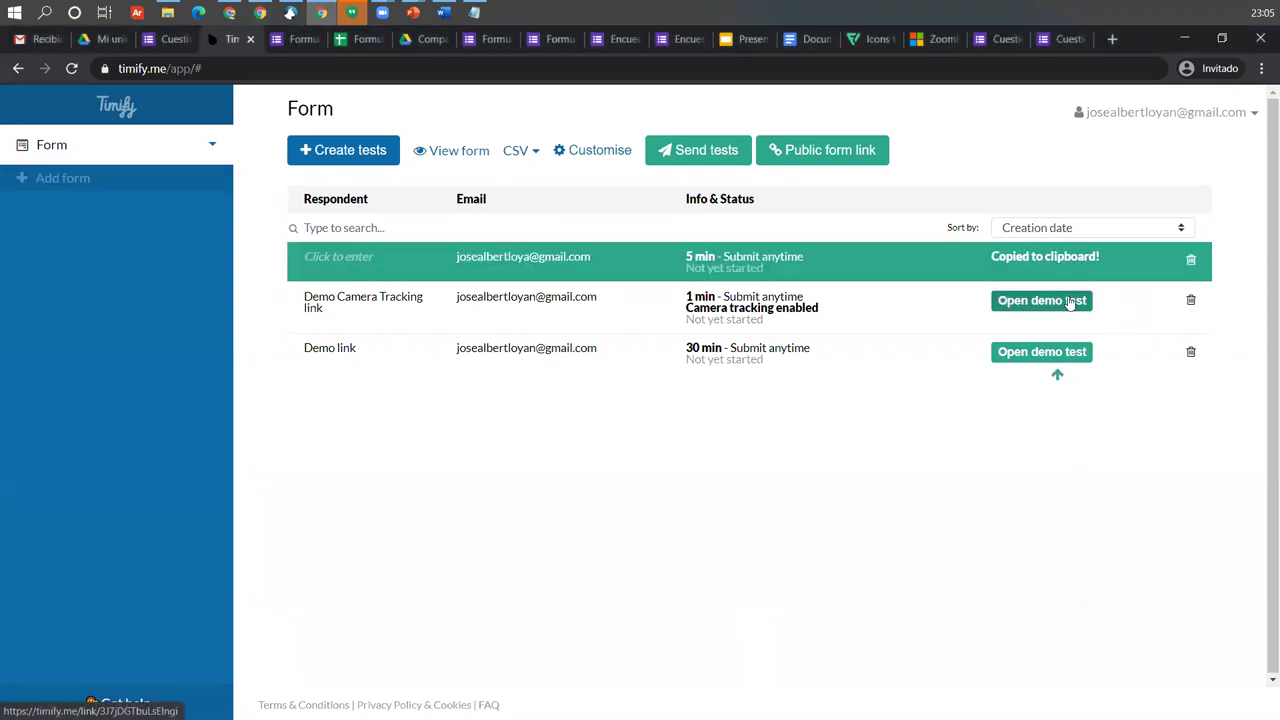
pyautogui.click(1111, 39)
# Load the copied test link in a new tab and point out the form title and respondent line.
pyautogui.rightClick(761, 72)
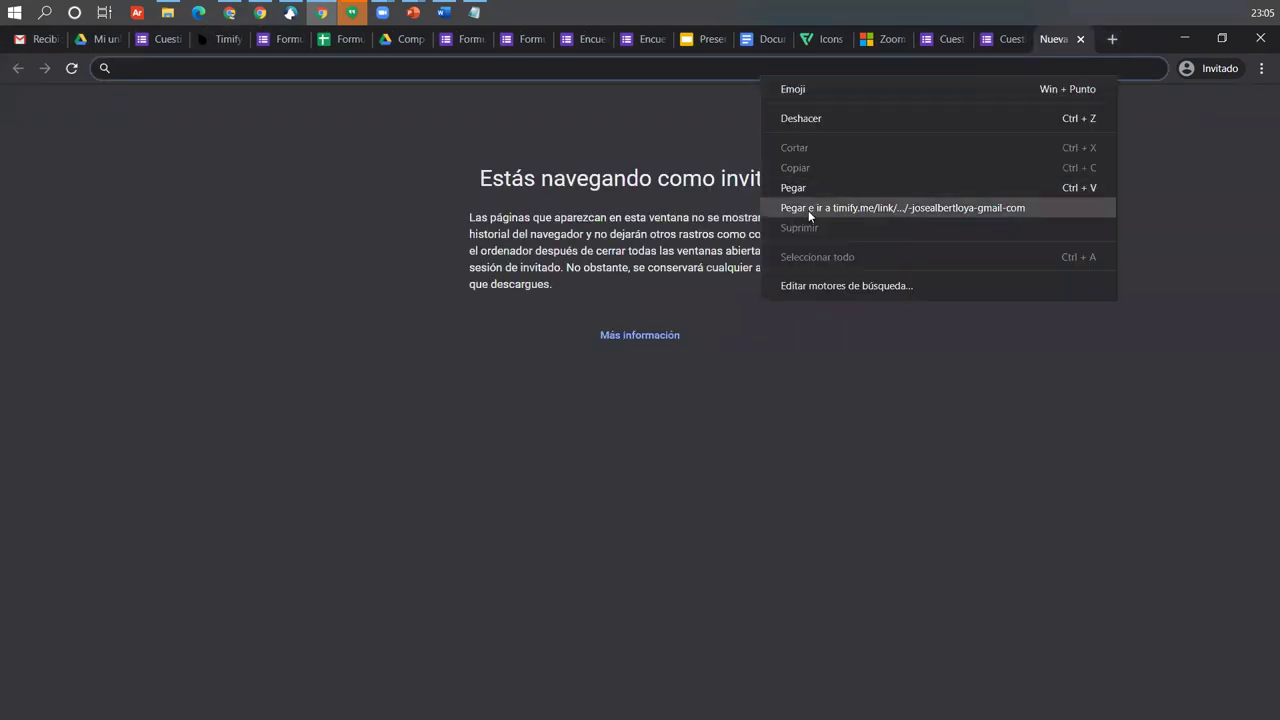
pyautogui.click(808, 210)
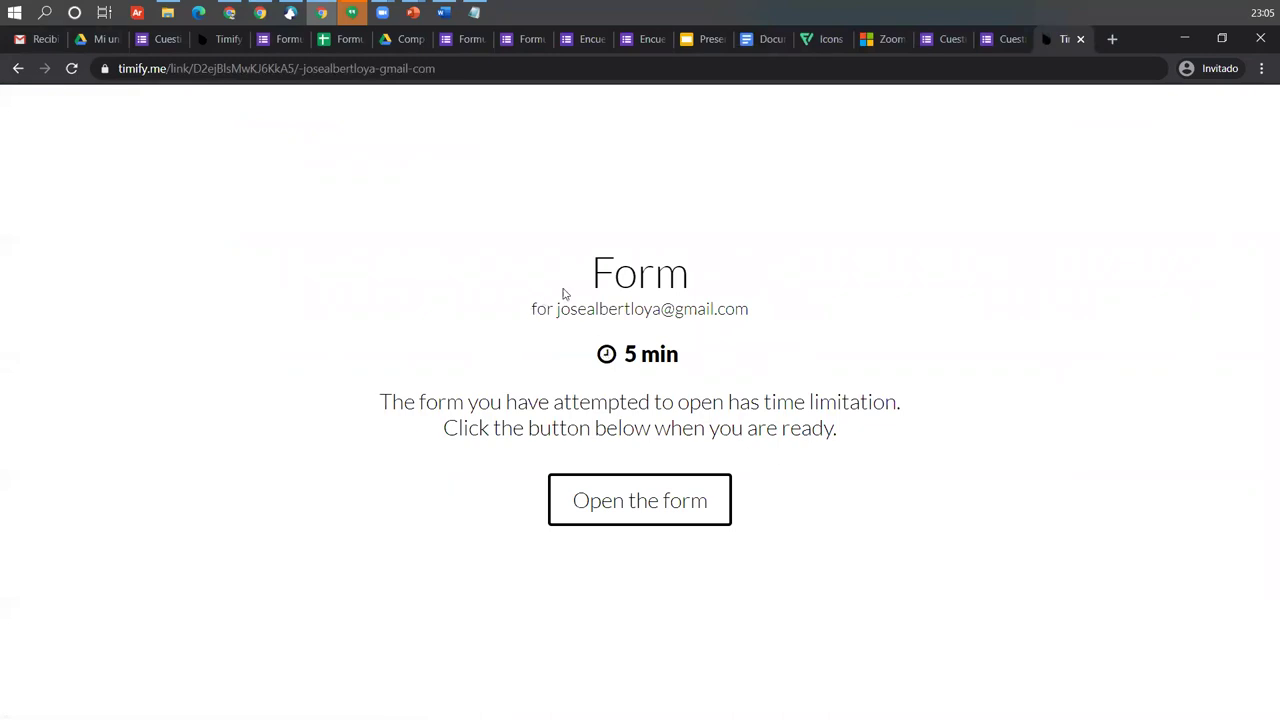
pyautogui.moveTo(590, 288); pyautogui.dragTo(713, 287)
pyautogui.click(575, 308)
pyautogui.moveTo(533, 308); pyautogui.dragTo(757, 317)
pyautogui.click(592, 358)
# Point out the 5 min time limit and start the timed Cuestionario 01 form.
pyautogui.moveTo(708, 363)
pyautogui.mouseDown()
pyautogui.moveTo(612, 354)
pyautogui.moveTo(700, 360)
pyautogui.mouseUp()
pyautogui.click(610, 354)
pyautogui.click(593, 402)
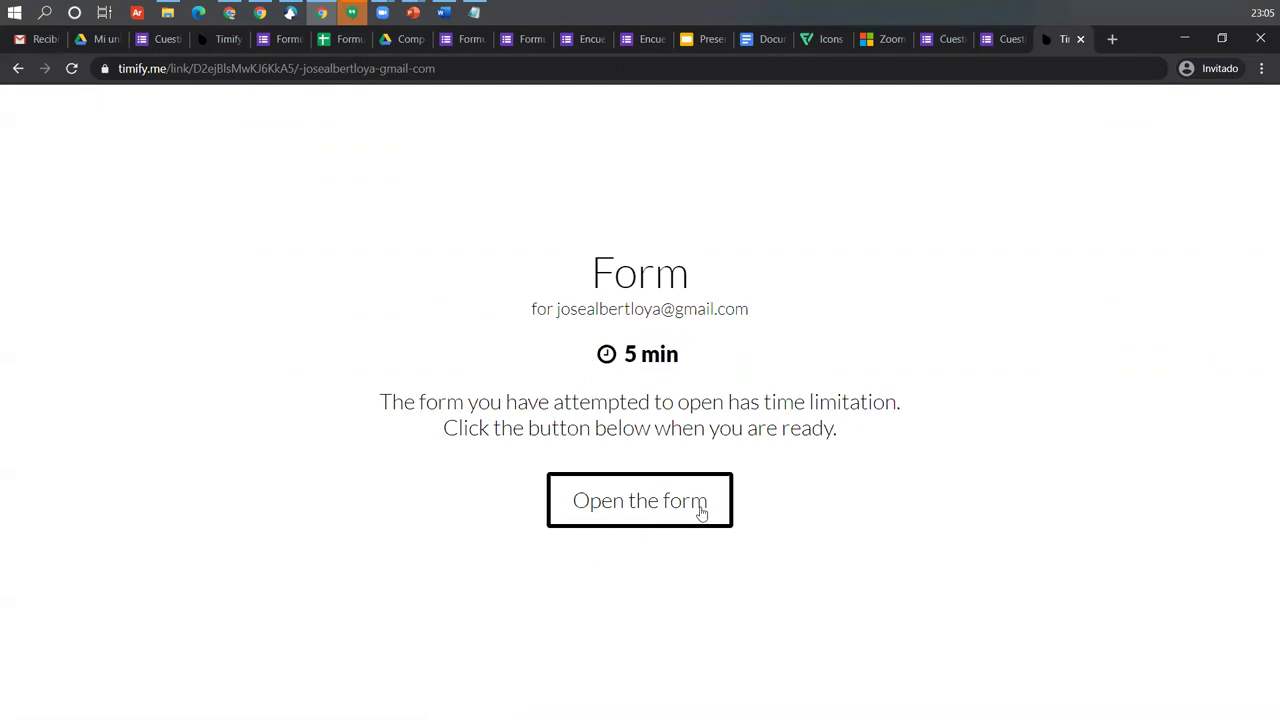
pyautogui.click(621, 517)
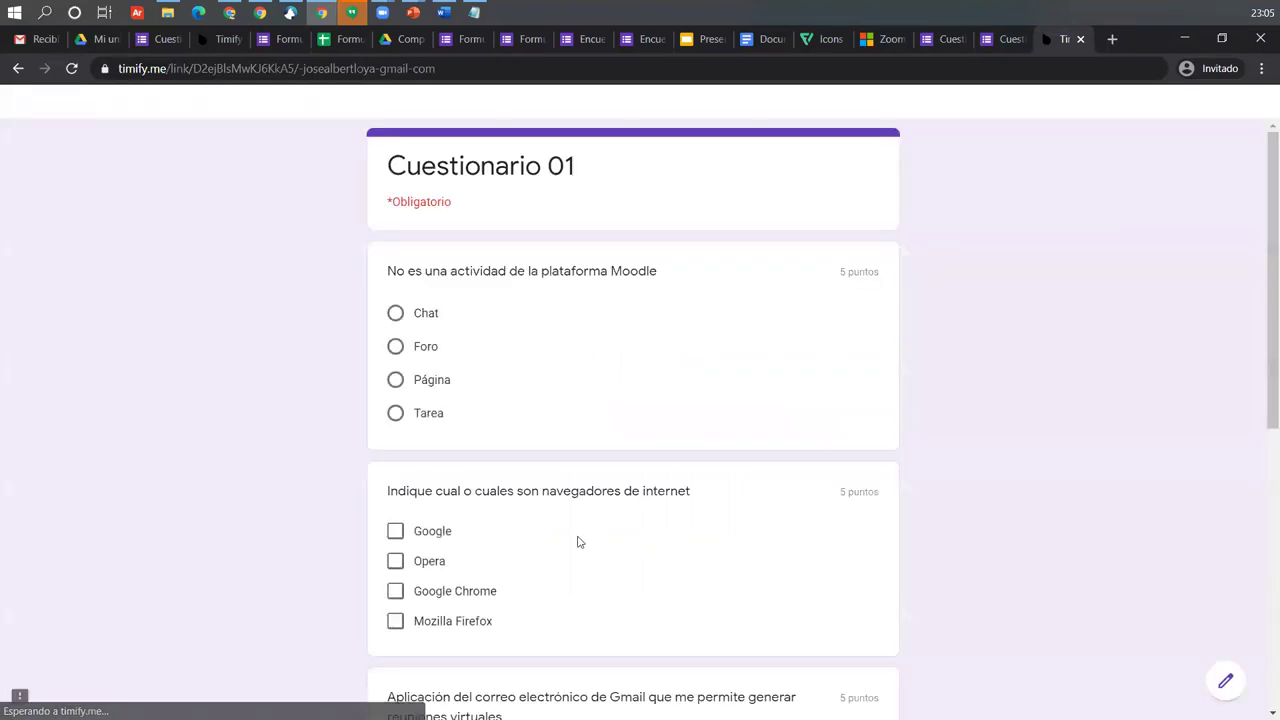
# Glance at the Cuestionario 01 responses and question editor, then return to the live timed quiz.
pyautogui.scroll(-6, 450, 300)
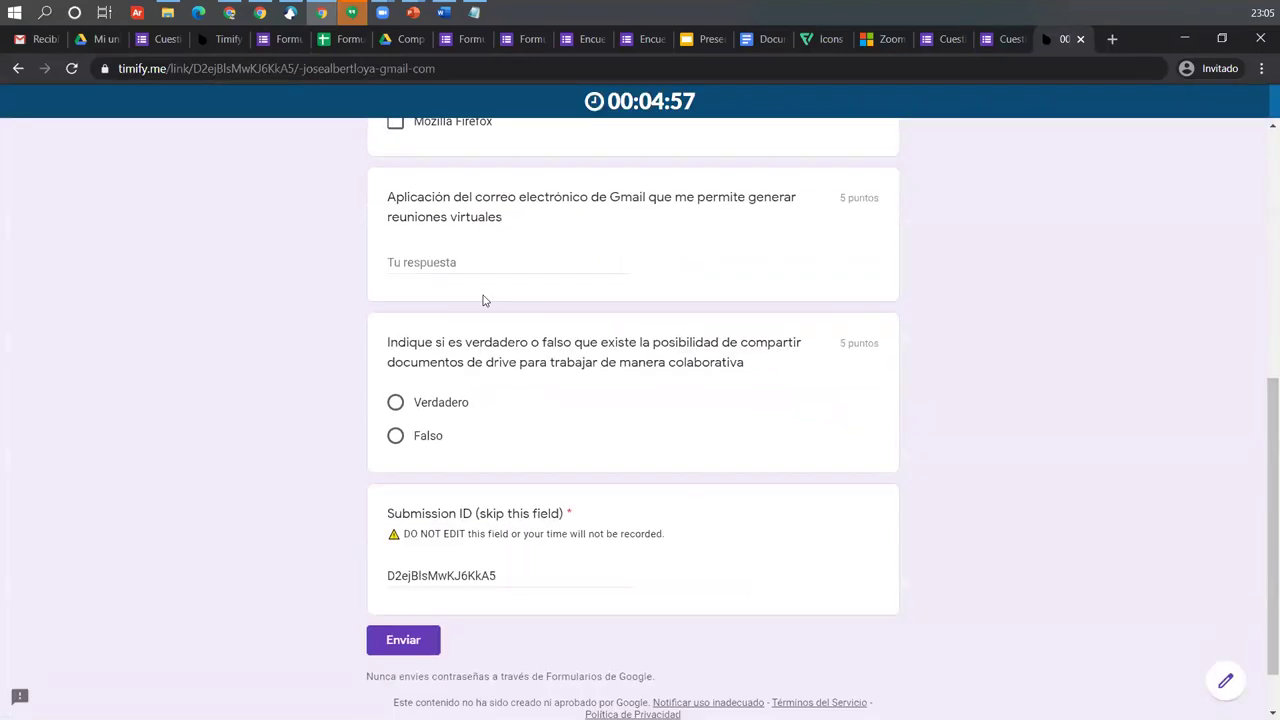
pyautogui.scroll(8, 492, 377)
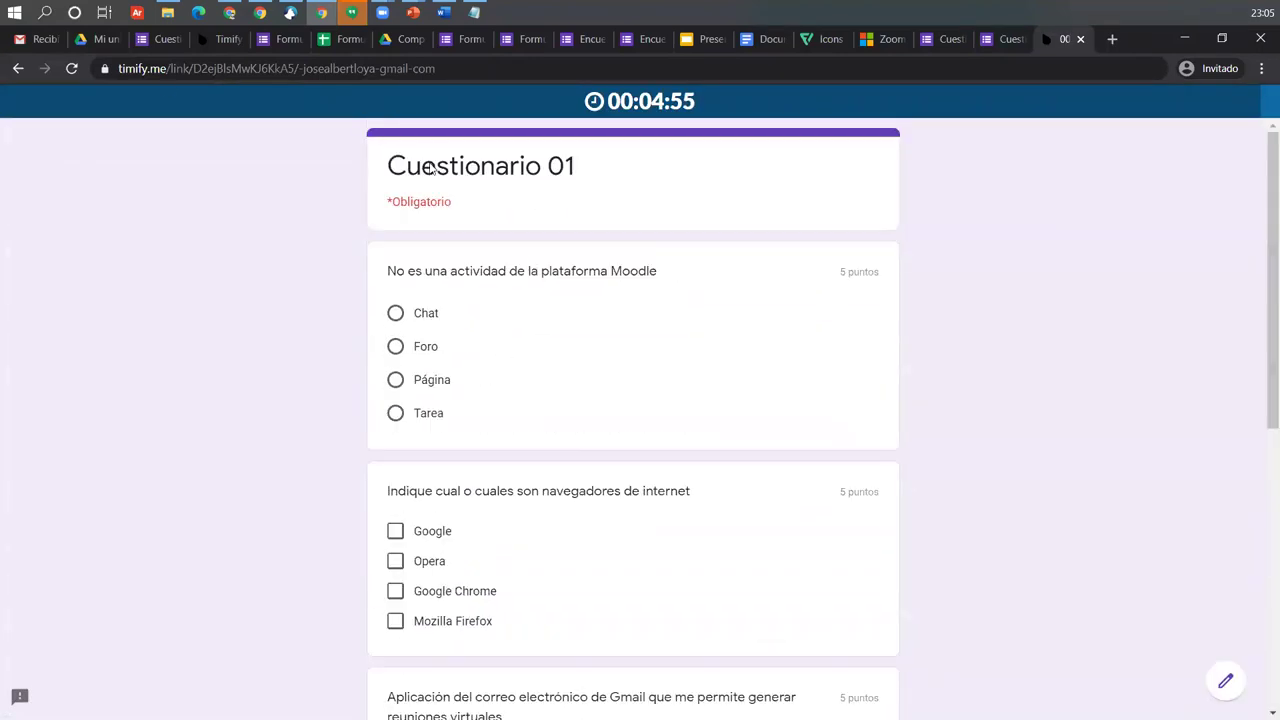
pyautogui.click(157, 40)
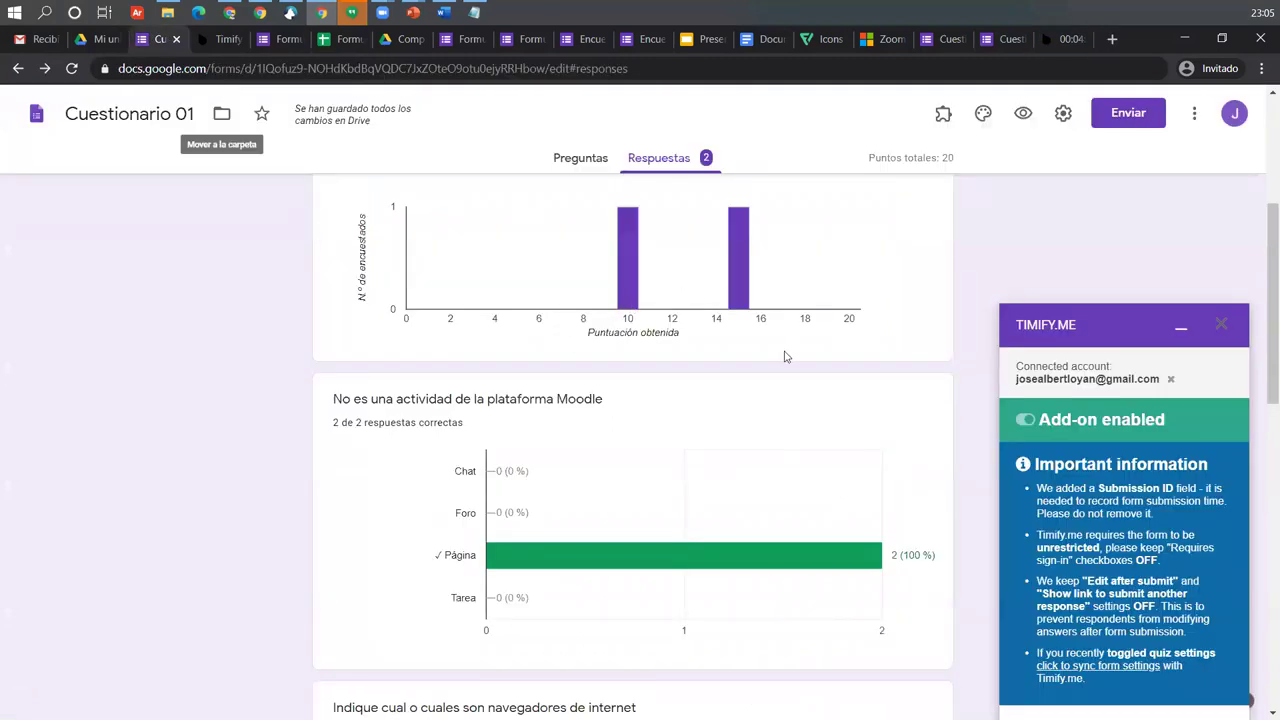
pyautogui.scroll(3, 784, 356)
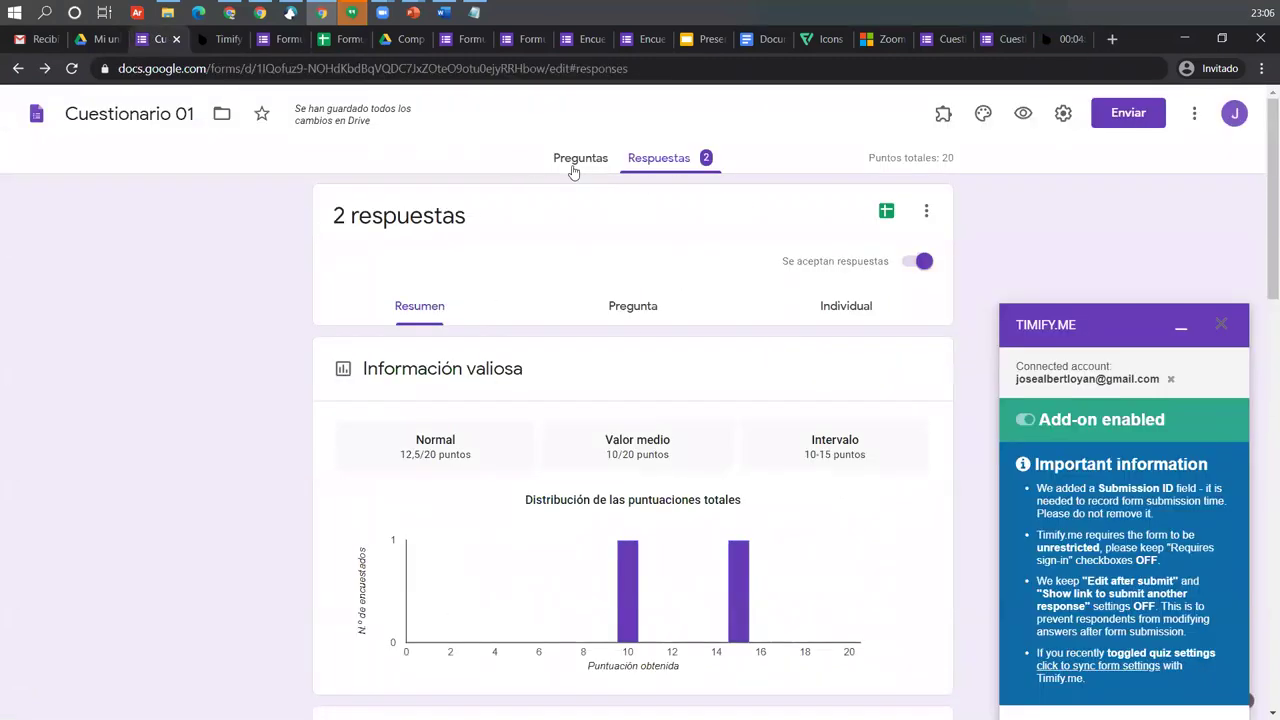
pyautogui.click(574, 162)
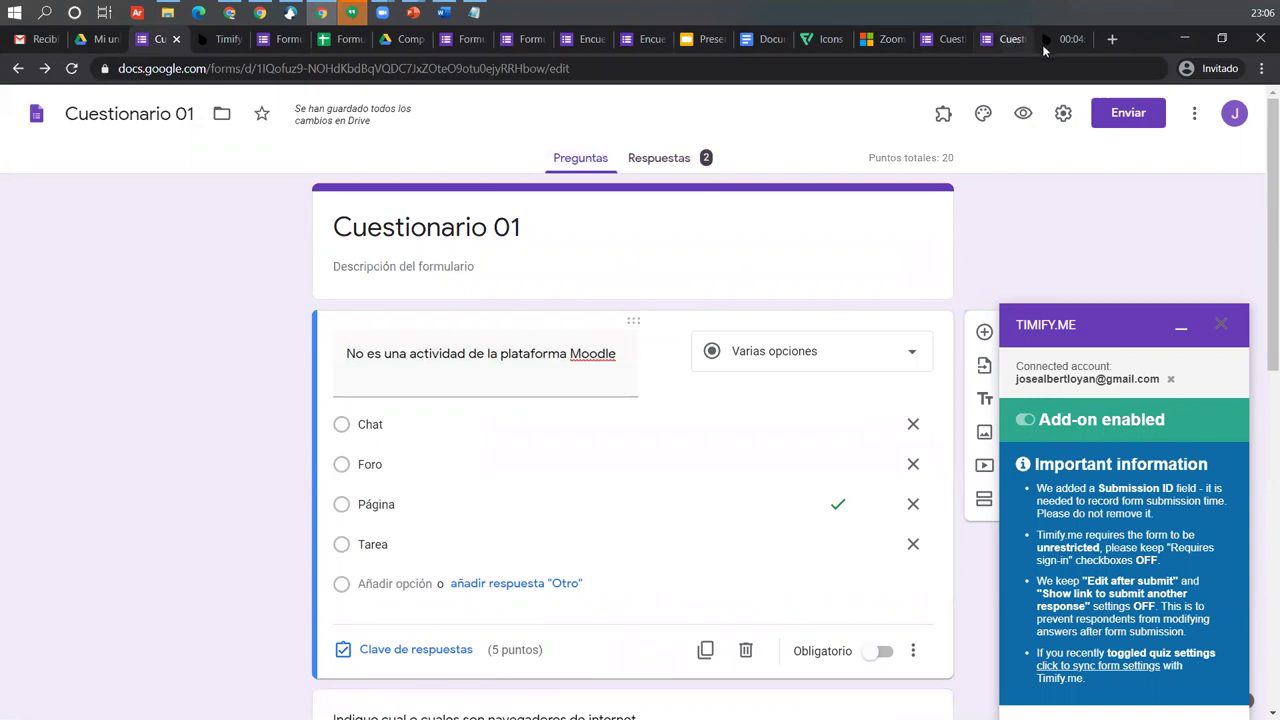
pyautogui.click(1042, 44)
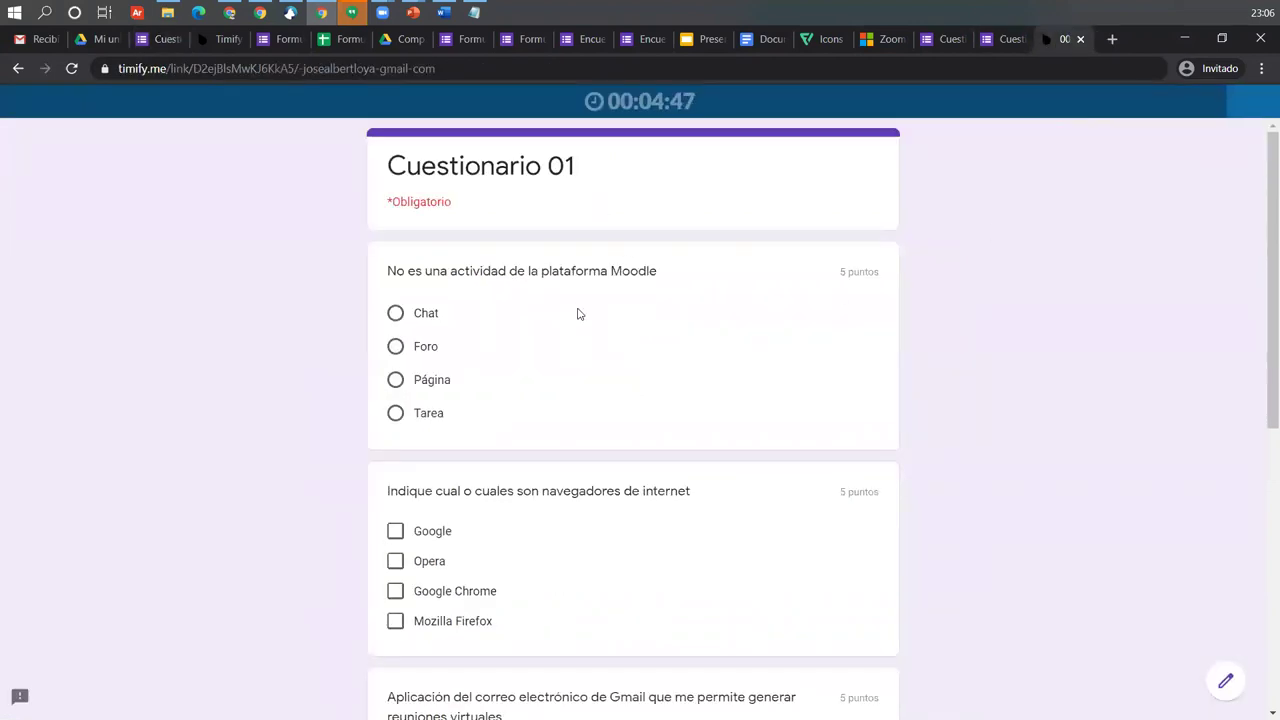
# Point out the remaining countdown time and answer Página for the Moodle question.
pyautogui.scroll(-5, 520, 534)
pyautogui.scroll(4, 486, 537)
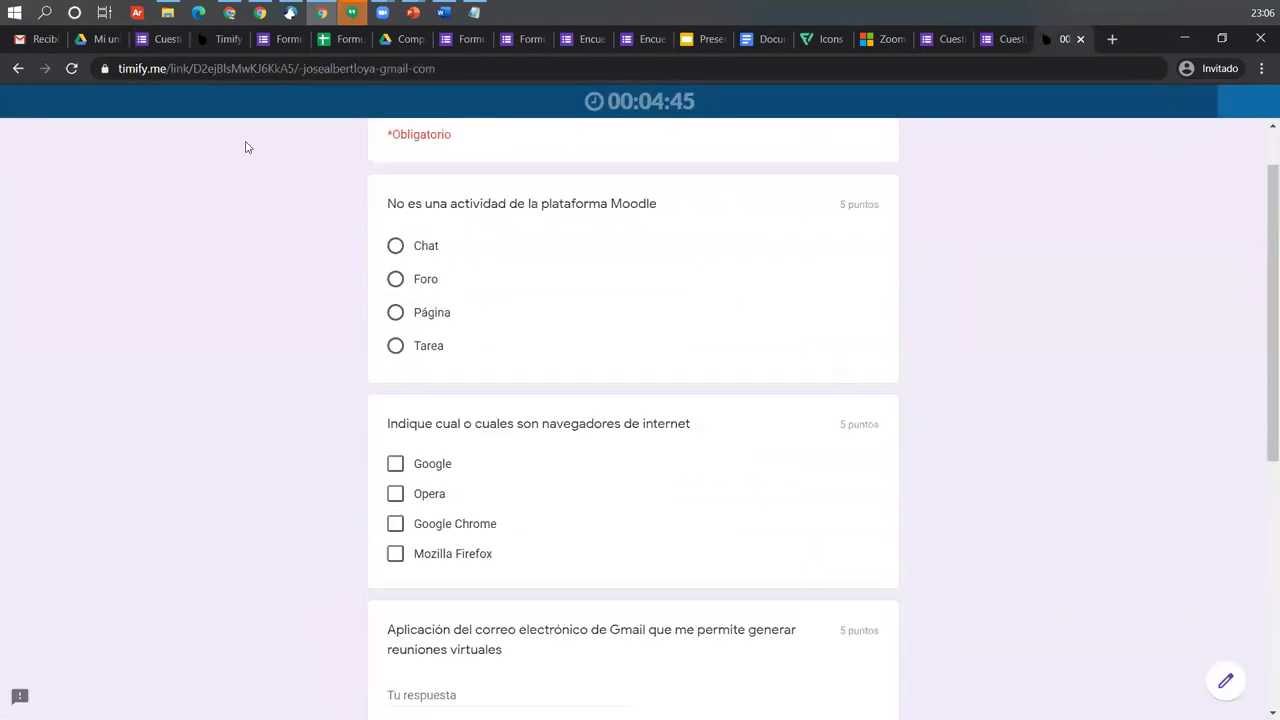
pyautogui.scroll(1, 245, 147)
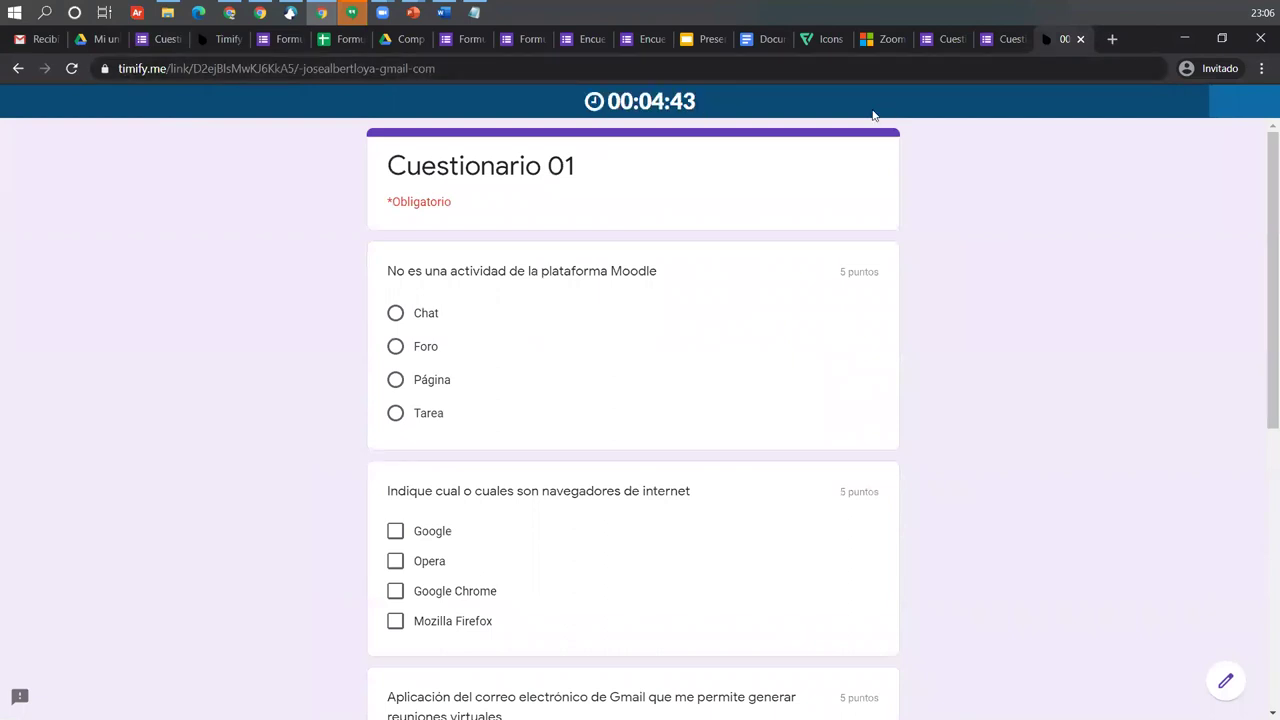
pyautogui.moveTo(754, 100); pyautogui.dragTo(606, 101)
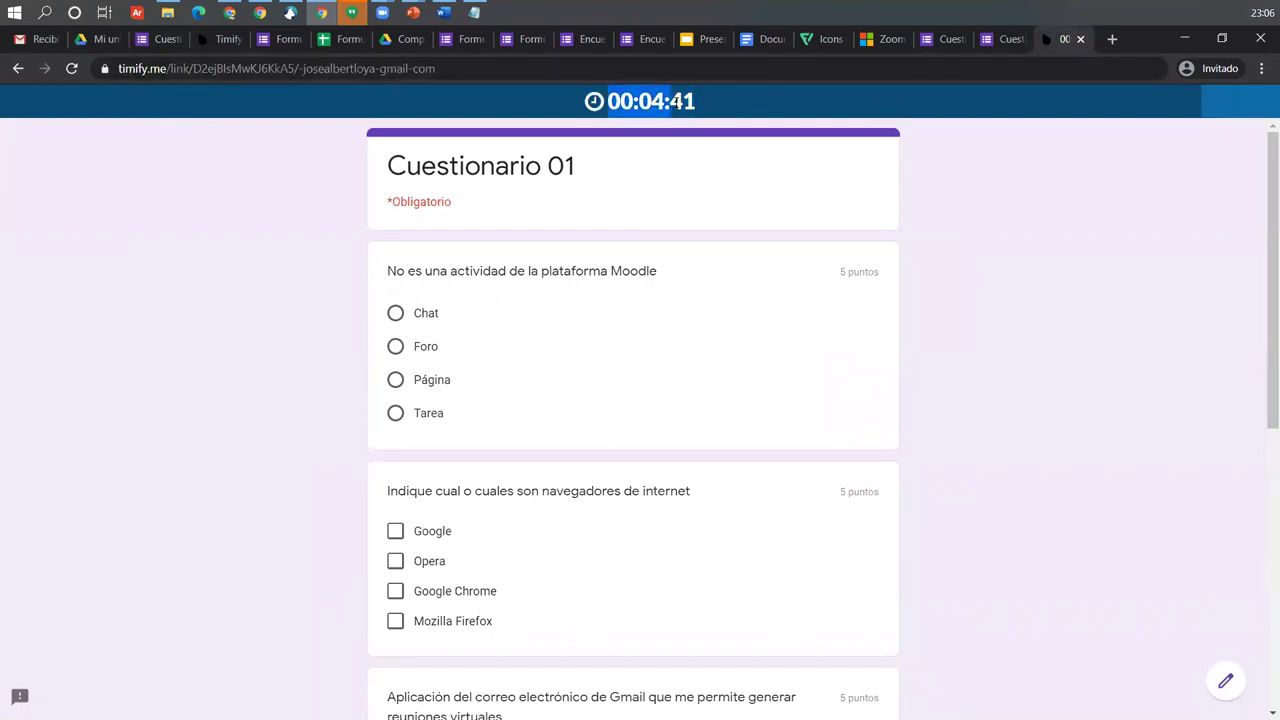
pyautogui.click(1011, 309)
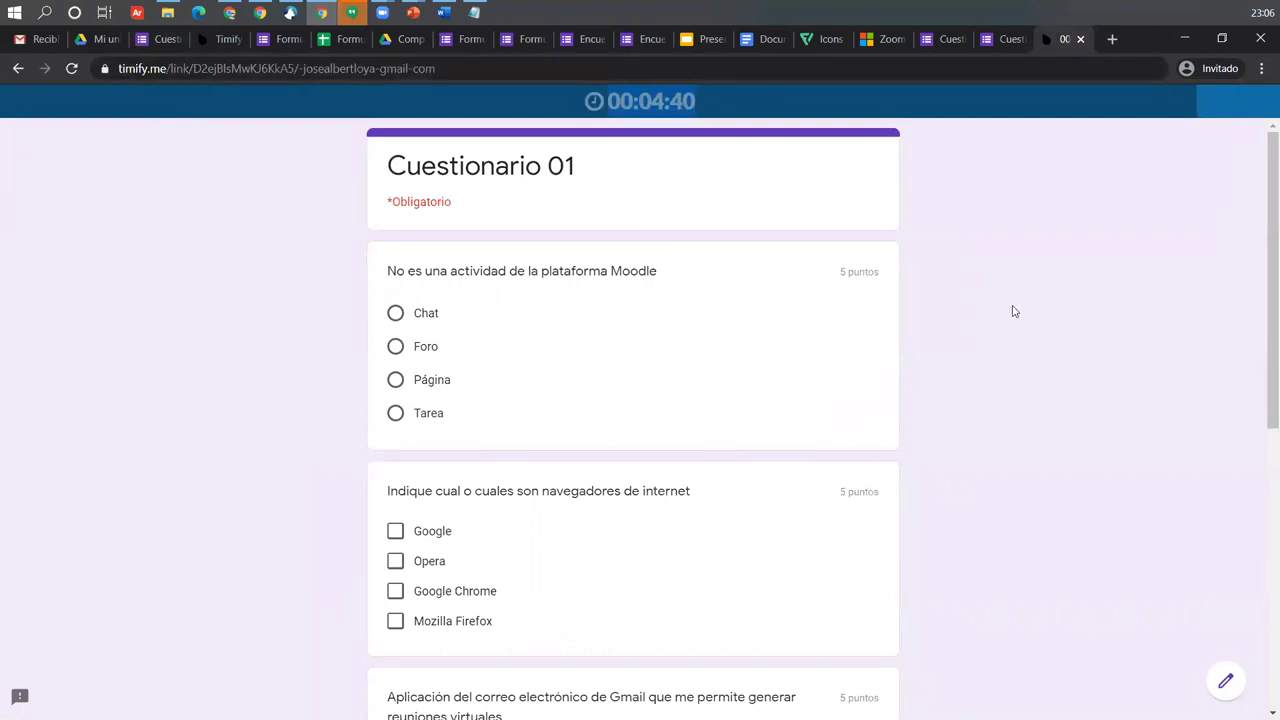
pyautogui.click(430, 383)
# Tick Opera, Google Chrome and Mozilla Firefox as browsers and answer Verdadero to the true/false question.
pyautogui.scroll(-3, 453, 403)
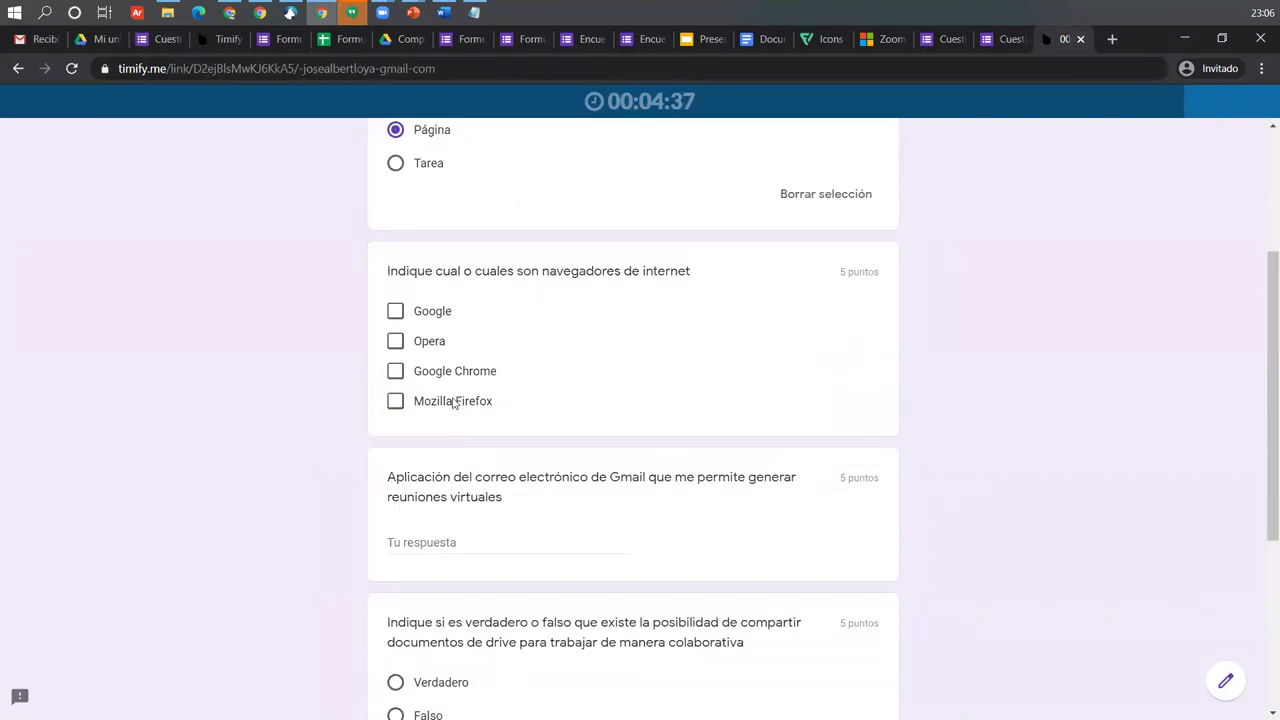
pyautogui.click(424, 313)
pyautogui.click(429, 342)
pyautogui.click(432, 373)
pyautogui.click(433, 400)
pyautogui.click(418, 312)
pyautogui.scroll(-2, 476, 437)
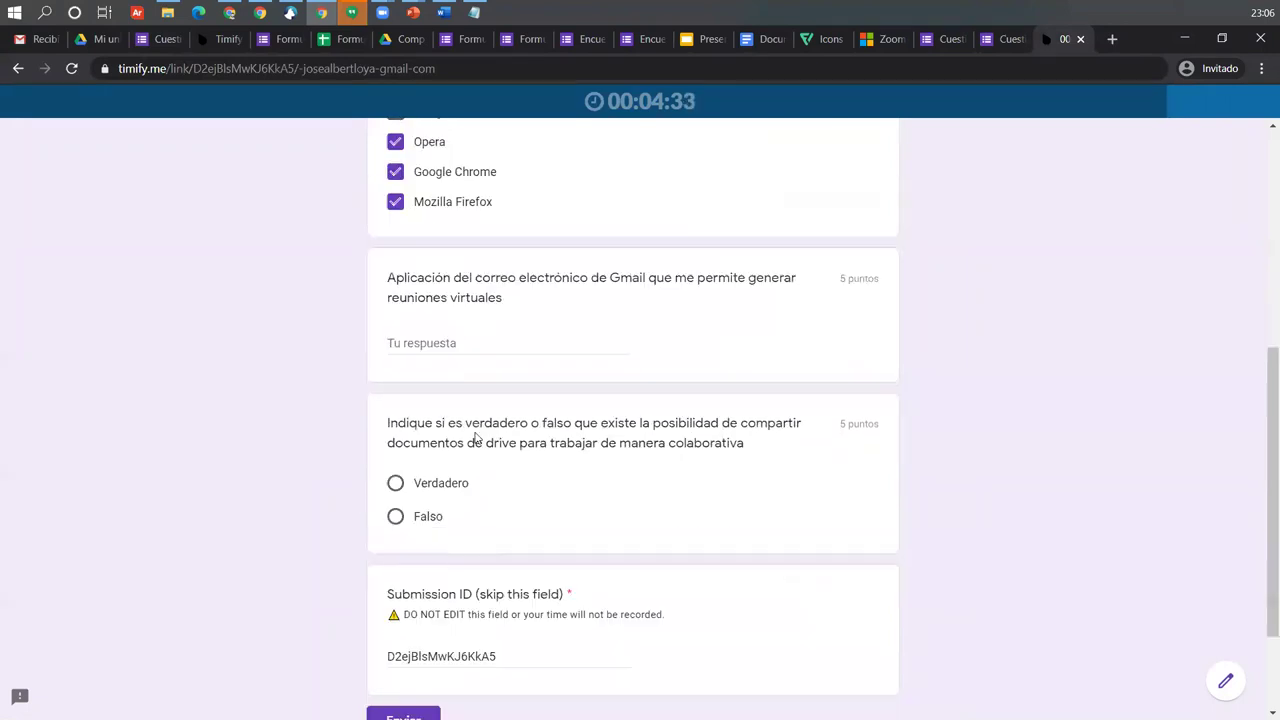
pyautogui.click(486, 287)
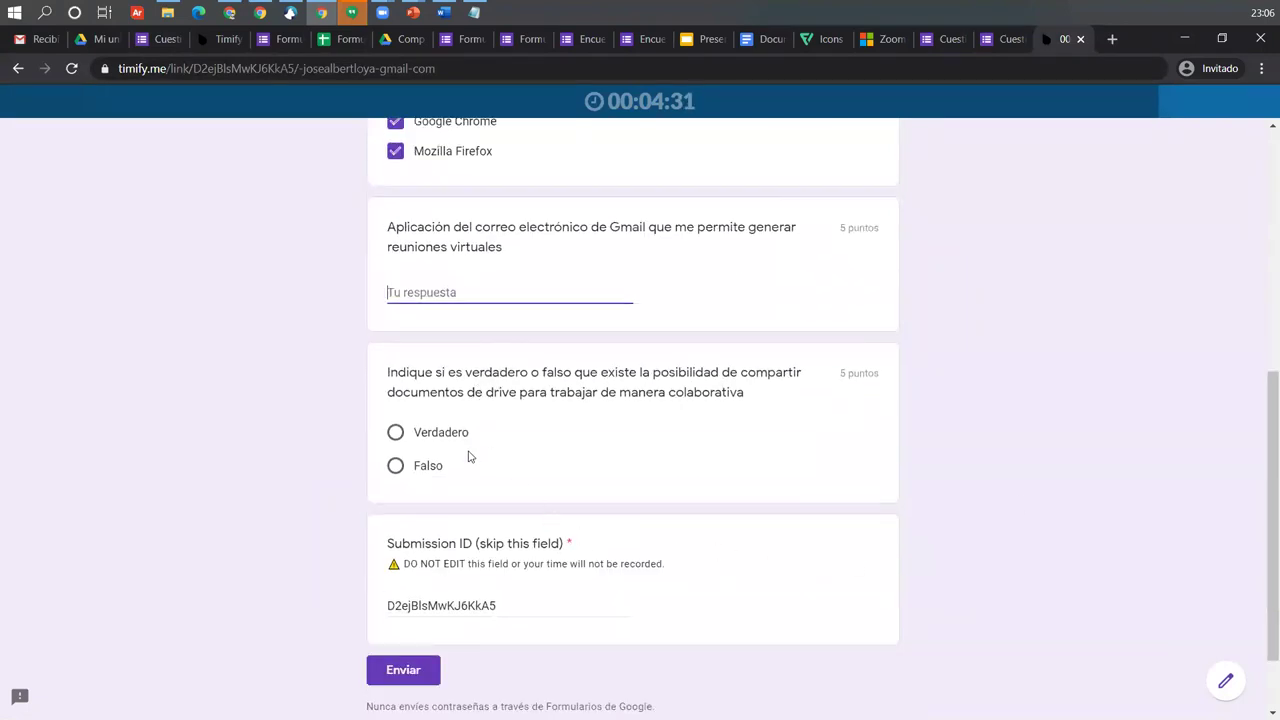
pyautogui.moveTo(440, 428); pyautogui.dragTo(429, 429)
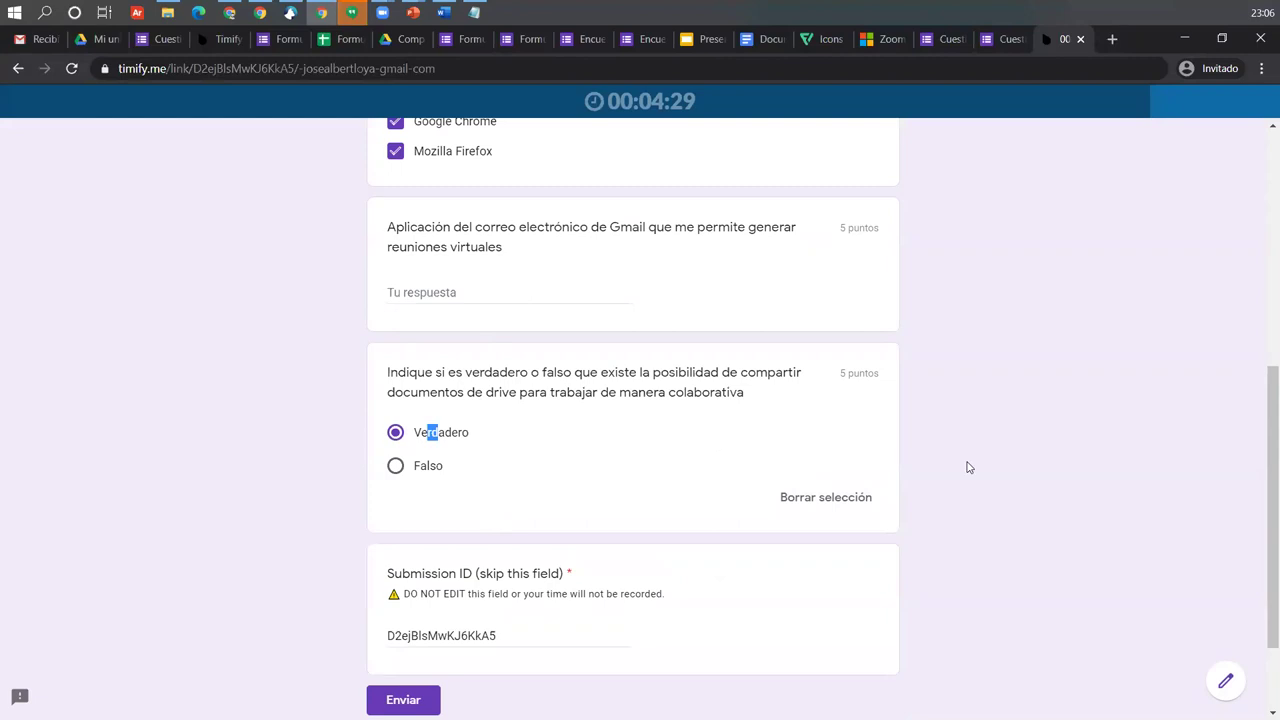
# Highlight the Submission ID instructions, recheck the editor questions, and submit the quiz with Enviar.
pyautogui.scroll(-1, 809, 529)
pyautogui.click(453, 451)
pyautogui.moveTo(453, 451); pyautogui.dragTo(689, 466)
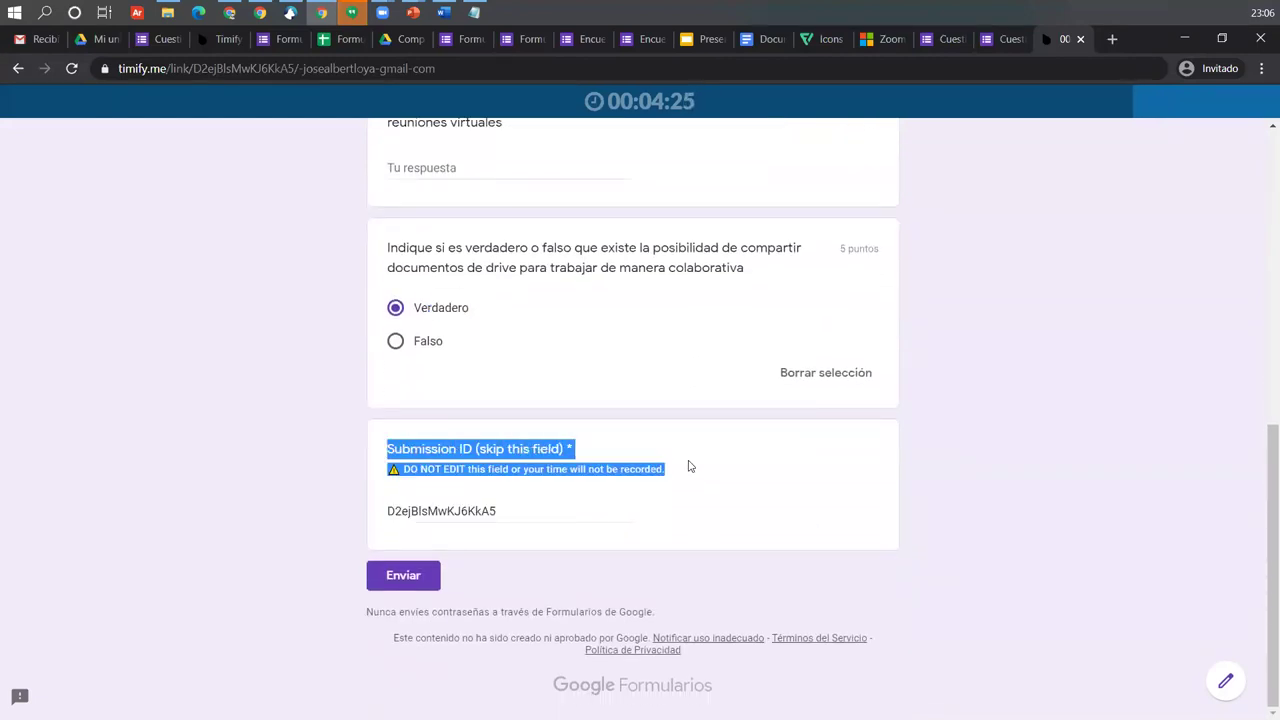
pyautogui.click(287, 273)
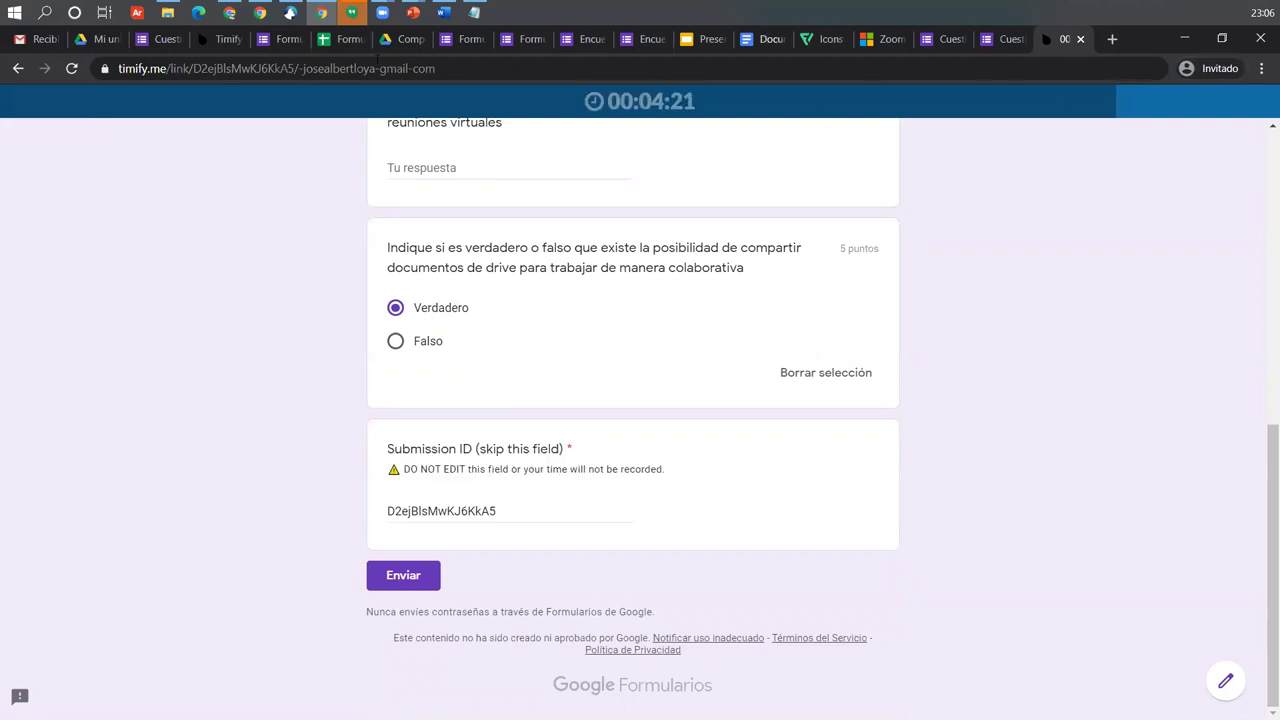
pyautogui.click(158, 40)
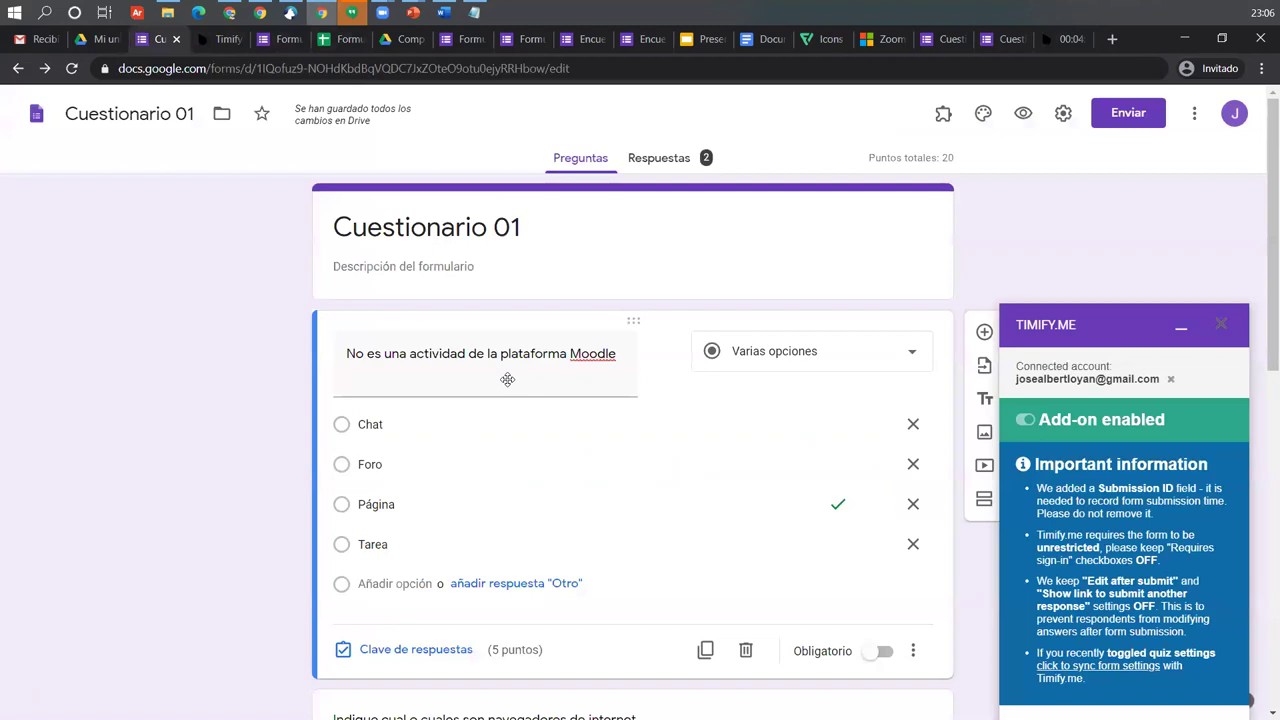
pyautogui.scroll(-15, 557, 509)
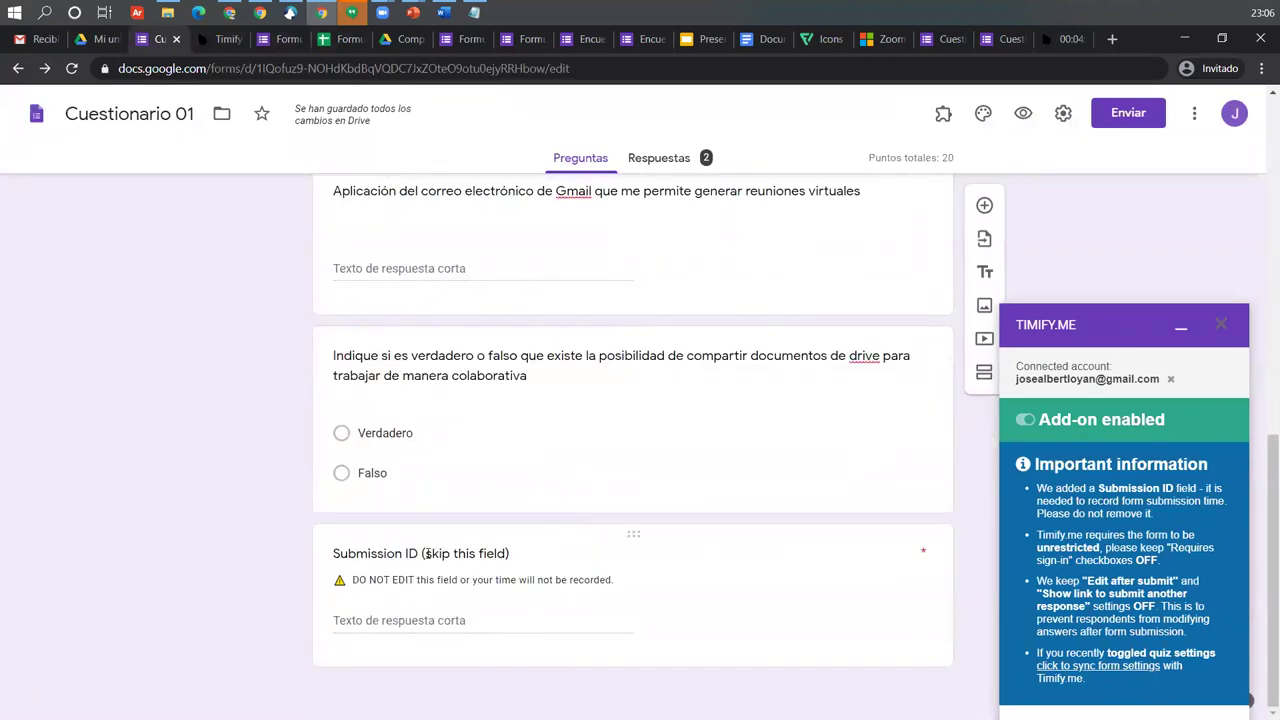
pyautogui.click(1062, 40)
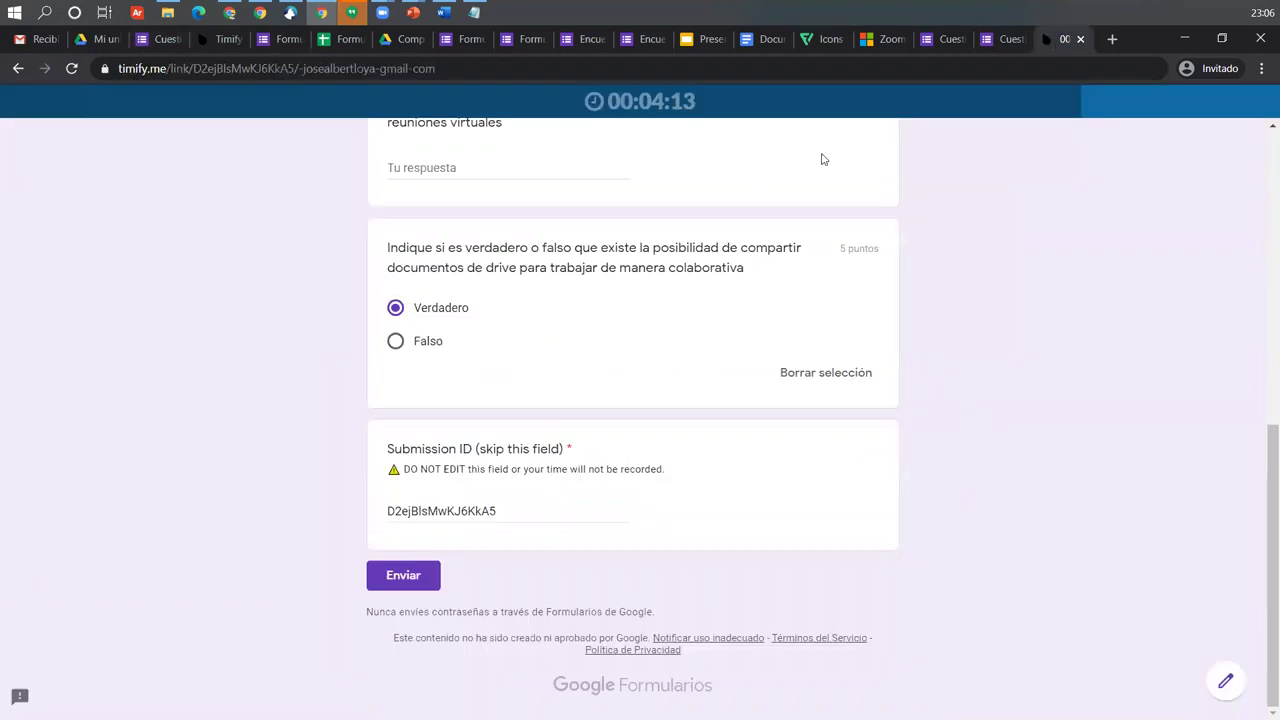
pyautogui.click(418, 588)
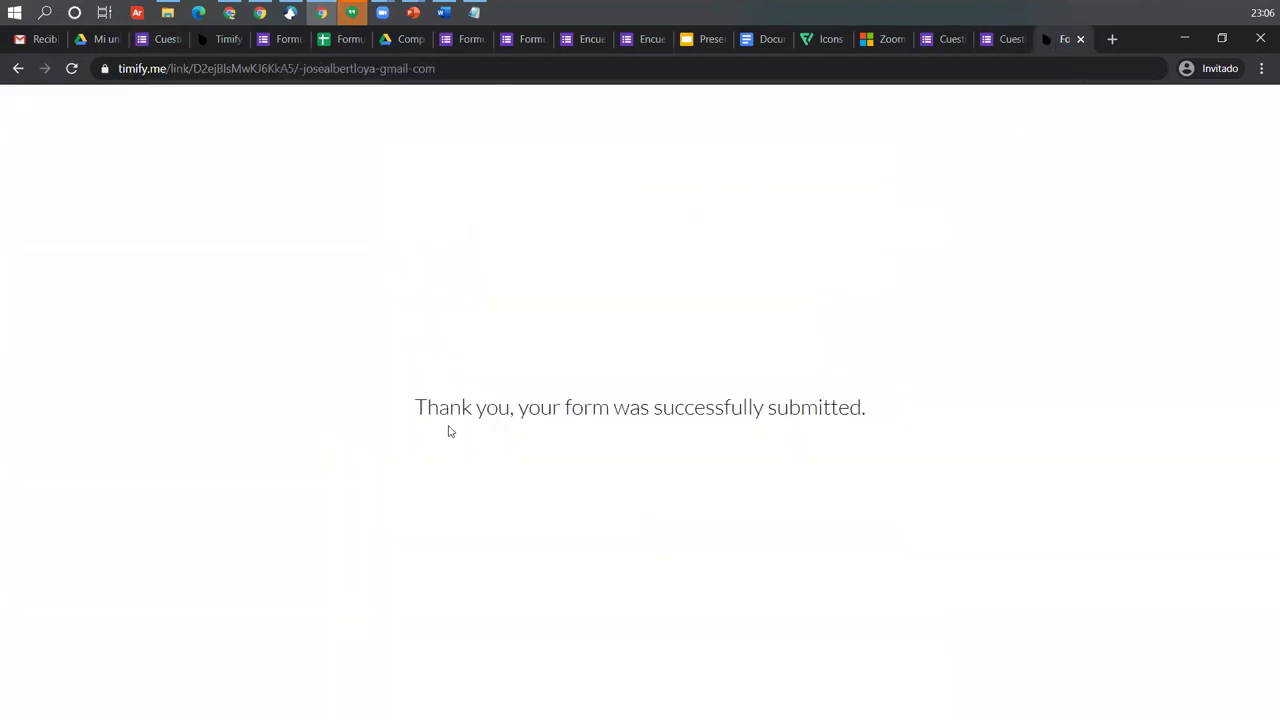
# Close the submission confirmation, preview the live Cuestionario 01 from Timify, and return to its editor.
pyautogui.moveTo(421, 407); pyautogui.dragTo(926, 413)
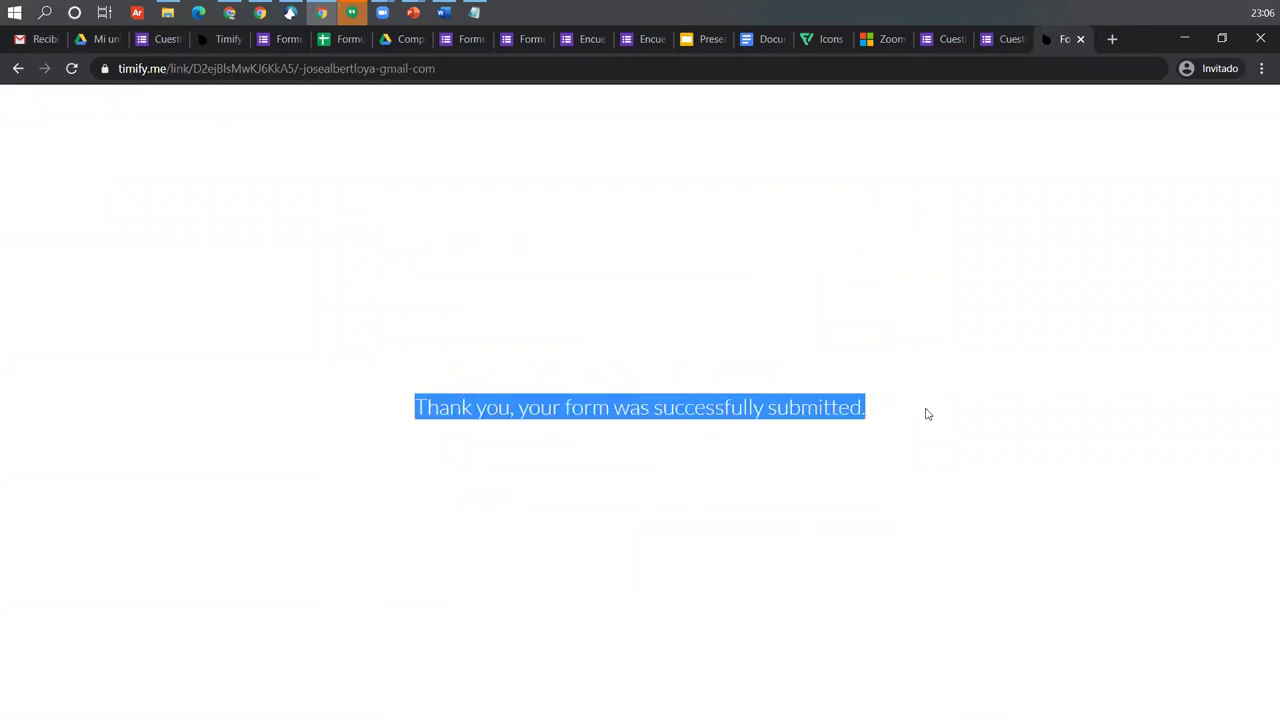
pyautogui.click(974, 271)
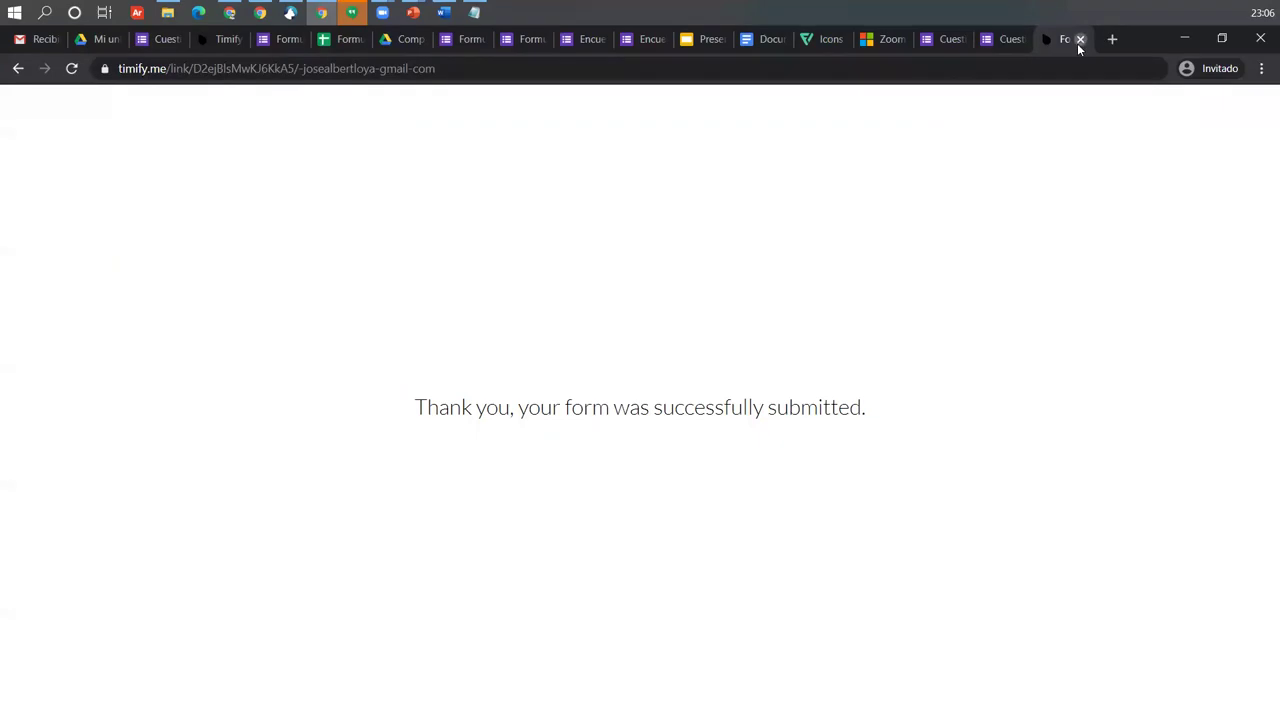
pyautogui.click(1080, 39)
pyautogui.click(230, 46)
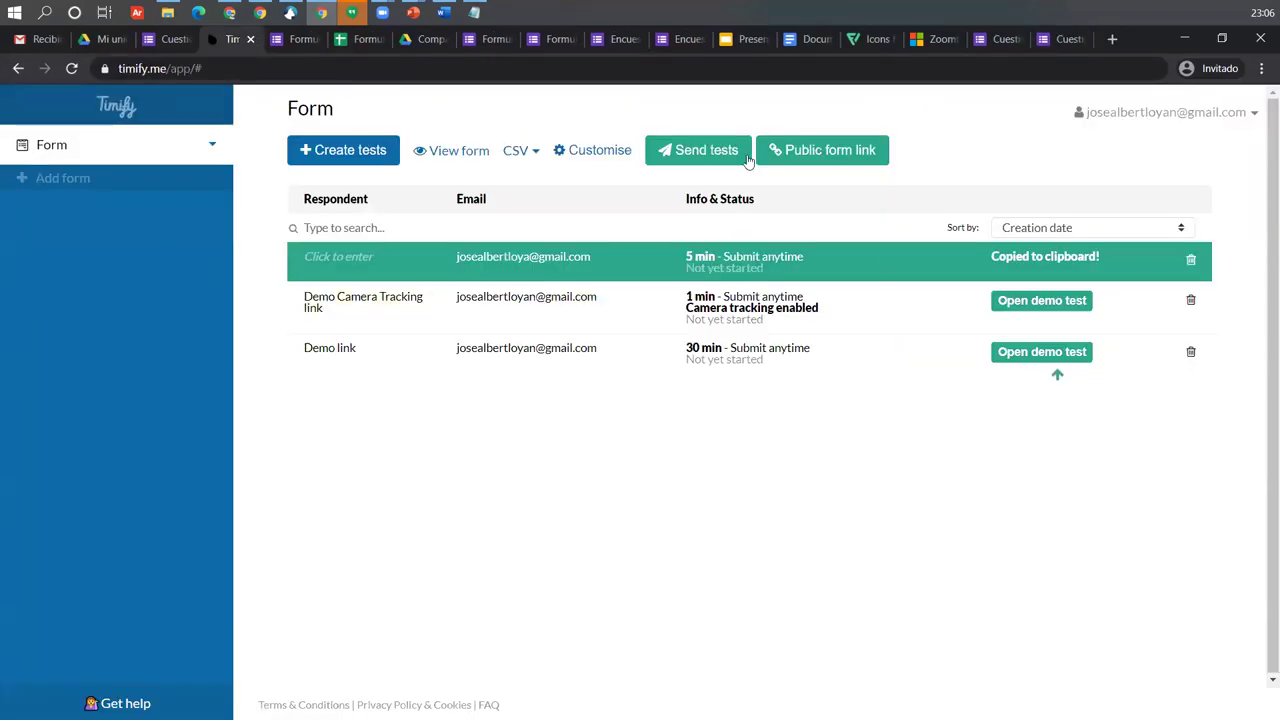
pyautogui.click(457, 150)
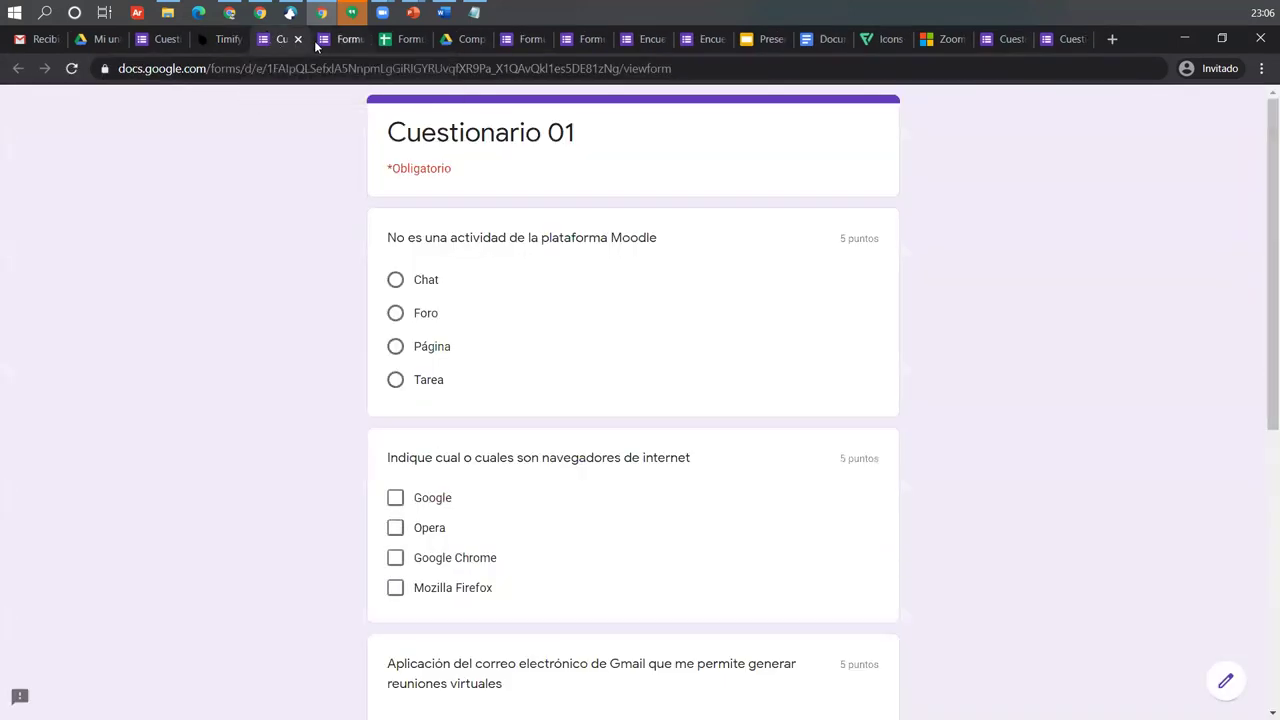
pyautogui.click(297, 40)
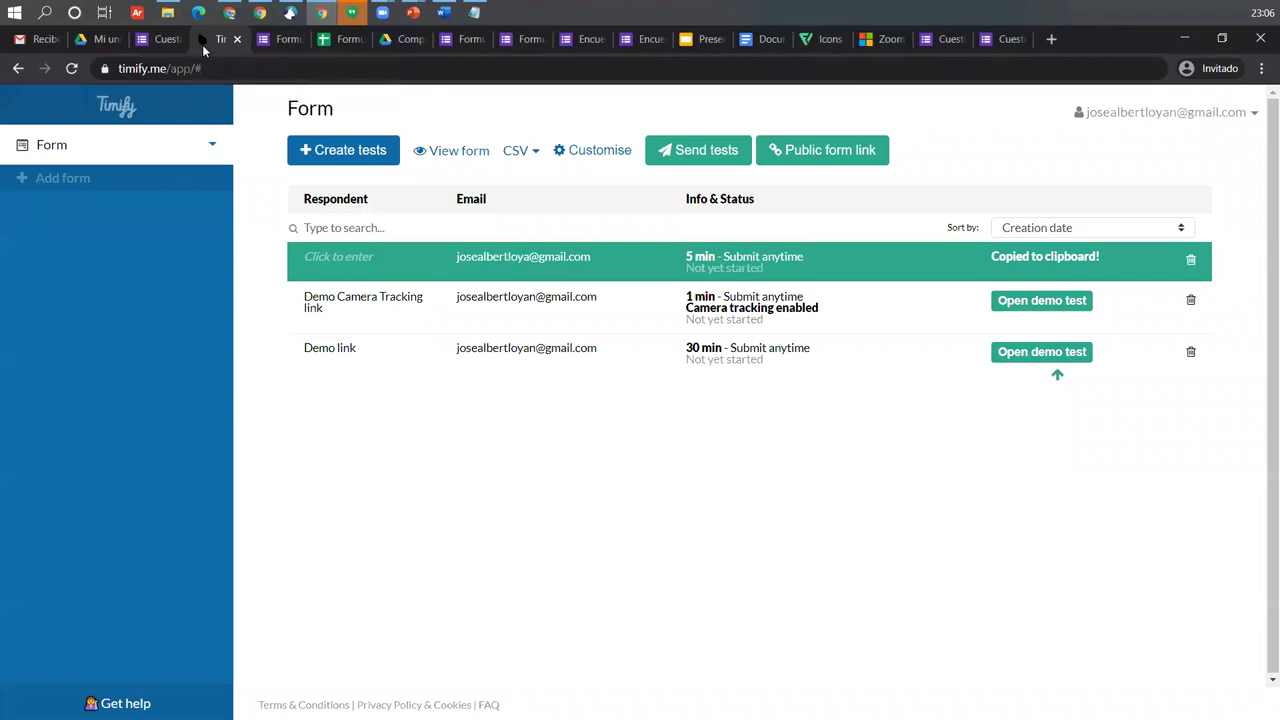
pyautogui.click(167, 39)
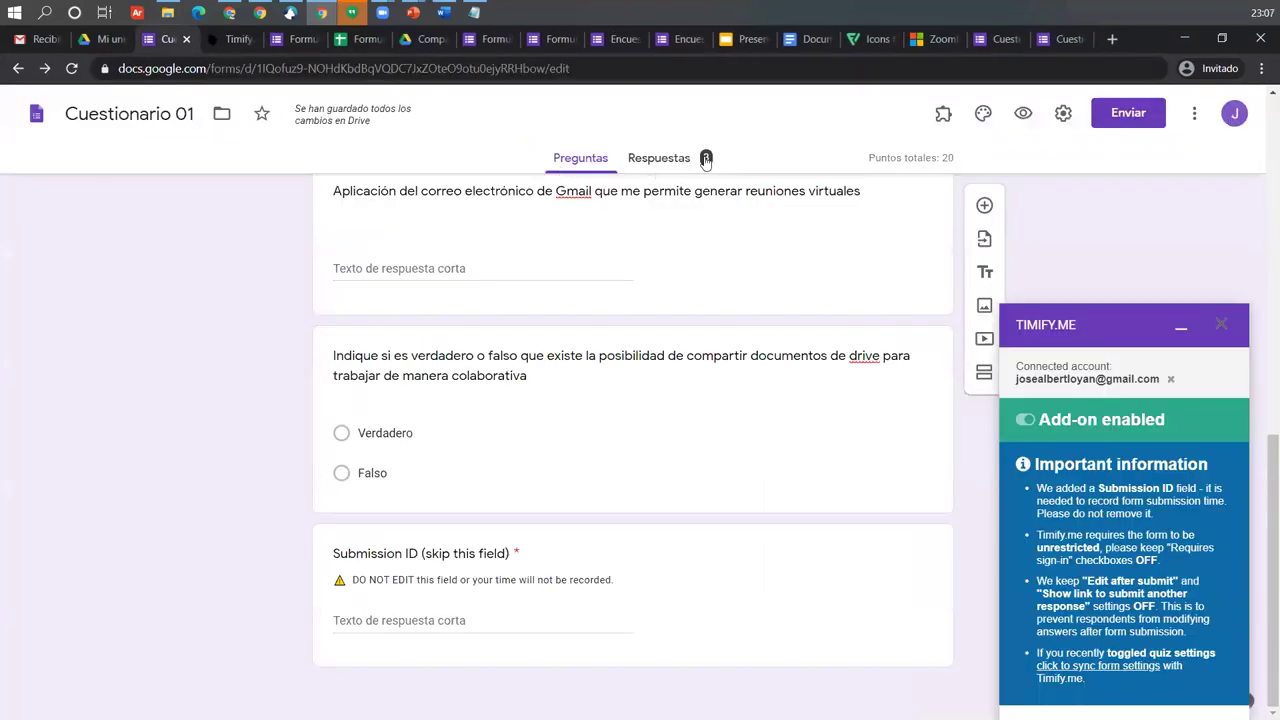
# Open the Respuestas tab and scroll through the score distribution and question summary charts.
pyautogui.click(659, 158)
pyautogui.scroll(-10, 663, 412)
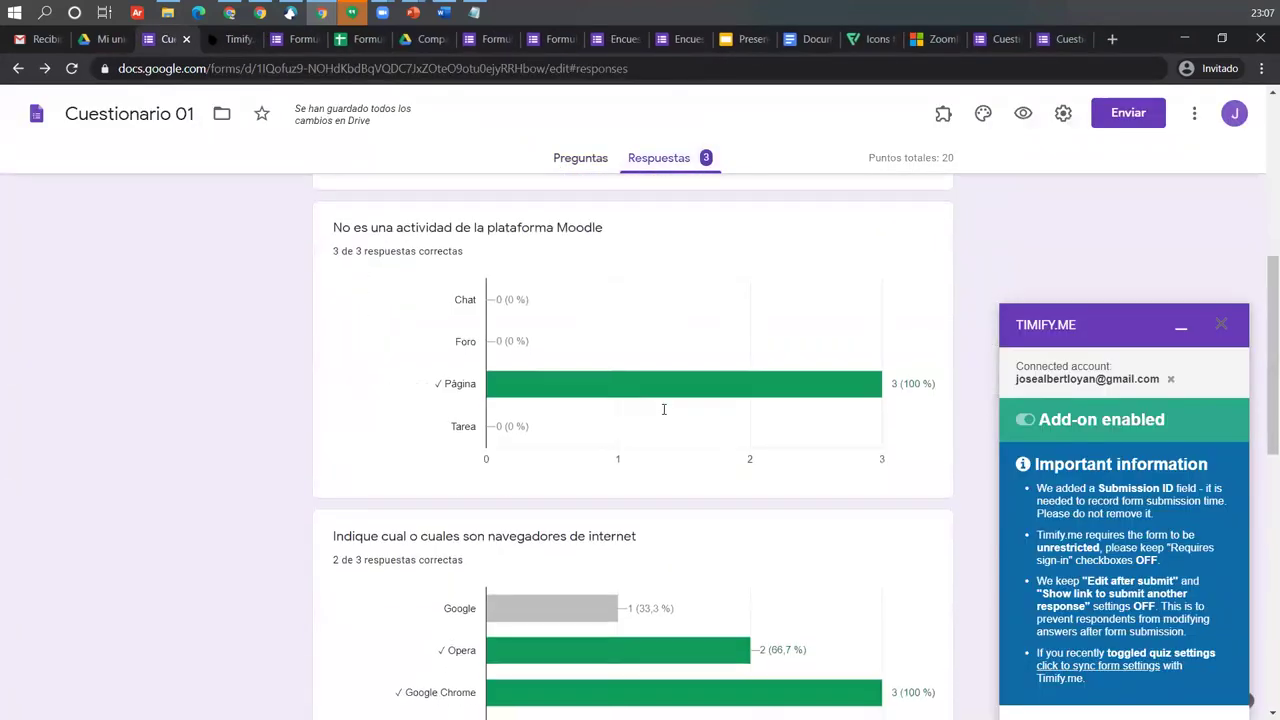
pyautogui.scroll(-4, 660, 415)
pyautogui.scroll(2, 560, 400)
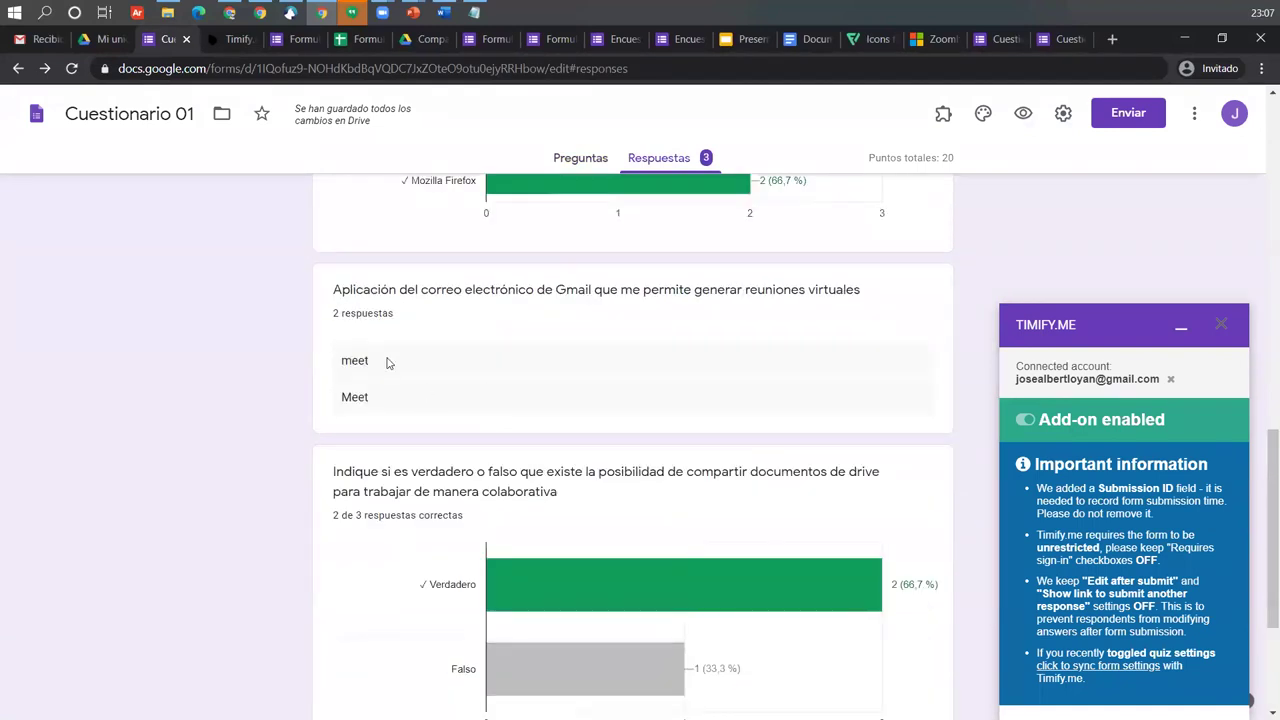
pyautogui.scroll(2, 395, 375)
pyautogui.scroll(6, 408, 399)
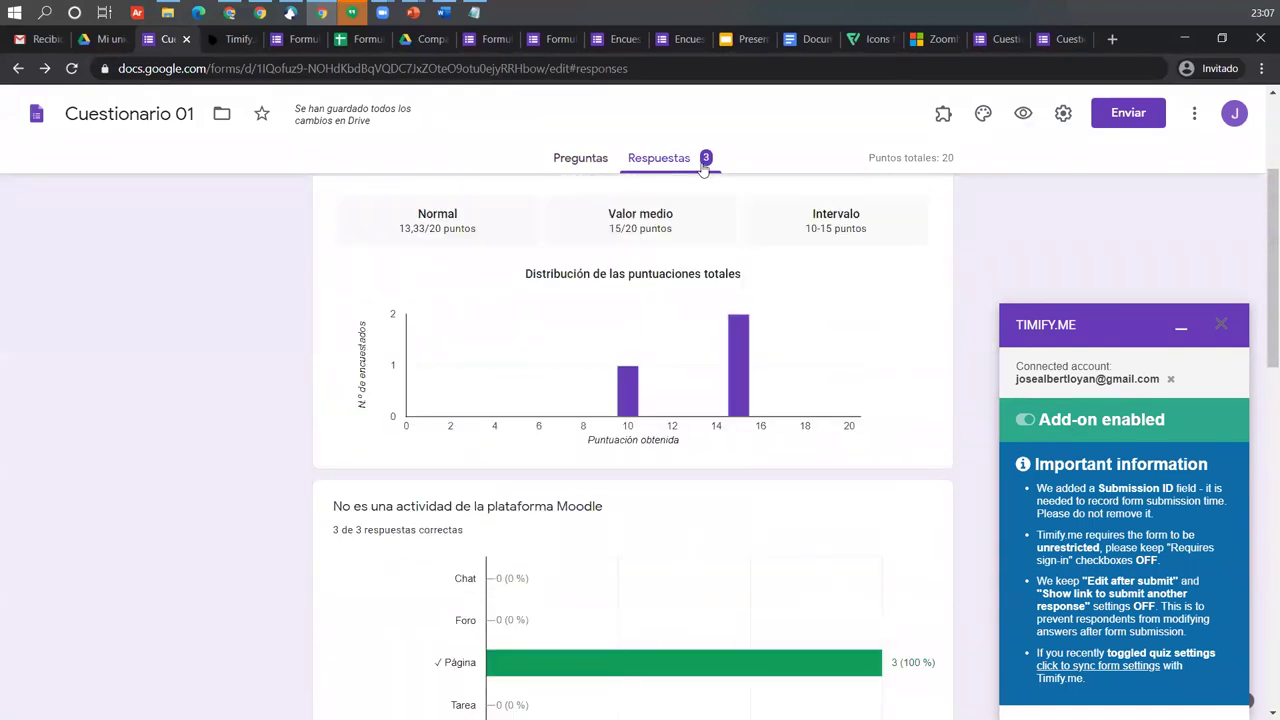
pyautogui.scroll(-3, 683, 389)
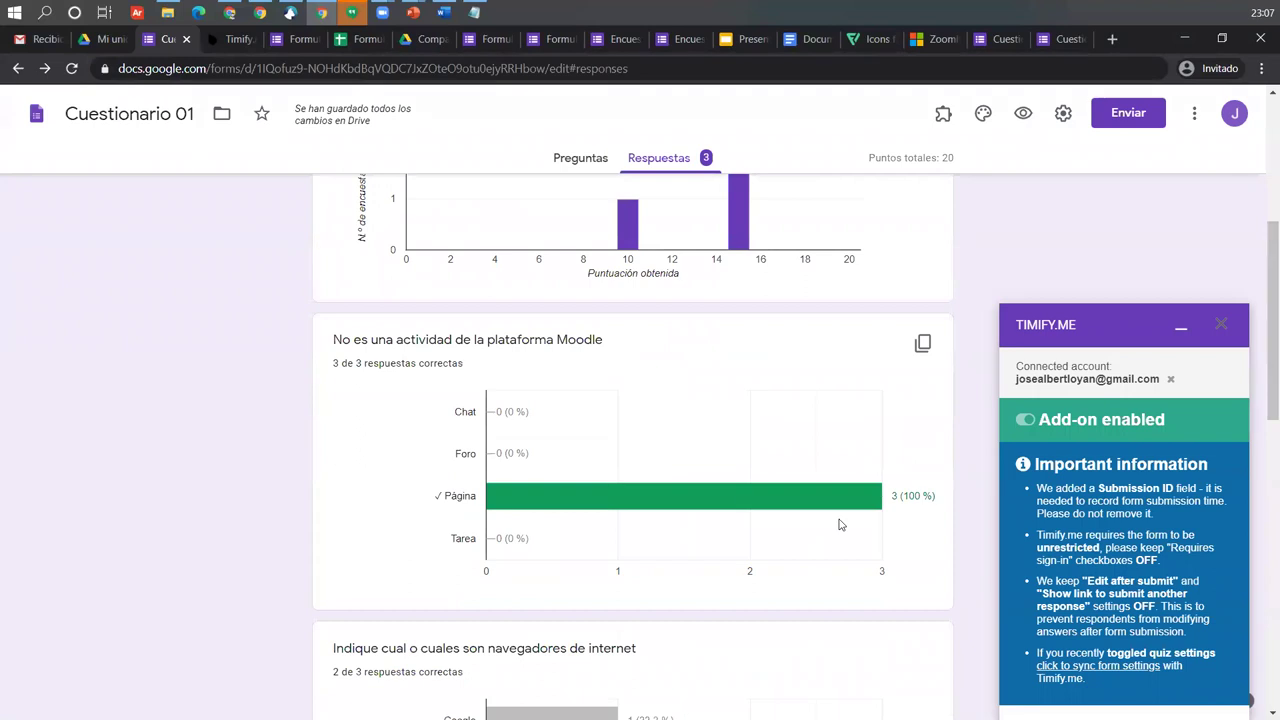
pyautogui.scroll(-8, 614, 470)
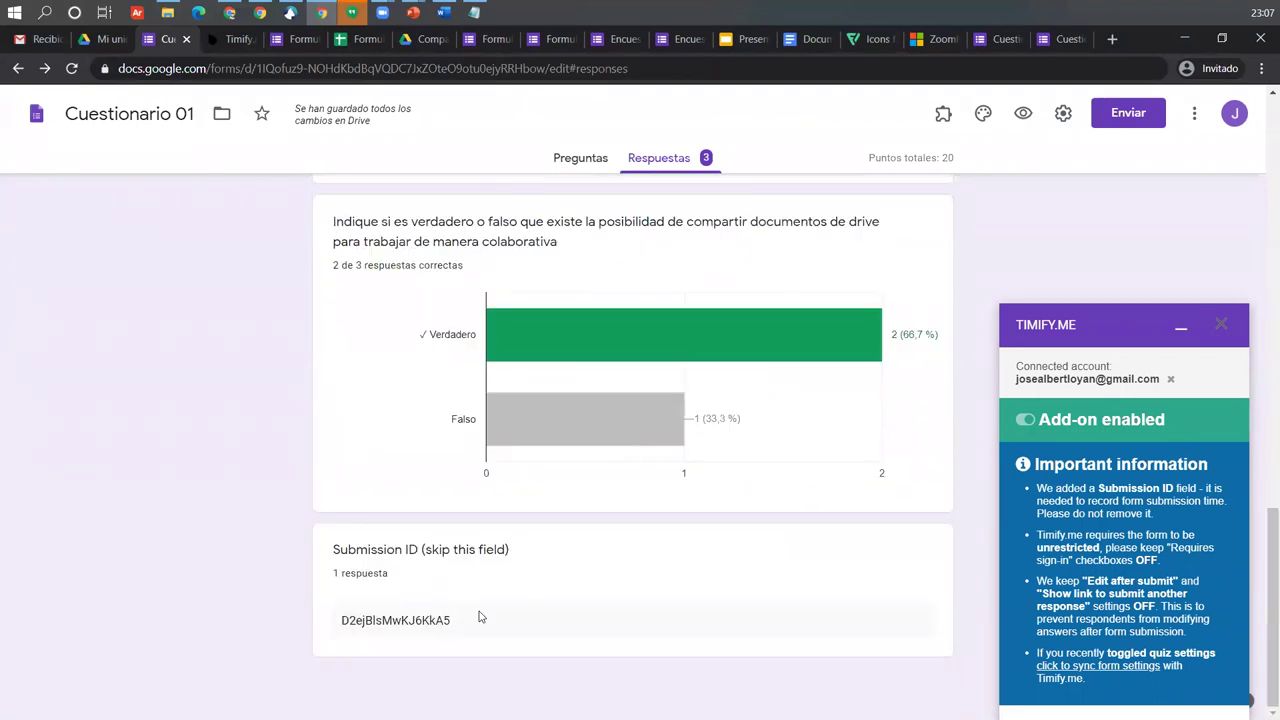
# Highlight the Submission ID question's 1 respuesta count, title and recorded answer.
pyautogui.moveTo(388, 571); pyautogui.dragTo(331, 587)
pyautogui.click(405, 549)
pyautogui.tripleClick(405, 549)
pyautogui.moveTo(545, 551); pyautogui.dragTo(335, 549)
pyautogui.moveTo(487, 625); pyautogui.dragTo(322, 627)
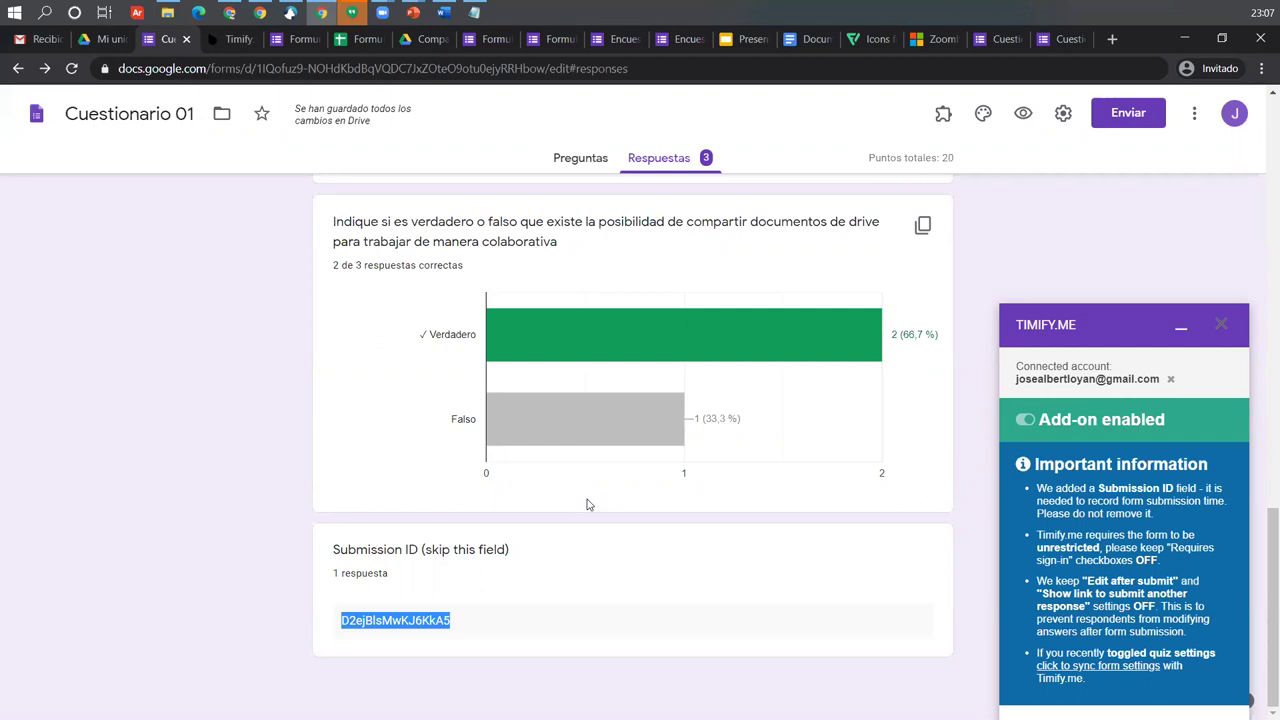
# Cycle through the Timify, Cuestionario 01, Formulario 002 and Encuesta tabs to the 11/20 score view.
pyautogui.click(226, 40)
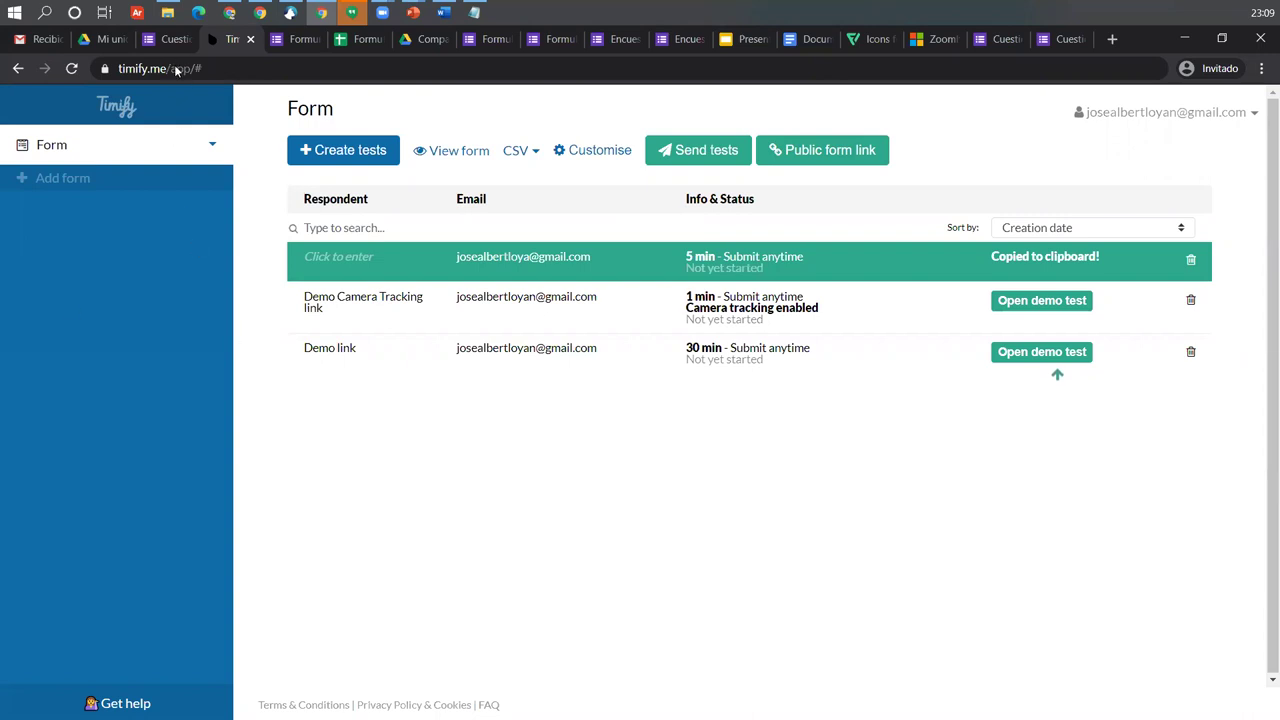
pyautogui.click(167, 39)
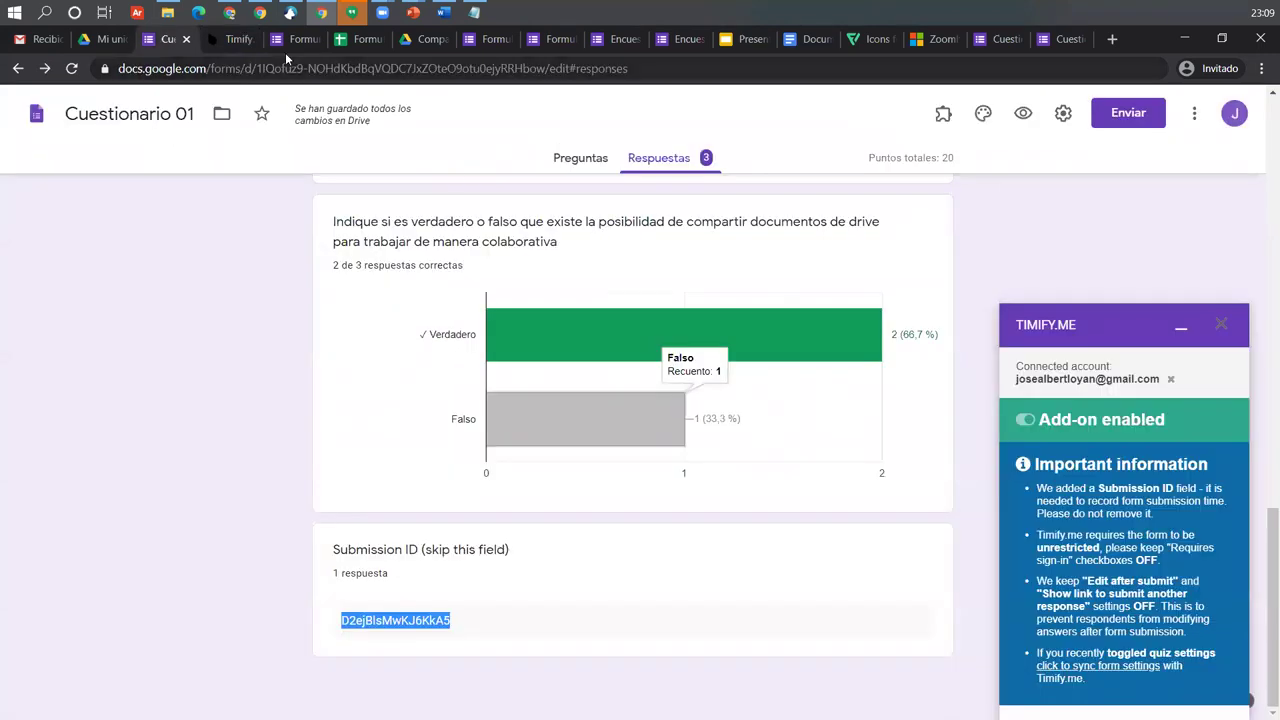
pyautogui.click(482, 40)
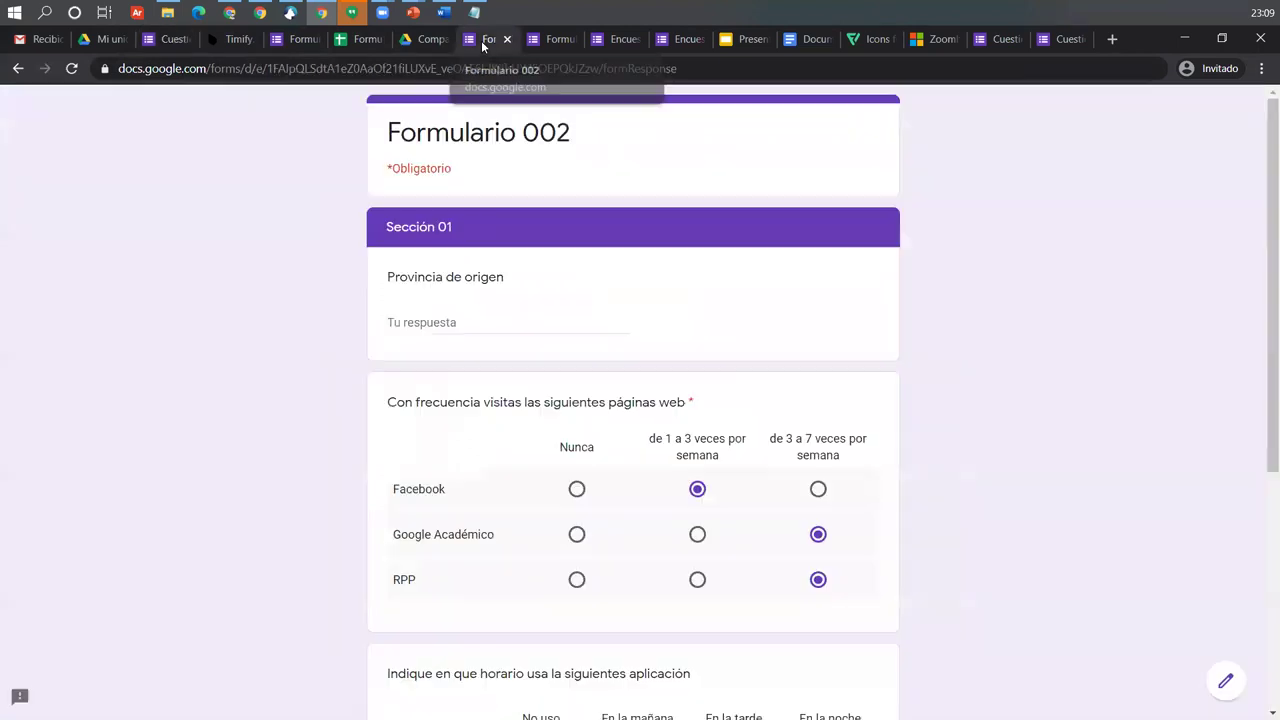
pyautogui.click(617, 40)
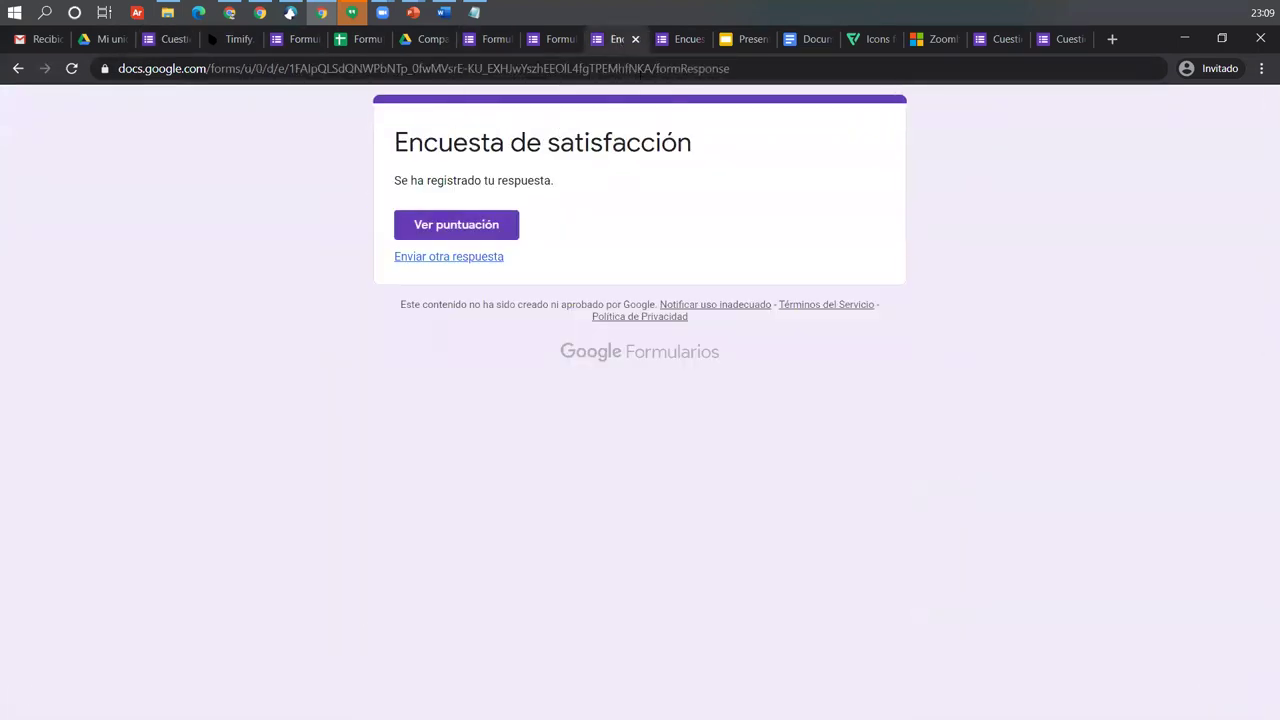
pyautogui.click(675, 39)
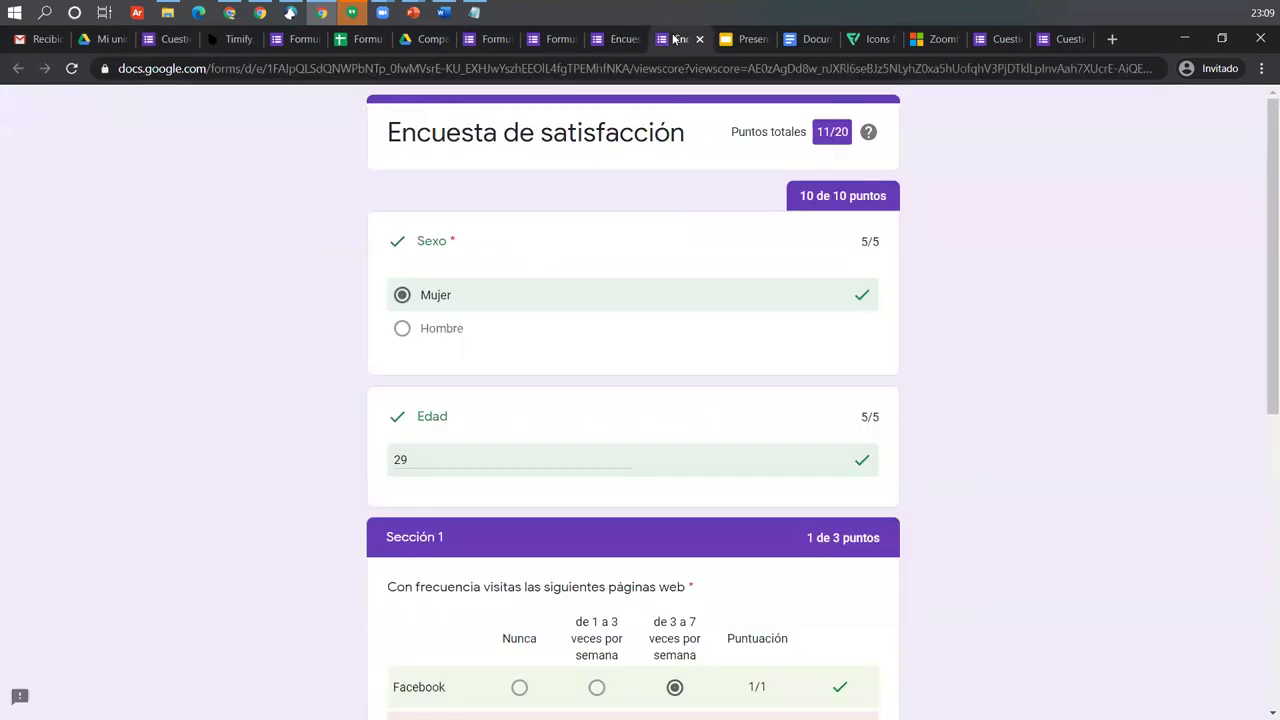
pyautogui.click(305, 38)
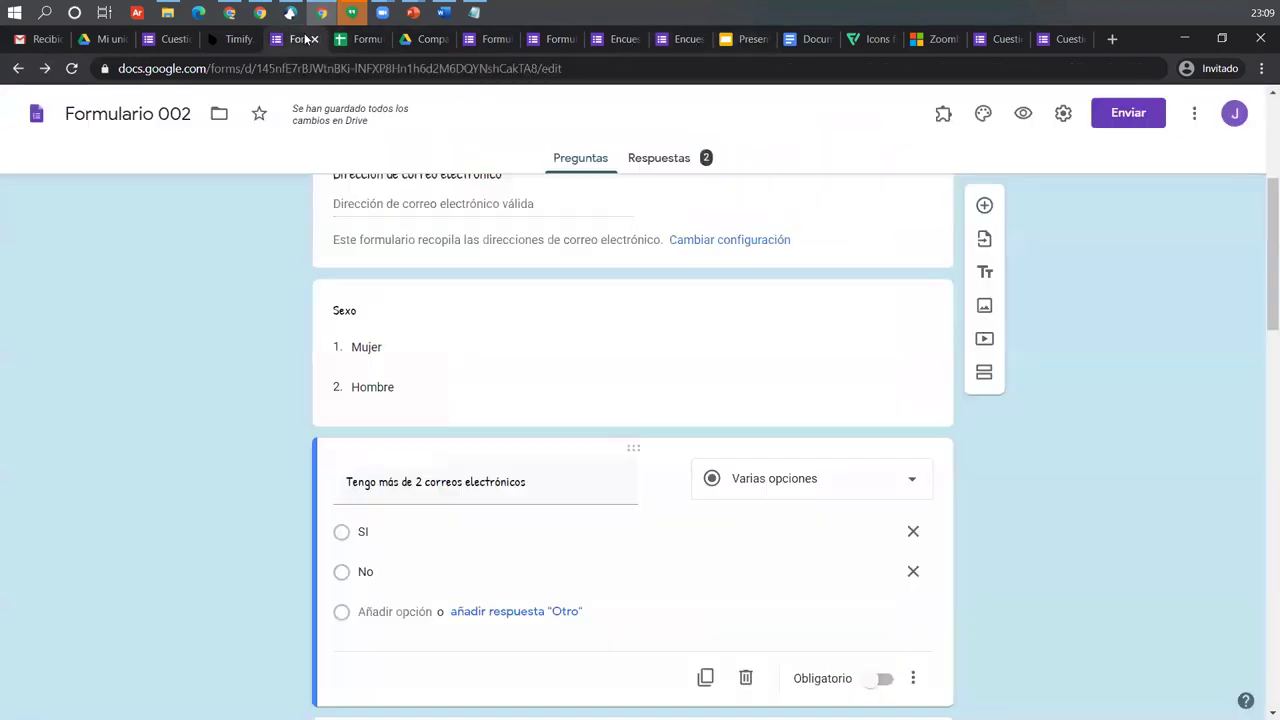
pyautogui.scroll(5, 649, 331)
pyautogui.click(659, 158)
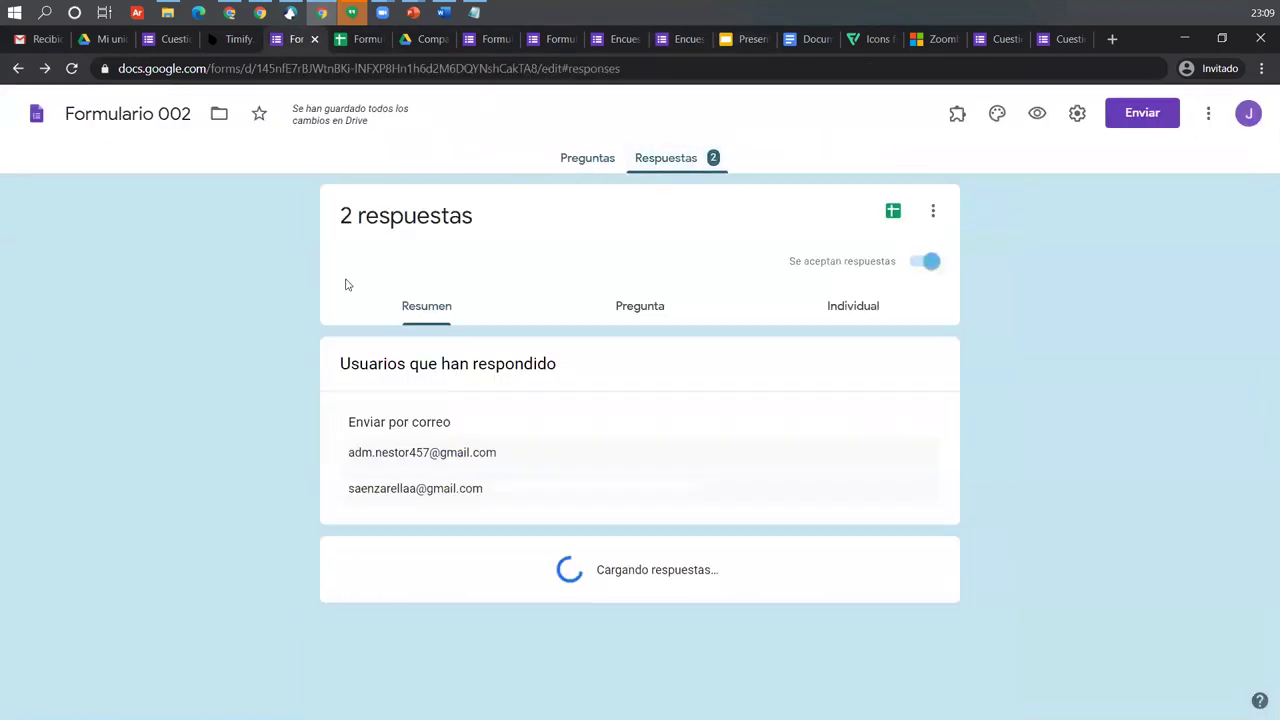
pyautogui.scroll(-2, 391, 434)
pyautogui.scroll(2, 428, 400)
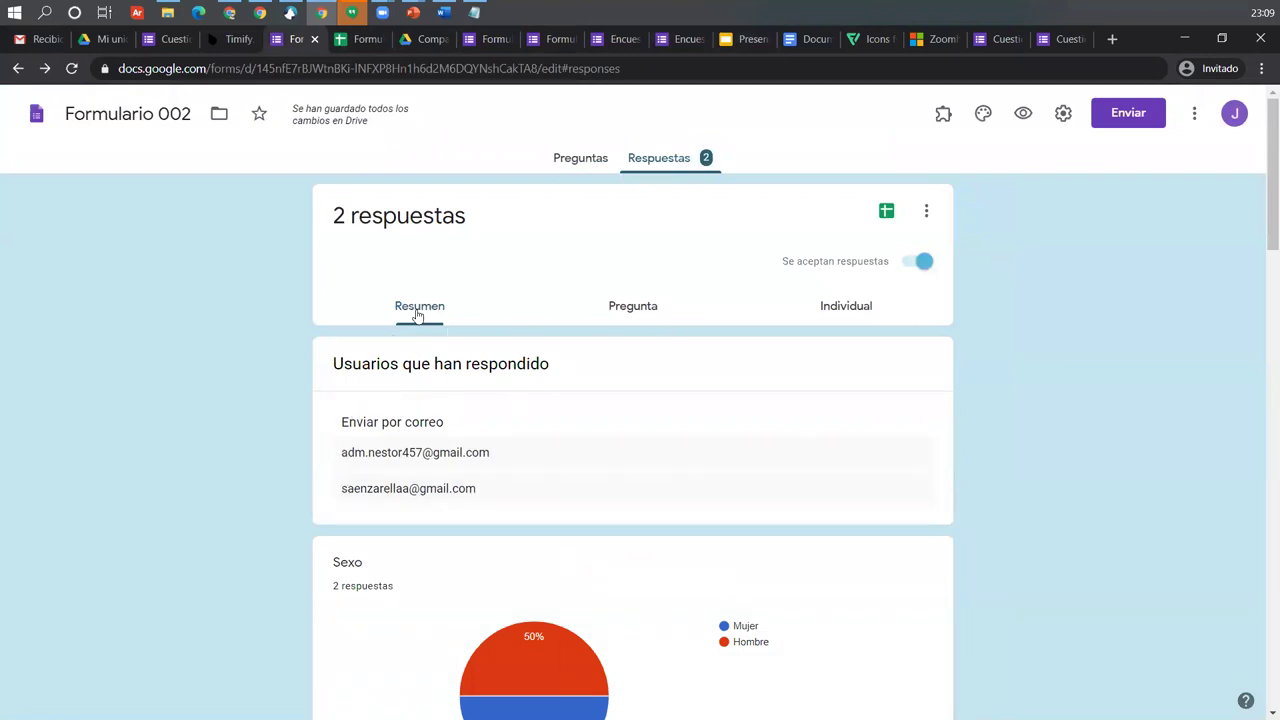
pyautogui.scroll(-5, 457, 431)
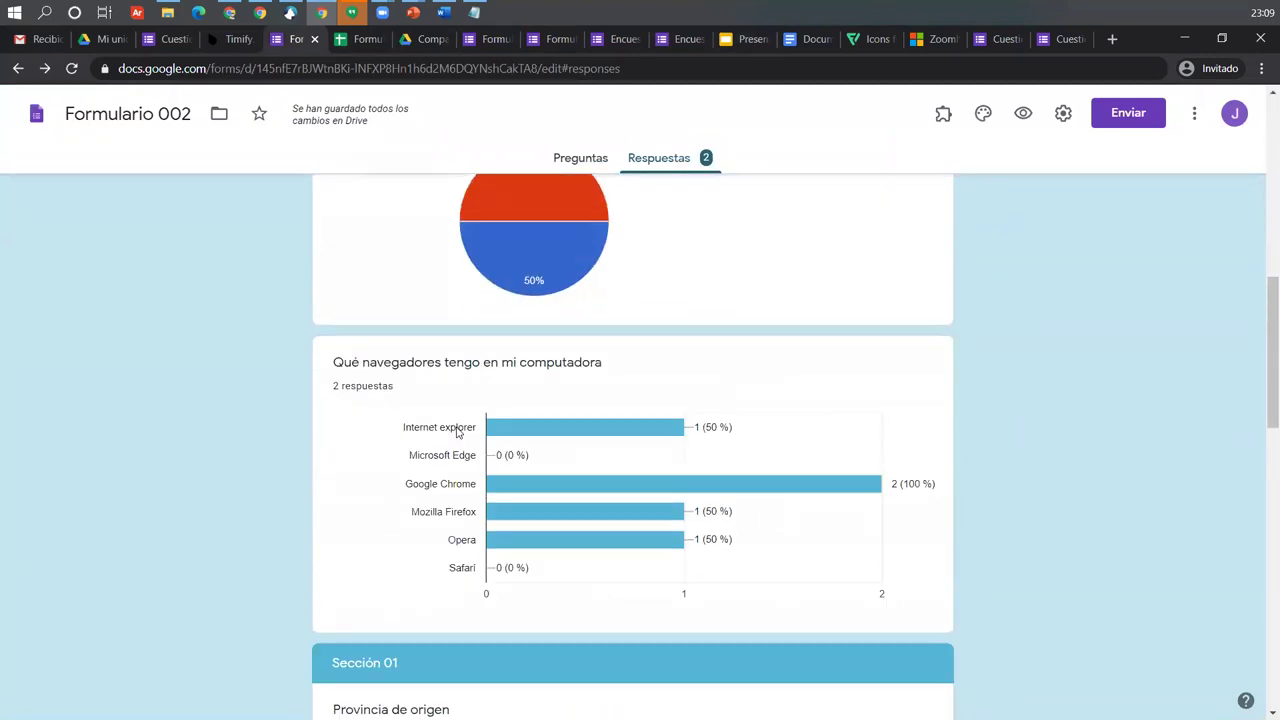
pyautogui.scroll(-12, 457, 431)
pyautogui.scroll(2, 458, 432)
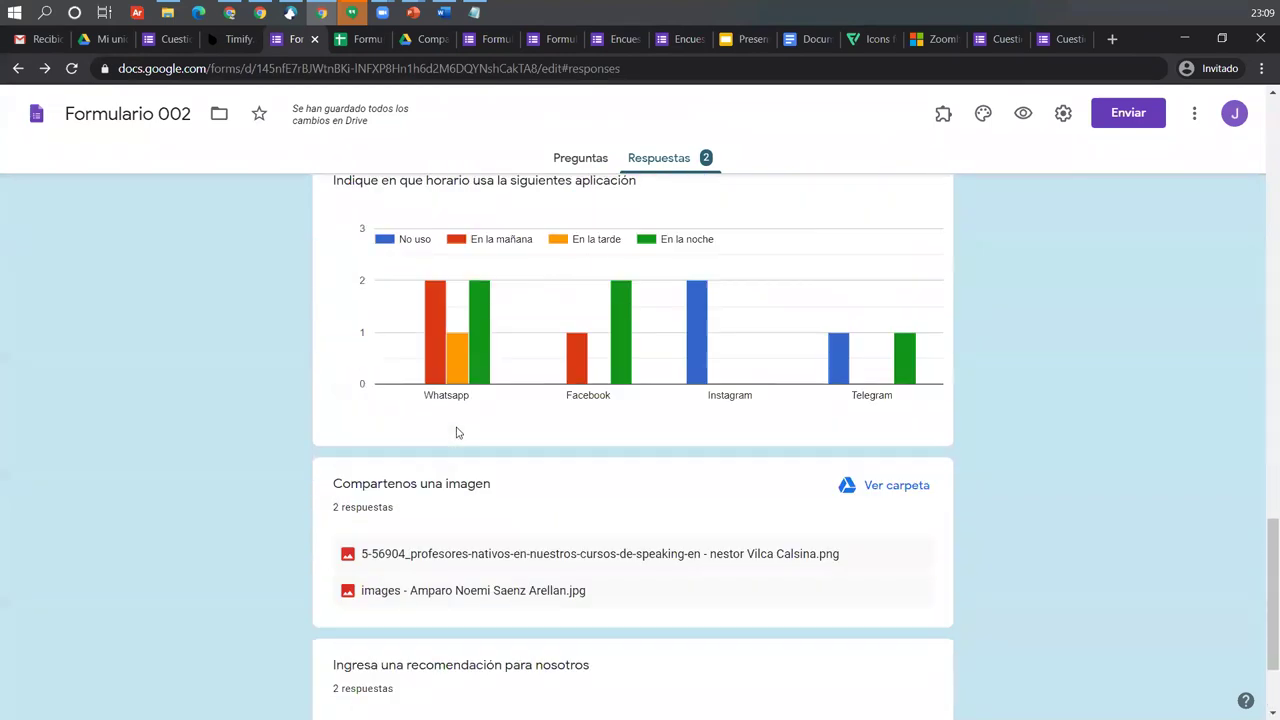
pyautogui.scroll(15, 457, 431)
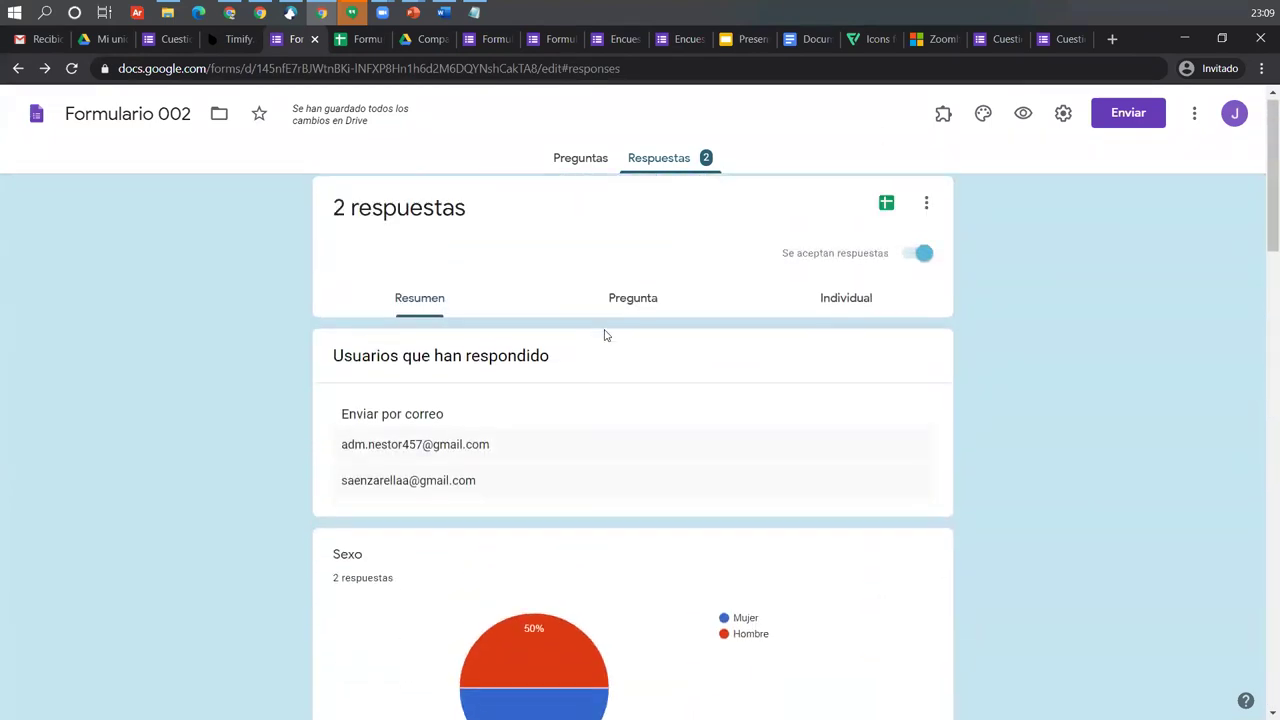
pyautogui.click(623, 312)
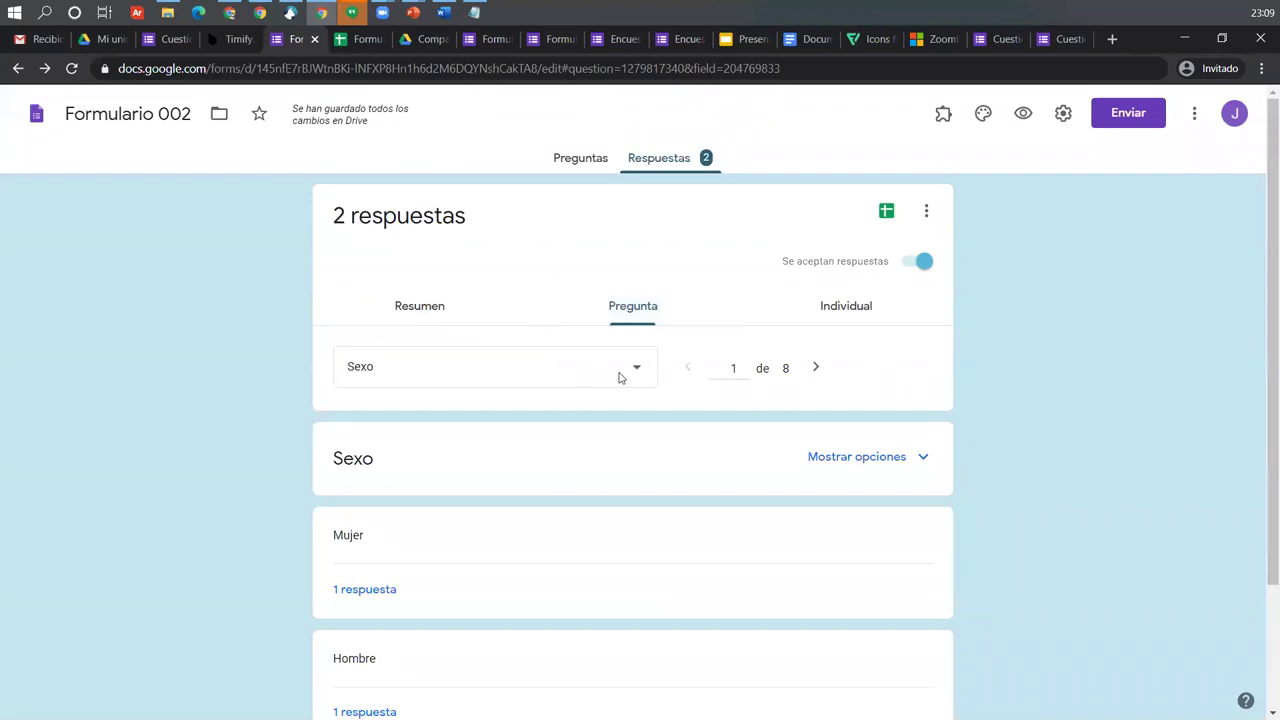
pyautogui.scroll(-2, 405, 430)
pyautogui.scroll(2, 477, 391)
pyautogui.click(617, 383)
pyautogui.click(591, 440)
pyautogui.scroll(-2, 557, 563)
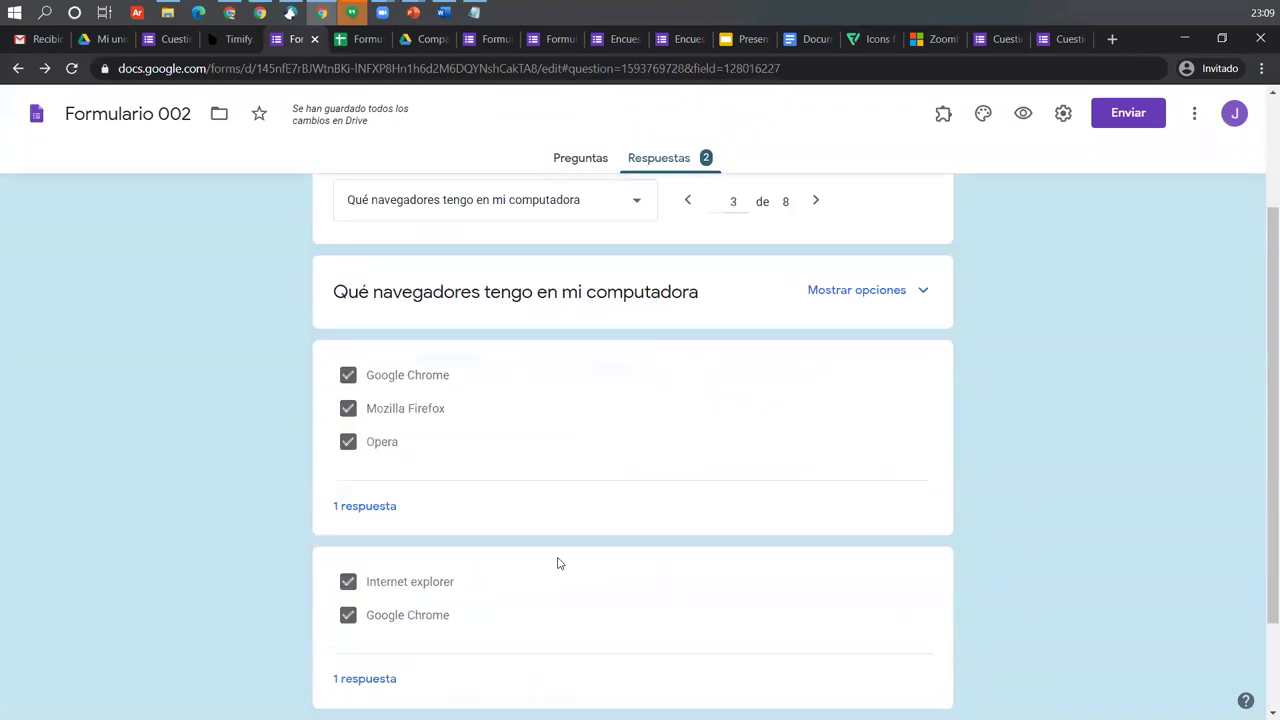
pyautogui.scroll(2, 557, 563)
pyautogui.click(830, 306)
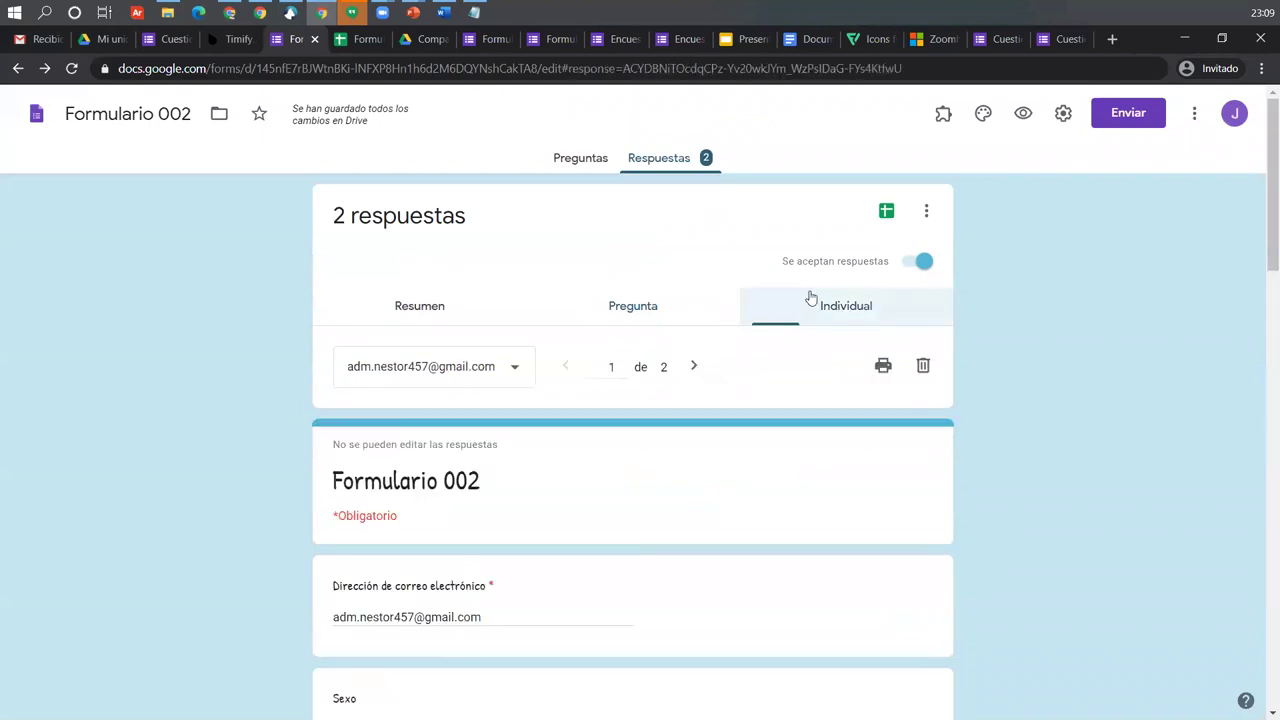
pyautogui.click(651, 311)
pyautogui.click(410, 312)
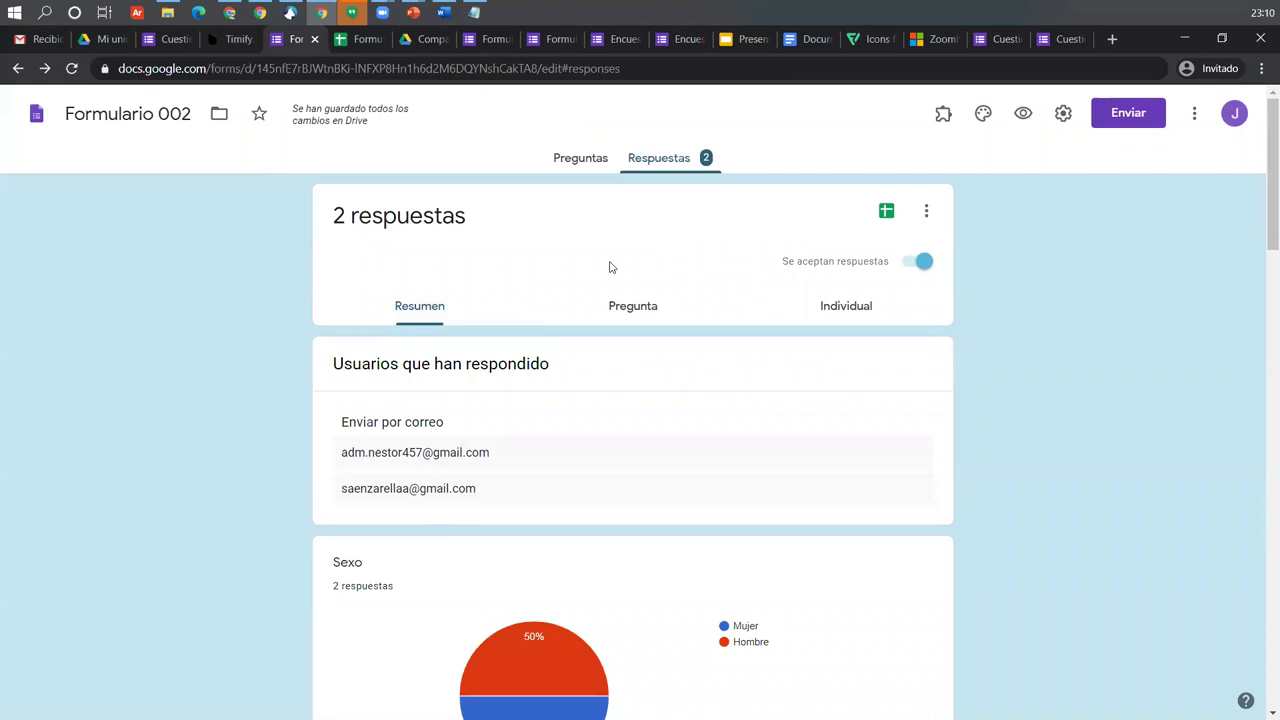
pyautogui.moveTo(519, 678)
pyautogui.click(580, 158)
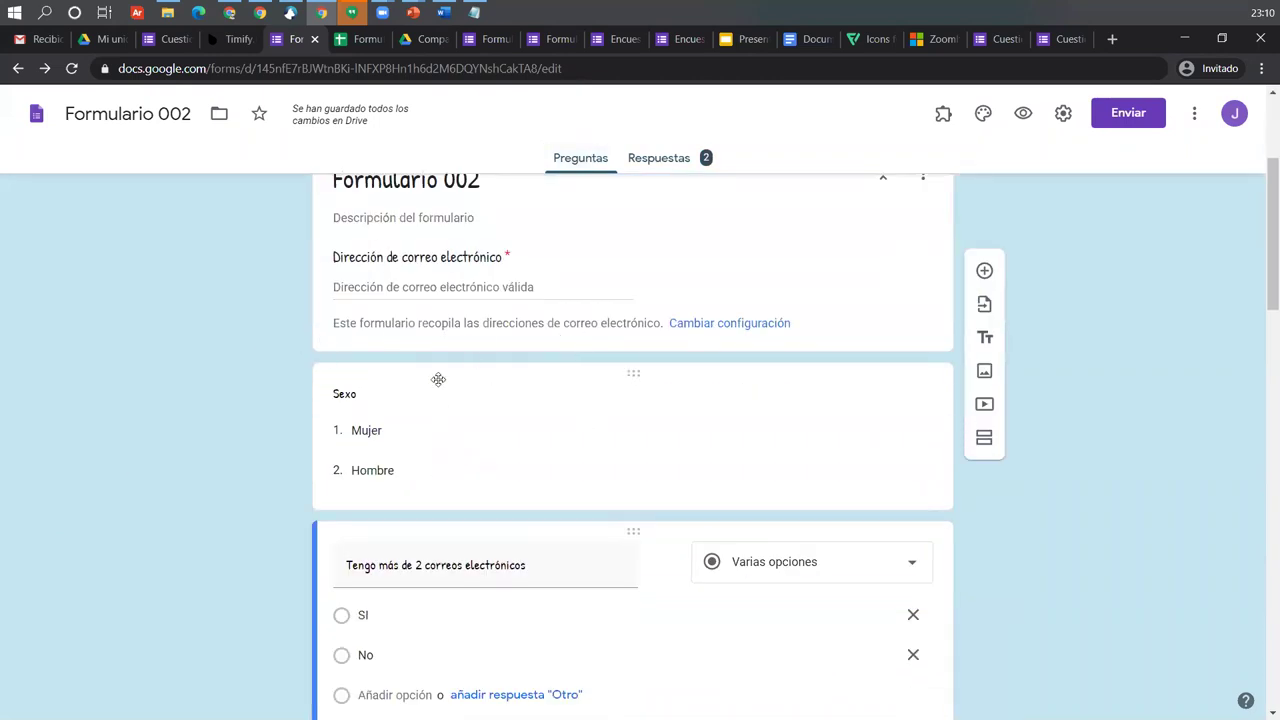
pyautogui.scroll(3, 466, 357)
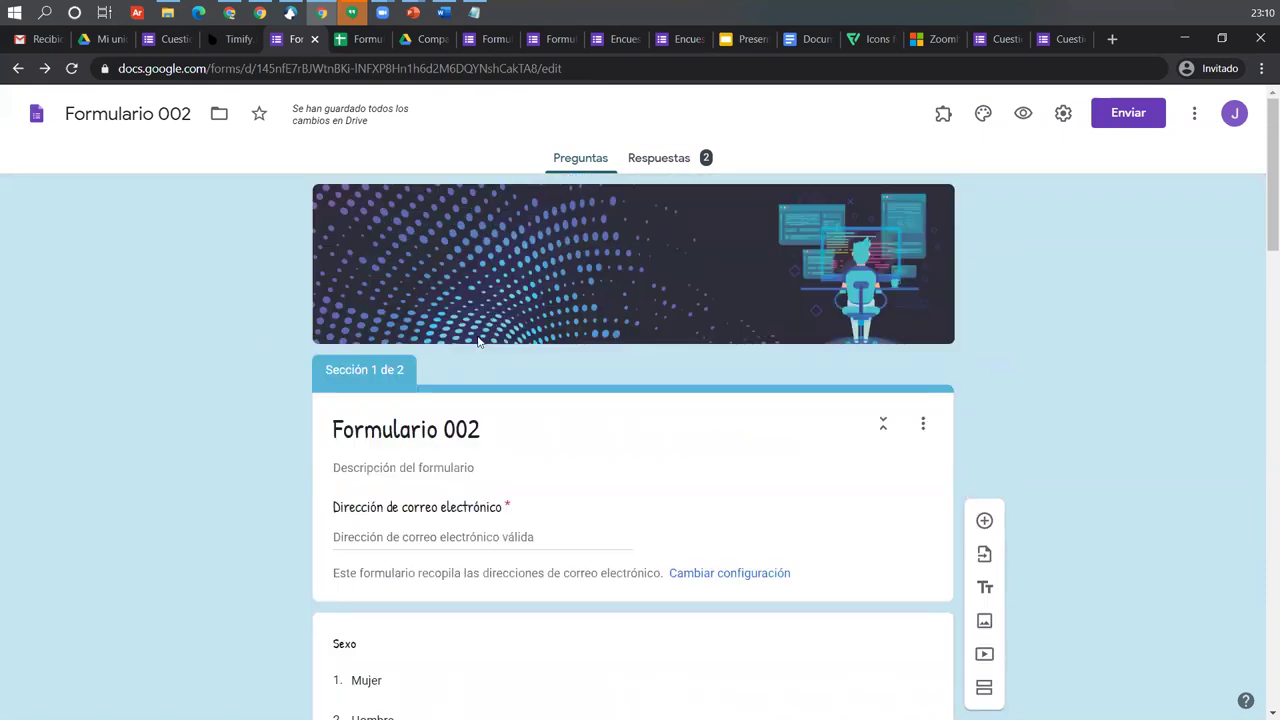
pyautogui.click(677, 155)
pyautogui.scroll(-3, 397, 517)
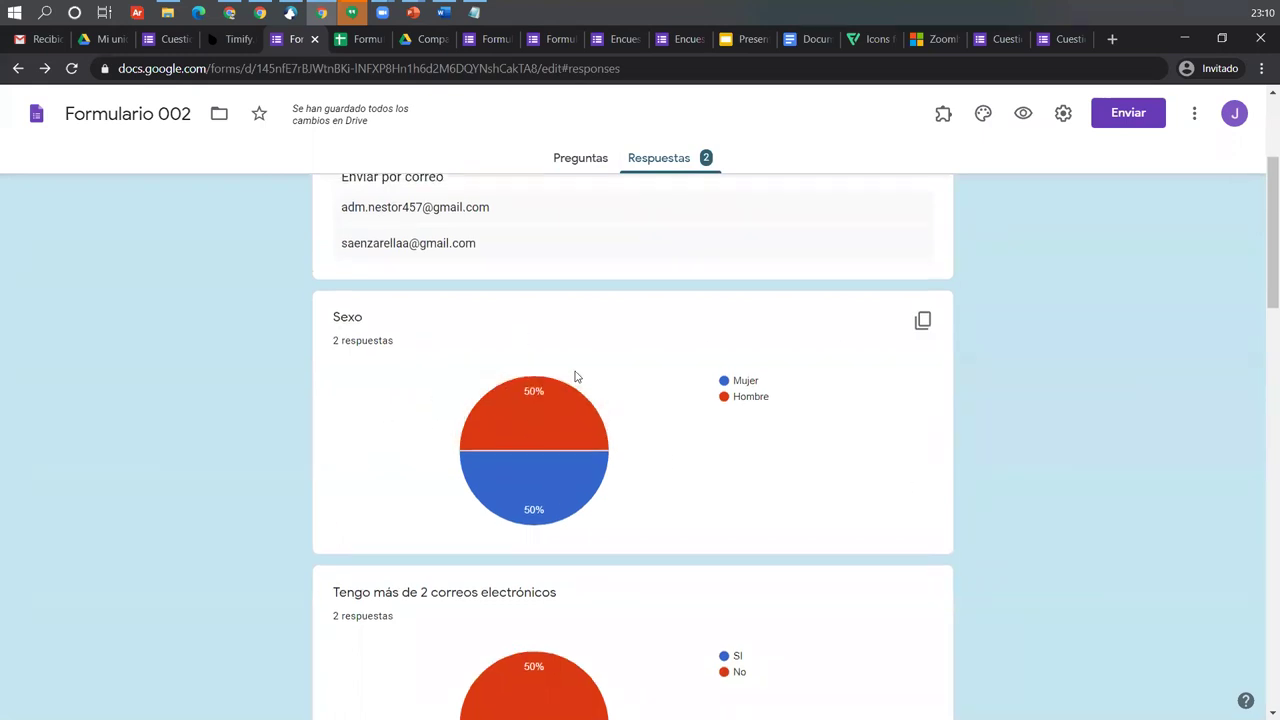
pyautogui.scroll(3, 363, 457)
pyautogui.scroll(-4, 414, 528)
pyautogui.scroll(4, 419, 504)
pyautogui.scroll(-12, 418, 503)
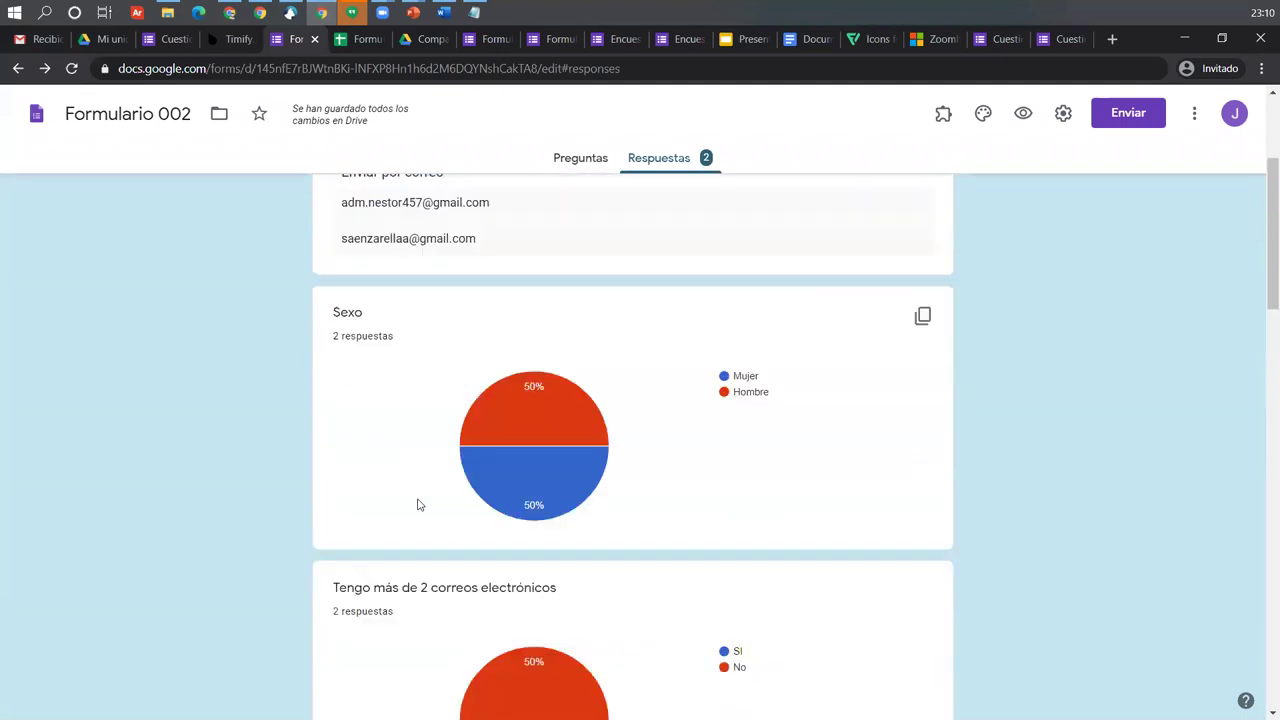
pyautogui.scroll(12, 418, 503)
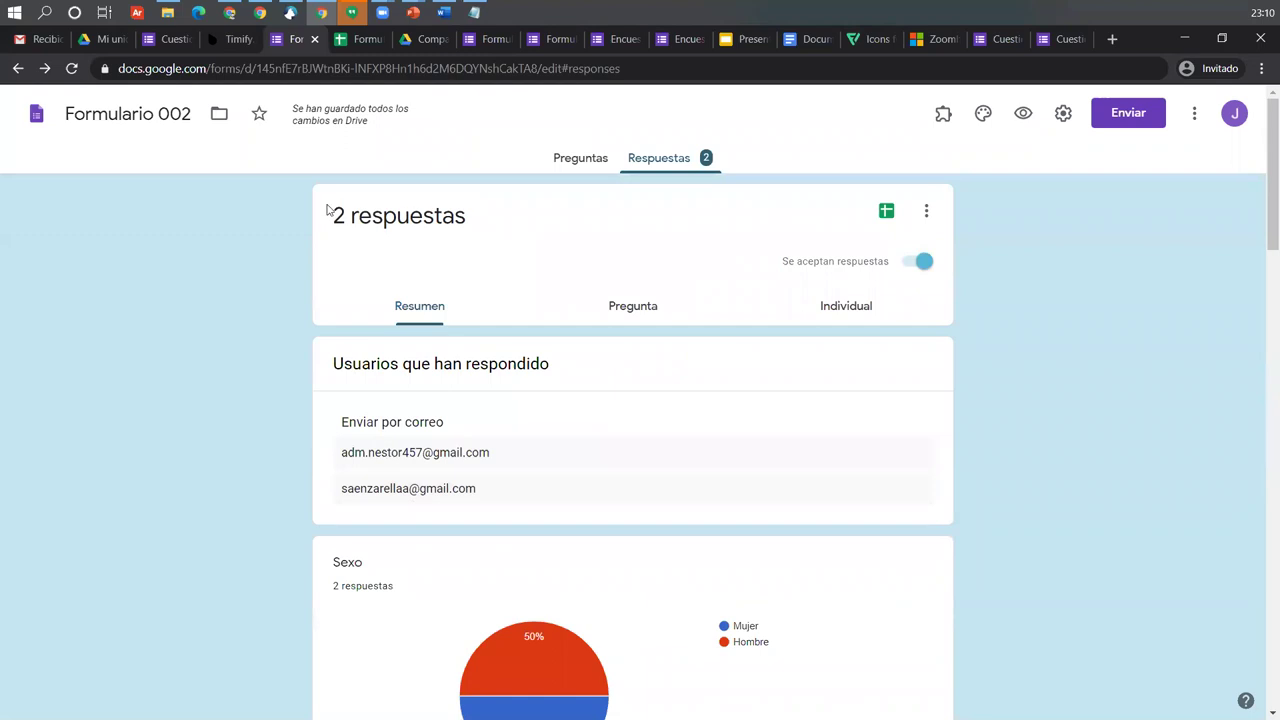
# Open the Formulario 002 (respuestas) sheet, insert a test chart, move it, then delete it.
pyautogui.moveTo(922, 566)
pyautogui.click(886, 211)
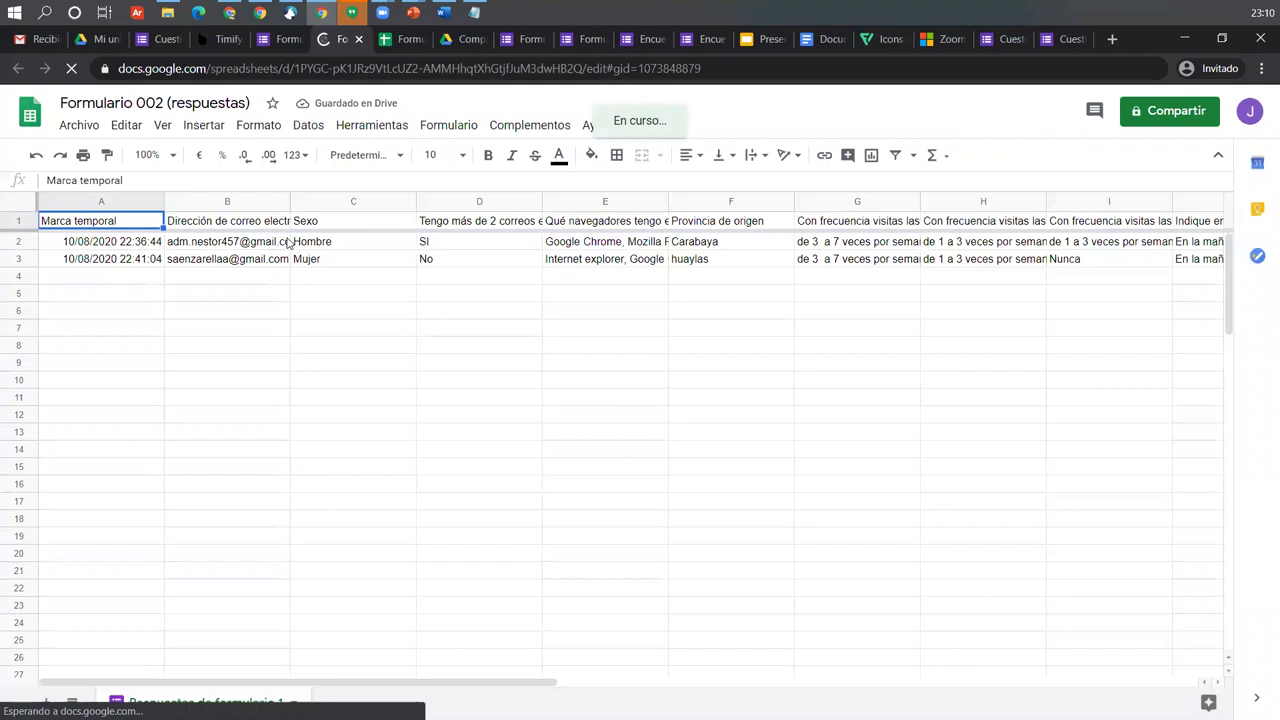
pyautogui.click(258, 128)
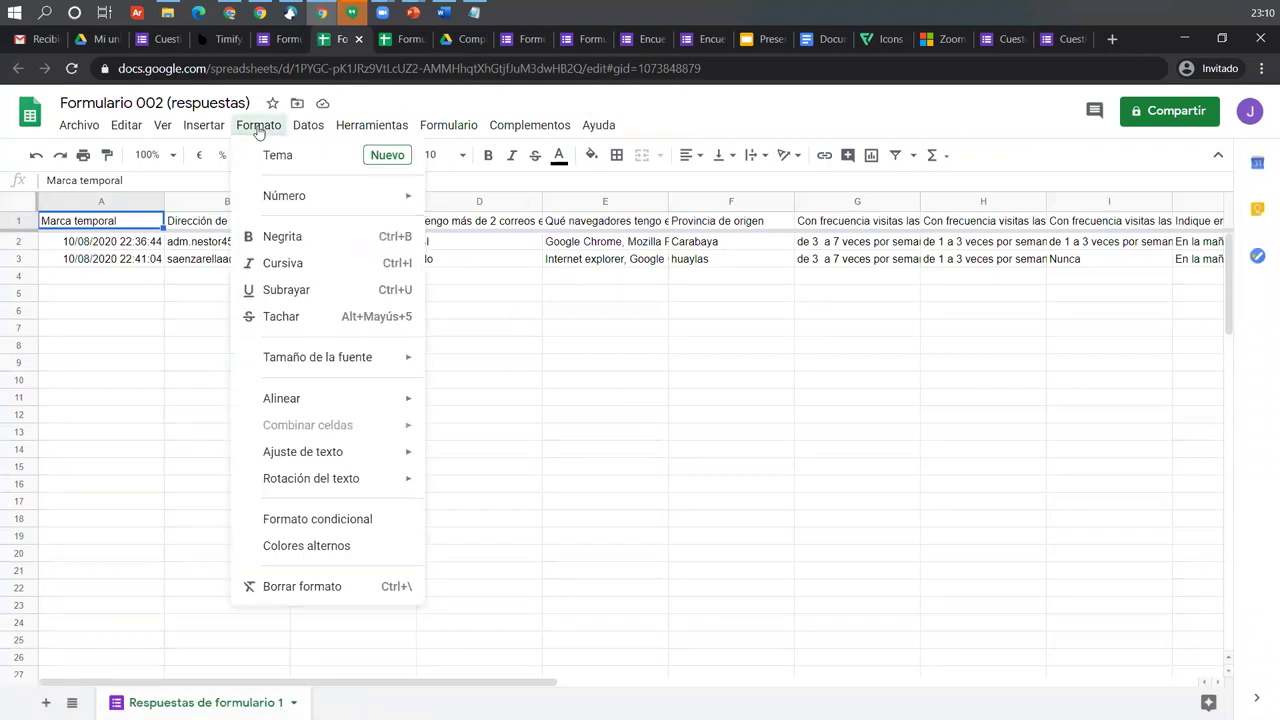
pyautogui.moveTo(322, 131)
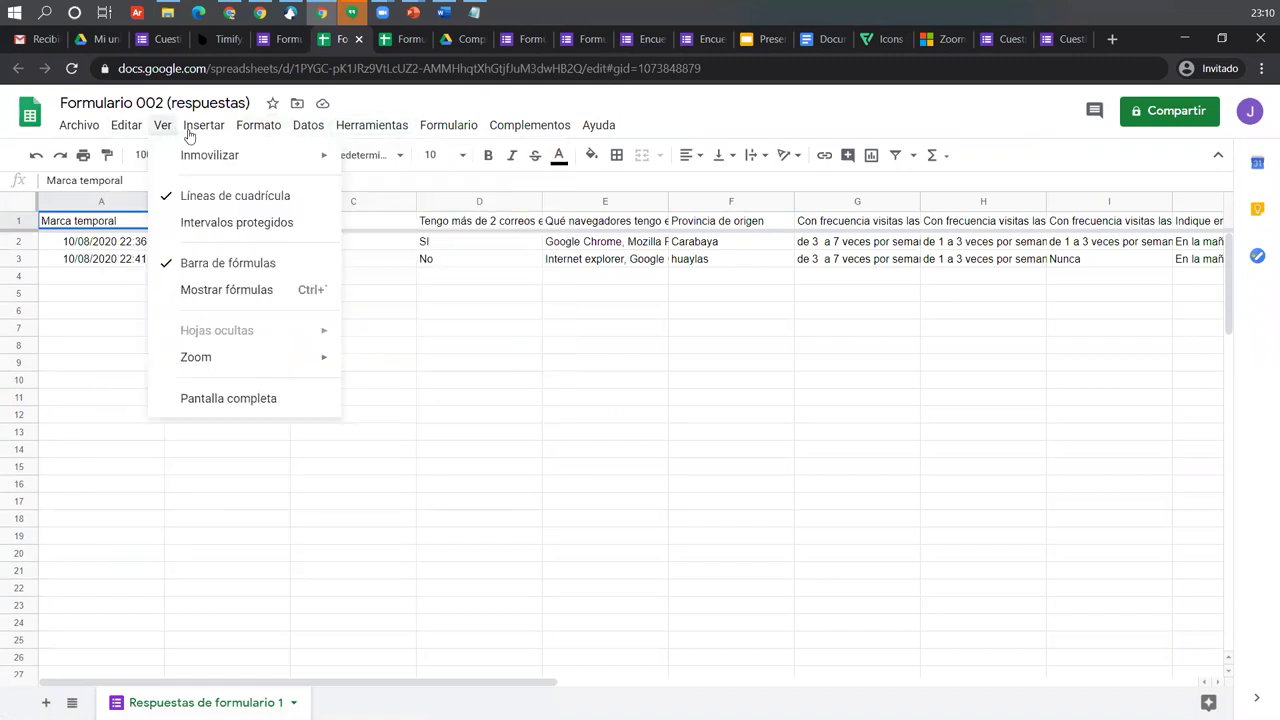
pyautogui.click(487, 370)
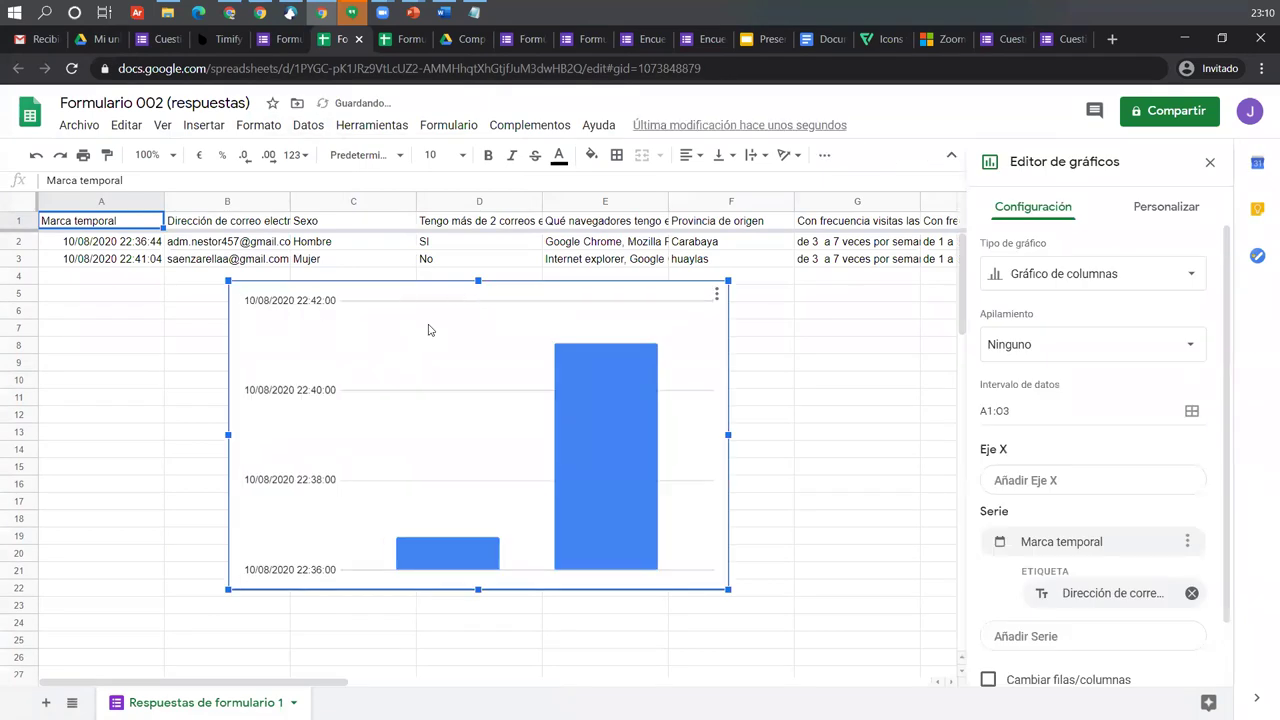
pyautogui.moveTo(430, 331); pyautogui.dragTo(509, 343)
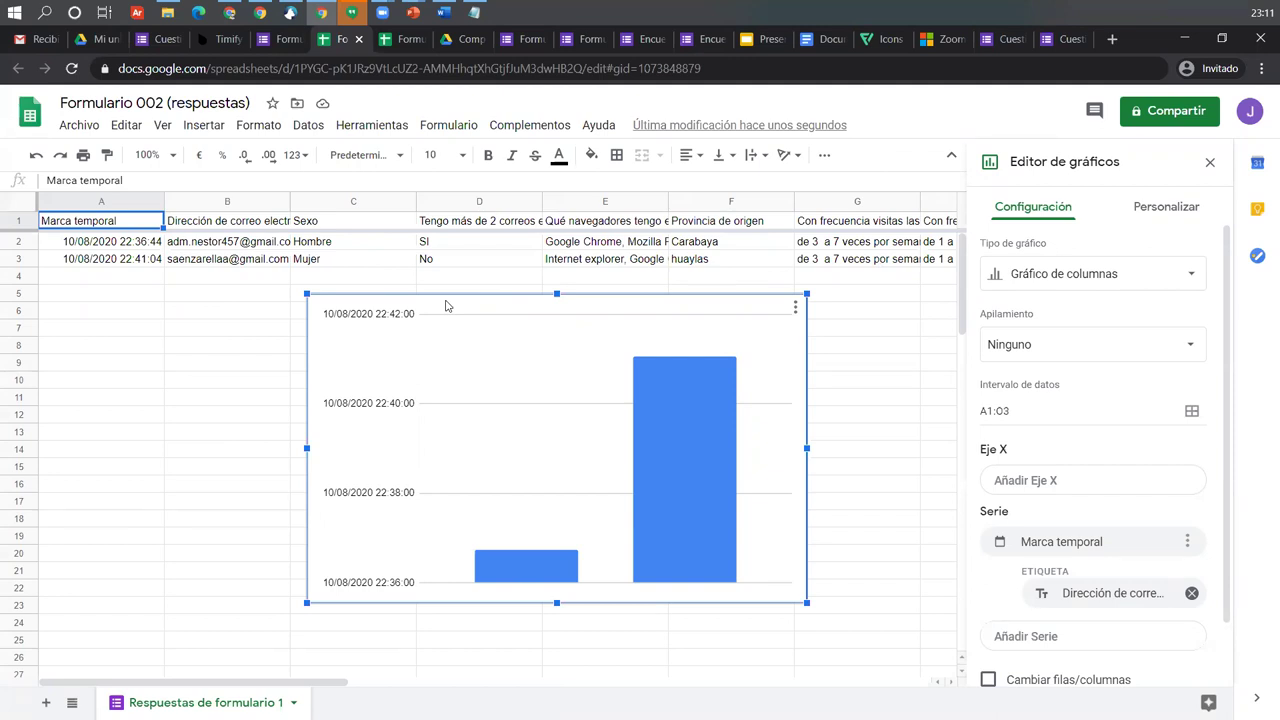
pyautogui.press('Delete')
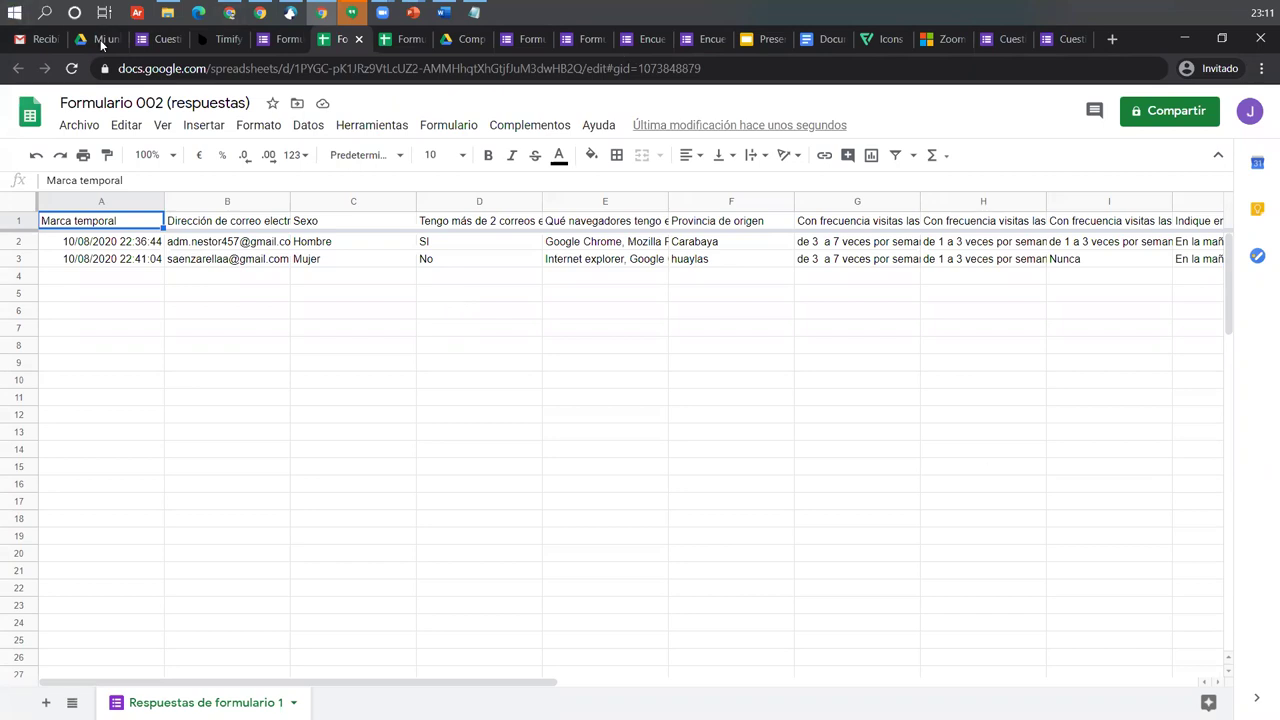
pyautogui.moveTo(446, 17)
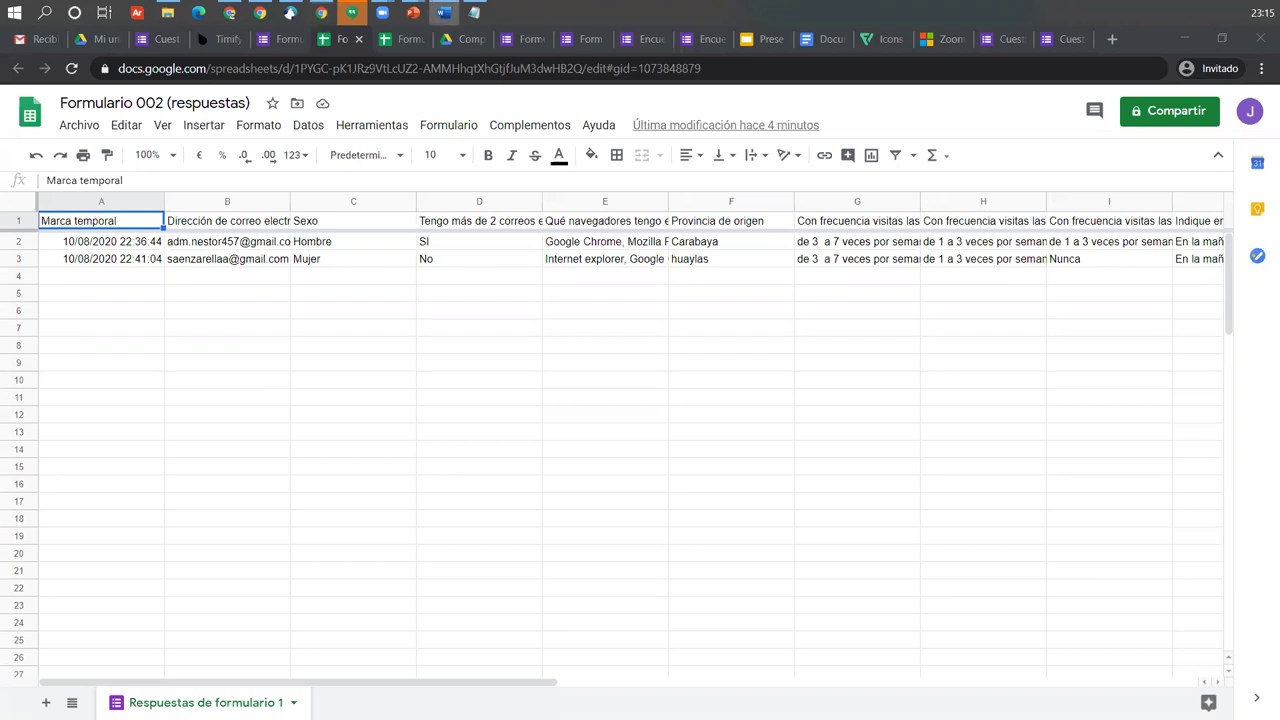
pyautogui.click(321, 12)
# Switch to Word's blank Documento1 and turn off the ¶ Show/Hide formatting marks.
pyautogui.hotkey('alt', 'Tab')
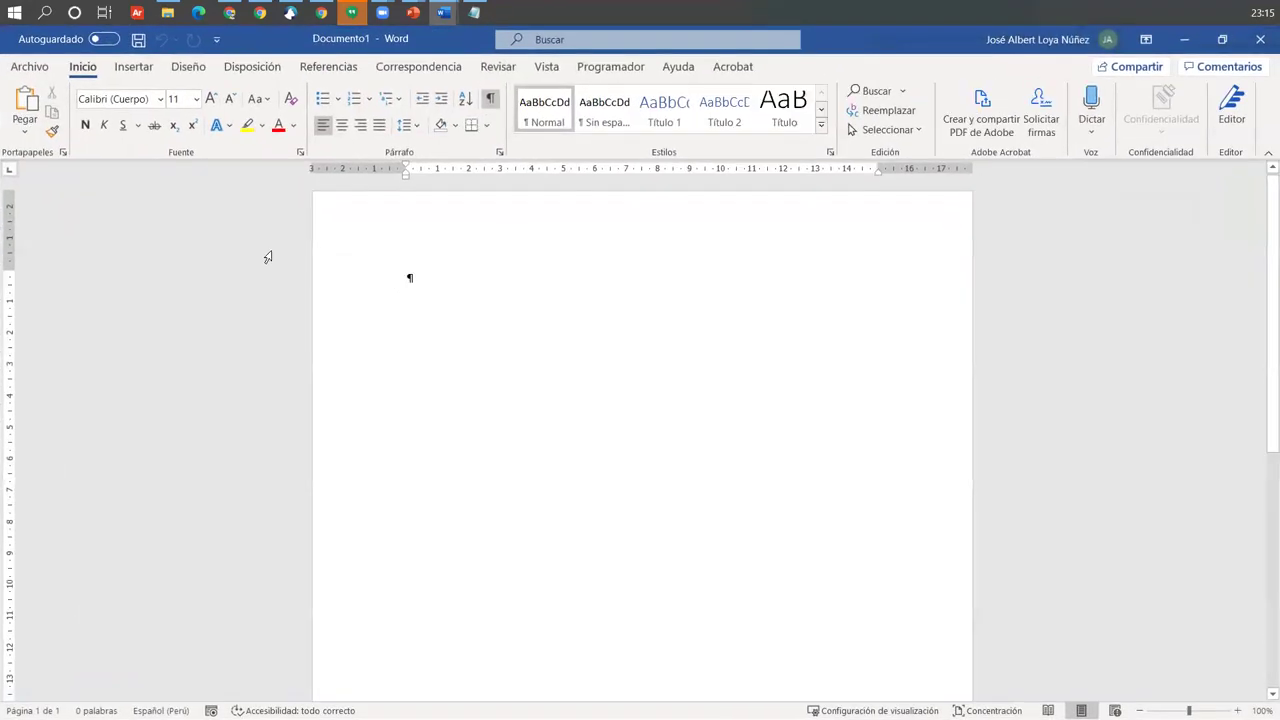
pyautogui.click(490, 99)
pyautogui.click(232, 12)
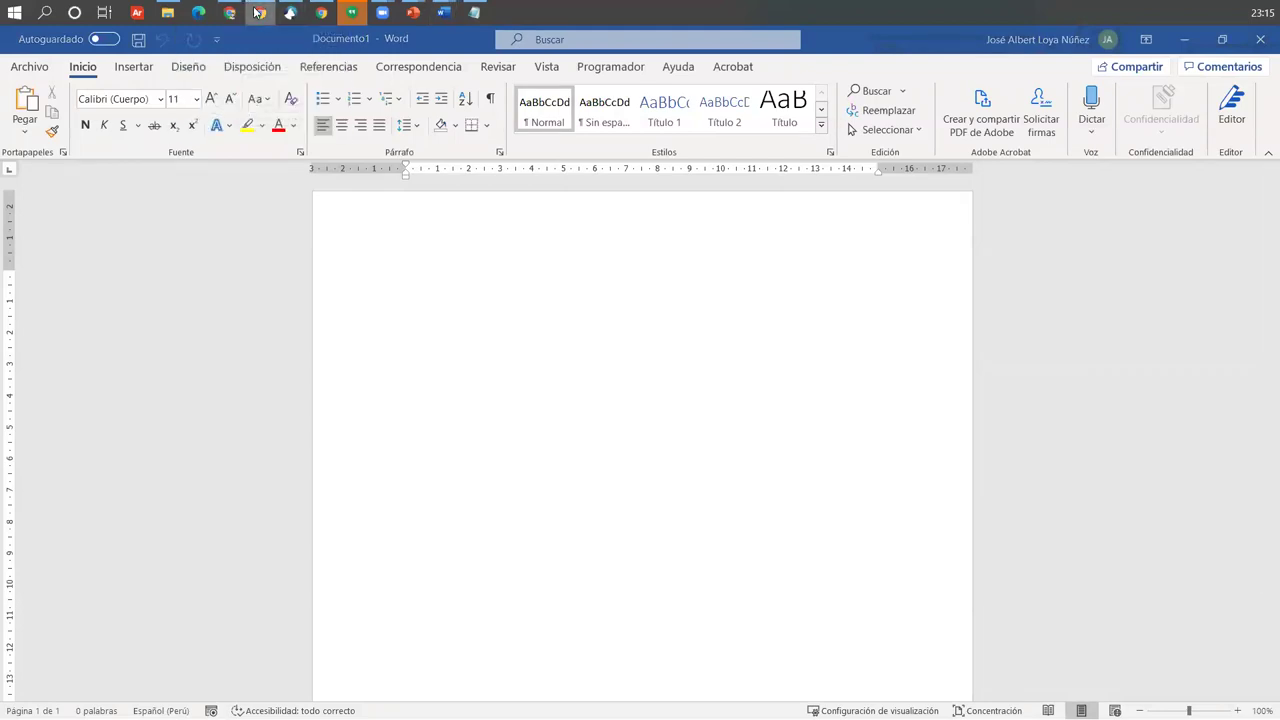
pyautogui.click(320, 14)
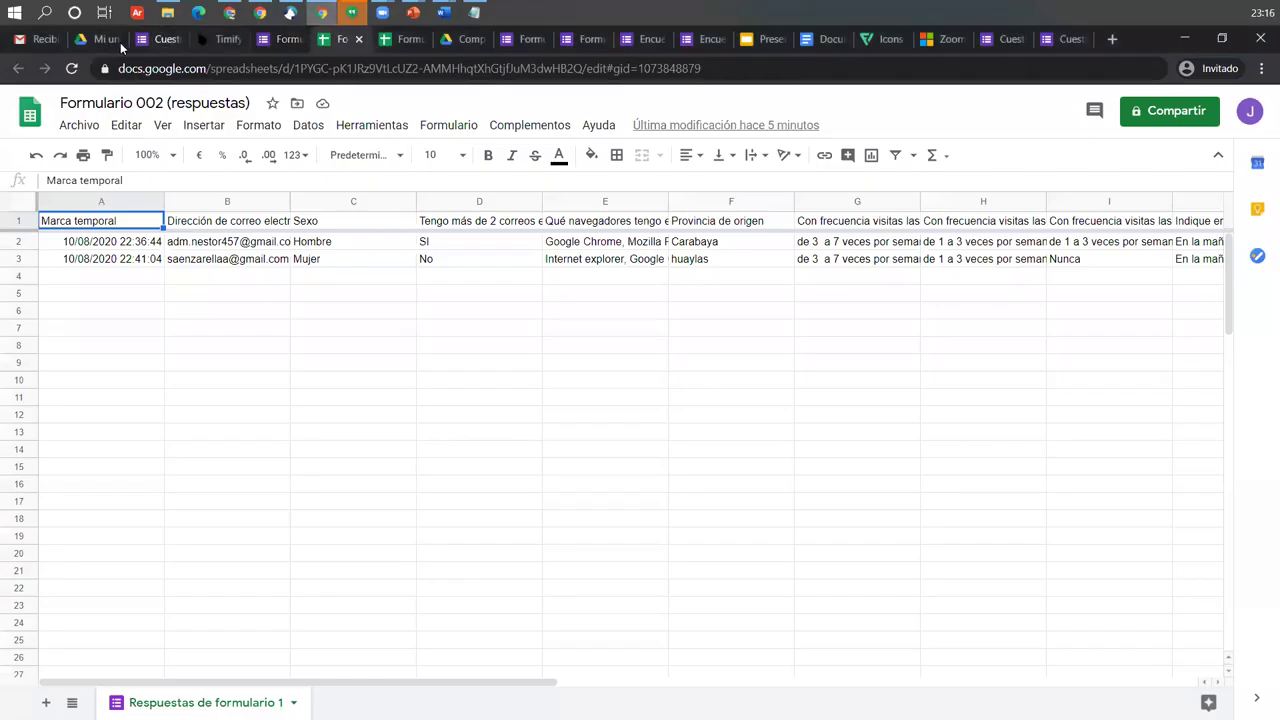
pyautogui.click(816, 40)
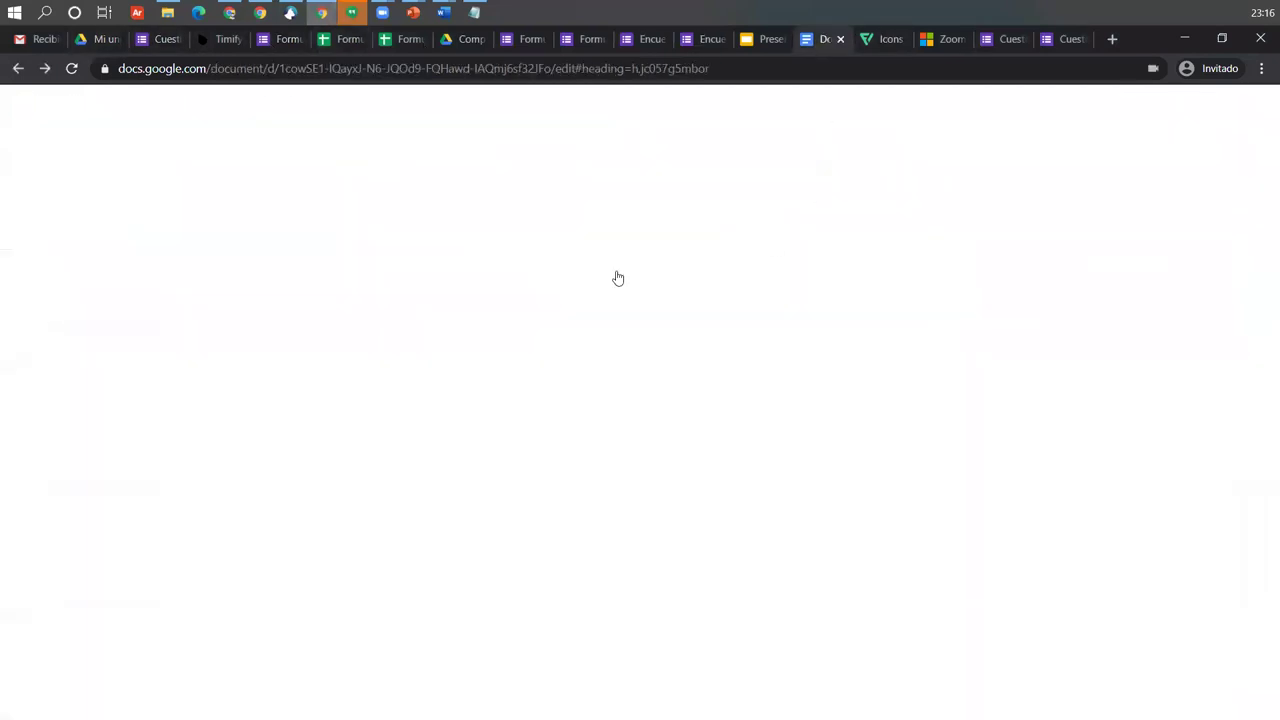
pyautogui.click(1035, 155)
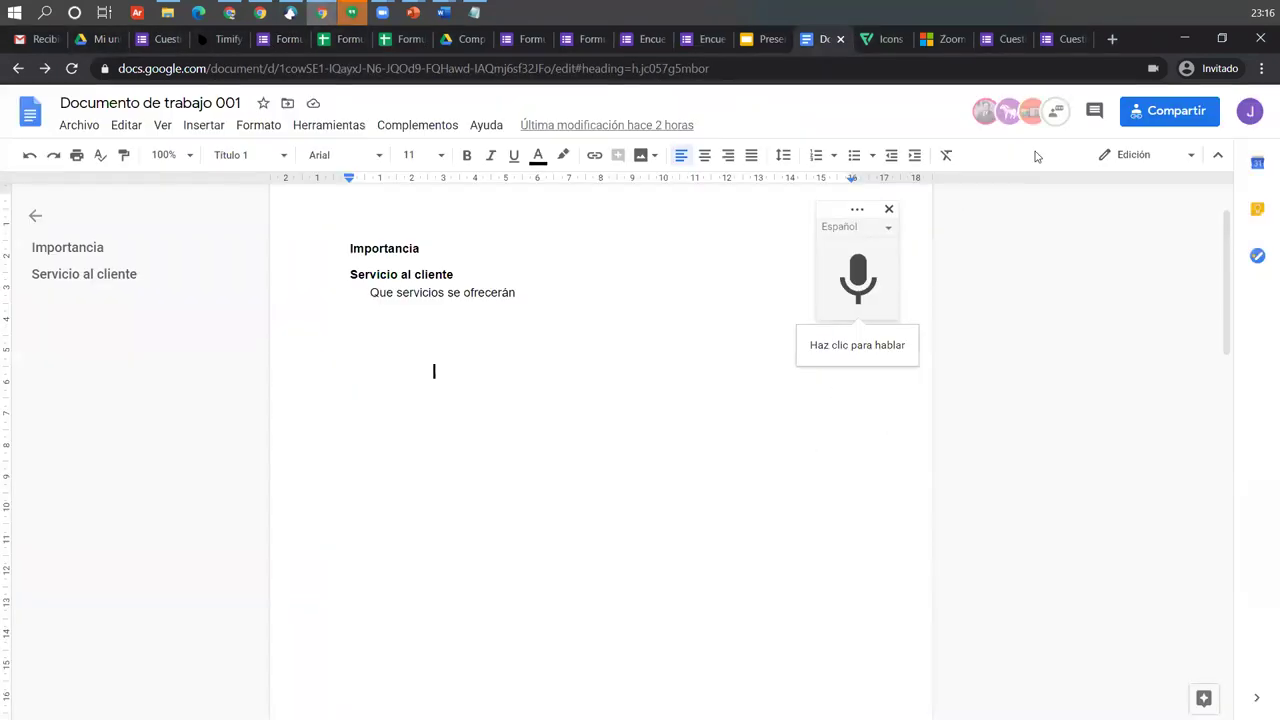
pyautogui.click(1186, 38)
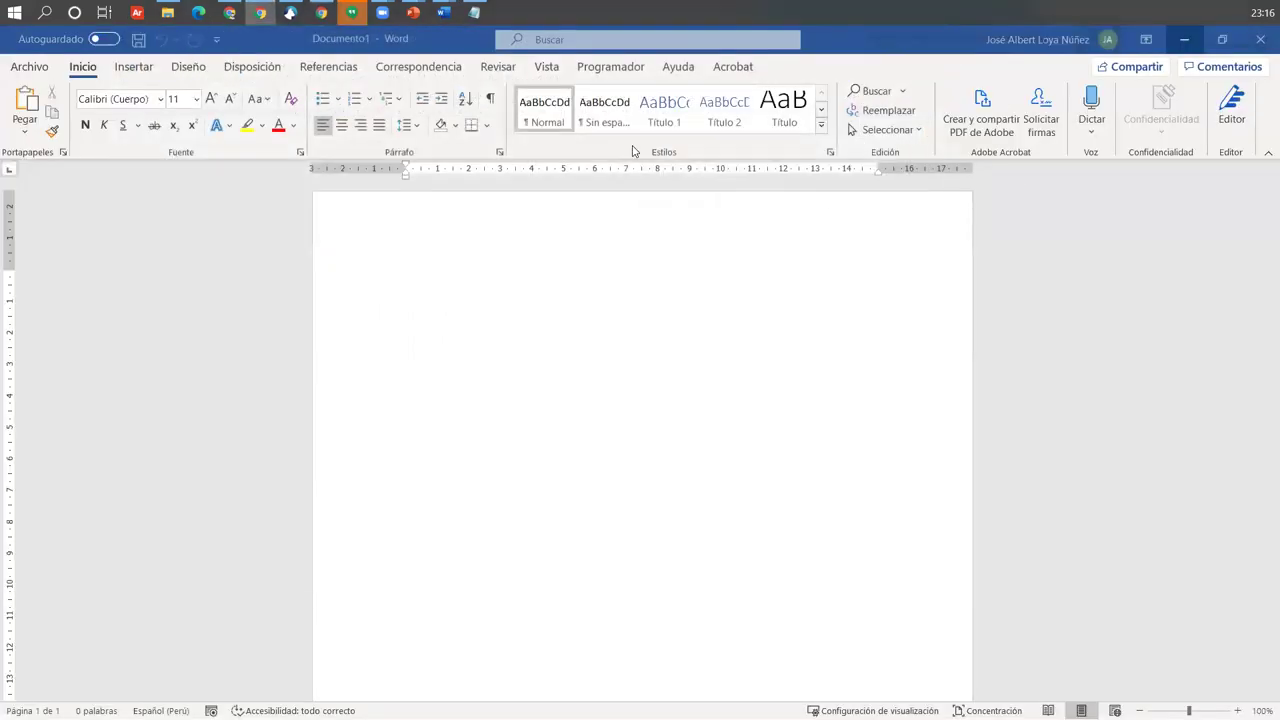